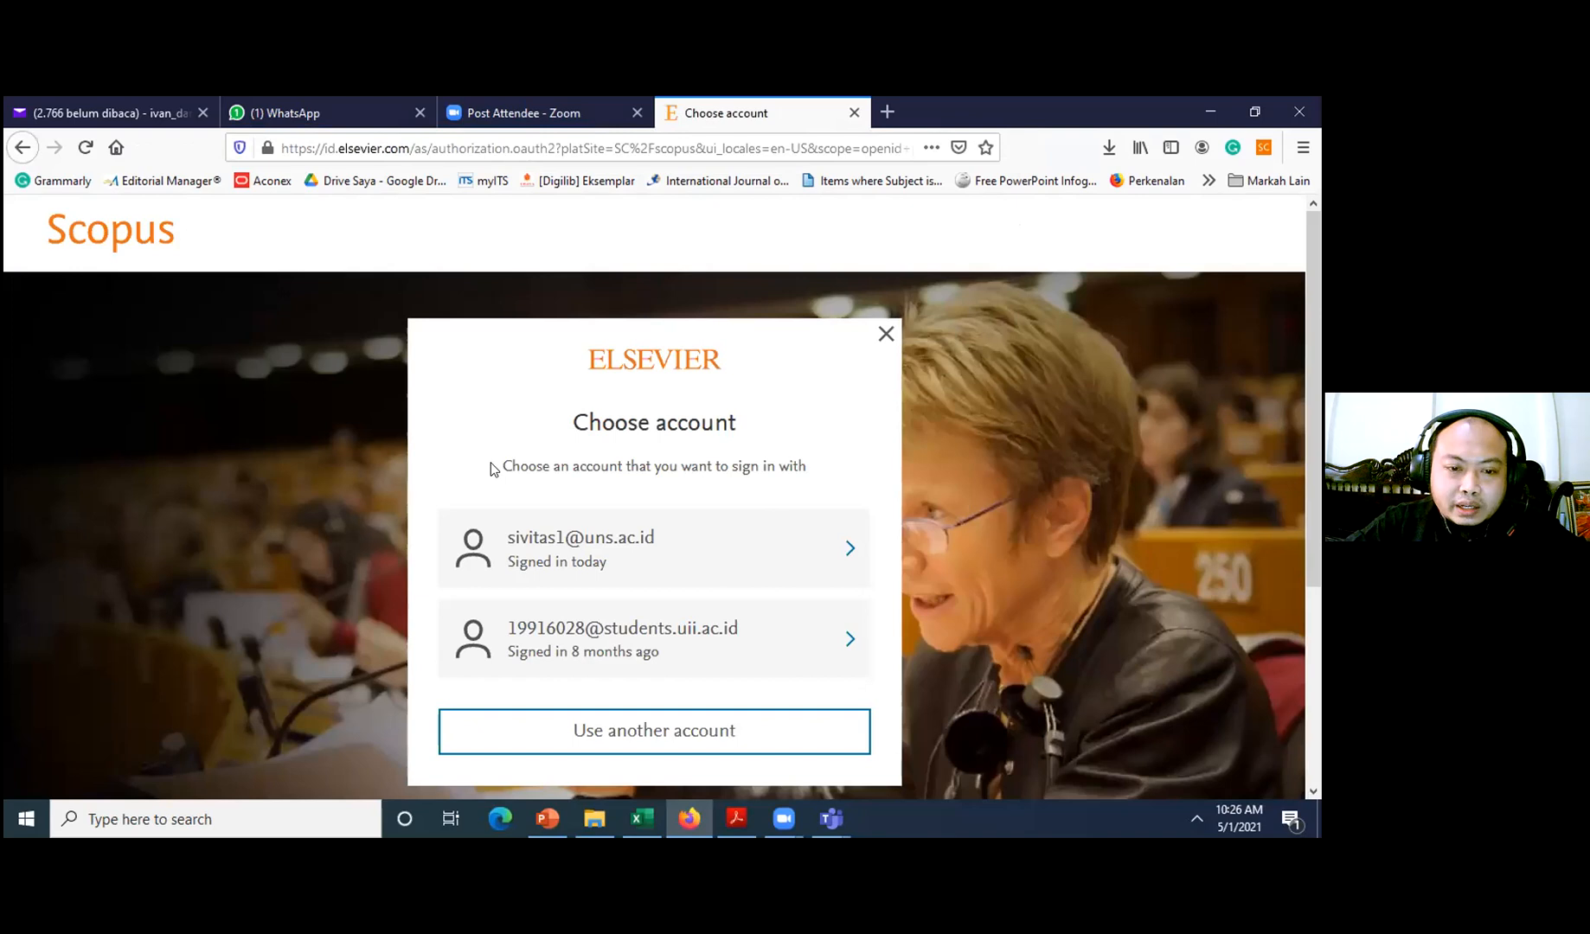
- Sign in to Scopus with the saved account used today and its account password
click(645, 550)
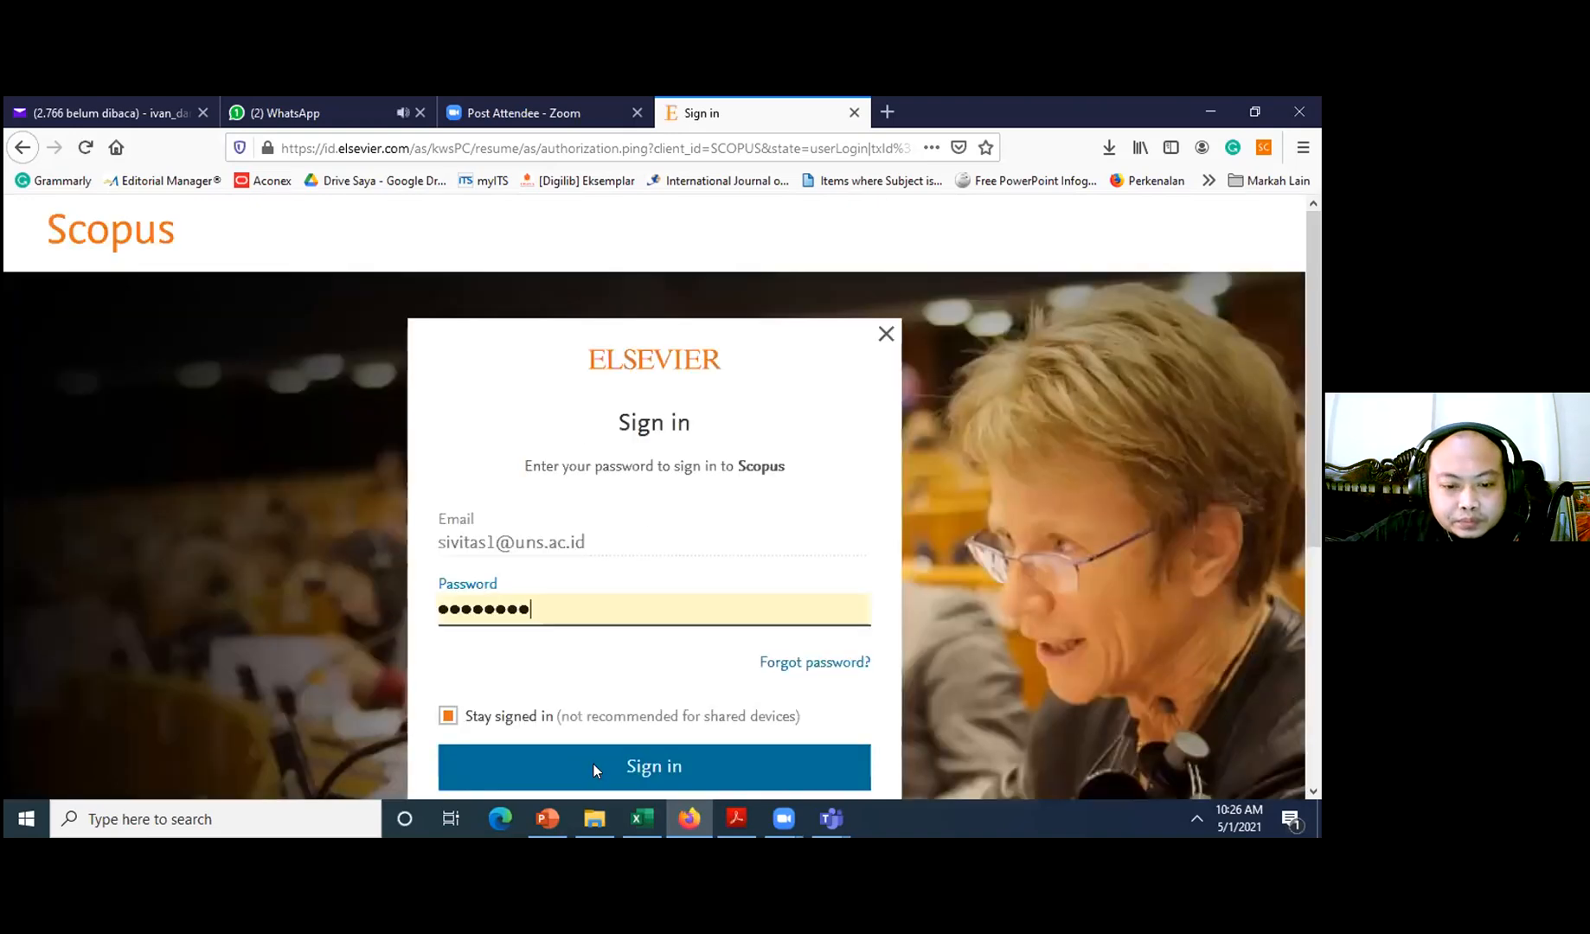
click(593, 764)
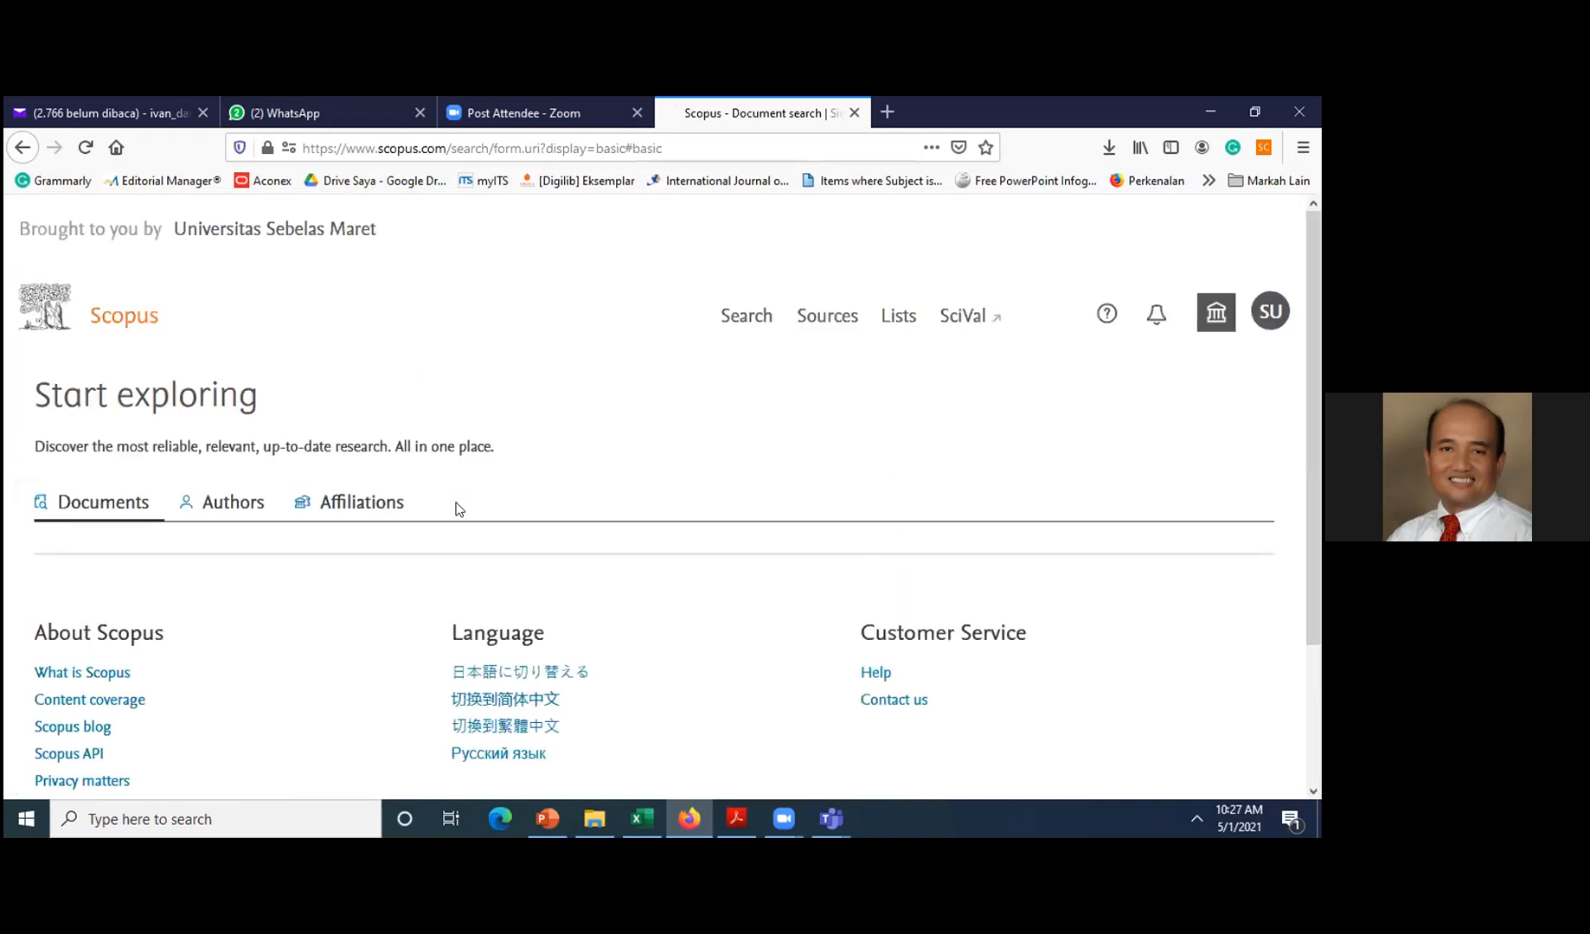
- Set the document search scope to Article title, Abstract, Keywords
scroll(199, 449, down, 3)
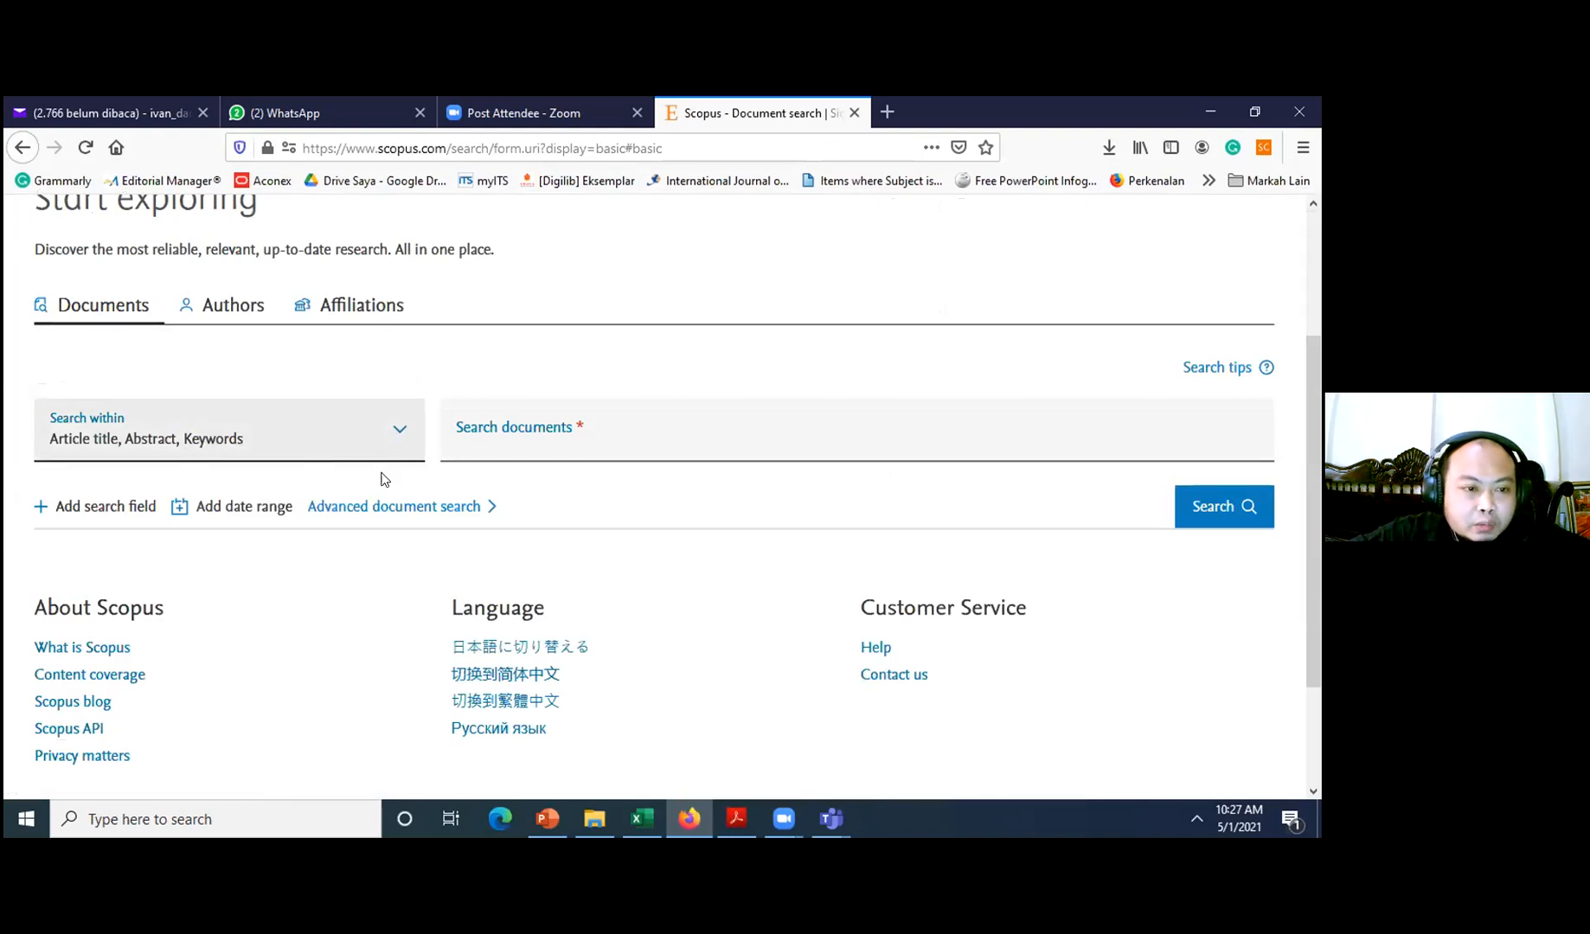
key(alt+Down)
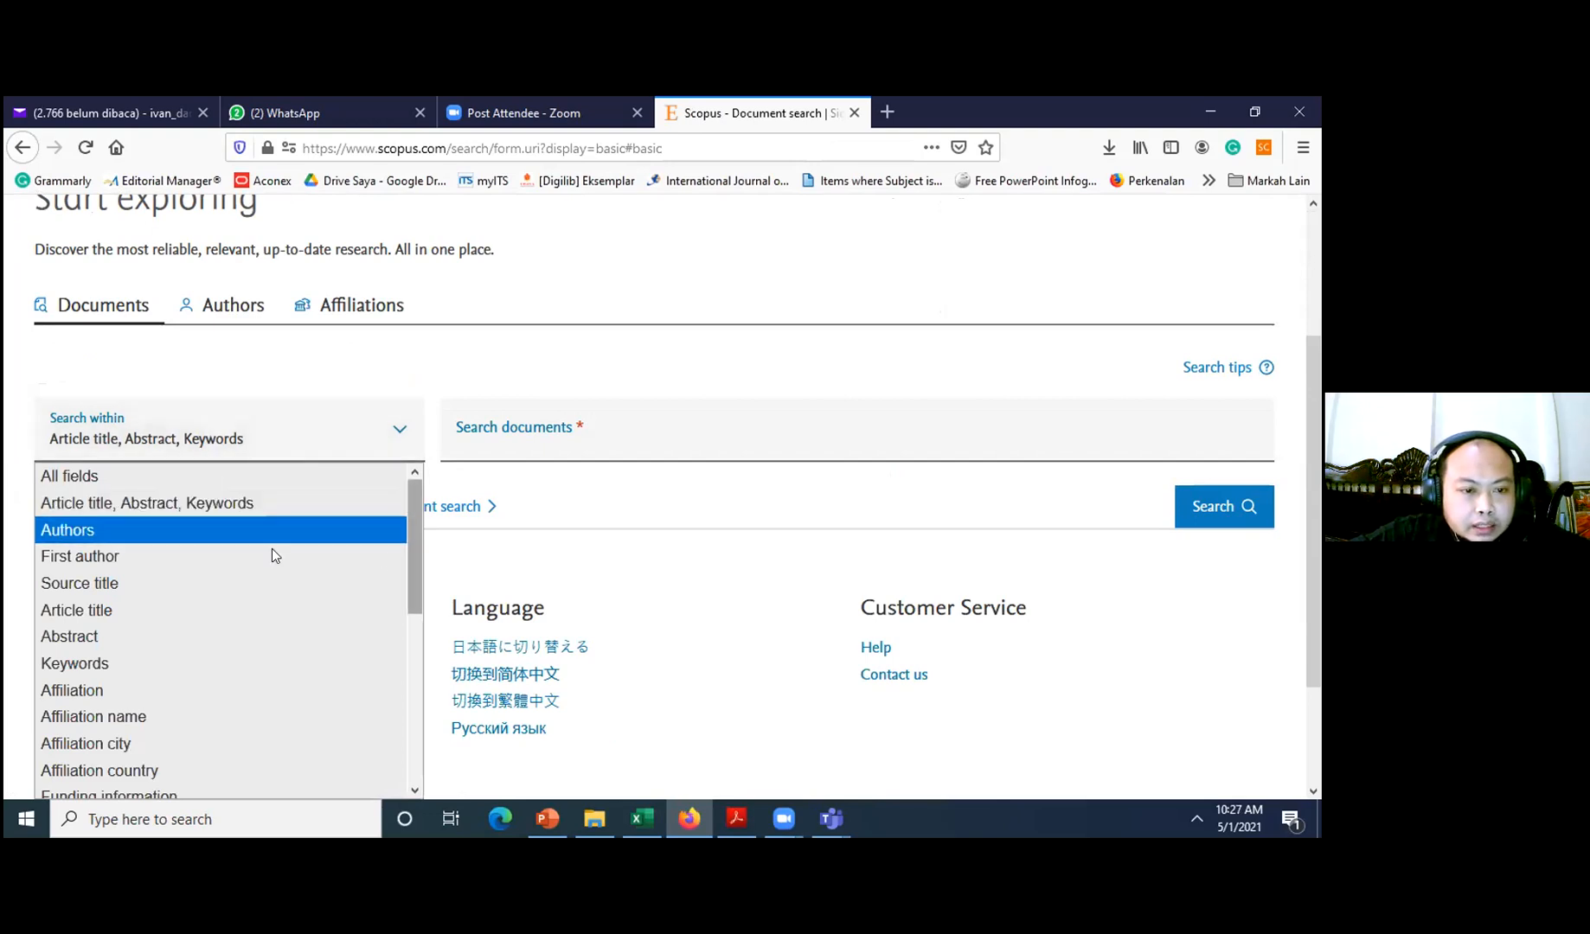
scroll(415, 641, down, 1)
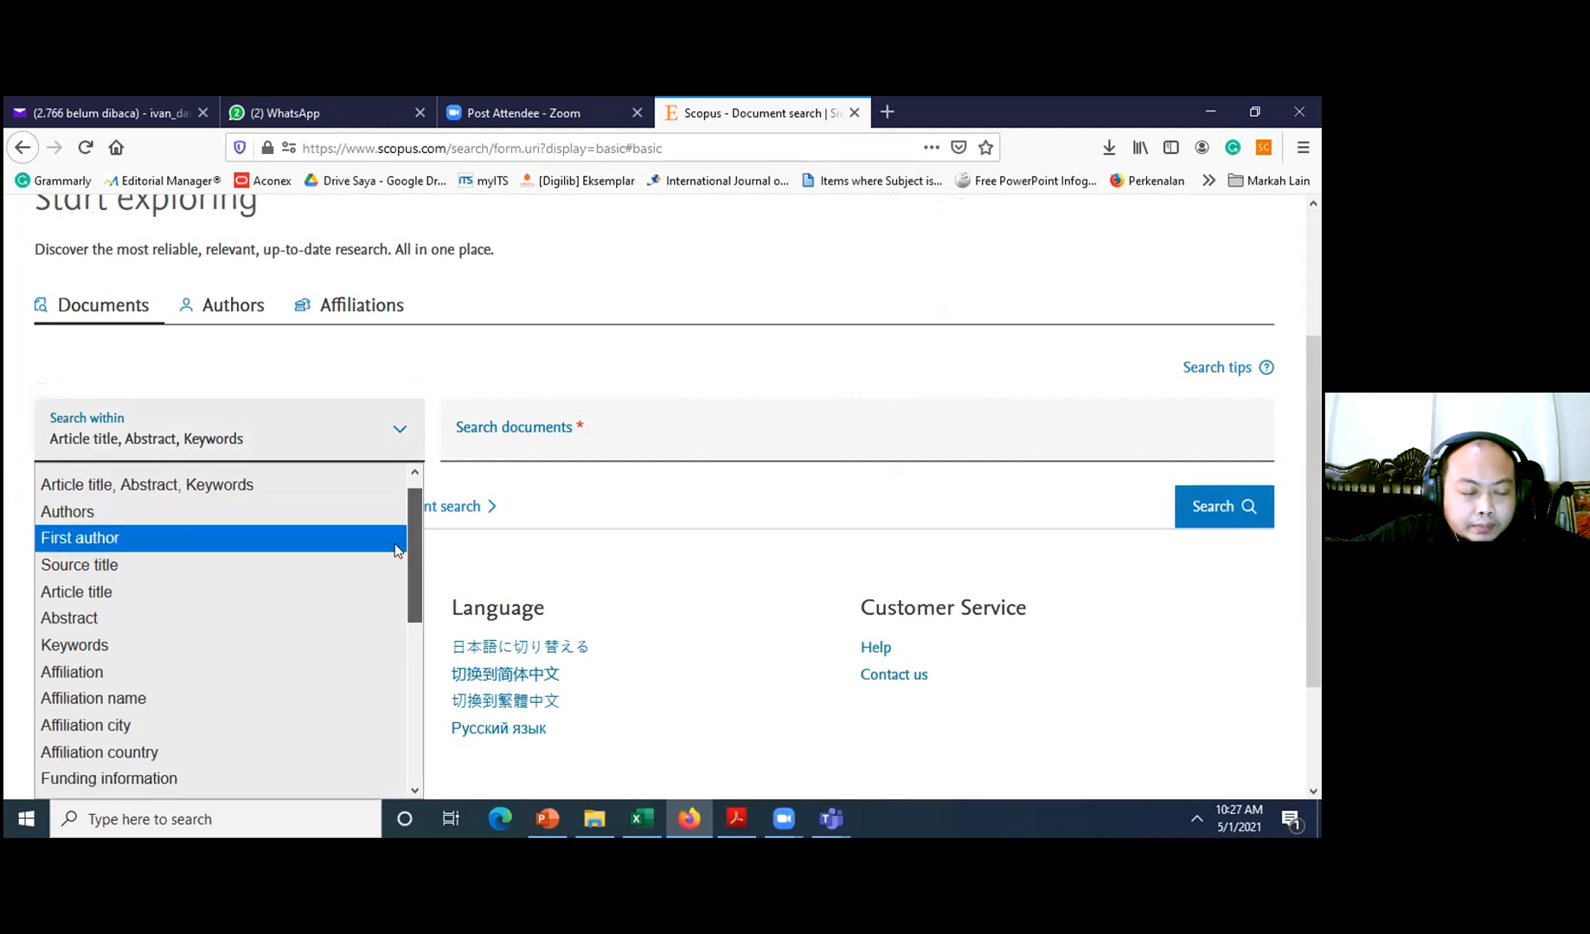
scroll(177, 504, up, 1)
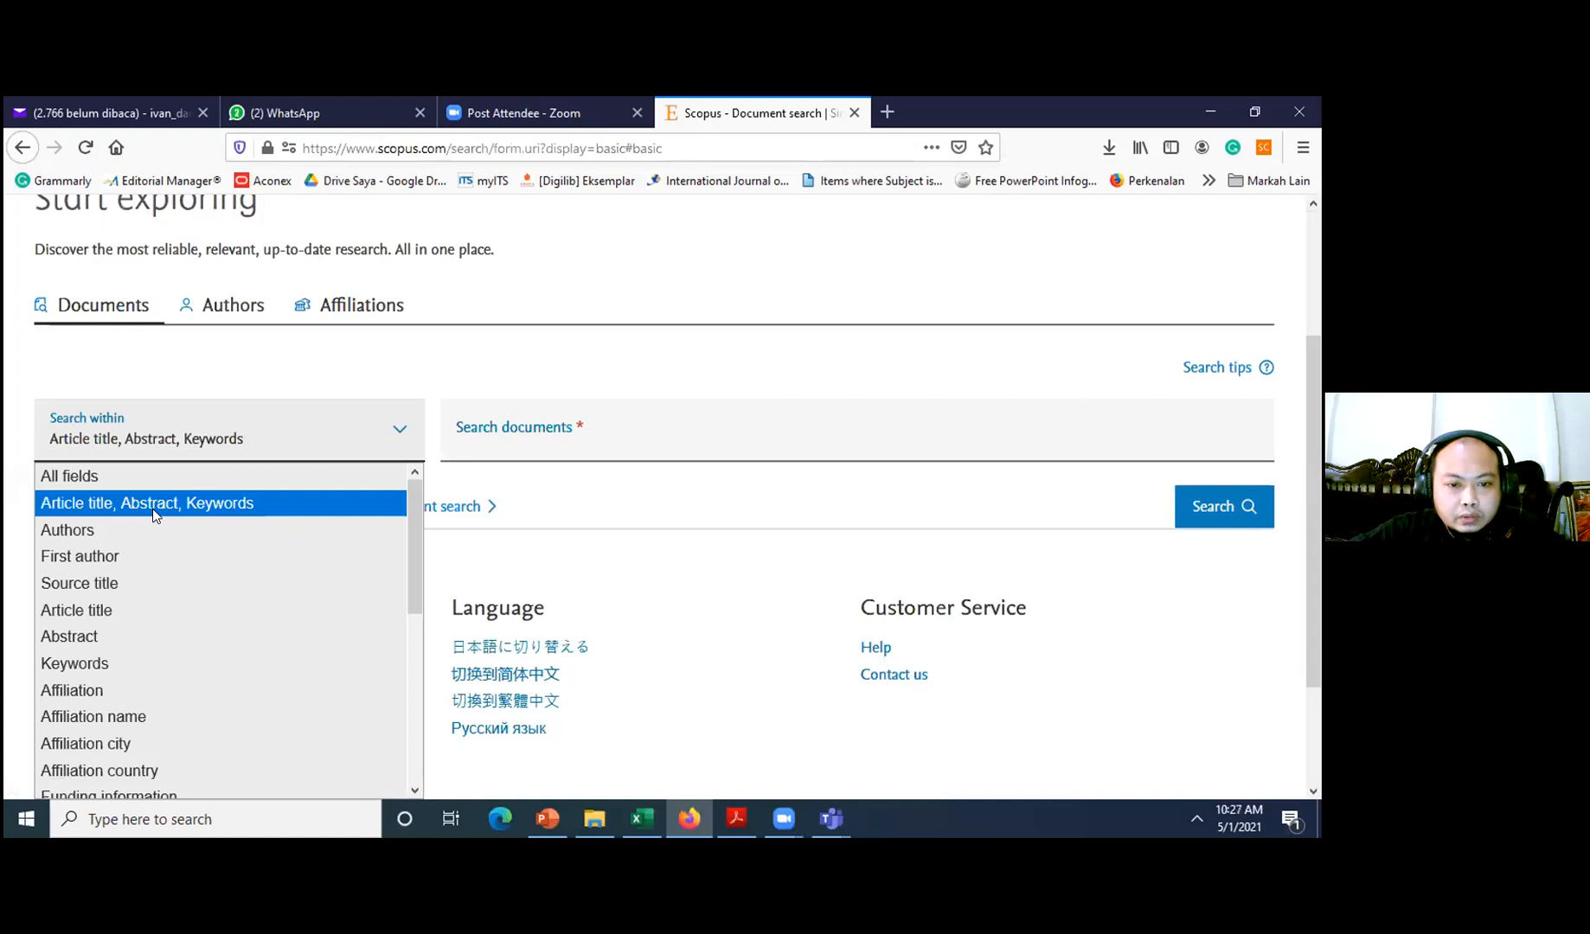
click(354, 501)
- Enter "green AND supply chain" as the document search query
click(527, 453)
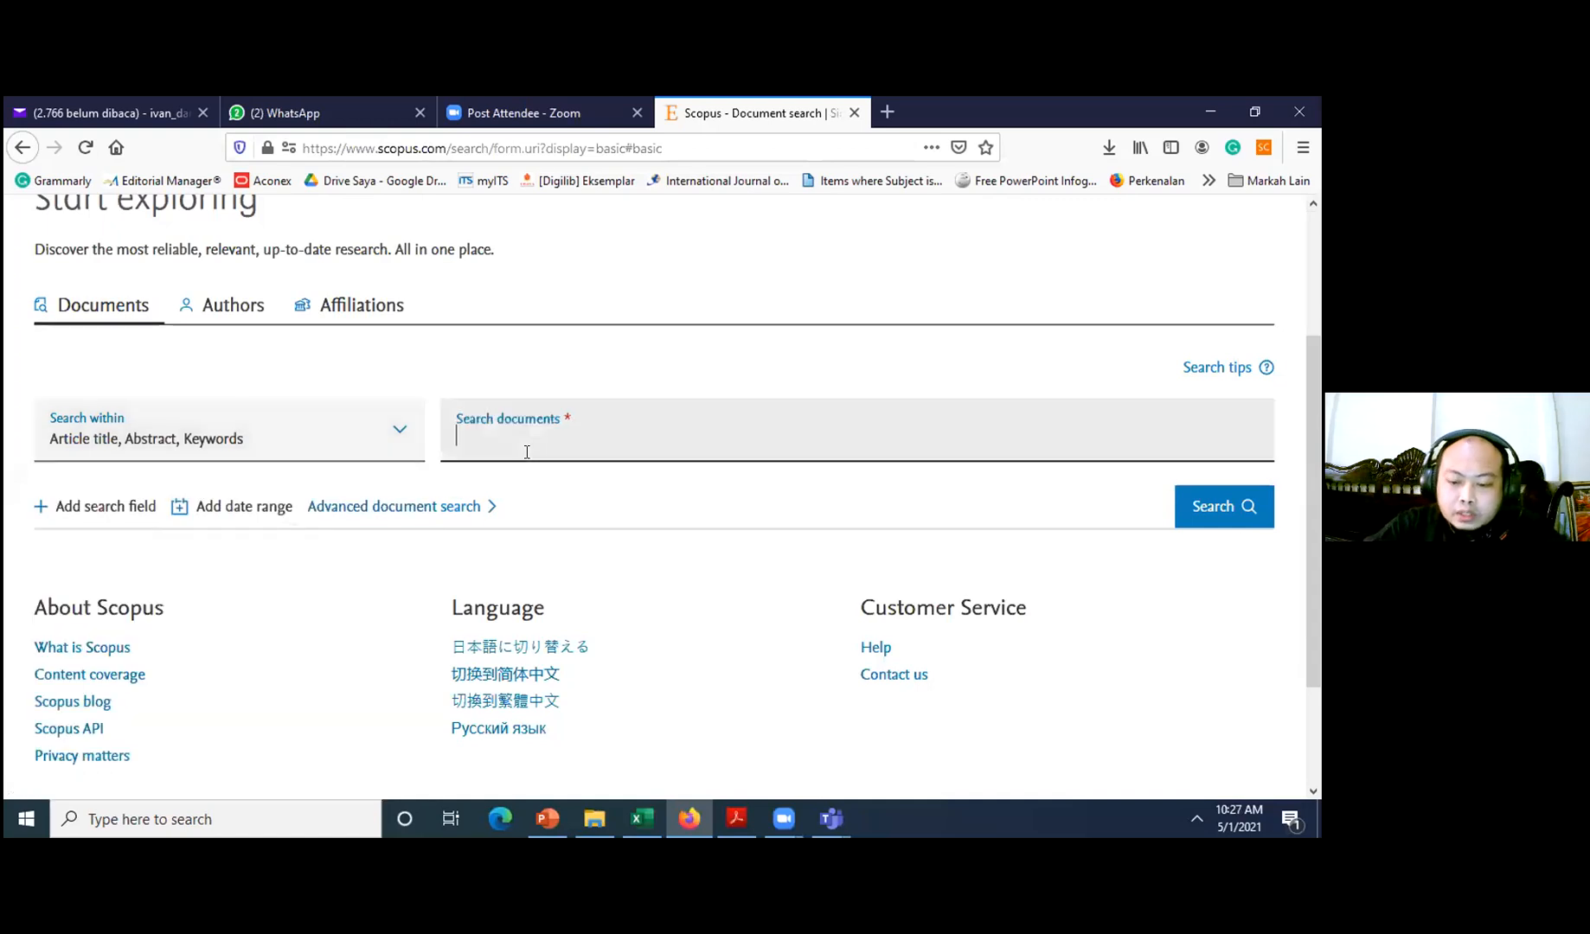
text(")
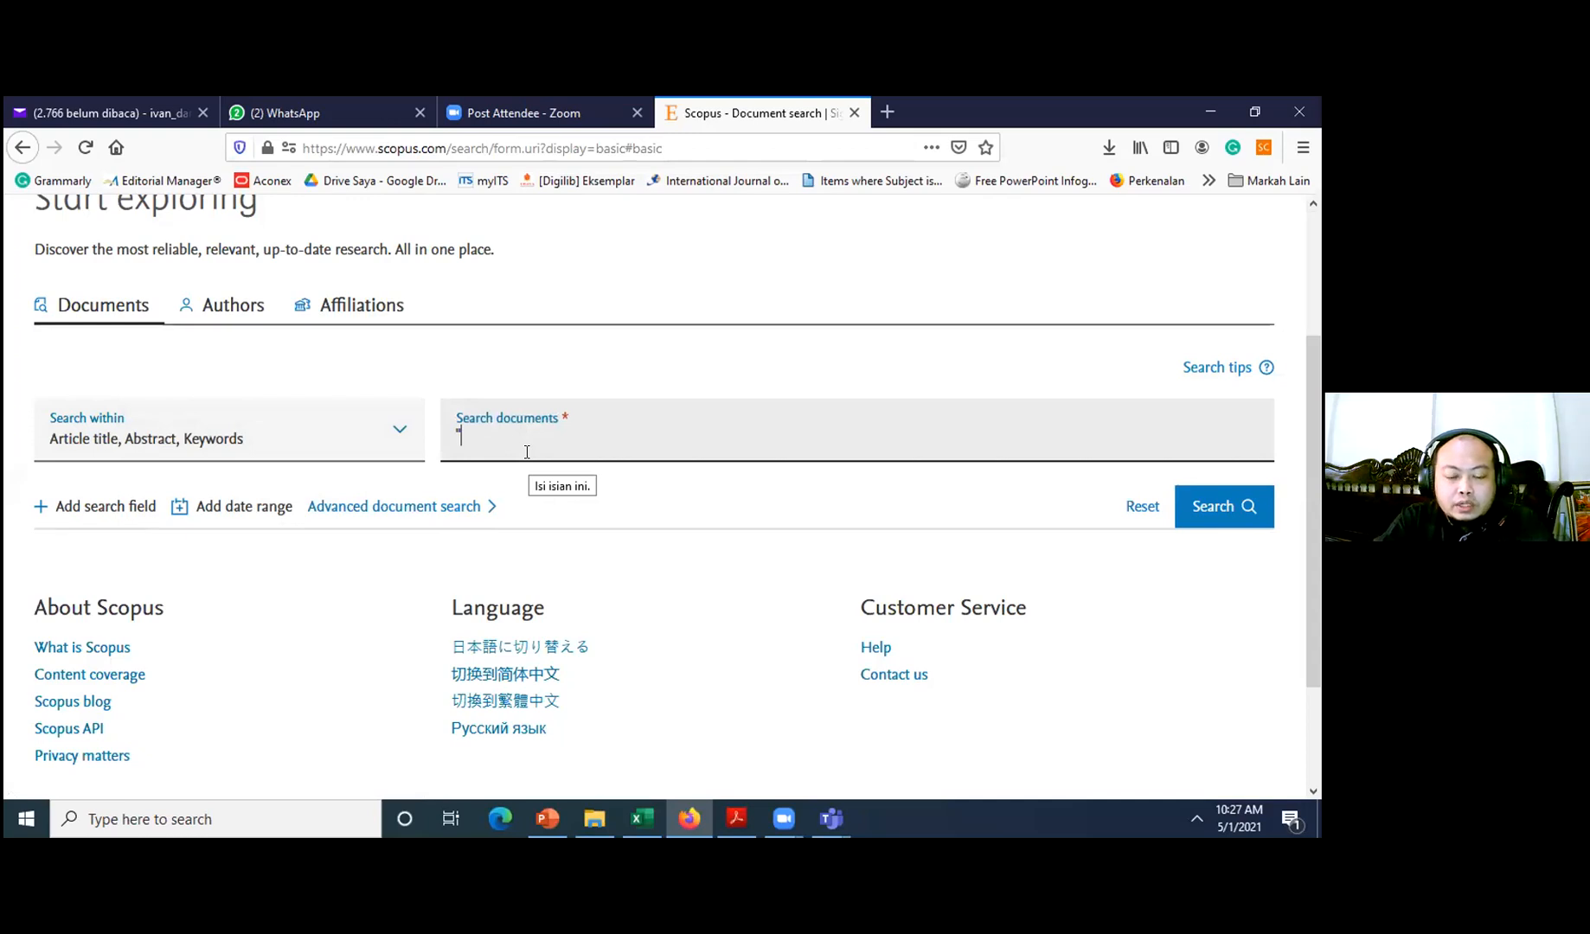
key(BackSpace)
text(g)
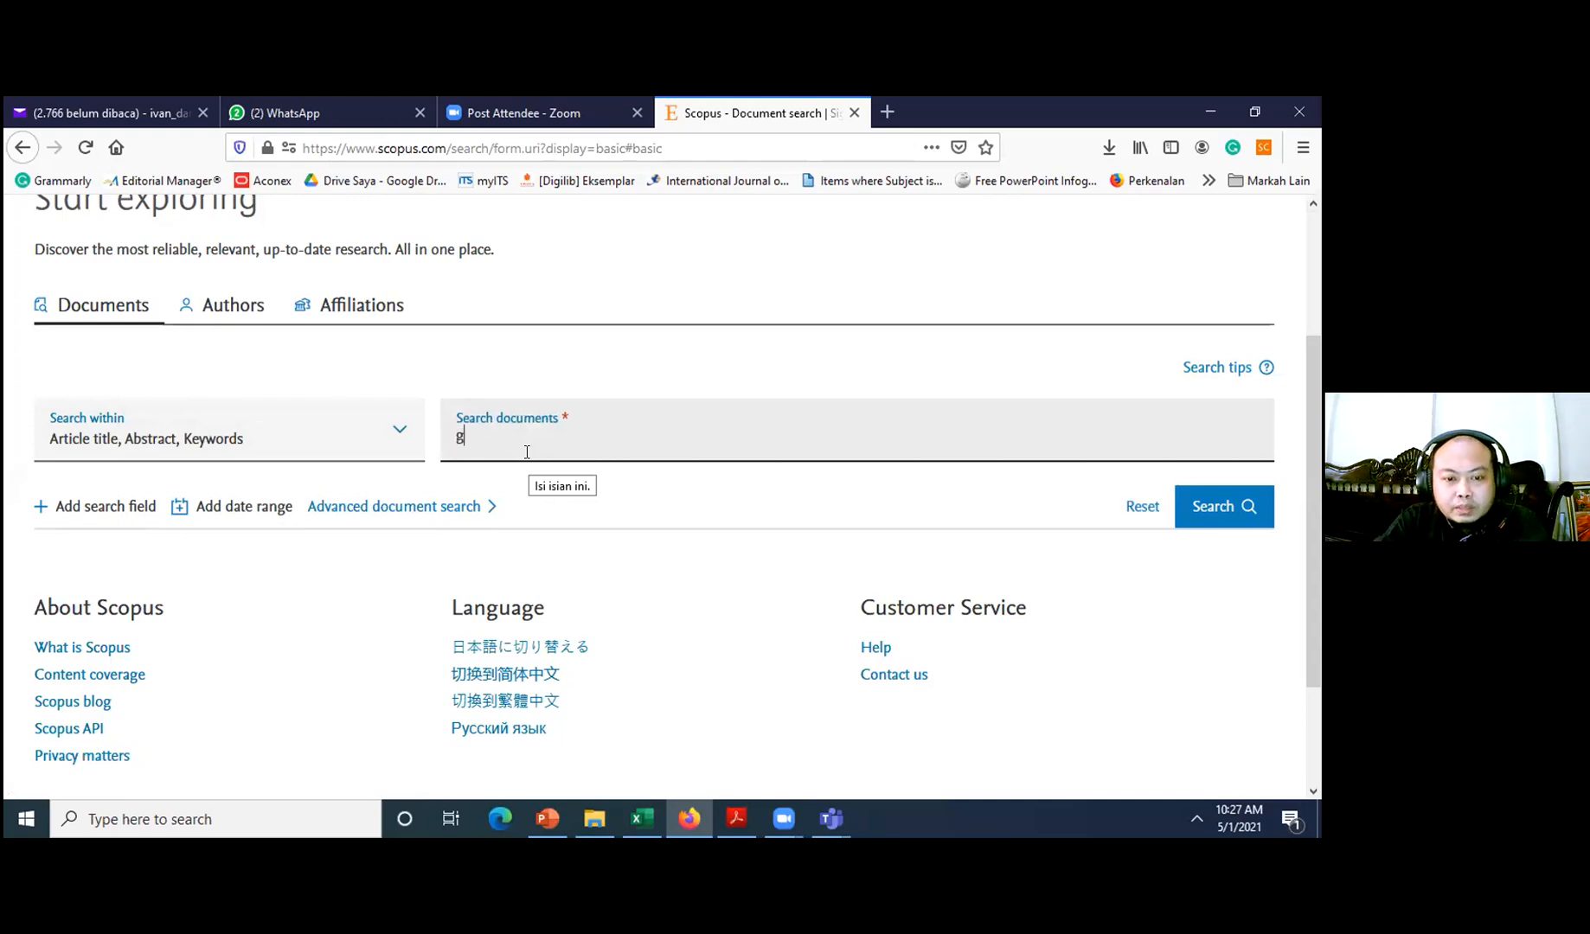
text(reen )
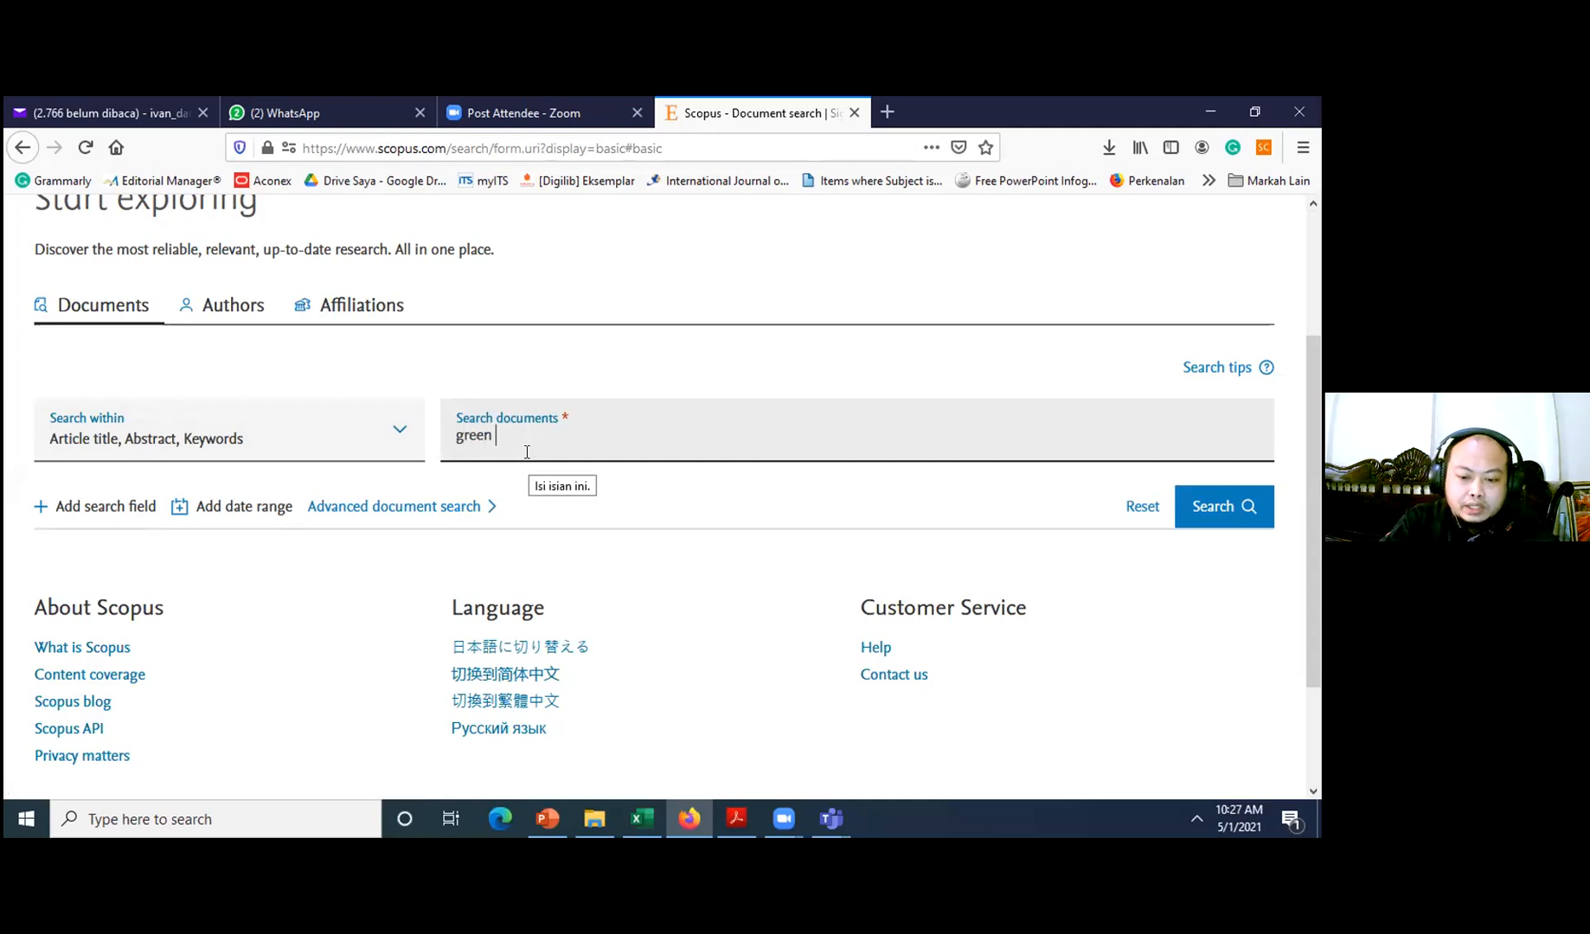
text(a)
key(BackSpace)
text(AND supply chain)
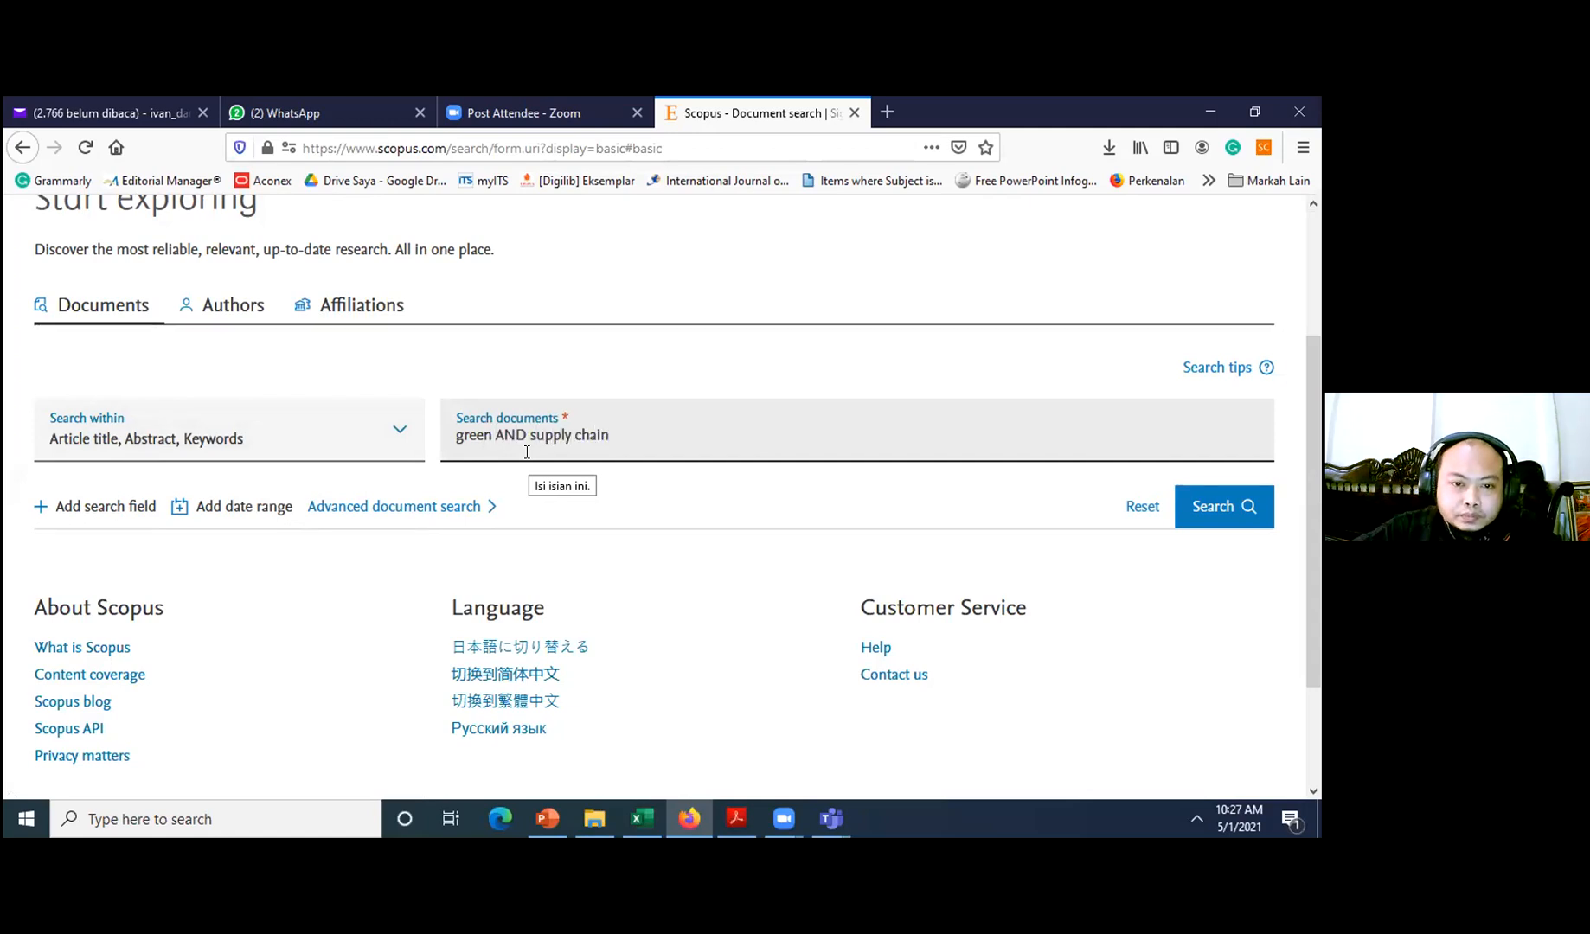
- Enclose the words supply chain in double quotation marks so the query searches for the exact phrase
click(529, 437)
text(")
key(ctrl+Right)
key(ctrl+Right)
text(")
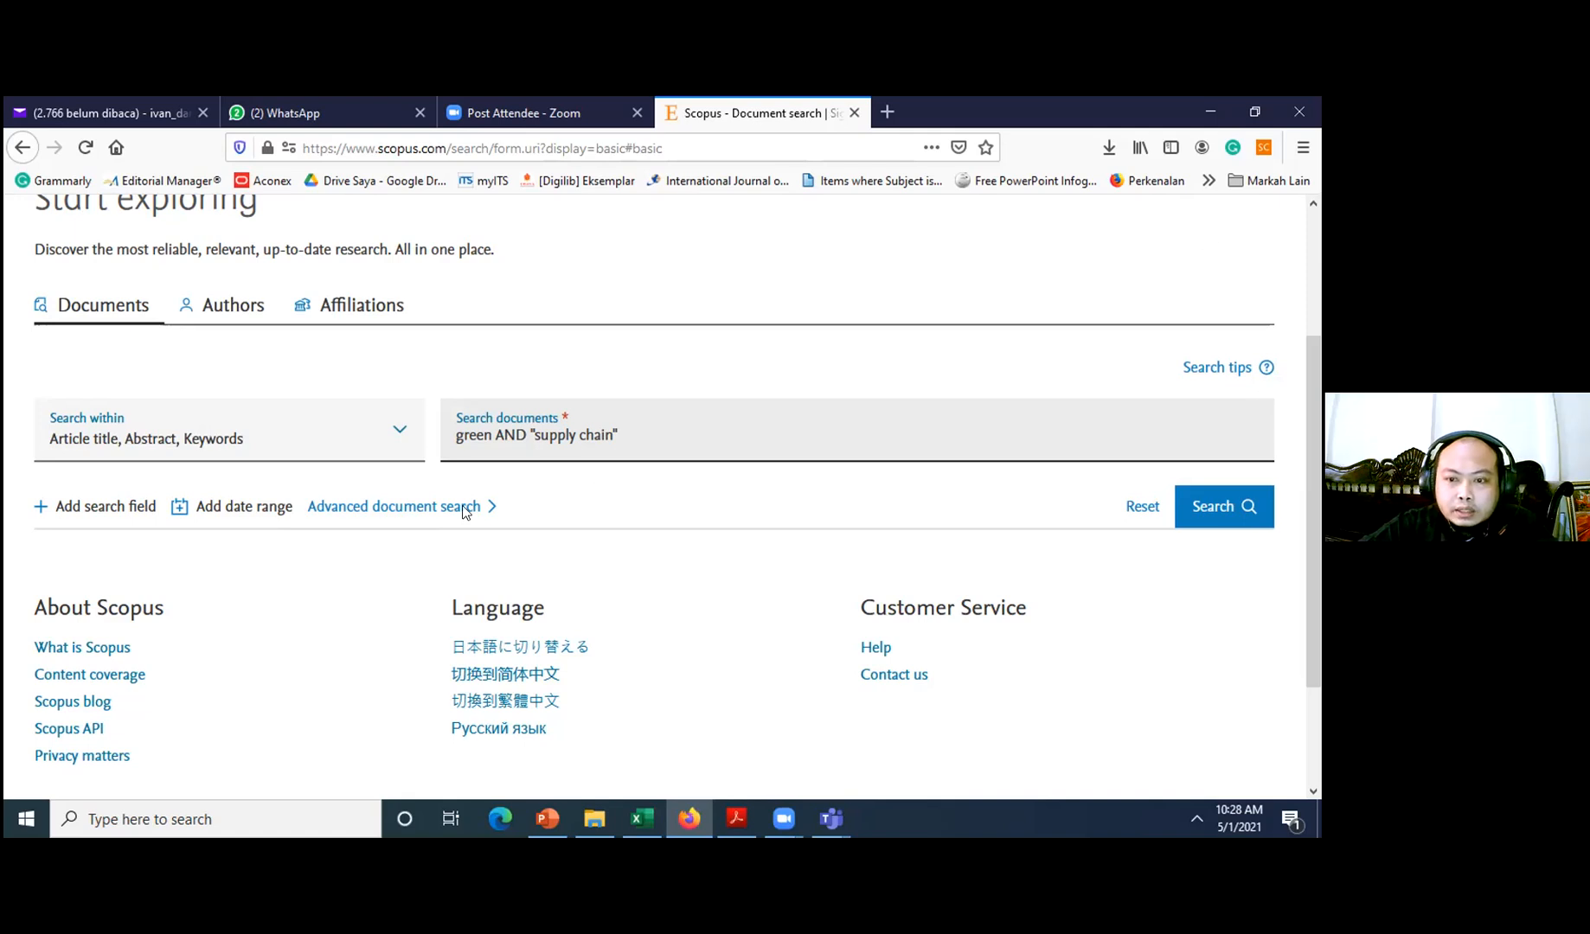
- Add a second search field and move the quoted phrase "supply chain" into it, leaving only green in the first field
scroll(721, 522, up, 2)
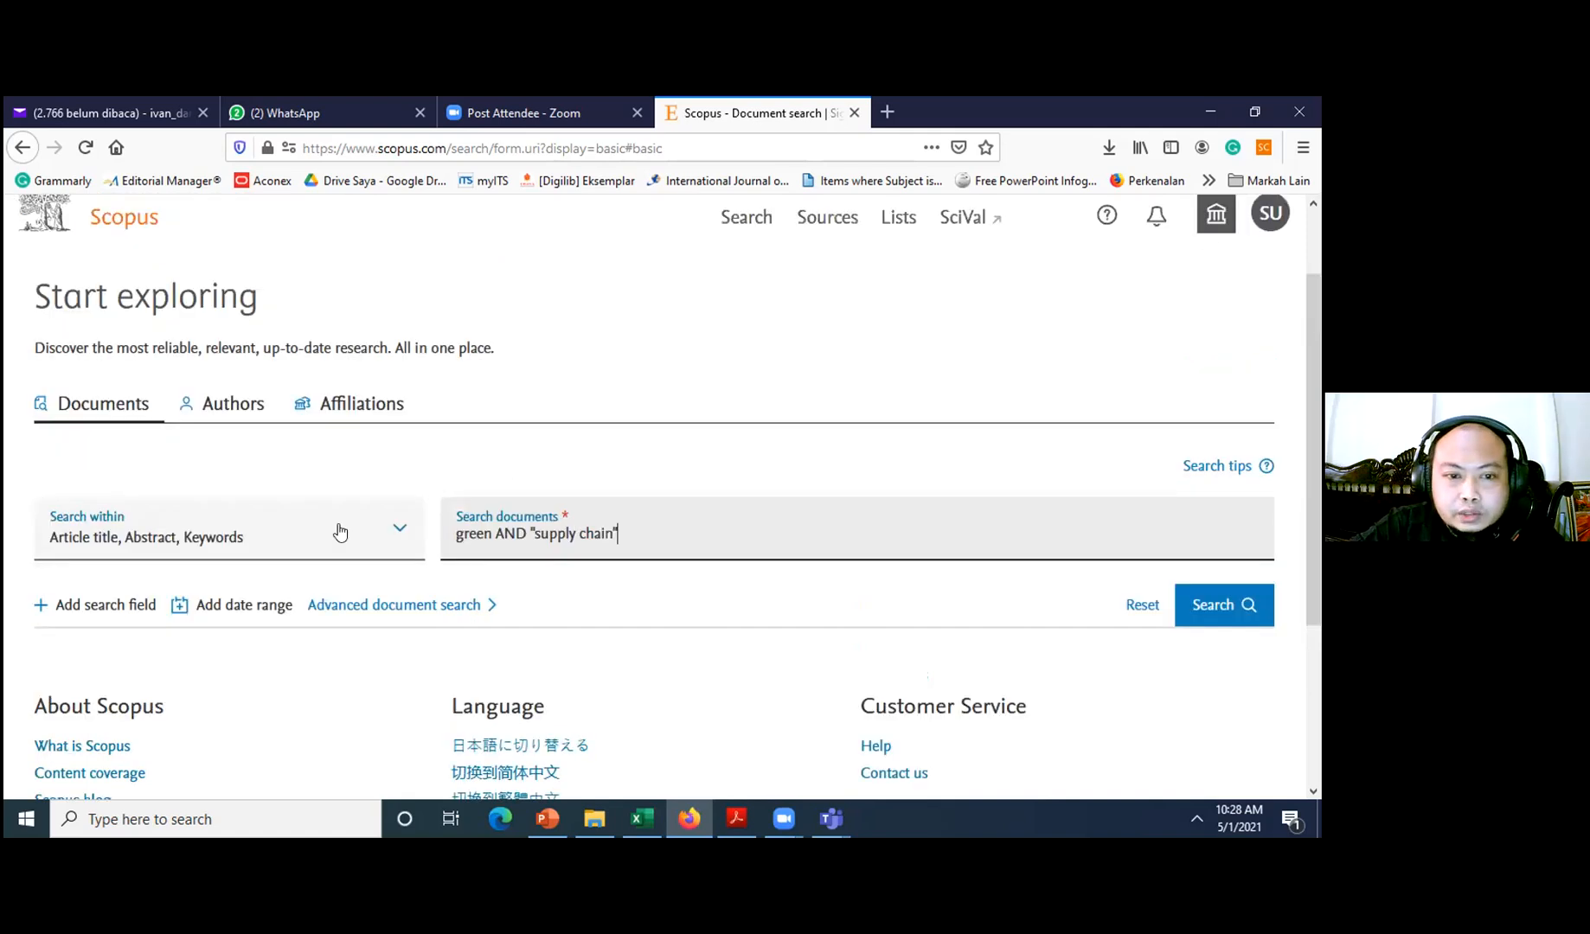
click(65, 610)
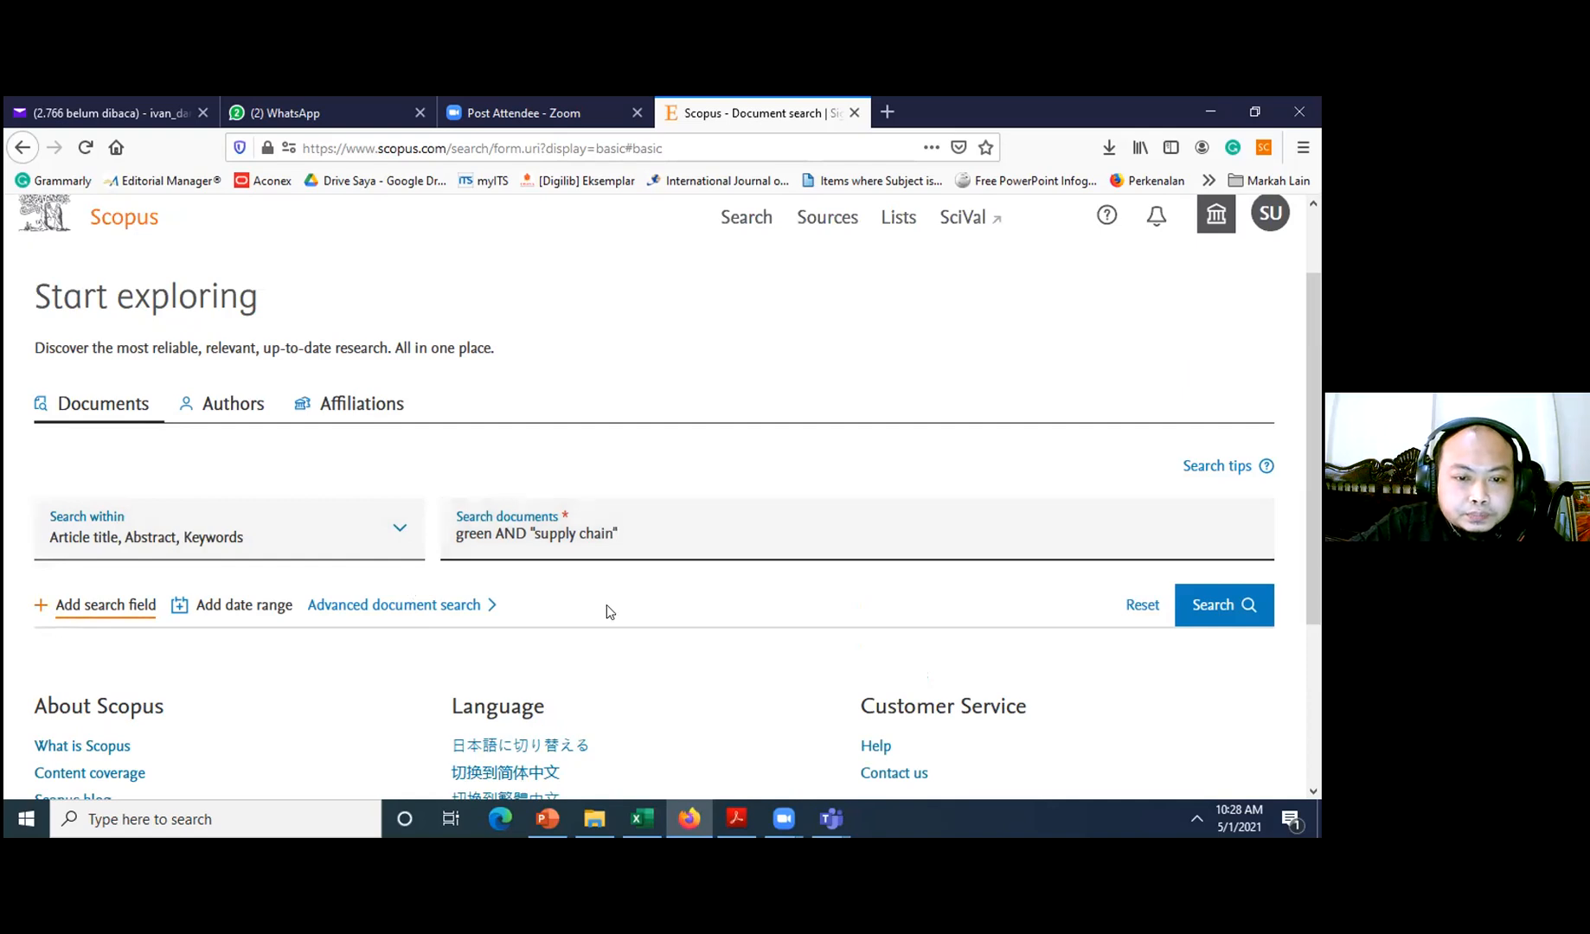
drag(618, 529, 479, 527)
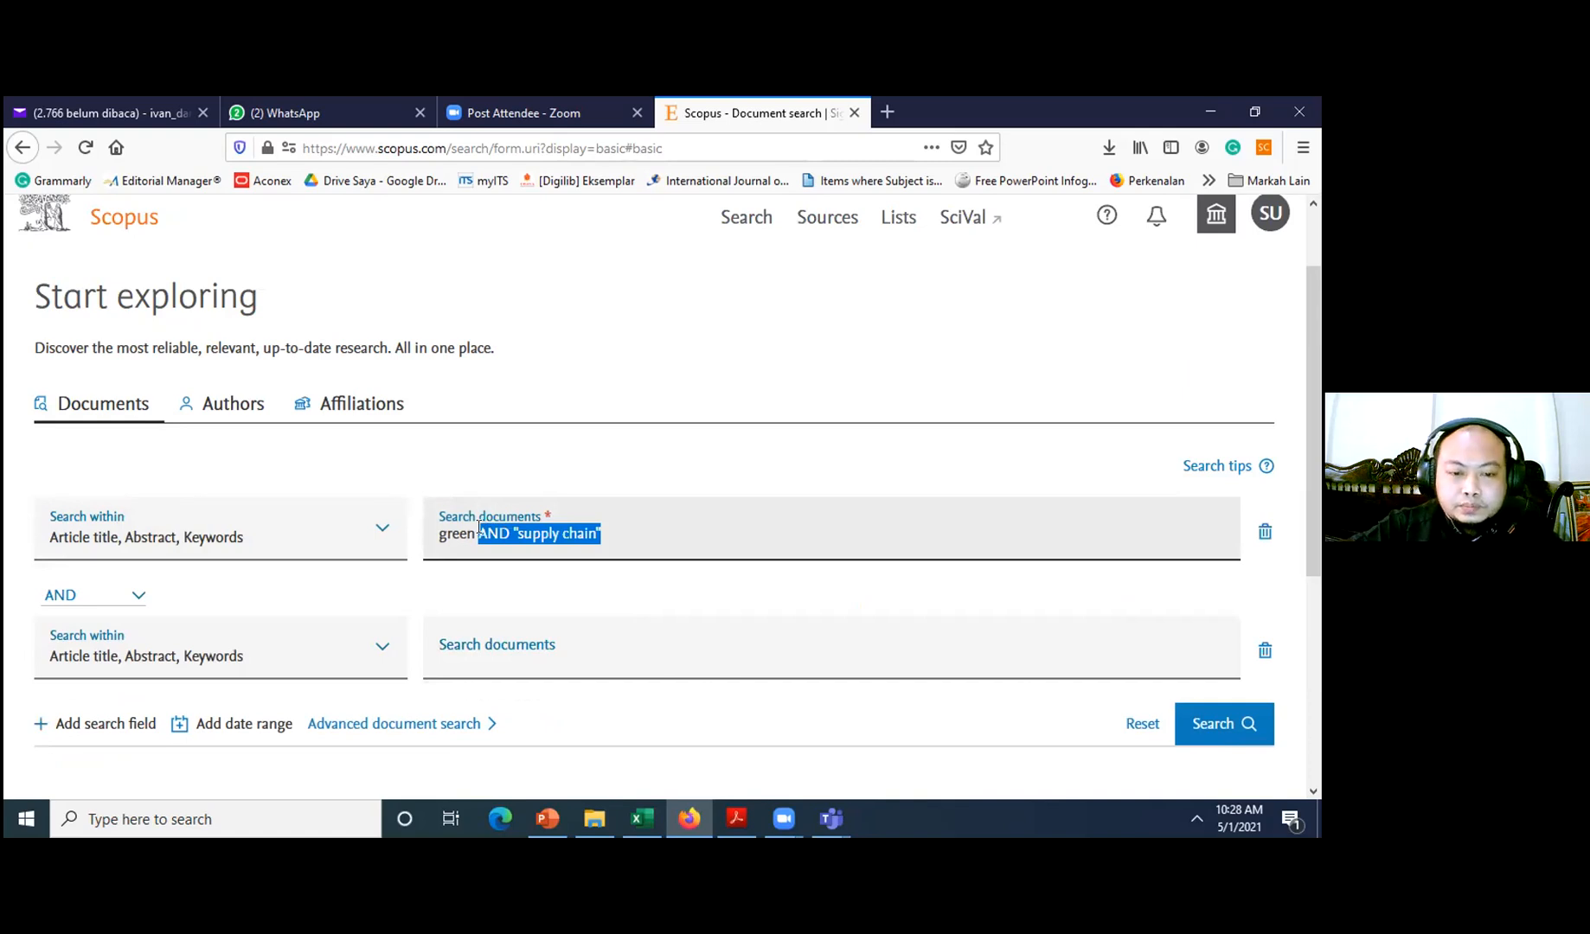
key(ctrl+x)
click(472, 650)
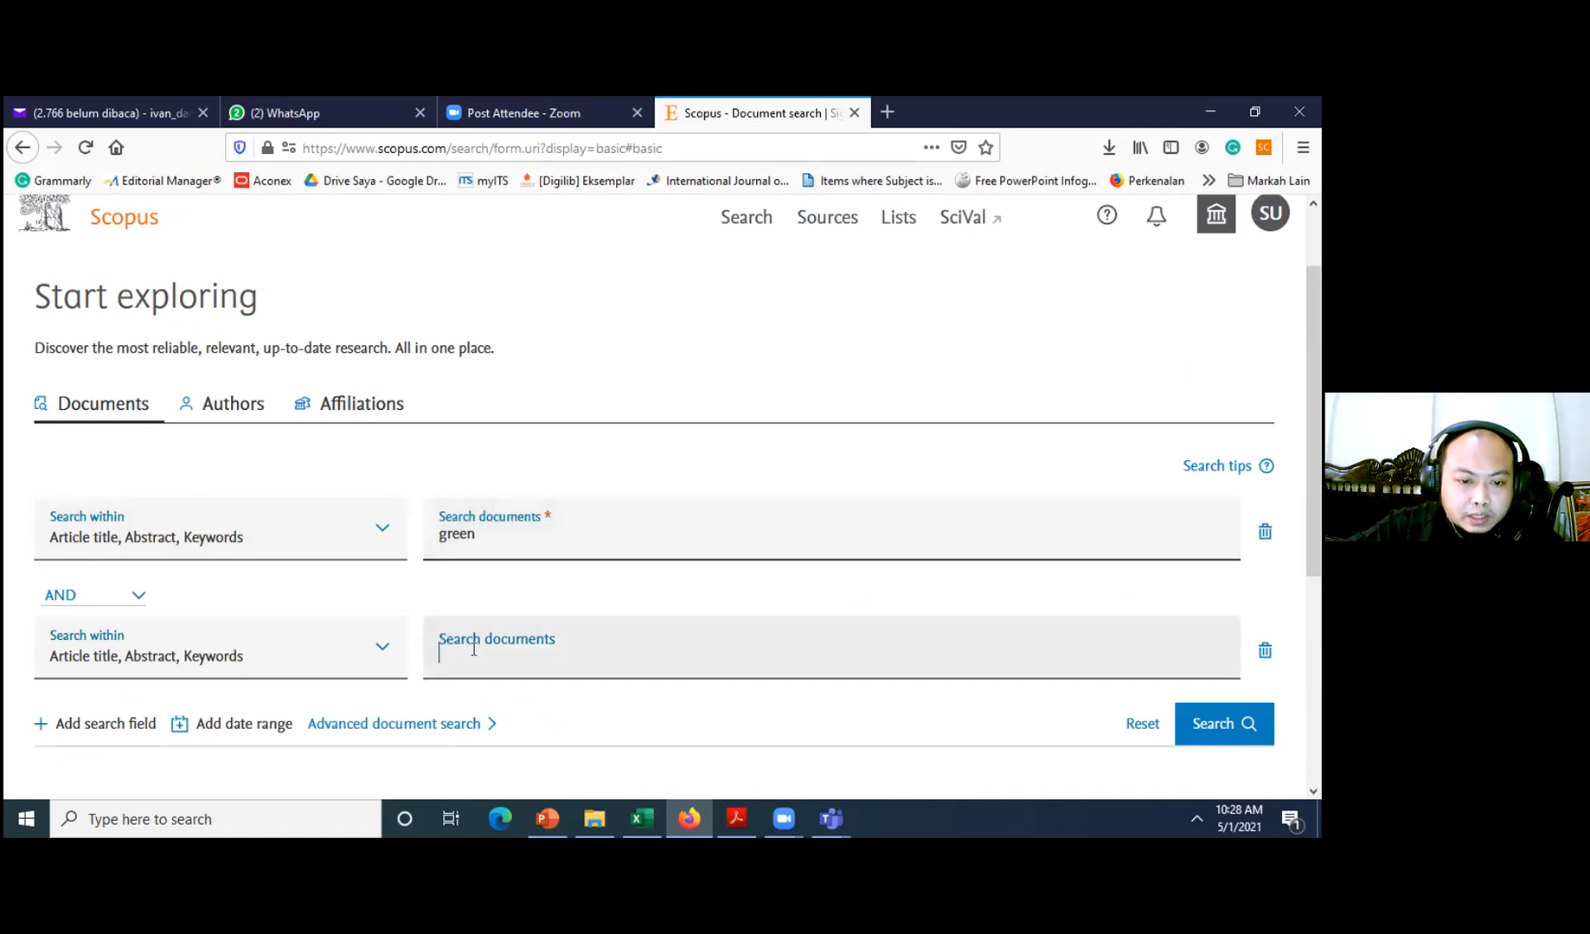
key(ctrl+v)
click(474, 650)
key(BackSpace)
key(BackSpace)
key(BackSpace)
key(BackSpace)
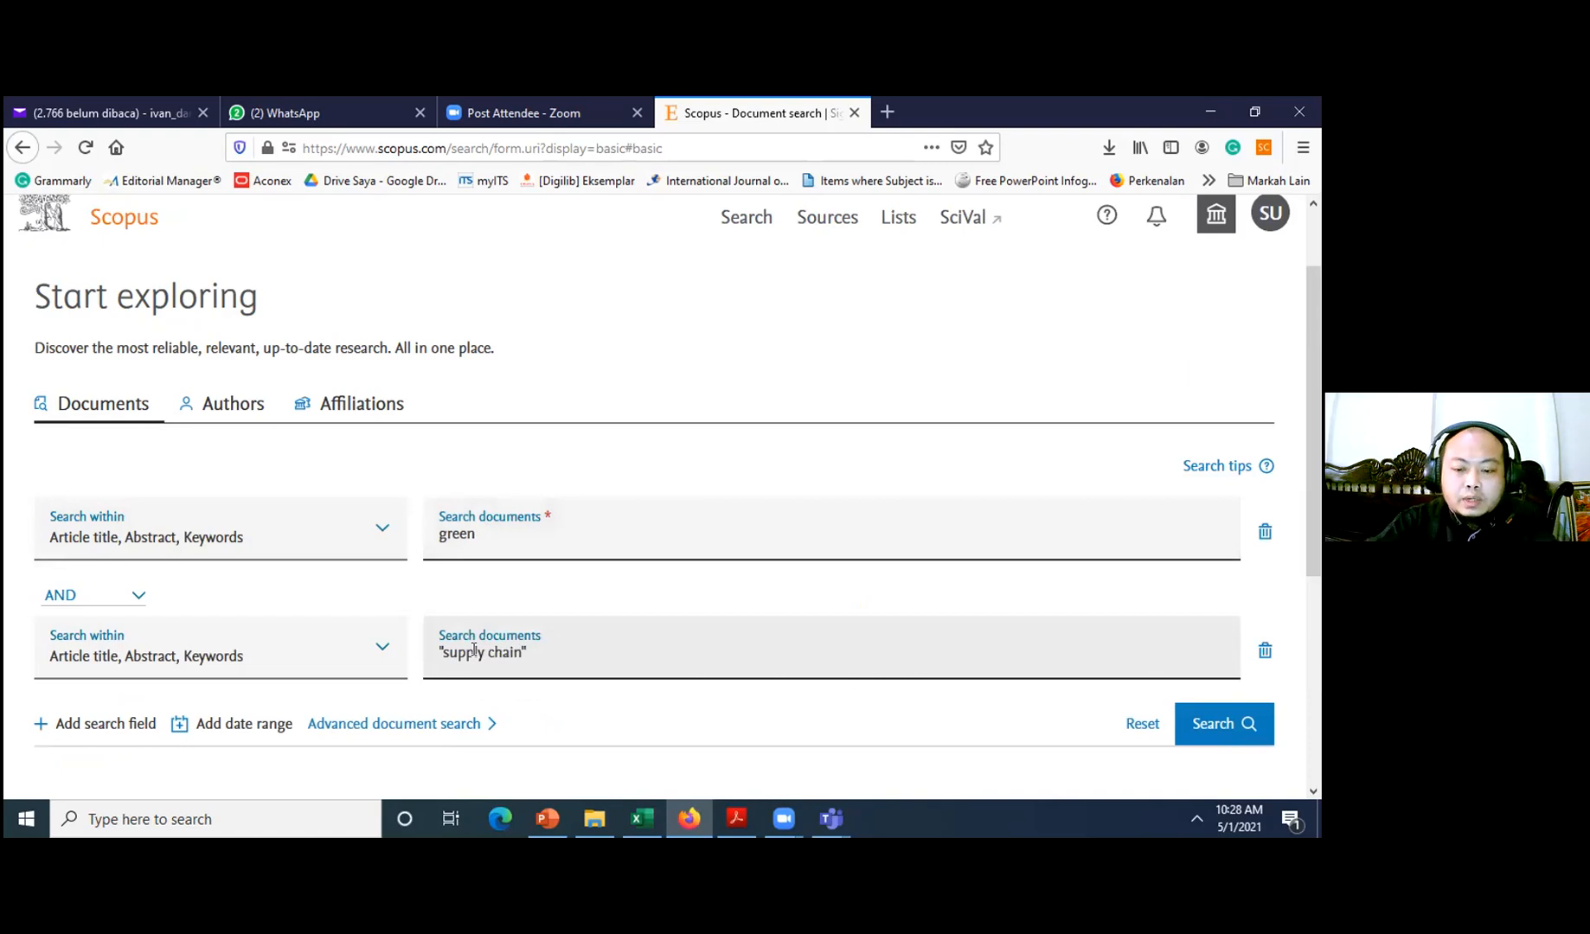
- Extend the second field's query with OR "supply-chain" OR "supply chain*" and run the document search
text(OR "supply)
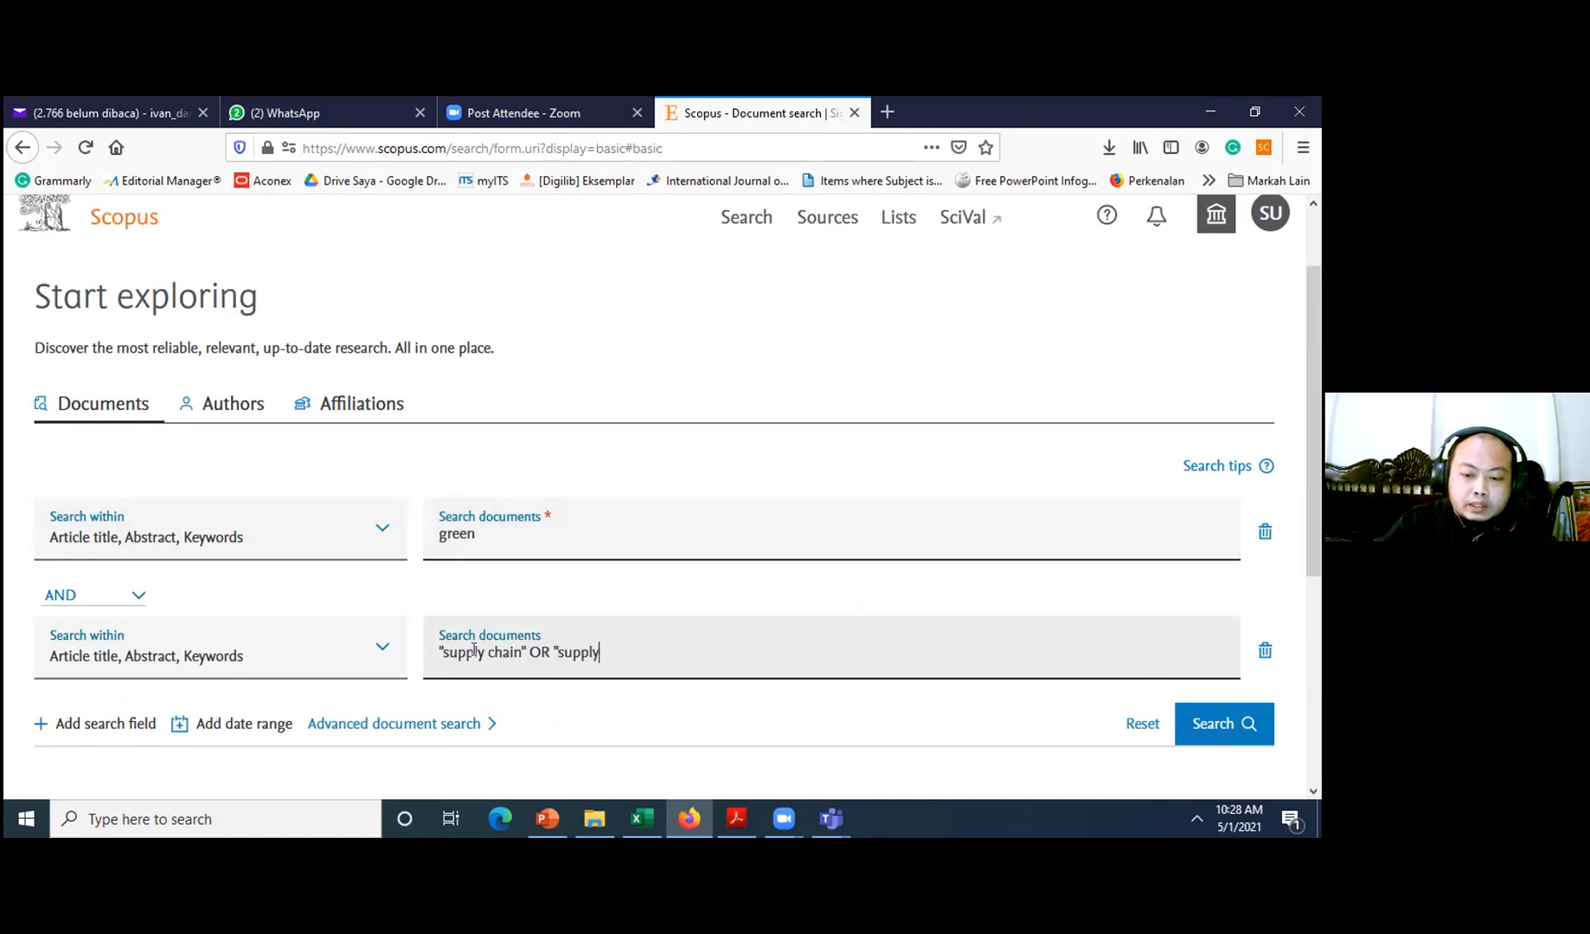
text(-chain)
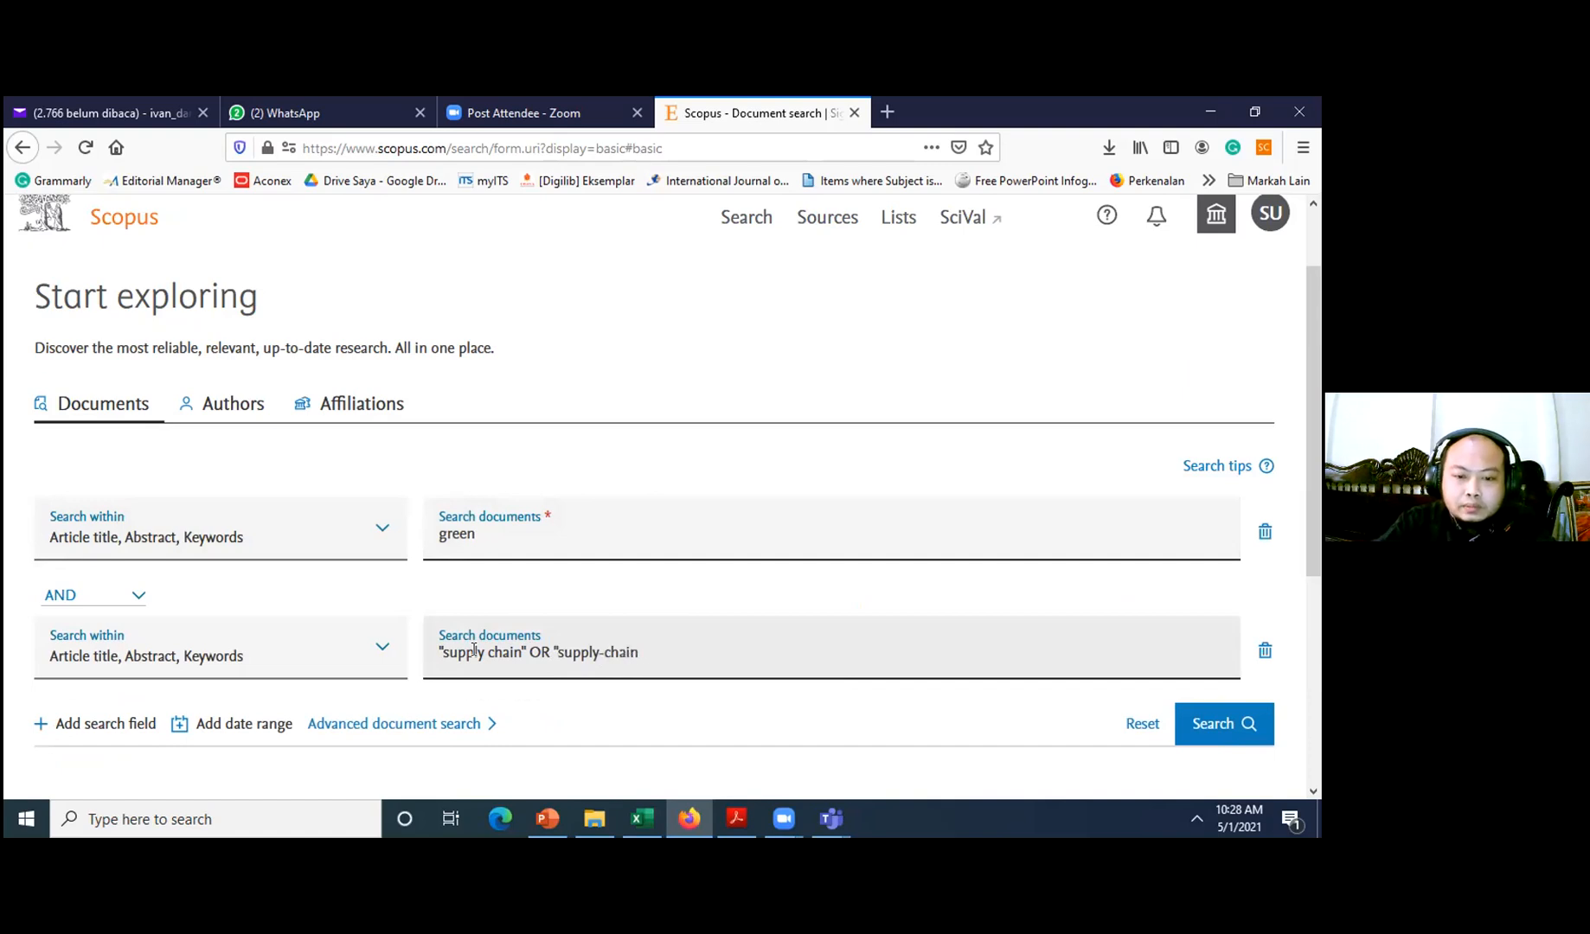
text(" OR ")
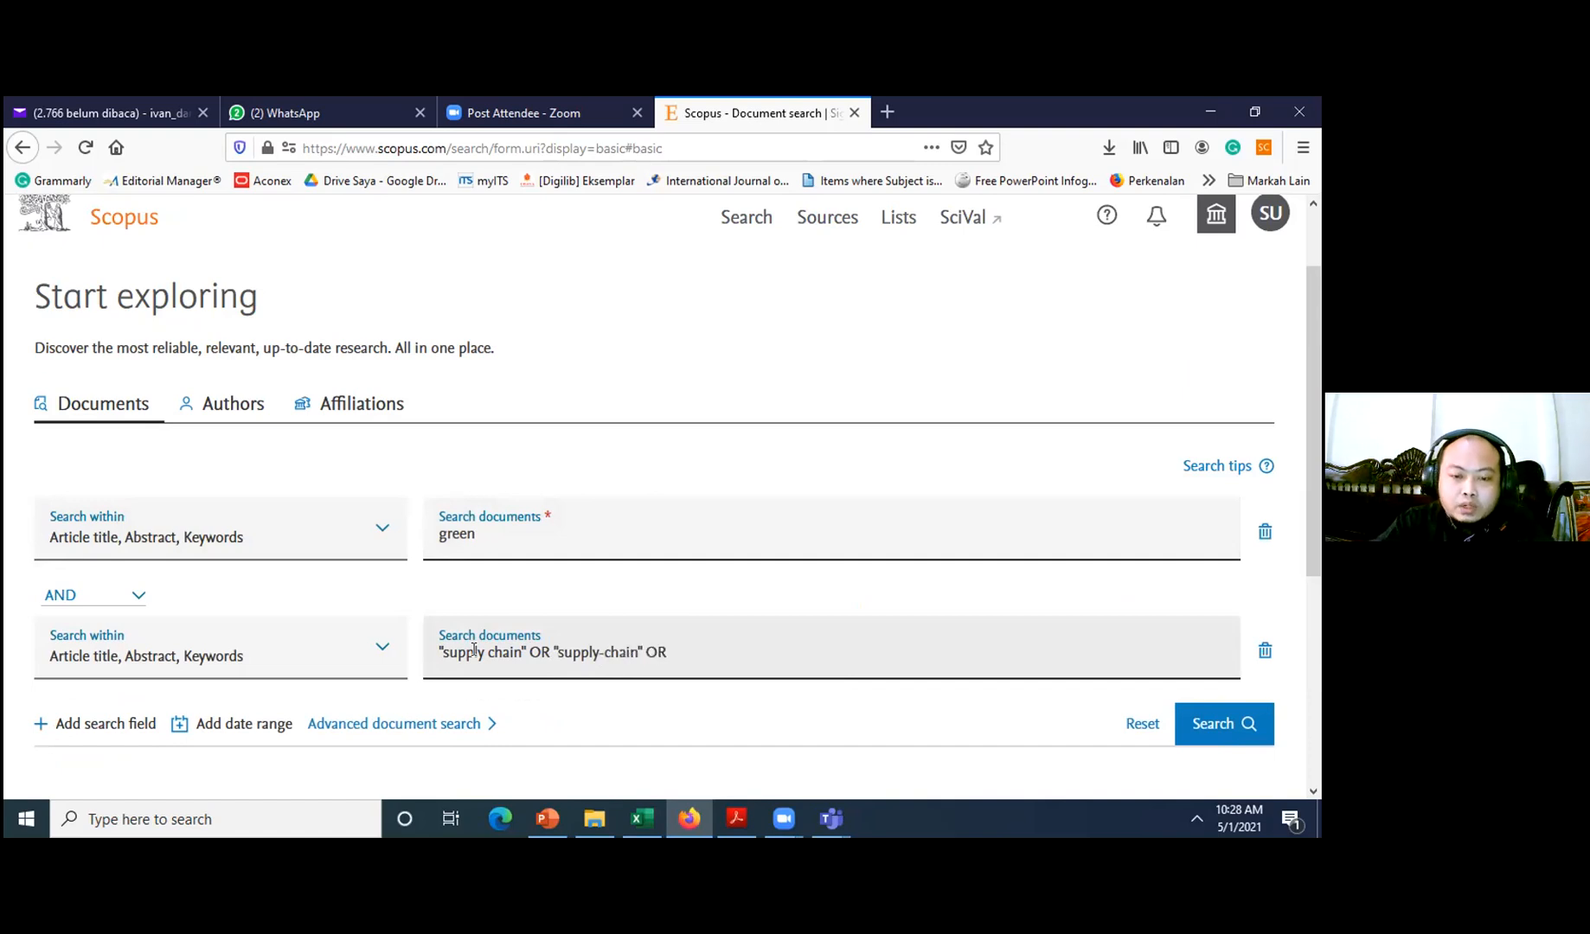
text(supply)
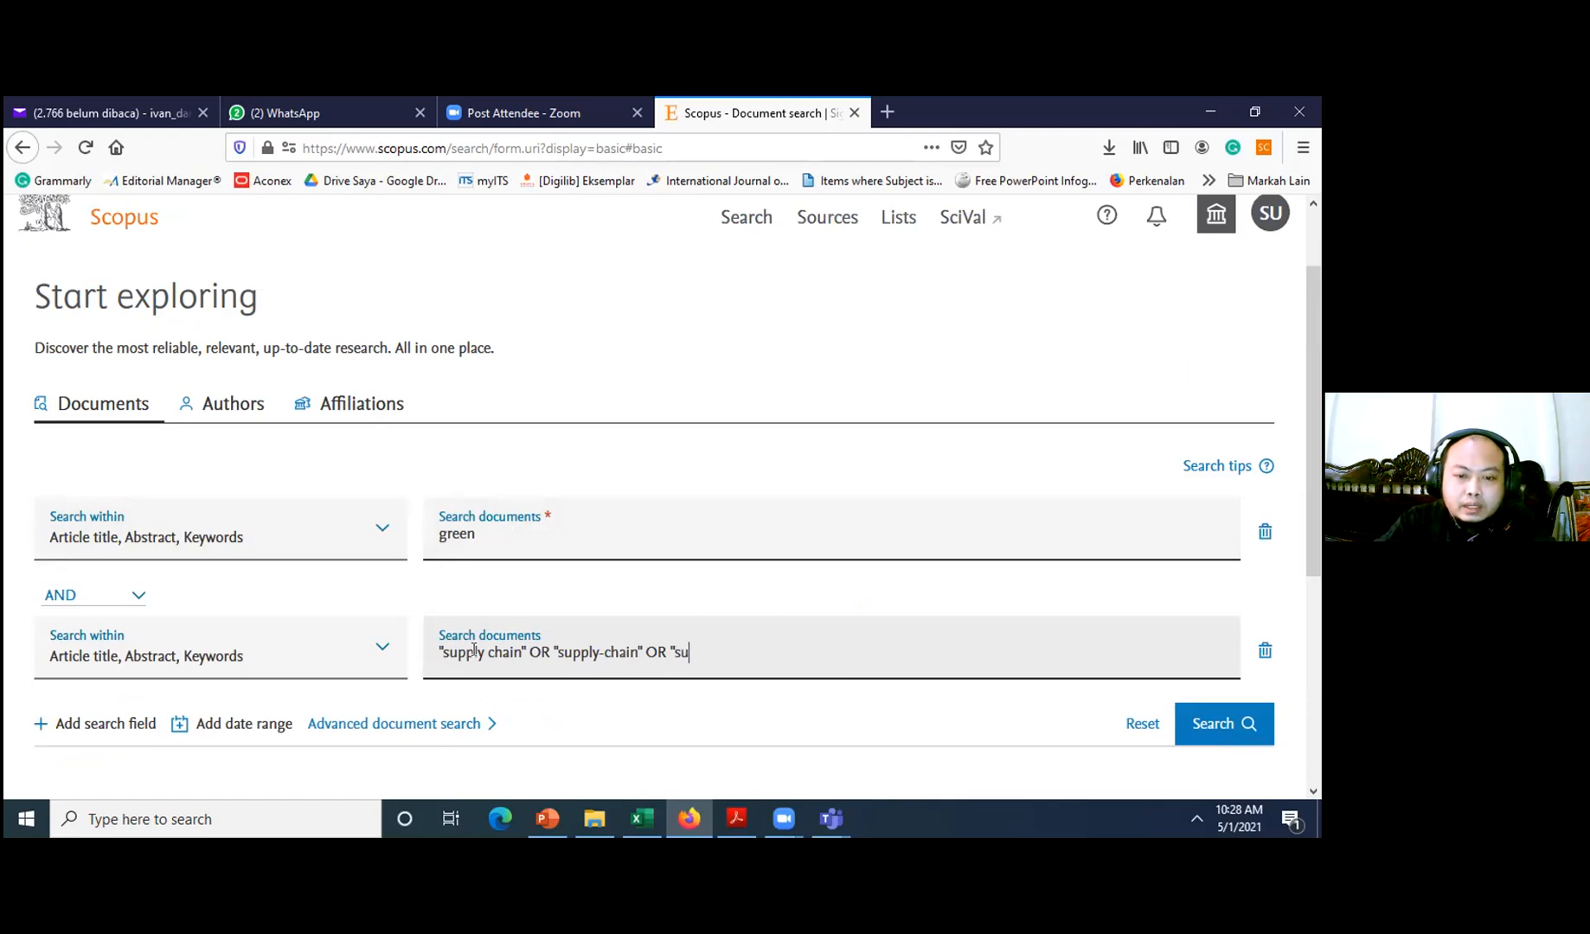
text( chain)
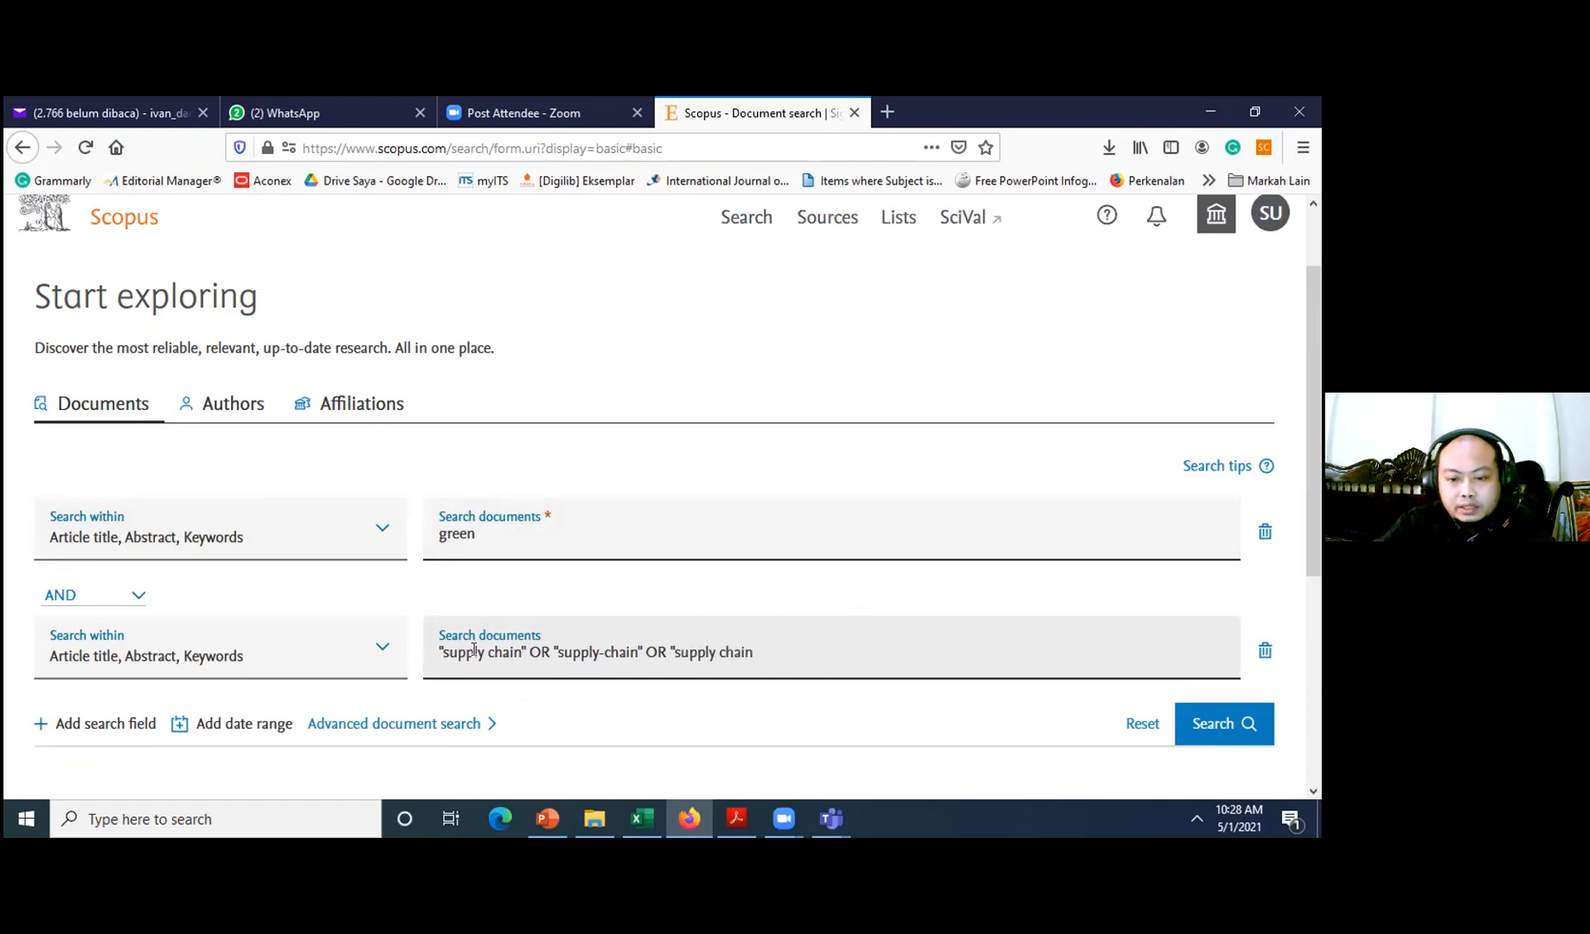
text(*)
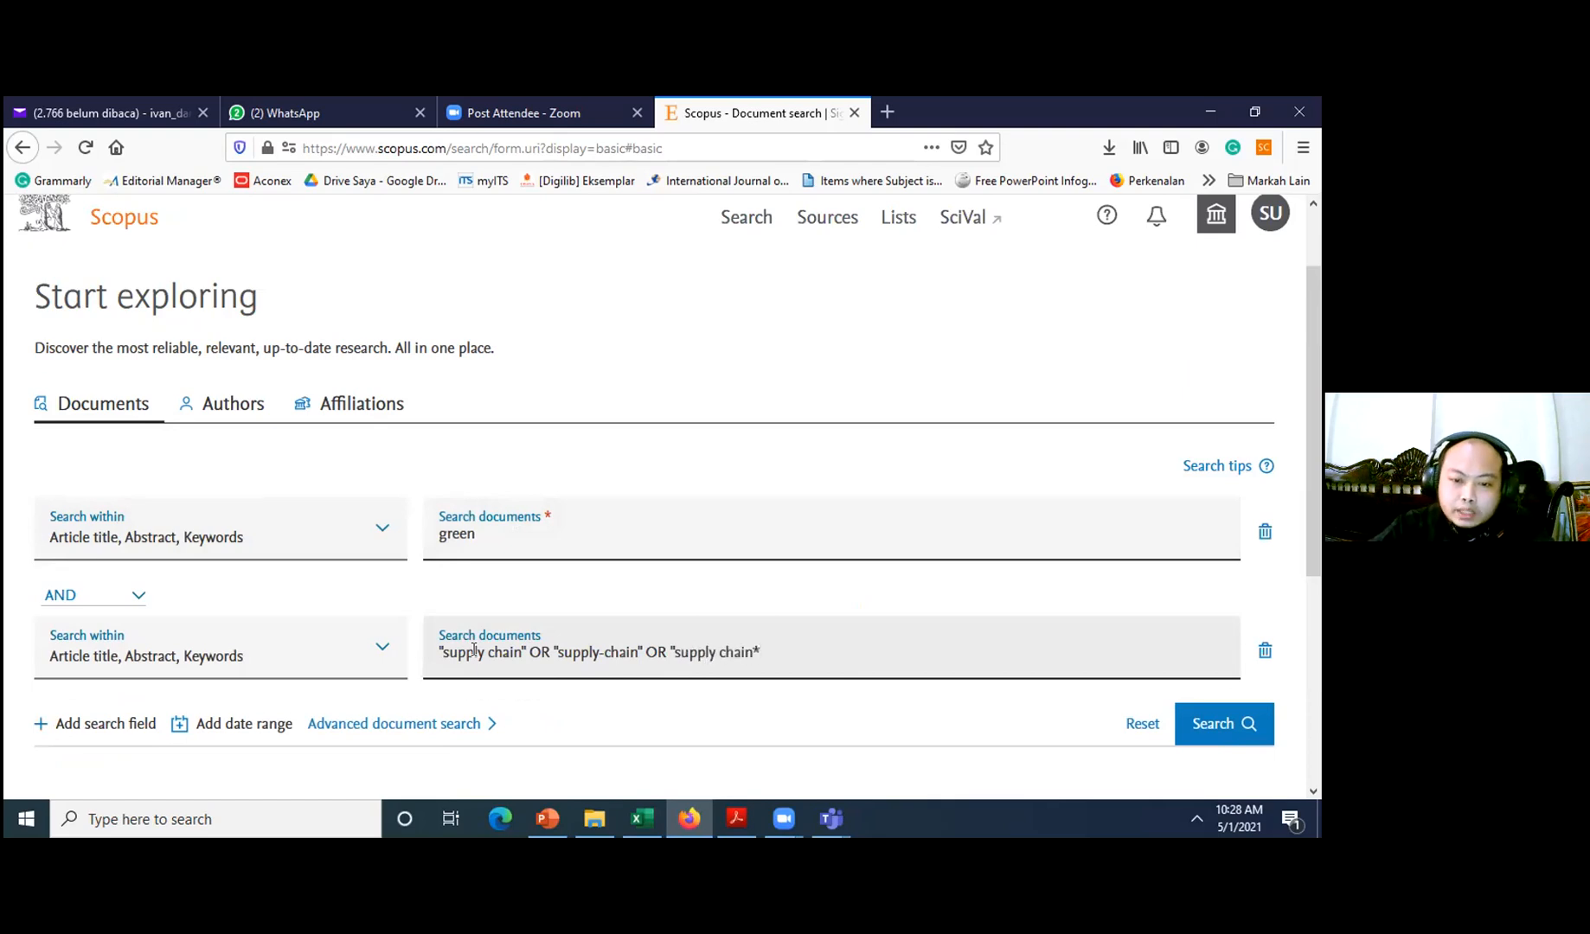
text(")
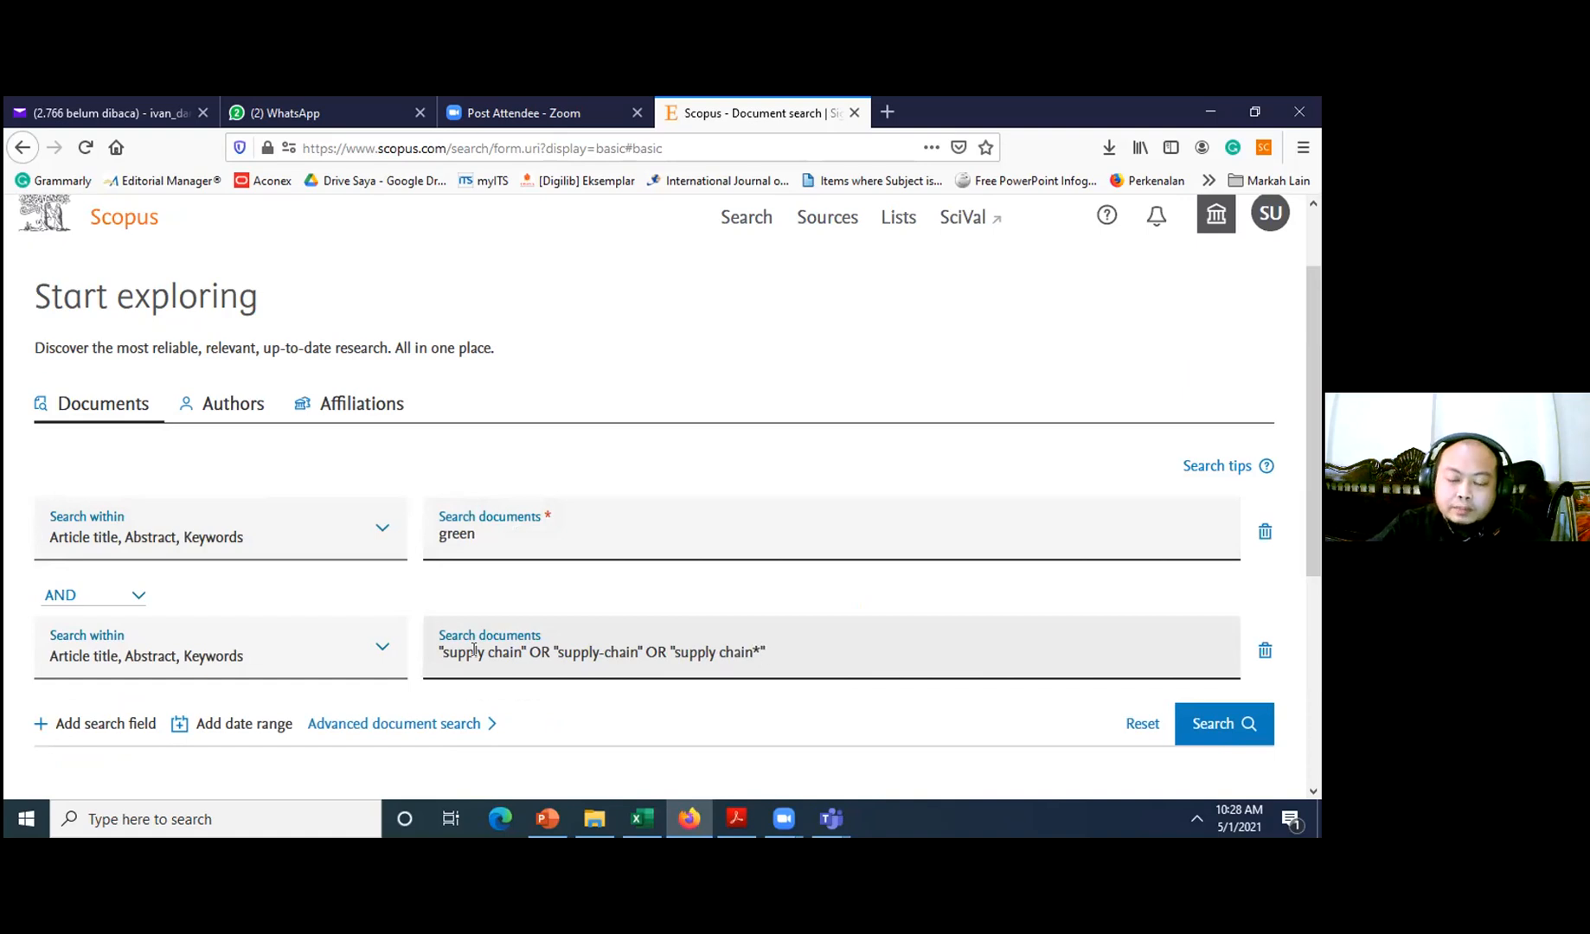
key(Left)
key(Left)
key(Right)
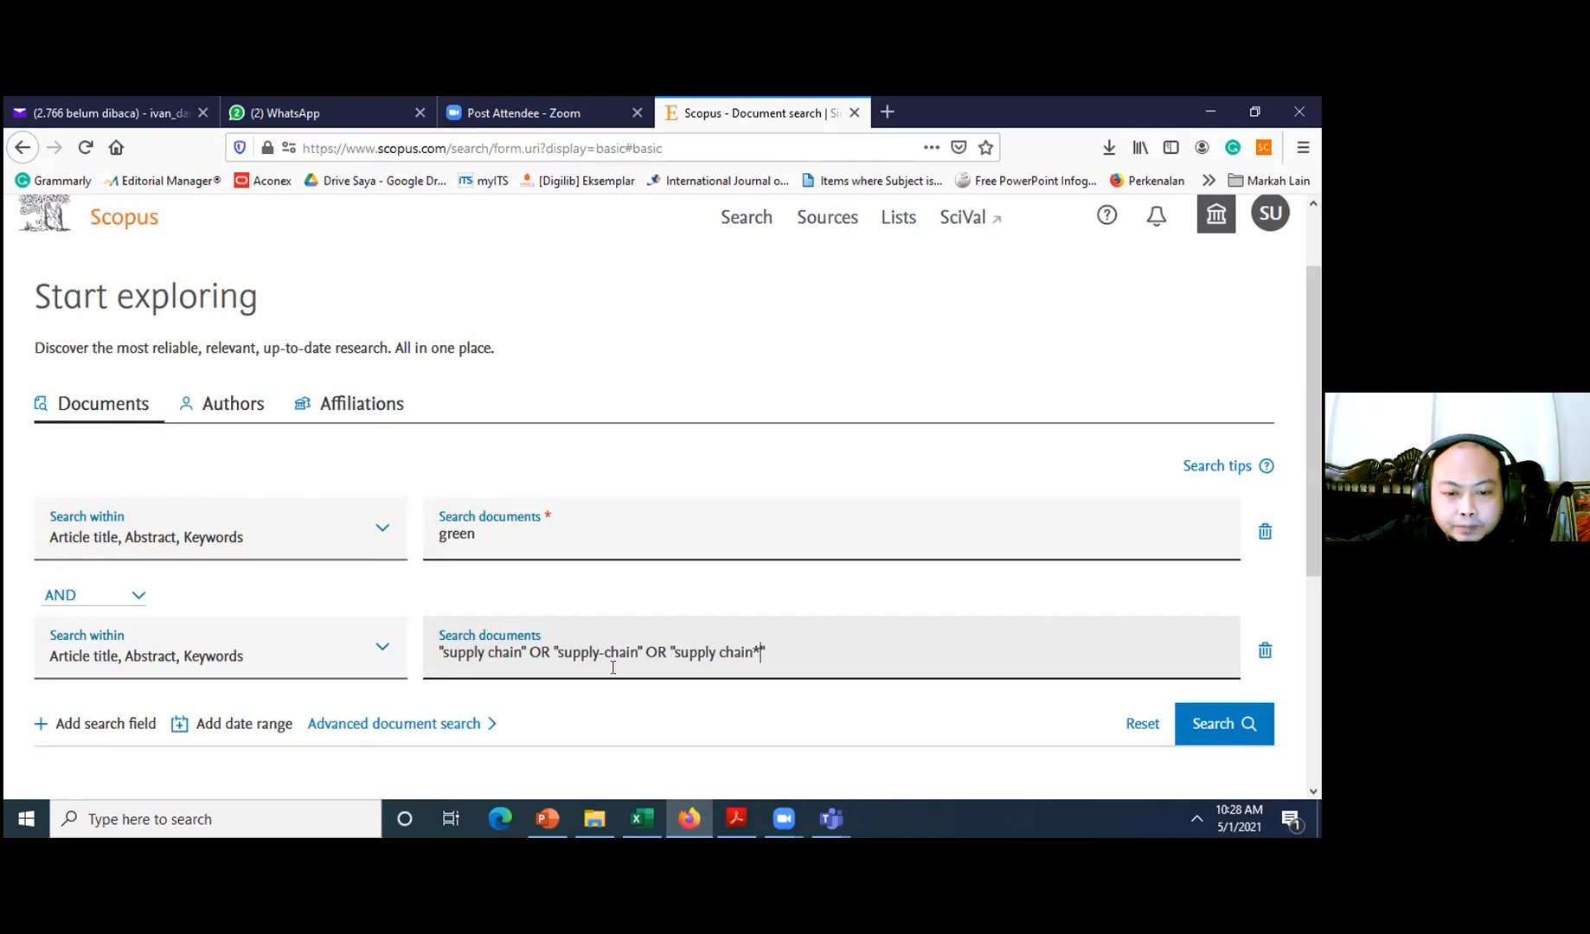
key(Right)
click(1233, 726)
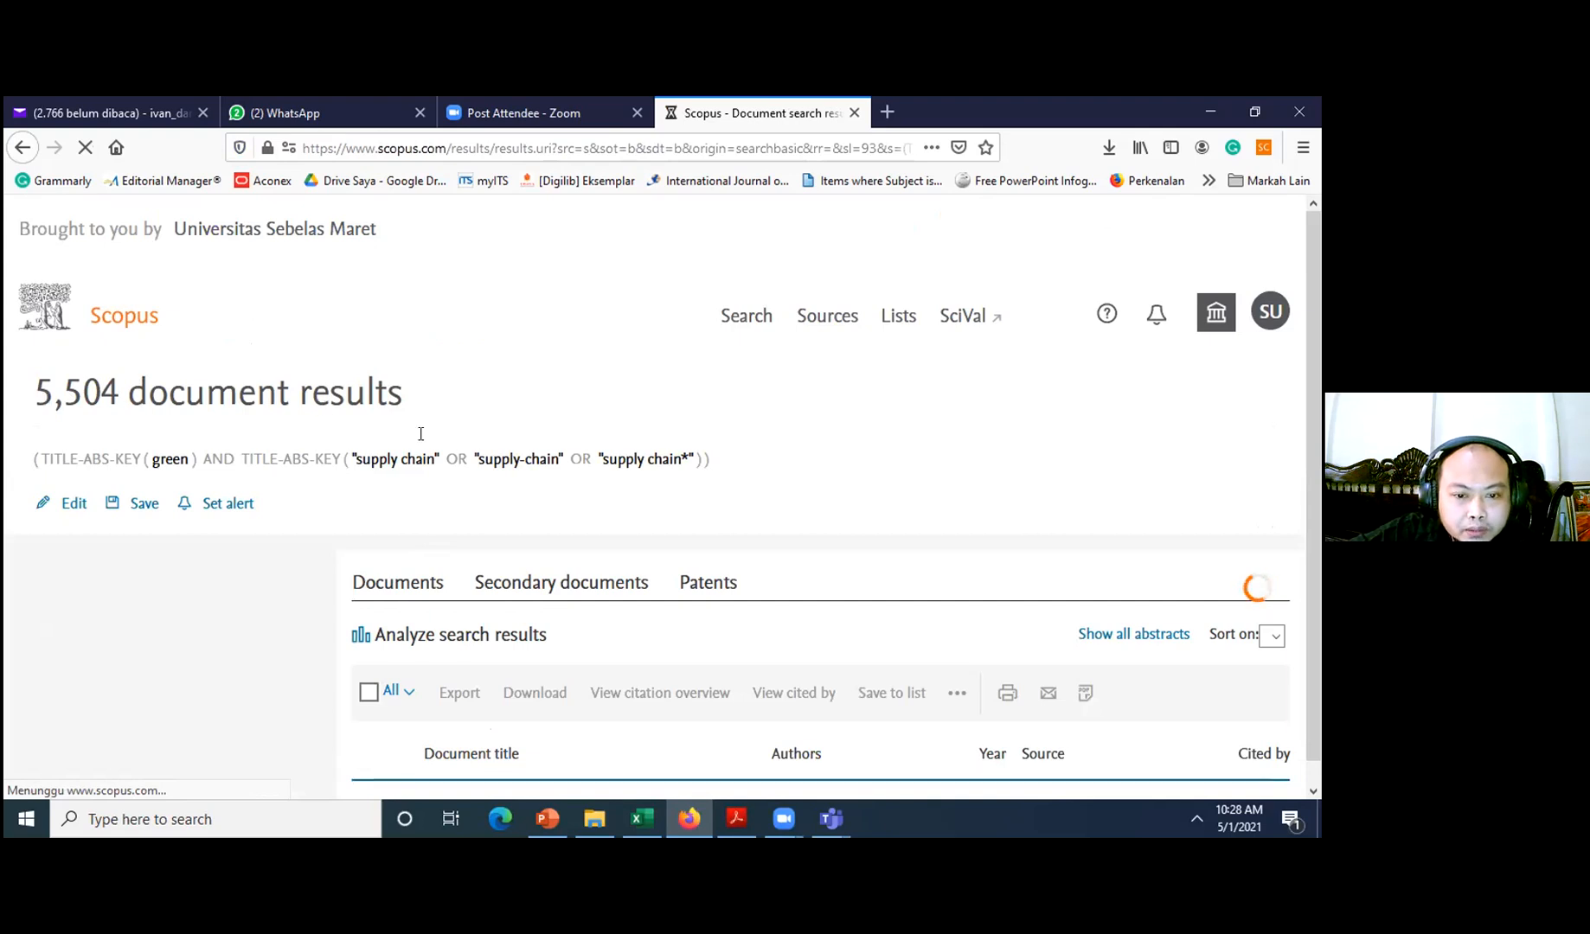
- Select Article and Review as document types in the result filters
scroll(512, 601, down, 2)
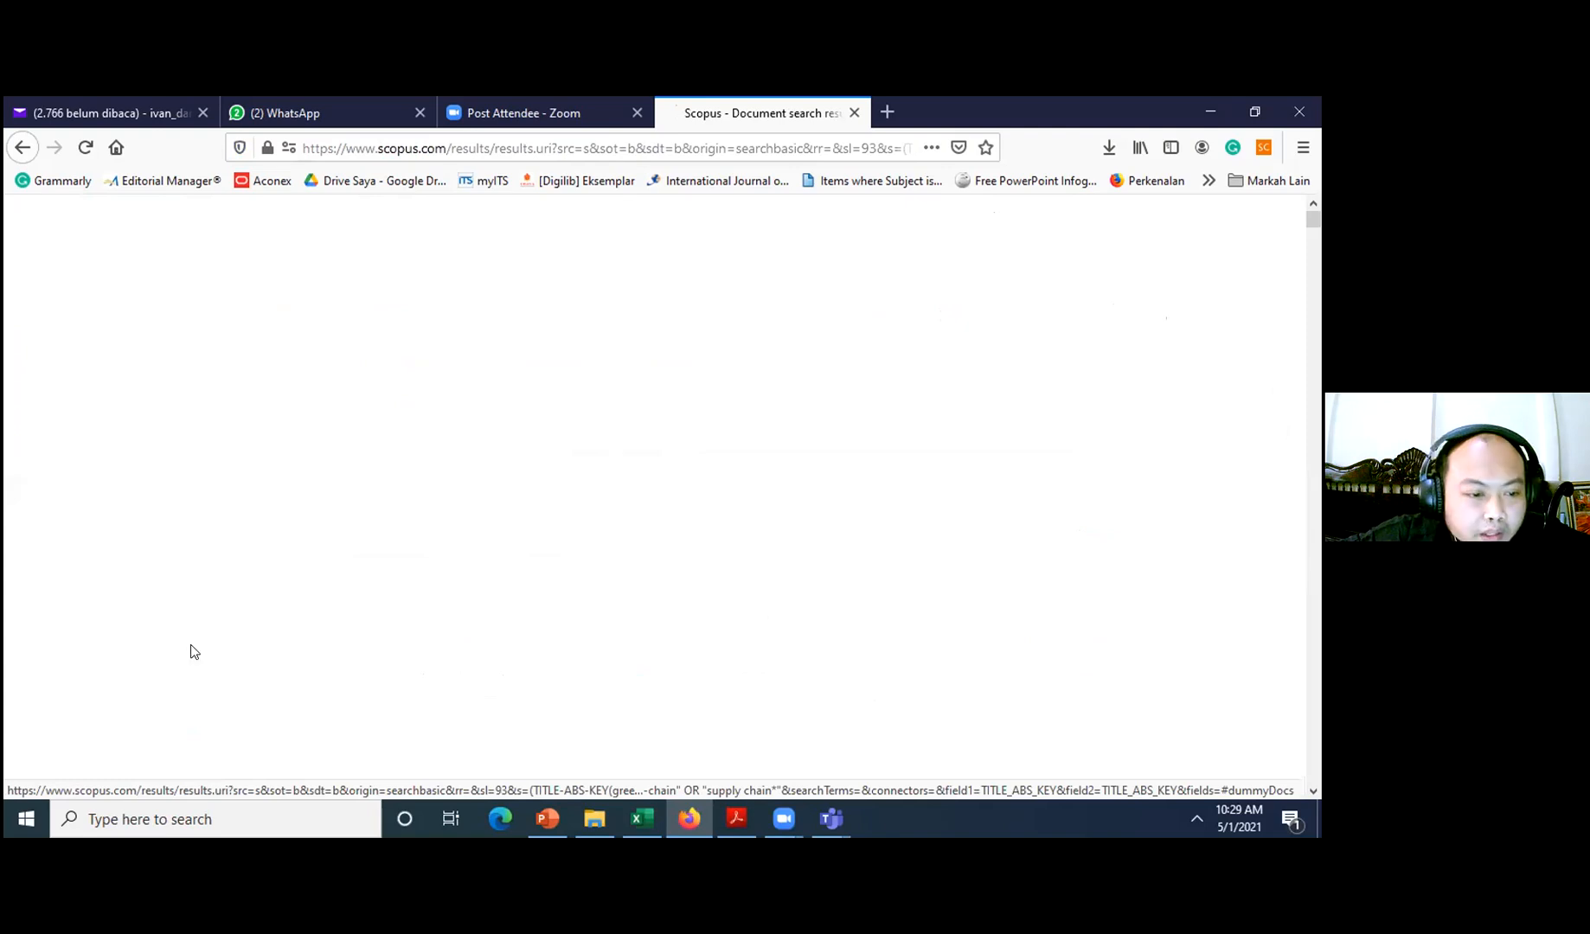
scroll(192, 651, down, 10)
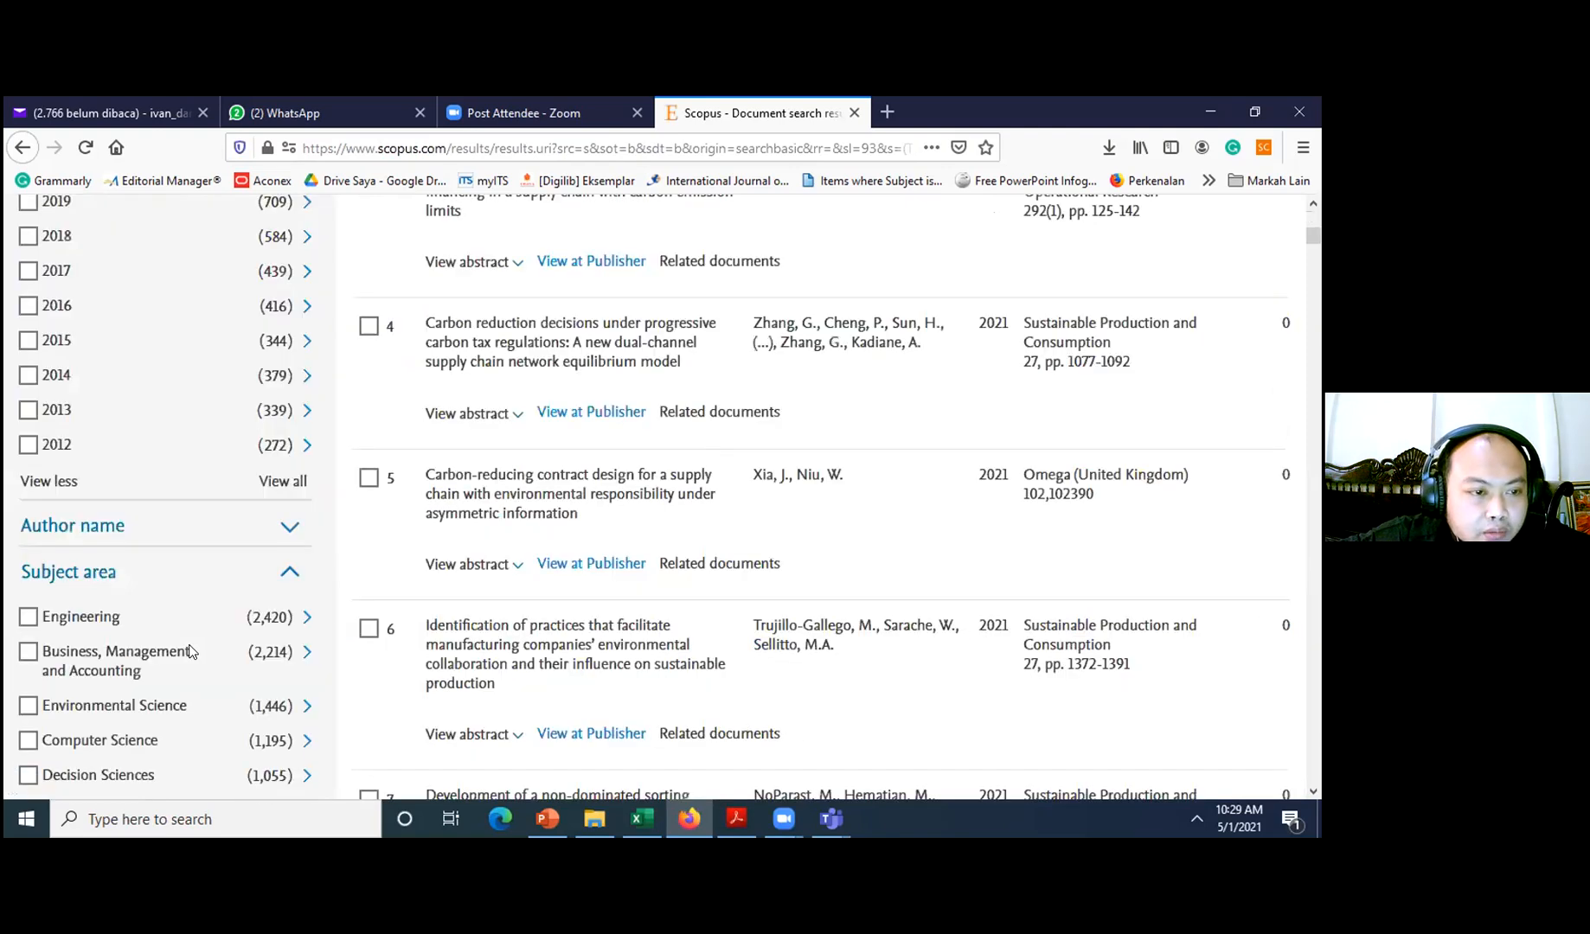
scroll(190, 651, down, 5)
scroll(31, 355, down, 3)
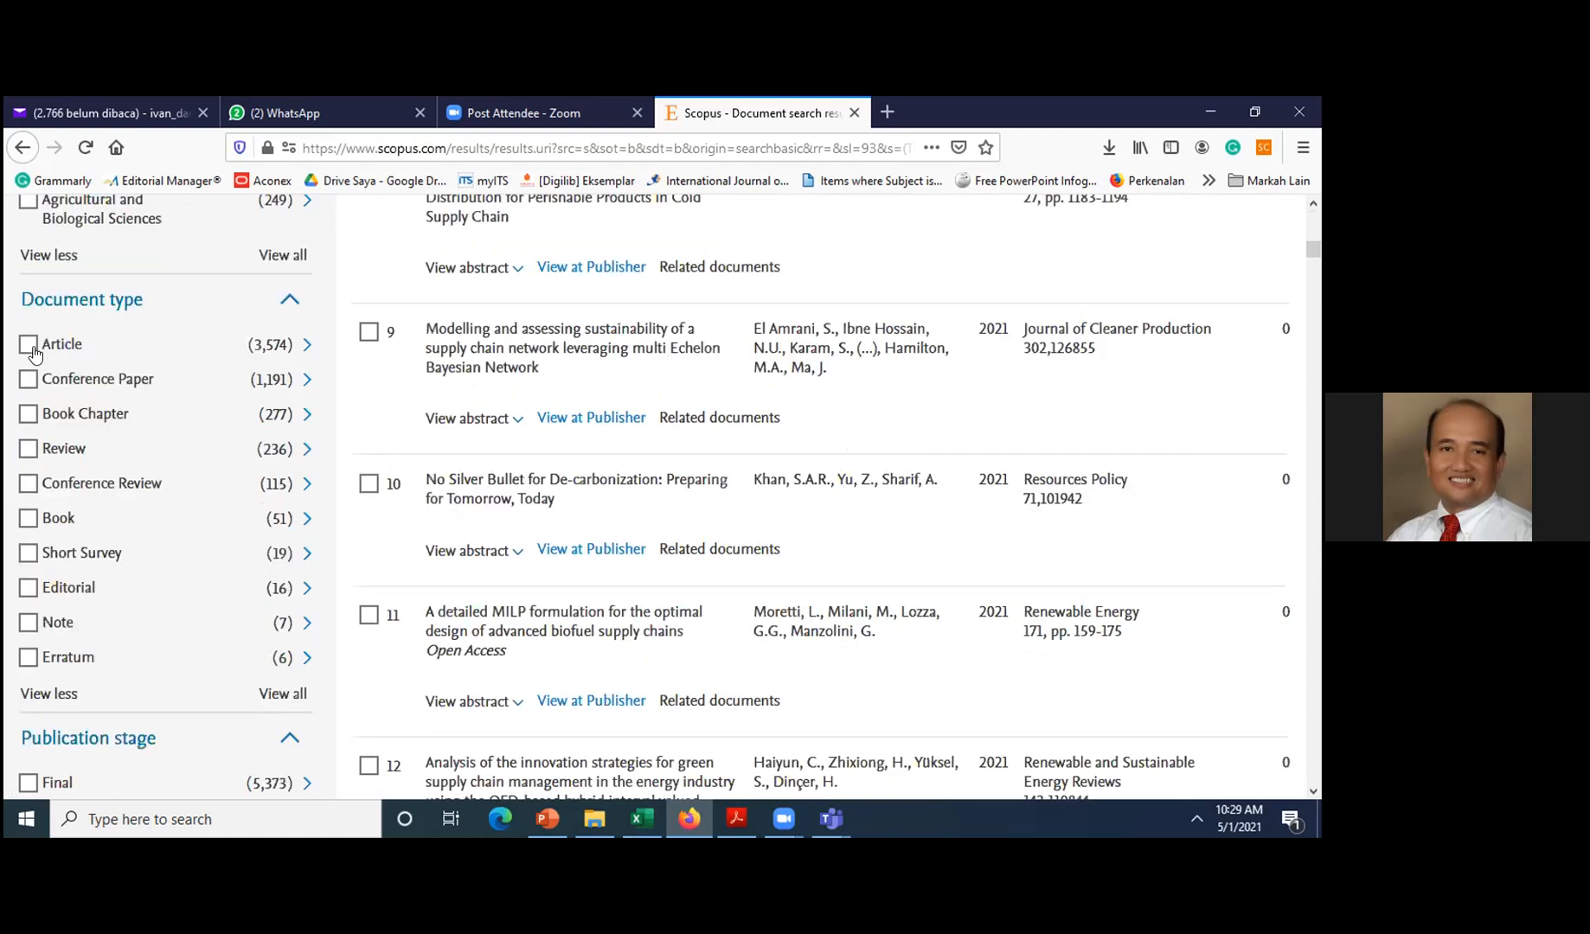
click(29, 348)
click(29, 449)
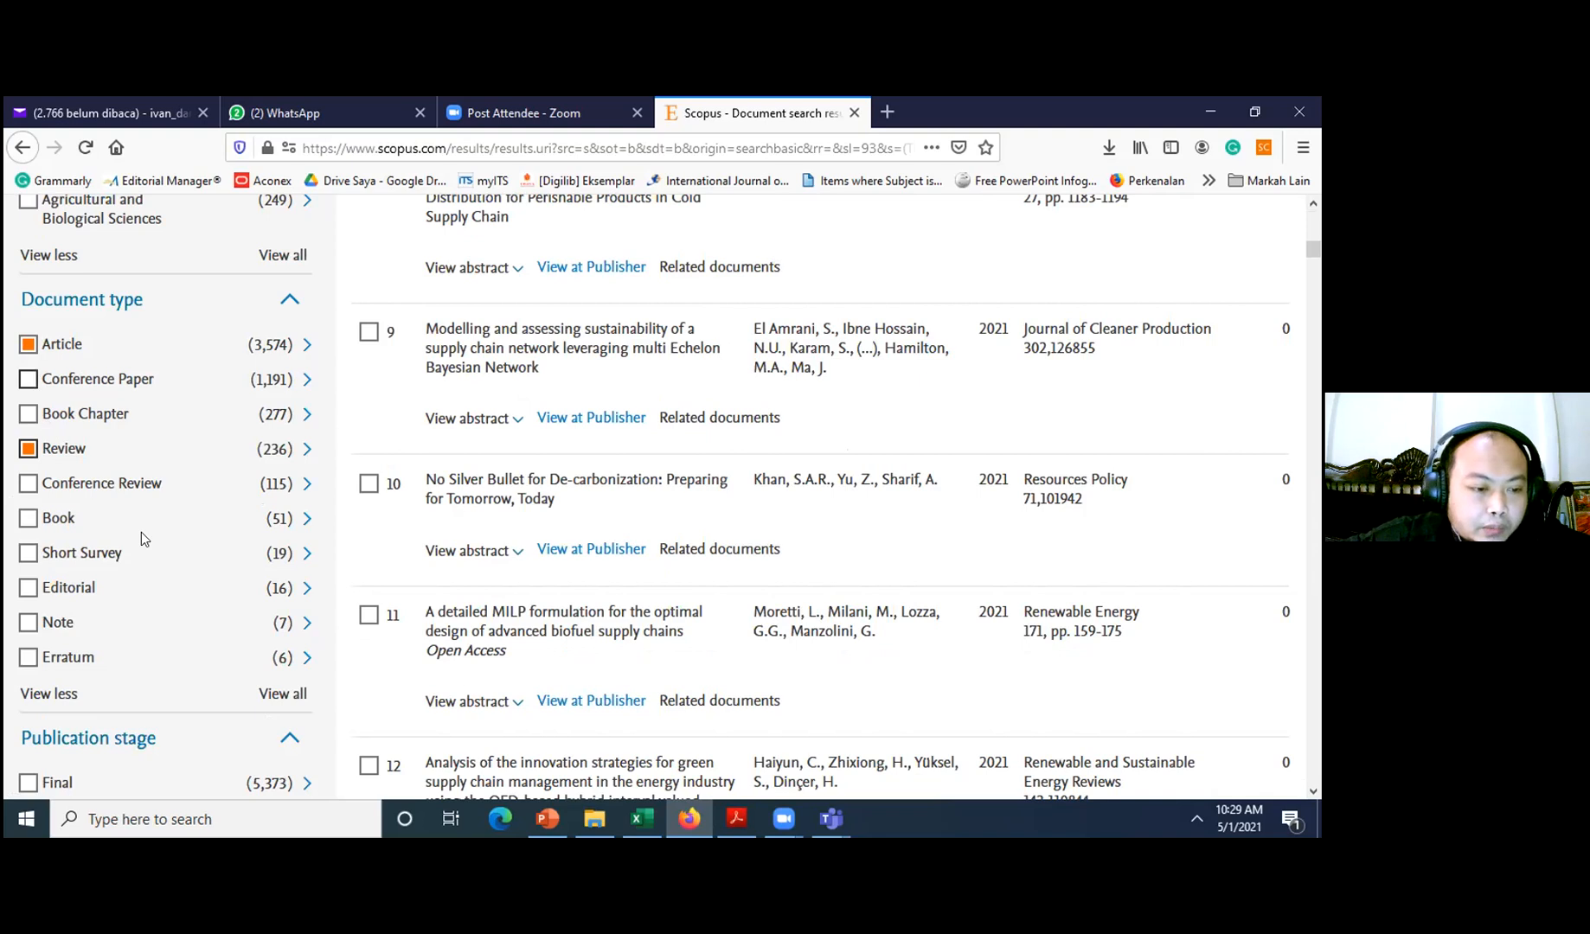
- Select Journal as the source type in the result filters
scroll(141, 538, down, 5)
scroll(141, 539, down, 5)
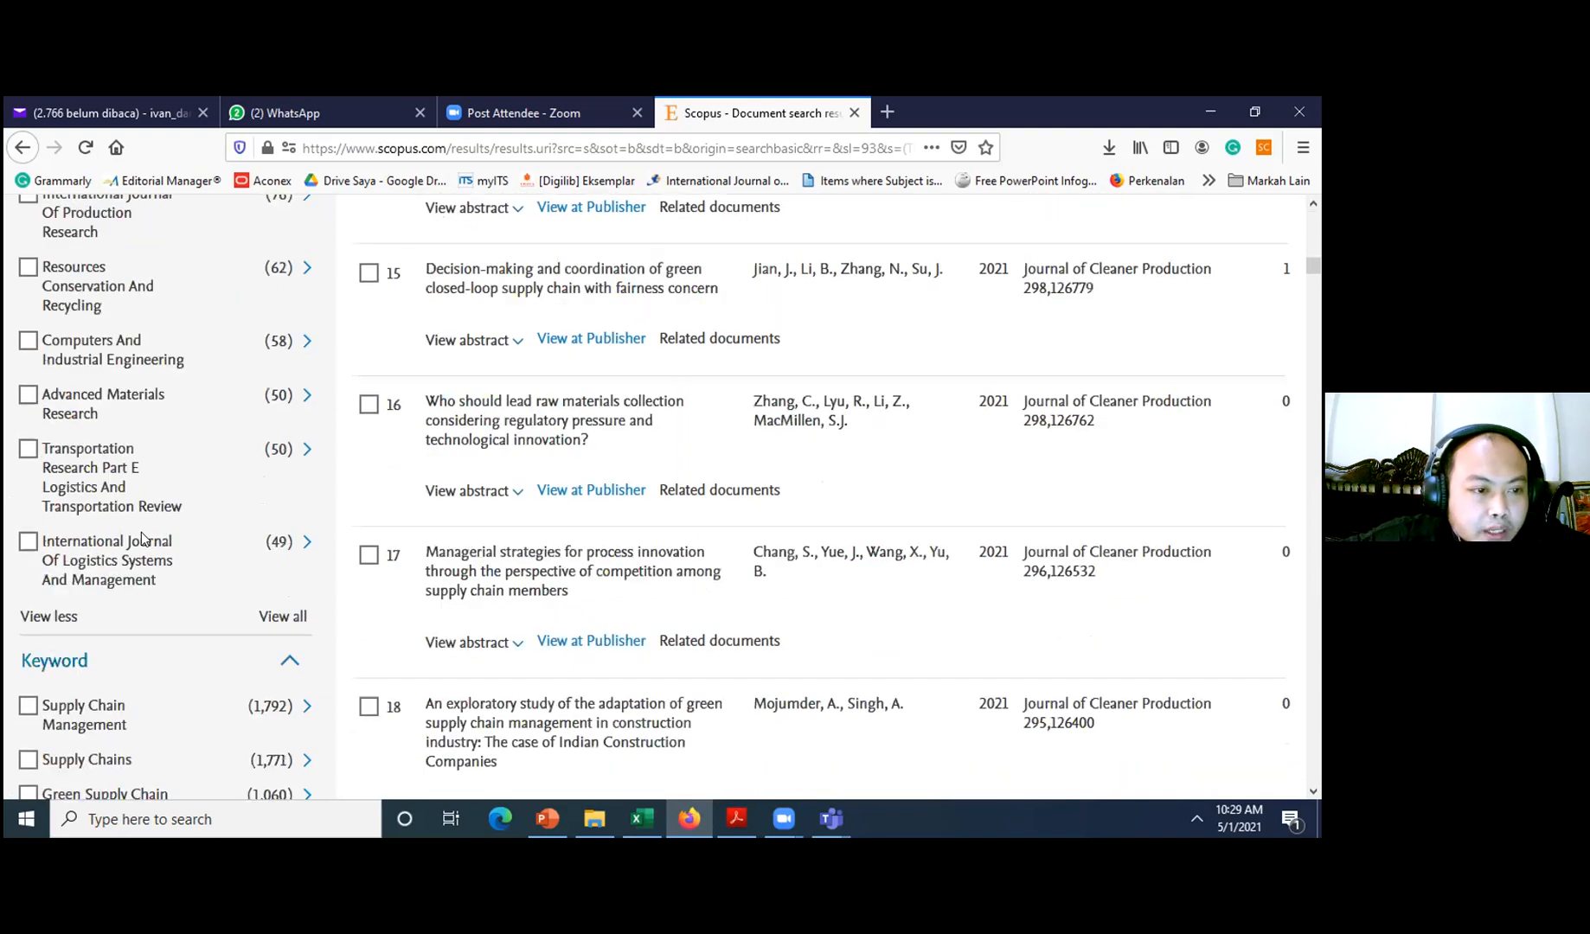
scroll(143, 542, down, 5)
scroll(142, 545, down, 7)
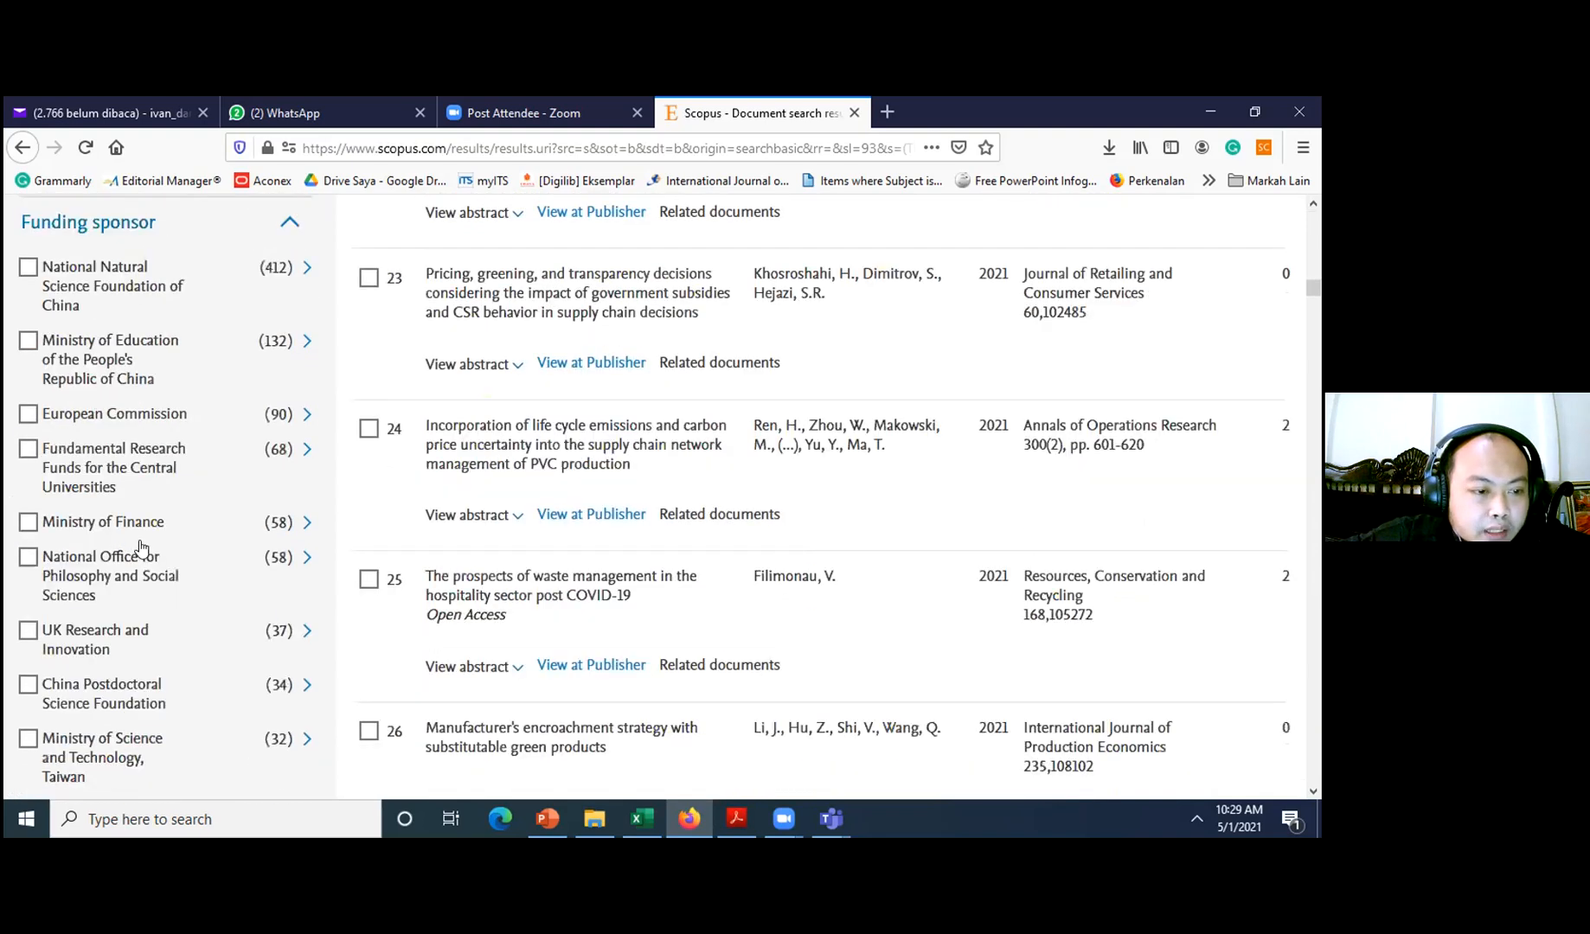
scroll(141, 545, down, 7)
scroll(19, 516, down, 3)
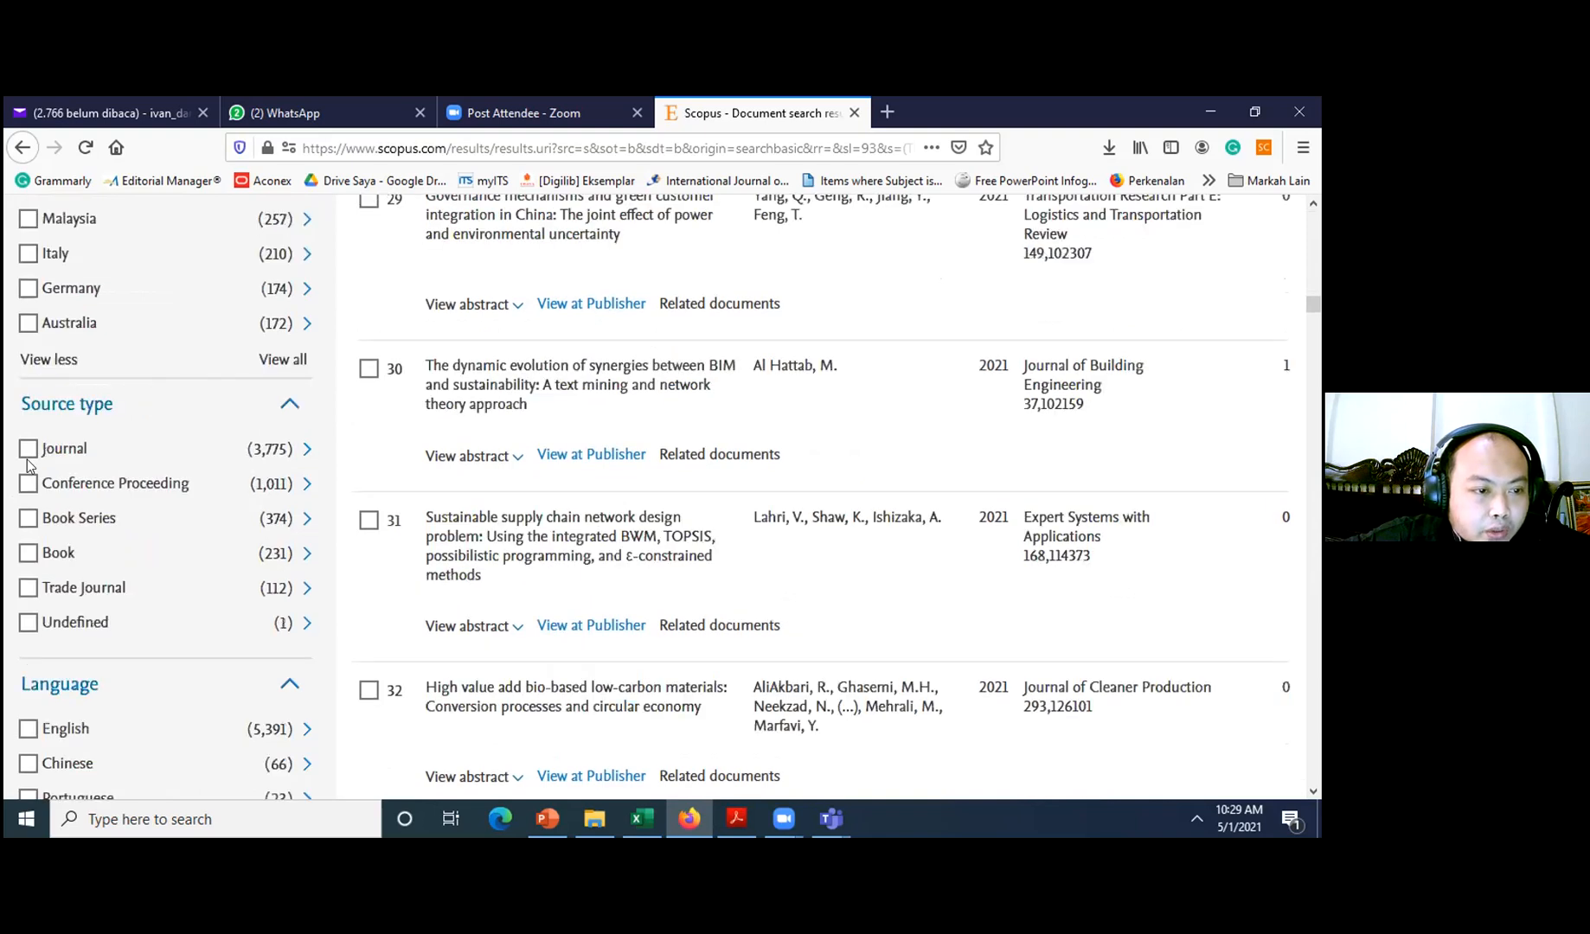
click(29, 450)
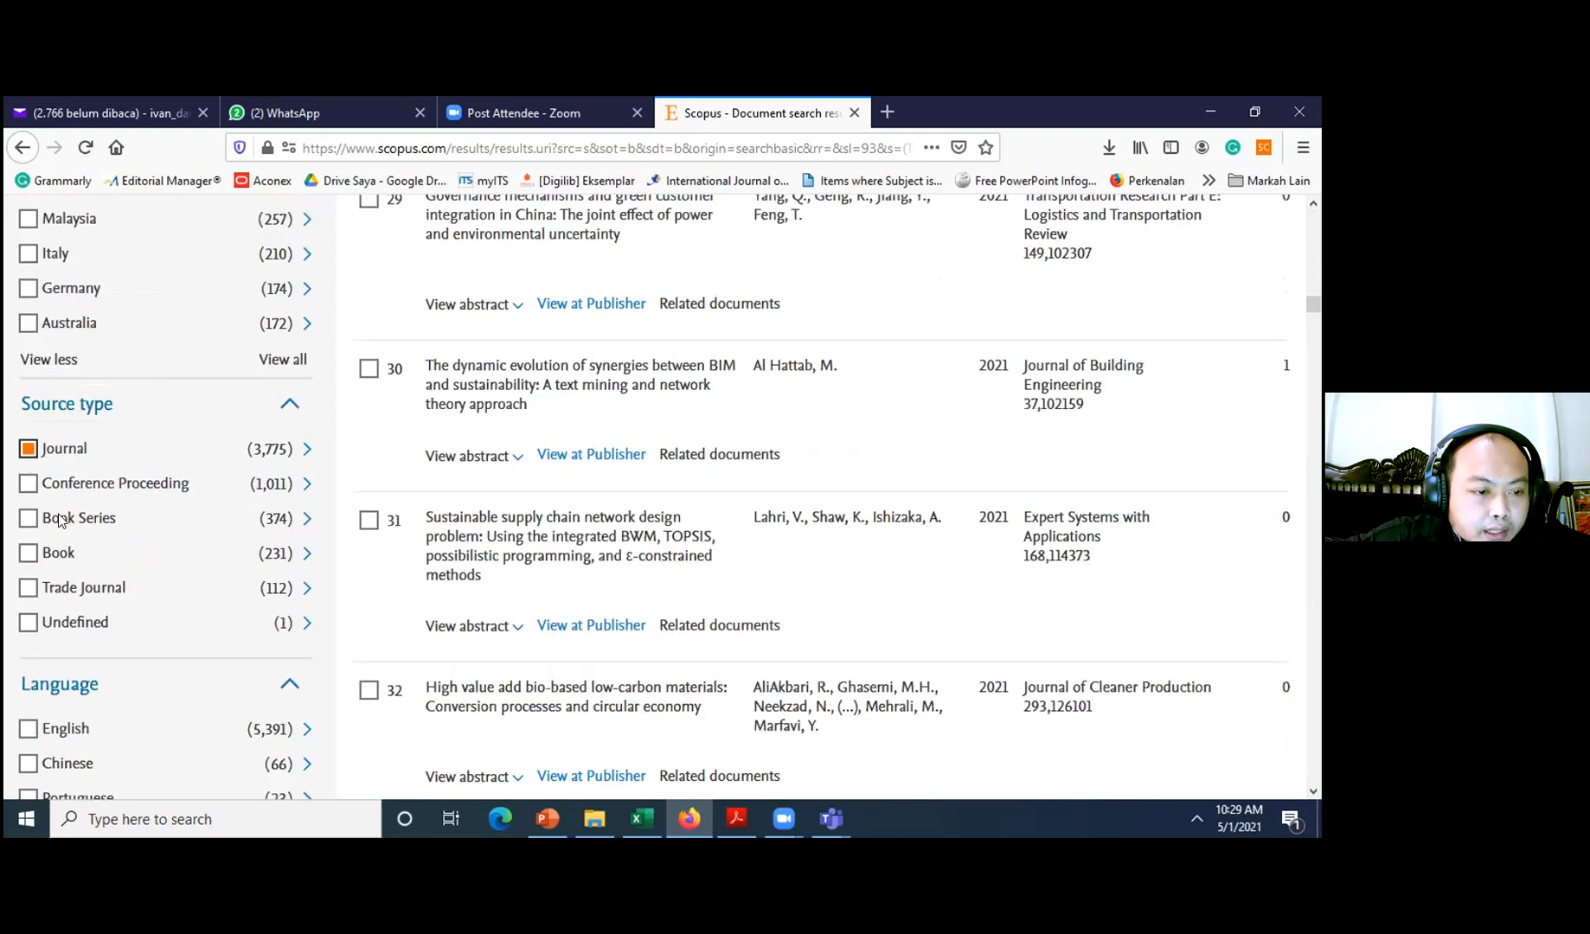
- Select English as the language in the result filters
scroll(57, 597, down, 3)
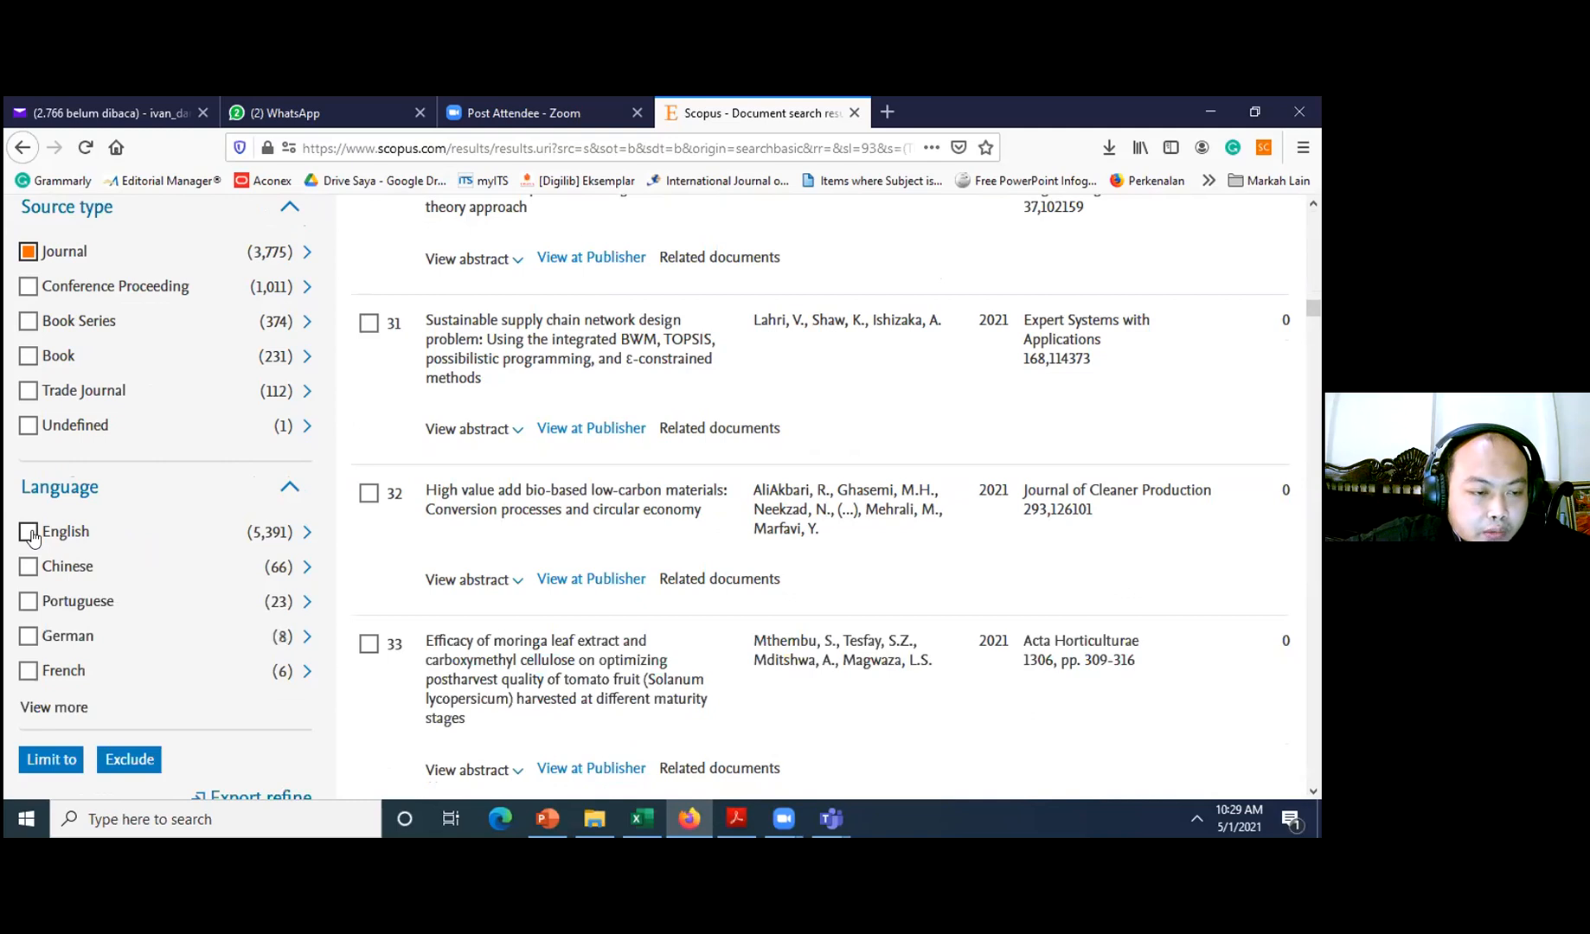
click(30, 537)
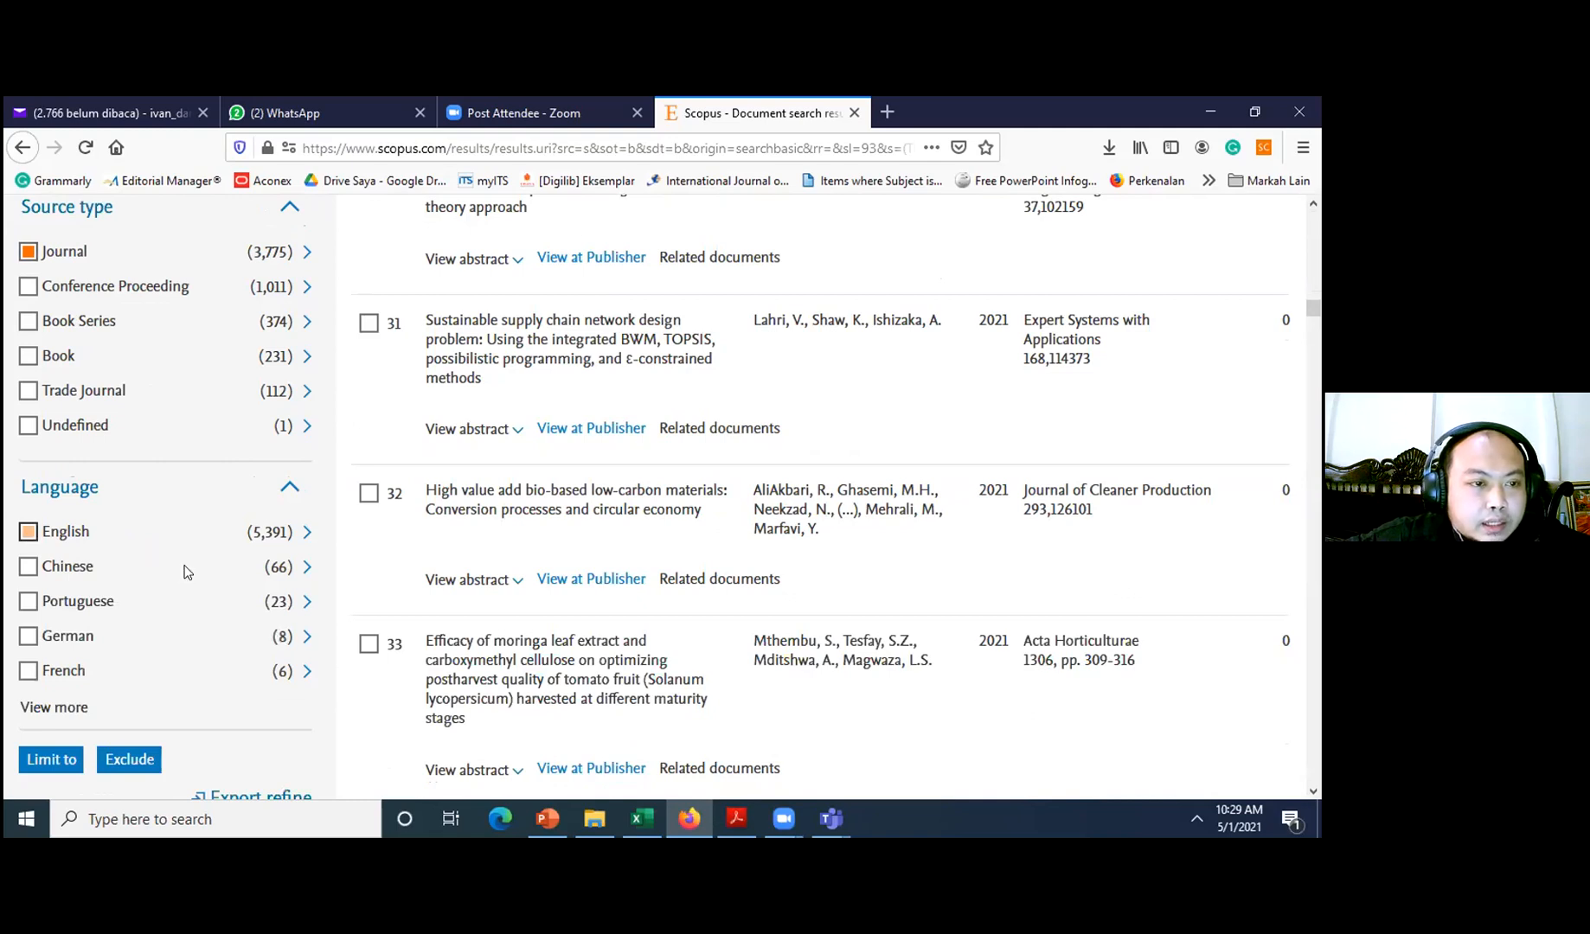
- Open the complete list of subject areas in the result filters
scroll(184, 571, up, 12)
scroll(184, 570, up, 10)
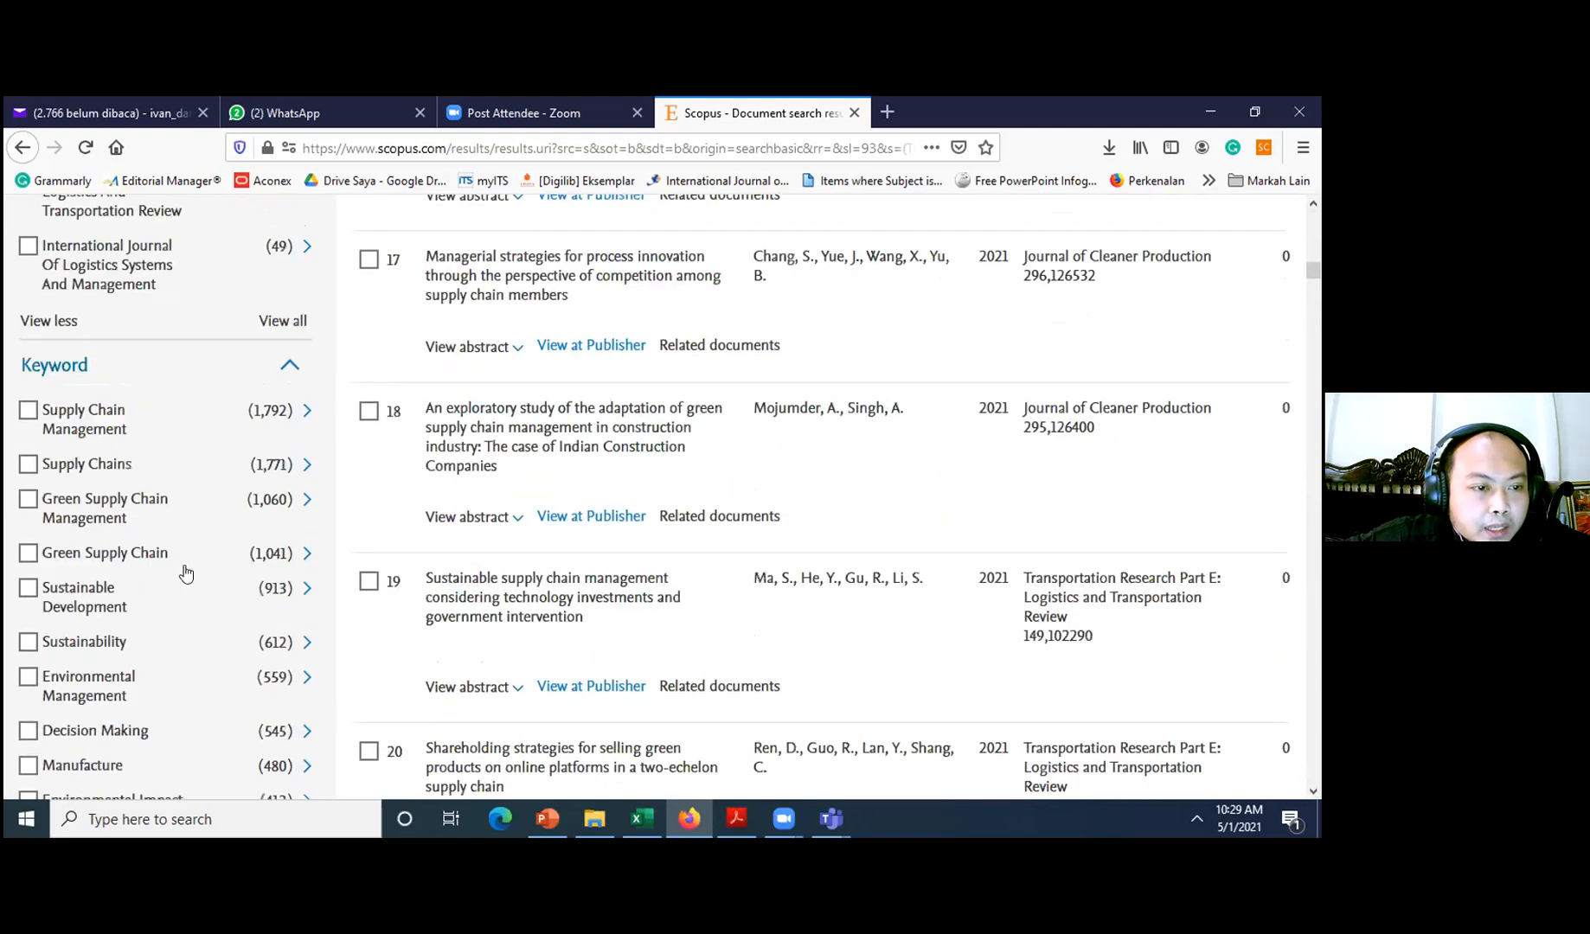
scroll(184, 571, up, 6)
scroll(184, 571, up, 9)
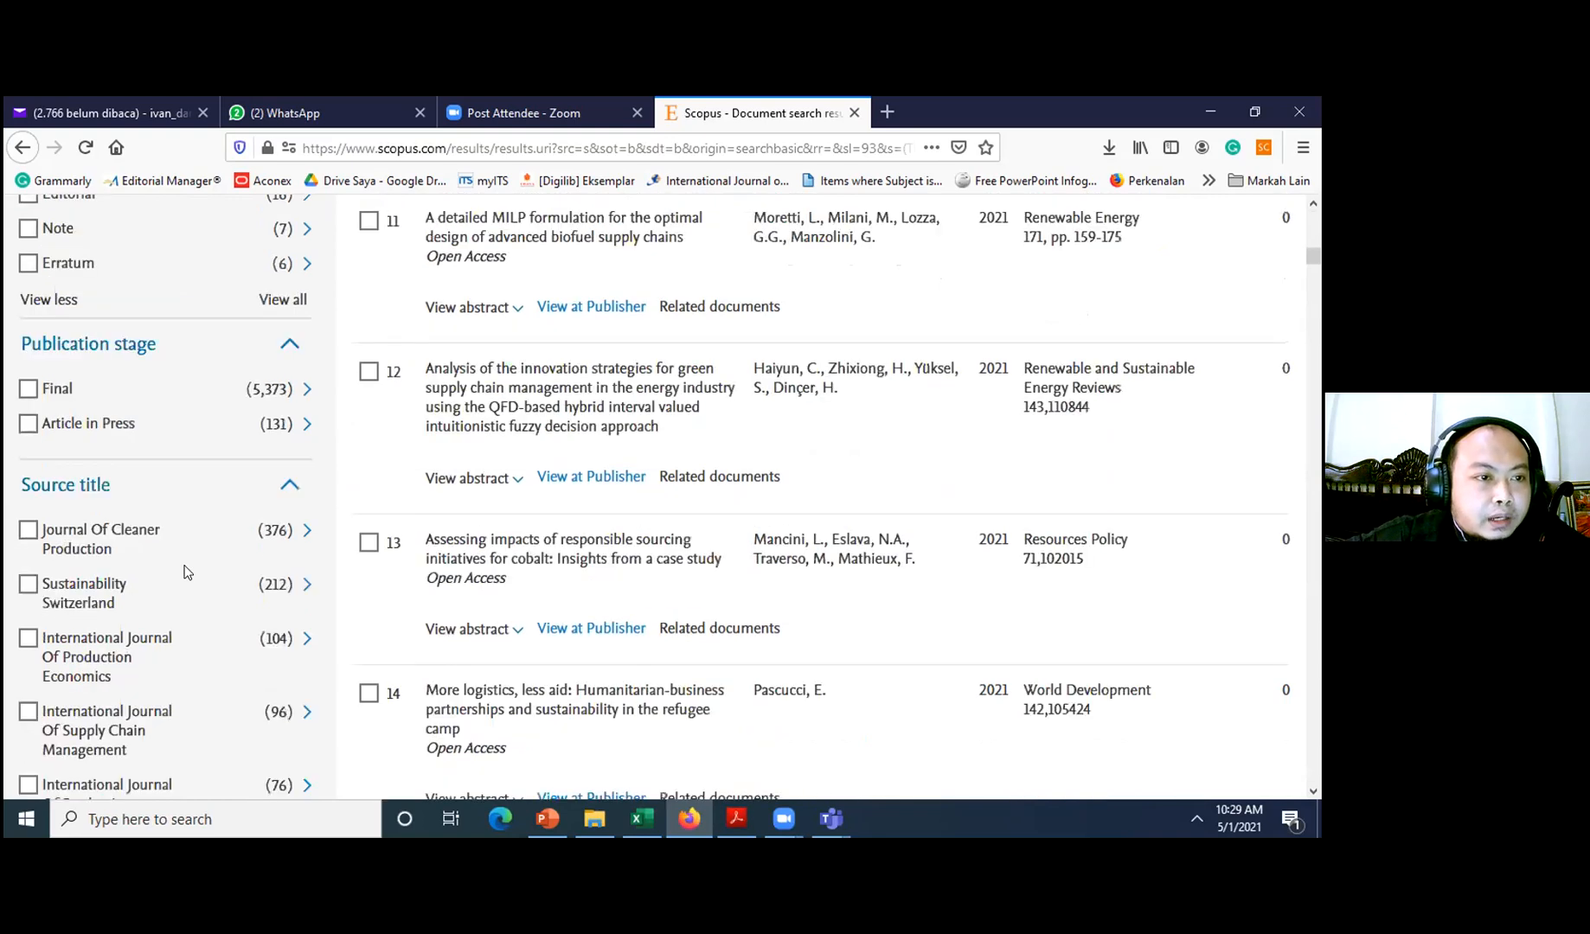
scroll(185, 570, up, 5)
scroll(173, 571, up, 3)
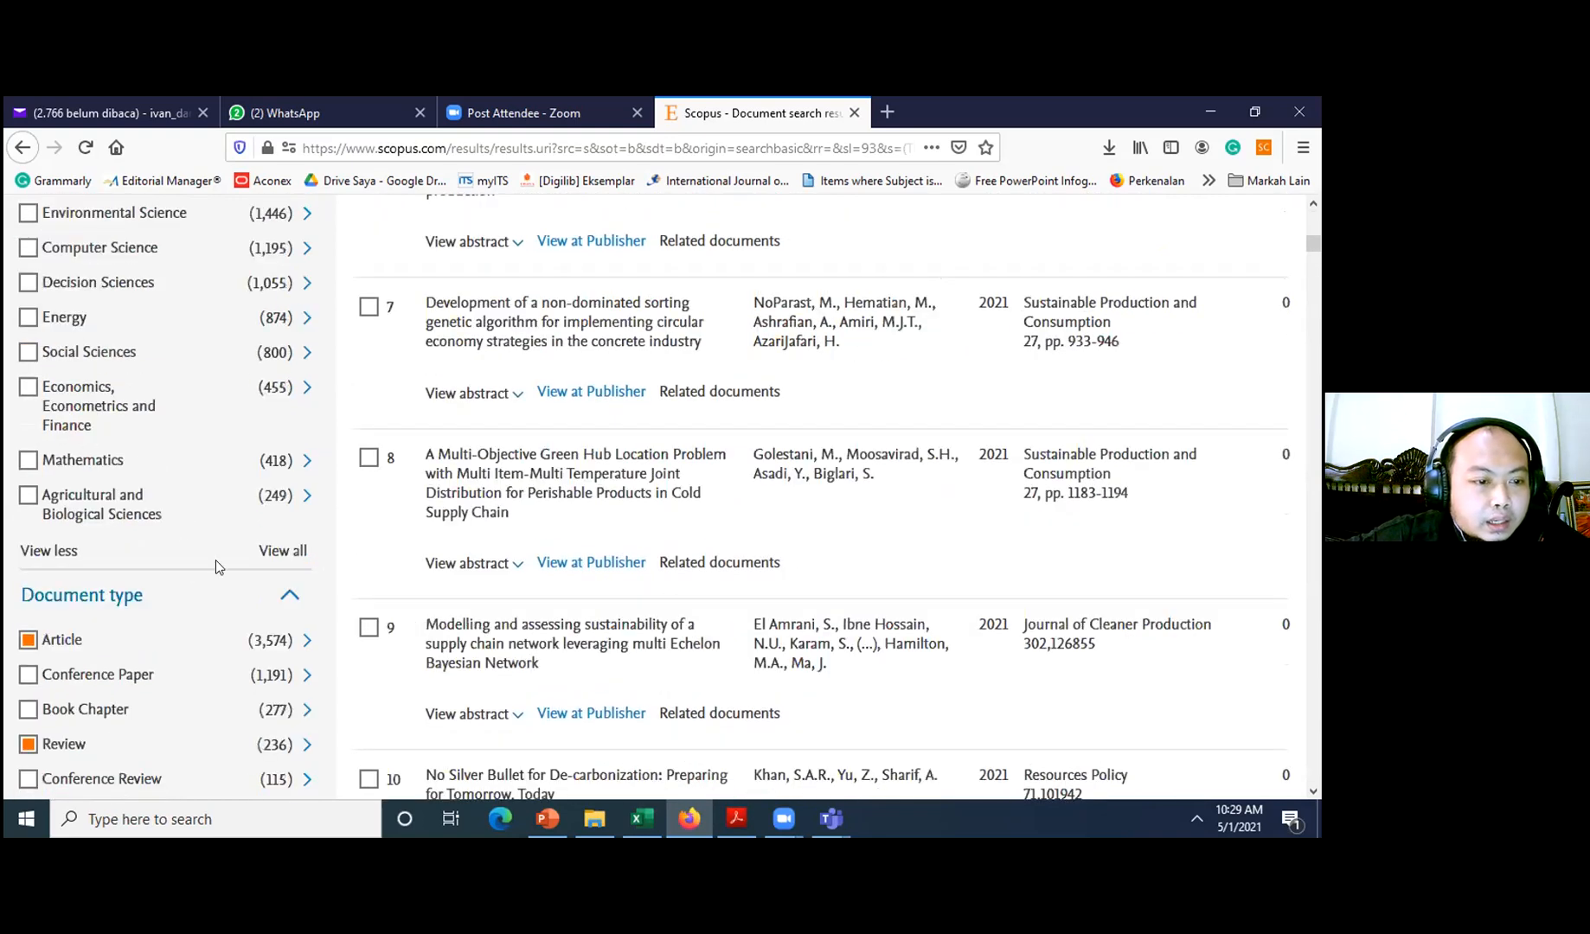
scroll(215, 567, up, 3)
scroll(281, 744, down, 1)
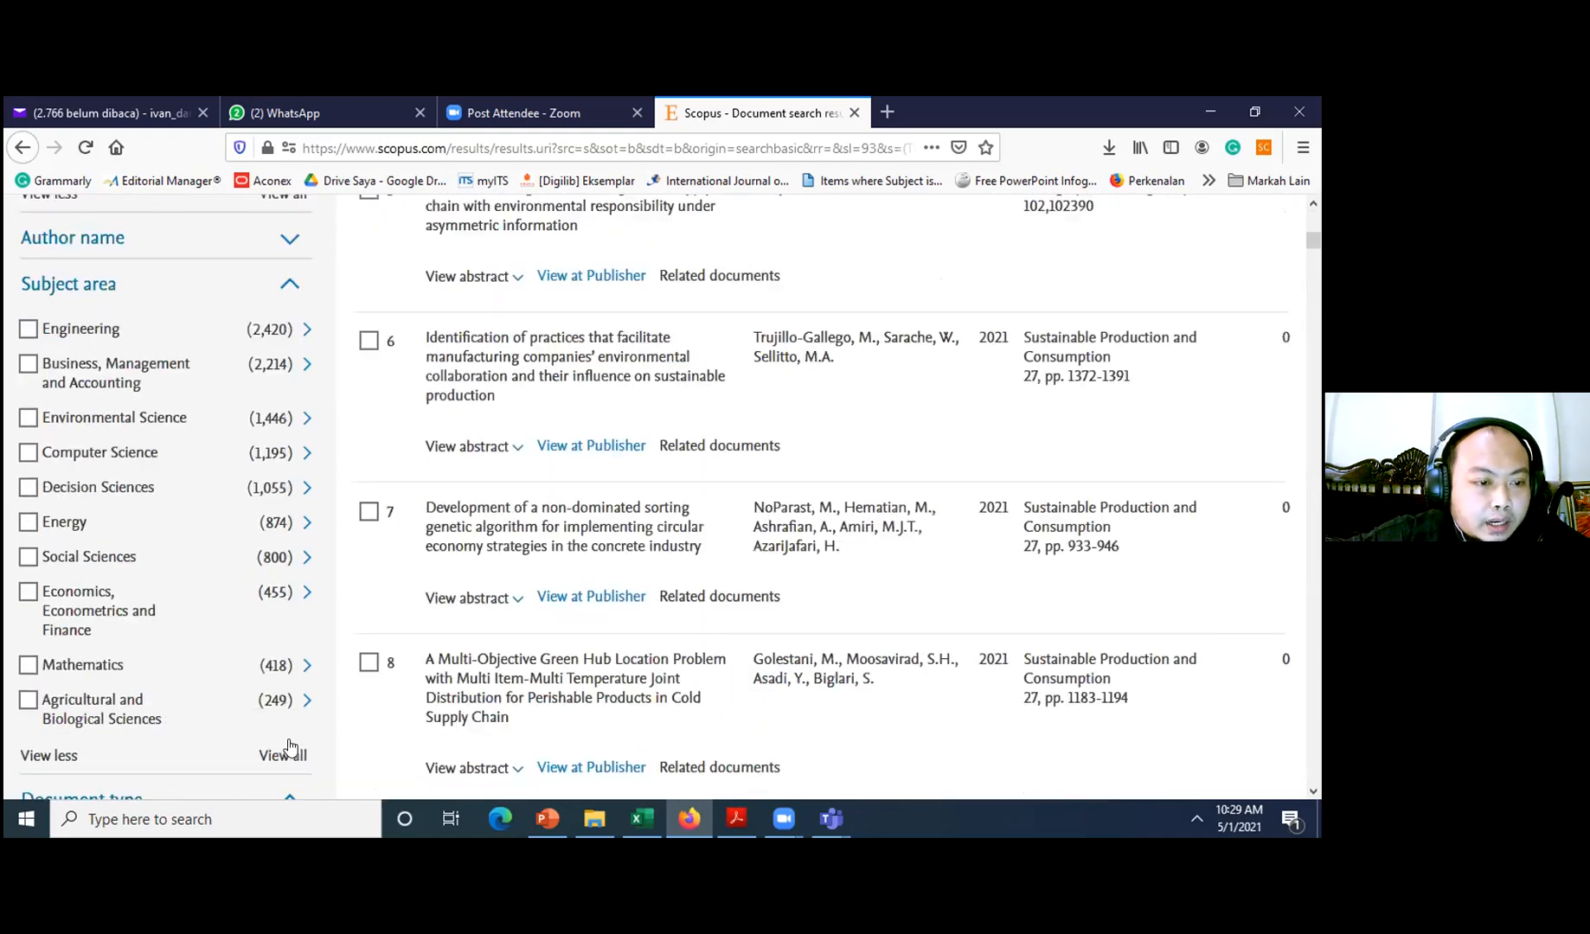
click(288, 752)
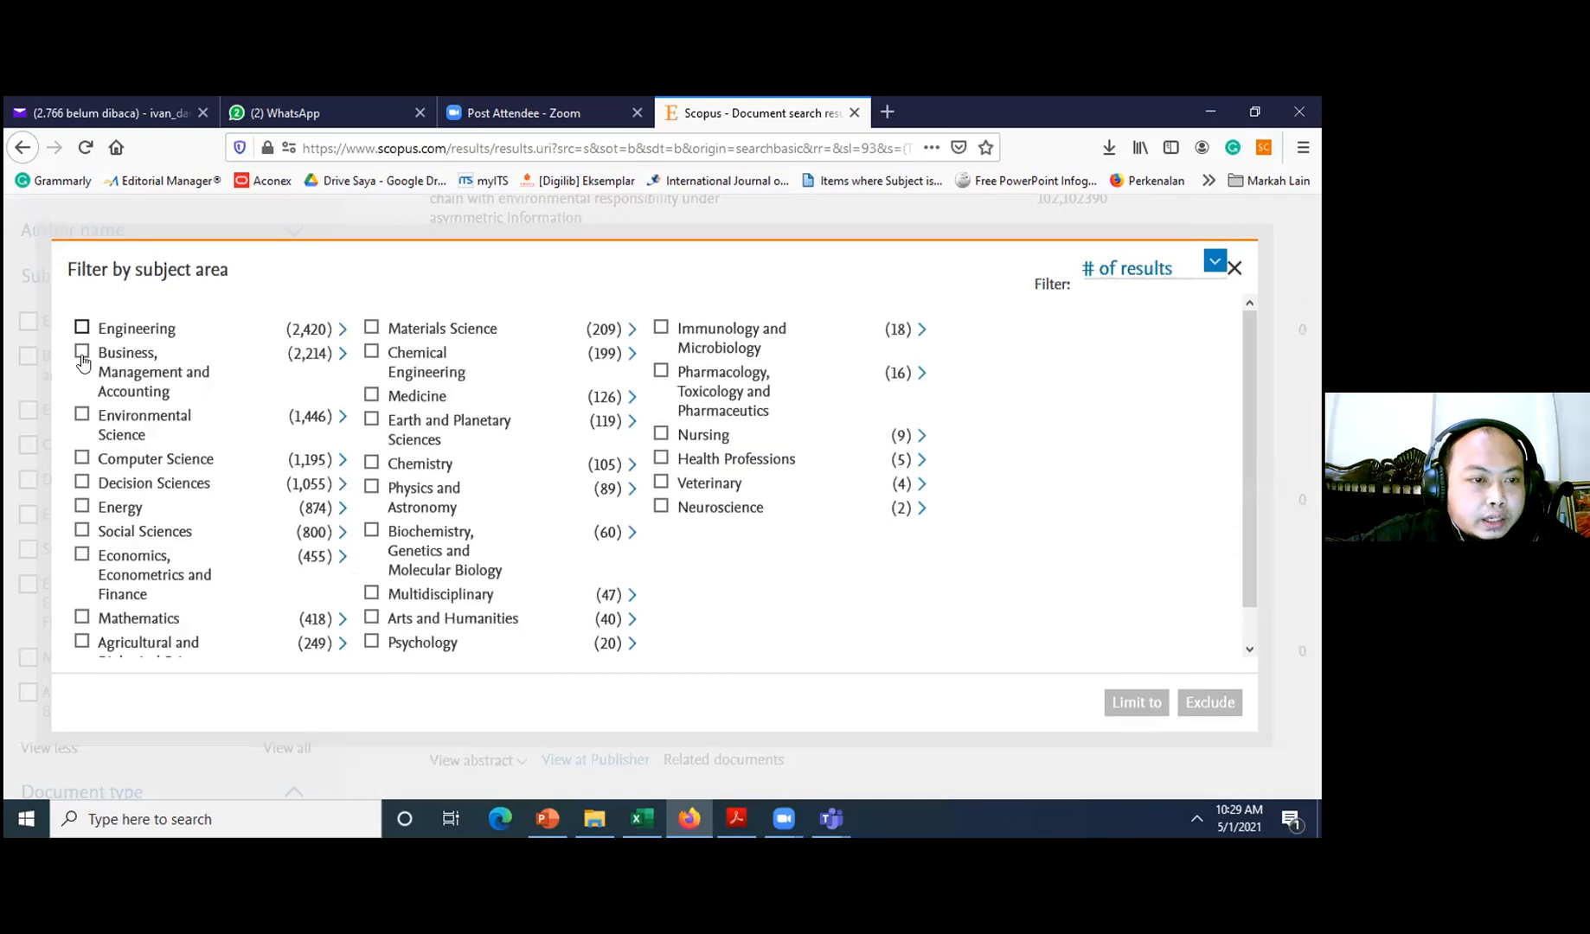
- Limit the results to the subject areas Engineering, Business, Environmental Science, Computer Science, Decision Sciences, Energy, Economics, Agricultural and Biological Sciences, and Materials Science
click(81, 328)
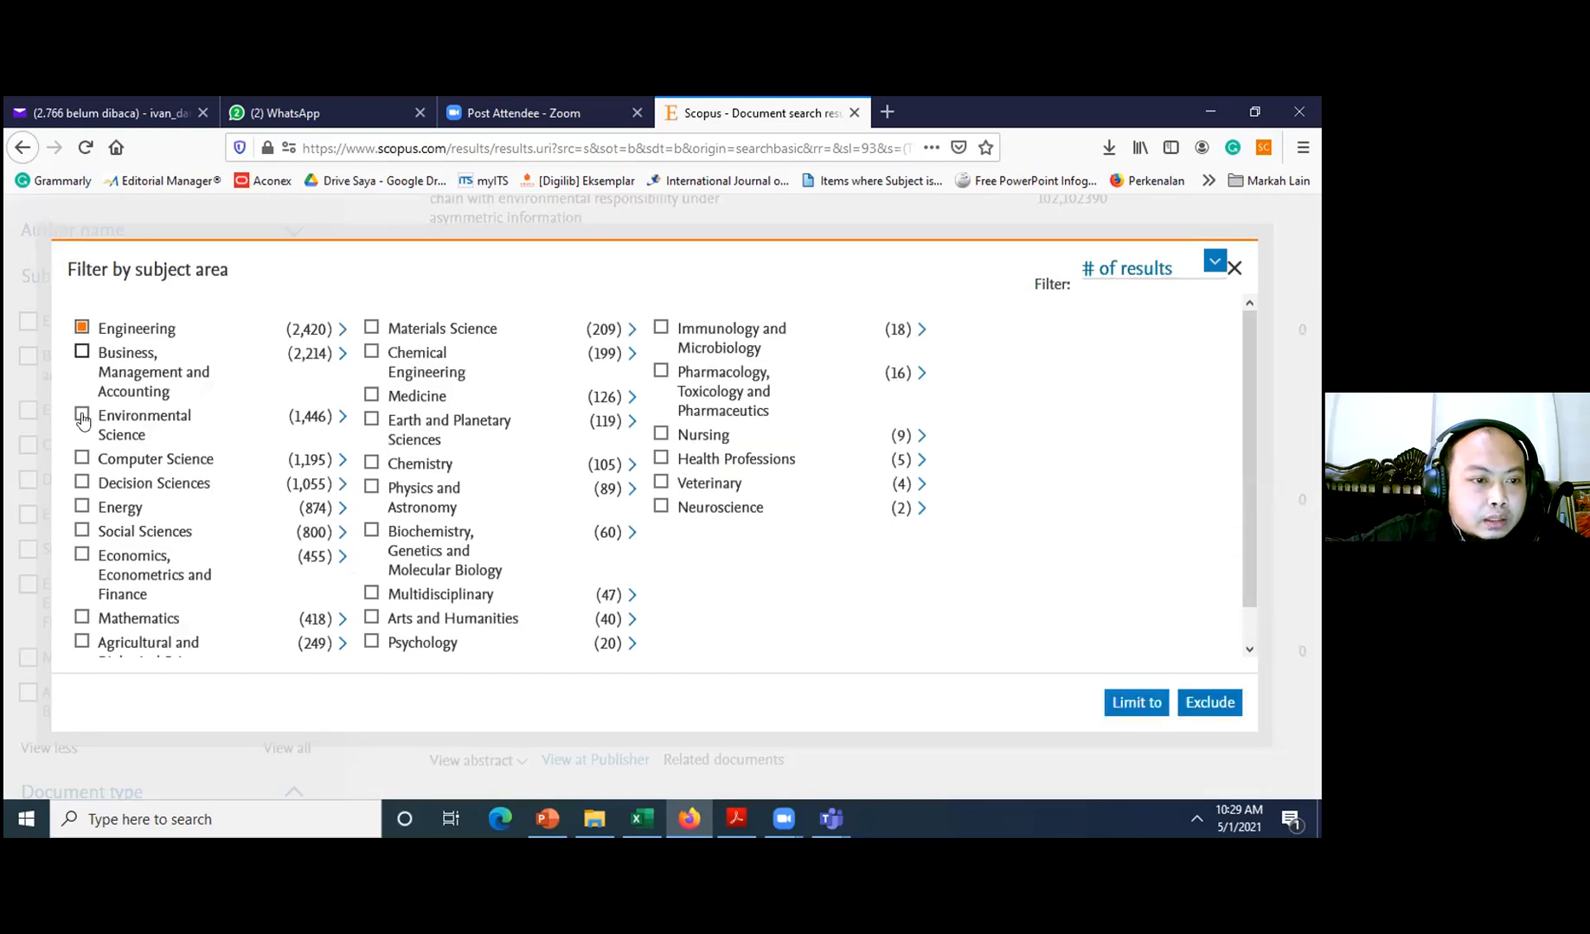
click(82, 352)
click(82, 416)
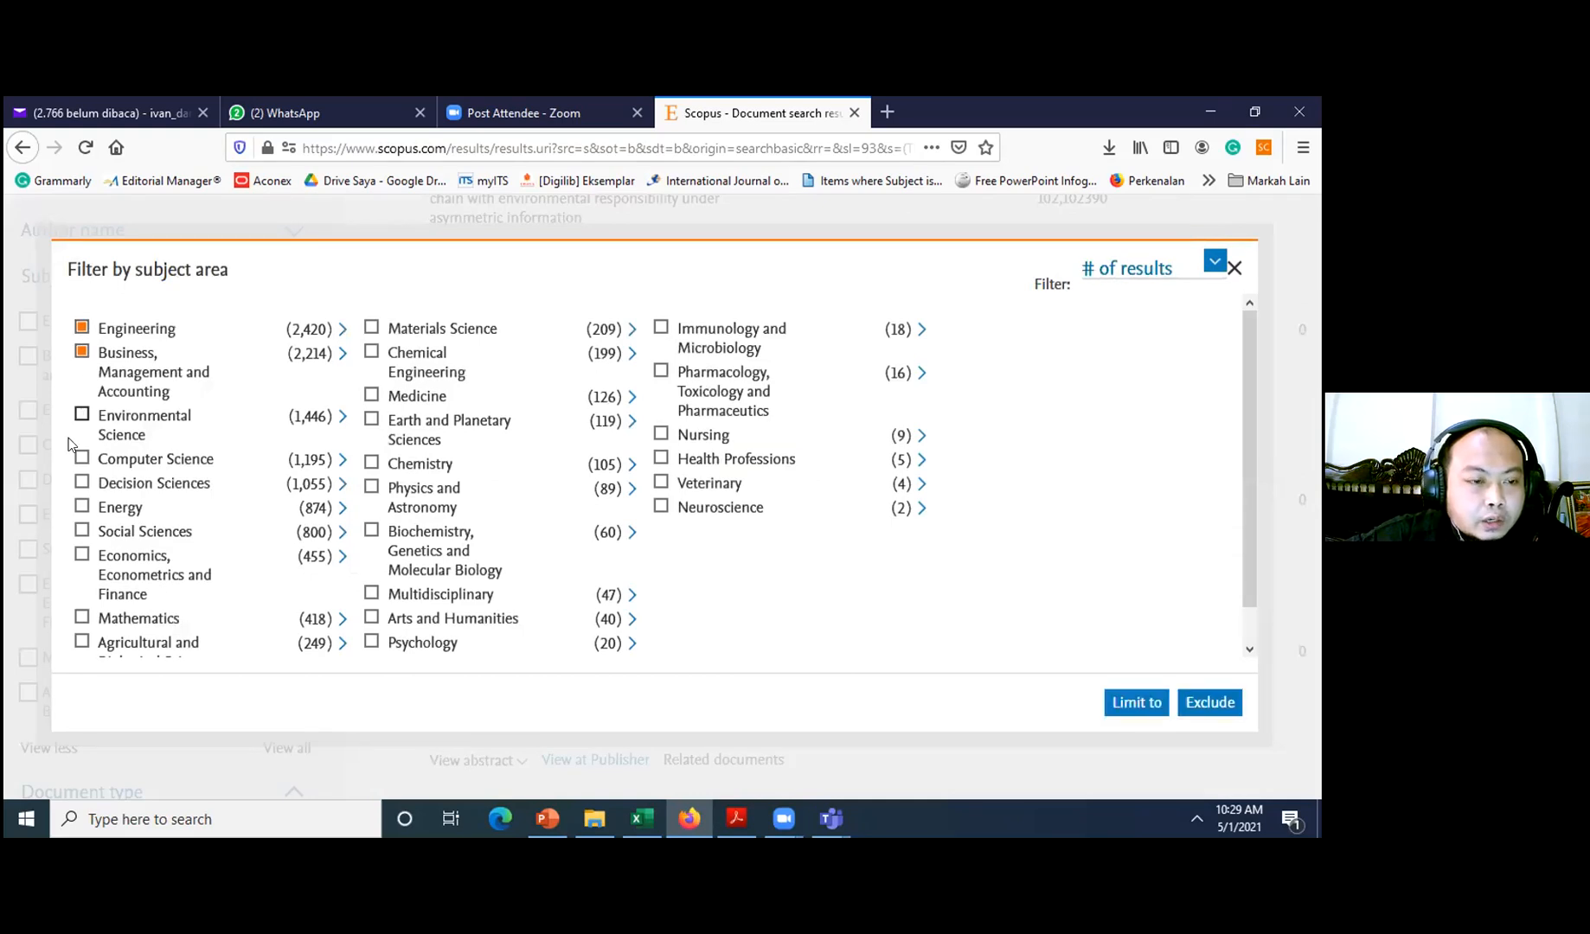
click(85, 484)
click(81, 507)
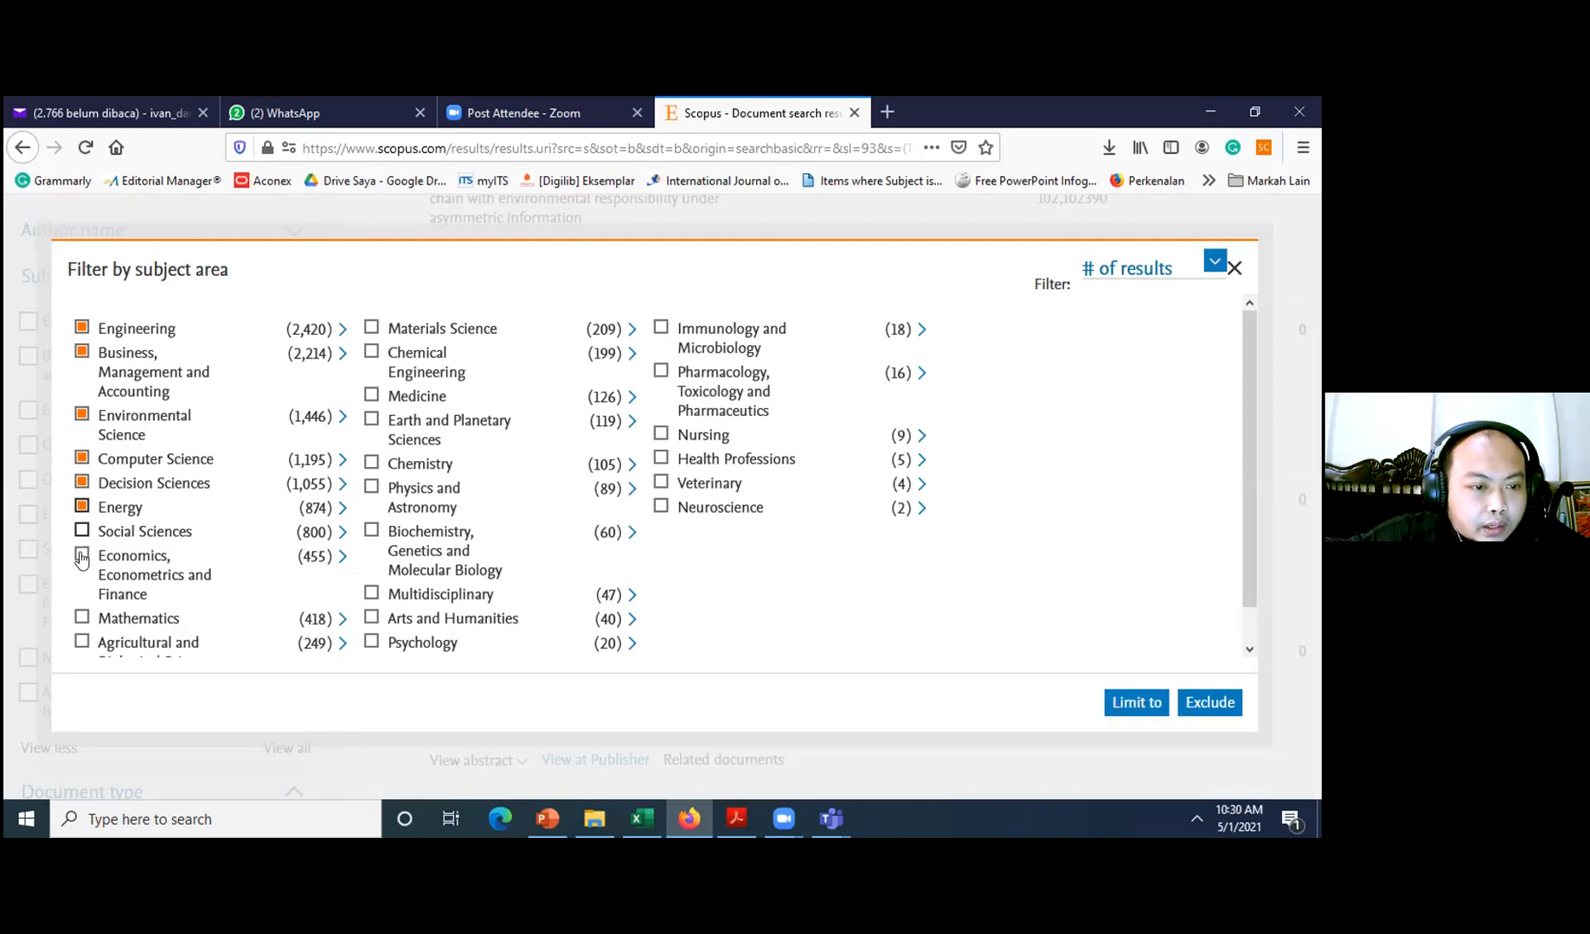
click(82, 554)
scroll(149, 615, down, 1)
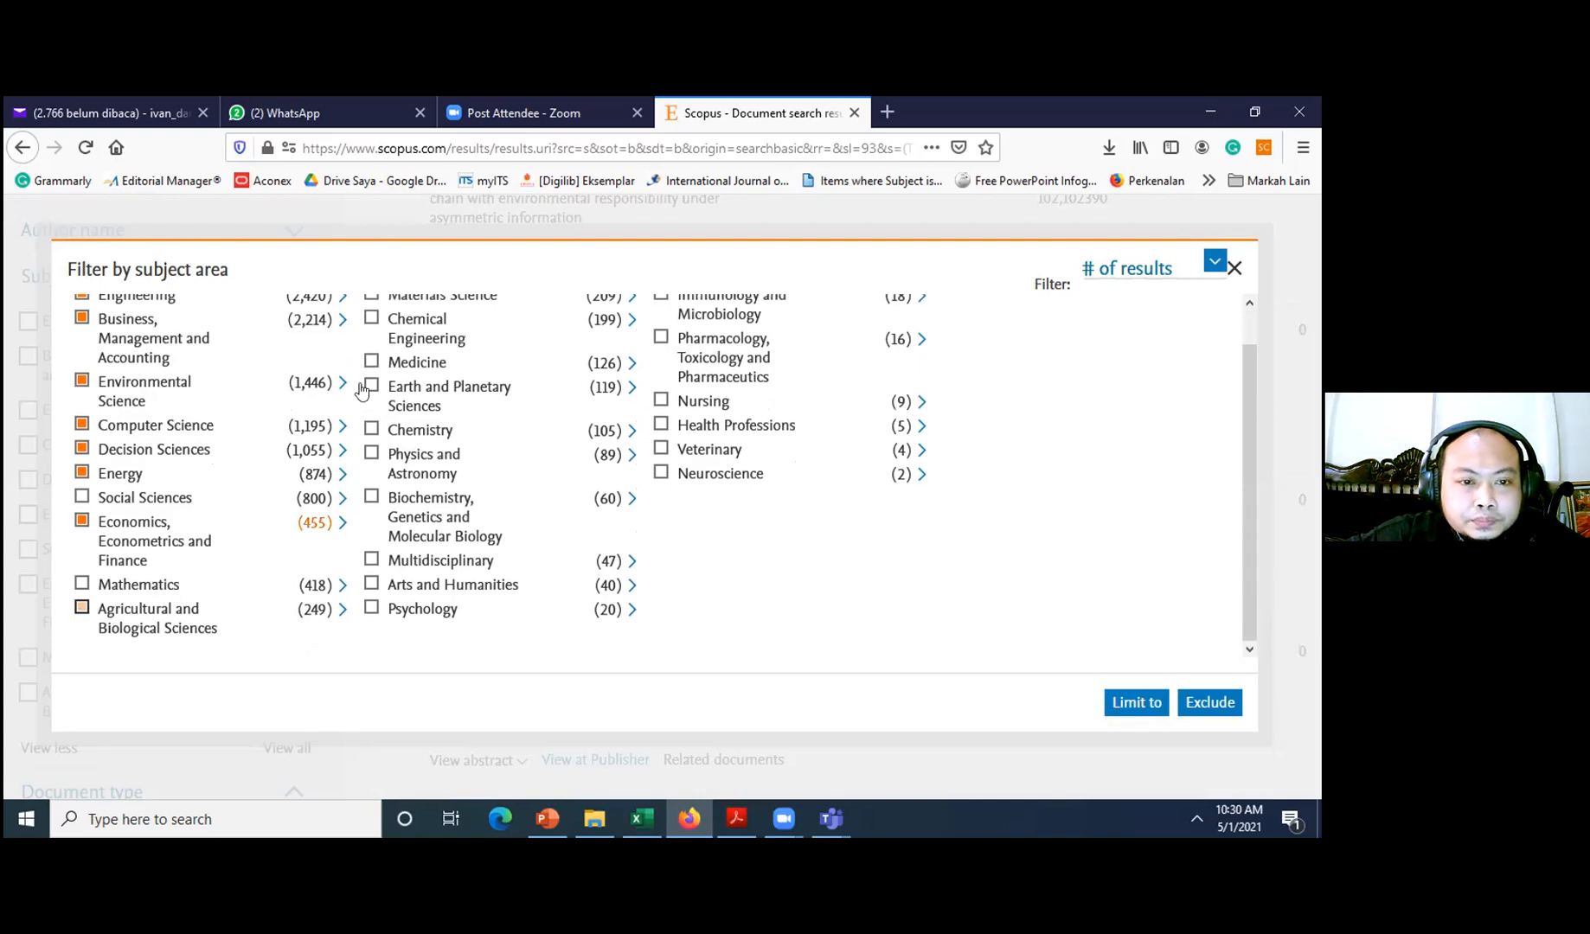
scroll(362, 392, up, 1)
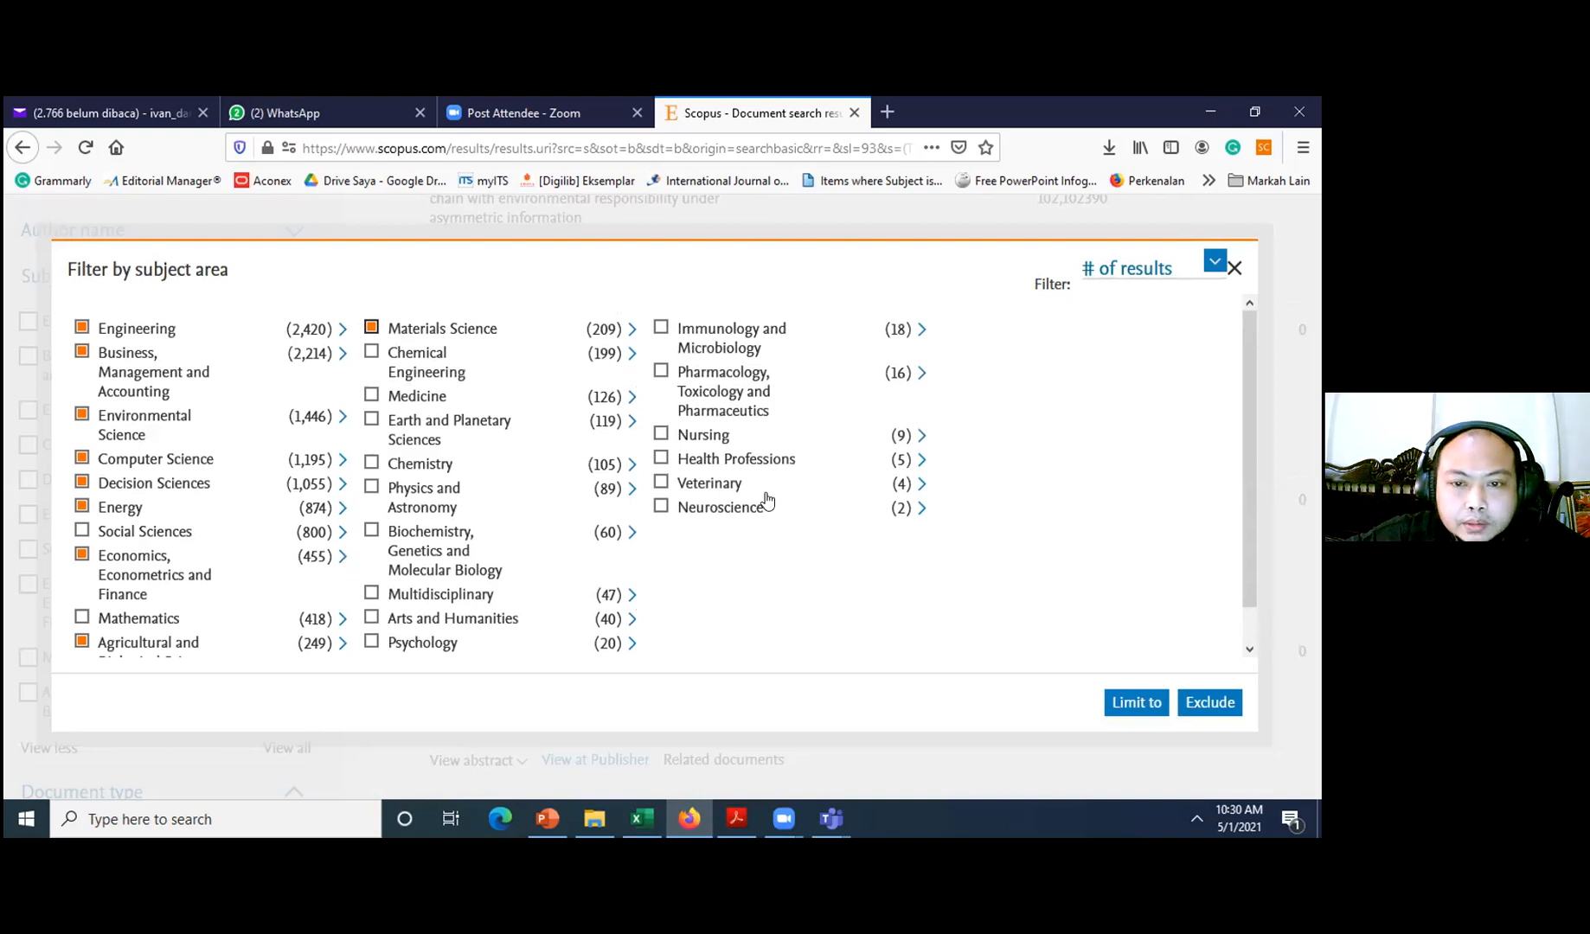
click(1159, 711)
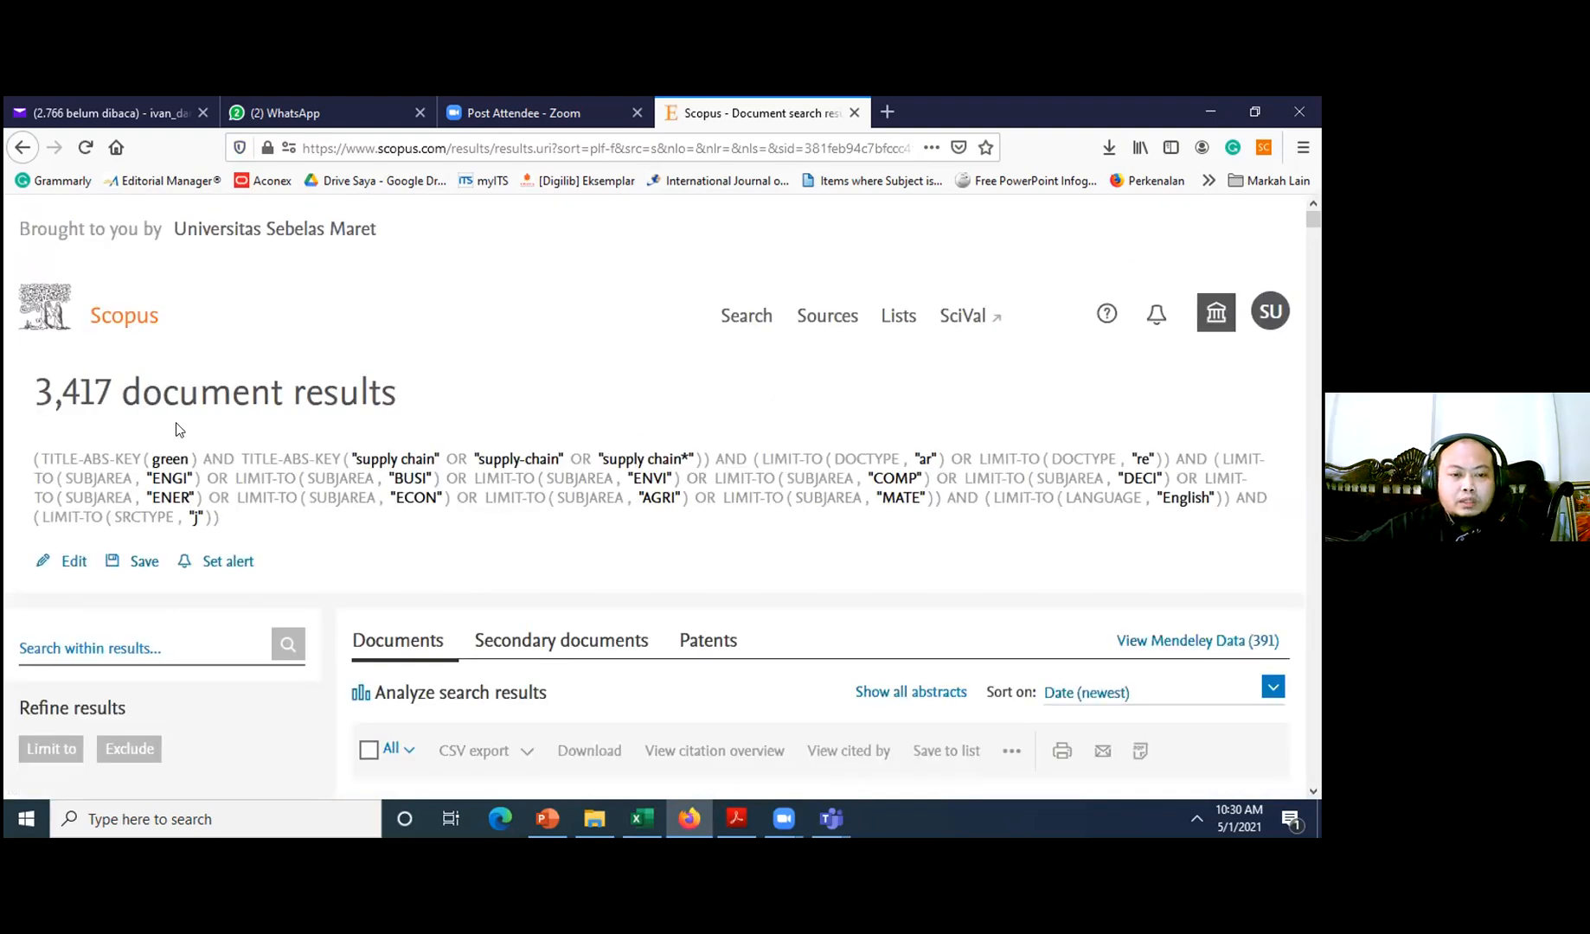
- Select all of the filtered documents and open their export settings
scroll(343, 562, down, 3)
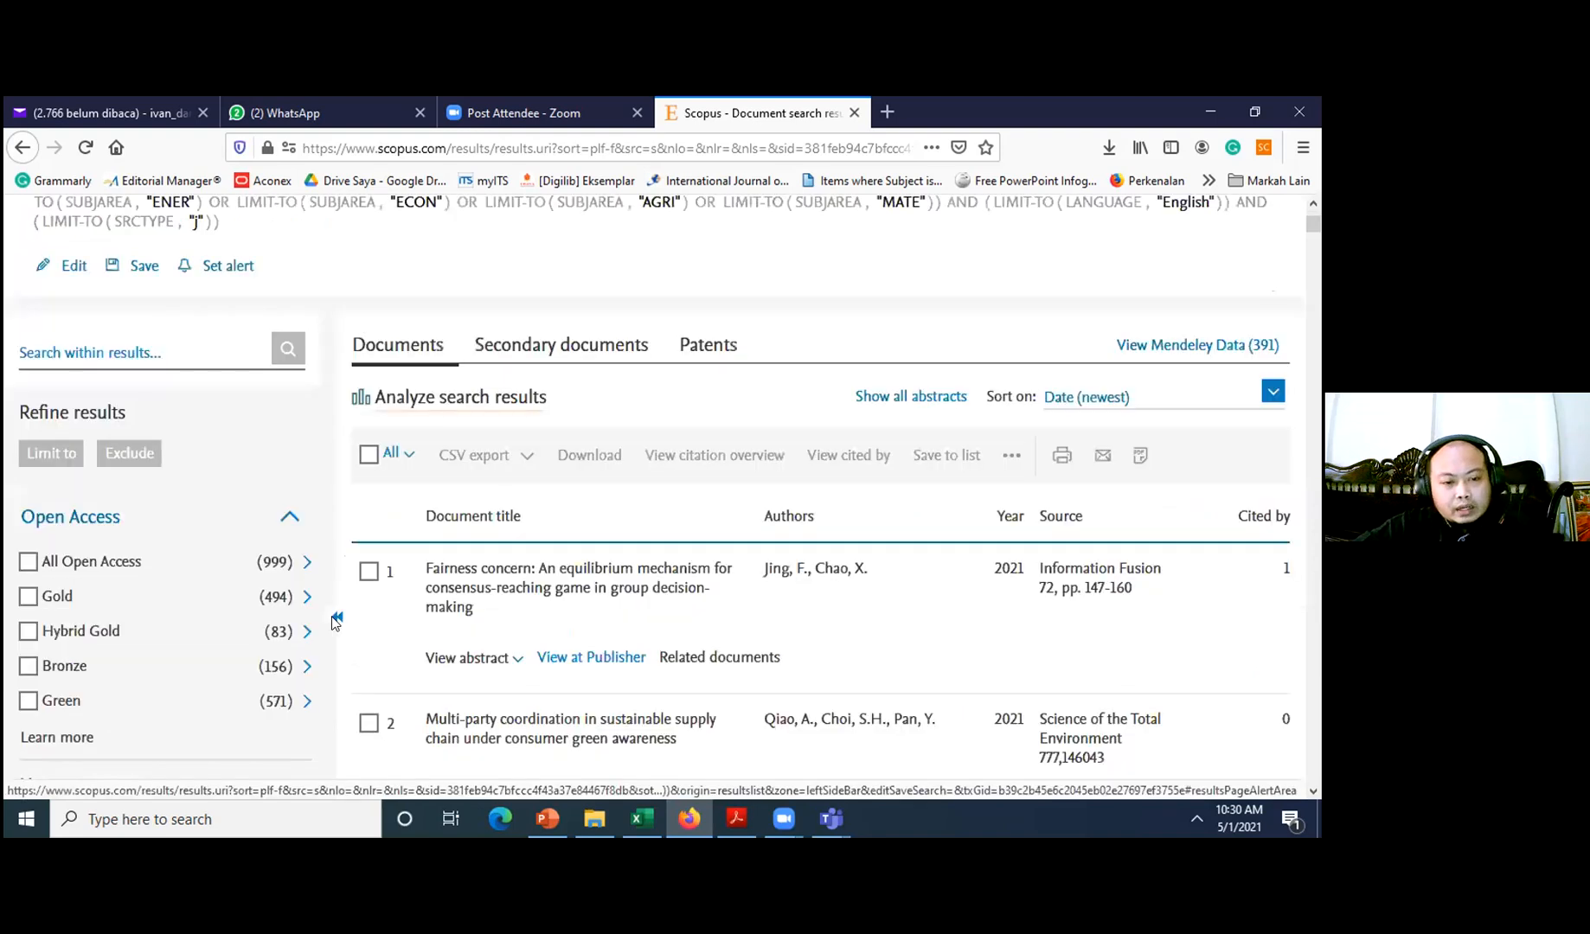
scroll(303, 627, down, 9)
scroll(298, 638, down, 10)
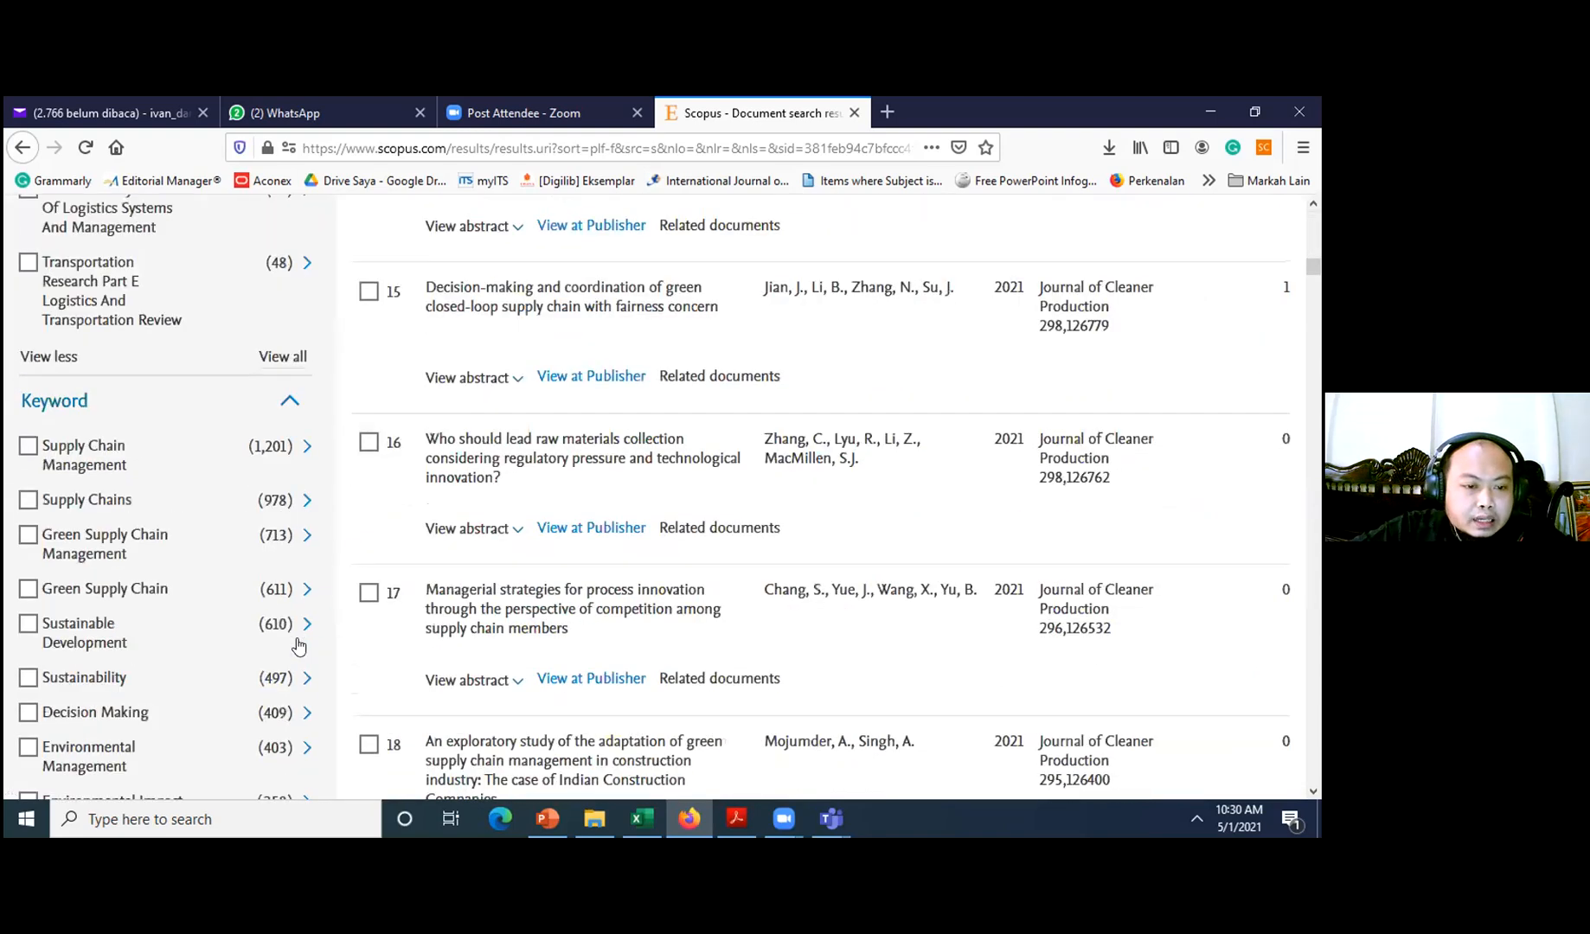
scroll(299, 642, down, 5)
scroll(301, 642, down, 10)
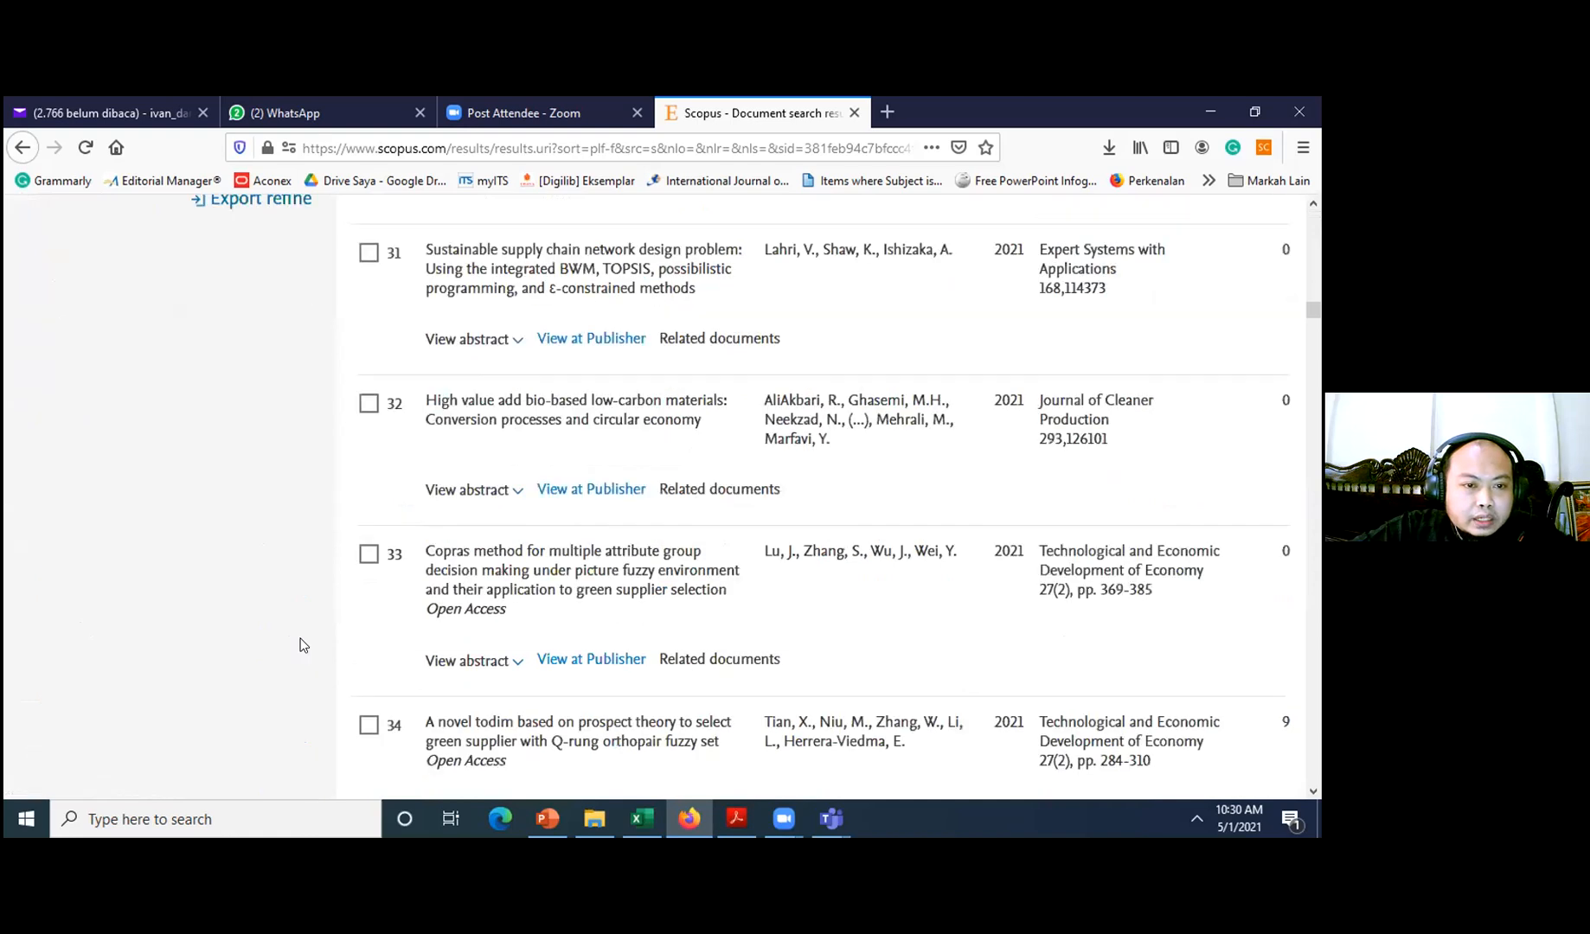
scroll(302, 644, up, 2)
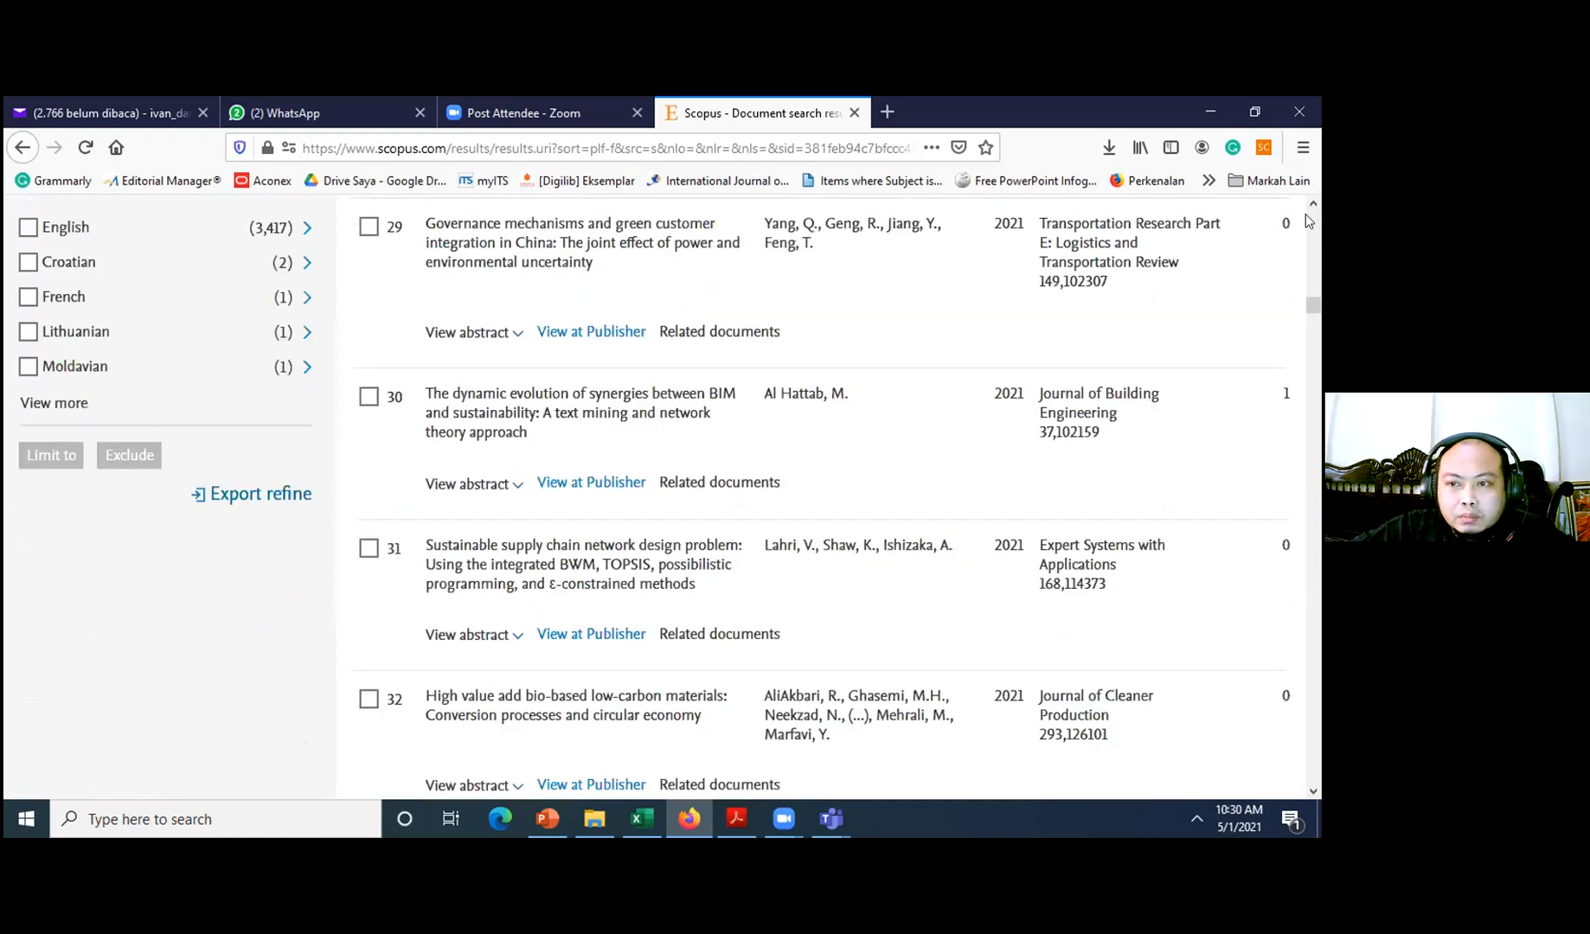
key(Home)
click(369, 553)
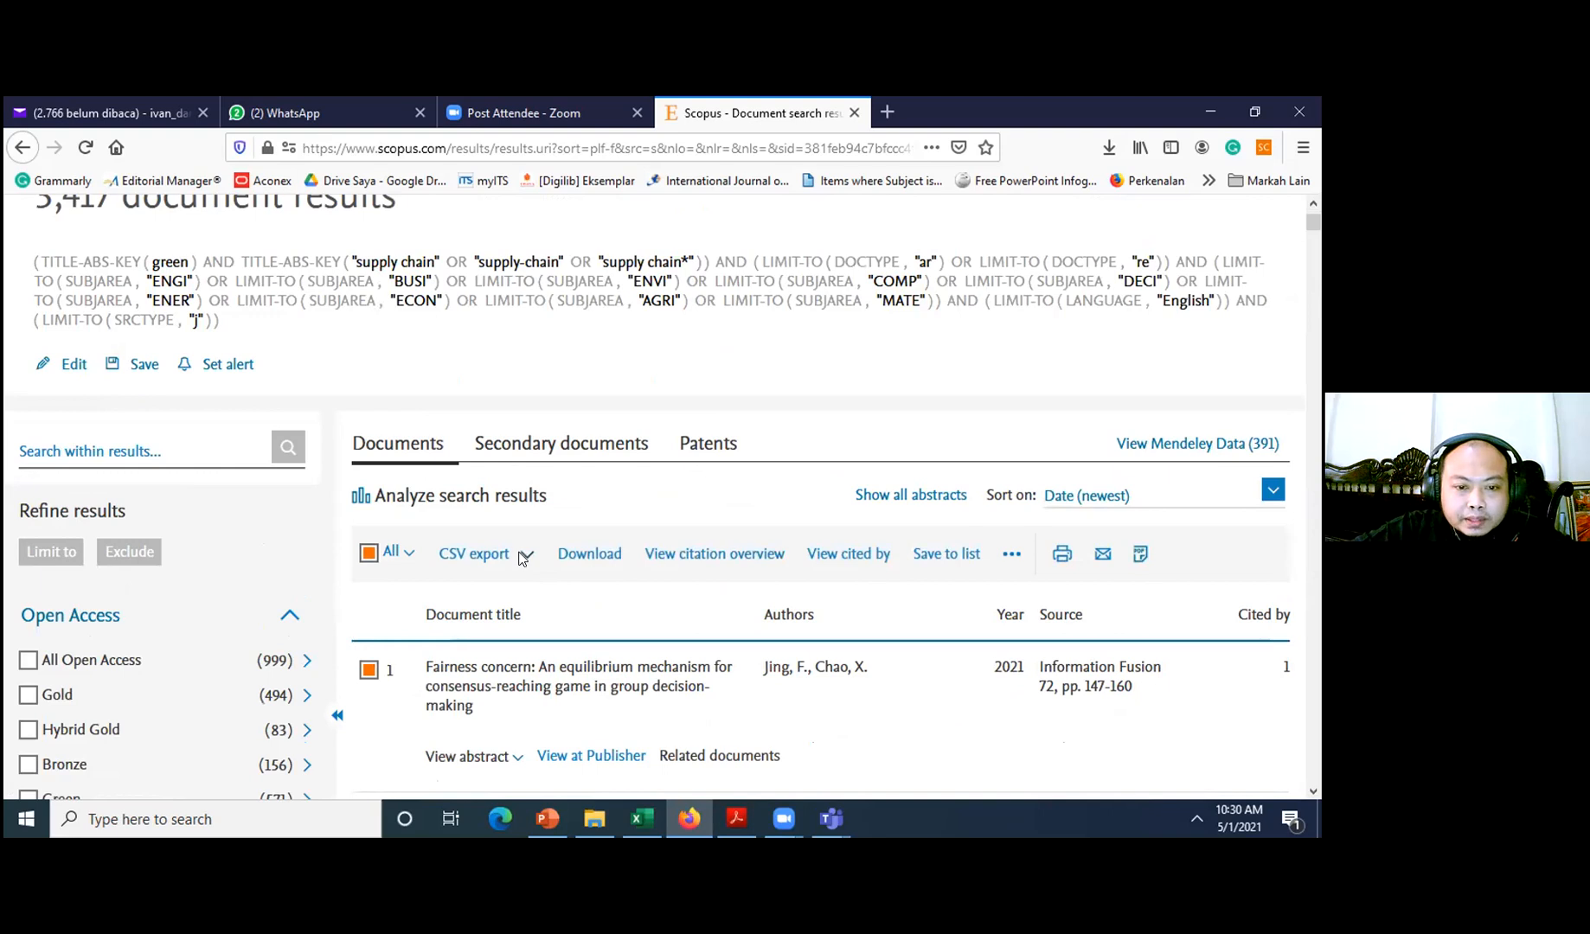
click(522, 558)
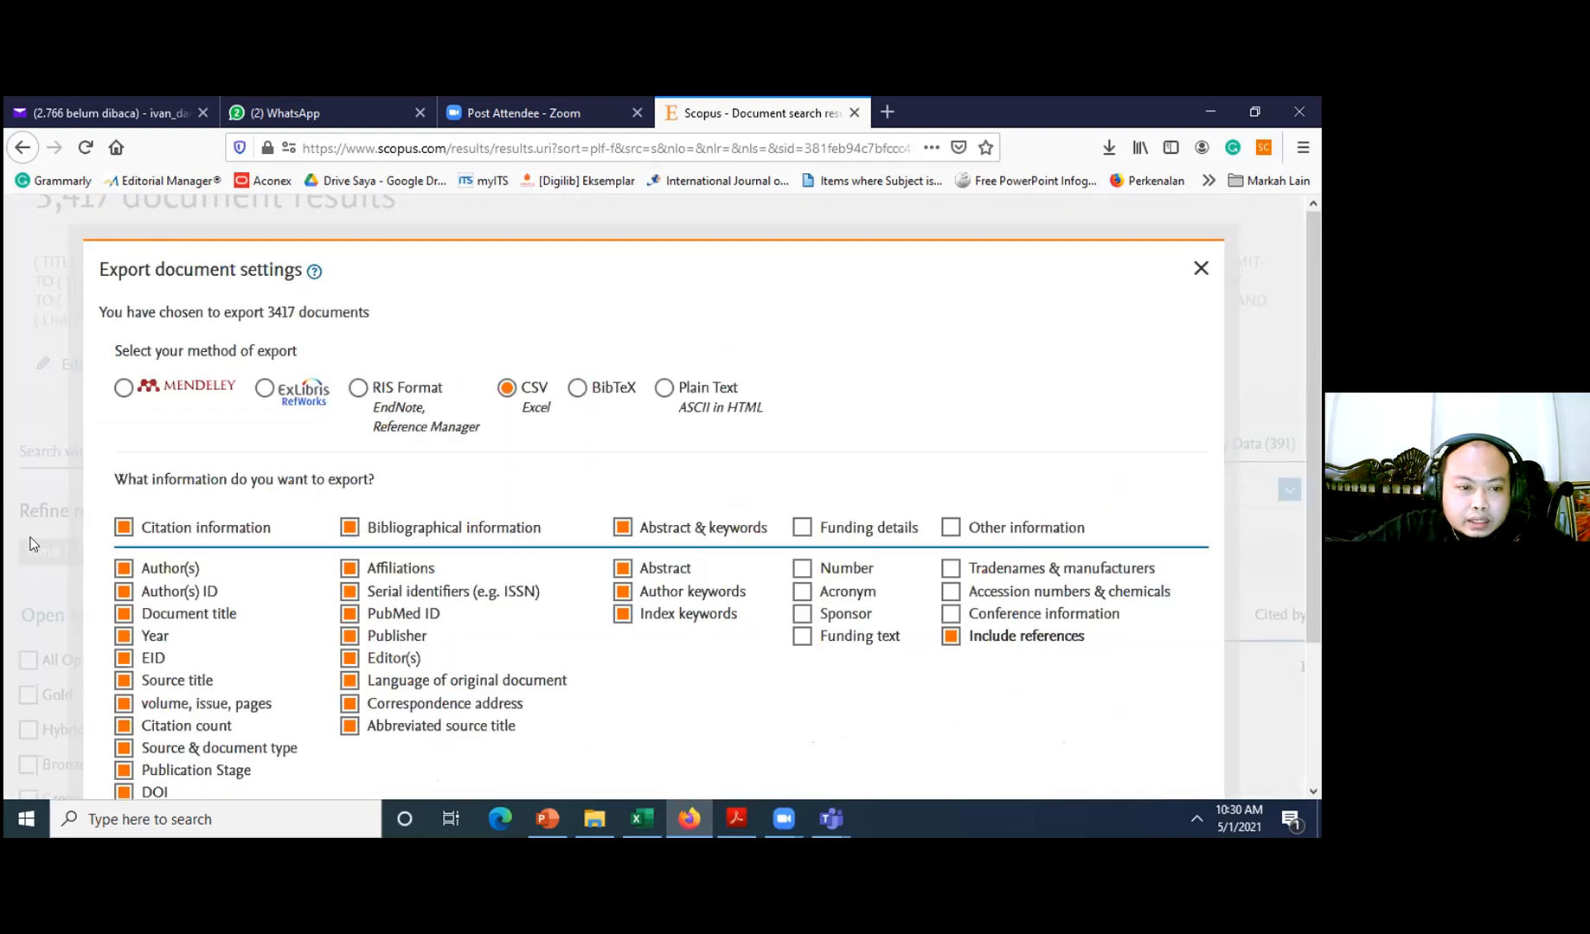
- Start a CSV export with citation information, bibliographical information, abstract & keywords, and Include references selected
scroll(119, 404, down, 2)
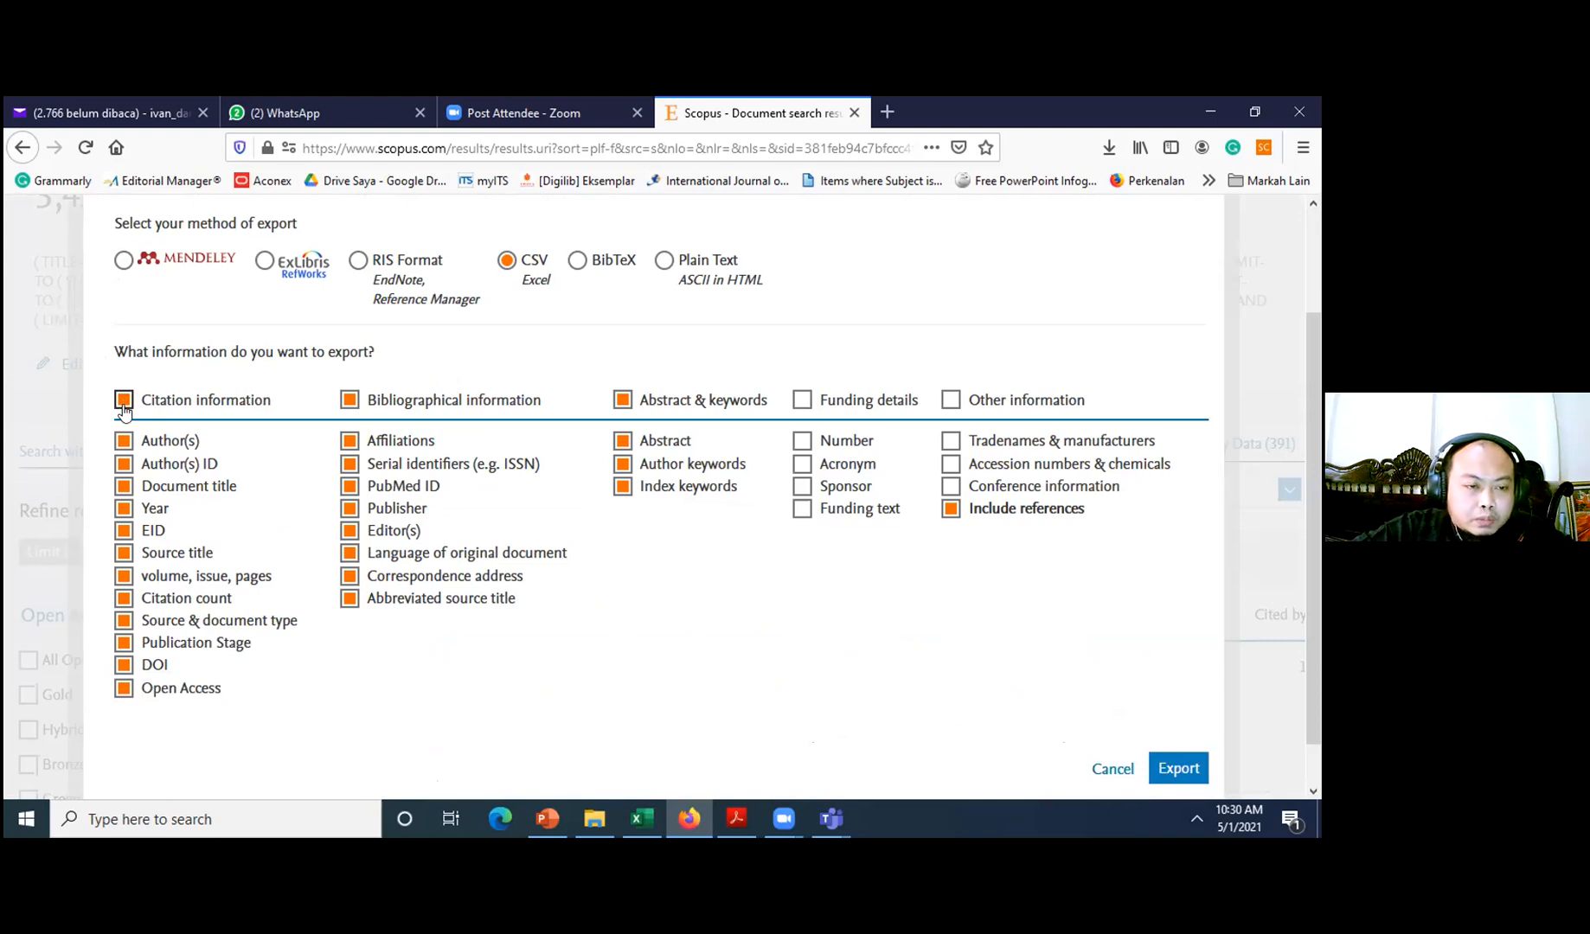
click(160, 405)
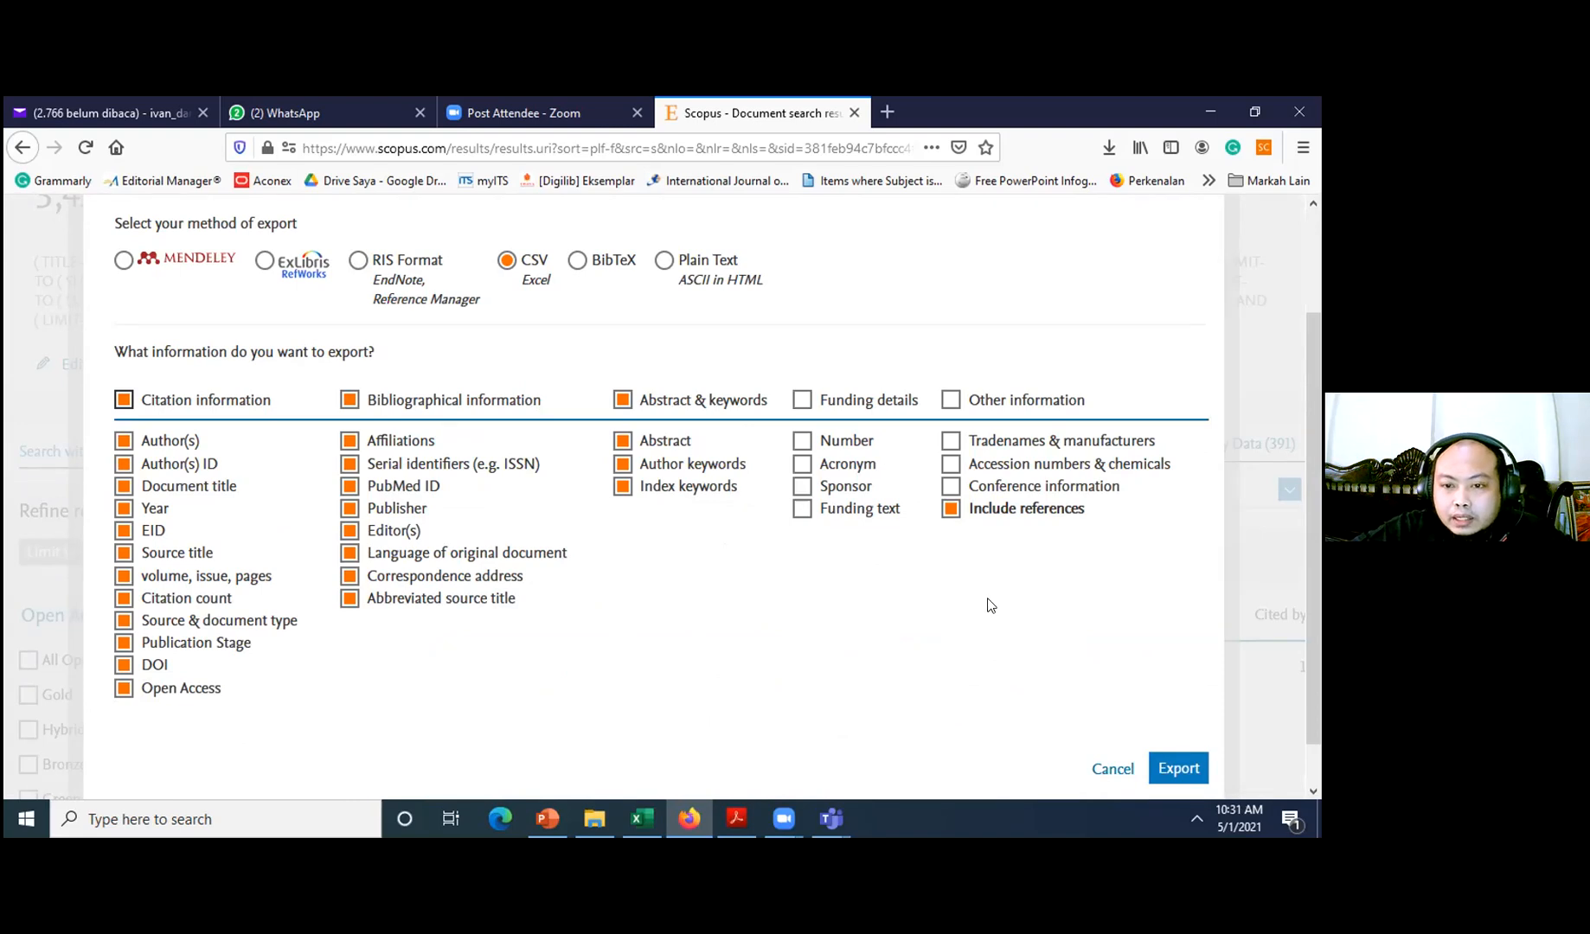
scroll(956, 634, up, 3)
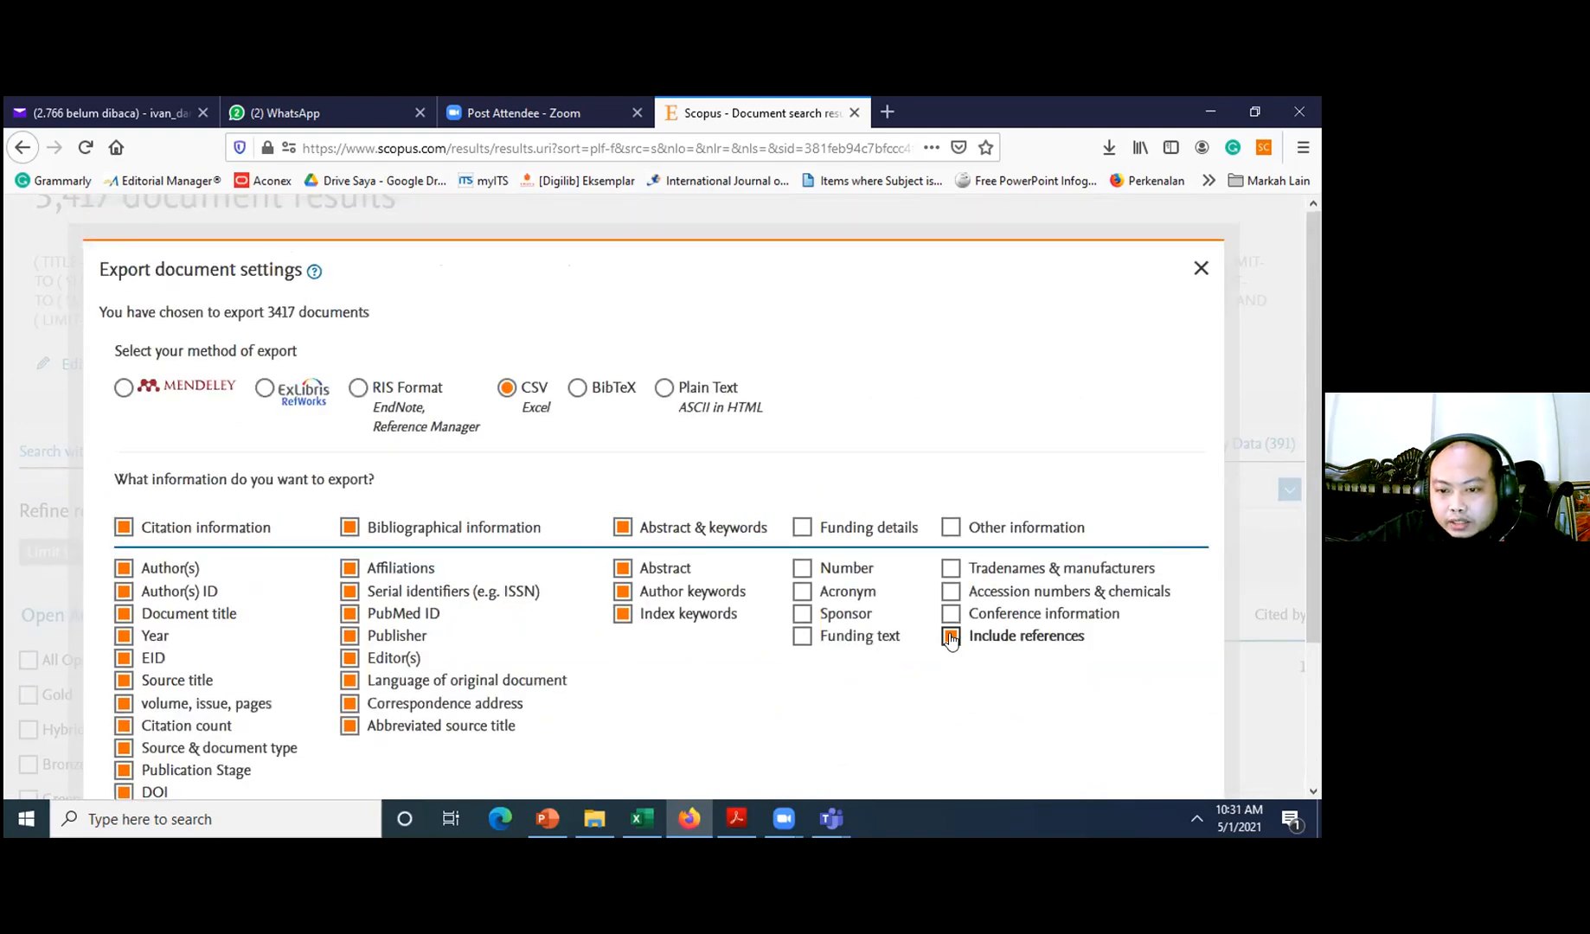
click(951, 636)
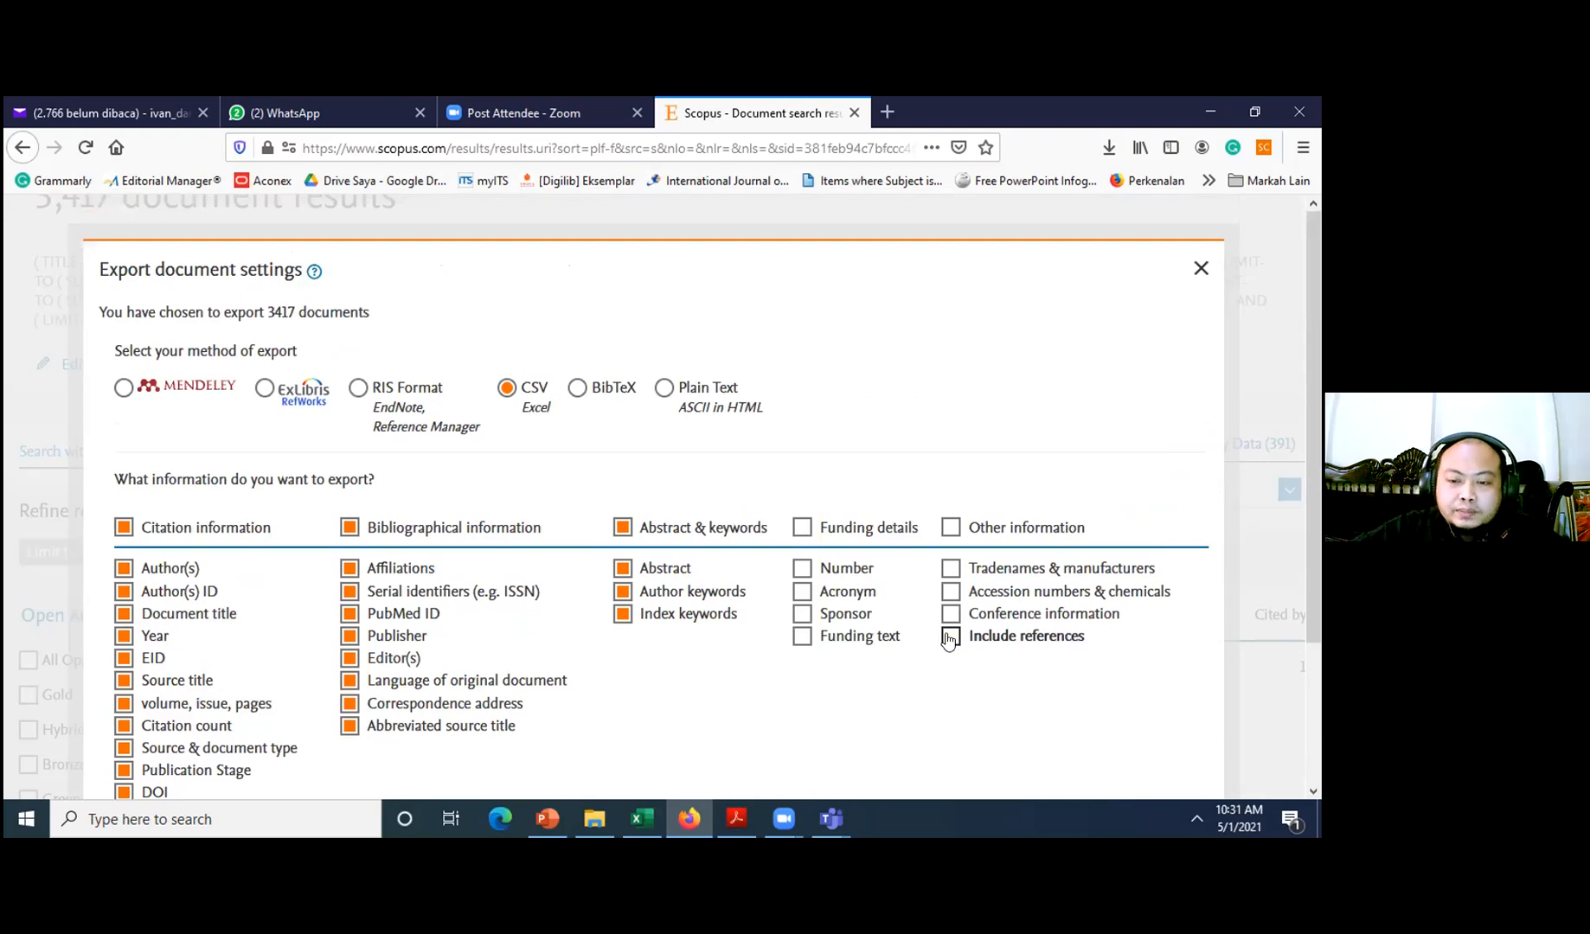
click(950, 637)
click(507, 388)
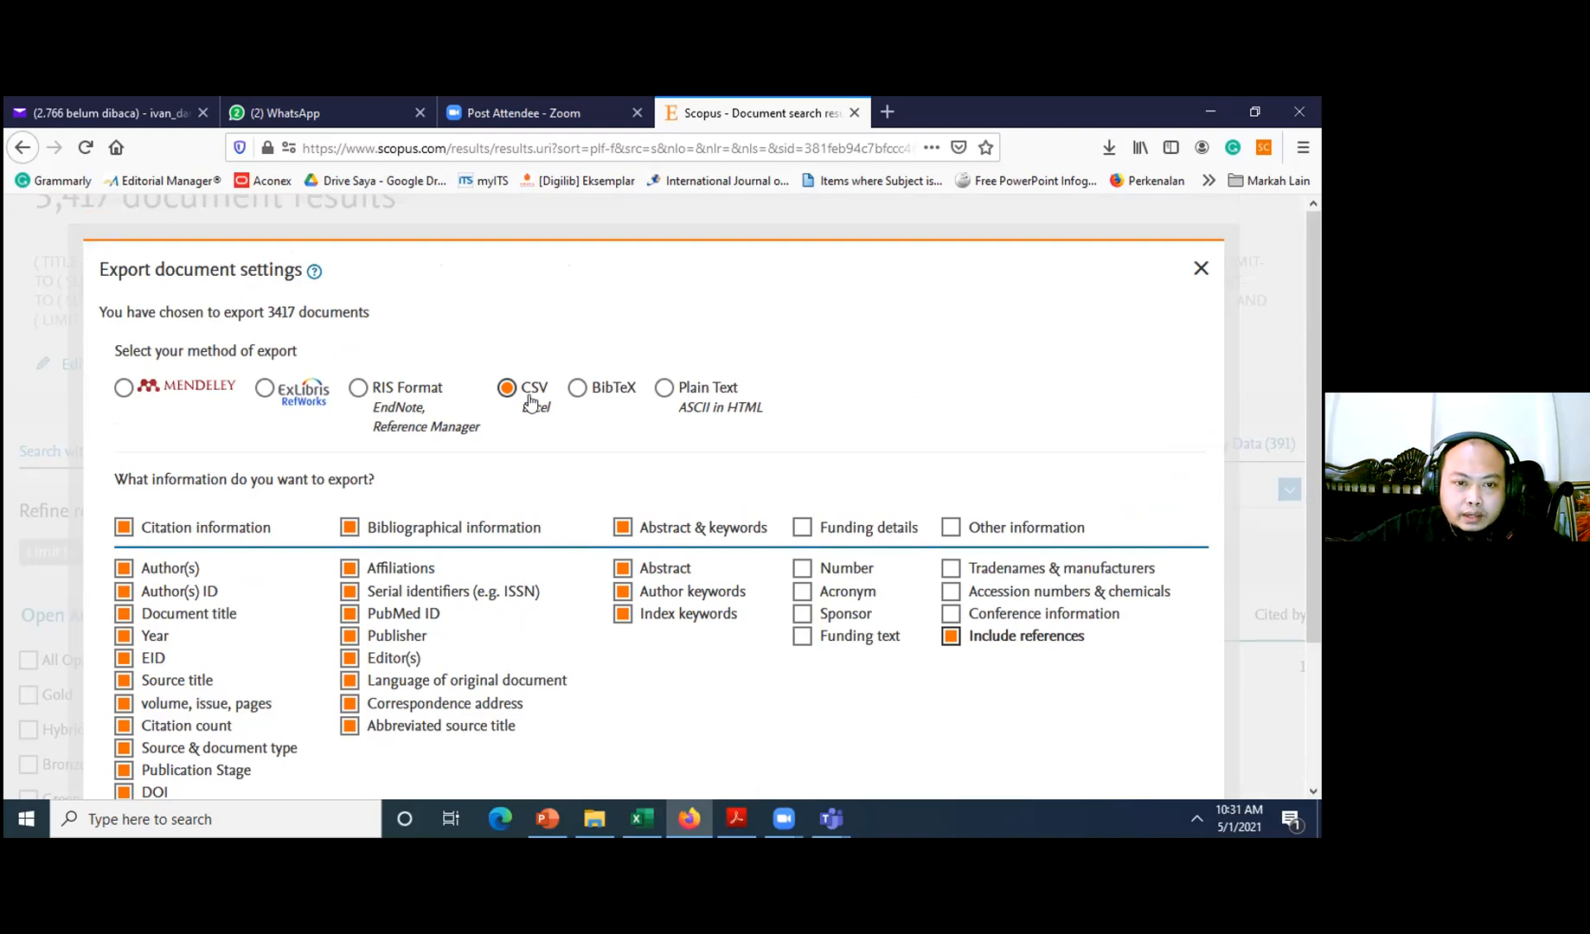
scroll(730, 562, down, 3)
click(1171, 731)
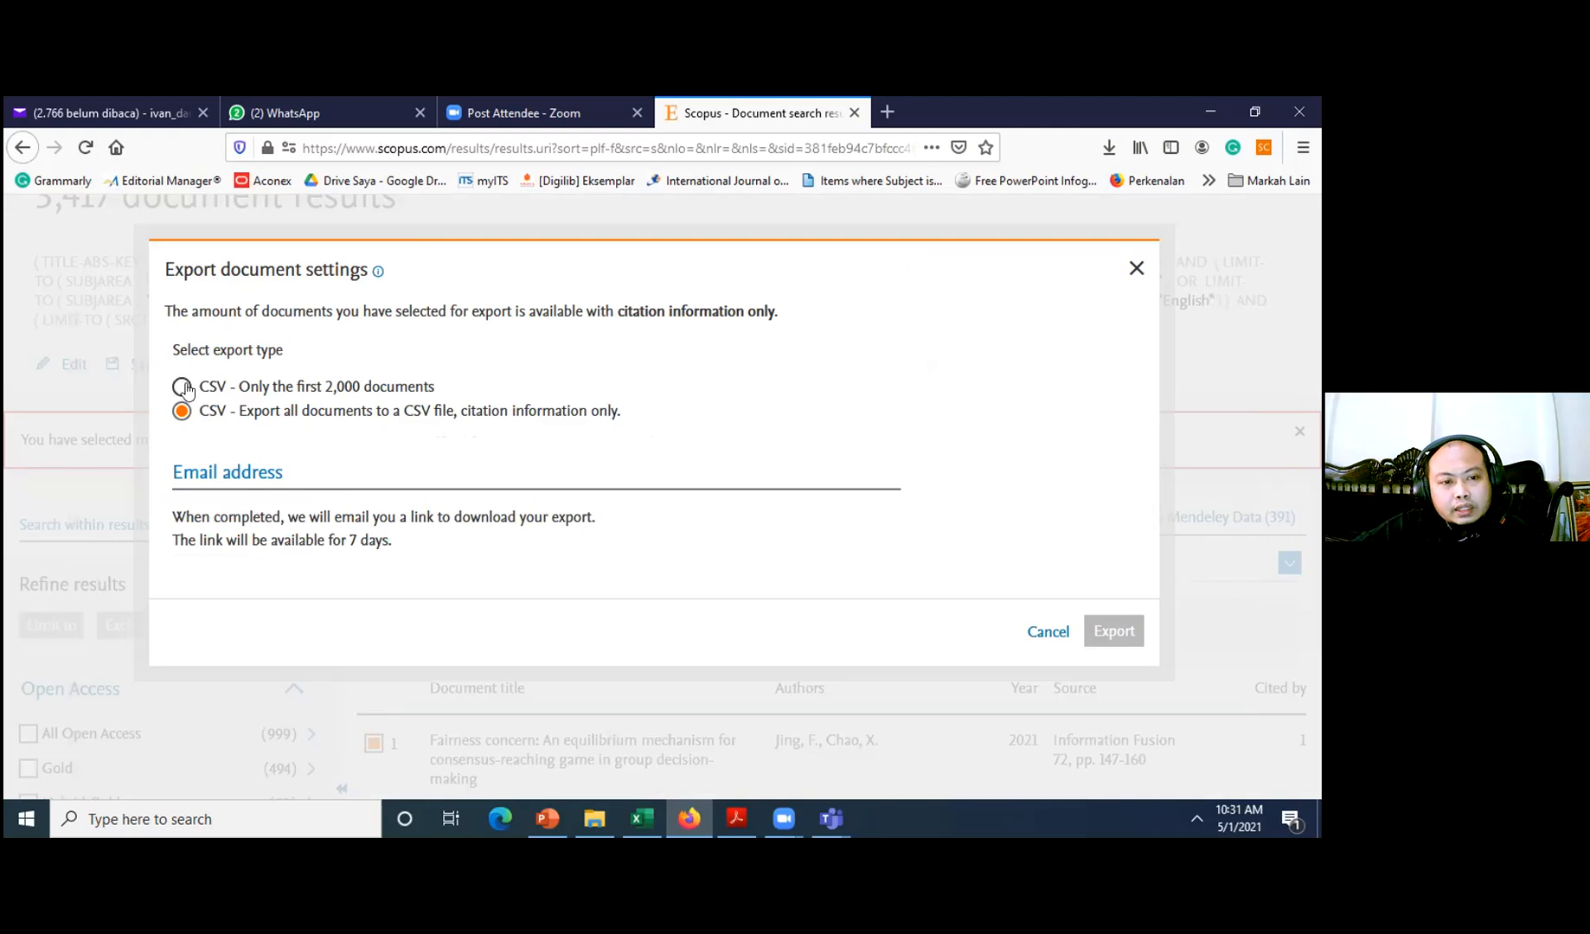
- Export only the first 2,000 documents as CSV and save the scopus.csv file
click(331, 391)
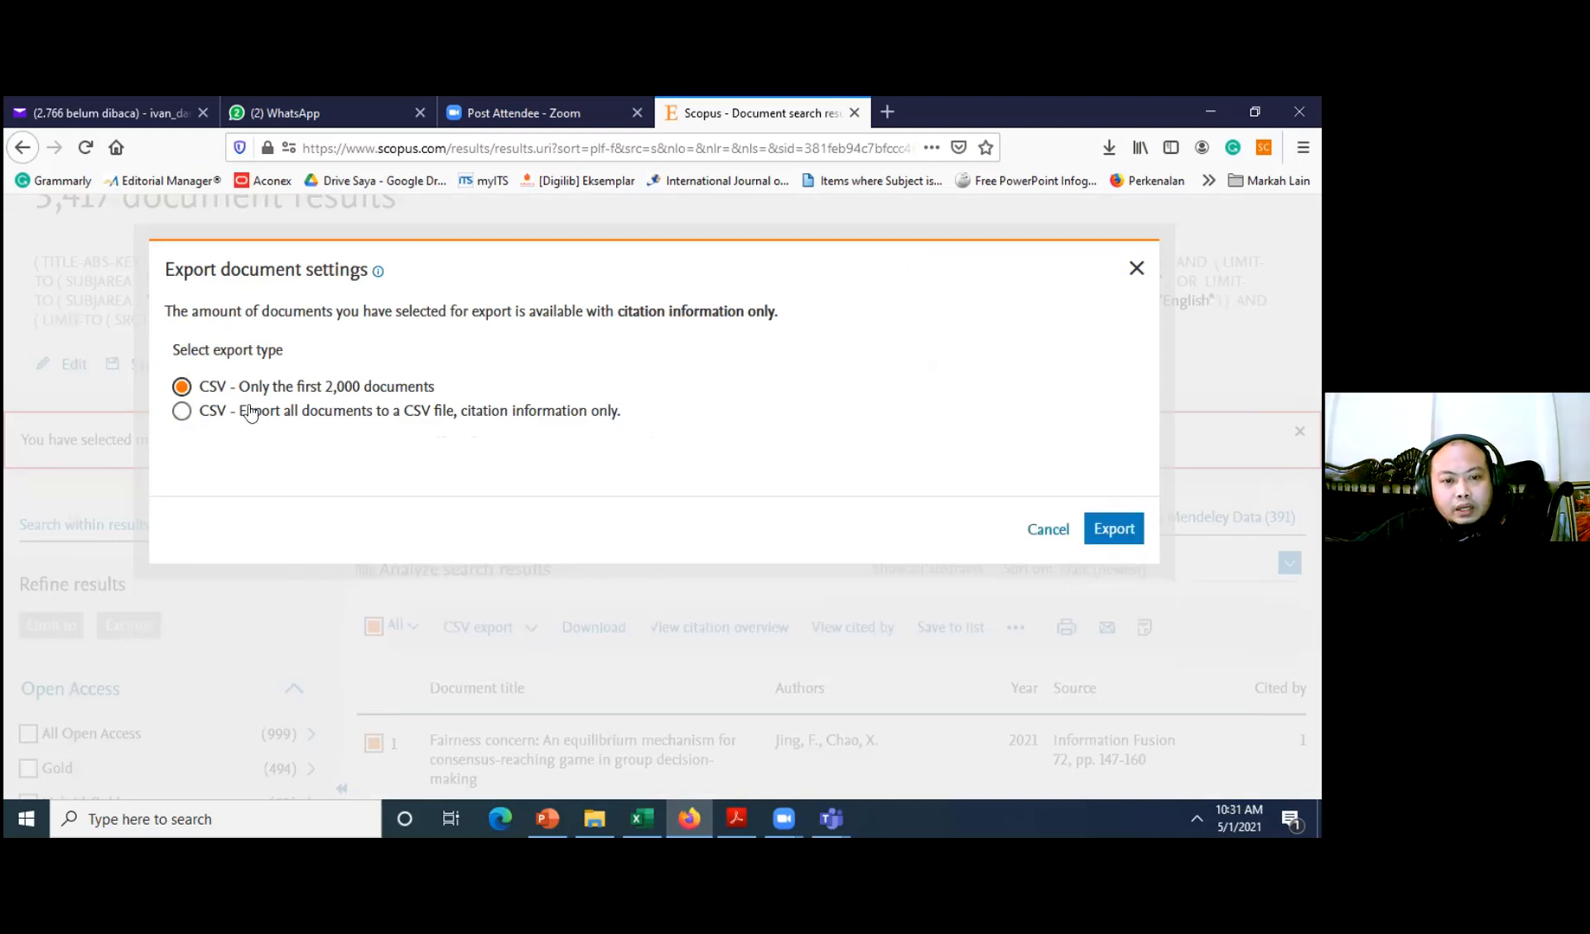
click(474, 420)
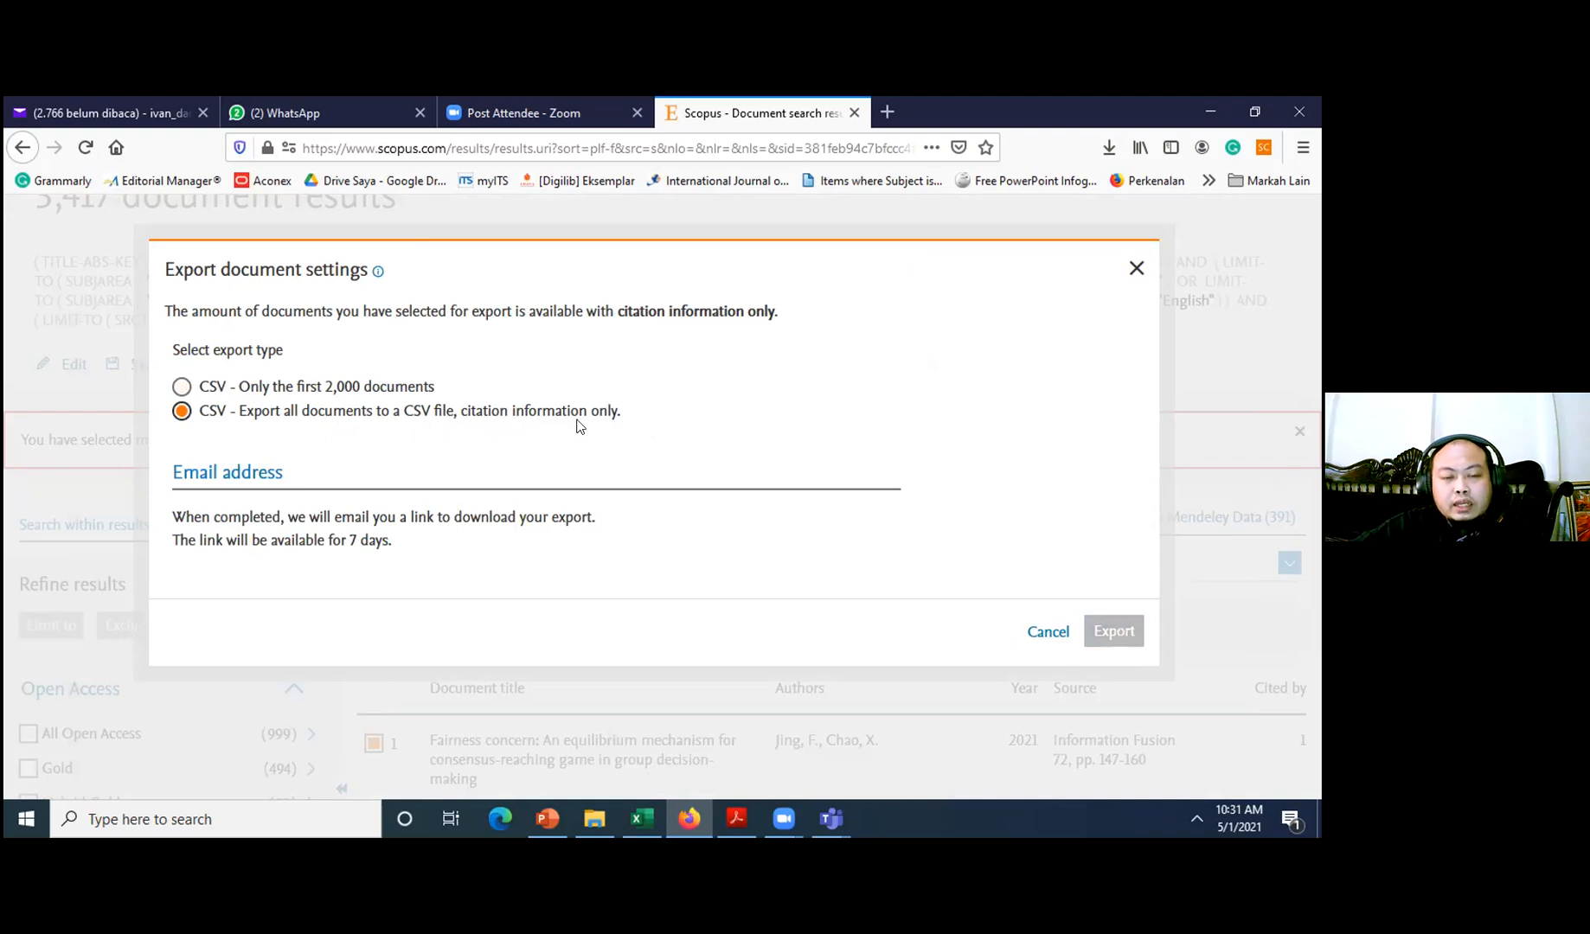
click(180, 387)
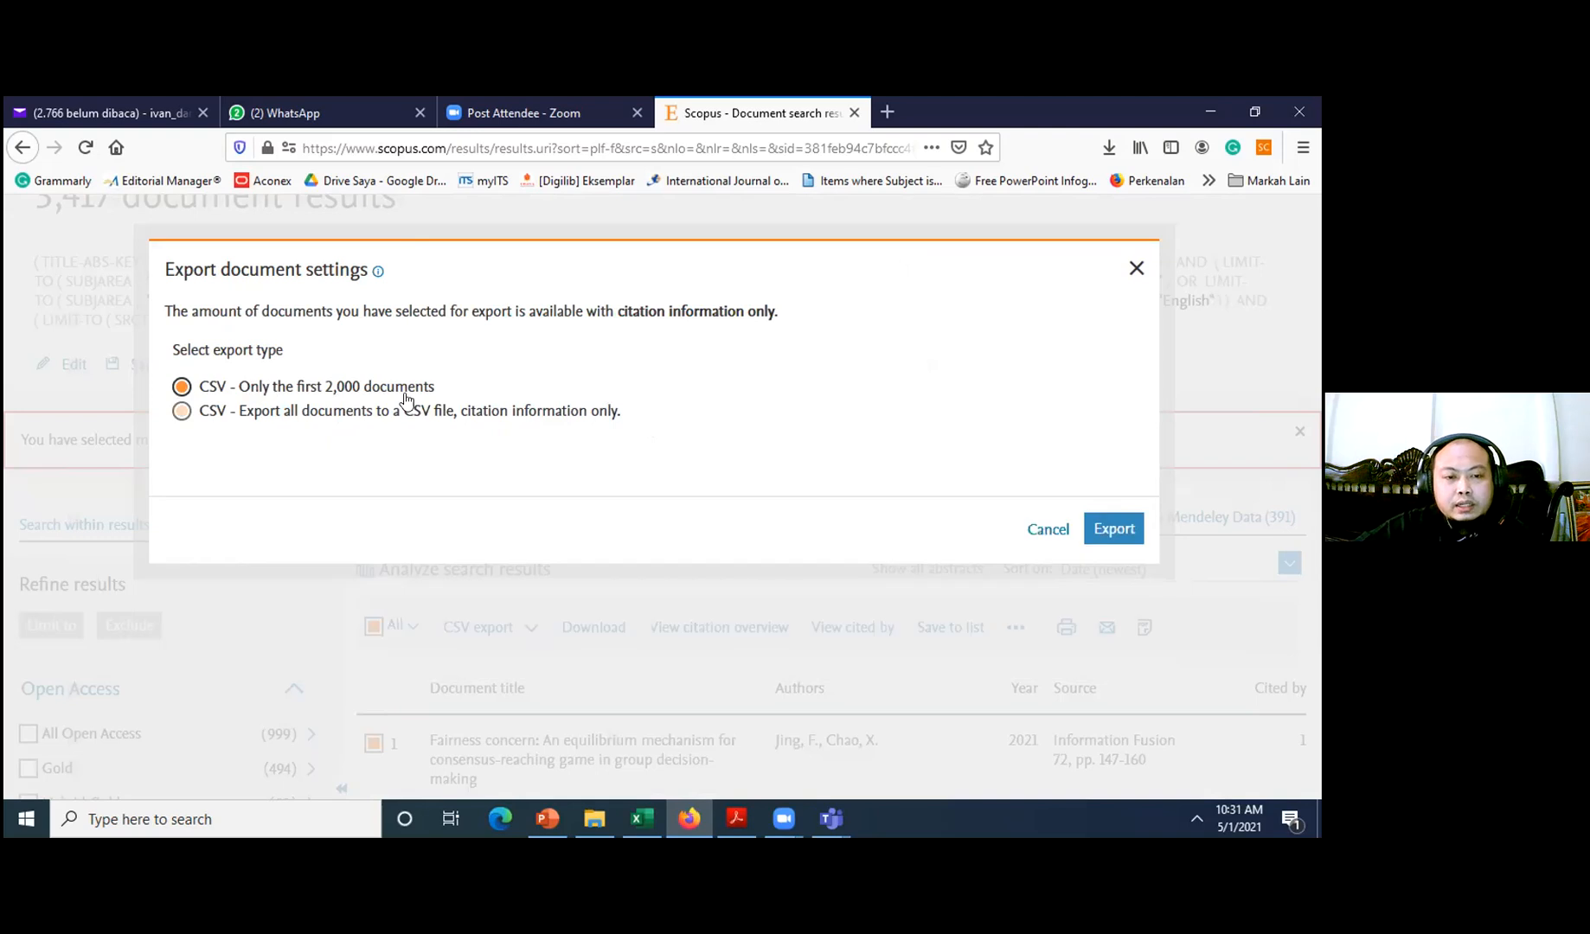
click(1114, 537)
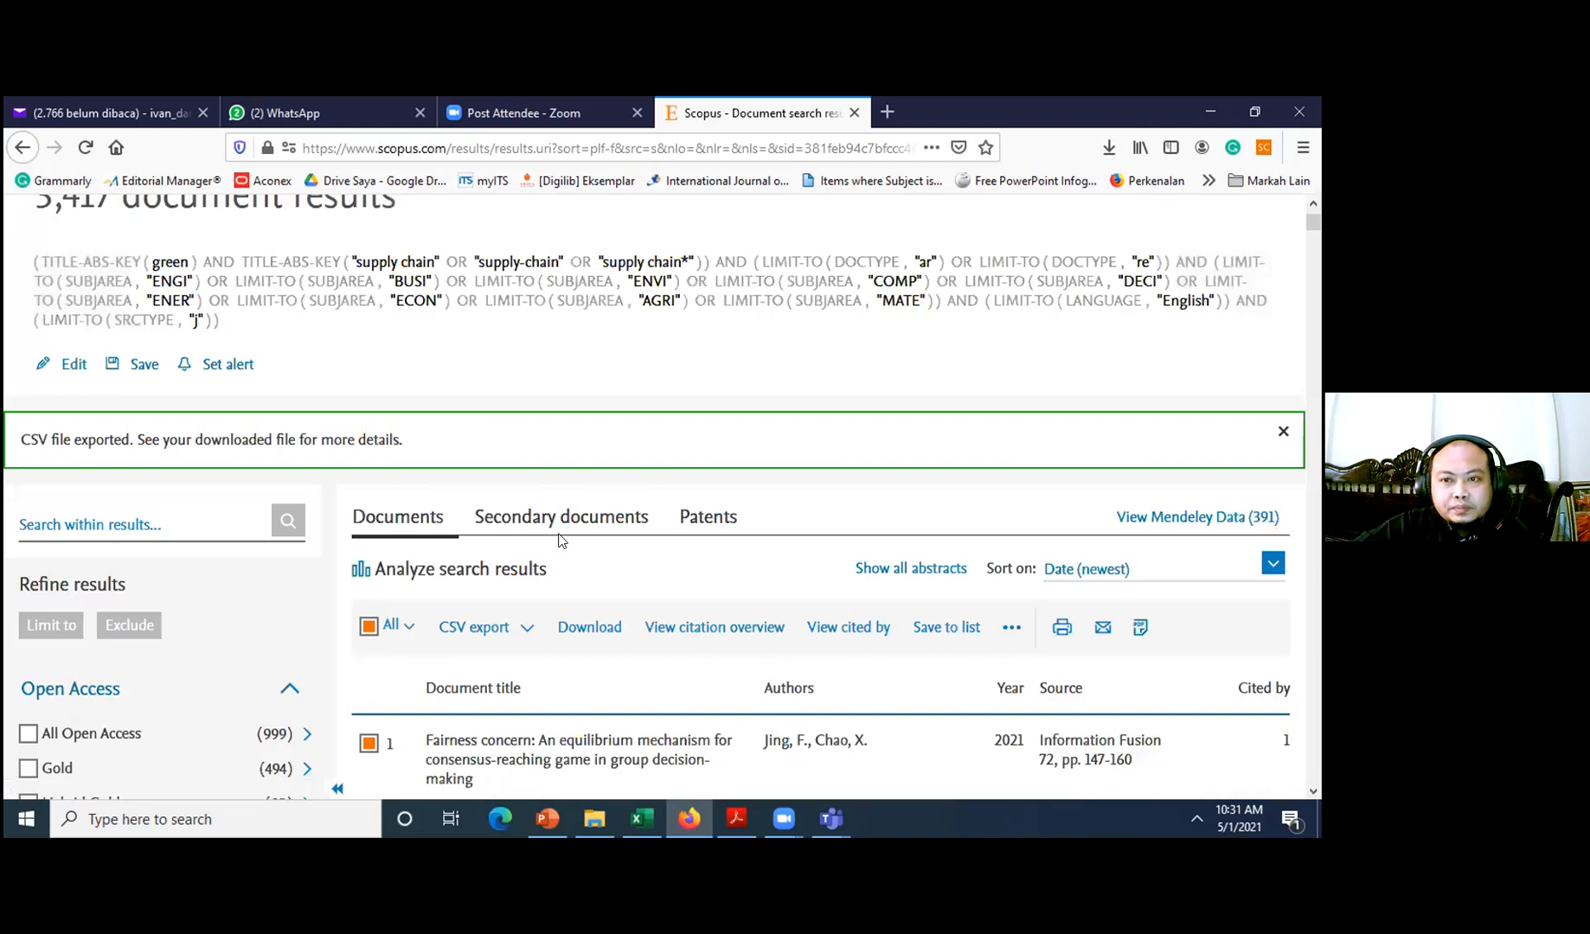
click(1110, 149)
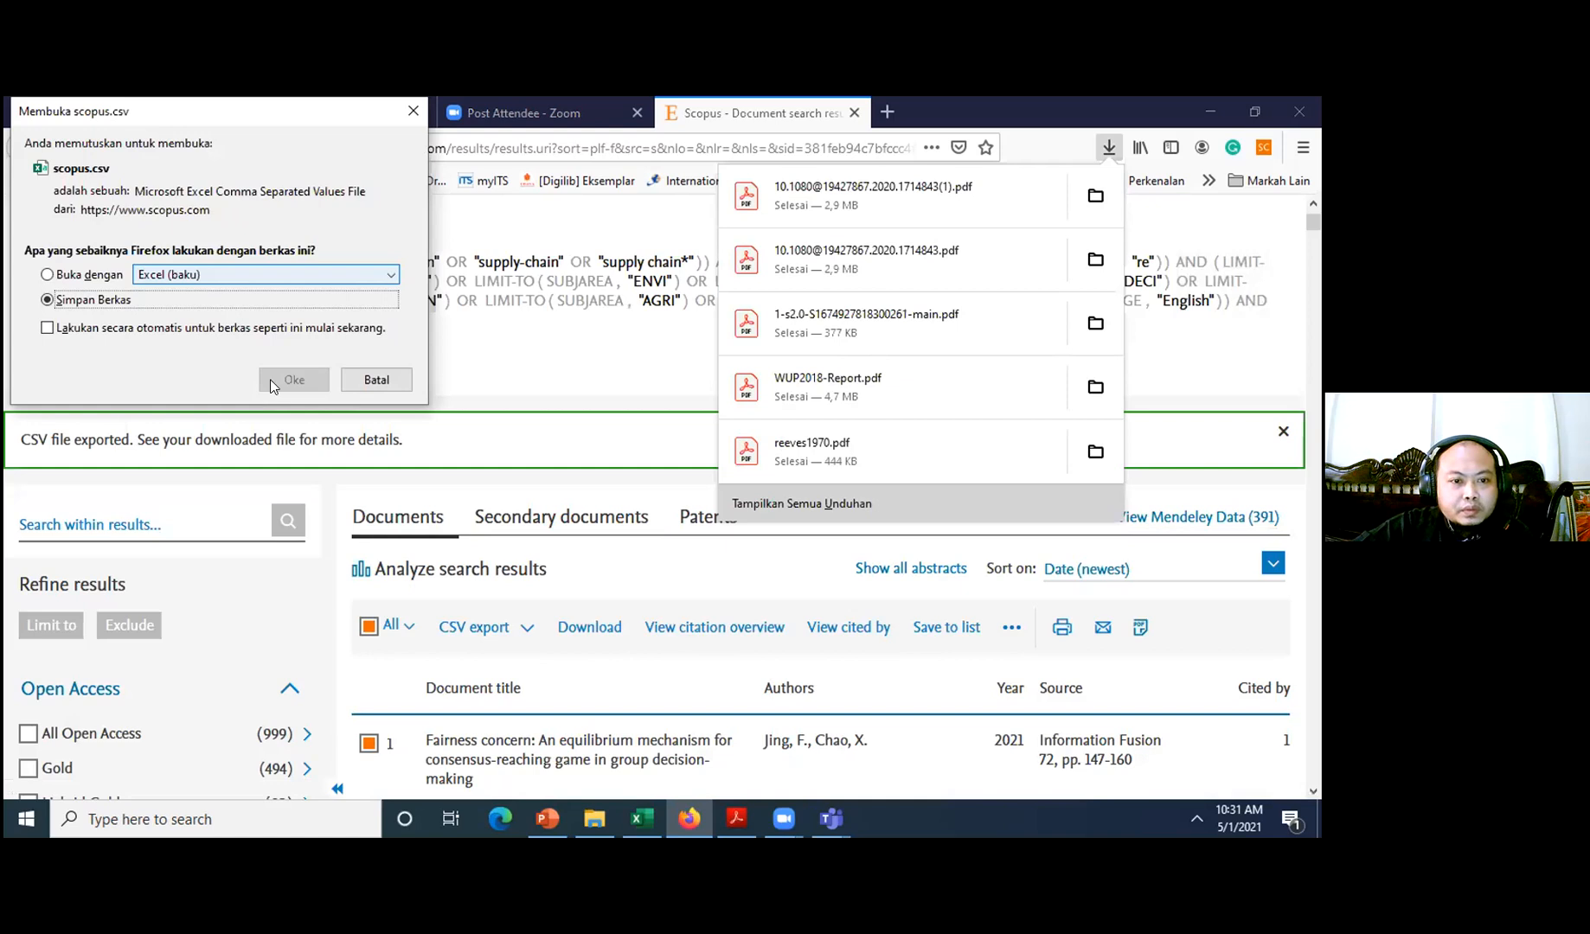
click(270, 382)
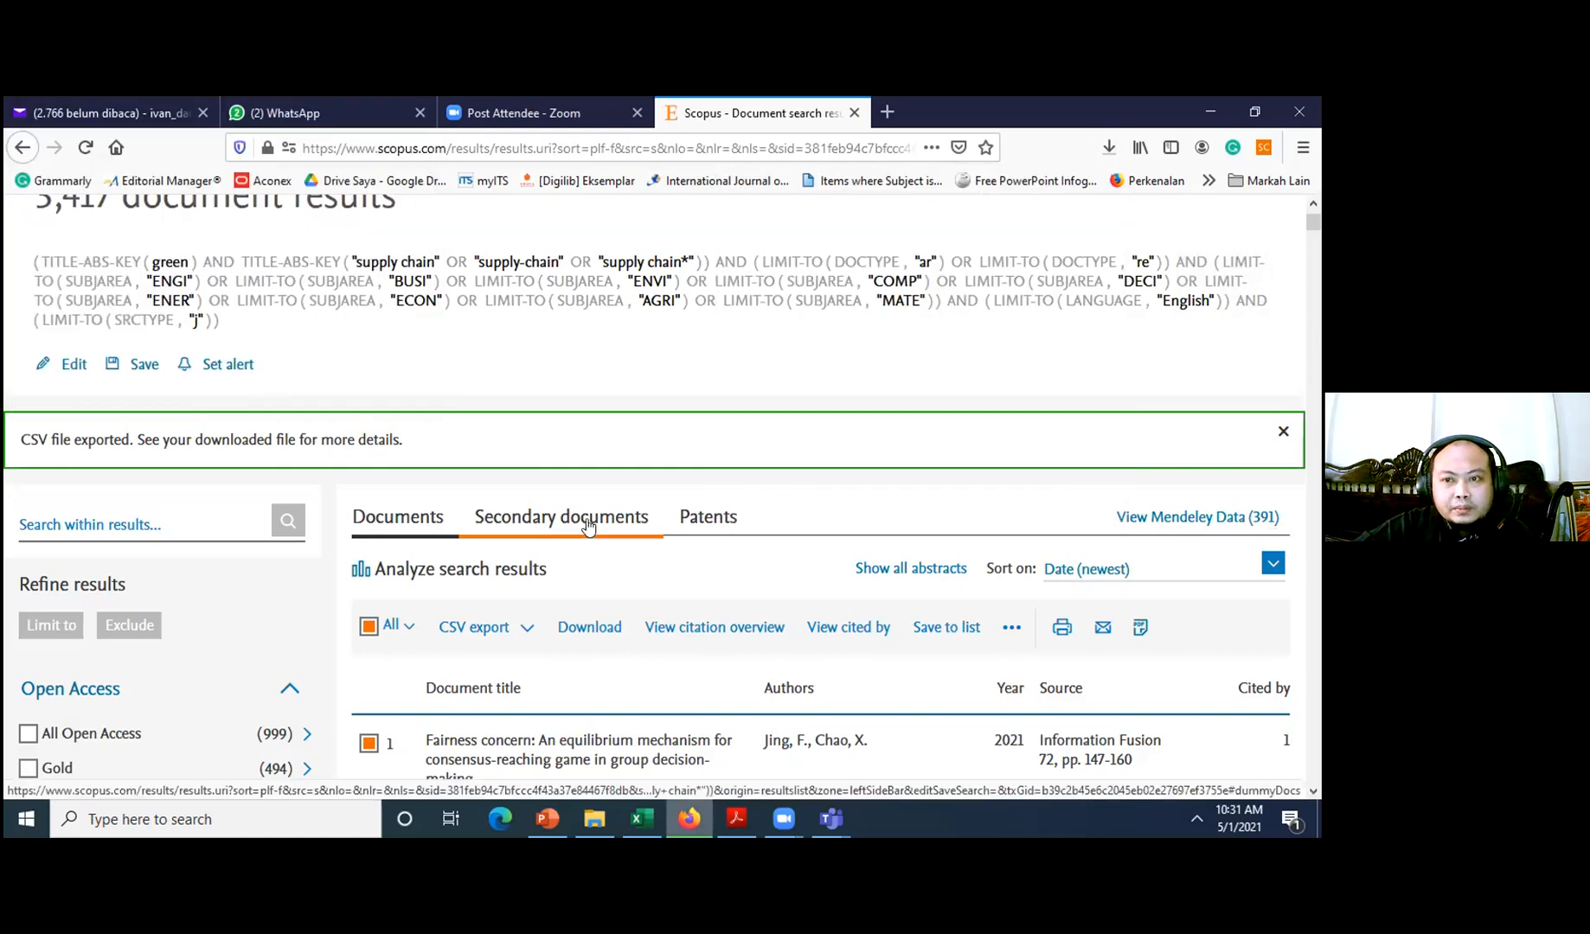
- Export the refine values of the search results and save the Scopus_exported_refine_values.csv file
scroll(588, 527, down, 2)
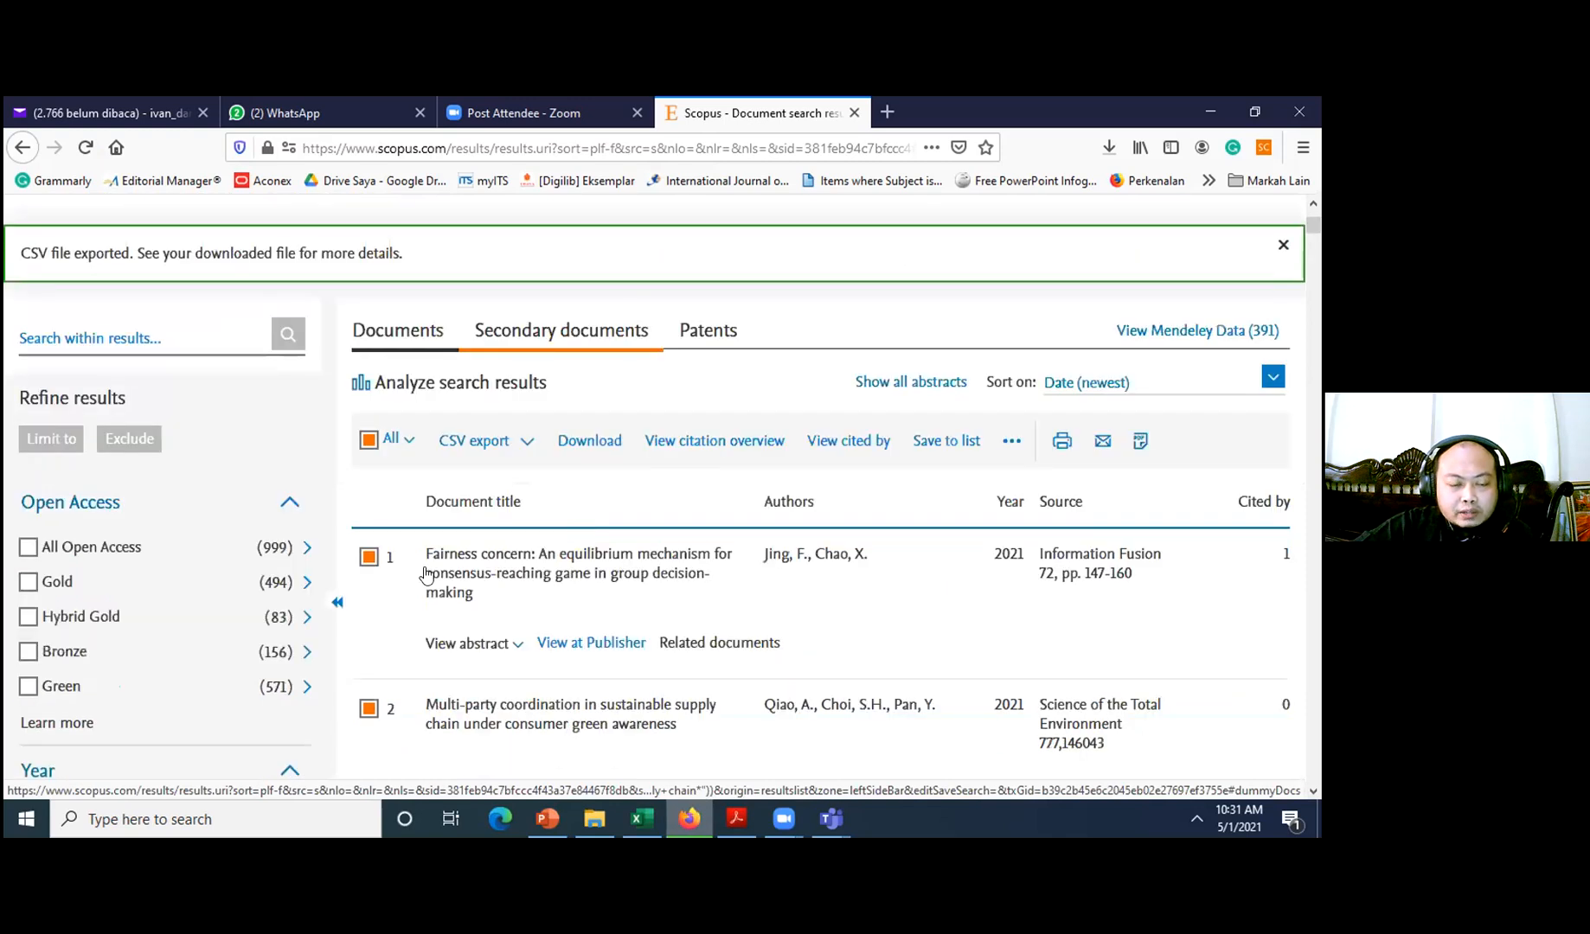
scroll(427, 575, down, 15)
scroll(427, 580, down, 20)
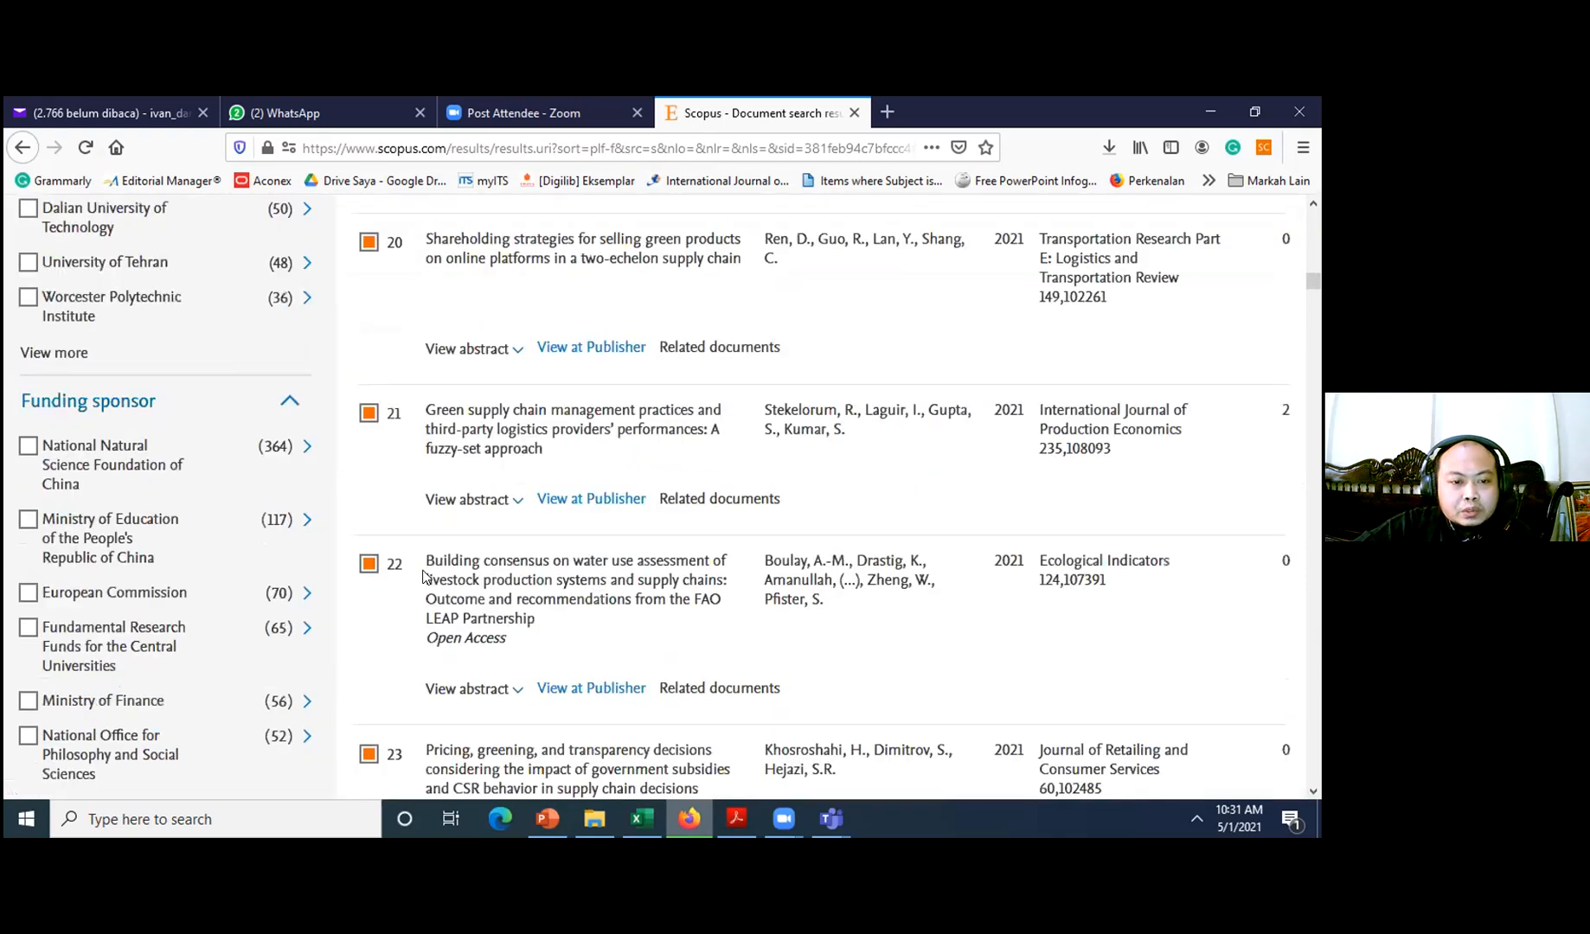
scroll(427, 578, down, 15)
scroll(274, 481, up, 1)
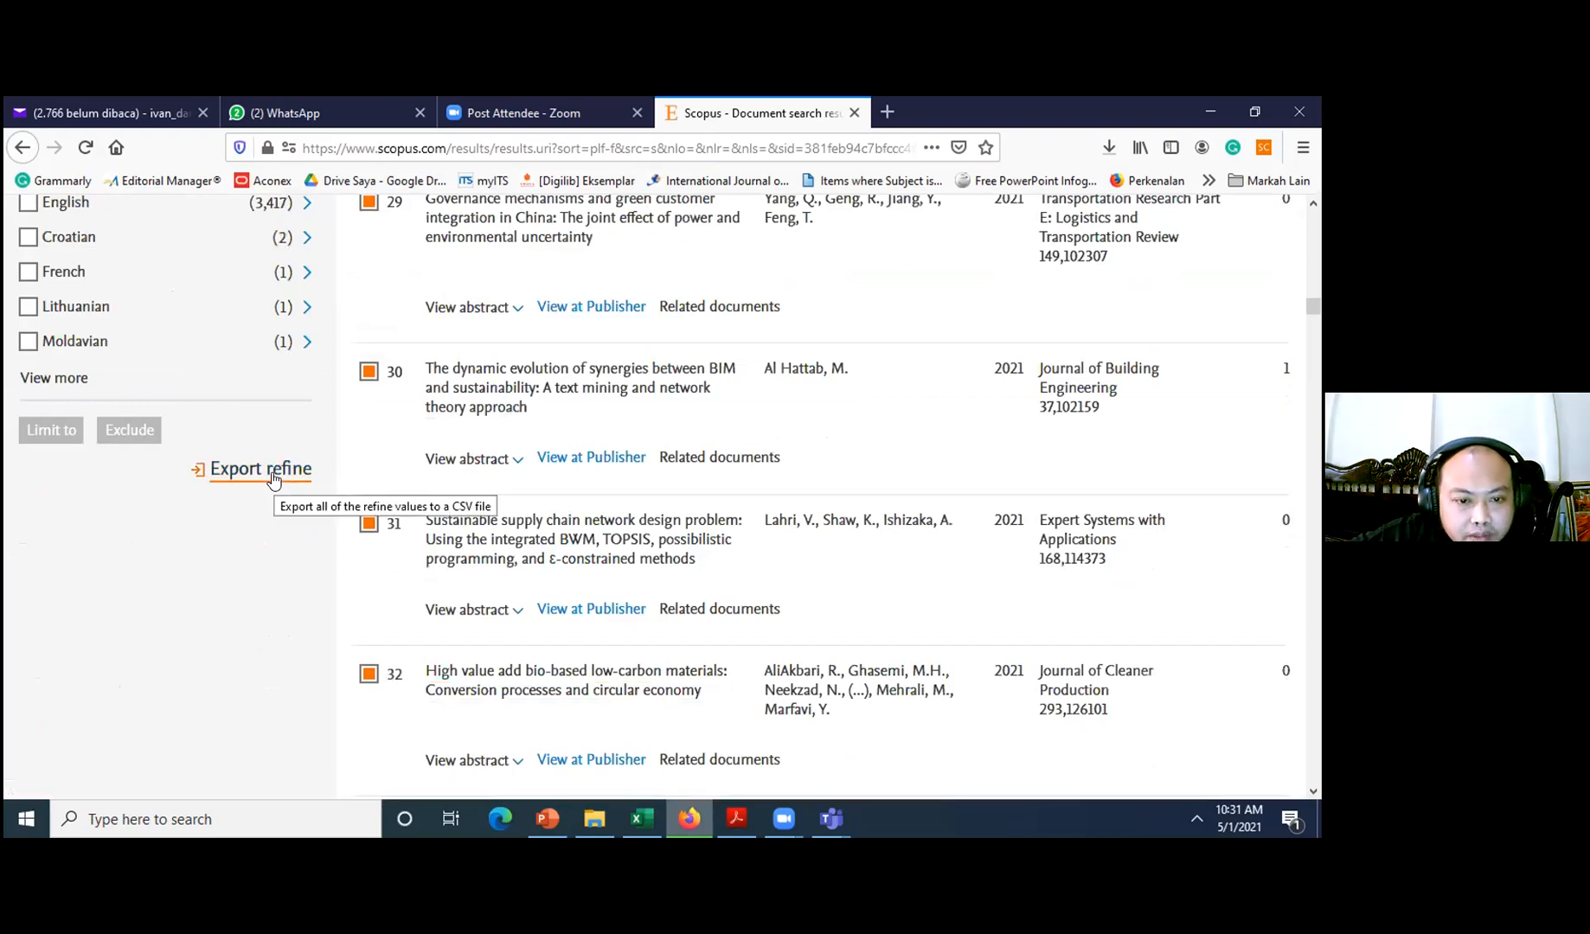
click(272, 480)
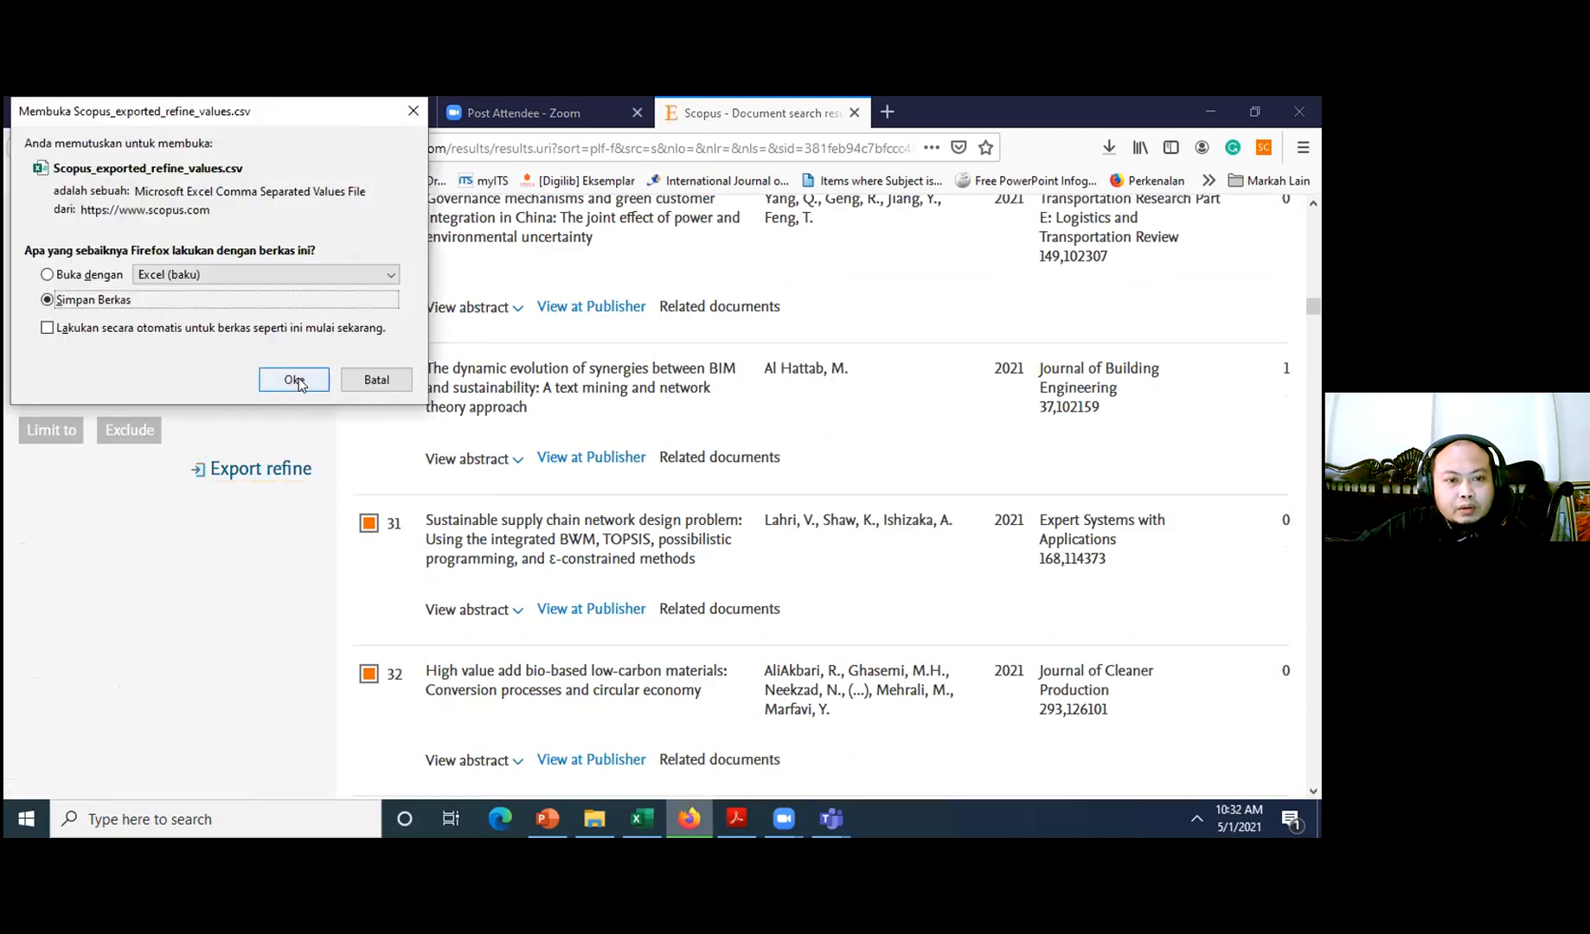
click(295, 381)
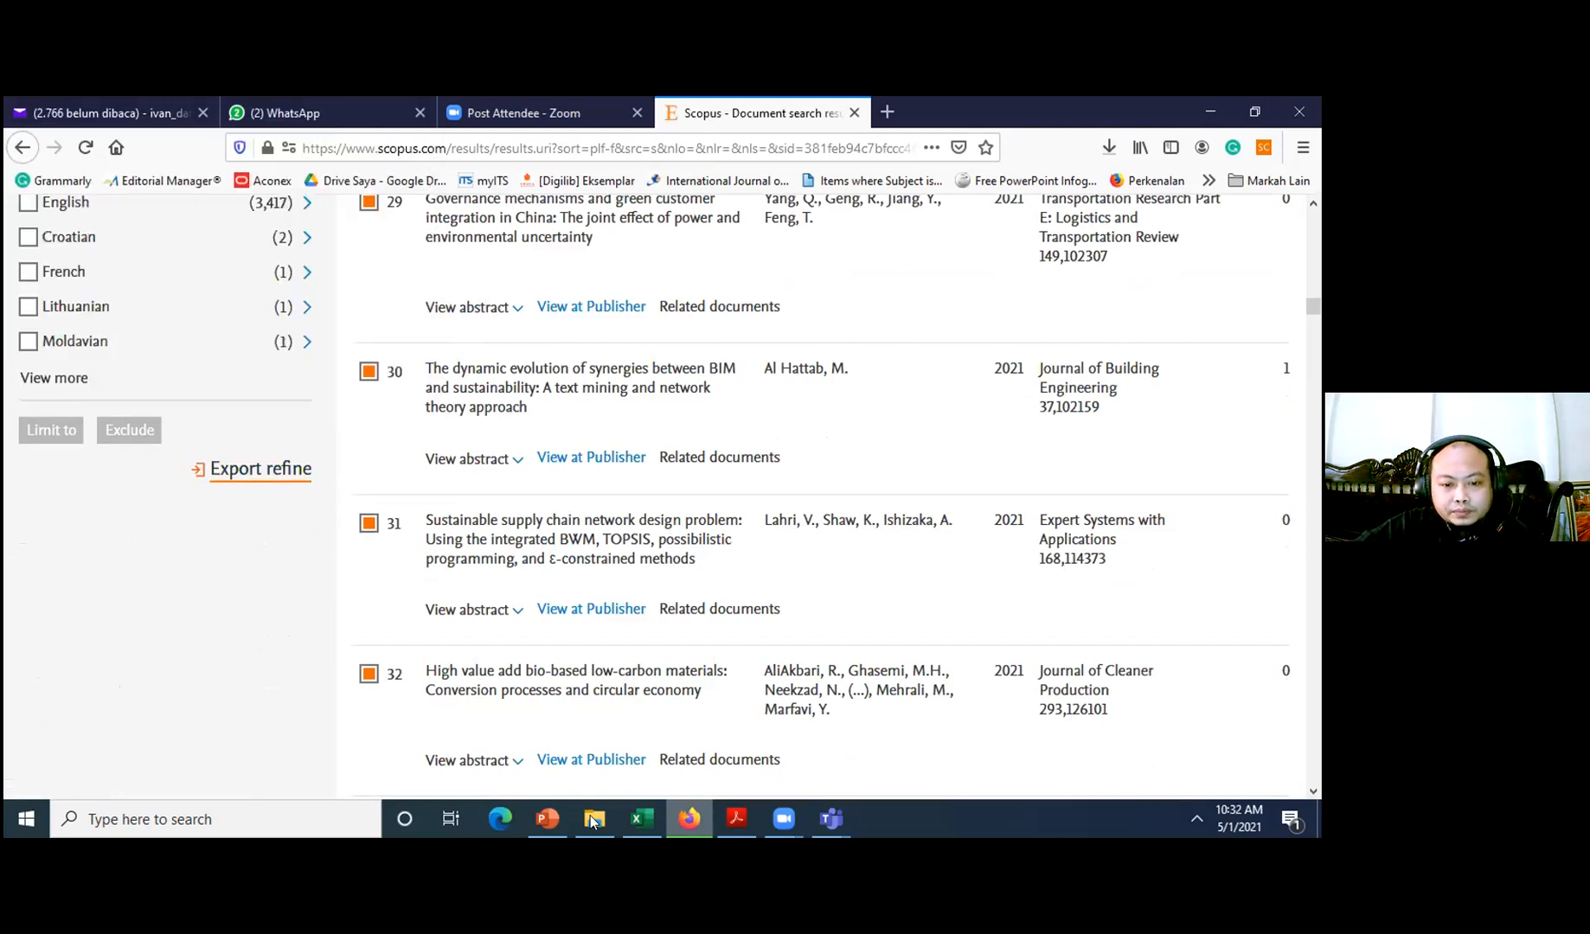
- Switch to File Explorer, open the Downloads folder, and check the scopus(4).csv download progress in Firefox
mouse_move(593, 821)
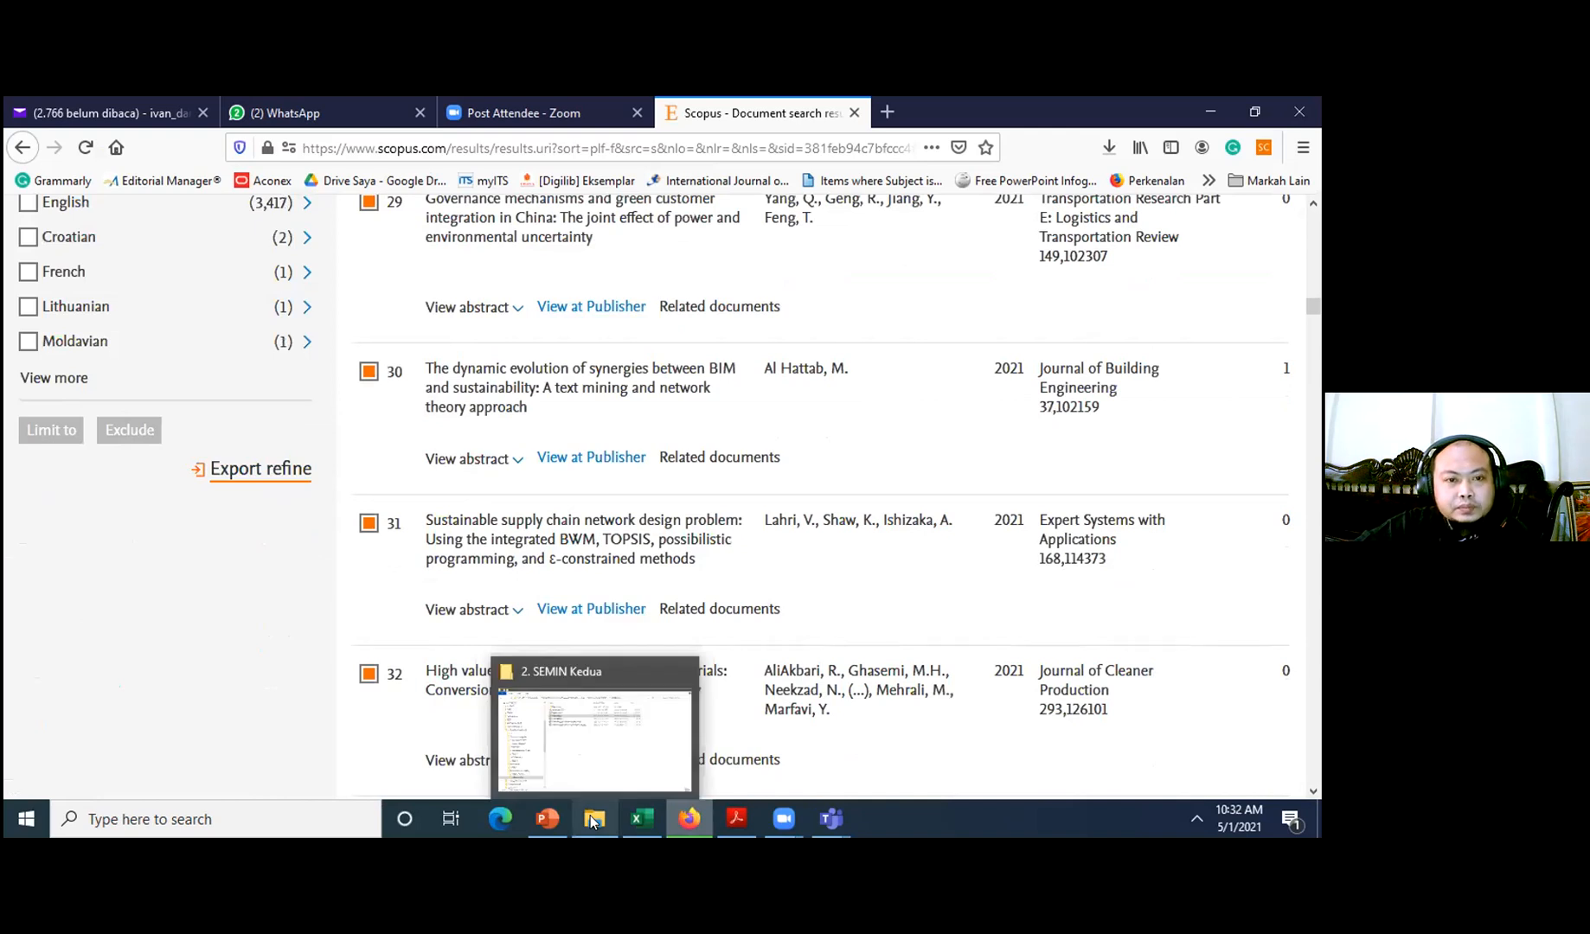
click(592, 822)
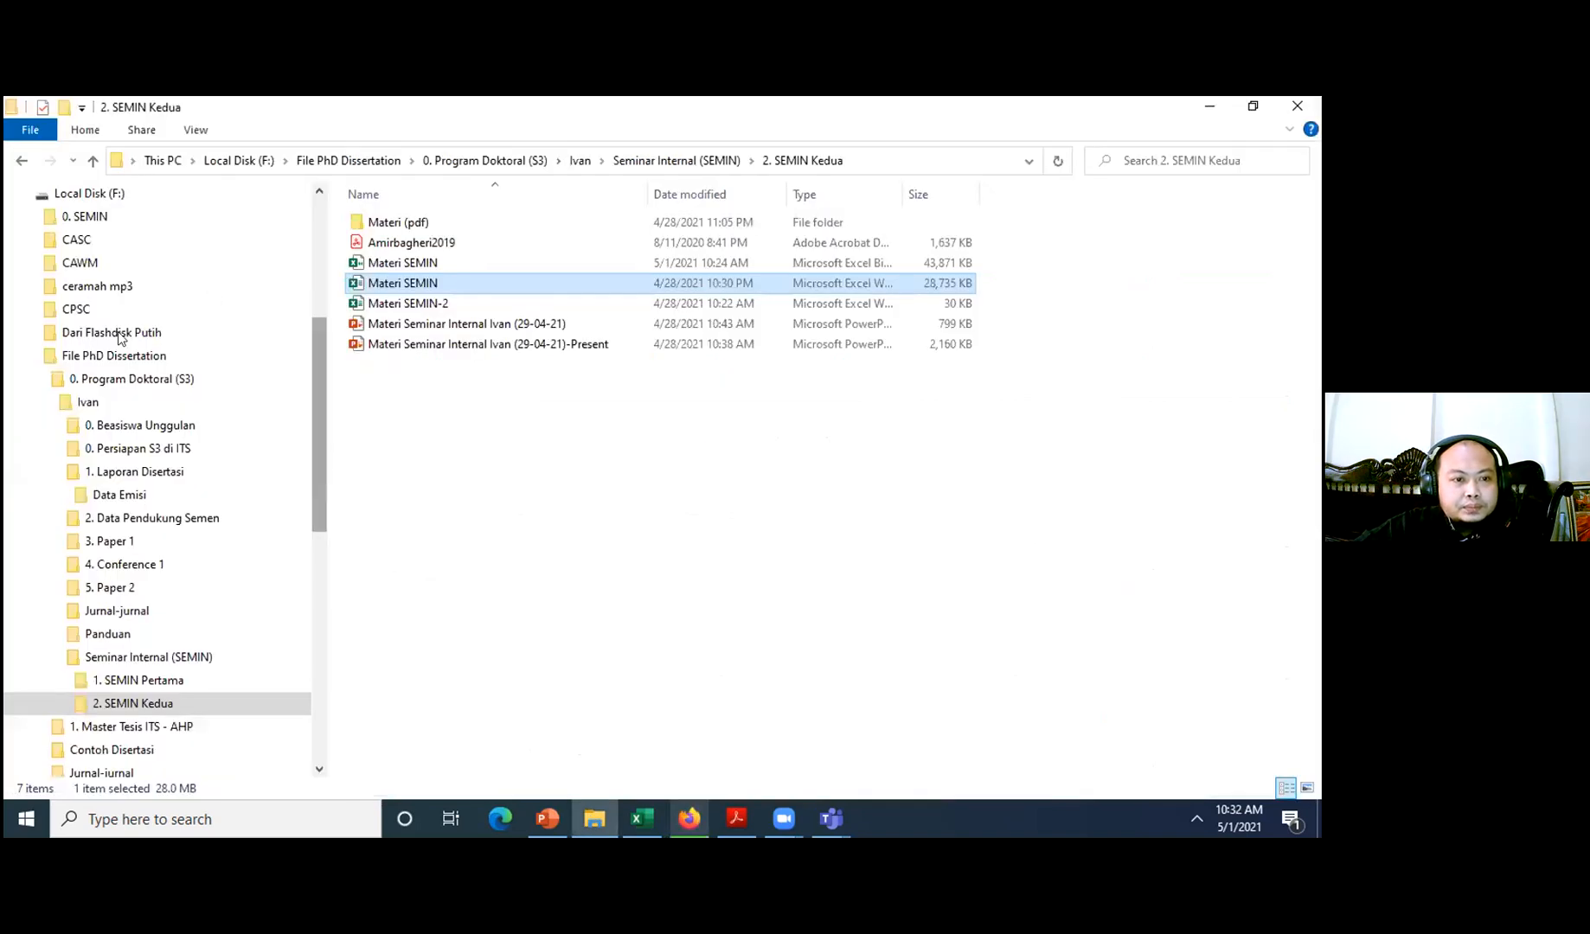
scroll(95, 368, up, 5)
click(96, 367)
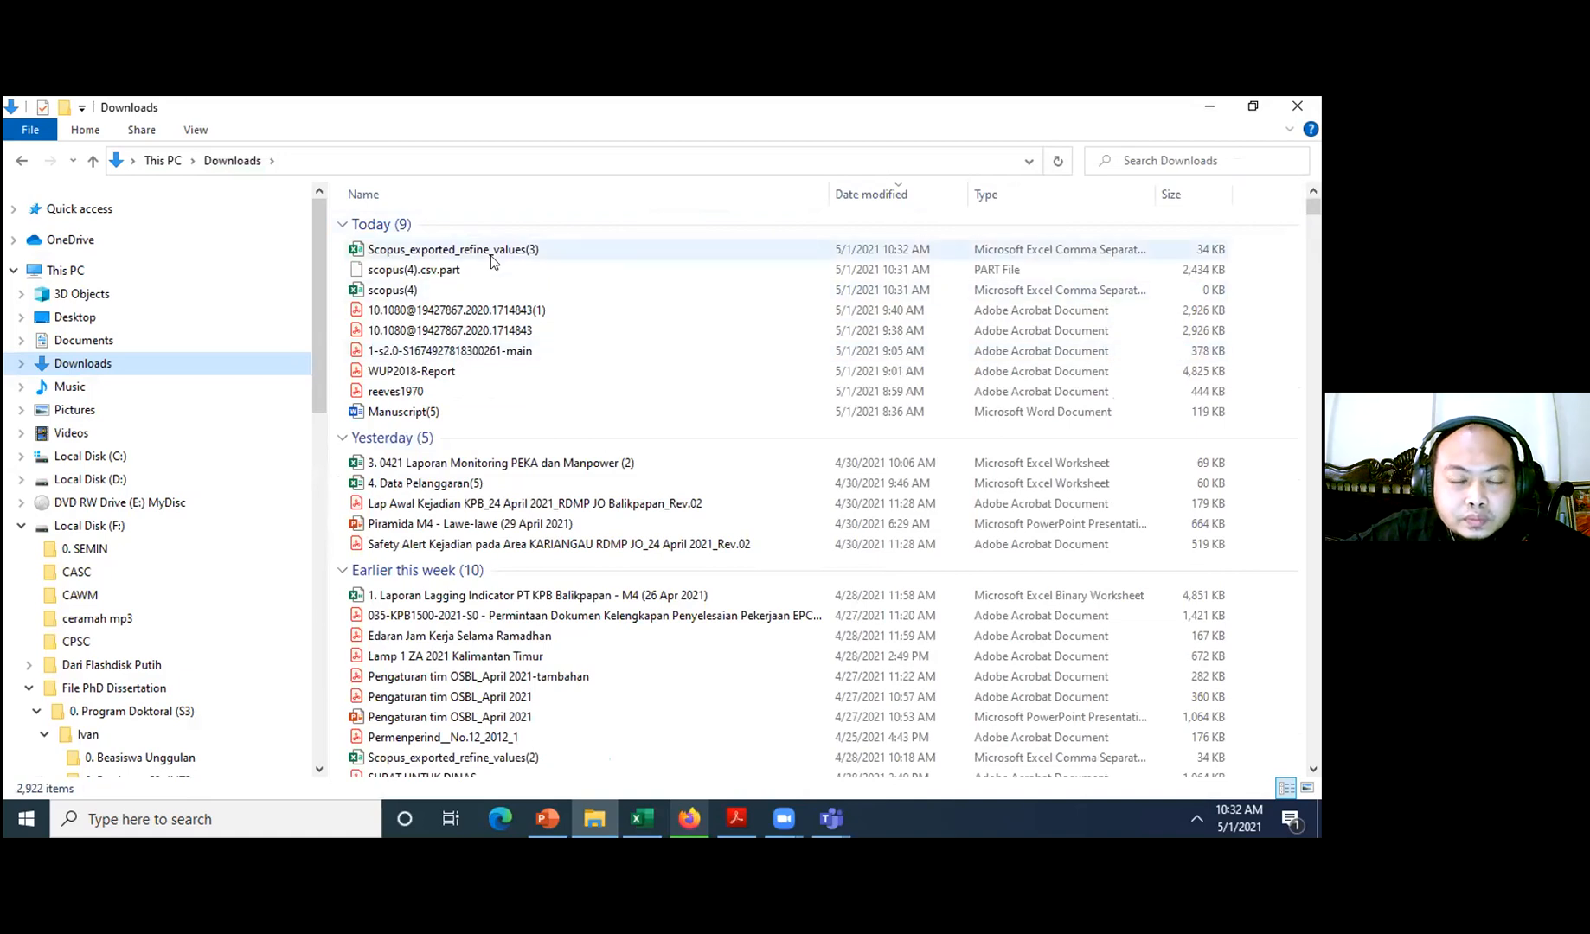
click(471, 251)
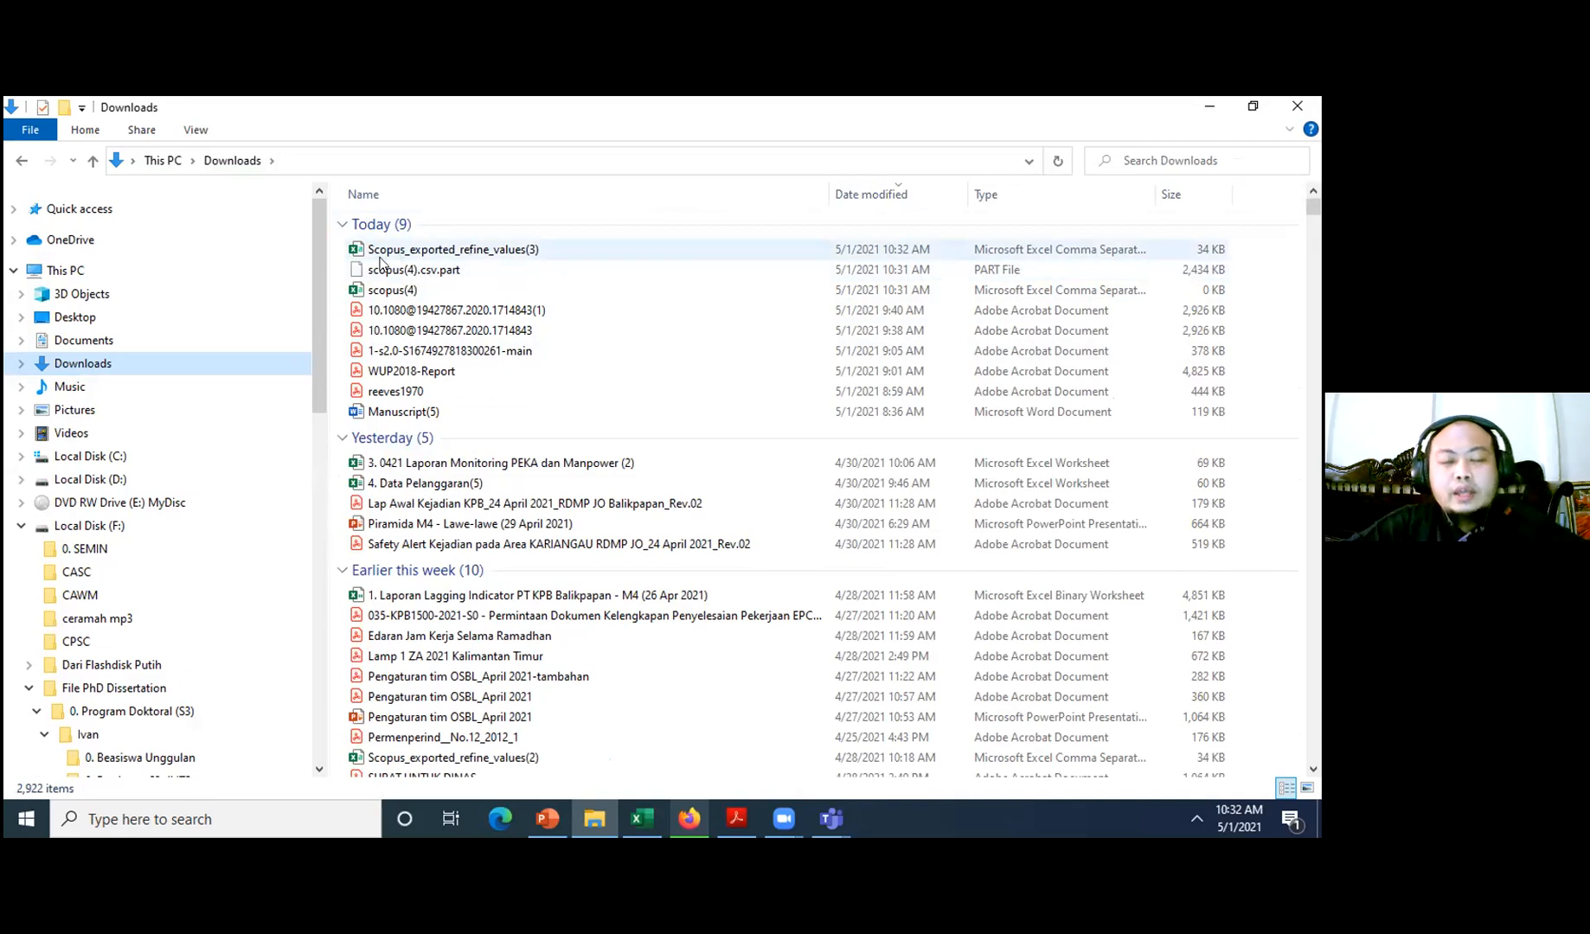
click(408, 268)
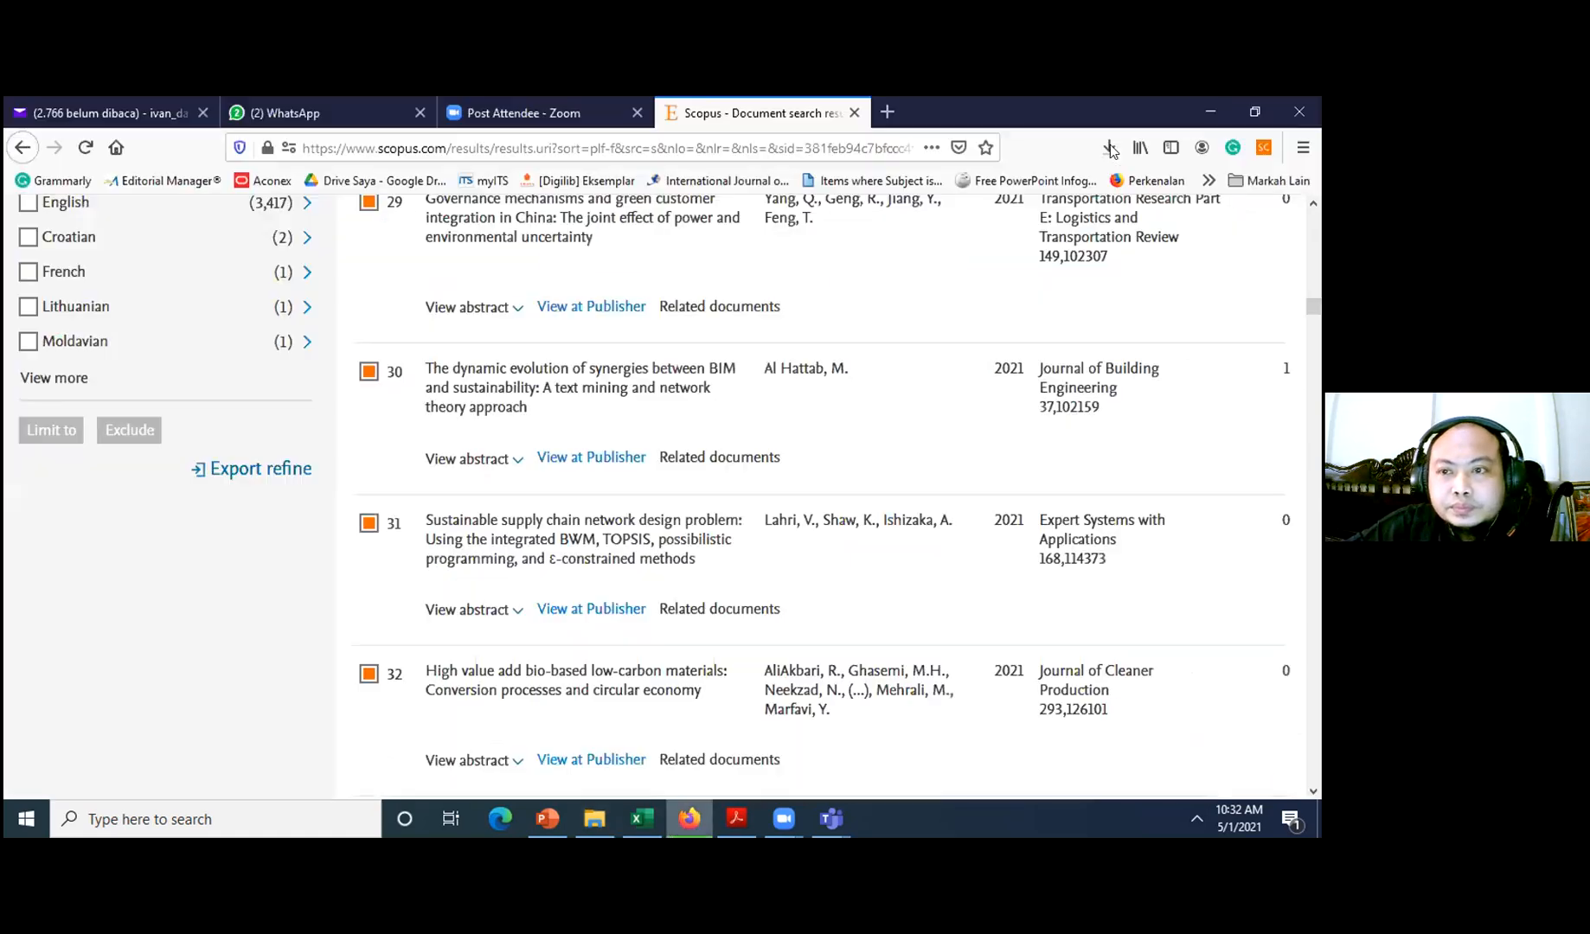
click(1108, 147)
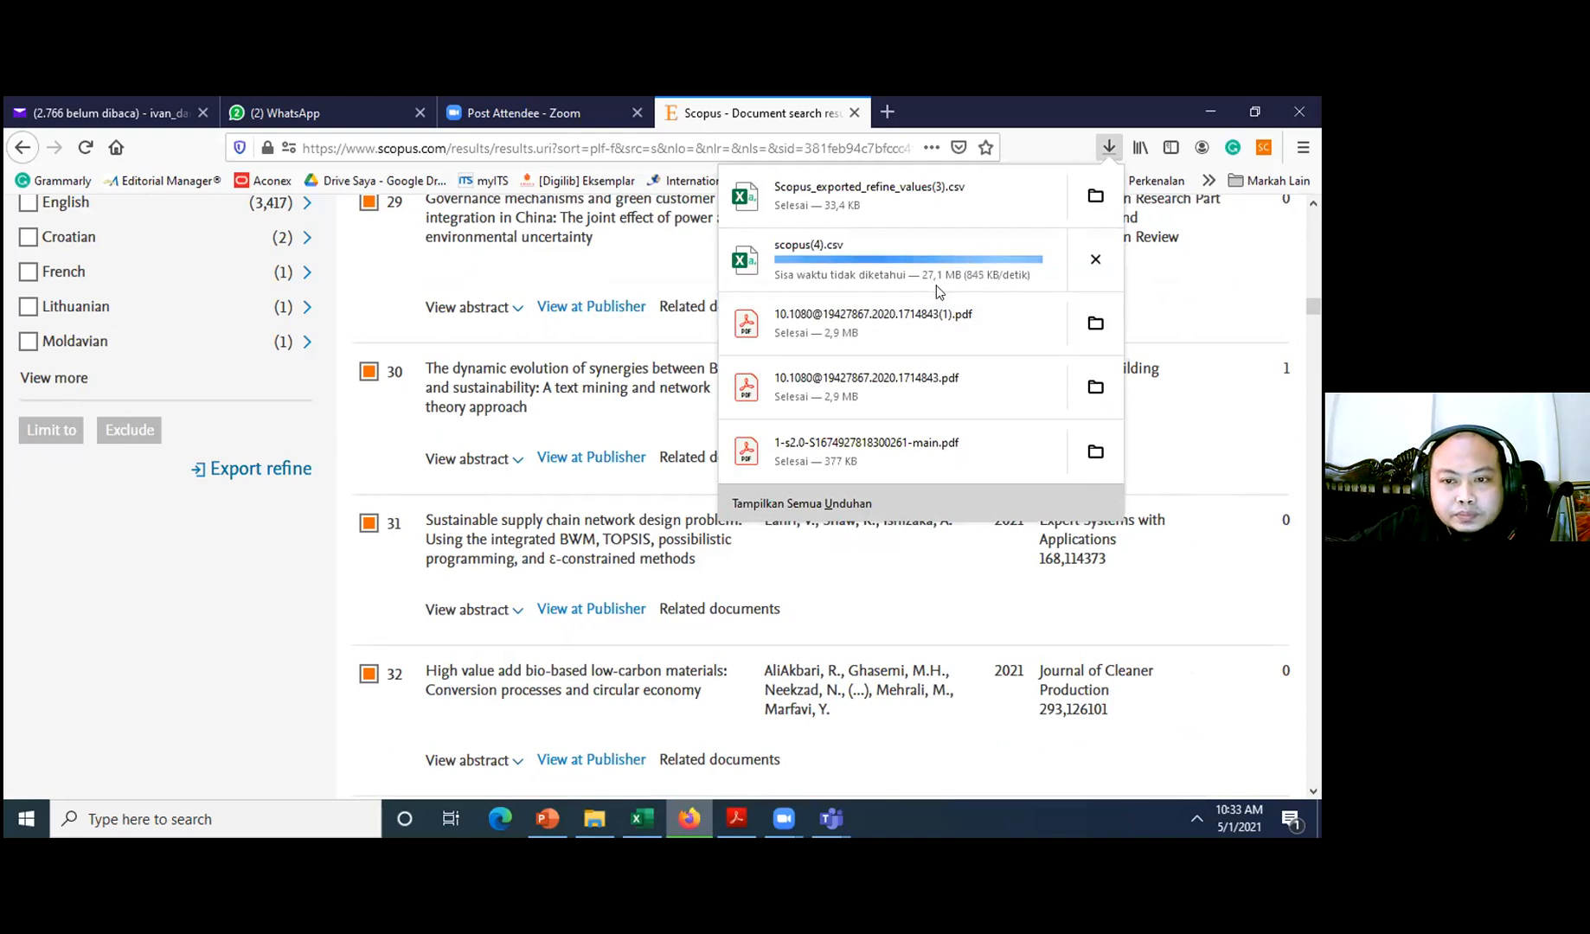
click(611, 818)
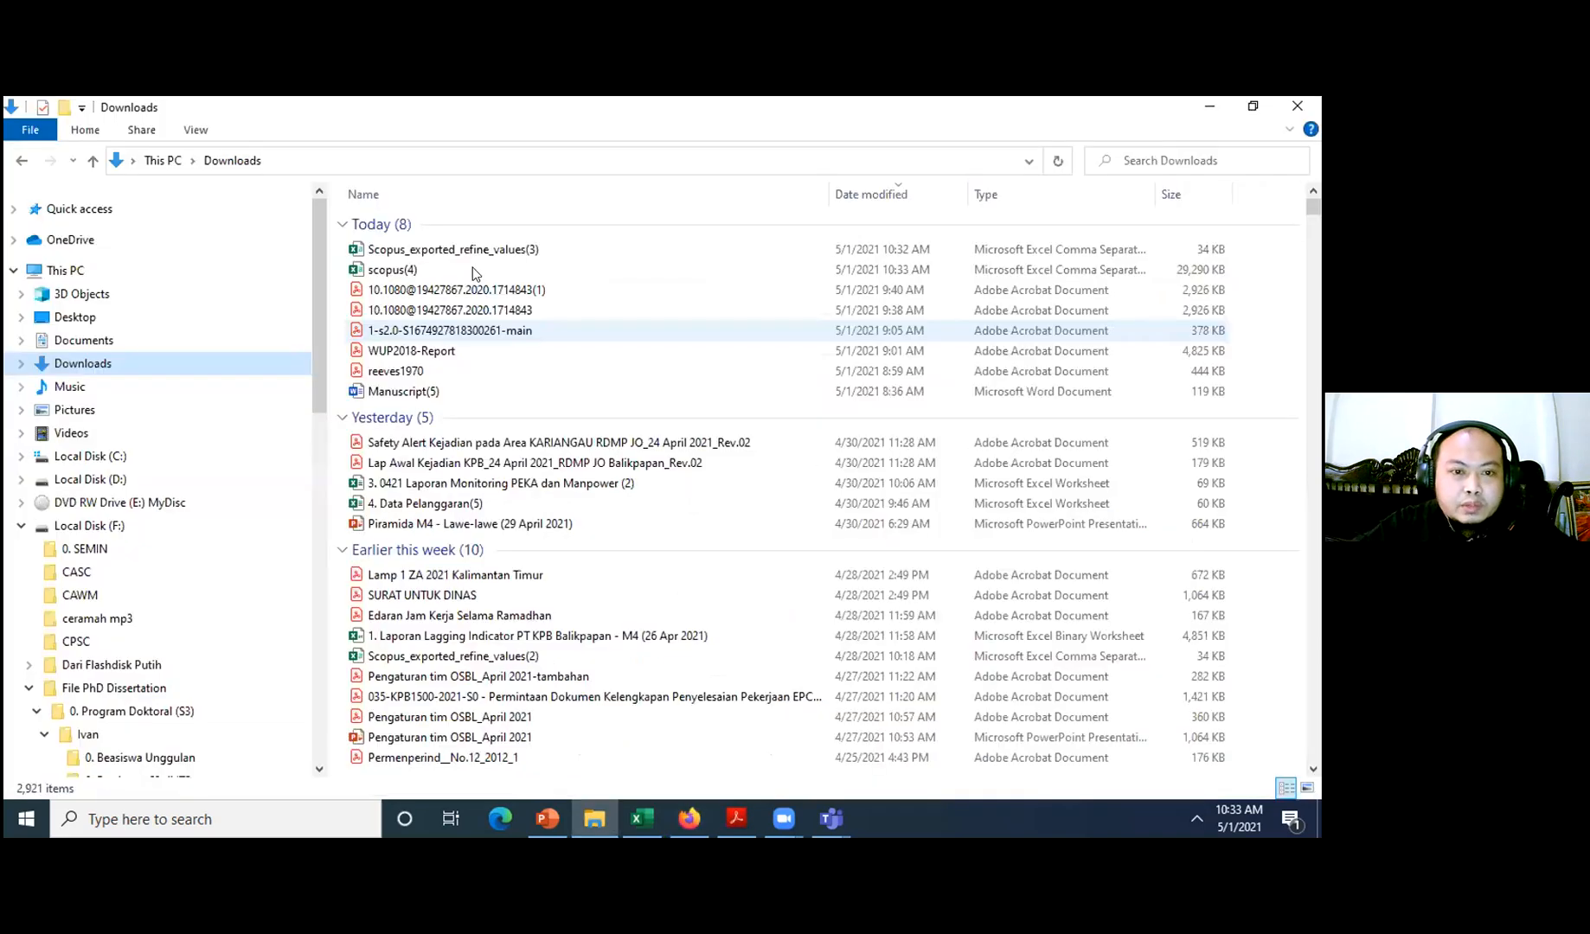
- Copy Scopus_exported_refine_values(3) and scopus(4) from Downloads into the 2. SEMIN Kedua folder
click(472, 269)
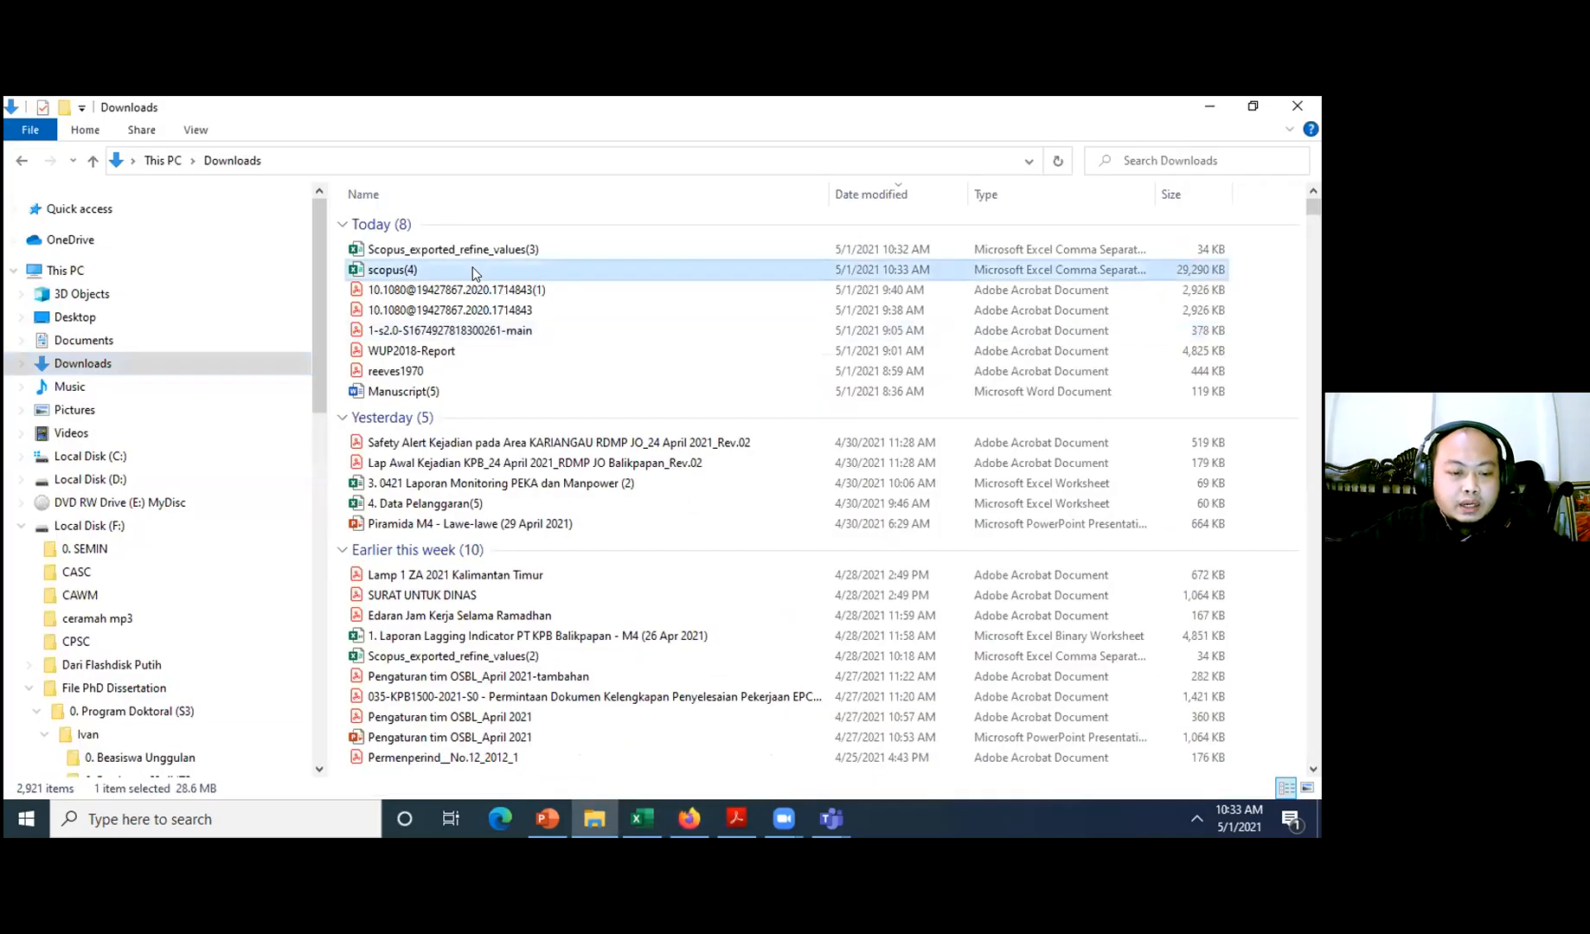
key(shift+Up)
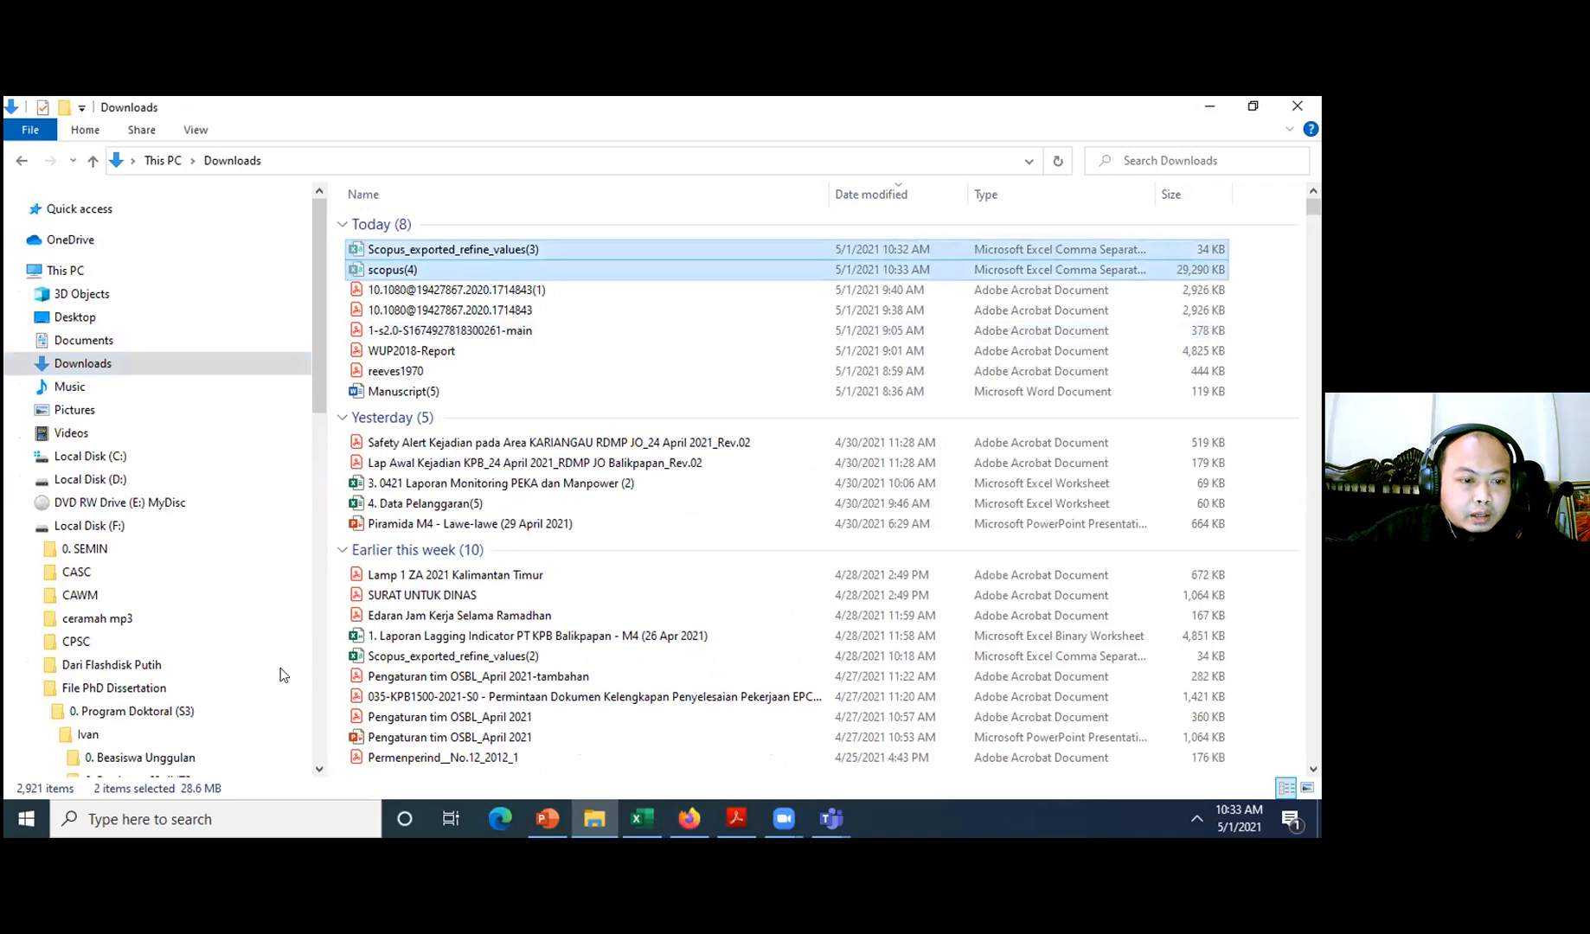
scroll(274, 741, down, 7)
scroll(285, 594, down, 1)
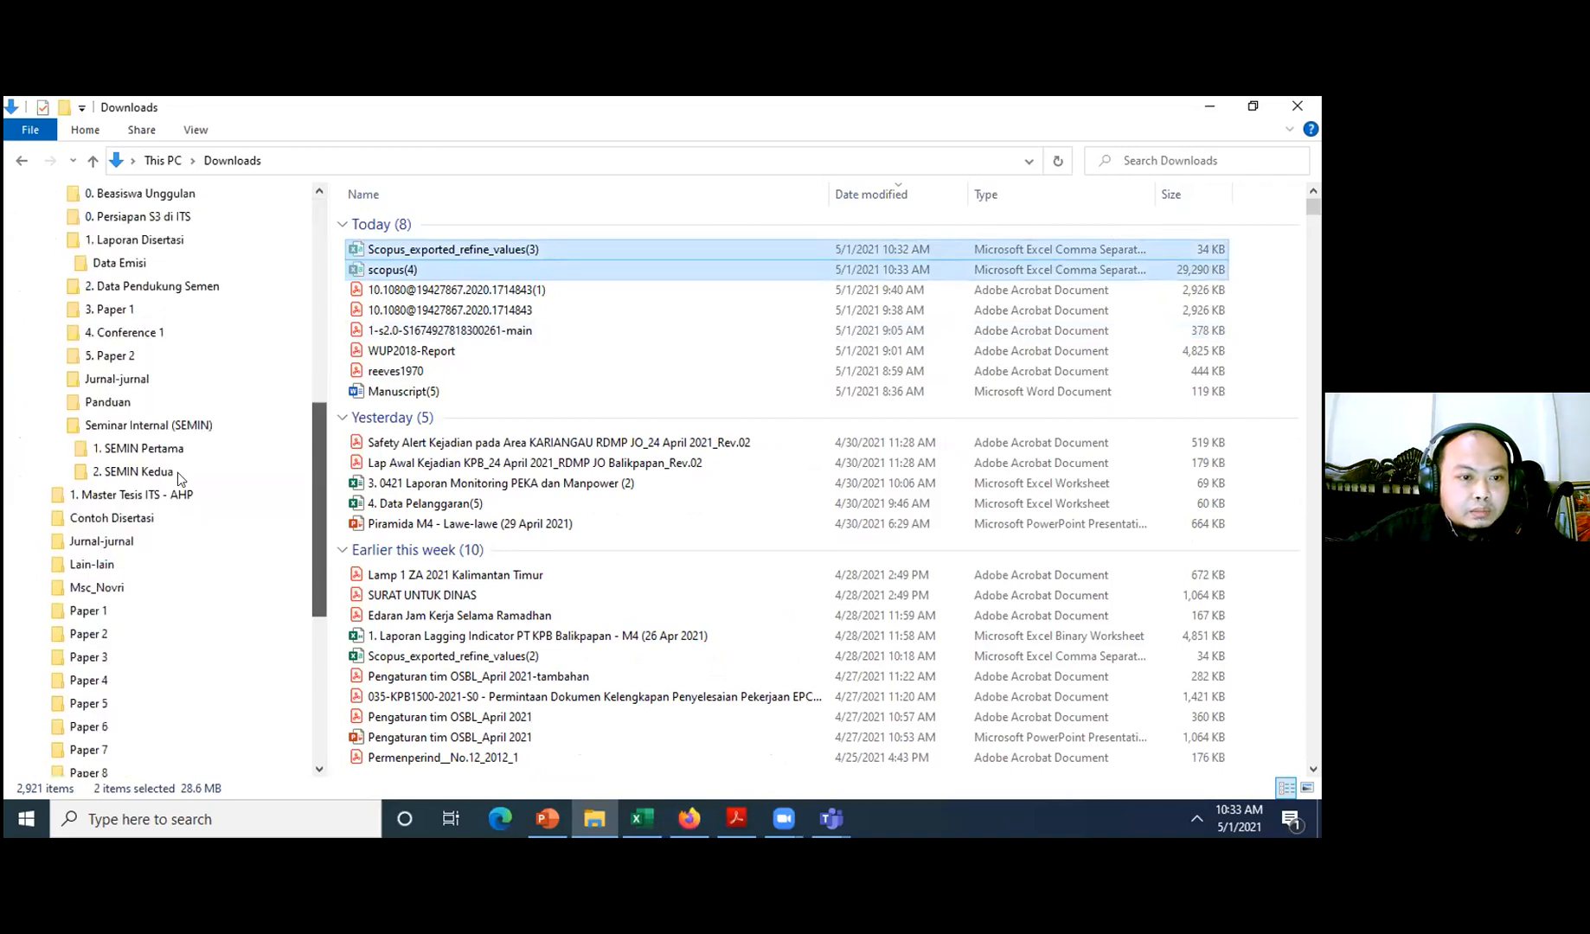
click(174, 472)
click(720, 624)
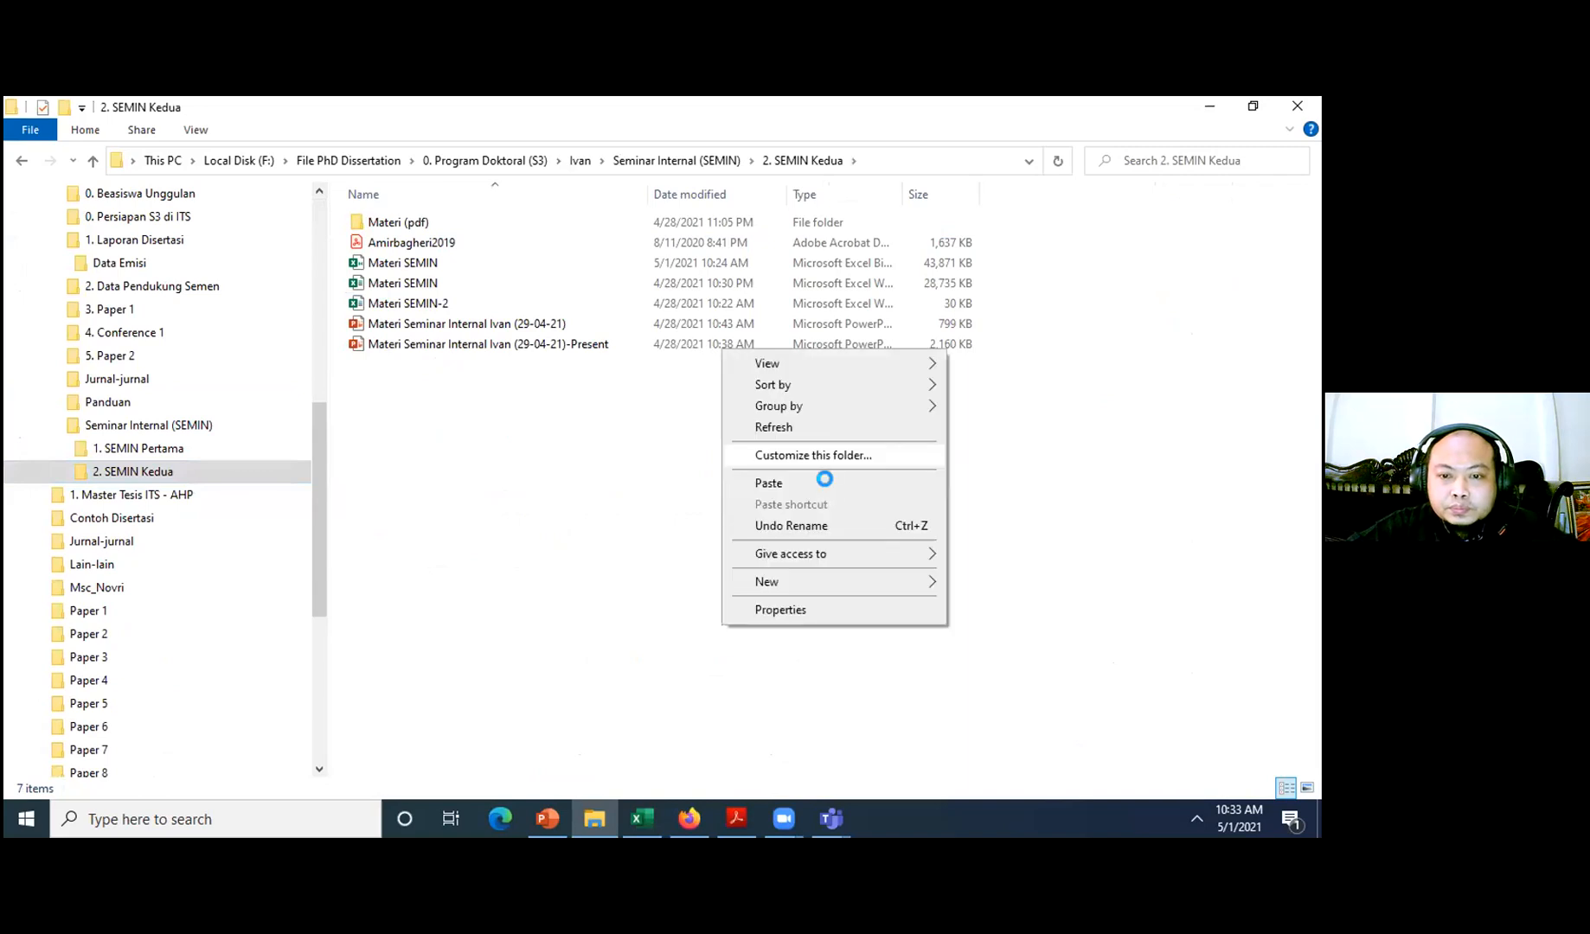
click(826, 483)
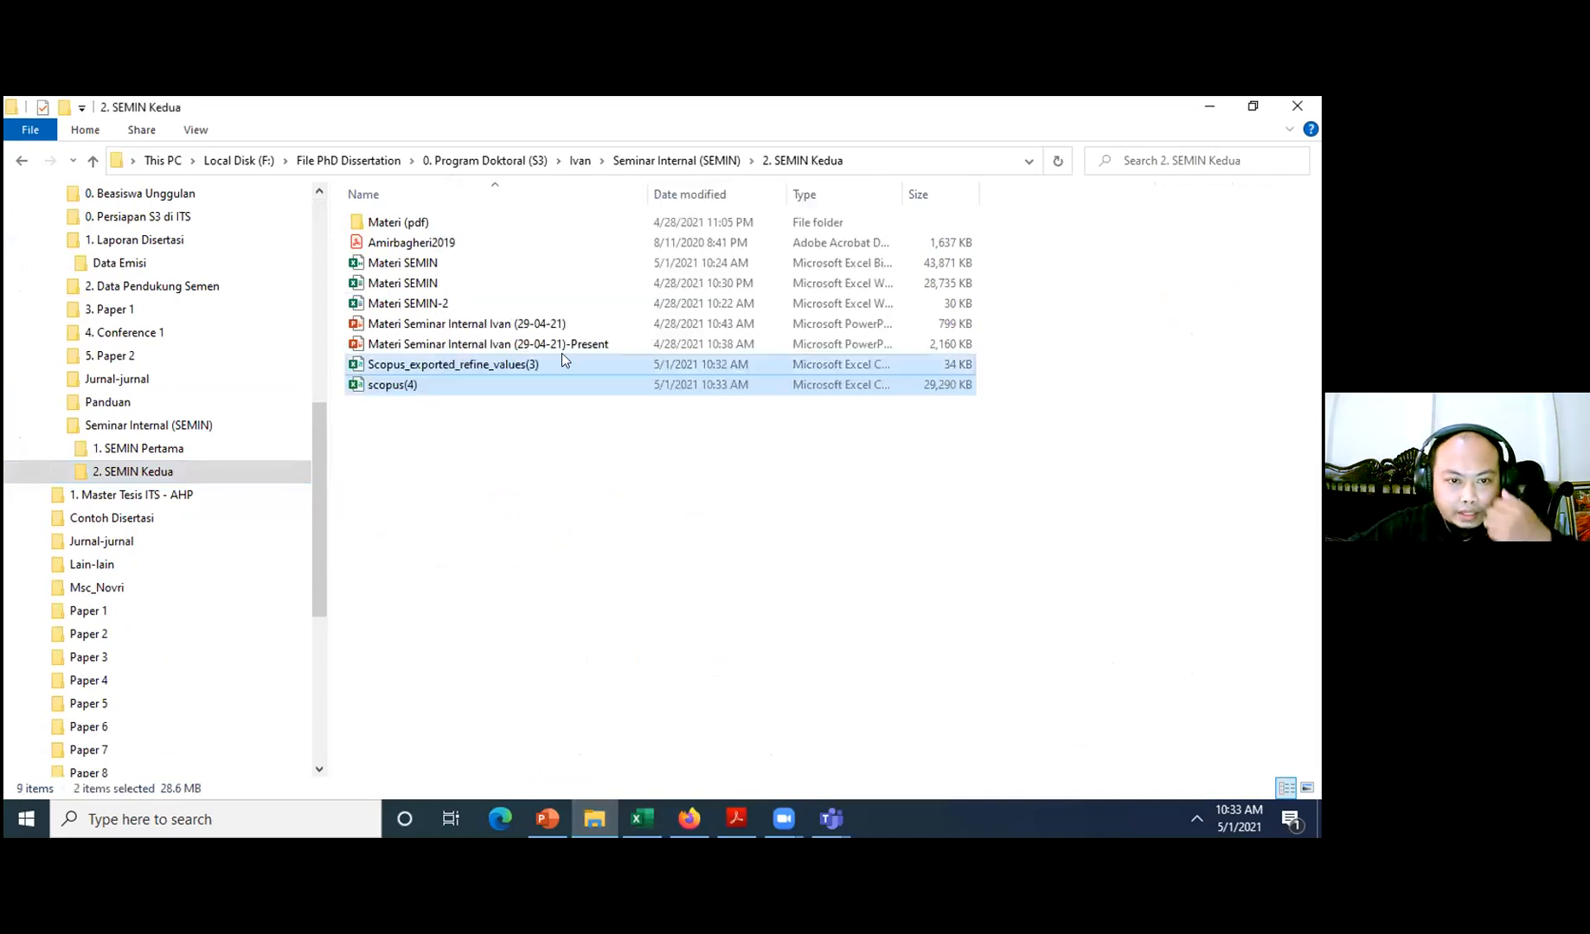
- Duplicate the scopus(4) file within the 2. SEMIN Kedua folder
click(561, 354)
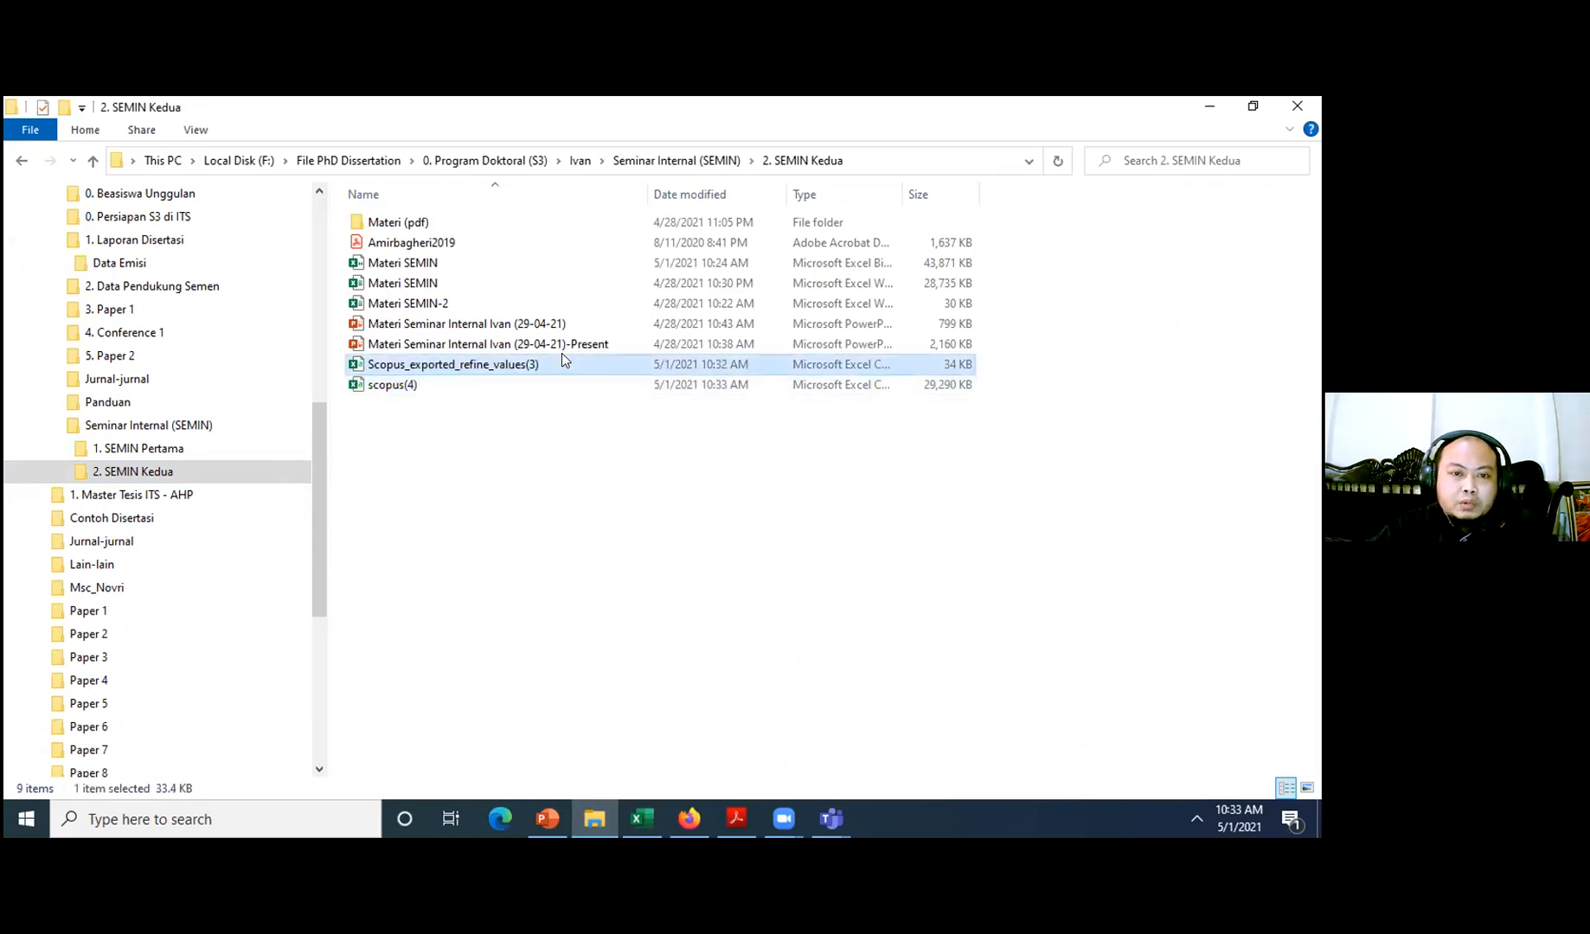
click(569, 365)
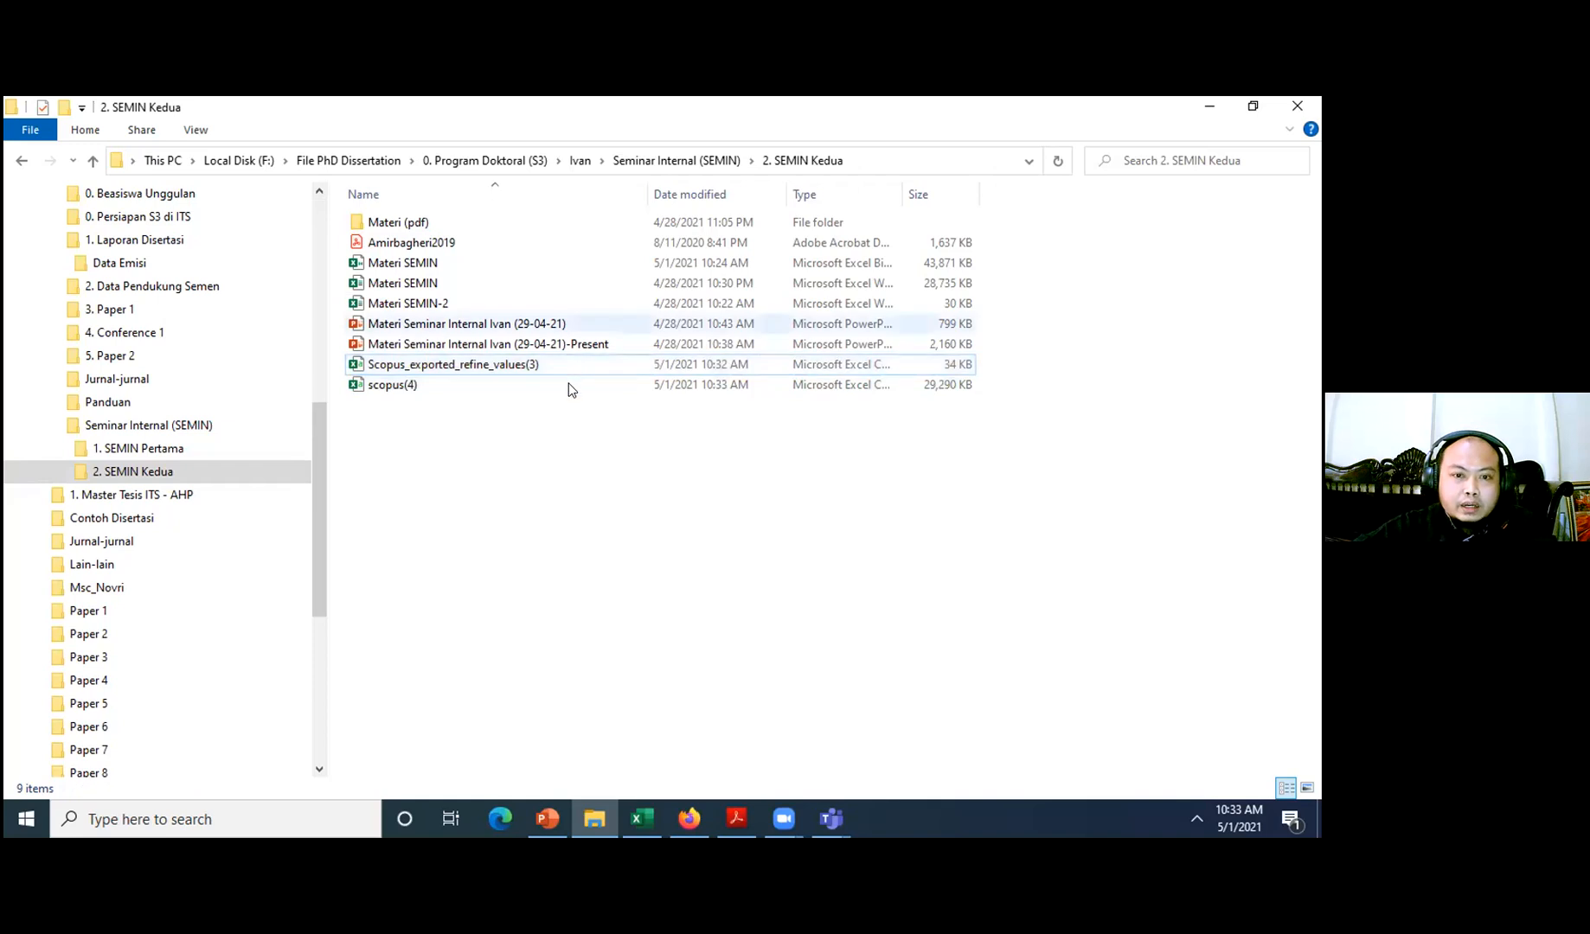
key(Down)
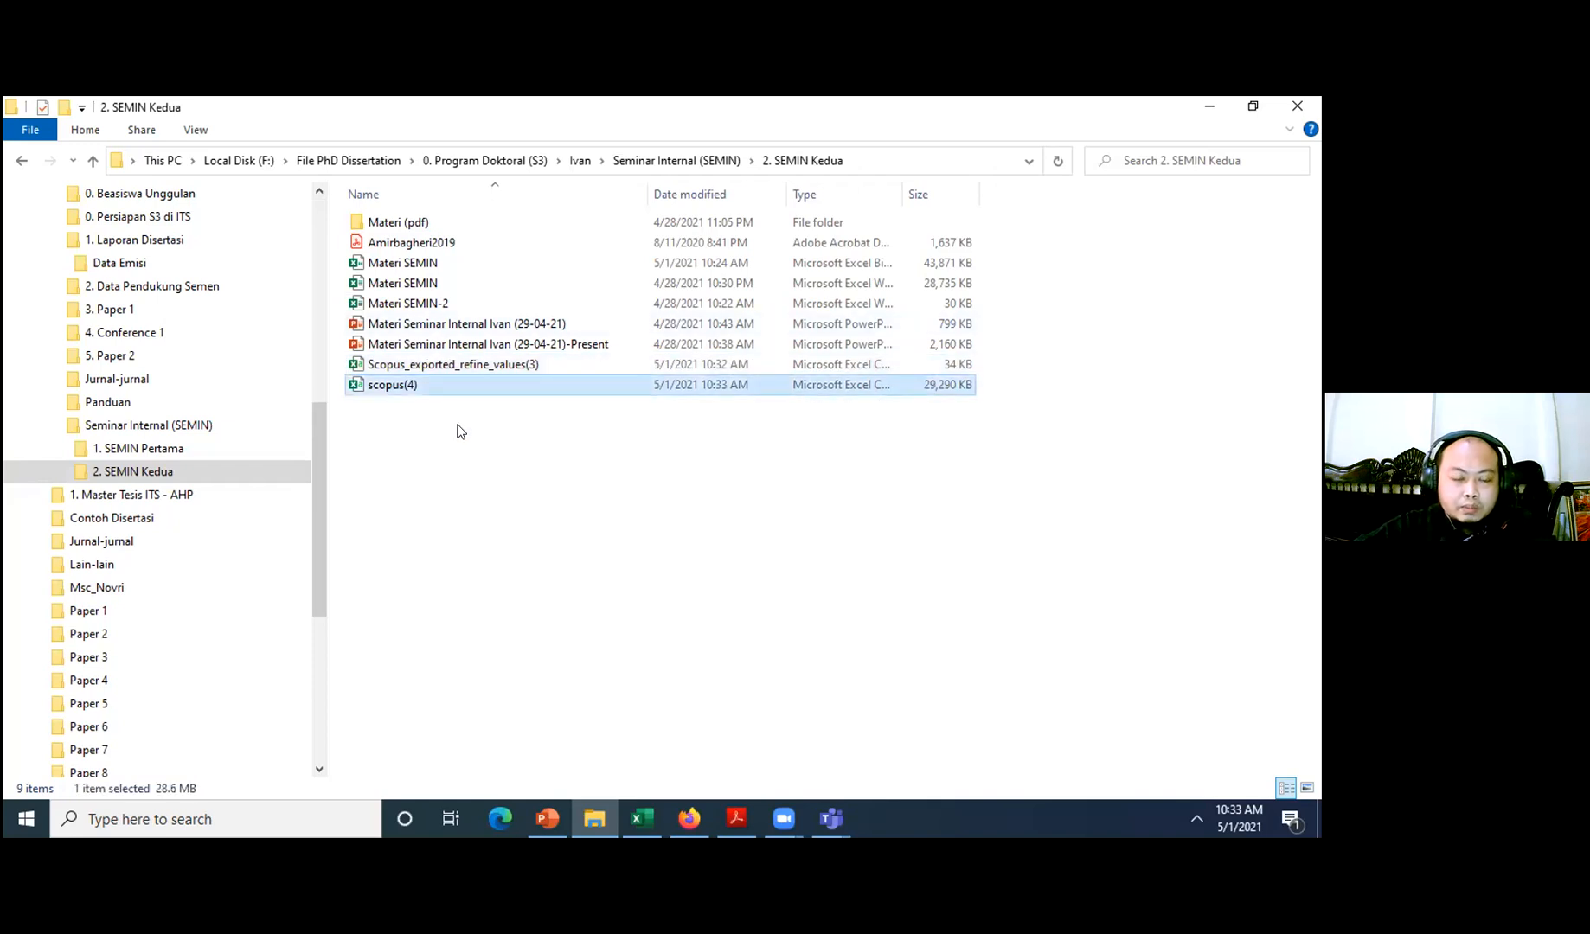
click(461, 430)
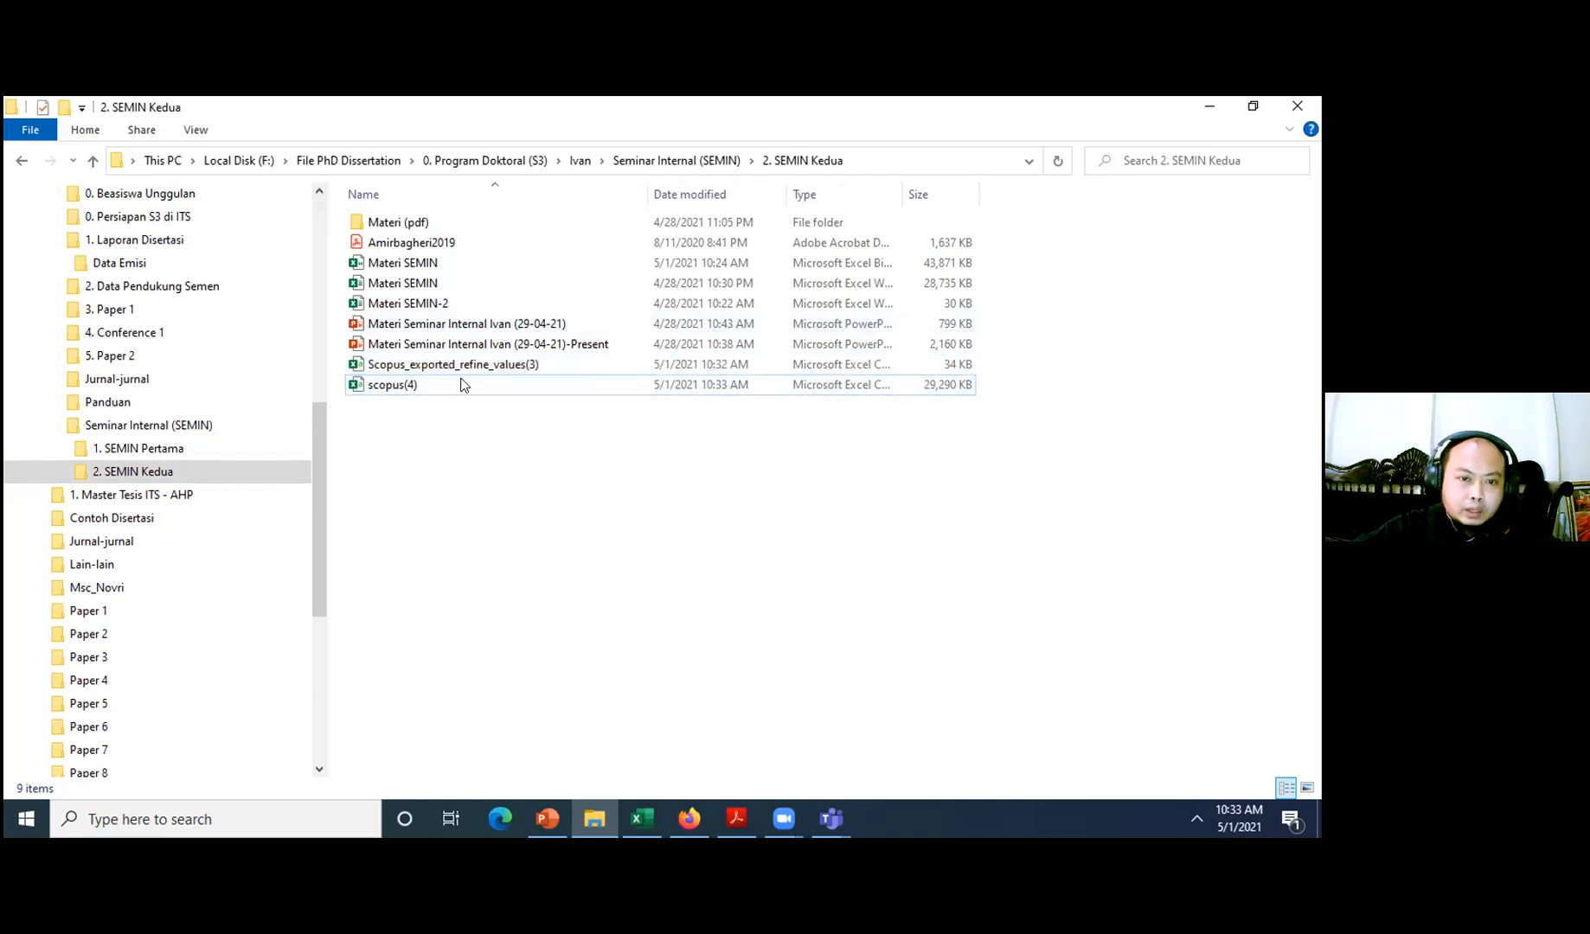
key(ctrl+v)
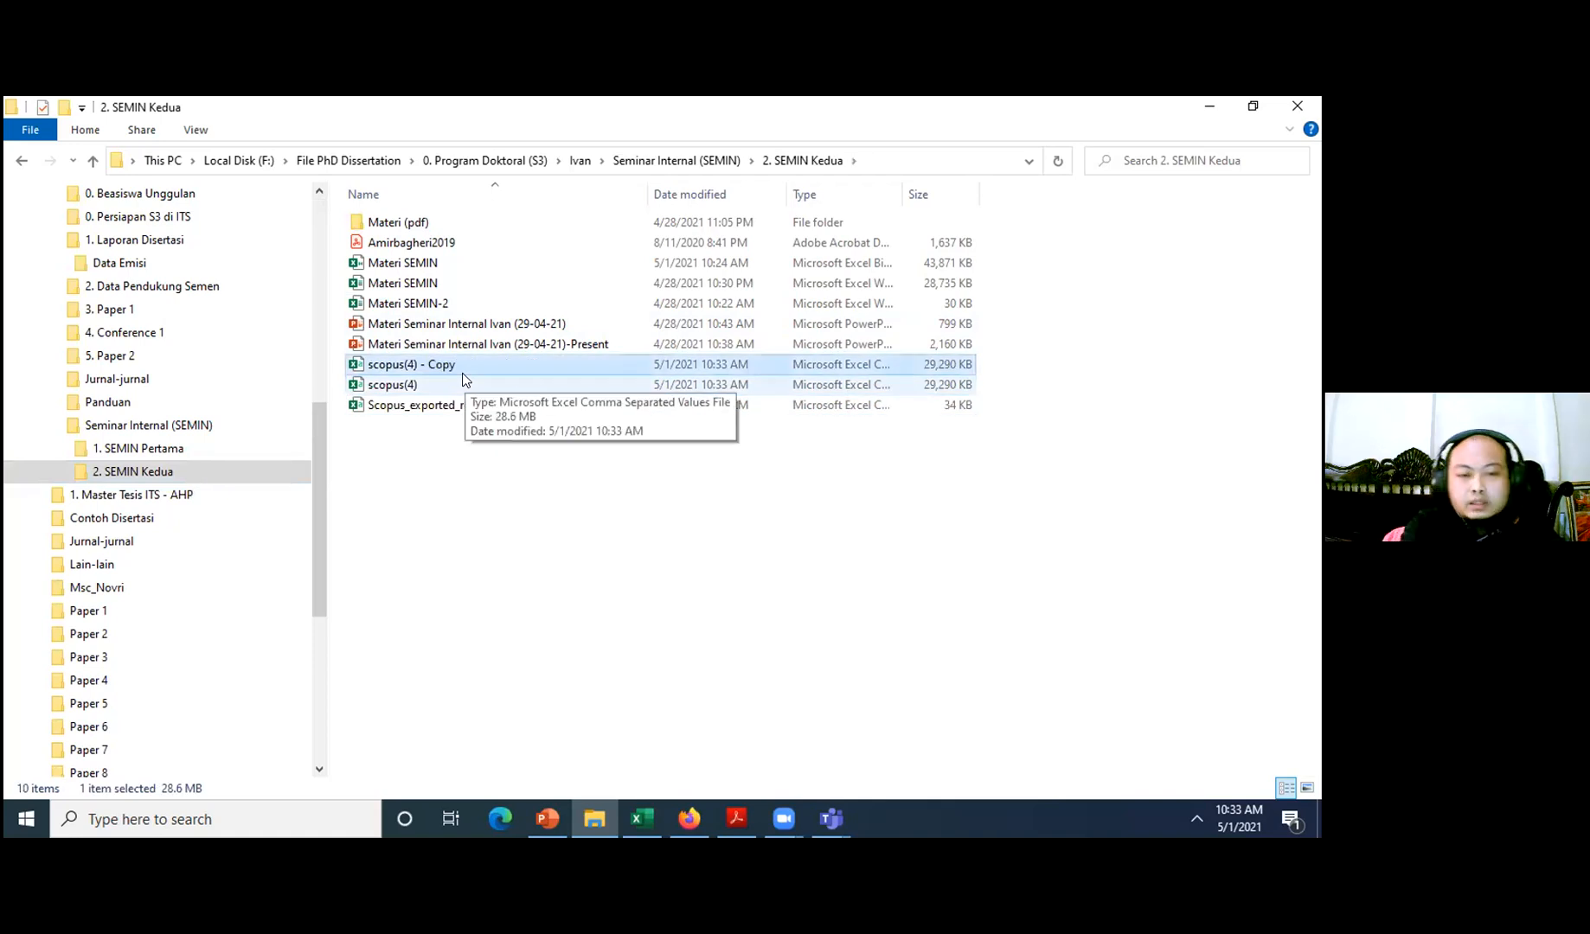
- Rename the duplicate of scopus(4) as Vosviewer
key(F2)
text(V)
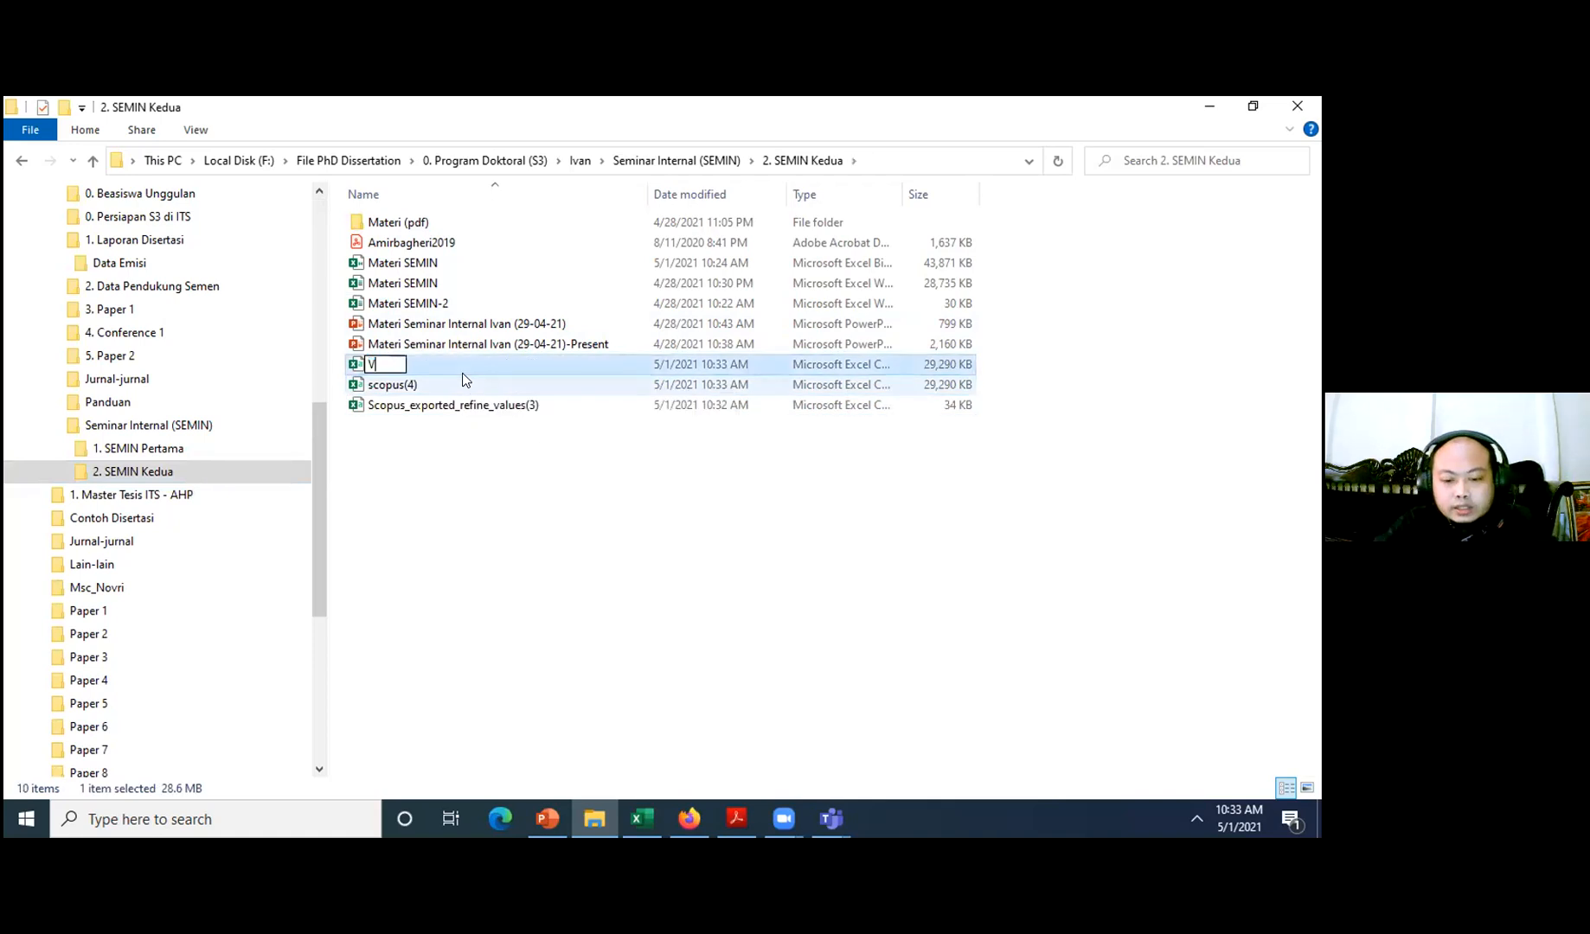
text(osi)
text(iwer)
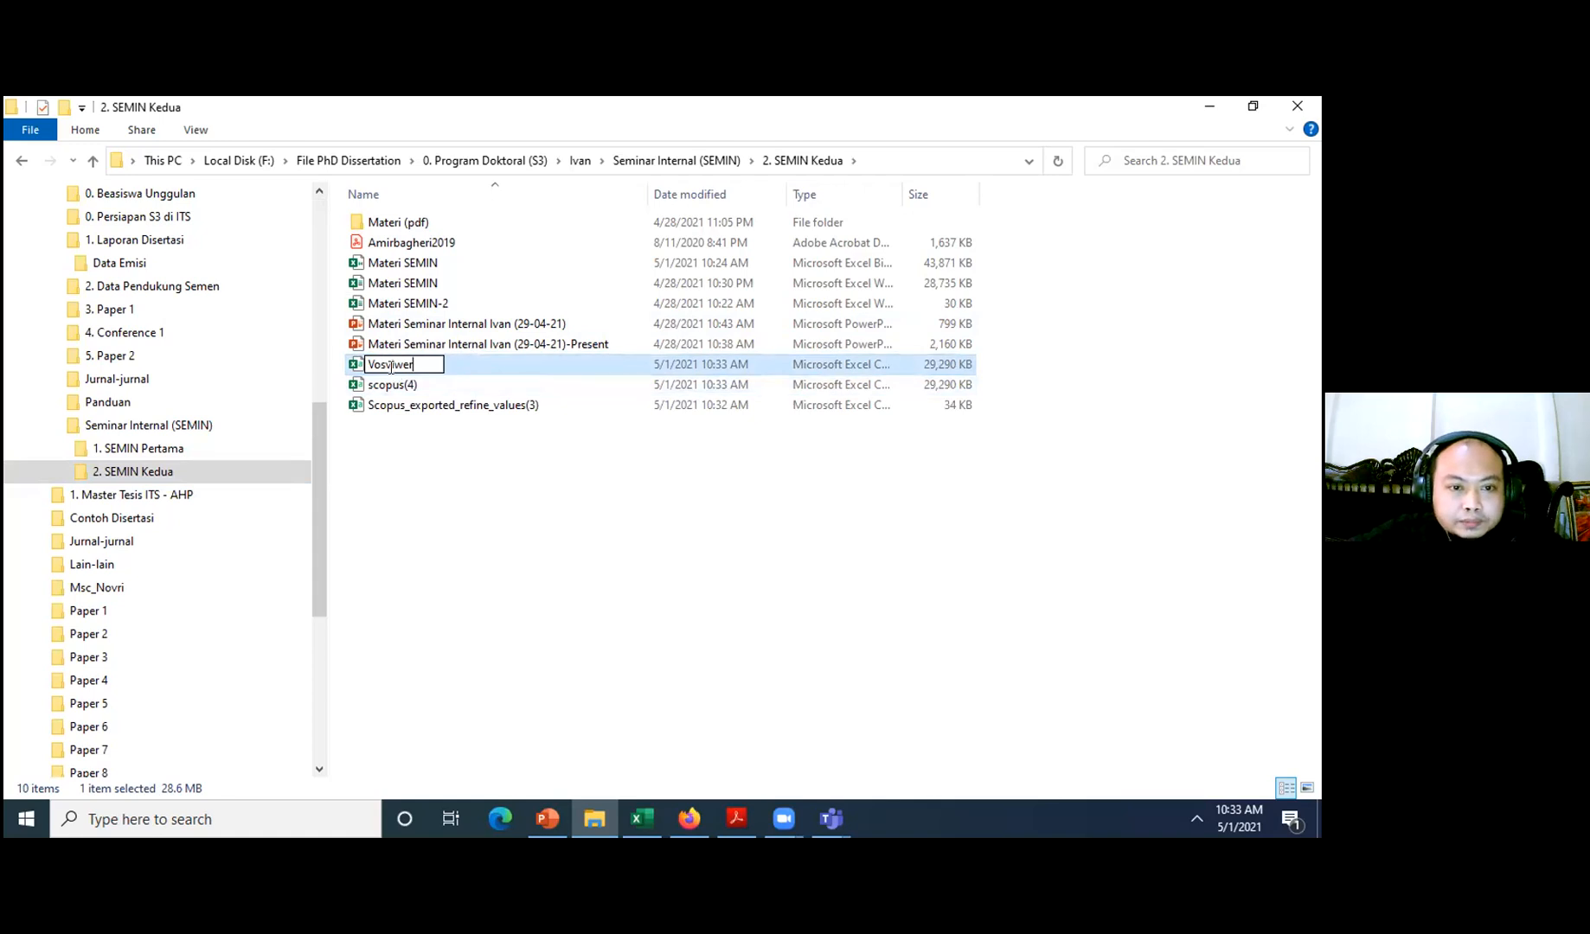
key(Left)
key(Left)
key(Left)
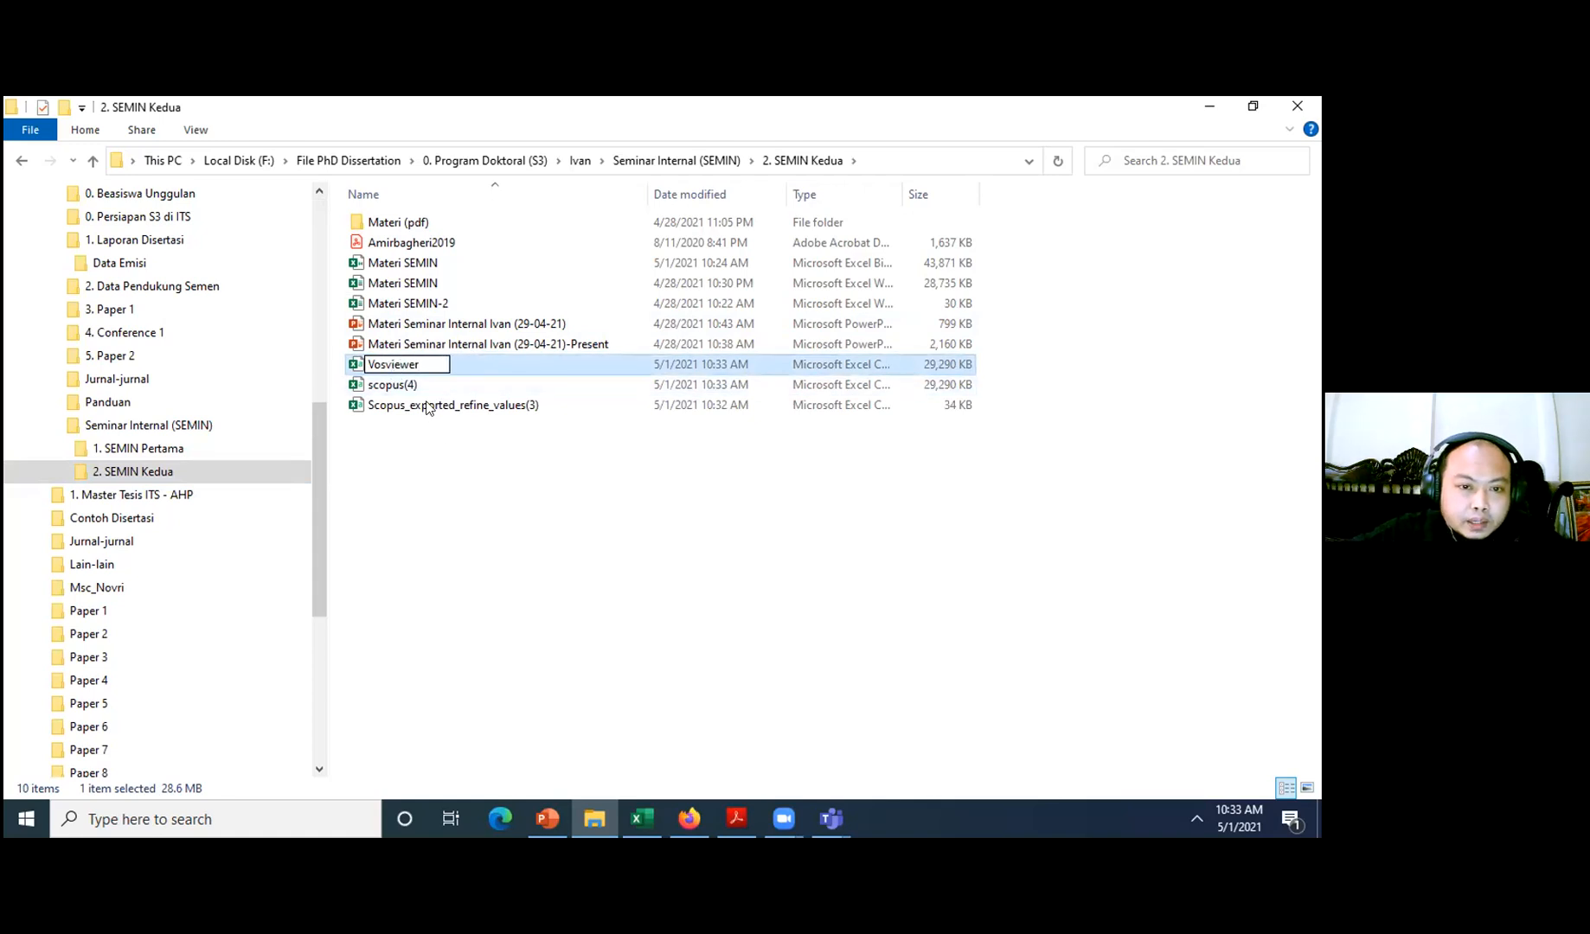
click(455, 476)
- Rename the scopus(4) file as Olahan data-1
click(424, 369)
key(F2)
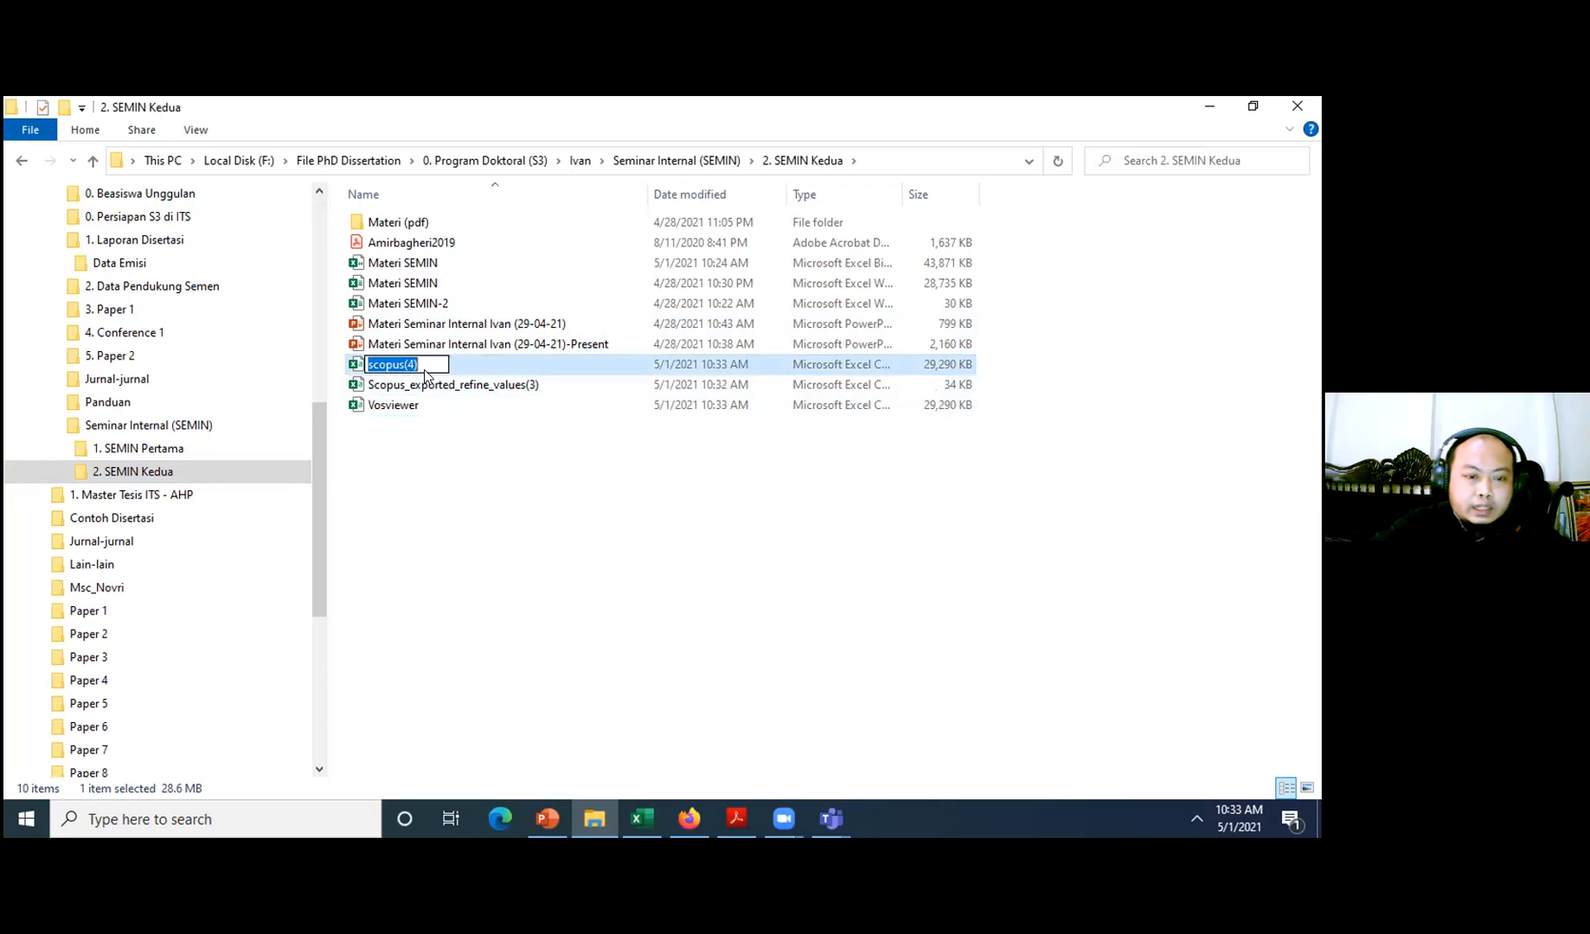
text(Olahan data)
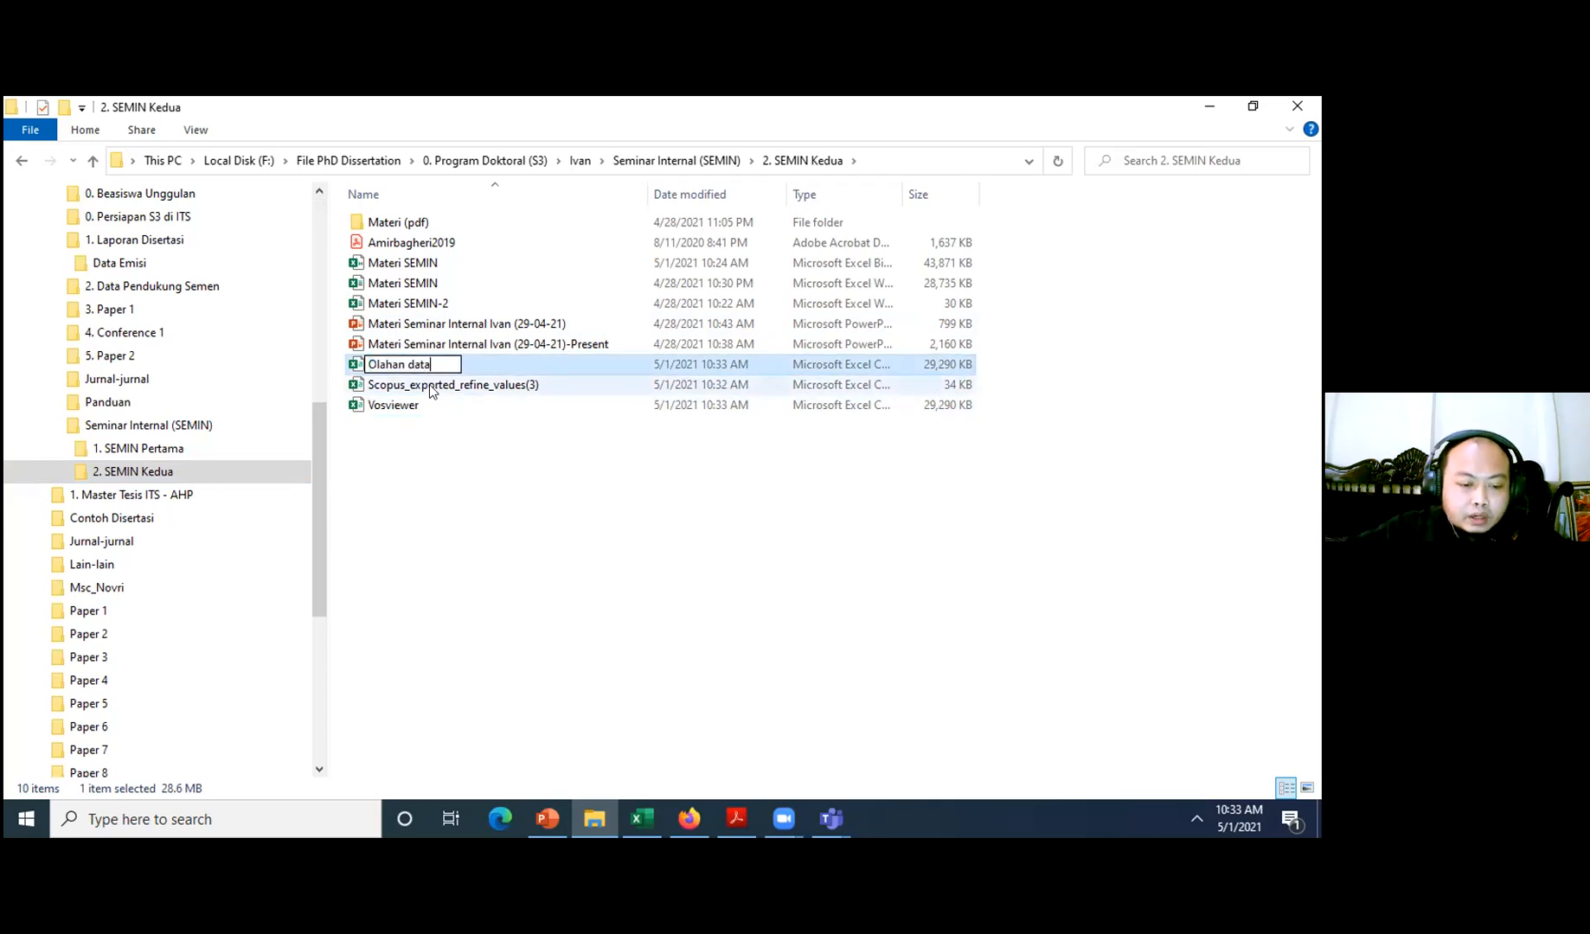
text(-1)
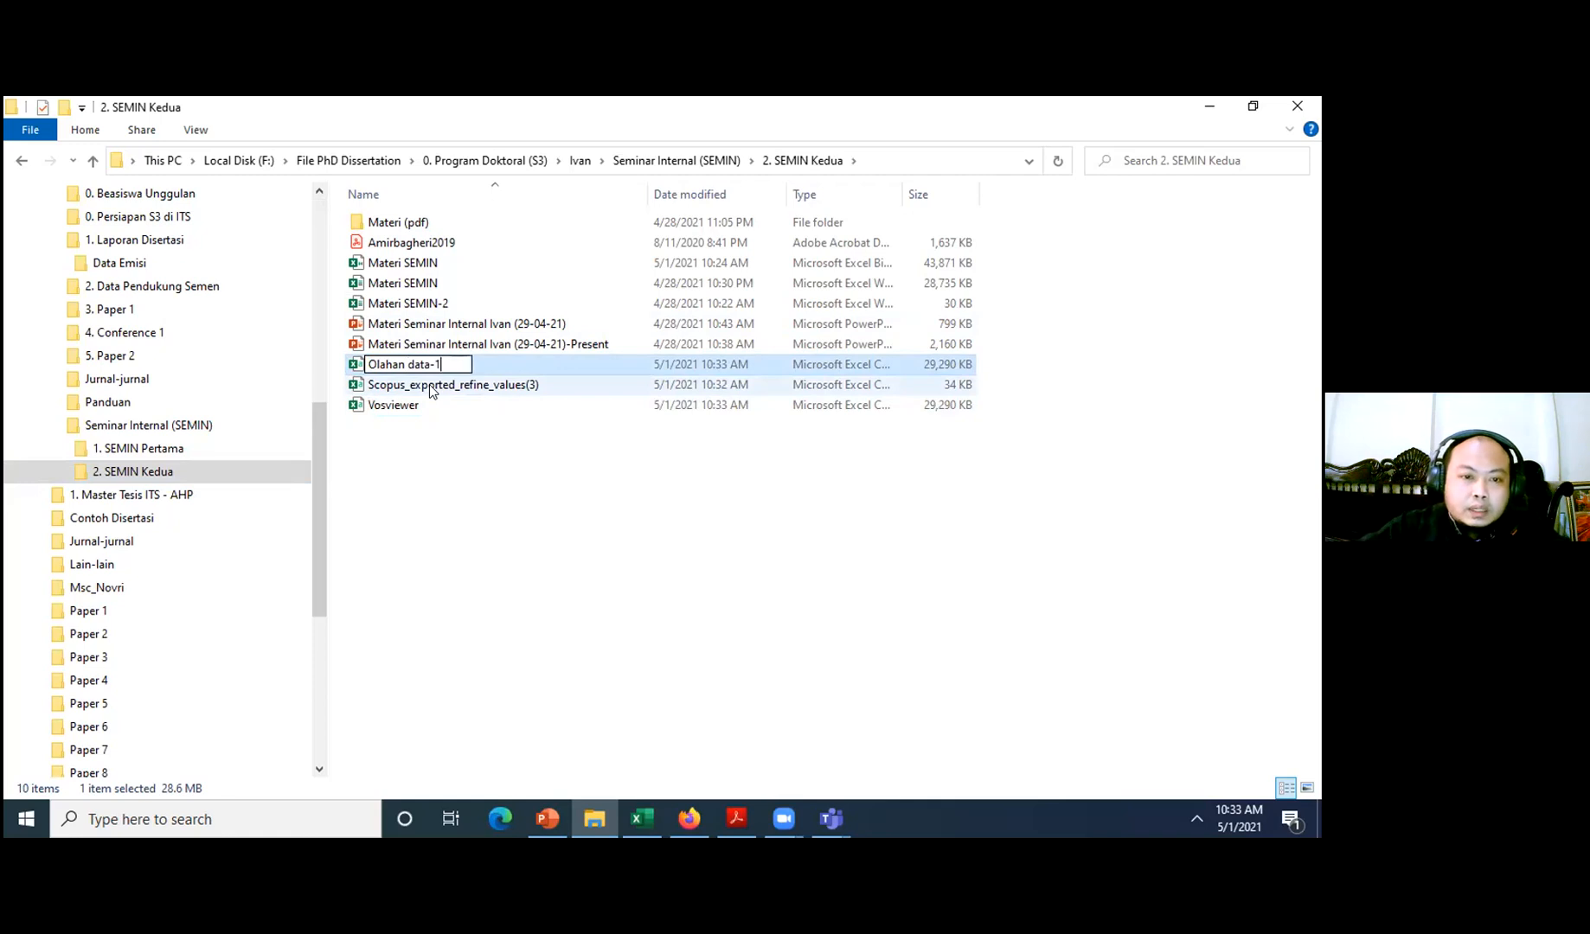
click(433, 391)
- Rename the Scopus_exported_refine_values(3) file as Olahan data-2
click(431, 389)
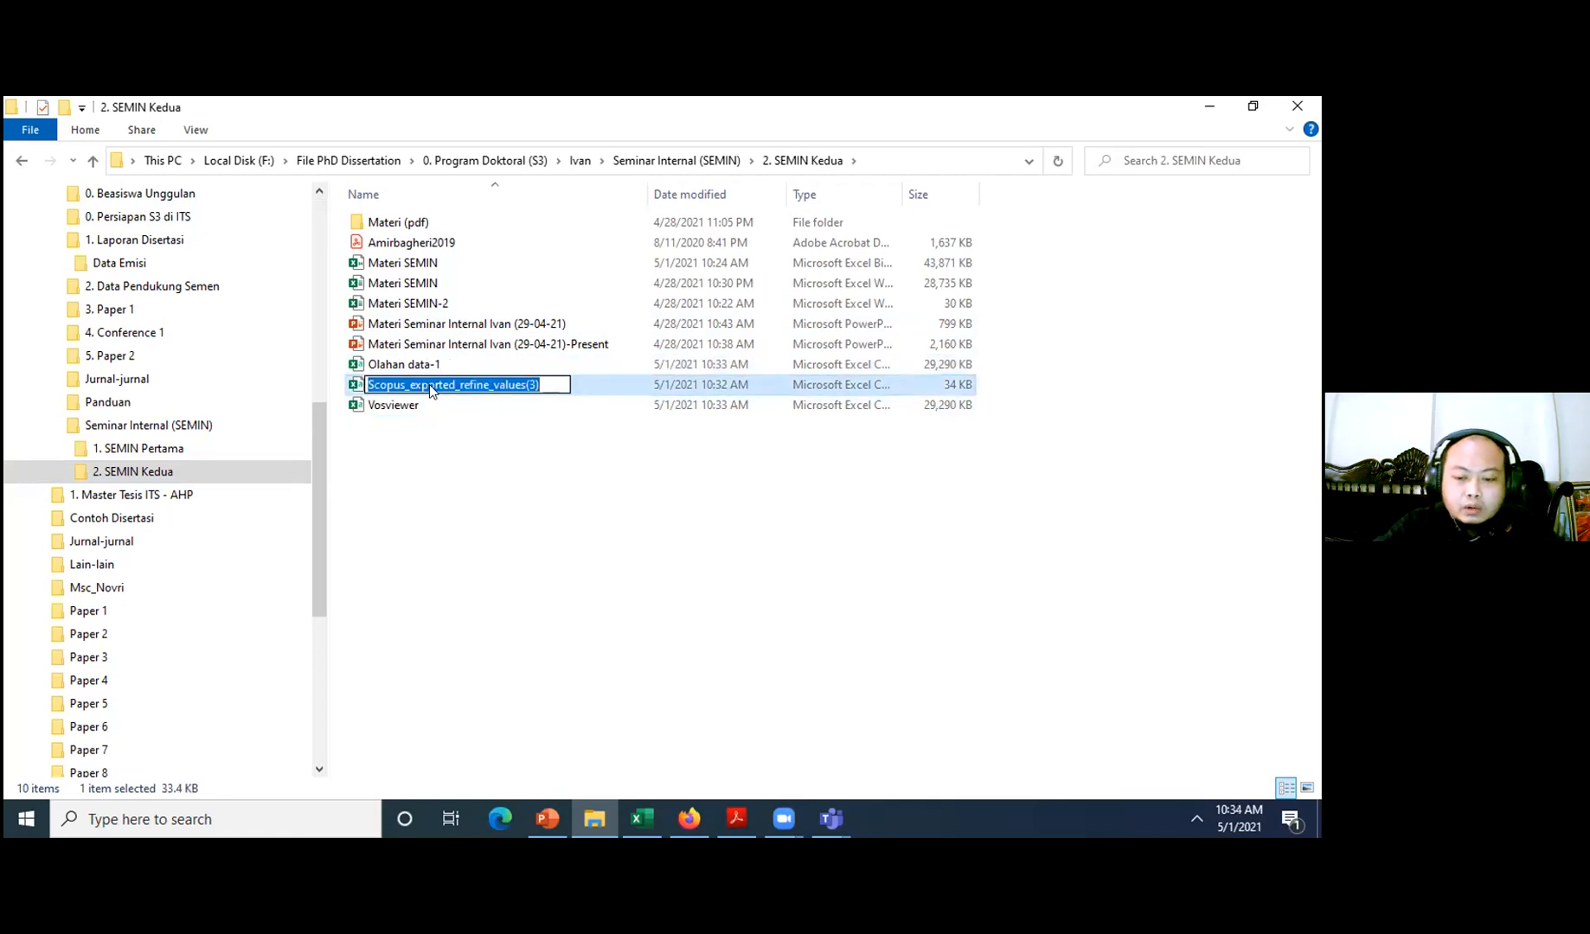
text(Olahan data)
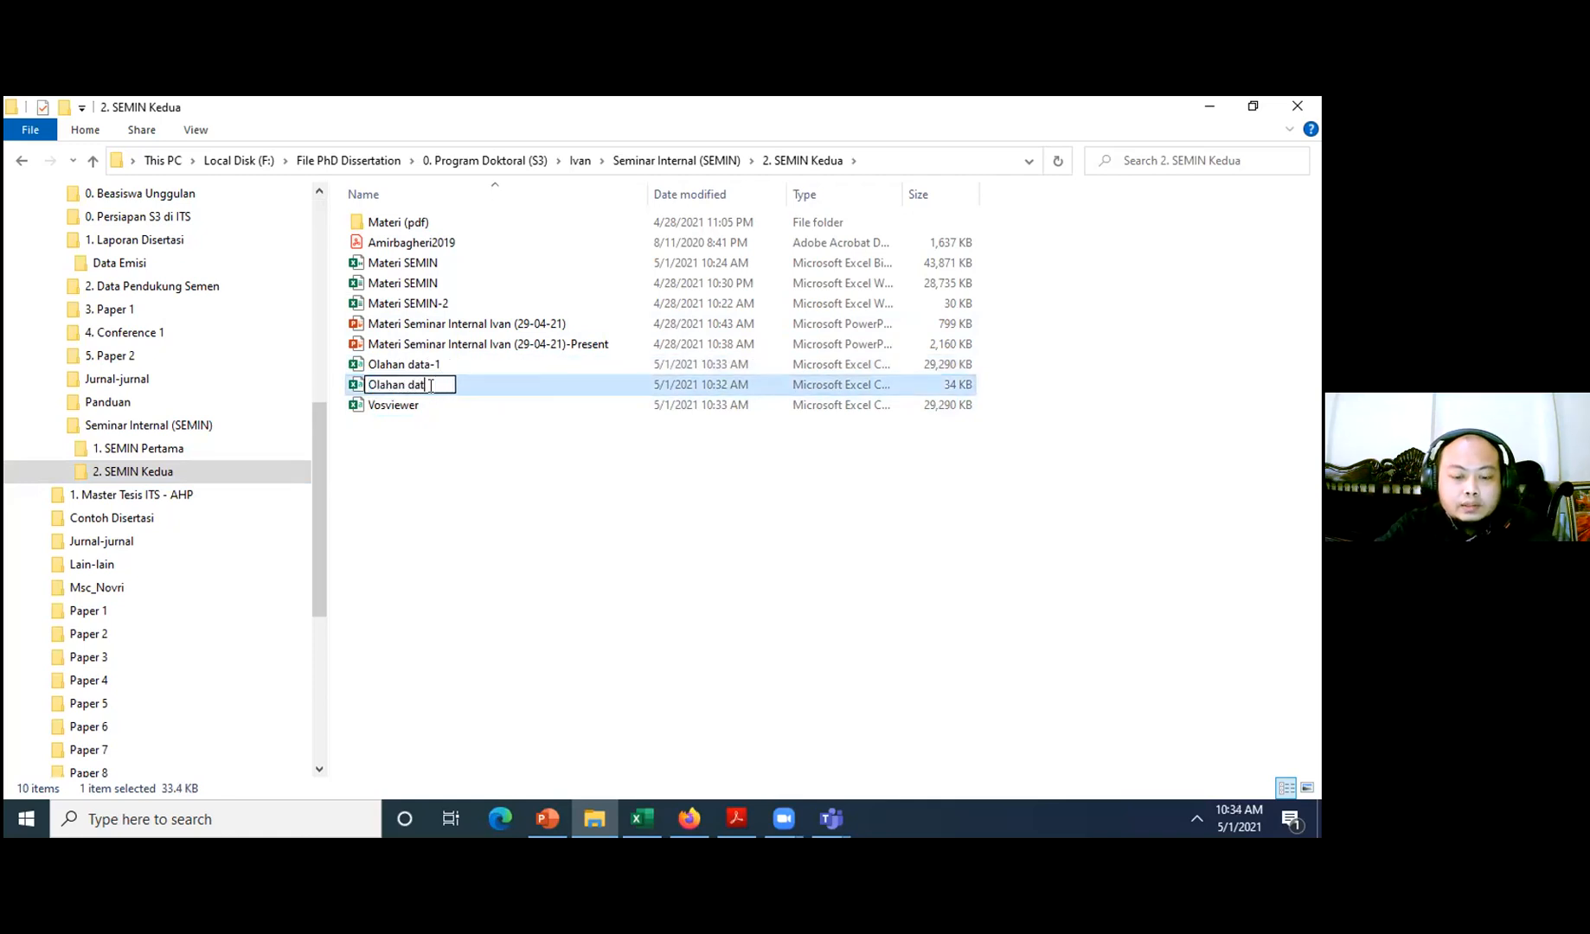
text(-2)
key(Return)
click(374, 413)
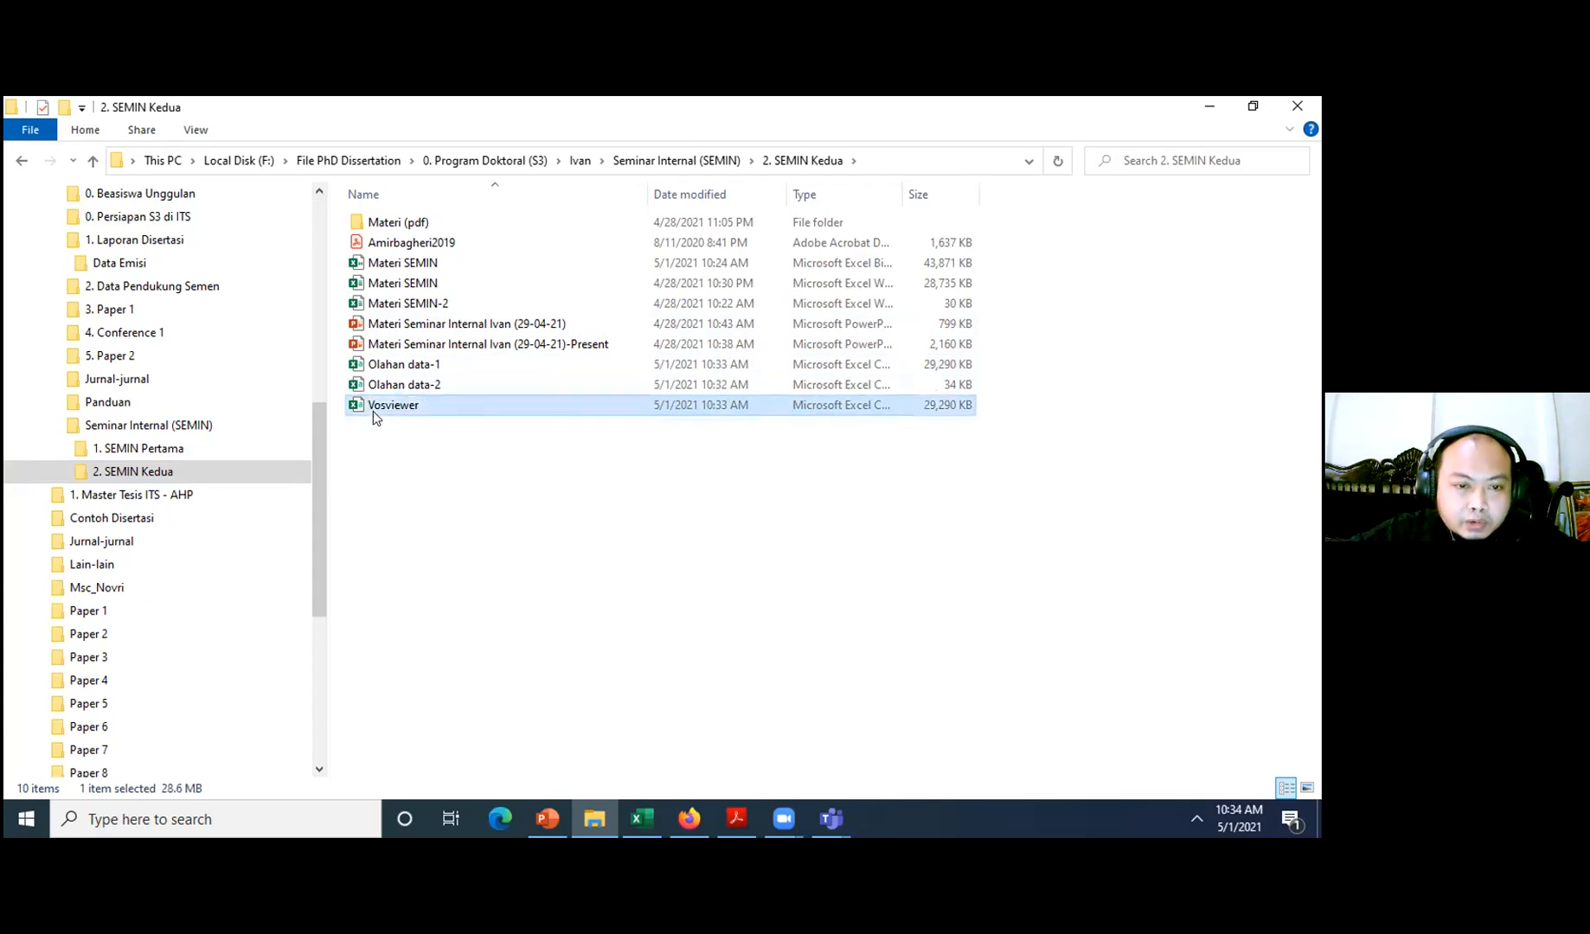
- Open Olahan data-1 in Excel and select the overlong correspondence address in cell U13
click(465, 367)
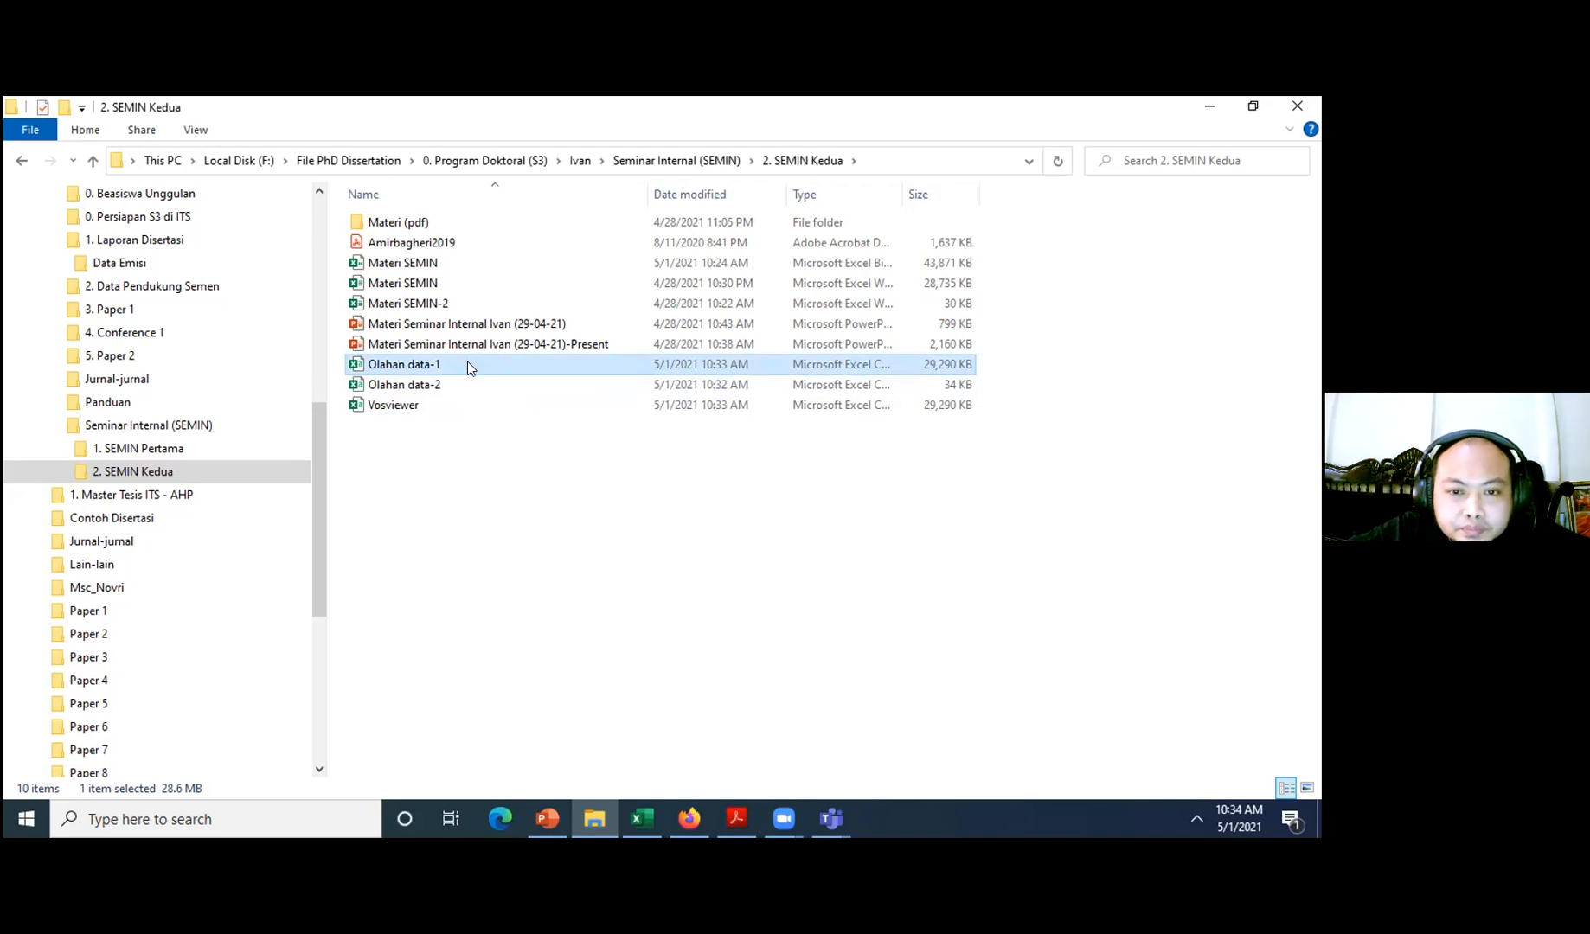
key(alt+Tab)
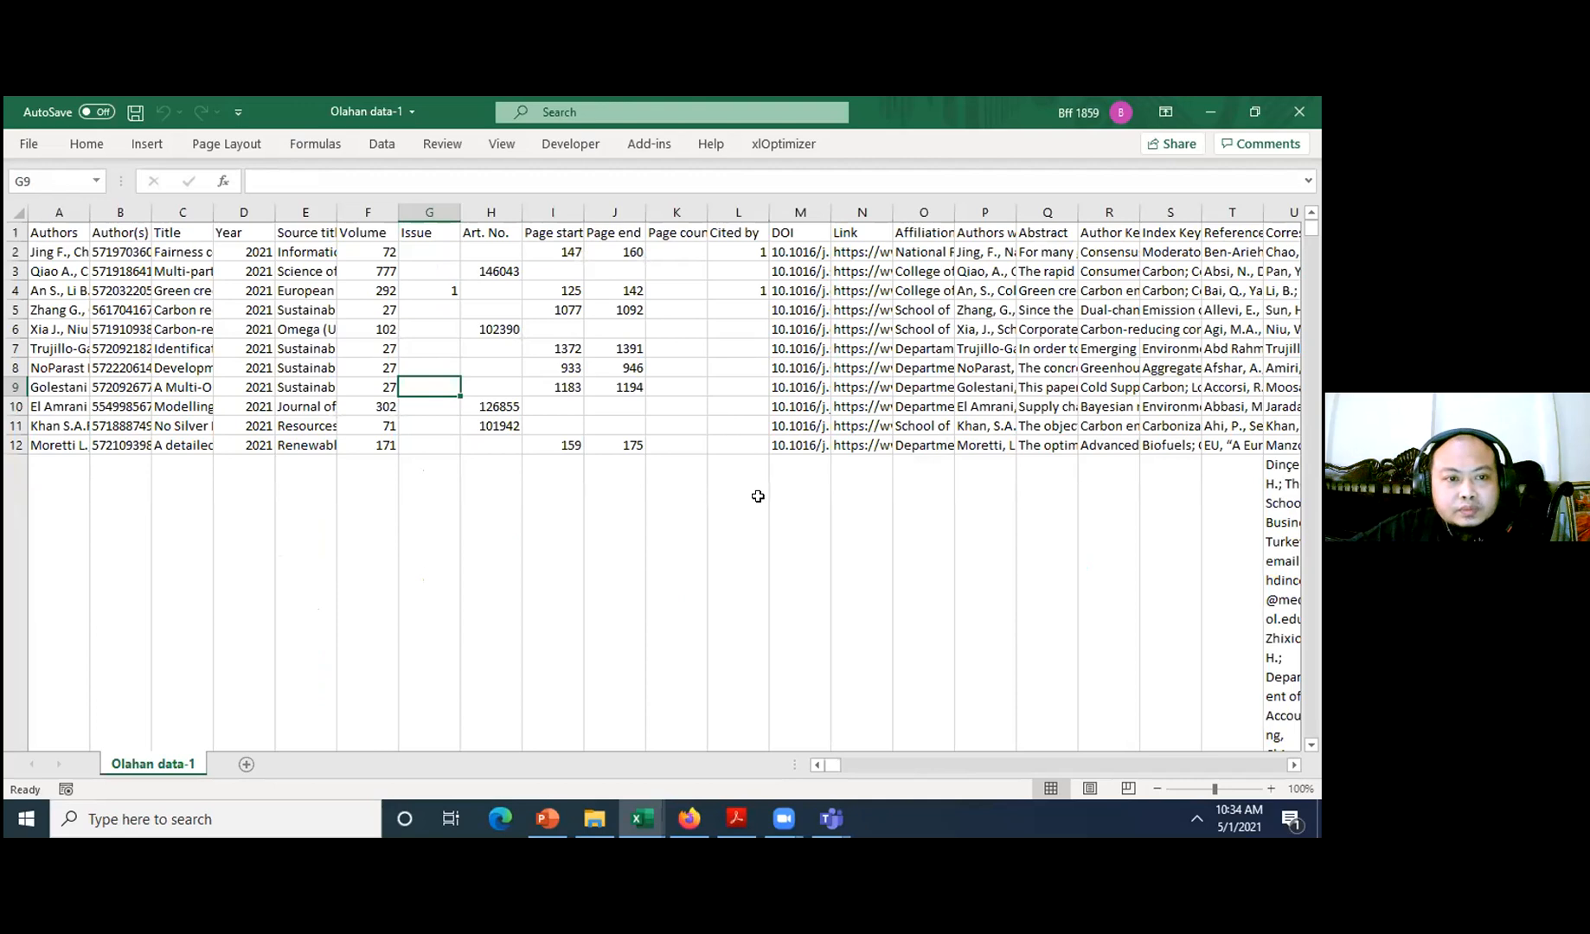
click(755, 496)
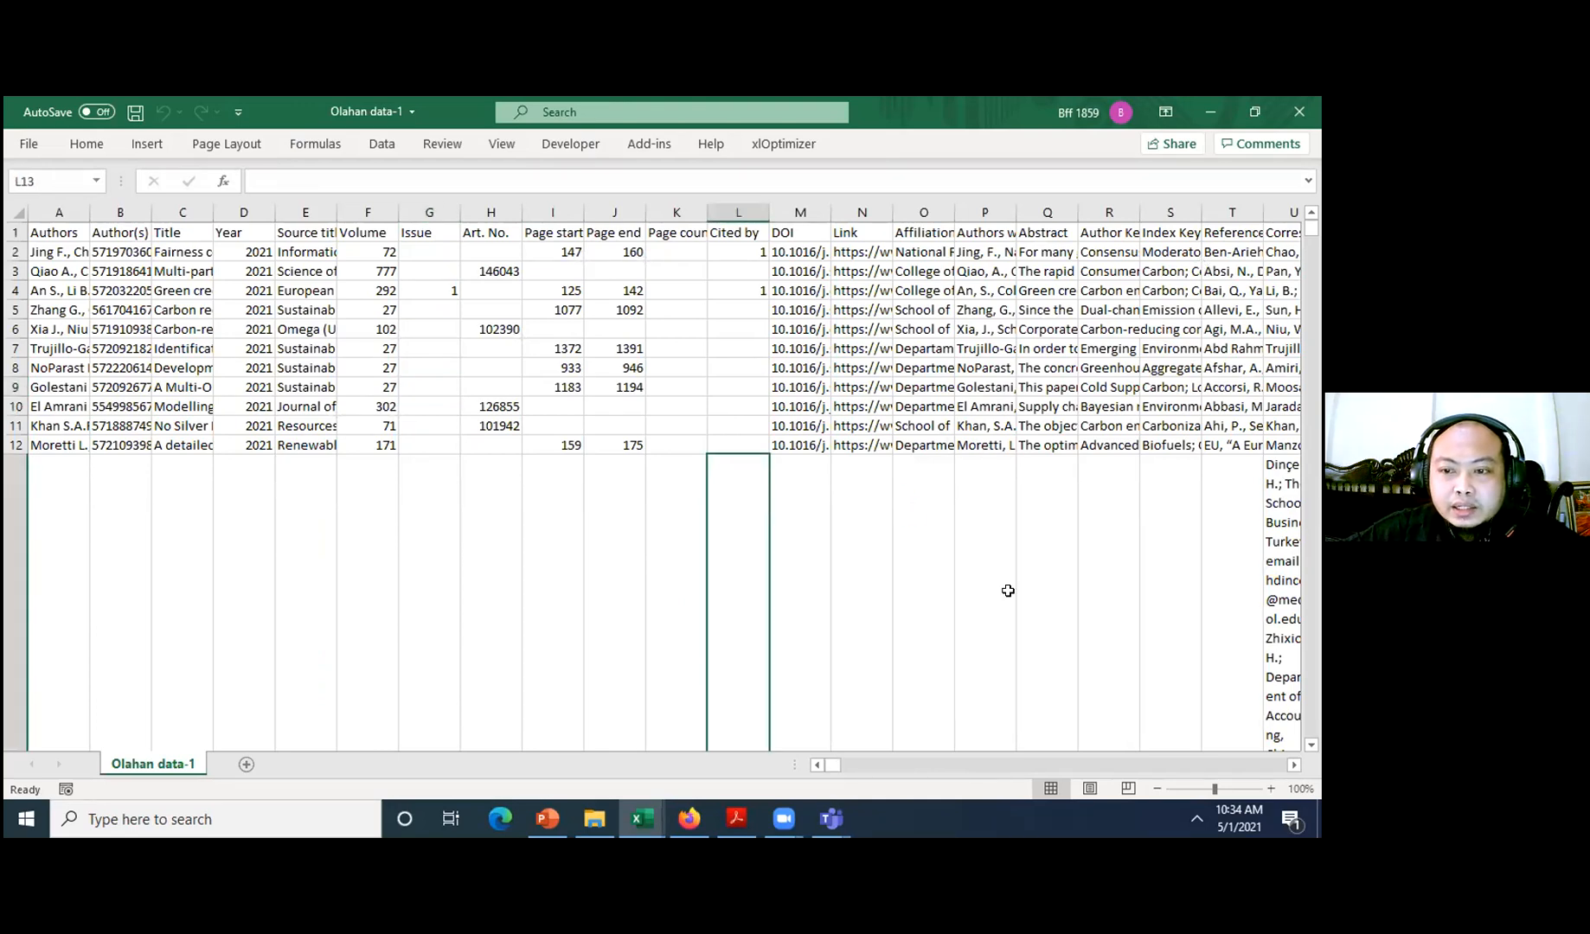
ctrl+scroll(1008, 592, down, 1)
click(1081, 565)
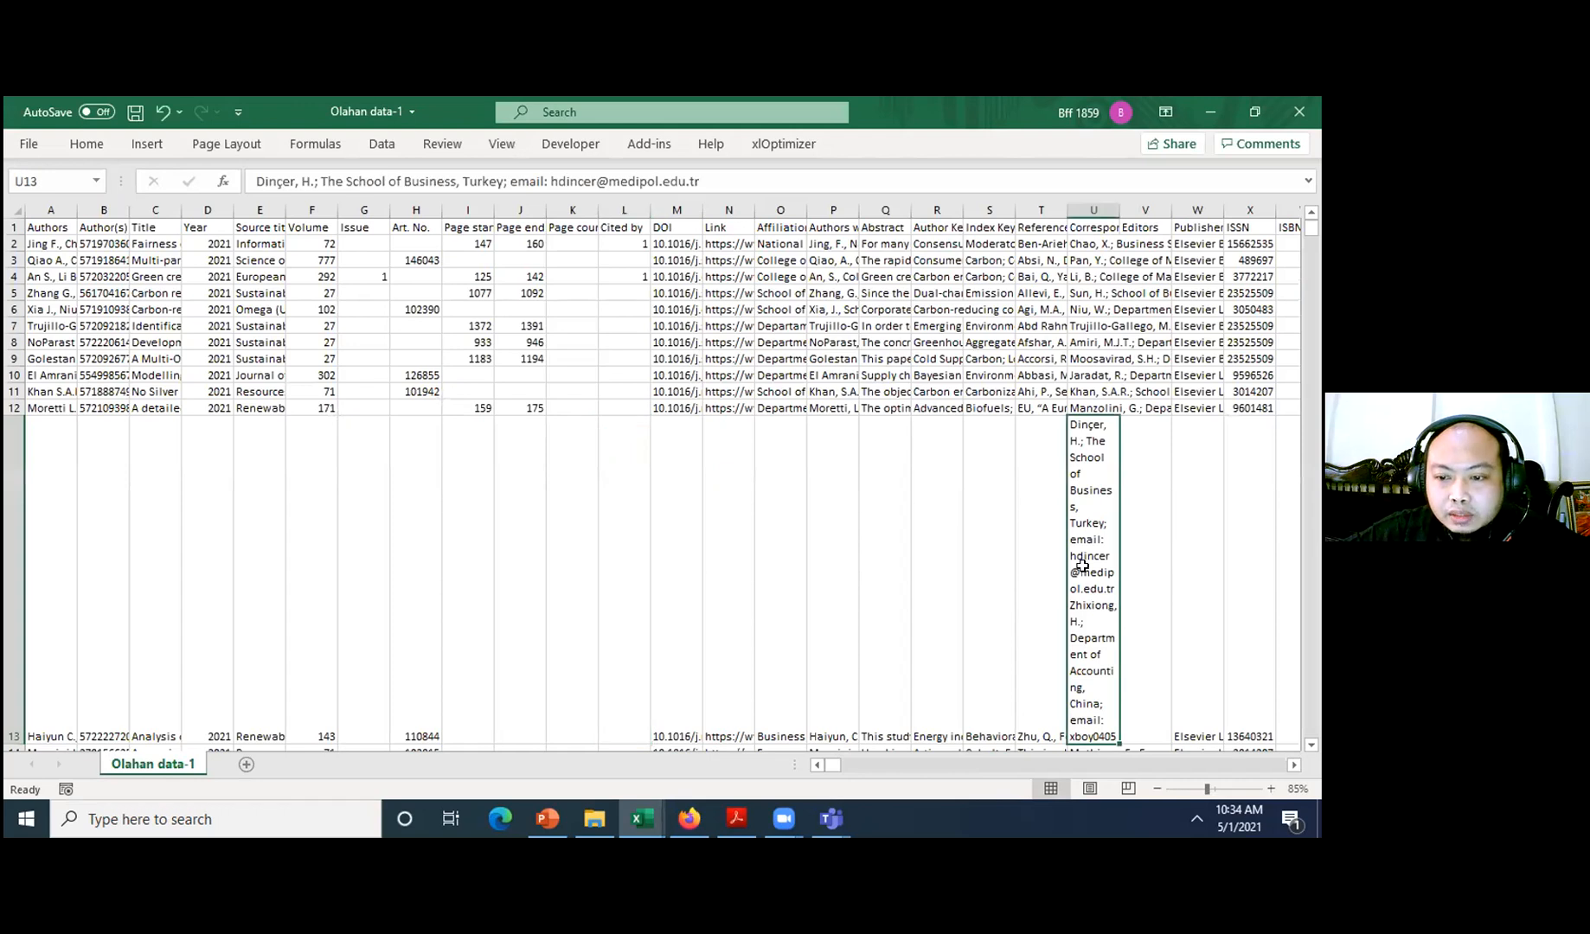
- Turn off text wrapping for the overlong correspondence address in cell U13
key(Down)
key(Up)
key(Right)
key(Left)
key(Left)
key(Left)
key(Right)
key(Right)
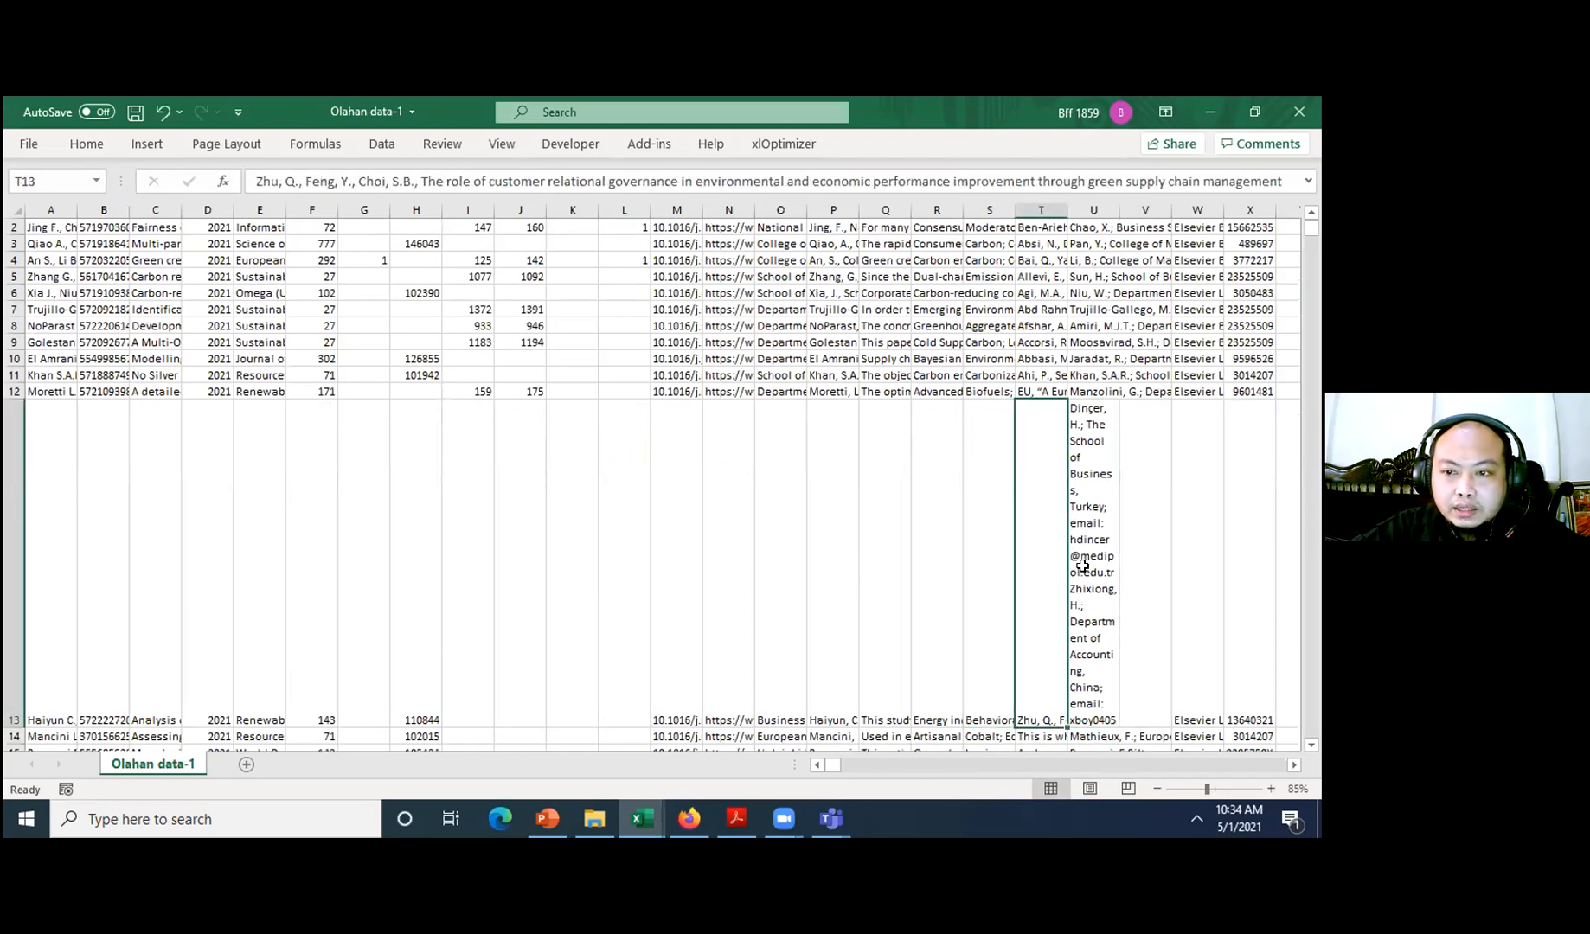
click(98, 134)
double_click(89, 144)
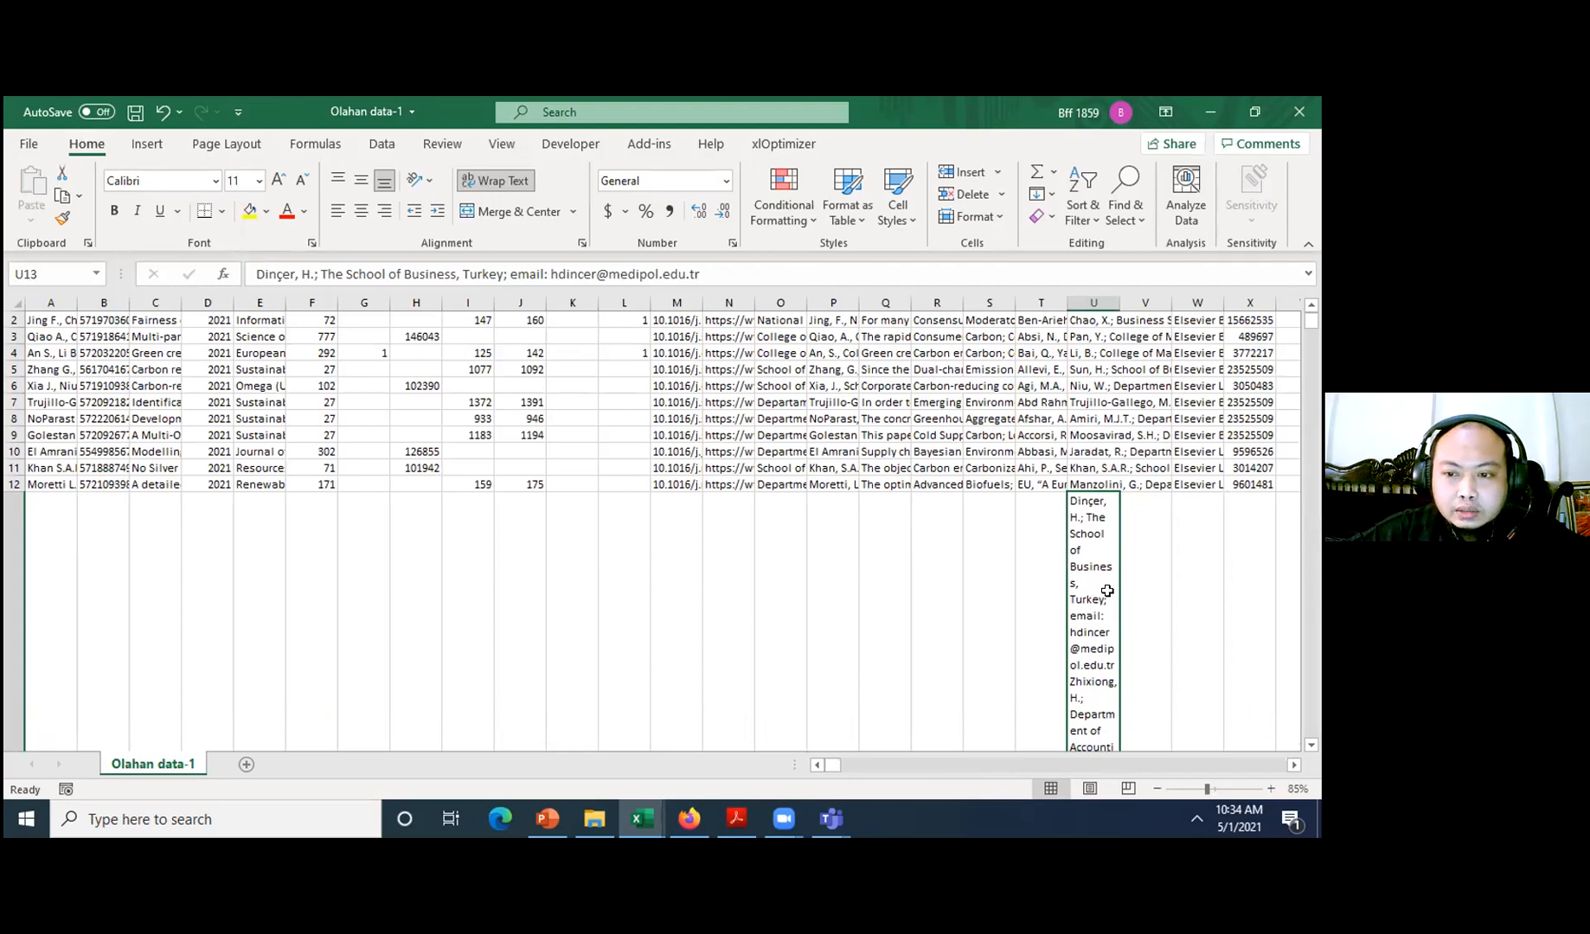
click(507, 182)
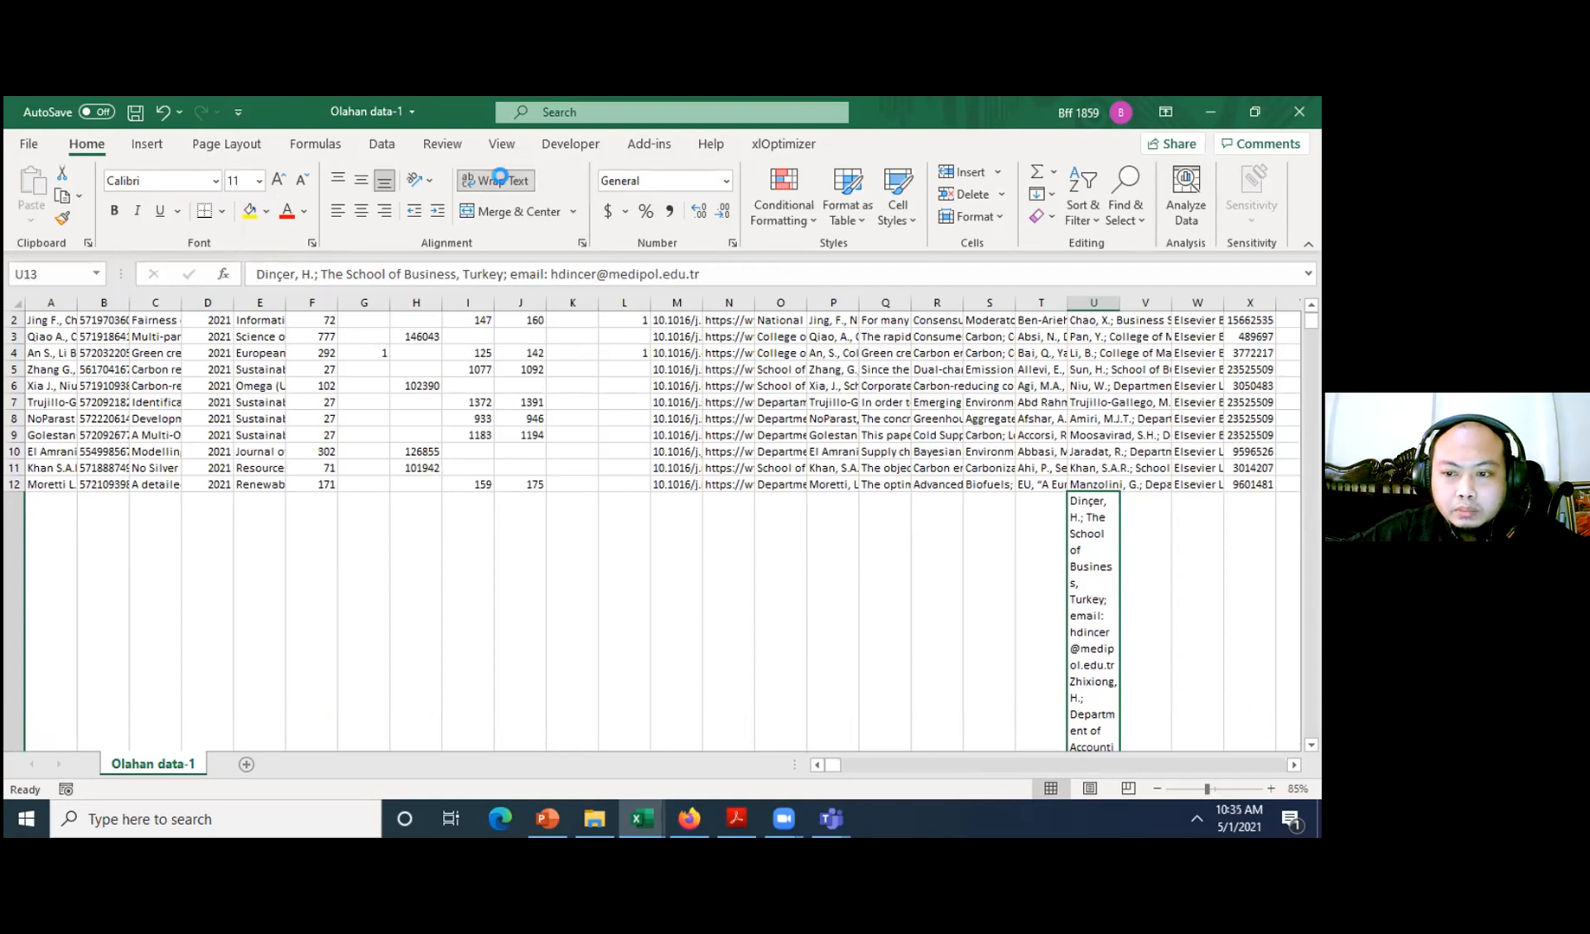
click(1052, 502)
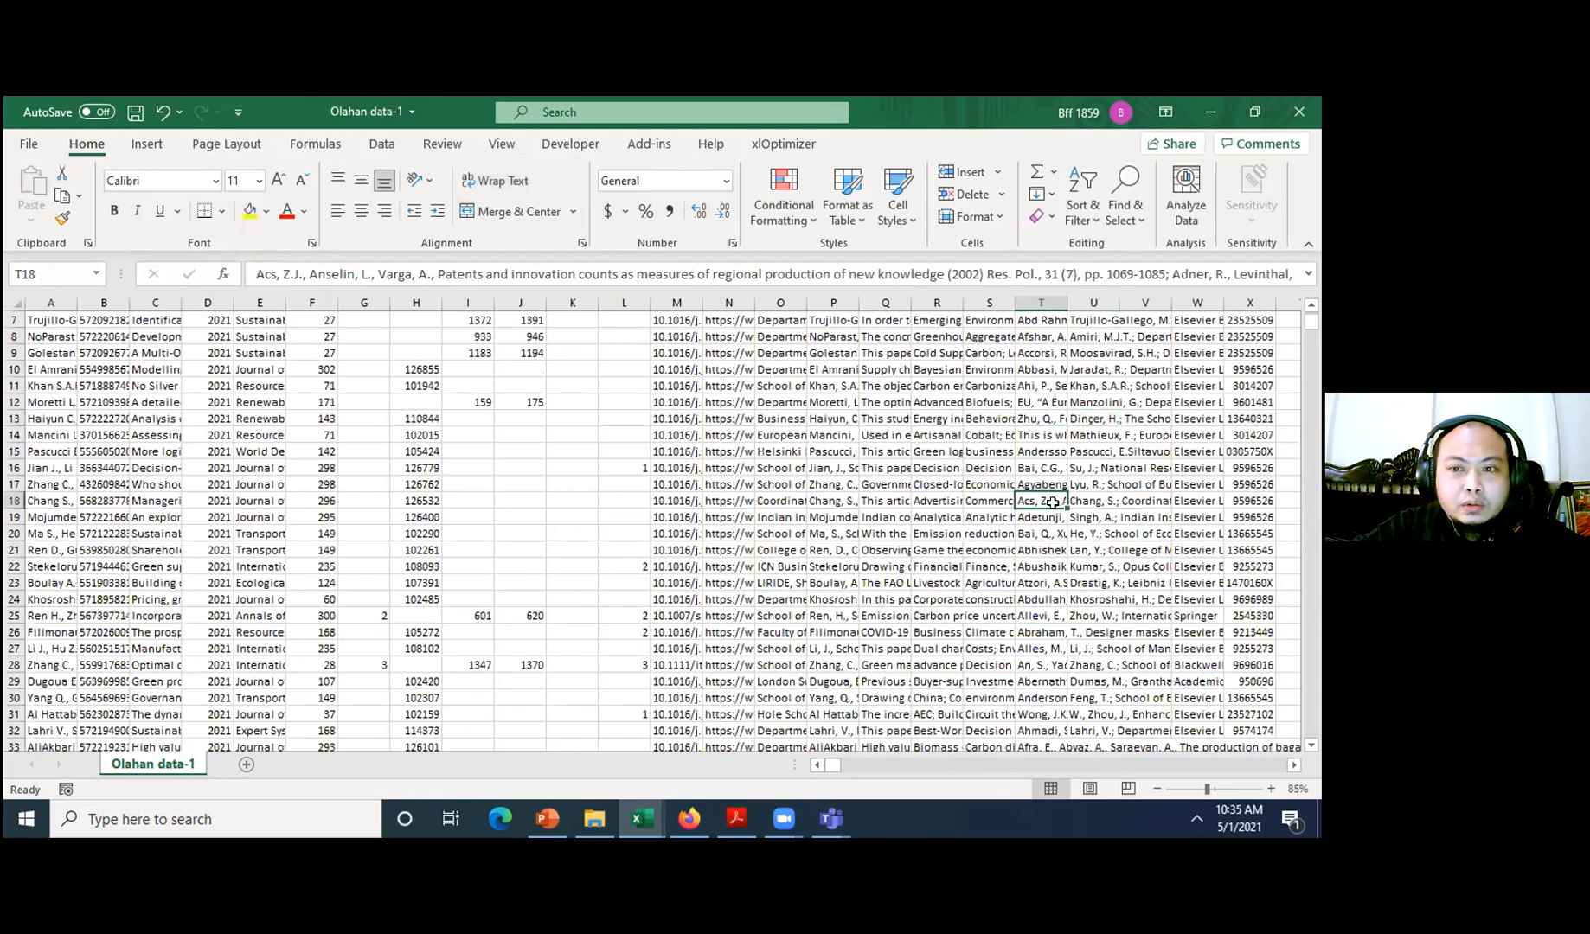
- Format all header cells in row 1 with a black fill and white font
key(ctrl+Up)
key(ctrl+Left)
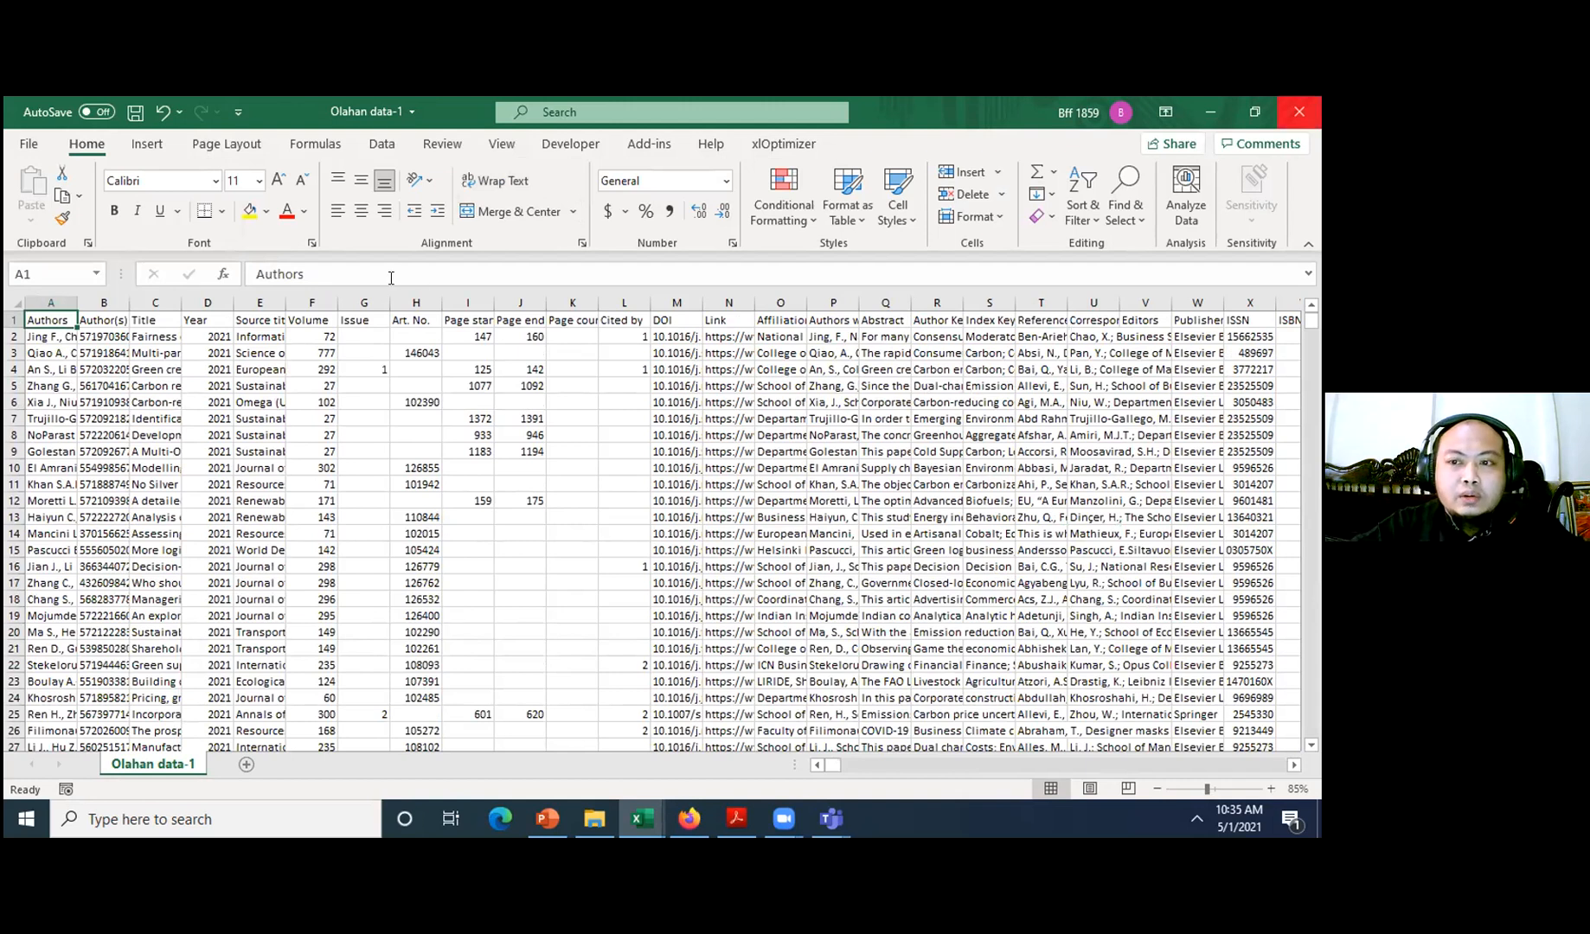
key(ctrl+shift+Right)
click(266, 211)
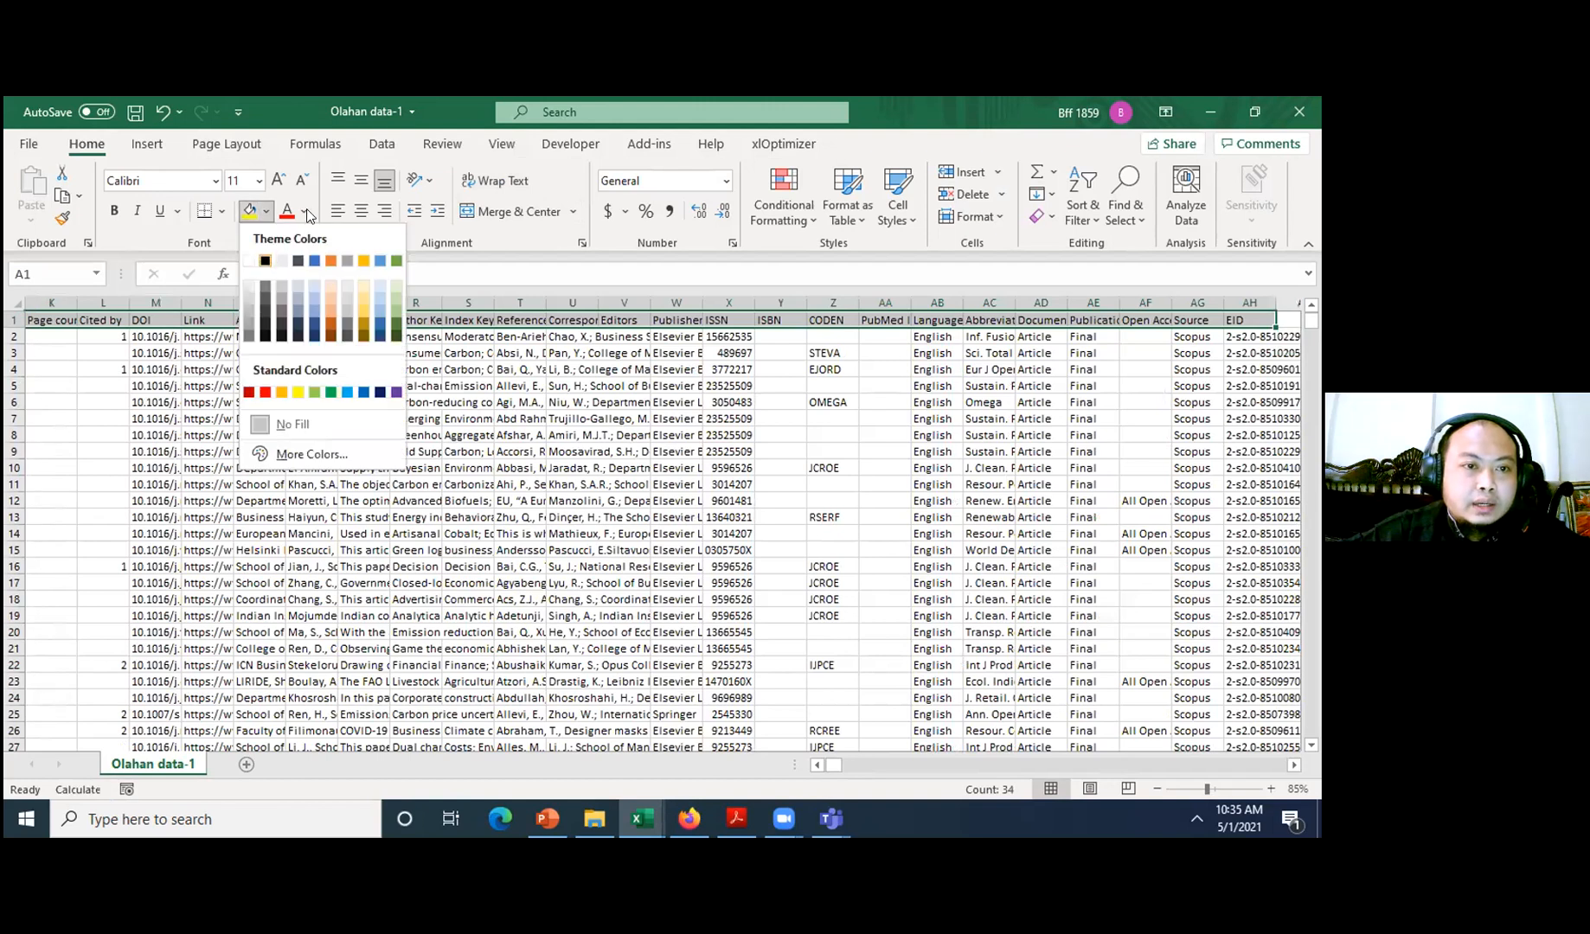
click(276, 255)
click(303, 211)
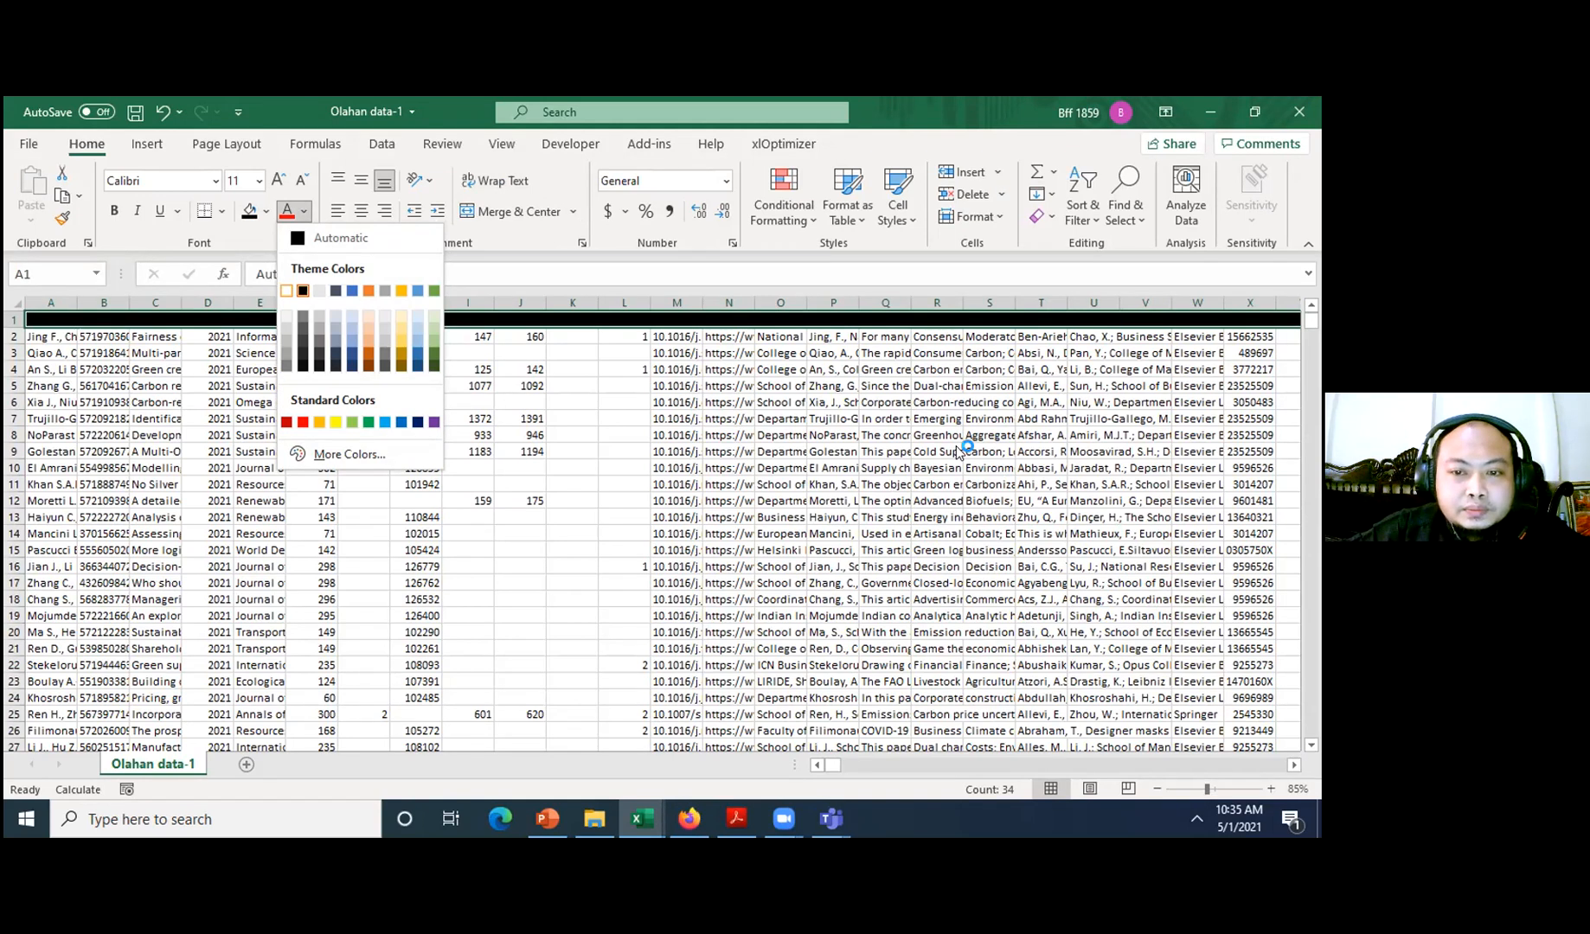
click(286, 290)
click(885, 385)
click(990, 369)
click(623, 369)
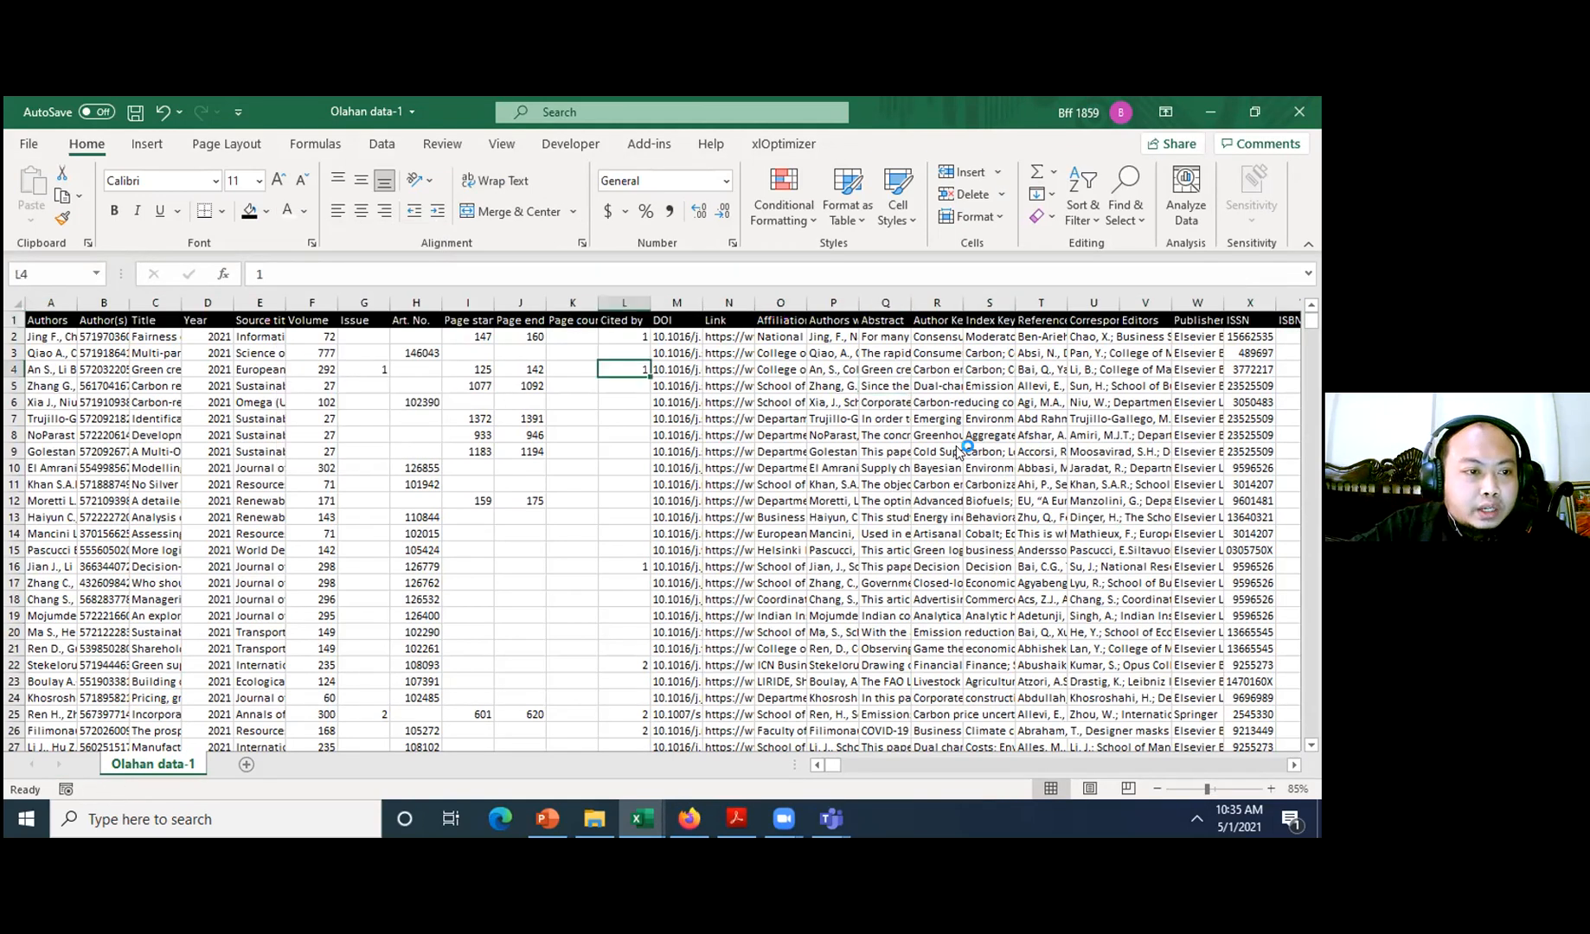
key(Left)
key(Left)
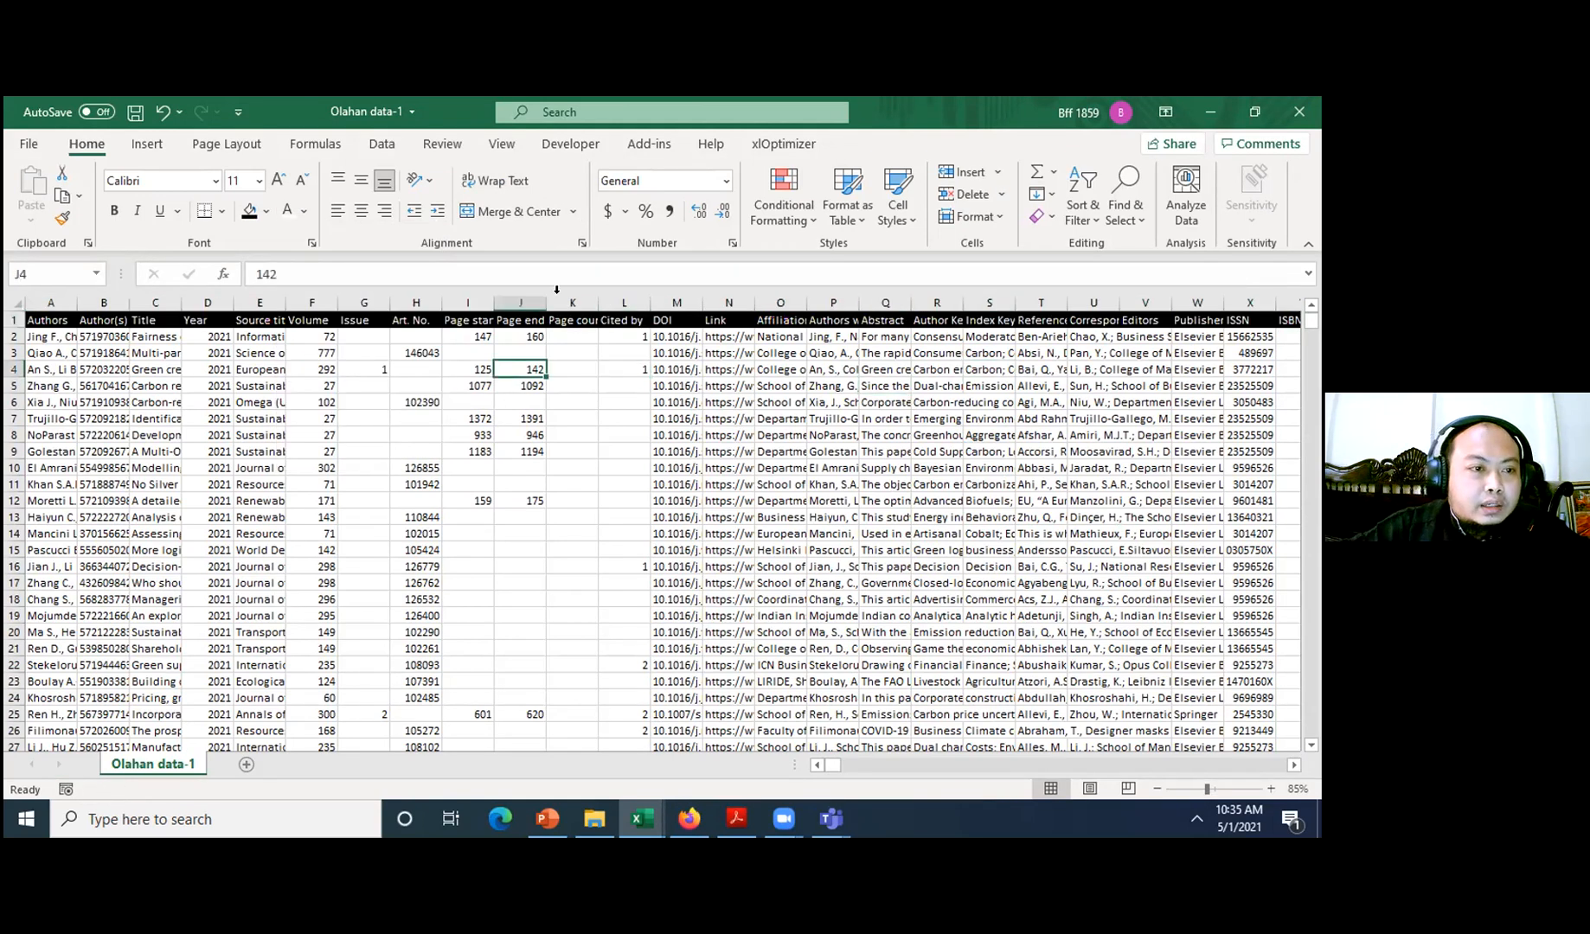
- Add filters to the header row and widen the Authors column
click(16, 319)
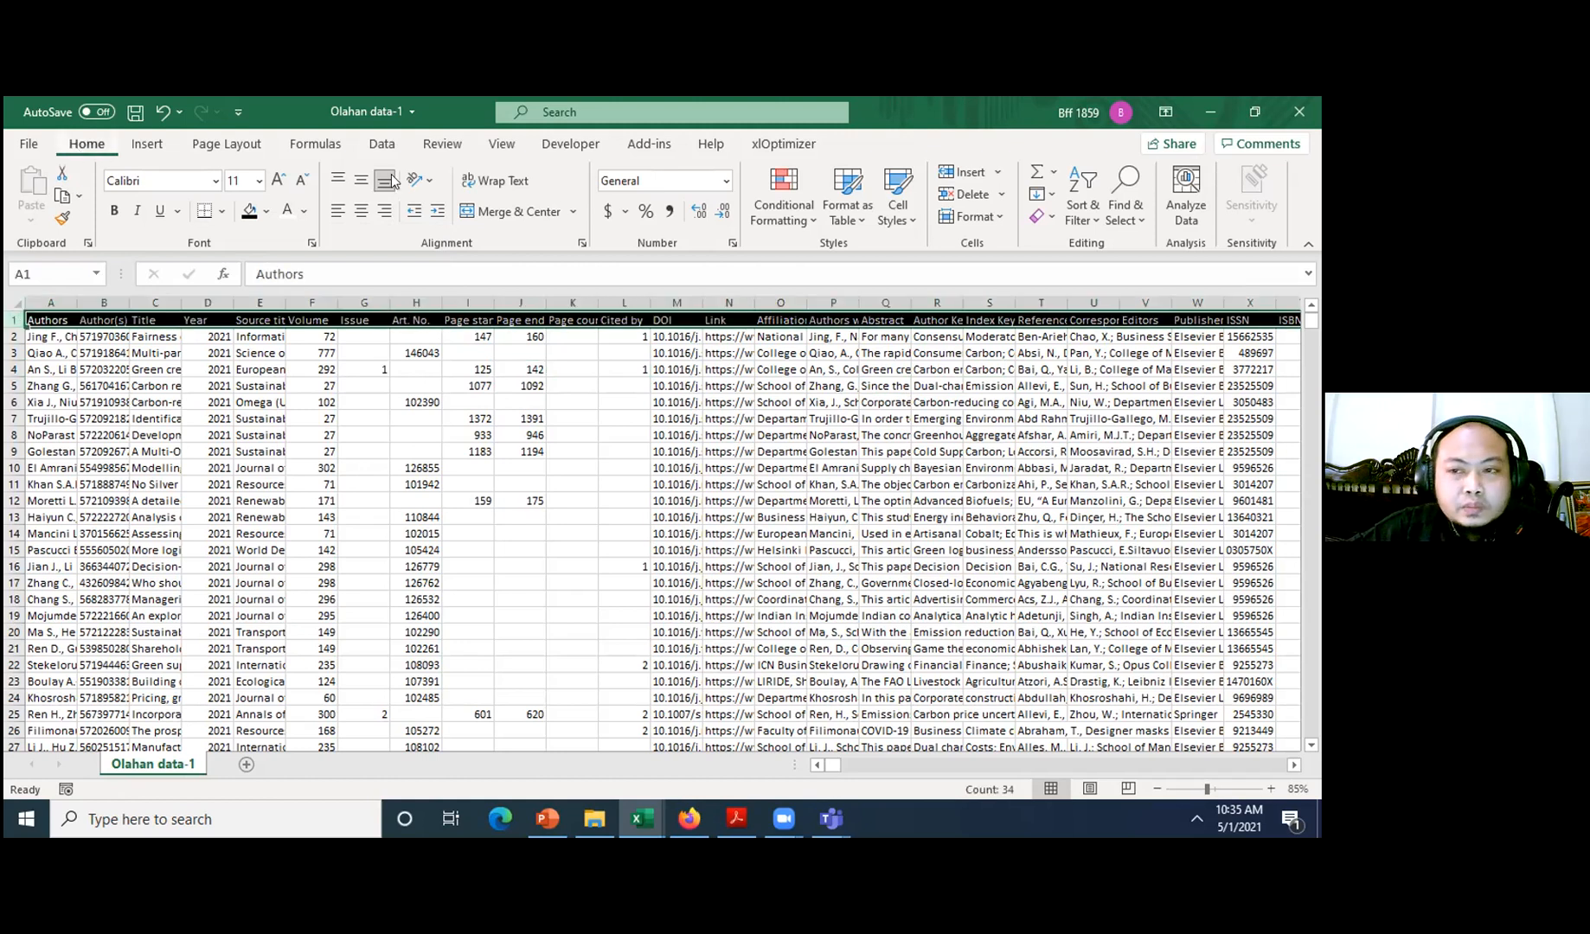
click(1085, 212)
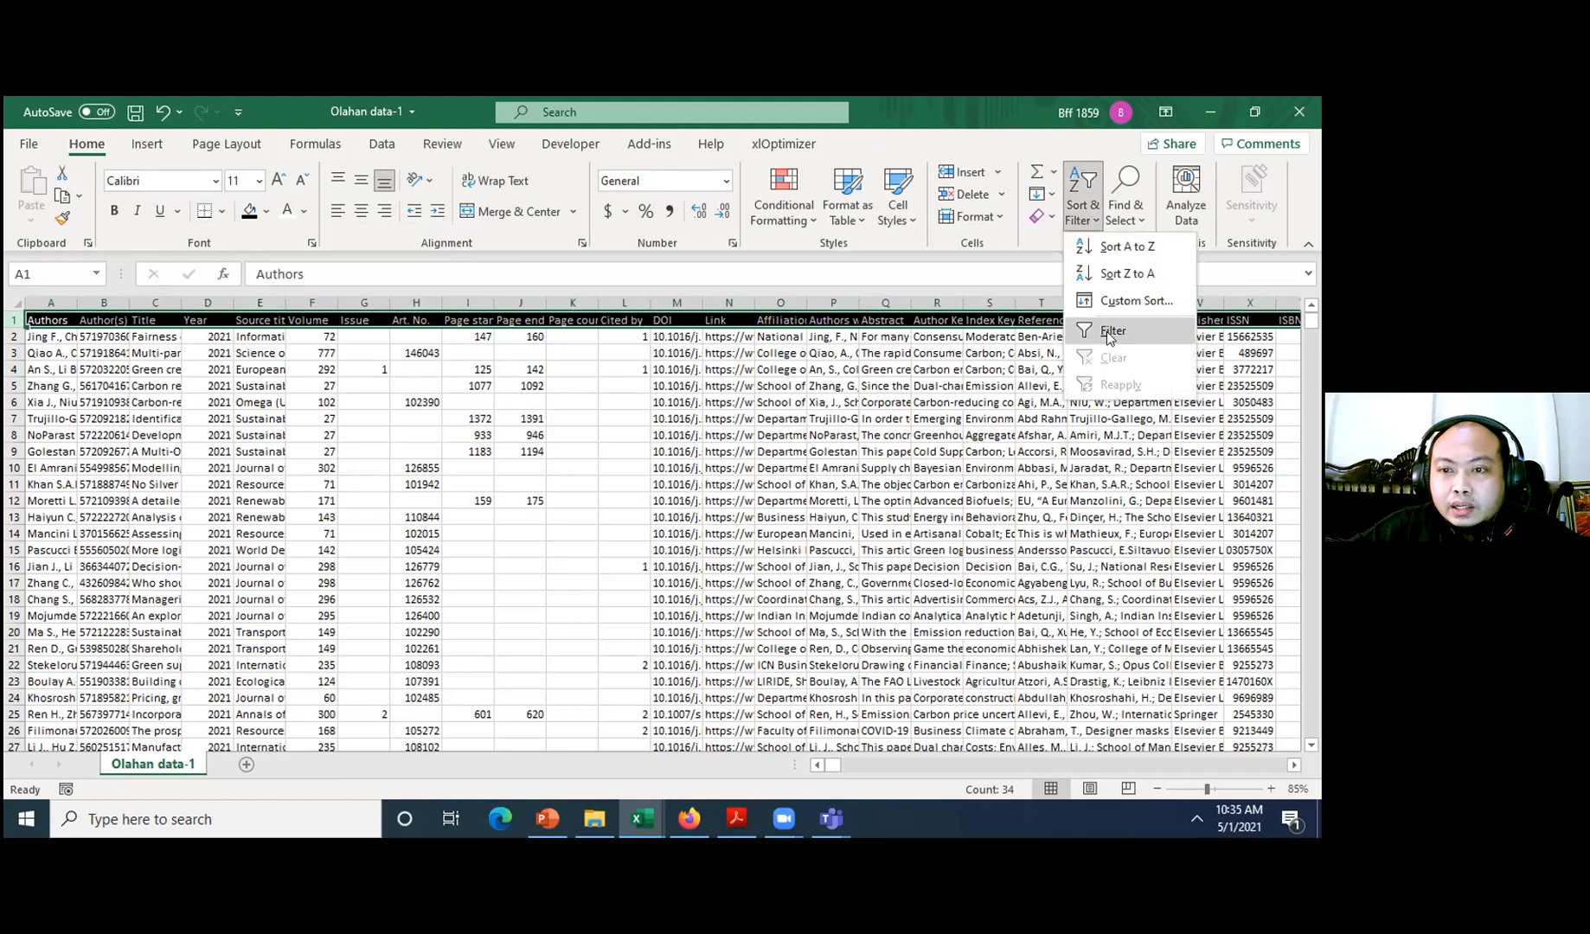
click(1106, 331)
click(103, 370)
drag(77, 299, 132, 299)
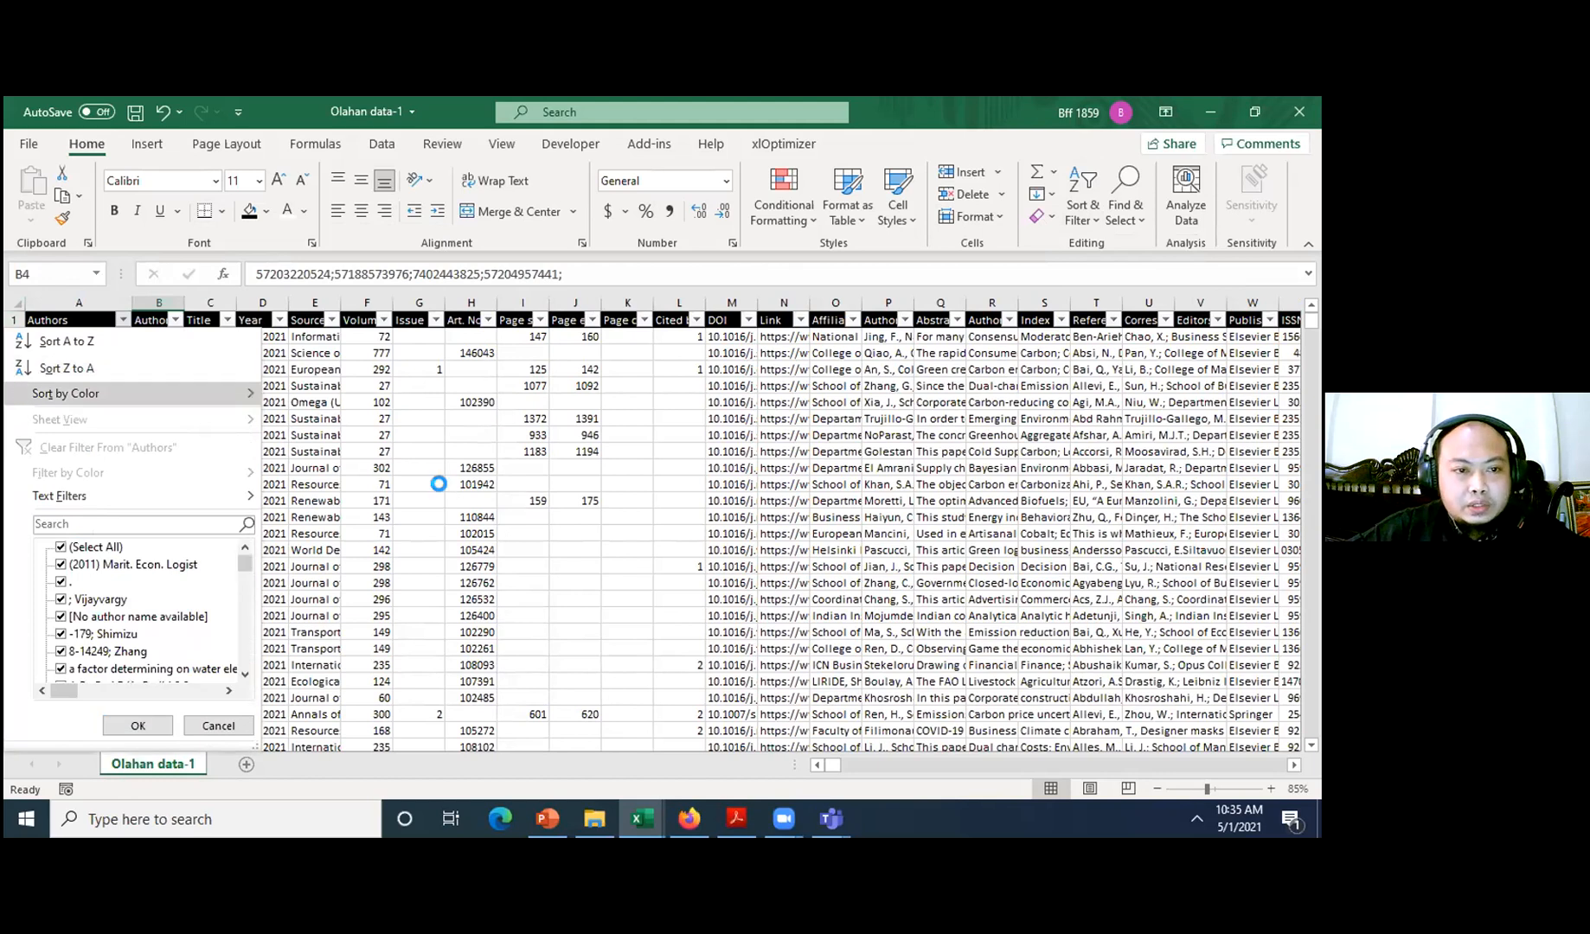
- Filter the Authors column to only the malformed entries that open its value list, including (2011) Marit. Econ. Logist and [No author name available]
click(126, 321)
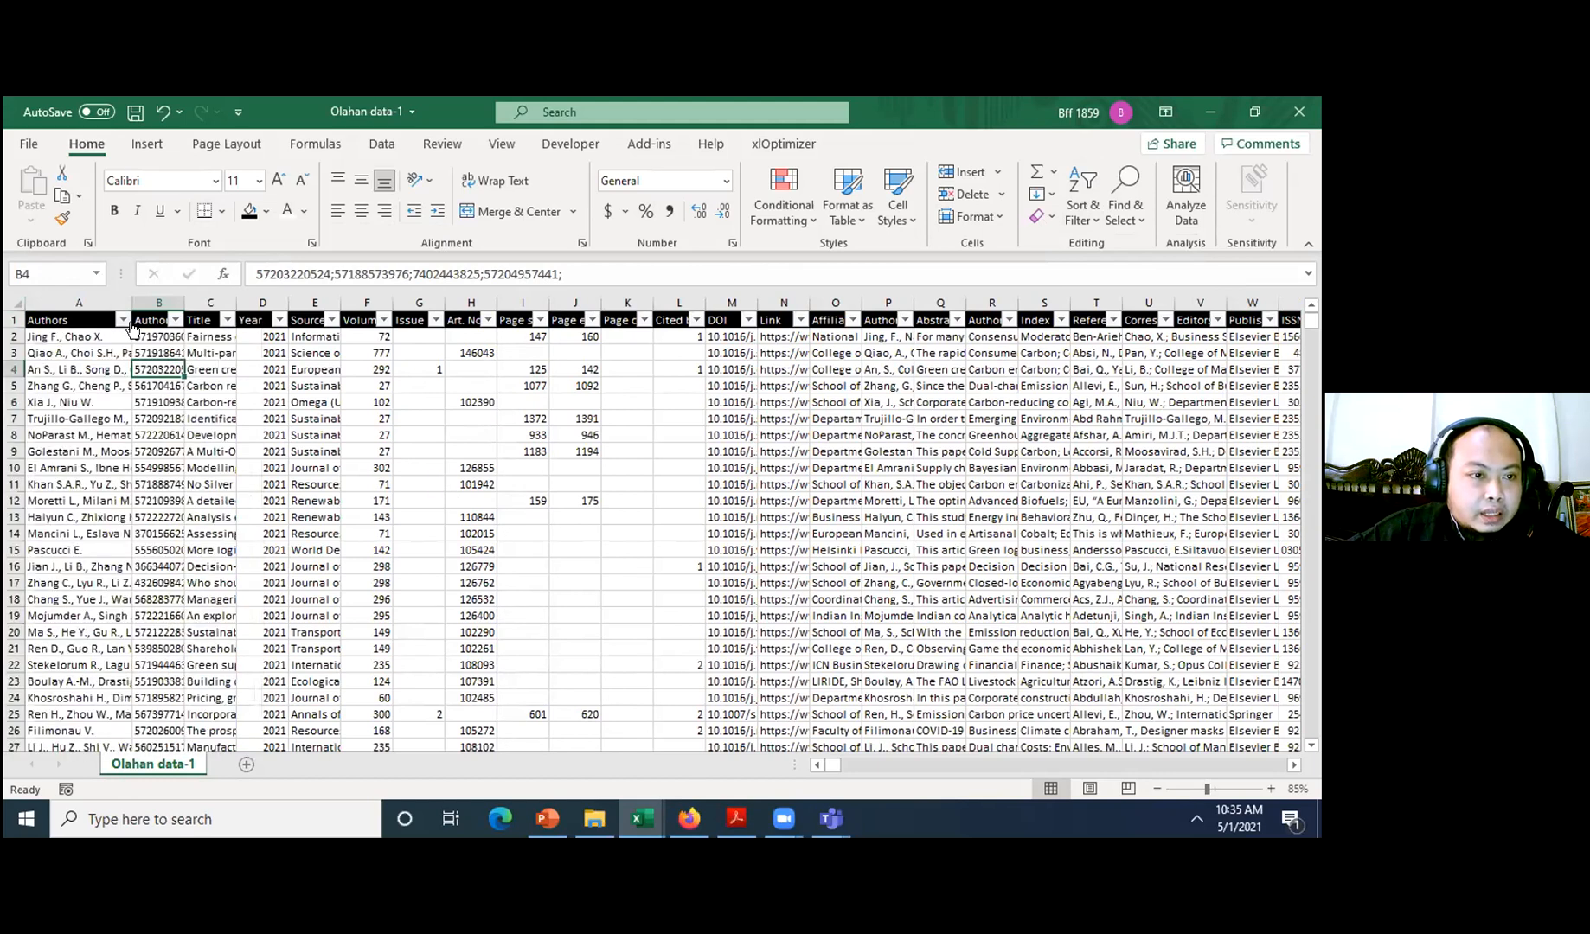
click(128, 321)
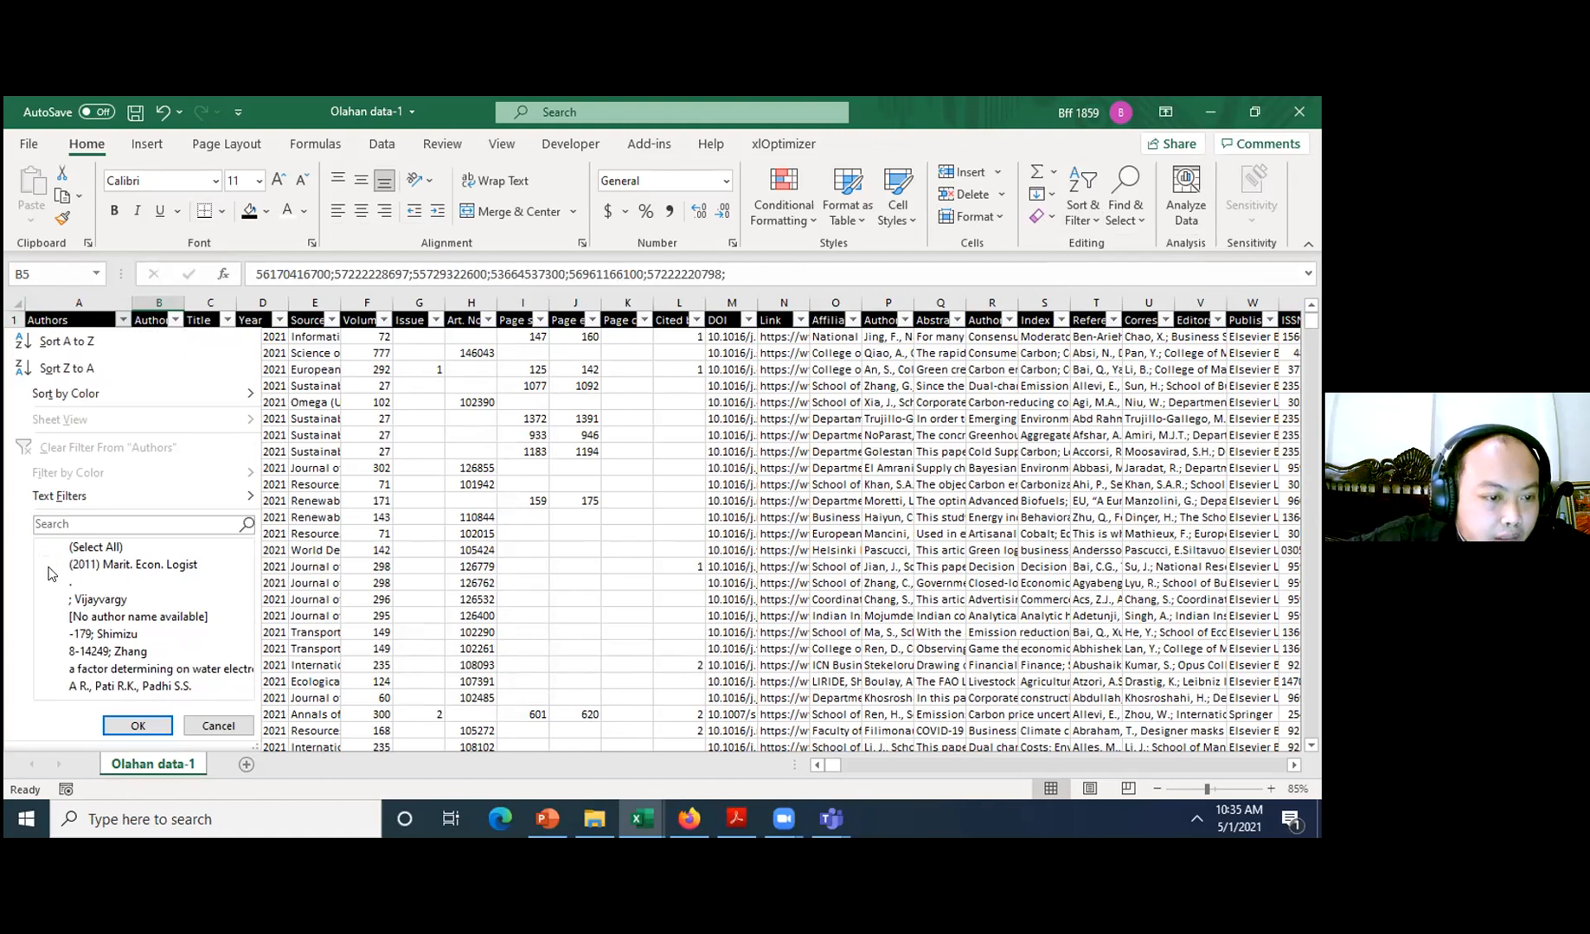
click(60, 547)
click(60, 565)
click(60, 582)
click(61, 599)
click(61, 617)
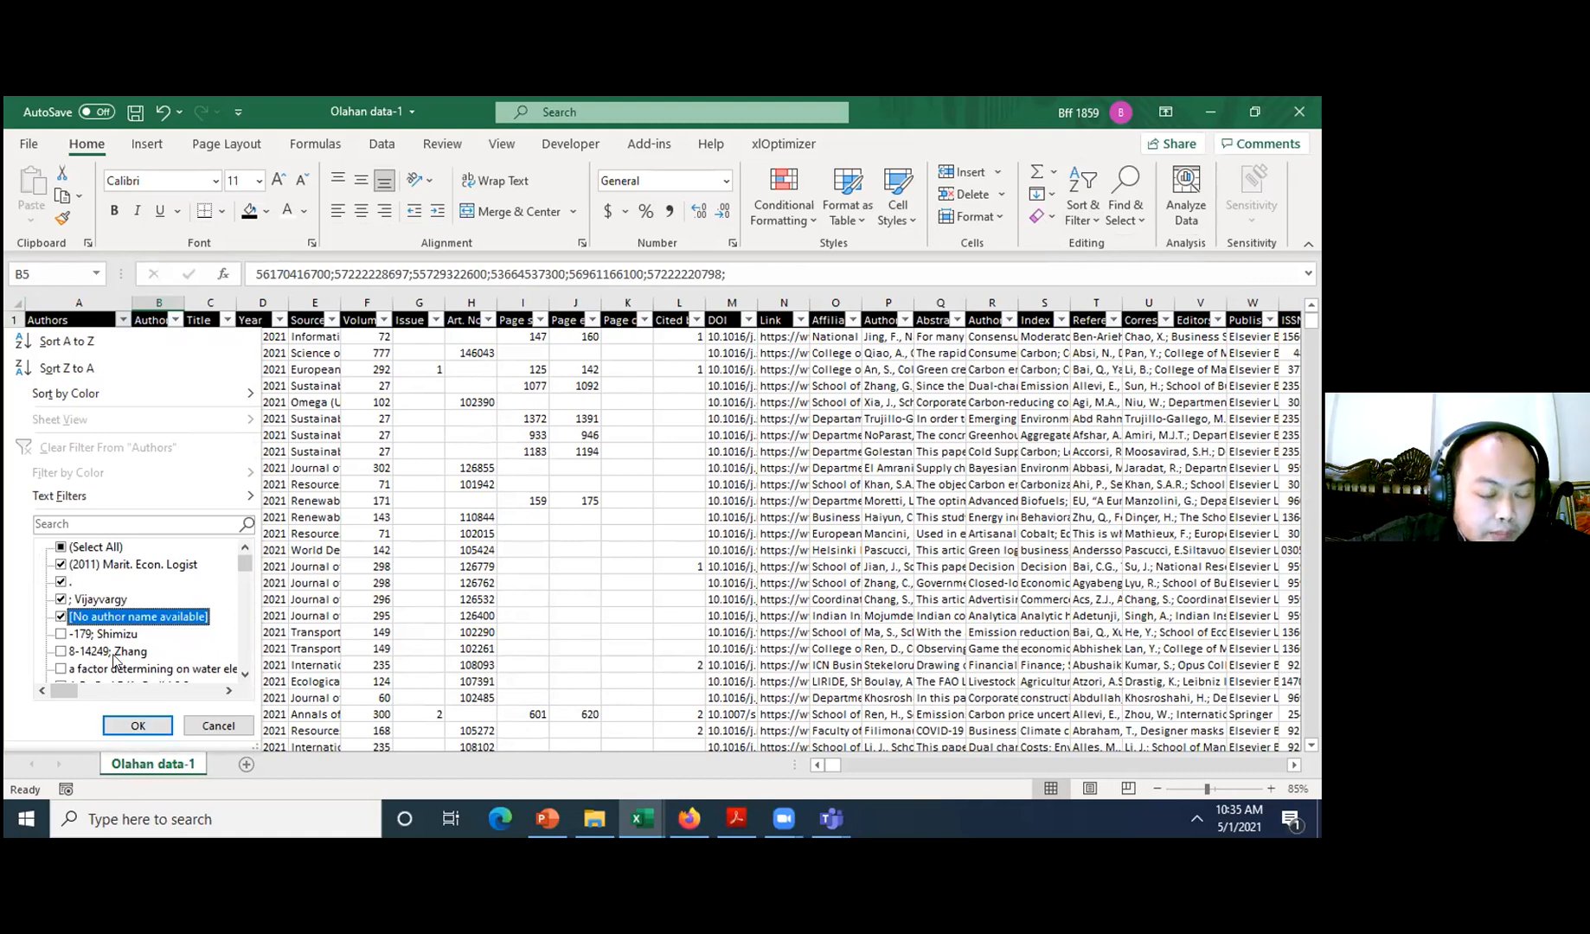
scroll(68, 602, down, 2)
scroll(68, 602, up, 1)
click(62, 582)
click(61, 599)
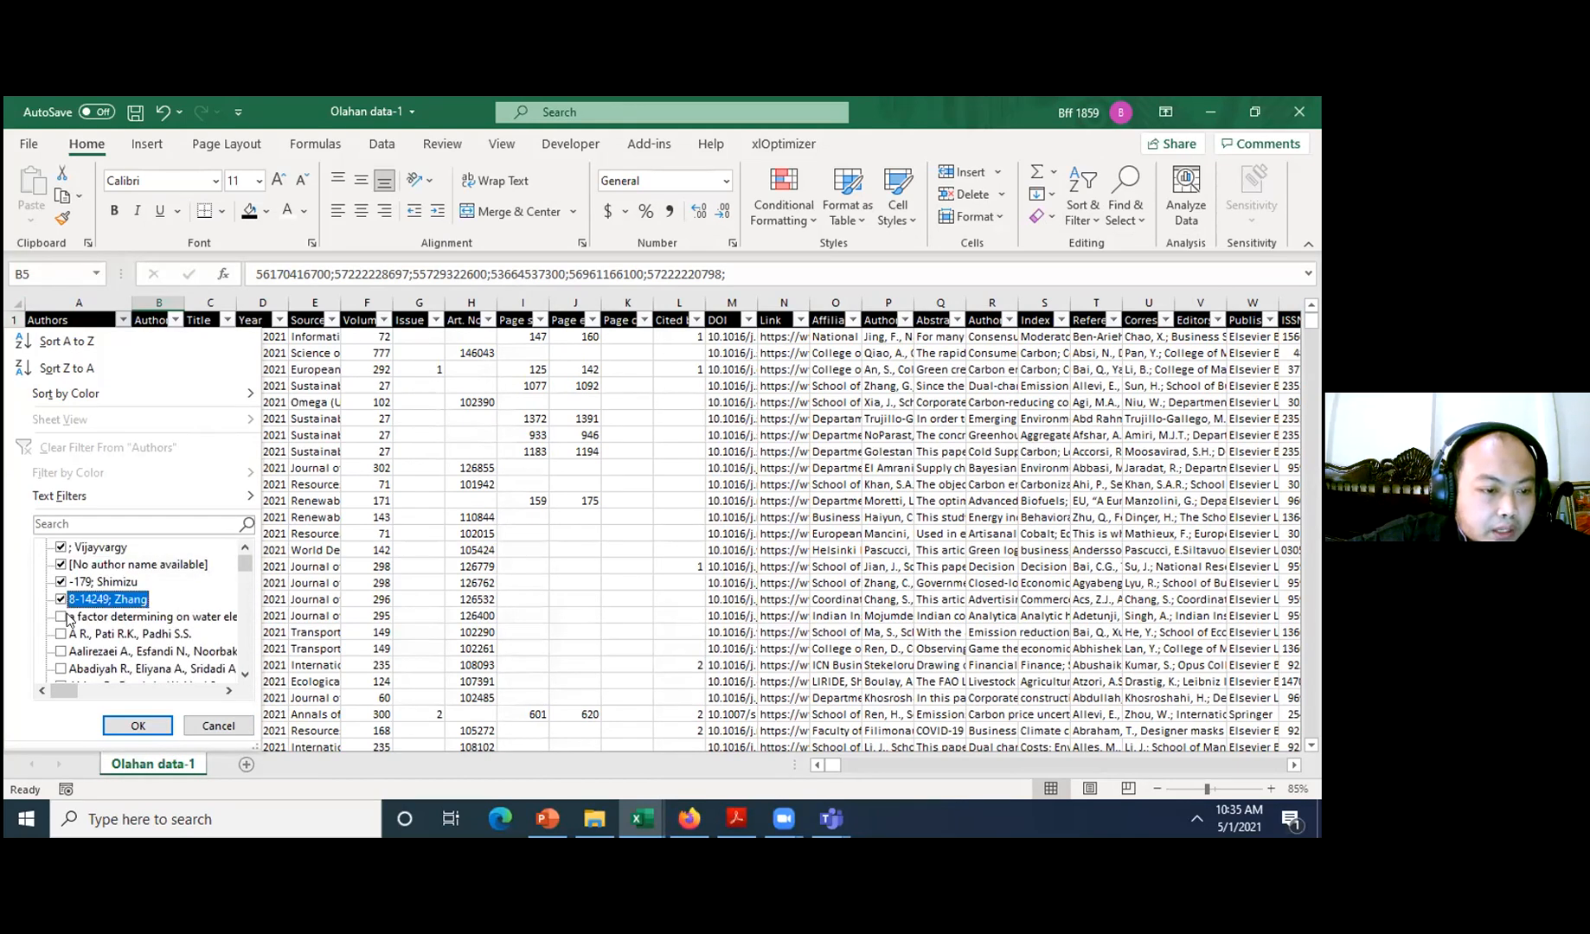
click(138, 725)
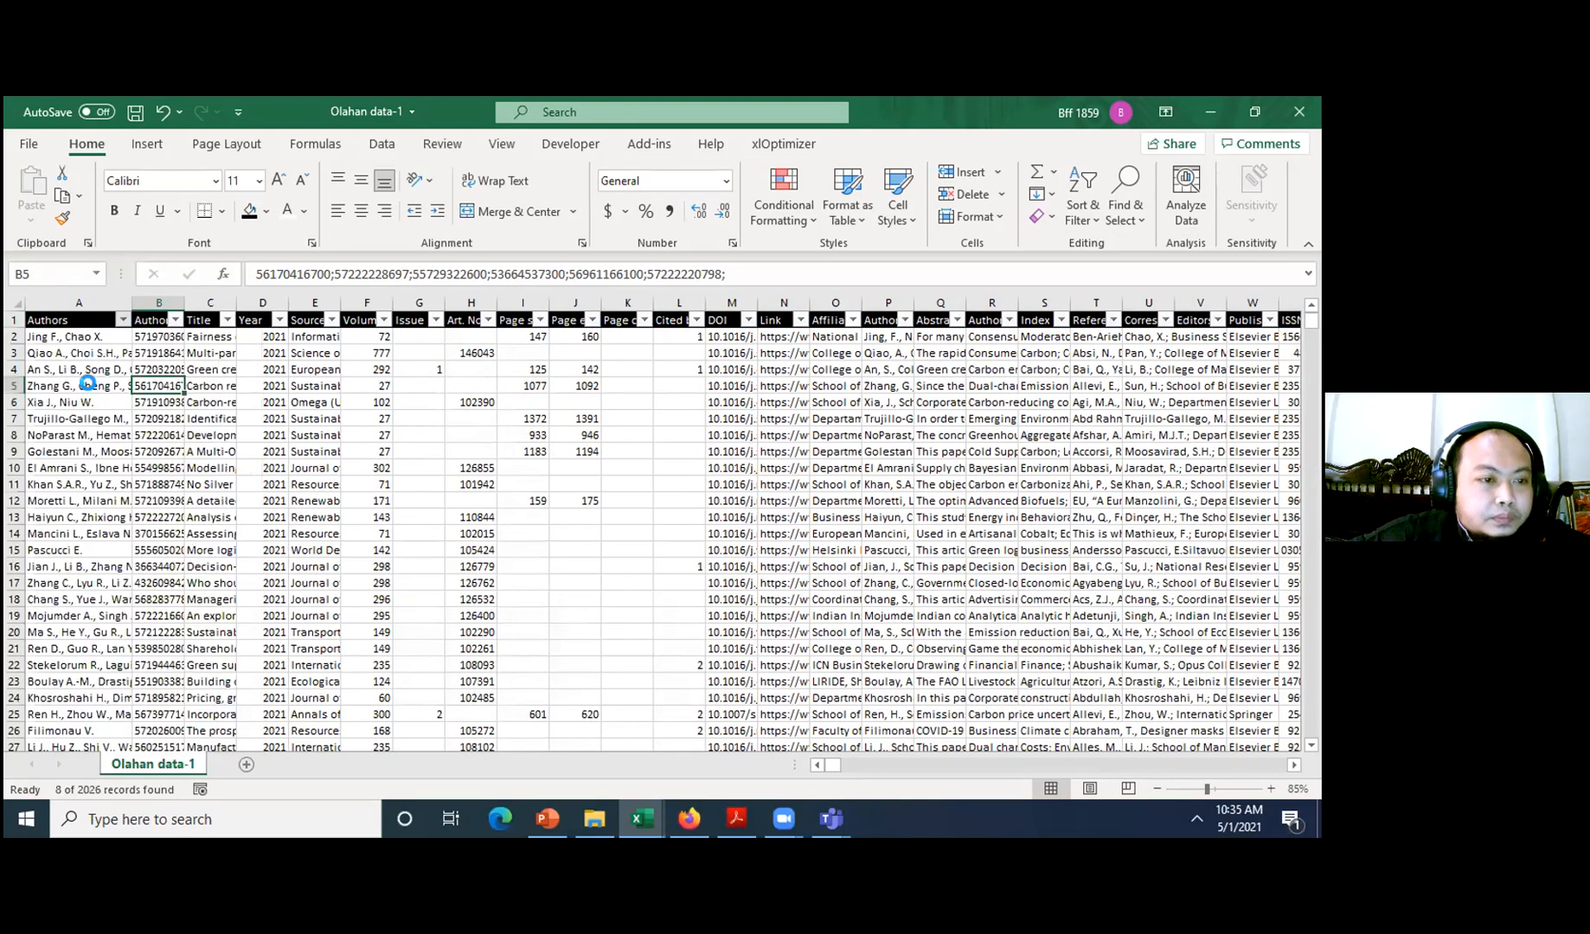
- Delete the filtered rows with malformed authors and reset the Authors filter to show all records
drag(14, 336, 108, 362)
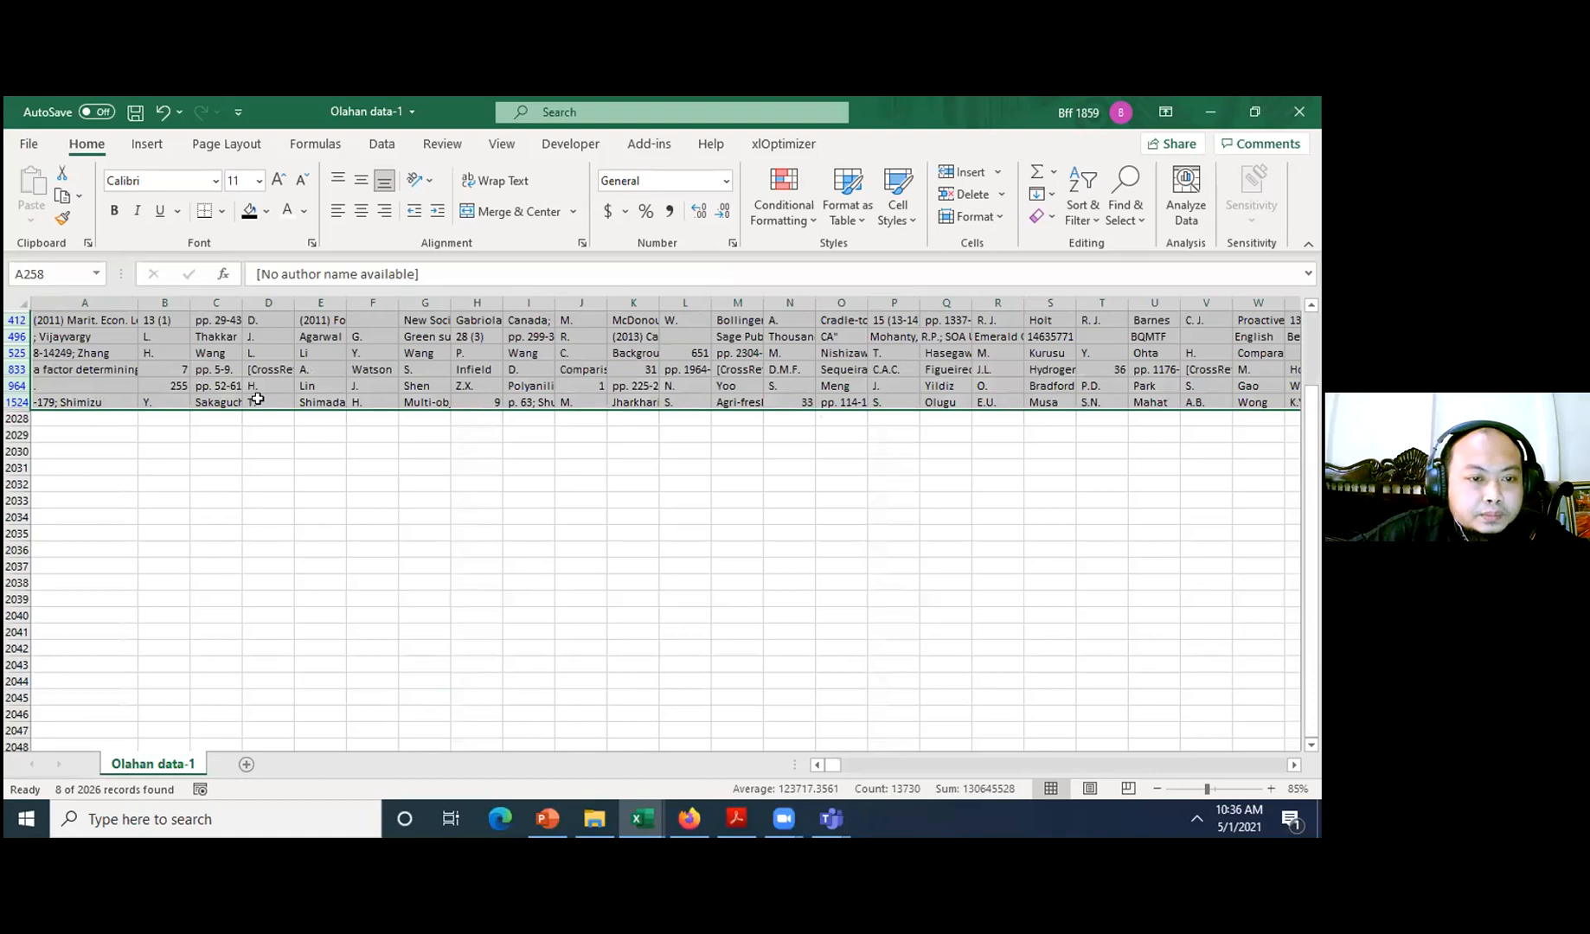
click(167, 549)
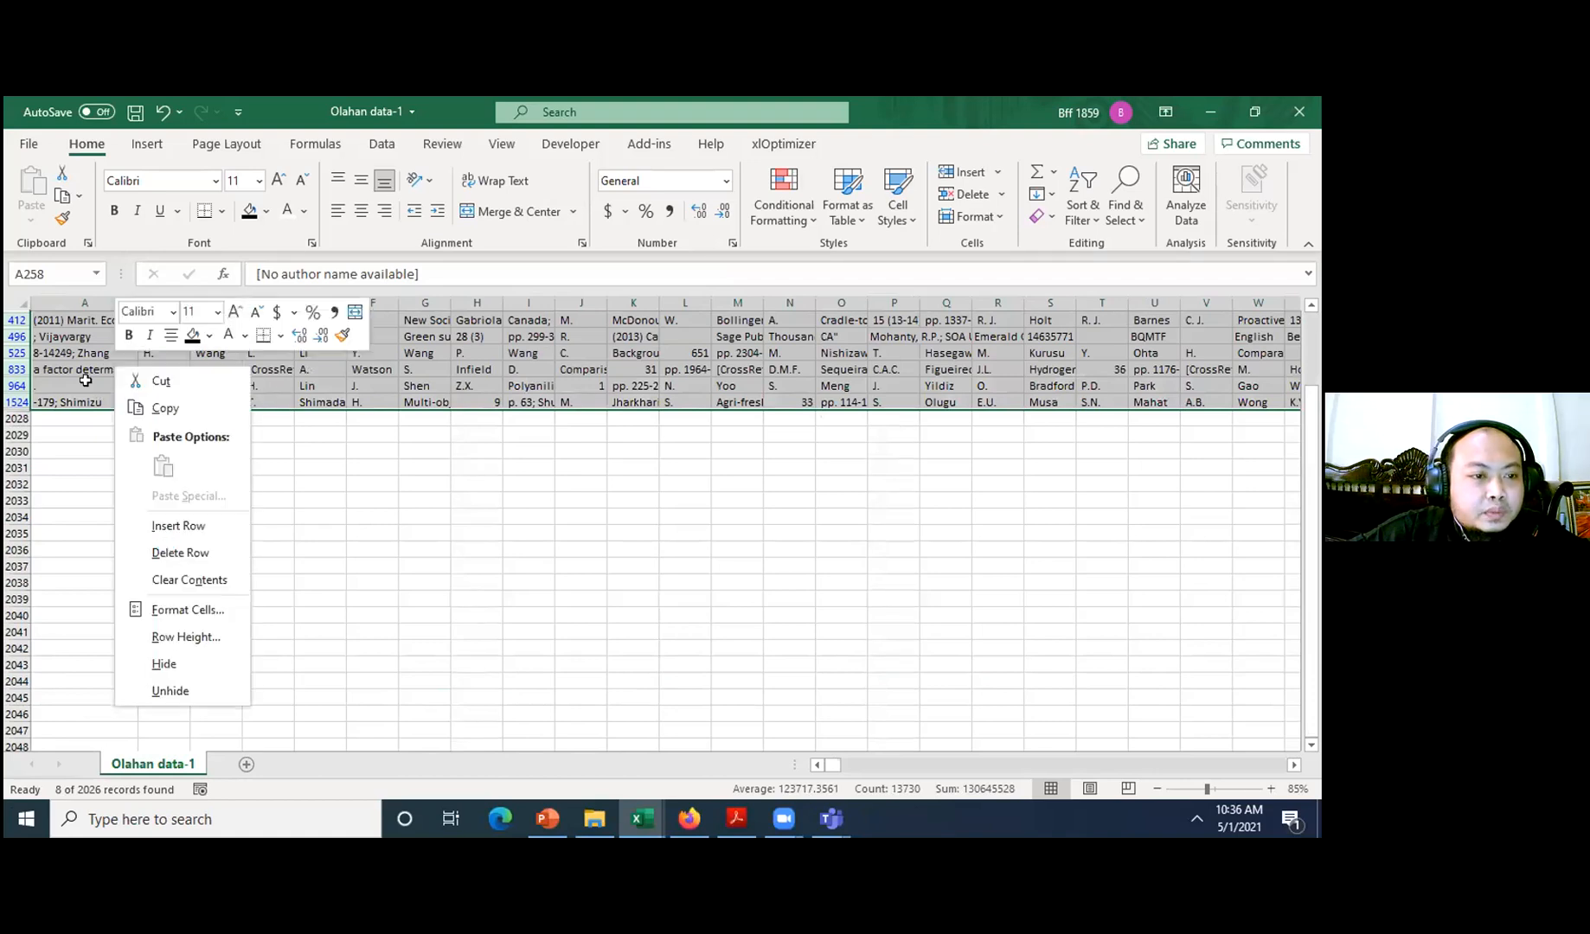
click(125, 322)
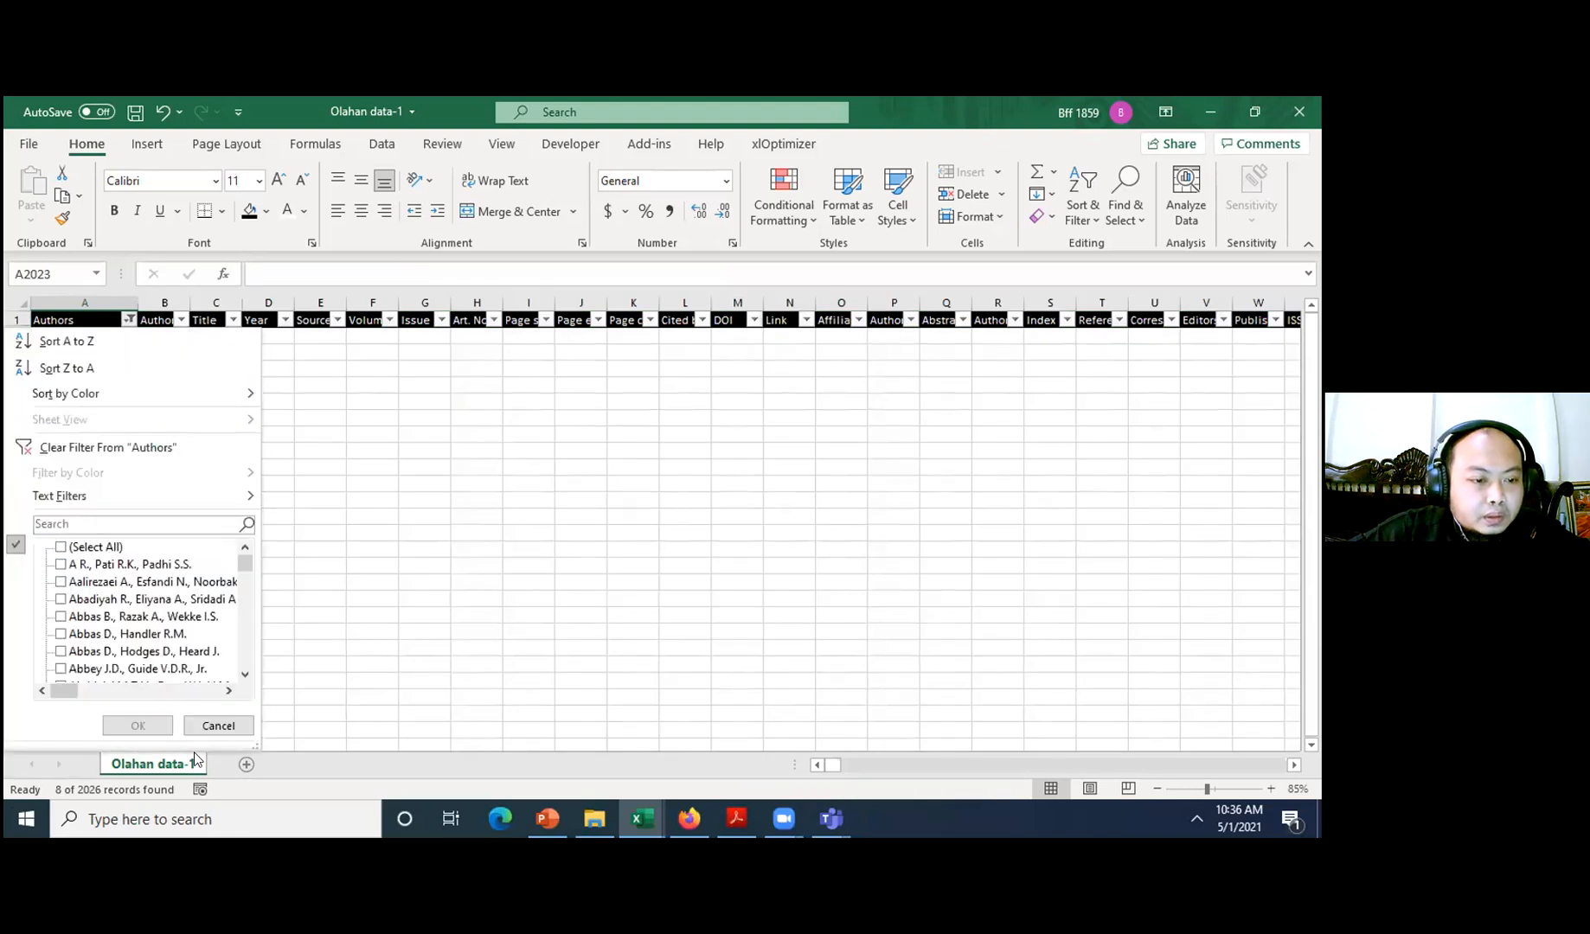
click(133, 727)
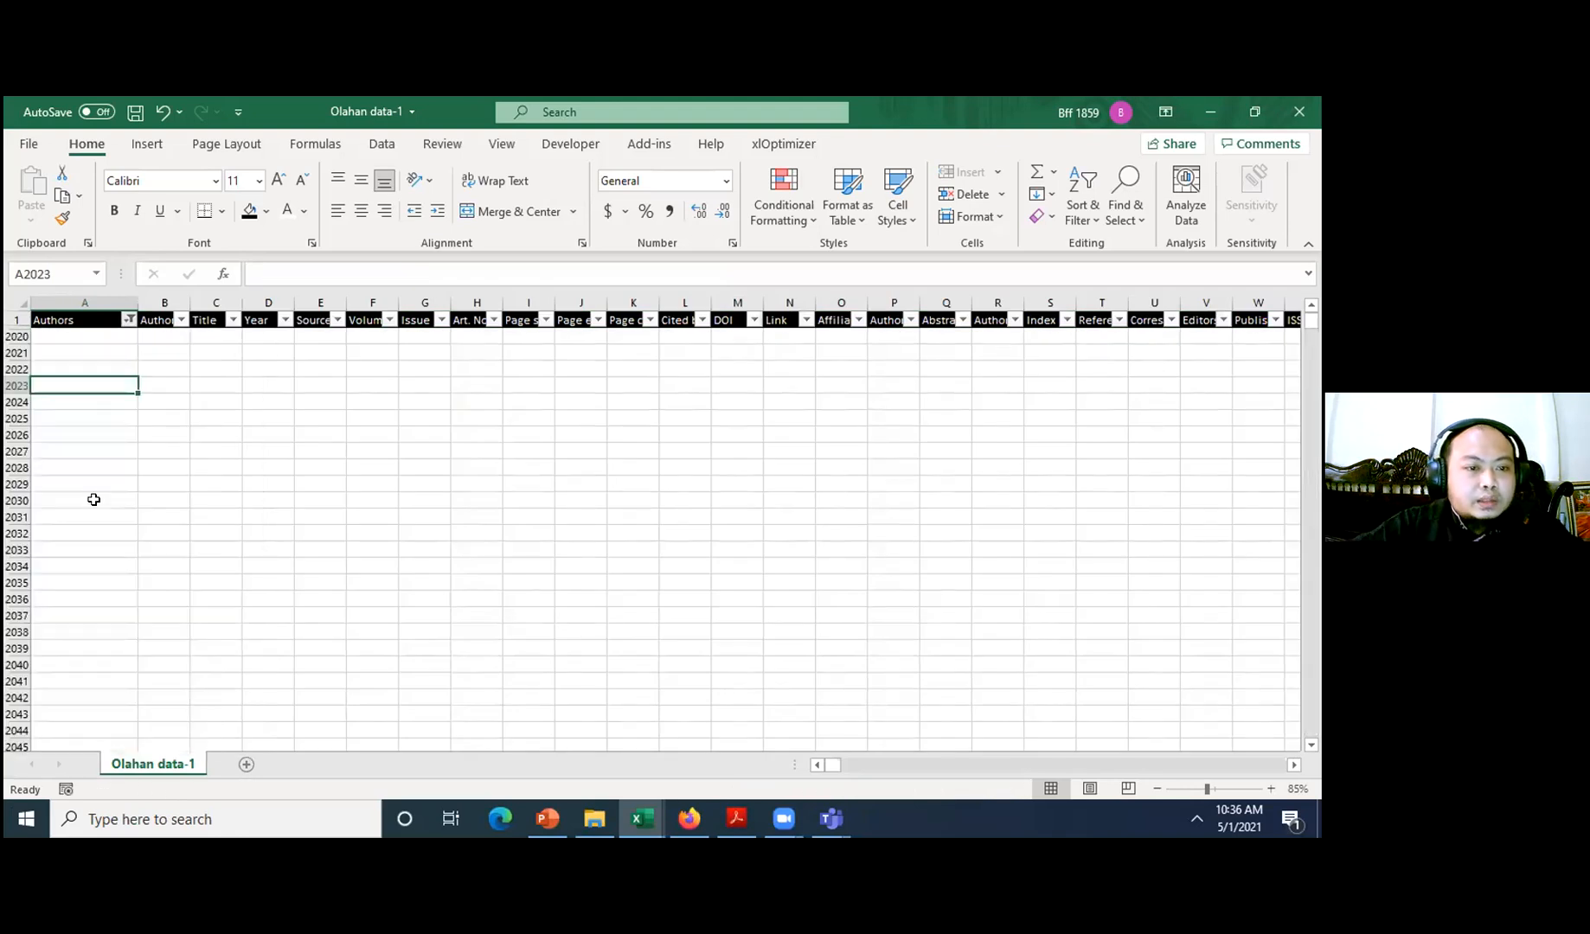
key(ctrl+Home)
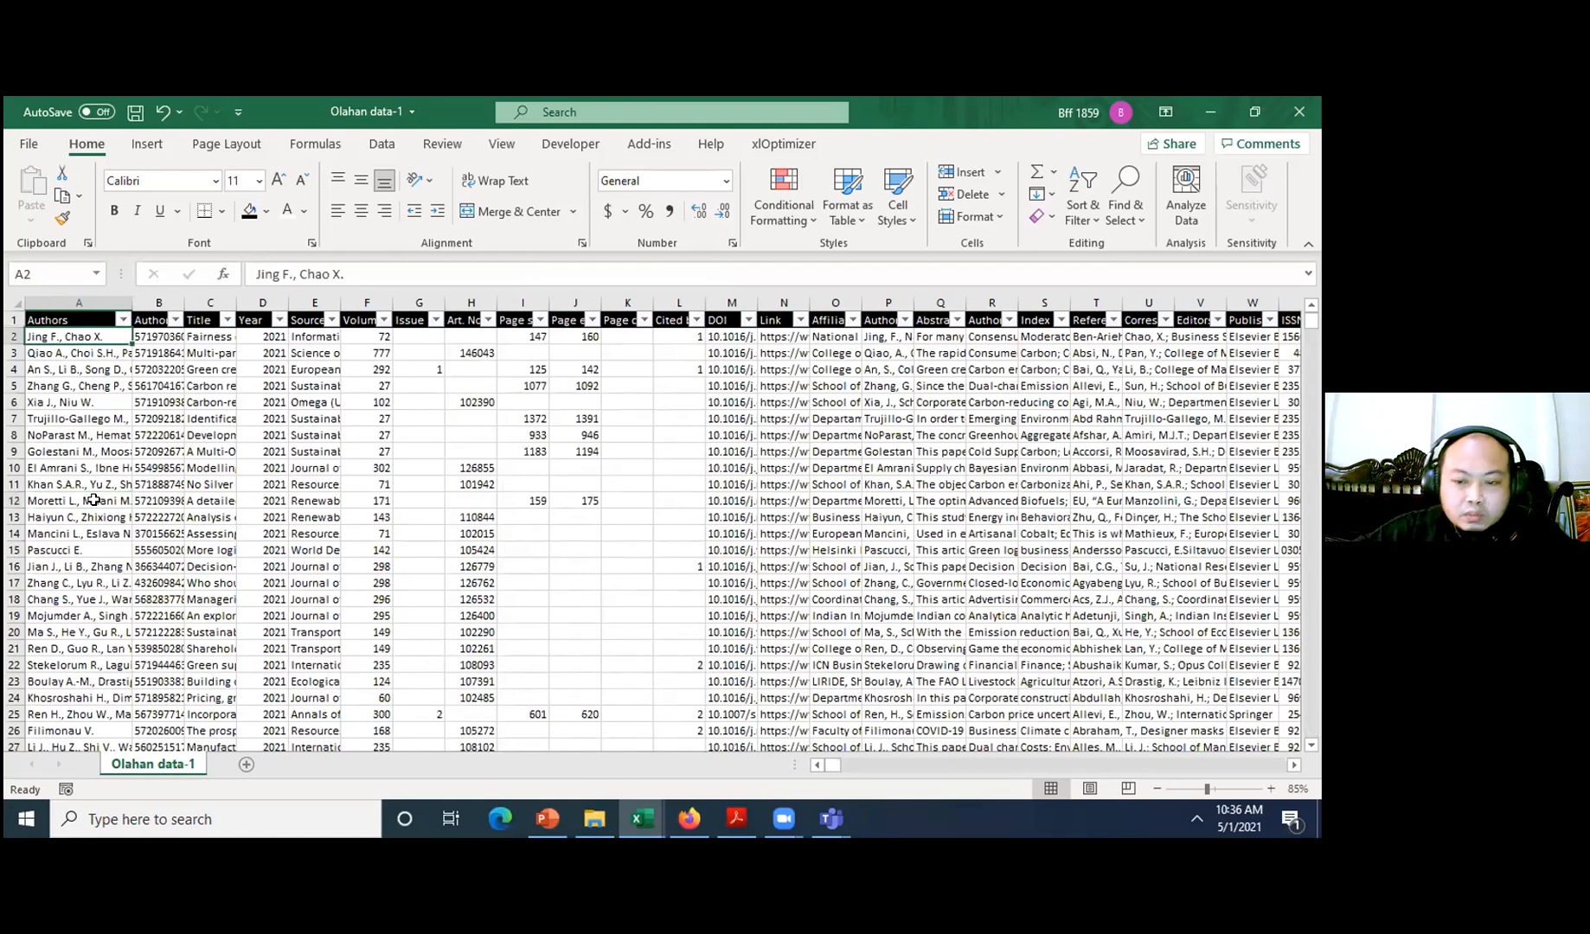
- Examine how far the continuous block of entries in the Authors column extends, looking for a gap
key(ctrl+shift+Down)
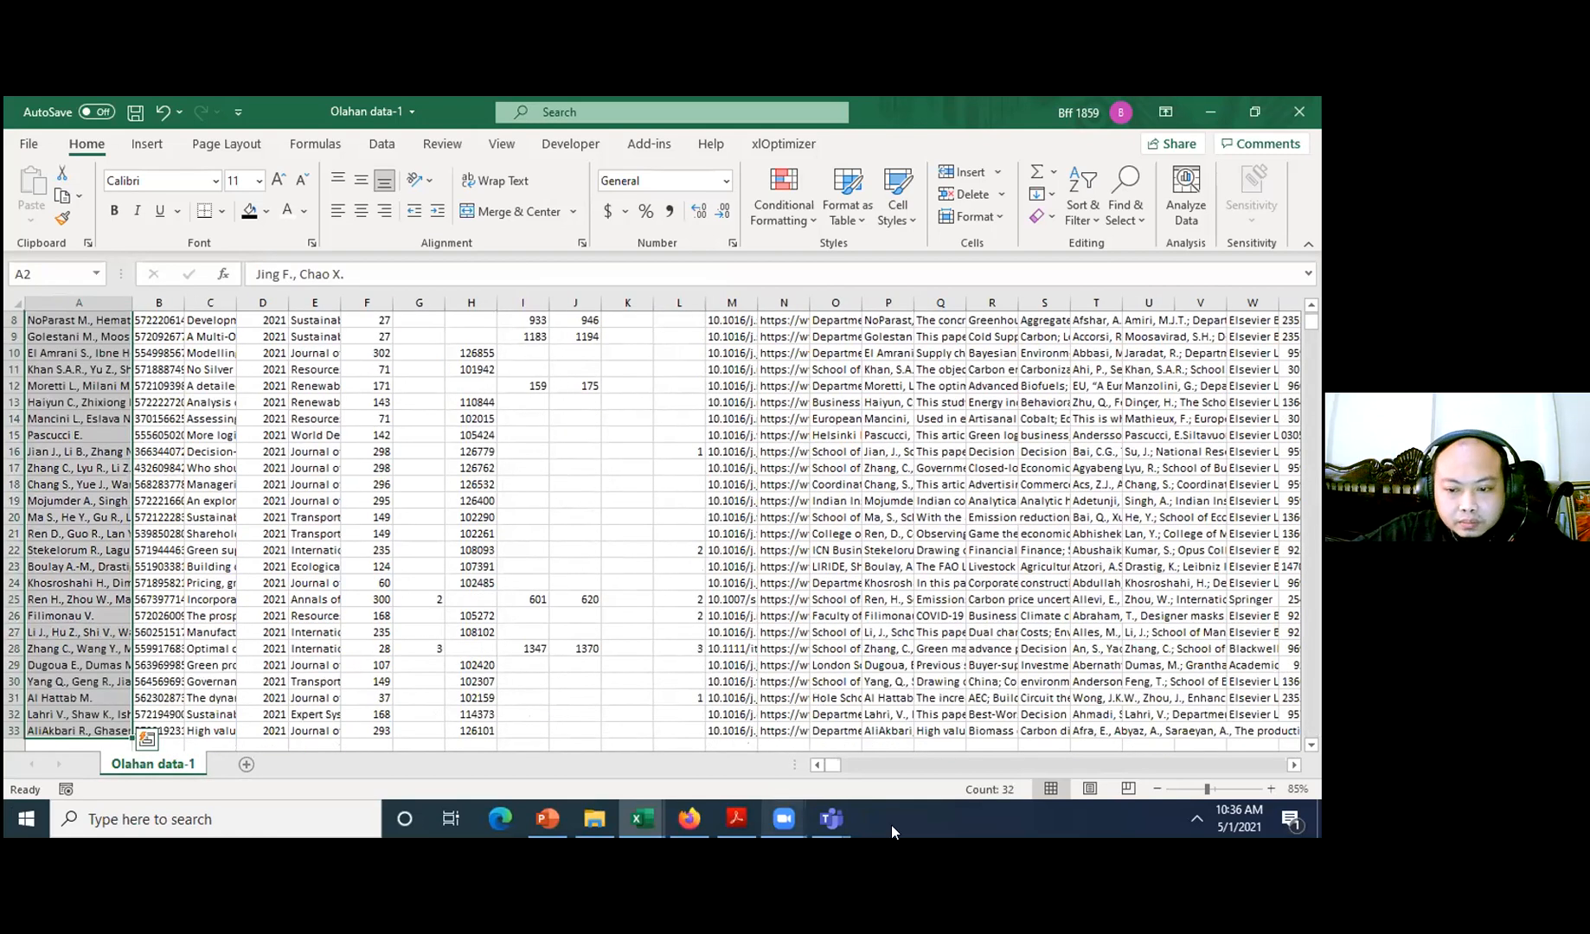
click(372, 636)
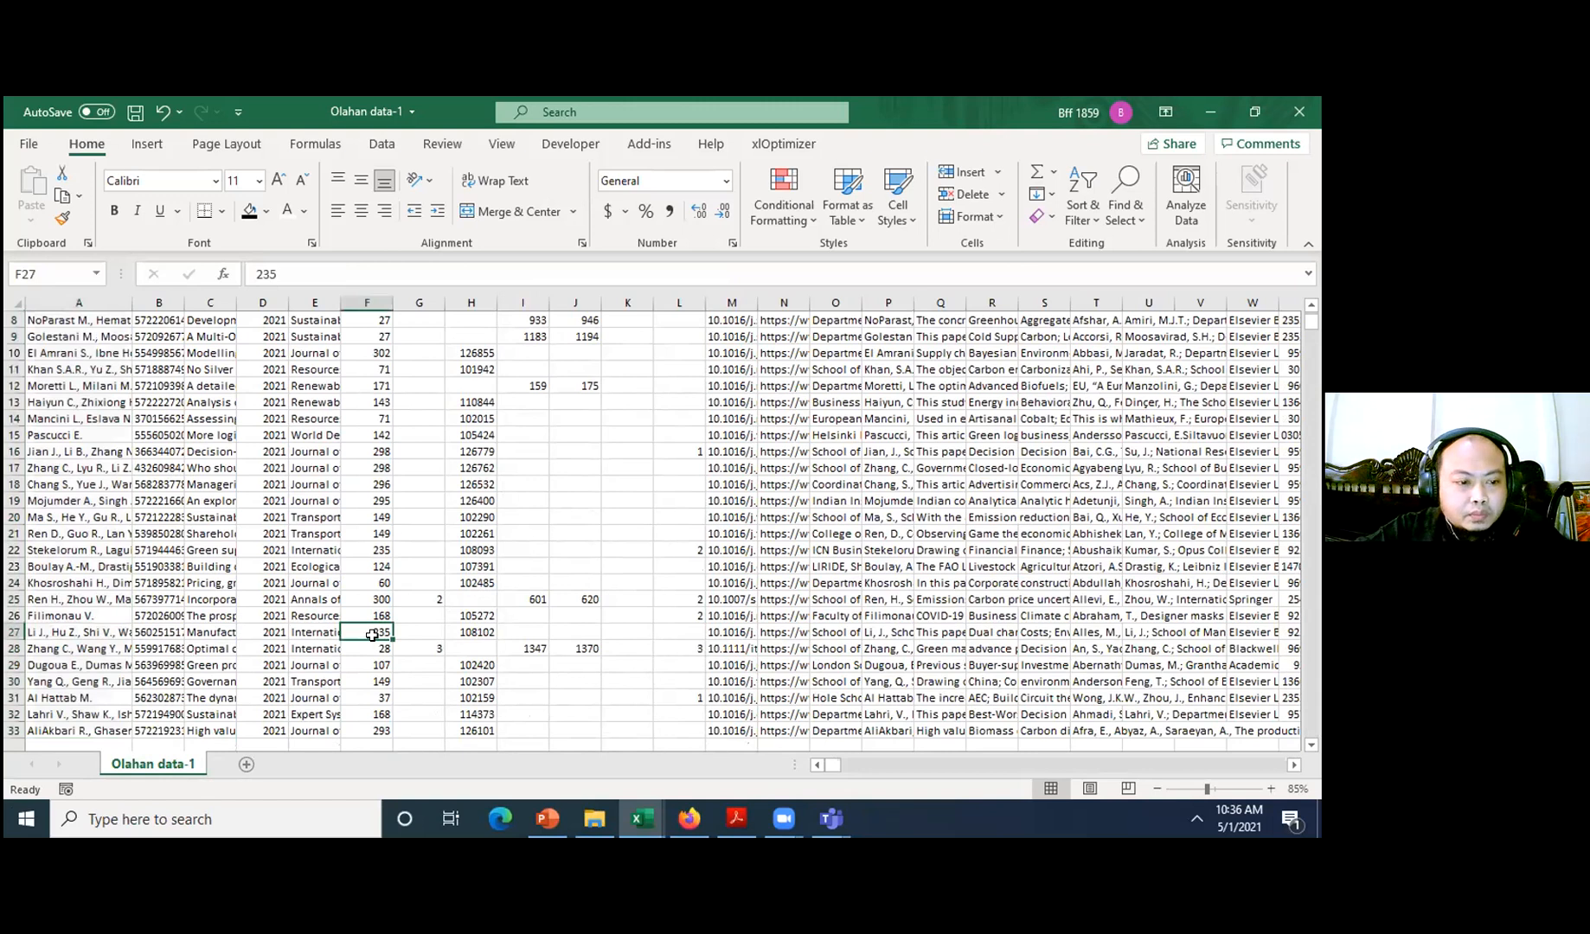
key(ctrl+Left)
key(ctrl+Down)
key(ctrl+shift+Up)
mouse_move(690, 822)
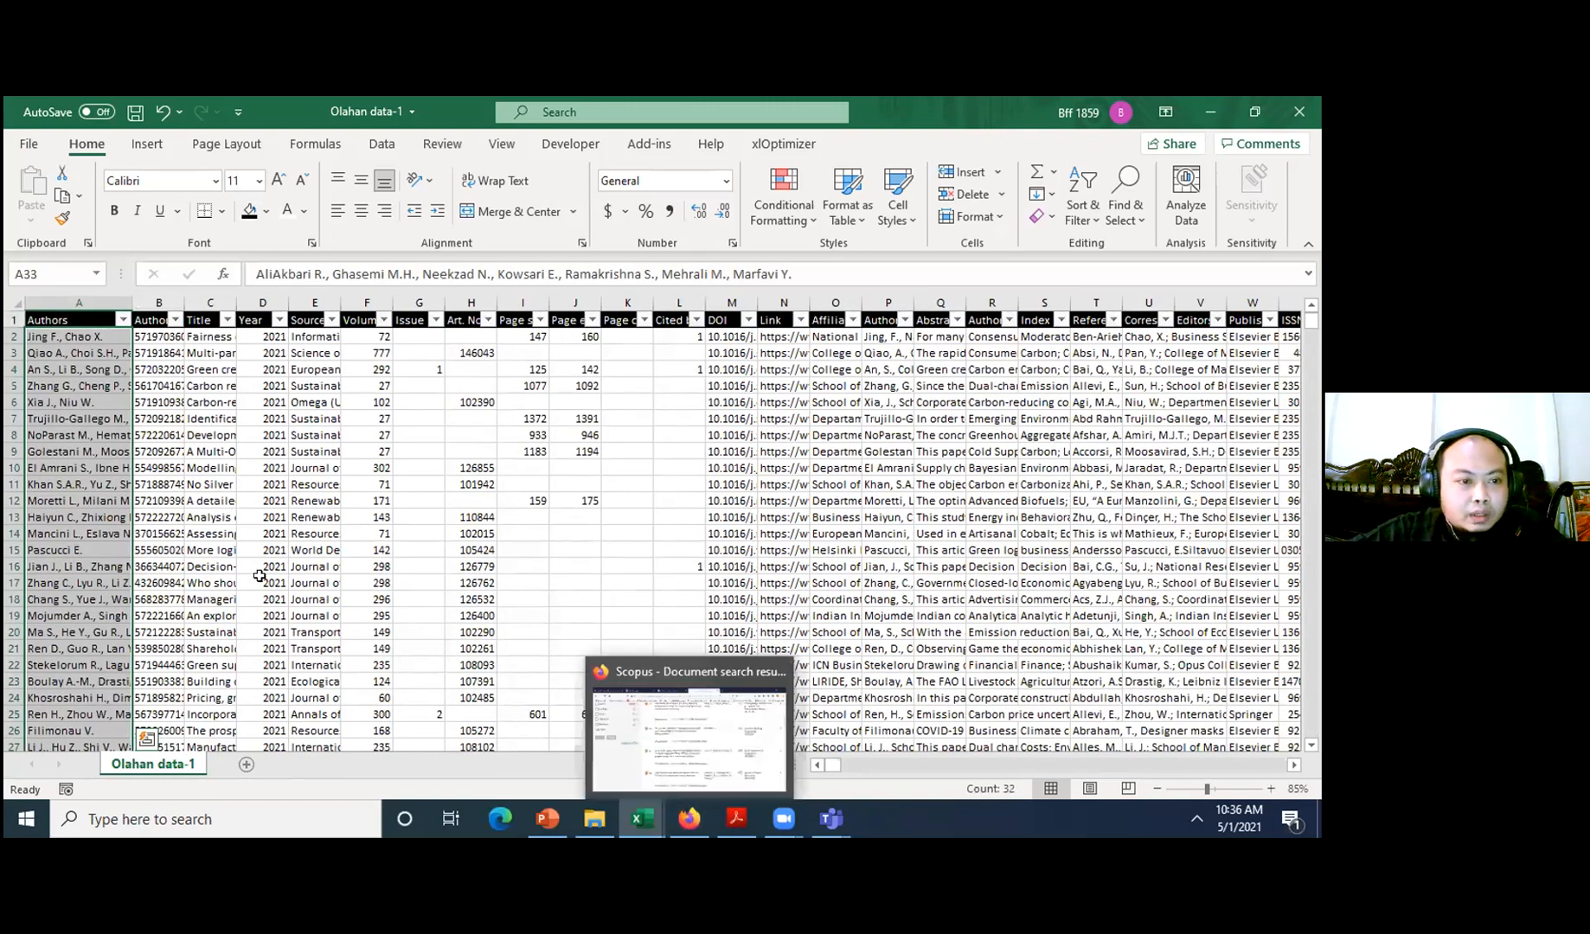
scroll(34, 567, down, 4)
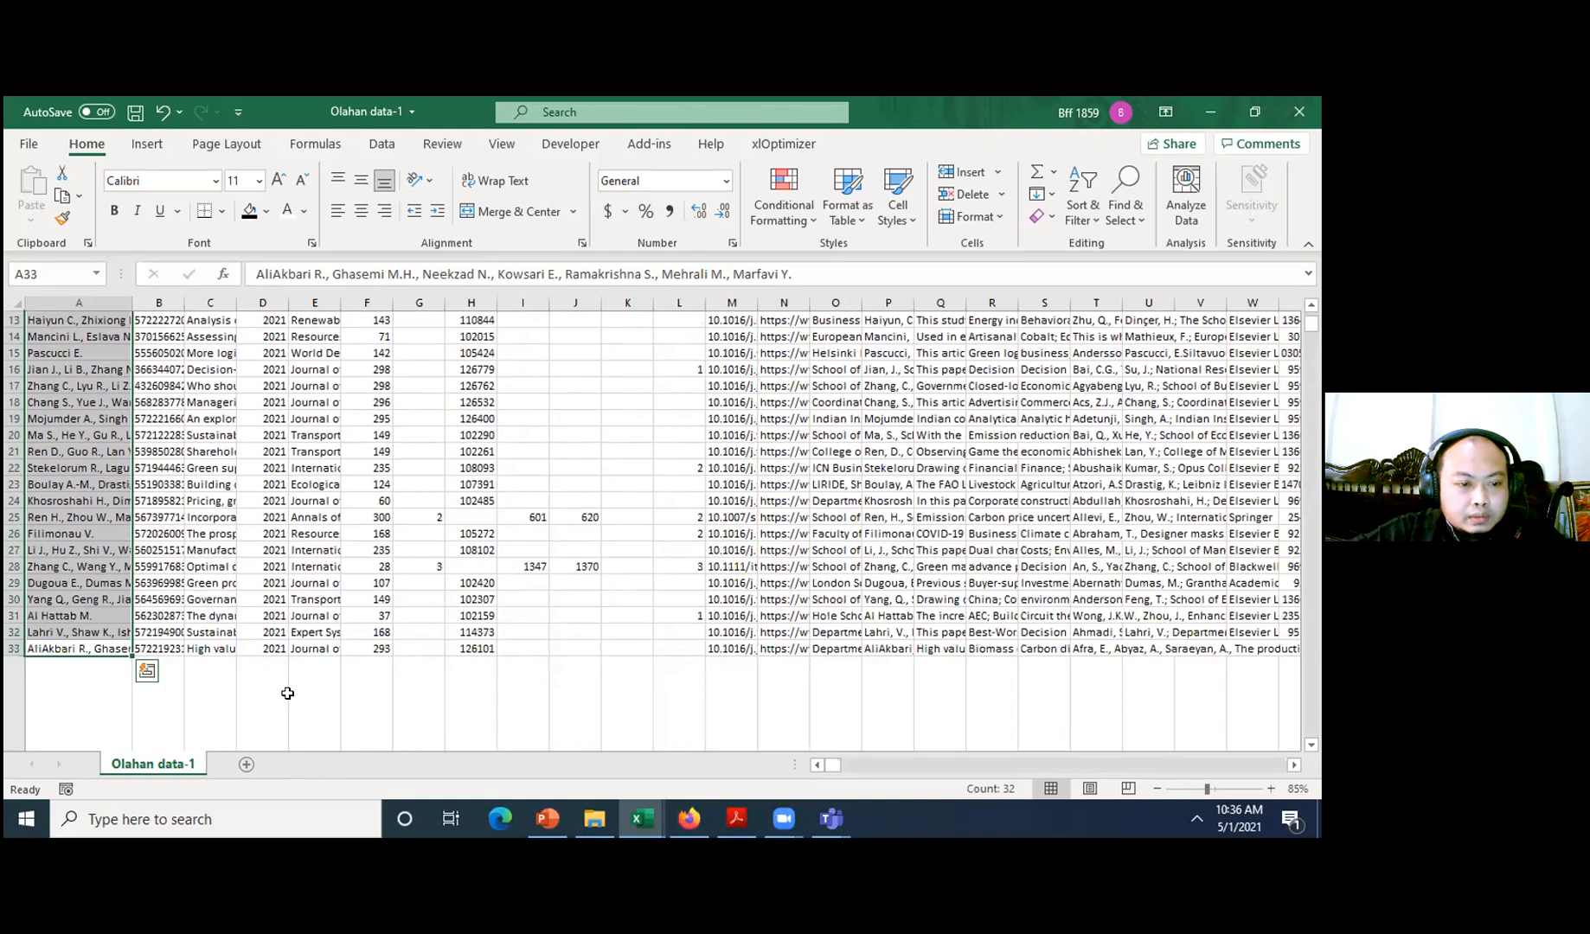
scroll(384, 597, down, 4)
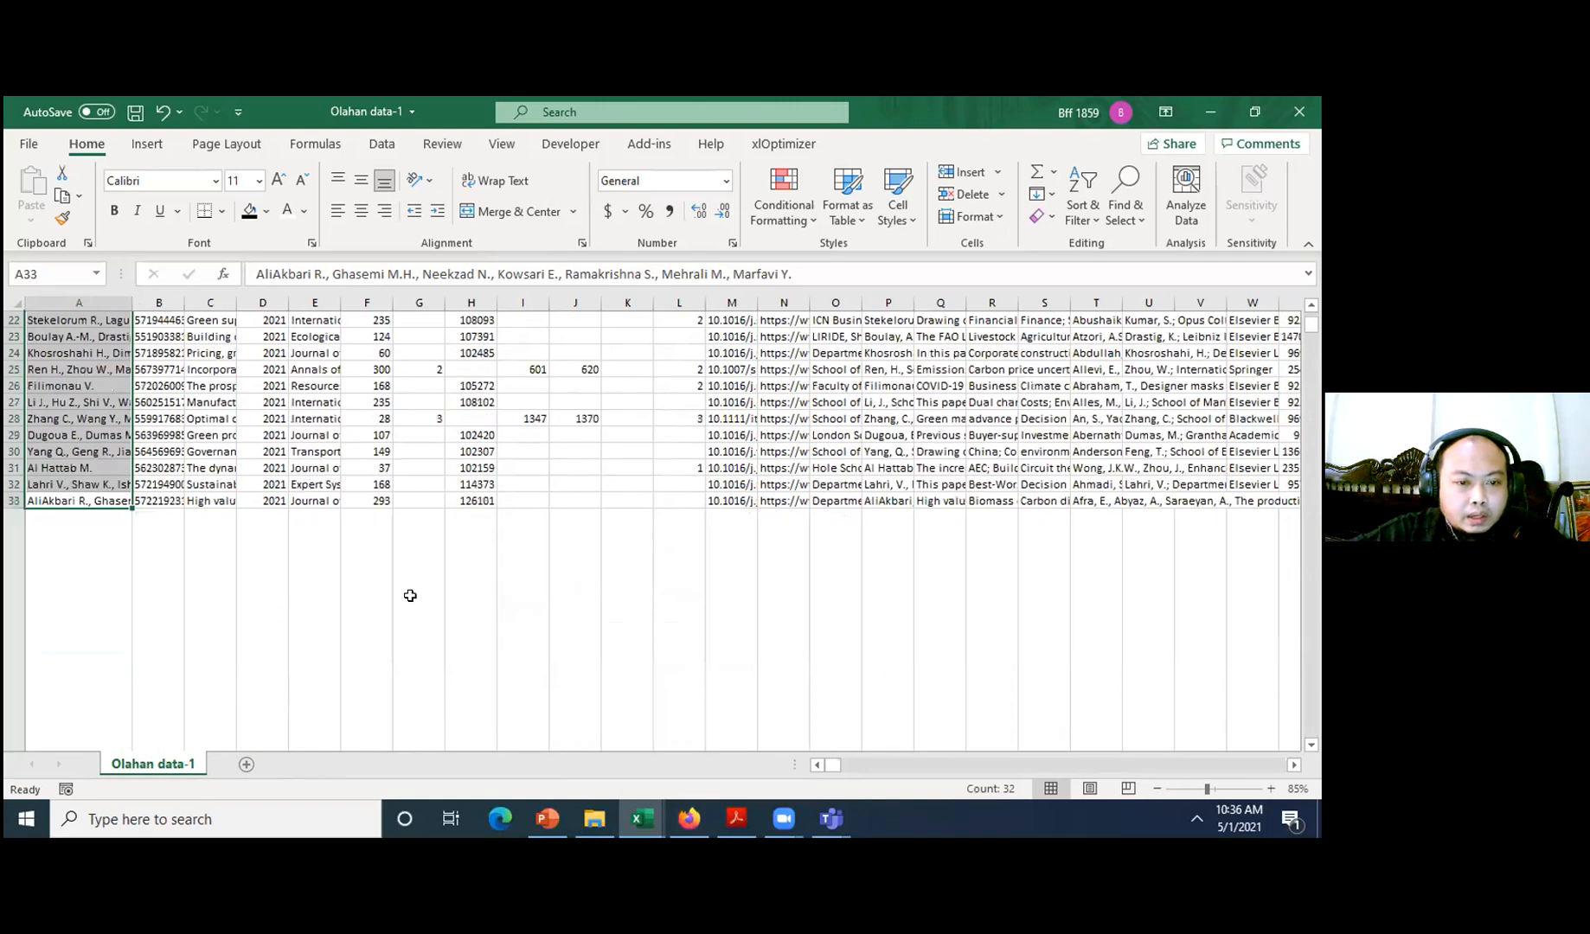
- Check the cells of the overly tall row 34 and turn off text wrapping across that row
click(108, 615)
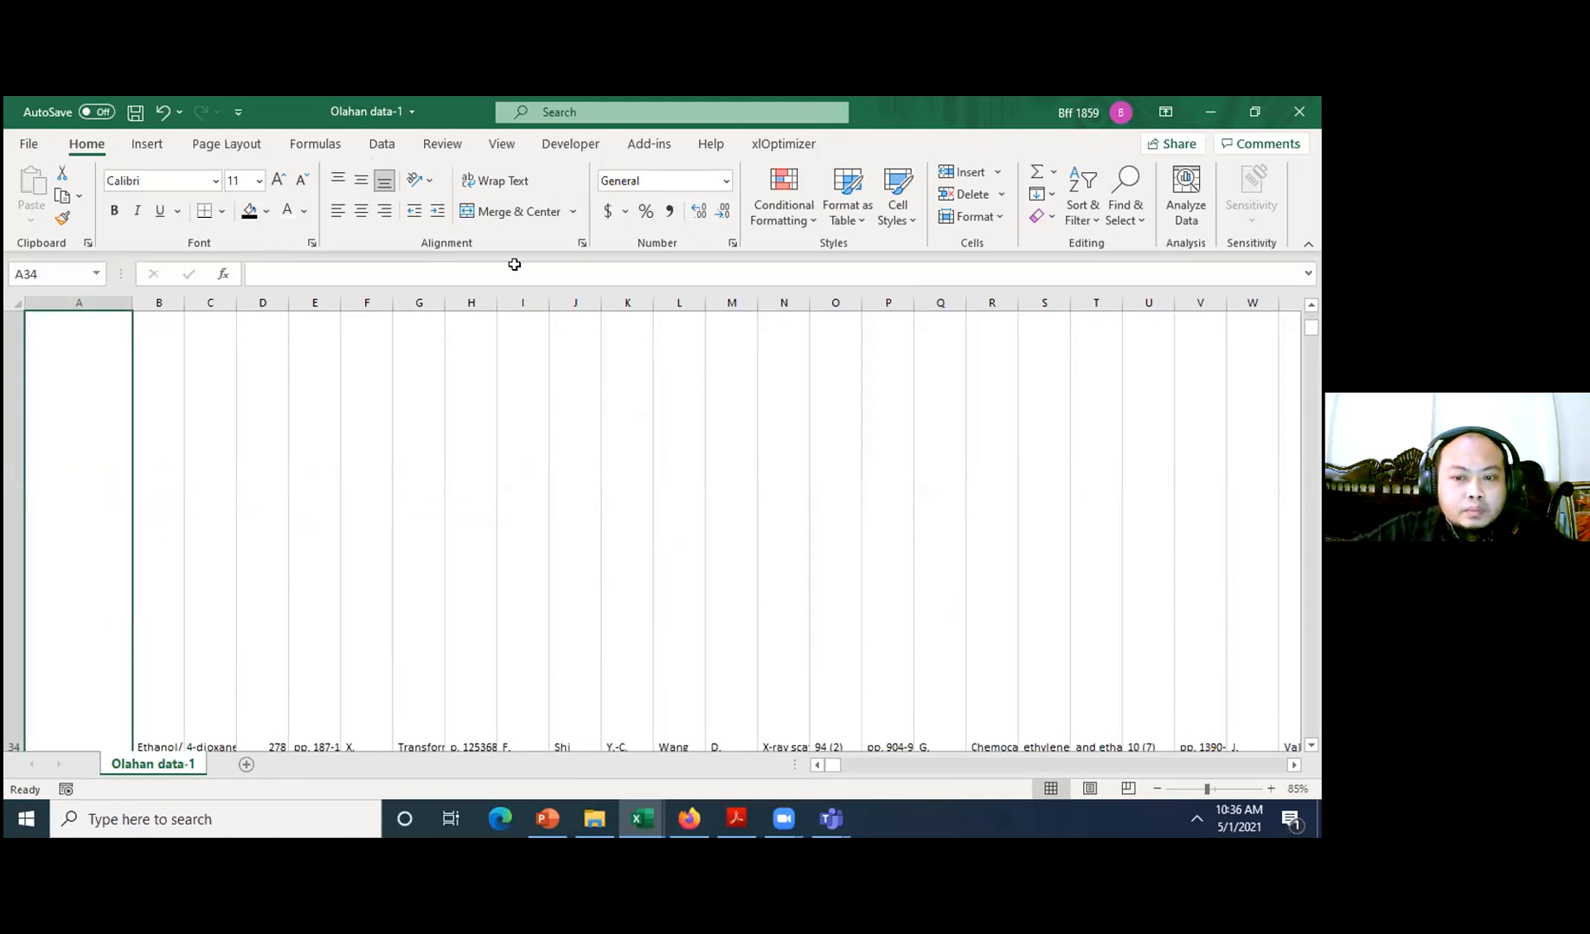
key(Right)
key(Right)
key(Right)
key(Right)
key(Right)
key(Left)
key(Left)
key(Left)
key(Left)
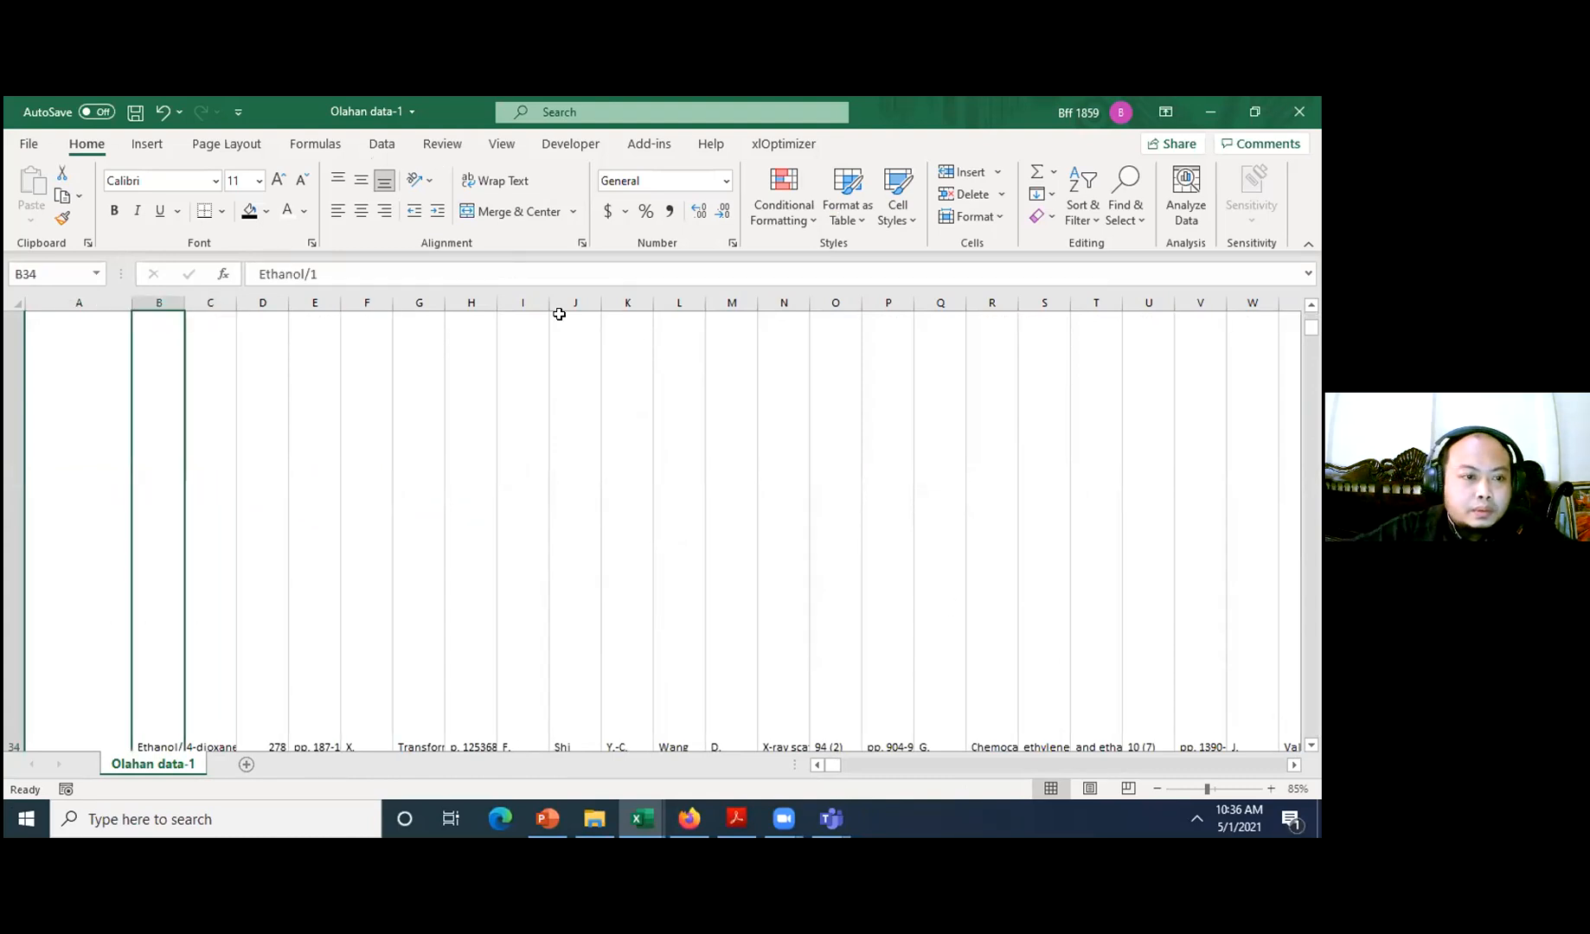
click(16, 415)
click(508, 180)
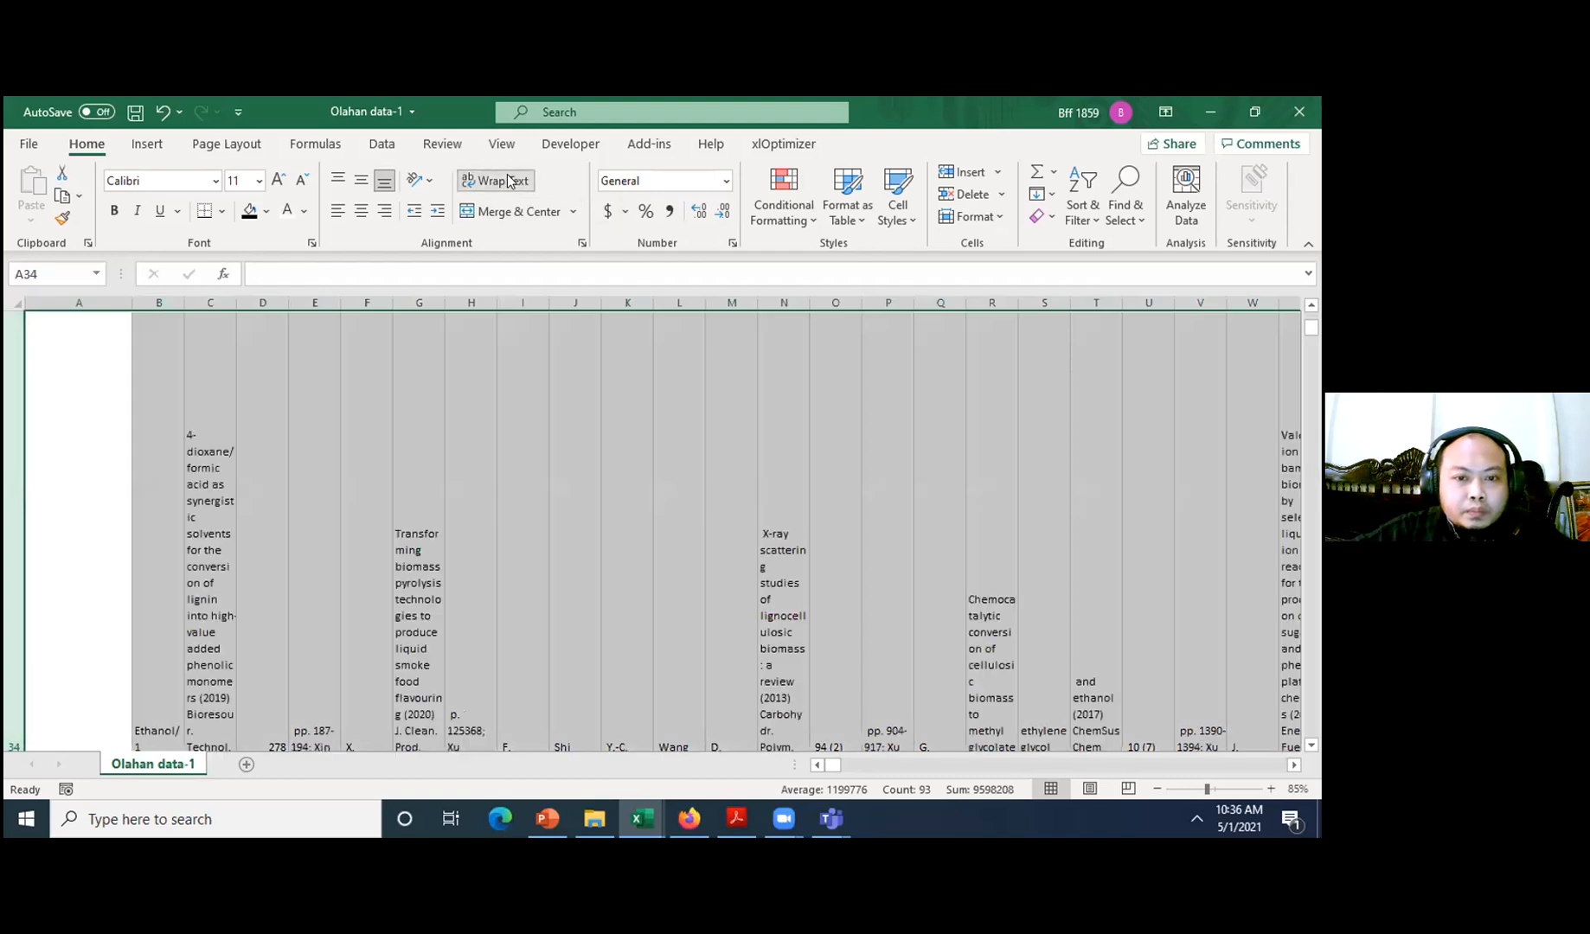
click(510, 181)
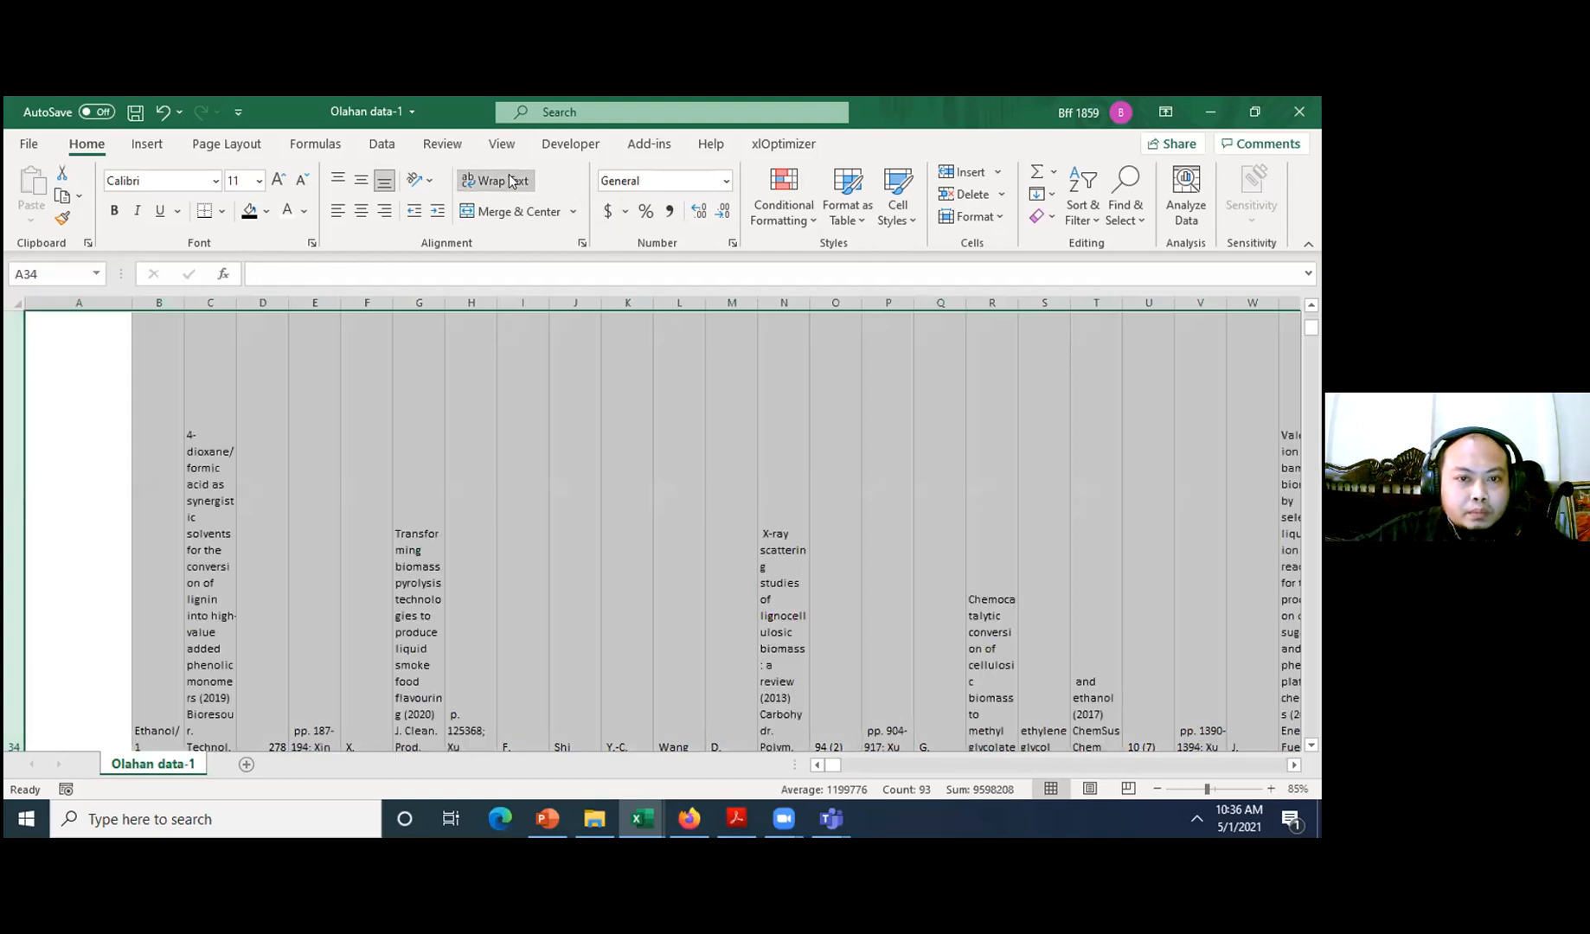
click(350, 448)
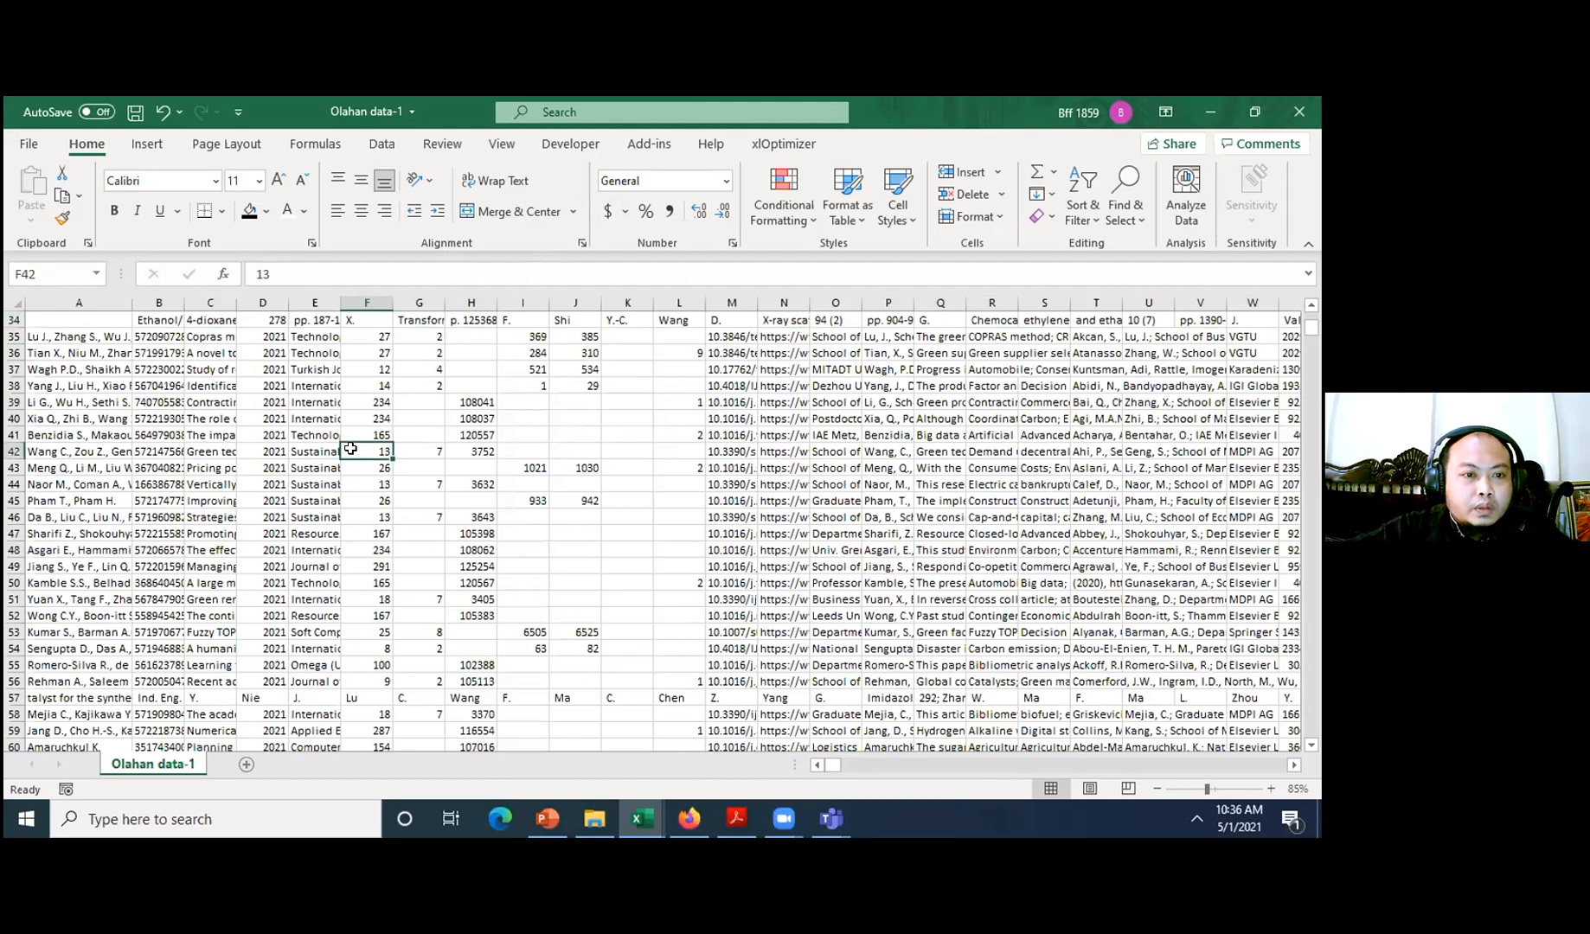
- Delete row 34, the misaligned record with an empty Authors cell
key(ctrl+Up)
click(102, 414)
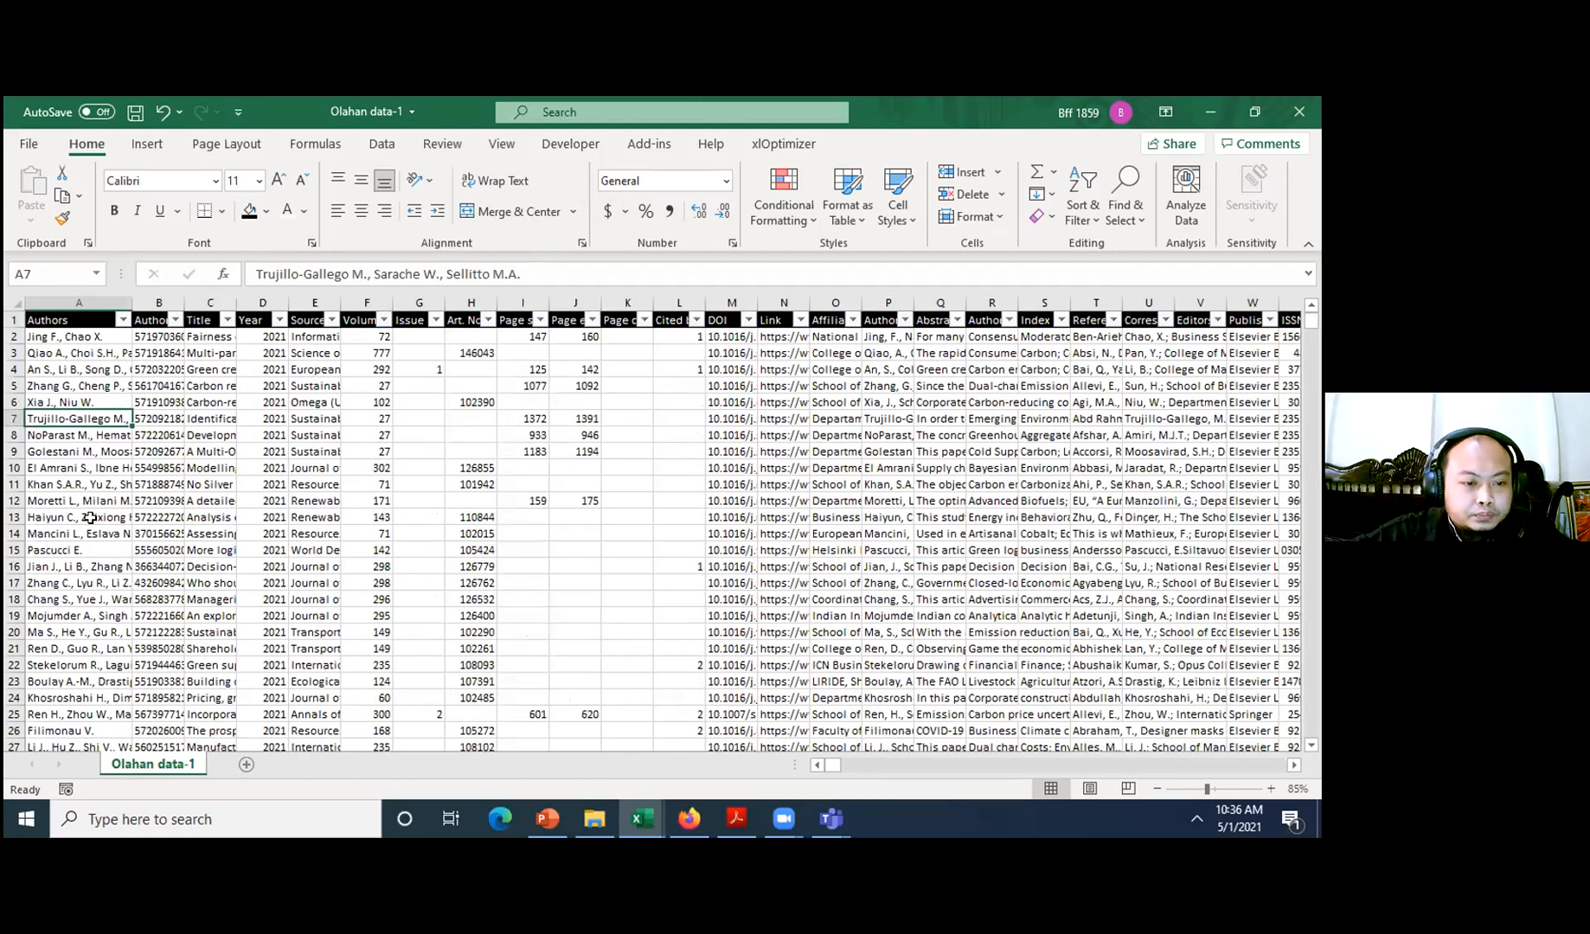
key(ctrl+Down)
scroll(15, 645, down, 2)
right_click(15, 648)
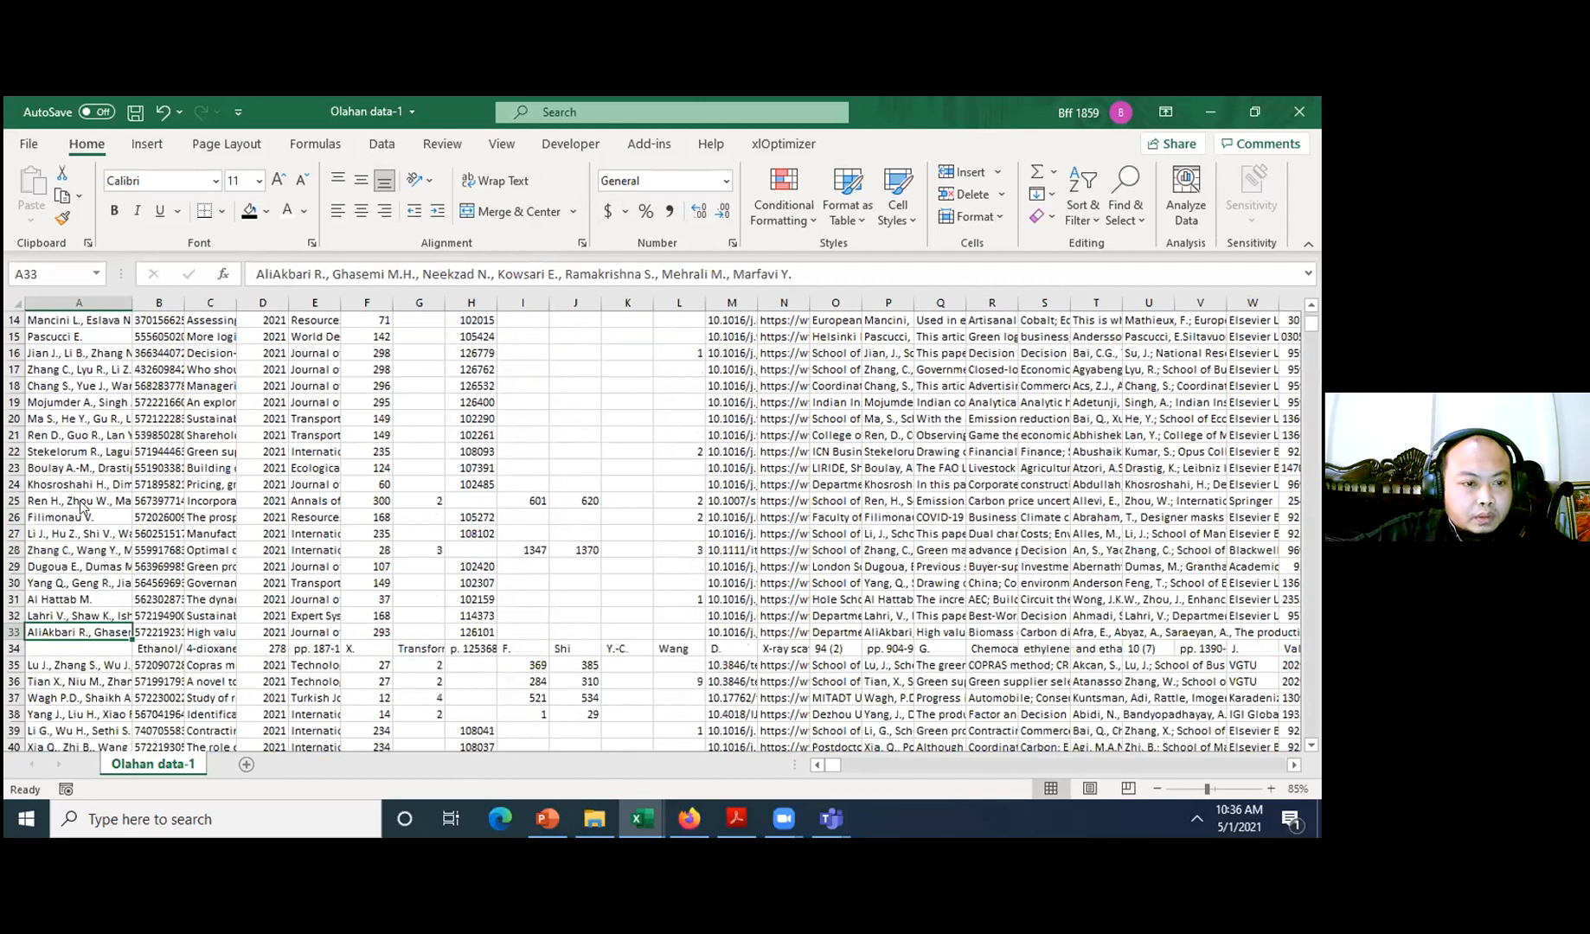
click(78, 495)
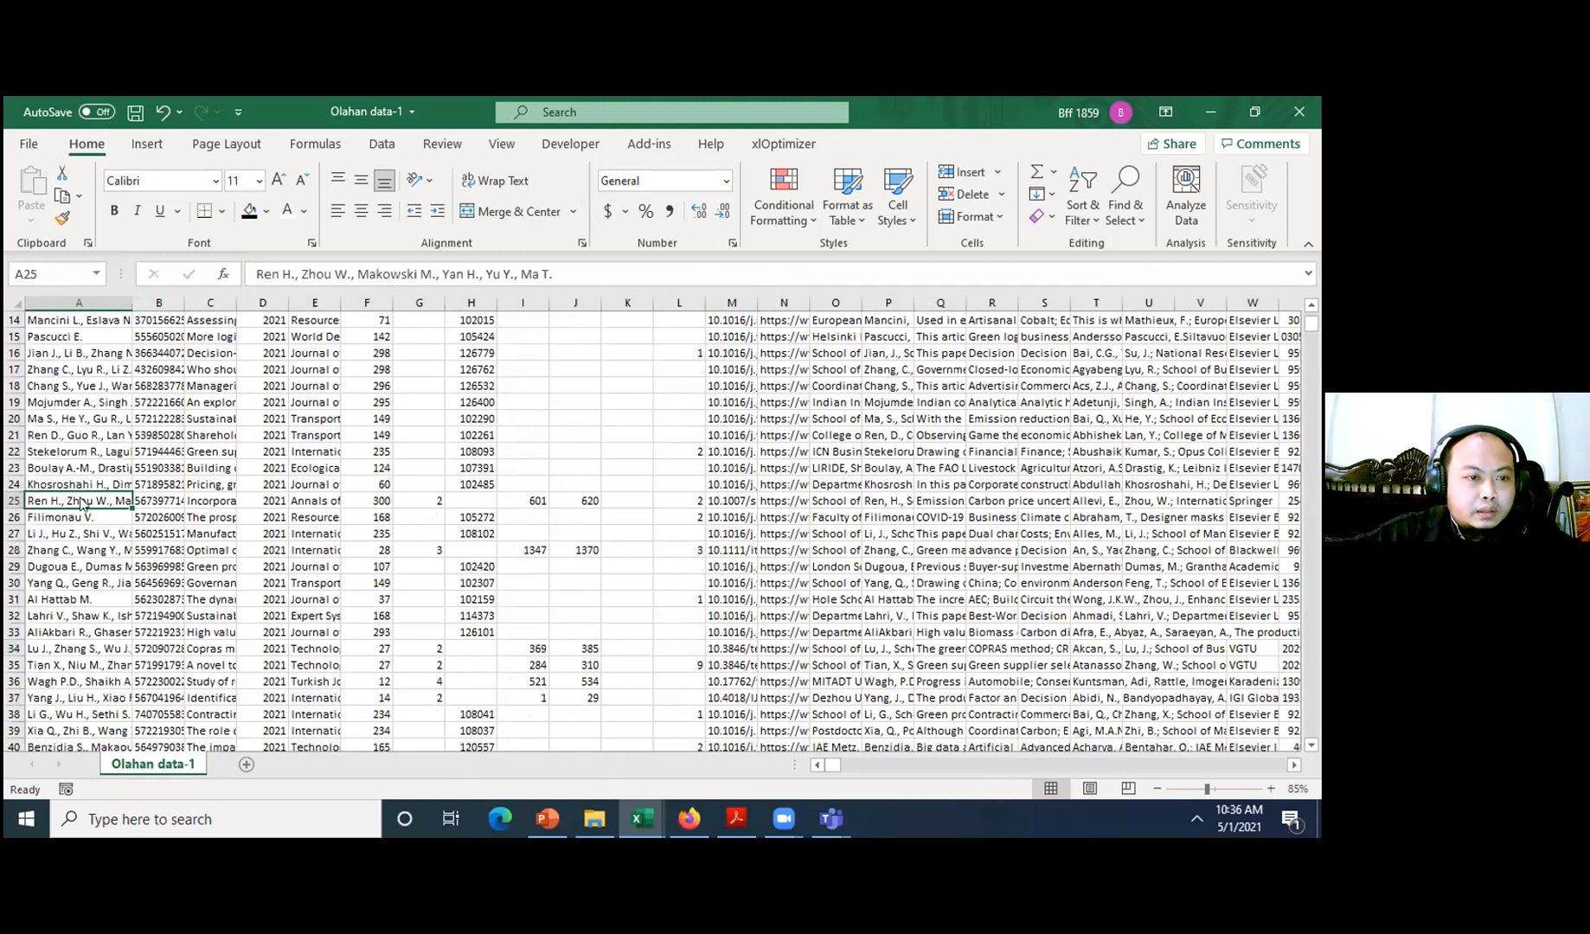
- Review the Authors filter list for remaining malformed entries and keep every author selected
key(ctrl+Up)
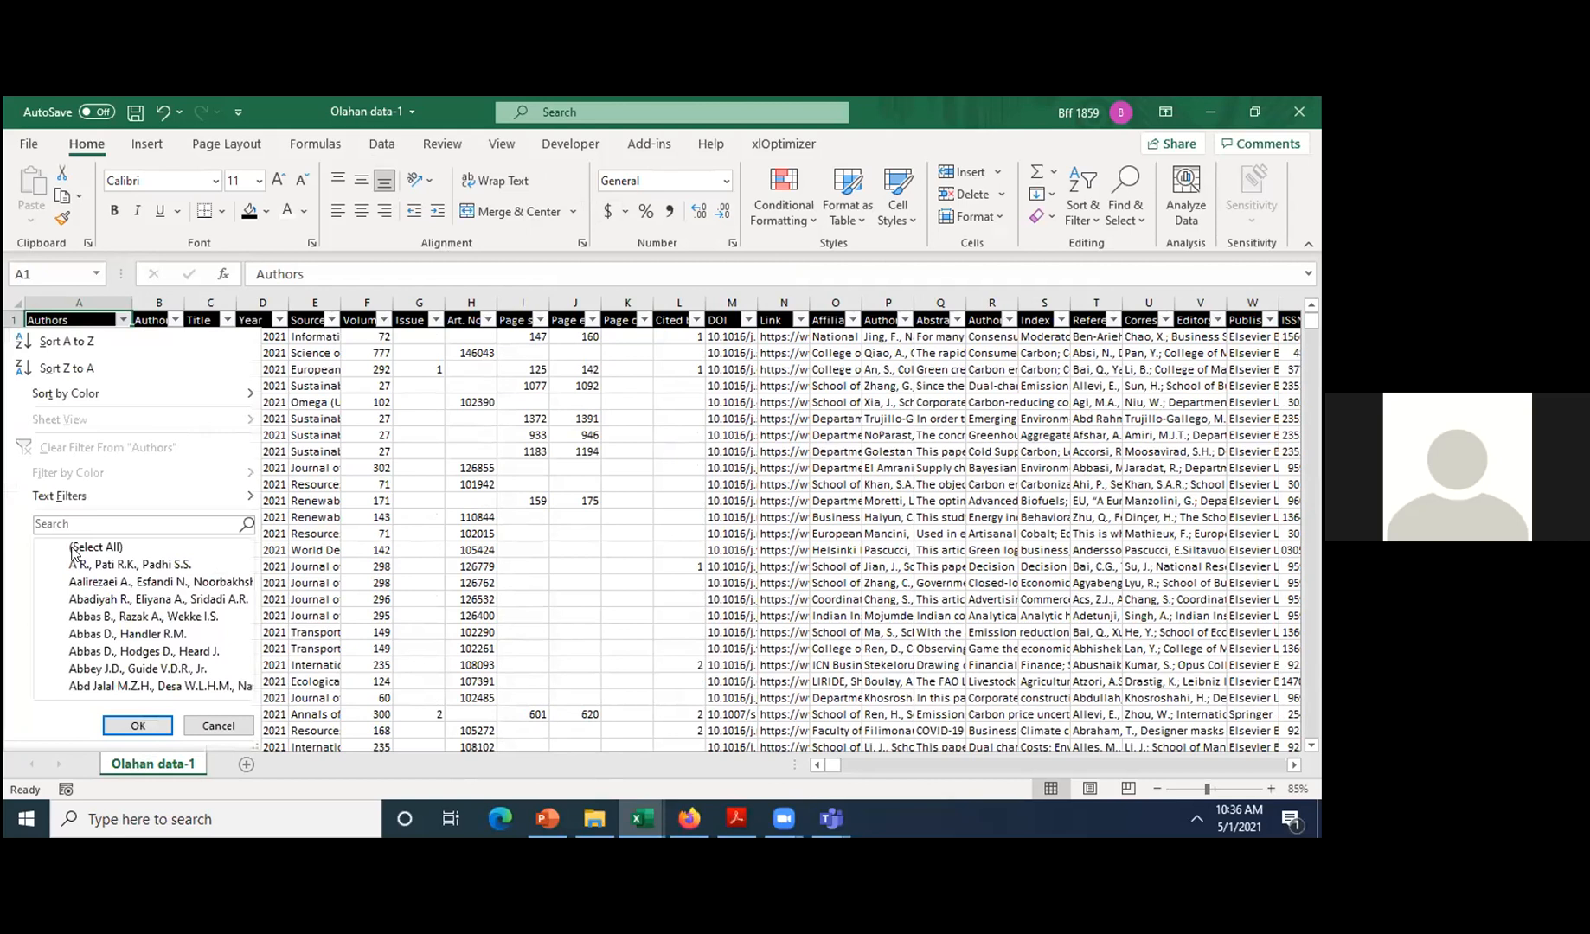
click(74, 549)
drag(240, 696, 238, 538)
drag(141, 640, 96, 555)
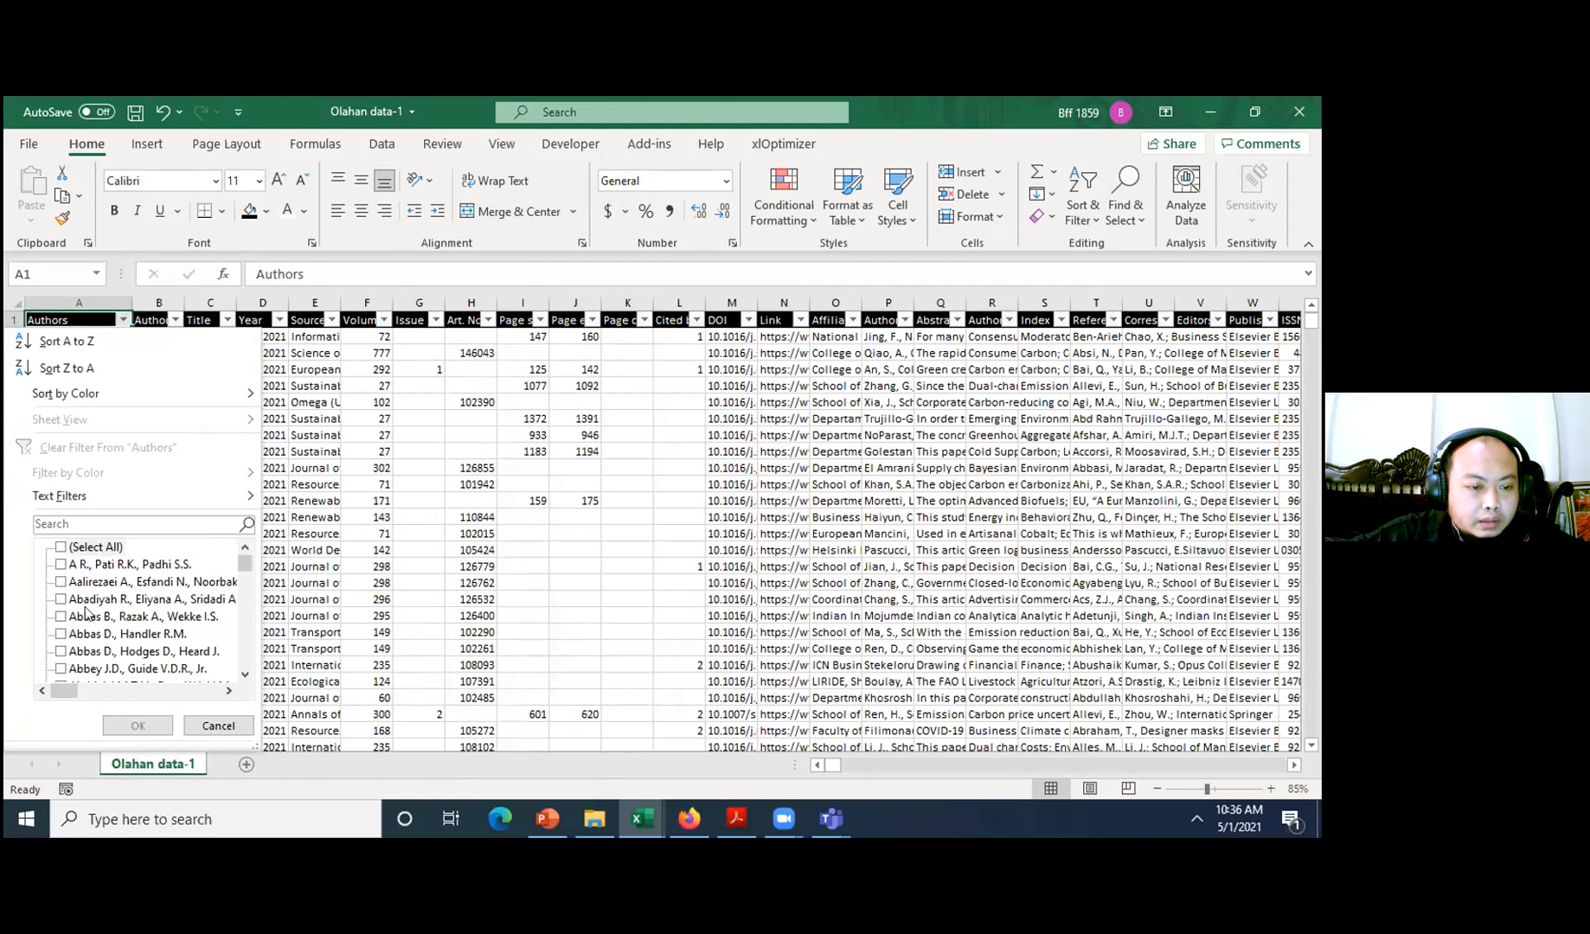
click(90, 547)
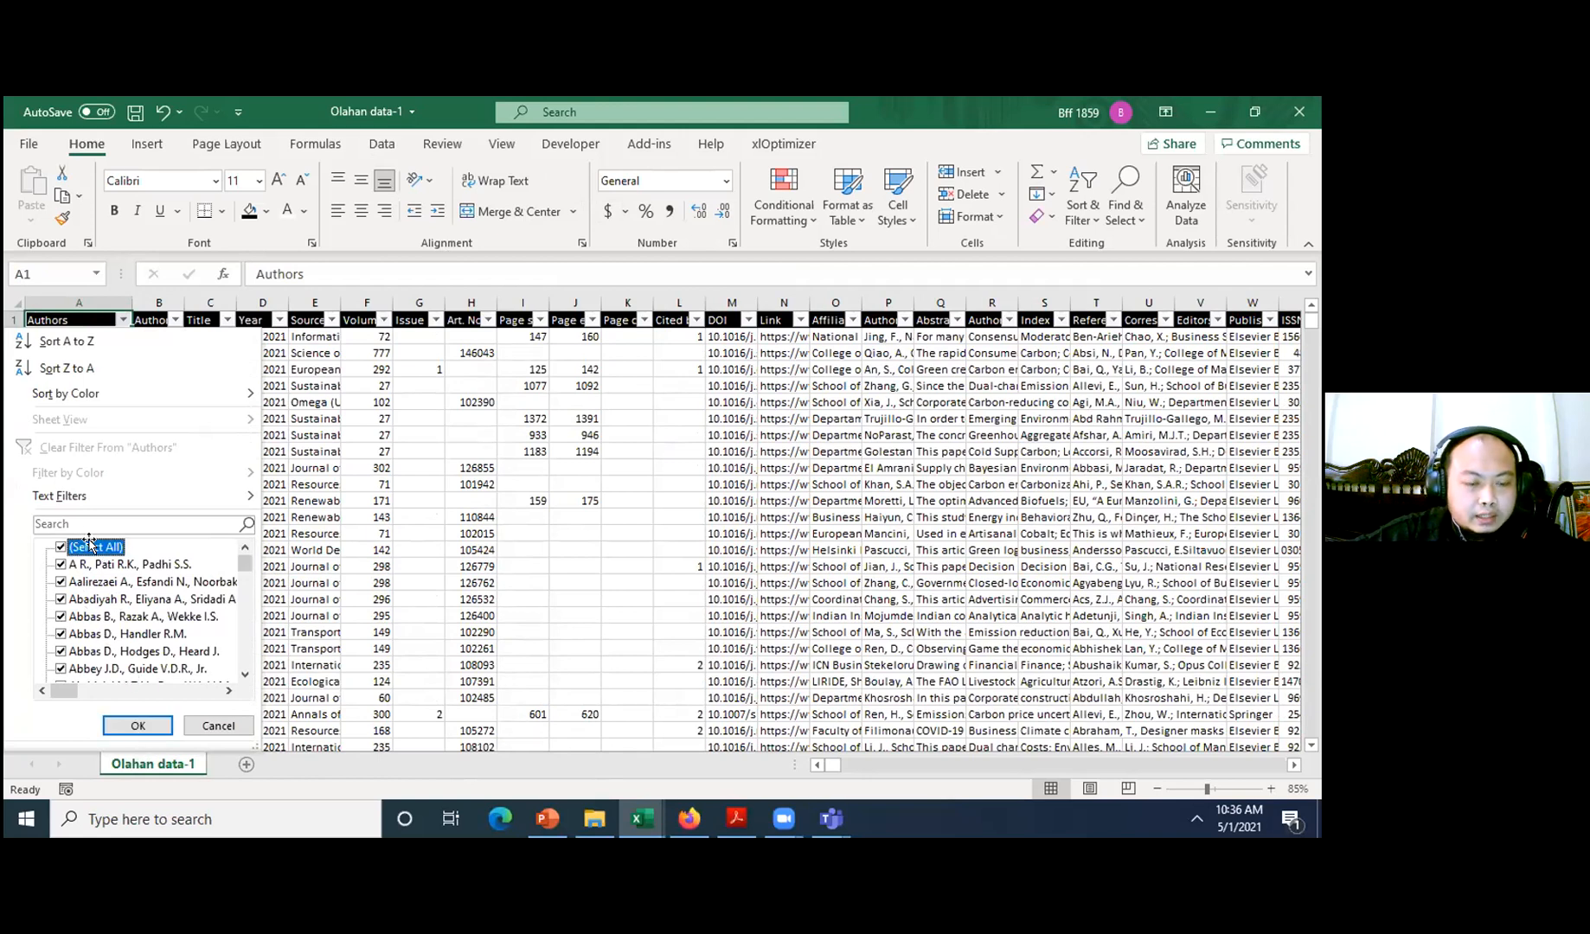
key(Return)
- Find the end of the Authors column and select all its entries below the header to check the block is continuous
key(ctrl+Down)
key(Down)
key(ctrl+Up)
key(ctrl+Up)
key(Down)
key(ctrl+shift+Down)
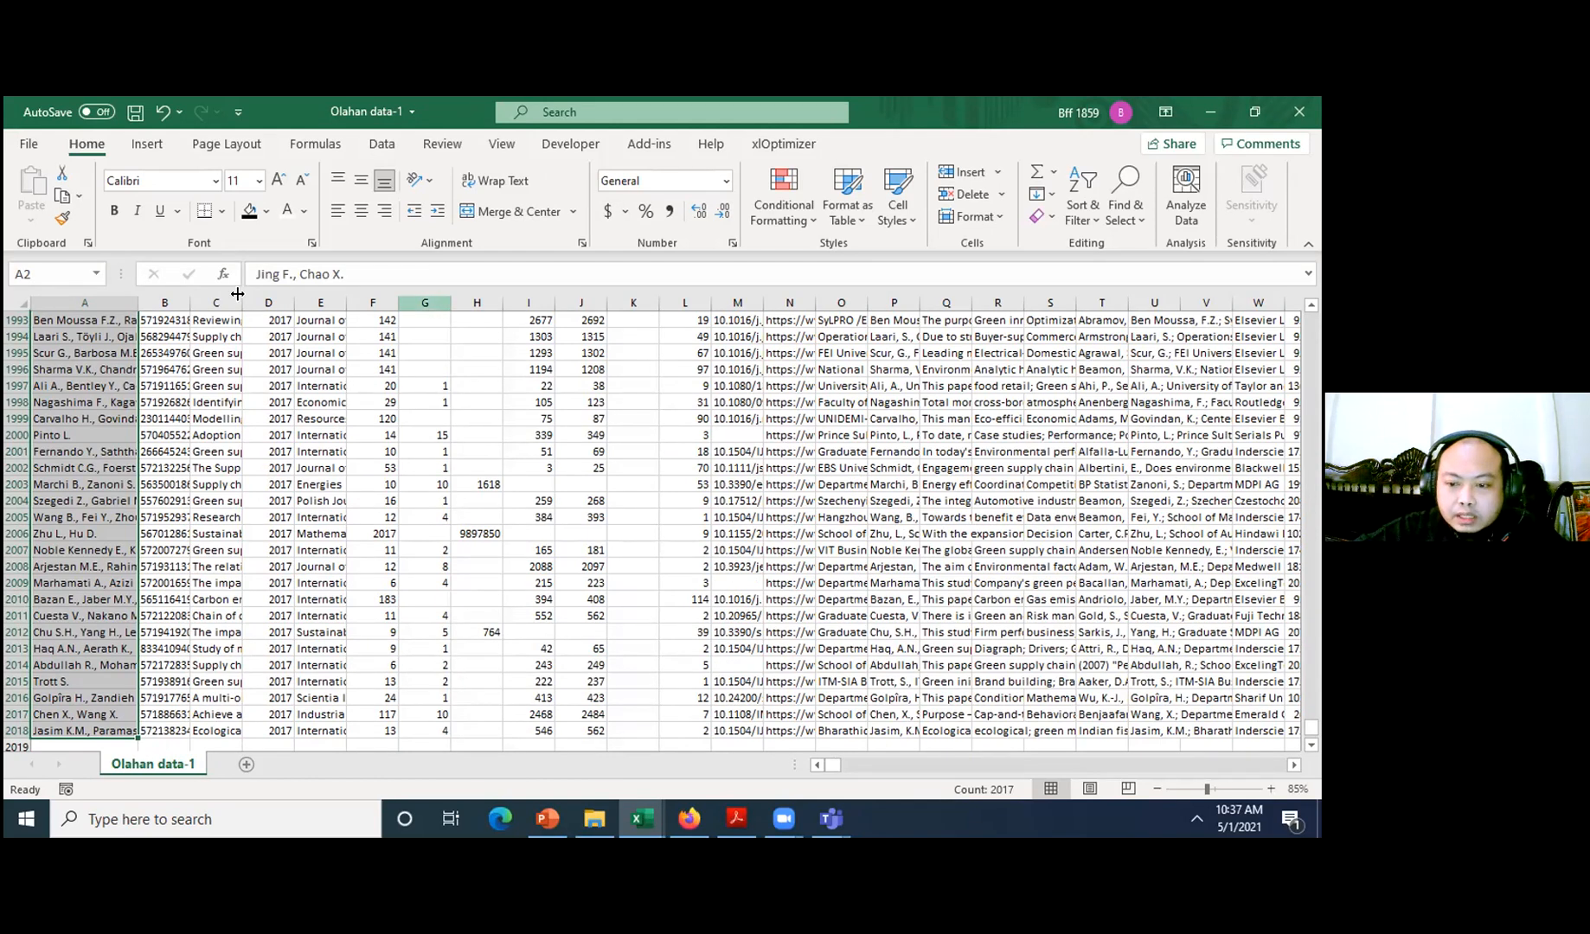
- Widen the Title and Source title columns so more of their text shows
drag(237, 294, 313, 304)
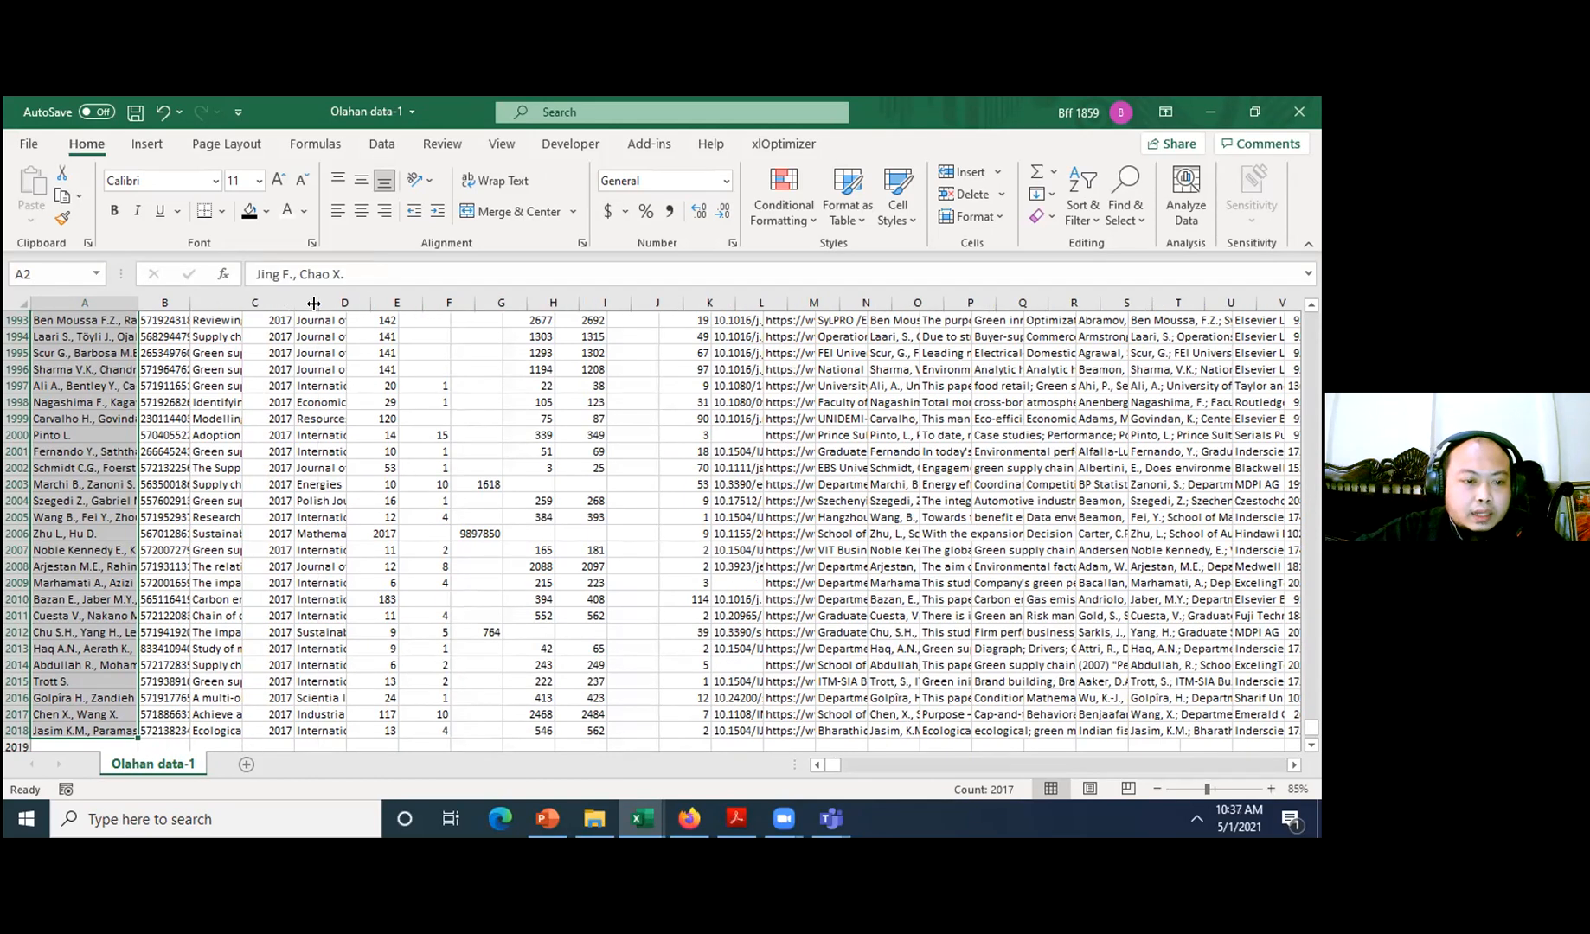
key(ctrl+BackSpace)
key(Right)
key(Right)
key(Right)
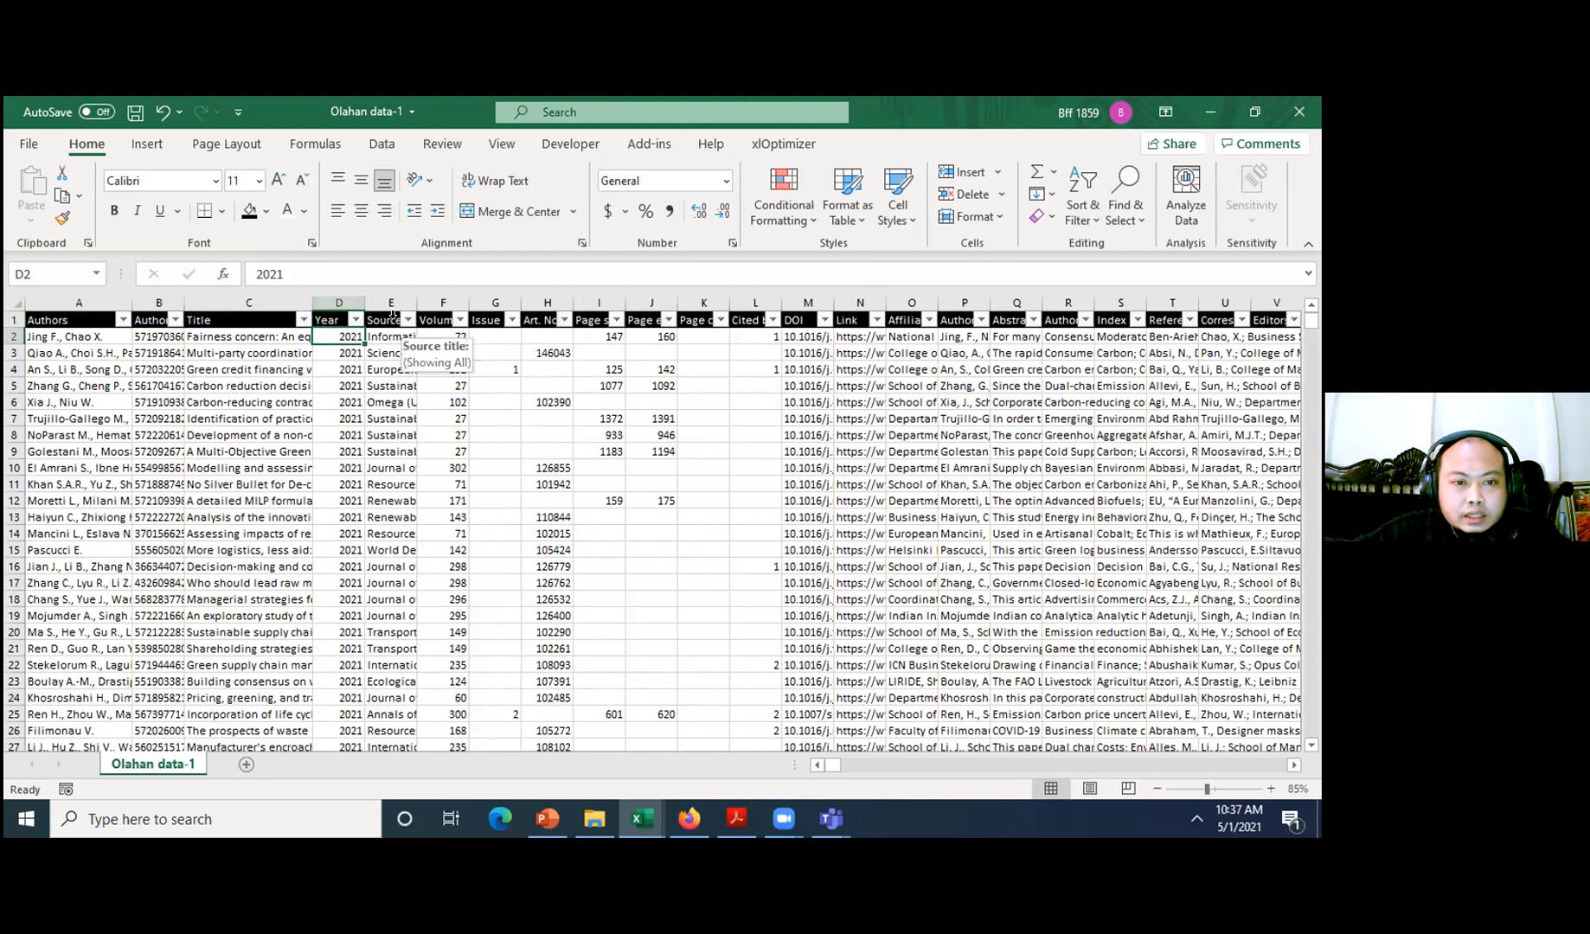
drag(489, 303, 486, 304)
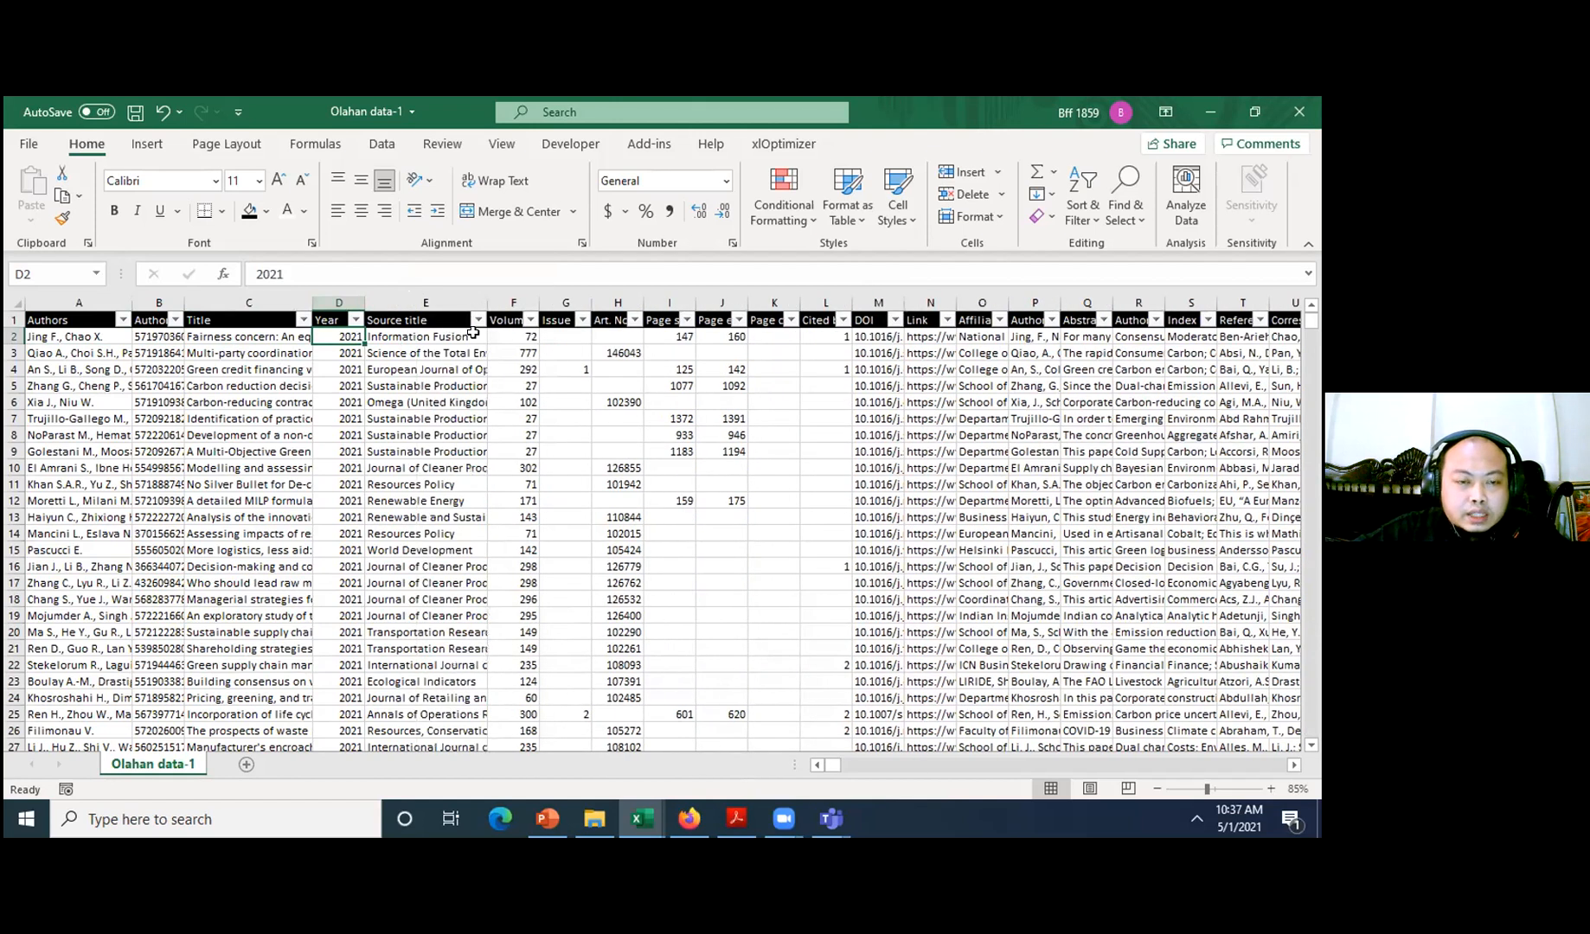
- Look through the Source title filter list for malformed values and close it without filtering
click(478, 320)
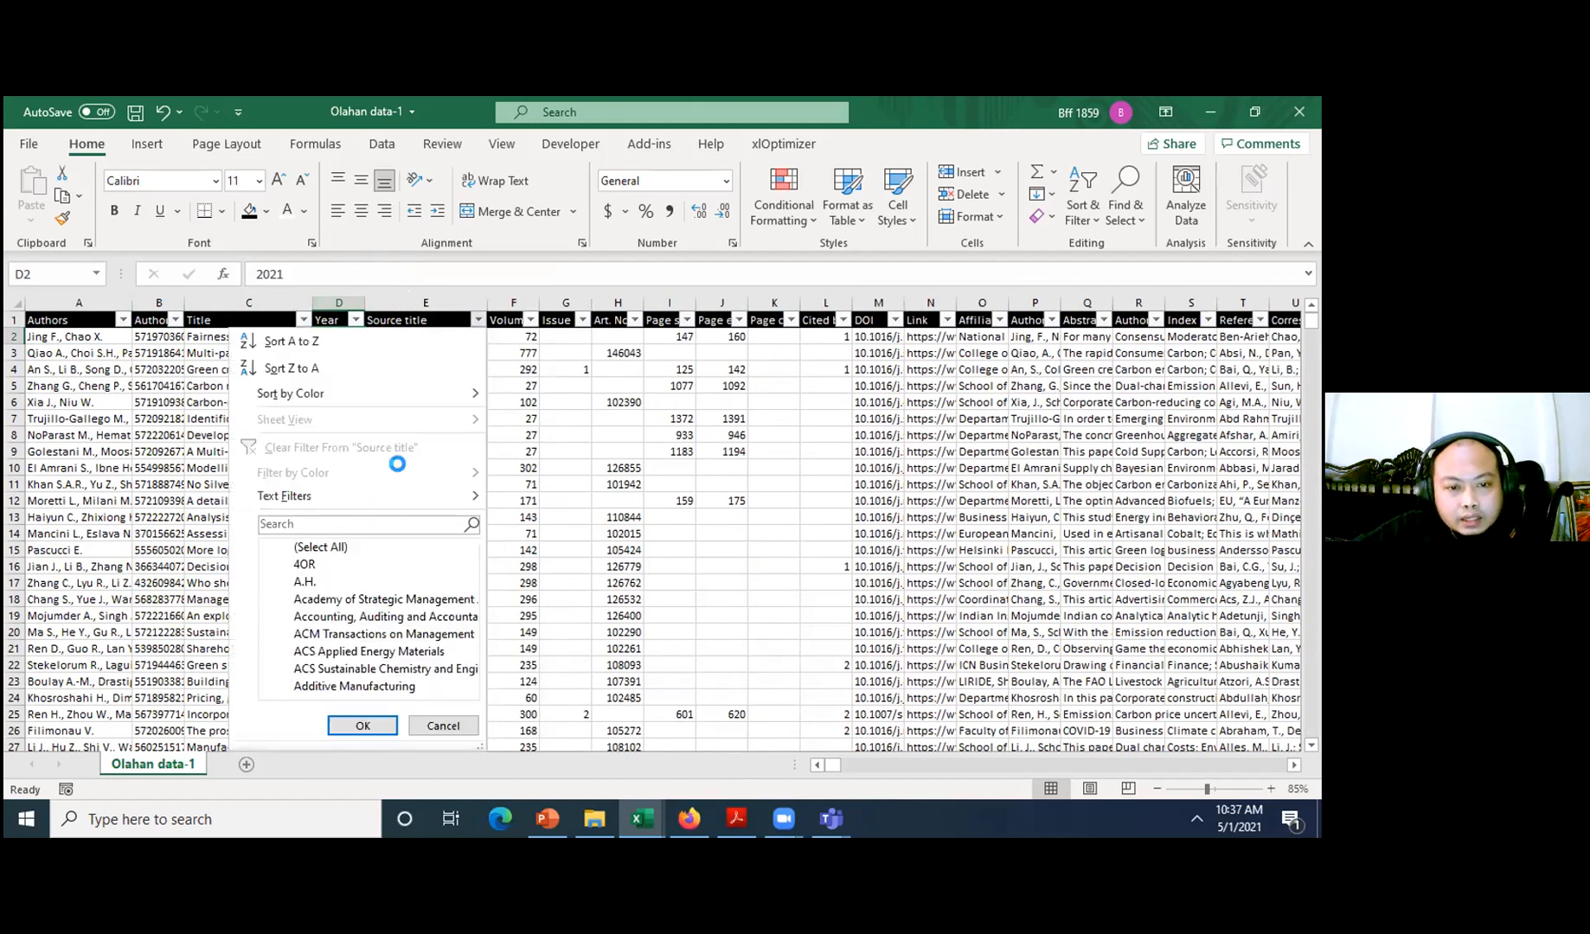
key(space)
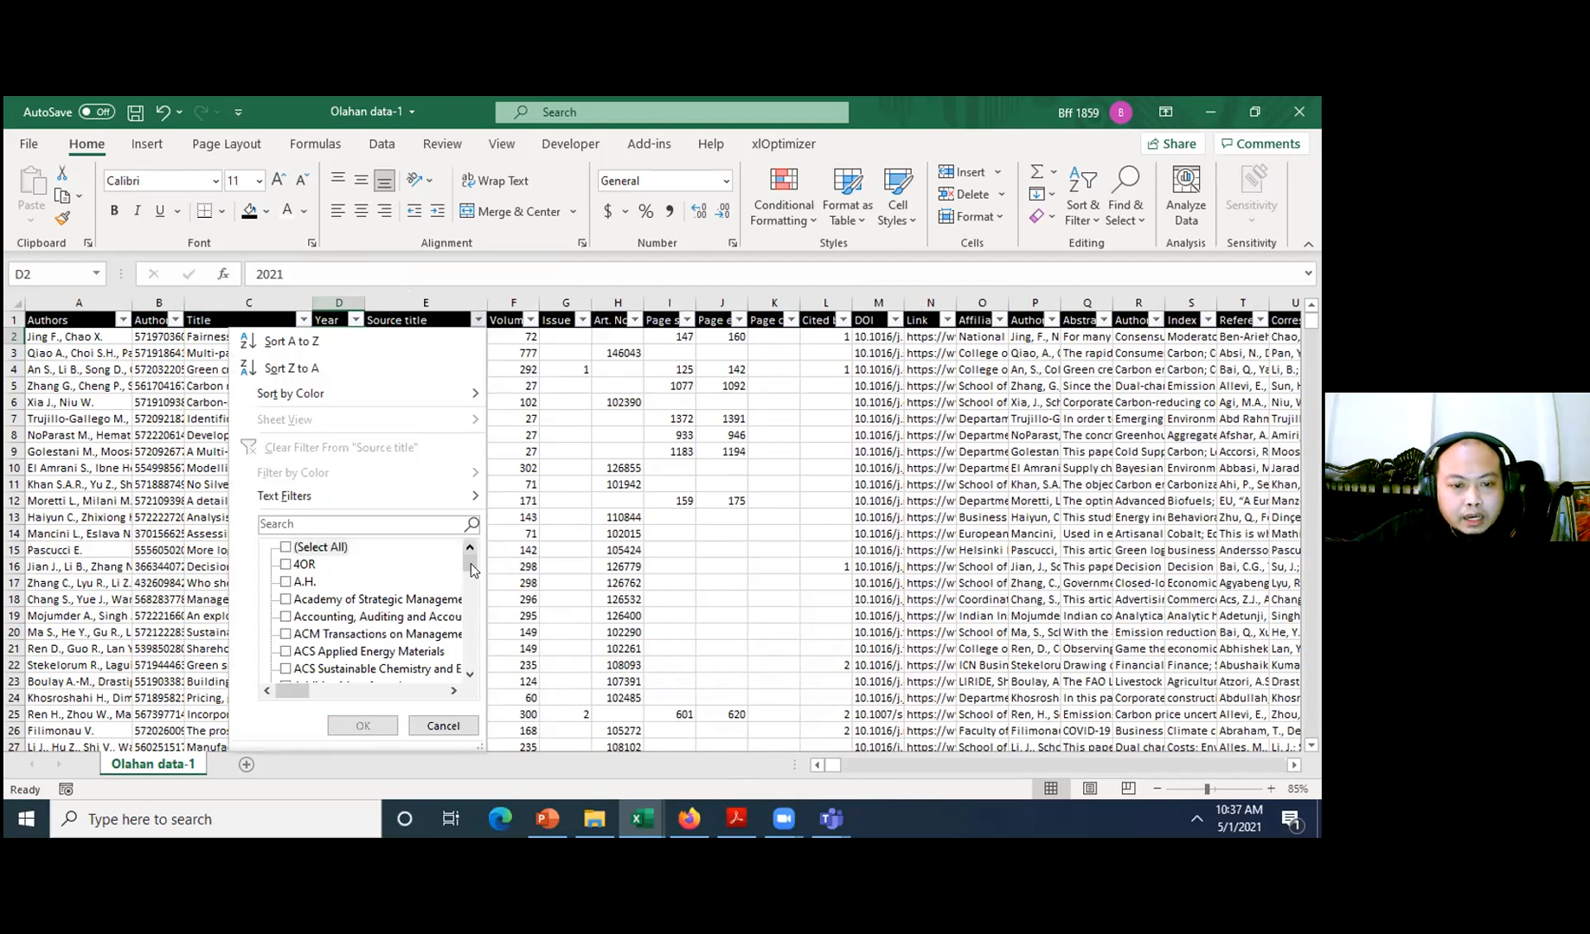
scroll(475, 578, down, 15)
scroll(475, 578, up, 15)
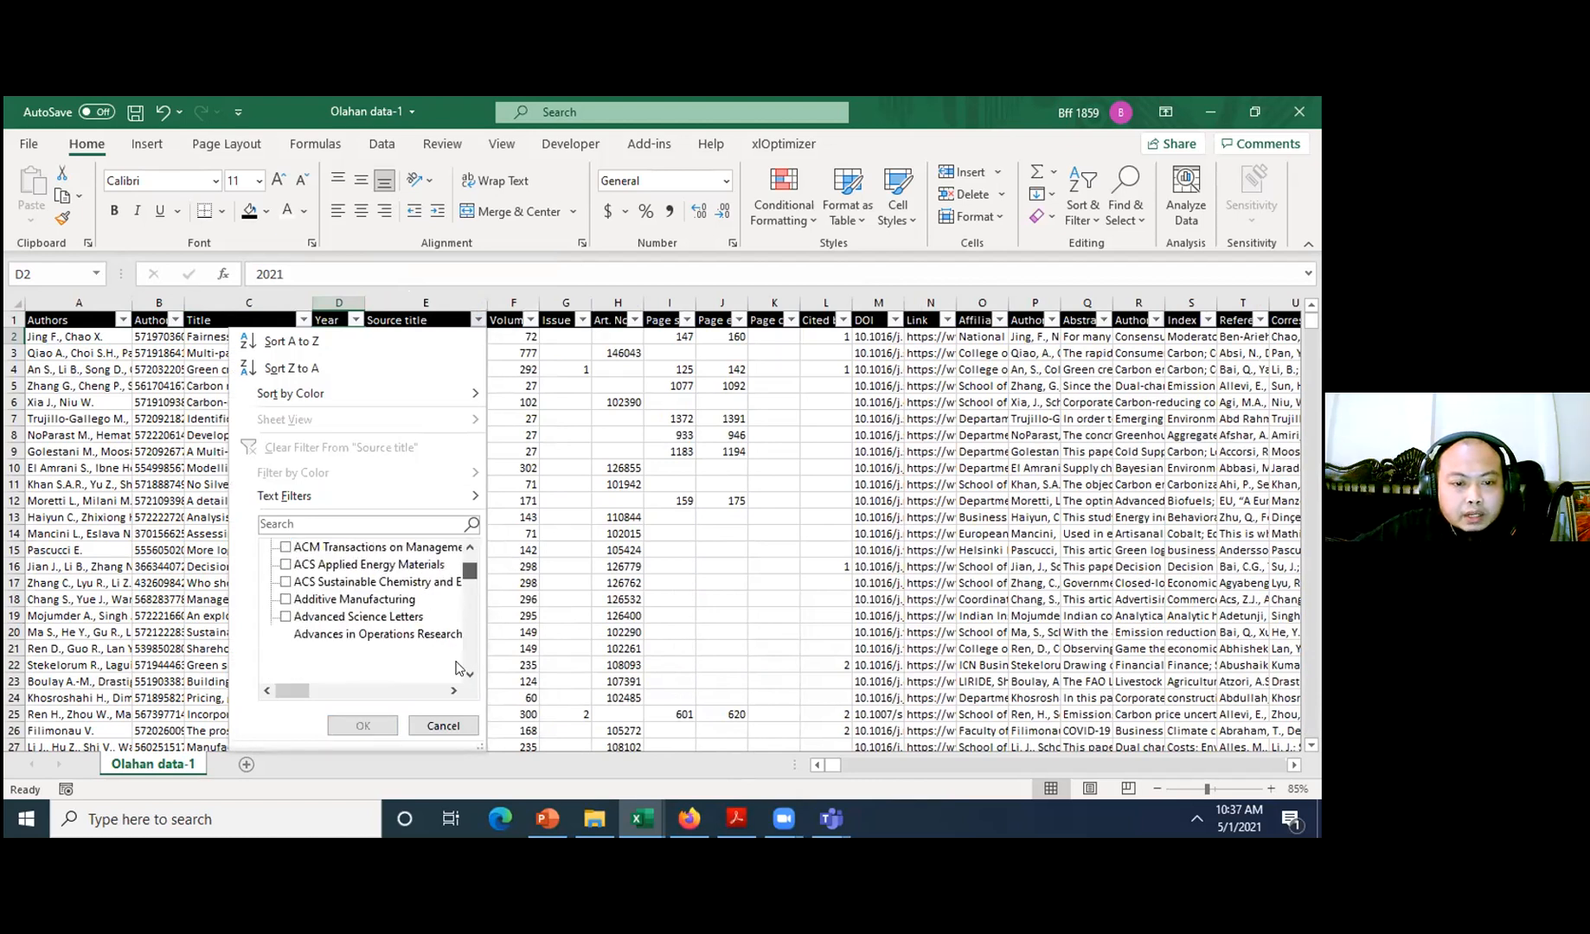
key(Escape)
key(Right)
key(Down)
key(Down)
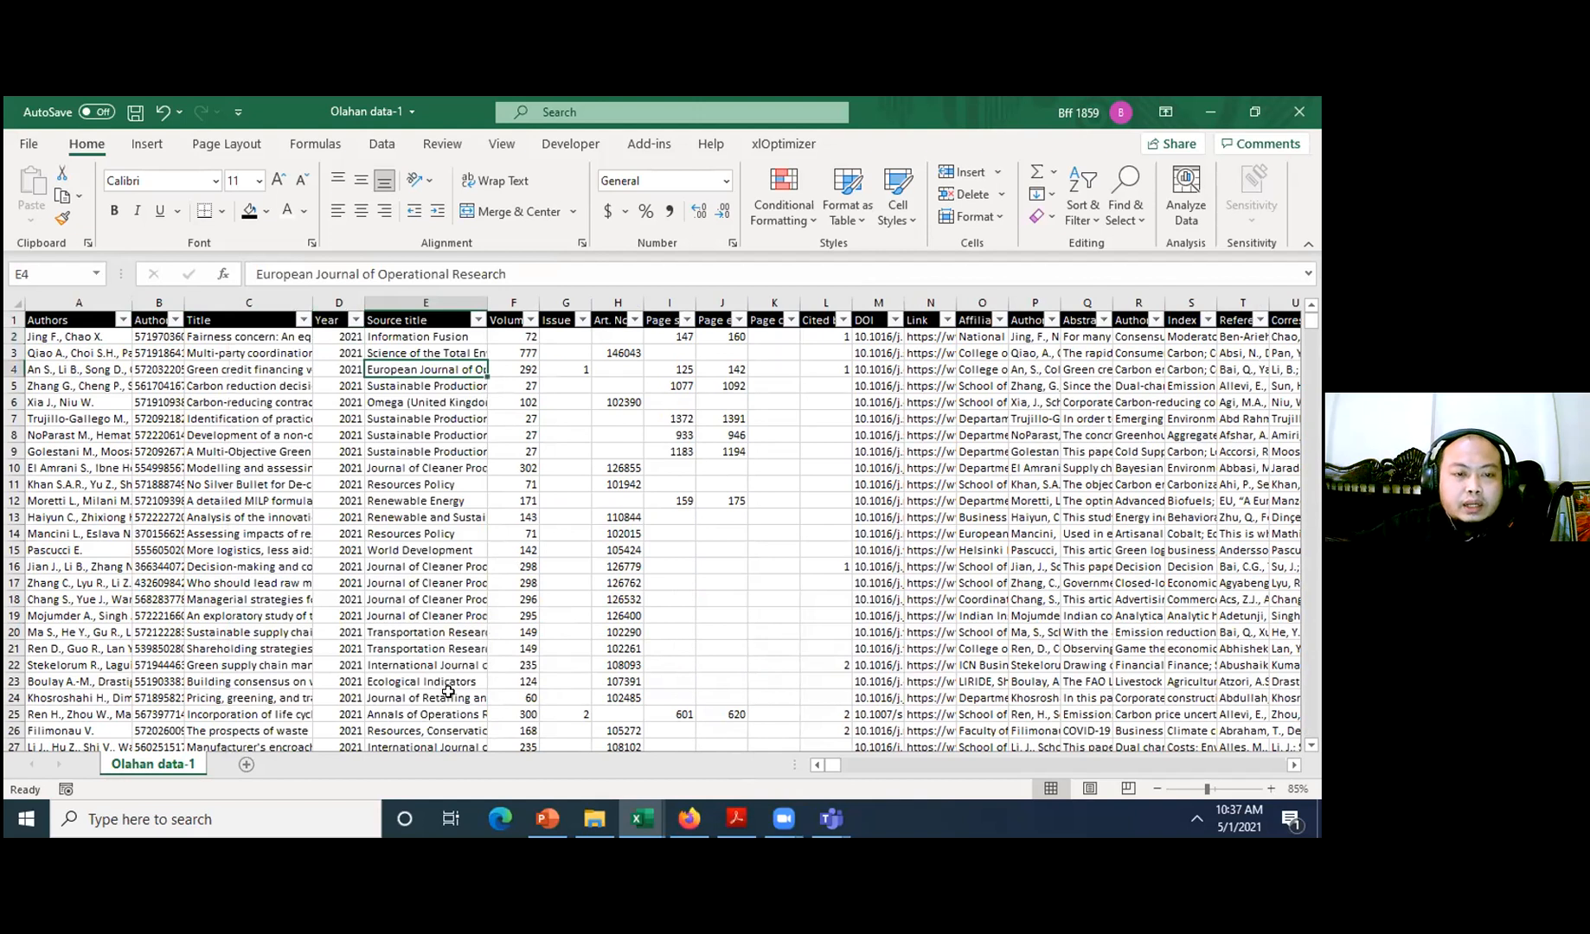
- Look through the Title filter list for malformed titles and close it without filtering
click(303, 320)
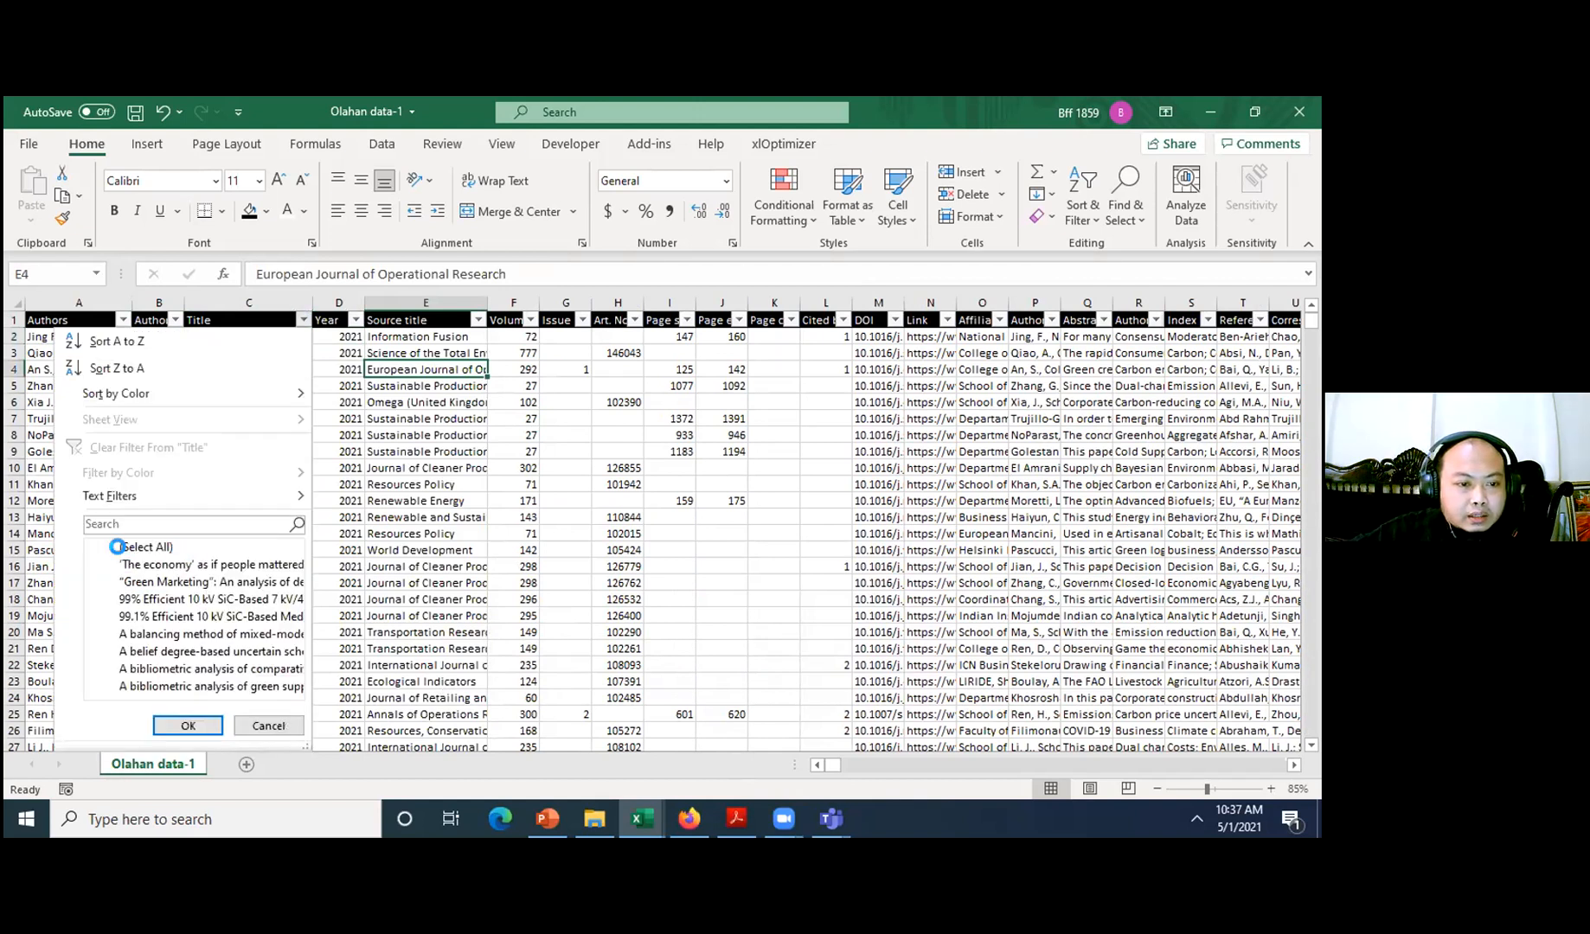
click(117, 547)
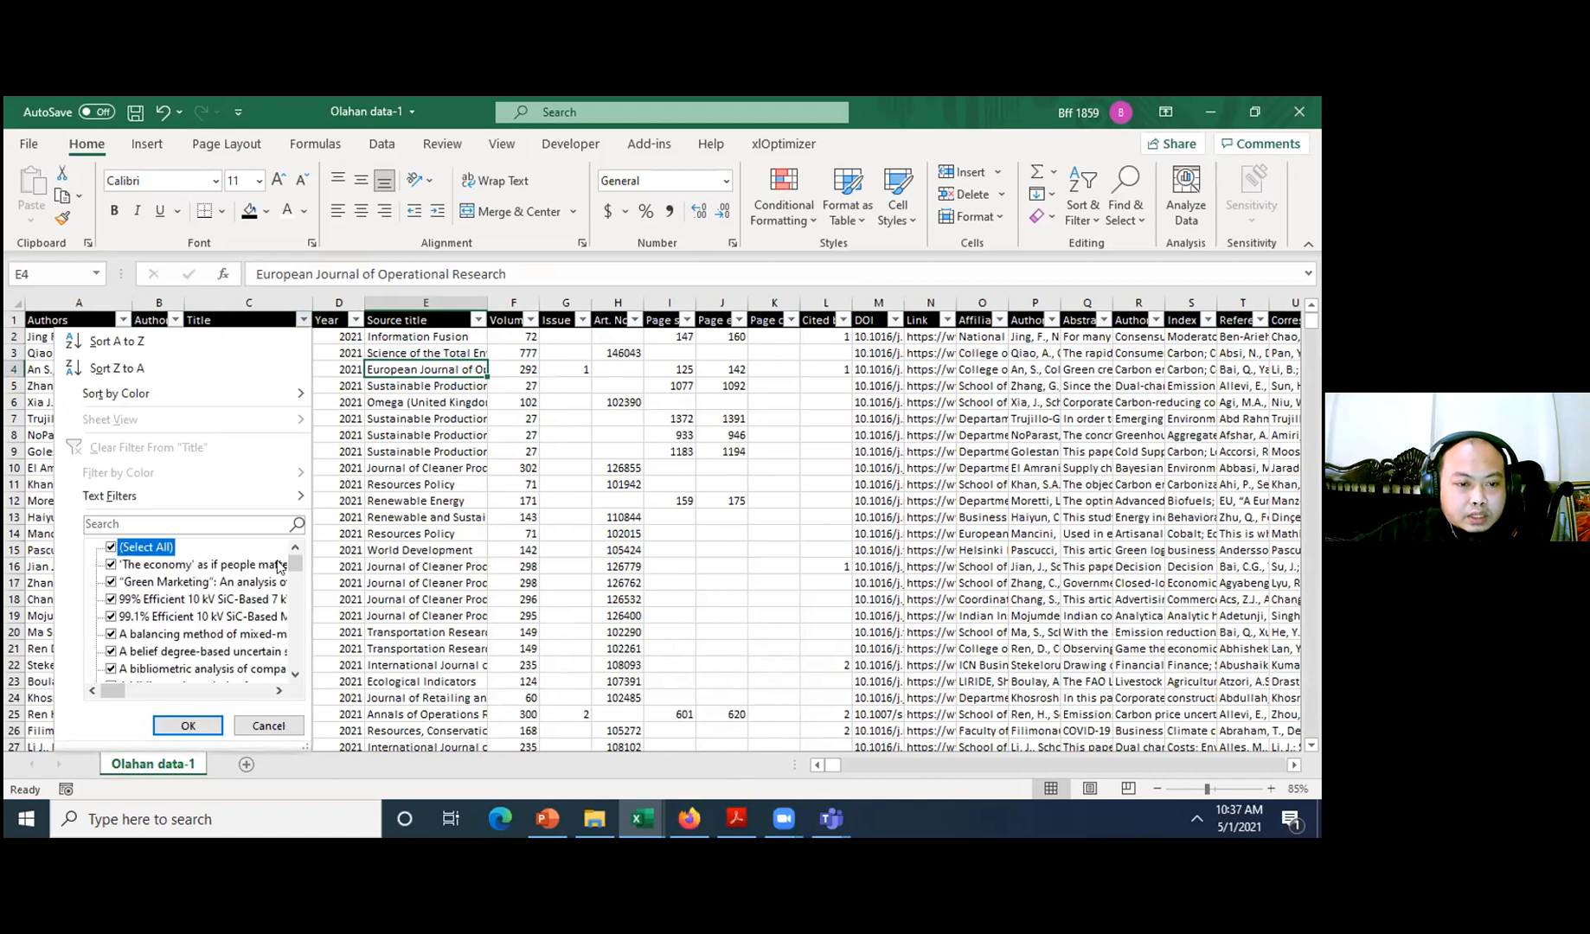
mouse_move(293, 564)
mouse_down()
mouse_move(288, 686)
mouse_move(292, 540)
mouse_up()
click(409, 535)
click(495, 512)
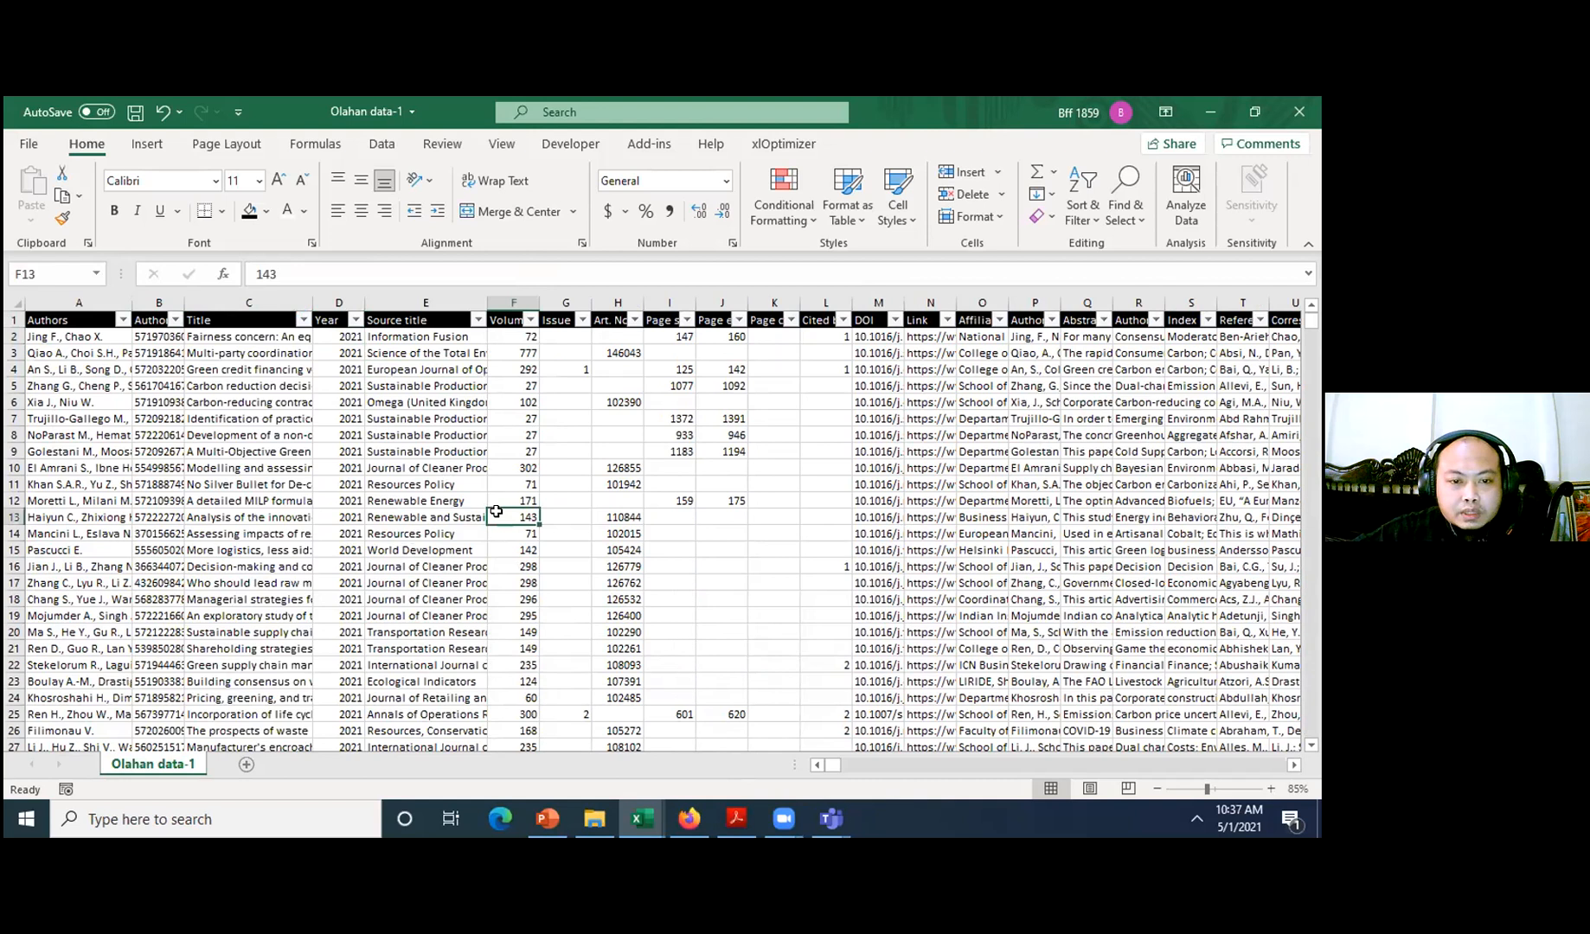
- Widen the Abstract column so its header and text are easier to read
key(Down)
key(Down)
key(Down)
key(Down)
key(Down)
key(Down)
key(Down)
key(Down)
key(Down)
key(Down)
key(Down)
key(Right)
key(Right)
key(Right)
key(Right)
key(Right)
key(Right)
key(Right)
key(Right)
key(Right)
key(Right)
key(Right)
key(Right)
key(Right)
key(Right)
key(Right)
key(Right)
key(Right)
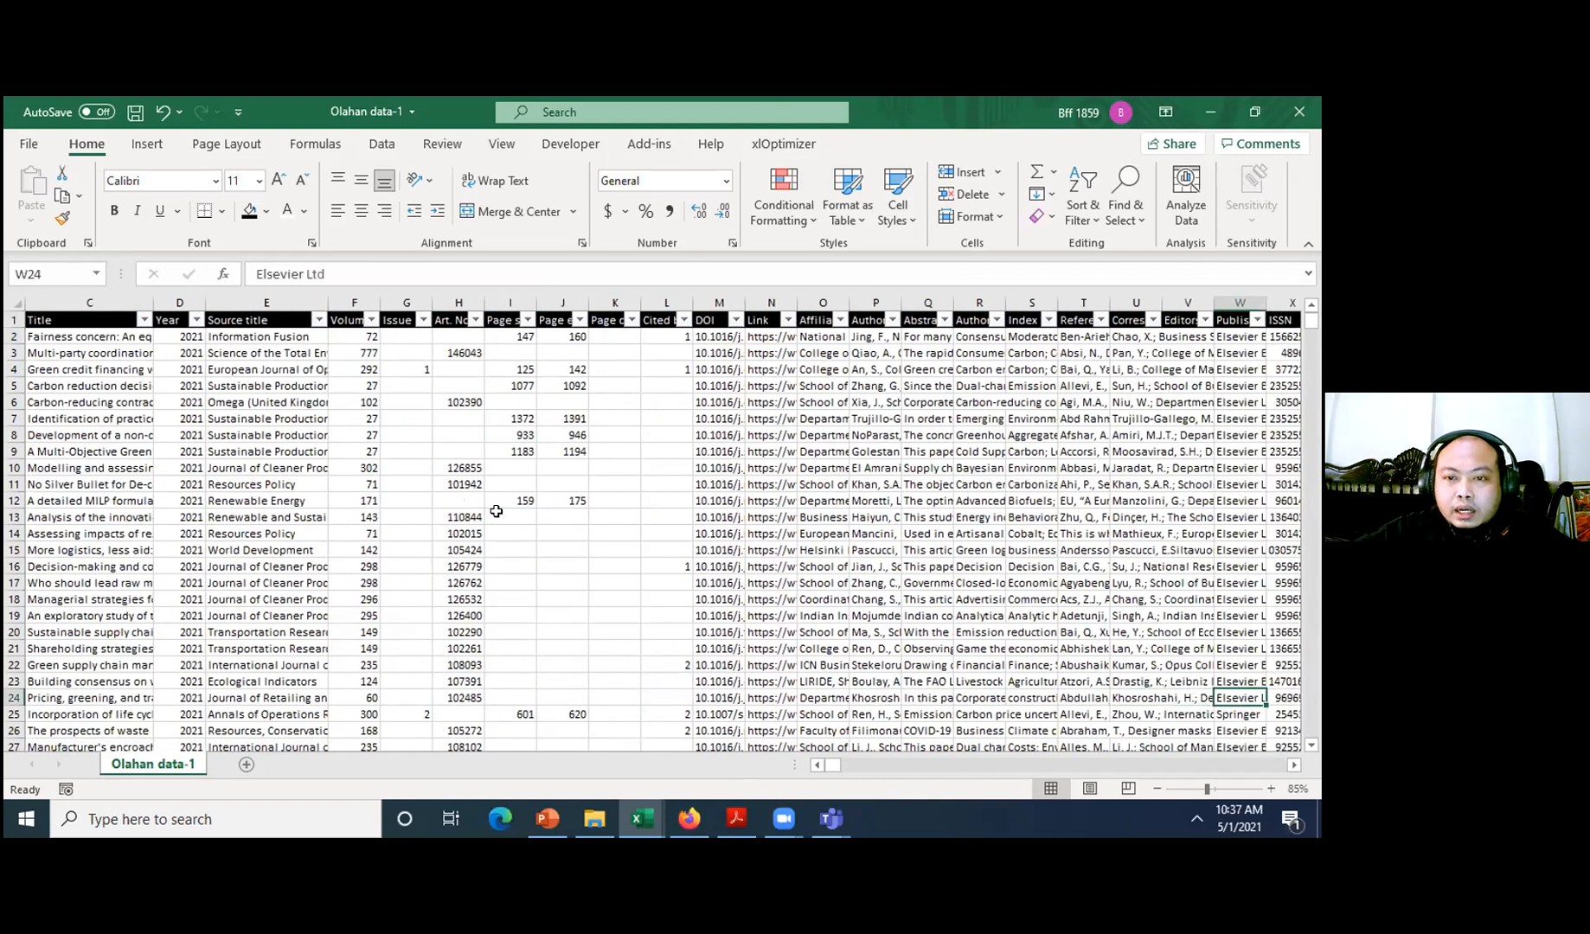
drag(954, 301, 999, 302)
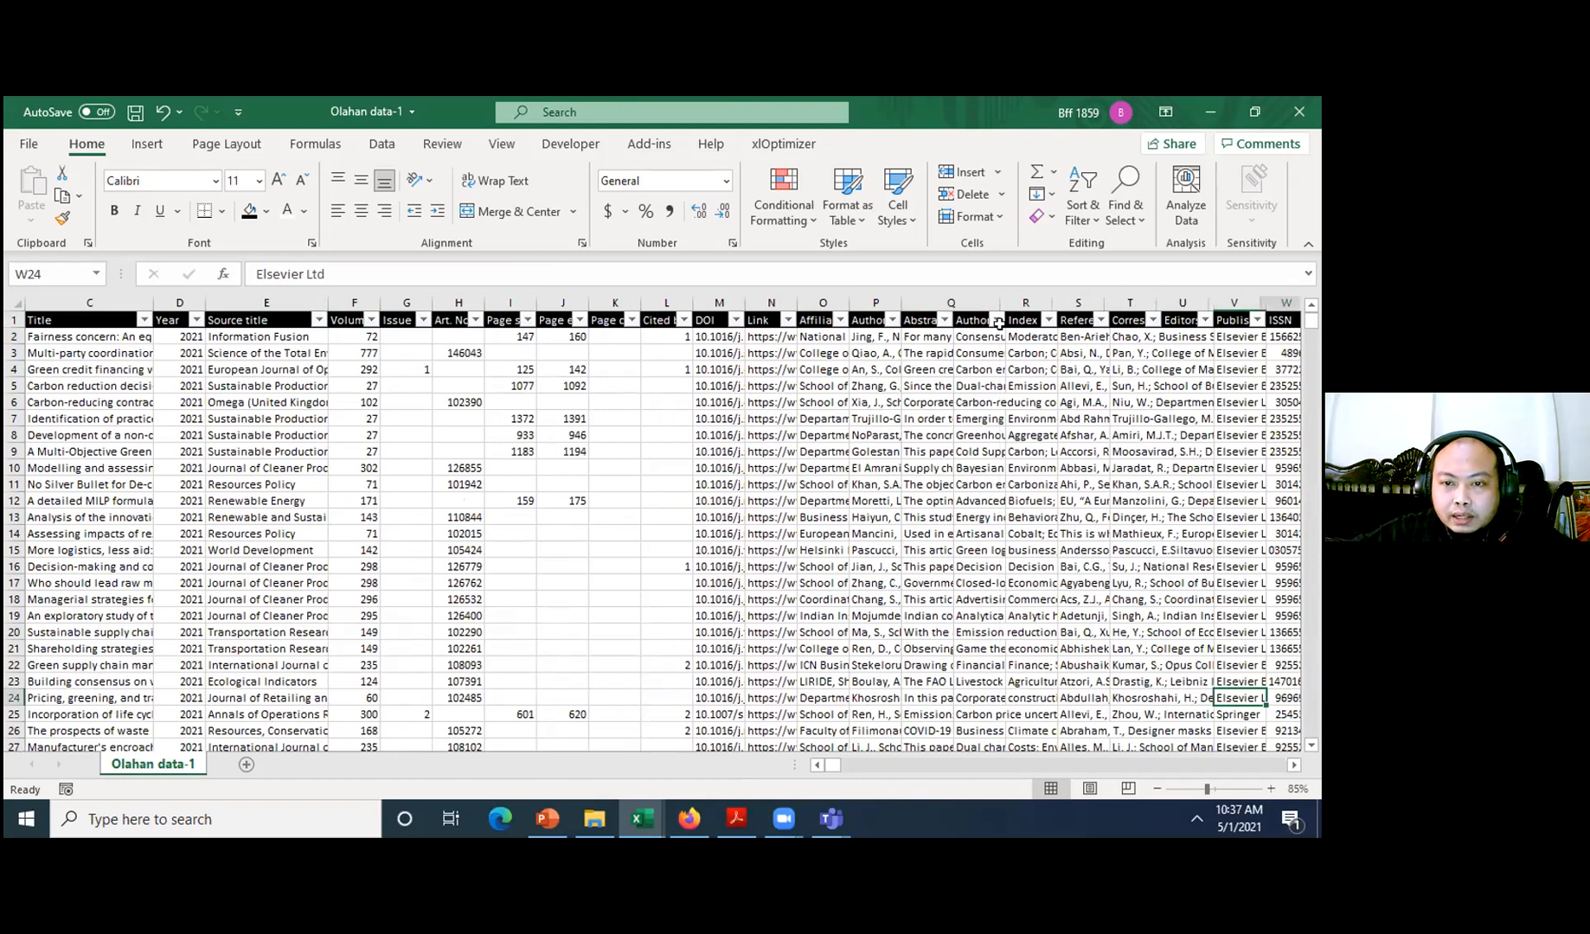
click(991, 320)
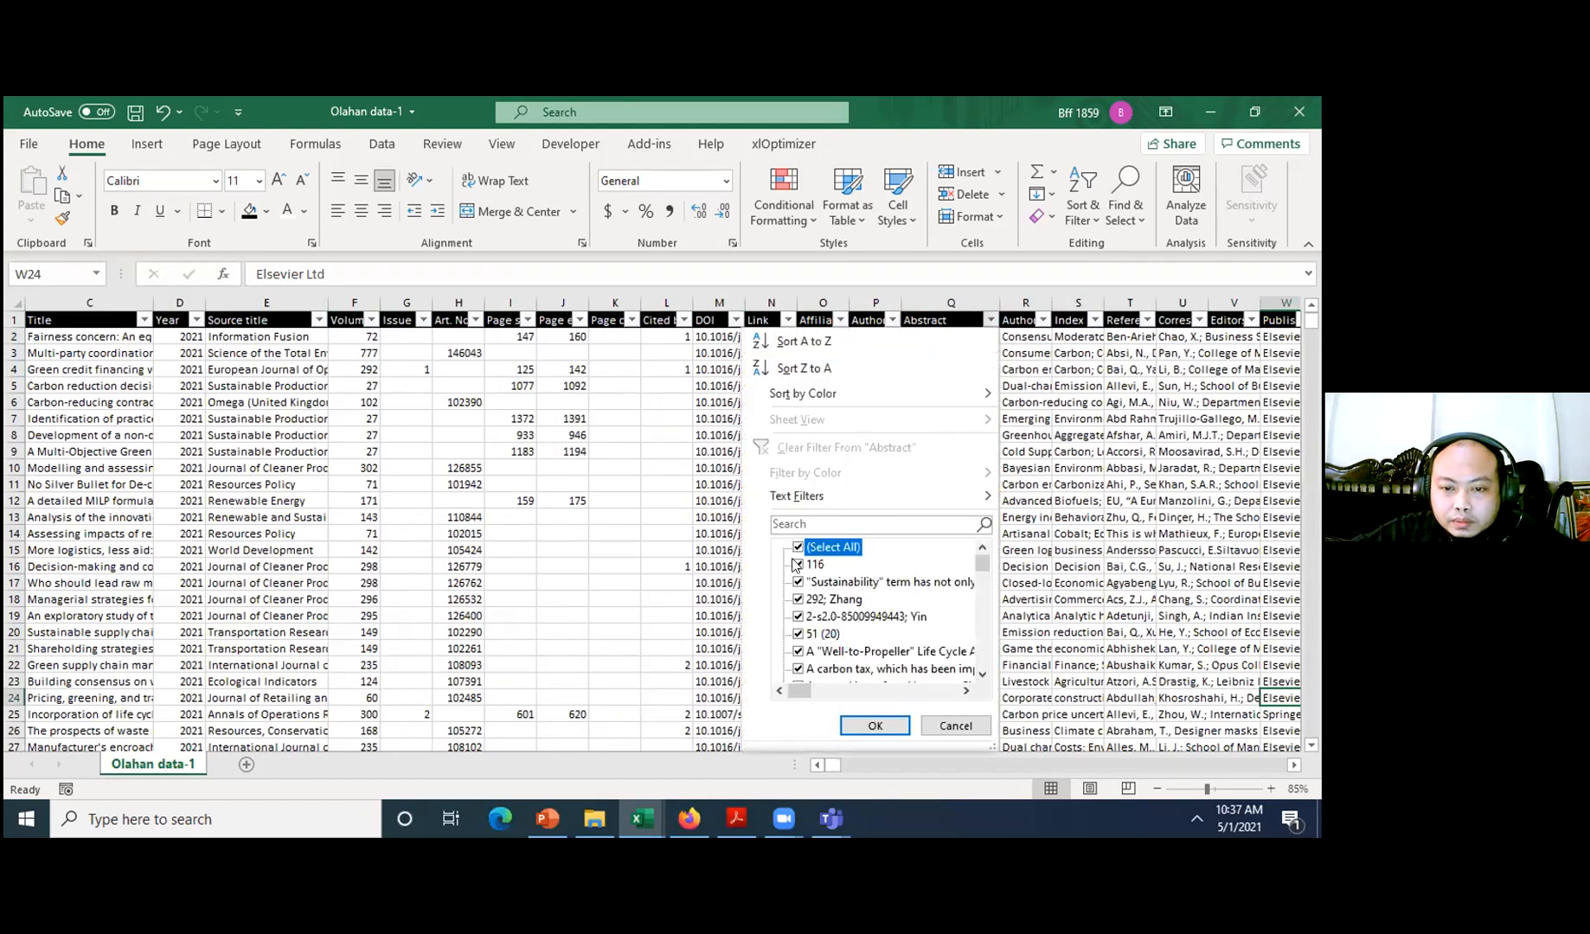
click(797, 547)
click(797, 564)
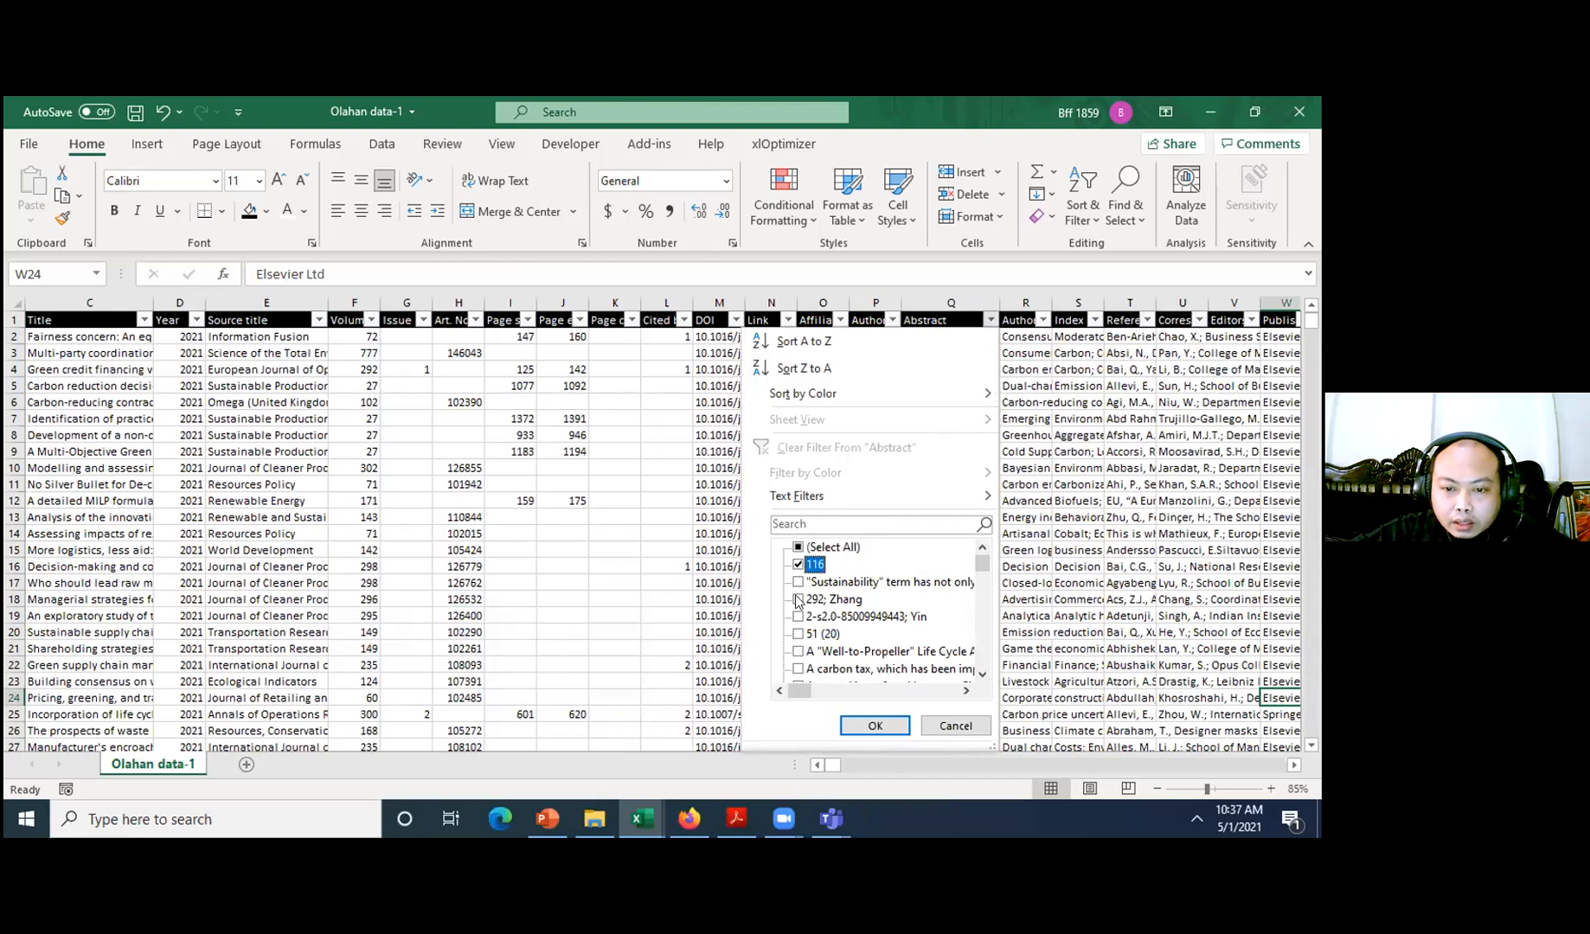
click(797, 599)
click(798, 617)
click(798, 634)
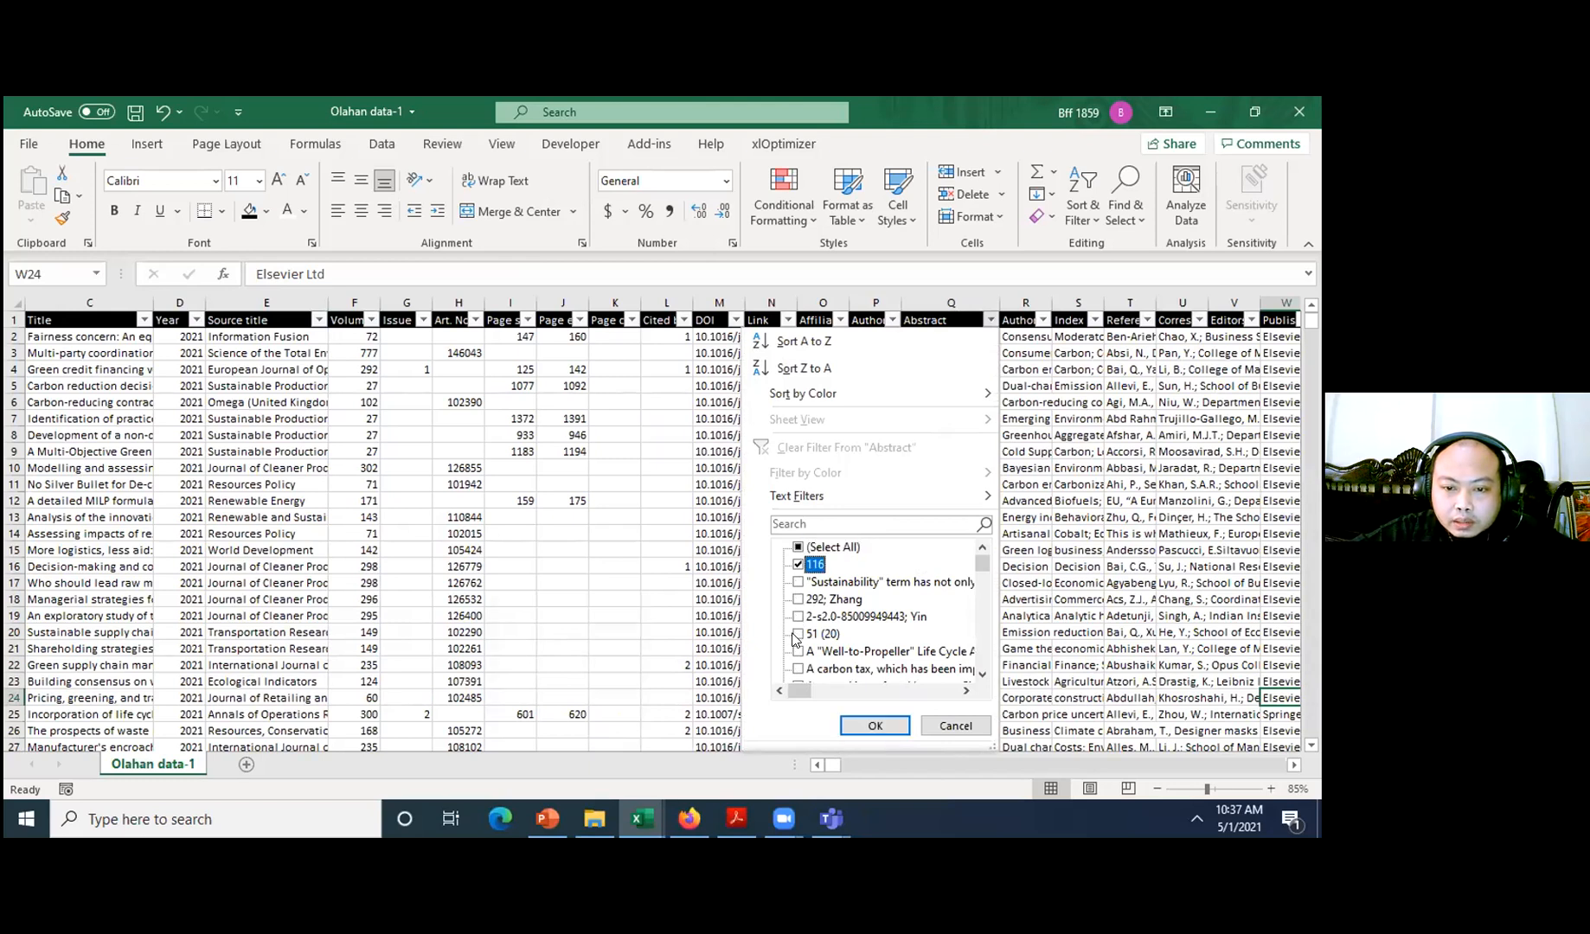
click(869, 727)
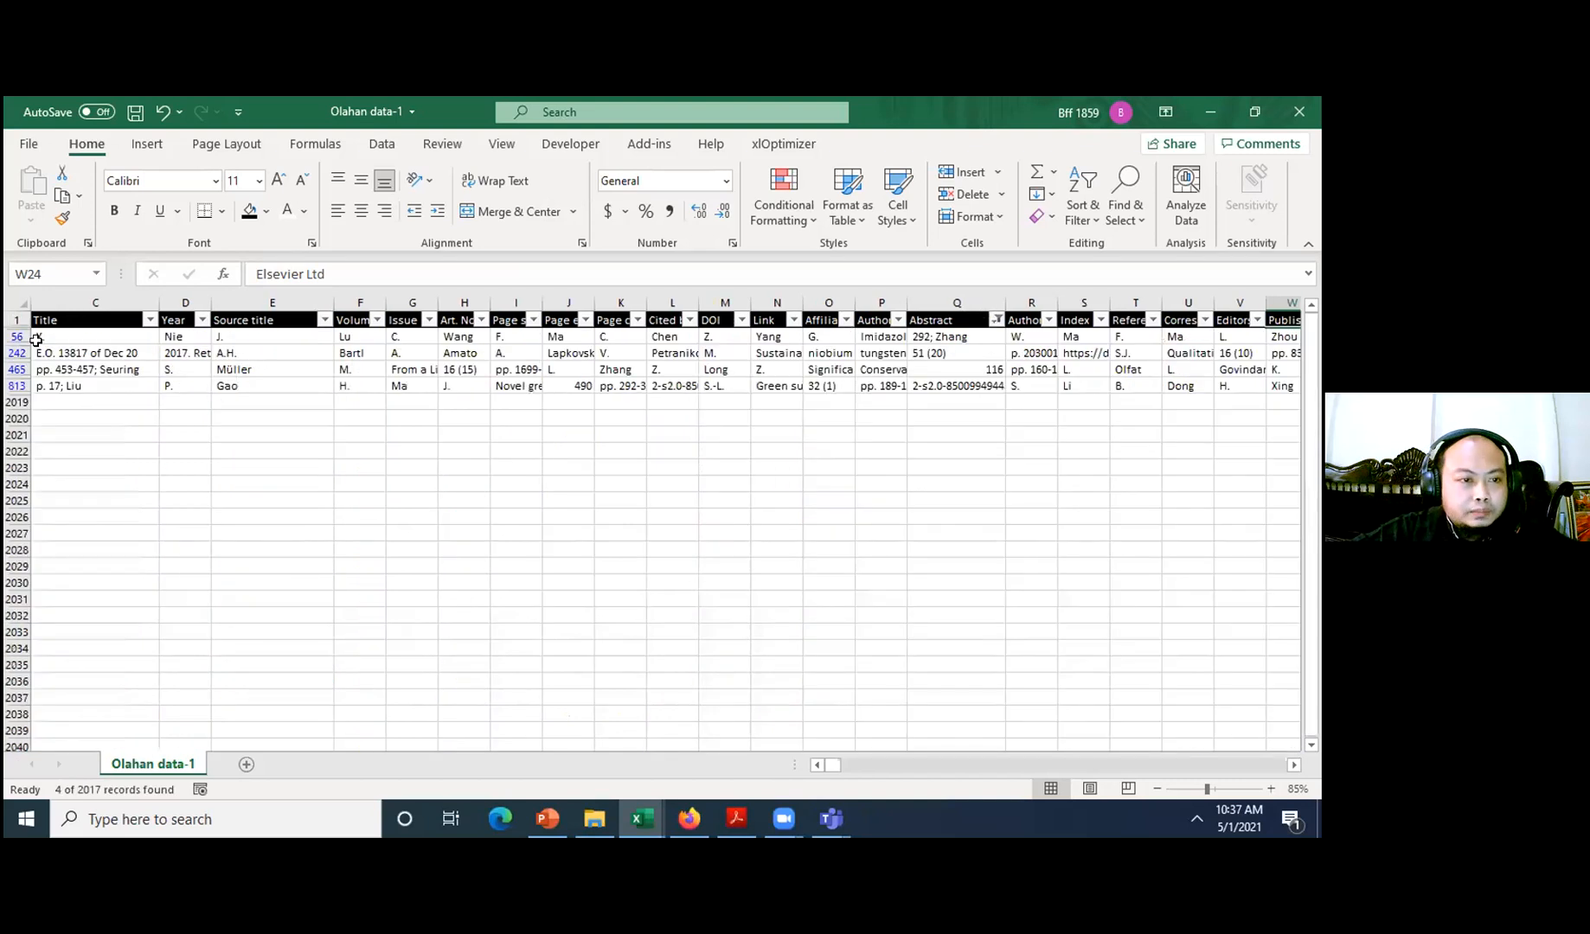
- Delete the filtered rows 56, 242, 465 and 813 with malformed abstracts
drag(17, 380, 895, 333)
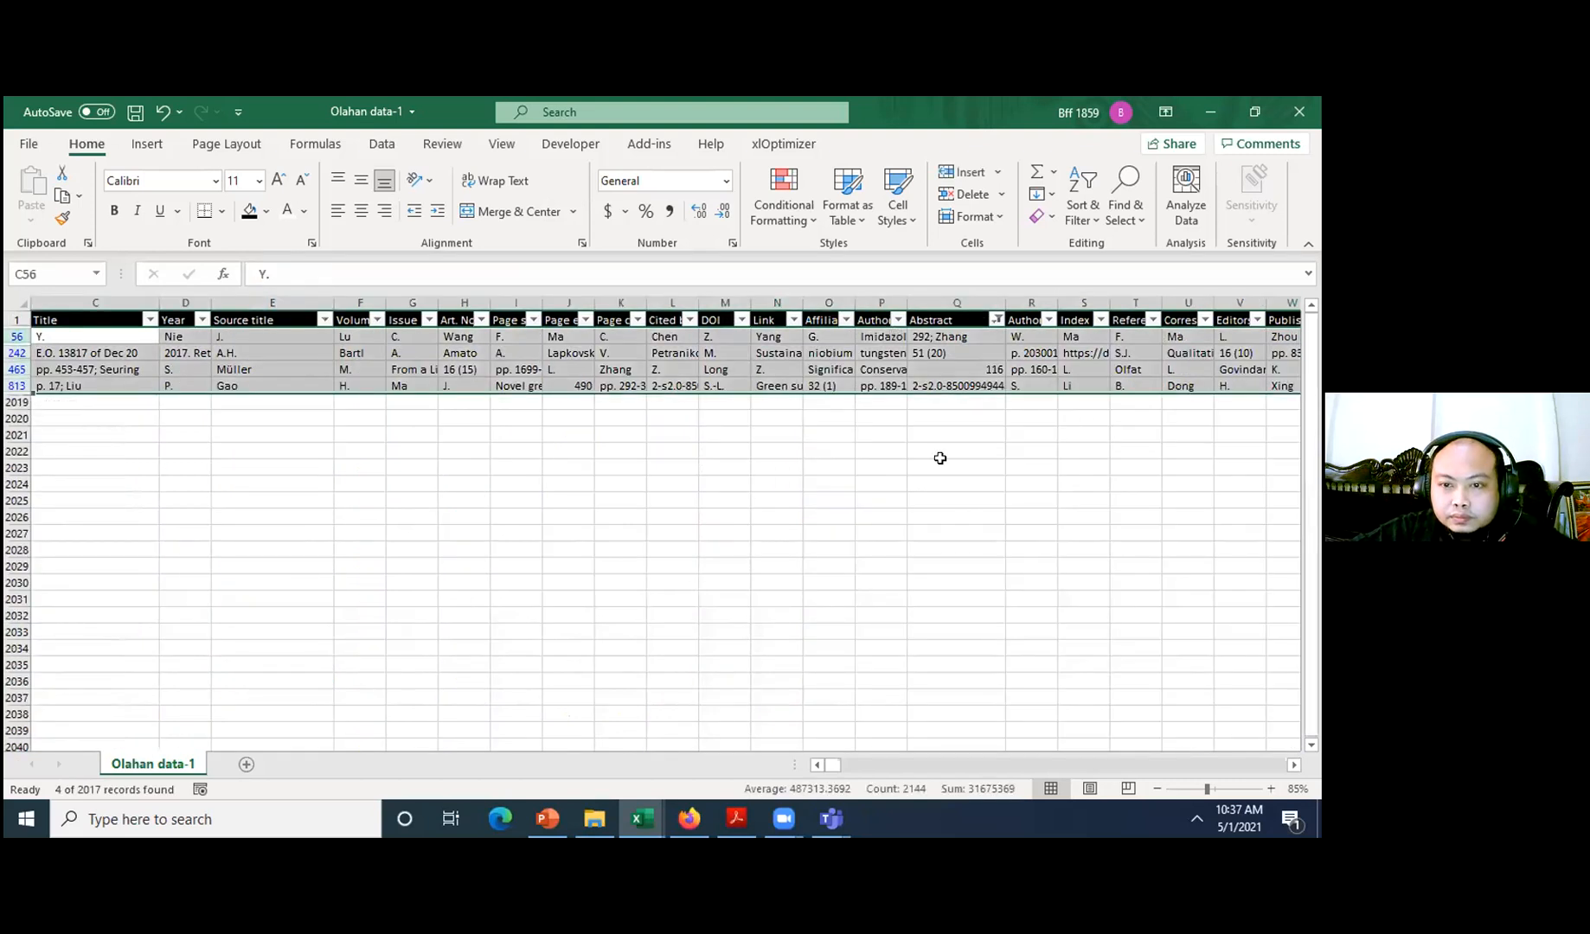
right_click(910, 337)
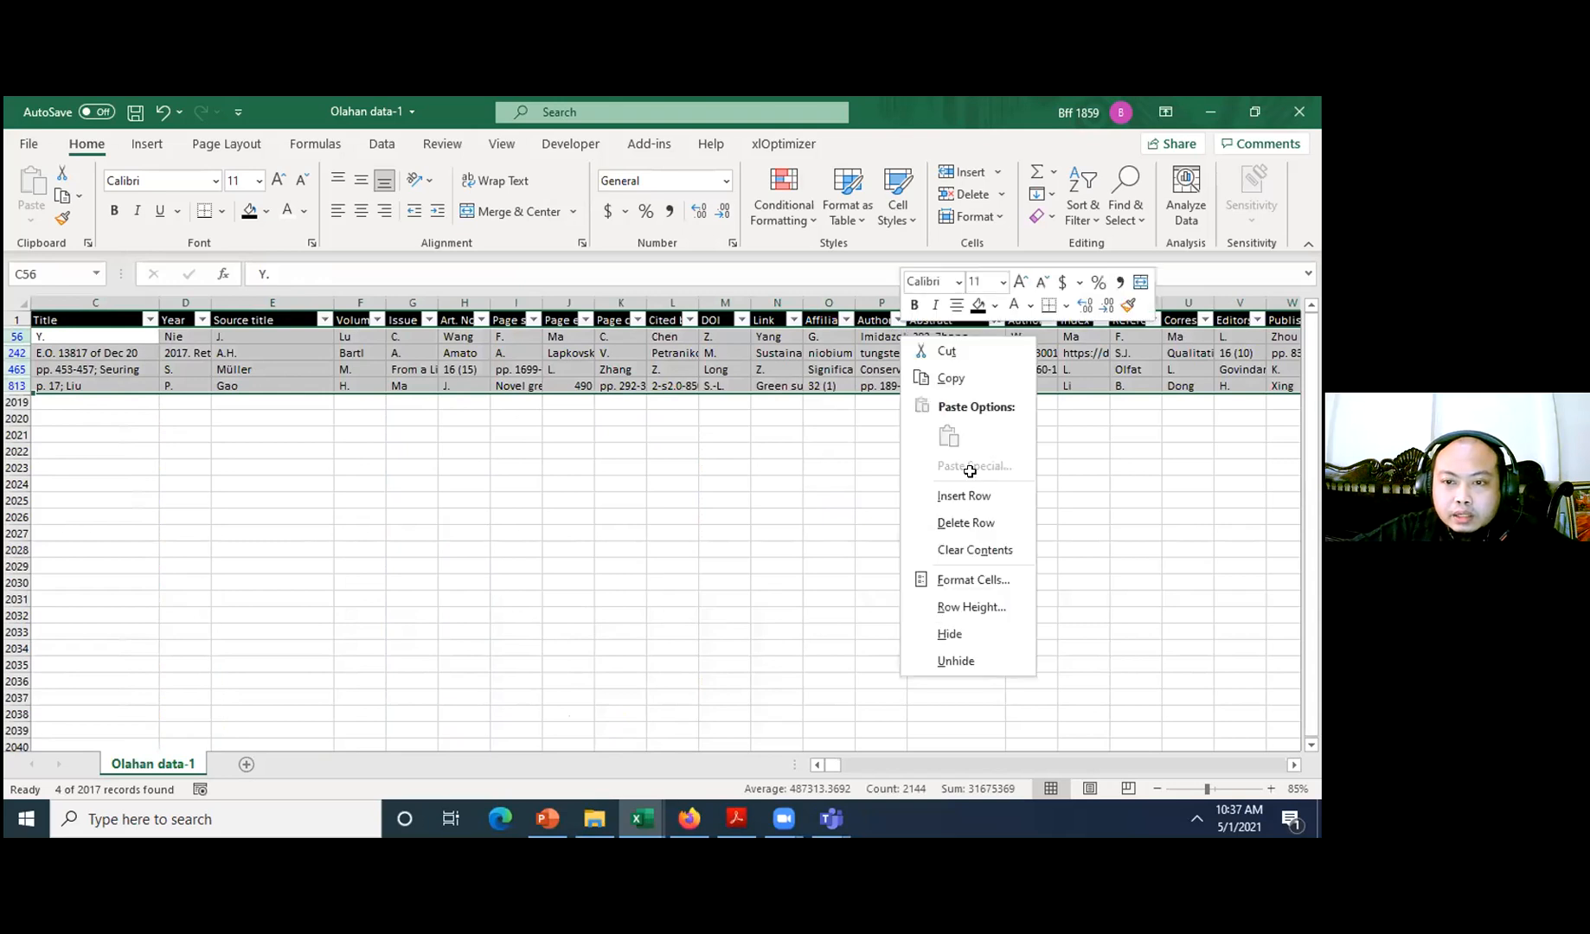
click(969, 519)
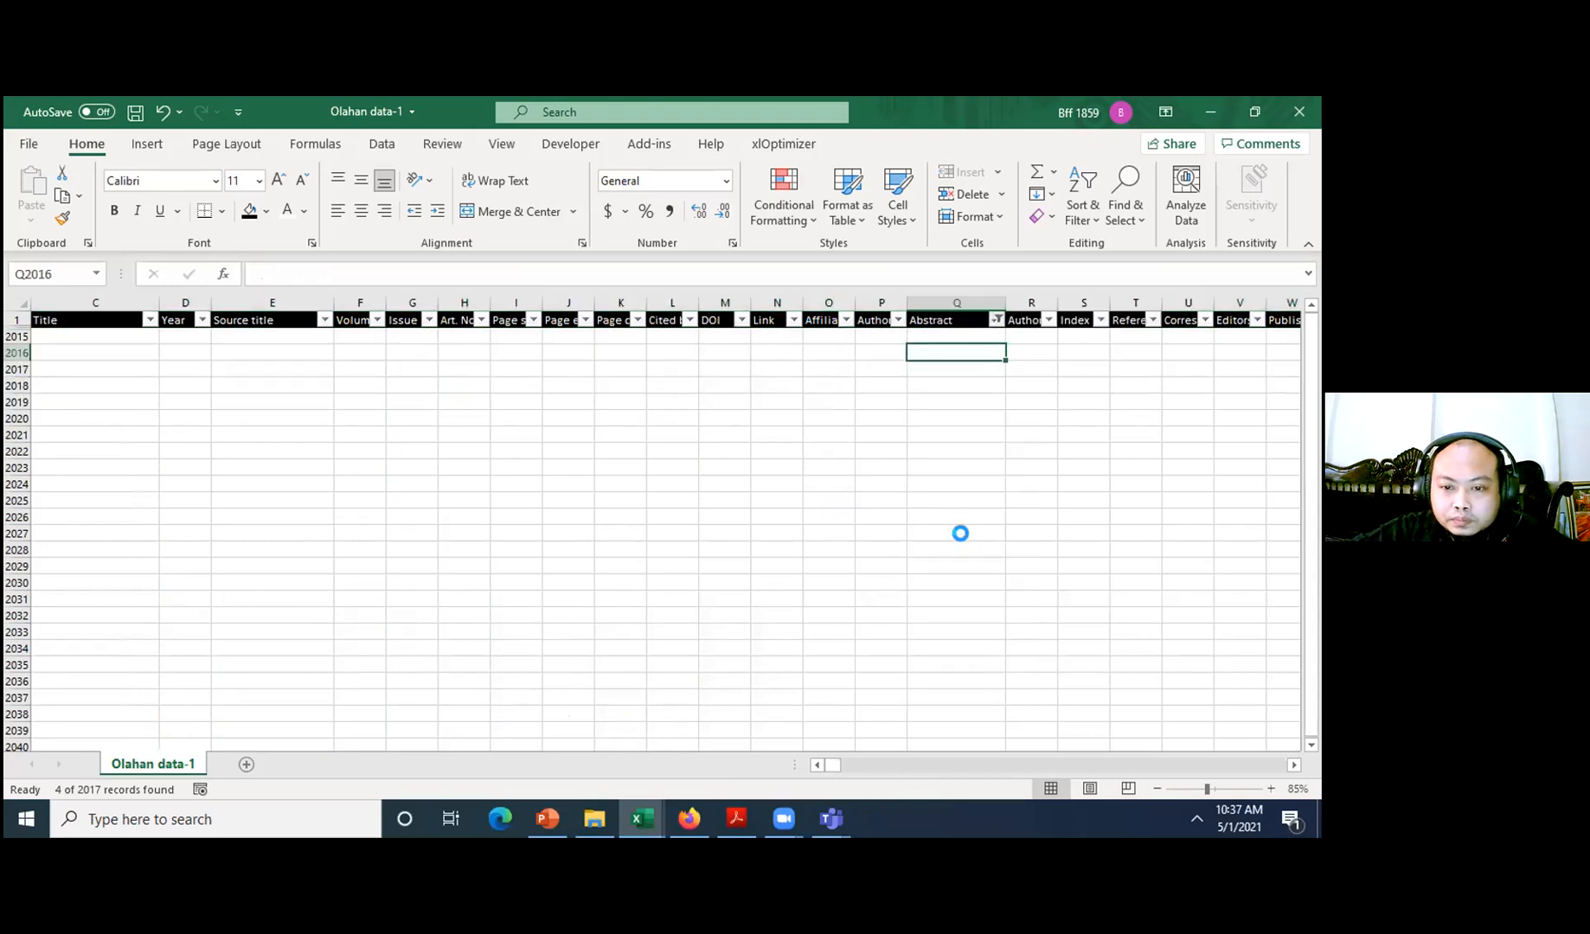
- Isolate and read the full abstract beginning with "Sustainability", and reset the Abstract filter to show all records
click(803, 562)
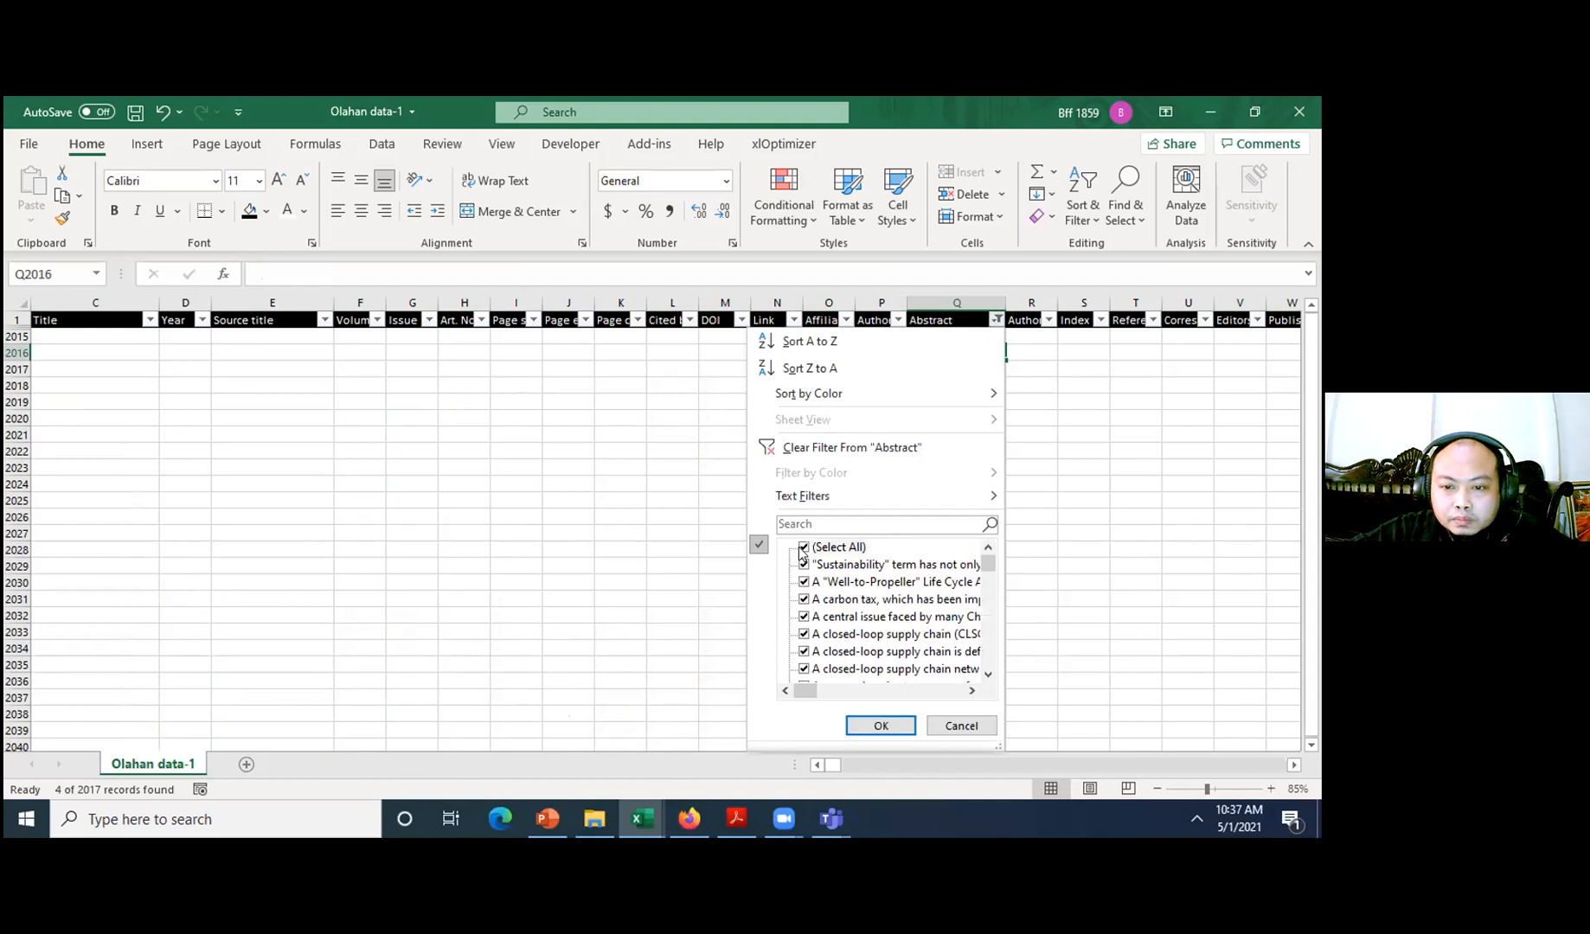
click(880, 726)
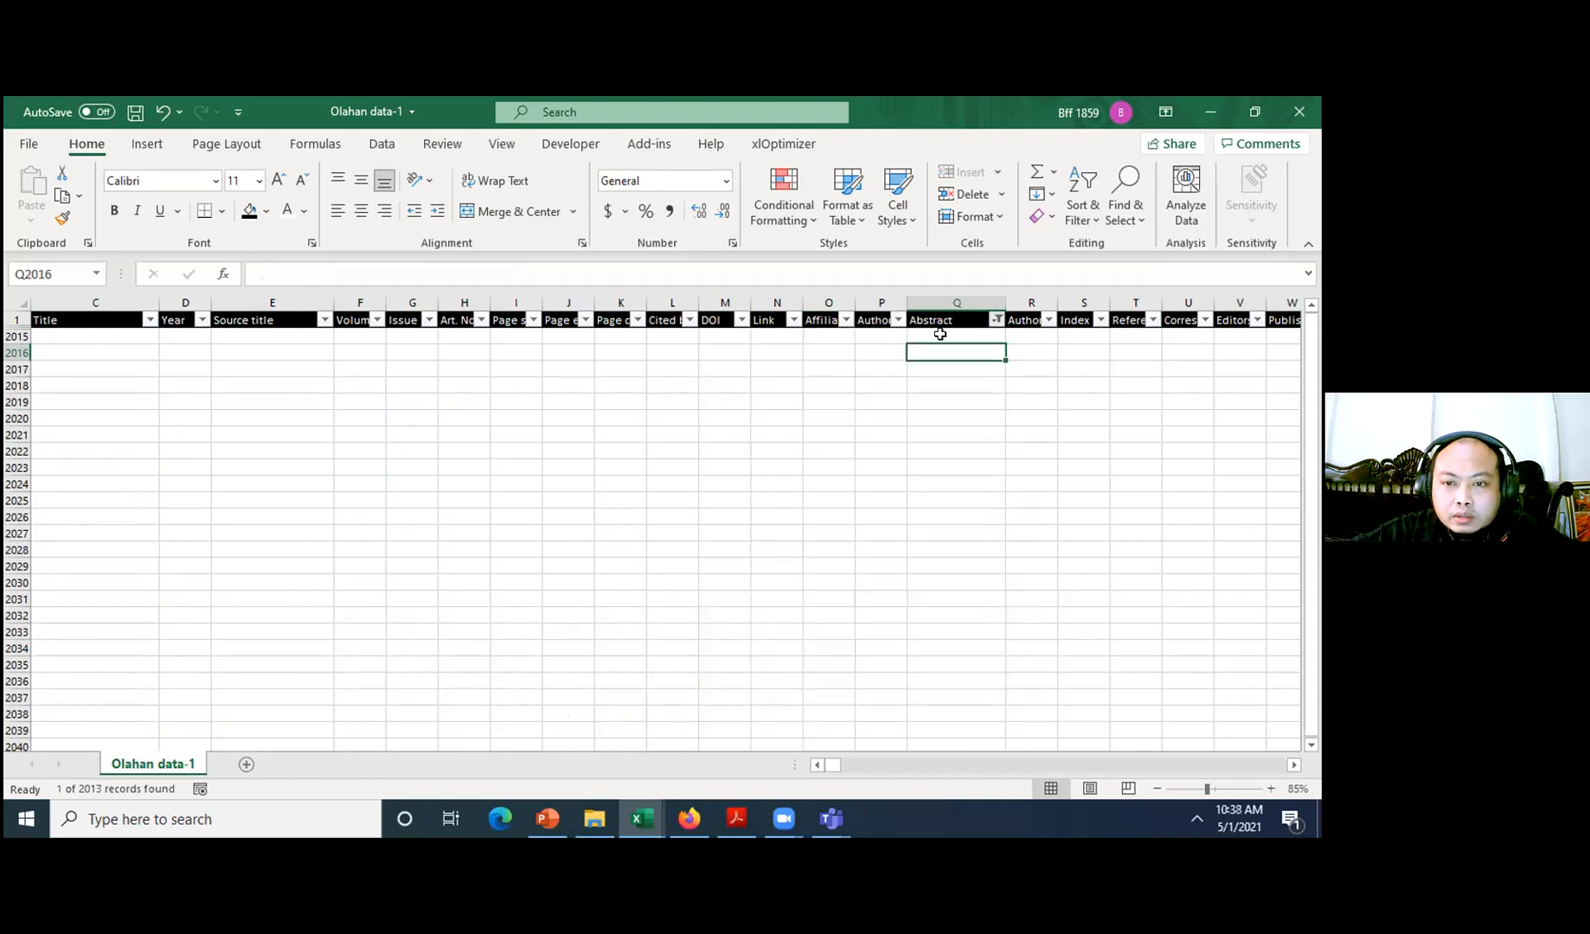
click(941, 338)
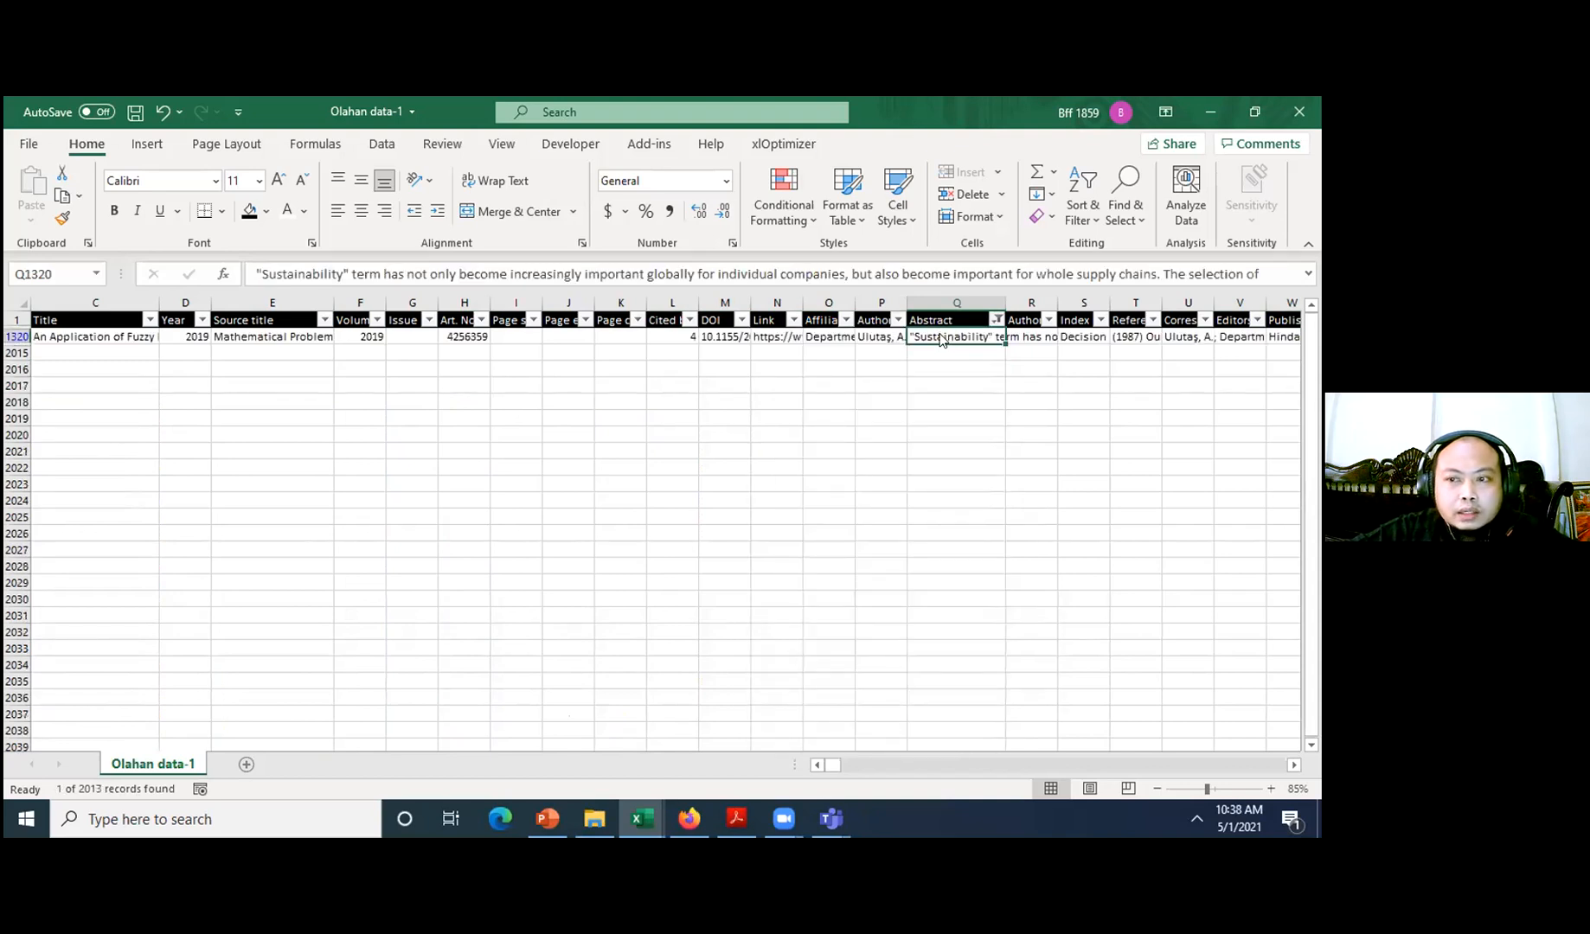
click(1306, 275)
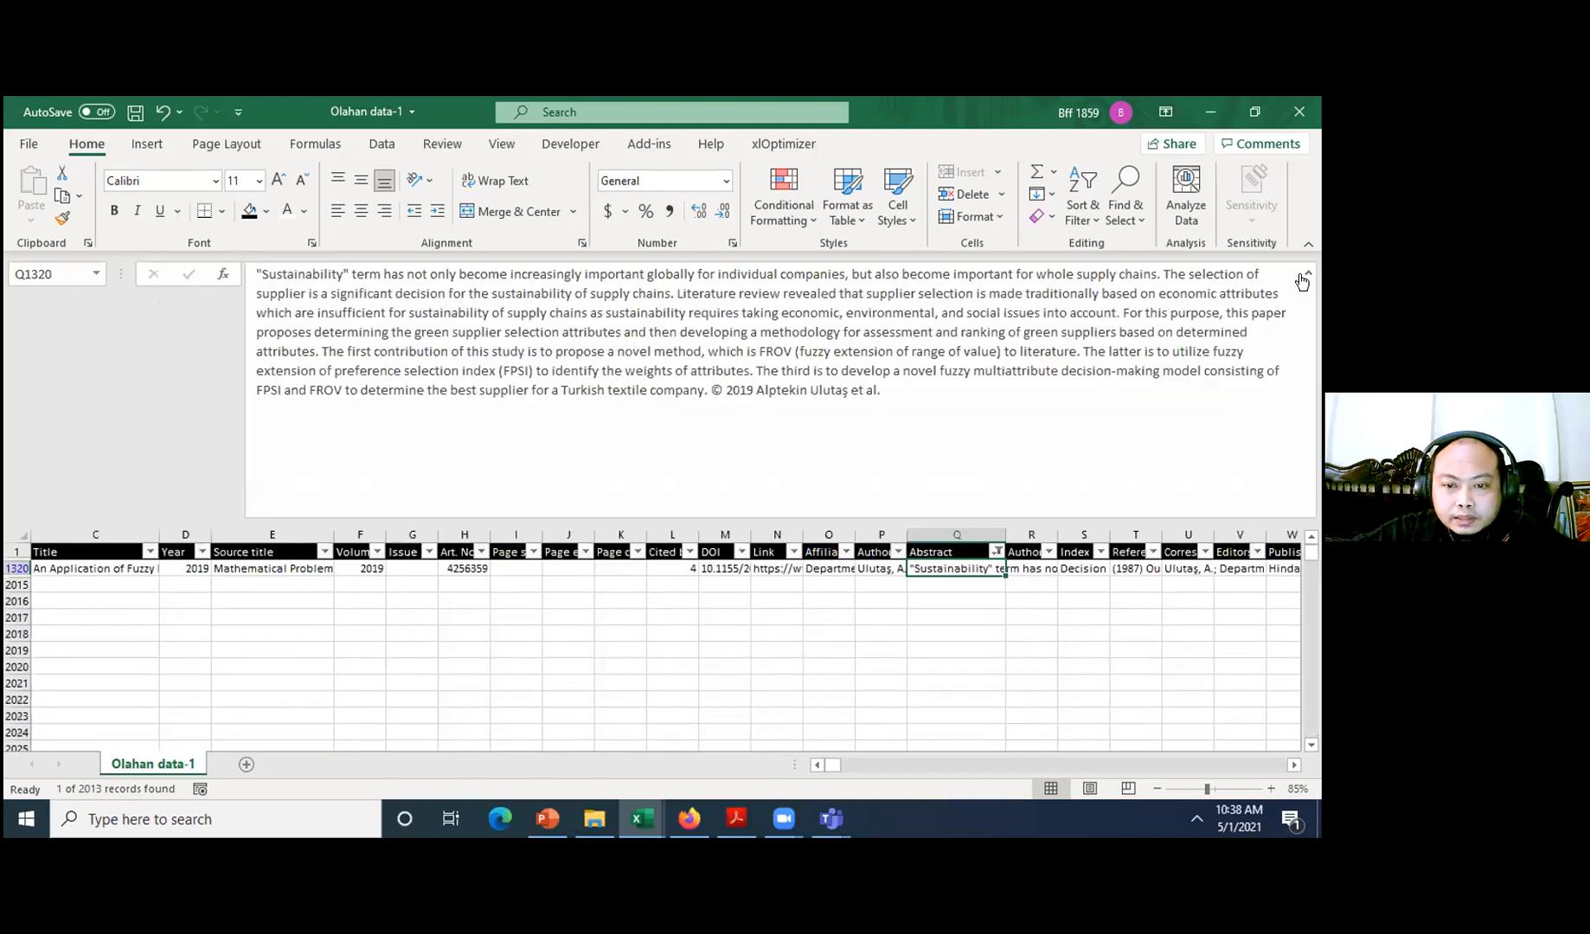
click(807, 547)
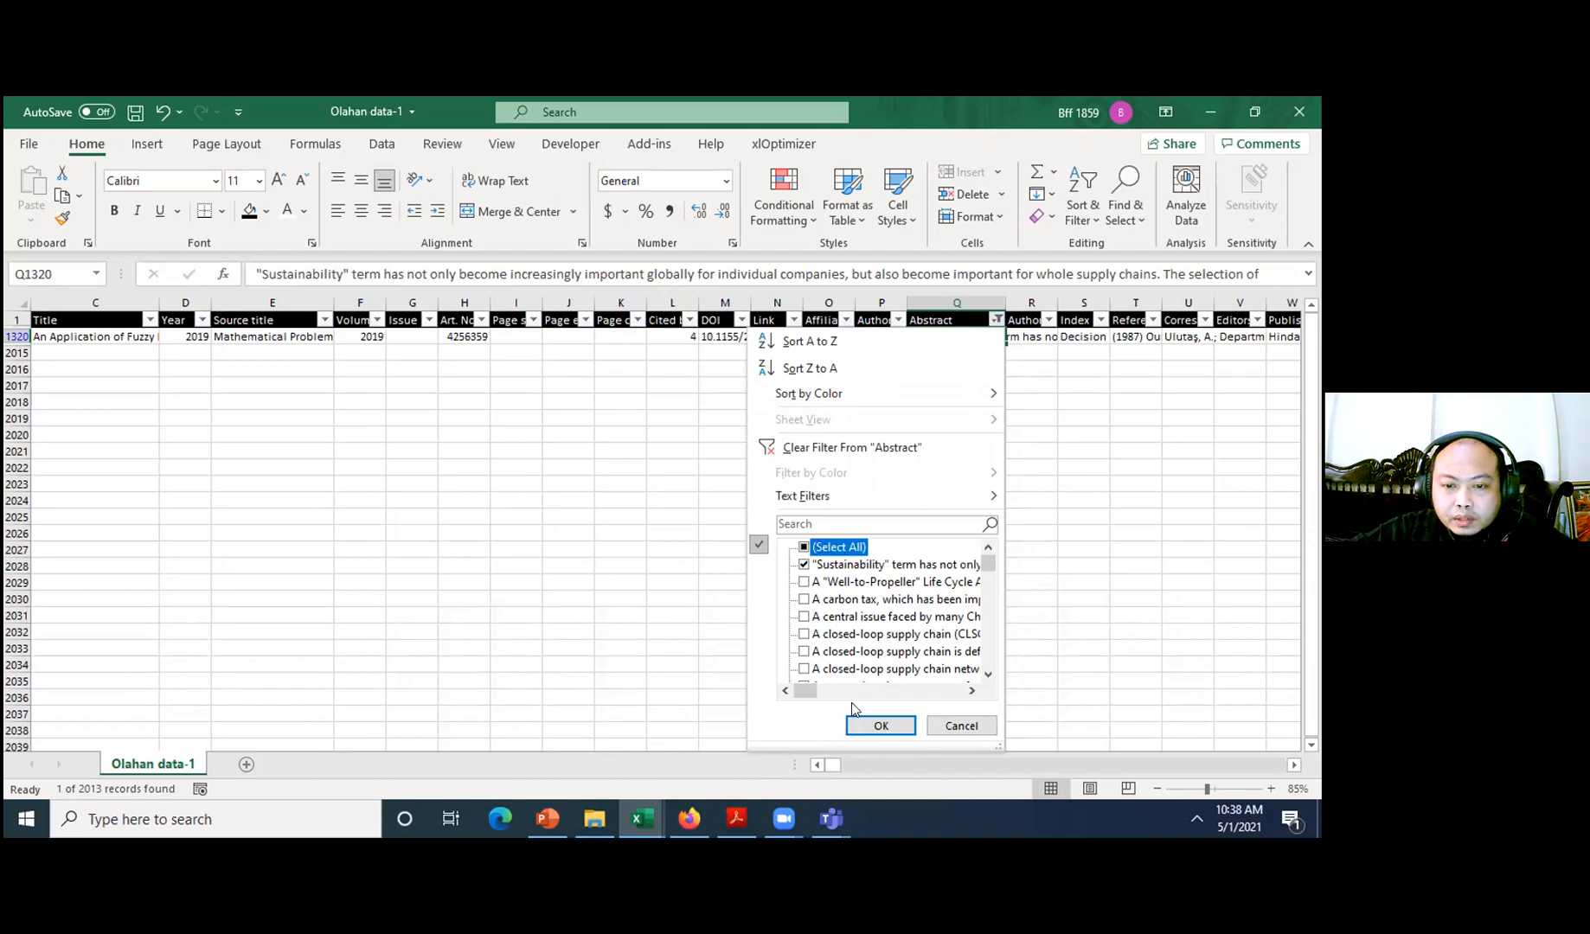
click(1114, 365)
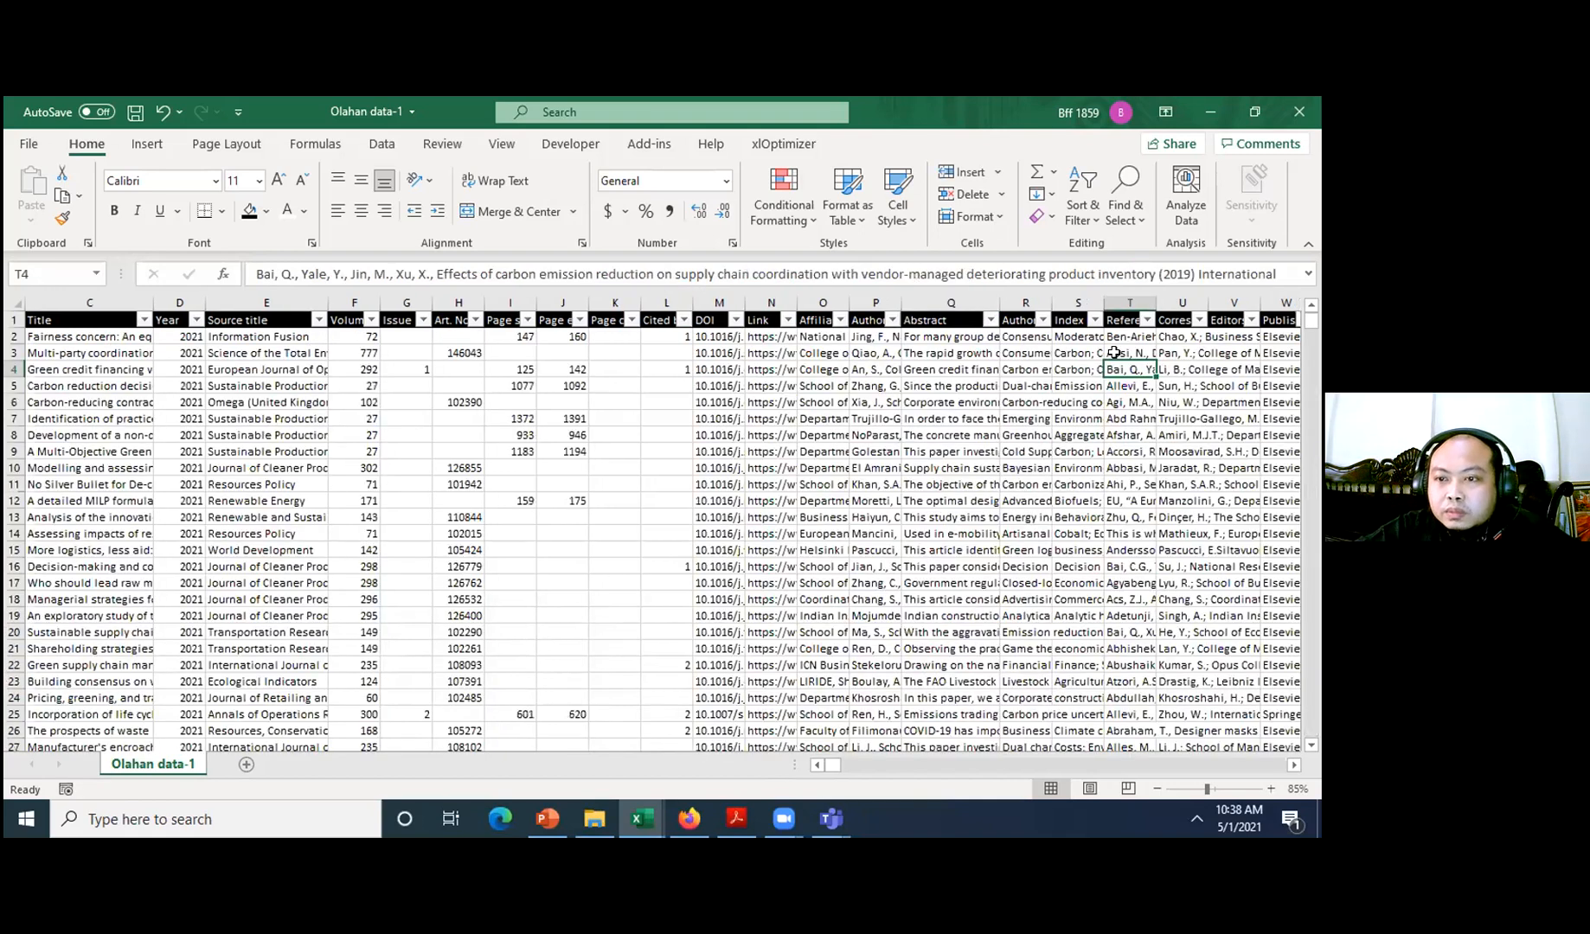
- Widen the Abbreviated Source Title column, AC
key(Up)
key(Up)
key(Up)
key(Right)
key(Right)
key(Right)
key(Right)
key(Right)
key(Right)
key(Right)
key(Right)
key(Right)
key(Right)
key(Right)
key(Right)
key(Right)
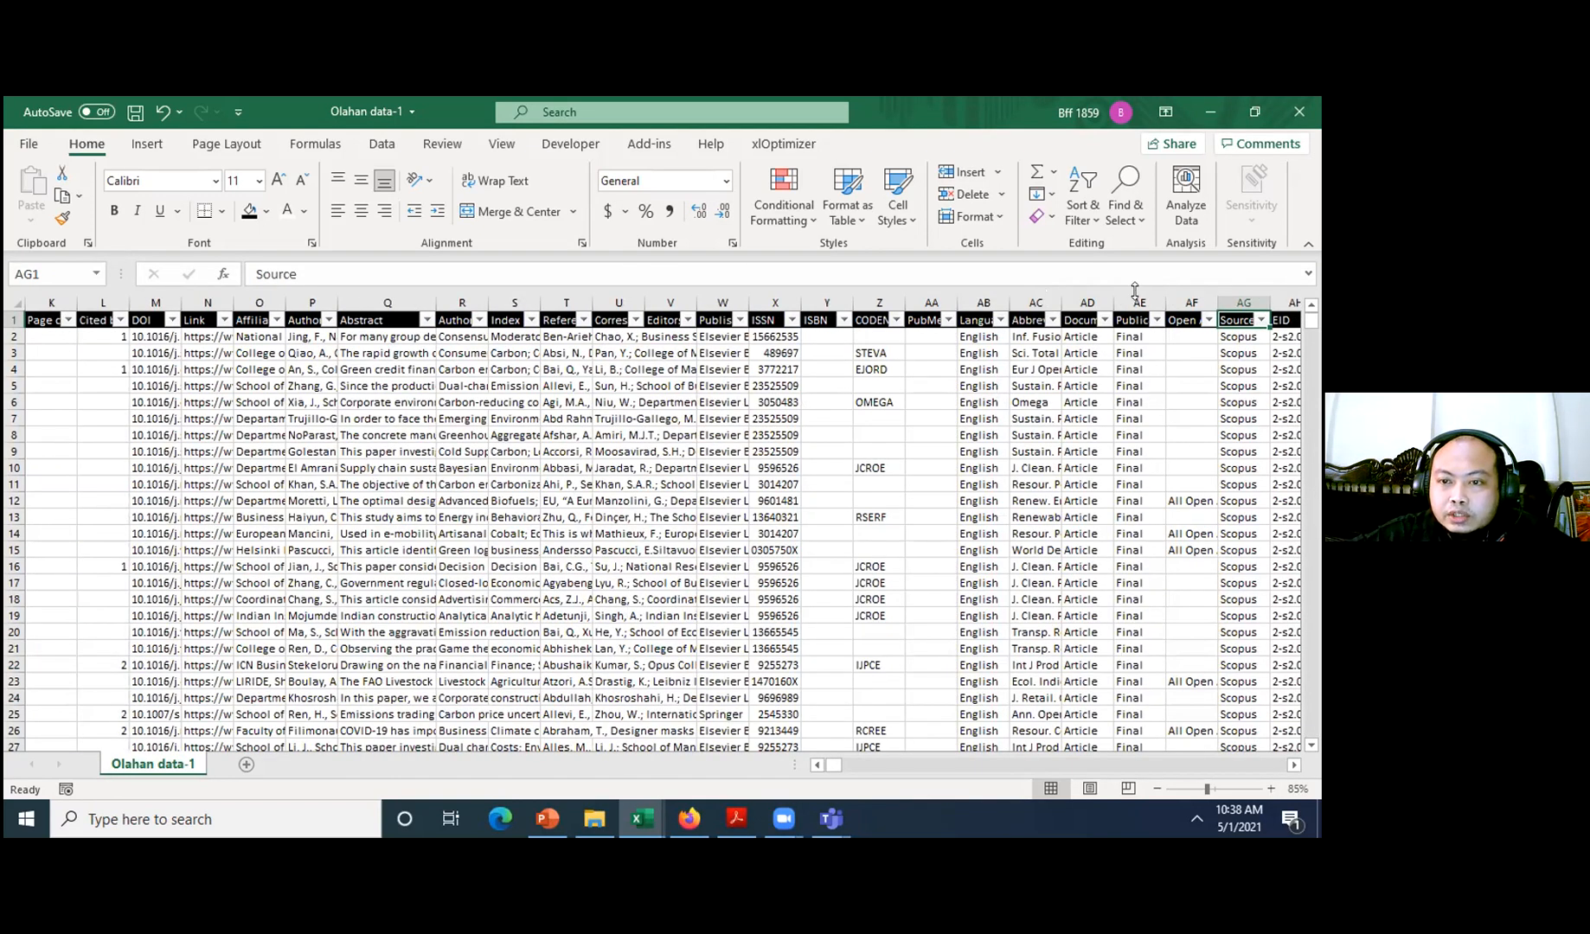
drag(1061, 303, 1134, 292)
- Filter the Abbreviated Source Title column to show only records with blank values
click(1132, 318)
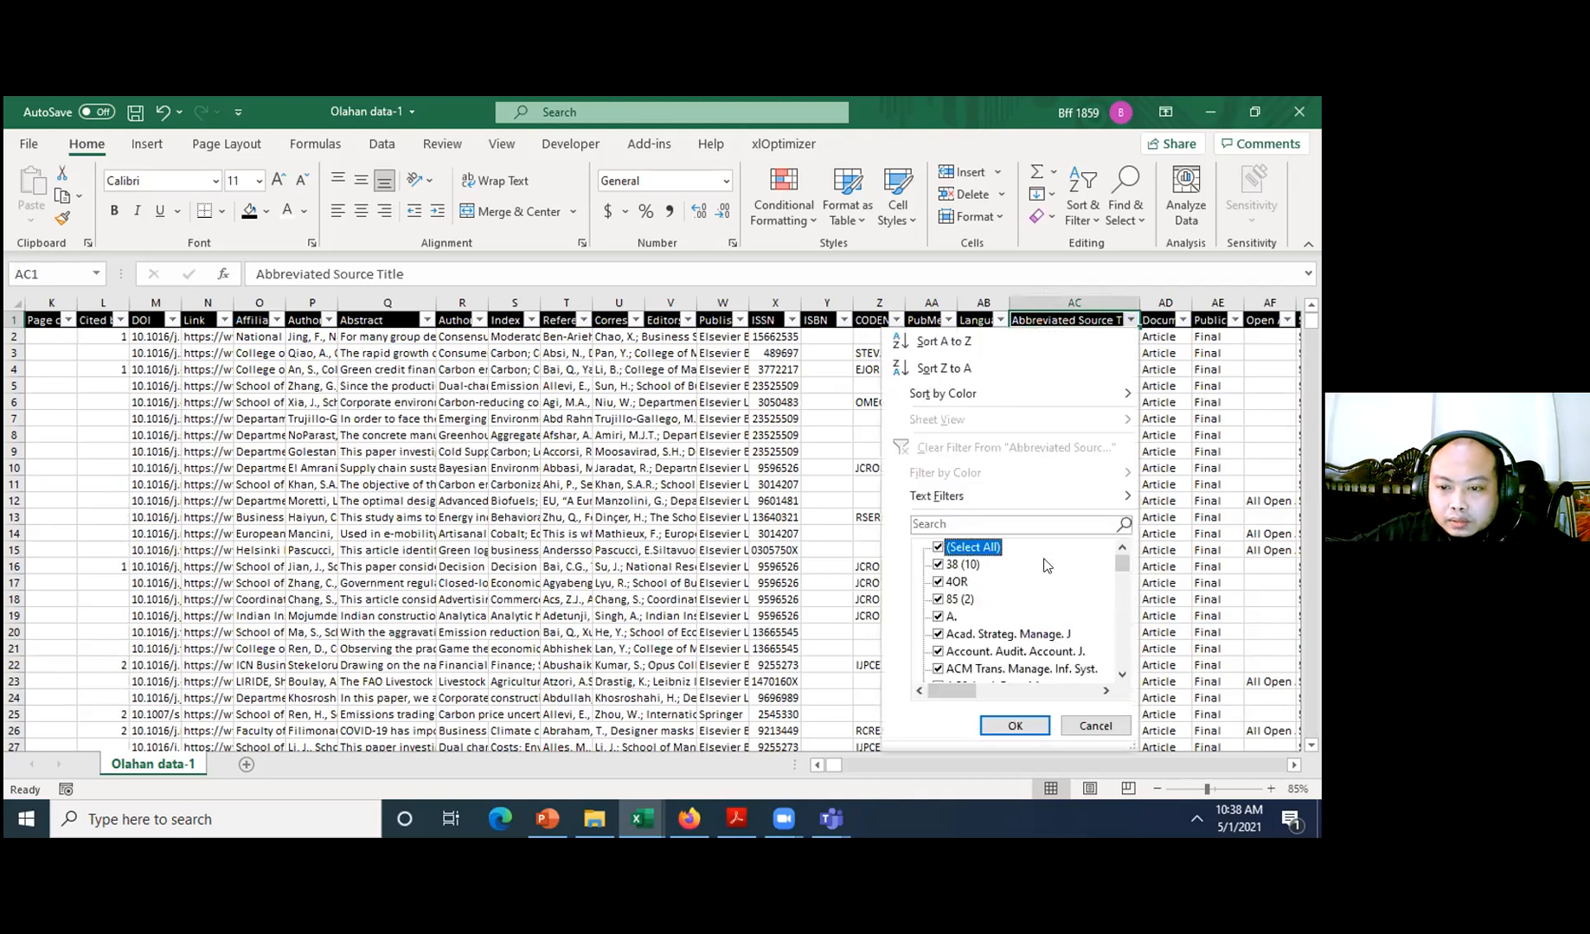
key(space)
drag(1120, 649, 1118, 682)
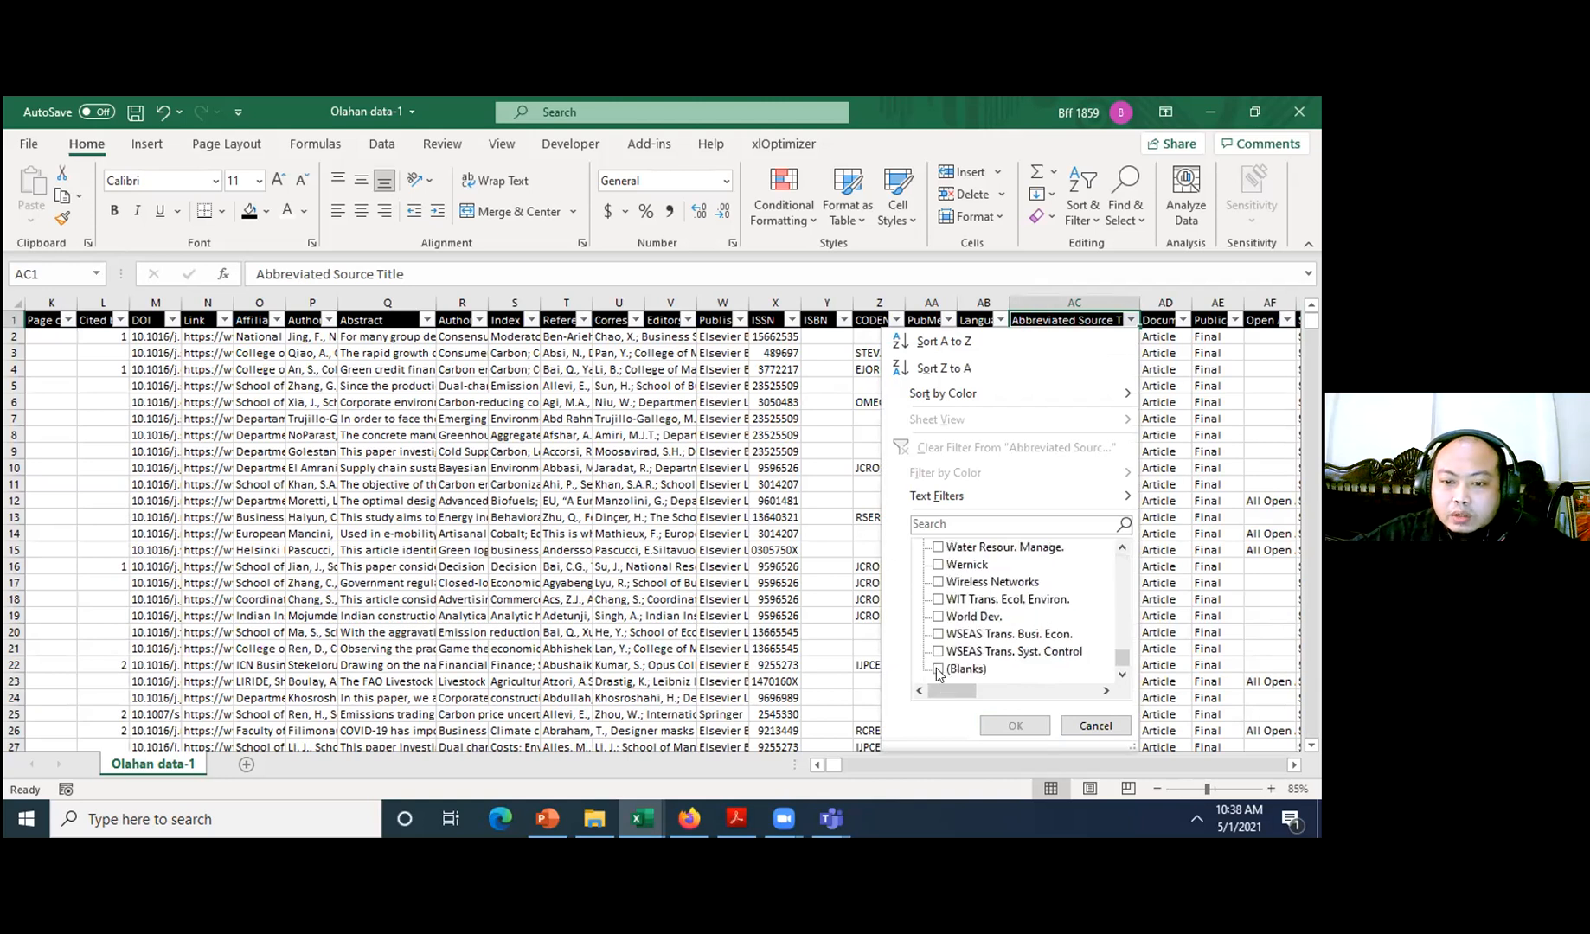
click(938, 670)
click(1006, 727)
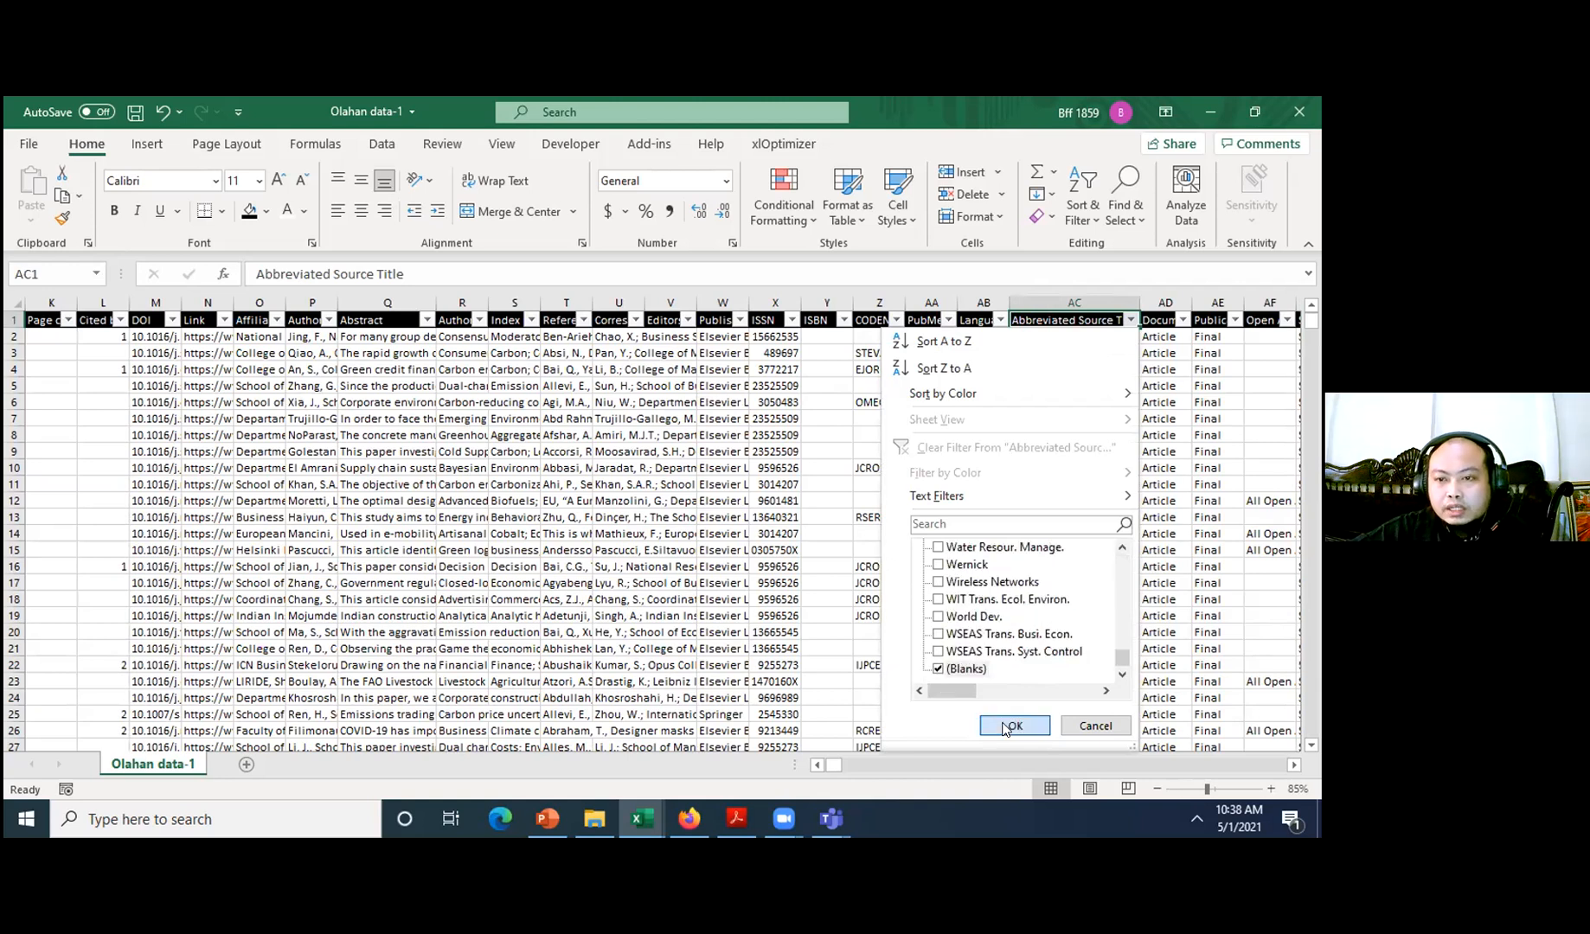
- Inspect row 33 back from its blank Abbreviated Source Title cell to find where the record's filled cells end
click(1094, 335)
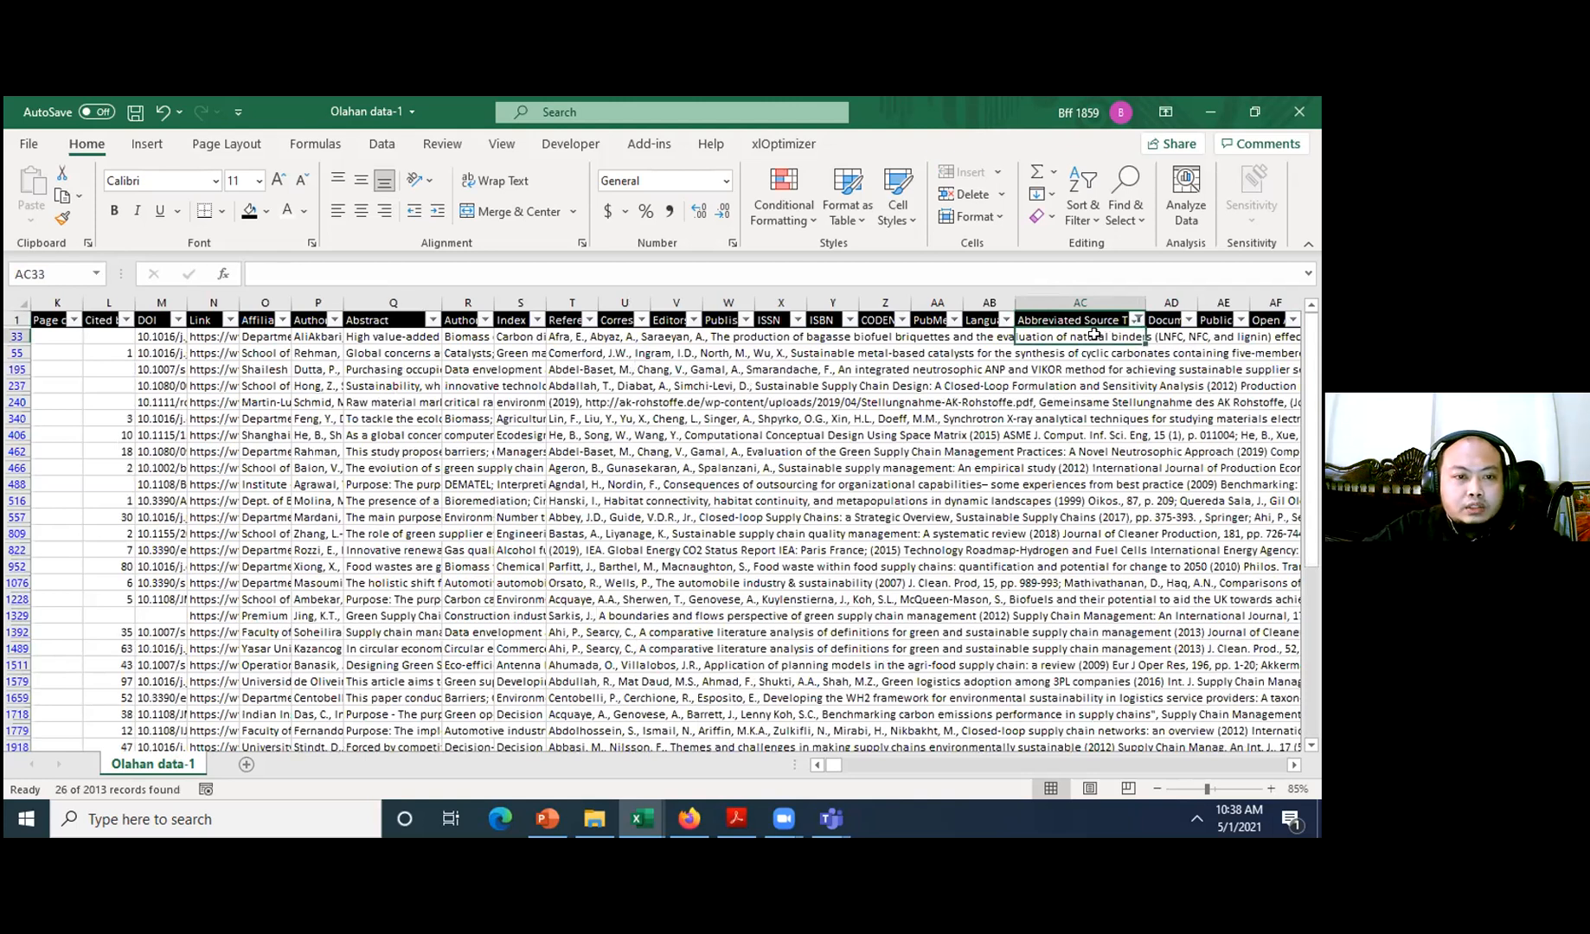
key(ctrl+Left)
key(Right)
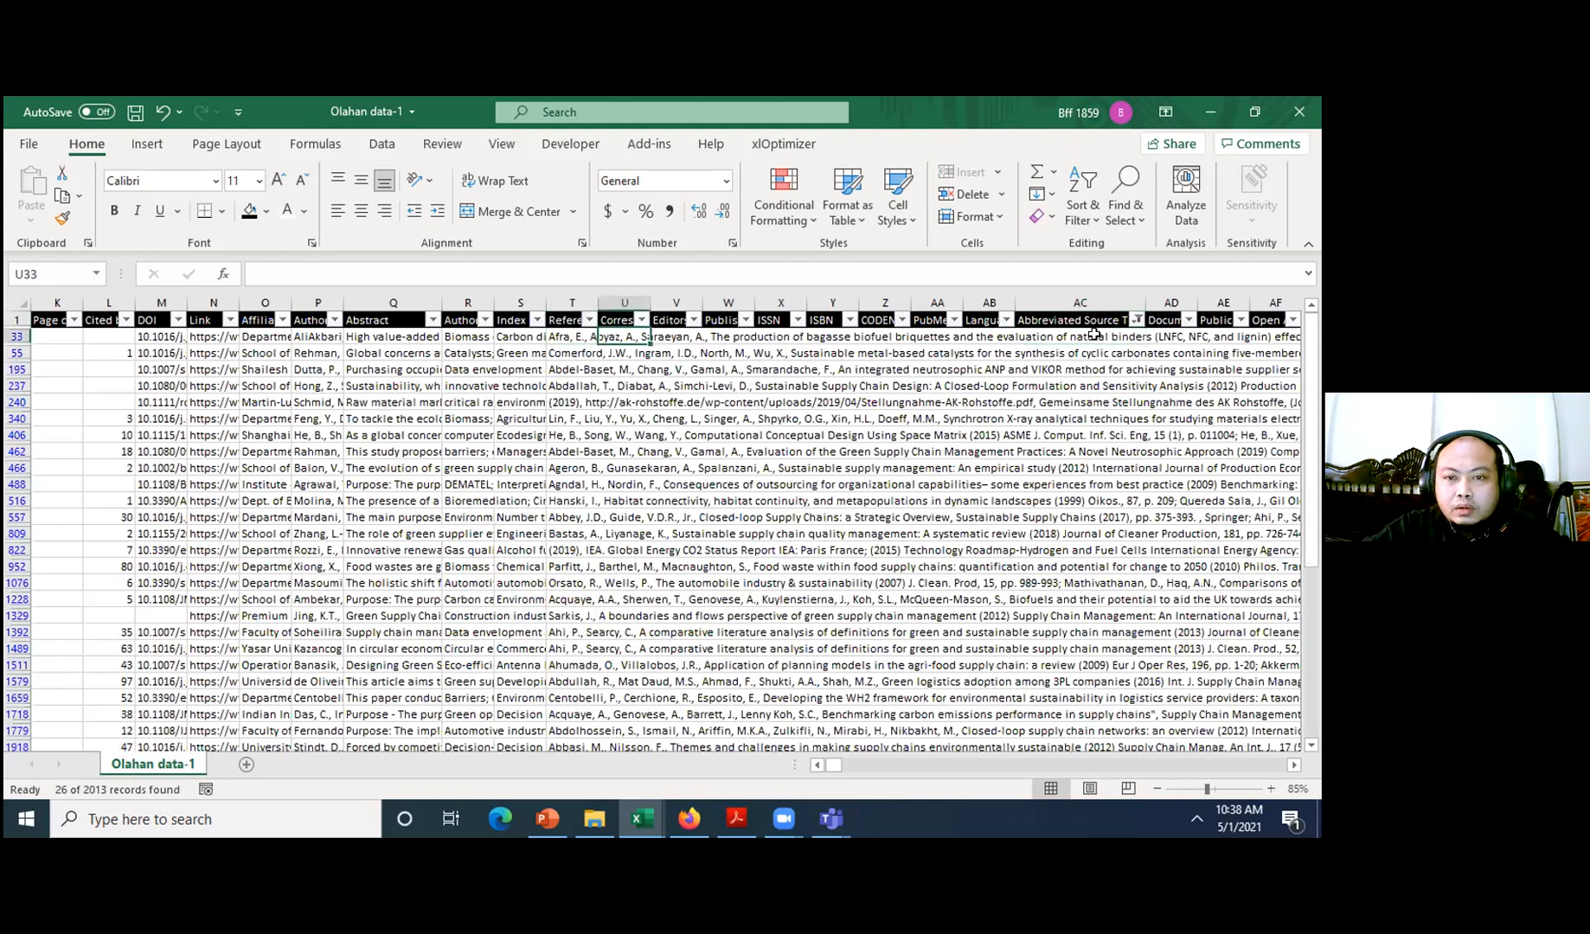
- Examine row 33 on both sides of its Correspondence Address cell and check the Abstract entries of the filtered records
key(Right)
key(Right)
key(Right)
key(Right)
key(Right)
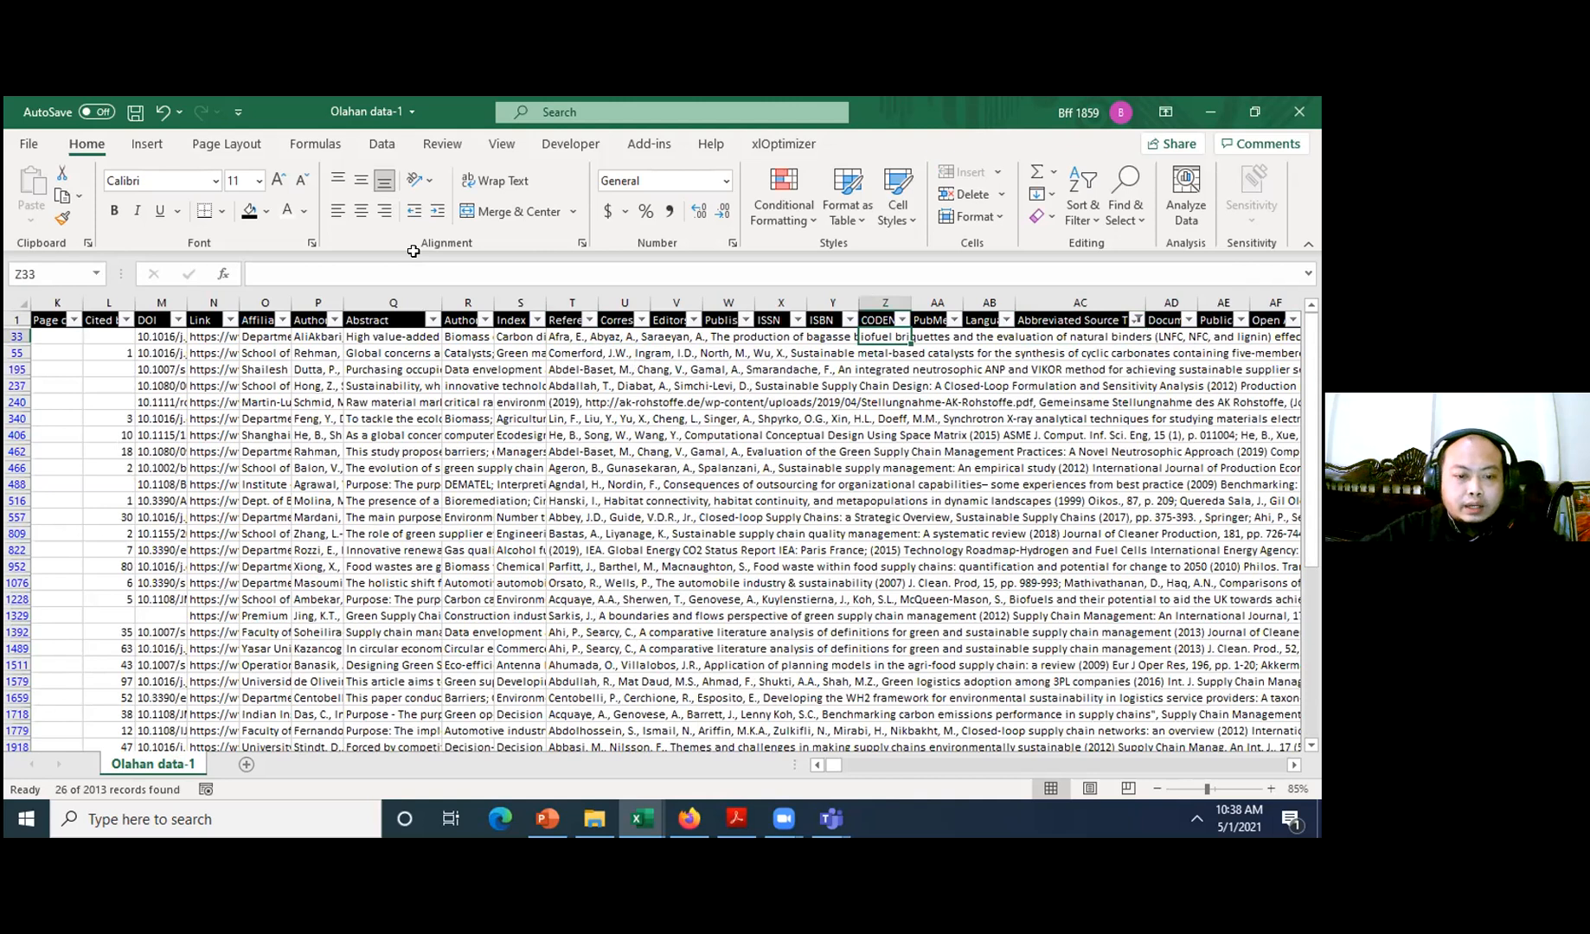
key(Left)
key(Left)
key(Left)
key(Left)
key(Left)
key(Left)
key(Left)
key(Left)
key(Left)
key(ctrl+shift+Down)
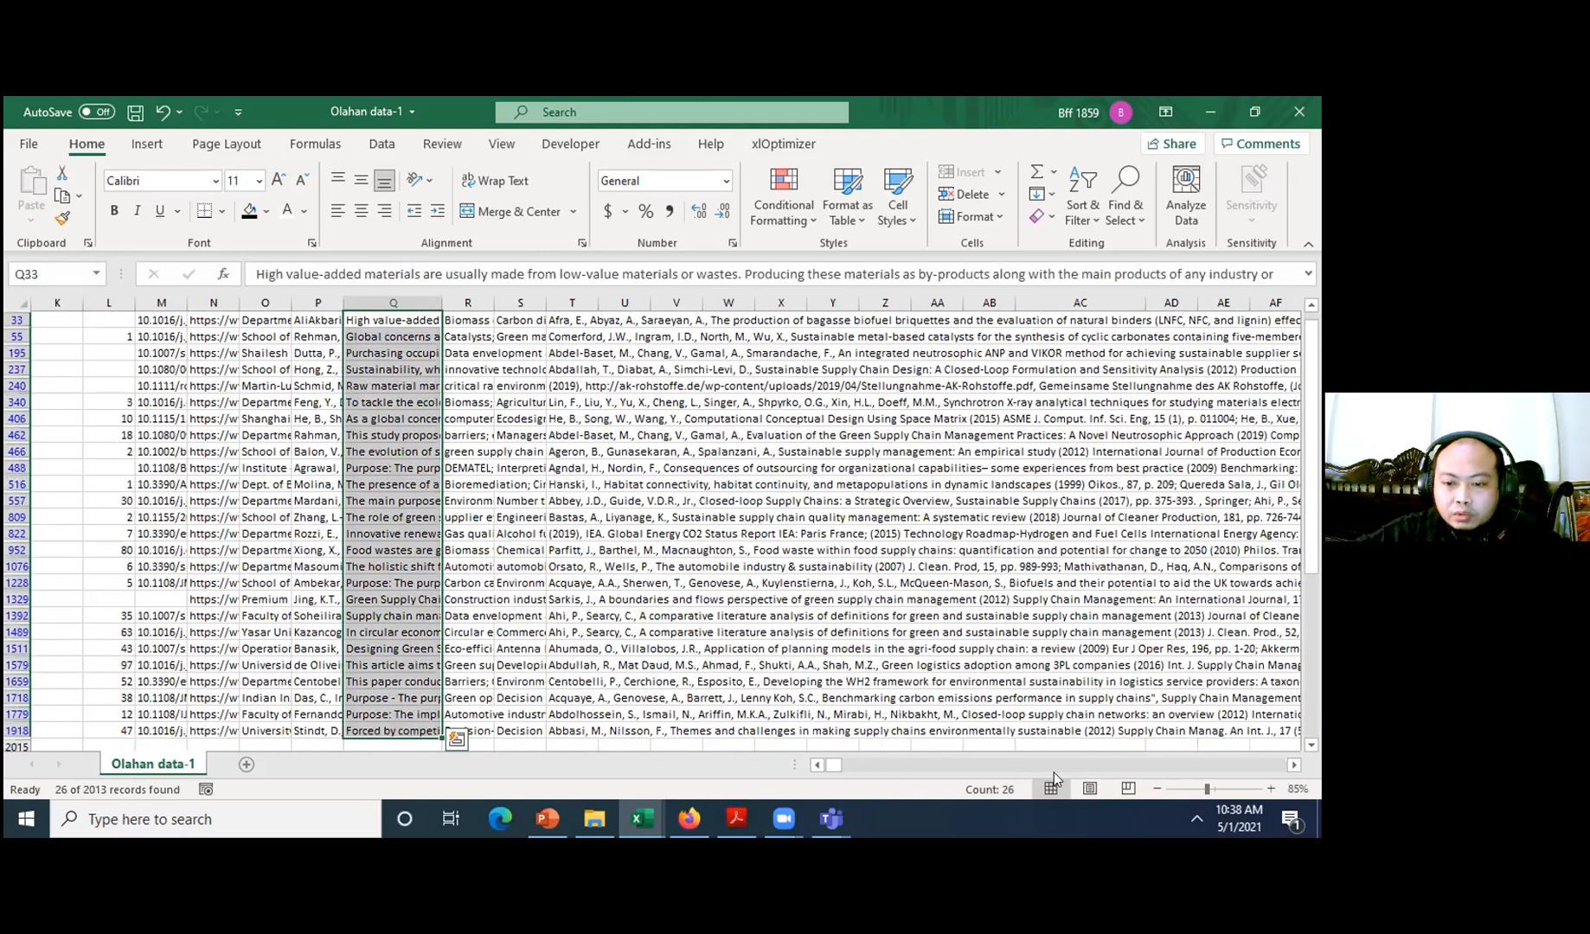
scroll(489, 553, up, 1)
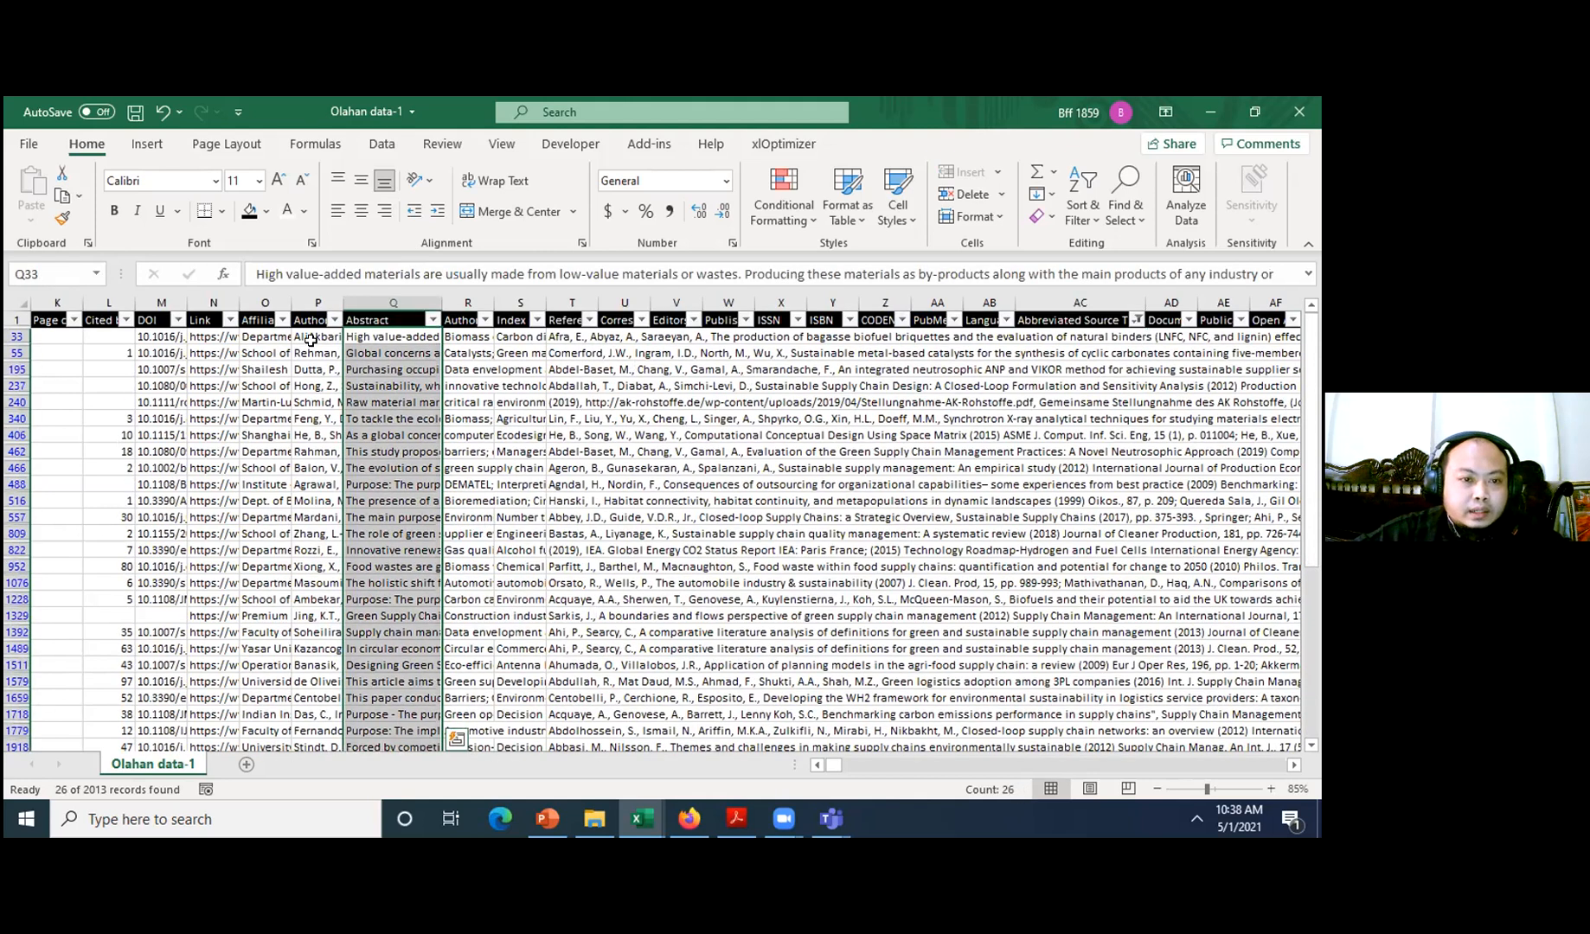
- Hide columns F through AB so that Source title sits directly beside Abbreviated Source Title
click(311, 348)
key(Left)
key(Left)
key(Left)
key(Left)
key(Left)
key(Left)
key(Left)
key(Left)
key(Left)
key(Left)
key(Left)
key(Left)
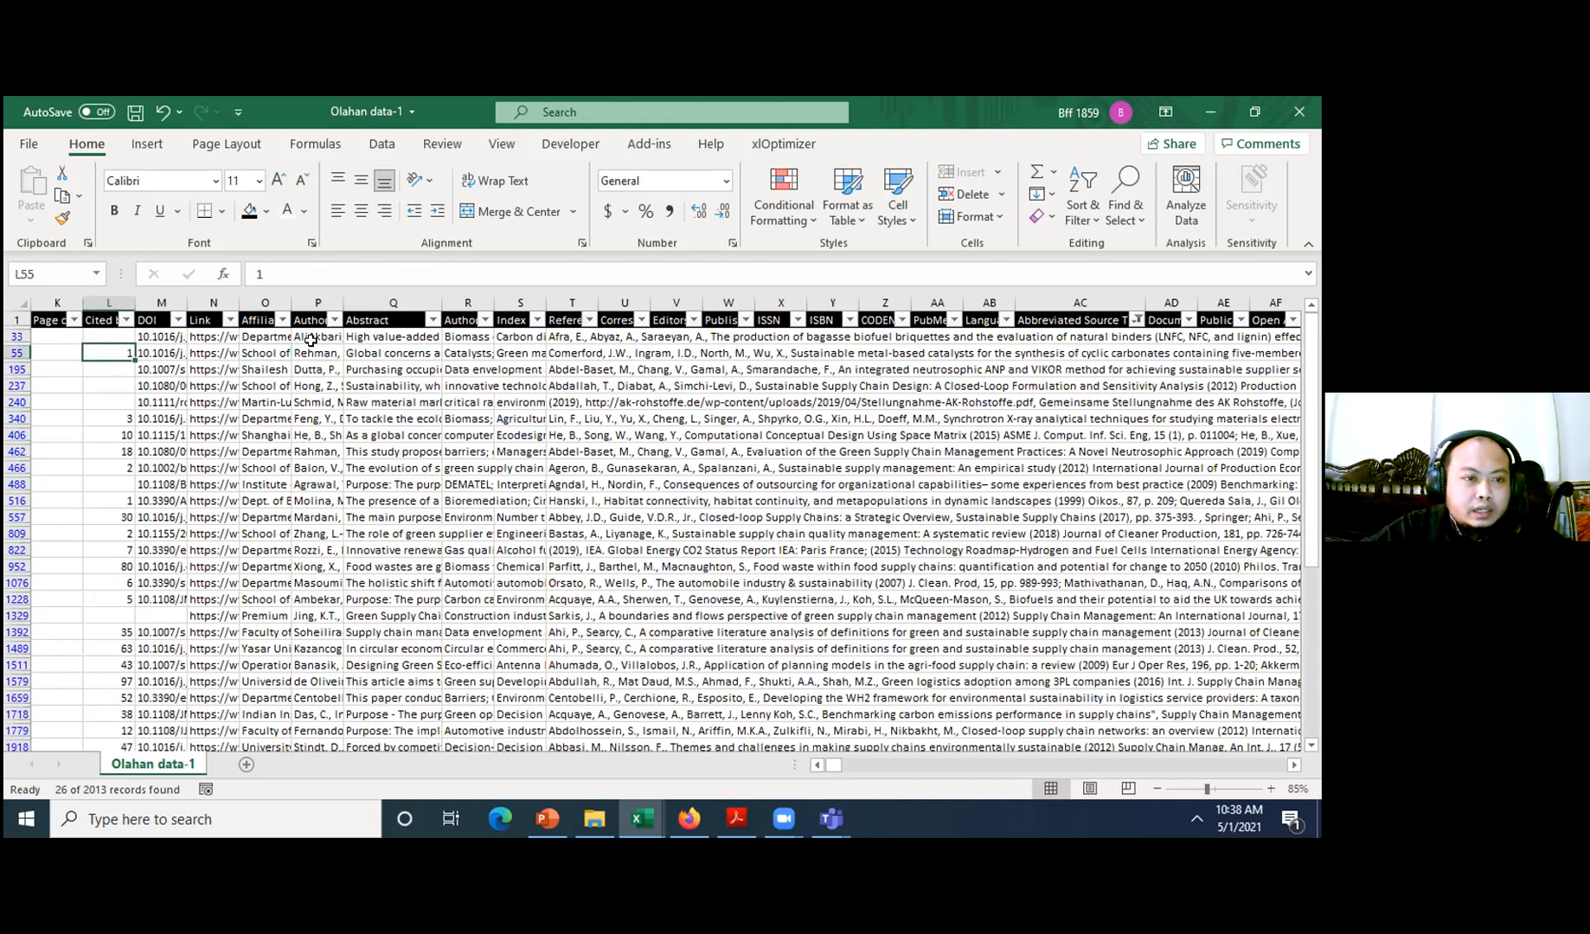
key(Left)
key(Left)
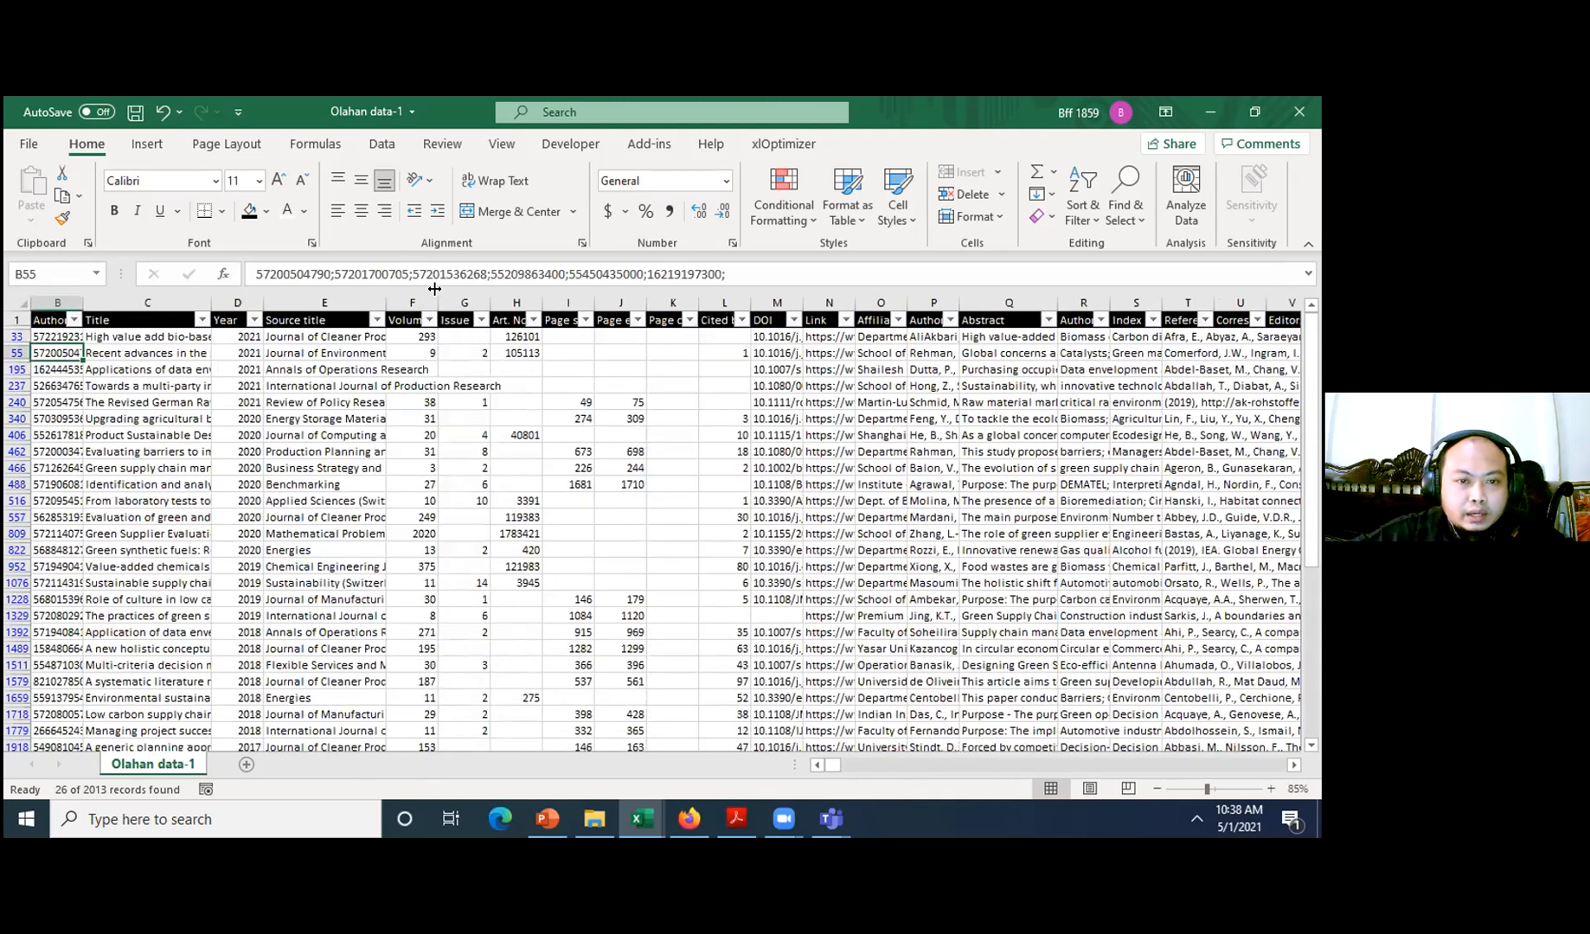
drag(413, 303, 1034, 351)
right_click(1034, 527)
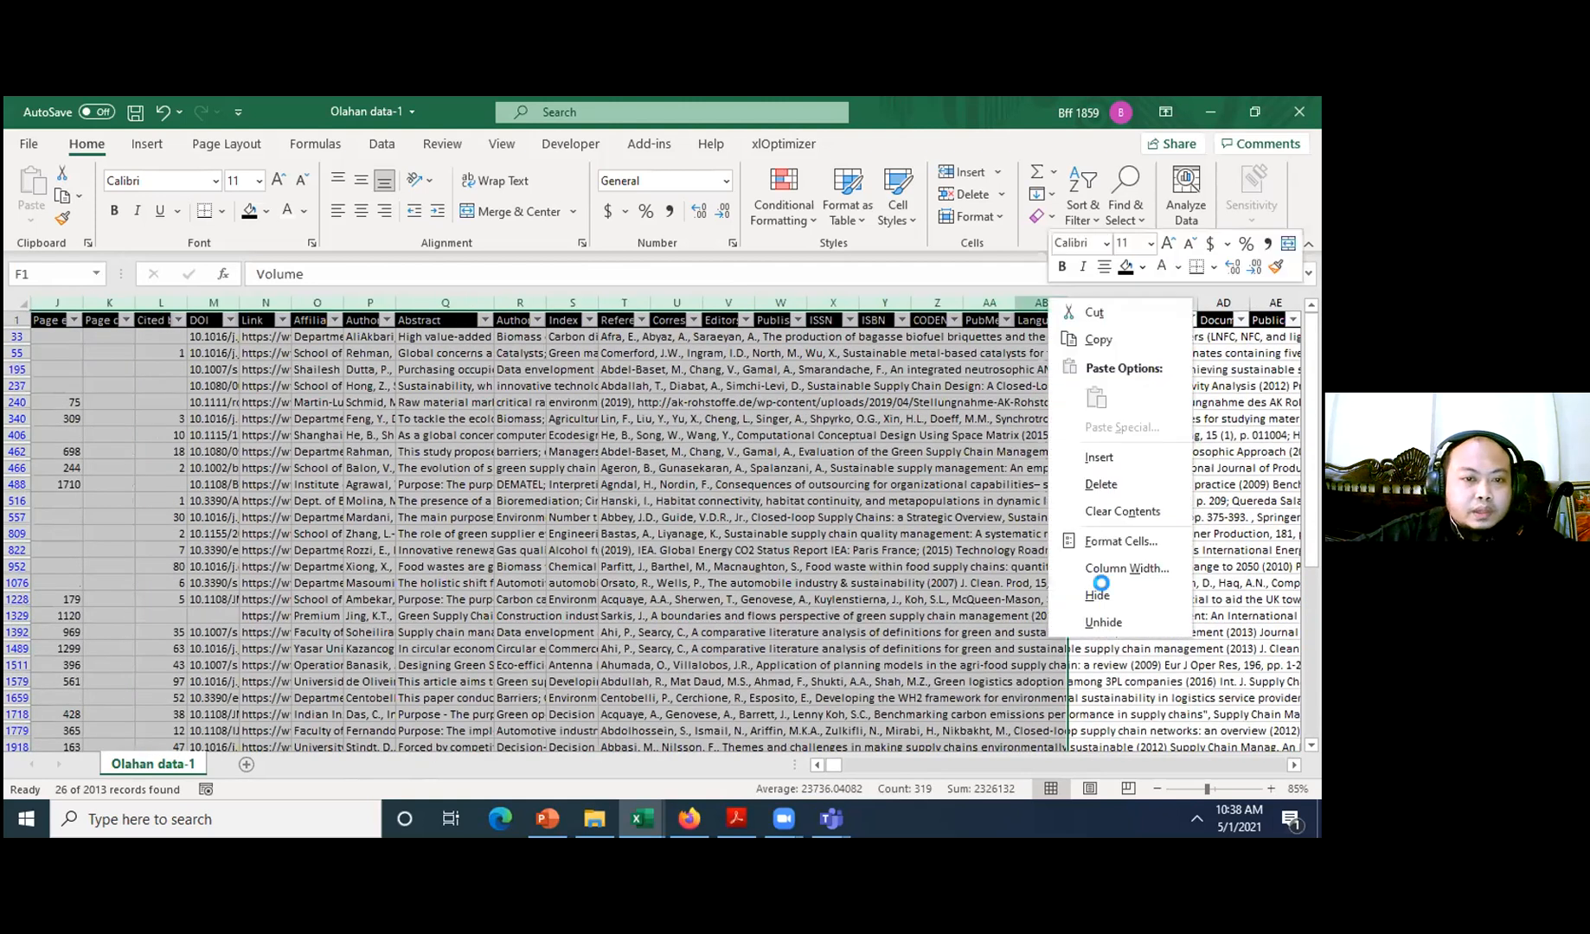
click(1097, 592)
- Enter "J. Clean. Prod." as row 33's Abbreviated Source Title and slightly widen the Source title column
click(433, 337)
click(522, 338)
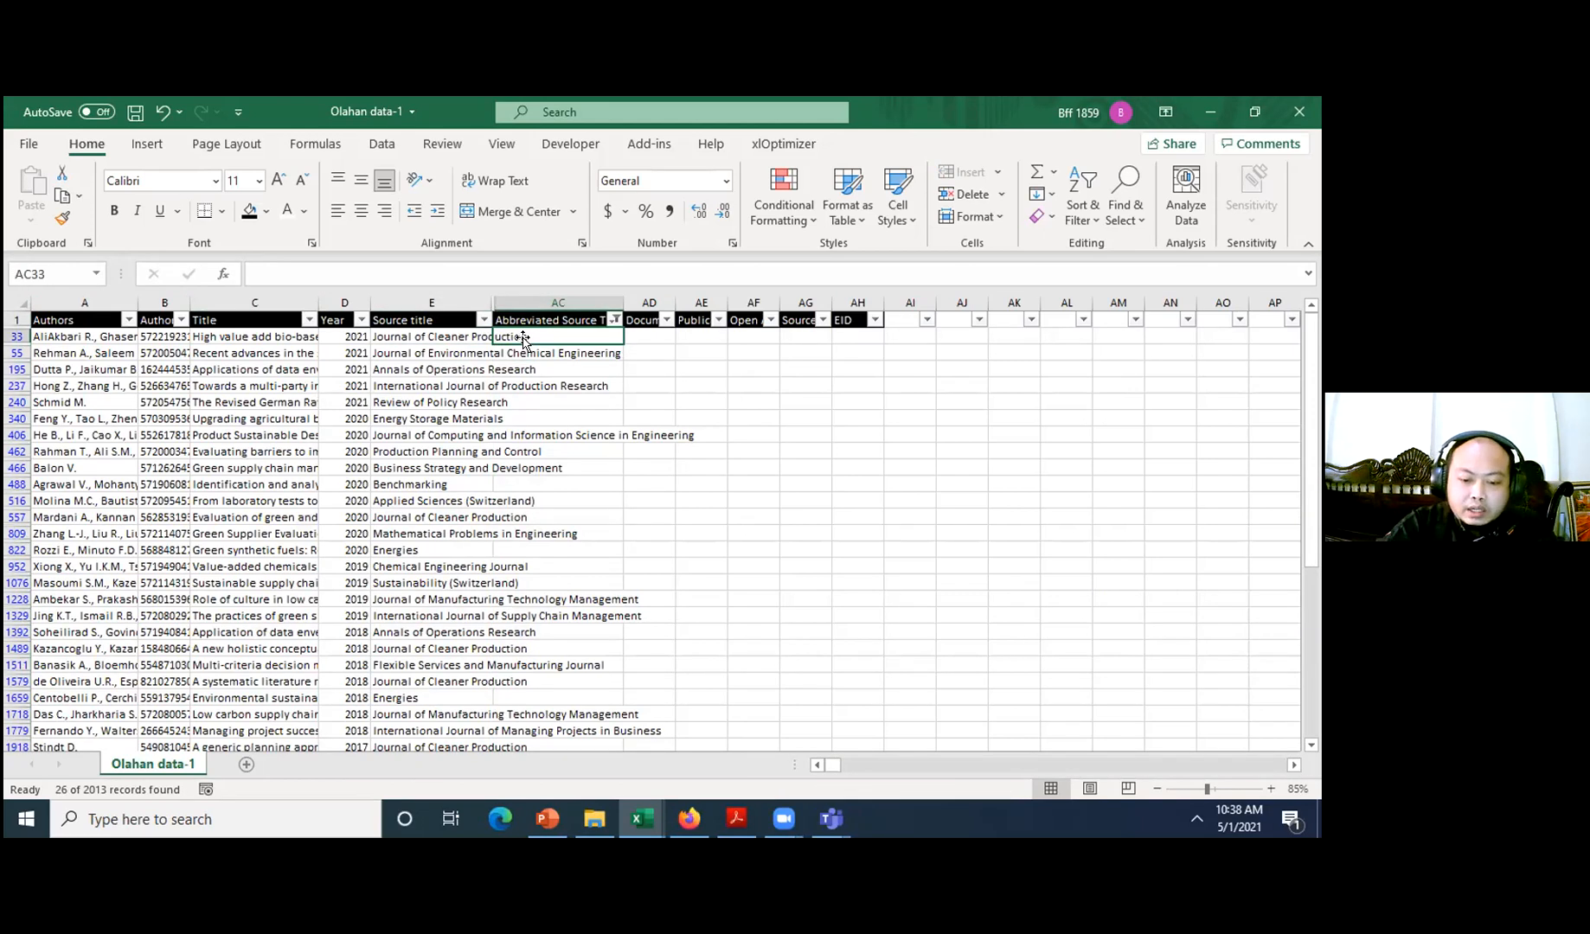
text(J)
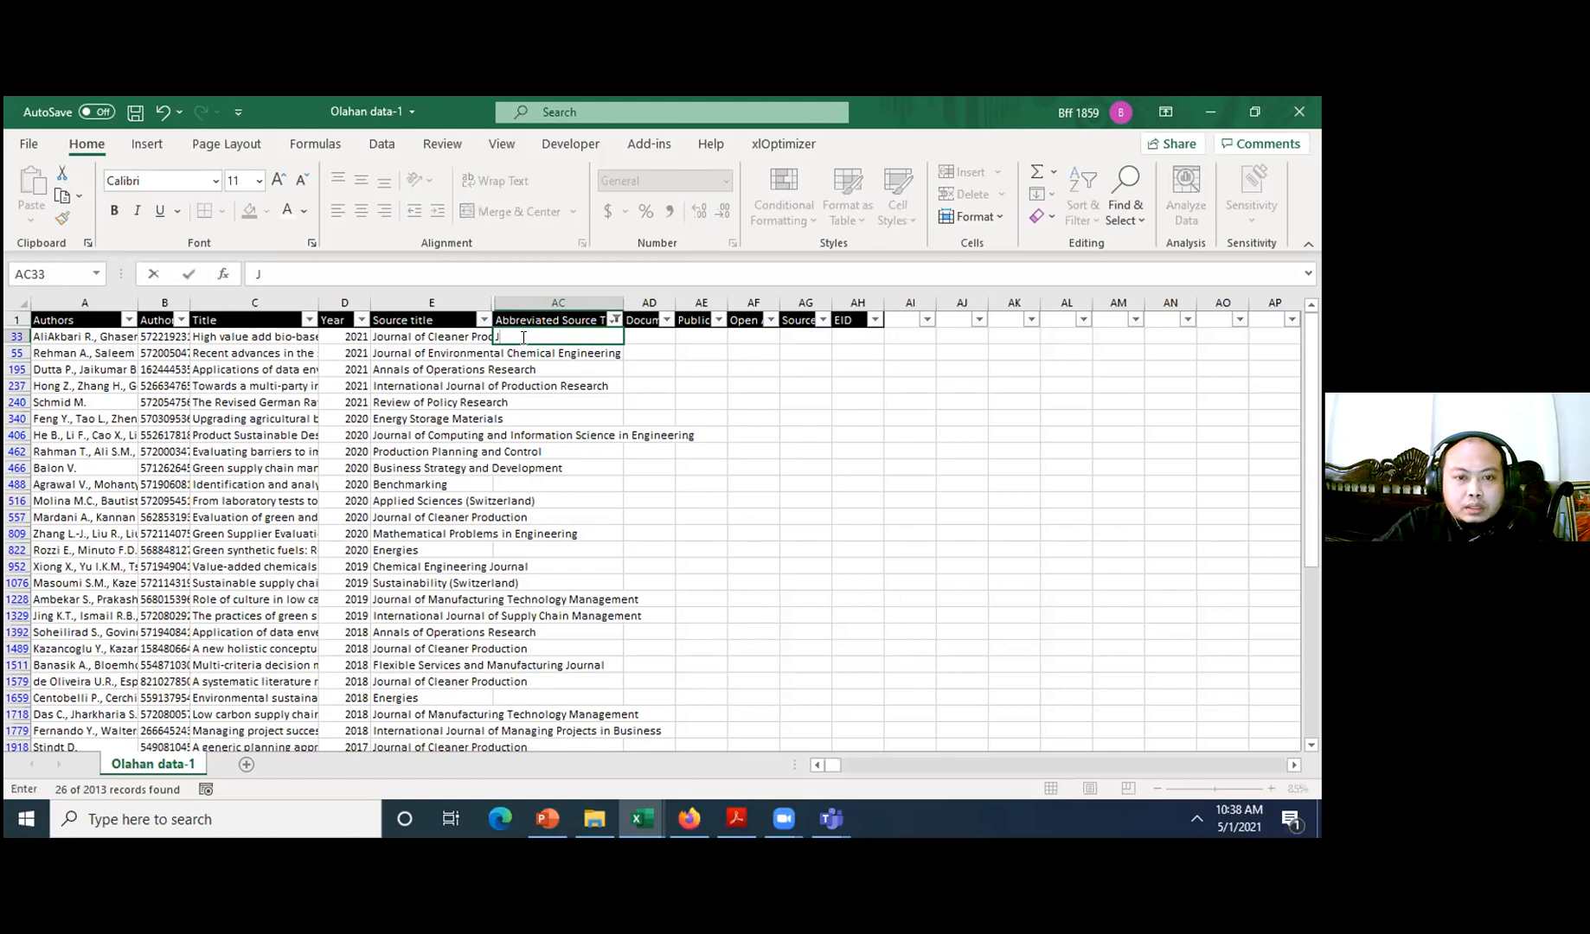
text(. Clean. Prod.)
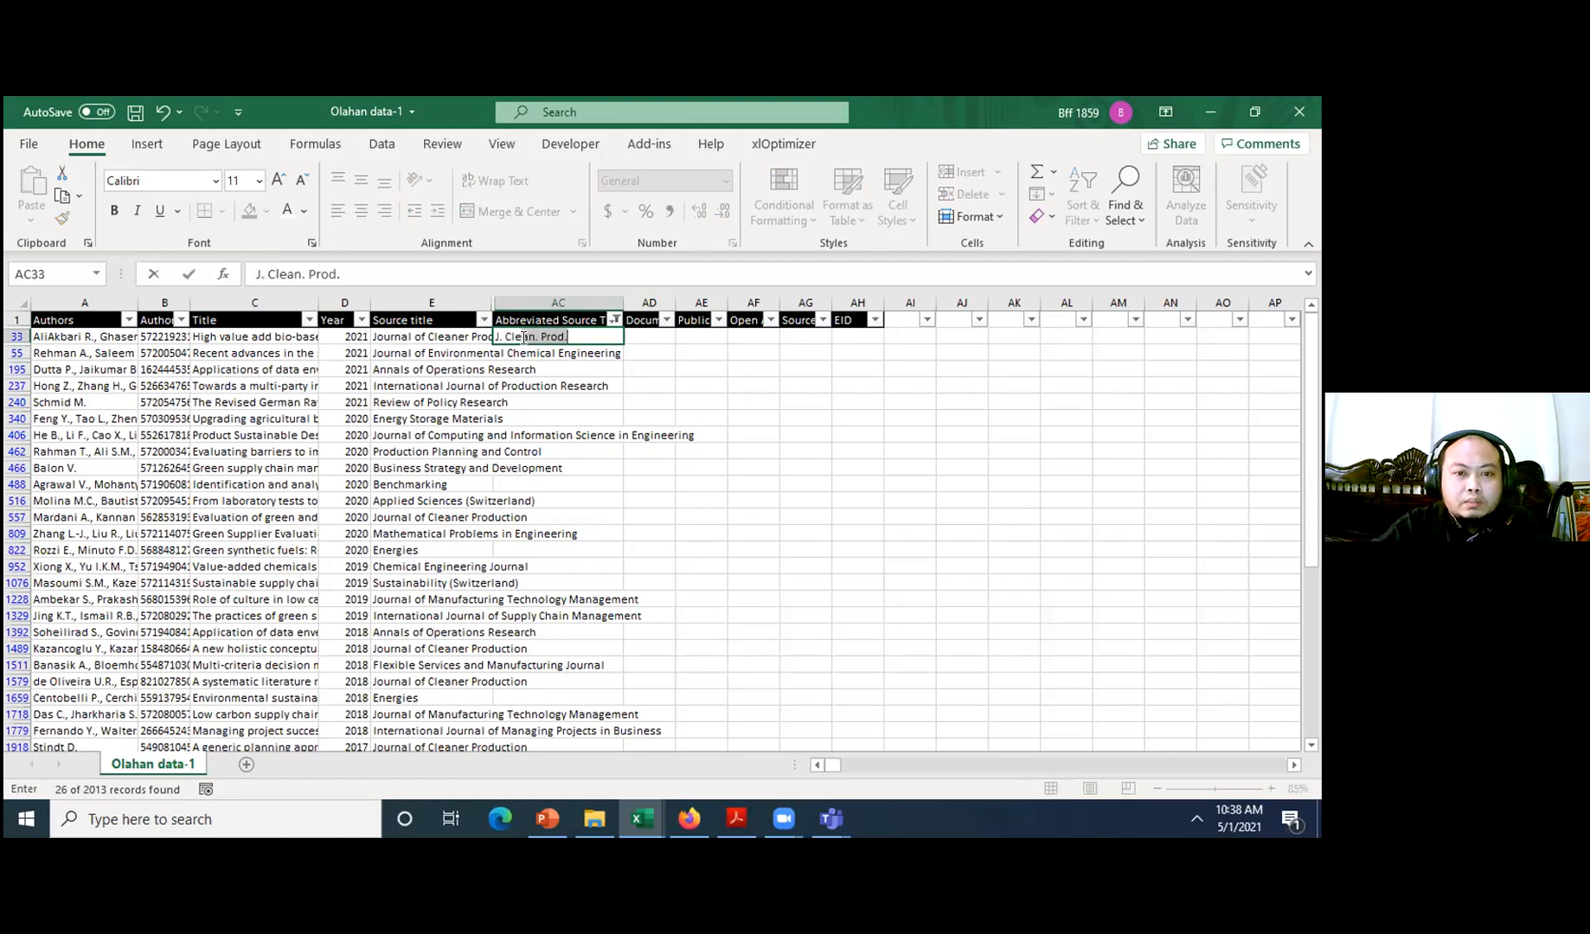
click(636, 351)
click(564, 337)
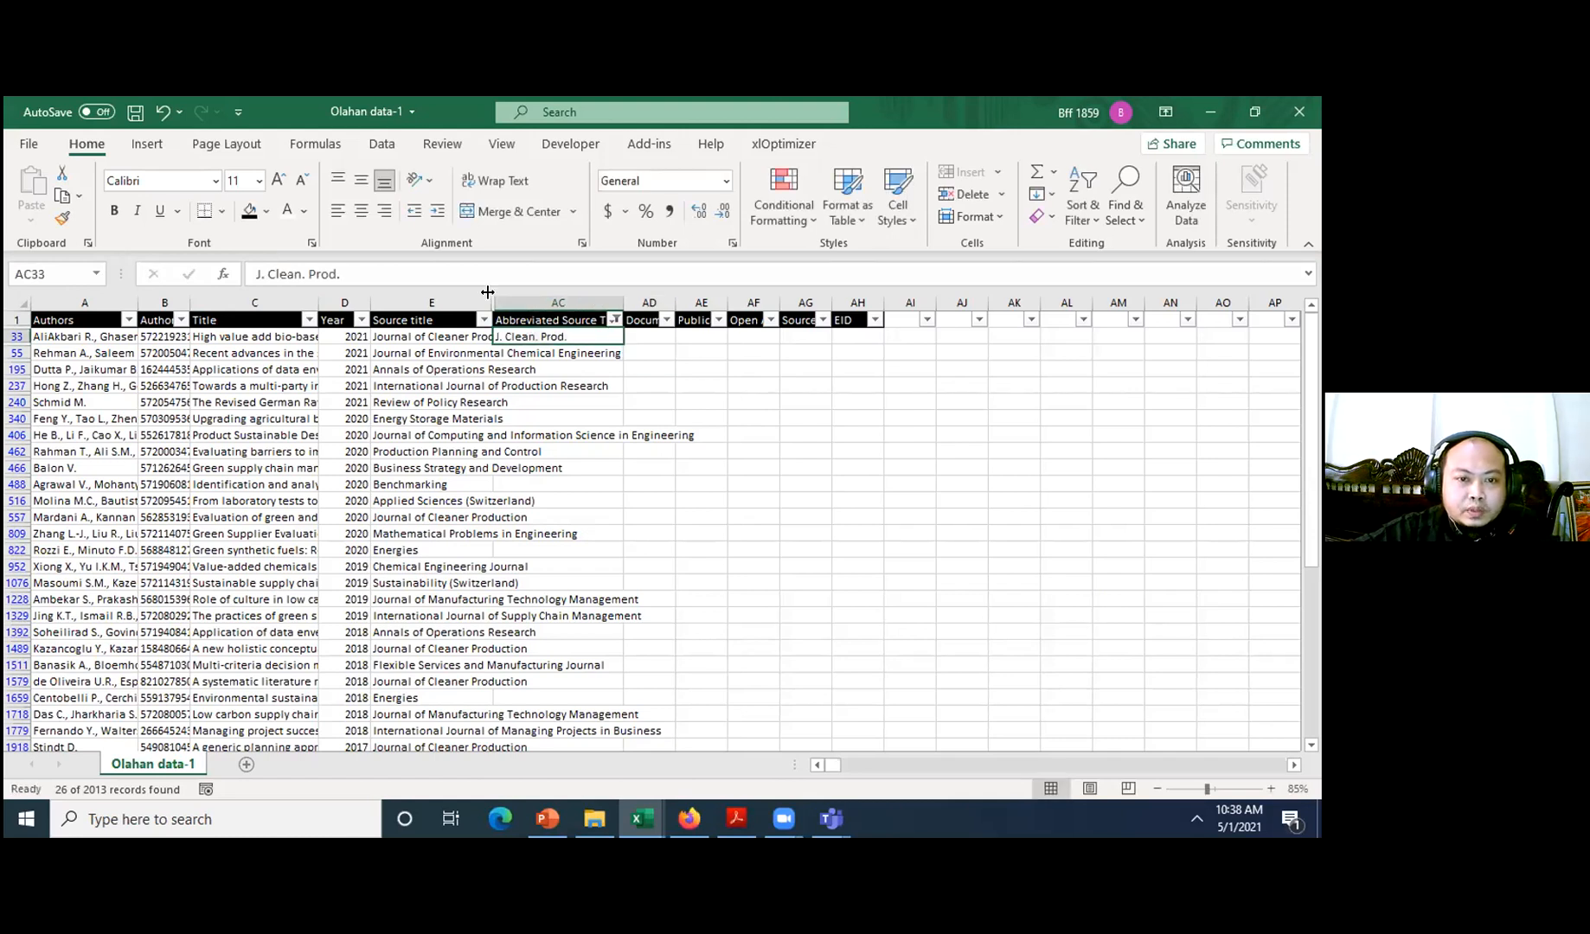
drag(485, 294, 504, 294)
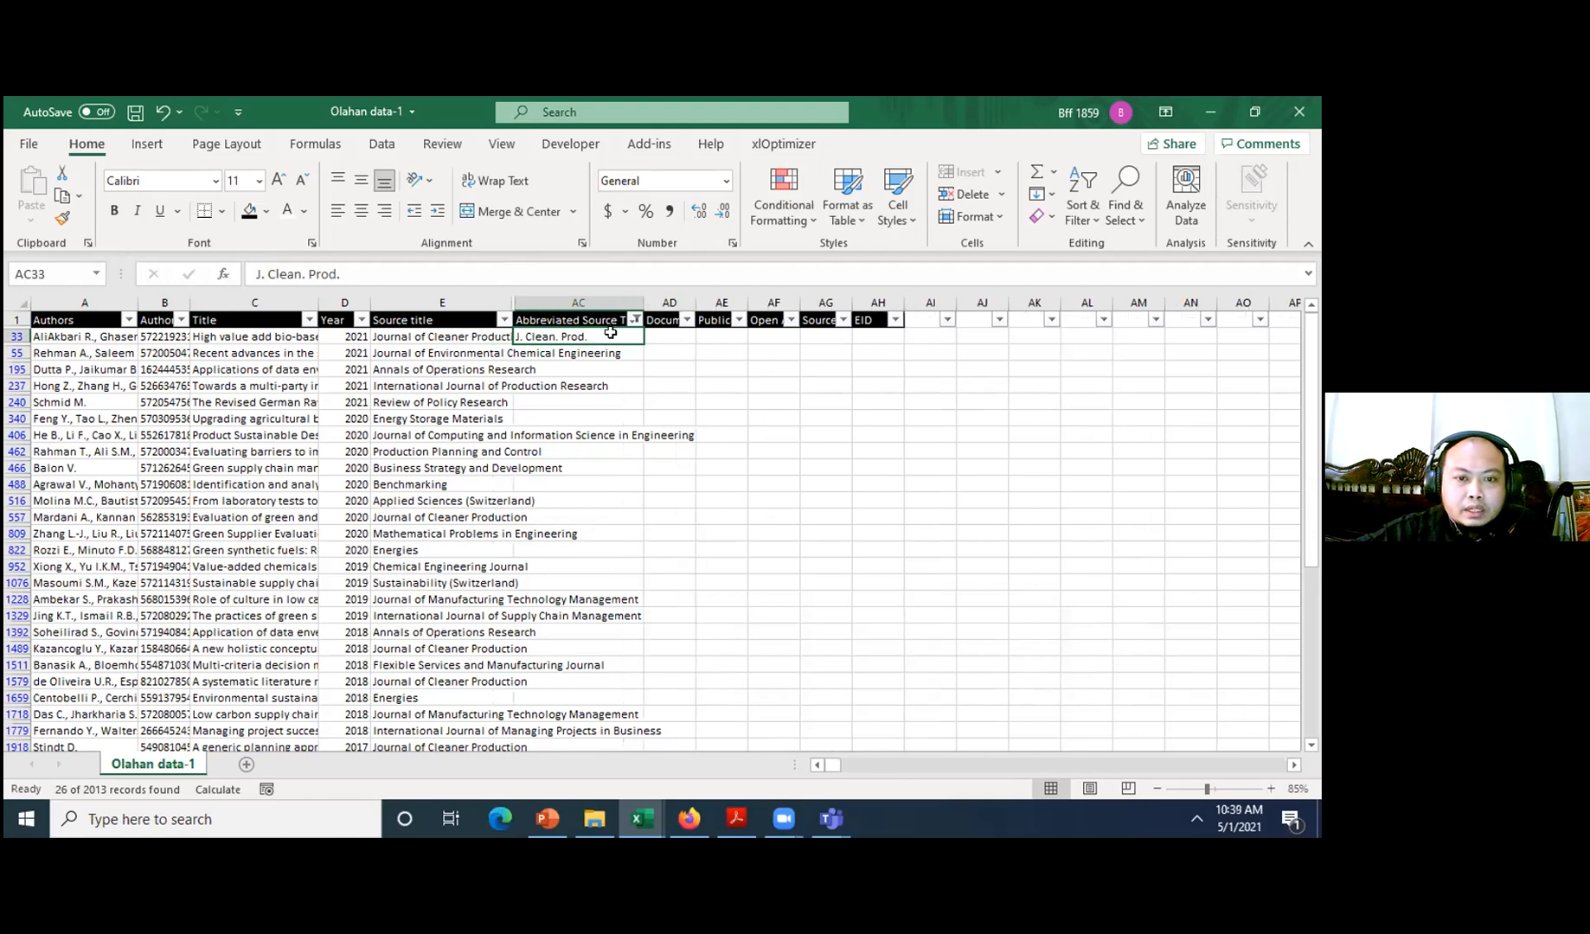
- Copy row 33's "J. Clean. Prod." abbreviation and review the source titles of the rows below it
key(ctrl+c)
key(Down)
key(Left)
key(Up)
key(Right)
key(Down)
key(Left)
key(Up)
key(Down)
key(Up)
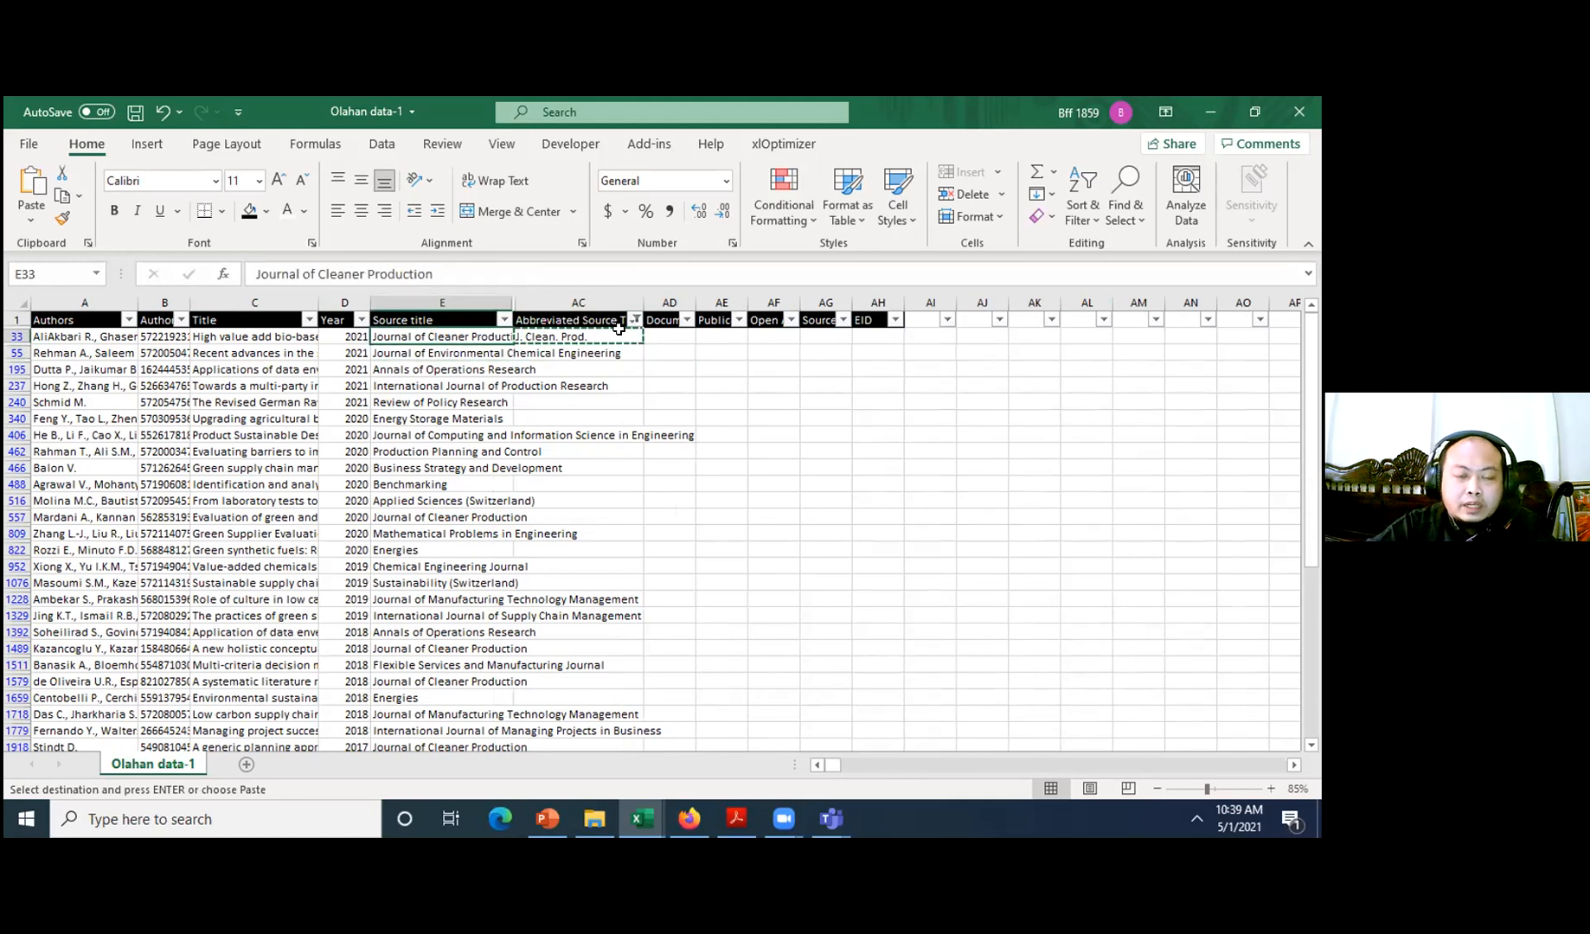
key(Right)
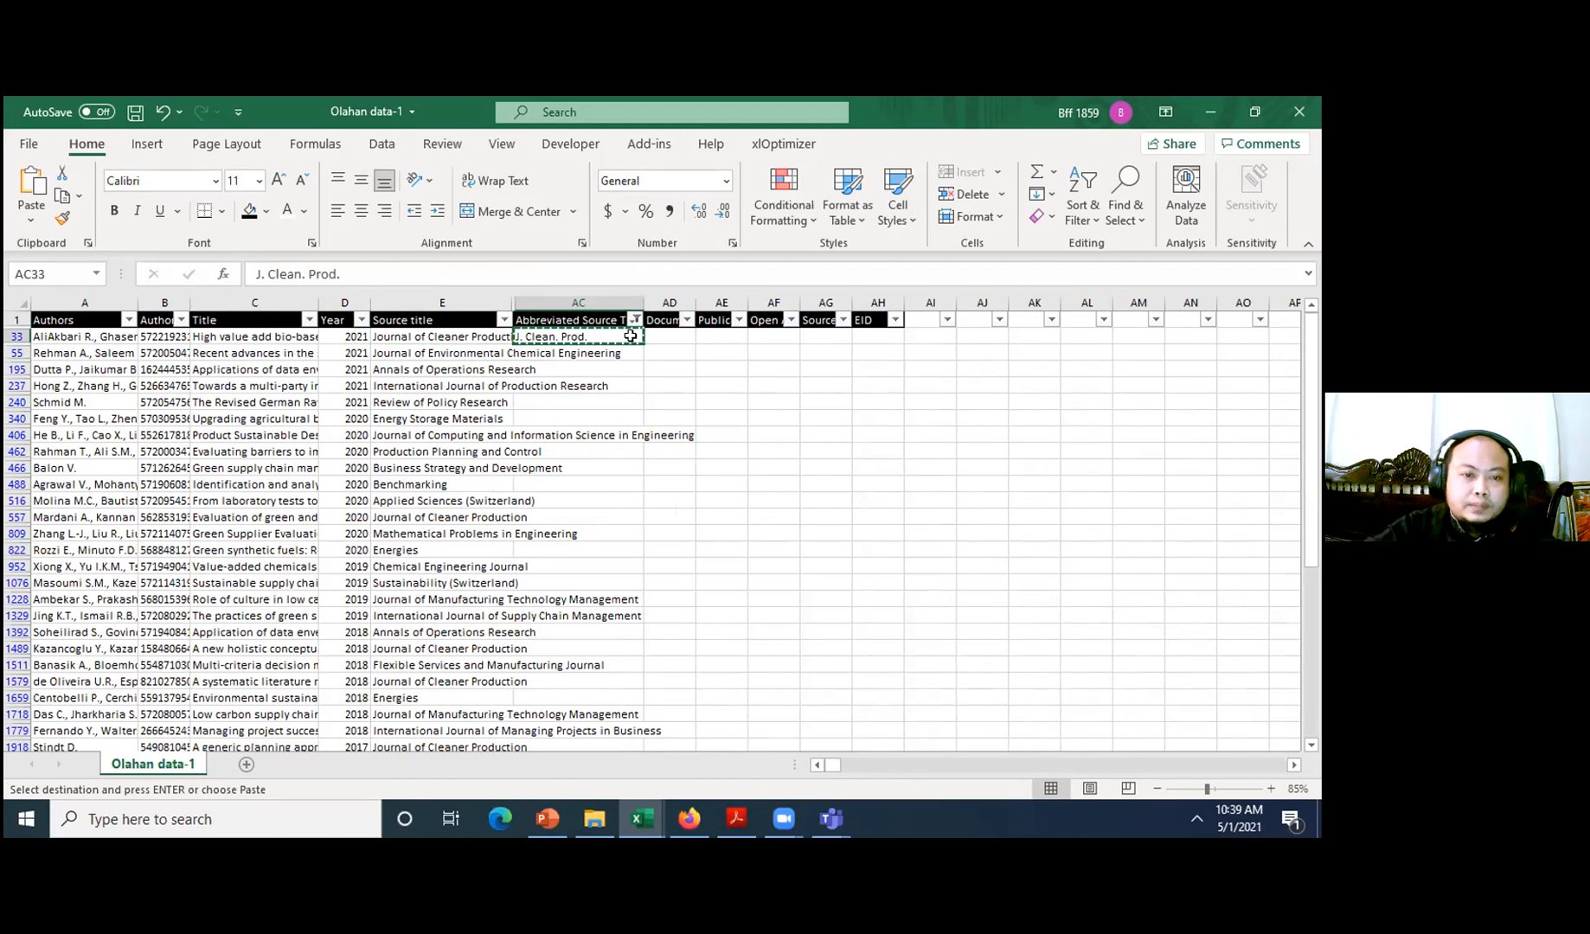
key(Left)
key(Down)
key(Down)
key(Down)
key(Down)
key(Down)
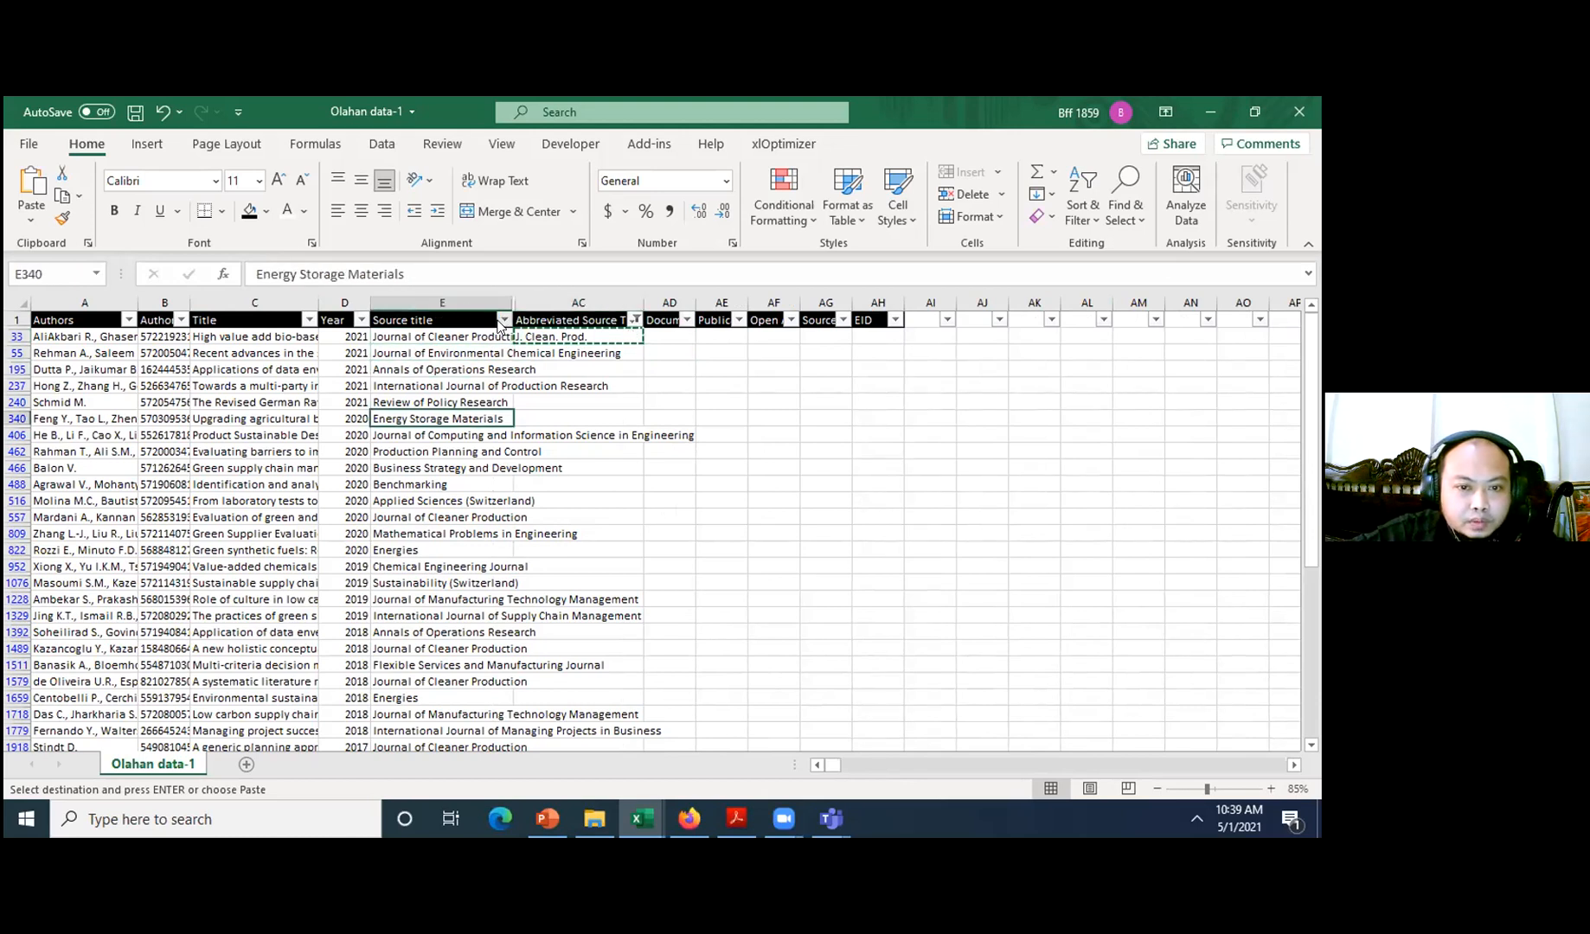
- Filter the Source title column to show only Journal of Cleaner Production
click(503, 321)
click(362, 548)
drag(493, 572, 487, 644)
click(312, 547)
click(388, 725)
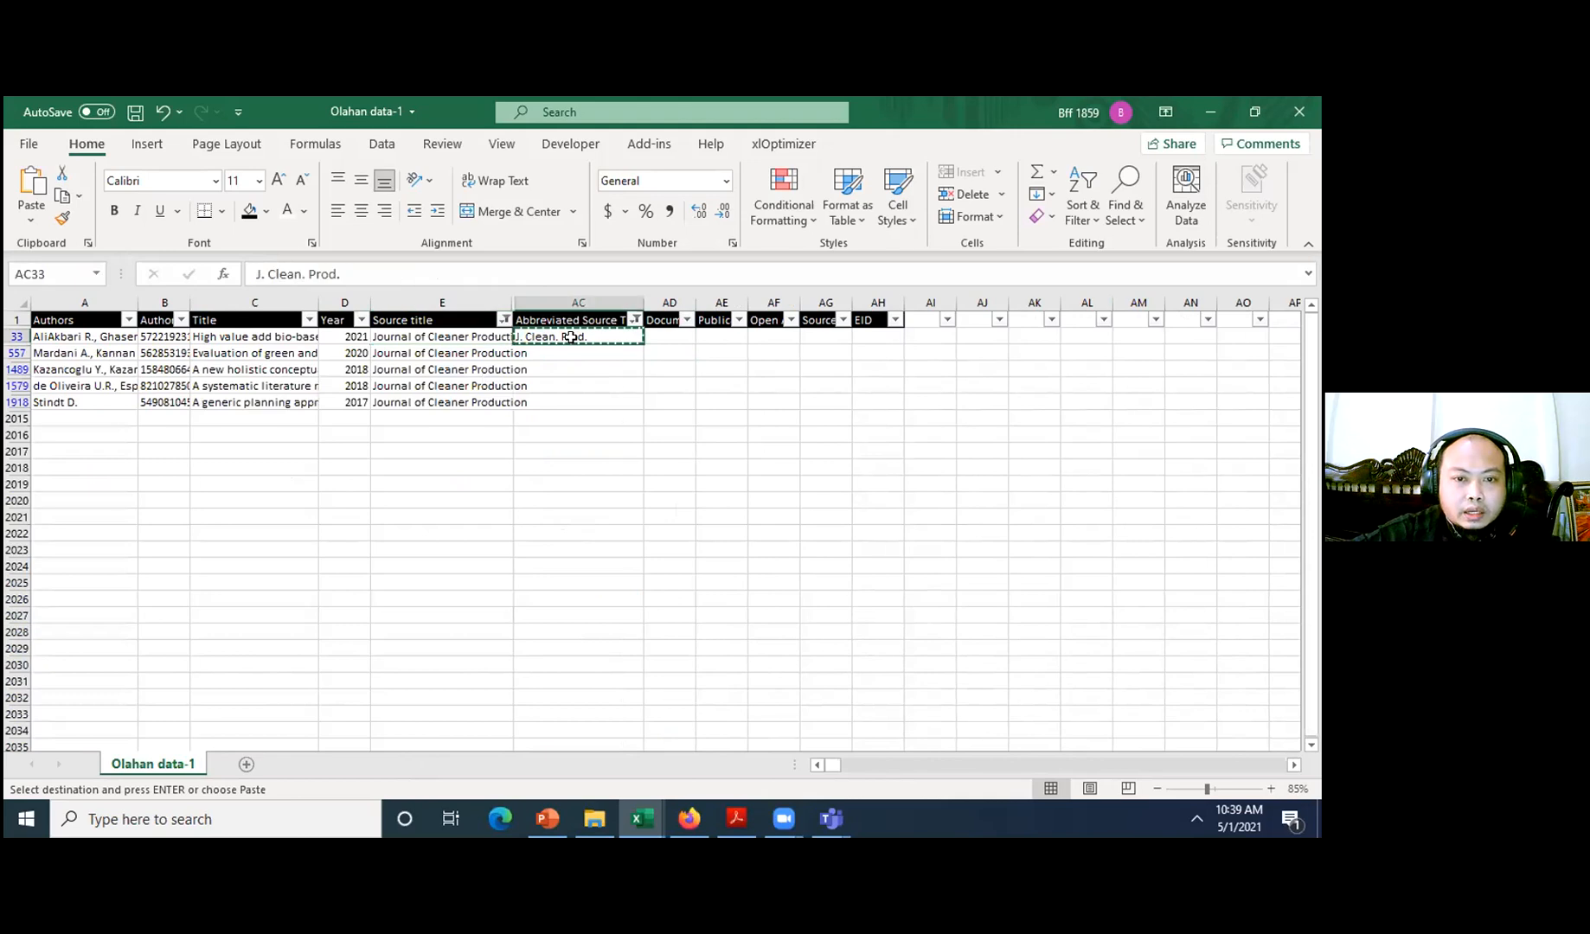
- Paste "J. Clean. Prod." into the blank Abbreviated Source Title cells of rows 557, 1489, 1579 and 1918
key(Down)
key(shift+Down)
key(shift+Down)
key(shift+Down)
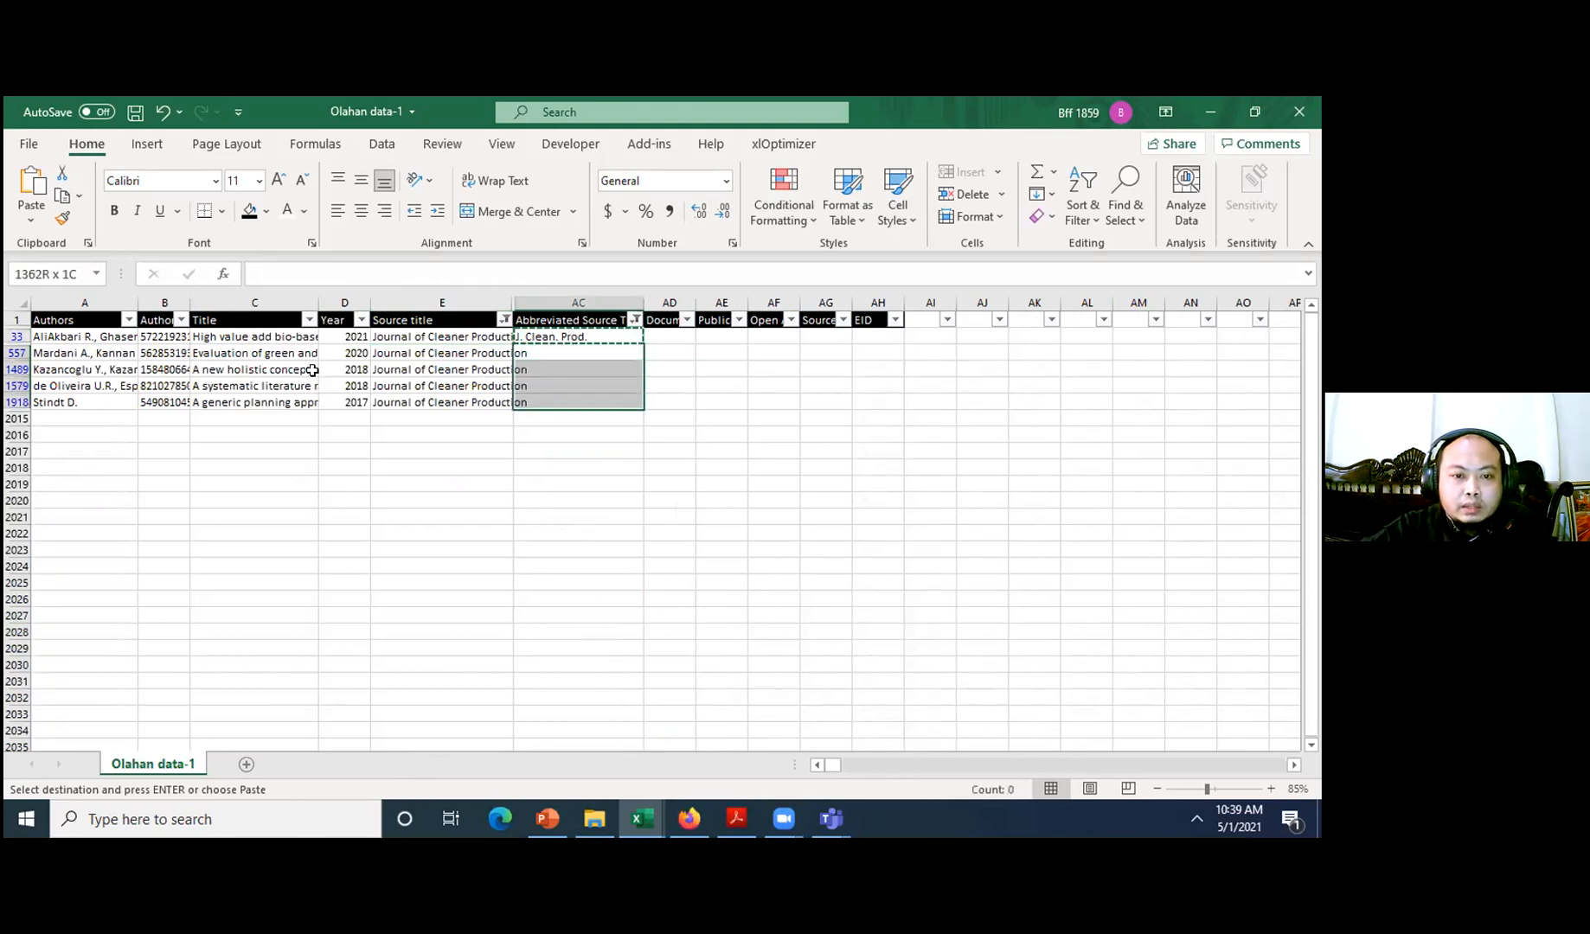
key(ctrl+v)
- Filter Source title to Annals of Operations Research and fill "Ann. Oper. Res." as the abbreviated title in rows 195 and 1392
click(503, 319)
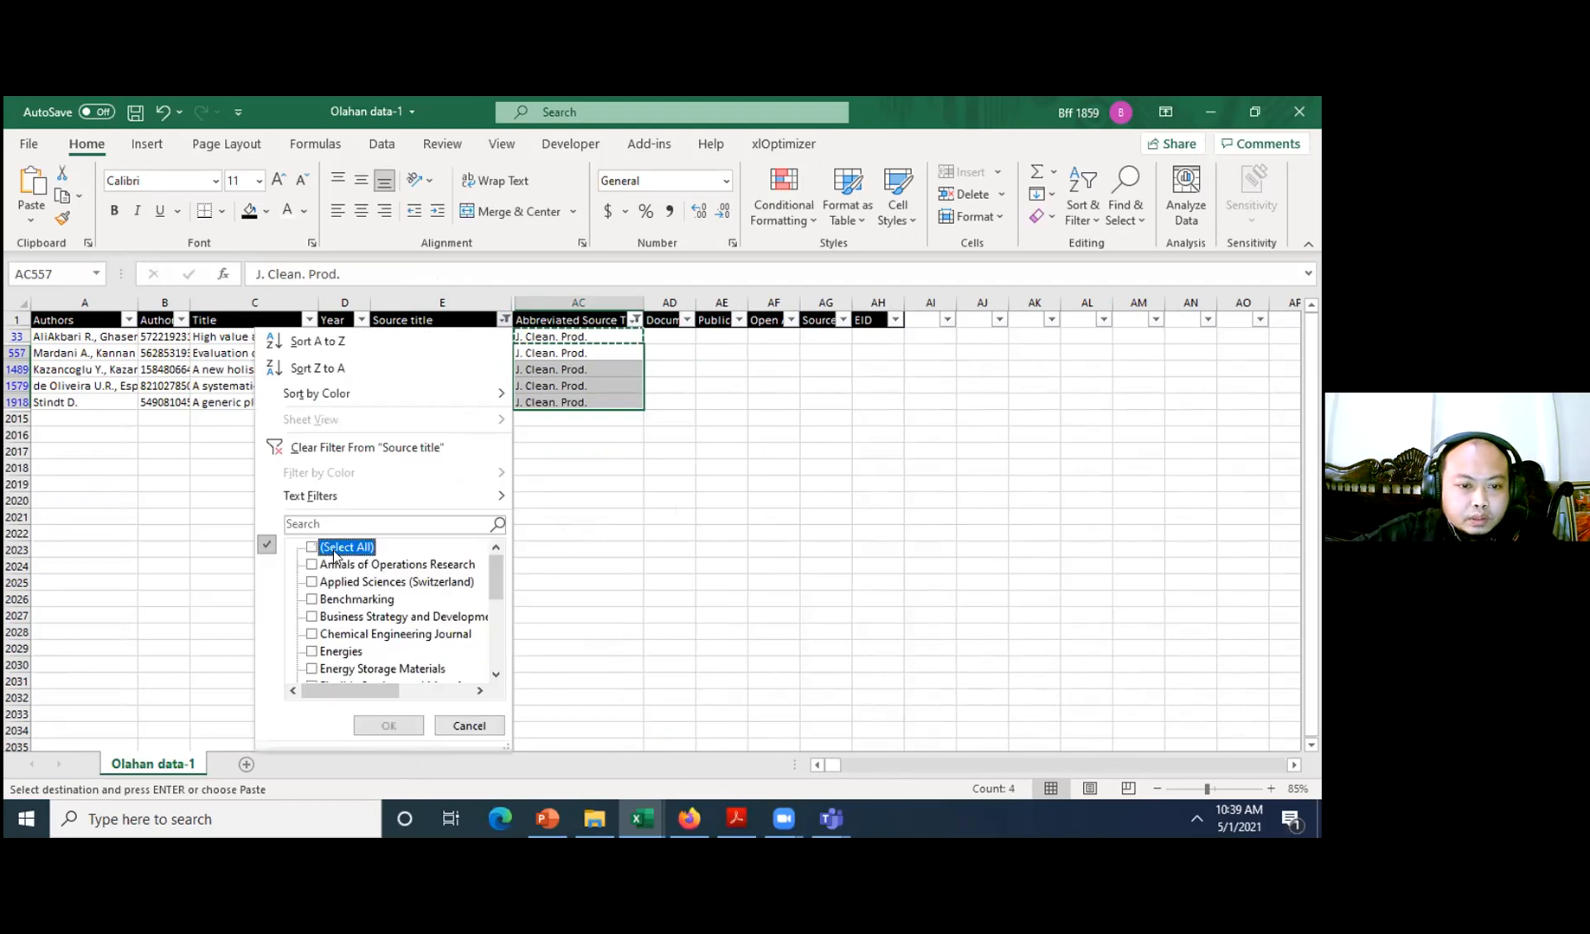
click(351, 565)
click(413, 725)
click(568, 330)
text(Ann. Oper. Res.)
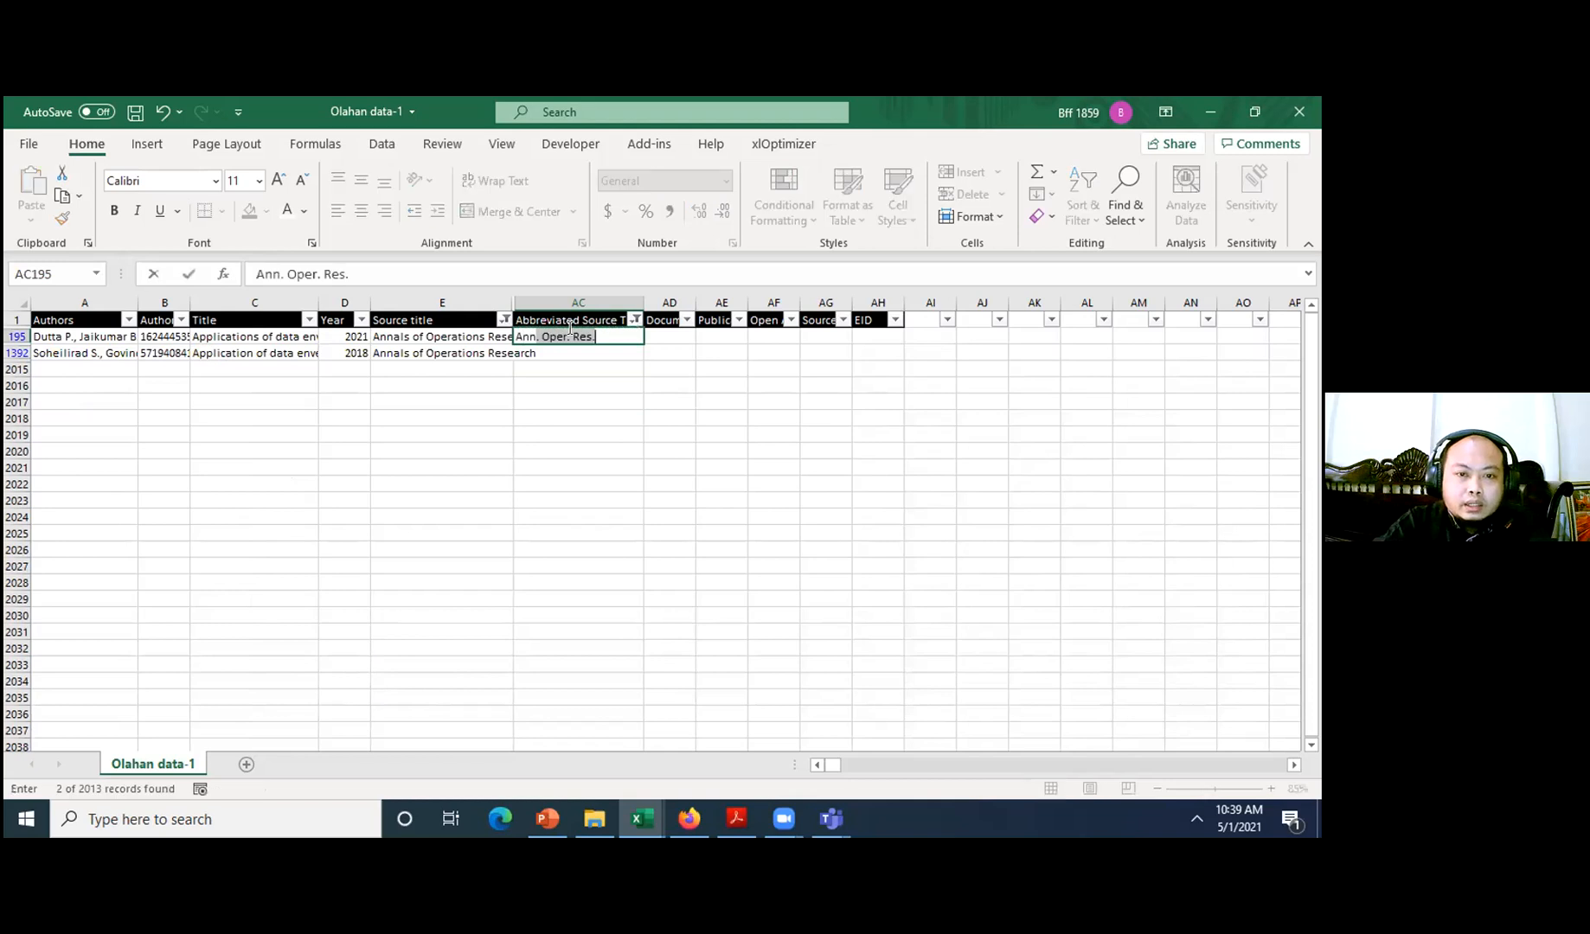
key(Return)
key(Up)
key(ctrl+c)
key(Down)
key(ctrl+v)
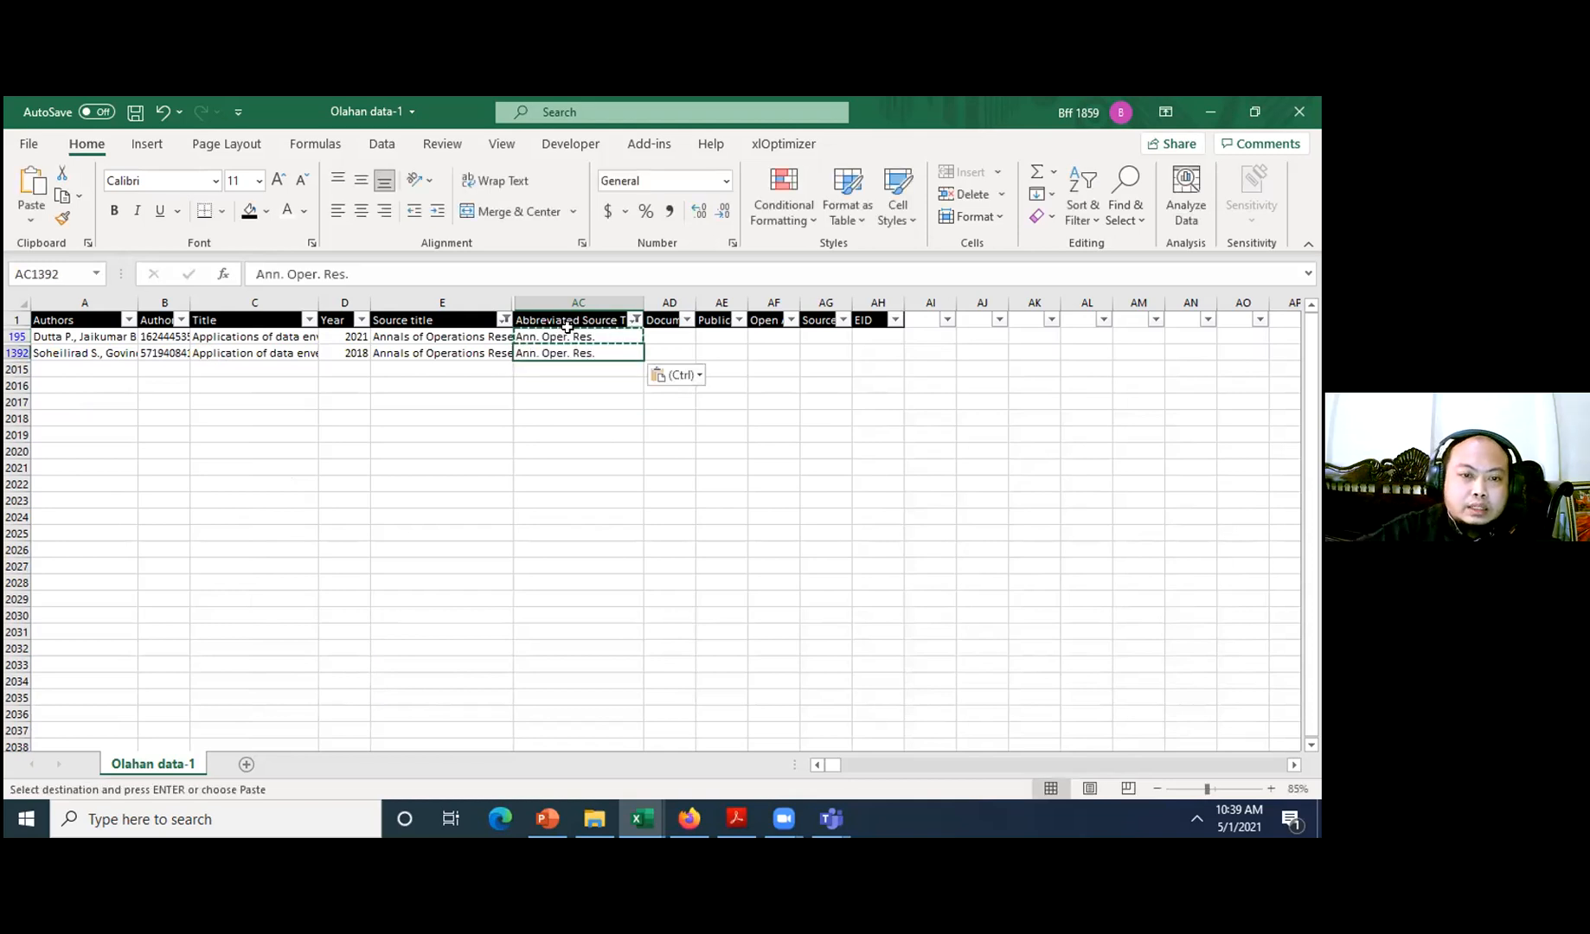
- Filter Source title to Applied Sciences (Switzerland) and enter "Appl. Sci." as row 516's abbreviated title
click(504, 319)
click(359, 567)
click(359, 580)
click(405, 723)
click(548, 330)
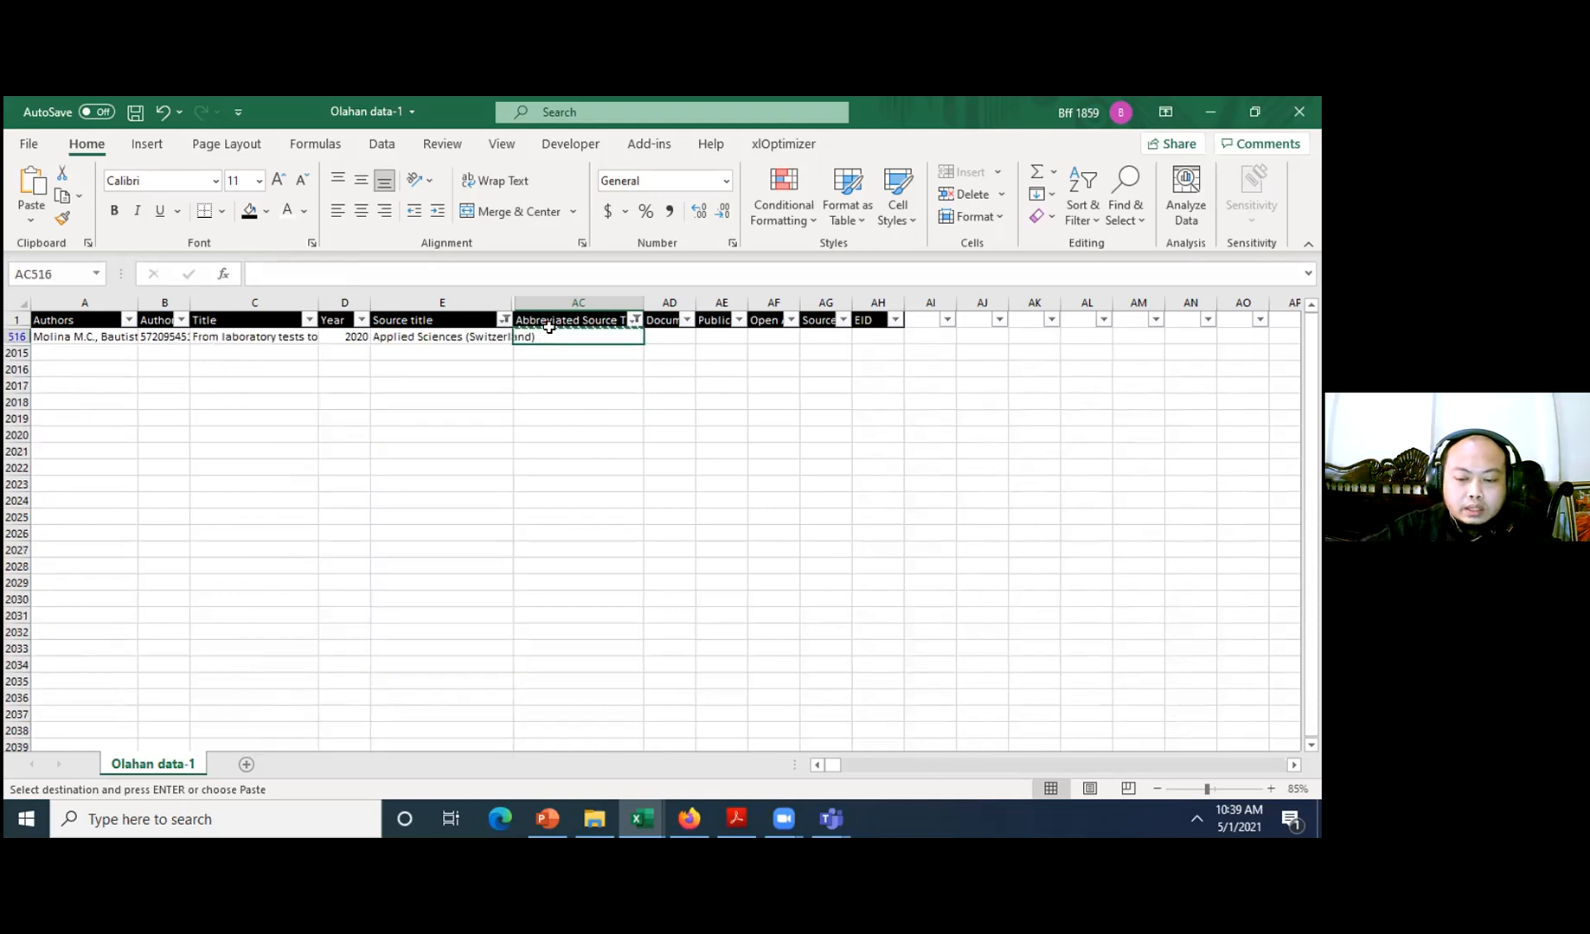
text(Appl. Sci.)
key(Return)
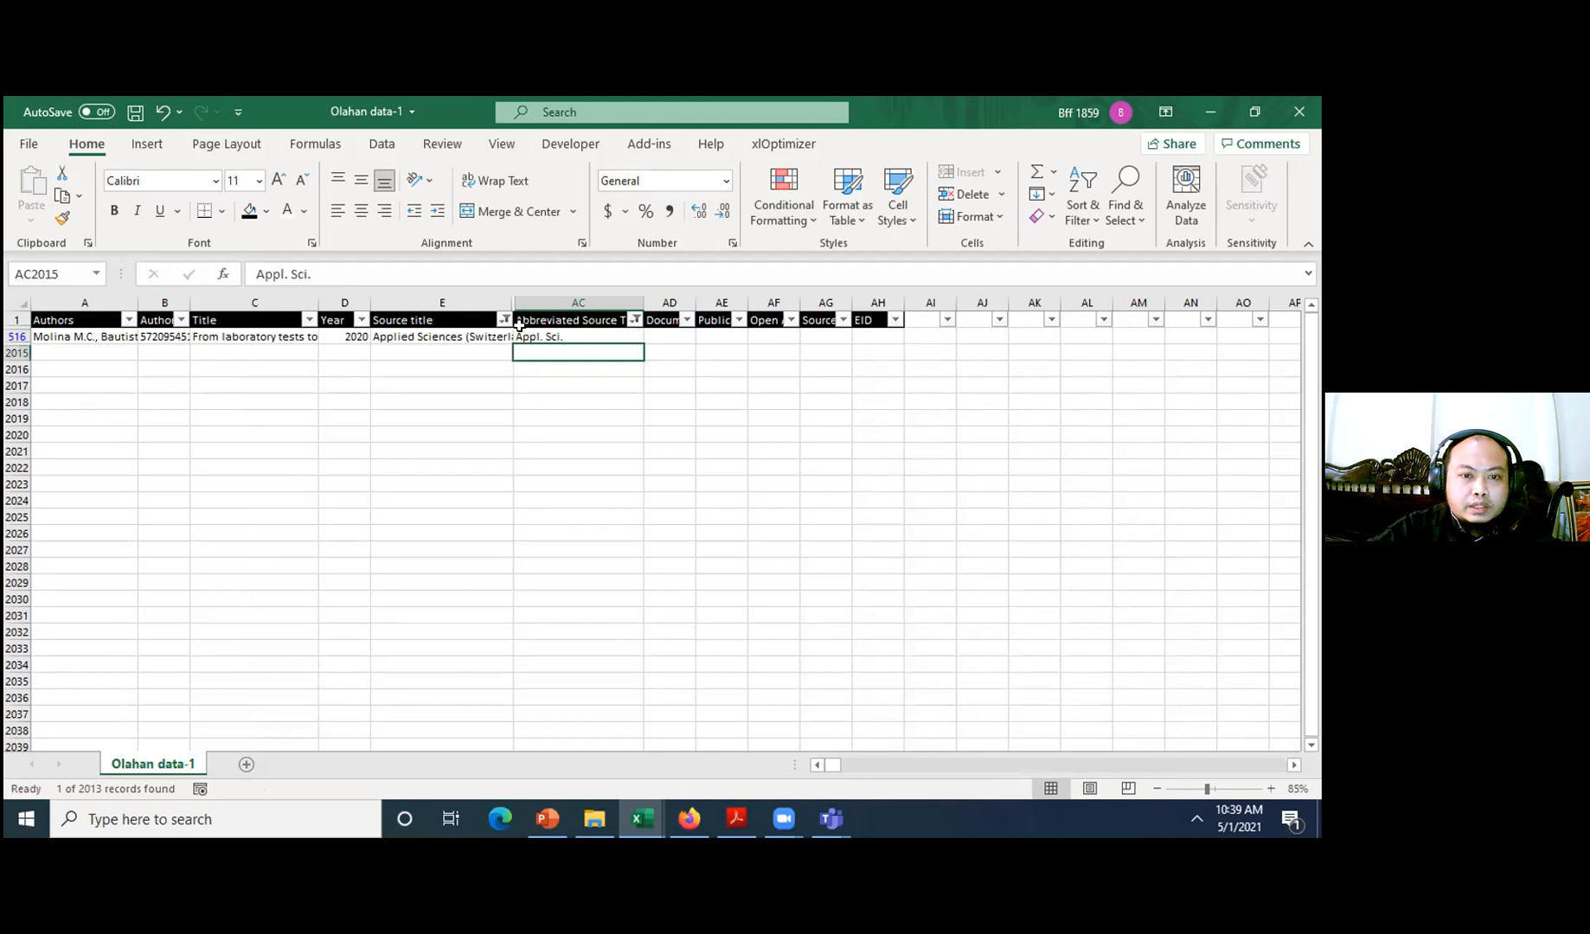
- Filter Source title to Benchmarking and enter "Benchmarking" as row 488's abbreviated title
click(505, 320)
click(355, 564)
click(359, 581)
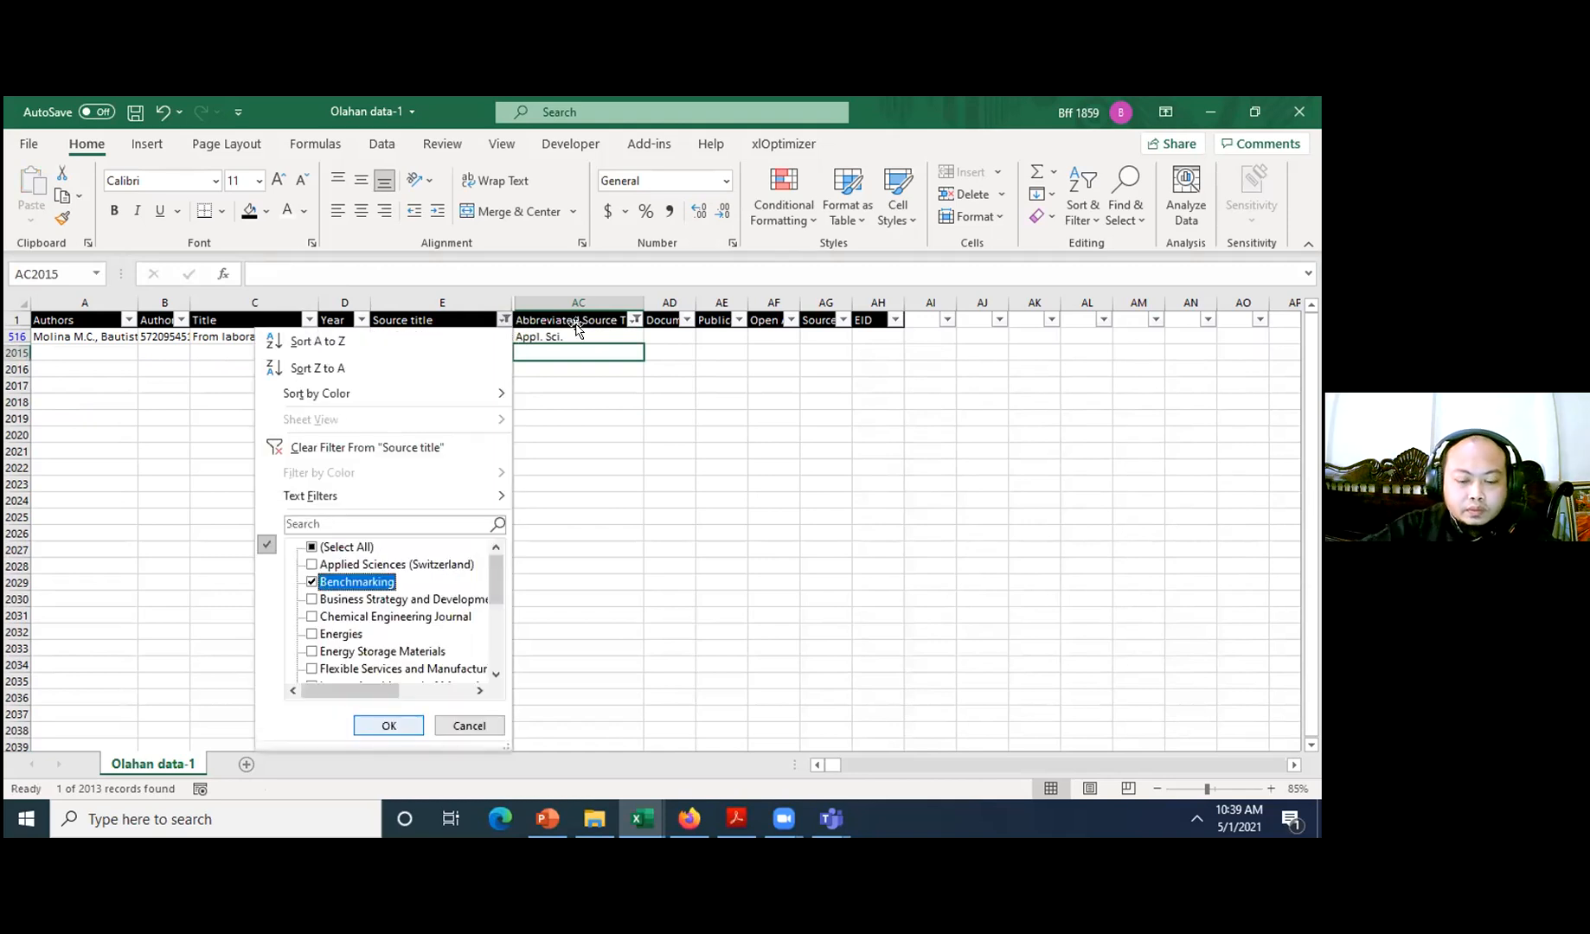
key(Return)
key(Up)
text(B)
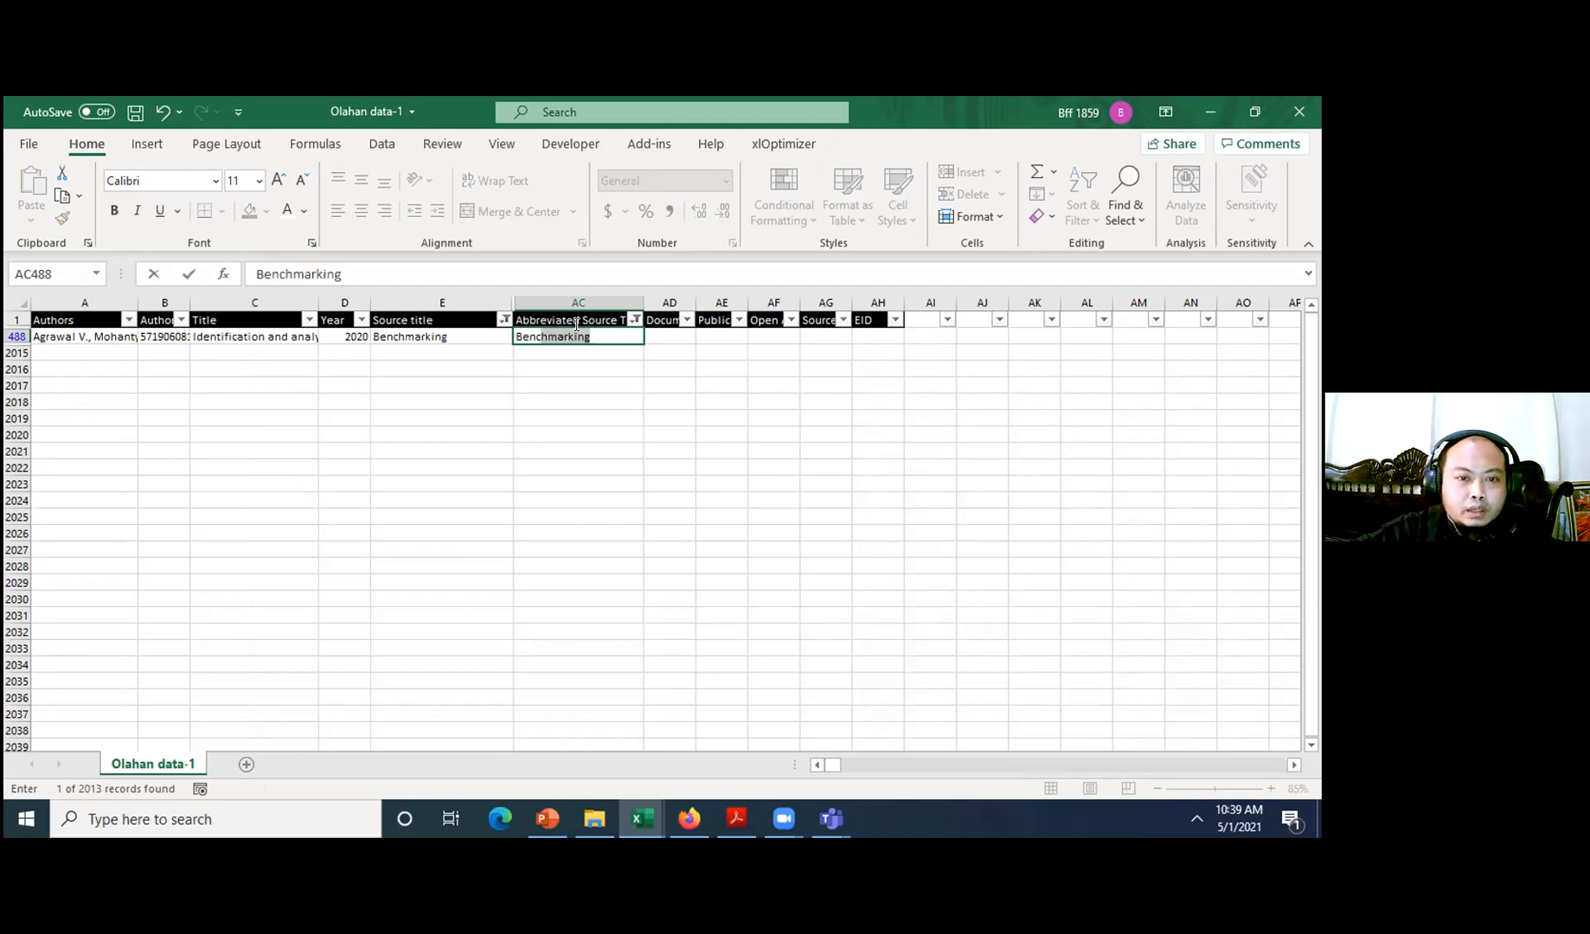
click(467, 369)
- Filter Source title to Business Strategy and Development and enter "Buss. Stra. Dev." as row 466's abbreviated title
click(504, 320)
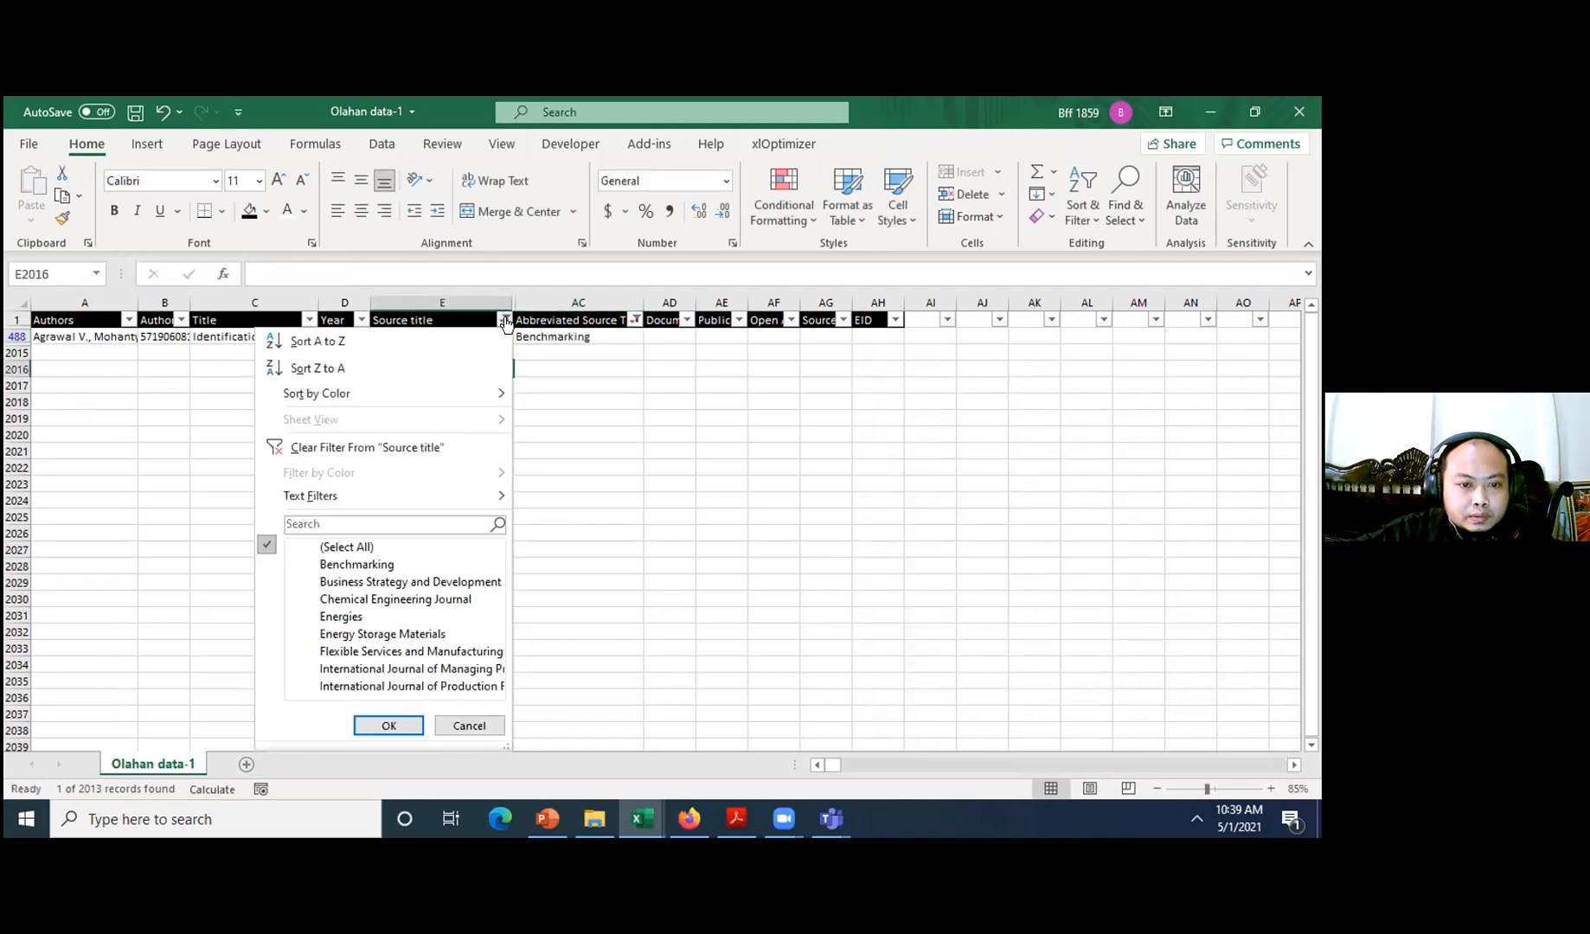
click(381, 563)
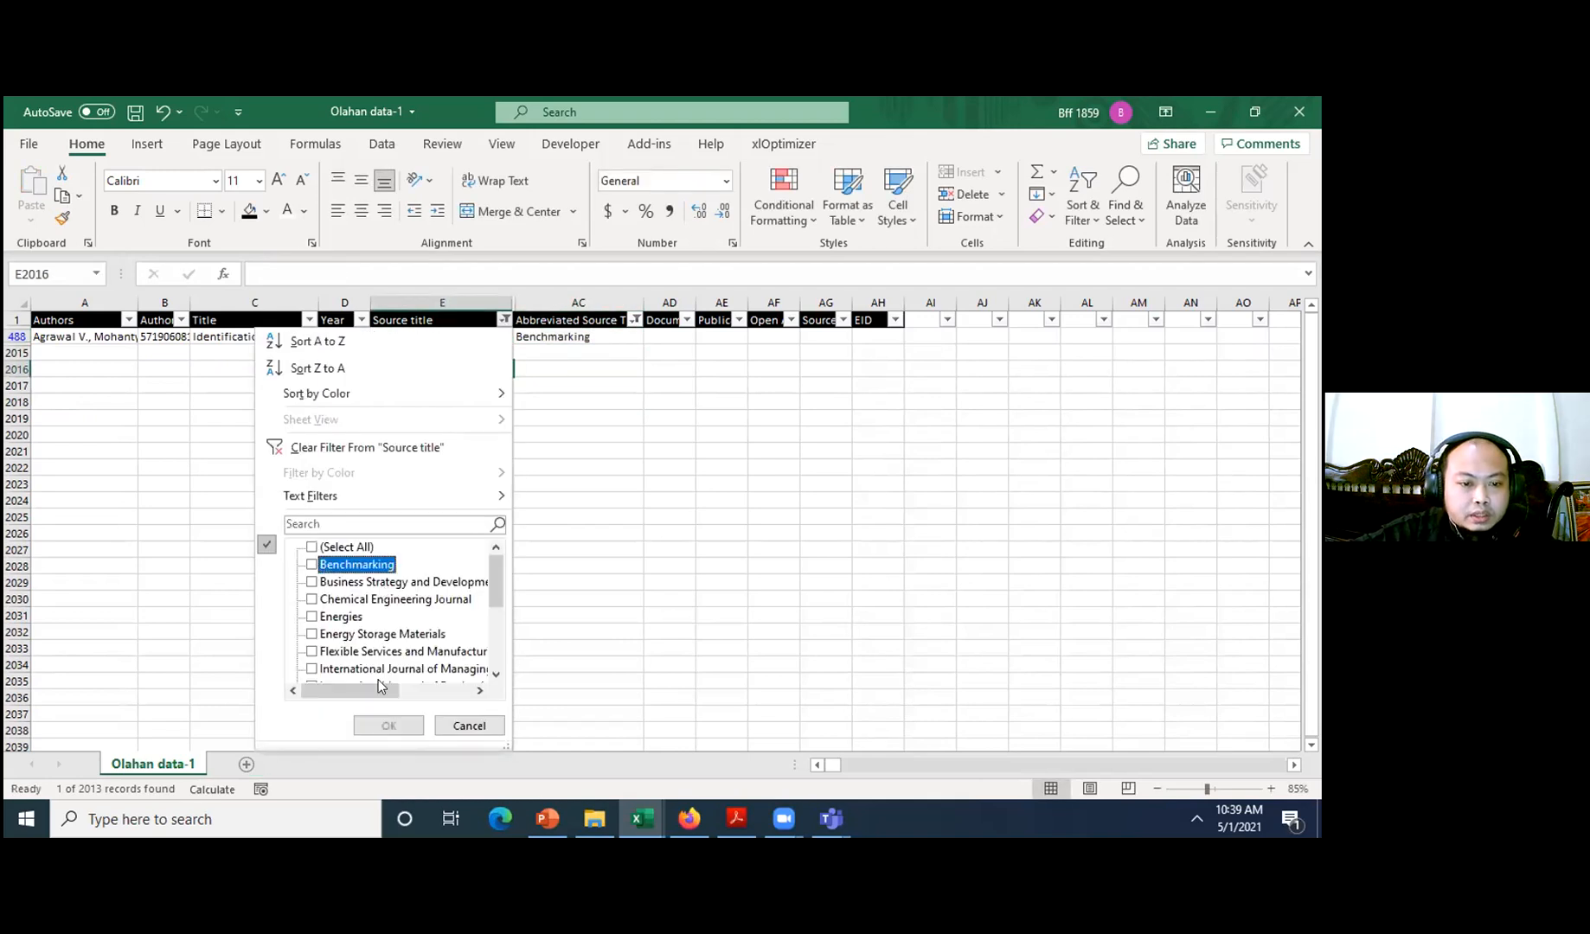
key(Down)
key(space)
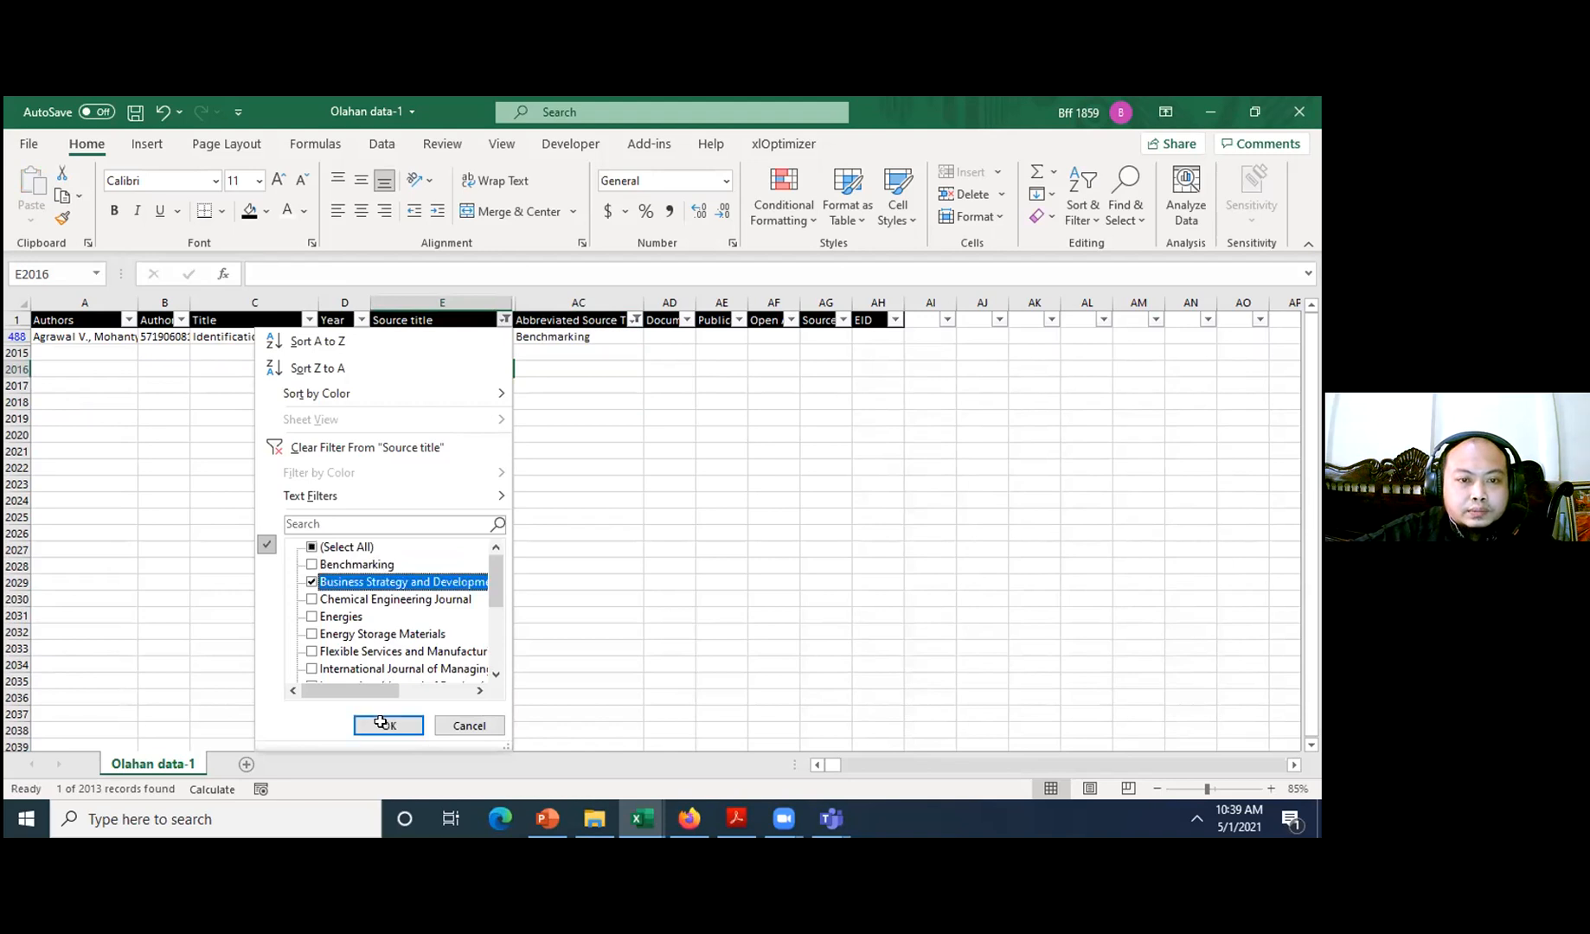
key(Return)
click(571, 337)
double_click(571, 337)
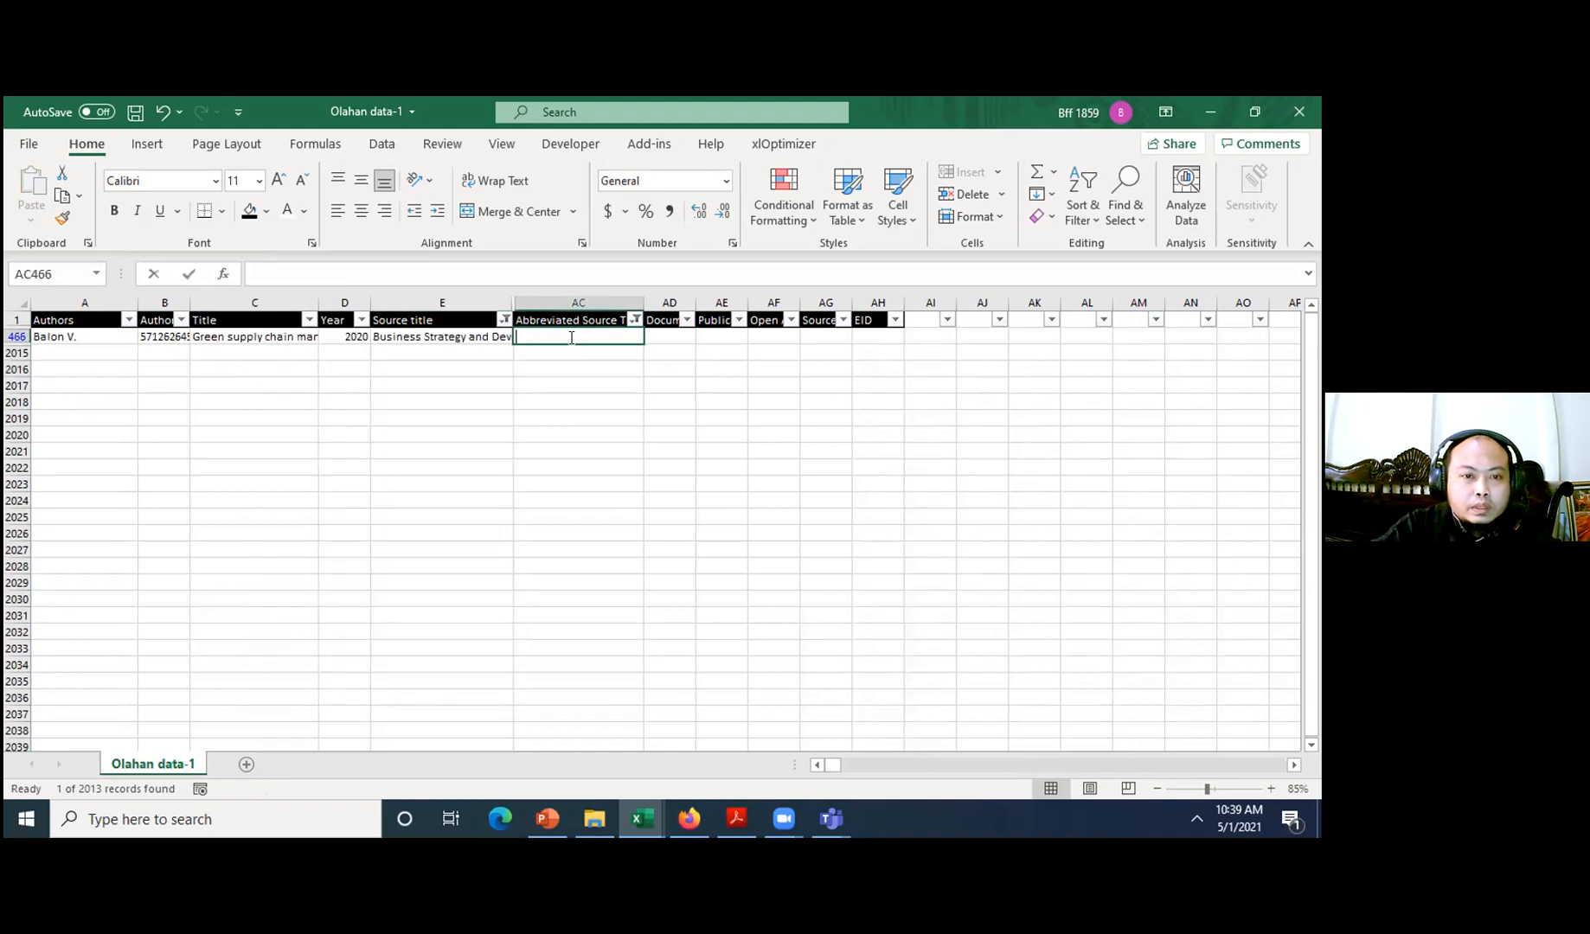
text(Buss)
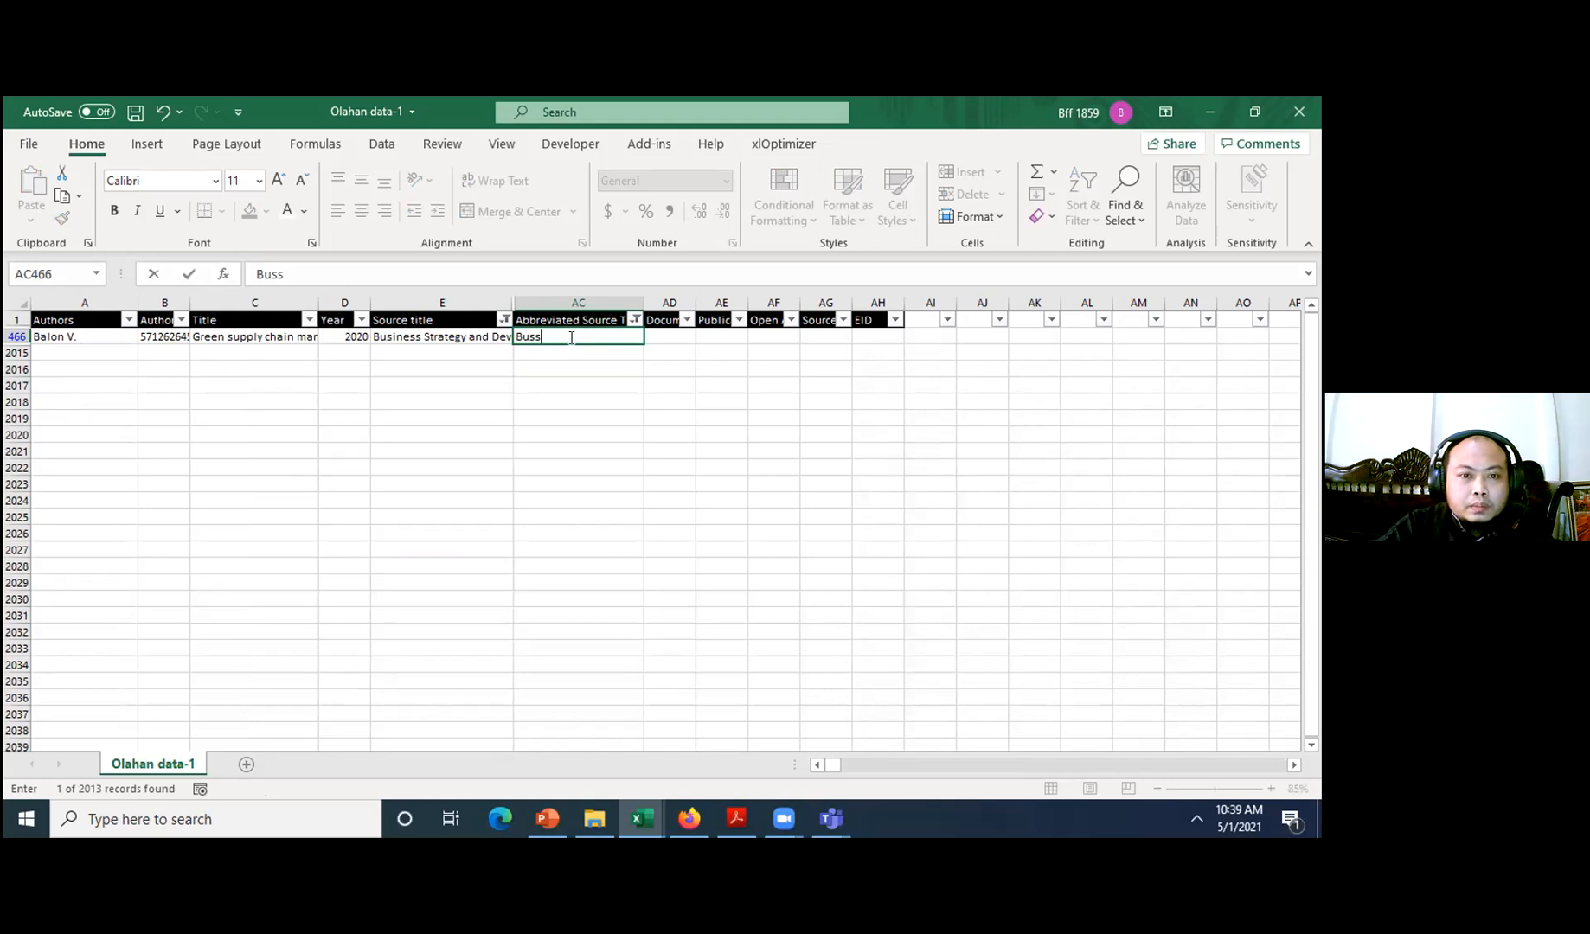
text(. Stra)
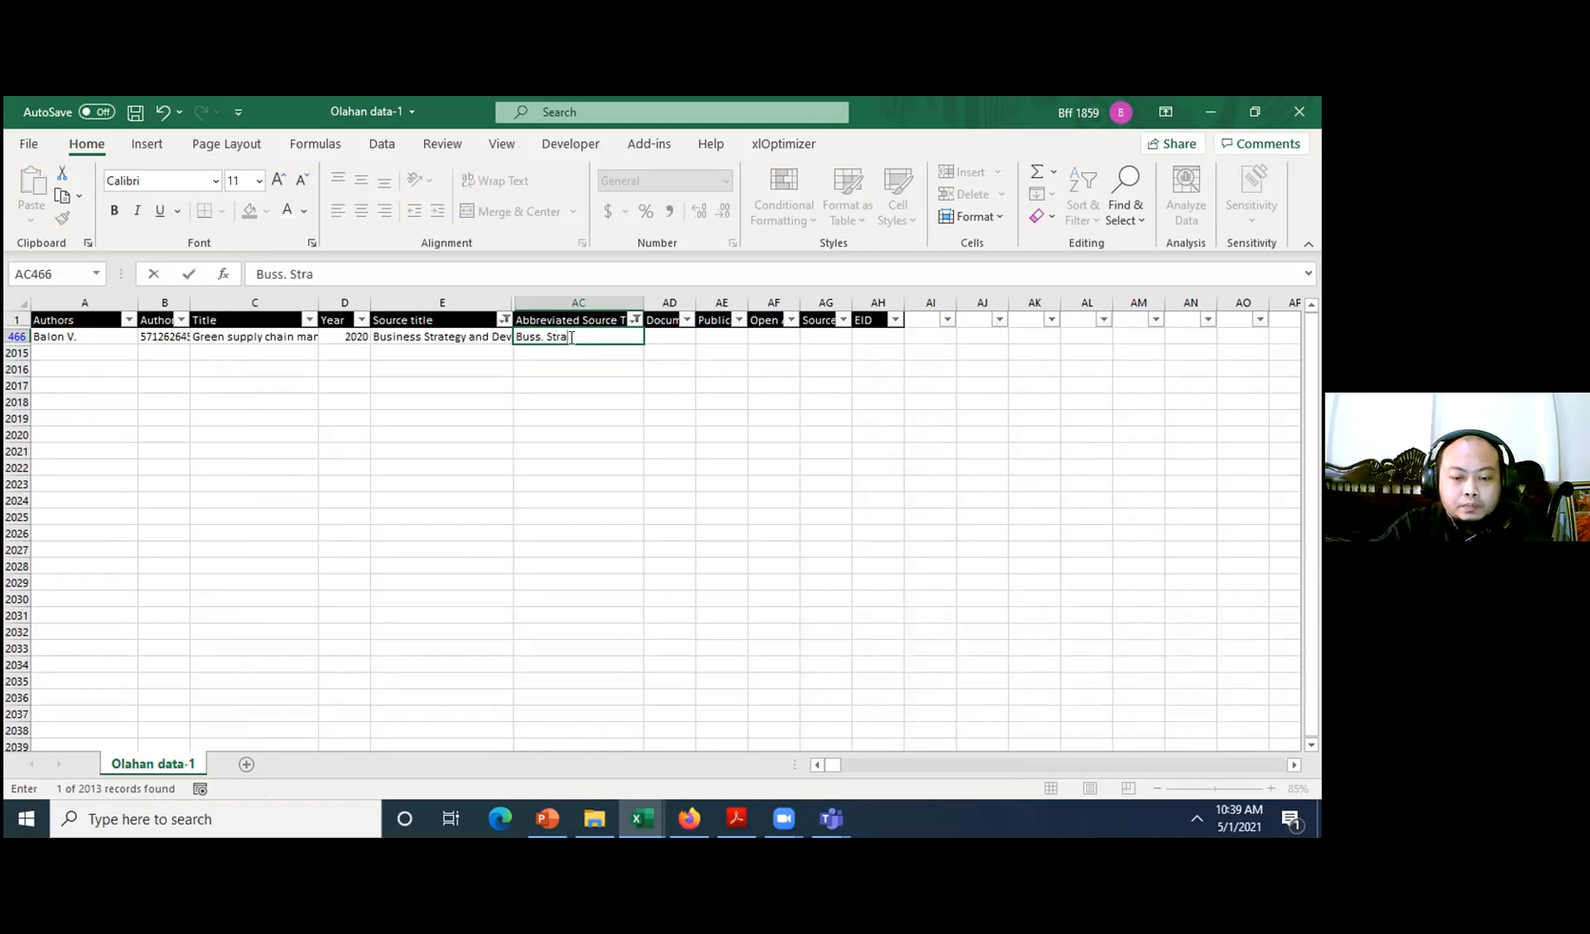
text(.)
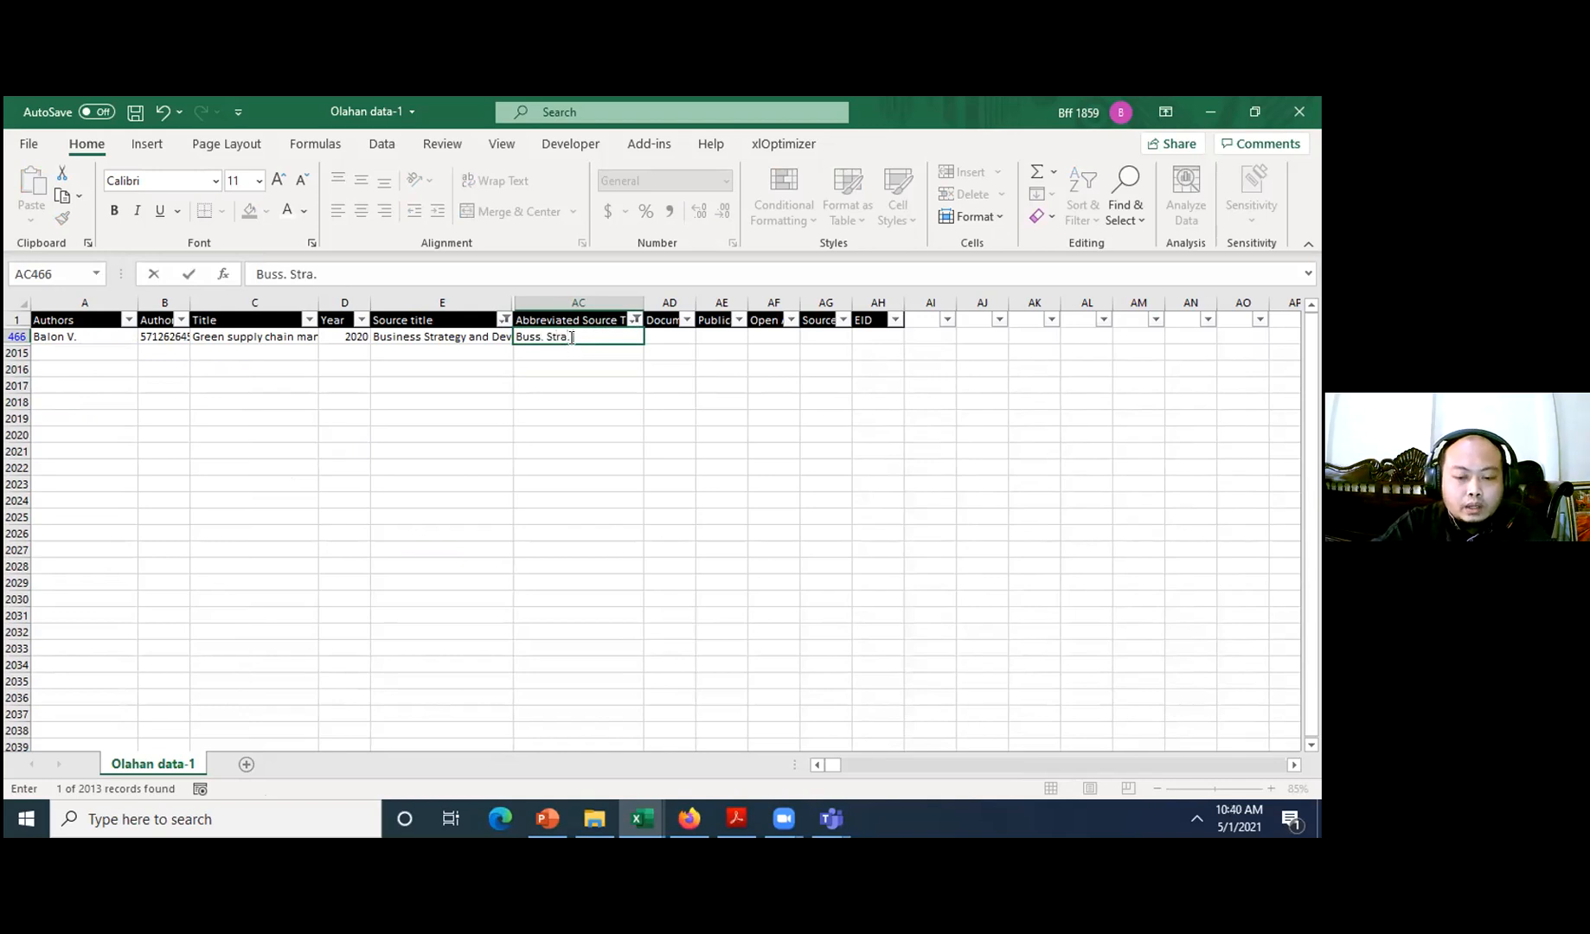
text( Dev.)
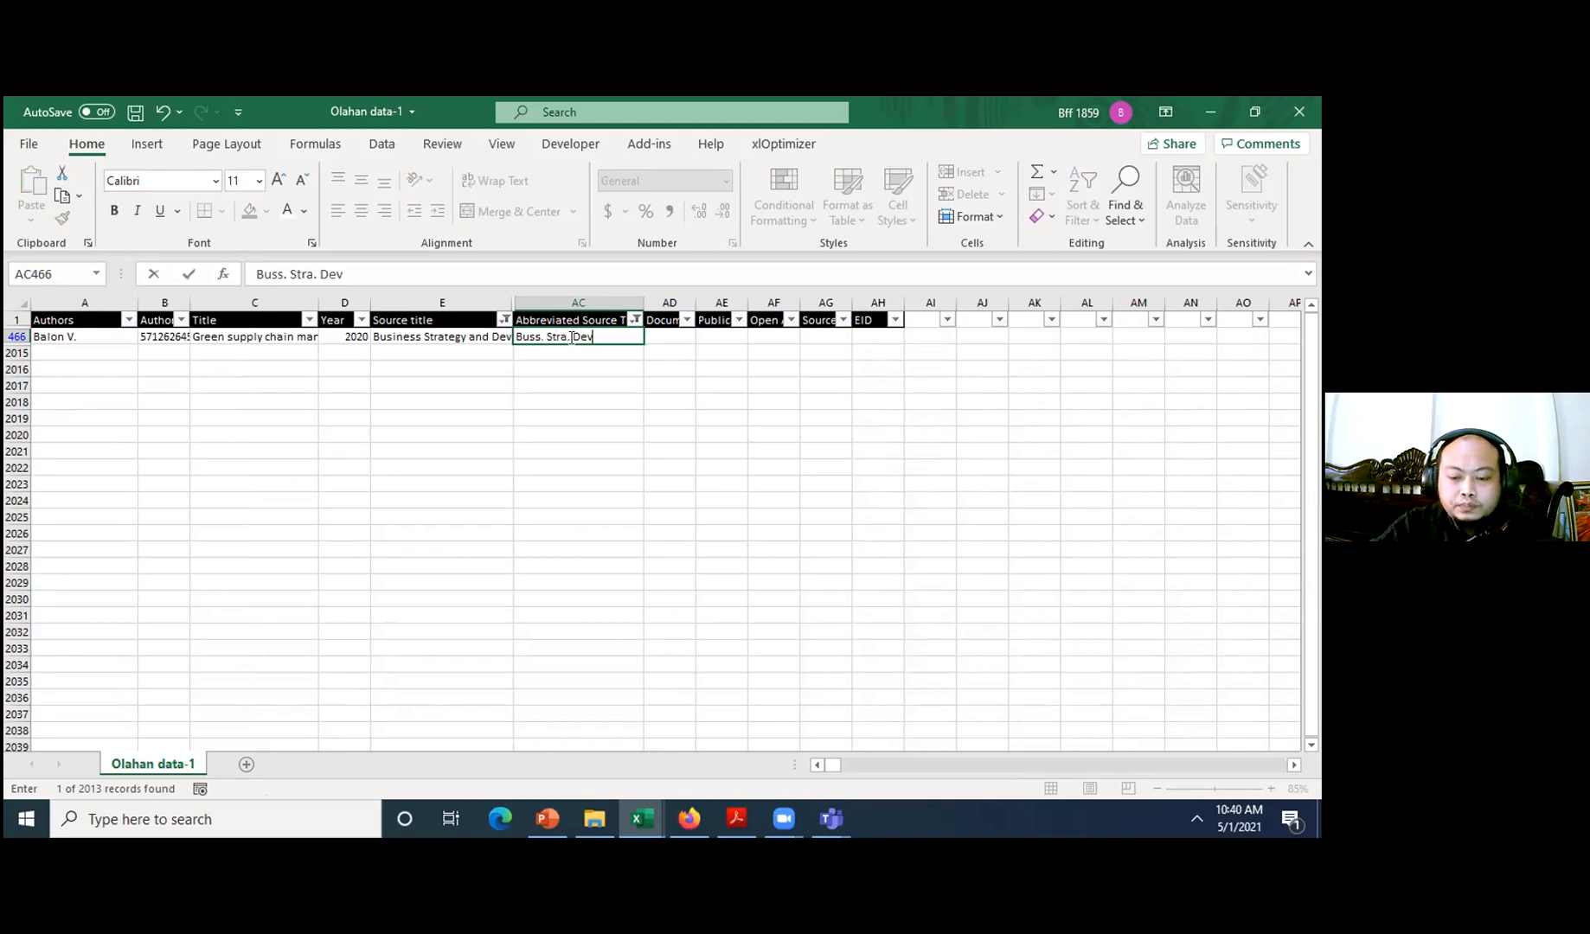
key(Return)
click(502, 337)
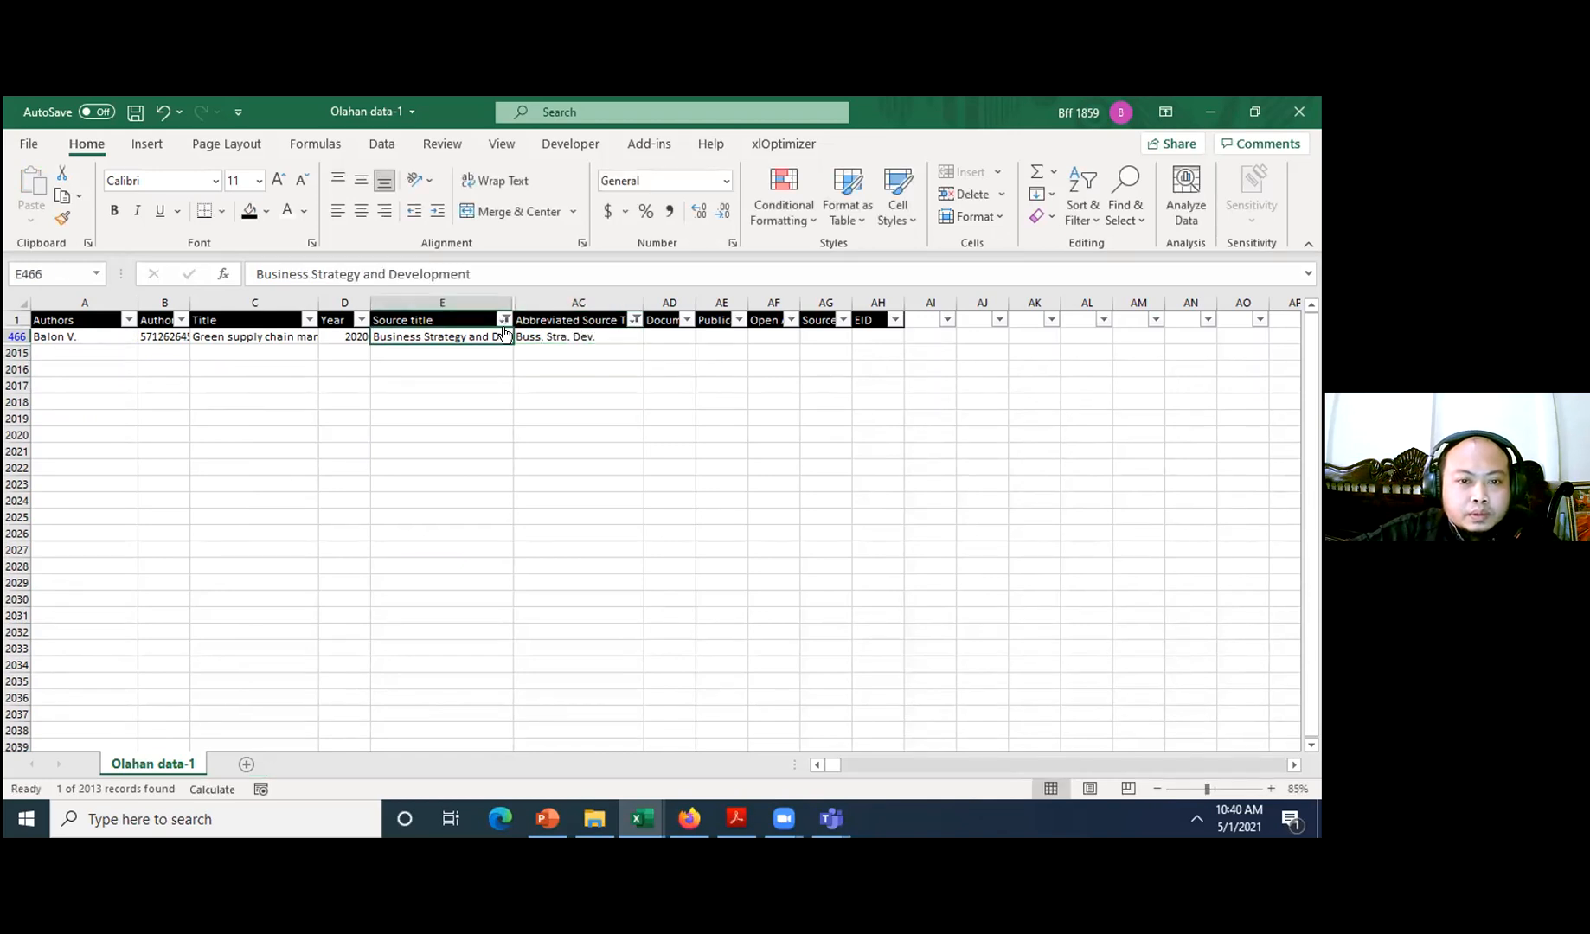
- Filter Source title to Chemical Engineering Journal and enter "Chem. Eng. Sci." as row 952's abbreviated title
click(504, 320)
click(352, 565)
click(350, 583)
click(397, 726)
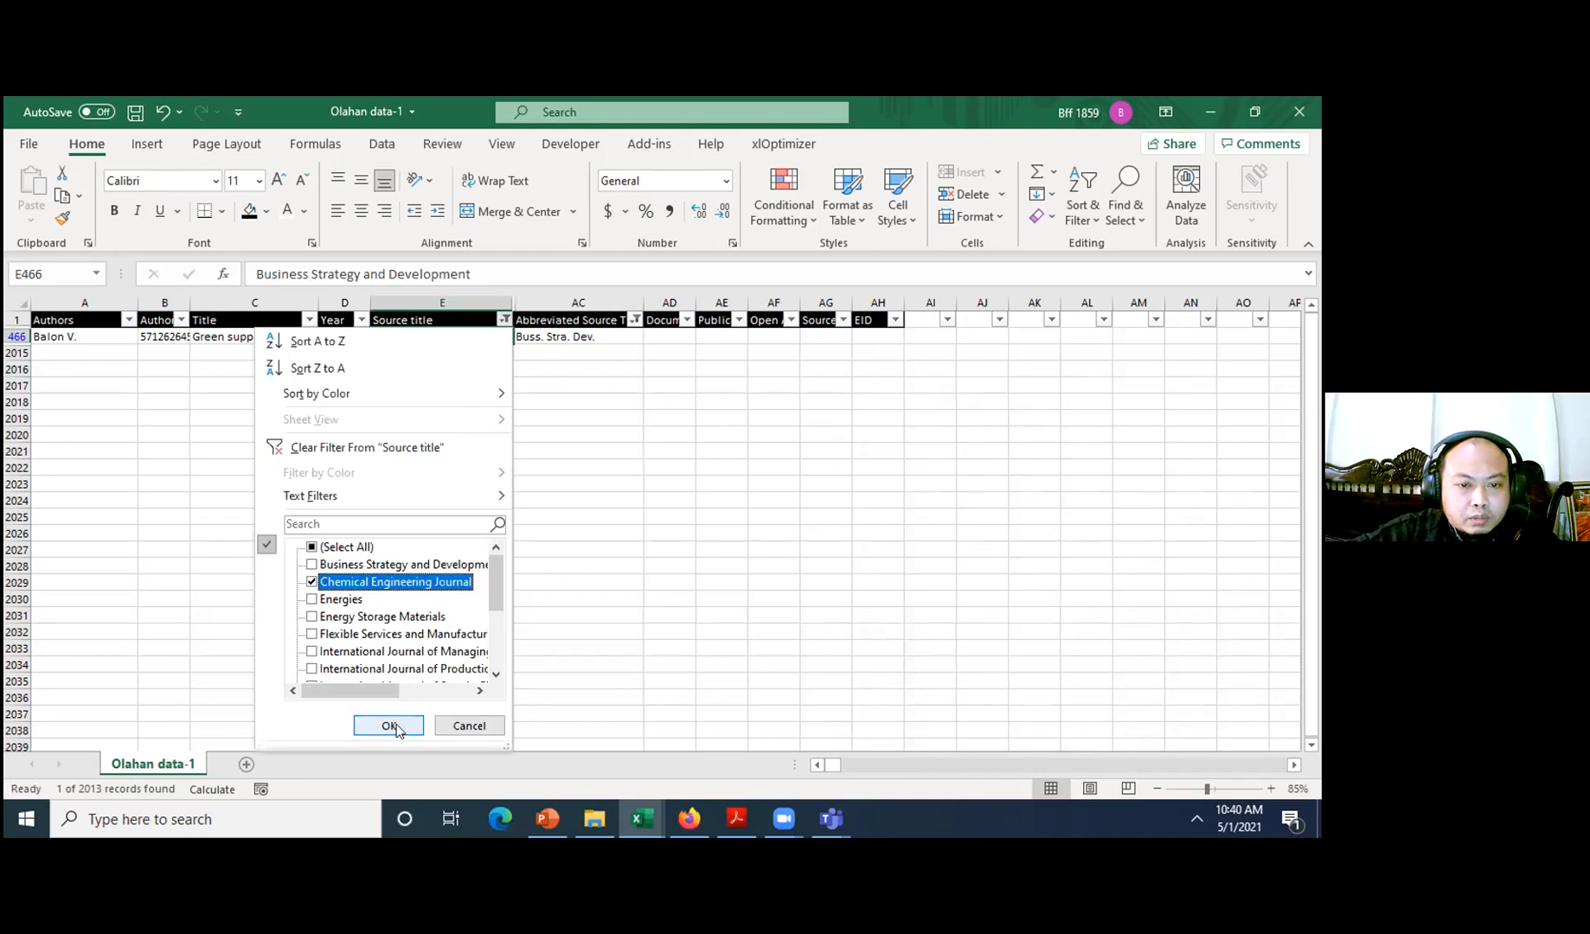
click(567, 337)
text(Chem. Eng. Sci.)
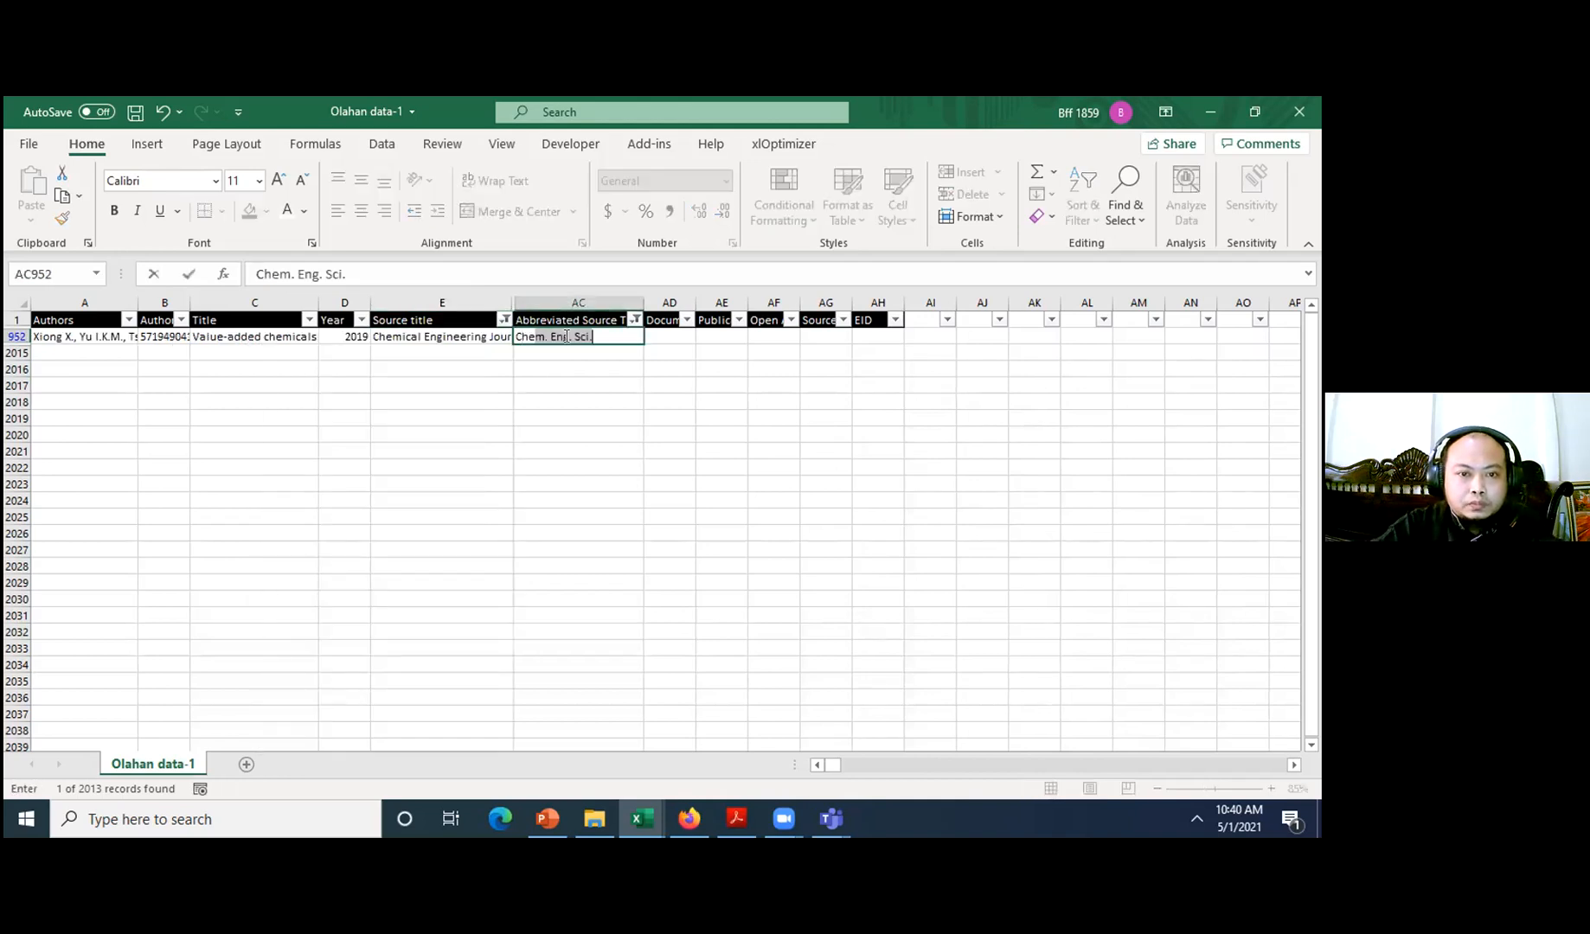
key(ctrl+Return)
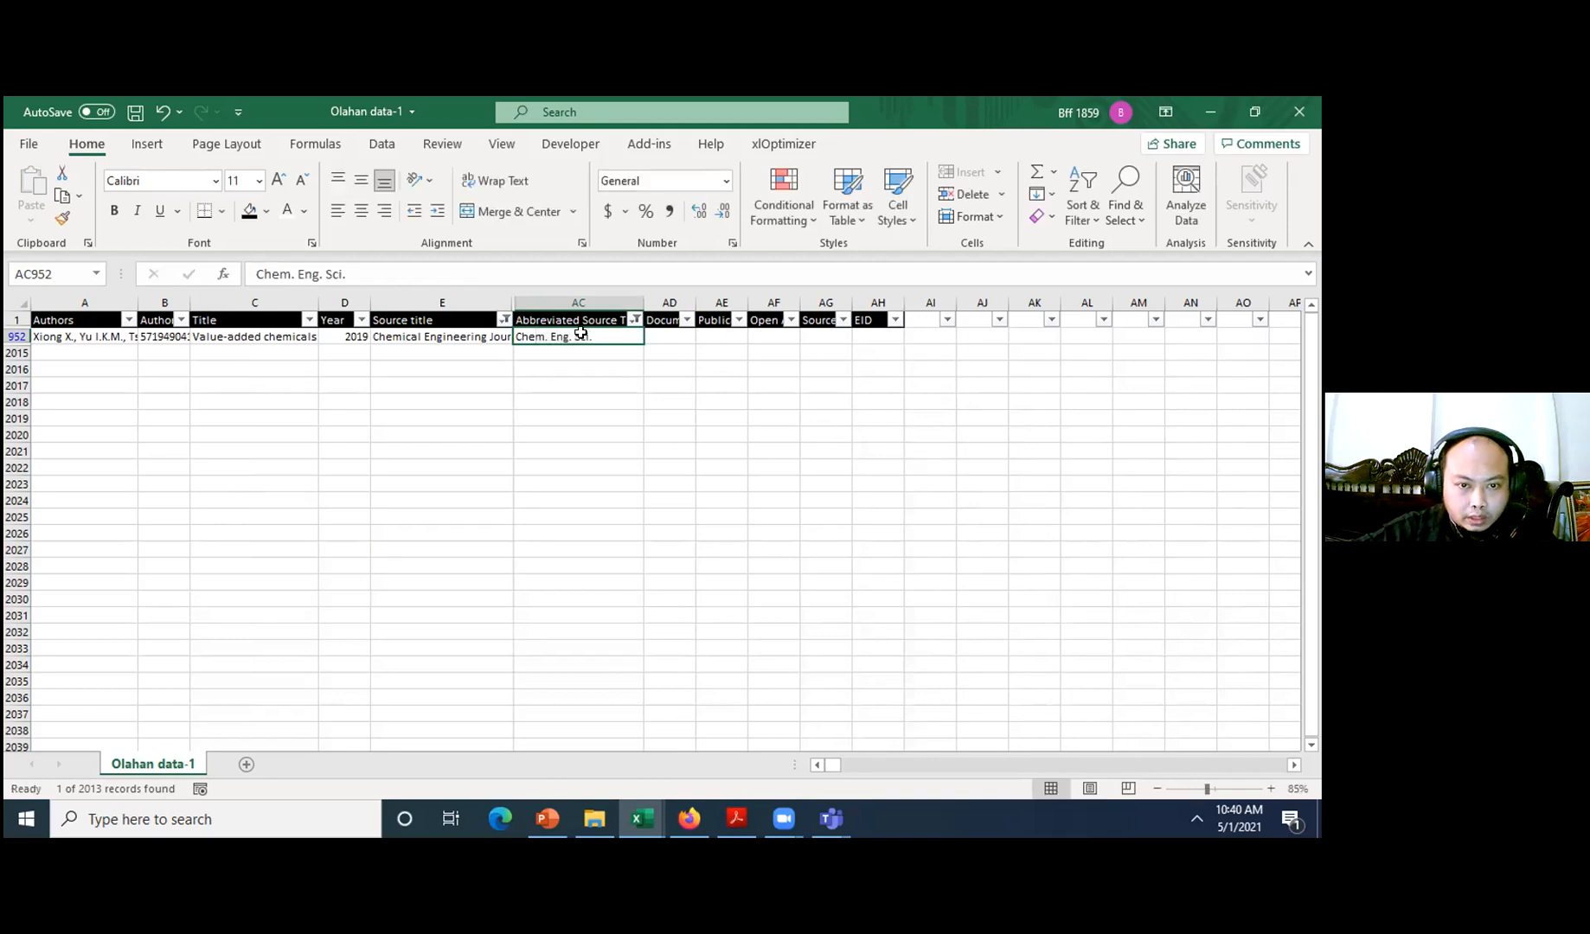
- Correct row 952's abbreviated source title to "Chem. Eng. J."
key(F2)
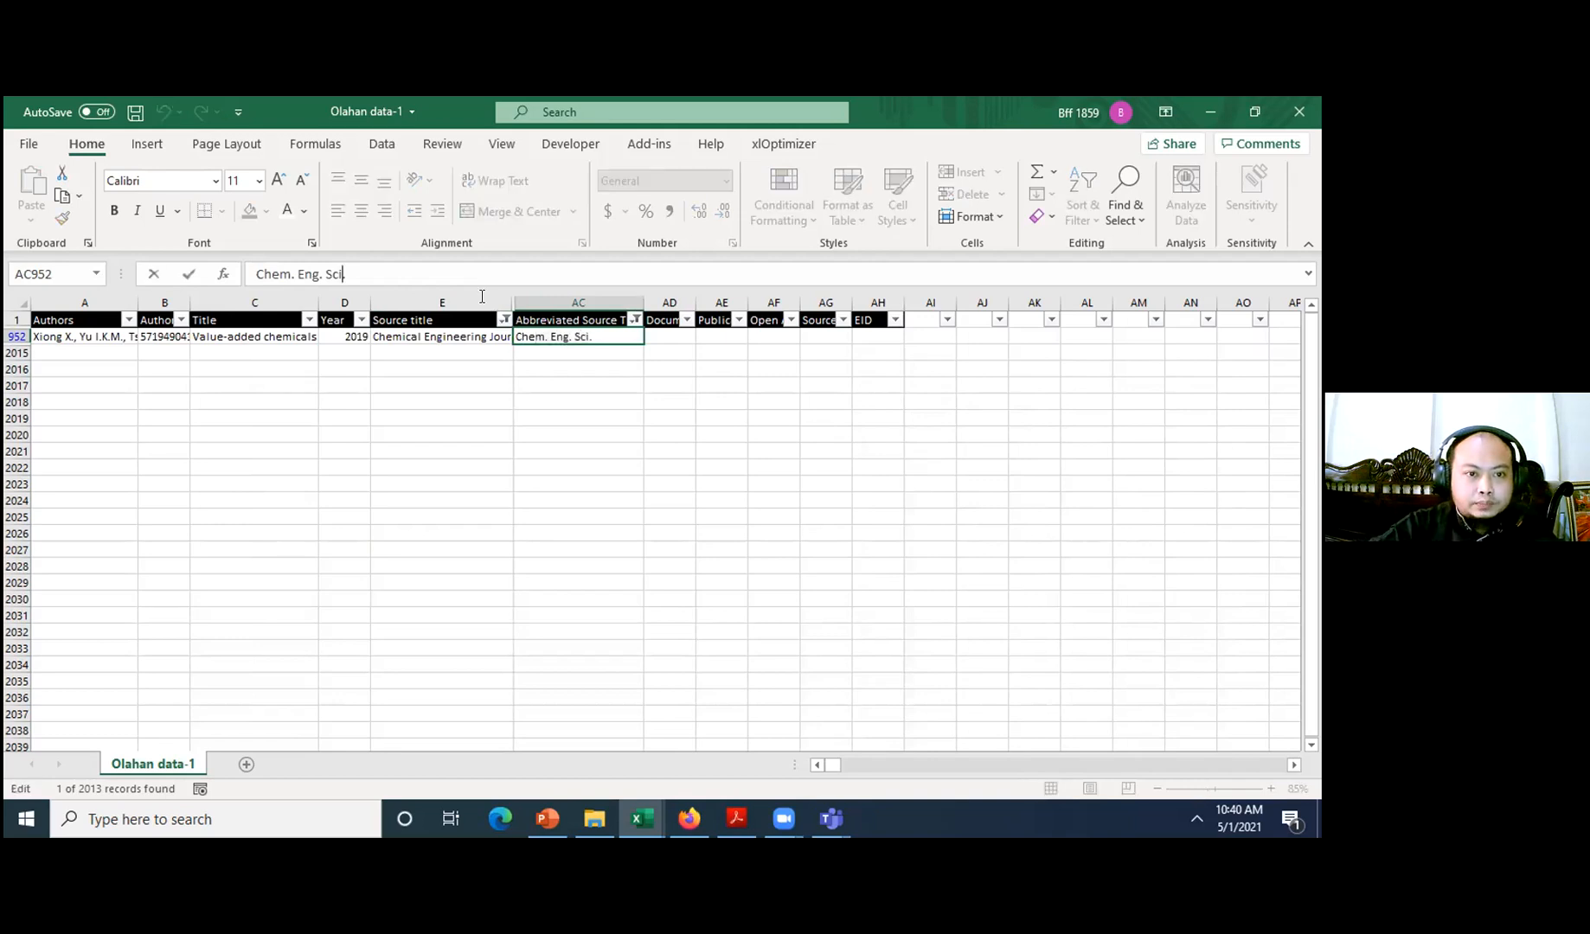
key(ctrl+shift+Left)
text(J)
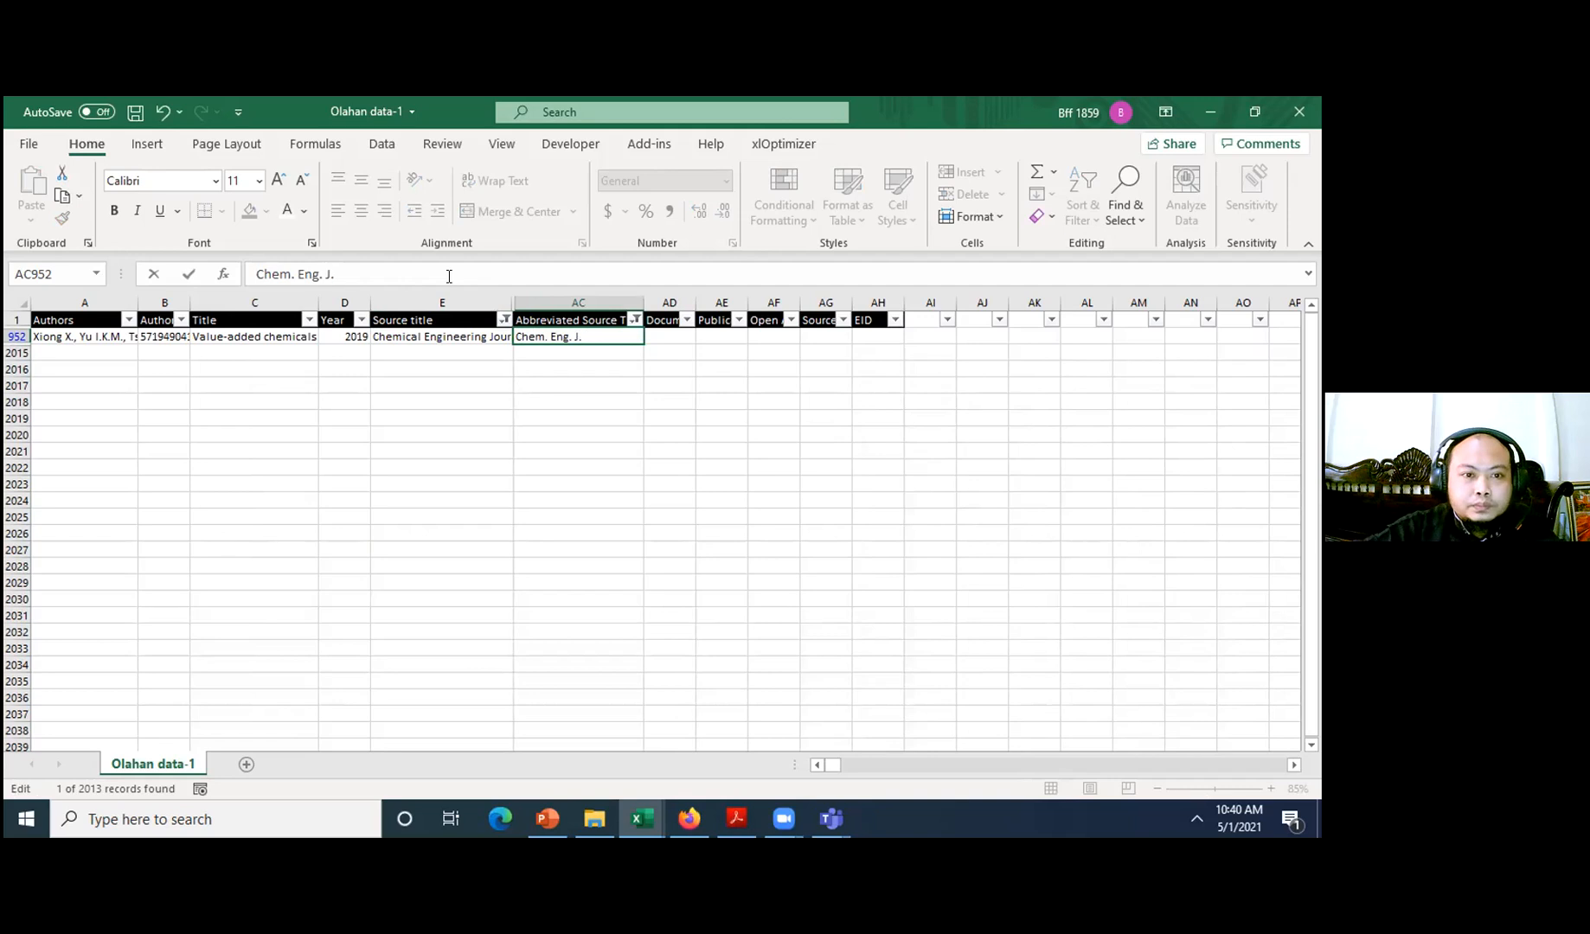
key(Return)
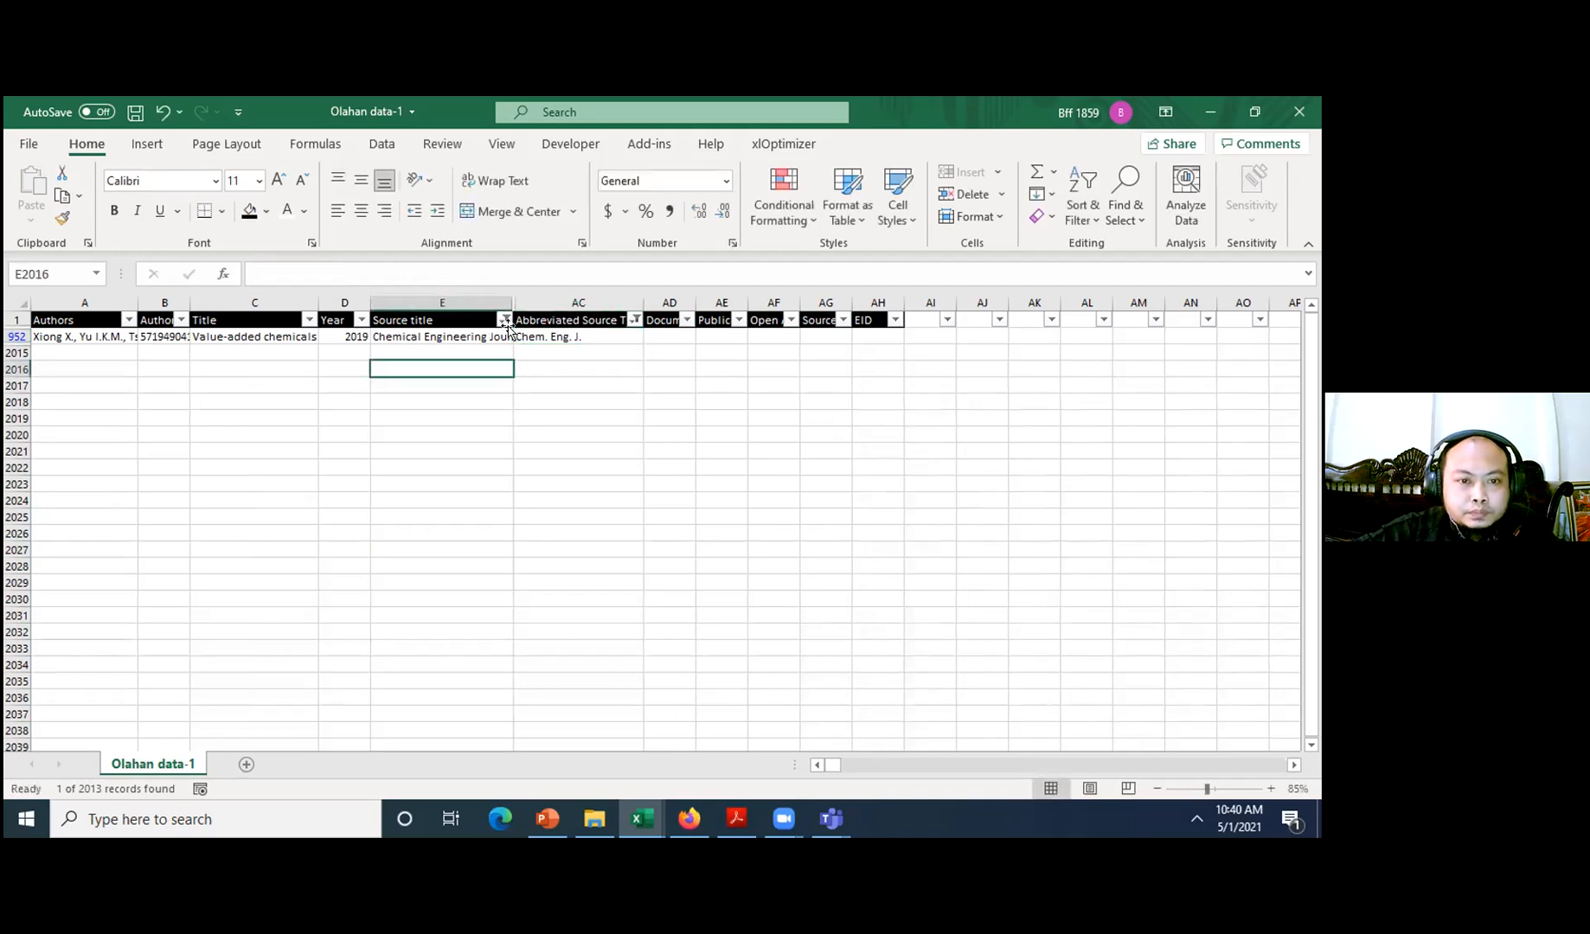
key(Up)
- Filter Source title to Energies and enter "Energies" as row 822's abbreviated title
click(516, 323)
click(505, 320)
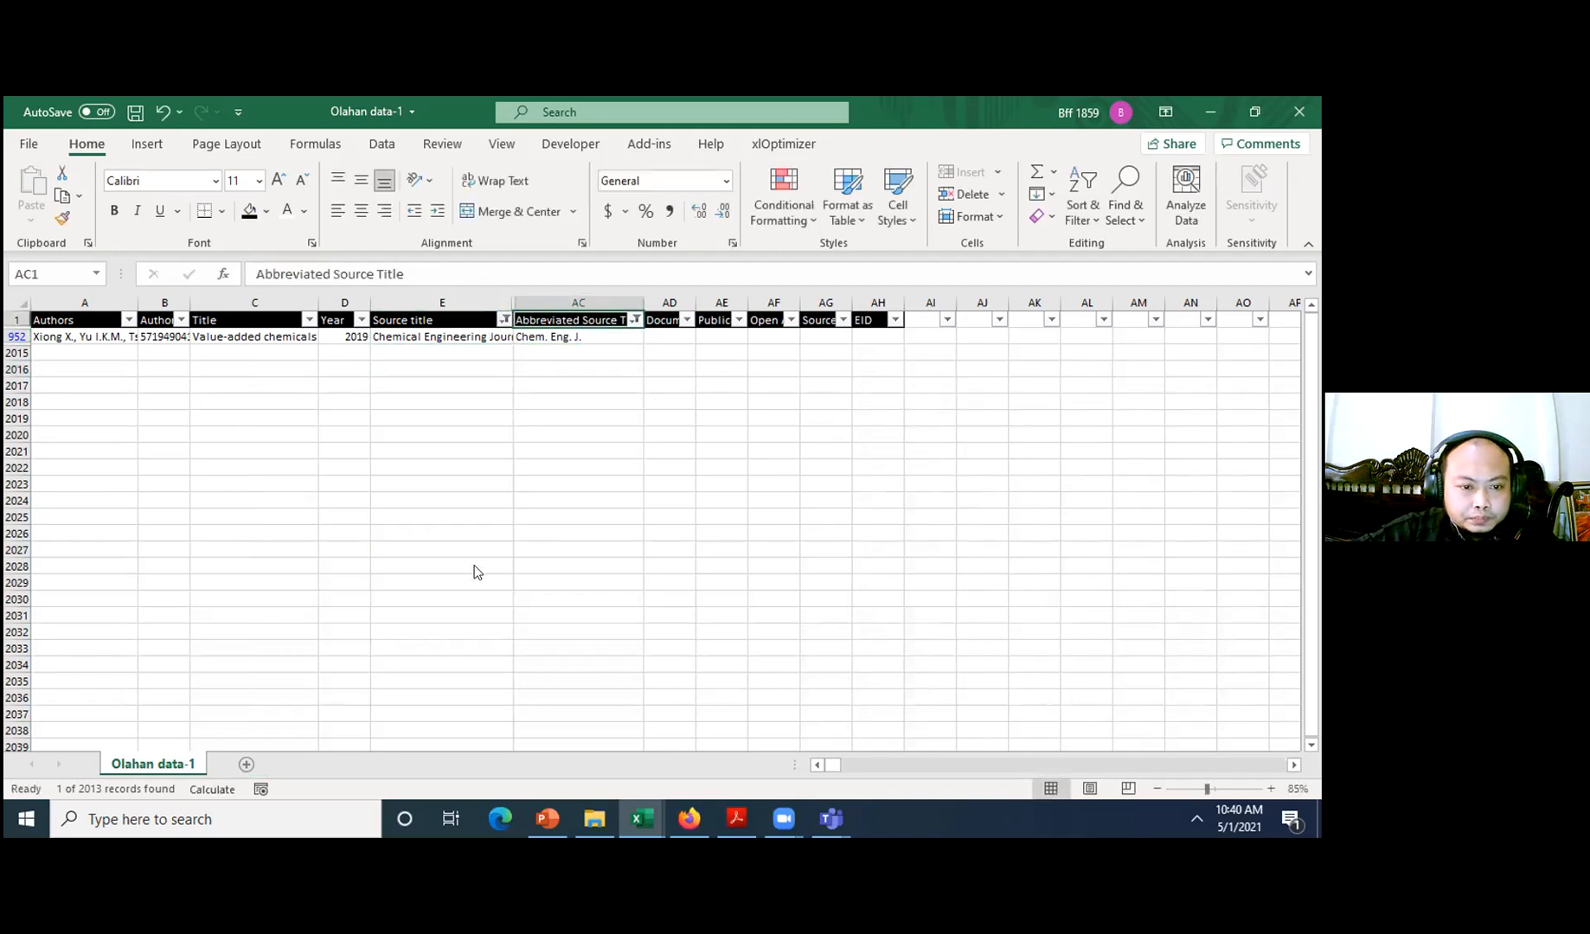
click(313, 582)
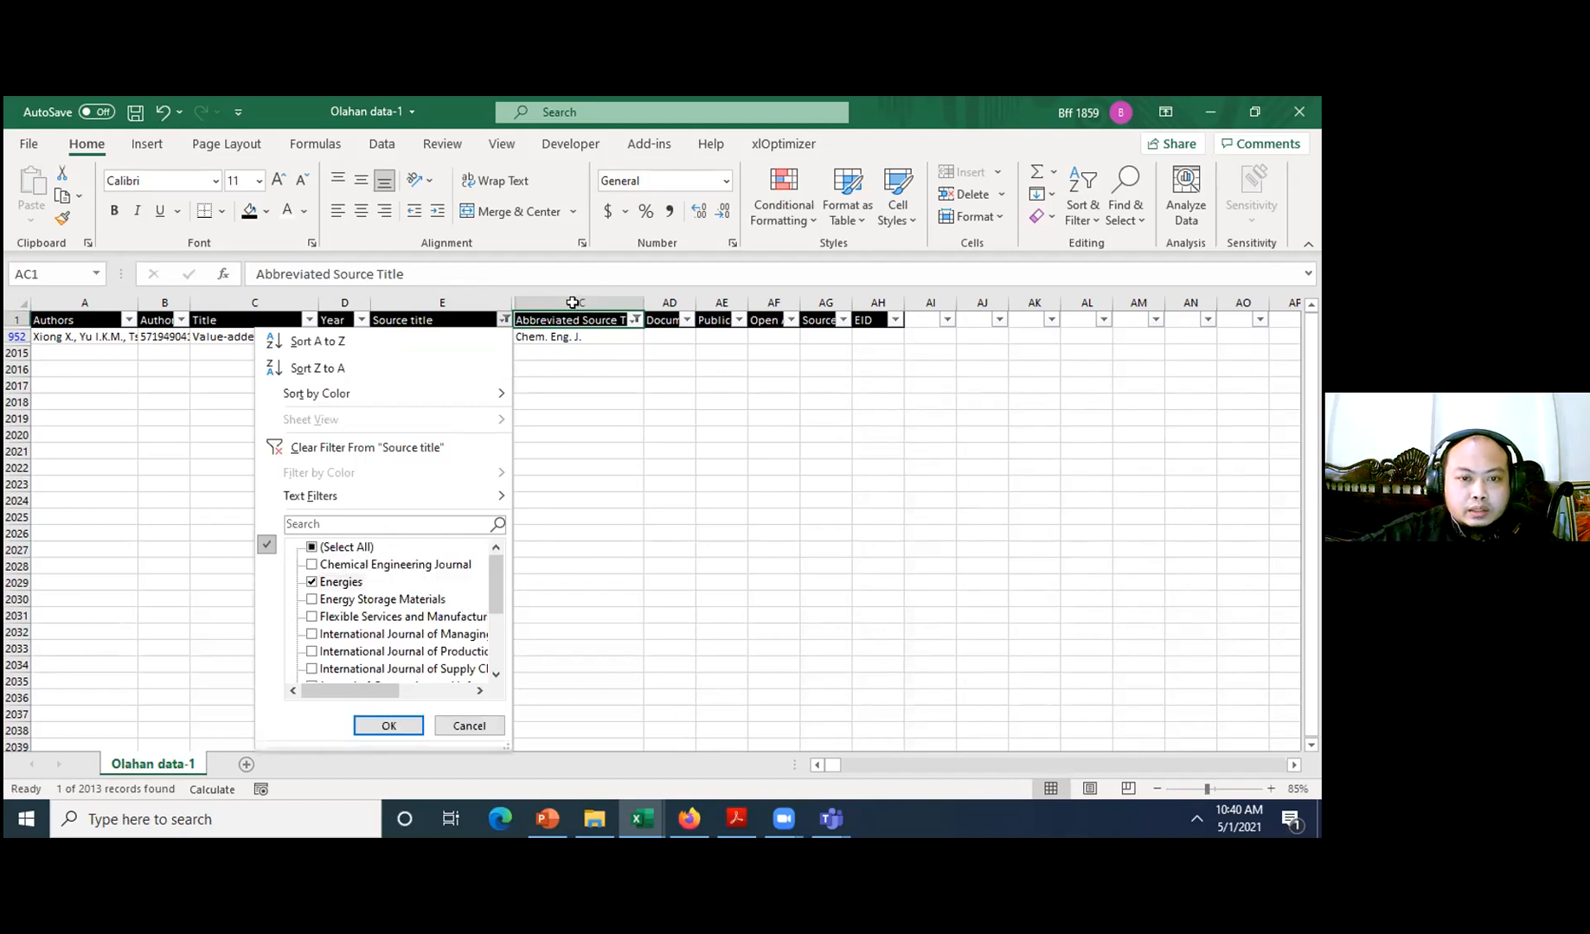
click(402, 718)
click(558, 334)
text(Ene)
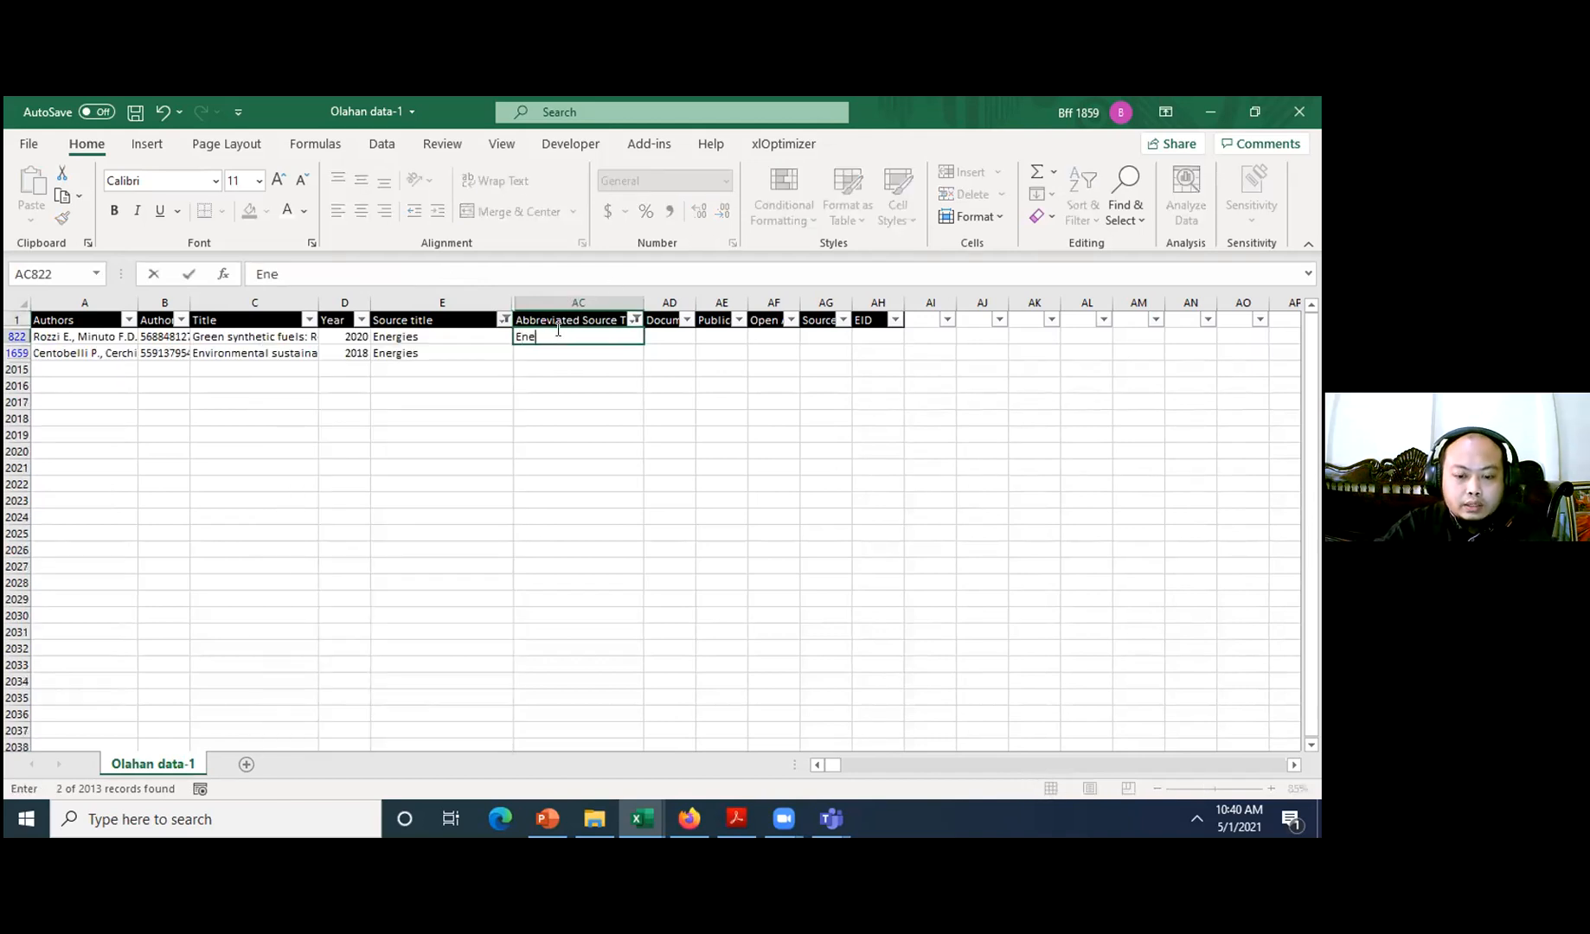
text(rgies)
key(Return)
- Copy row 822's abbreviated title "Energies" to row 1659
key(Up)
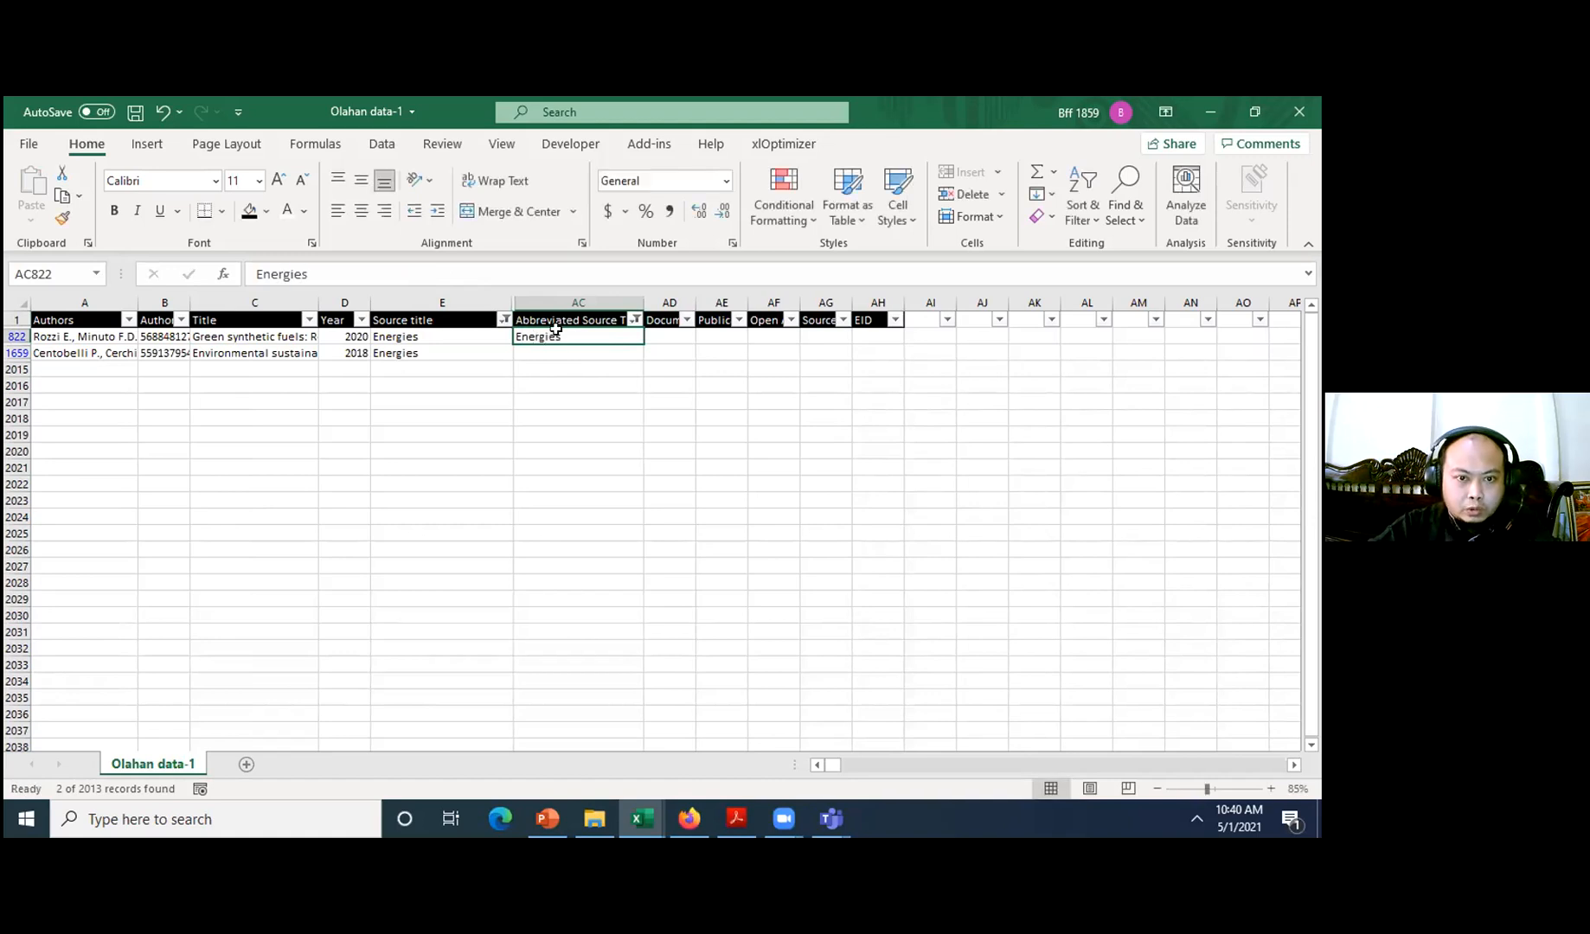
key(ctrl+c)
key(Down)
key(ctrl+v)
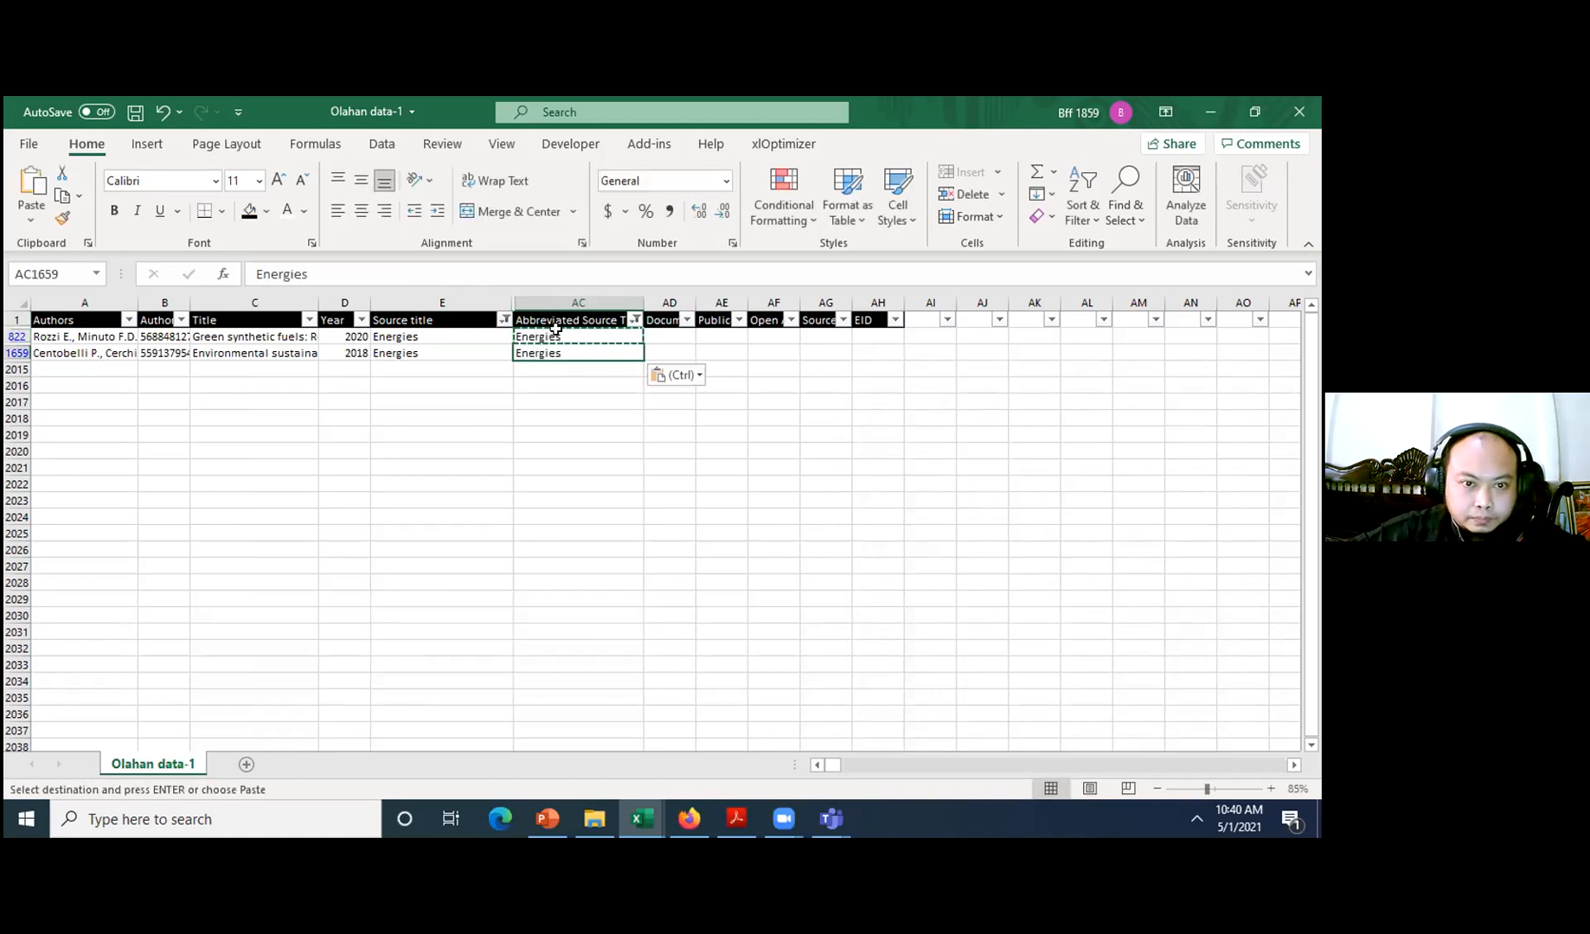
- Filter Source title to Energy Storage Materials and enter "Energy Stor. Mat." as row 340's abbreviated title
click(504, 320)
click(359, 565)
click(351, 580)
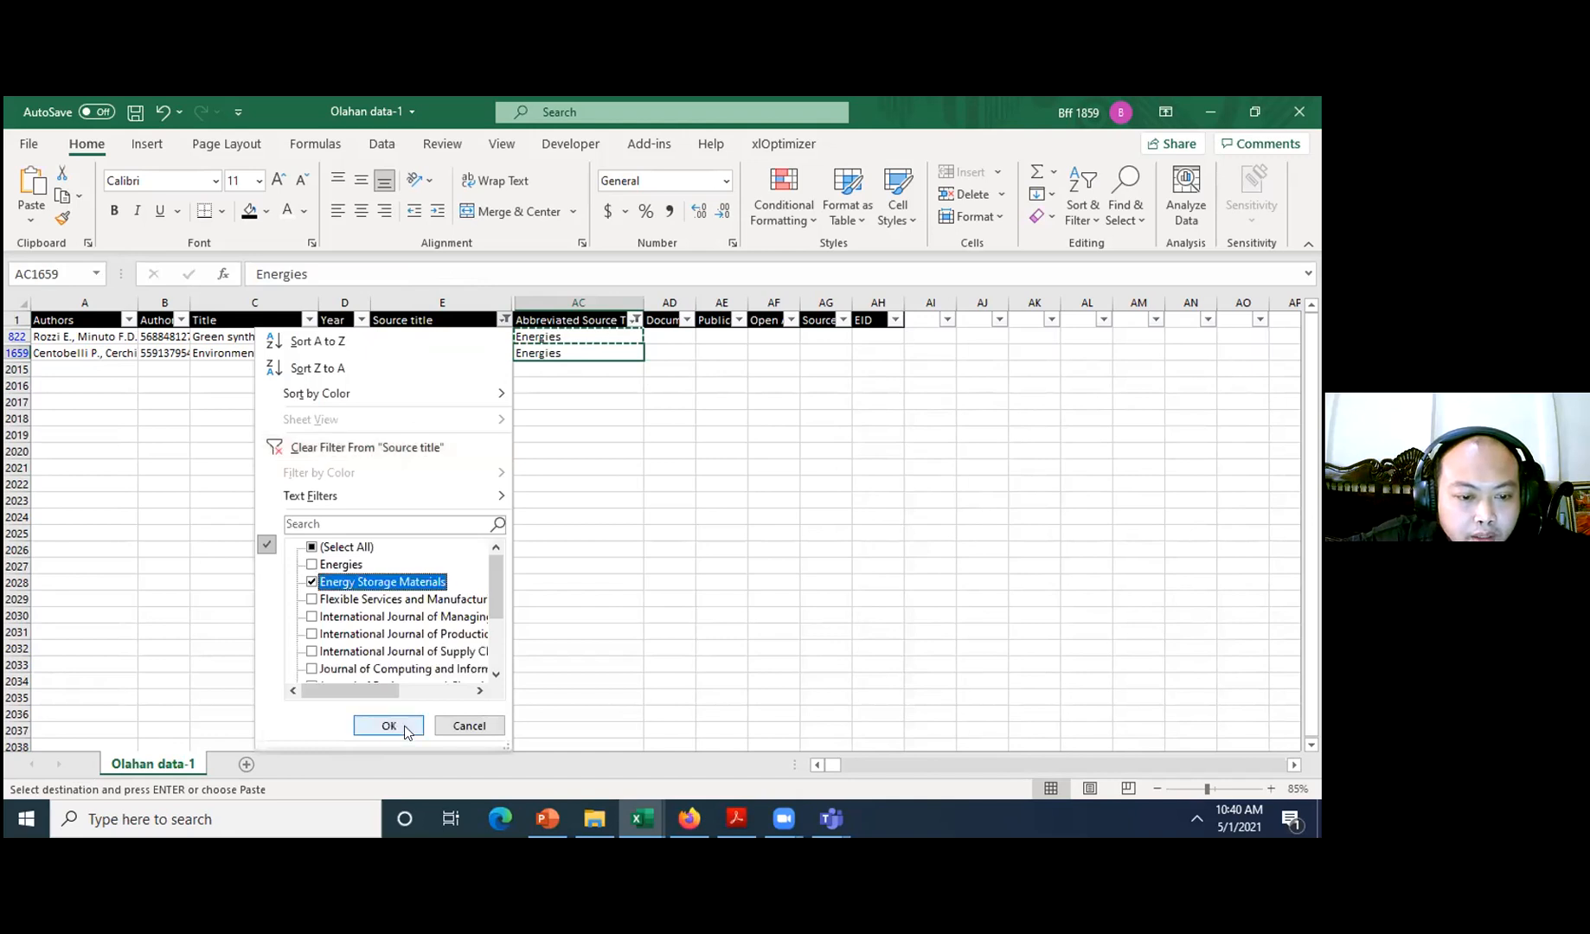
click(389, 727)
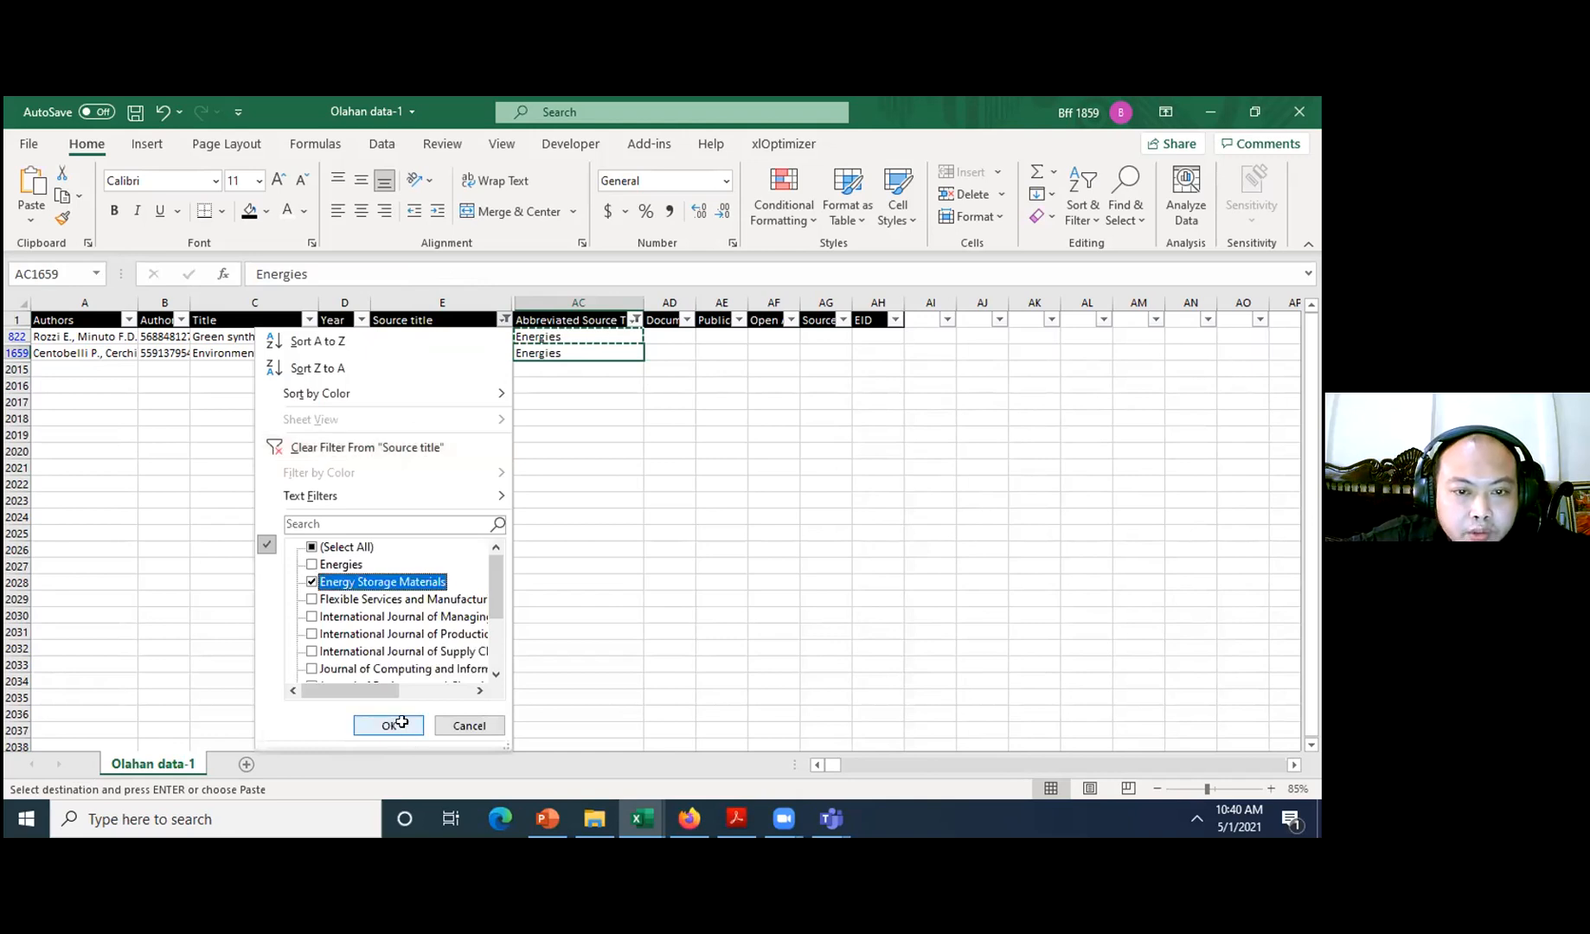
click(571, 338)
text(Ene)
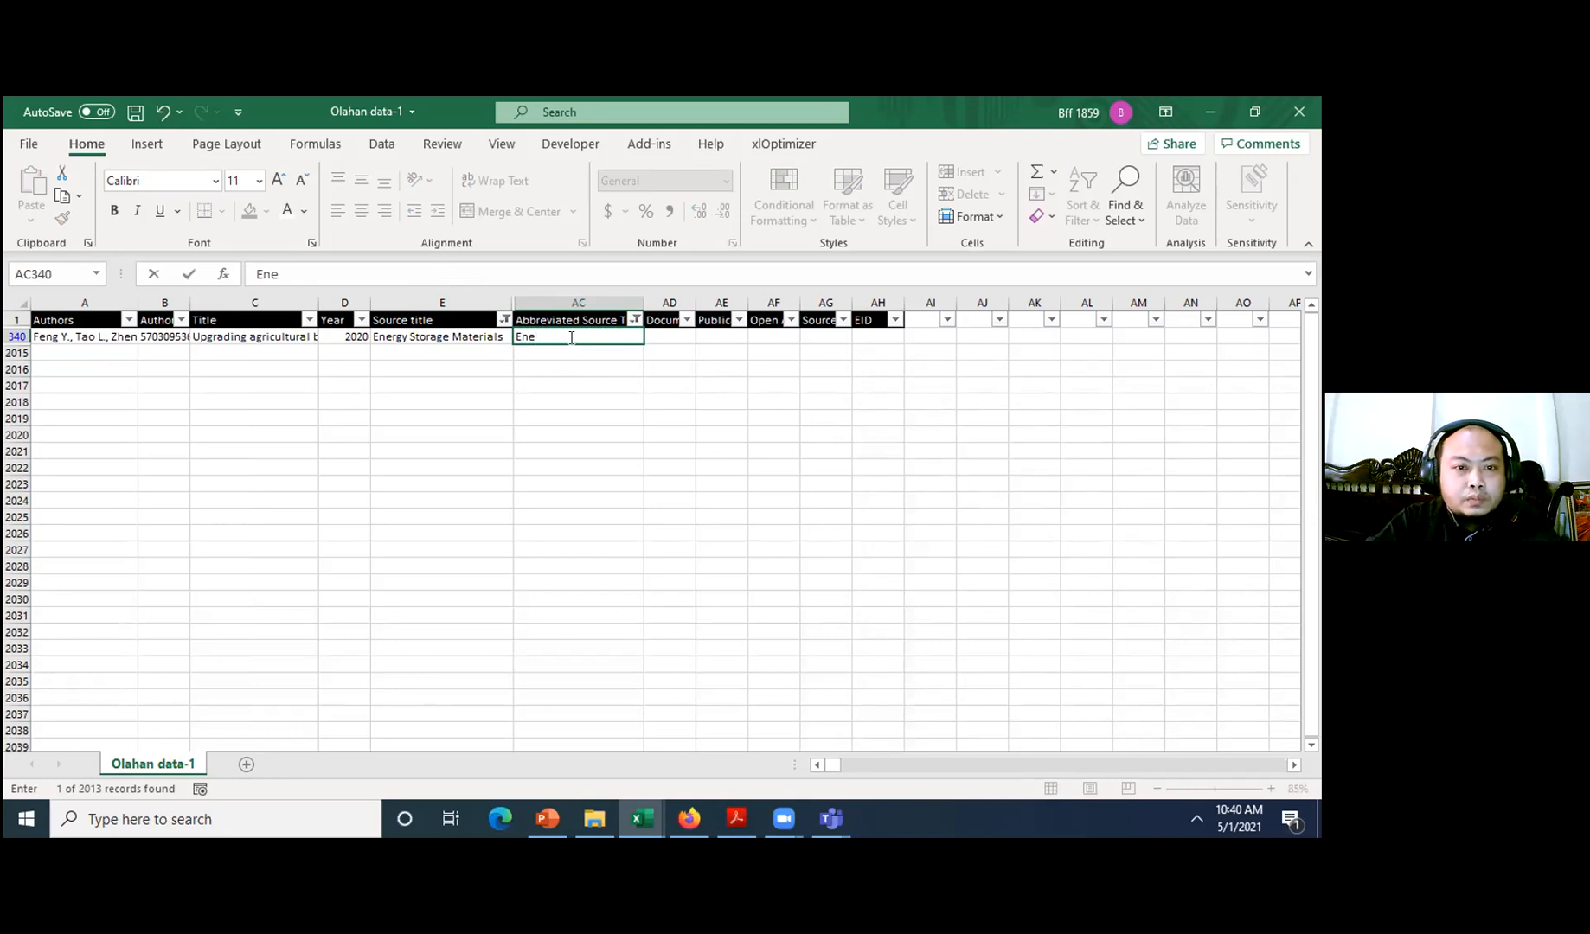
text(rgy Sto)
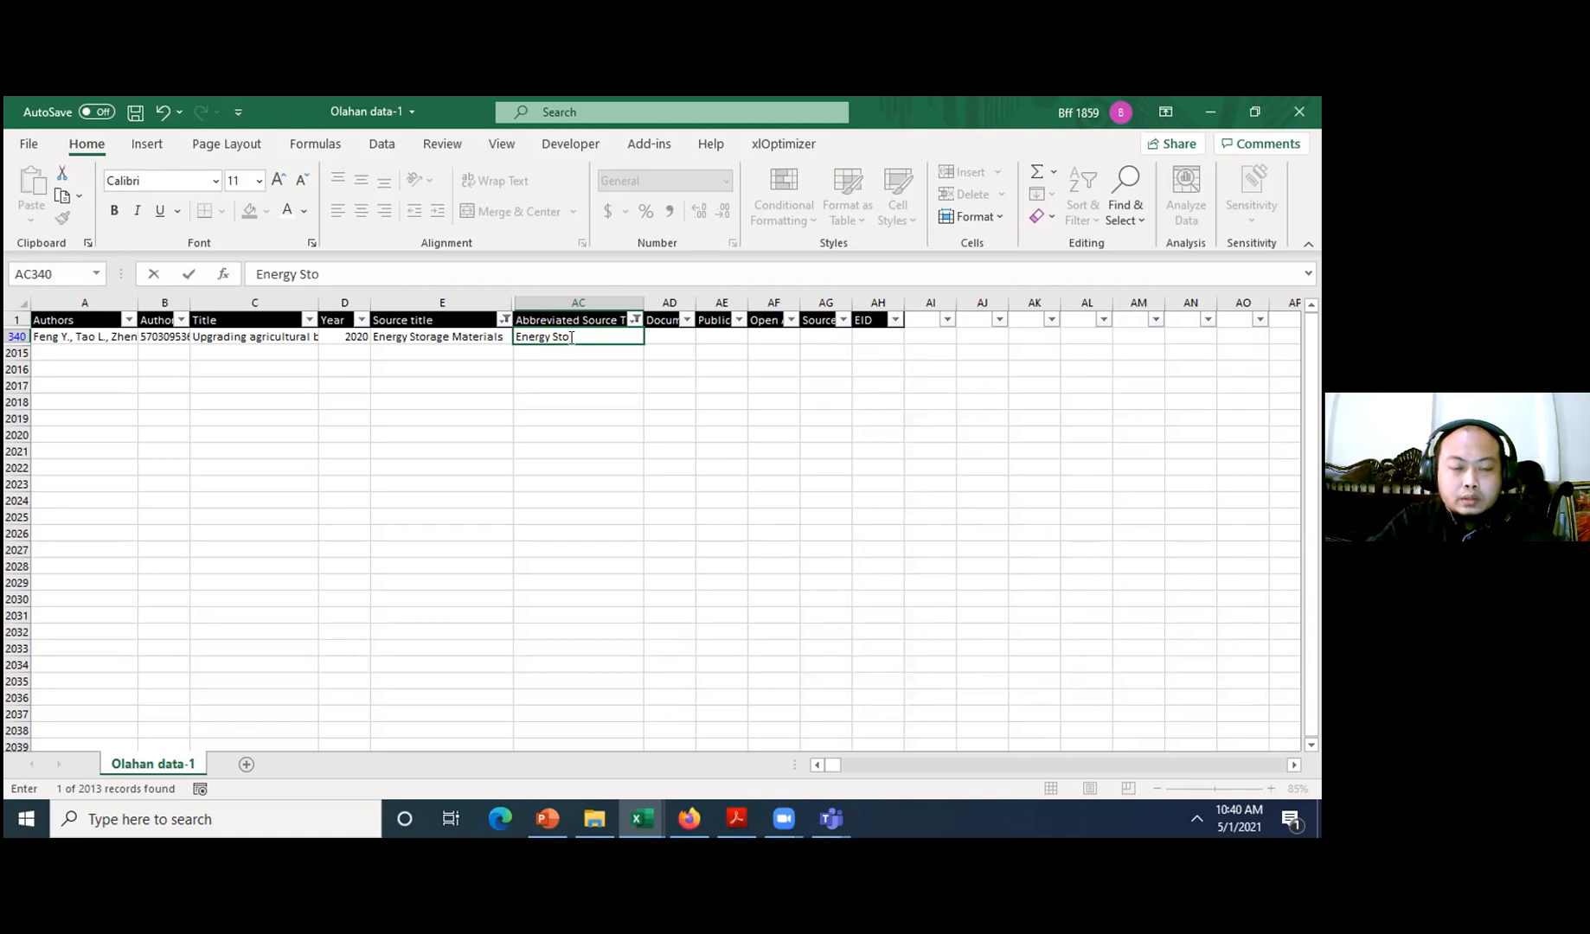
text(r. Mat.)
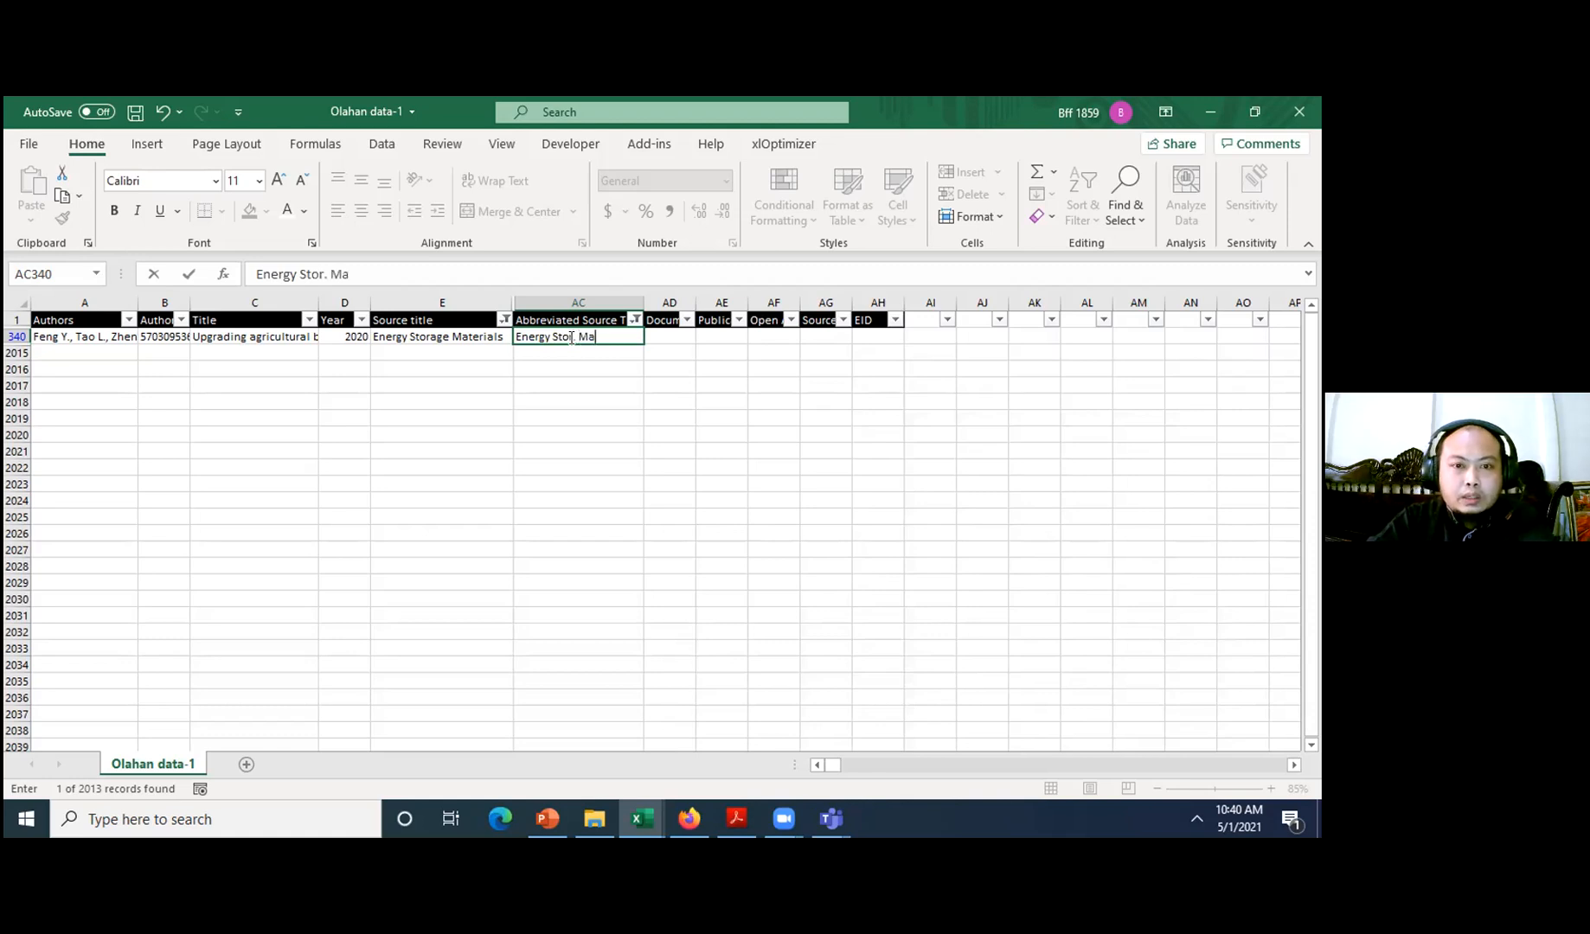
key(Return)
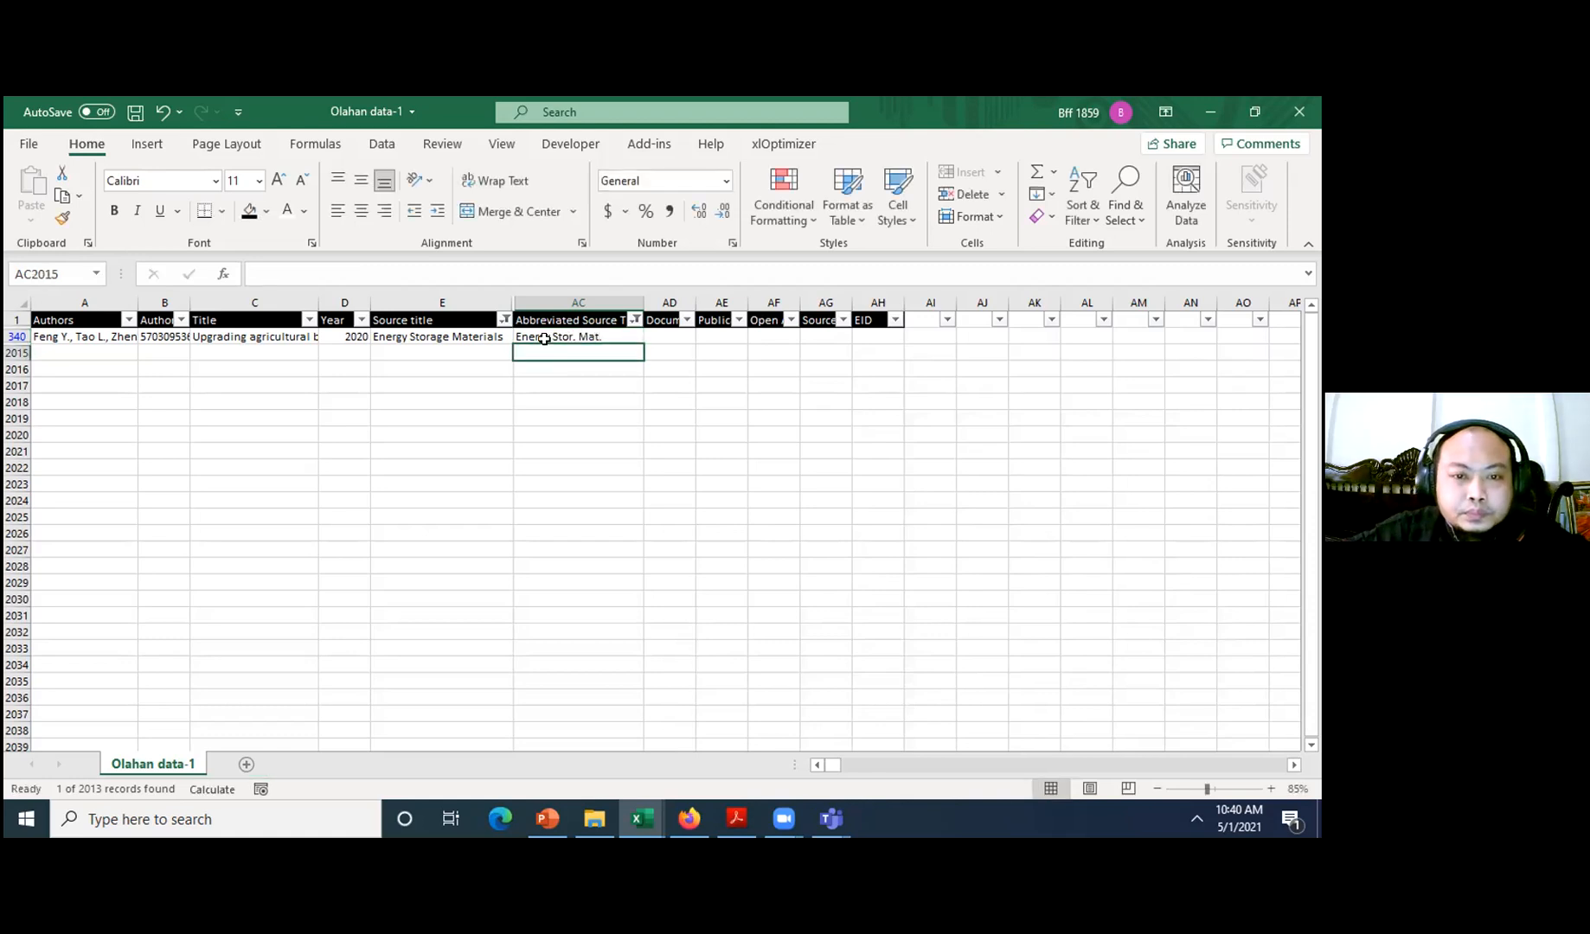
- Filter Source title to Flexible Services and Manufacturing Journal and enter "Flex. Servc." as row 1511's abbreviated title
click(503, 320)
click(377, 564)
click(365, 582)
click(388, 726)
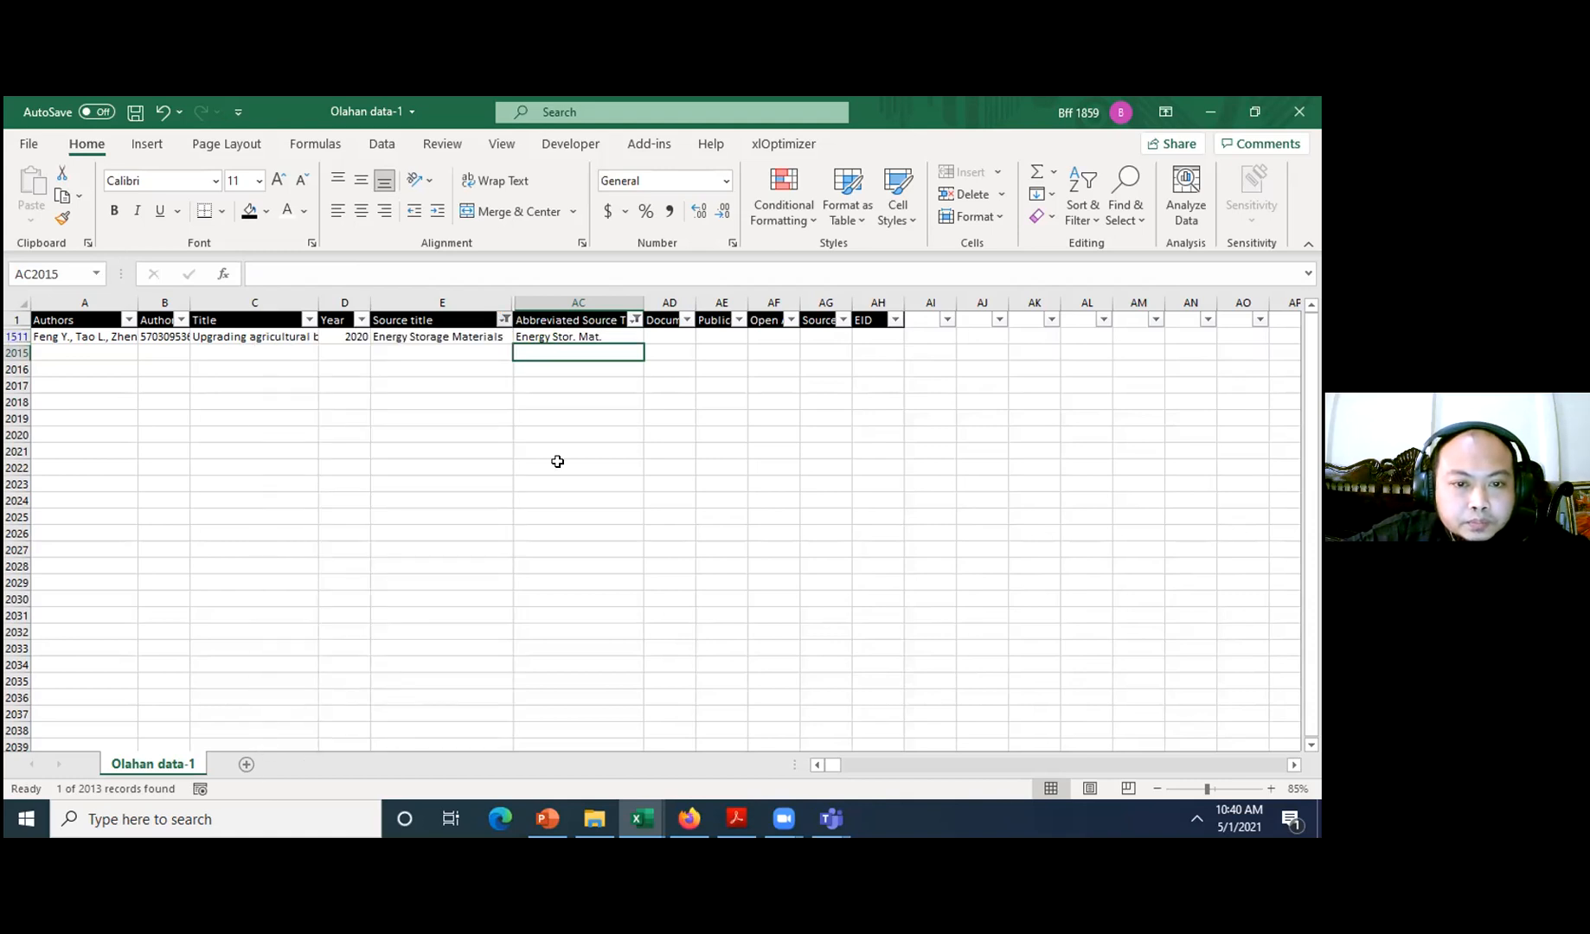
click(574, 334)
text(Fle)
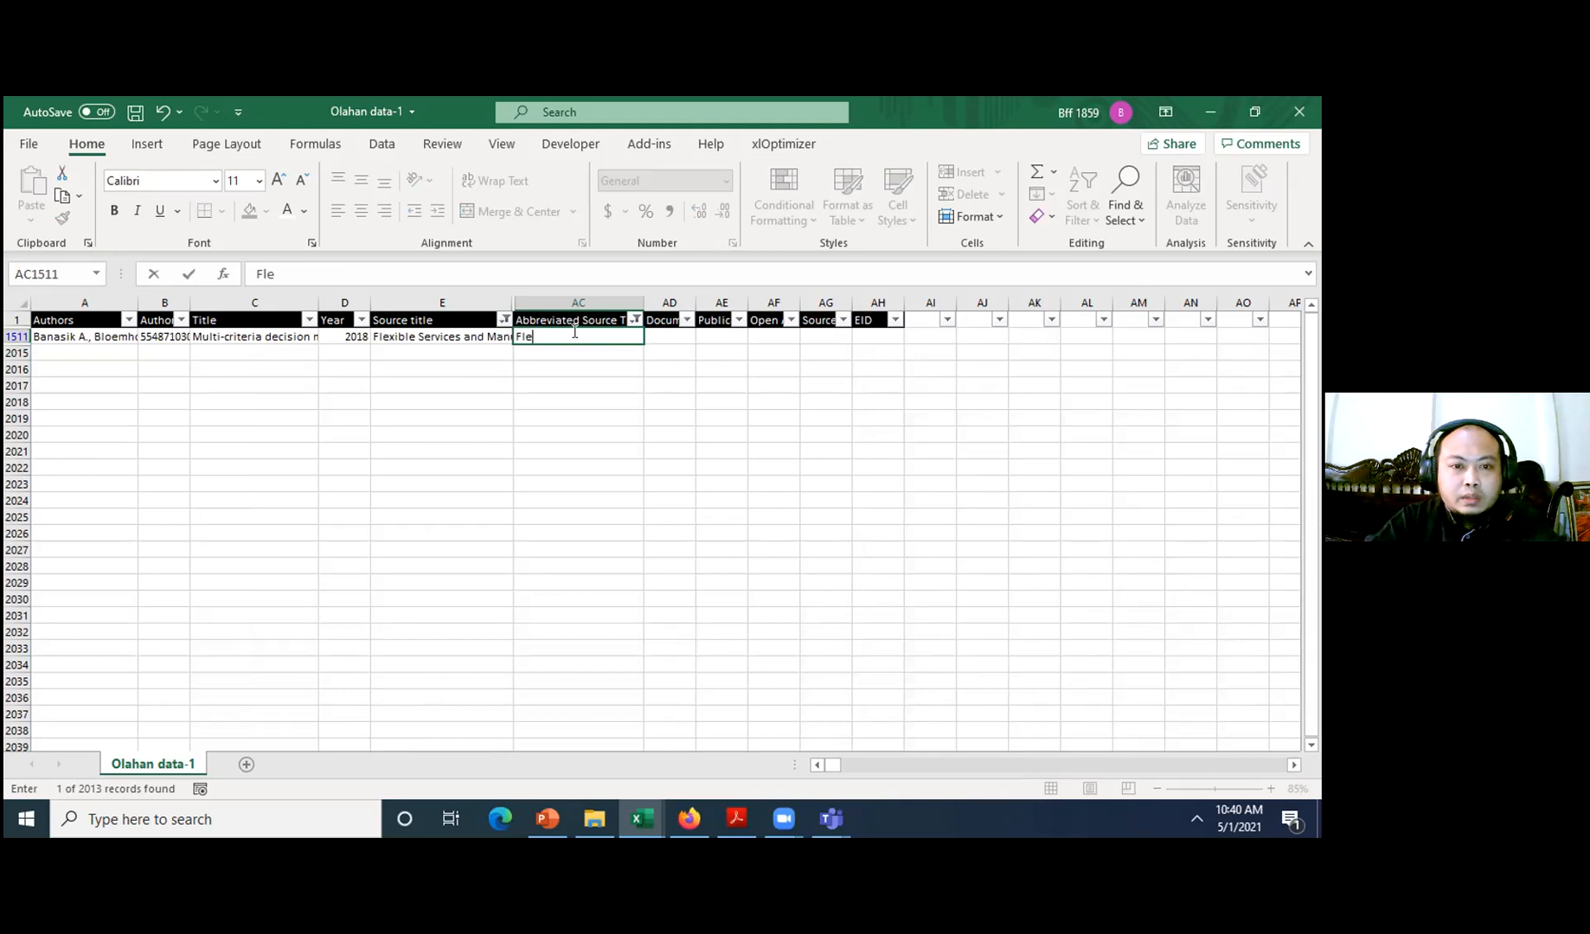
text(x. Serv)
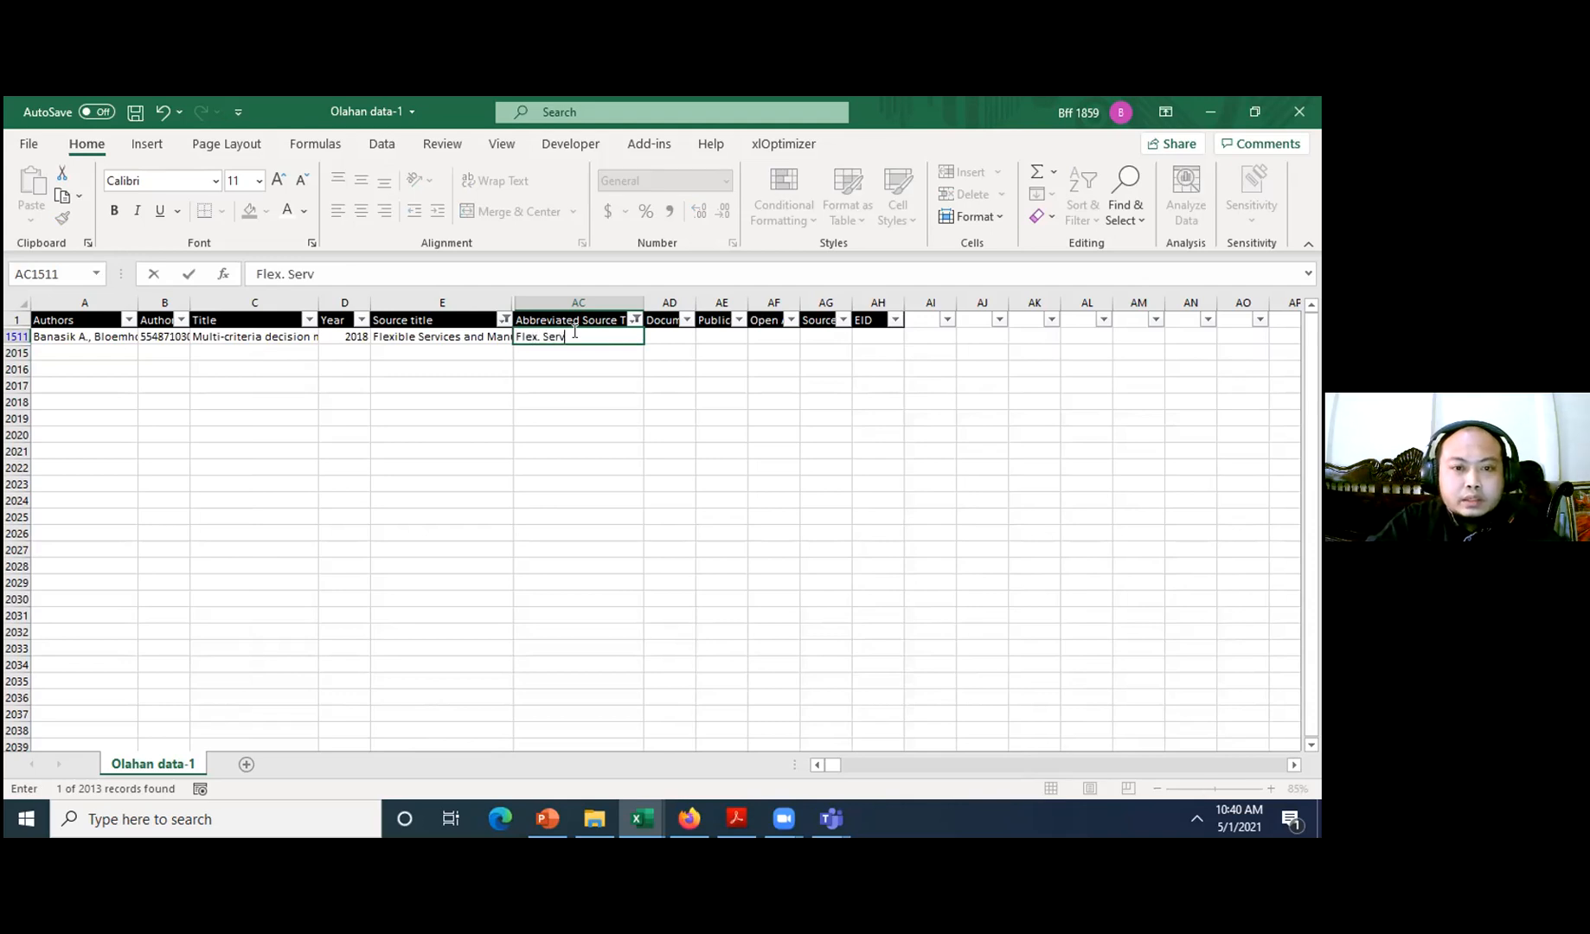
text(c.)
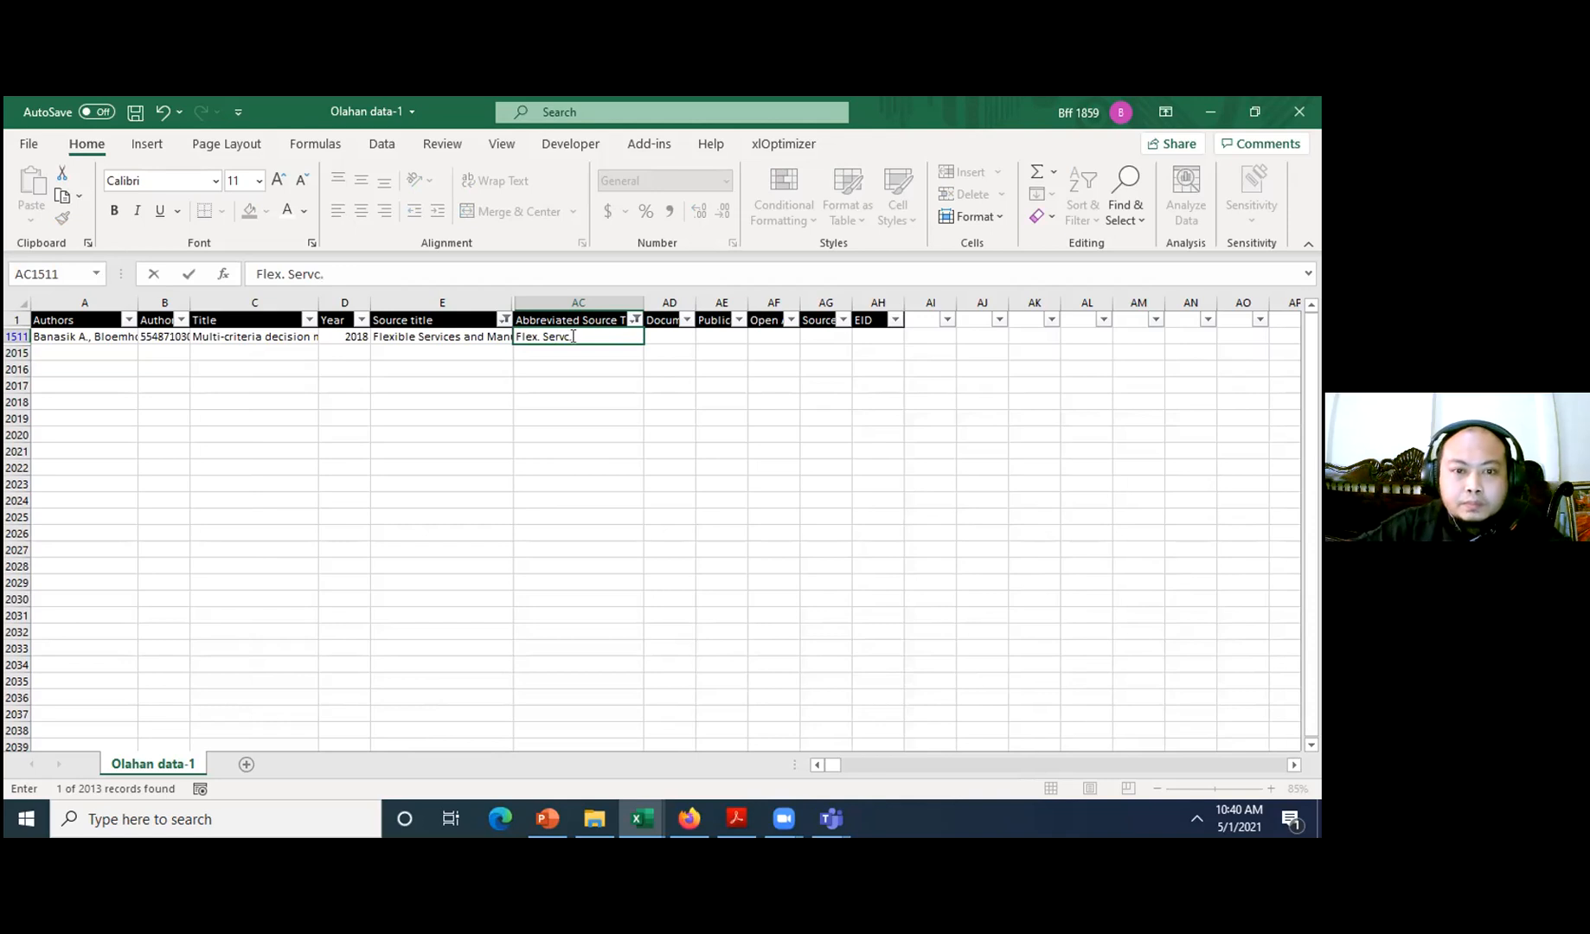
key(Return)
- Extend row 1511's abbreviated title to "Flex. Servc. Manf. J."
key(Up)
click(571, 335)
click(521, 275)
text(Manf. J.)
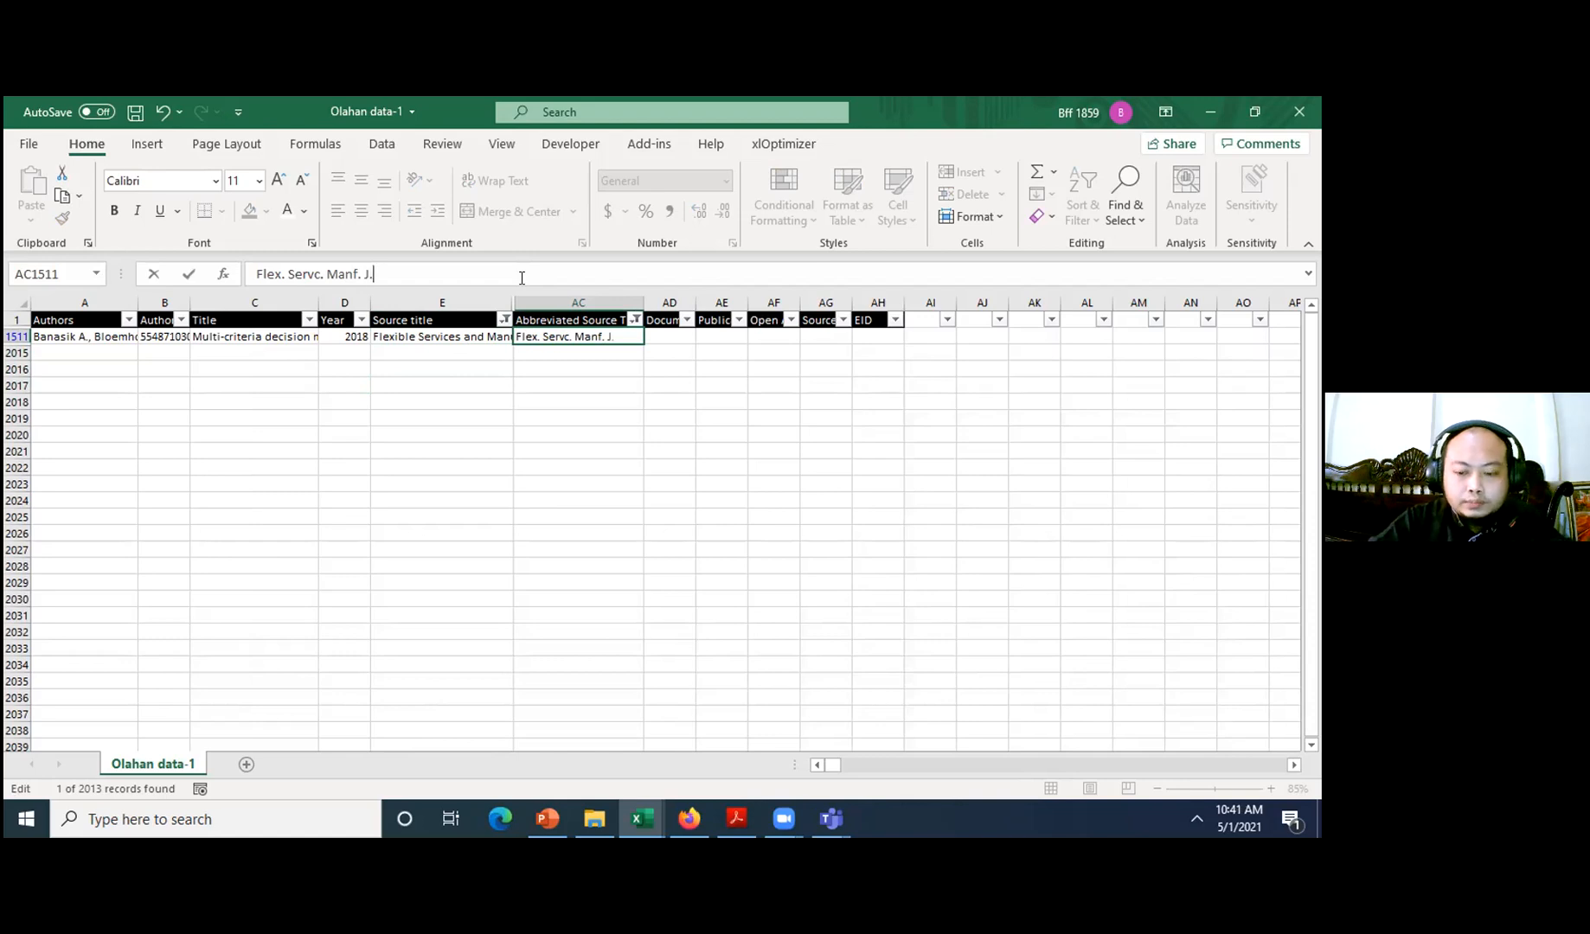
key(Return)
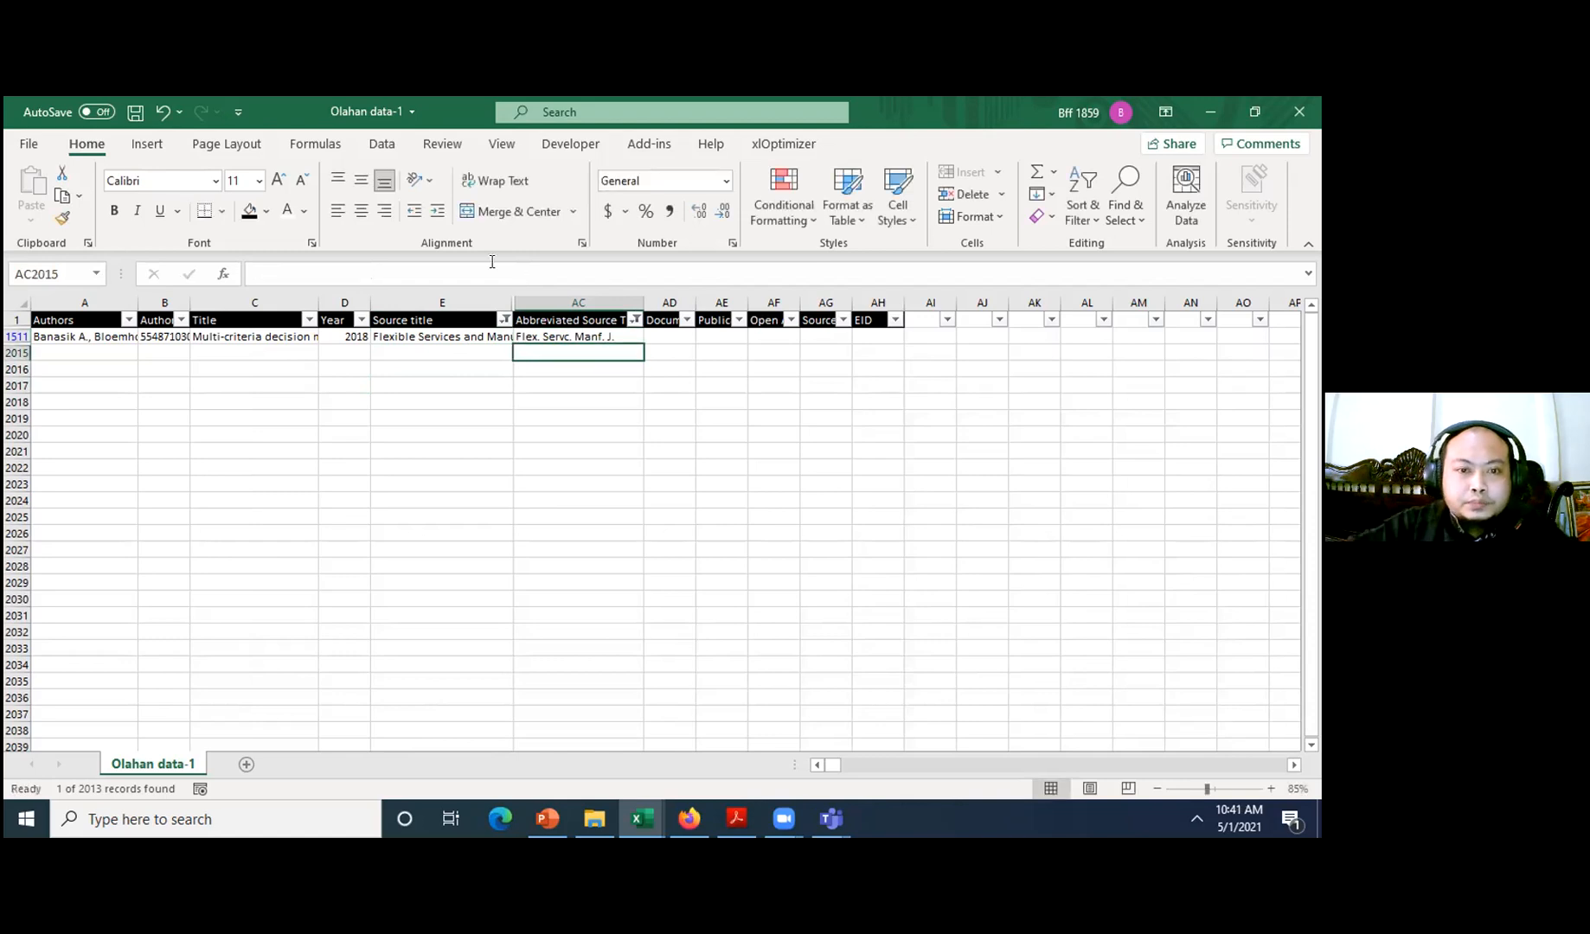
- Filter Source title to International Journal of Managing Projects in Business and enter "Int. J." as row 1779's abbreviated title
click(485, 336)
click(504, 320)
scroll(488, 593, down, 2)
scroll(488, 581, up, 2)
click(400, 564)
click(399, 581)
click(412, 728)
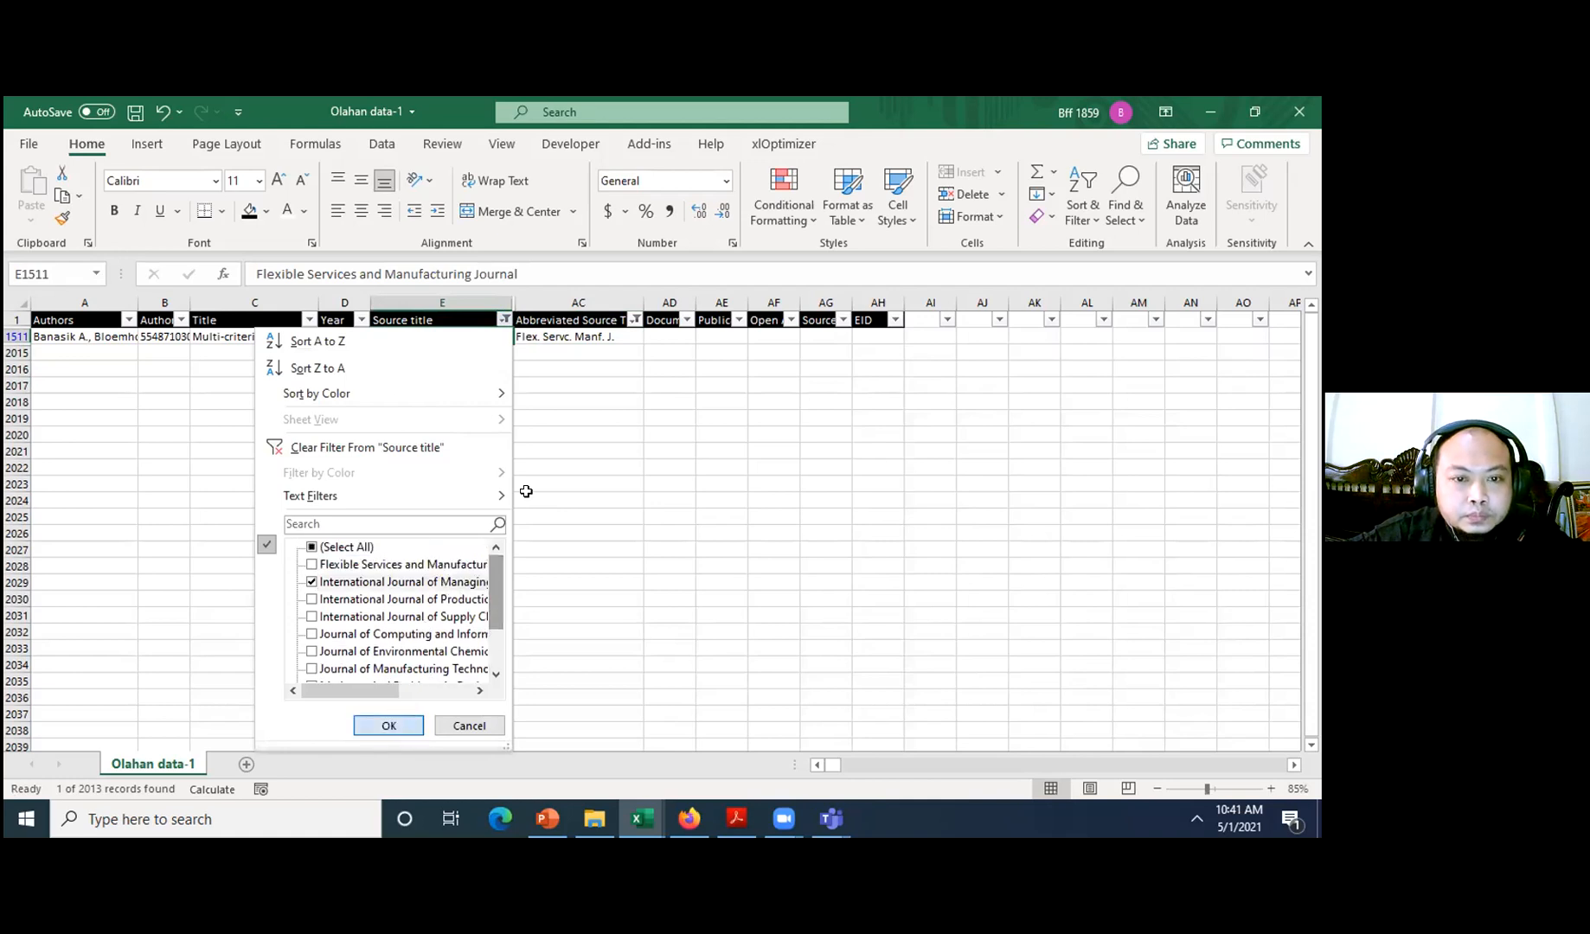
click(564, 336)
text(Int. J.)
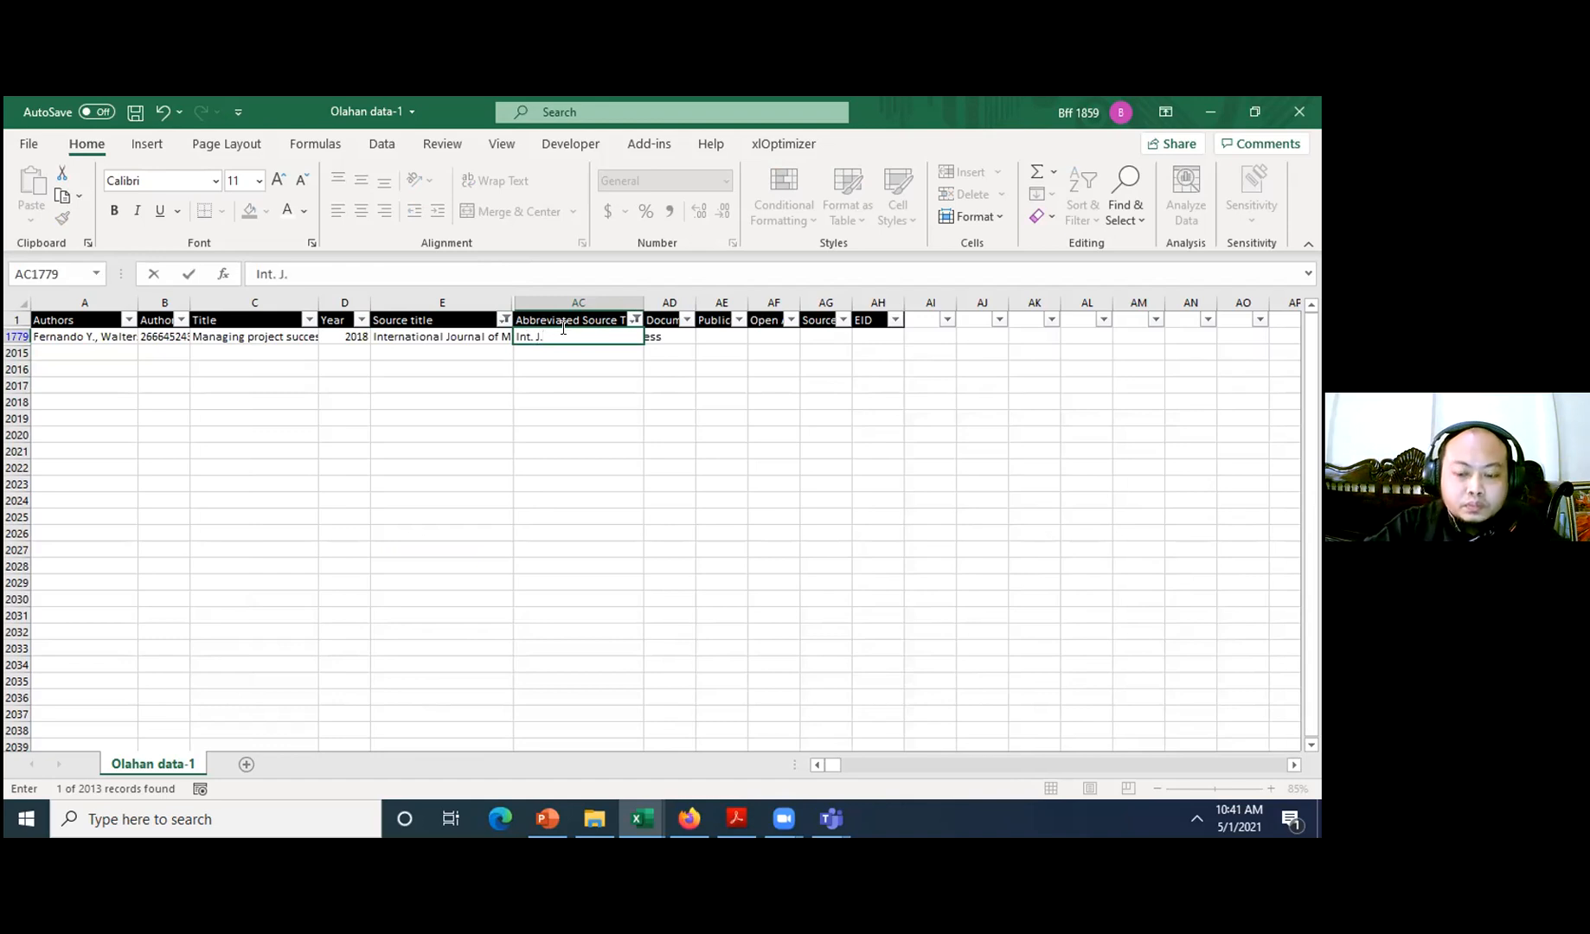
key(Return)
- Check row 1779's full source title and extend its abbreviated title to "Int. J. Man. Proj."
key(Left)
key(Left)
key(Up)
key(Right)
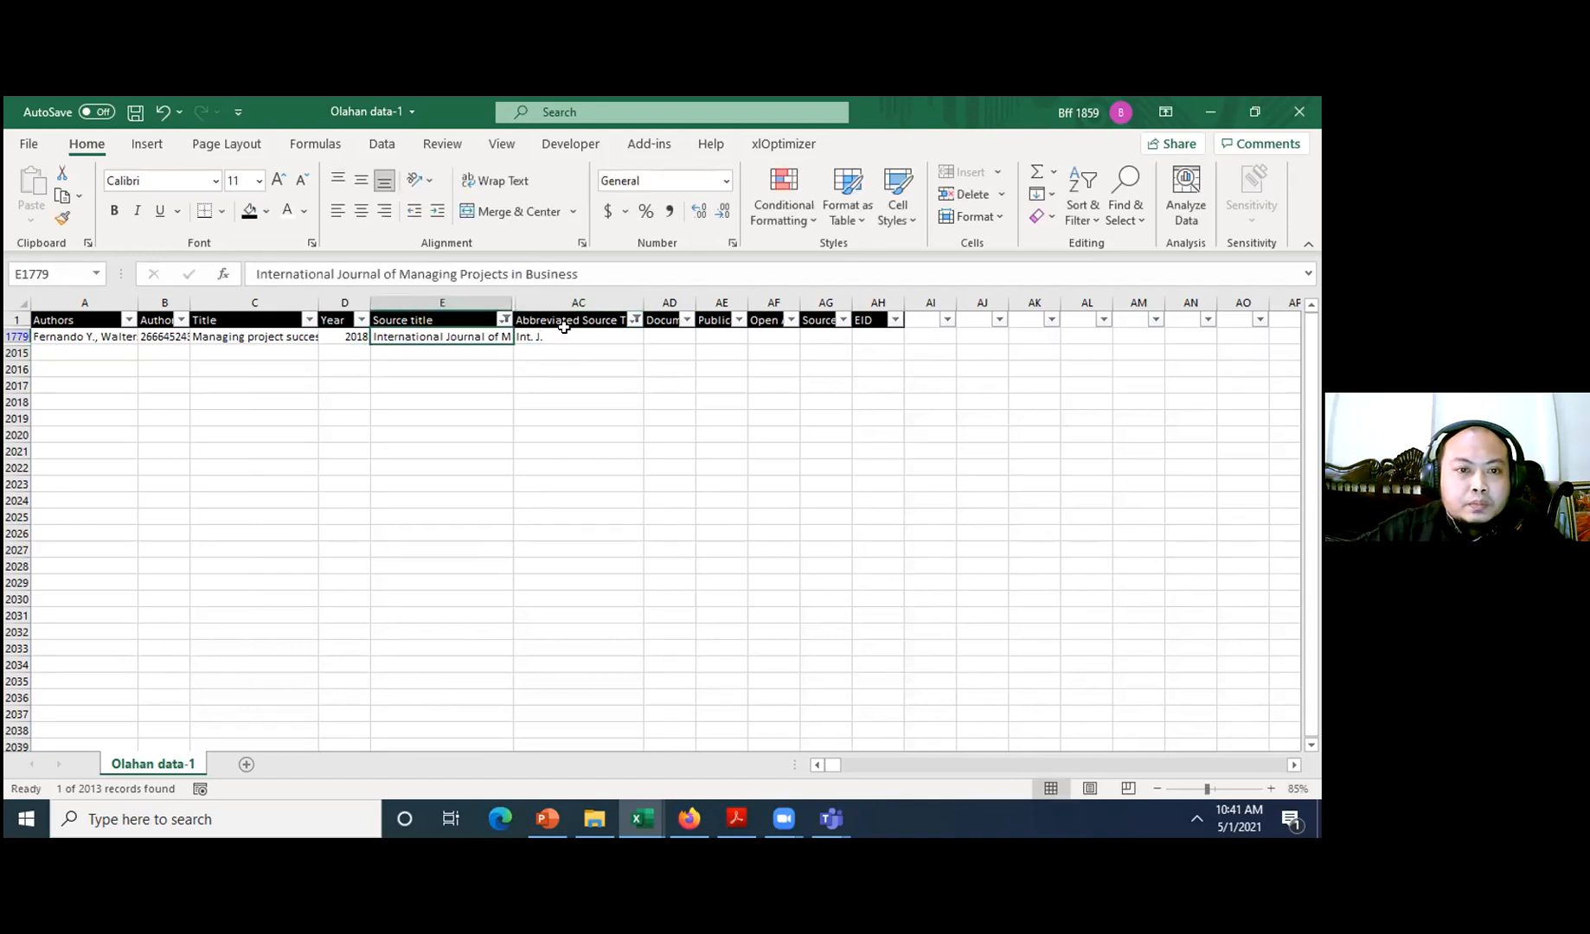
key(Right)
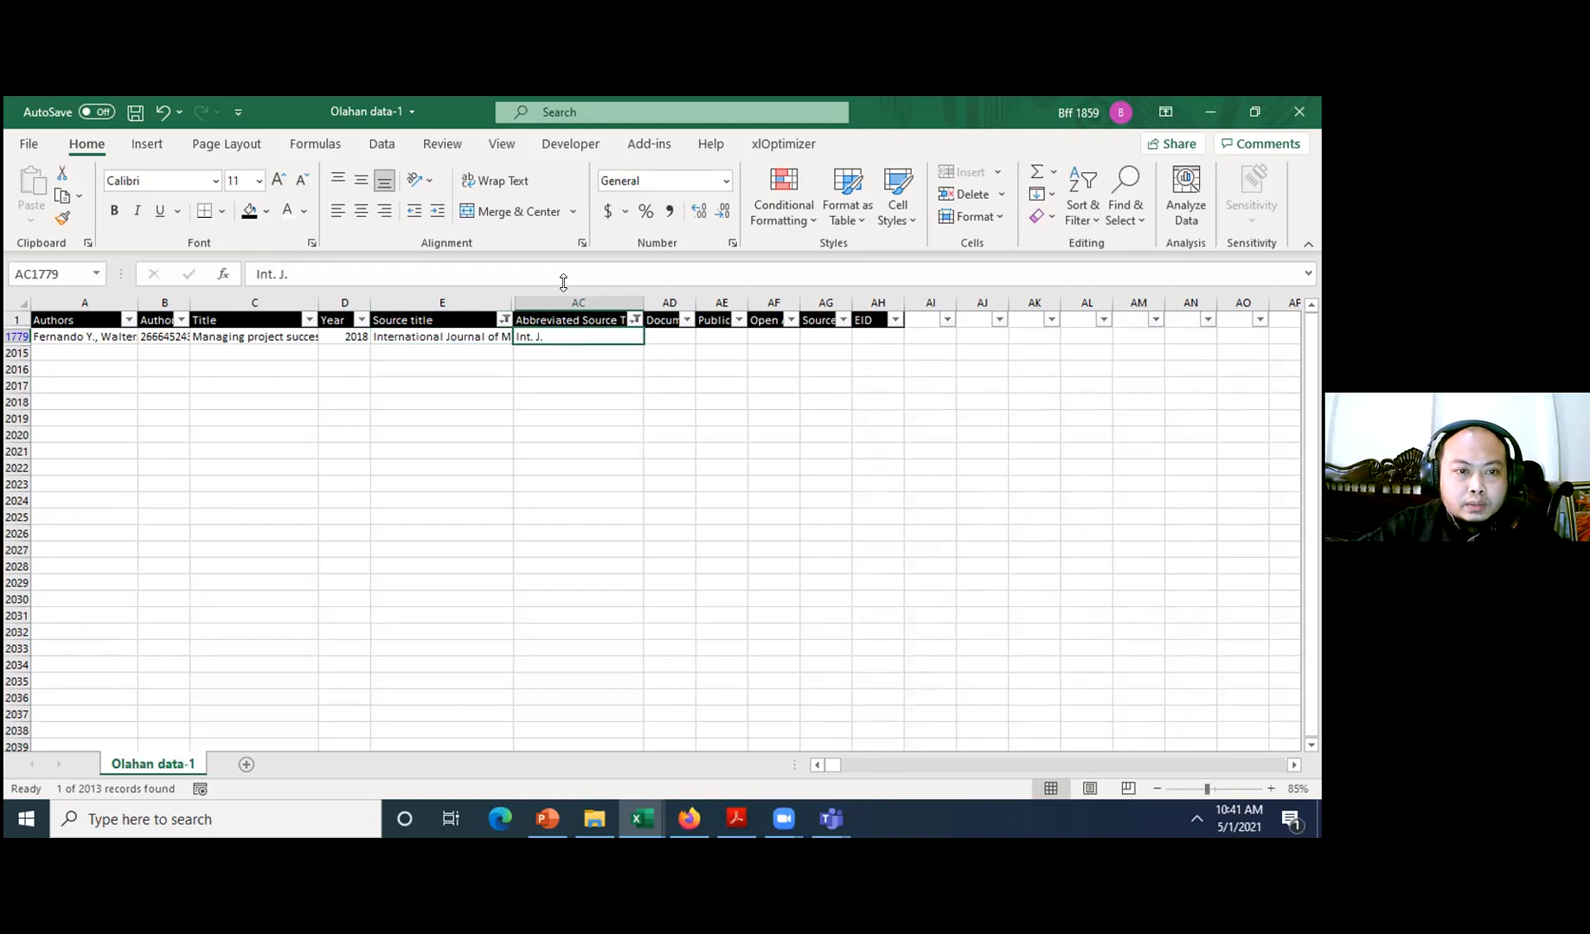
click(555, 268)
text(Man. Prof)
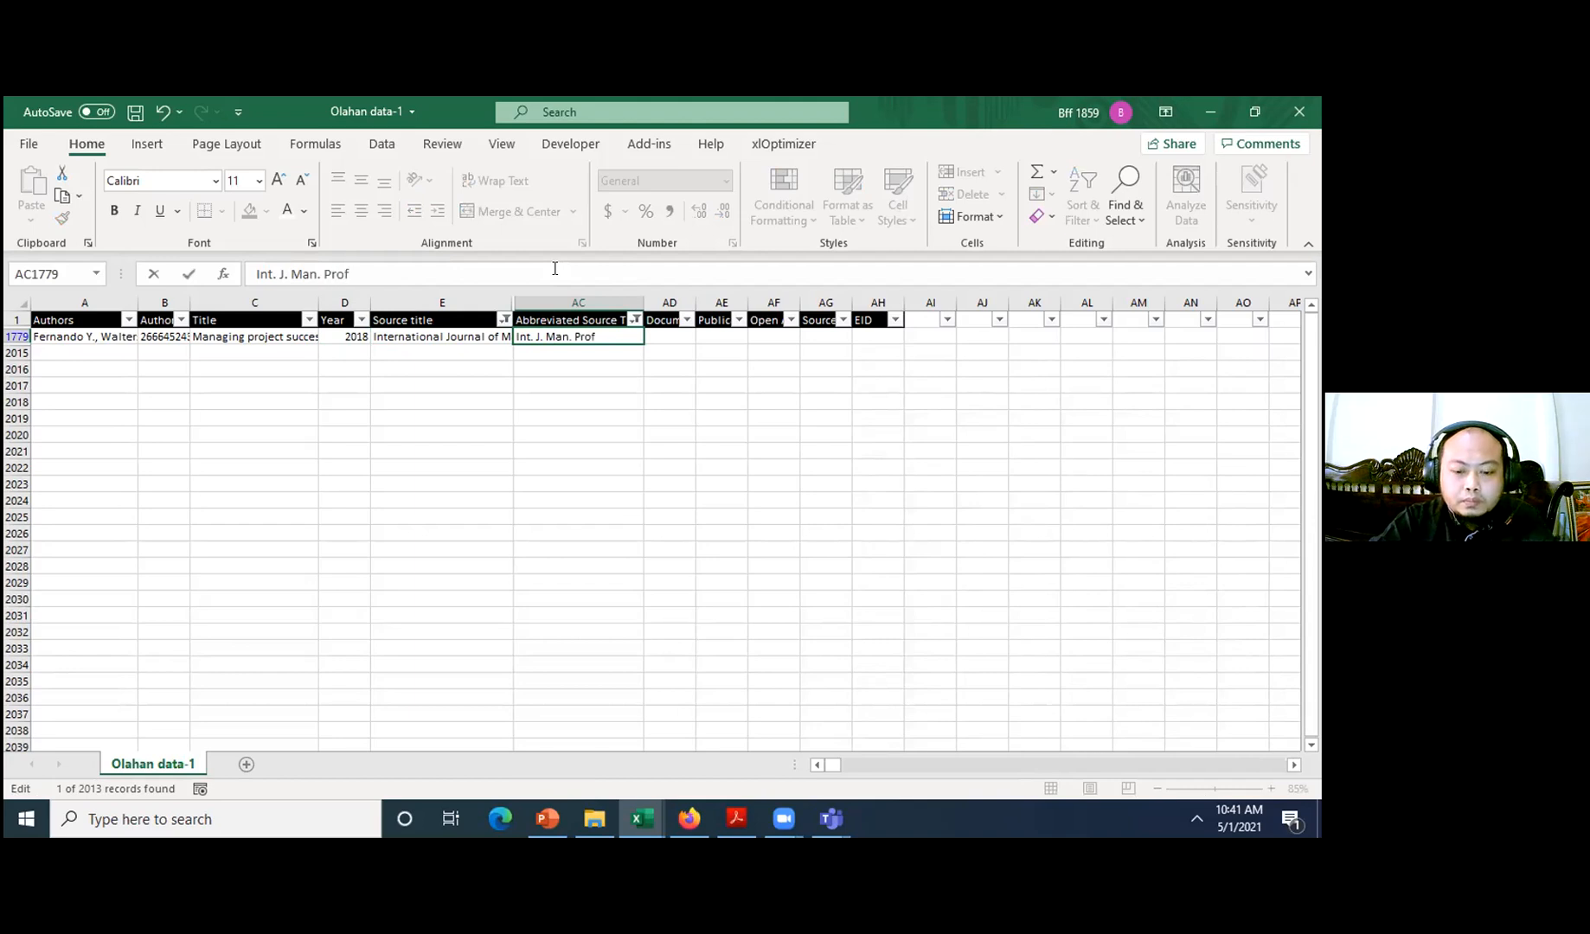
key(BackSpace)
text(j.)
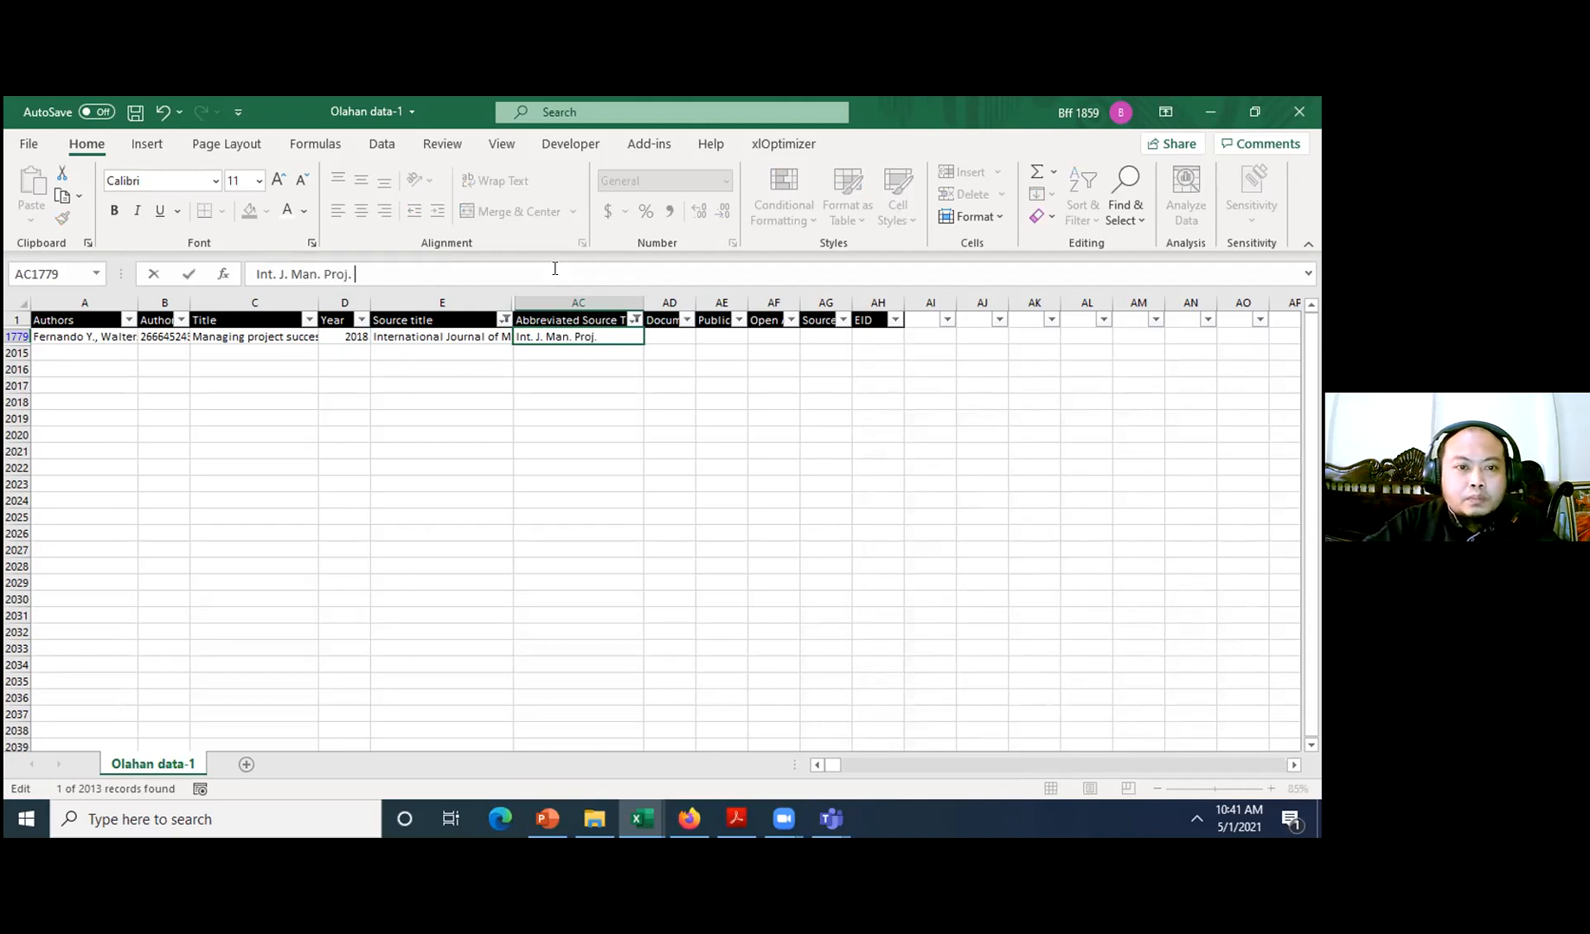
- Recheck row 1779's source title and complete its abbreviated title as "Int. J. Man. Proj. Busi"
click(440, 337)
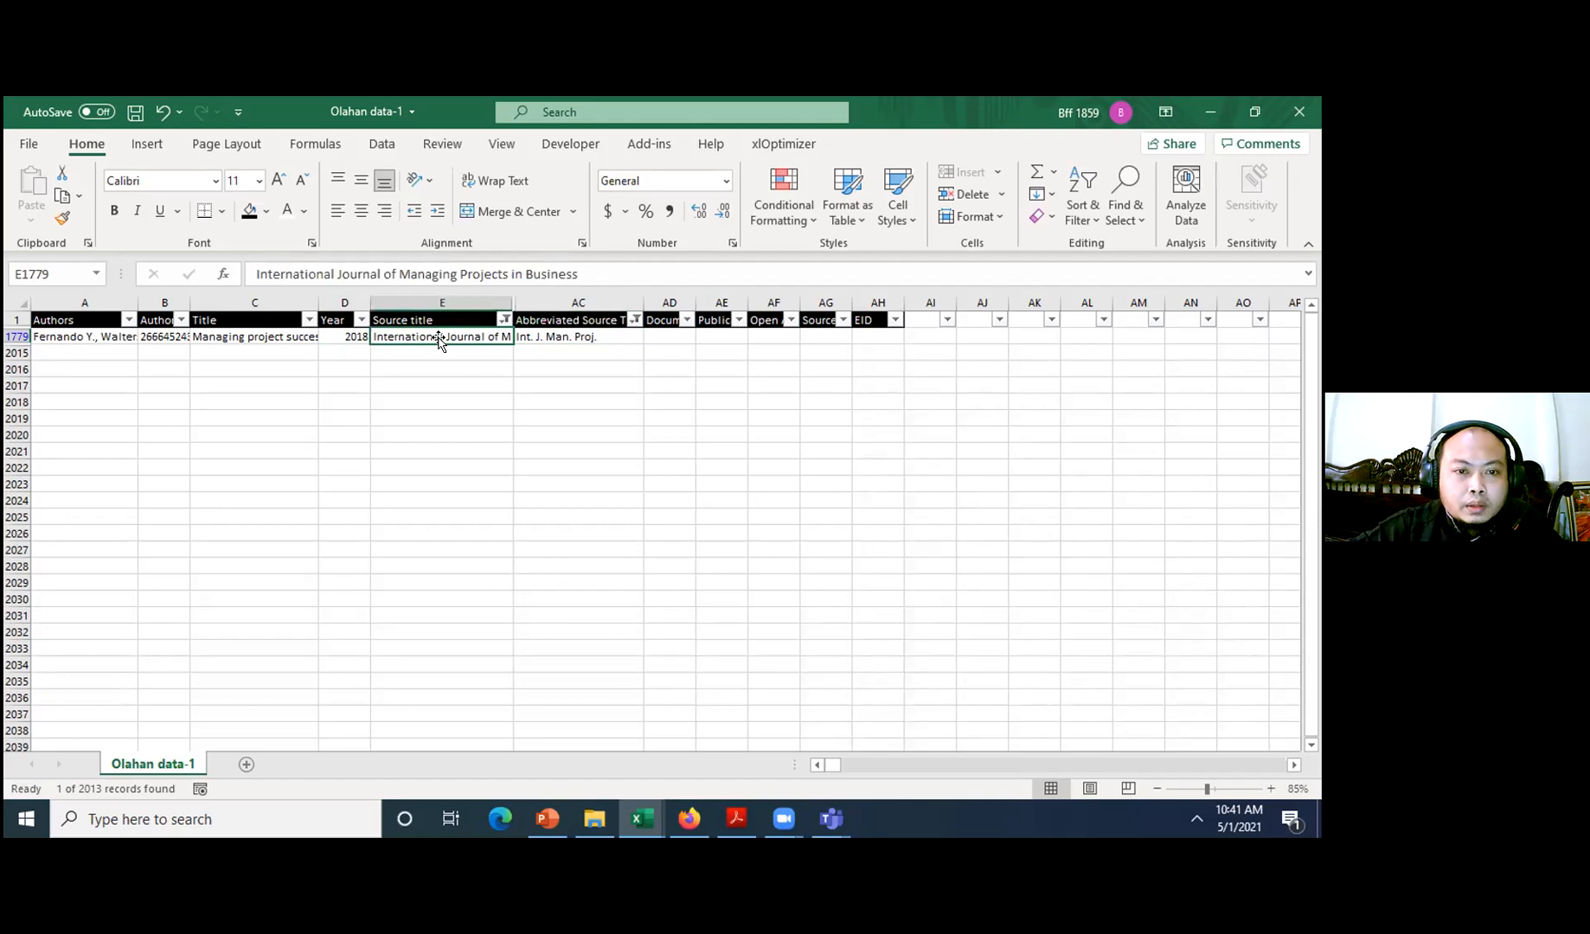
click(545, 337)
click(566, 281)
text(Busi)
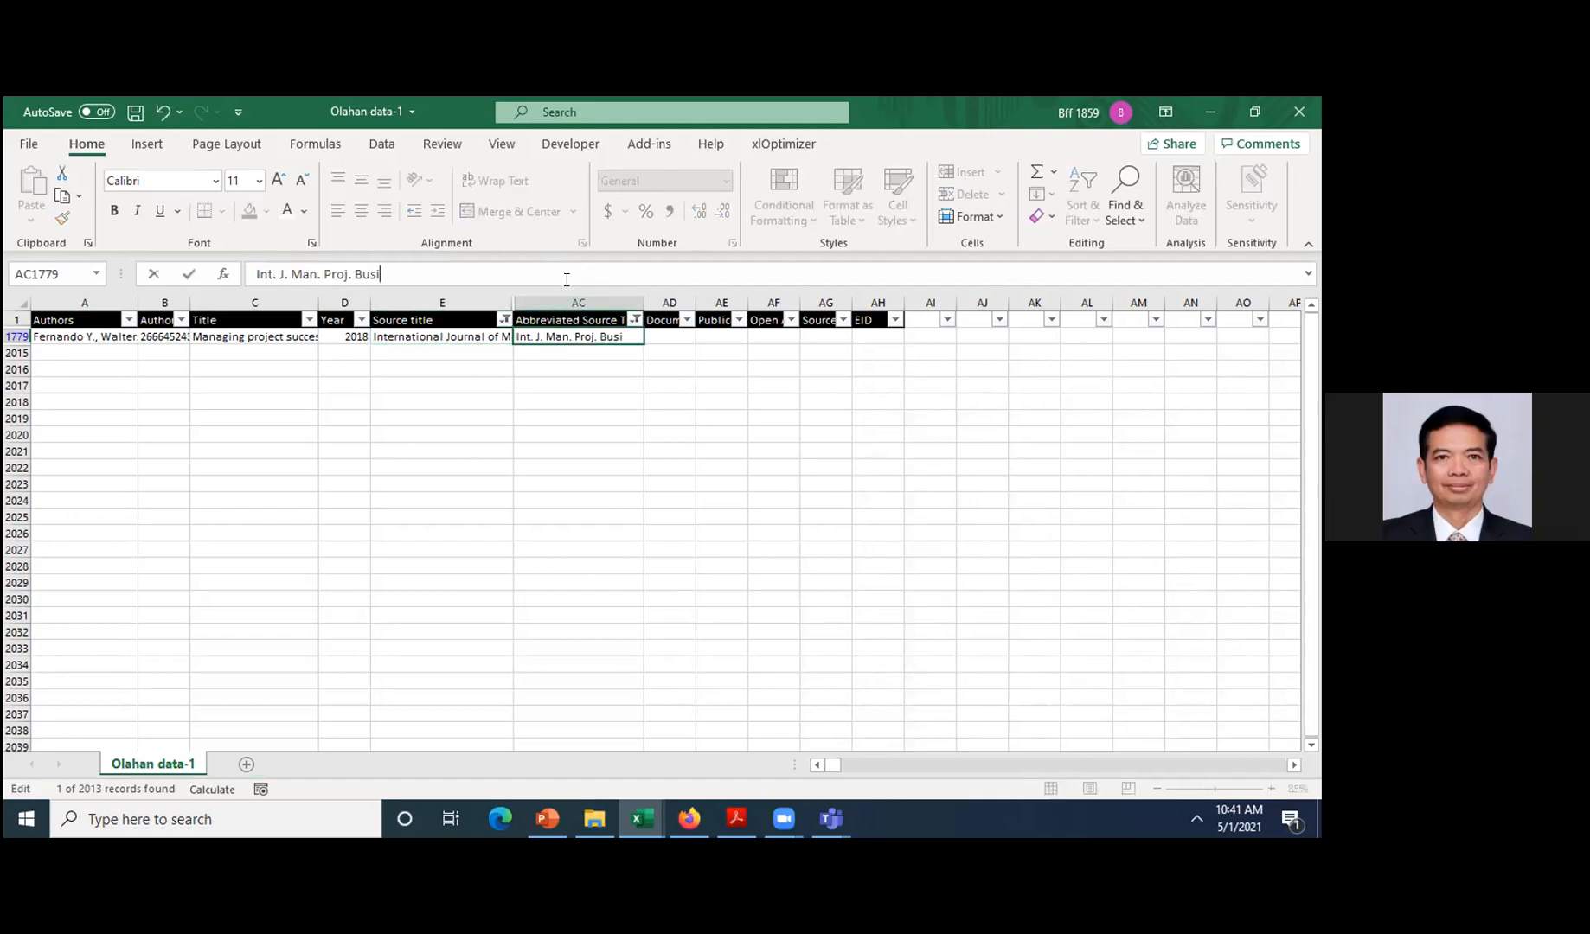
key(Return)
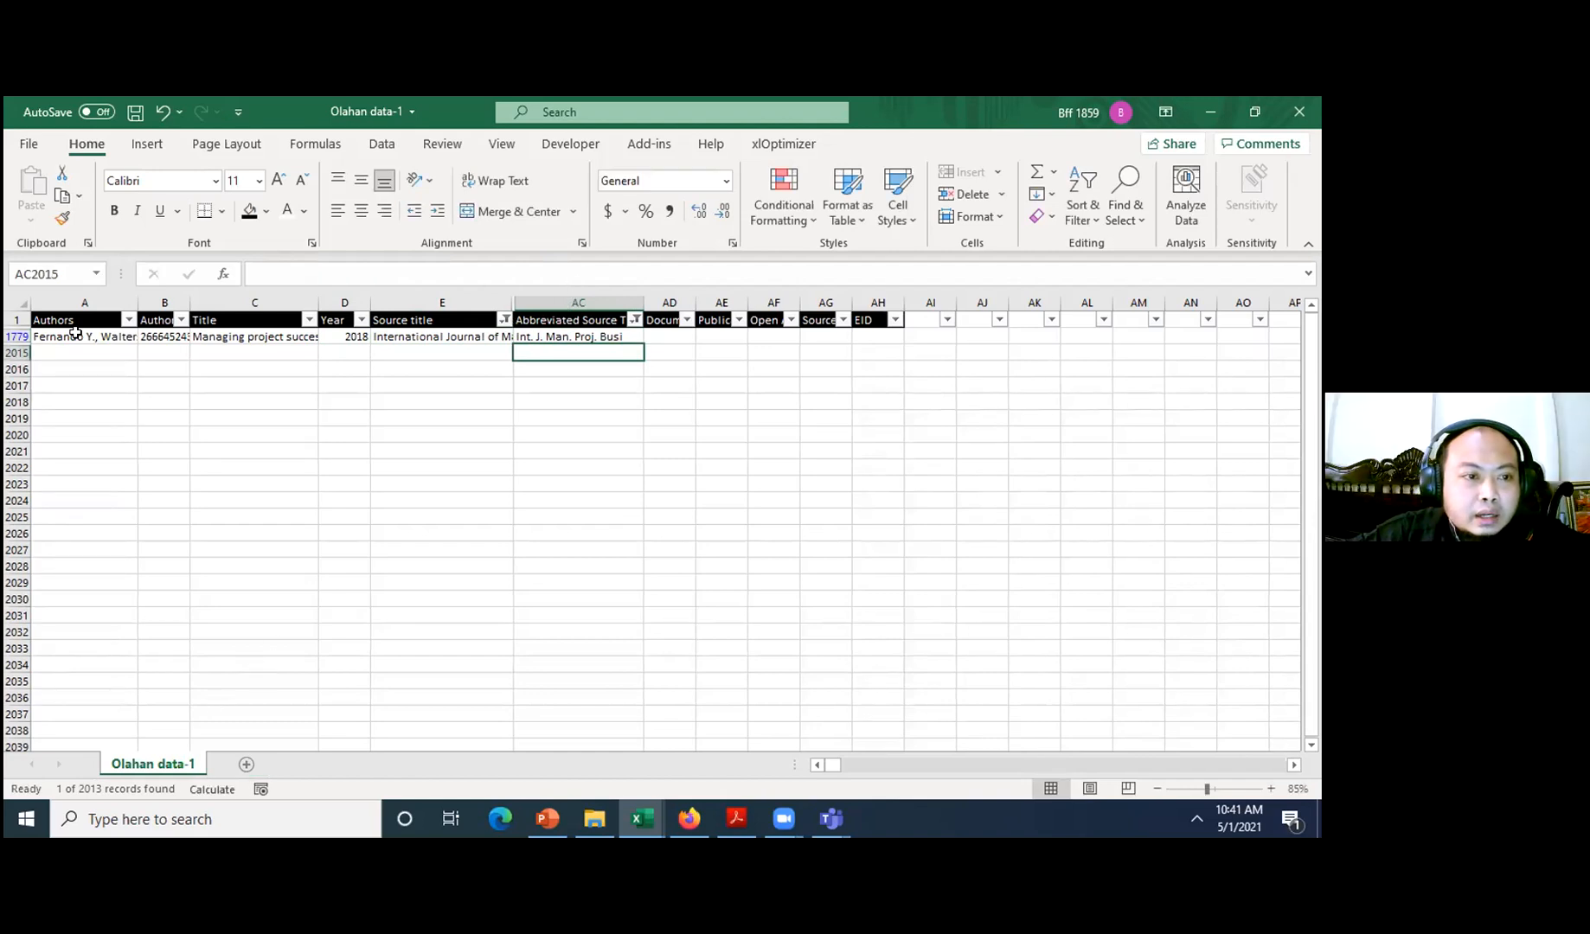
- Switch to the 0. Analisis_Bibliometrix_Bismillah workbook and show its Analisis_1 sheet
click(630, 806)
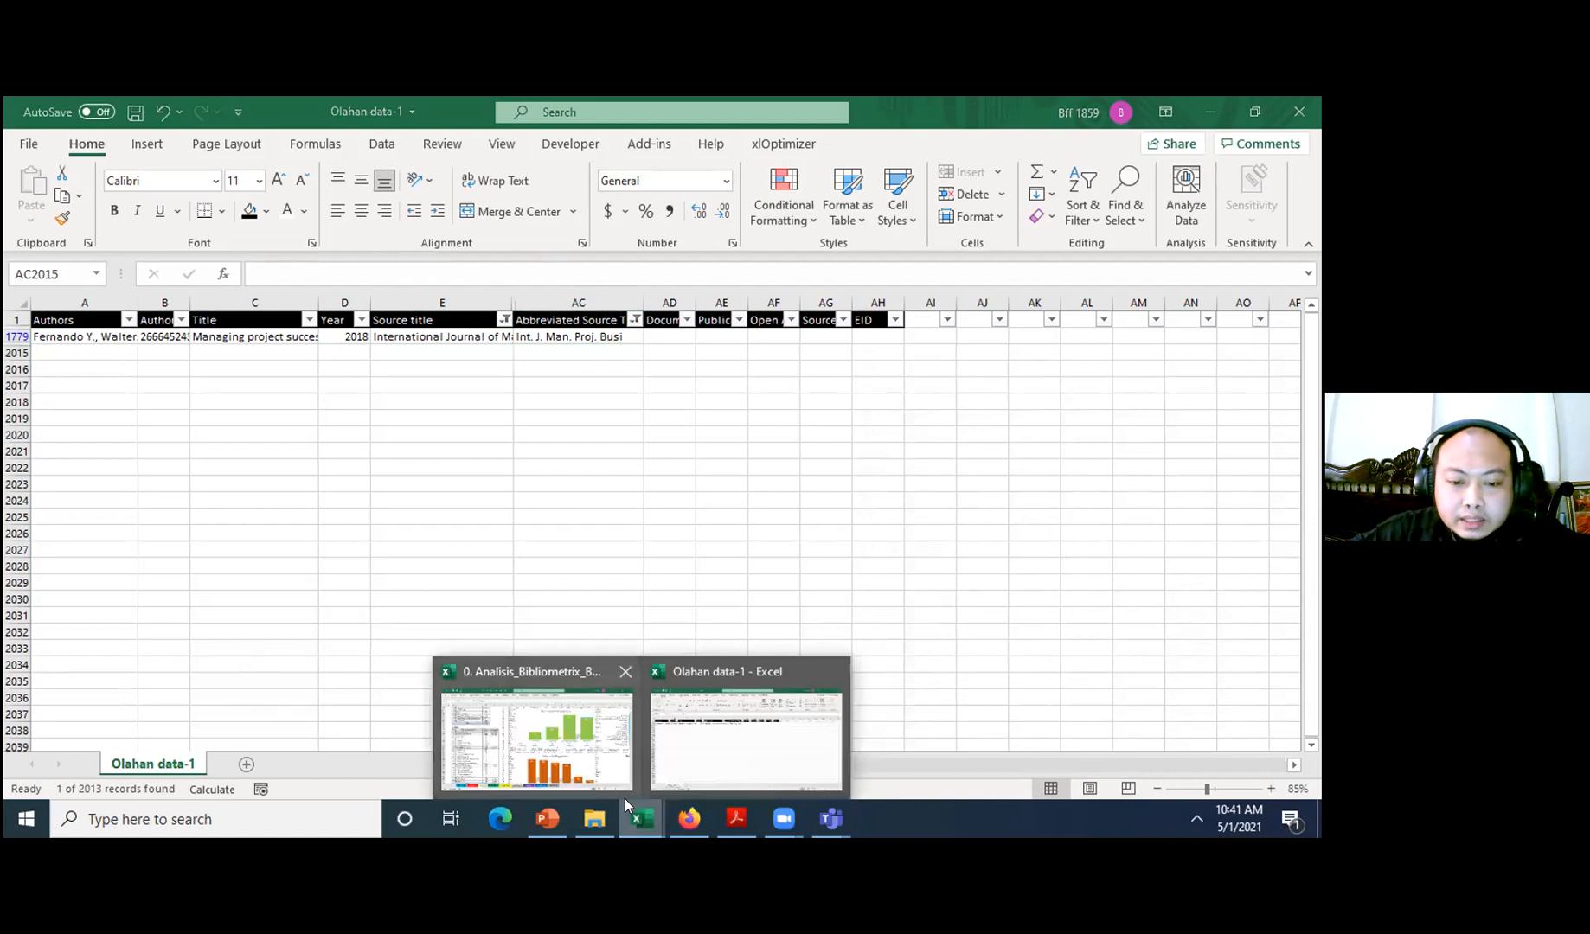
click(574, 758)
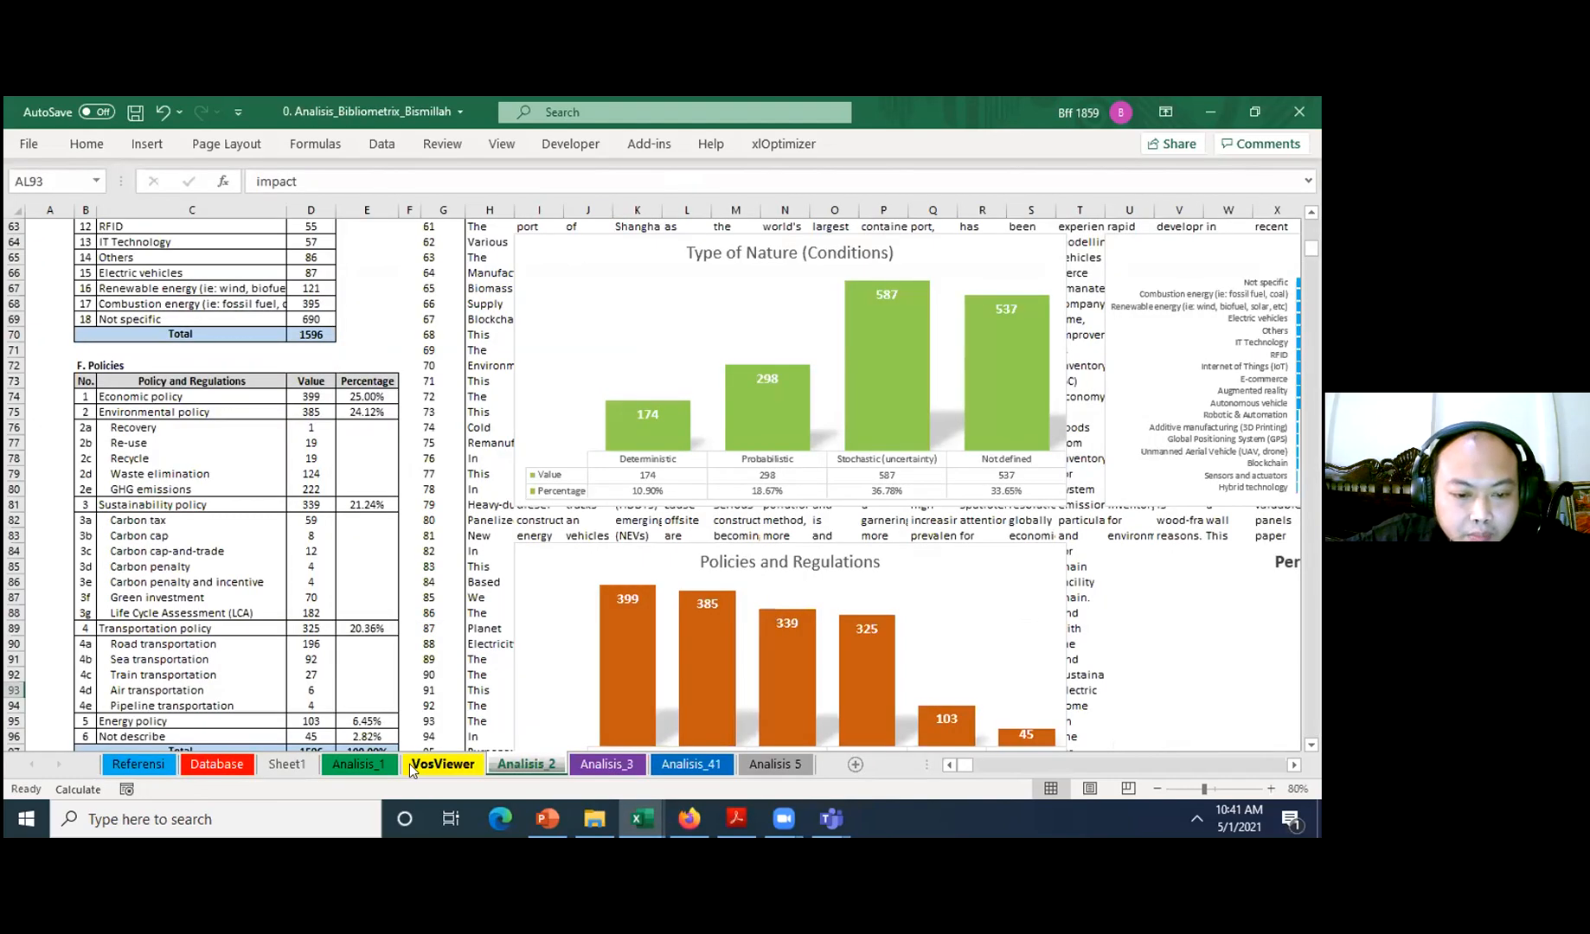
click(351, 762)
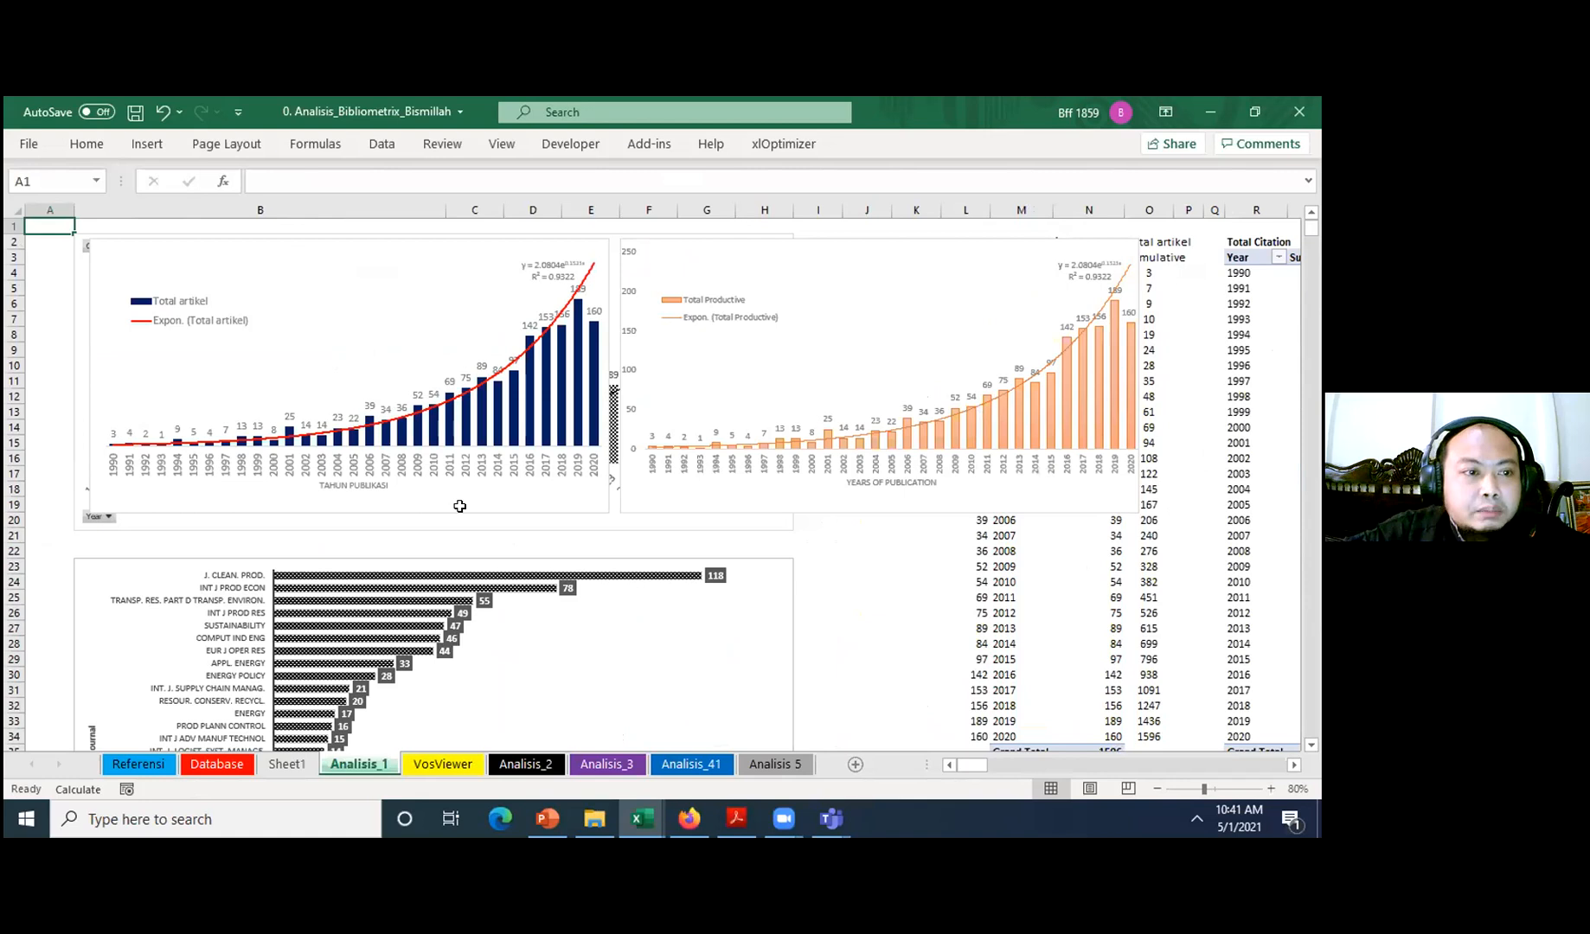
- Examine the pivot table of abbreviated journal names and title counts on Analisis_1, starting from its first journal
key(Down)
key(Down)
key(Down)
key(Down)
key(Down)
key(Down)
key(Down)
key(Down)
key(Down)
key(Right)
key(Right)
key(Right)
key(Right)
key(Right)
key(Right)
key(Right)
key(Right)
key(Right)
key(Right)
key(Right)
key(Right)
key(Right)
key(Right)
key(Right)
key(Right)
key(Right)
key(Right)
key(Right)
key(Right)
key(Left)
key(Left)
key(Left)
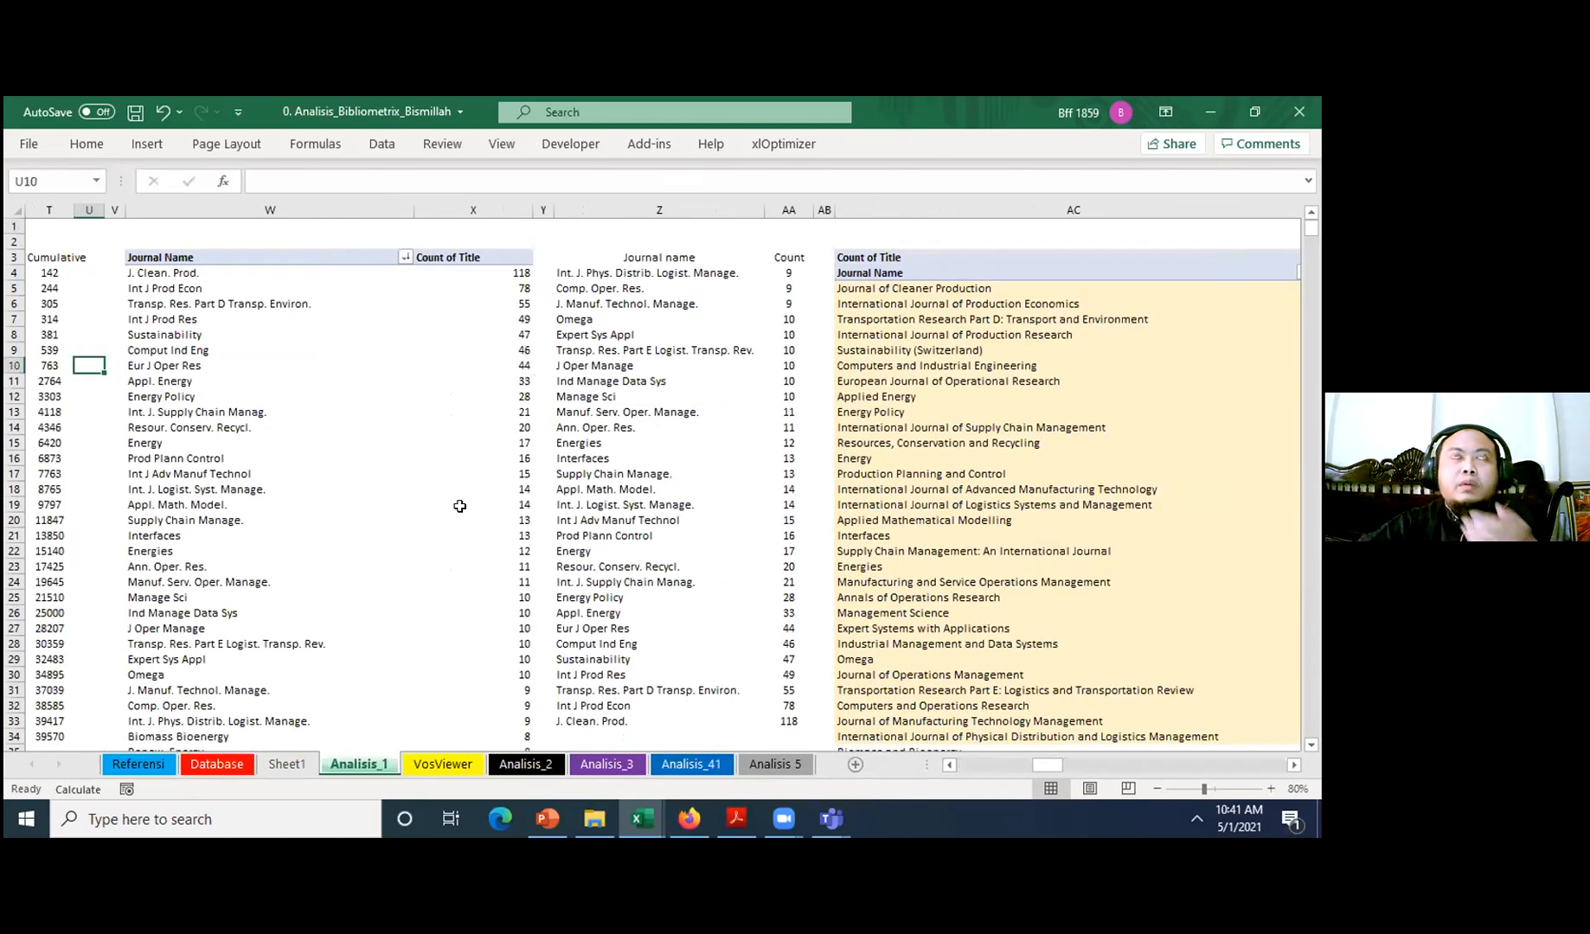
key(Right)
key(Right)
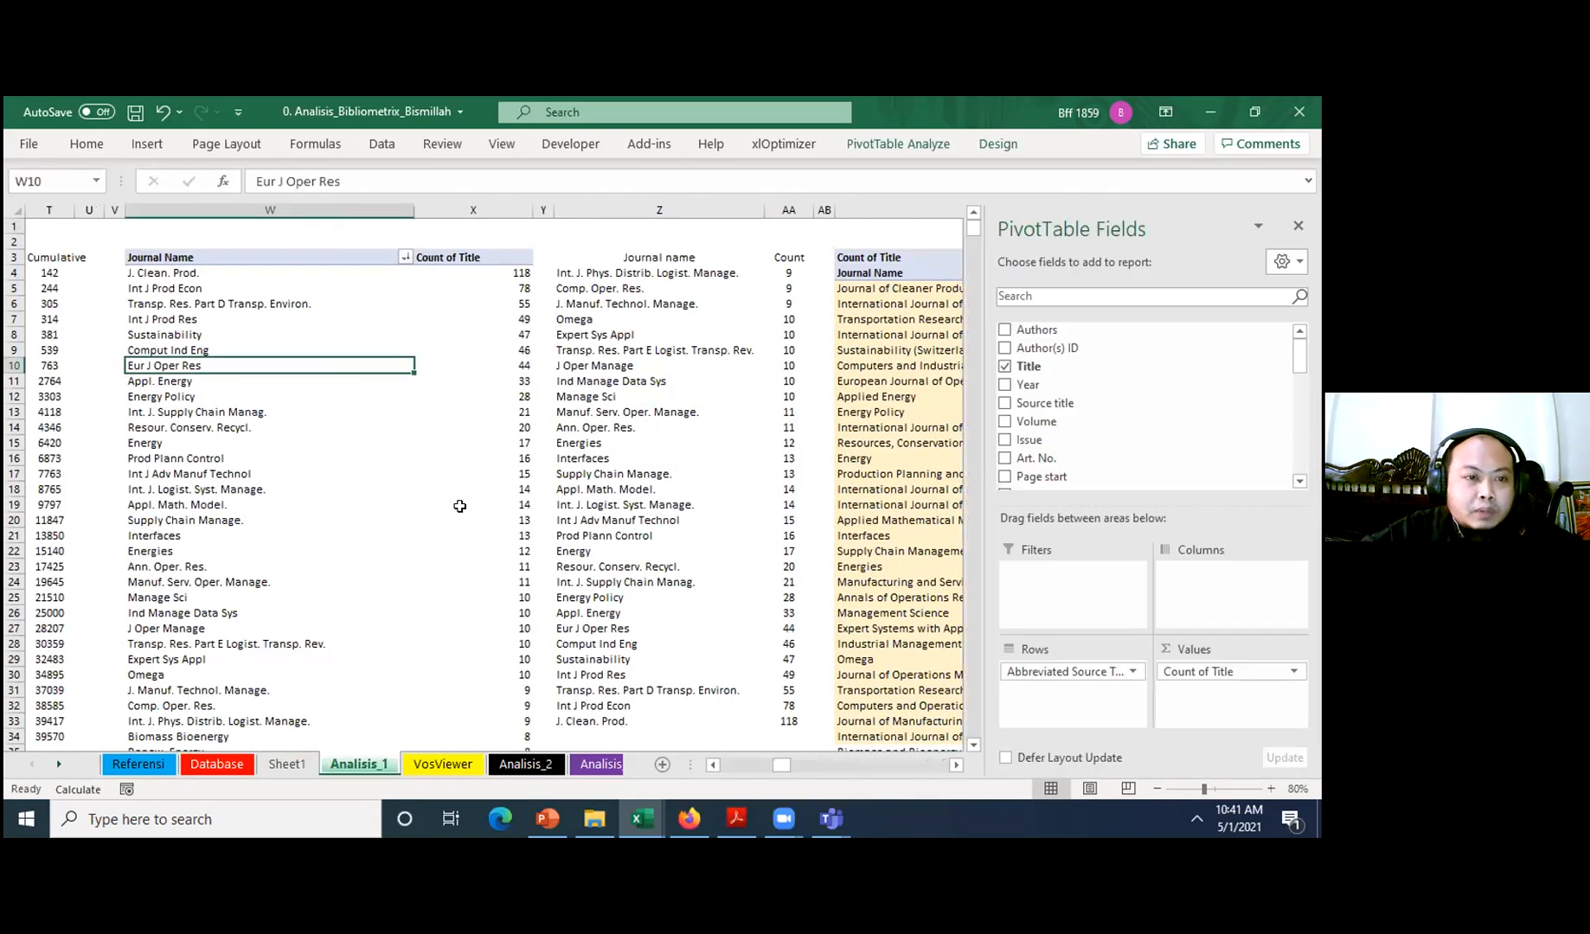
key(Up)
key(Up)
key(Up)
key(Up)
key(Up)
key(Up)
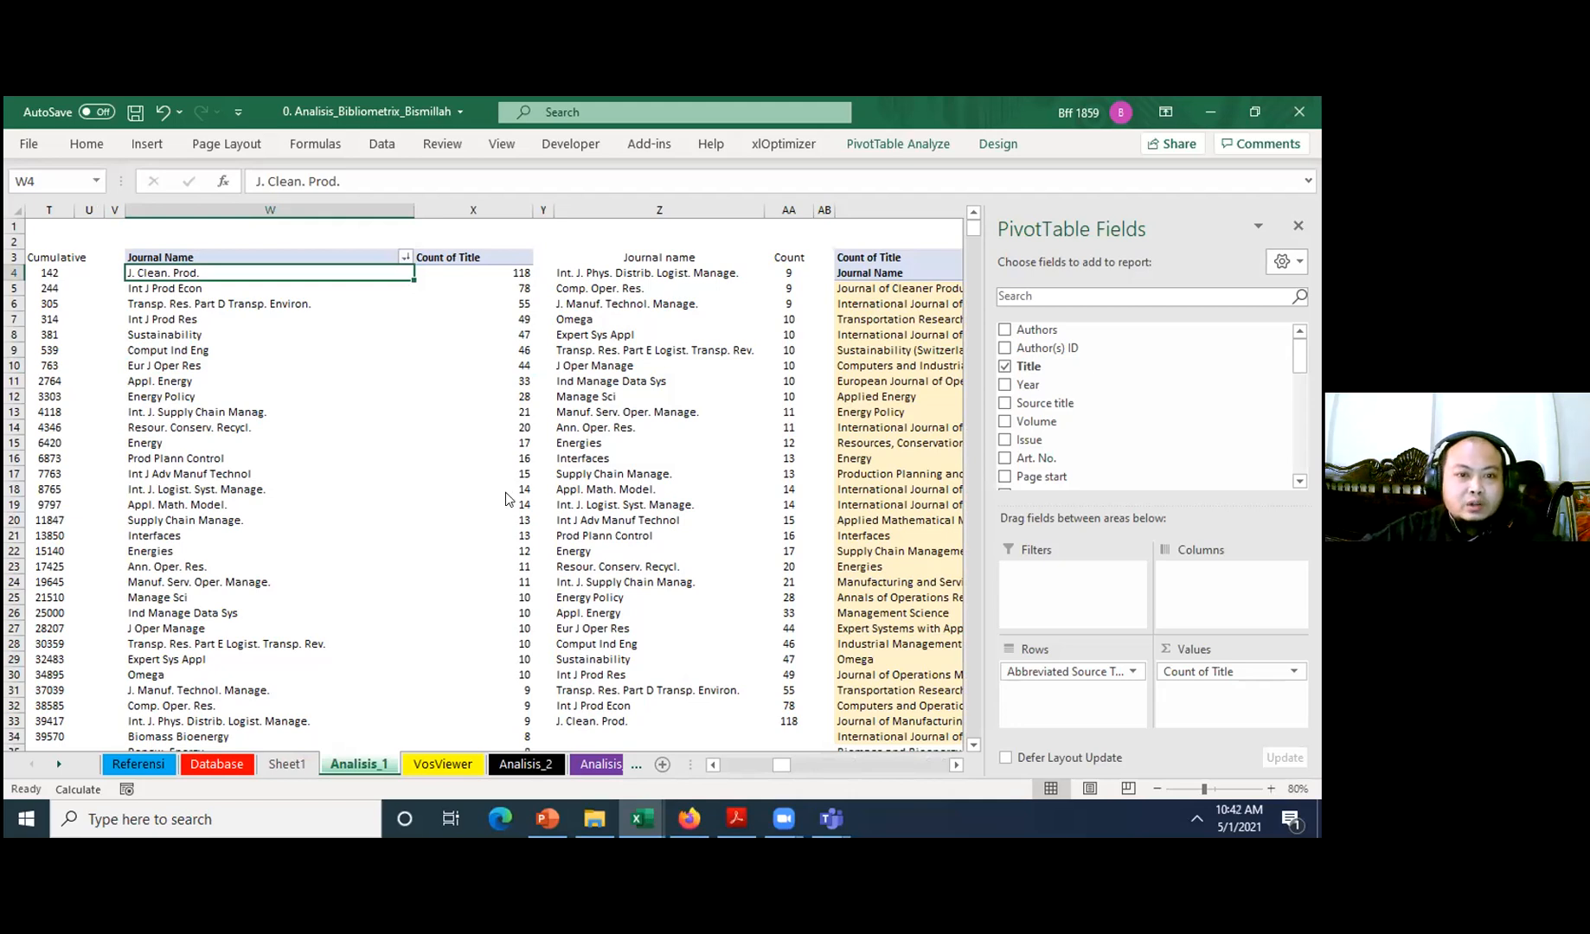
- Switch to the Olahan data-1 workbook and show all entries in the Source title filter
key(alt+Tab)
click(634, 320)
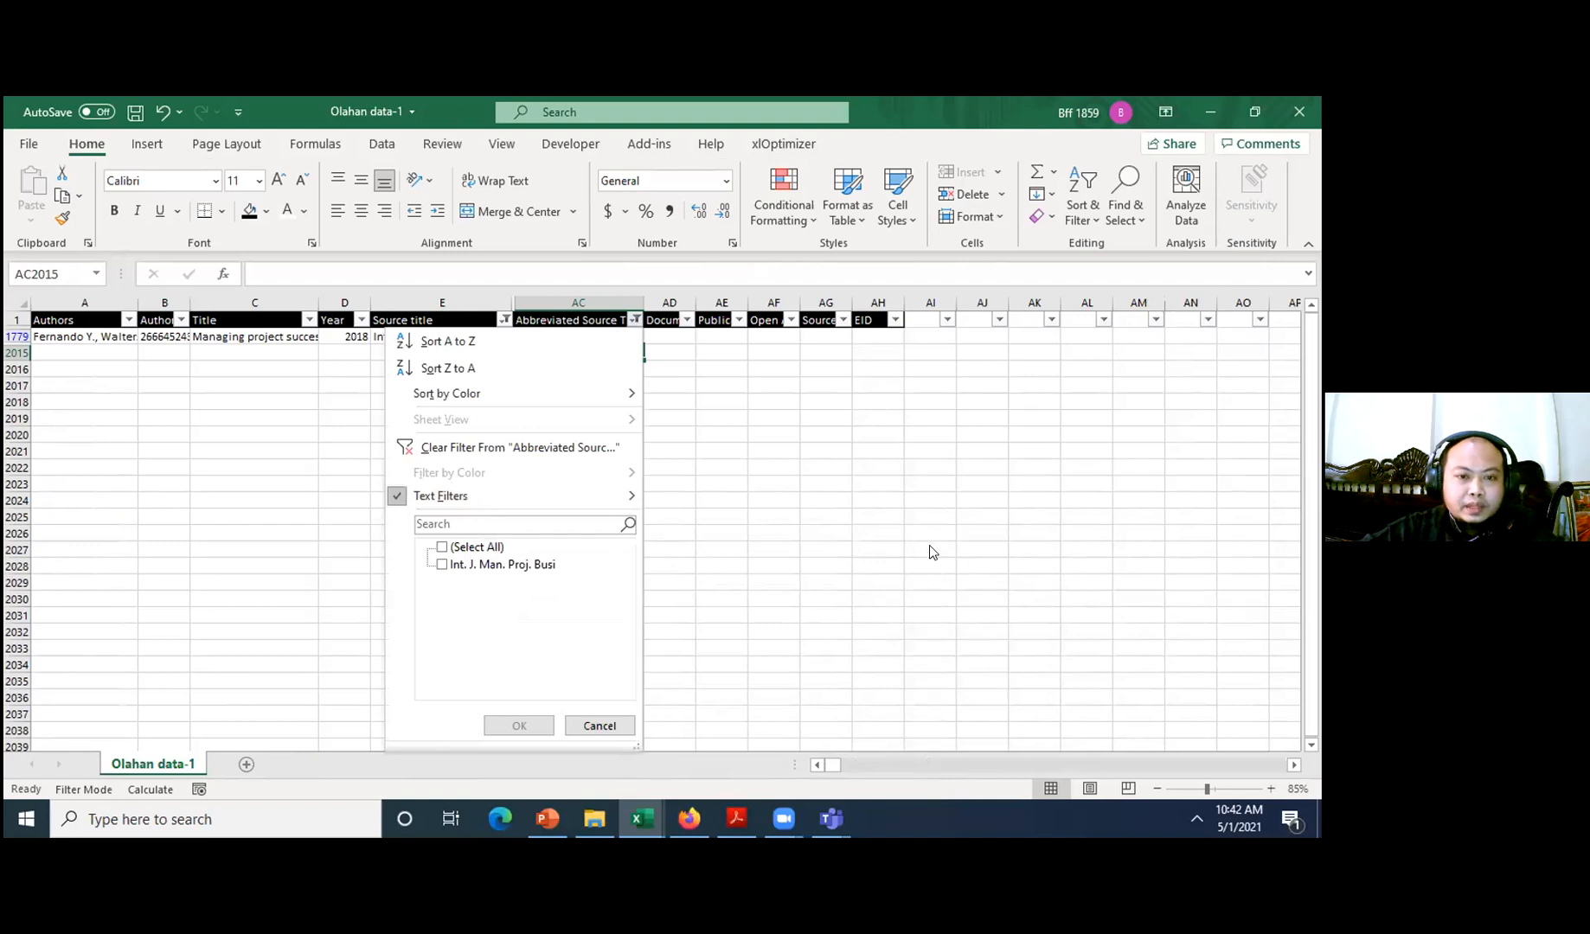
click(758, 538)
click(504, 319)
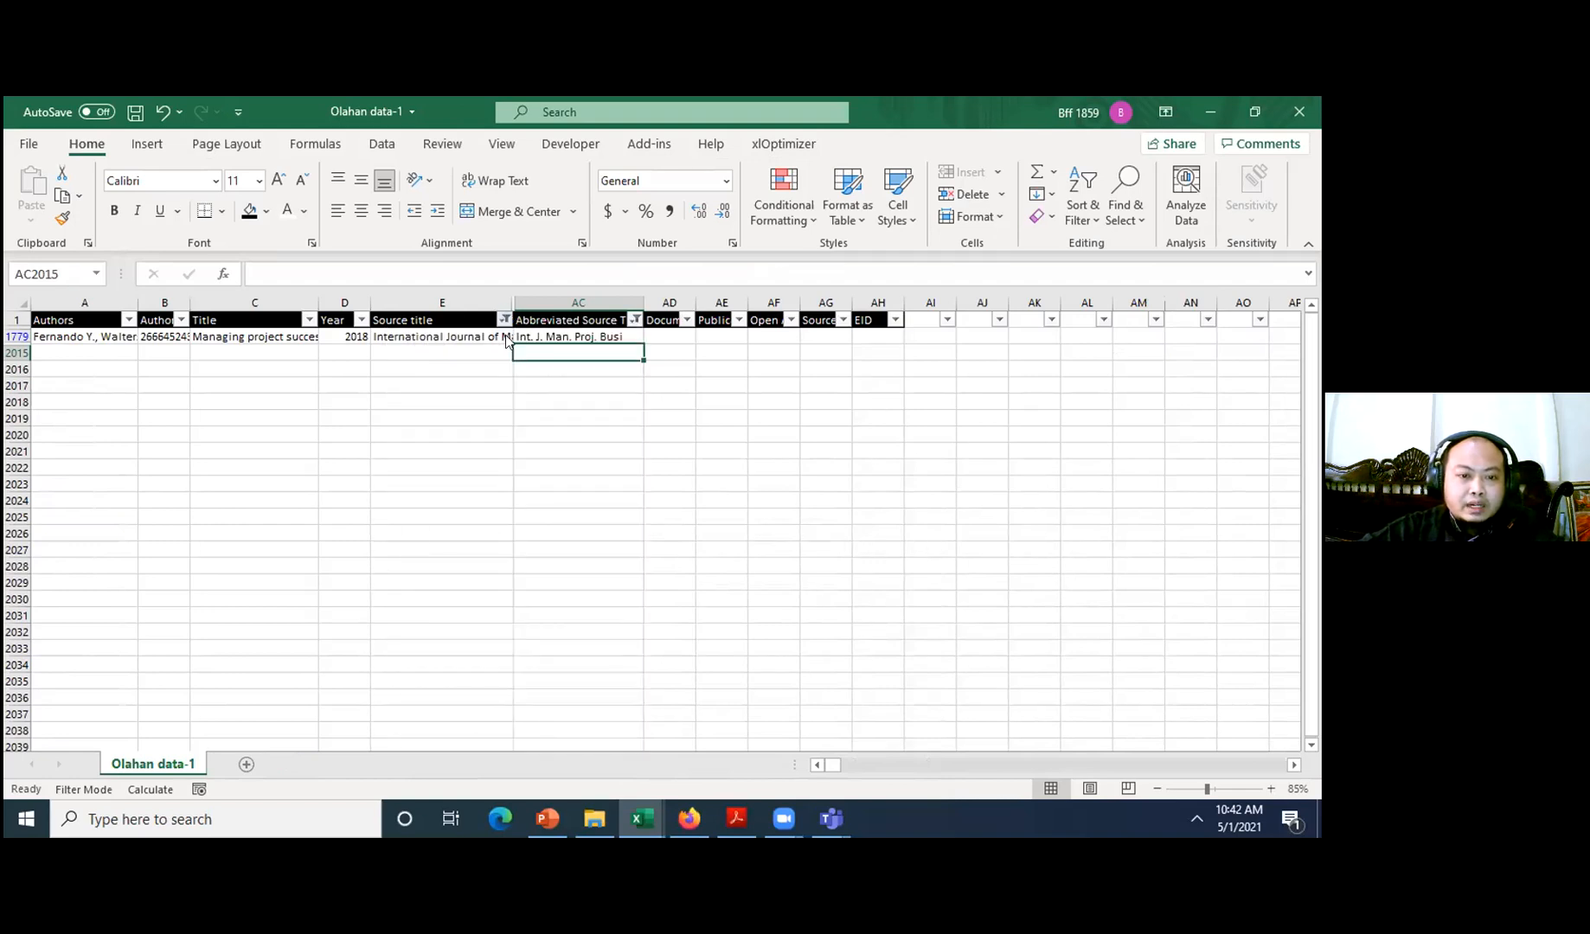
click(312, 548)
click(389, 724)
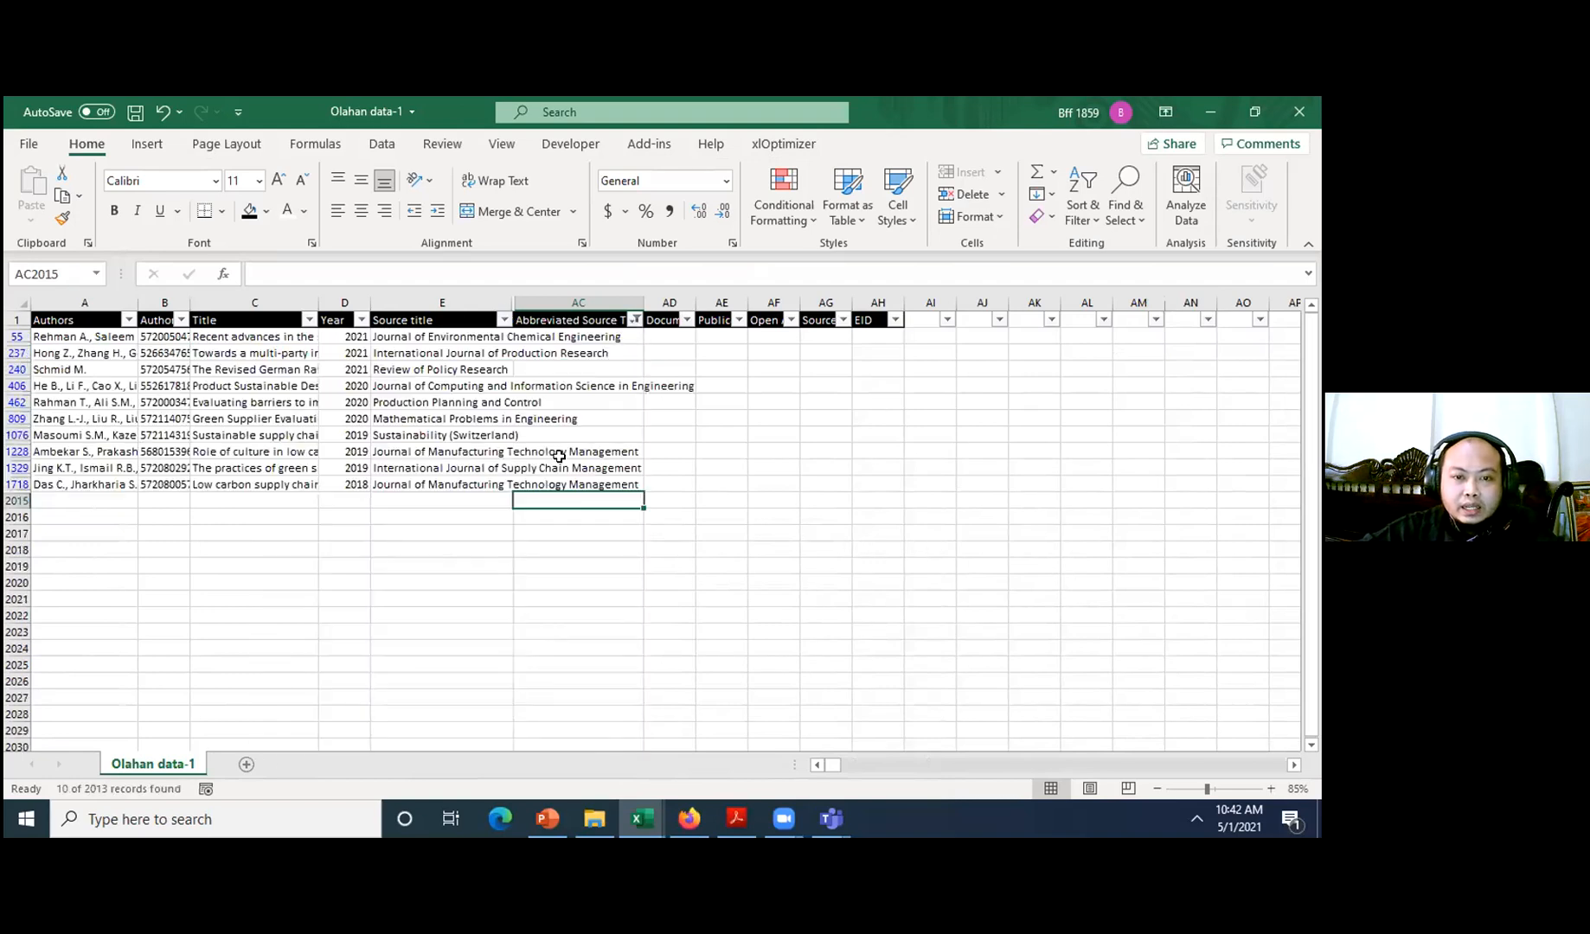
- Compare the blank abbreviated title cells with their source titles and widen the Source title column to fit the journal names
click(556, 335)
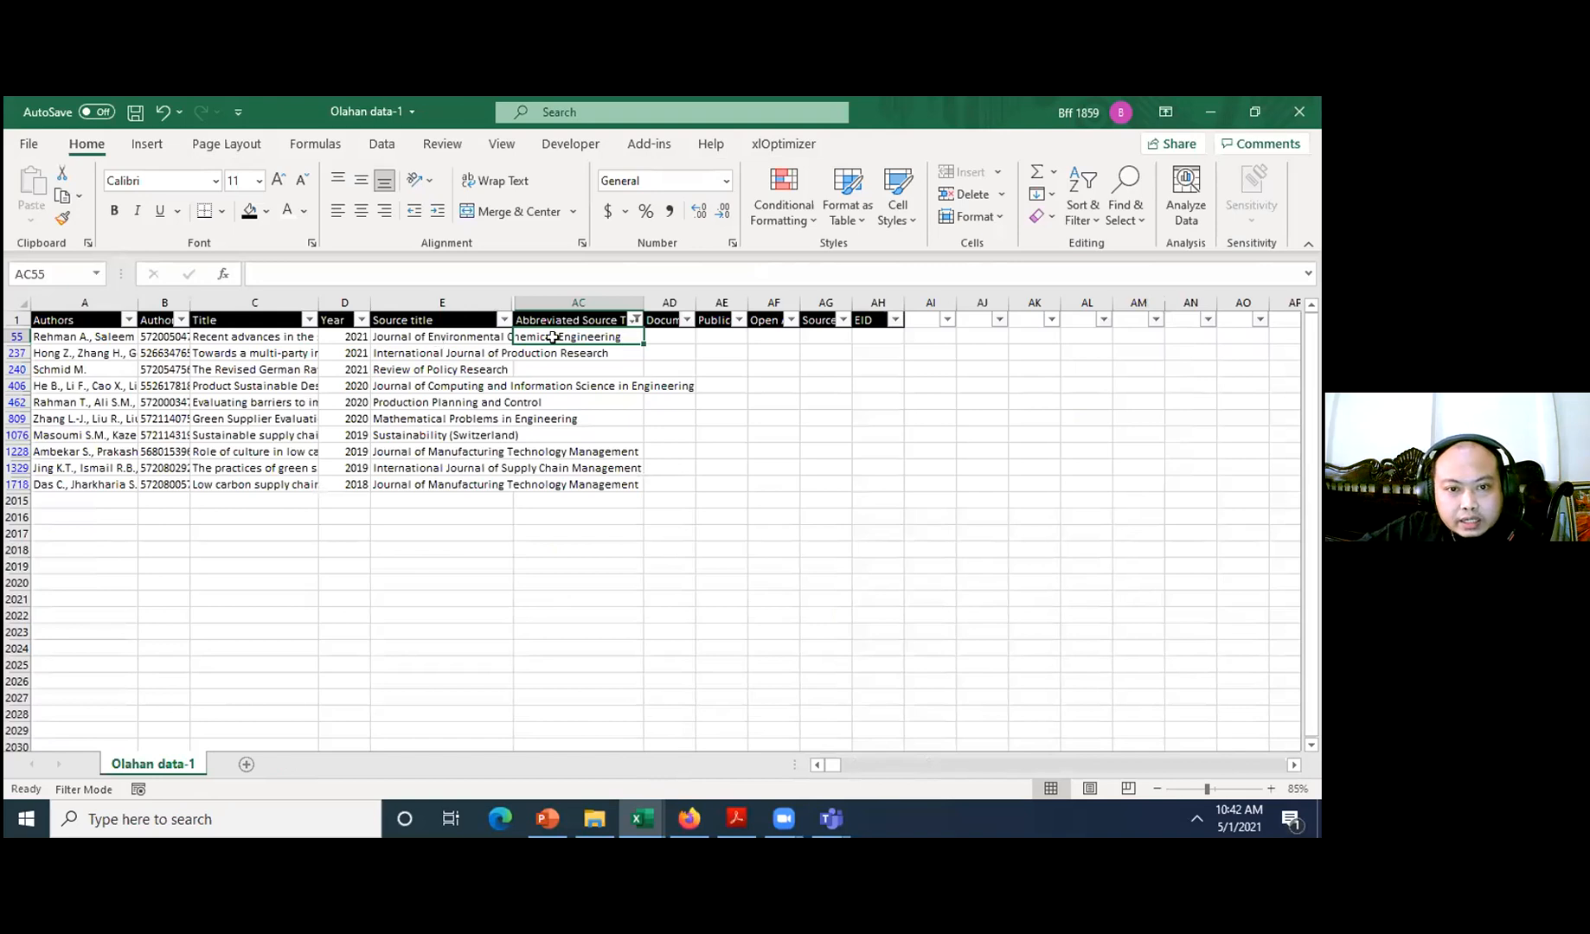
shift+click(554, 467)
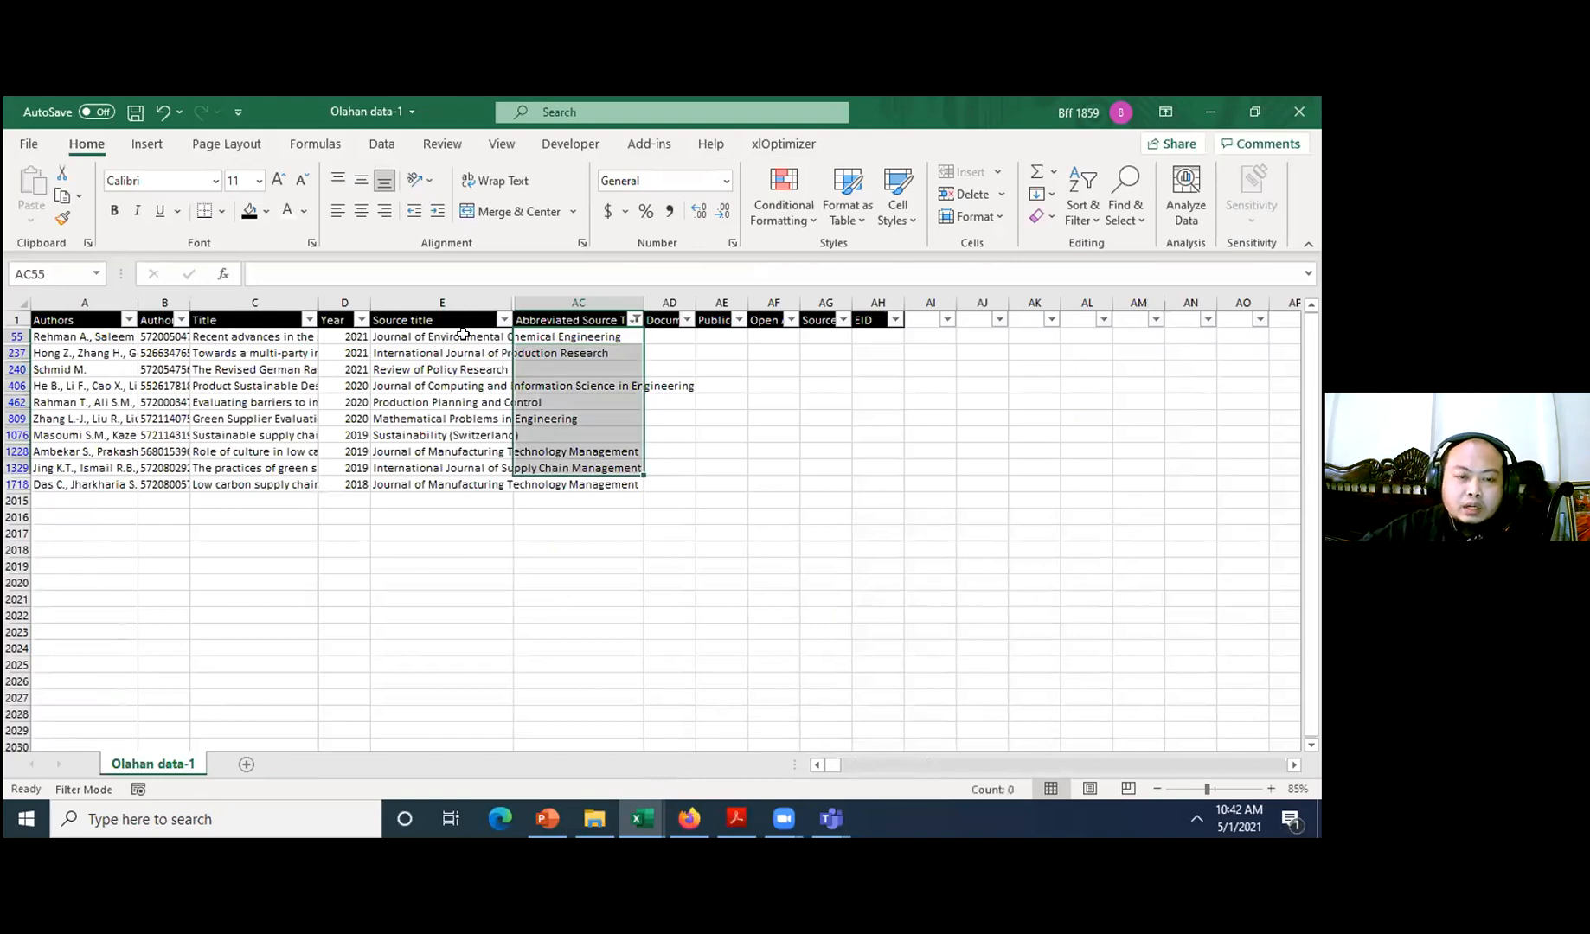
click(464, 336)
shift+click(439, 484)
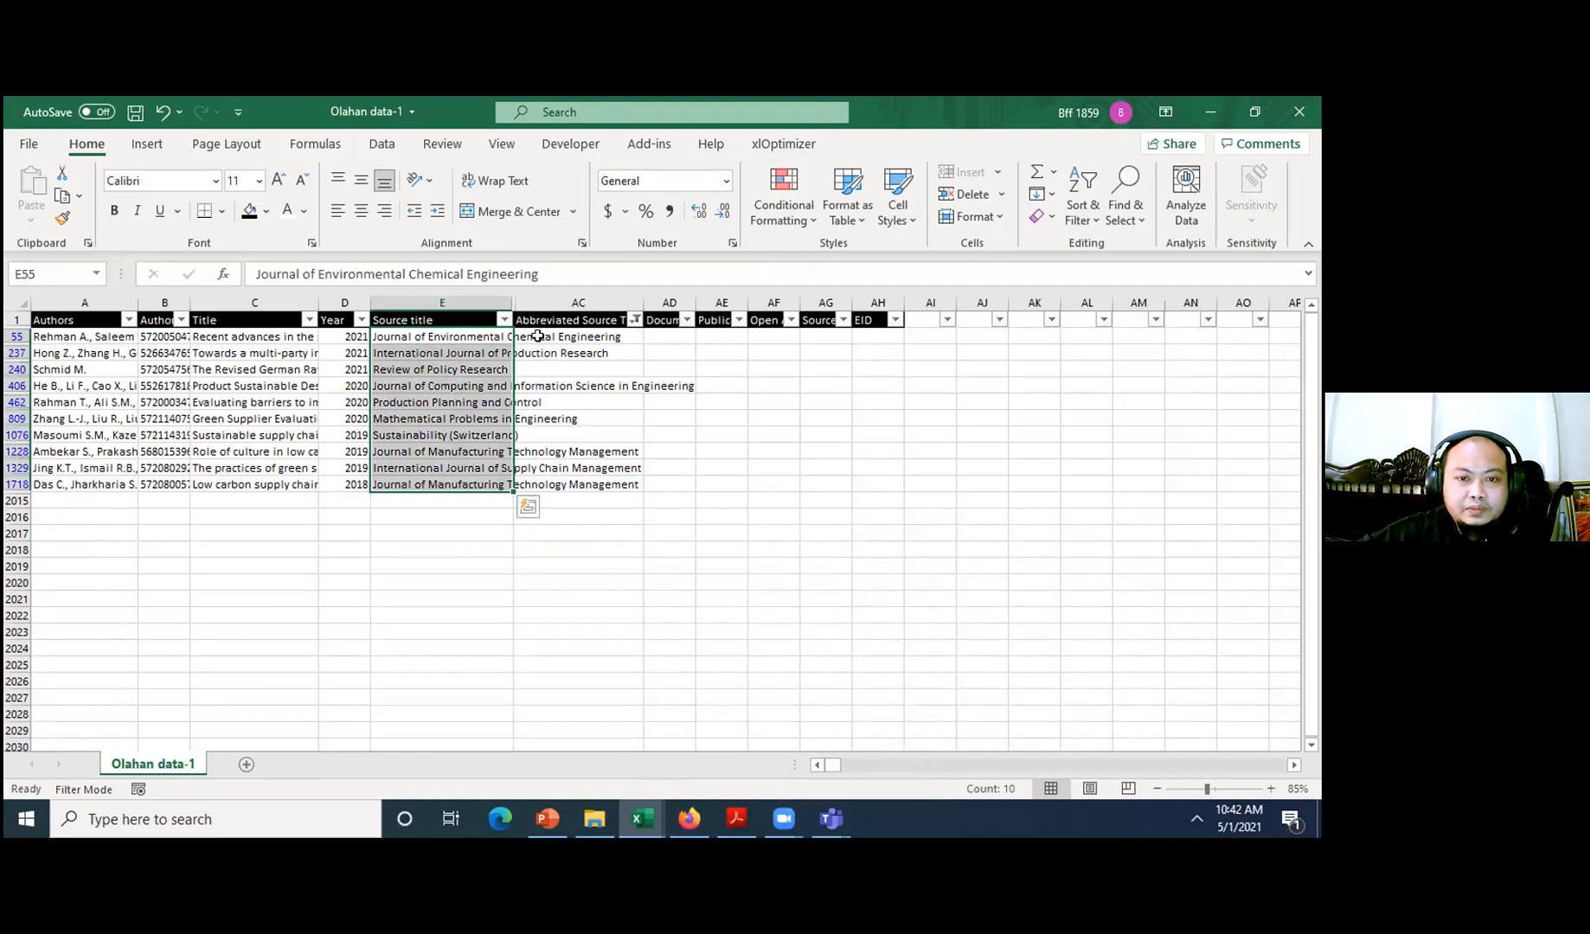
click(491, 337)
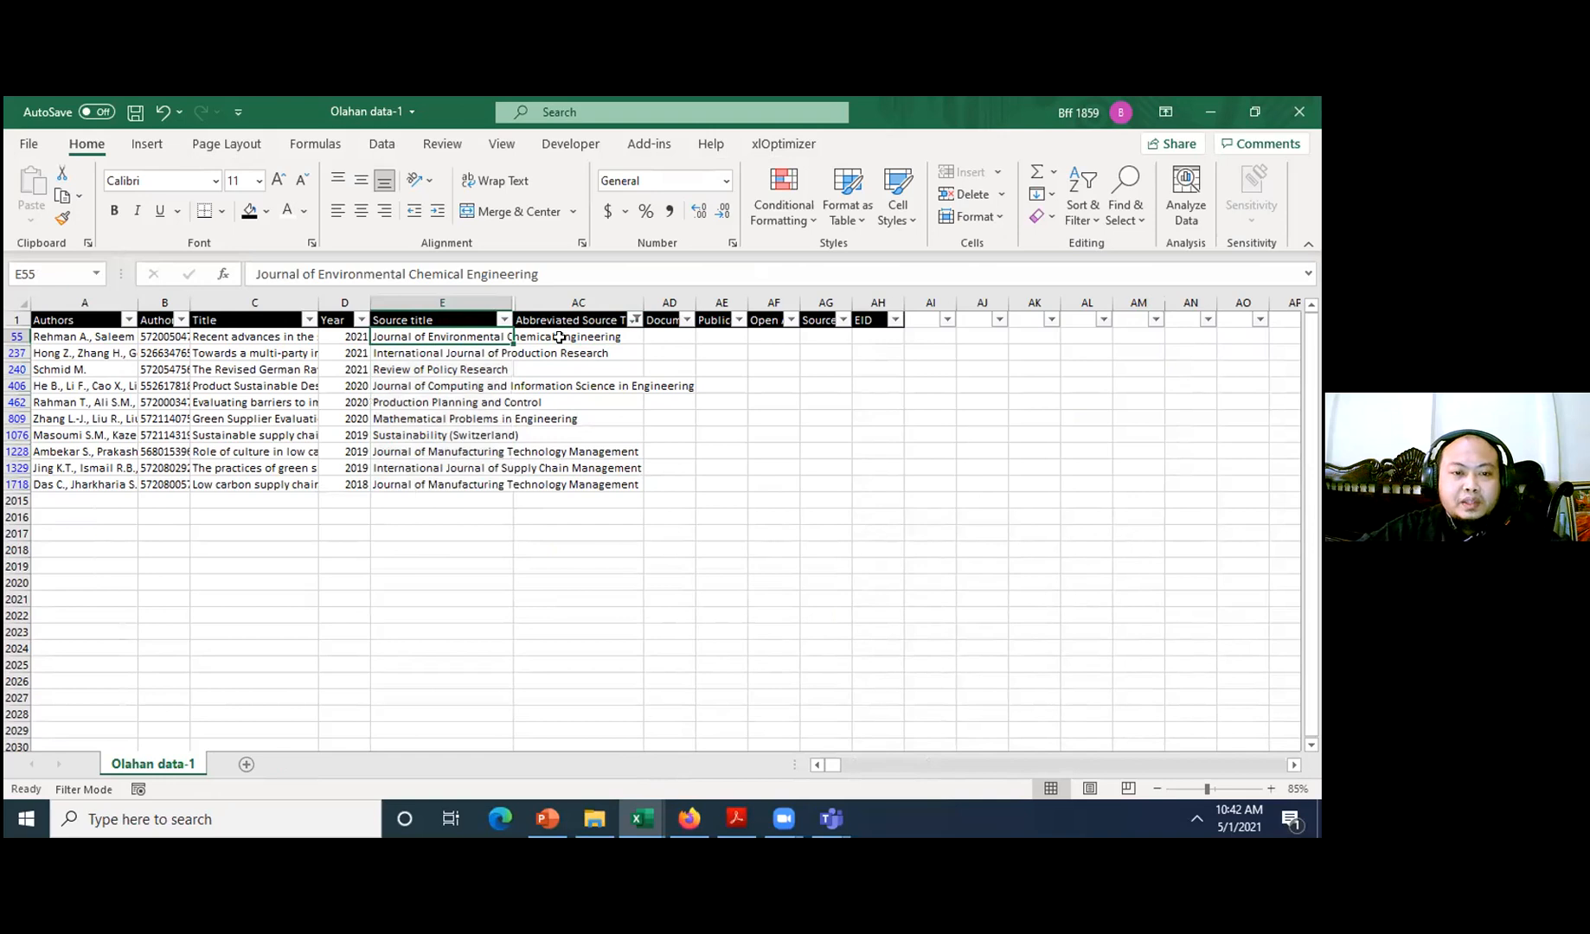
drag(513, 302, 621, 308)
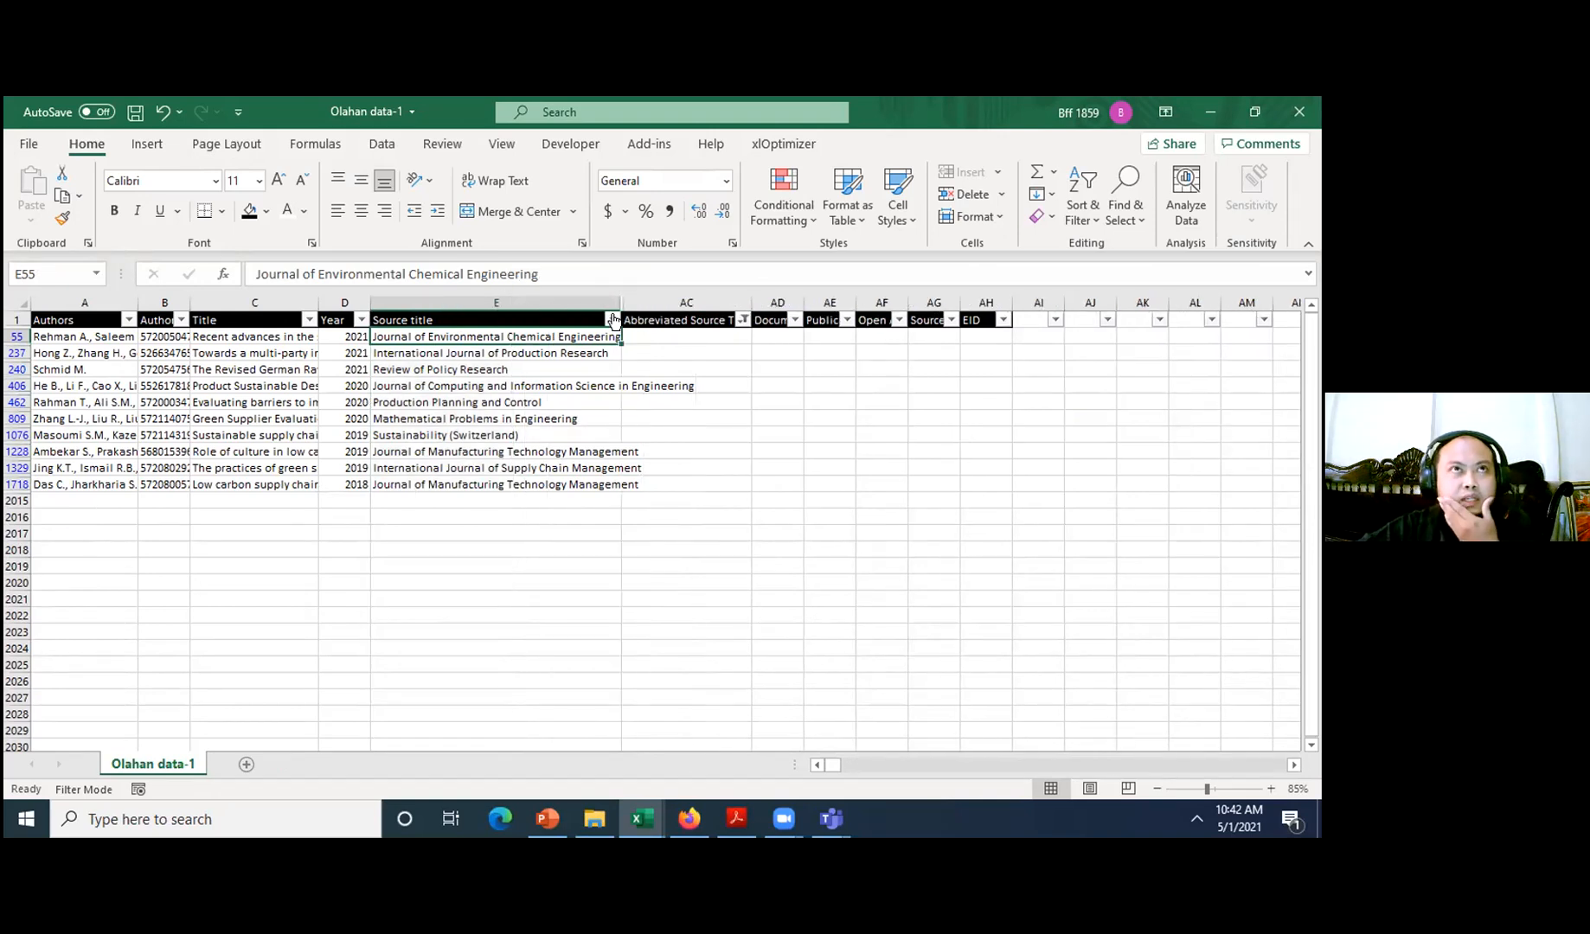
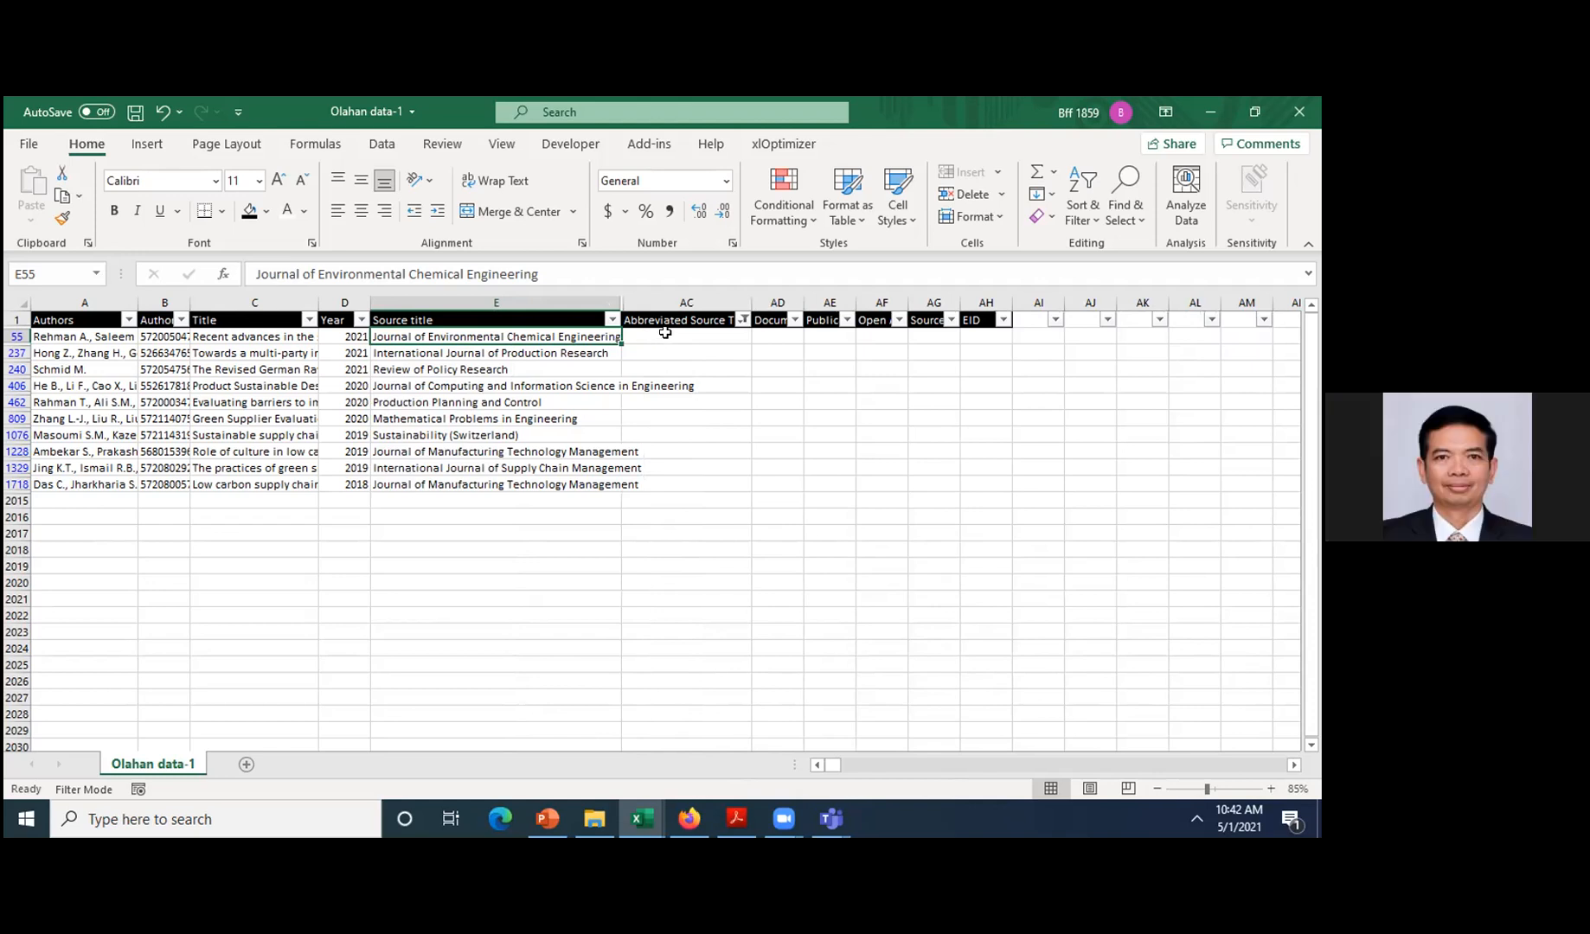
- Show all records in the Abbreviated Source Title filter and unhide the columns between Source title and Abbreviated Source Title
click(664, 336)
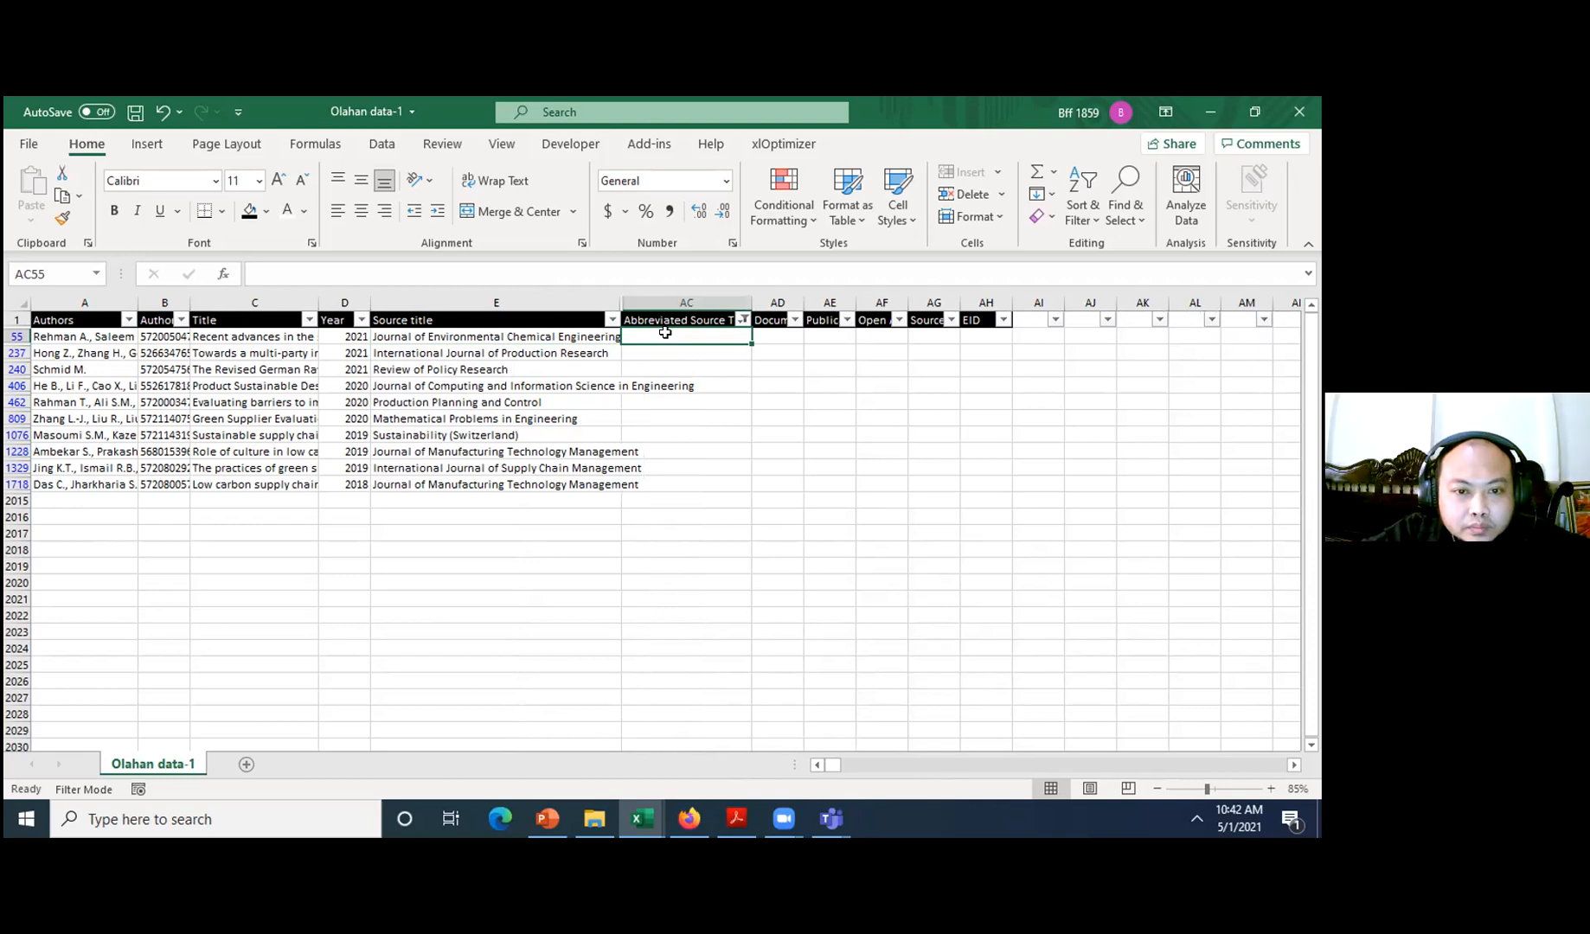
key(Left)
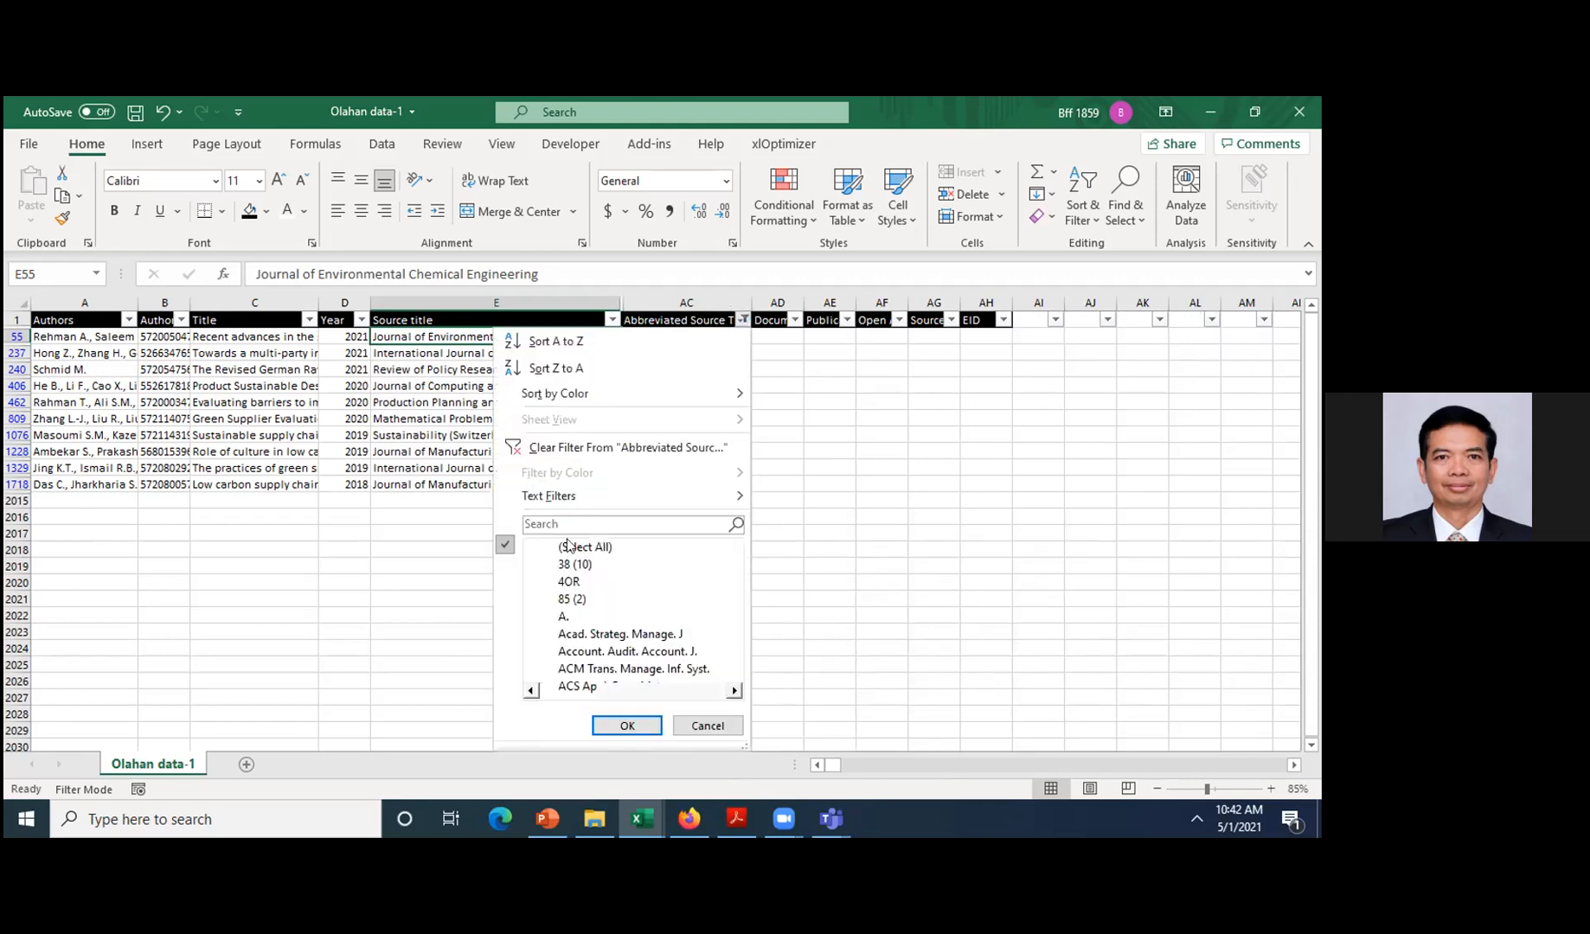
click(626, 726)
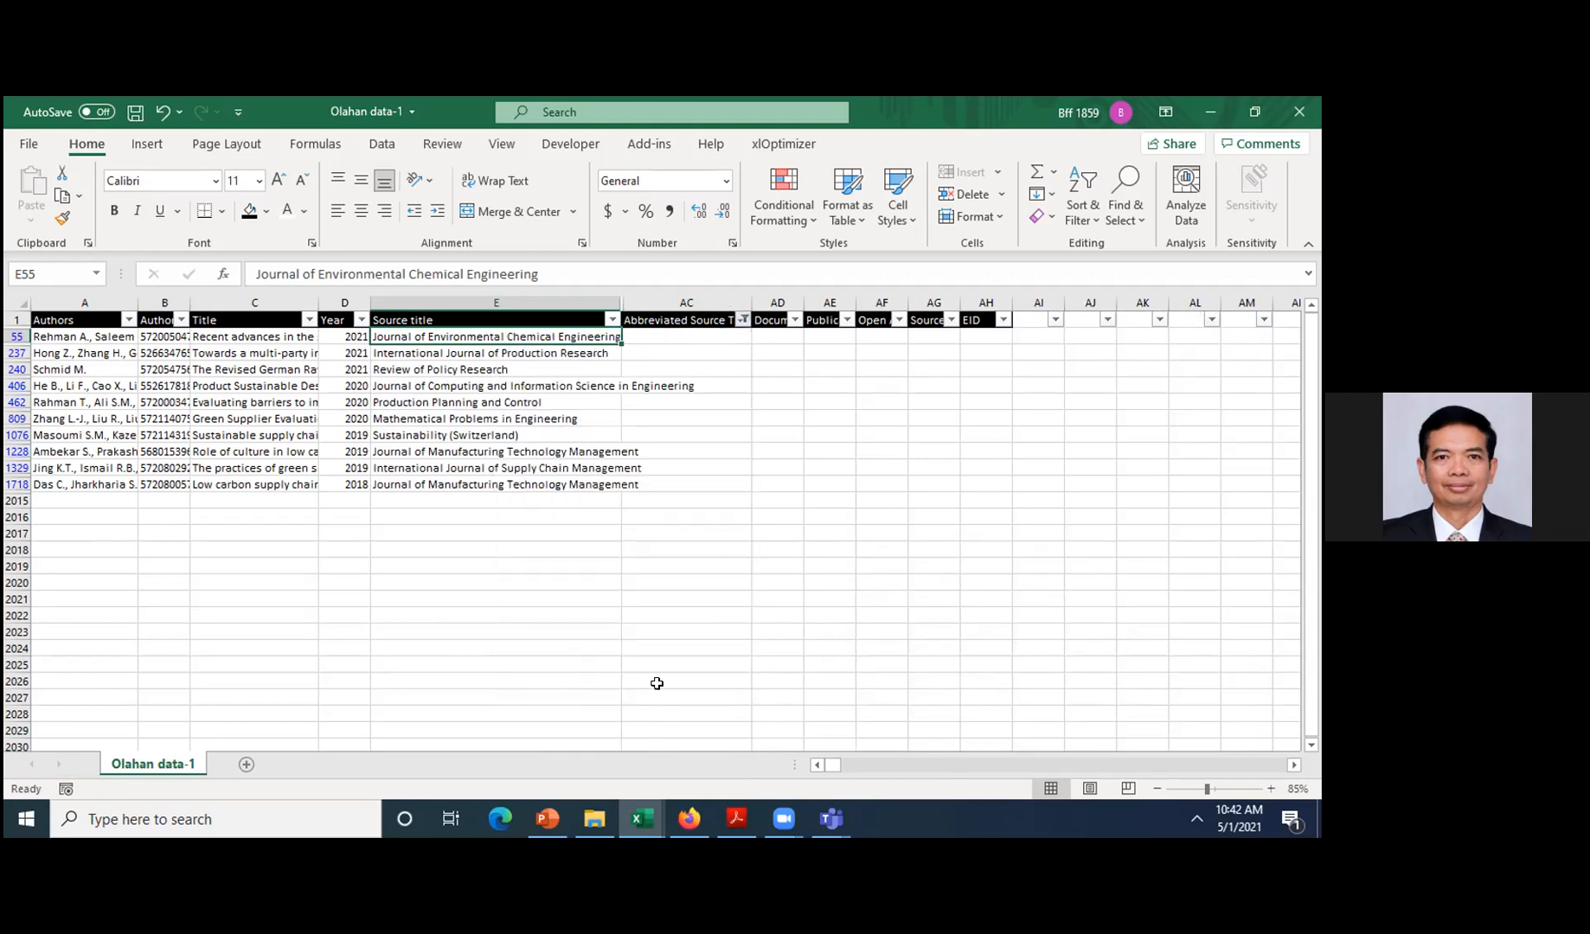
click(599, 301)
drag(648, 298, 656, 290)
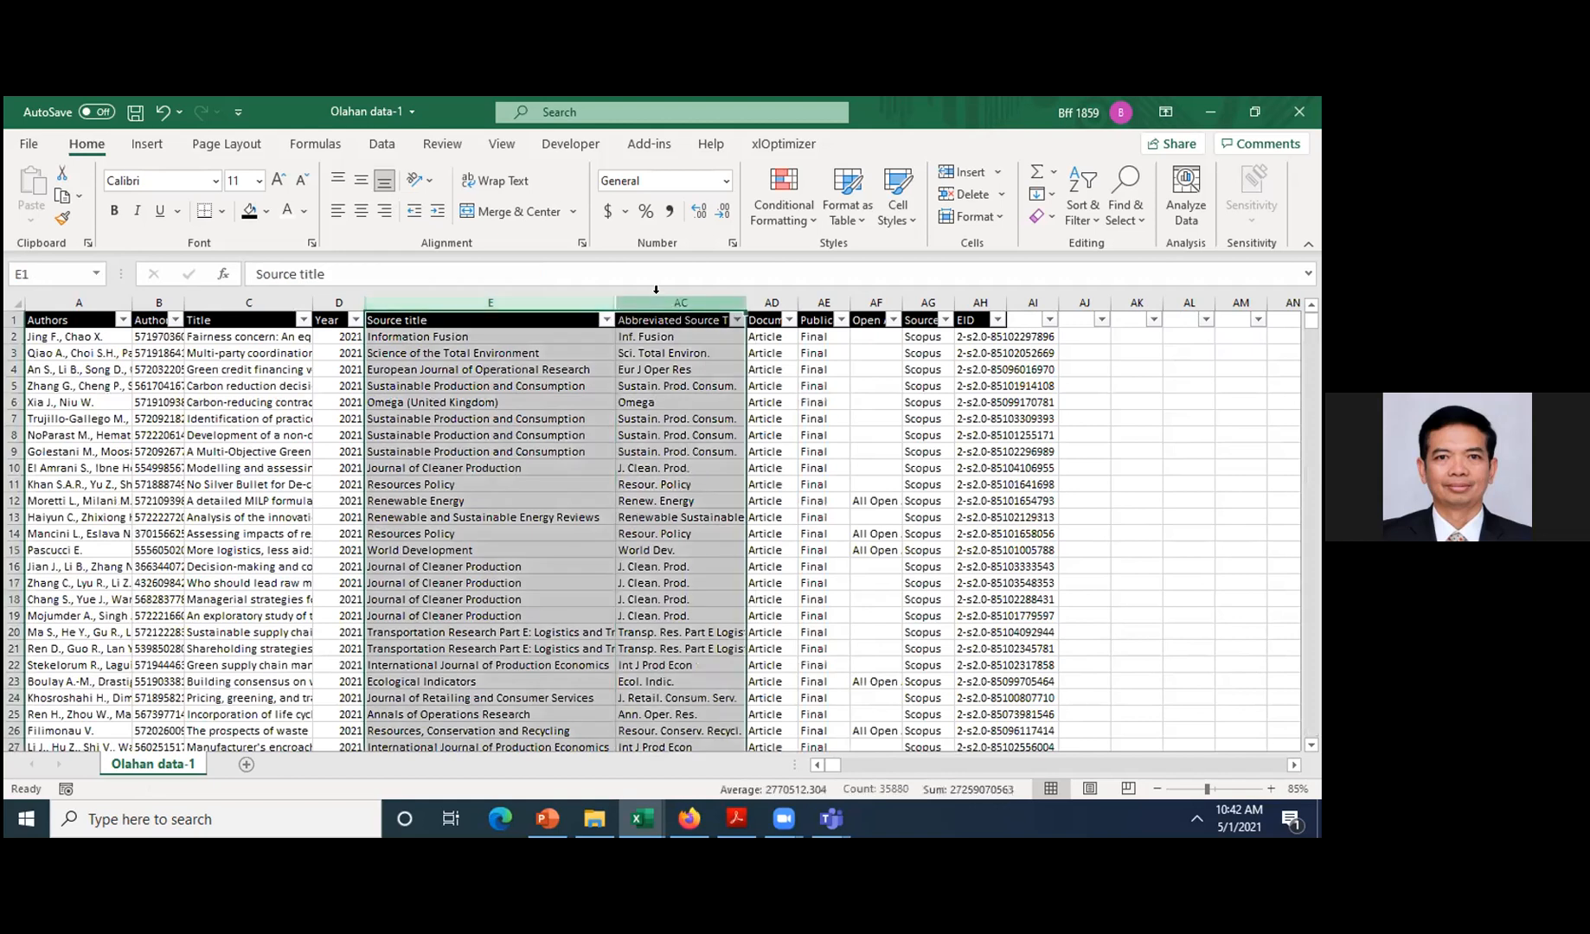
right_click(664, 302)
click(692, 616)
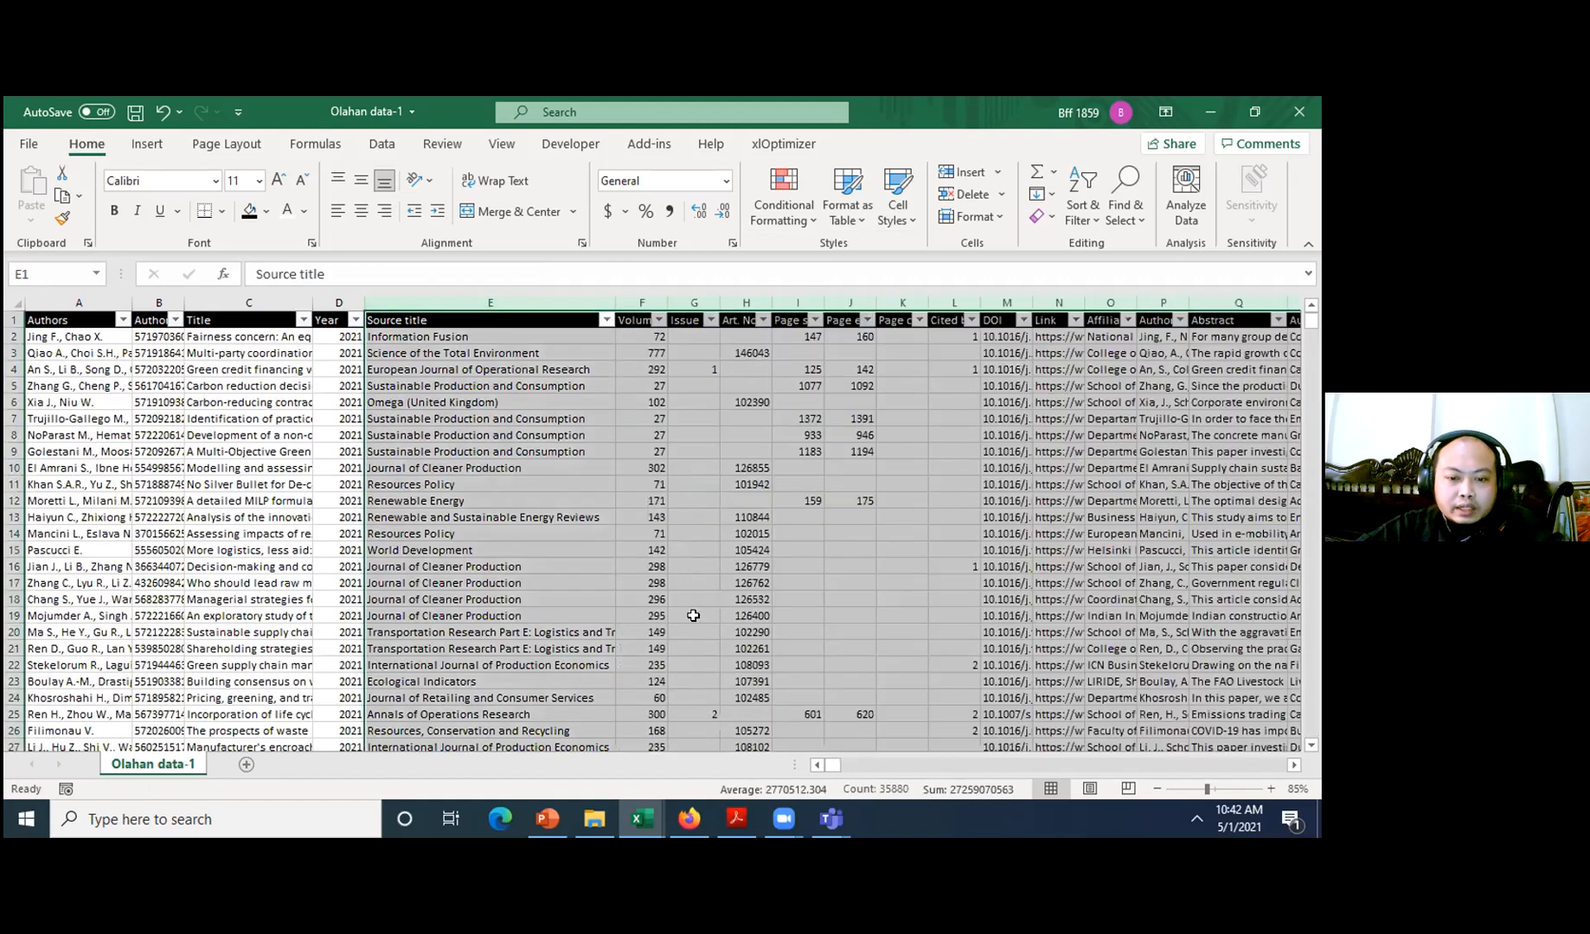
- Switch to the 0. Analisis_Bibliometrix_Bismillah workbook and examine the pivot table of abbreviated journal names beside the sorted journal list on Analisis_1
key(alt+Tab)
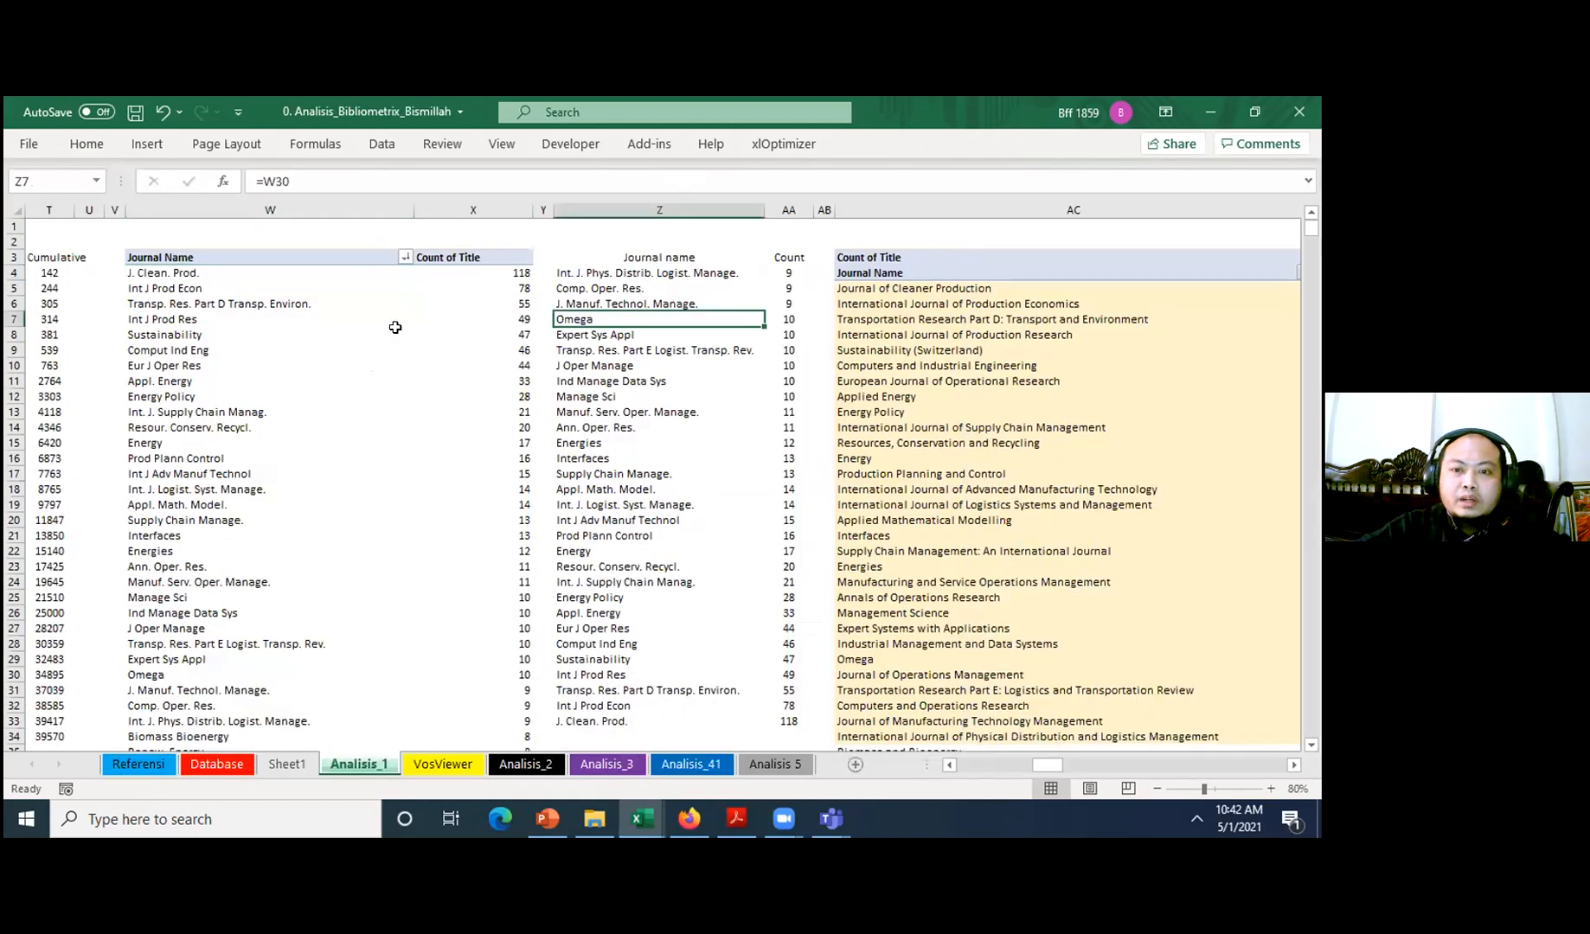
key(Left)
key(Left)
key(Left)
key(Left)
key(Up)
key(Up)
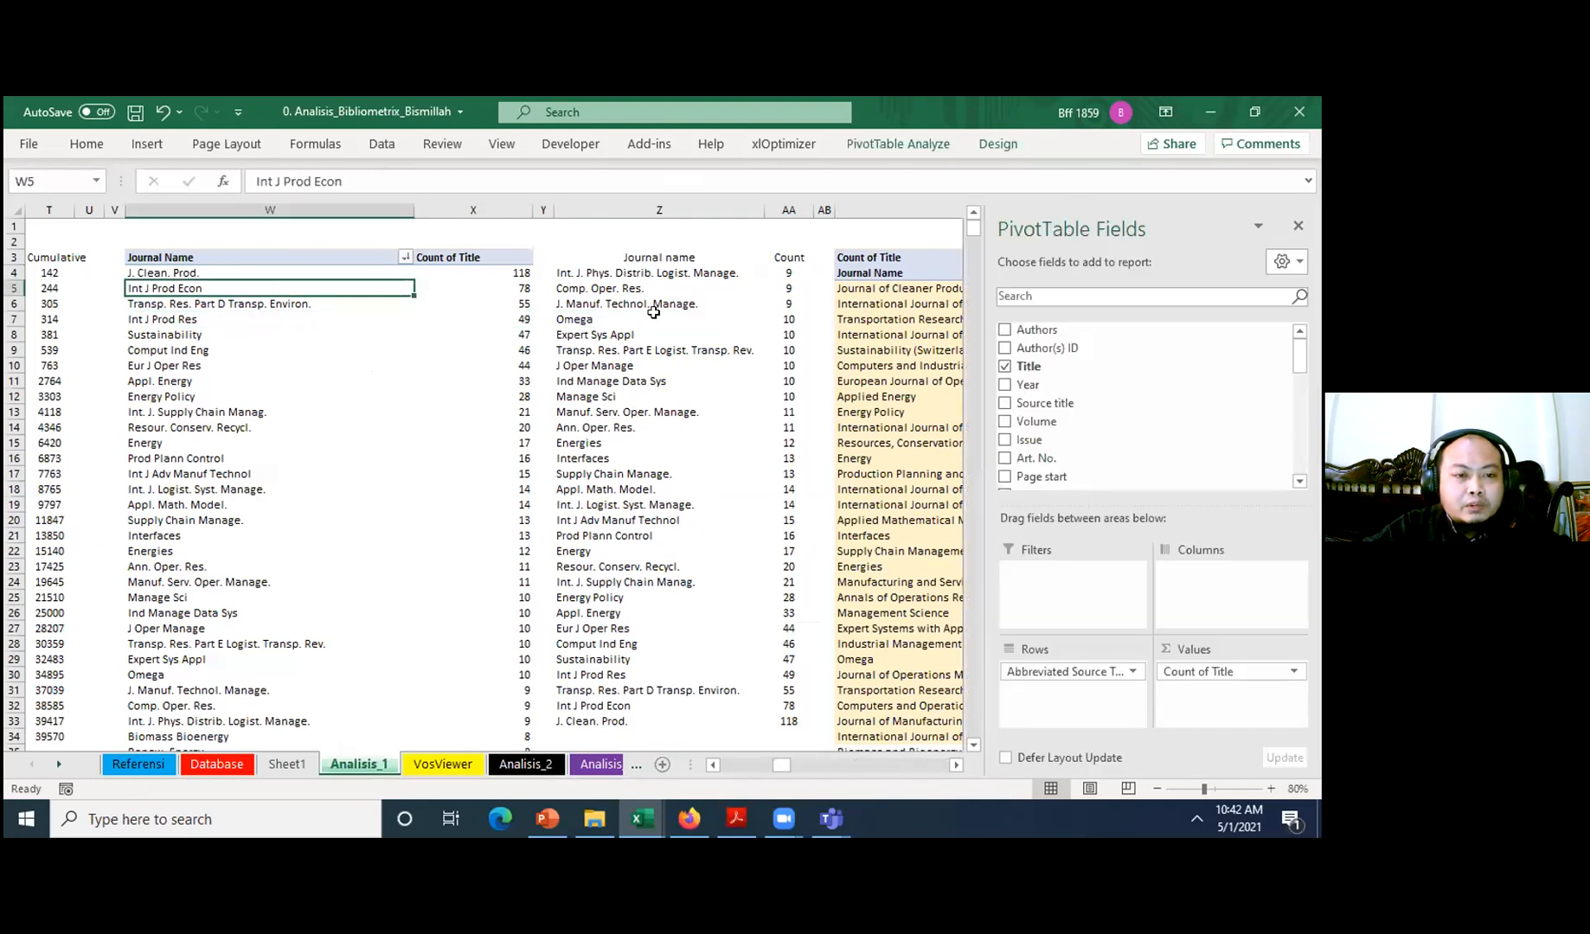
key(Up)
key(Right)
key(Right)
key(Right)
key(Right)
key(Right)
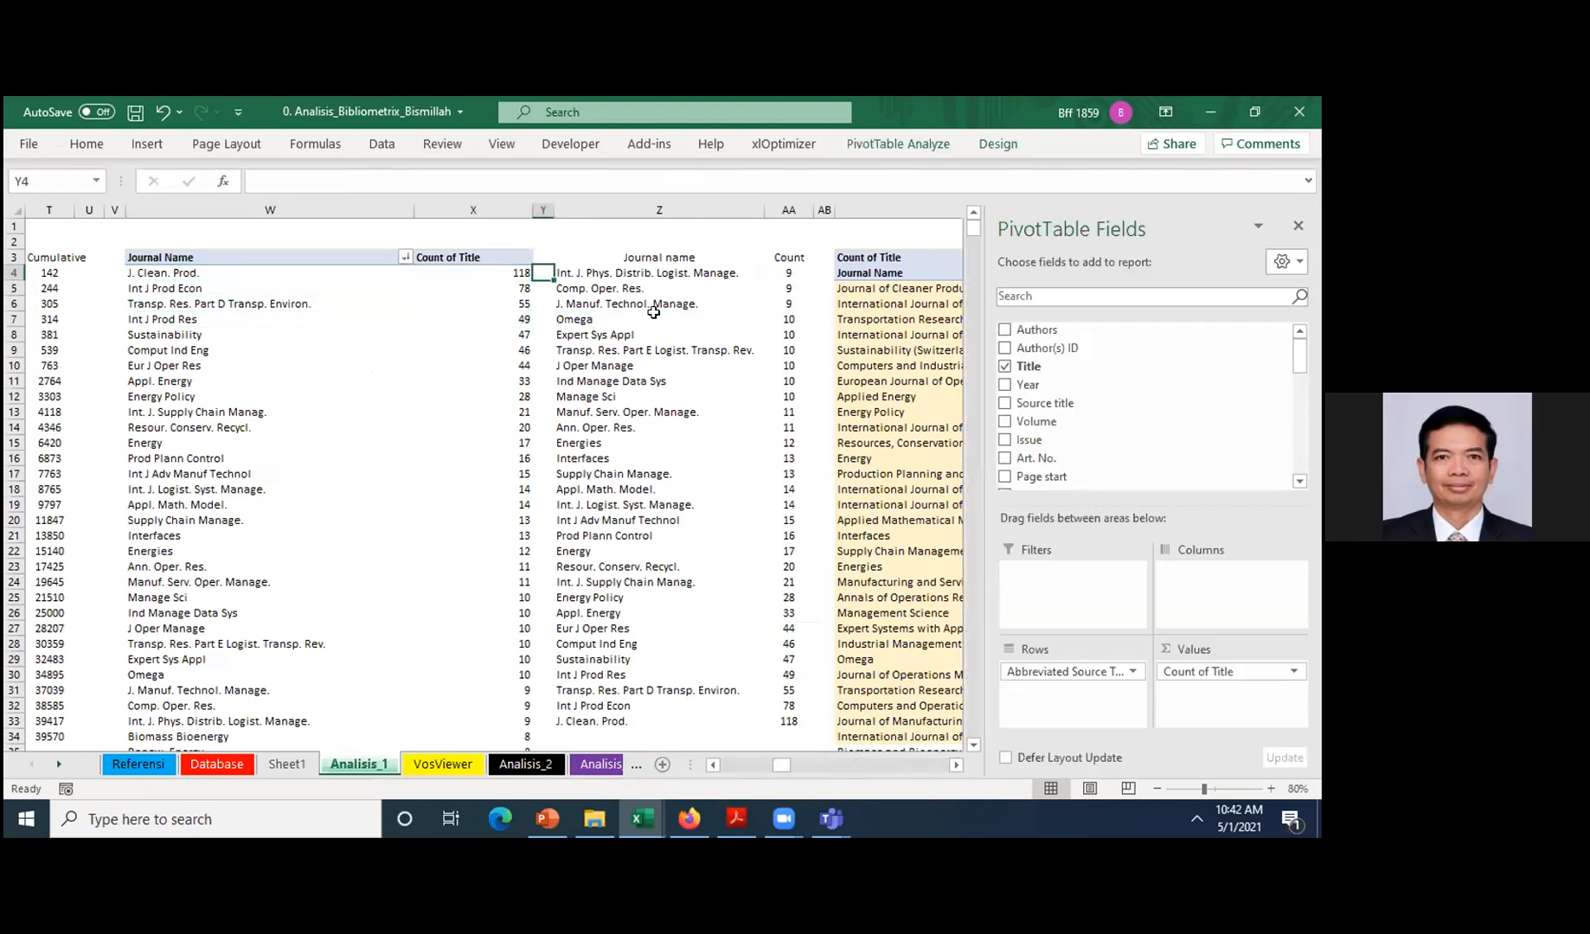
key(Down)
key(Right)
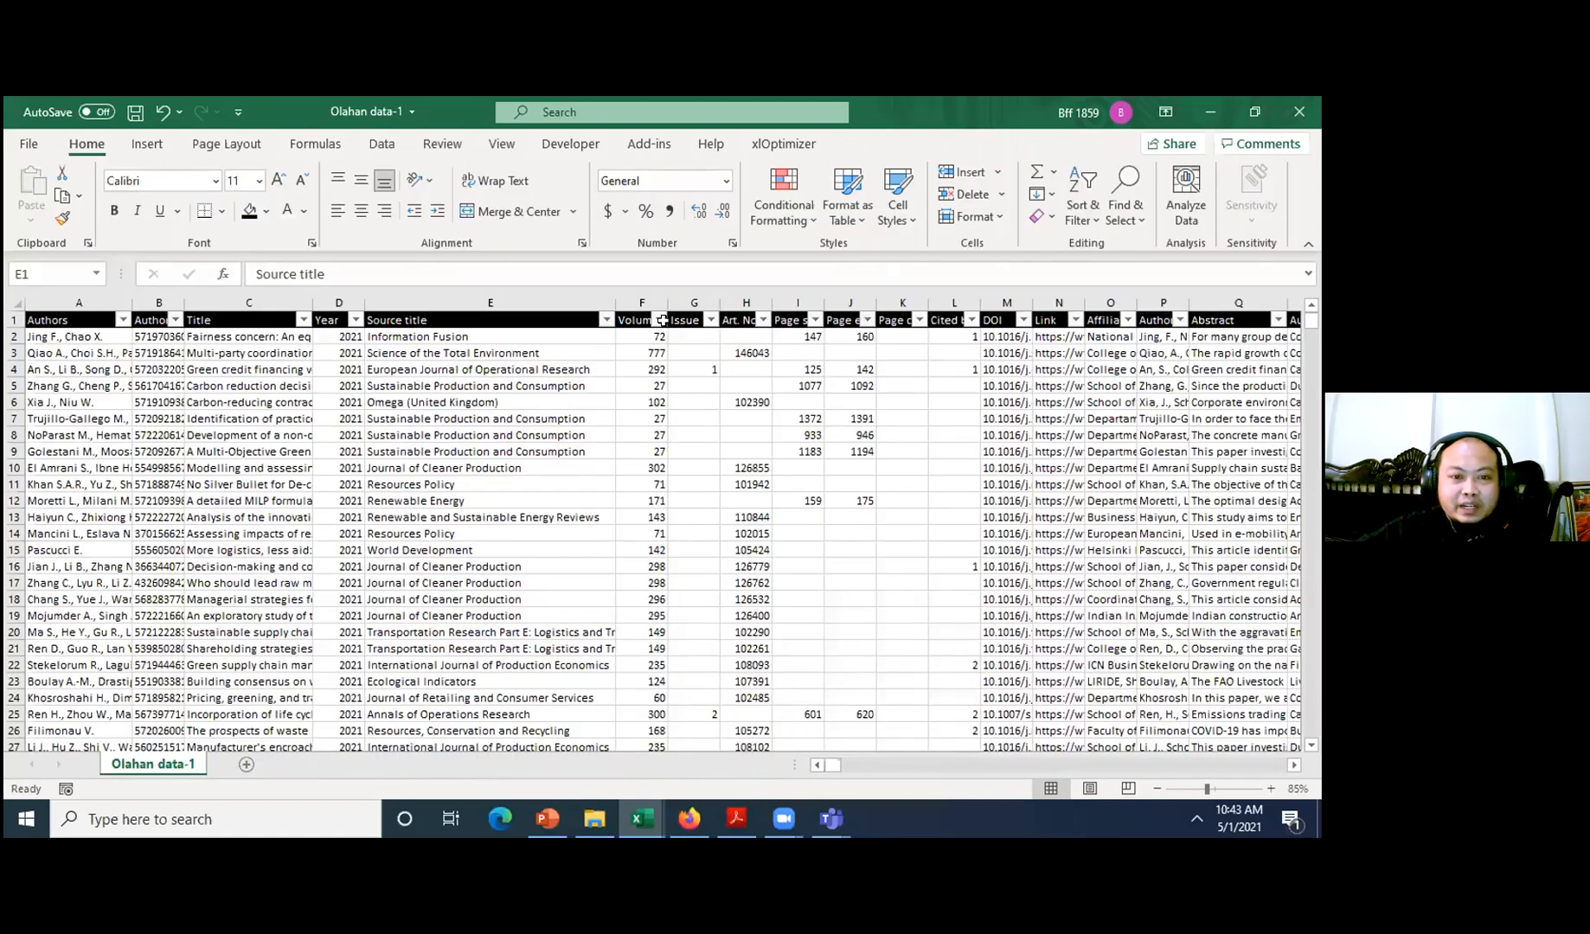
- Return to the Olahan data-1 workbook and undo the unhiding of the columns after Source title
key(ctrl+shift+Right)
key(ctrl+shift+Down)
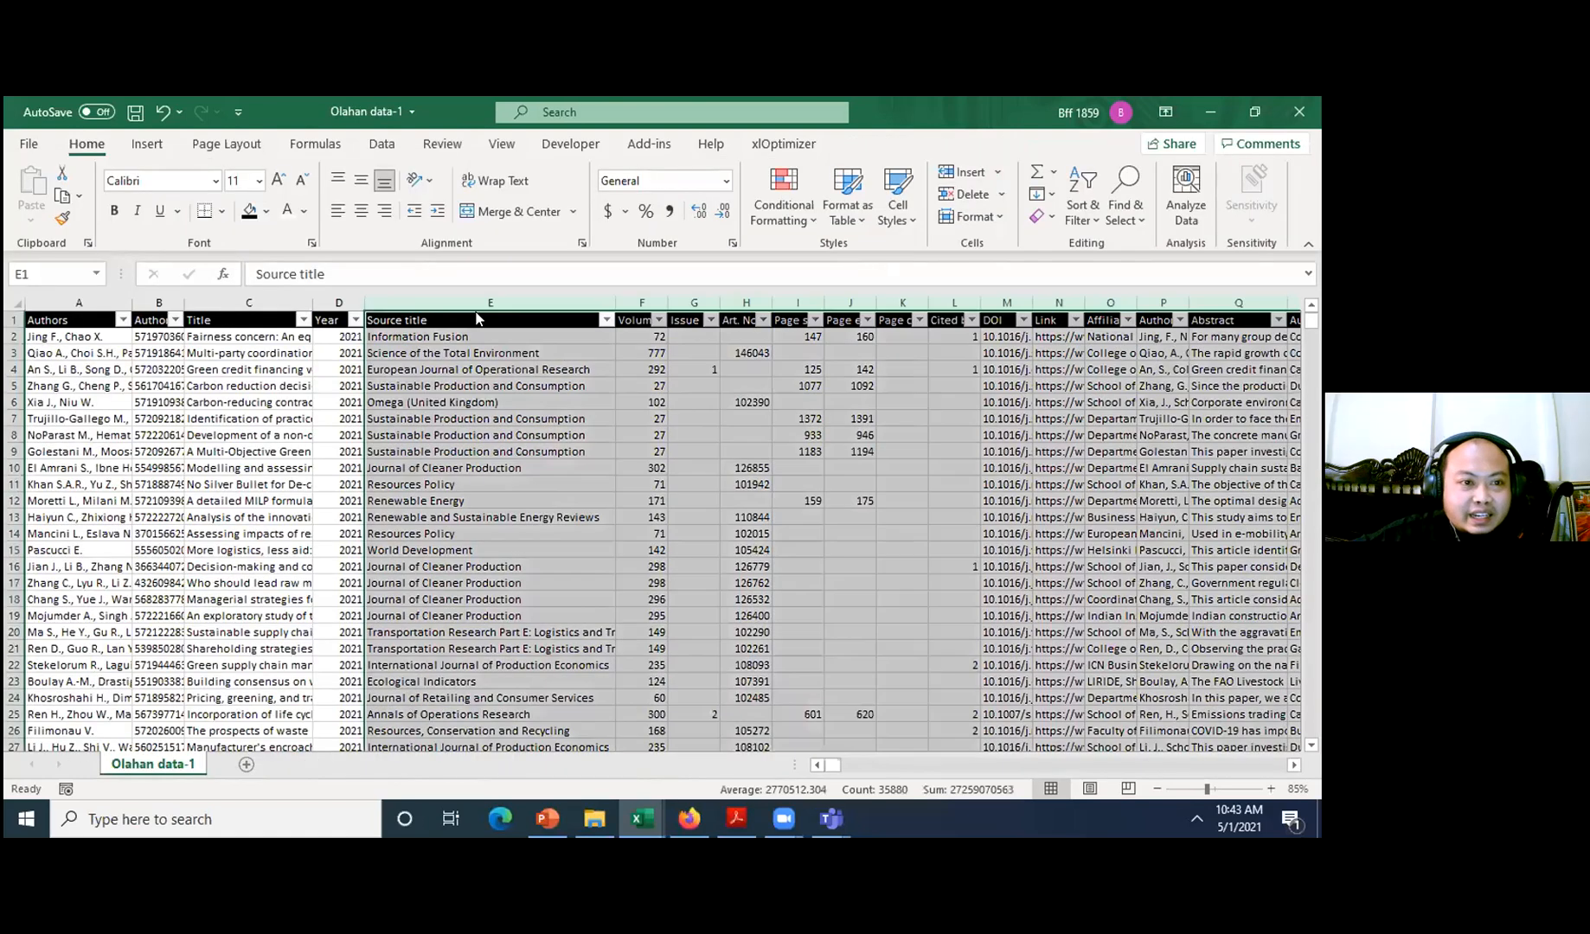
click(164, 115)
click(165, 115)
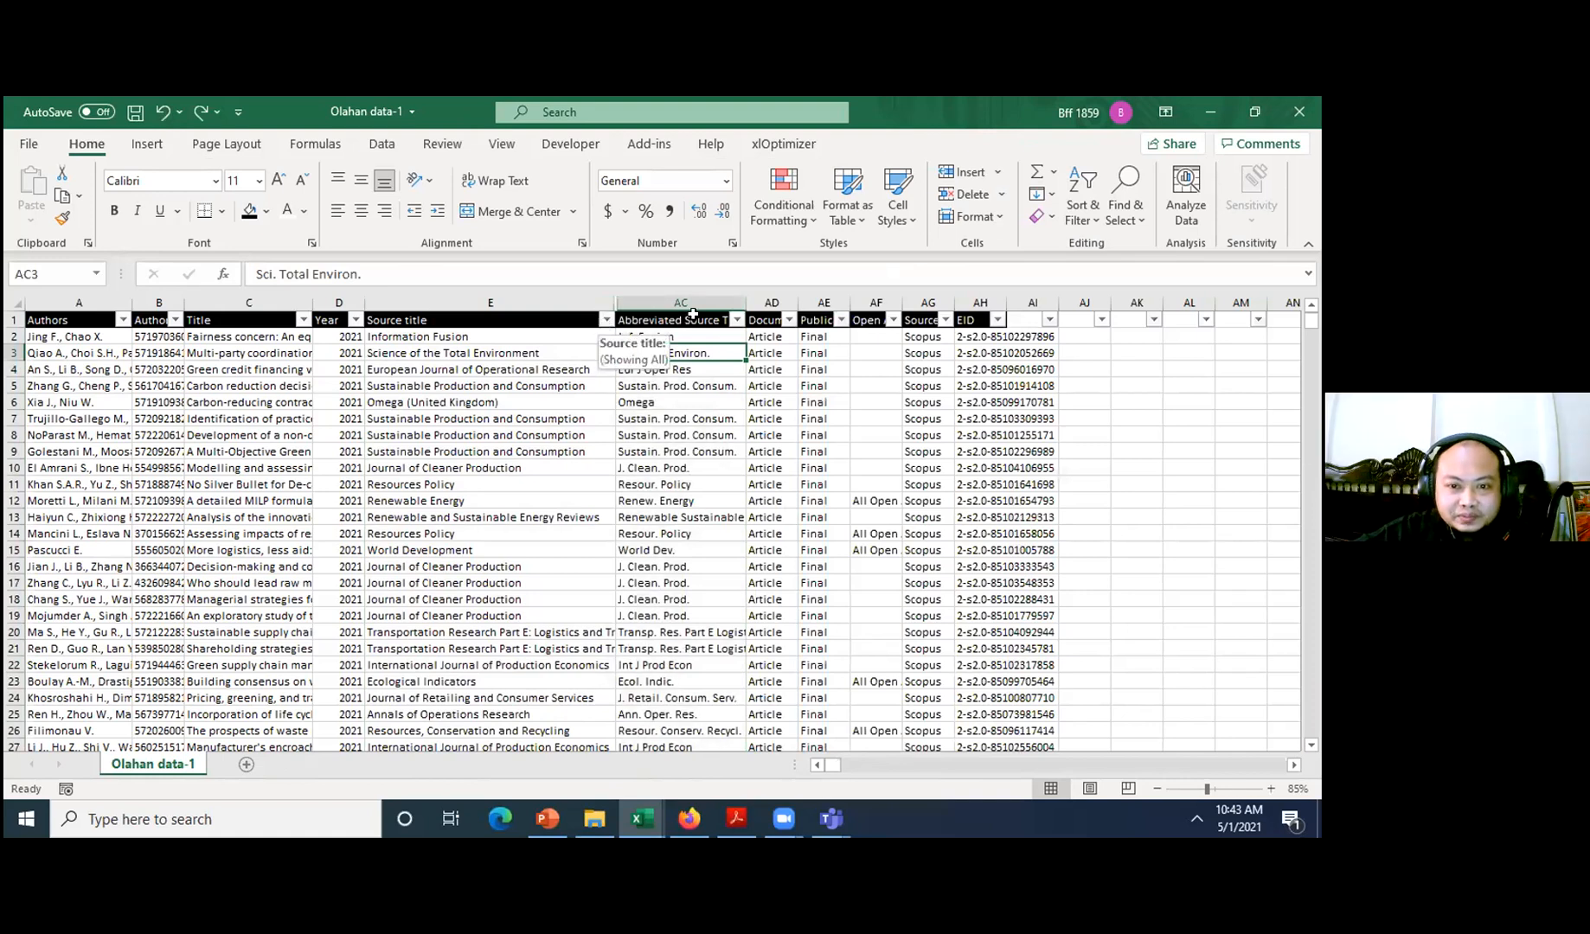
- Unhide the columns between Source title and Abbreviated Source Title and look across the record fields
click(736, 319)
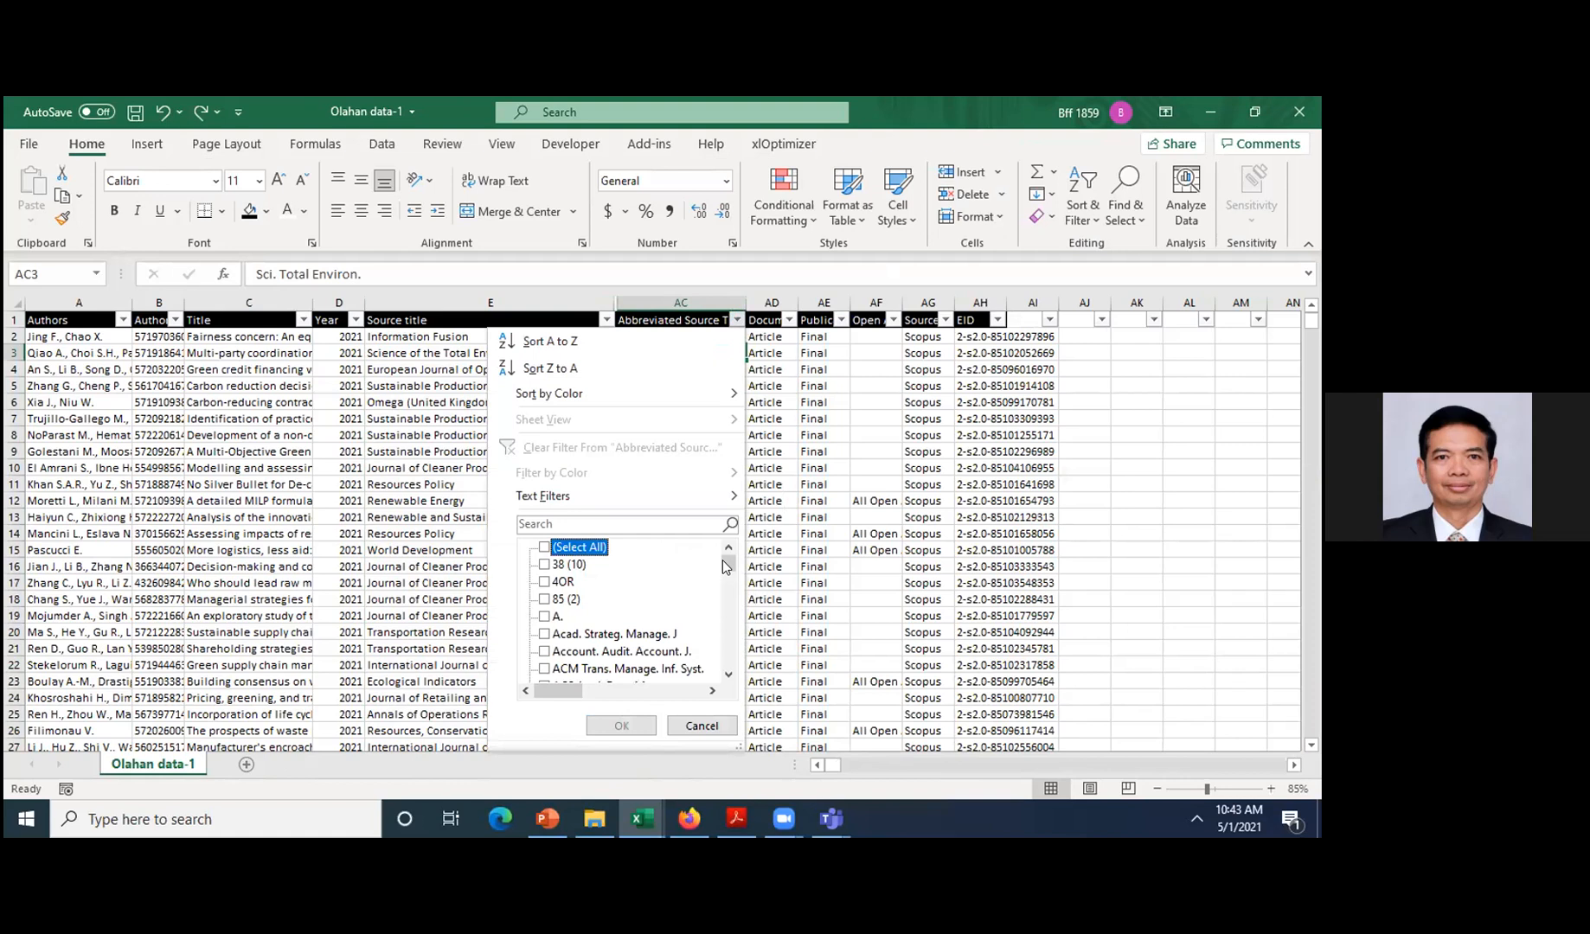
click(701, 725)
drag(591, 301, 679, 305)
right_click(678, 316)
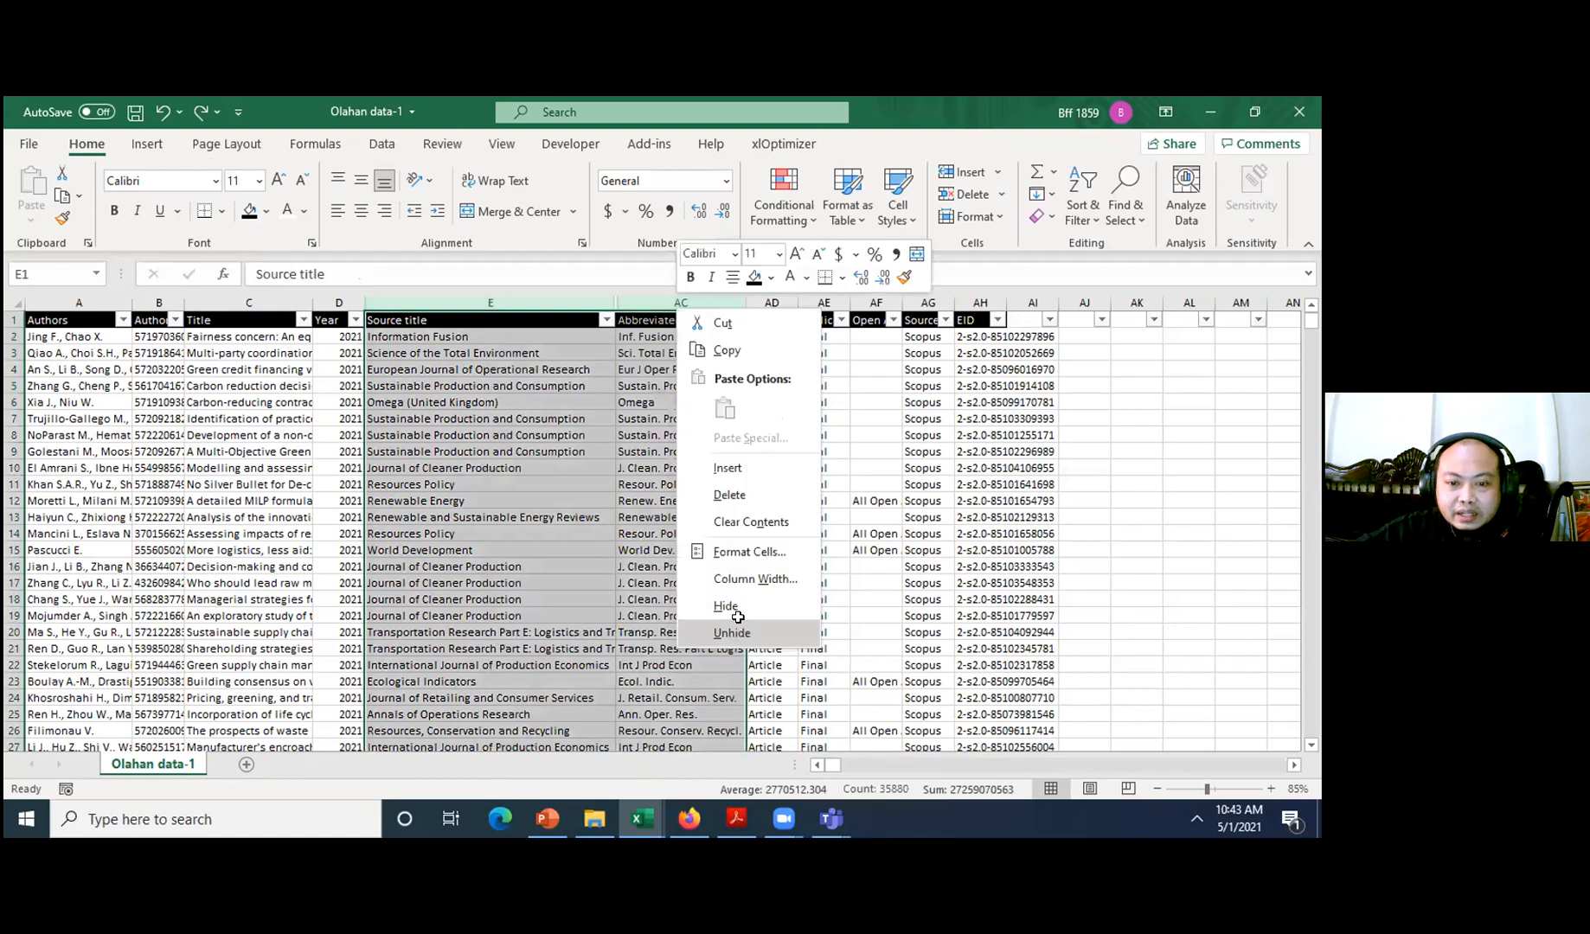
click(738, 631)
click(1166, 366)
key(Right)
drag(1124, 370, 1254, 361)
click(1295, 351)
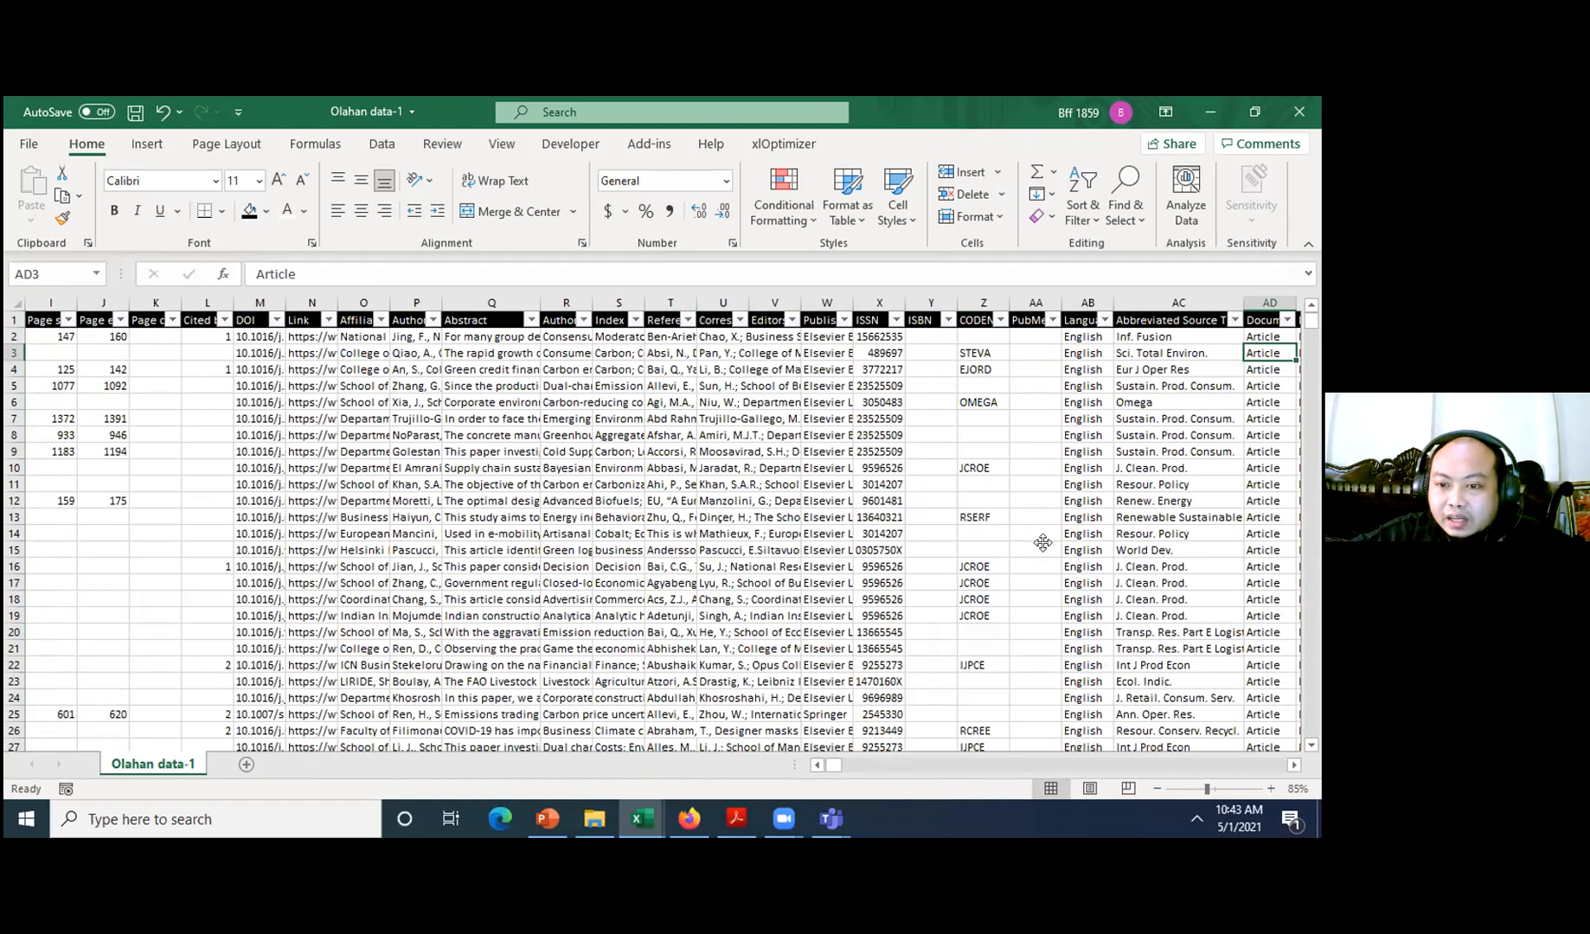
- Filter the Abbreviated Source Title column to show only blank entries
click(1235, 320)
click(1042, 548)
drag(1226, 562, 1226, 678)
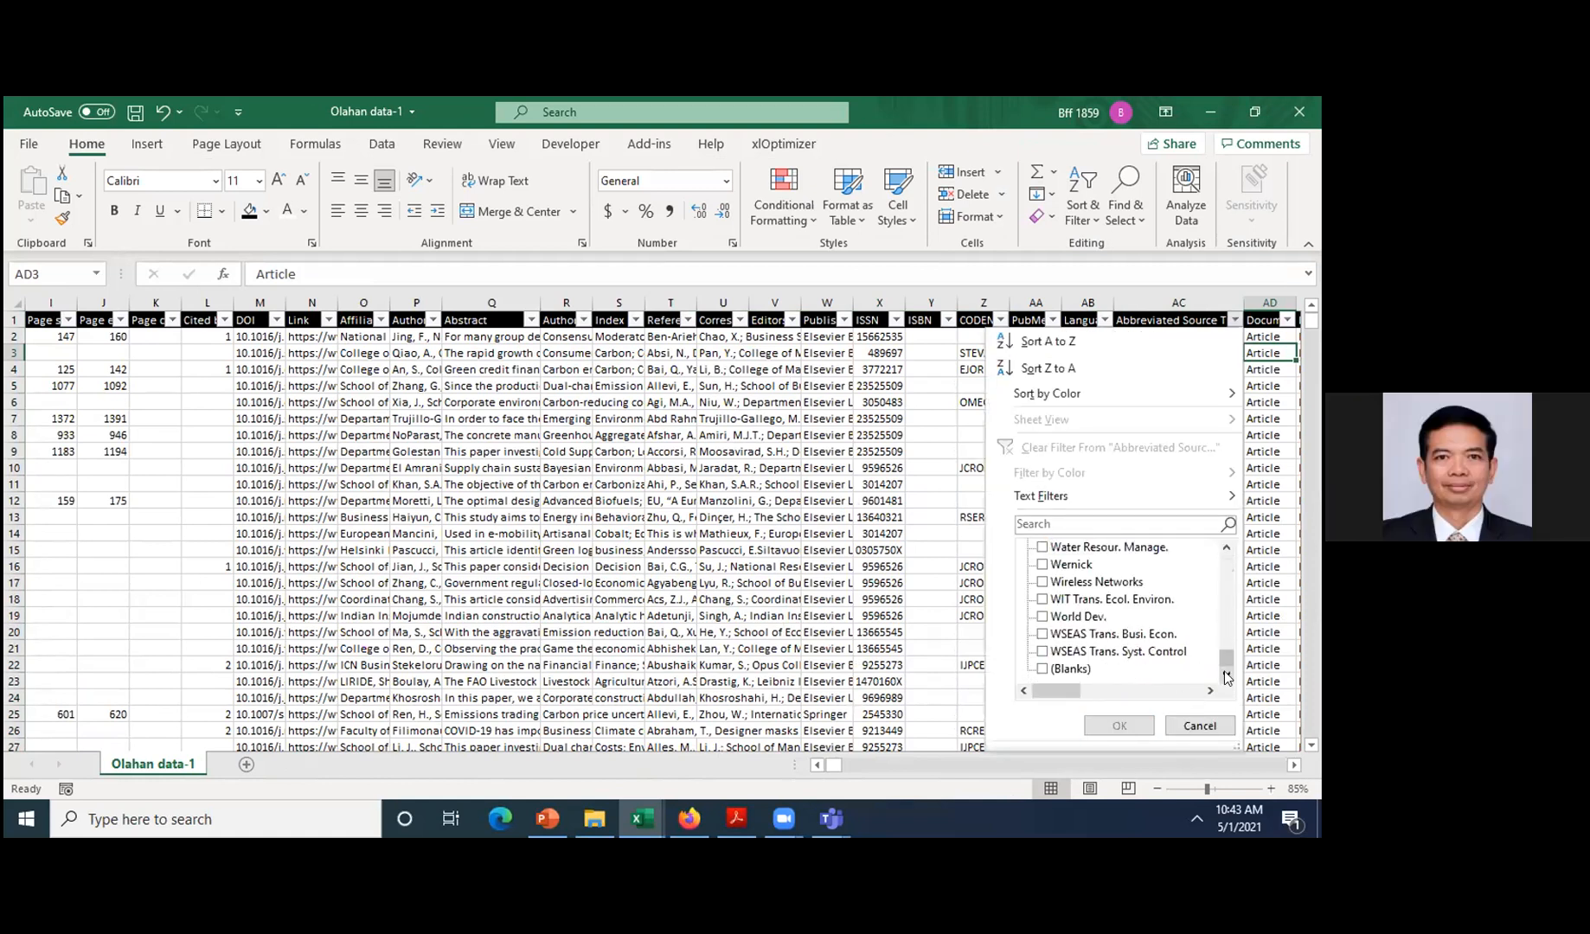
click(1048, 671)
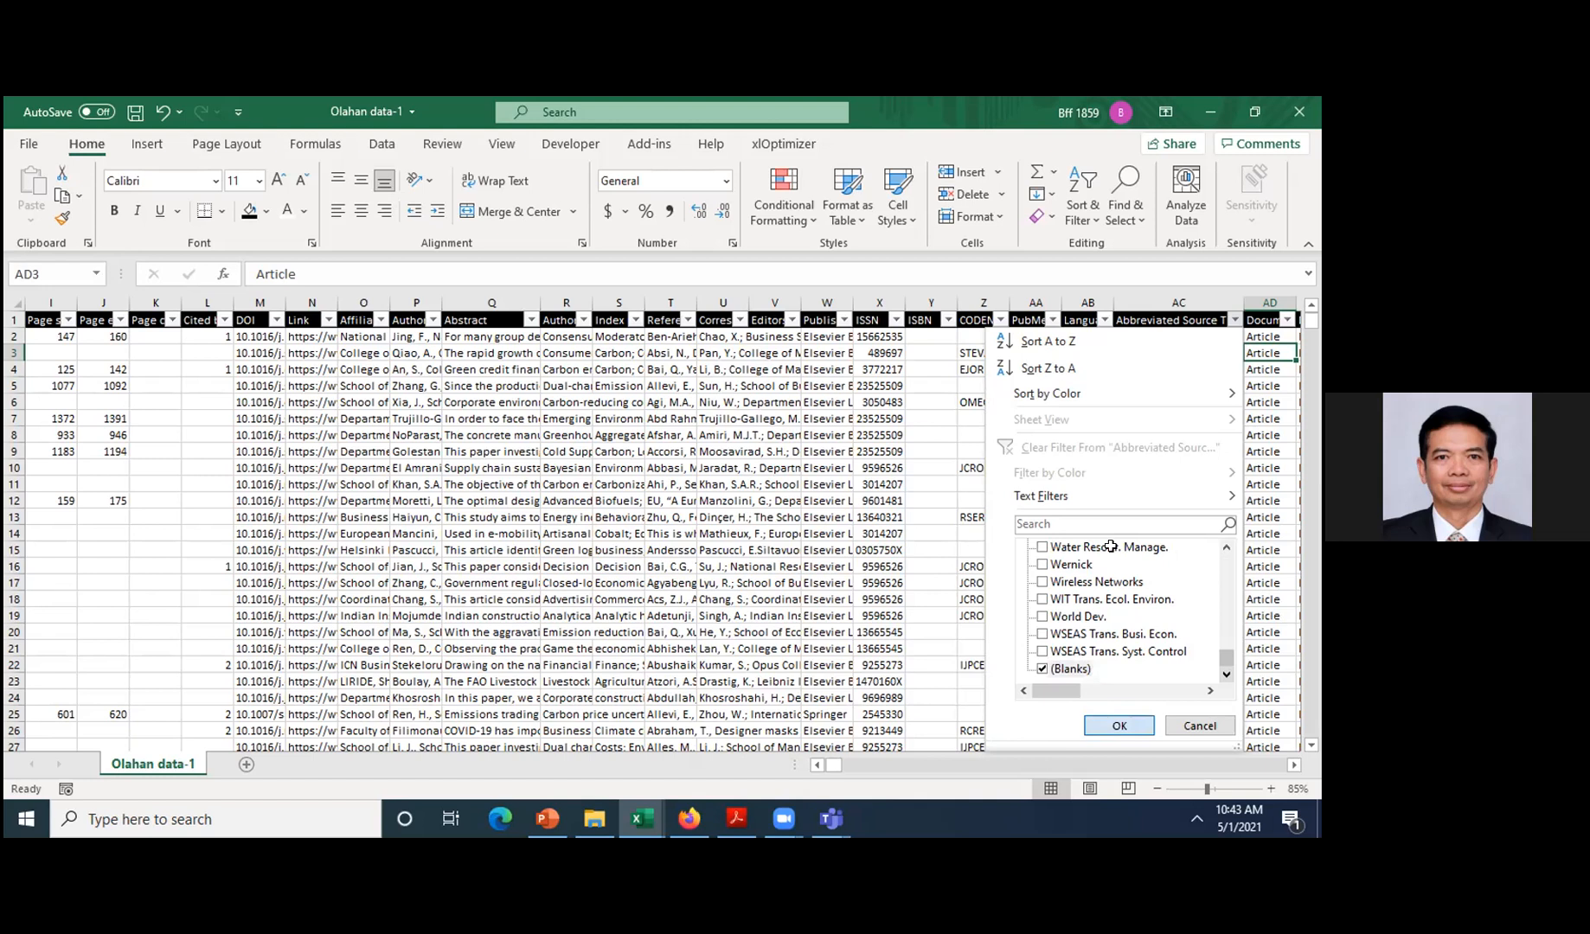
key(Return)
- Hide the columns from Volume through Language so Source title sits beside Abbreviated Source Title
drag(422, 402, 35, 435)
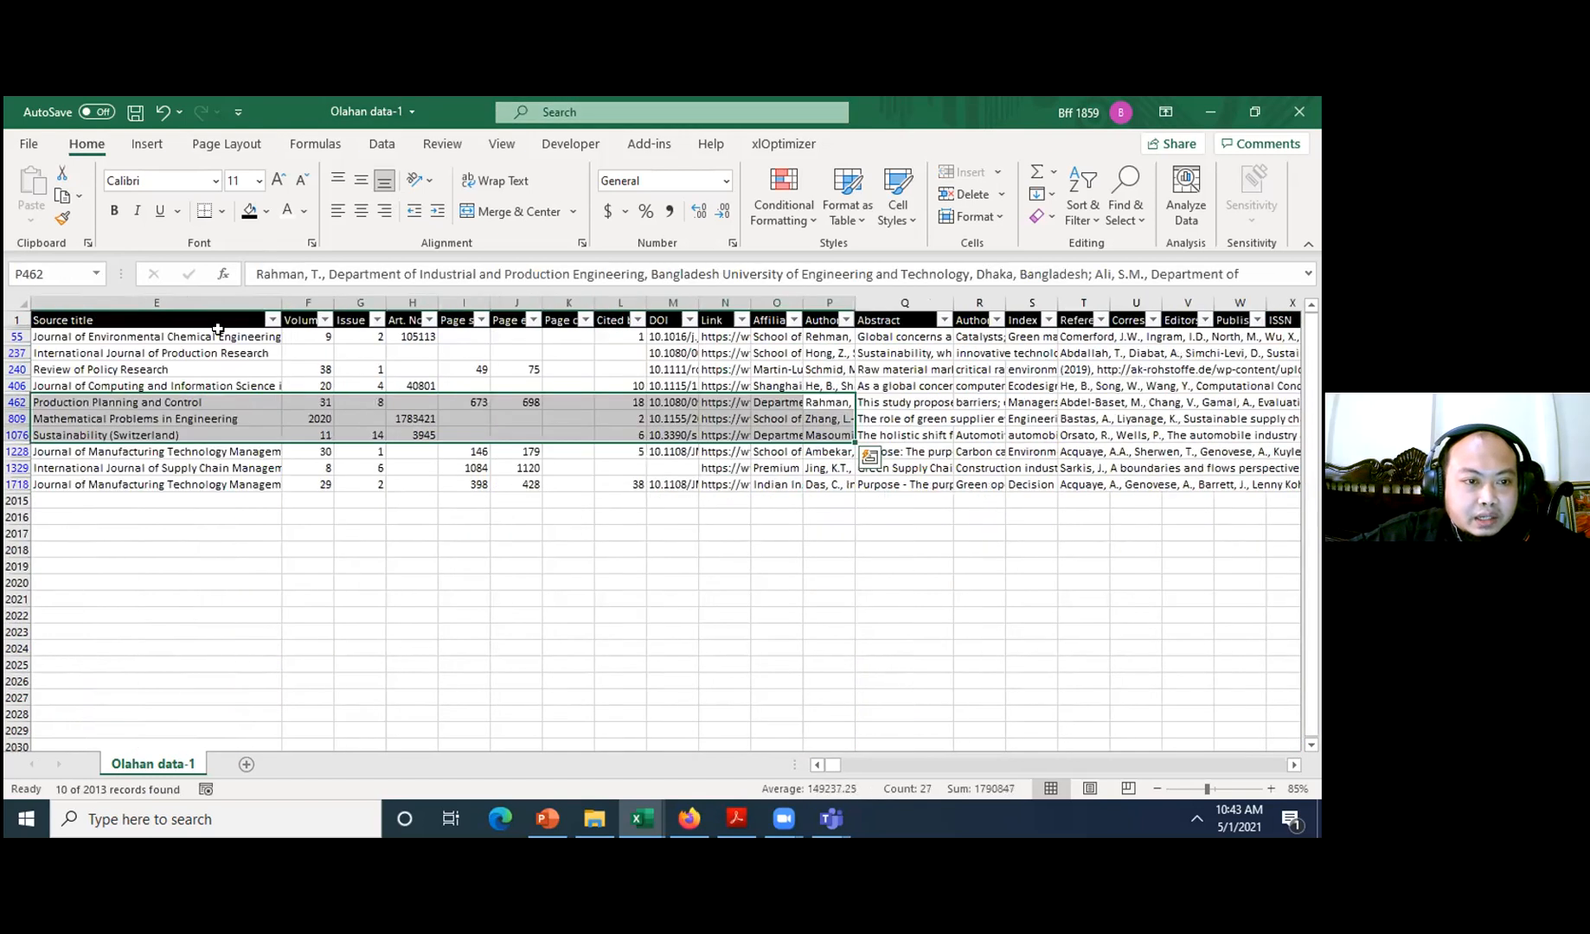
click(293, 304)
drag(998, 296, 1042, 298)
right_click(1037, 298)
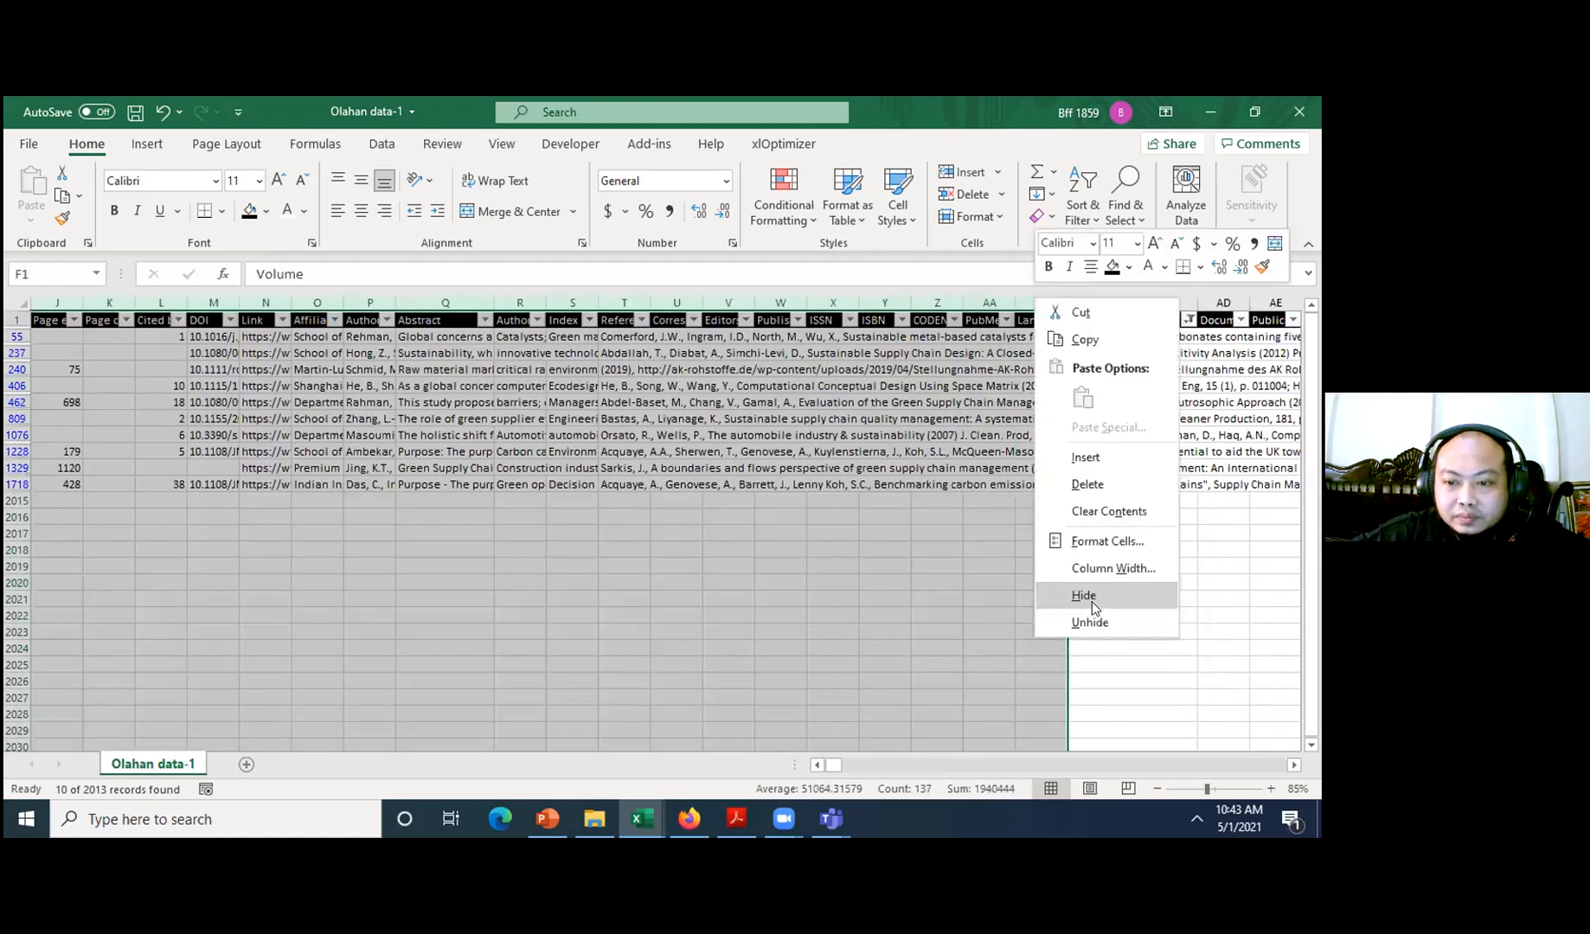
click(1085, 596)
- Enter "J. Env. Chec. Eng." as the abbreviated title in row 55 for Journal of Environmental Chemical Engineering
click(602, 335)
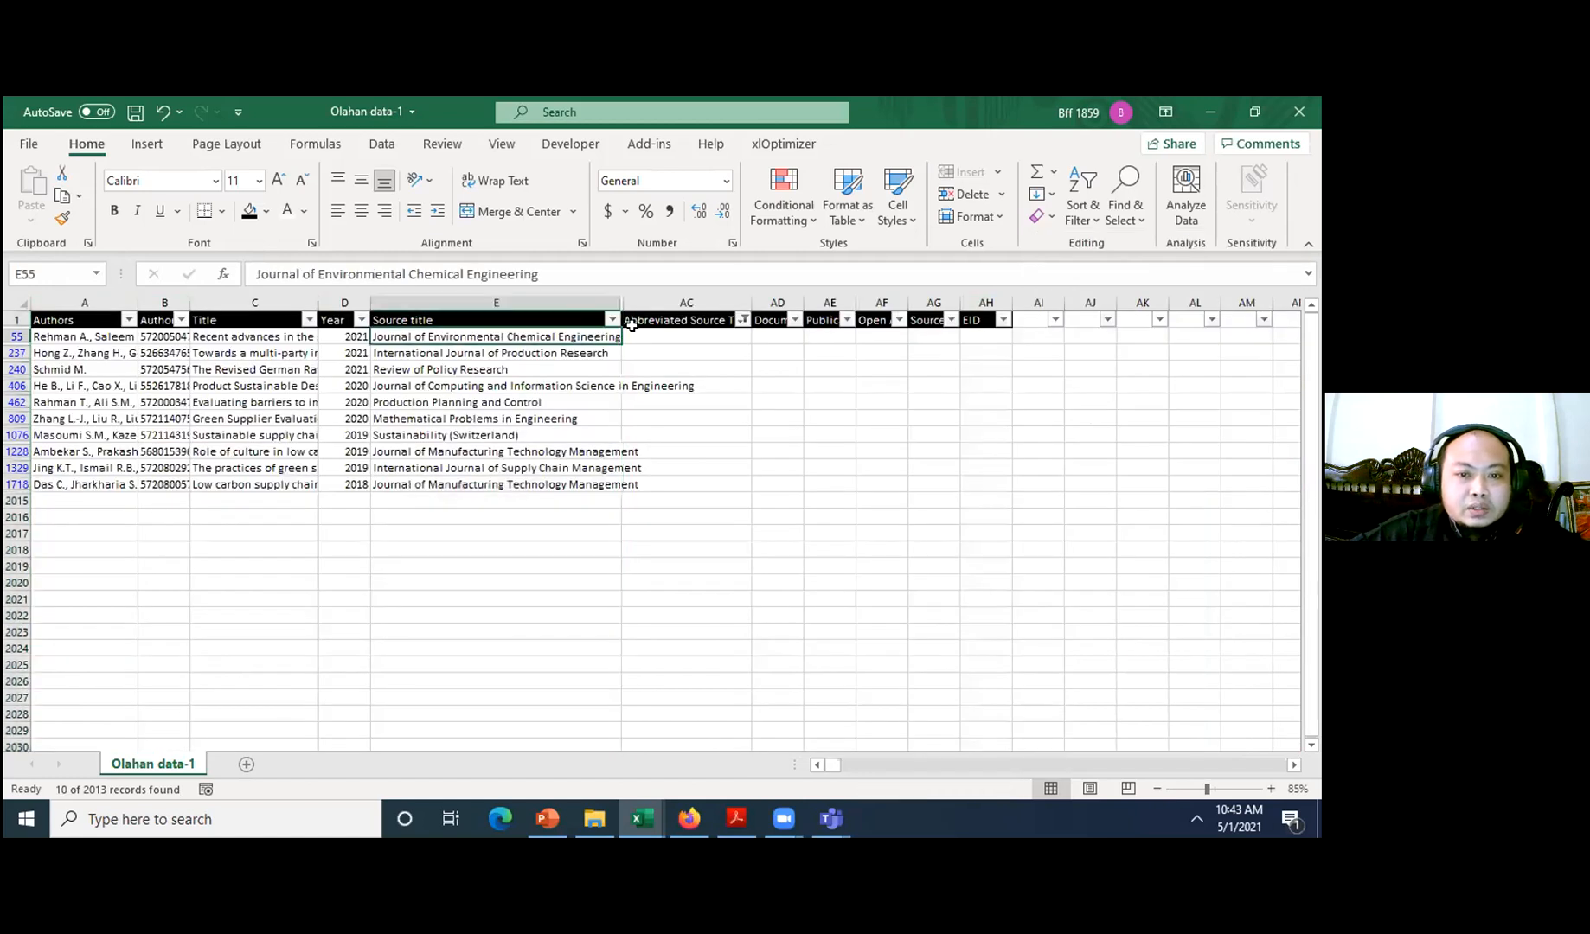
key(Right)
text(J)
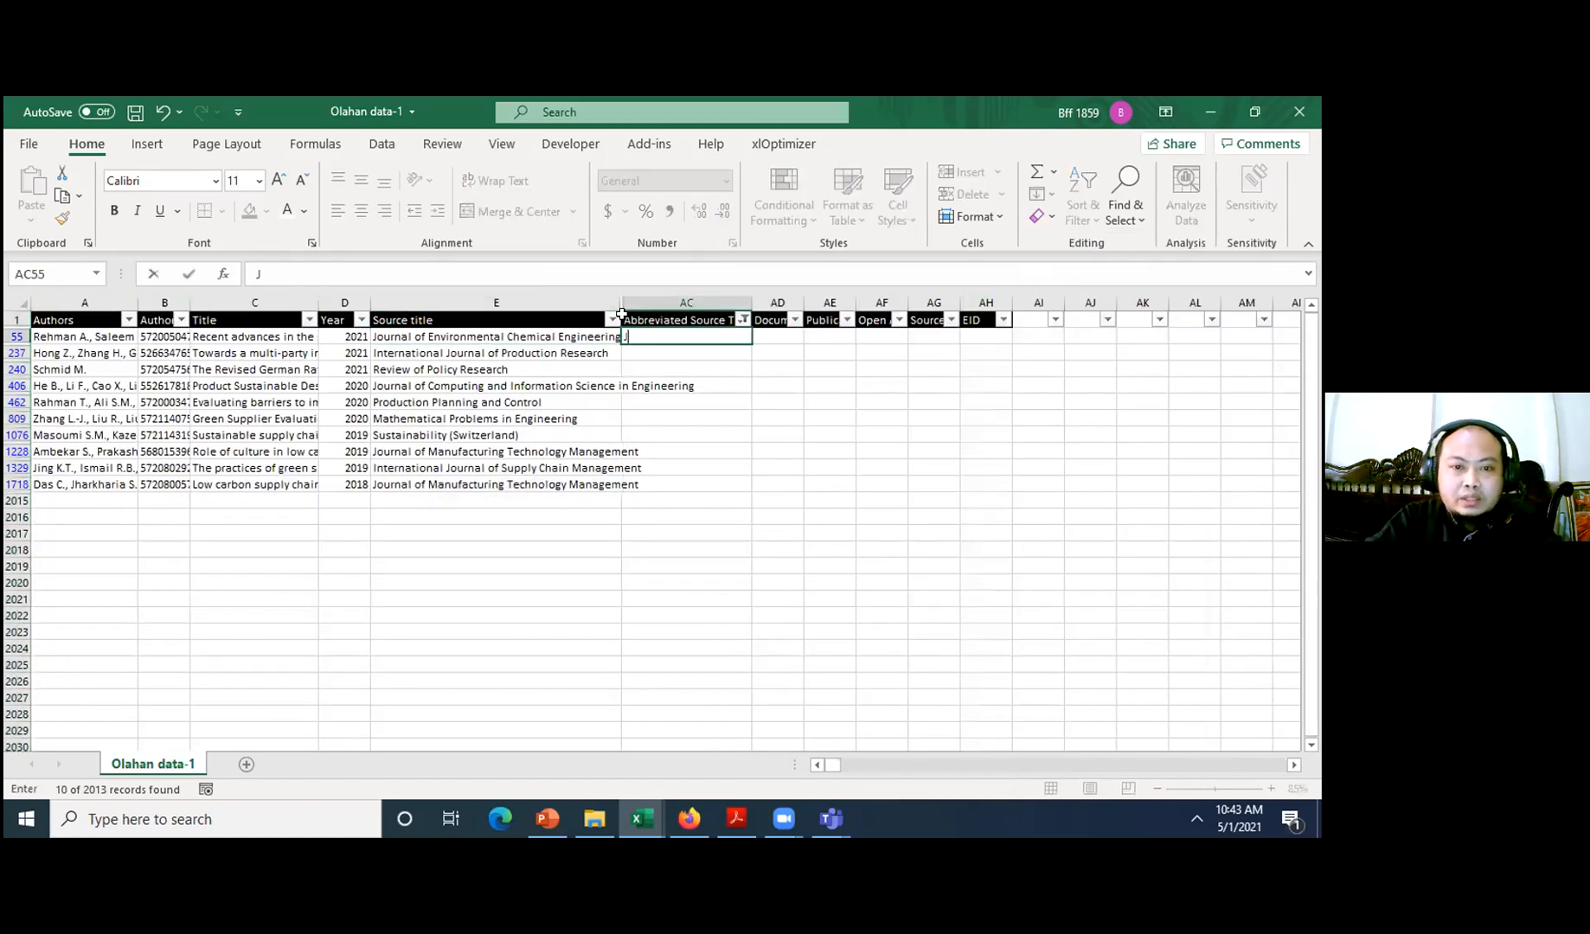
text(. Env.)
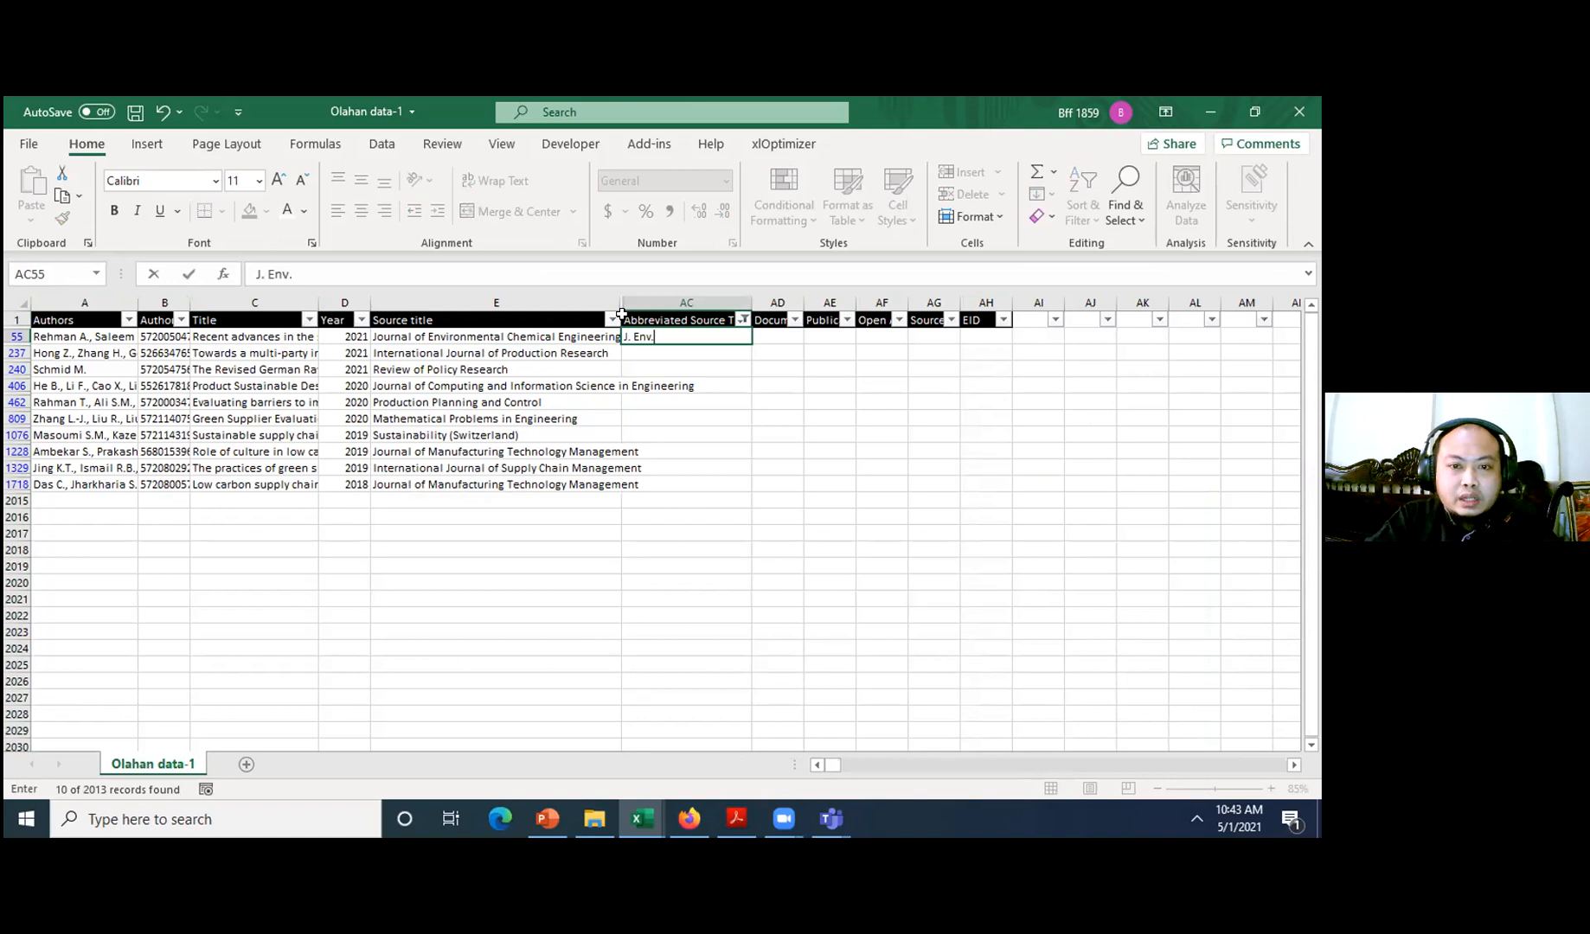
text( C)
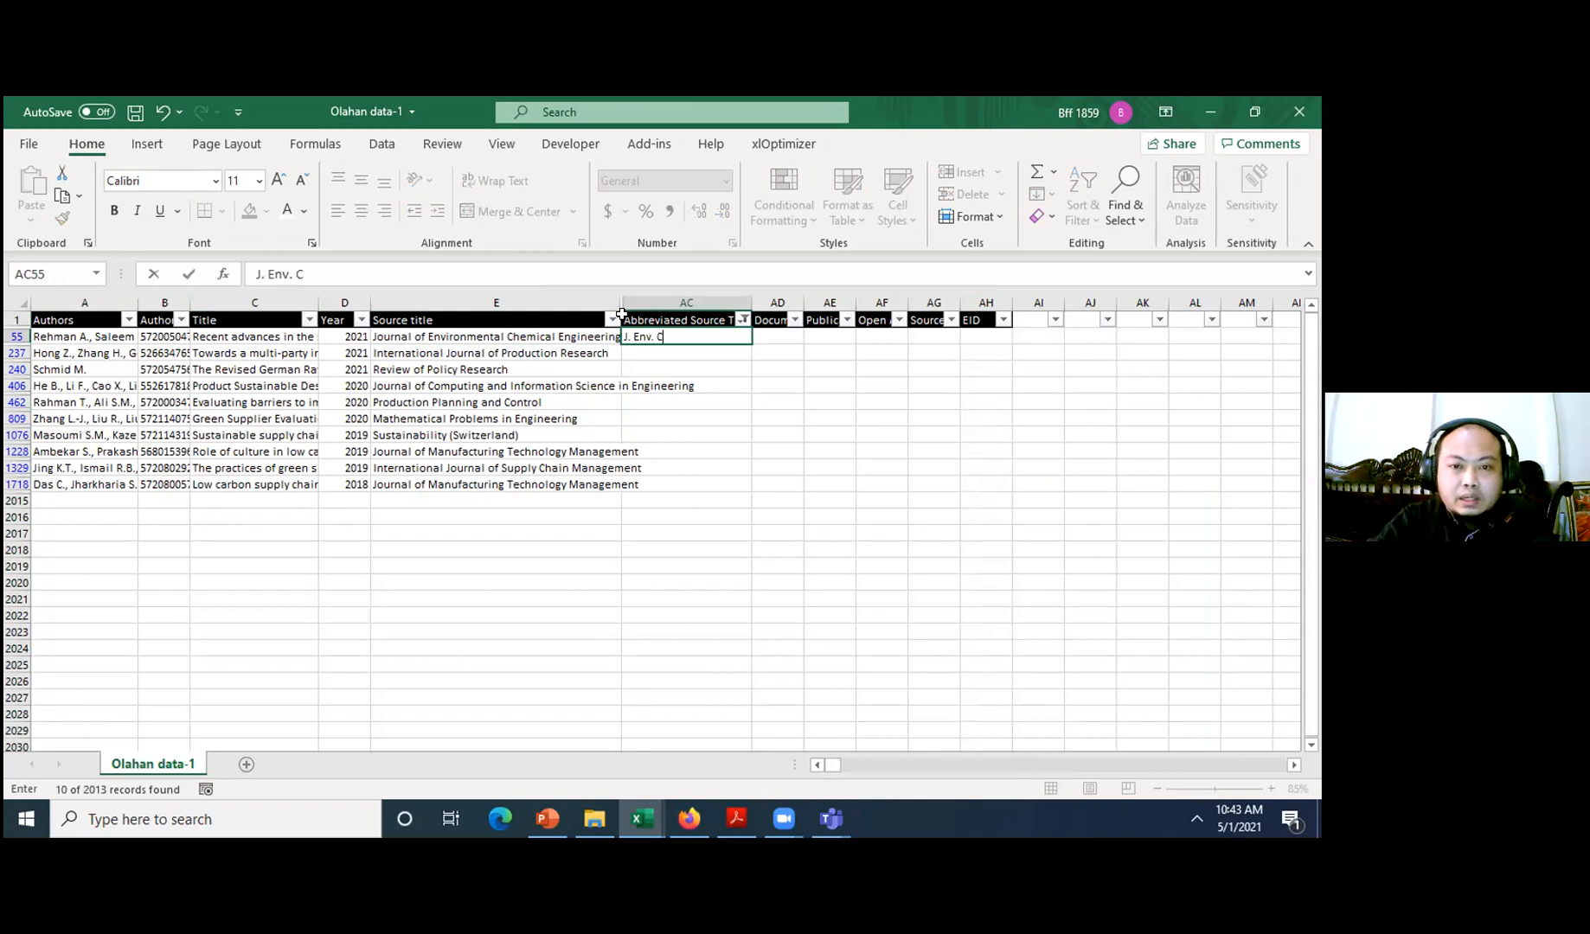
text(hec. Eng.)
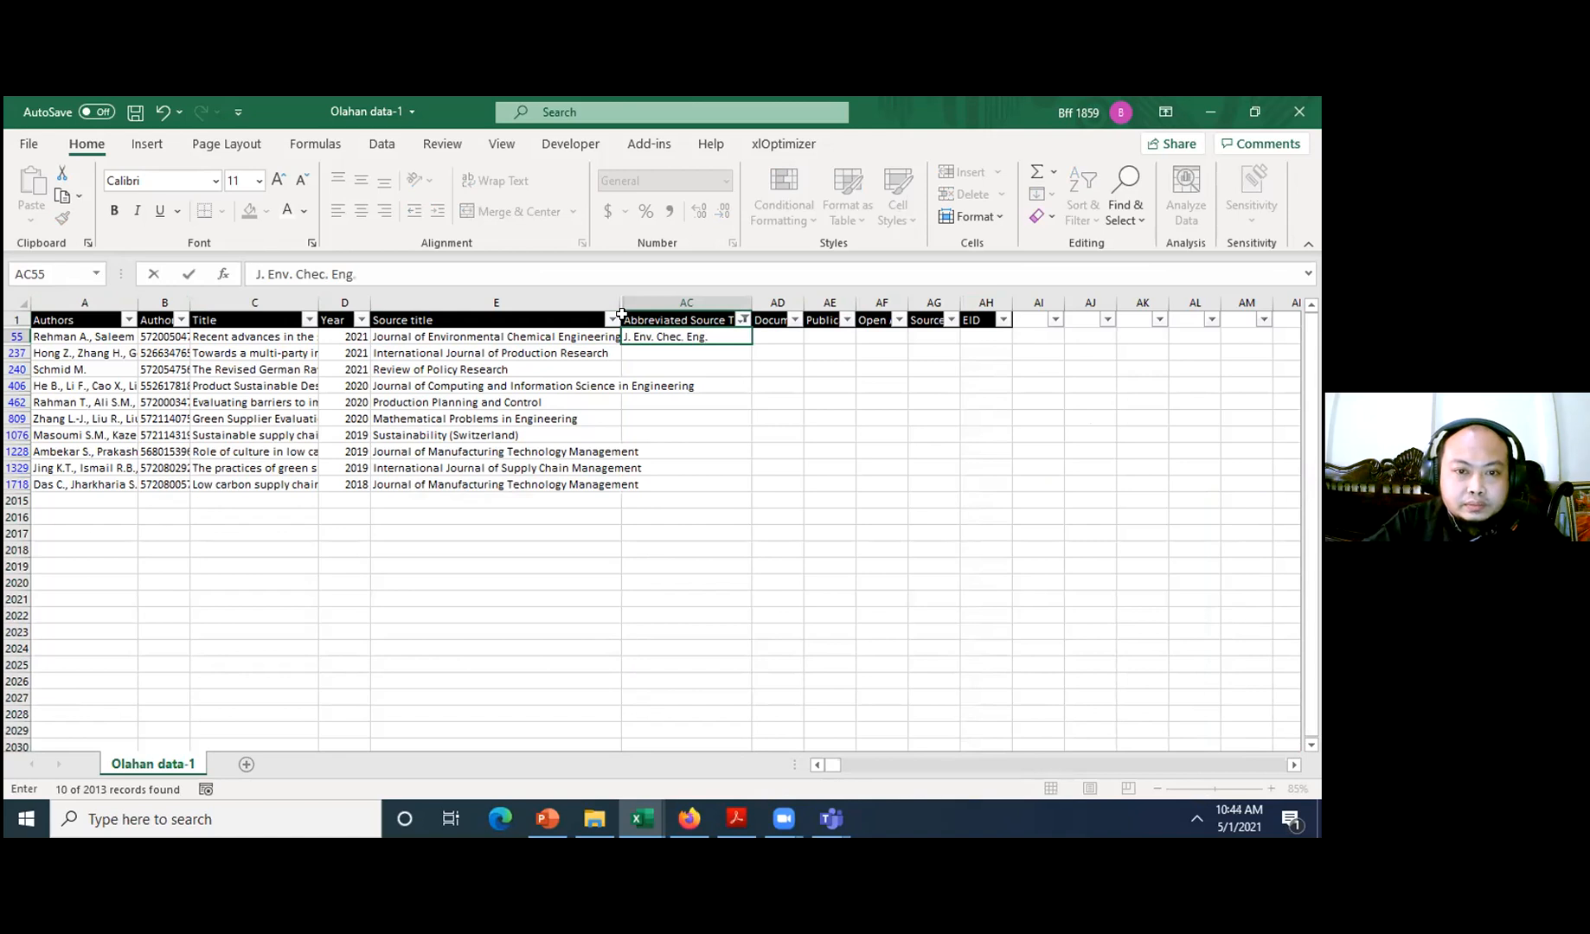
key(Return)
- Enter "Int. J. Prod. Res." as the abbreviated title in row 237 for International Journal of Production Research
key(Up)
key(Down)
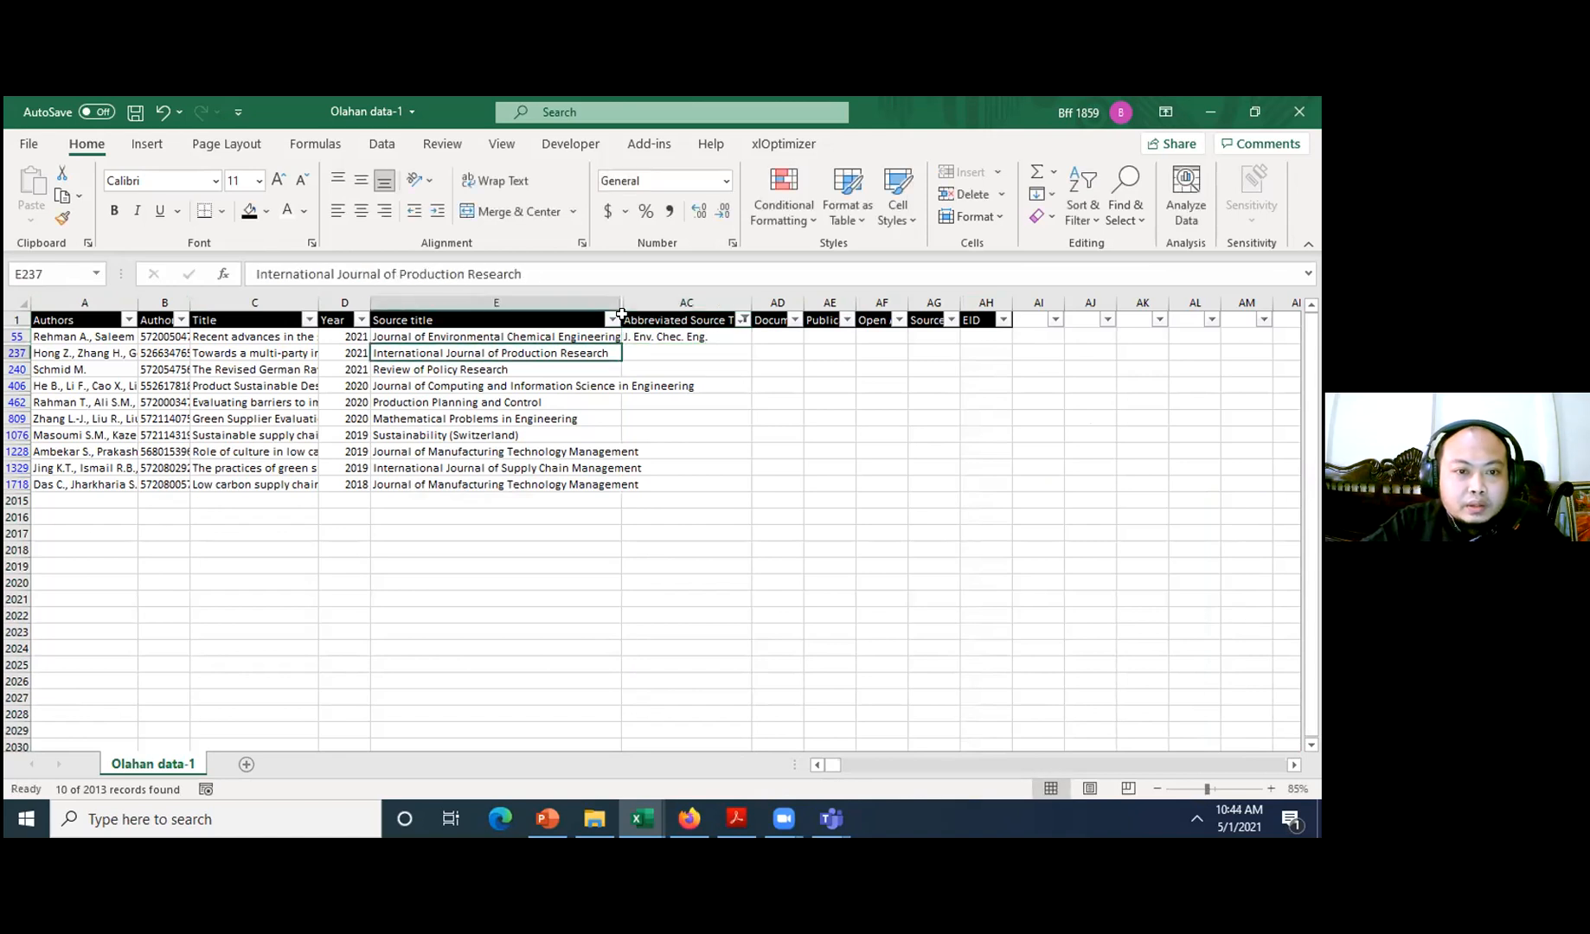
key(Right)
text(Int)
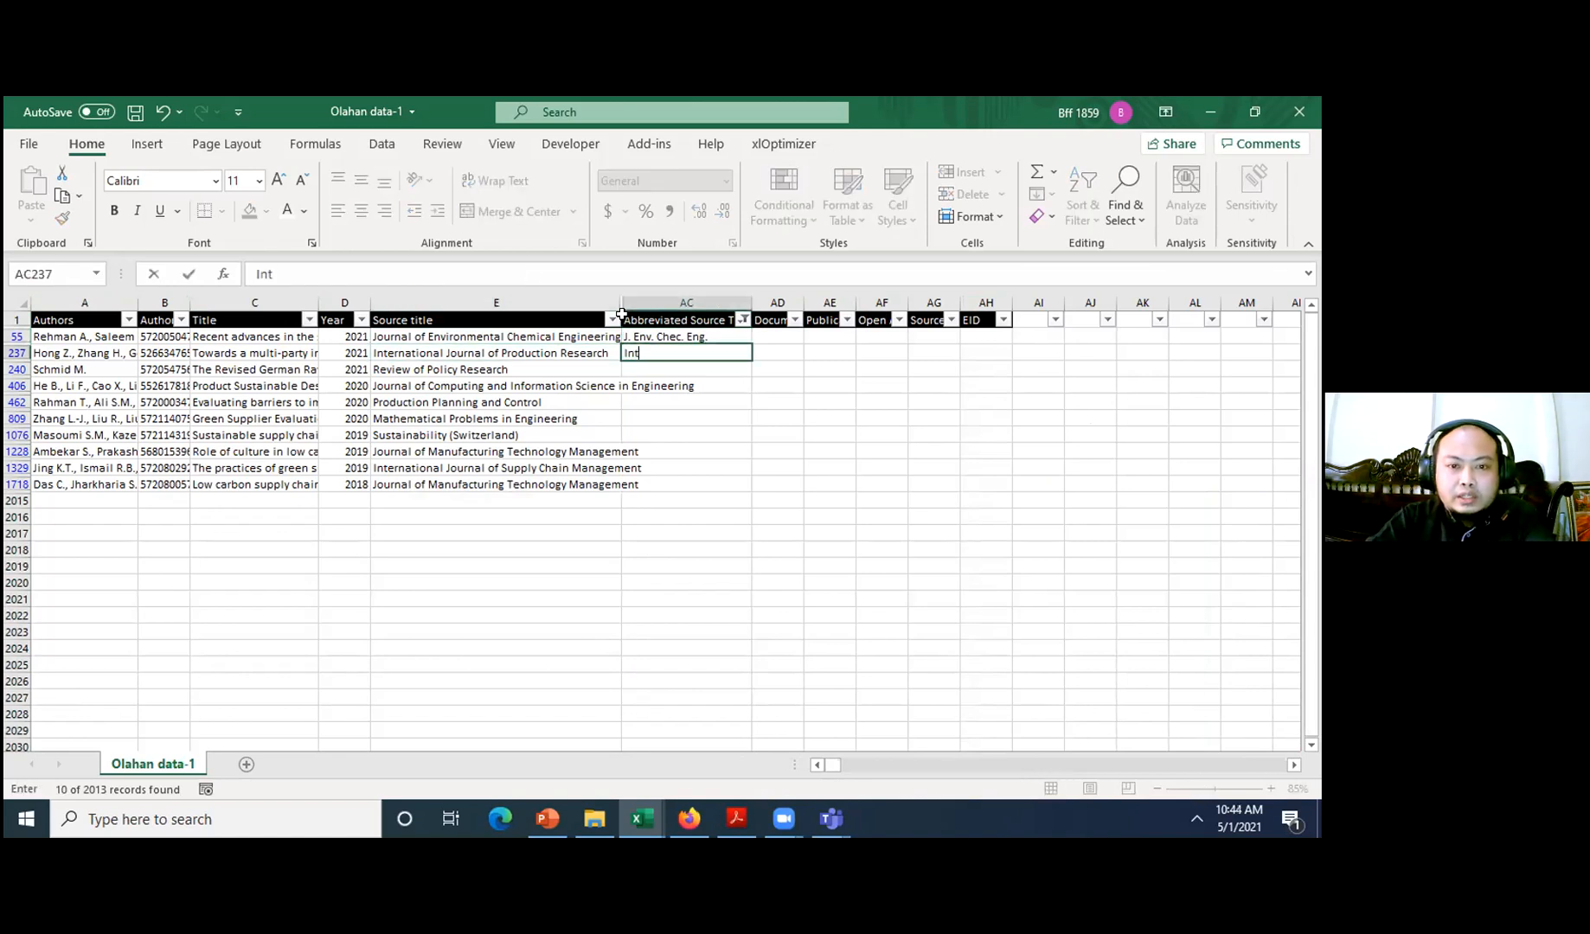
text(. J. Pro)
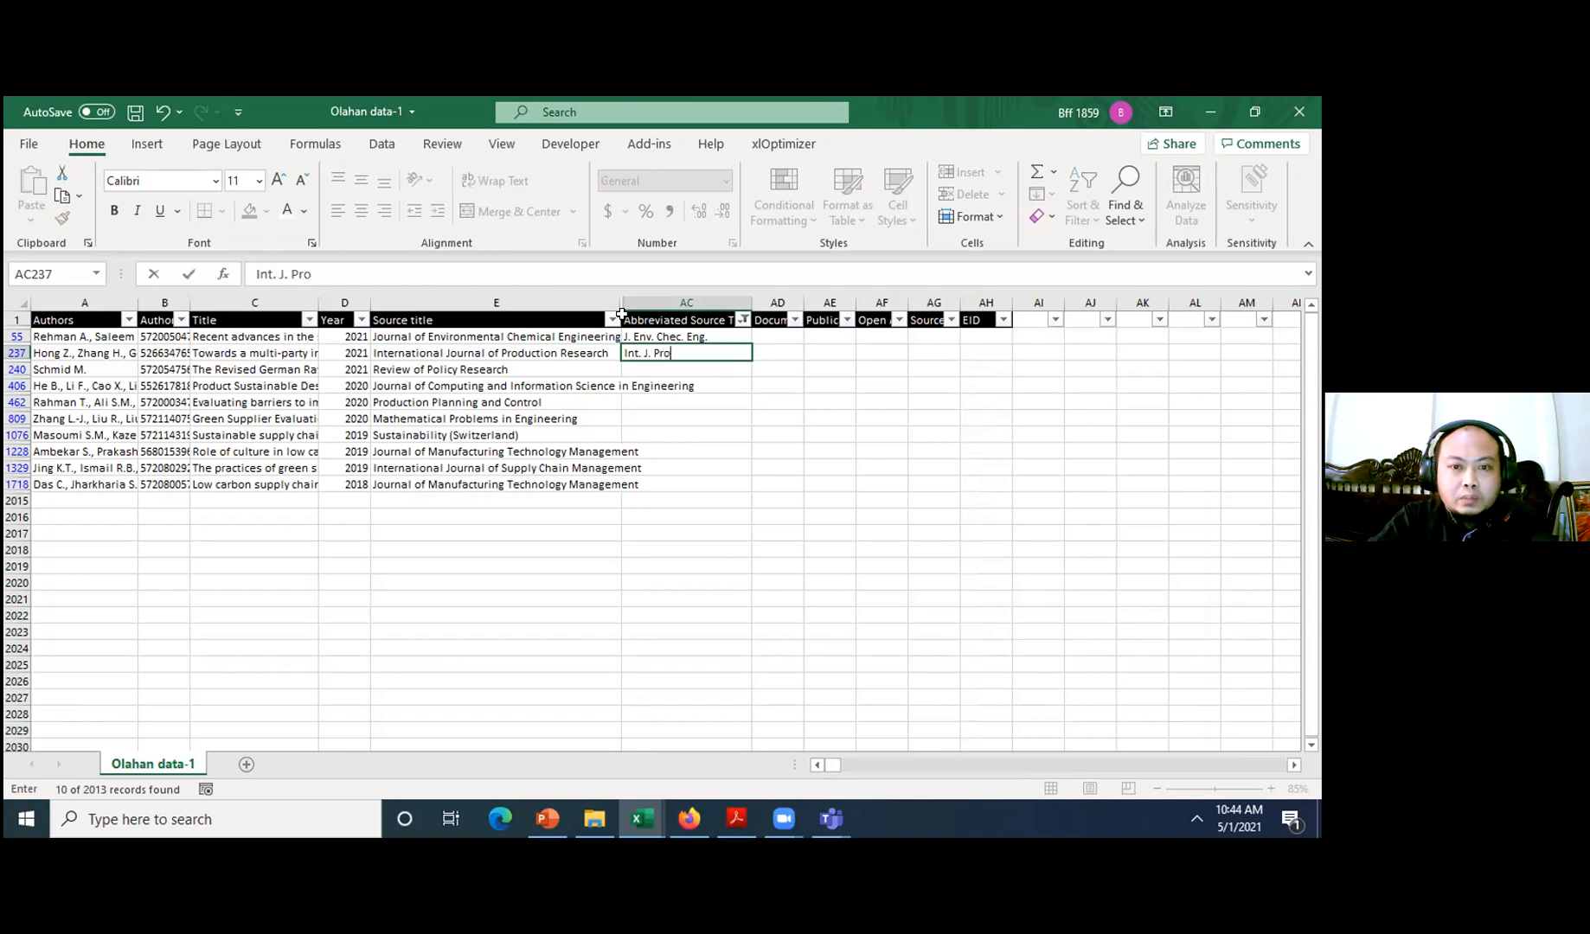
text(d. Res.)
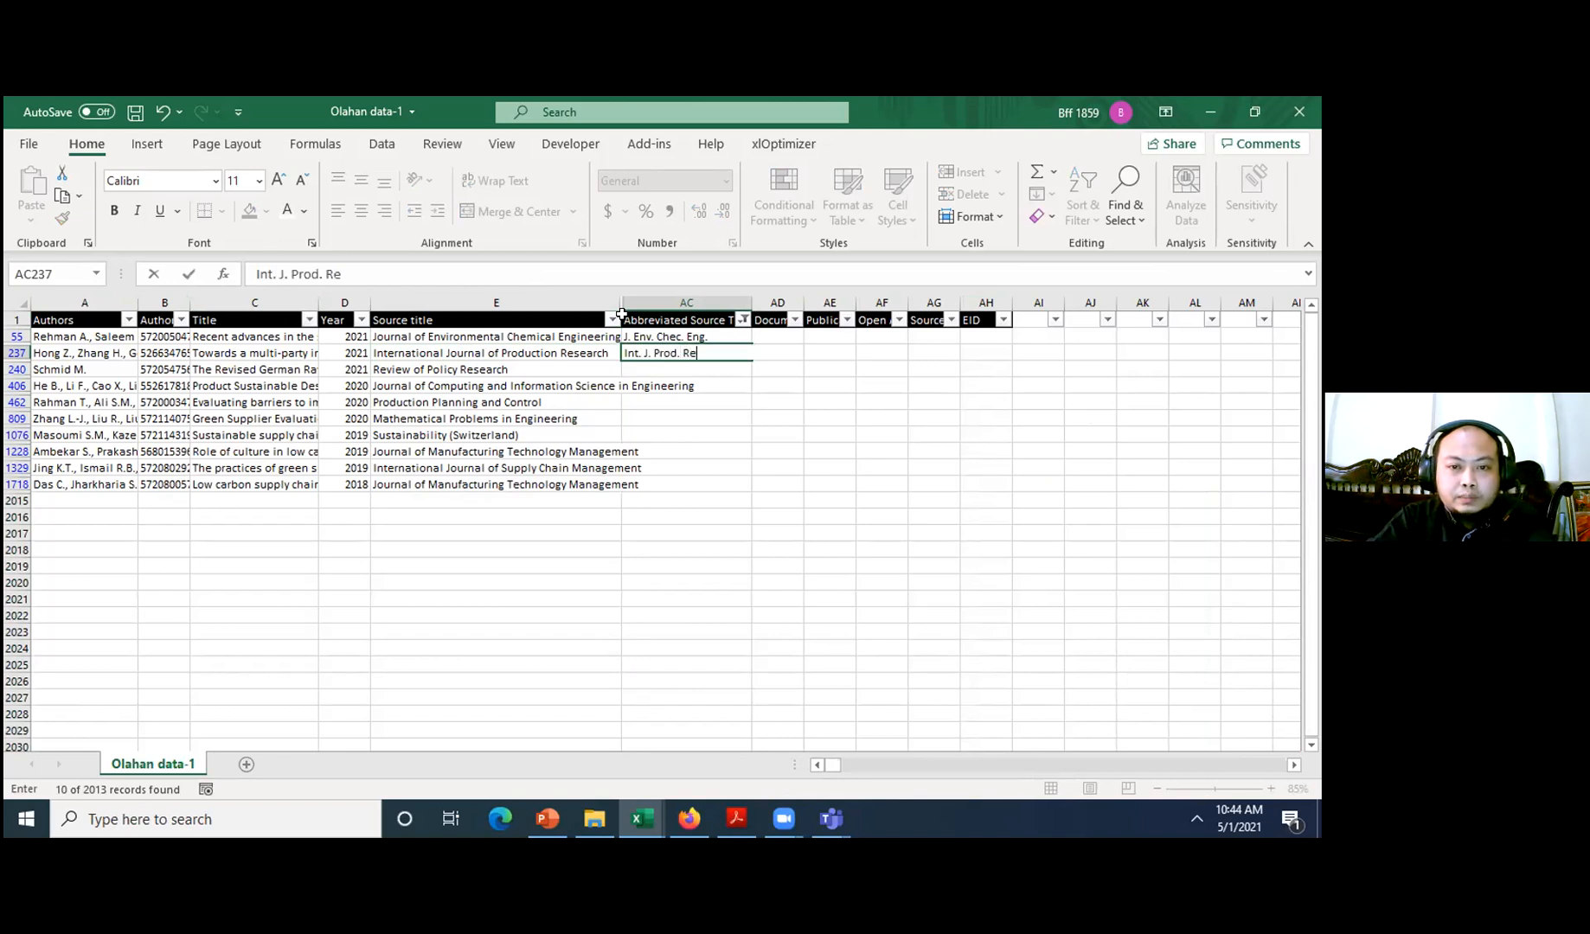
key(Return)
- Enter "Rev. Policy Res." as the abbreviated title in row 240 for Review of Policy Research
key(Tab)
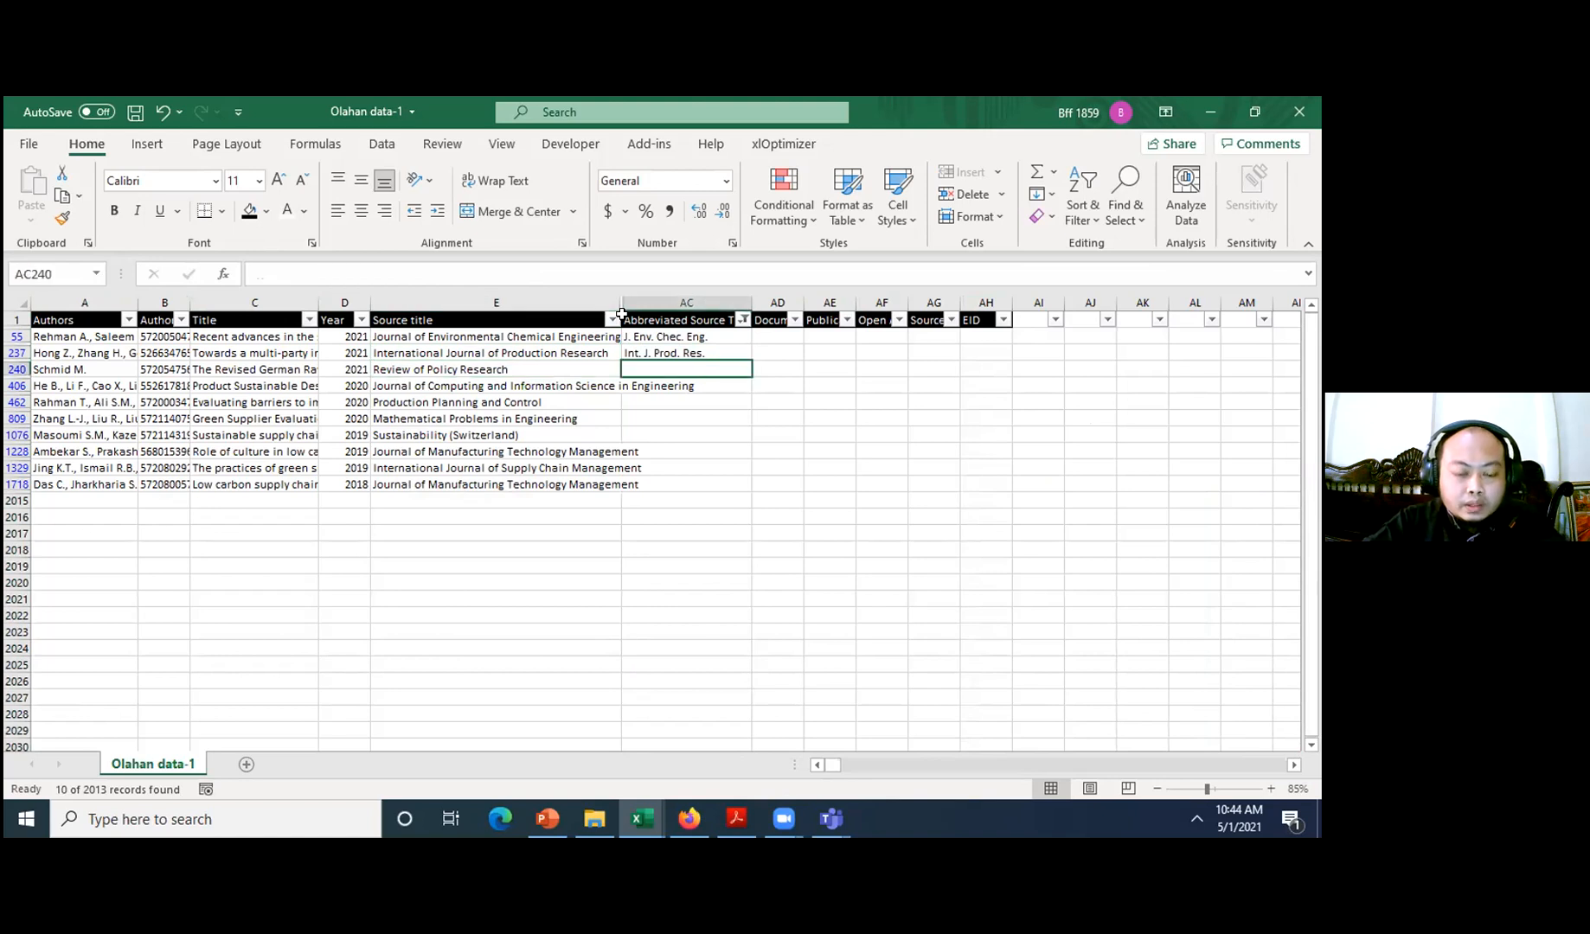
text(Rev. )
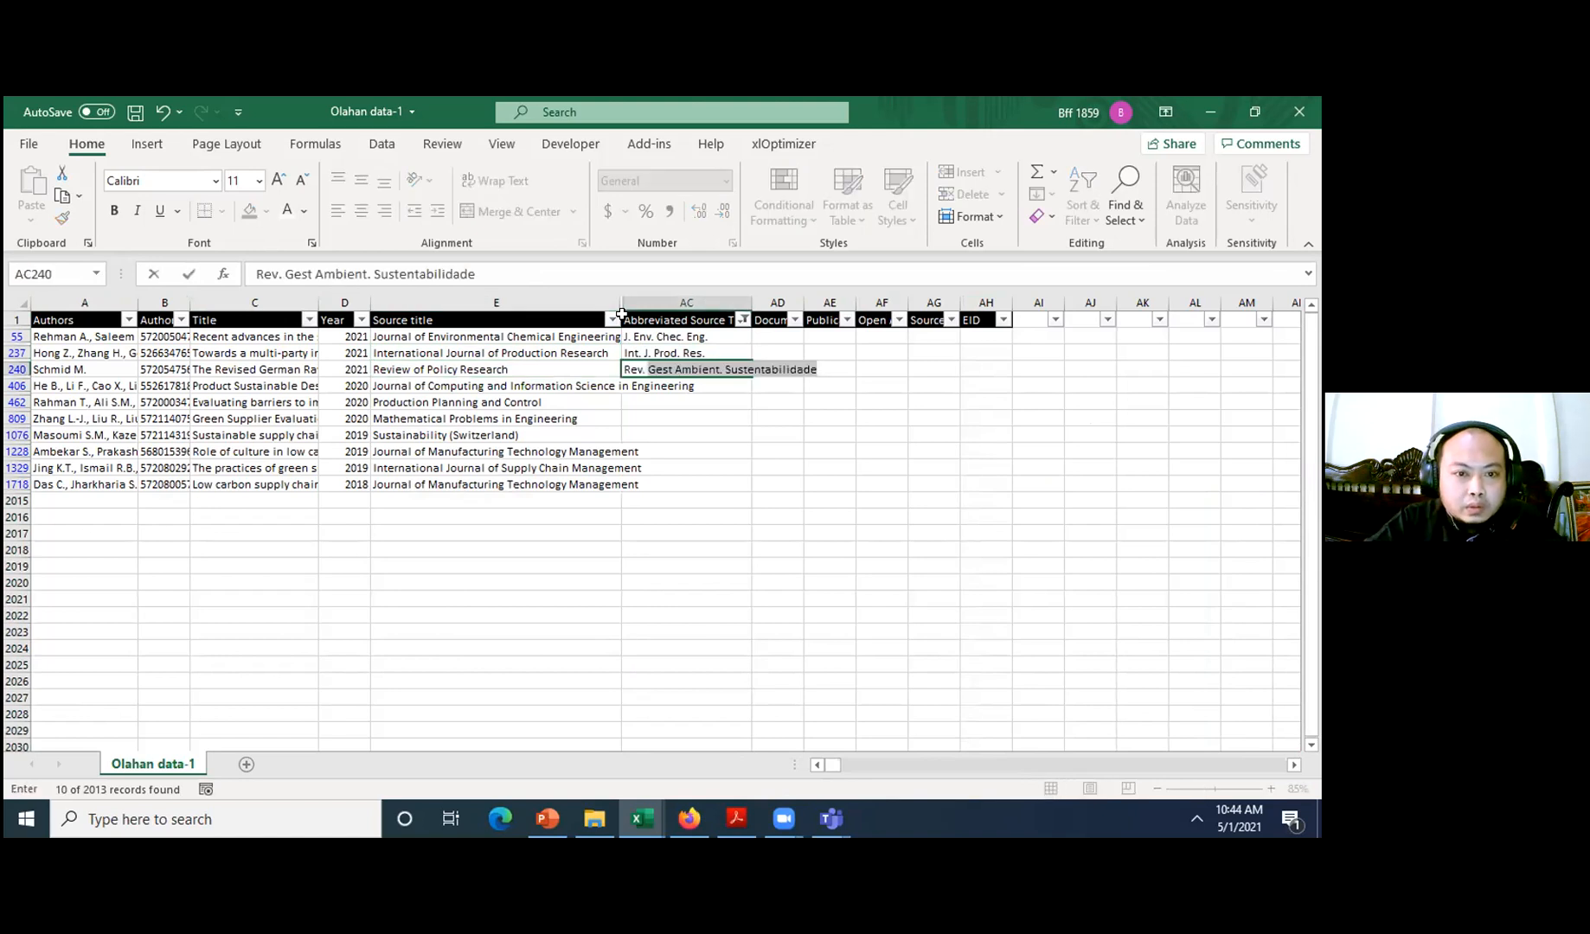
text(Poi)
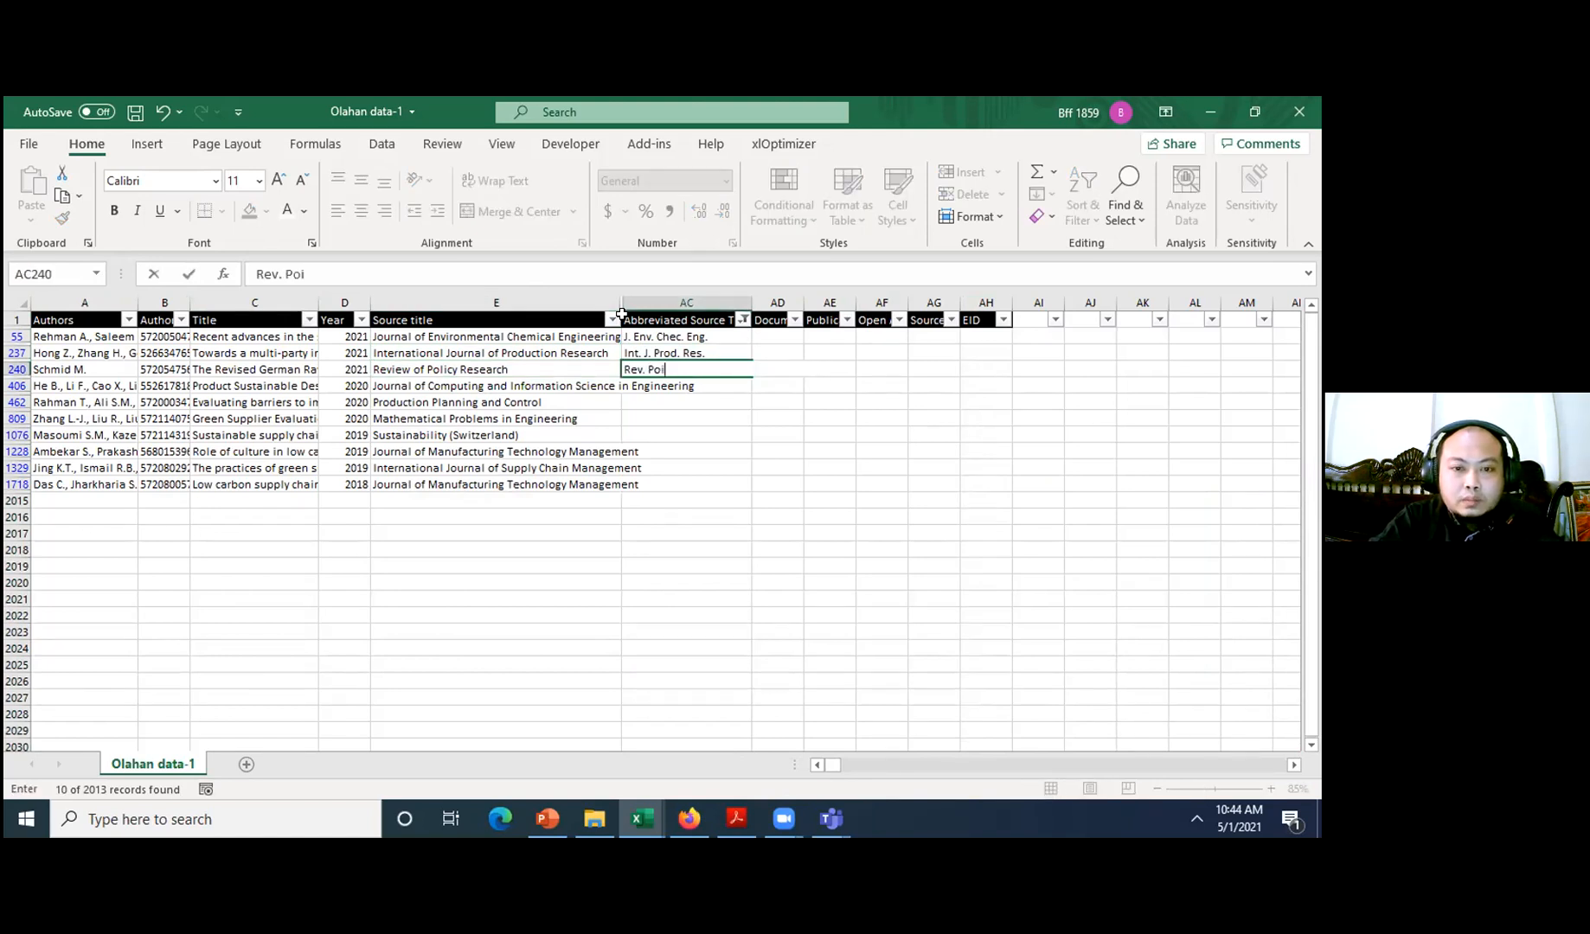
key(BackSpace)
text(licy)
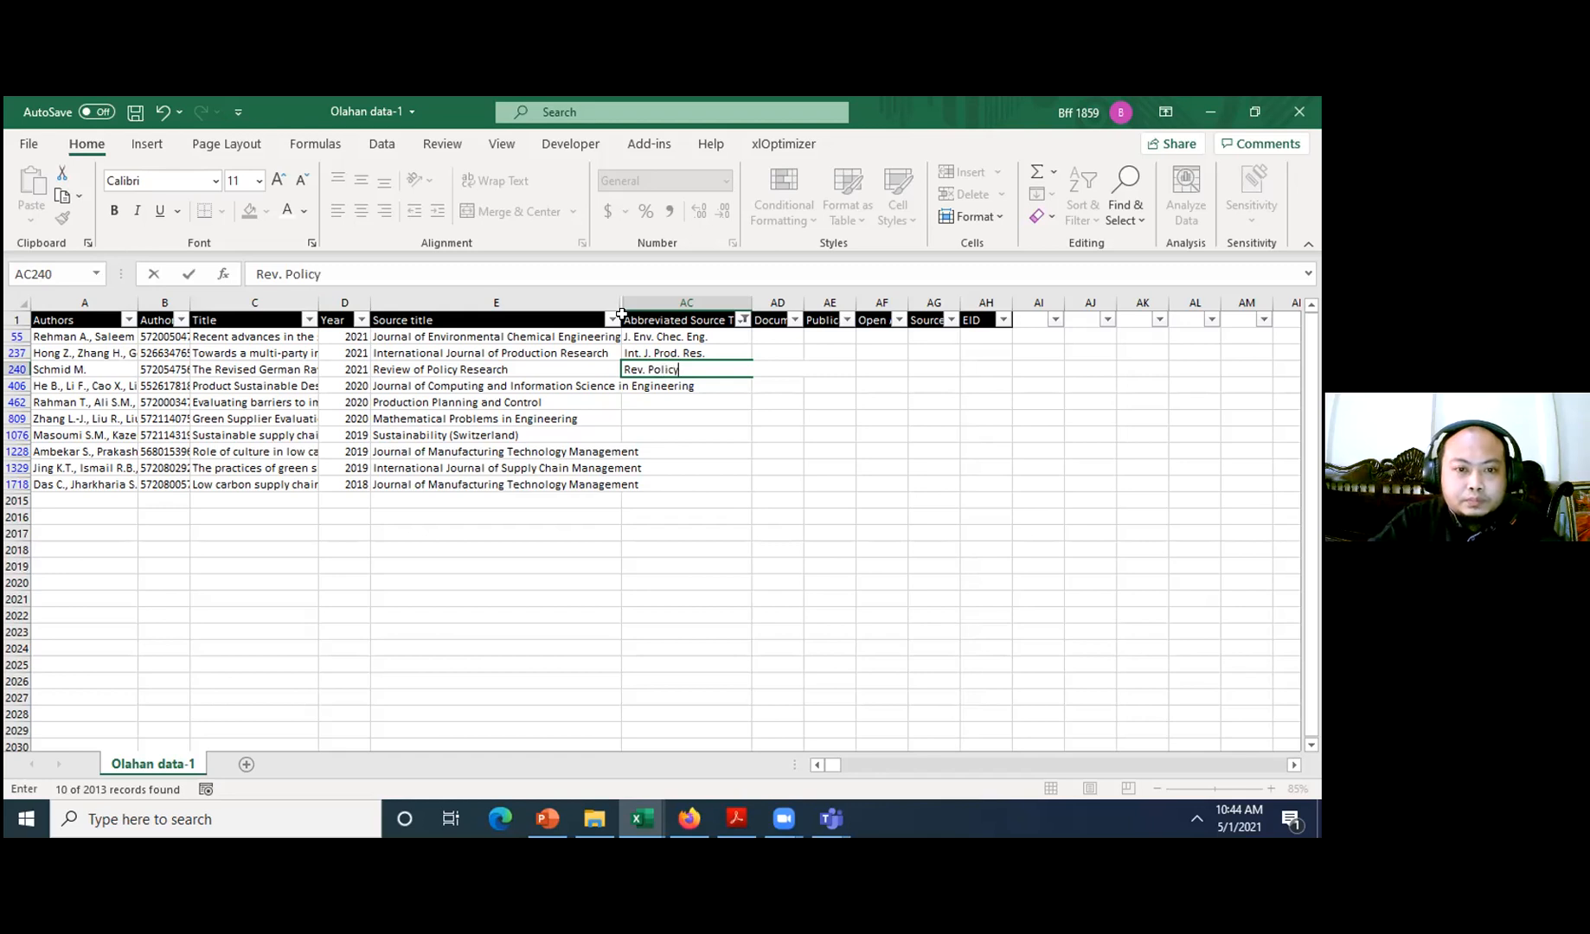
text( Res.)
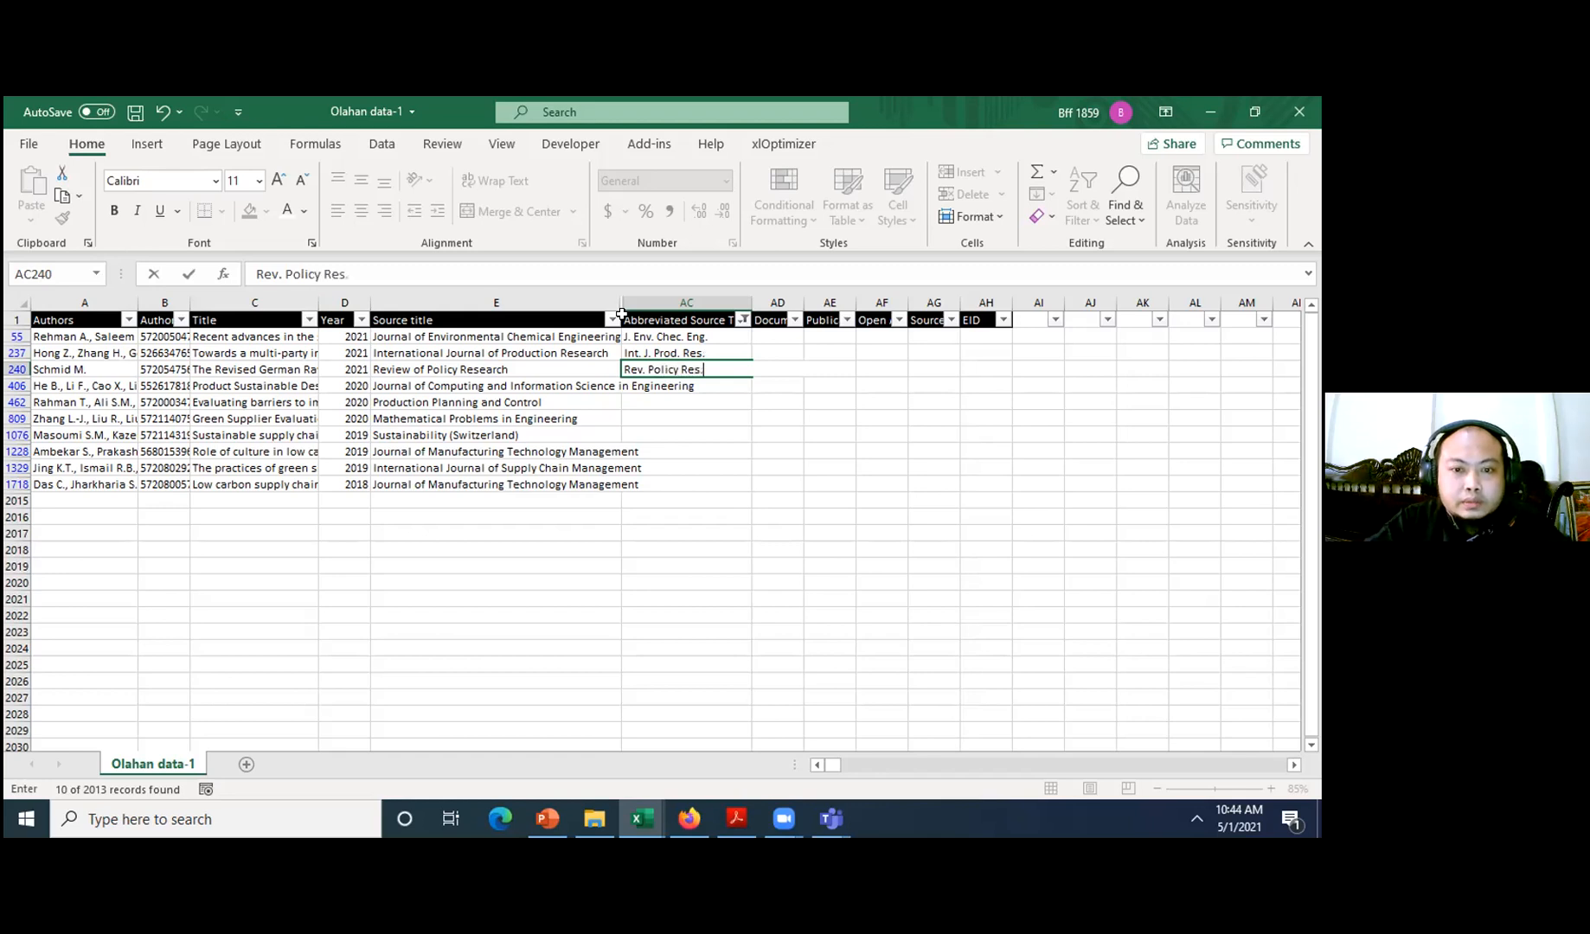
key(Return)
- Enter "J. Comp. Inf. Sci." as the abbreviated title in row 406 for Journal of Computing and Information Science in Engineering
key(Right)
text(J. Control and Decis.)
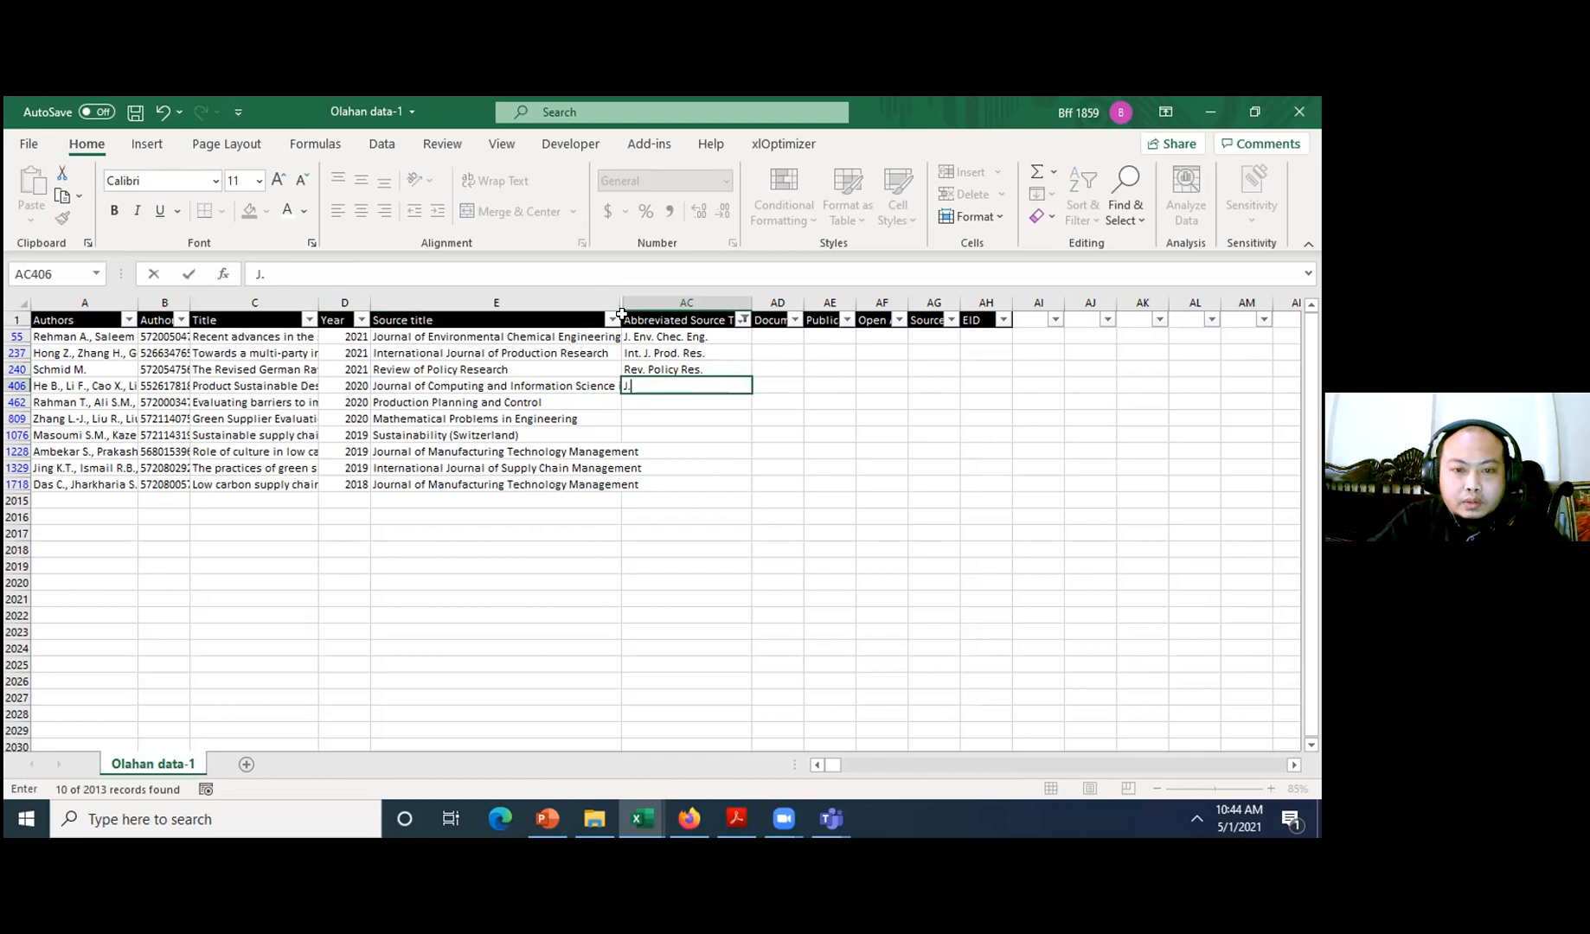
key(BackSpace)
key(BackSpace)
key(BackSpace)
key(BackSpace)
key(BackSpace)
key(BackSpace)
key(BackSpace)
key(BackSpace)
key(BackSpace)
key(BackSpace)
key(BackSpace)
key(BackSpace)
key(BackSpace)
key(BackSpace)
key(BackSpace)
key(BackSpace)
text(mp. Inf)
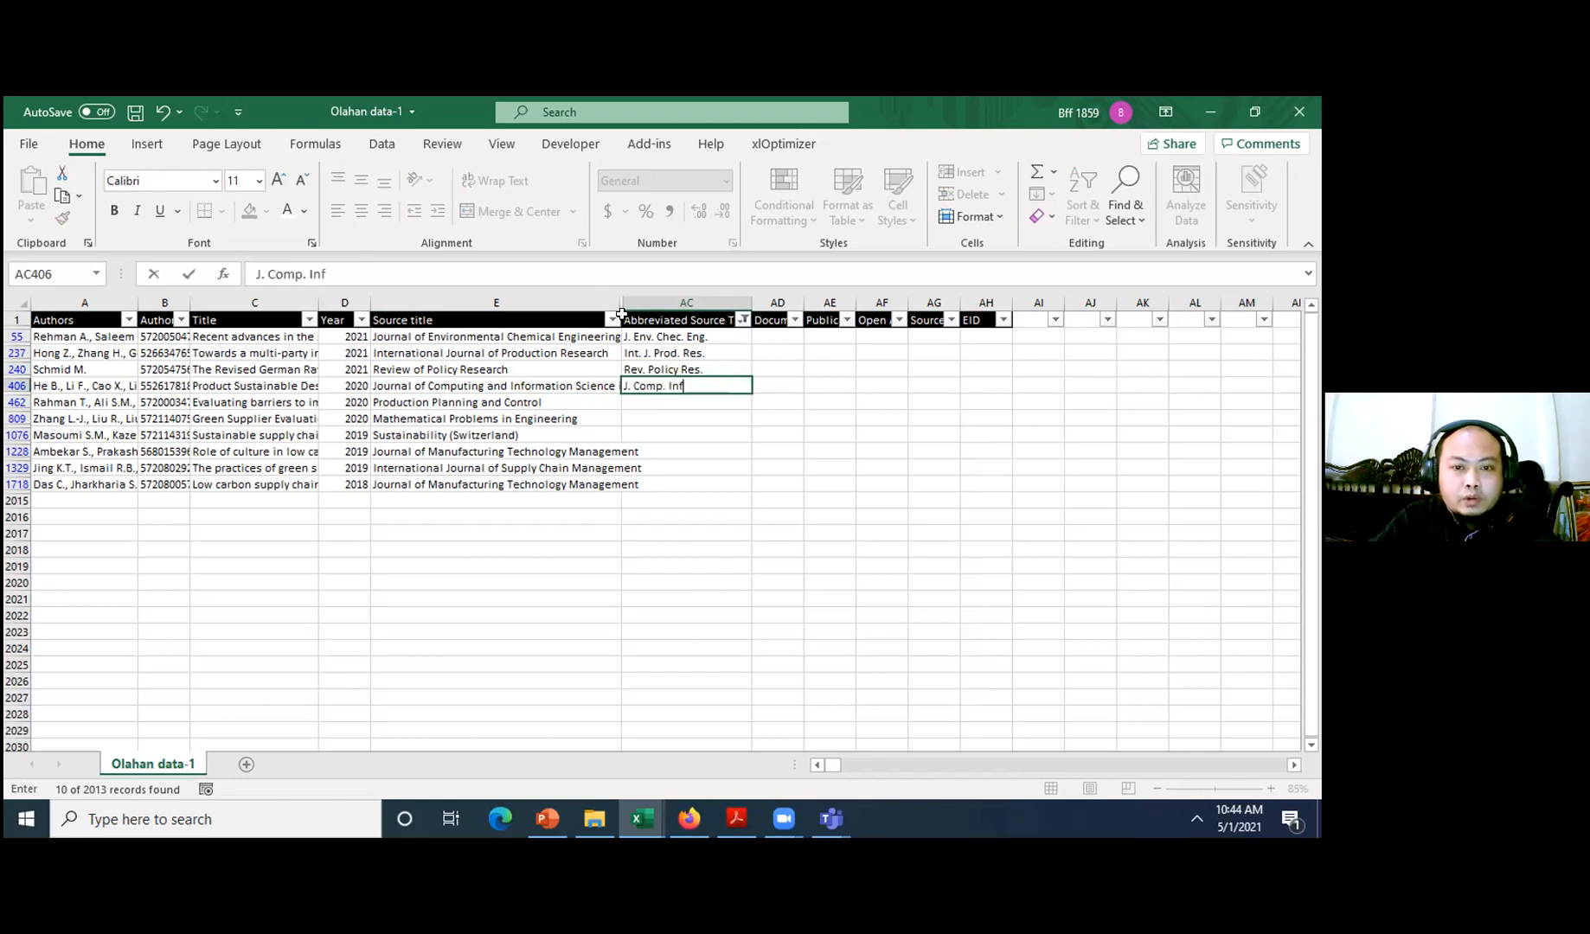
text(. Science)
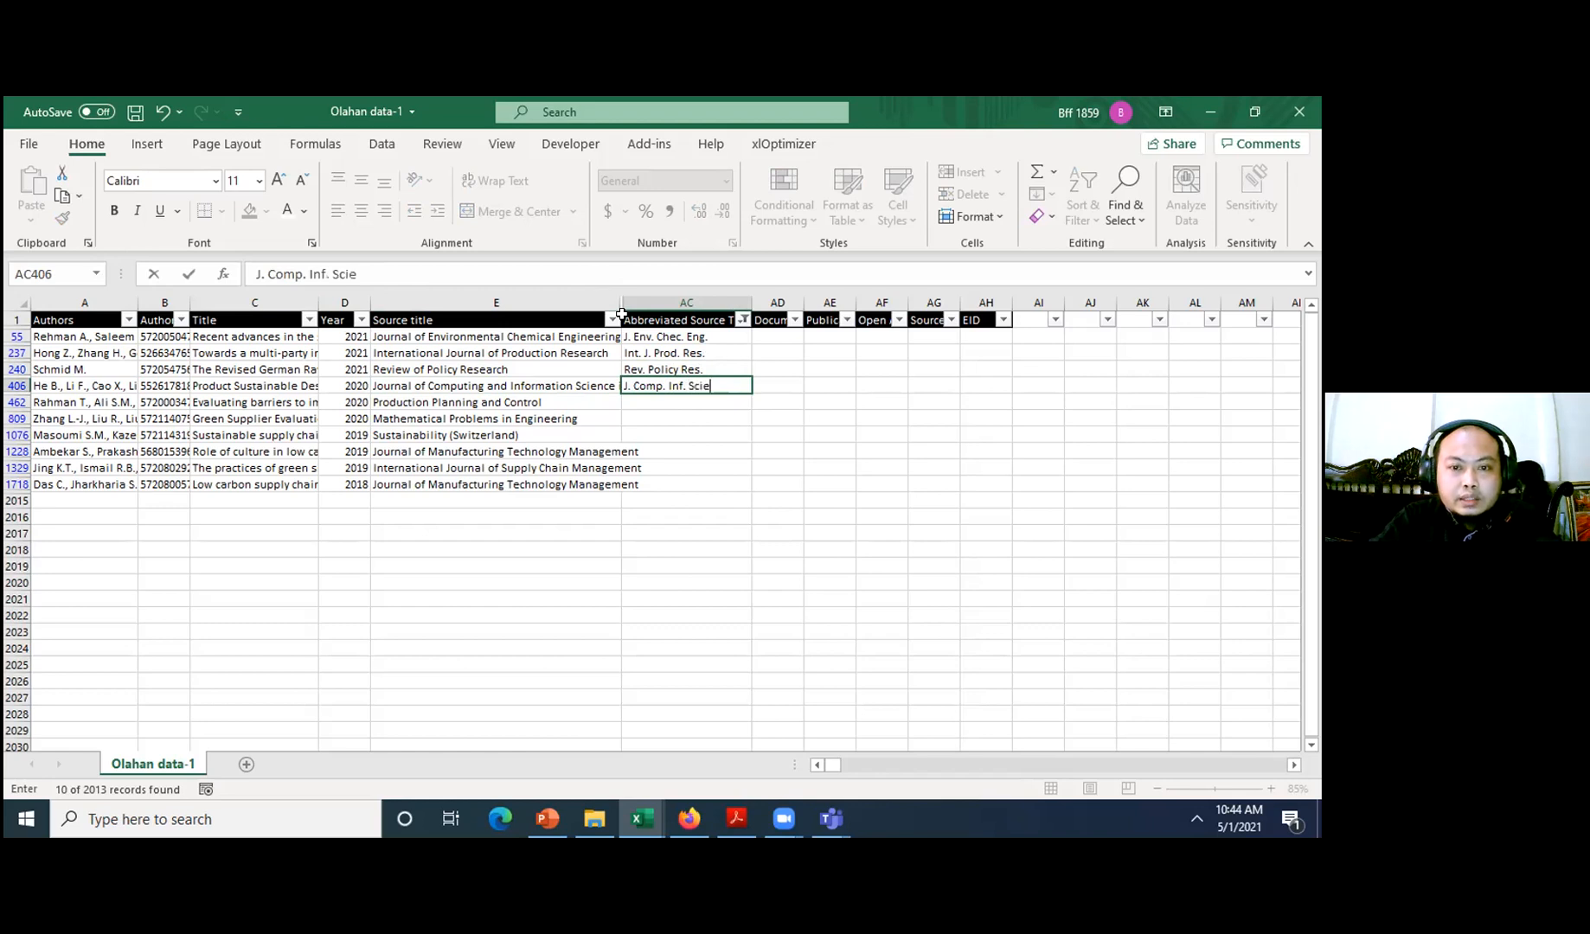
key(BackSpace)
key(BackSpace)
key(BackSpace)
key(BackSpace)
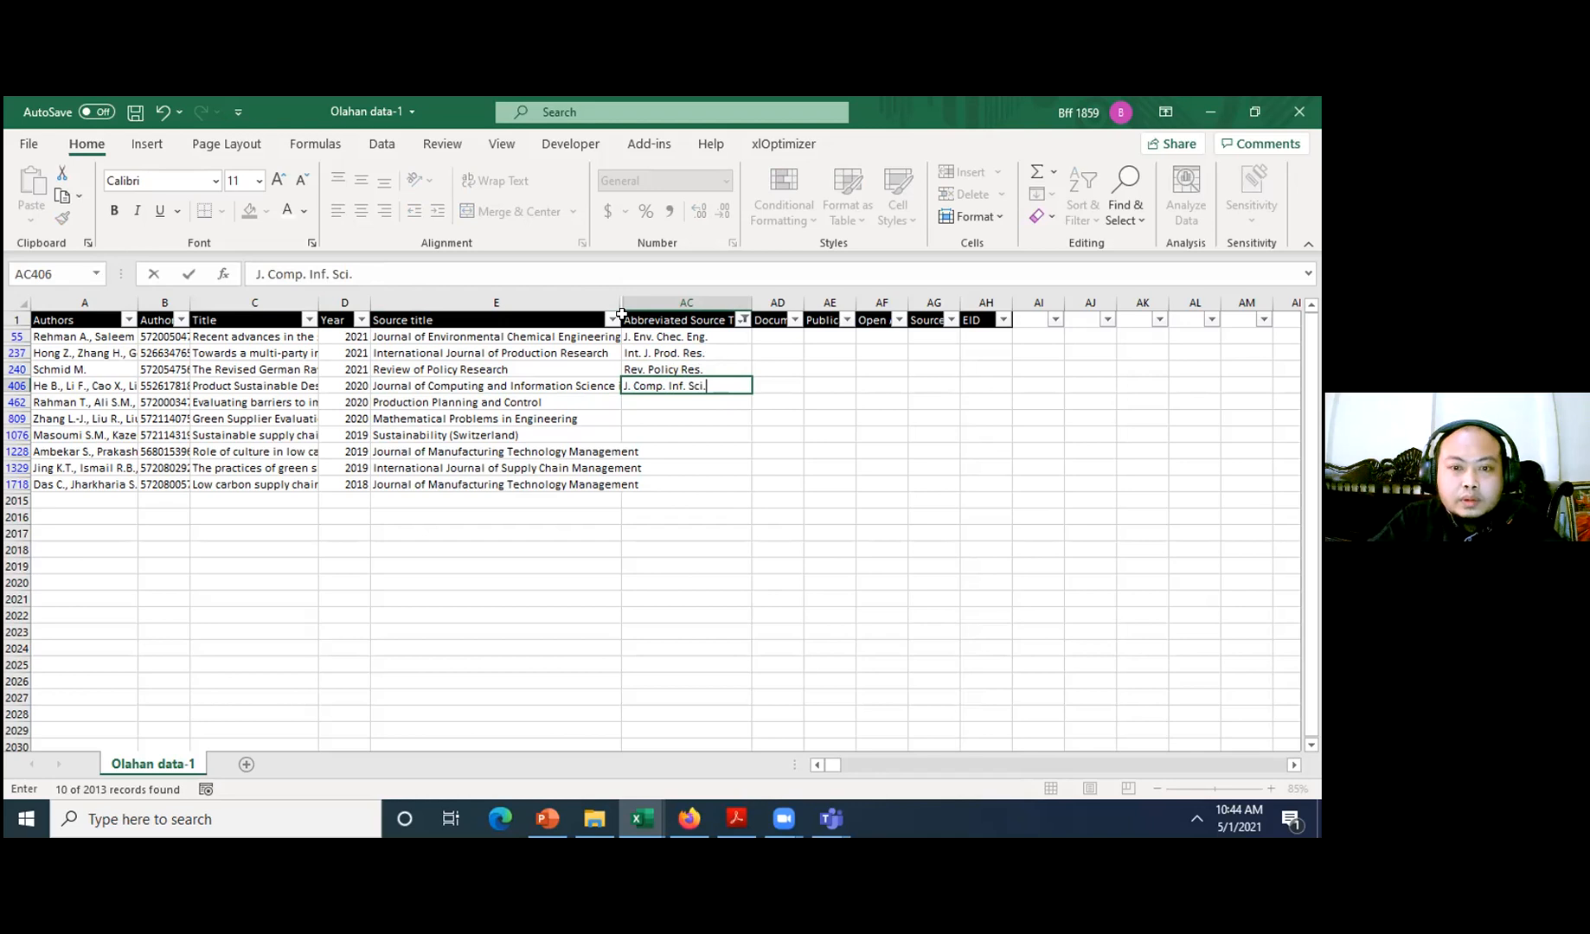
text(.)
key(Return)
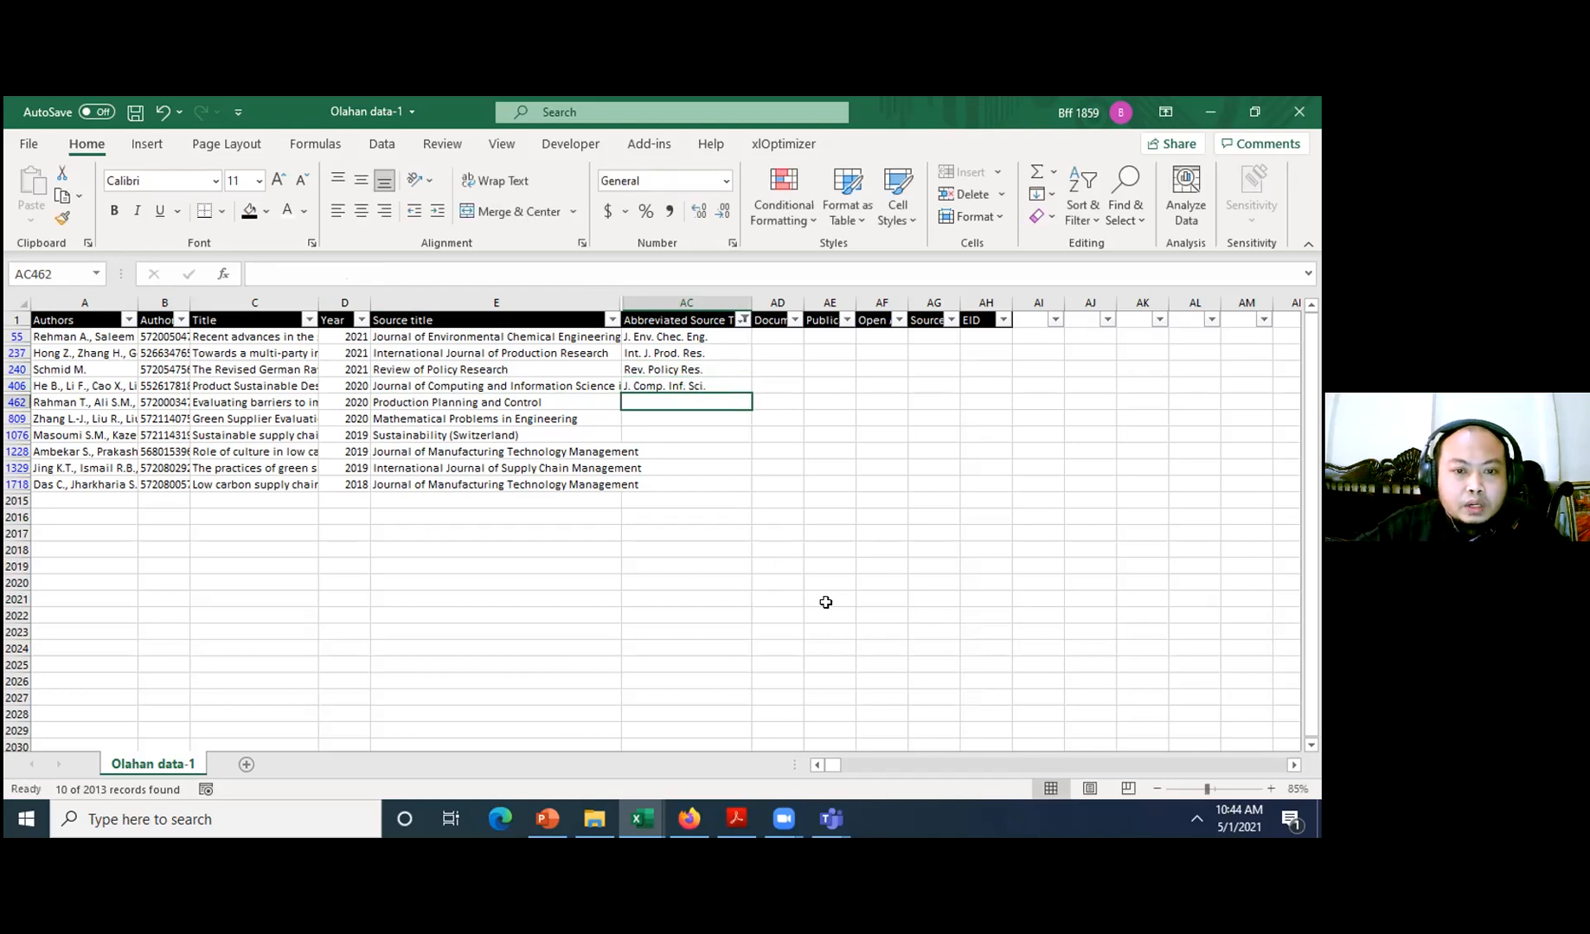
- Enter "Prod. Plan. Cont." as the abbreviated title in row 462 for Production Planning and Control
text(Prdo)
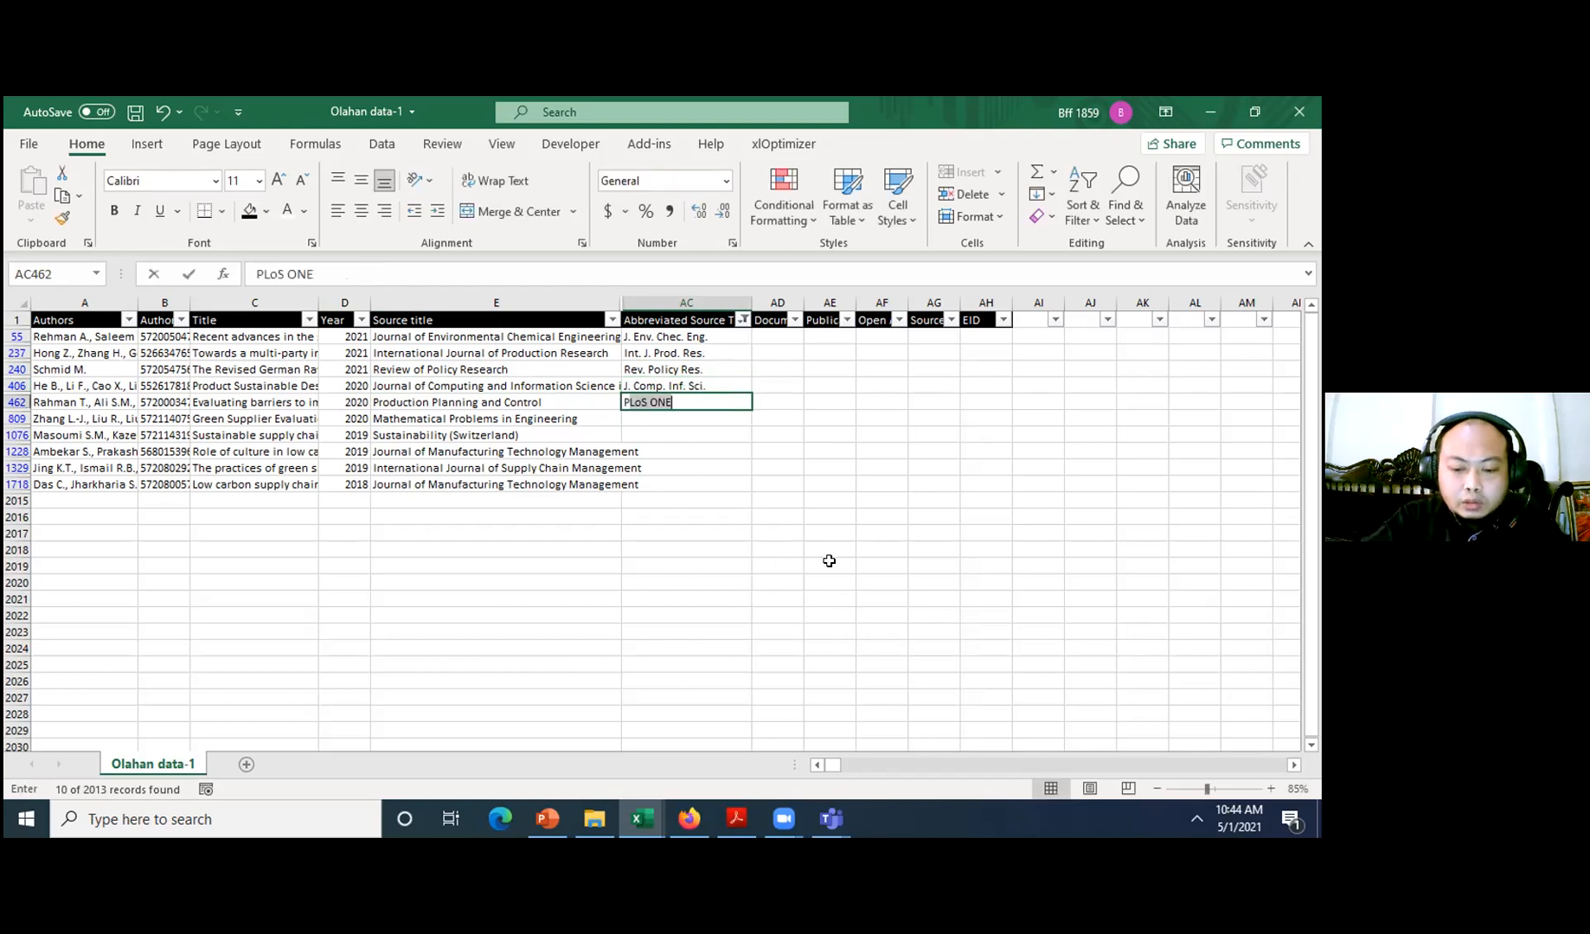
key(BackSpace)
key(BackSpace)
text(od. Planning)
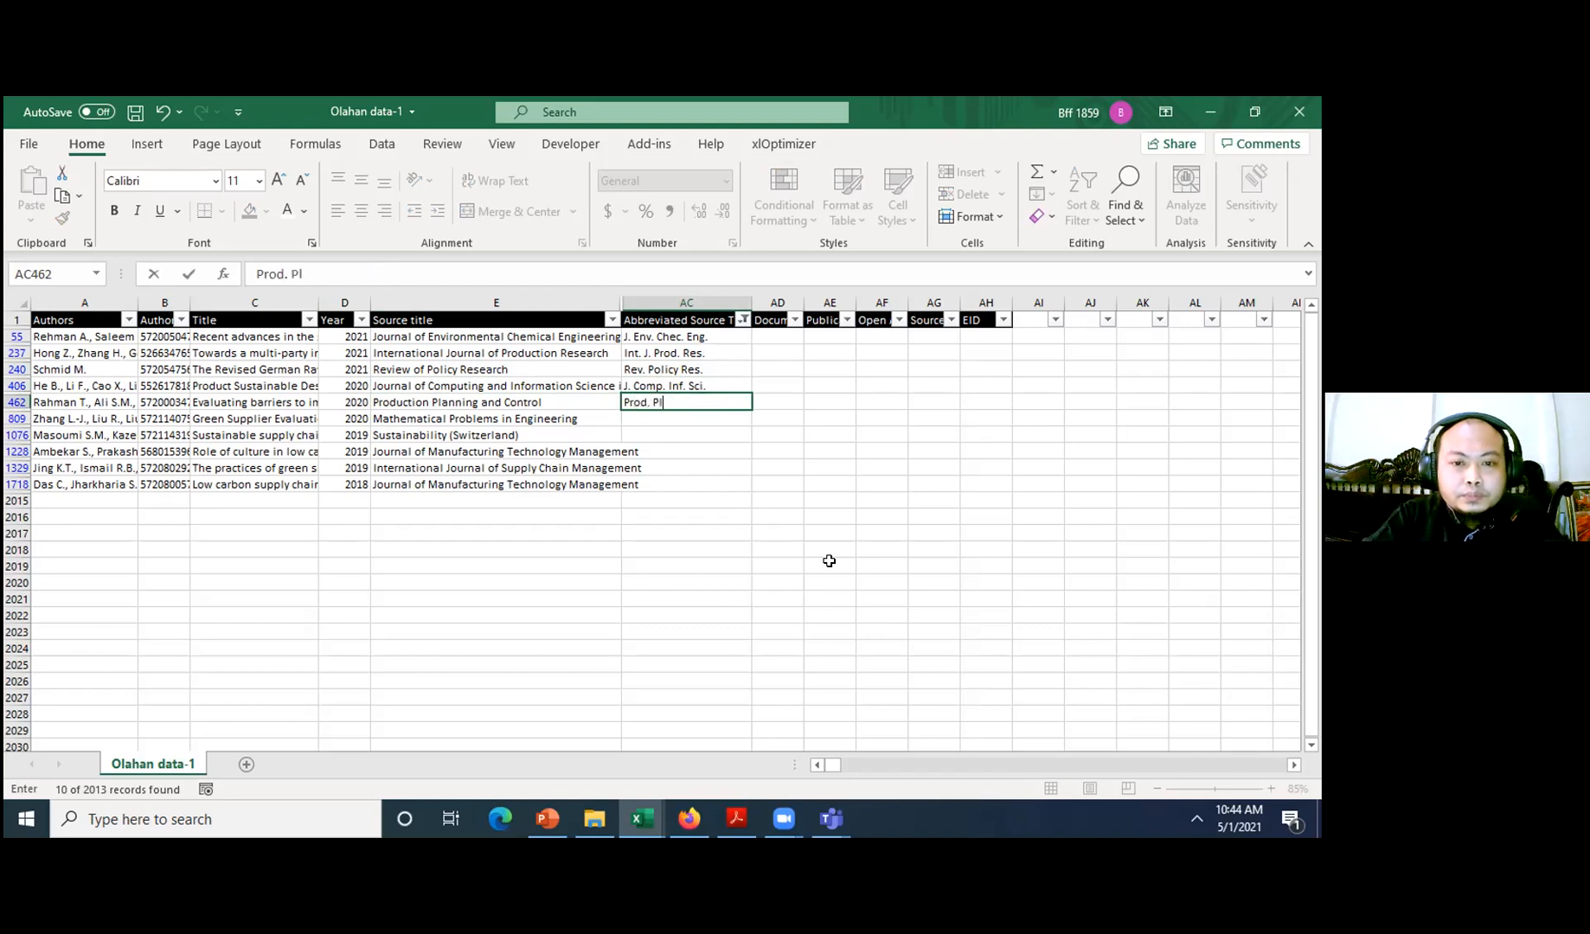
key(BackSpace)
key(BackSpace)
key(BackSpace)
key(BackSpace)
key(BackSpace)
text(. Cont)
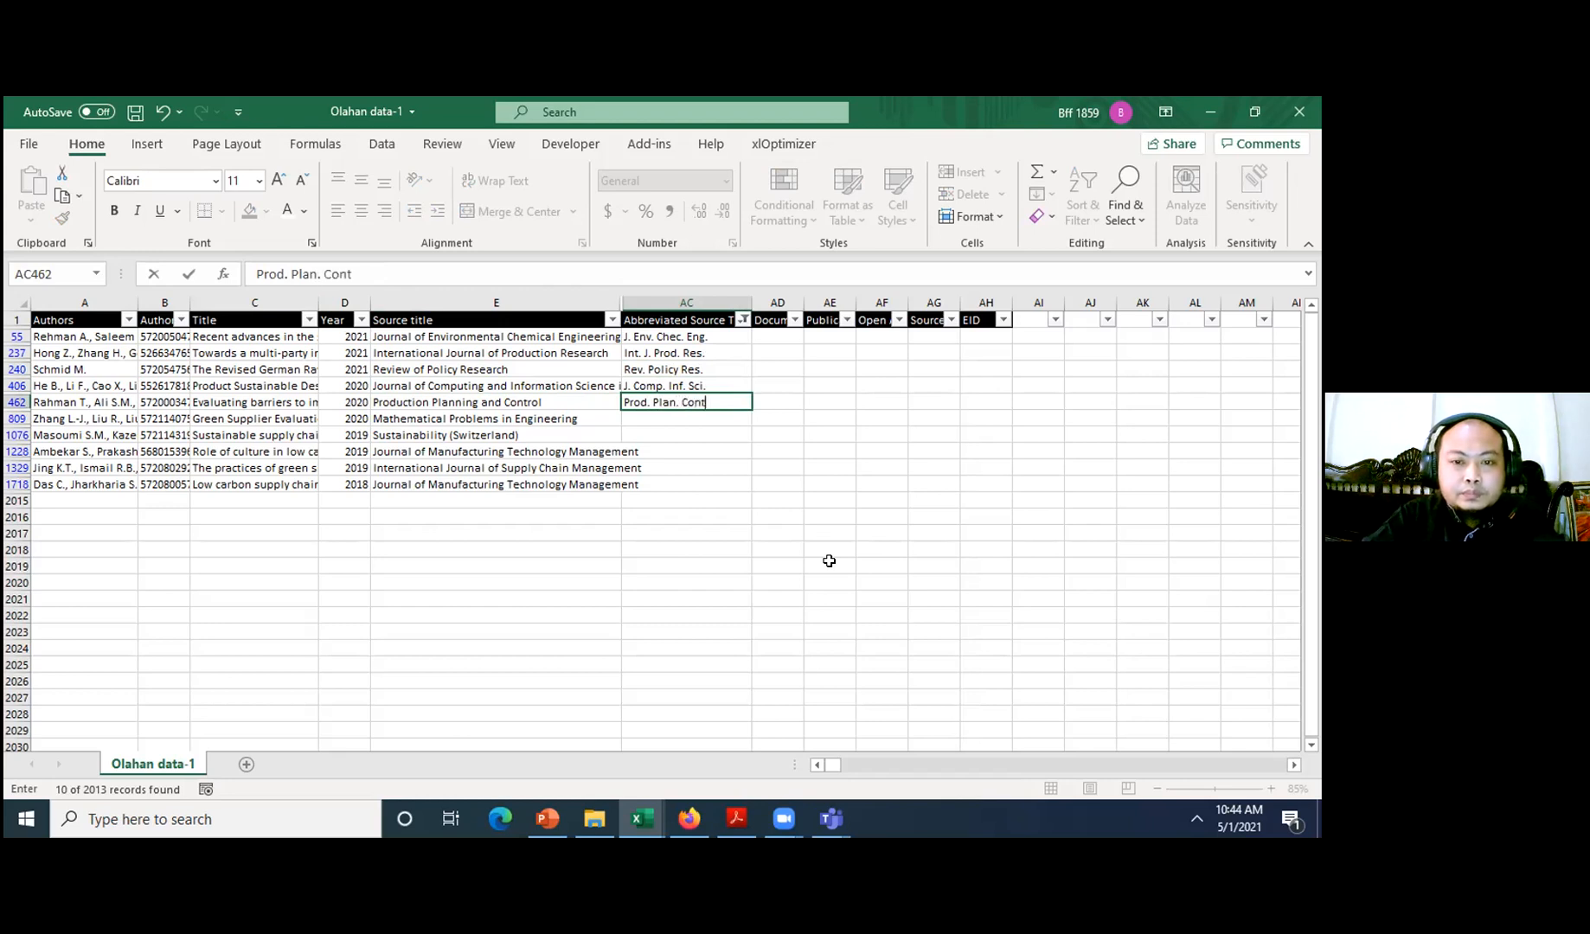
text(.)
key(Return)
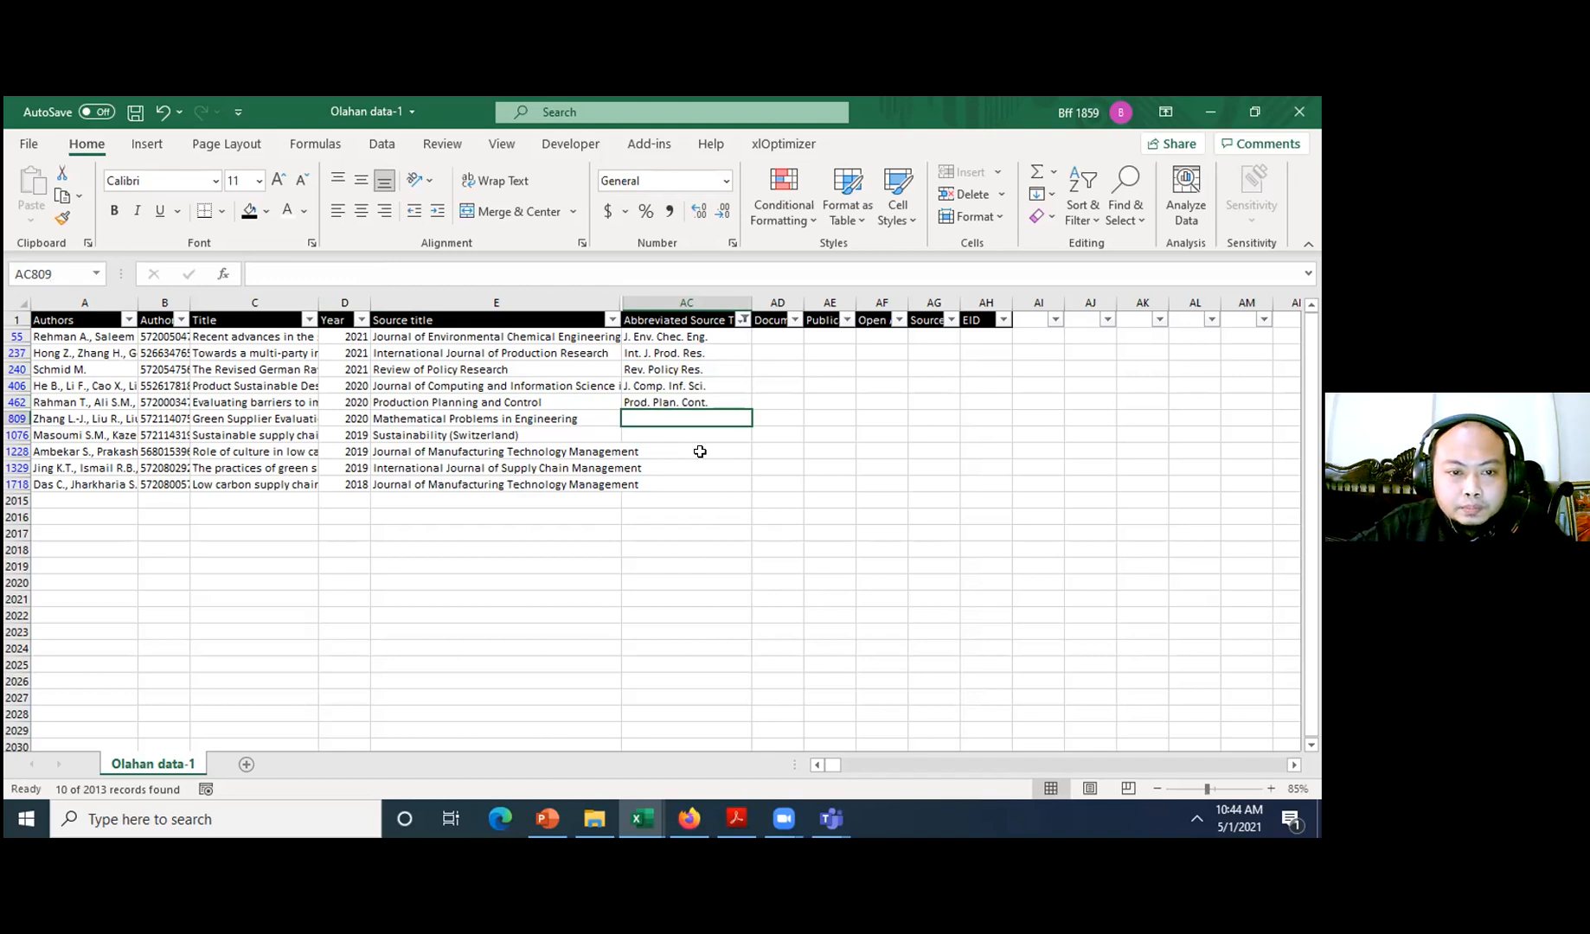
- Enter the abbreviated titles "Math. Probl. Eng." in row 809 and "Sustainability" in row 1076
key(alt+Tab)
key(alt+Tab)
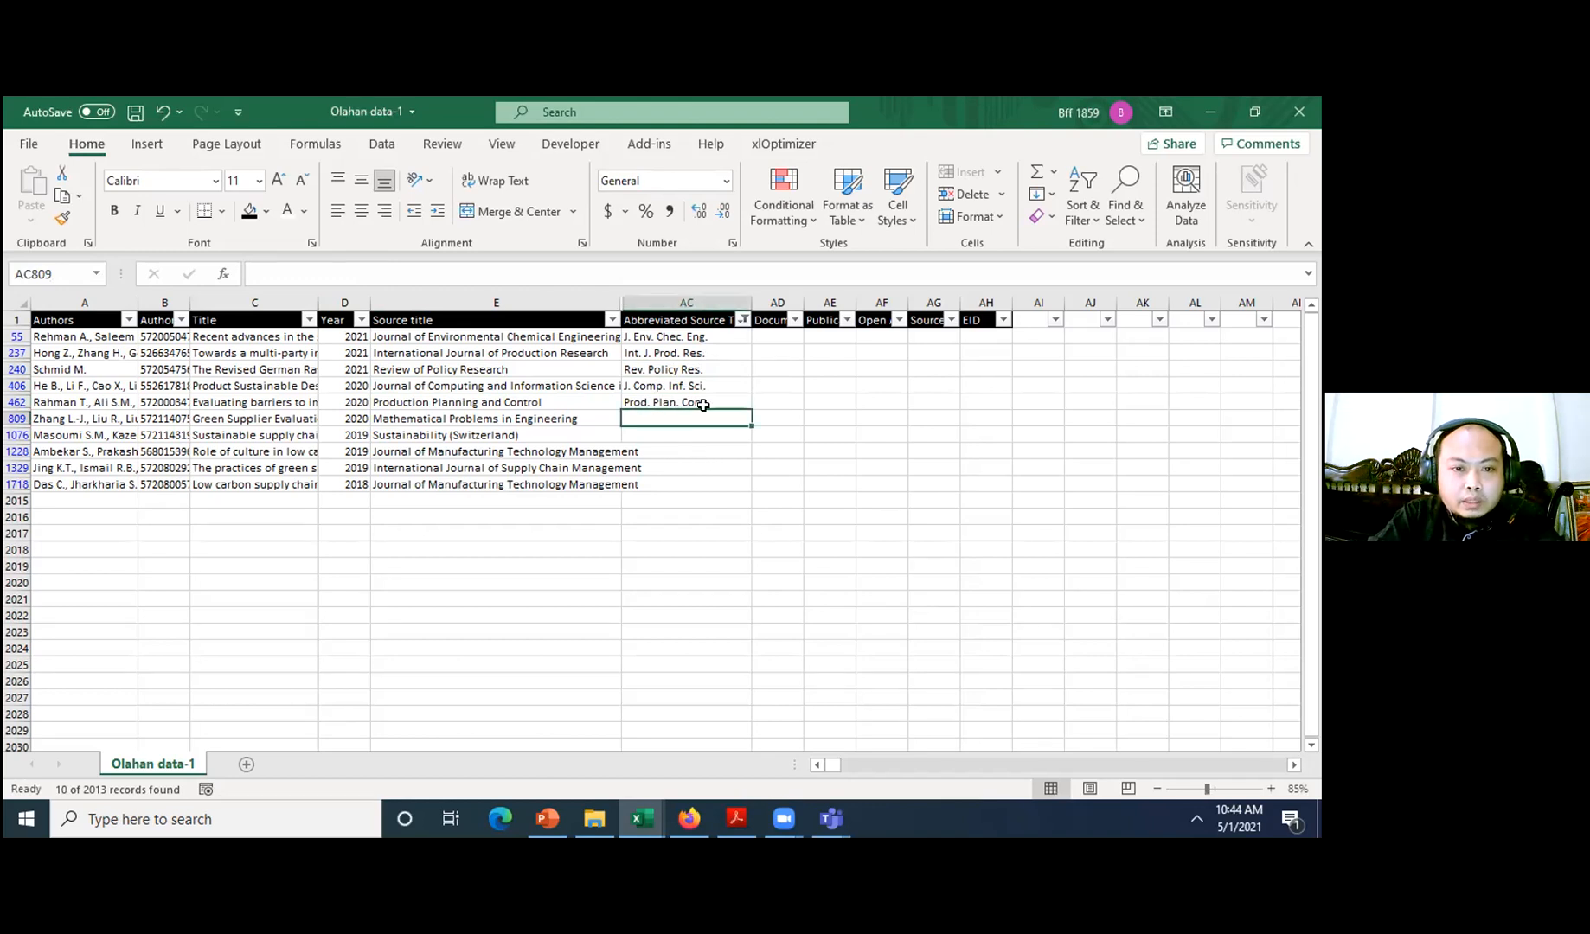
text(Math. Probl. Eng.)
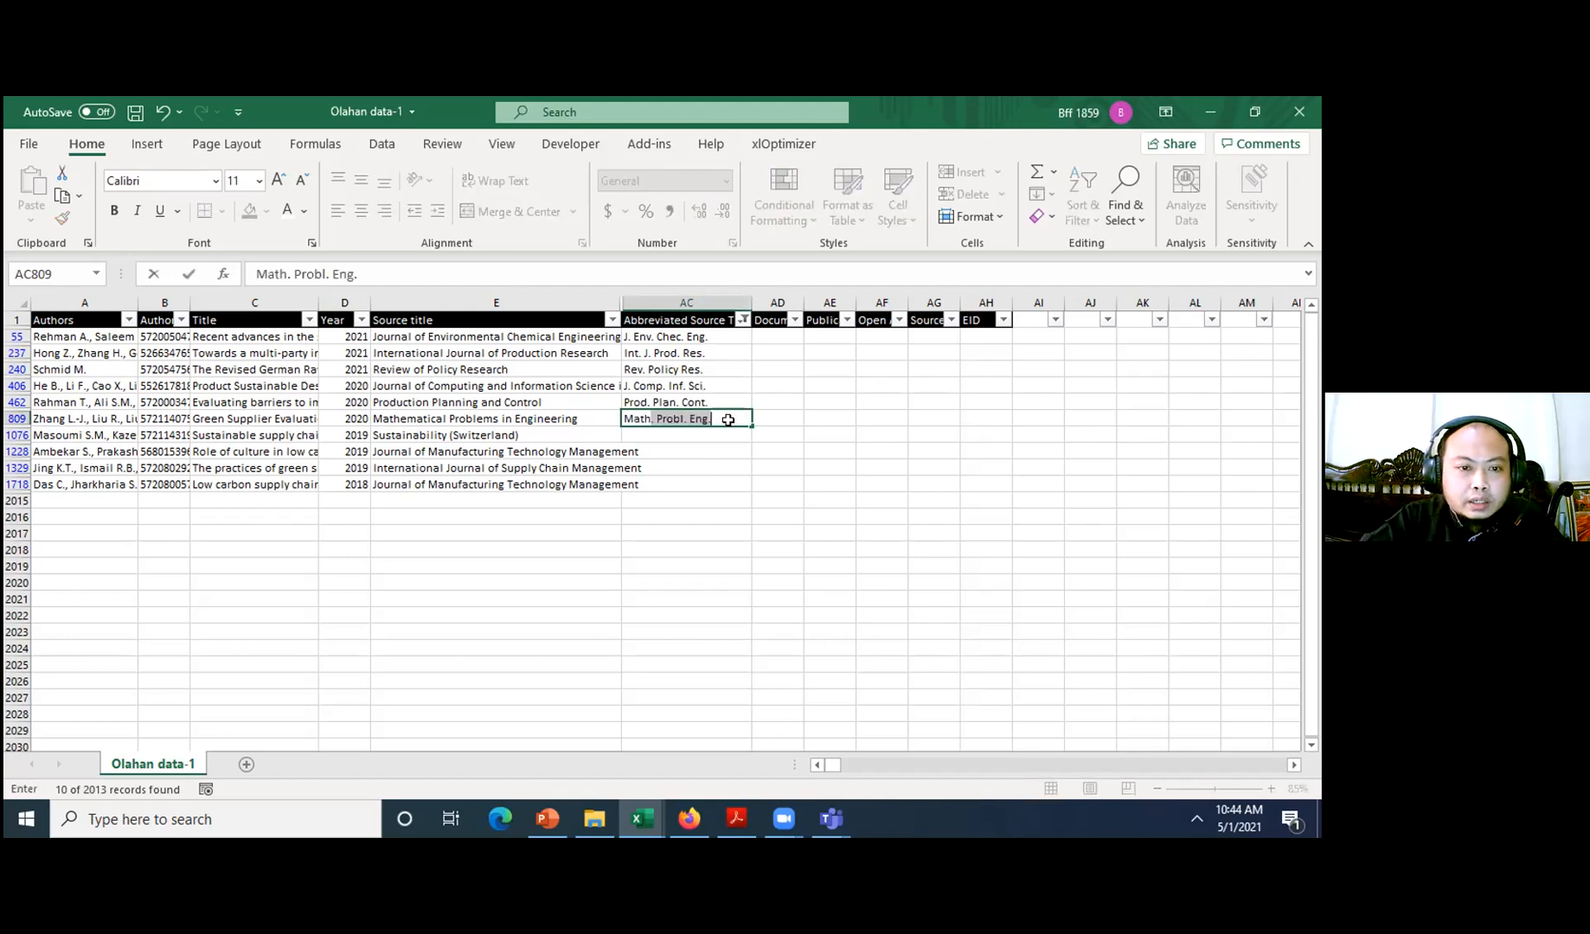
key(Return)
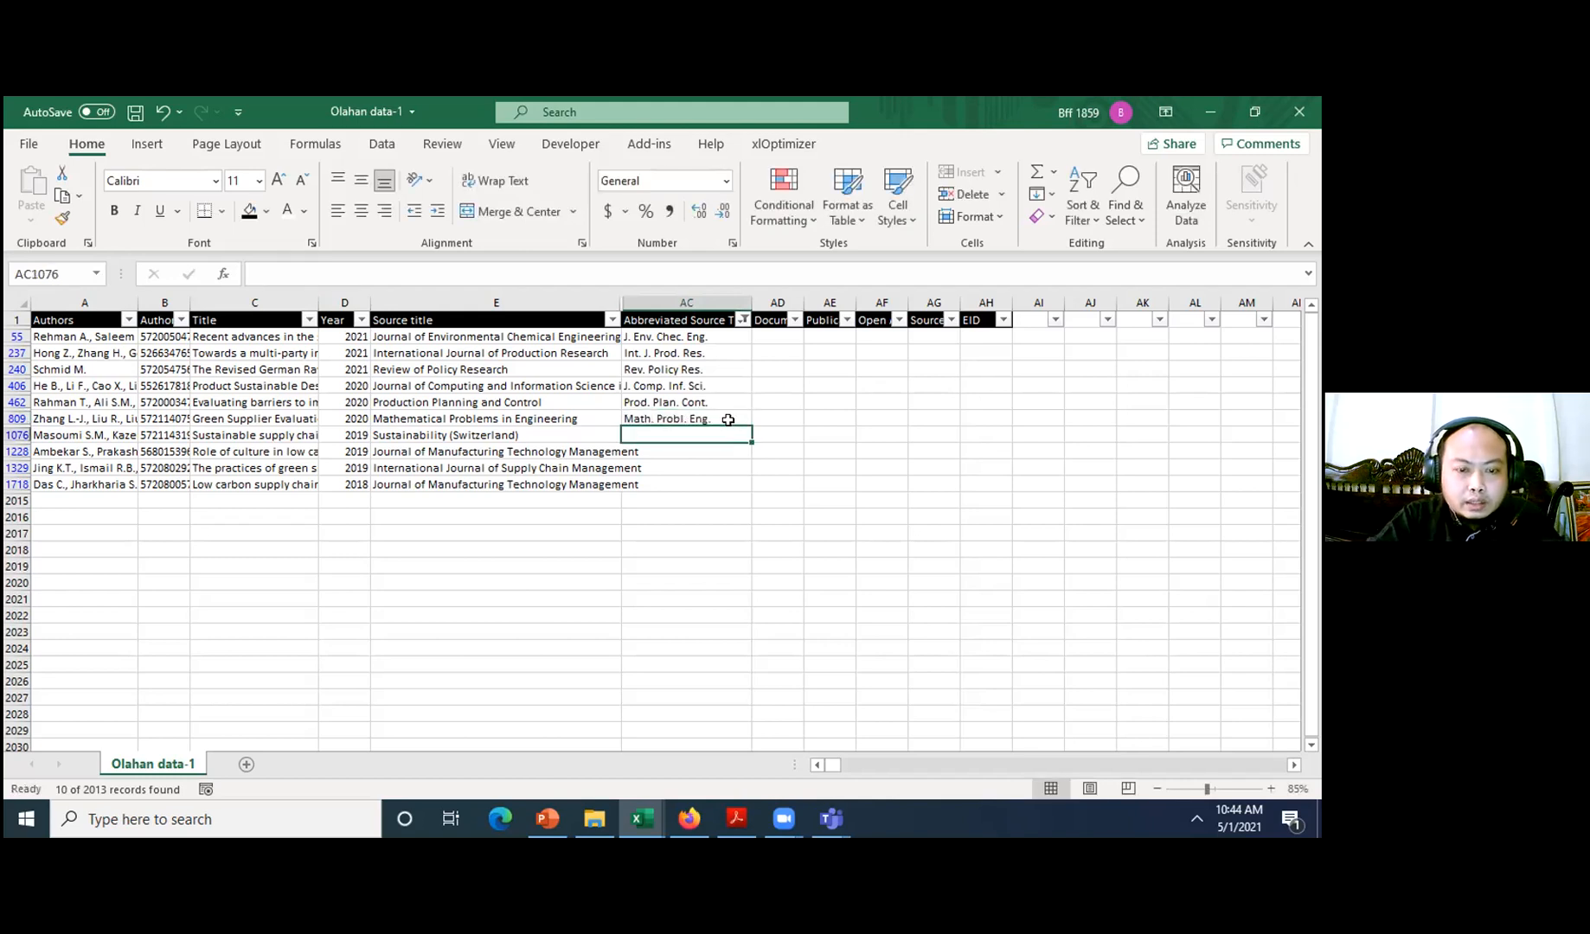
text(Susta)
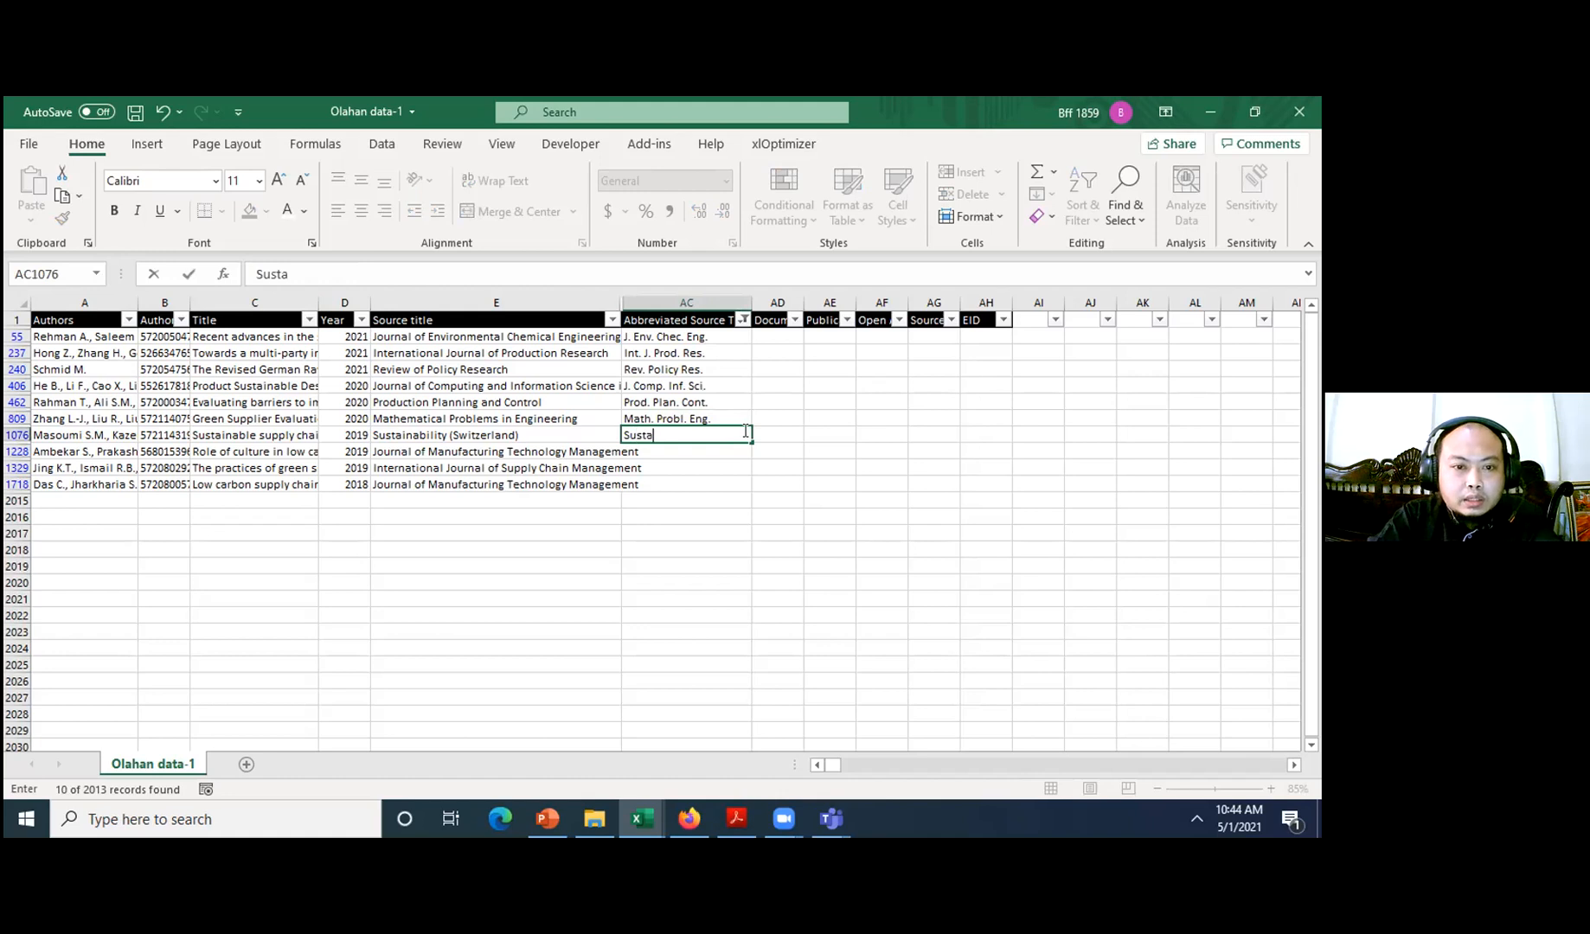
text(inability)
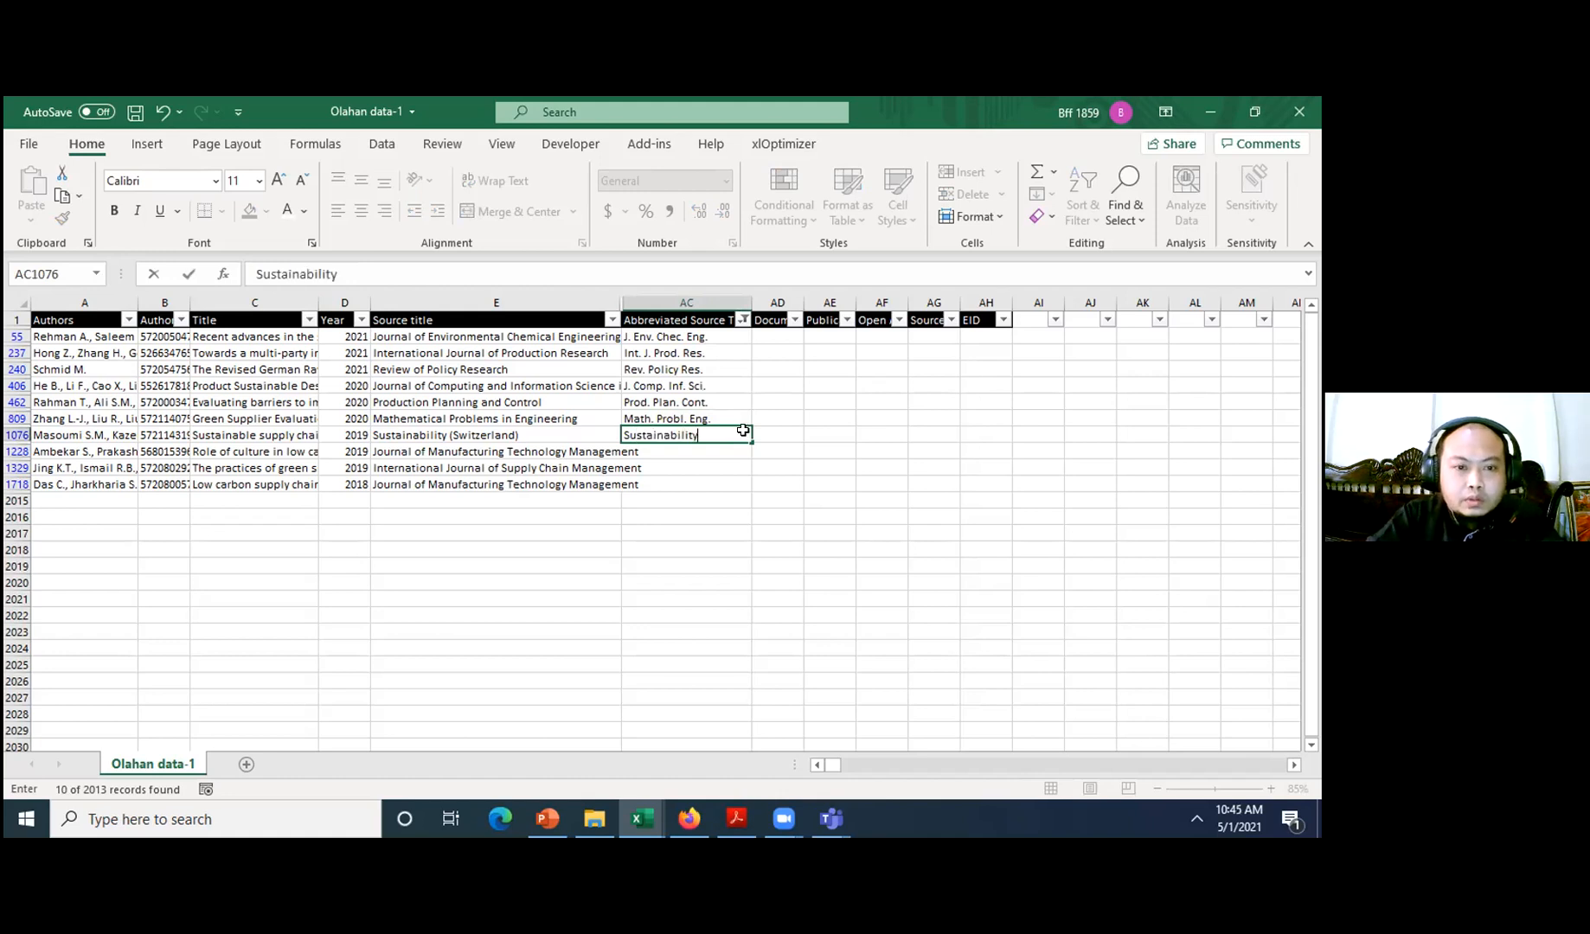
key(Return)
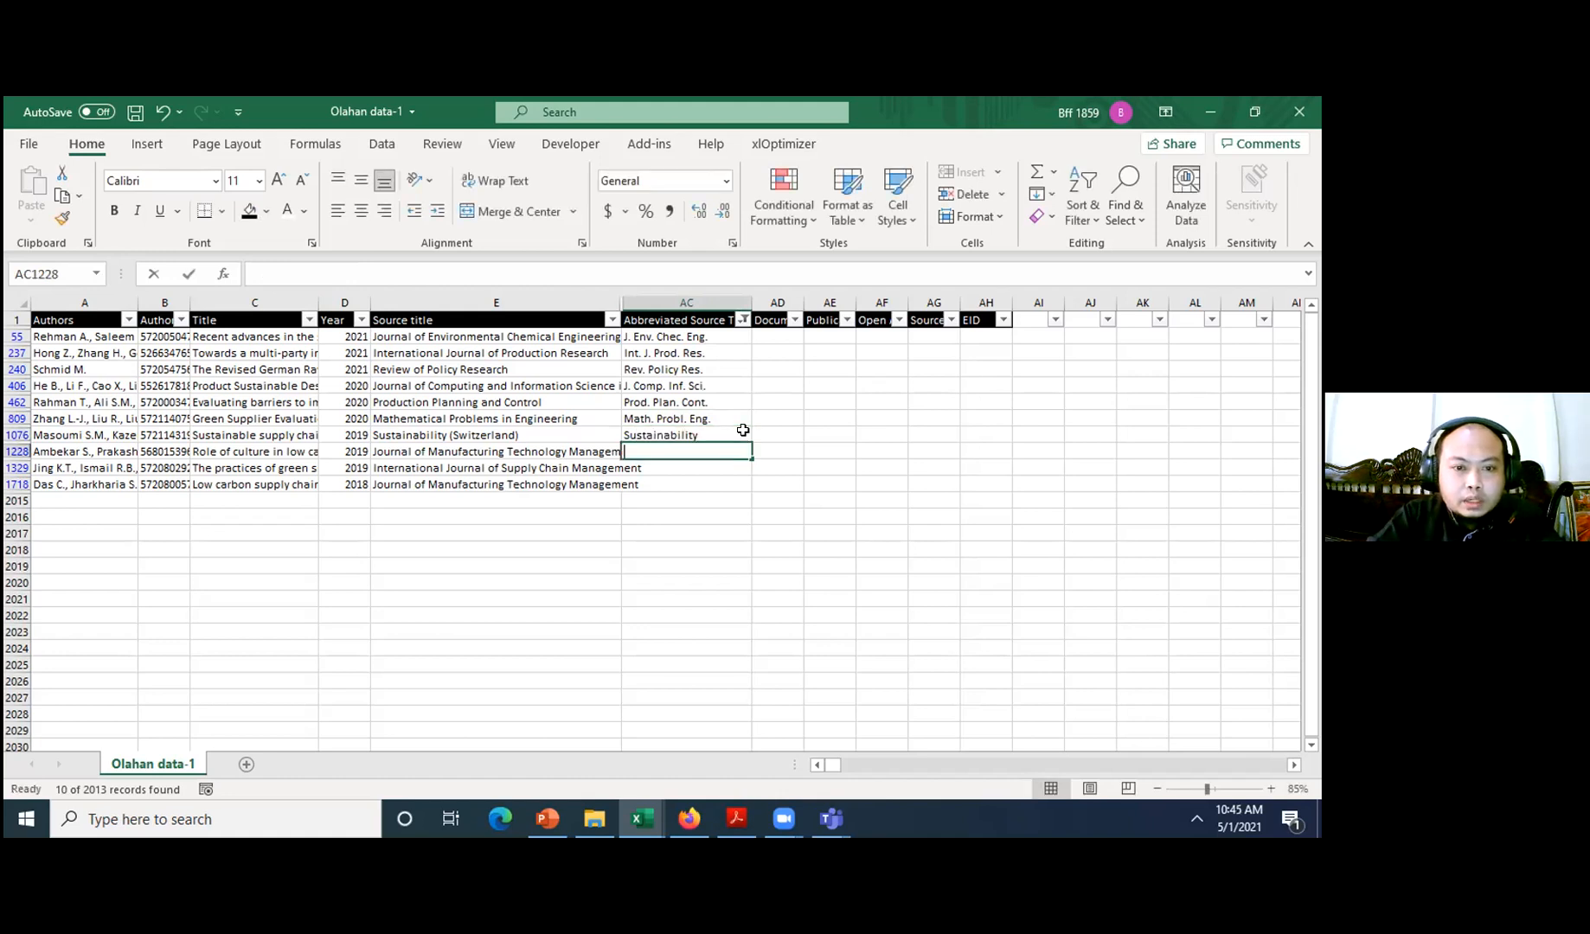
- Enter the abbreviated titles "J. Manuf. Technol. Manage." in row 1228 and "Int. J. Supply Chain Manag." in row 1329
text(J. Manuf. Technol. Manage.)
key(Return)
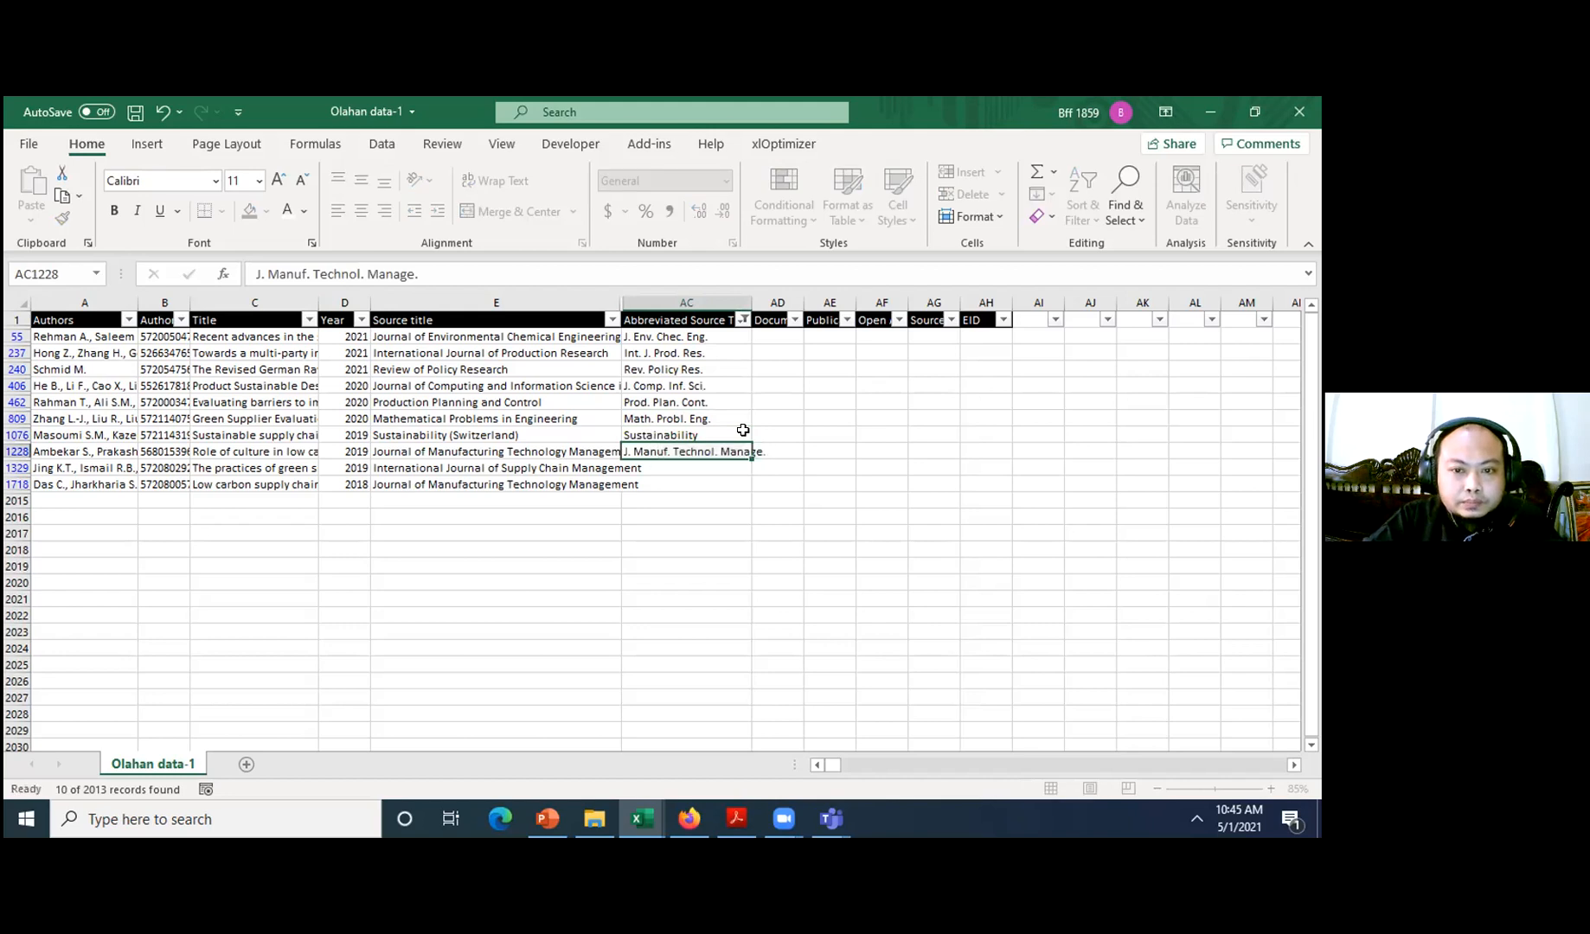
text(Int. )
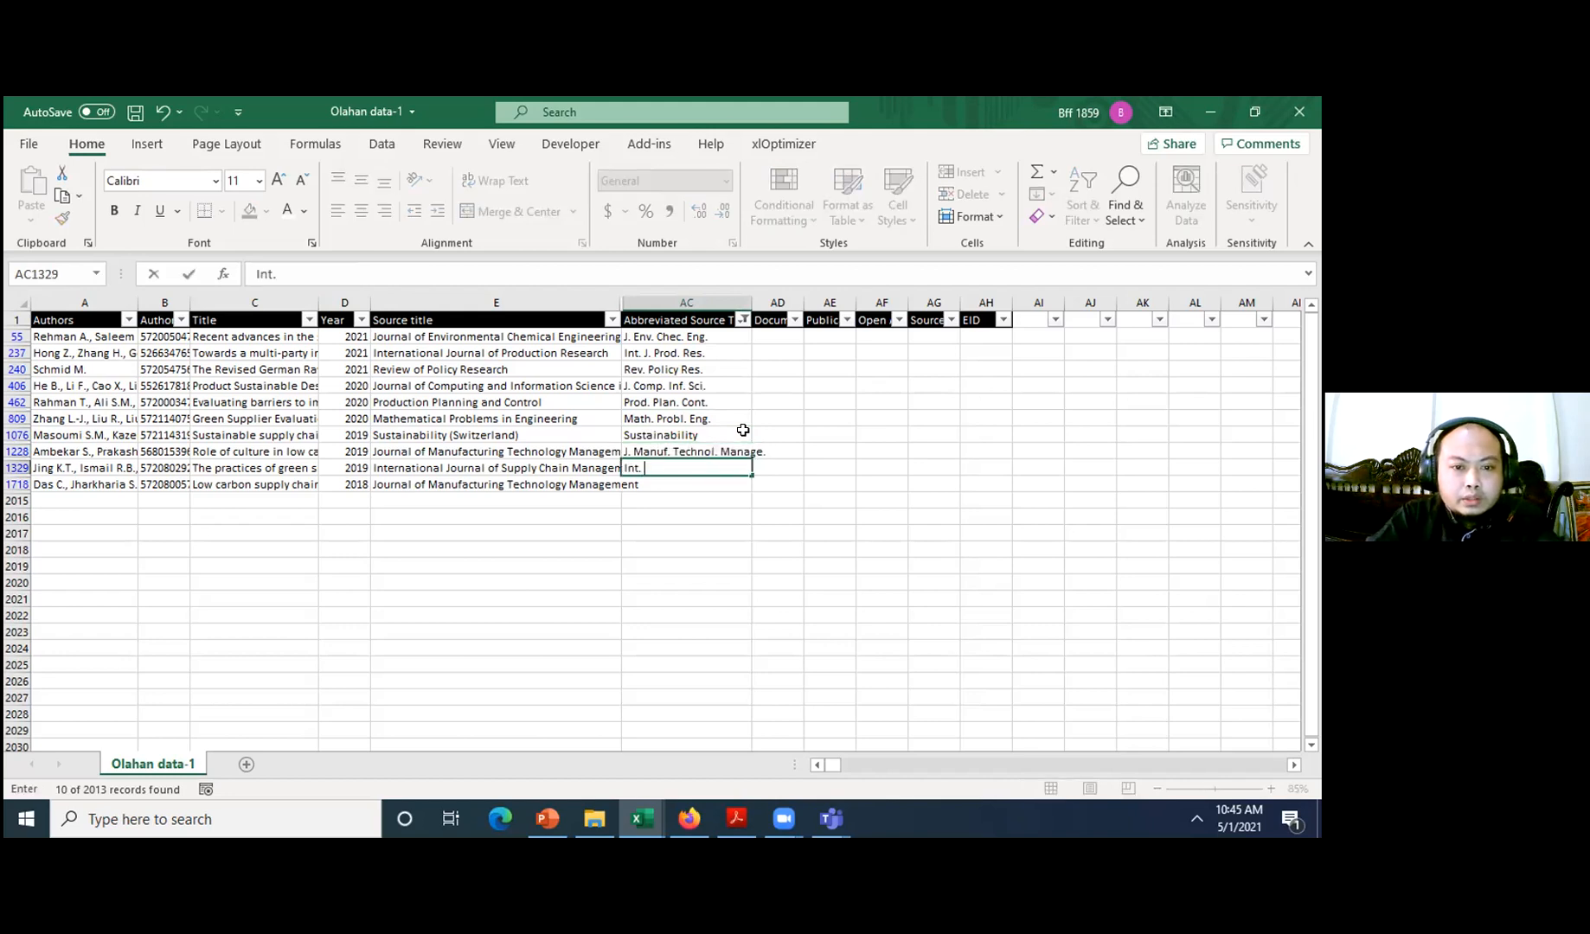
text(J. Su)
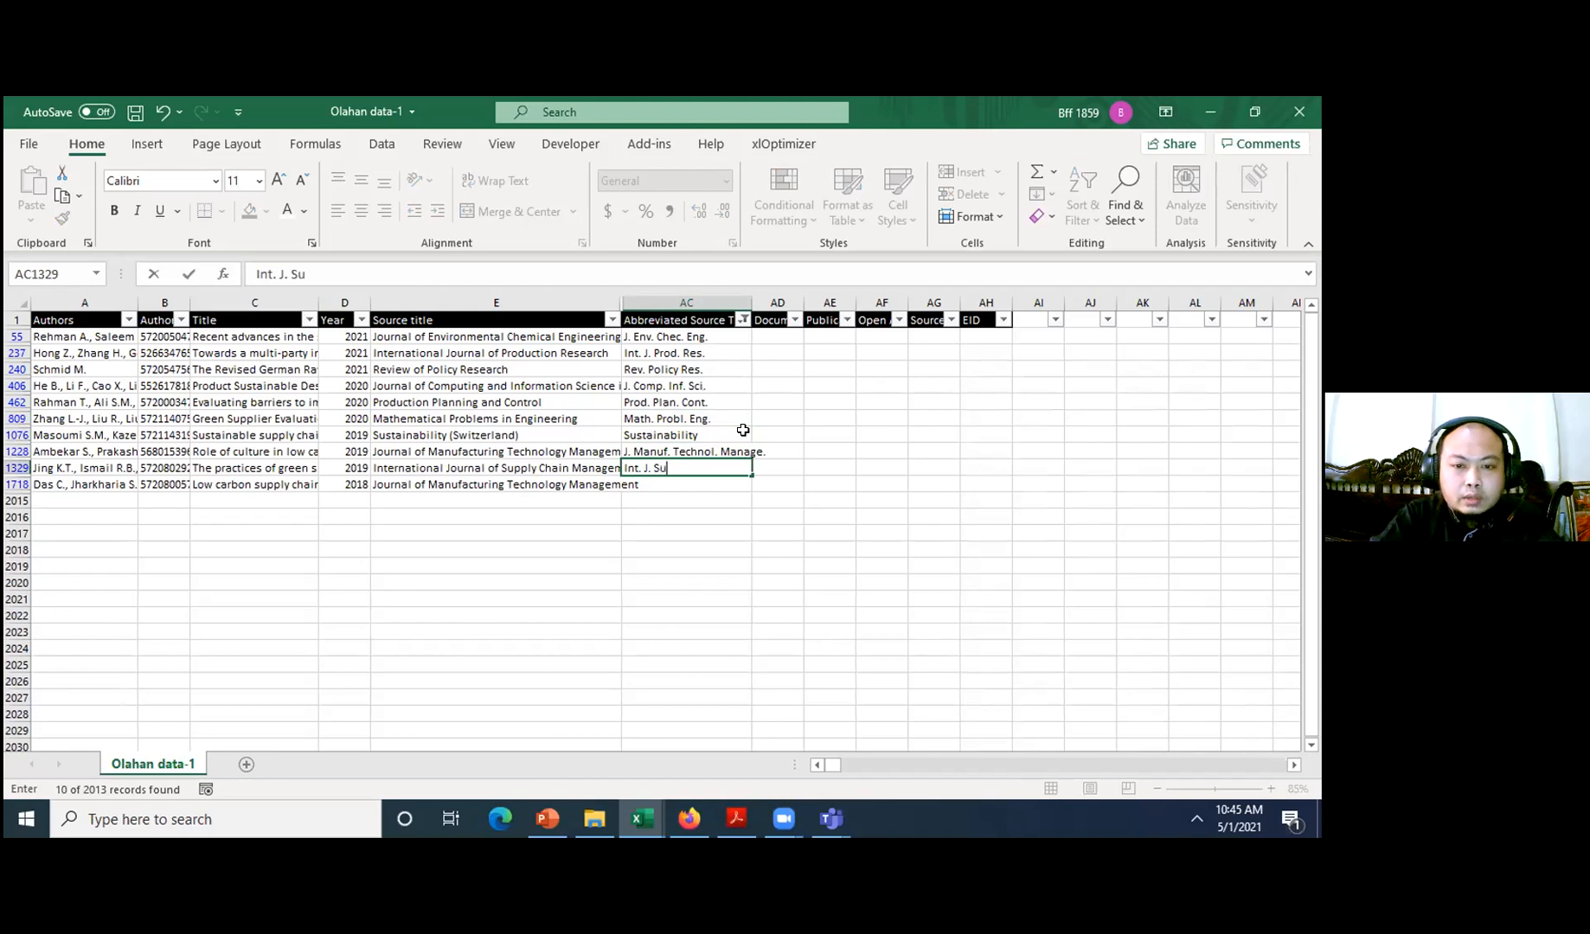
text(pply Cha)
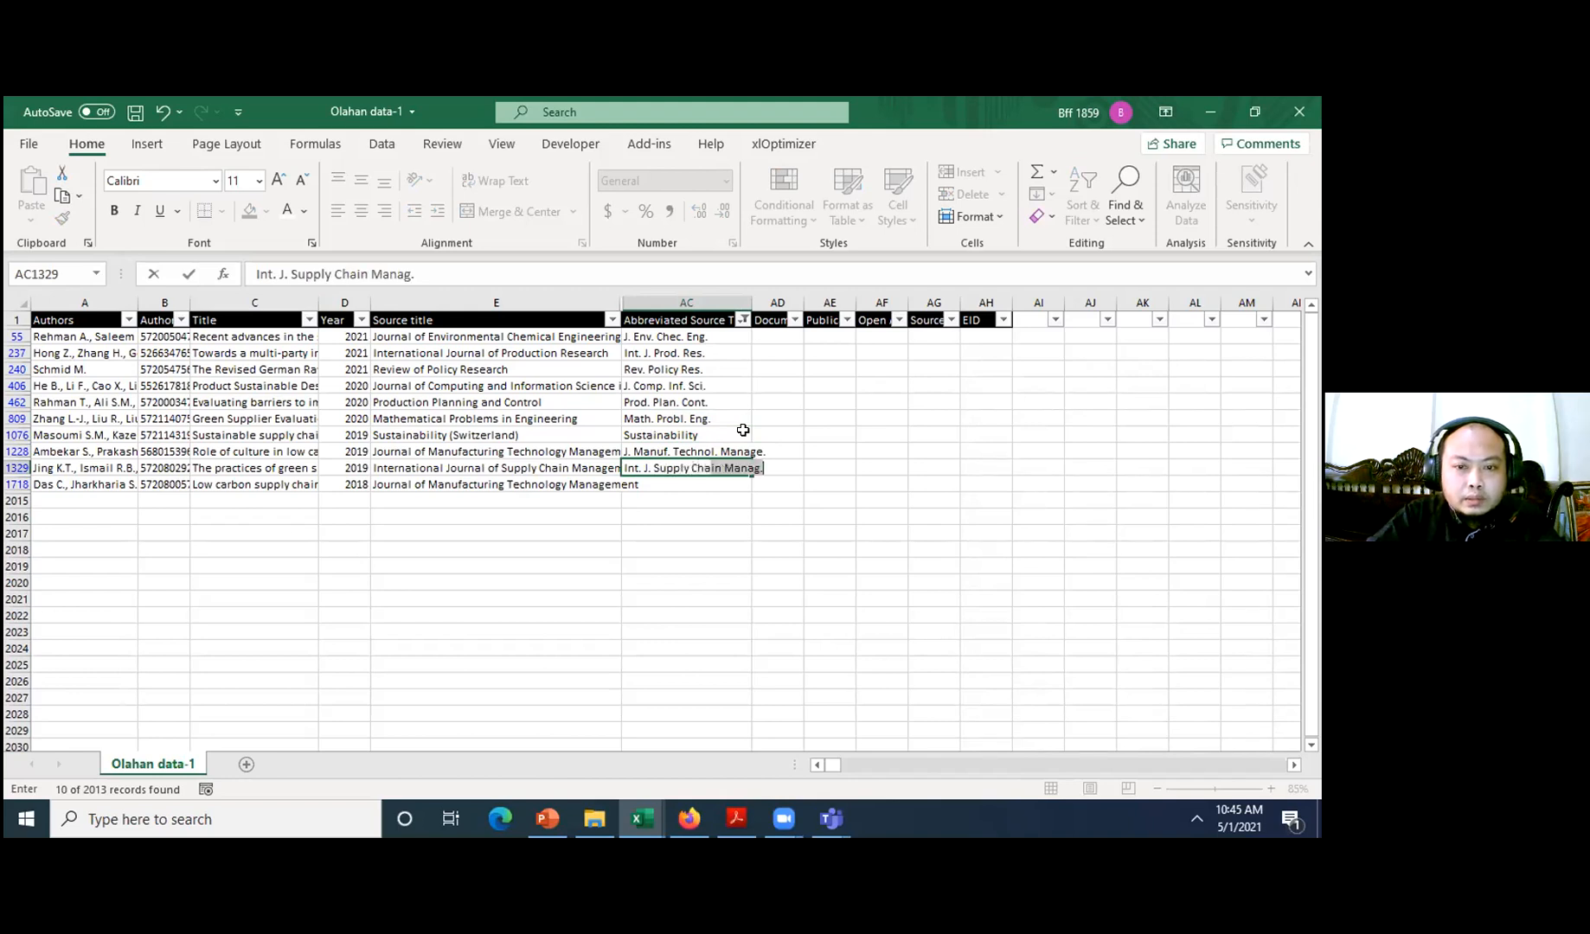
key(Return)
- Enter "J. Manuf. Technol. Manage." as the abbreviated title in row 1718 for Journal of Manufacturing Technology Management
text(J.)
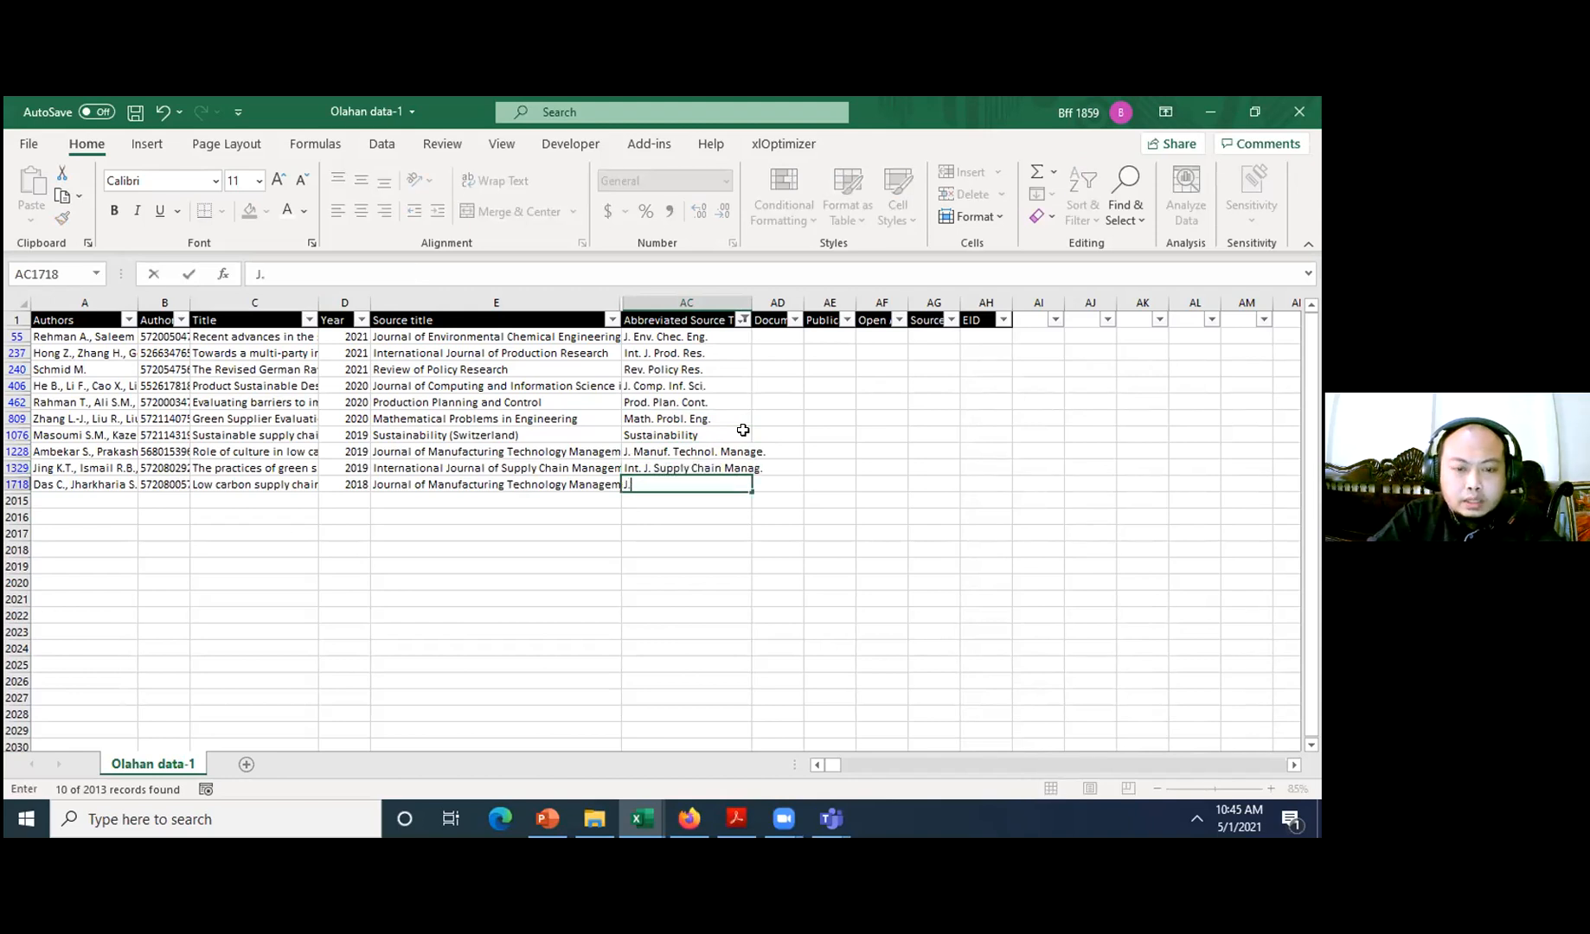
text( Ma)
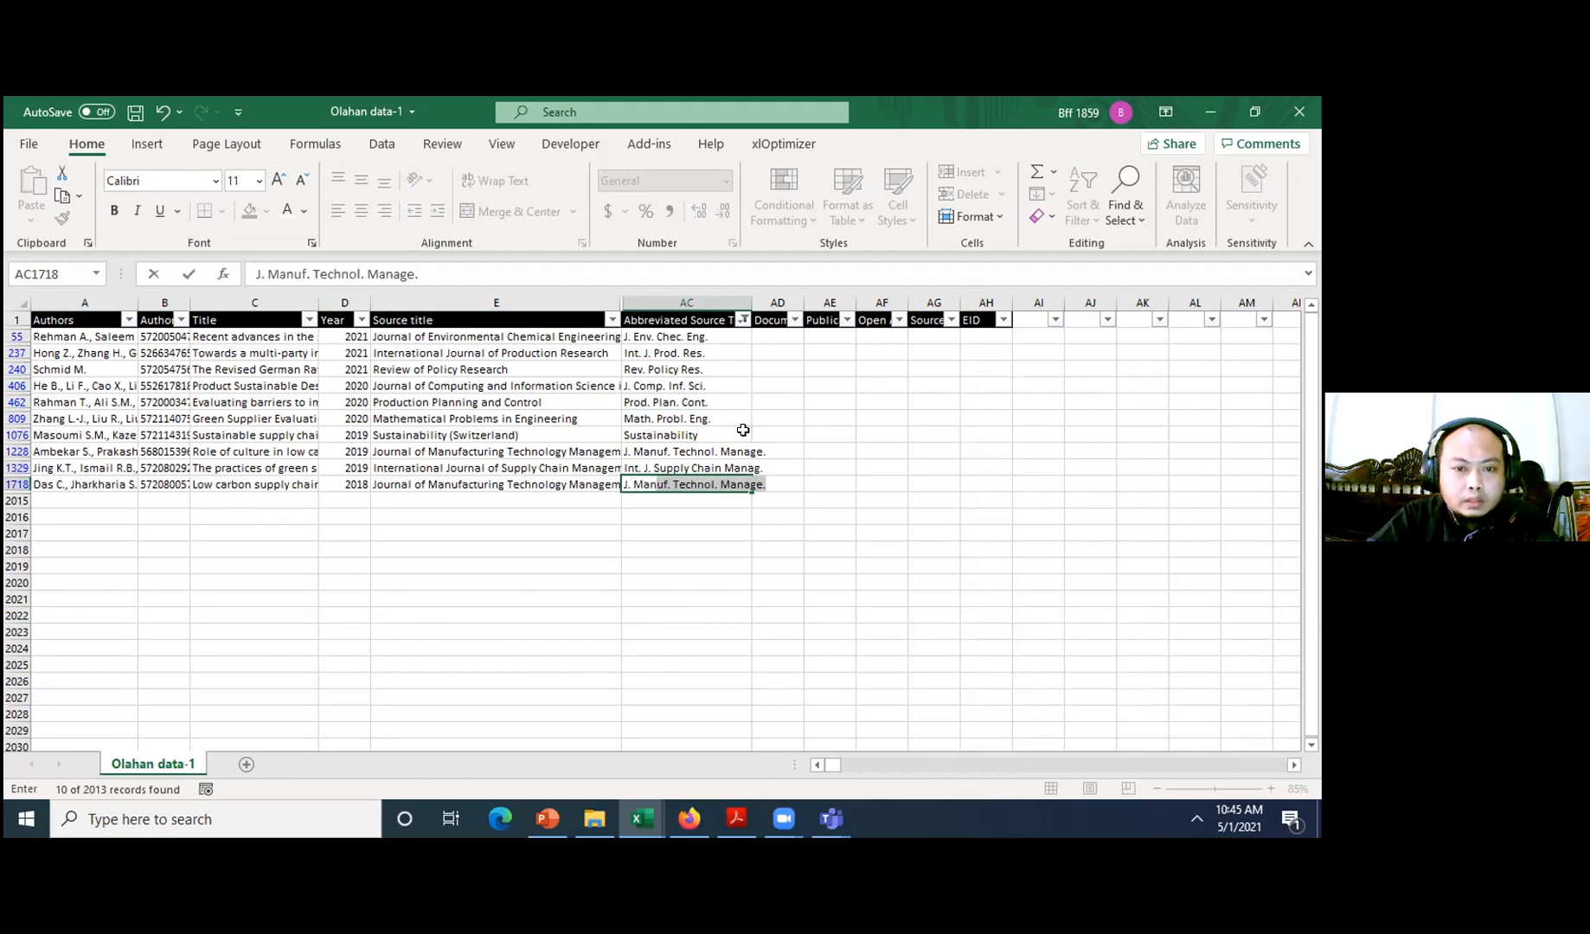
text(nol. Manage.)
key(Return)
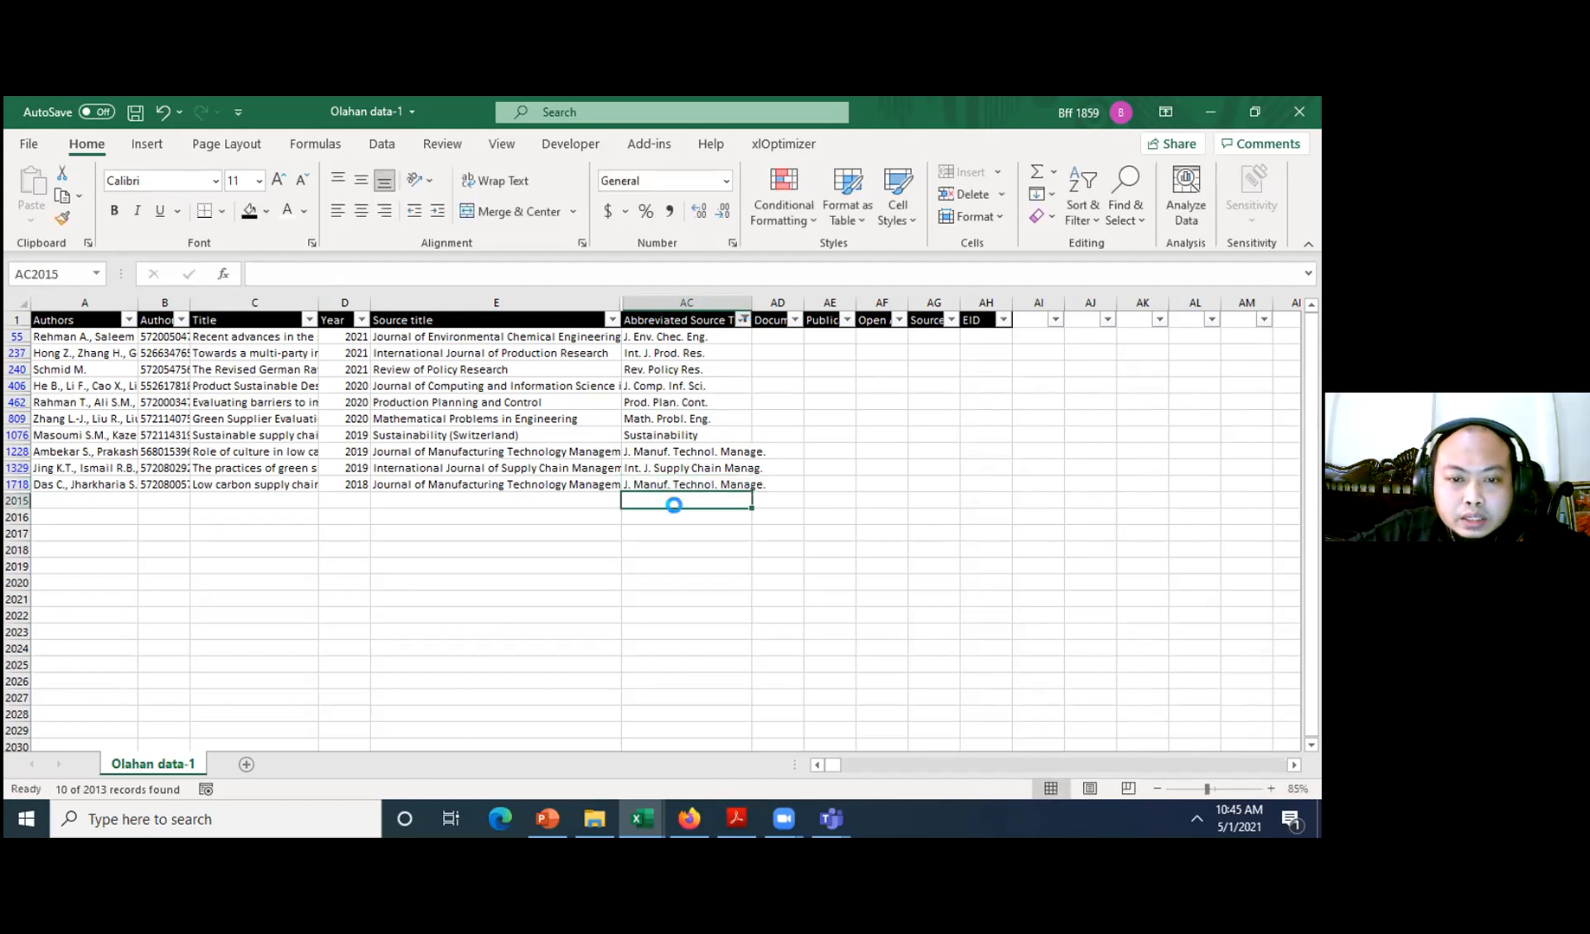
- Remove the blanks filter from the Abbreviated Source Title column and check the column down to its last record
key(alt+Down)
click(621, 726)
click(691, 328)
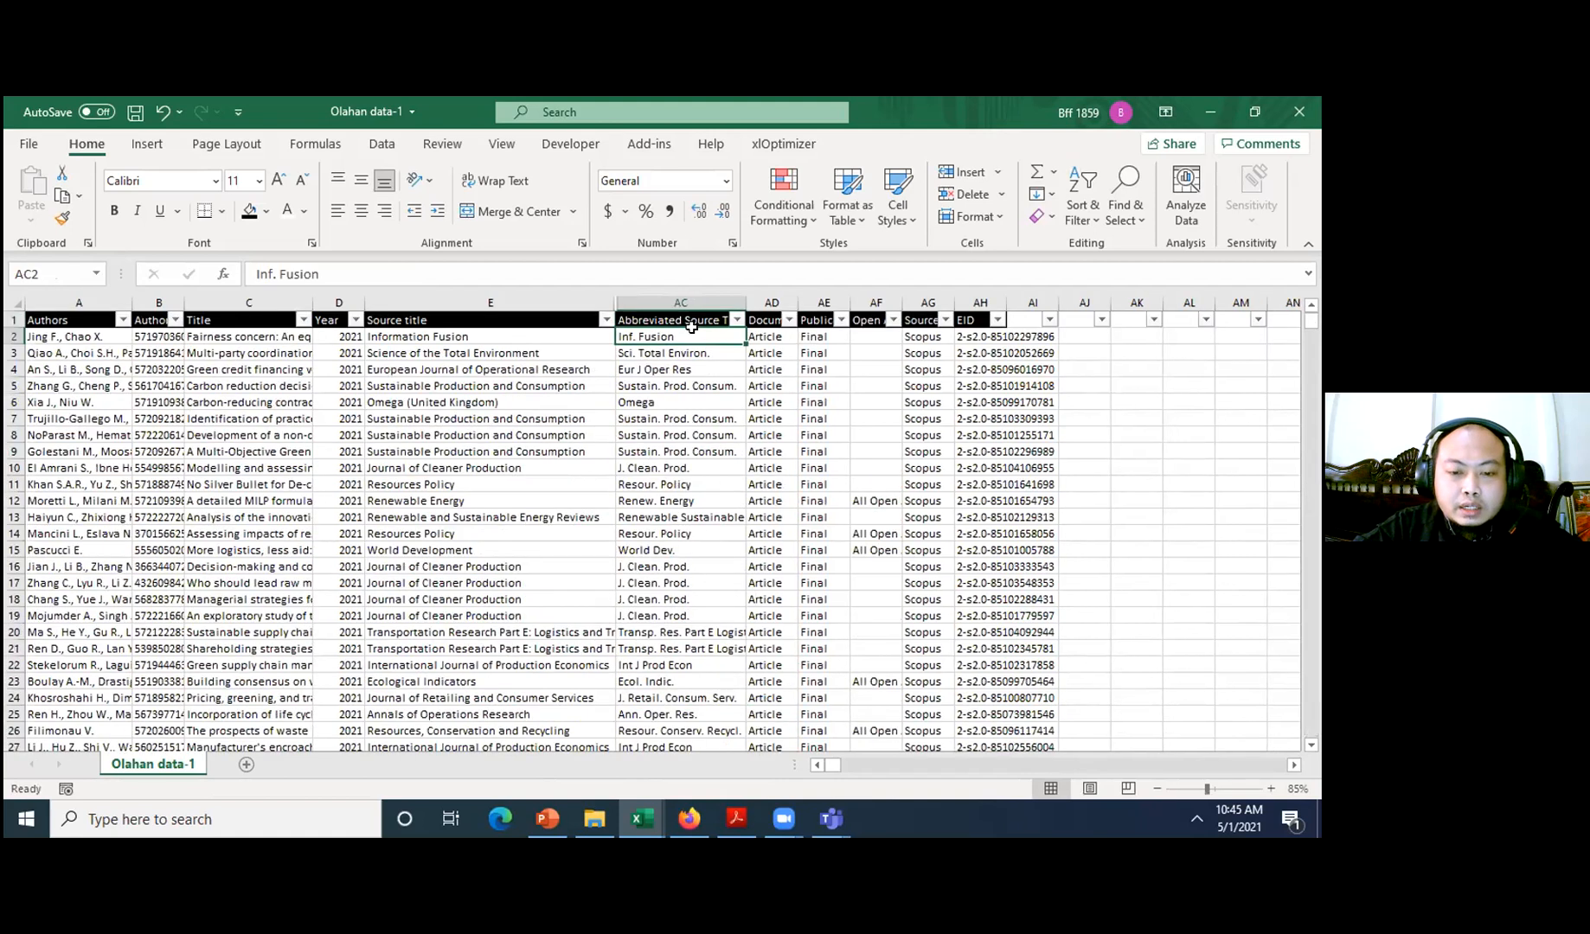
key(ctrl+Down)
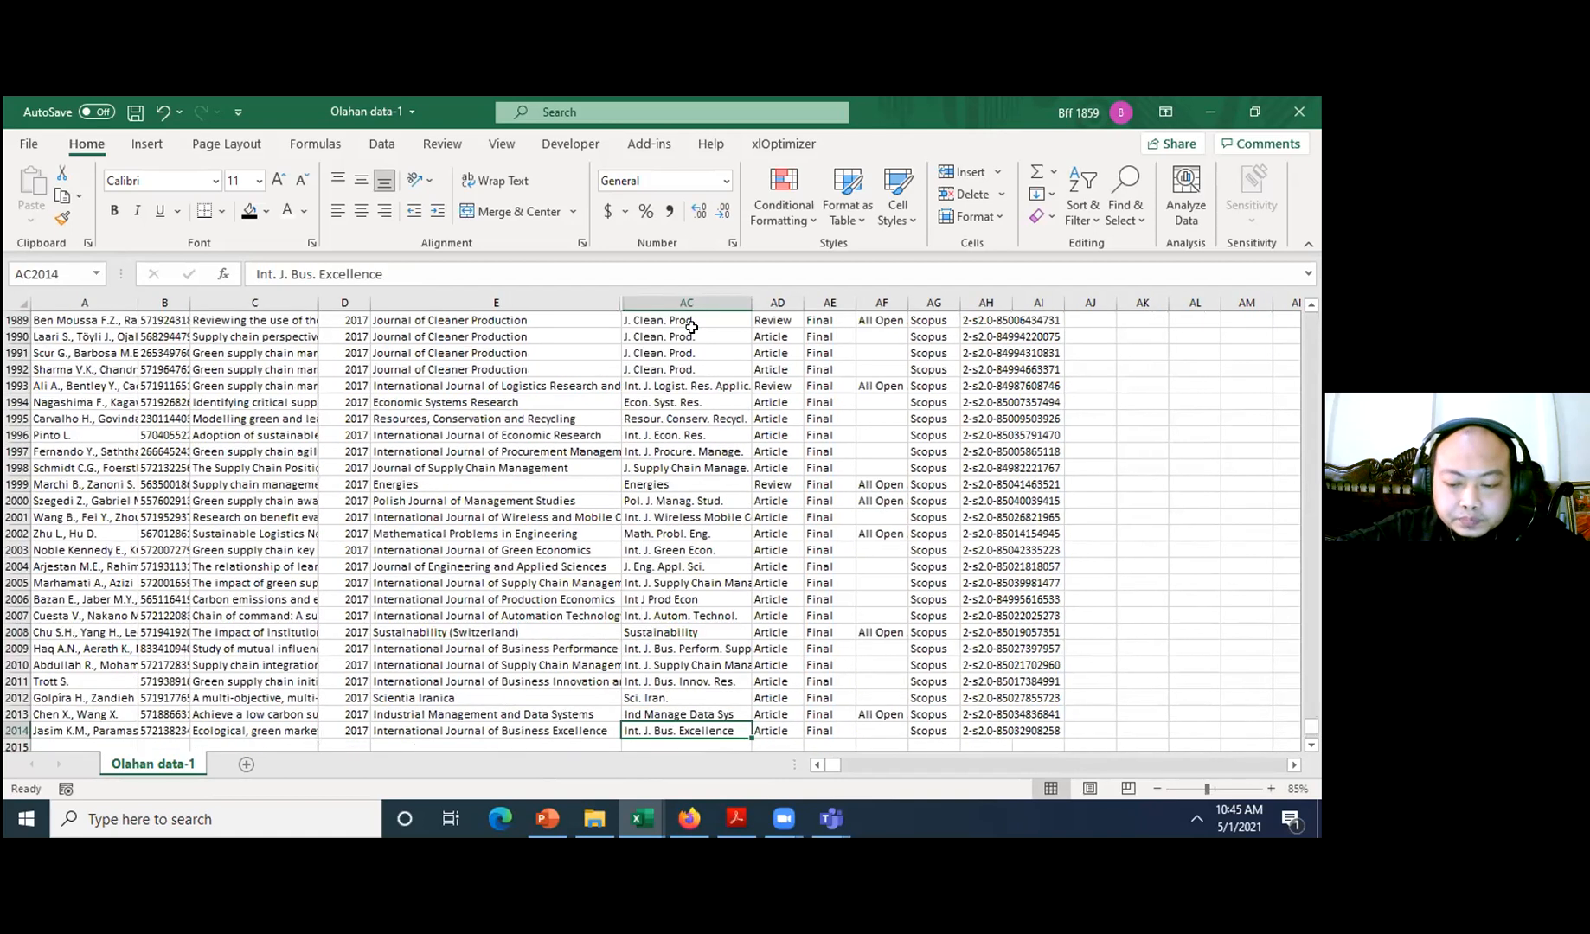
key(ctrl+Up)
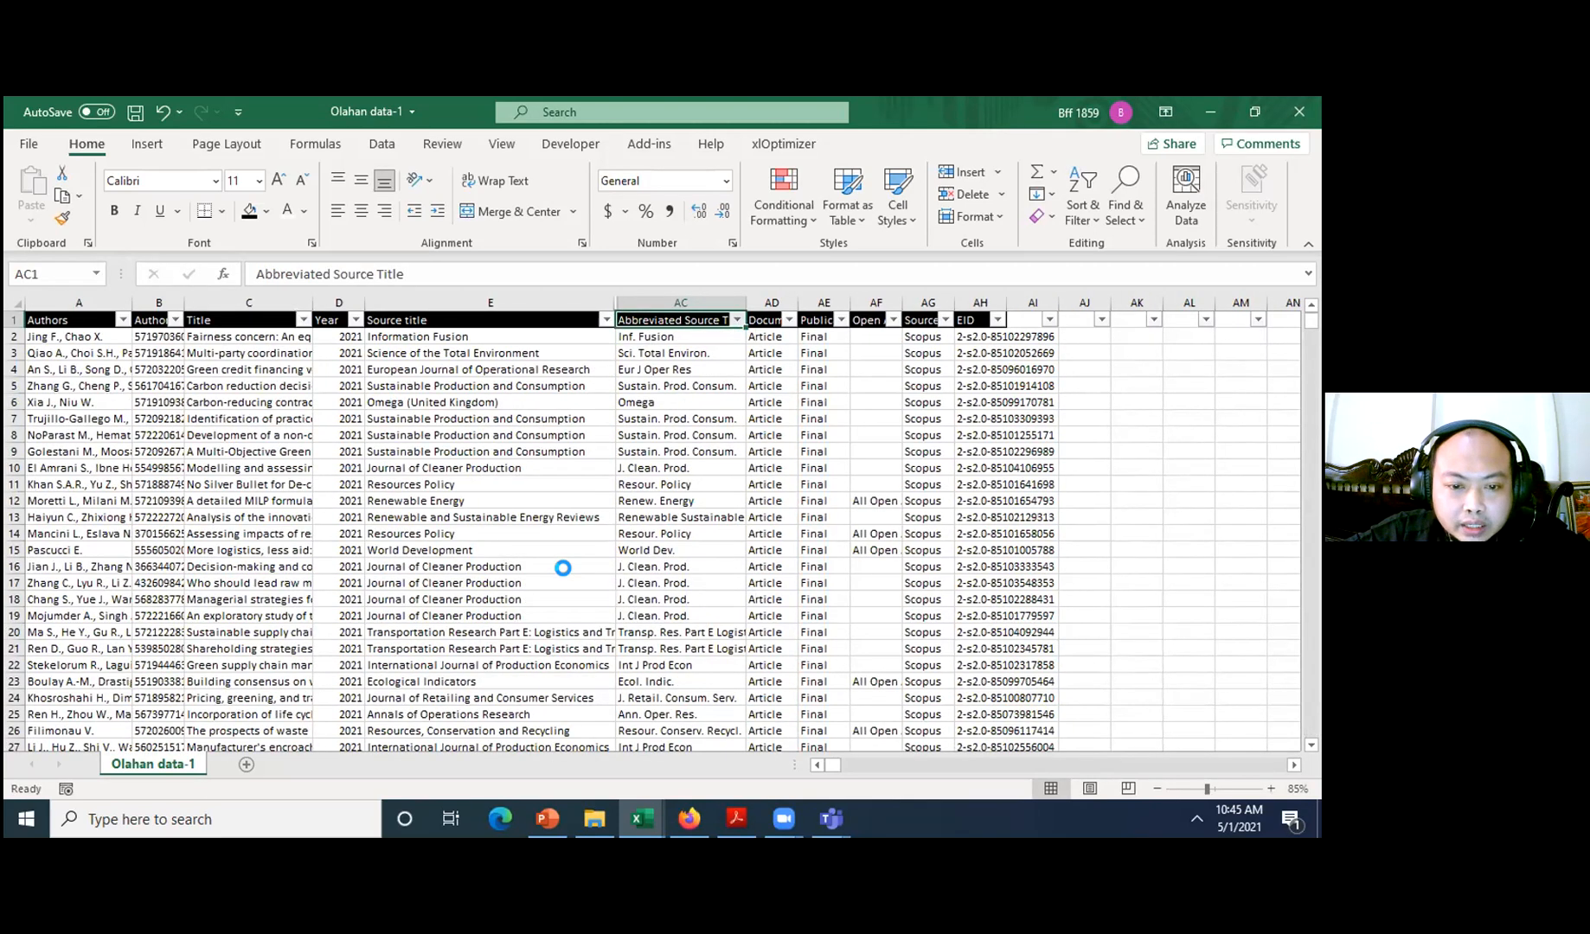
- Filter the Abbreviated Source Title column to show only the misplaced entries "85 (2)", "A." and "38 (10)"
key(alt+Down)
click(544, 546)
click(544, 564)
click(544, 599)
click(544, 615)
click(609, 727)
click(680, 354)
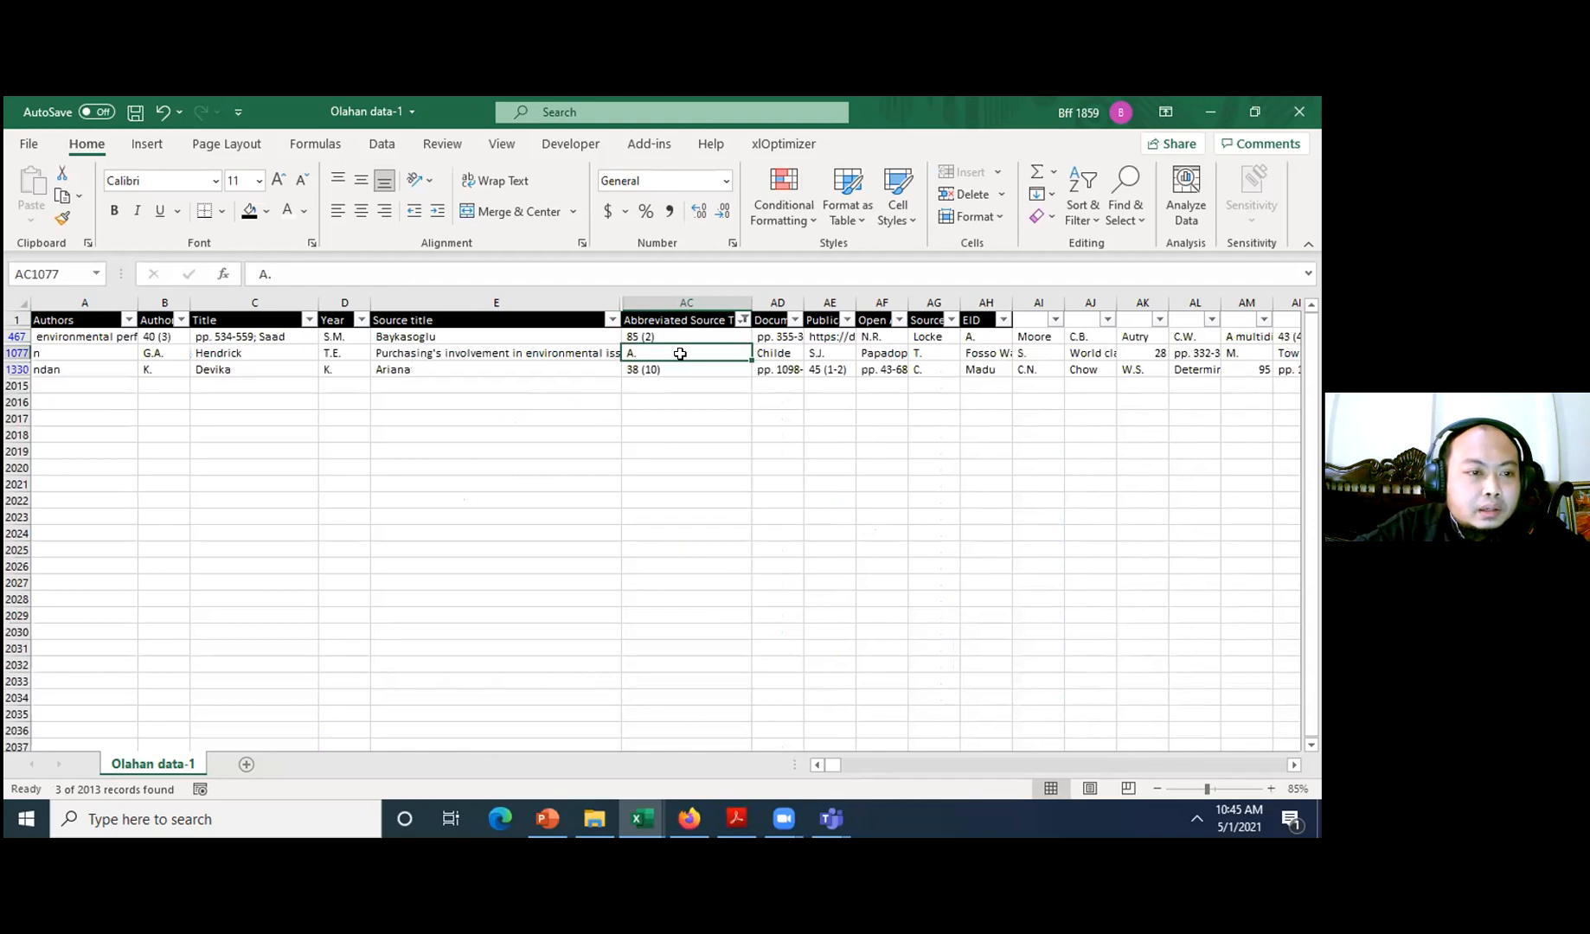
- Delete the three filtered rows holding misplaced entries and show all records again in the Abbreviated Source Title column
key(ctrl+Home)
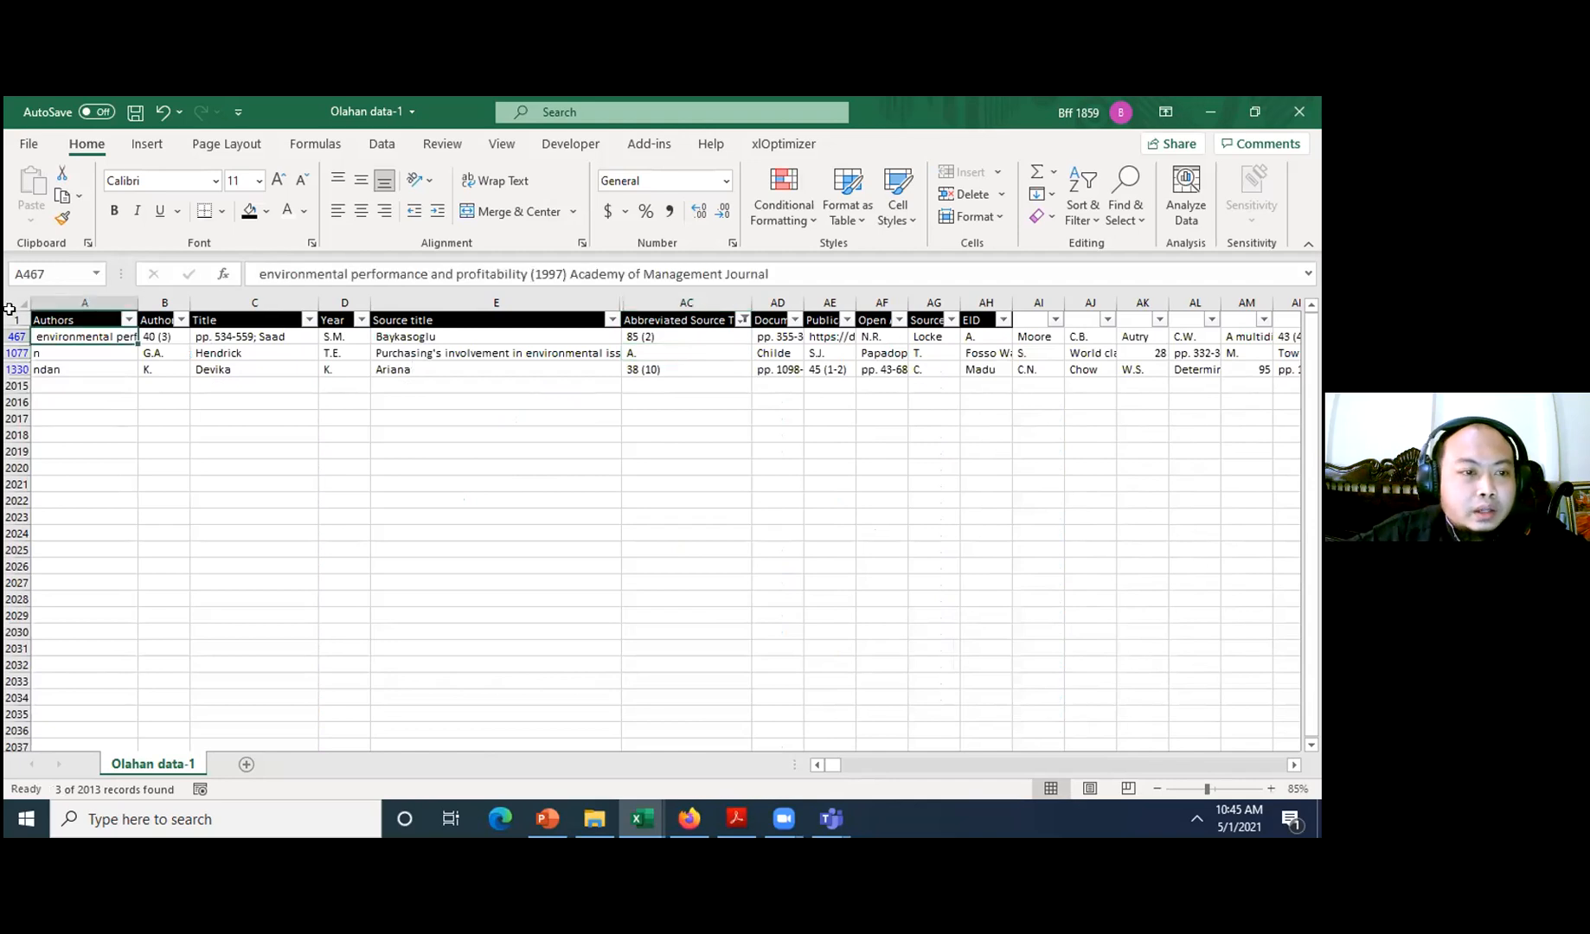
shift+click(18, 369)
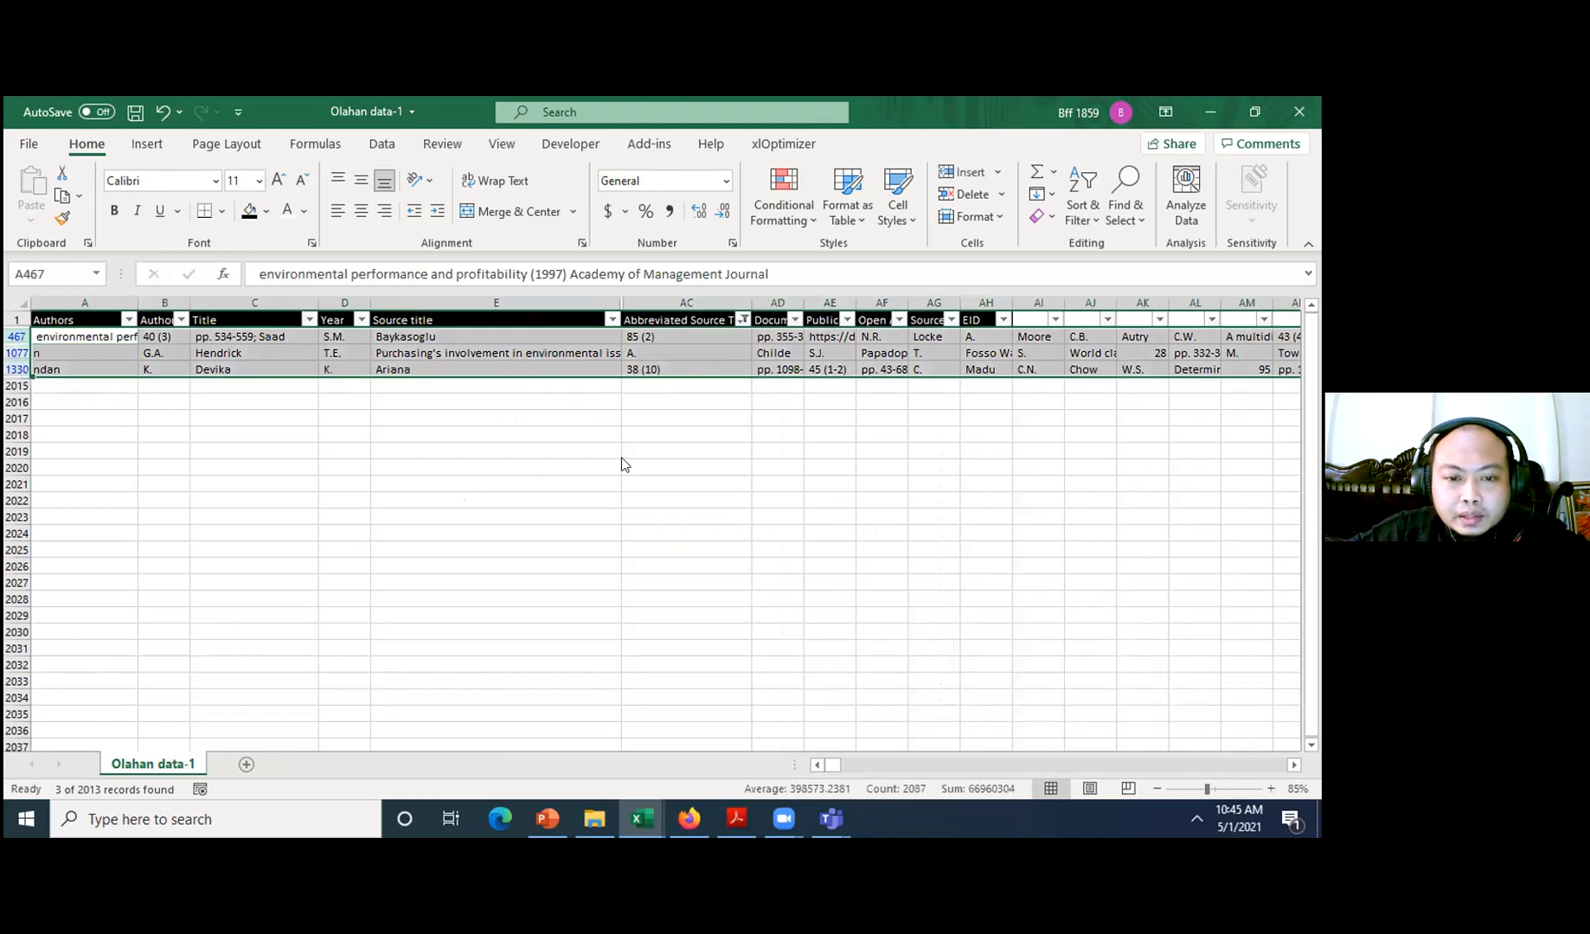
right_click(551, 348)
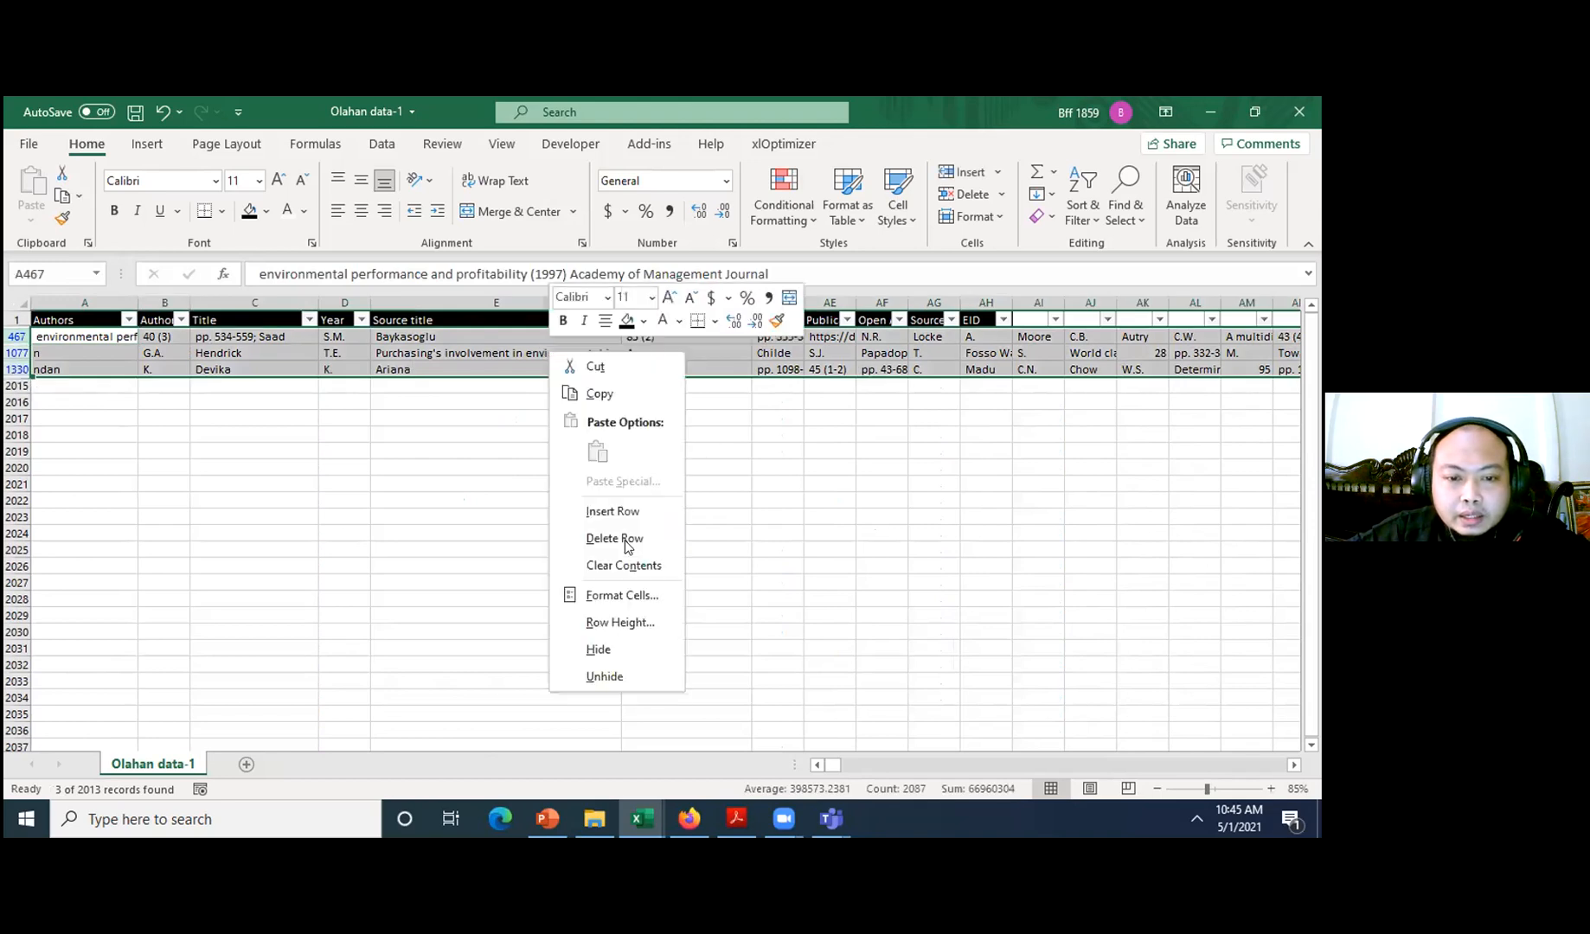
click(744, 320)
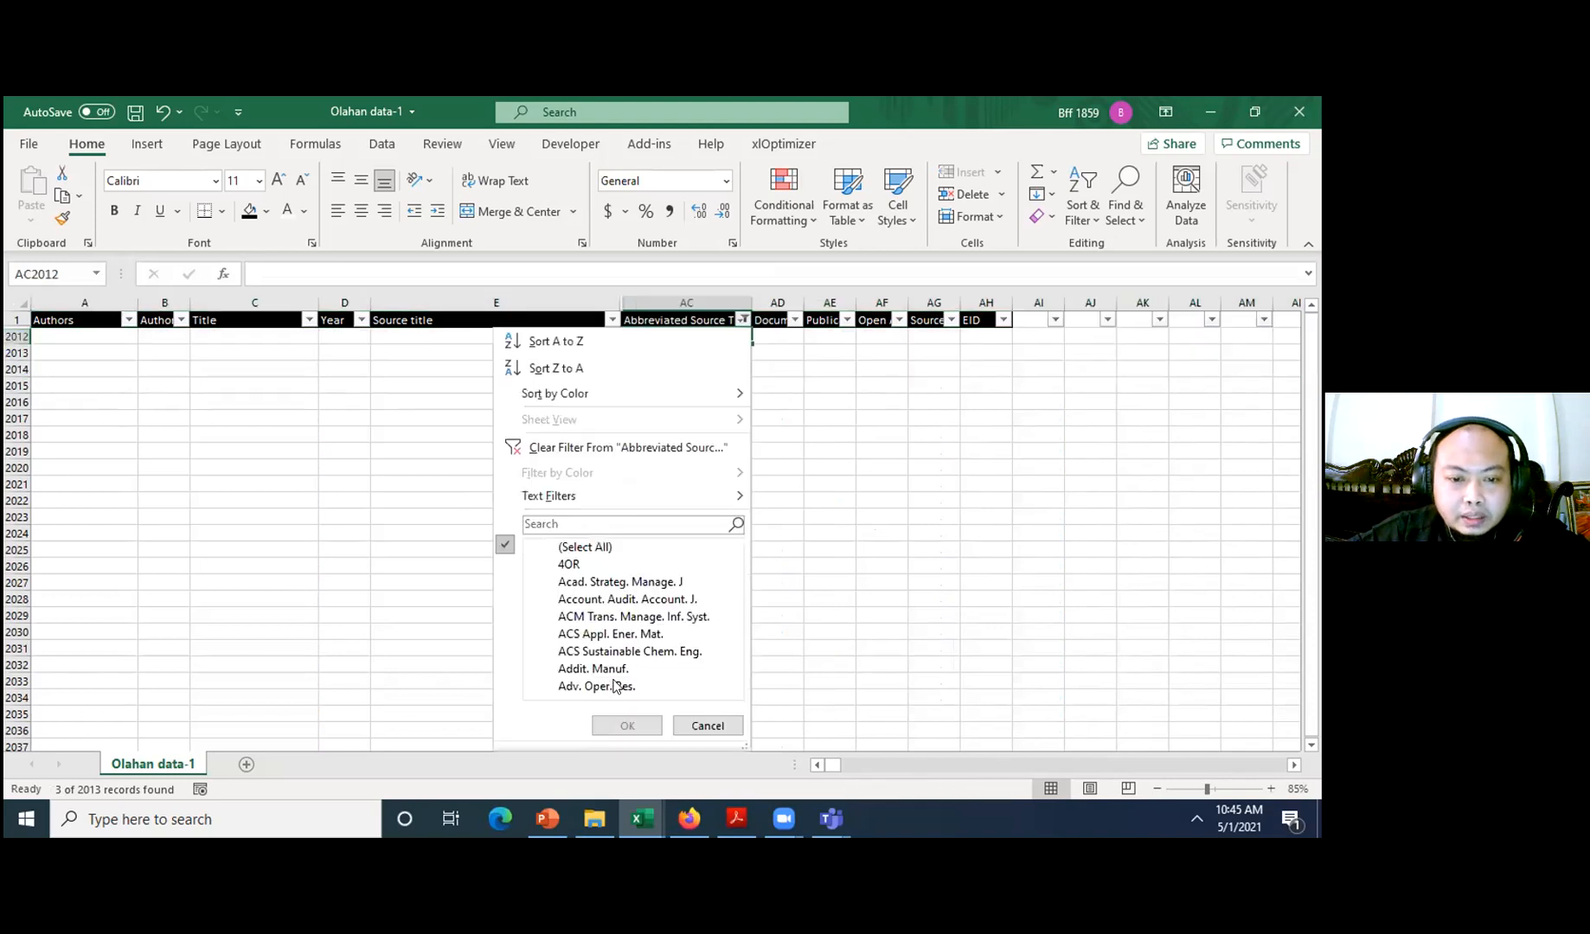
click(626, 725)
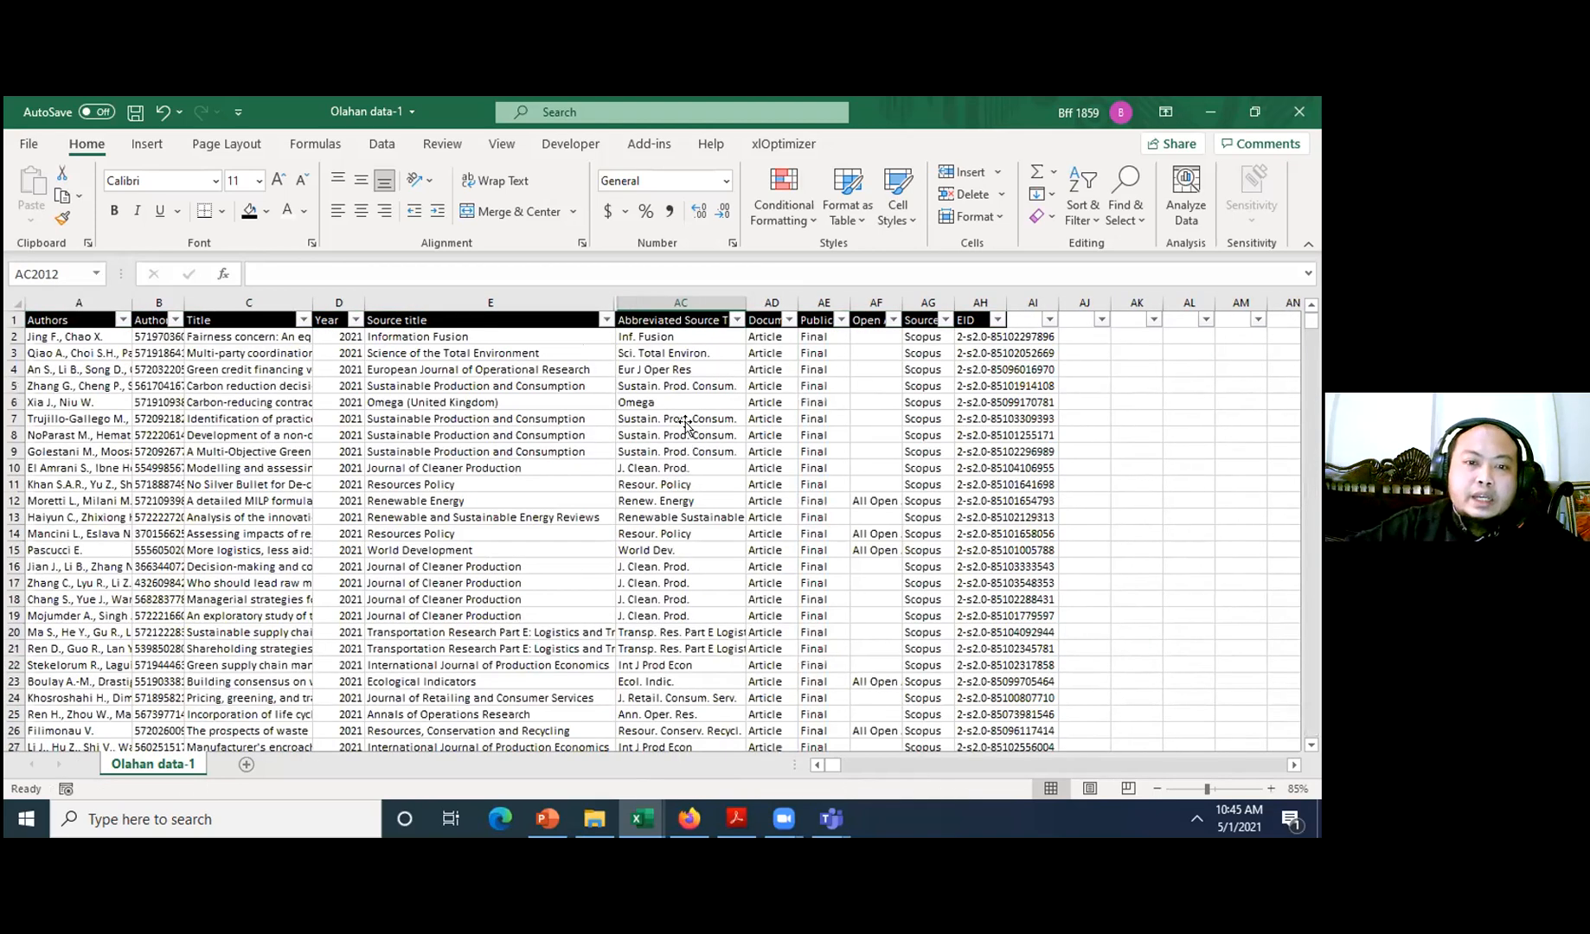
- Unhide the columns between Source title and Abbreviated Source Title
click(605, 302)
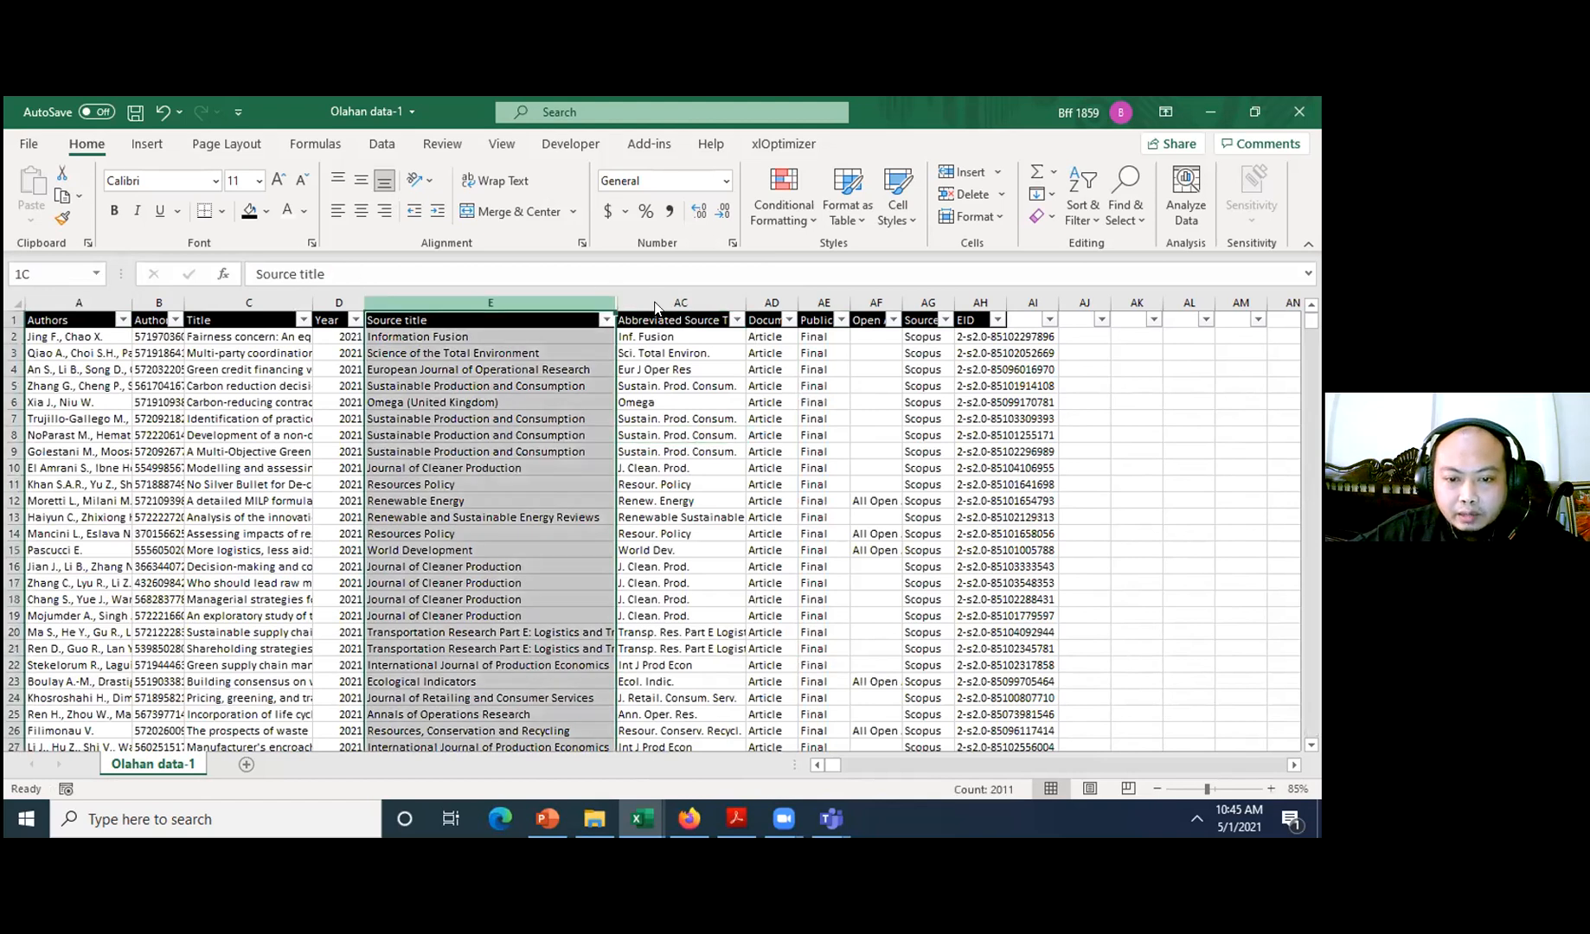
shift+click(655, 304)
right_click(715, 614)
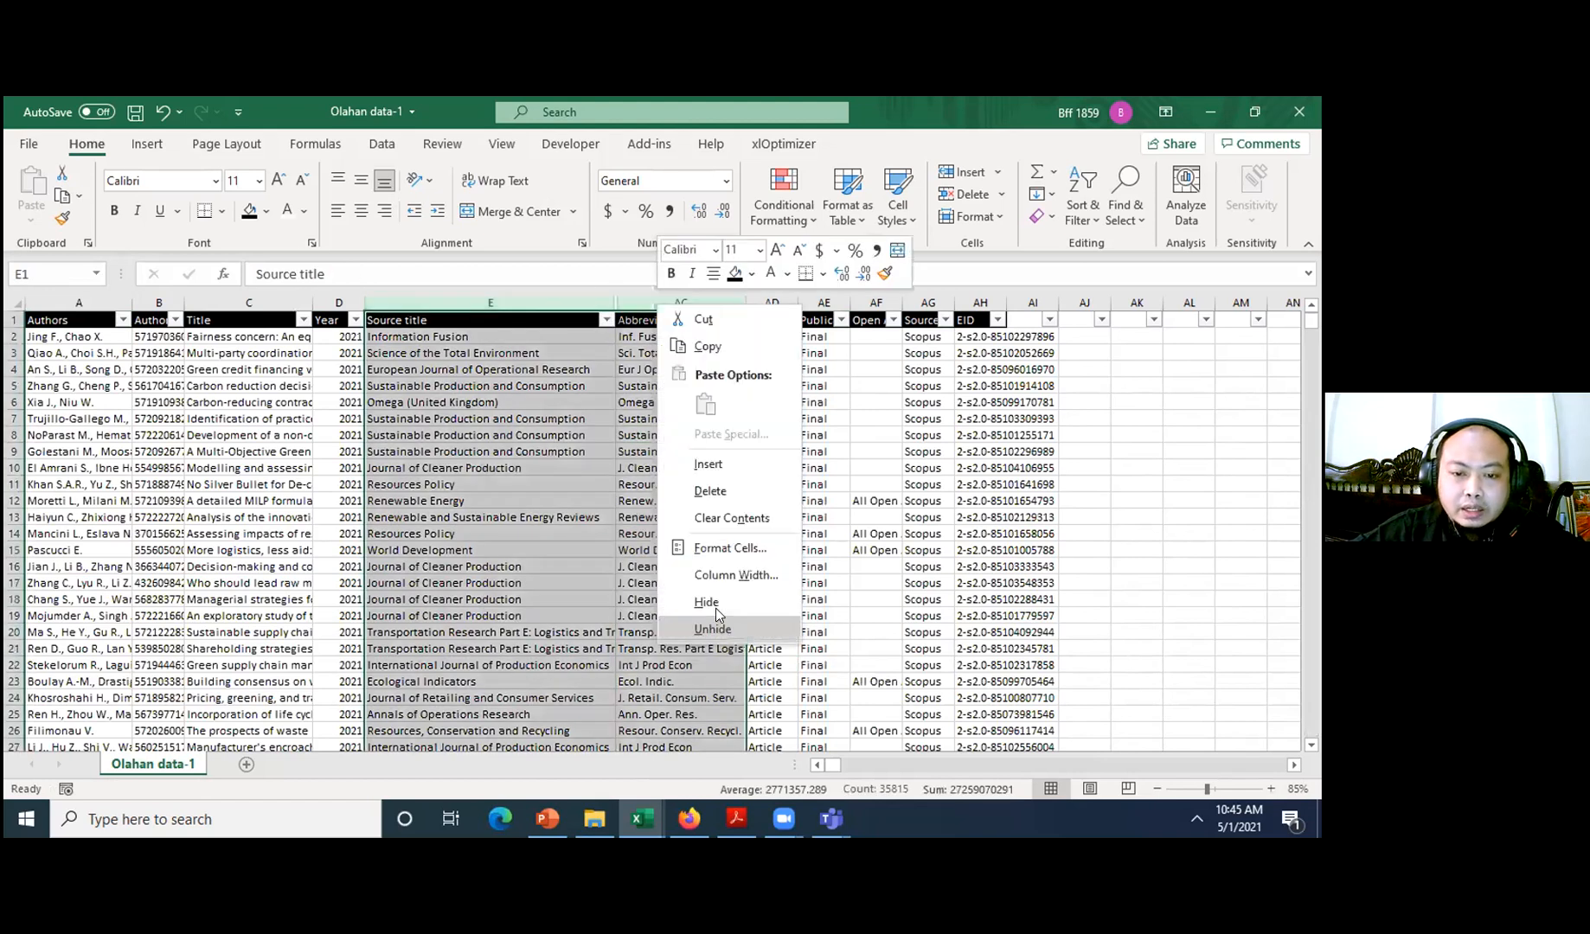
click(1199, 364)
- Check the Authors column from its first record down to the last one
key(Right)
key(Right)
key(Up)
key(Left)
key(Left)
key(Left)
key(Left)
key(Left)
key(Left)
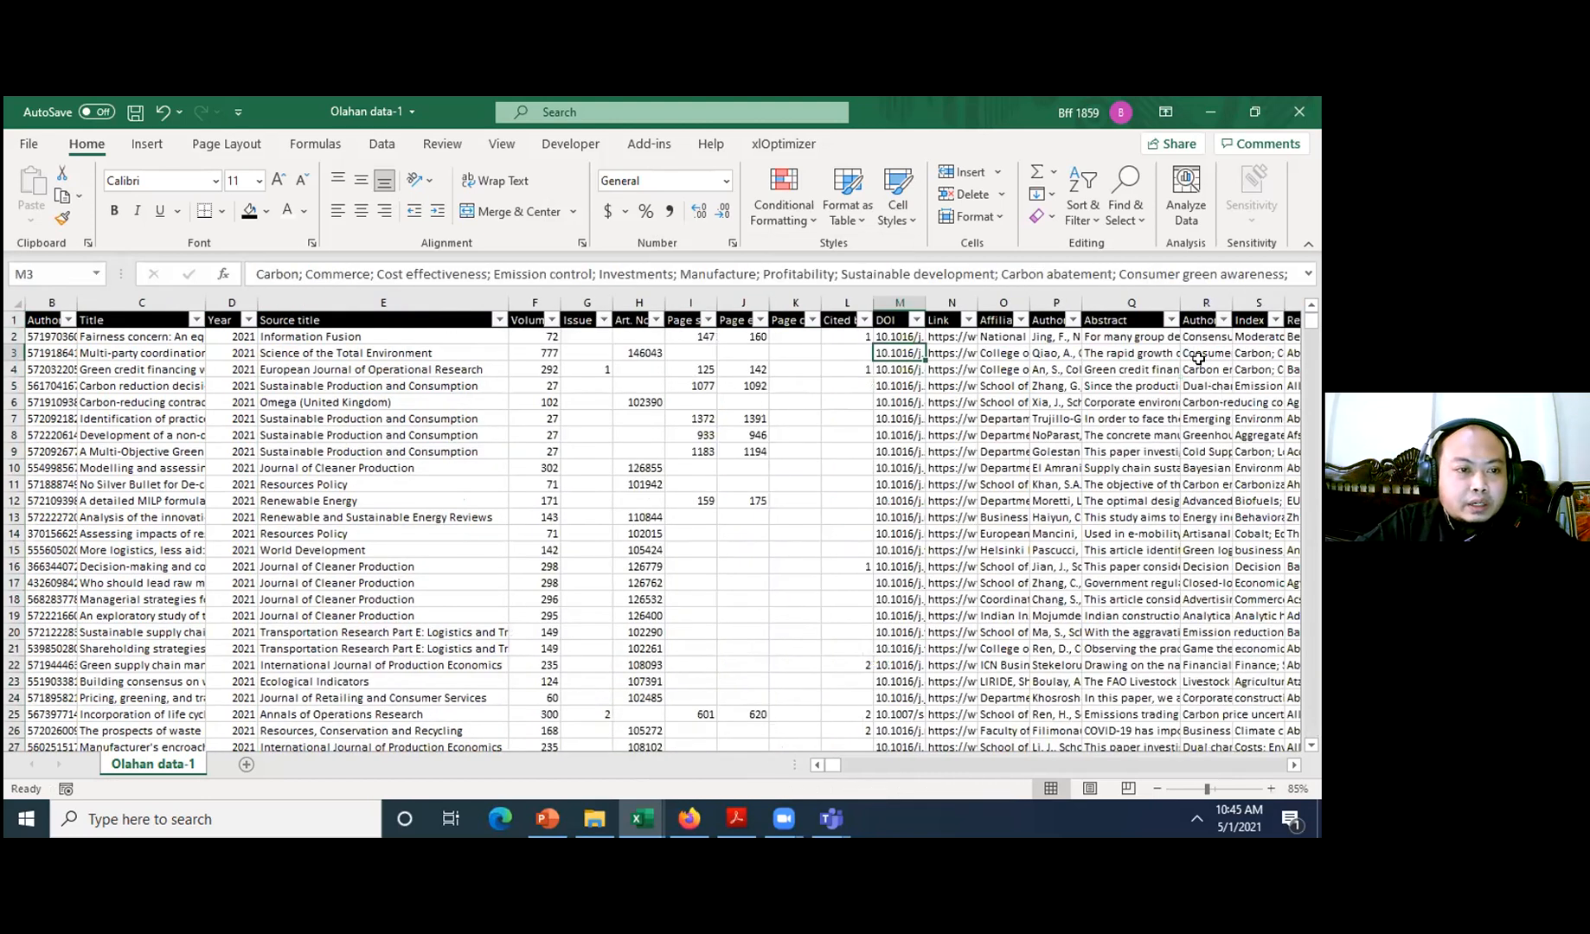
key(ctrl+Home)
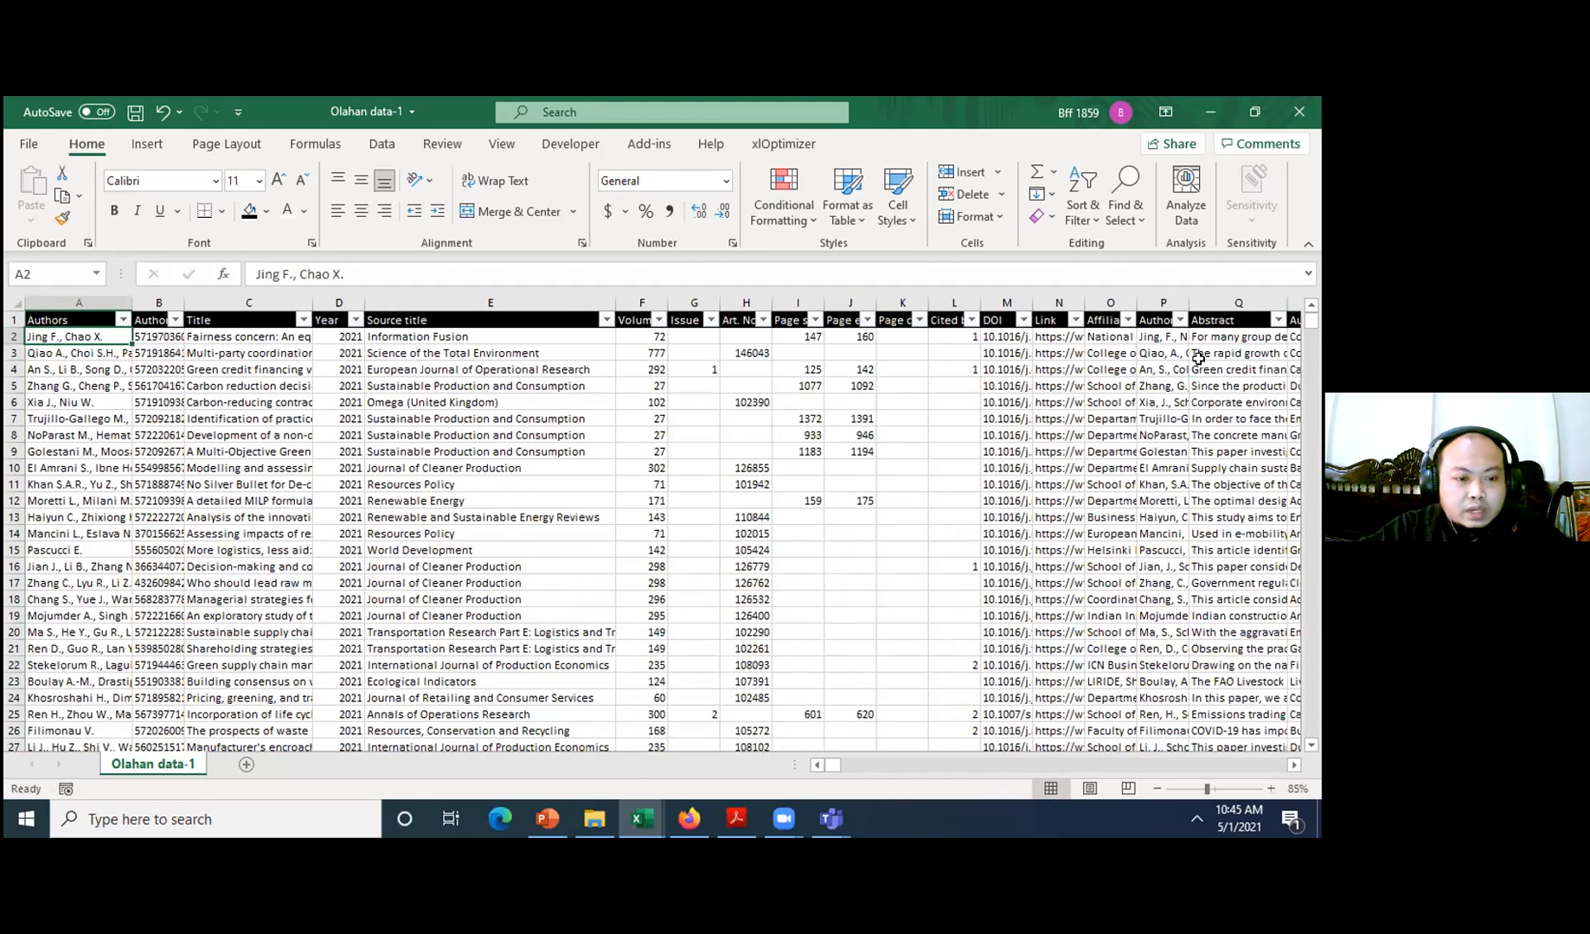
key(ctrl+shift+Down)
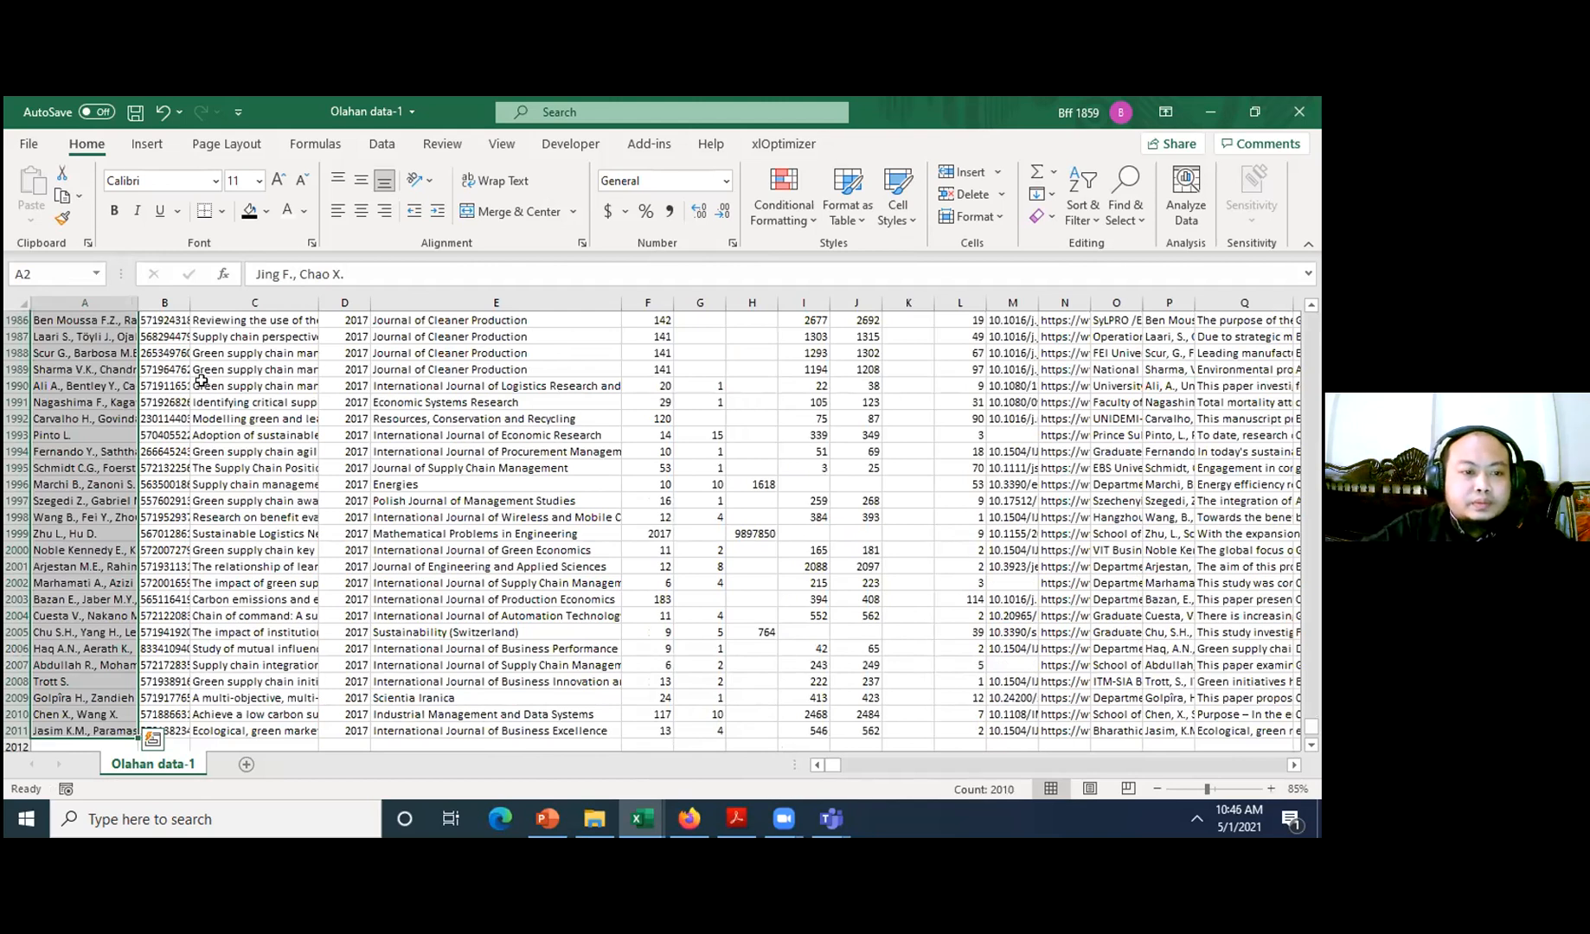
- Add the column header "Jml" in AI1, formatted like the EID header
key(Right)
key(Right)
key(Right)
key(Right)
key(Right)
key(Right)
key(Right)
key(Right)
key(Right)
key(Right)
key(Right)
key(Right)
key(Right)
key(Right)
key(Right)
key(Right)
key(Right)
key(Right)
key(Right)
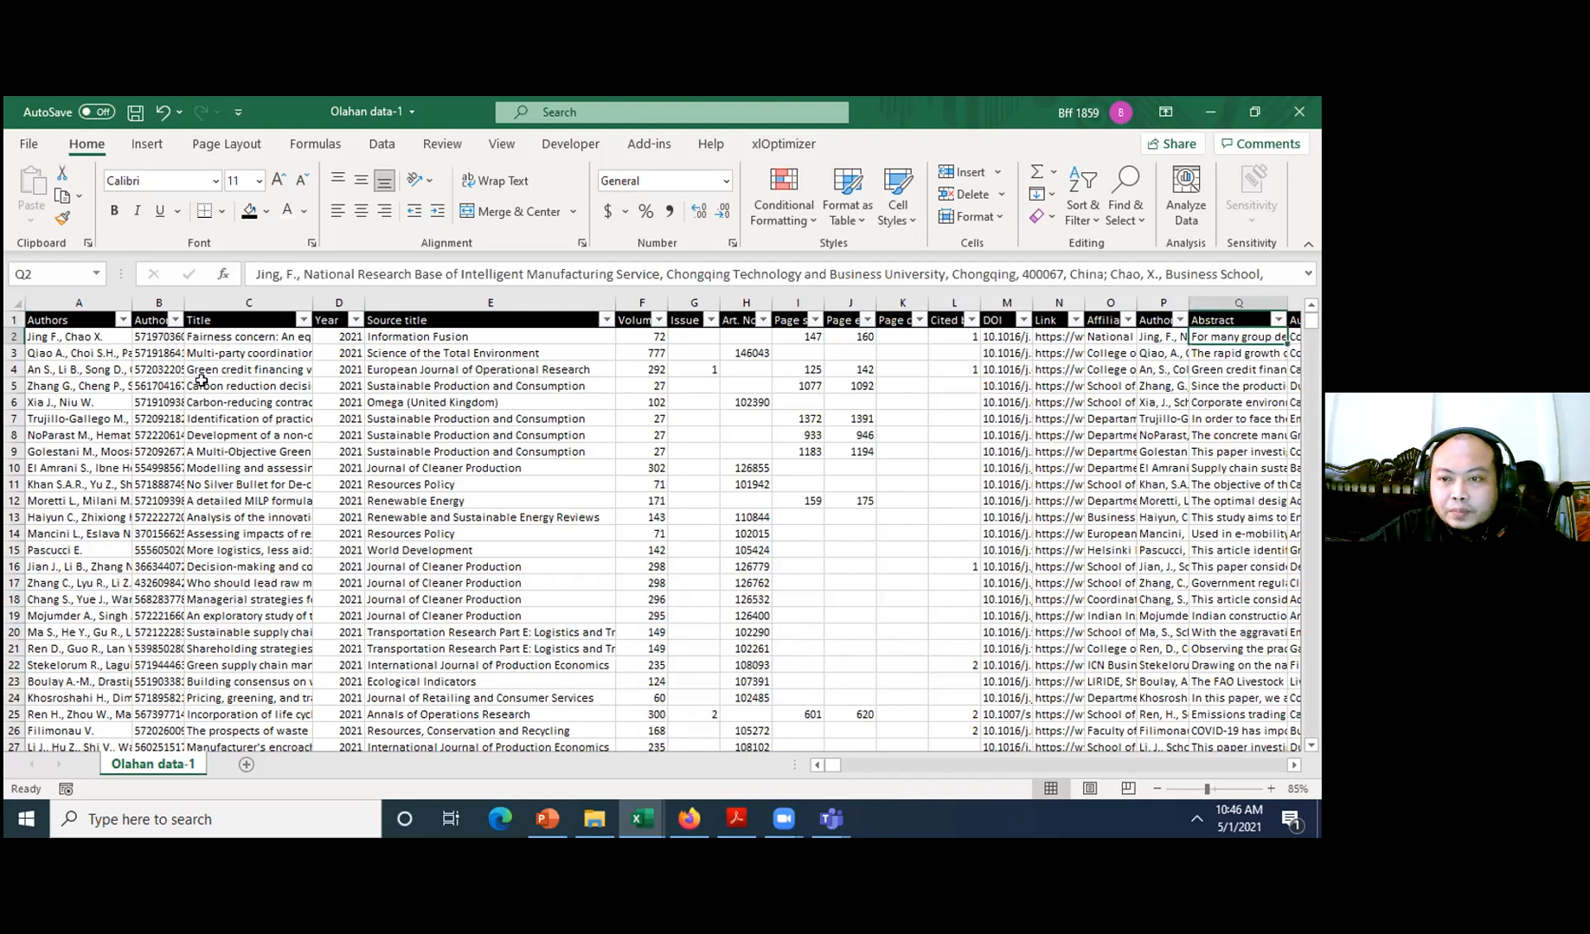
key(Right)
key(Right)
key(Right)
key(Right)
key(Right)
key(Right)
key(Right)
key(Right)
key(Right)
key(Right)
key(Right)
key(Right)
key(Right)
key(Right)
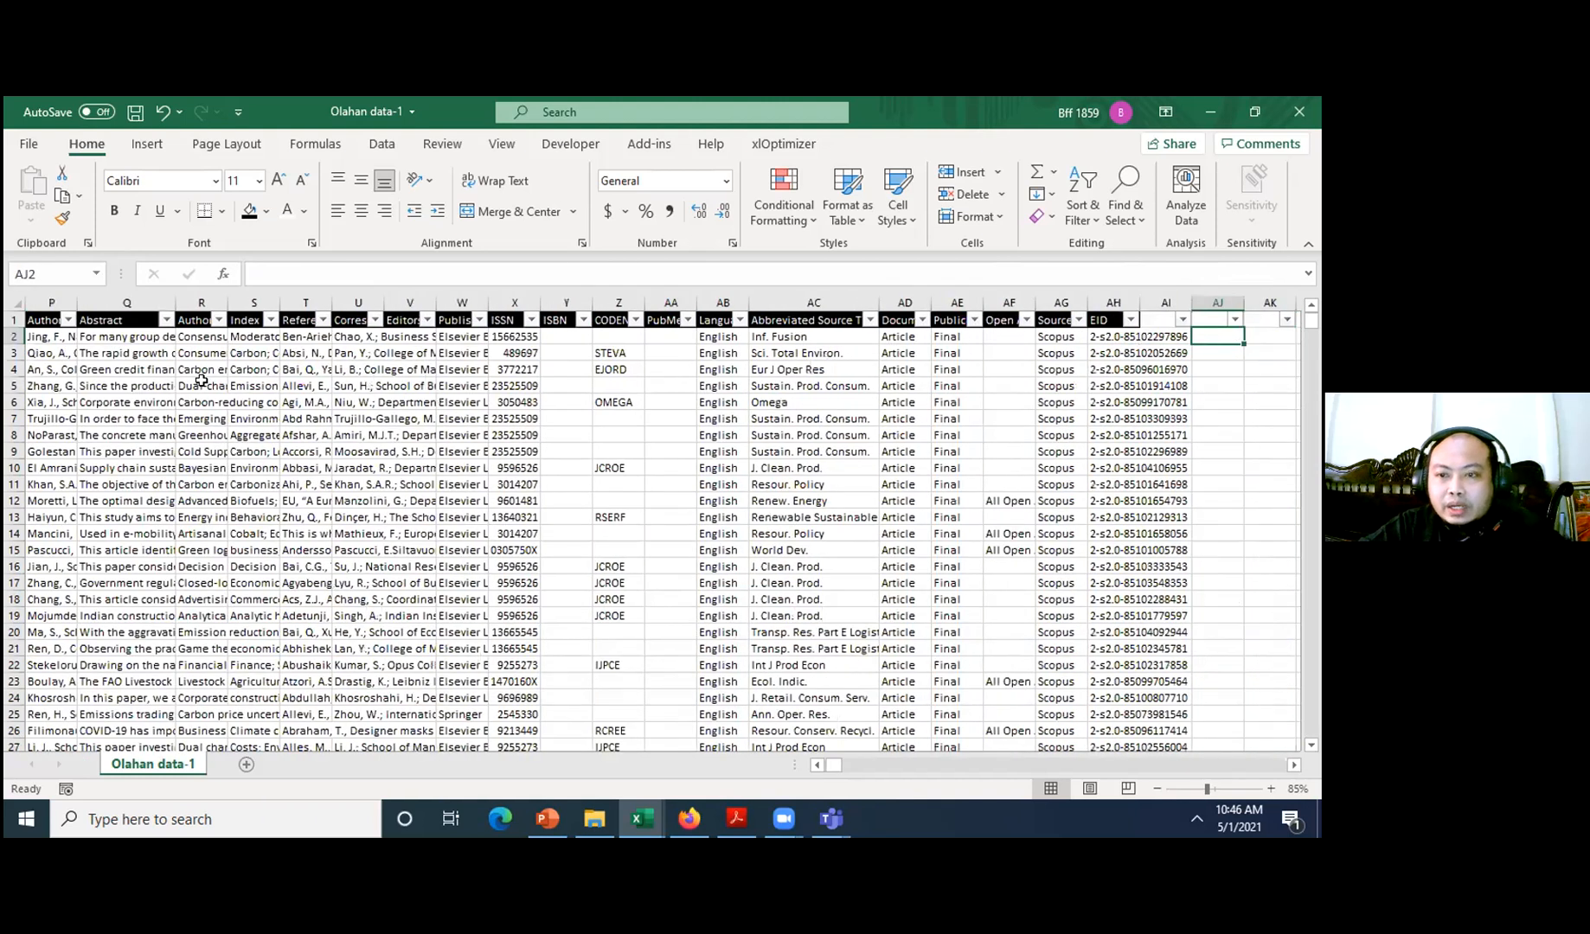
key(Up)
key(ctrl+c)
key(Right)
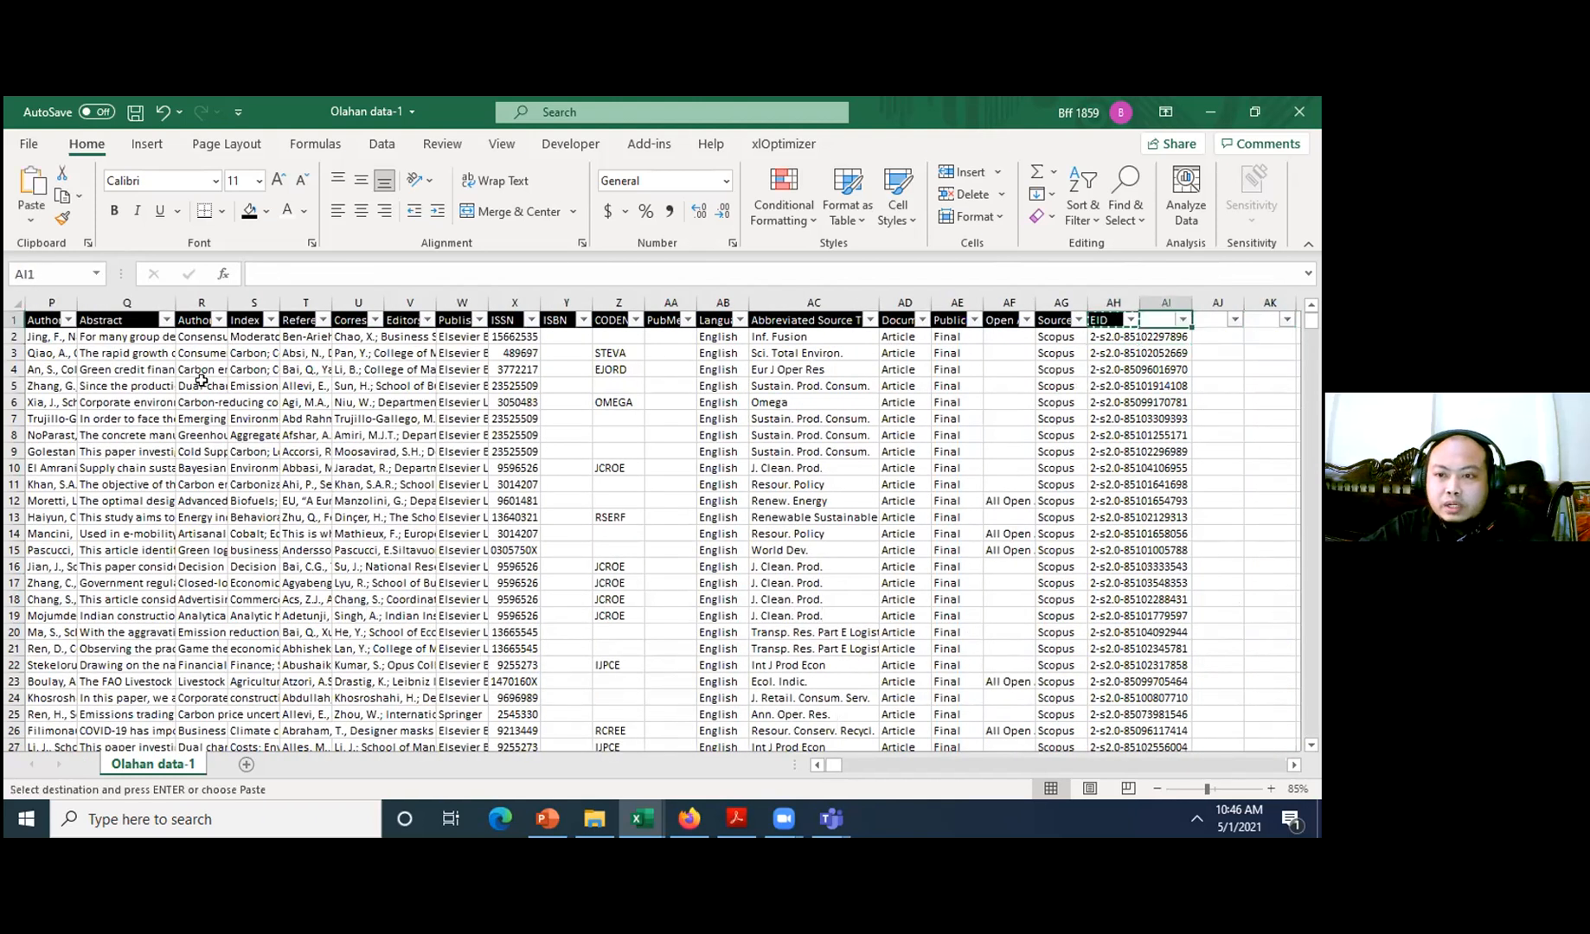
key(Left)
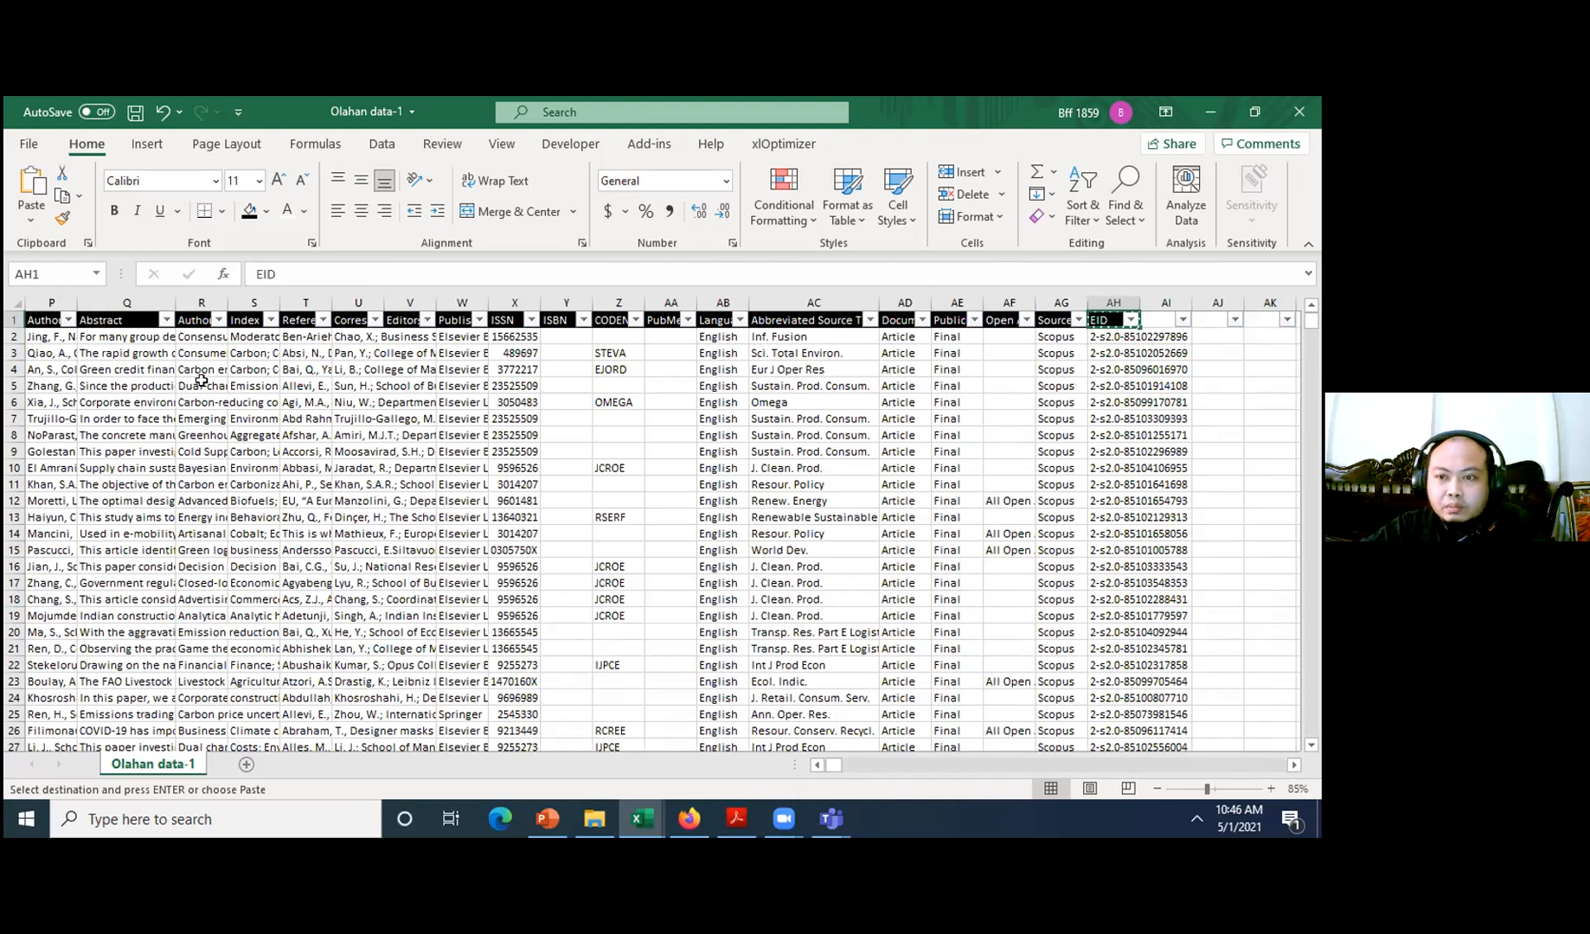
key(Right)
key(ctrl+v)
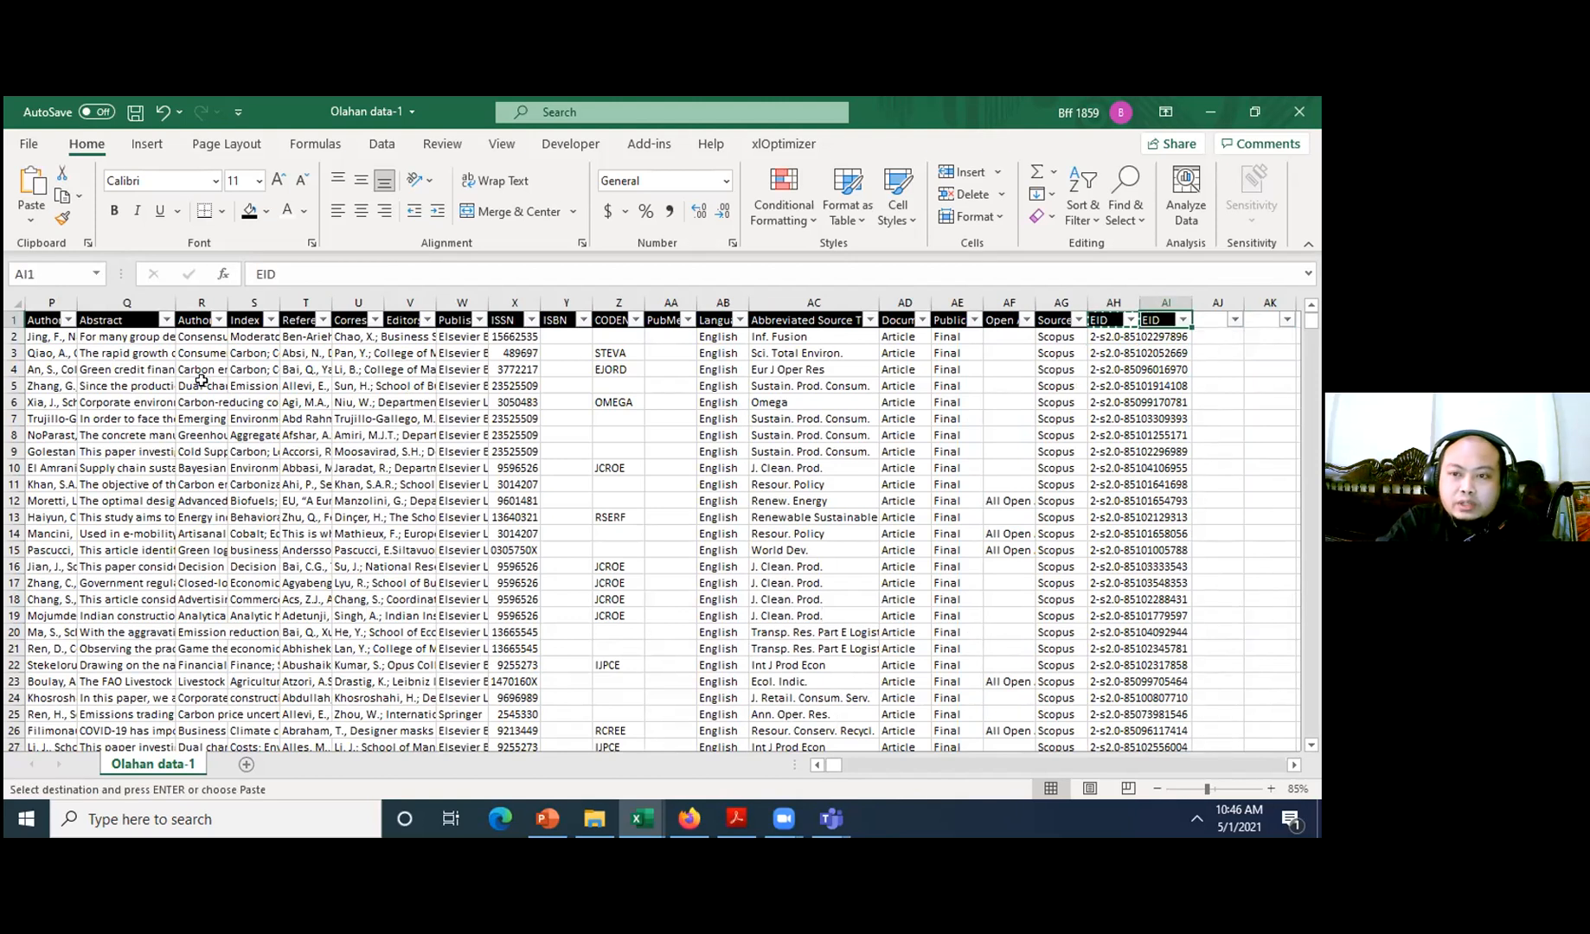
text(Jumlah)
key(Return)
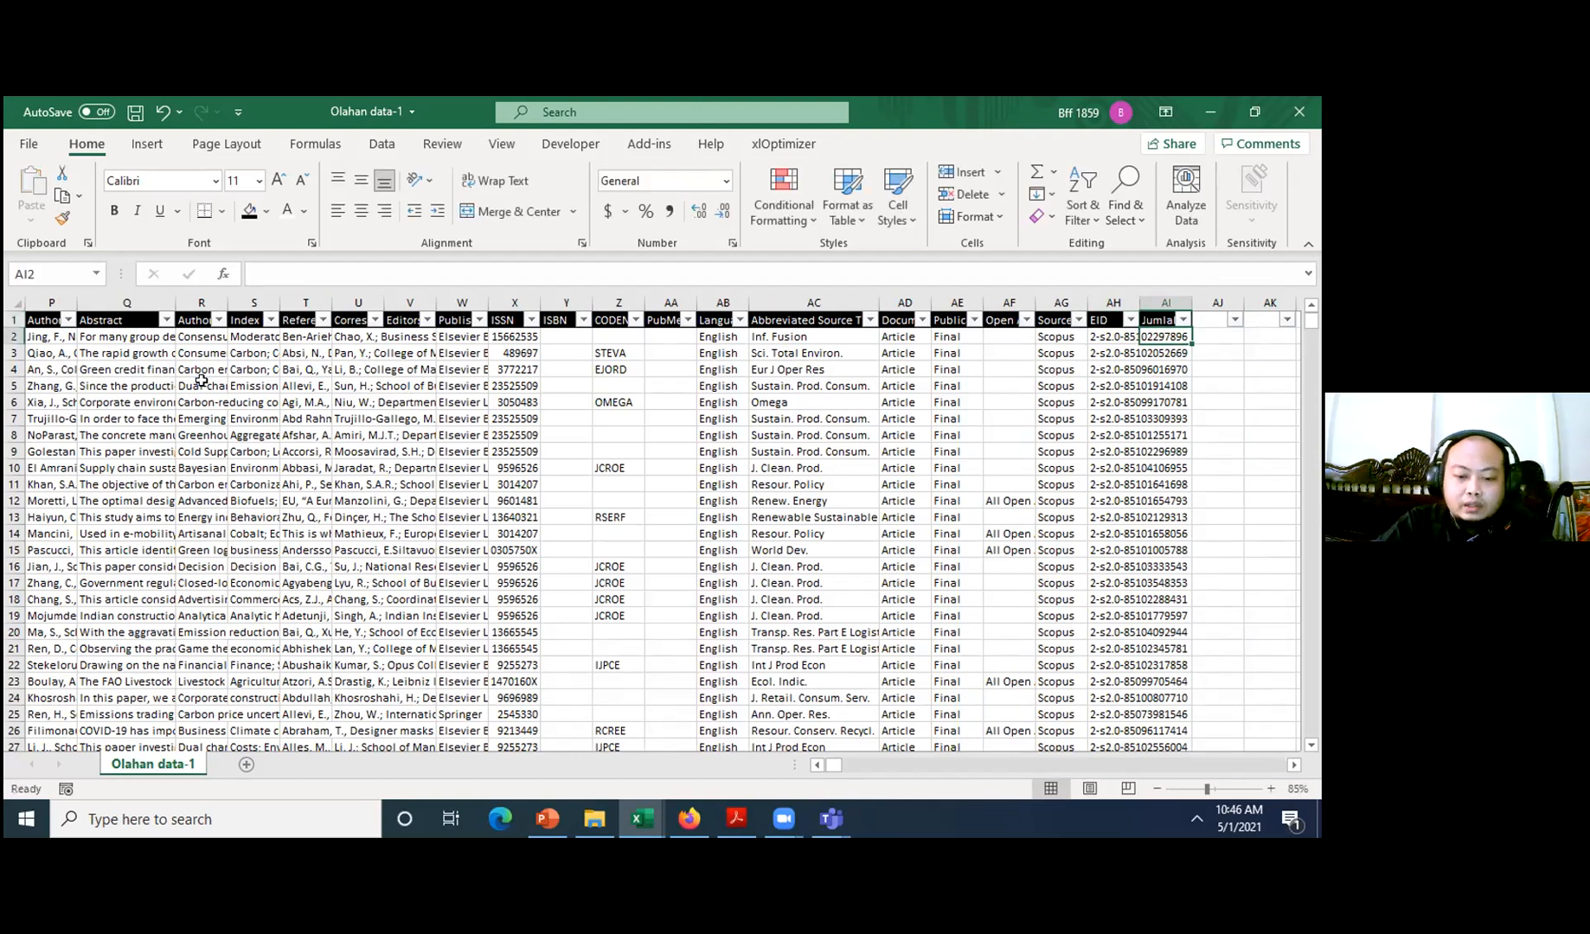
key(Up)
text(Jml)
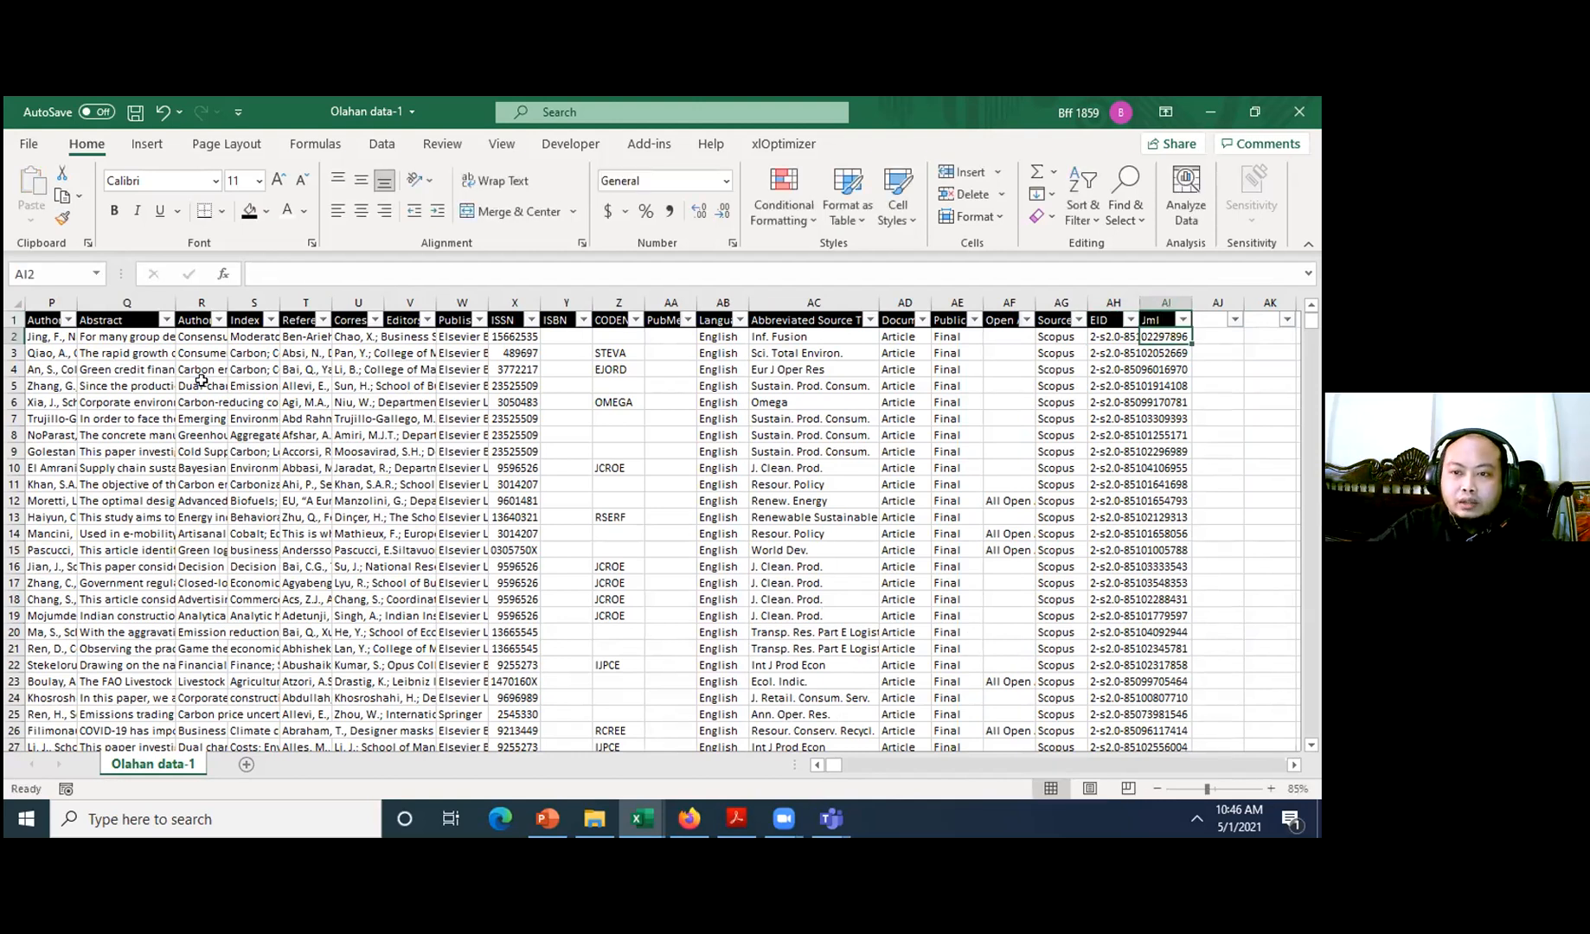
key(Return)
- Enter 1 in the Jml column for every record from row 2 through row 32
text(1)
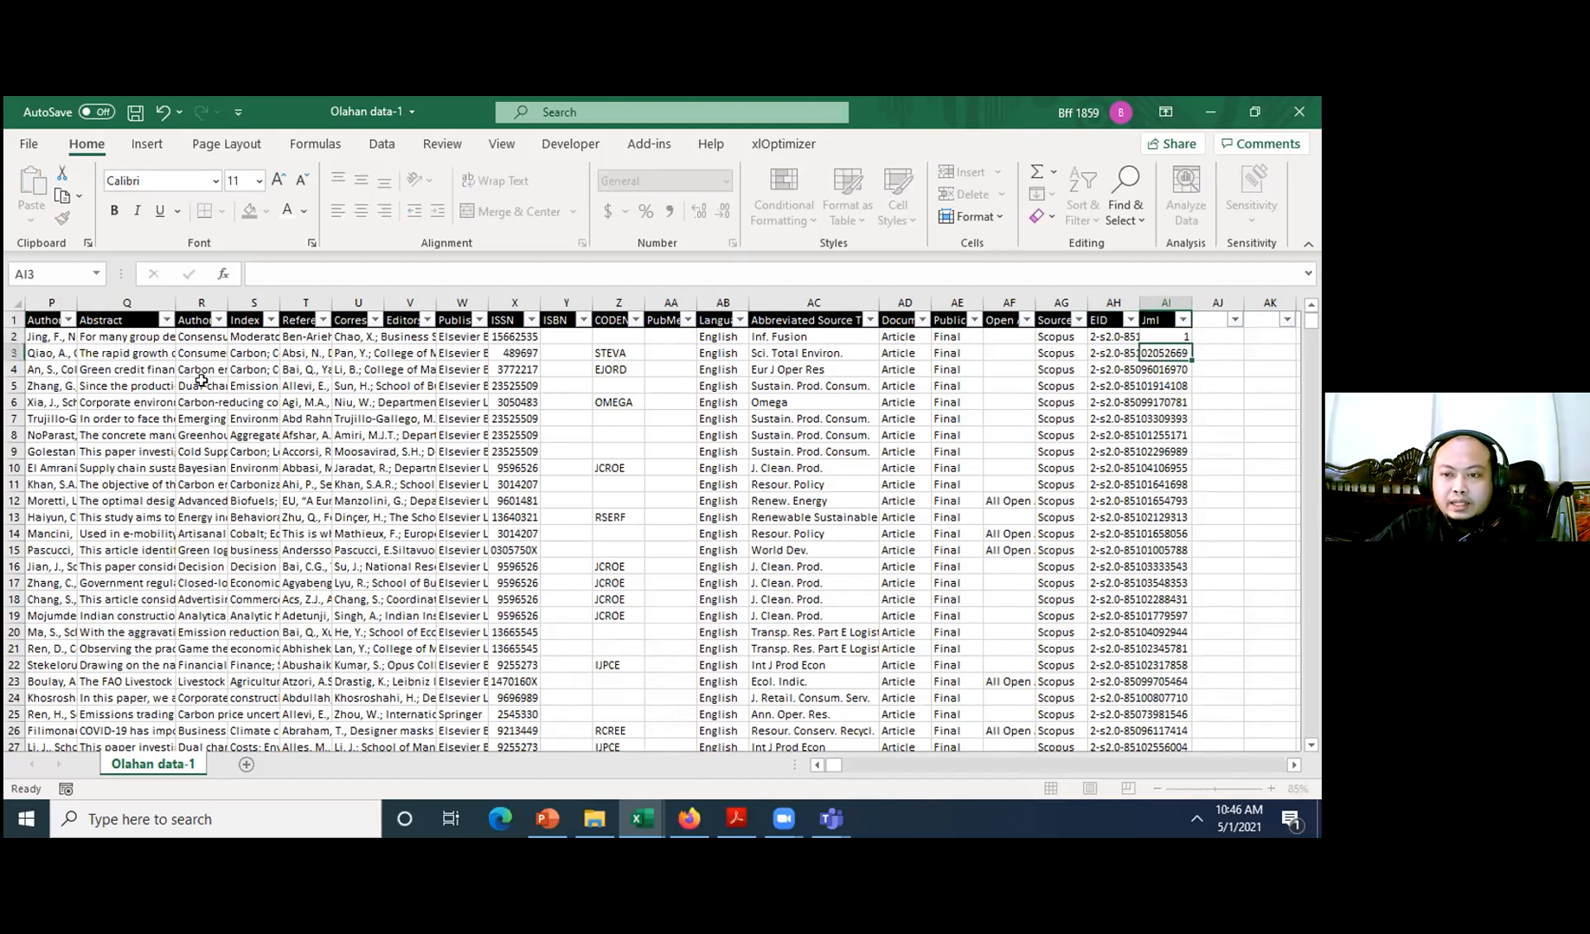
key(ctrl+Return)
key(ctrl+c)
key(Down)
key(Left)
key(Up)
key(ctrl+Down)
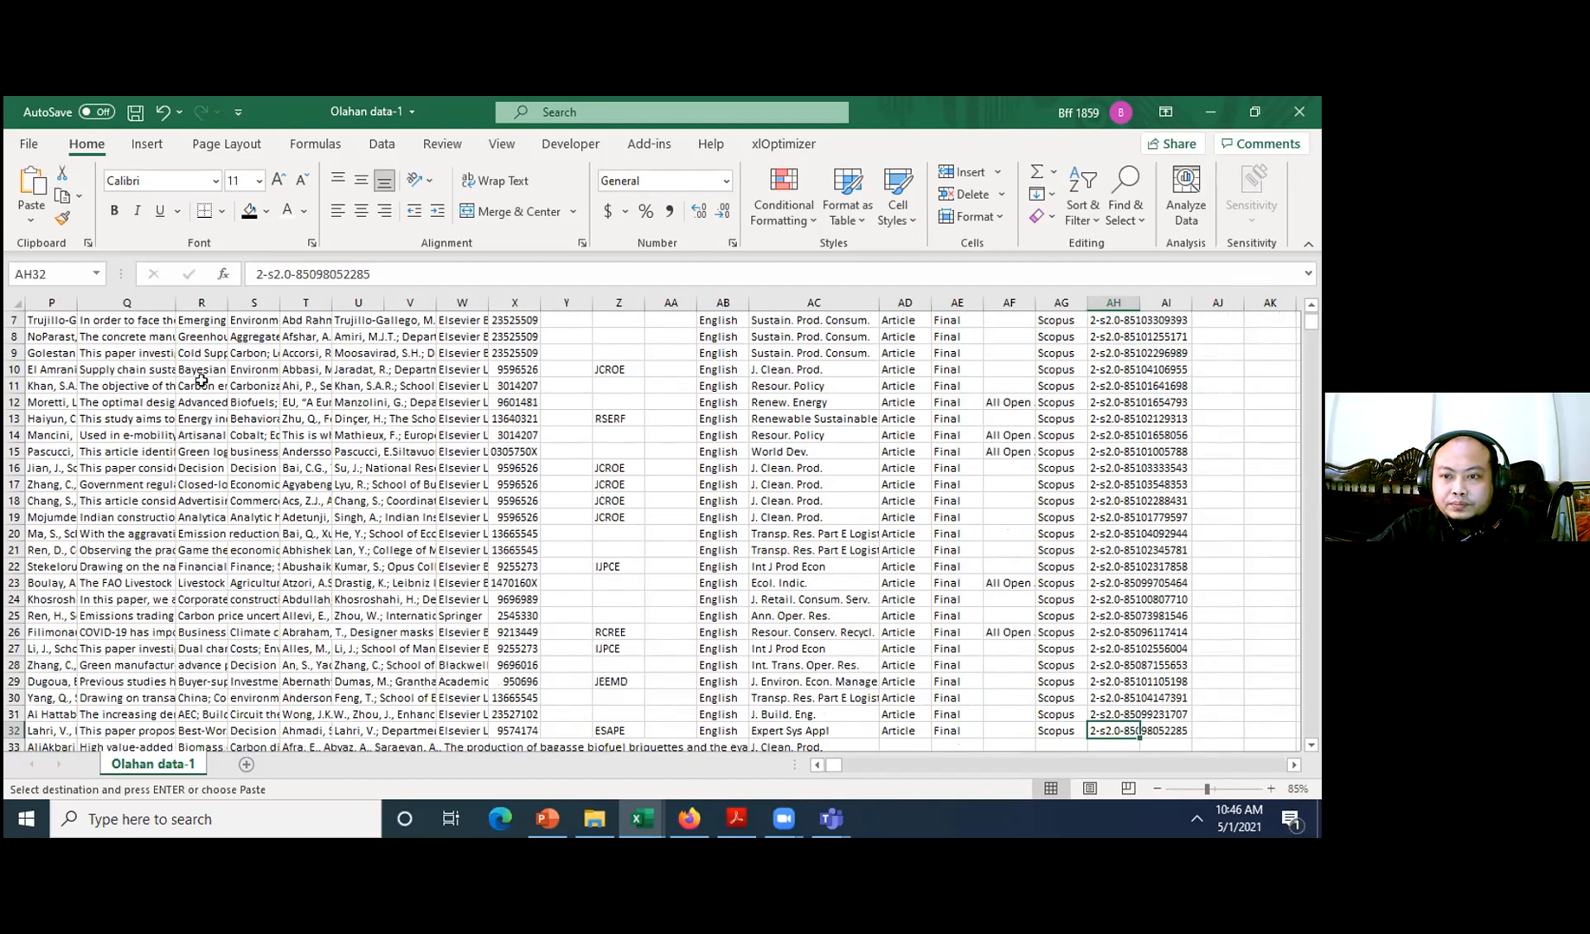
key(Right)
key(ctrl+shift+Up)
key(ctrl+v)
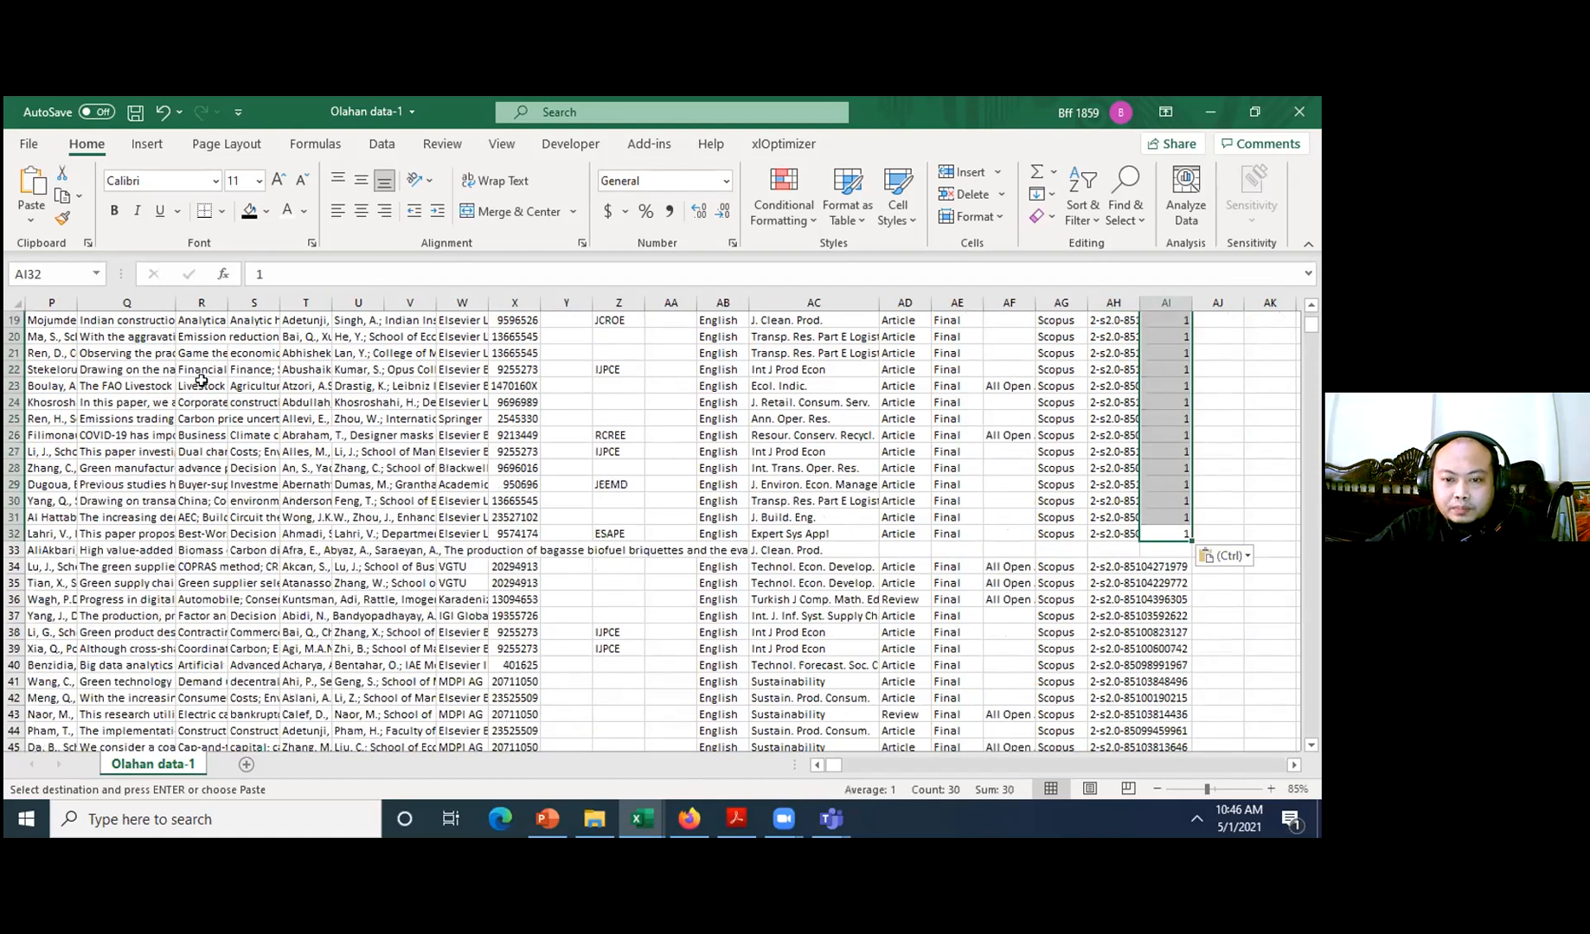
- Delete the malformed record in row 33, which has no document type or EID
key(Down)
key(Down)
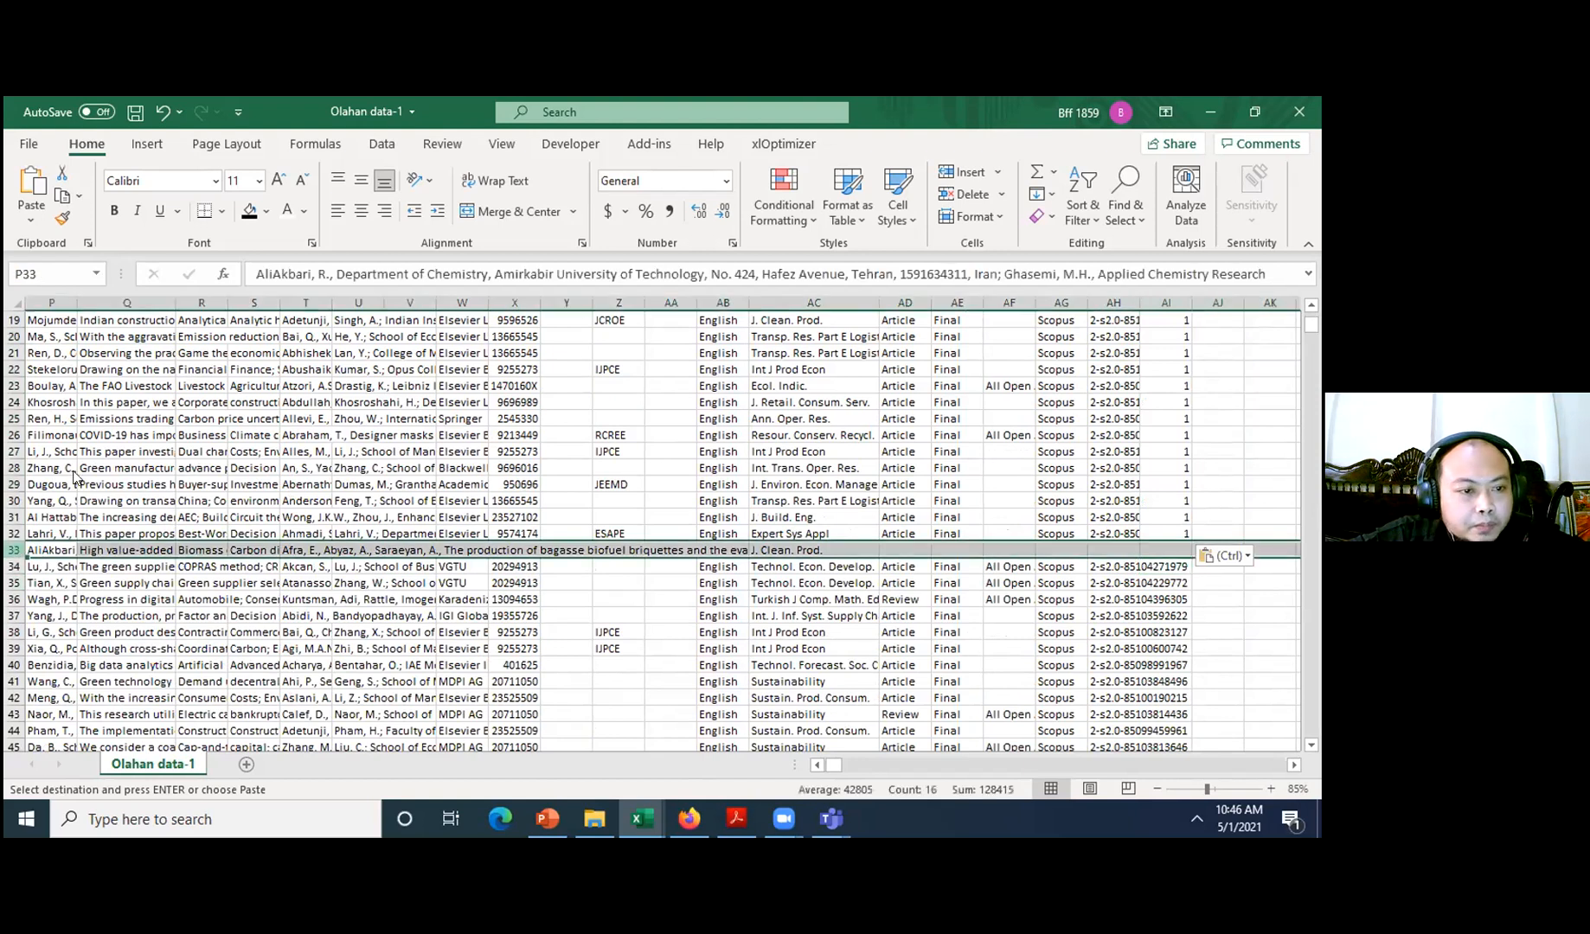
right_click(21, 550)
click(87, 407)
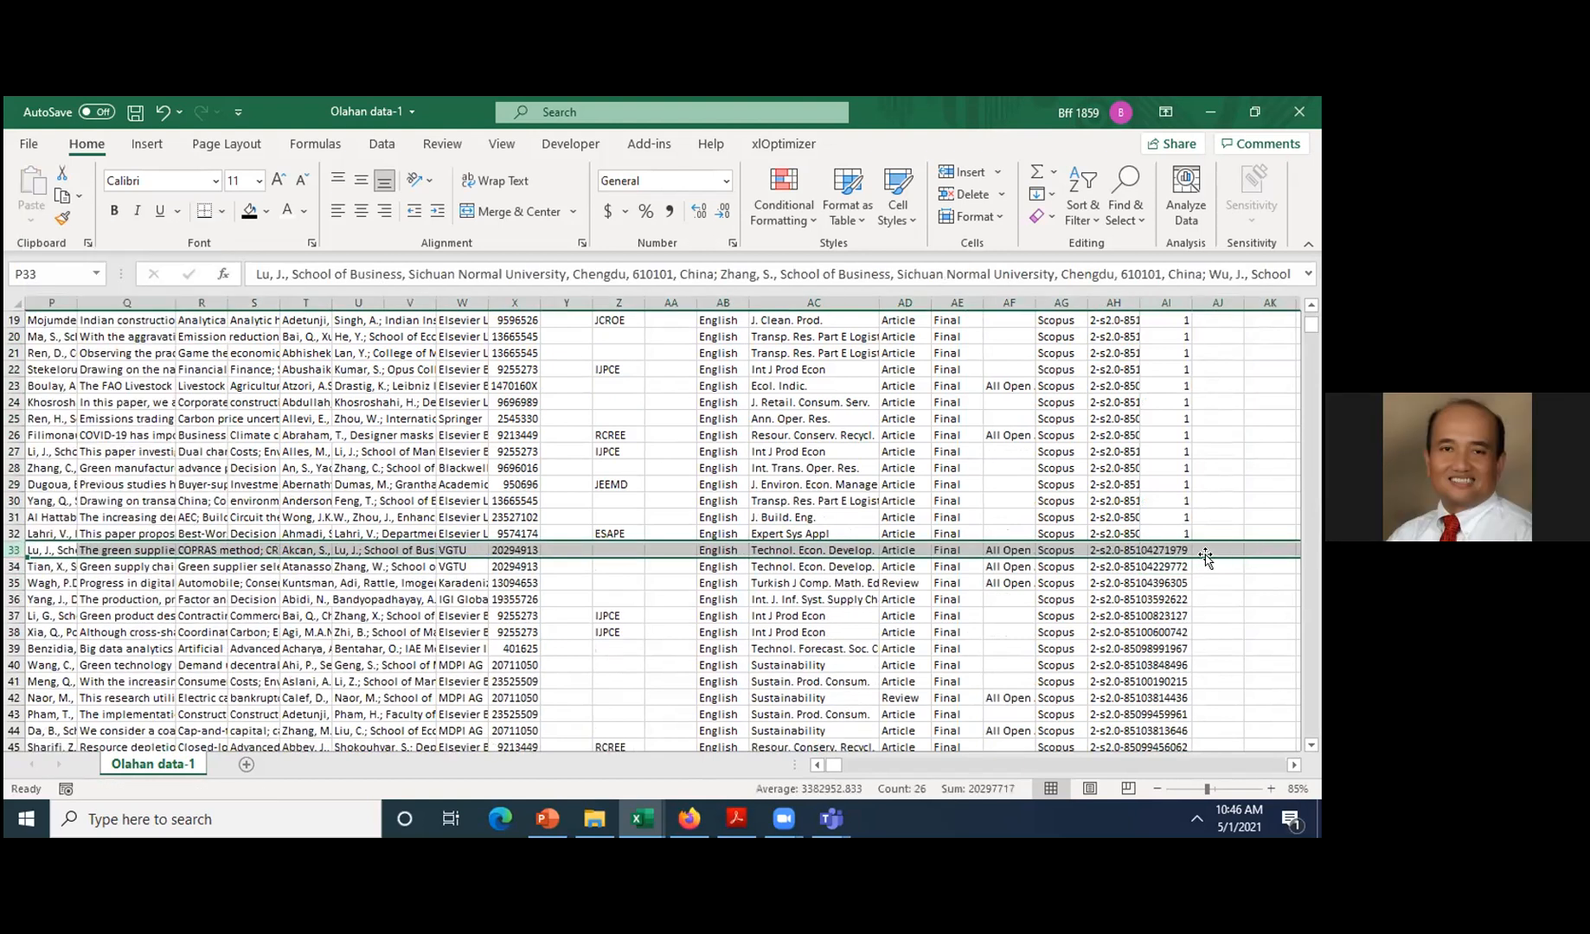
- Widen the EID column so its values fit beside the Jml column
click(1173, 550)
key(Up)
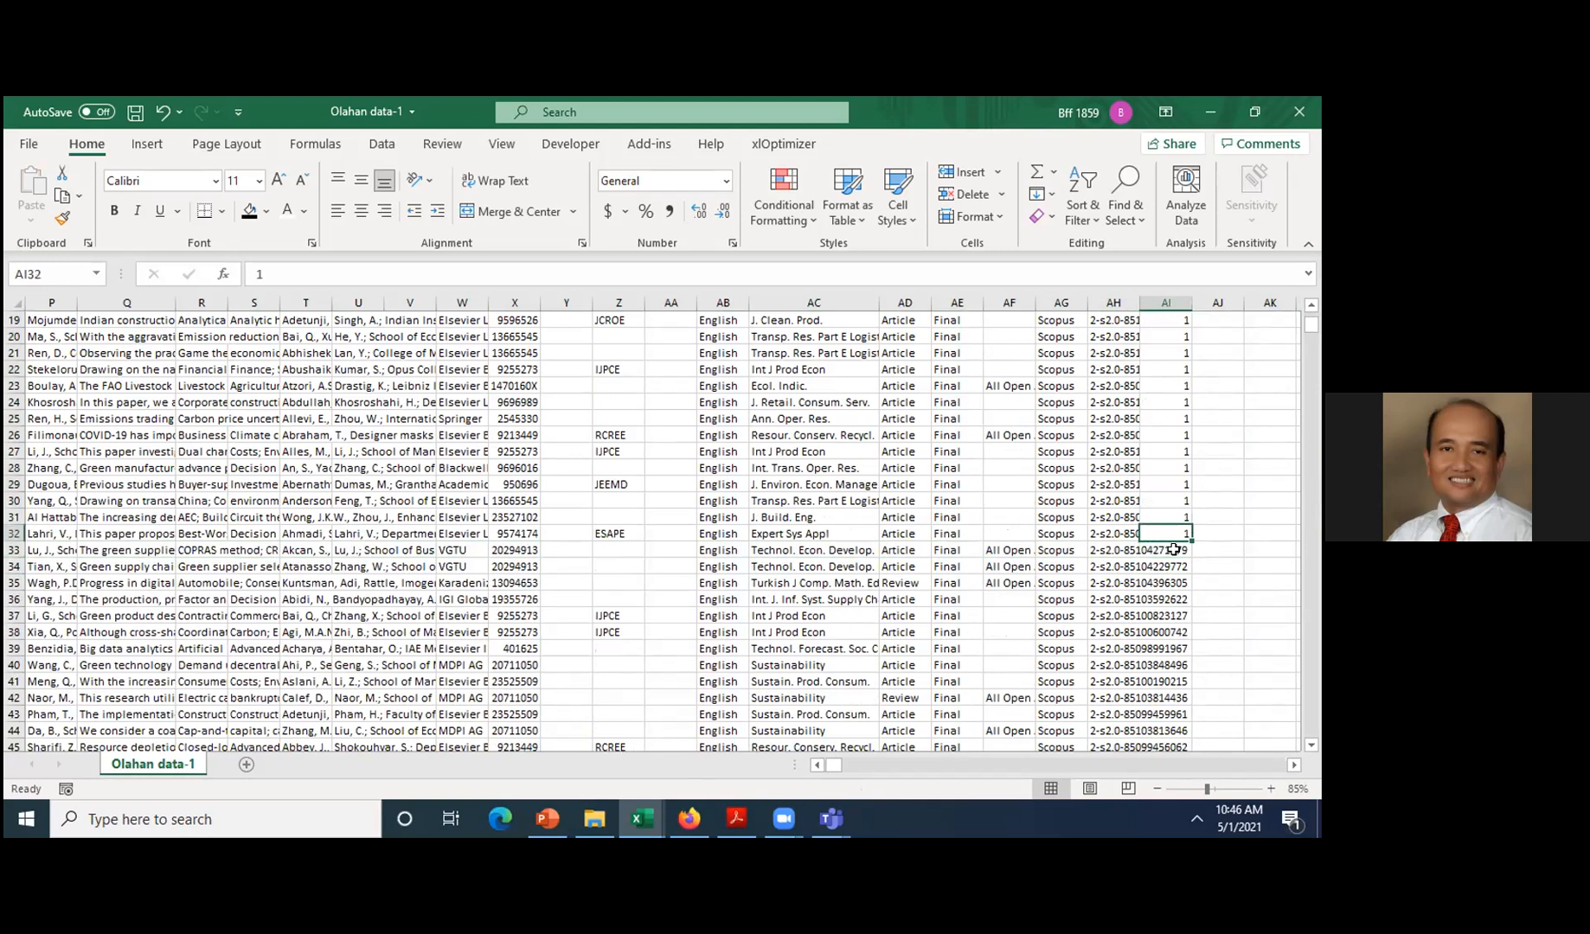
drag(1140, 299, 1180, 296)
key(ctrl+Up)
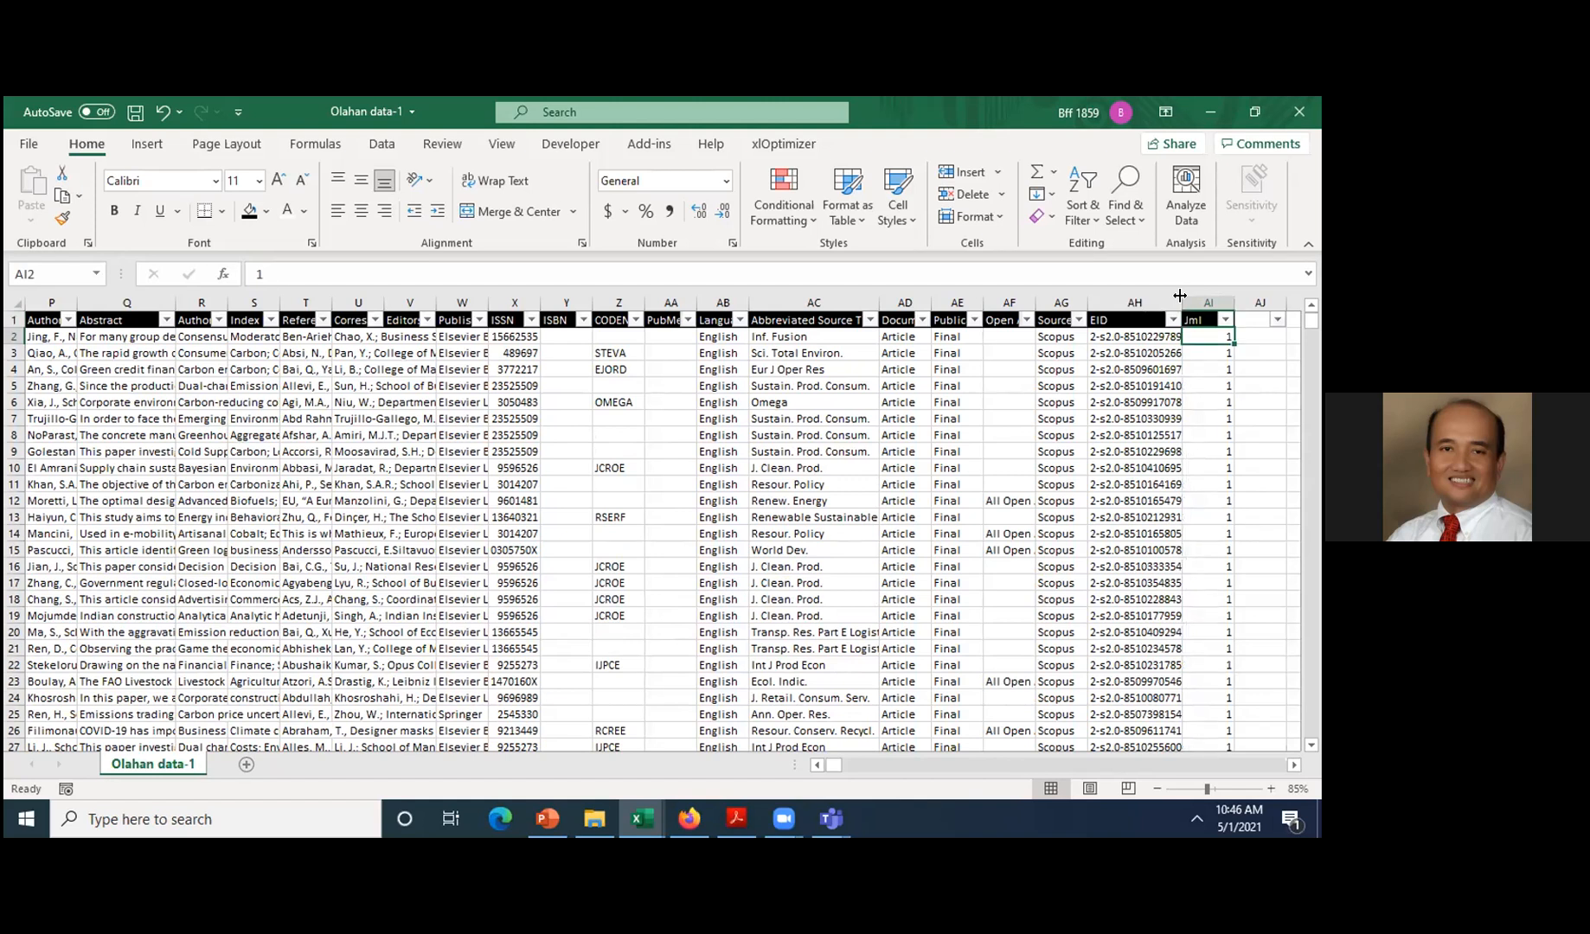
key(Up)
key(Left)
key(Left)
key(Left)
key(Left)
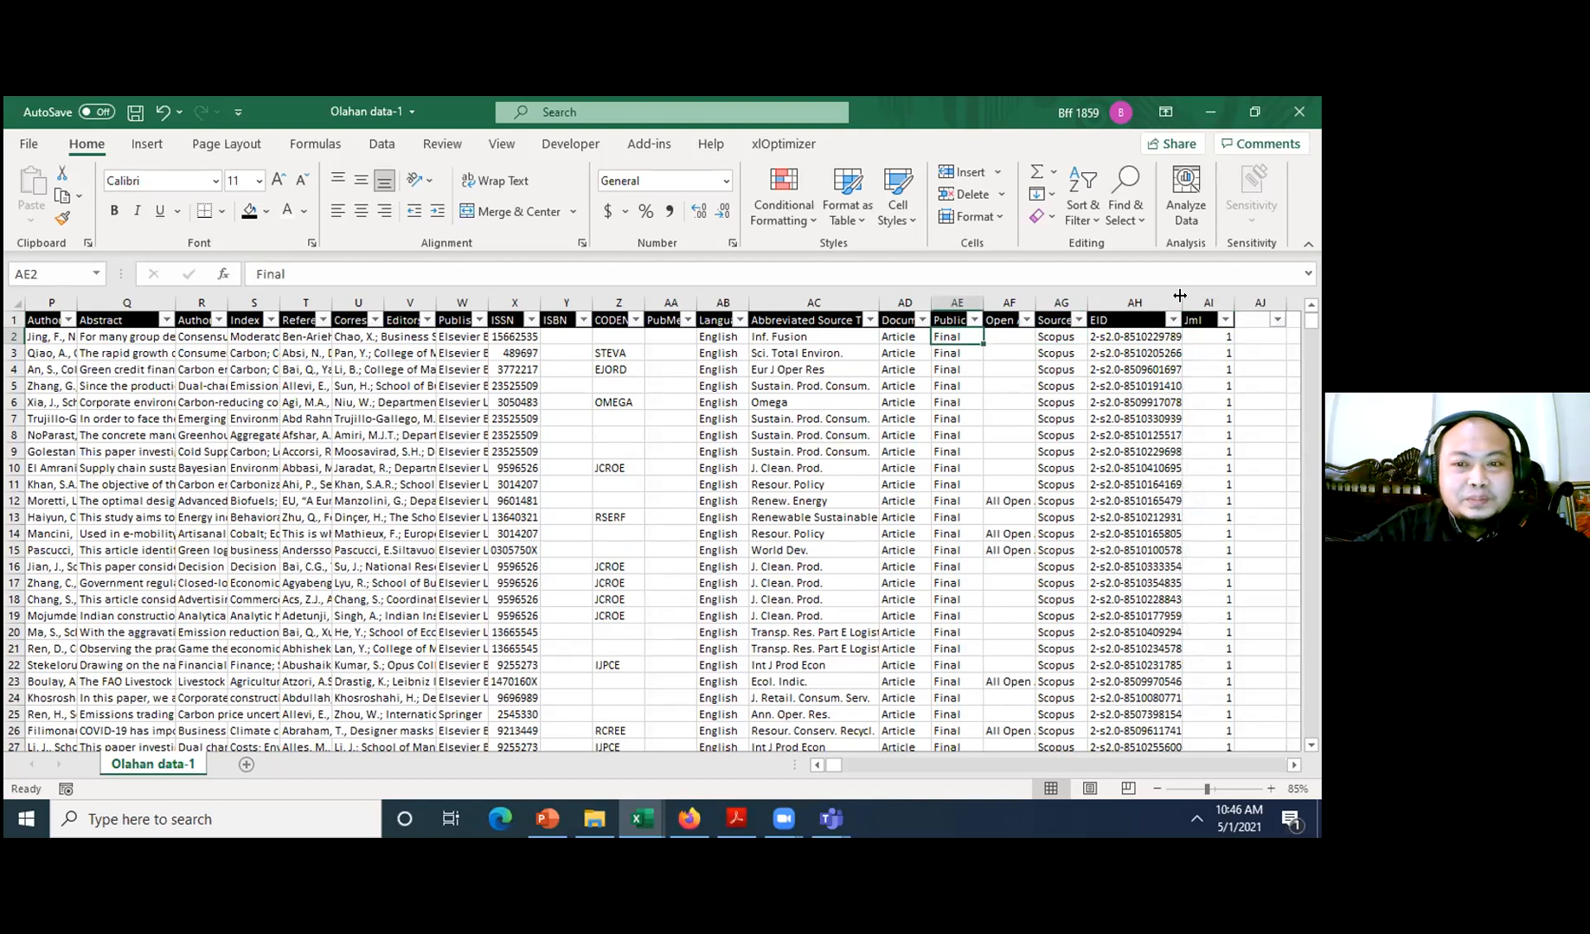
key(ctrl+Home)
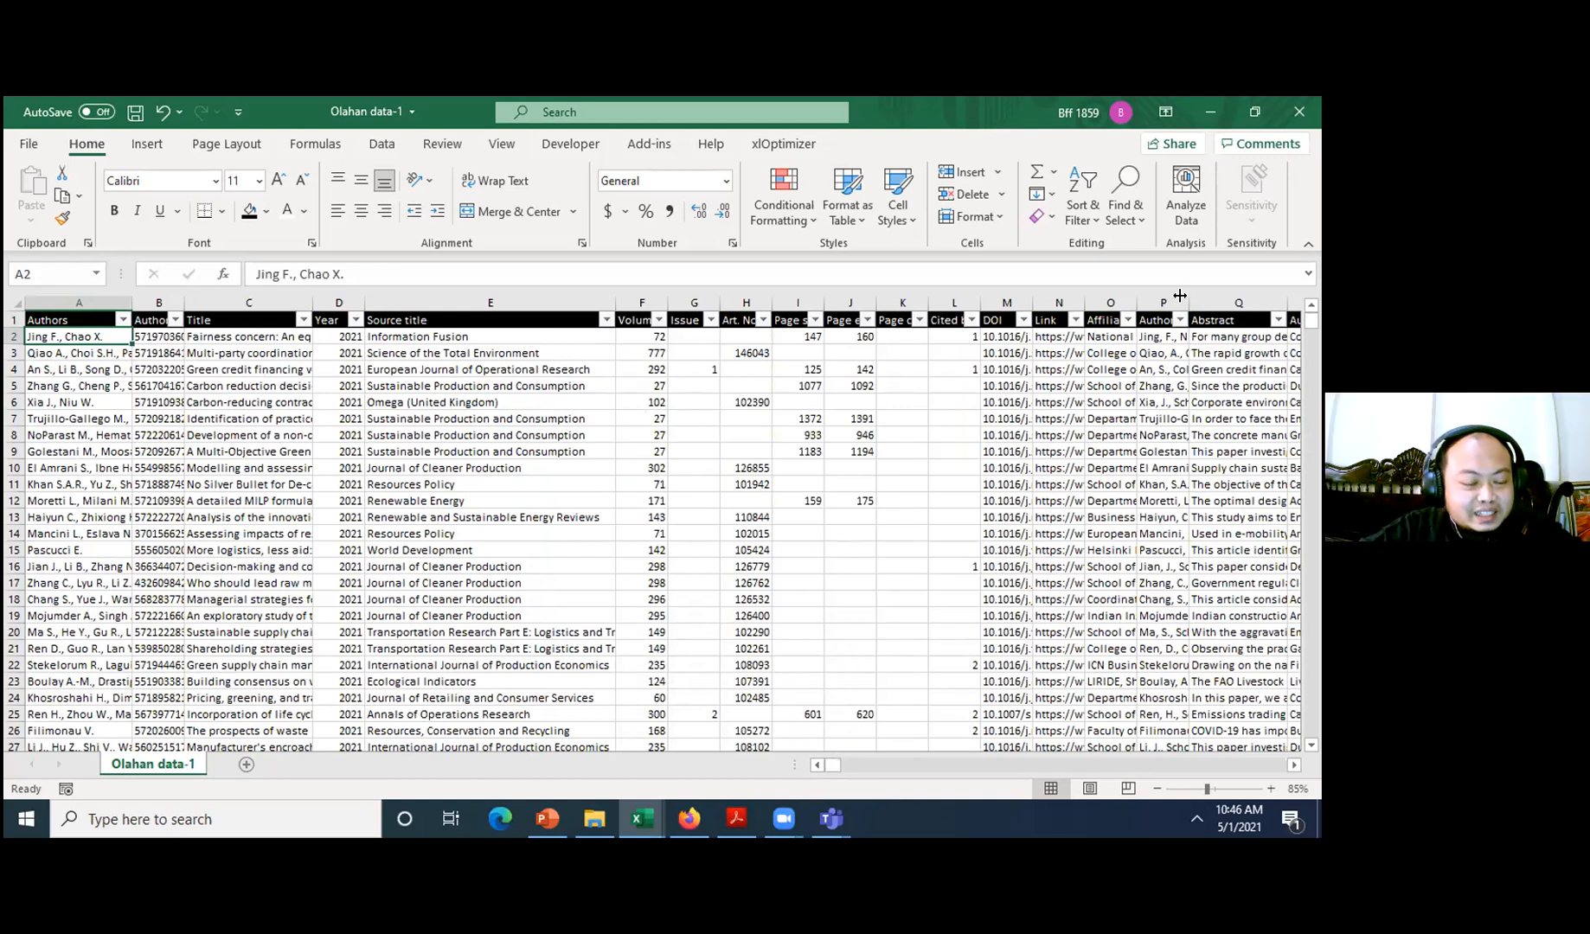
key(Down)
key(Up)
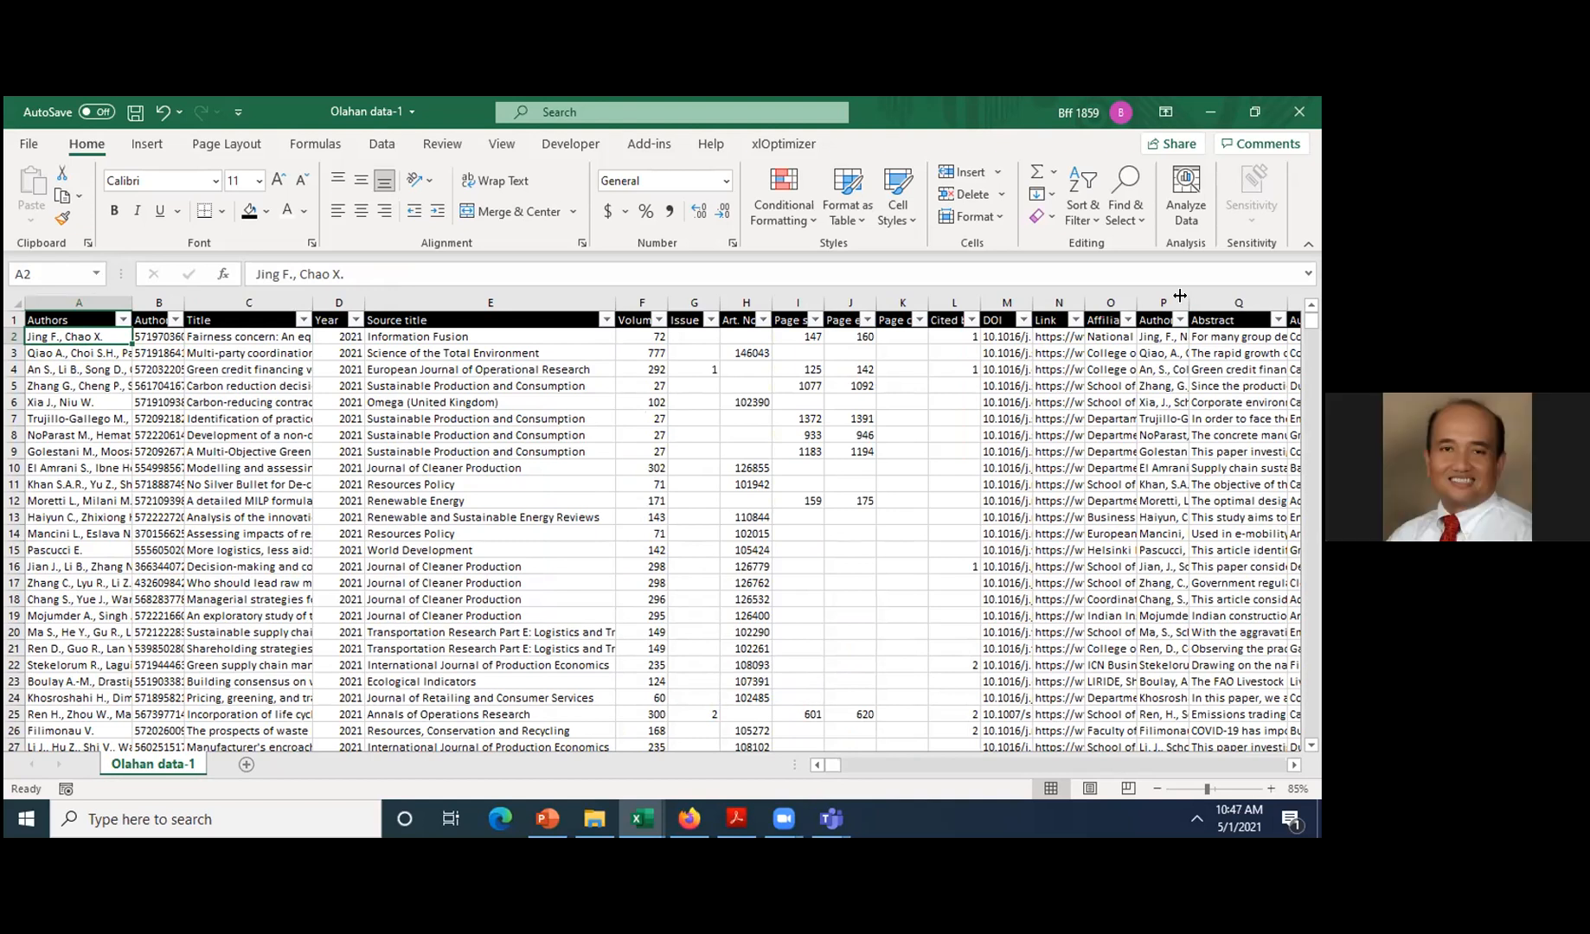
key(Up)
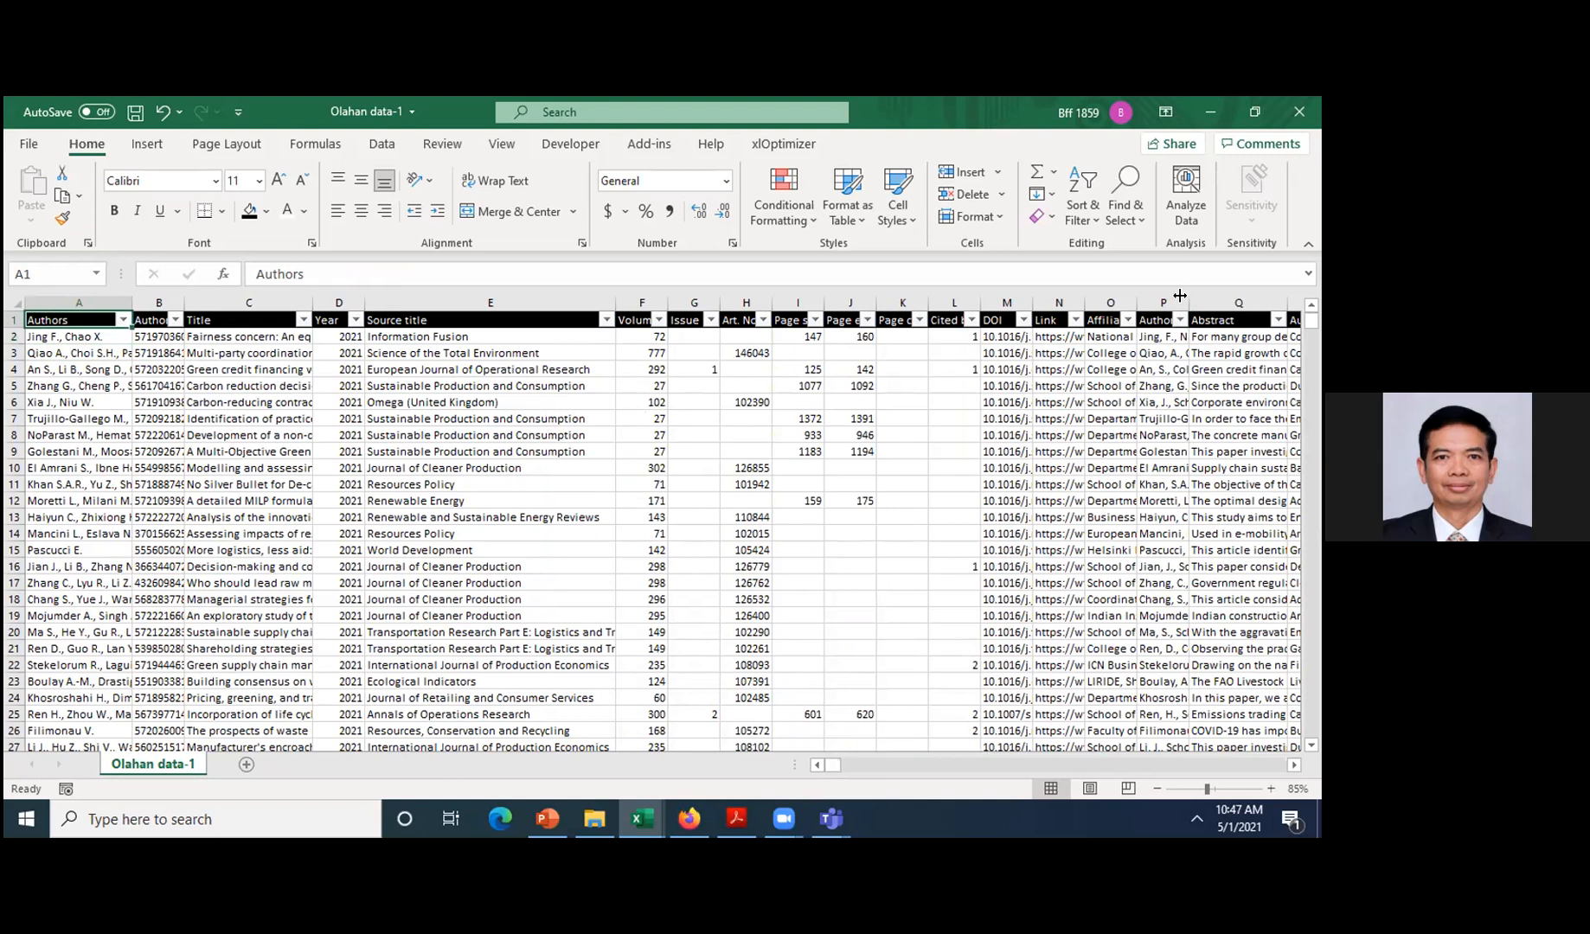
key(Down)
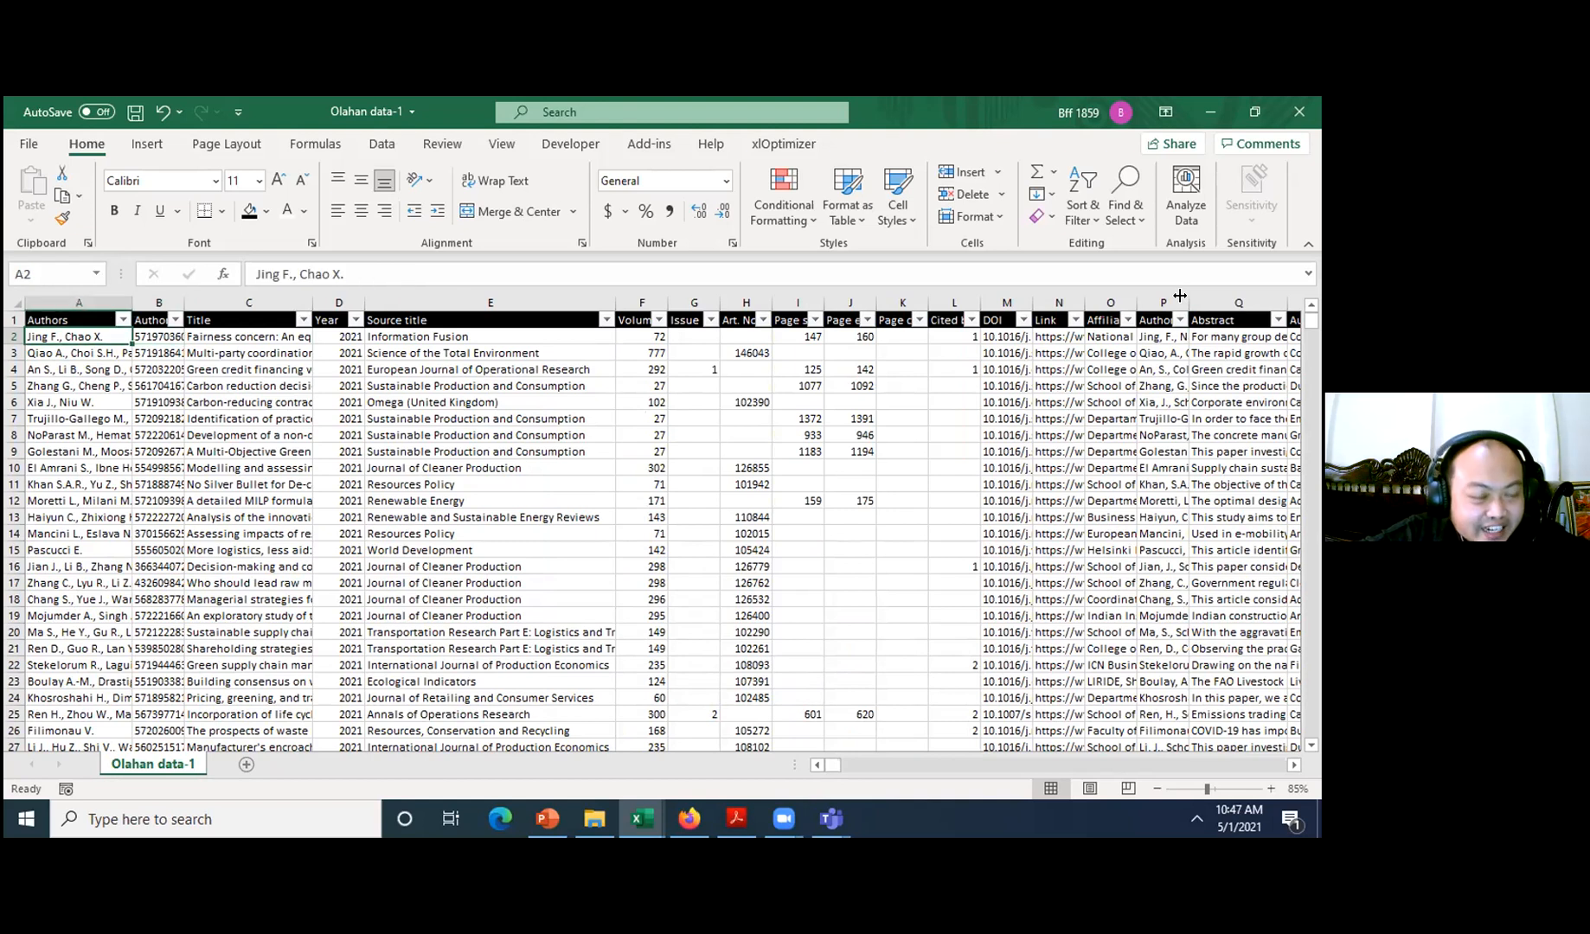
key(Up)
key(Down)
key(Up)
key(Down)
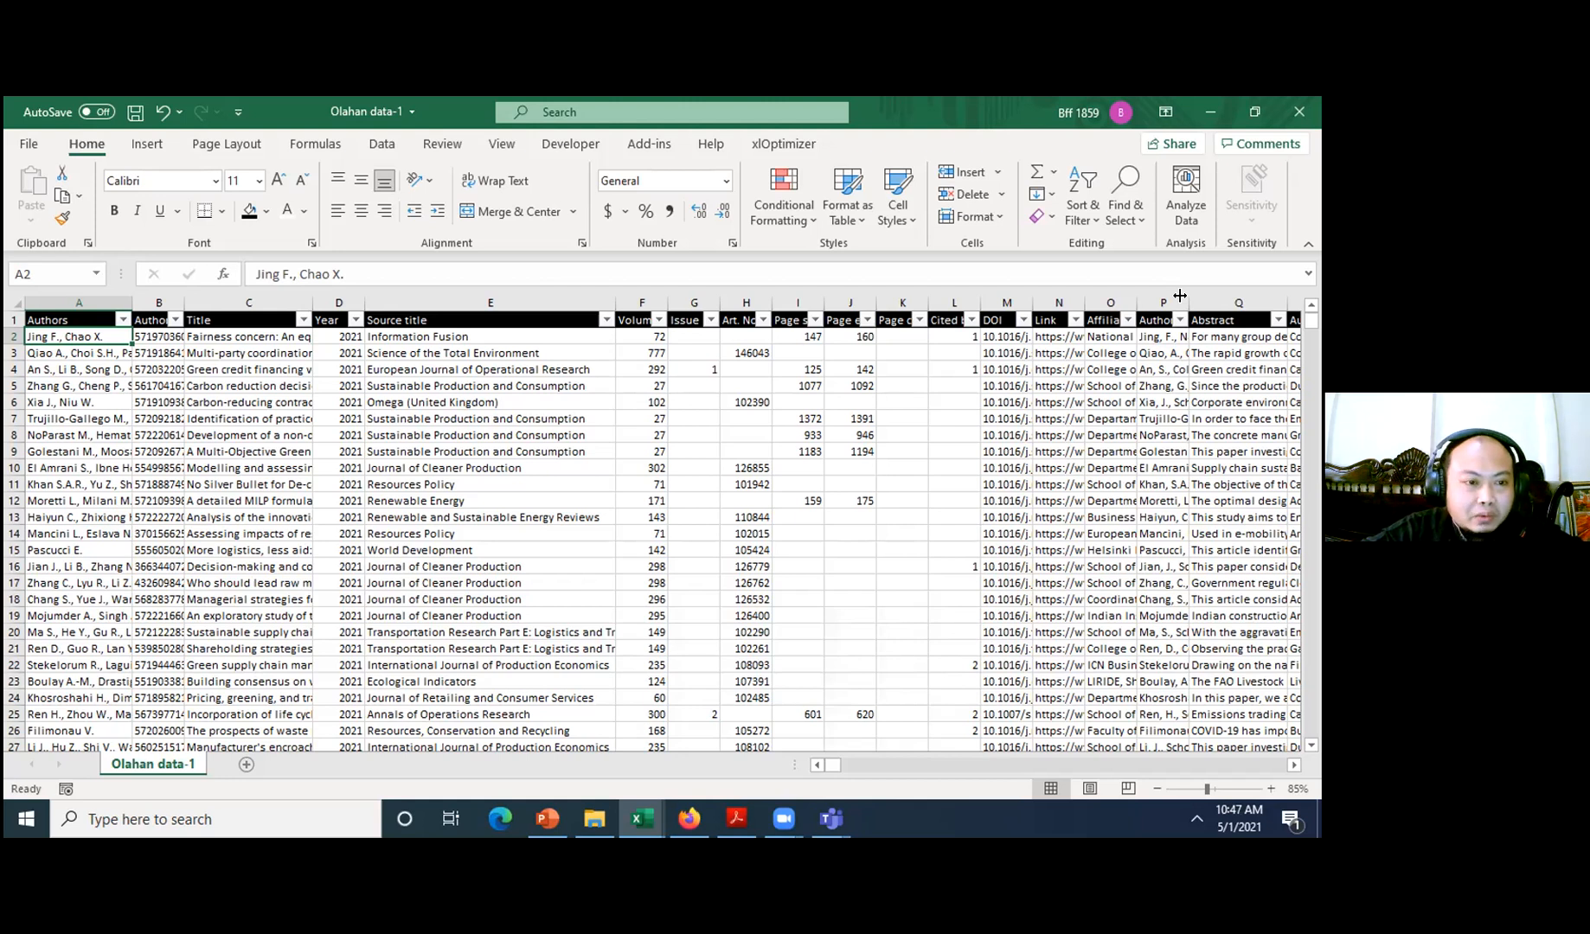
- Count the records in the Authors column from row 2 to the end of the data
key(ctrl+shift+Down)
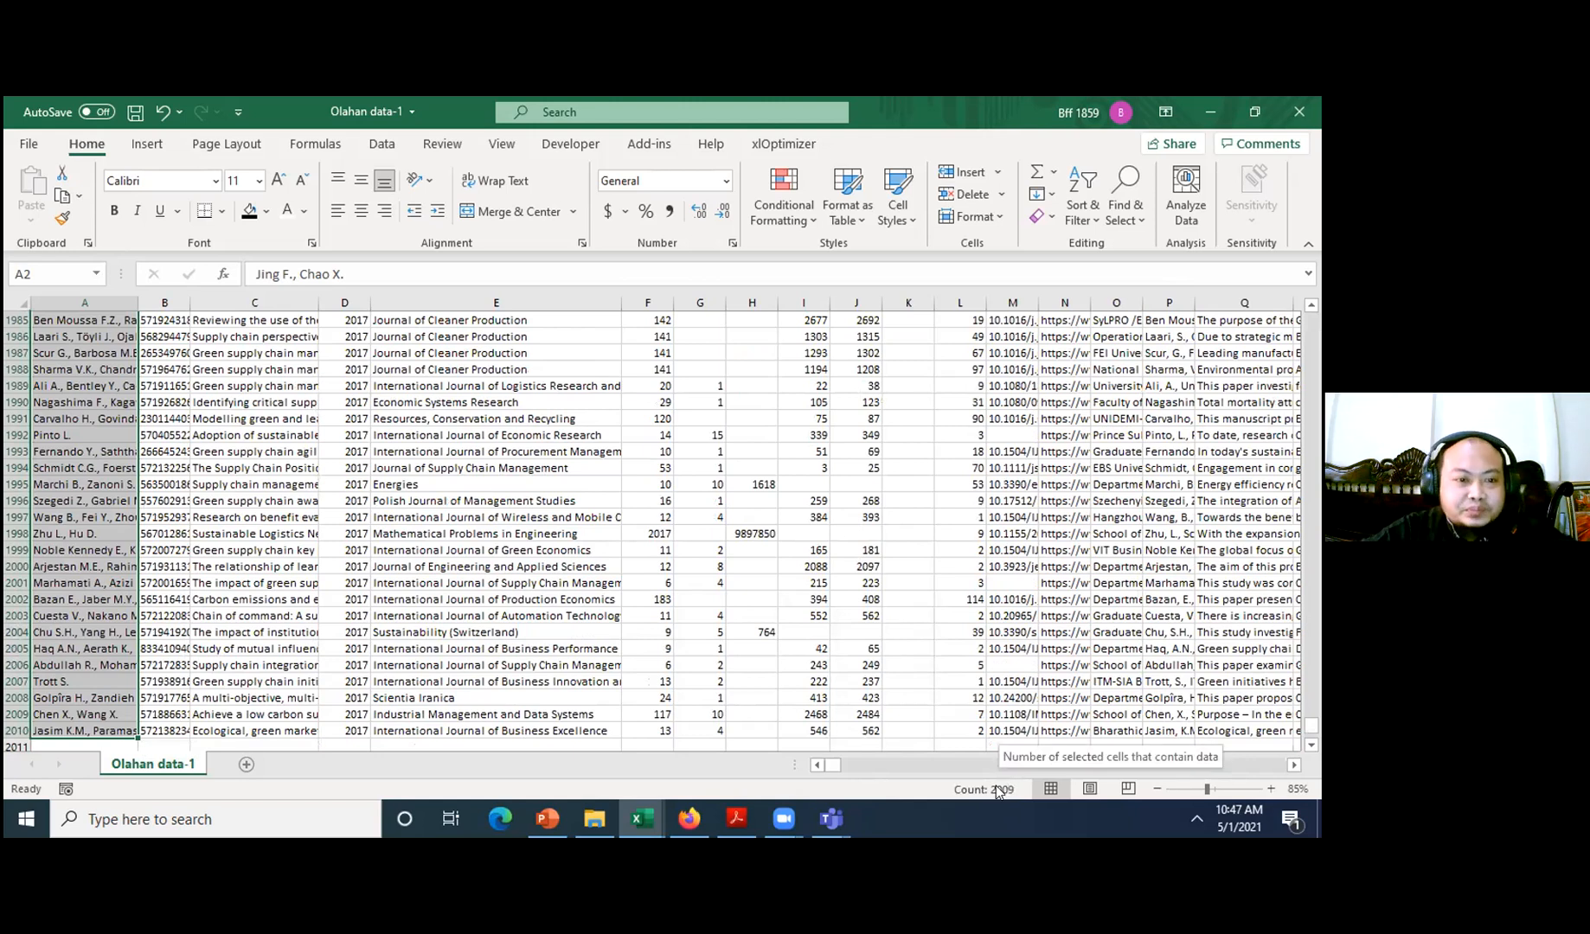
key(ctrl+Home)
key(Right)
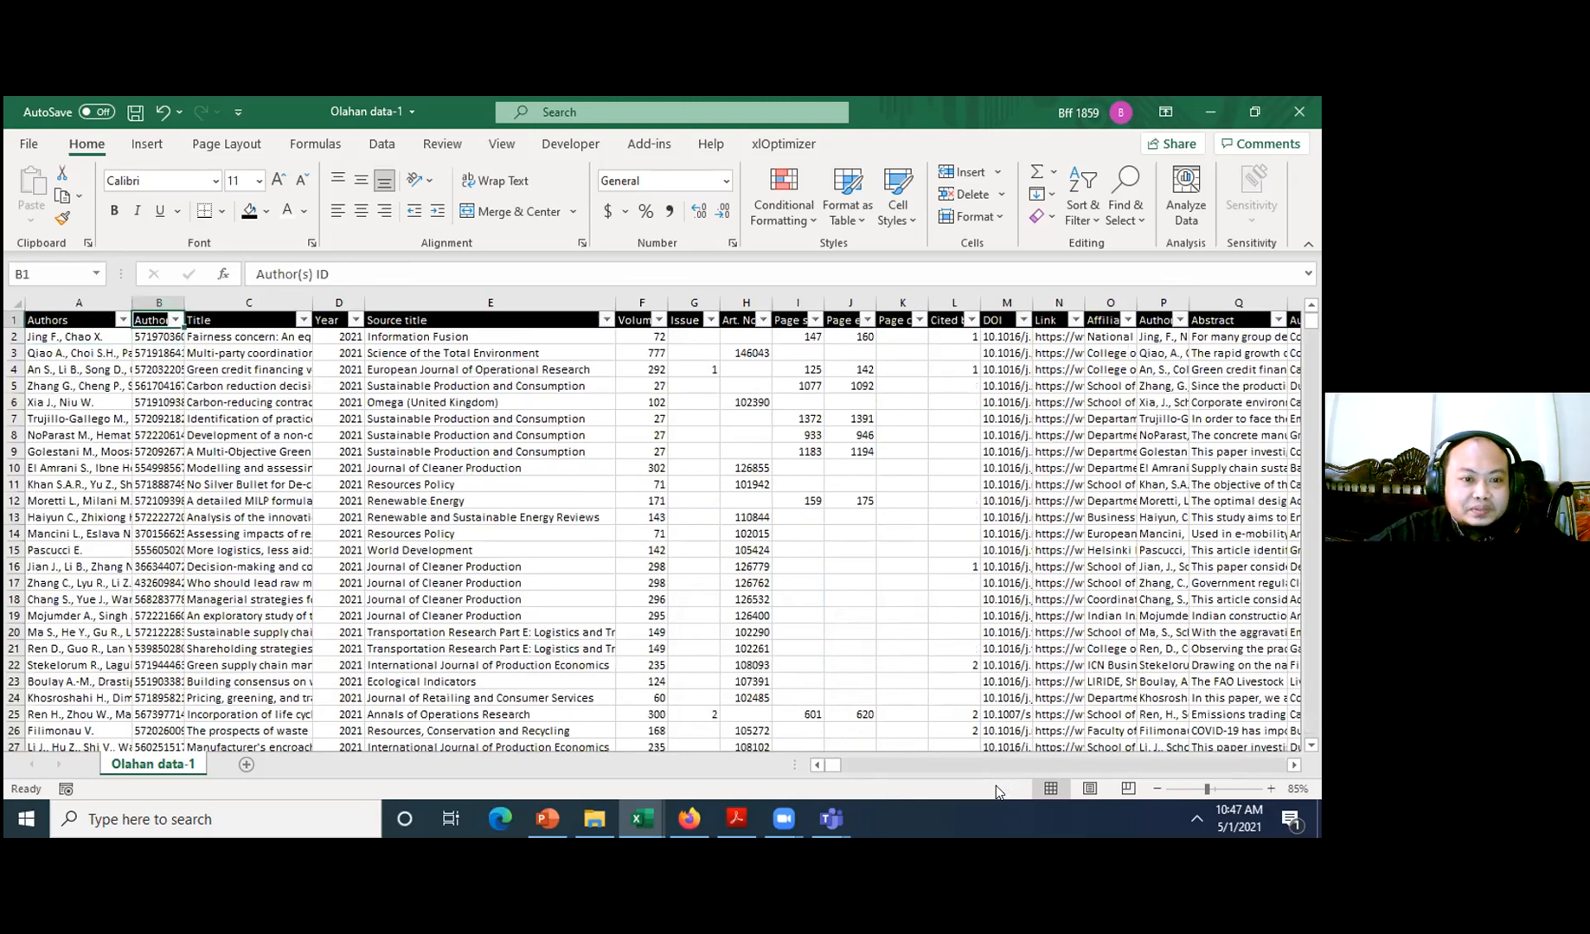
- Select row 2 and bring up the window view options for freezing the header row above it
click(15, 336)
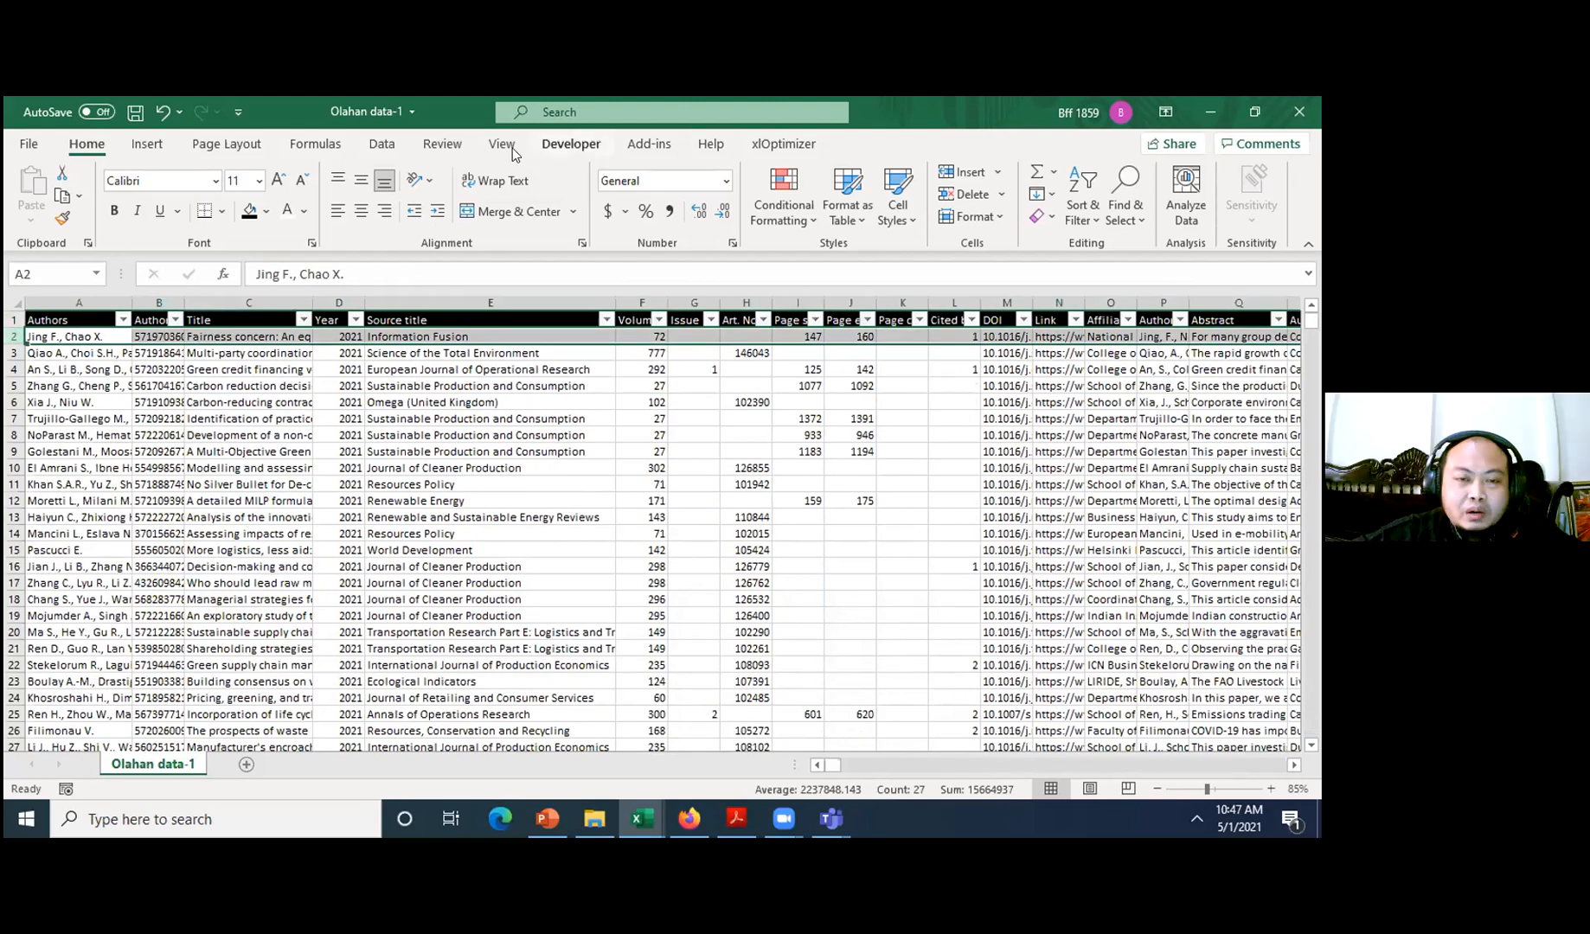
click(166, 435)
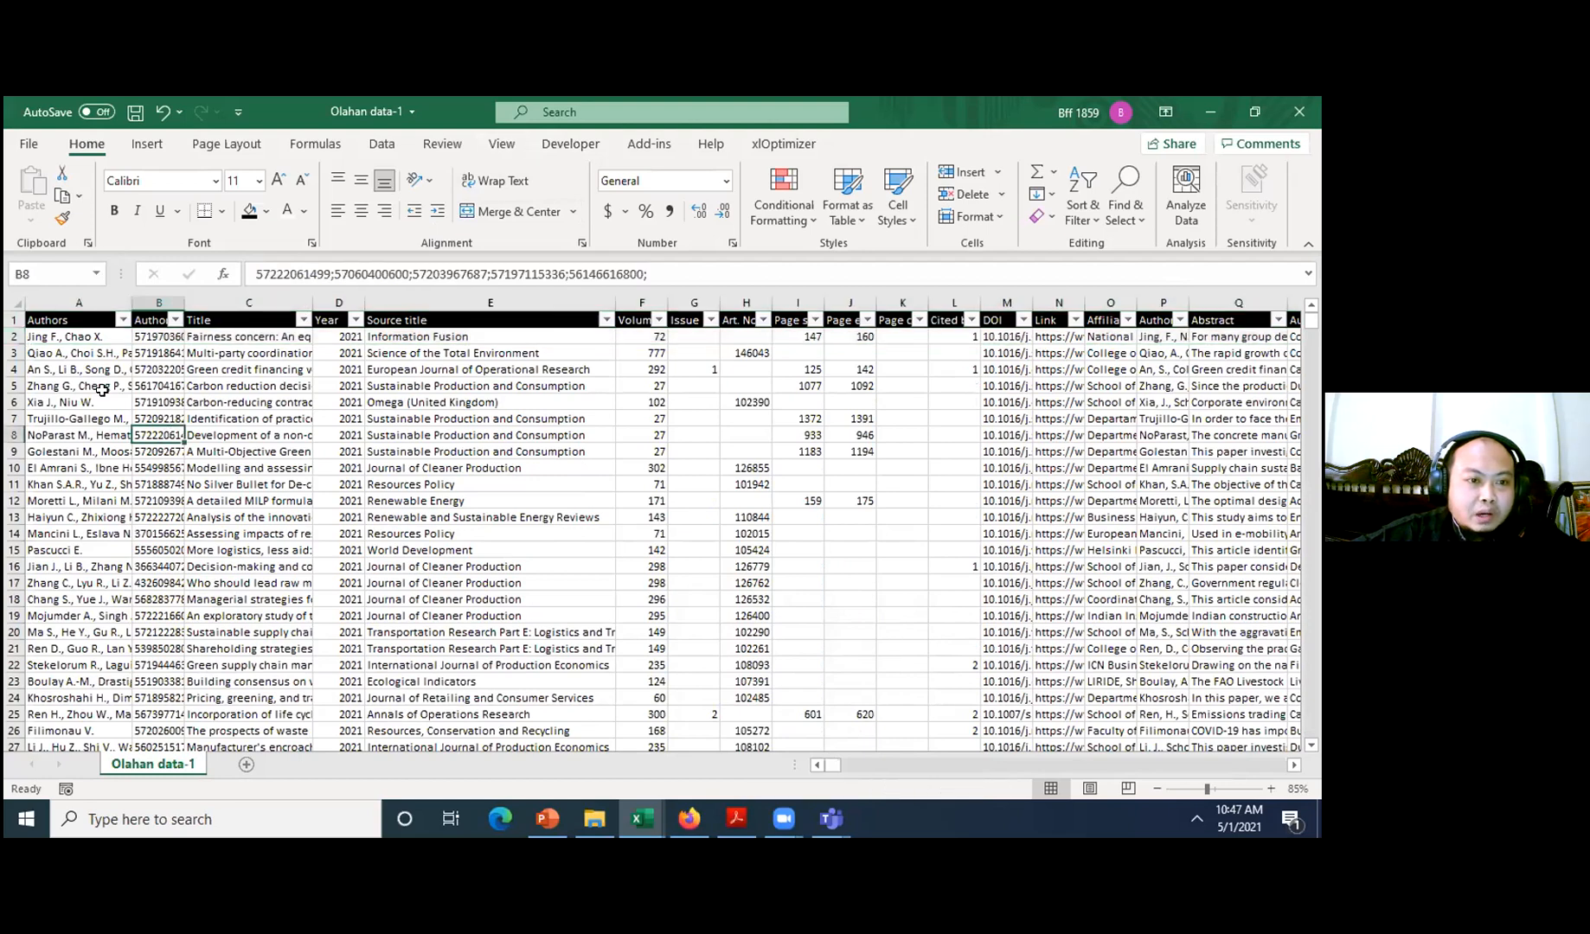
scroll(100, 404, down, 2)
scroll(100, 404, down, 8)
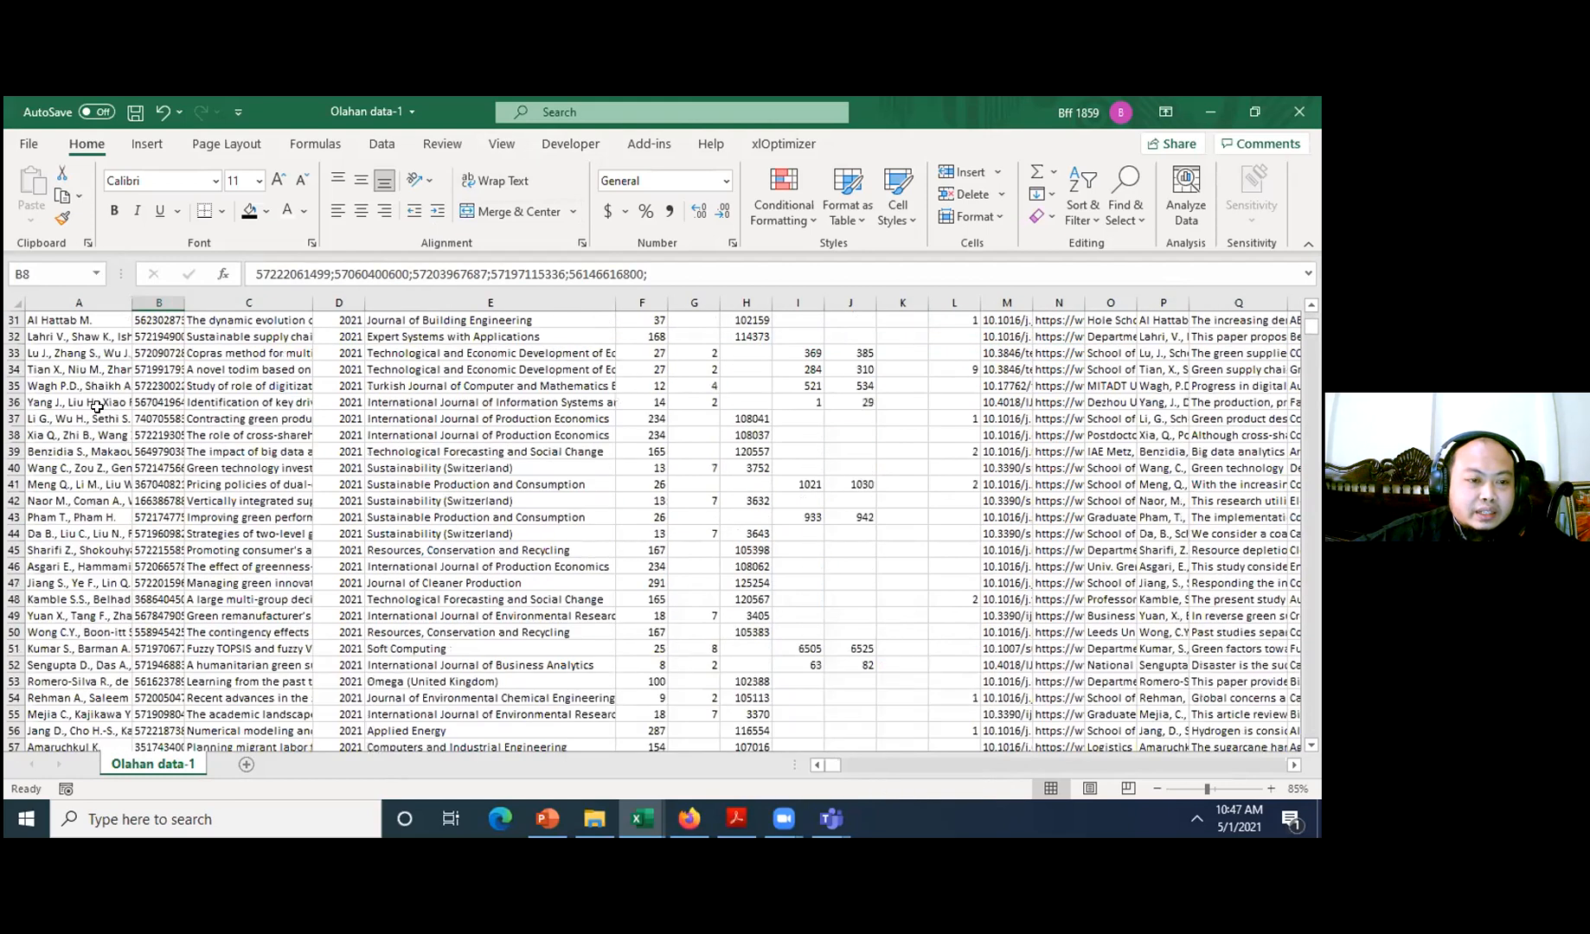
scroll(100, 385, up, 2)
scroll(100, 385, up, 8)
click(14, 336)
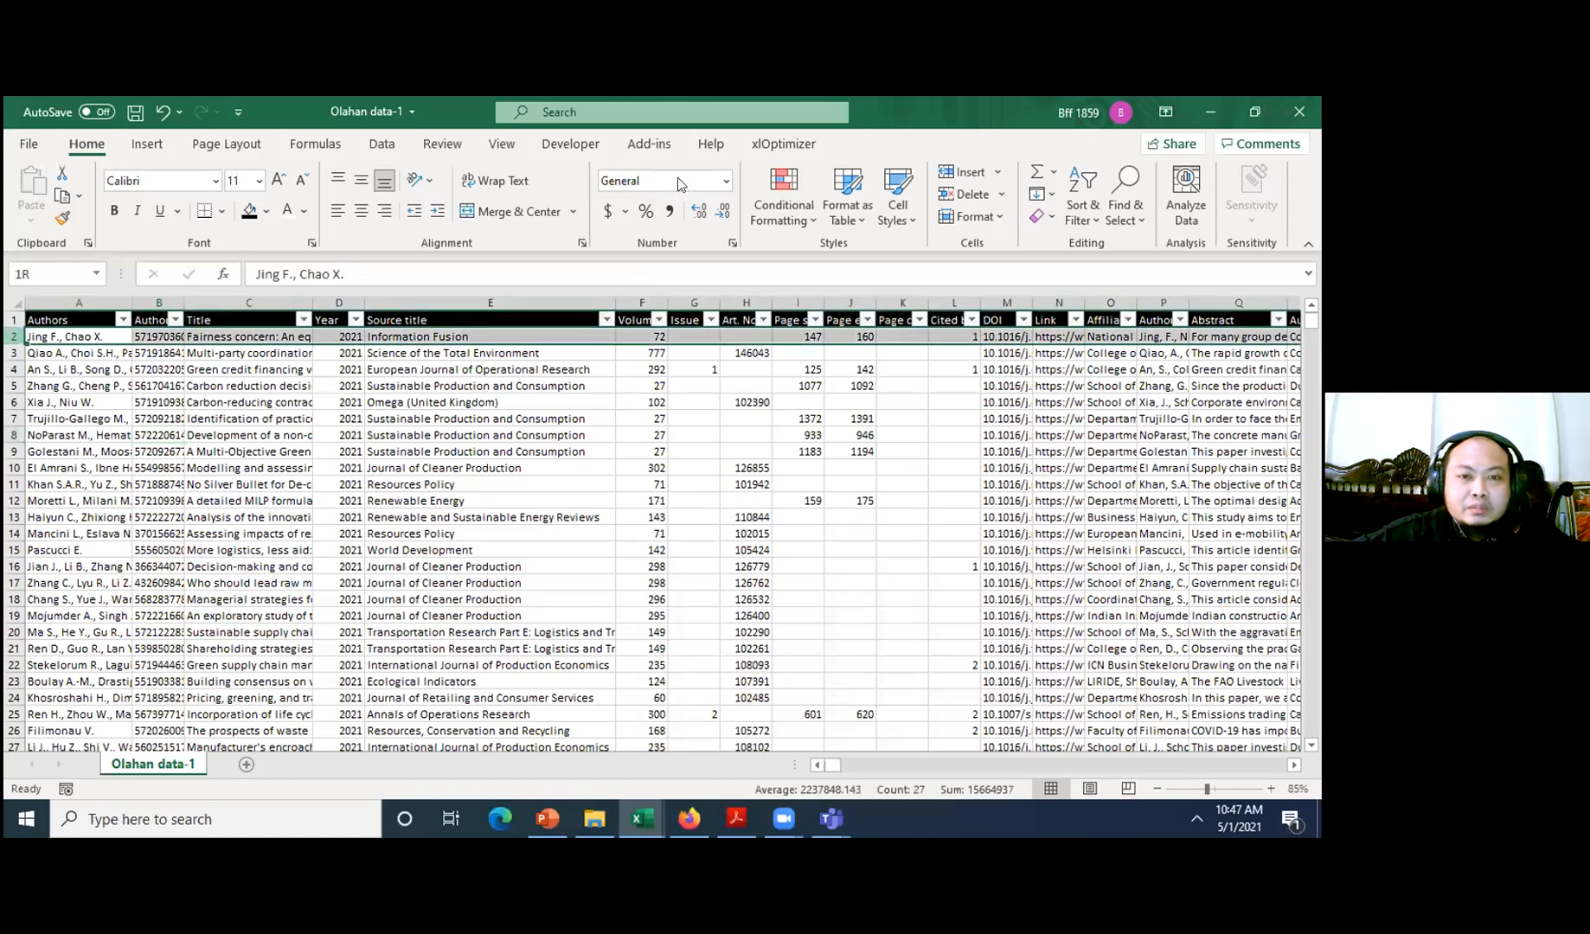
click(501, 144)
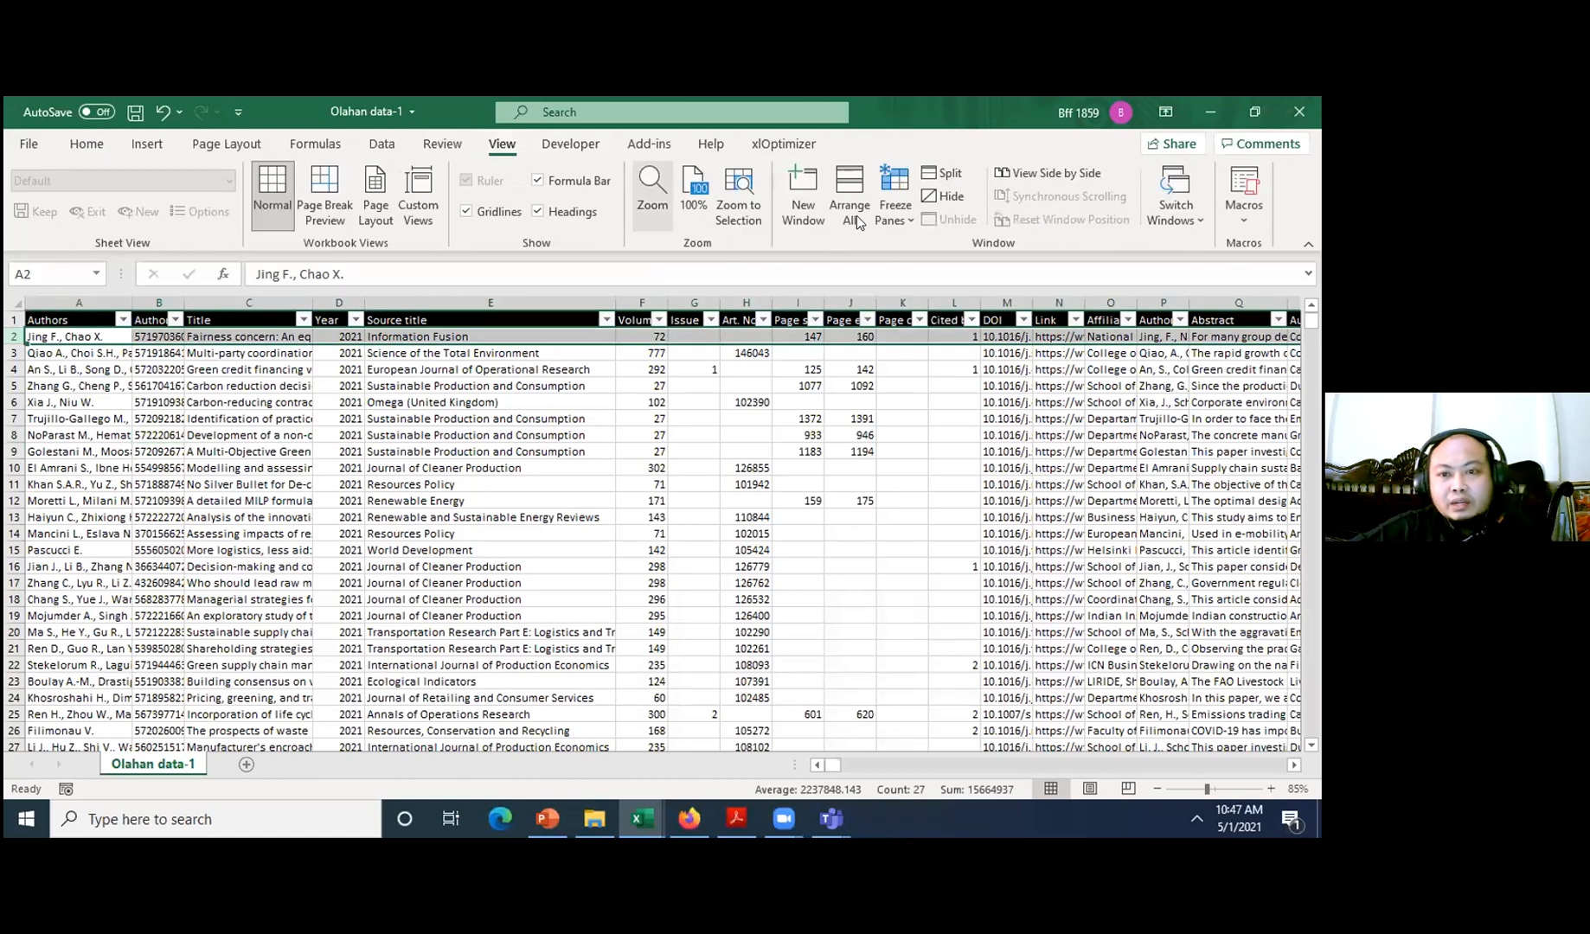
- Freeze the panes above row 2 so the header row stays in place
click(900, 222)
click(939, 258)
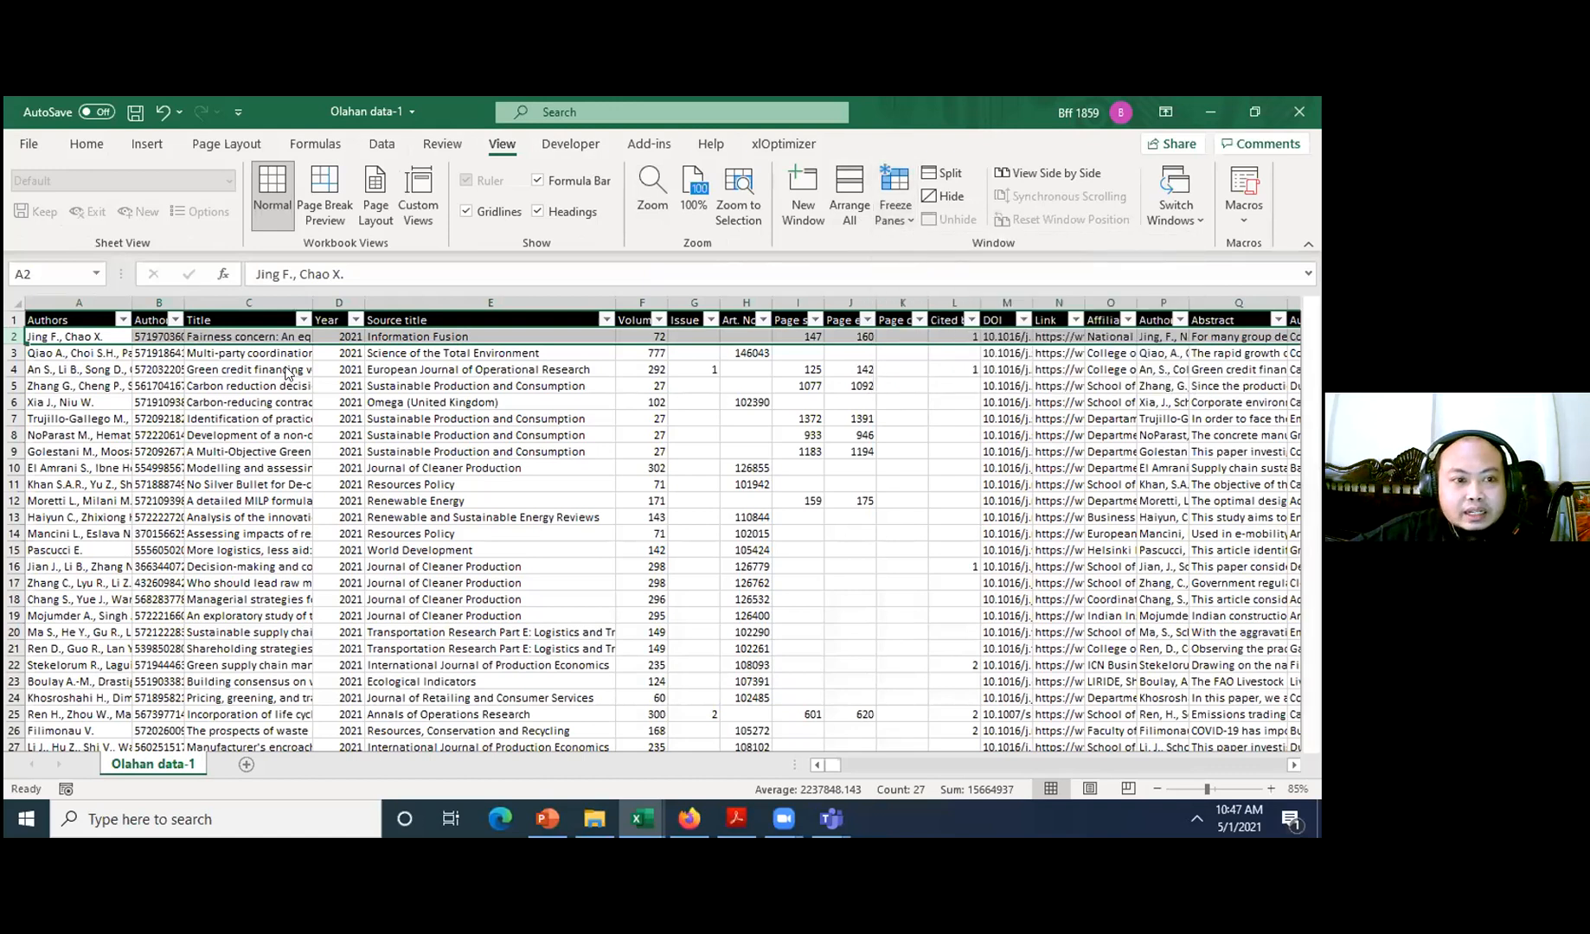
click(95, 337)
scroll(94, 367, down, 1)
scroll(94, 368, down, 9)
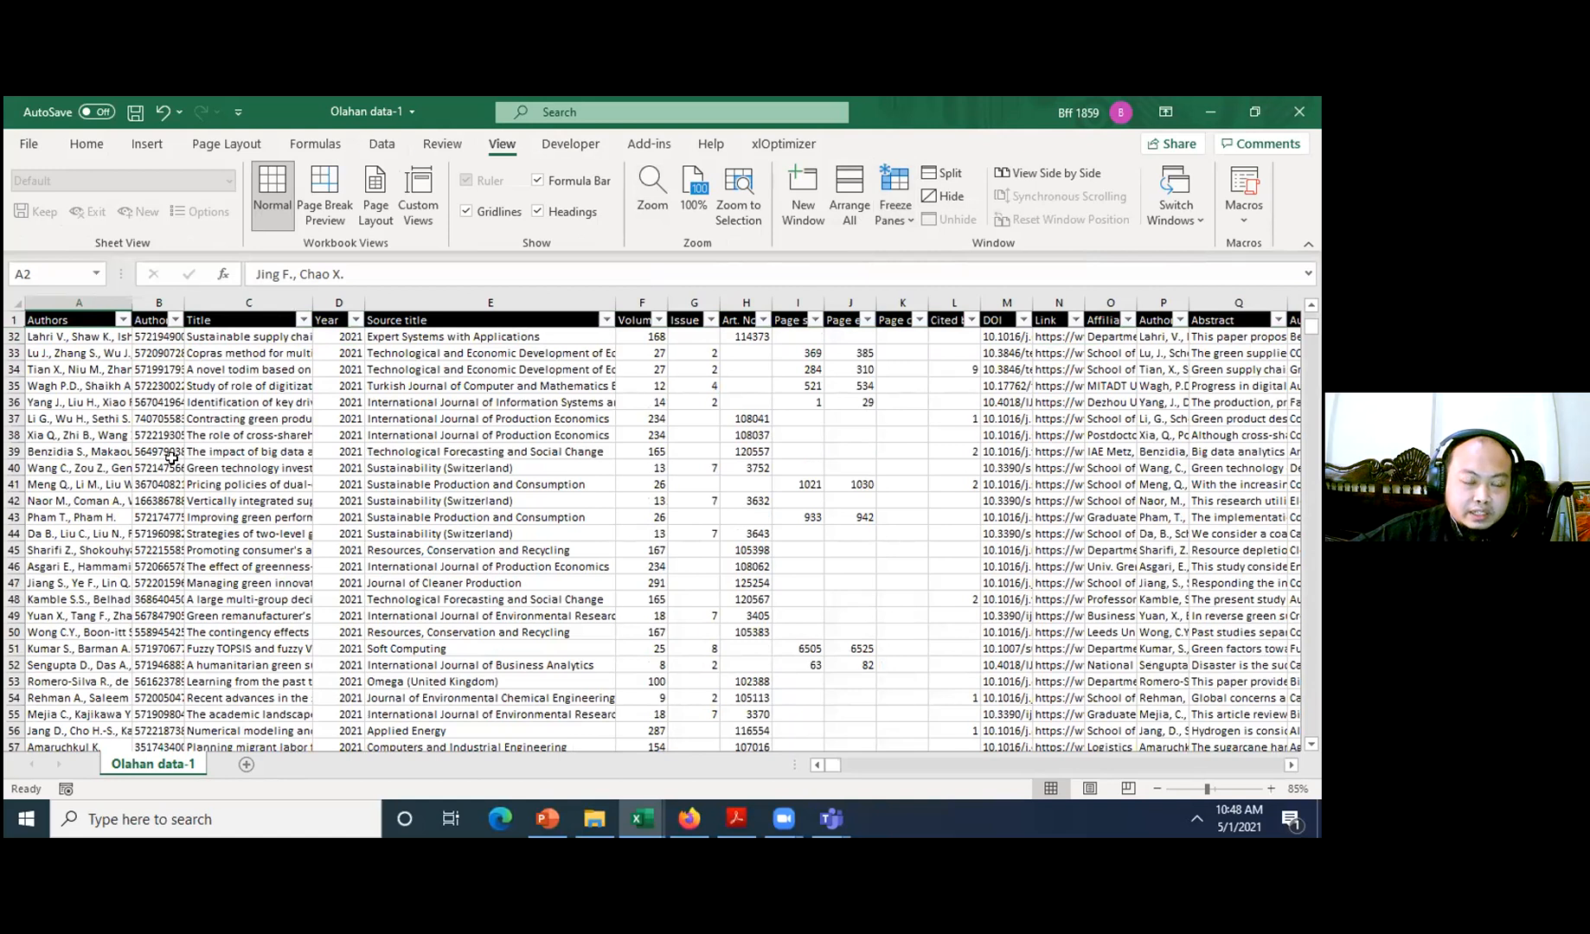
- Delete the oversized row 66 from the data table
scroll(171, 455, down, 11)
scroll(168, 464, down, 1)
scroll(154, 467, up, 2)
click(91, 524)
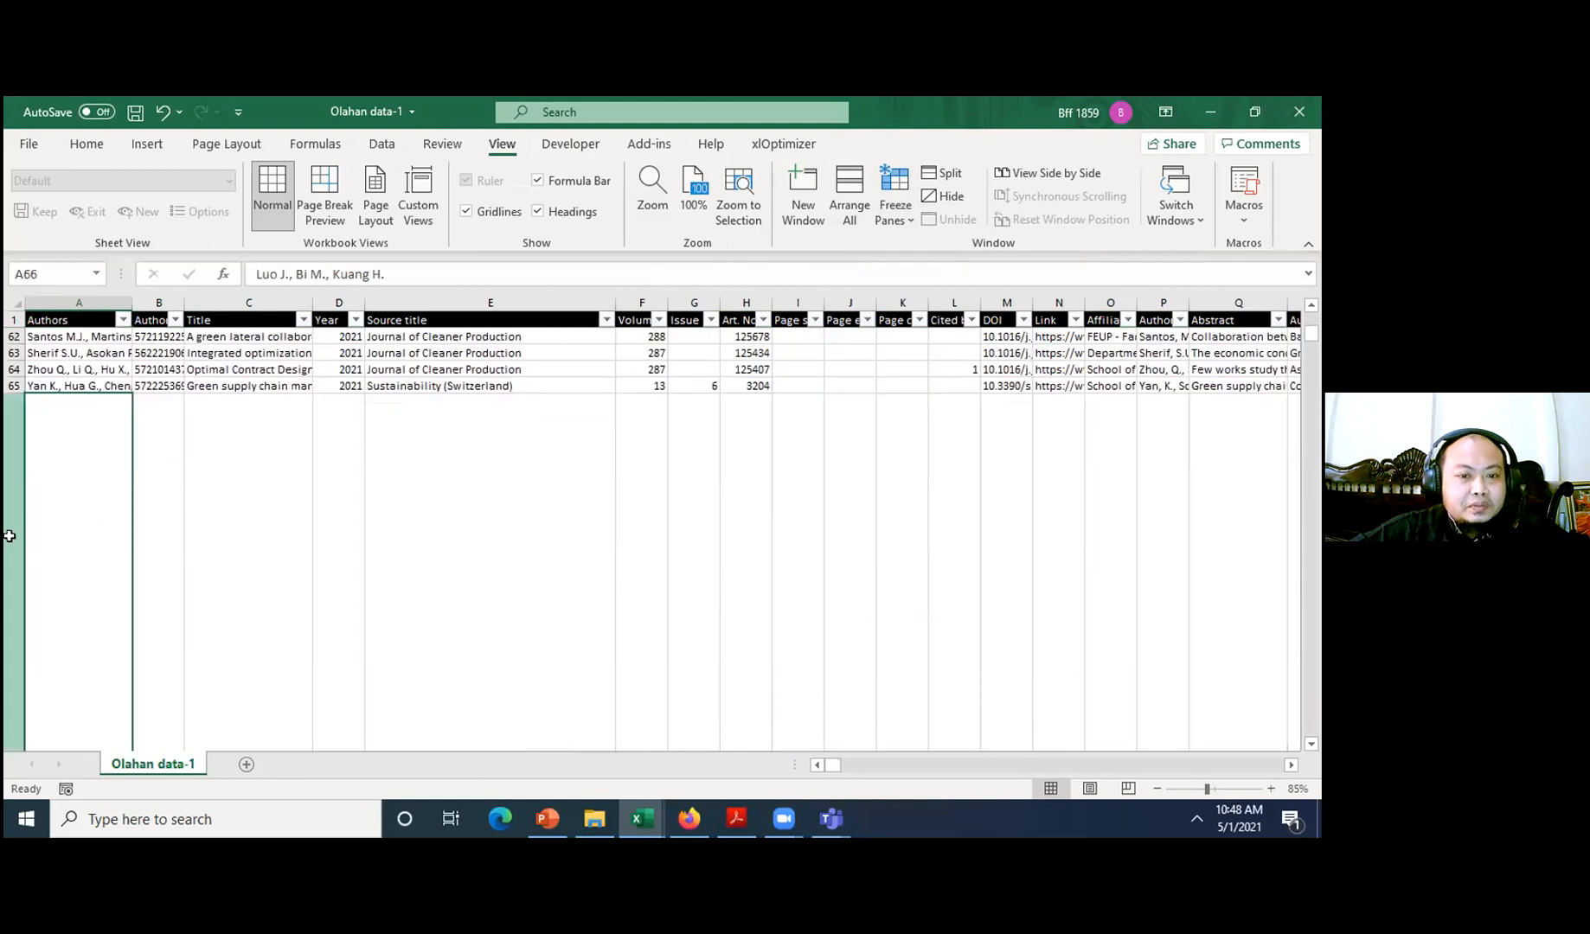
click(9, 536)
right_click(9, 536)
click(52, 386)
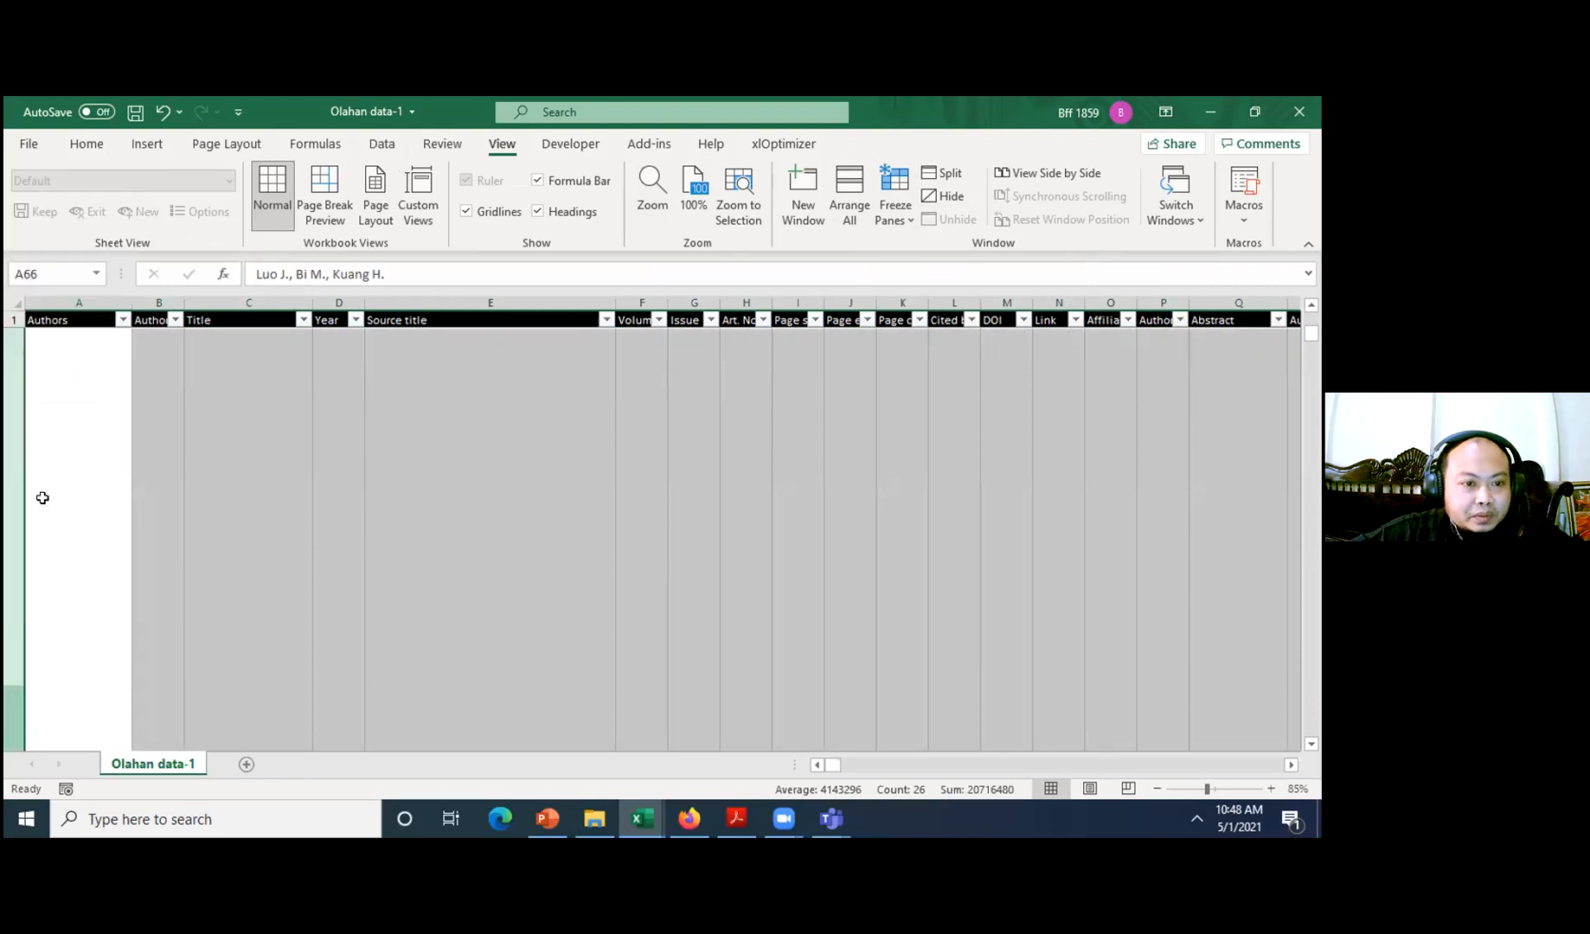
- Delete the oversized row 87 from the data table
click(96, 610)
scroll(96, 610, down, 2)
click(16, 631)
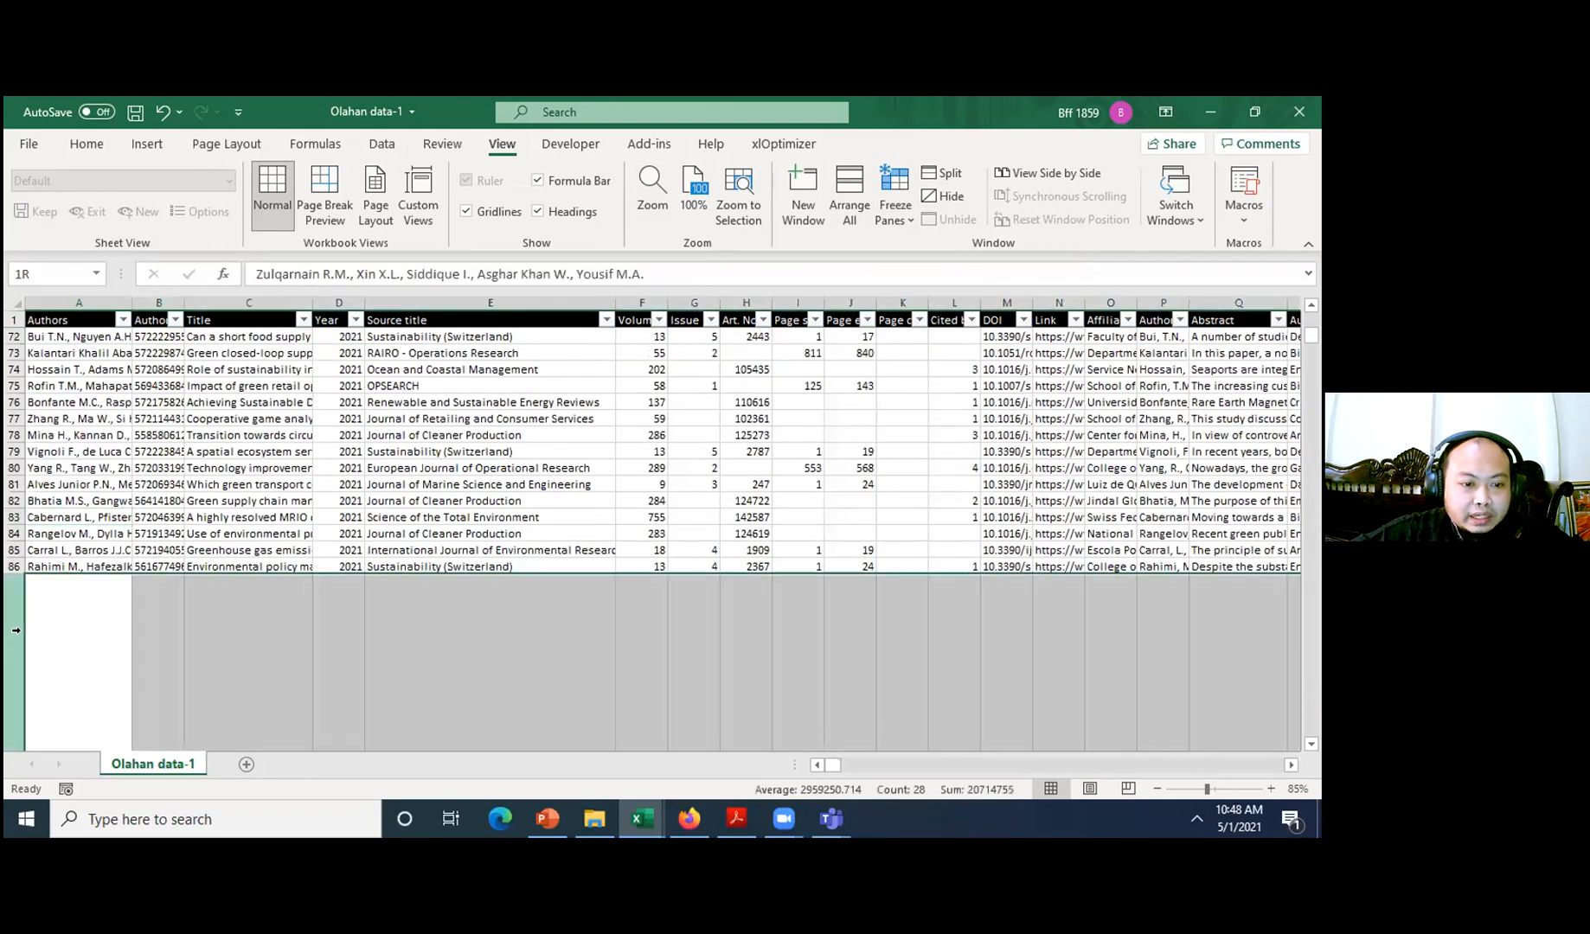
right_click(16, 631)
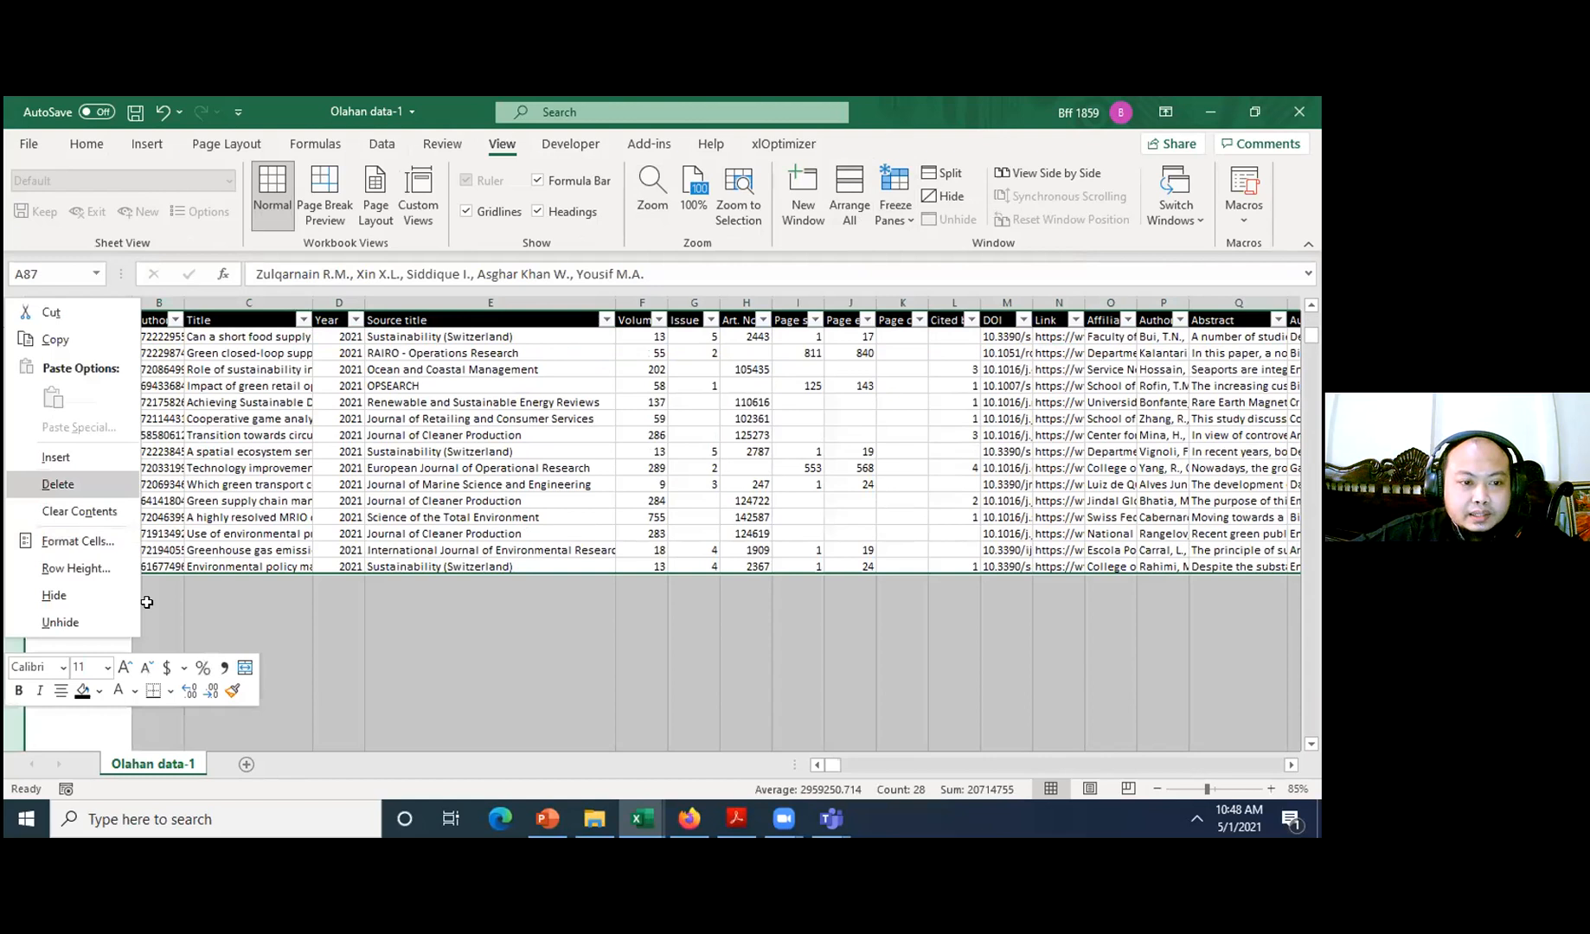
click(58, 484)
click(147, 602)
- Select the oversized row 89 and check the records below it for other overly tall rows
click(61, 566)
scroll(61, 566, down, 1)
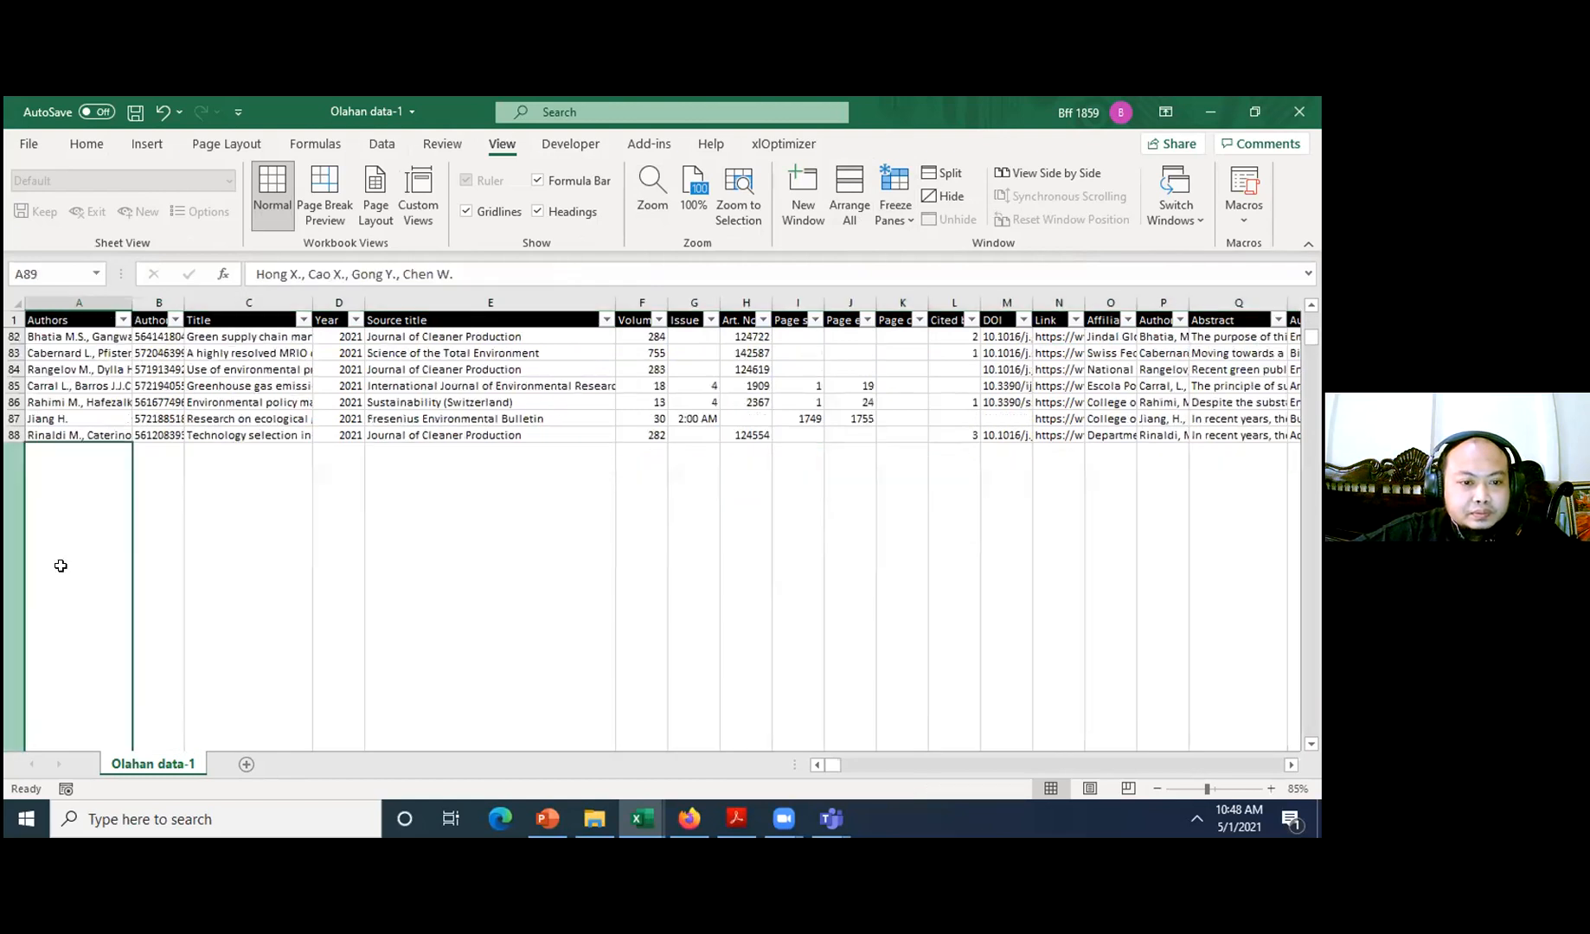
drag(10, 574, 122, 574)
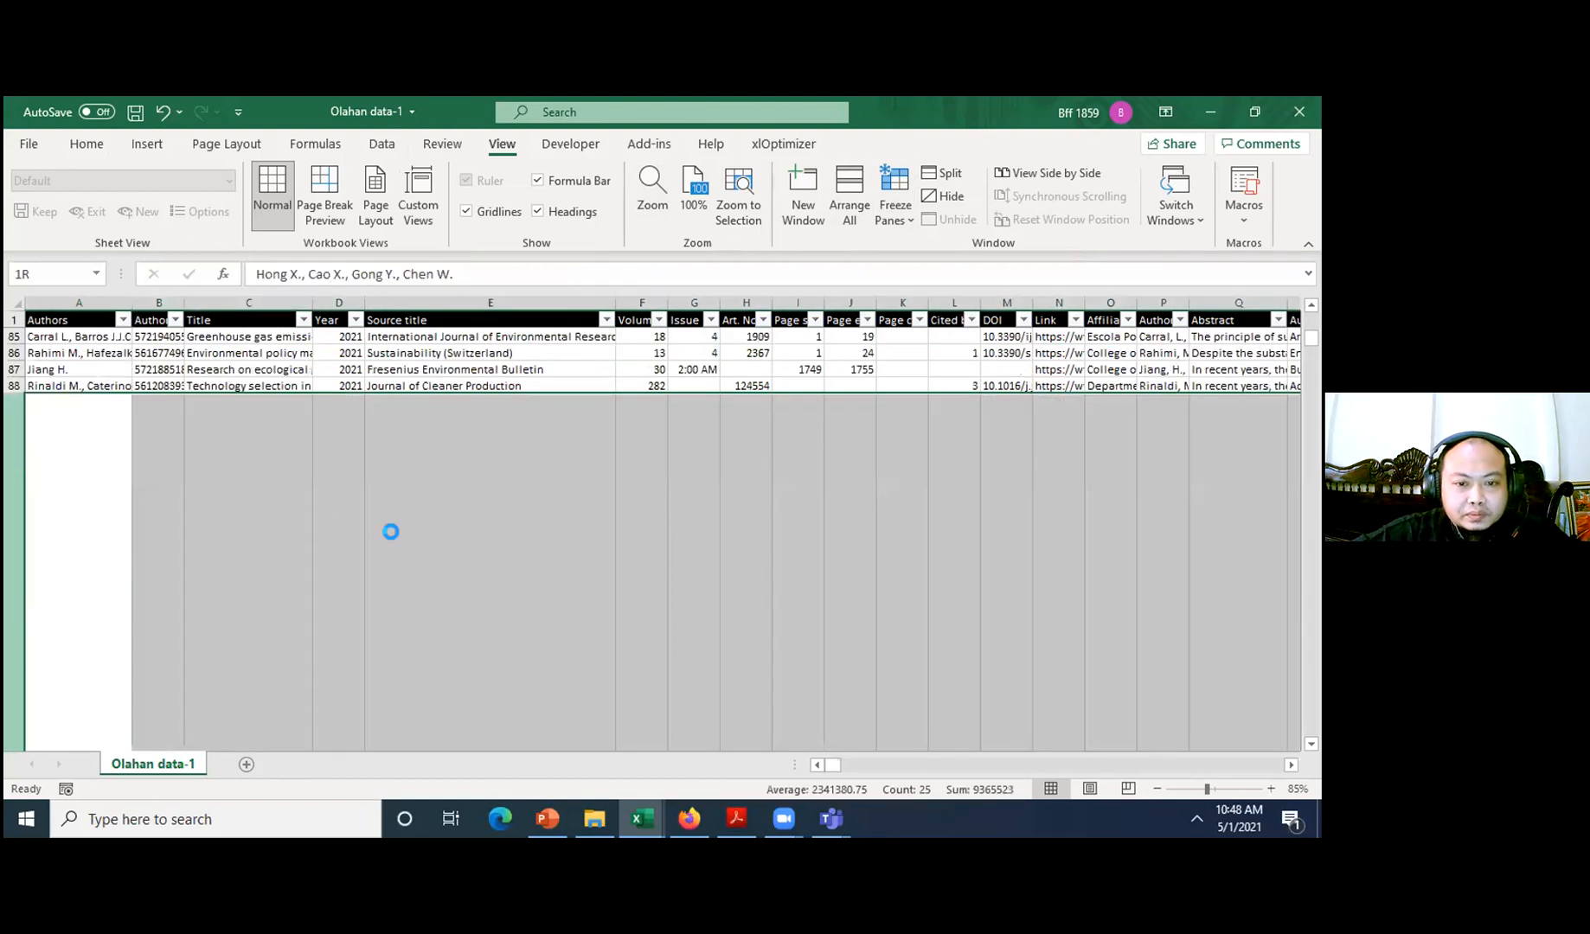
scroll(390, 530, down, 2)
scroll(417, 546, down, 1)
scroll(416, 546, down, 3)
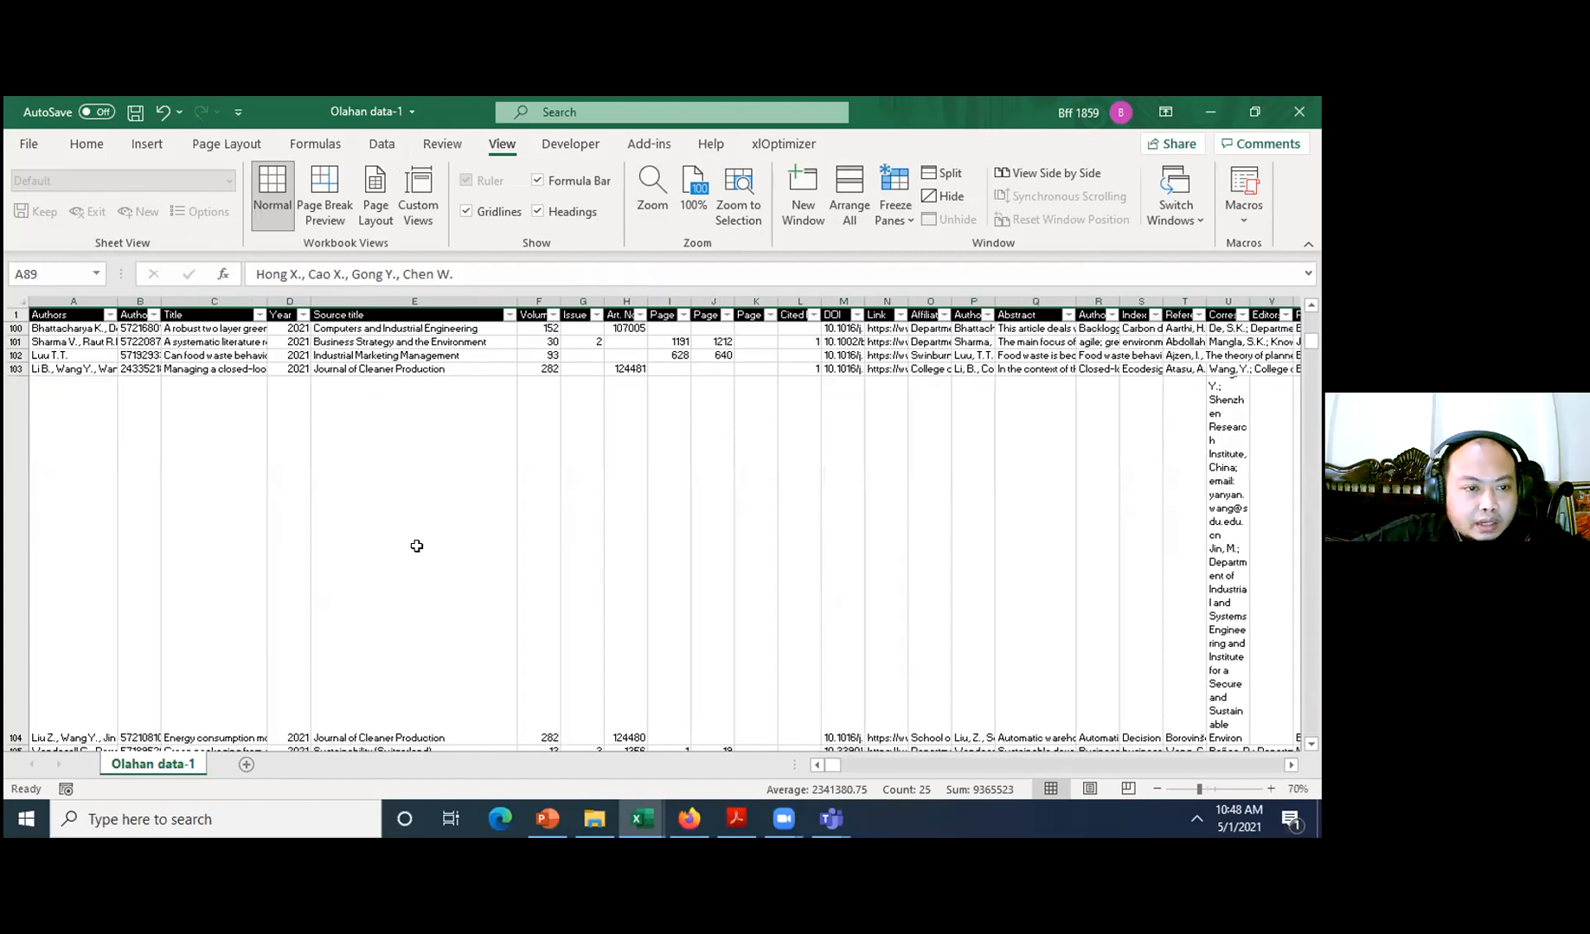
scroll(416, 546, up, 1)
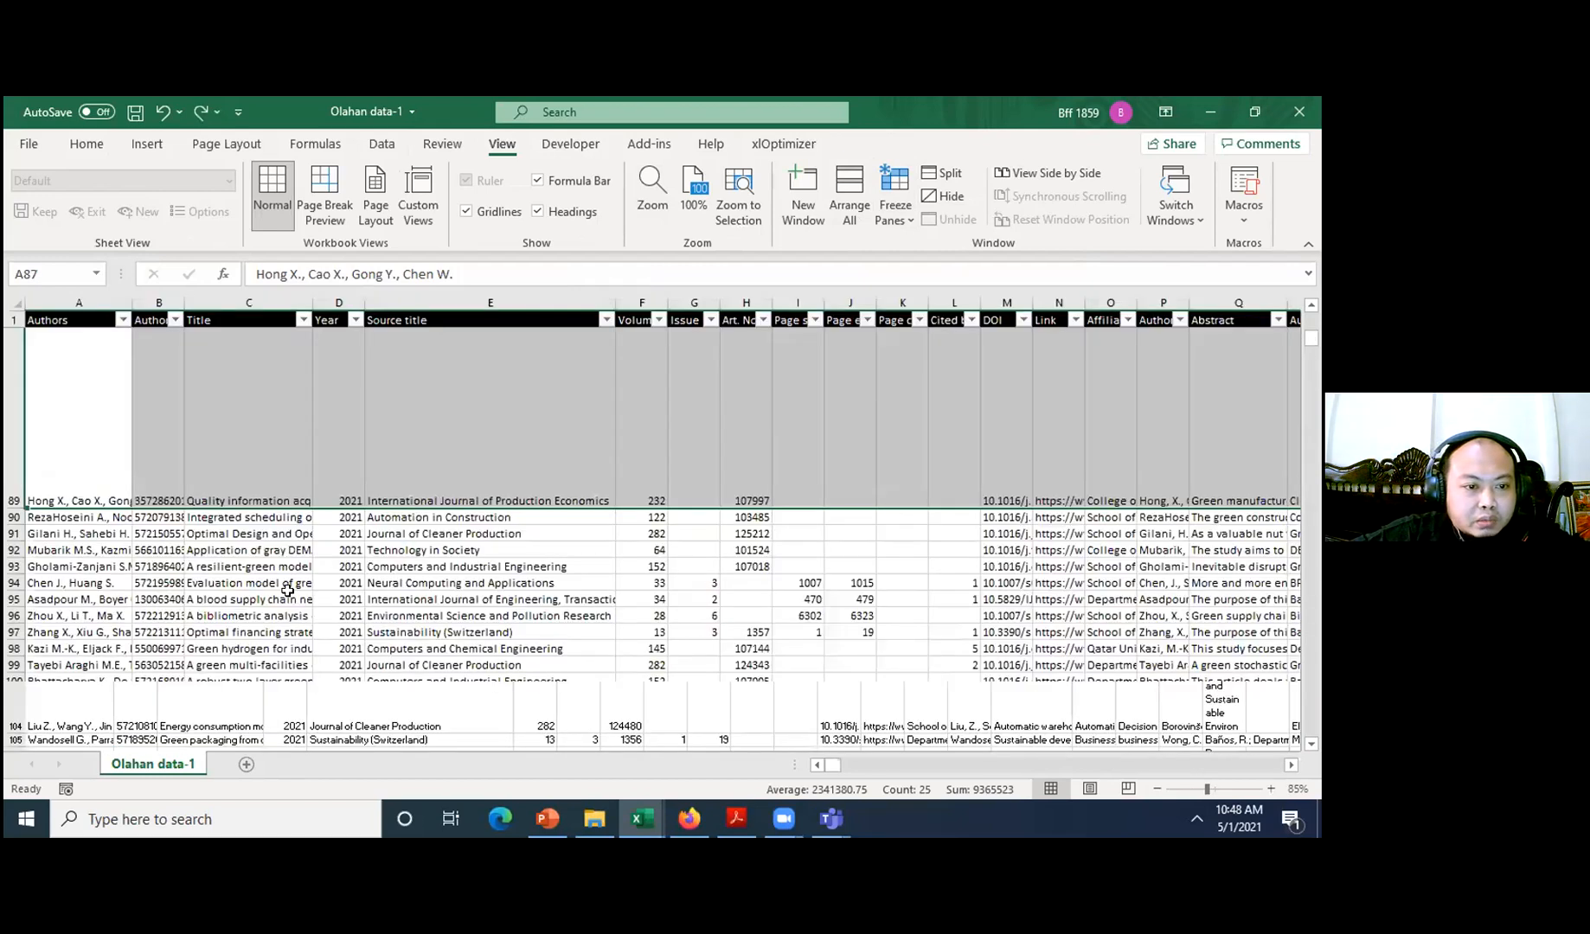
- Undo the deletions of rows 87 and 66 and the earlier deletion of row 33
key(ctrl+z)
key(ctrl+z)
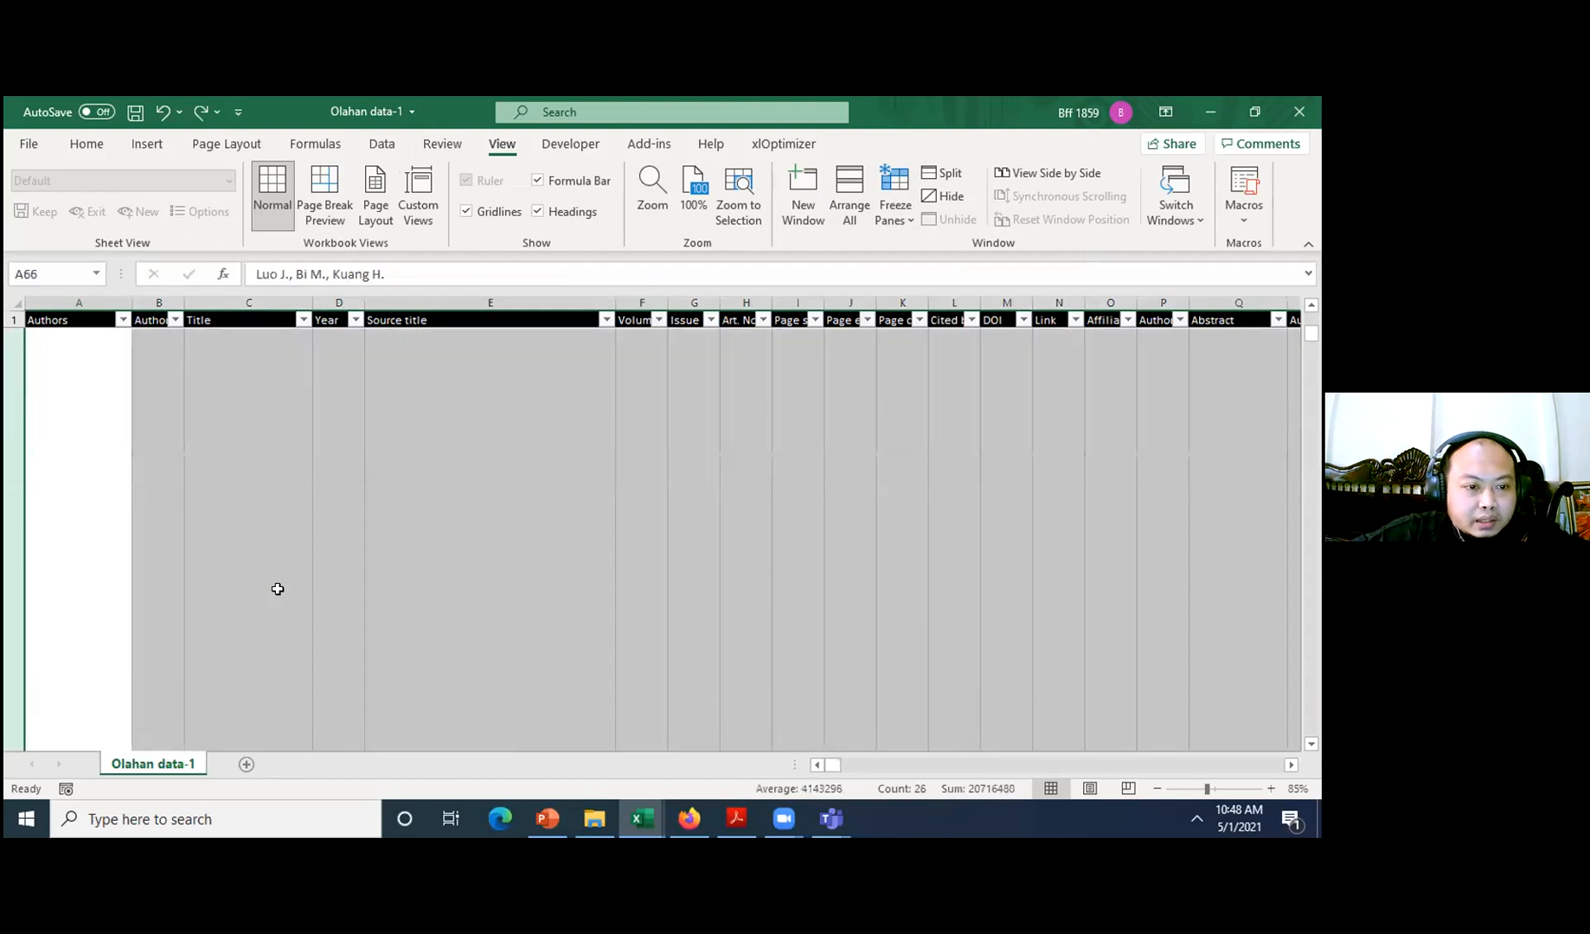
scroll(212, 458, down, 1)
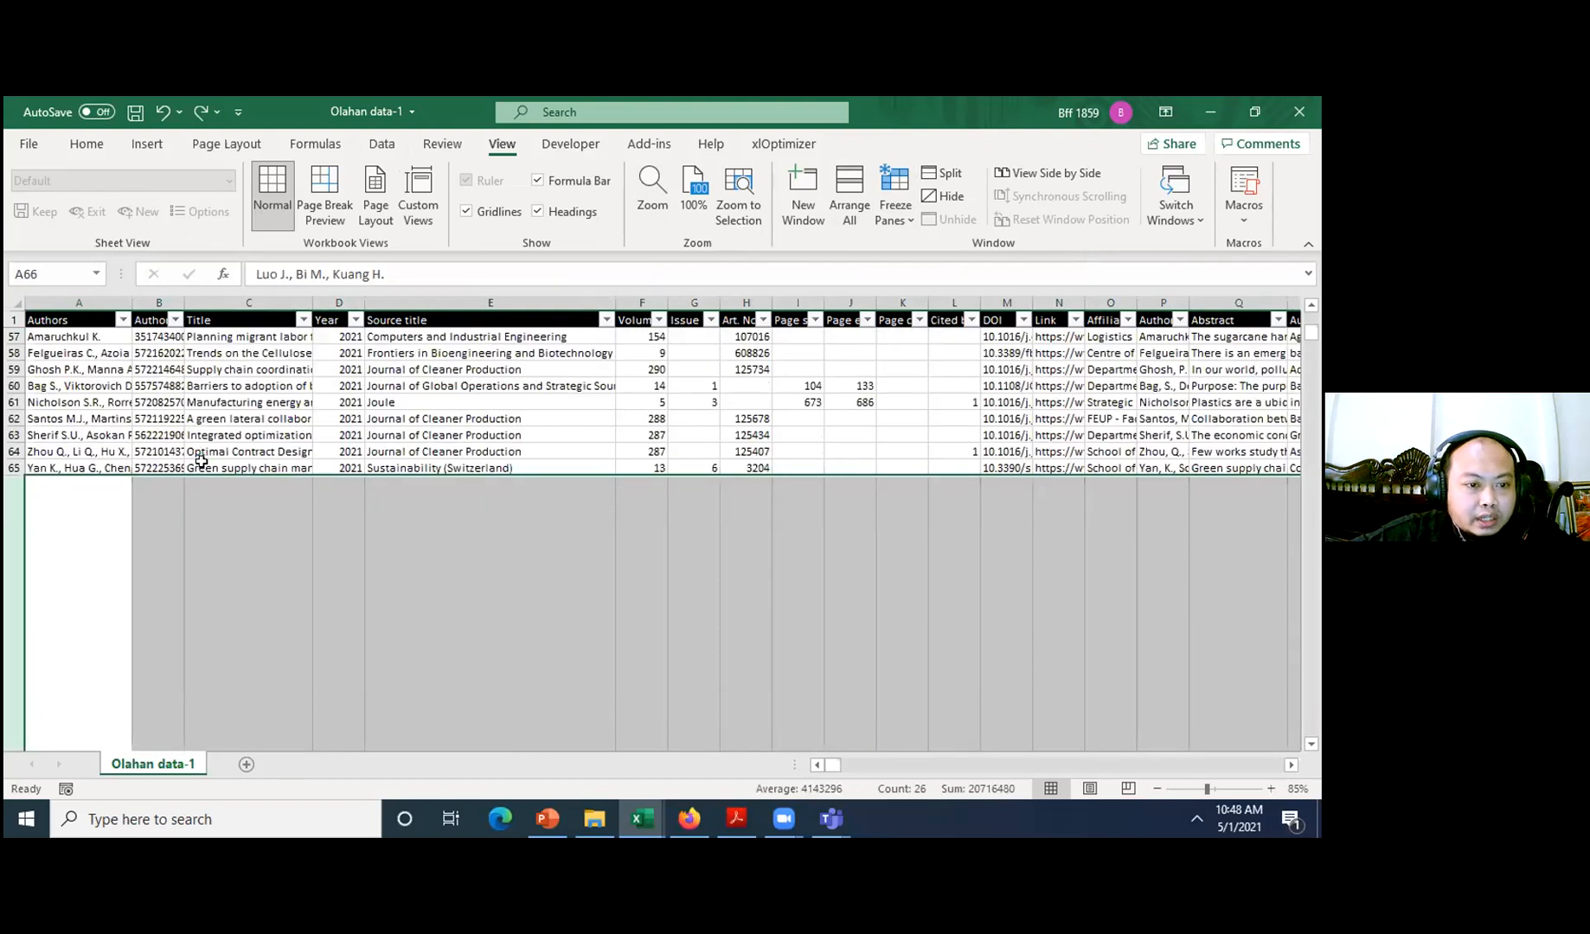
key(ctrl+z)
click(198, 113)
click(159, 113)
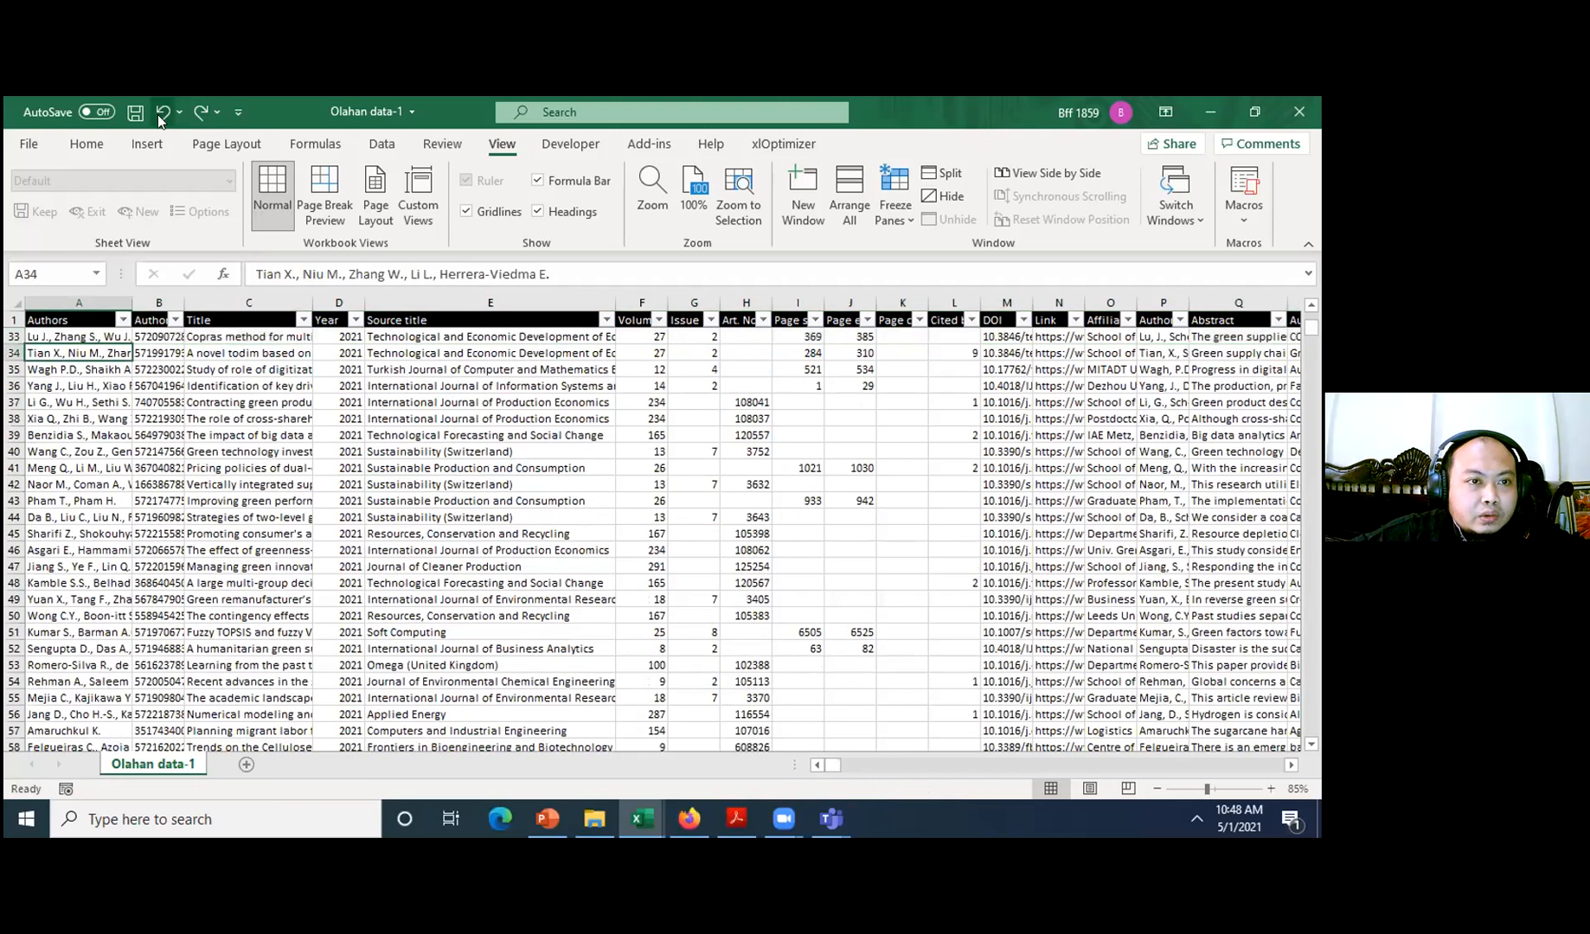
click(160, 113)
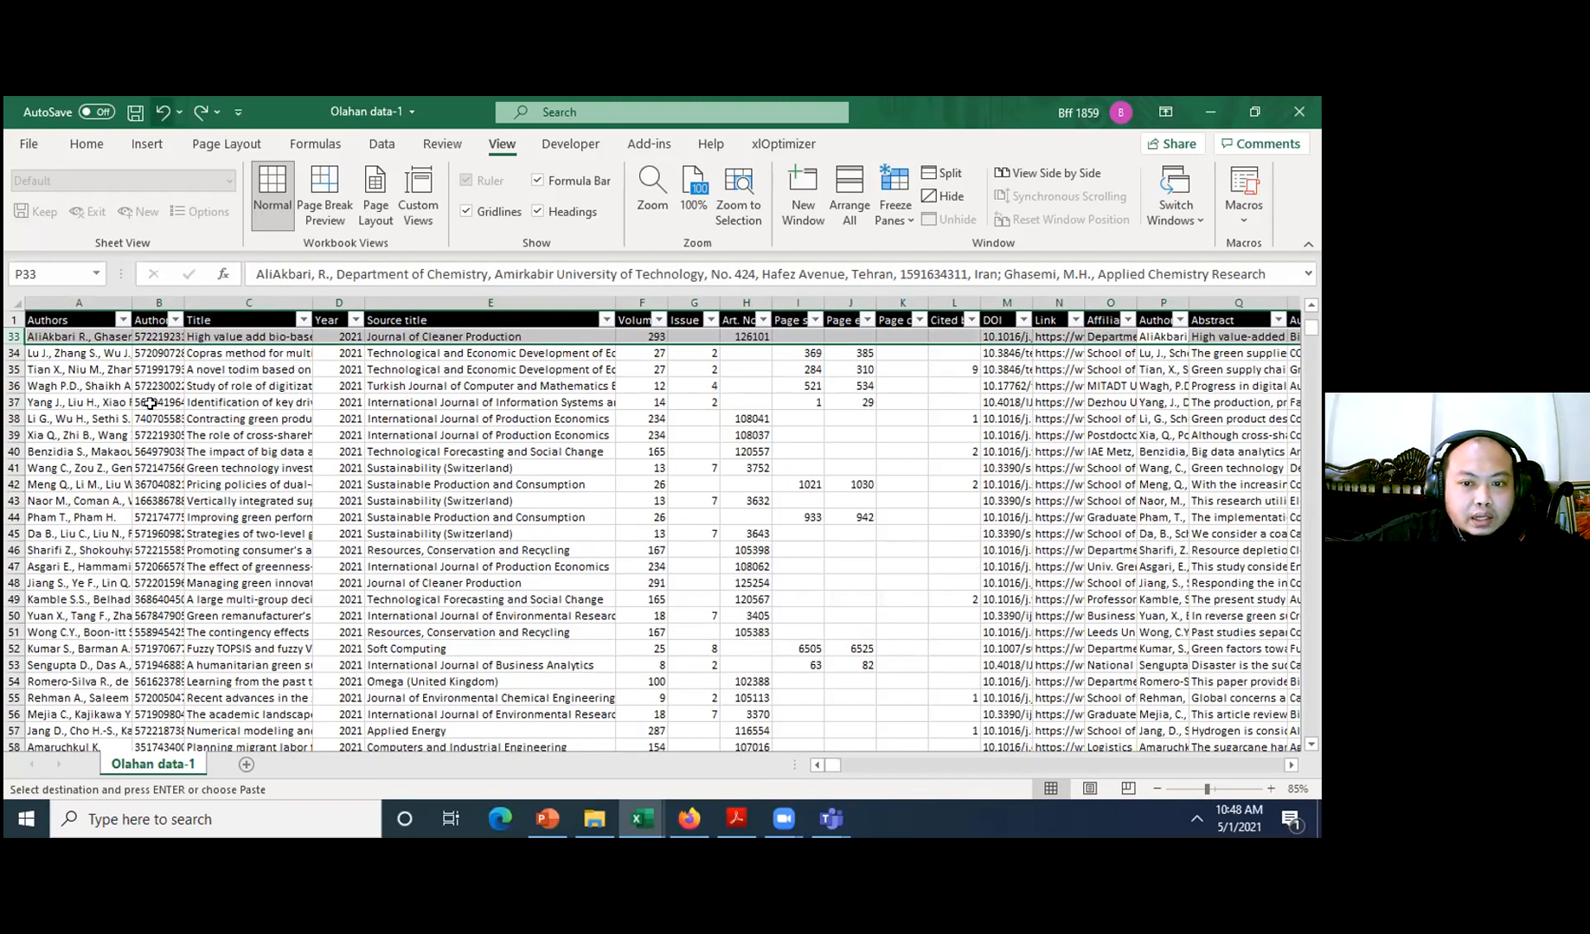
- Redo the fill of 1 in the Jml column down to row 32 and the deletion of row 33
scroll(151, 403, up, 4)
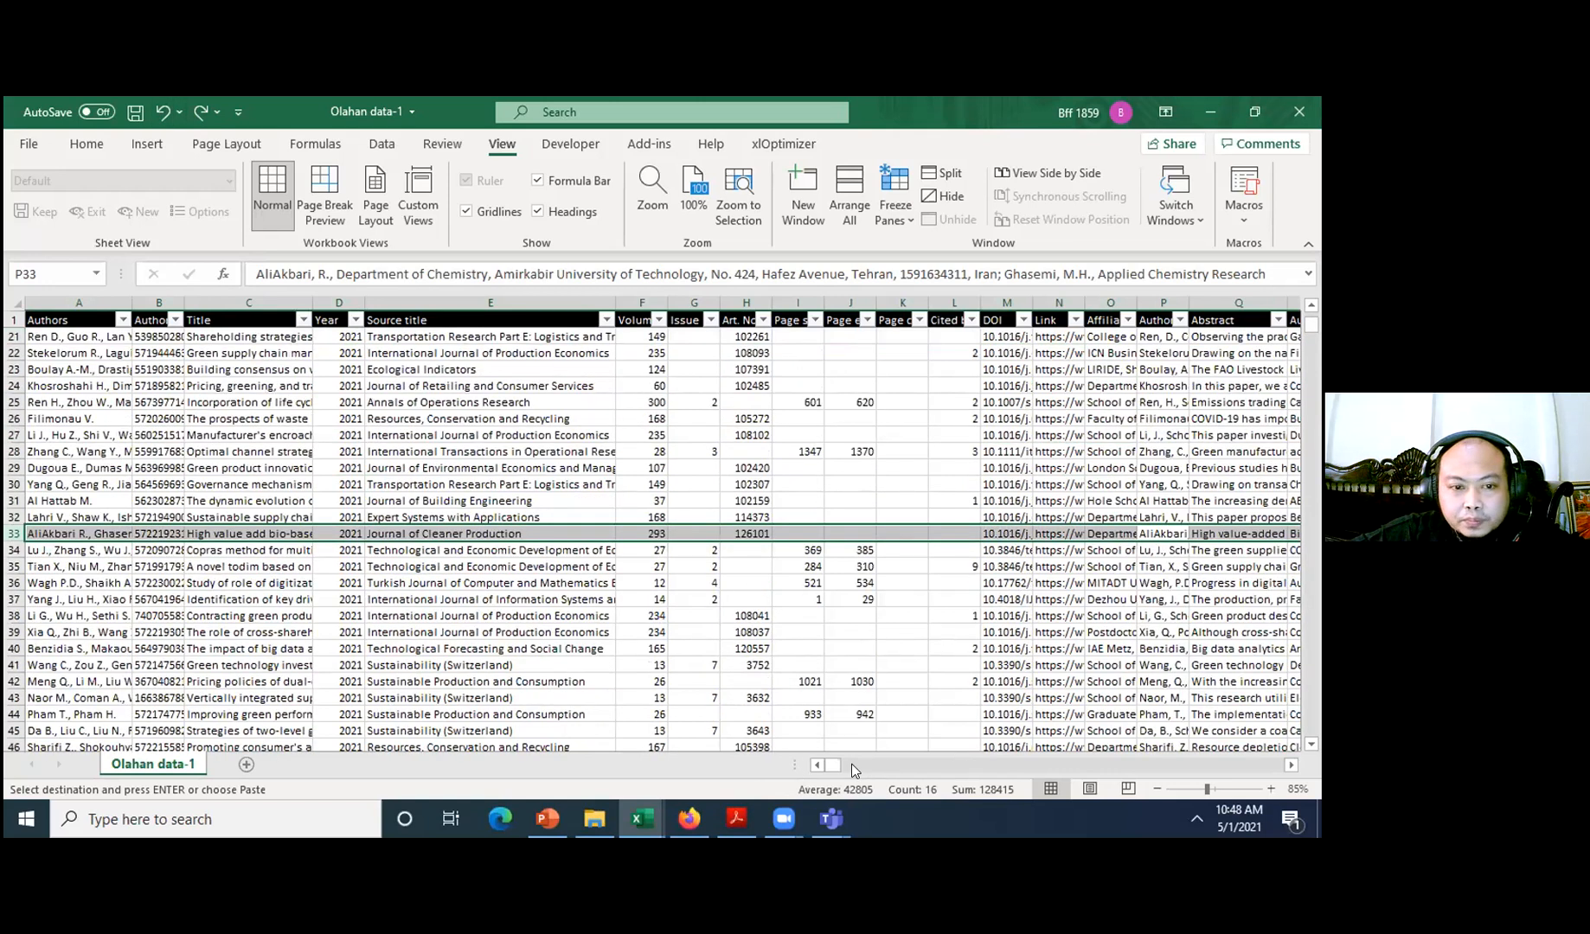
click(374, 519)
key(ctrl+Right)
key(ctrl+Right)
key(ctrl+Right)
key(ctrl+Right)
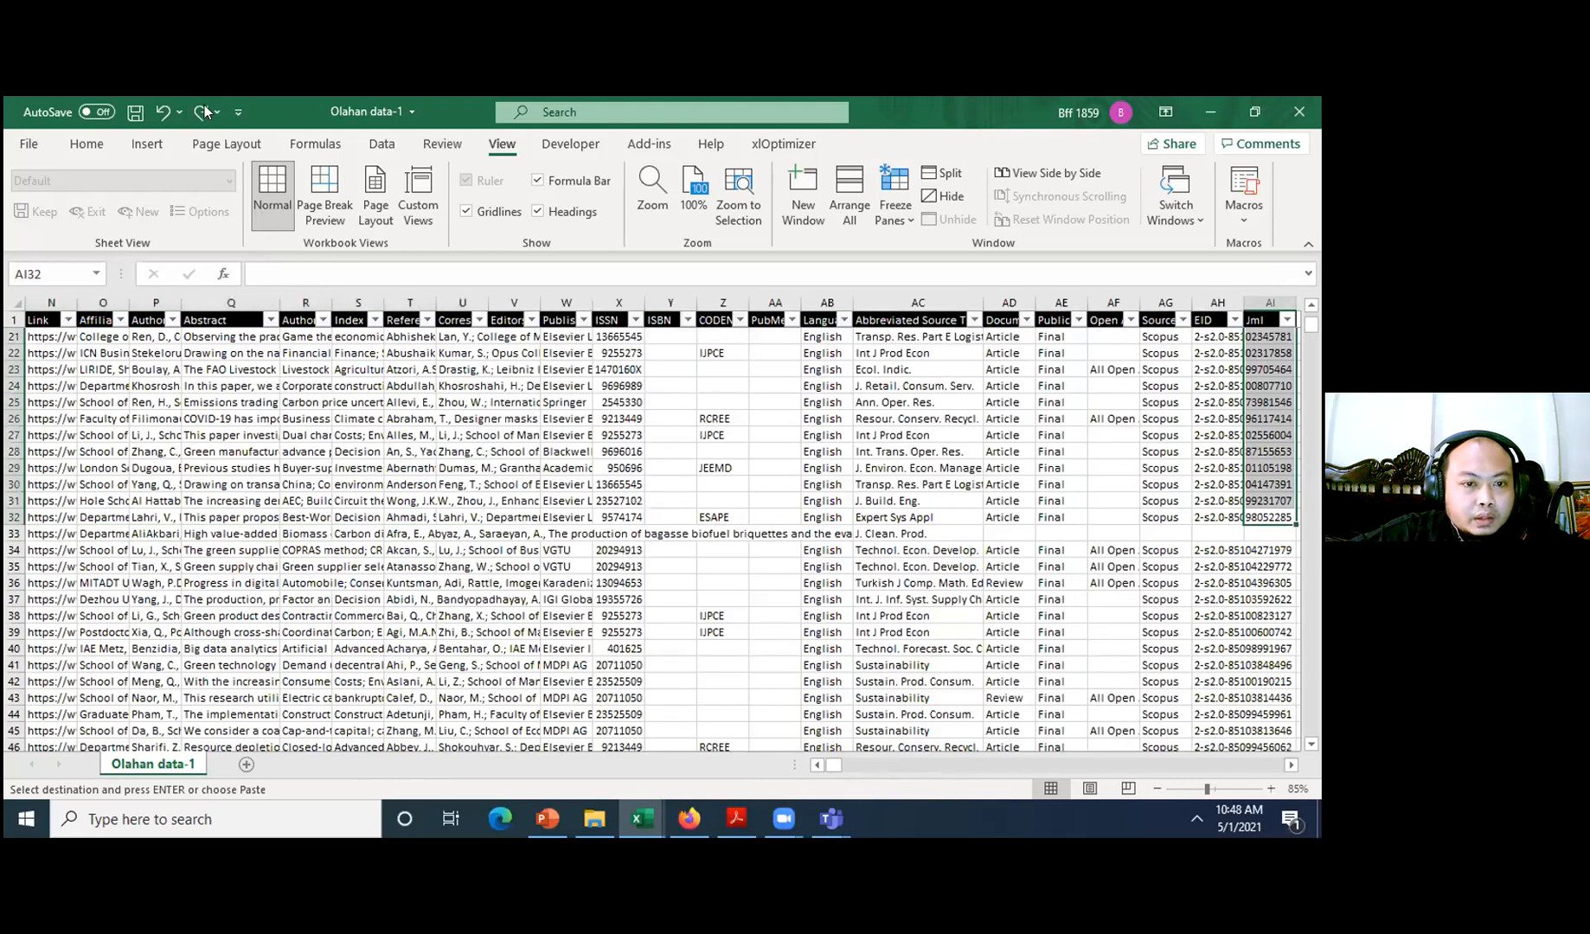
key(ctrl+v)
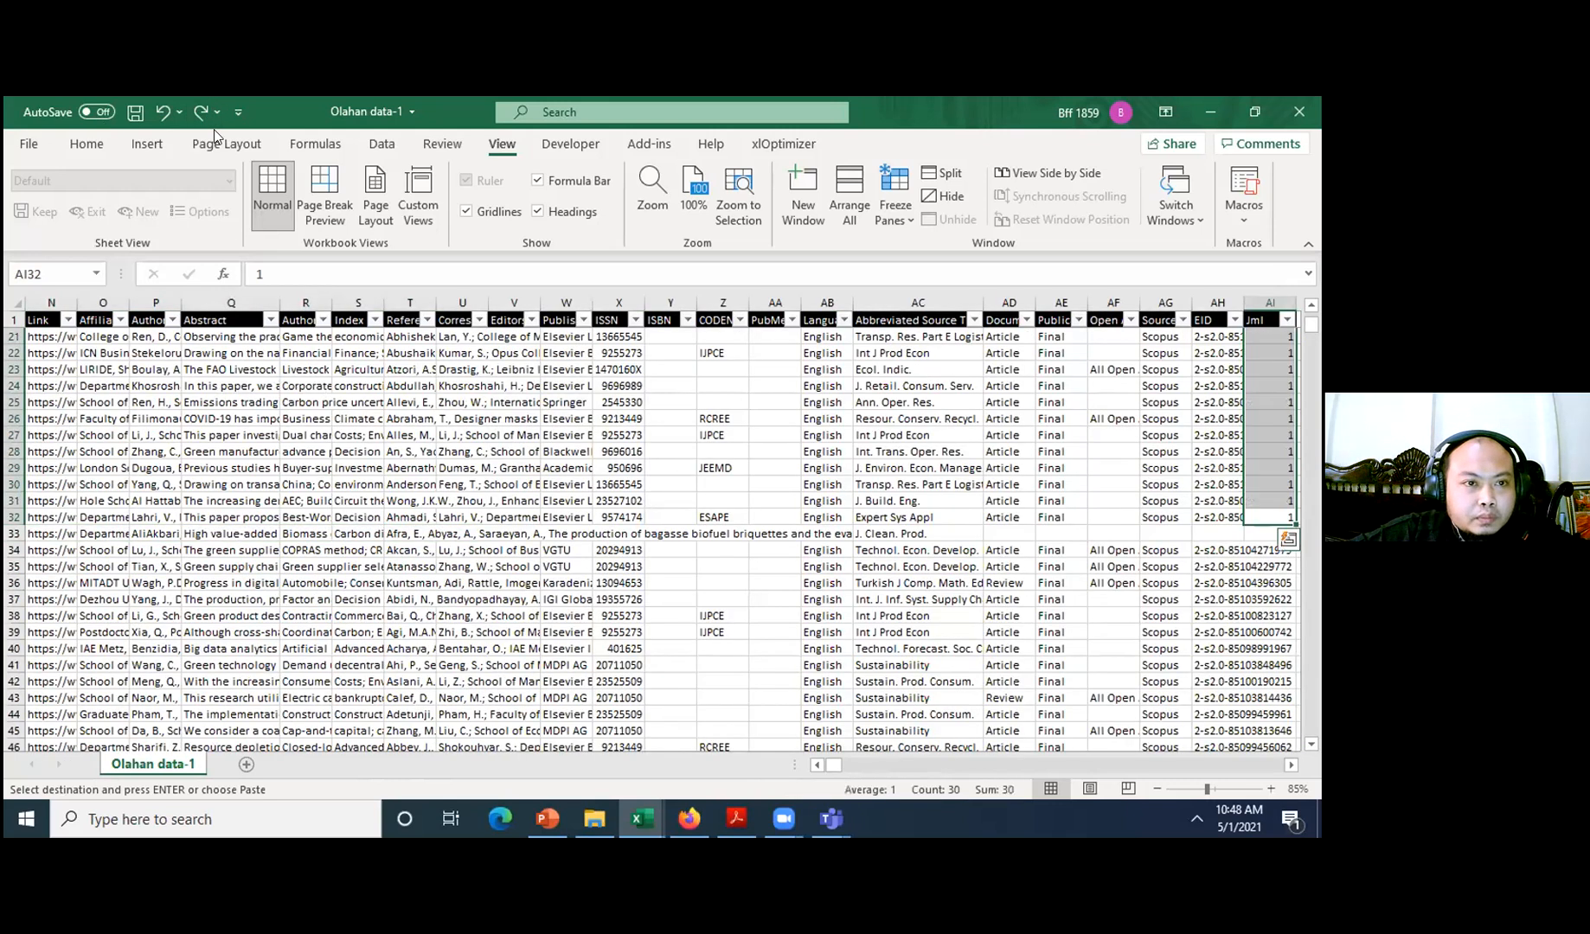
key(ctrl+minus)
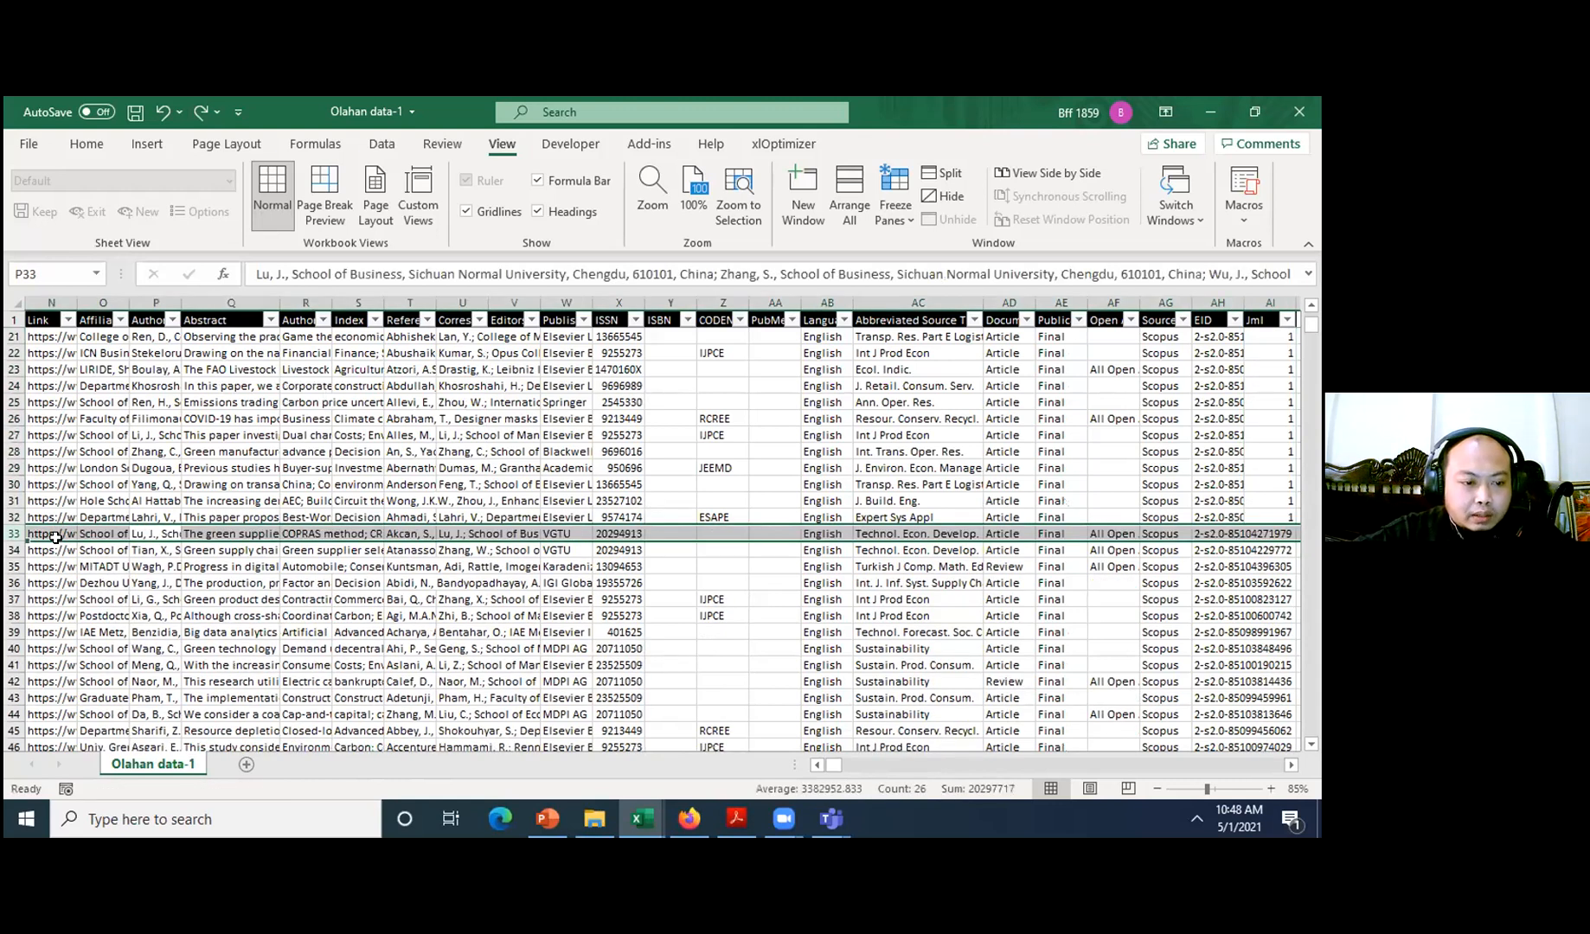
- Select all rows from row 33 to the last record in row 2010 and turn off text wrapping for them
key(ctrl+shift+Down)
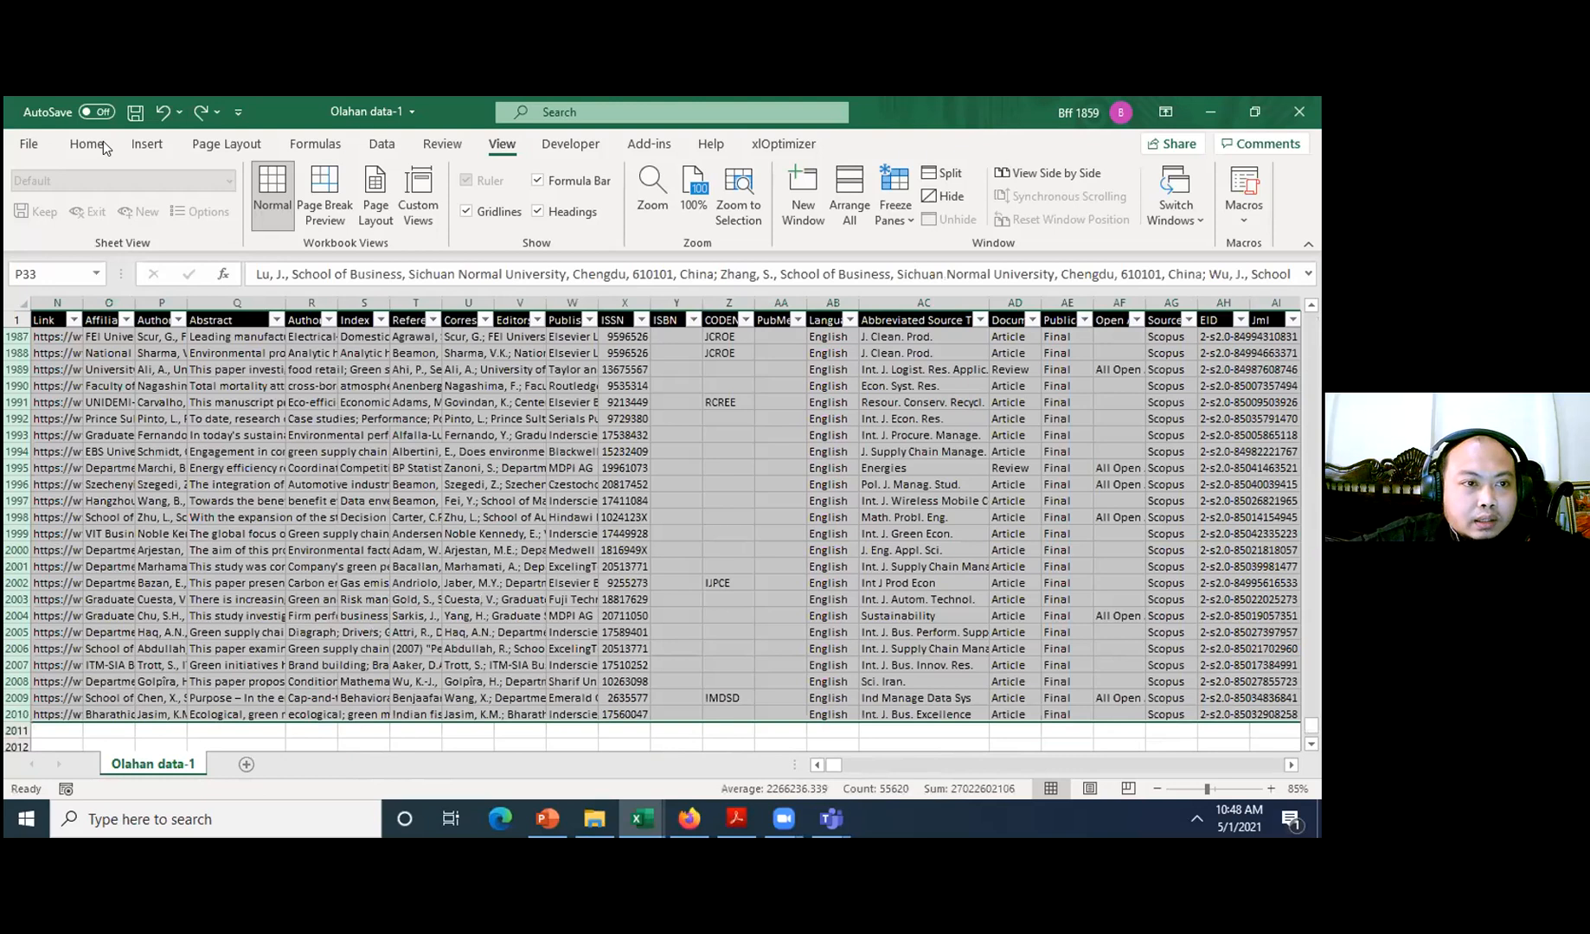
click(489, 180)
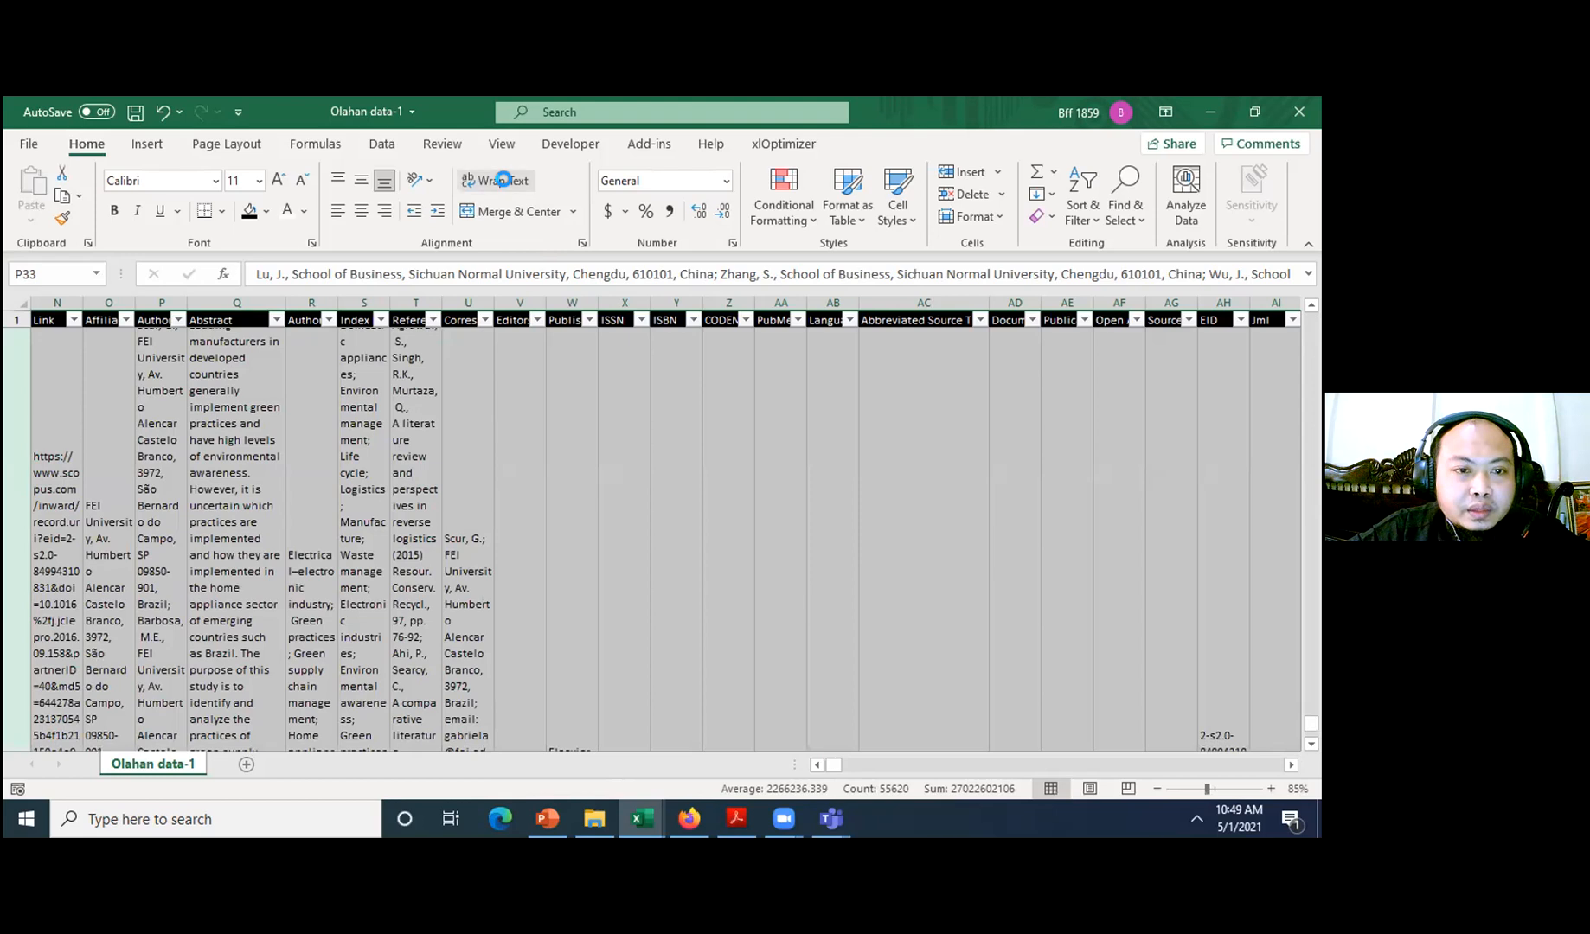
click(503, 179)
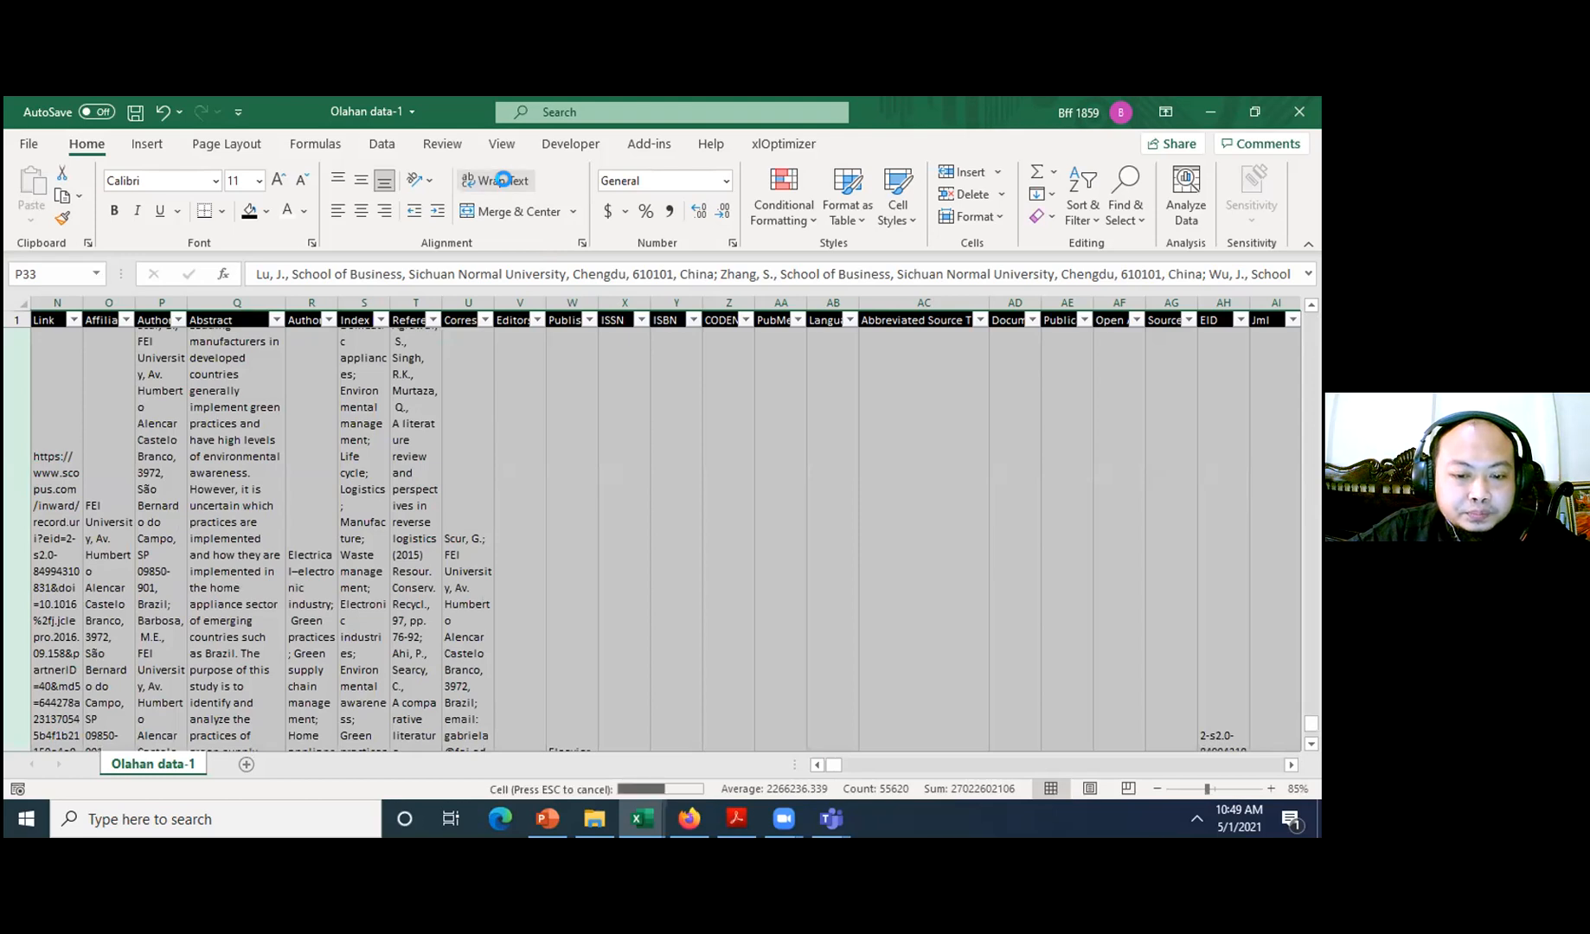
- Check the row heights and contents at the end of the table, working back to the first column and header row
click(185, 501)
scroll(188, 506, down, 1)
key(Left)
key(Left)
key(Left)
key(Left)
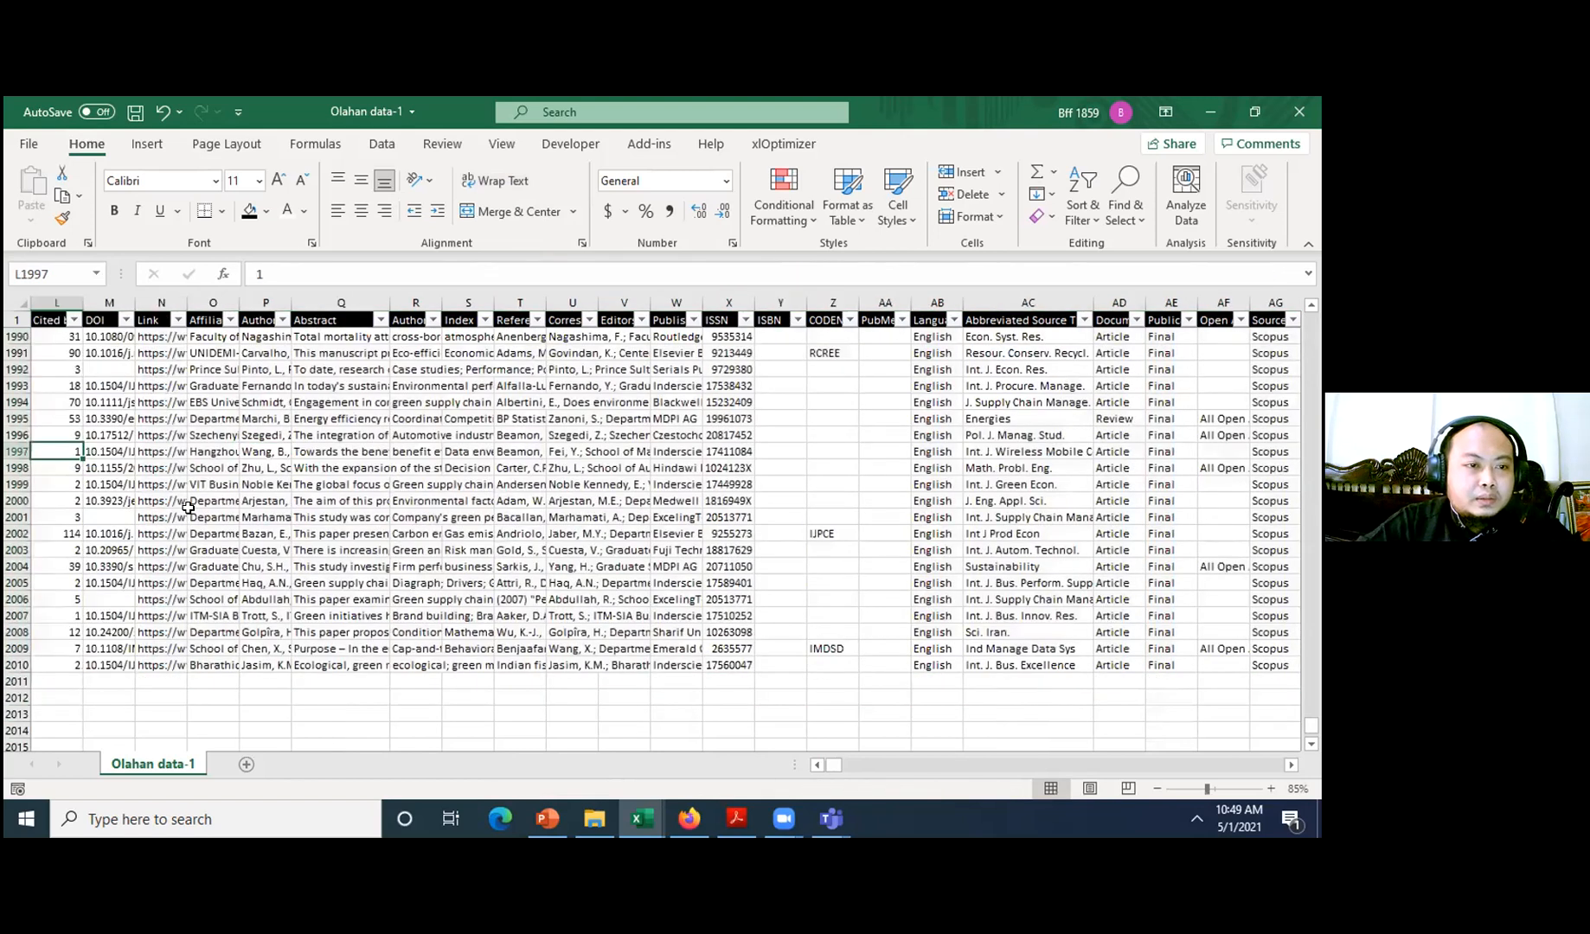
key(ctrl+Left)
key(ctrl+Up)
key(ctrl+Up)
key(ctrl+Up)
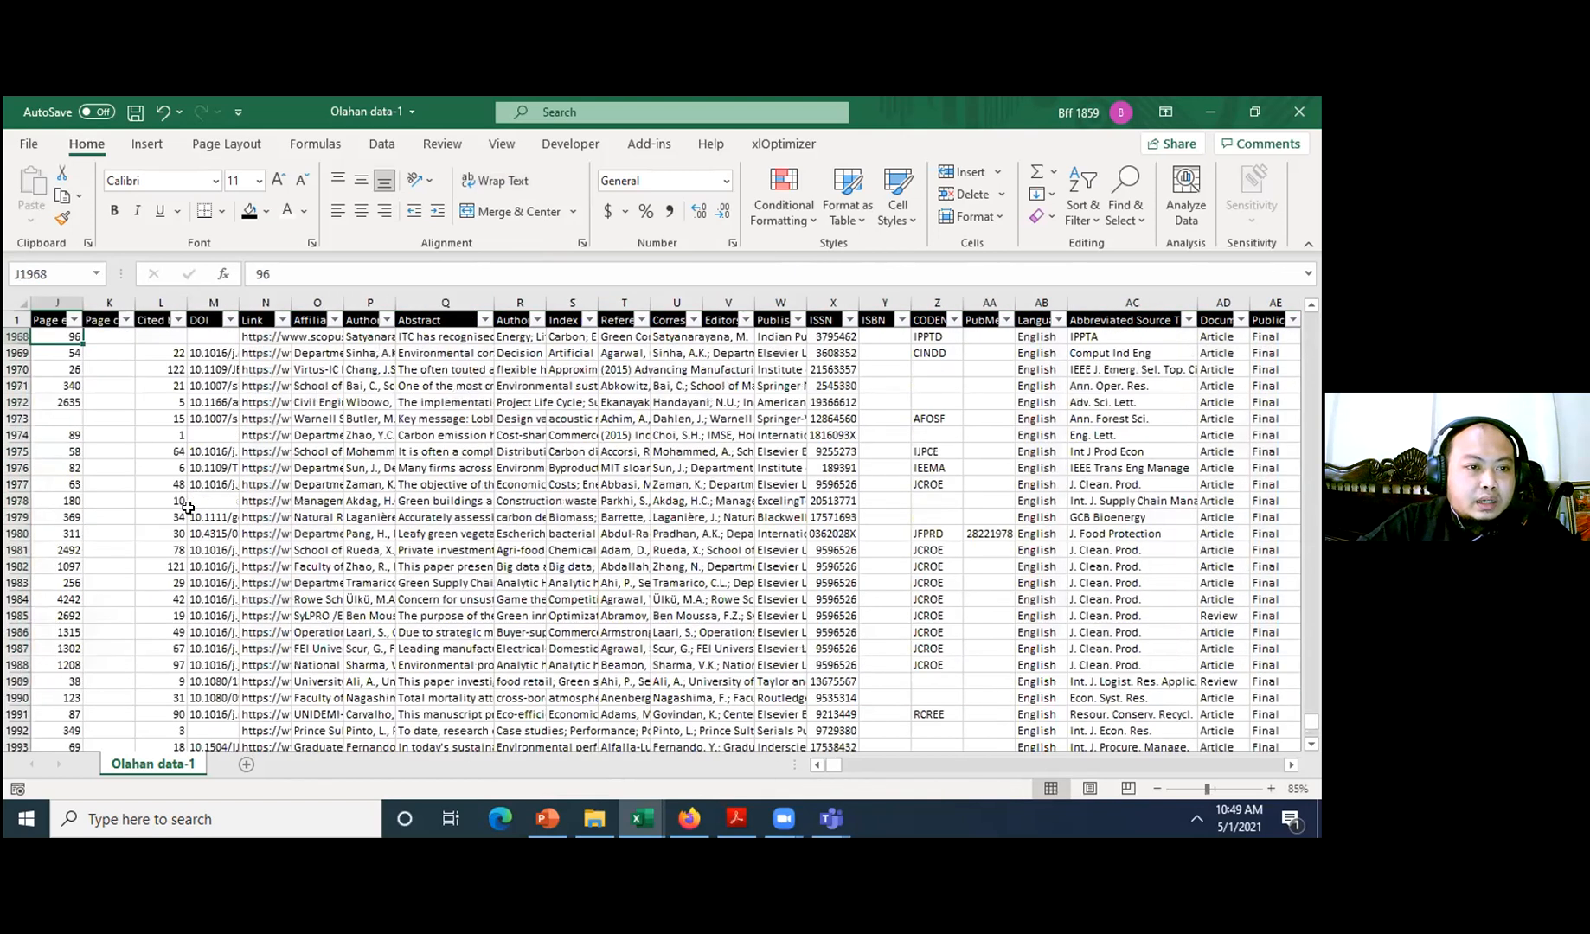
key(Up)
key(Up)
key(Up)
key(Left)
key(Left)
key(Left)
key(Left)
key(Left)
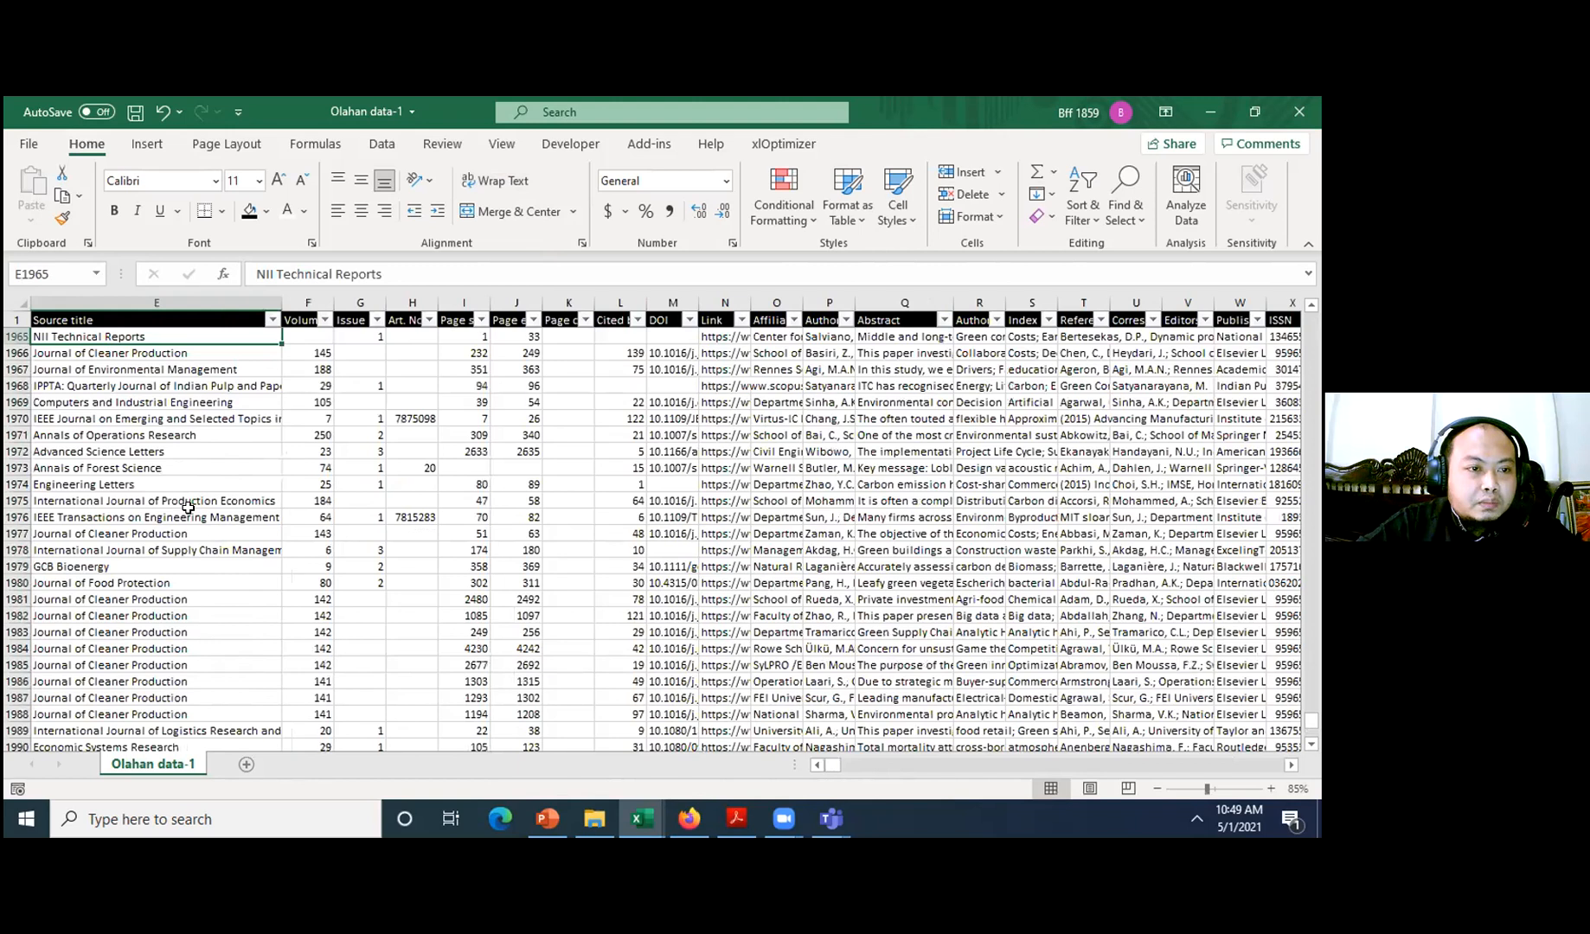
key(Left)
key(Left)
key(Left)
key(Left)
key(ctrl+Up)
- Examine the records down the Authors column to row 148 for any remaining oversized rows
key(Down)
key(Down)
key(Down)
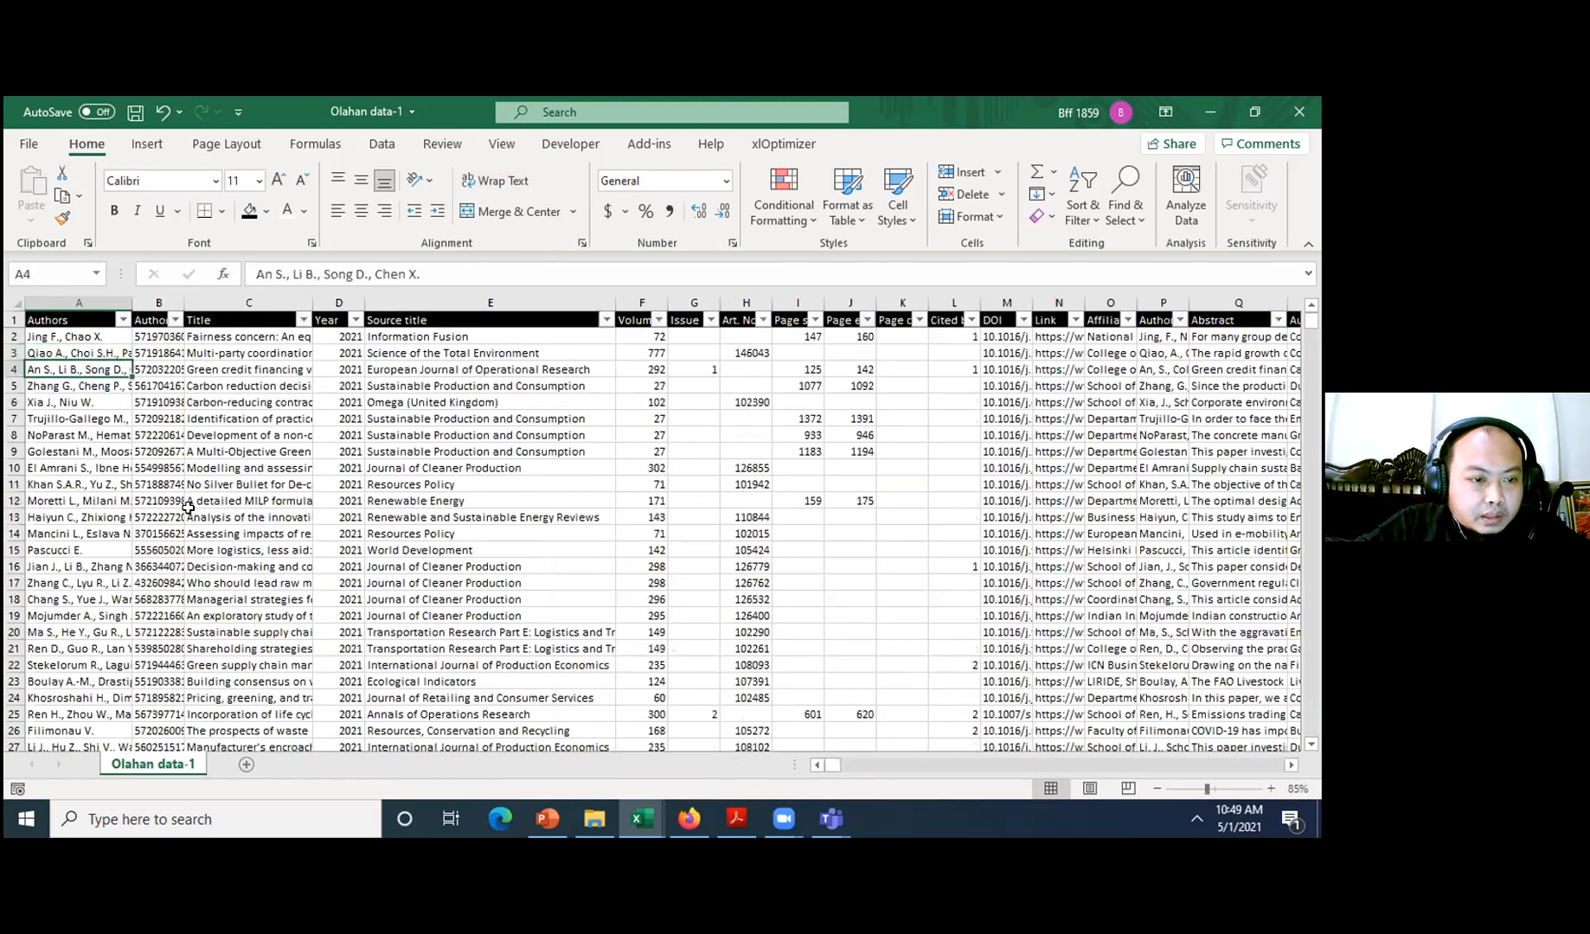
key(Down)
key(Down)
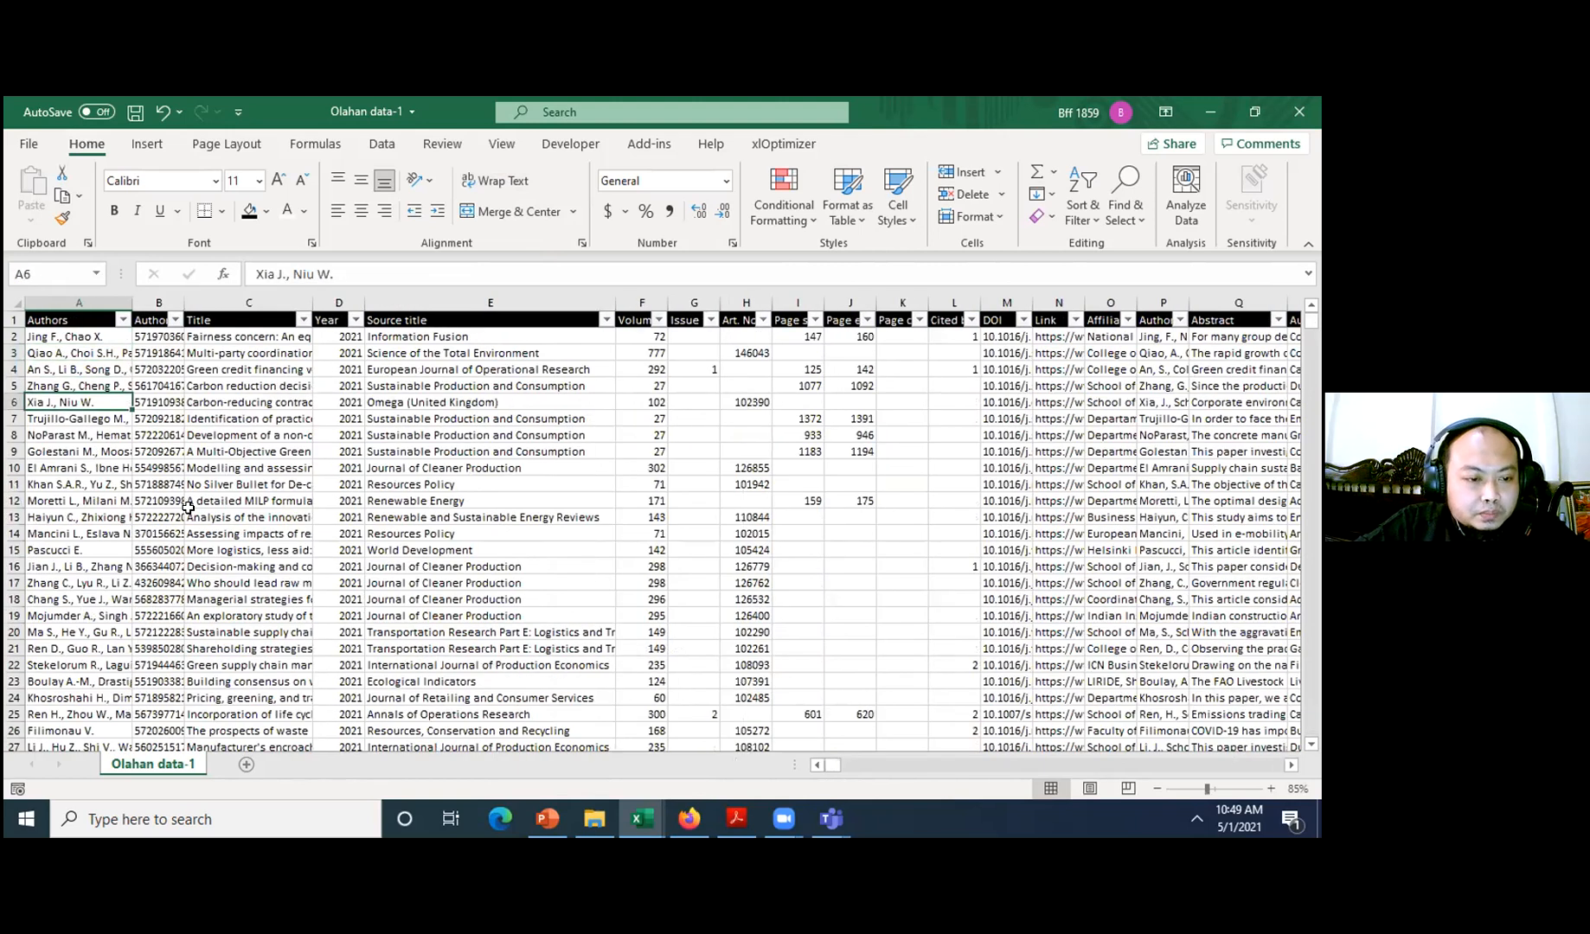
key(Down)
key(Down)
key(Down)
key(Down)
key(Down)
key(Down)
key(Down)
key(Down)
key(Down)
key(Down)
key(Down)
key(Down)
key(Down)
key(Down)
key(Down)
key(Down)
key(Down)
key(Down)
key(Down)
key(Down)
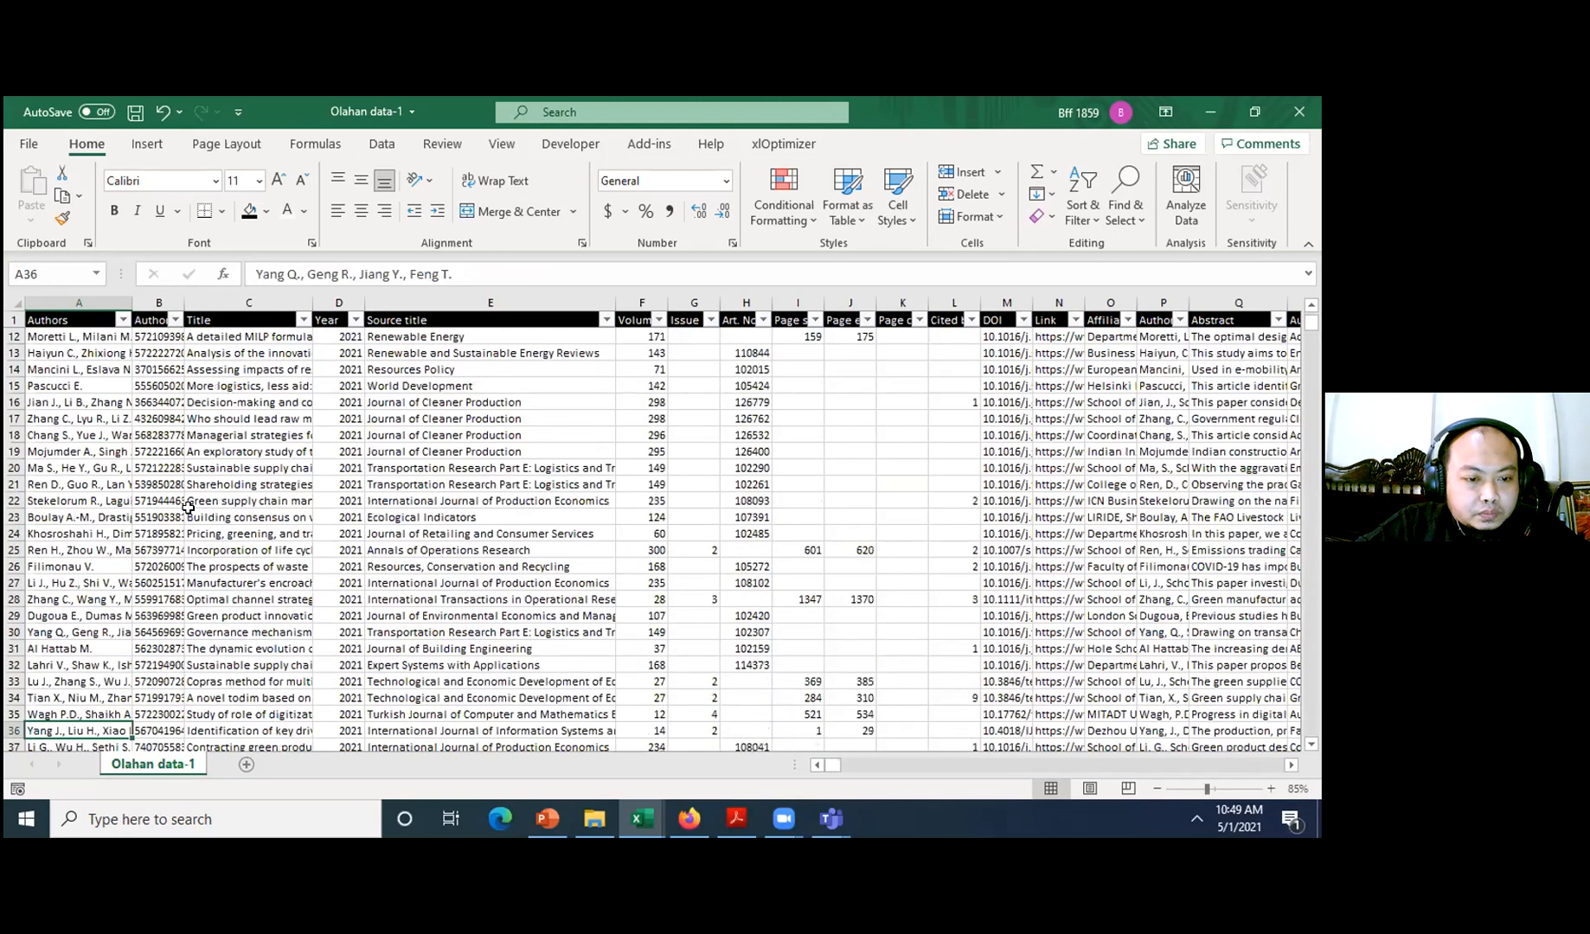
key(Down)
key(Down)
key(Down)
key(Down)
key(Down)
key(Down)
key(Down)
key(Down)
key(Down)
key(Down)
key(Down)
key(Down)
key(Down)
key(Down)
key(Down)
key(Down)
key(Down)
key(Down)
key(Down)
key(Down)
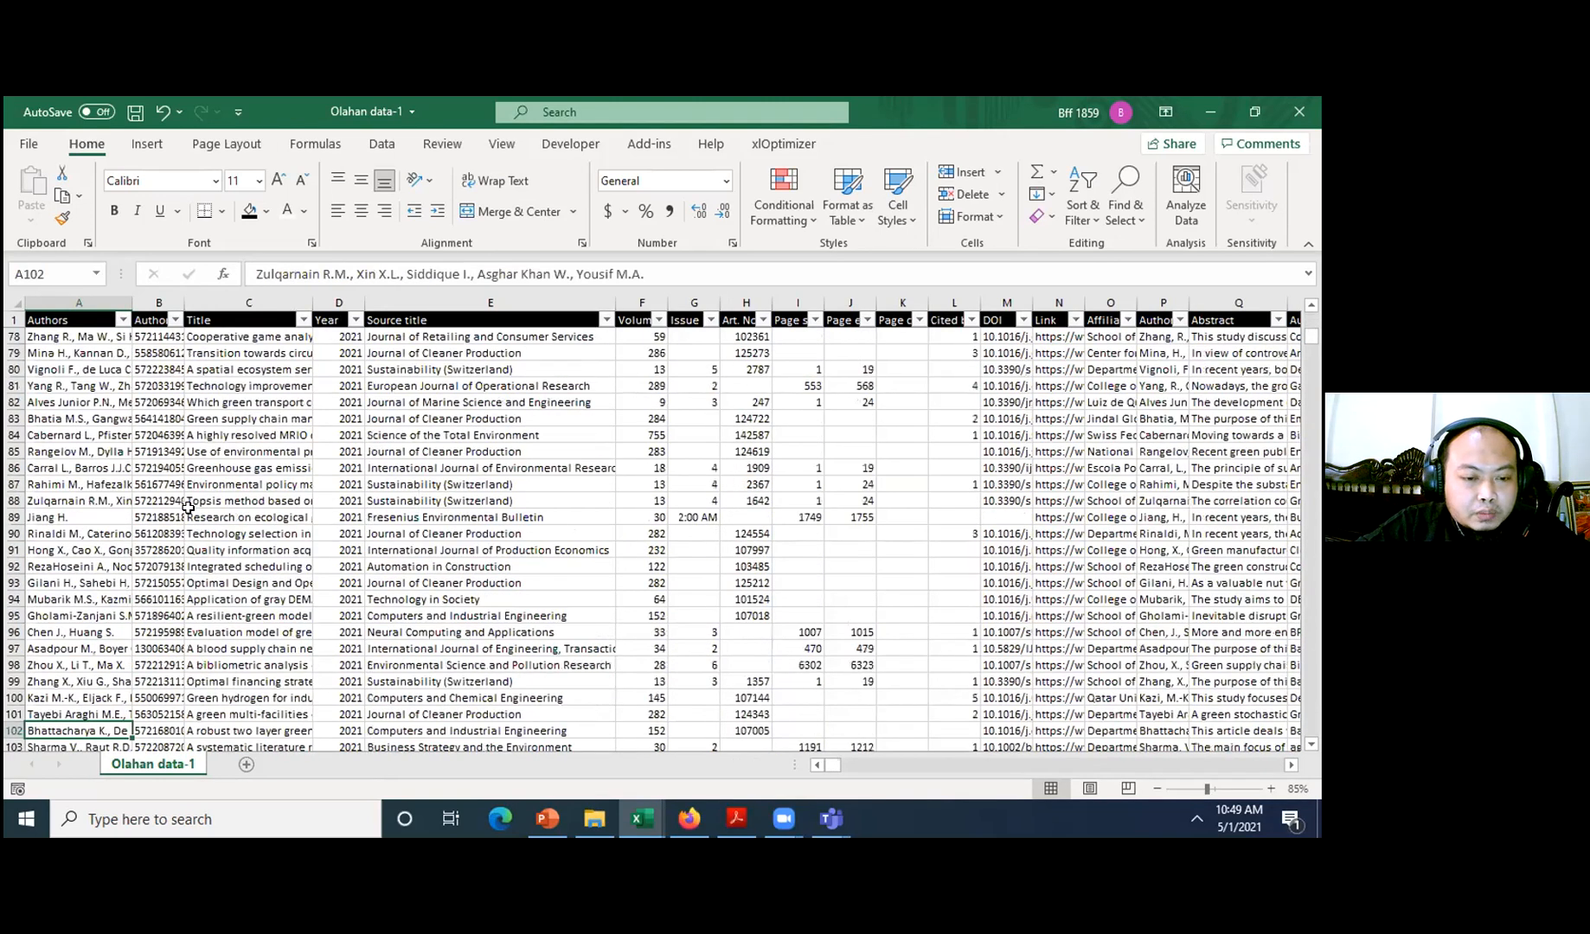
key(Down)
key(Down)
key(Down)
key(Down)
key(Down)
key(Down)
key(Down)
key(Down)
key(Down)
key(Down)
key(Down)
key(Down)
key(Down)
key(Down)
key(Down)
key(Down)
key(Down)
key(Down)
key(Down)
key(Down)
key(Down)
key(Down)
key(Down)
key(Down)
key(Down)
key(Down)
key(Down)
key(Down)
key(Down)
key(Down)
key(Down)
key(Down)
key(Down)
key(Down)
key(Down)
key(Down)
key(Down)
key(Down)
key(Down)
key(Down)
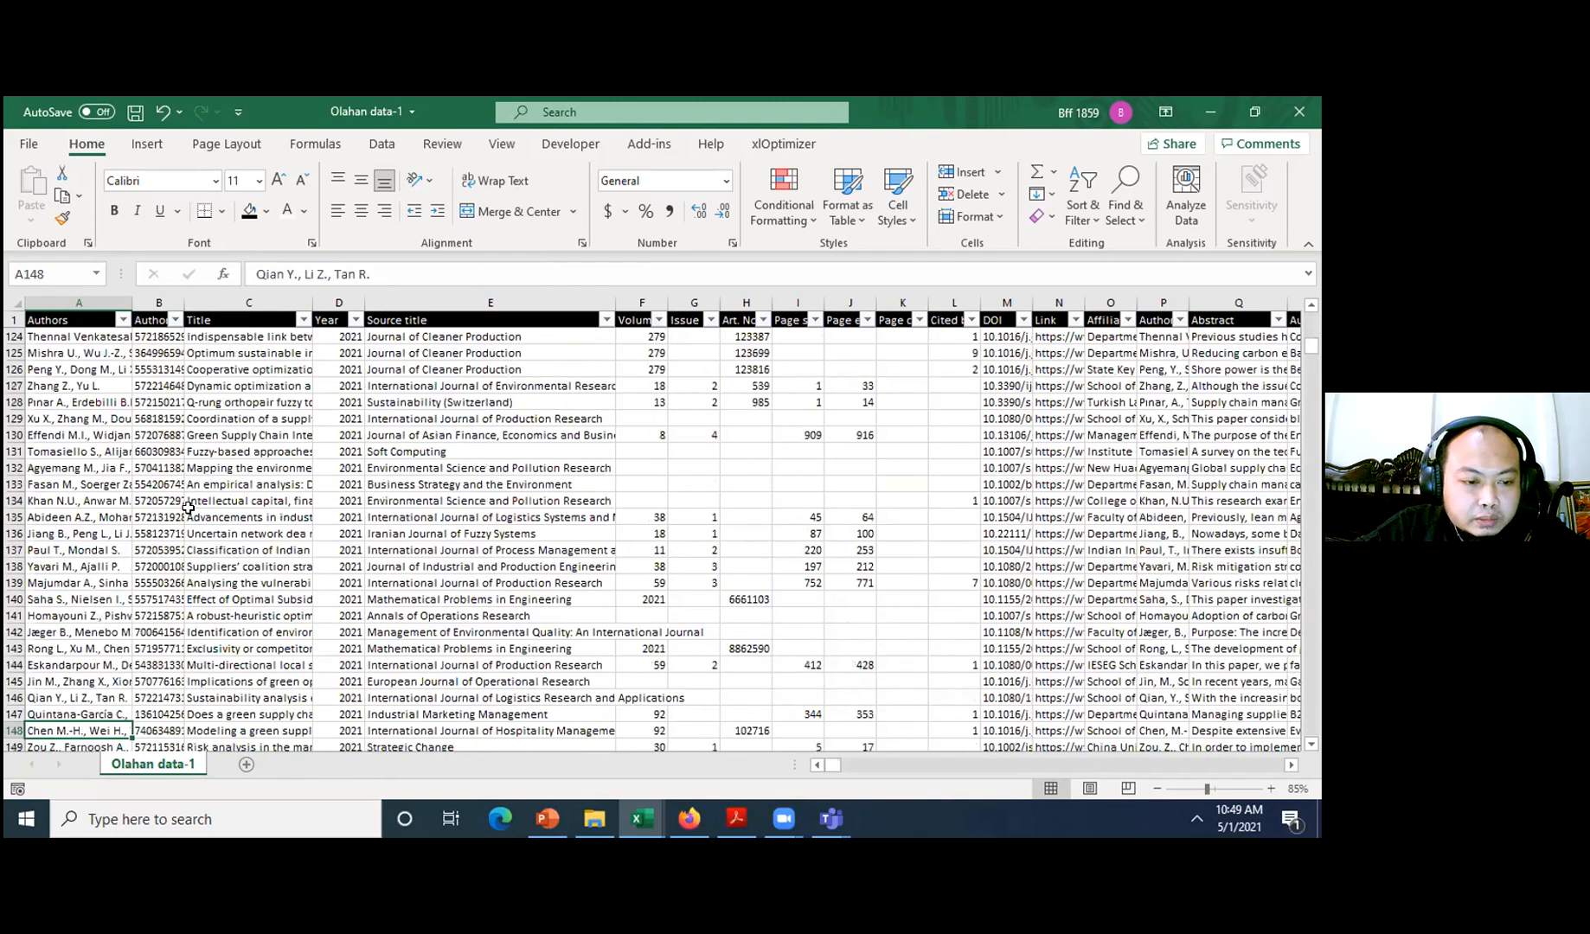
- Examine the records down the Authors column from row 148 to row 190 for misaligned entries
key(Down)
key(Down)
key(Down)
key(Down)
key(Down)
key(Down)
key(Down)
key(Down)
key(Down)
key(Down)
key(Down)
key(Down)
key(Down)
key(Down)
key(Down)
key(Down)
key(Down)
key(Down)
key(Down)
key(Down)
key(Down)
key(Down)
key(Down)
key(Down)
key(Down)
key(Down)
key(Down)
key(Down)
key(Down)
key(Down)
key(Down)
key(Down)
key(Down)
key(Down)
key(Down)
key(Down)
key(Down)
key(Down)
key(Down)
key(Down)
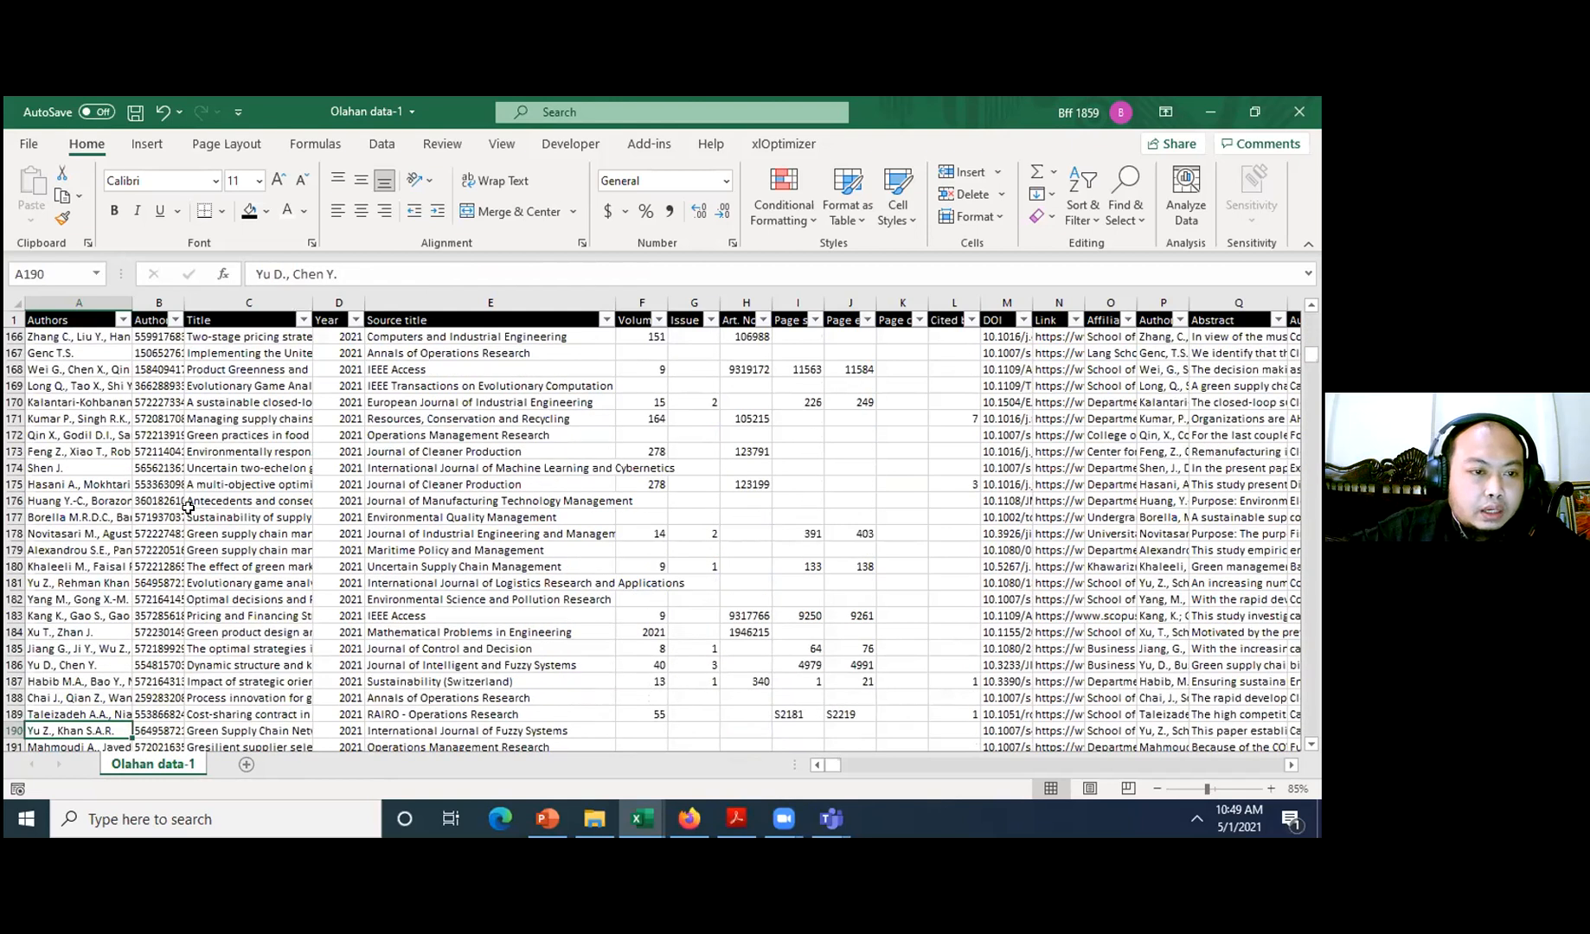
- Delete the misaligned record in row 195 as an entire row
click(207, 419)
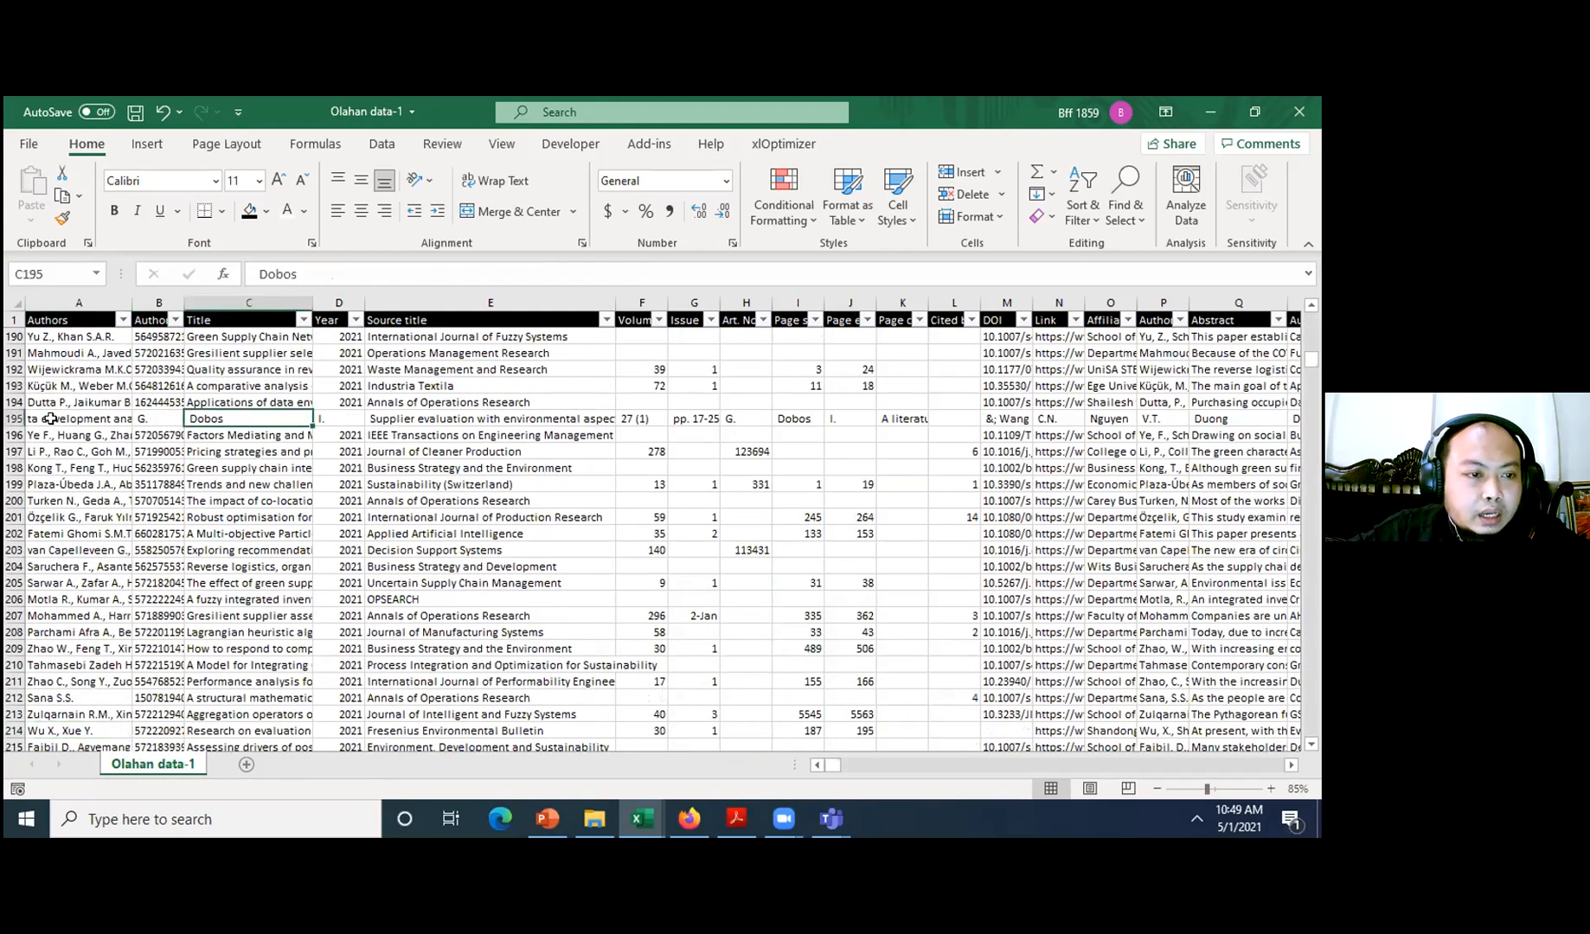
click(52, 418)
right_click(15, 416)
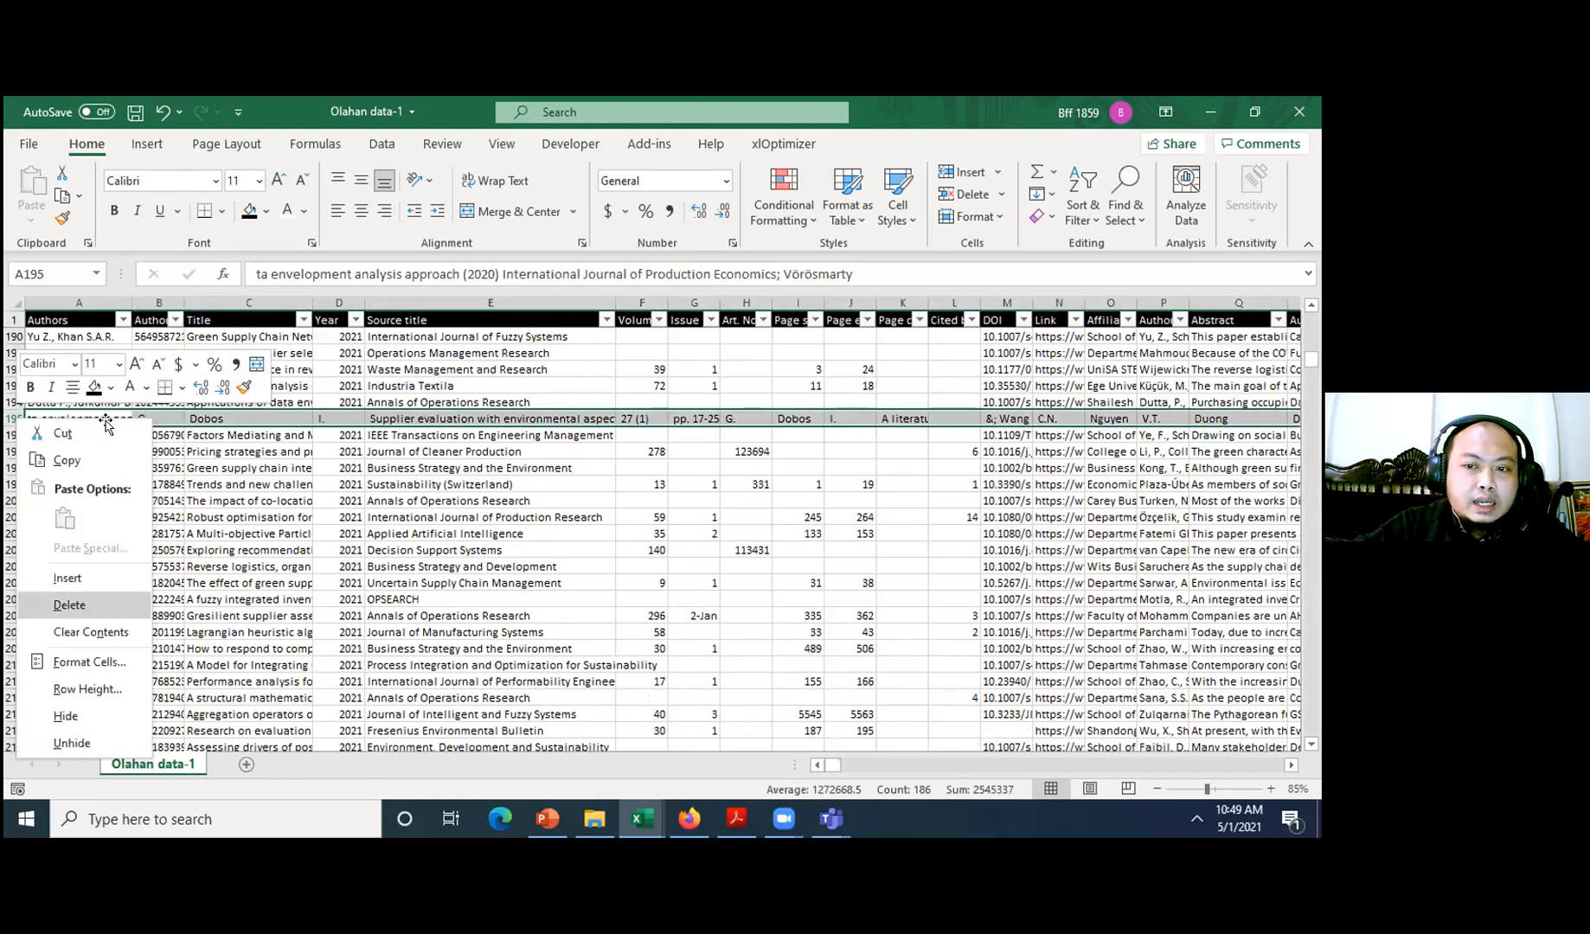
key(Return)
- Examine the following records down the Authors column to about row 248 for further misaligned rows
key(Down)
key(Down)
key(Down)
key(Down)
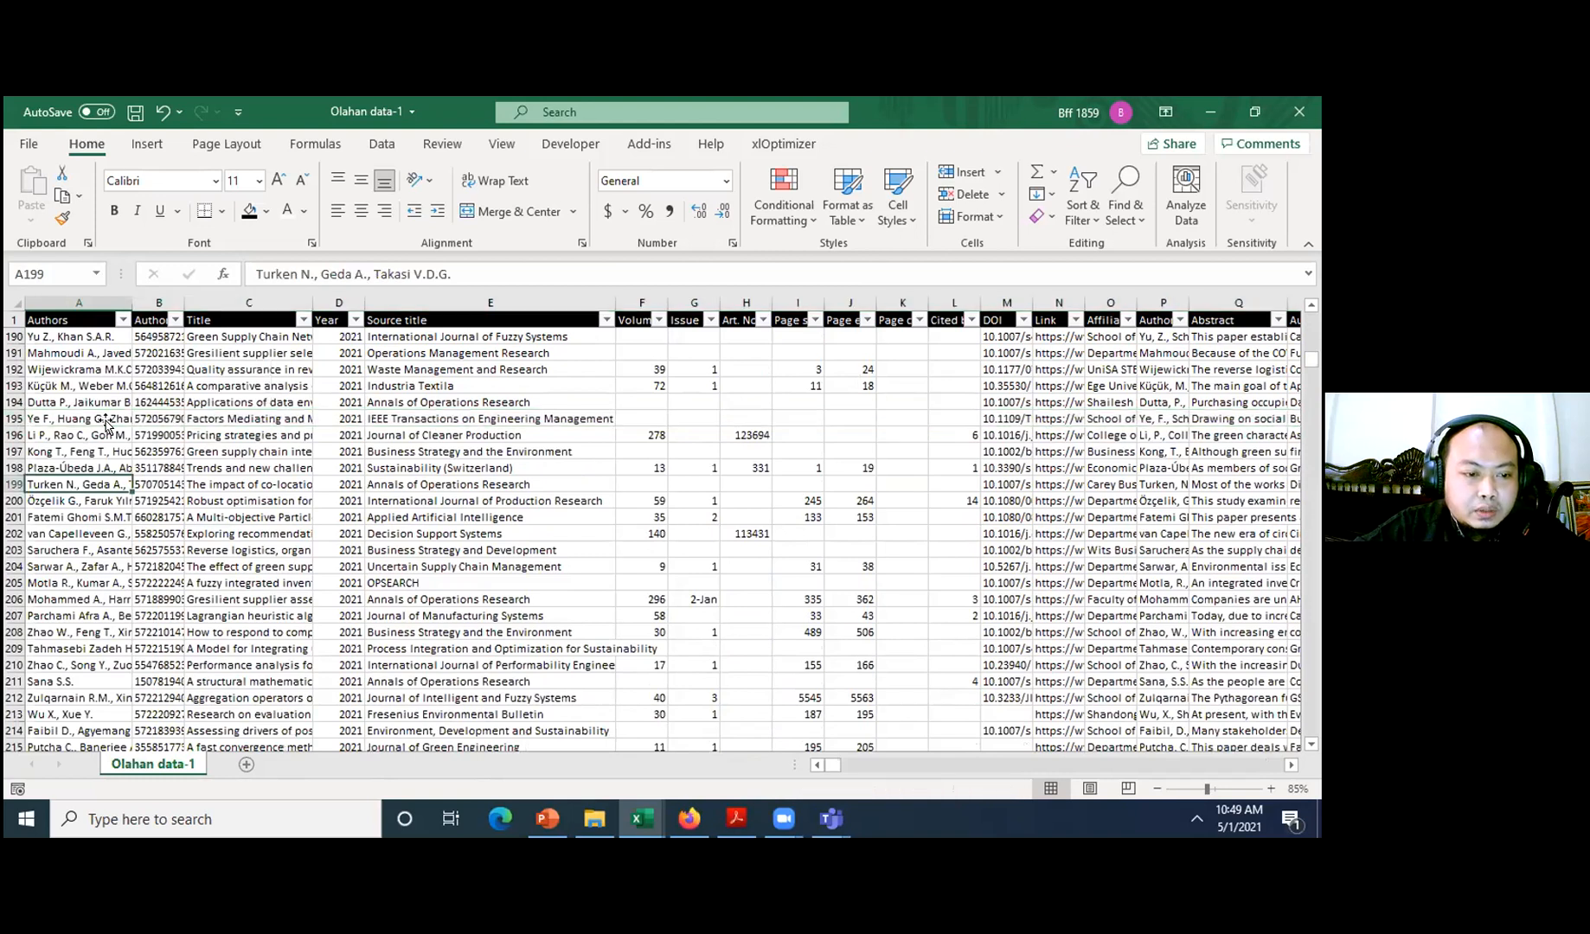
key(Down)
key(Down)
key(Down)
key(Down)
key(Down)
key(Down)
key(Down)
key(Down)
key(Down)
key(Down)
key(Down)
key(Down)
key(Down)
key(Down)
key(Down)
key(Down)
key(Down)
key(Down)
key(Down)
key(Down)
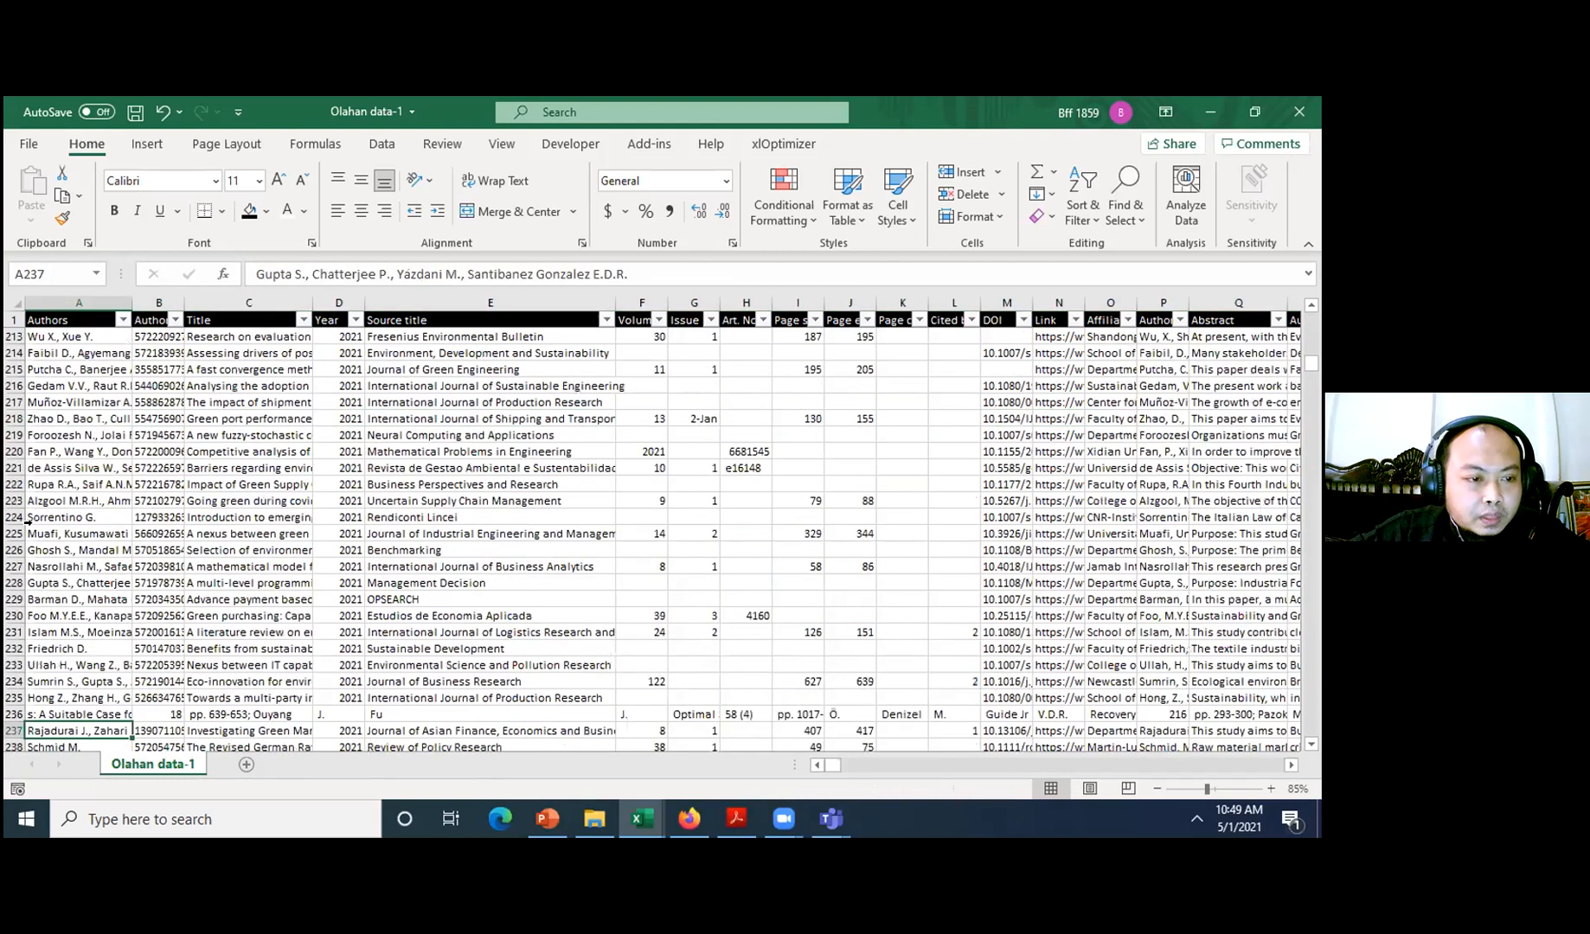
key(Down)
key(Down)
key(Down)
key(Down)
key(Down)
key(Down)
key(Down)
key(Down)
key(Down)
key(Down)
key(Down)
- Delete the misaligned record in row 236 as an entire row
right_click(17, 533)
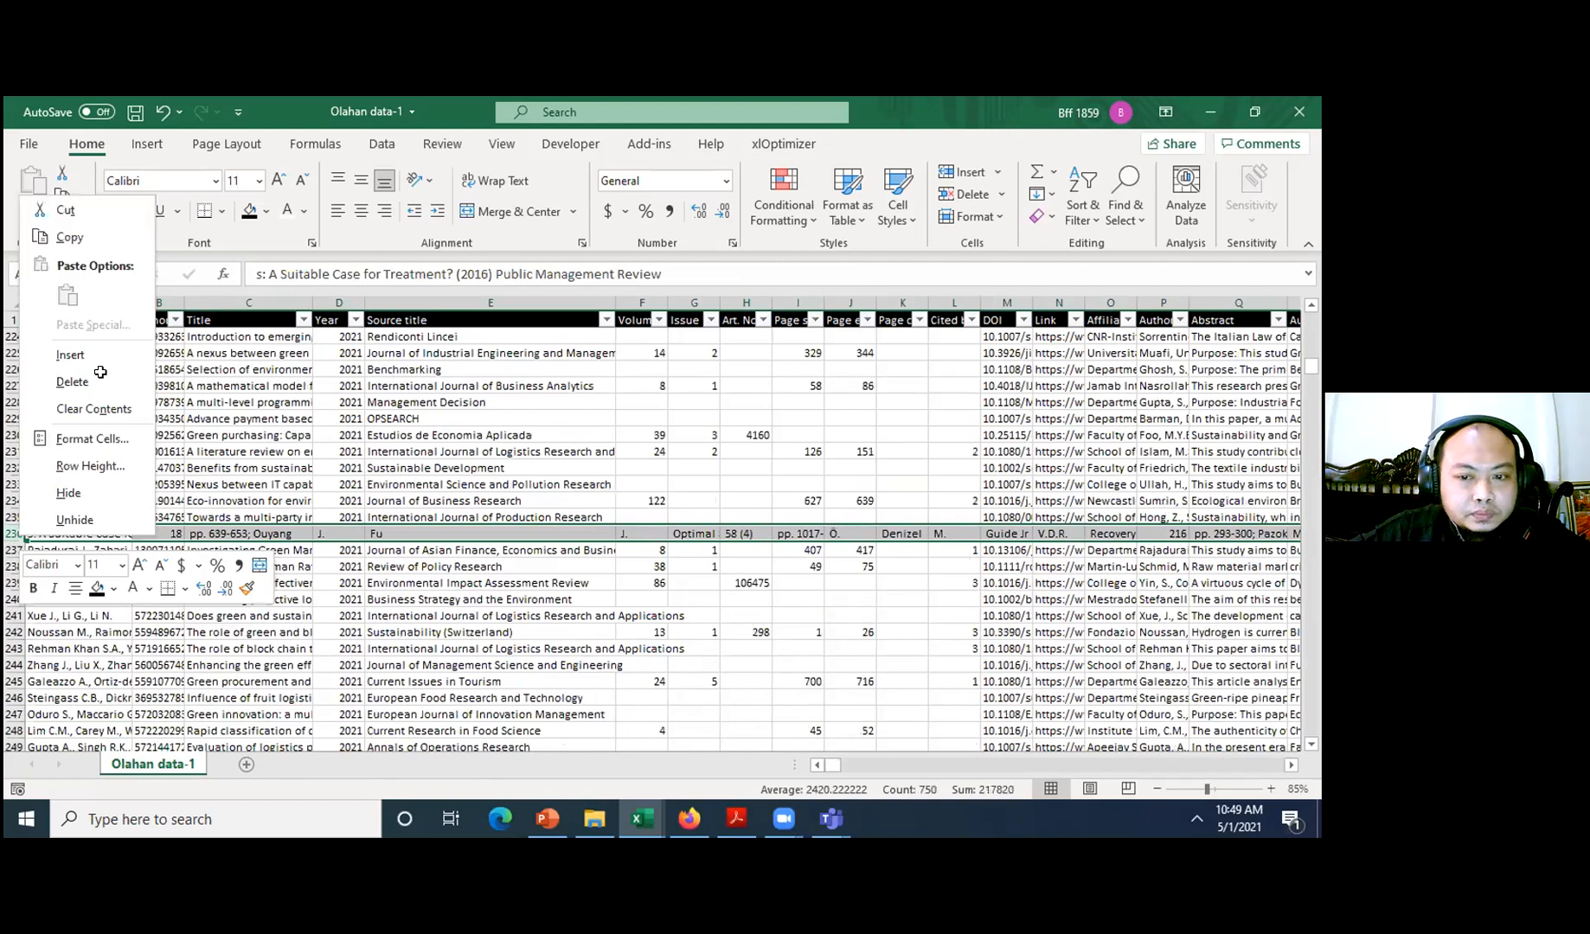
click(72, 382)
click(1157, 516)
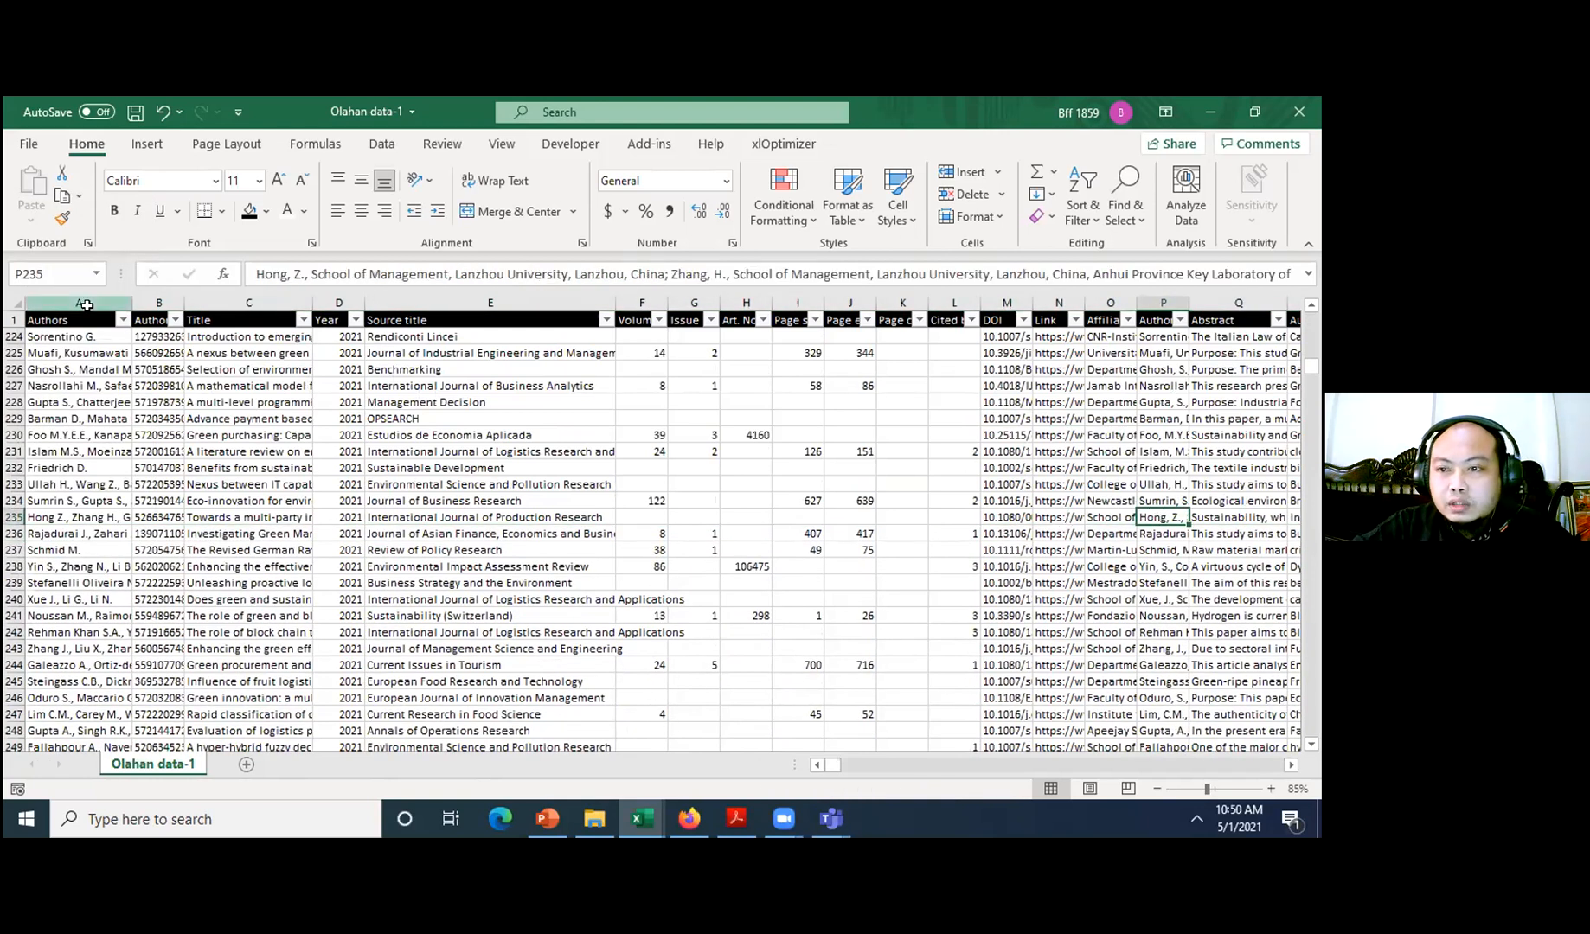
- Start a filter on the EID column, excluding all values except the invalid entries 7 and 26 (3)
key(ctrl+Home)
key(ctrl+Right)
click(1130, 320)
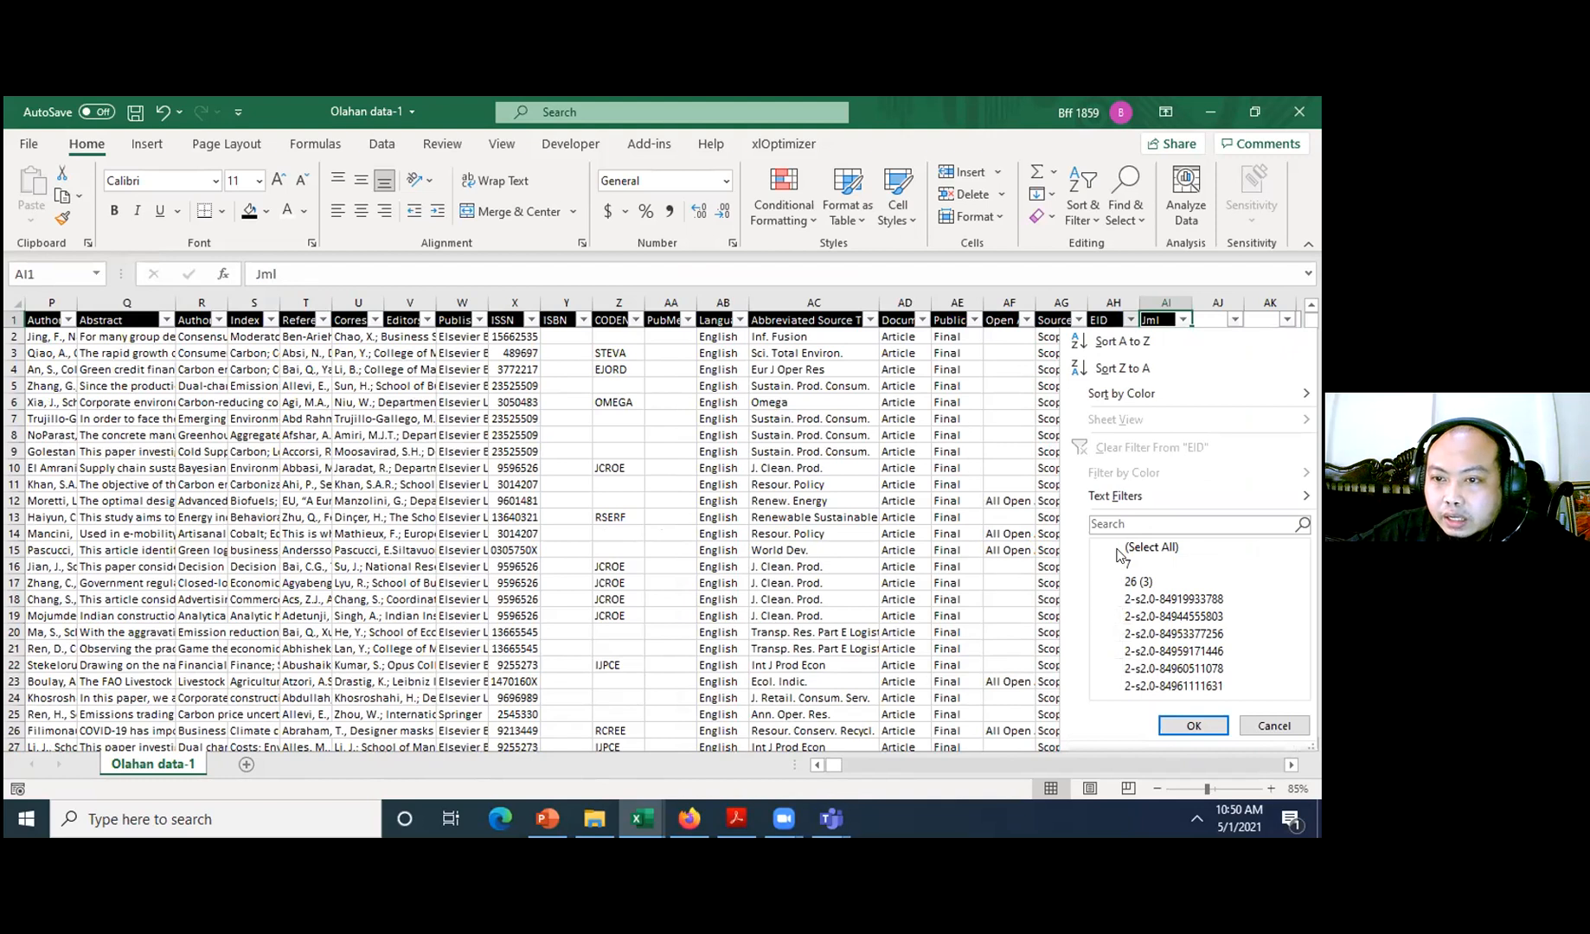
click(1116, 546)
click(1117, 564)
click(1117, 581)
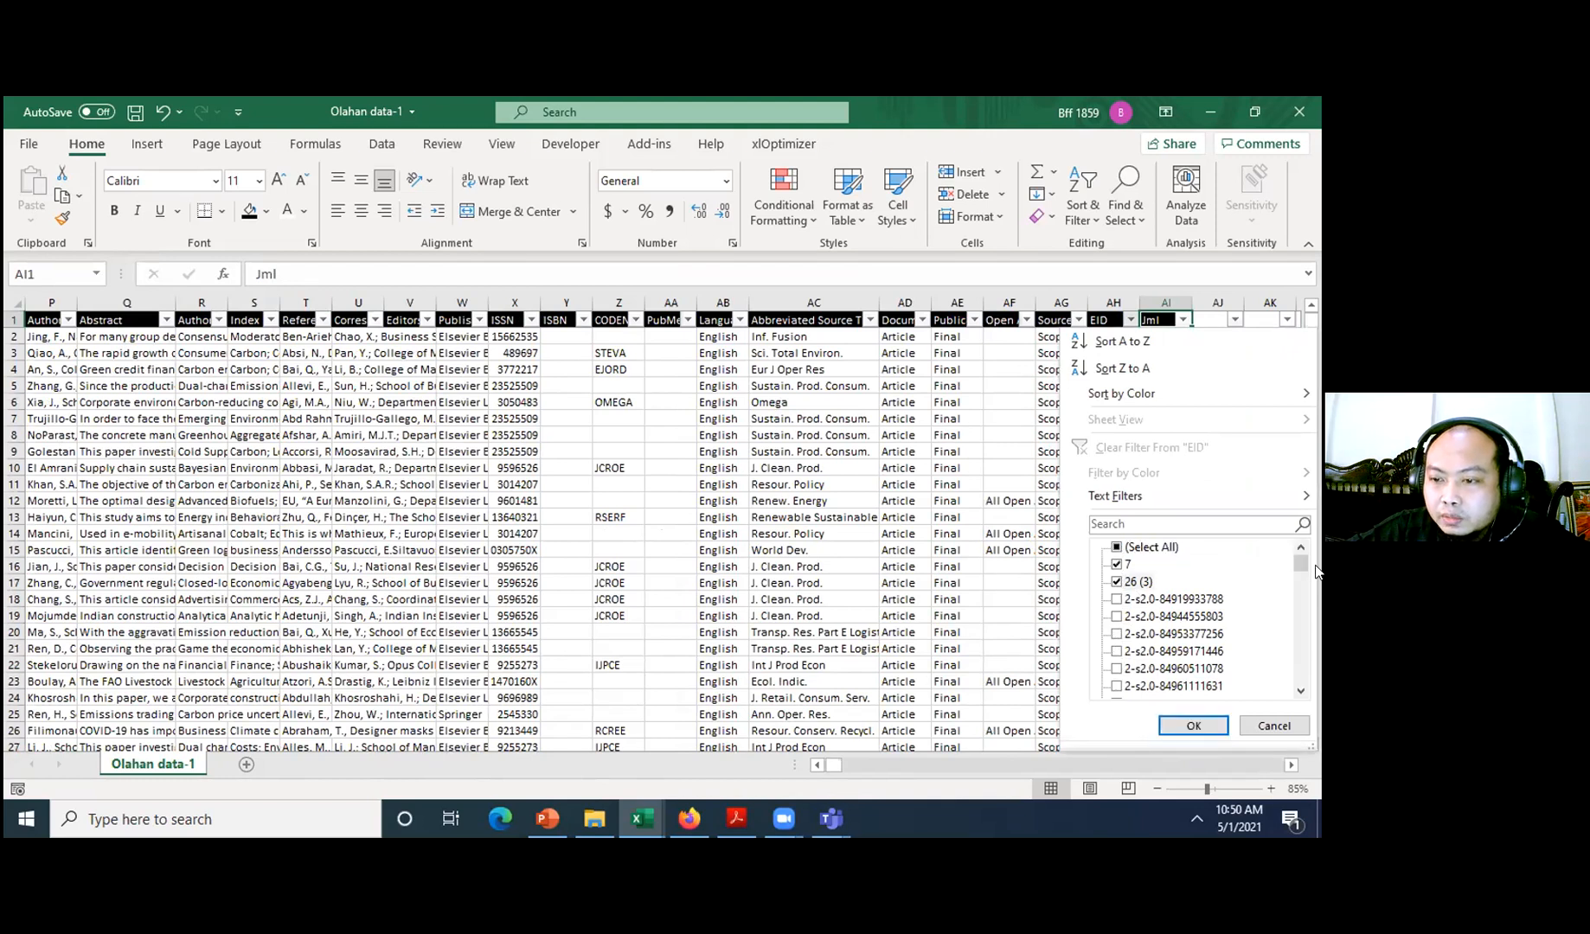
- Include 6 (1), the stray name fragments and initials, and blanks in the EID filter, and apply it
scroll(1301, 679, down, 10)
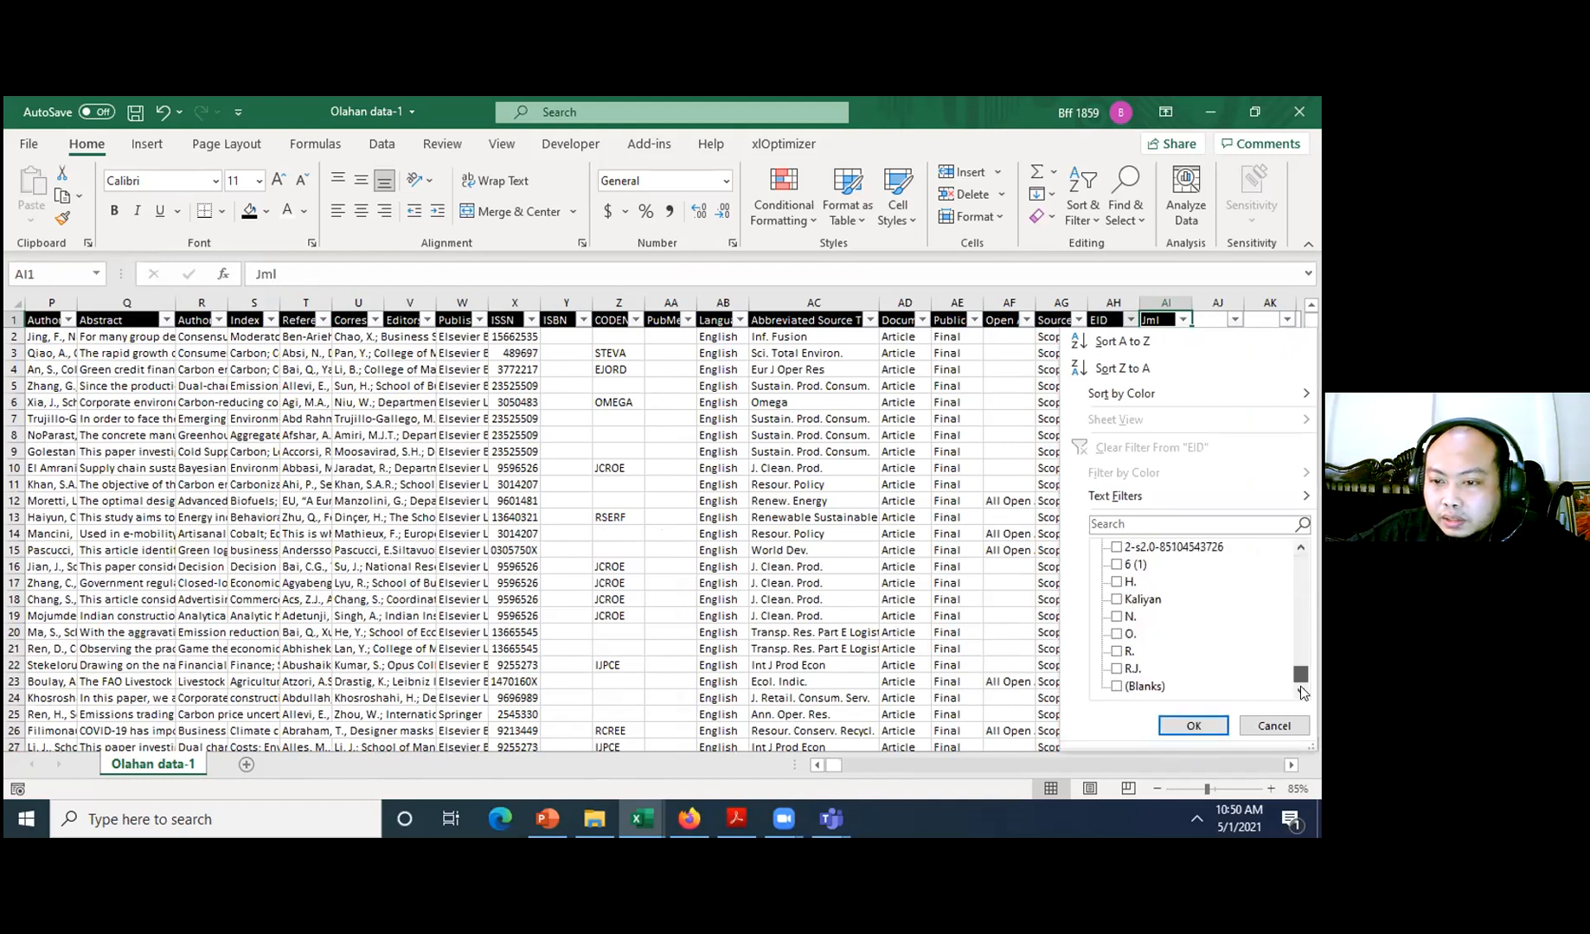
click(1116, 565)
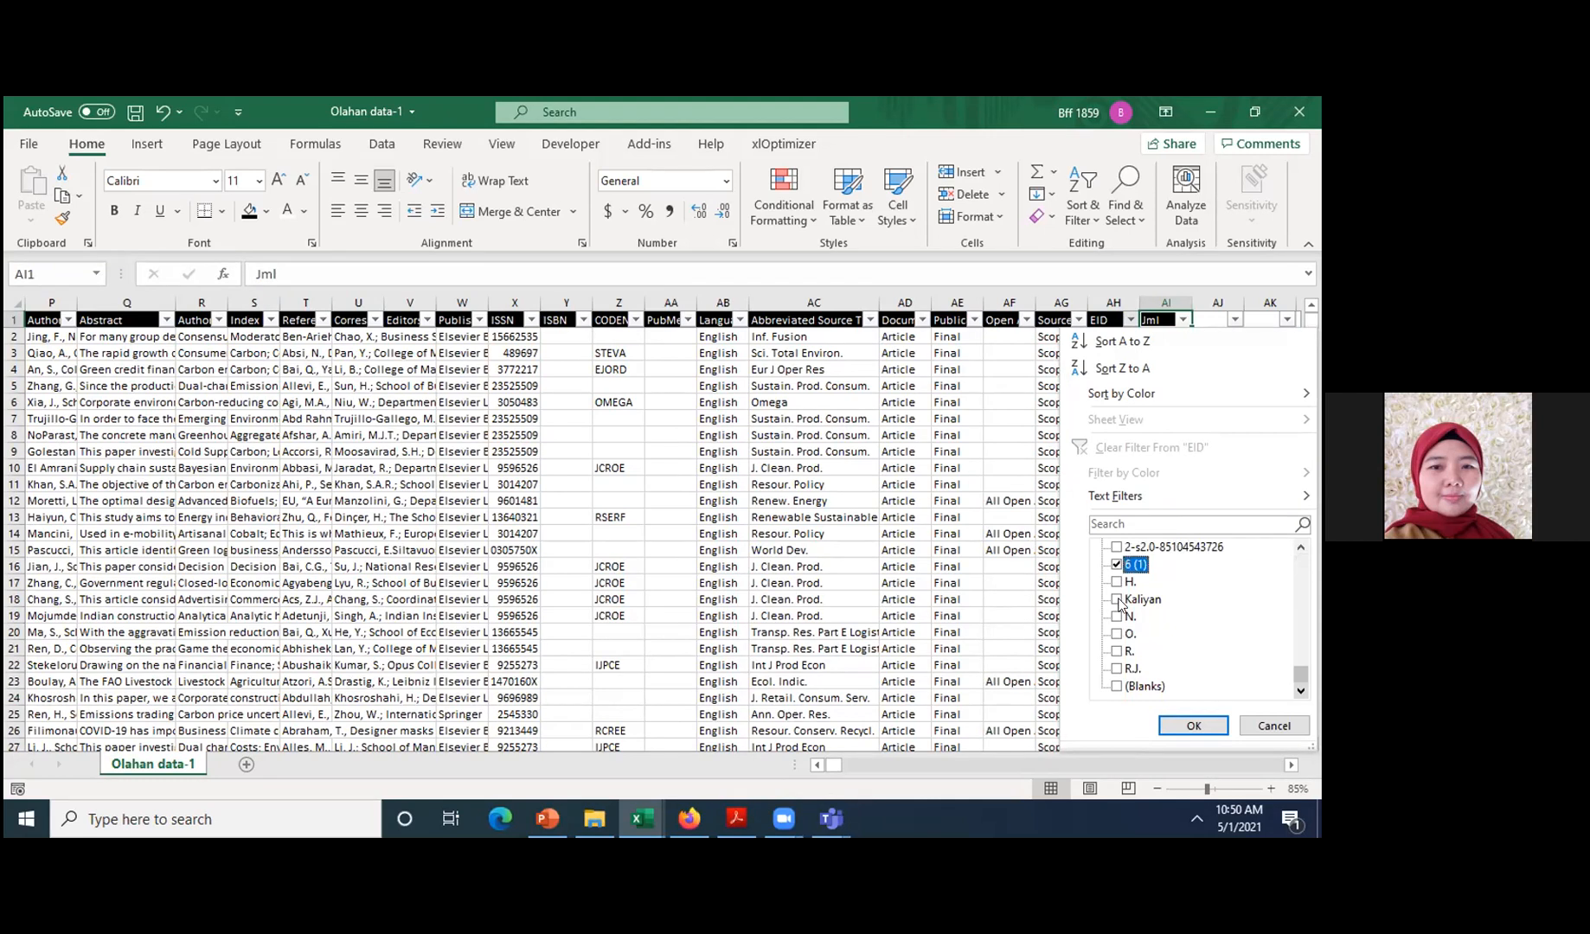
click(1116, 581)
click(1116, 598)
click(1117, 616)
click(1116, 633)
click(1117, 650)
click(1117, 668)
click(1116, 686)
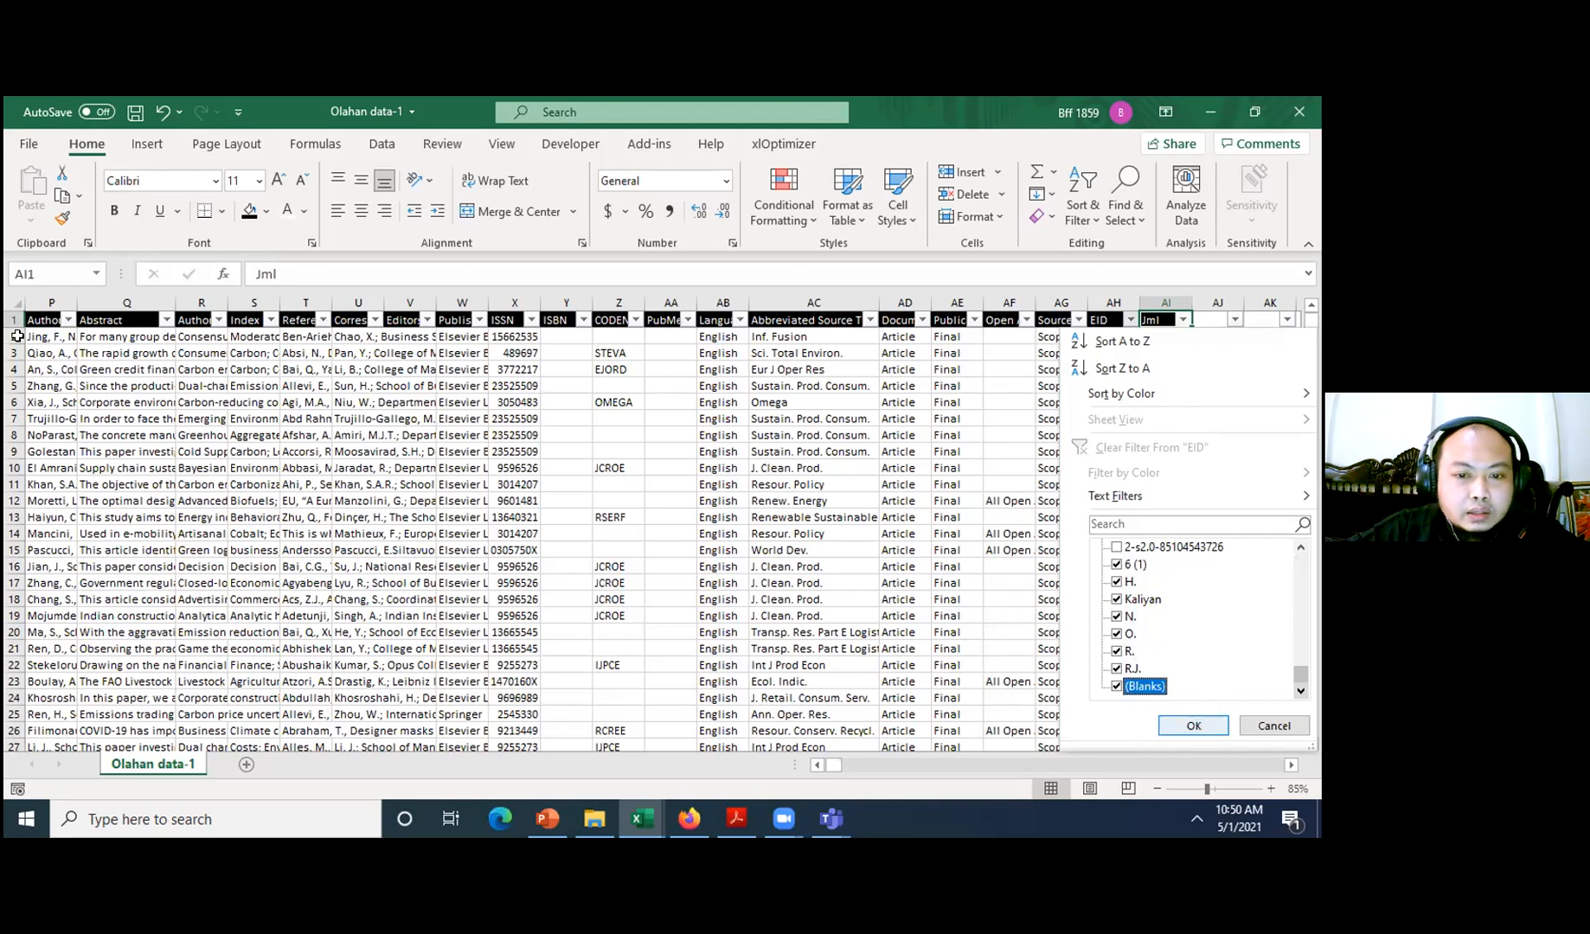
key(Return)
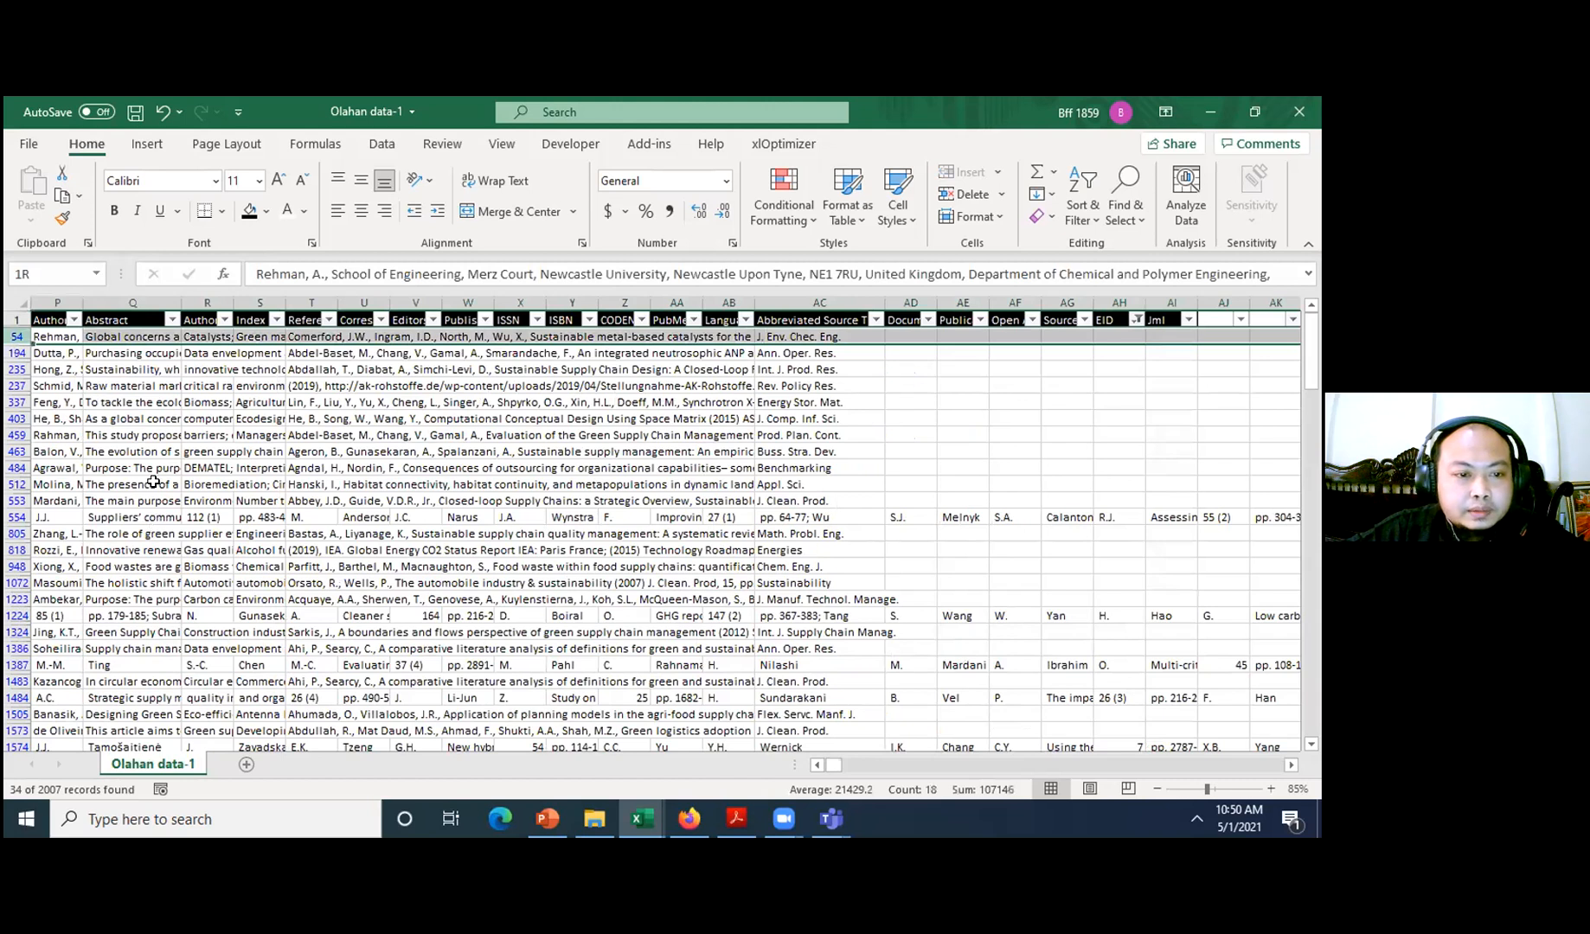
- Delete all filtered rows with invalid or blank EIDs, from row 54 to row 1913
key(ctrl+shift+End)
scroll(418, 496, up, 1)
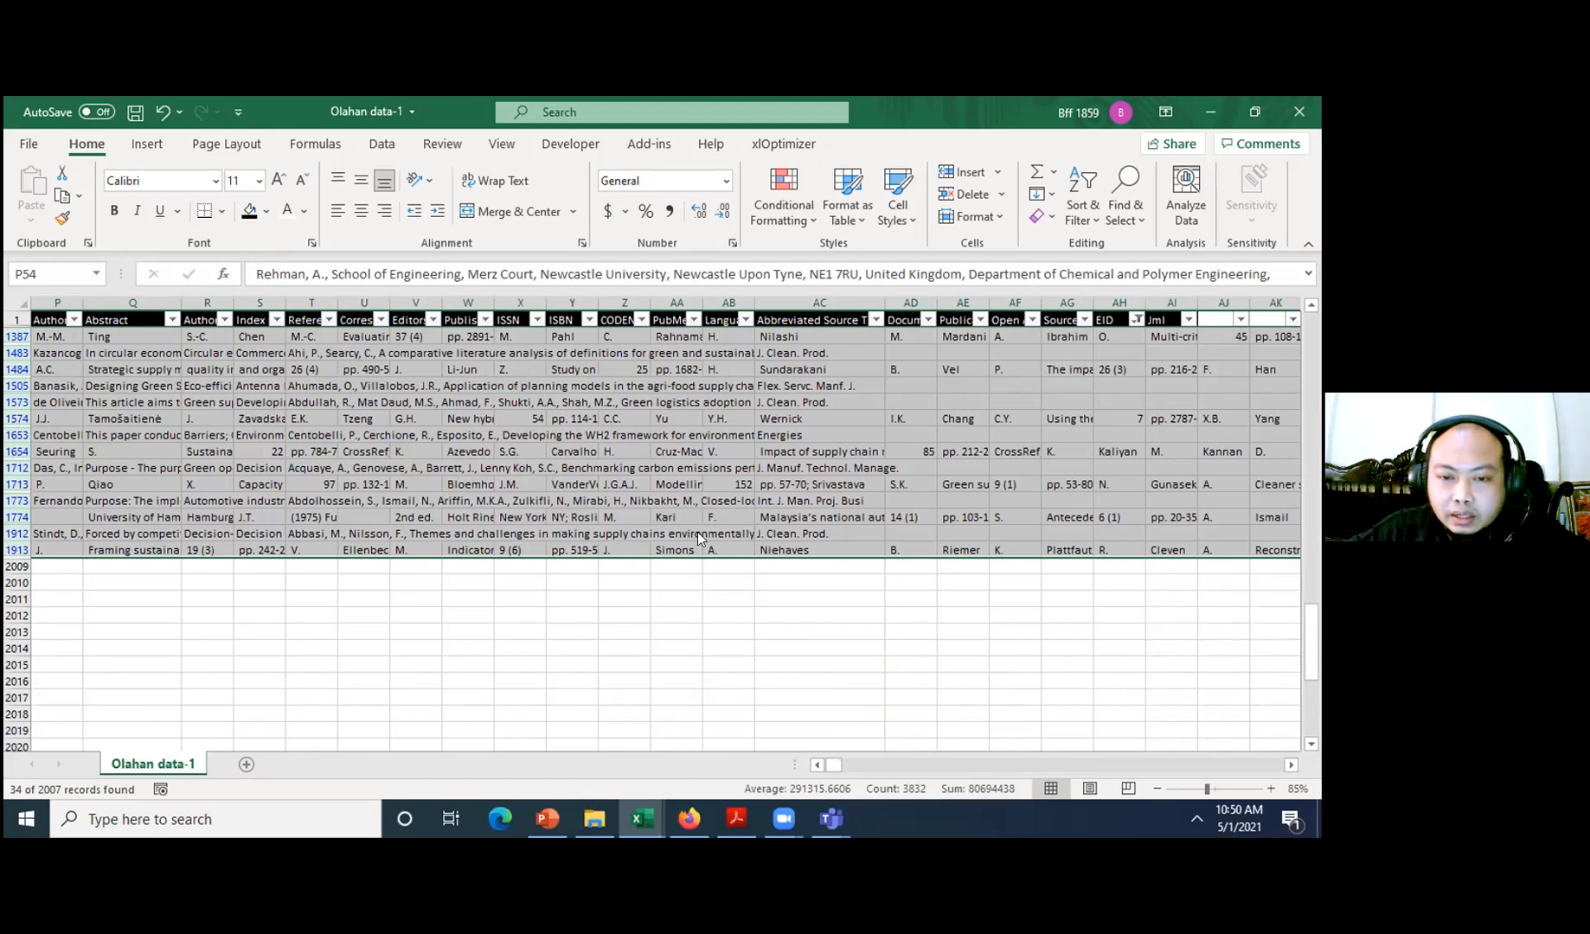
right_click(550, 389)
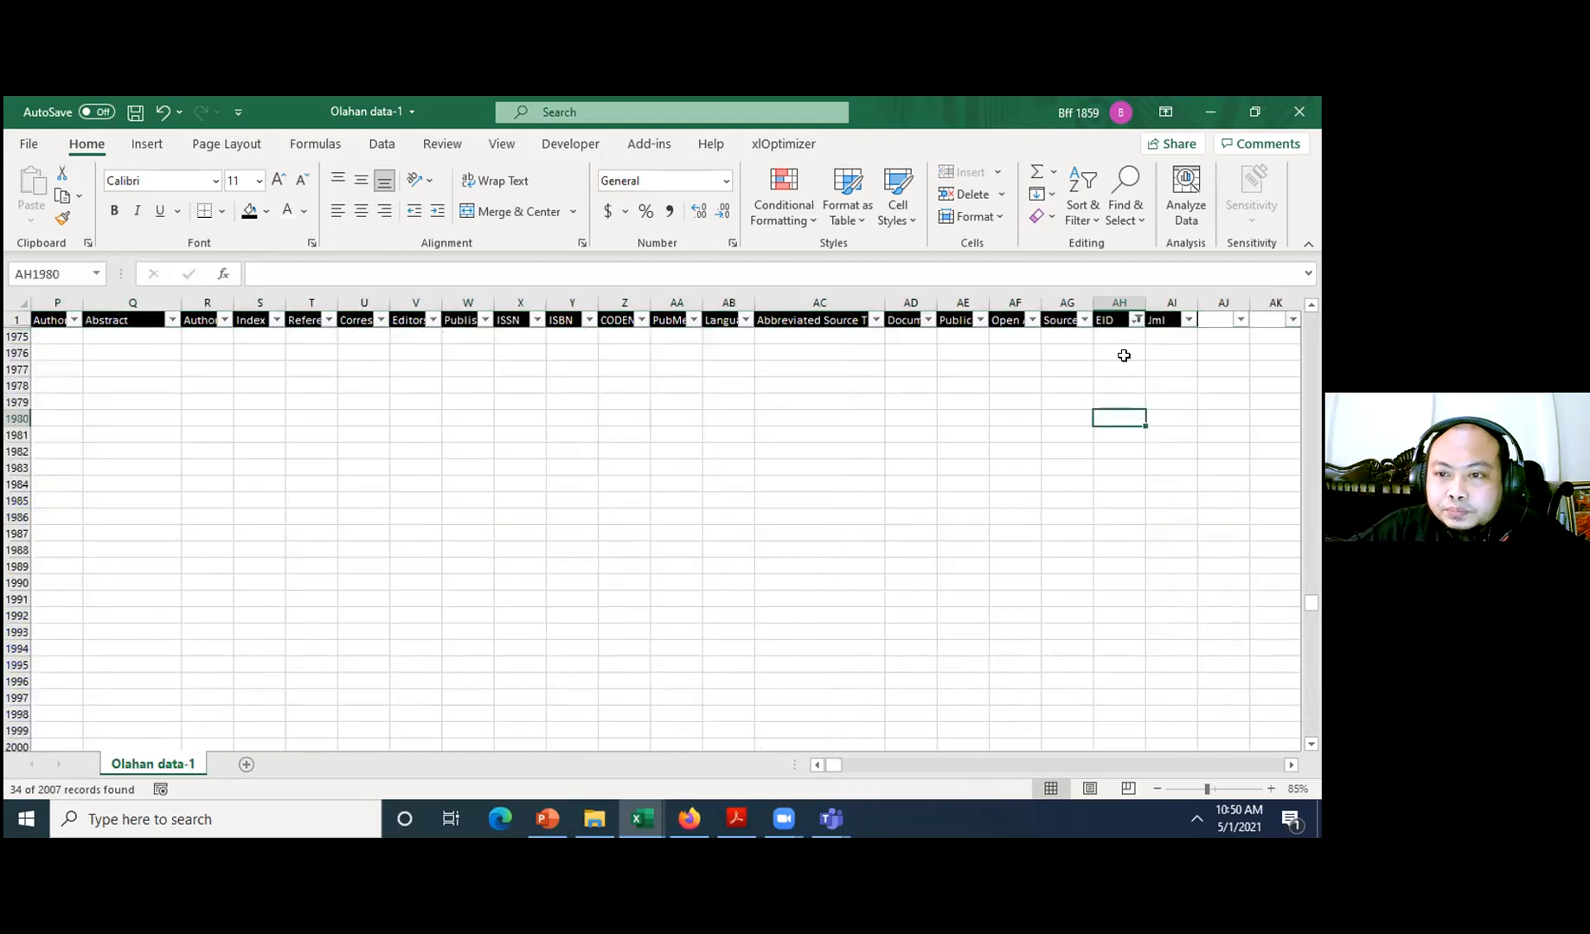
- Reset the EID filter to include all values so that every remaining record is shown
click(1135, 320)
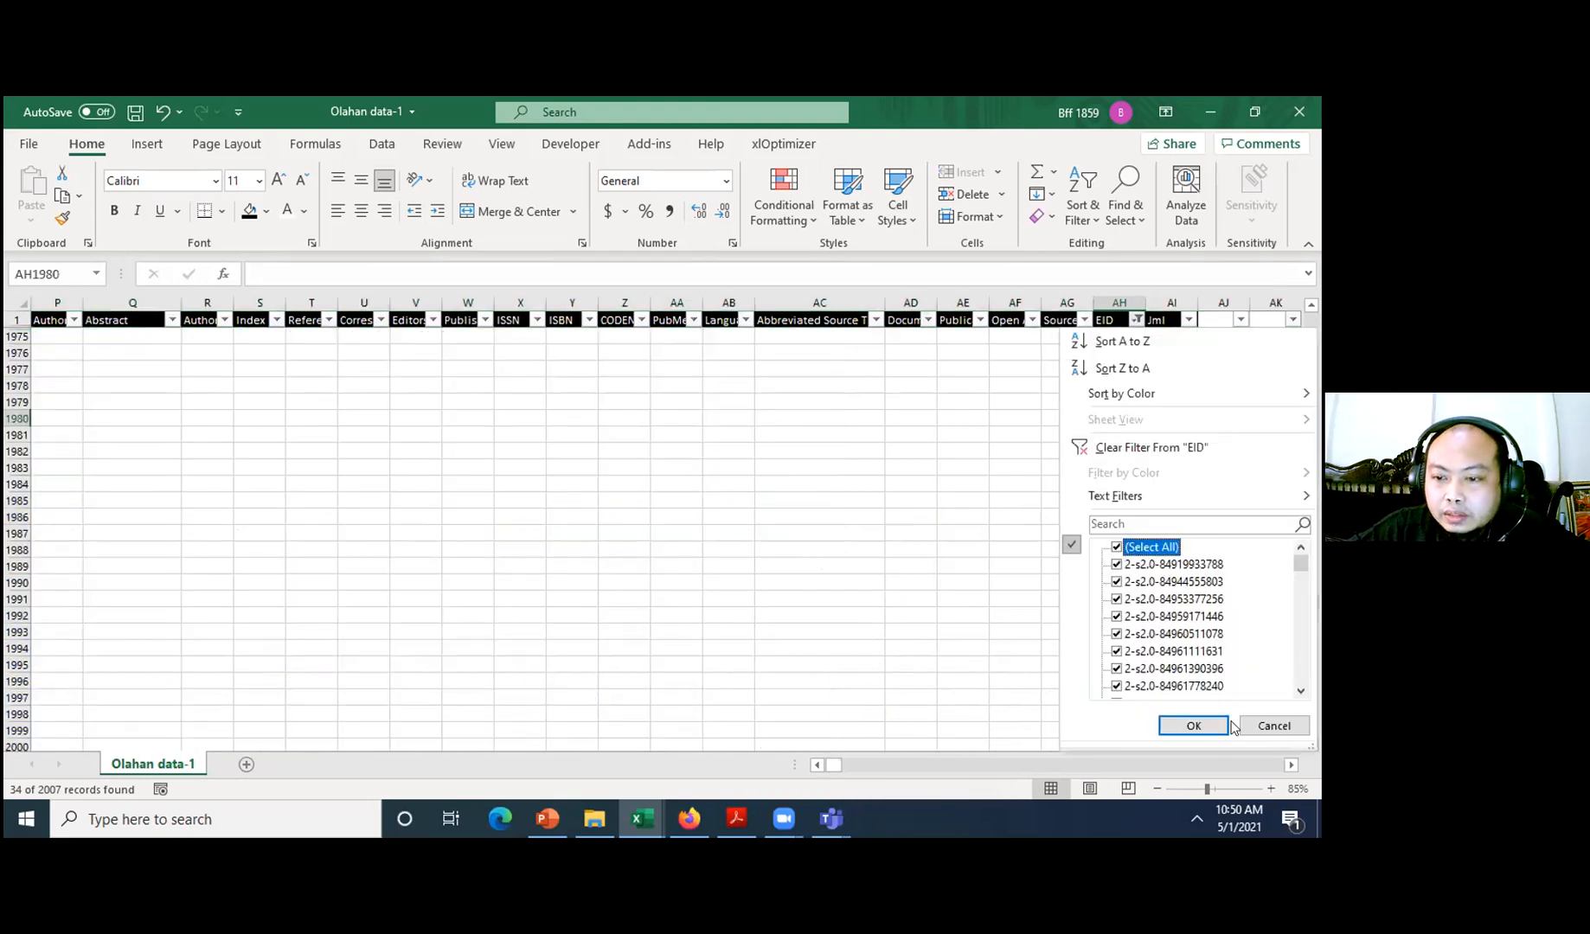
click(1200, 722)
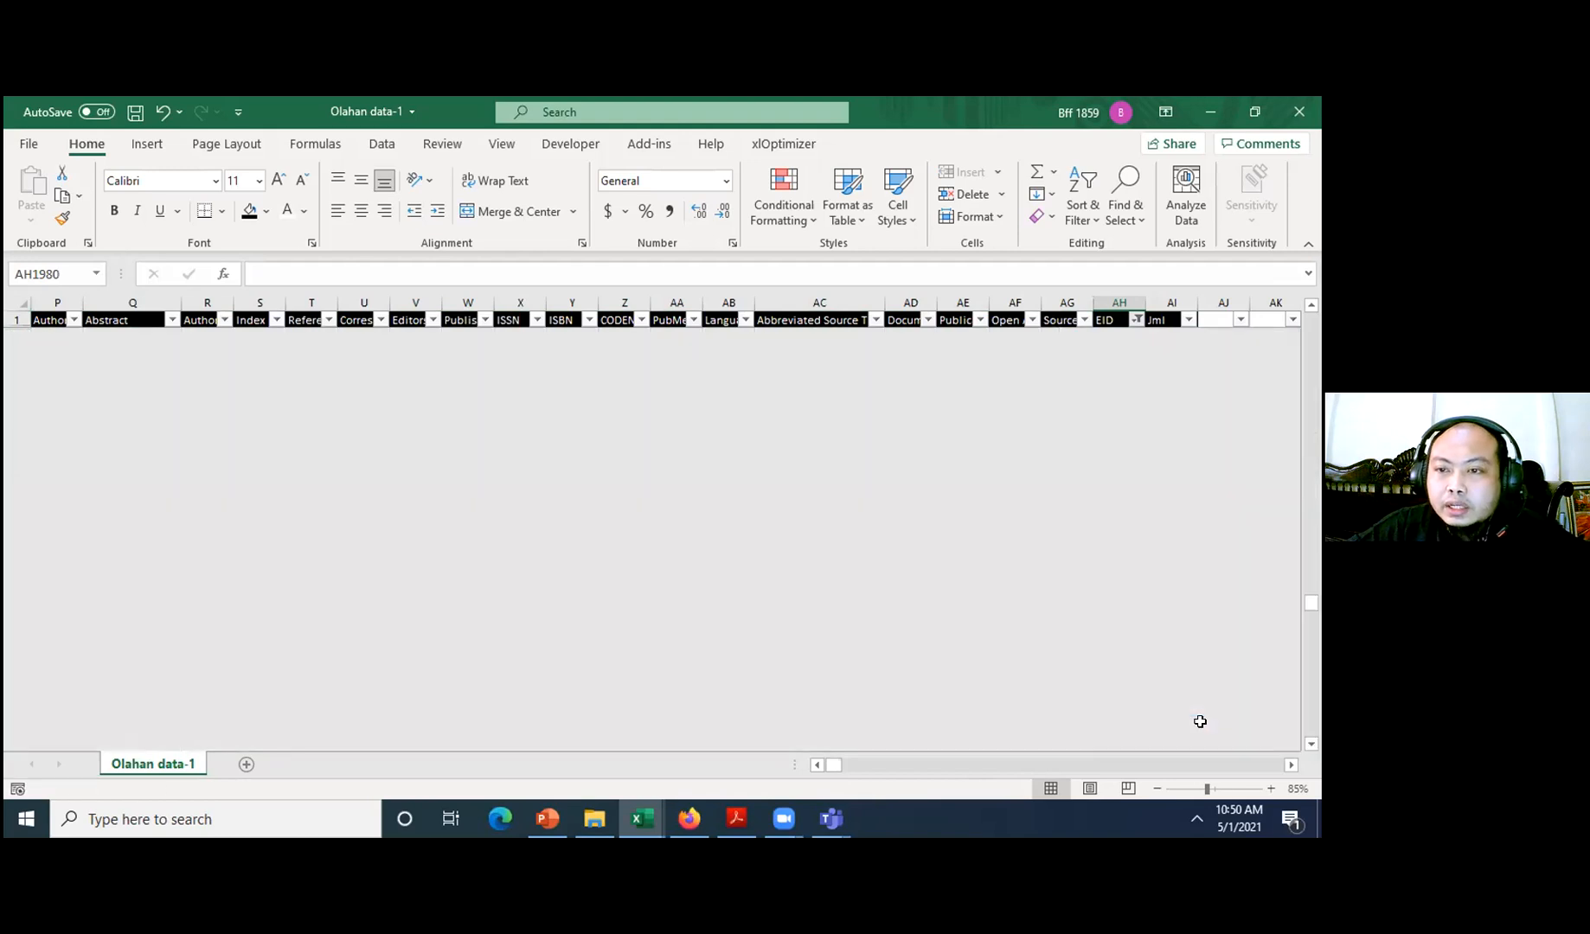
click(1125, 336)
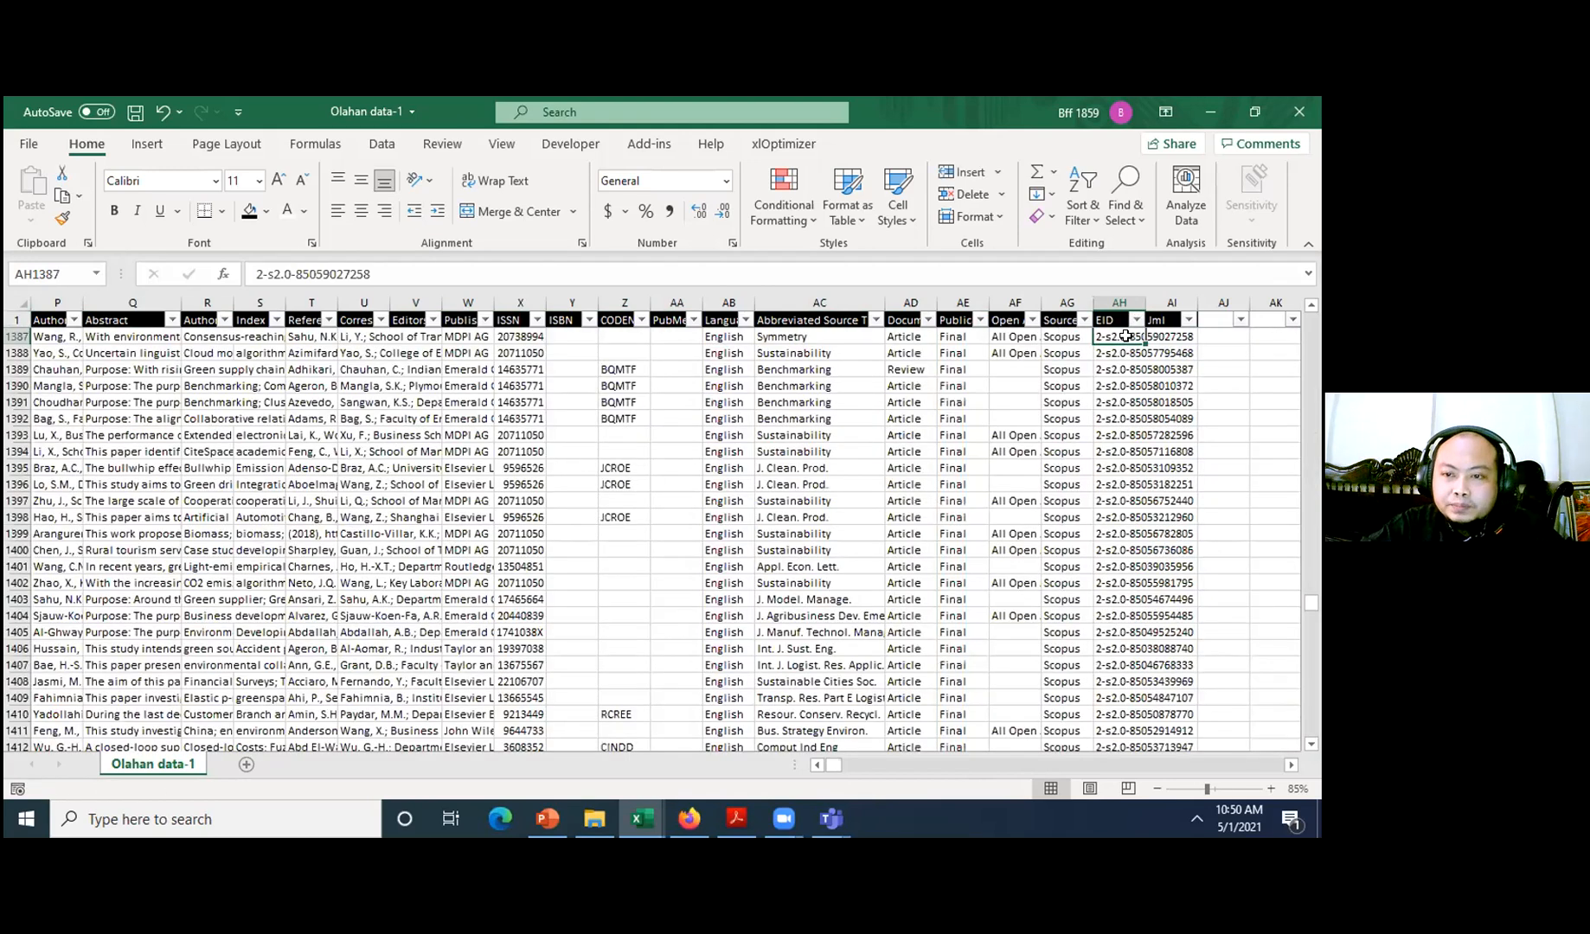
- Select the Authors entries from row 2 to the last record to check how many records remain
key(ctrl+Up)
key(Down)
key(ctrl+Left)
key(ctrl+Left)
key(ctrl+Left)
key(ctrl+Left)
key(ctrl+Left)
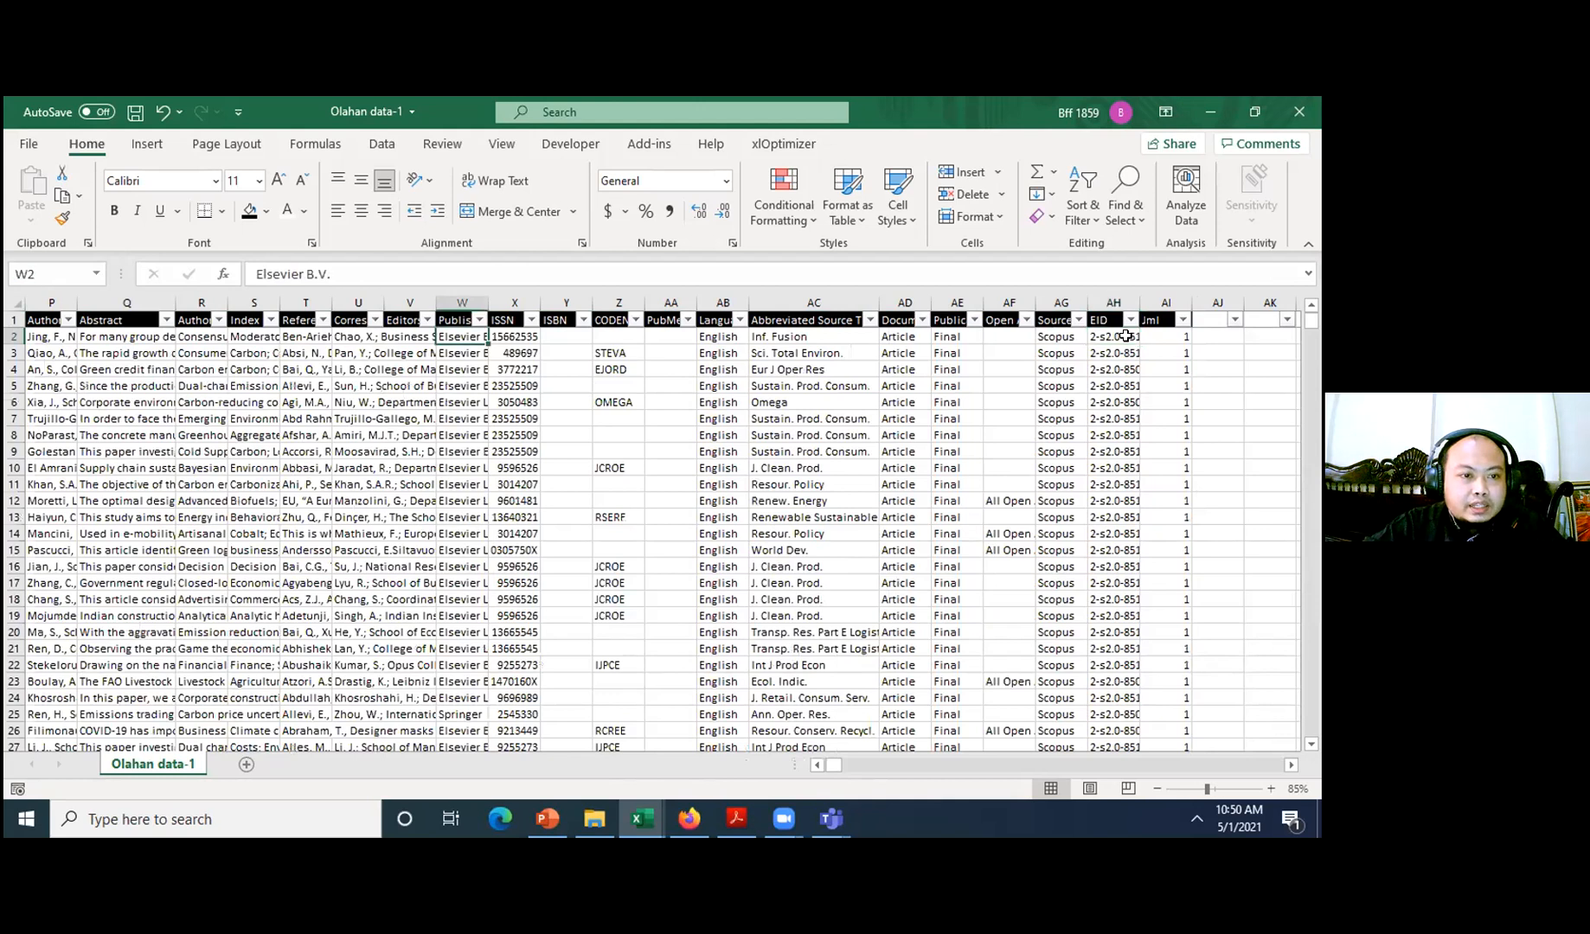
key(ctrl+Left)
key(ctrl+Left)
key(ctrl+Left)
key(ctrl+Left)
key(ctrl+Left)
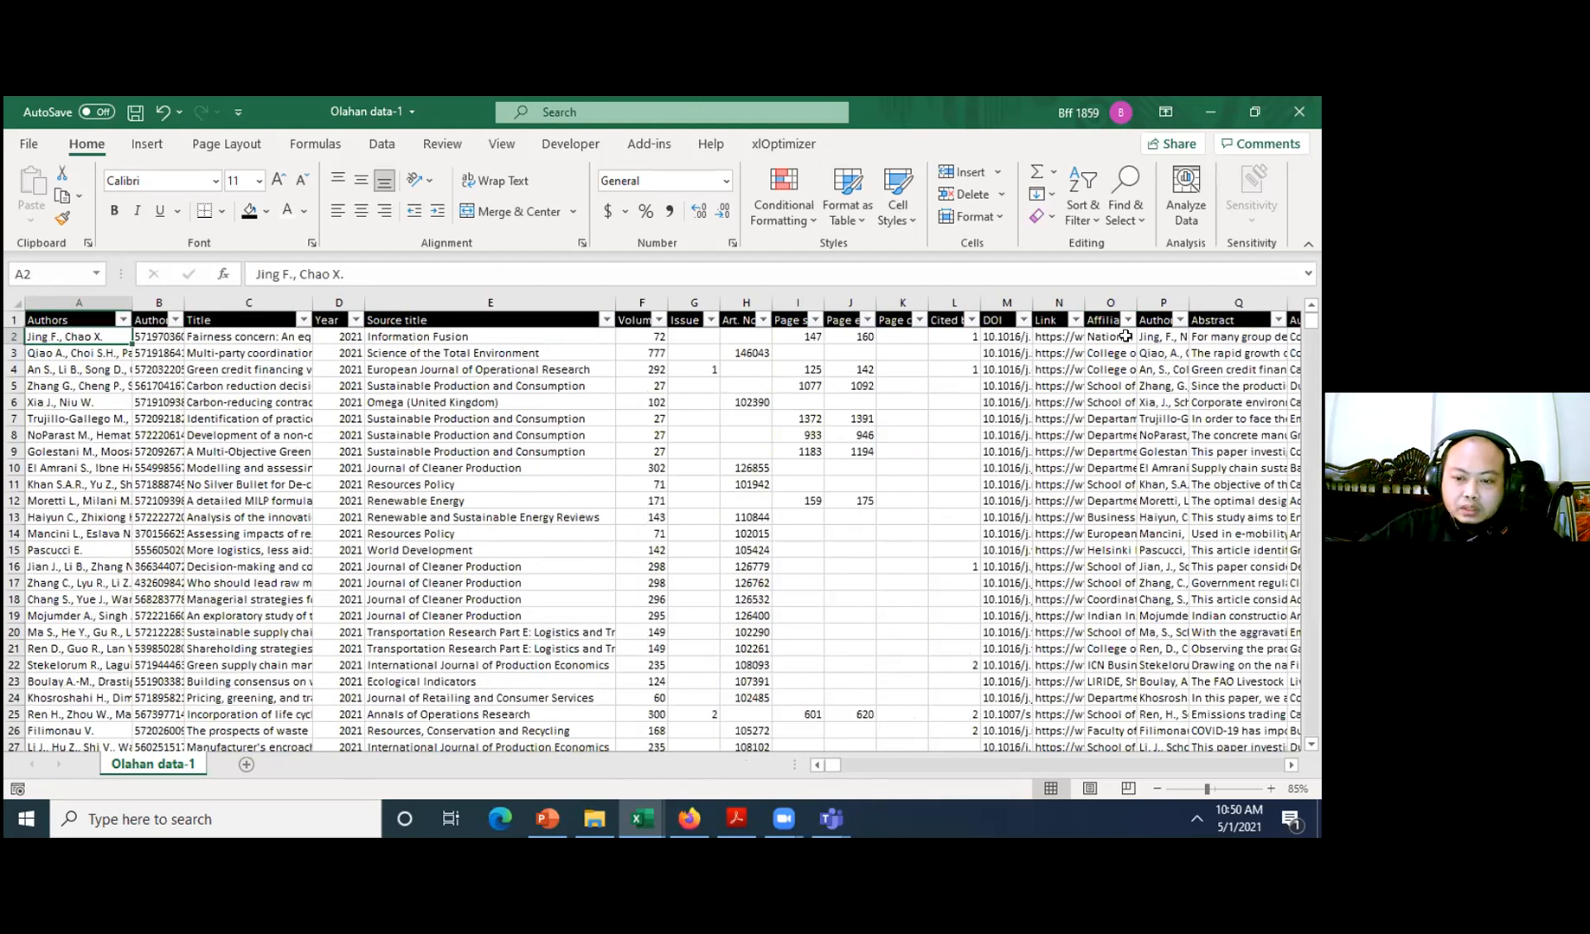
key(ctrl+shift+Down)
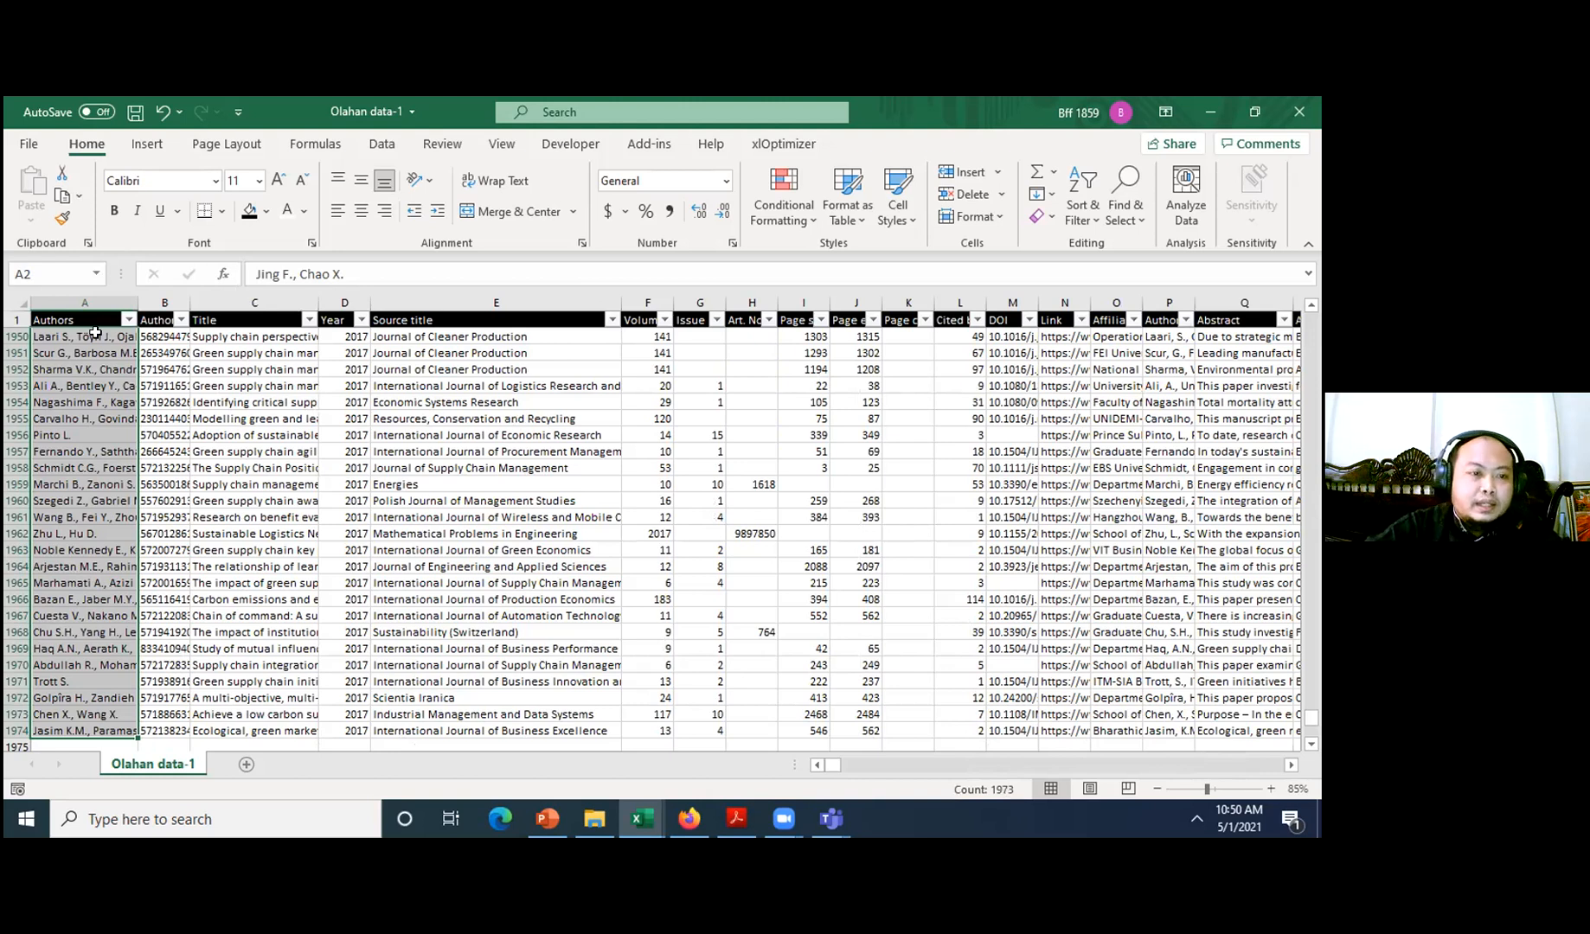
- Copy the value 1 from the last filled cell of the Jml column in row 32
key(ctrl+Home)
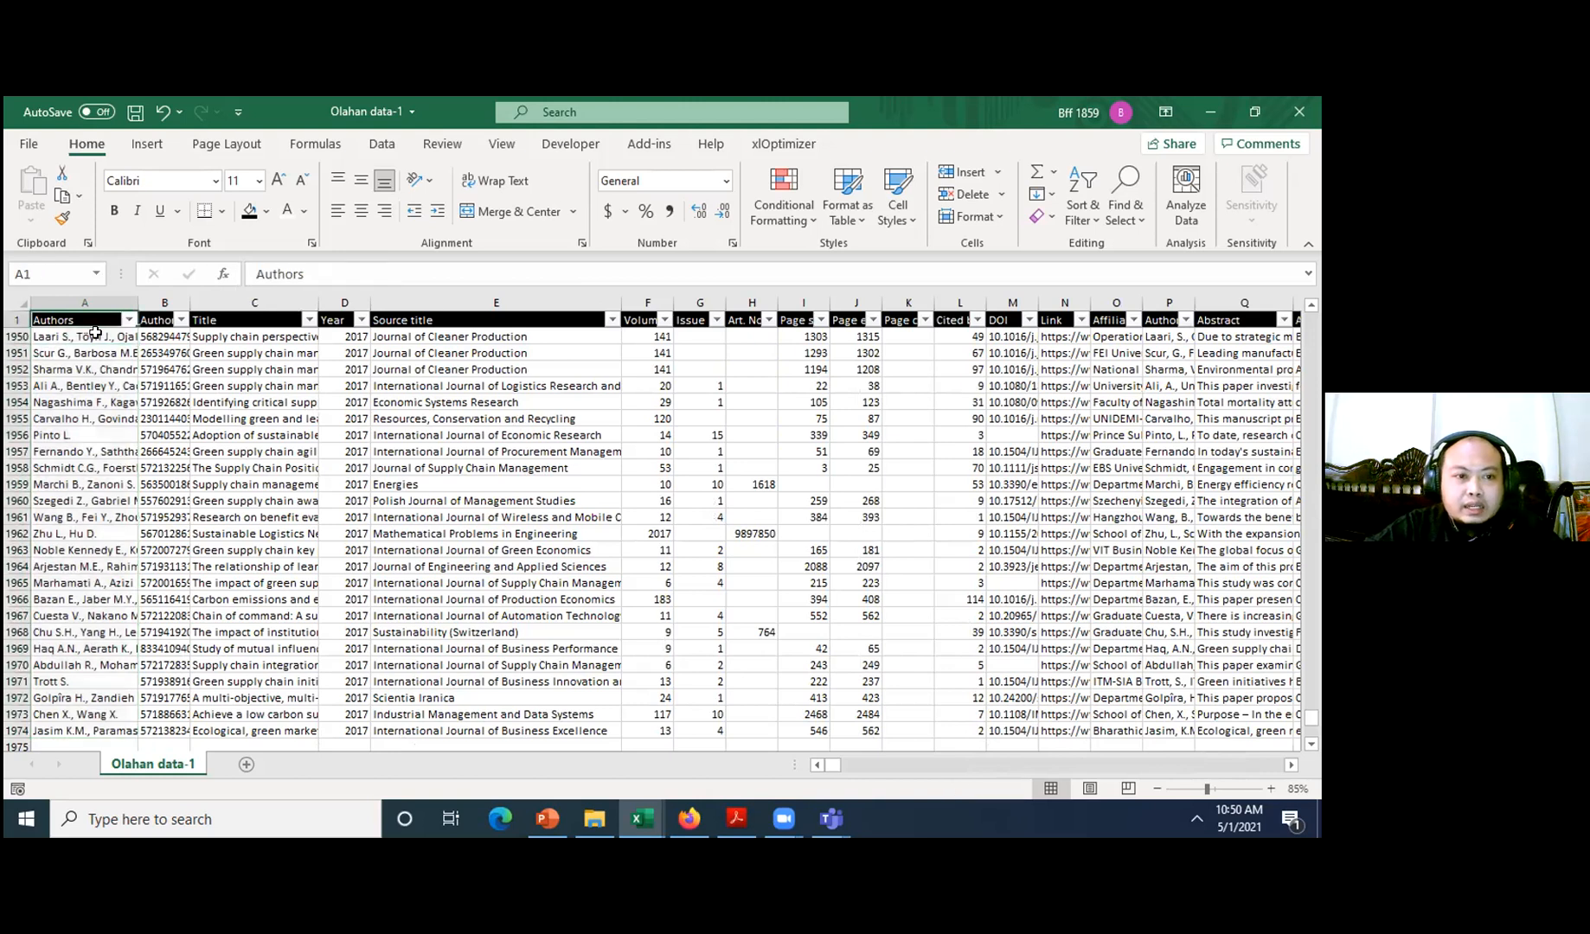
key(Down)
key(ctrl+Right)
key(ctrl+Right)
key(ctrl+Right)
key(ctrl+Right)
key(ctrl+Right)
key(ctrl+Right)
key(ctrl+Right)
key(ctrl+Right)
key(ctrl+Right)
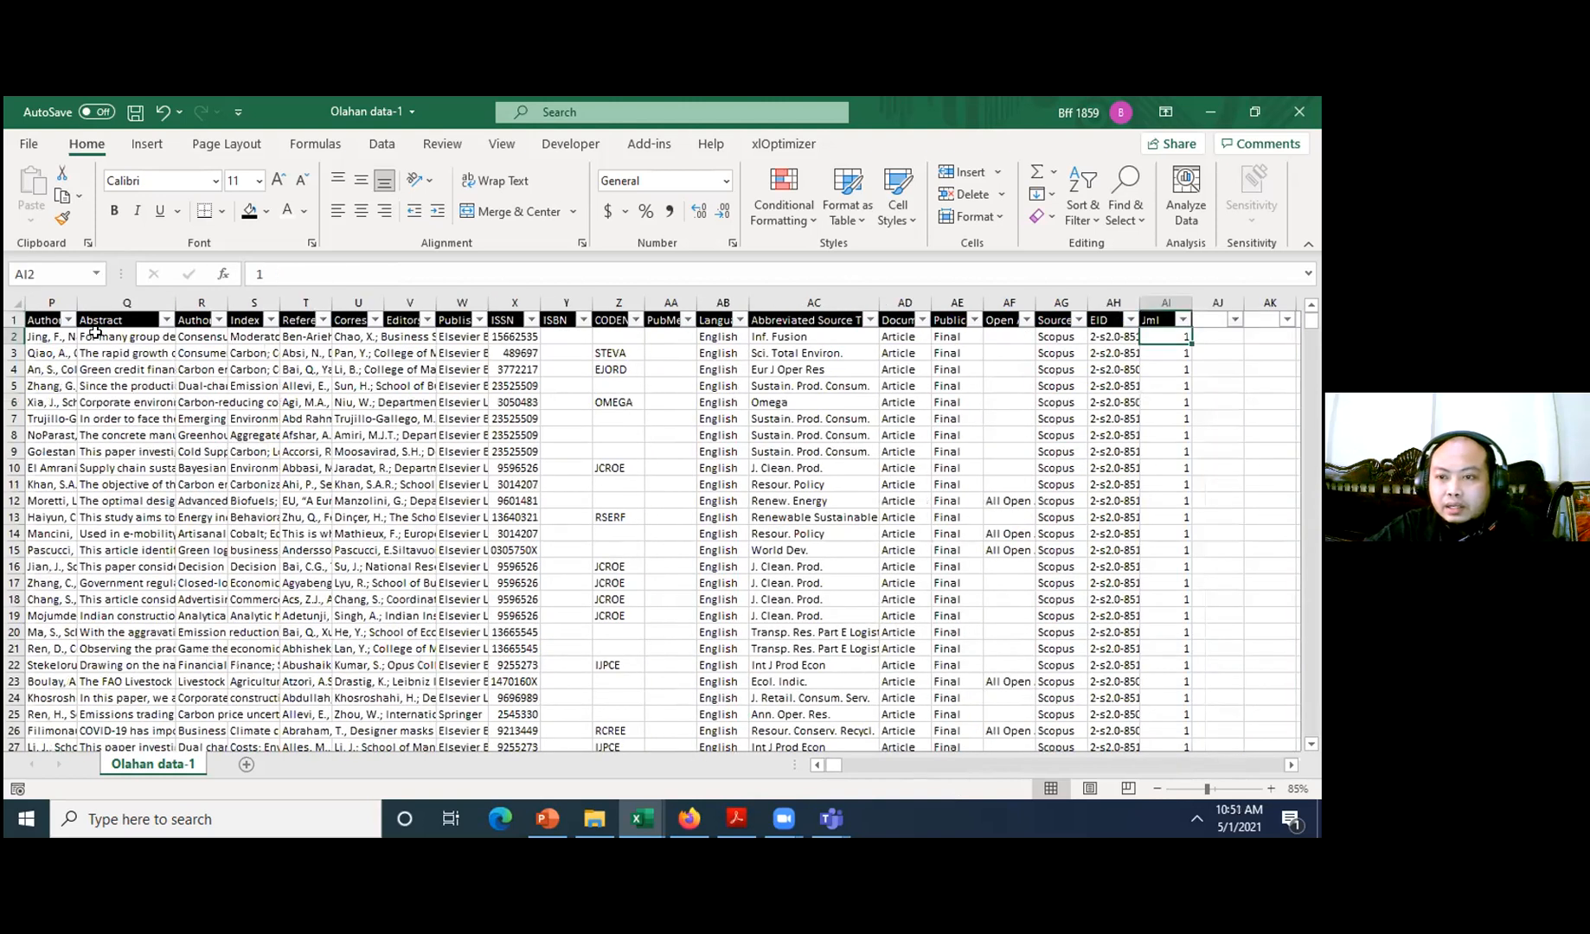
key(ctrl+Down)
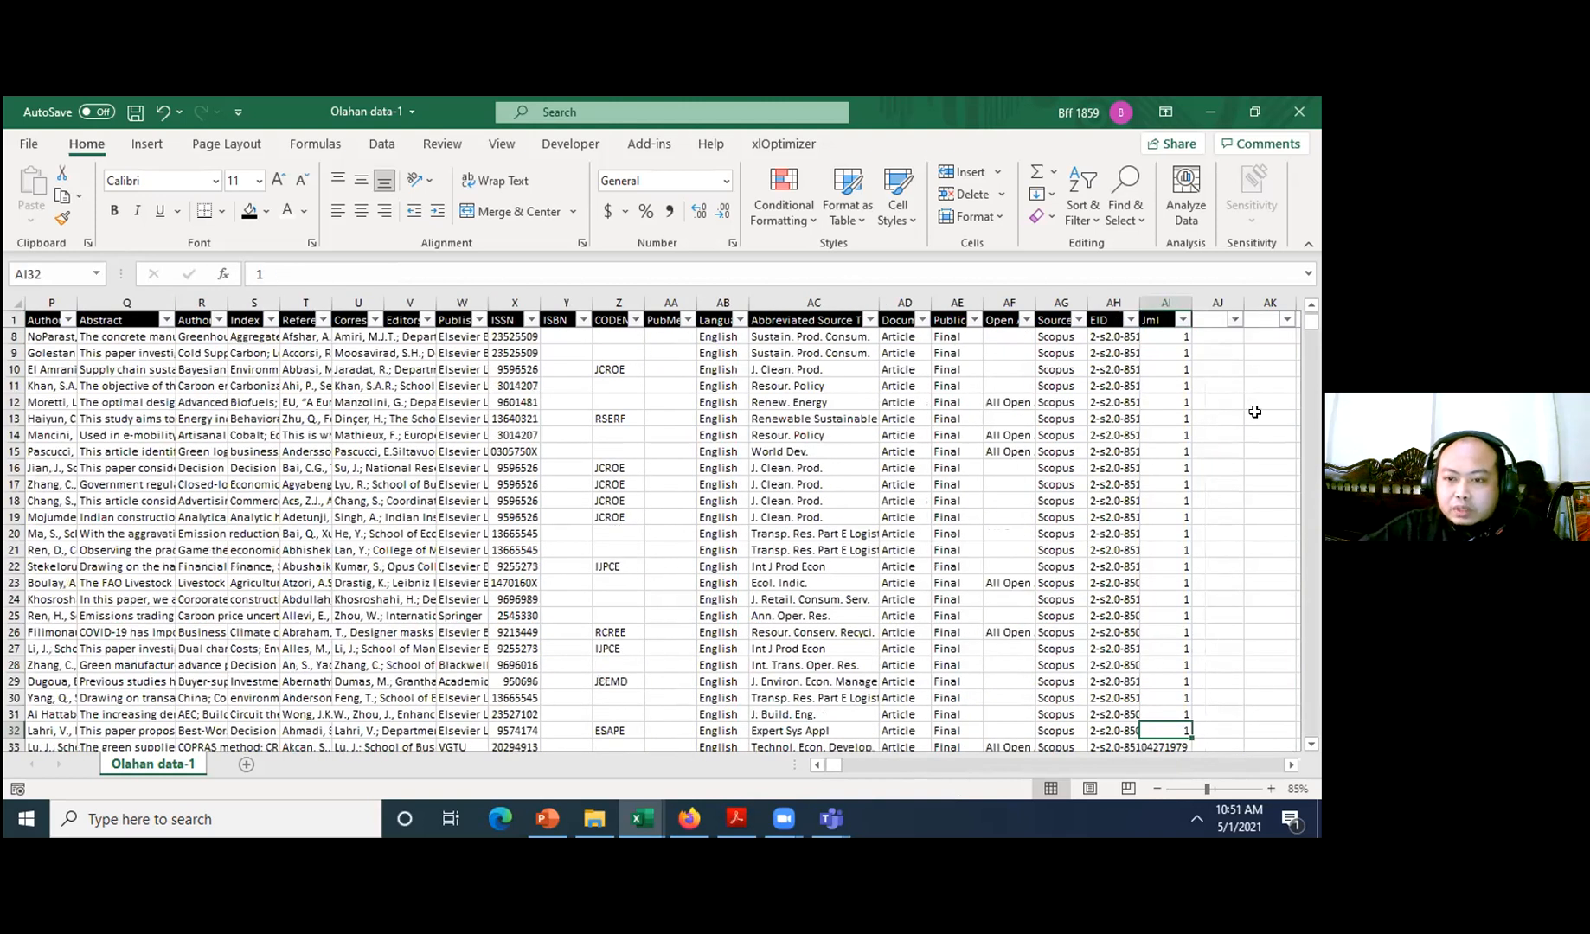
scroll(1254, 411, down, 5)
key(ctrl+c)
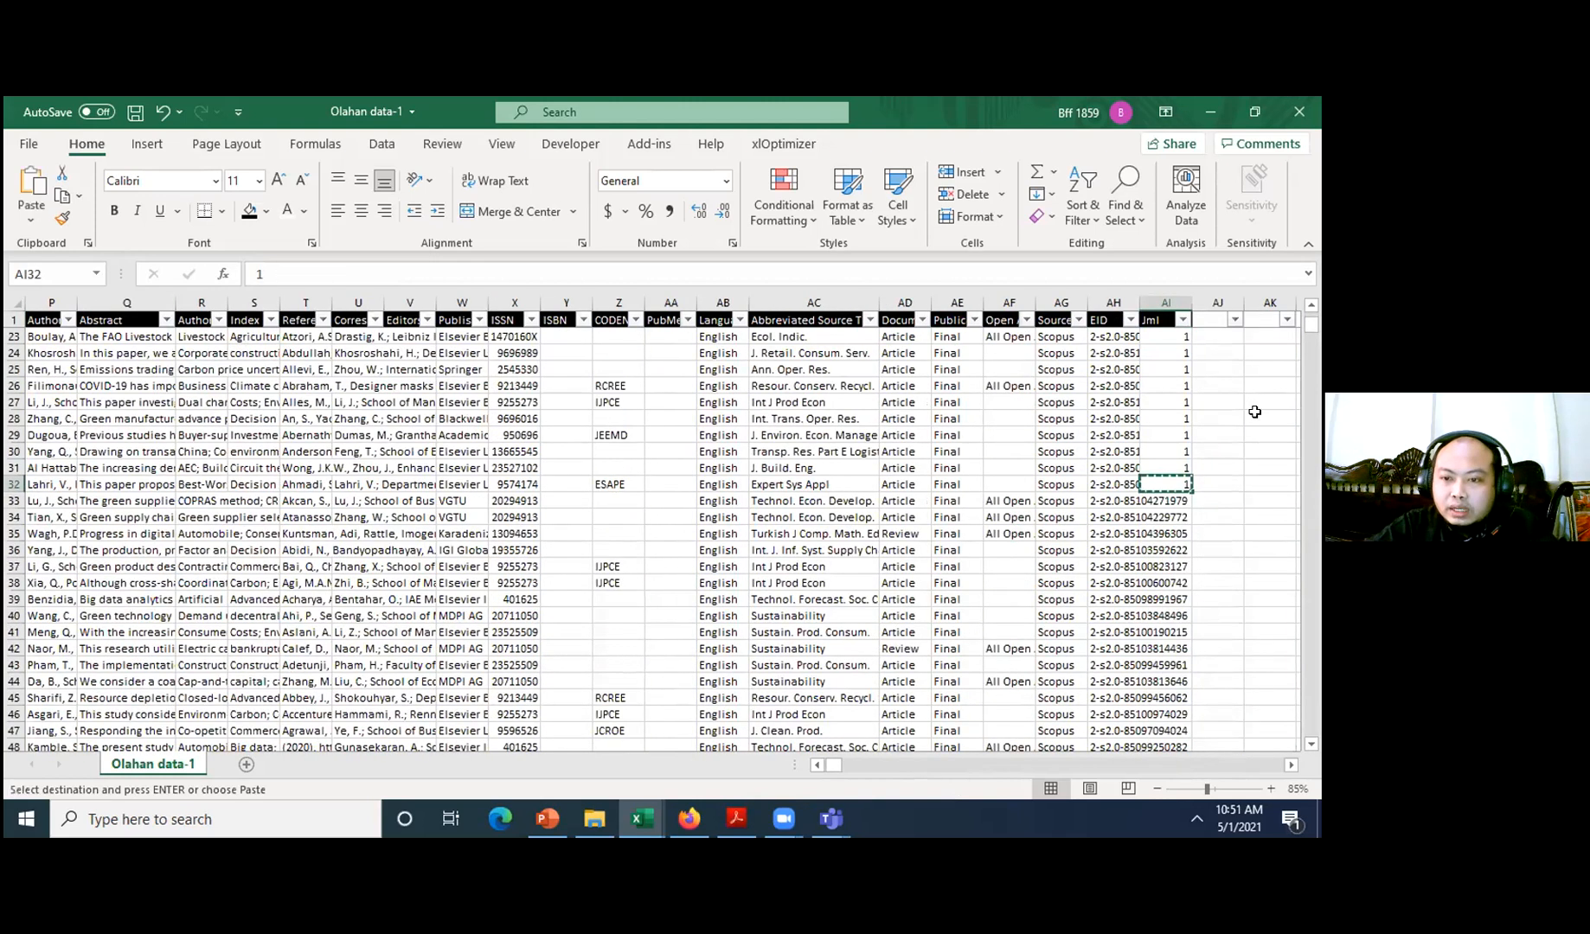
key(Down)
key(Left)
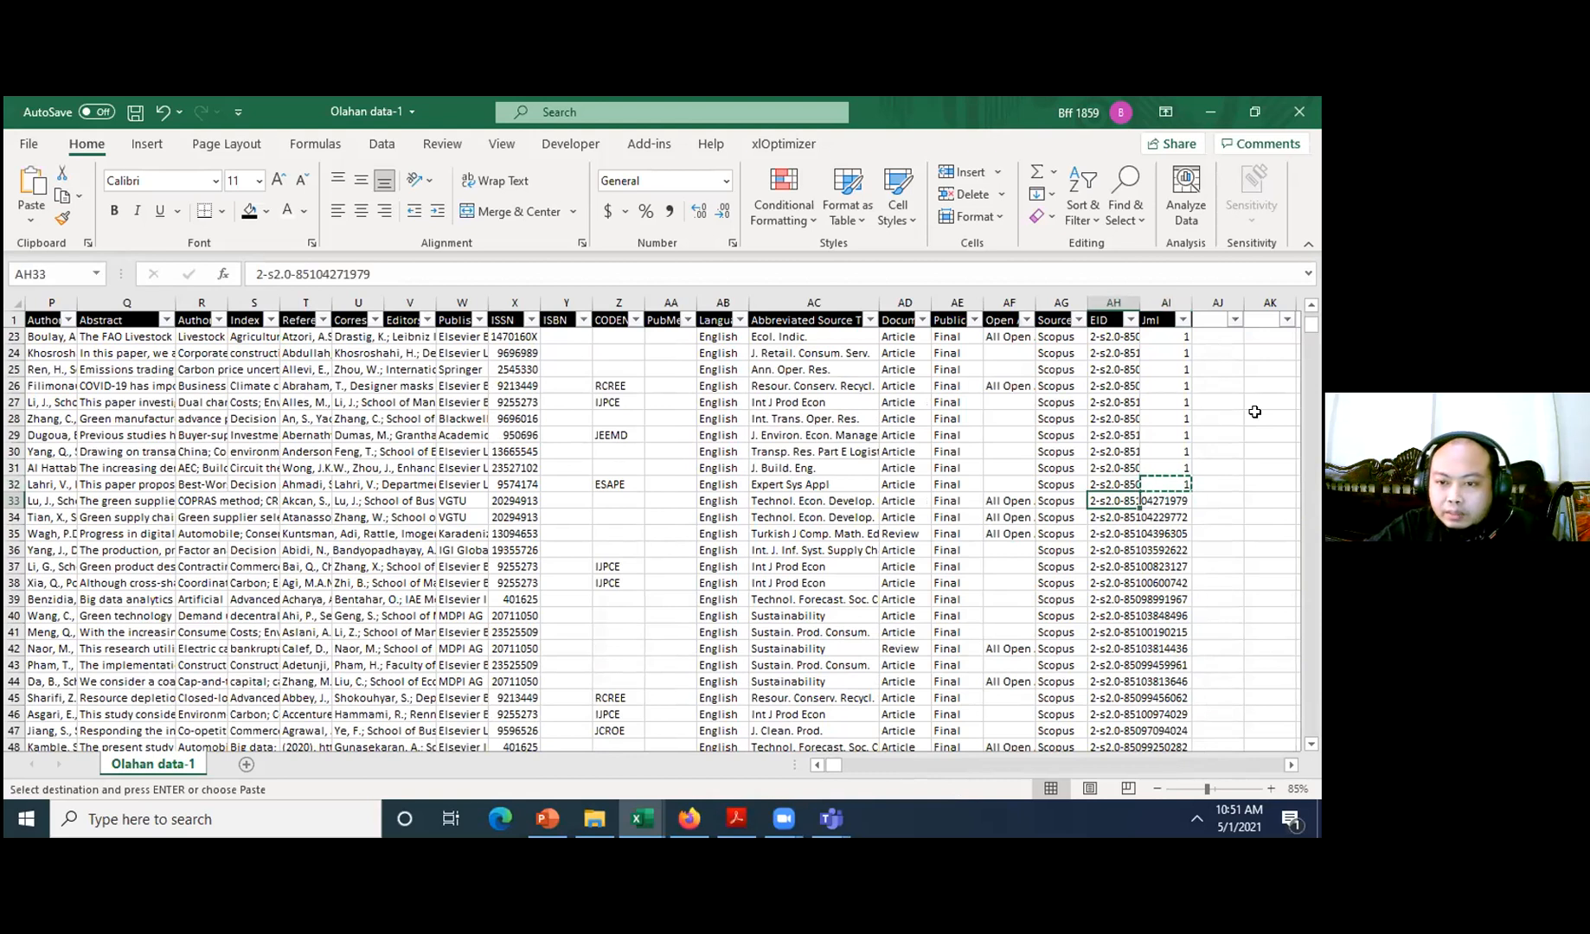
key(Right)
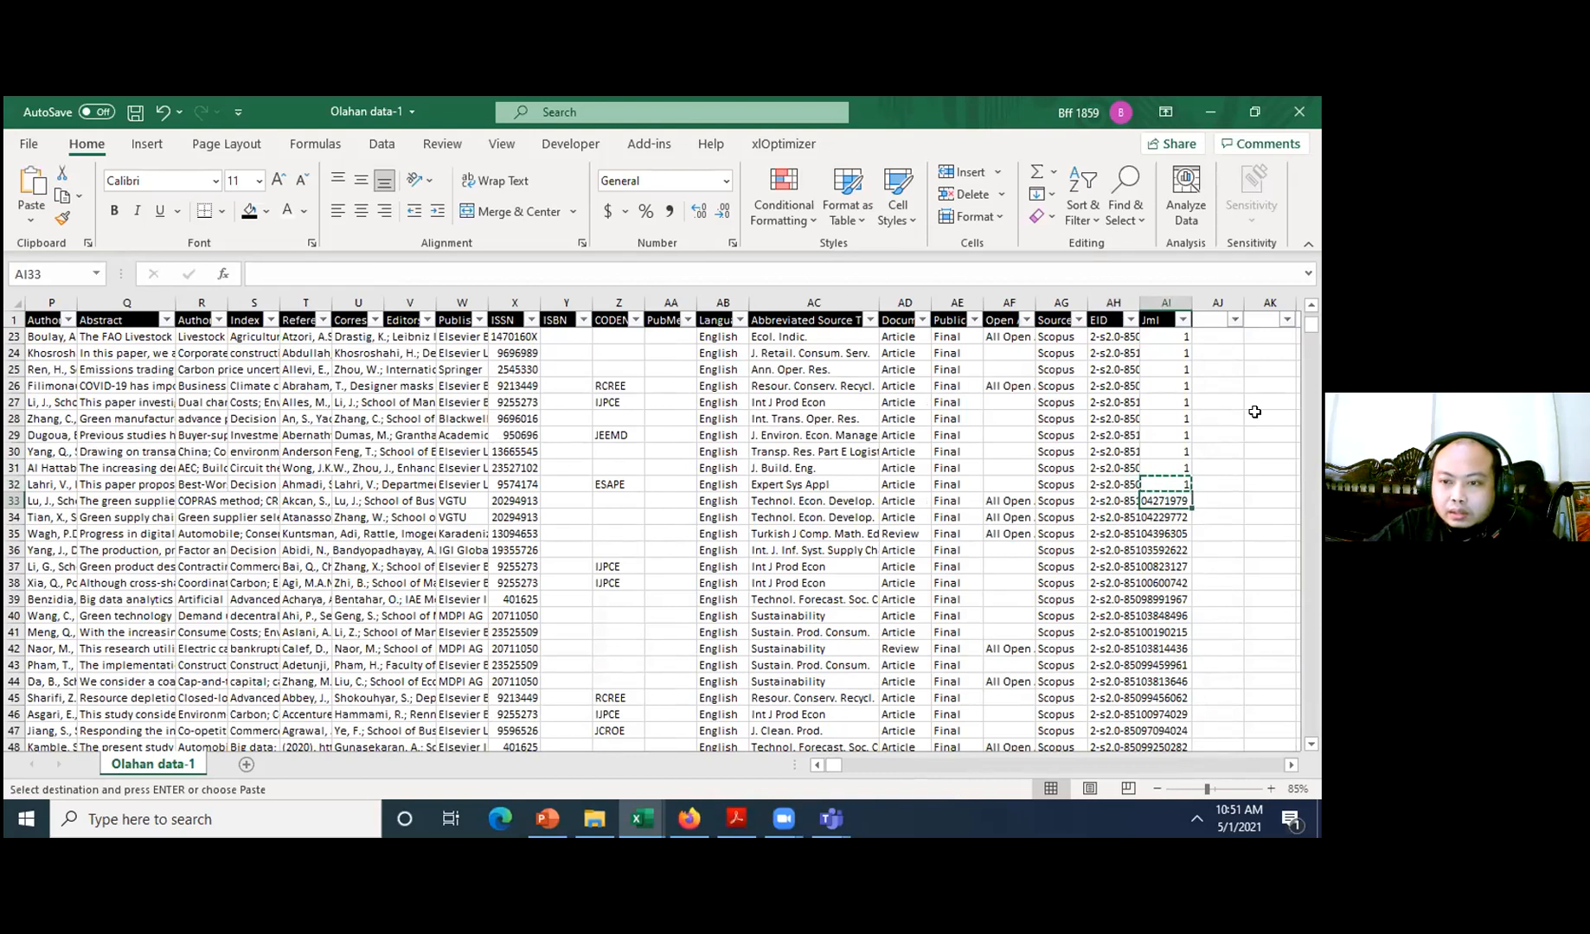
key(Left)
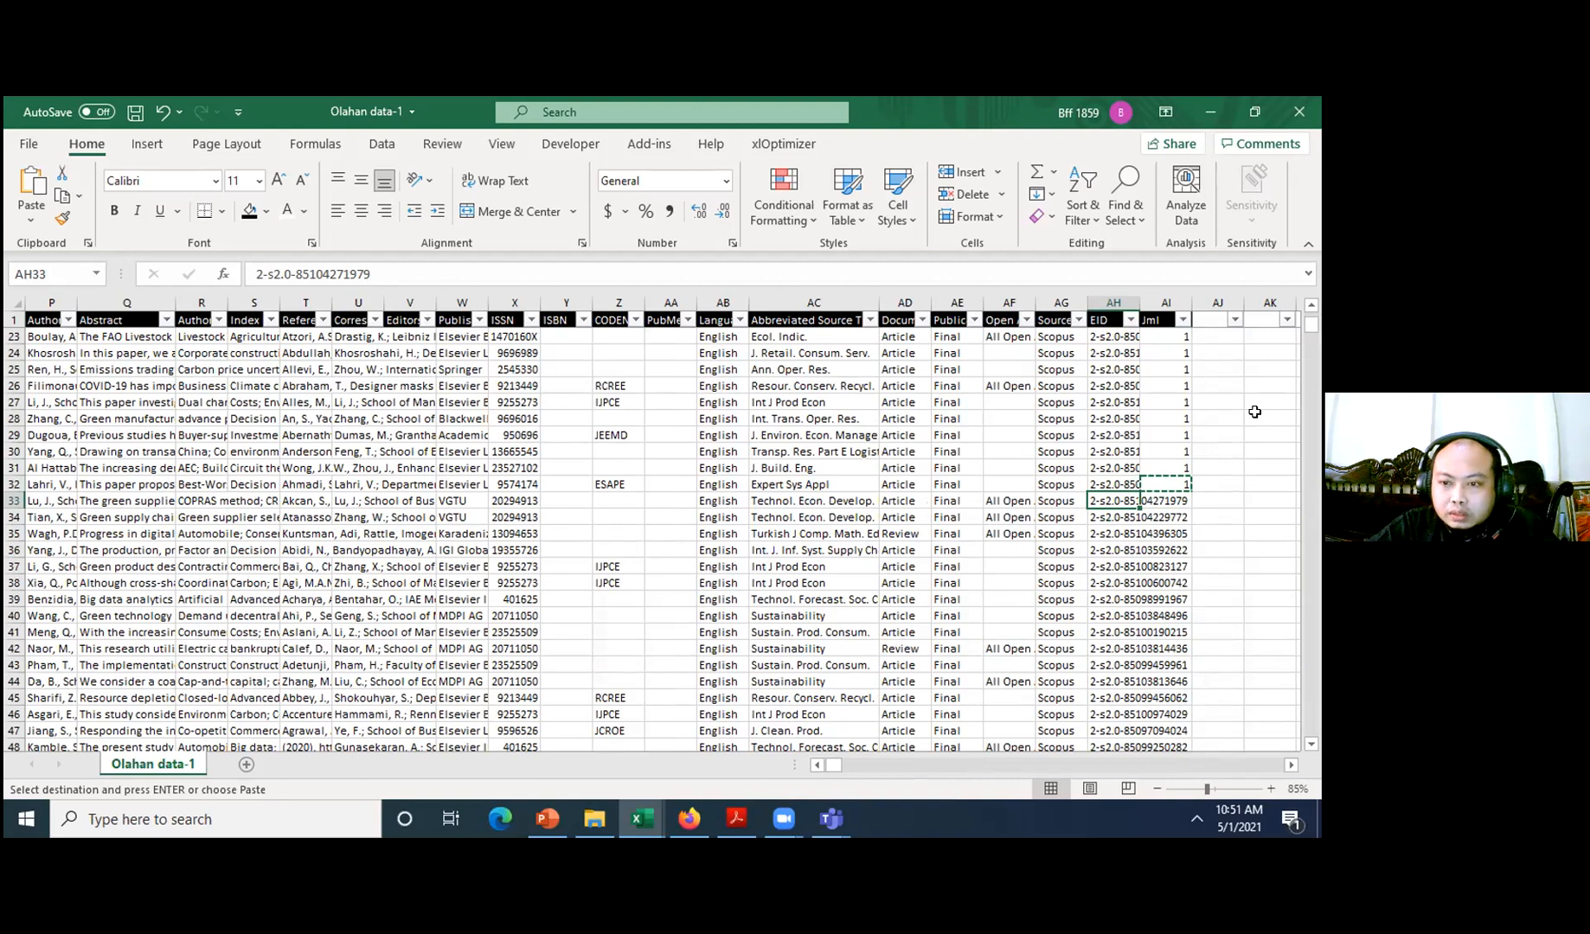
key(Right)
key(shift+Down)
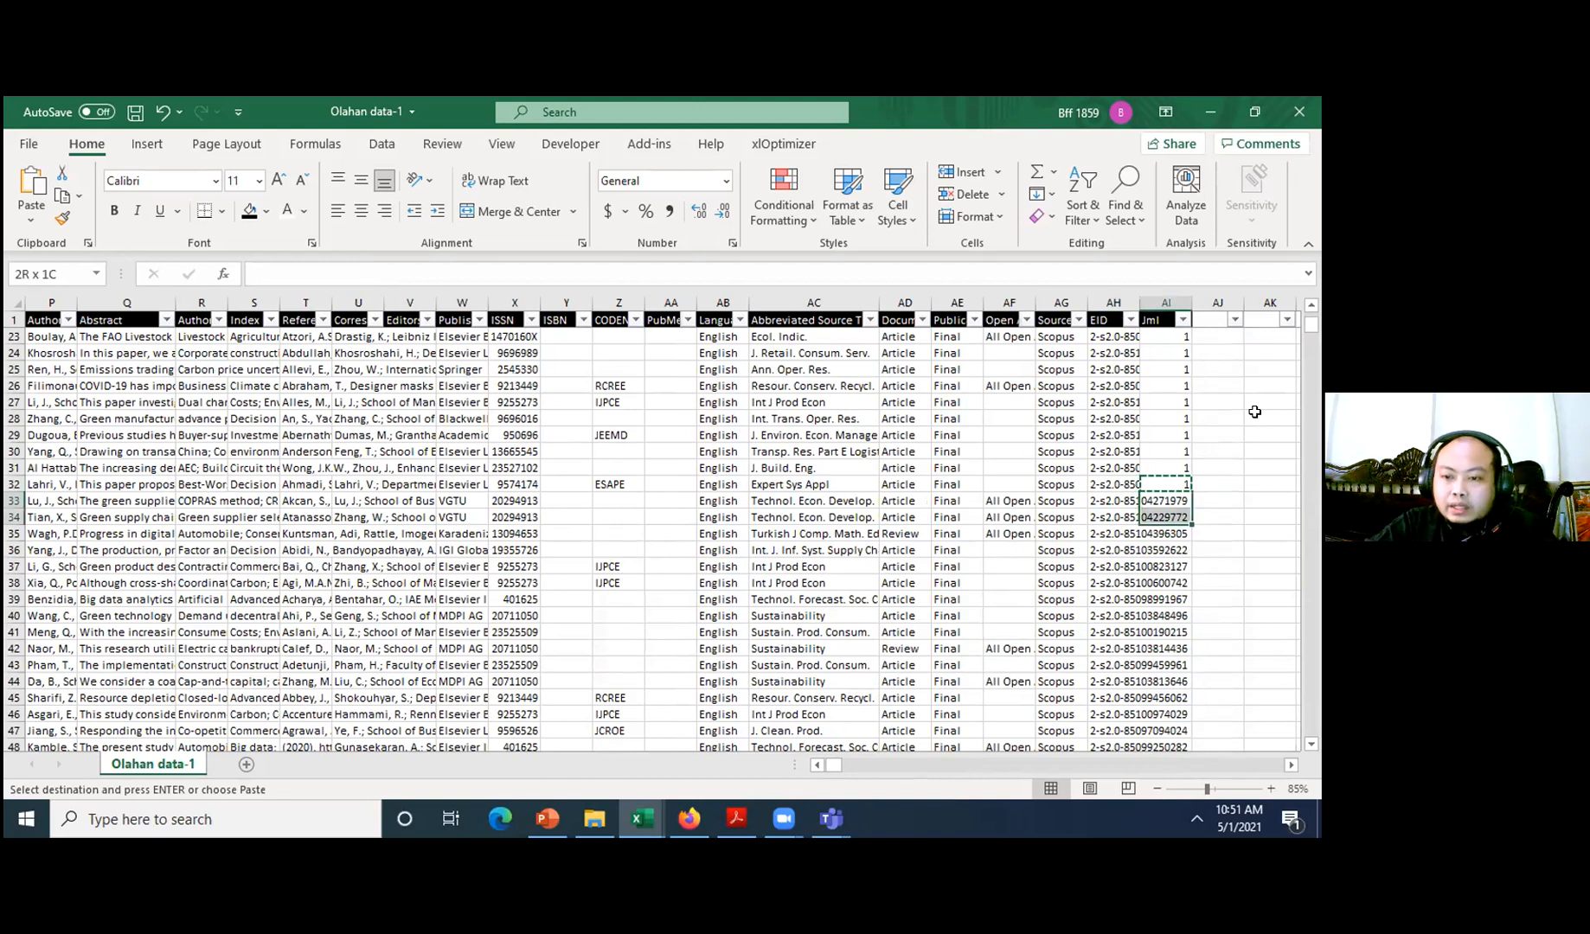
key(shift+Down)
key(shift+Down)
key(shift+Down)
key(shift+Down)
key(shift+Down)
key(shift+Down)
scroll(1254, 411, down, 3)
- Paste the copied 1 into the Jml column from row 33 to the last record in row 1974
key(Left)
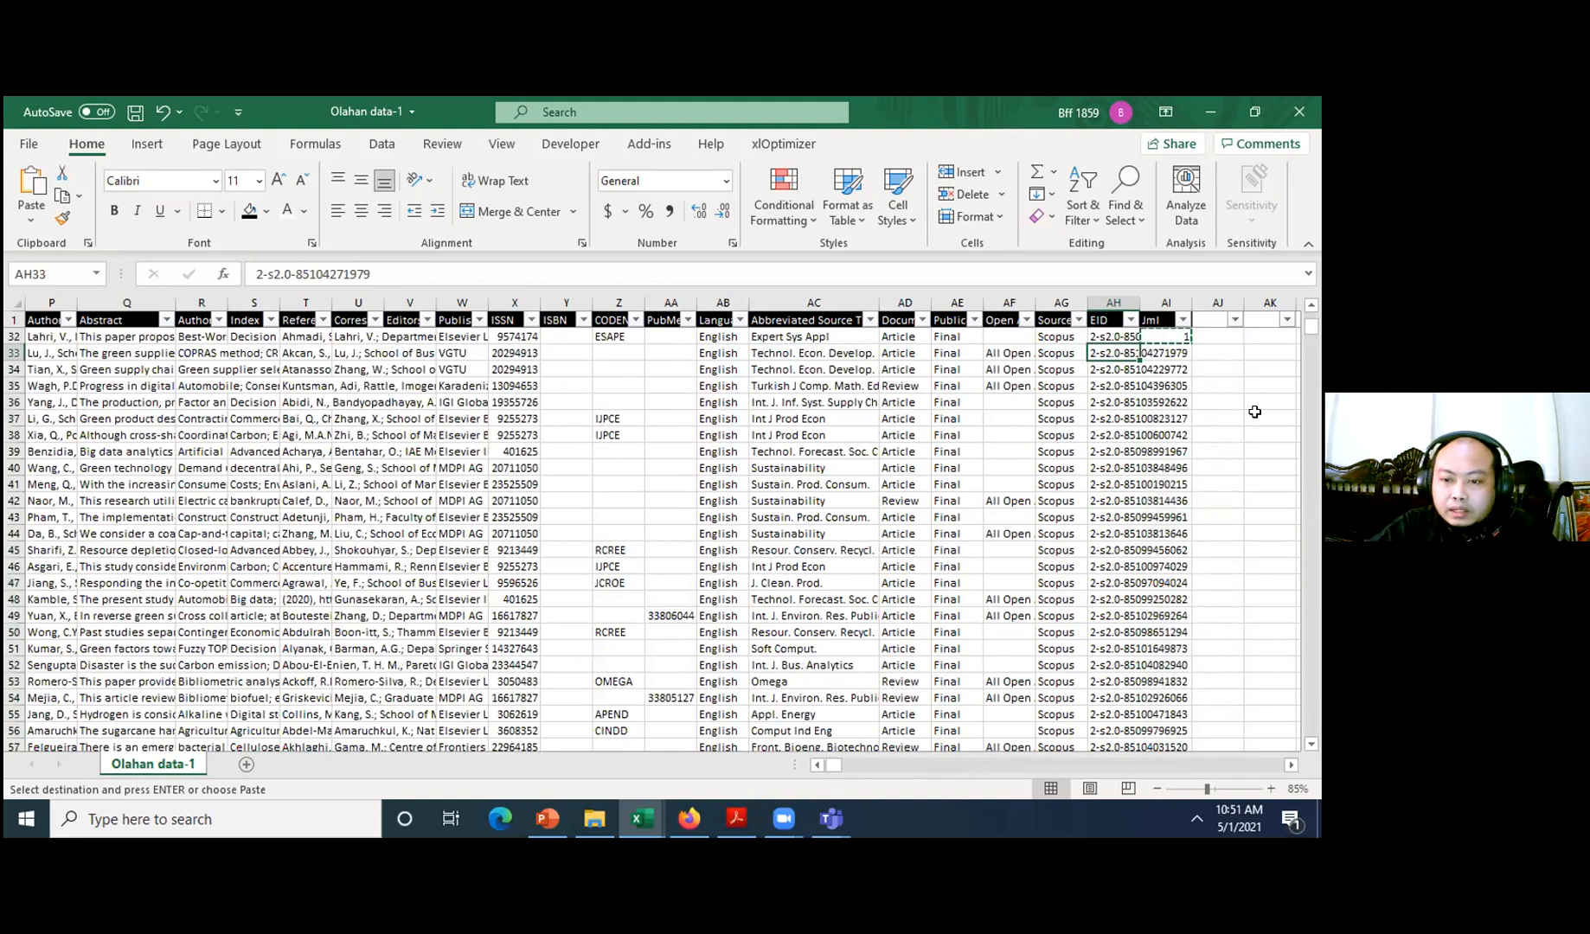
key(ctrl+Down)
key(Right)
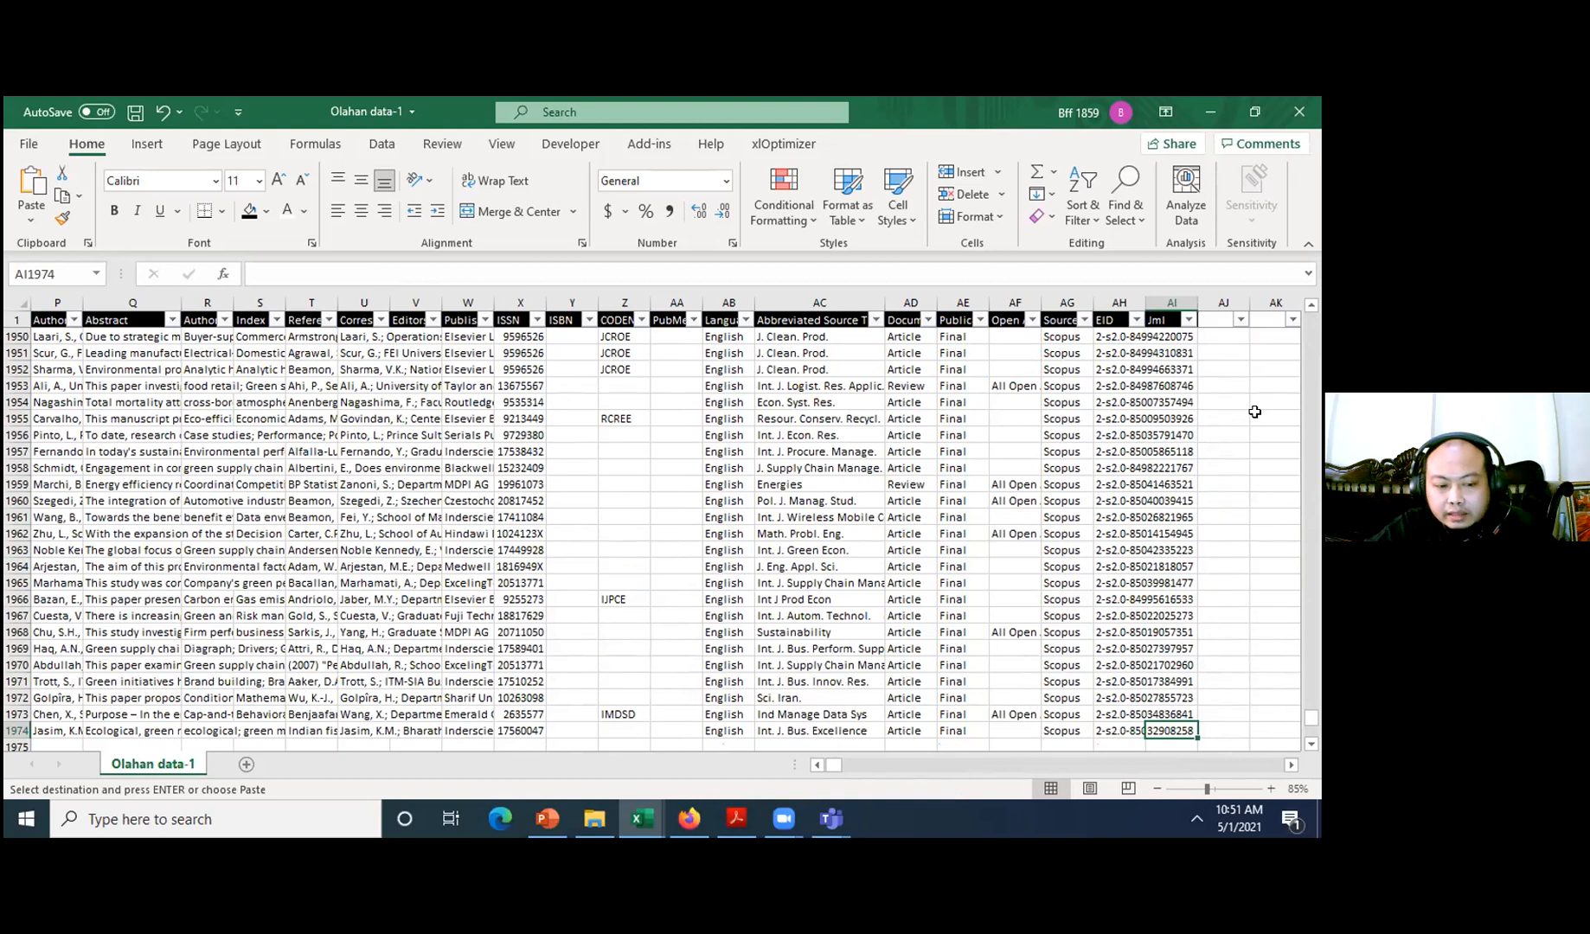
key(ctrl+shift+Up)
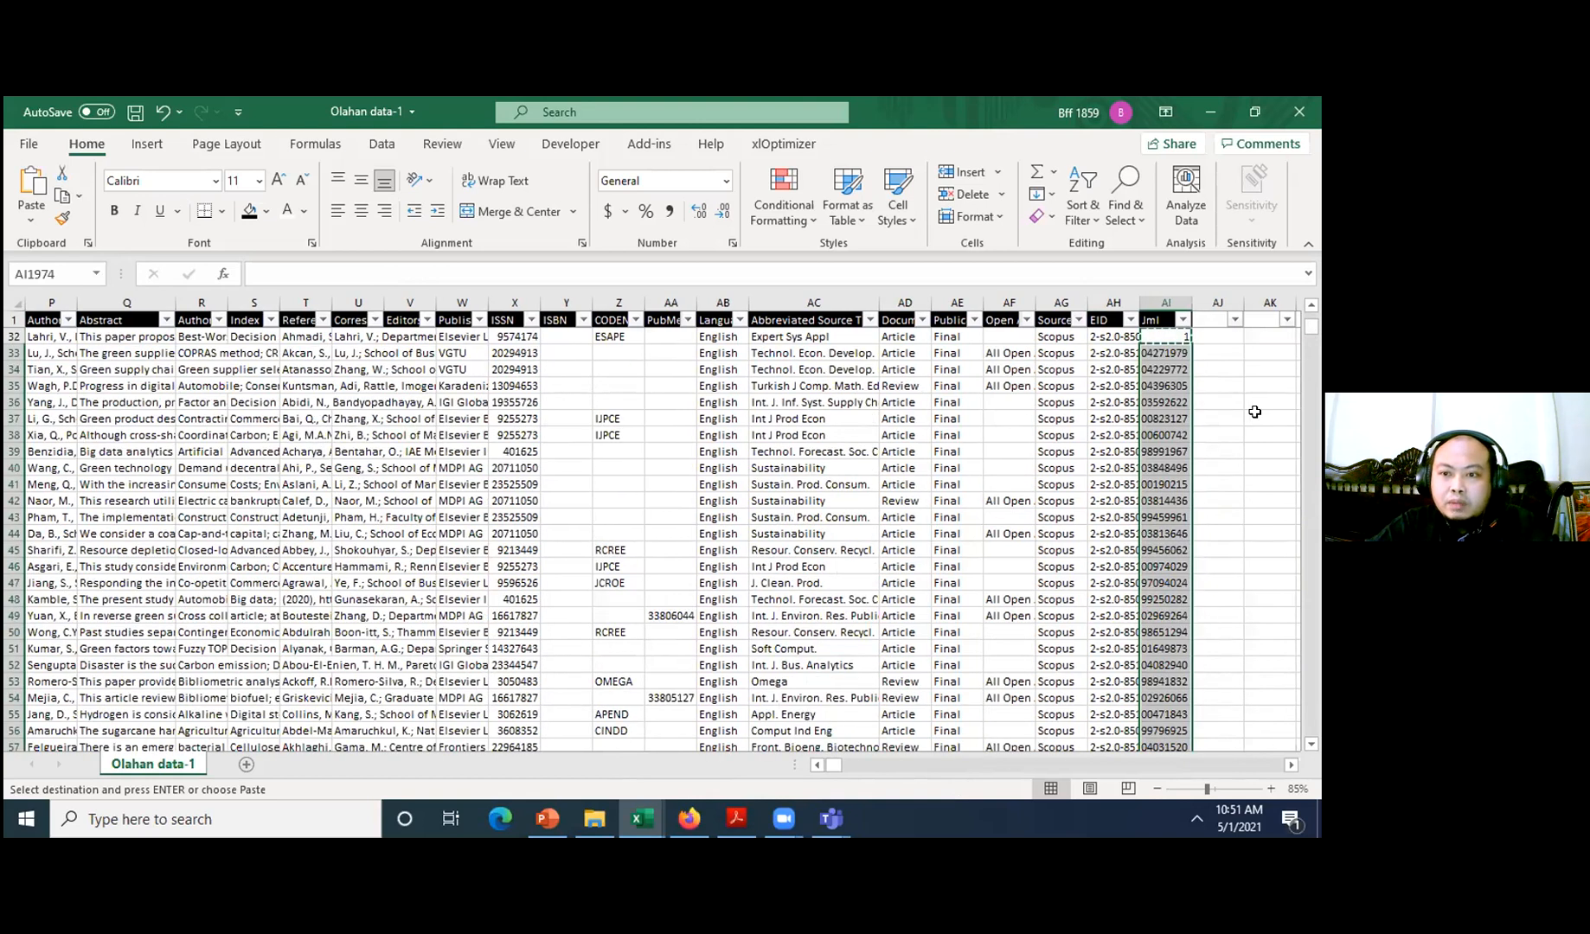
key(Return)
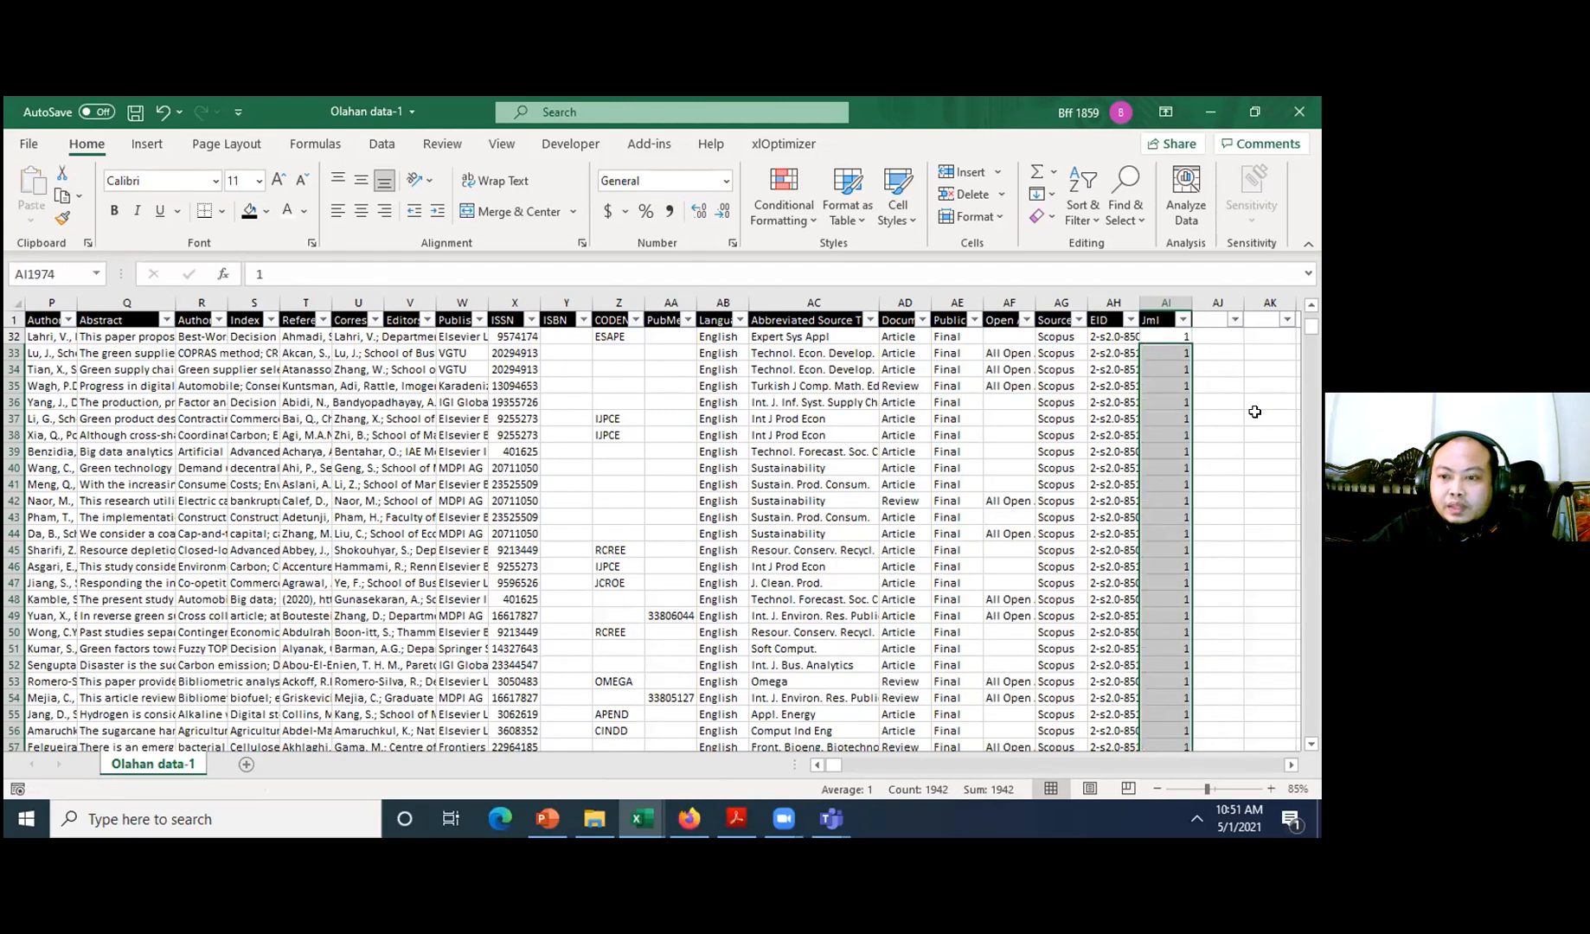
- Select all Jml values from row 1974 up to row 2 and check their count and sum
key(Right)
key(Right)
key(Right)
key(Left)
key(Left)
key(Left)
key(ctrl+shift+Up)
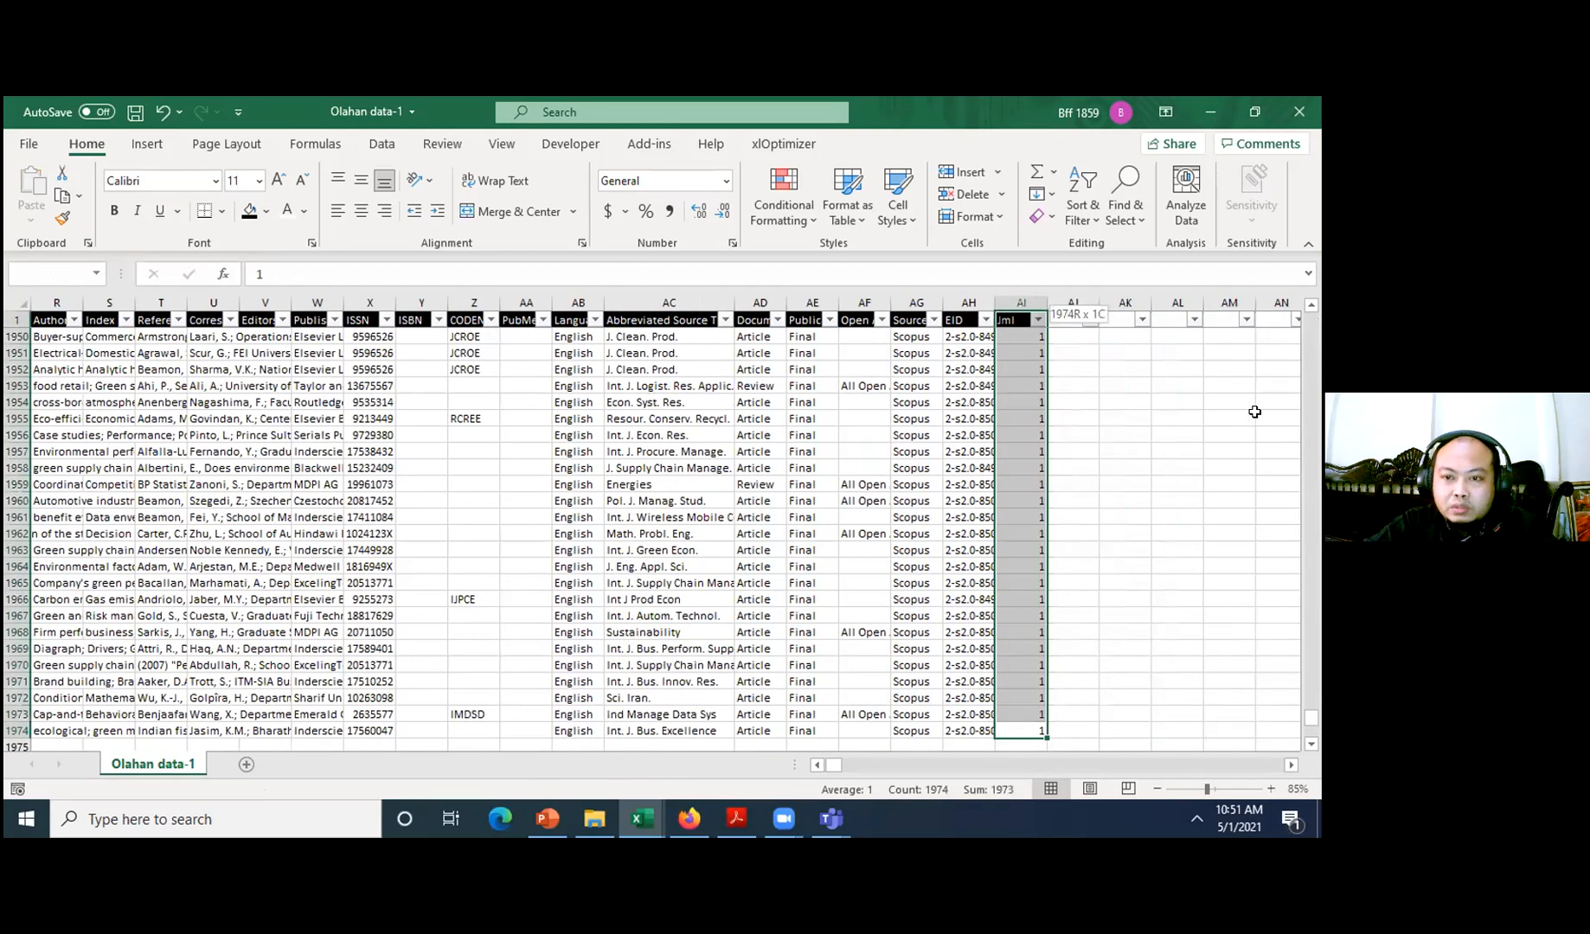
key(shift+Down)
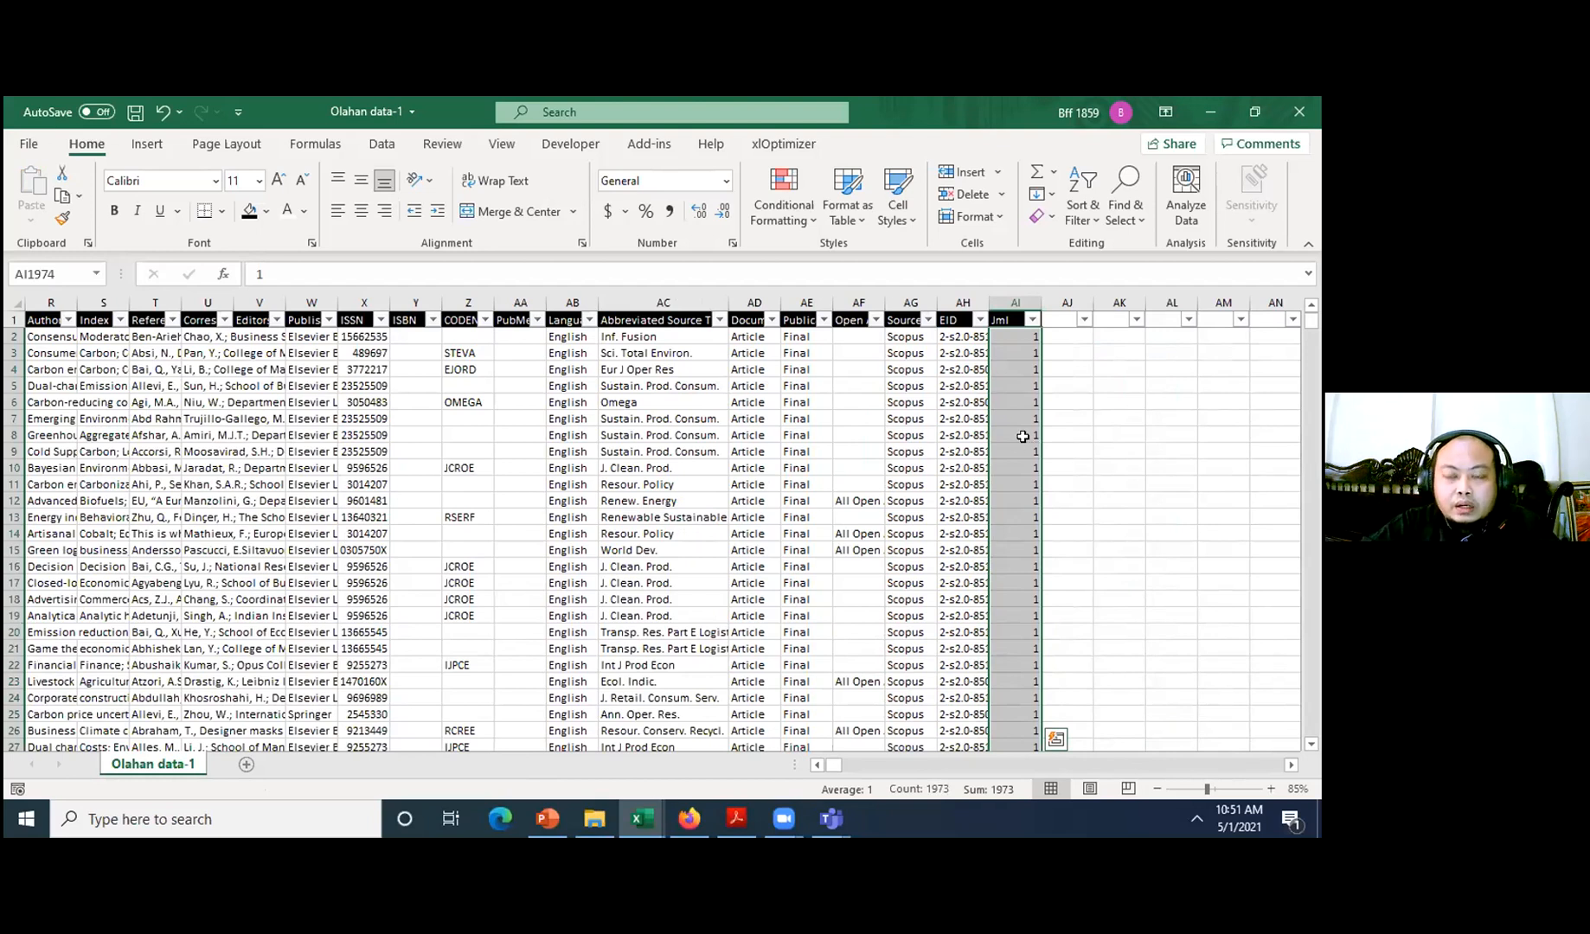
- Check the extent of the header row from Authors through the Jml column
key(ctrl+Up)
key(ctrl+Left)
key(Right)
key(Right)
key(ctrl+Right)
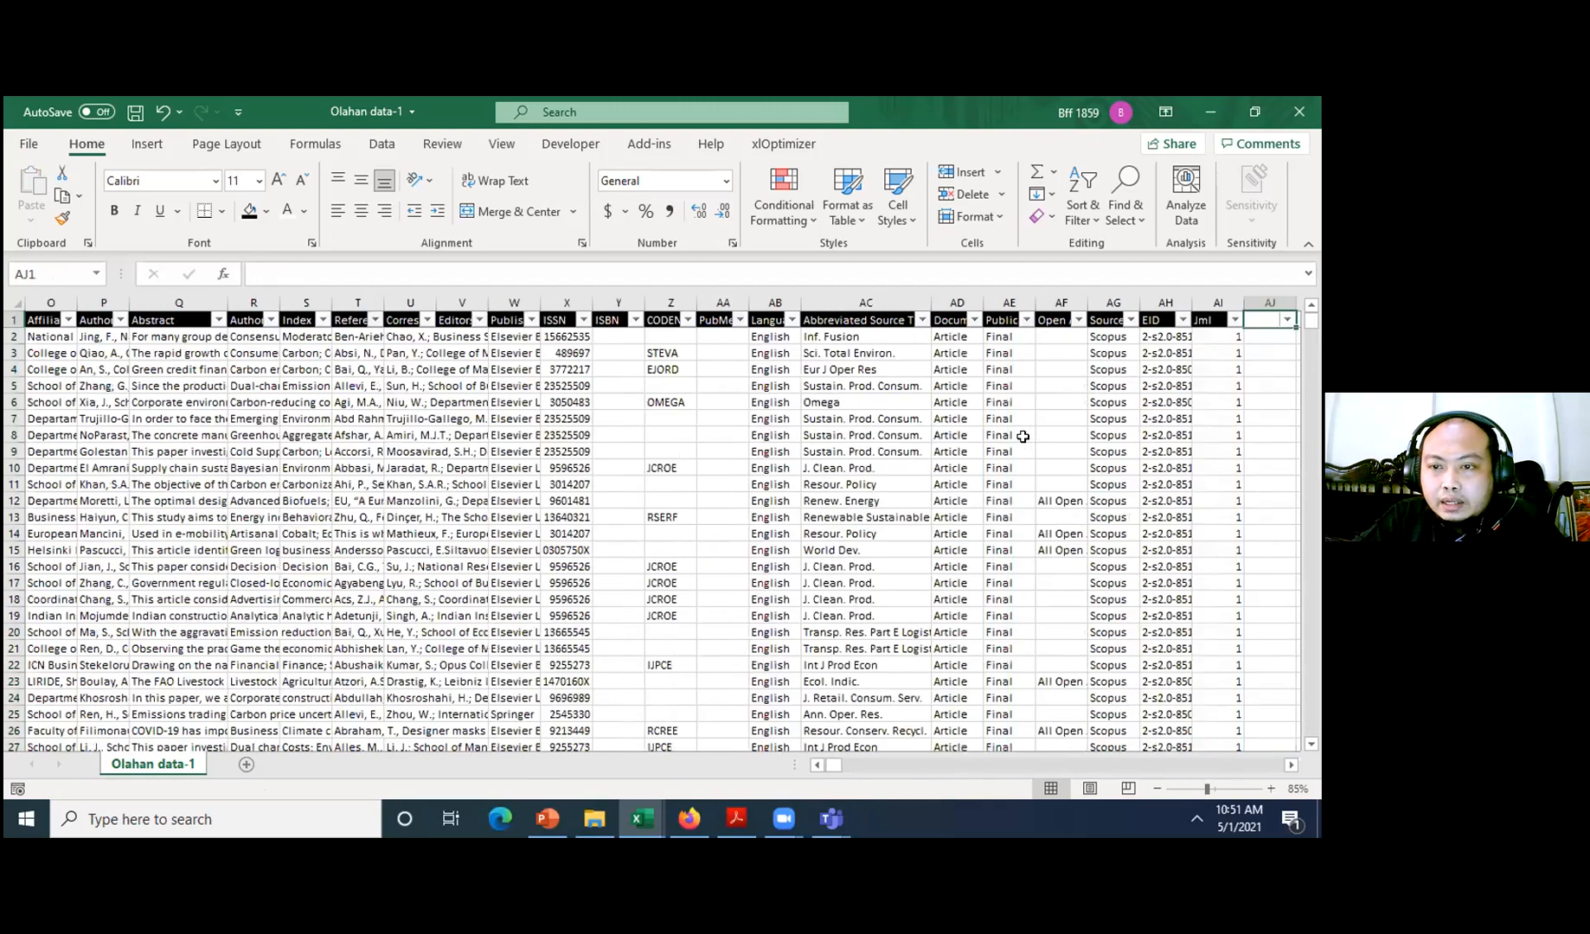
key(Right)
key(Left)
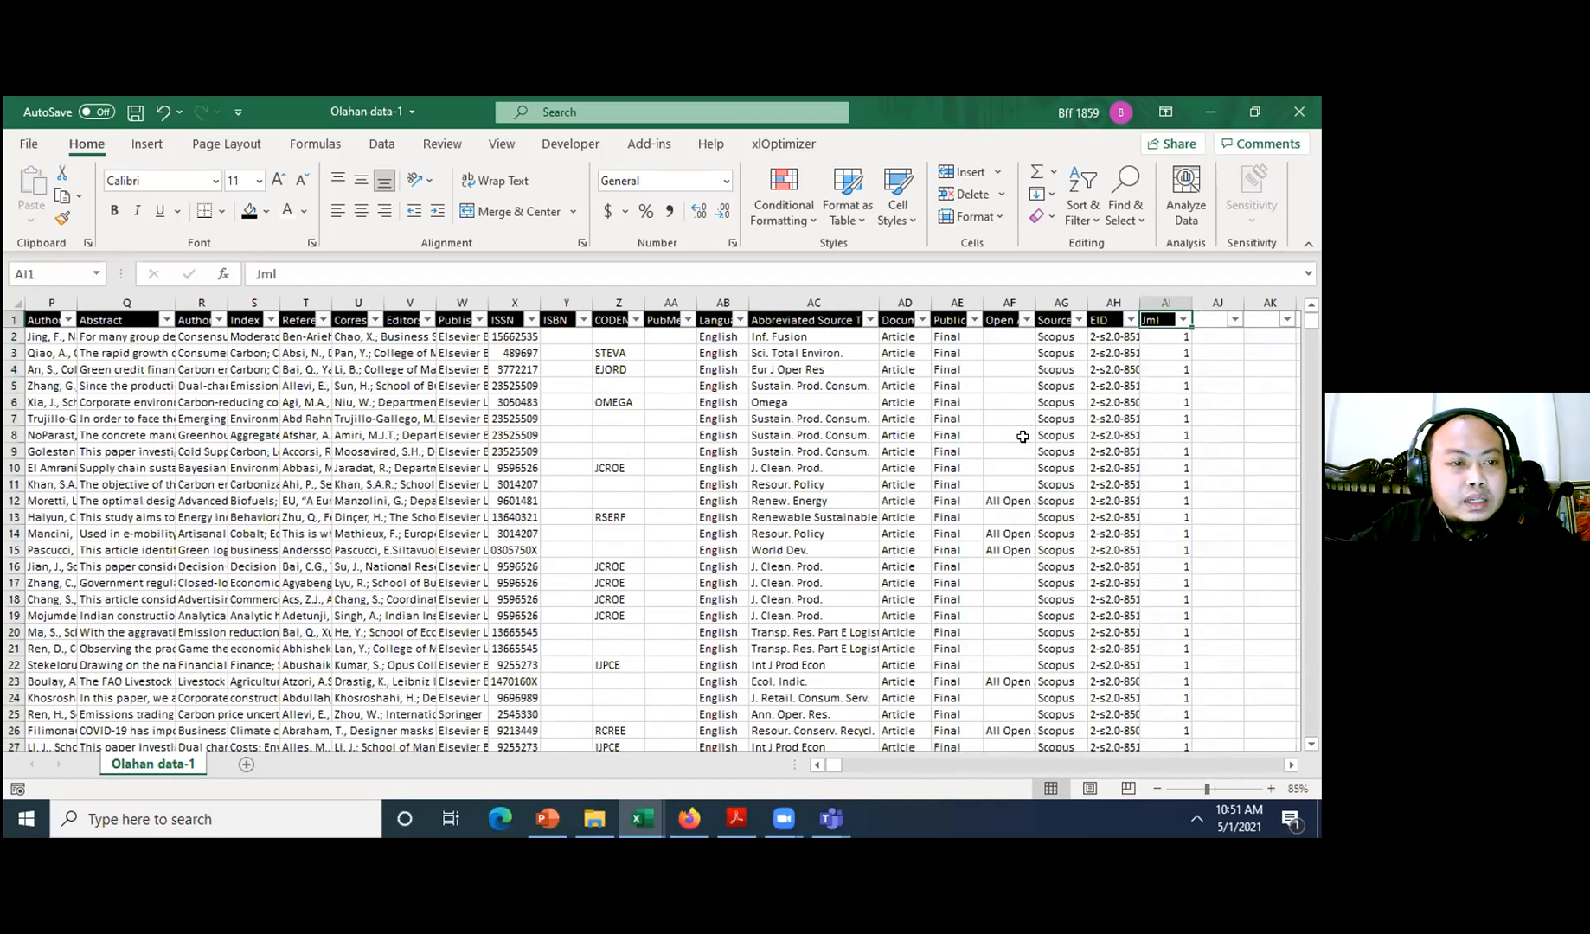
key(ctrl+Left)
key(ctrl+shift+Right)
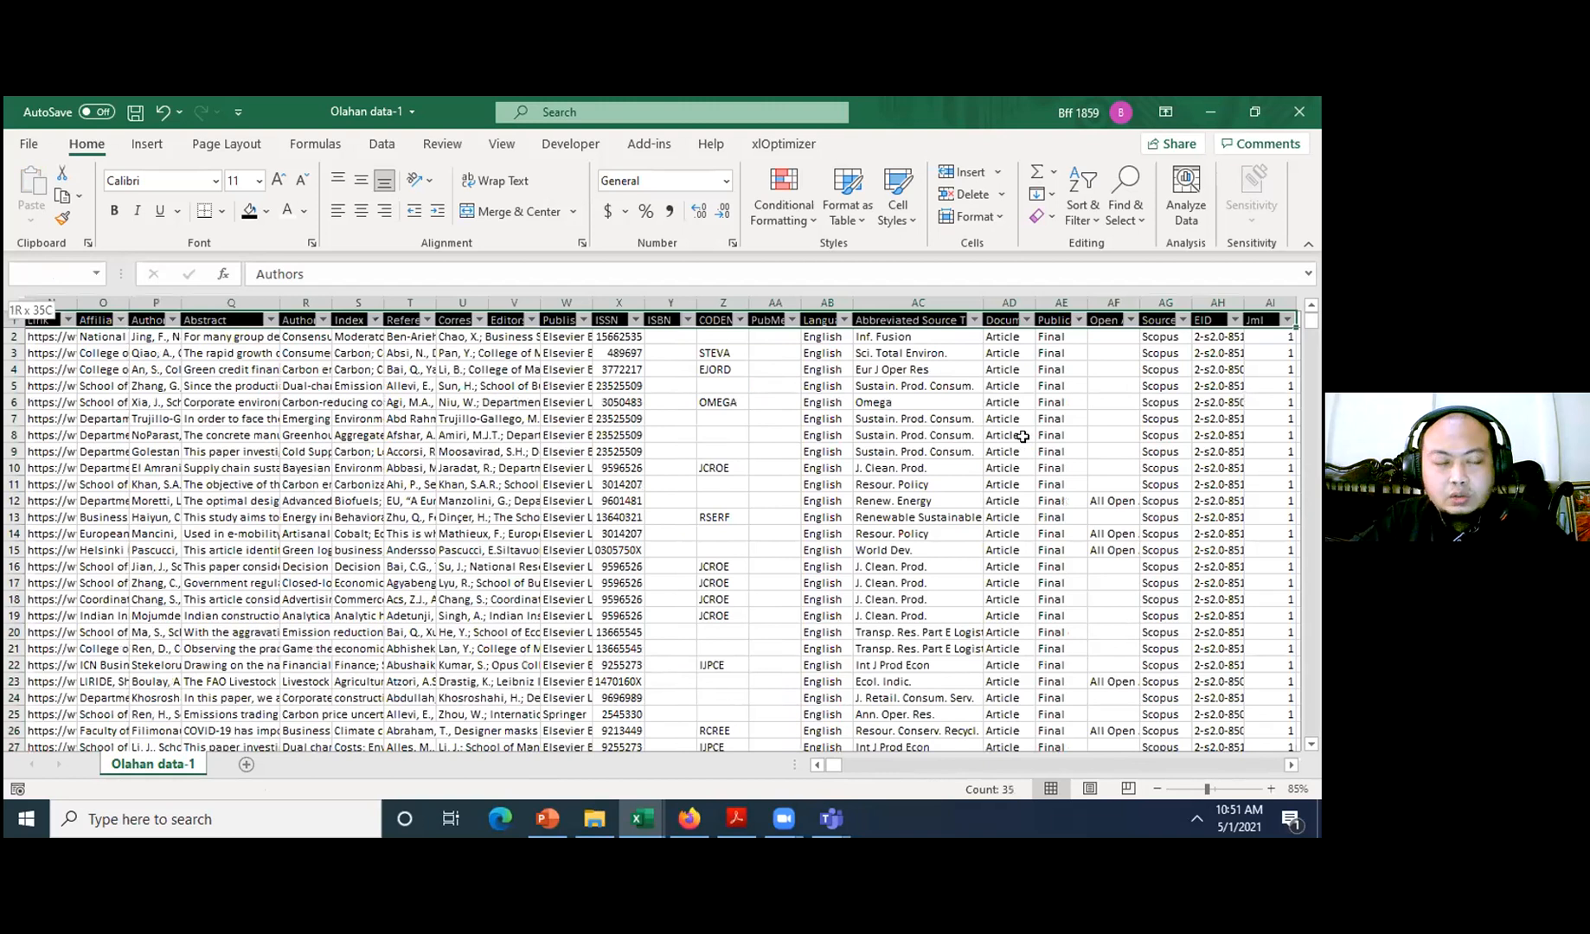
- Insert a PivotTable on a new worksheet from the full Olahan data-1 range A1:AI1974
key(ctrl+Left)
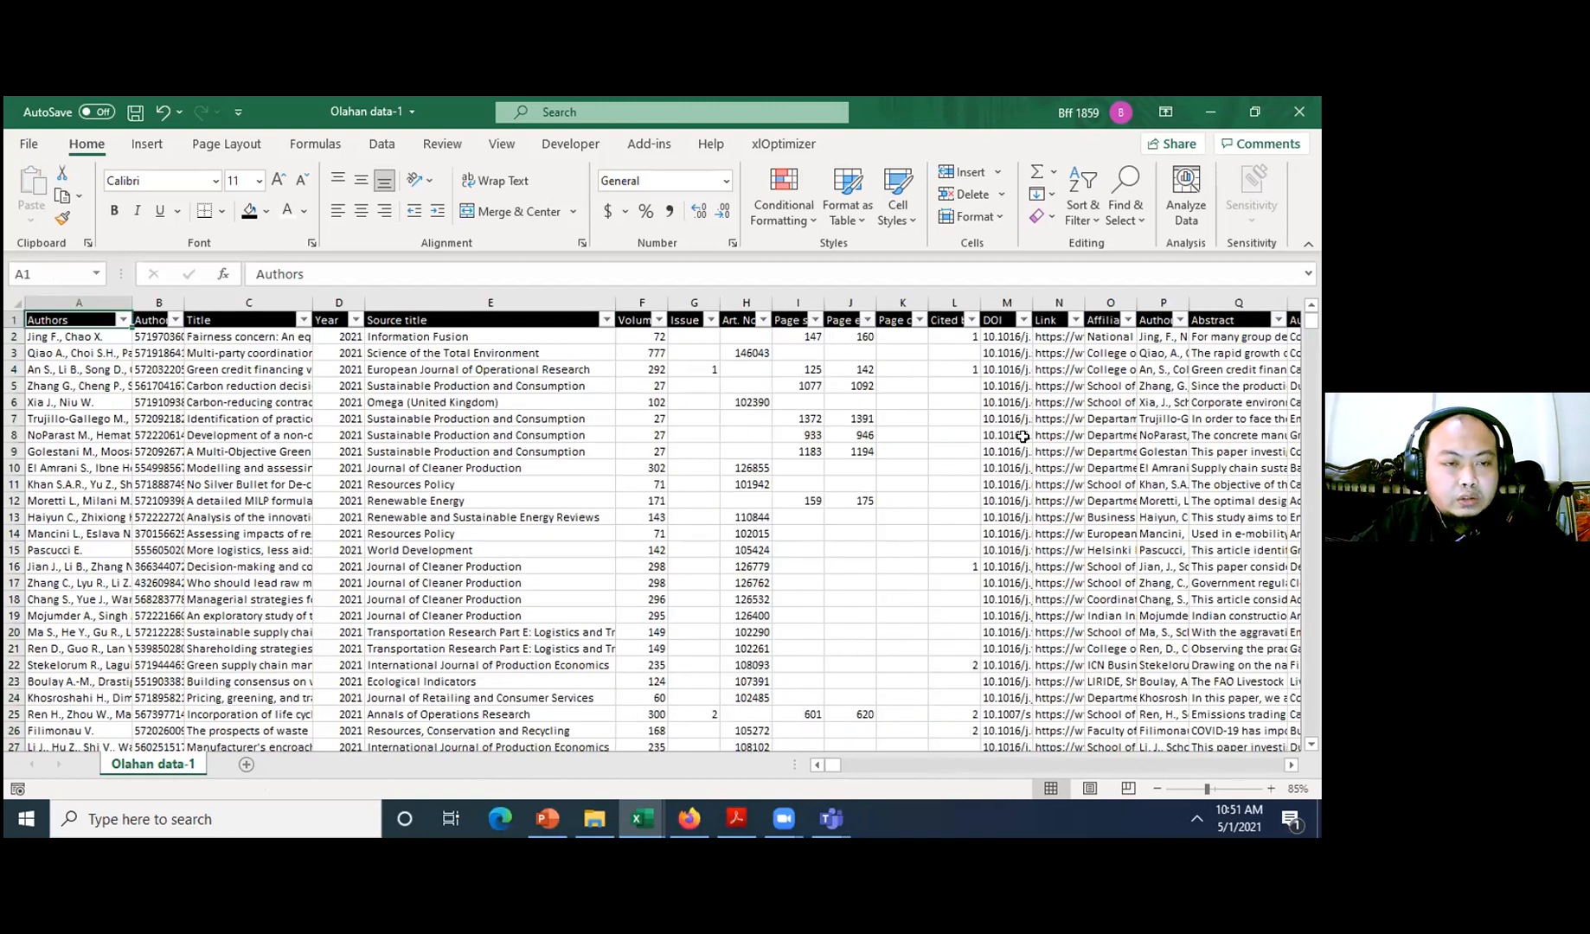
key(ctrl+shift+Right)
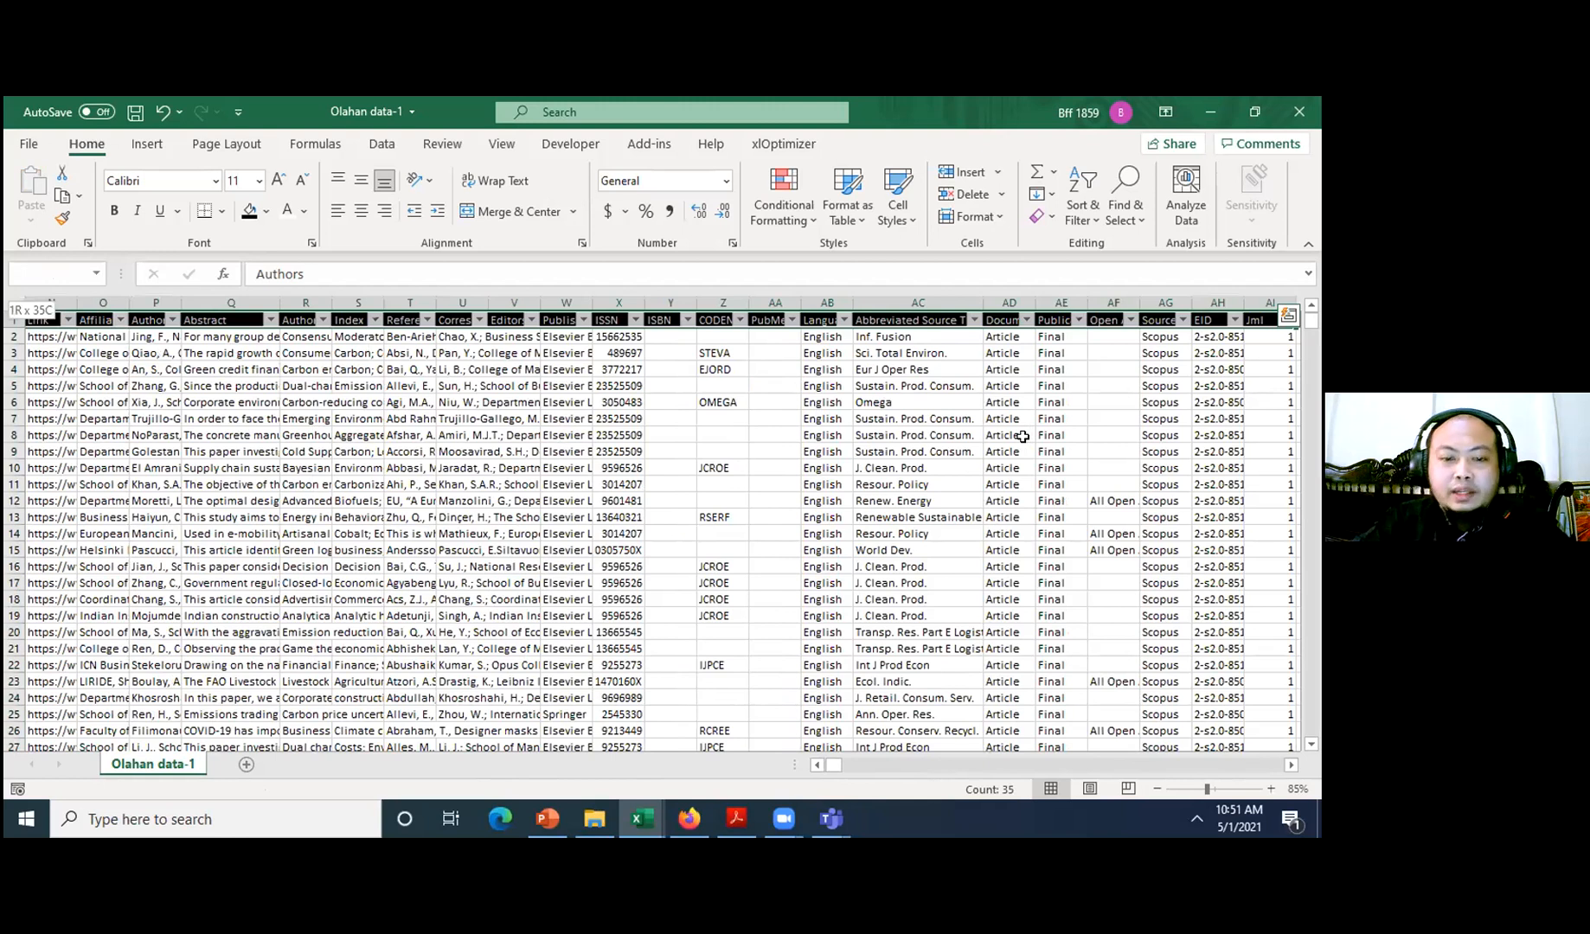
key(ctrl+shift+Down)
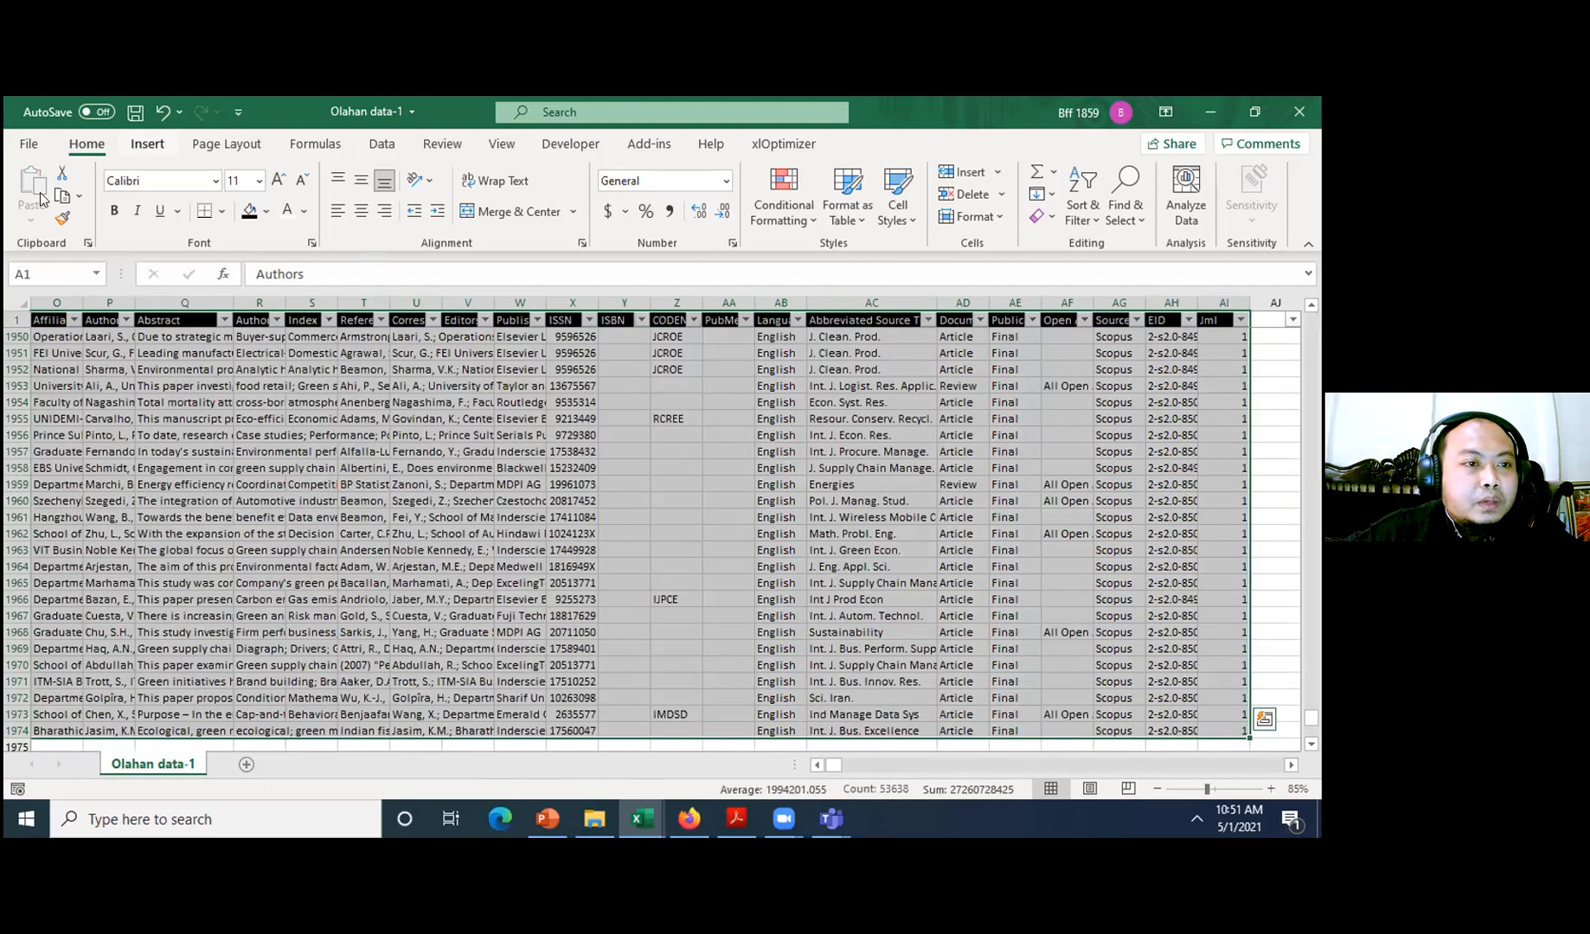
click(145, 146)
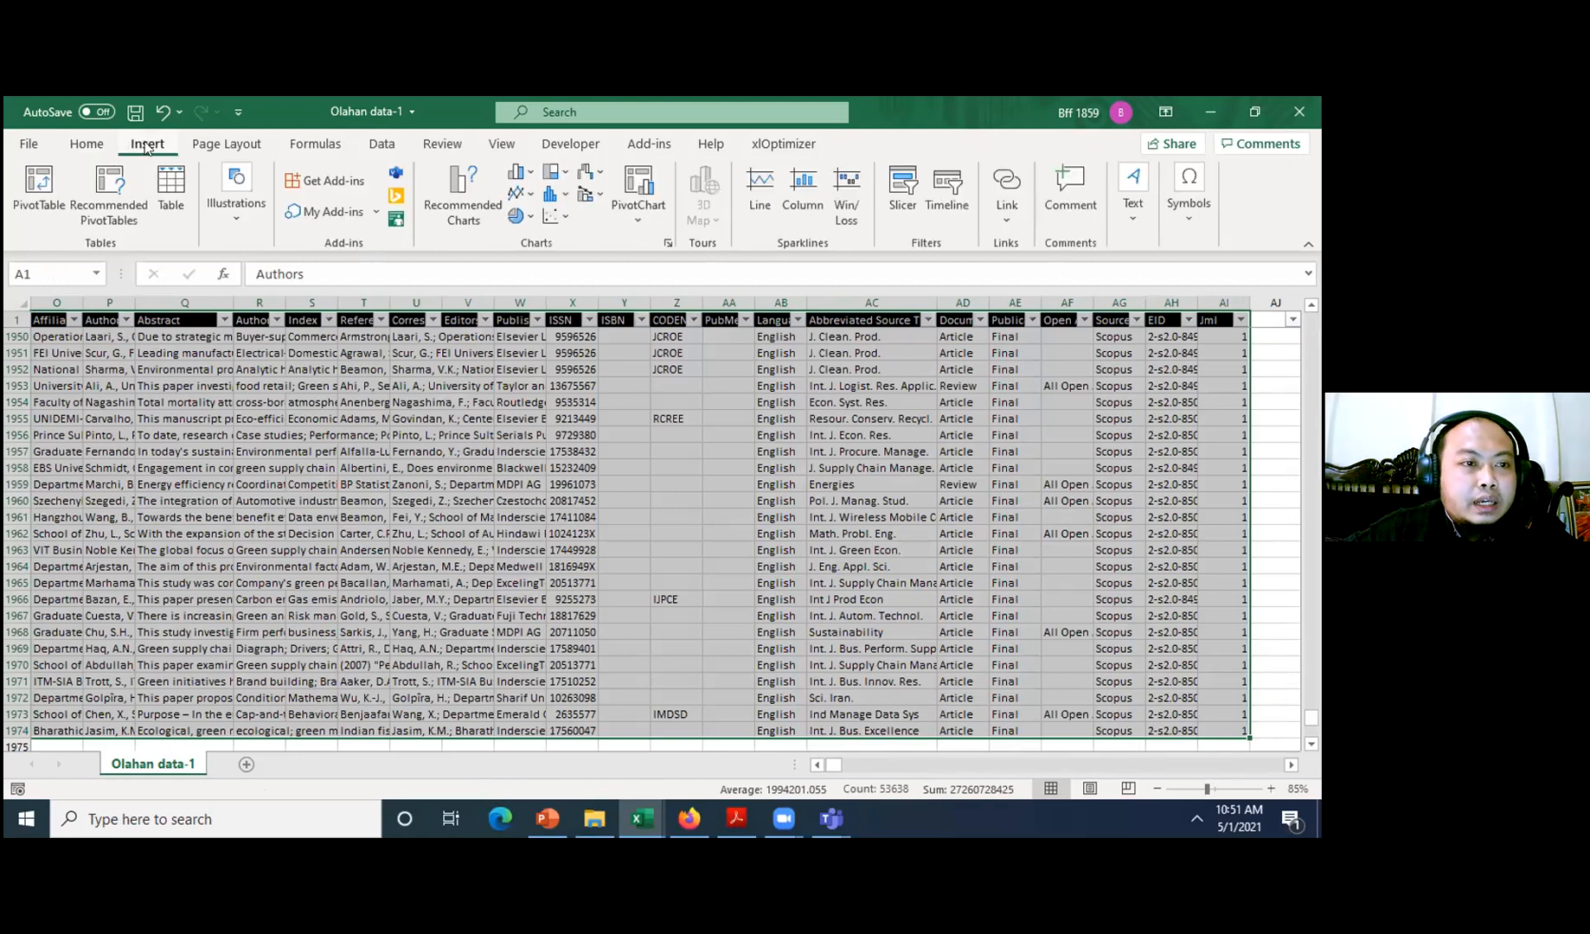
click(41, 185)
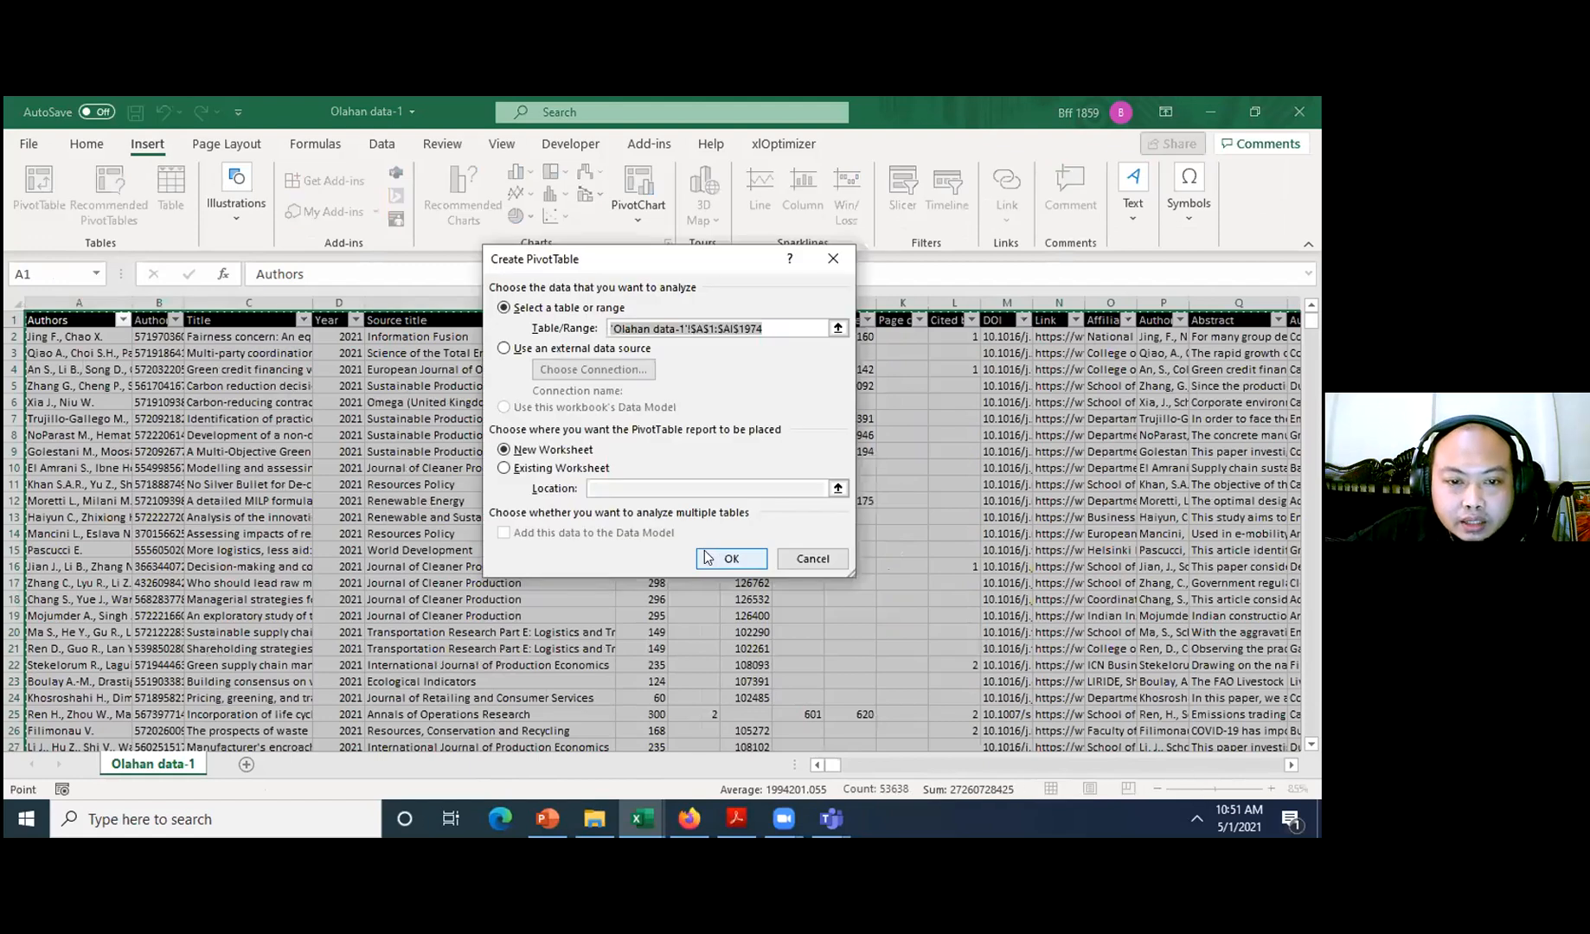
click(707, 557)
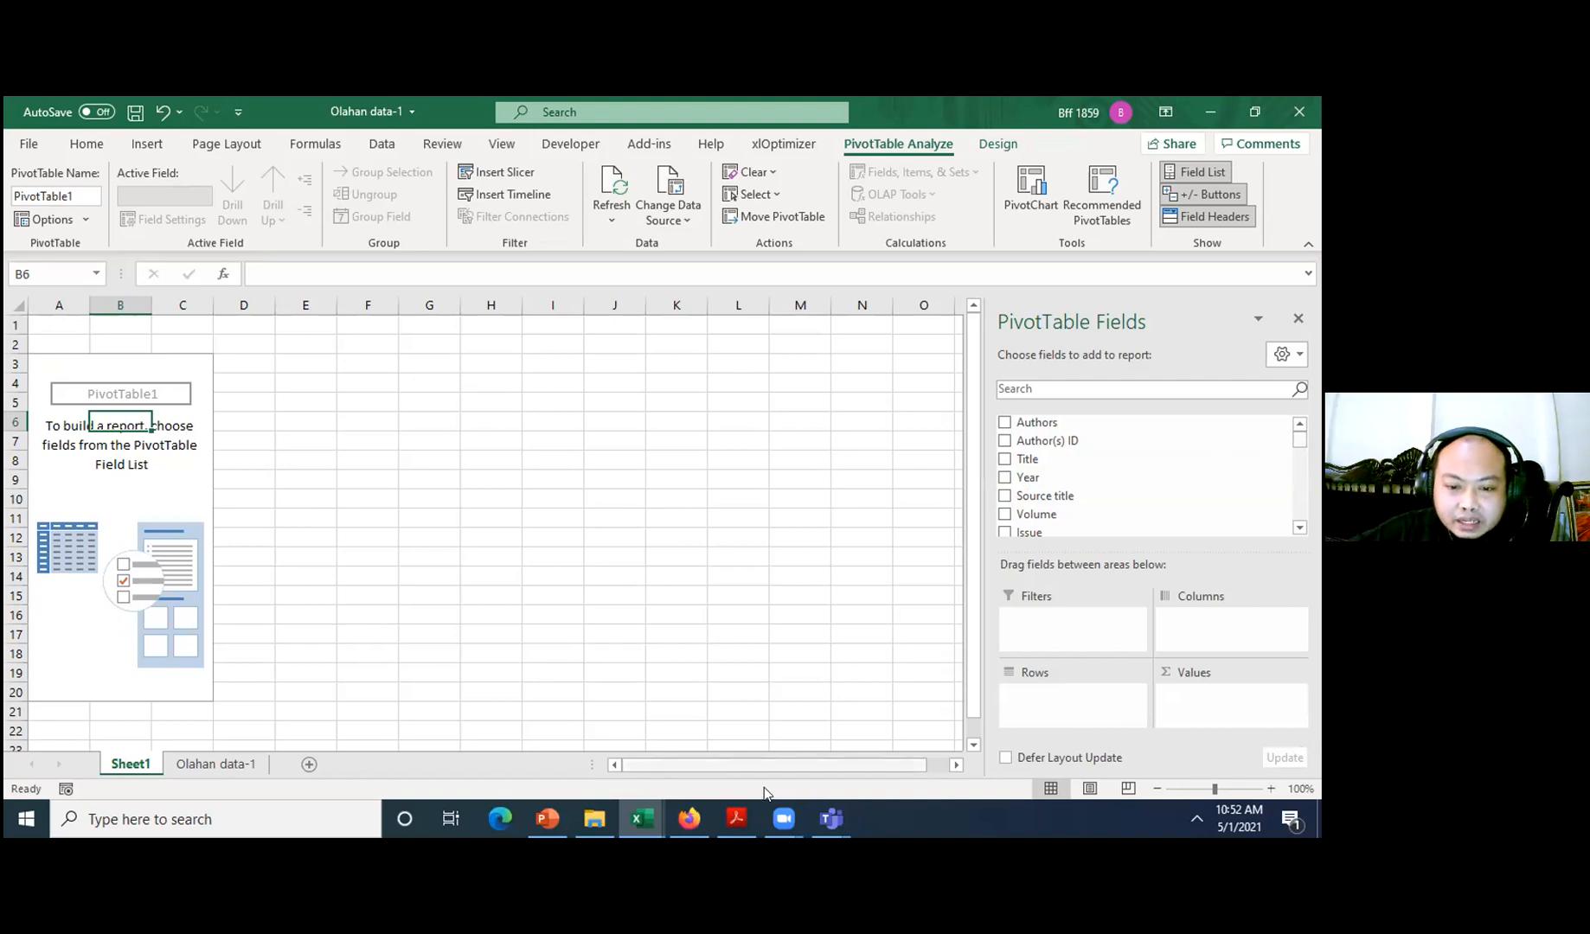
- Add the Year field to the PivotTable and place it in the rows area
mouse_move(736, 818)
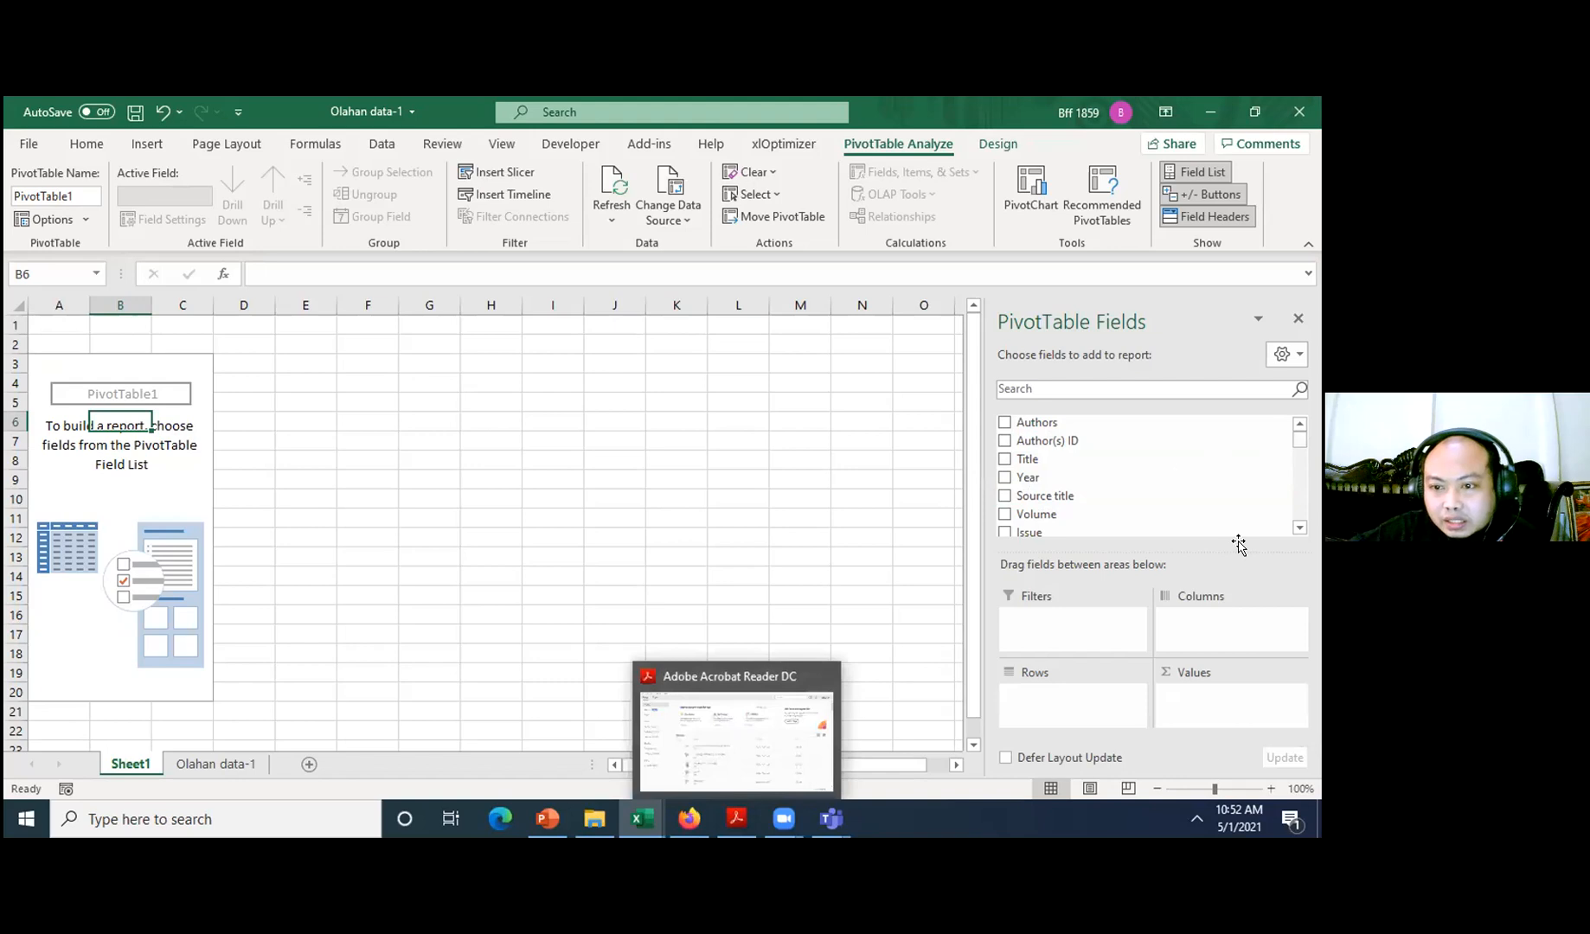
click(1004, 478)
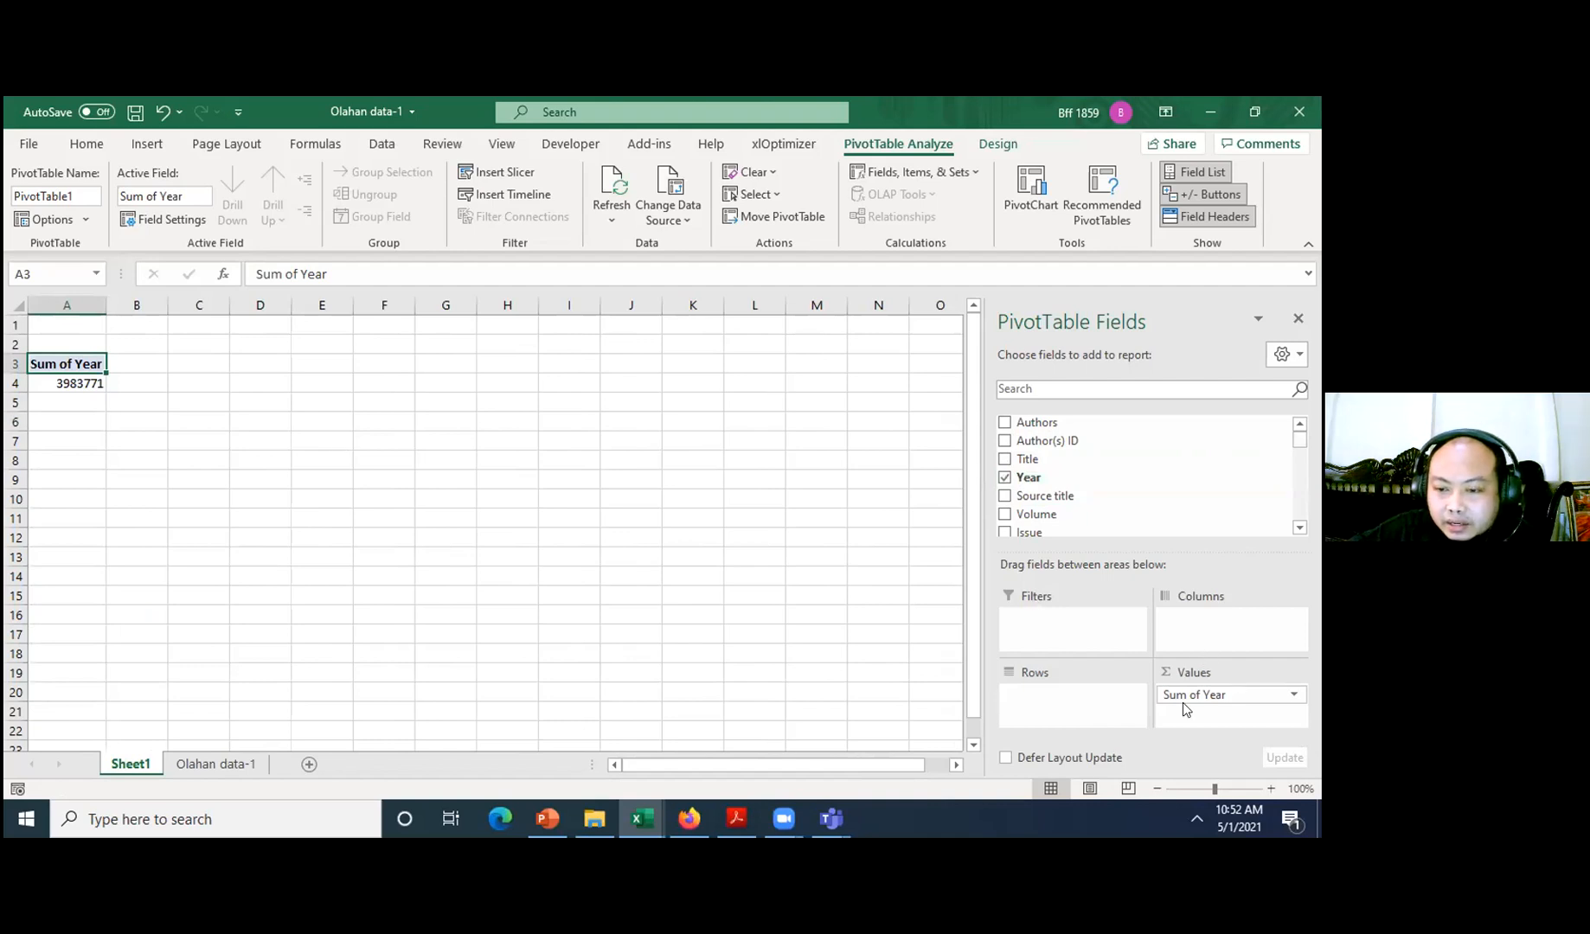
drag(1187, 693, 1067, 690)
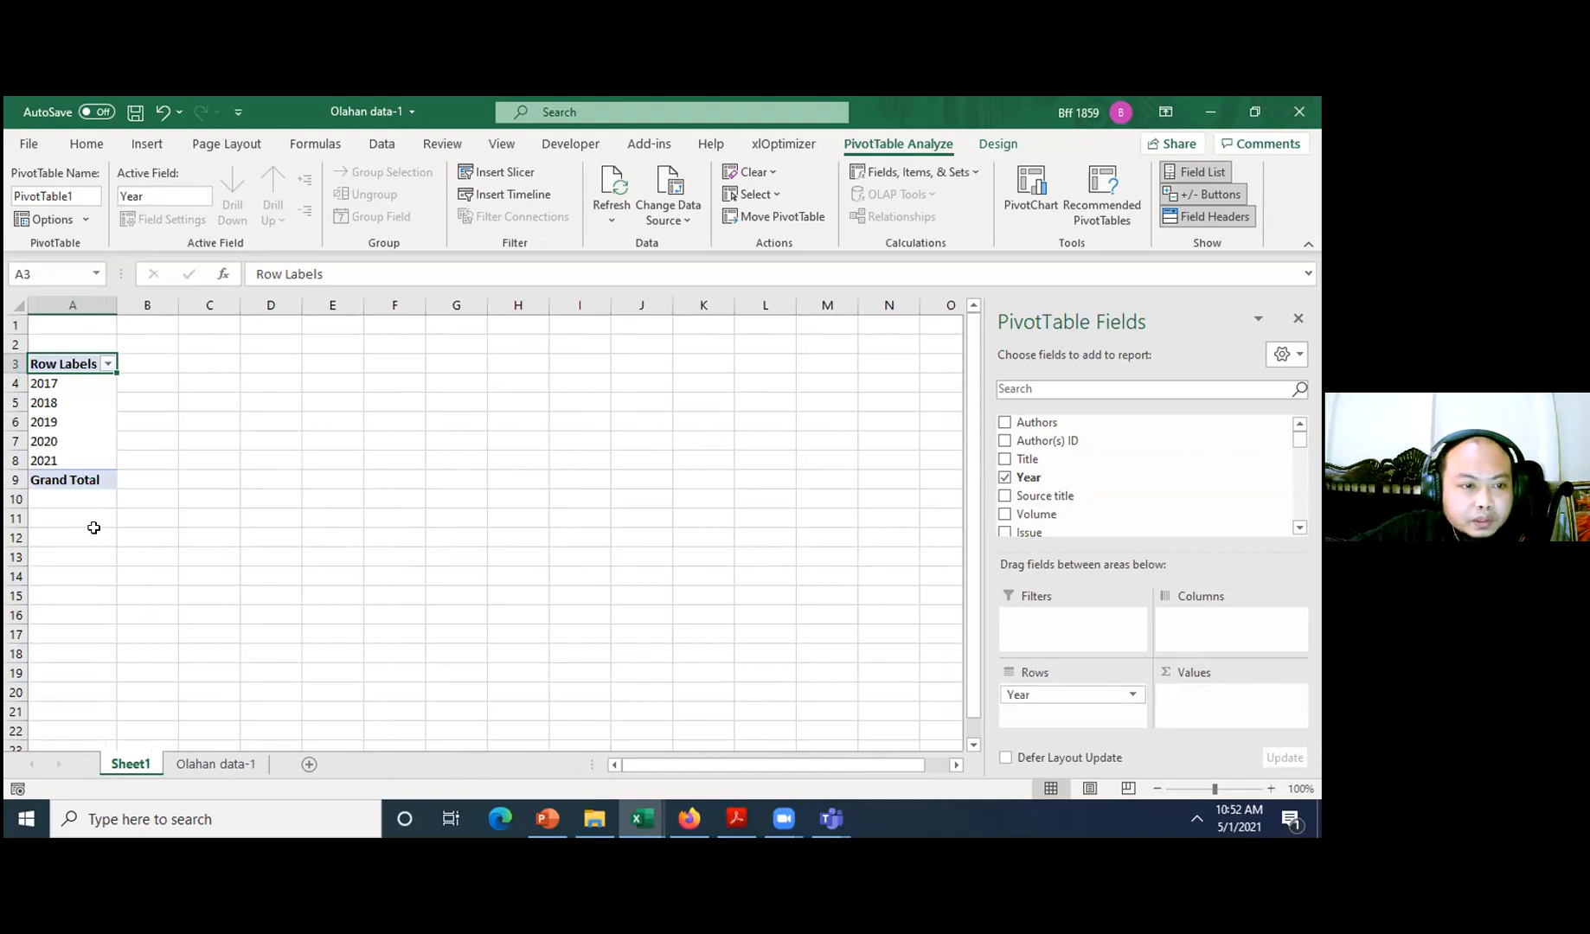
- Compare the PivotTable's year labels with the Year column entries in the Olahan data-1 worksheet
click(62, 437)
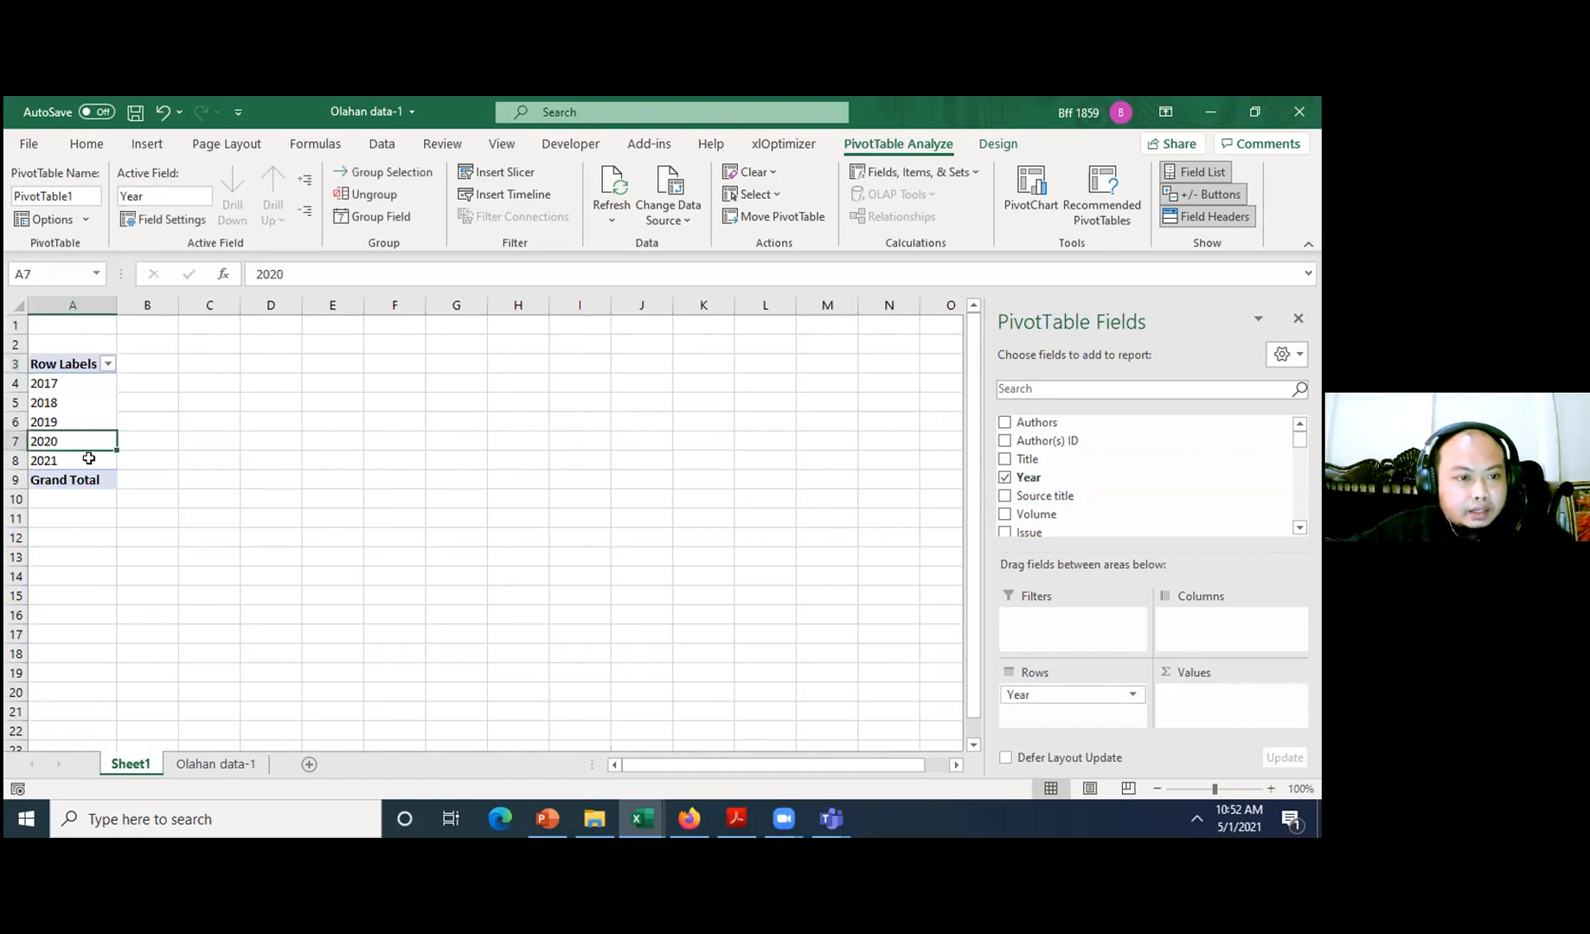
click(242, 766)
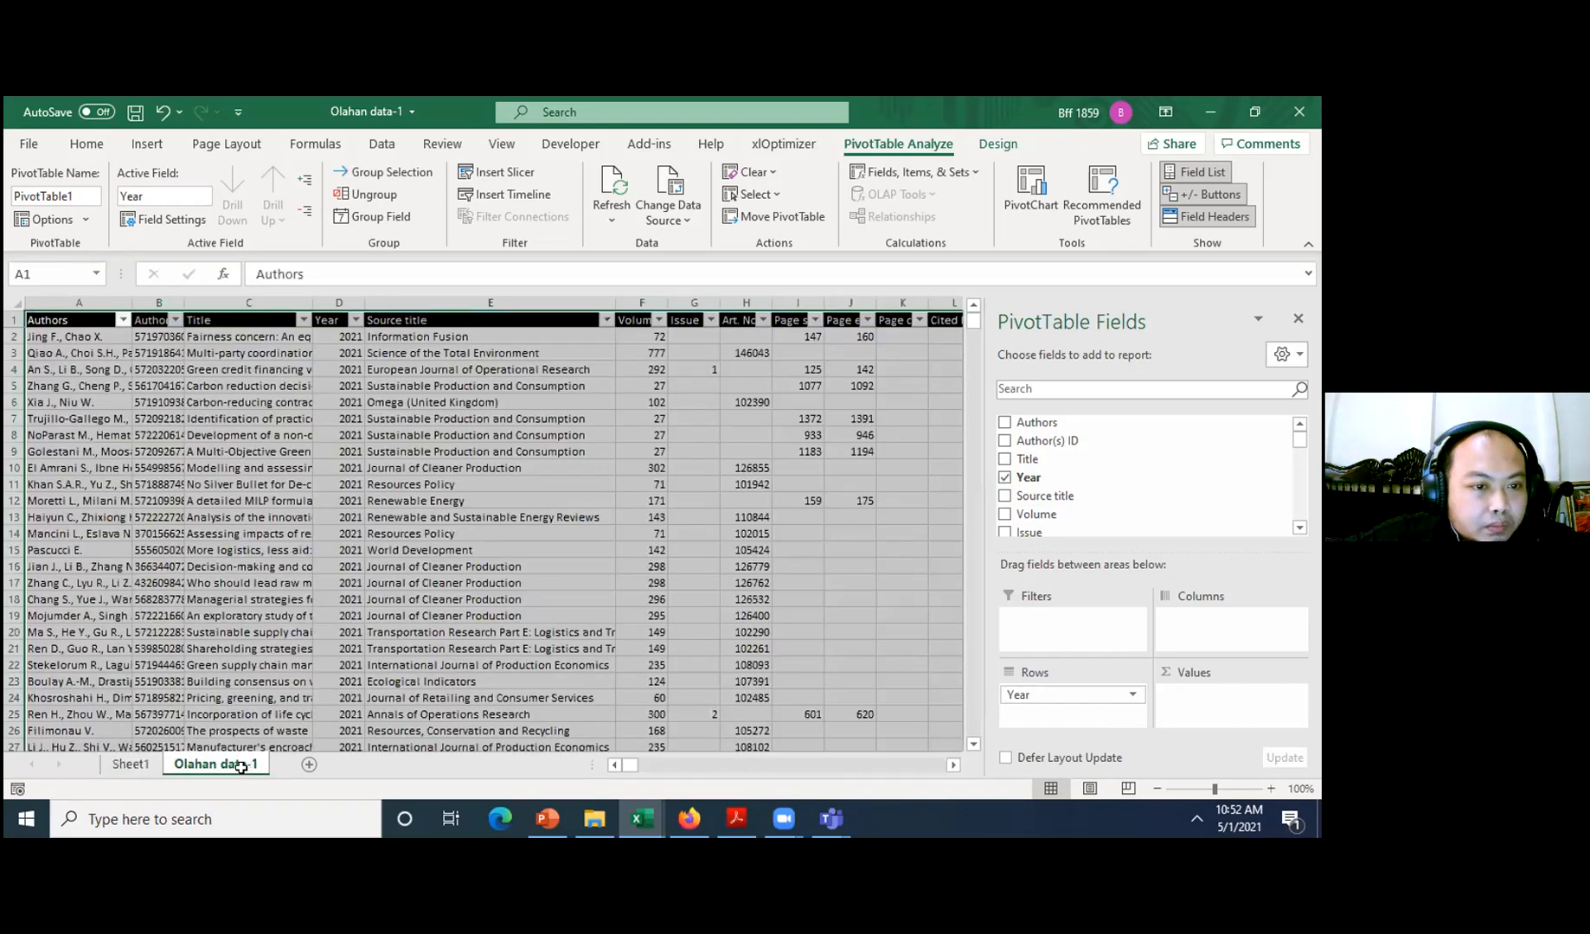
click(332, 537)
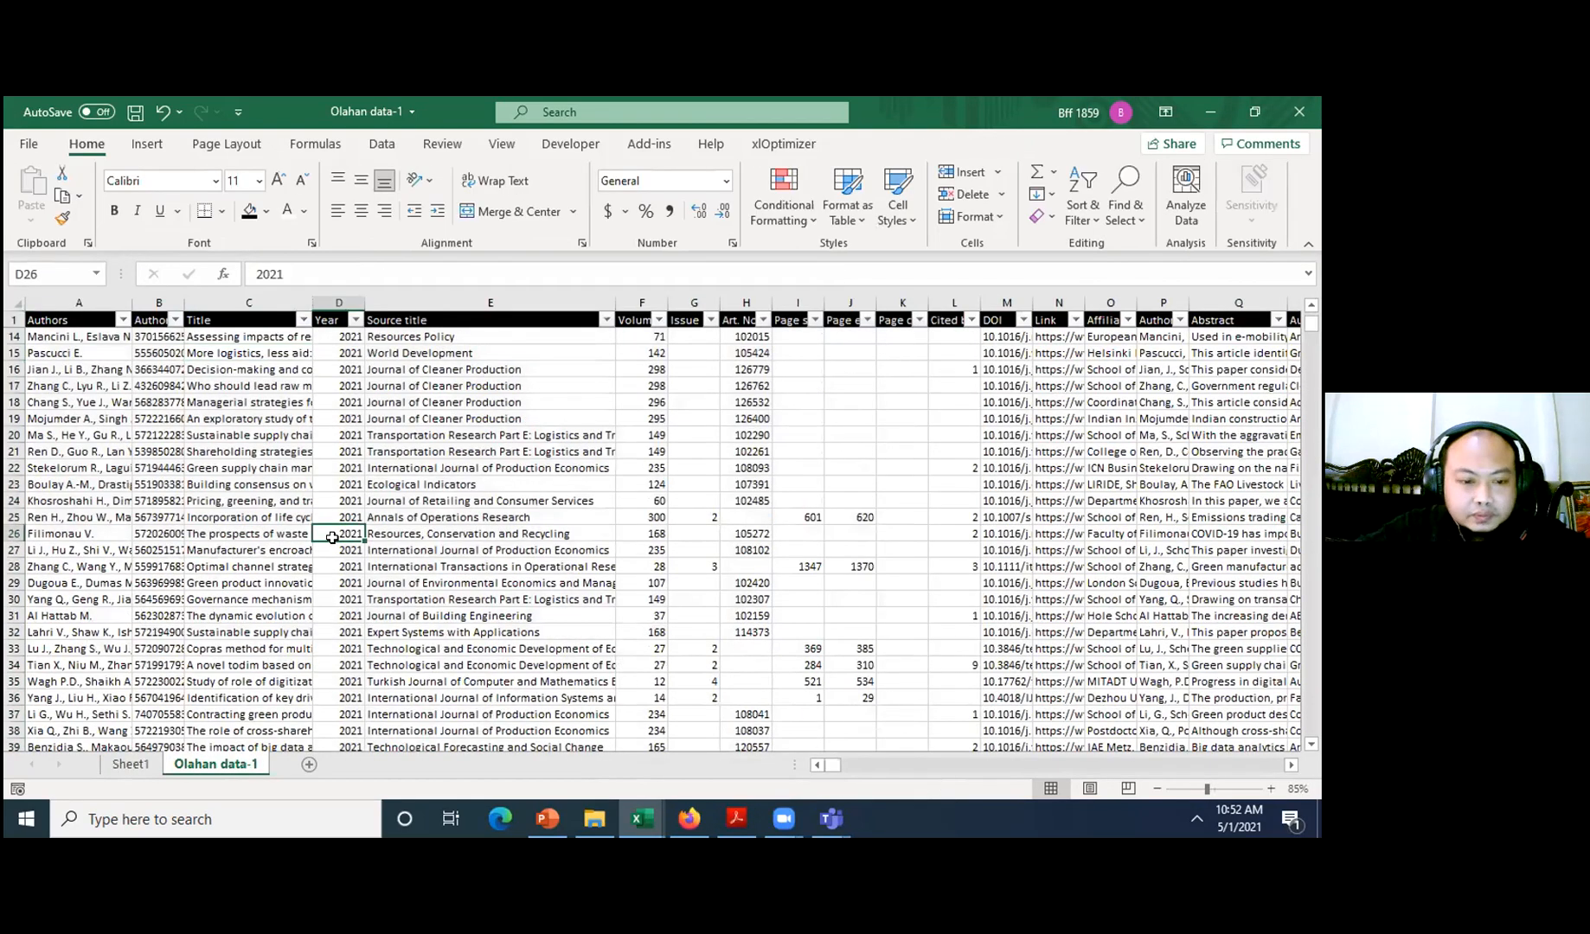
key(ctrl+Down)
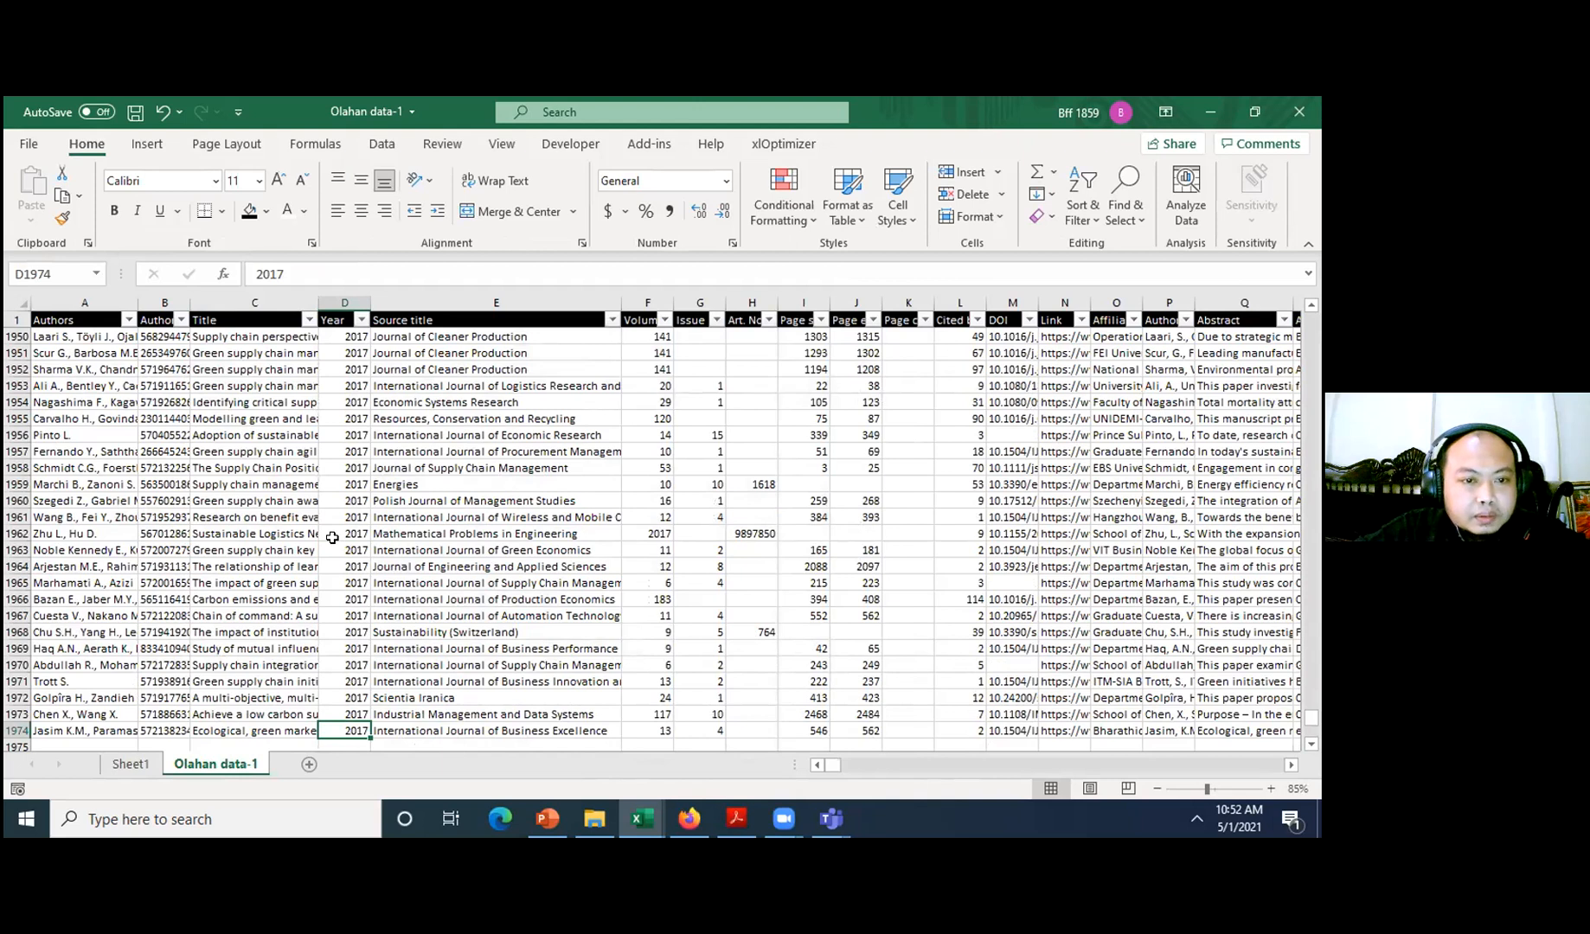
scroll(332, 537, down, 1)
key(ctrl+shift+Up)
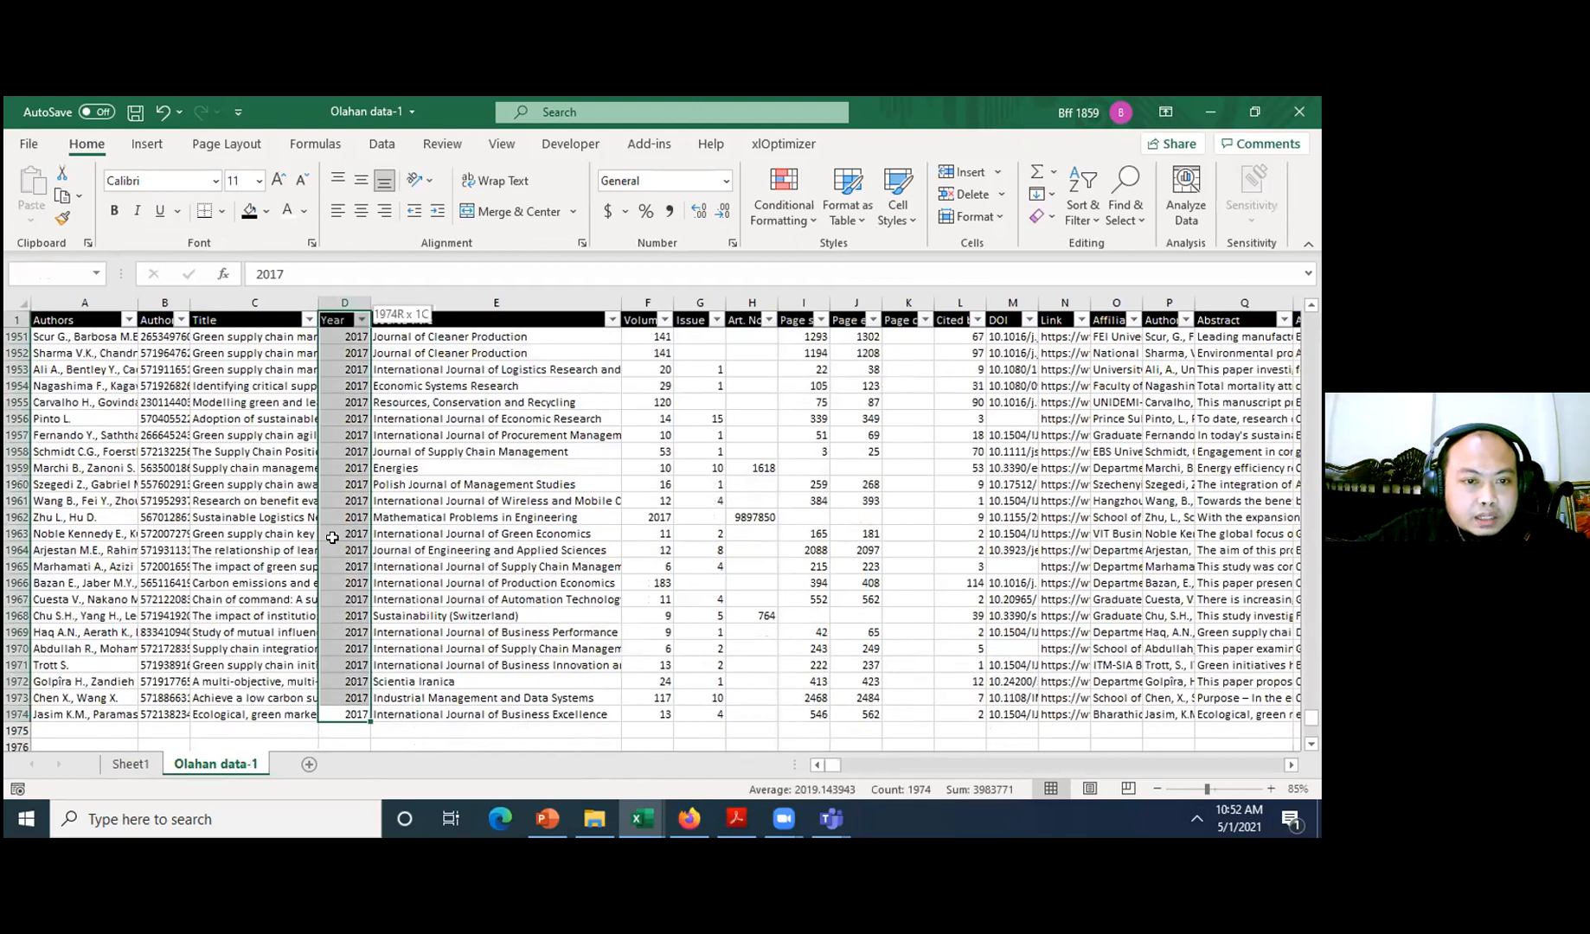
click(325, 492)
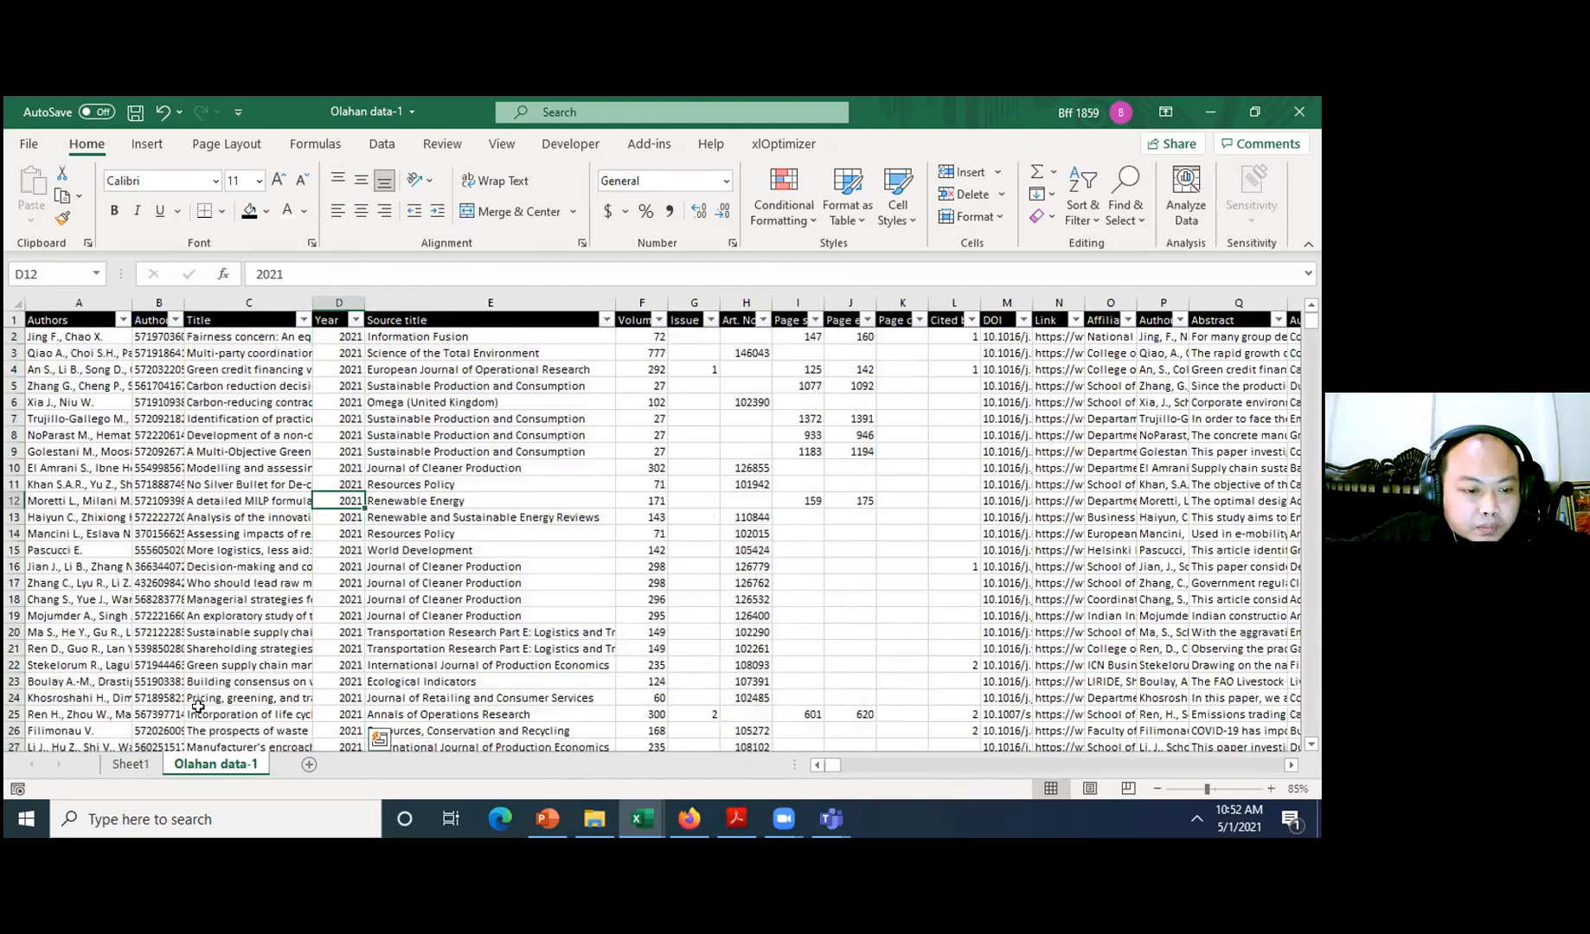
click(314, 369)
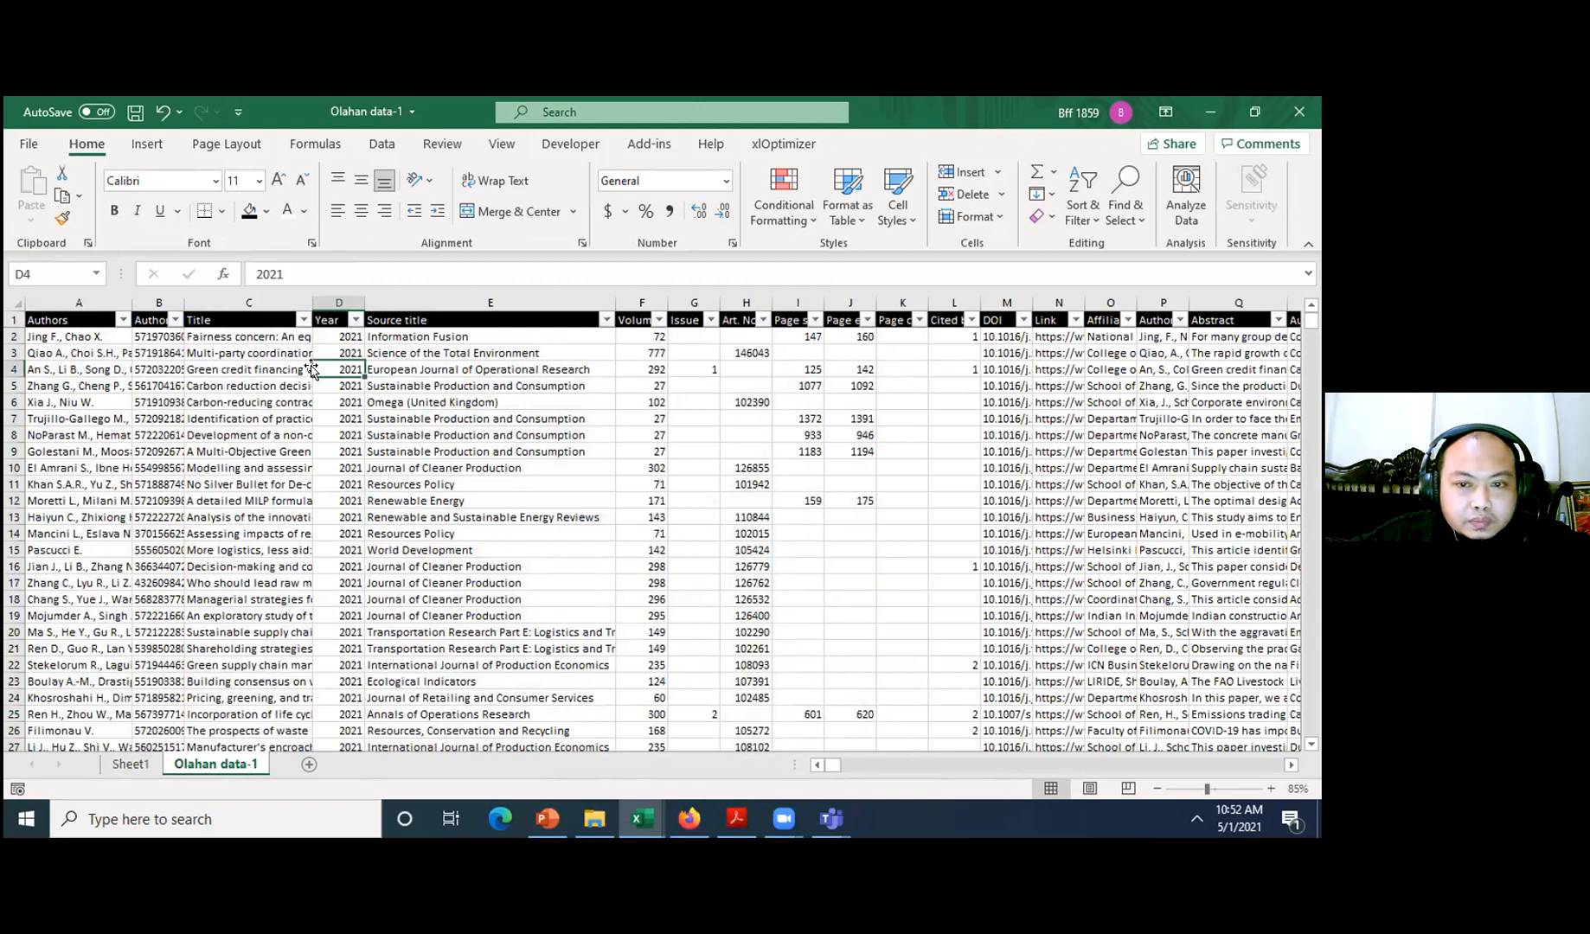
- Add the Jml field to the PivotTable on Sheet1 as a summed value for each year
click(131, 764)
click(76, 383)
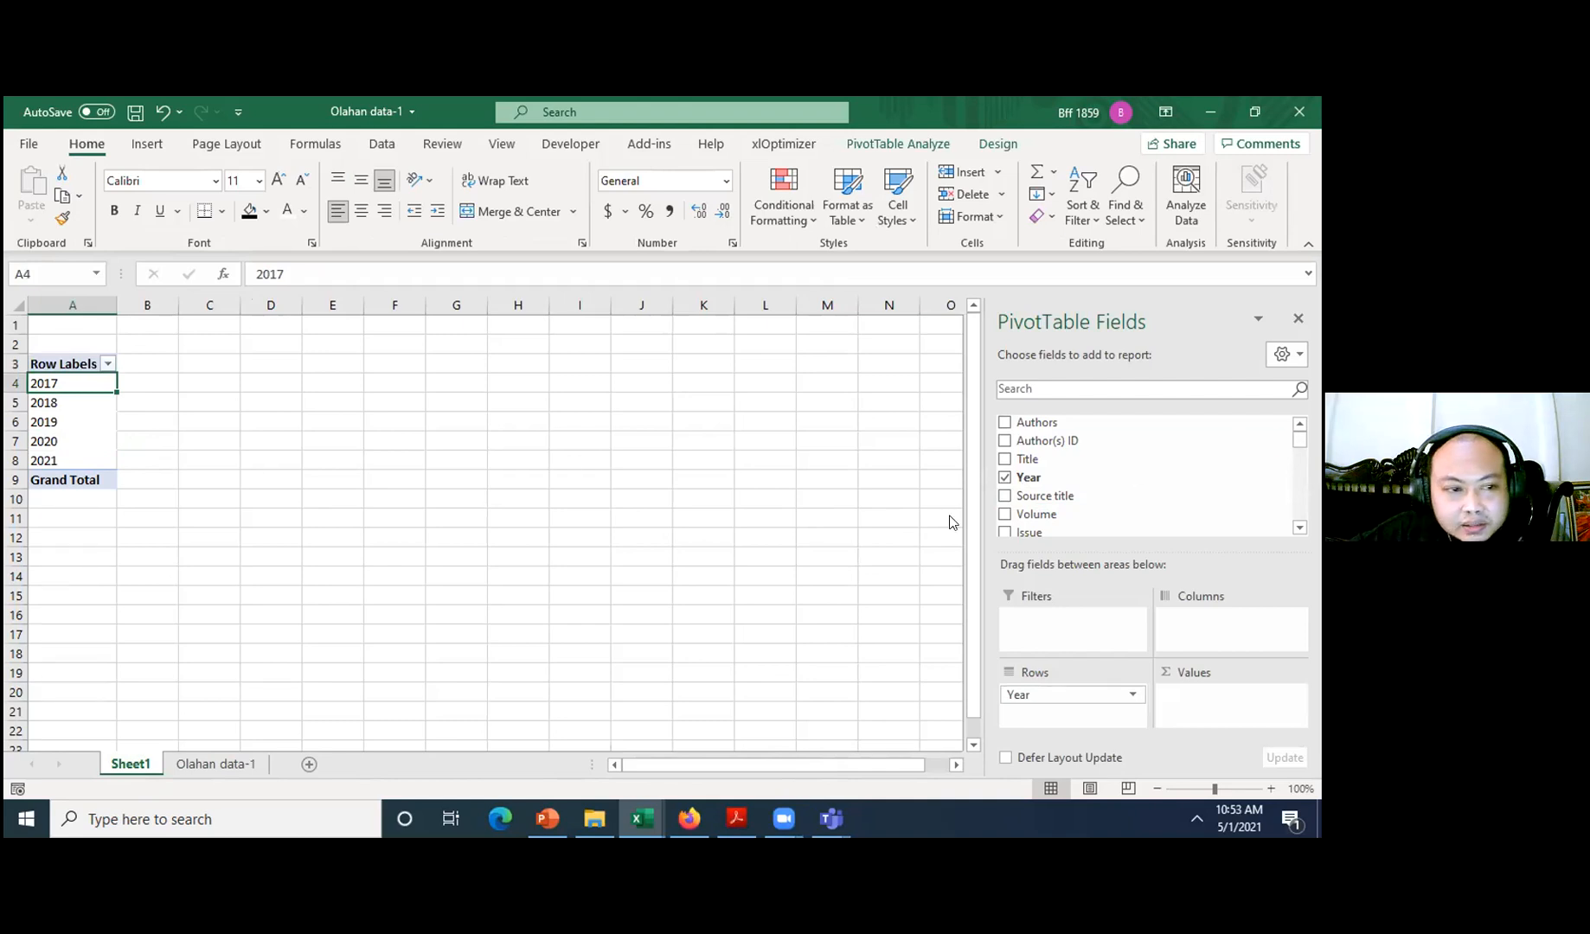
drag(1299, 438, 1299, 512)
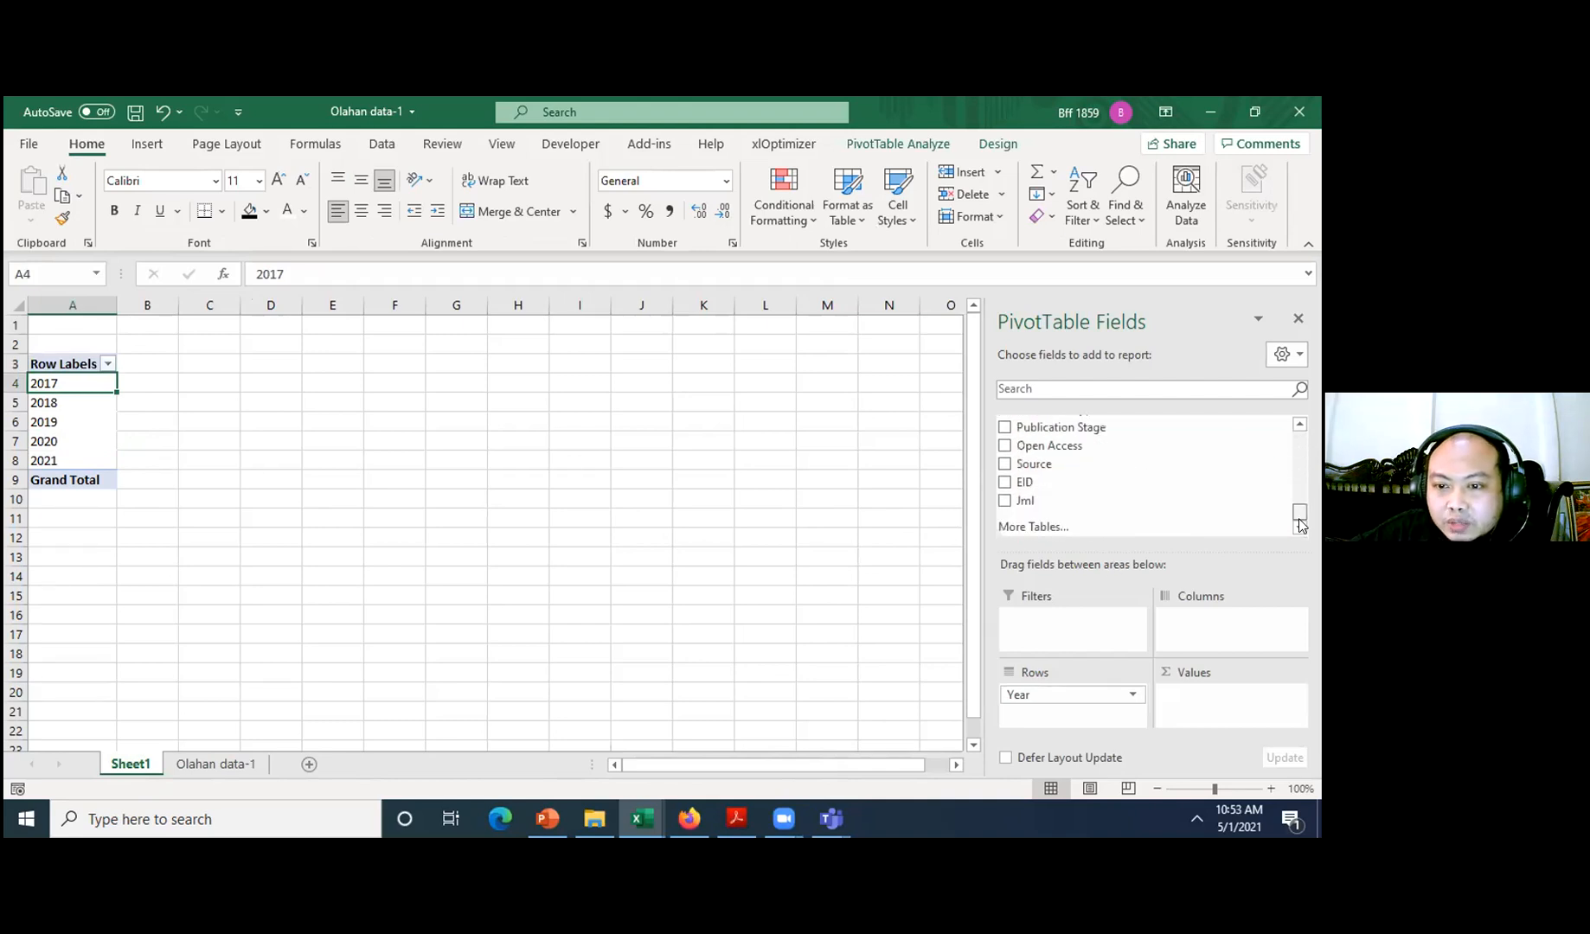
click(1003, 499)
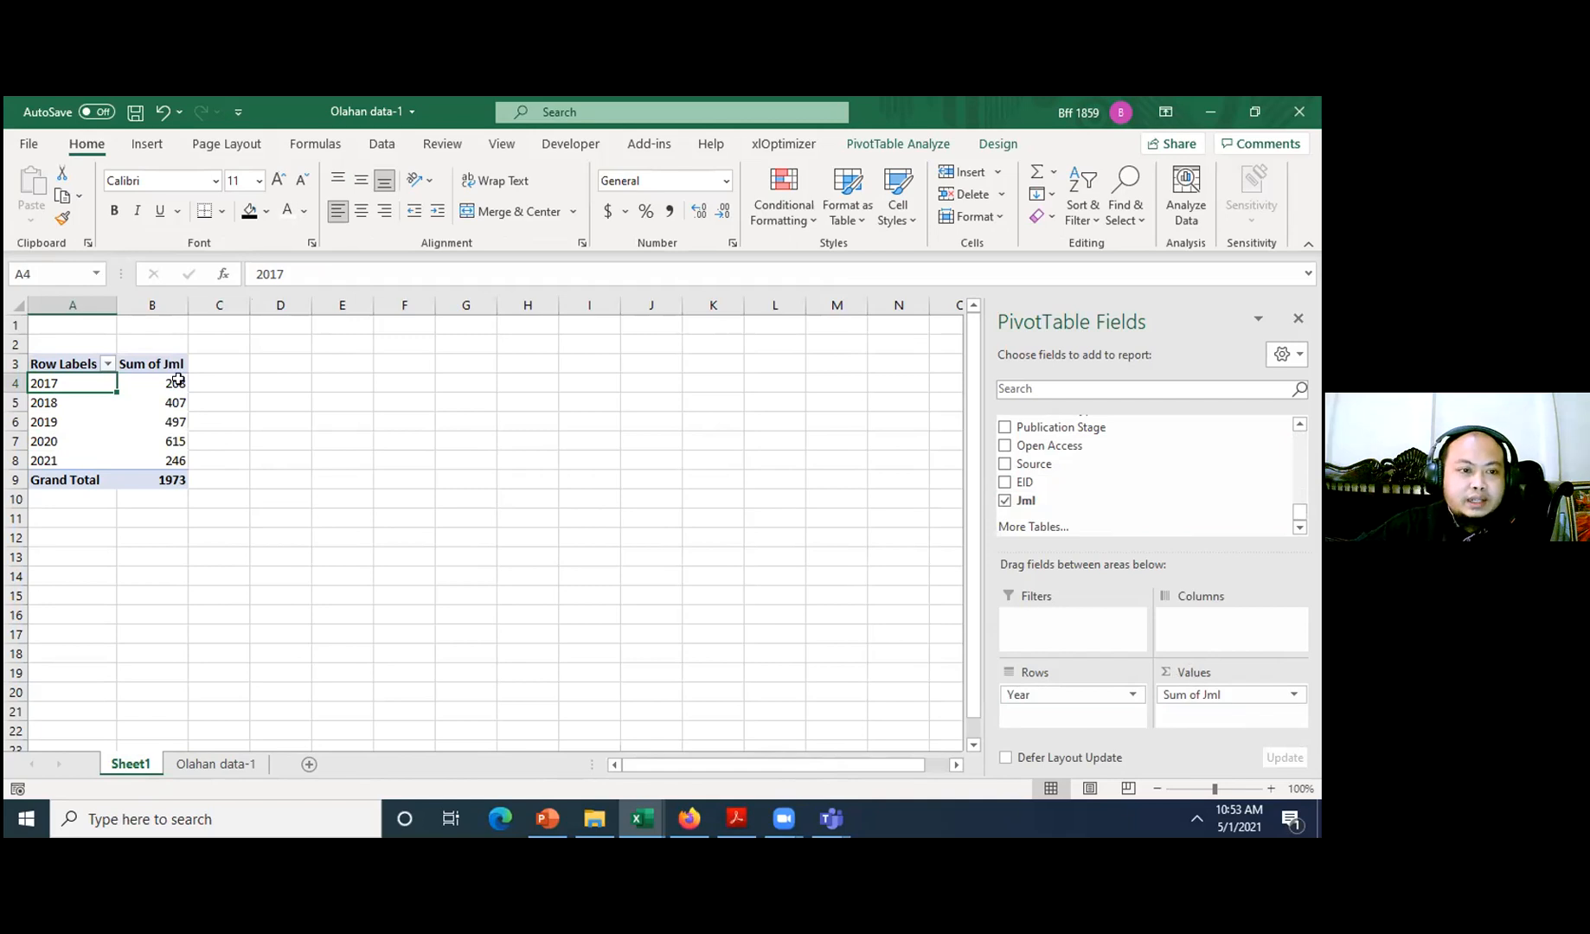
- Copy the PivotTable's 2017 to 2021 rows with their Jml sums and paste them starting at cell D4
drag(64, 382, 156, 455)
key(ctrl+c)
click(281, 381)
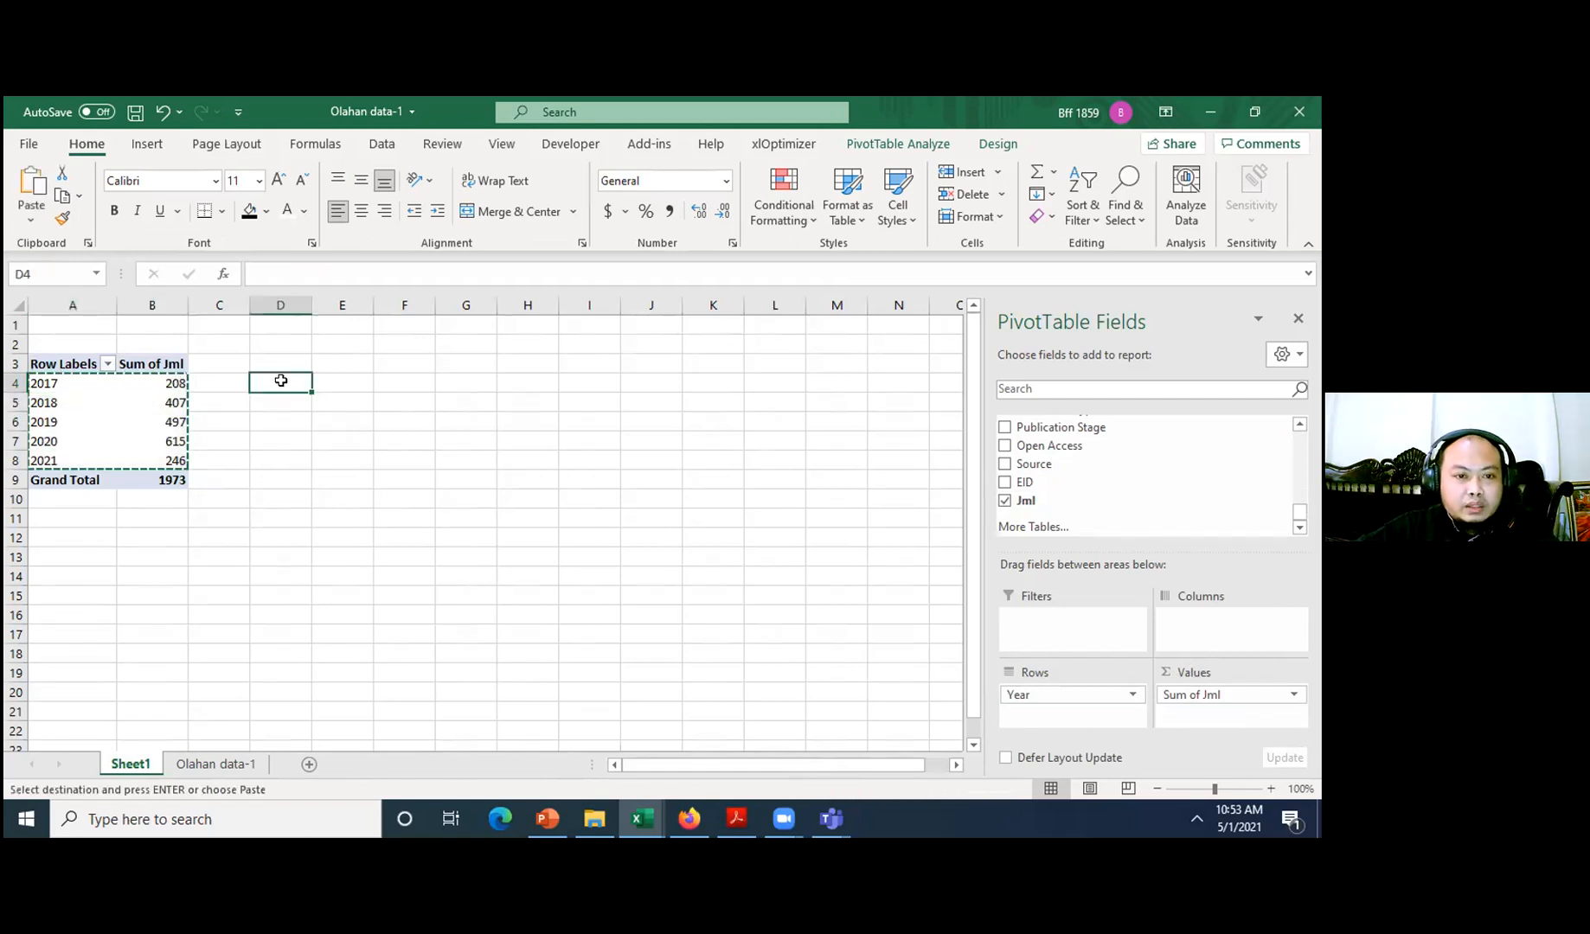
key(ctrl+v)
click(426, 419)
drag(284, 377, 326, 412)
- Head the copied table's columns with Year in D3 and TP in E3
click(279, 360)
text(Year)
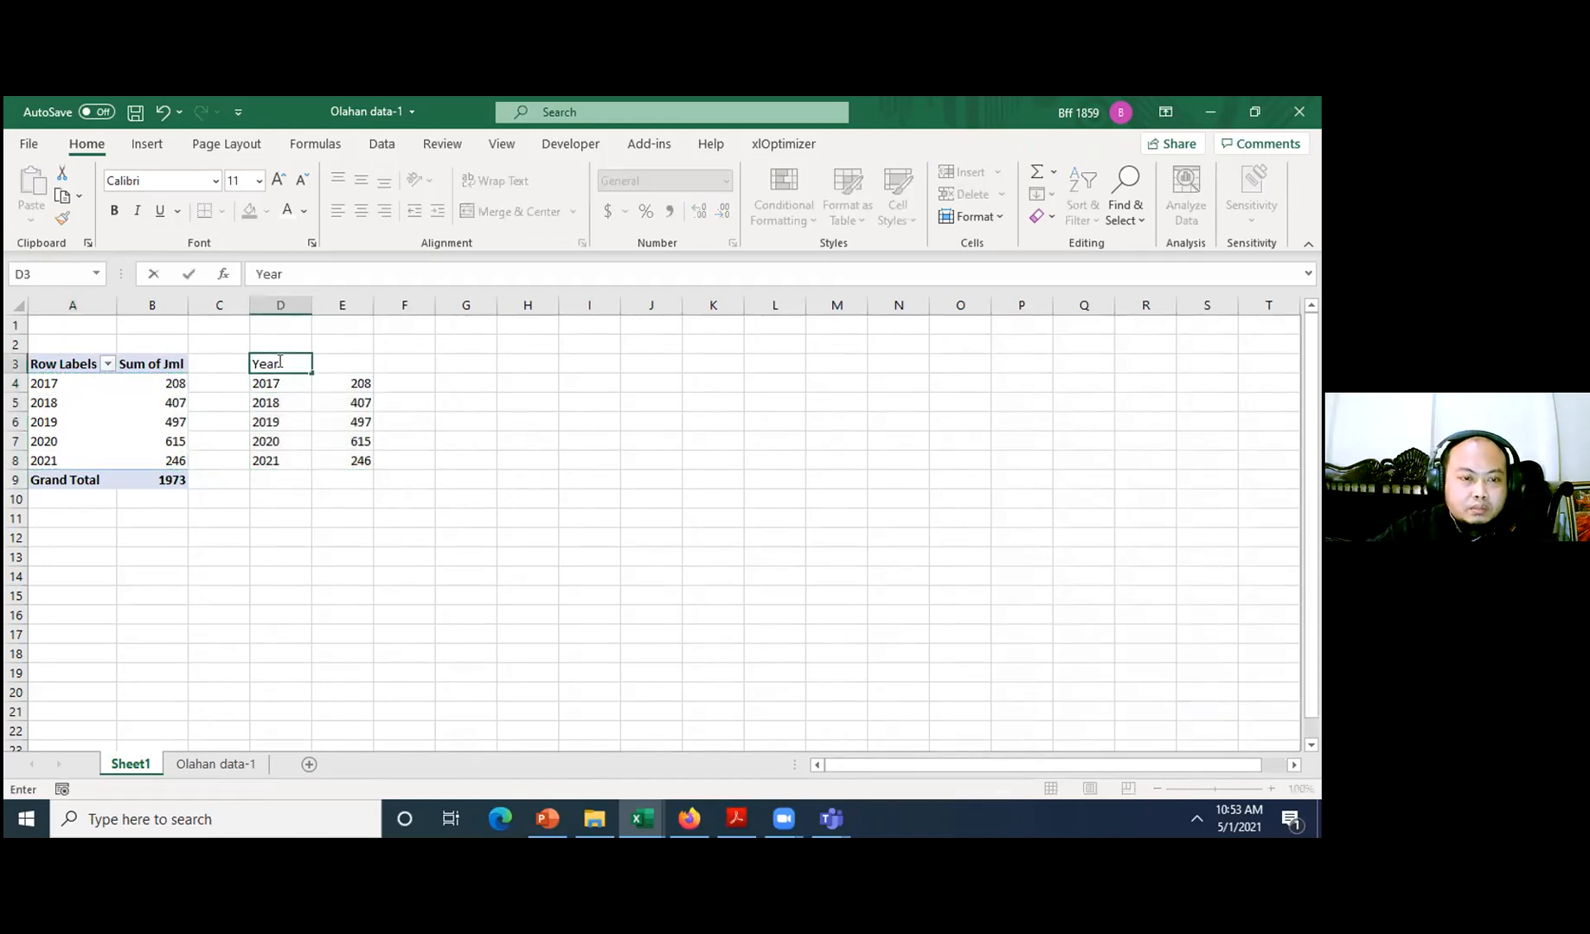
key(Tab)
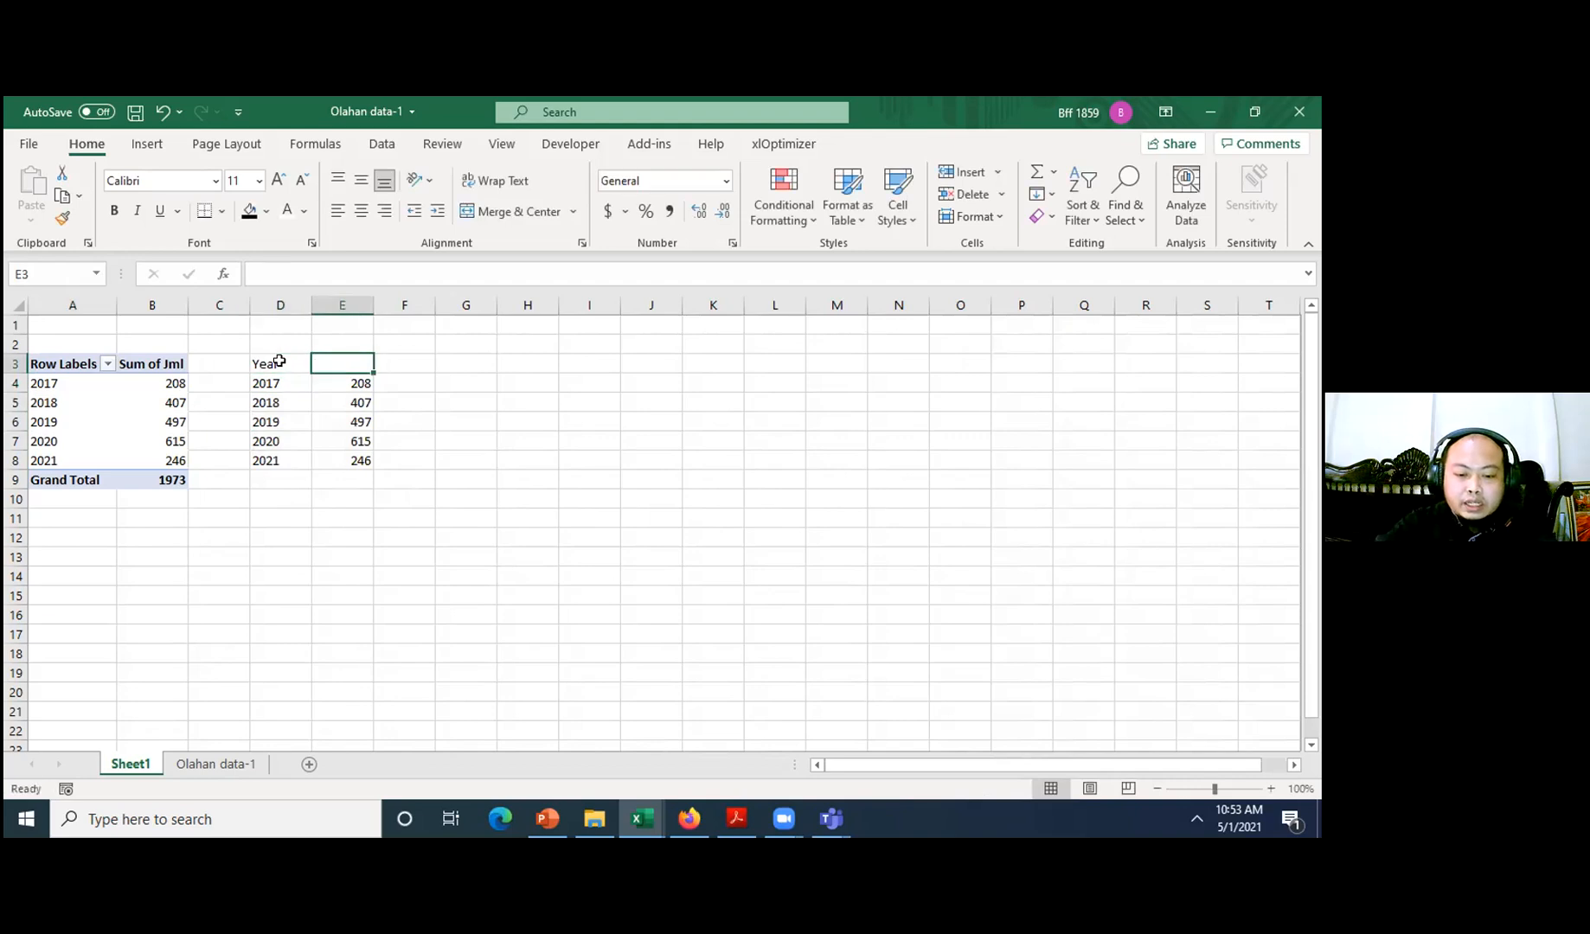
text(TP)
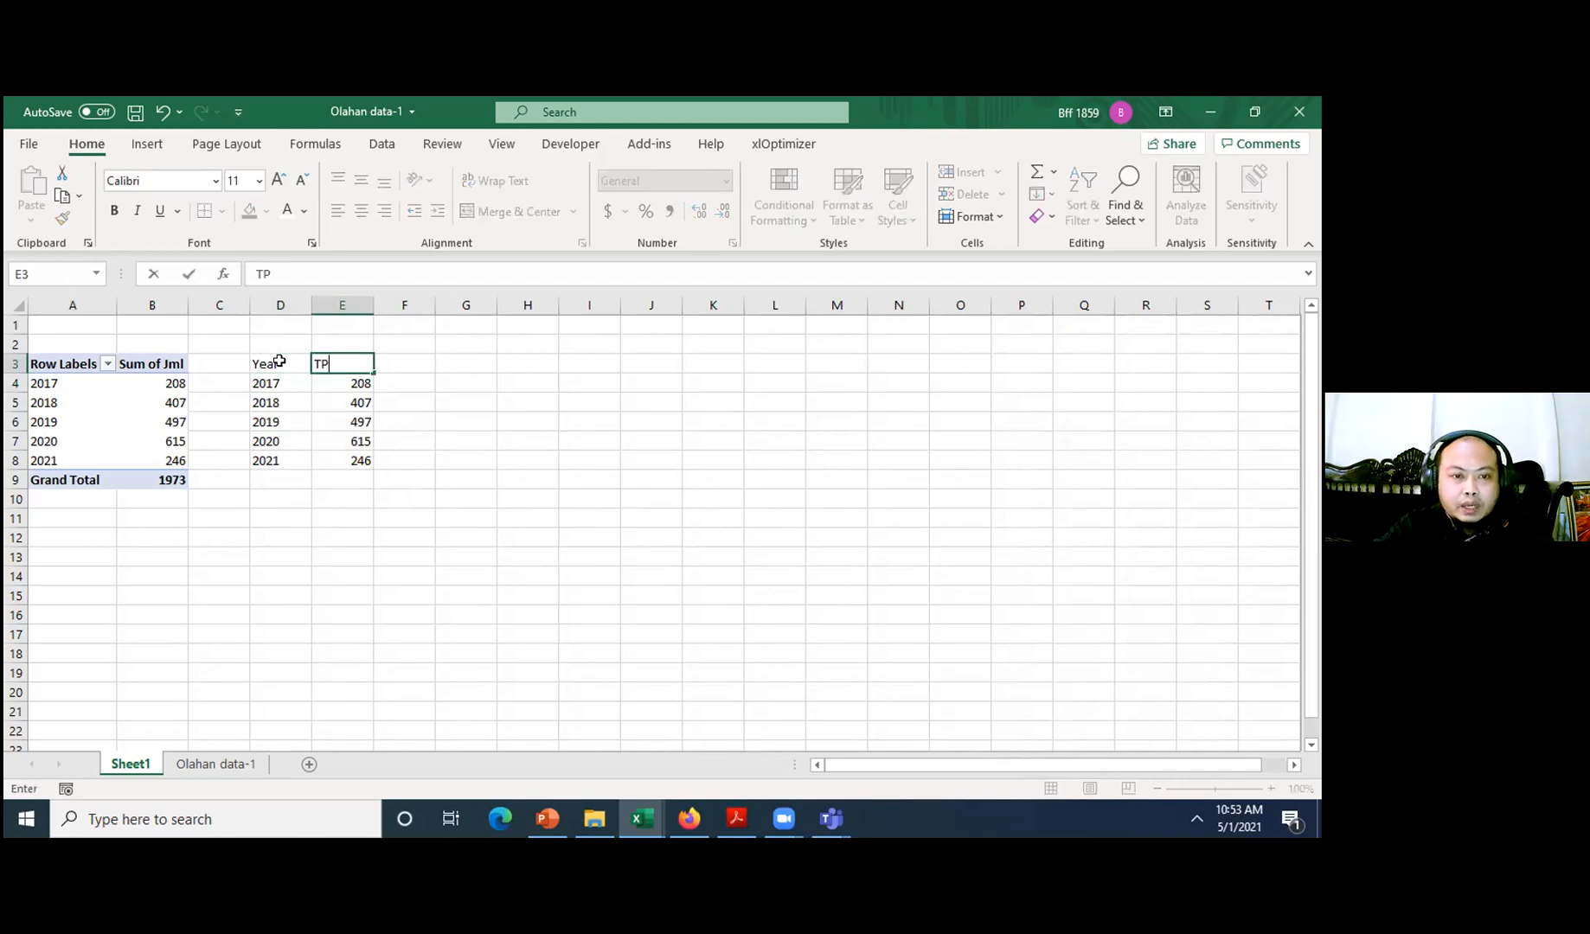
key(Return)
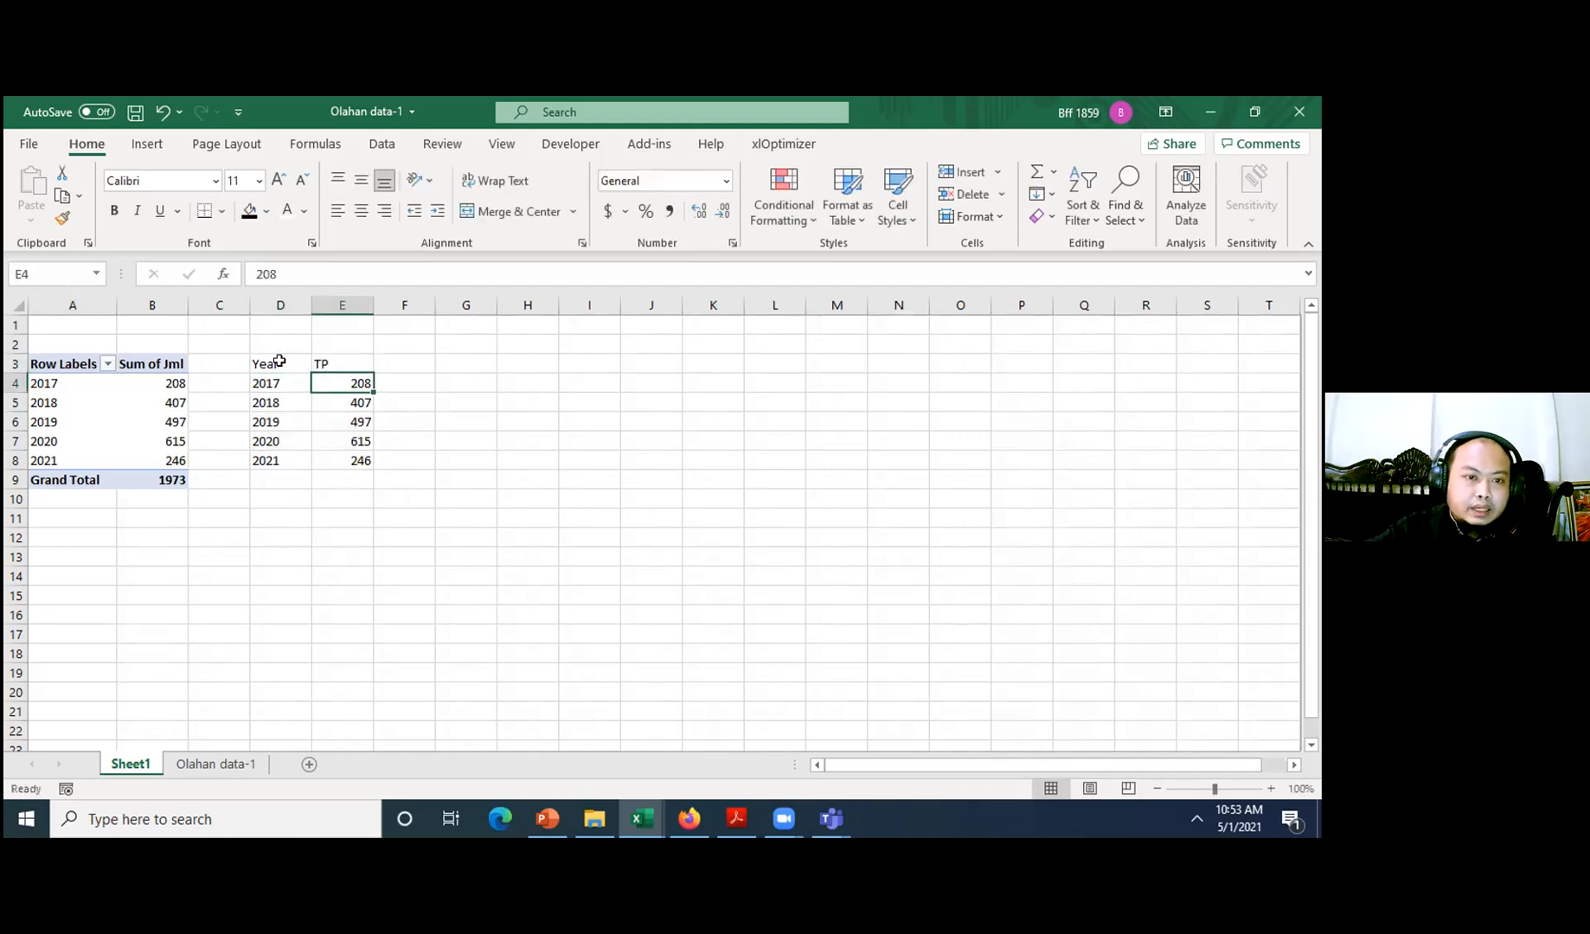
- Find the citation column L in the Olahan data-1 worksheet and fit its width to the Cited by header
click(177, 422)
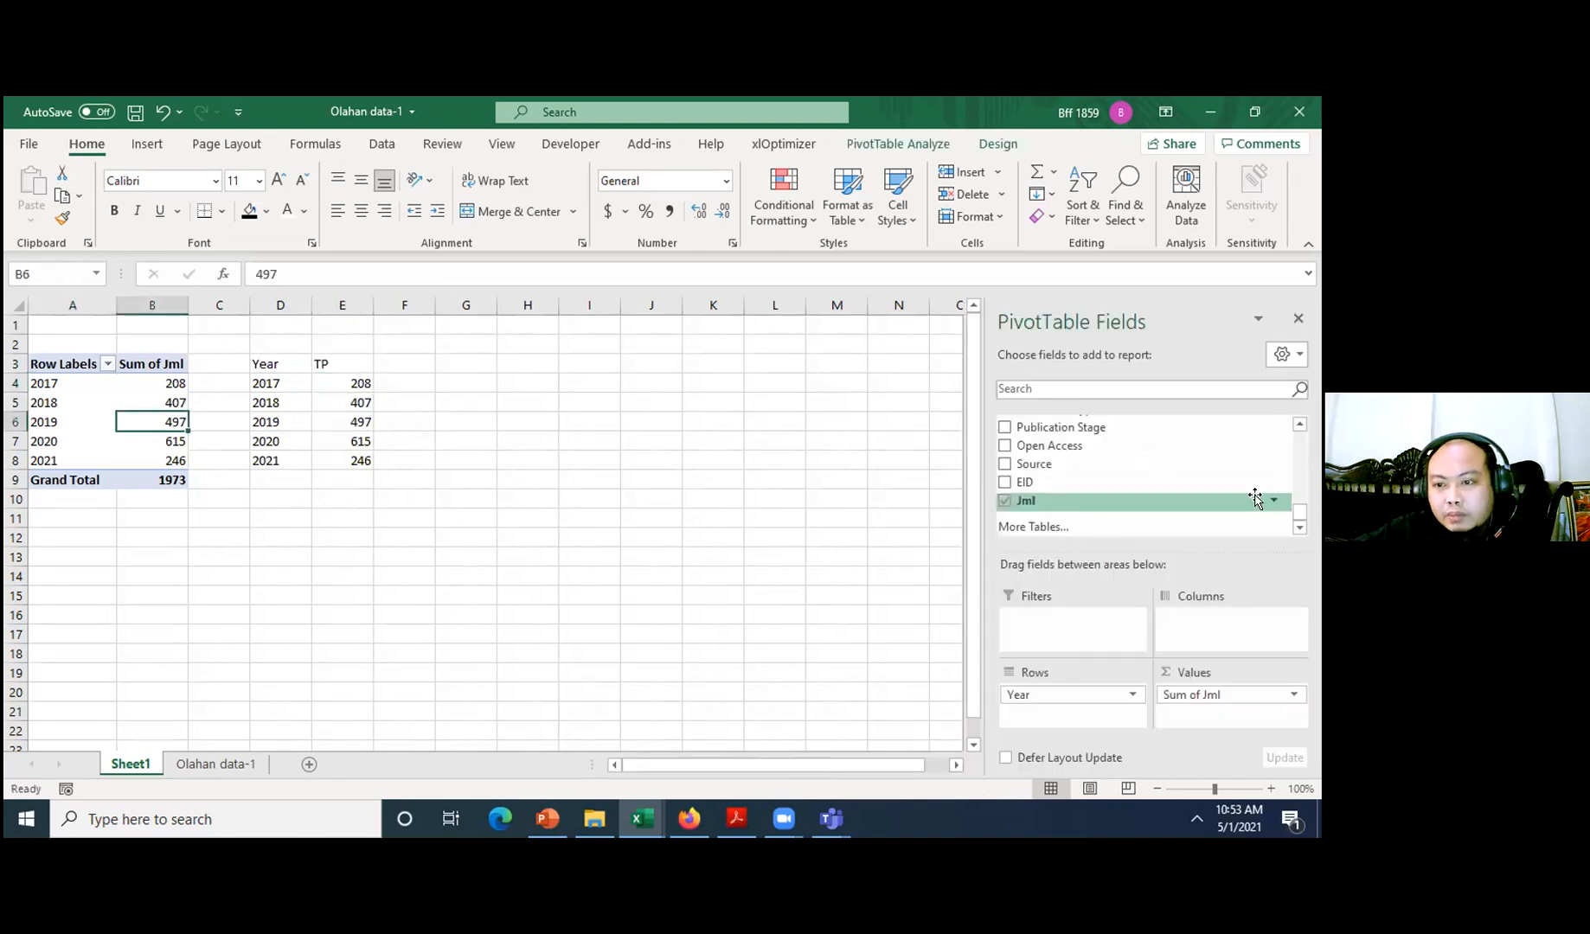
drag(1300, 511, 1300, 434)
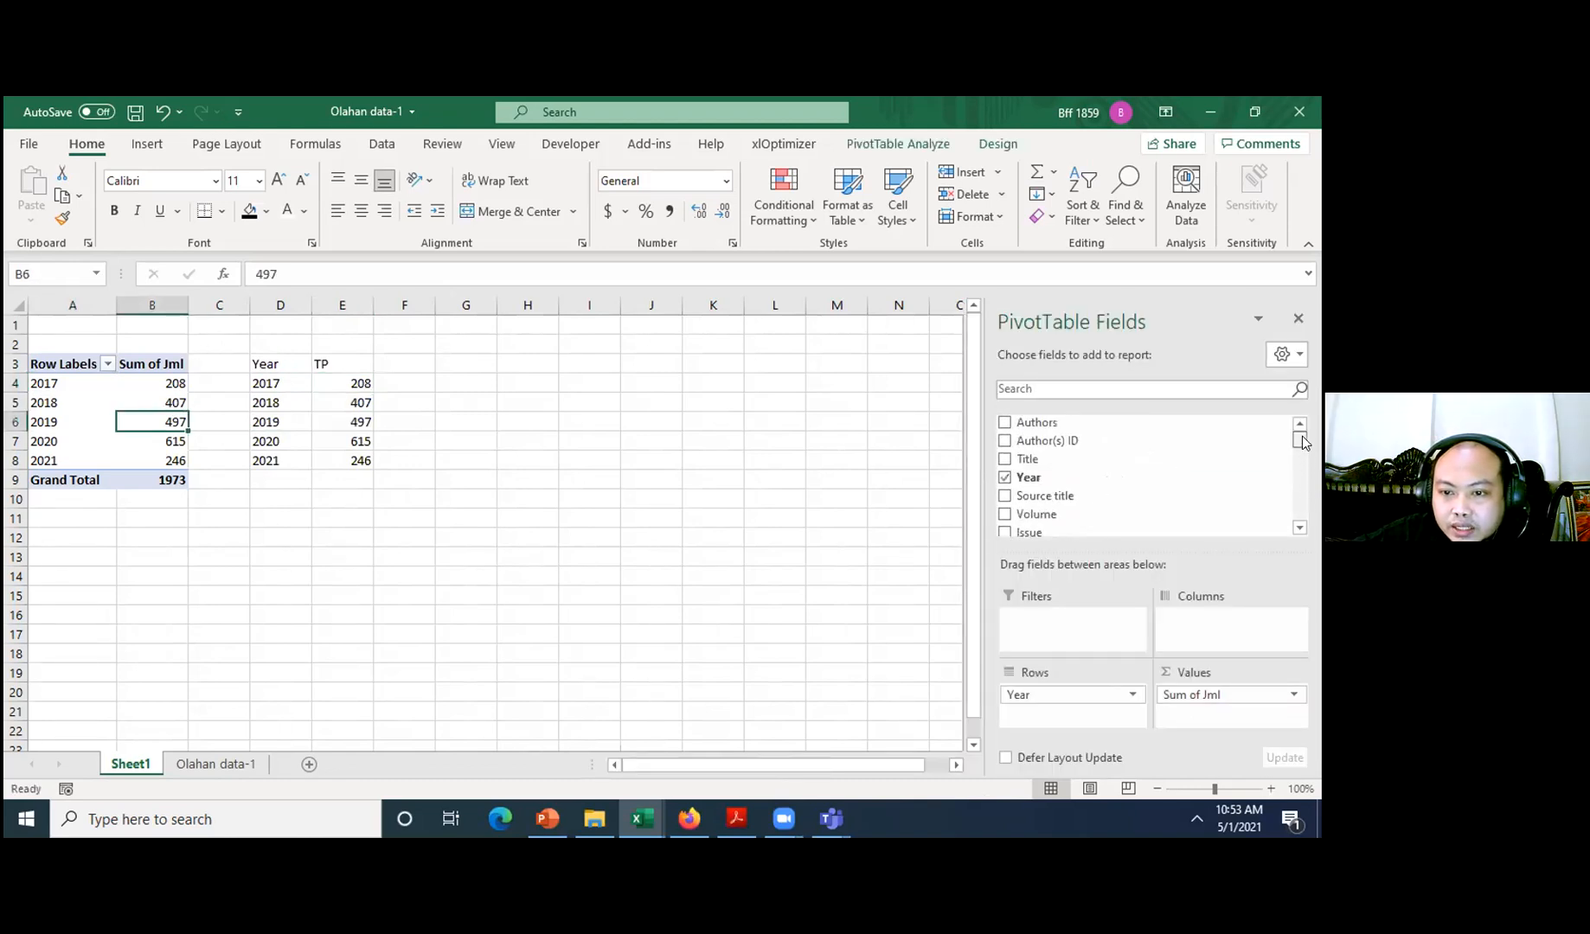
click(222, 763)
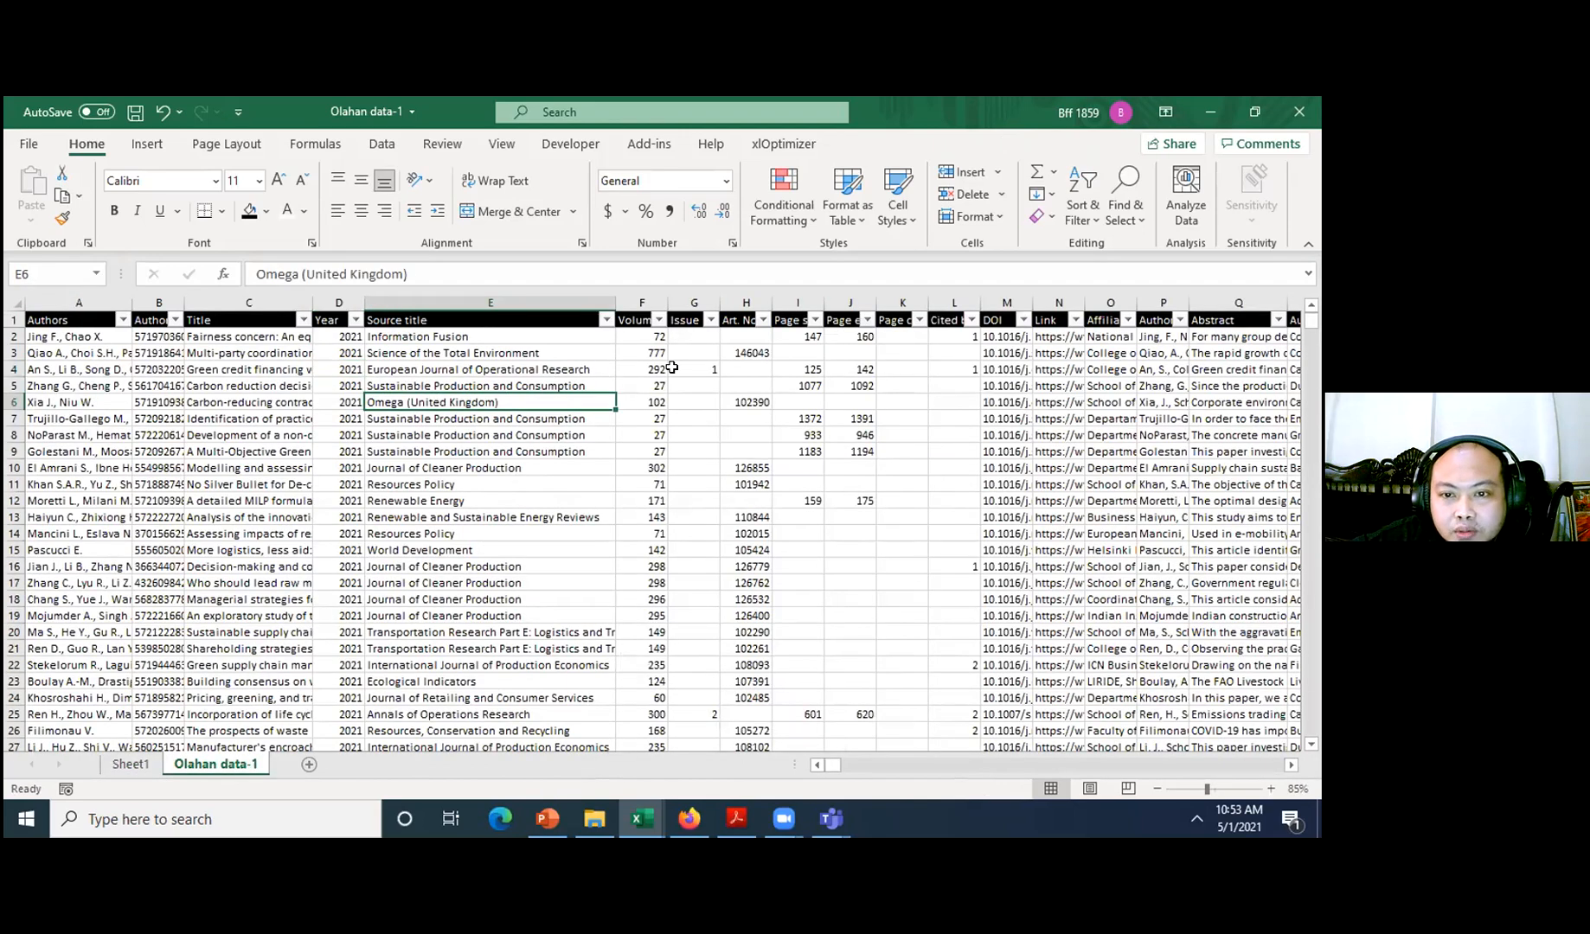
double_click(987, 298)
click(967, 321)
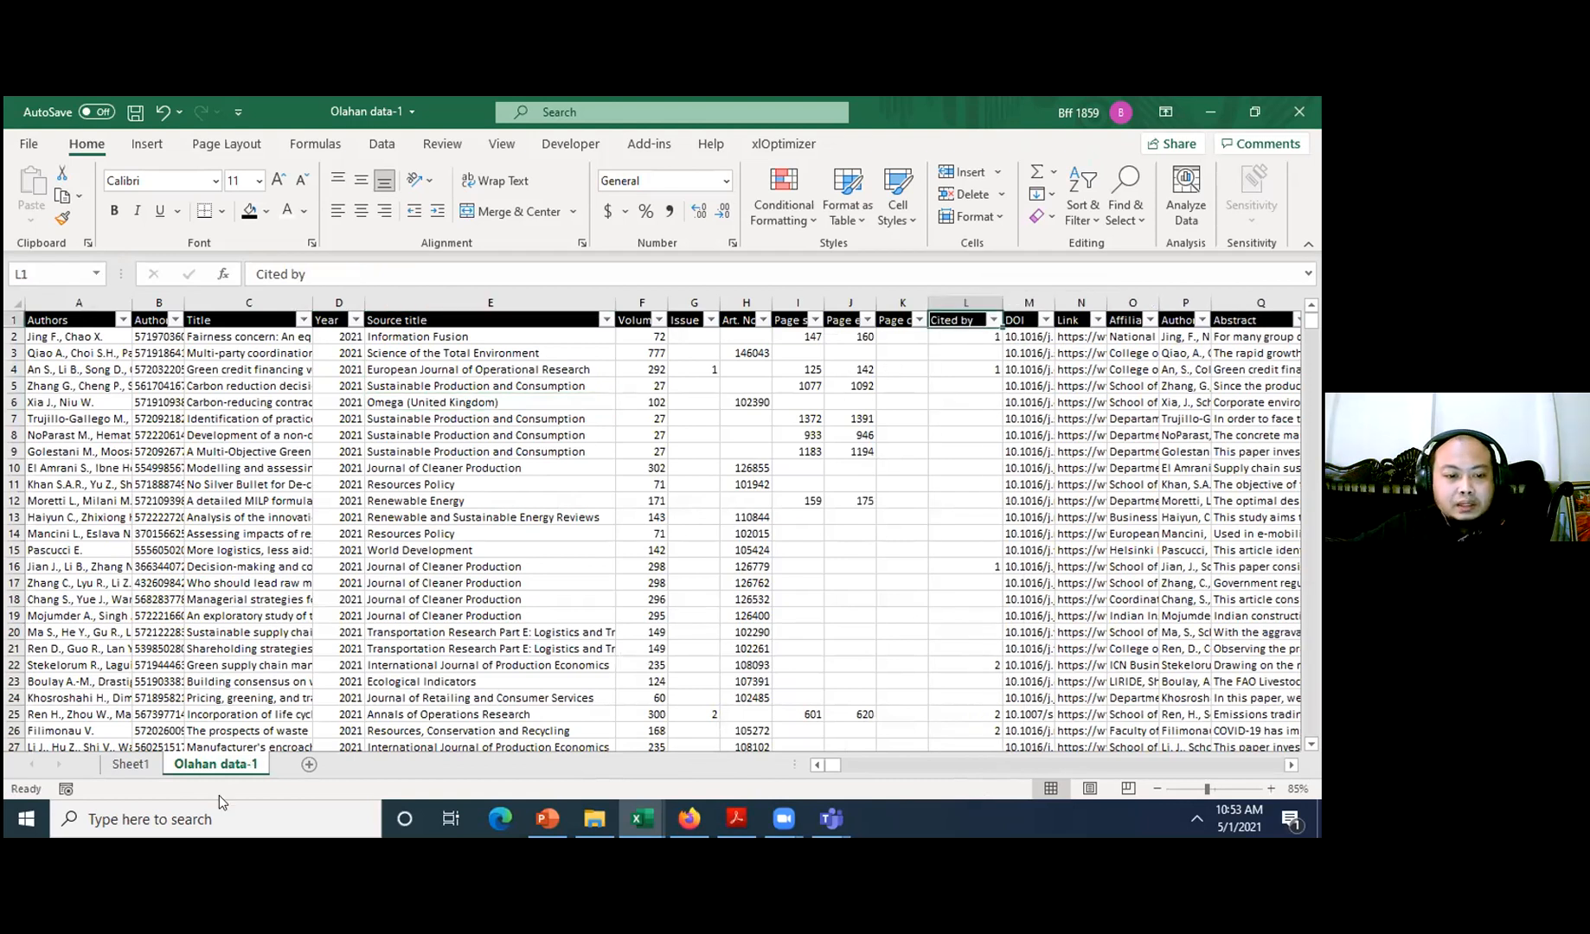
- Add the Cited by field to the Sheet1 PivotTable as a summed value beside the Jml sums
click(136, 764)
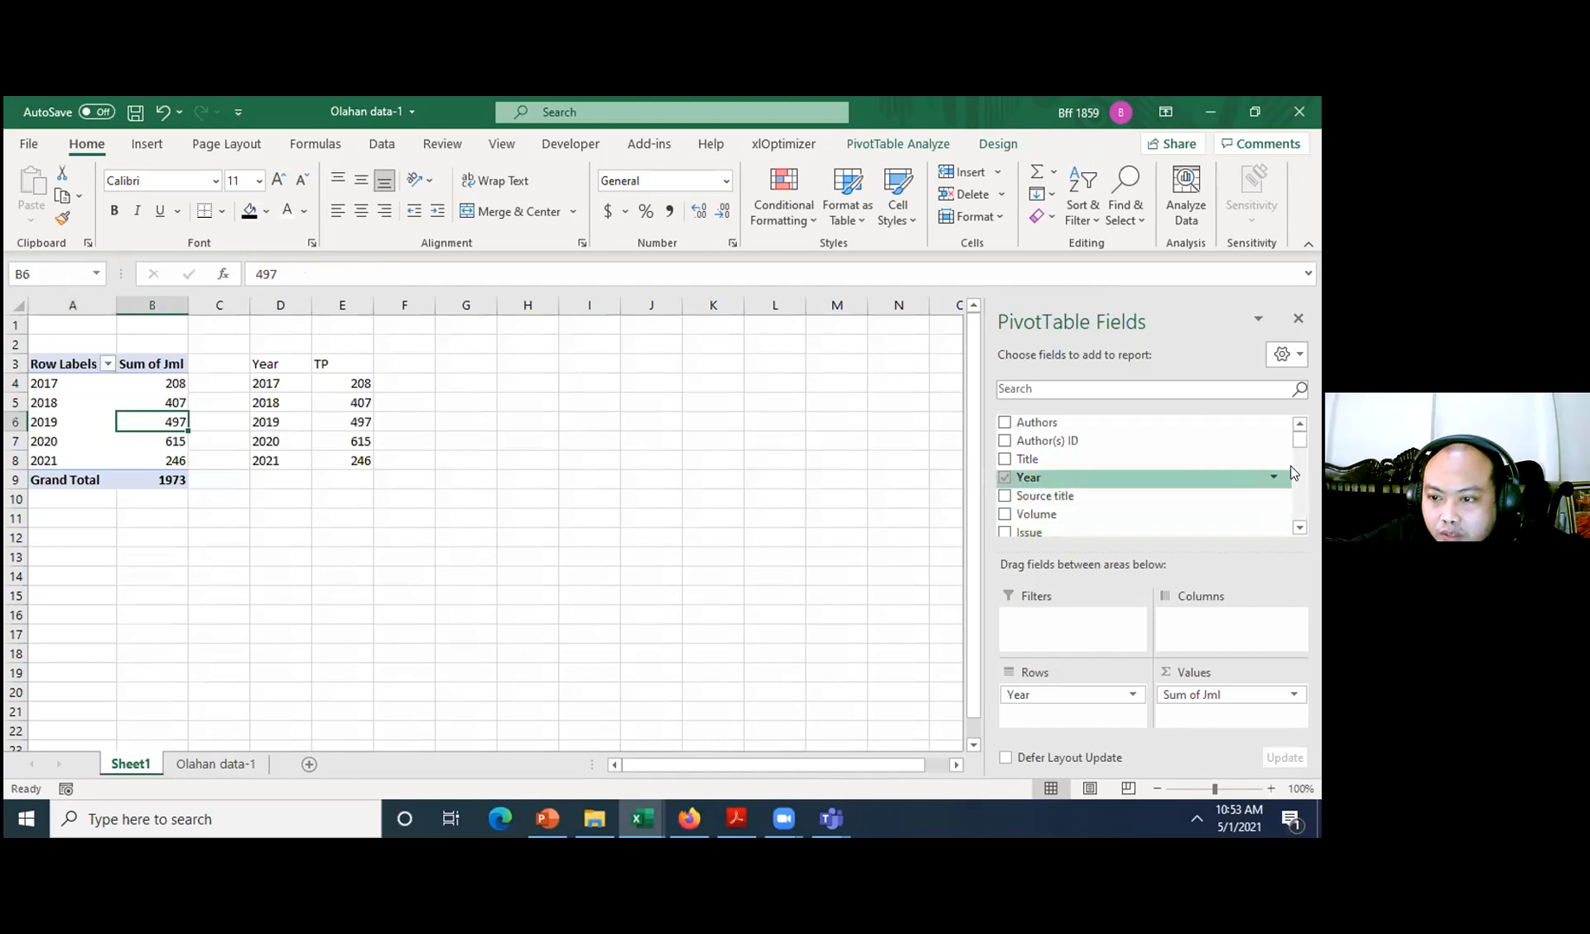
click(1298, 470)
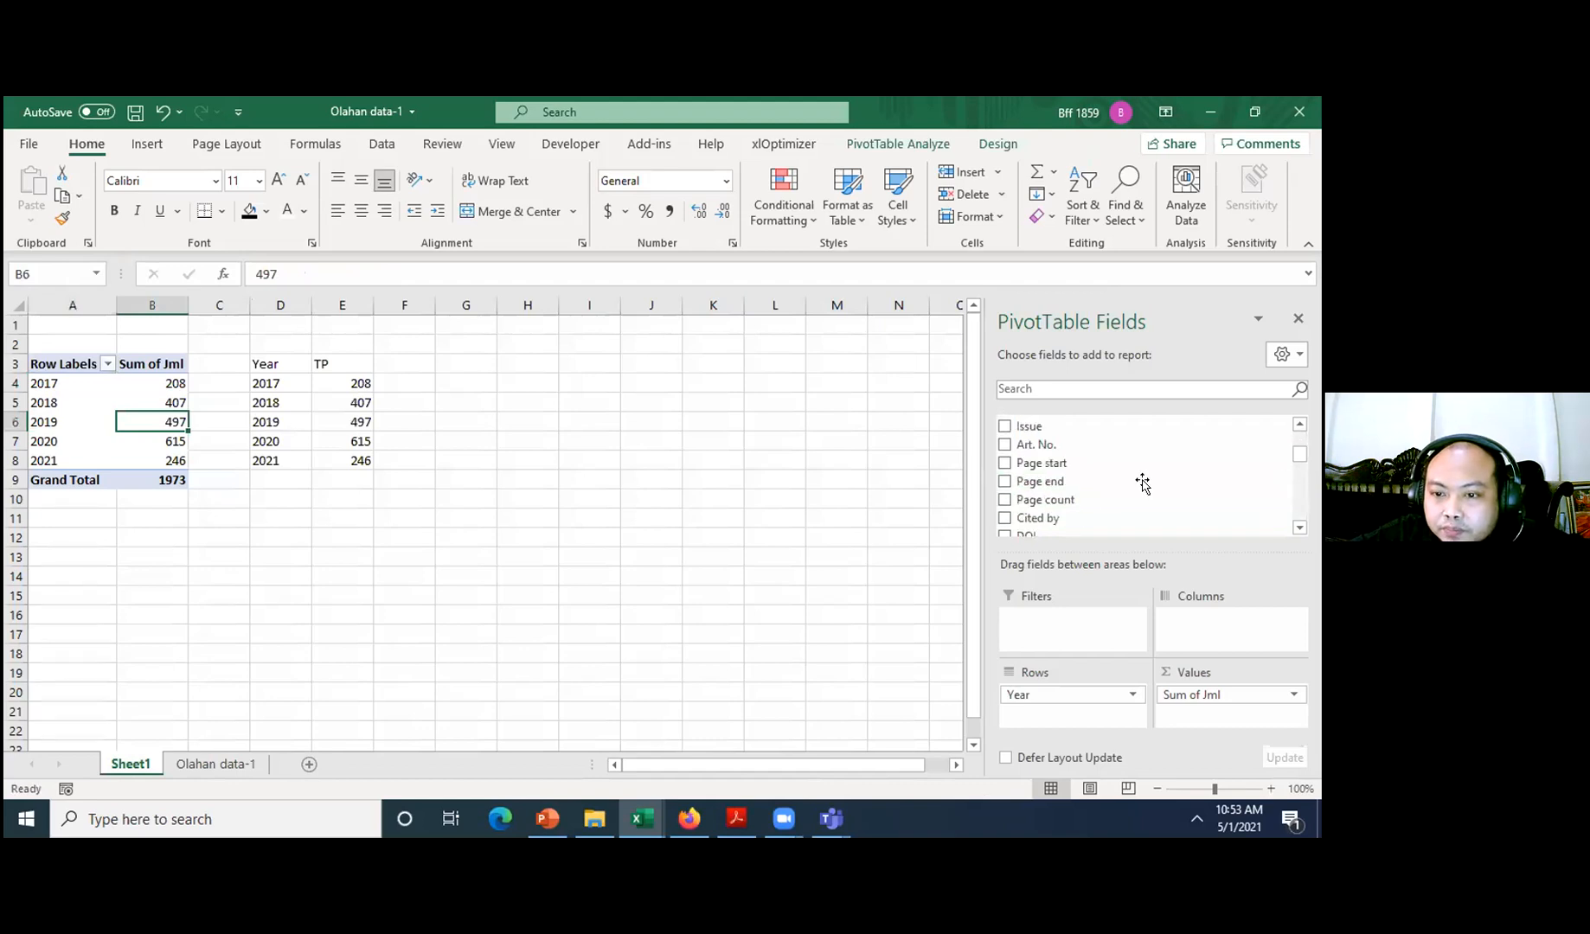
scroll(1029, 498, down, 2)
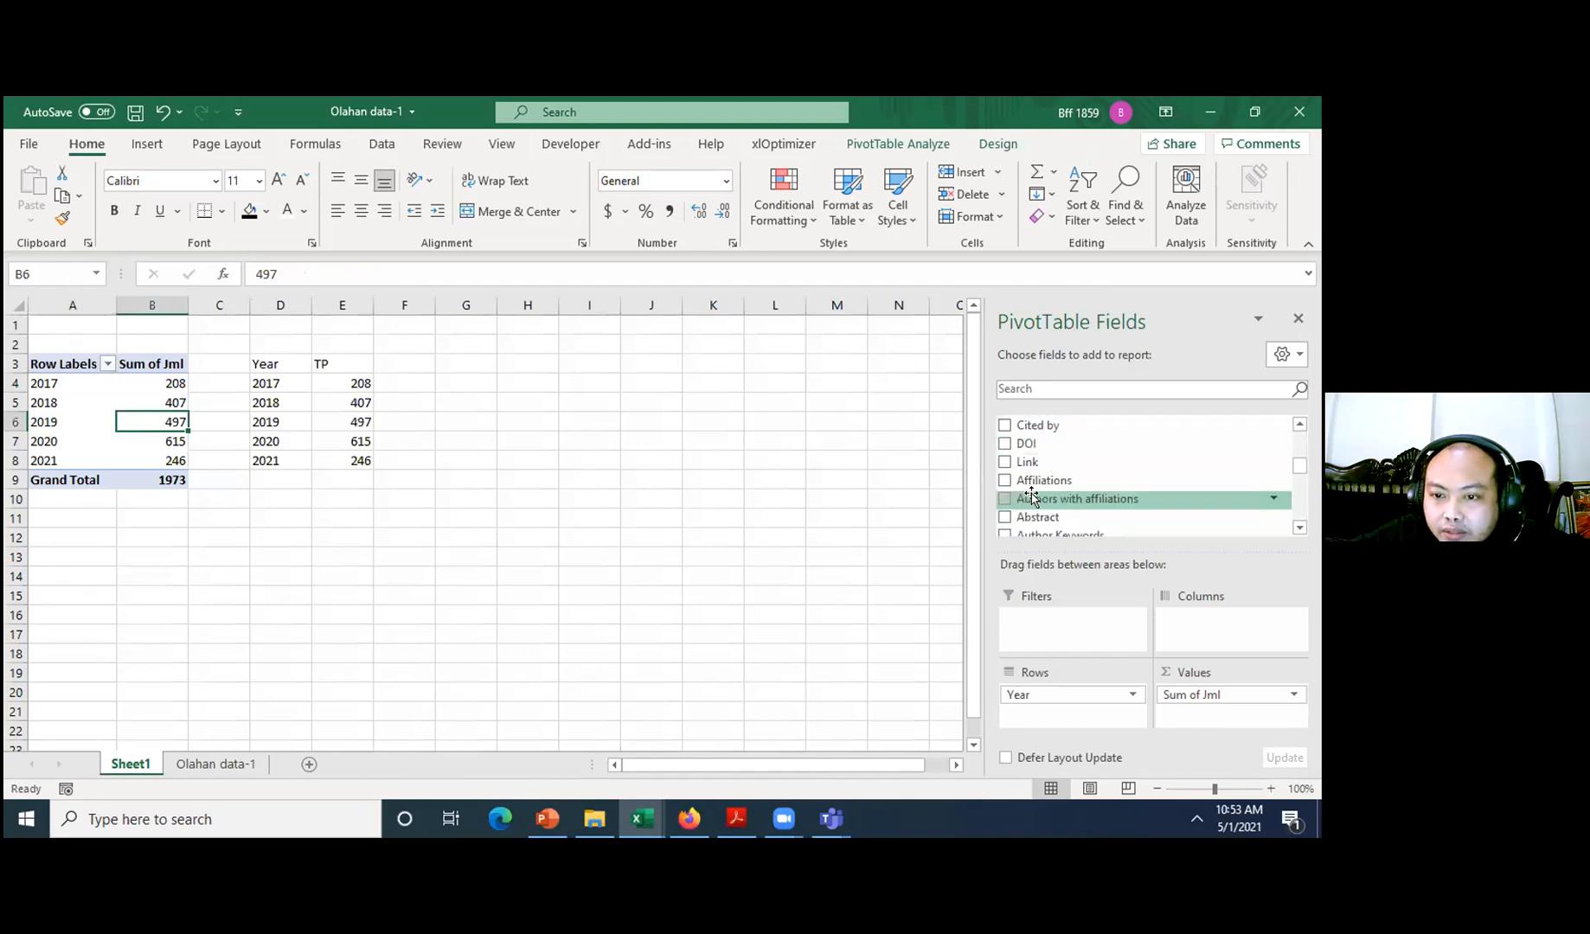
click(1006, 425)
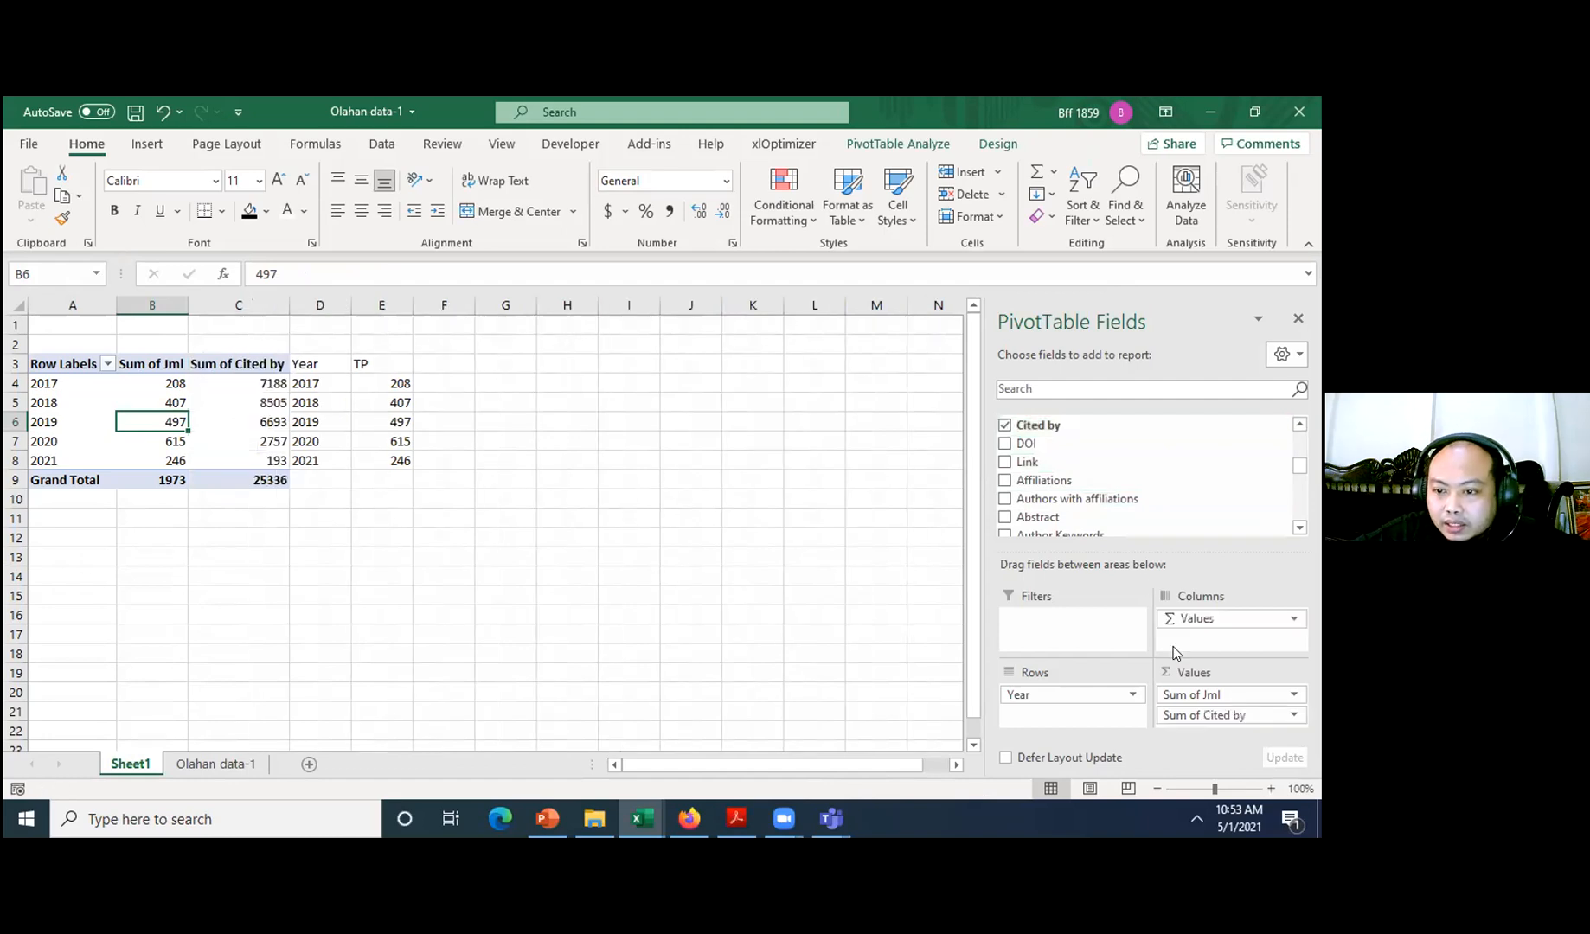
- Insert an empty column D before the Year table and copy the 2017 to 2021 Cited by sums into the cells starting at G4
right_click(316, 303)
click(363, 456)
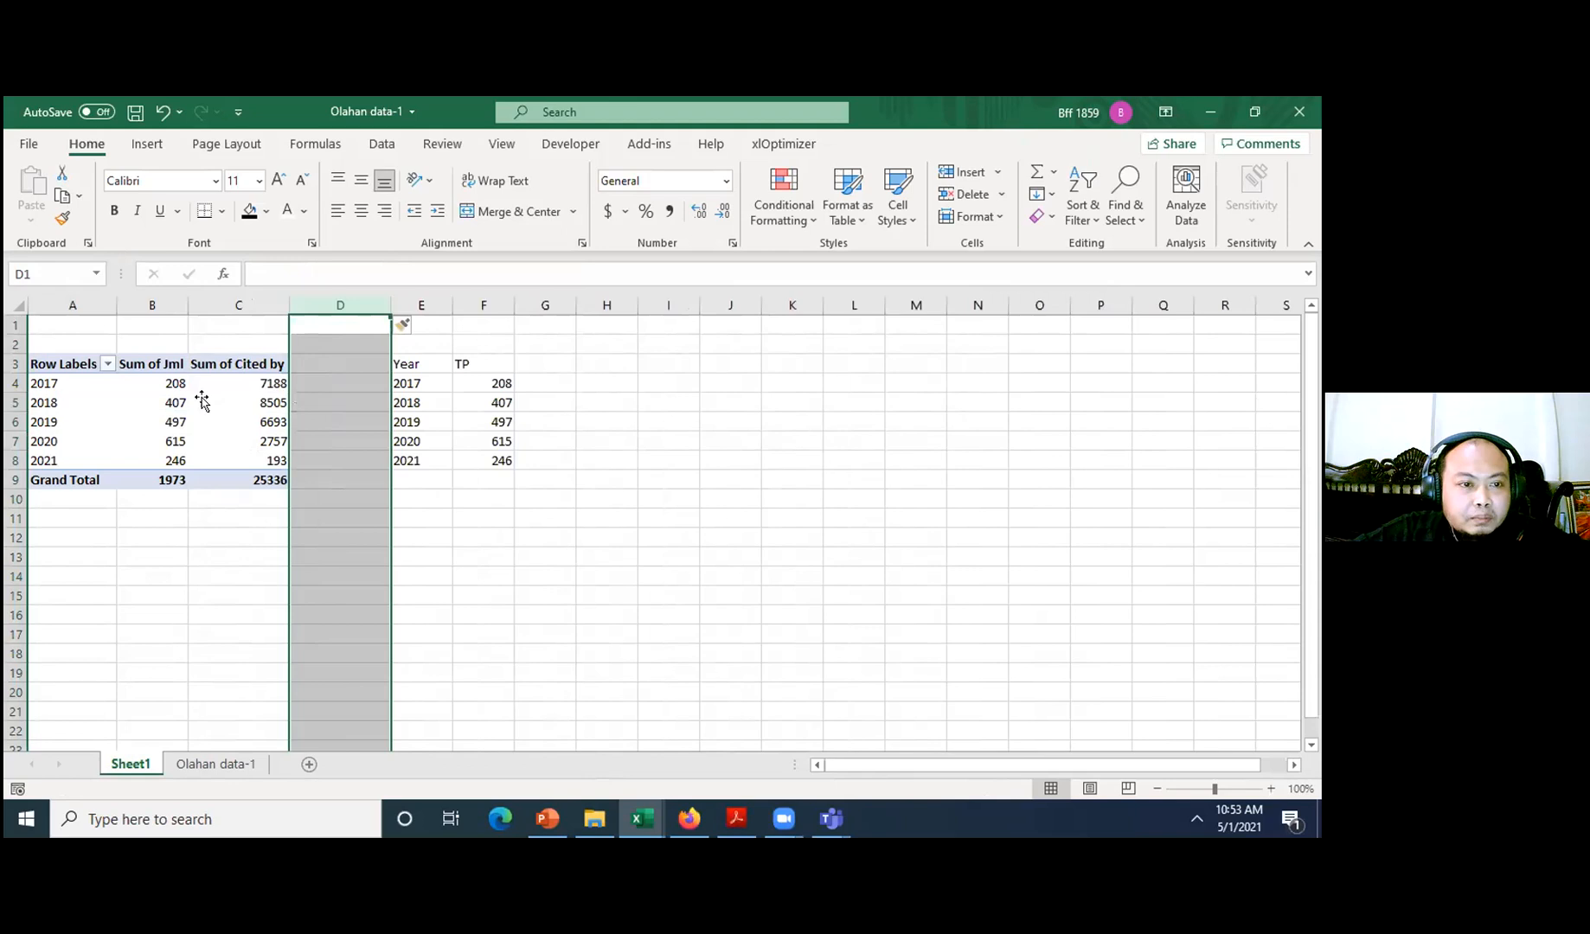
click(206, 401)
click(158, 373)
drag(232, 381, 256, 461)
key(ctrl+c)
click(542, 383)
key(ctrl+v)
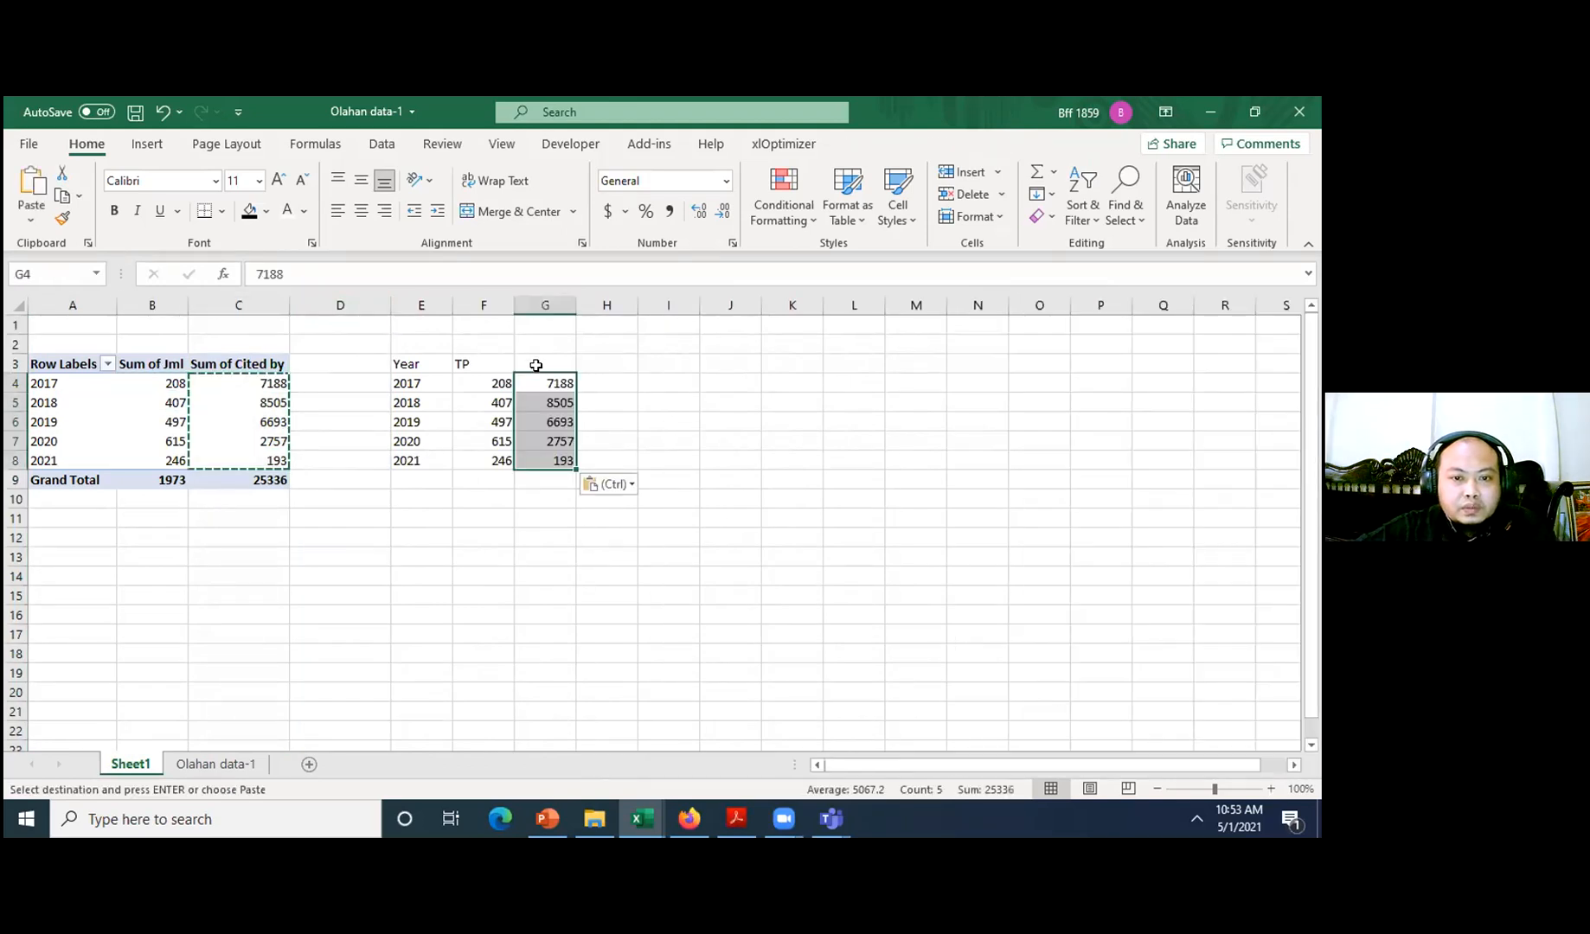
- Head the copied citation column with TC in G3
click(536, 359)
text(TC)
key(Return)
- Create a 2-D Line with Markers chart from the Year, TP and TC table in E3:G8 and place it beside the table
key(Up)
key(Left)
key(Left)
key(ctrl+shift+Down)
key(ctrl+shift+Right)
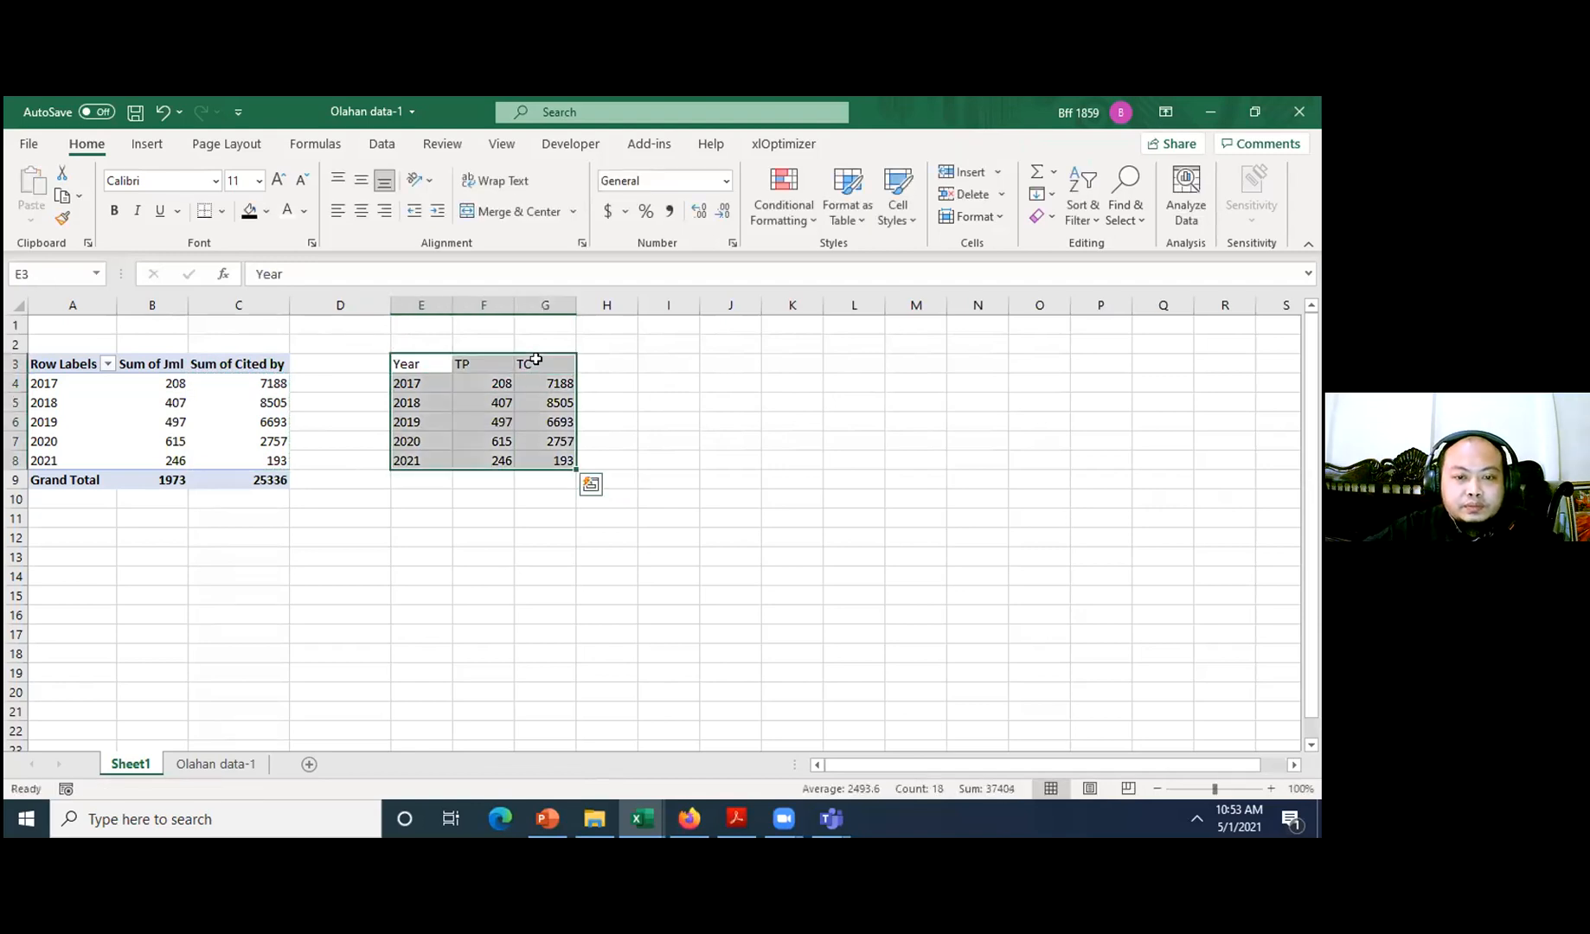
click(147, 149)
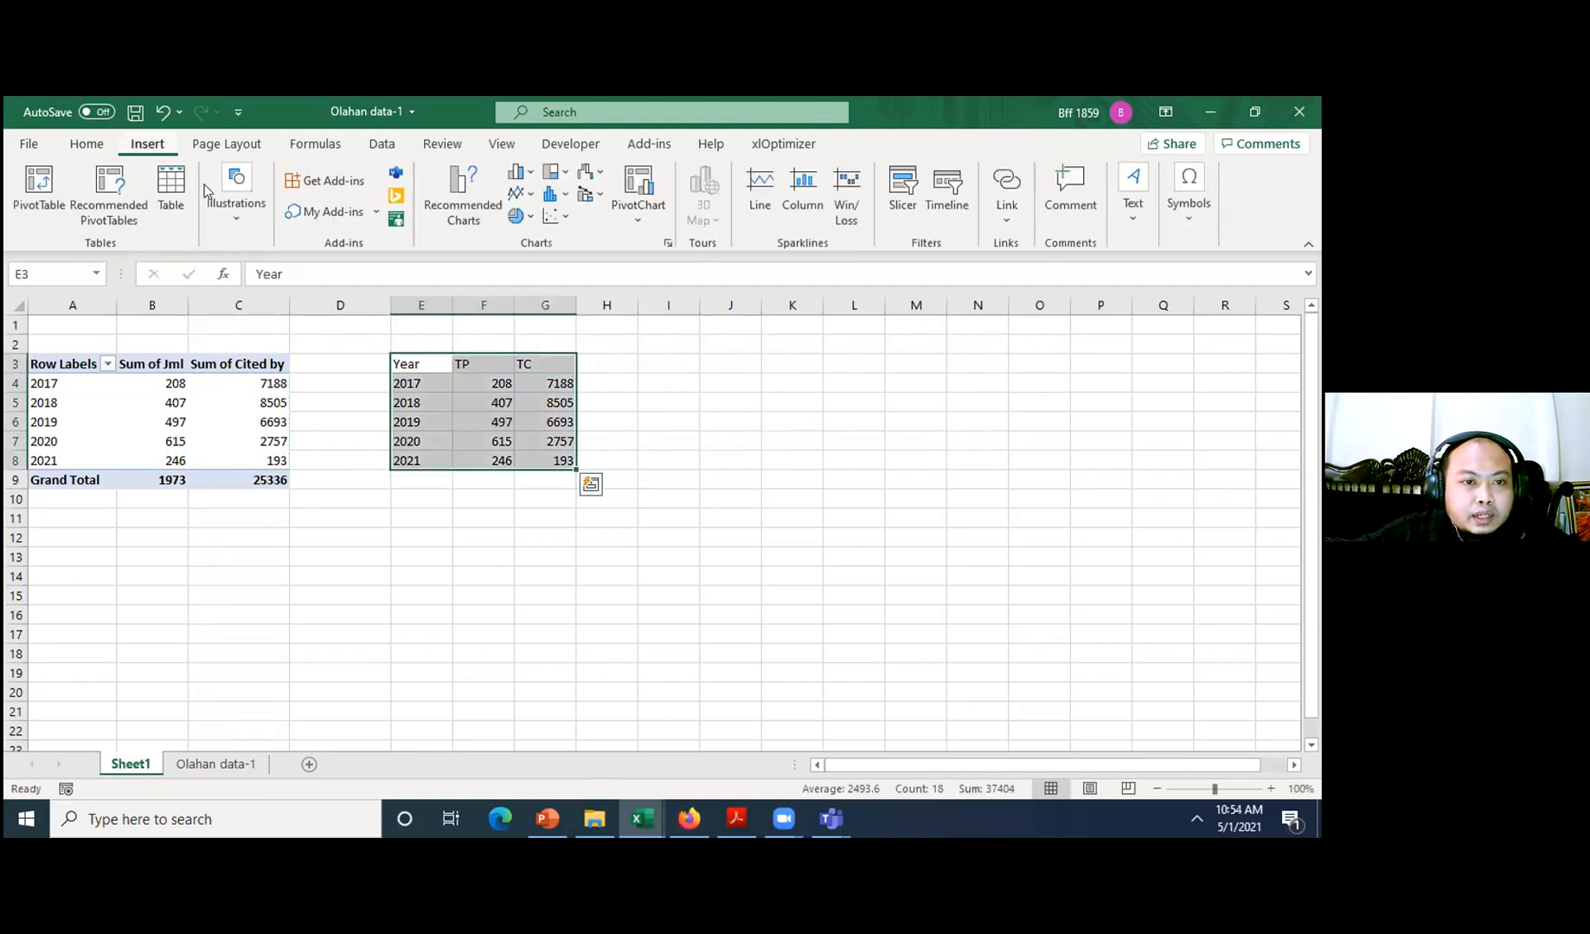
click(519, 193)
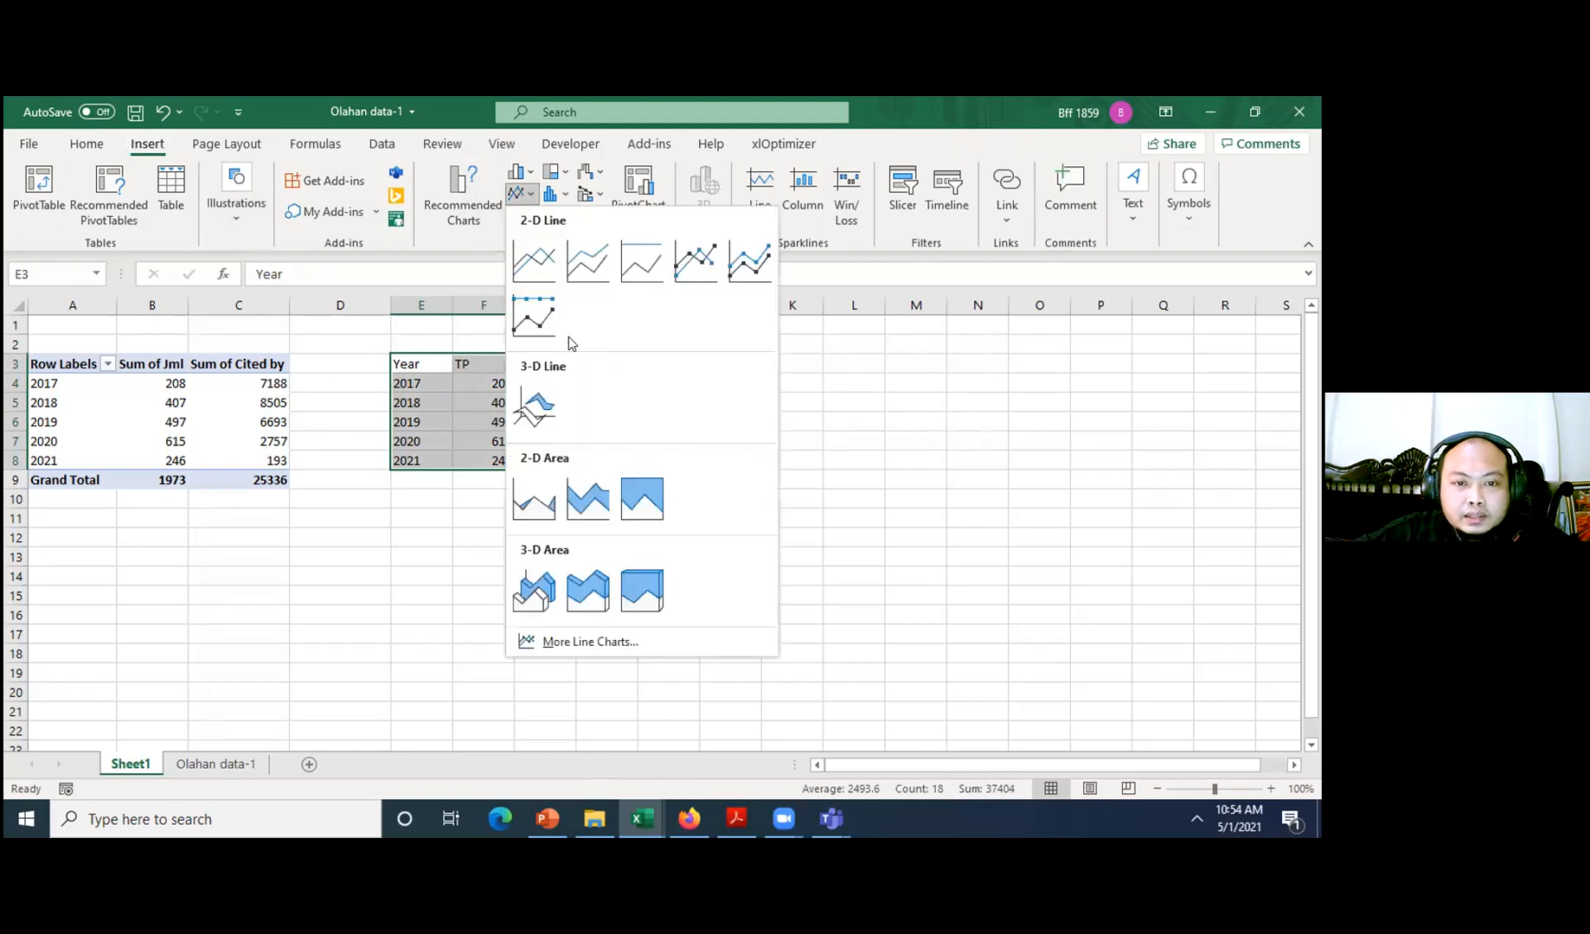
click(686, 277)
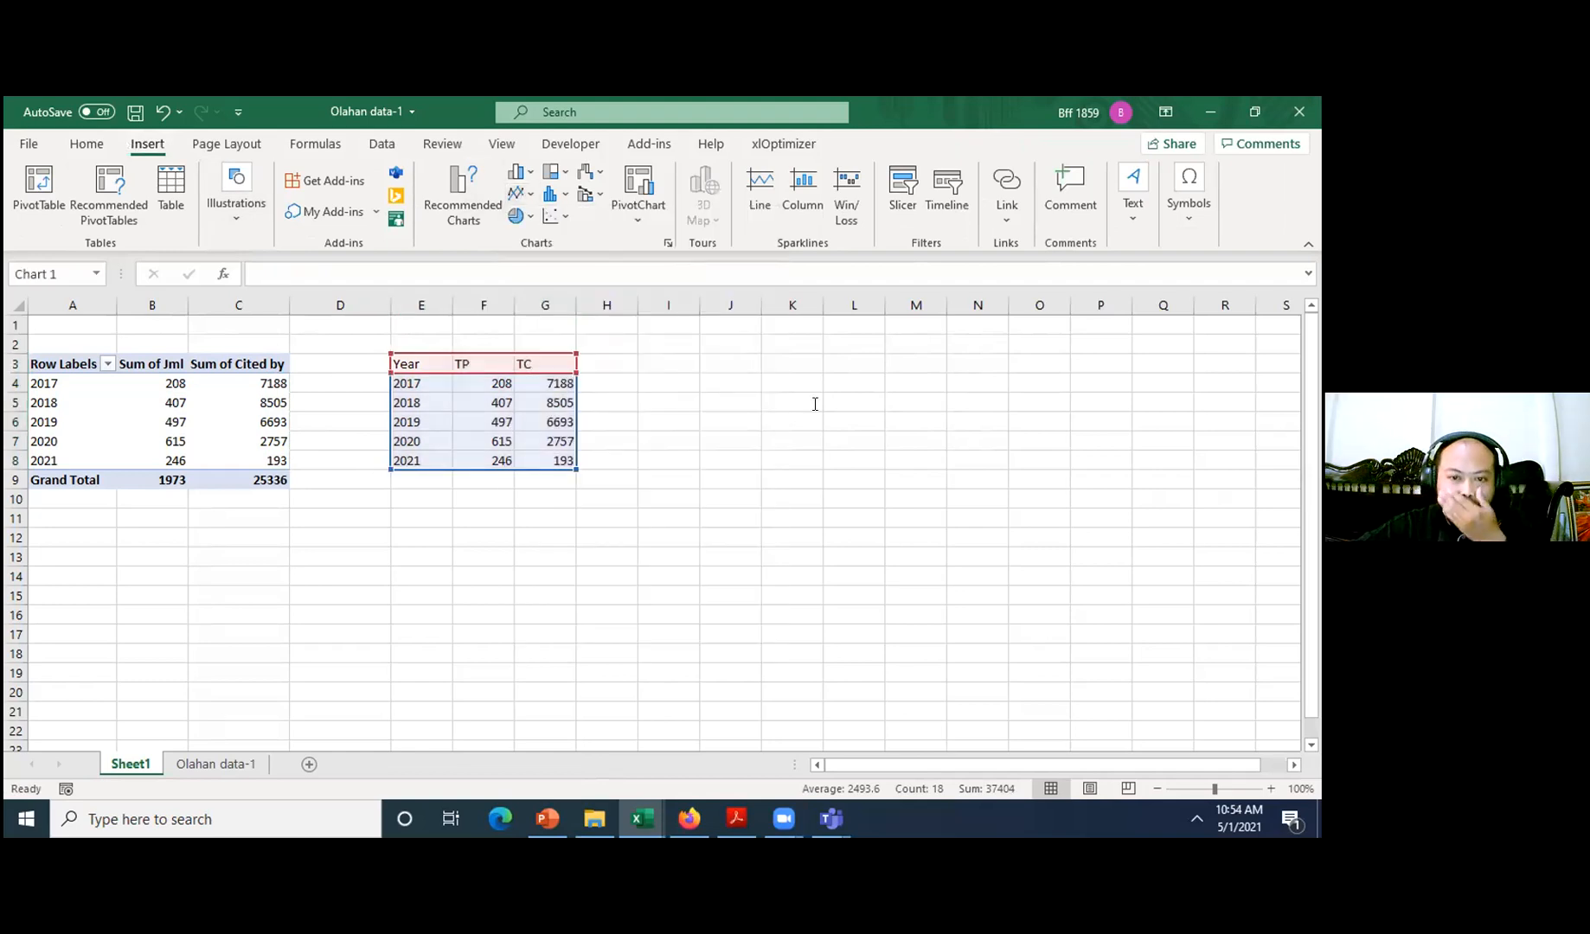
drag(827, 451, 1029, 416)
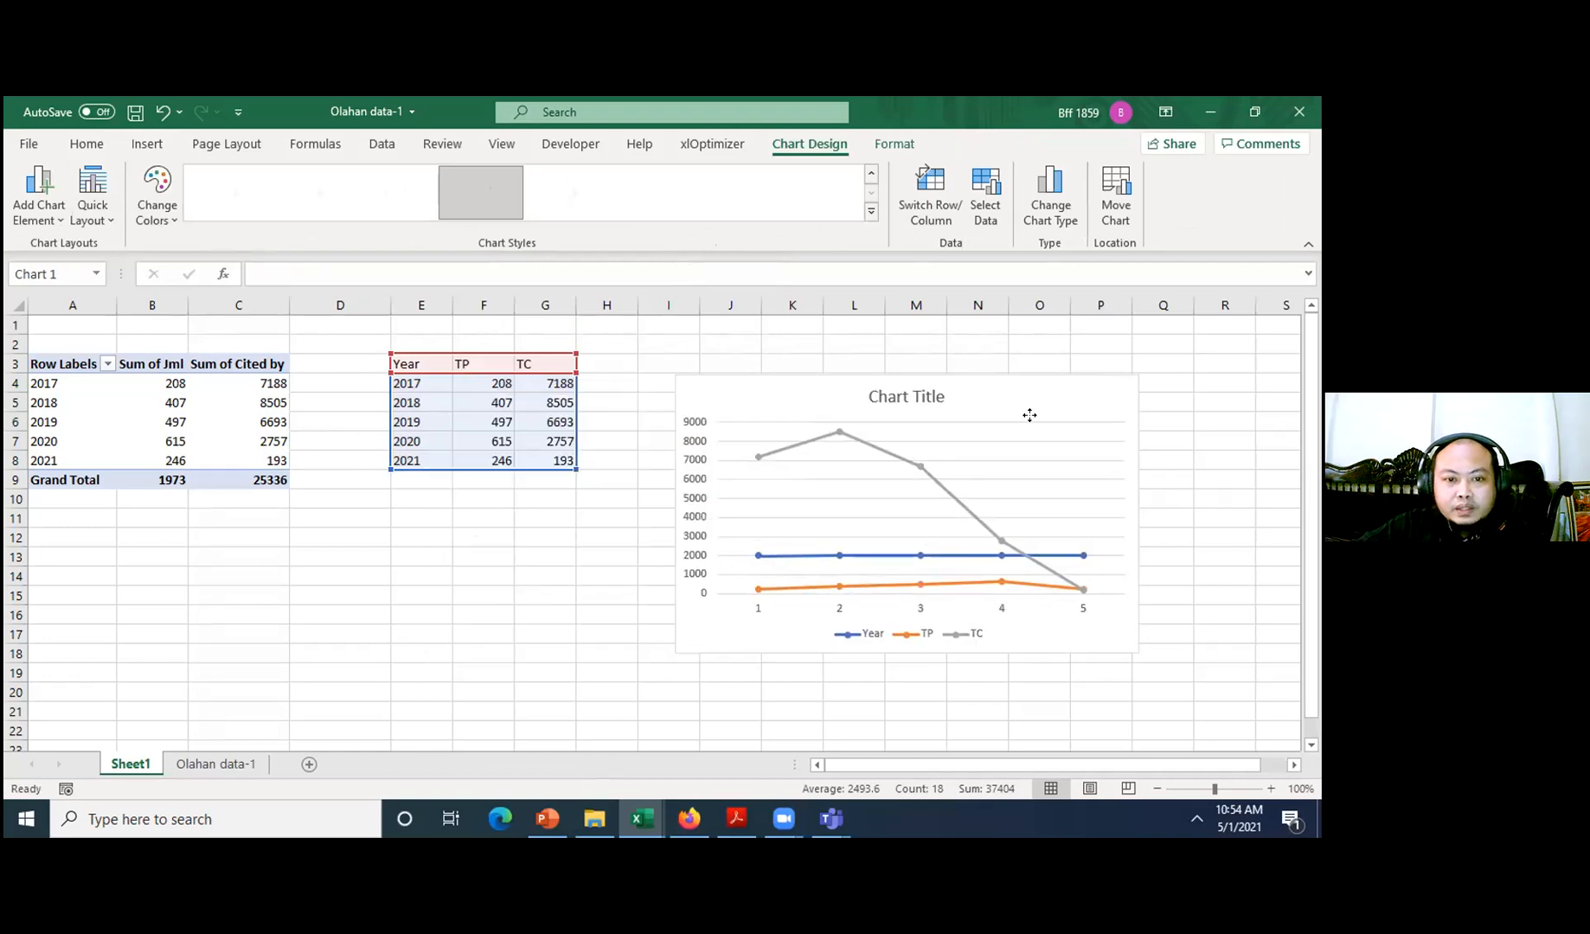
- Narrow the chart's data range to the TP and TC columns, leaving out the Year column as a series
click(387, 461)
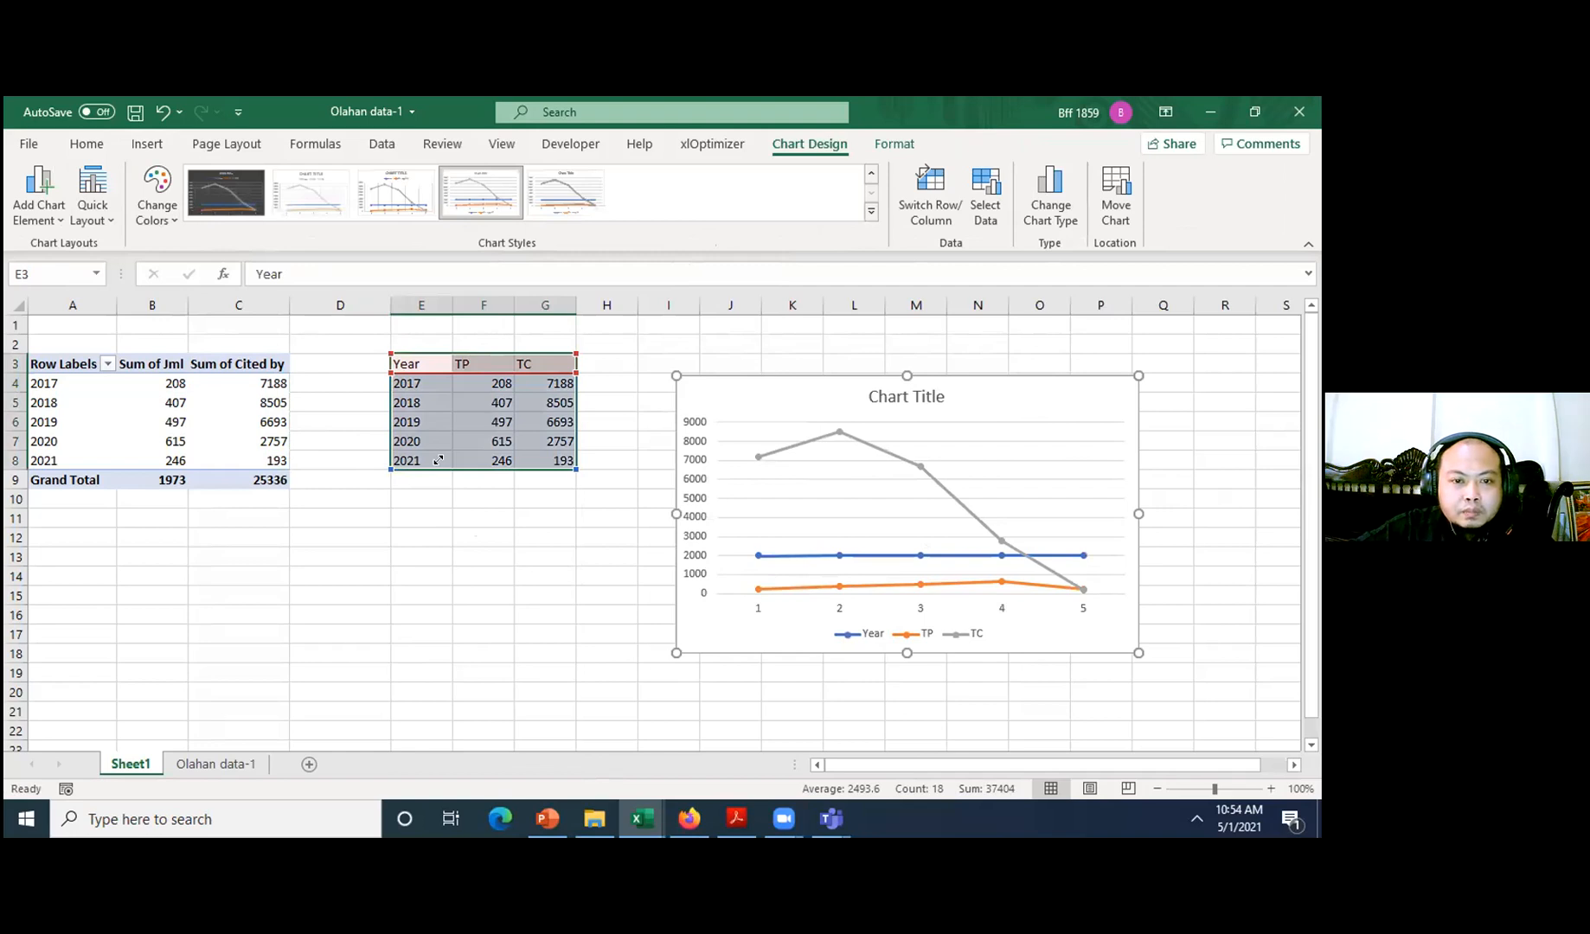
drag(442, 463, 458, 463)
click(1267, 629)
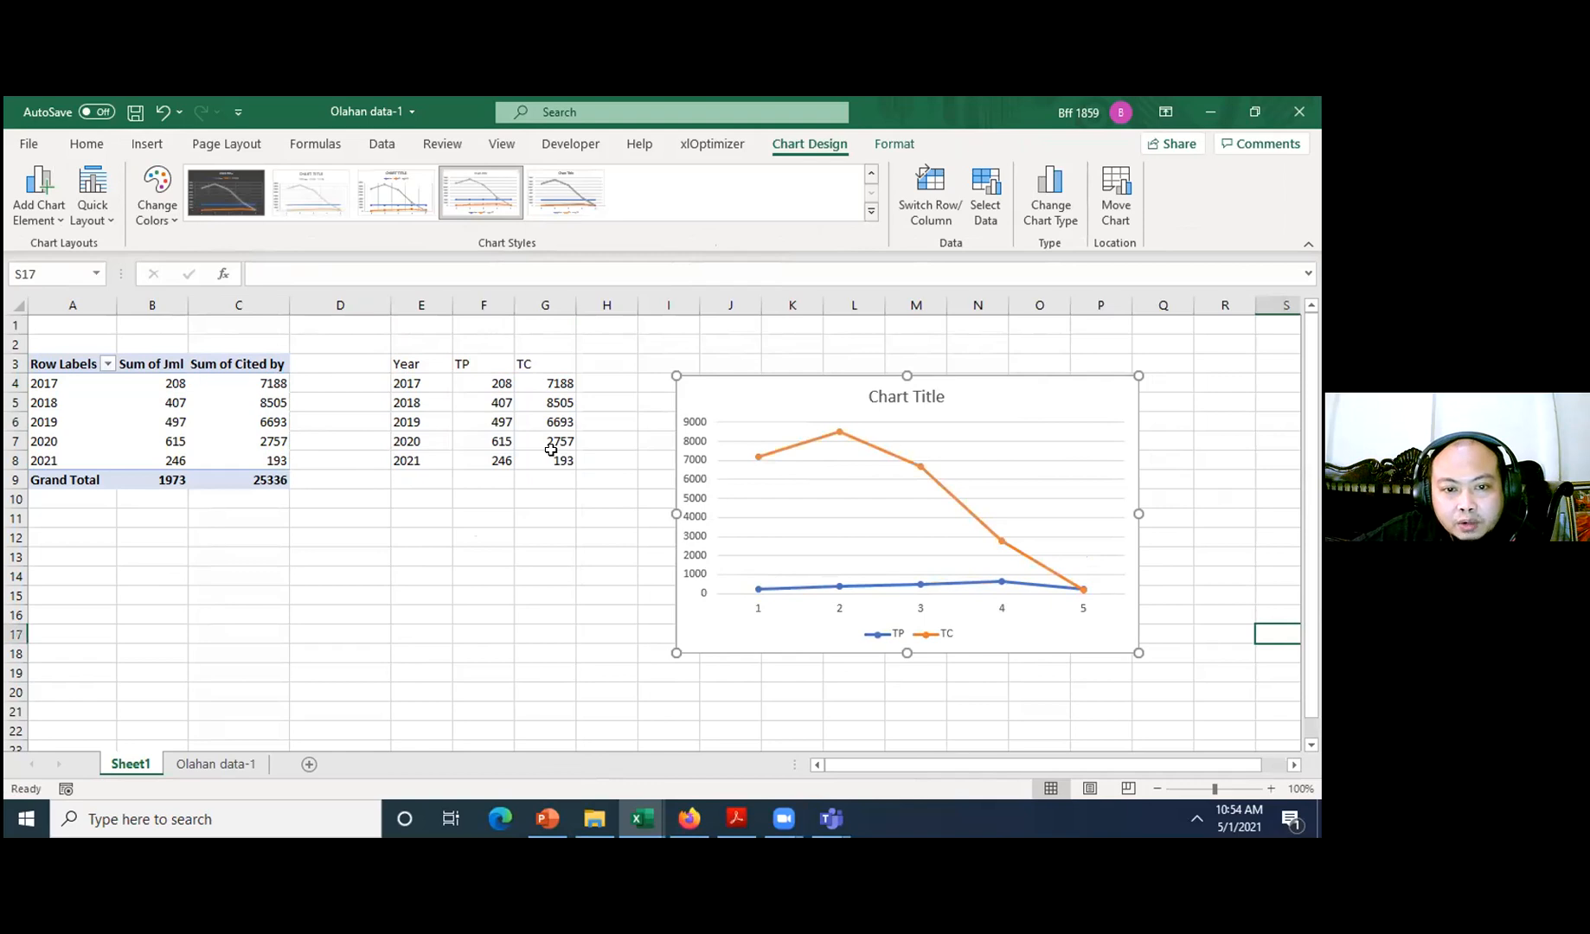
drag(558, 461, 553, 383)
click(488, 382)
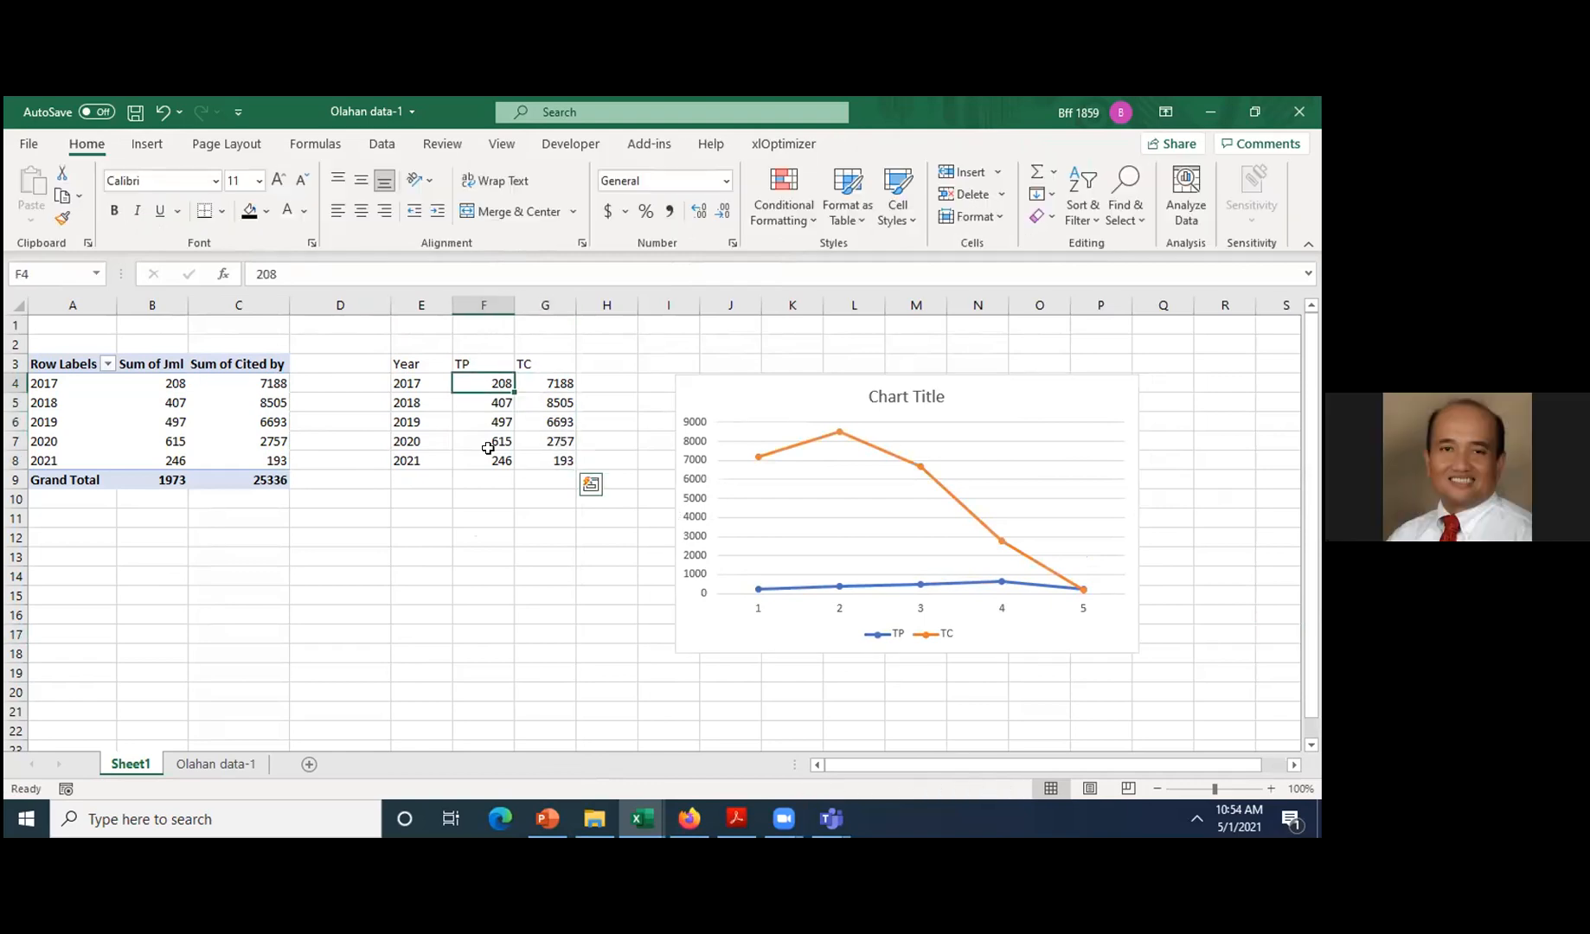
drag(488, 453, 489, 460)
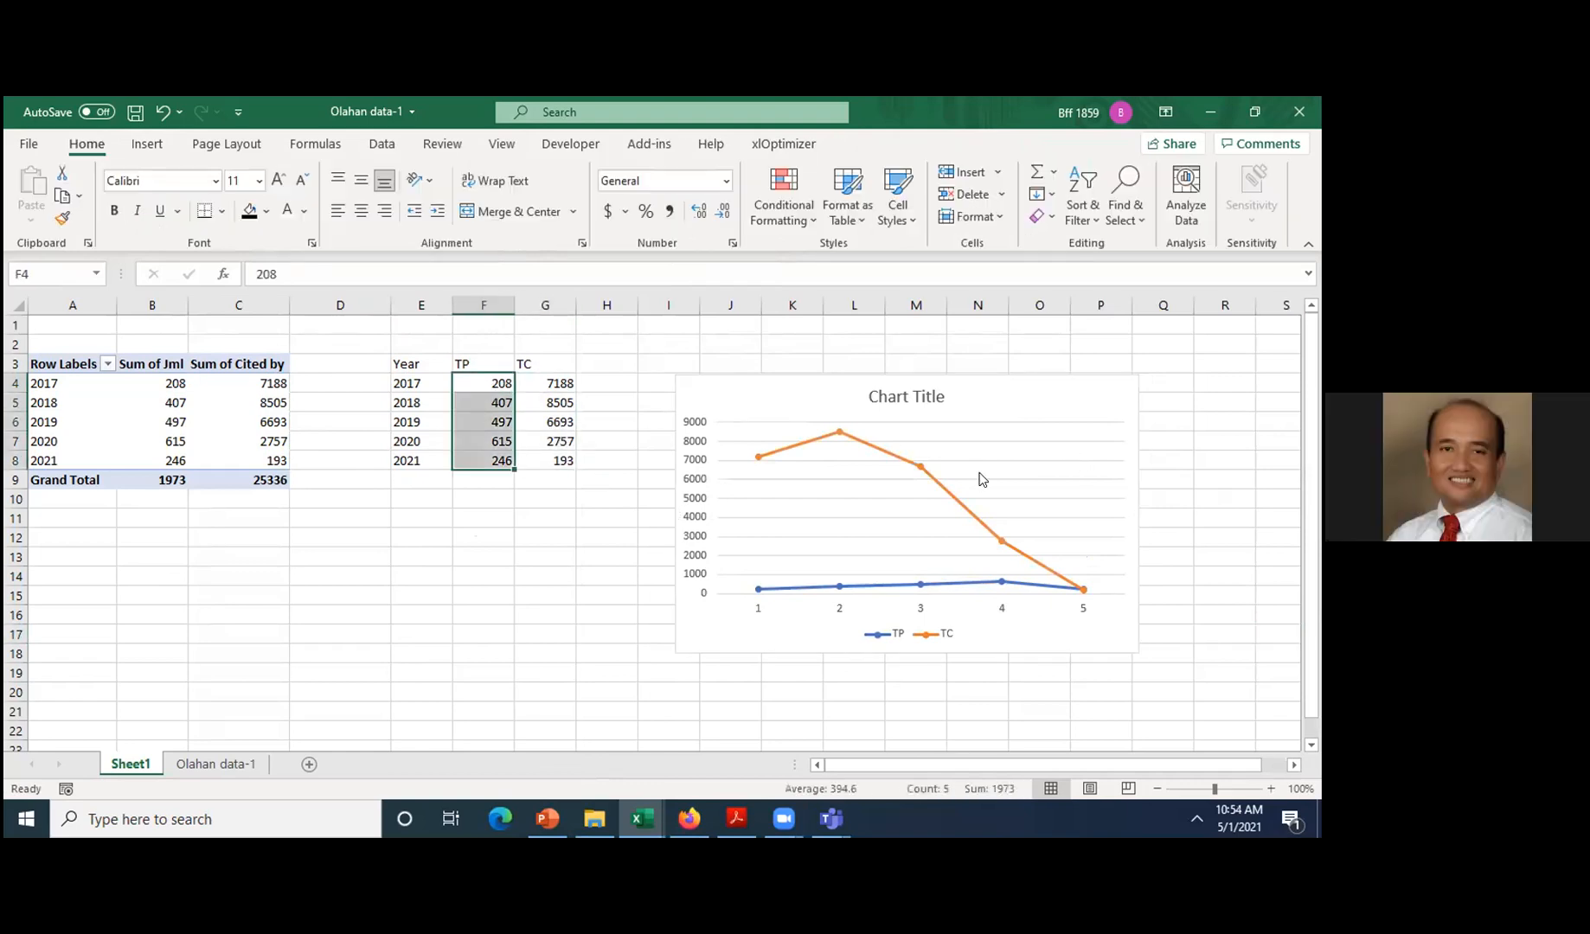
- Change the chart to a Combo type with both the TP and TC series set to Line with Markers
click(1047, 411)
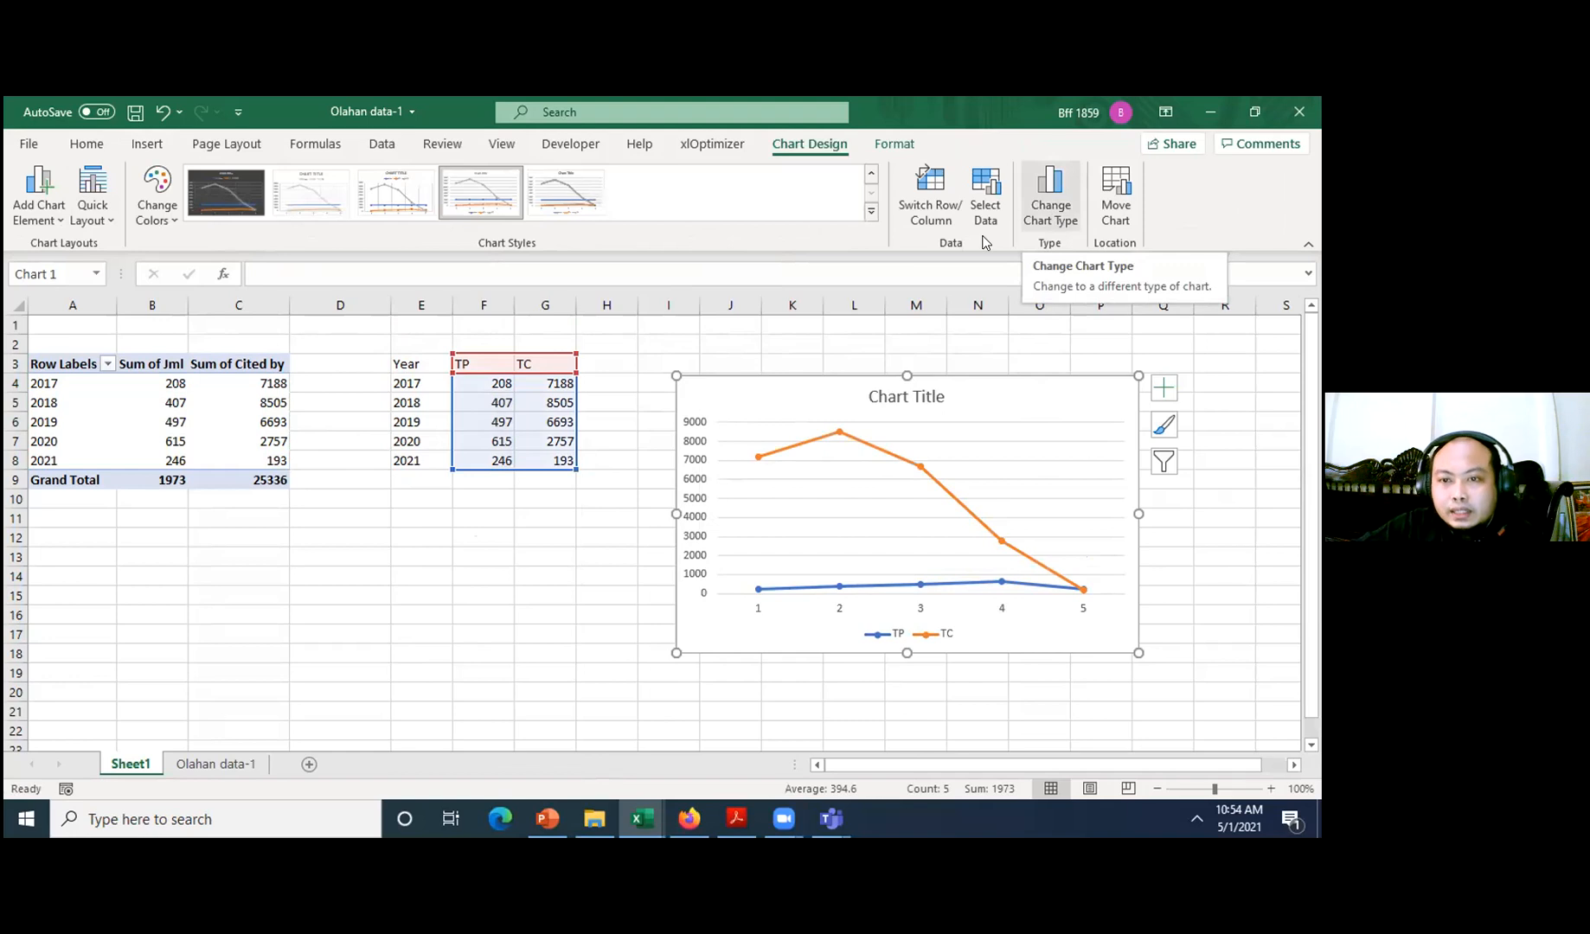
click(1036, 215)
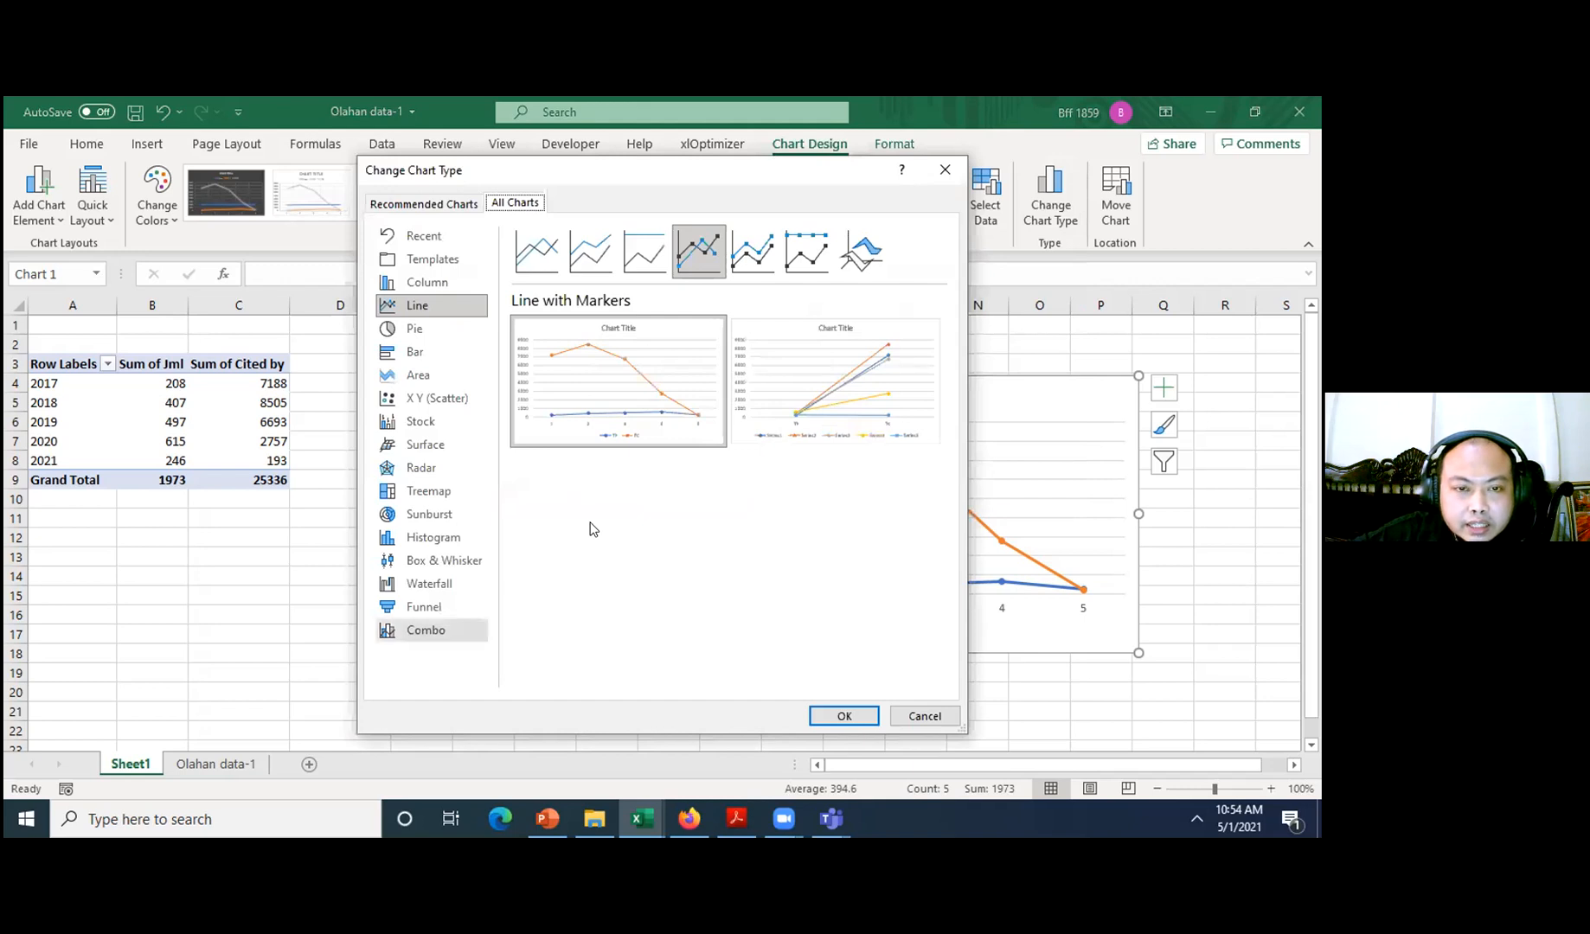
key(Escape)
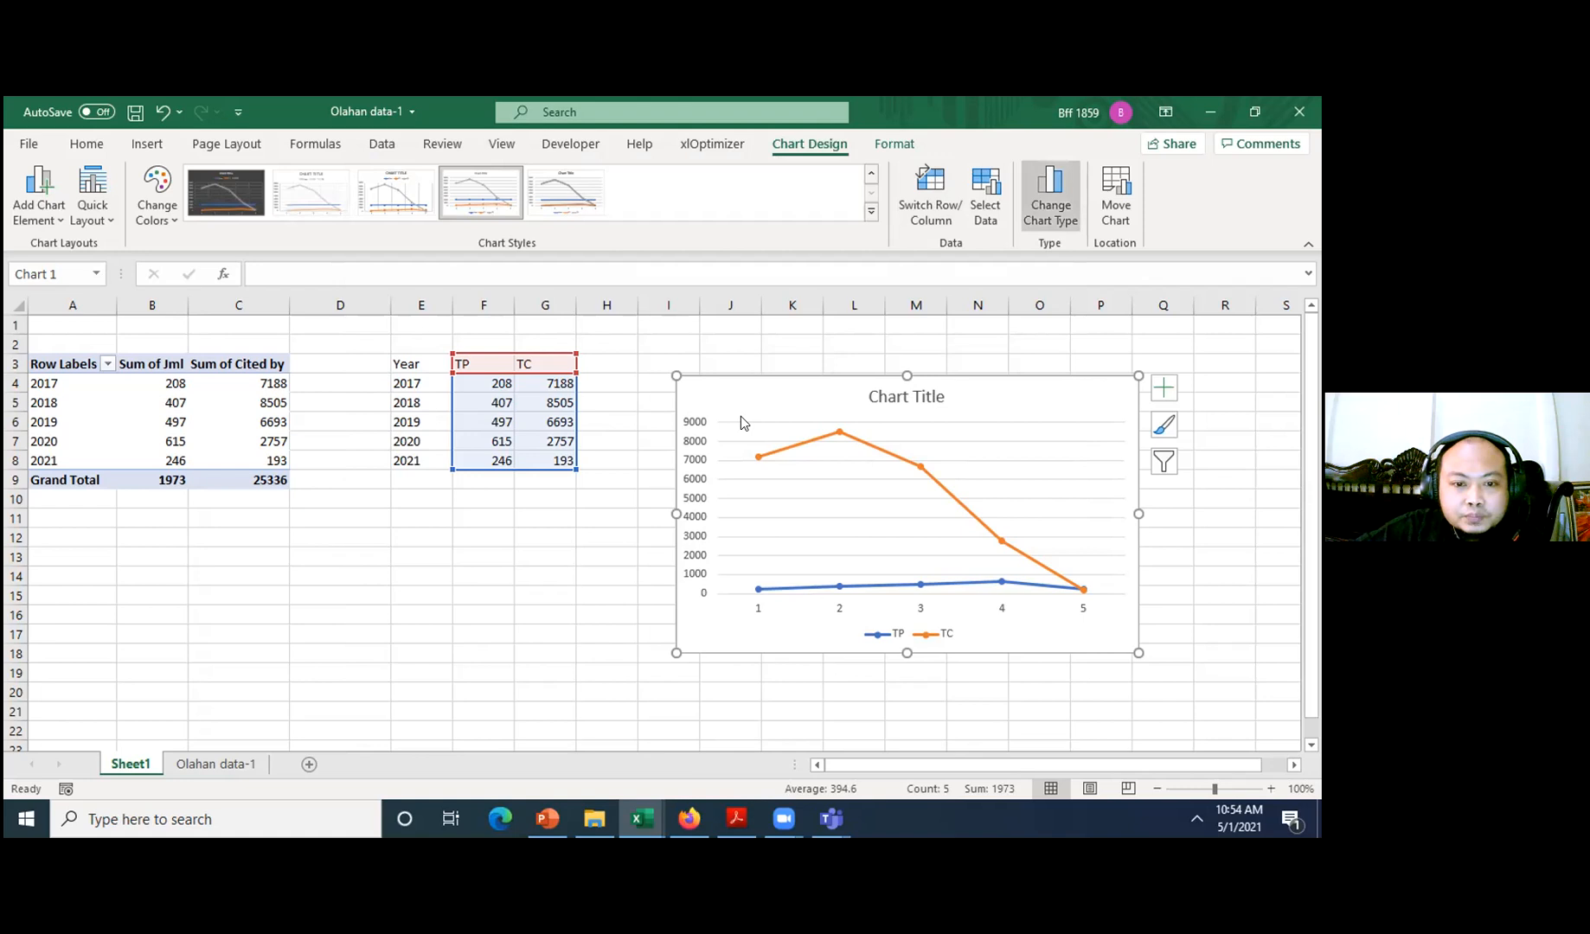
click(1050, 198)
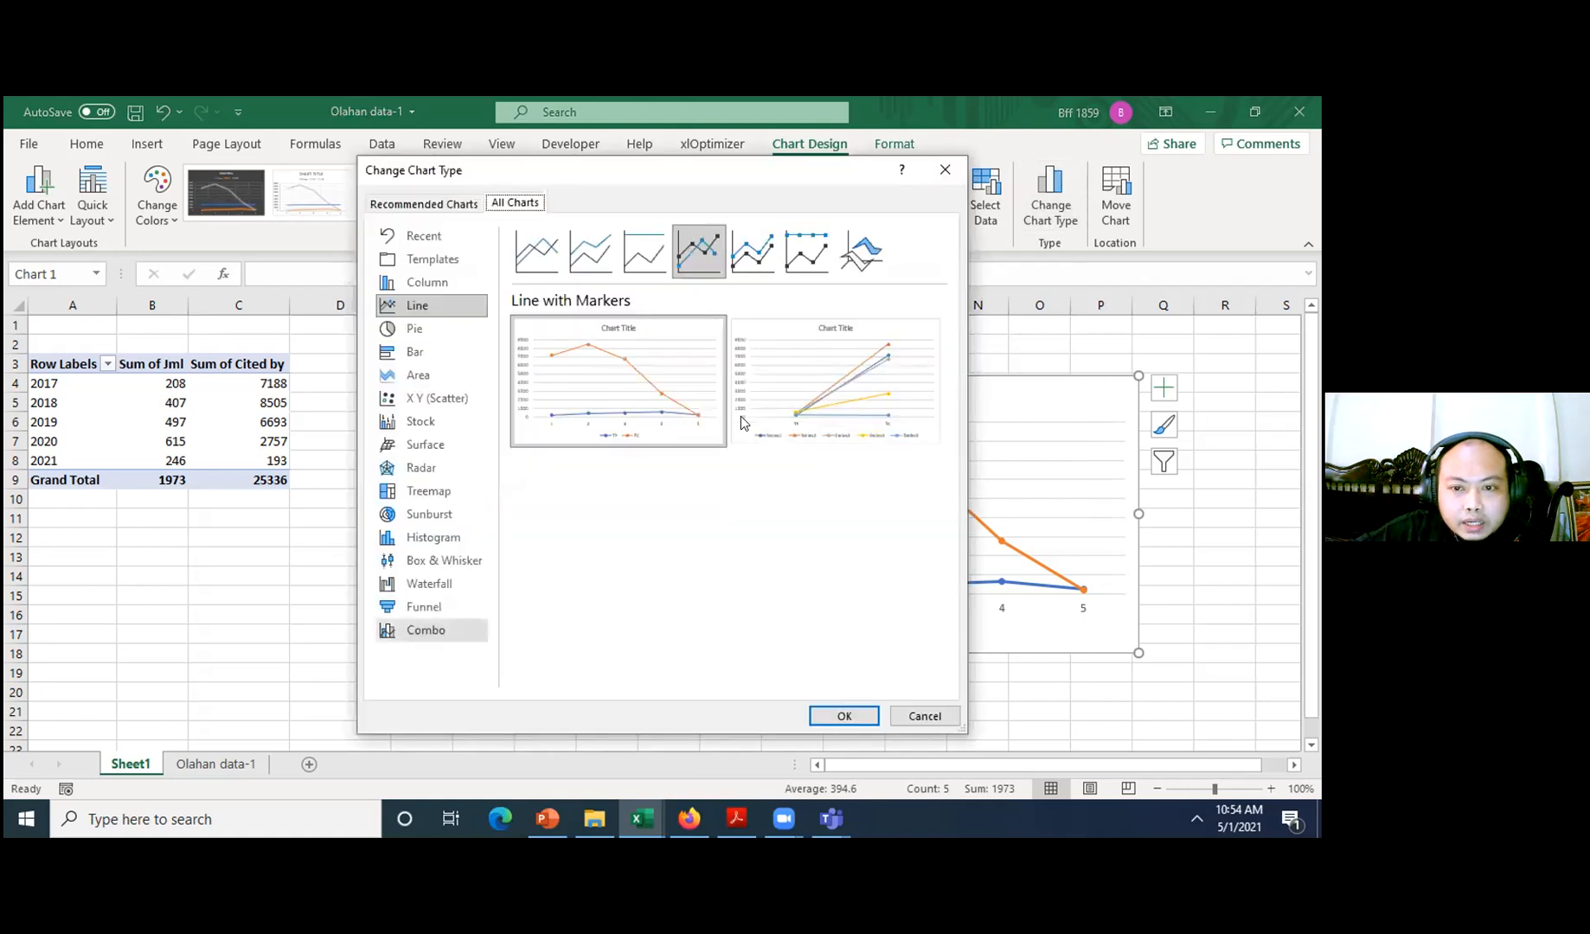
click(425, 630)
drag(831, 173, 781, 147)
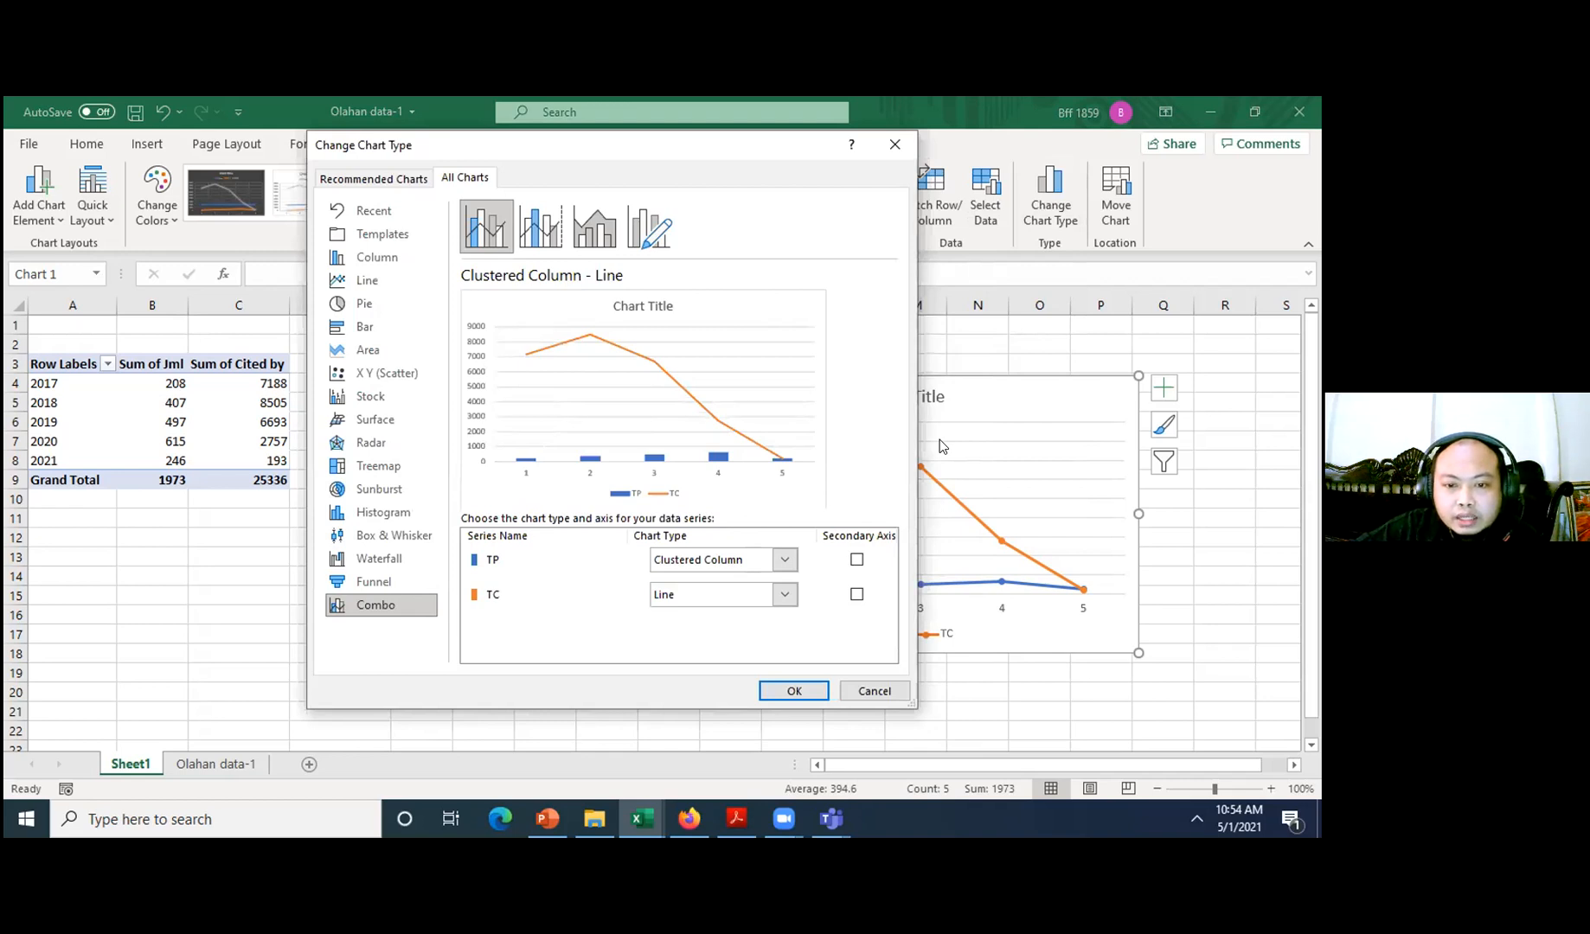
click(784, 560)
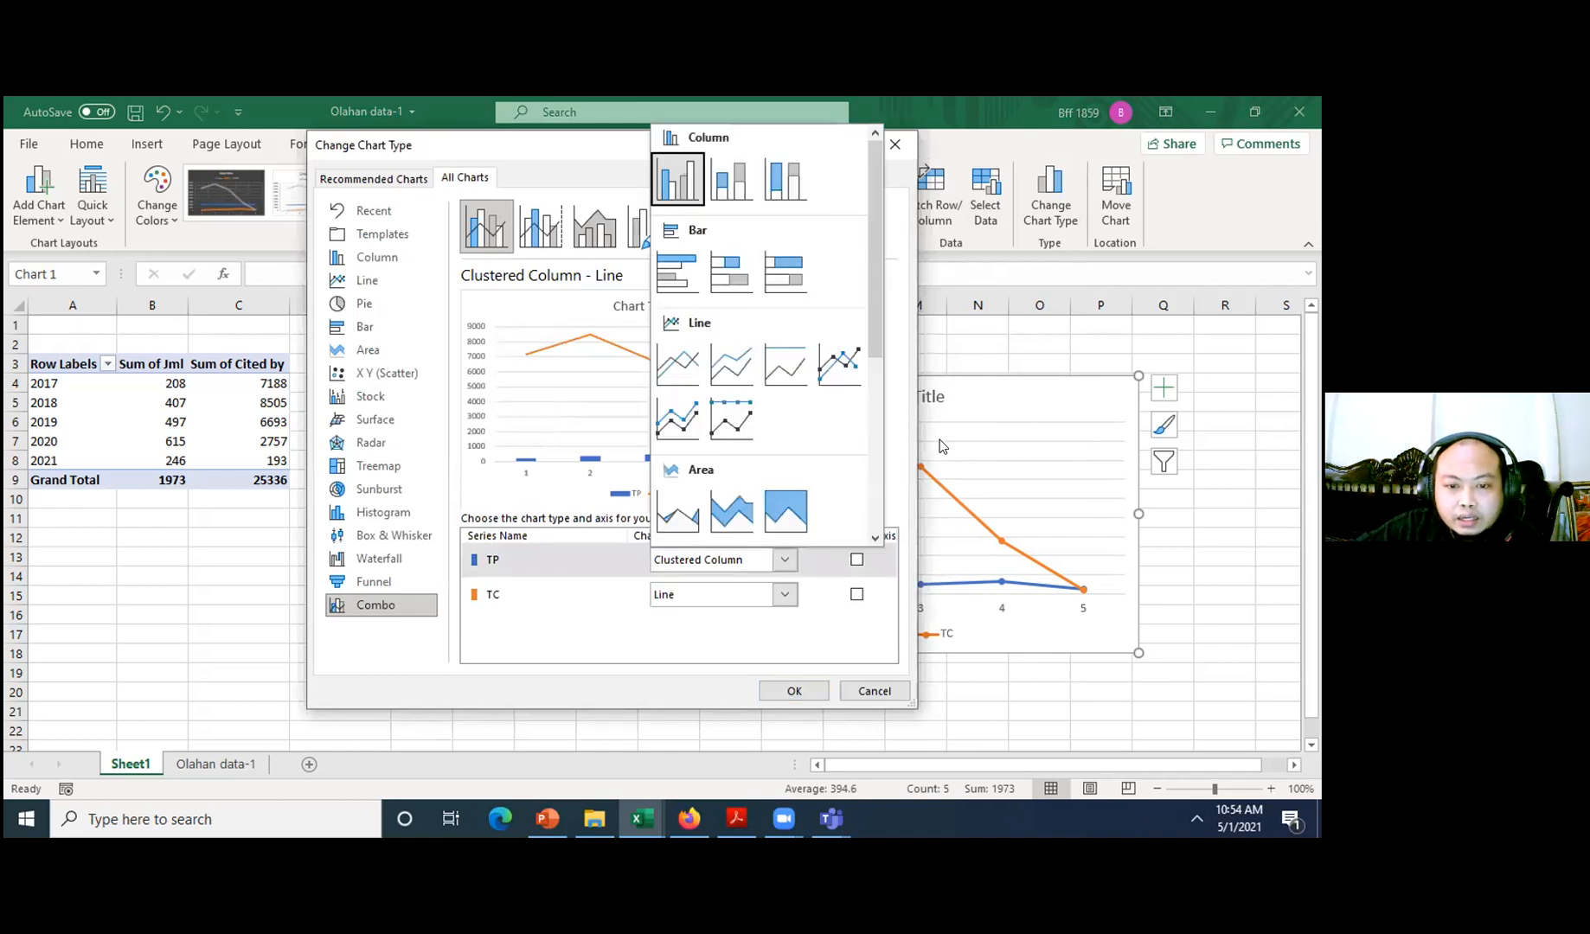
click(839, 365)
click(783, 594)
click(823, 396)
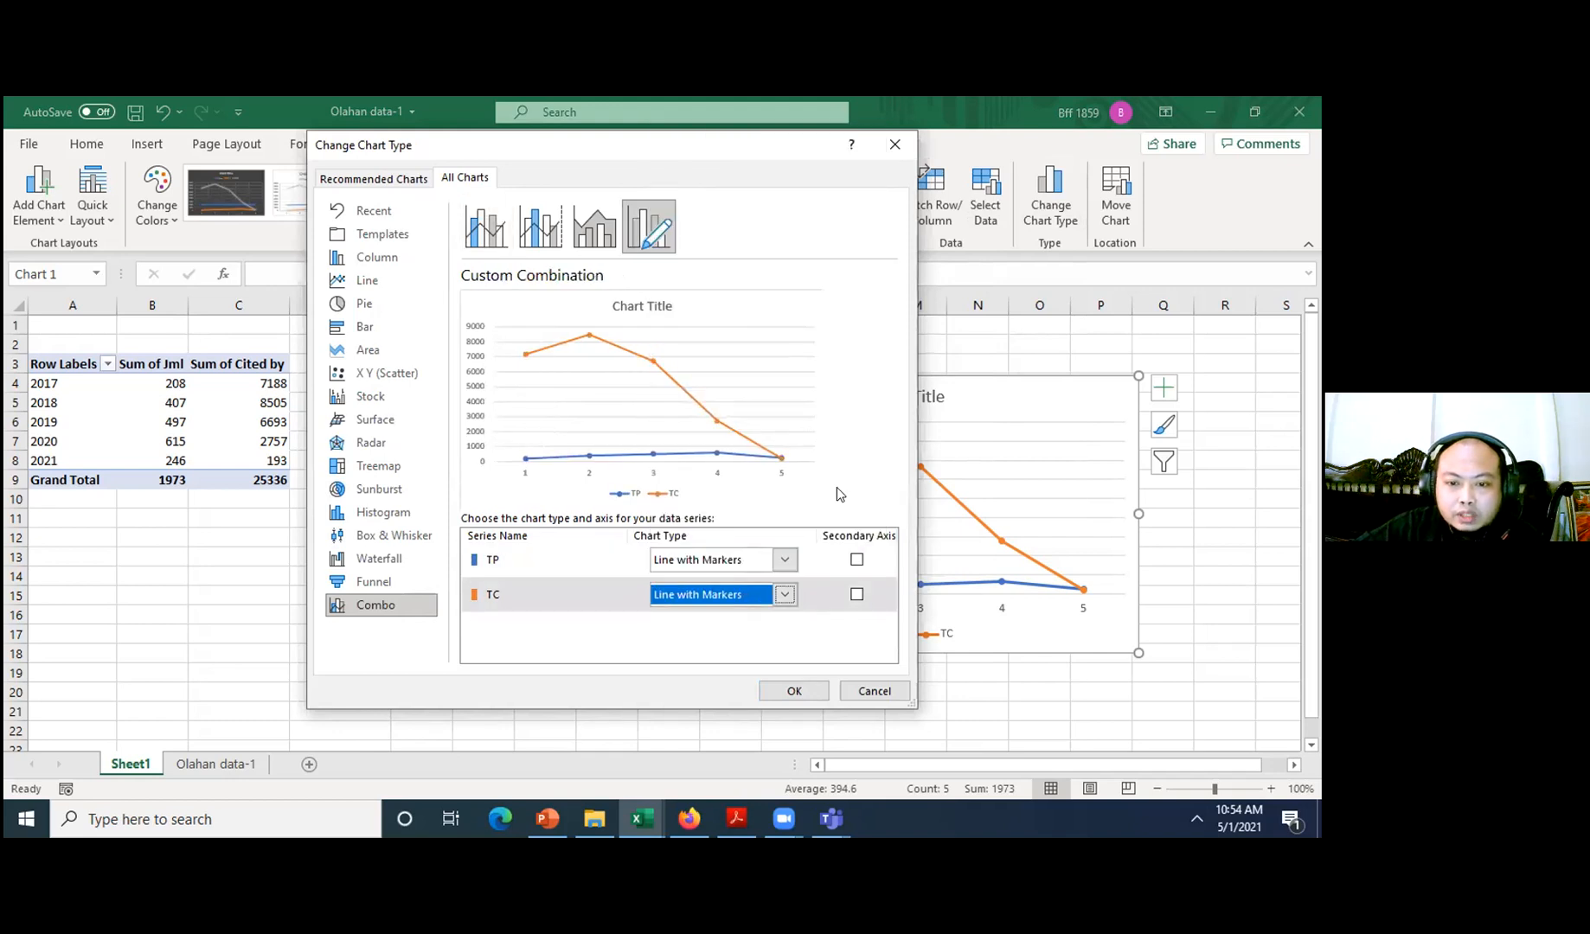
- Plot the TC series on the secondary axis and keep TP on the primary axis
key(Tab)
key(space)
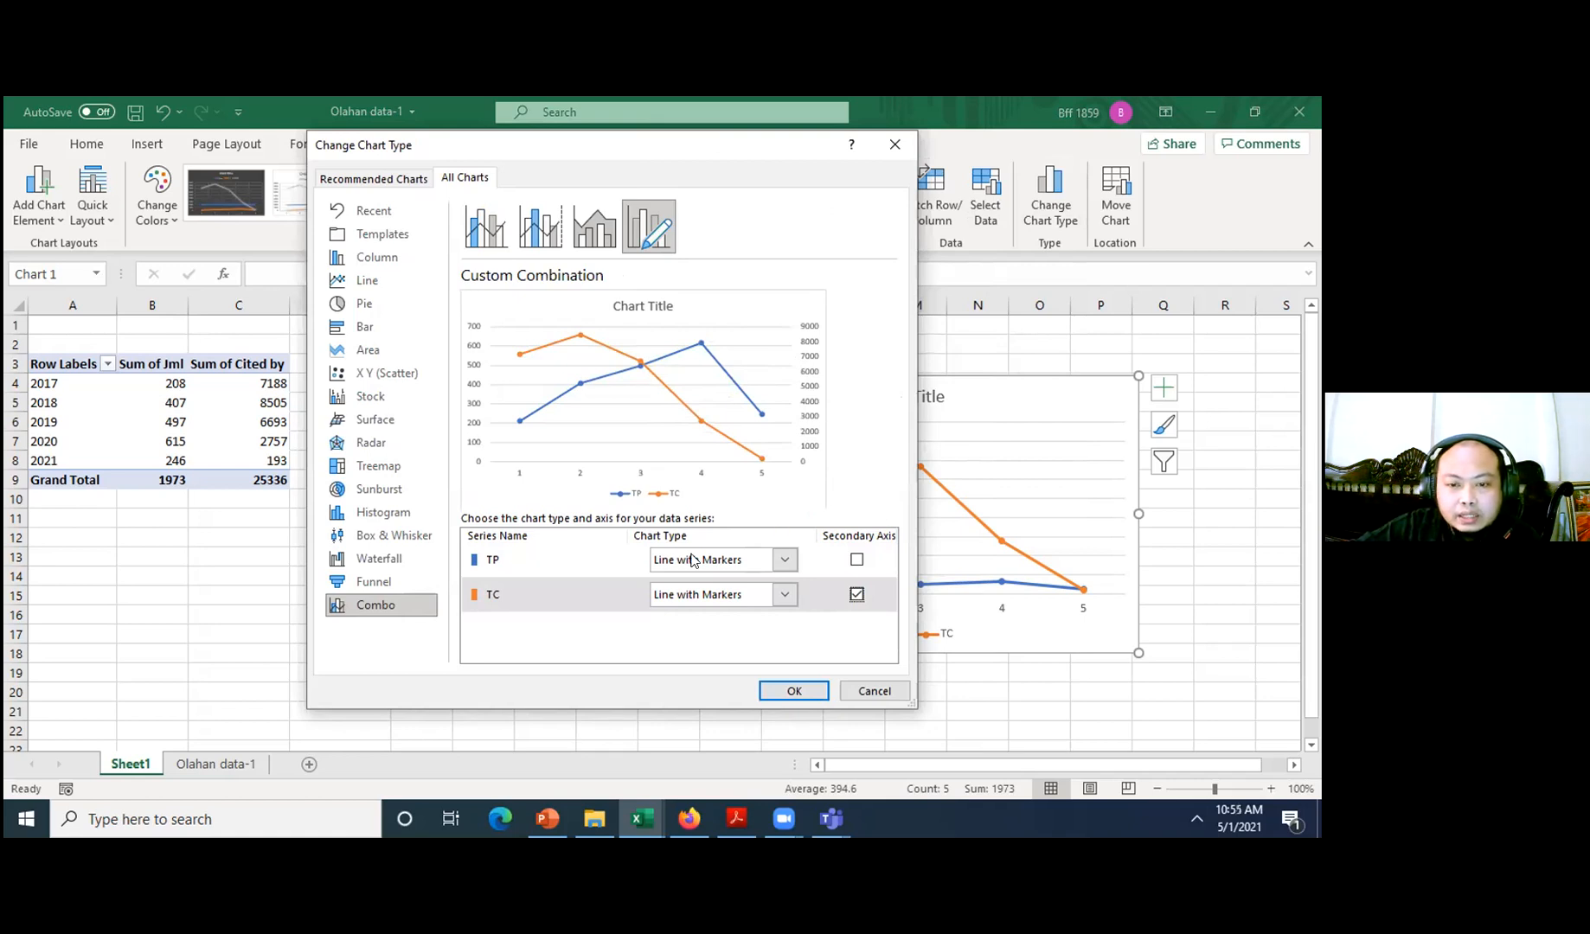
click(856, 560)
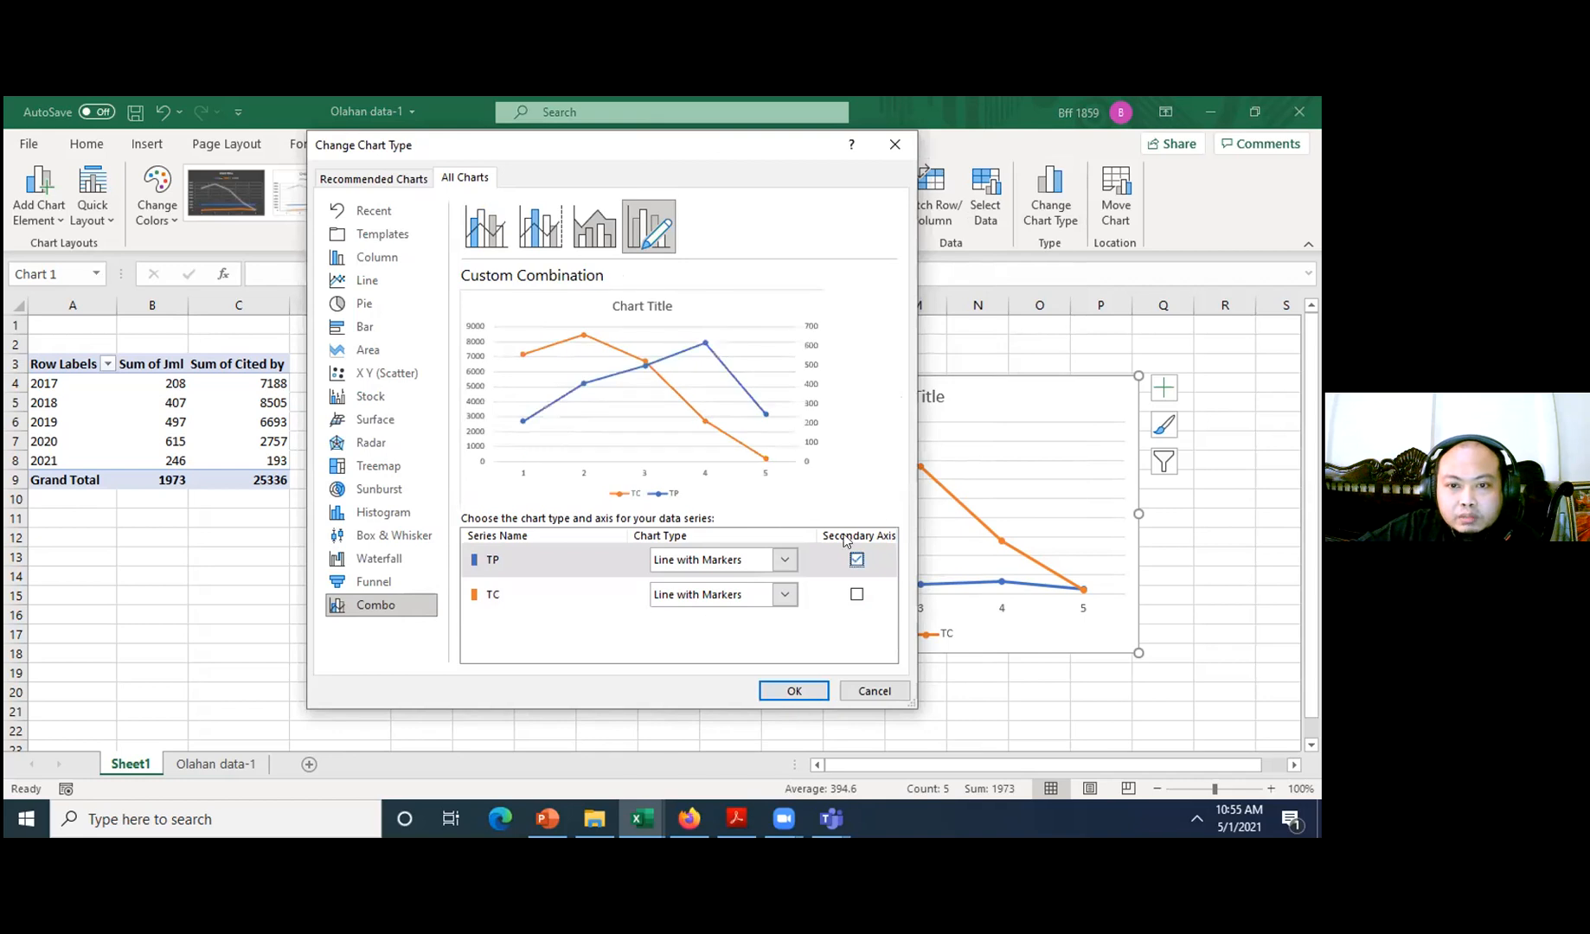
click(856, 559)
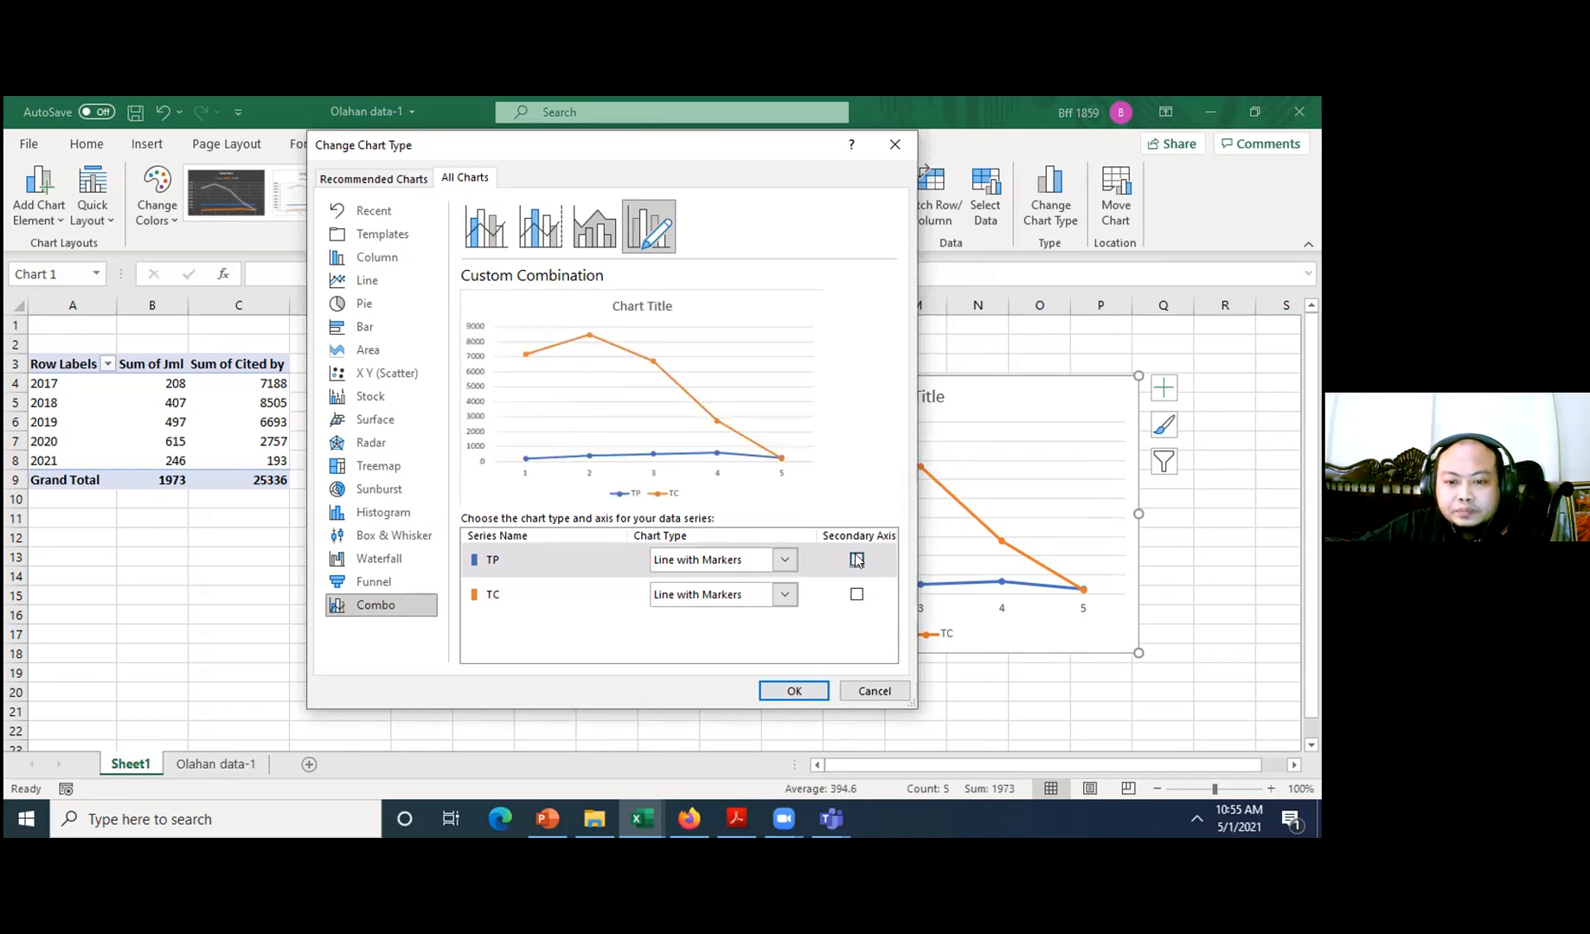
click(856, 594)
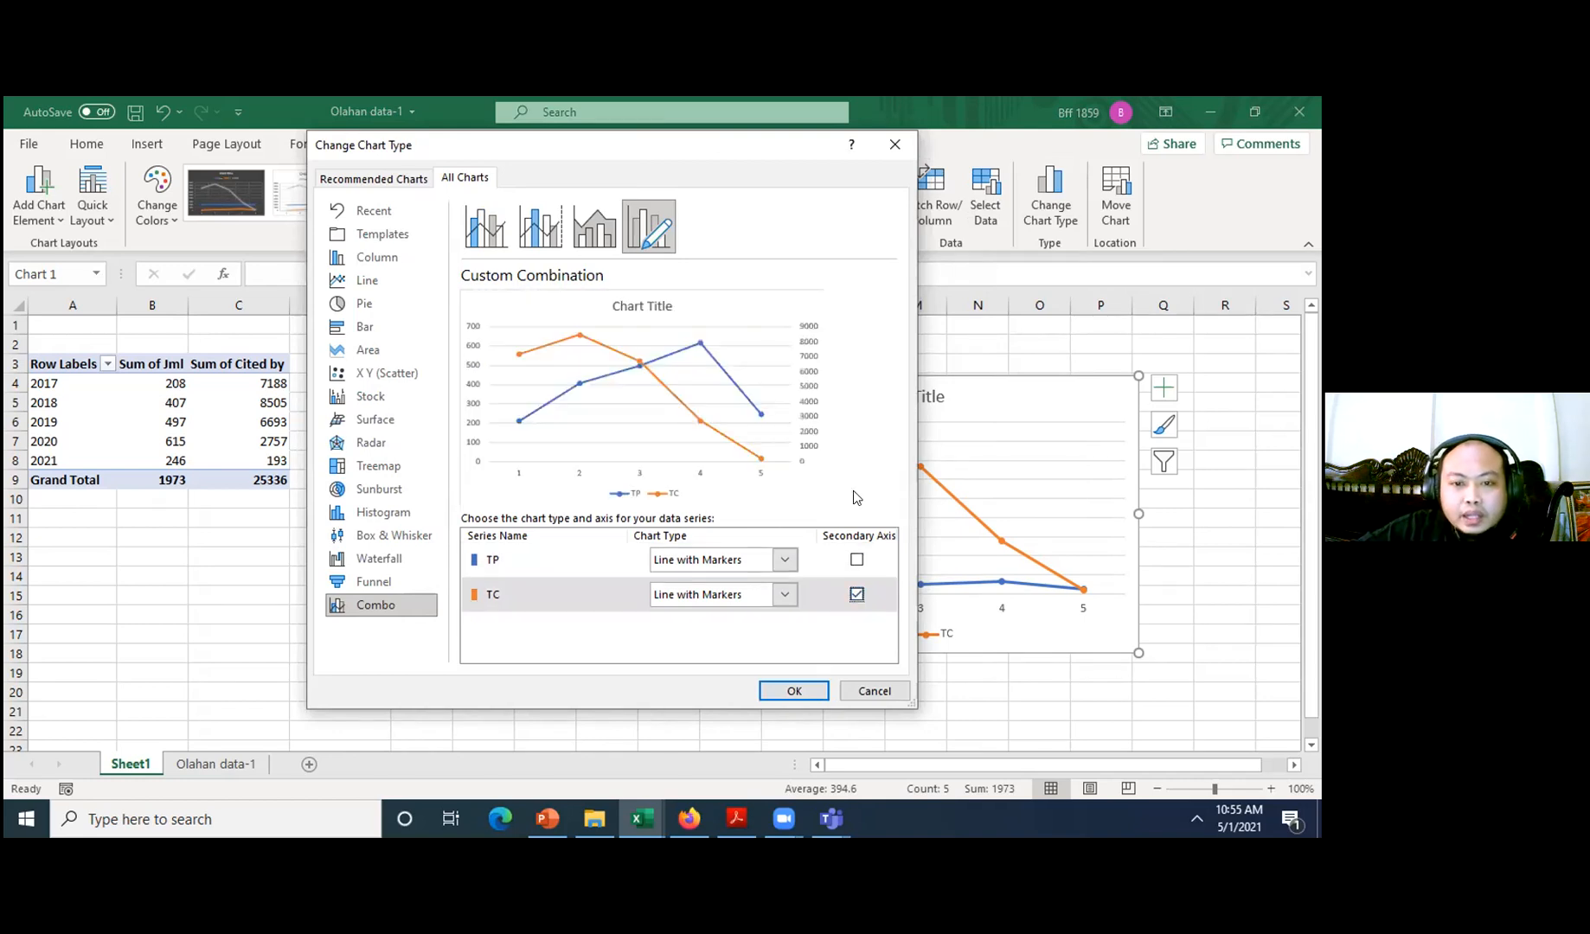
- Set the TP series to Clustered Column and apply the custom combination to the chart
click(740, 559)
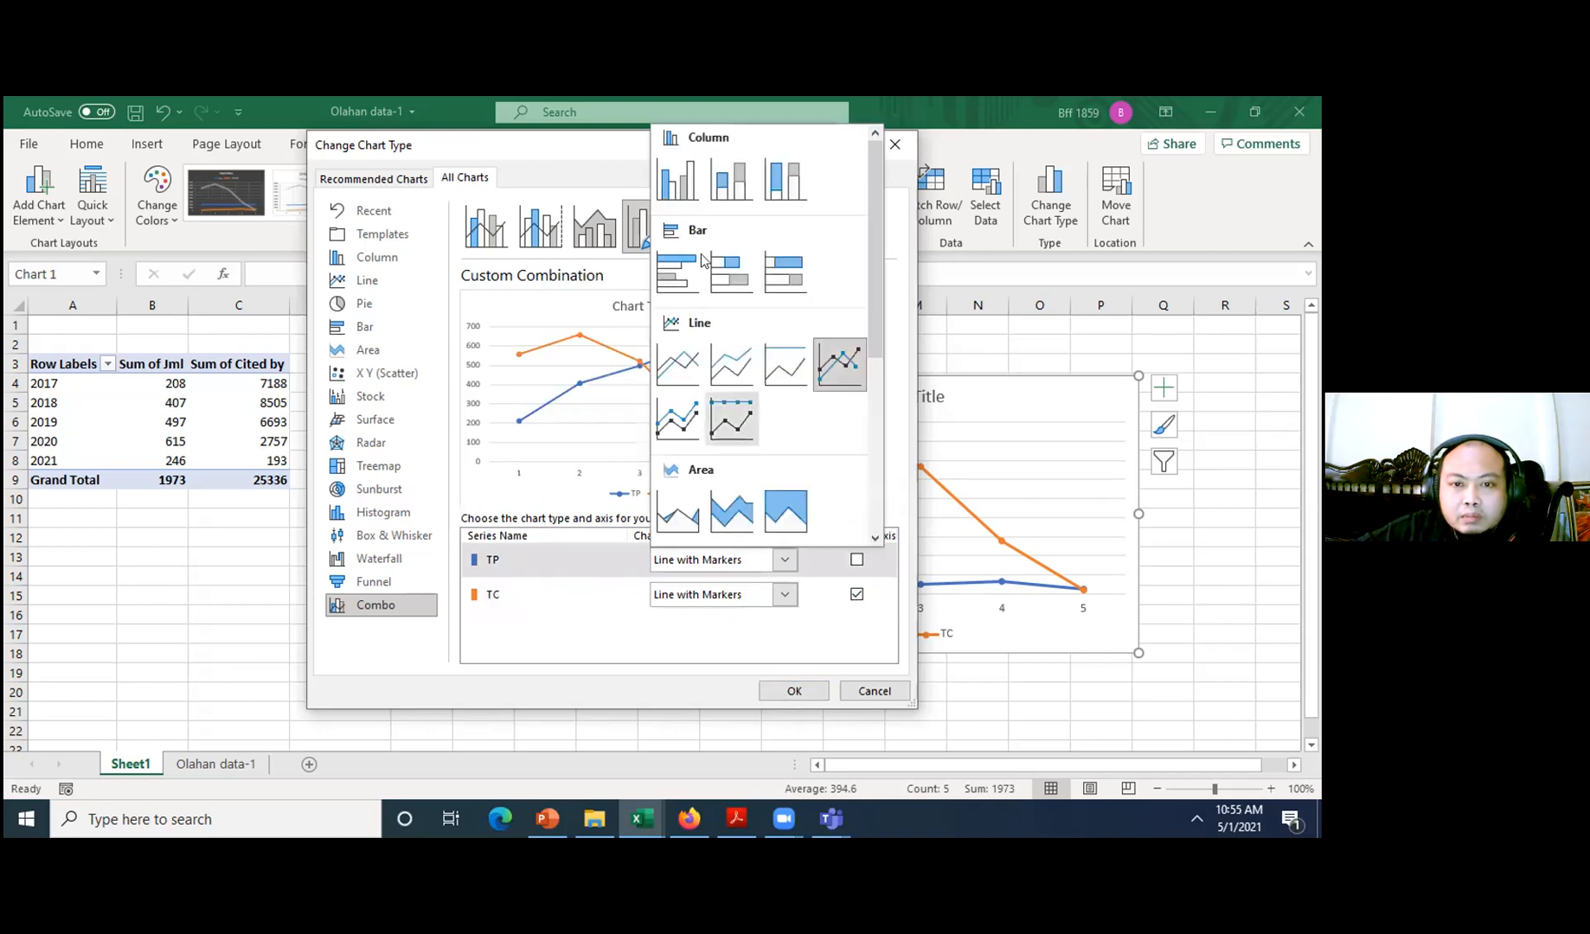
click(679, 182)
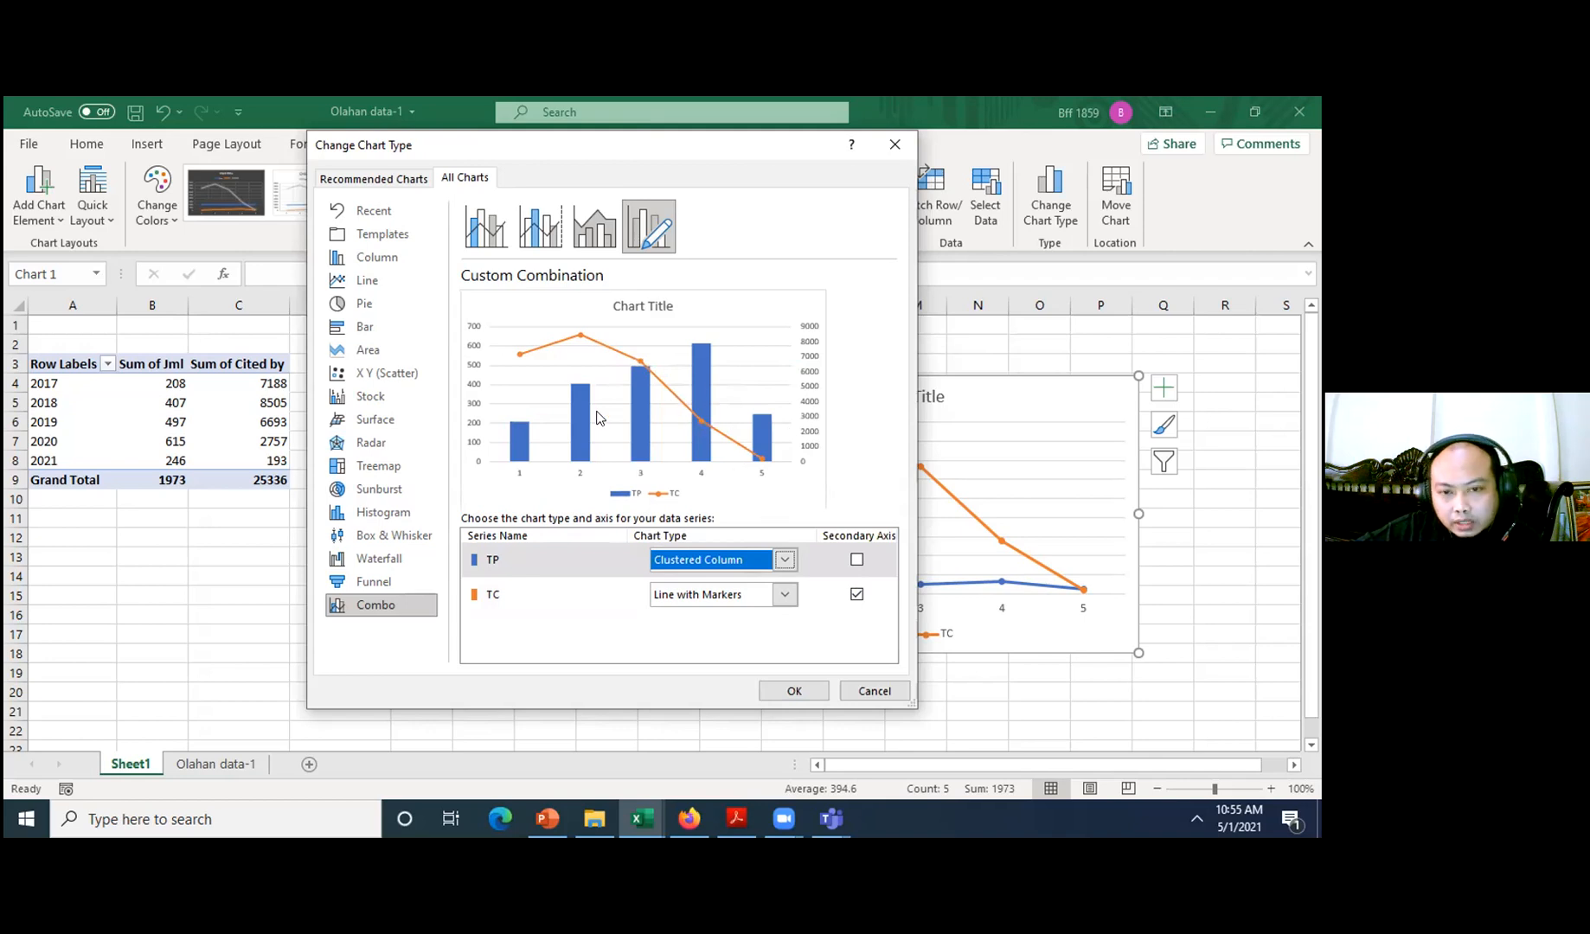
key(alt+Down)
click(792, 683)
click(792, 687)
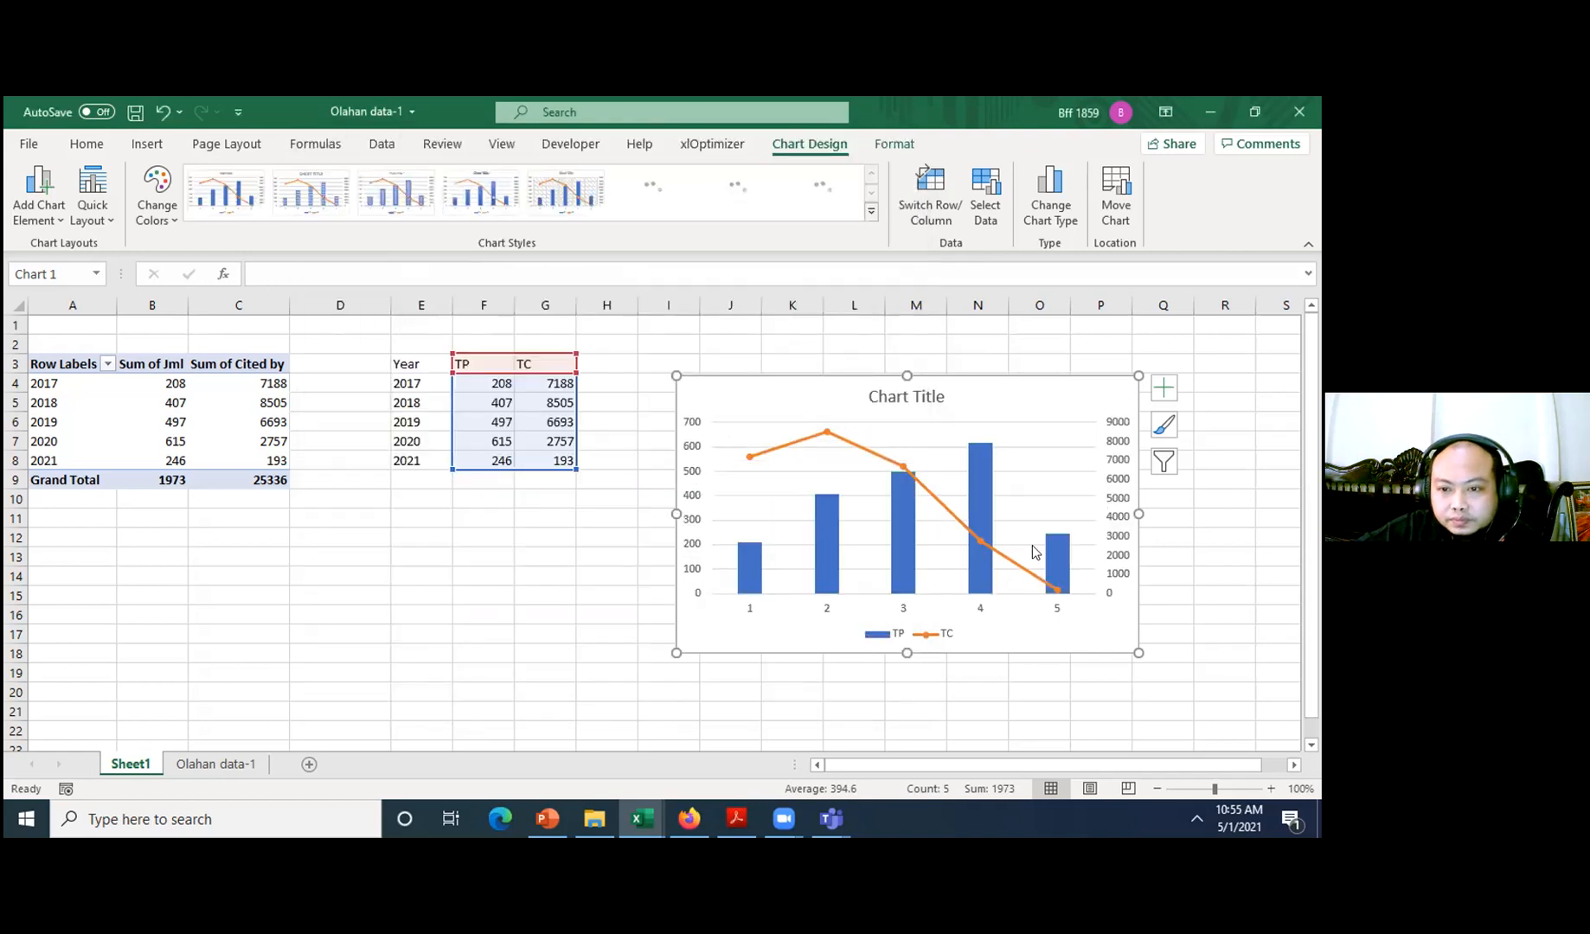
- Use the years in E4:E8 as the chart's horizontal axis labels
click(985, 195)
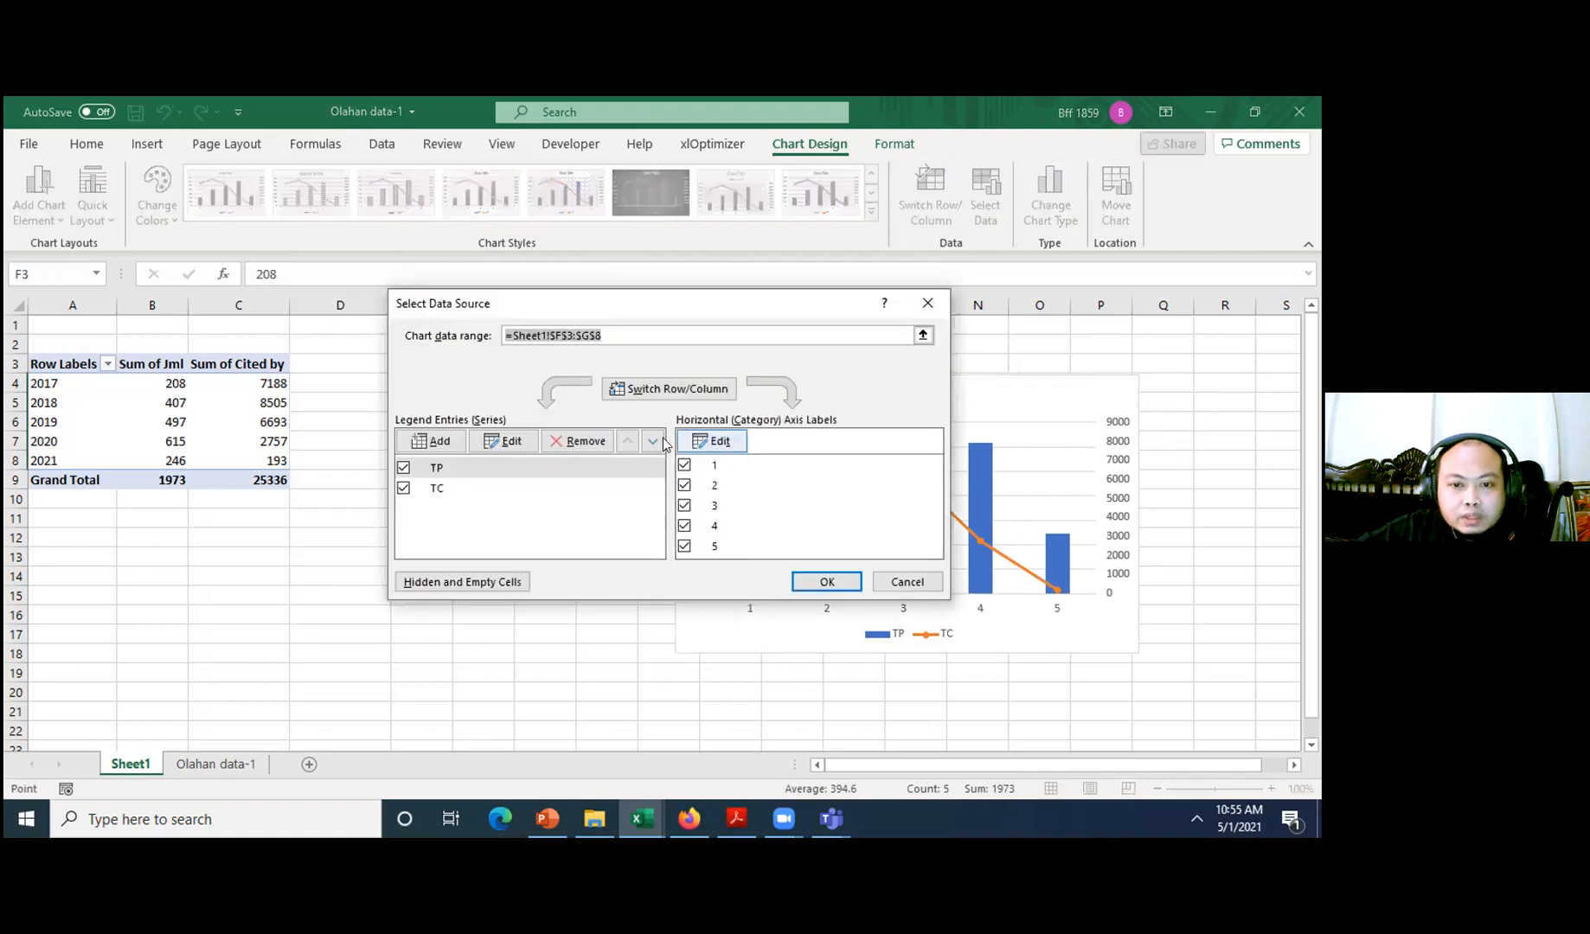
click(696, 443)
drag(406, 384, 412, 464)
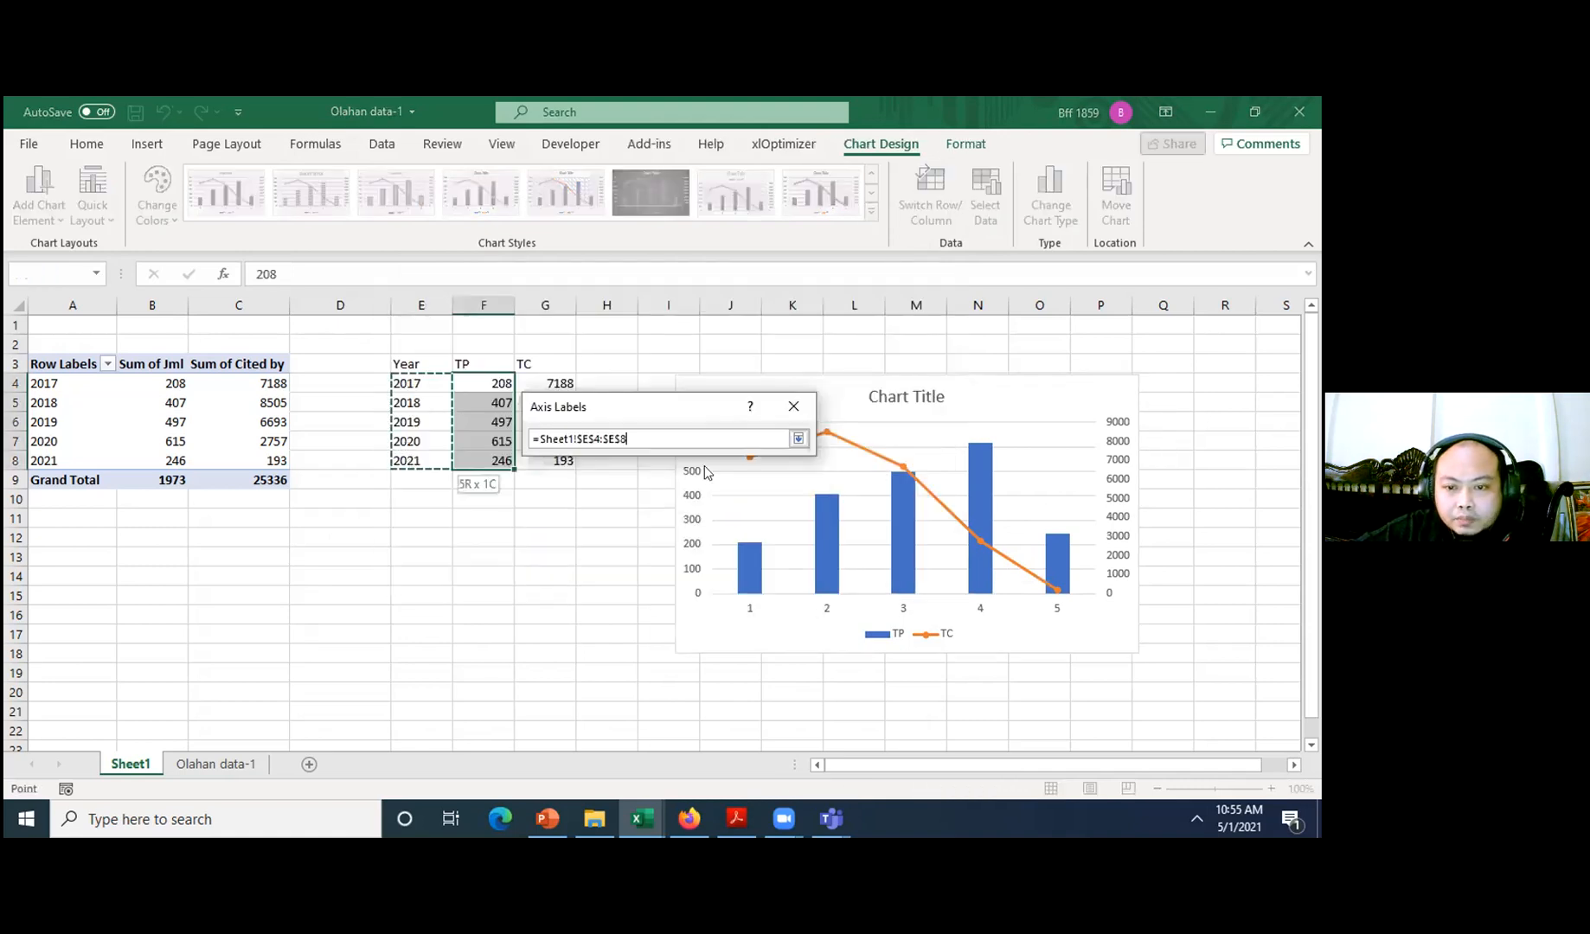
key(Return)
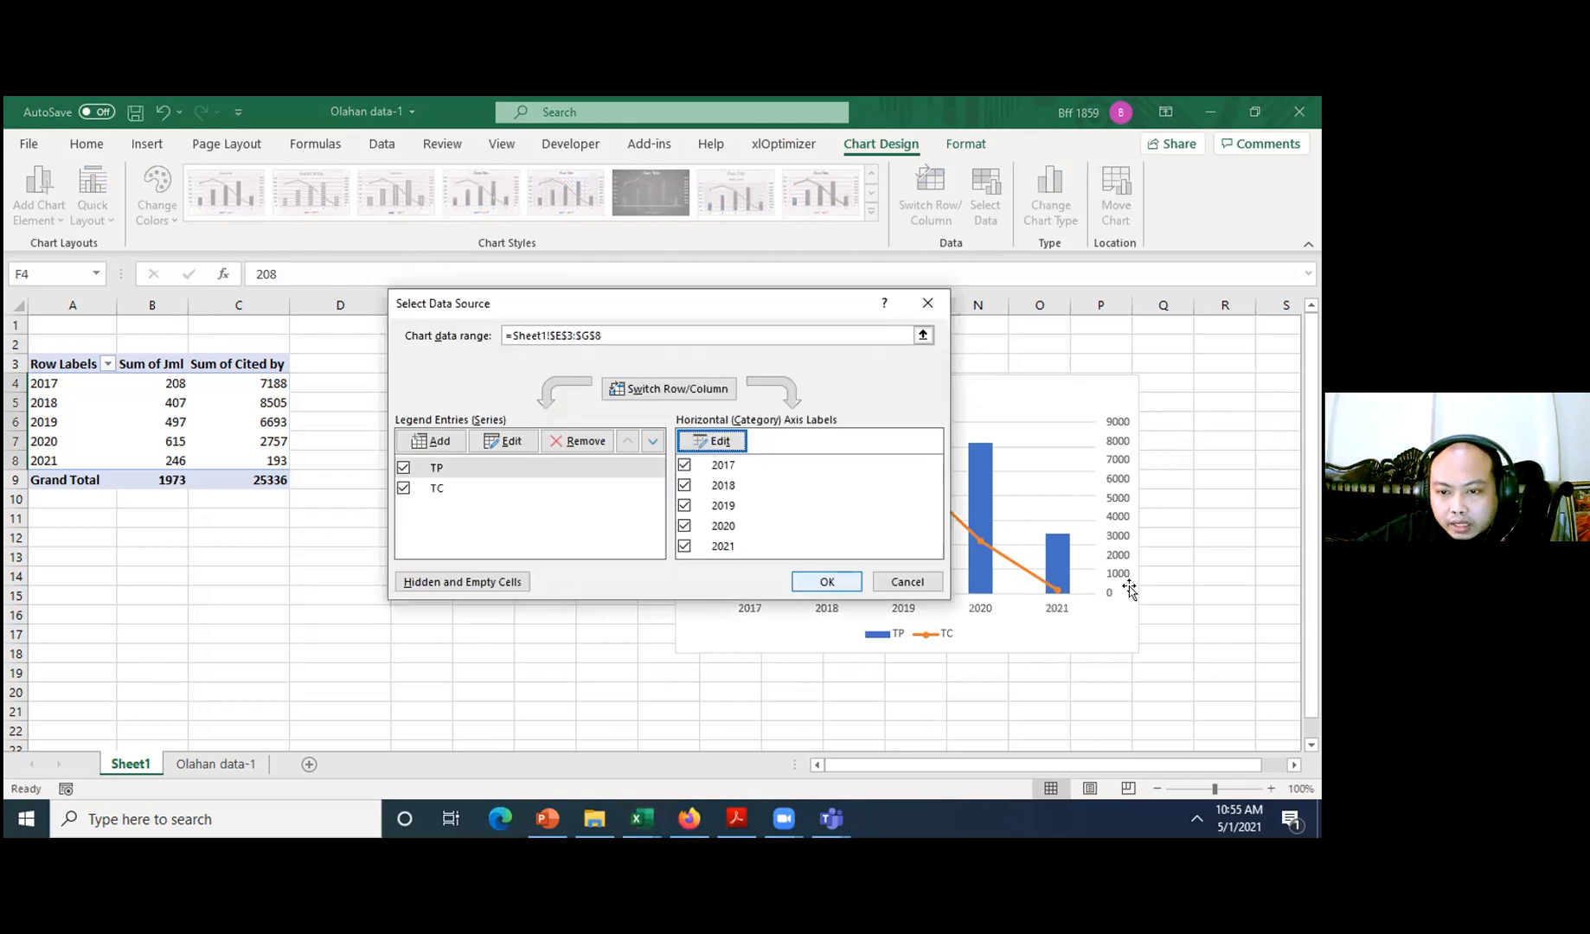
key(Return)
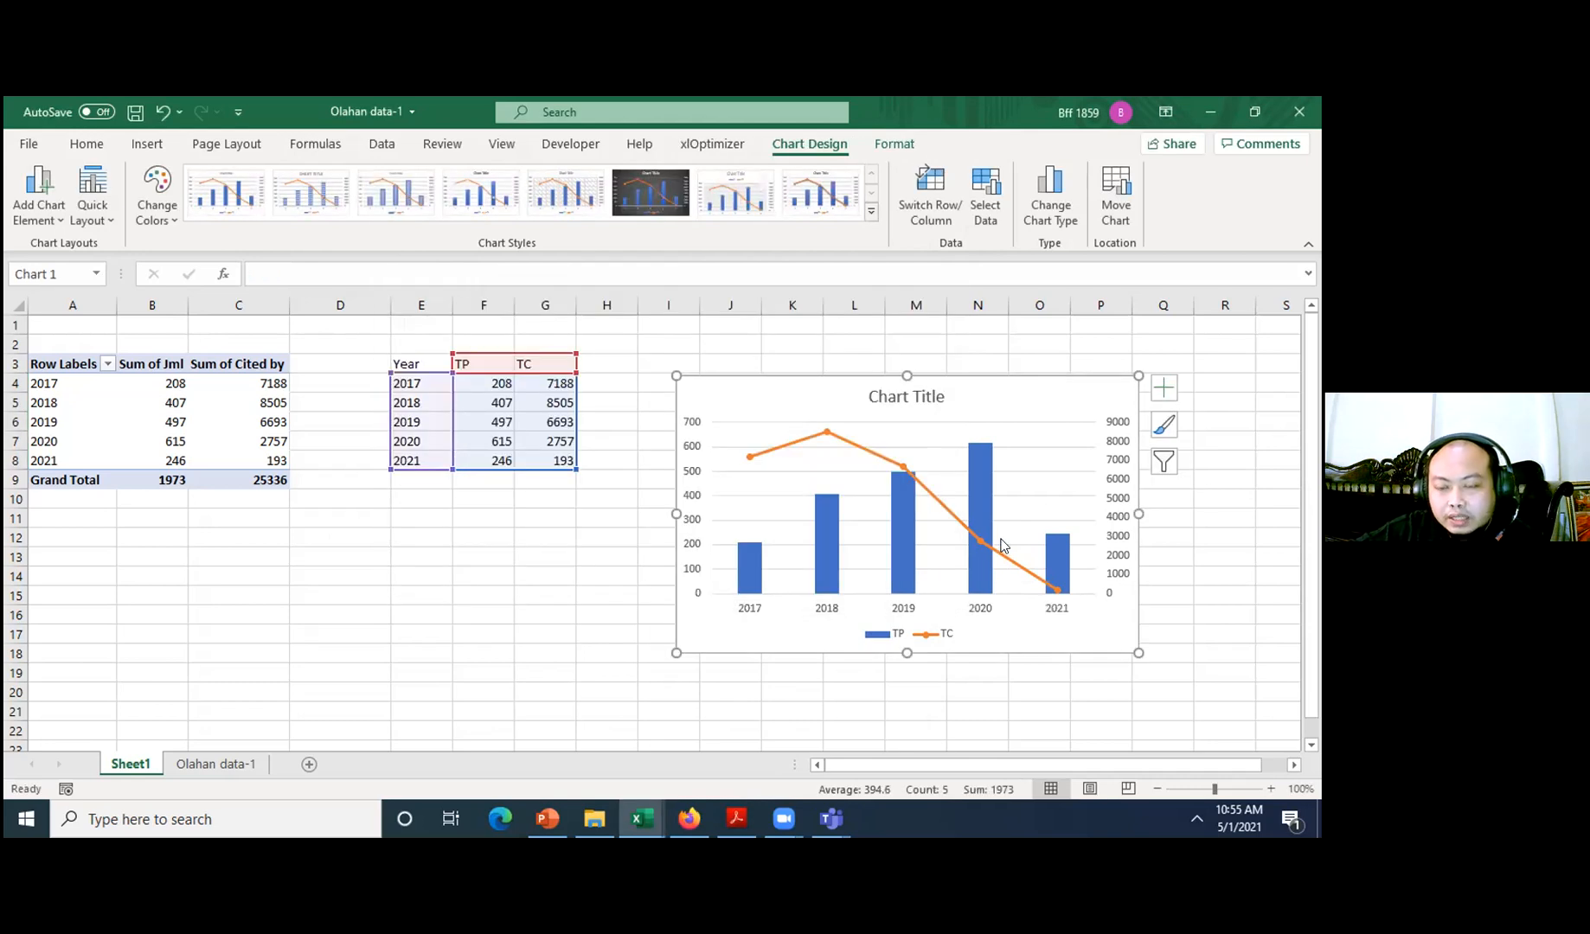
- Delete the chart title and colour the secondary axis numbers red
click(908, 390)
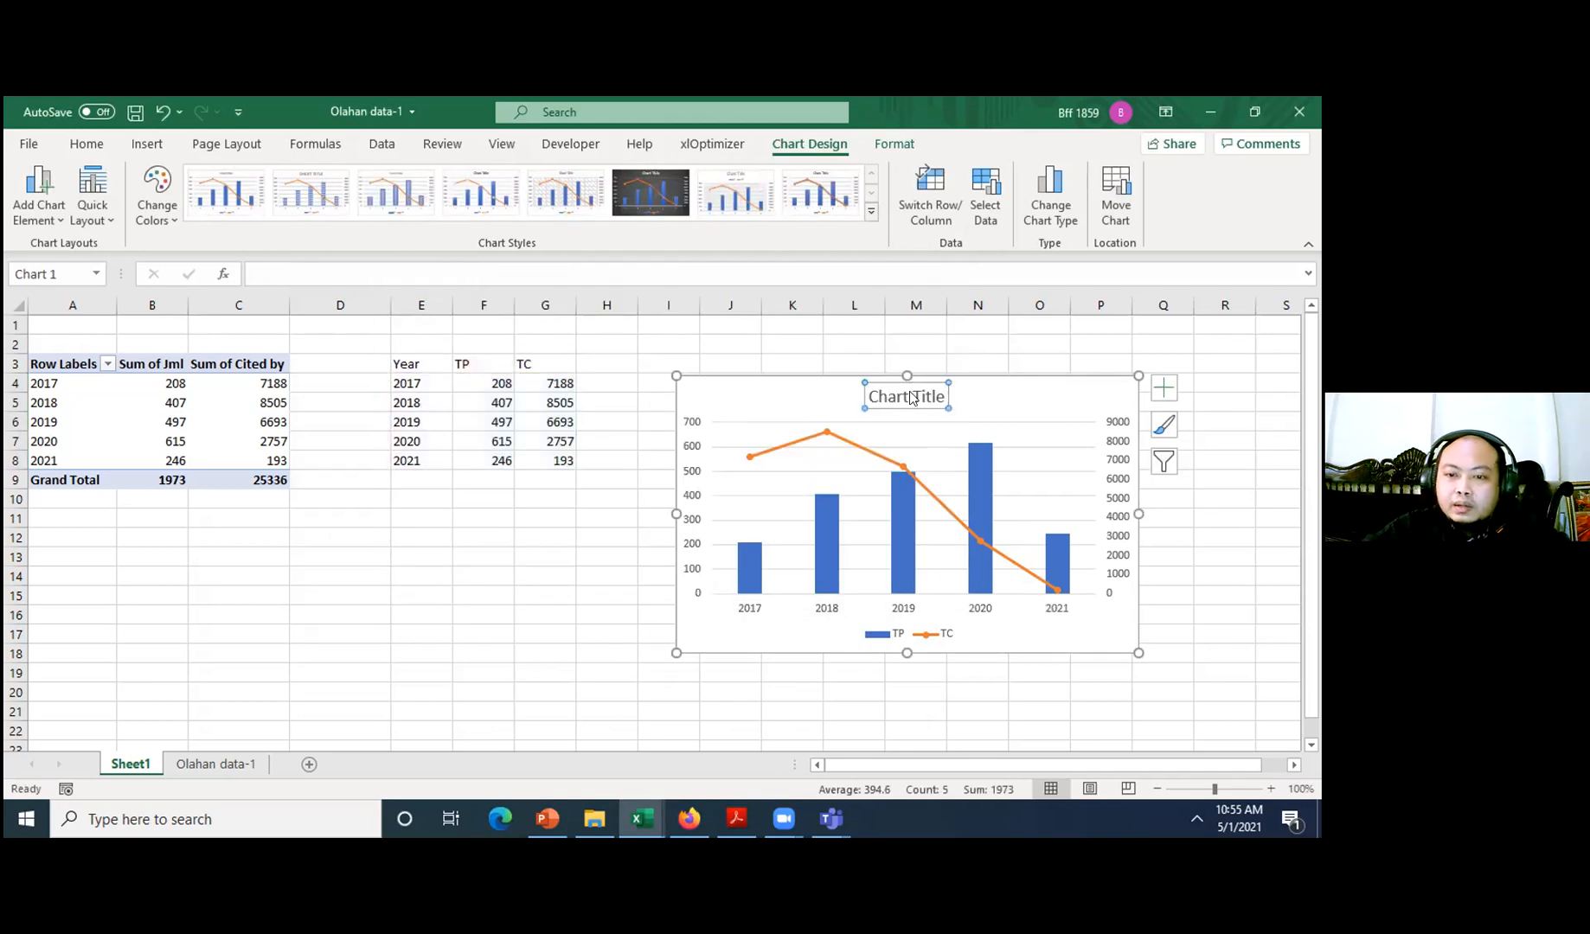
key(Delete)
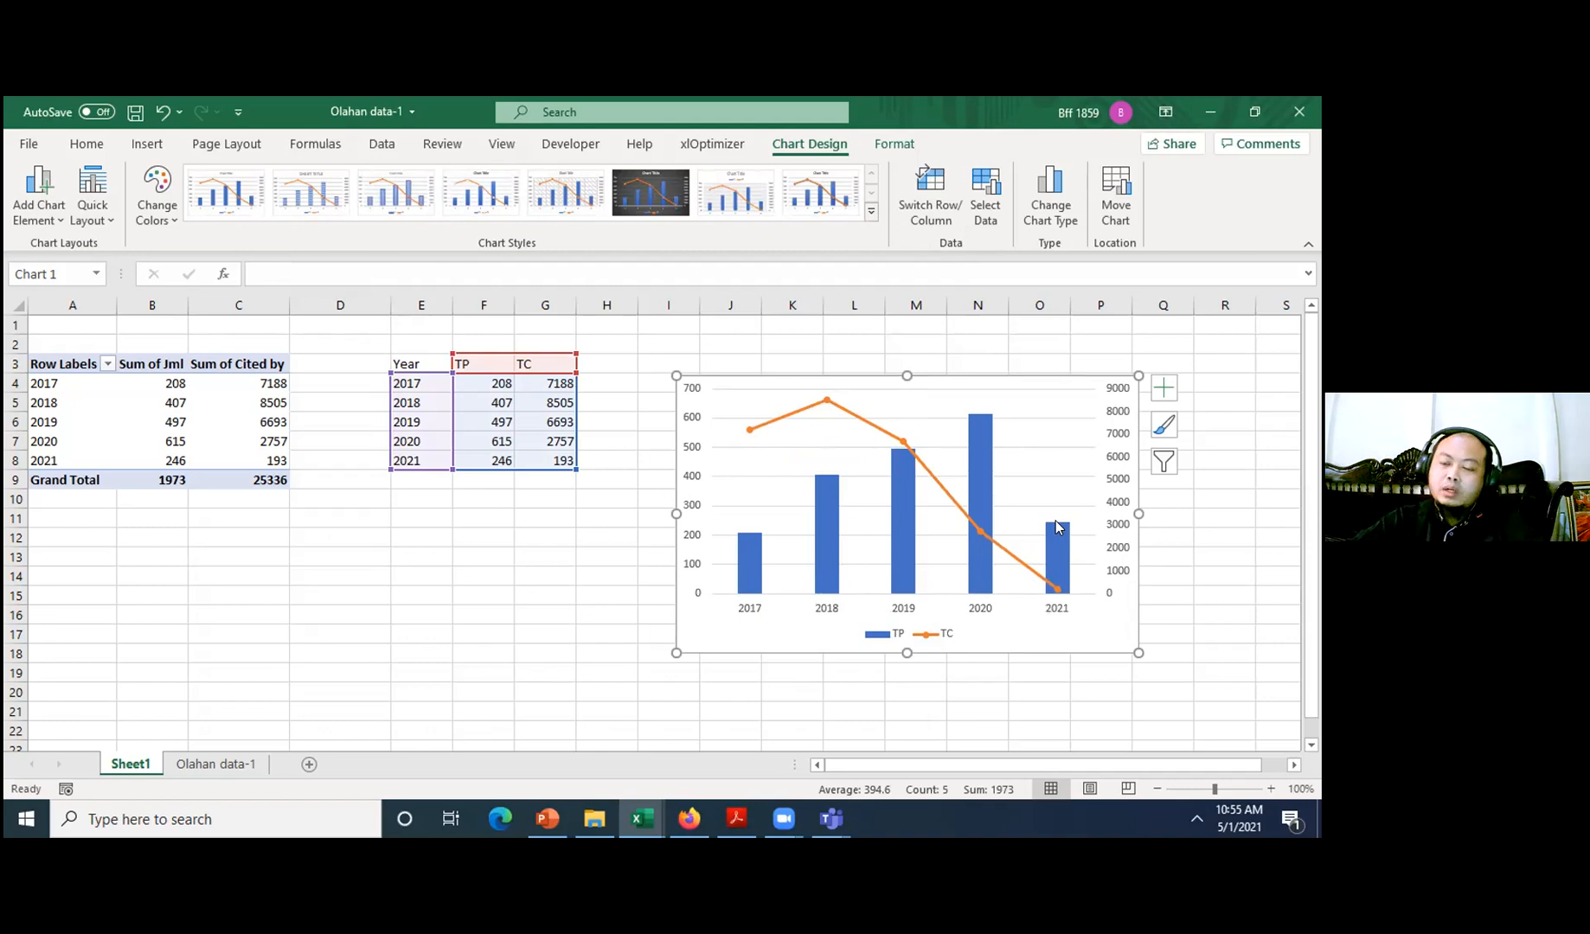
mouse_move(1056, 522)
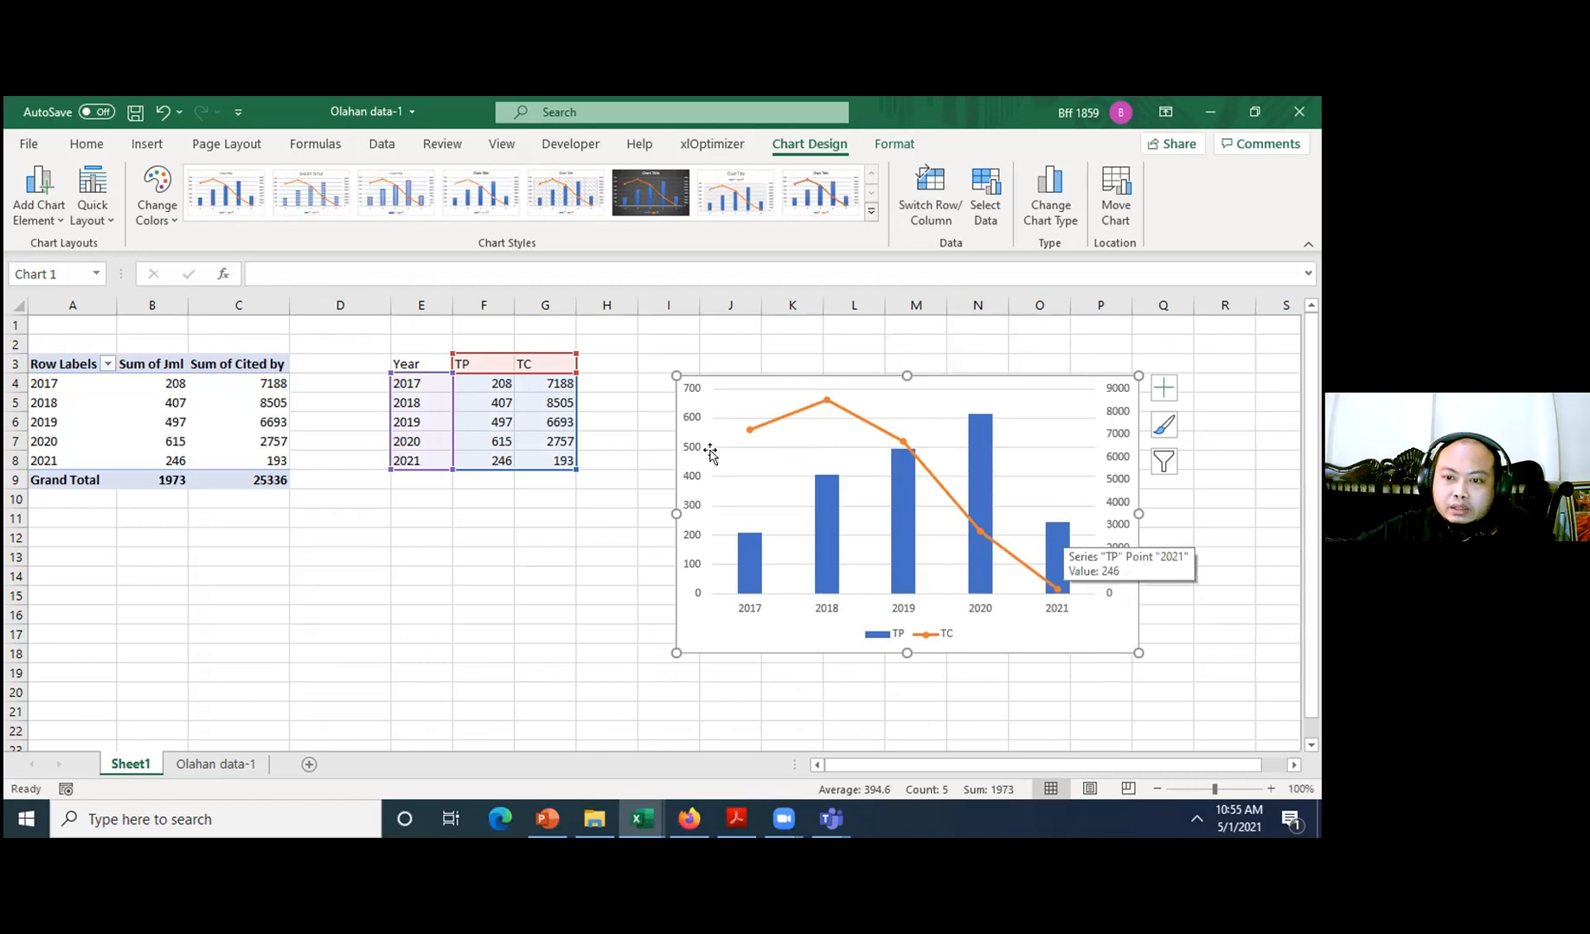
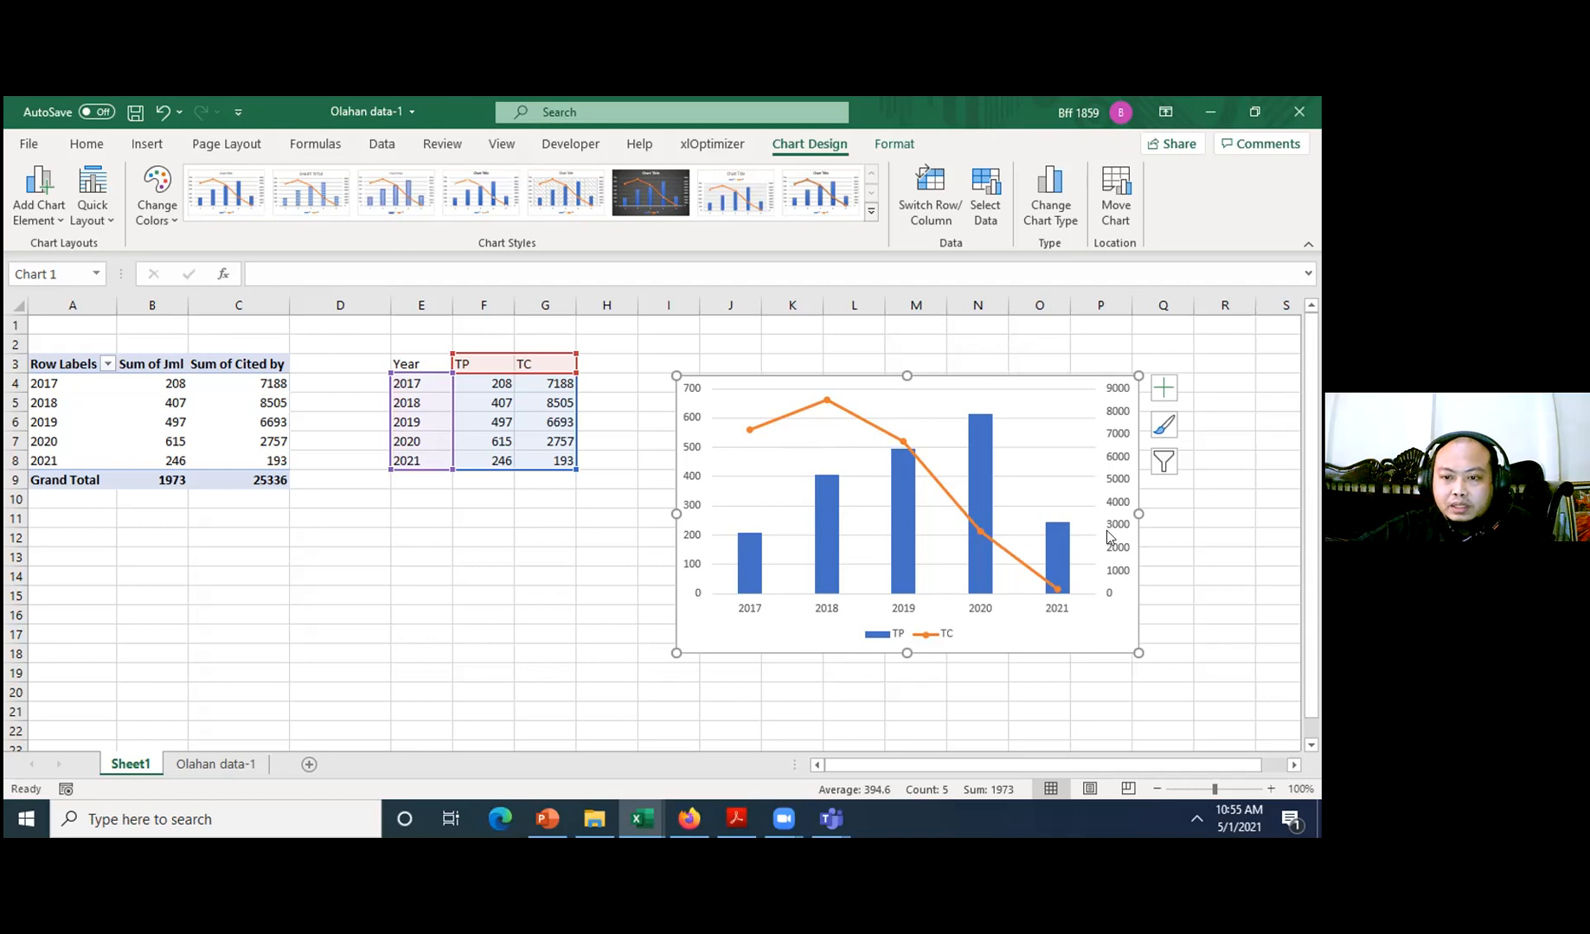
click(1108, 536)
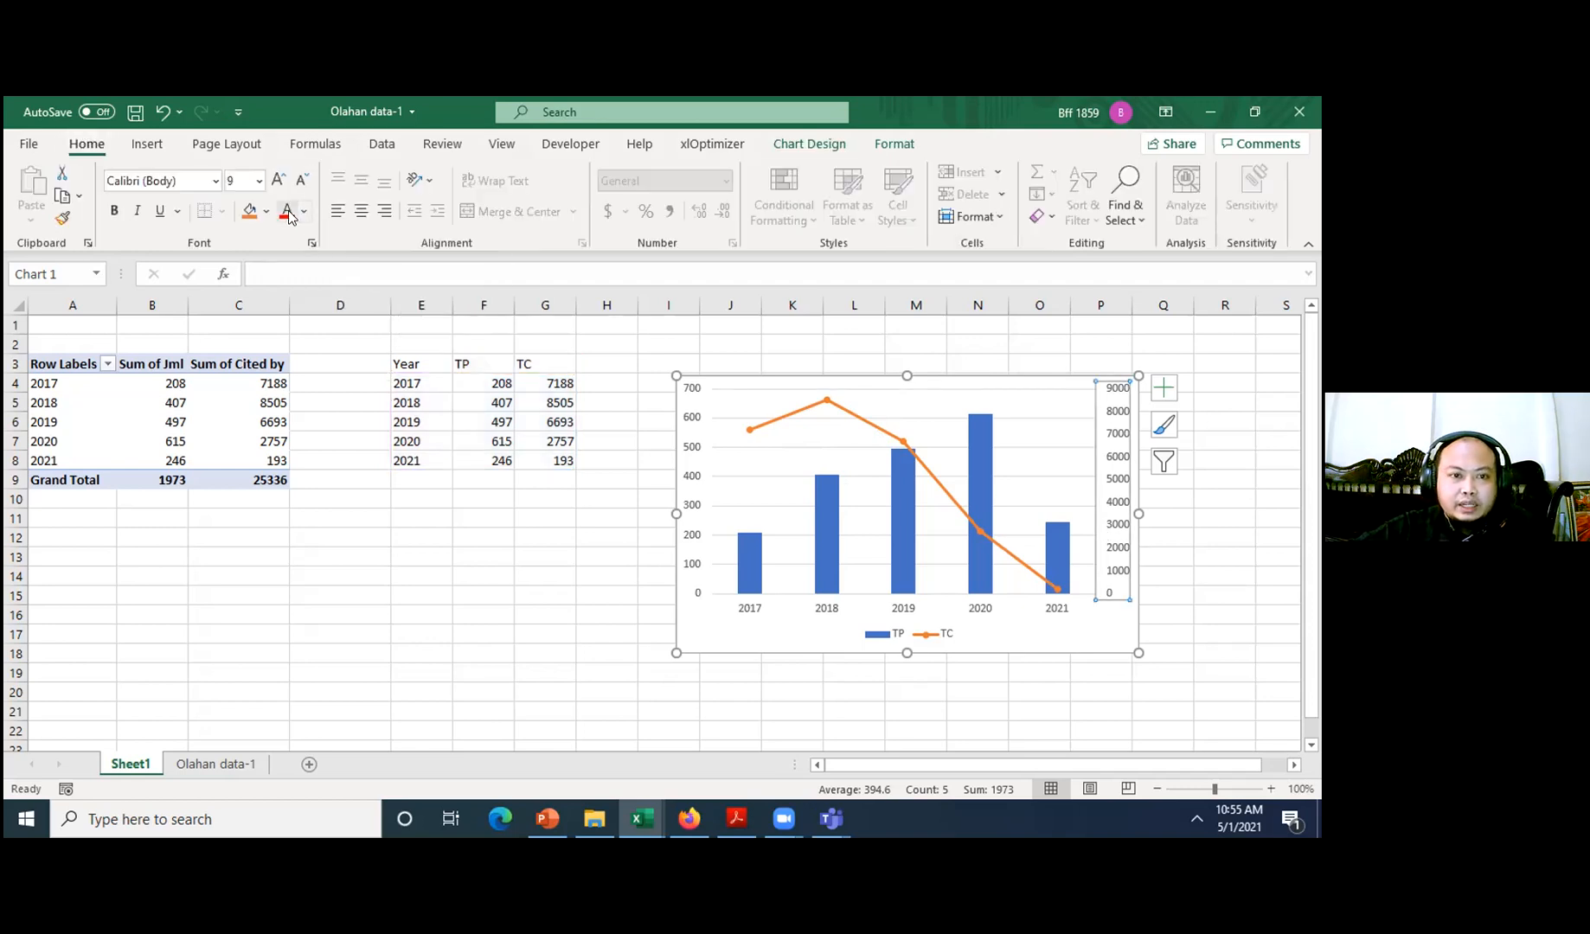
click(289, 220)
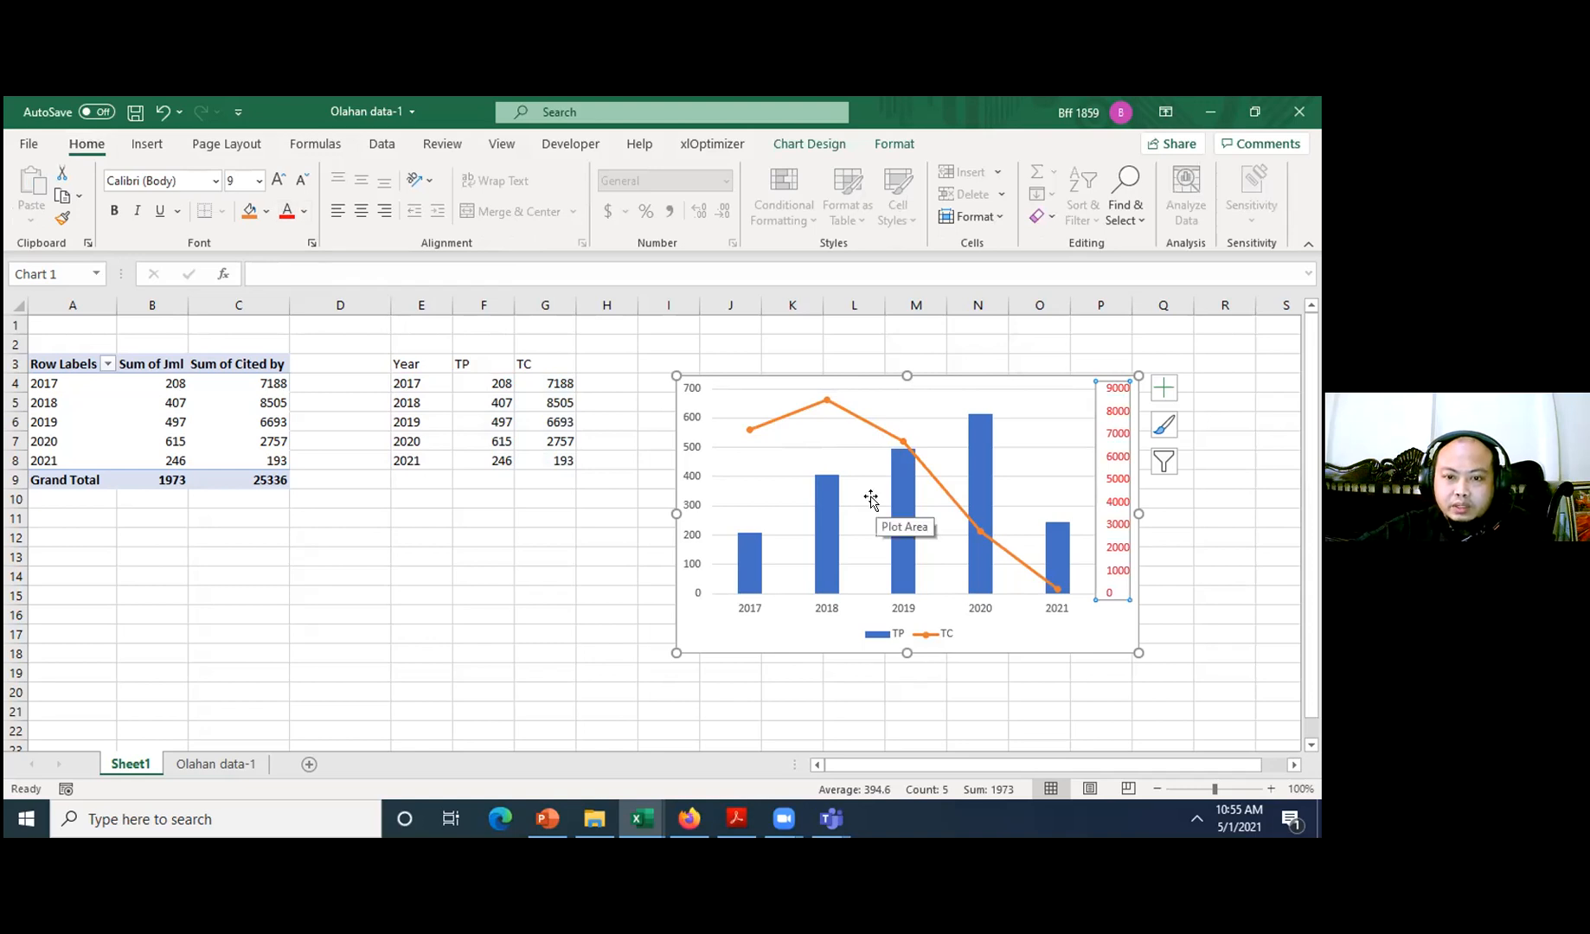
- Colour the numbers on the combo chart's primary vertical axis blue
click(691, 445)
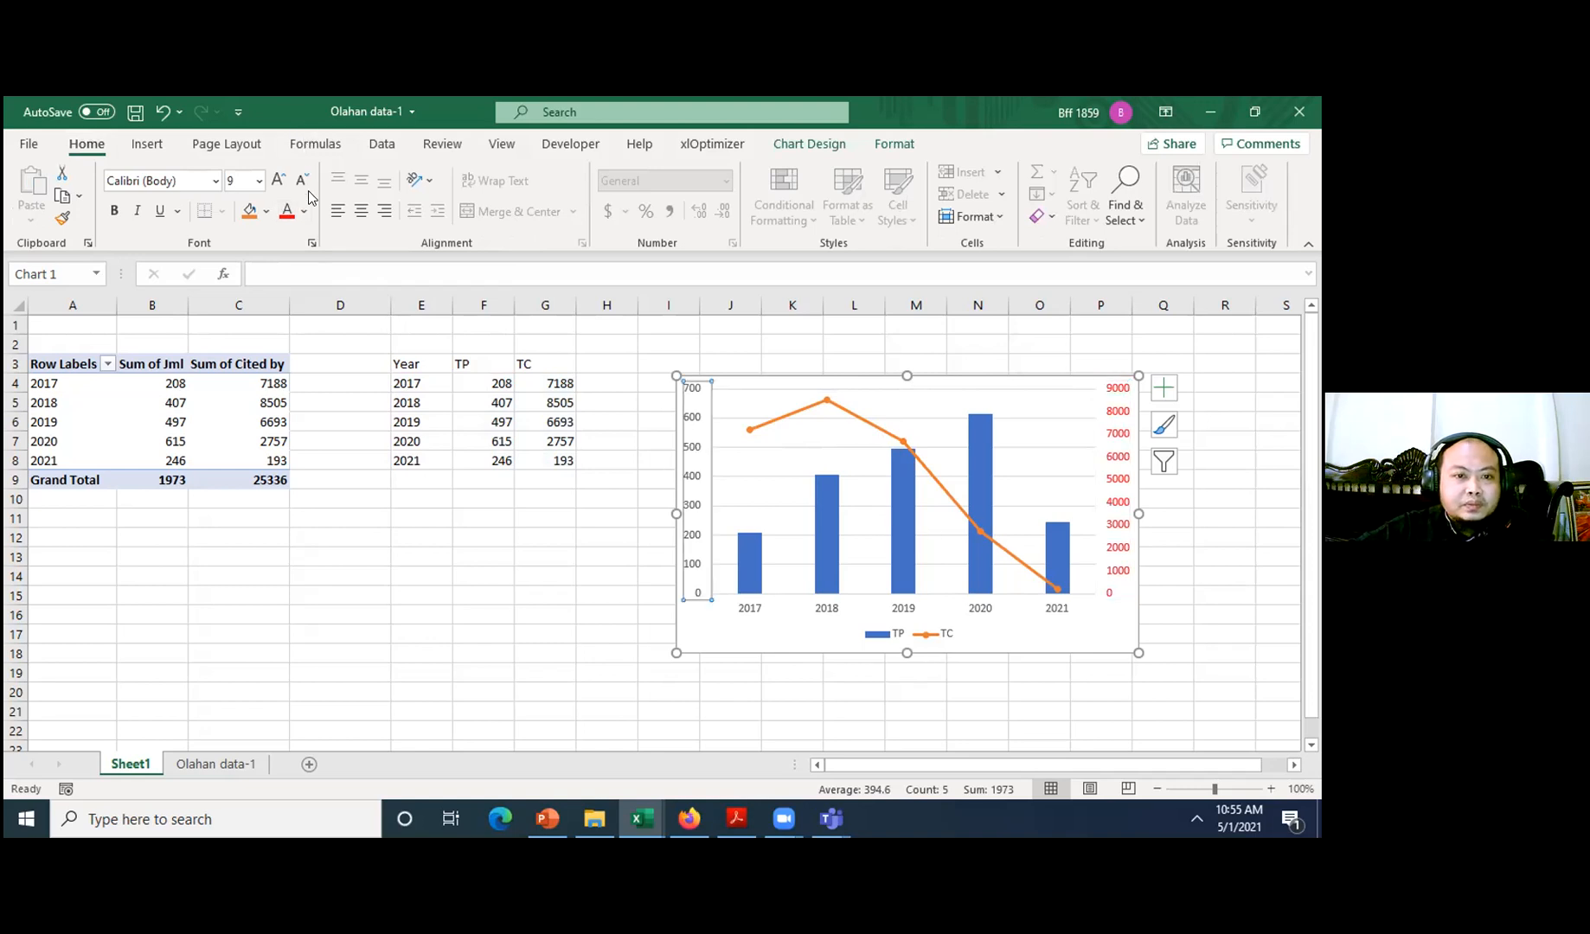
click(305, 211)
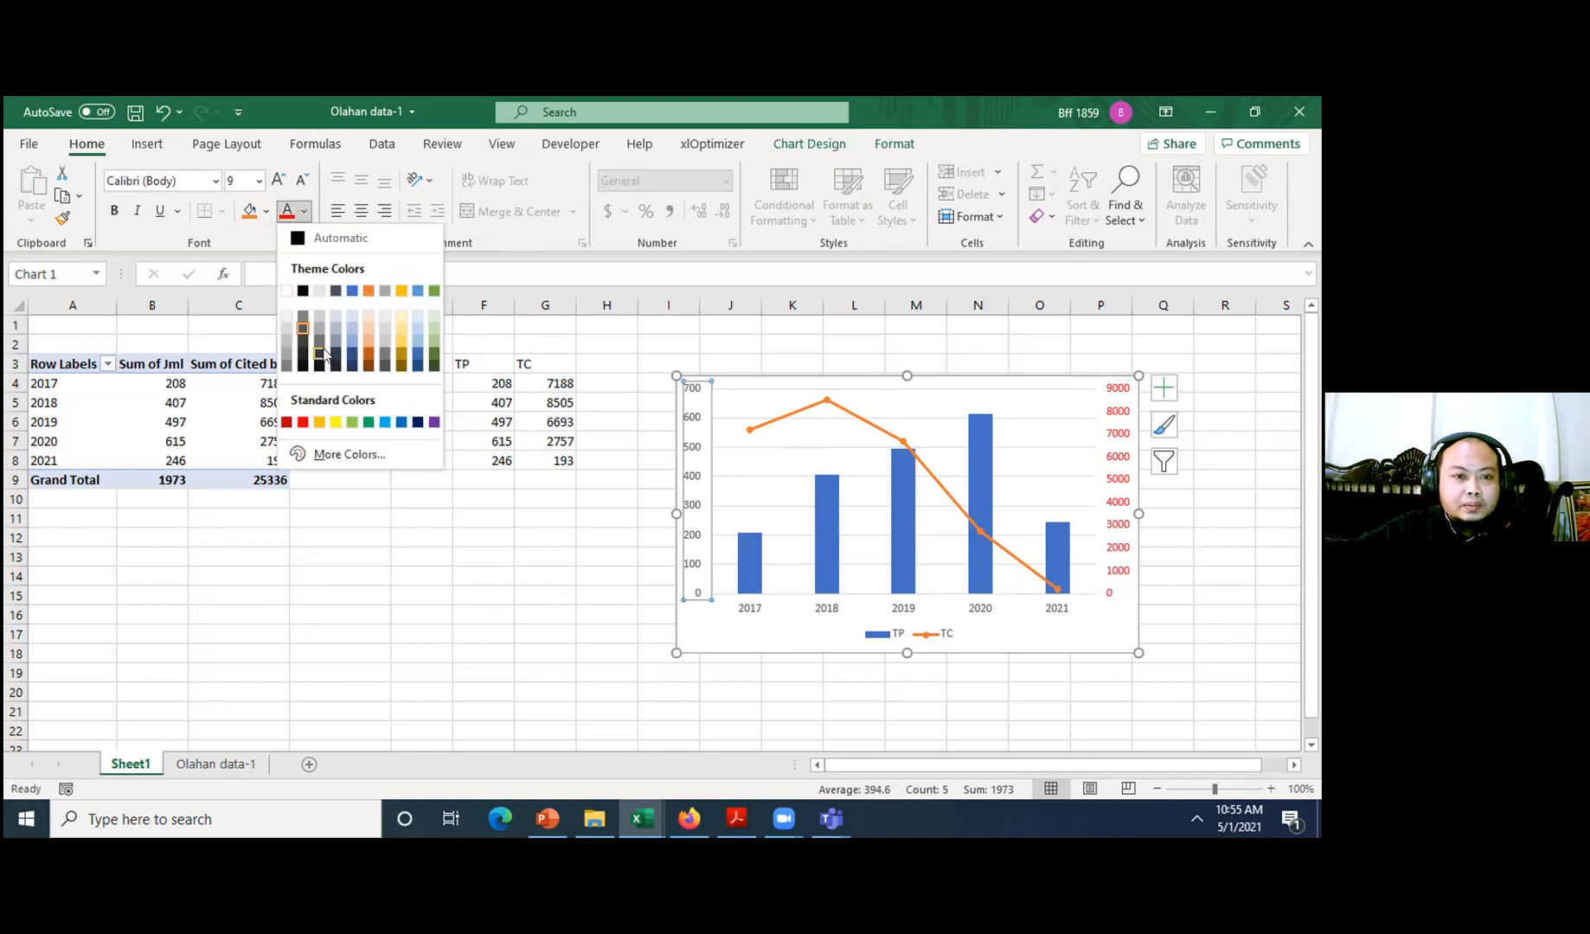
click(418, 421)
click(1068, 381)
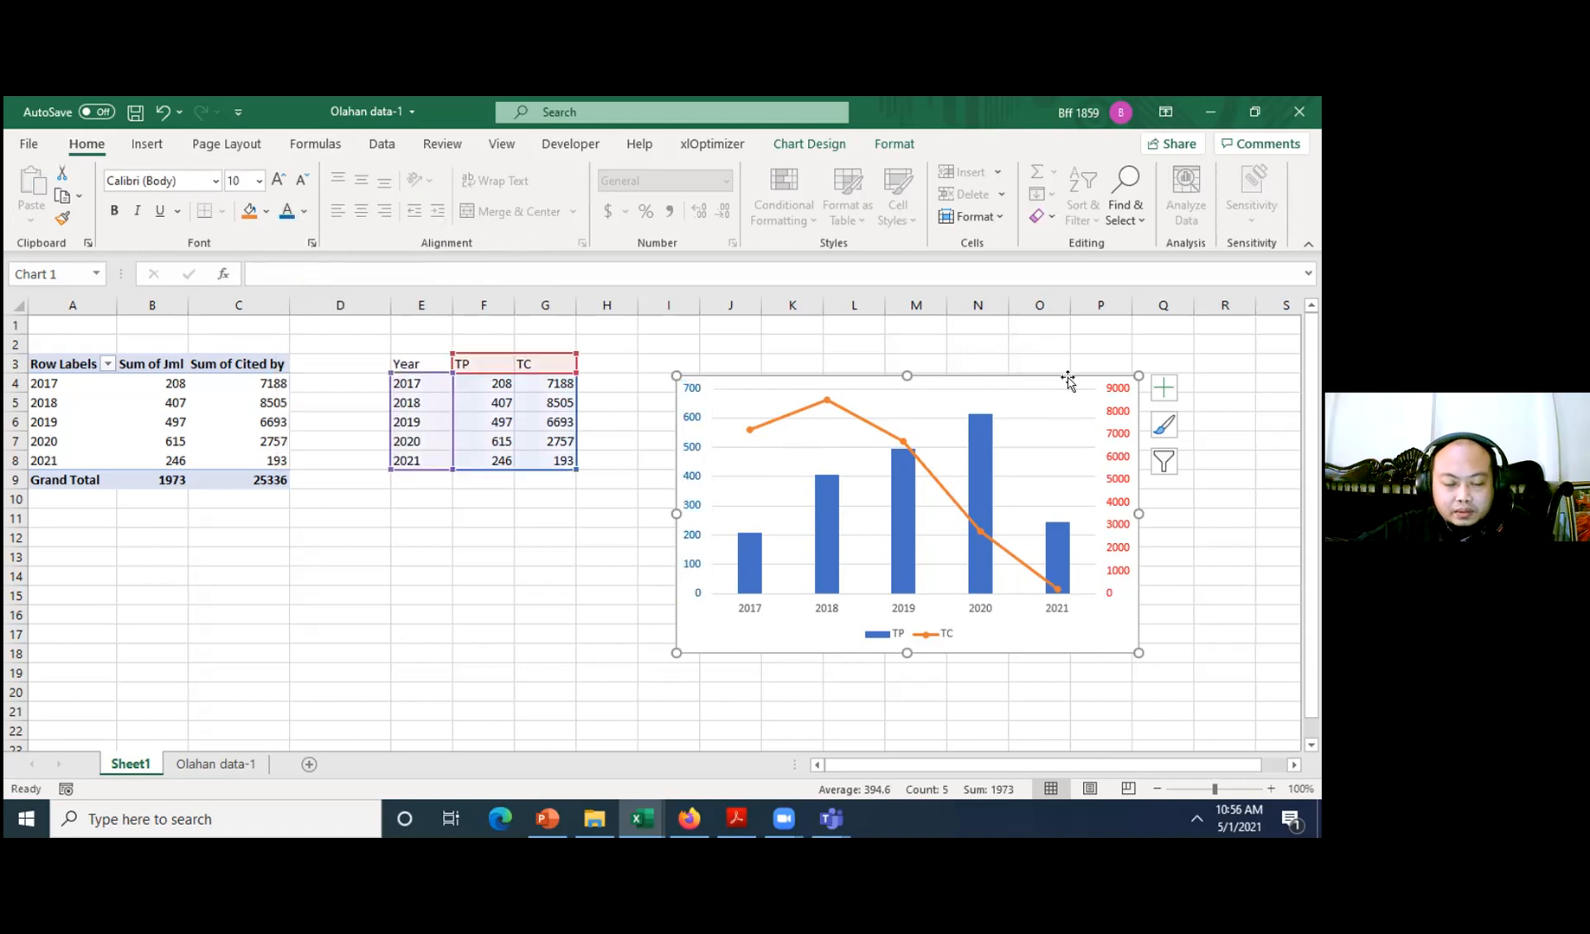
- Move the combo chart so that its upper-left corner sits near cell I2
click(688, 691)
scroll(753, 670, down, 1)
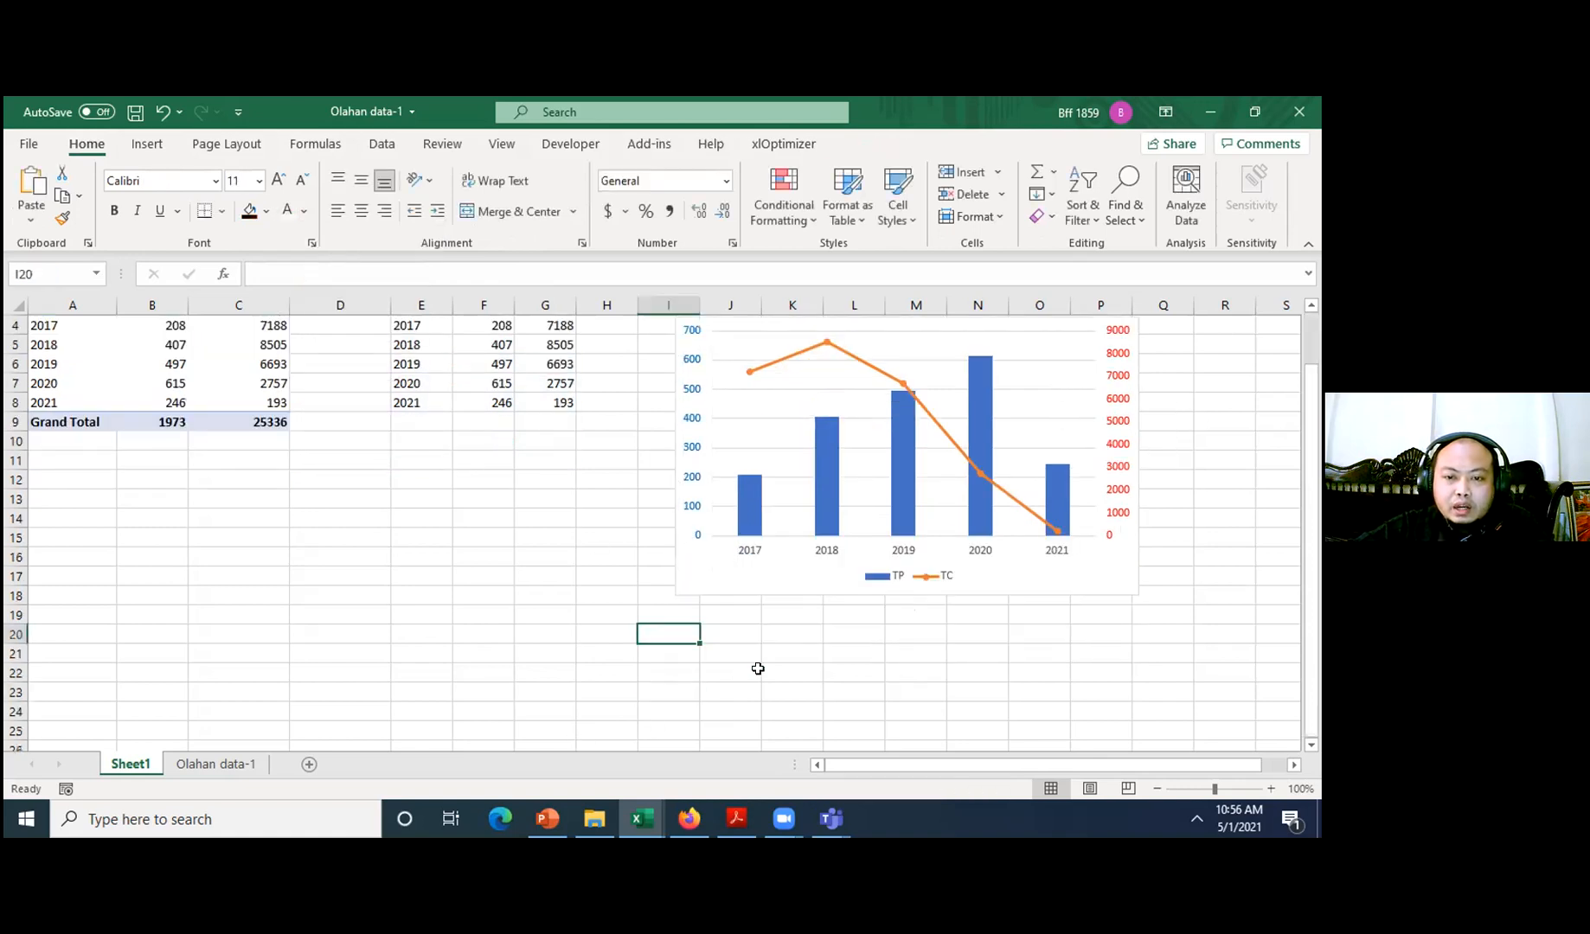
scroll(757, 669, up, 3)
drag(1093, 370, 1049, 335)
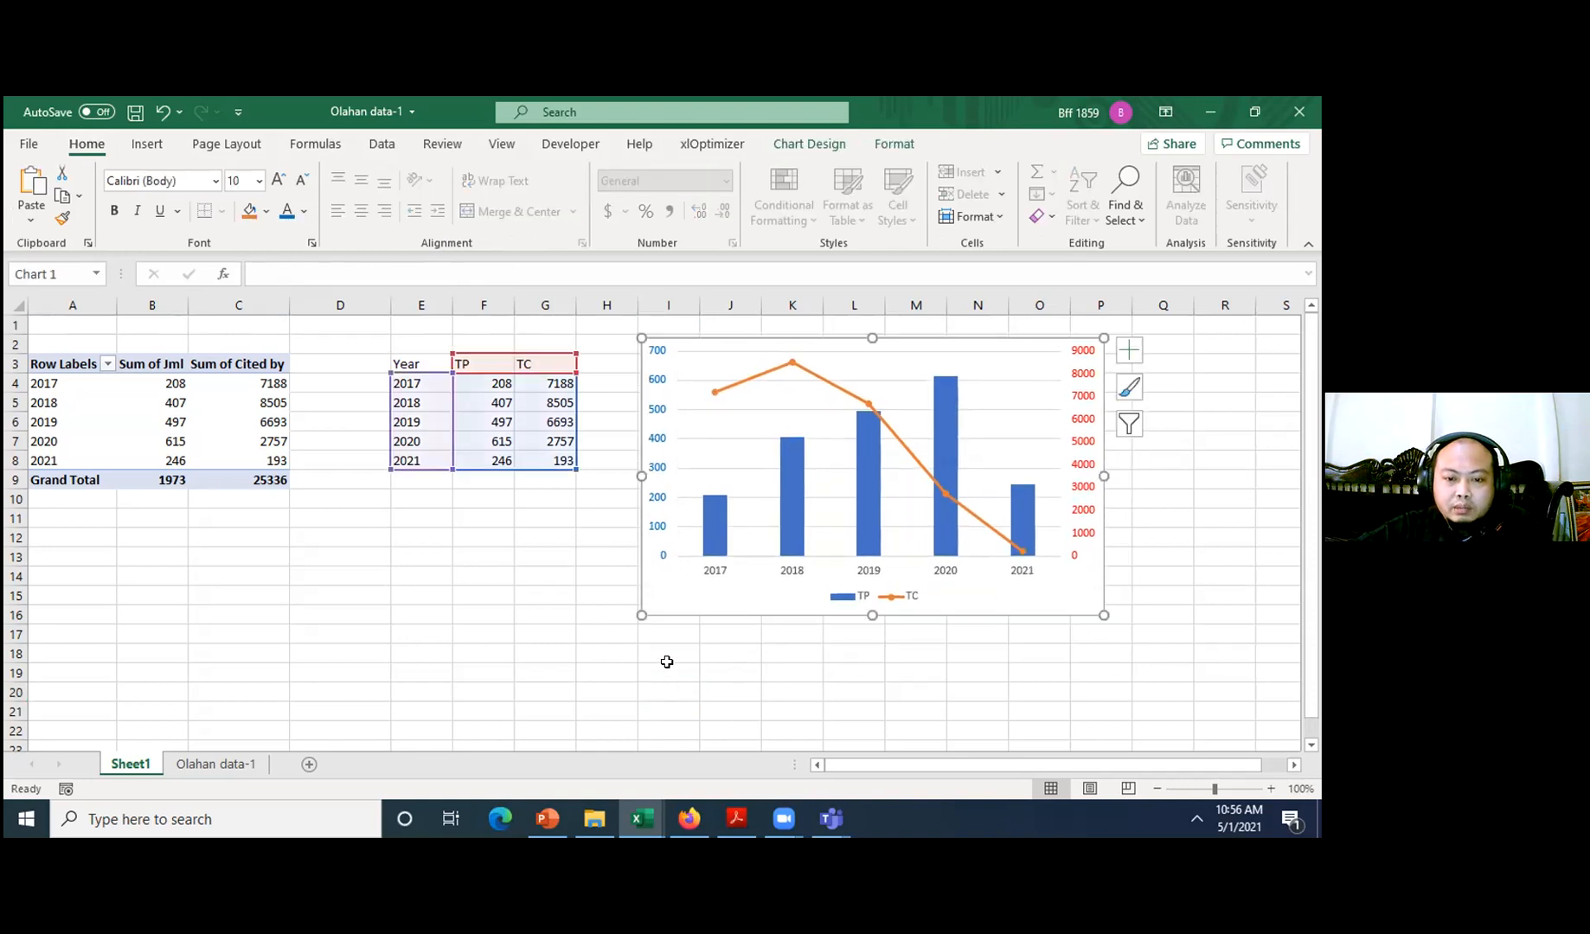
- Paste a duplicate of the combo chart below the original and delete the TC line from the copy
key(ctrl+v)
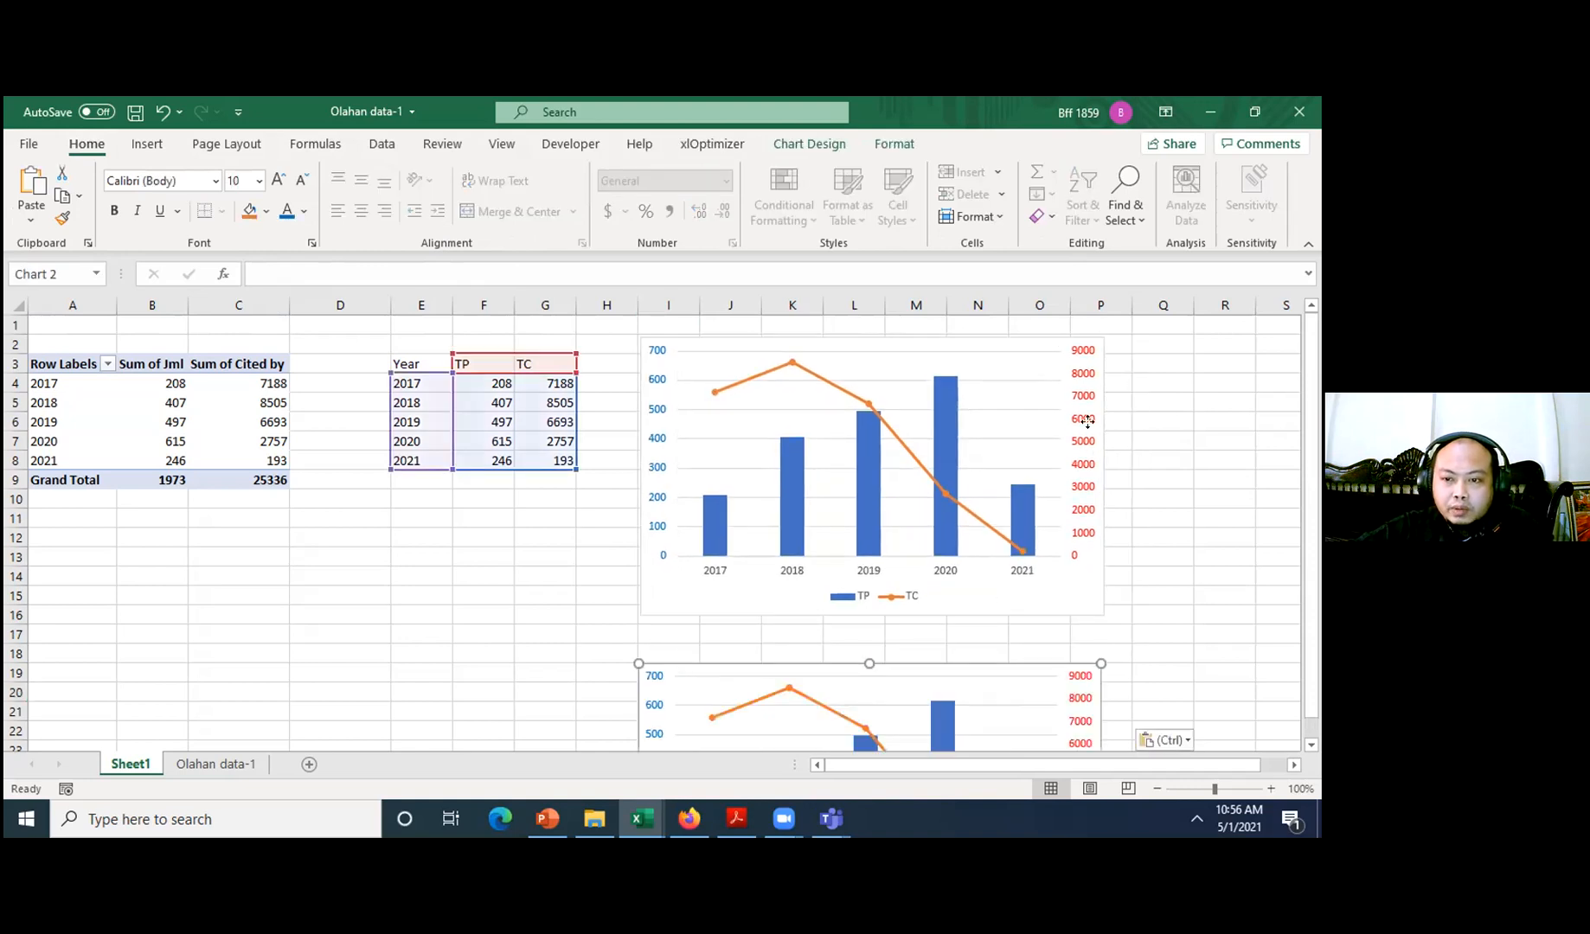
scroll(1088, 426, down, 3)
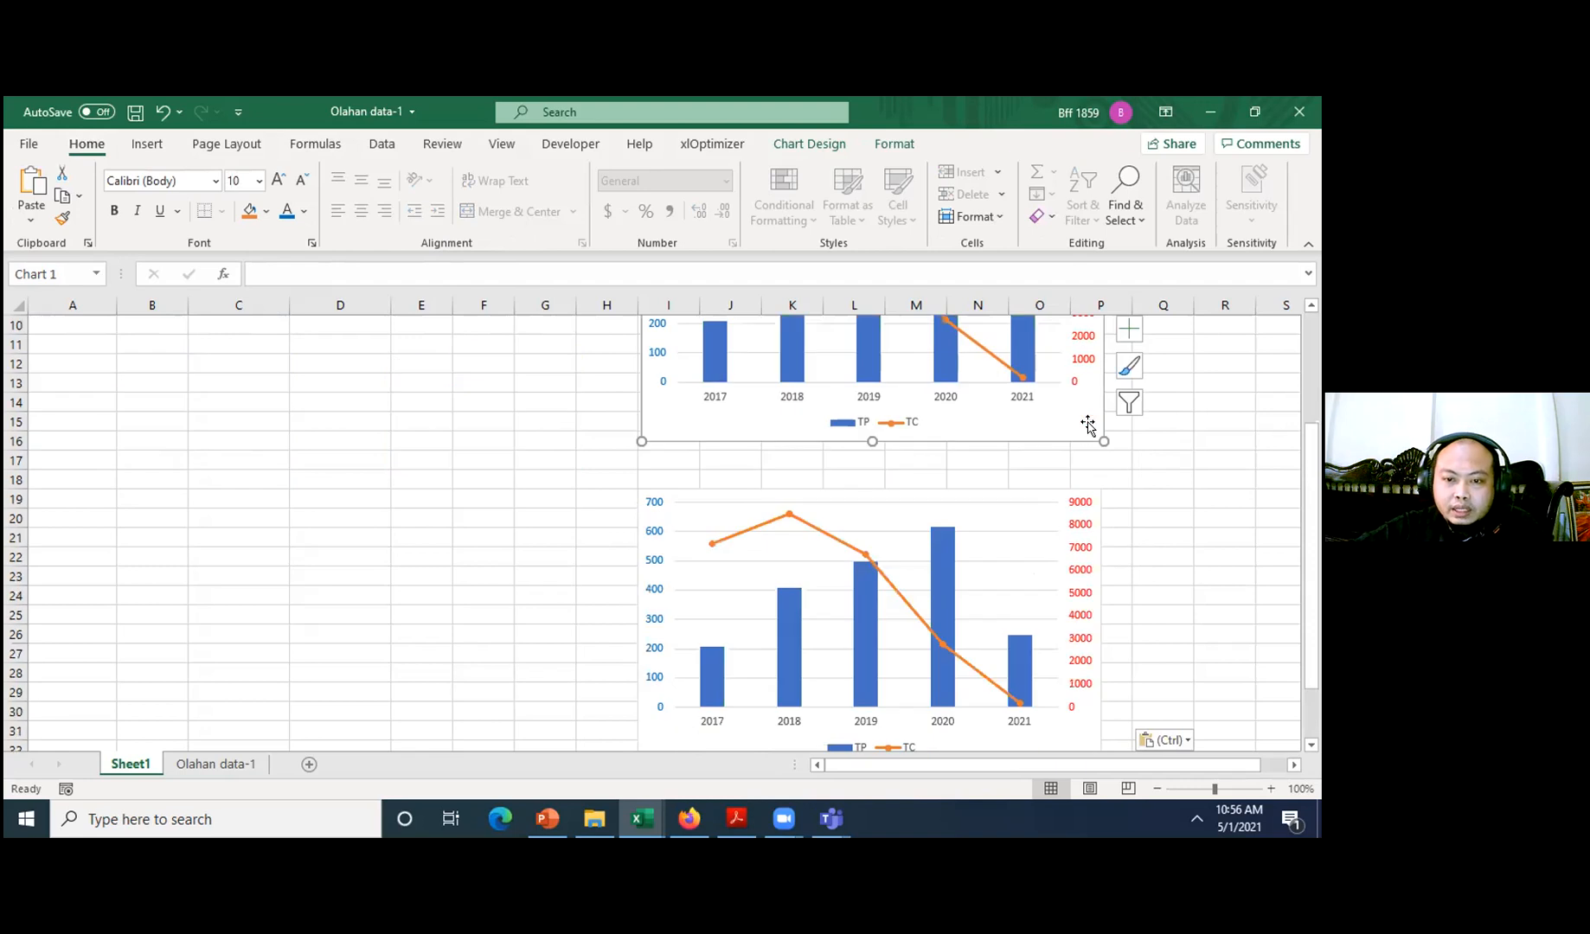
click(791, 512)
key(Delete)
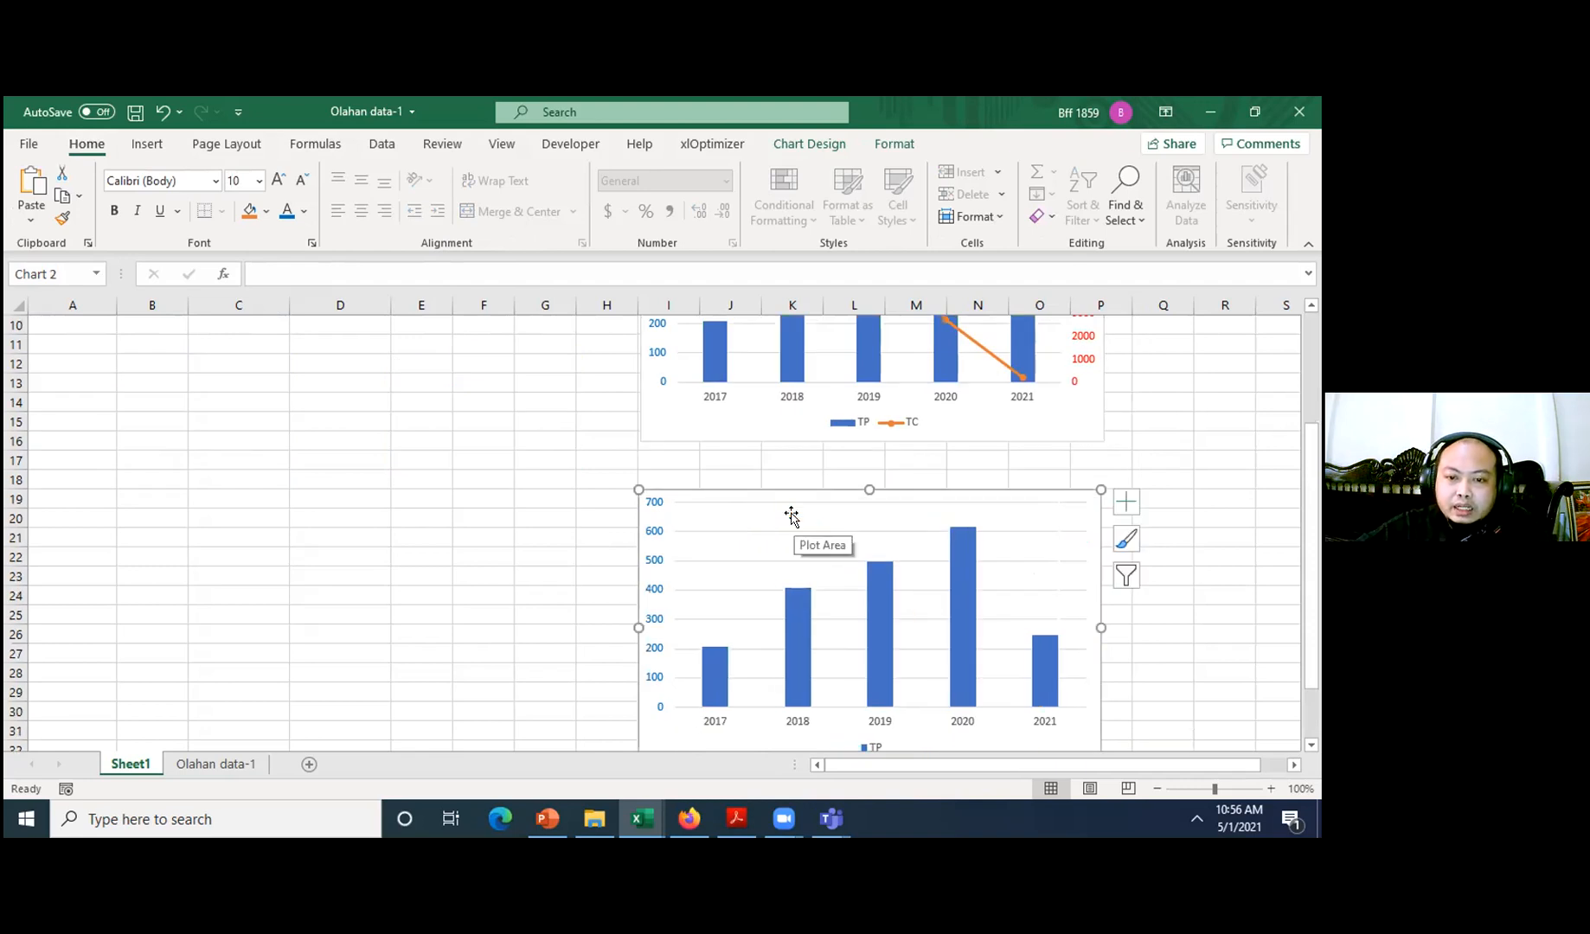
- Add a linear trendline to the TP columns in the duplicated chart
scroll(791, 515, down, 1)
scroll(791, 515, down, 1)
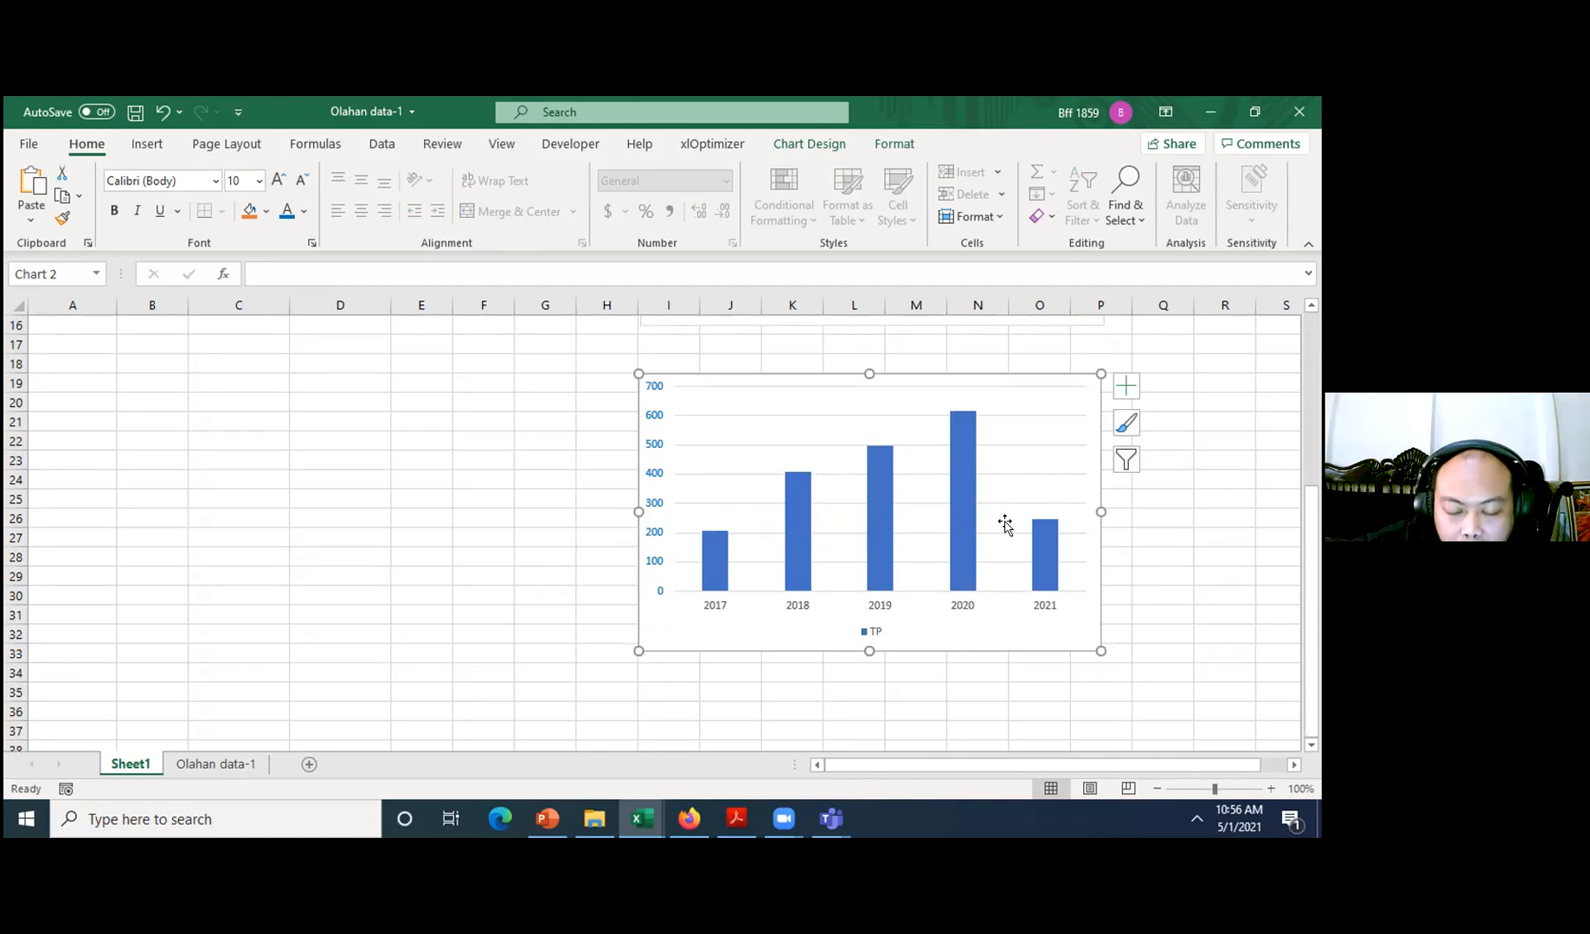
mouse_move(714, 554)
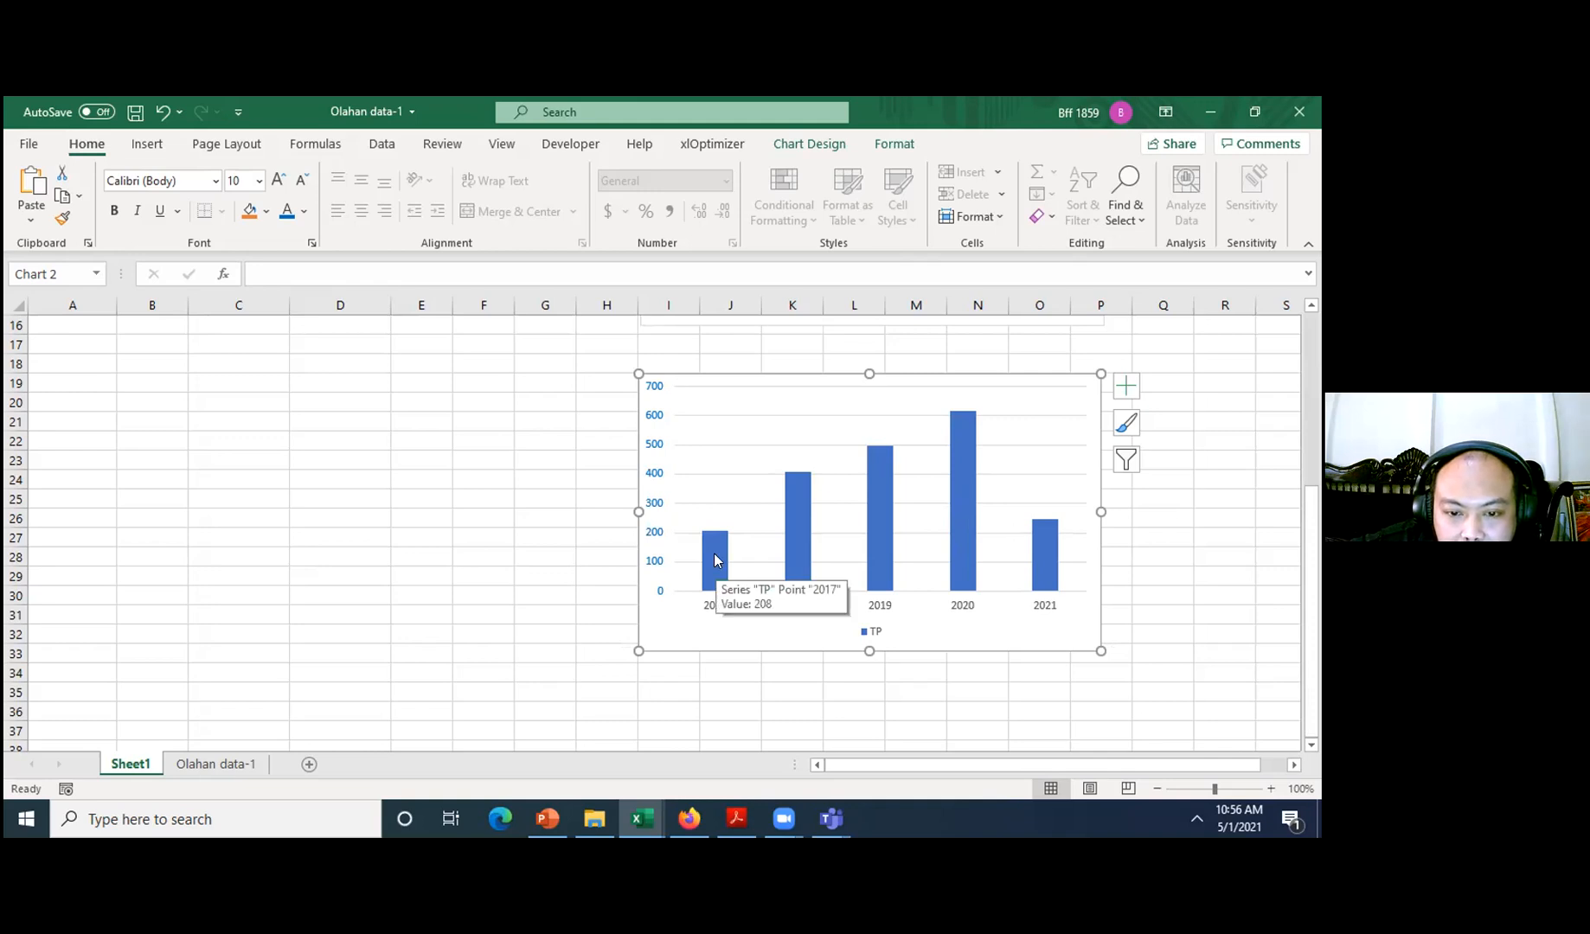
right_click(715, 558)
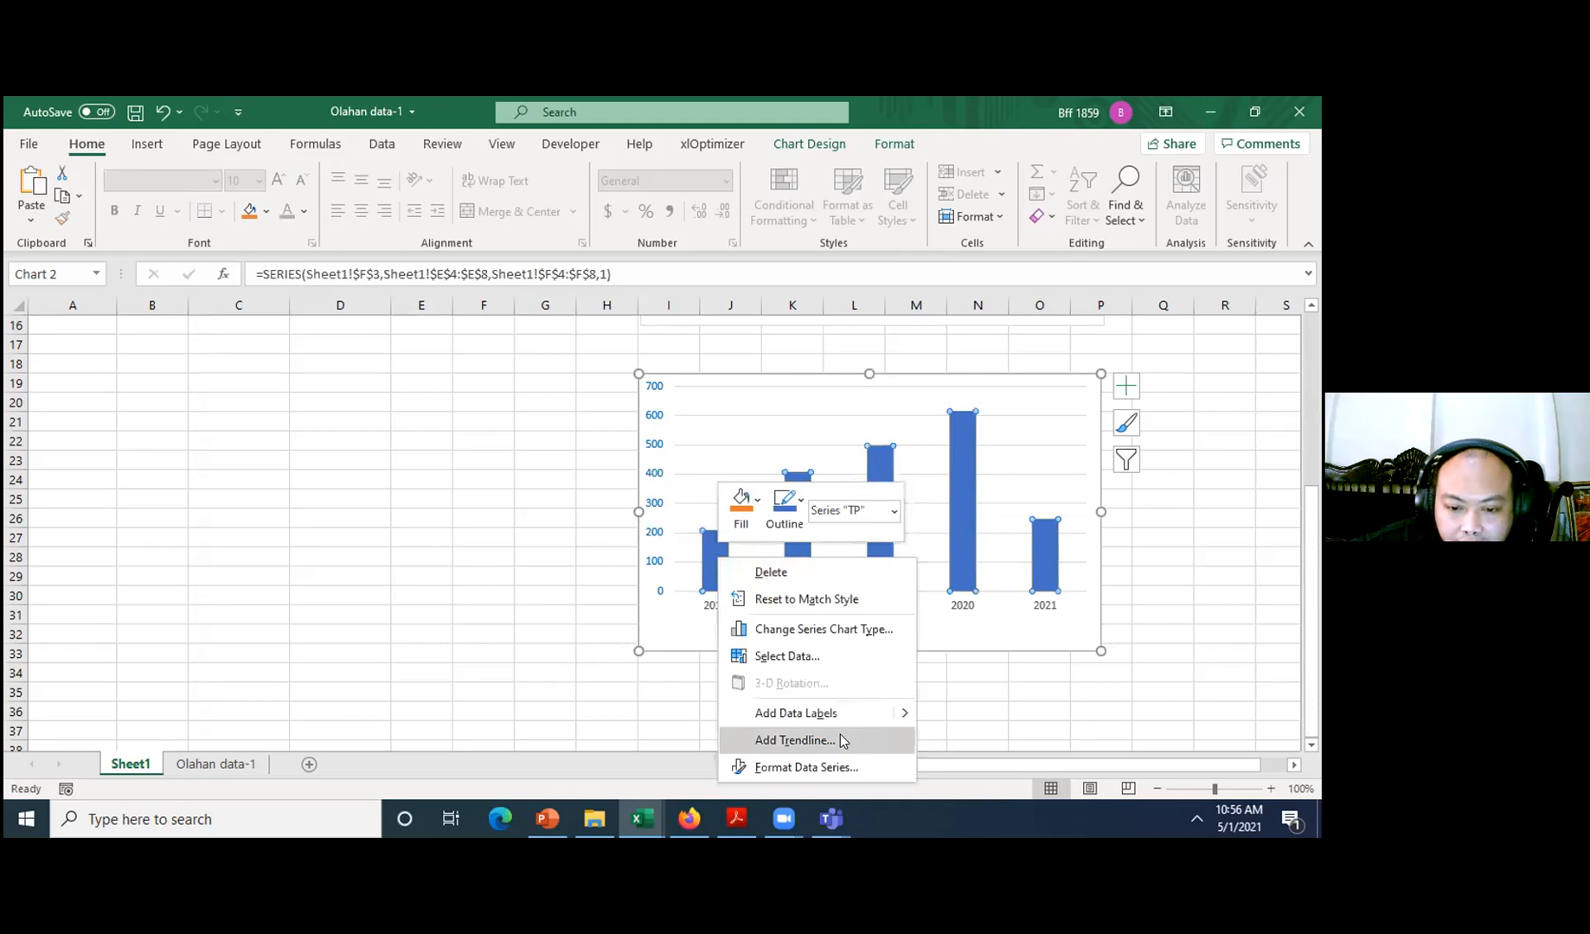
click(840, 740)
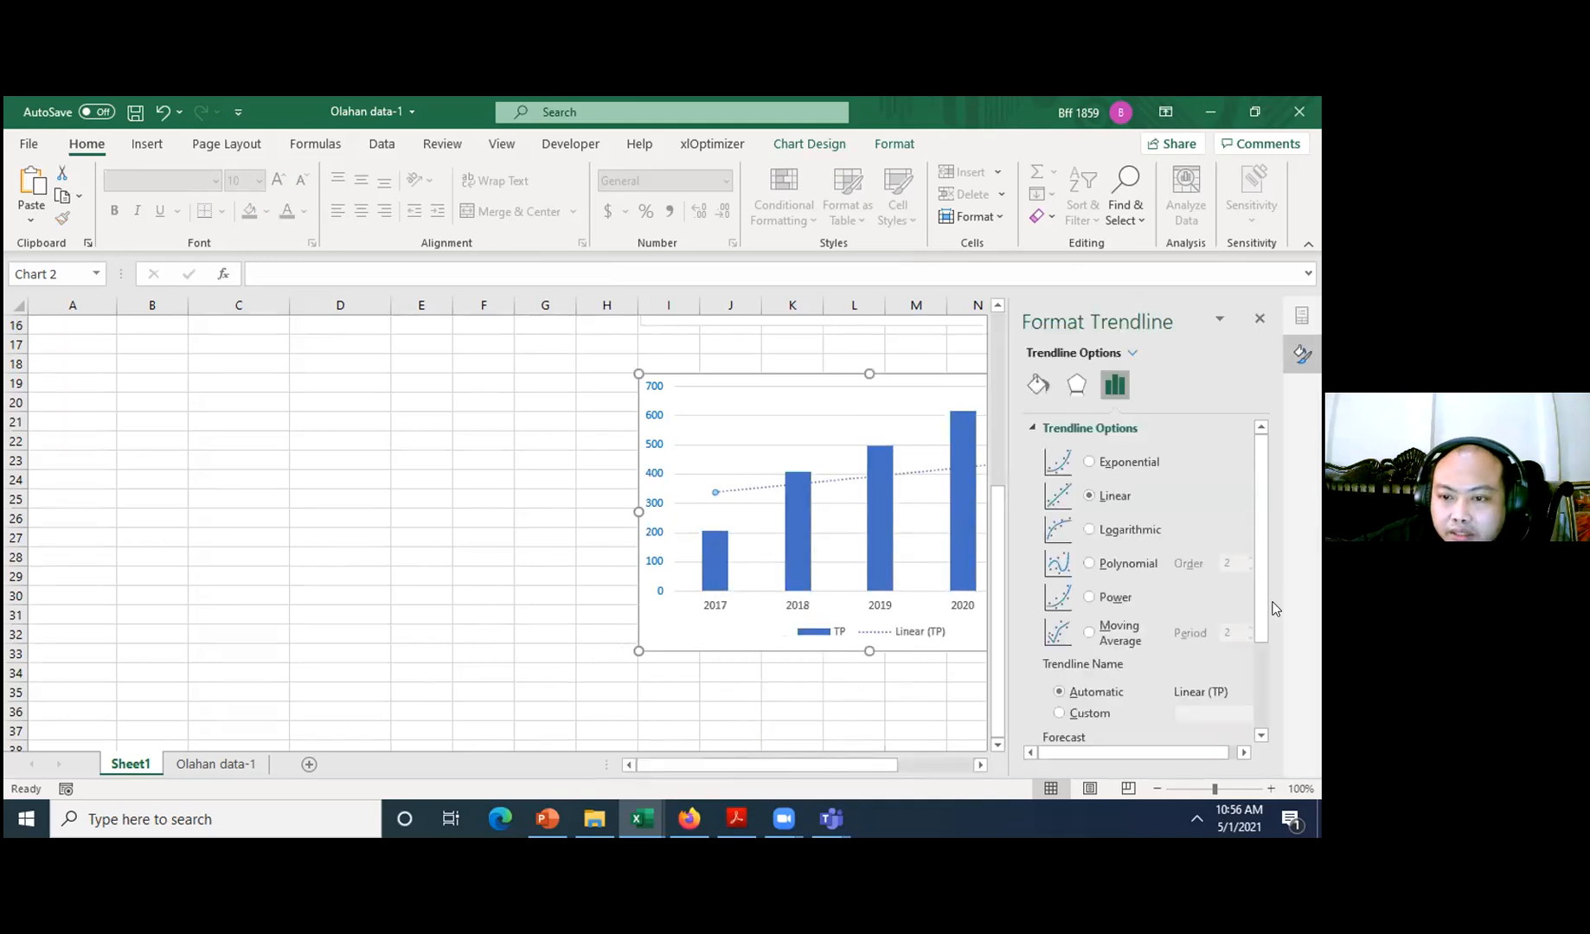
click(975, 767)
click(974, 766)
click(975, 766)
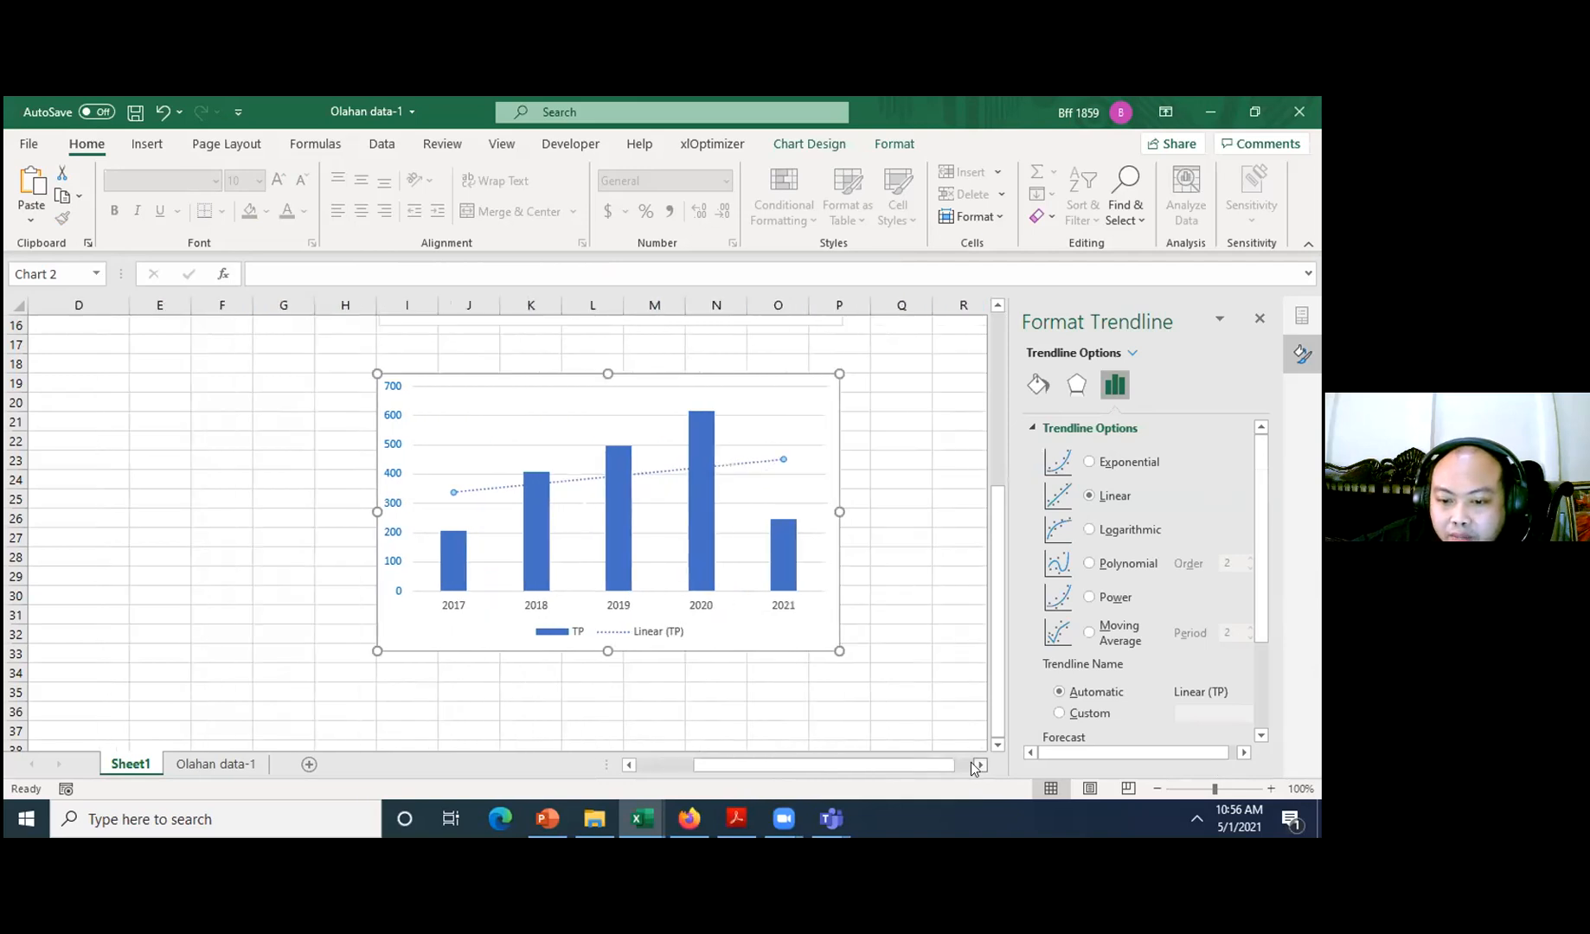
- Compare the Exponential, Linear and Logarithmic types on the TP trendline, finishing on Linear
click(1139, 465)
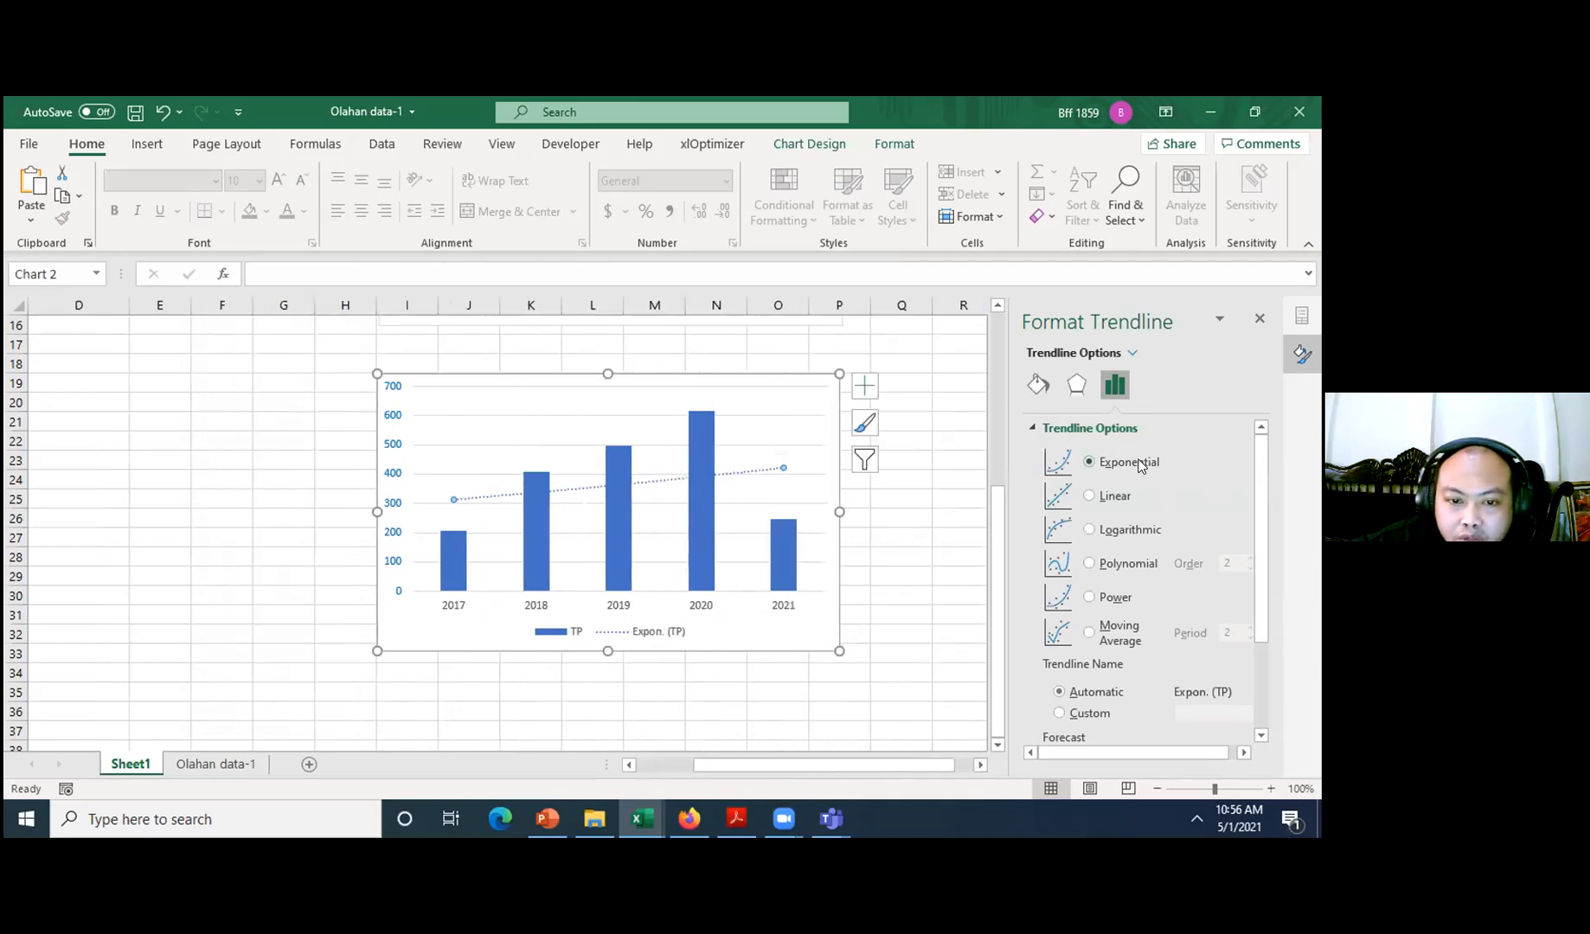
click(1089, 495)
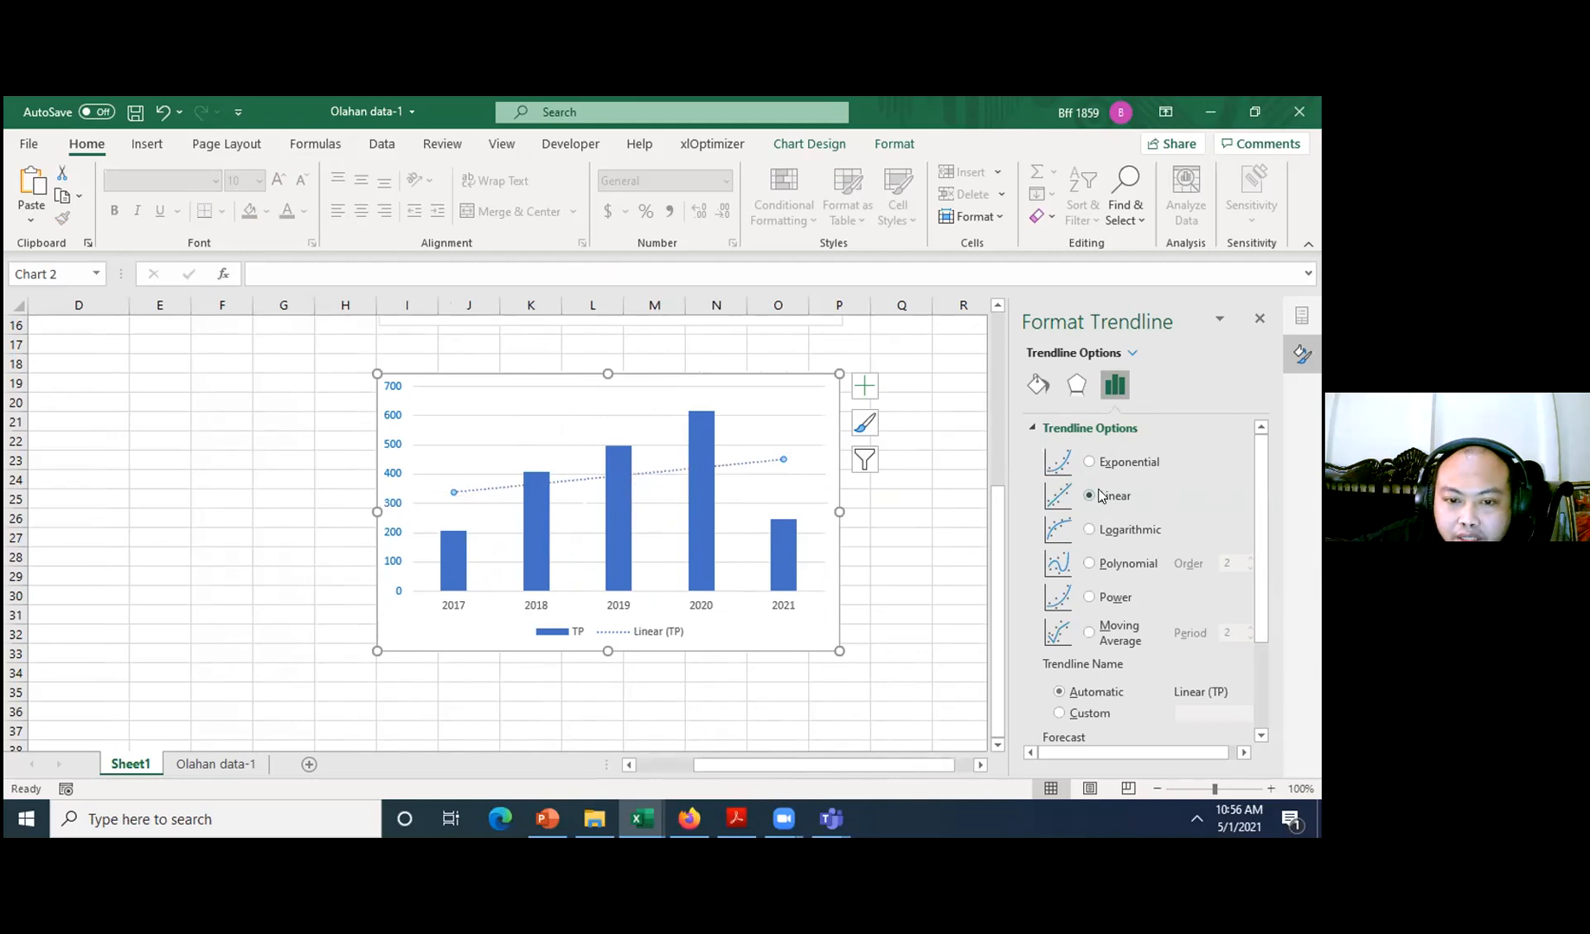
click(1124, 529)
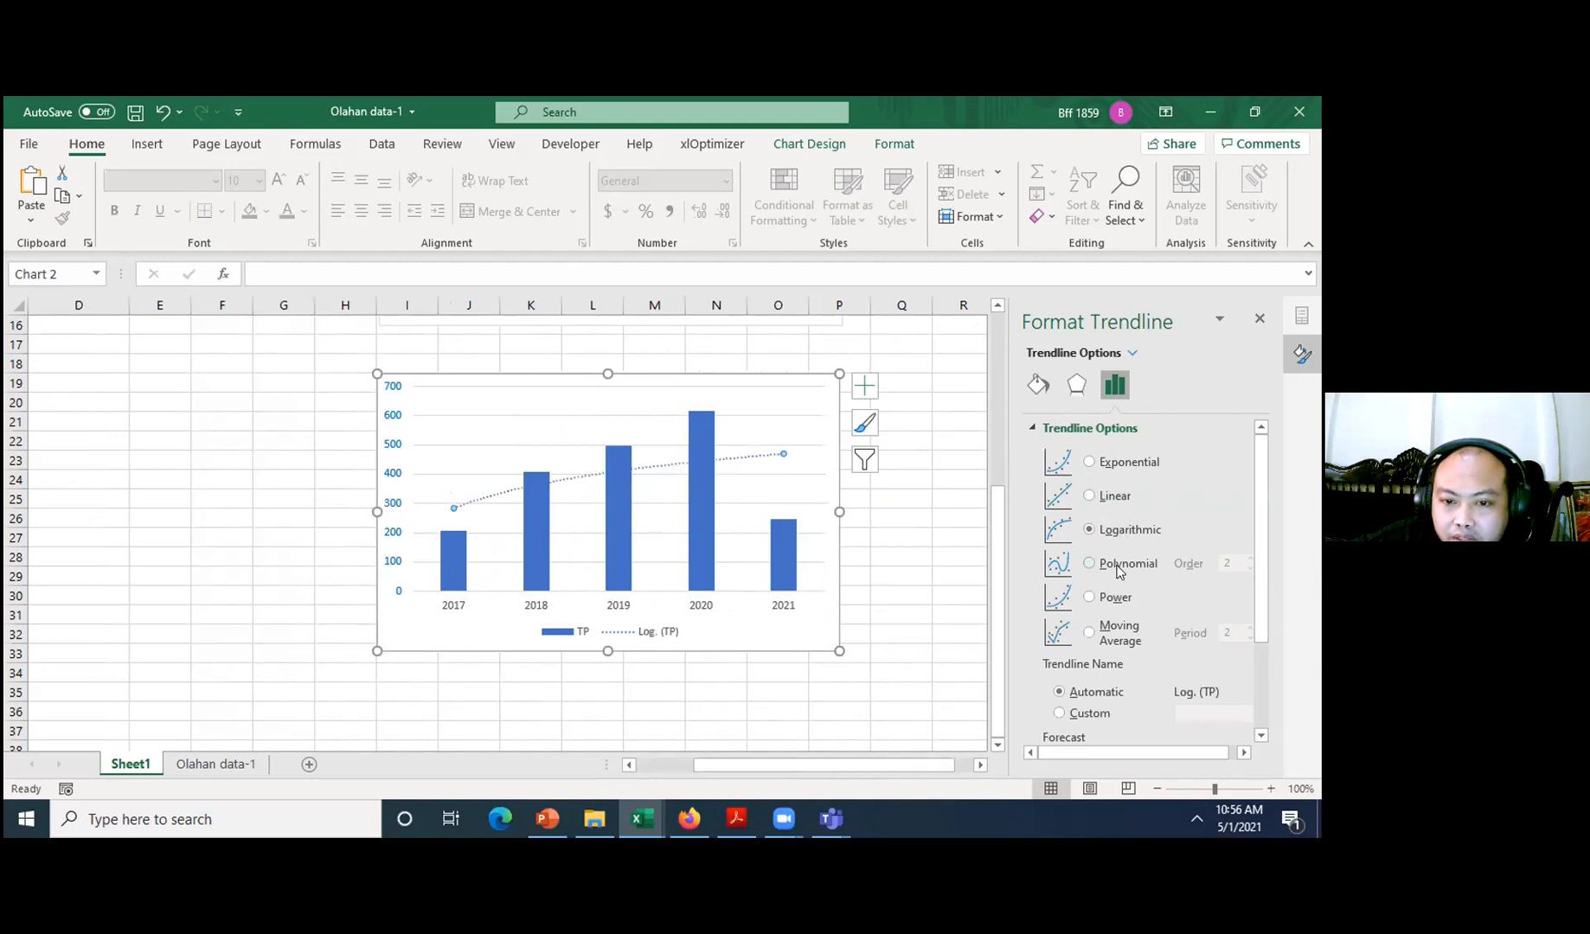
click(1109, 499)
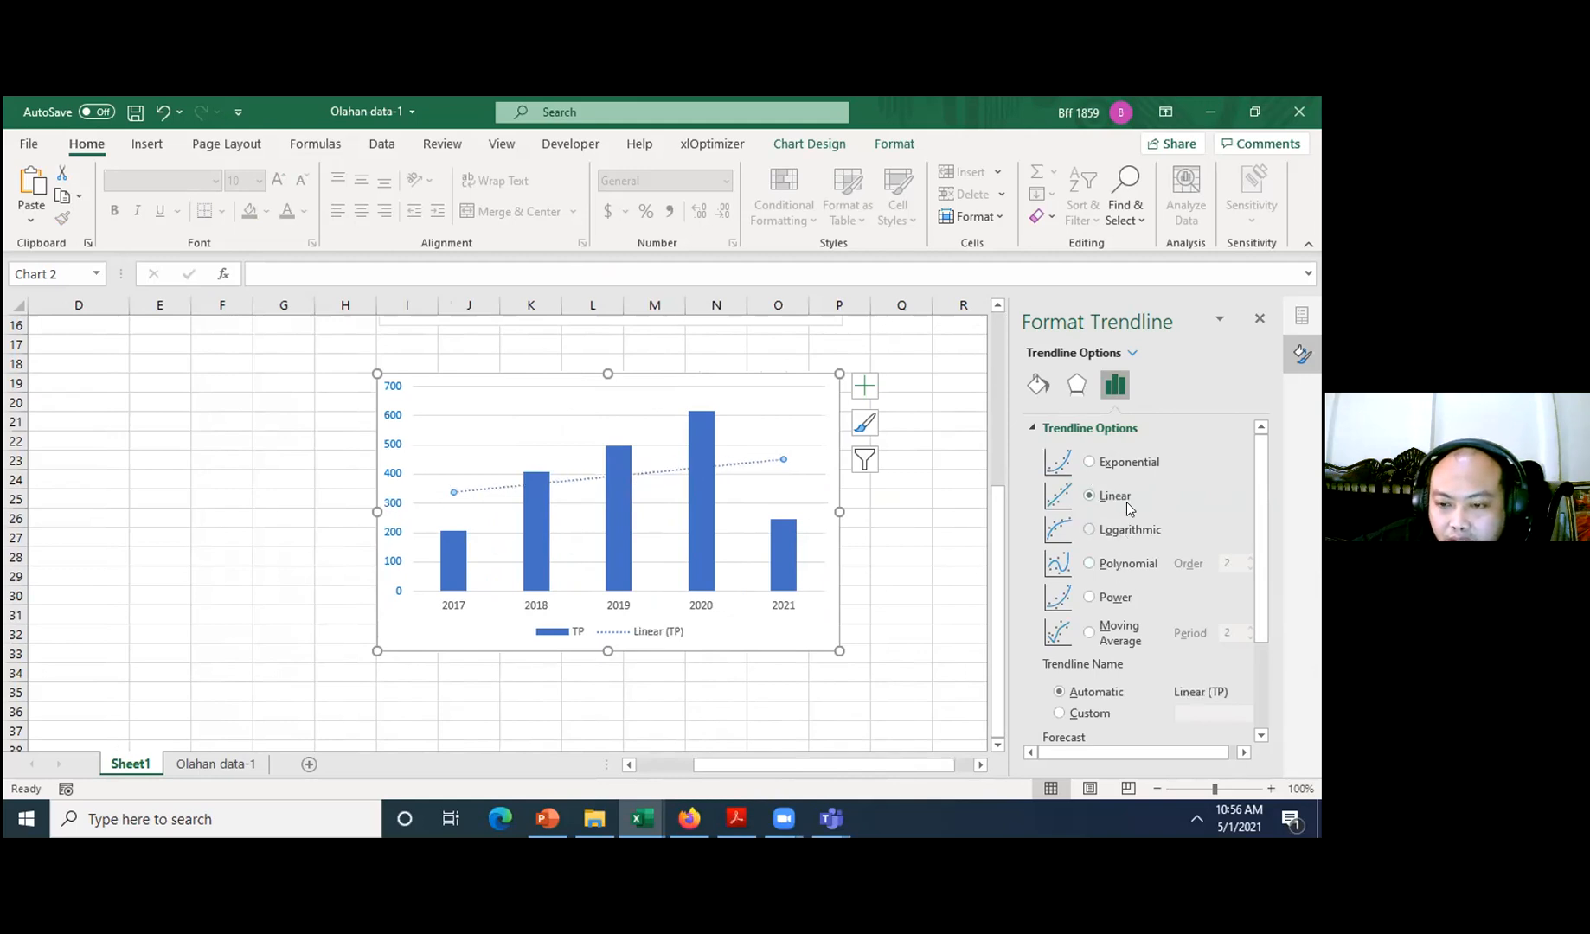
click(1131, 464)
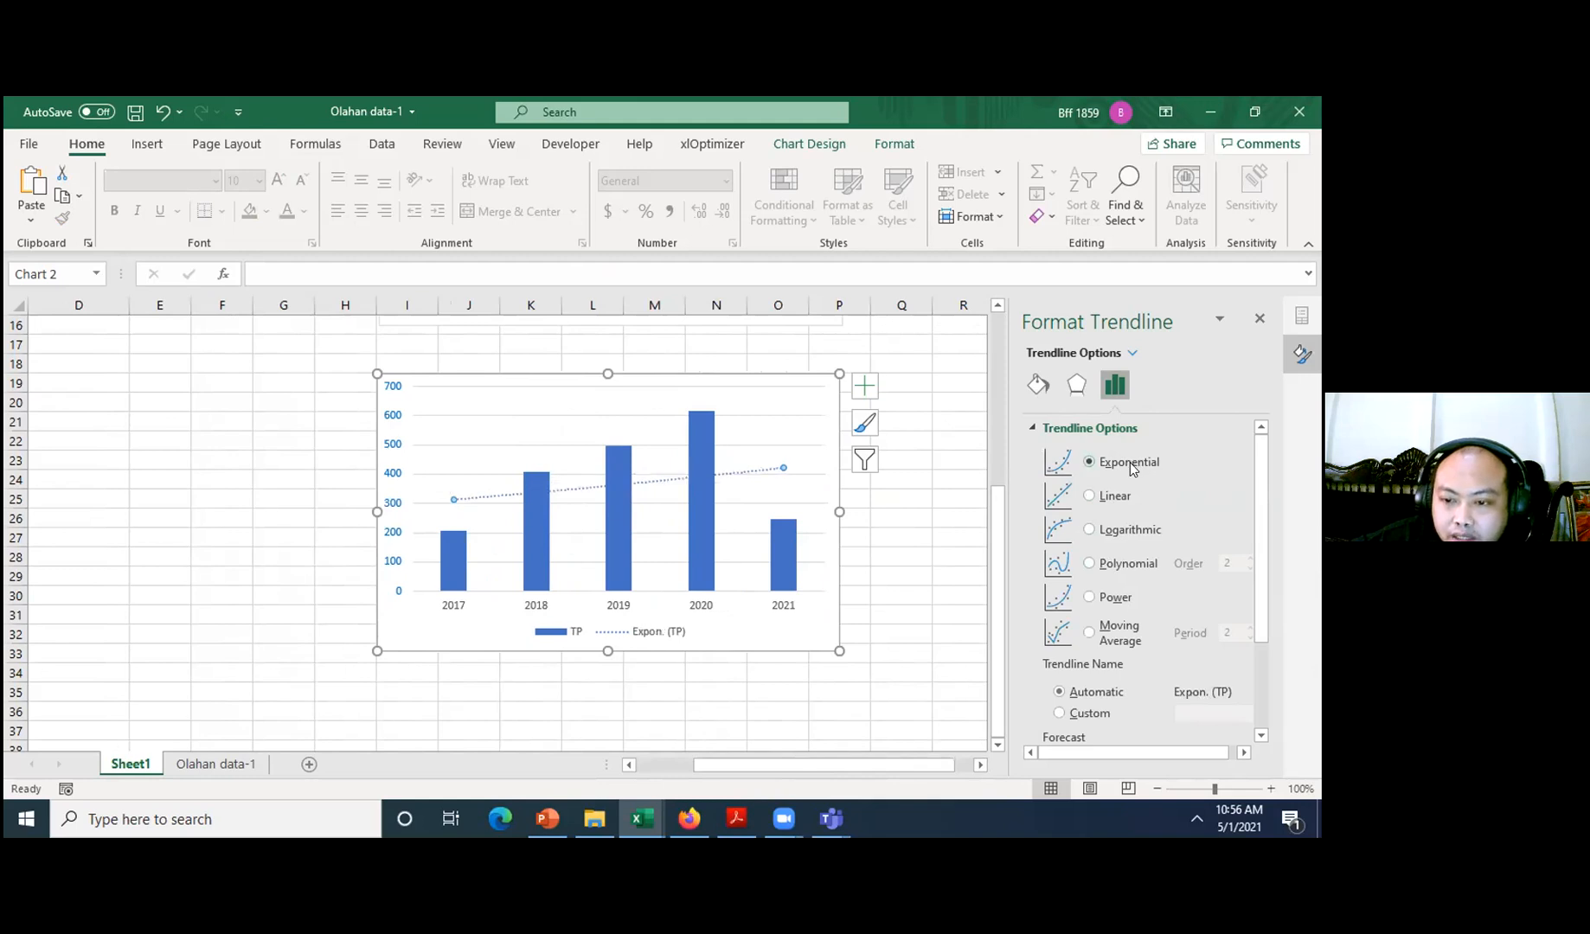
click(1118, 499)
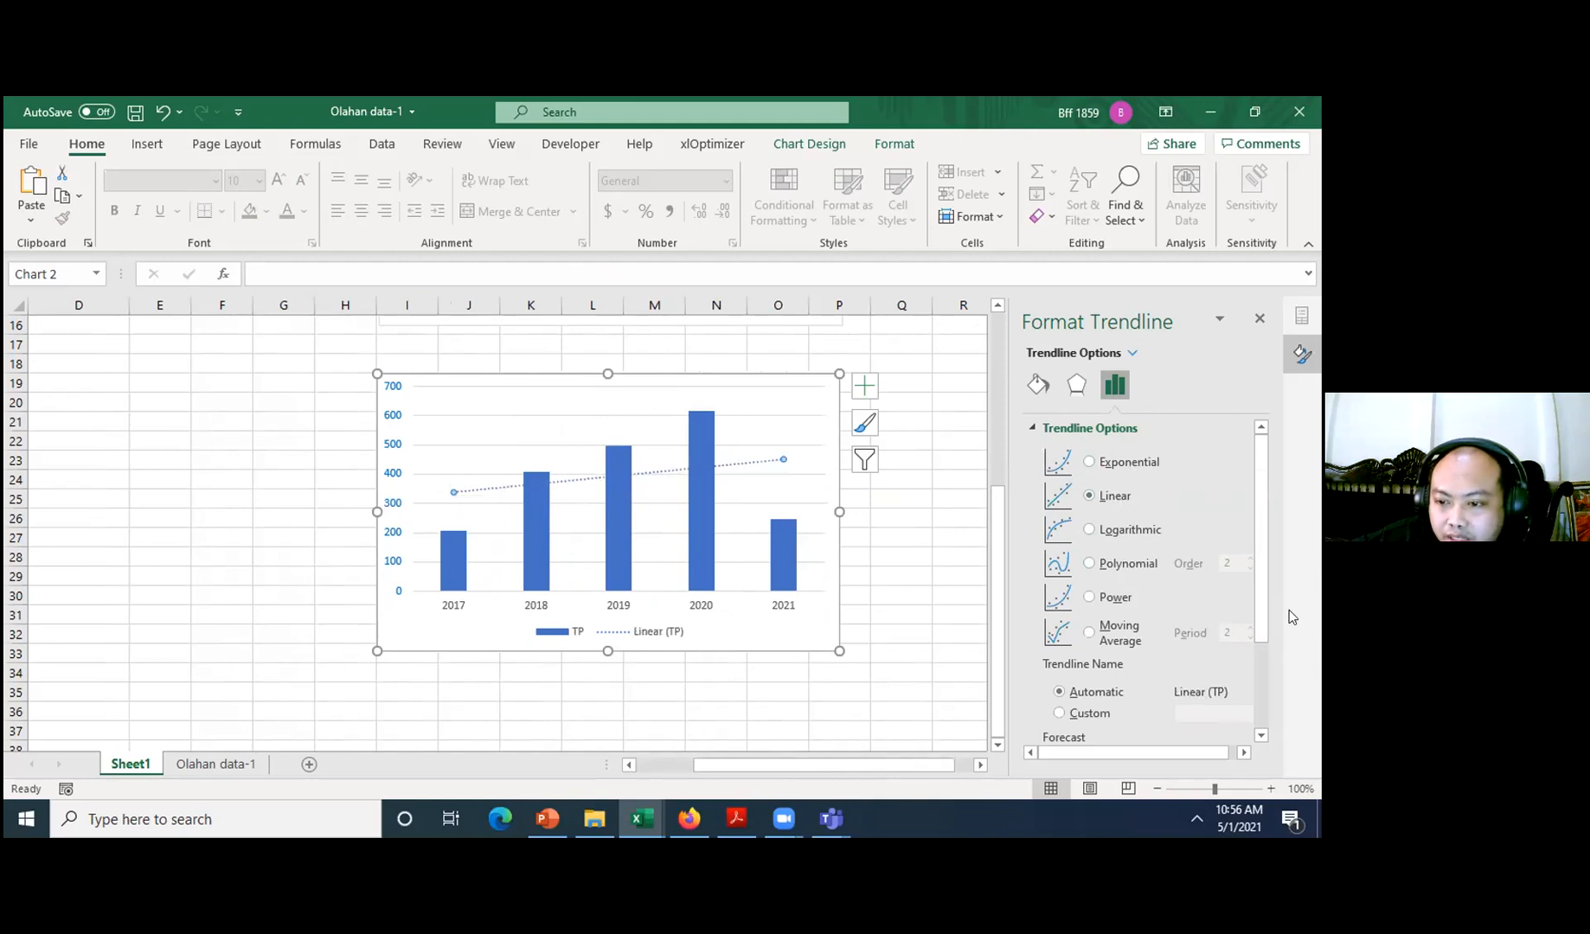
- Display the trendline's equation and R-squared value on the chart and place the label above the 2021 column, clear of the line
drag(1262, 613, 1260, 714)
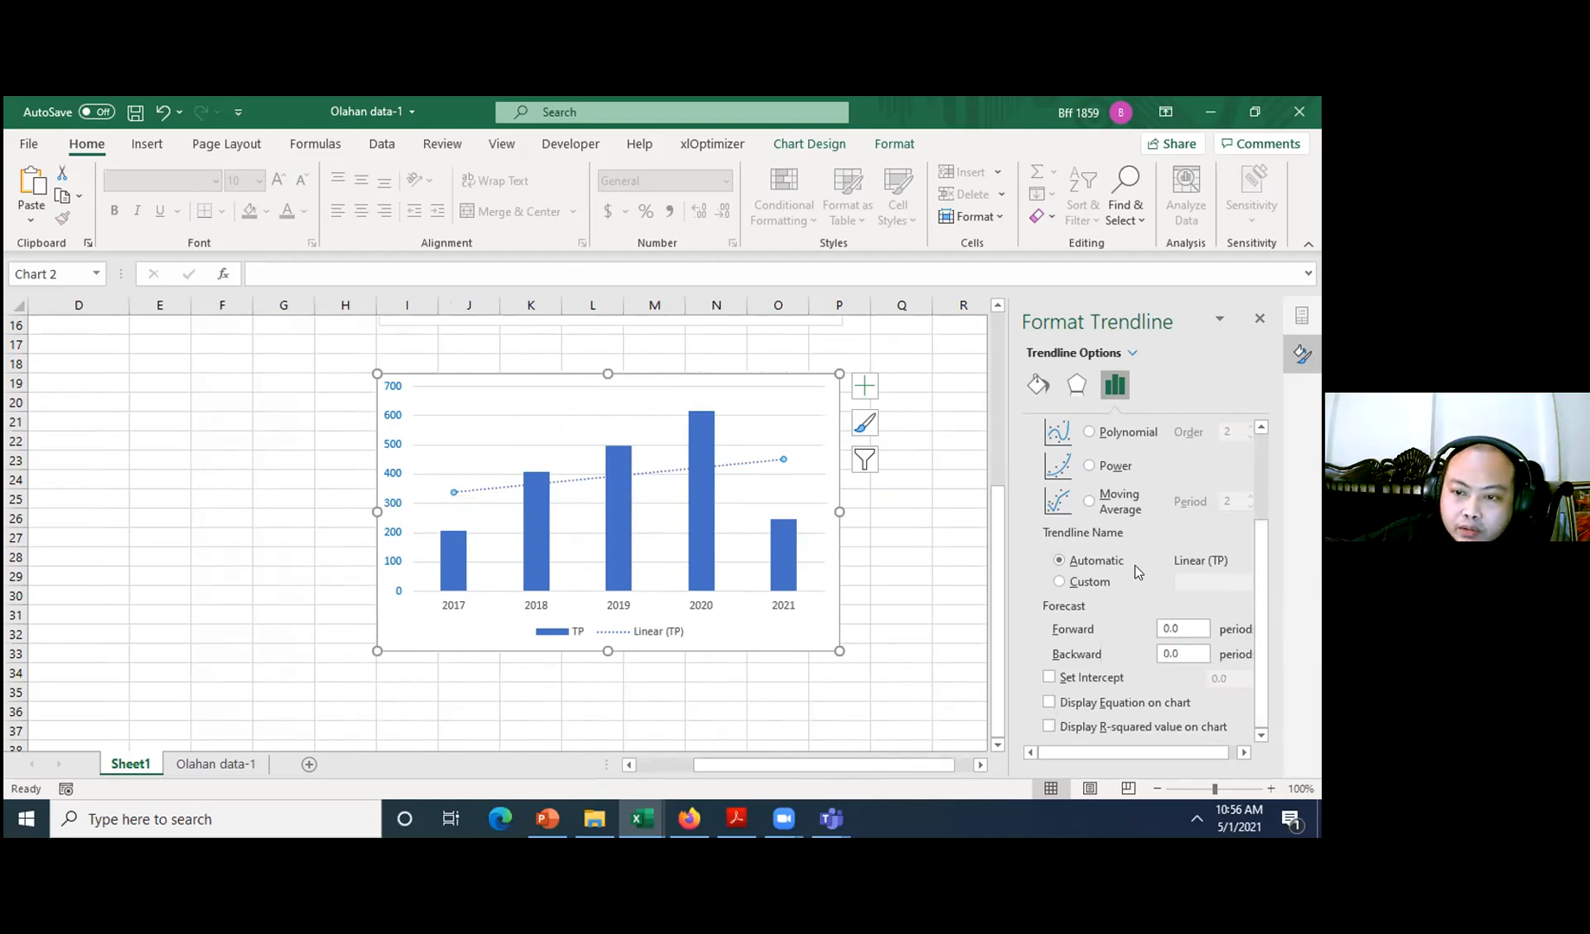
click(1144, 725)
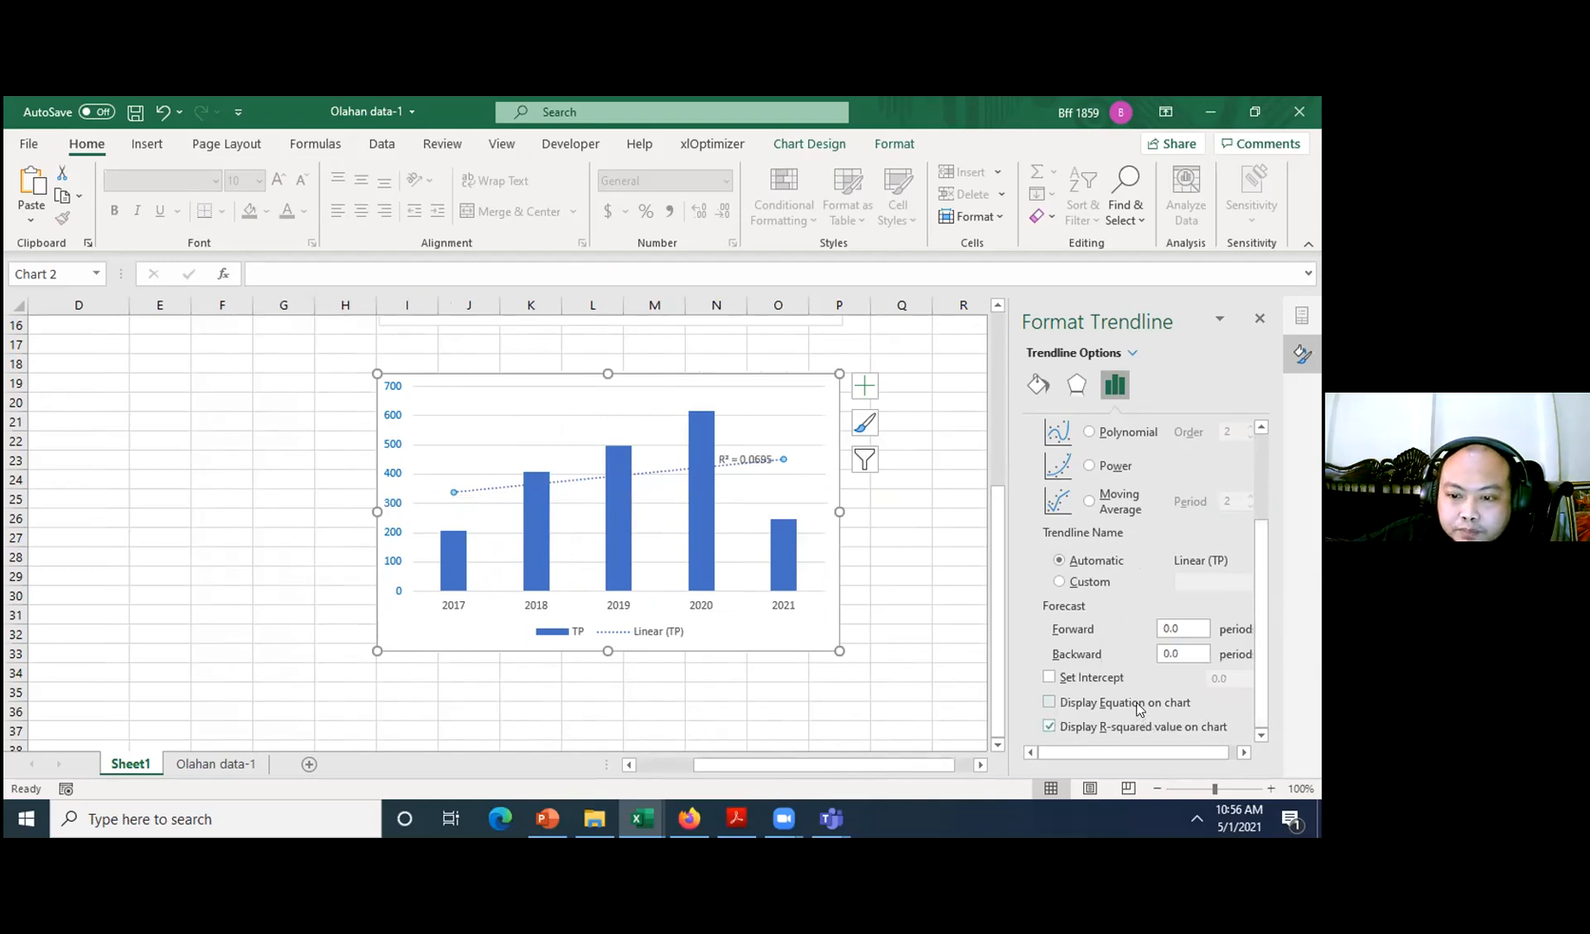
click(751, 456)
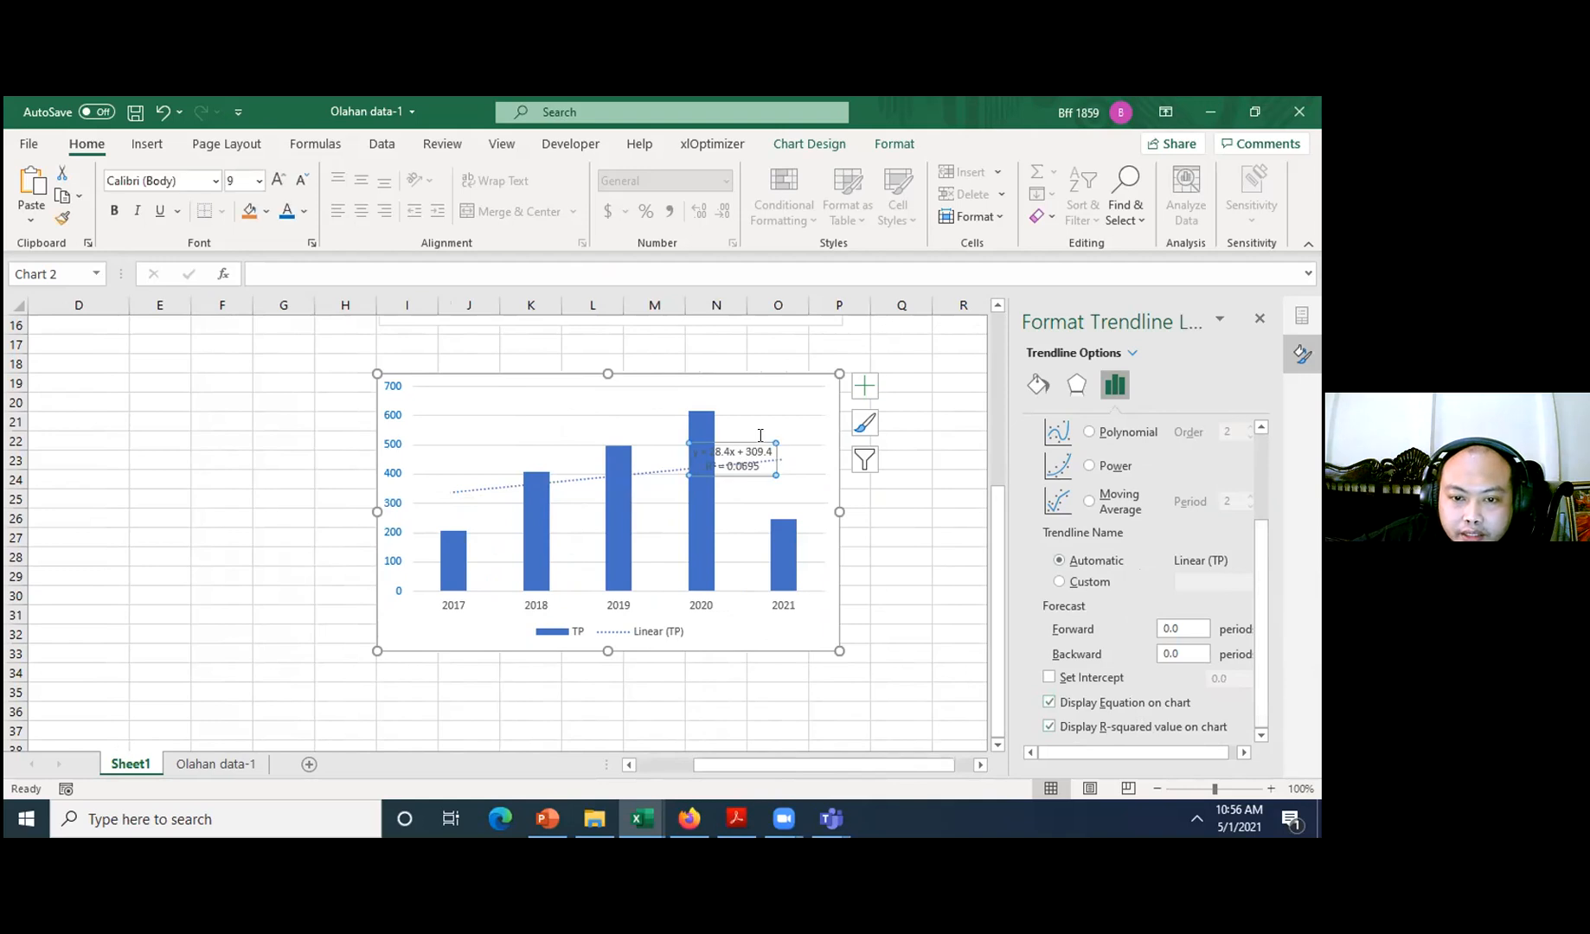
drag(766, 427, 784, 408)
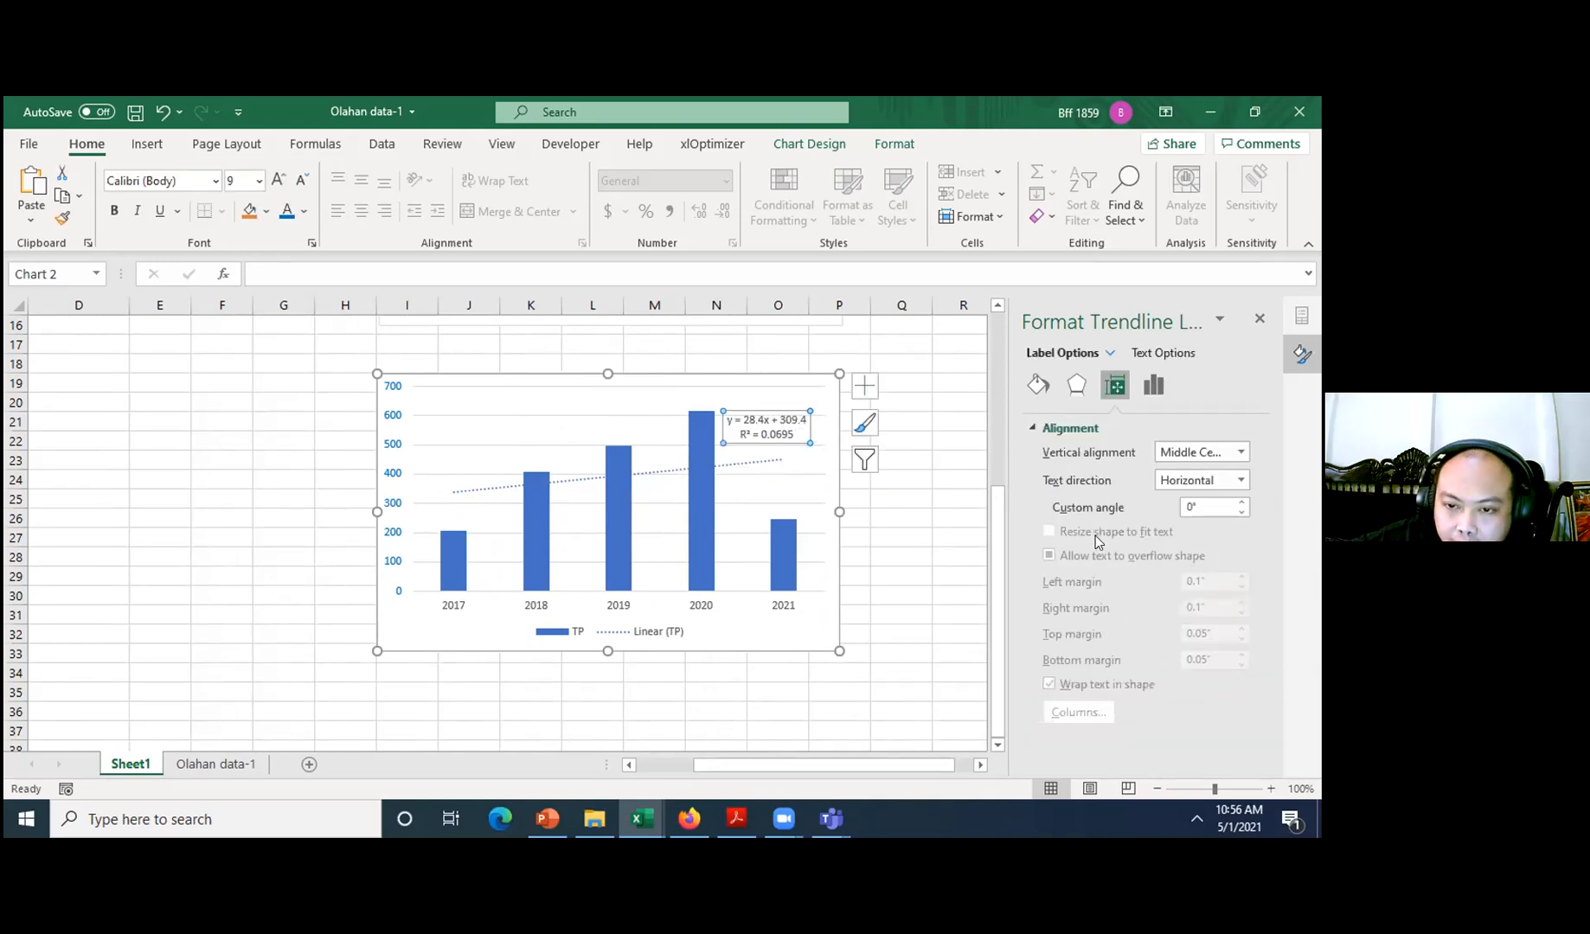
- Try a second trendline of the Exponential type on the TP series and delete it again
click(701, 490)
click(1027, 387)
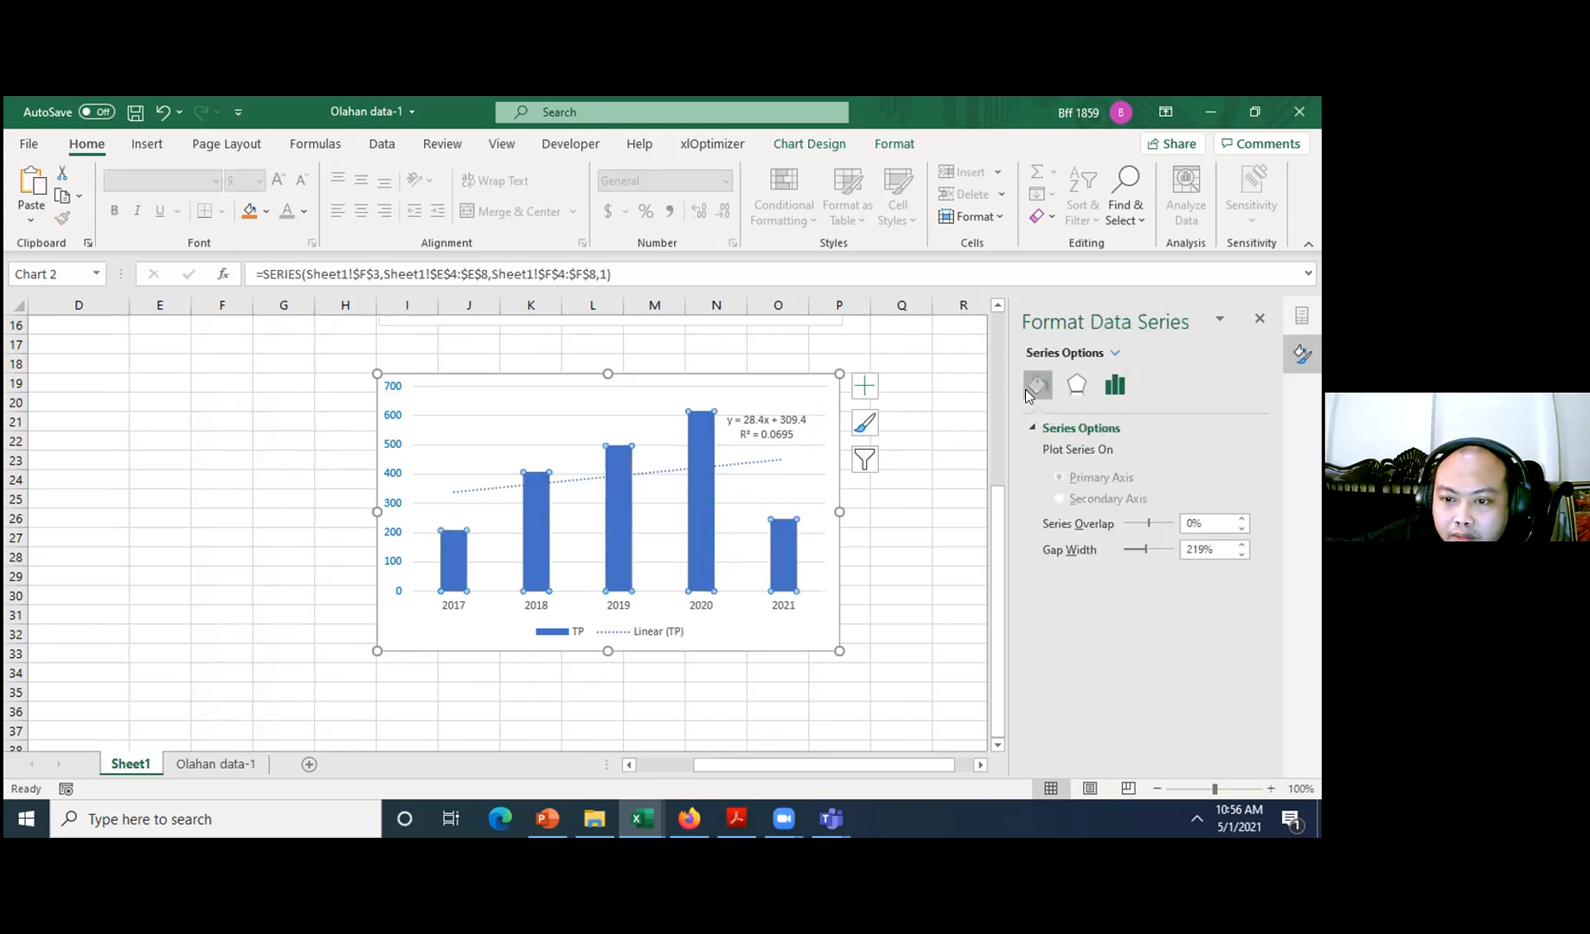
right_click(701, 529)
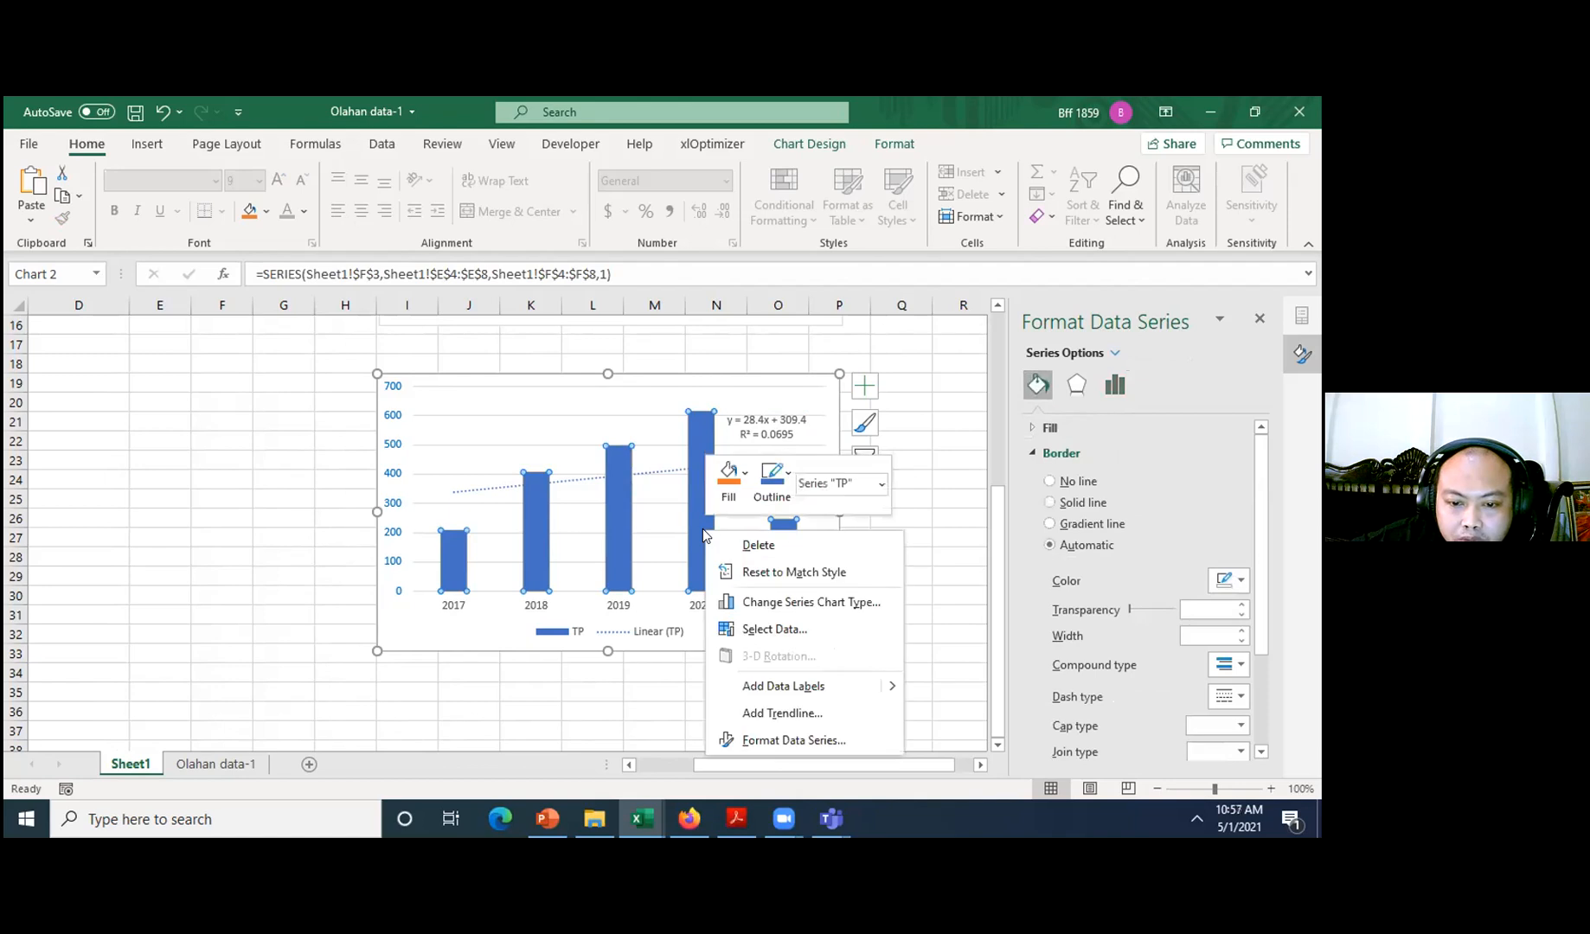
click(762, 708)
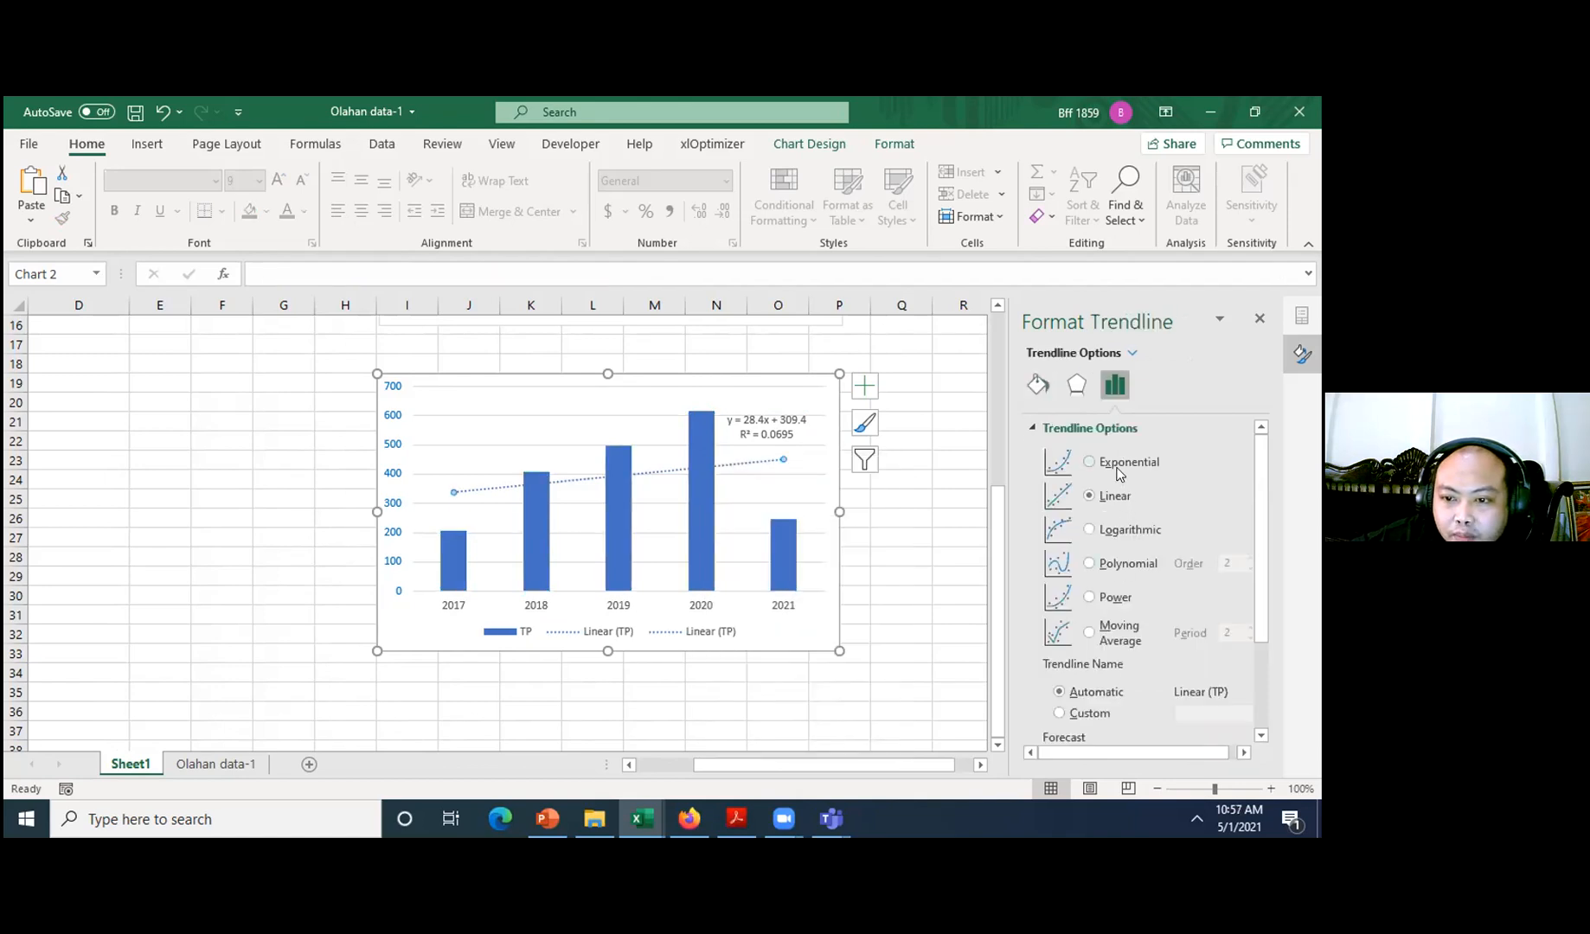
click(1118, 465)
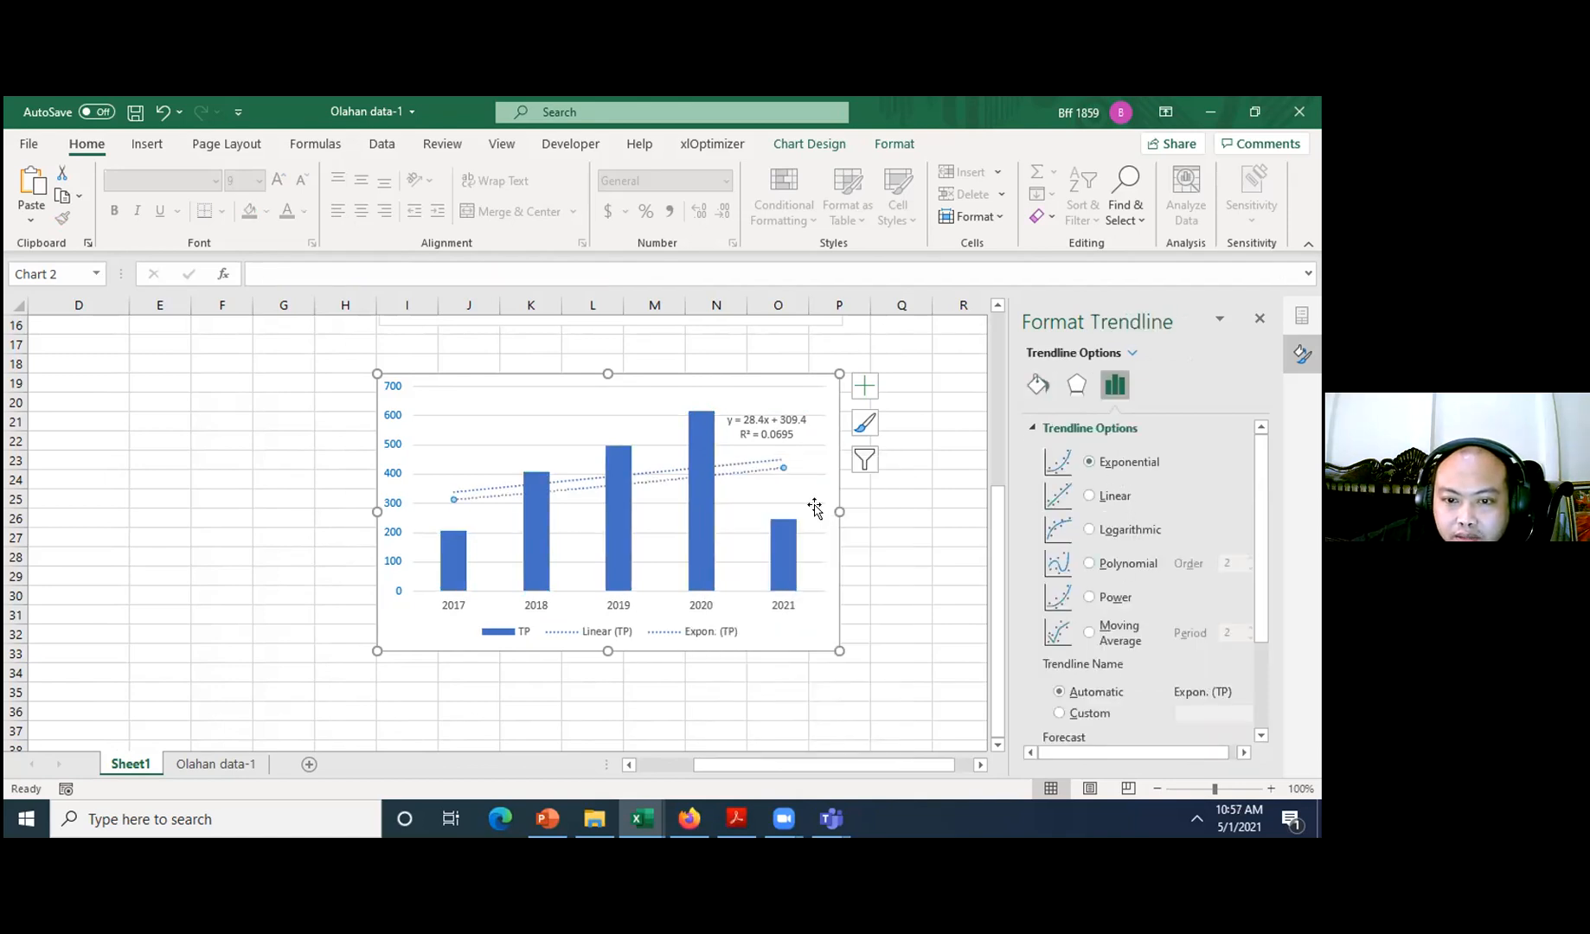
key(Delete)
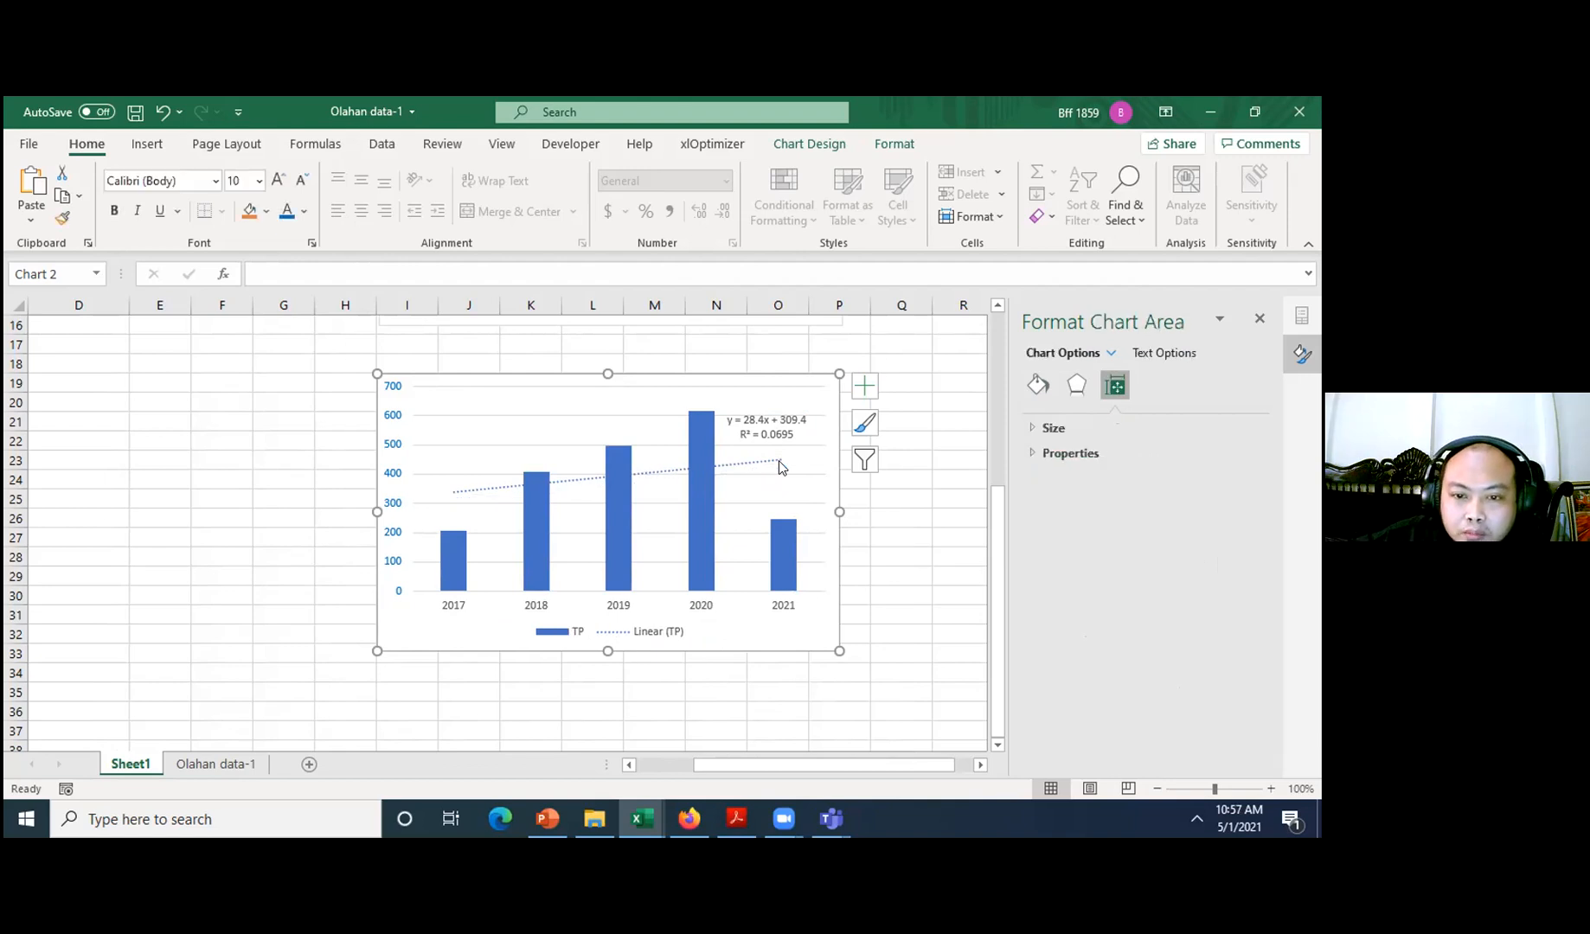
- Preview the Exponential type on the existing TP trendline, restore Linear and close the trendline formatting options
click(780, 462)
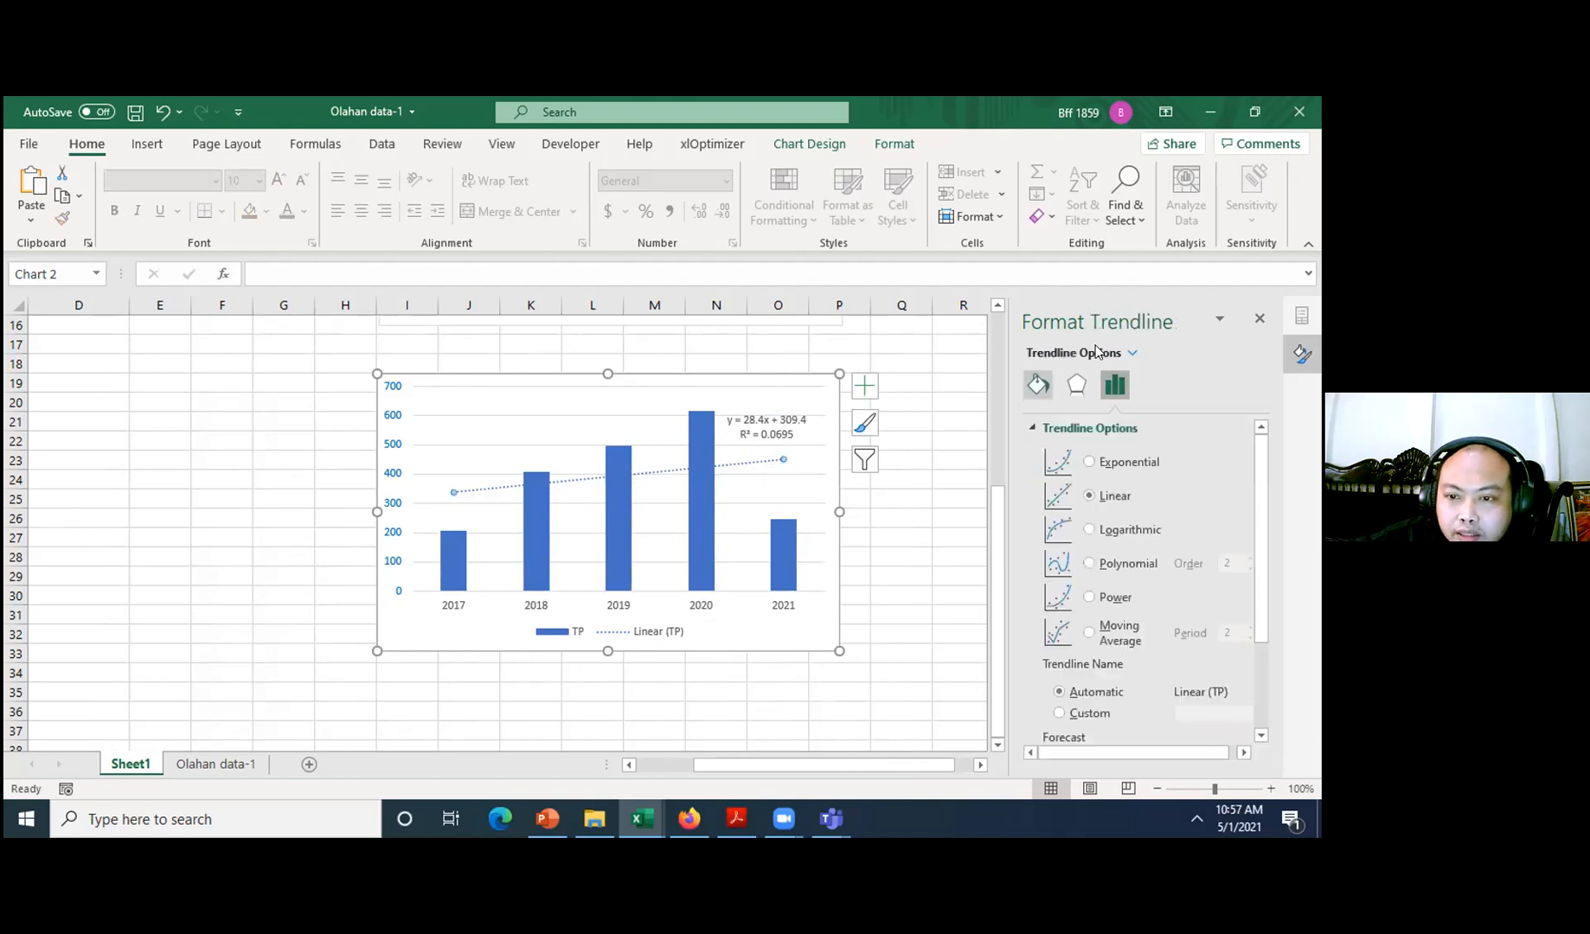
click(1118, 467)
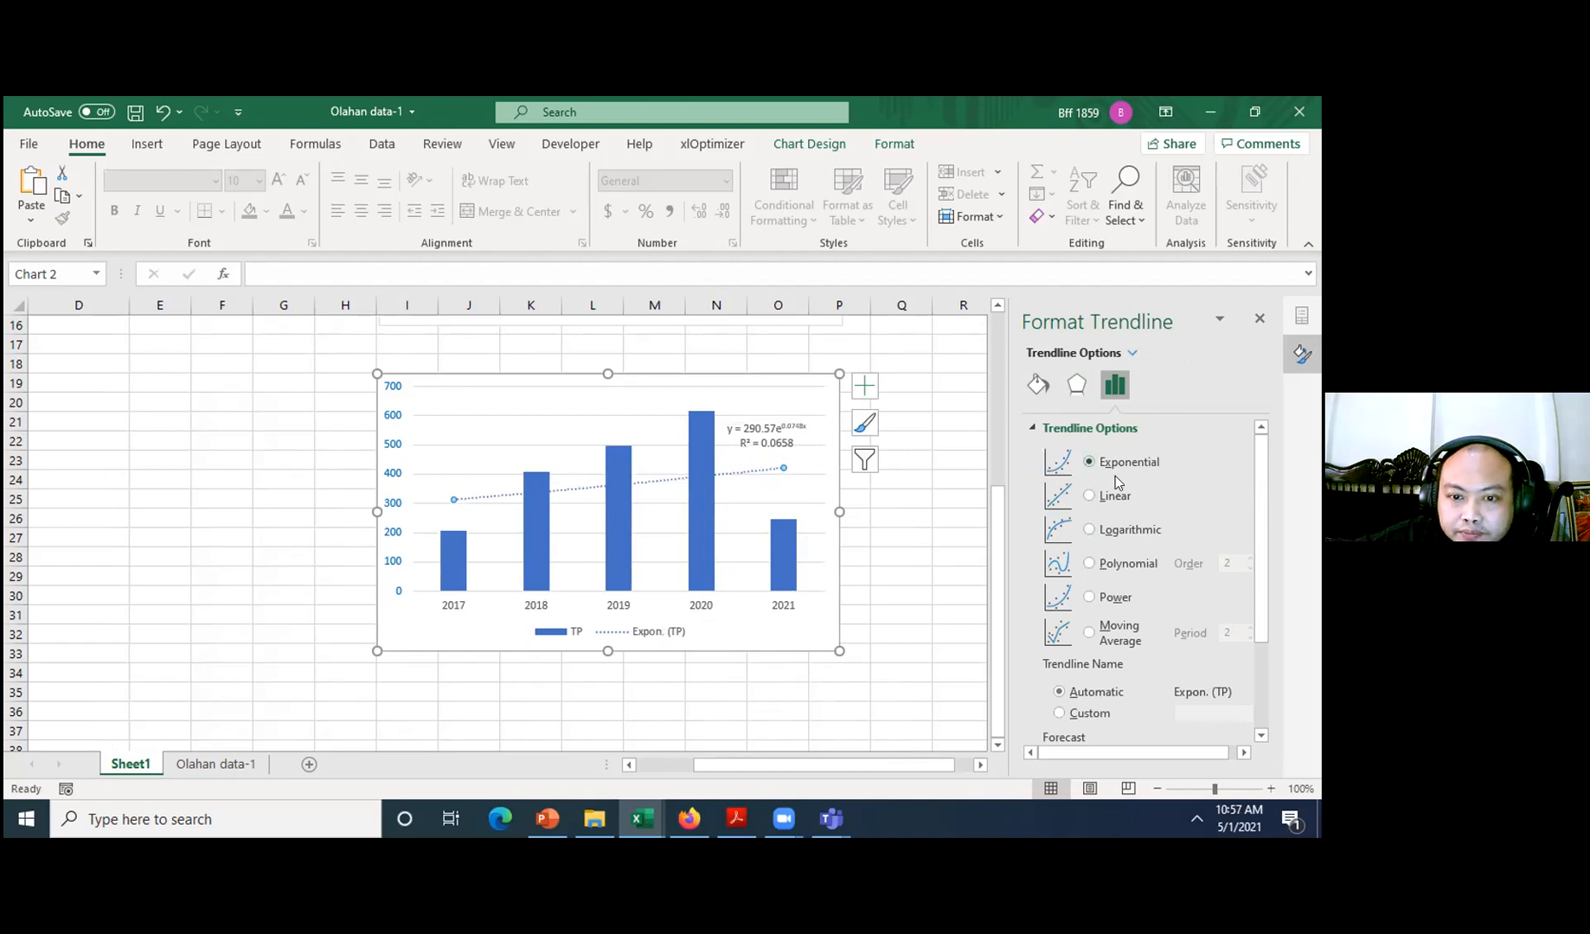
click(1112, 493)
click(943, 516)
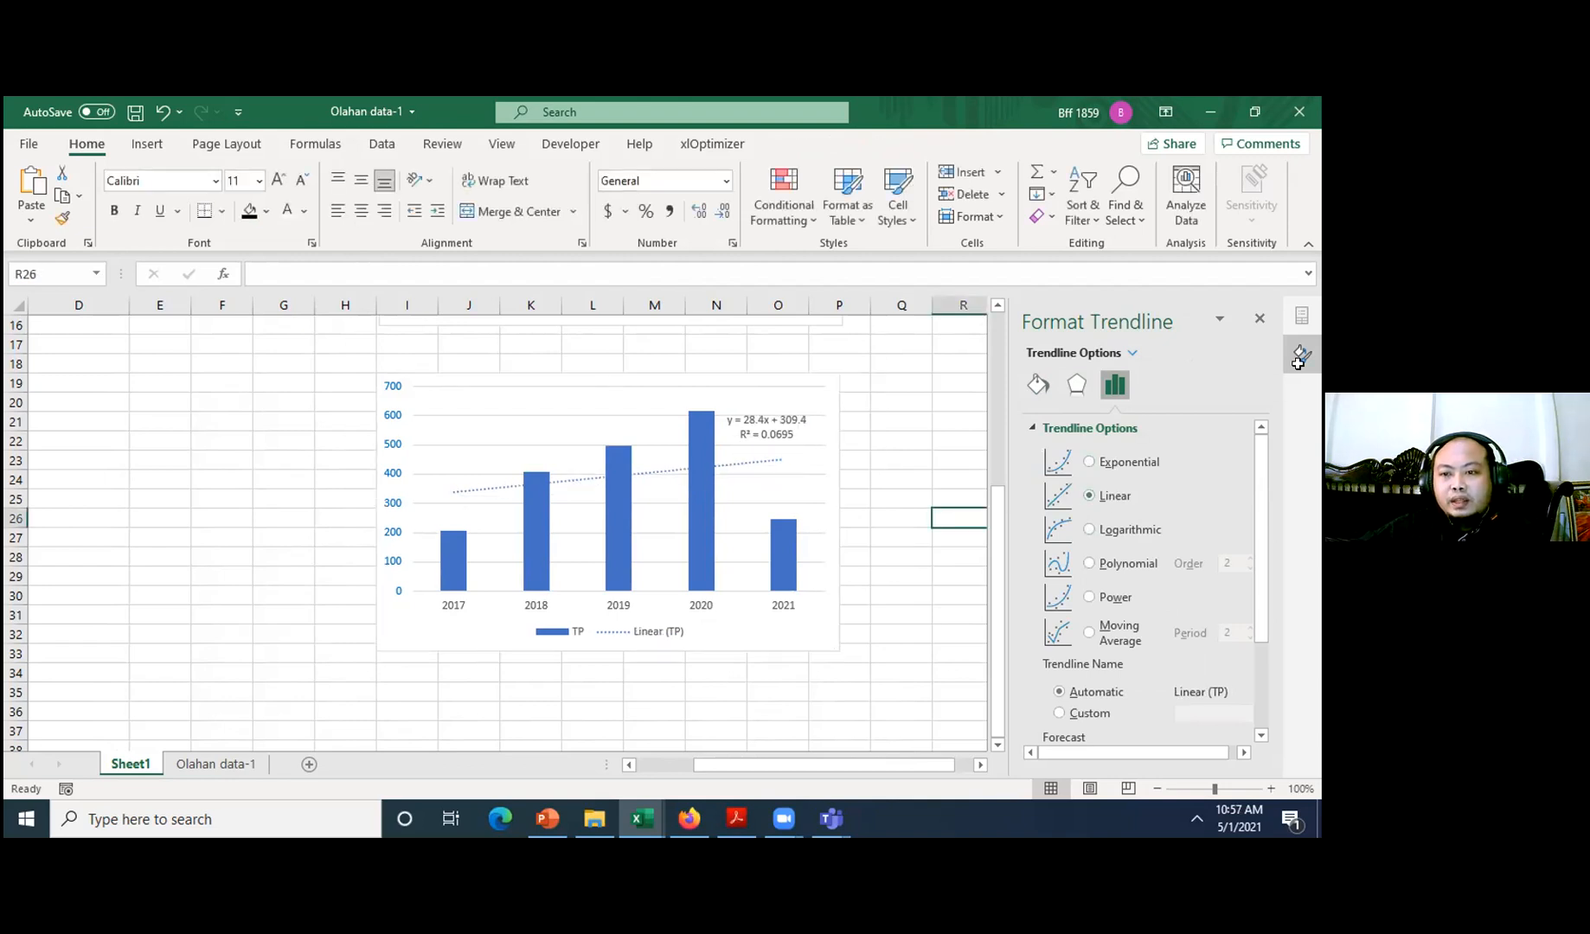
click(1259, 319)
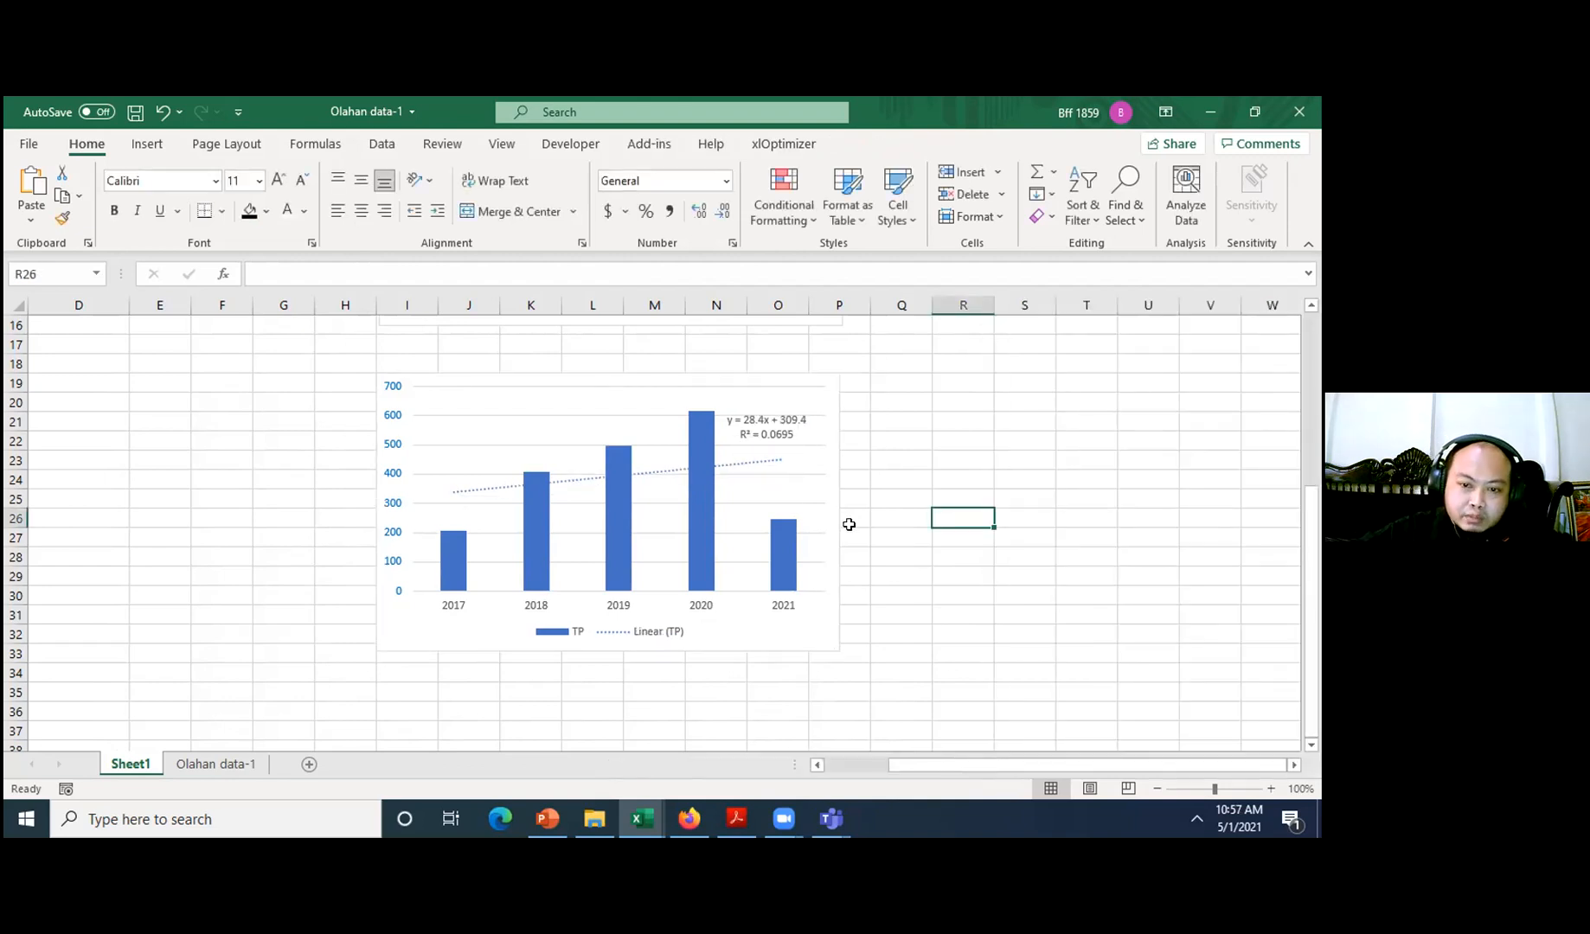
- Enlarge the TP trendline chart by widening it to column Q and extending its upper edge to row 18
click(832, 482)
drag(839, 511, 925, 511)
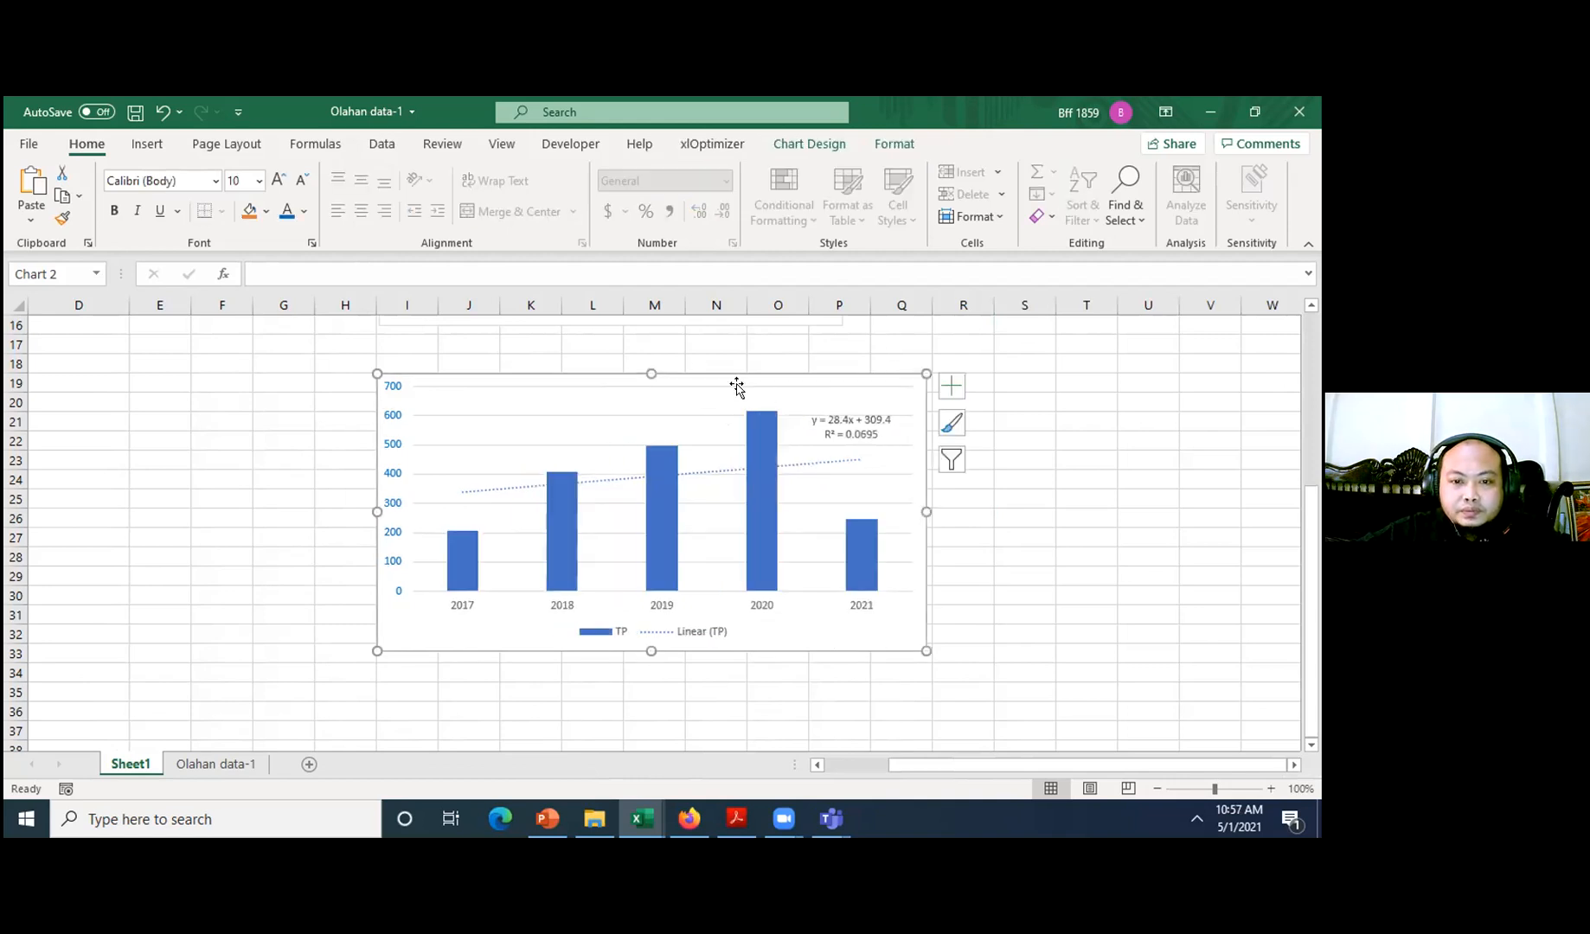
drag(658, 376, 650, 353)
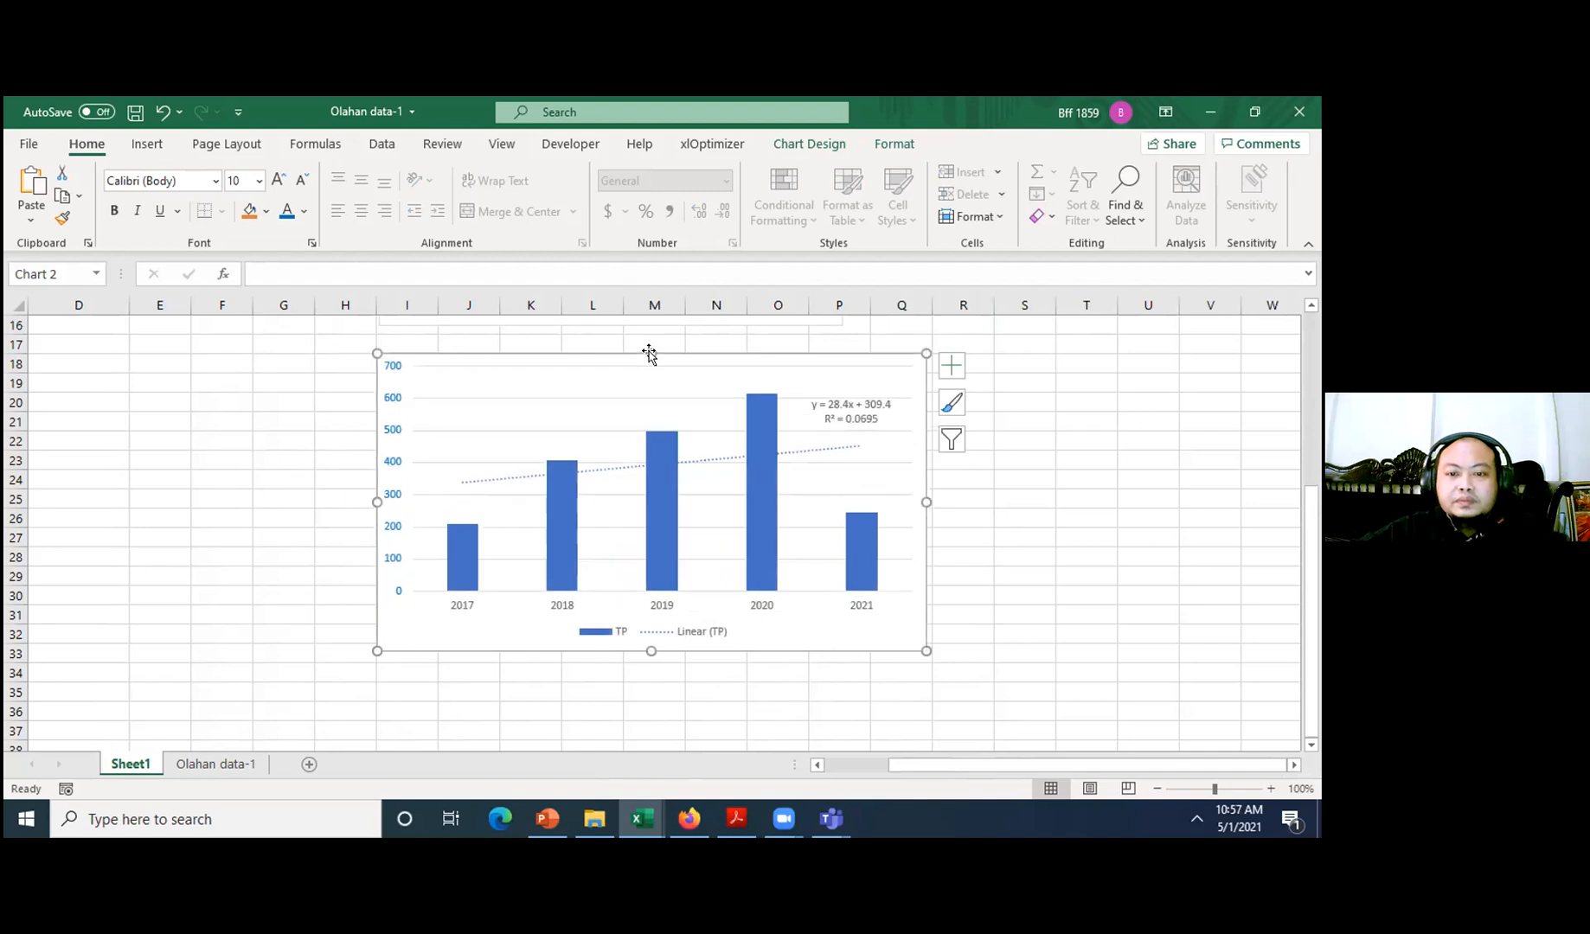
click(935, 511)
scroll(960, 514, up, 5)
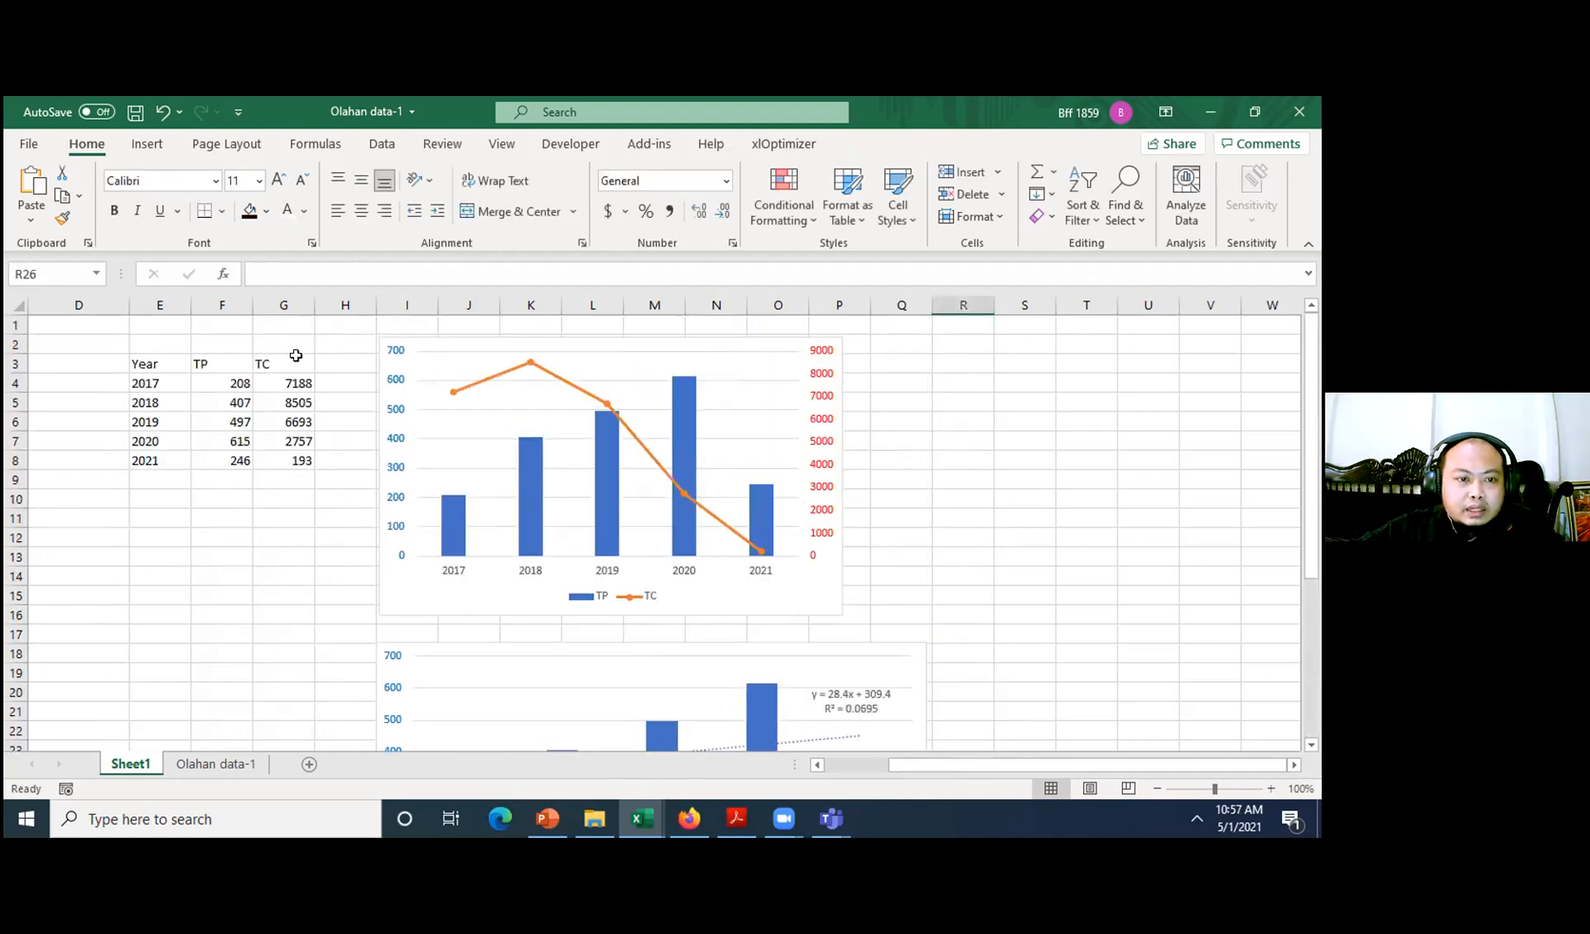
- Copy the yearly summary PivotTable and paste the copy at cell R3, beside the charts
scroll(125, 332, left, 3)
drag(43, 363, 274, 479)
key(ctrl+c)
click(553, 325)
scroll(404, 397, right, 9)
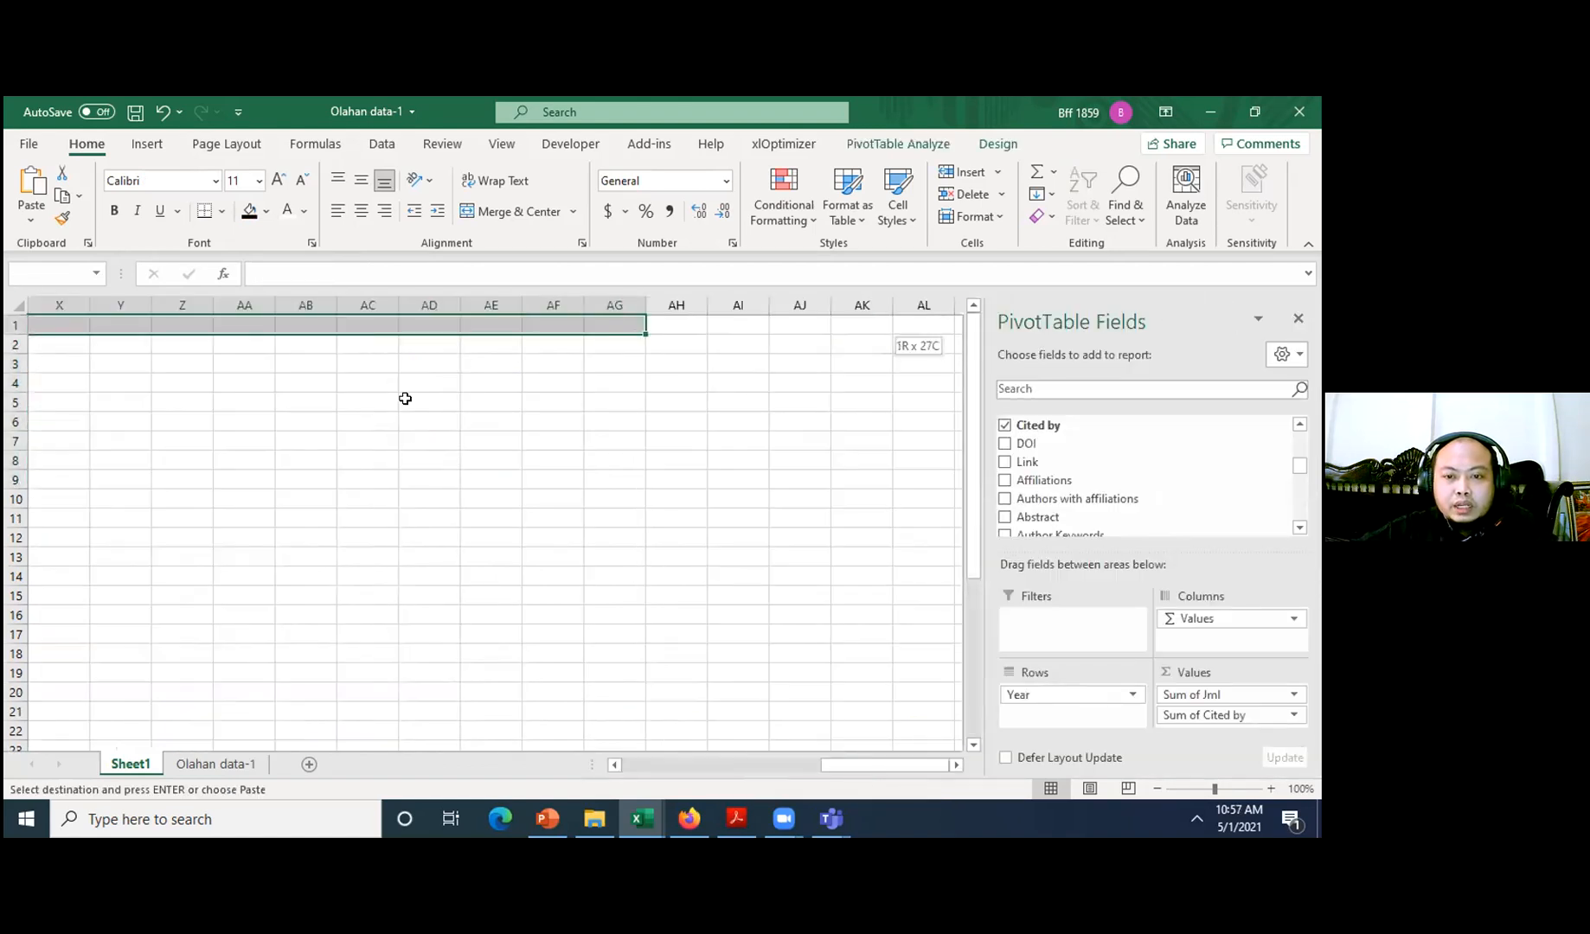
click(541, 407)
key(Left)
key(Left)
key(Left)
key(Left)
key(Left)
key(Left)
key(Left)
key(Left)
key(Left)
key(Left)
key(Left)
key(Left)
key(Left)
key(Left)
key(Left)
key(Left)
key(Left)
key(Left)
key(Left)
key(Left)
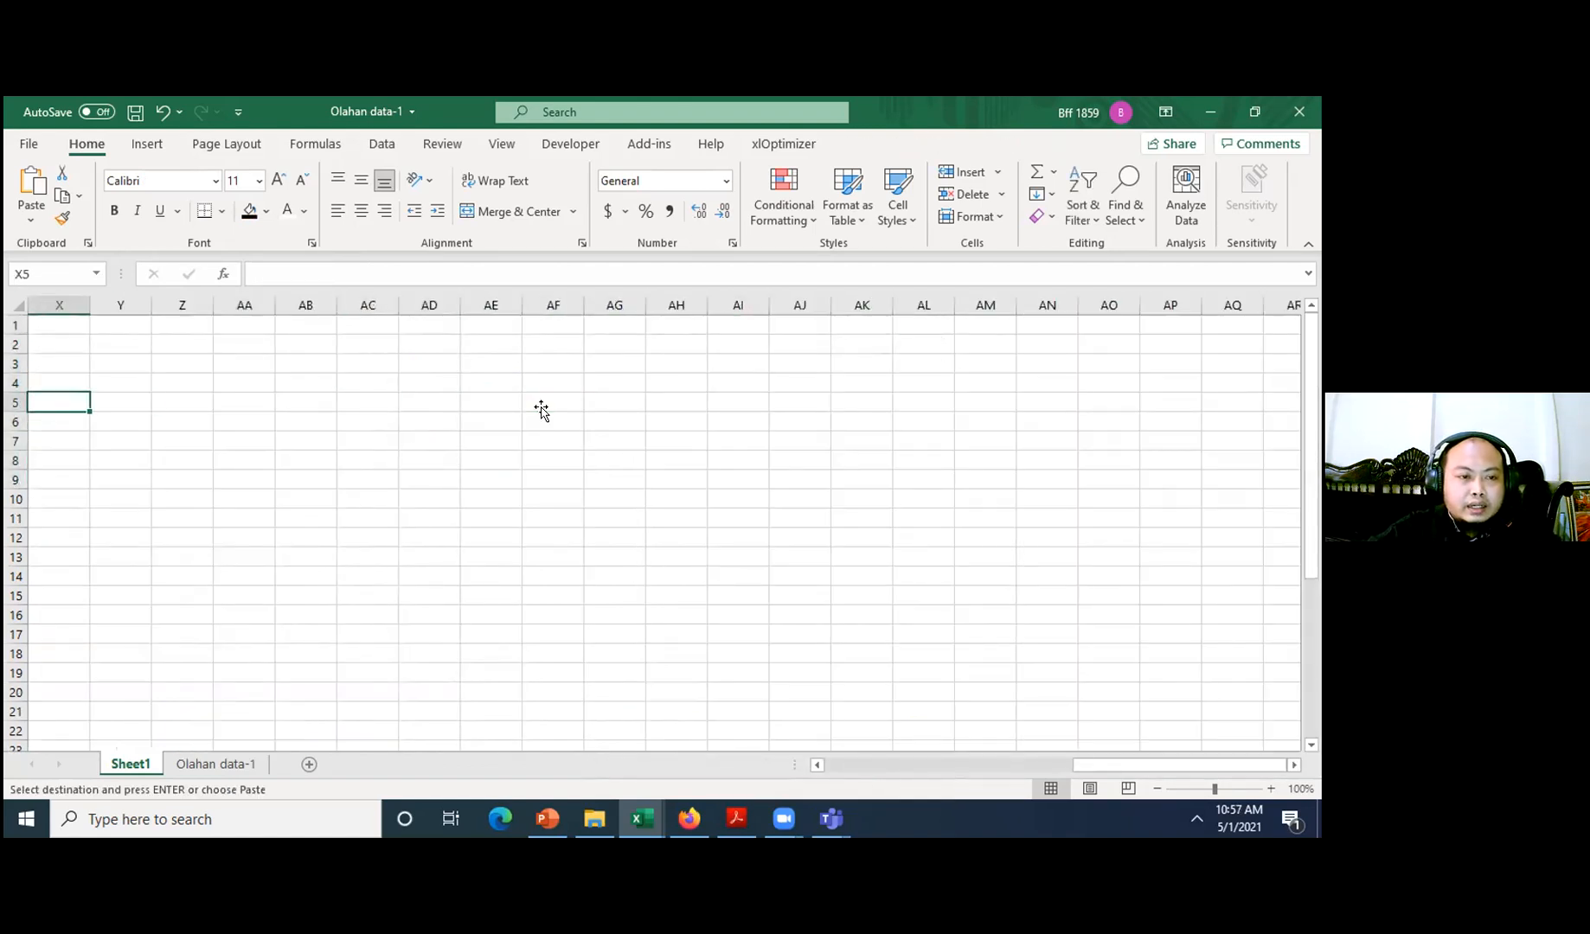
key(Left)
key(Left)
key(Left)
key(Left)
key(Left)
key(Left)
key(Left)
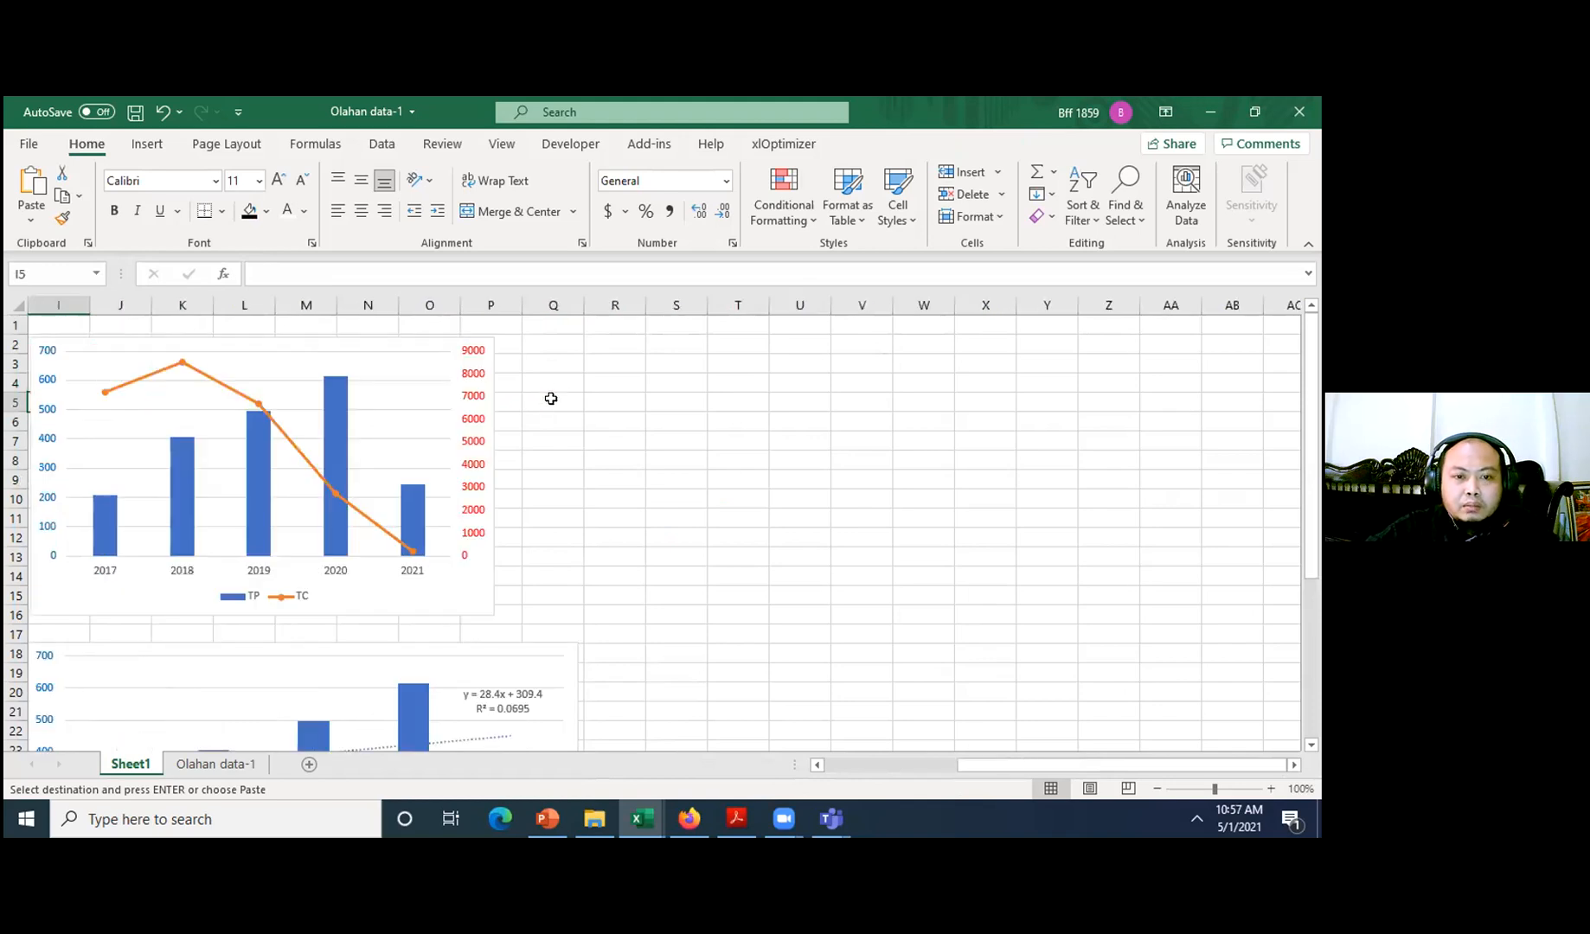
click(608, 361)
key(Return)
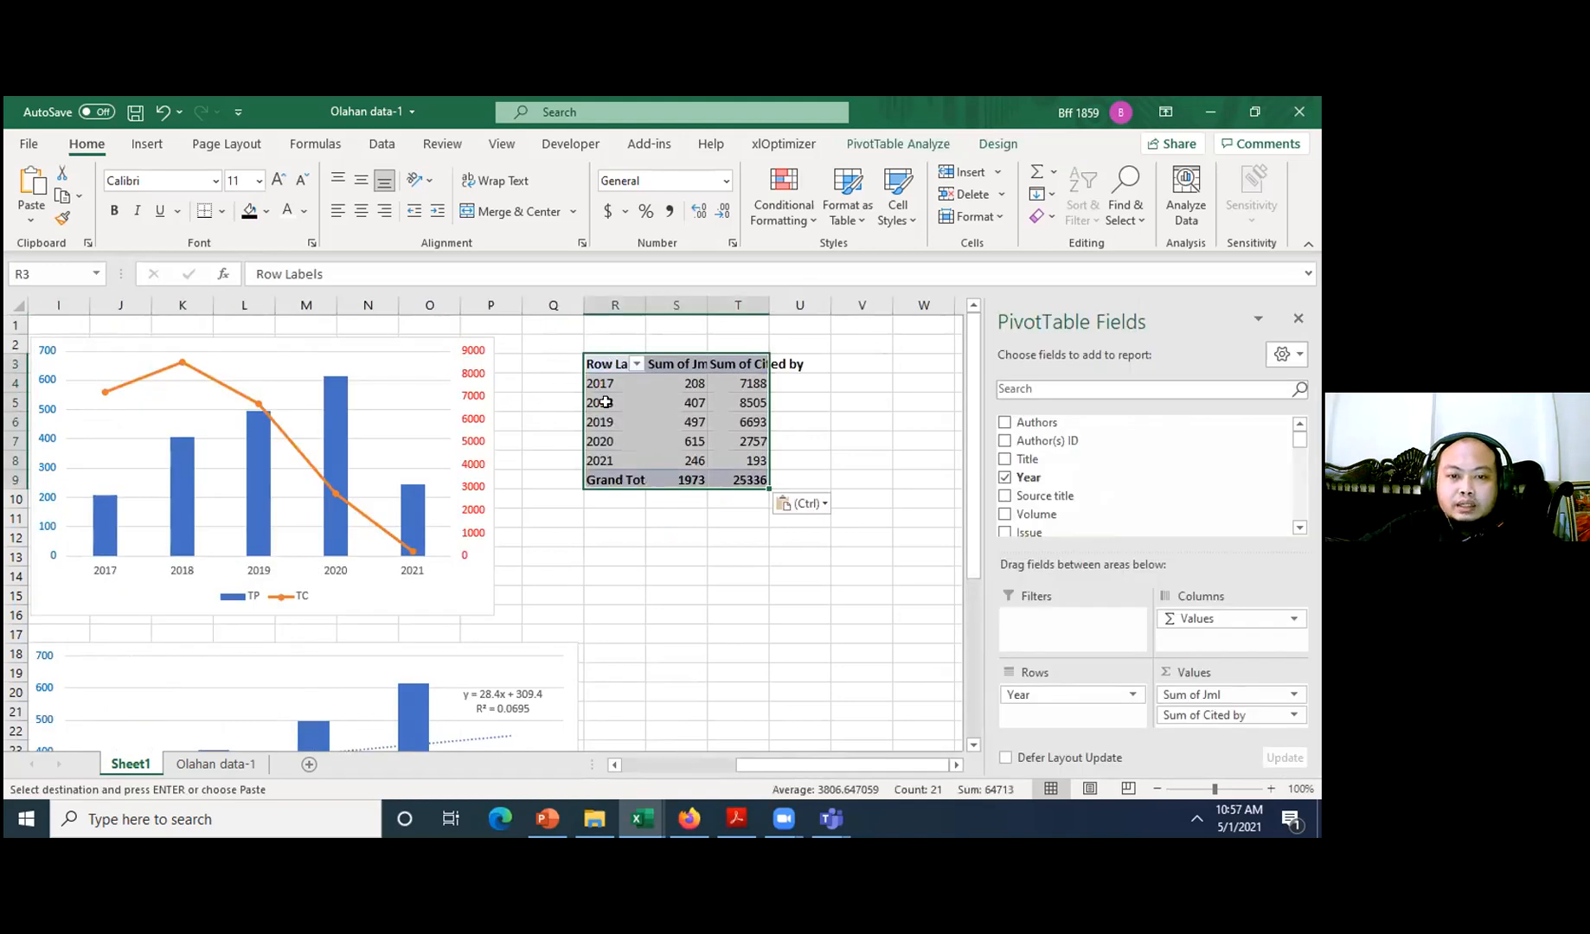
- Replace the Year row field of the copied PivotTable with Abbreviated Source Title
click(605, 396)
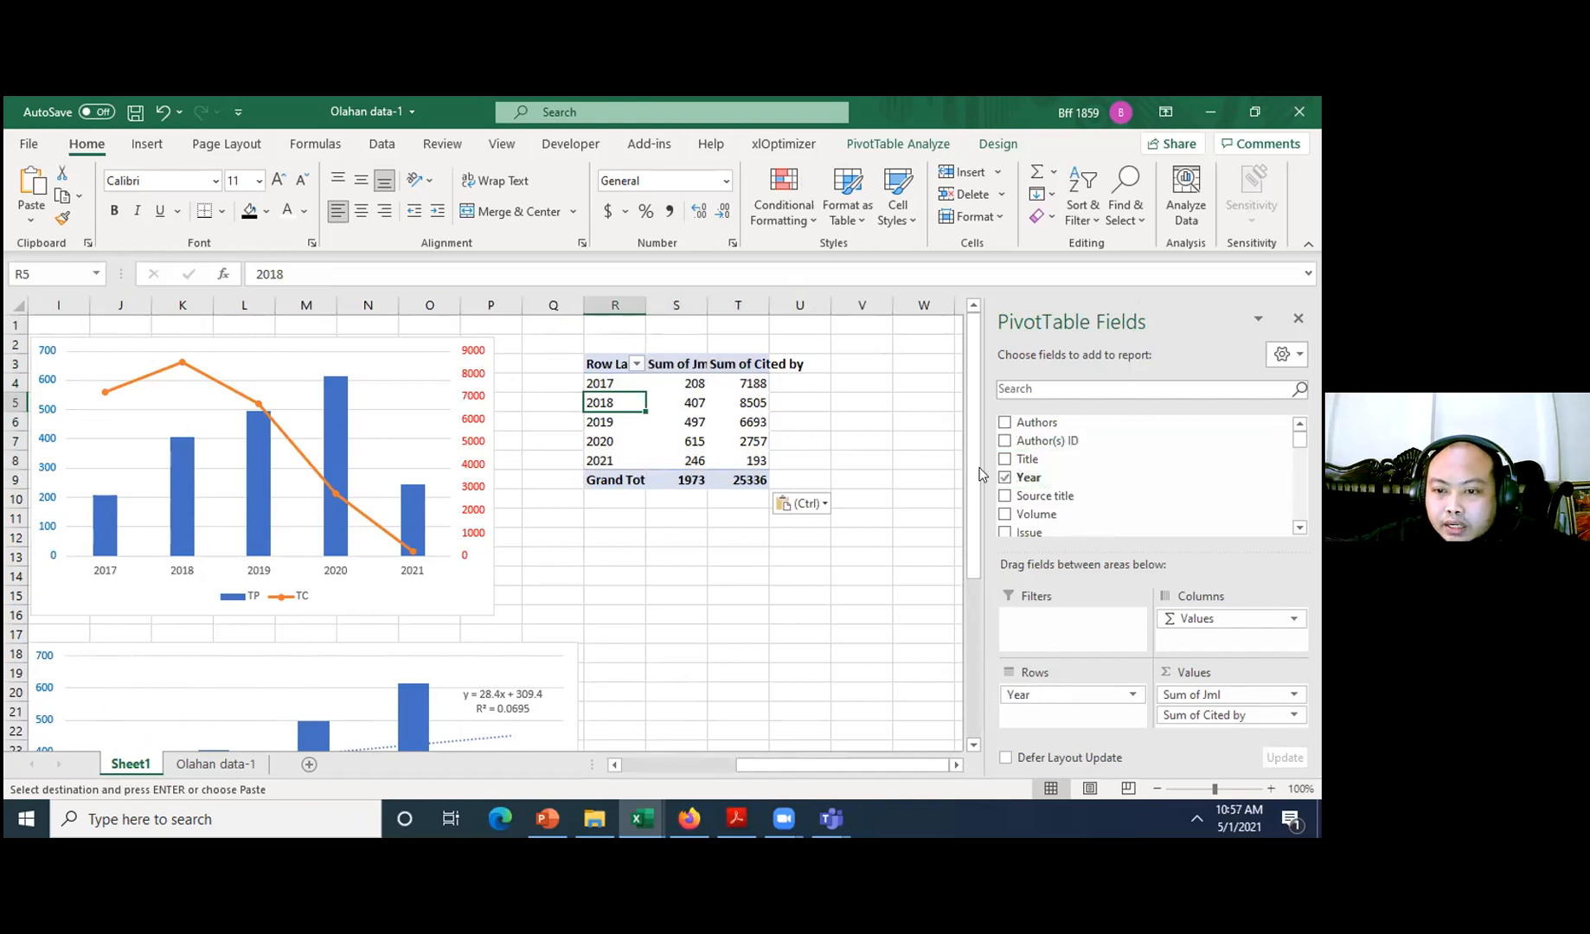
click(1005, 479)
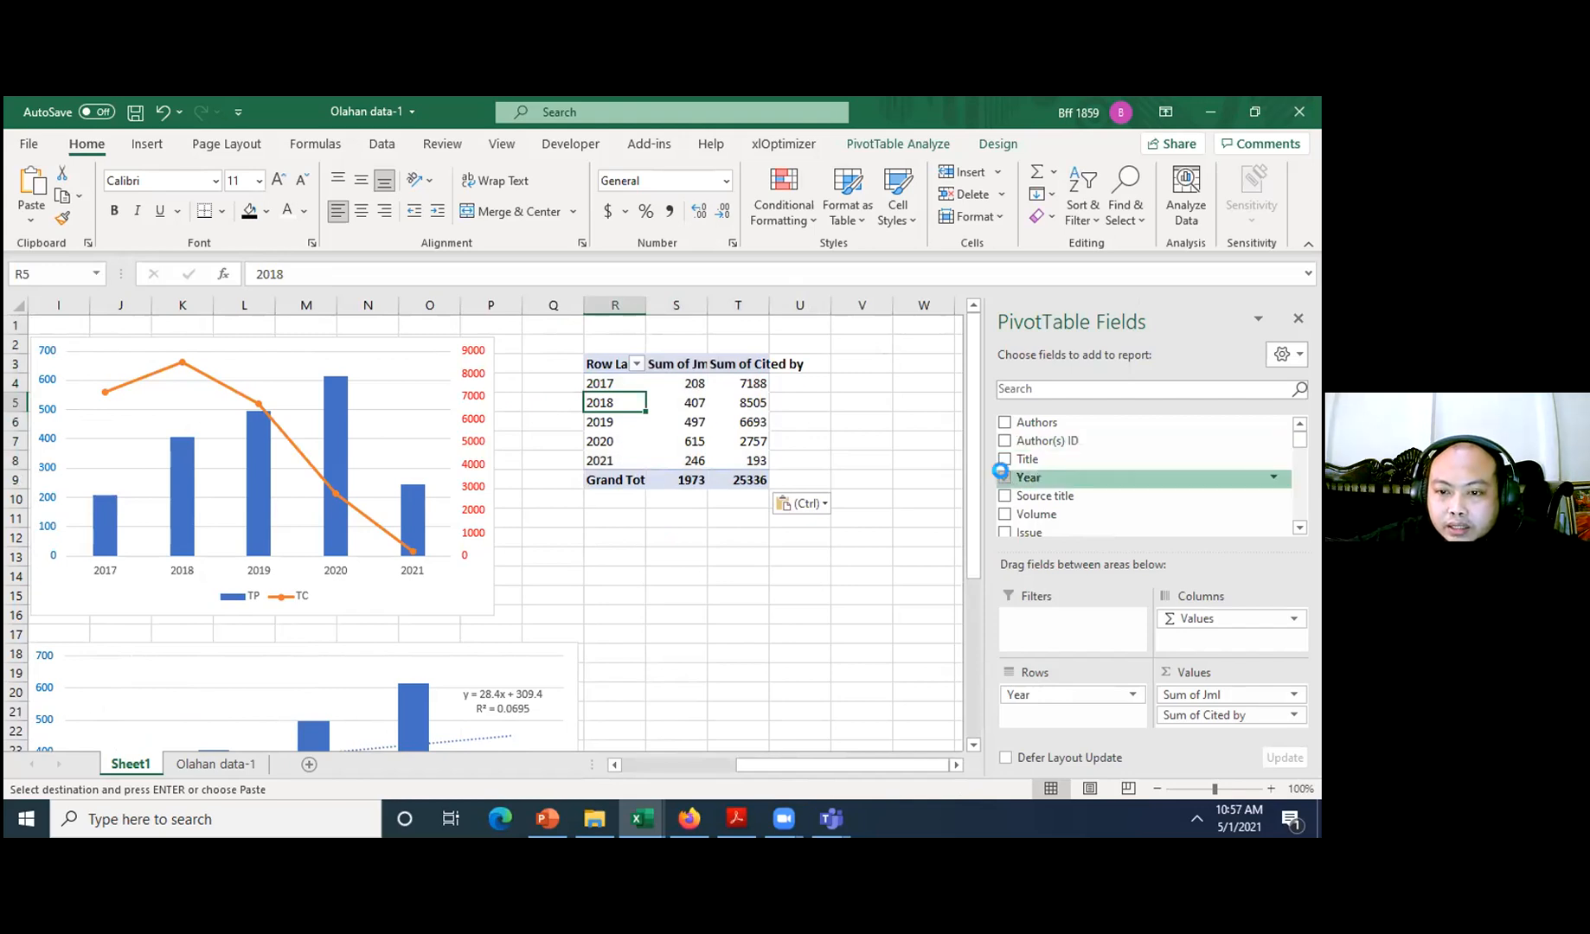
drag(1293, 448, 1283, 501)
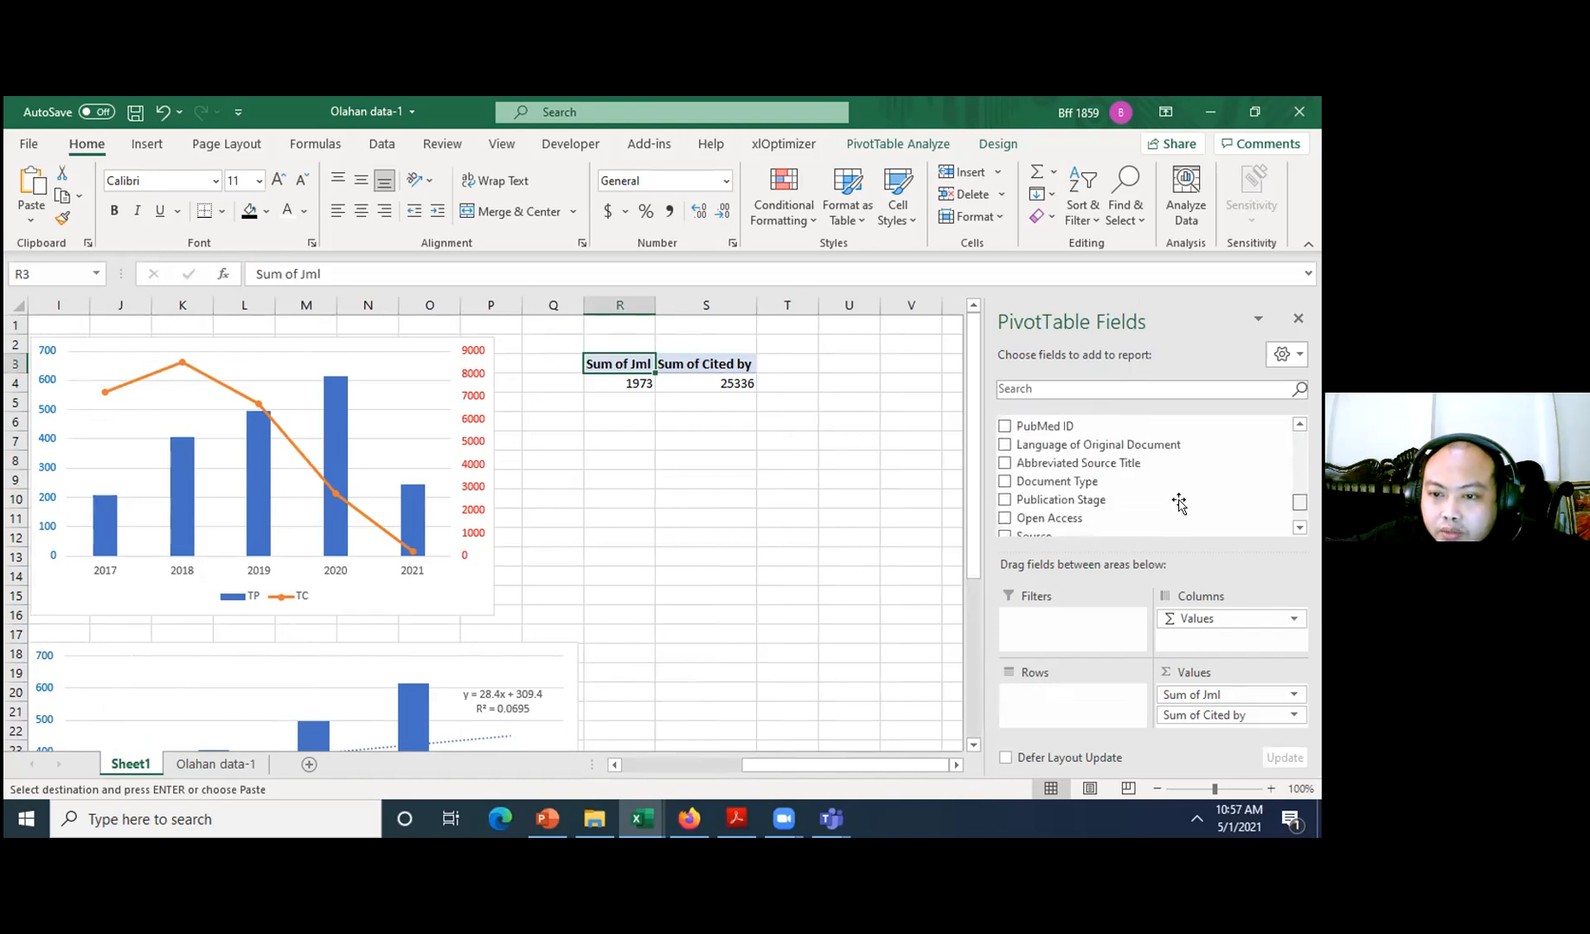
click(1003, 458)
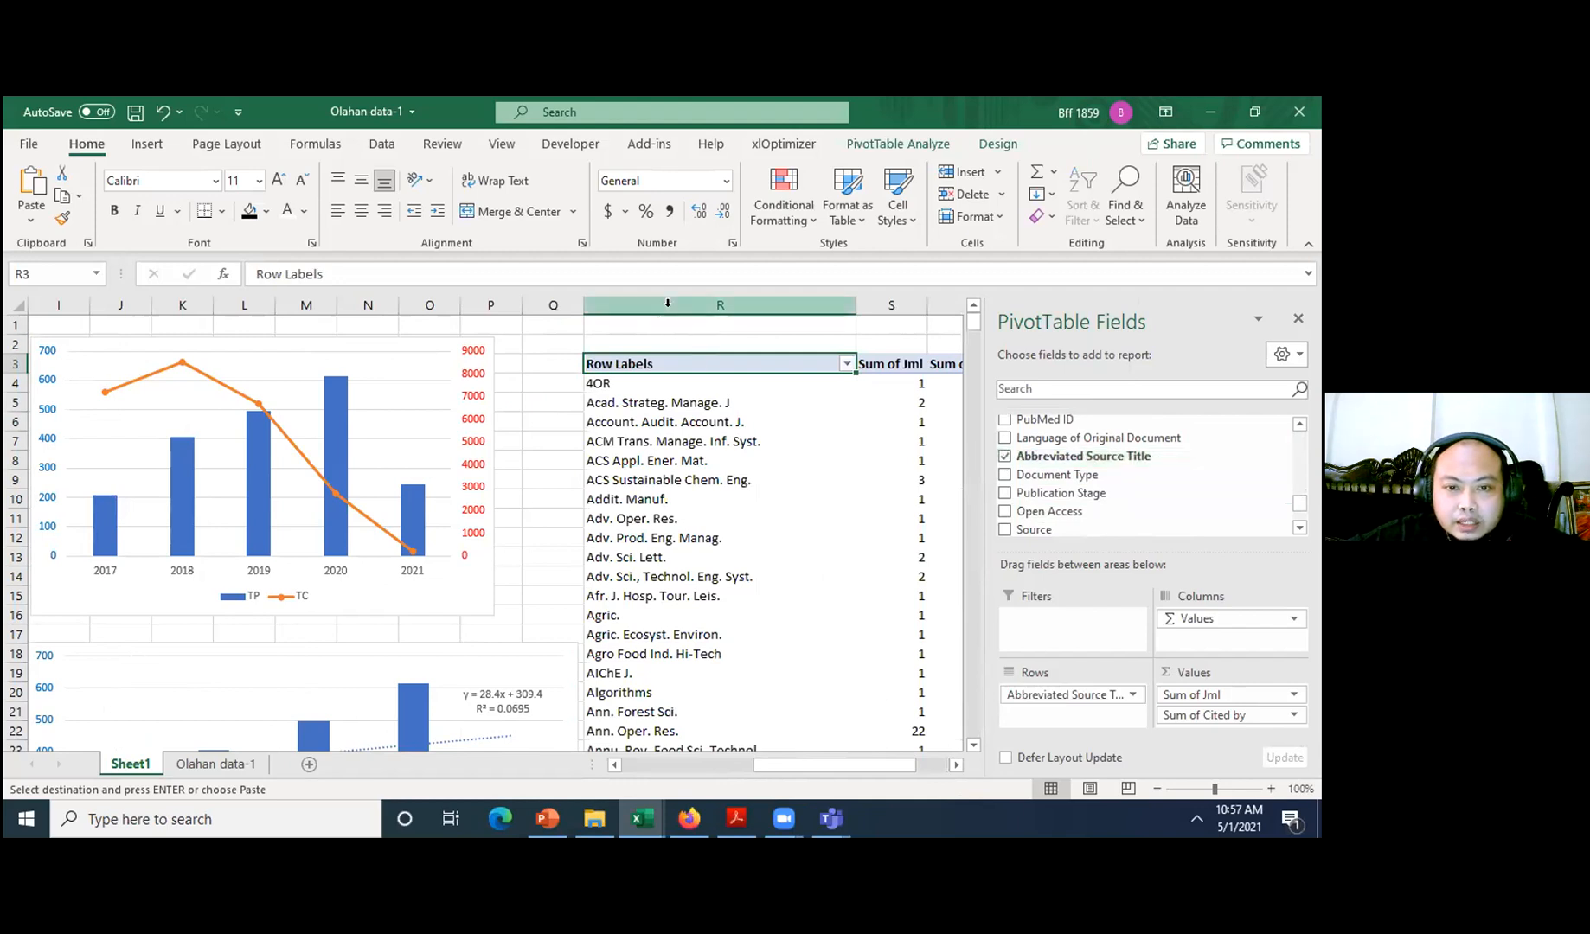
- Insert an empty column before the journal PivotTable at column R to separate it from the charts
click(671, 308)
right_click(675, 312)
click(724, 474)
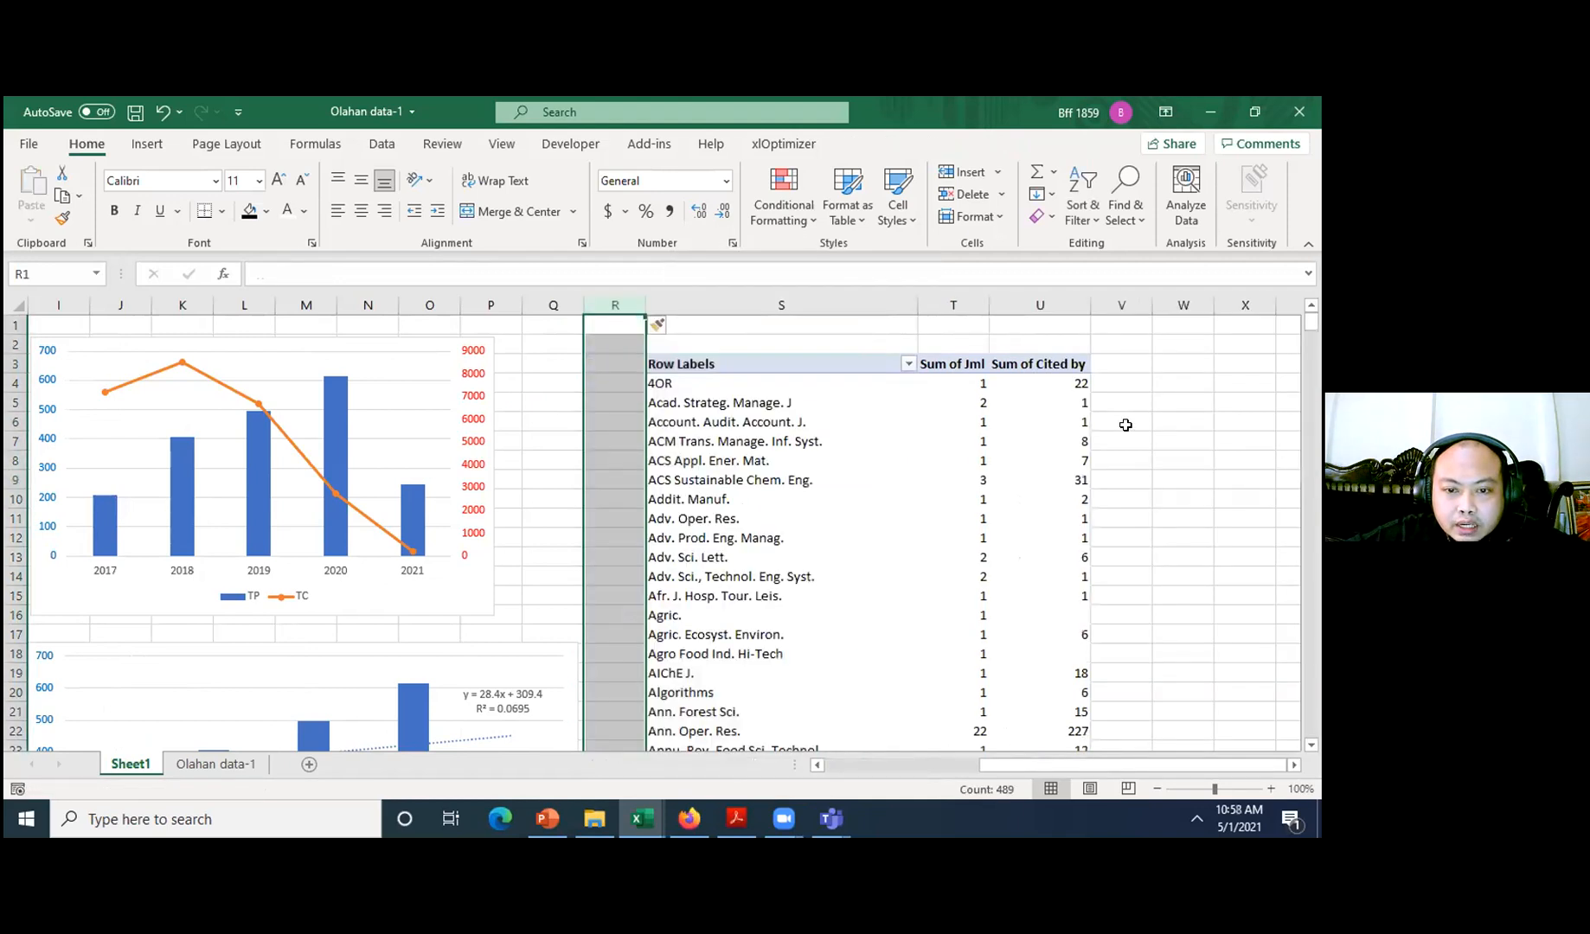
click(702, 402)
drag(938, 339, 873, 324)
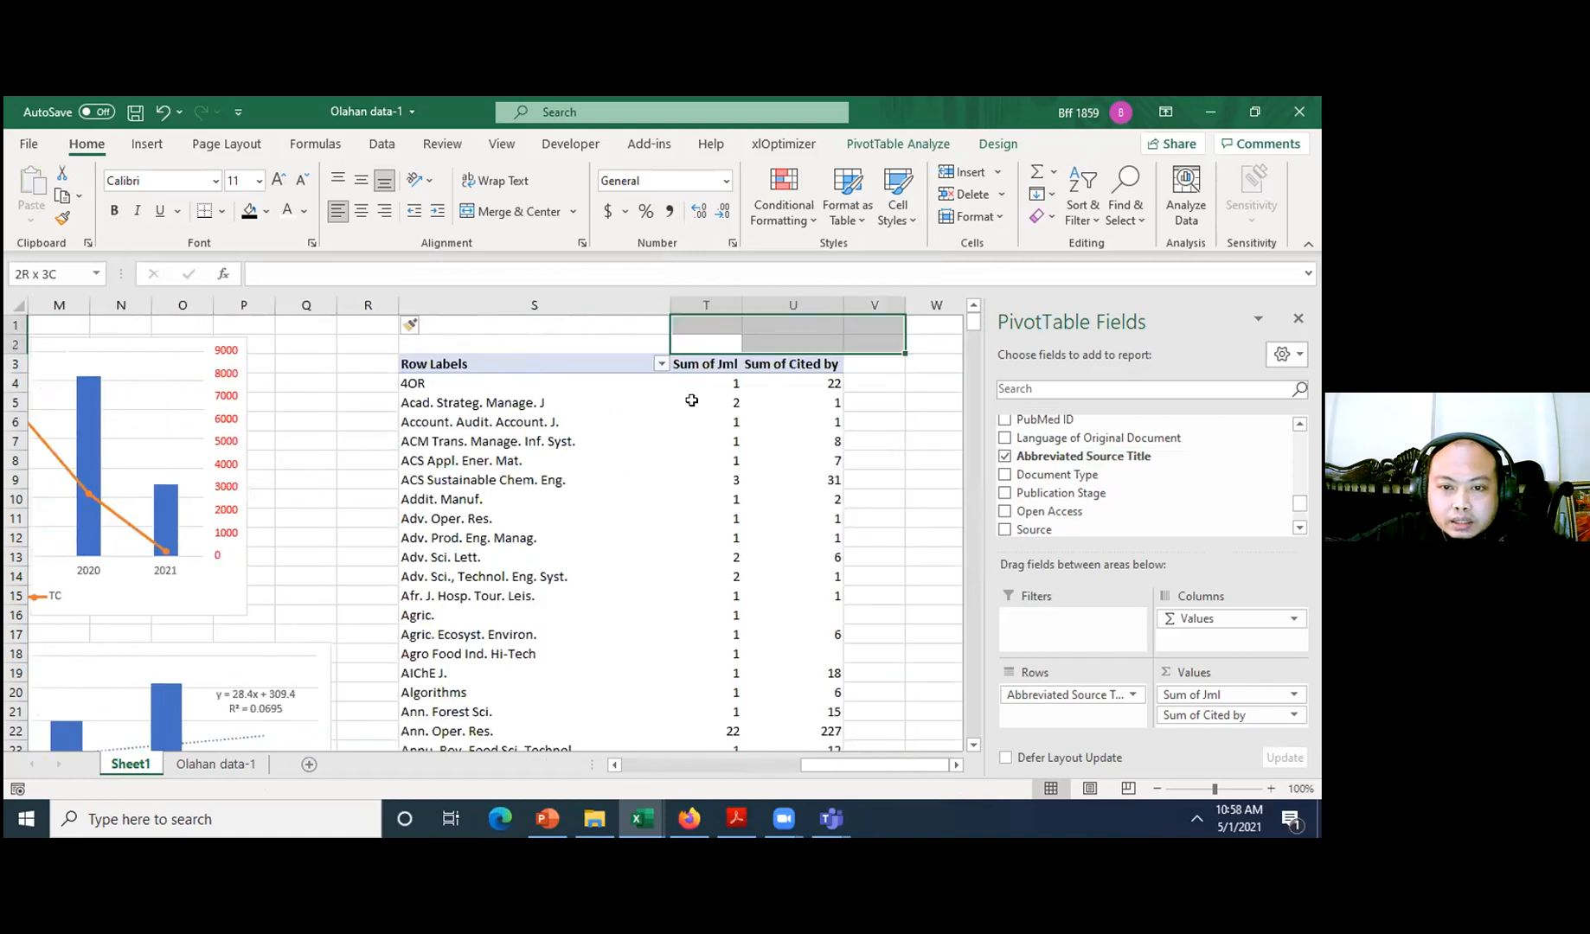
- Remove Sum of Cited by from the journal PivotTable's values, keeping only Sum of Jml
click(643, 397)
click(720, 396)
key(Up)
key(Up)
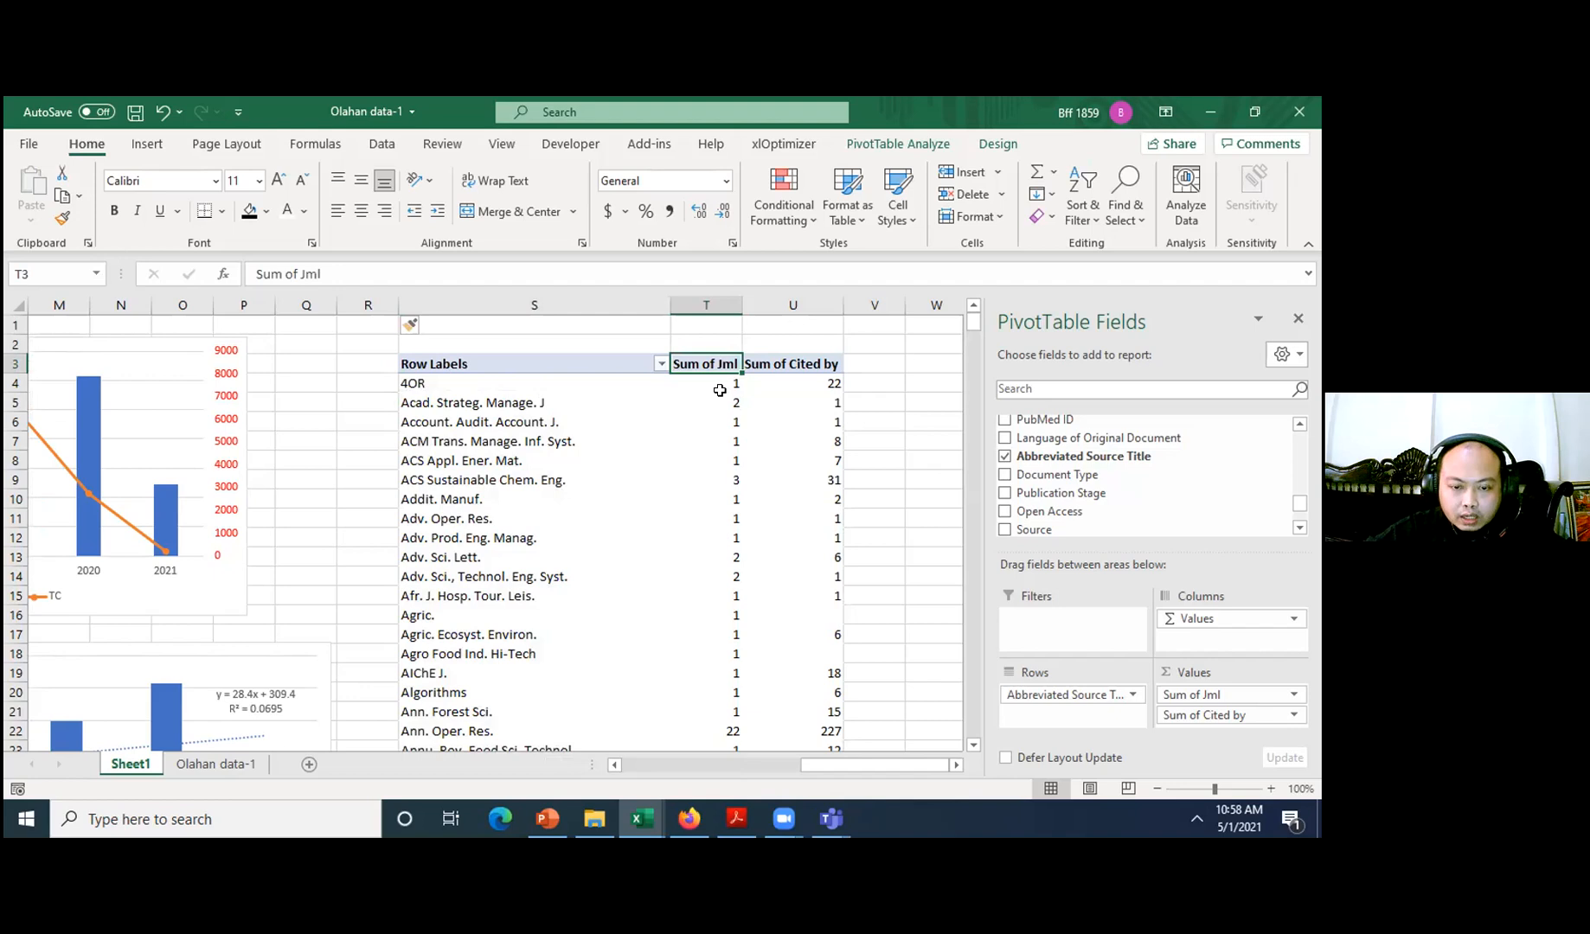
key(Right)
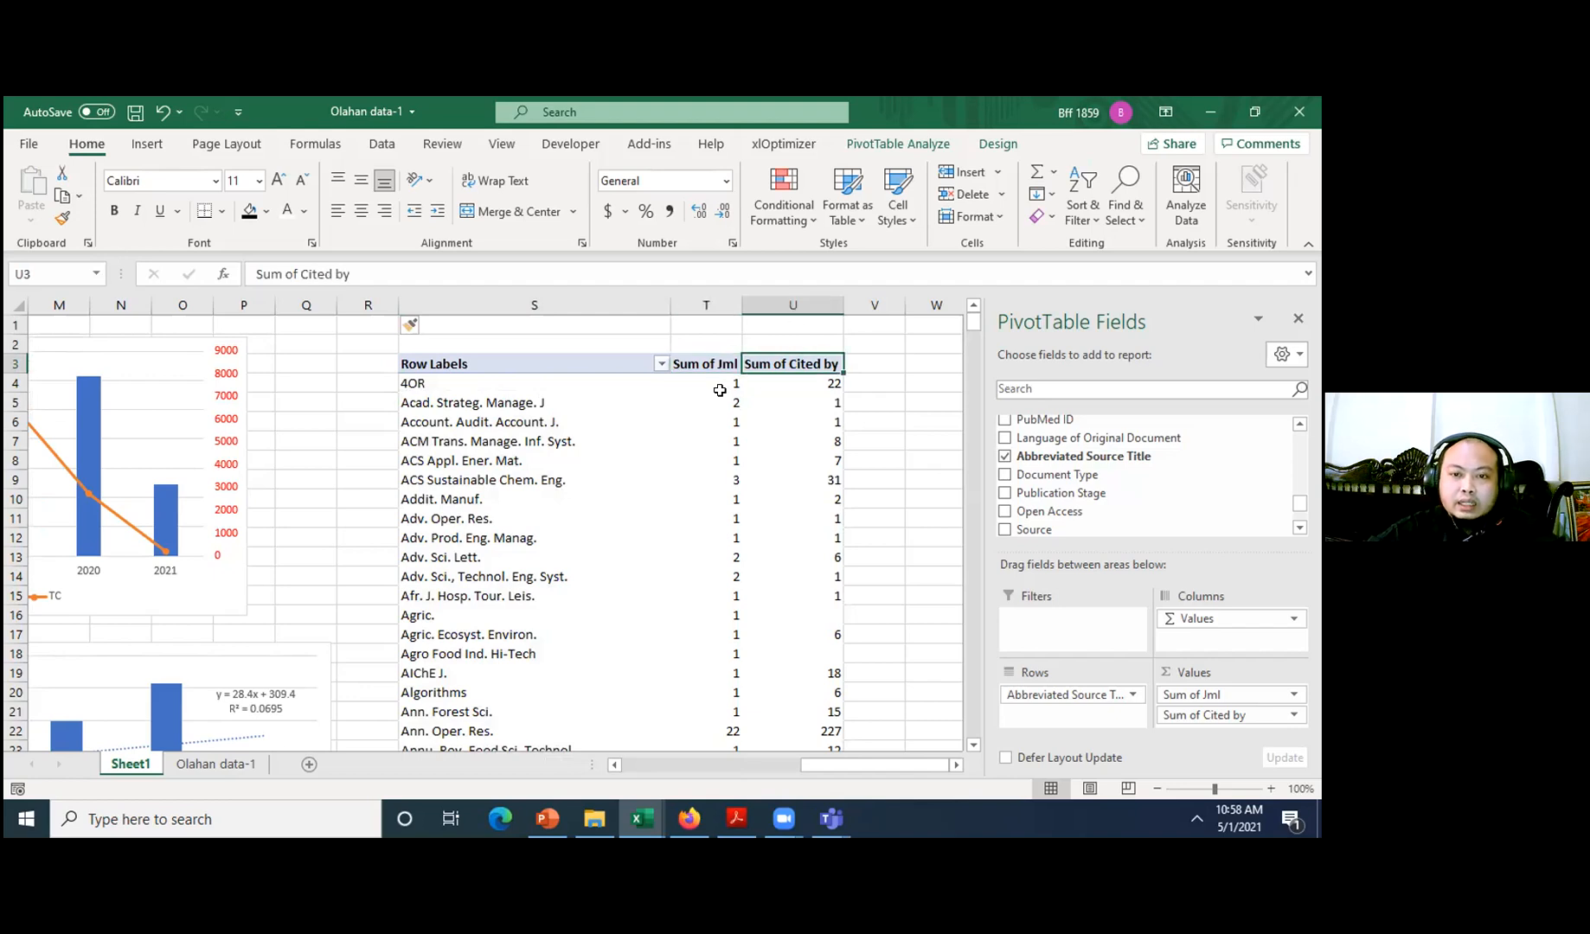
key(Down)
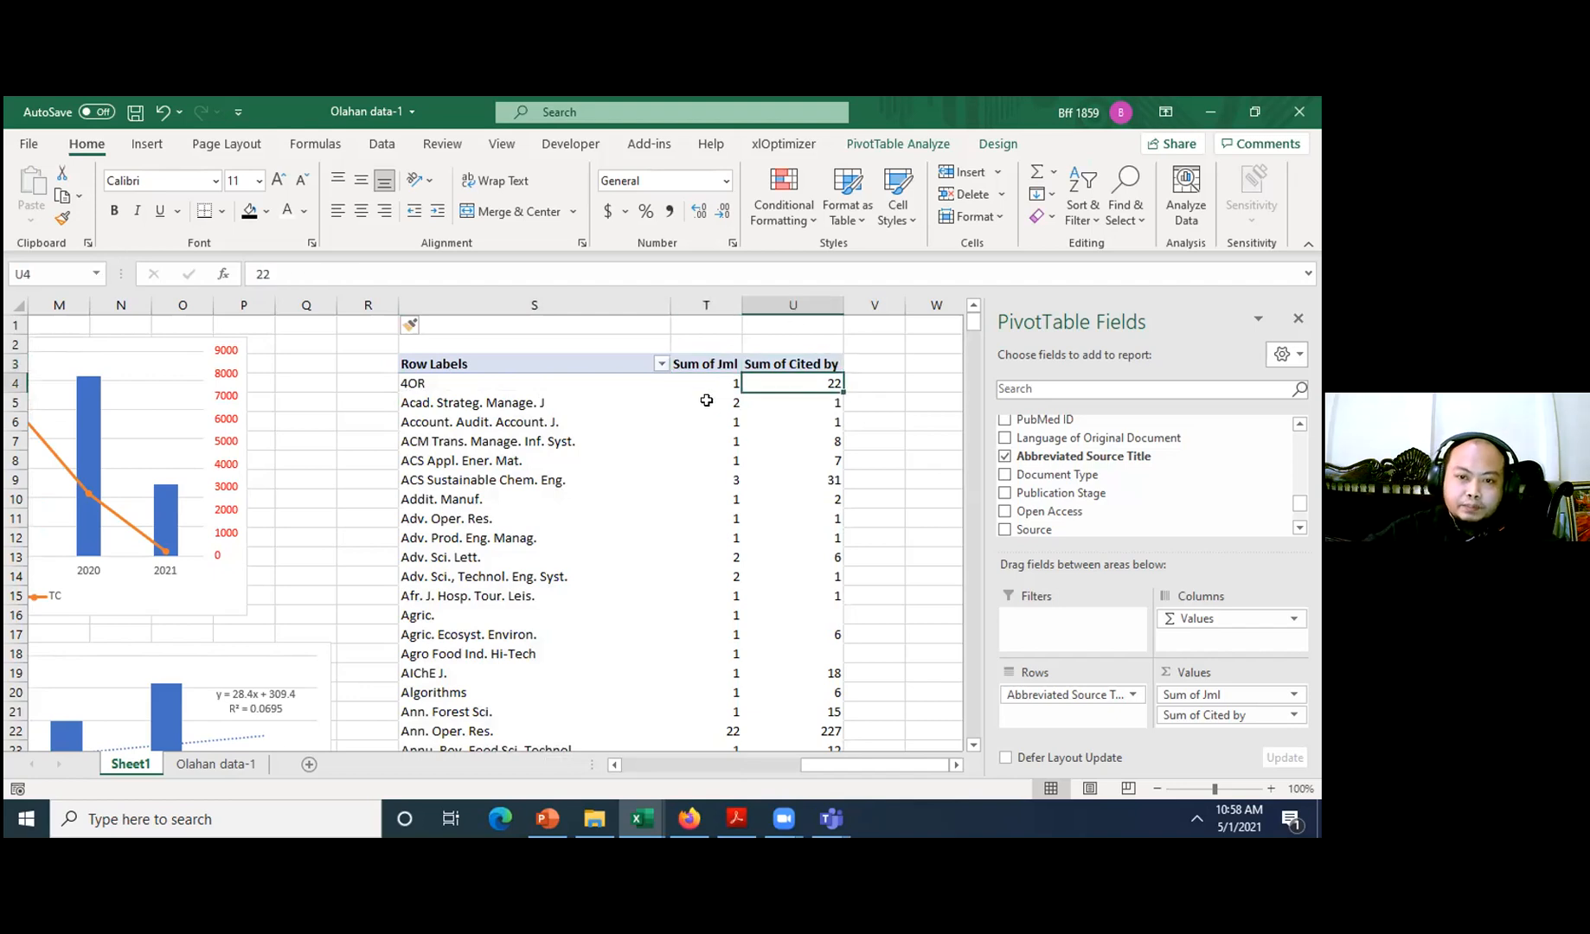
click(805, 364)
click(1283, 712)
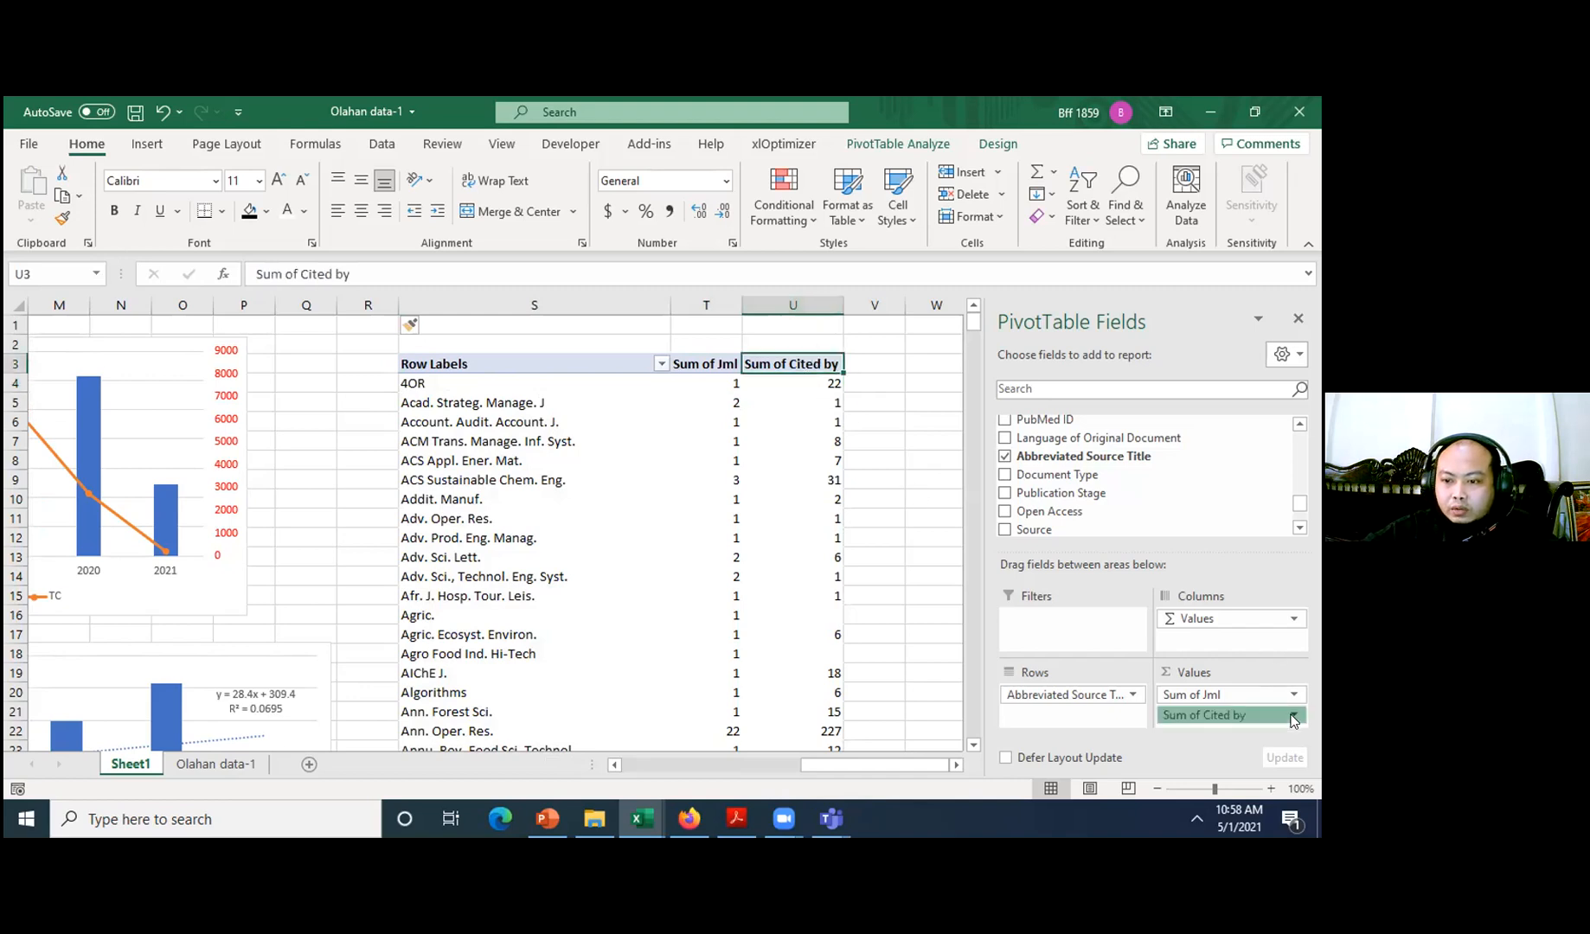
click(1210, 669)
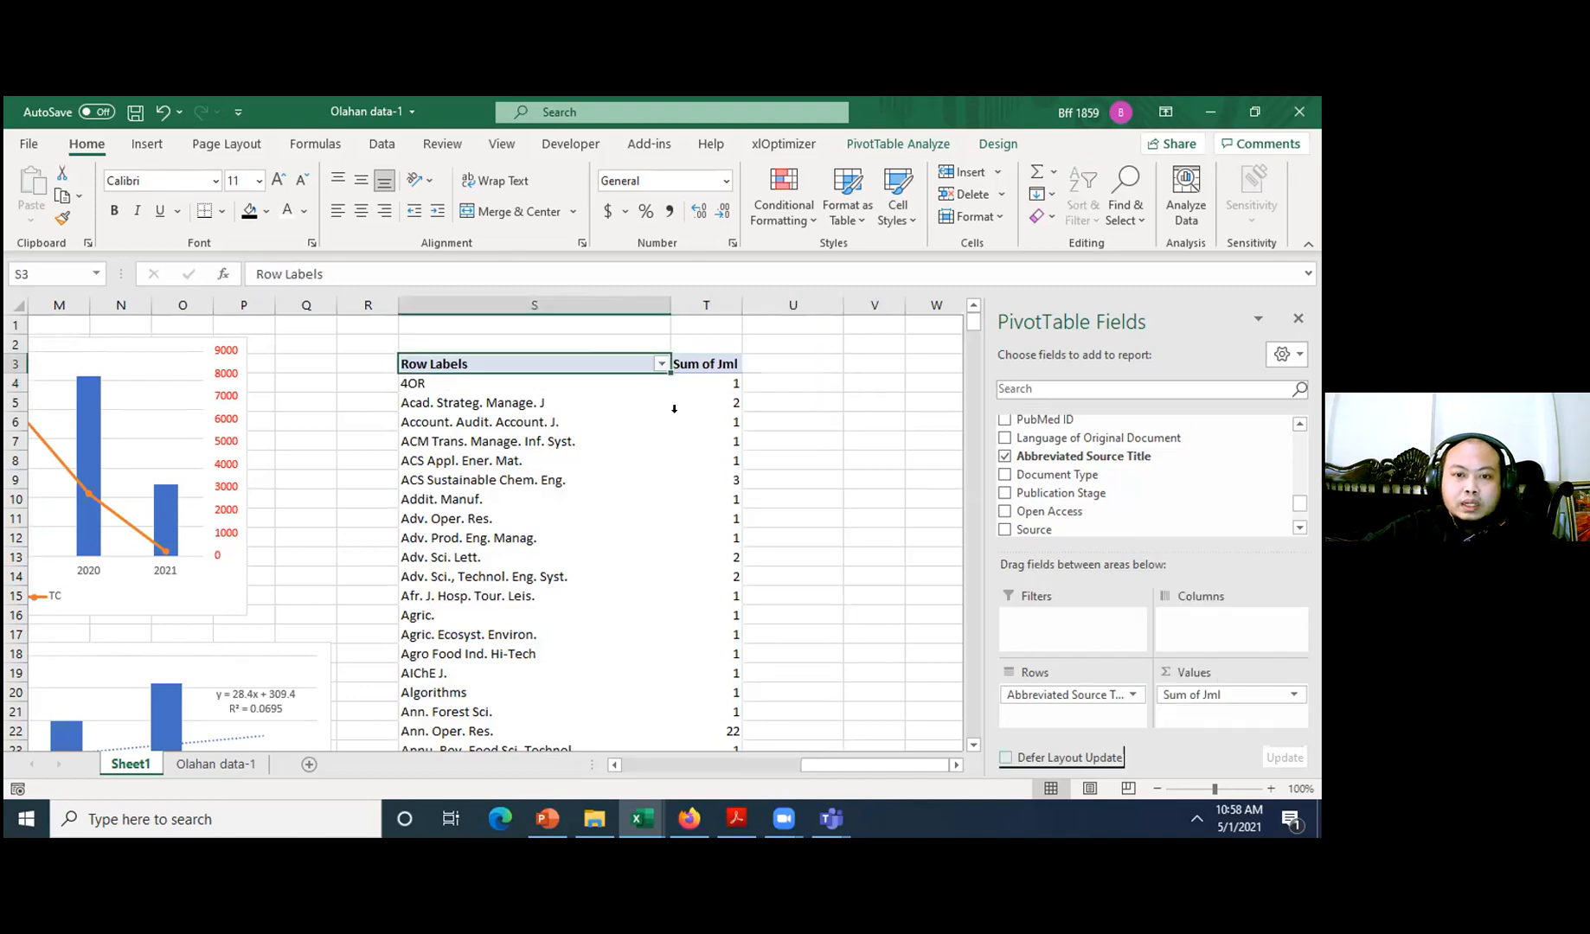
- Sort the journal PivotTable by Sum of Jml from largest to smallest
click(717, 385)
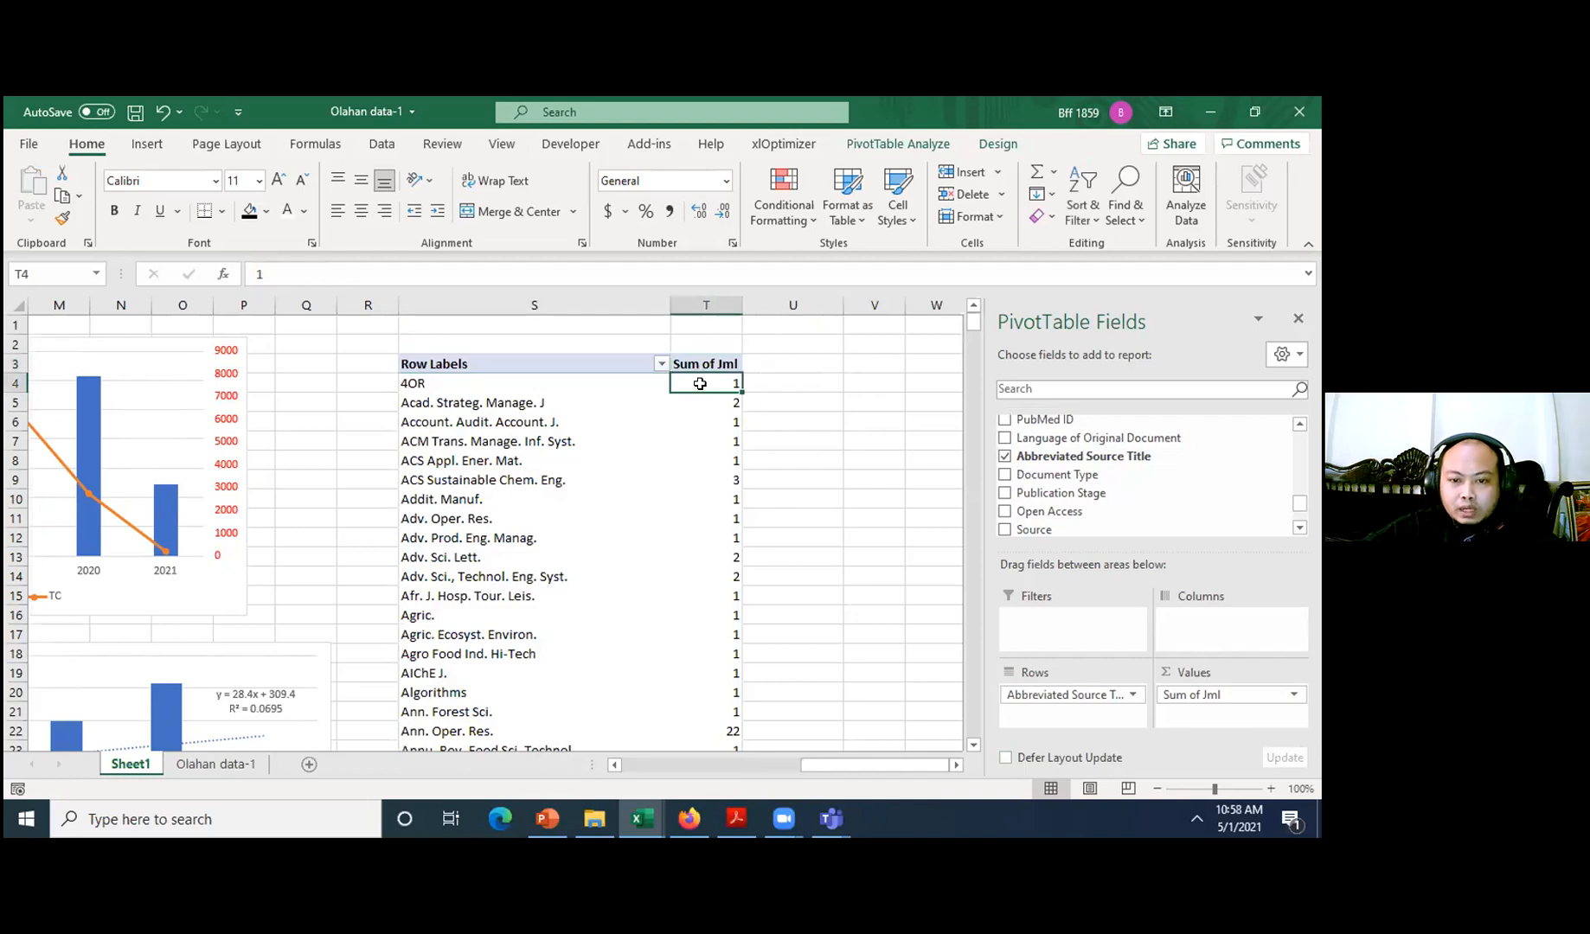
mouse_move(700, 383)
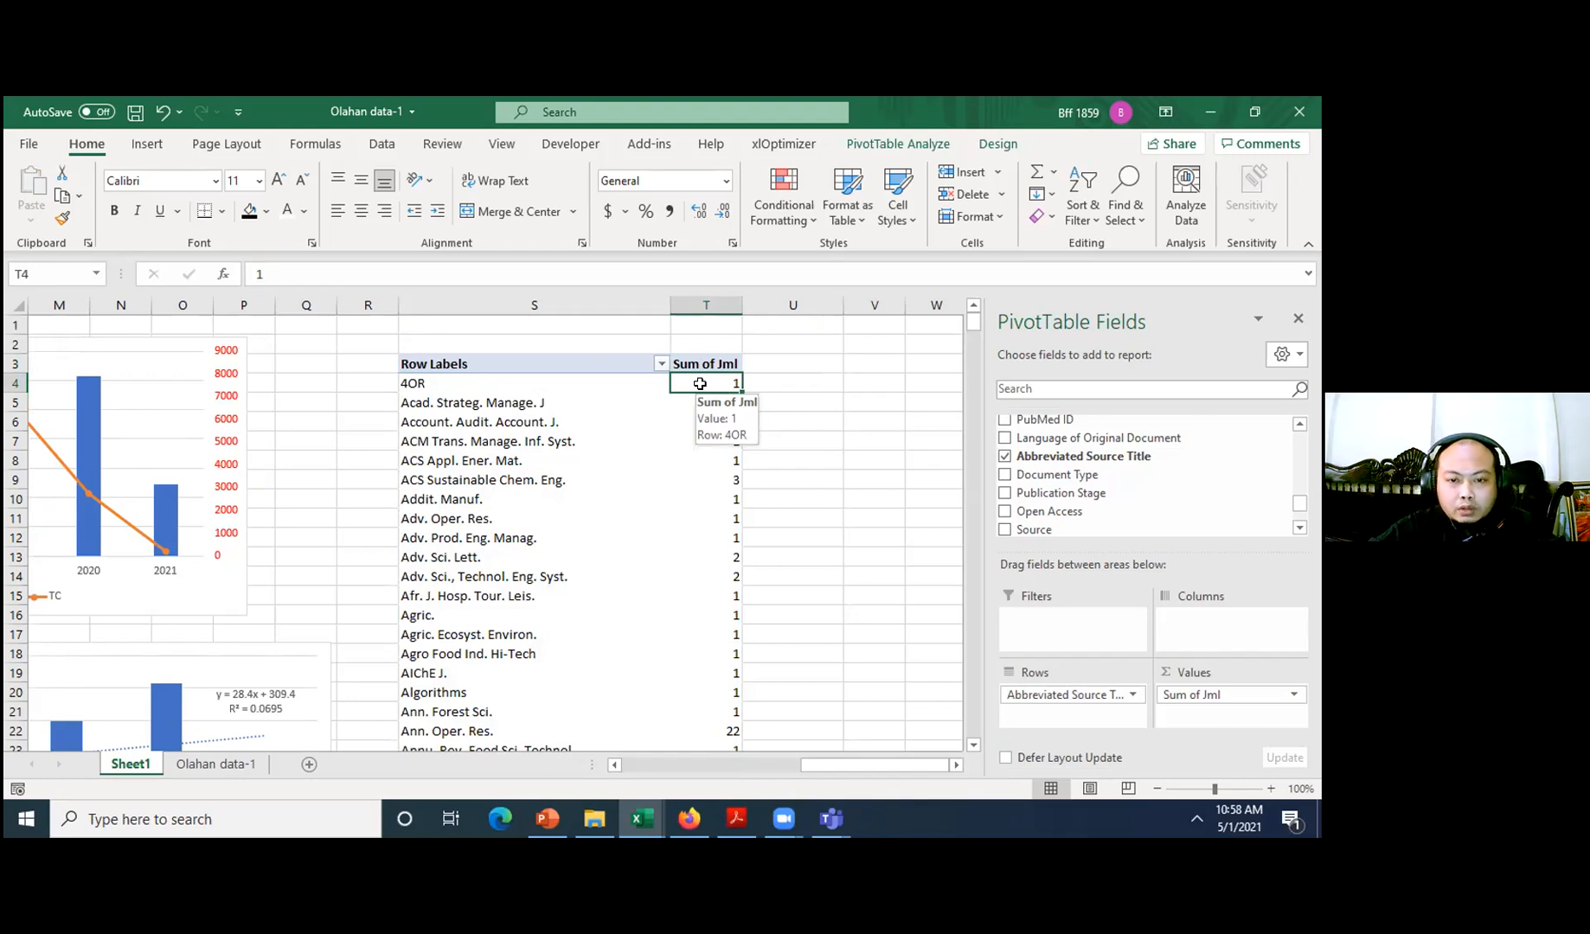
key(ctrl+shift+Down)
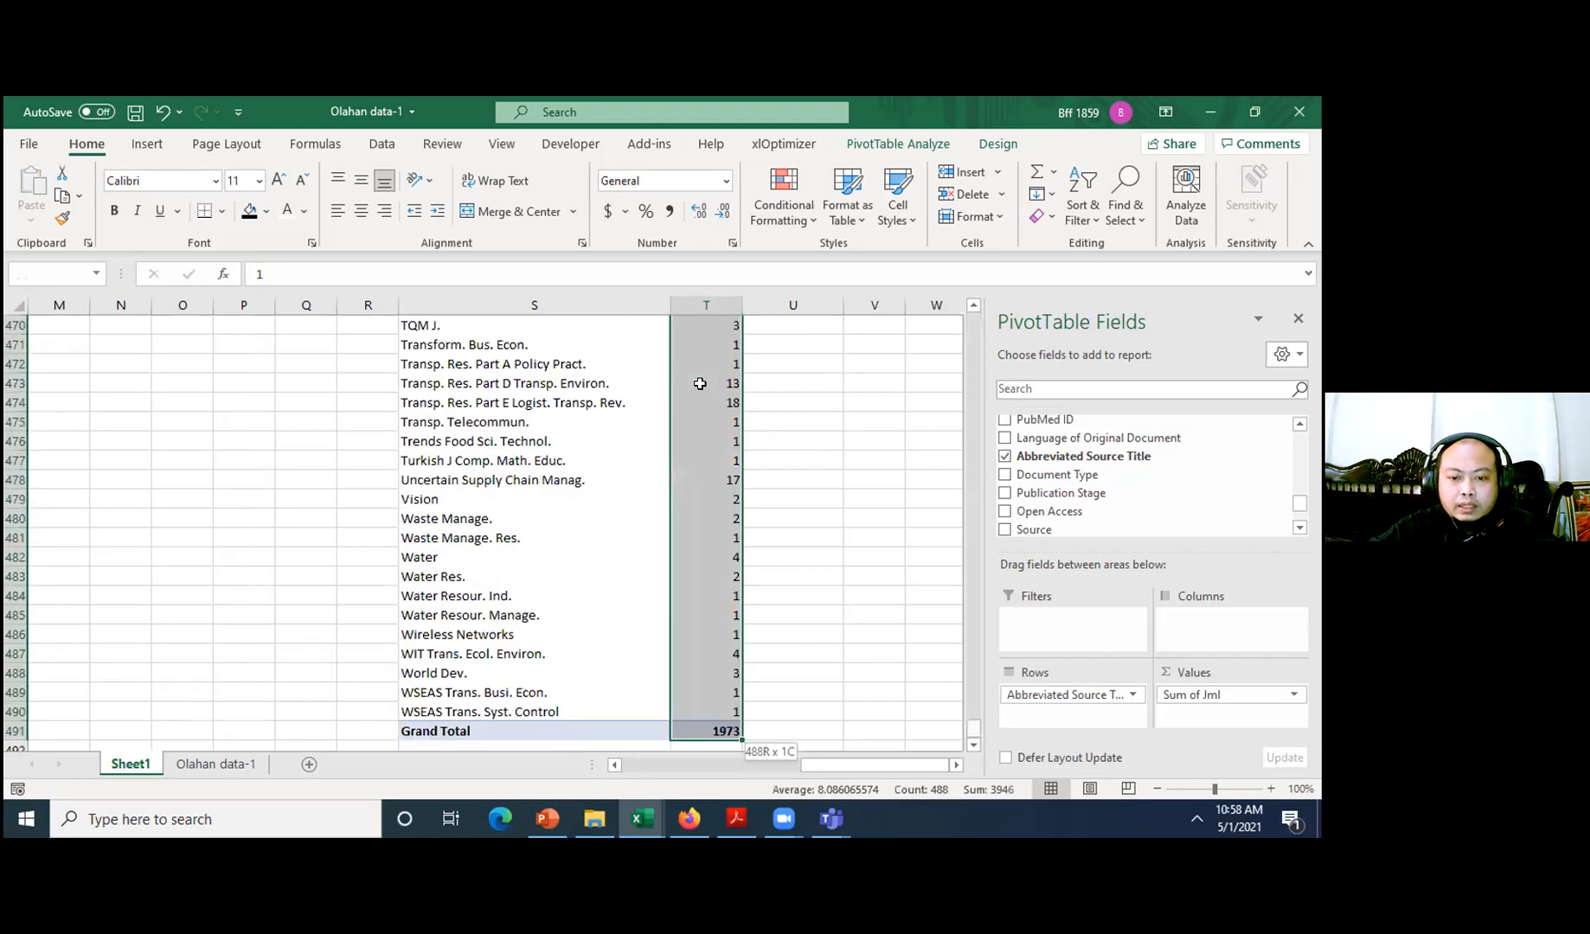
key(shift+Up)
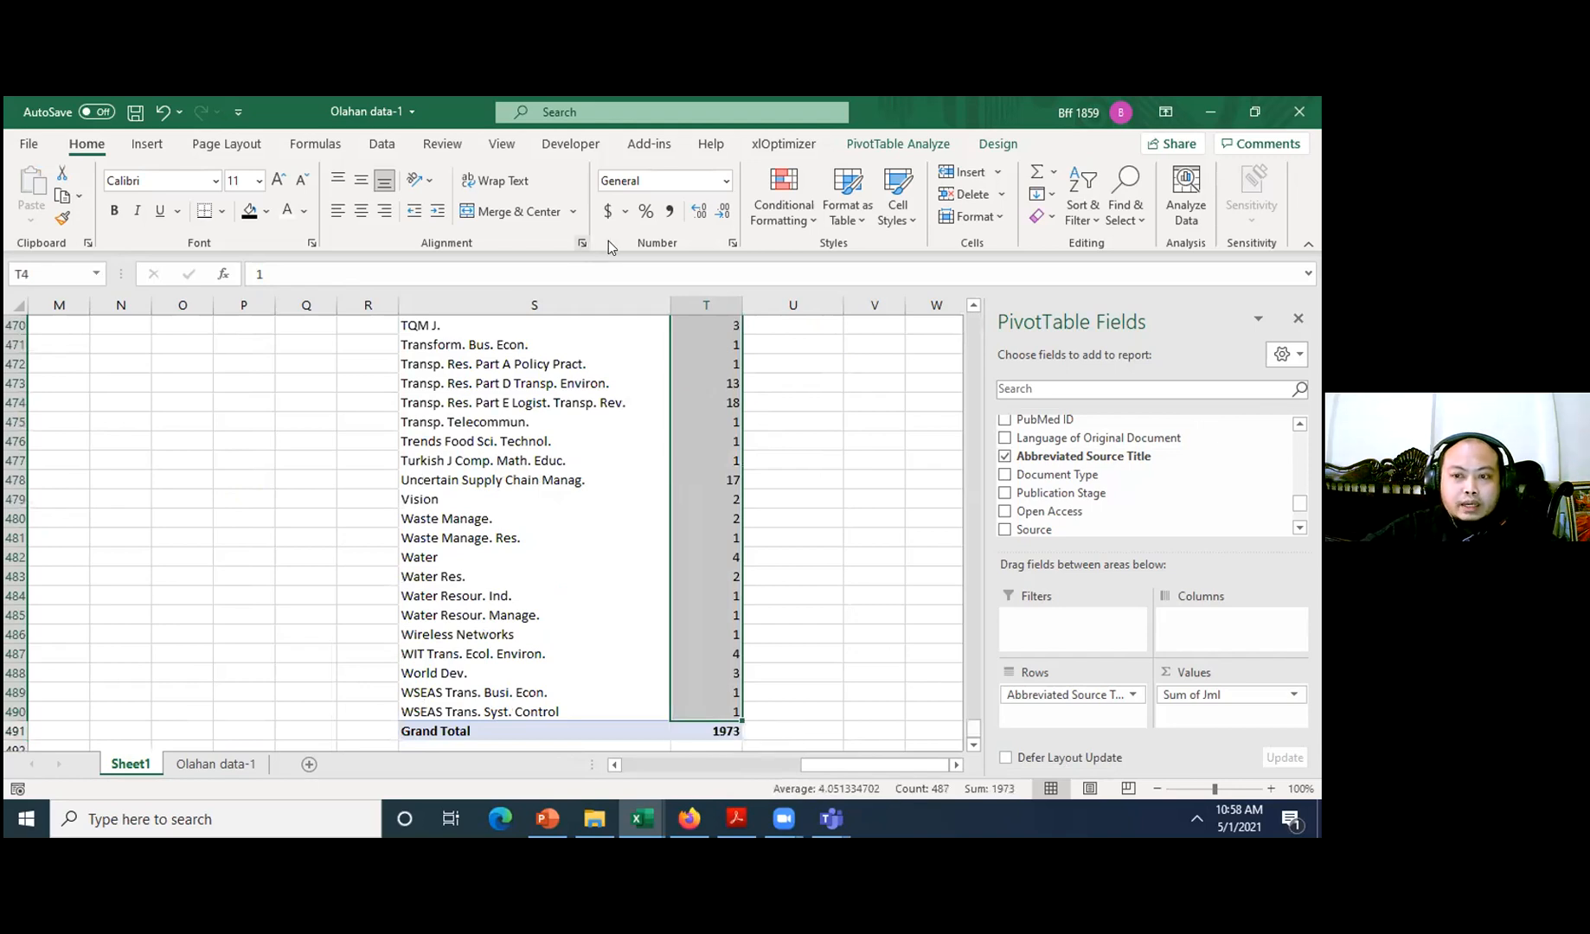
click(1101, 224)
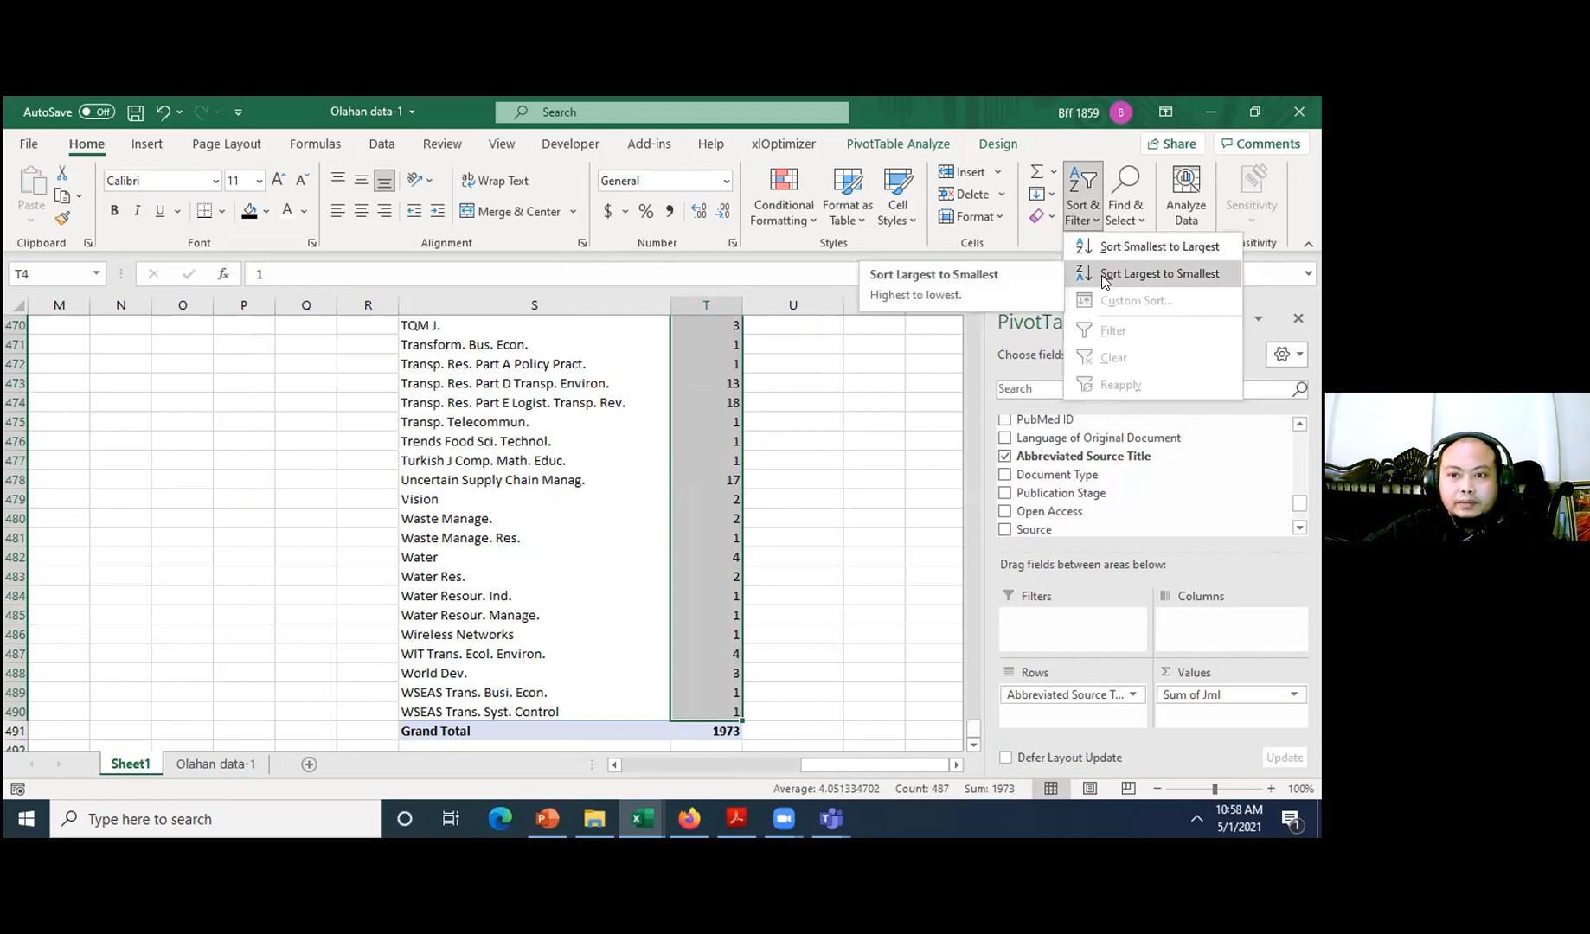
click(1159, 274)
click(863, 385)
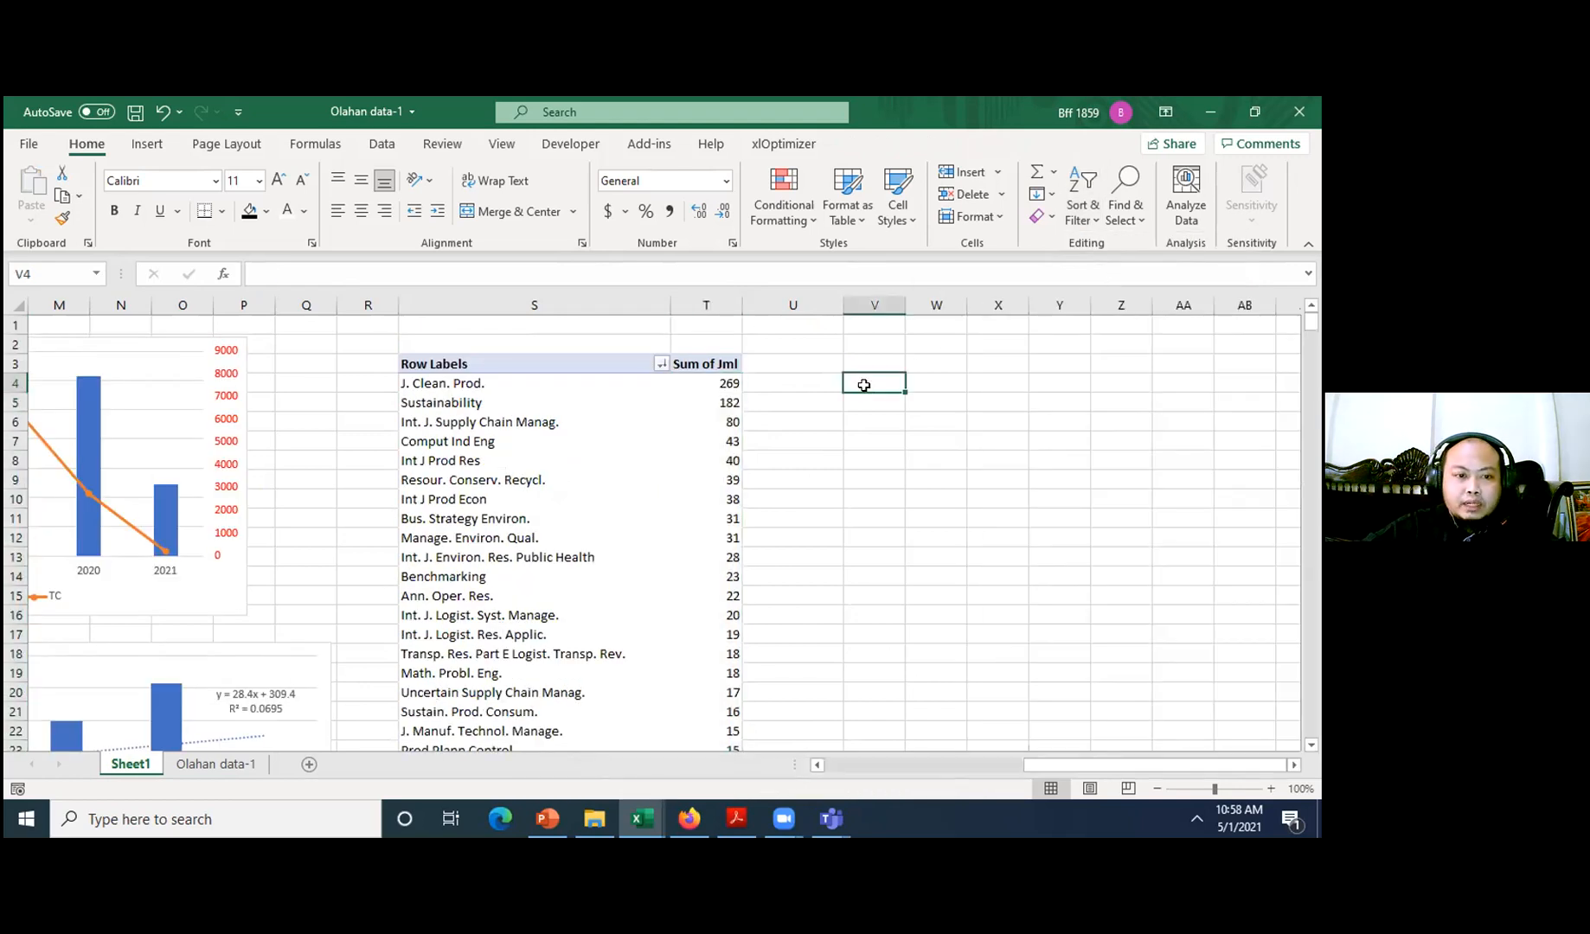
- Copy the top 15 journals with their Sum of Jml values from S4:T18 and paste them at V4
click(562, 389)
click(787, 417)
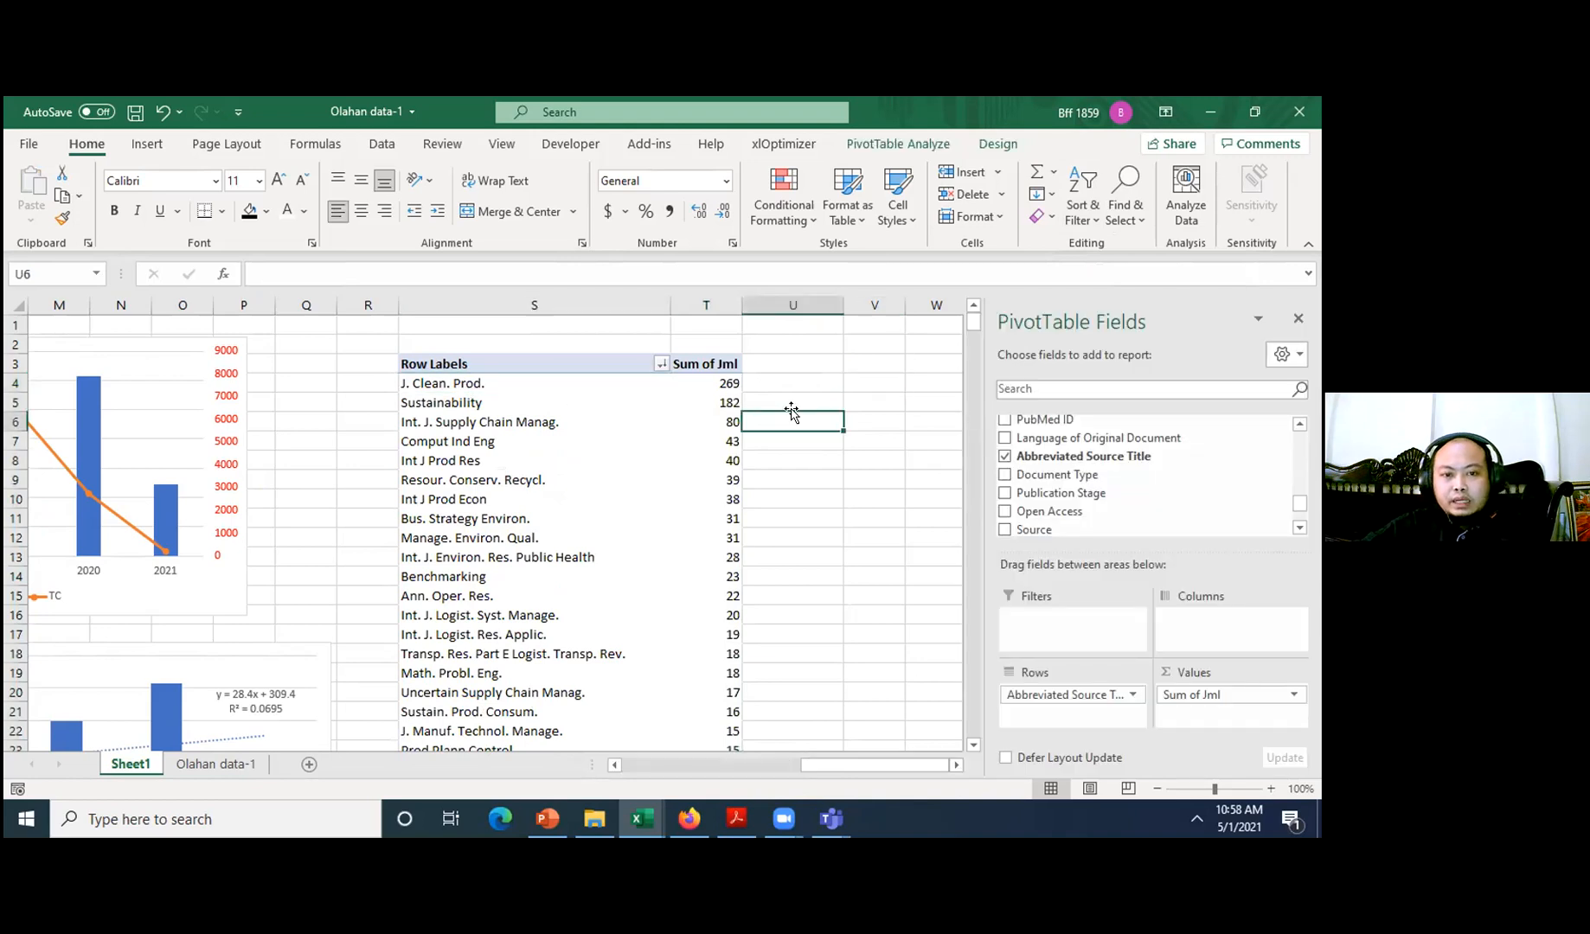
click(517, 387)
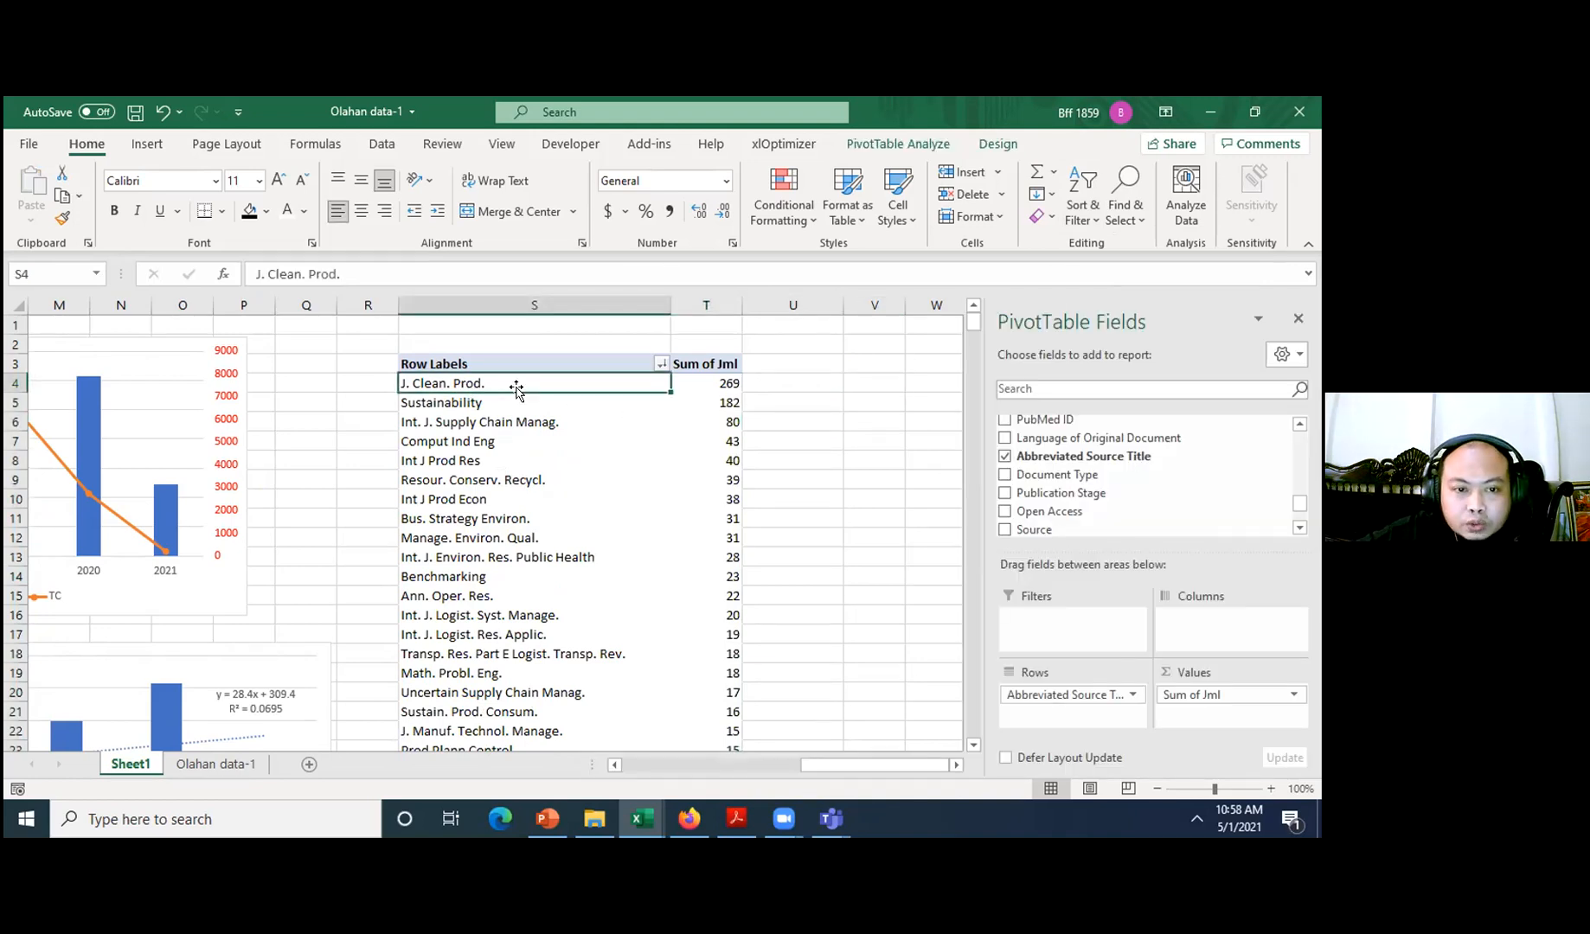
drag(490, 379, 689, 680)
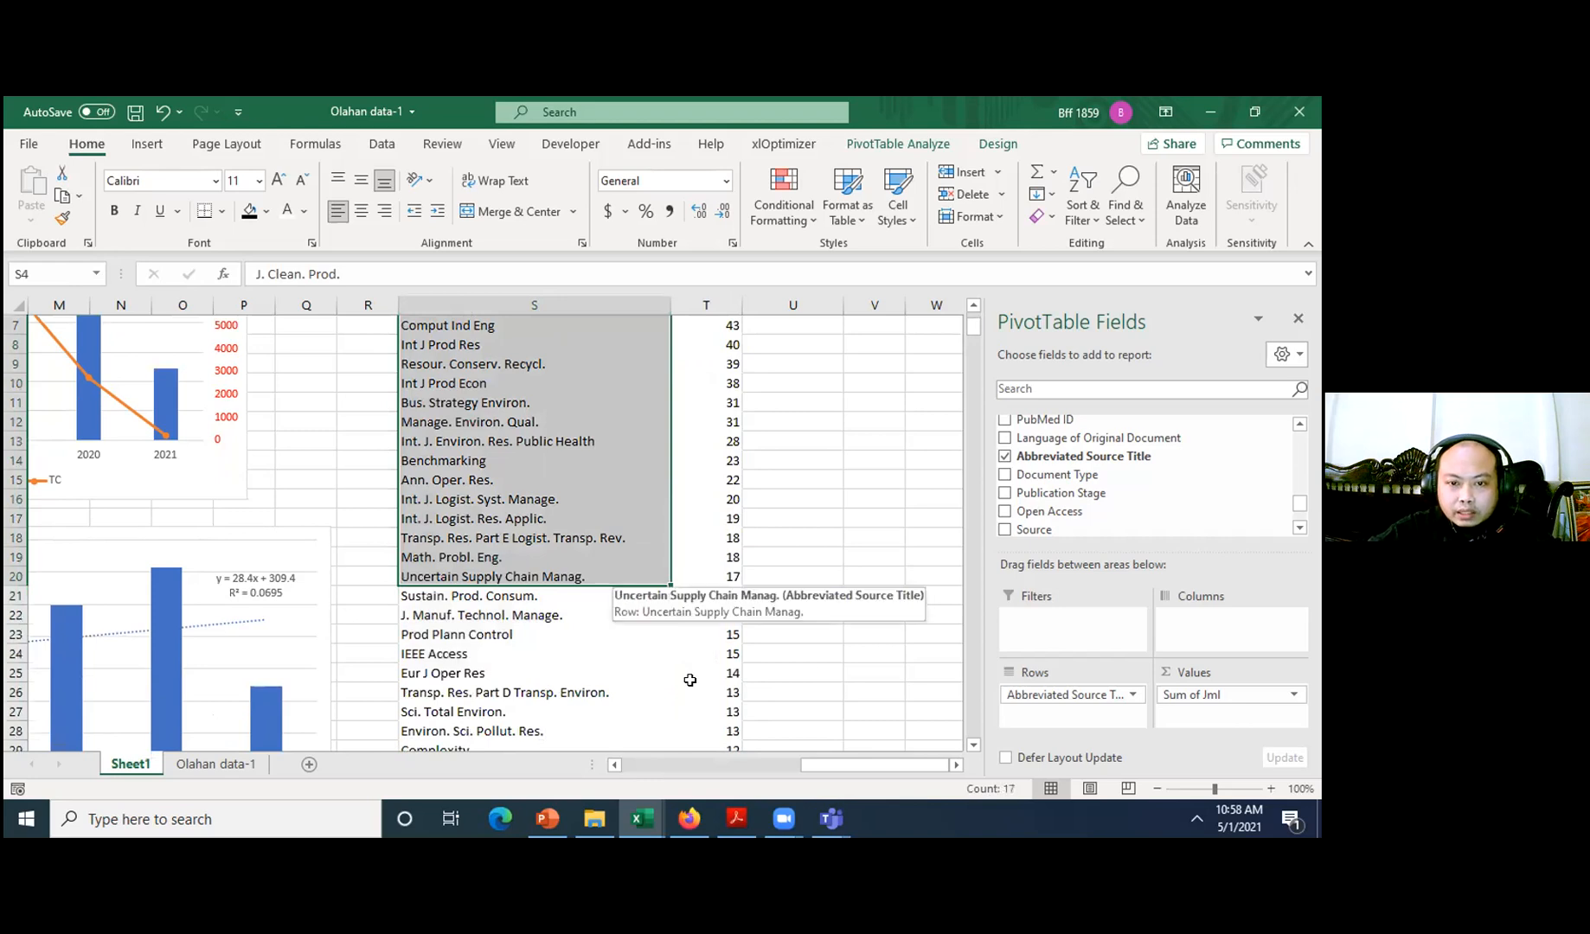
key(shift+Up)
key(shift+Up)
key(shift+Up)
key(shift+Down)
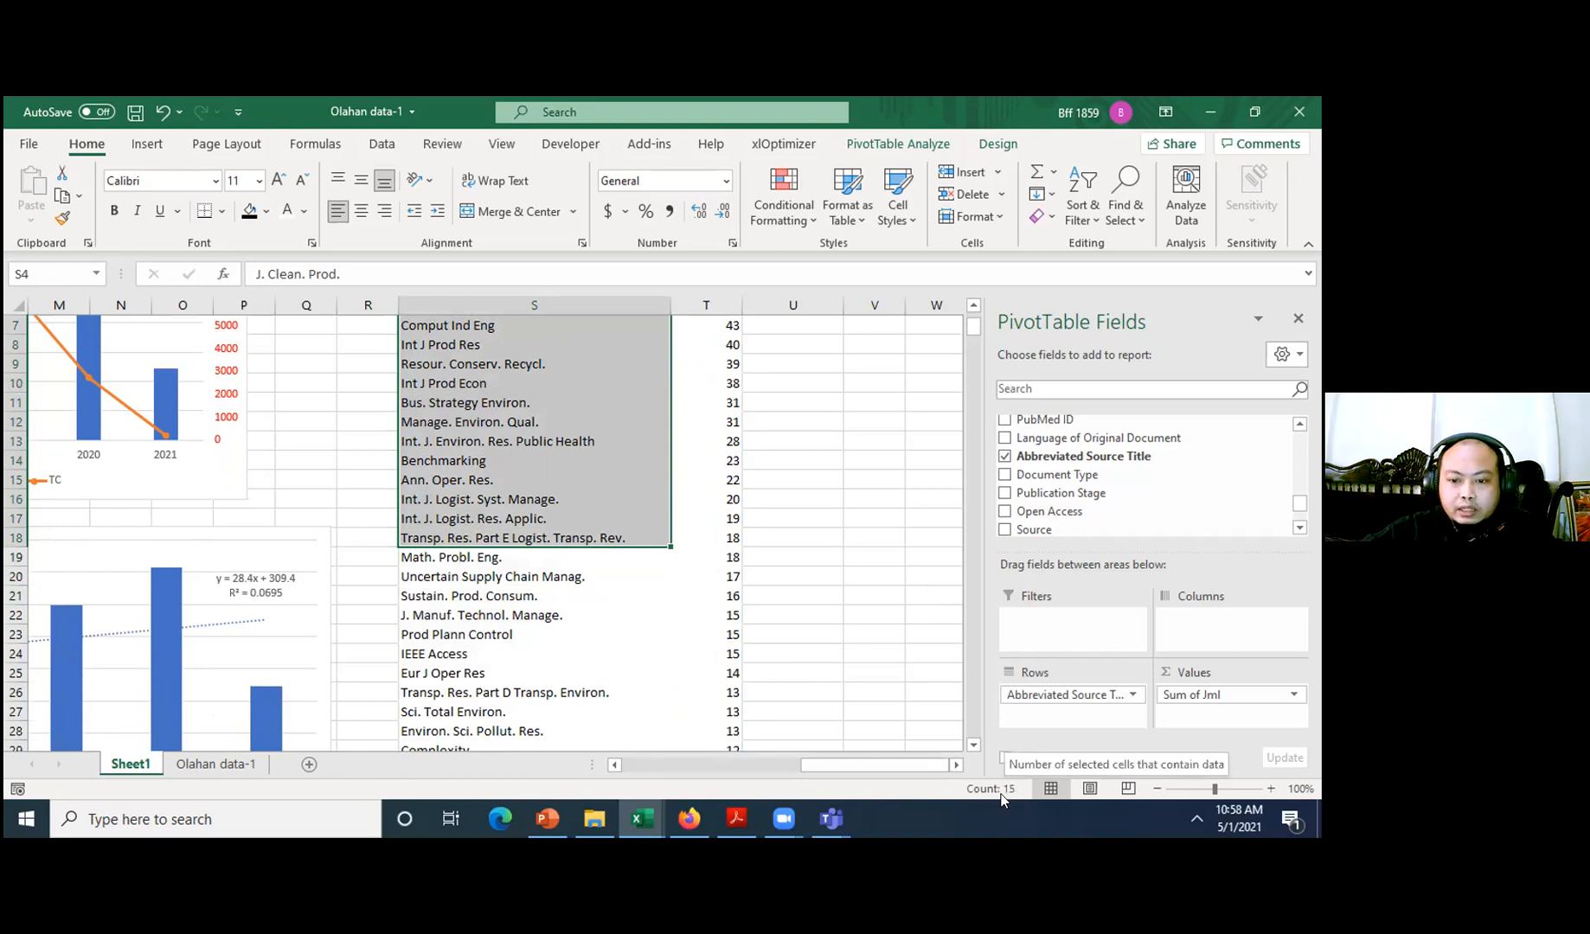
key(shift+Right)
key(ctrl+c)
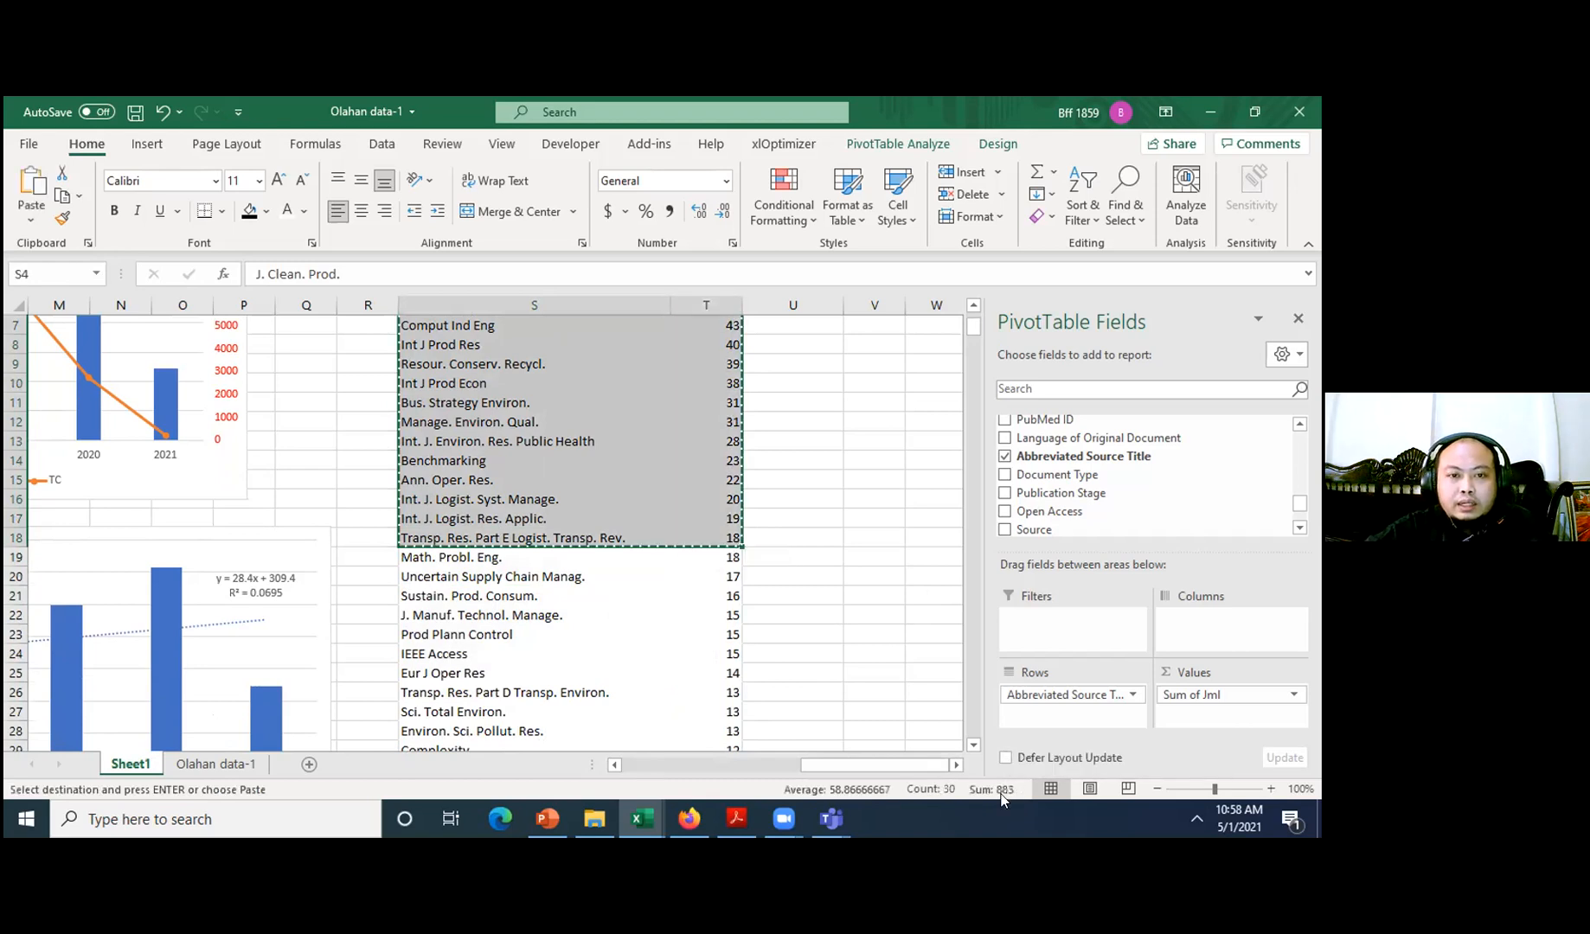
key(Right)
key(Right)
key(Right)
key(ctrl+v)
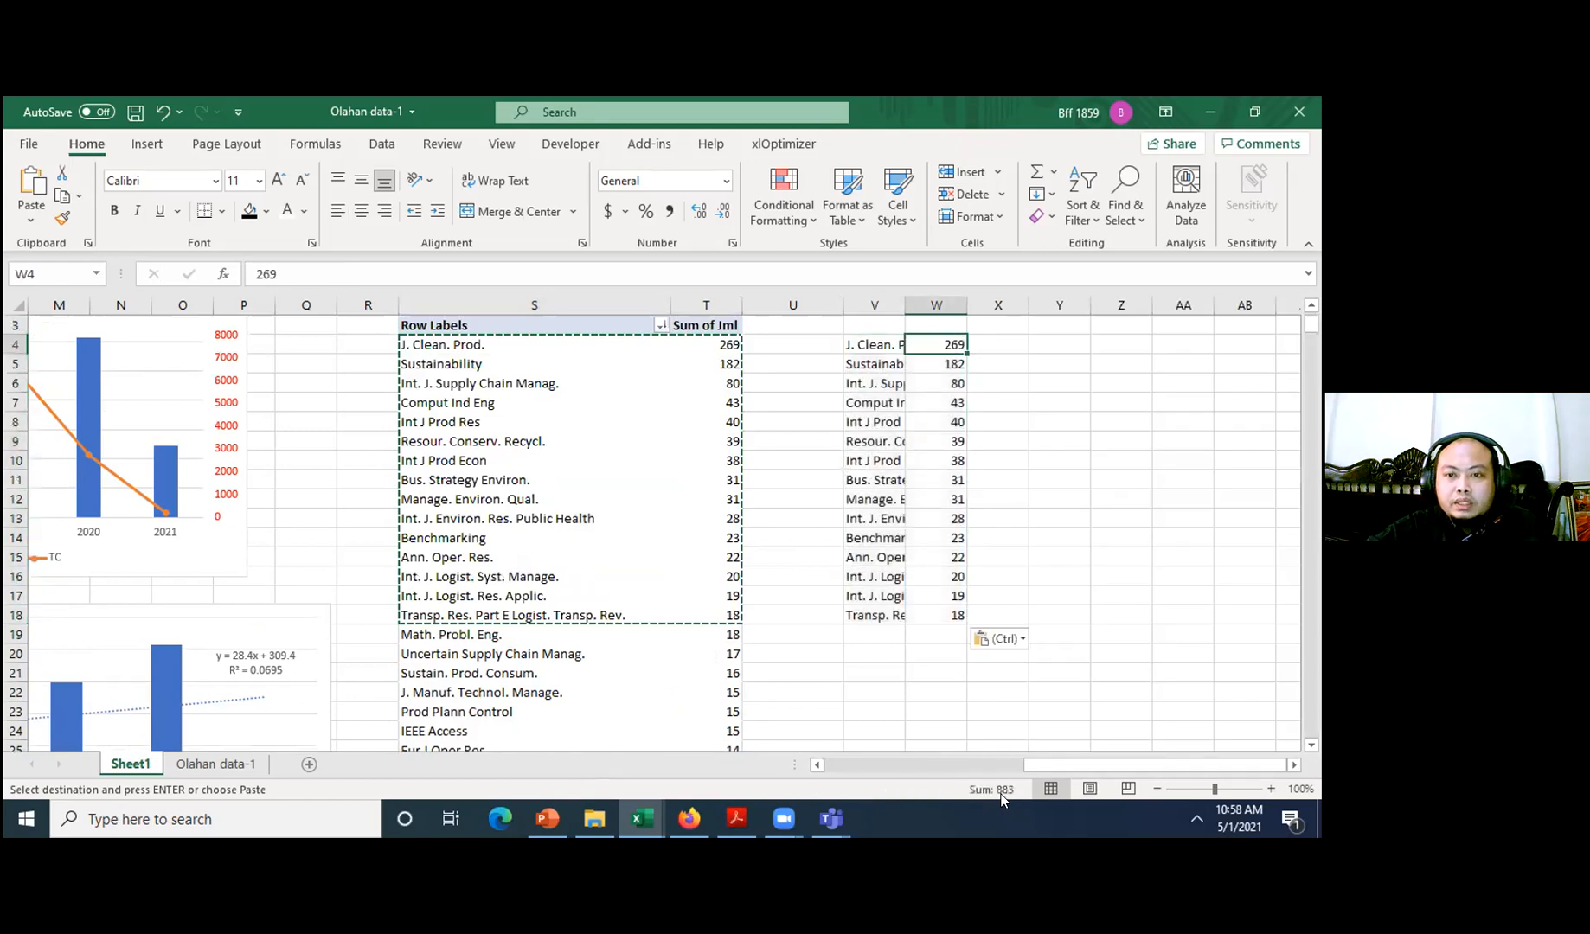
- Head the pasted journal list with Journal name in V3 and TP in W3
key(Escape)
key(Up)
text(Jo)
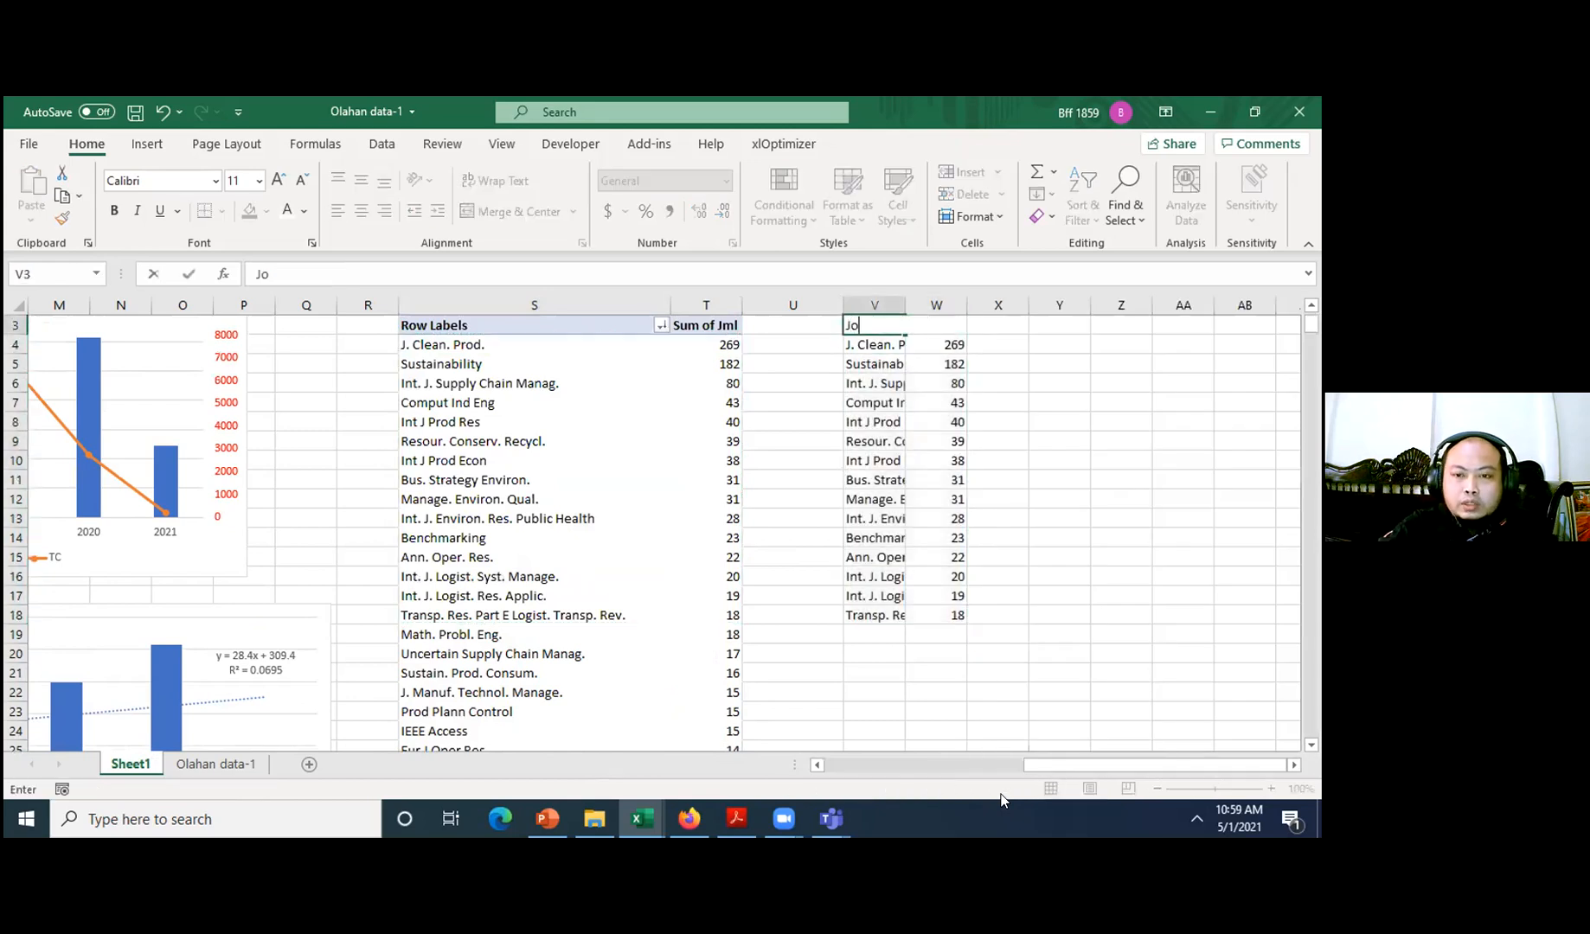
text(urnal name)
key(Tab)
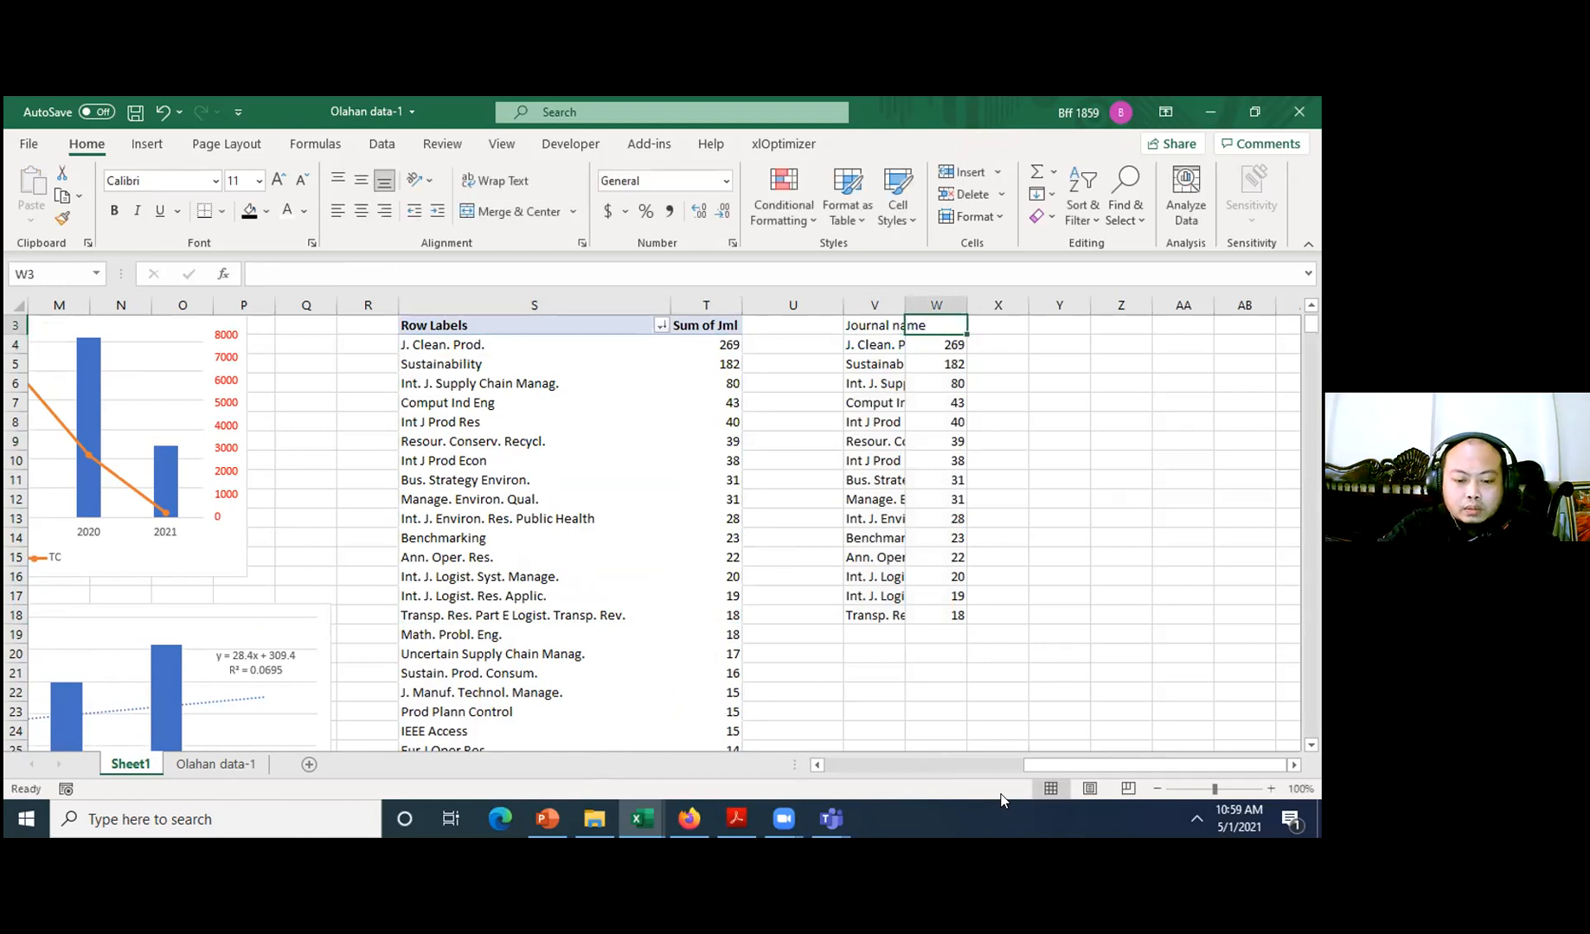
text(T)
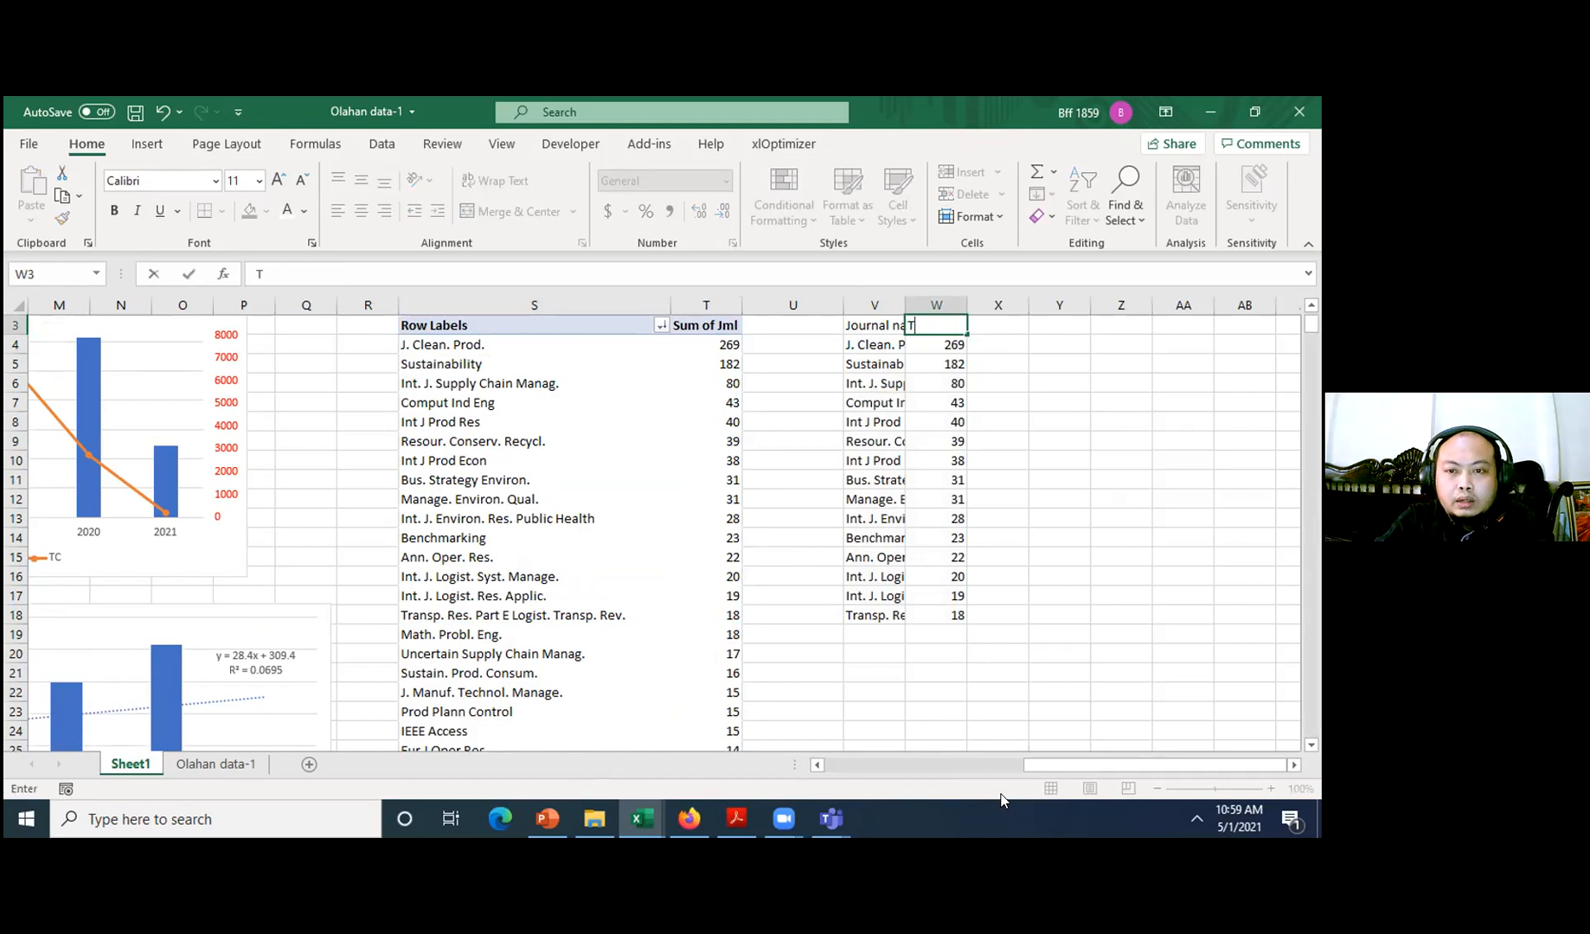
text(ot)
key(BackSpace)
key(BackSpace)
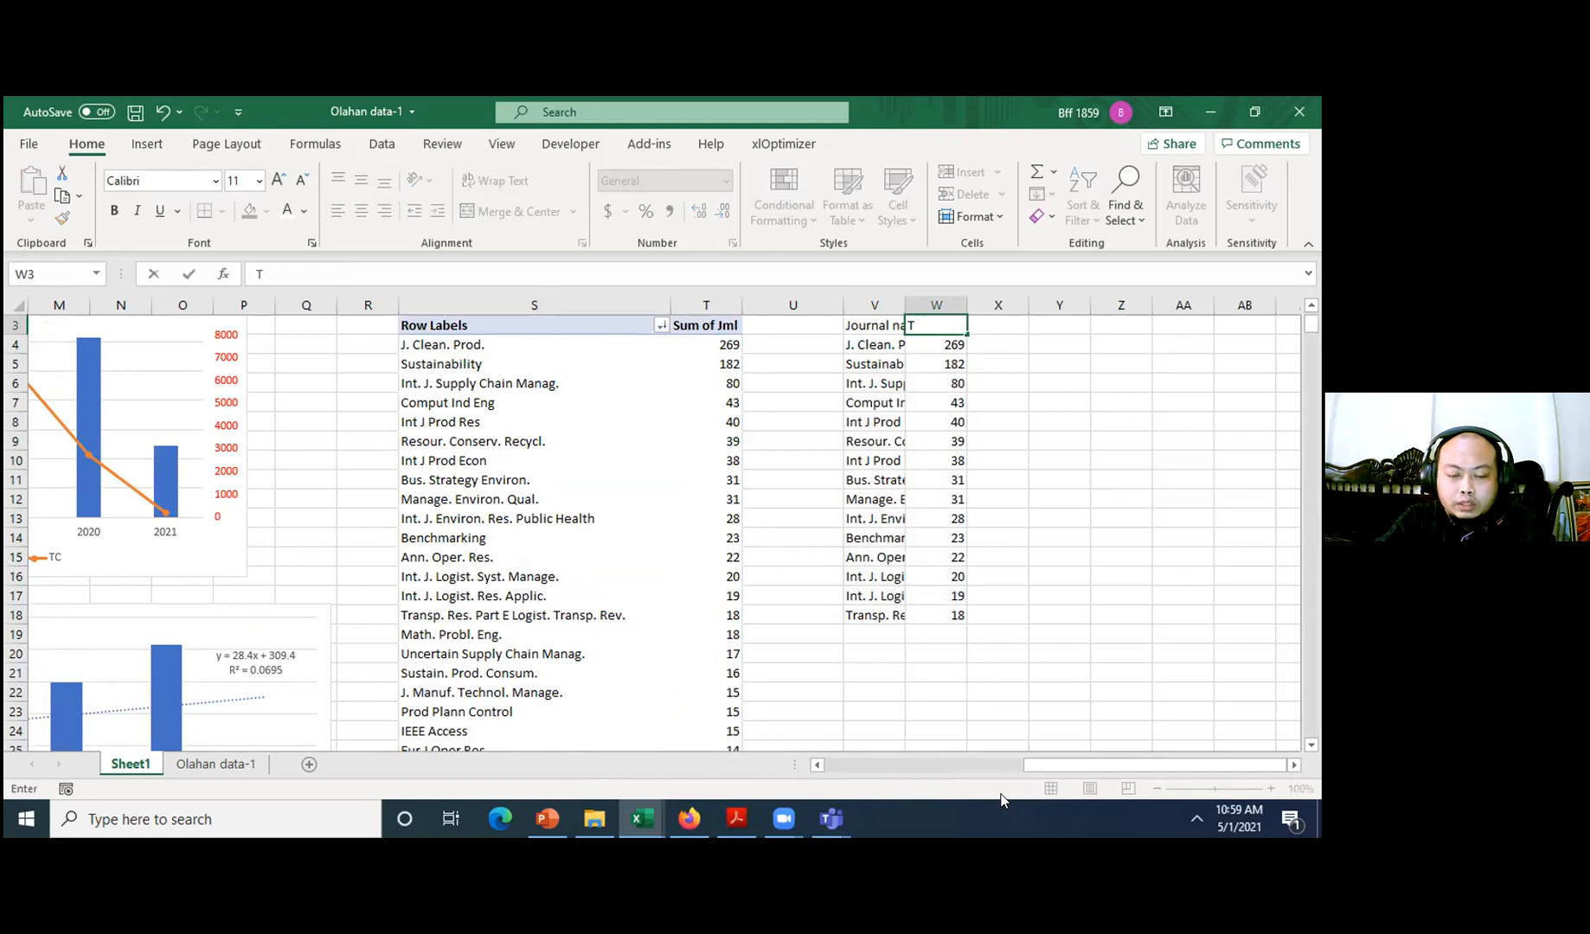
key(Return)
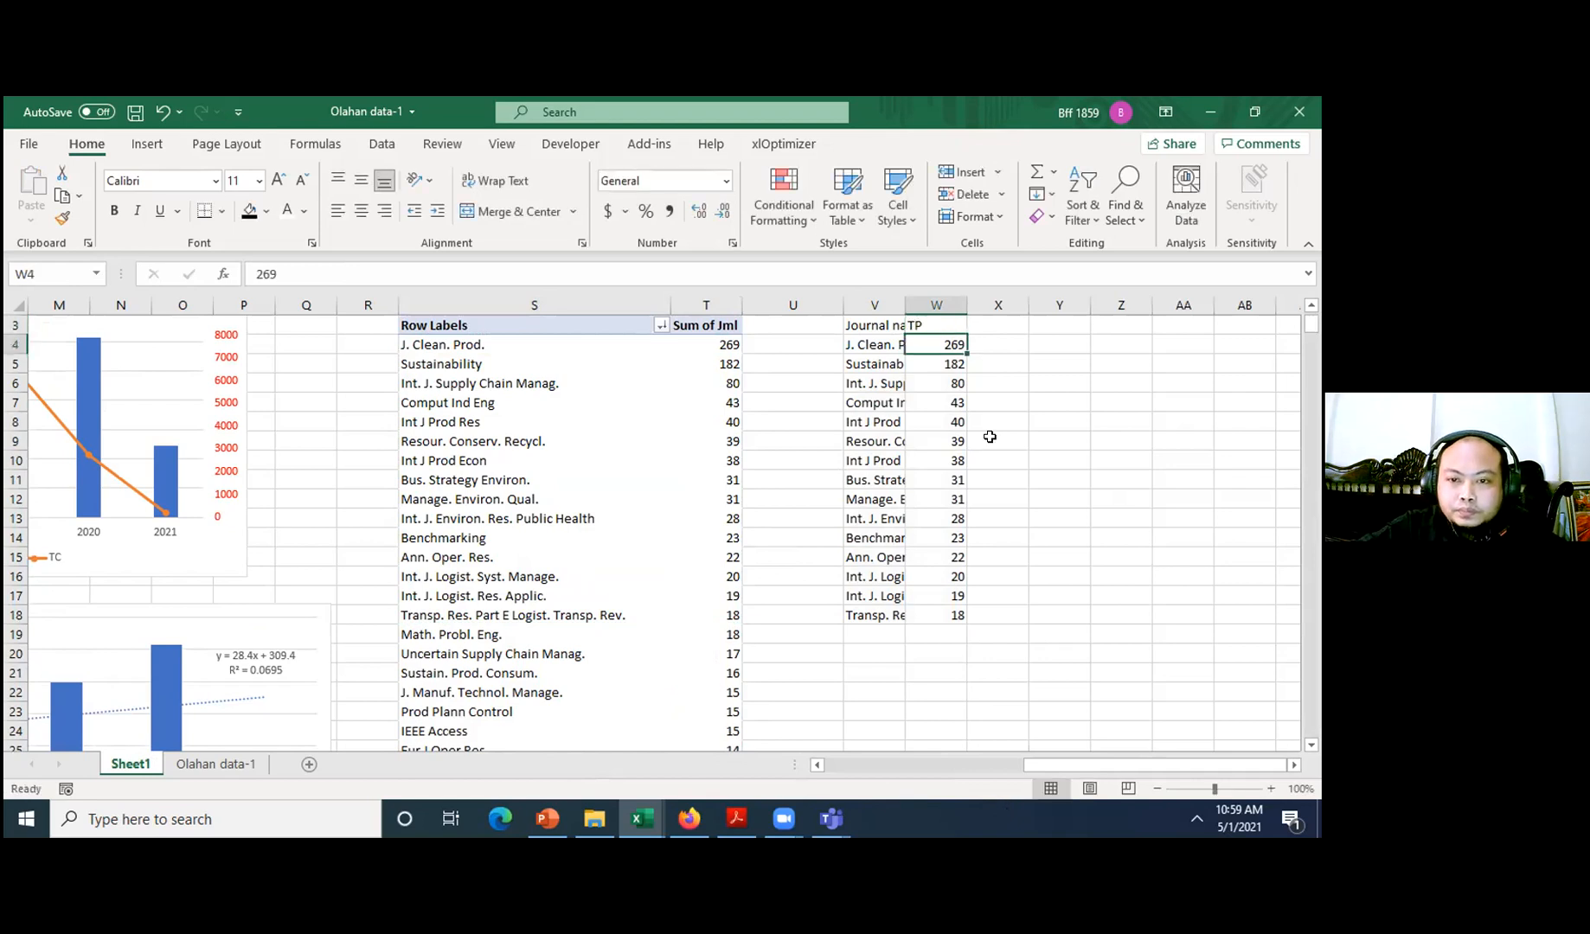
- Widen column V and insert a 2-D clustered bar chart from the journal names and TP values in V4:W18
drag(901, 294, 955, 294)
click(901, 338)
key(ctrl+shift+Right)
key(ctrl+shift+Down)
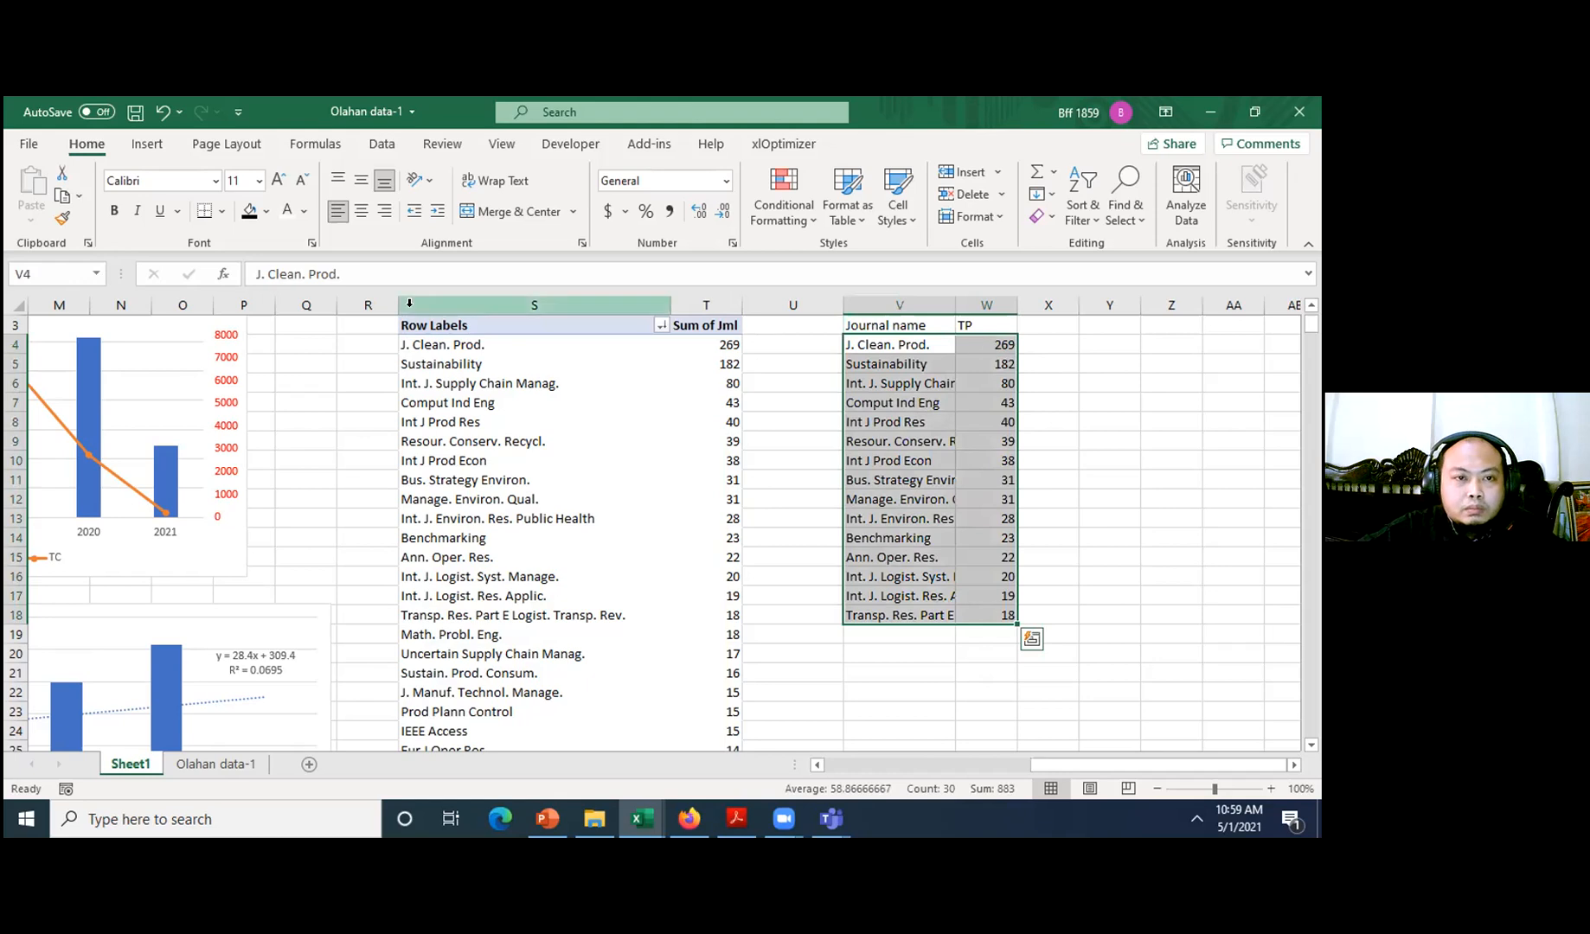
click(960, 363)
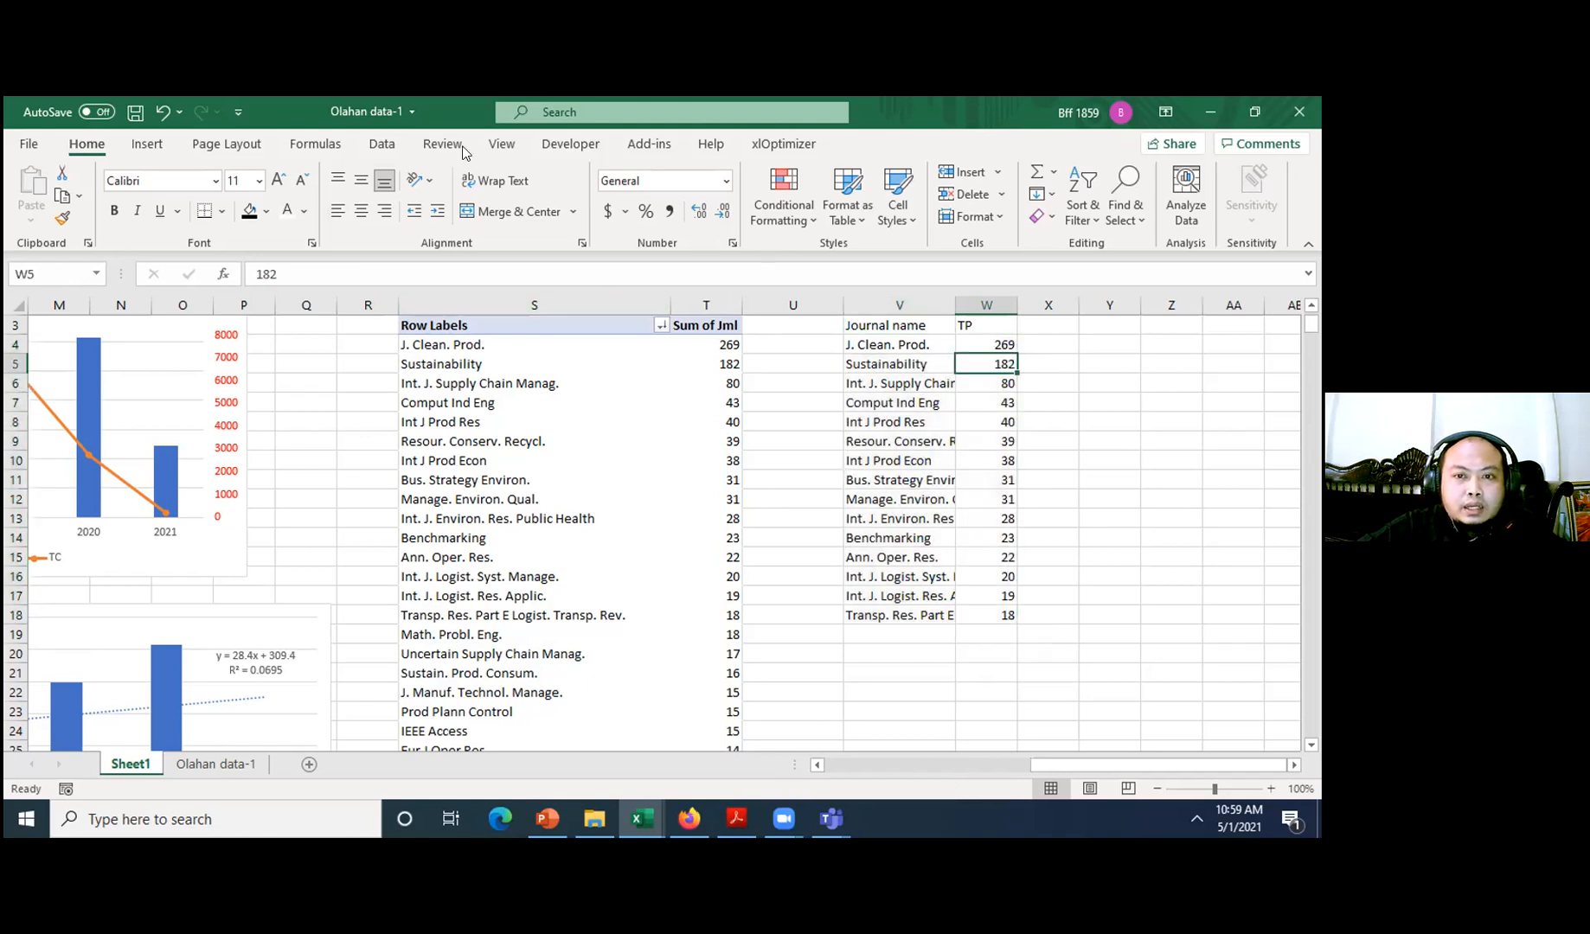
key(Up)
key(Left)
key(ctrl+shift+Right)
key(ctrl+shift+Down)
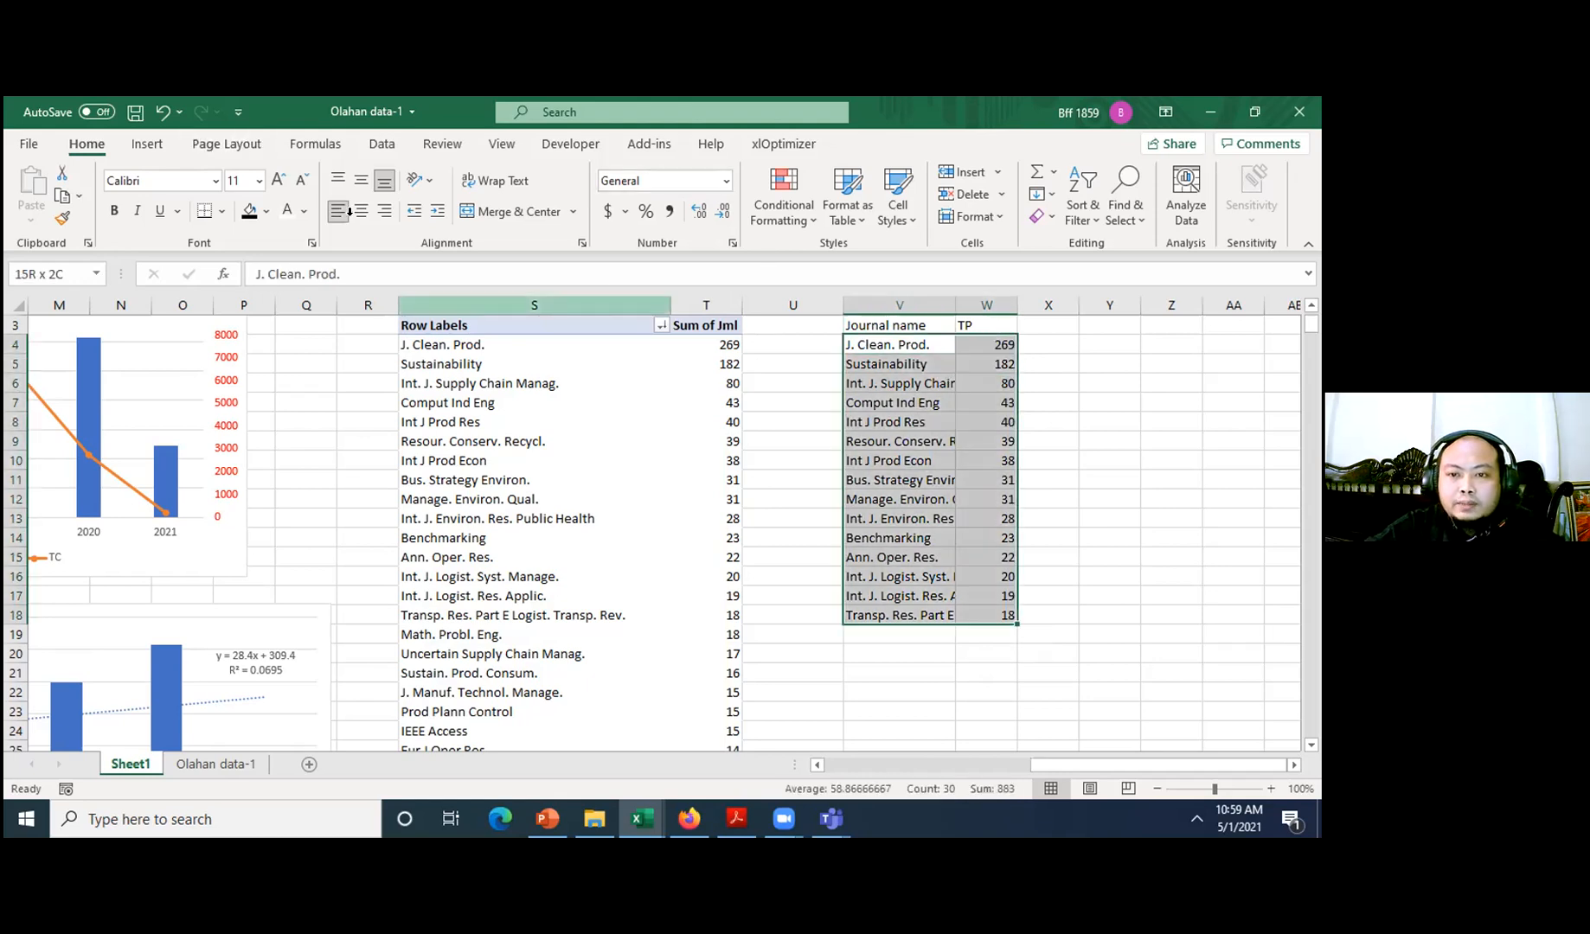
click(147, 144)
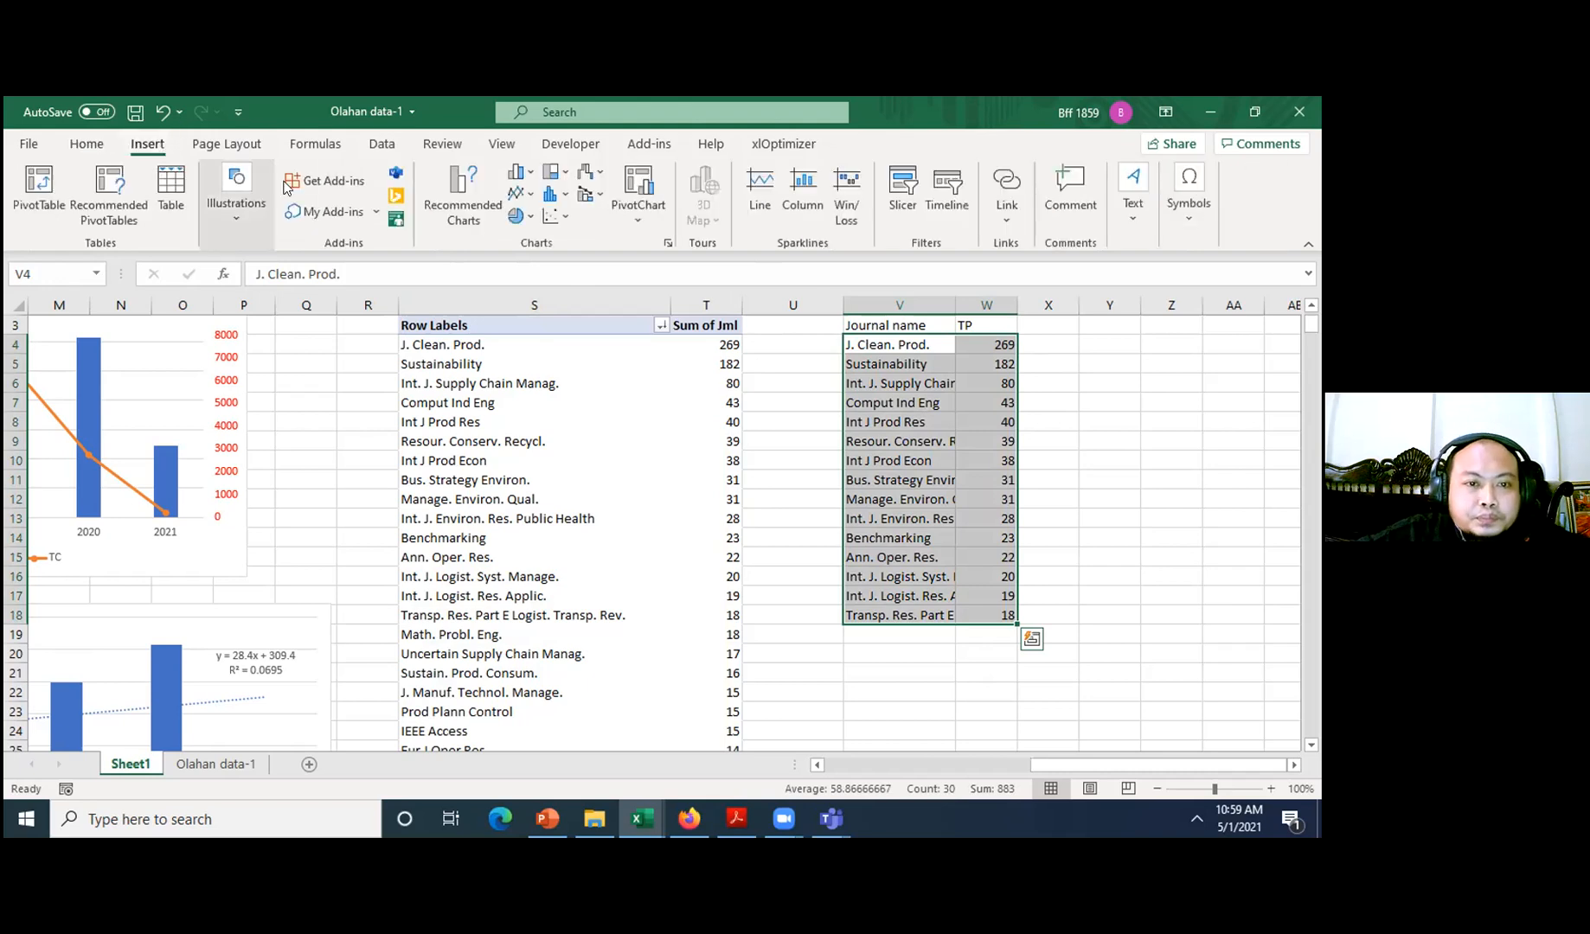
click(527, 173)
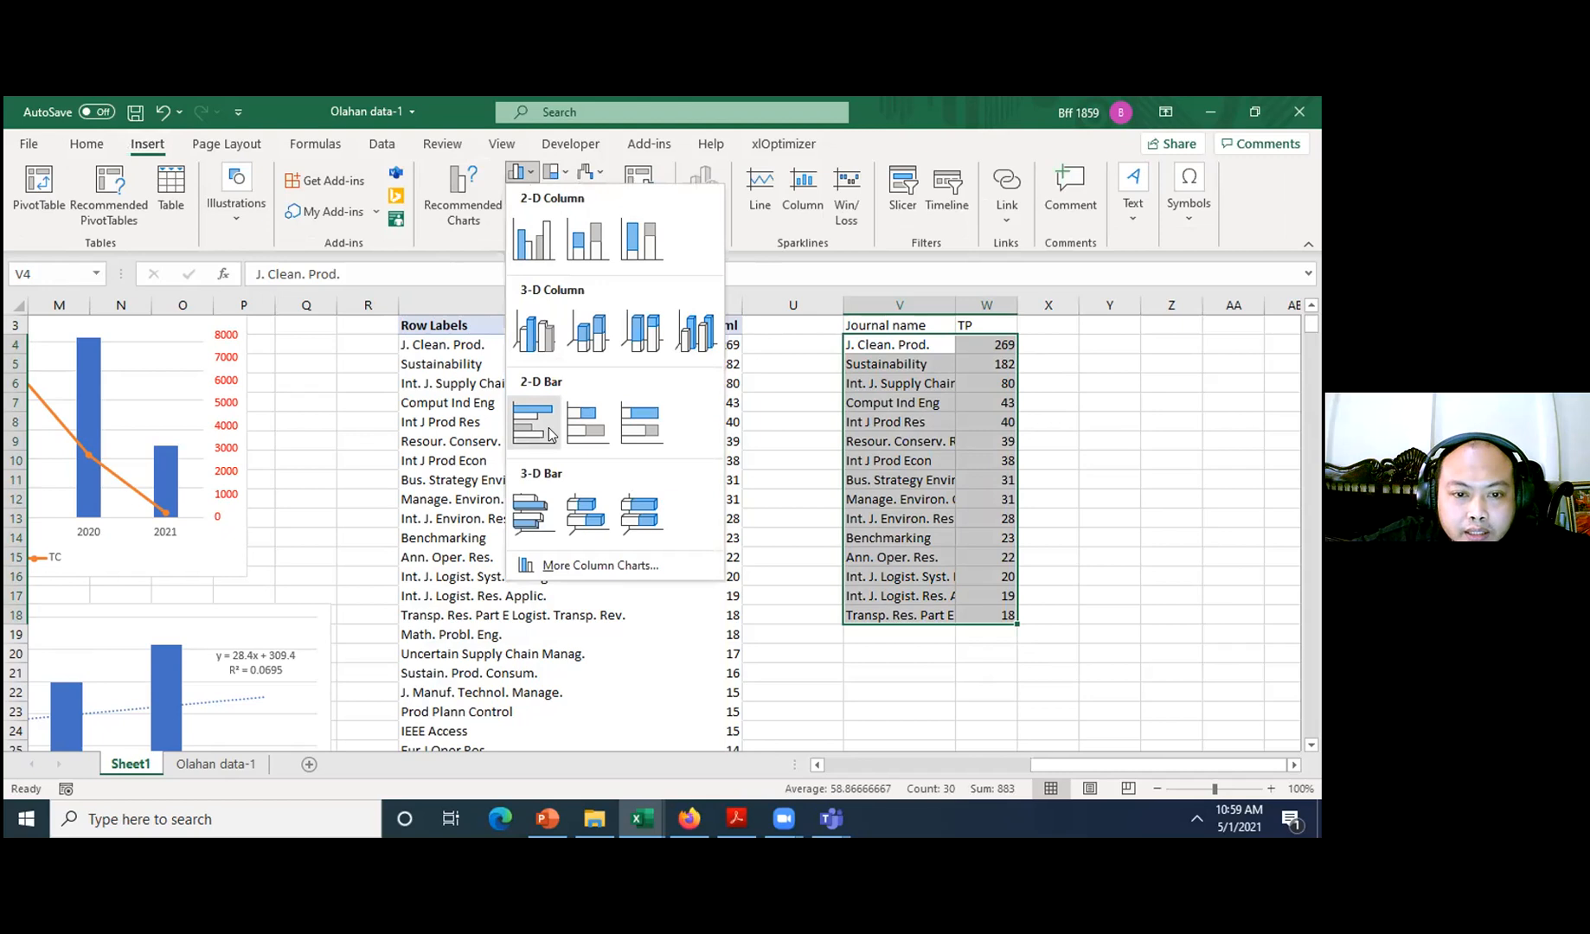
click(533, 423)
- Enlarge the journal bar chart, delete its title and place it beside the journal list, starting at column X
drag(848, 402, 1130, 348)
drag(1177, 612, 1300, 714)
drag(1170, 401, 1102, 404)
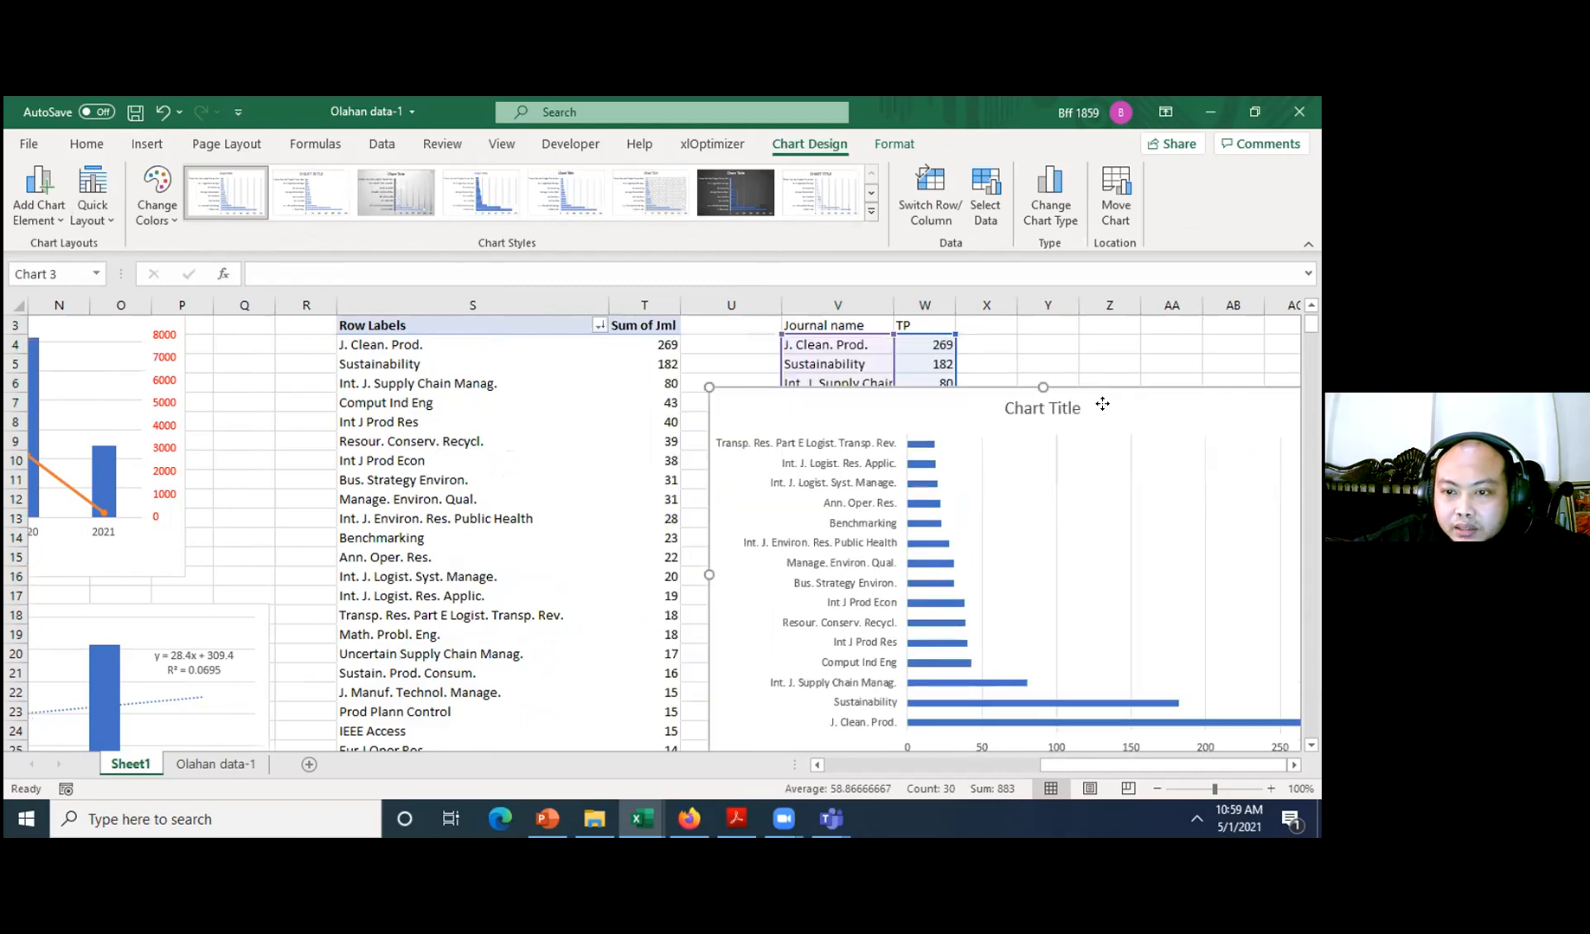
click(1059, 403)
key(Delete)
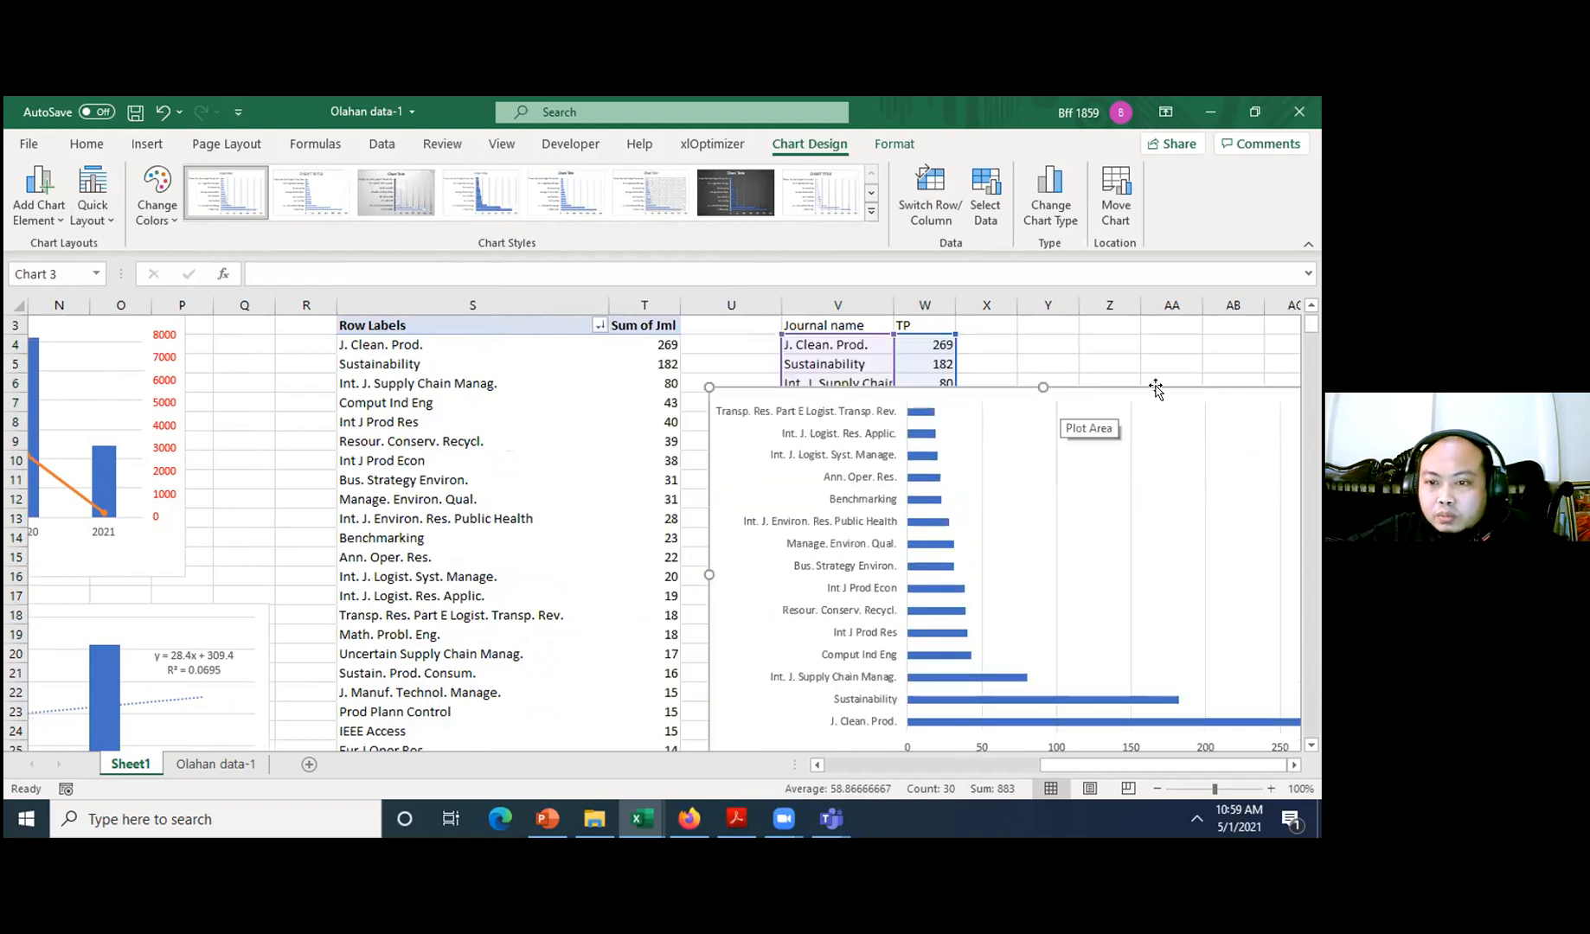
drag(1198, 504, 1270, 432)
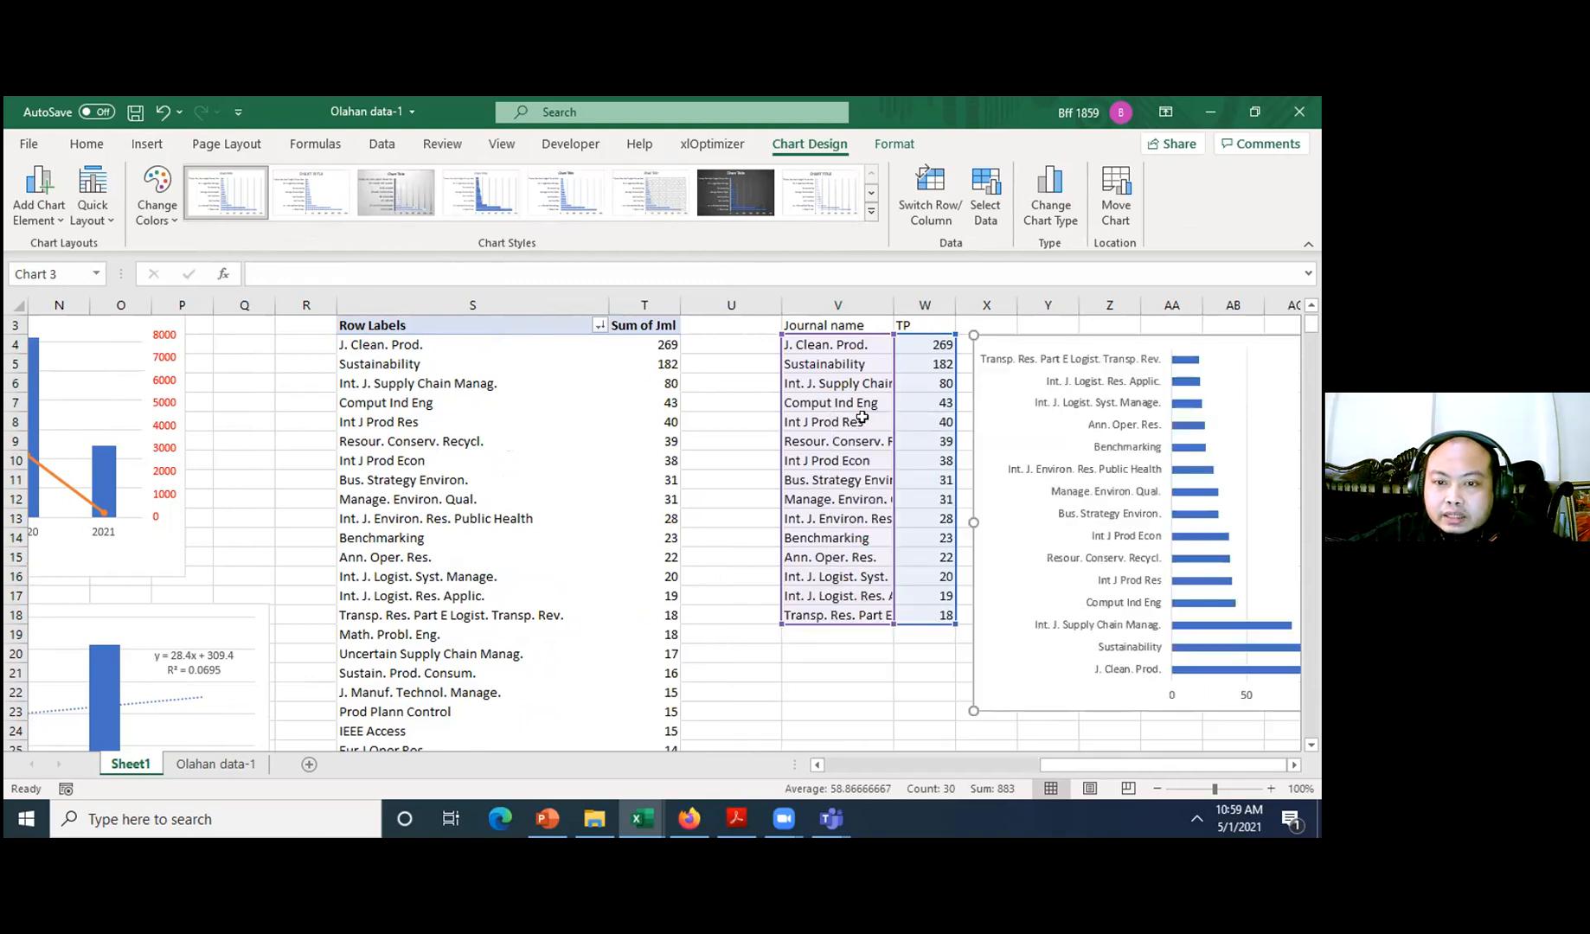
- Sort the TP values in W4:W18 from smallest to largest, expanding the selection to include the journal names
click(759, 381)
key(Right)
key(Right)
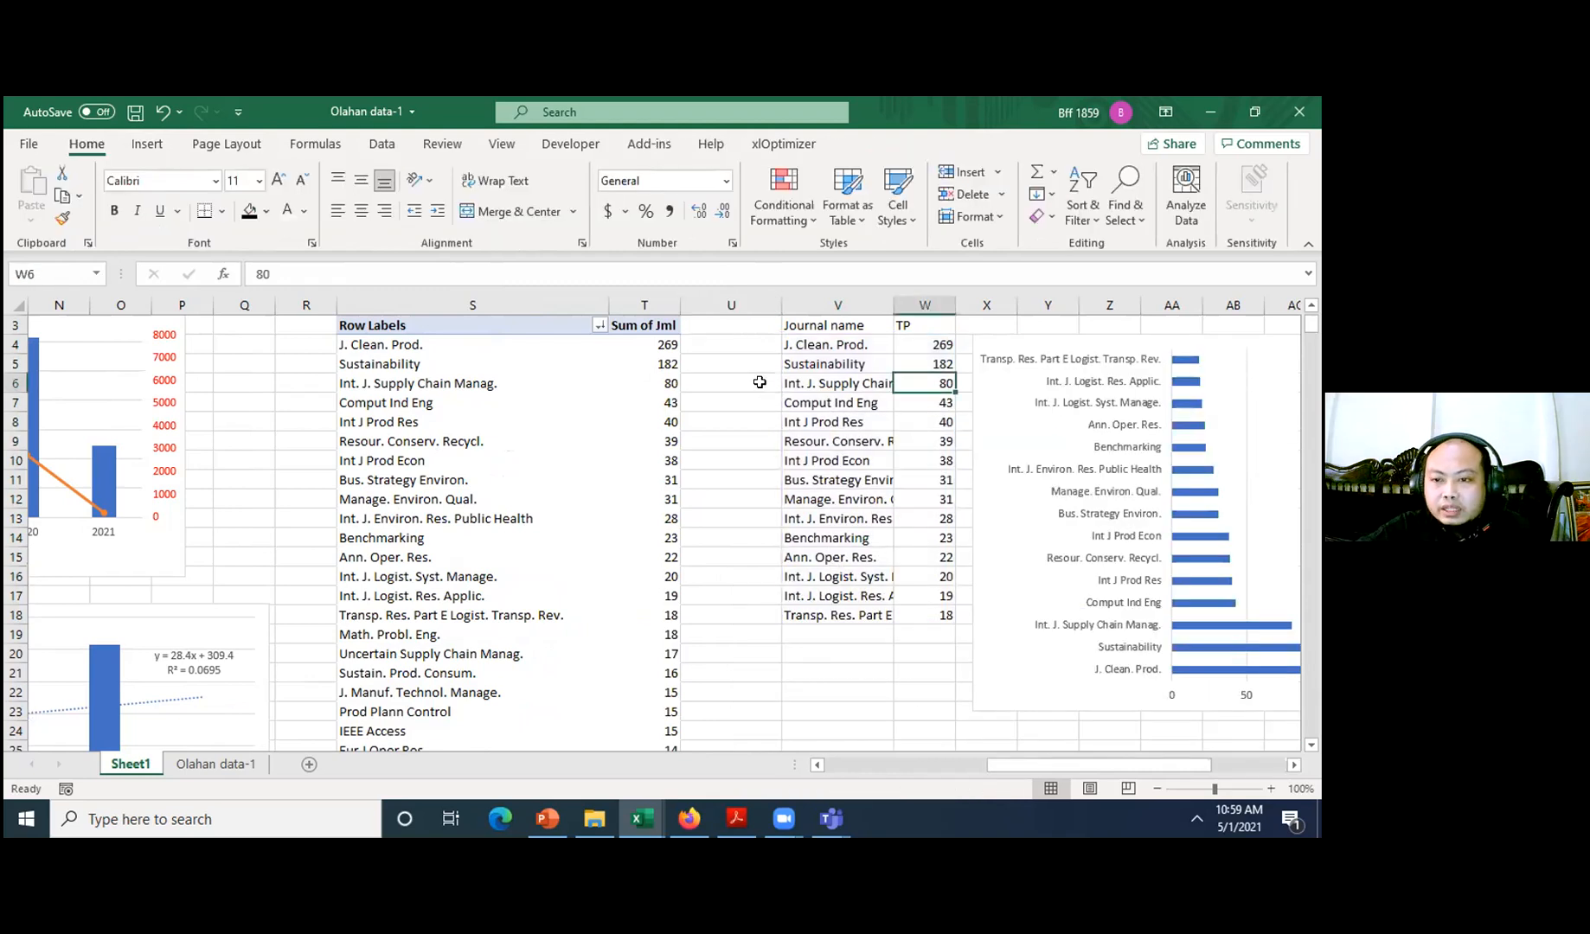
key(Right)
key(Right)
key(Right)
key(Right)
key(Right)
key(Right)
key(Right)
key(Right)
key(Right)
key(Right)
key(Right)
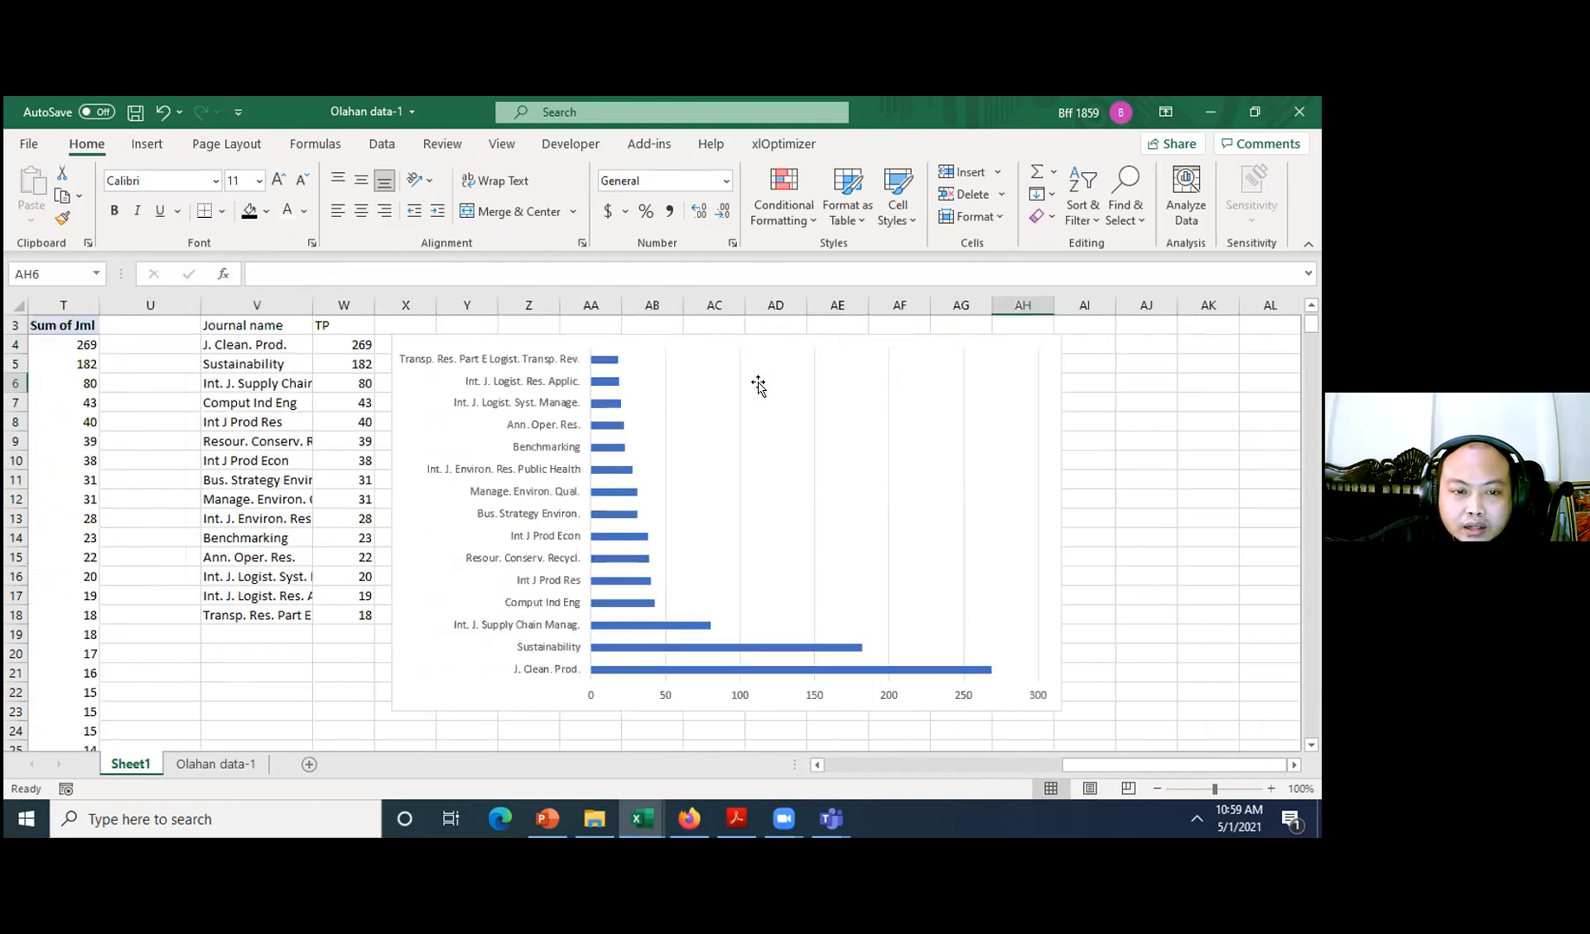
click(350, 343)
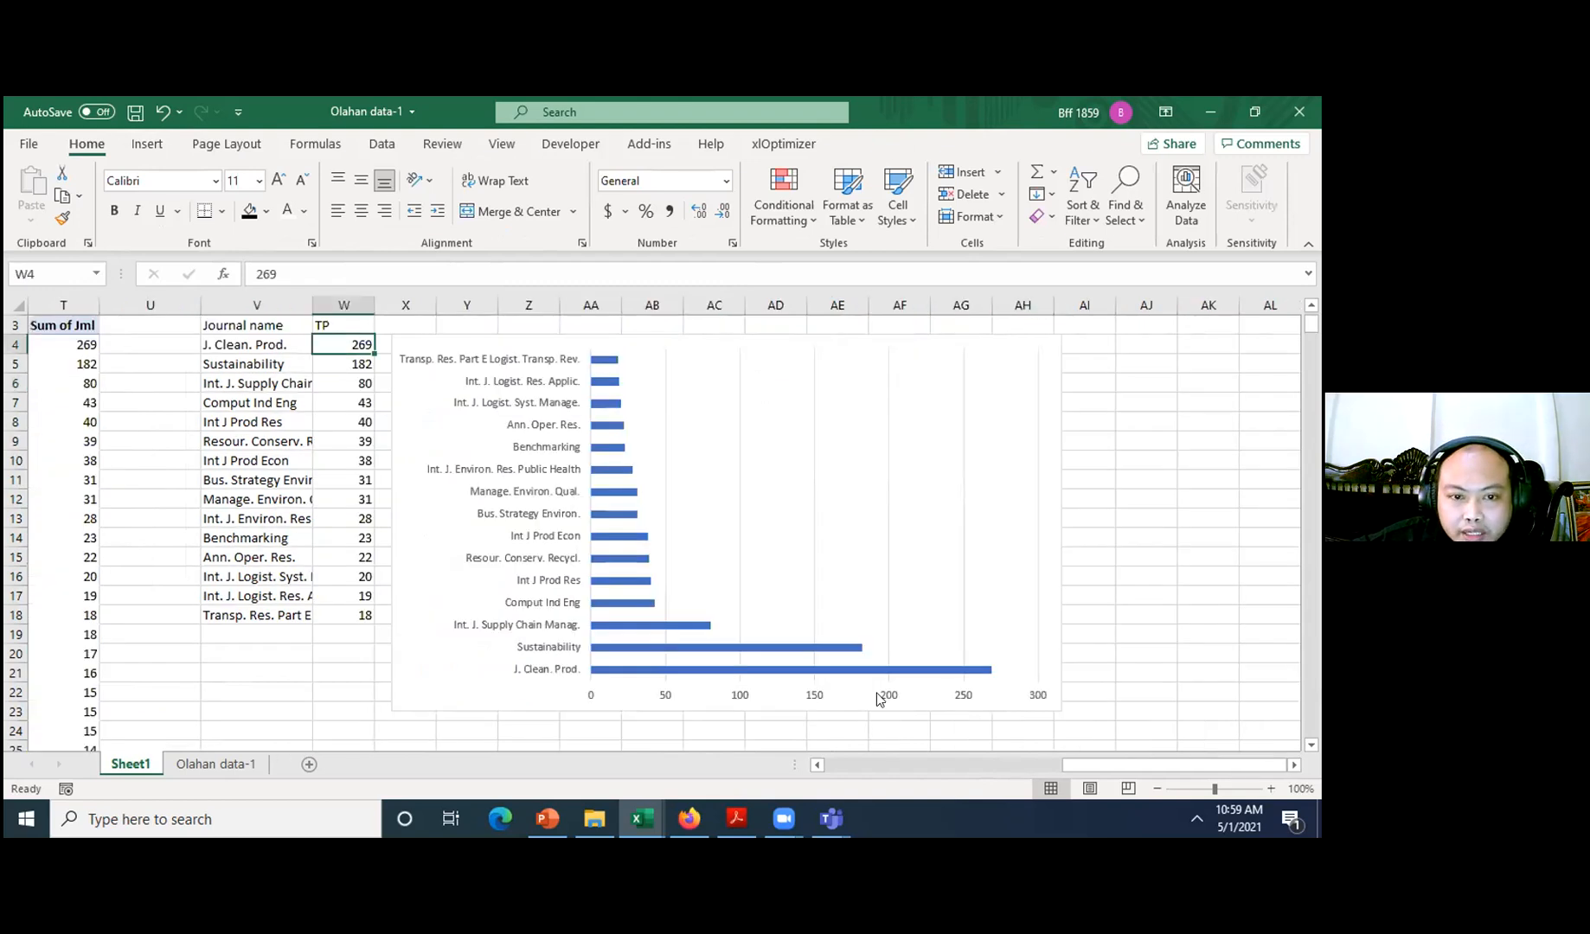
key(shift+Down)
key(shift+Down)
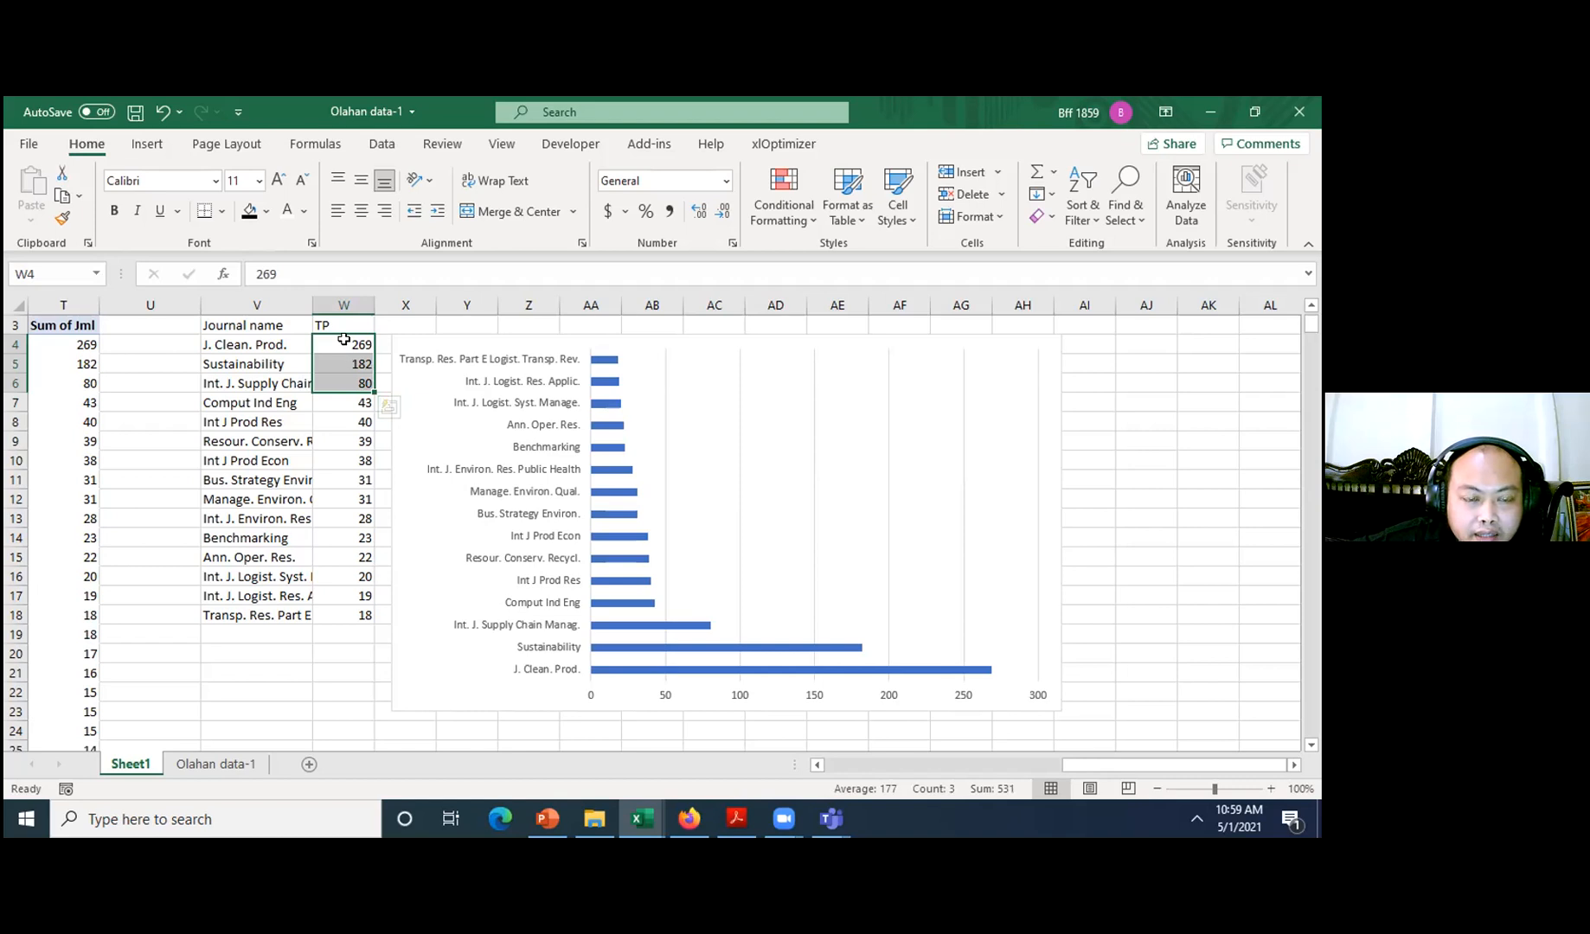
key(ctrl+shift+Down)
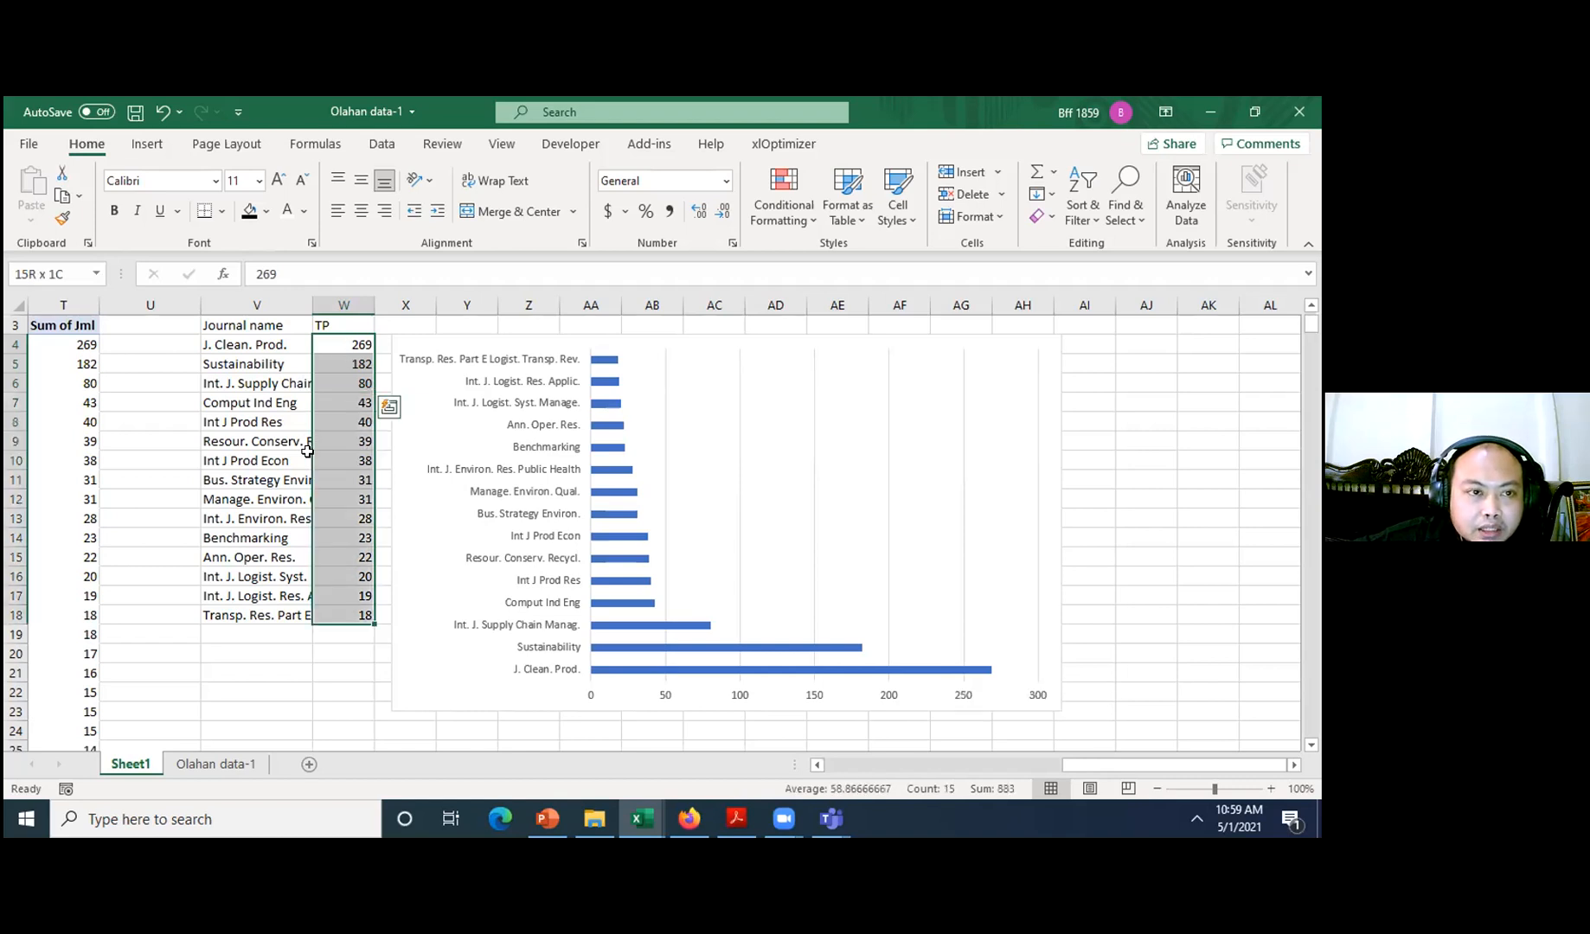
click(1083, 212)
click(1107, 248)
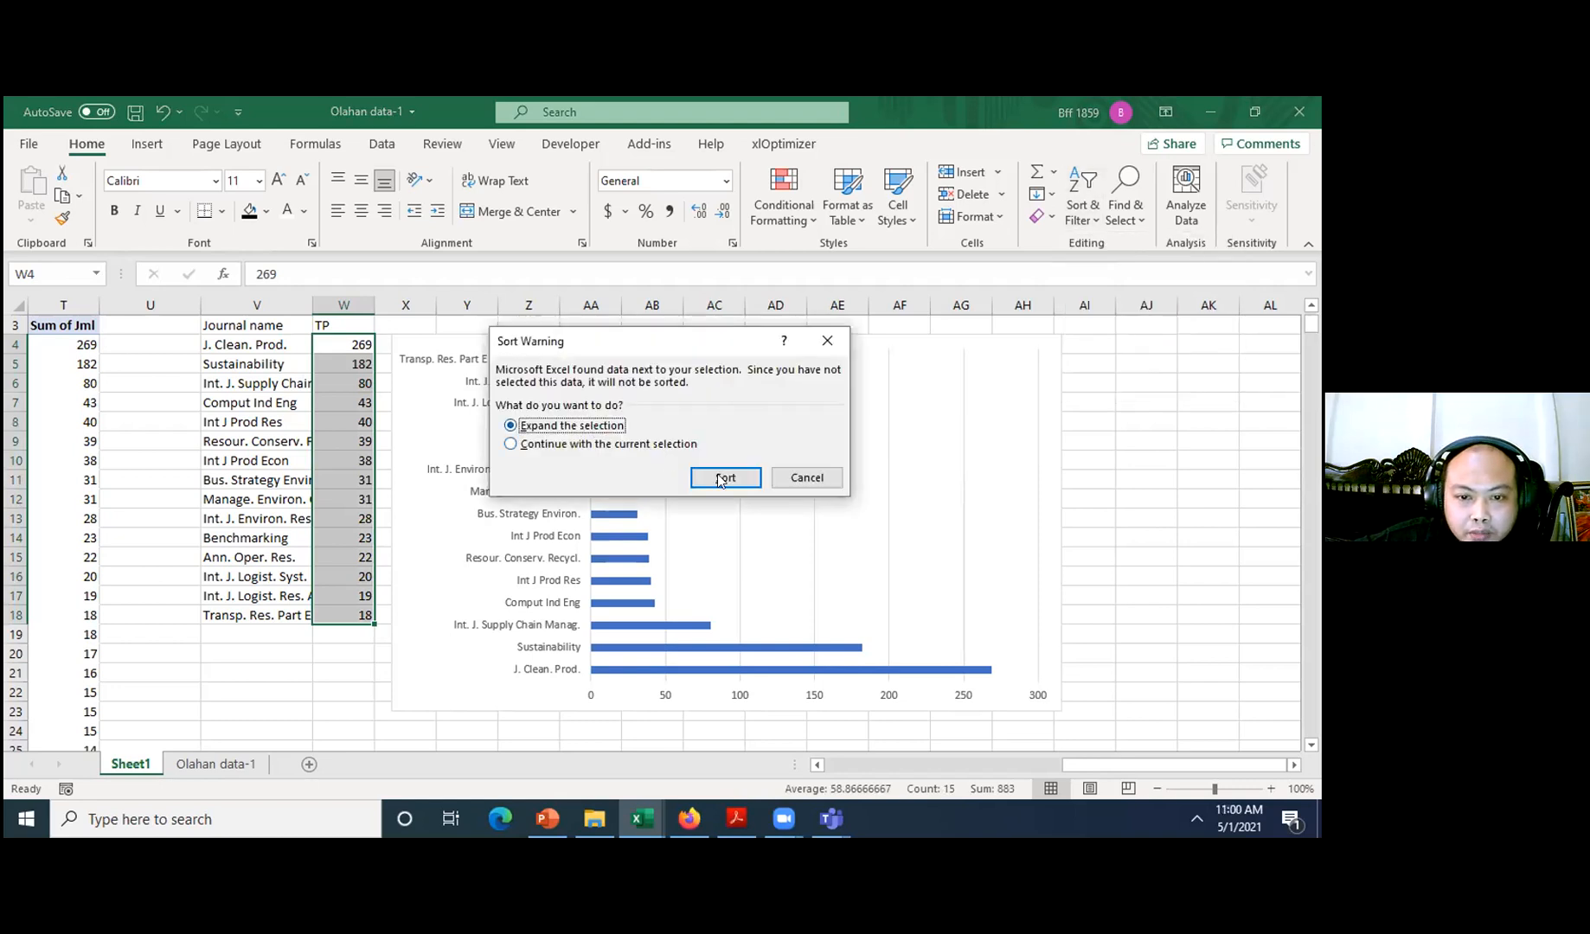
click(721, 481)
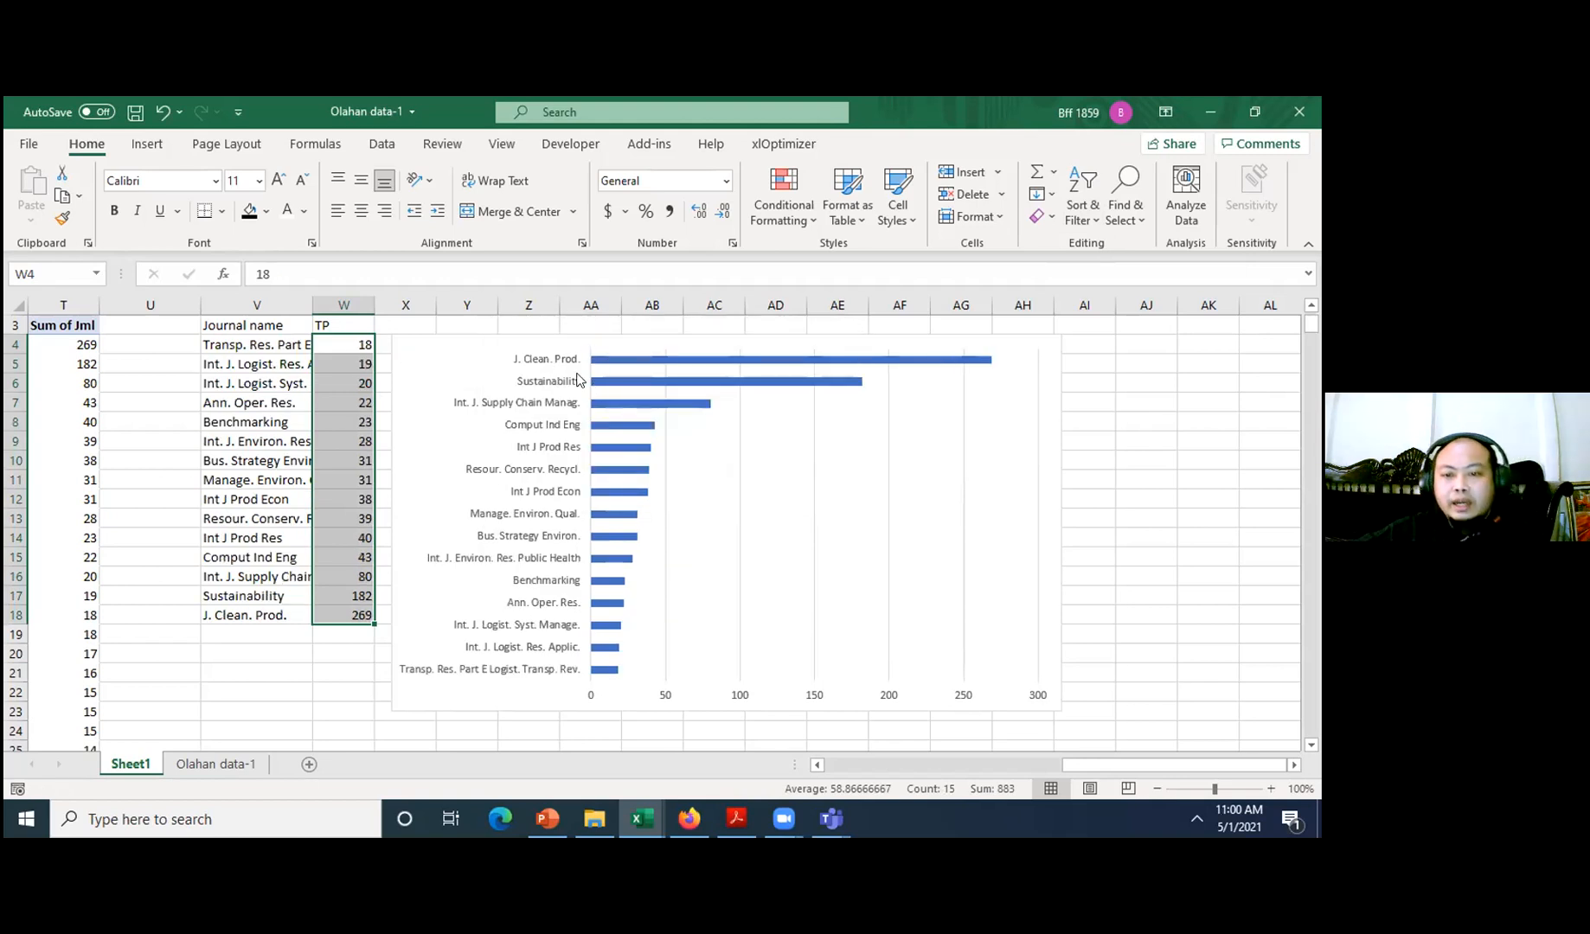
- Add data labels to the bars of the journal chart and make the labels bold
right_click(969, 365)
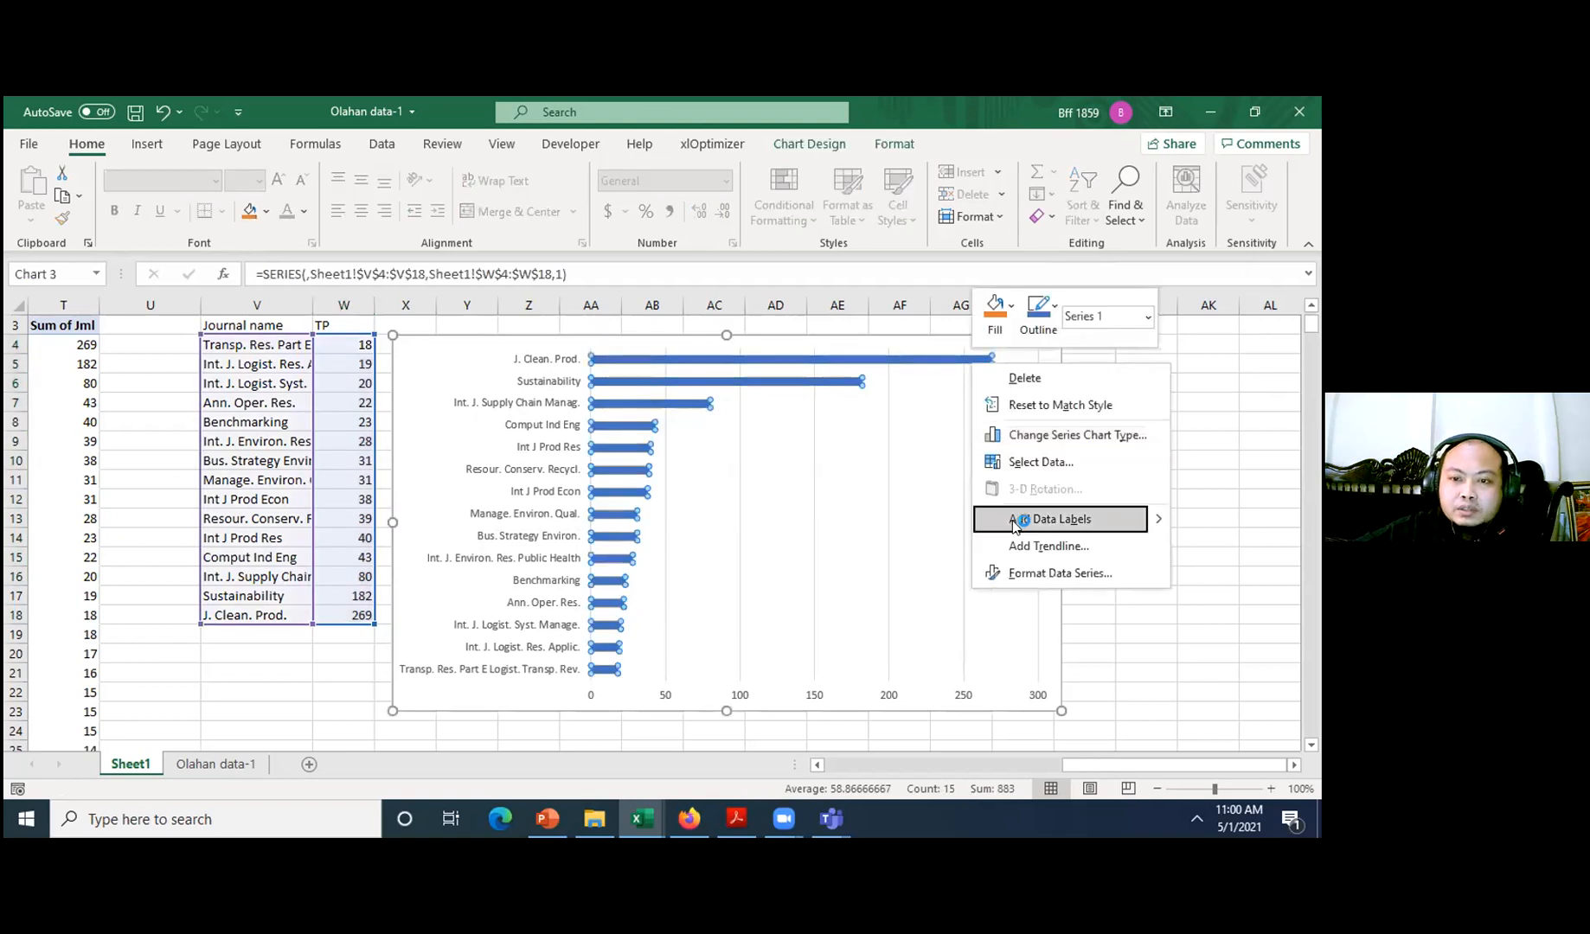
click(1016, 520)
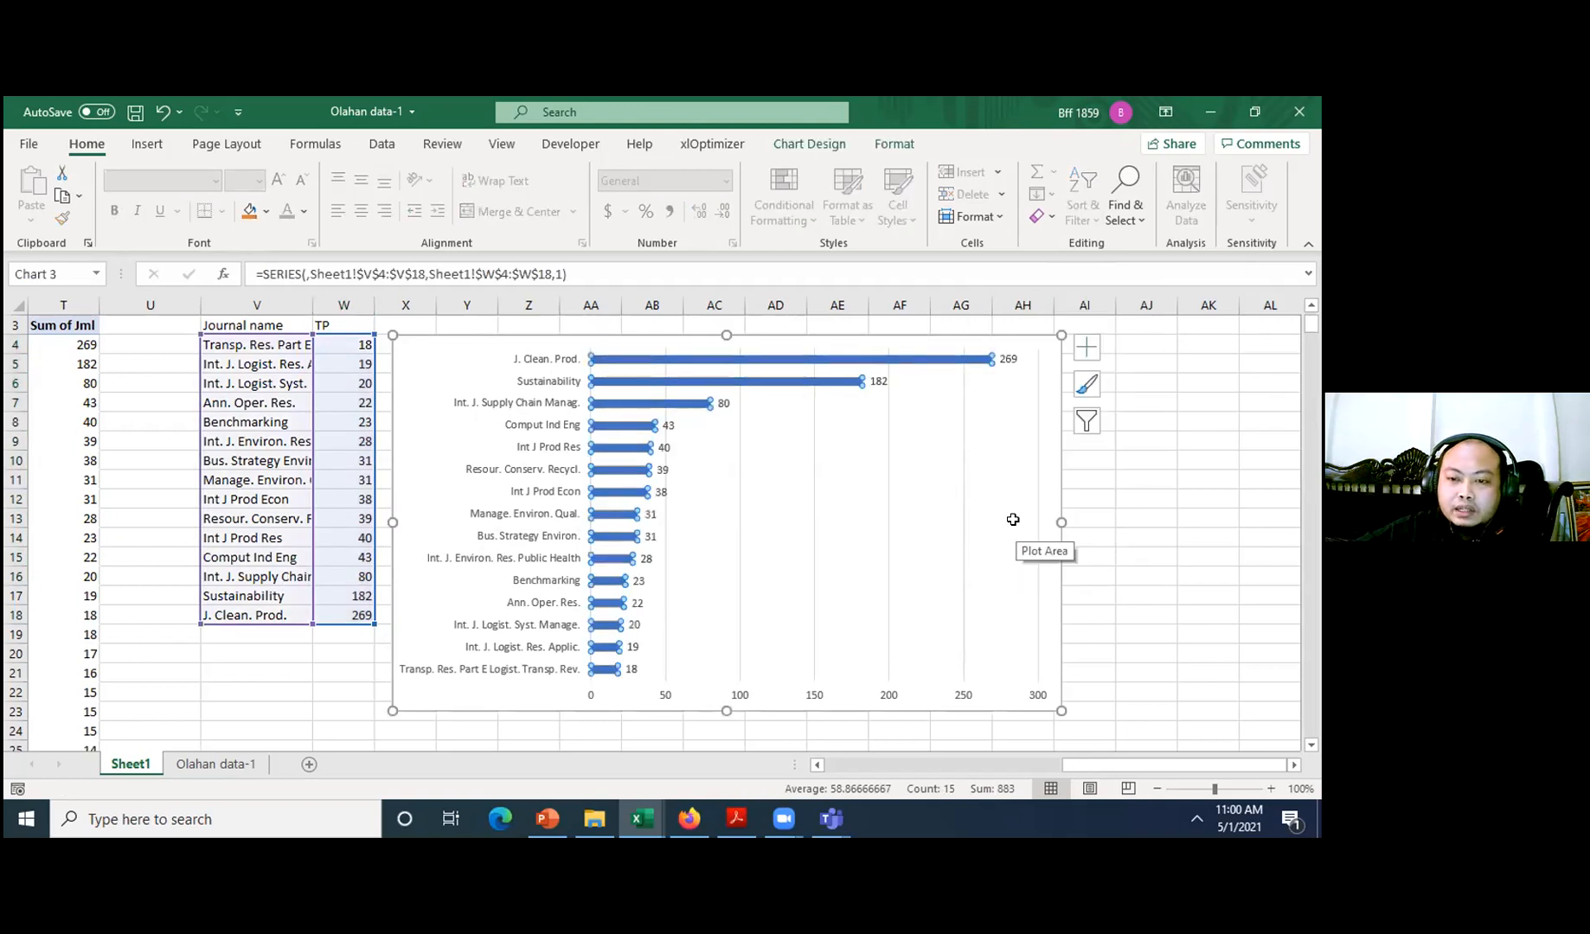
right_click(934, 358)
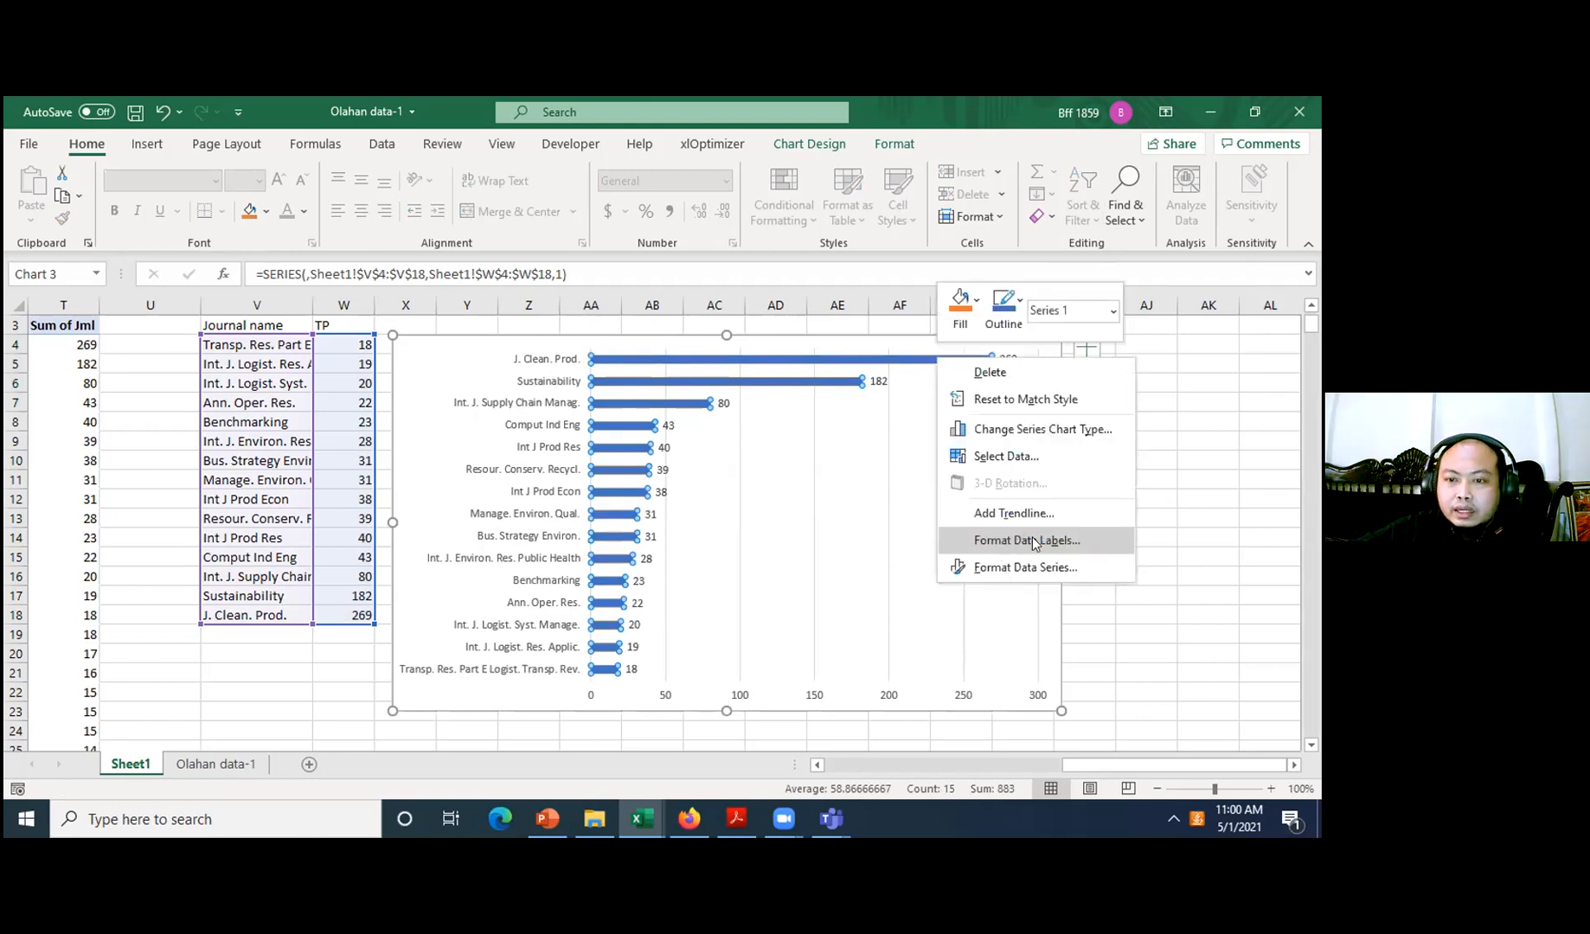
click(1003, 357)
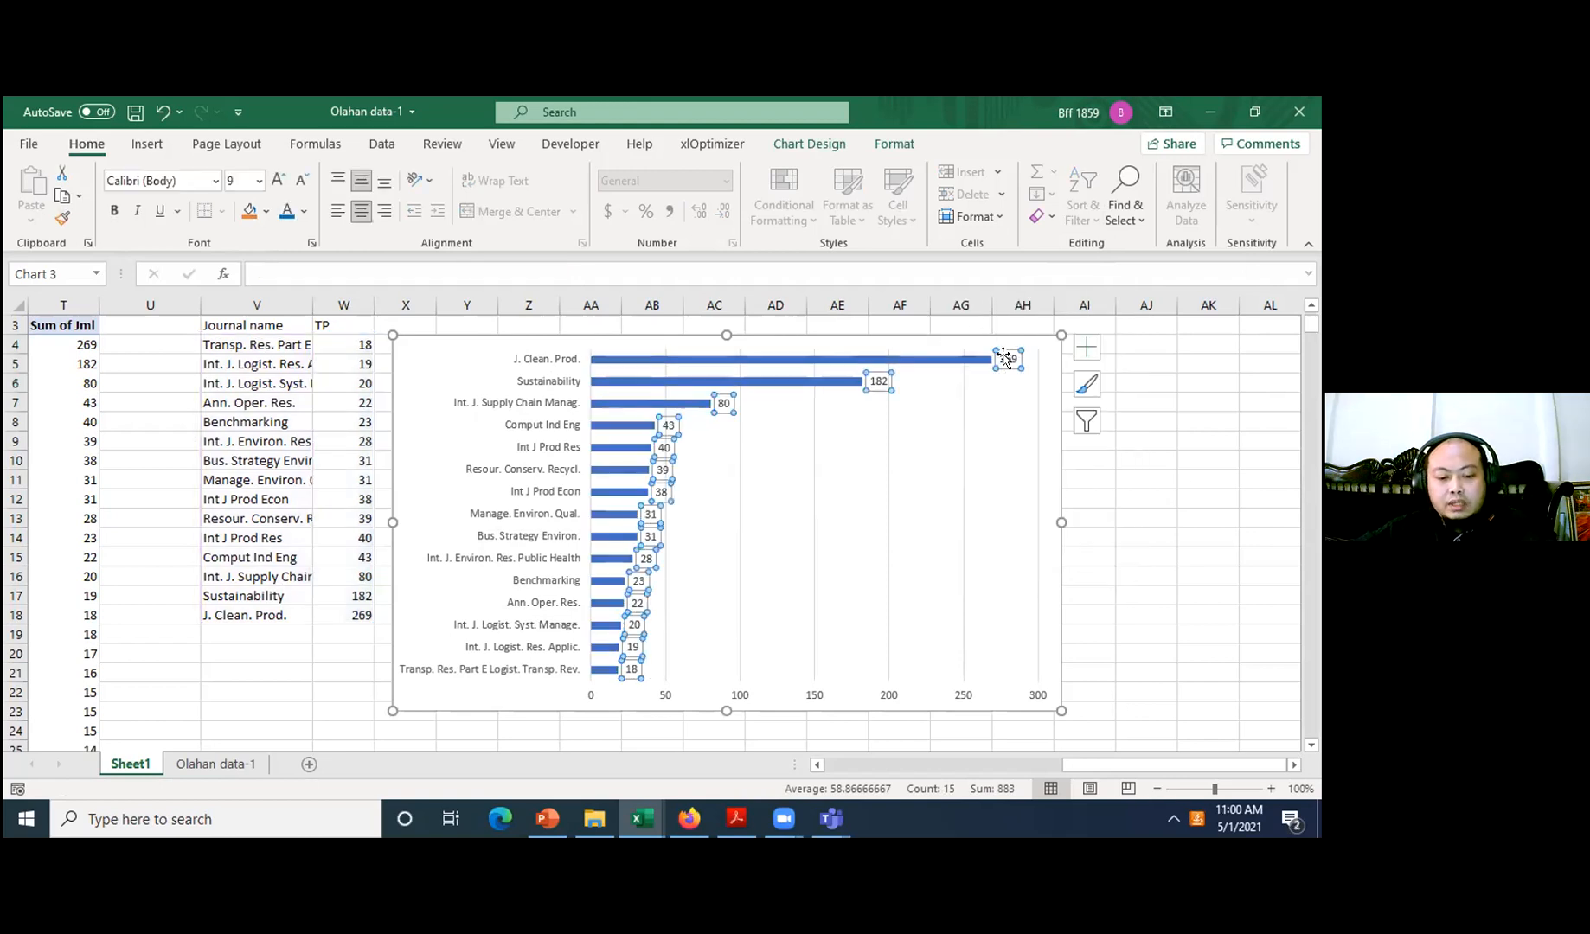
key(ctrl+b)
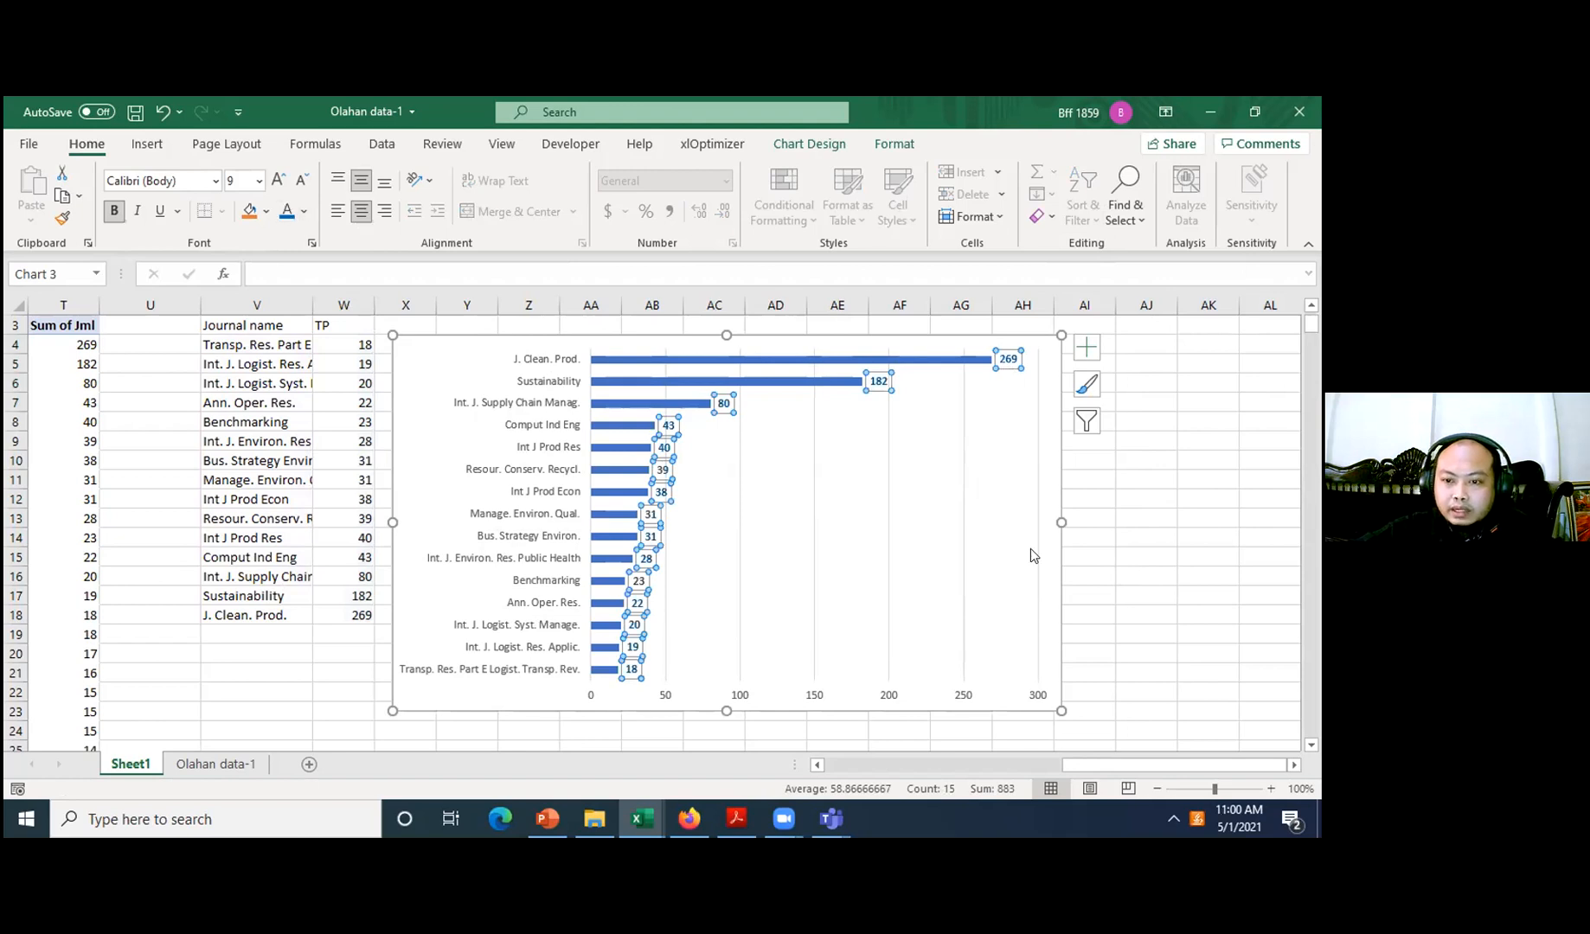
- Color the journal chart's data label text blue
key(shift+F10)
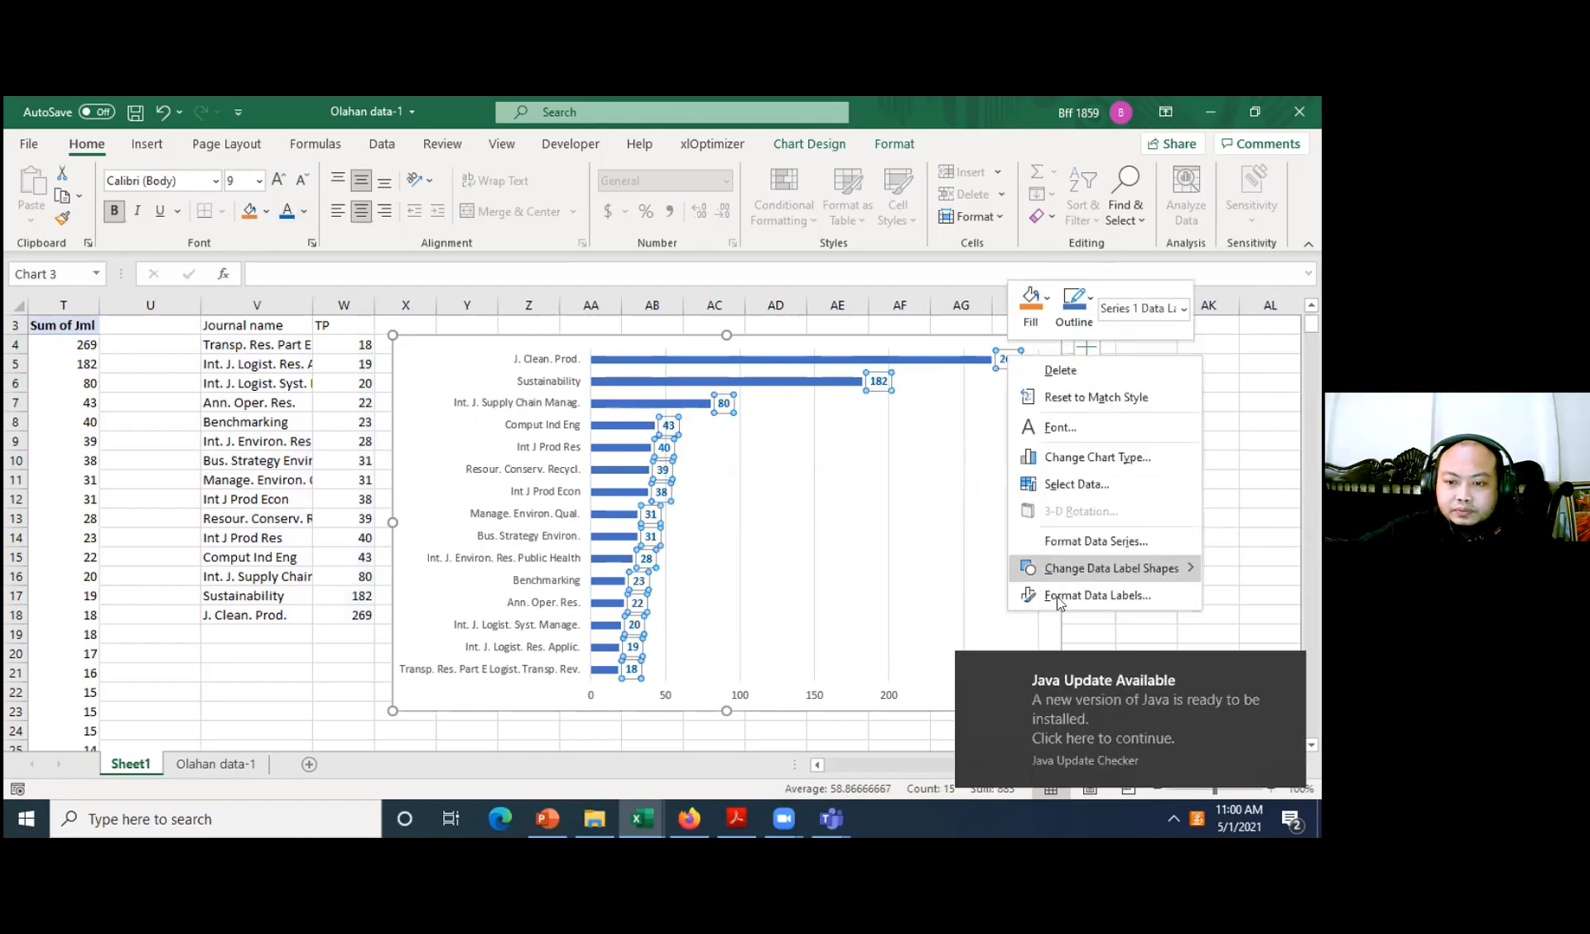
click(982, 351)
click(1001, 360)
right_click(1011, 360)
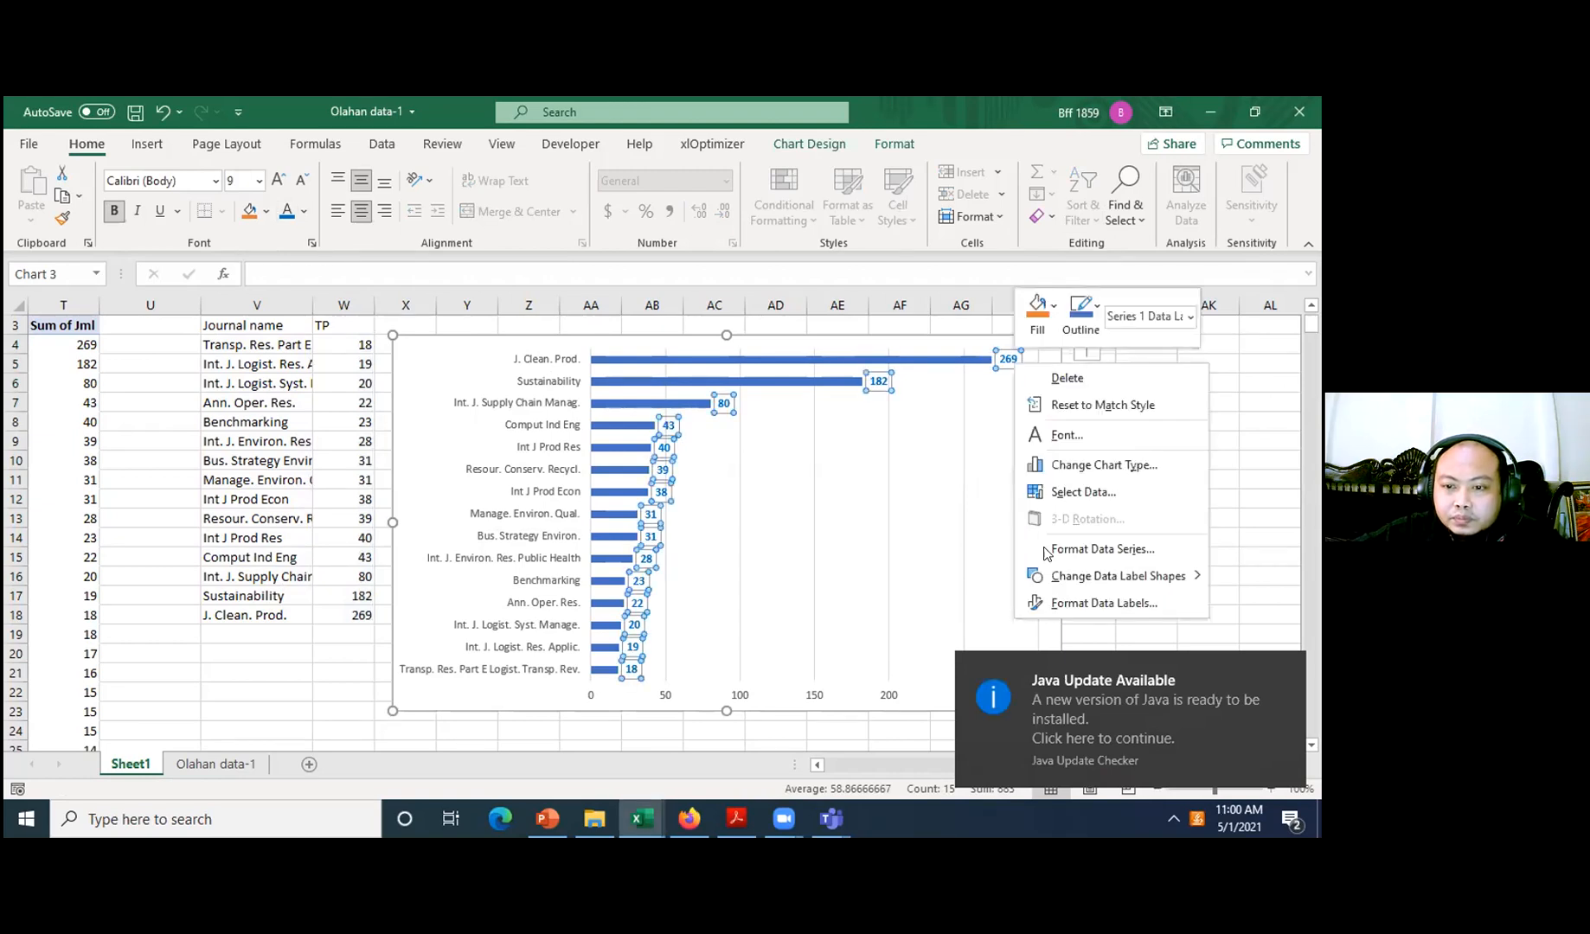
key(Escape)
key(Escape)
click(1019, 357)
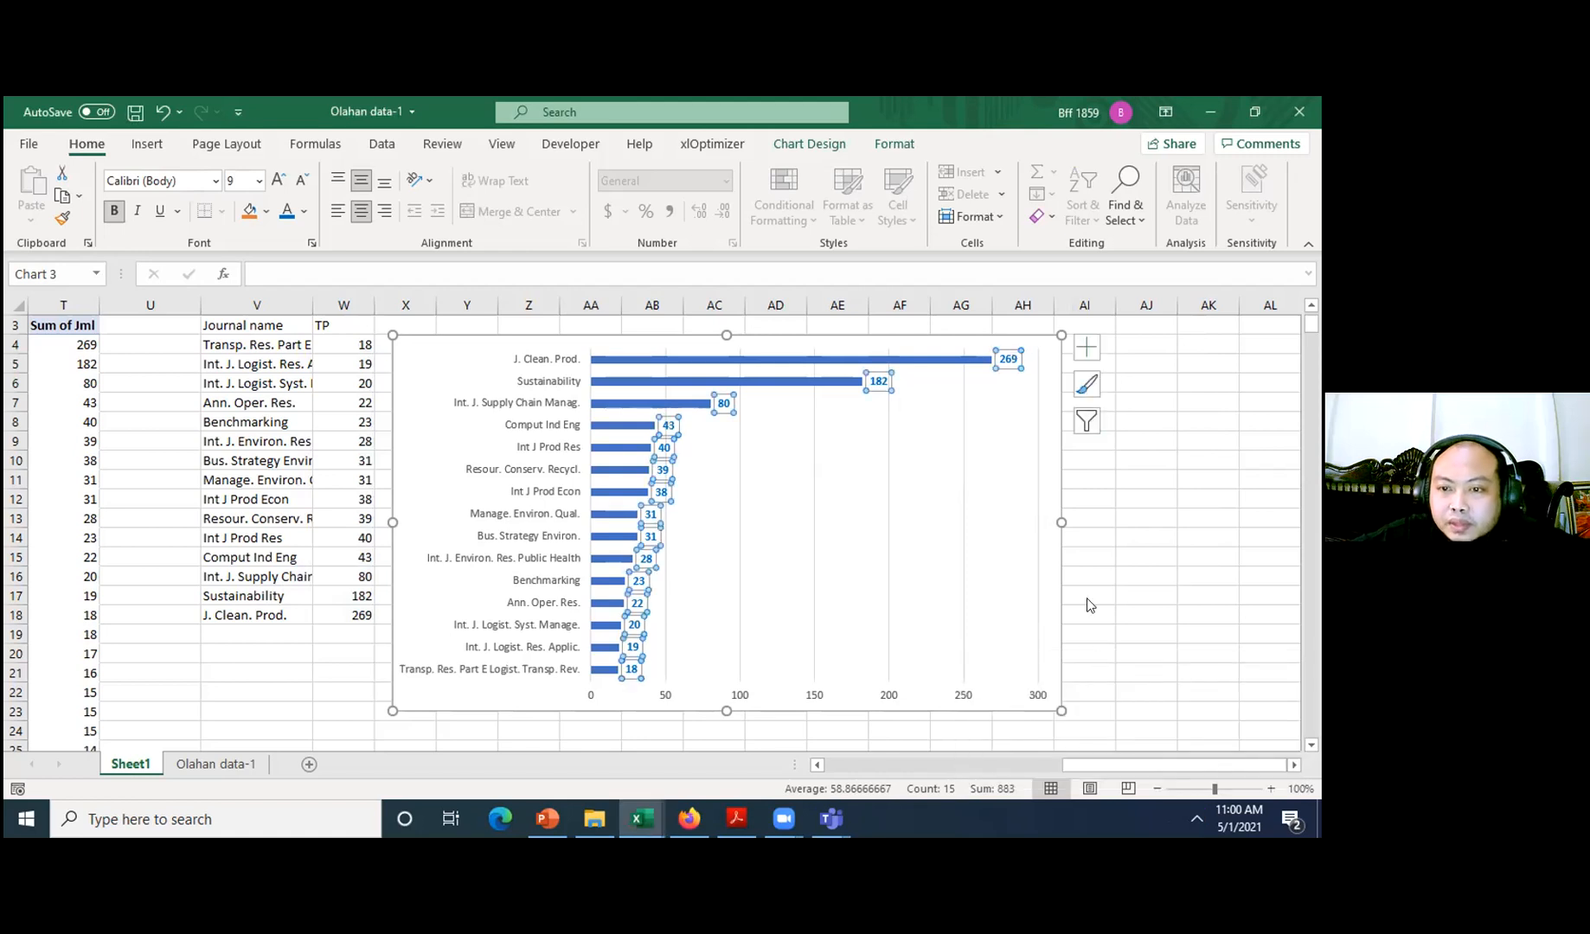
- Give the journal chart's data labels a solid fill in standard blue with white text
key(ctrl+1)
click(1040, 387)
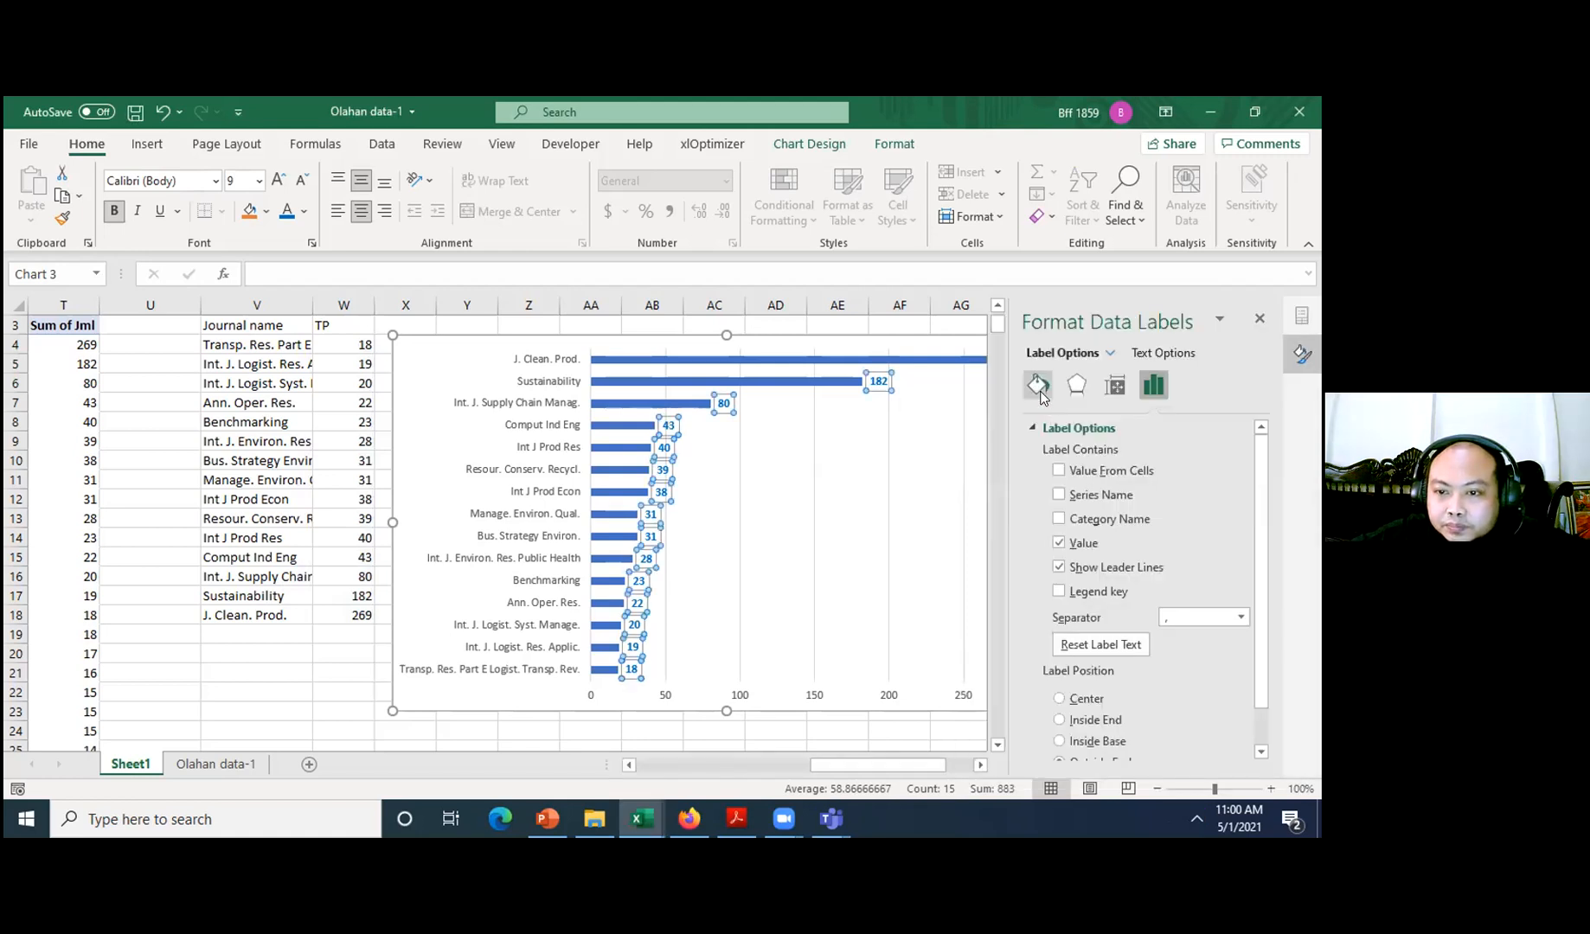
click(1046, 427)
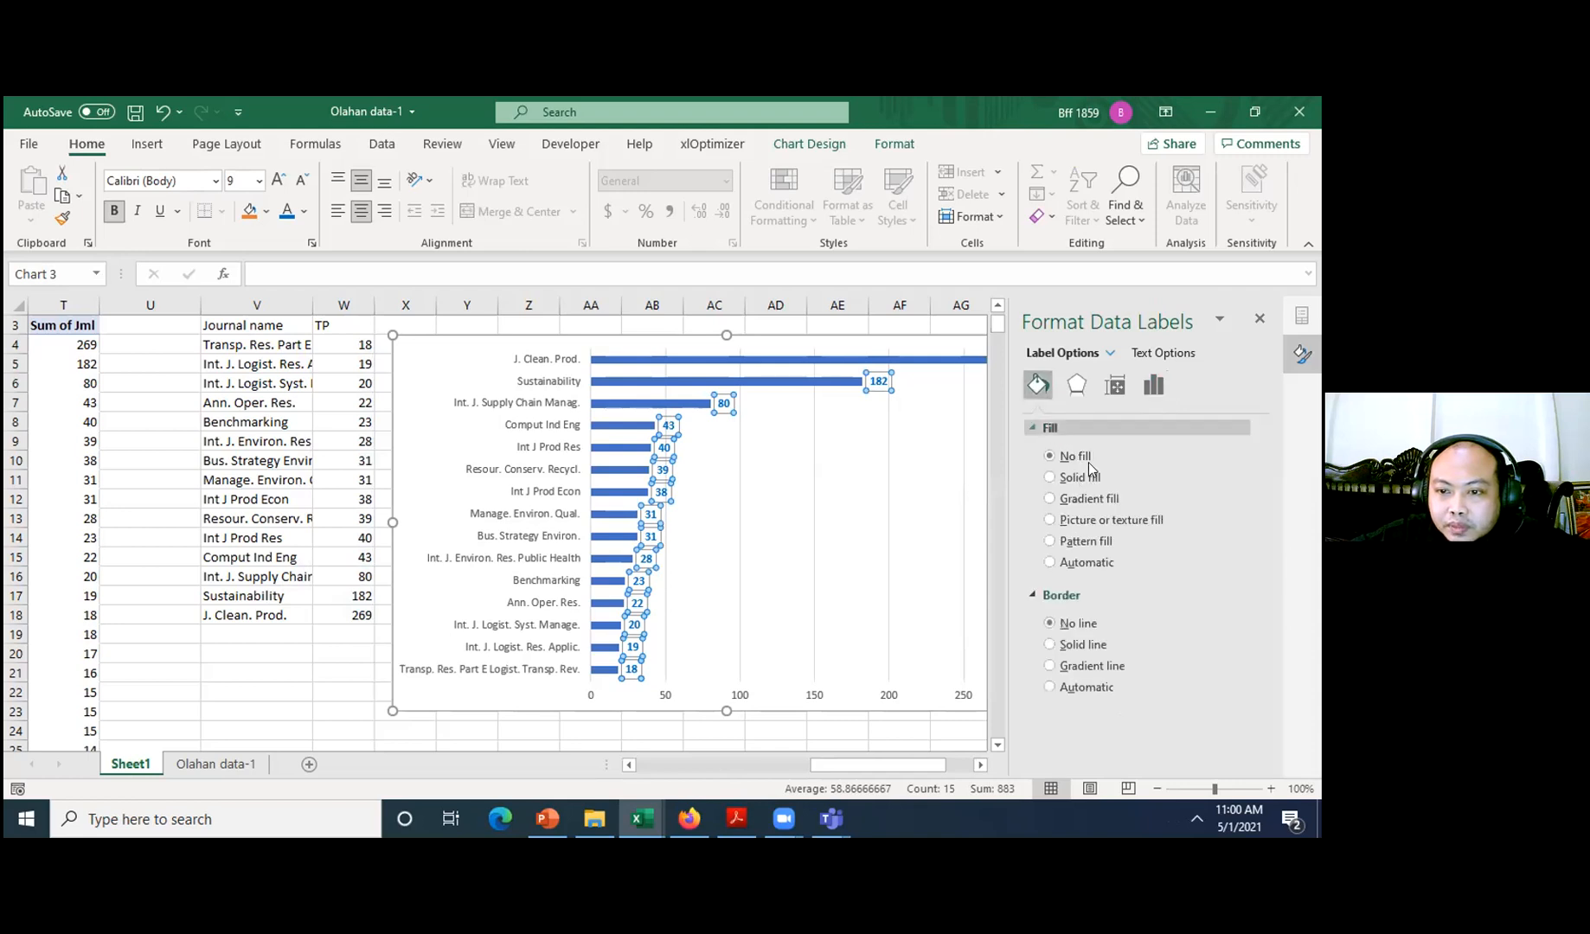
click(1079, 477)
click(1240, 597)
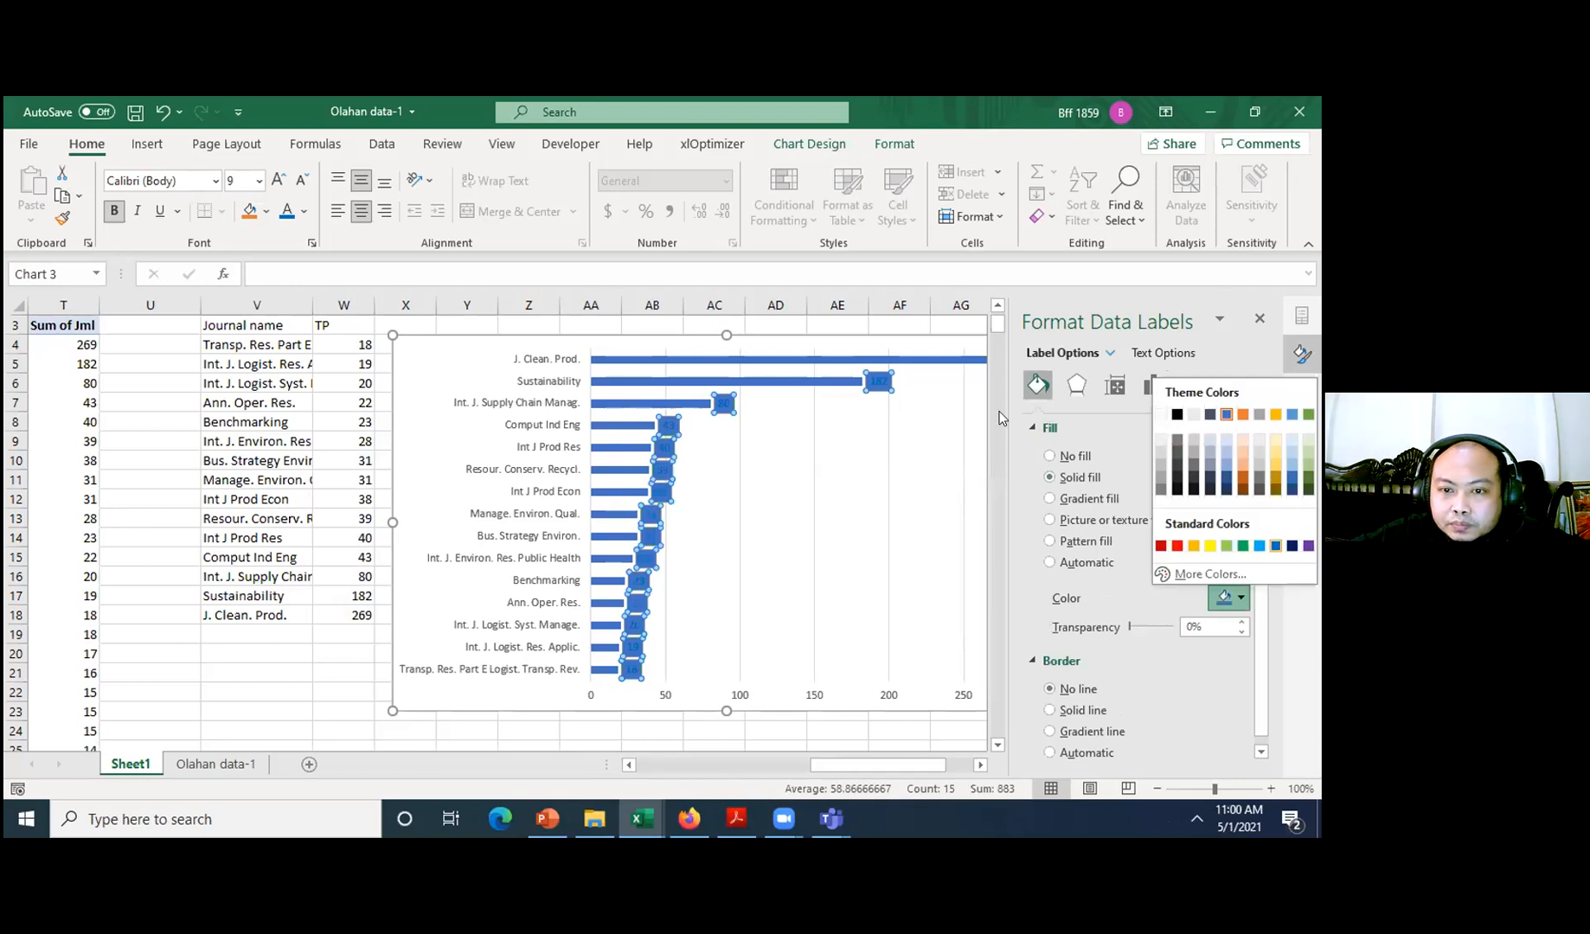
click(1276, 546)
click(303, 212)
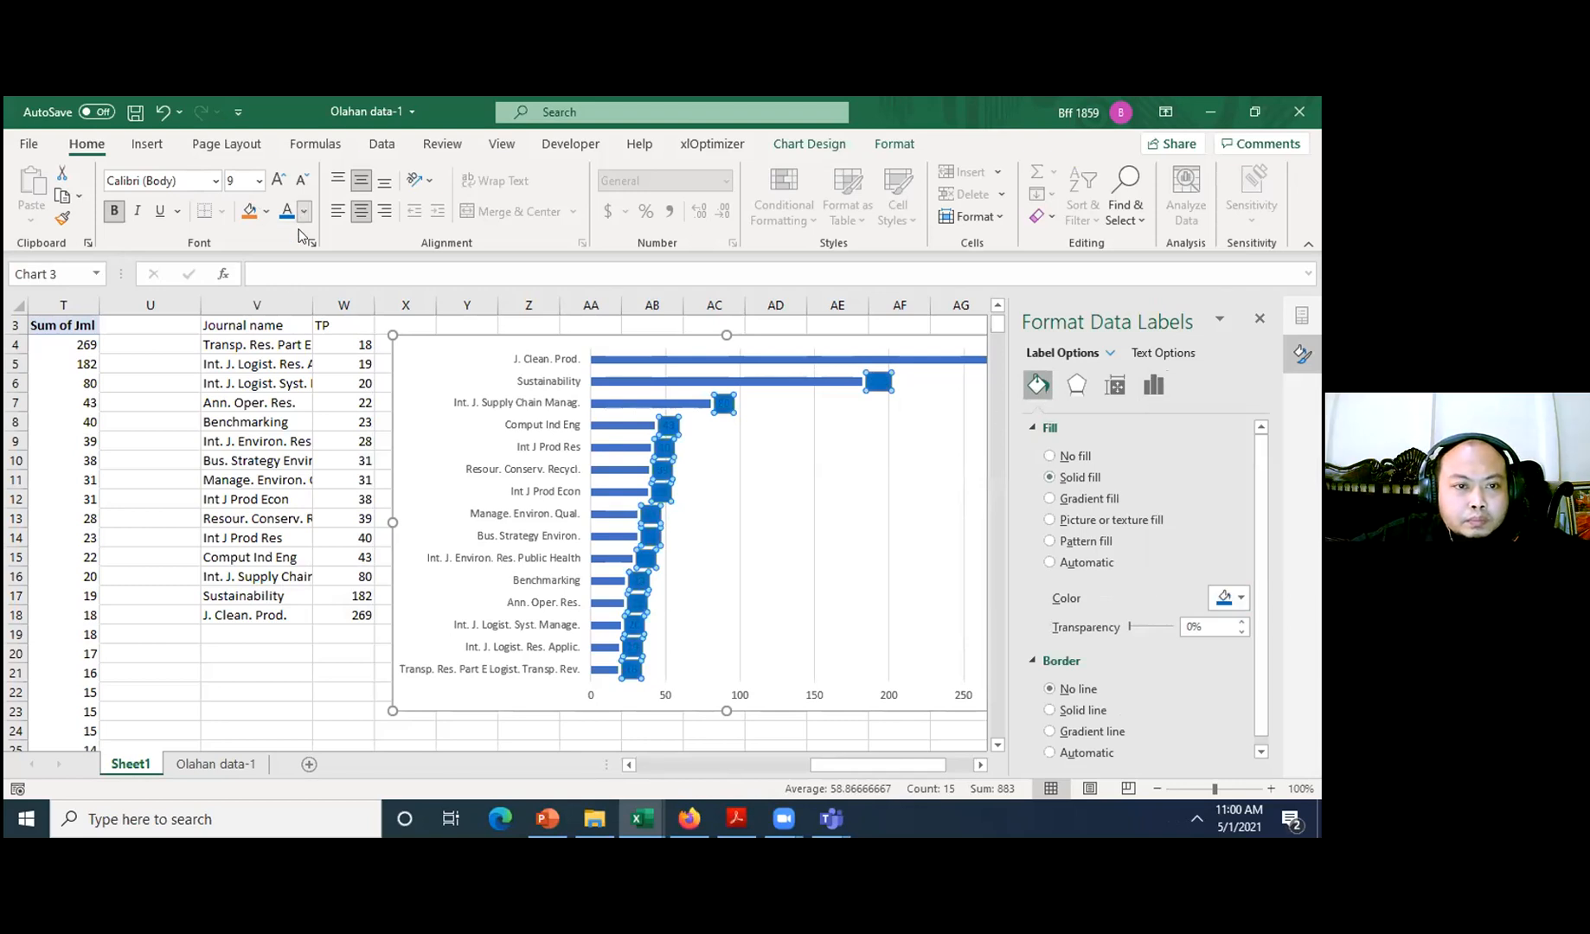
click(1257, 320)
key(Escape)
key(Escape)
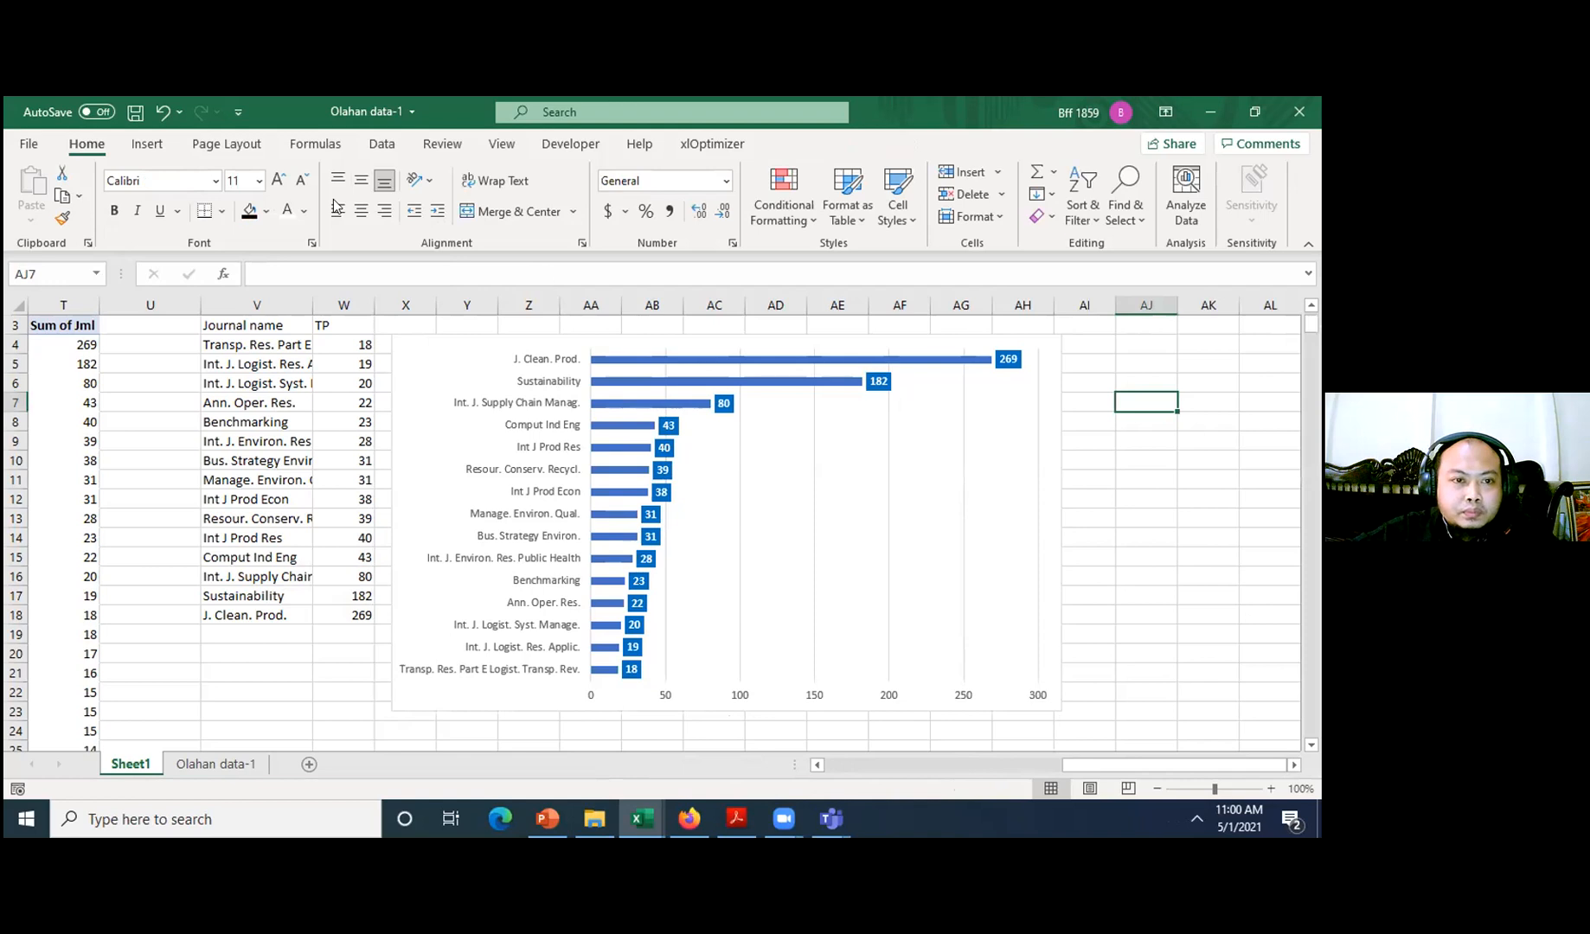
- Fill both the bars and the data labels of the journal chart with dark blue
click(779, 359)
click(266, 213)
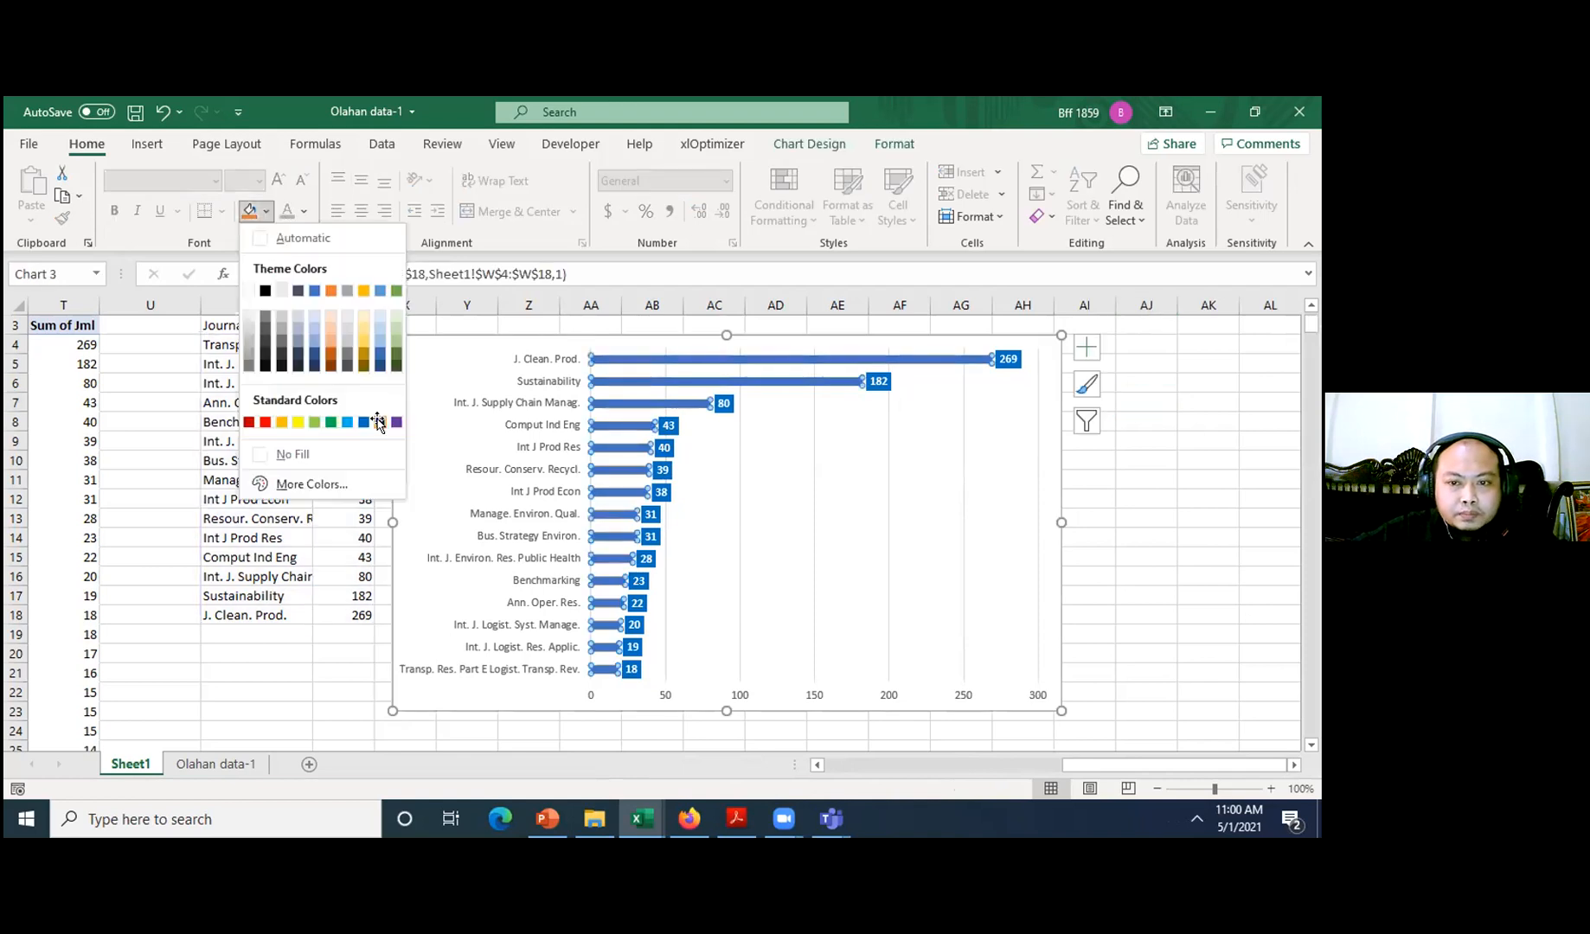
click(1183, 459)
click(1006, 361)
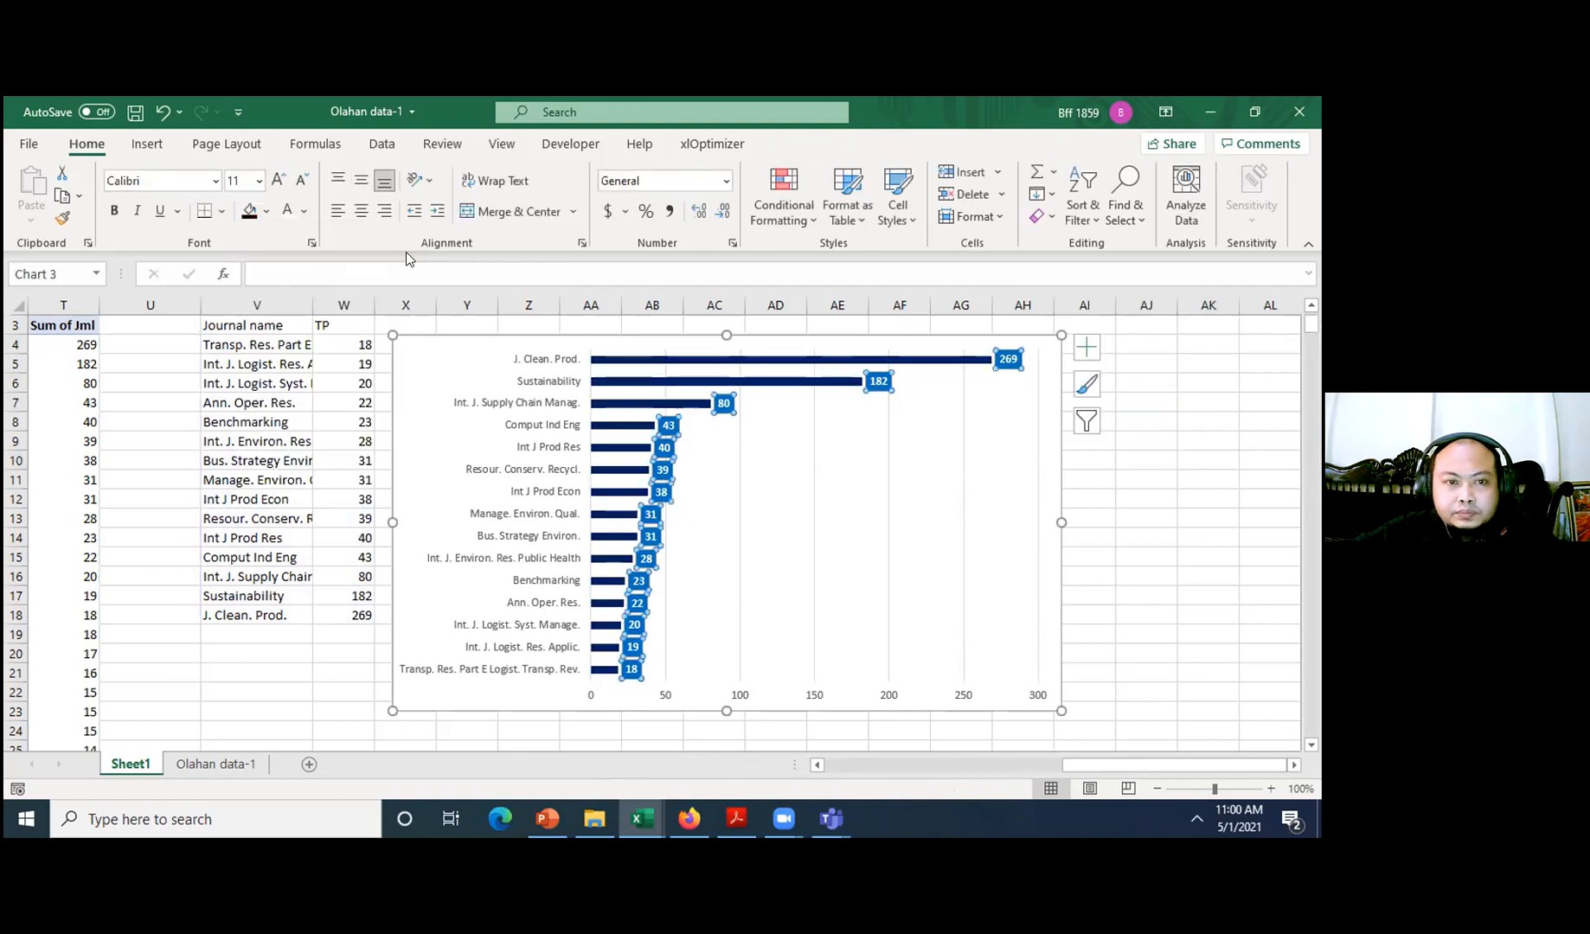
click(1129, 474)
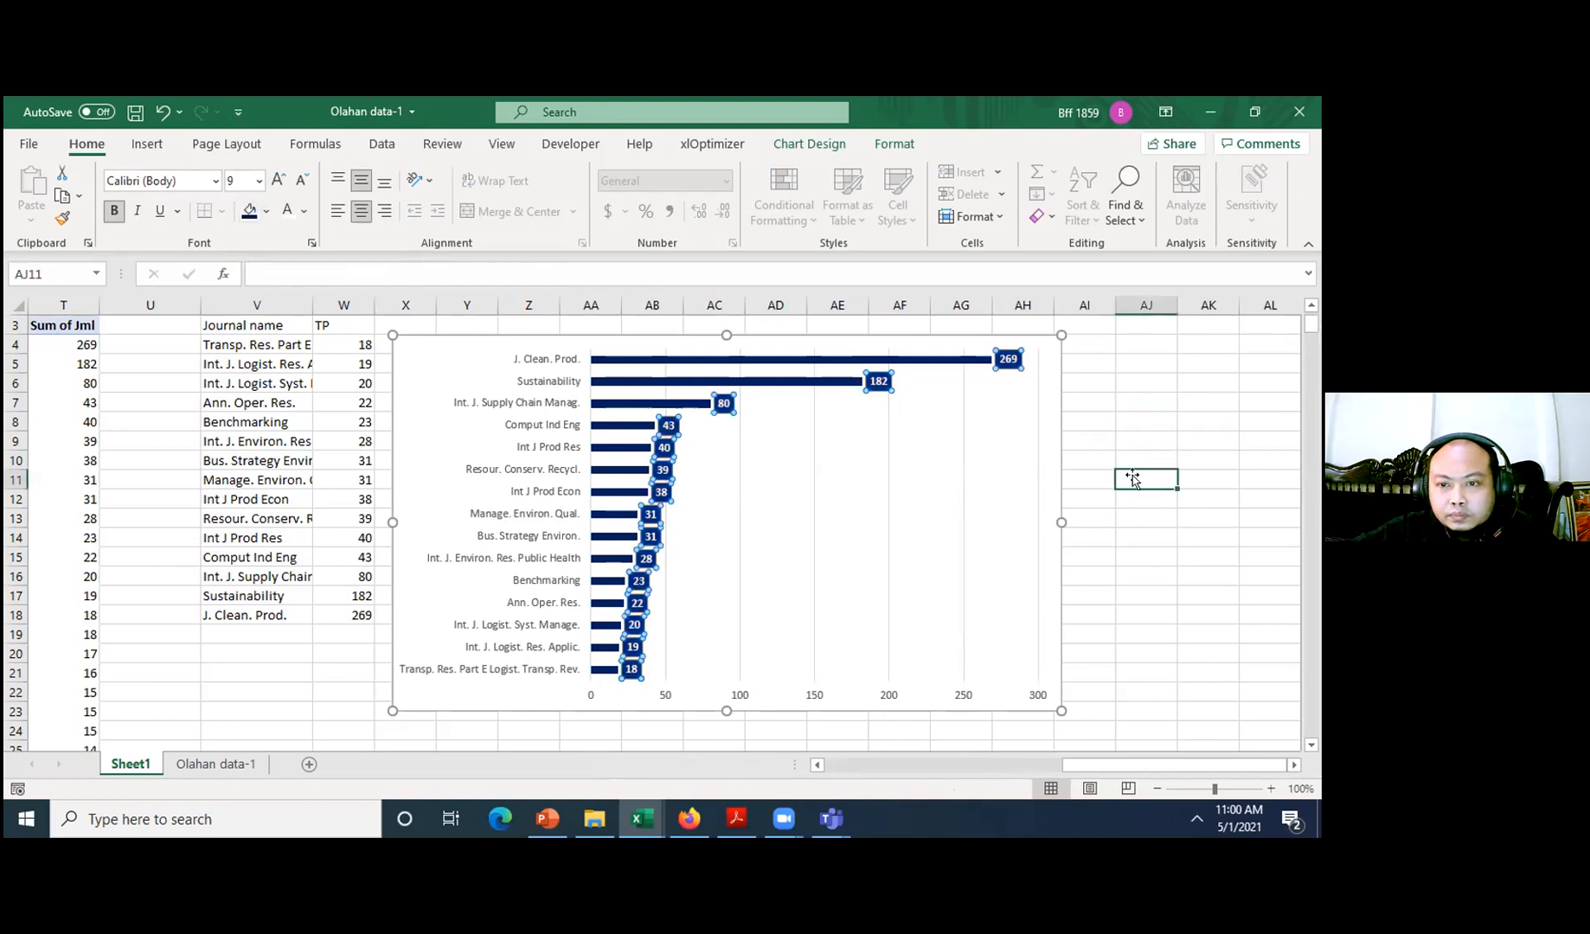
- Change the journal chart's data label shape to an oval with a dark blue fill
right_click(1005, 358)
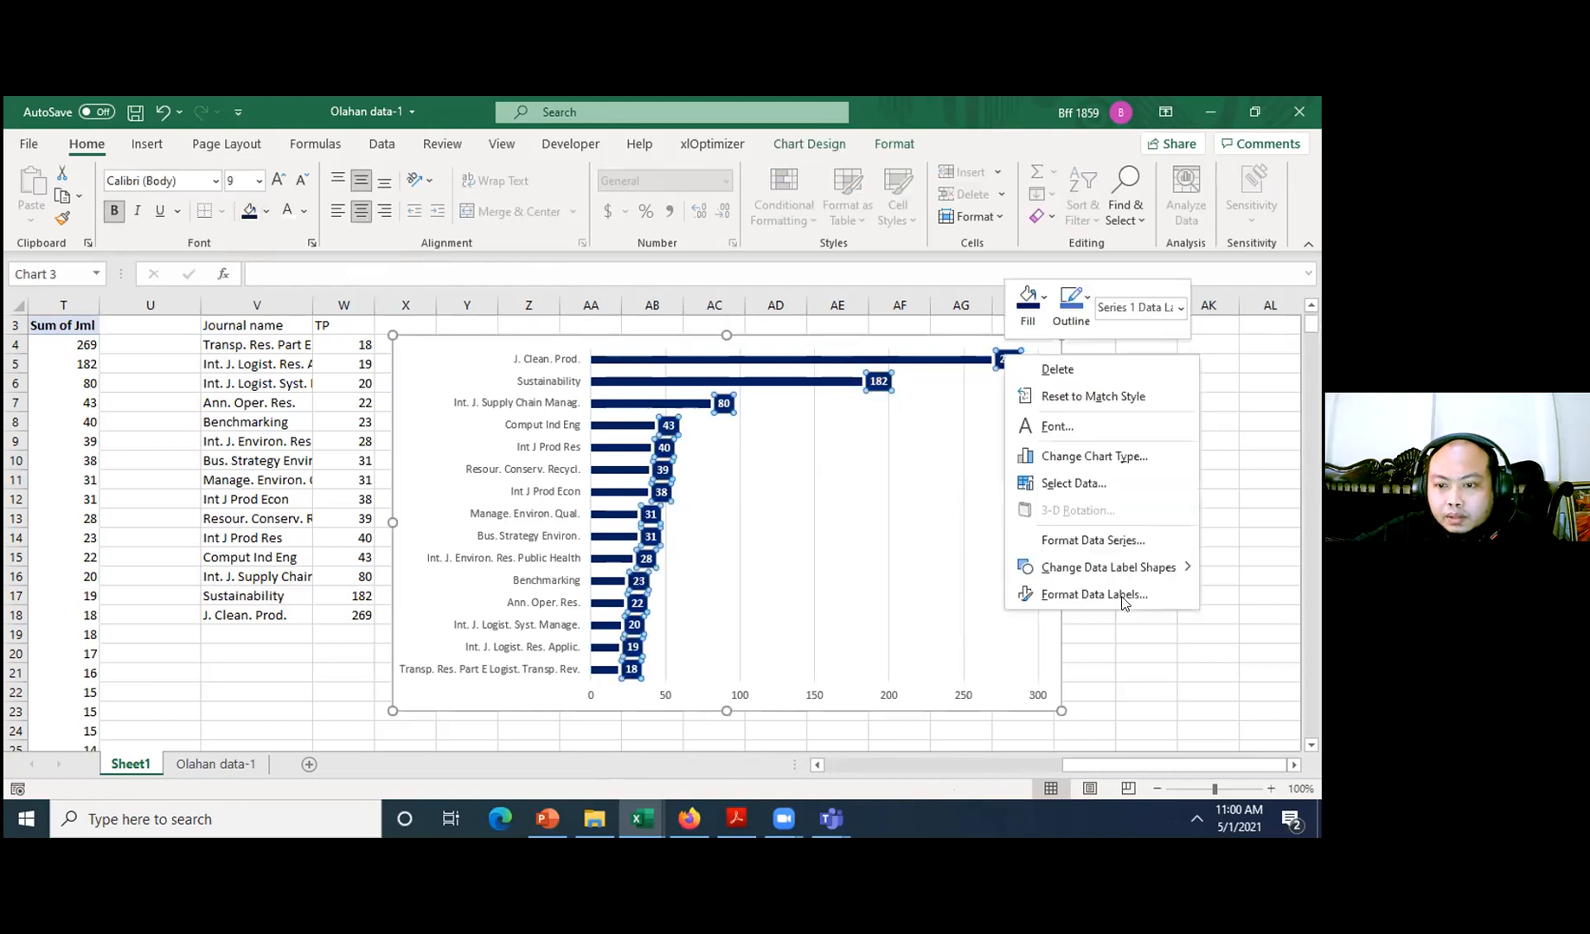
mouse_move(1091, 567)
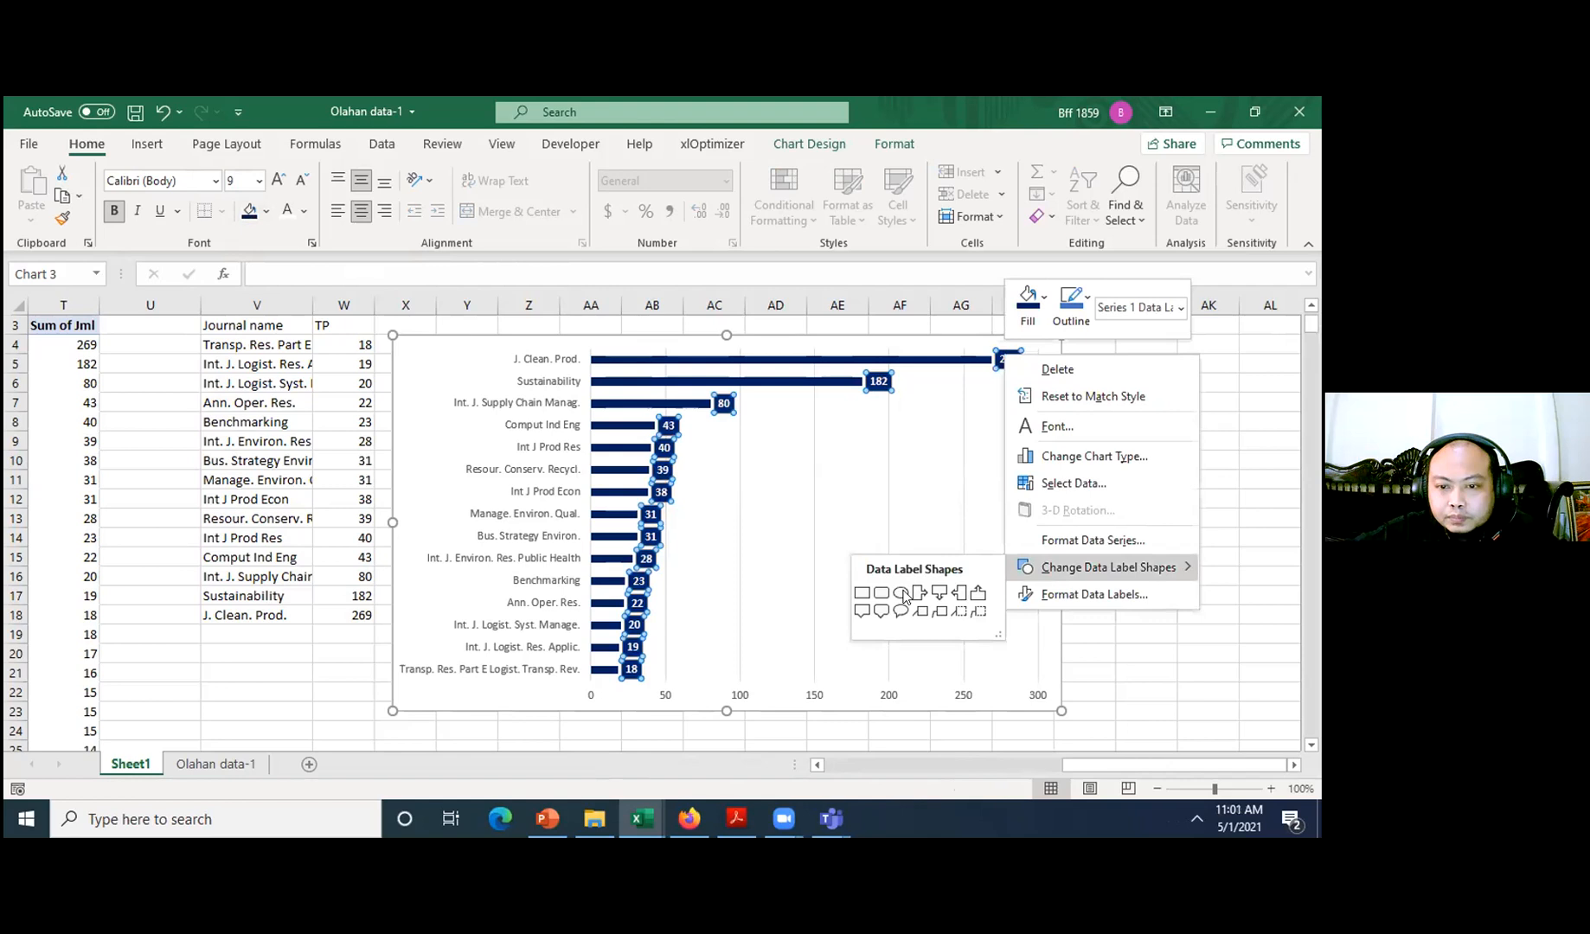
click(1202, 551)
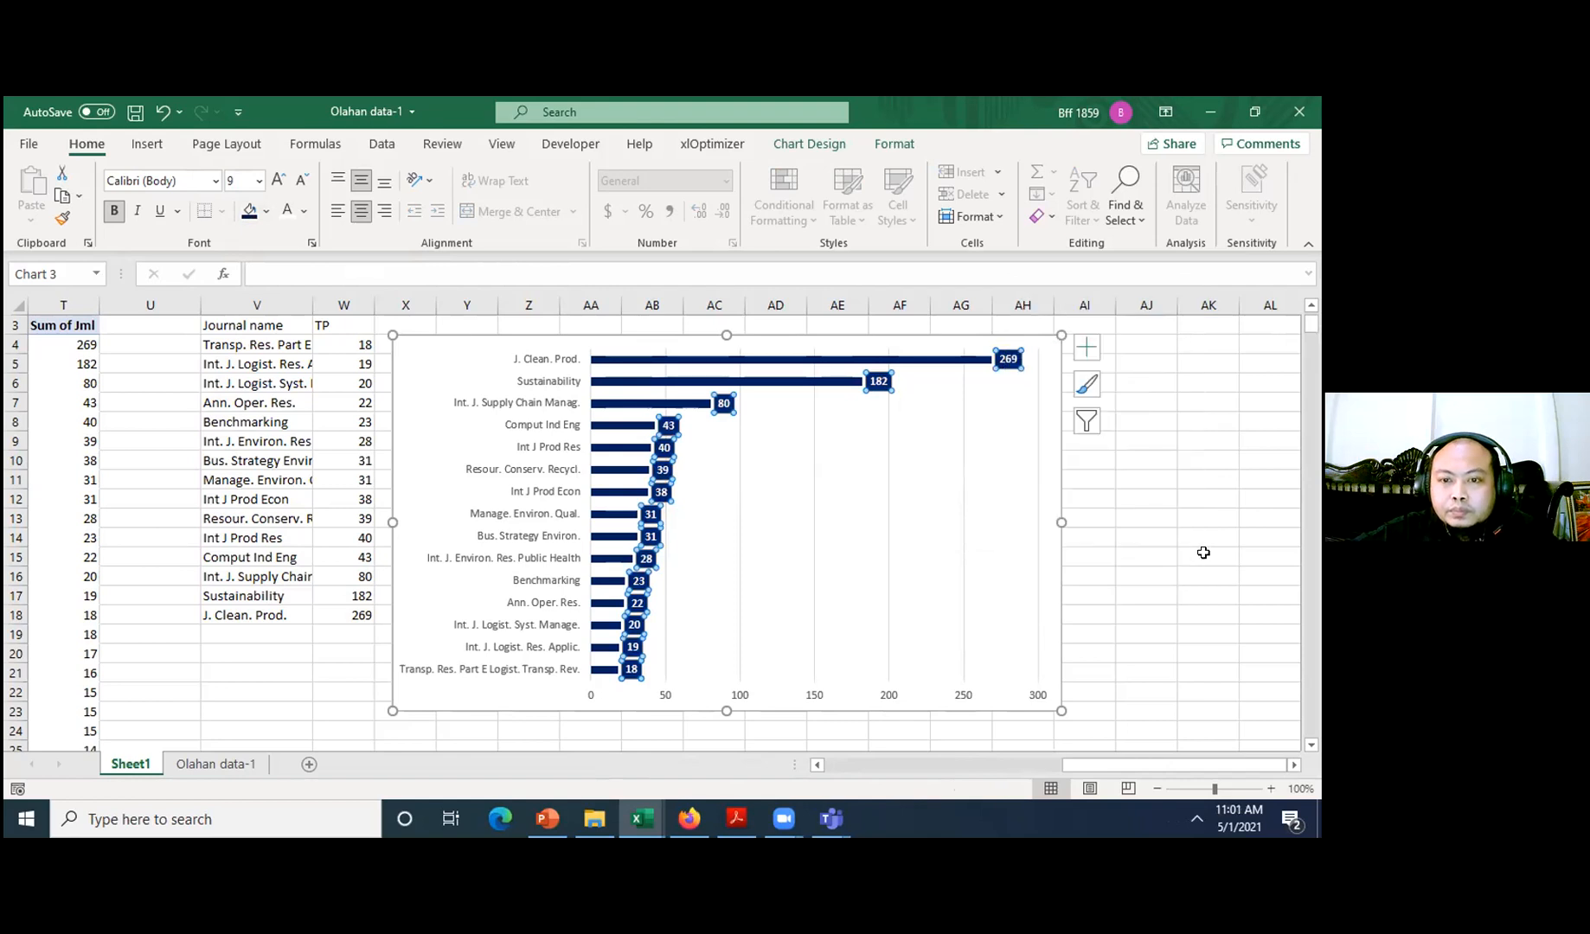
click(255, 220)
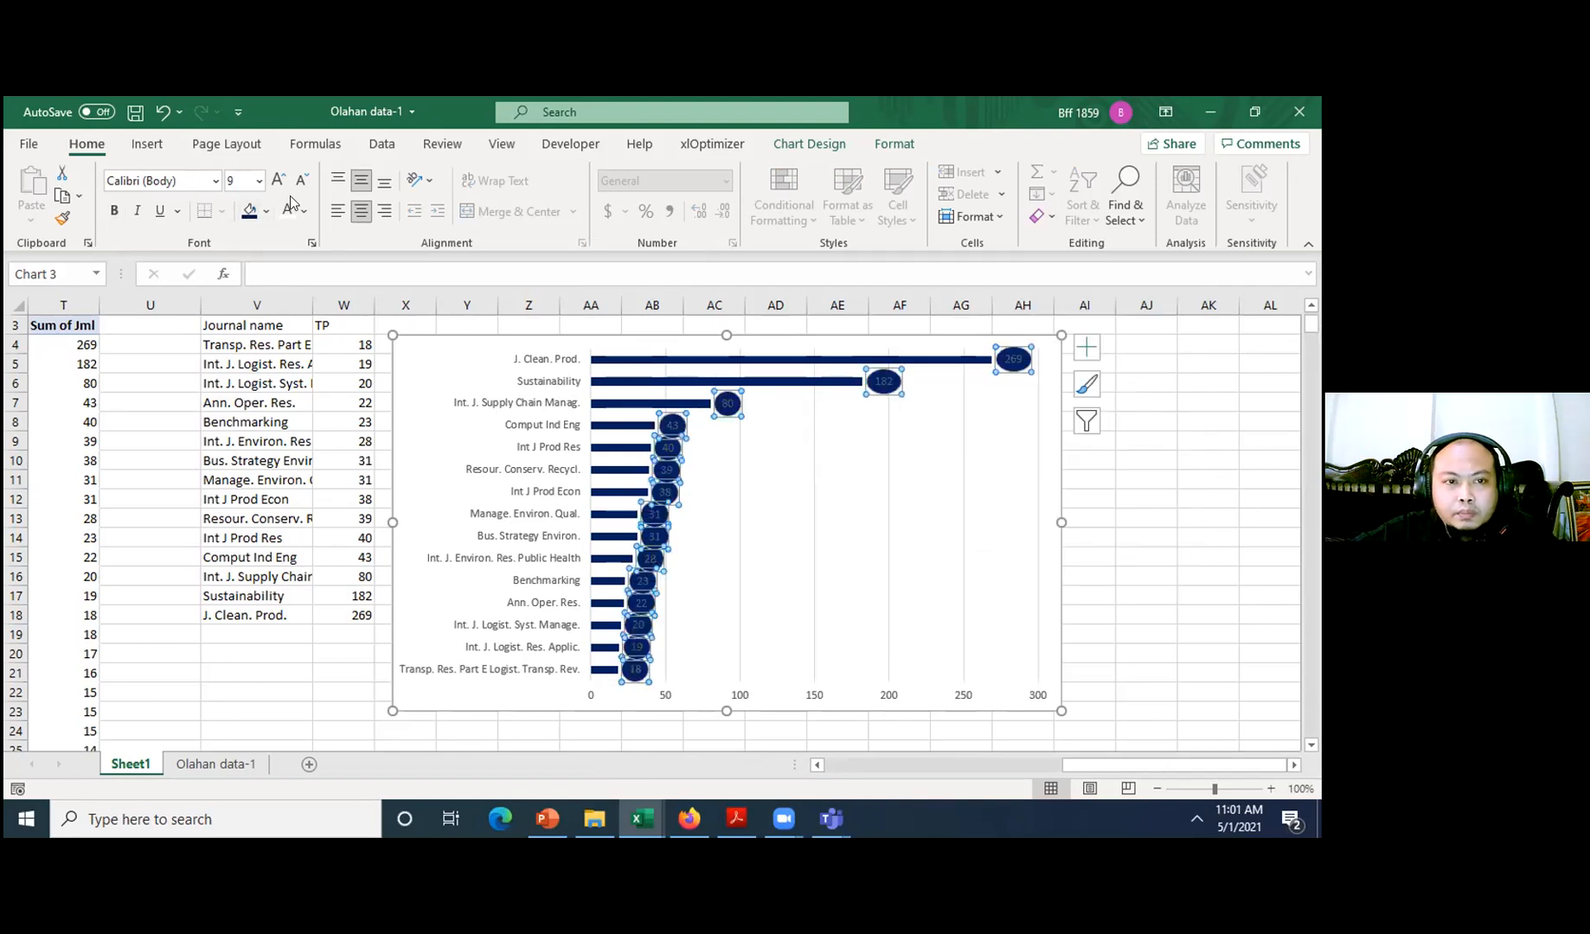
- Widen the journal bar chart slightly by extending its right edge to about column AI
click(1140, 441)
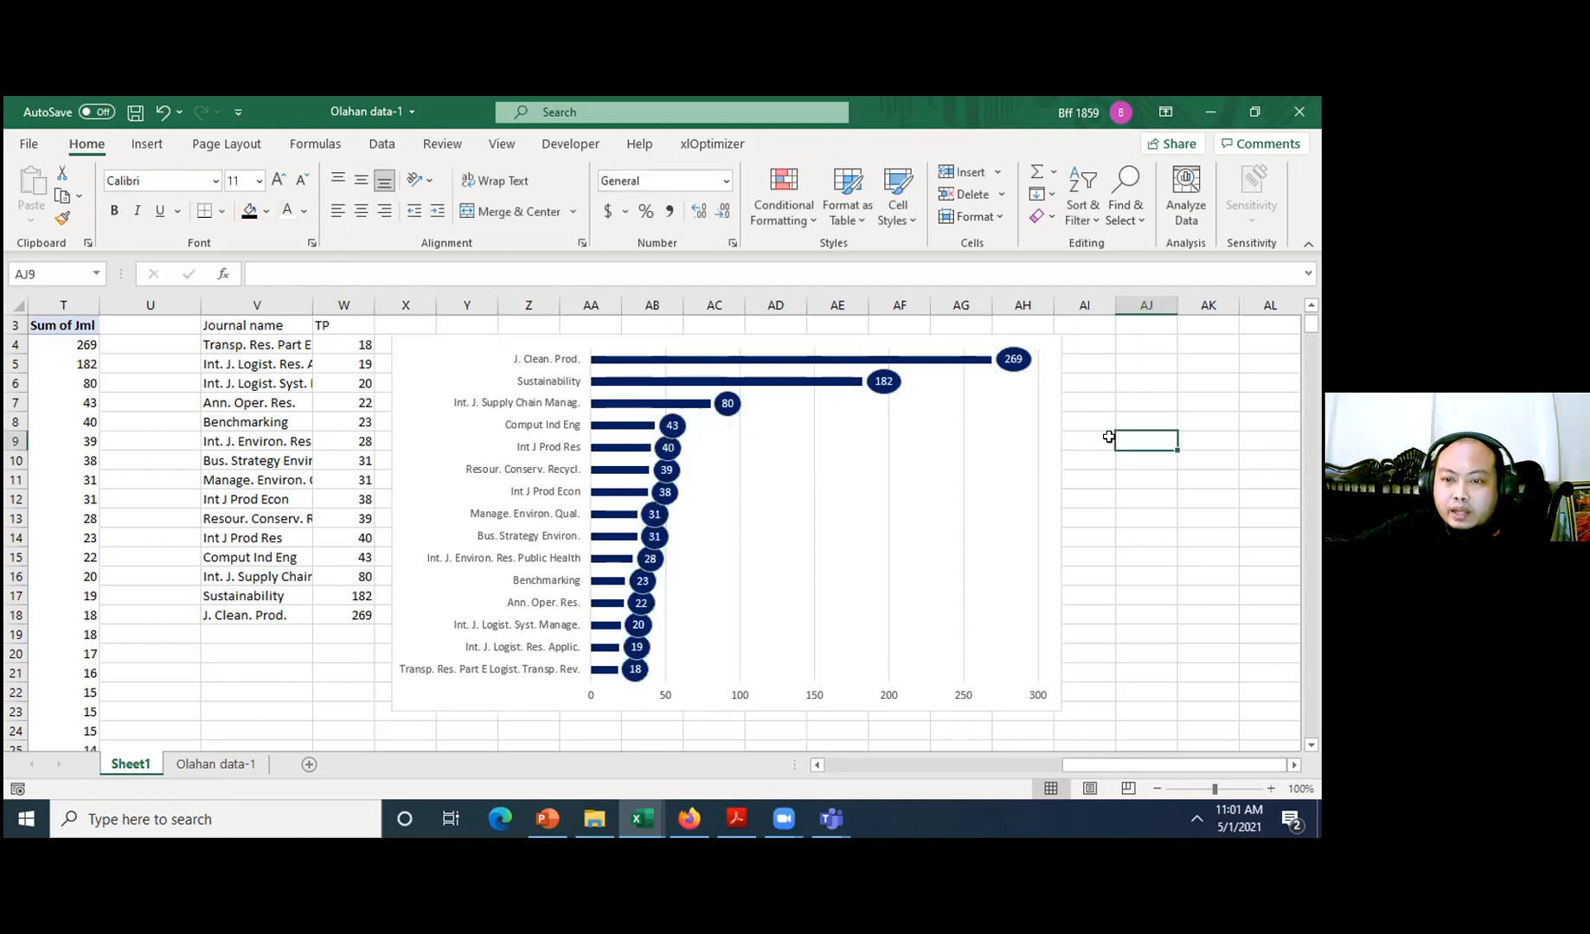
click(1064, 517)
drag(1059, 518, 1109, 518)
click(1203, 539)
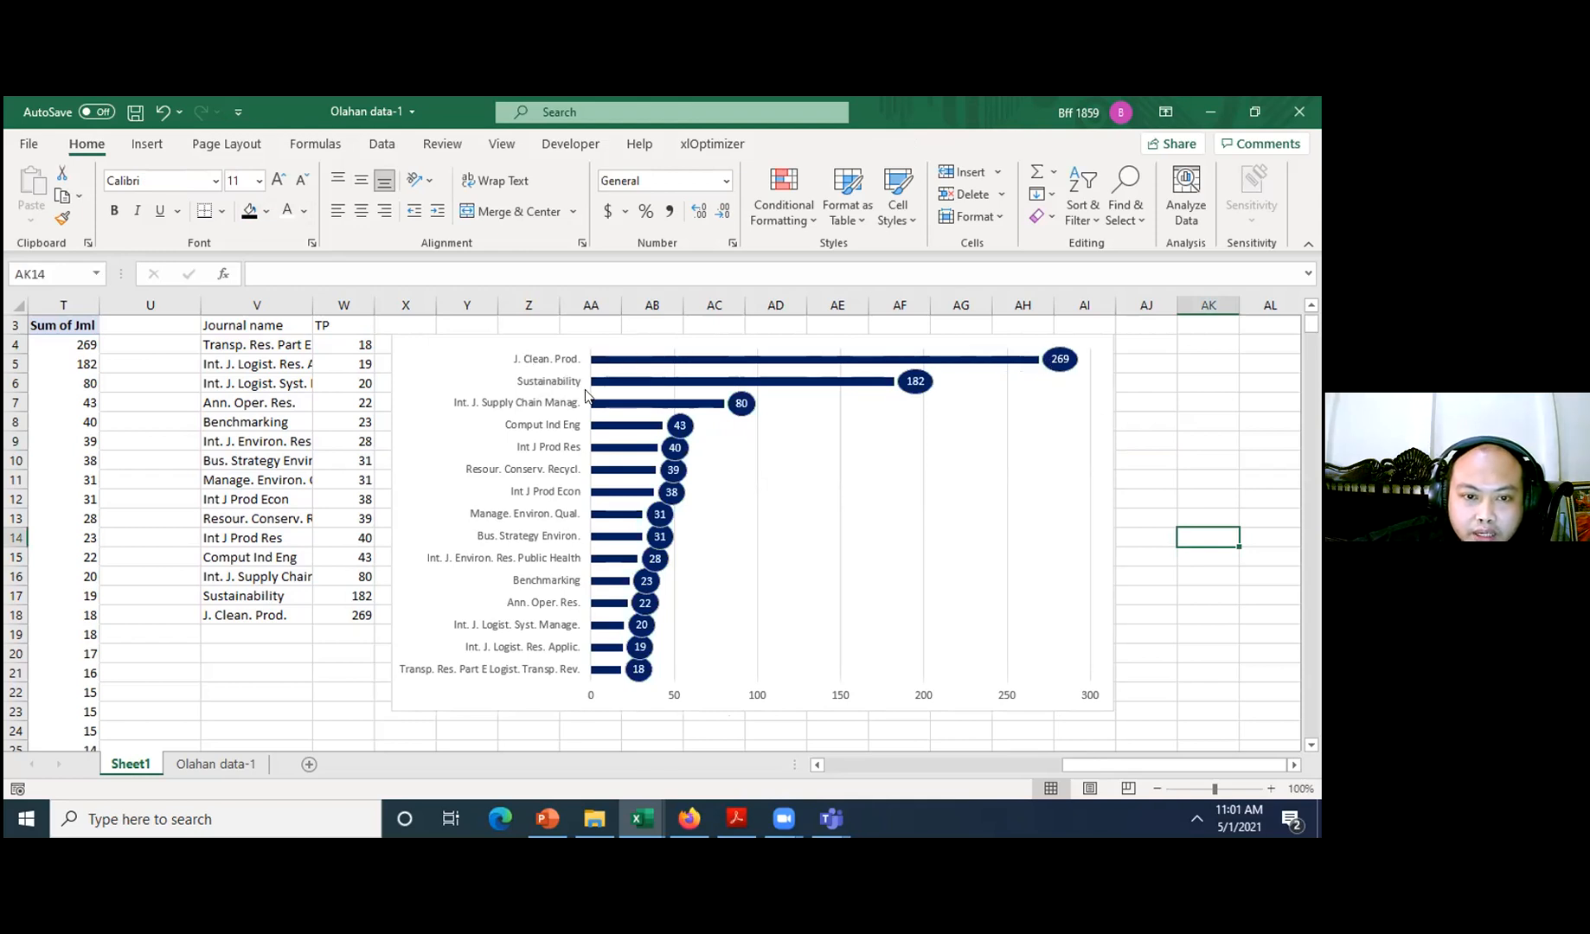
click(1208, 394)
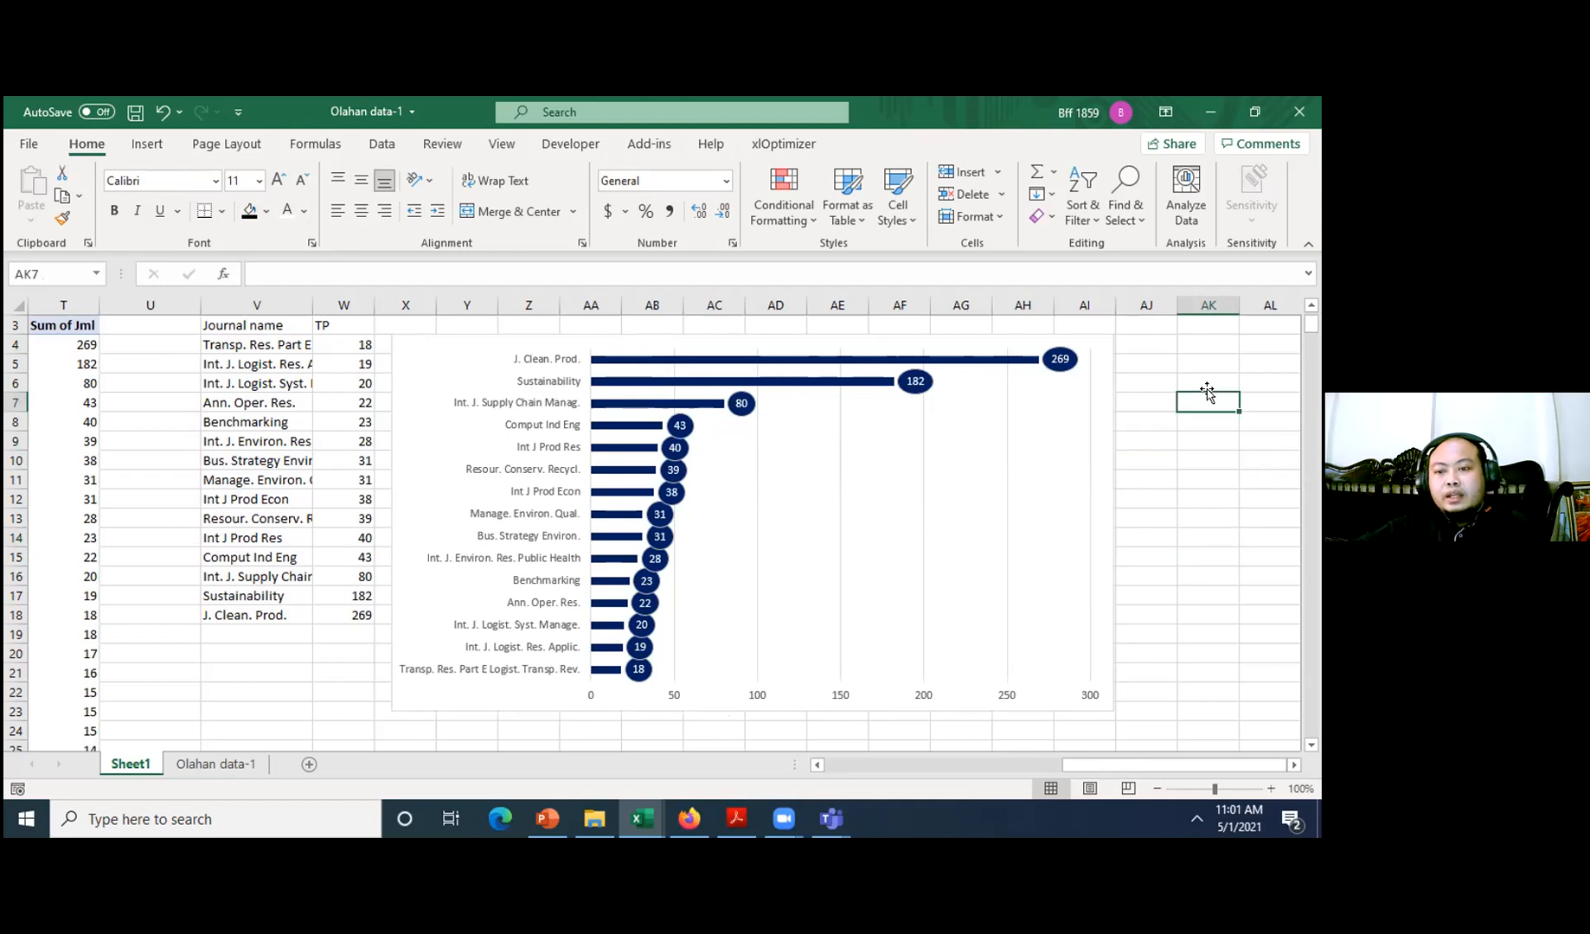
- Copy the entire yearly PivotTable in A3:C9, including its Grand Total row
key(Left)
key(Left)
key(Left)
key(Left)
key(Left)
key(Left)
key(Left)
key(Left)
key(Left)
key(Left)
key(Left)
key(Left)
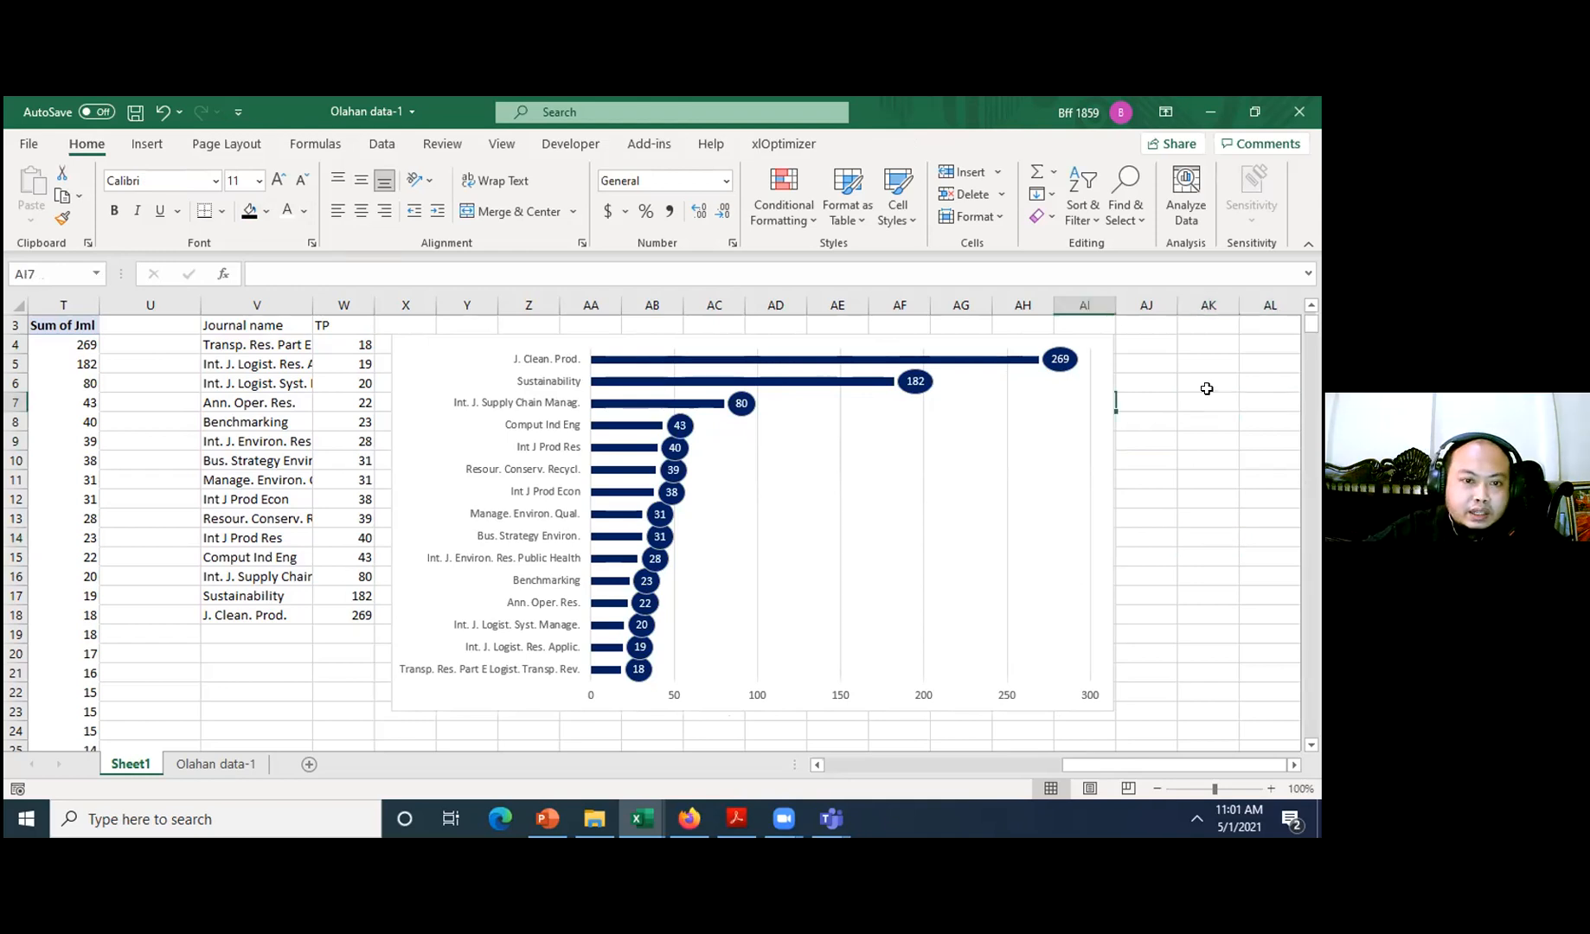
key(Left)
key(Left)
key(Left)
key(Left)
key(Left)
key(Left)
key(Up)
key(Up)
key(Up)
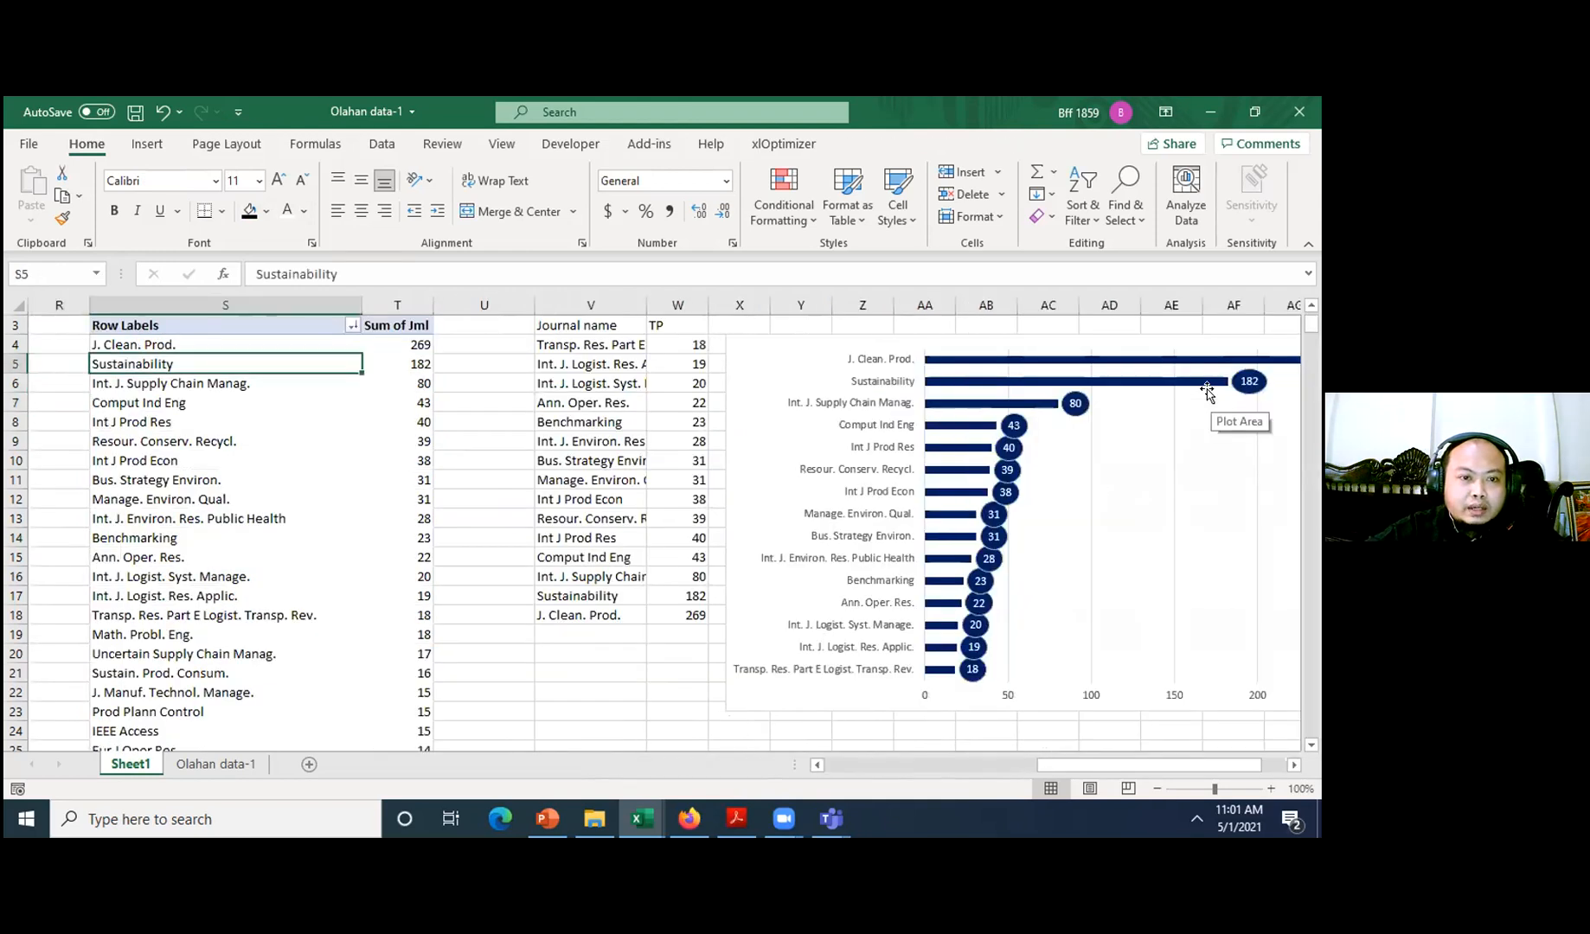
key(Up)
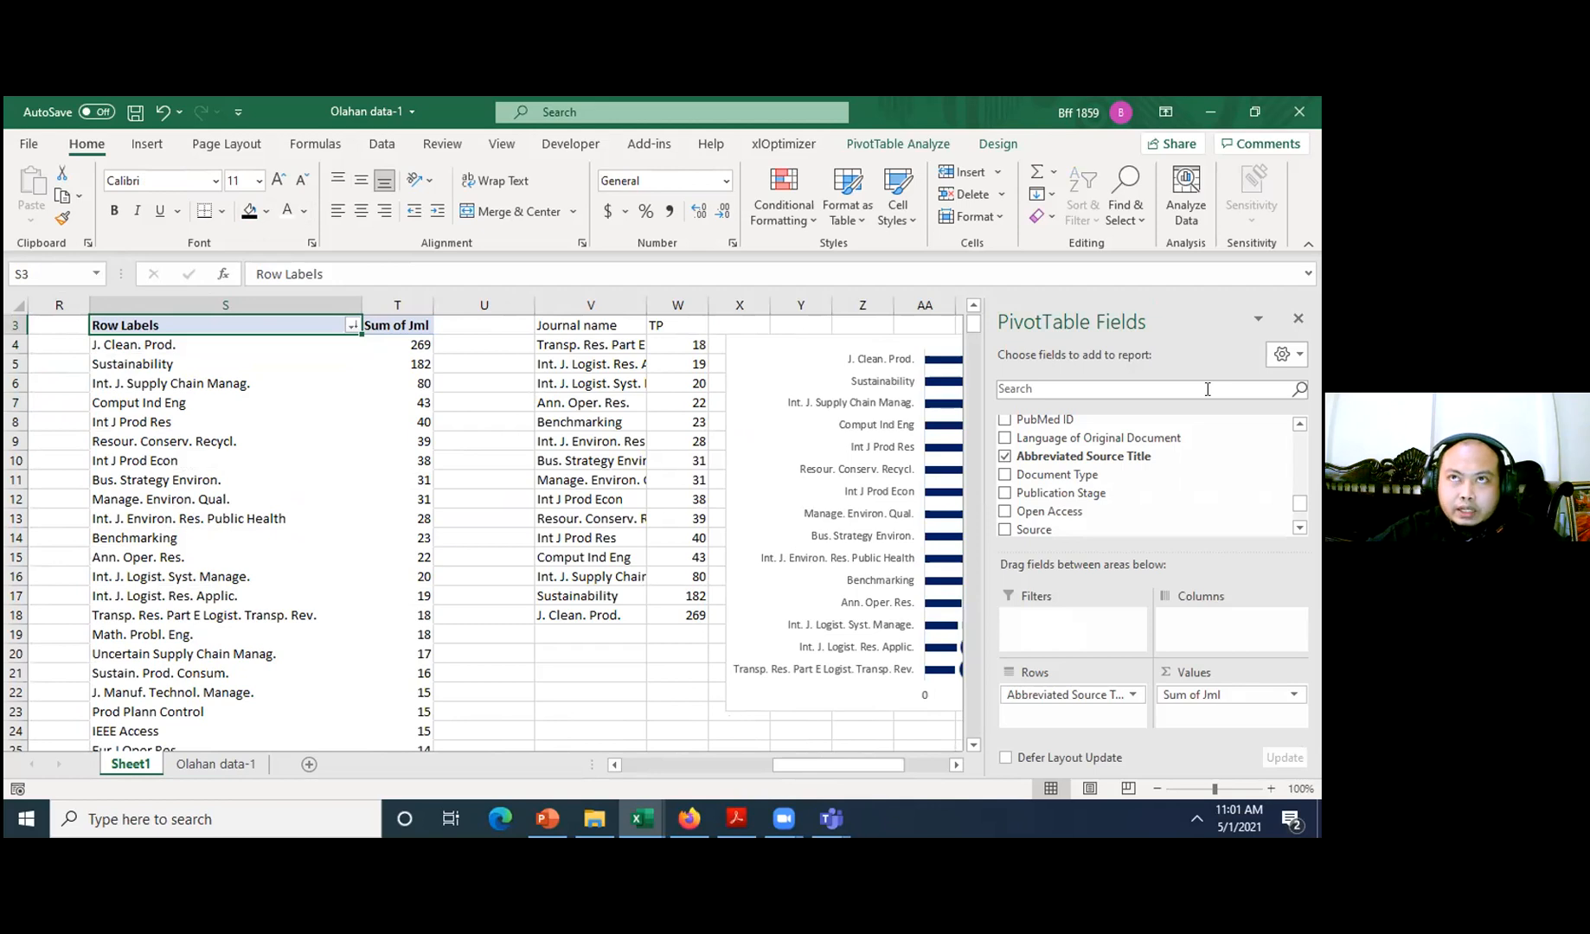
key(shift+Down)
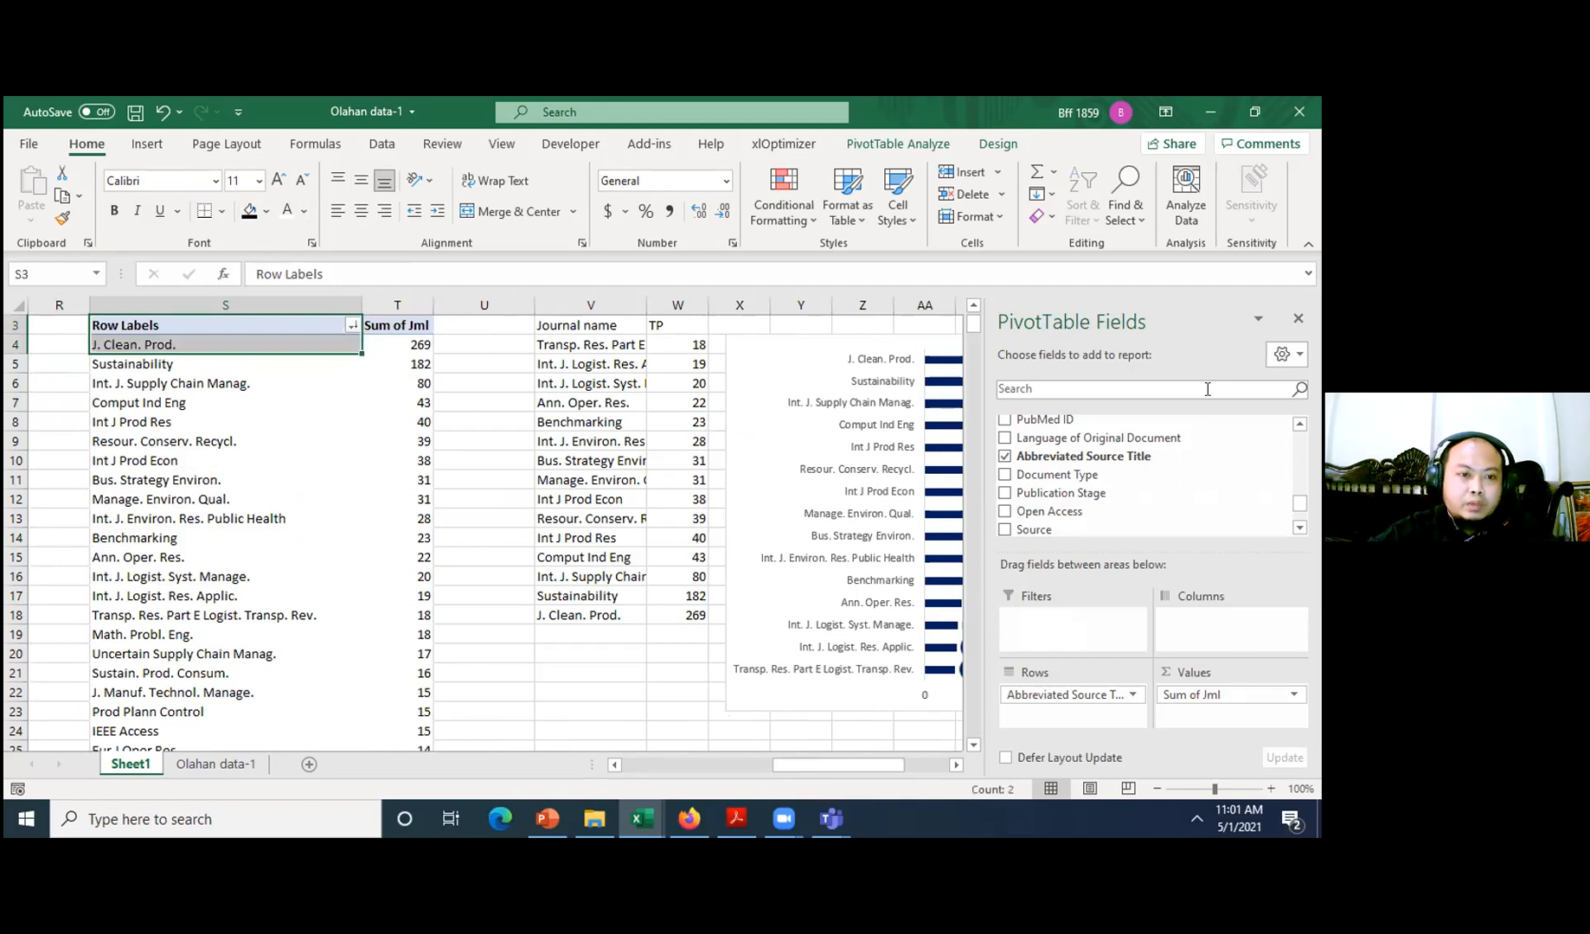
key(Home)
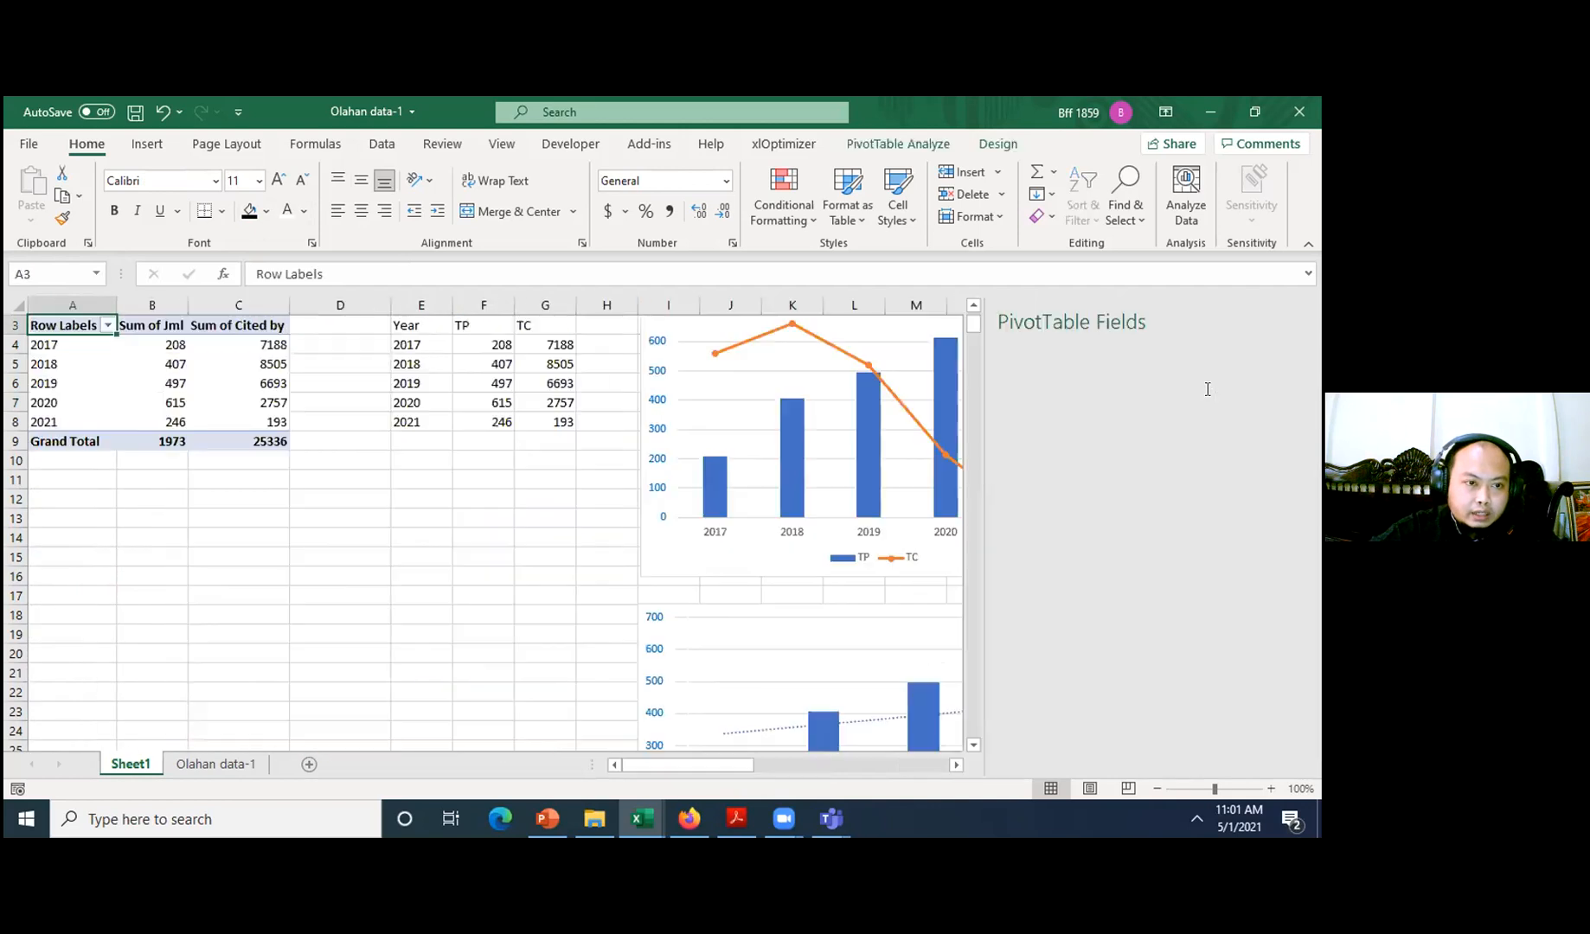
key(shift+Down)
key(shift+Down)
key(shift+Down)
key(shift+Down)
key(shift+Down)
key(shift+Right)
key(shift+Right)
key(shift+Down)
key(ctrl+c)
- Paste the copied yearly PivotTable at cell AK3, beyond the journal bar chart
key(Right)
key(Right)
key(Right)
key(Right)
key(Right)
key(Right)
key(Right)
key(Right)
key(Right)
key(Right)
key(Right)
key(Right)
key(Right)
key(Right)
key(Right)
key(Right)
key(Right)
key(Right)
key(Right)
key(Right)
key(Right)
key(Right)
key(Right)
key(Right)
key(Right)
key(Right)
key(Right)
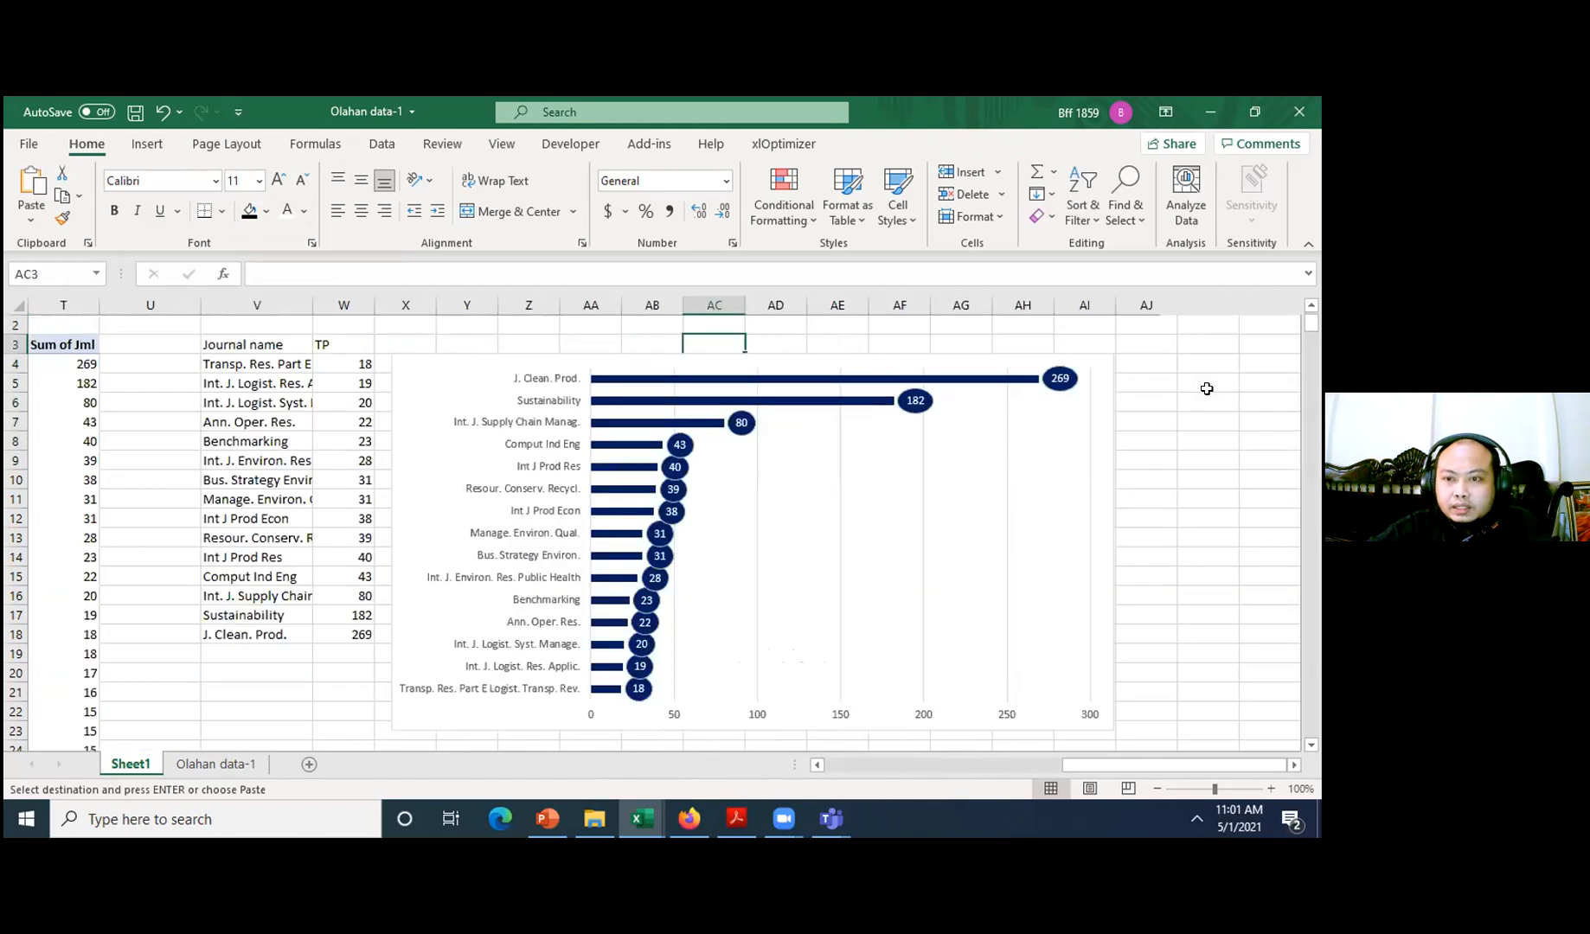
key(Right)
key(Right)
key(Right)
key(Right)
key(Right)
key(Right)
key(Right)
key(Right)
key(Right)
key(Right)
key(Right)
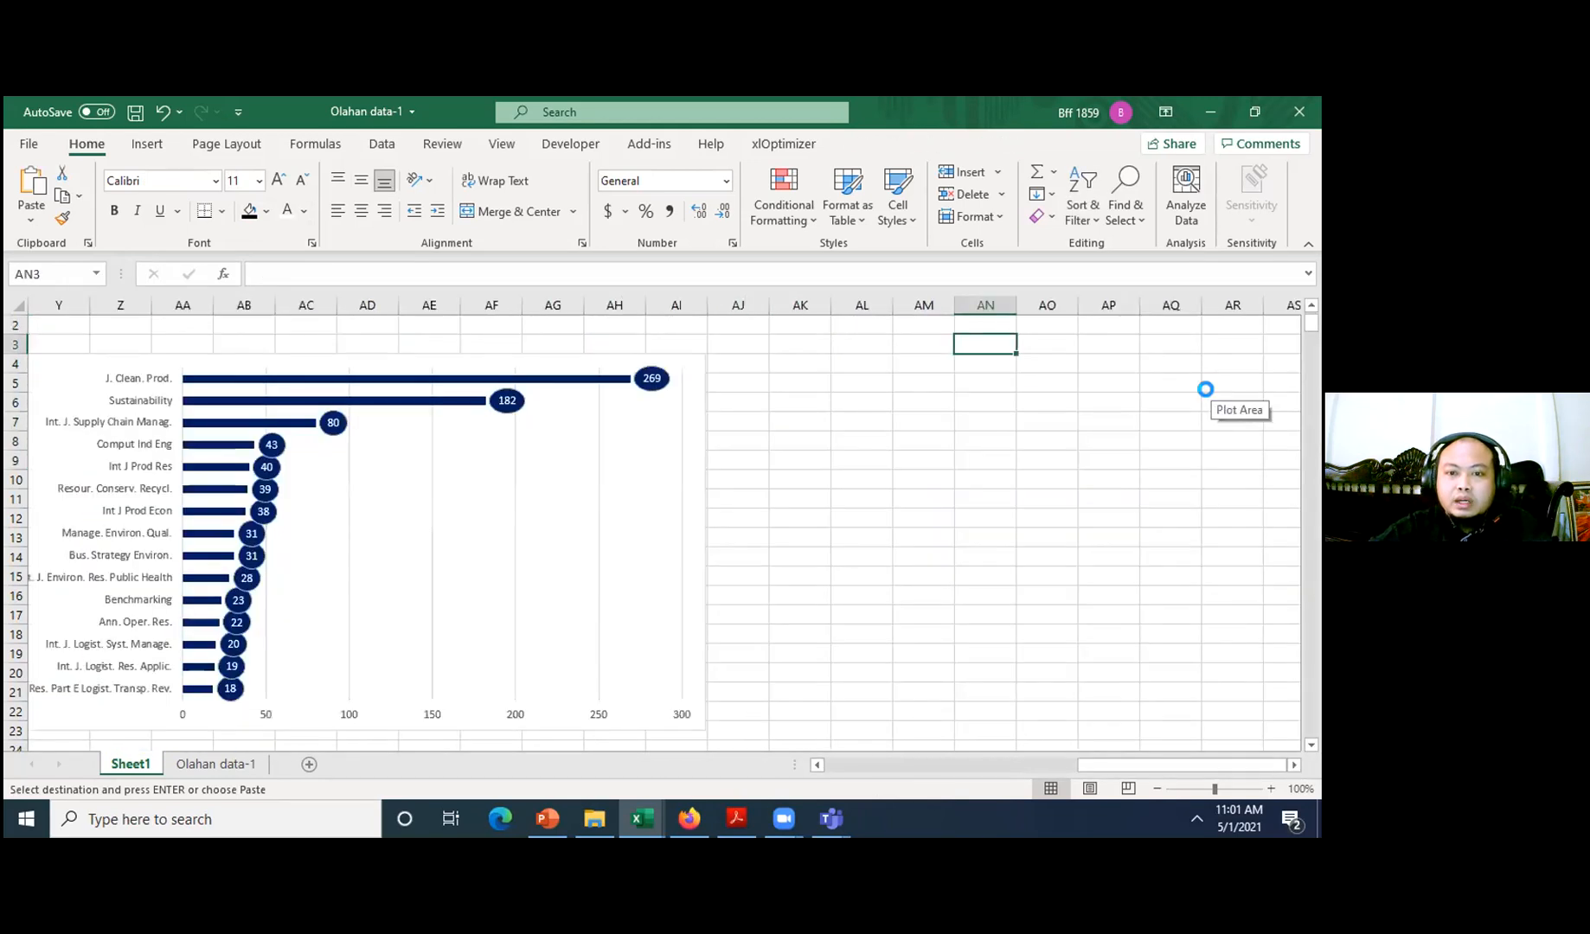
key(Left)
key(Left)
key(Left)
key(ctrl+v)
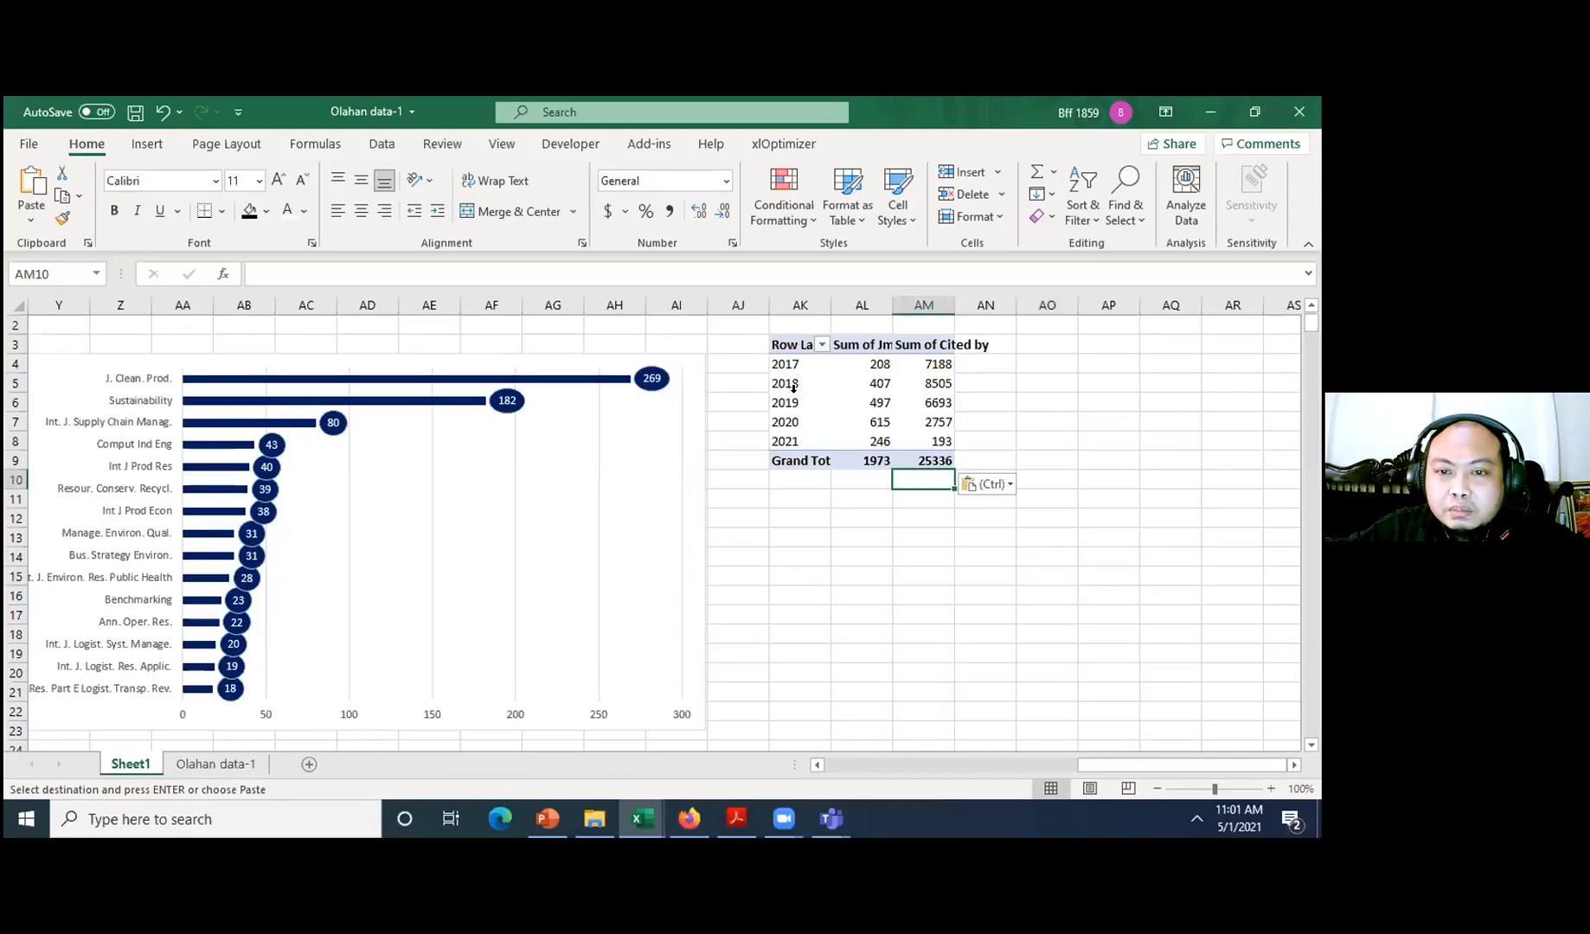
click(793, 392)
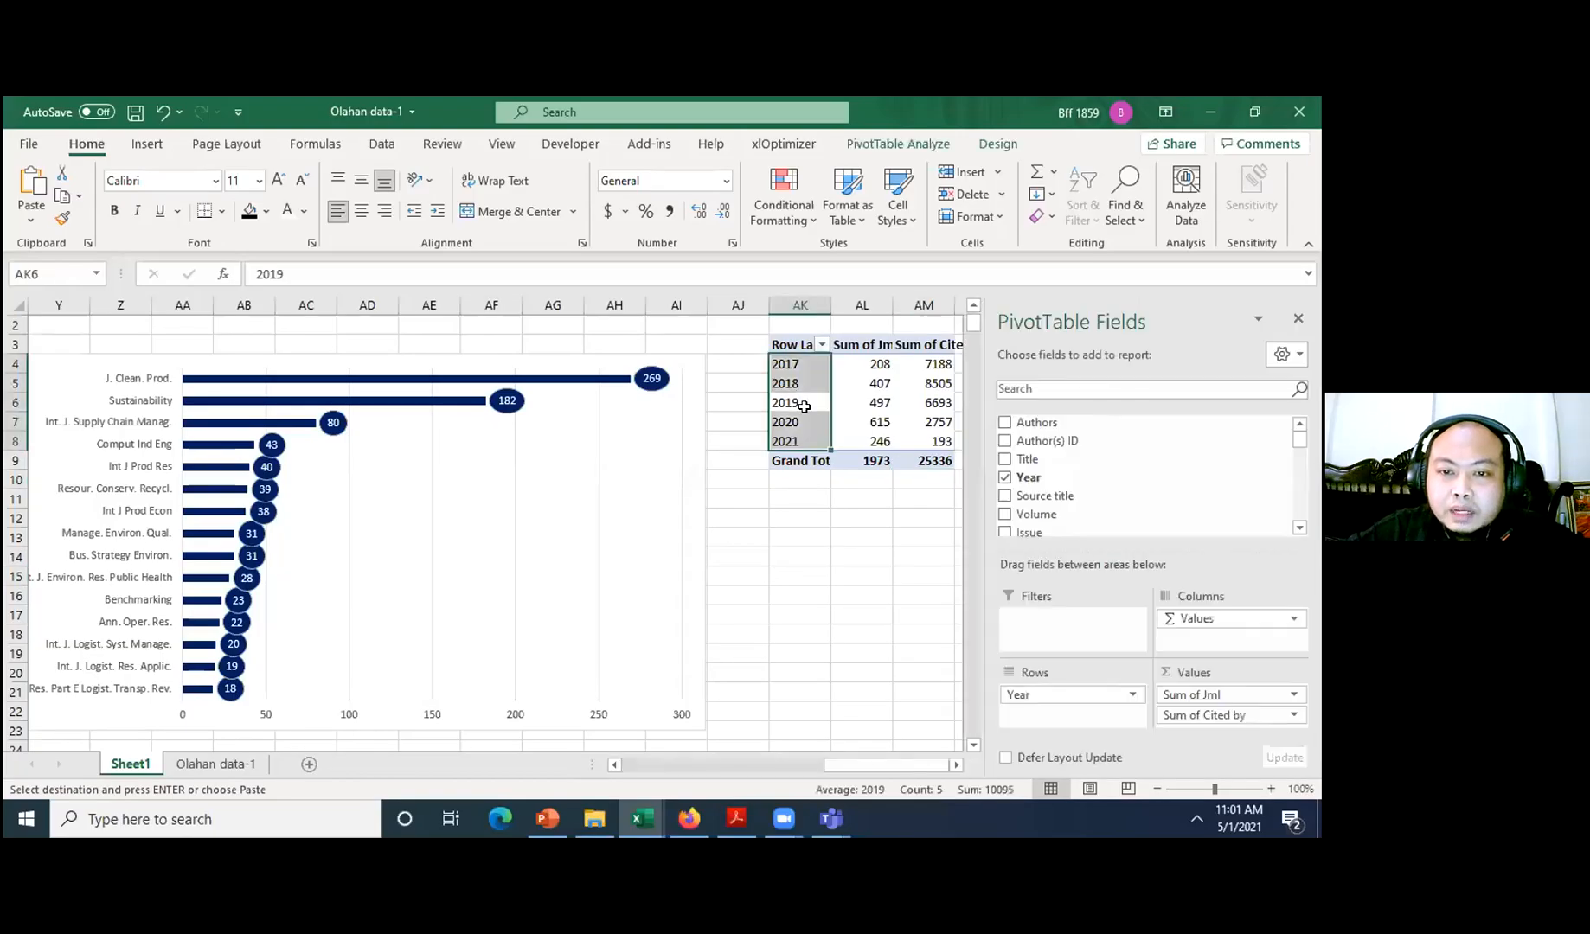
key(Down)
key(Down)
key(Down)
key(Down)
key(Down)
key(Down)
key(Down)
key(Down)
key(Down)
key(Down)
key(Down)
key(Down)
key(Right)
key(Right)
key(Right)
key(Right)
key(Right)
key(Right)
key(Right)
key(Right)
key(Right)
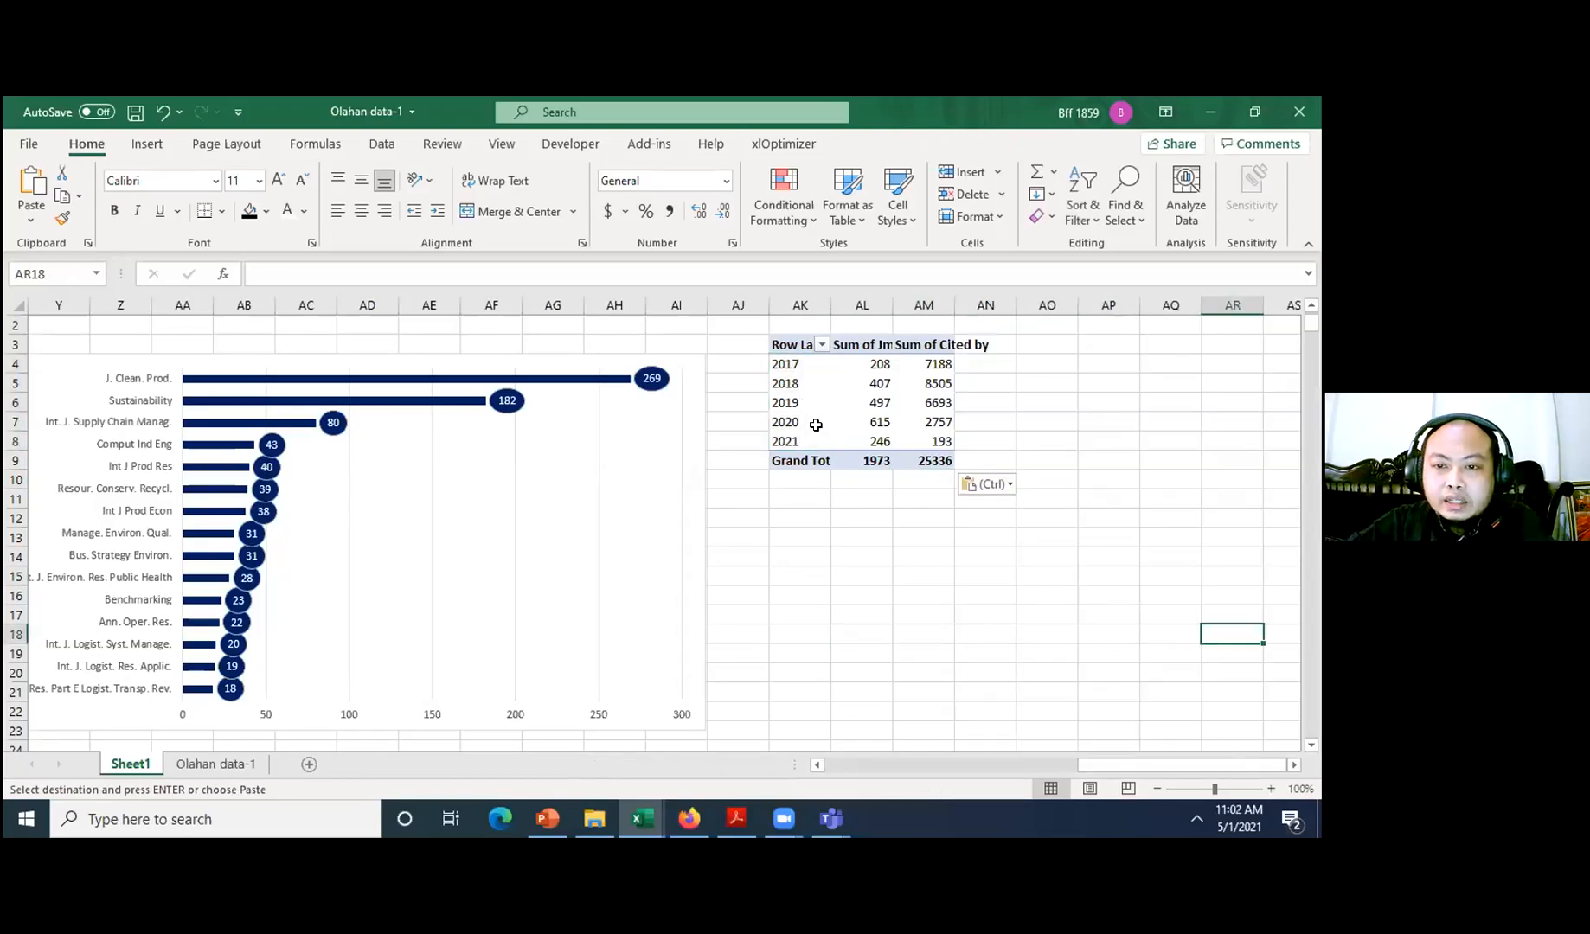
- Add the Abbreviated Source Title field to the rows of the pasted PivotTable
click(682, 409)
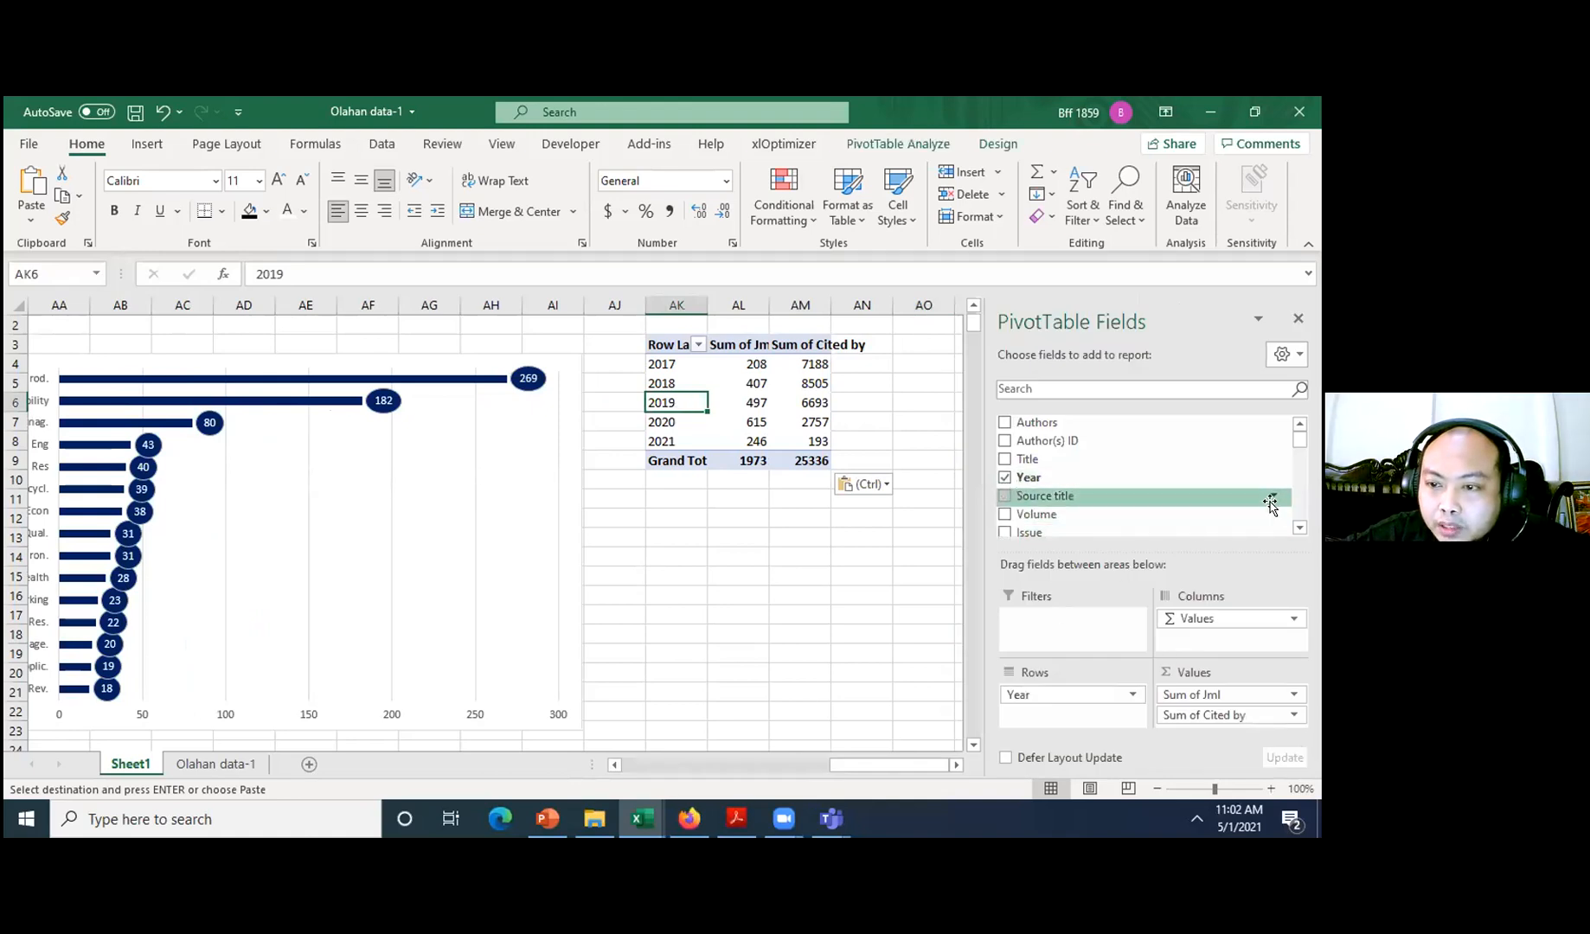
scroll(1305, 512, down, 4)
scroll(1298, 507, down, 2)
scroll(1294, 427, up, 3)
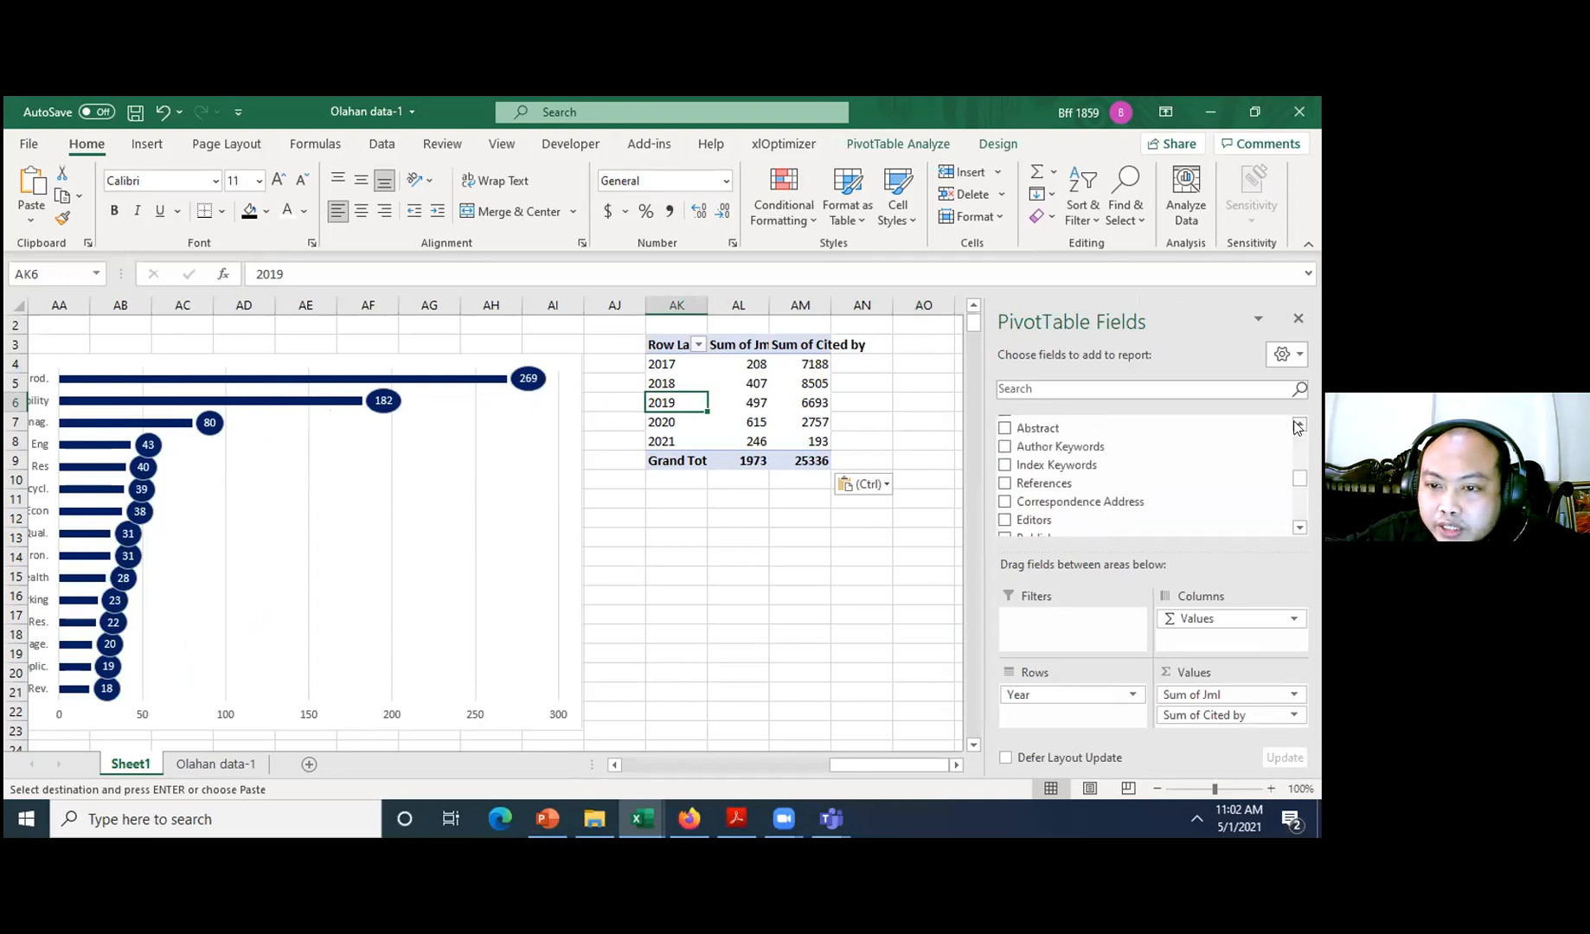
scroll(1296, 481, down, 4)
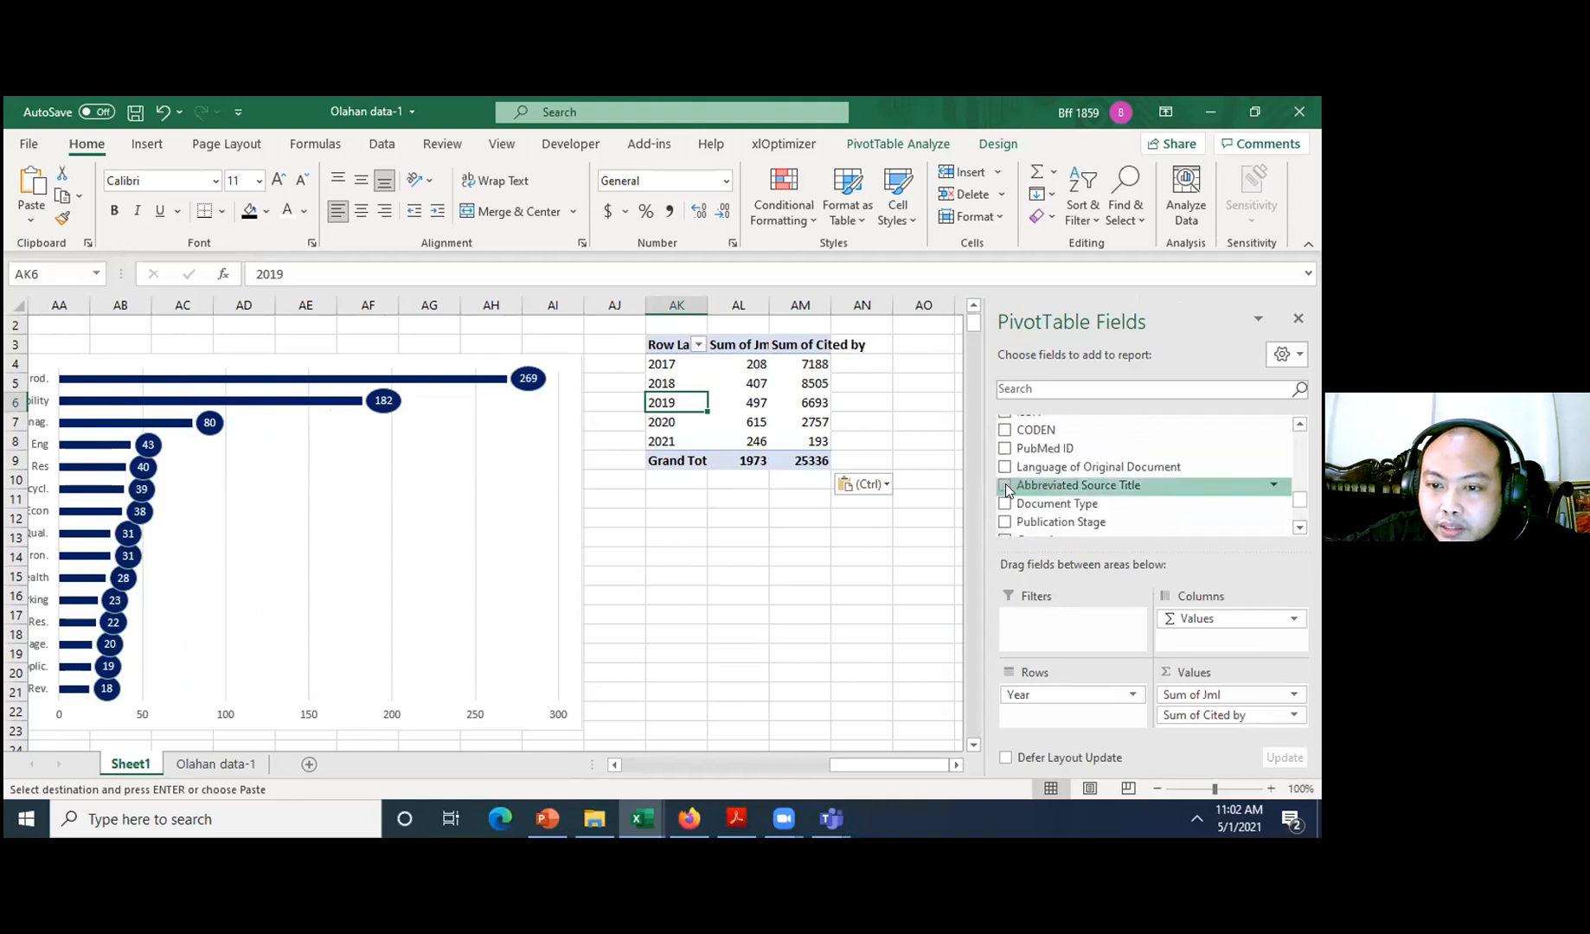
click(1005, 483)
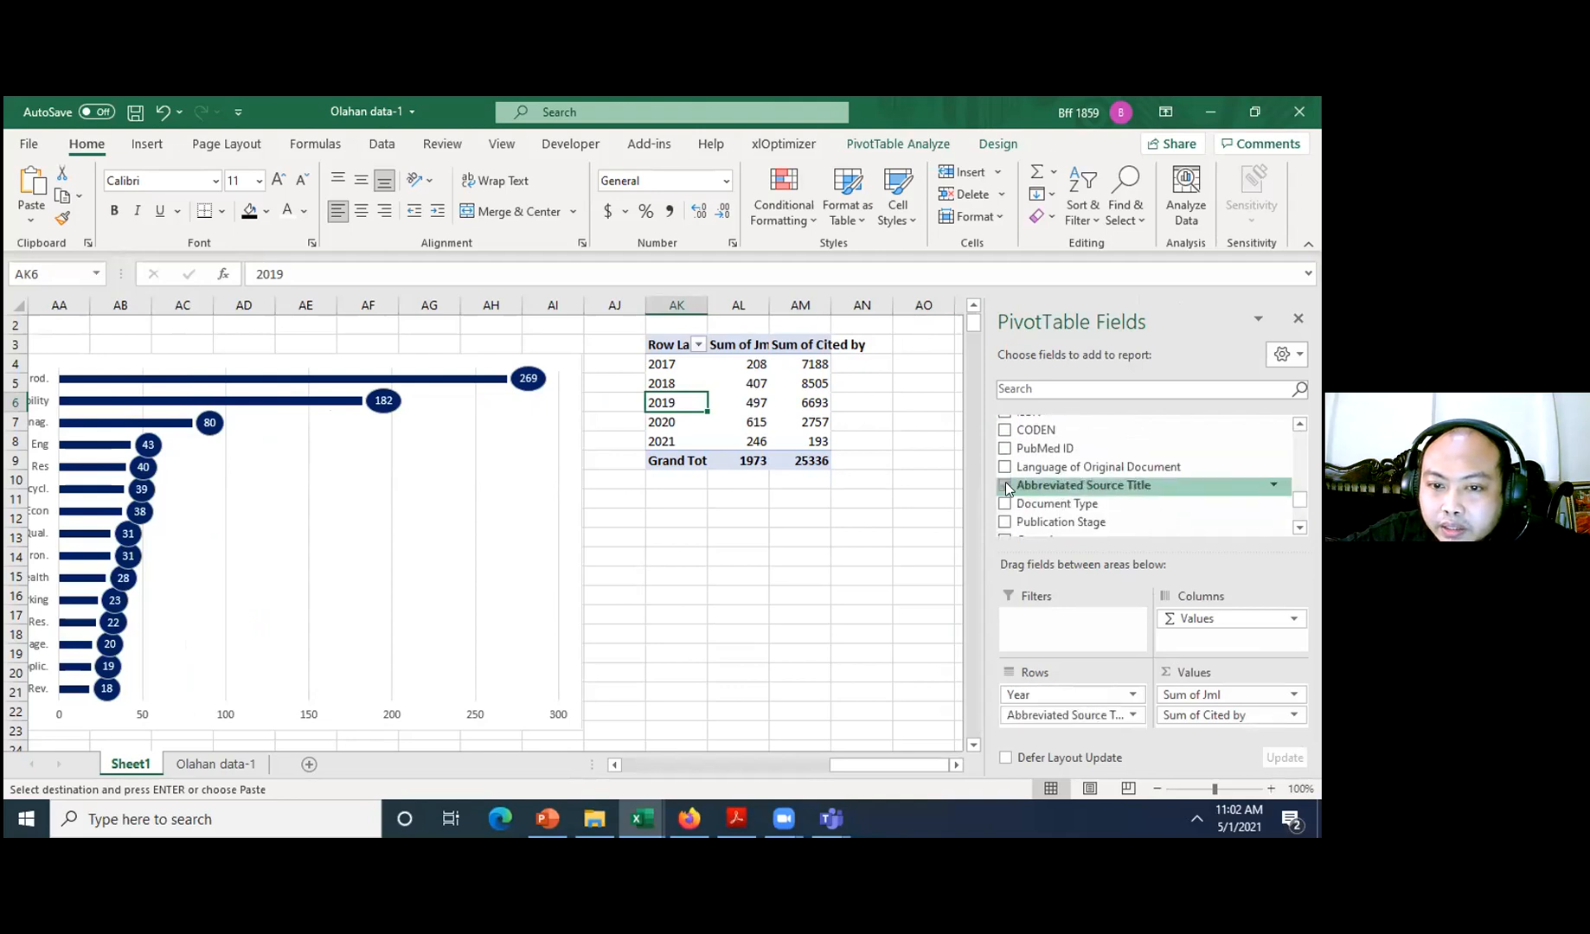
- Remove Sum of Jml and Sum of Cited by from the values and Year from the rows of the pasted PivotTable
click(1270, 692)
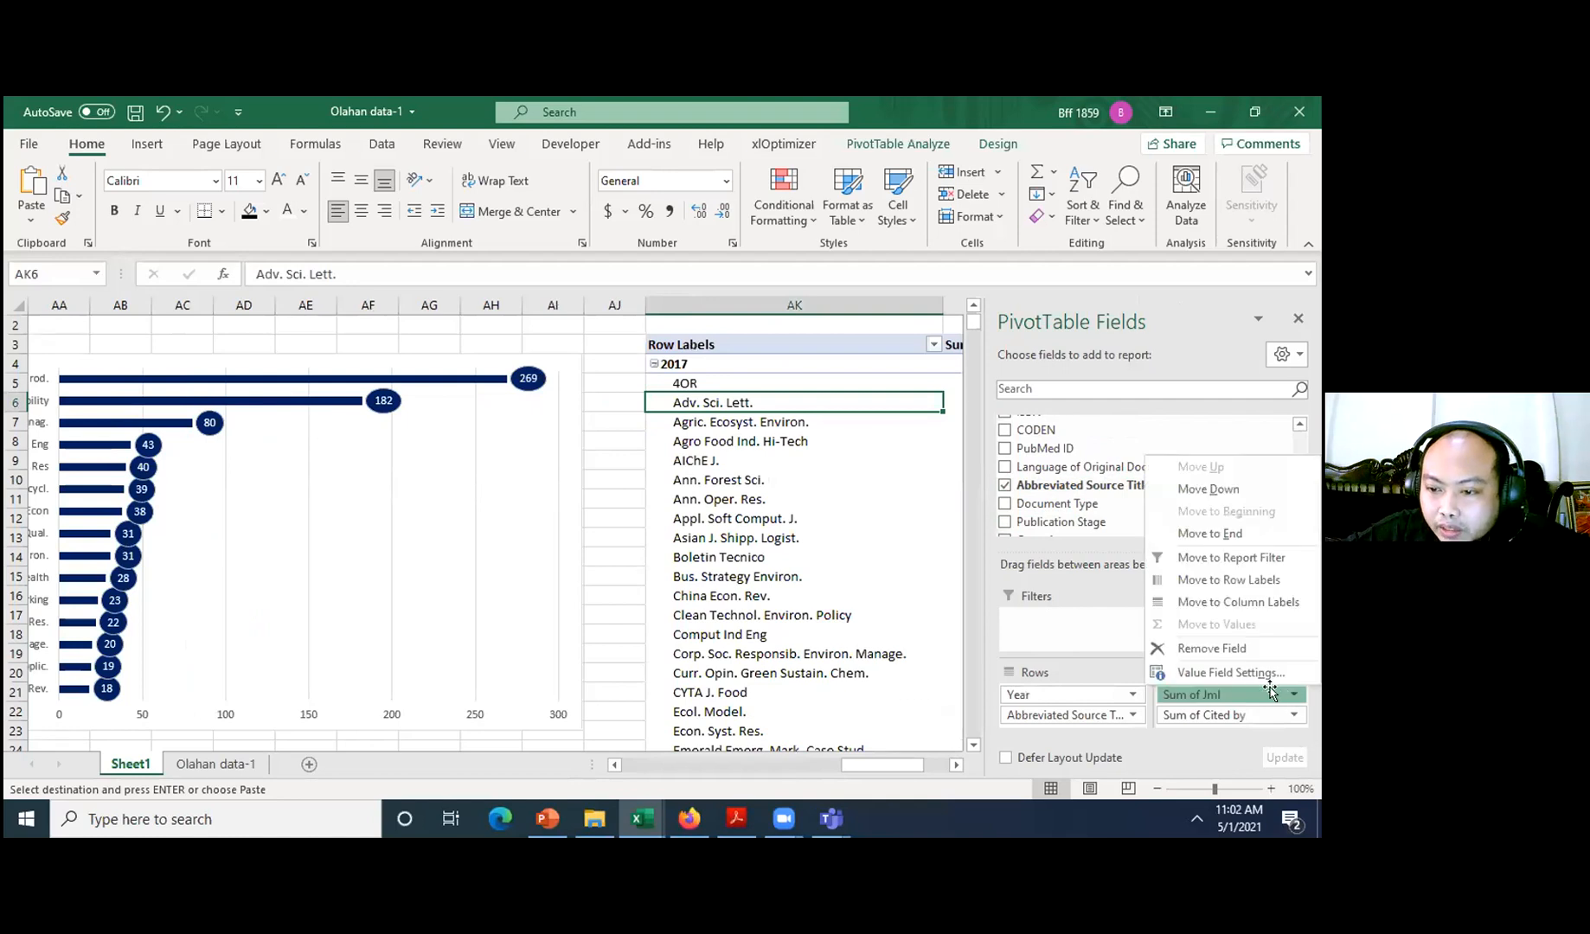
click(1246, 649)
click(1291, 697)
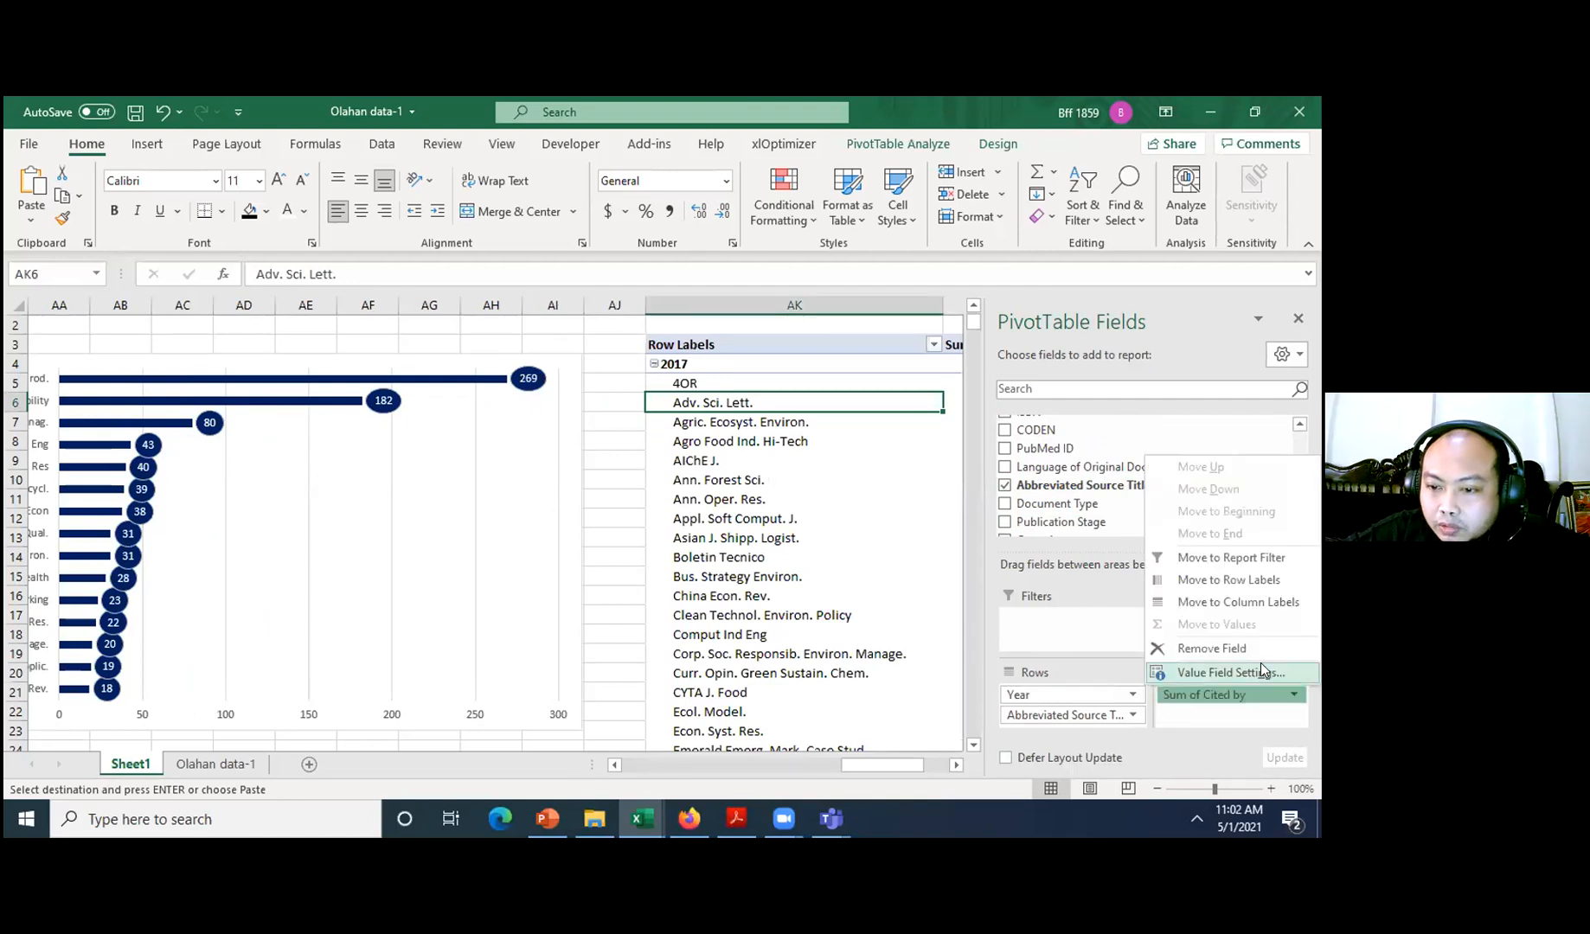
click(1250, 649)
click(1132, 701)
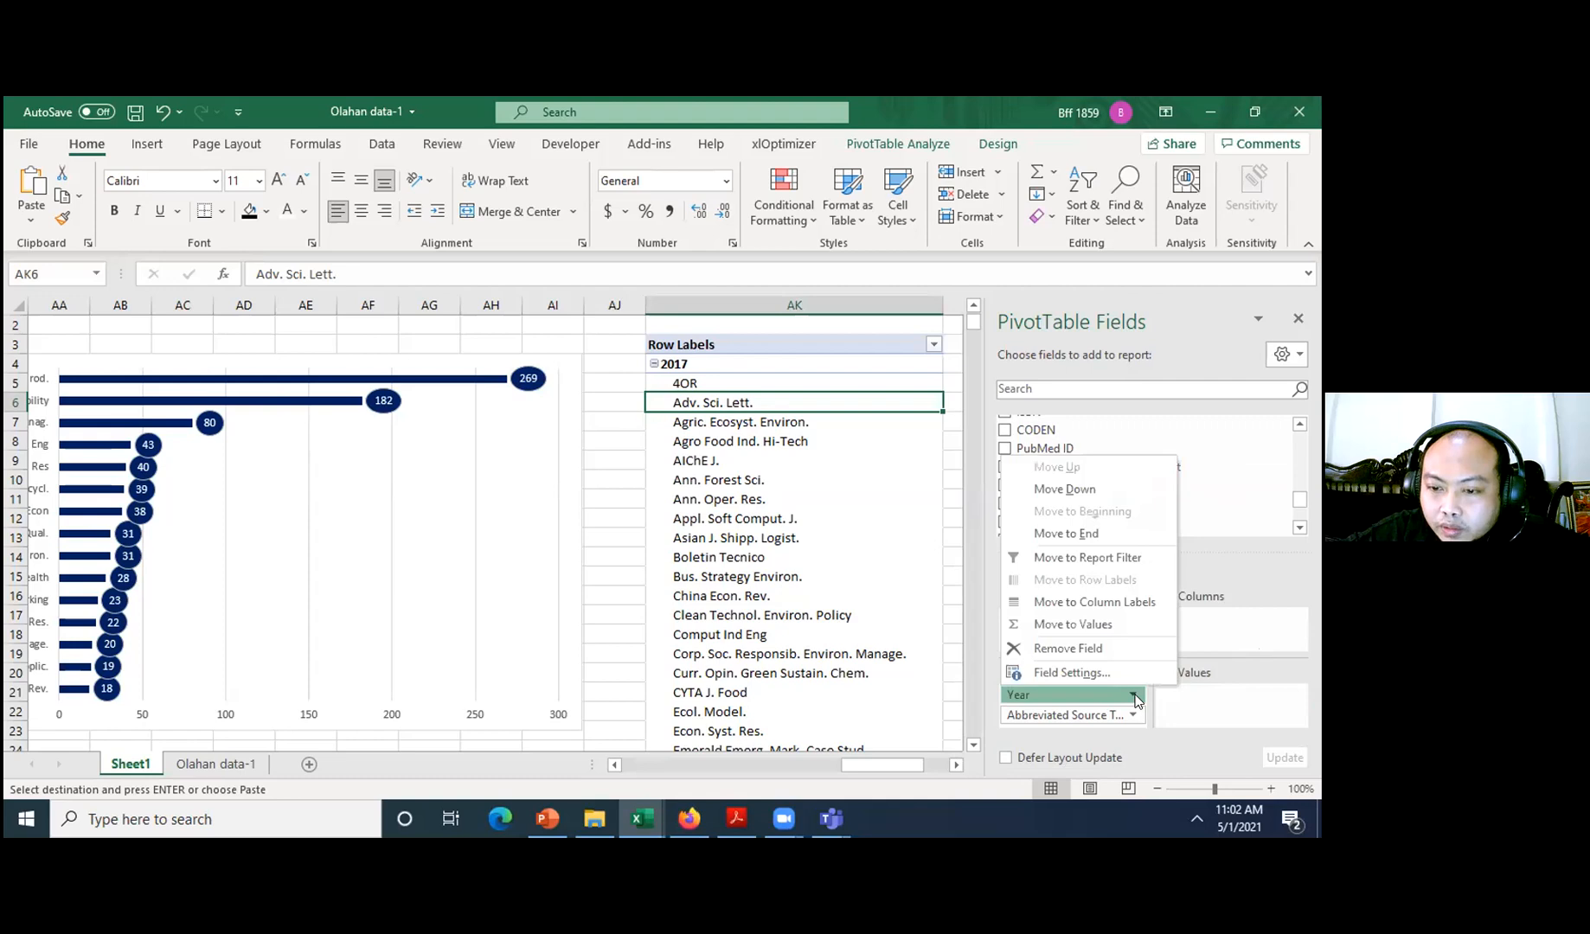
click(1116, 648)
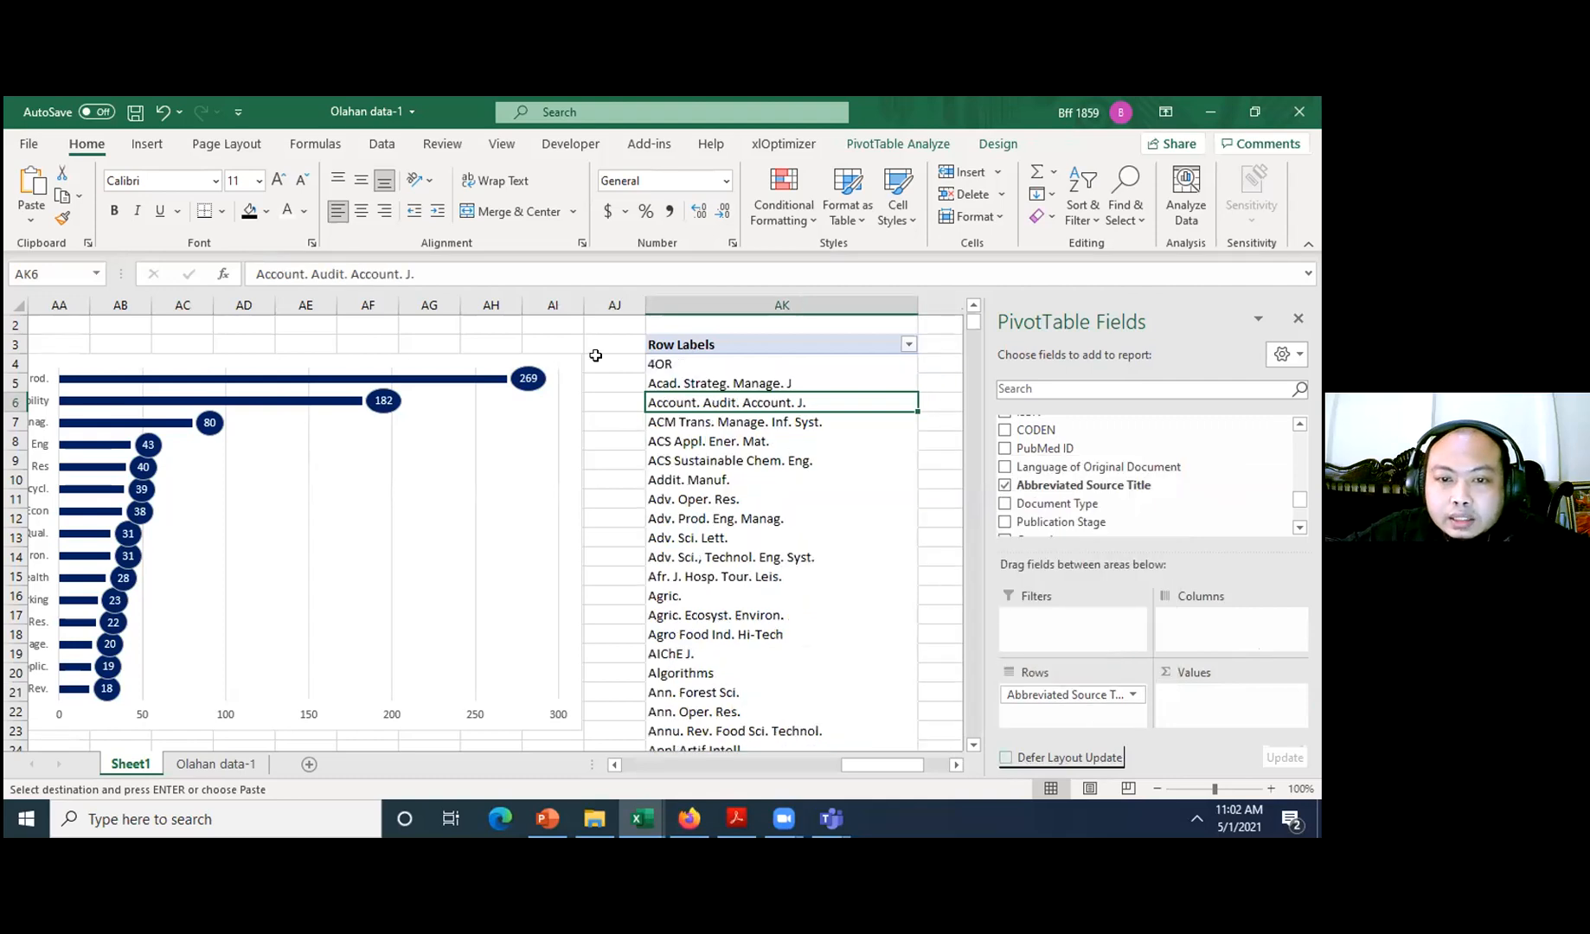
- Add the Year field to the journal PivotTable at AK3 and place it in the columns area
click(632, 387)
key(Right)
key(Right)
key(Right)
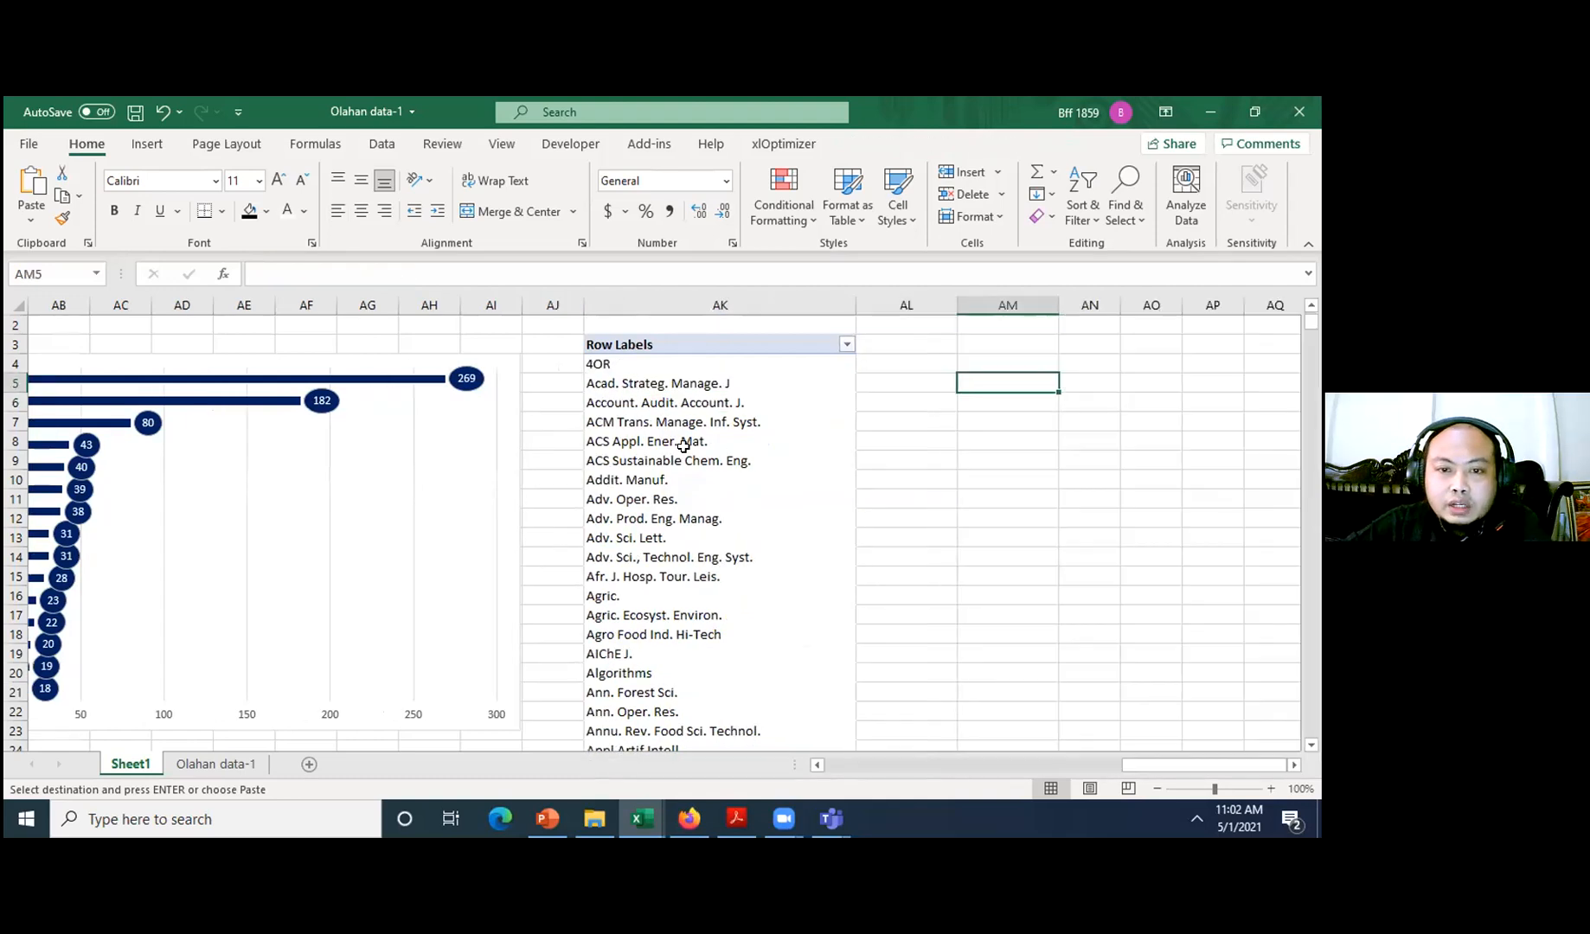
click(690, 446)
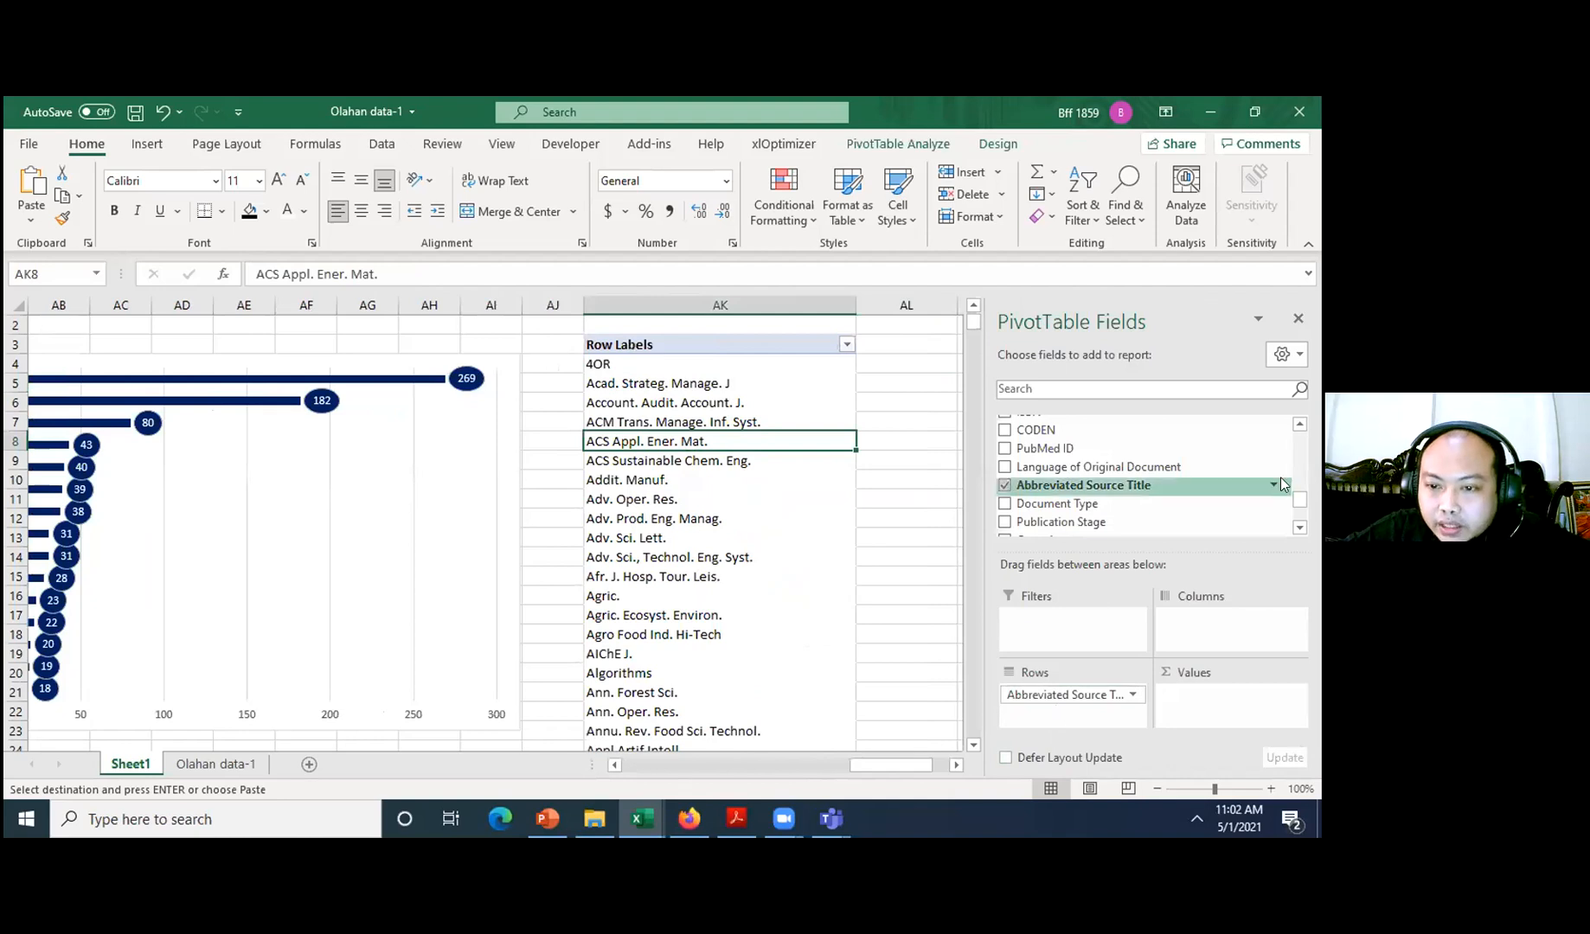
drag(1299, 501, 1299, 438)
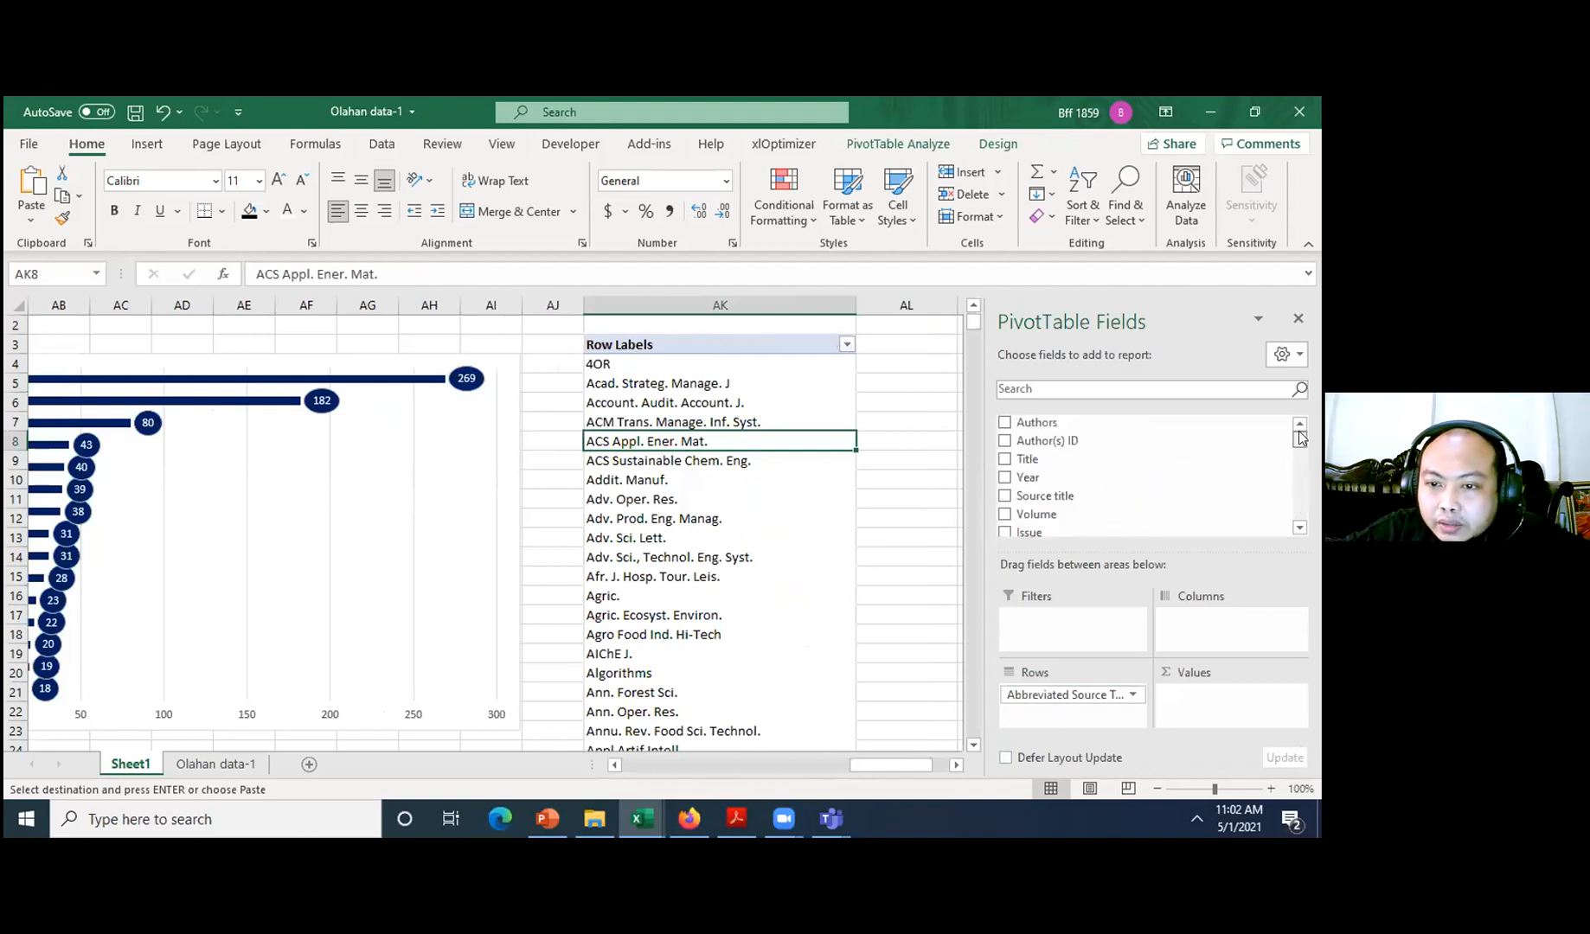
click(996, 476)
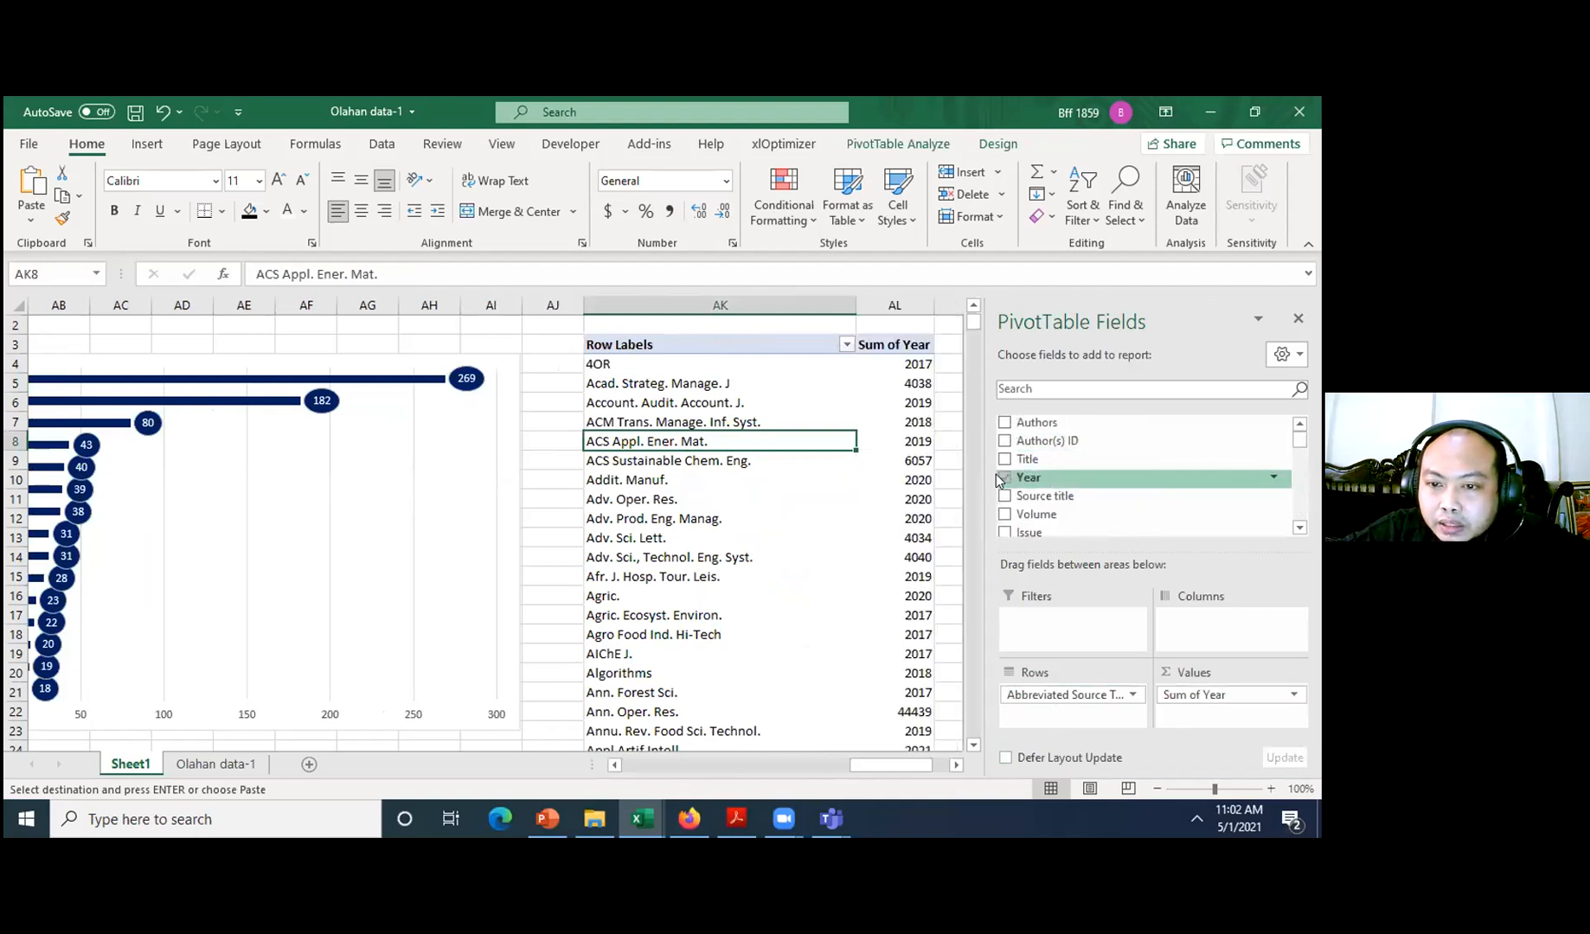
drag(1180, 697, 1184, 613)
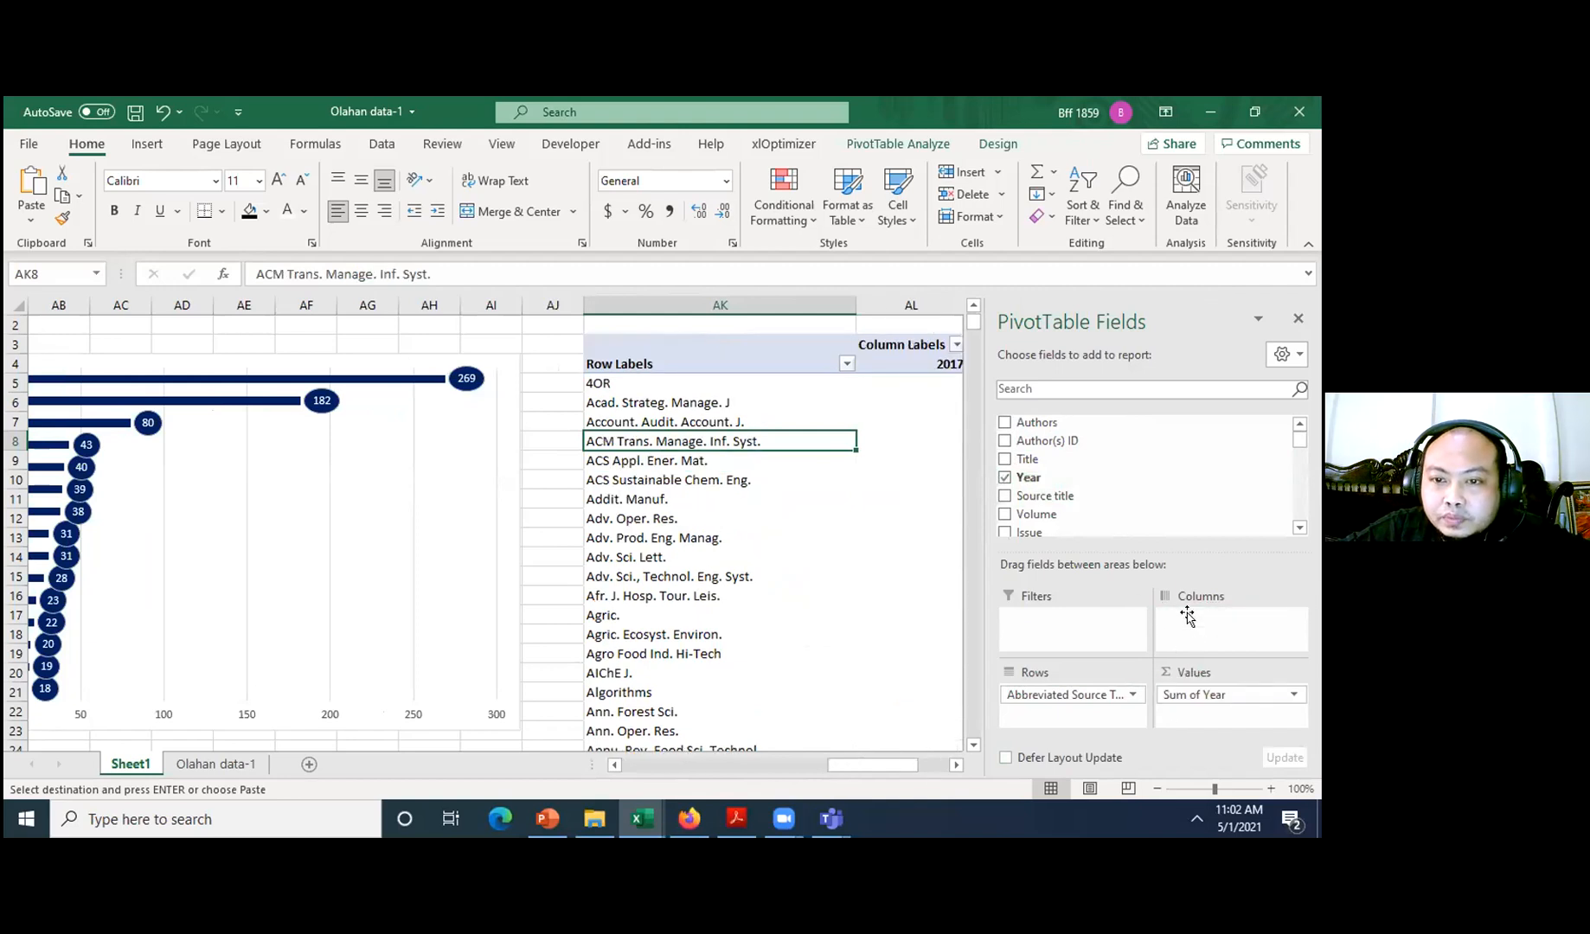
- Examine the journal rows and year column headings of the PivotTable layout at AK3
click(749, 320)
key(Right)
key(Right)
key(Right)
key(Right)
key(Right)
key(Right)
key(Right)
key(Right)
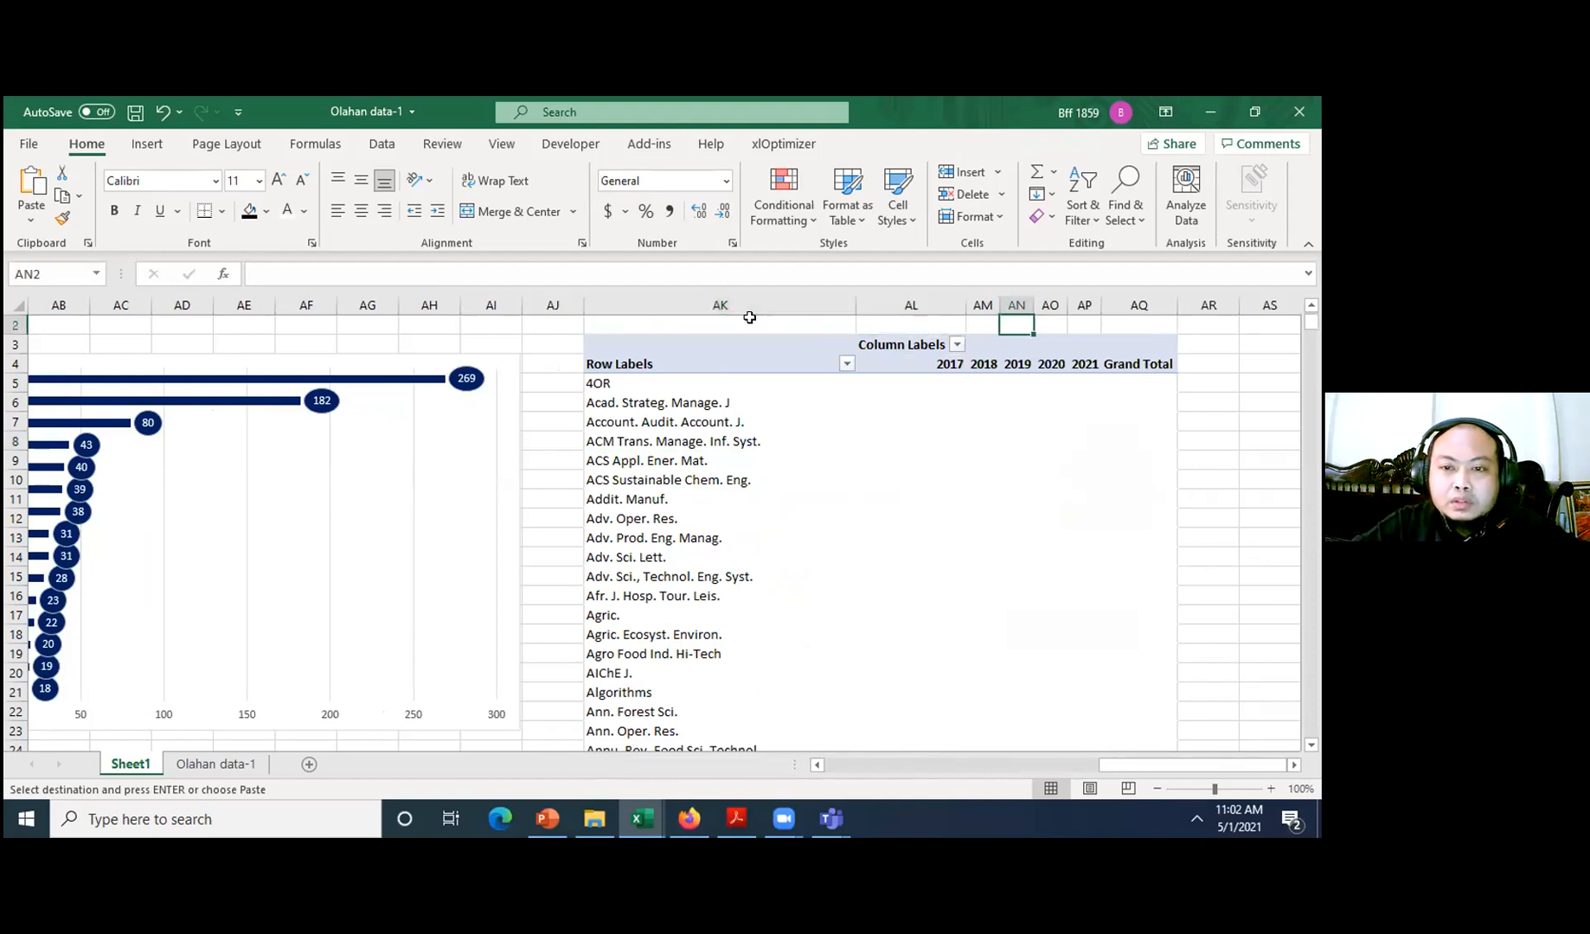
key(Right)
key(Right)
key(Right)
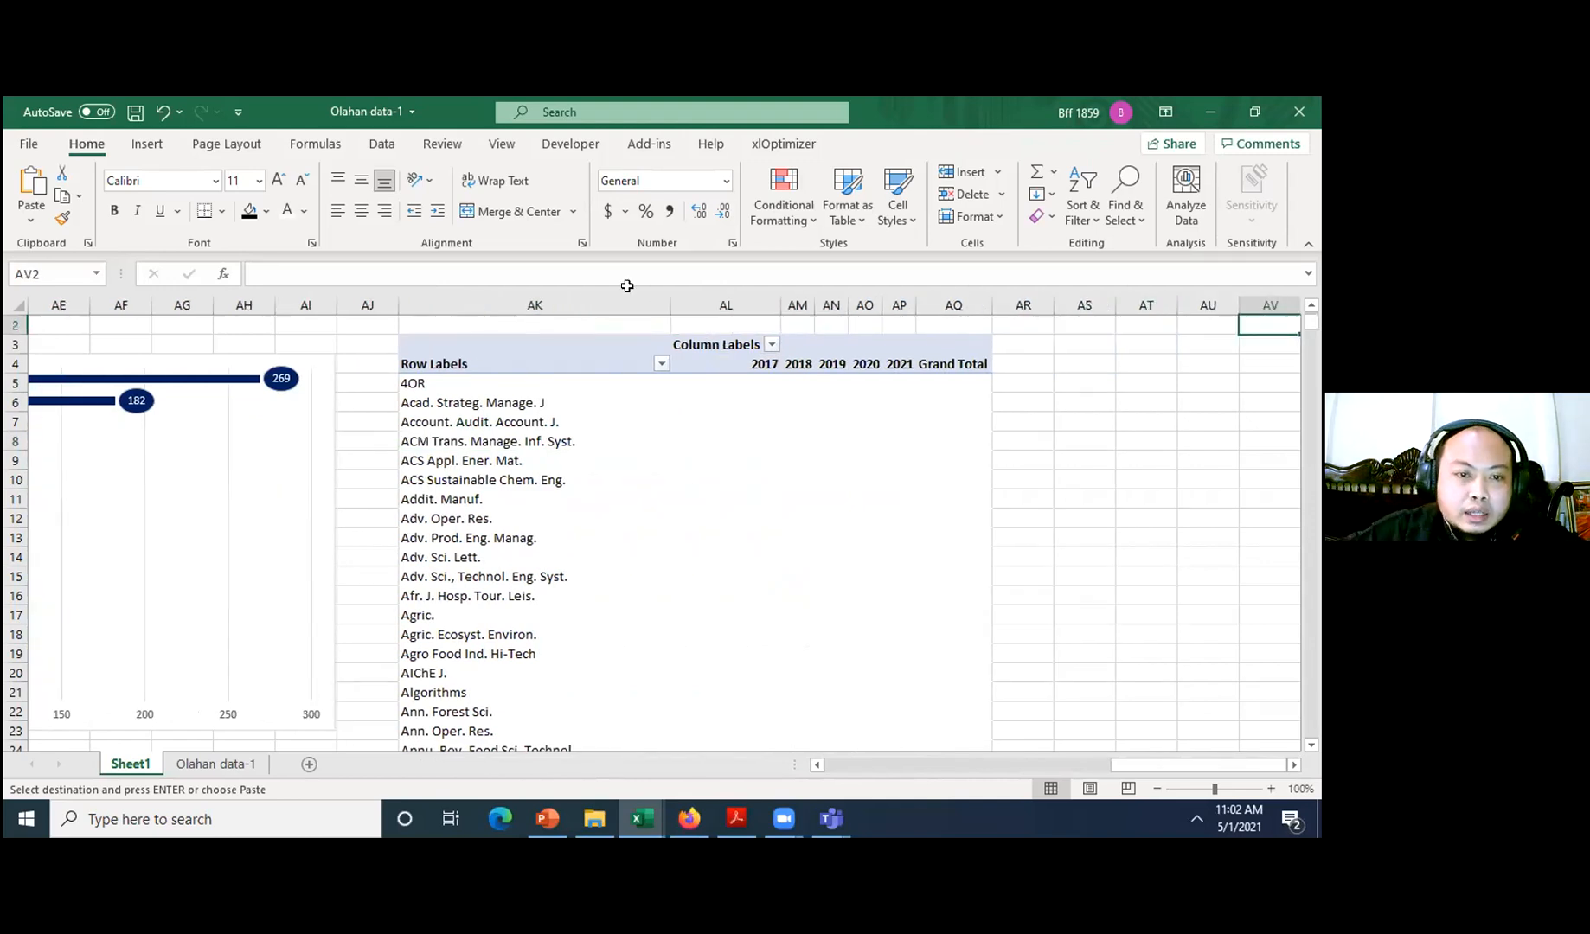
click(514, 460)
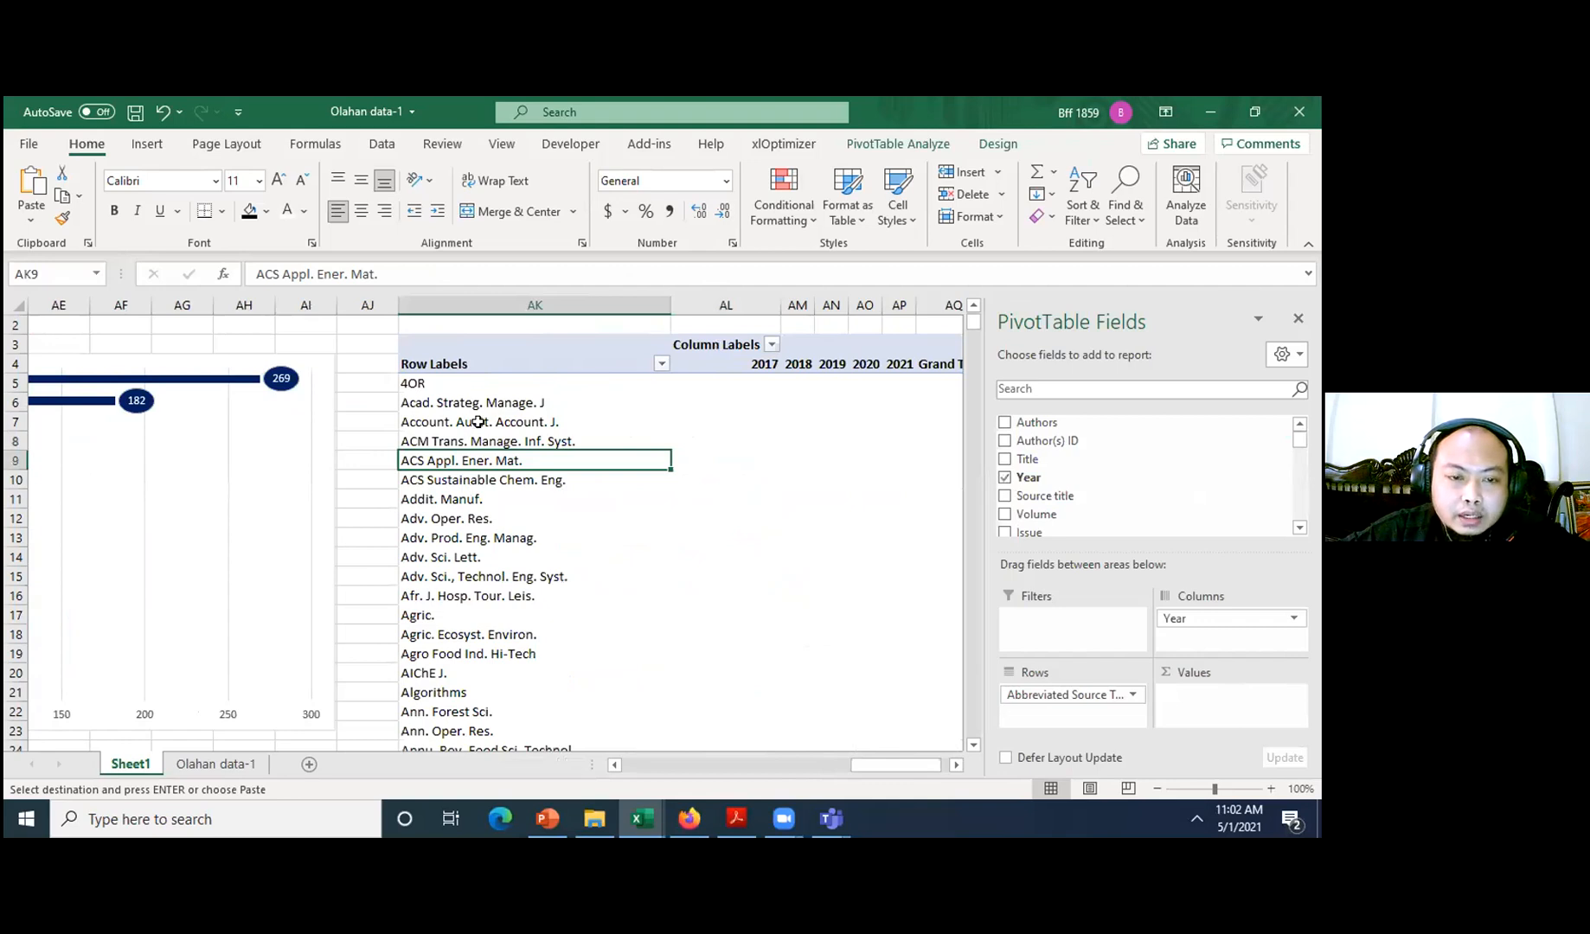
click(734, 324)
click(787, 364)
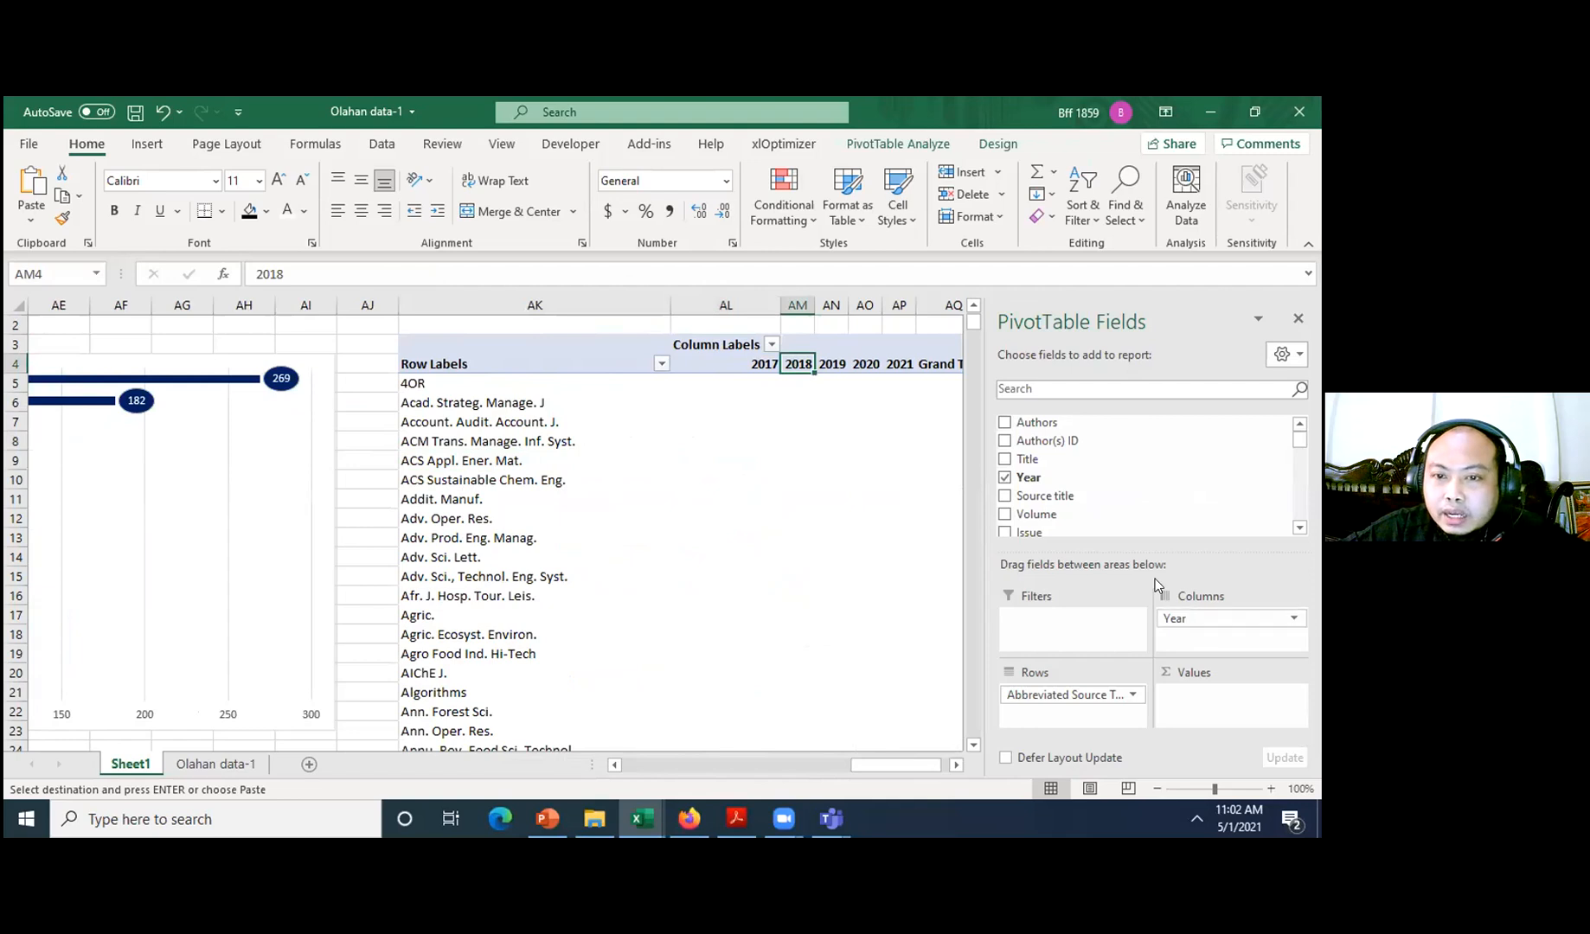
click(746, 317)
key(Up)
key(Down)
key(Down)
key(Down)
key(Down)
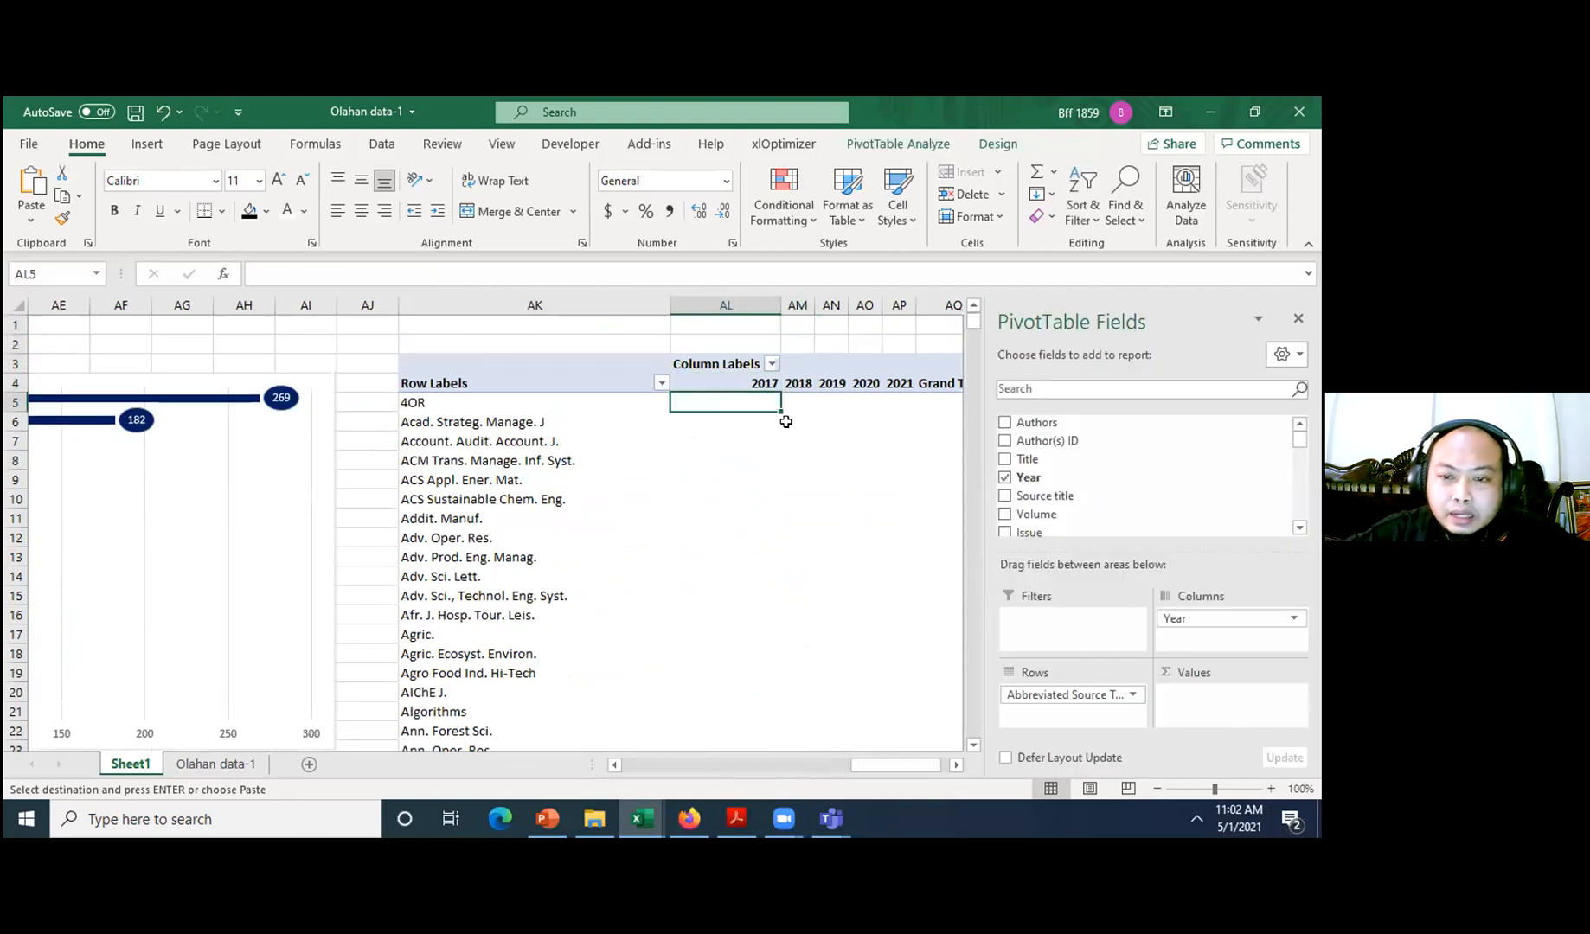
- Add the Jml field to the PivotTable's values to sum publications per journal and year
drag(1297, 438, 1292, 516)
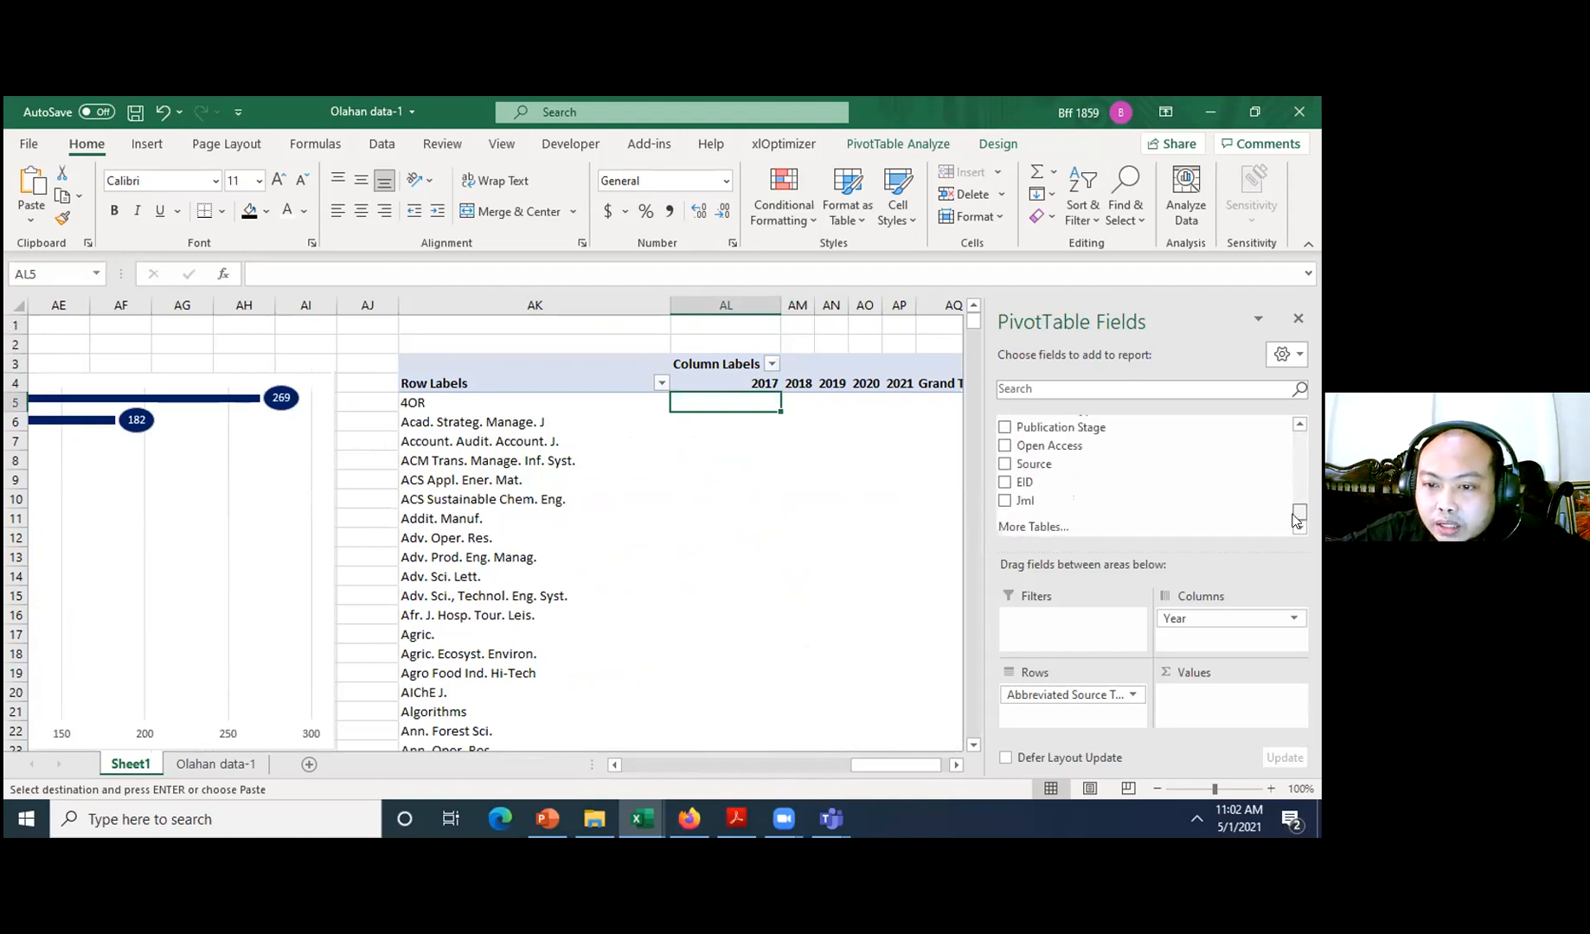
click(1003, 502)
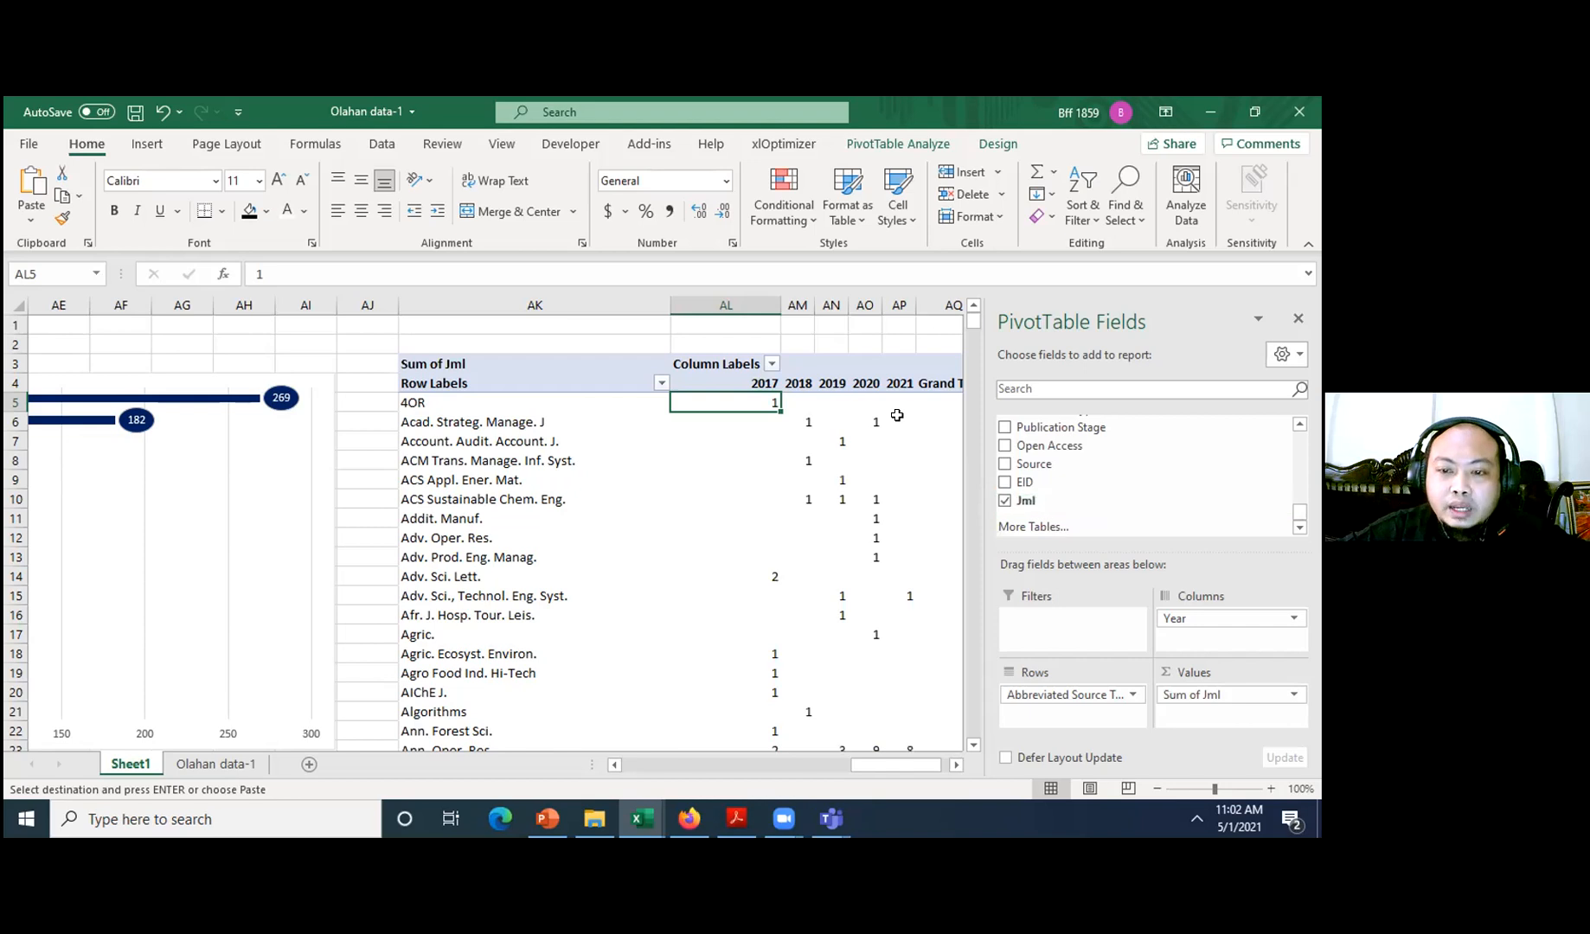
click(882, 332)
click(1083, 344)
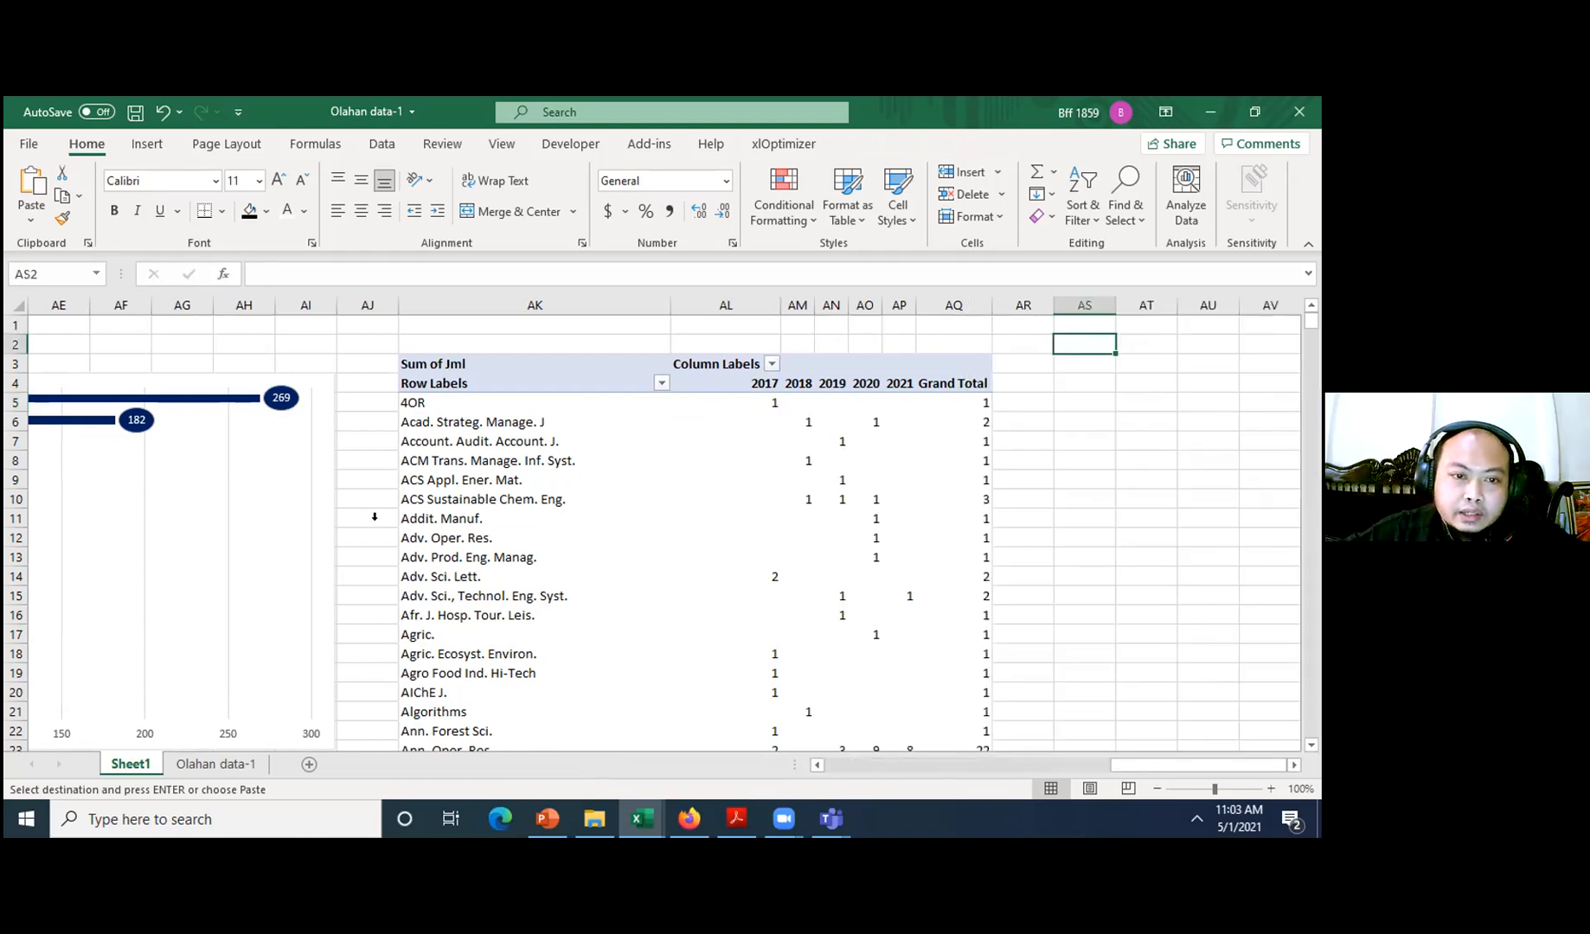
click(448, 405)
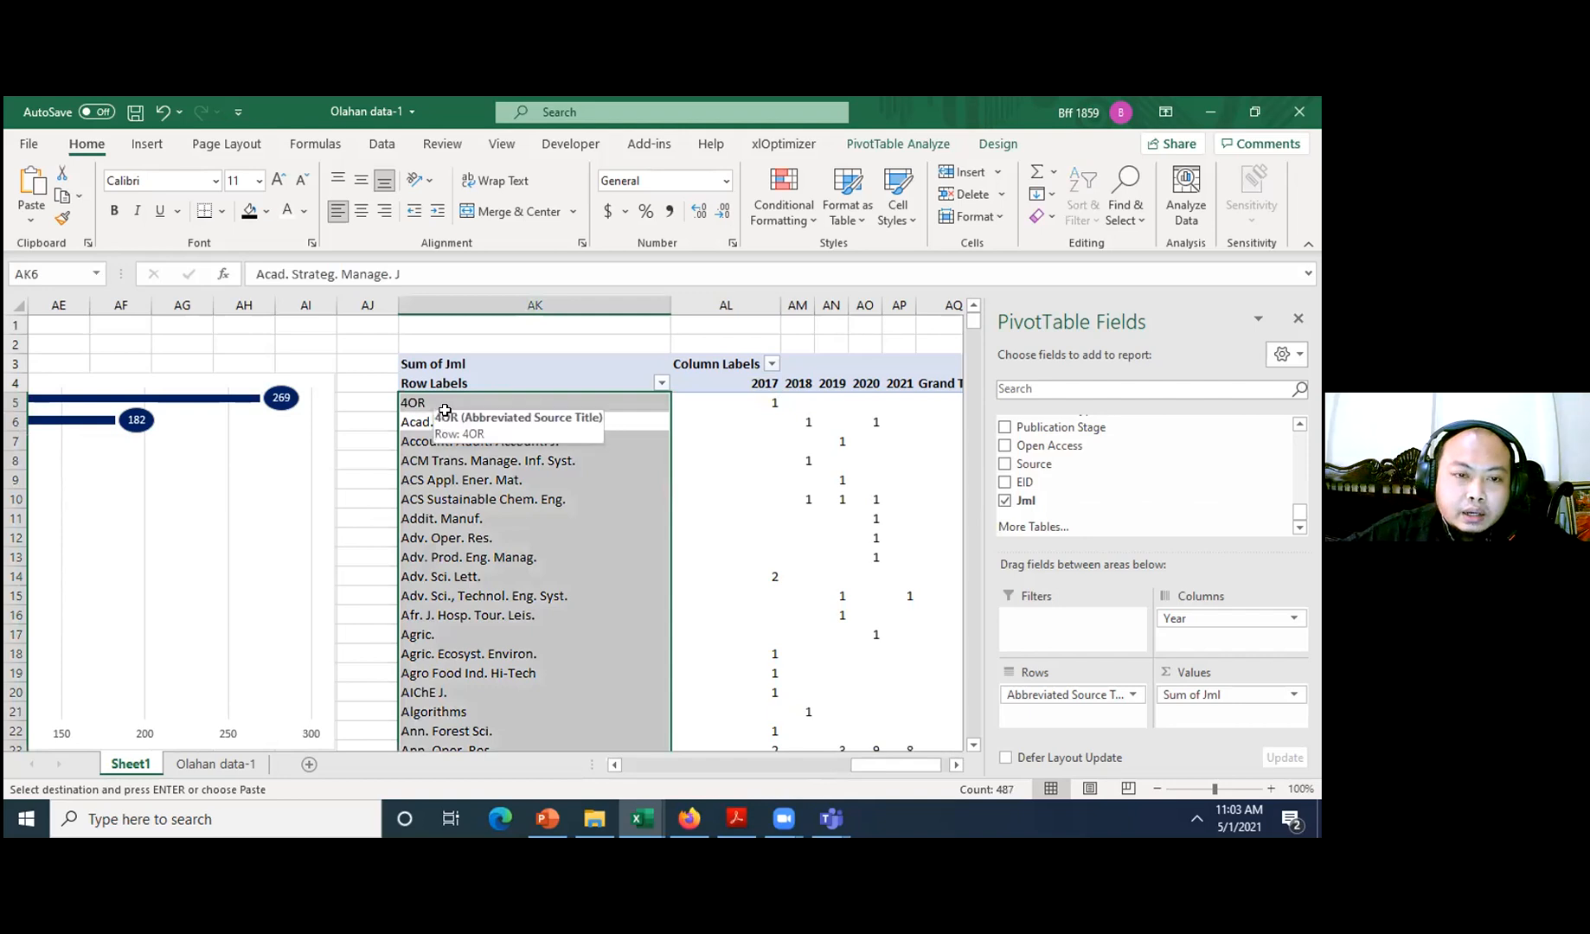
- Narrow column AL so all year columns and the Grand Total of the journal PivotTable fit in view
click(756, 402)
drag(750, 306, 737, 305)
click(753, 398)
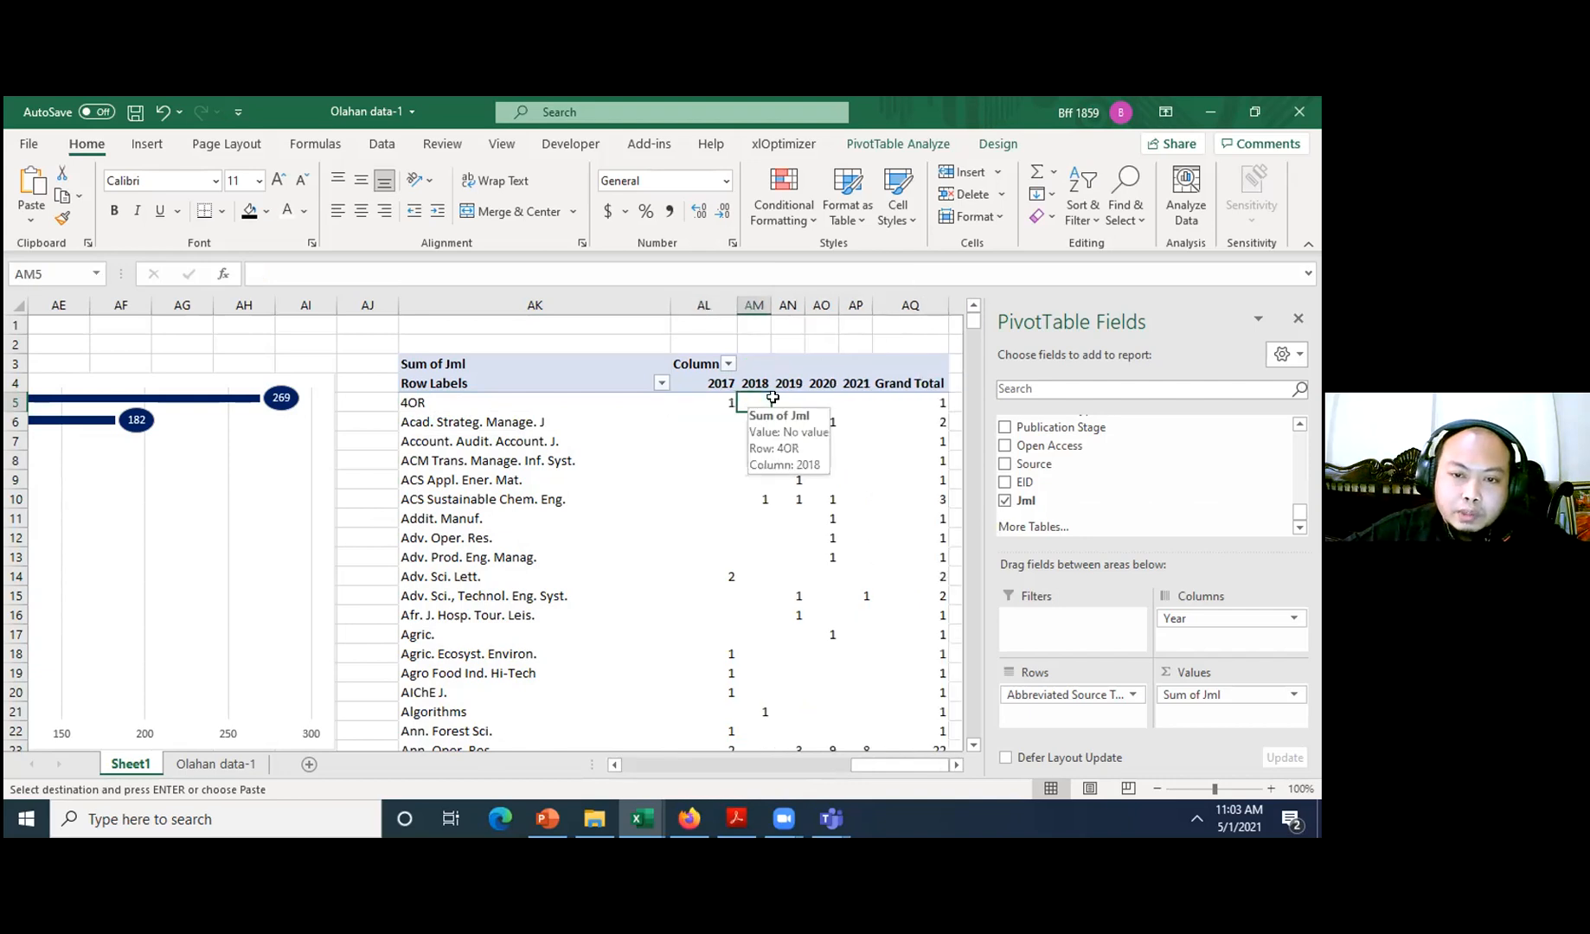
click(792, 398)
click(850, 403)
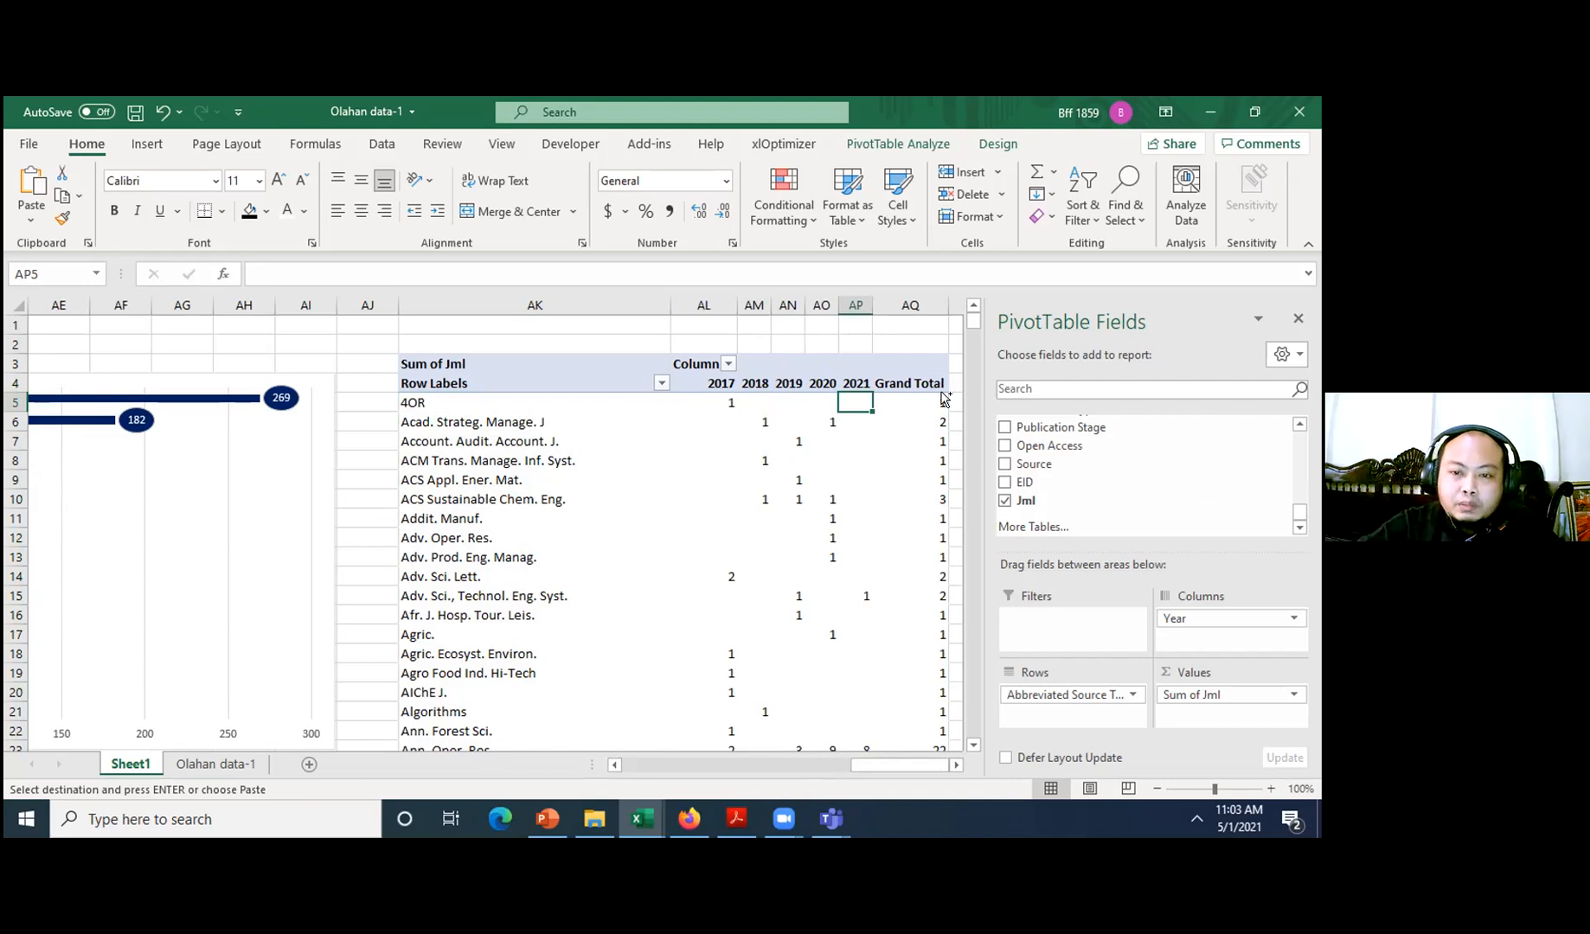
- Select the Grand Total values of all journals in AQ5:AQ491, leaving out the total row
click(945, 398)
key(ctrl+shift+Down)
key(ctrl+Up)
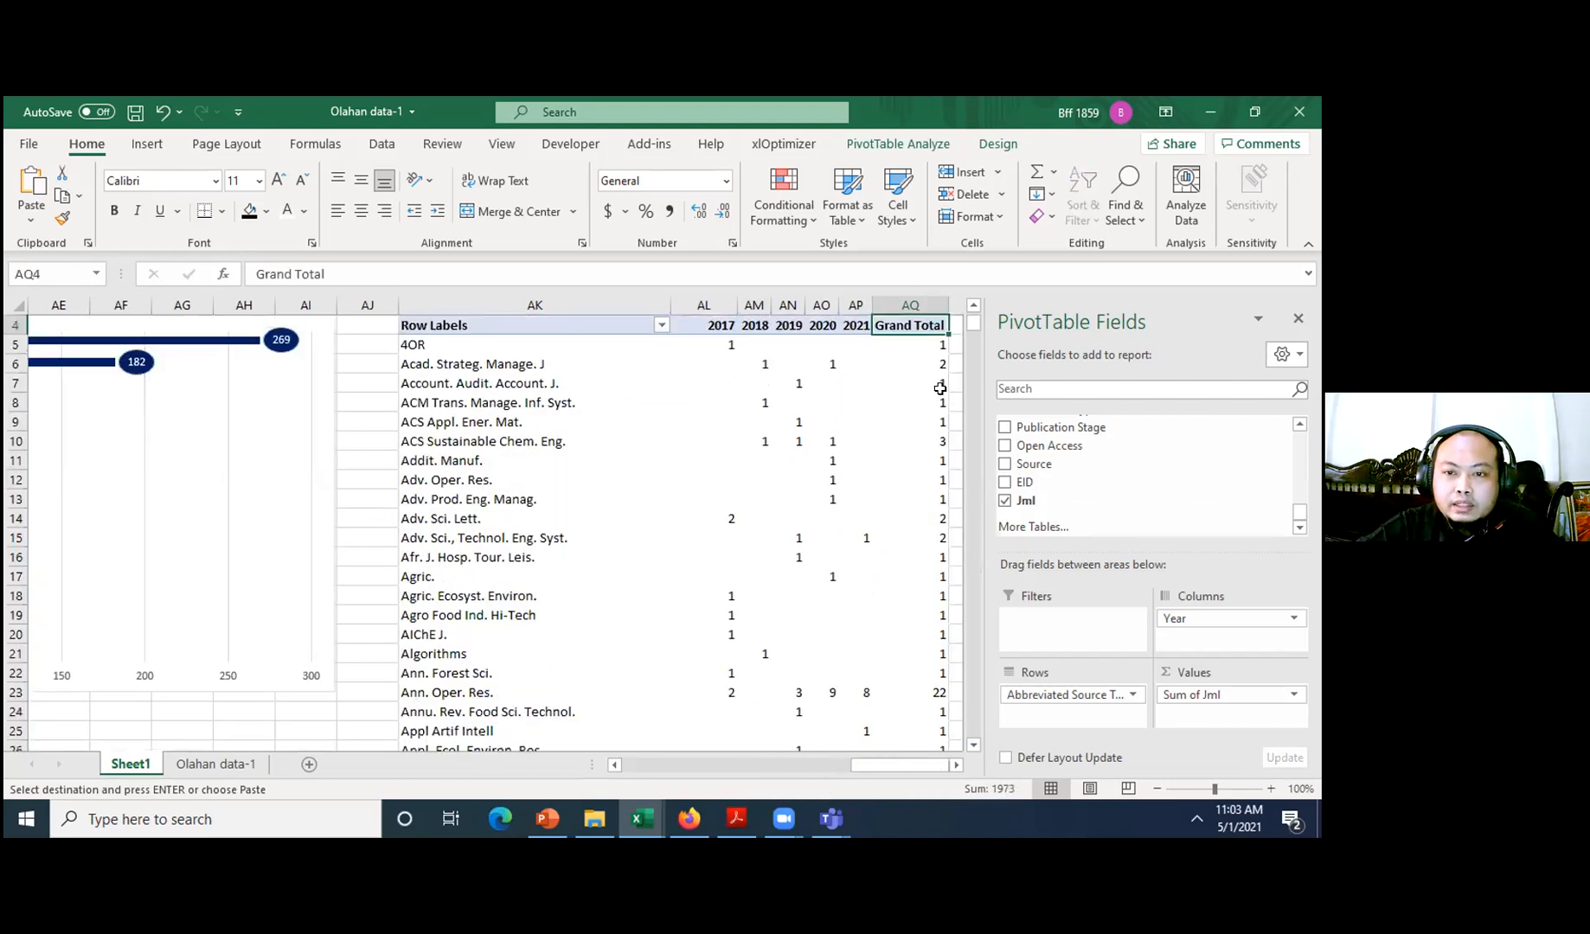
key(Down)
key(ctrl+shift+Down)
key(shift+Up)
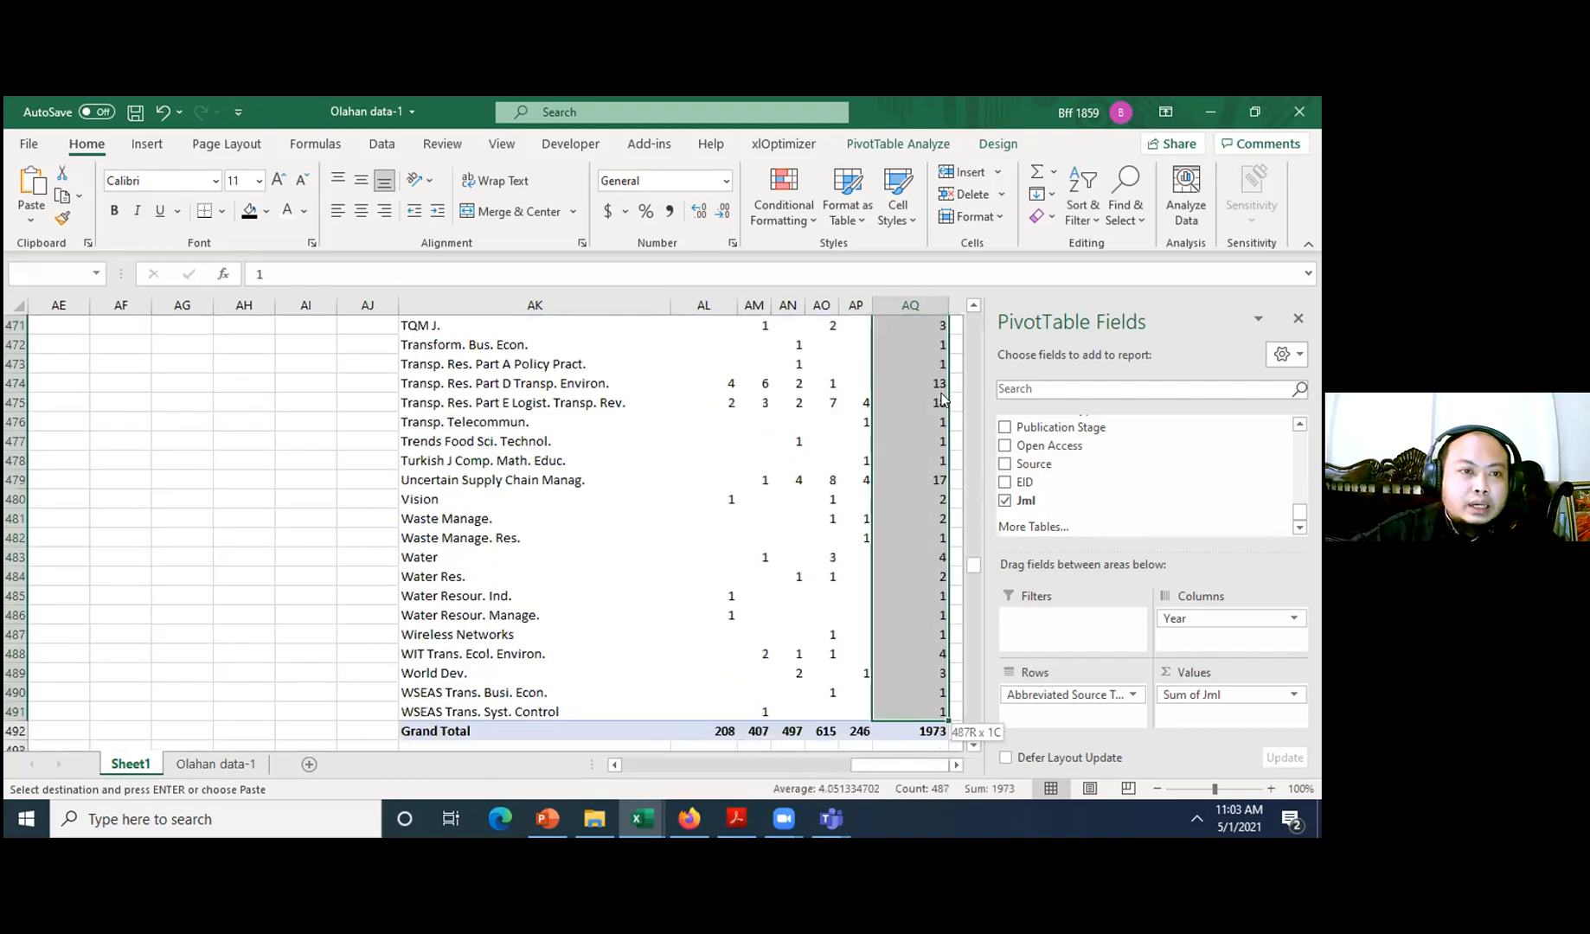
click(1084, 221)
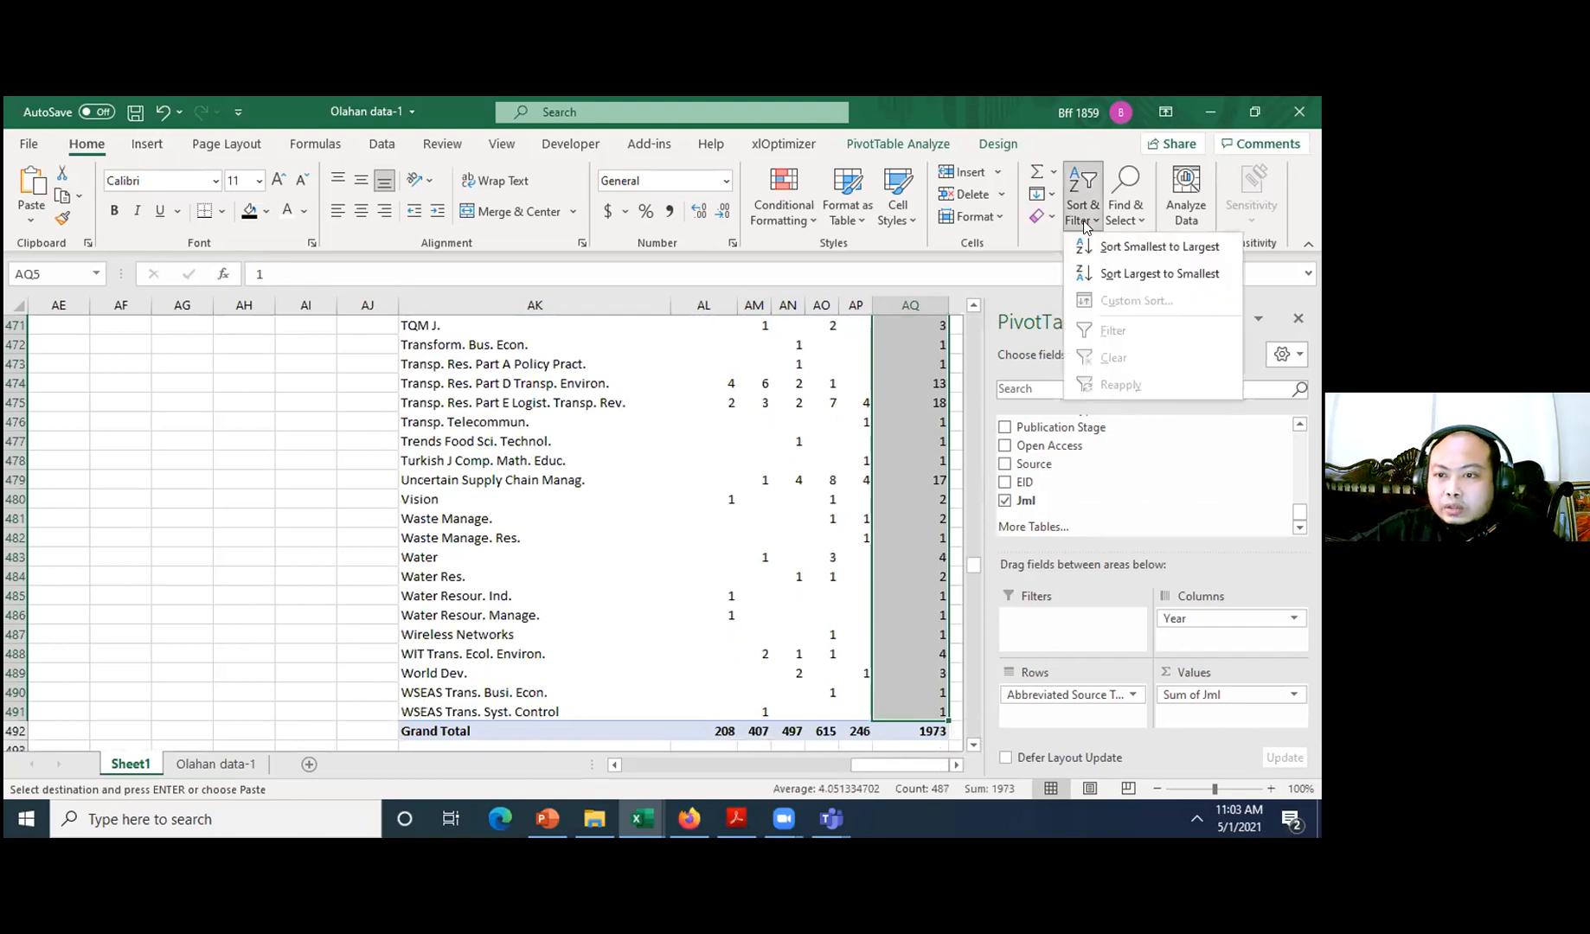
click(1116, 247)
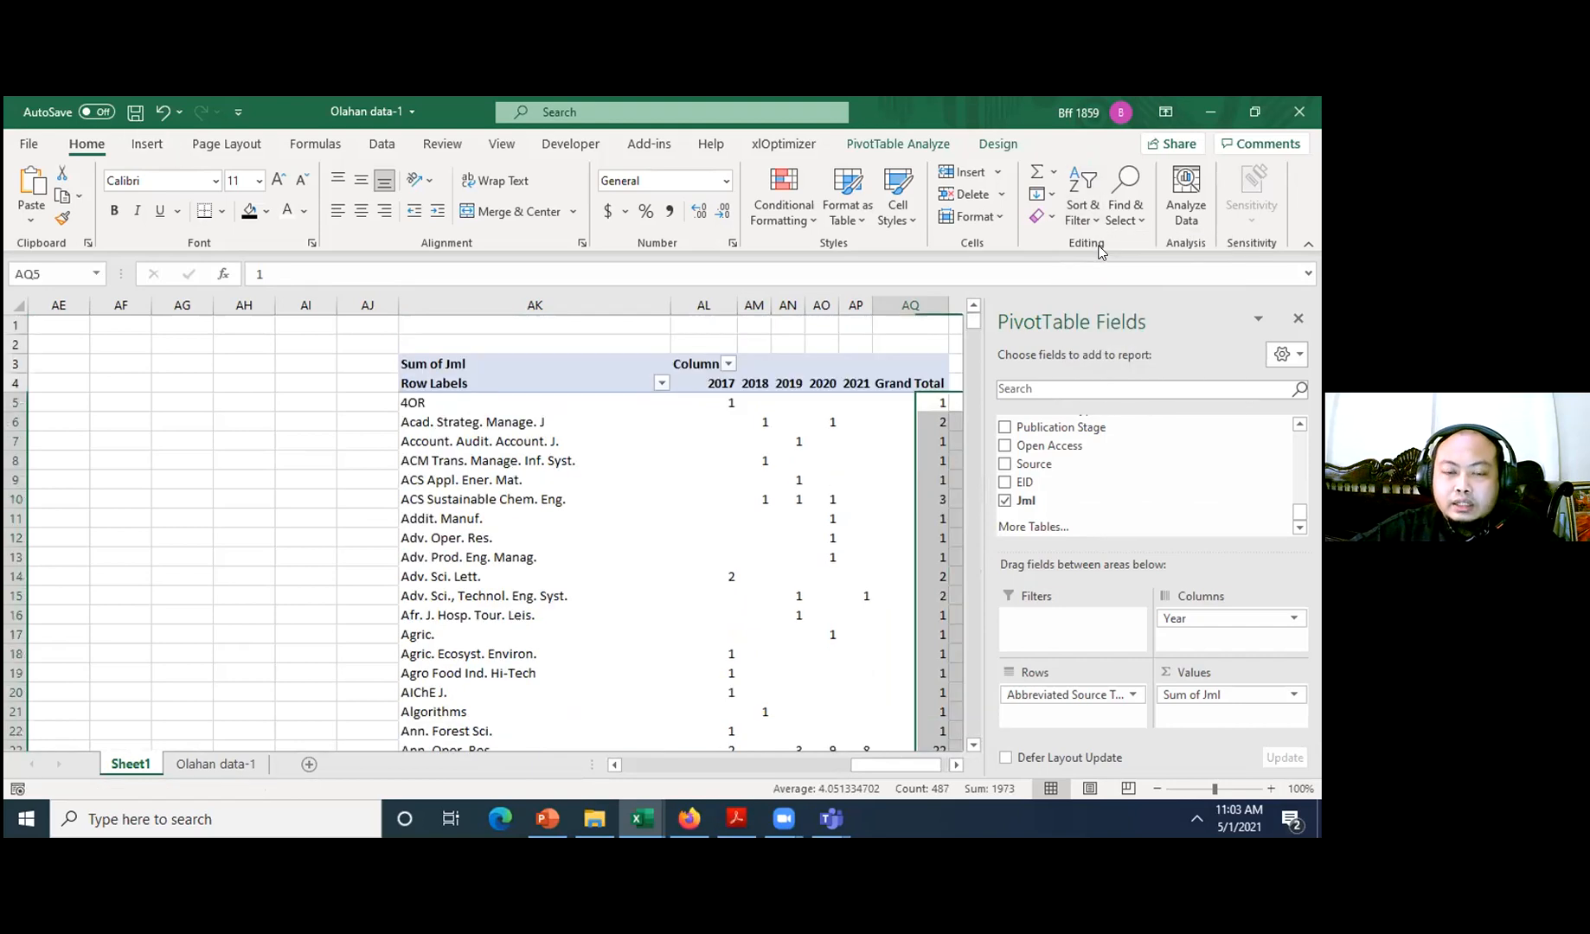
click(835, 327)
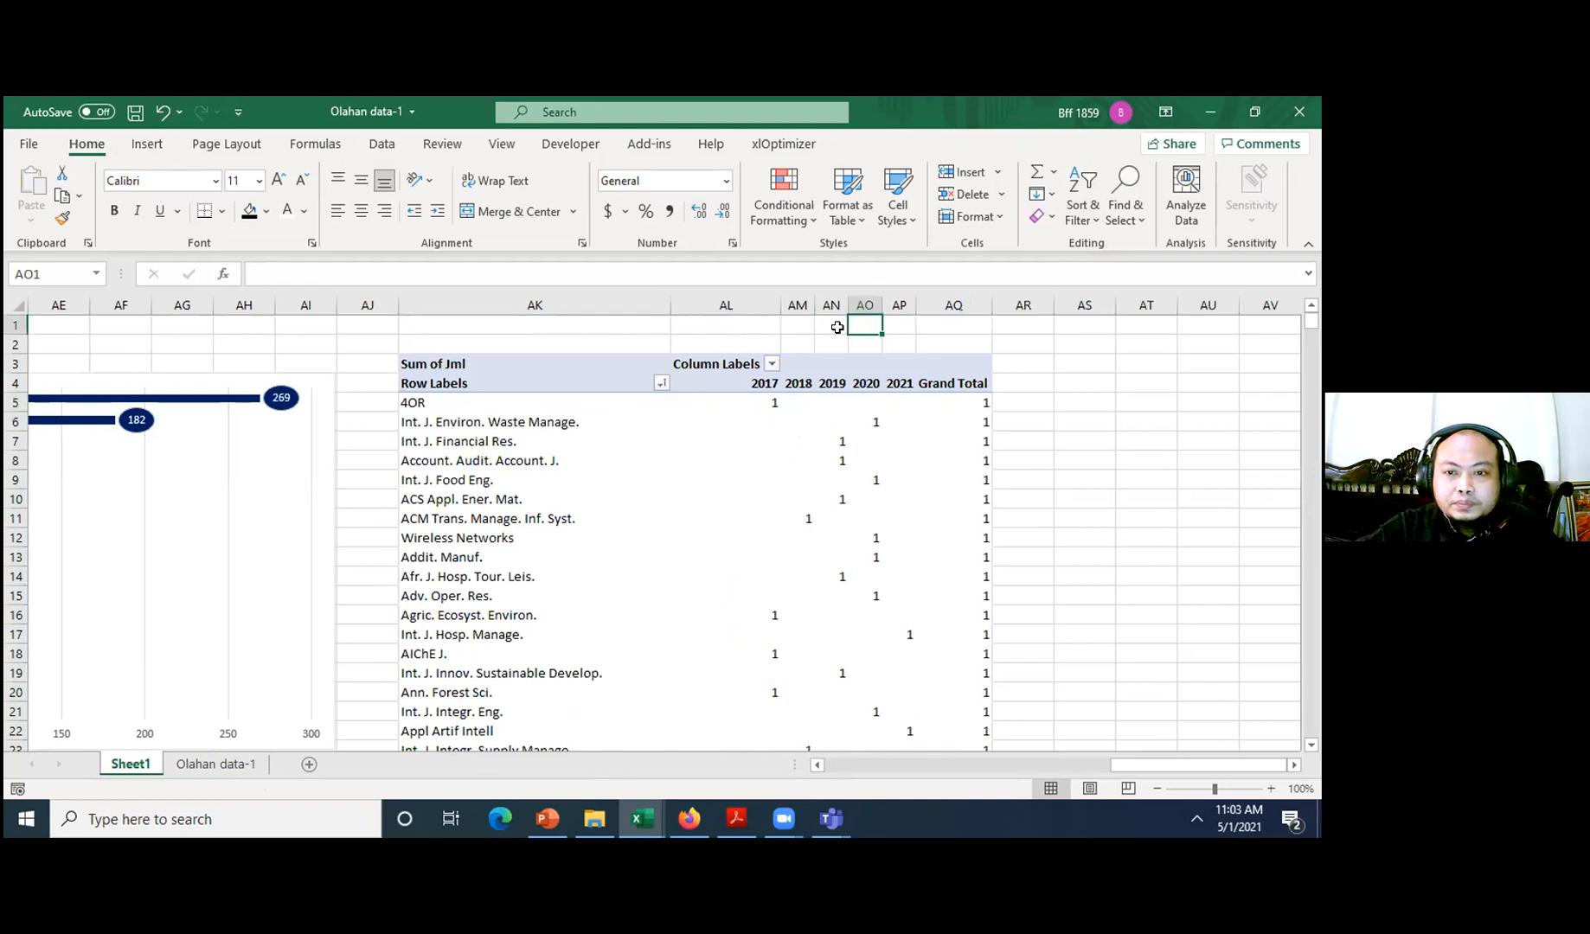
key(ctrl+z)
- Sort the PivotTable's journals by Grand Total from largest to smallest
click(1087, 217)
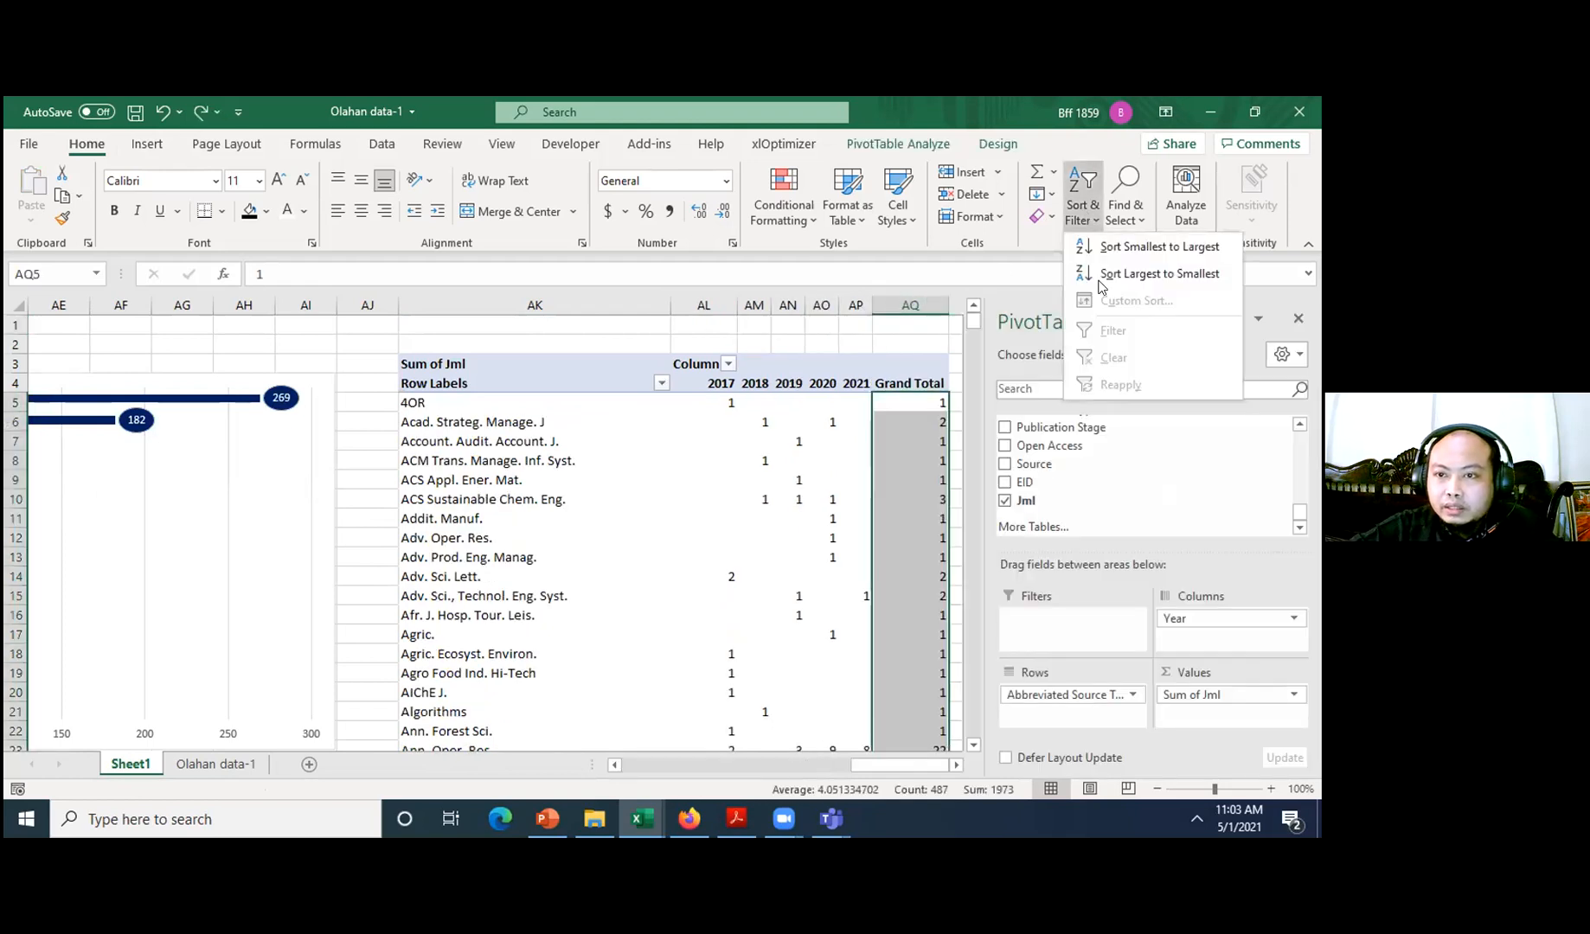
click(1102, 271)
click(867, 329)
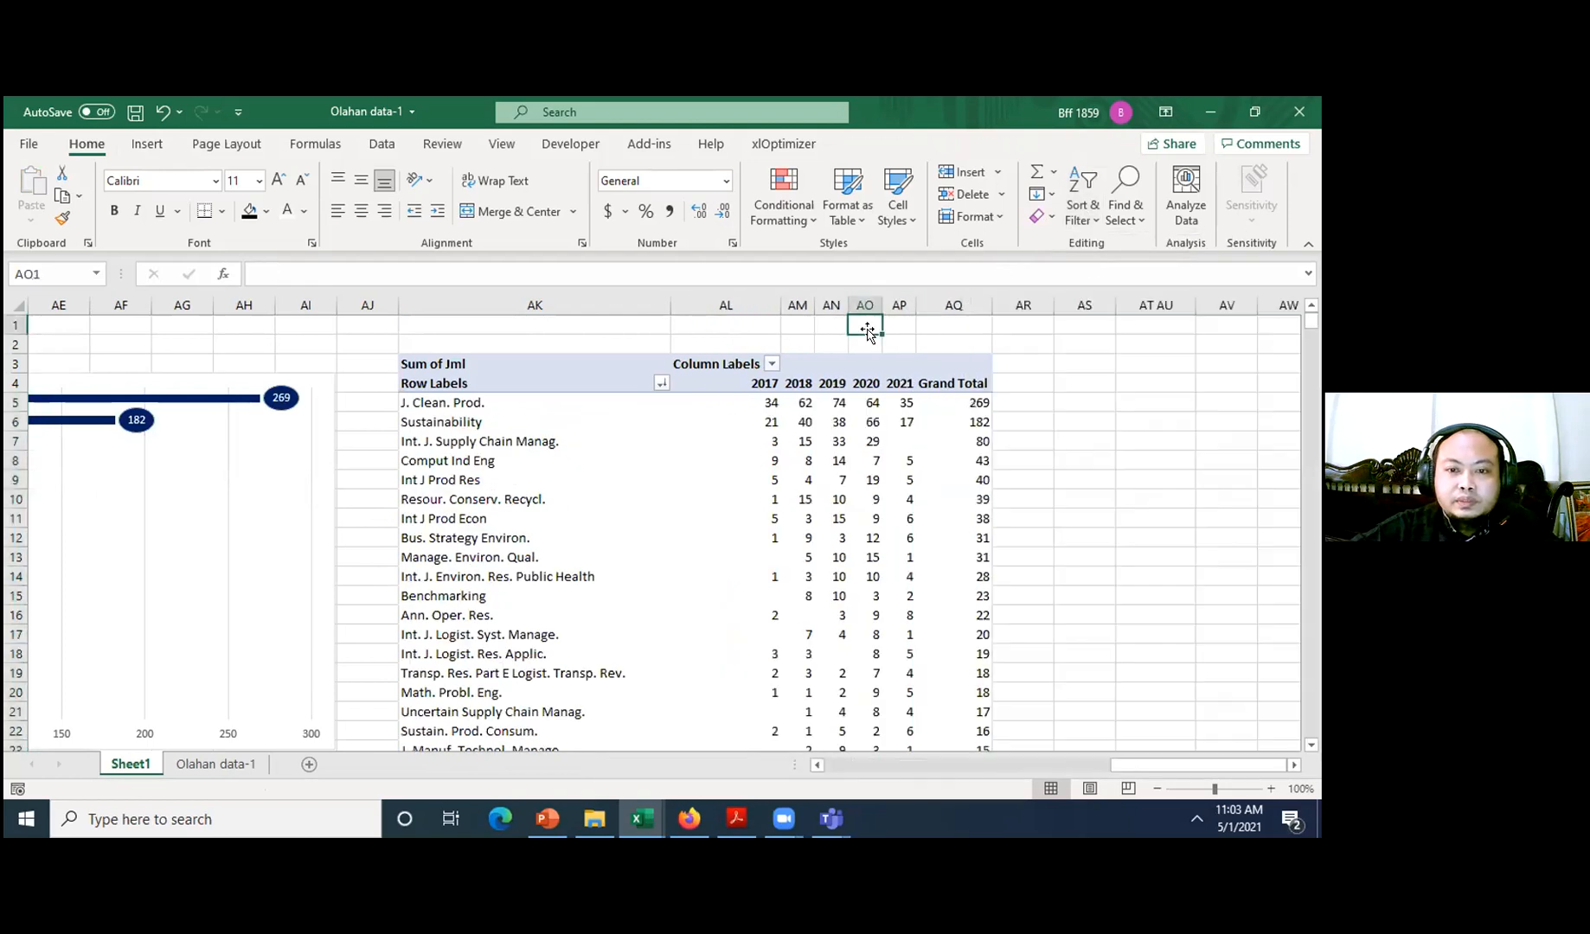
key(Right)
key(Right)
key(Right)
key(Right)
key(Right)
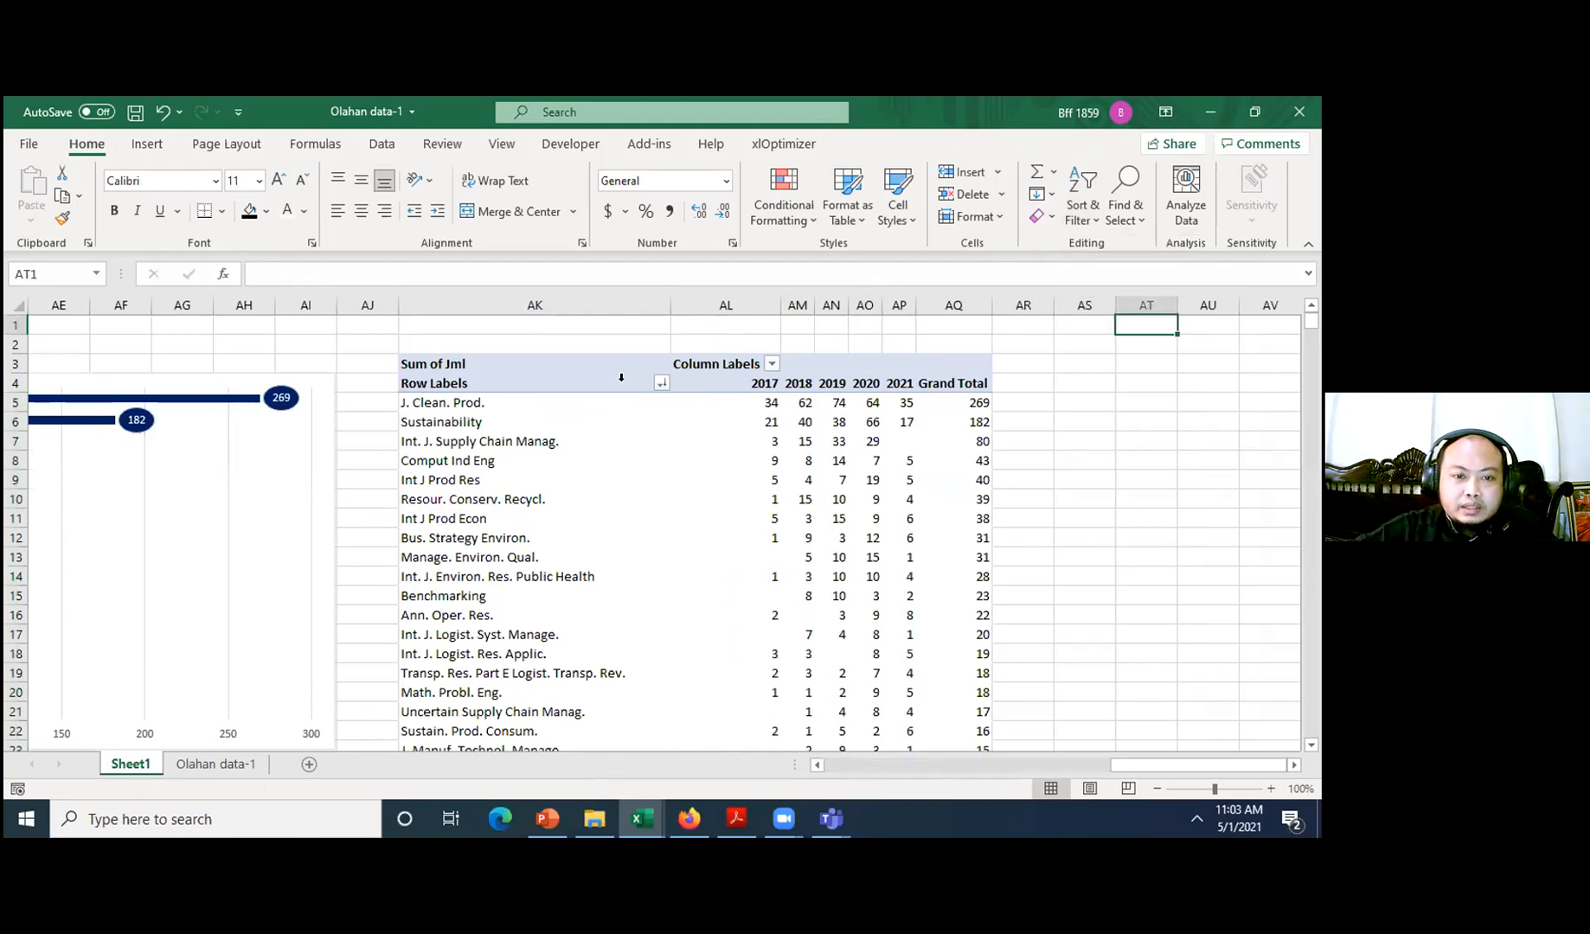
- Copy the top 15 journal rows with their yearly counts and totals from AK5:AQ19 and paste them at AS5
drag(583, 403, 981, 407)
key(ctrl+c)
key(Up)
key(Down)
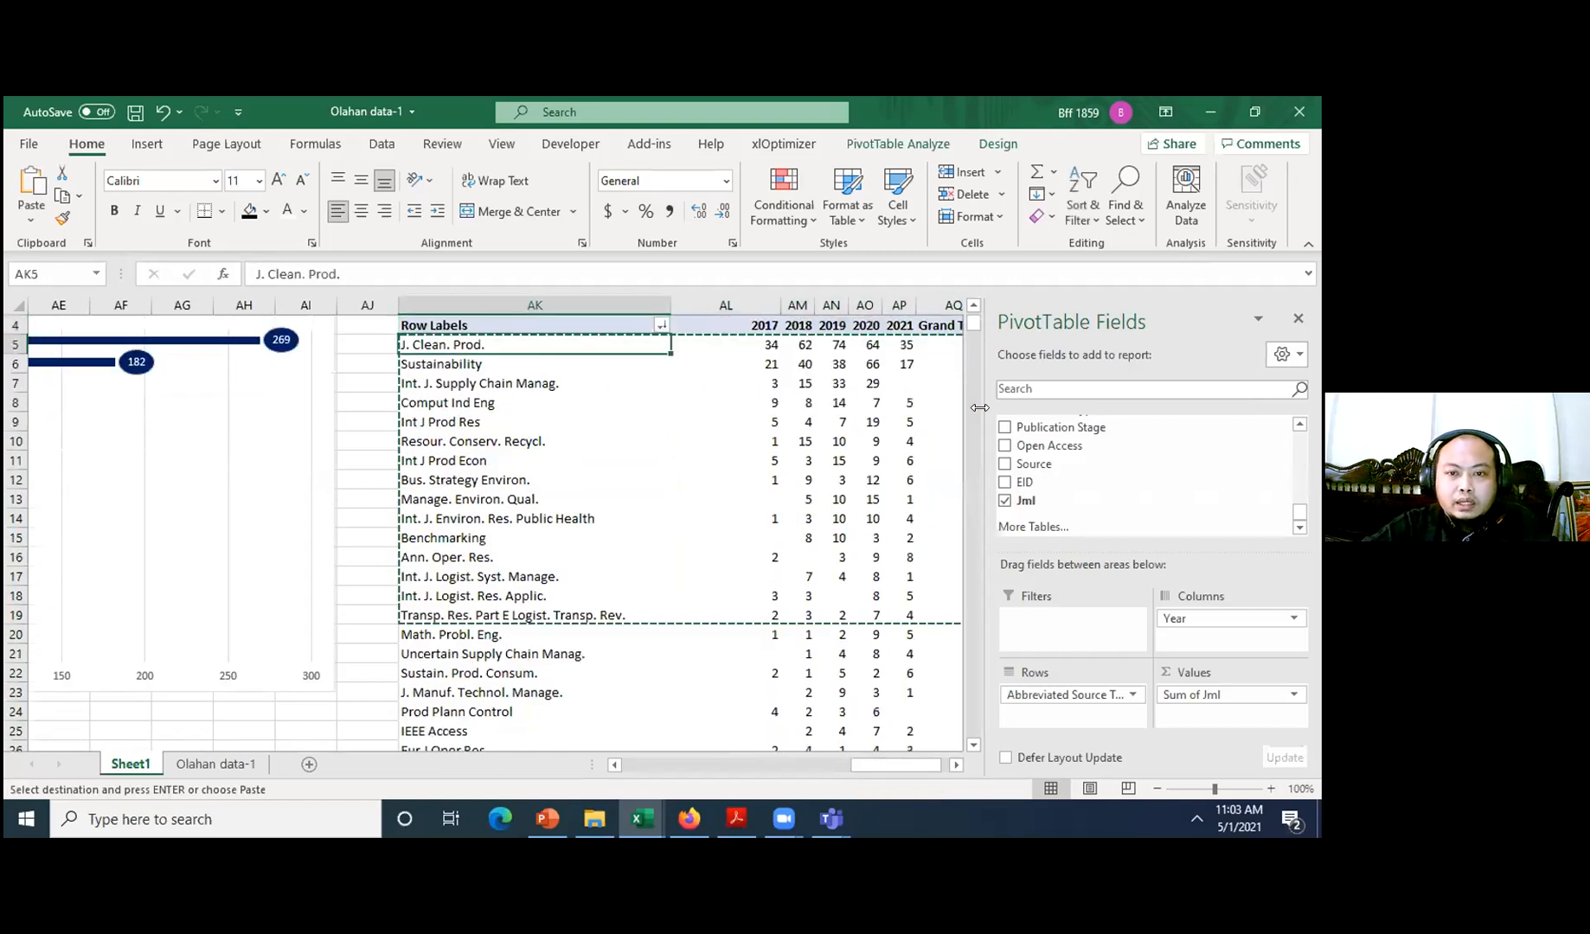
key(Right)
key(Right)
key(Right)
key(Right)
key(Right)
key(Right)
key(Right)
key(Right)
key(Right)
key(ctrl+v)
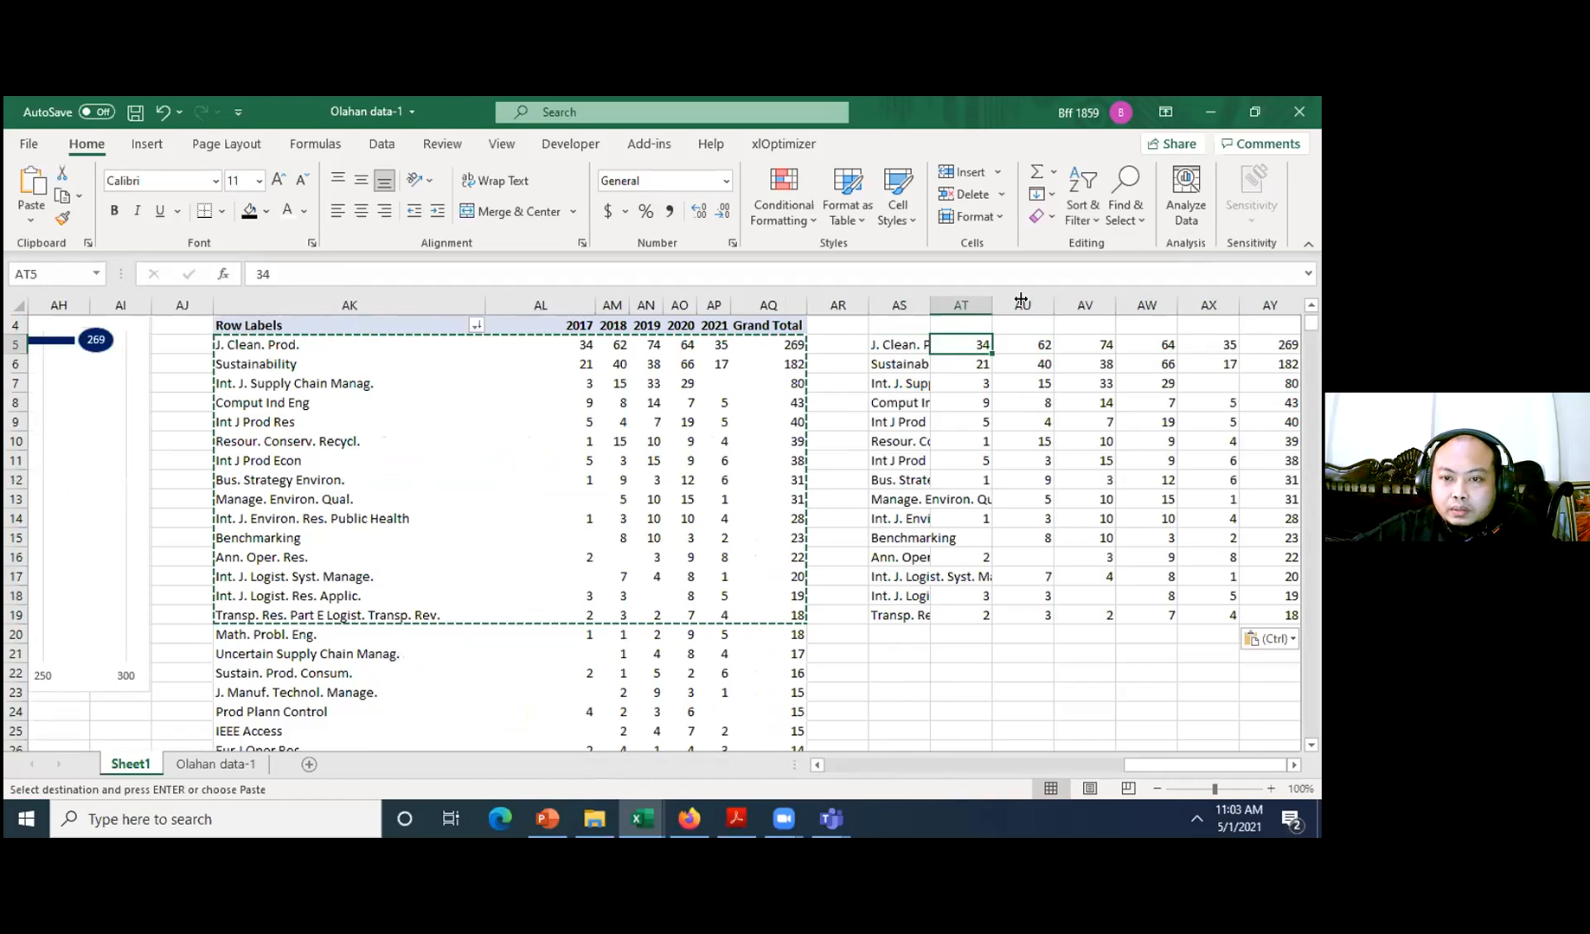
- Widen column AS for the pasted journal names and enter the heading "Journal name" in AS4
drag(1021, 300, 1111, 299)
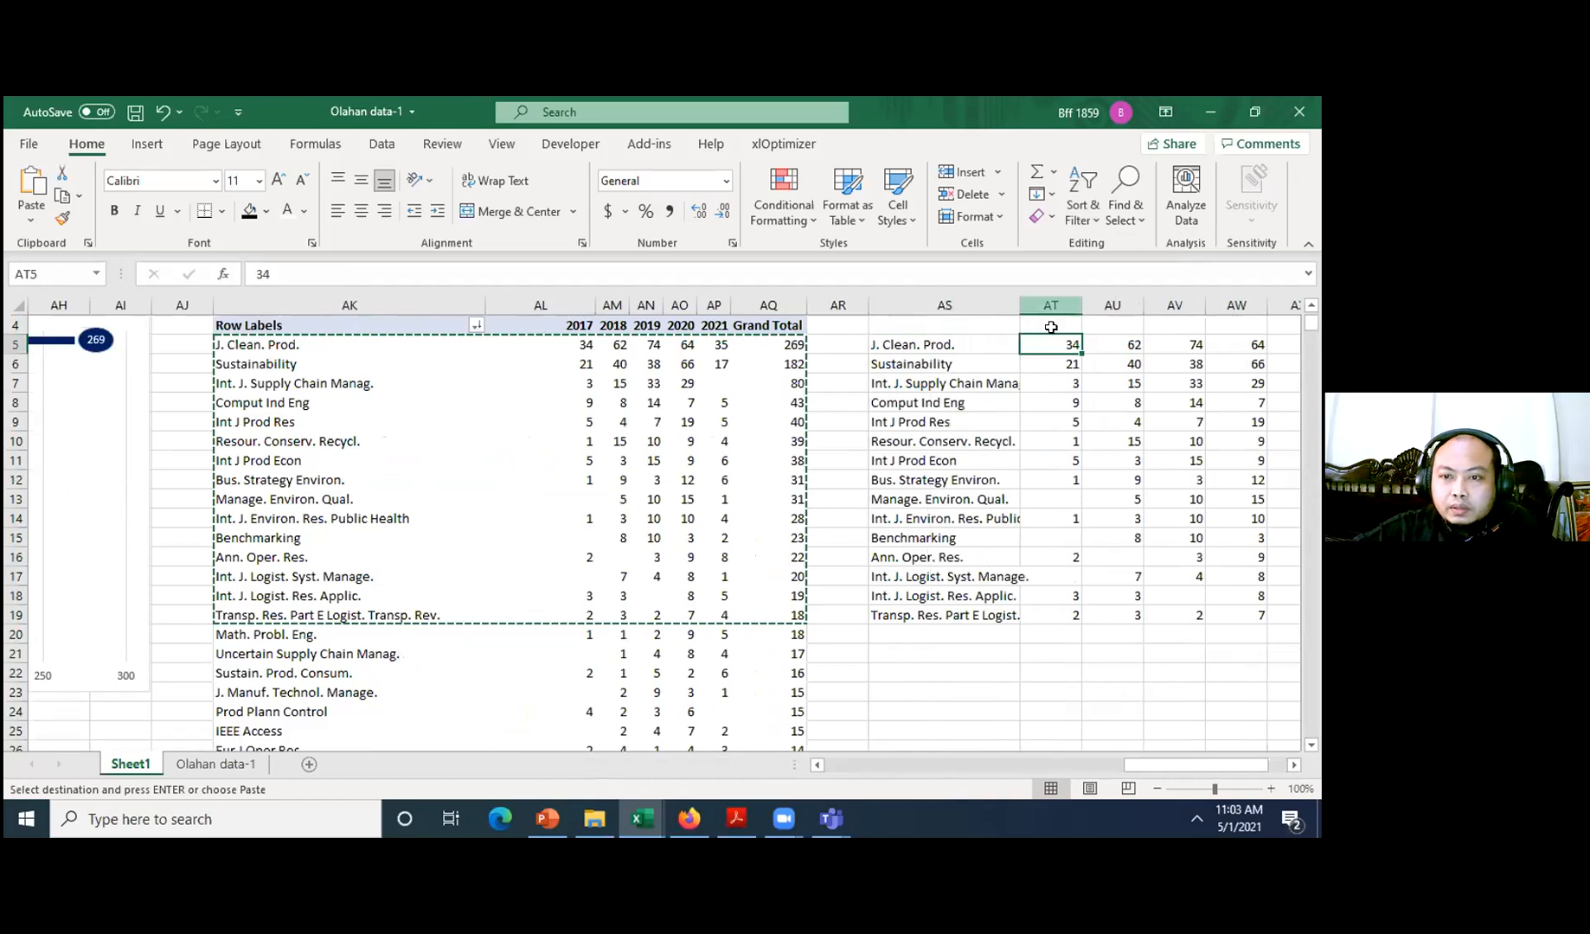
double_click(1144, 298)
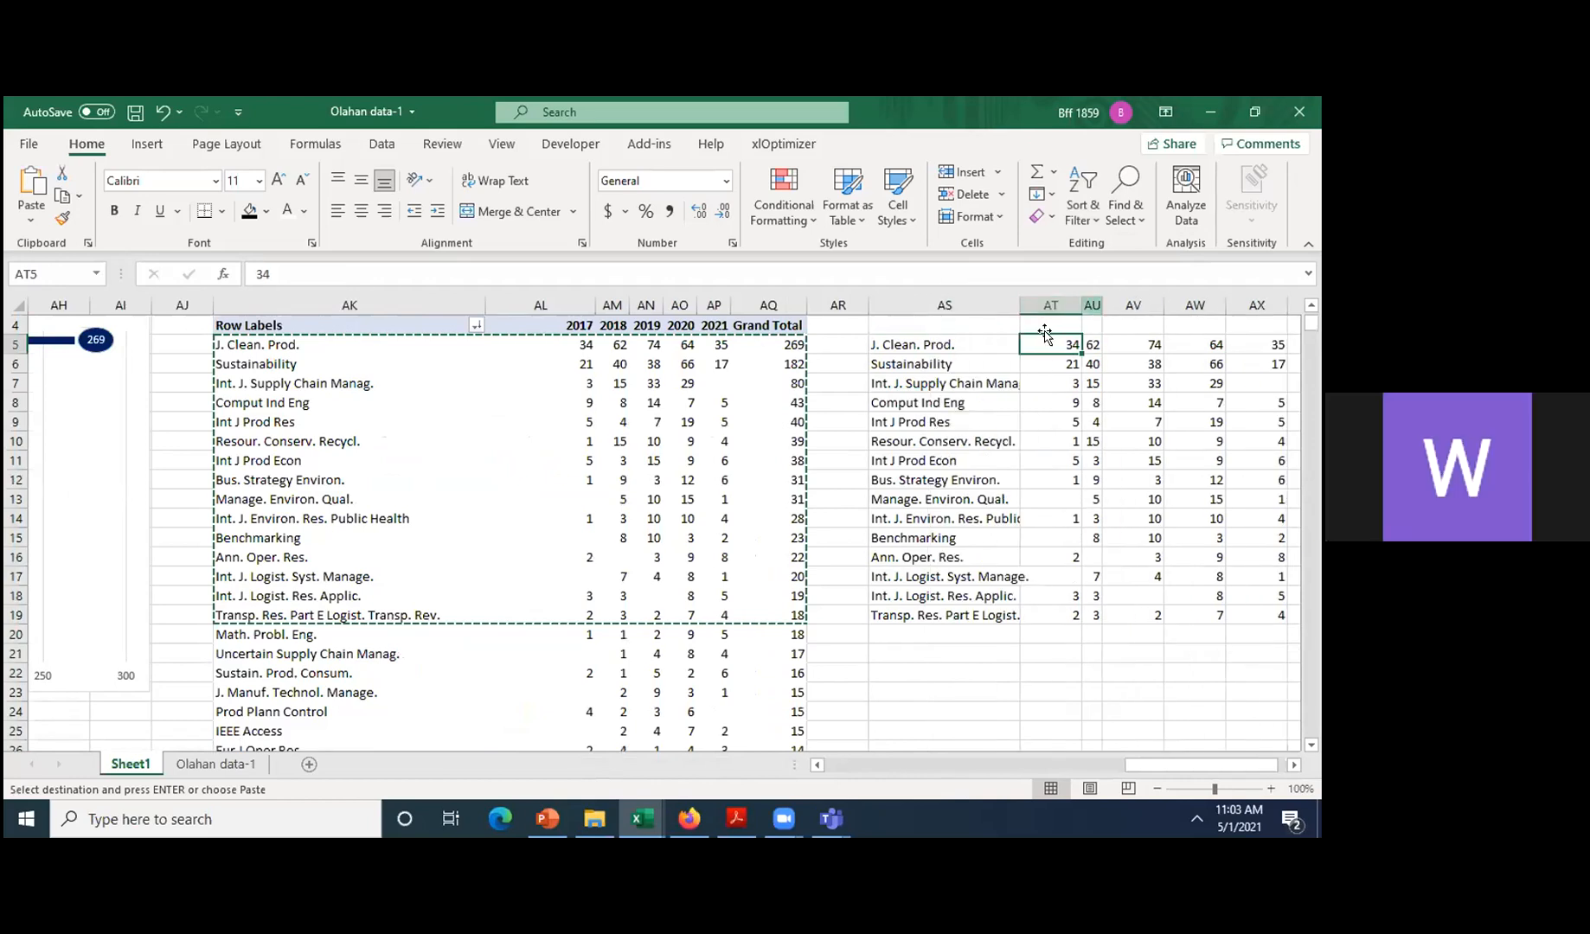
key(ctrl+z)
click(985, 316)
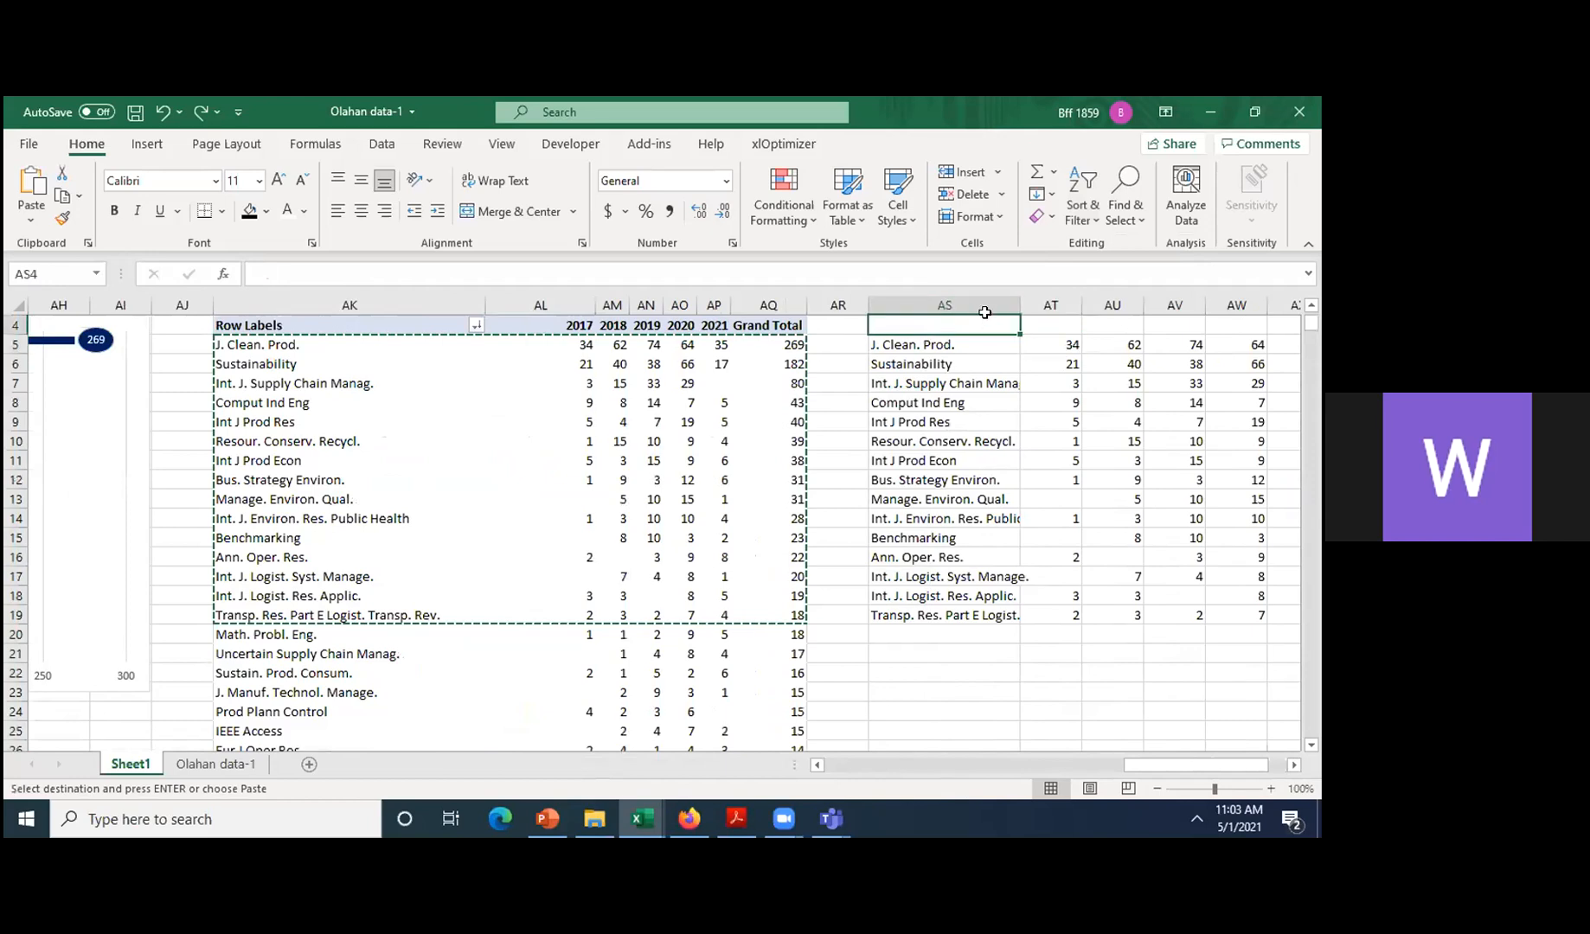
scroll(985, 312, up, 1)
text(Journal name)
key(Tab)
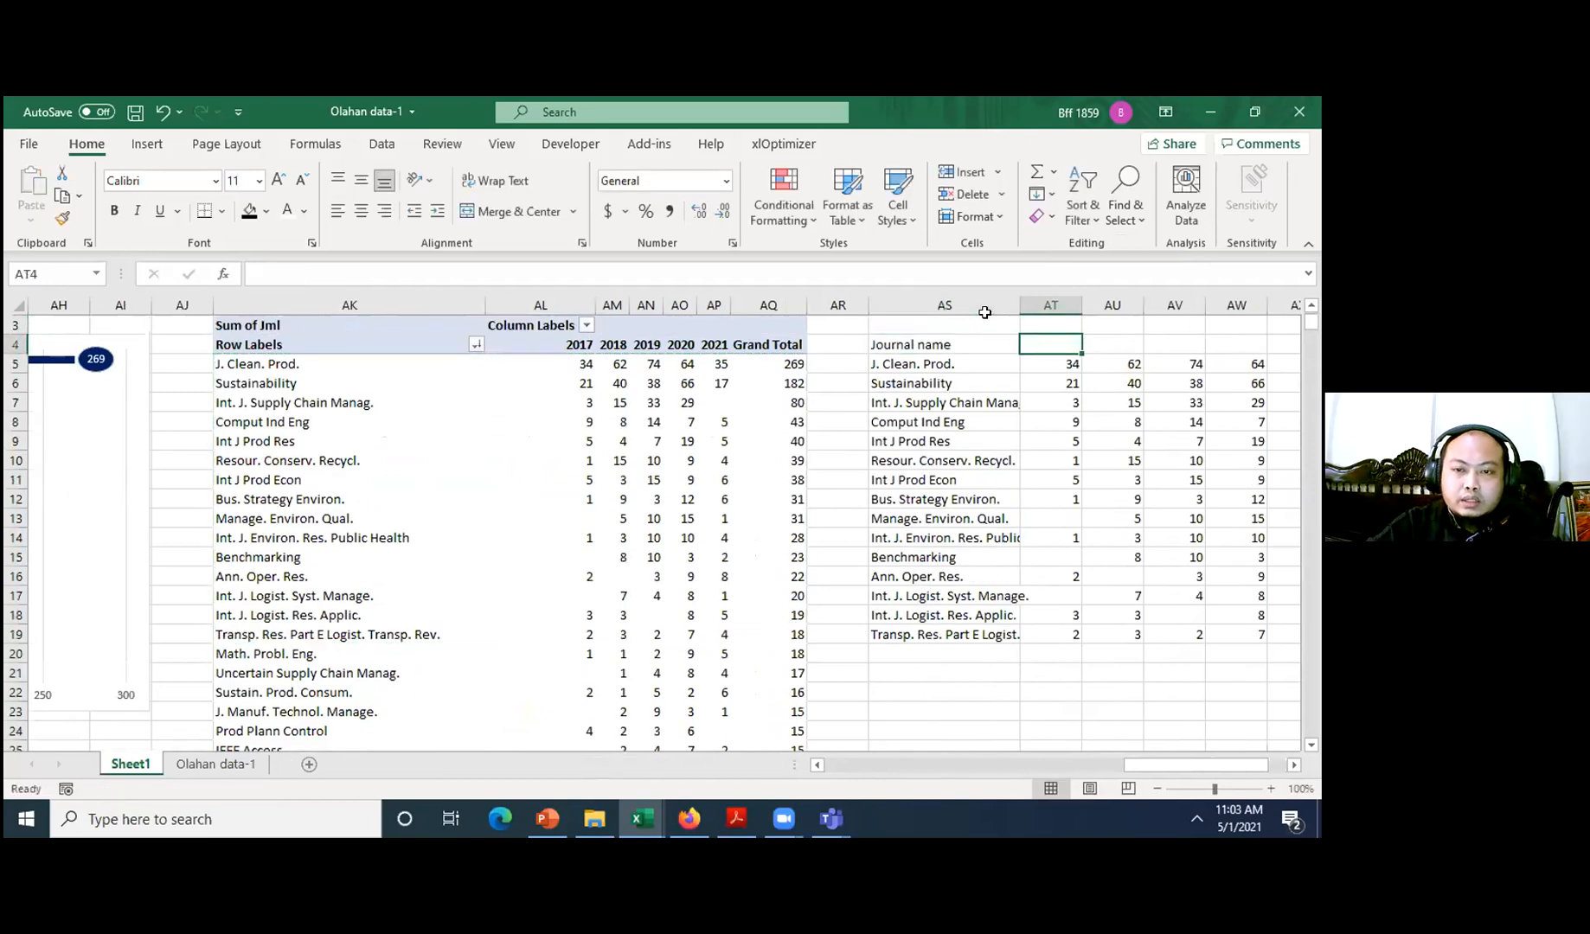
- Copy the year headings 2017 to 2021 from AL4:AP4 of the PivotTable and paste them at AT4
key(Left)
key(Left)
key(Left)
key(Left)
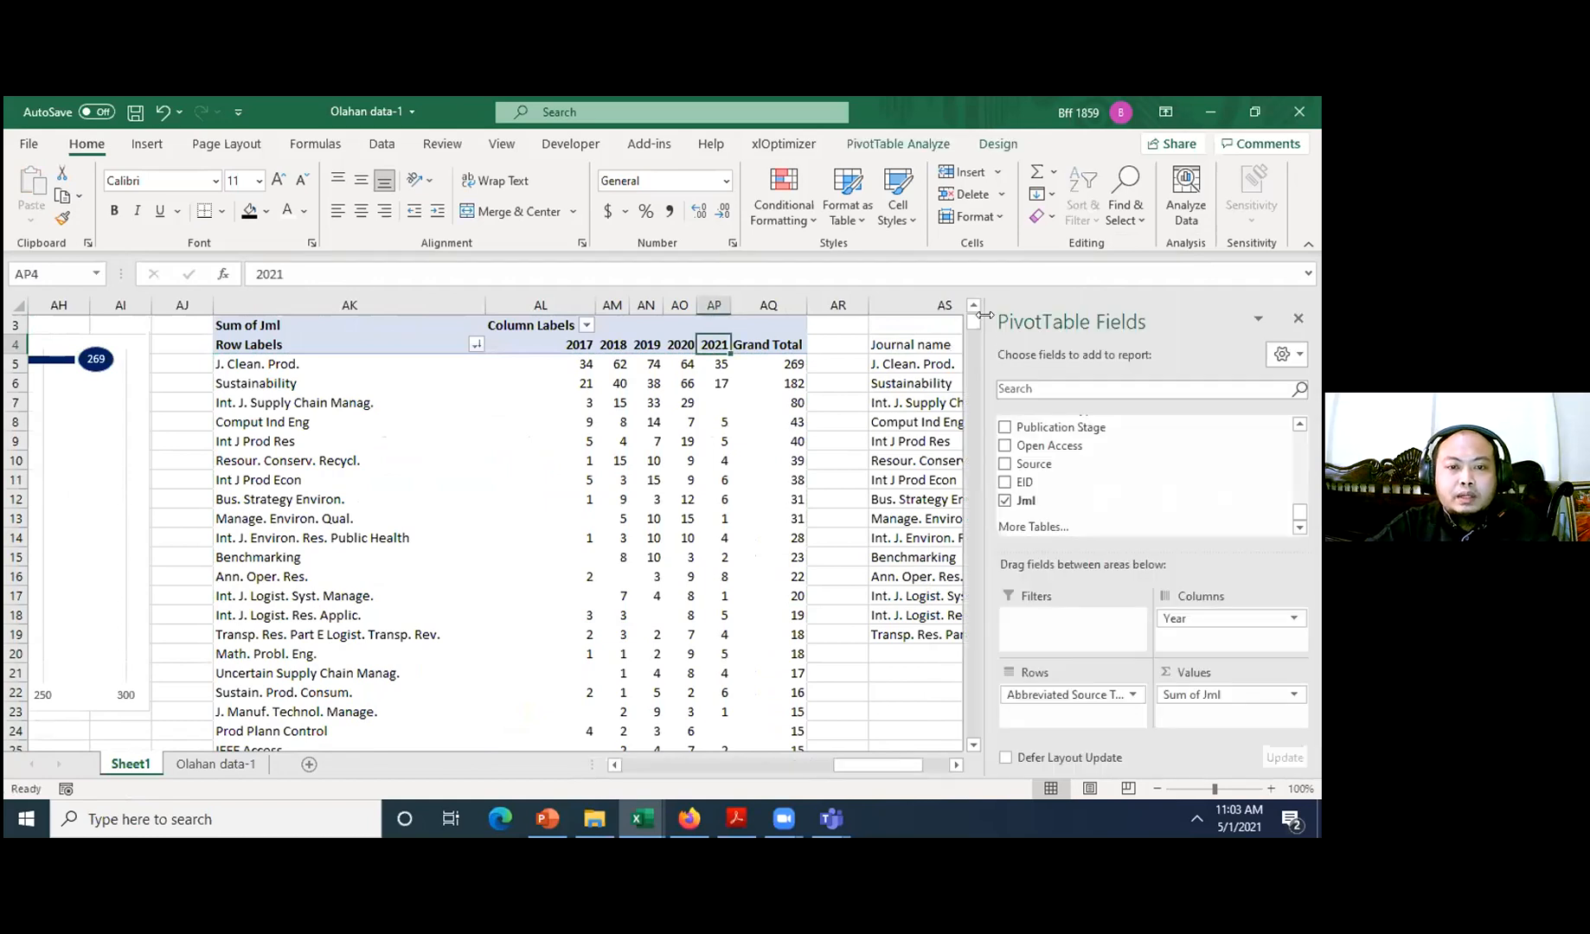
key(shift+Left)
key(shift+Left)
key(shift+Left)
key(shift+Left)
key(ctrl+c)
key(Right)
key(Right)
key(Right)
key(Right)
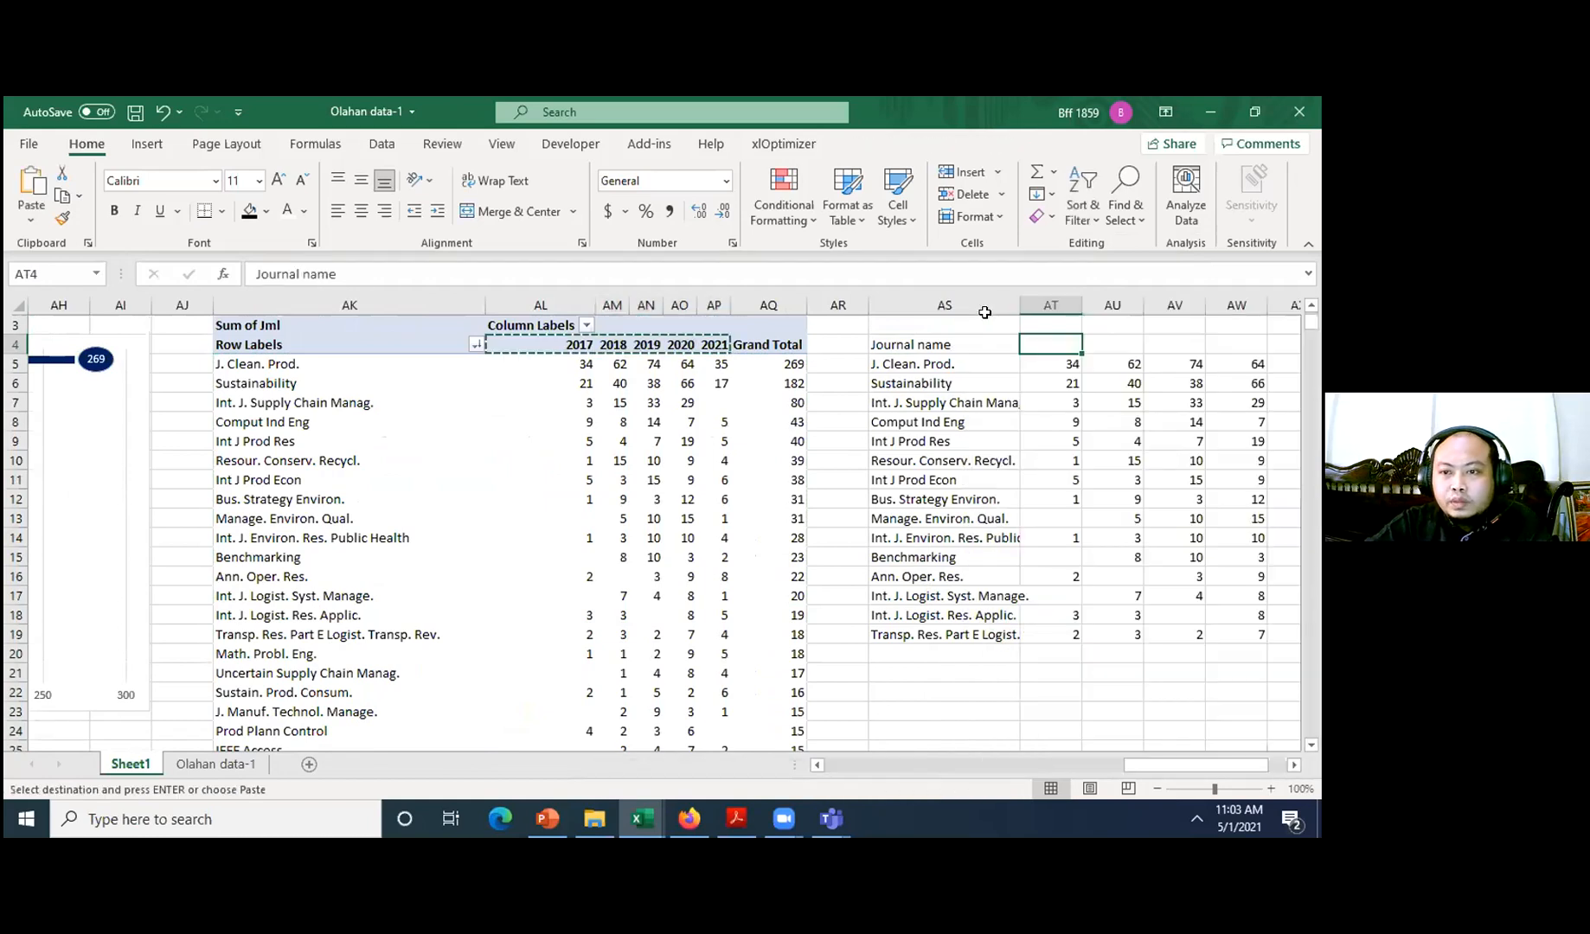
key(ctrl+v)
- Enter the heading "TP" in AY4 above the pasted journal totals
key(Right)
key(Right)
key(Right)
key(Right)
key(Right)
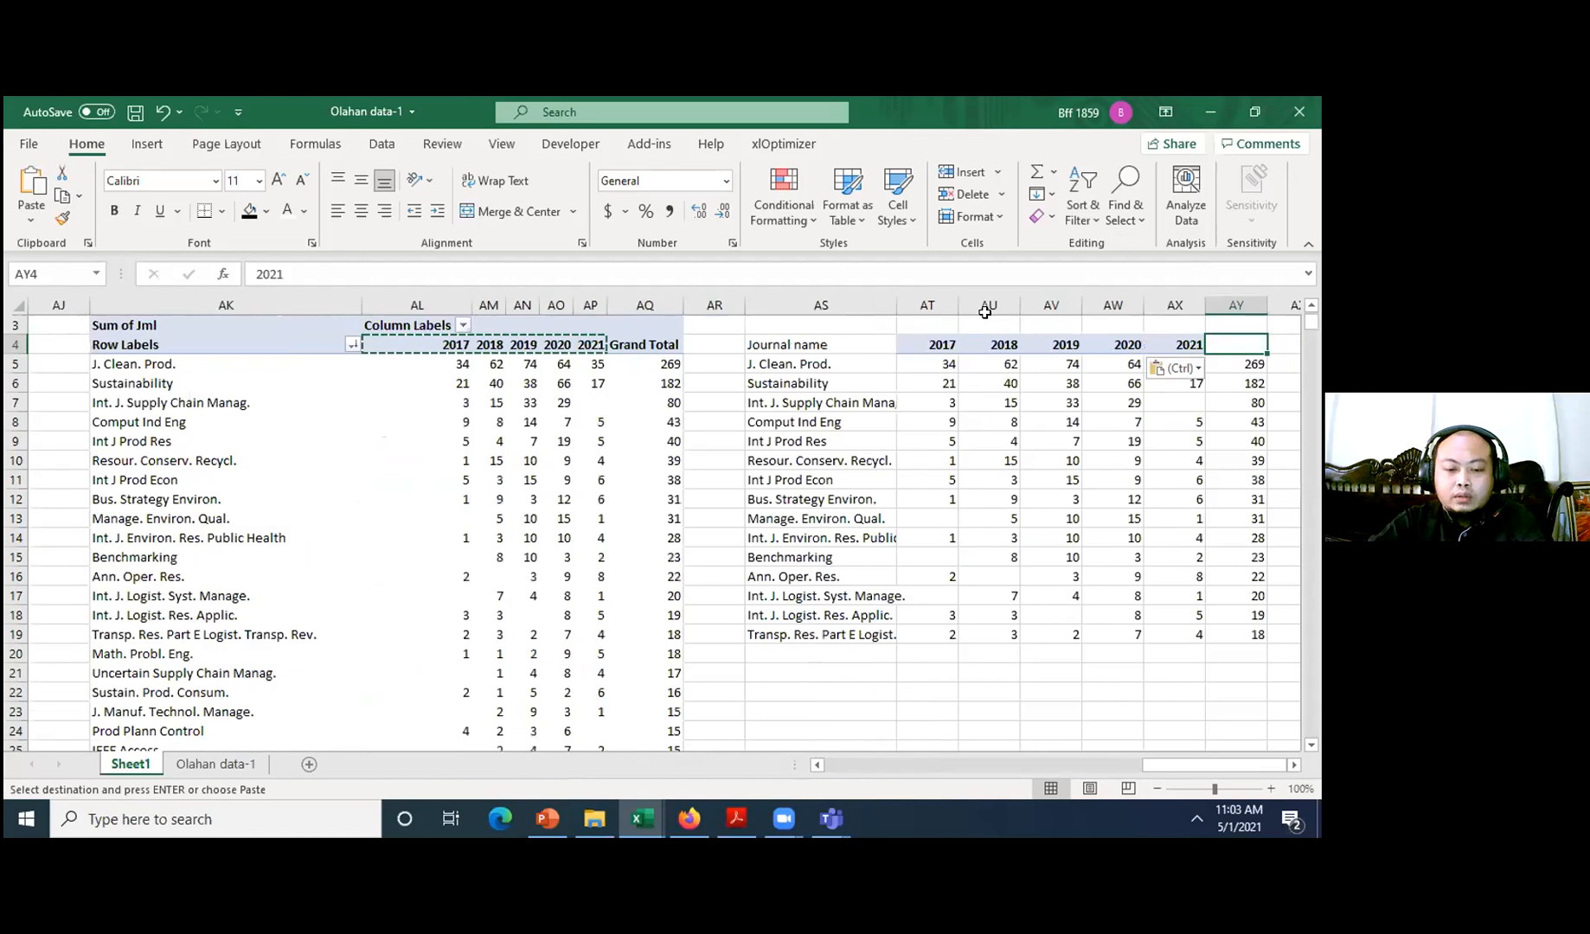
key(Escape)
text(TP)
key(Return)
- Make the headings from Journal name to TP in AS4:AY4 bold
key(Up)
key(ctrl+Left)
key(ctrl+shift+Right)
key(ctrl+b)
key(ctrl+b)
key(Right)
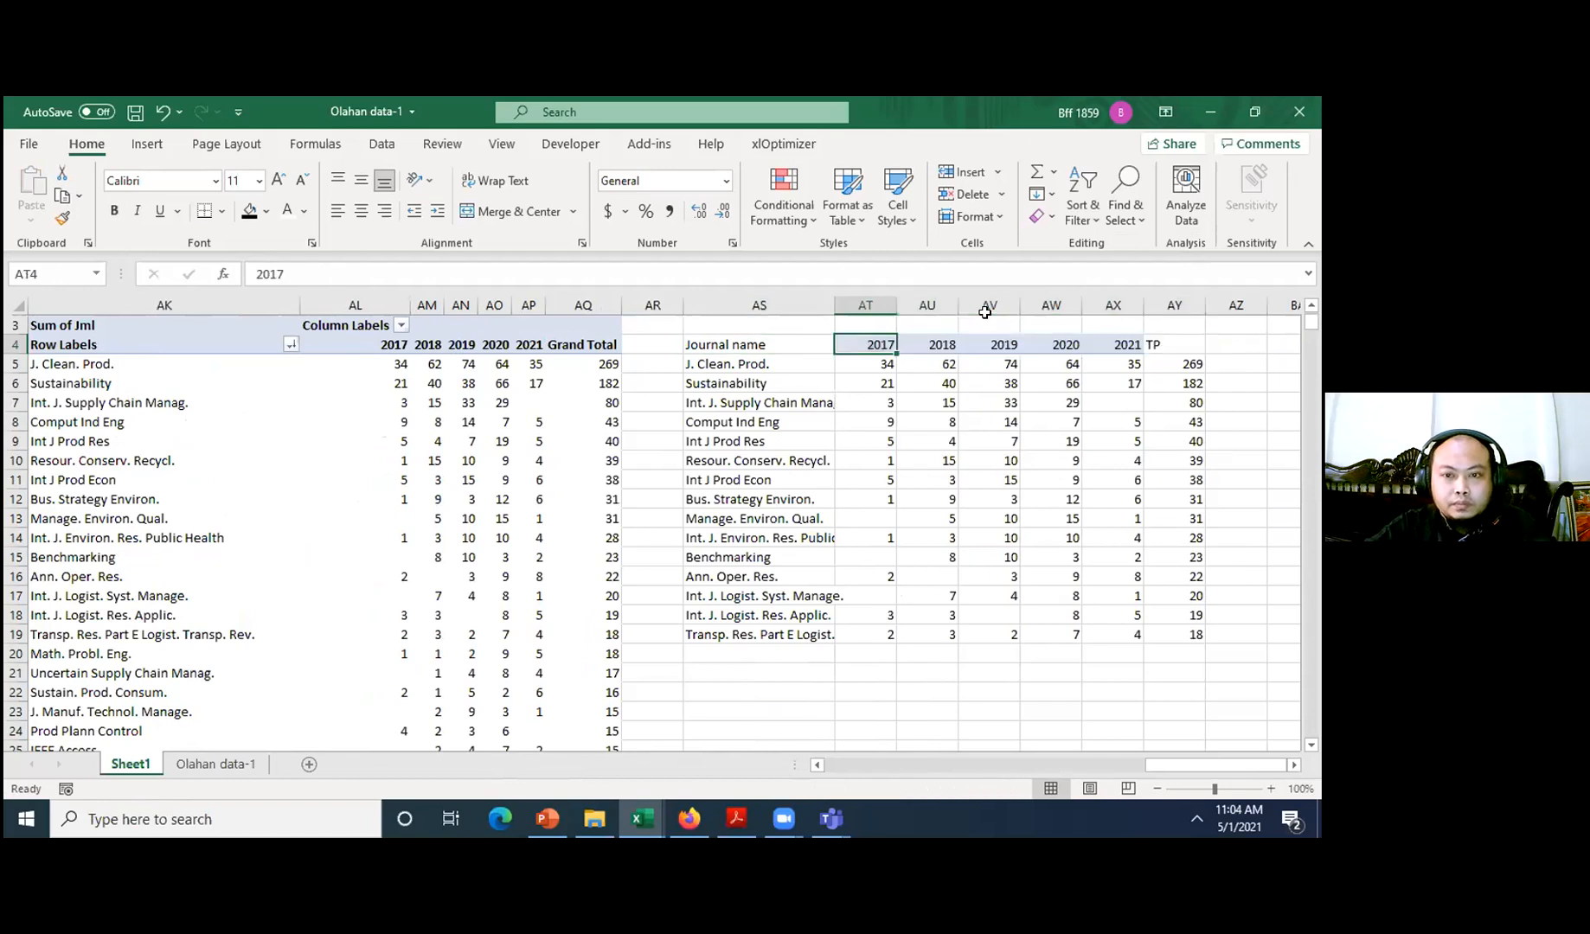
key(ctrl+Left)
key(ctrl+shift+Right)
key(ctrl+b)
key(Right)
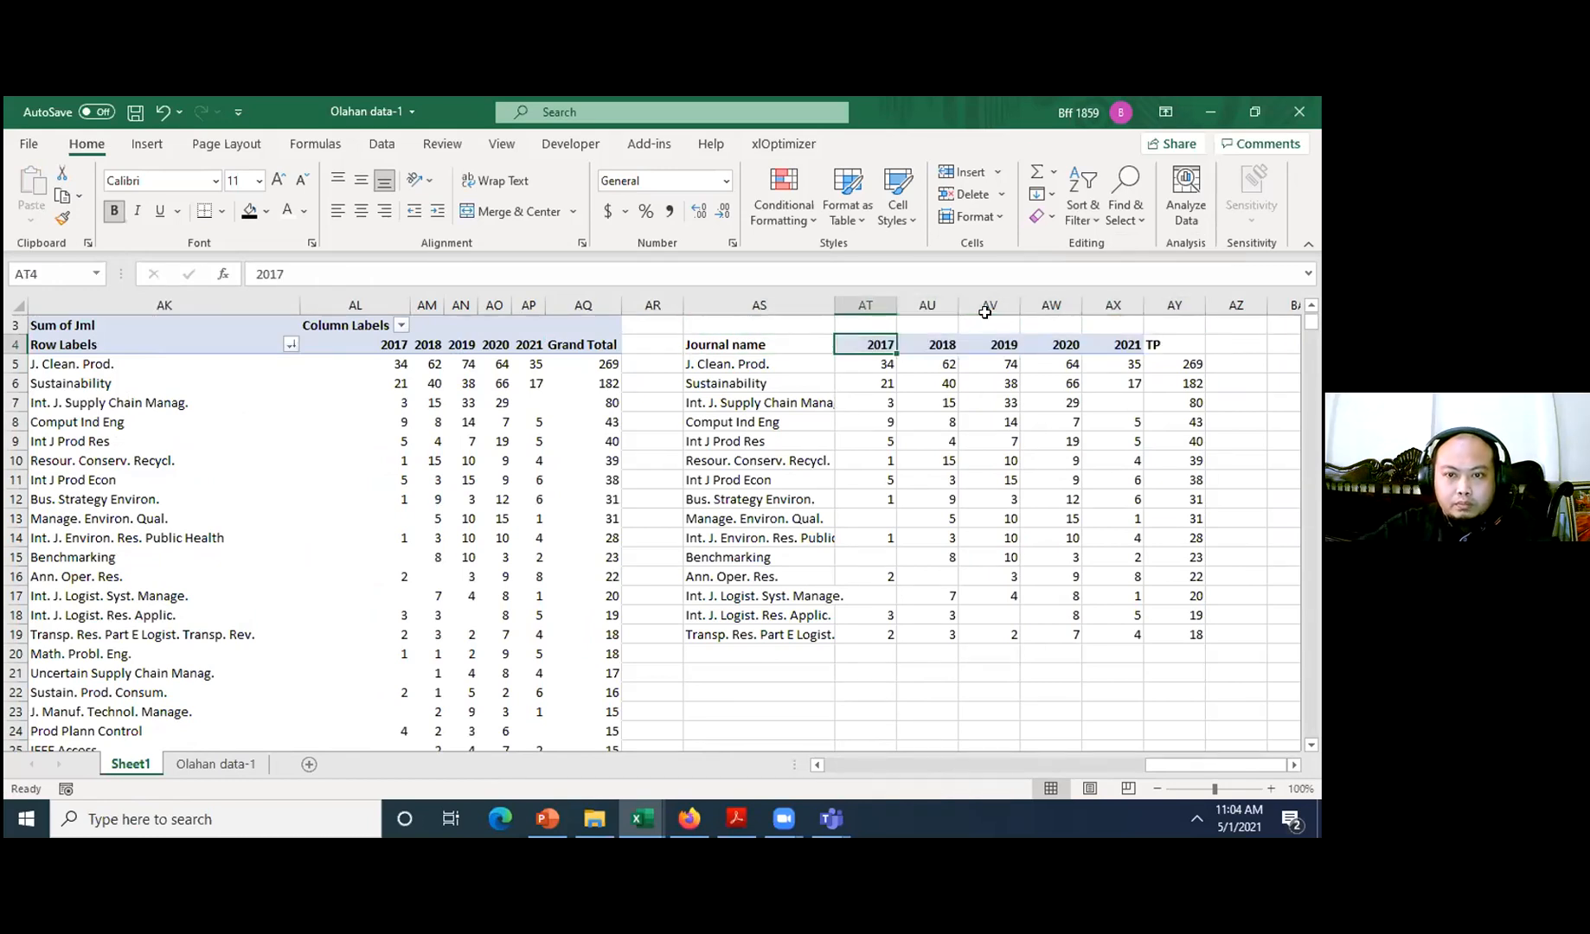
- Copy the heading formatting onto the TP heading with Format Painter
click(737, 342)
click(64, 223)
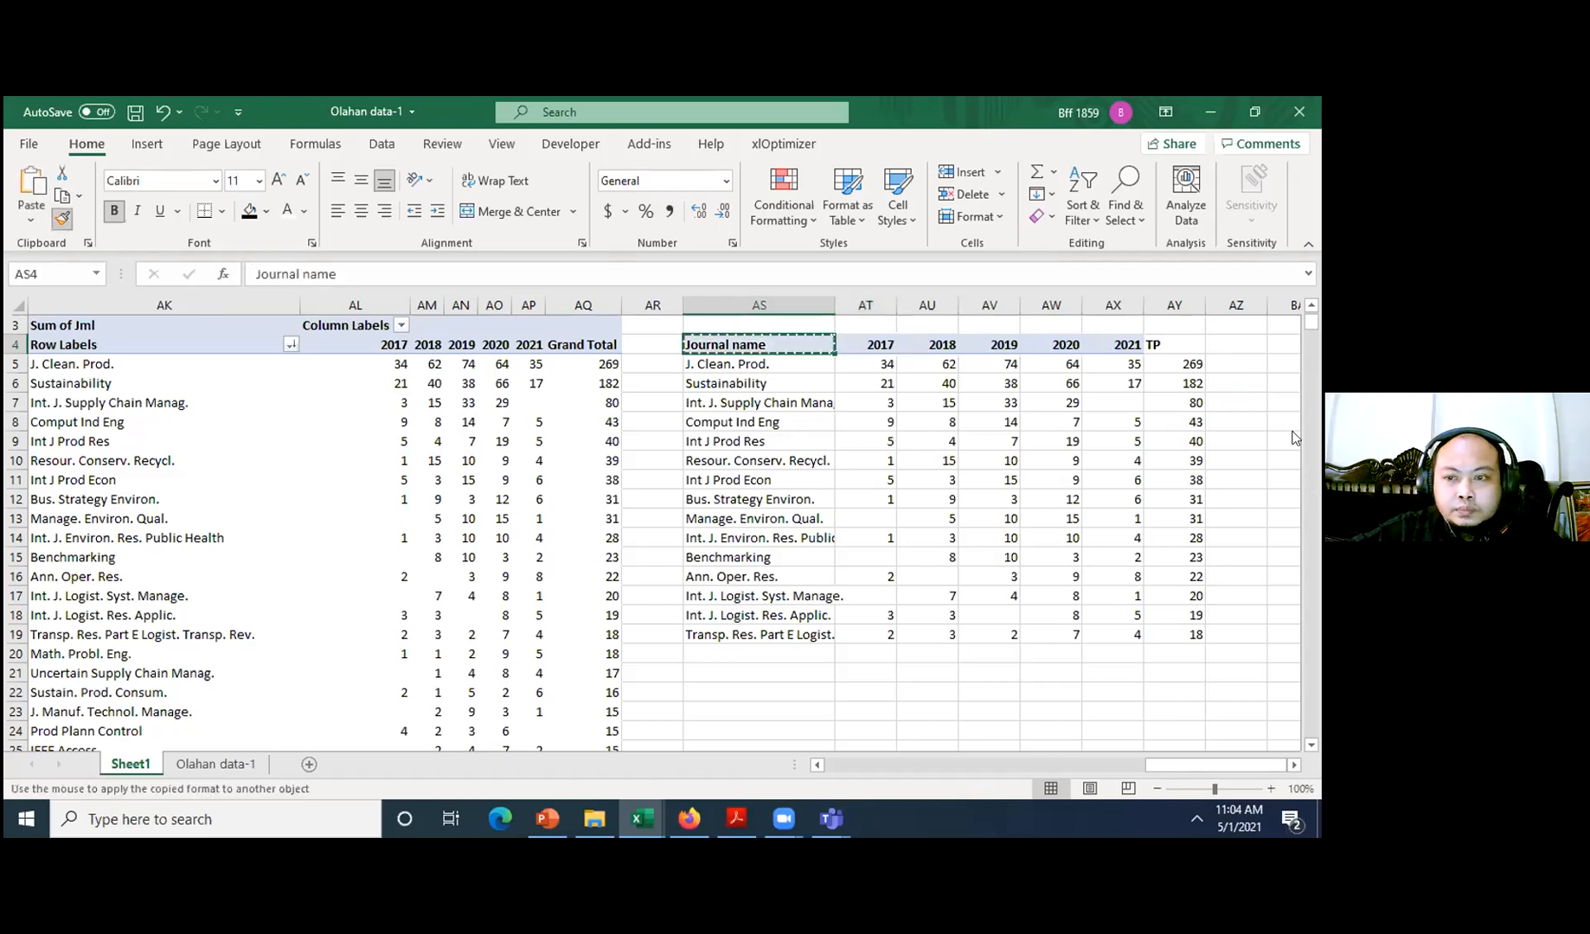
click(1159, 343)
- Center the table AS4:AY19 horizontally and vertically, and left-align the journal names in AS5:AS19
drag(736, 344, 1198, 636)
click(360, 213)
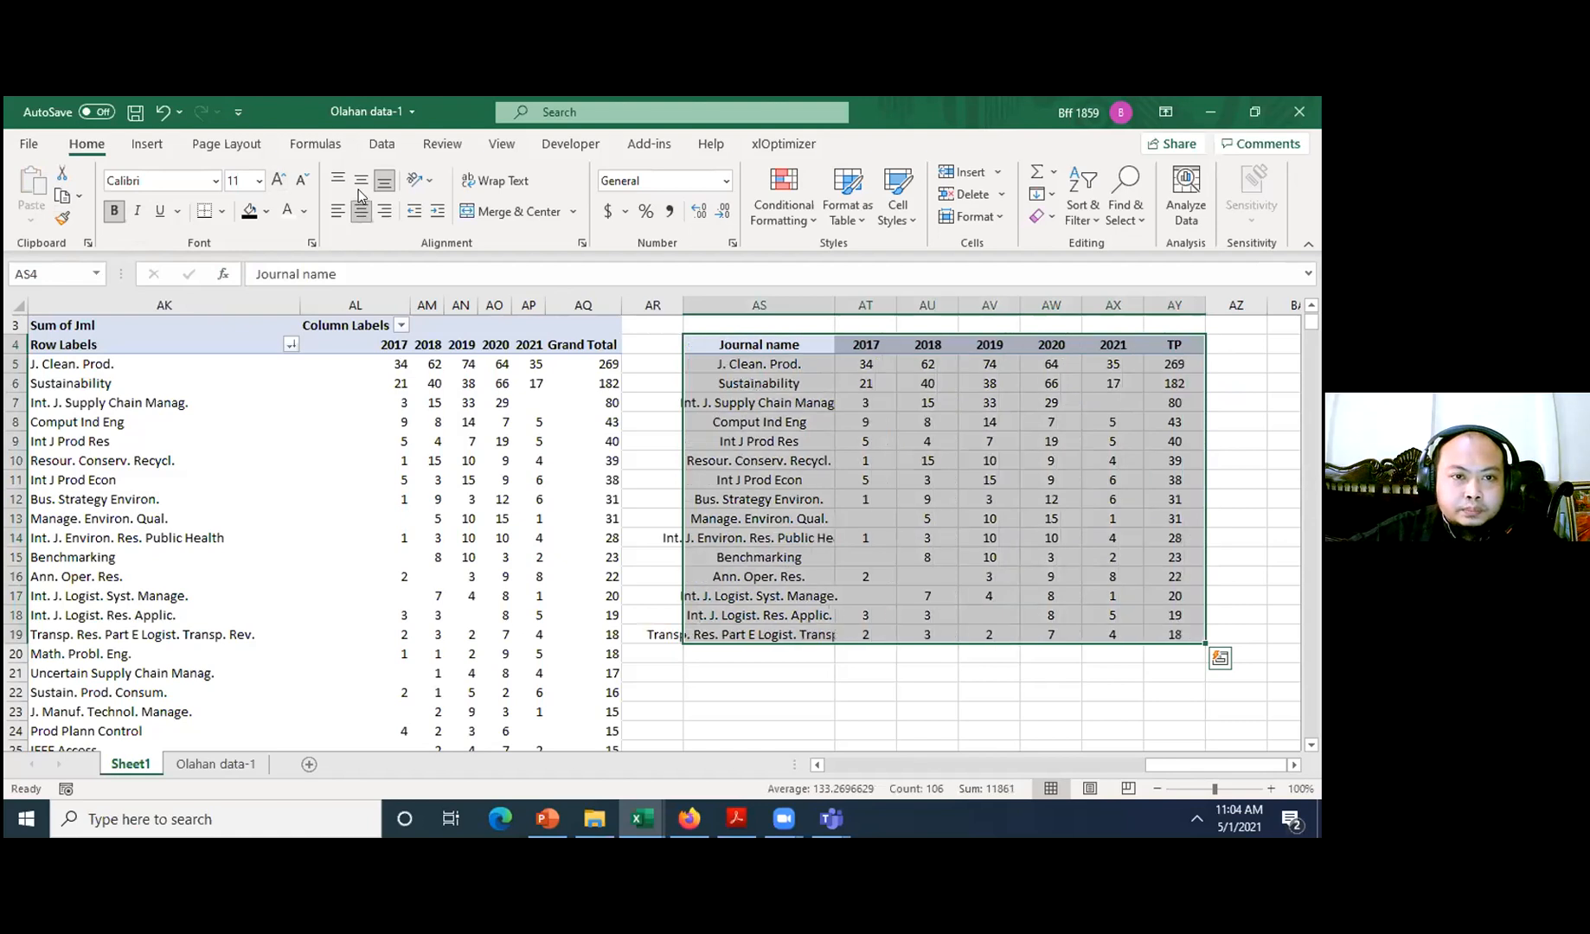
click(361, 180)
click(816, 364)
key(ctrl+shift+Down)
click(337, 214)
key(ctrl+Up)
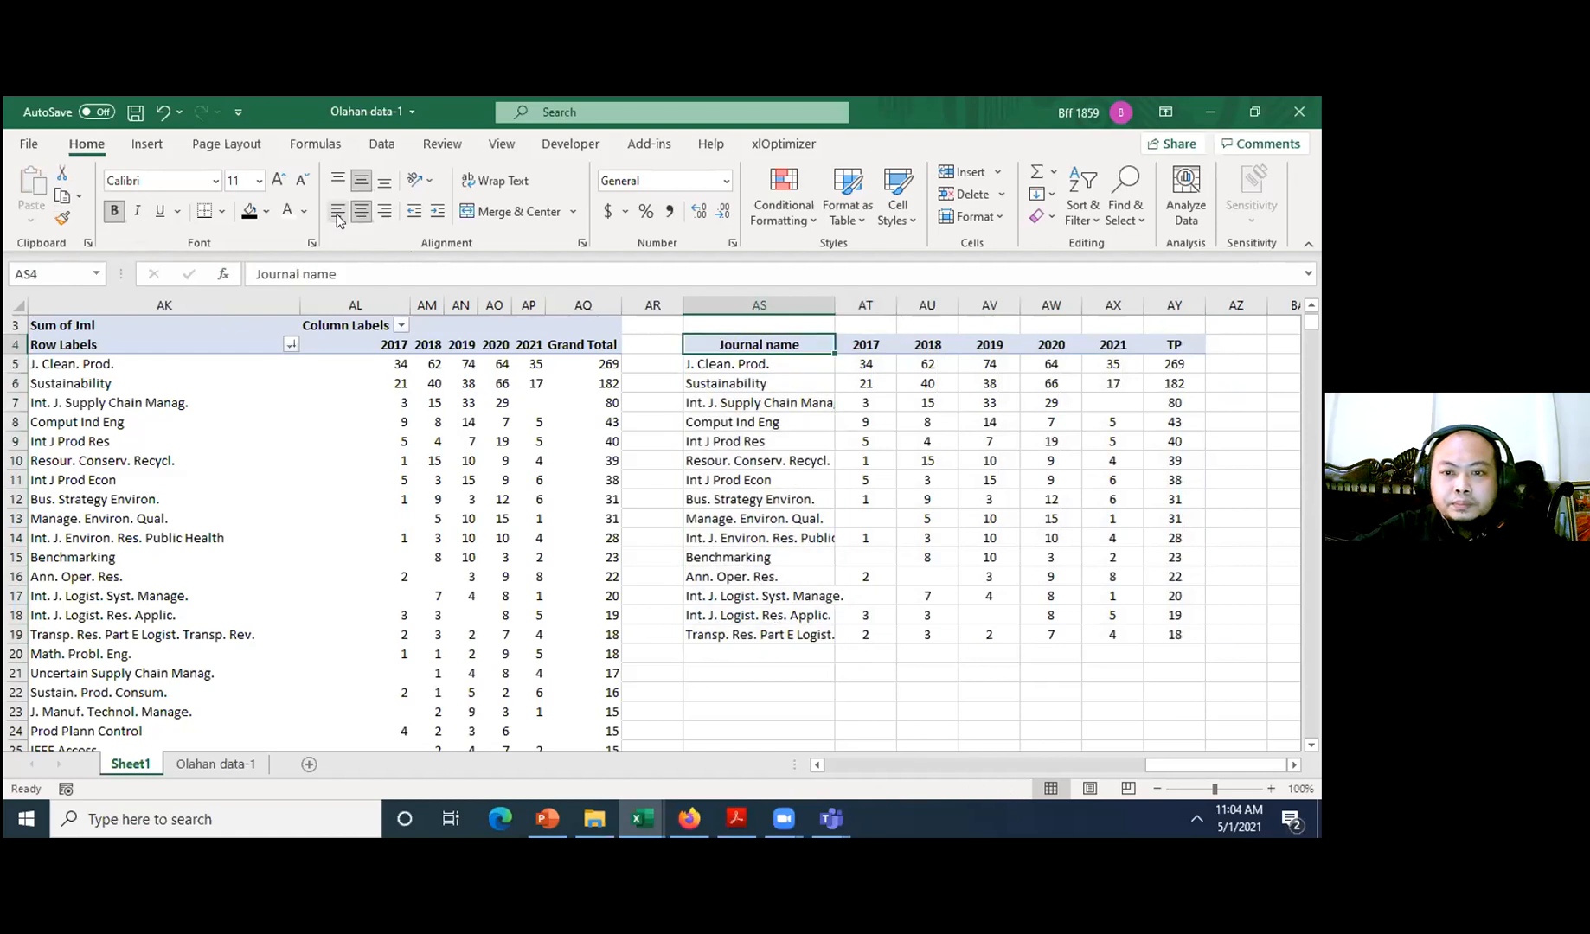
- Apply all borders to the table AS4:AY19 and widen column AS to fit the journal names
key(ctrl+shift+Right)
key(ctrl+shift+Down)
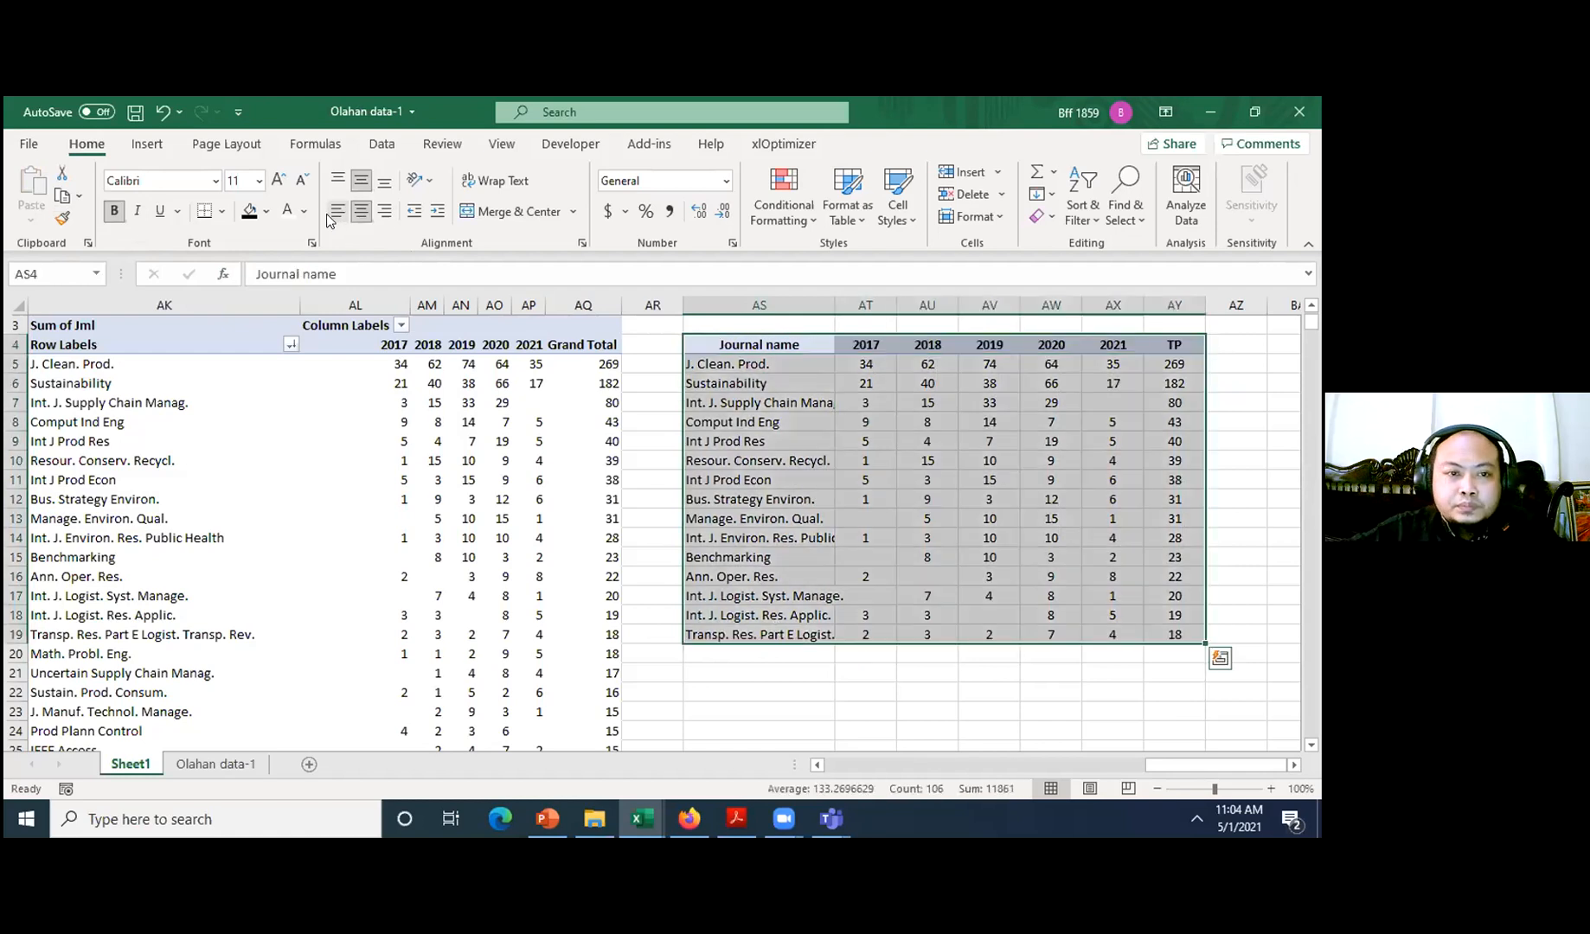
click(223, 216)
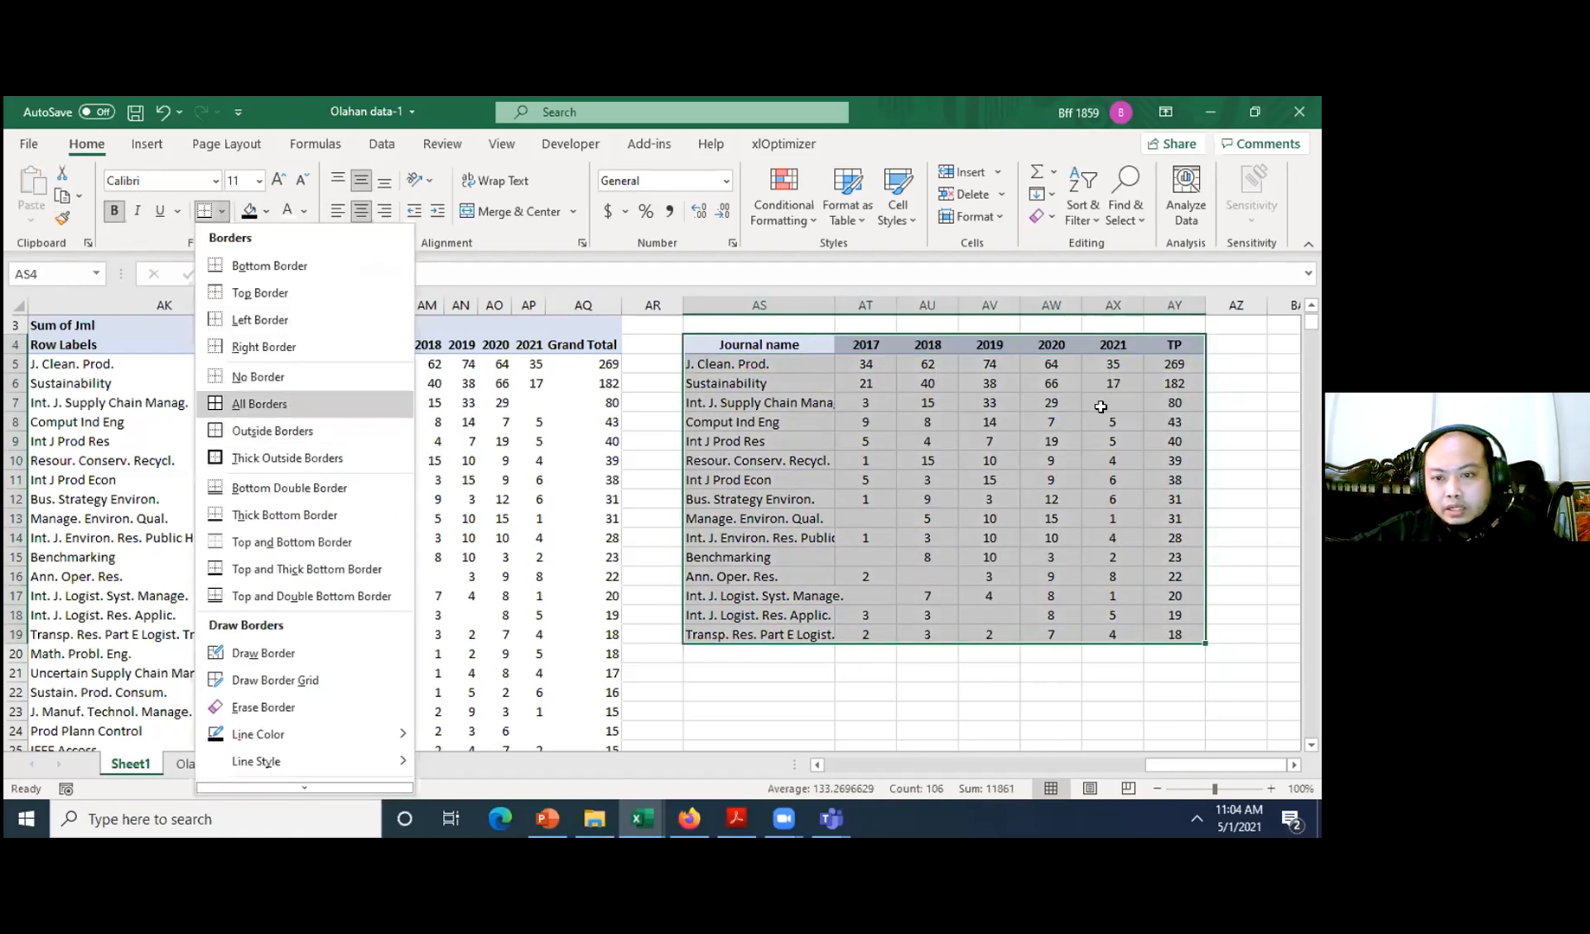
click(233, 408)
click(1112, 402)
drag(830, 297, 884, 299)
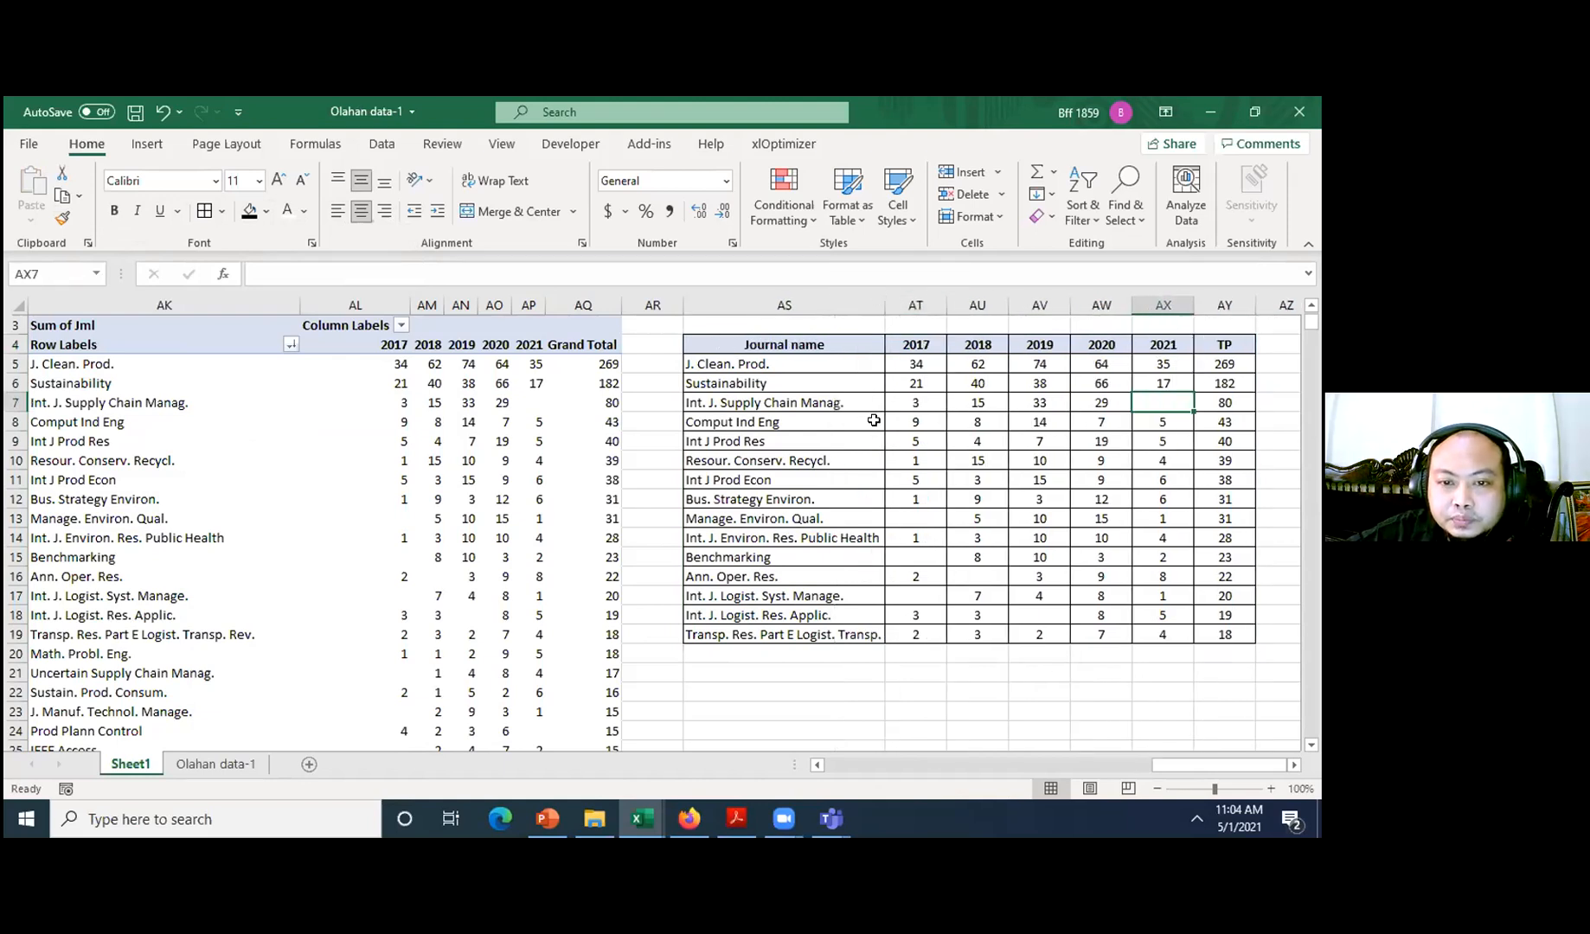
- Review the J. Clean. Prod. row across the years 2017 to 2021 up to its TP total
click(874, 420)
key(Up)
key(Up)
key(Up)
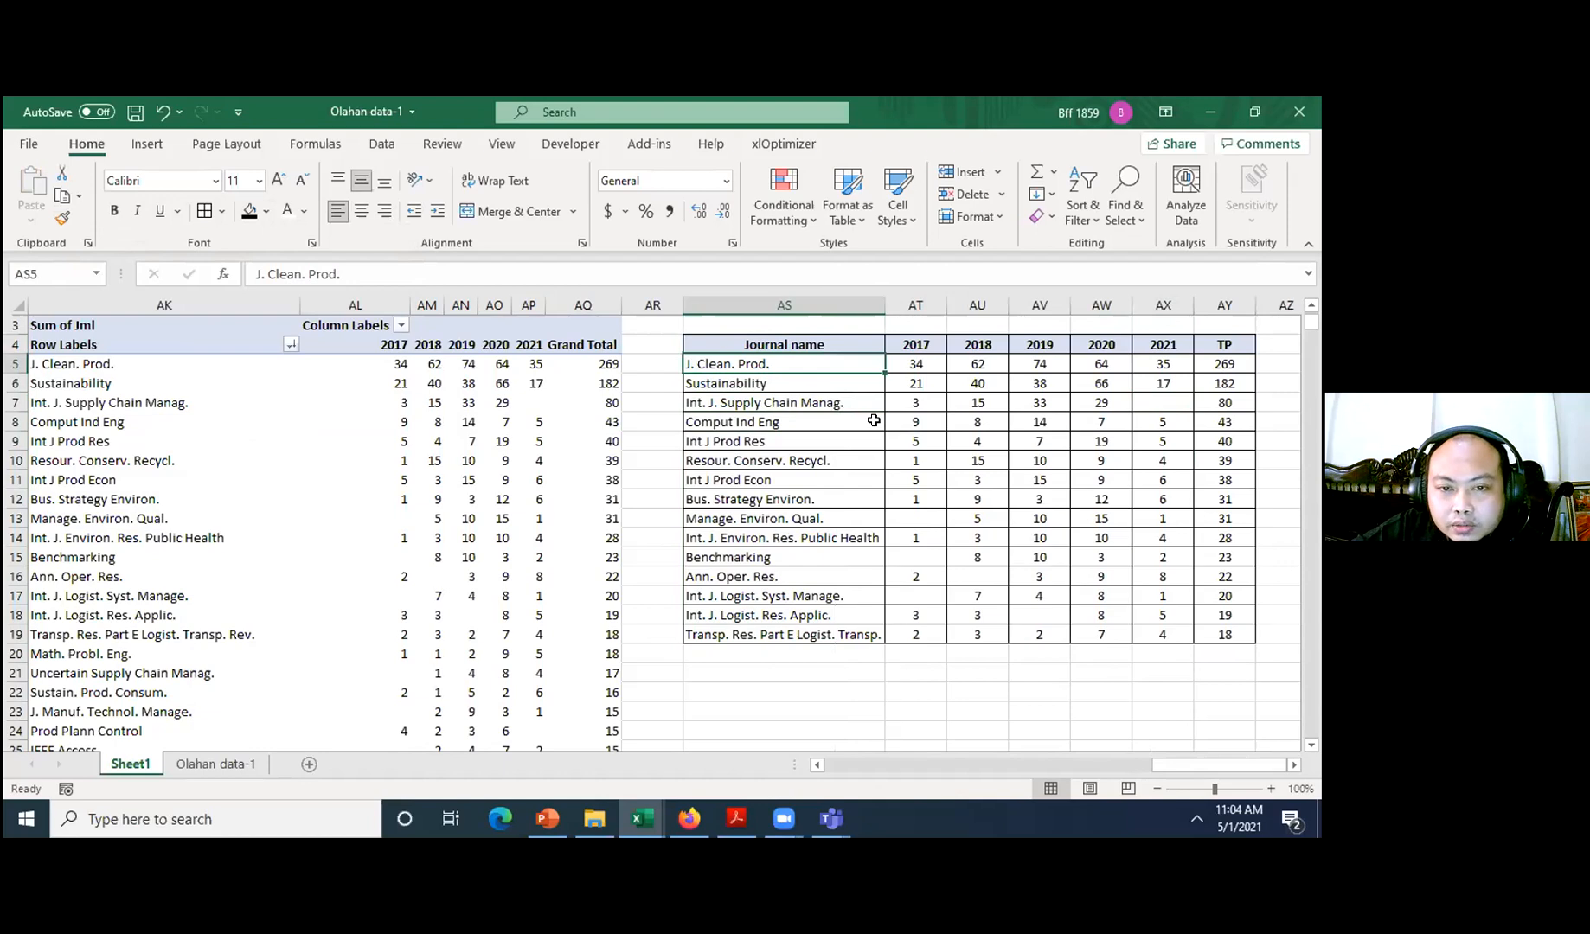
key(Right)
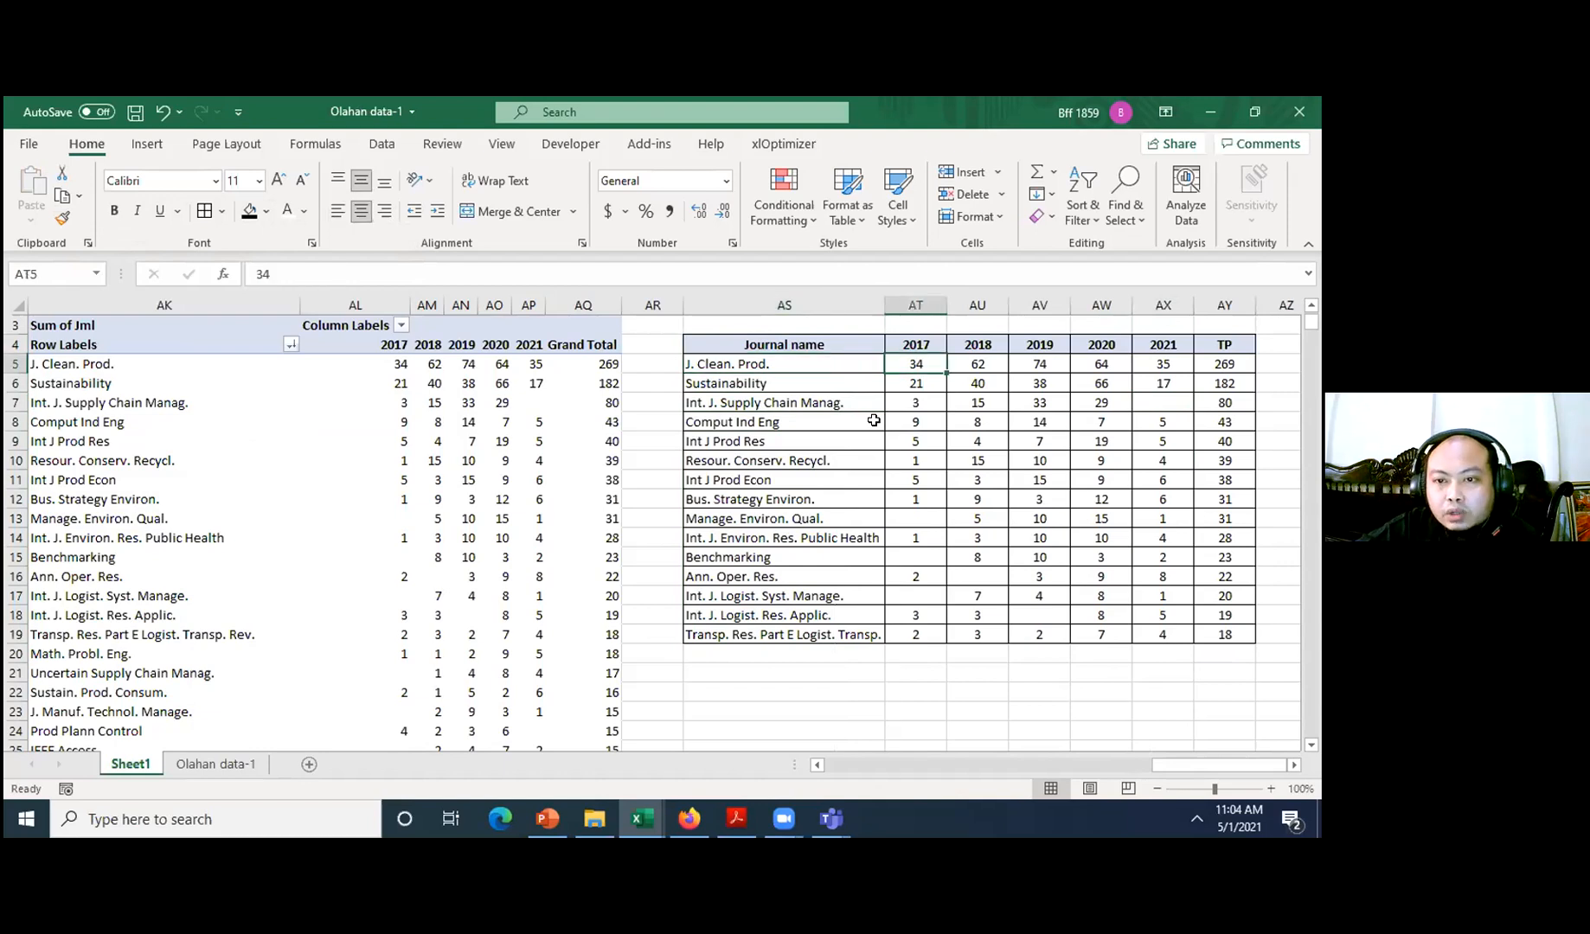
key(Right)
key(Right)
key(Right)
key(Right)
key(Right)
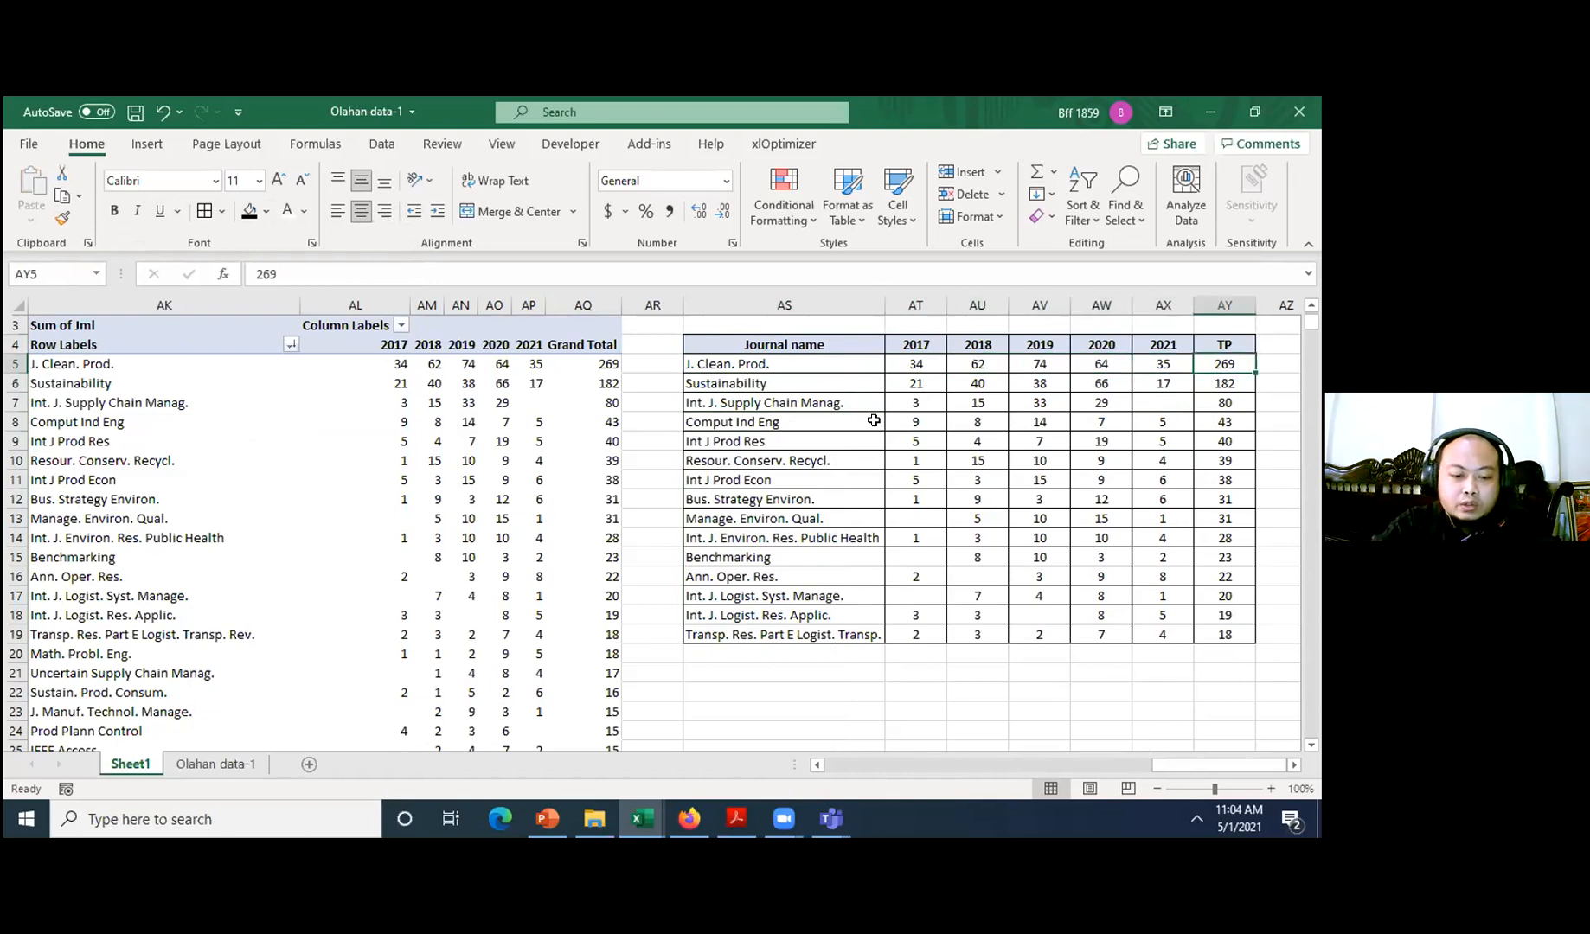
- Enter a SUM formula in AY5 that adds the 2017 to 2021 counts in AT5:AX5
text(=sum)
key(ctrl+Return)
text(=sum)
key(Tab)
key(Left)
key(shift+Left)
key(shift+Left)
key(shift+Left)
key(shift+Left)
key(ctrl+Return)
- Copy the SUM formula from AY5 down the TP column to AY19
key(ctrl+c)
key(ctrl+shift+Down)
key(ctrl+v)
key(Escape)
key(Left)
key(Left)
key(Left)
key(Left)
key(Left)
key(Left)
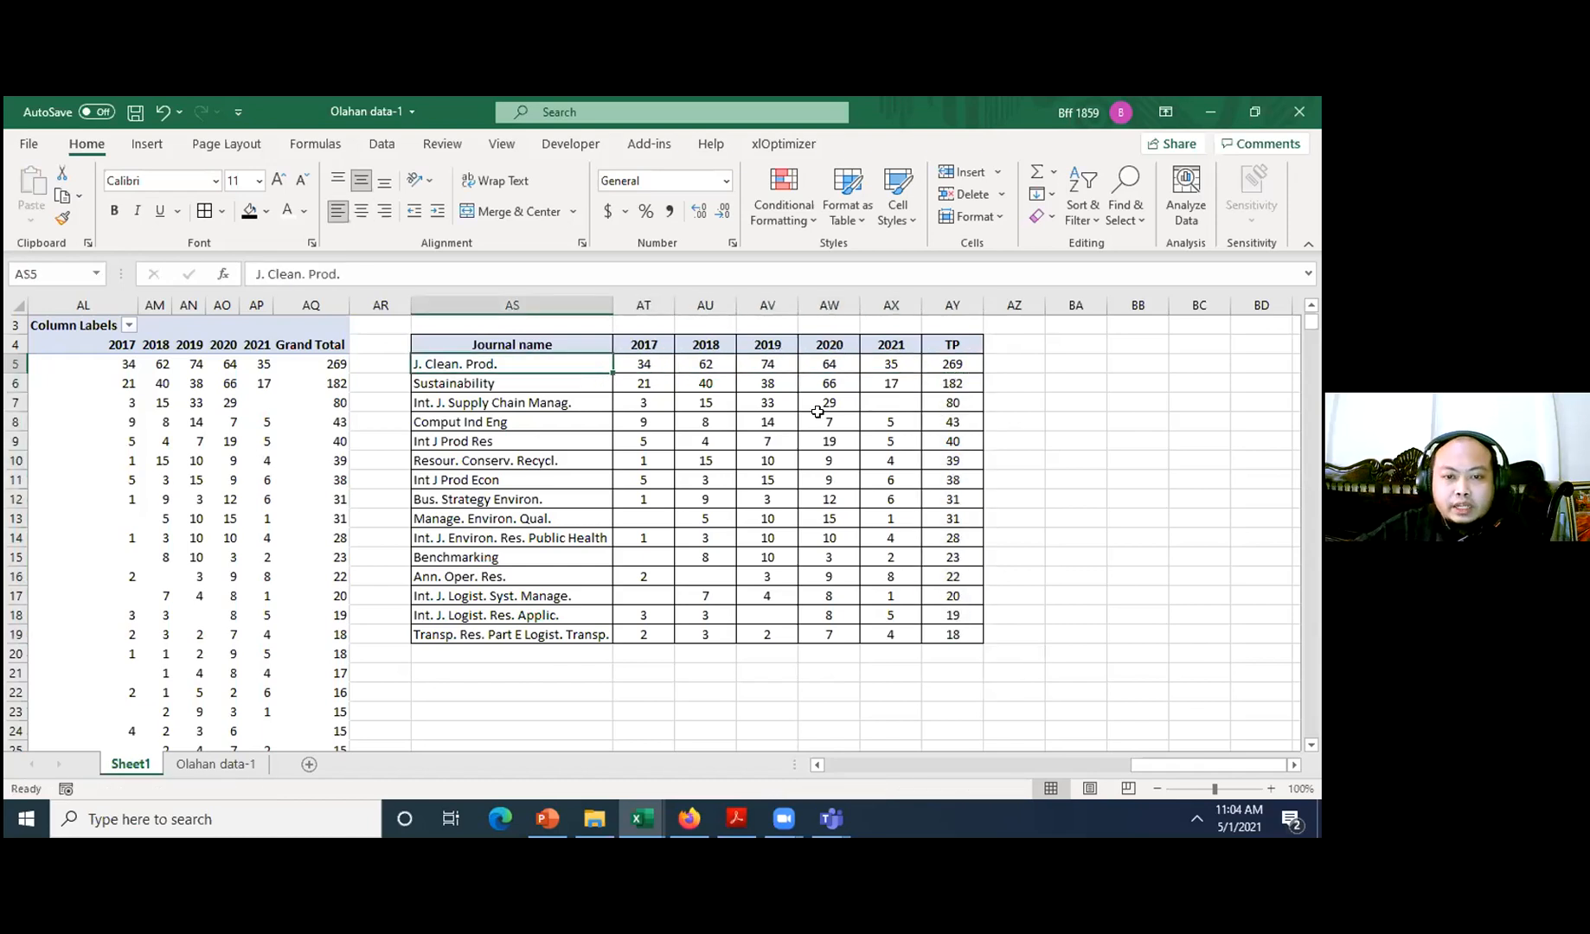
- Examine the top 15 journals bar chart alongside the PivotTable and the formatted table of yearly counts
drag(657, 305, 951, 305)
click(636, 380)
drag(1192, 765, 1096, 768)
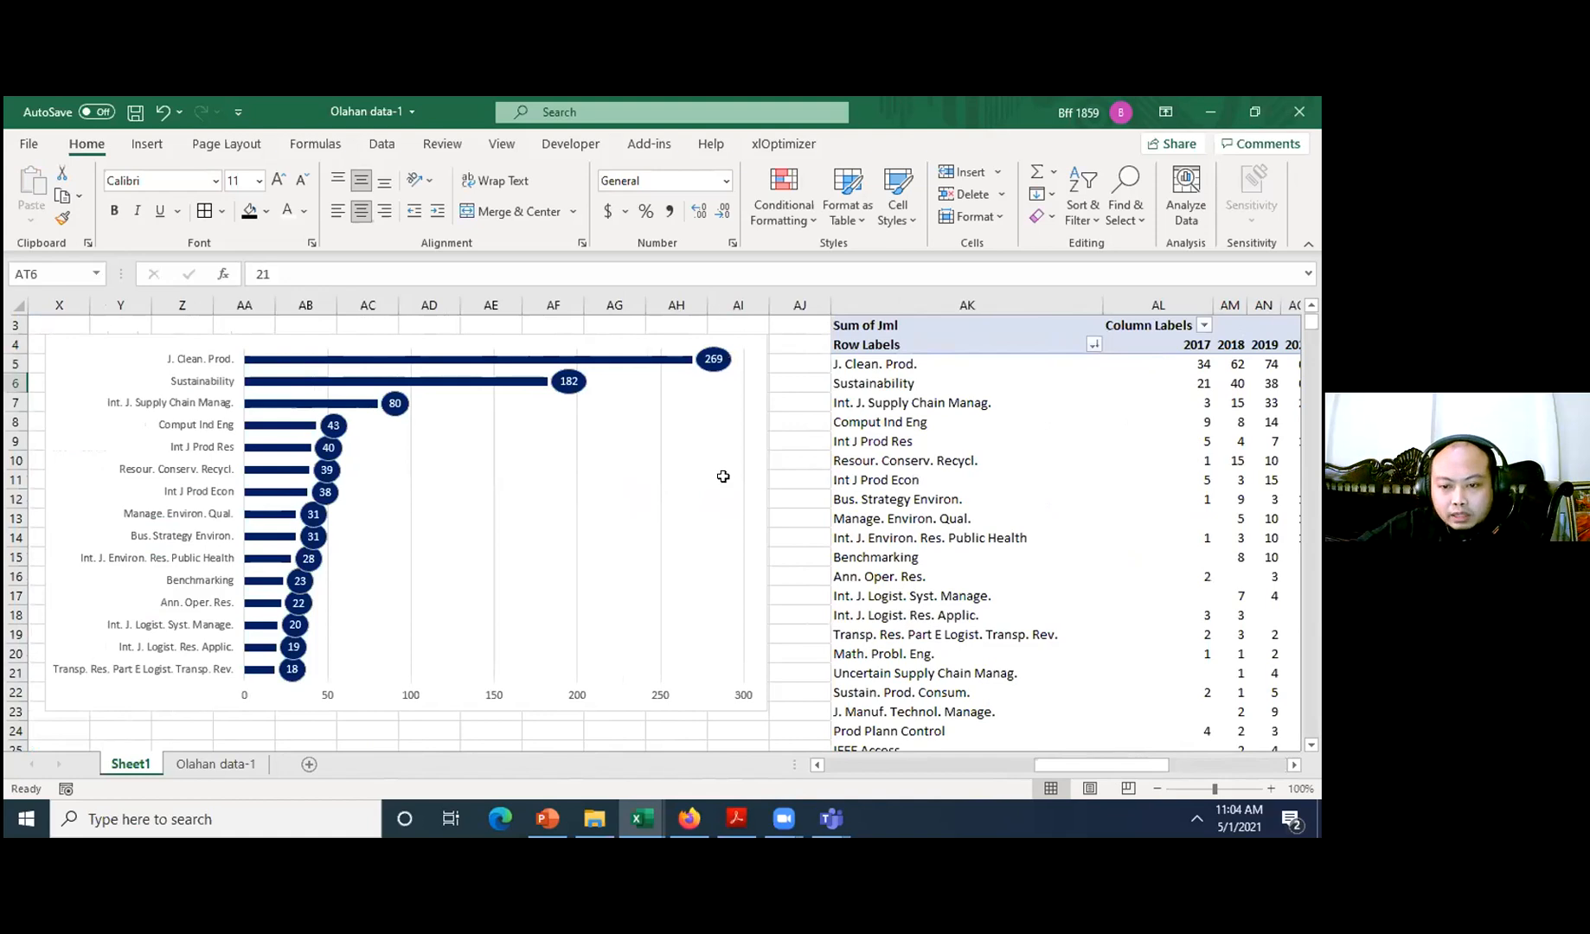
drag(1070, 762, 1024, 760)
drag(920, 753, 1138, 754)
click(1191, 759)
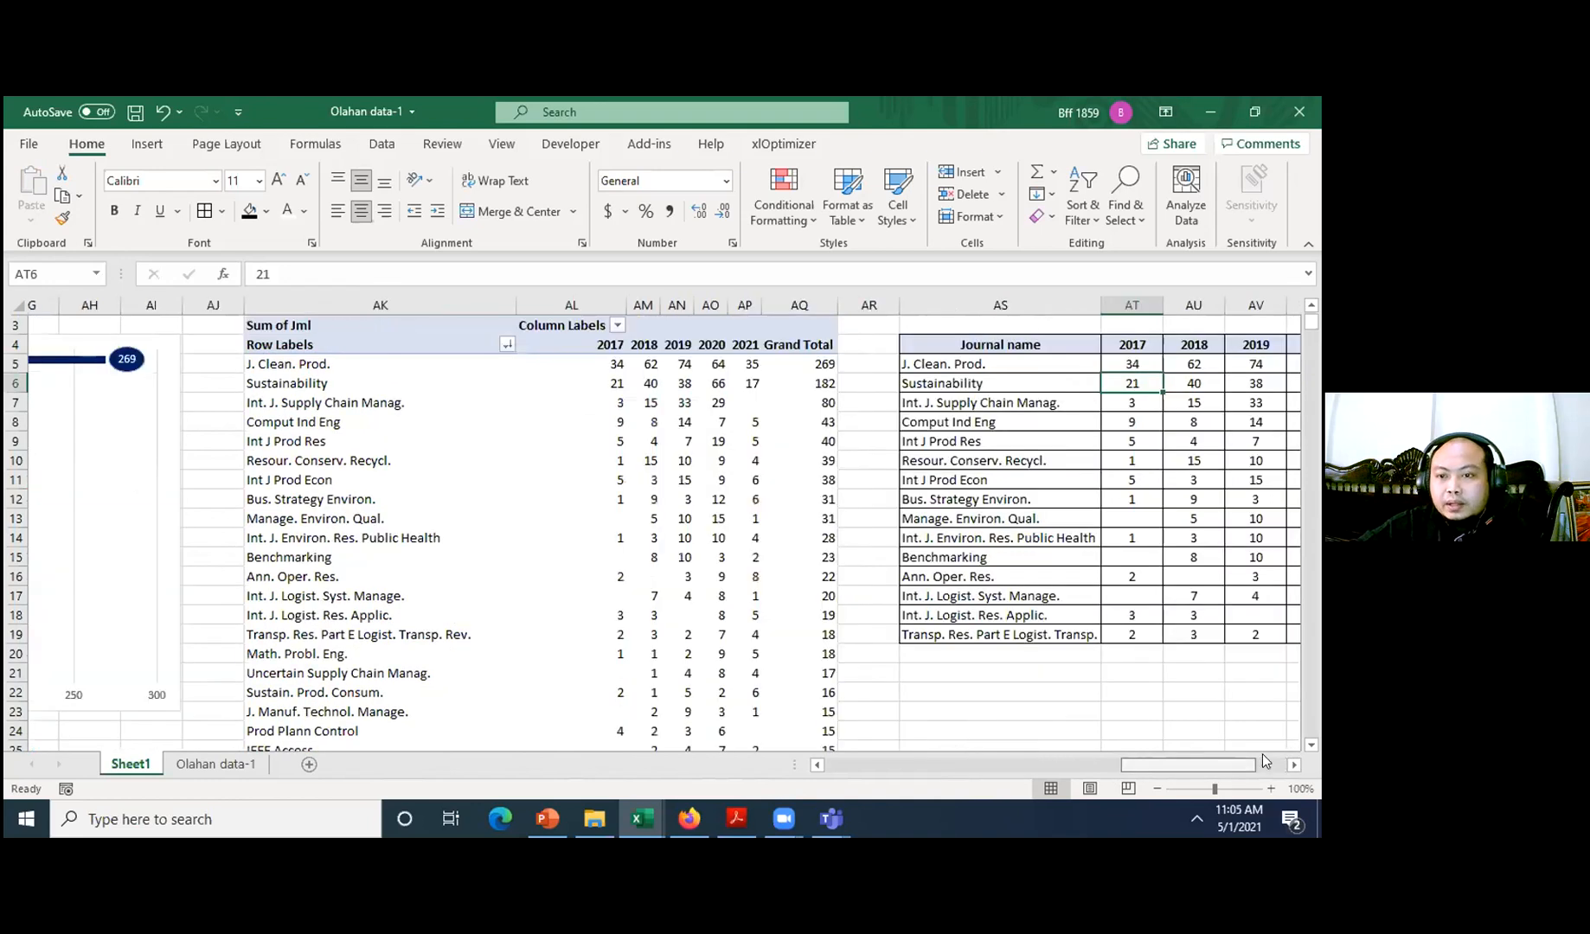
click(1295, 767)
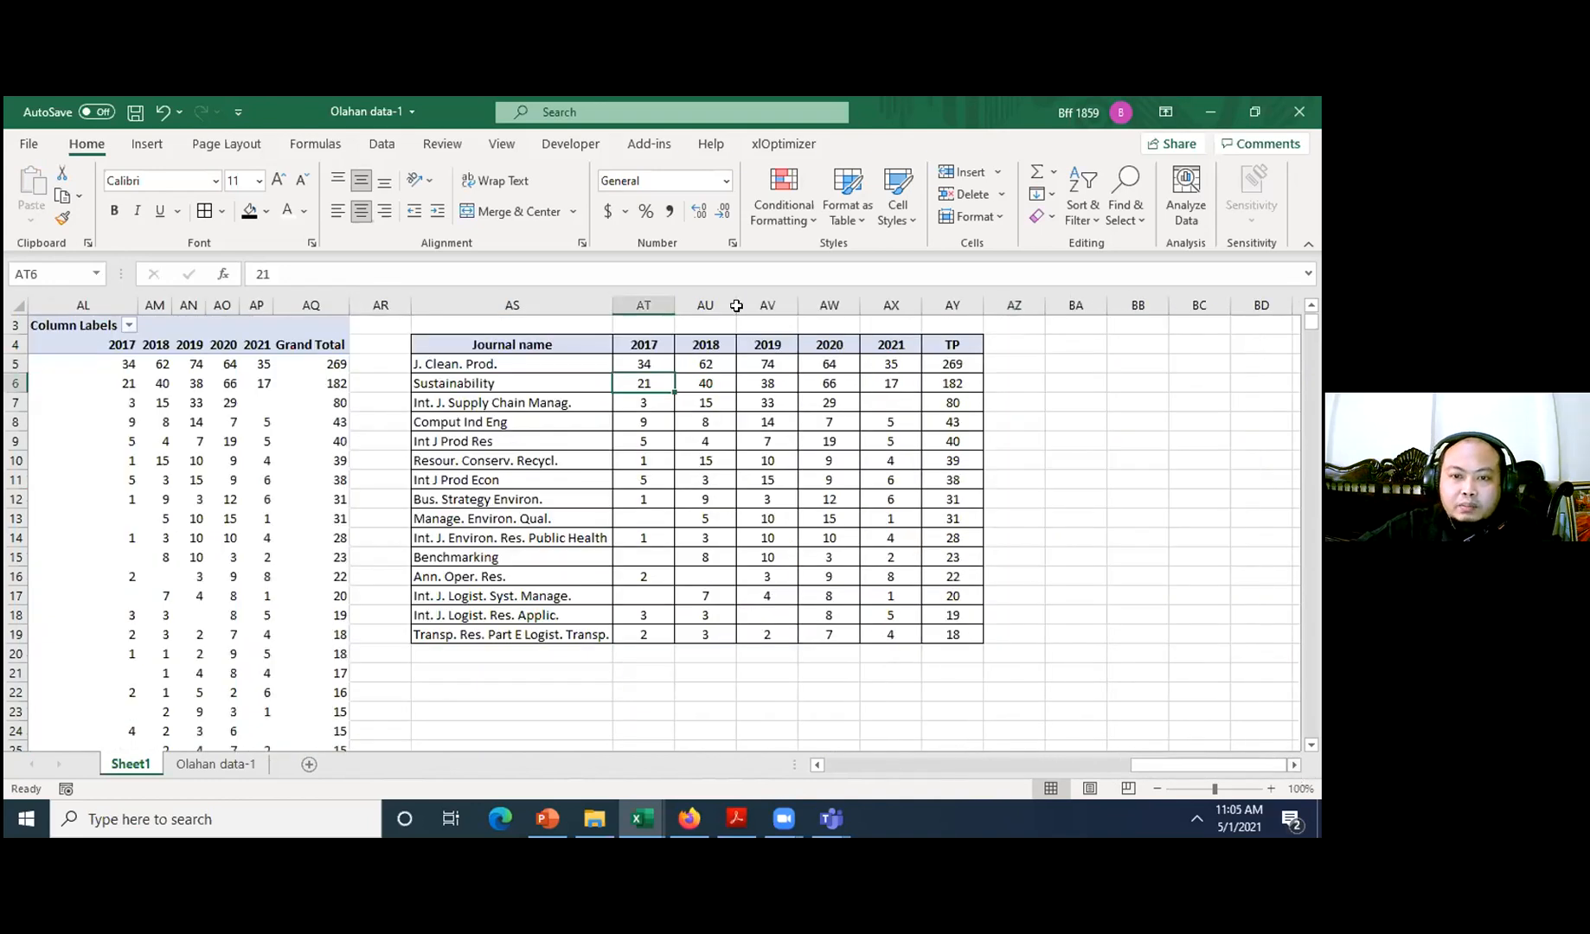
click(959, 347)
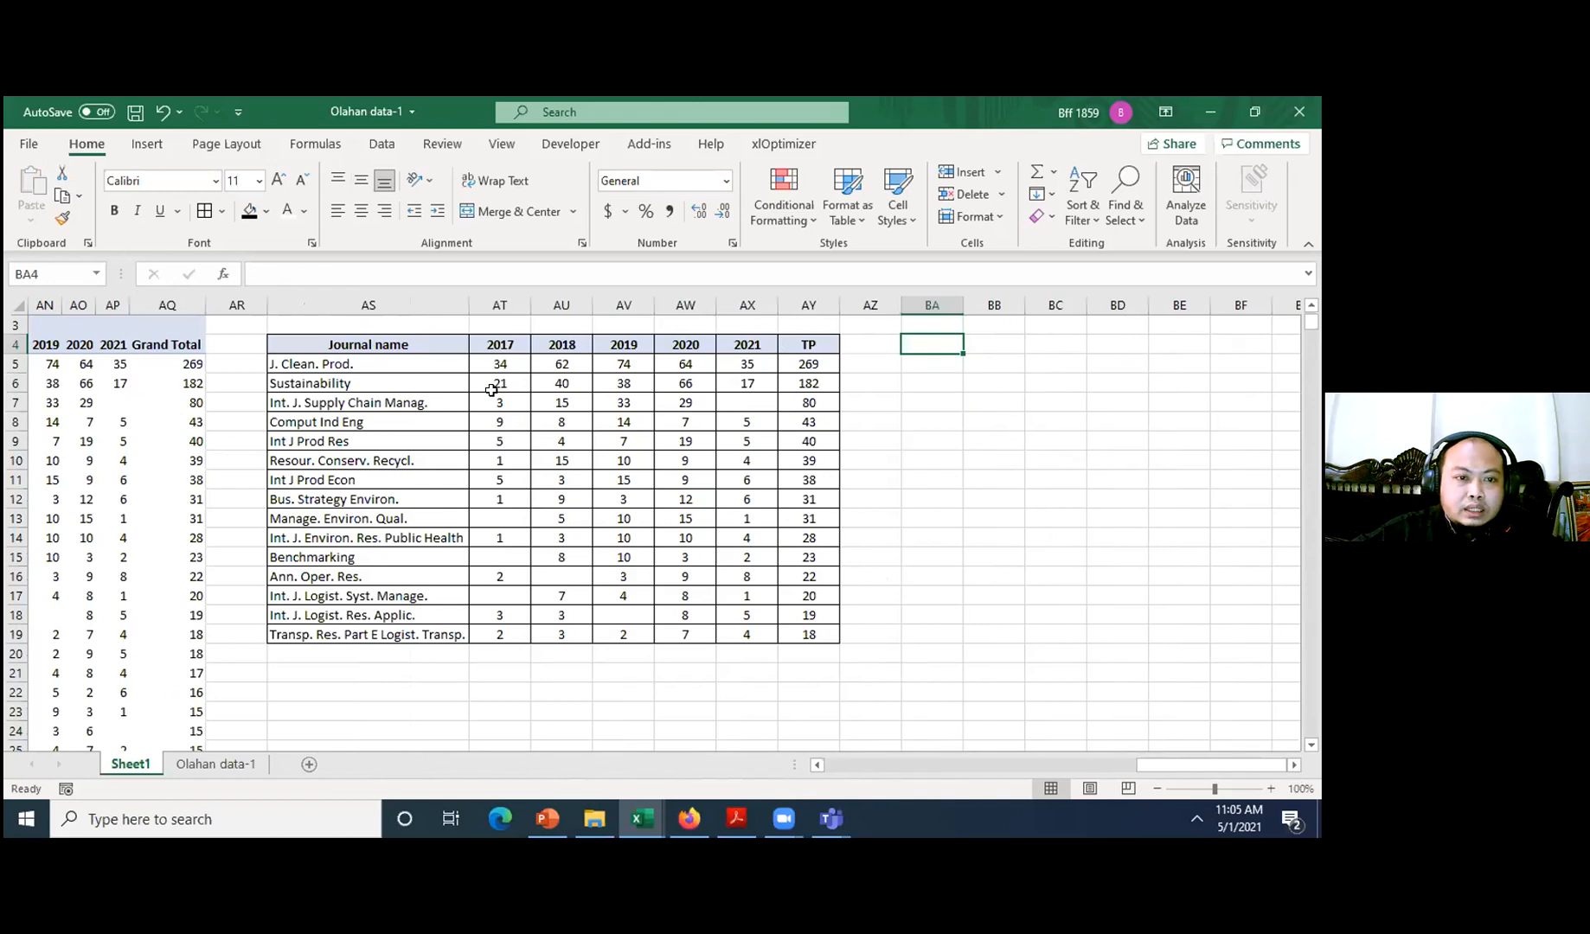
- Copy the yearly publications and citations PivotTable in A3:C9
click(183, 320)
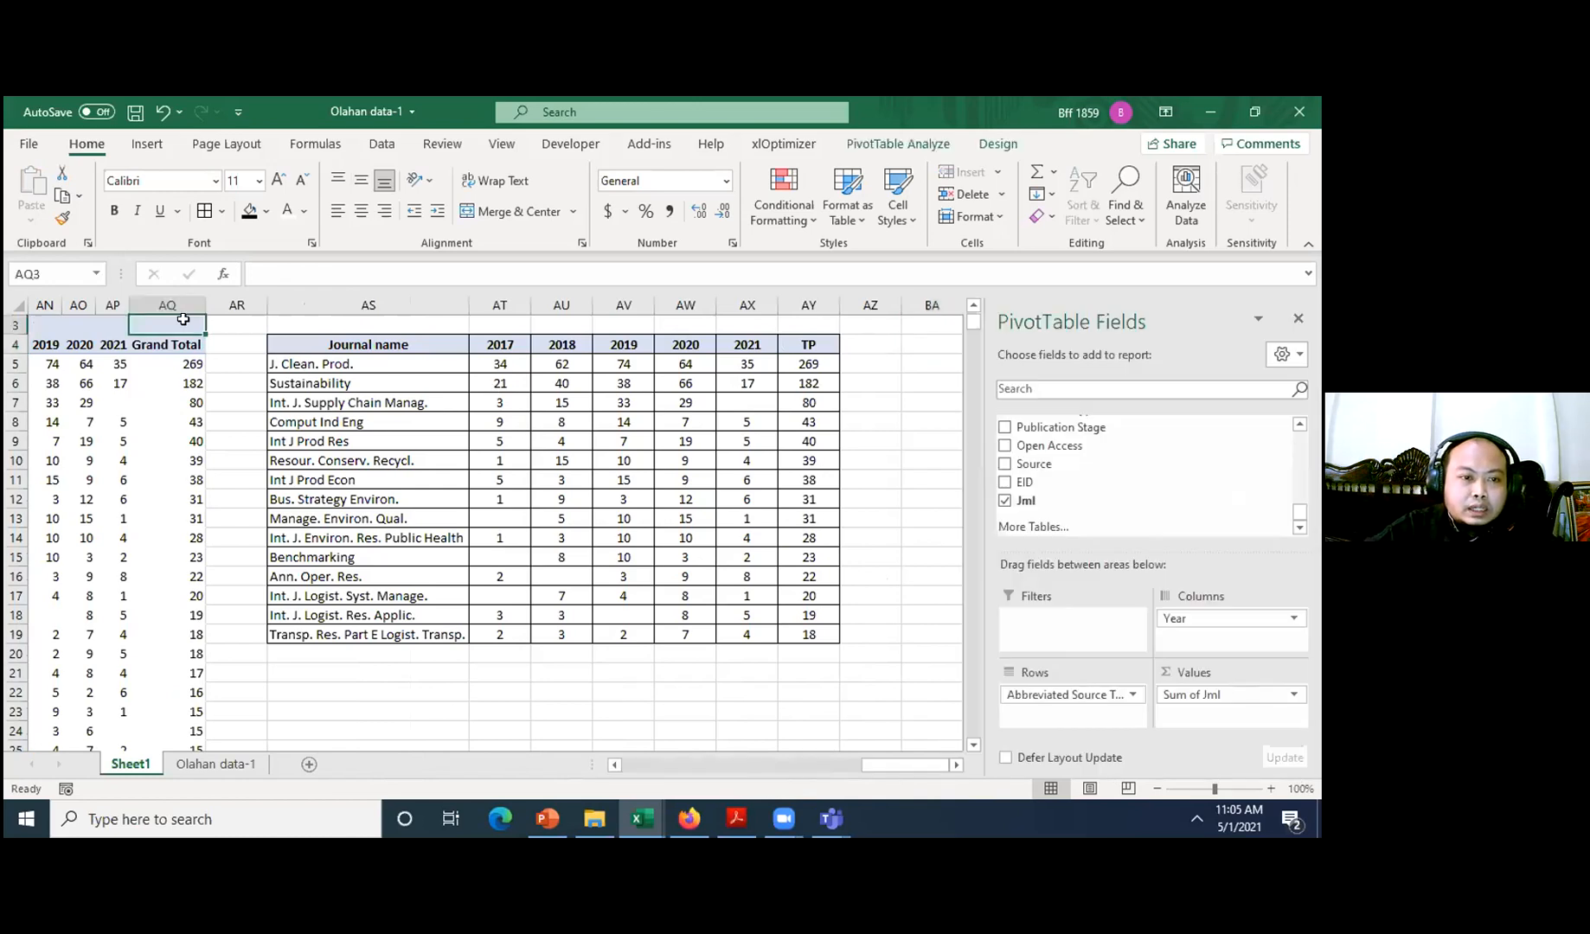
key(Left)
key(Left)
key(Left)
key(Left)
key(Left)
key(Left)
key(shift+Down)
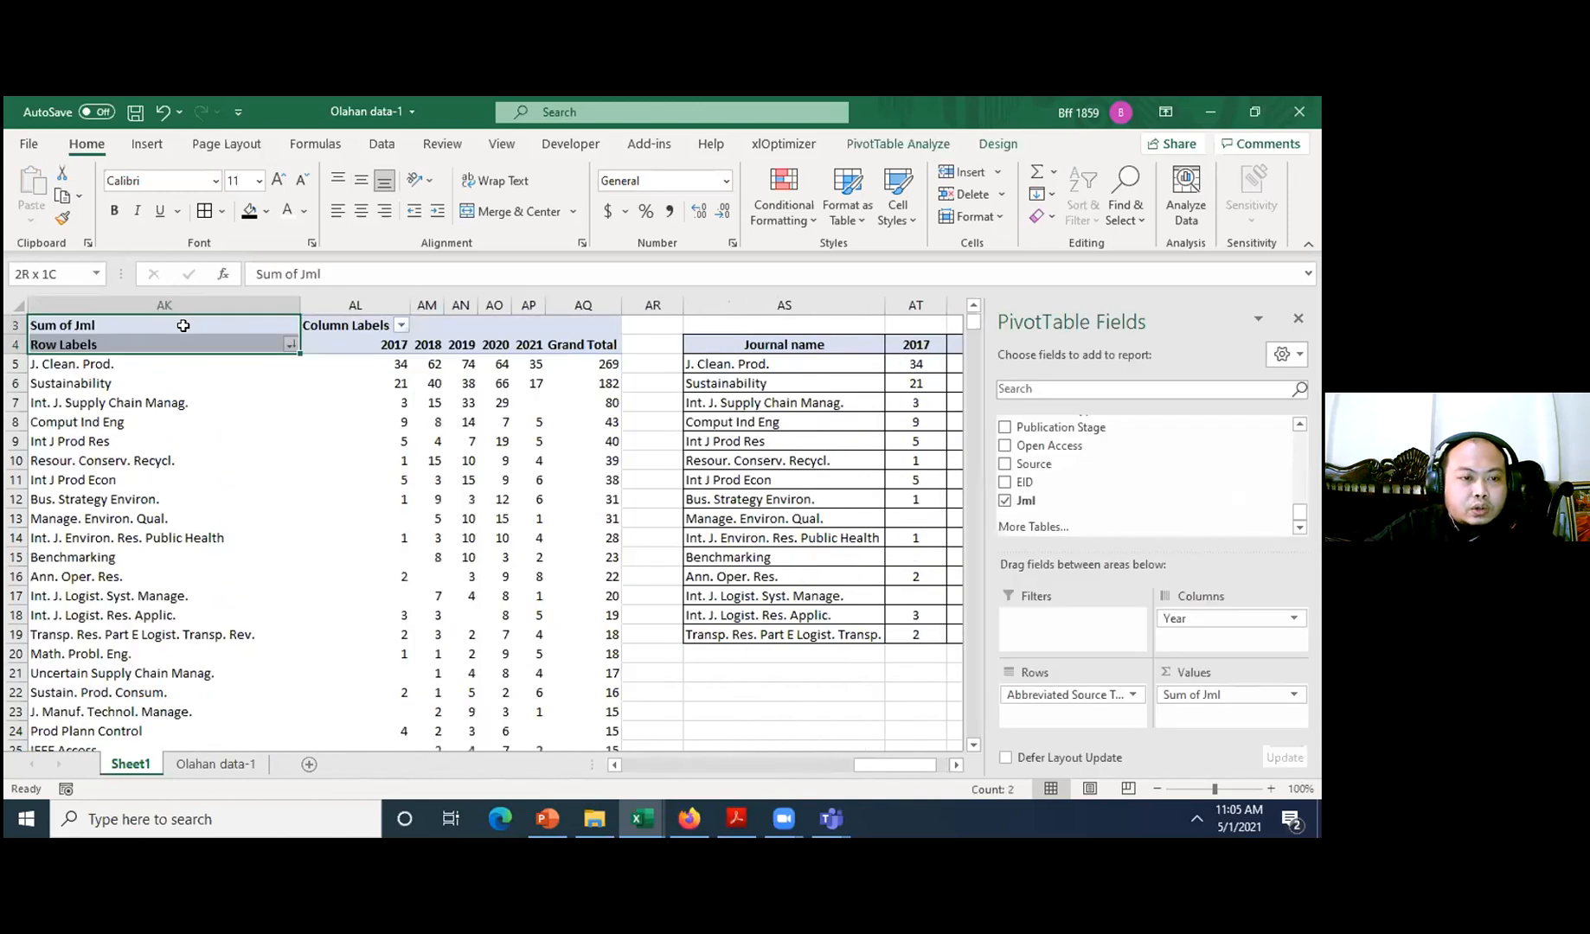
key(ctrl+Left)
key(ctrl+Left)
key(ctrl+Left)
key(ctrl+Left)
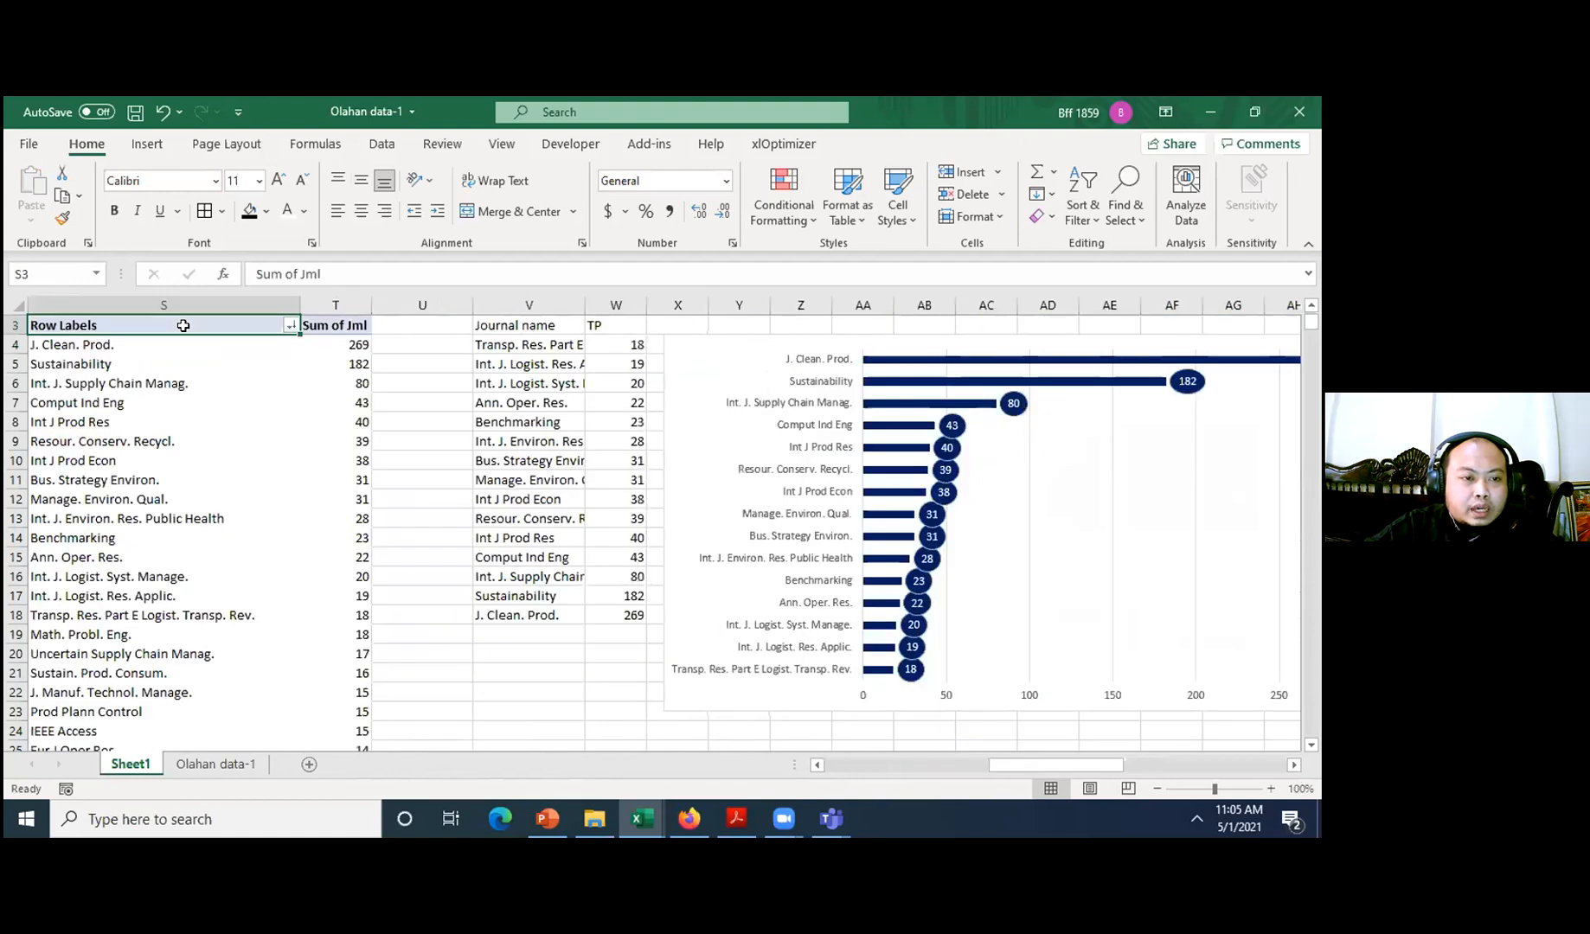
key(ctrl+Left)
key(ctrl+Left)
key(shift+Down)
key(shift+Down)
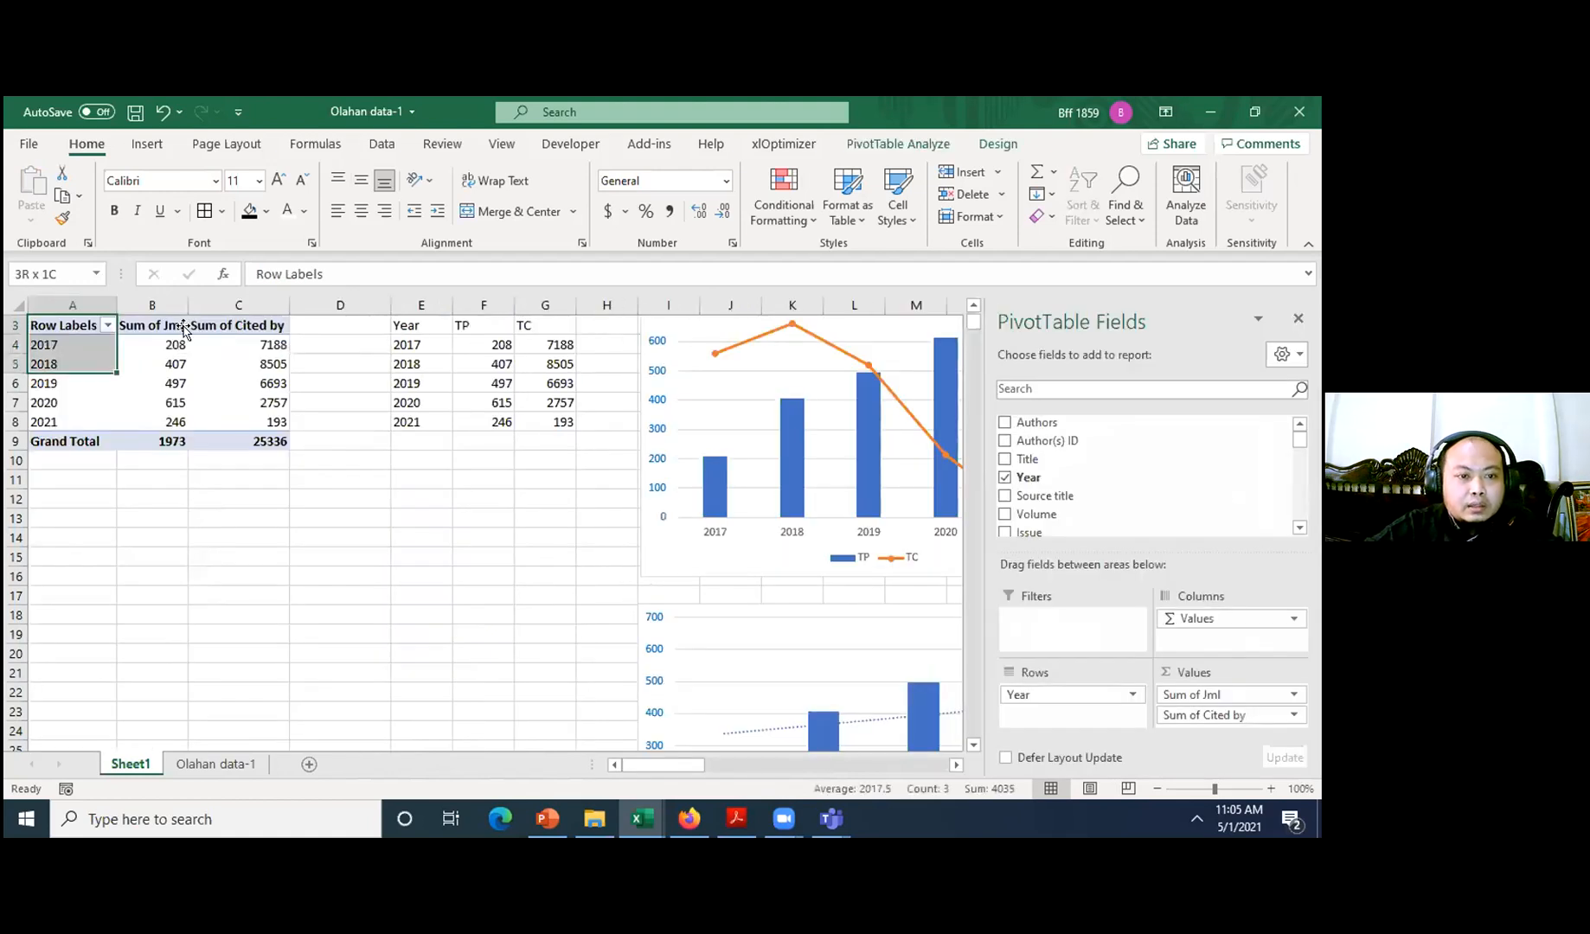
key(ctrl+shift+Down)
key(ctrl+shift+Right)
key(ctrl+c)
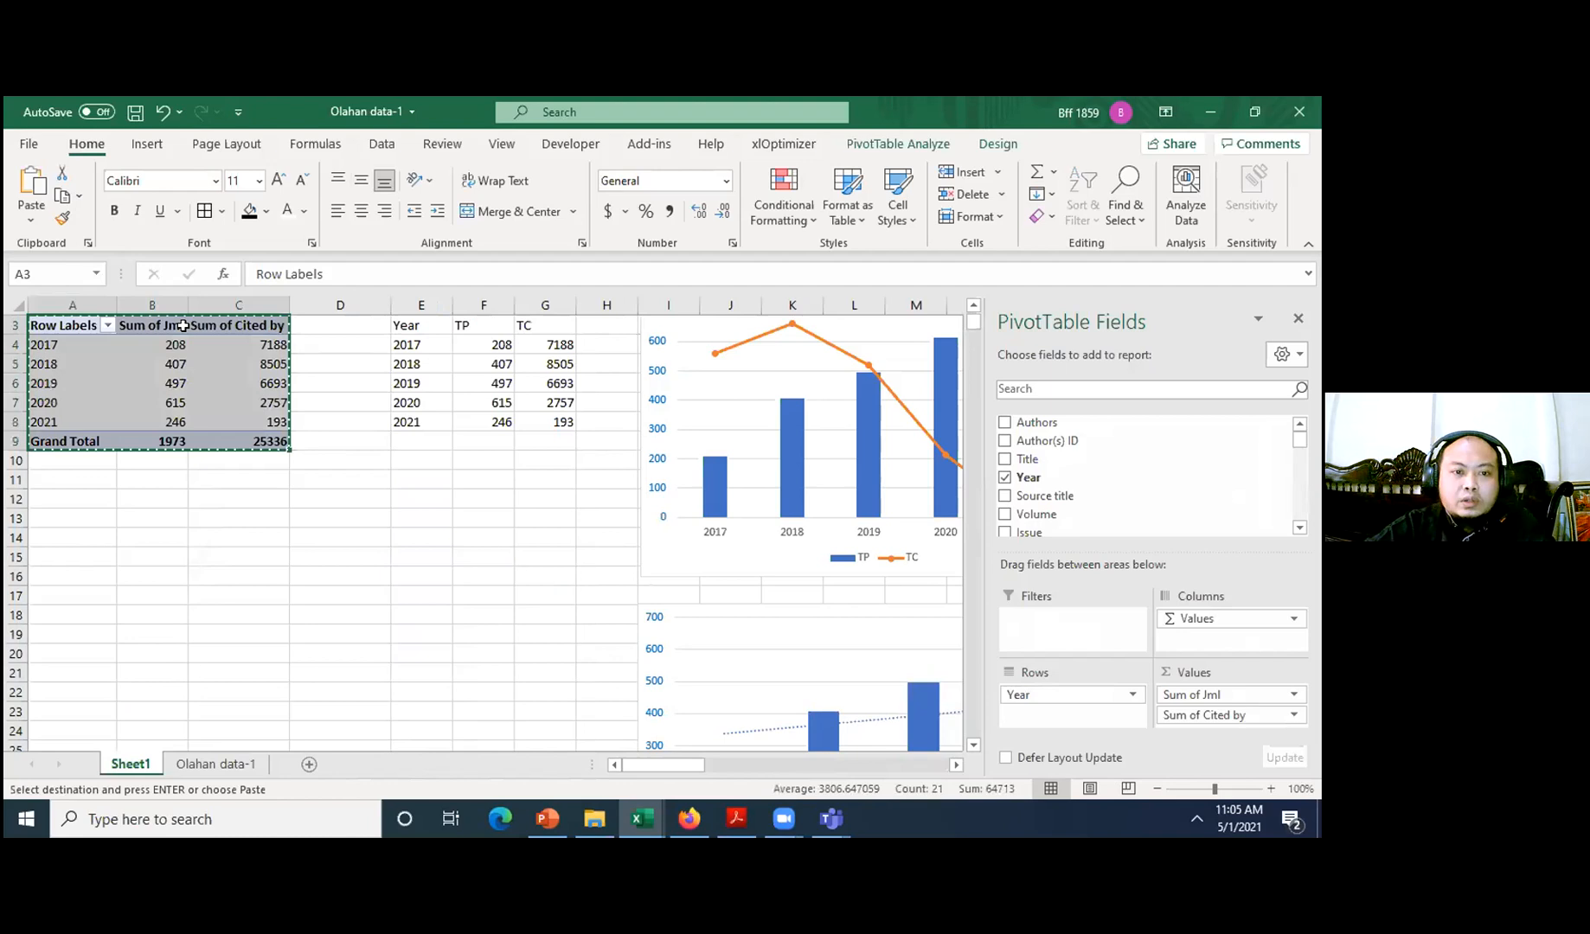
- Paste the copied PivotTable at BA3, beside the formatted table of journal counts per year
key(Right)
key(Right)
key(Right)
key(Right)
key(Right)
key(Right)
key(Right)
key(Right)
key(Right)
key(Right)
key(Right)
key(Right)
key(Right)
key(Right)
key(Right)
key(Right)
key(Right)
key(Right)
key(Right)
key(Right)
key(Right)
key(Right)
key(Right)
key(Right)
key(Right)
key(Right)
key(Right)
key(Right)
key(Right)
key(Right)
key(Right)
key(Right)
key(Right)
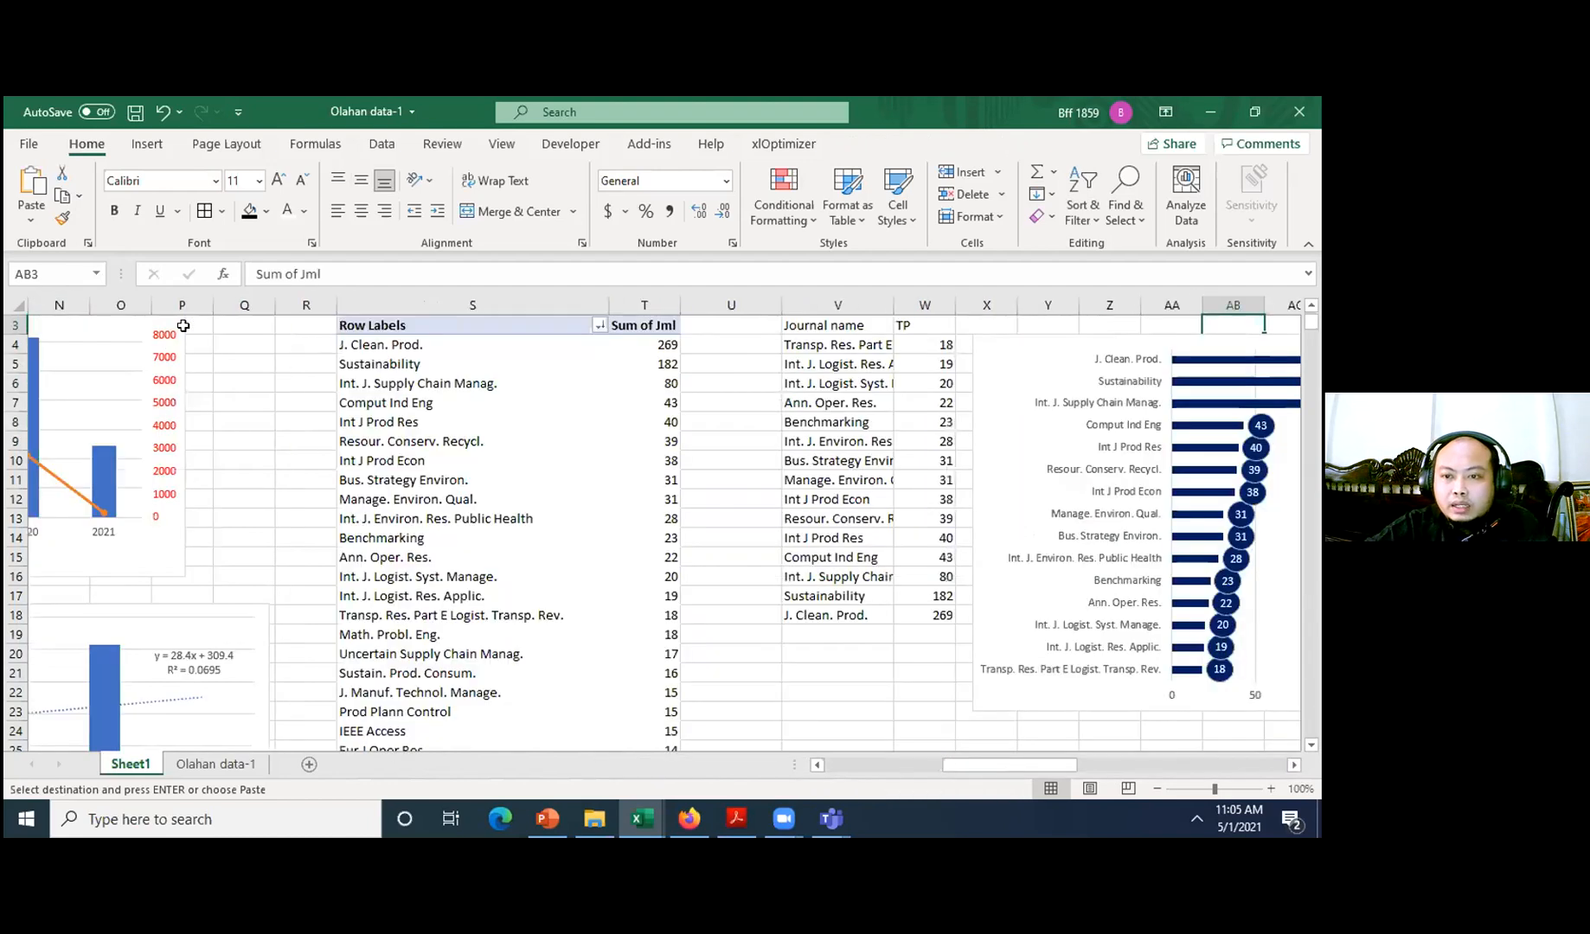
key(Left)
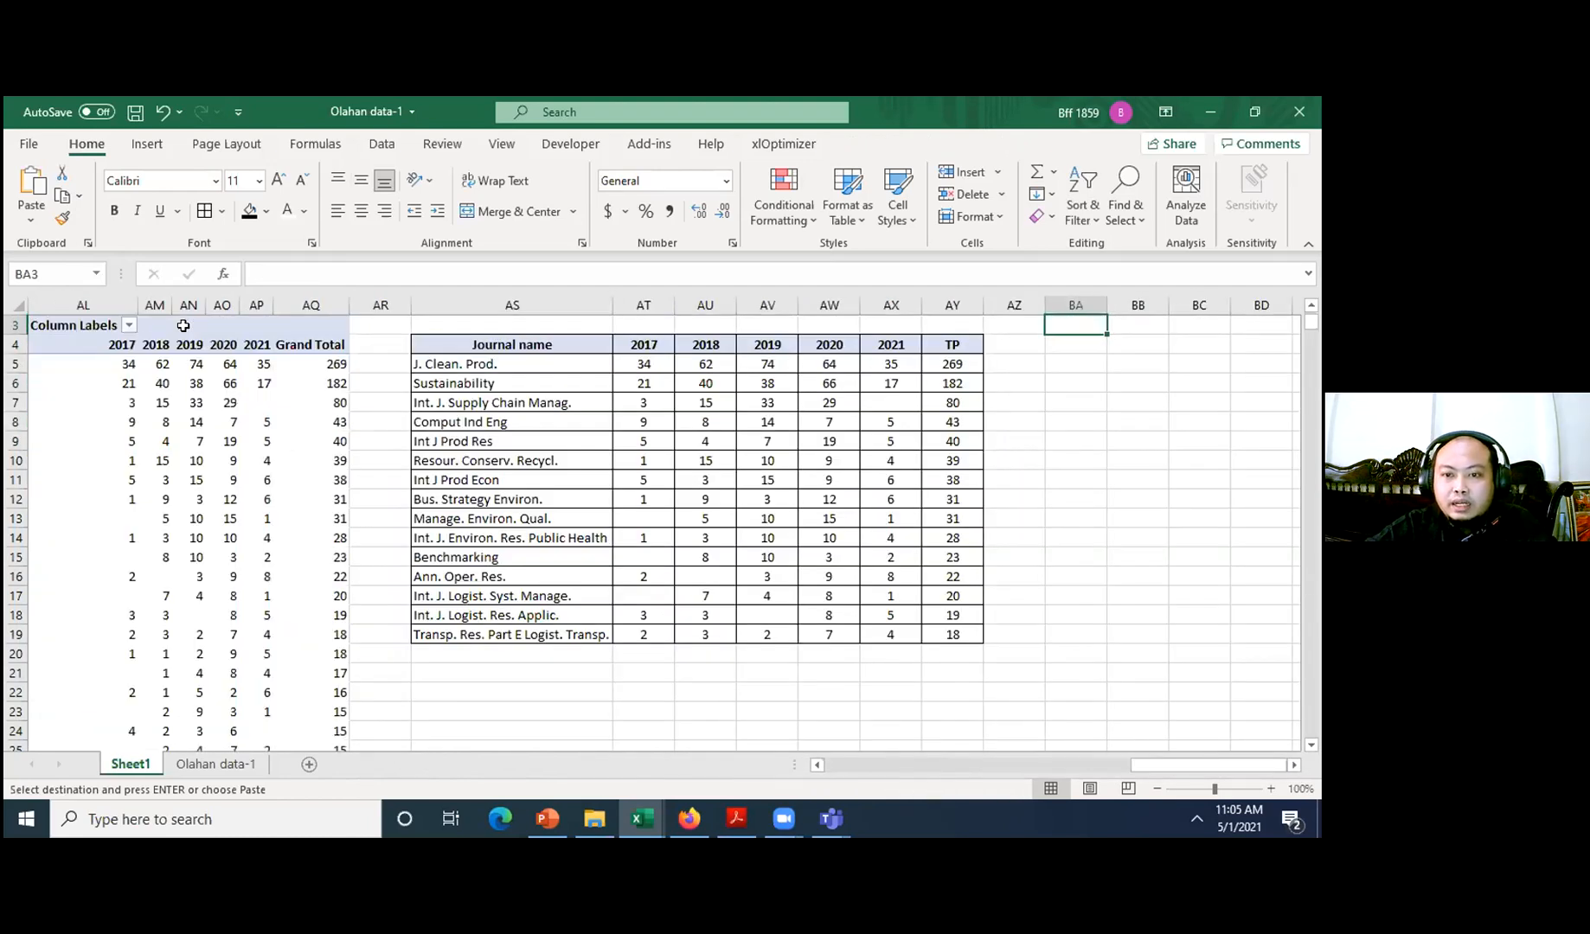
key(ctrl+v)
key(Right)
key(Right)
key(Right)
key(Right)
key(Right)
key(Right)
key(Right)
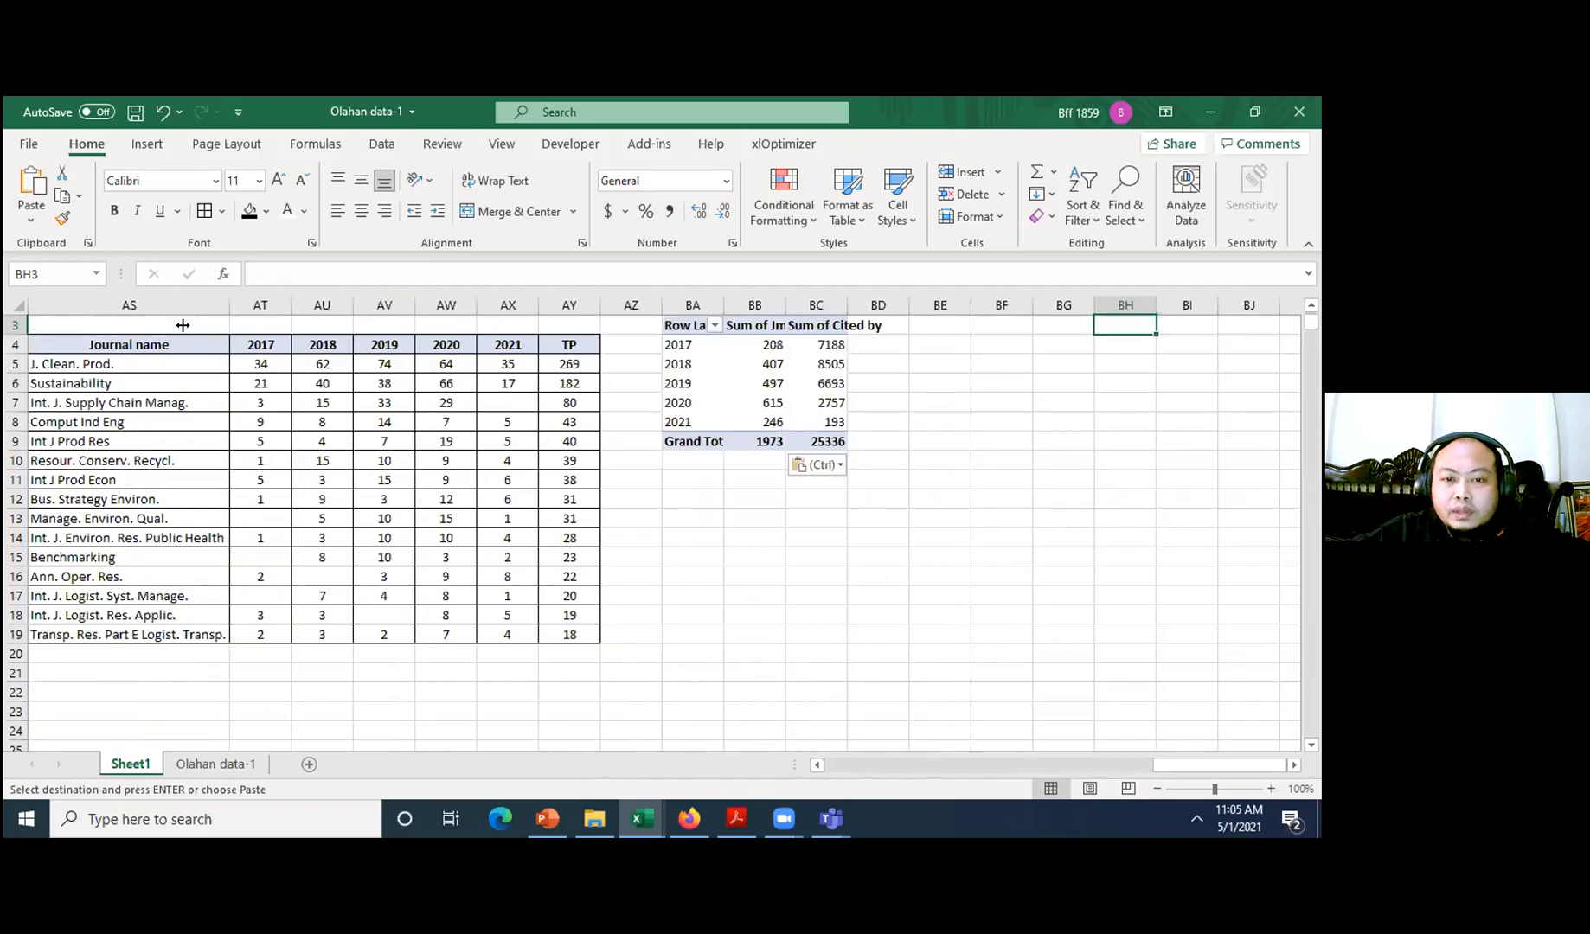
- Remove the Year, Cited by and Jml fields from the pasted PivotTable to leave it empty
click(669, 383)
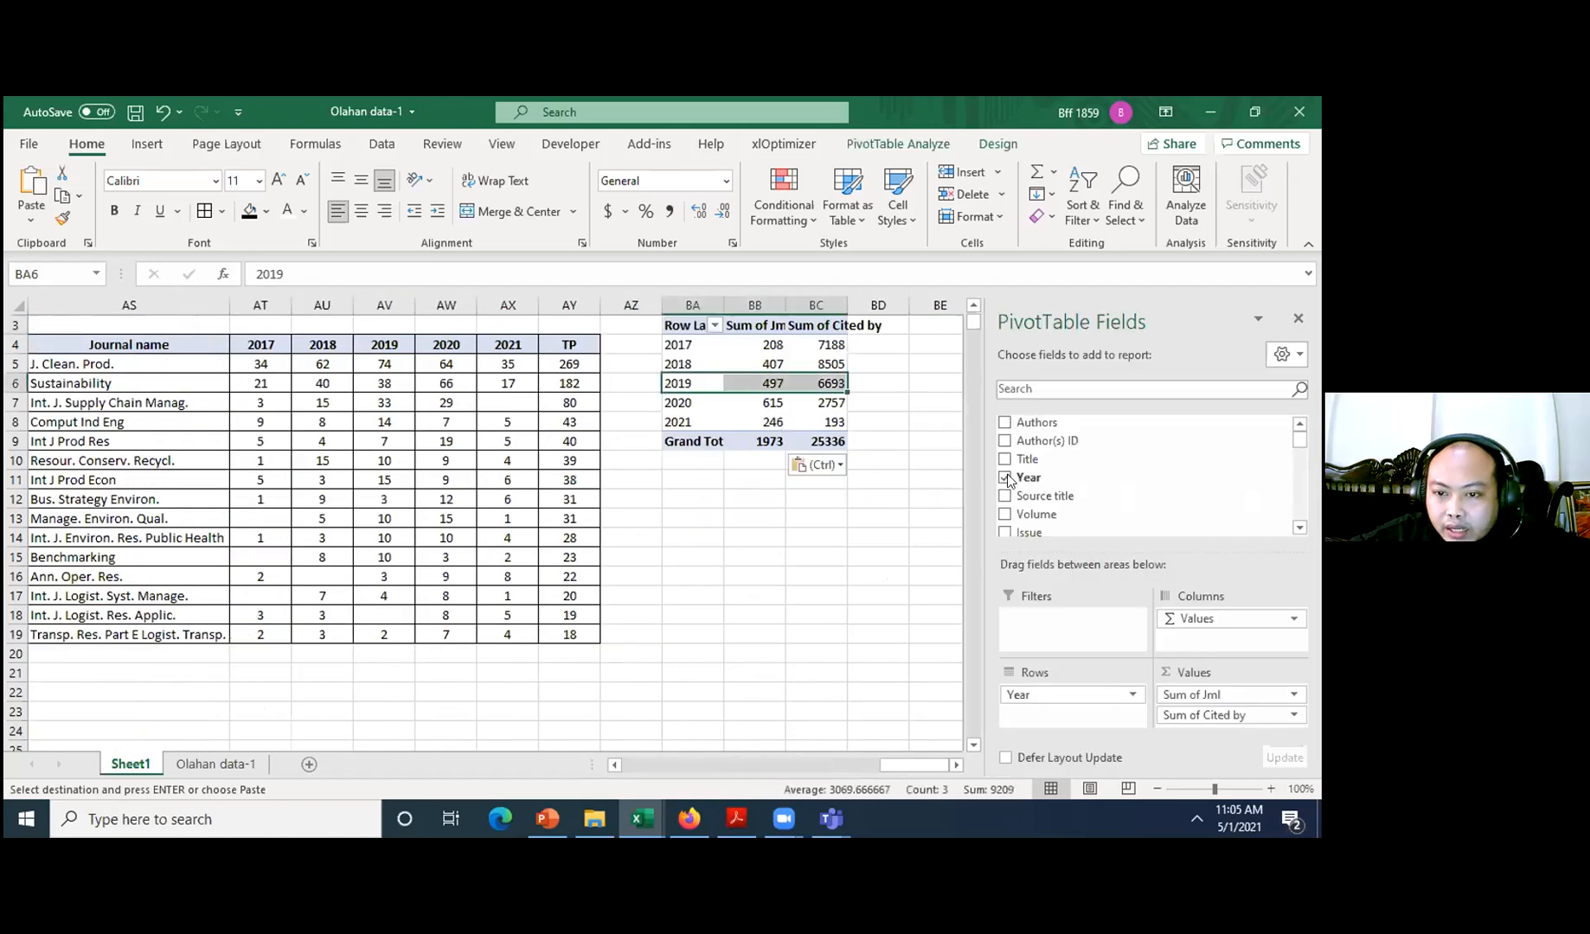
click(1005, 477)
scroll(1008, 502, down, 3)
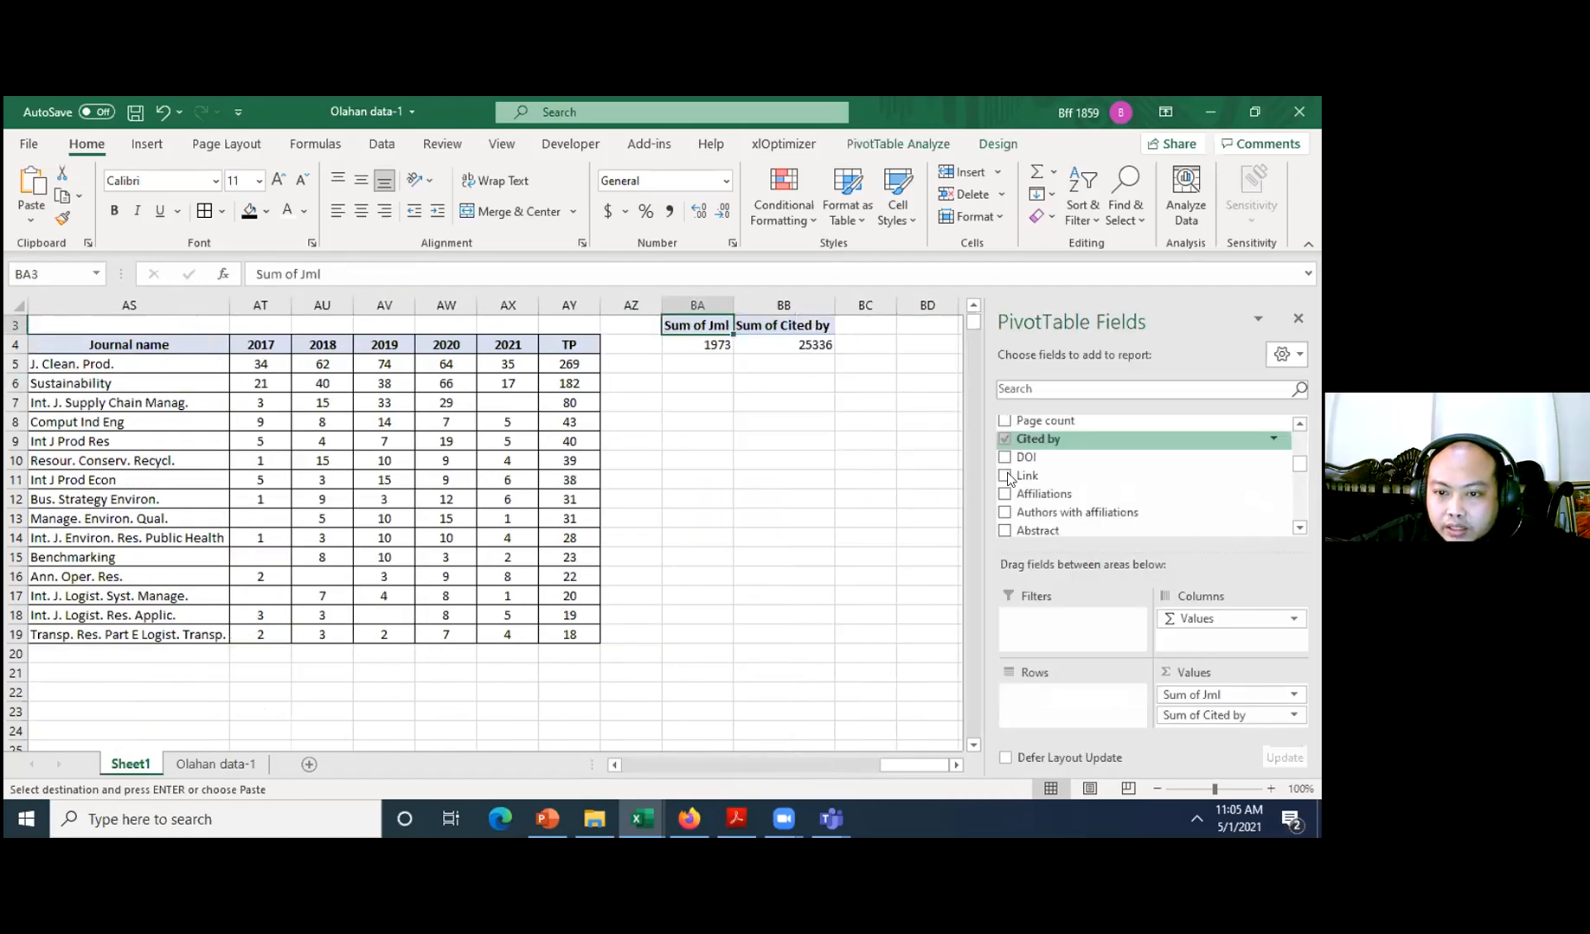
scroll(1015, 494, down, 2)
scroll(1010, 503, down, 5)
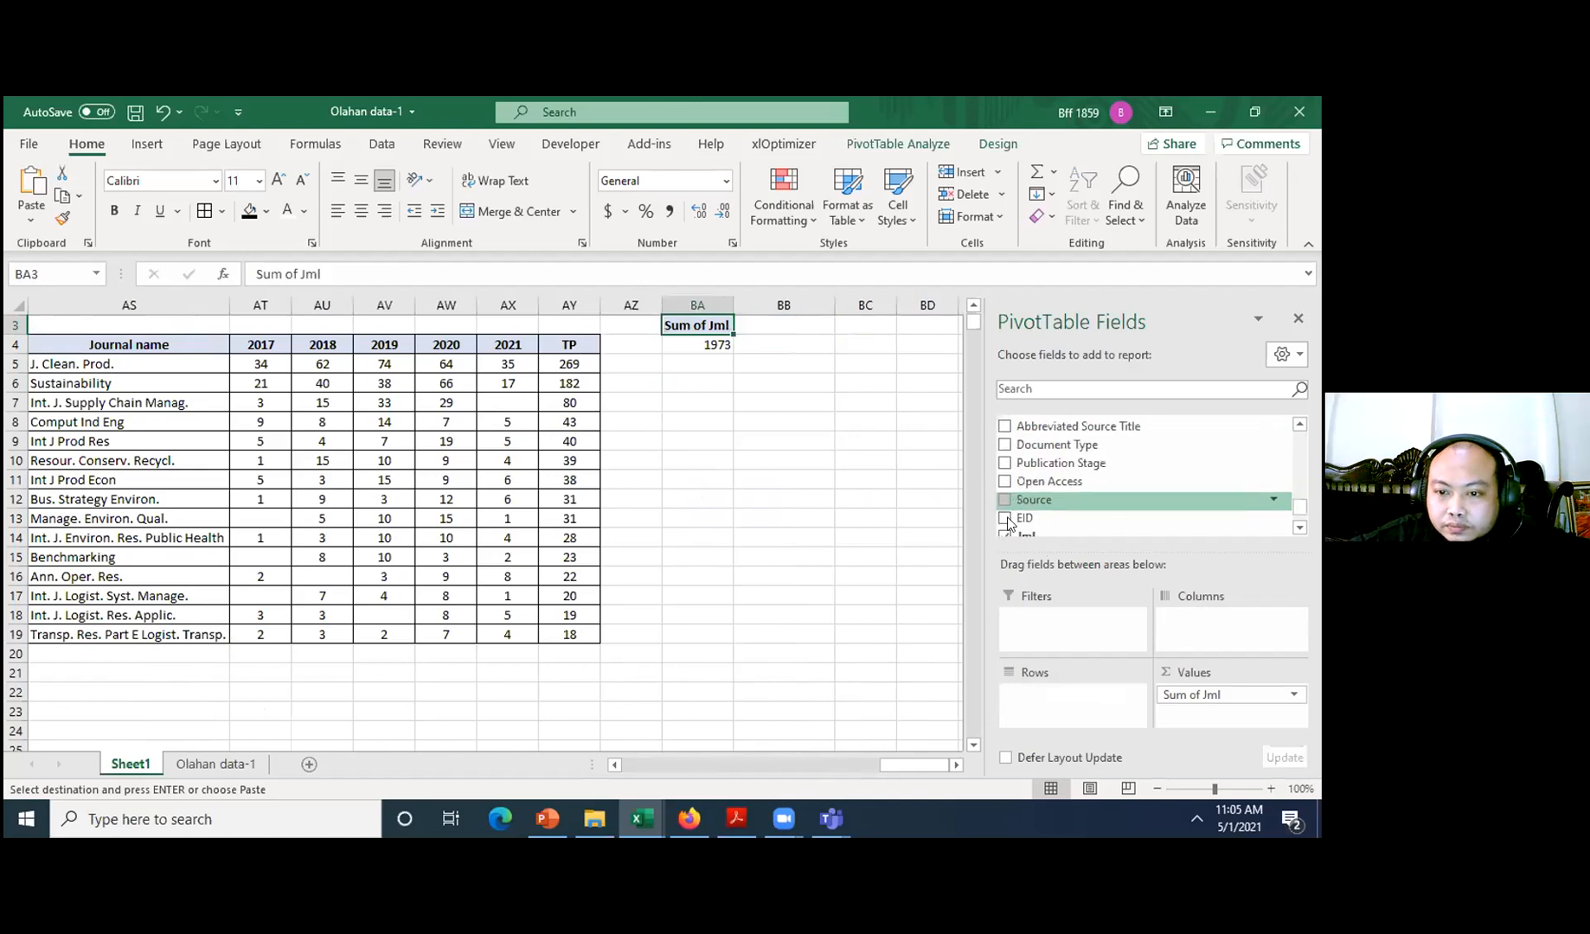
scroll(1007, 518, down, 1)
click(1006, 501)
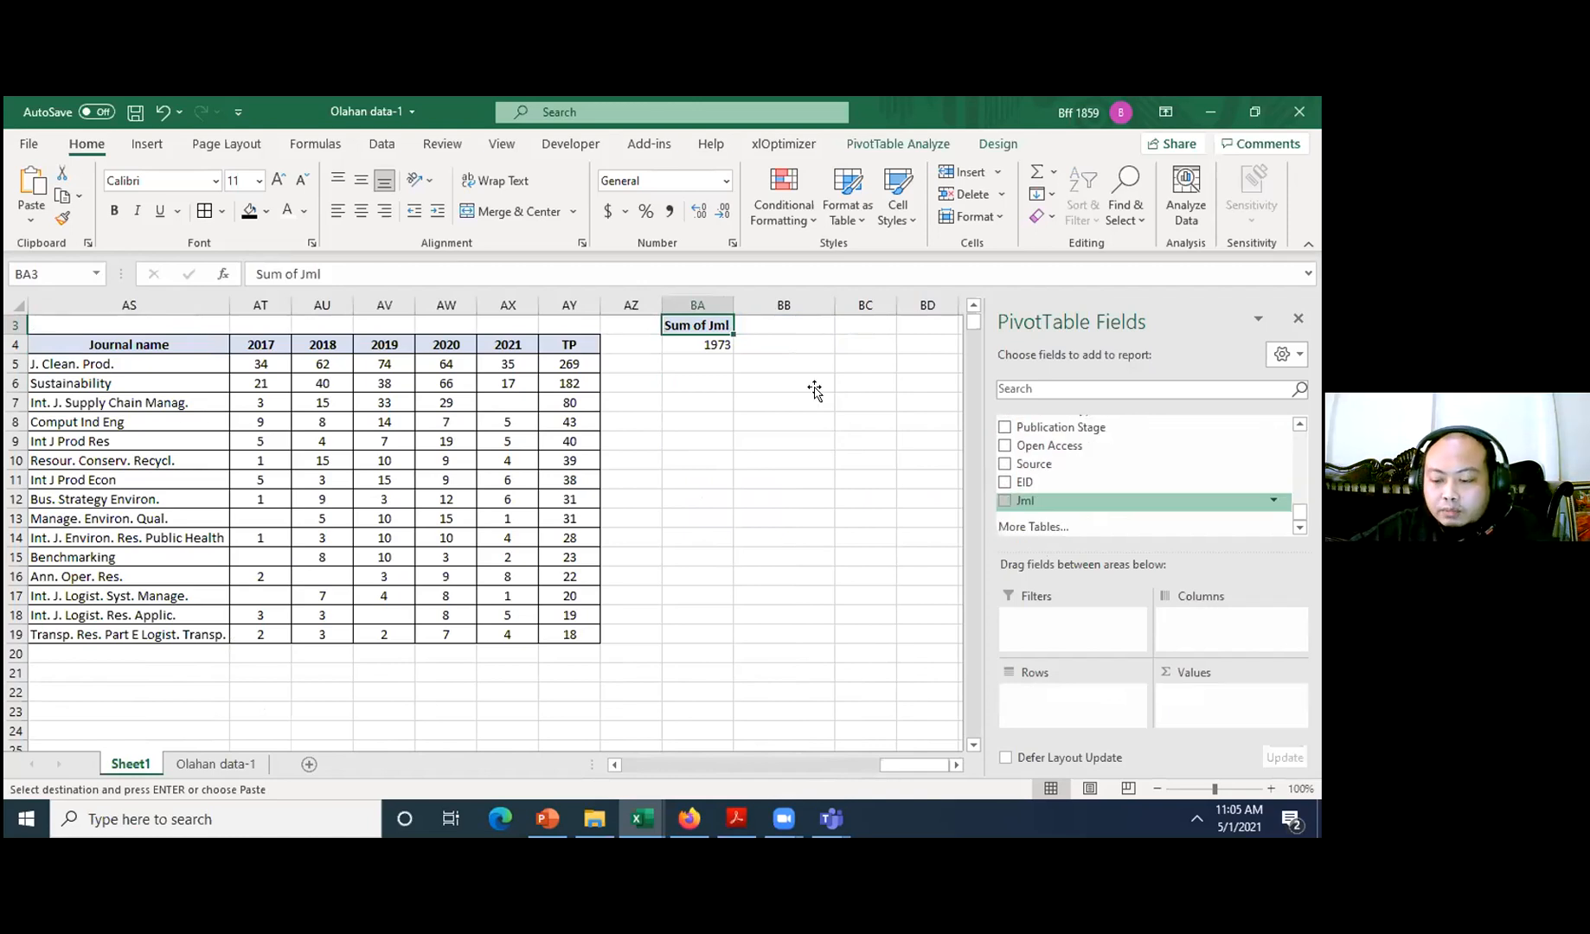
- Add Title and Authors as row fields of the empty PivotTable at BA3
click(1051, 383)
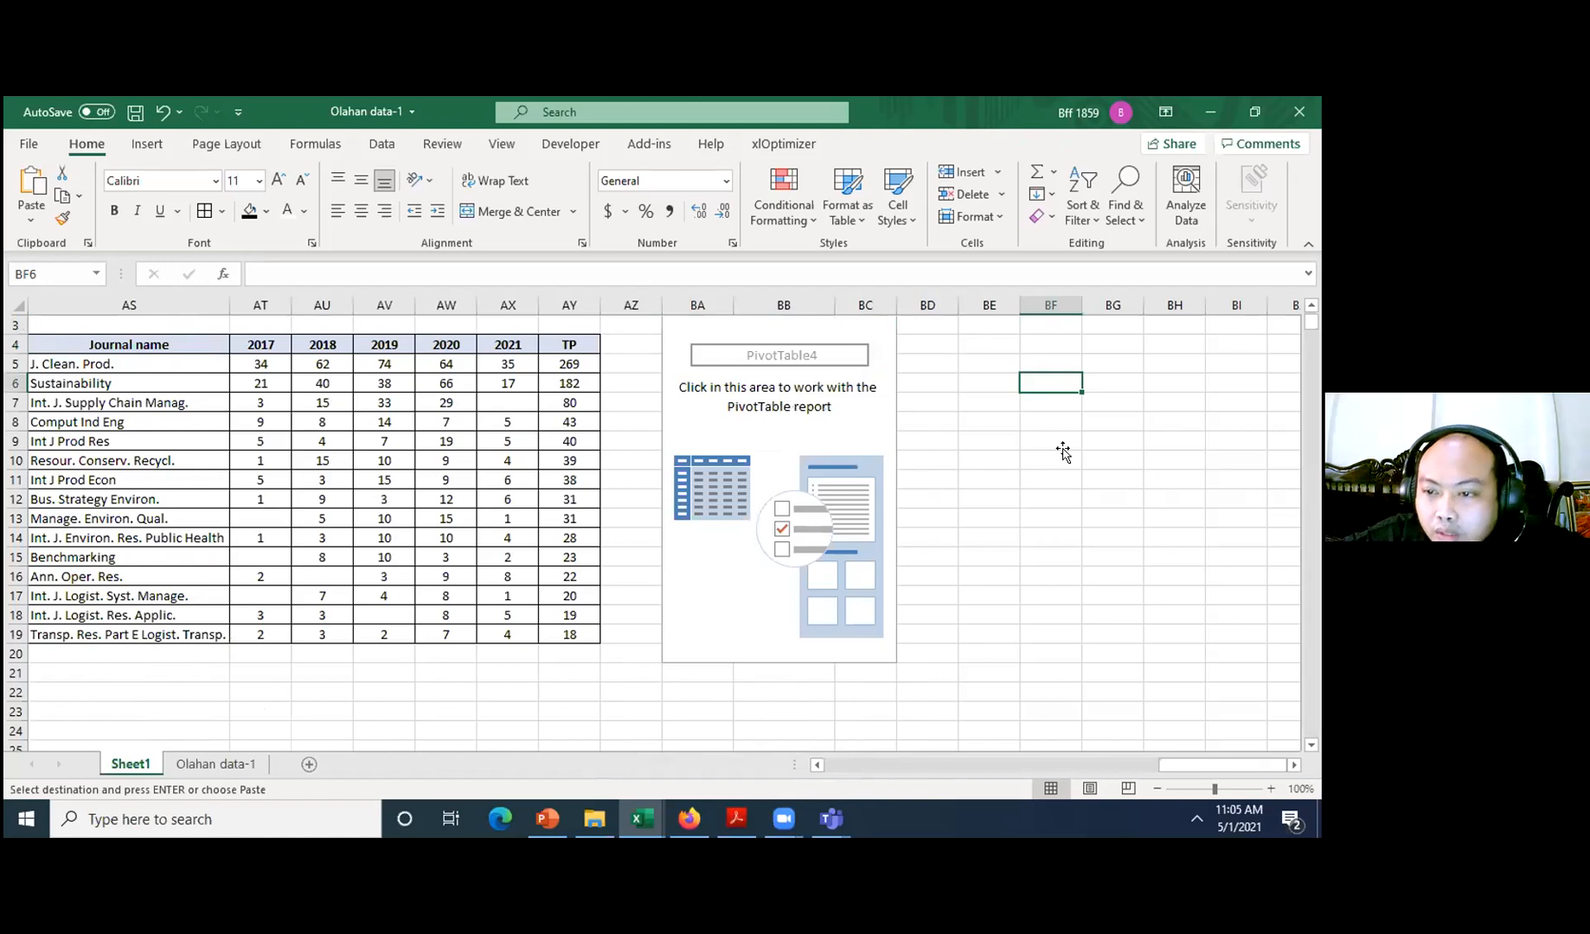
click(783, 403)
drag(1297, 510, 1295, 434)
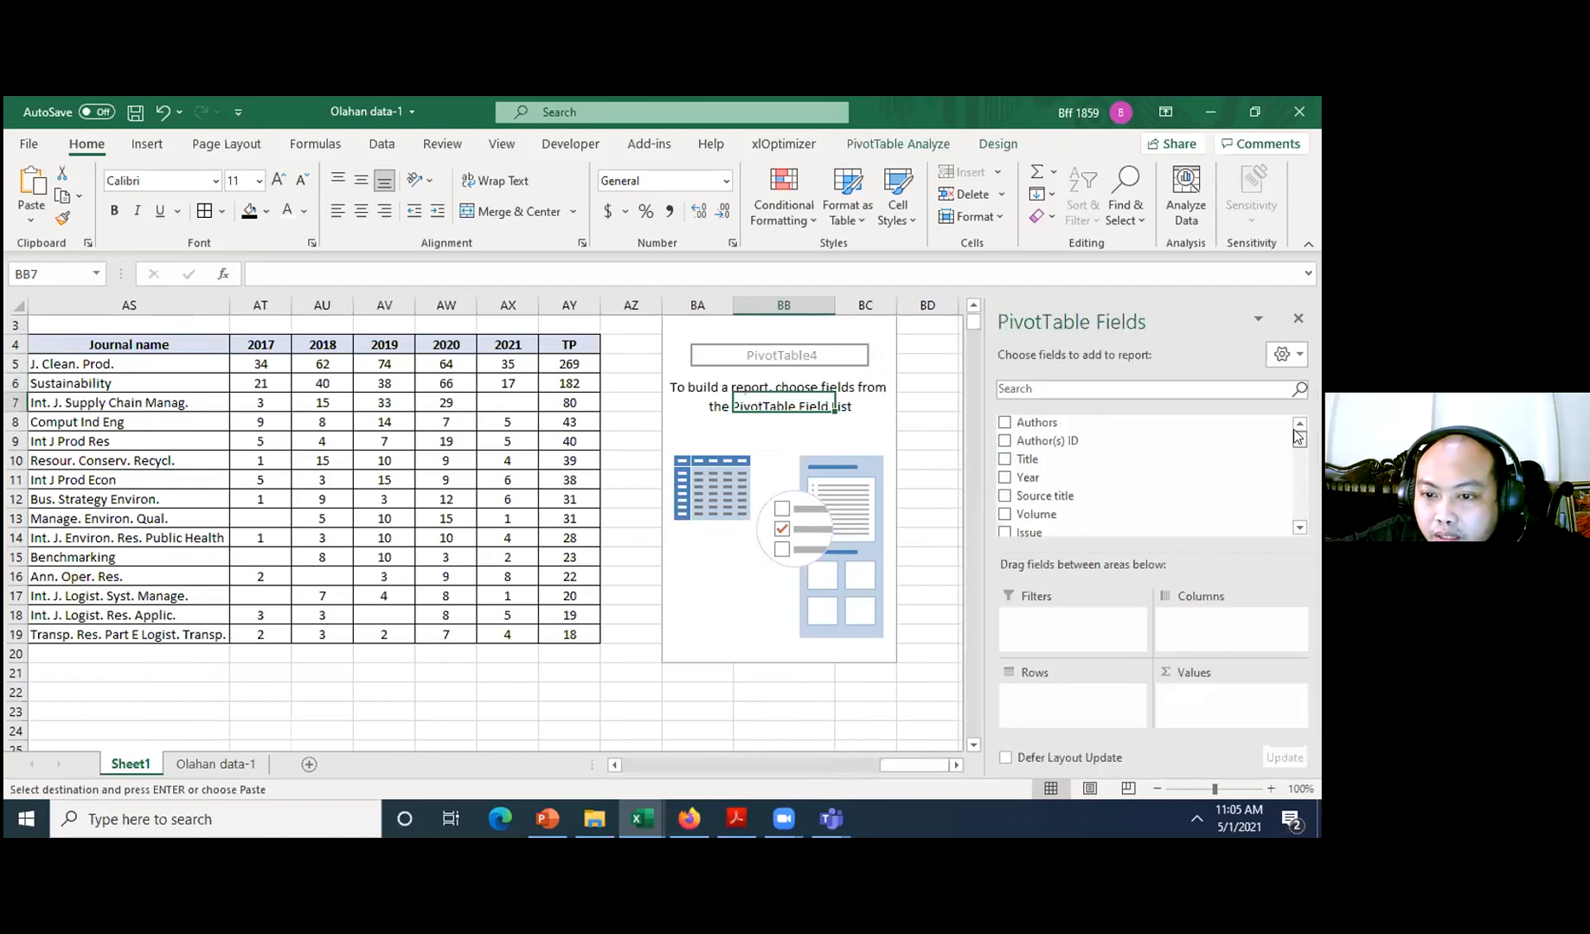
scroll(1016, 510, down, 2)
scroll(1009, 483, up, 2)
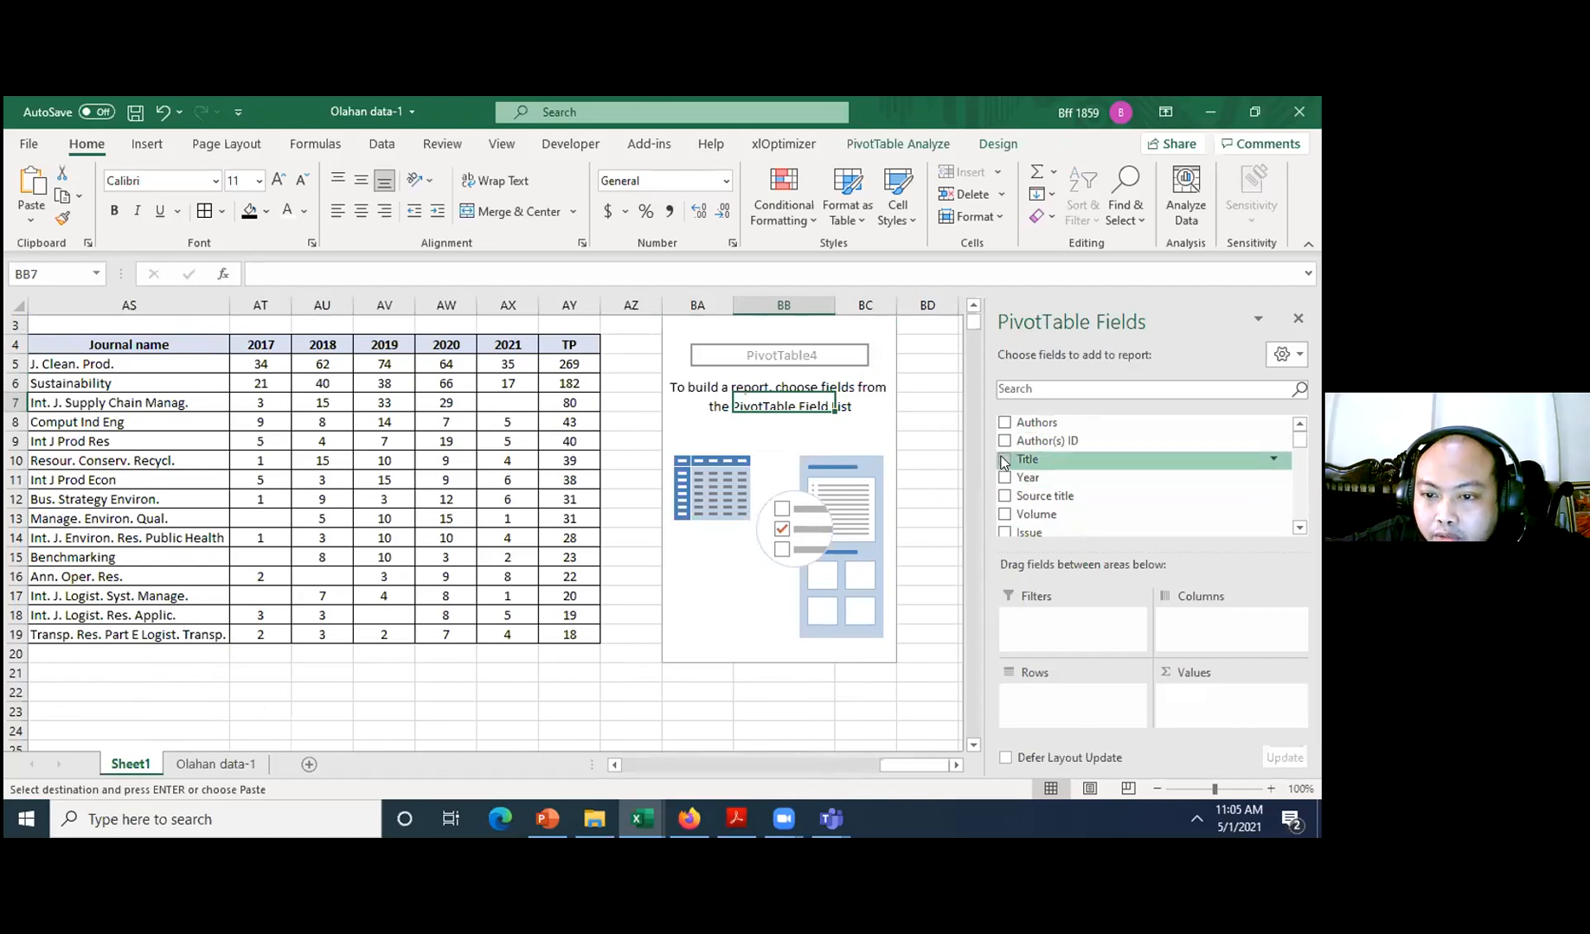
click(1004, 460)
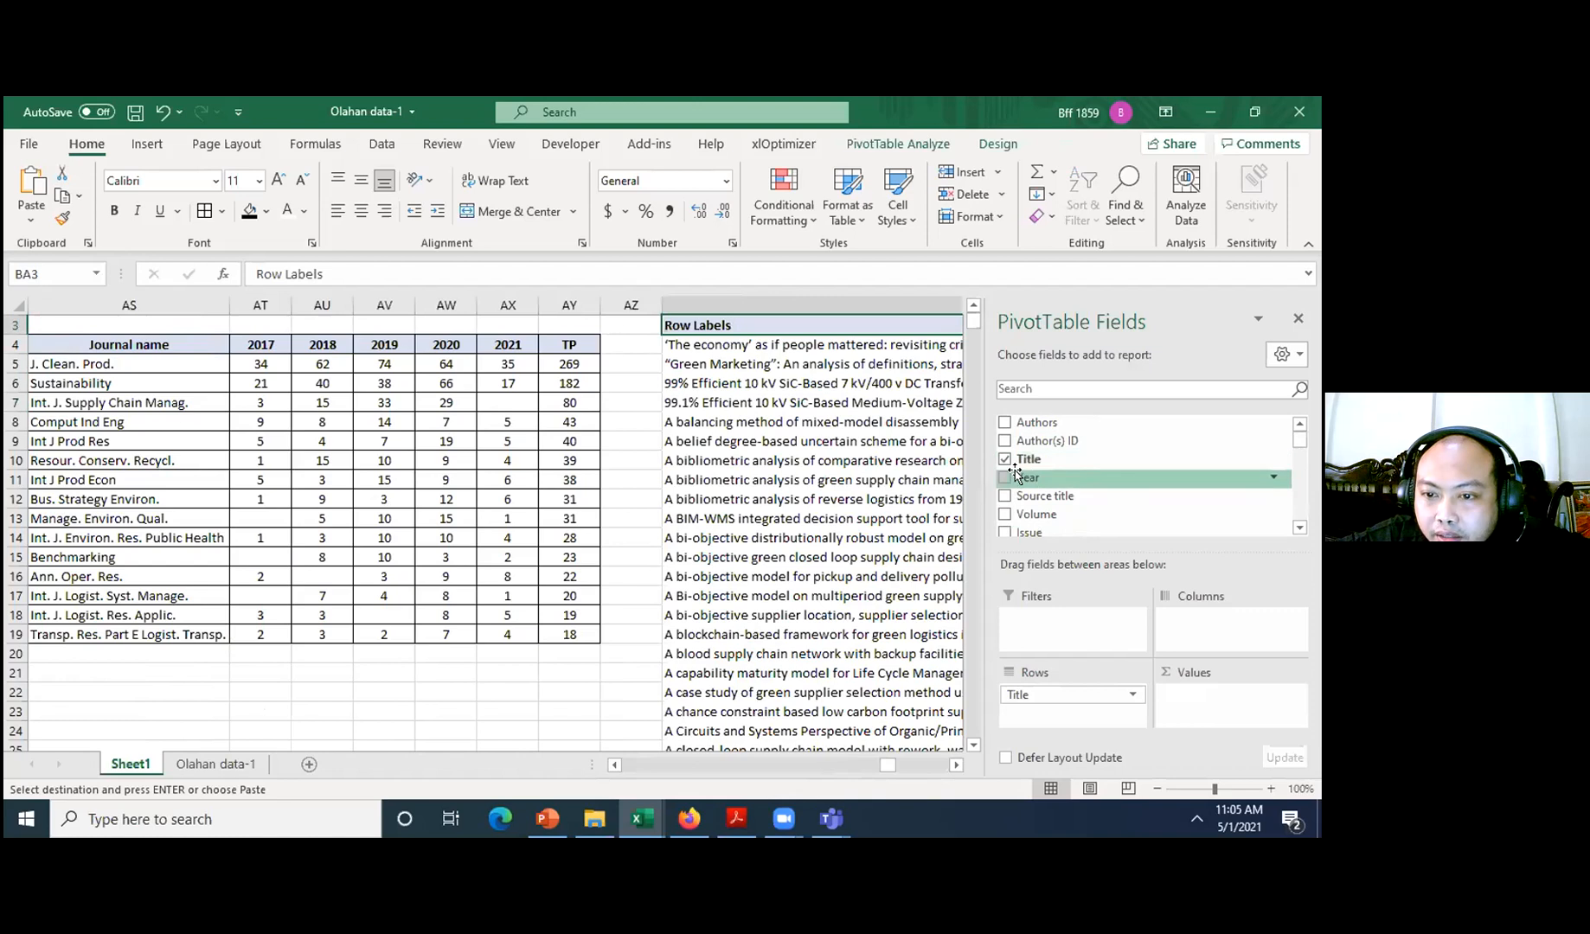
click(1003, 424)
scroll(1005, 510, down, 2)
scroll(1008, 493, down, 4)
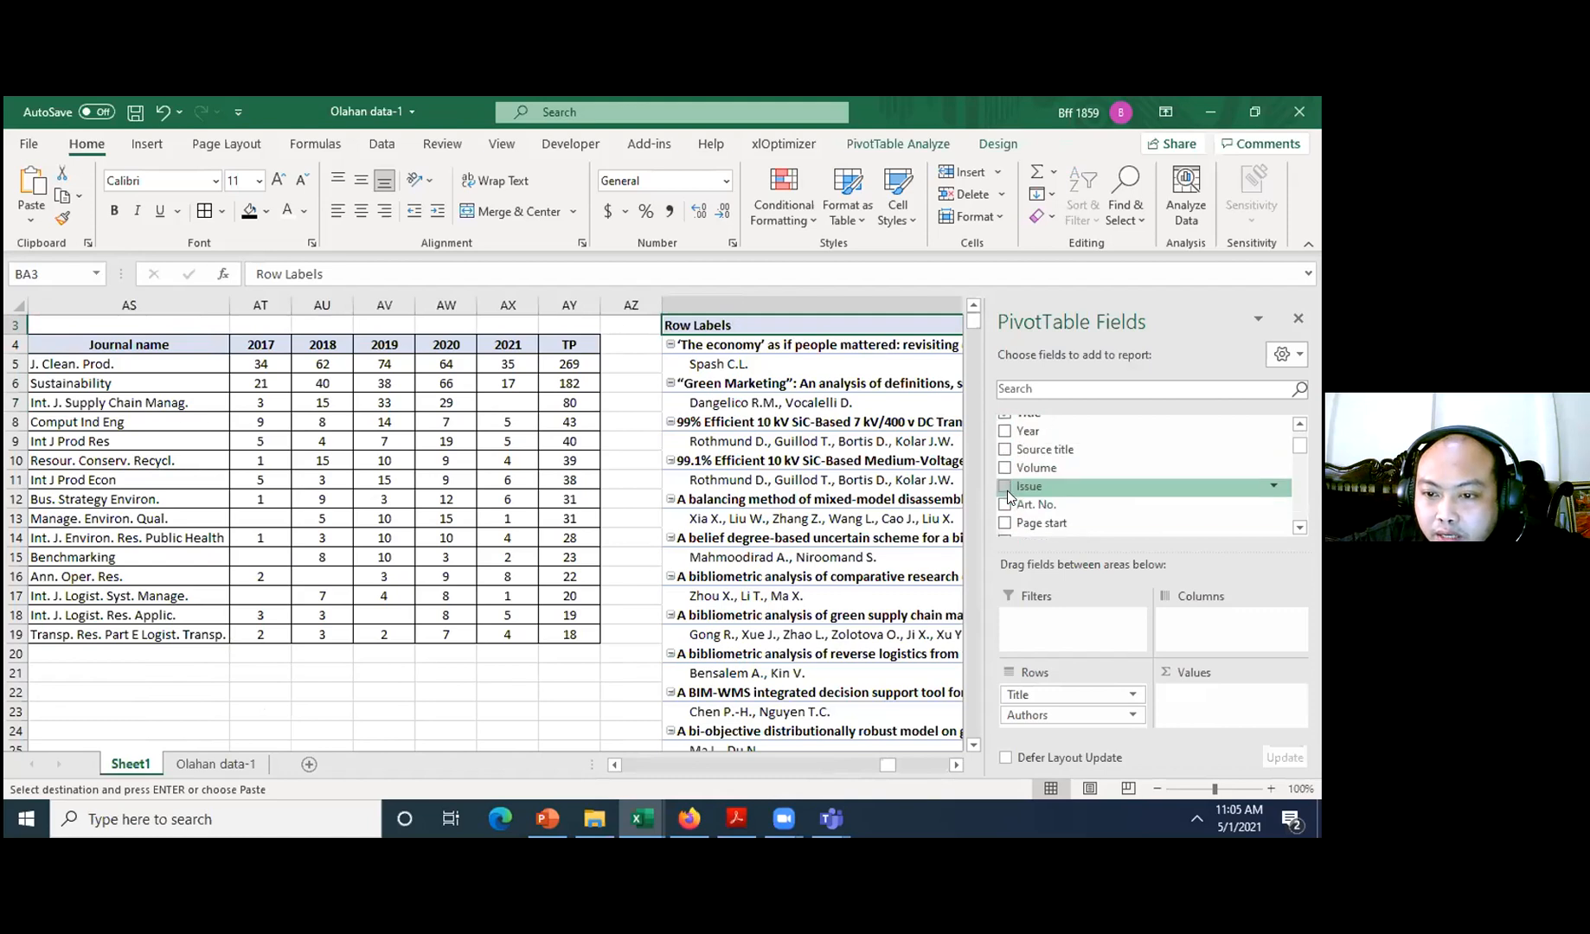
- Add Source title and Year to the PivotTable, placing Year below Source title in the rows instead of the values
scroll(1006, 499, up, 5)
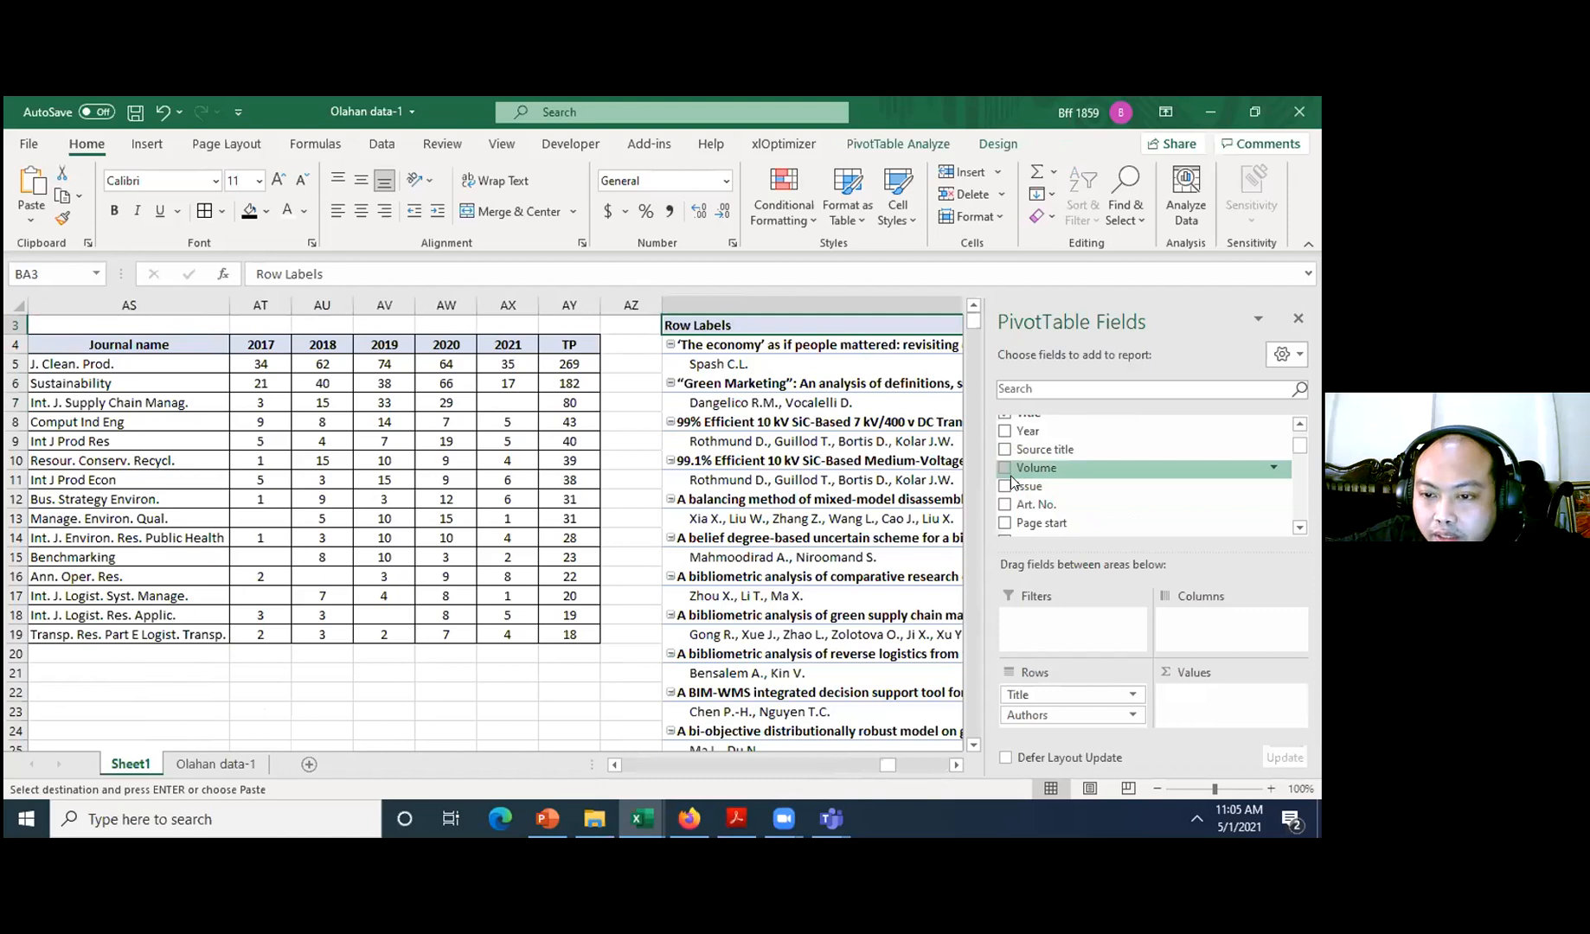
scroll(1009, 472, up, 1)
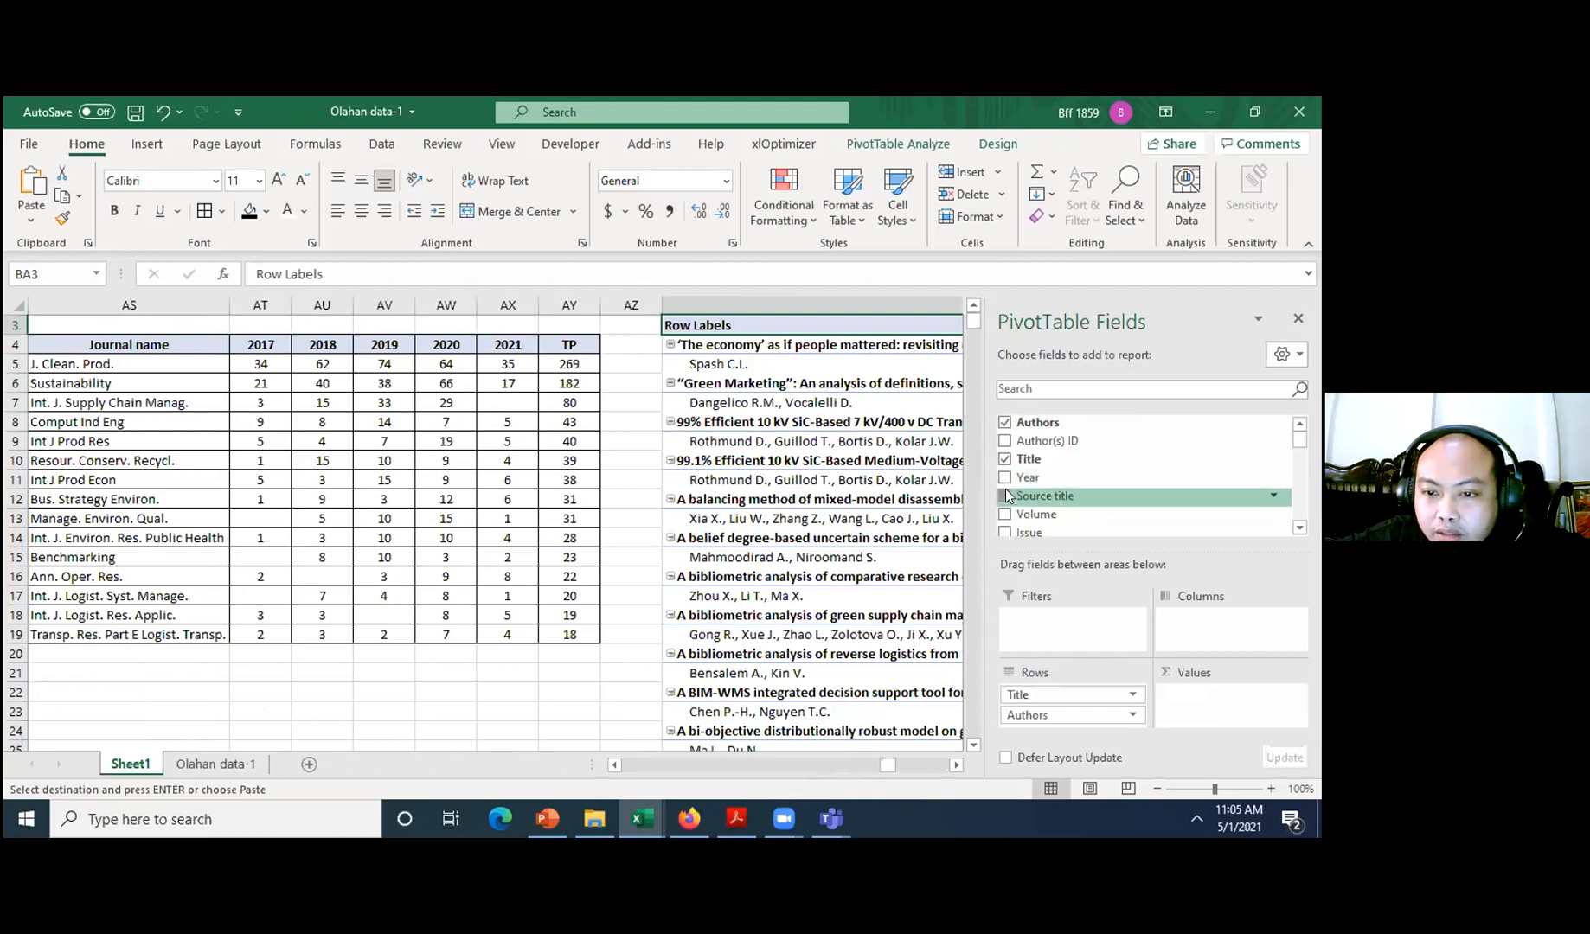
click(1005, 496)
click(1005, 477)
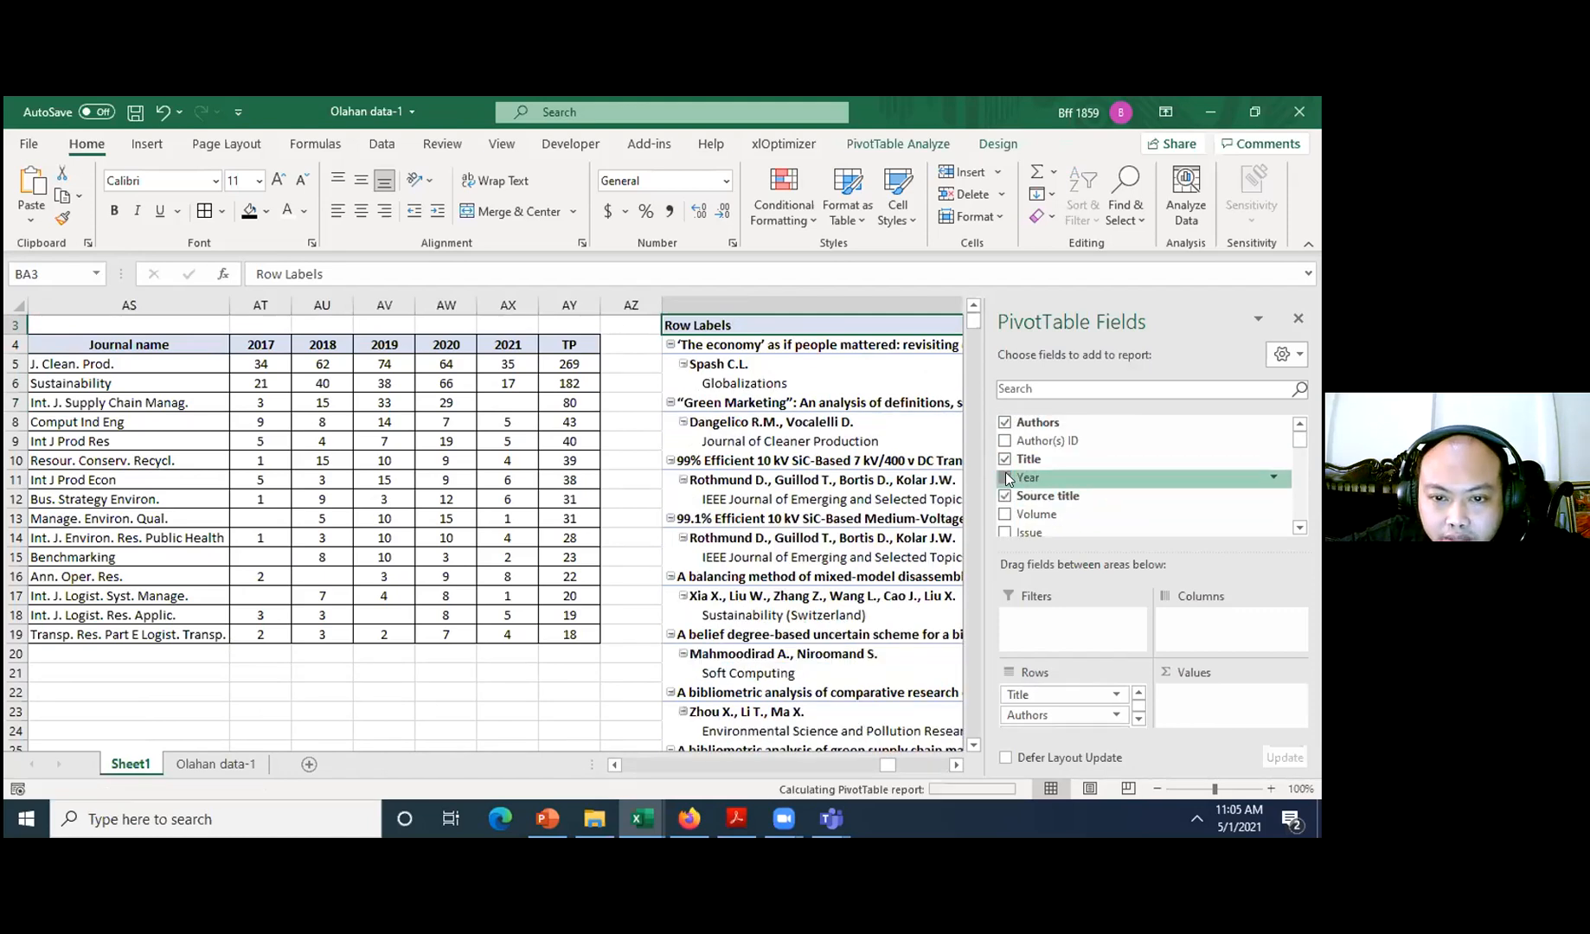
click(1300, 529)
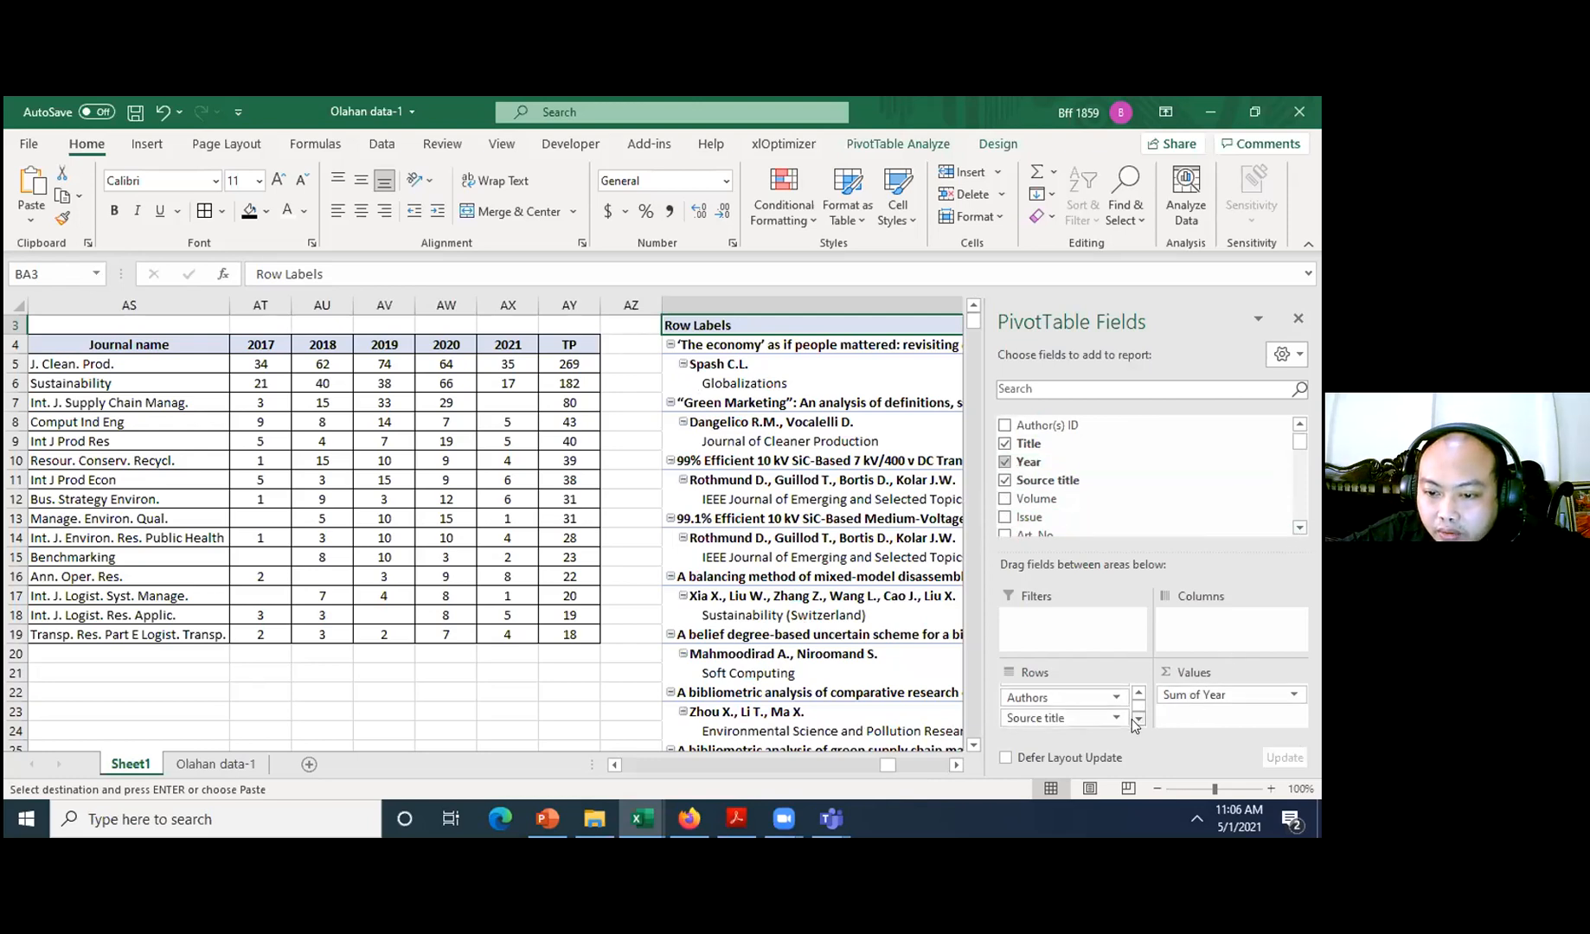
drag(1210, 695, 1071, 726)
click(647, 433)
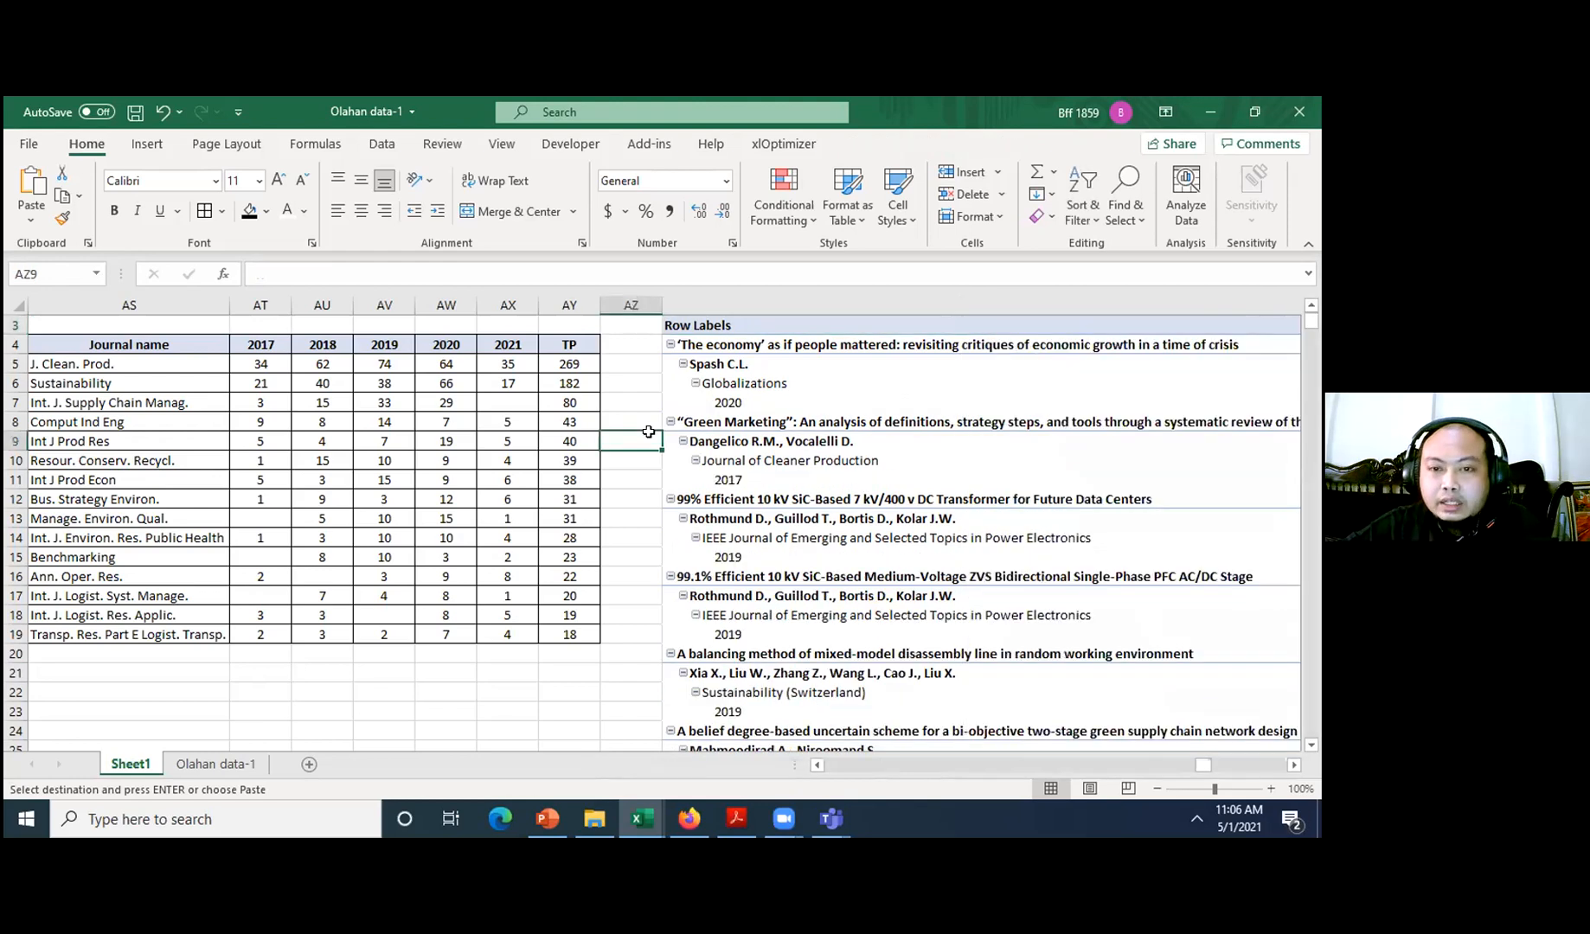
- Narrow column BA, which holds the article row labels, to about half its width
key(Right)
key(Right)
key(Left)
key(Left)
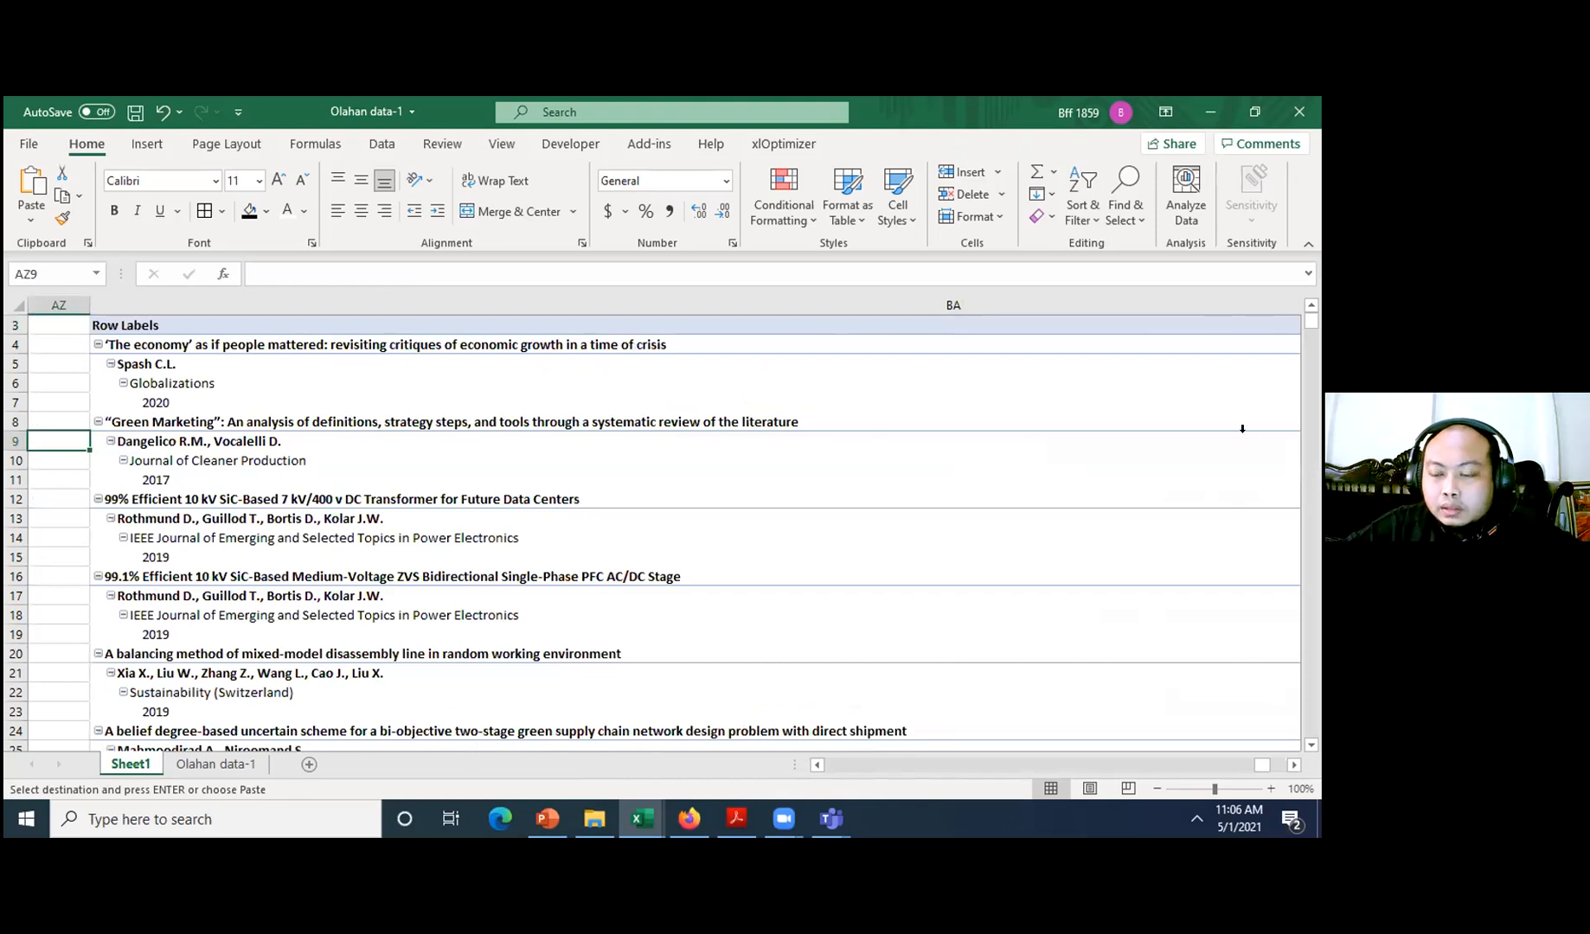
scroll(1242, 428, down, 3)
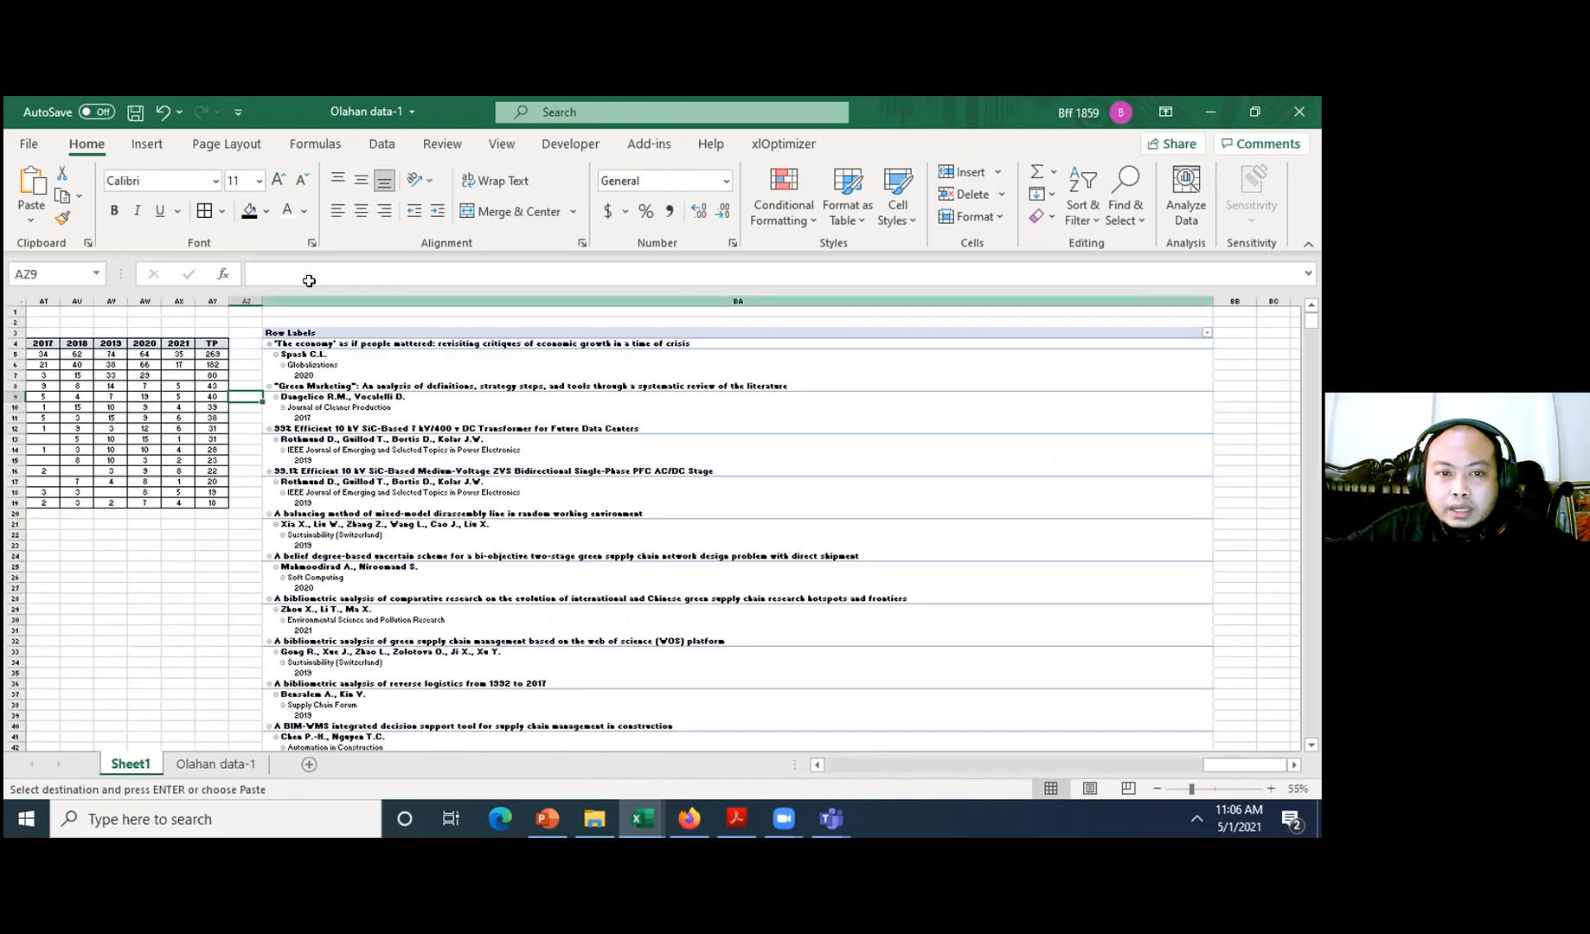
drag(1214, 301, 754, 301)
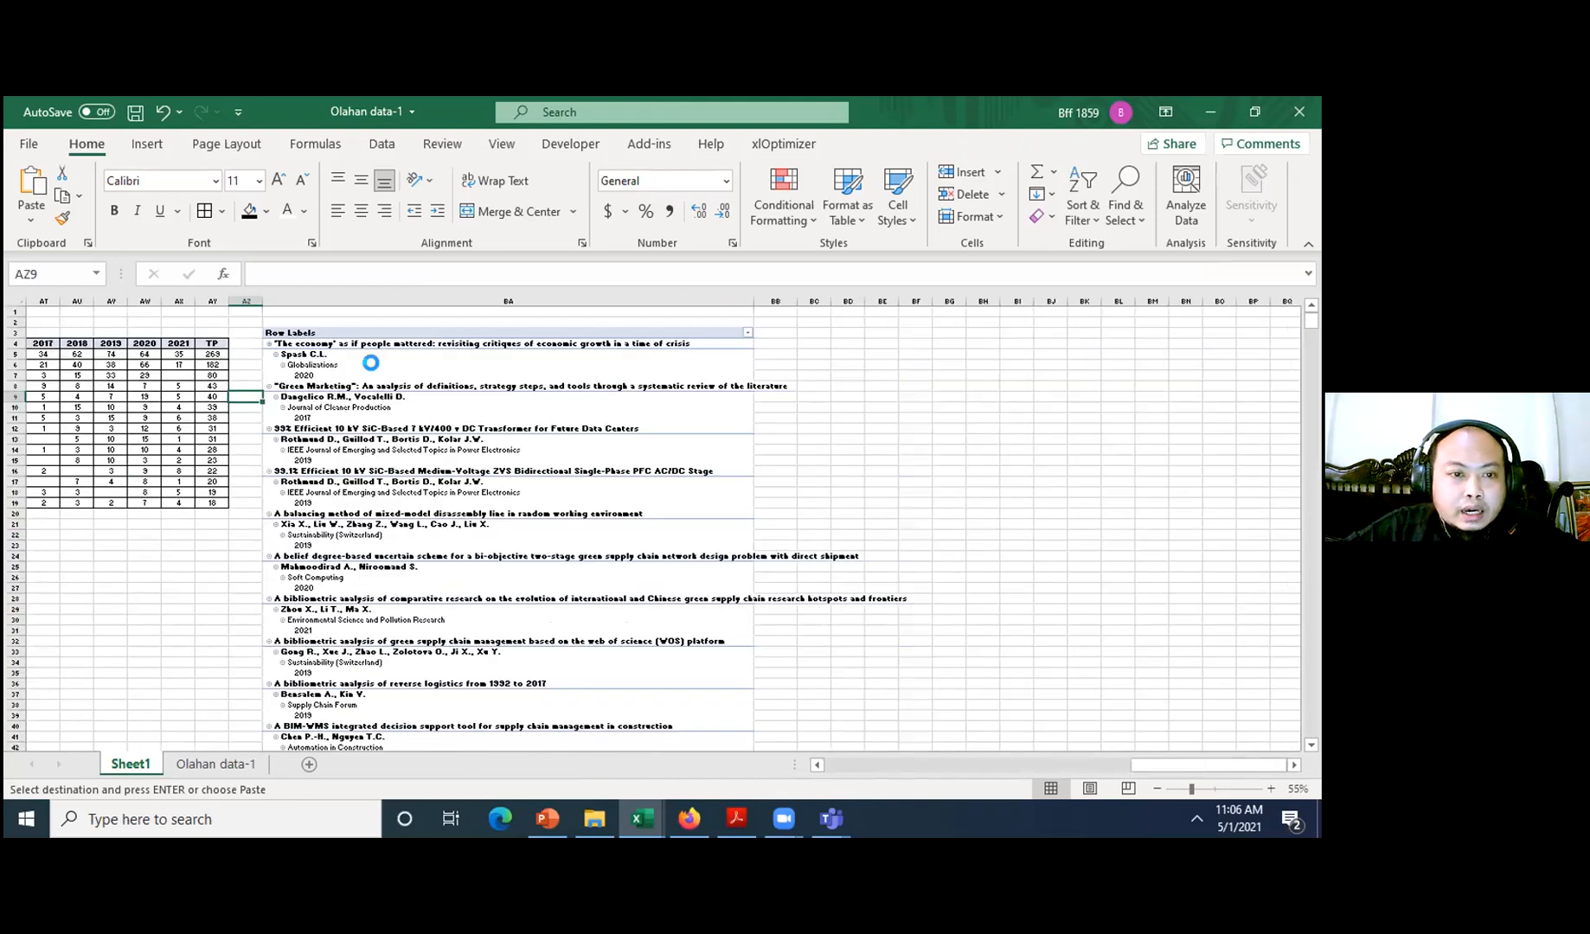
scroll(370, 363, up, 2)
scroll(459, 364, up, 1)
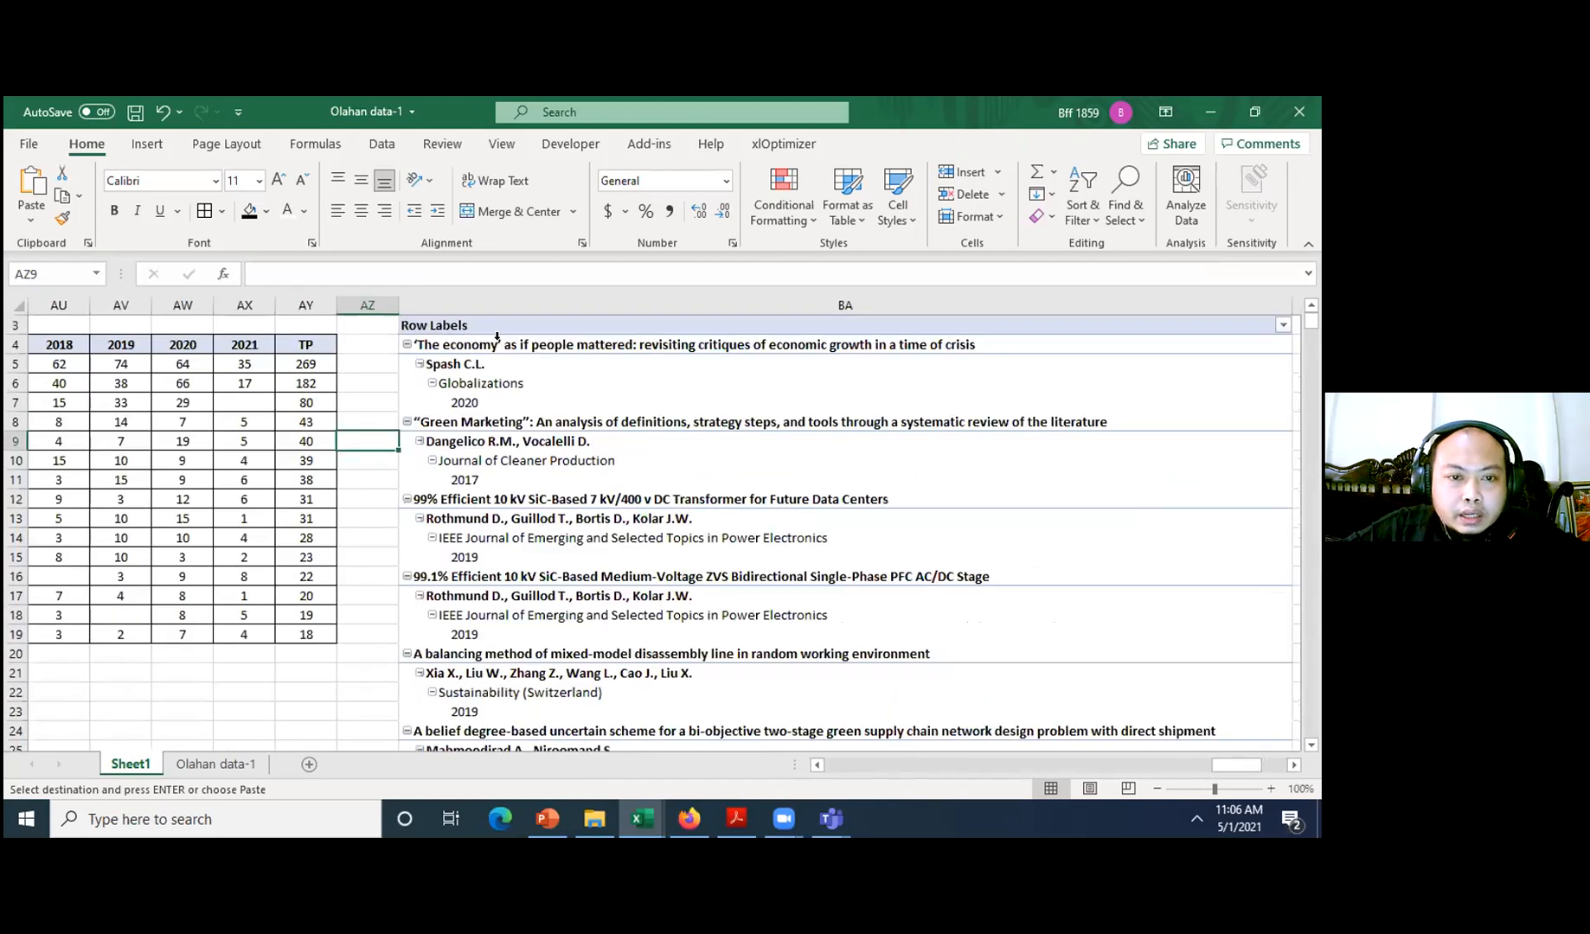
- Compare the title, authors, source title and year levels of the first article with the order of the PivotTable's row fields
click(498, 342)
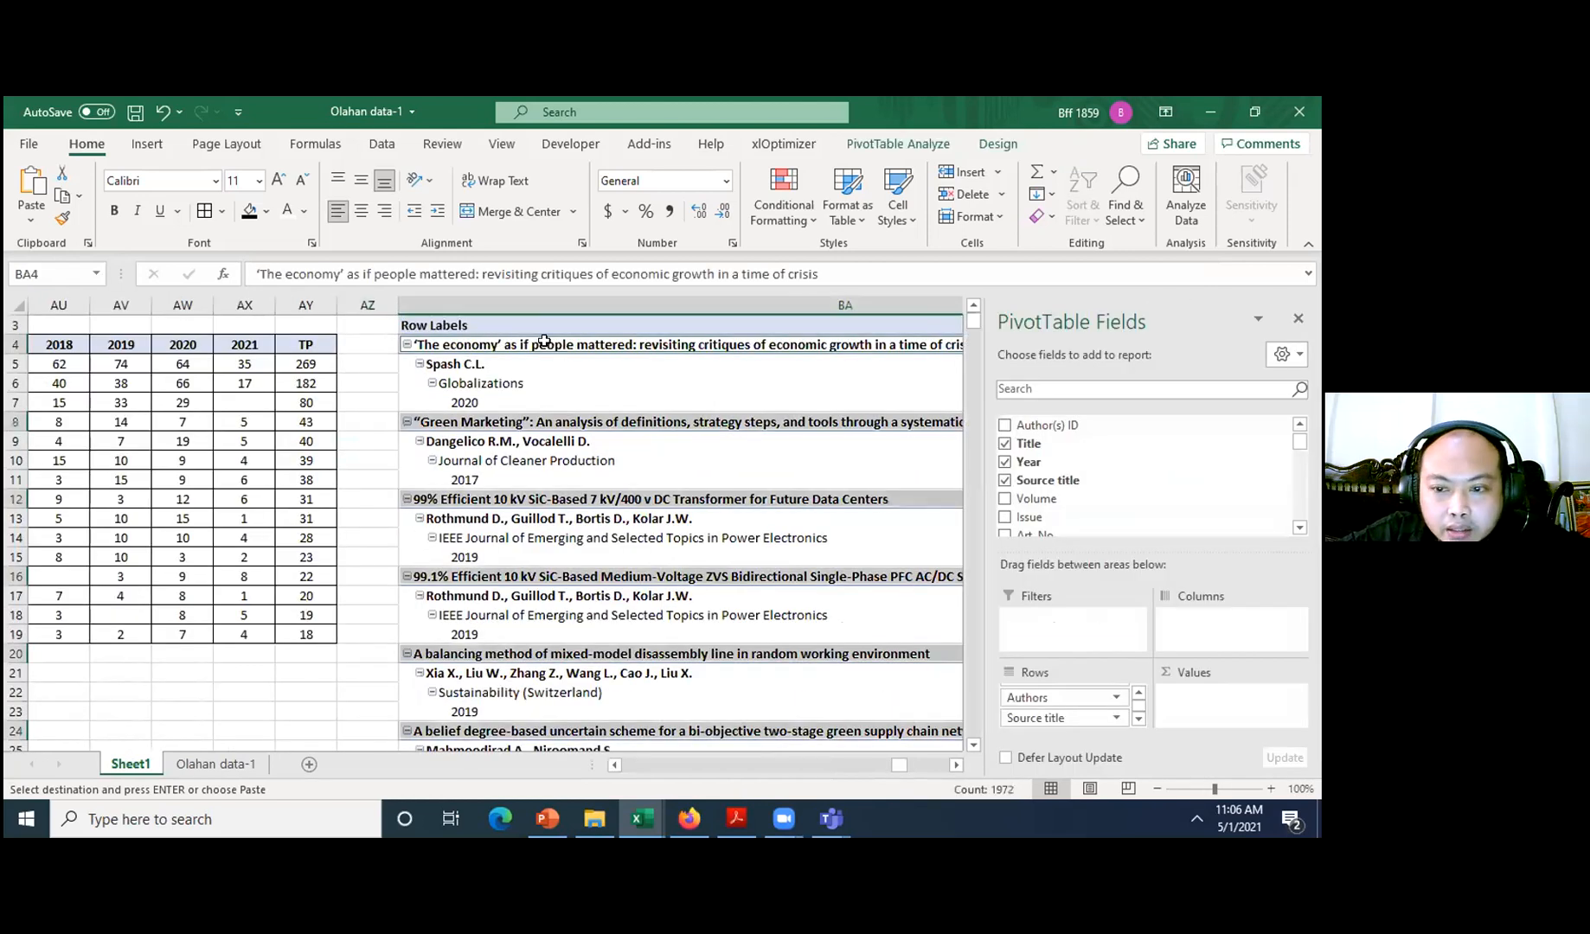
click(1138, 695)
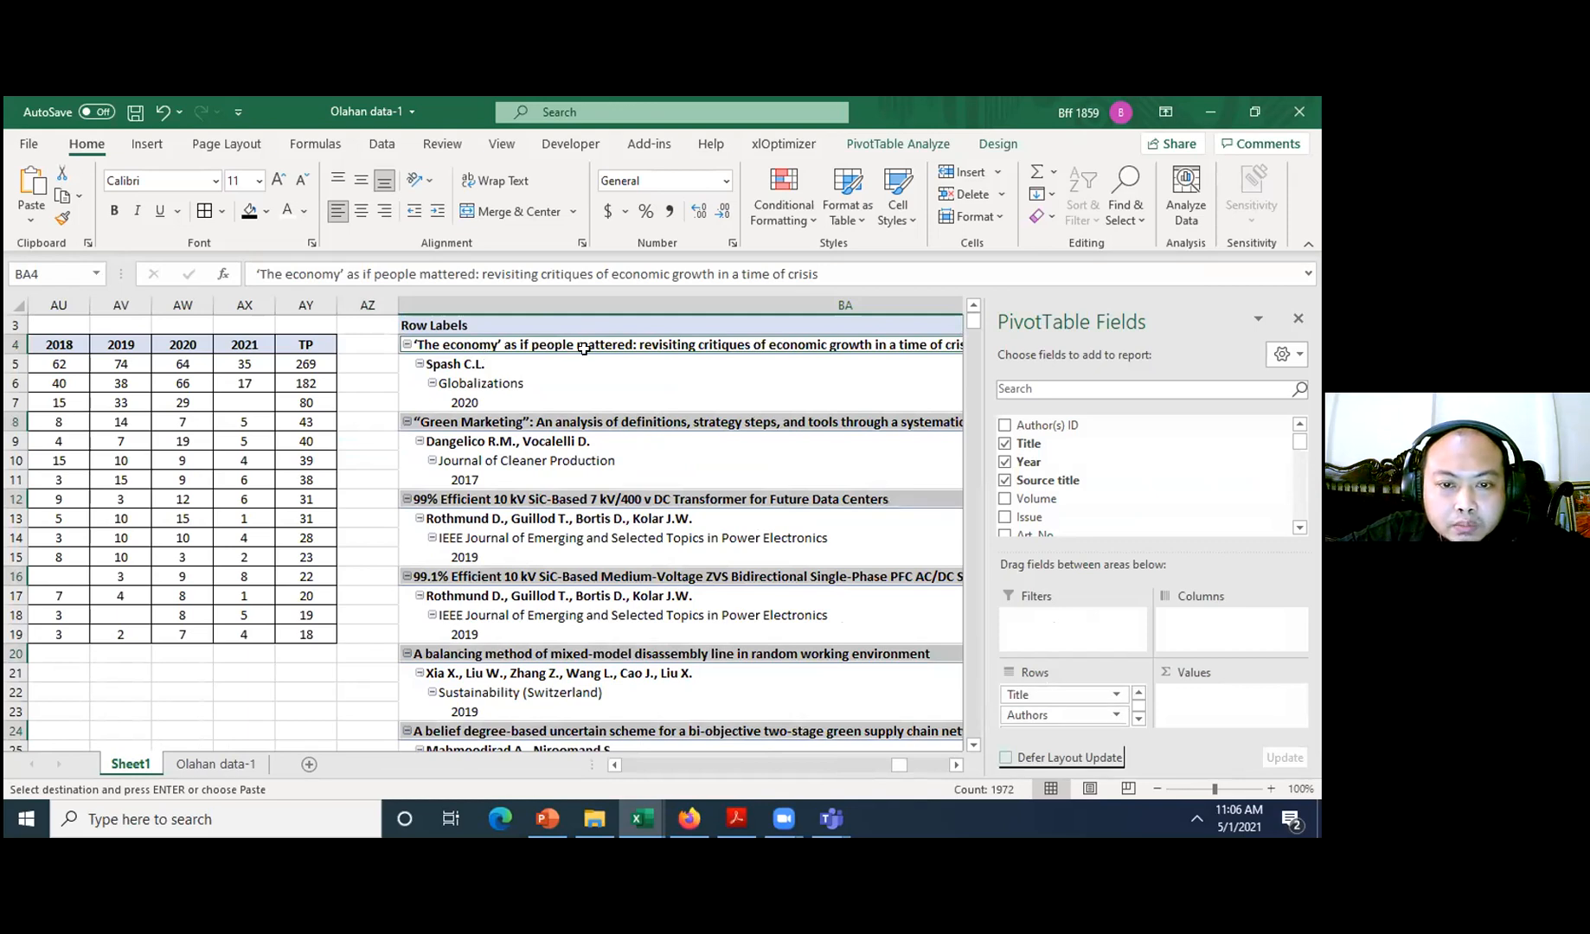
key(Down)
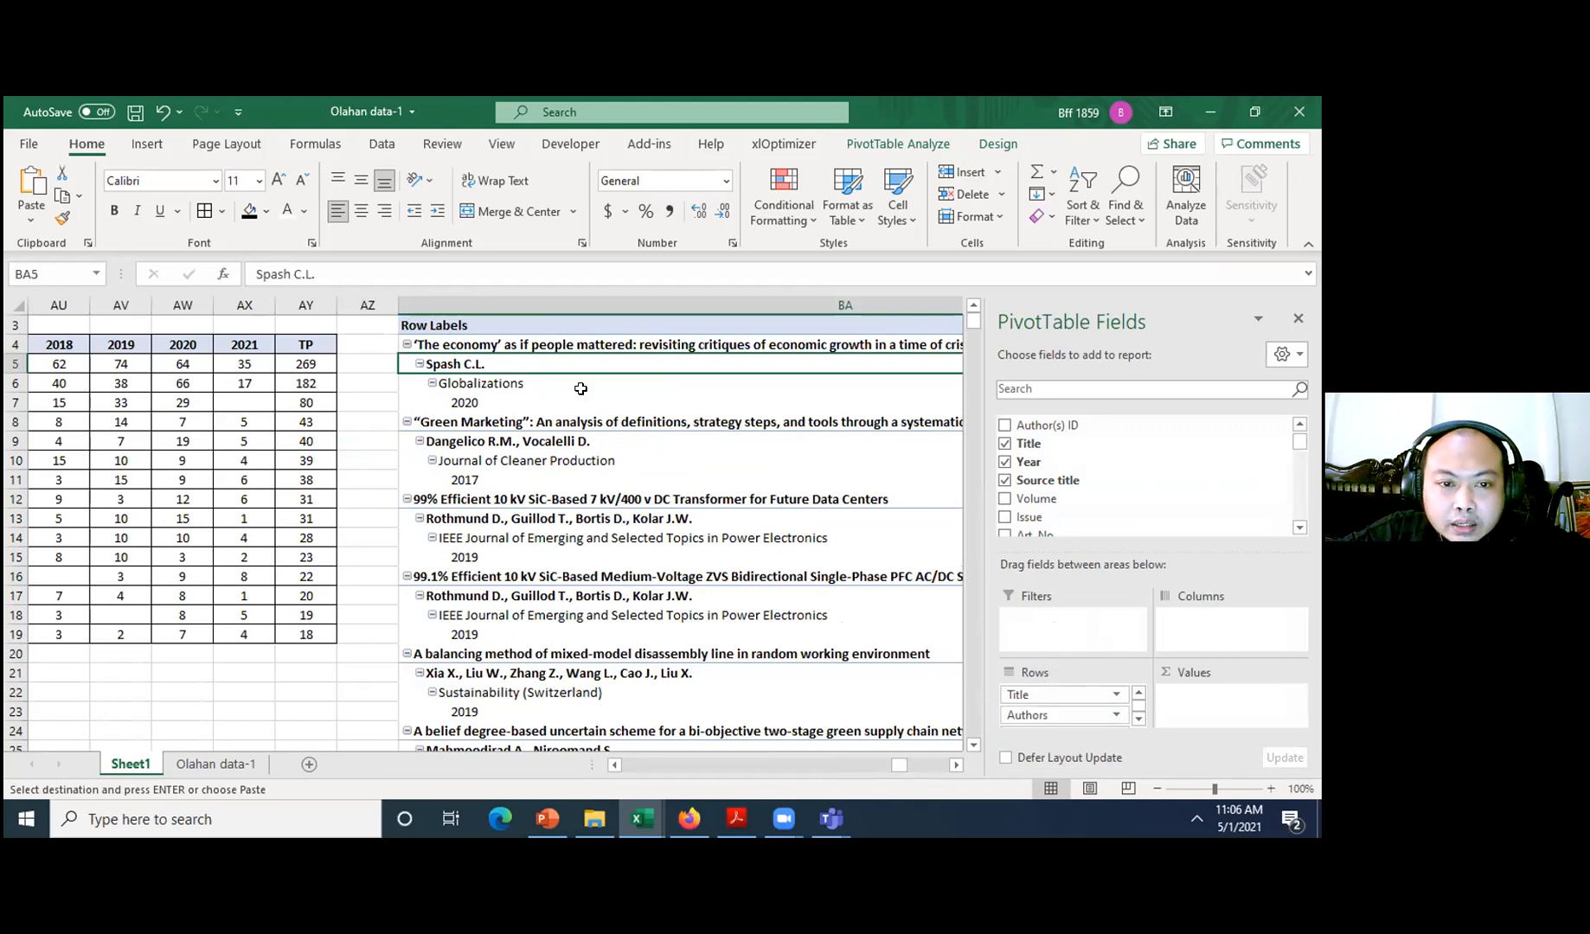
key(Down)
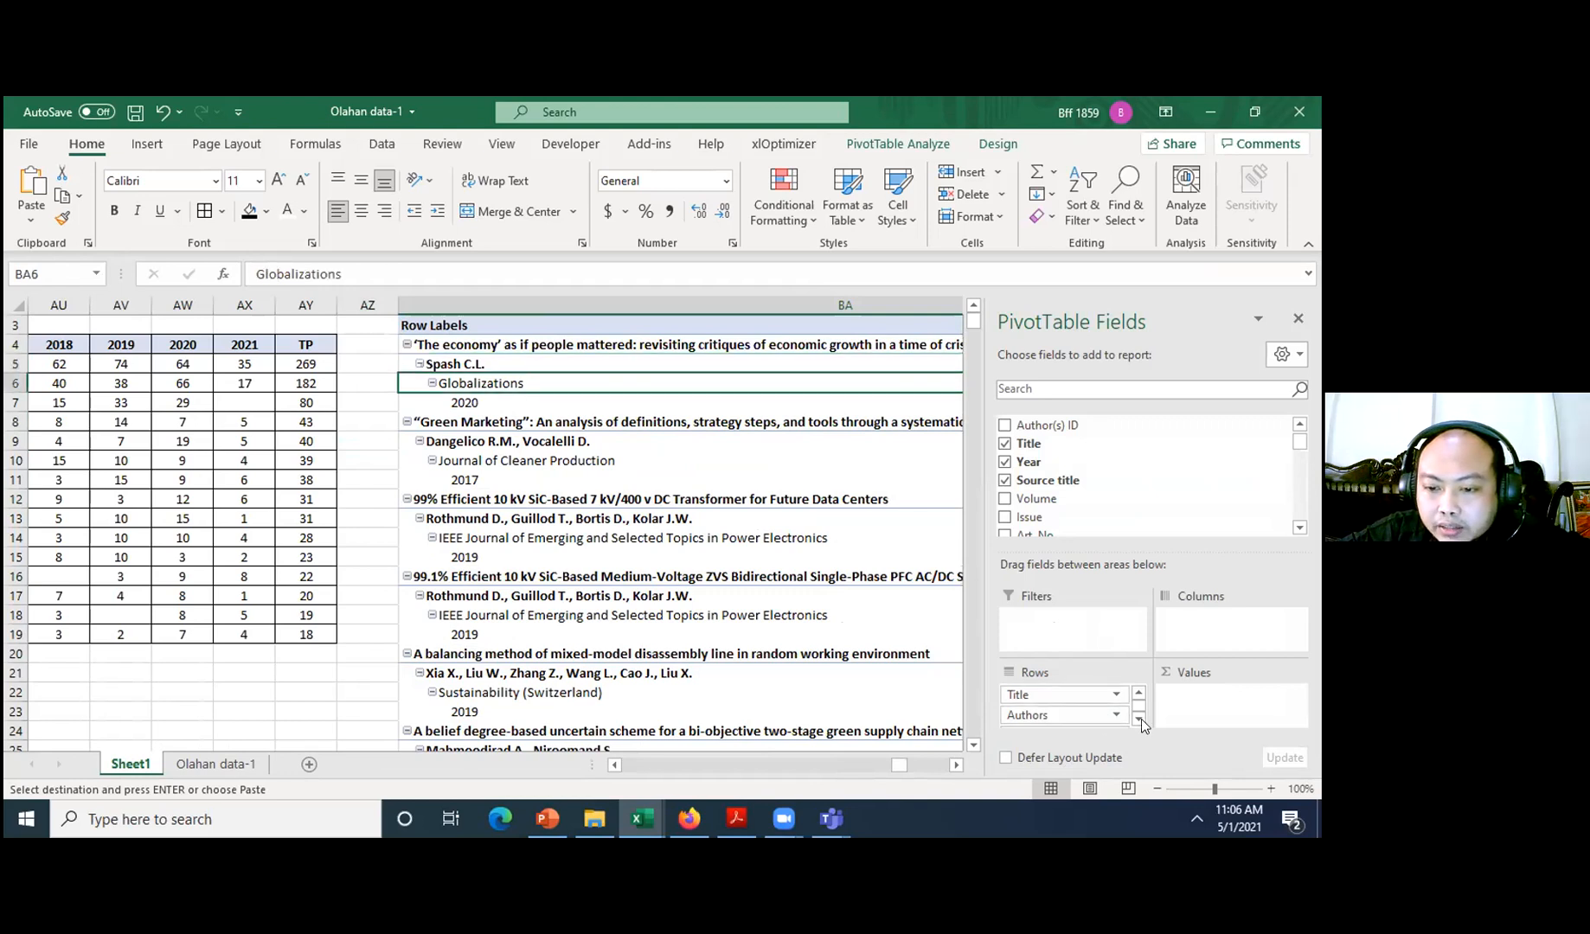
click(1140, 719)
click(552, 402)
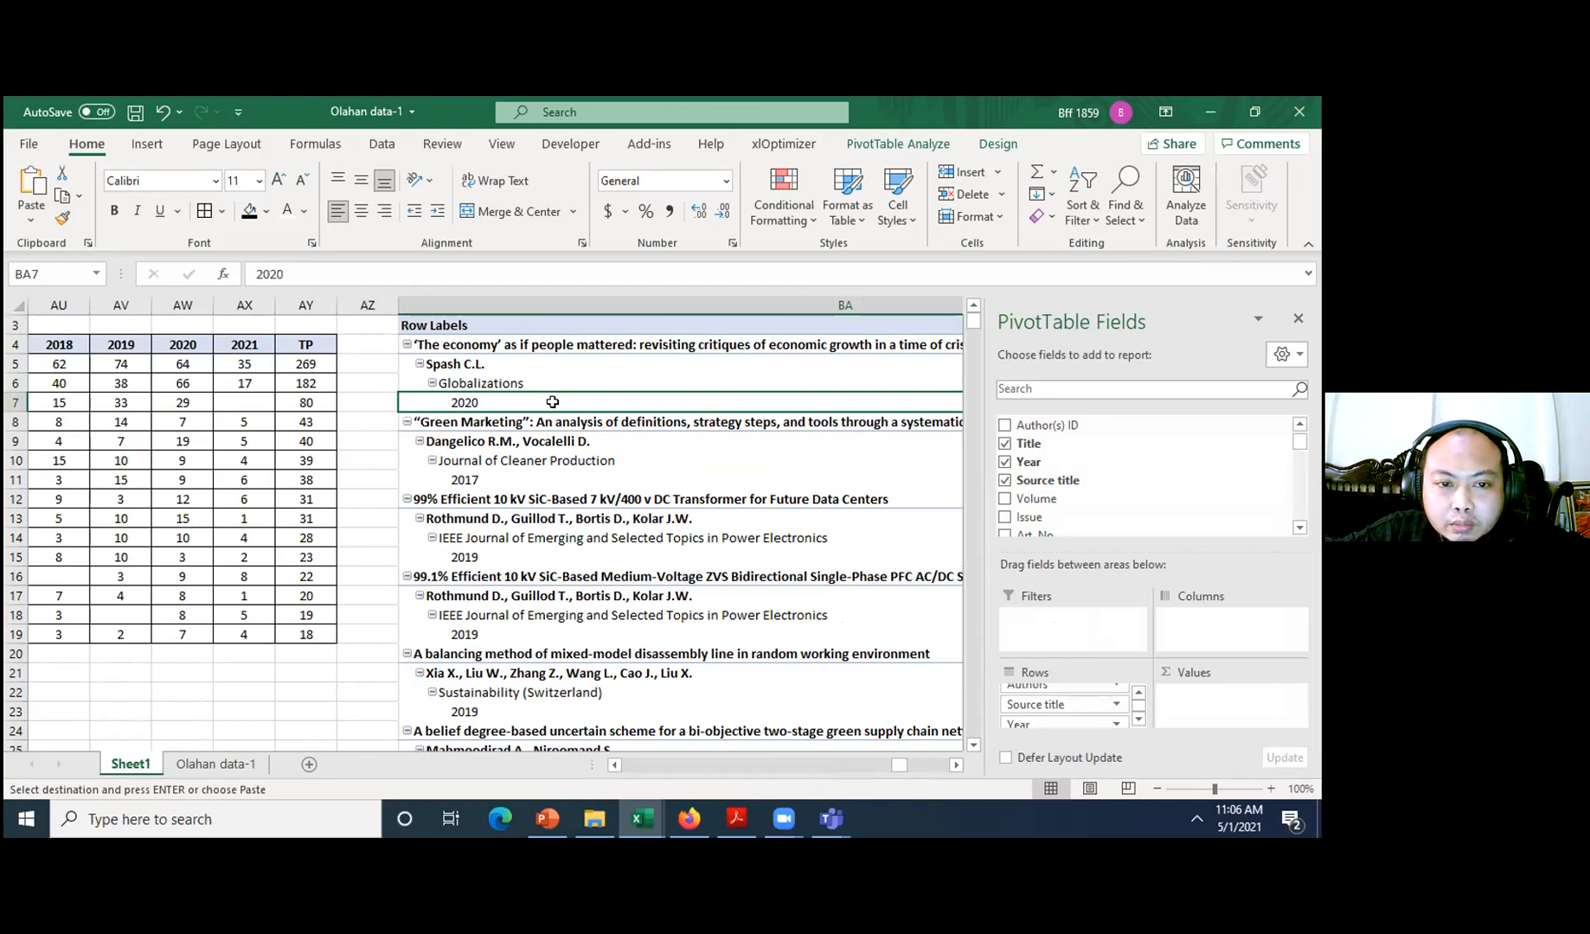
click(663, 365)
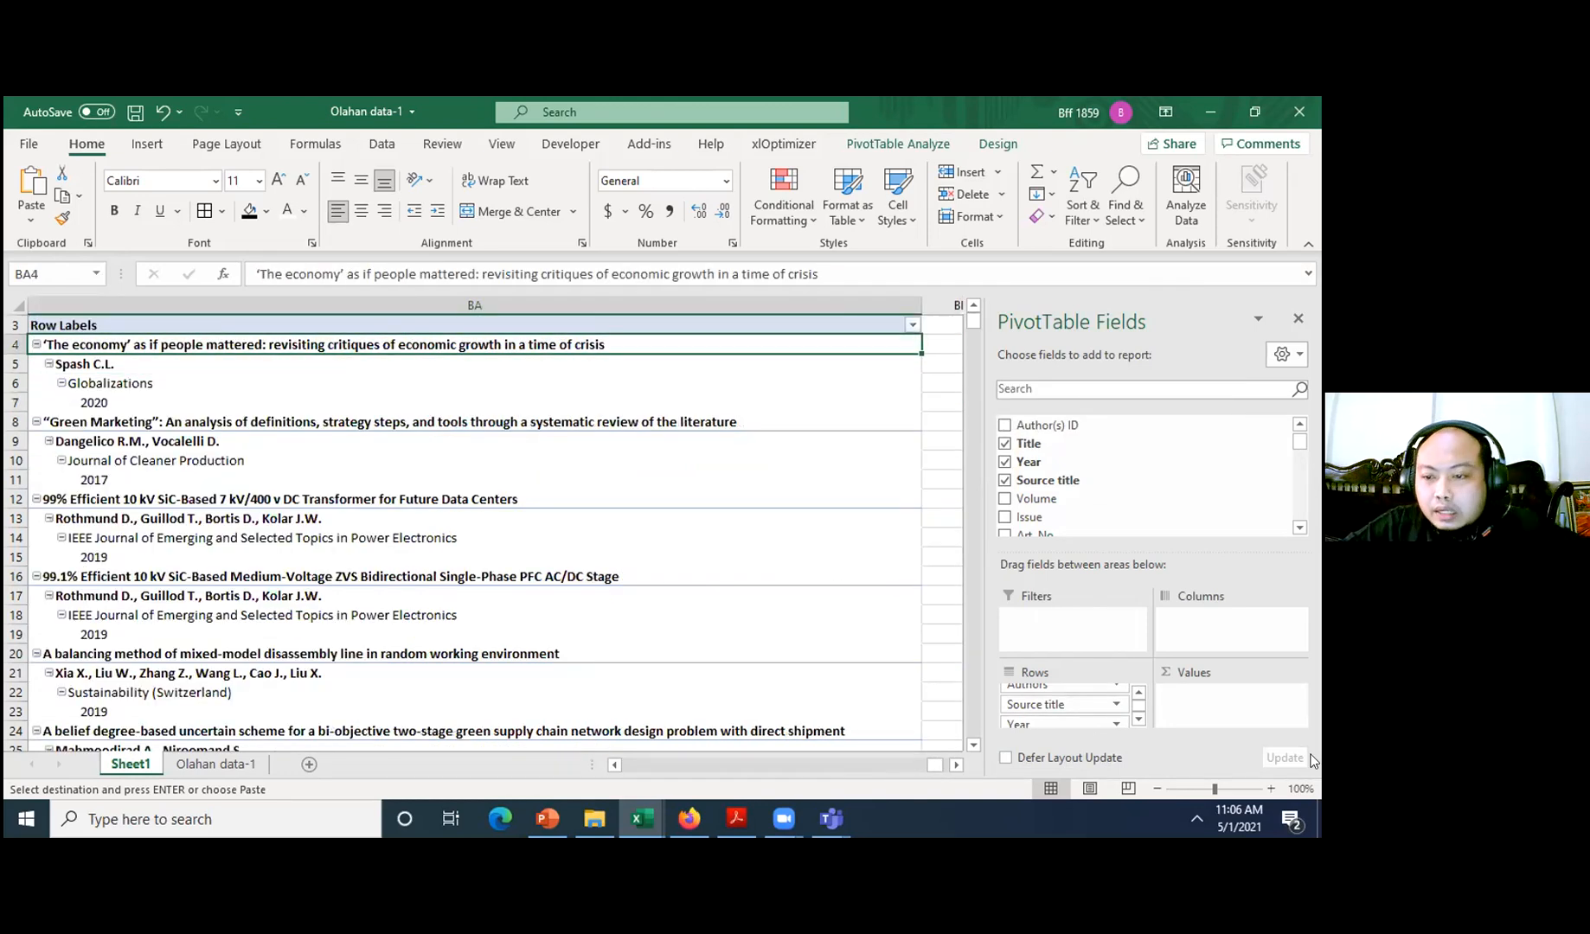
- Add the Cited by field to the PivotTable's values and narrow column BA to bring the citation sums closer to the titles
mouse_move(1299, 444)
mouse_down()
mouse_move(1294, 516)
mouse_move(1293, 449)
mouse_move(1294, 463)
mouse_up()
click(1004, 487)
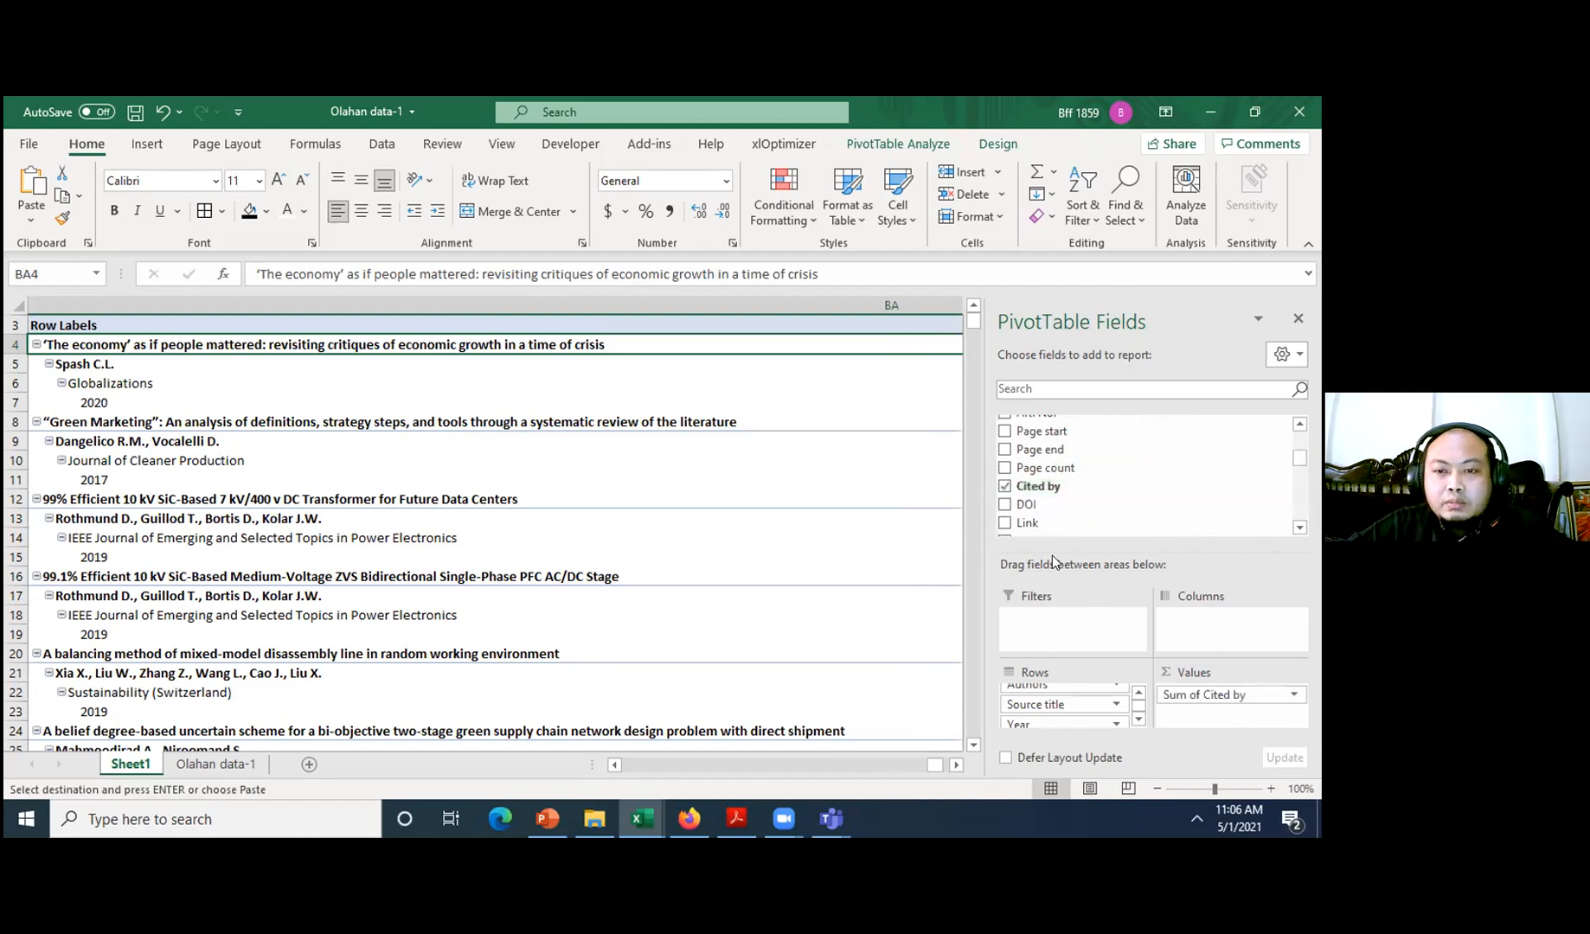
scroll(890, 526, down, 1)
scroll(887, 529, down, 2)
scroll(886, 516, down, 1)
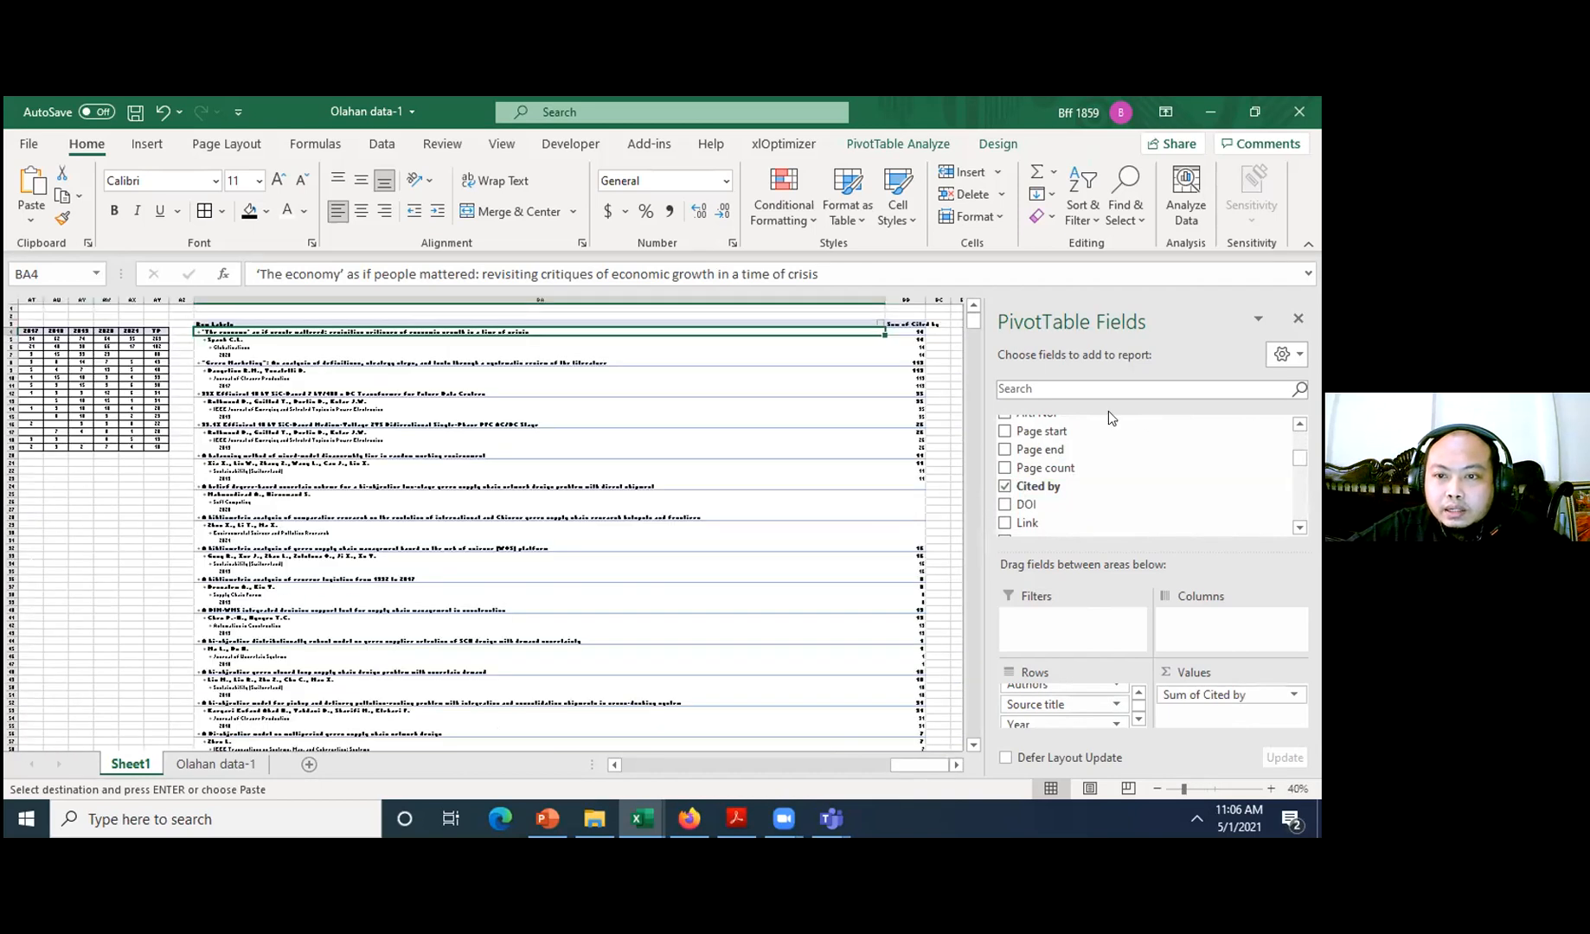
drag(881, 296, 600, 356)
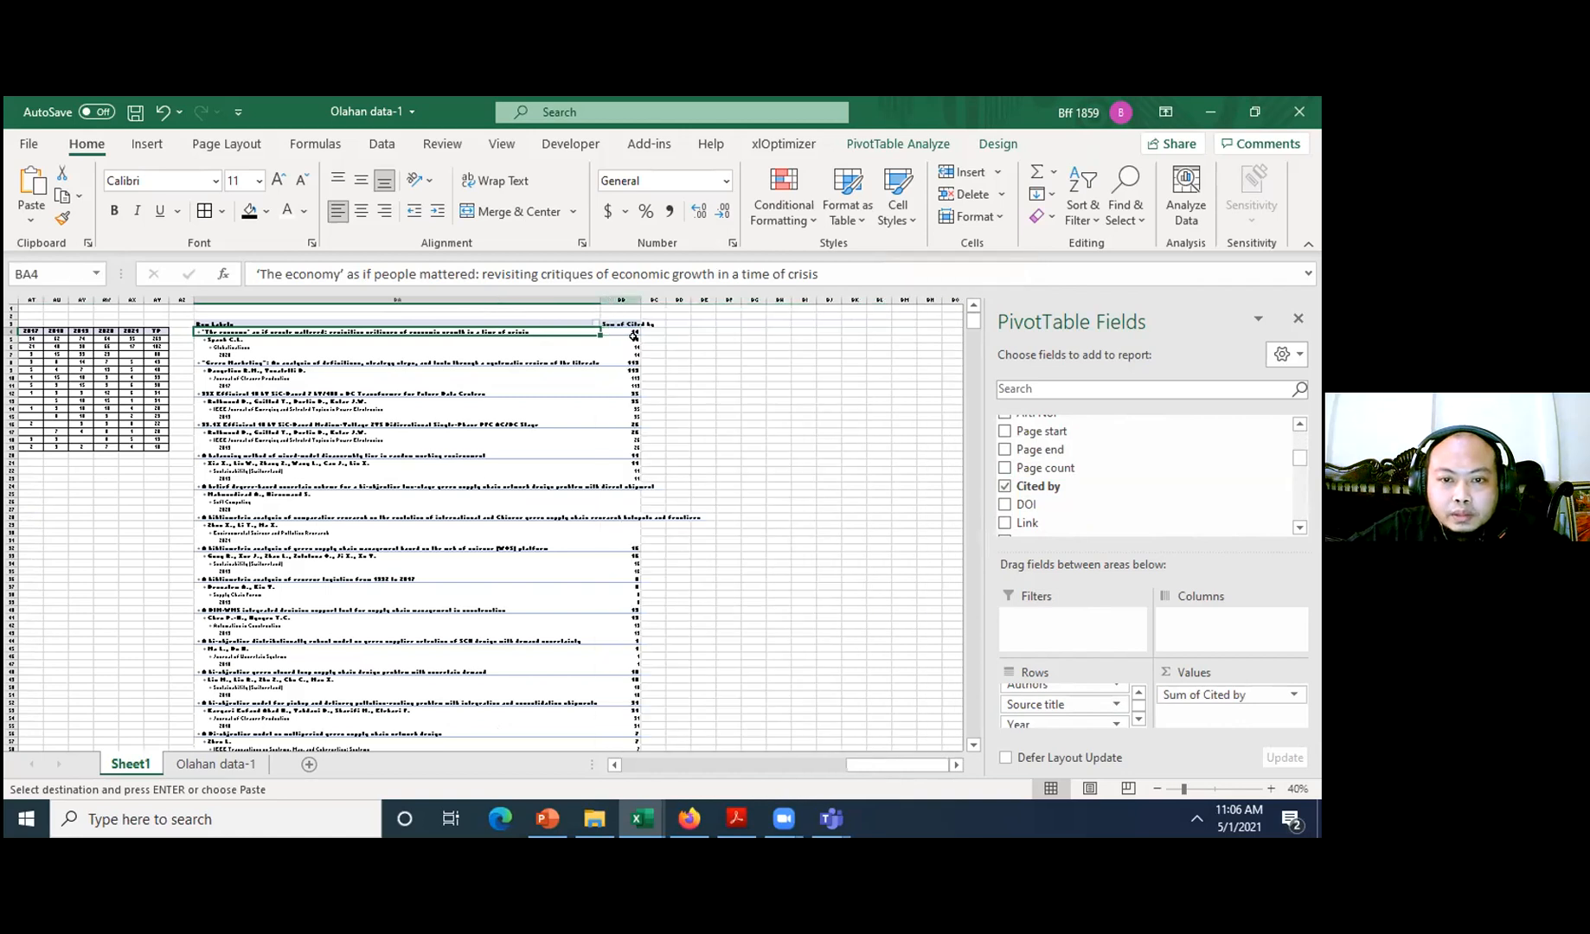
scroll(646, 357, up, 1)
scroll(646, 357, up, 1)
scroll(702, 357, up, 1)
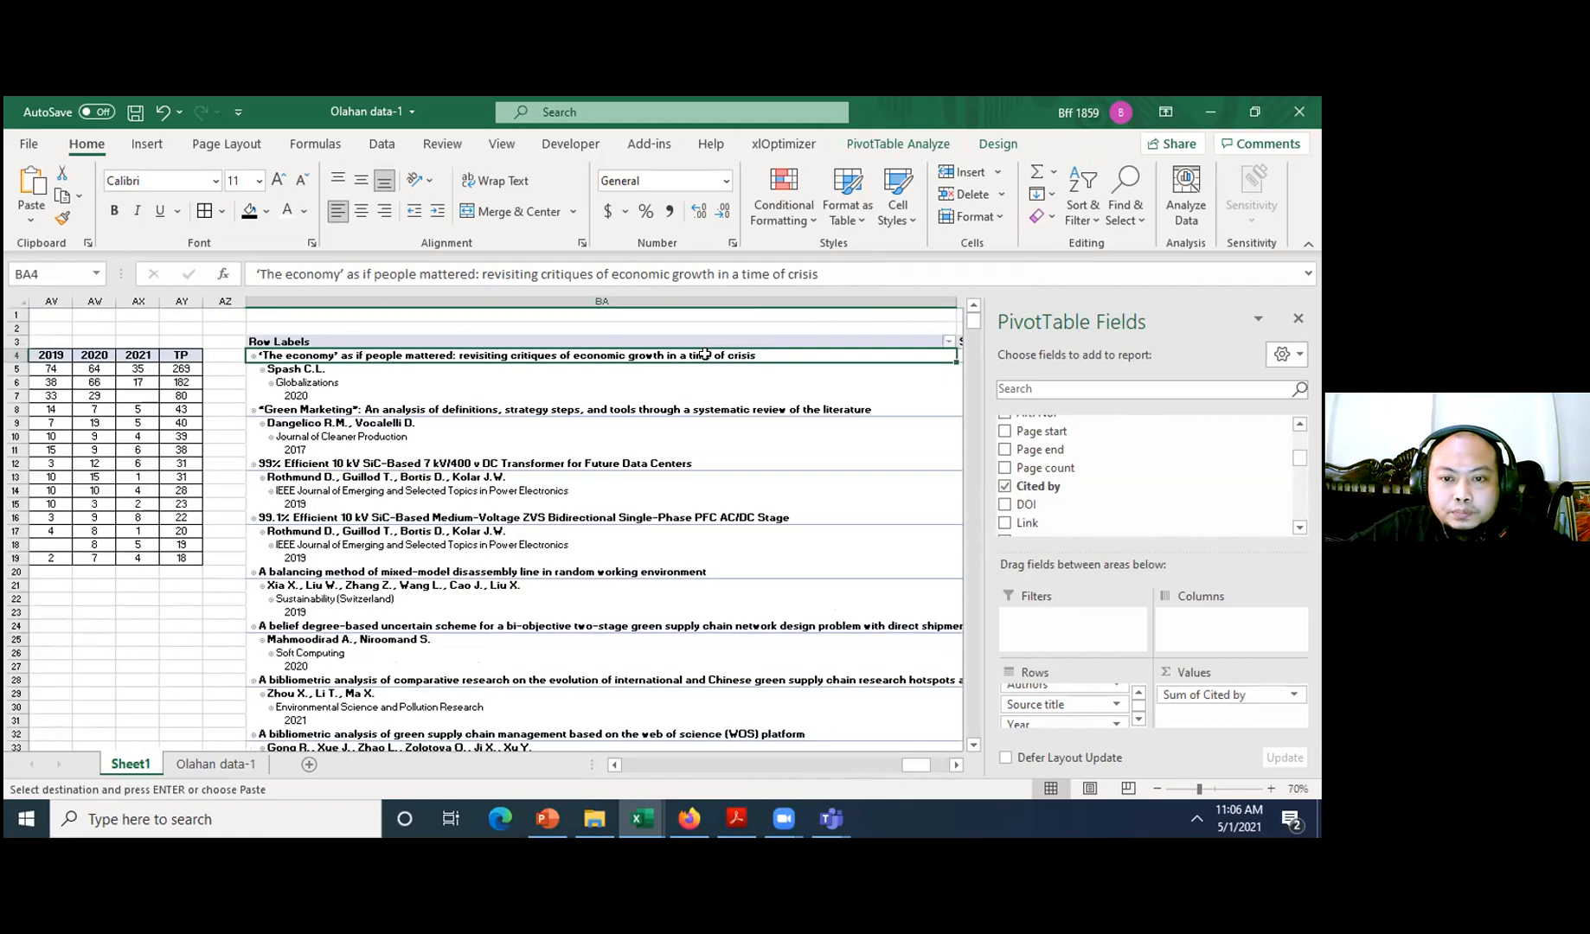
scroll(892, 414, up, 1)
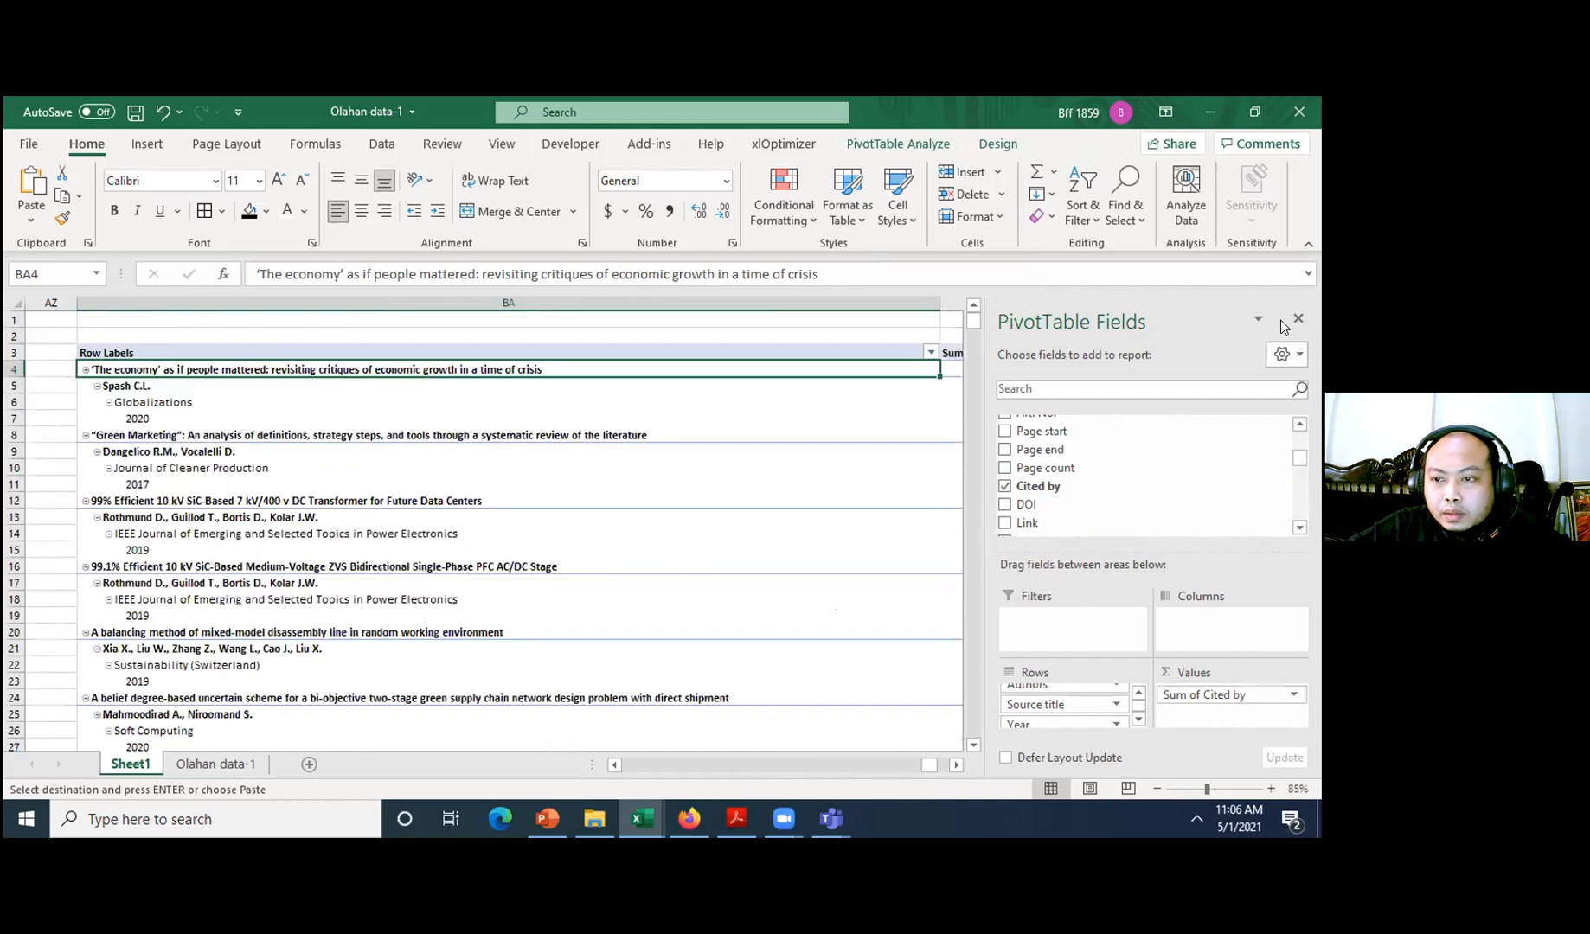
- Close the field list and select the Sum of Cited by values from BB4 down to BB23
click(1298, 318)
key(Right)
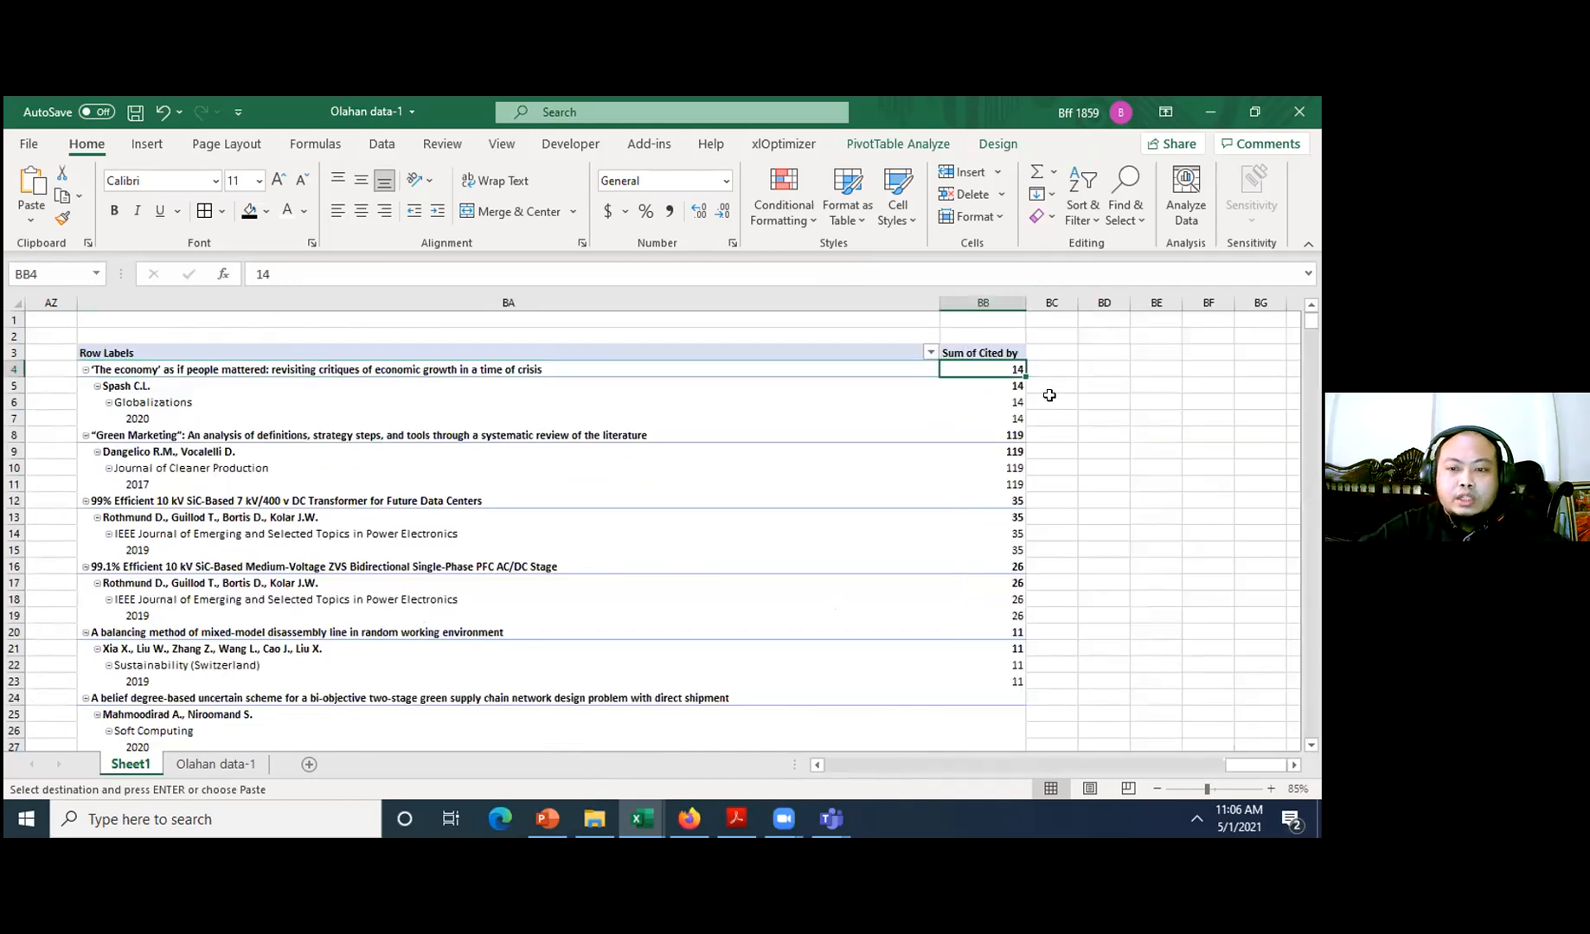
key(ctrl+shift+Down)
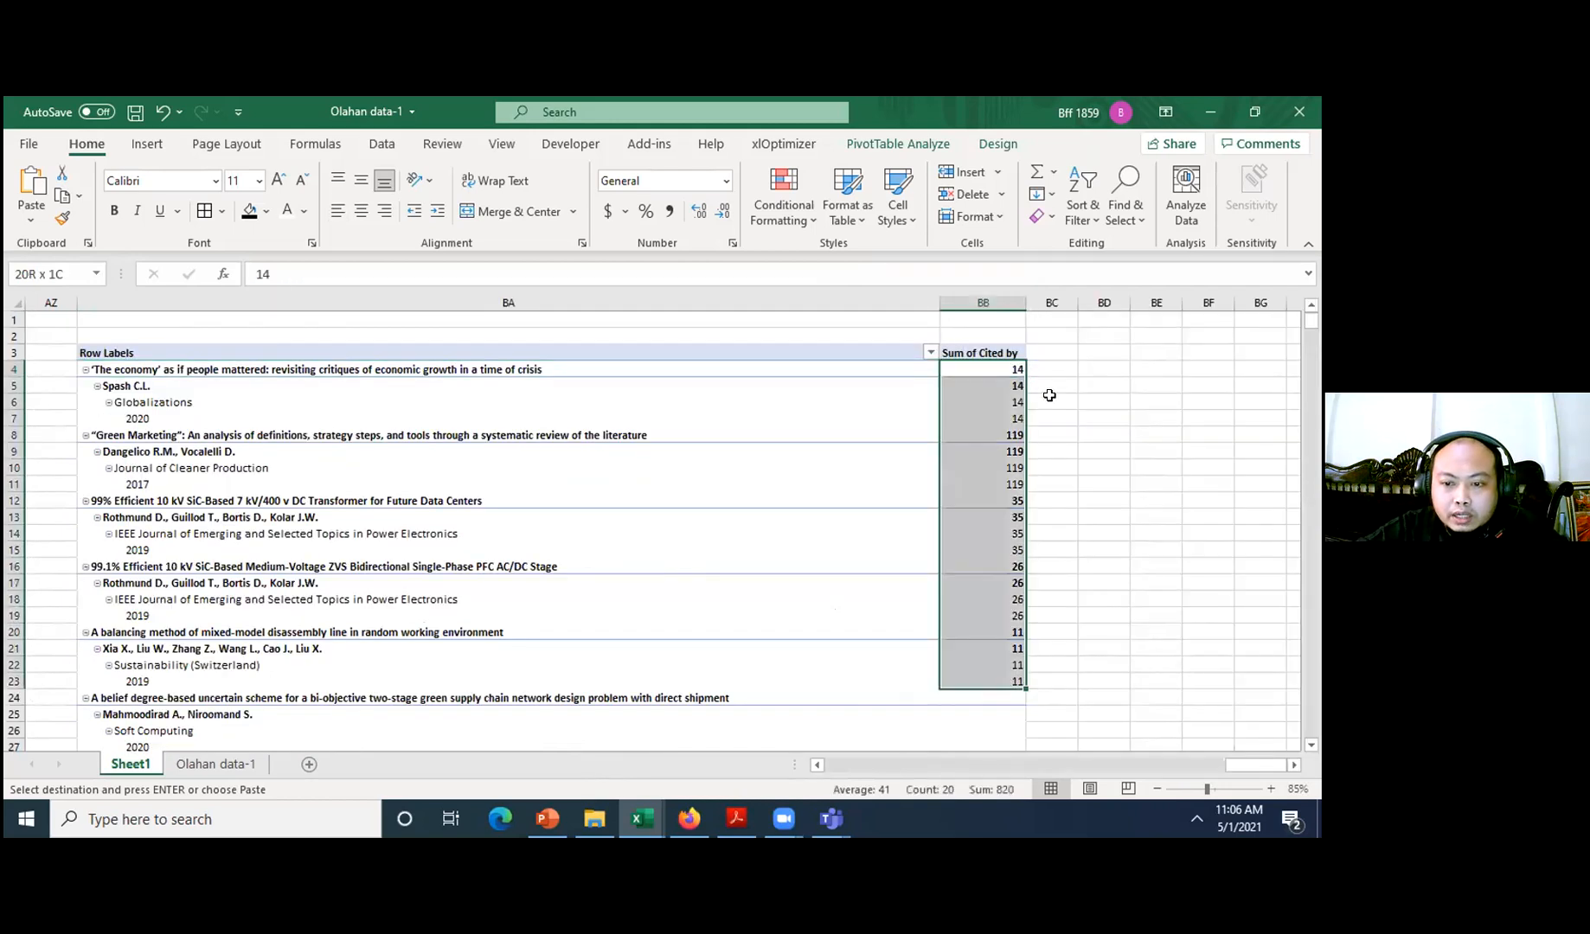
- Try to sort the whole Sum of Cited by column (BB) from largest to smallest
key(shift+Page_Down)
key(shift+Page_Down)
key(shift+Page_Down)
key(shift+Page_Down)
key(shift+Page_Down)
key(shift+Page_Down)
key(shift+Page_Down)
key(shift+Page_Down)
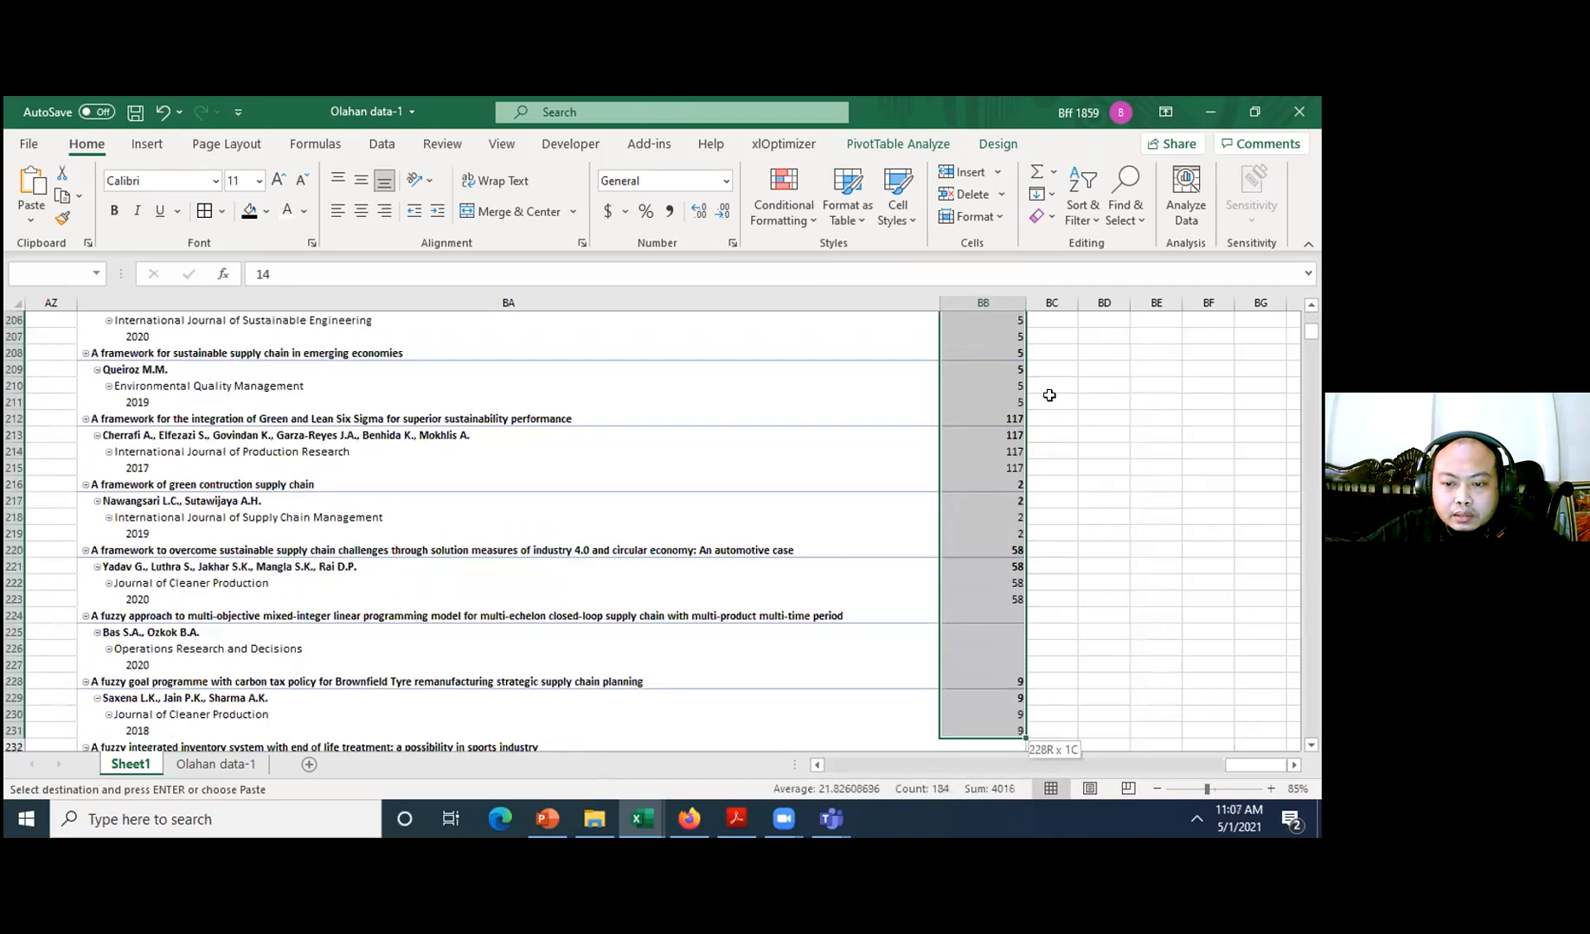
key(shift+Page_Down)
key(shift+Page_Down)
key(shift+Page_Down)
key(shift+Page_Down)
key(shift+Page_Down)
key(shift+Page_Down)
key(shift+Page_Down)
key(shift+Page_Down)
key(shift+Page_Down)
key(shift+Page_Down)
key(shift+Page_Down)
key(shift+Page_Down)
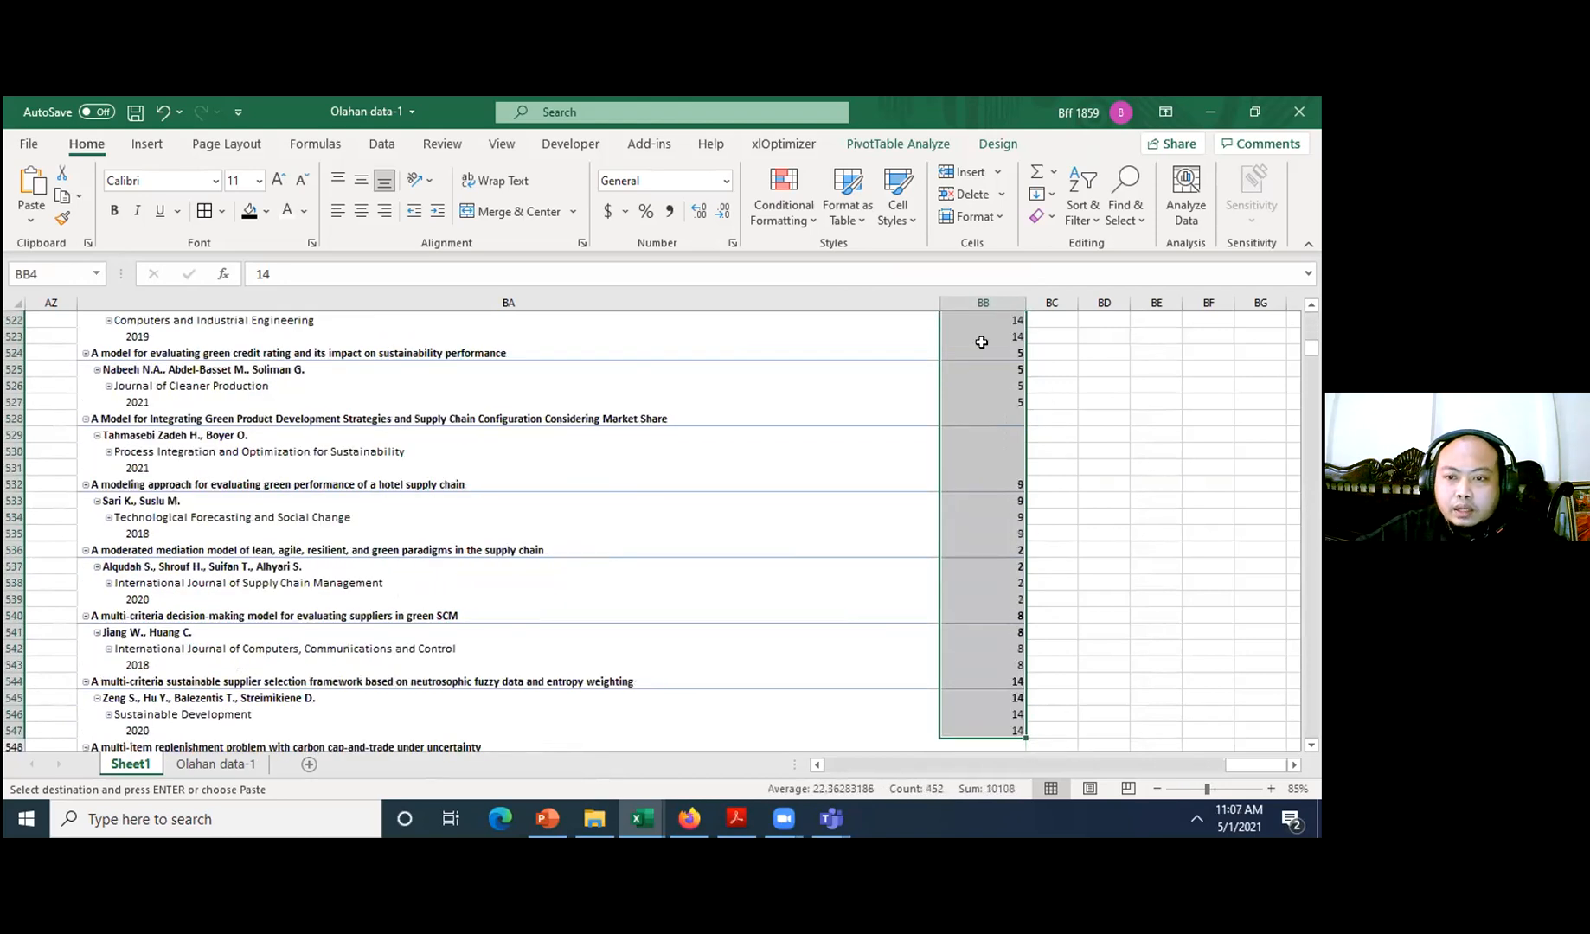
click(984, 304)
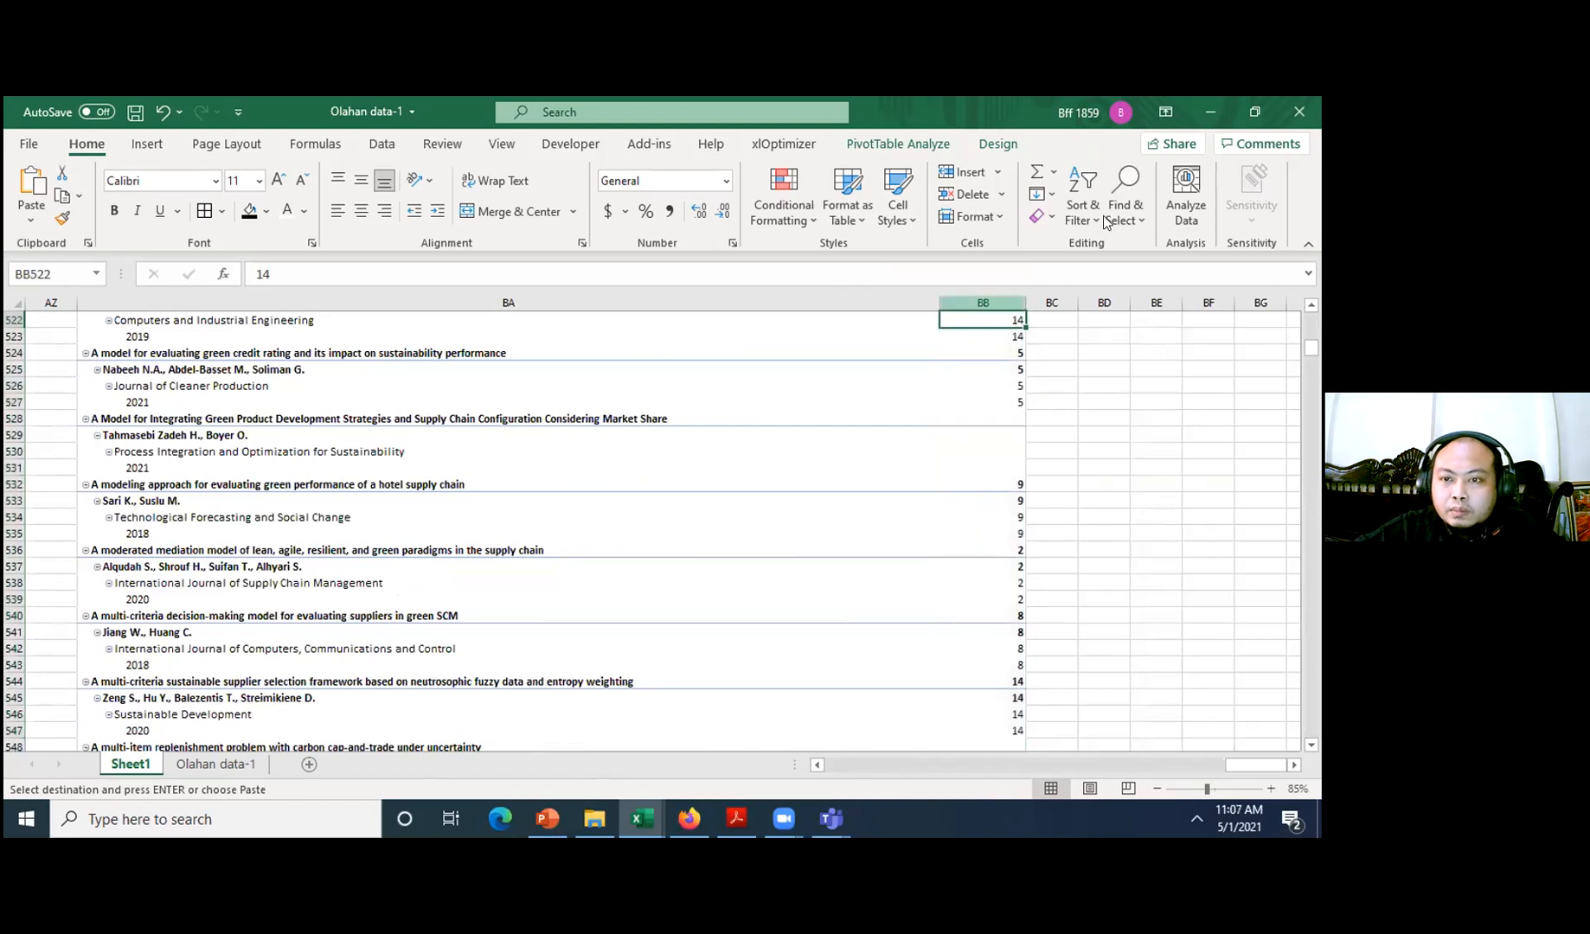
click(1089, 202)
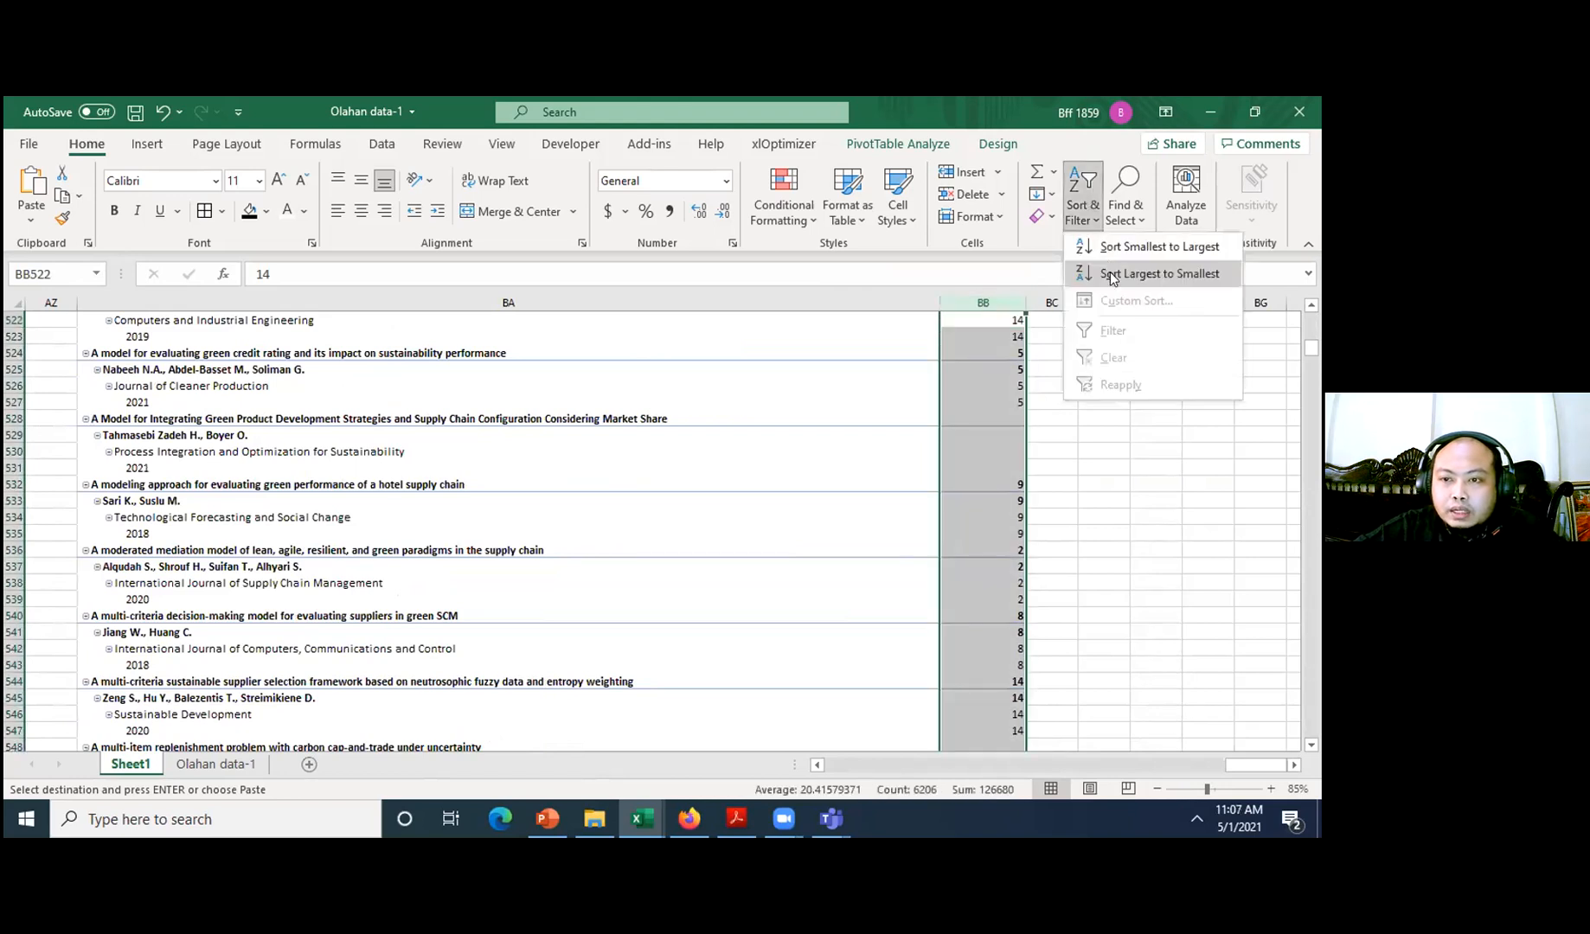
click(1109, 273)
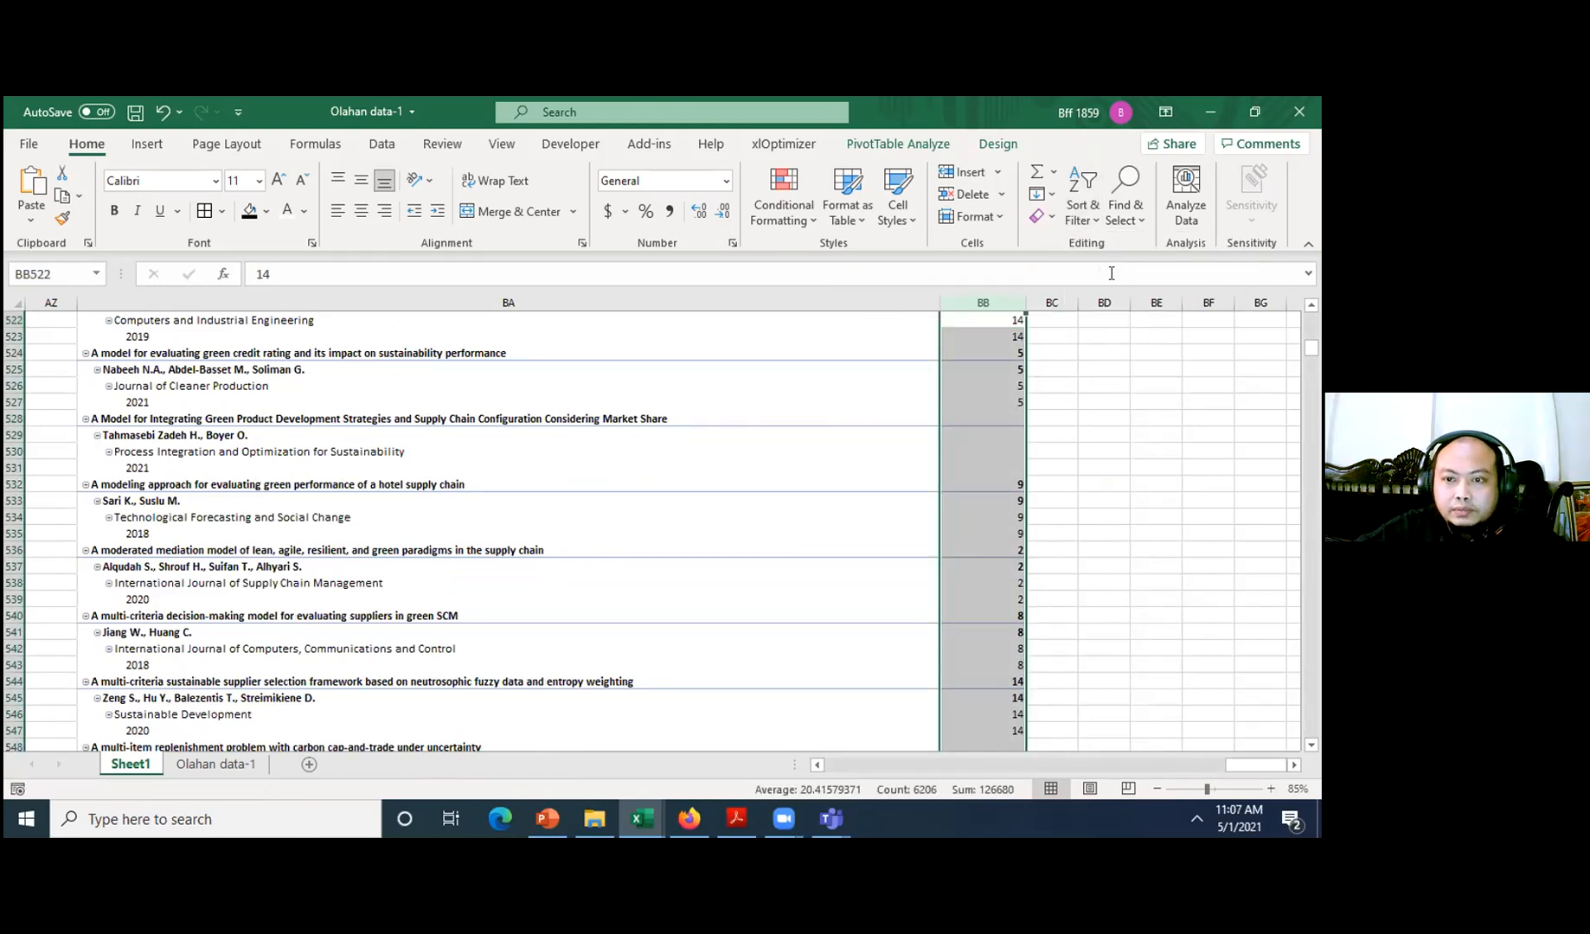
- Narrow the row labels column BA and return to the first rows of the sheet
ctrl+scroll(1094, 370, down, 2)
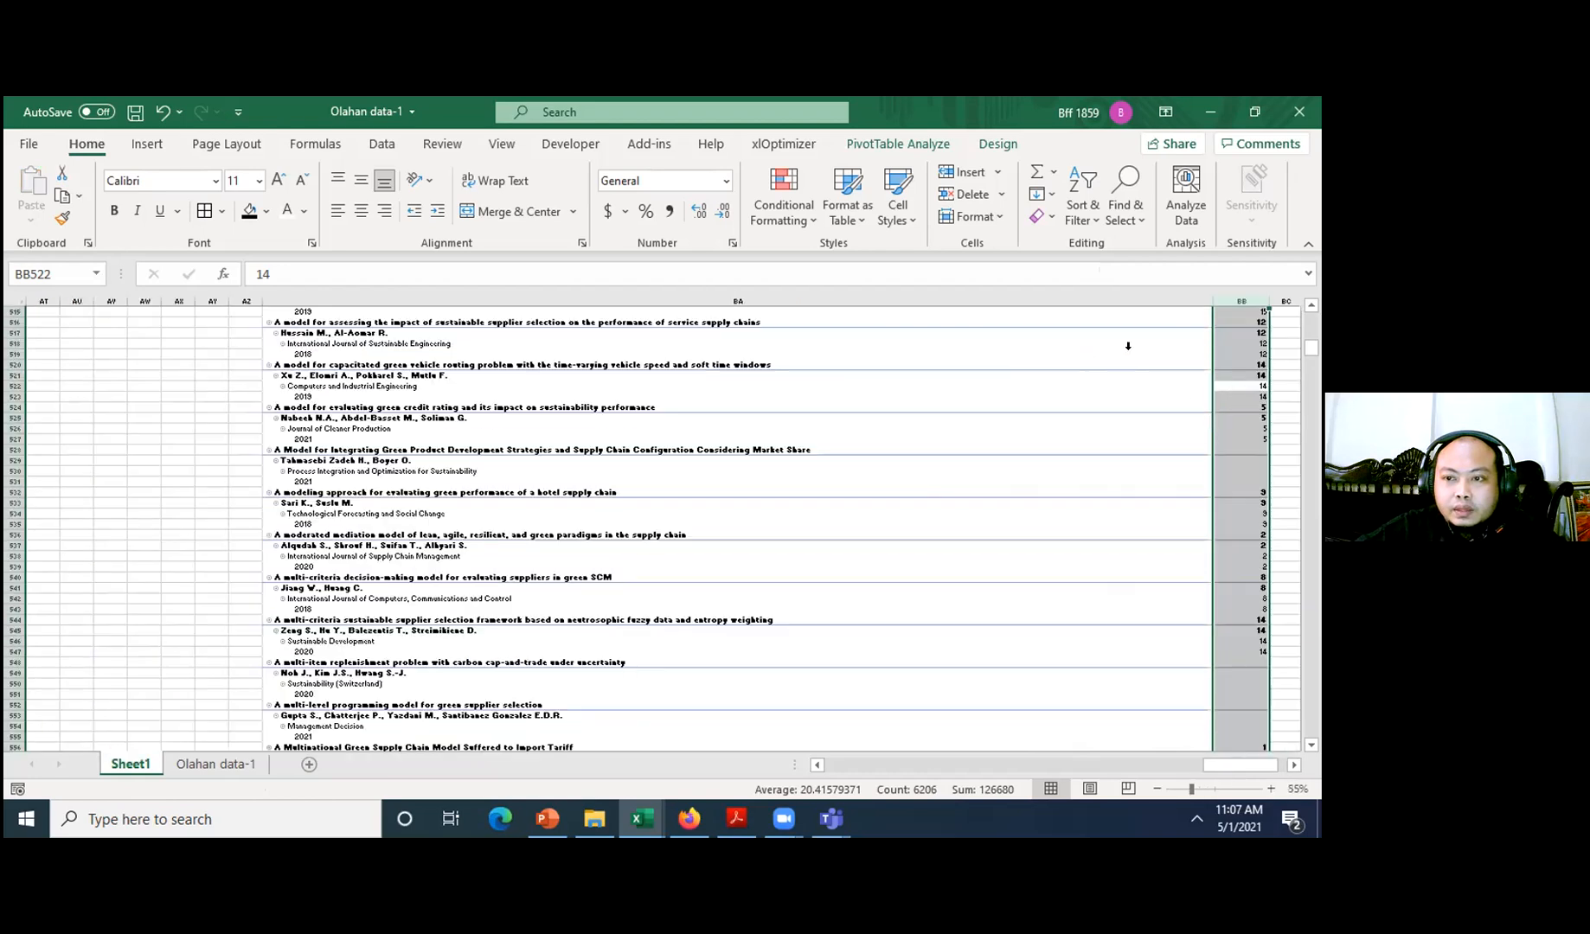
drag(841, 299, 837, 298)
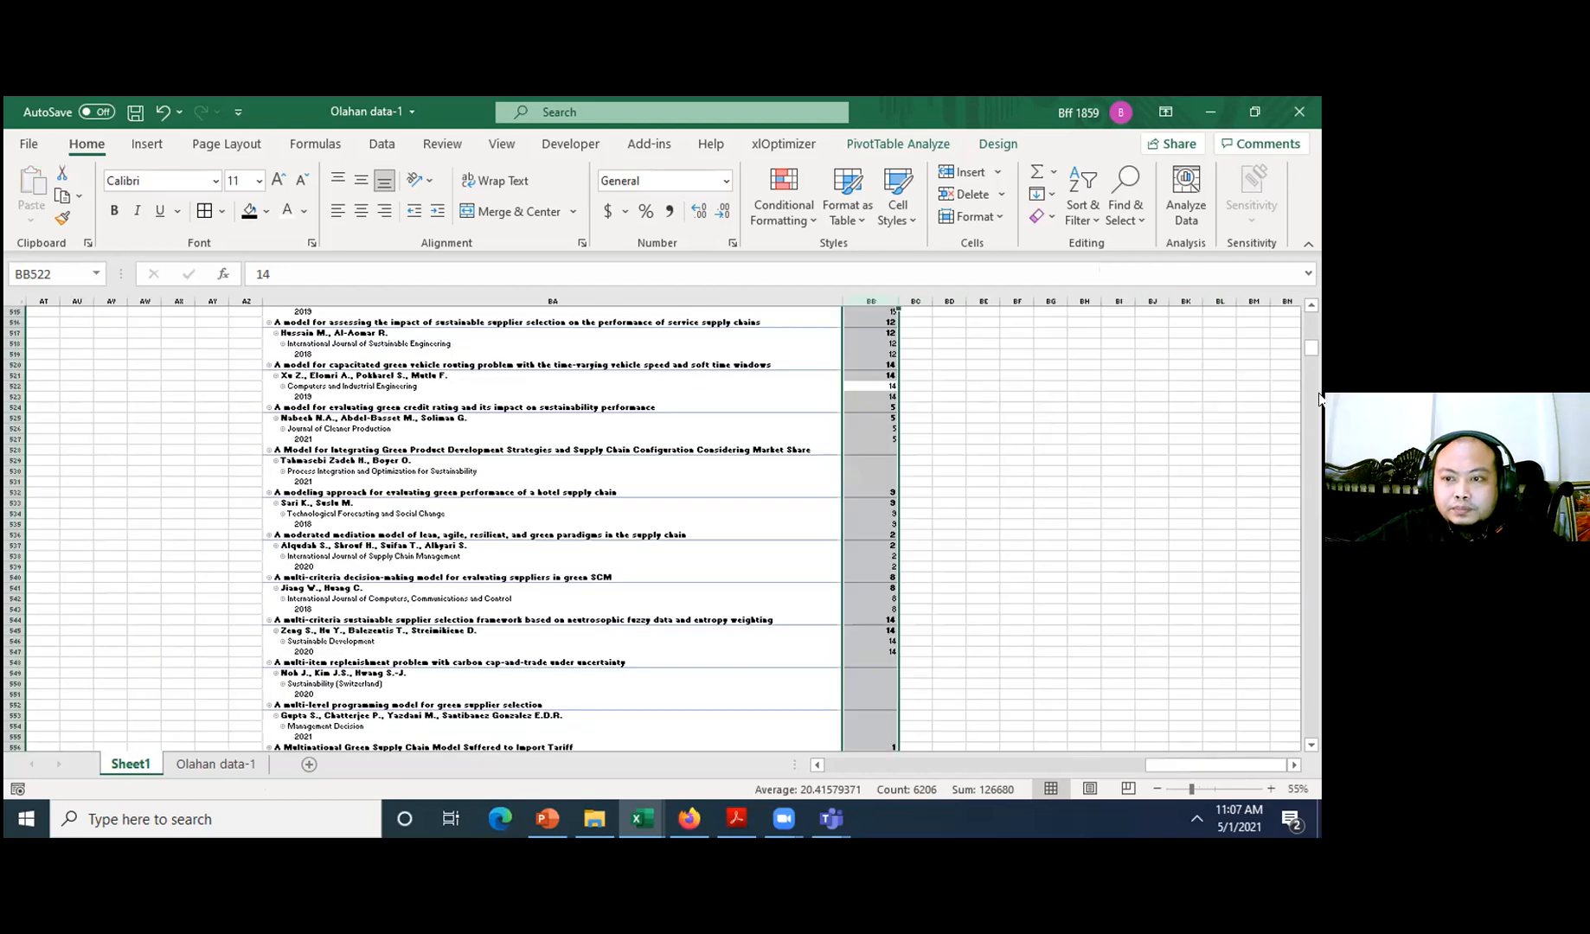
drag(1312, 346, 1311, 319)
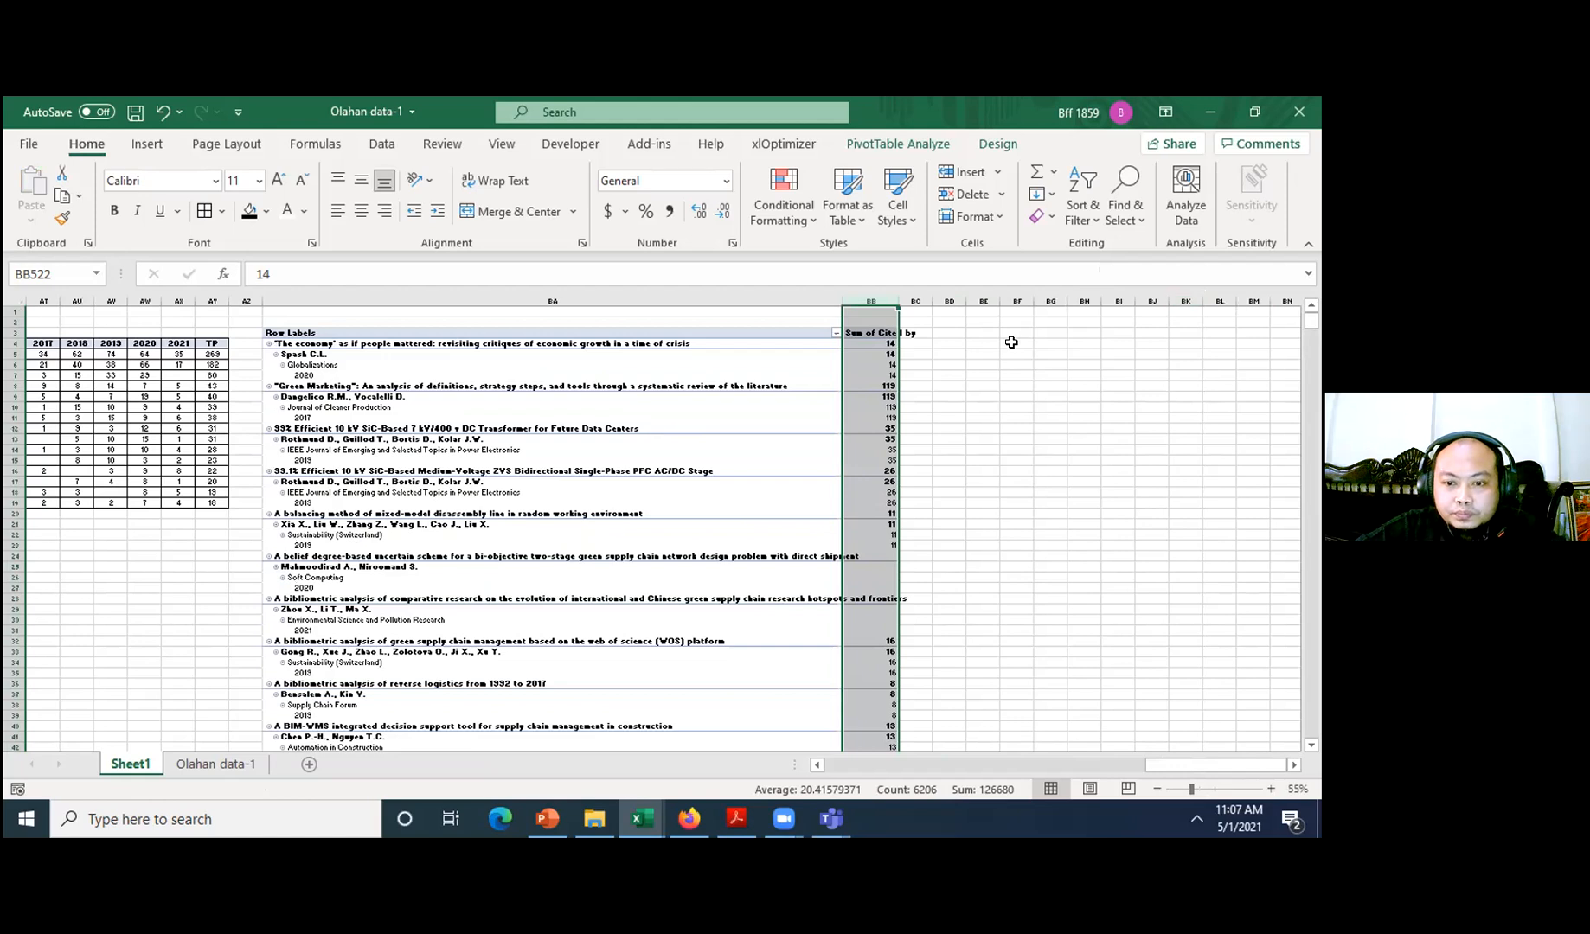
- Try again to sort column BB from largest to smallest, then deselect the column
click(865, 296)
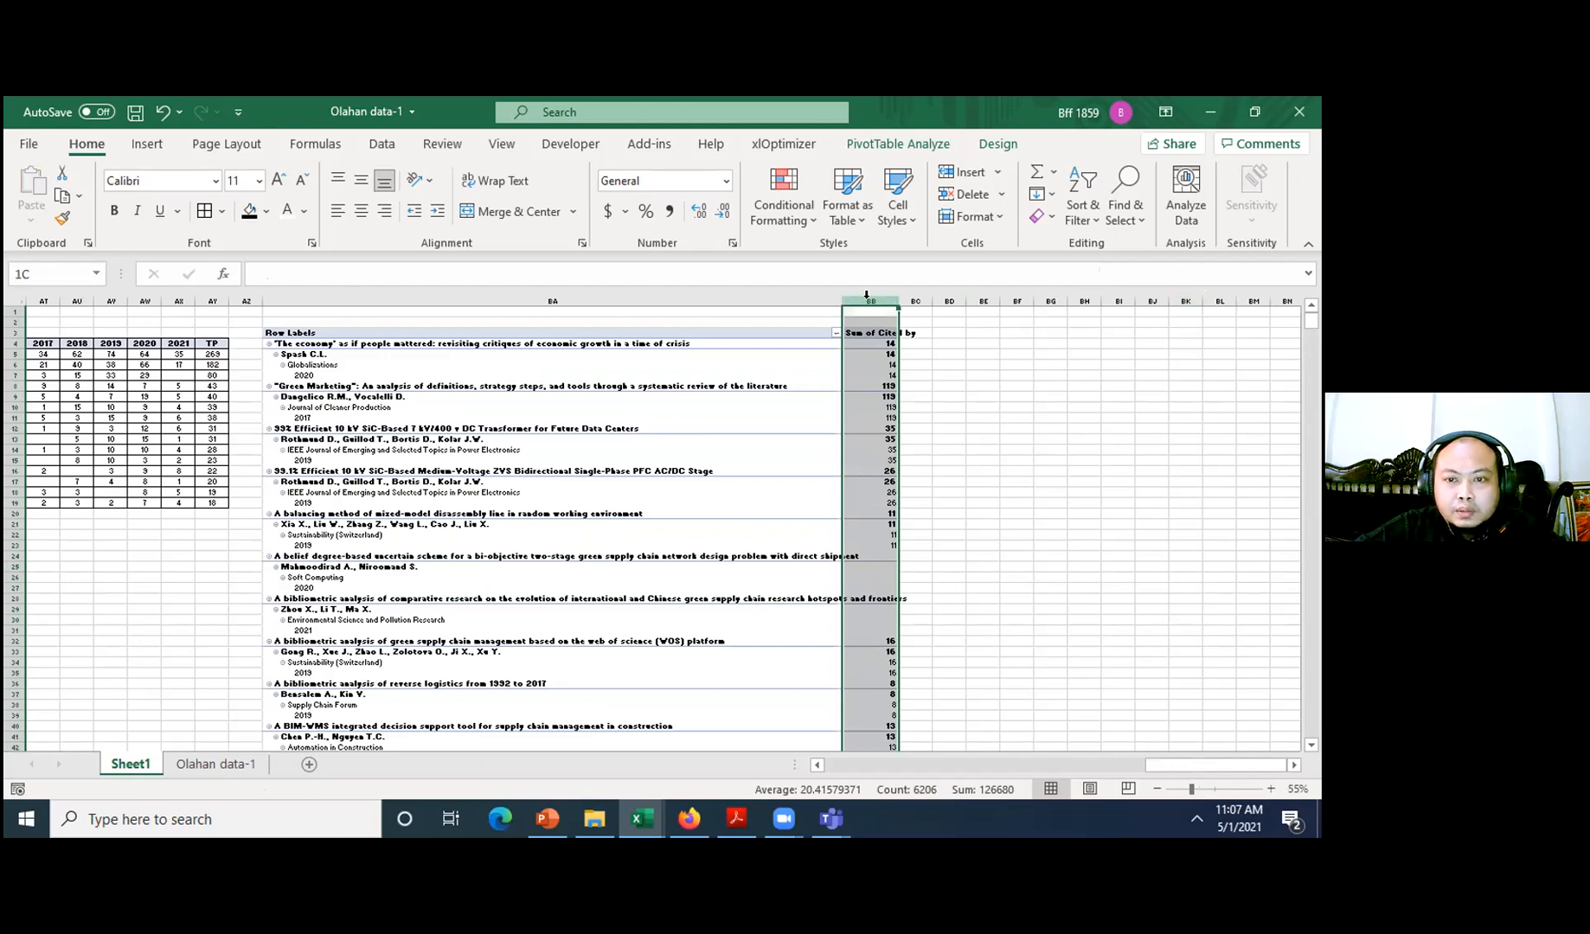
click(1086, 212)
click(1094, 268)
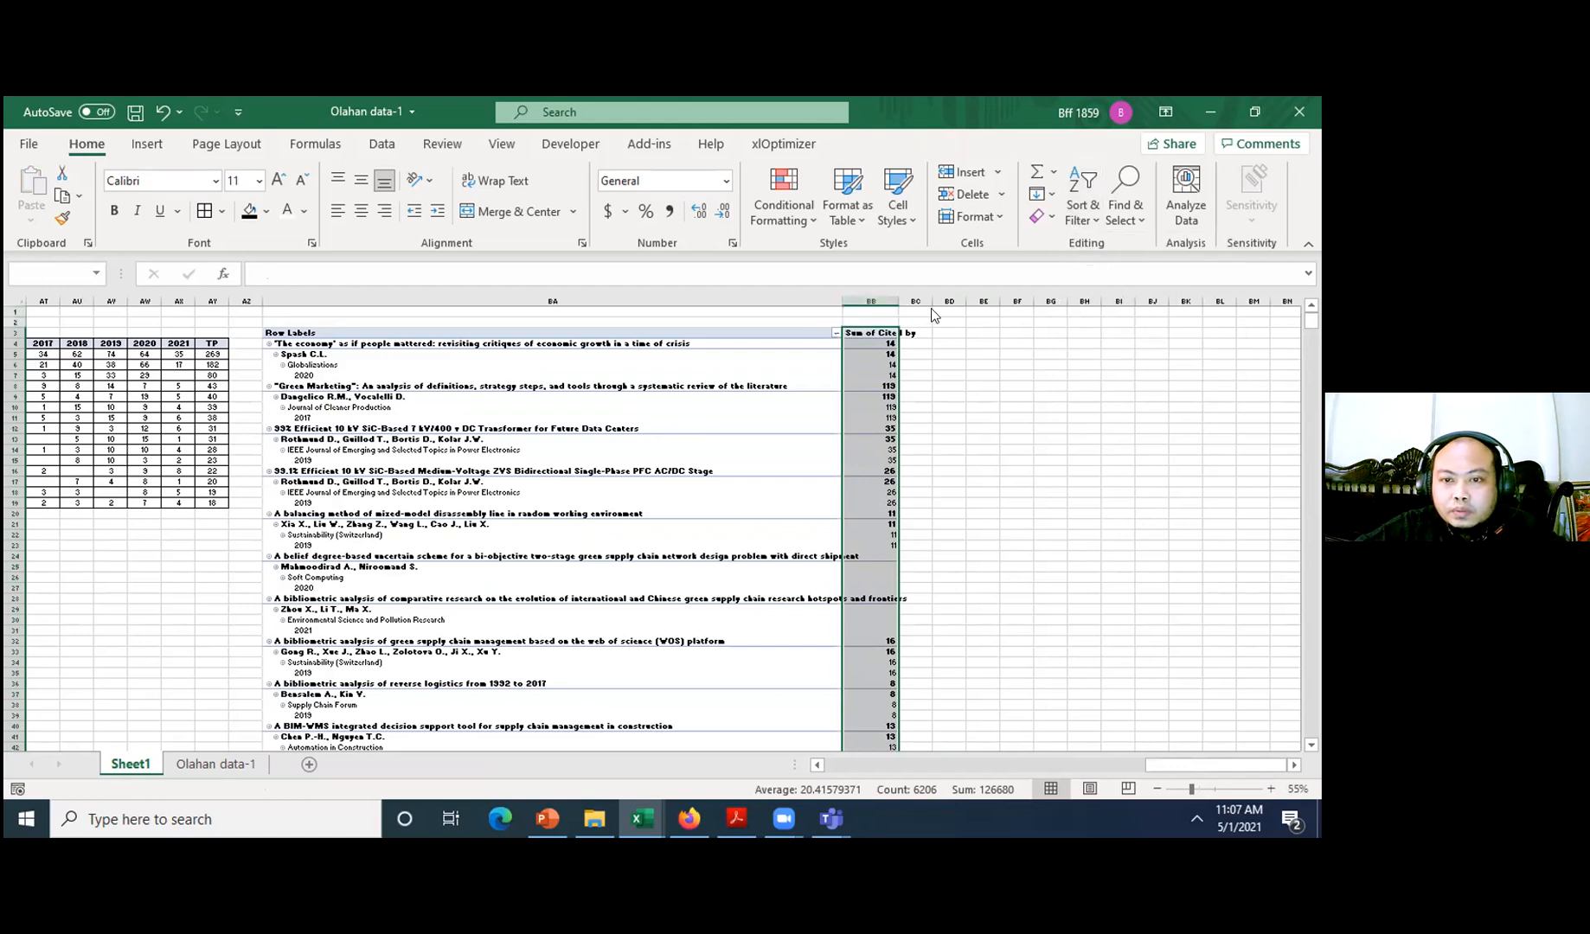
click(675, 512)
click(701, 417)
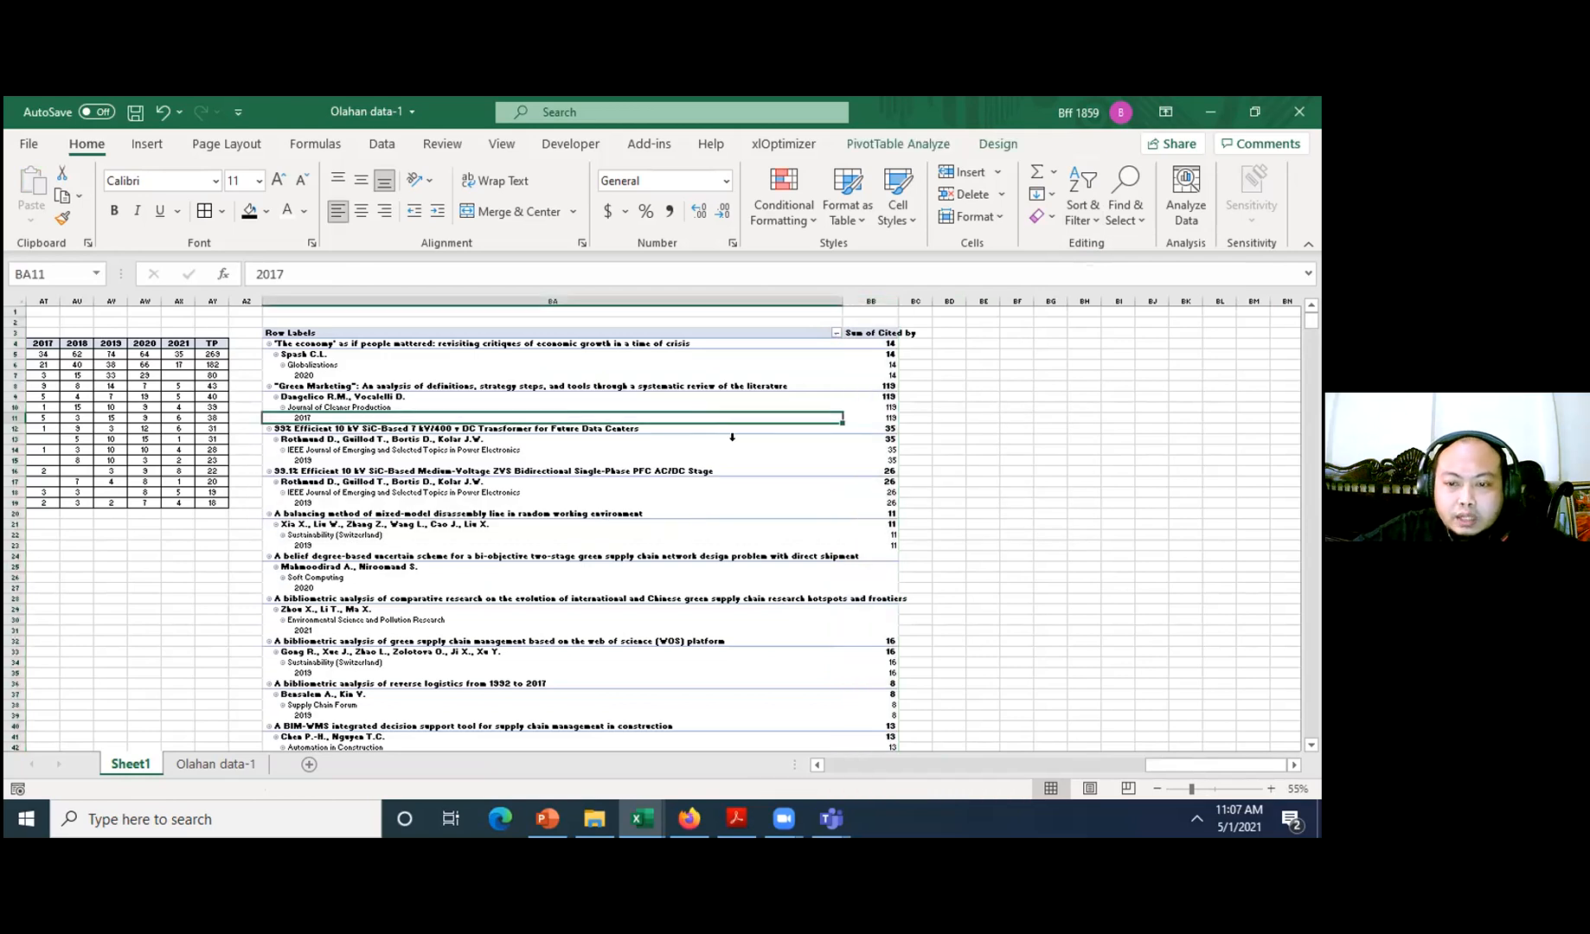
- Show the field list of the pivot table that sums Cited by per title
scroll(854, 407, up, 2)
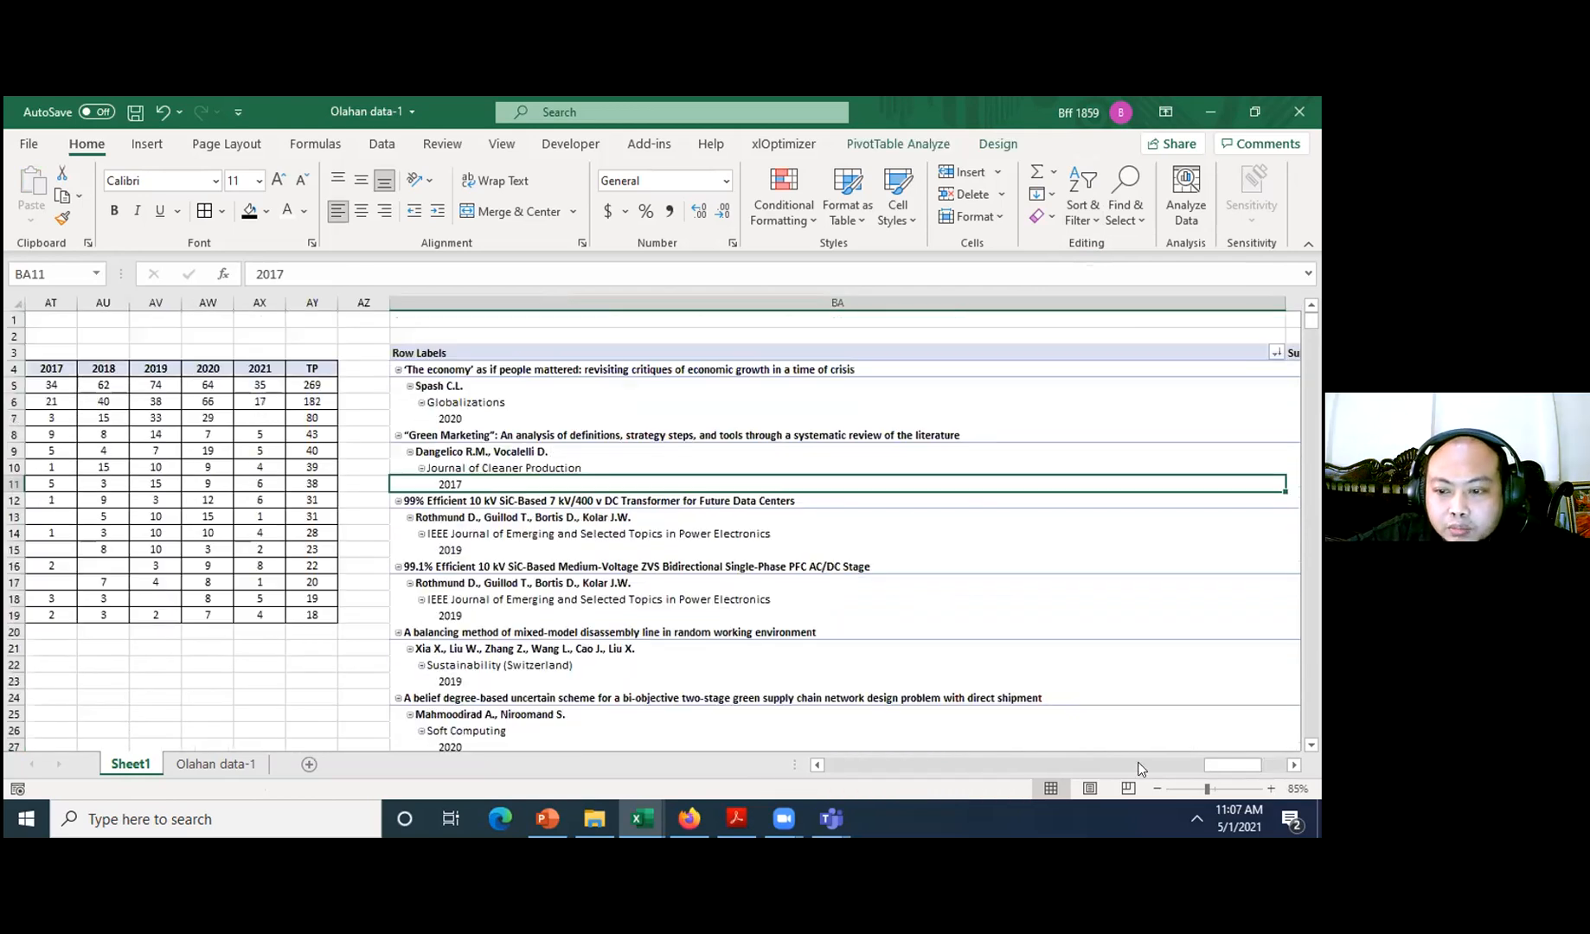
click(1018, 460)
click(912, 143)
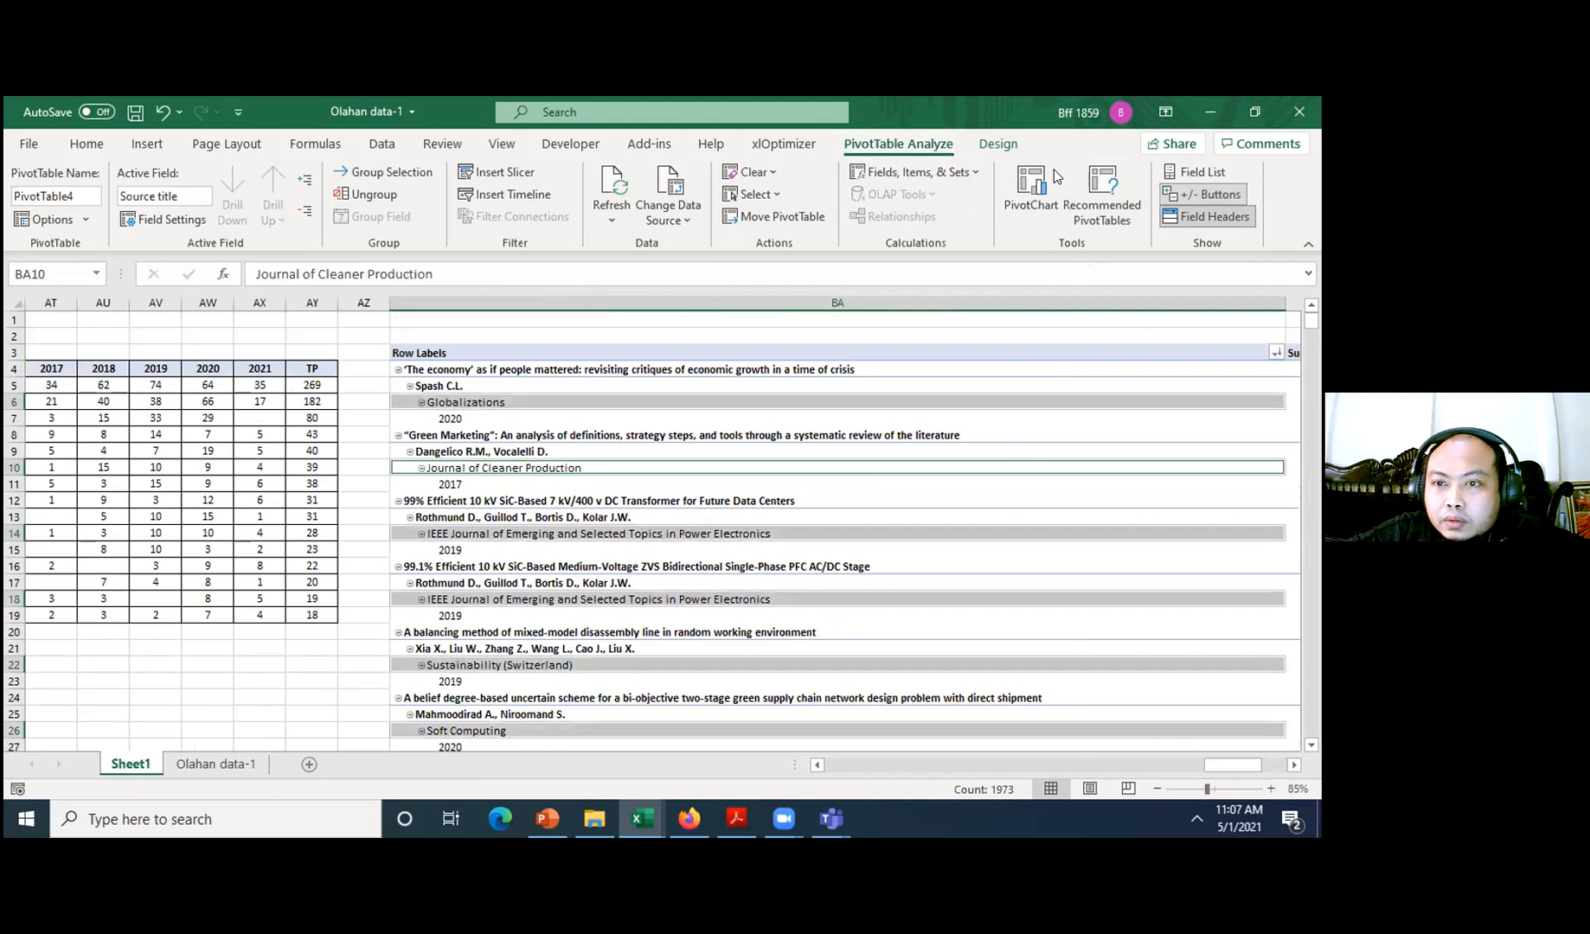
click(1209, 173)
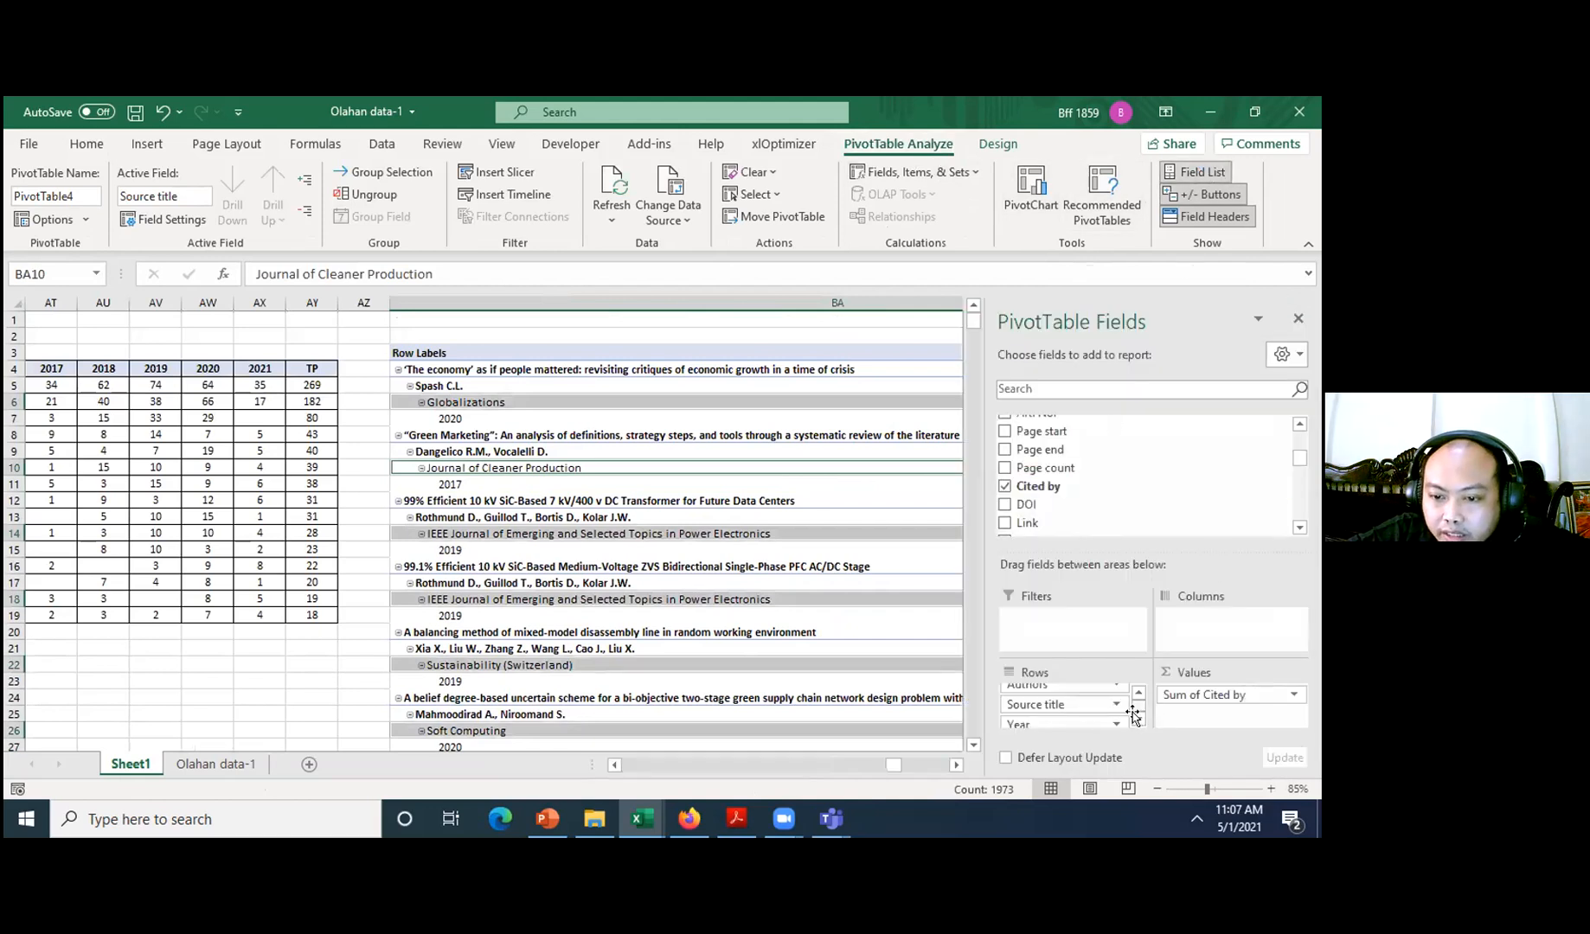
scroll(1104, 710, down, 1)
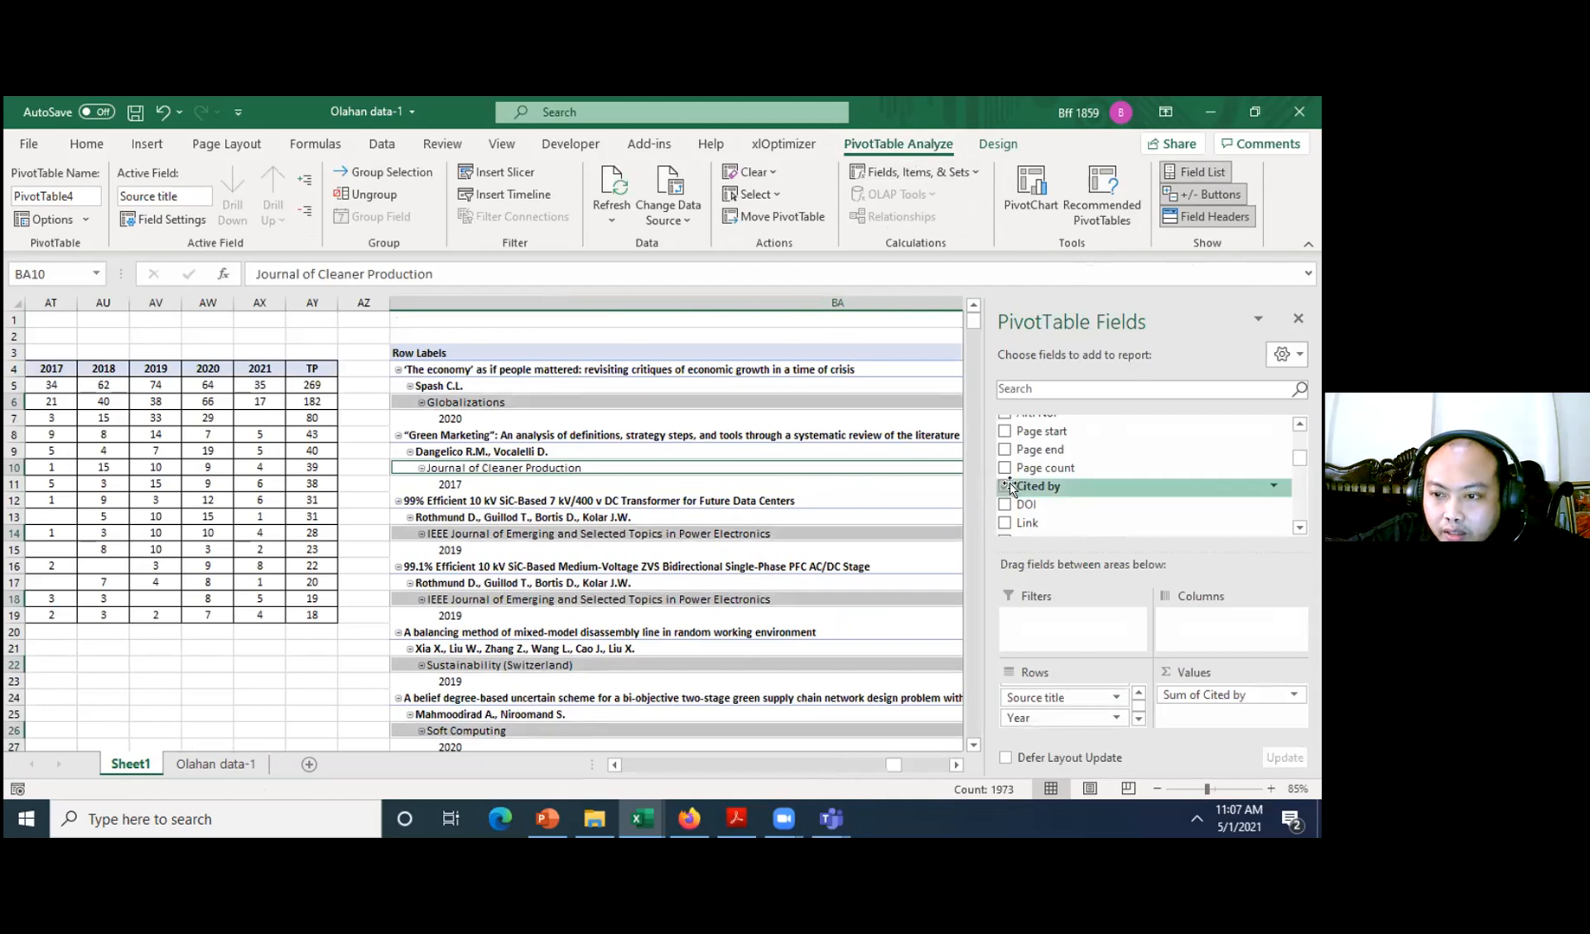
- Remove Year, Source title and Authors from the pivot table's rows, keeping only Title
click(1111, 717)
click(1103, 680)
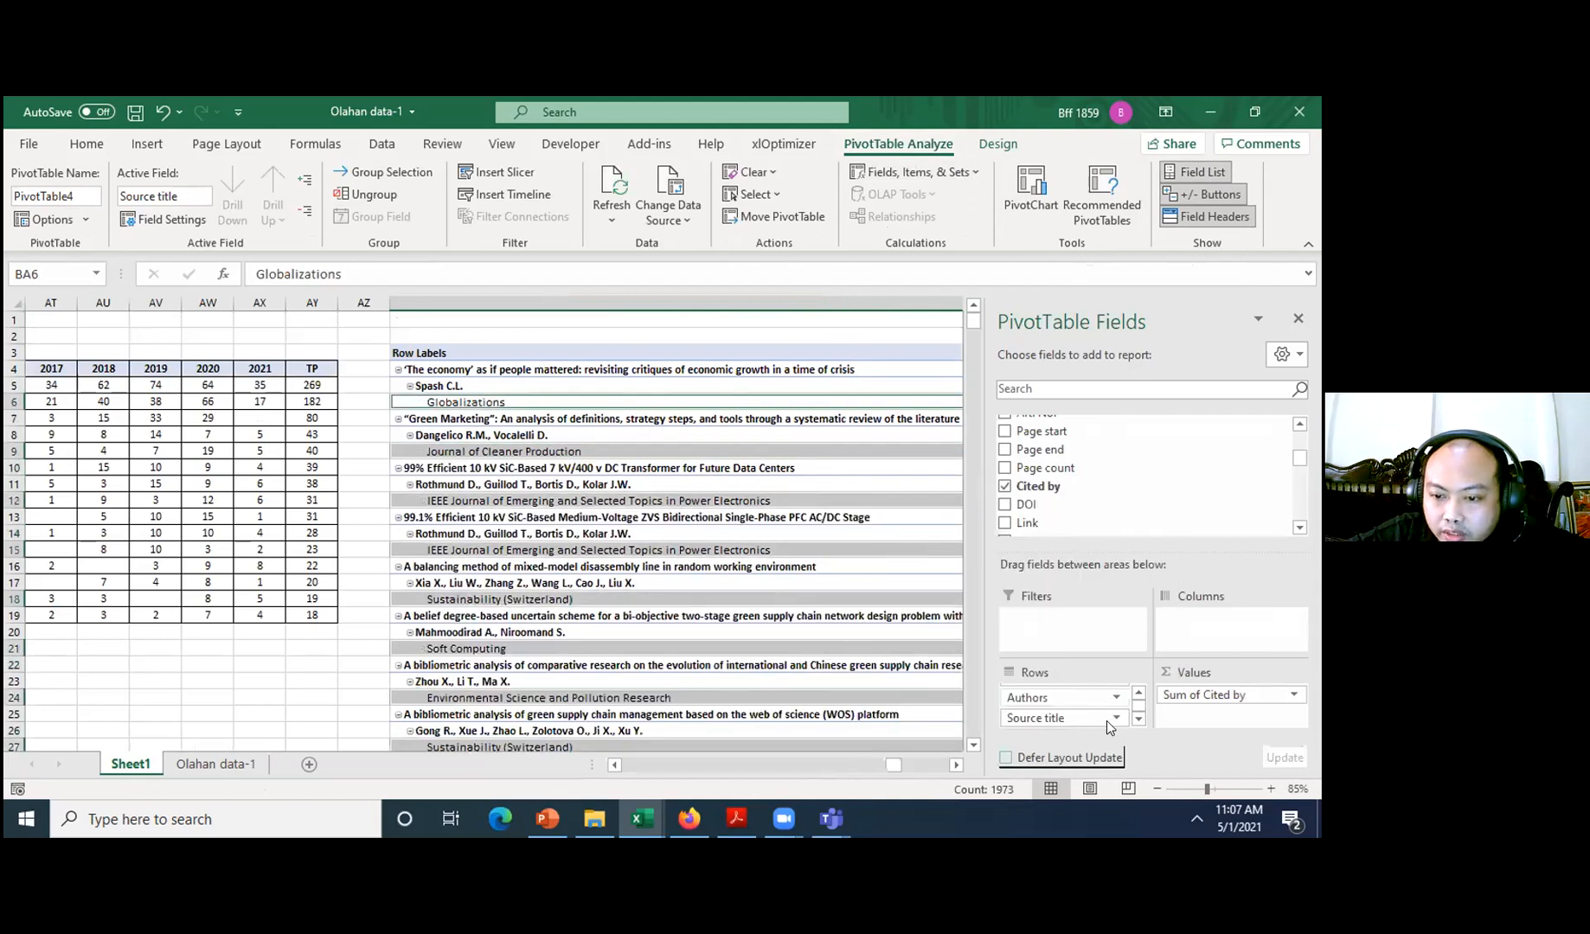
click(1106, 720)
click(1106, 714)
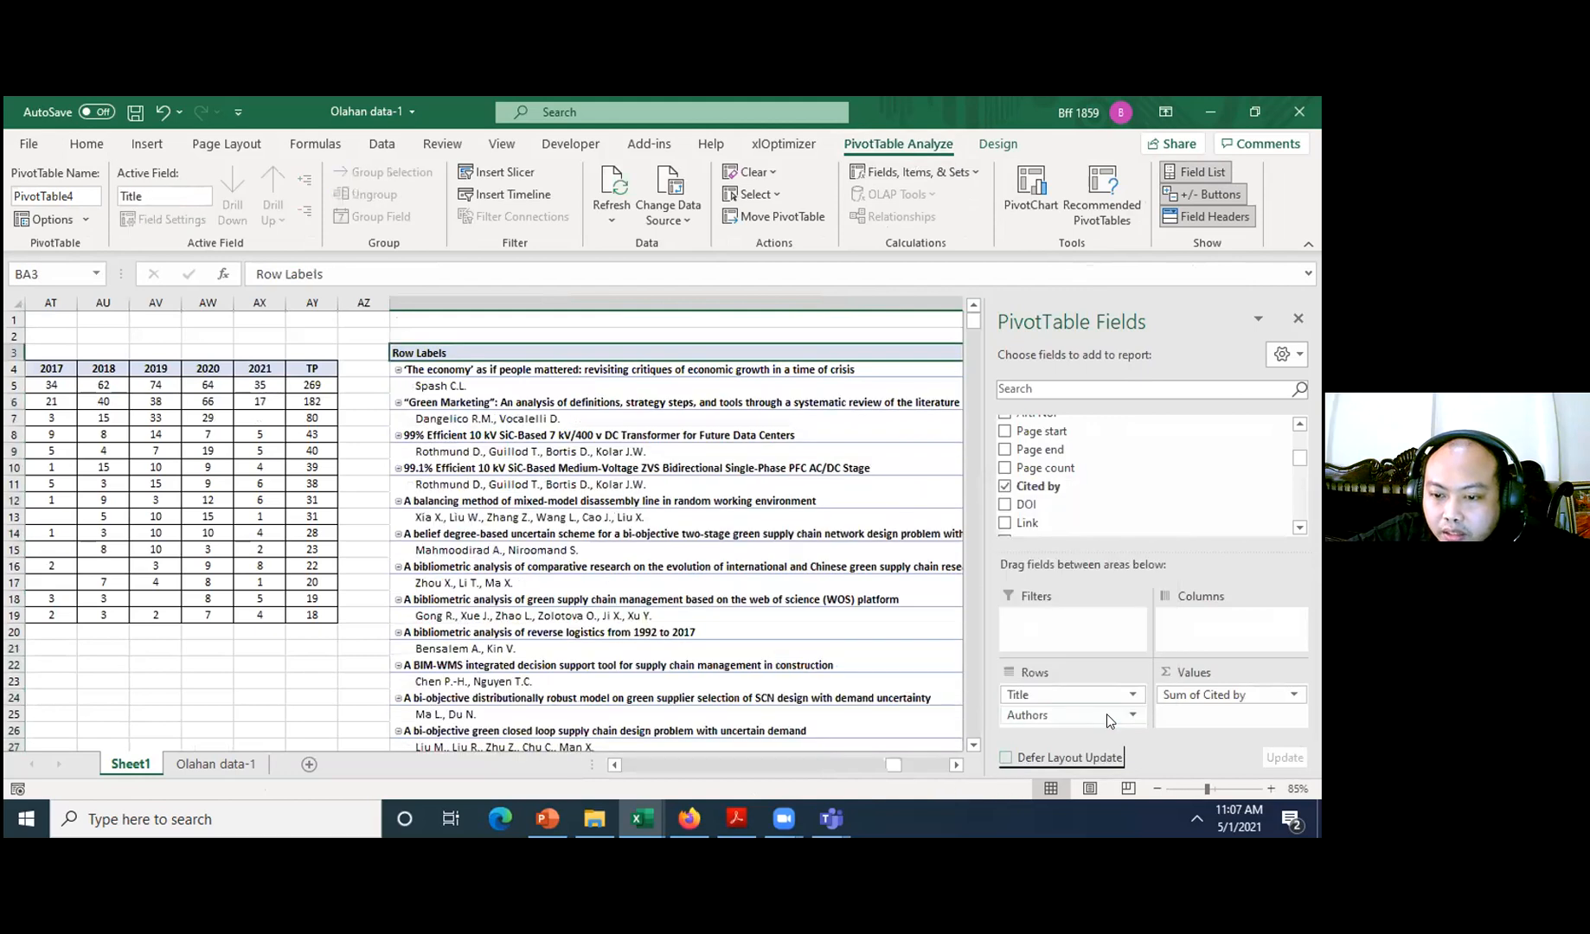
click(1106, 714)
click(1141, 677)
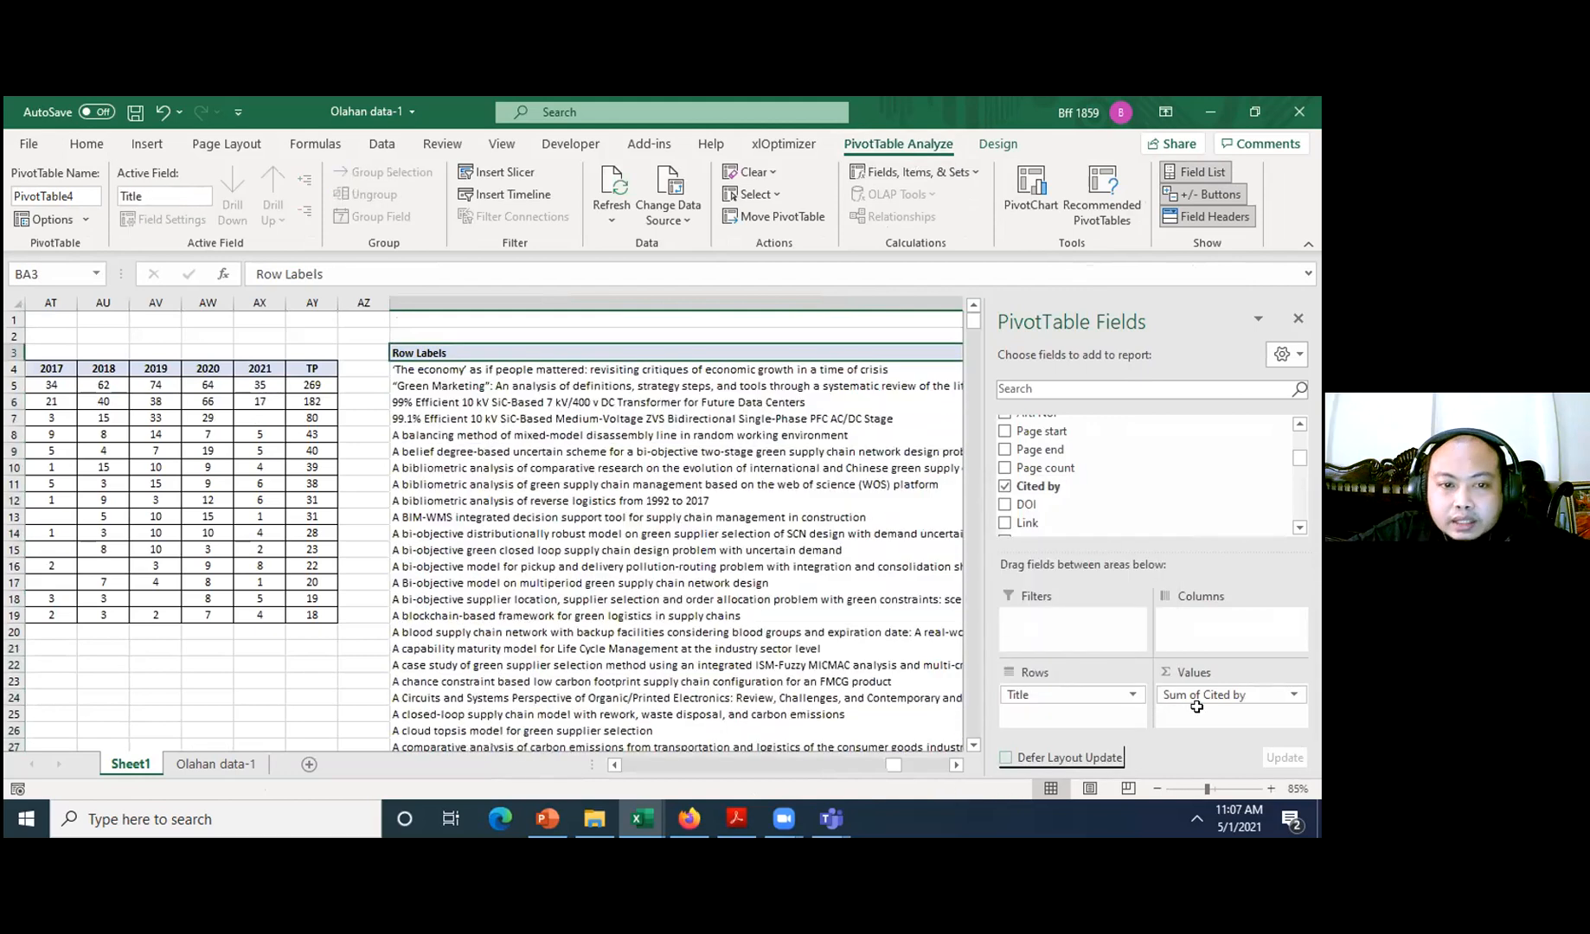
click(375, 386)
key(Right)
key(Down)
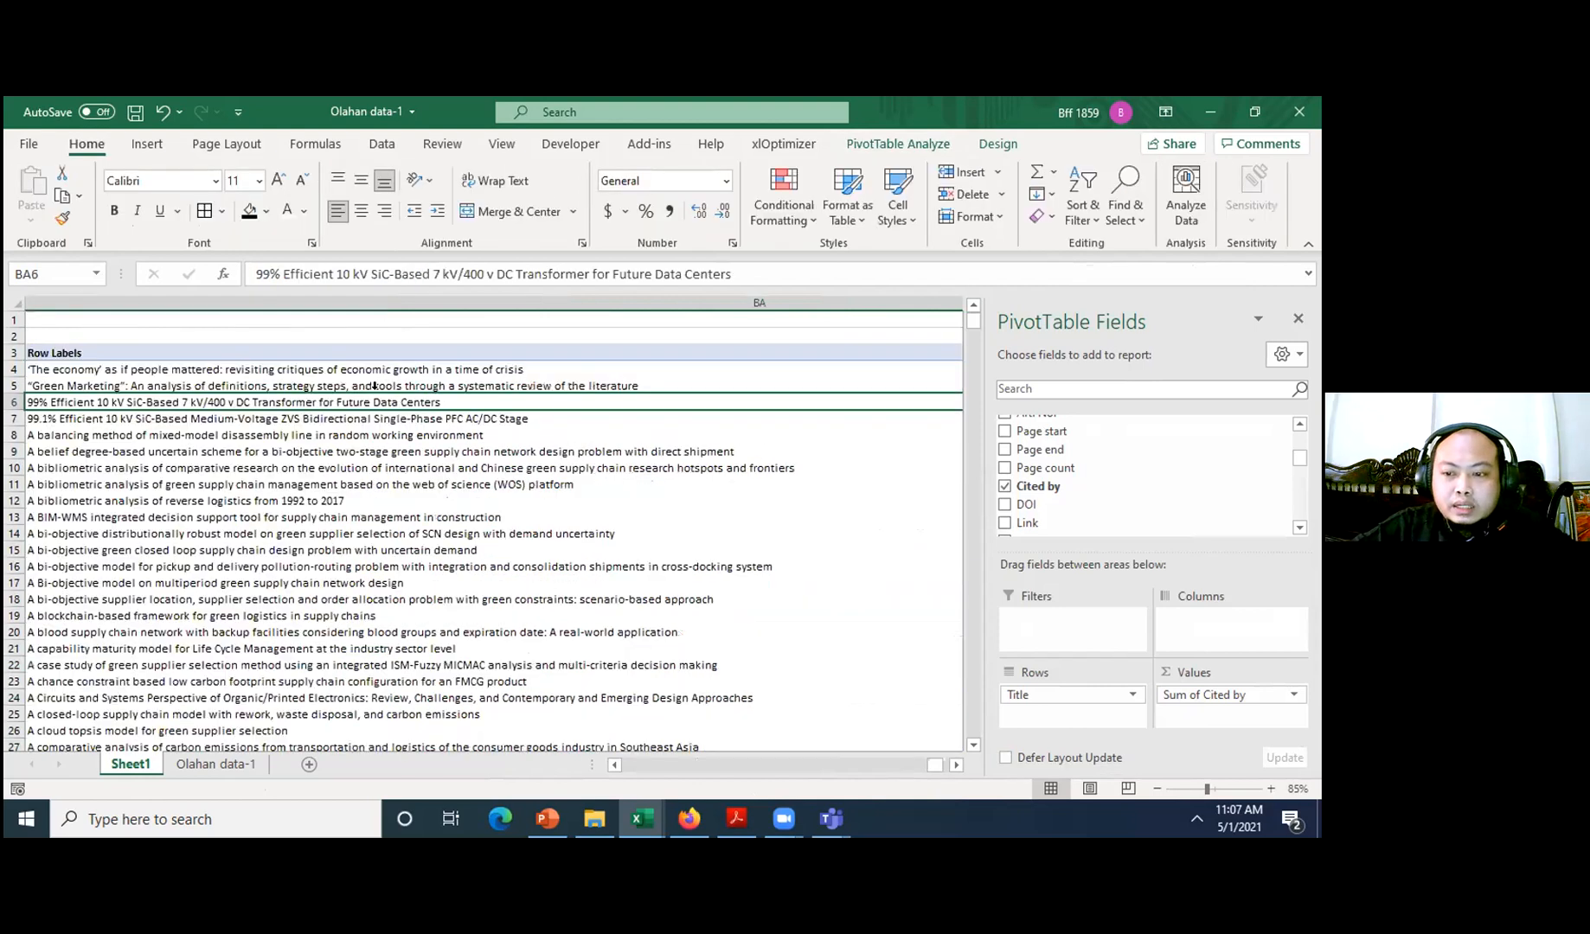
ctrl+scroll(697, 507, down, 1)
ctrl+scroll(869, 329, down, 2)
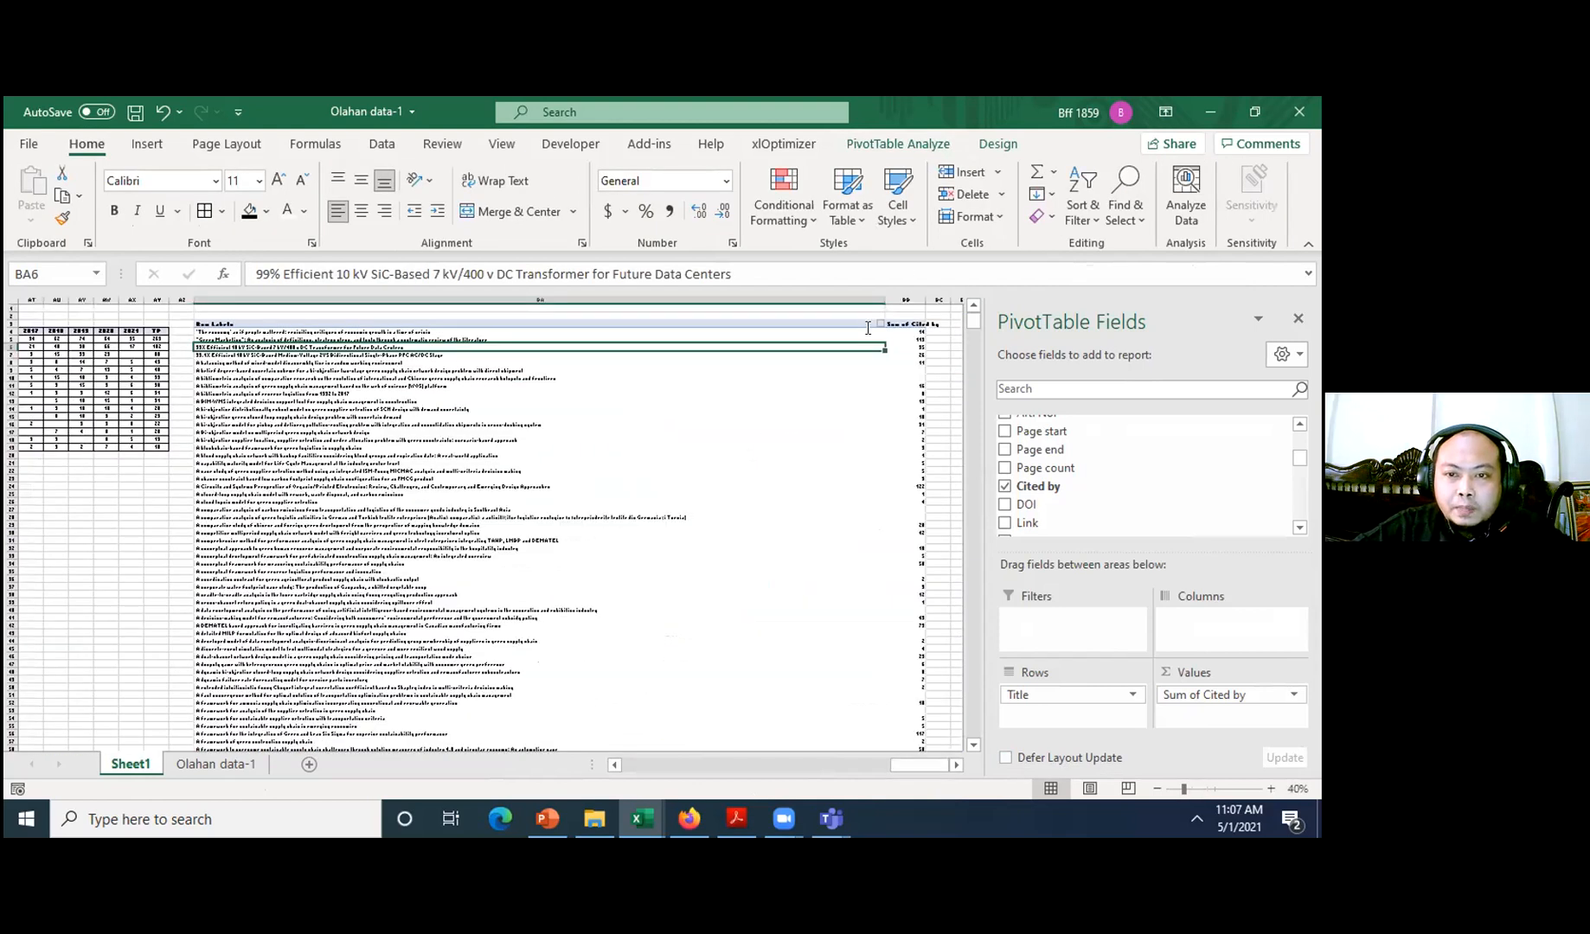
click(658, 305)
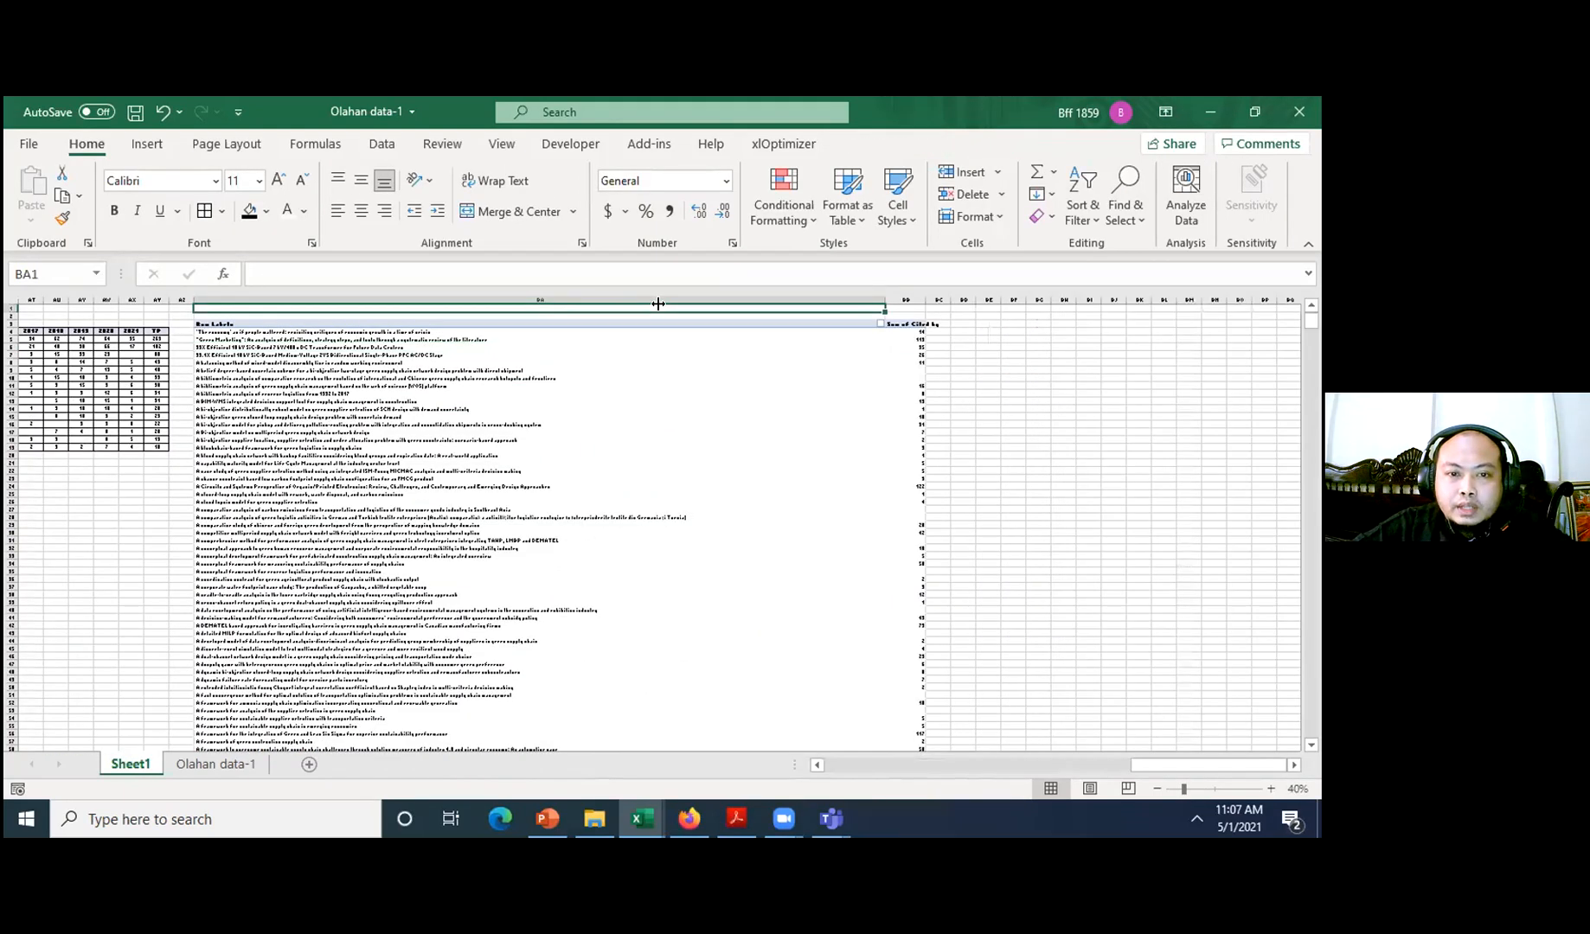
ctrl+scroll(1249, 370, up, 1)
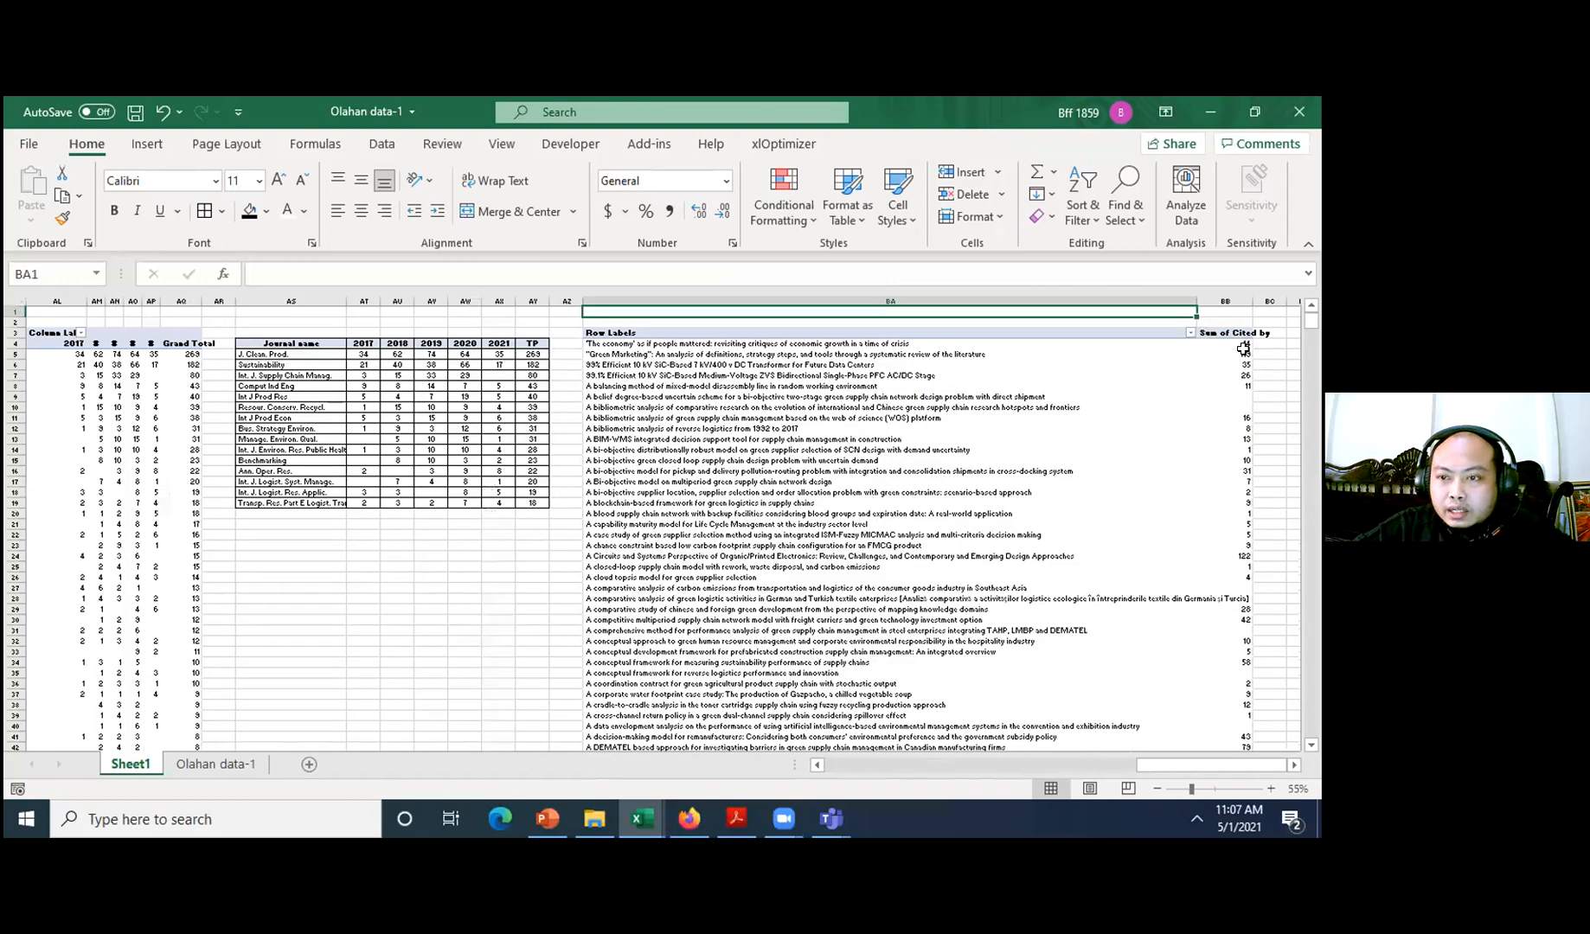
click(1246, 355)
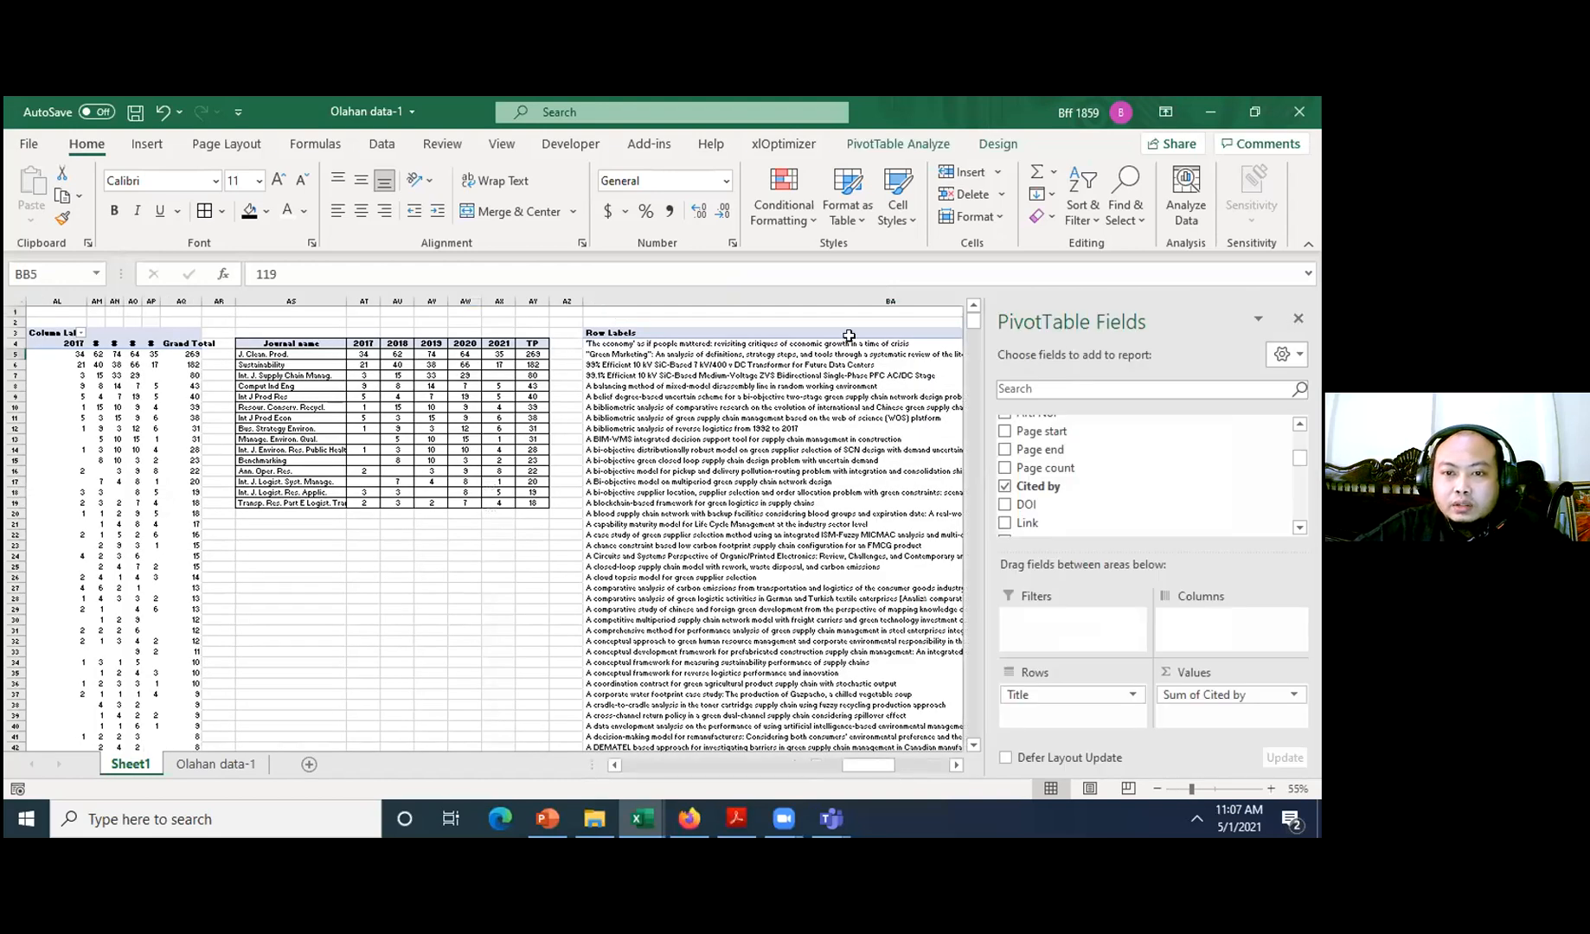
click(864, 299)
key(Right)
key(Right)
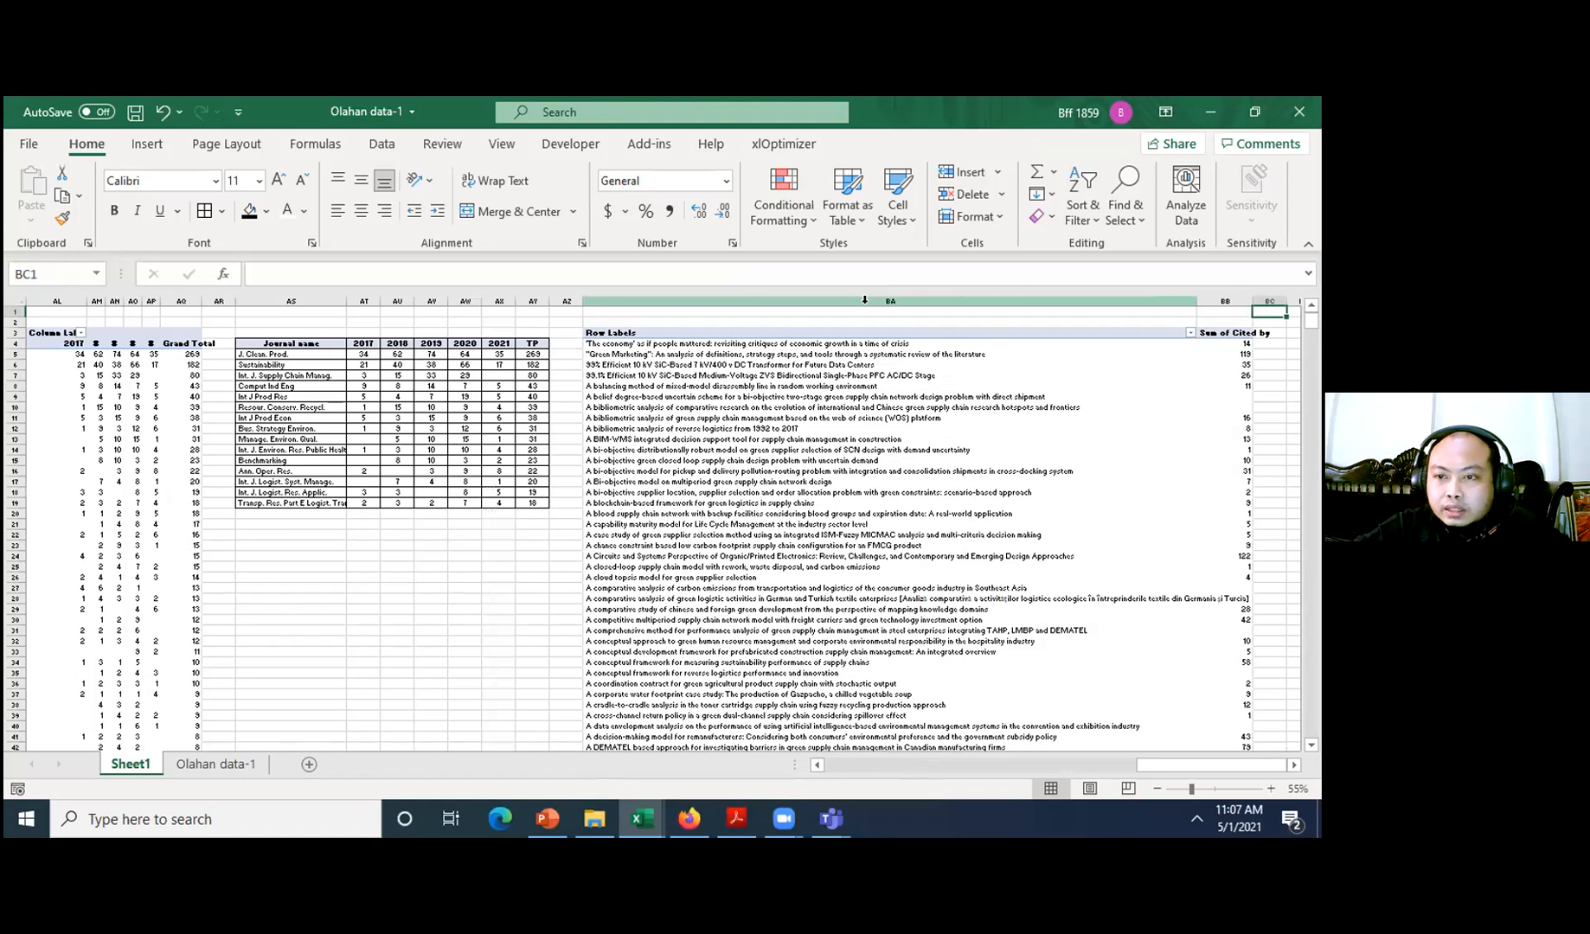
key(Right)
key(Right)
scroll(1067, 365, up, 1)
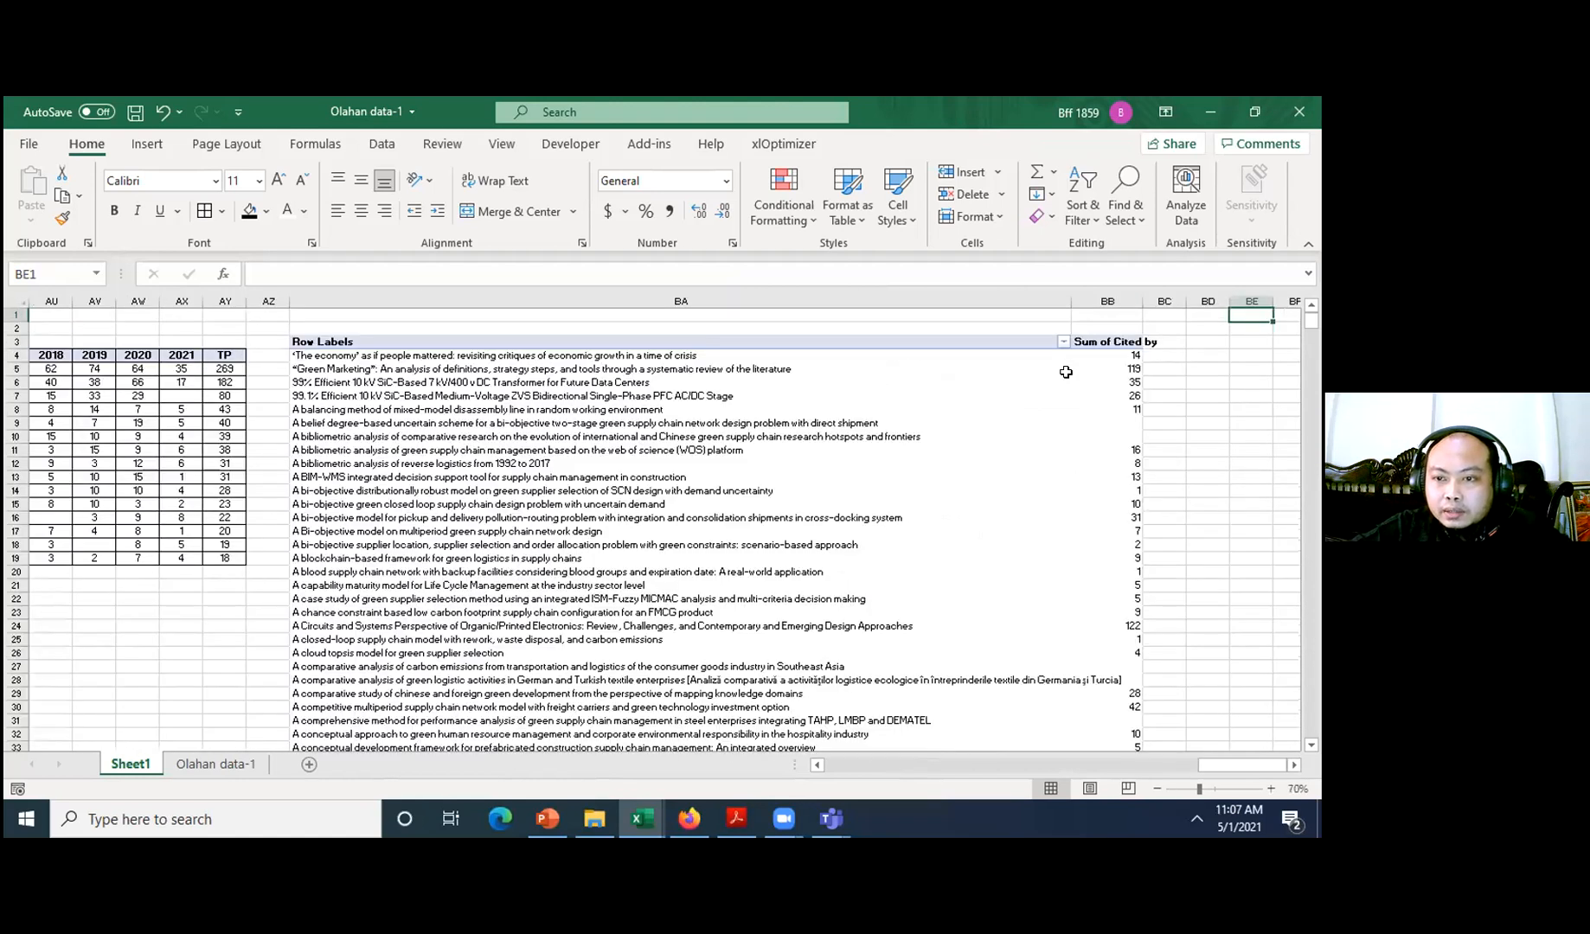
- Try to sort the entire column BB of the title-only pivot table from largest to smallest
click(1104, 351)
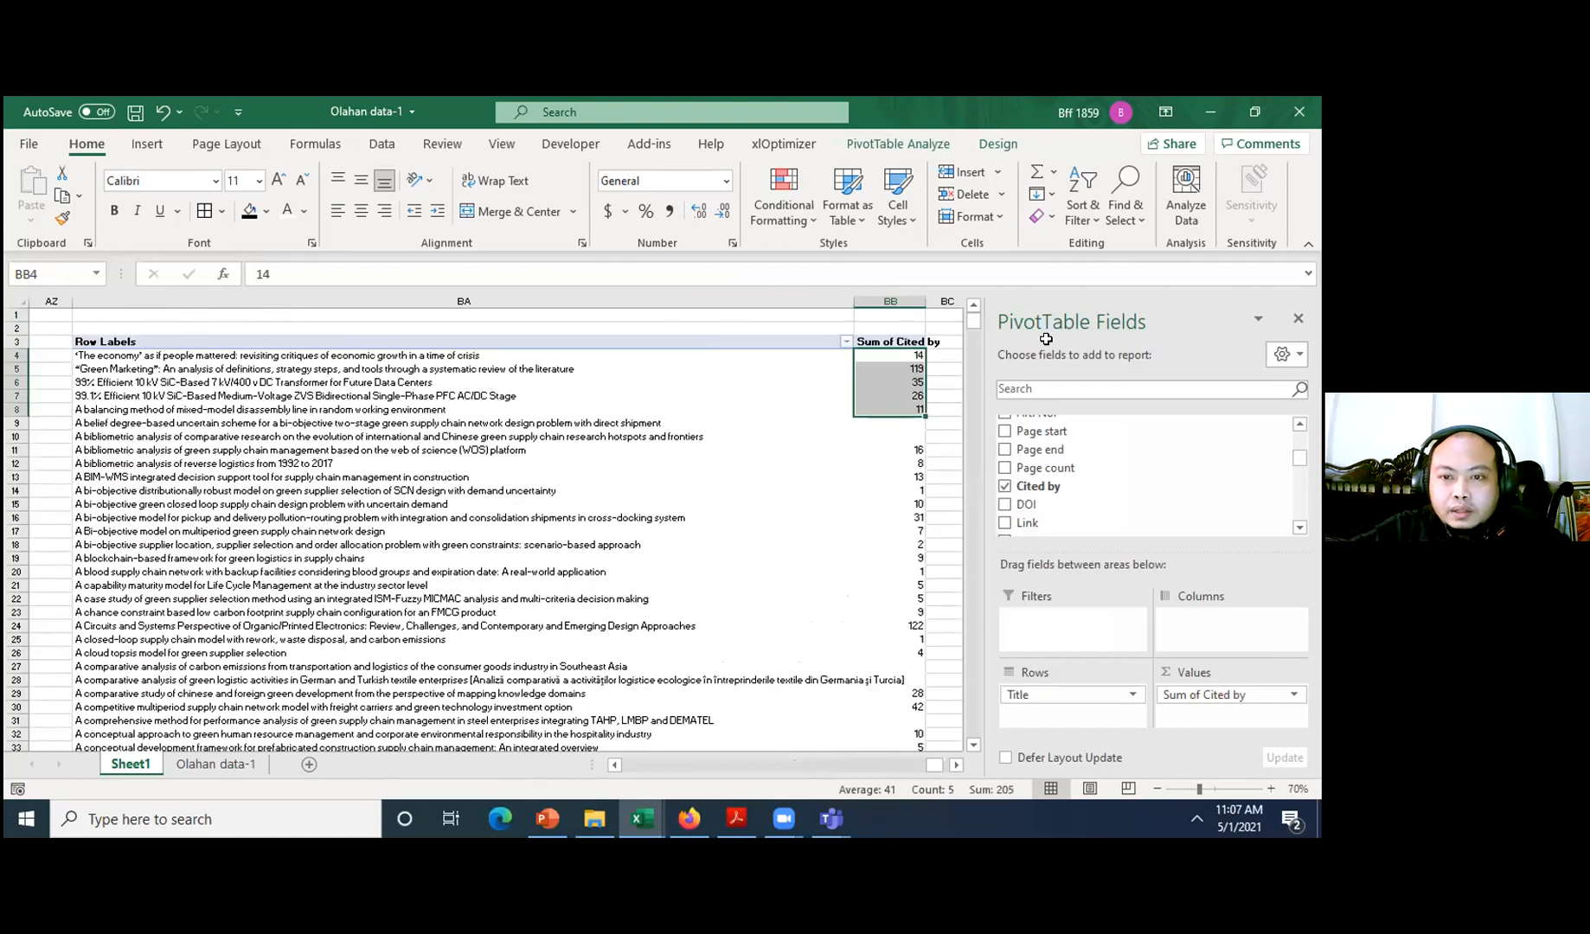
click(890, 302)
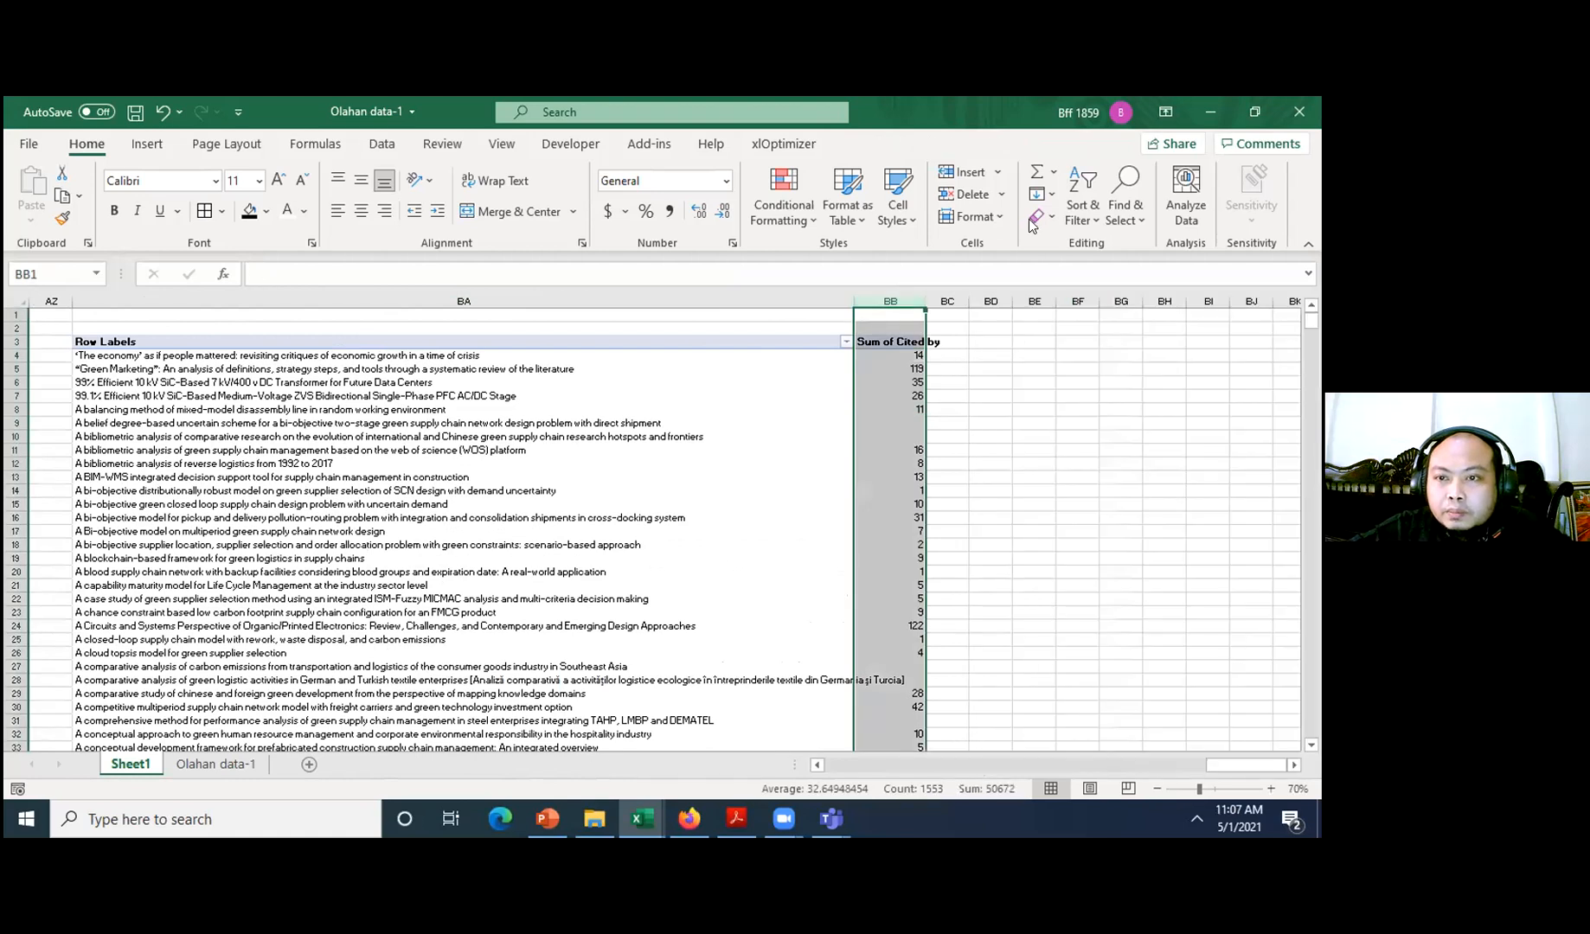
click(1082, 208)
click(1129, 275)
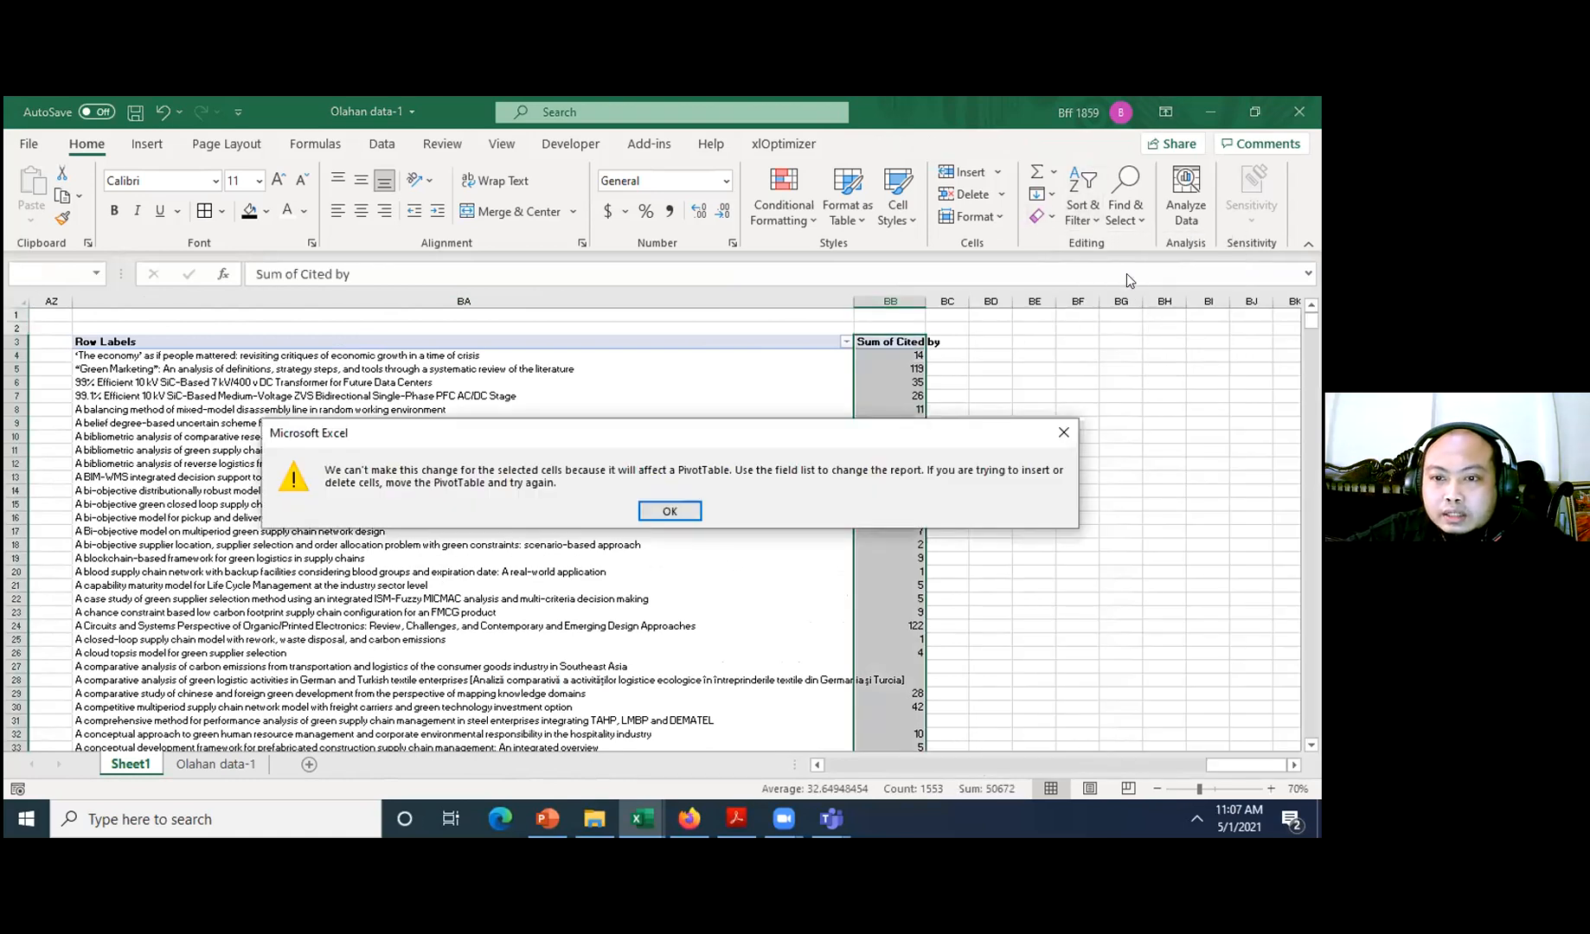
click(683, 510)
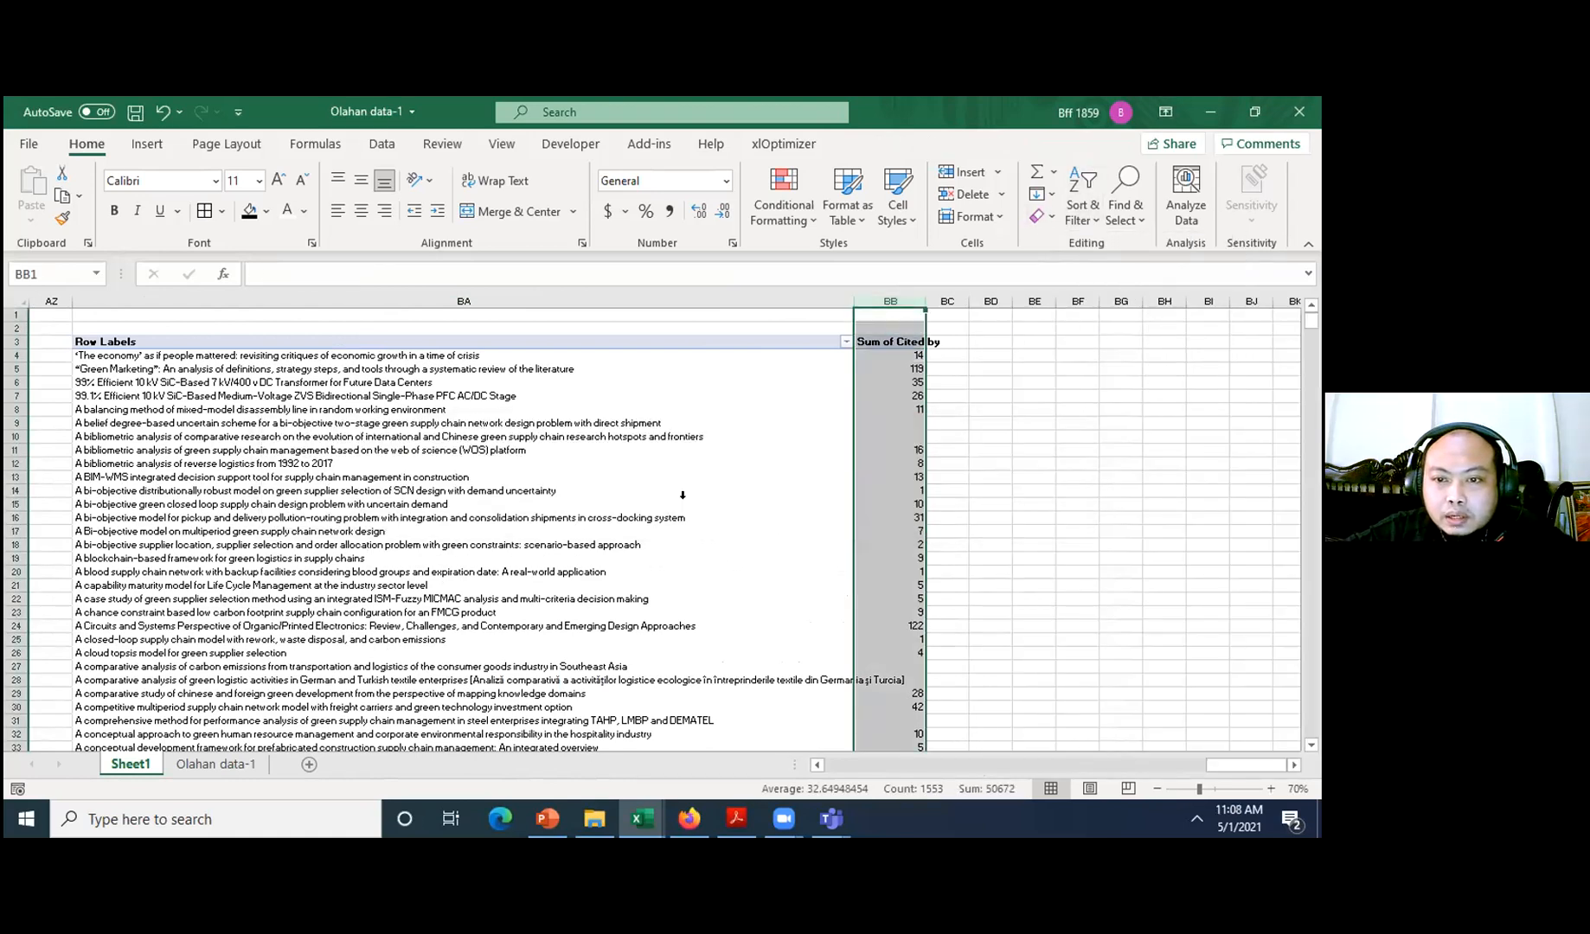
- Sort the pivot table by Sum of Cited by from largest to smallest, starting from cell BB4
click(912, 355)
click(1100, 205)
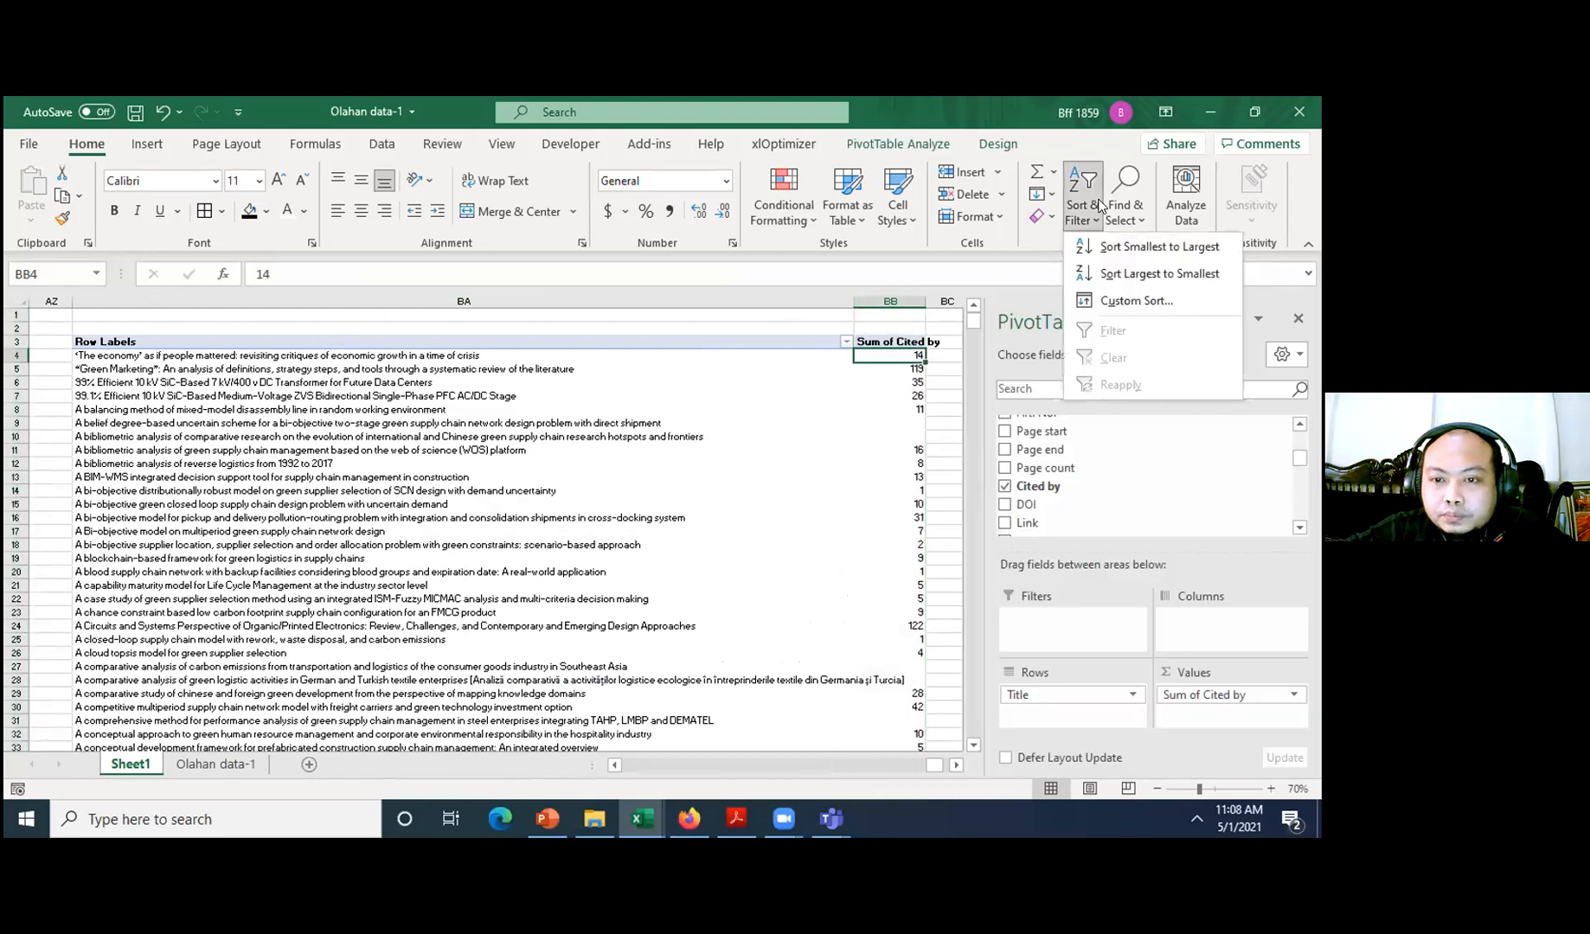
click(1101, 265)
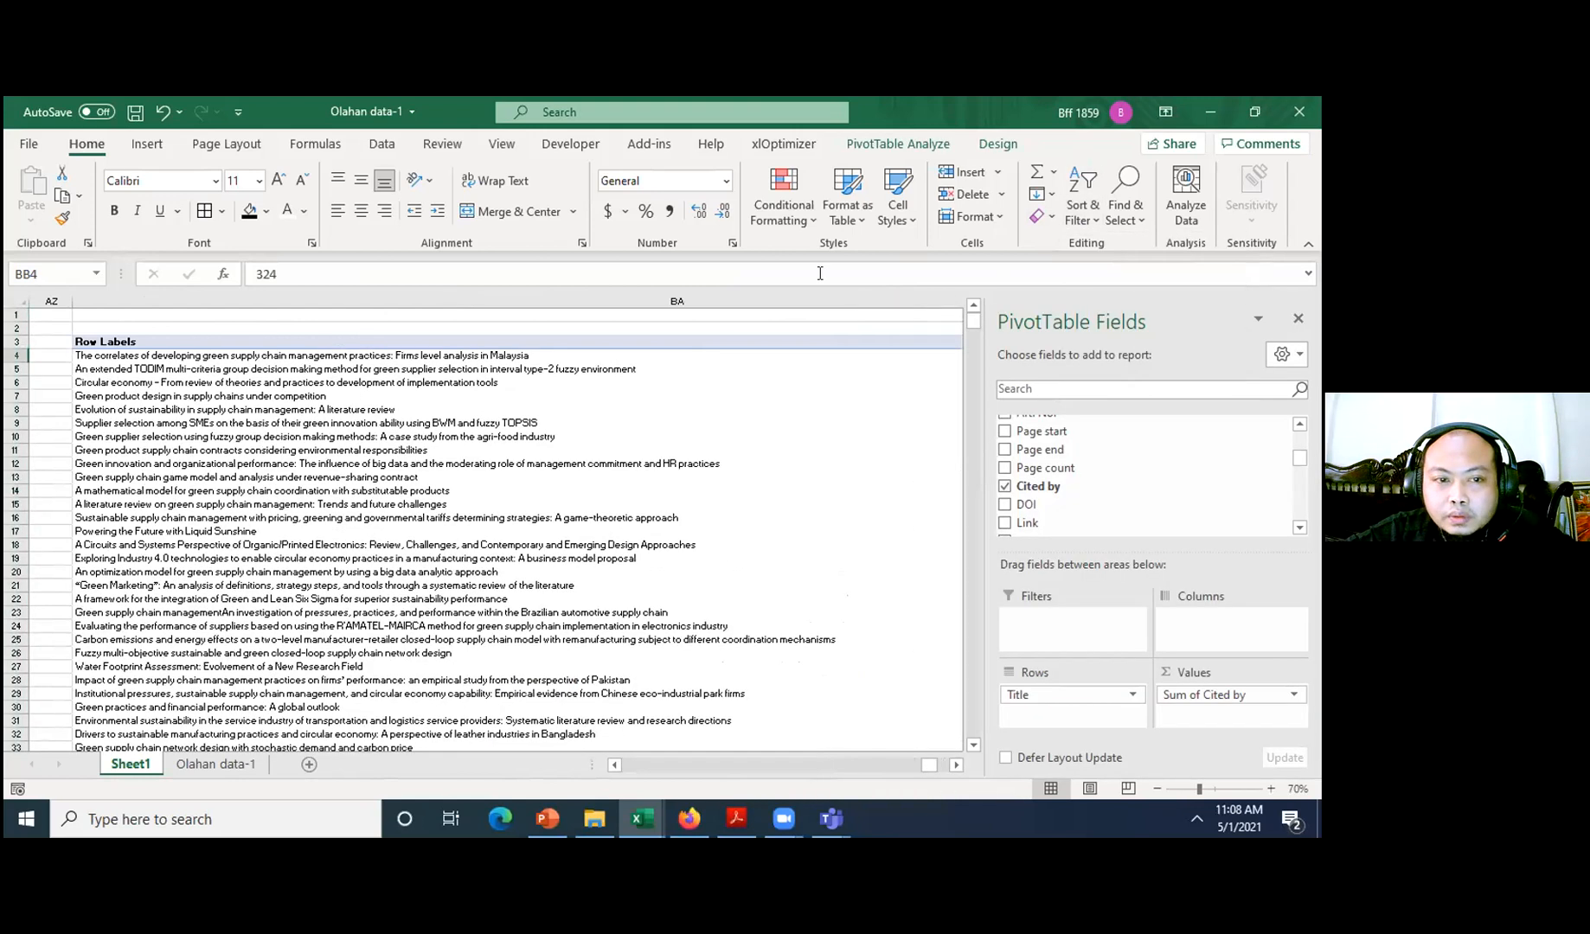
- Narrow column BA so the titles and the Sum of Cited by column fit side by side
scroll(871, 310, down, 2)
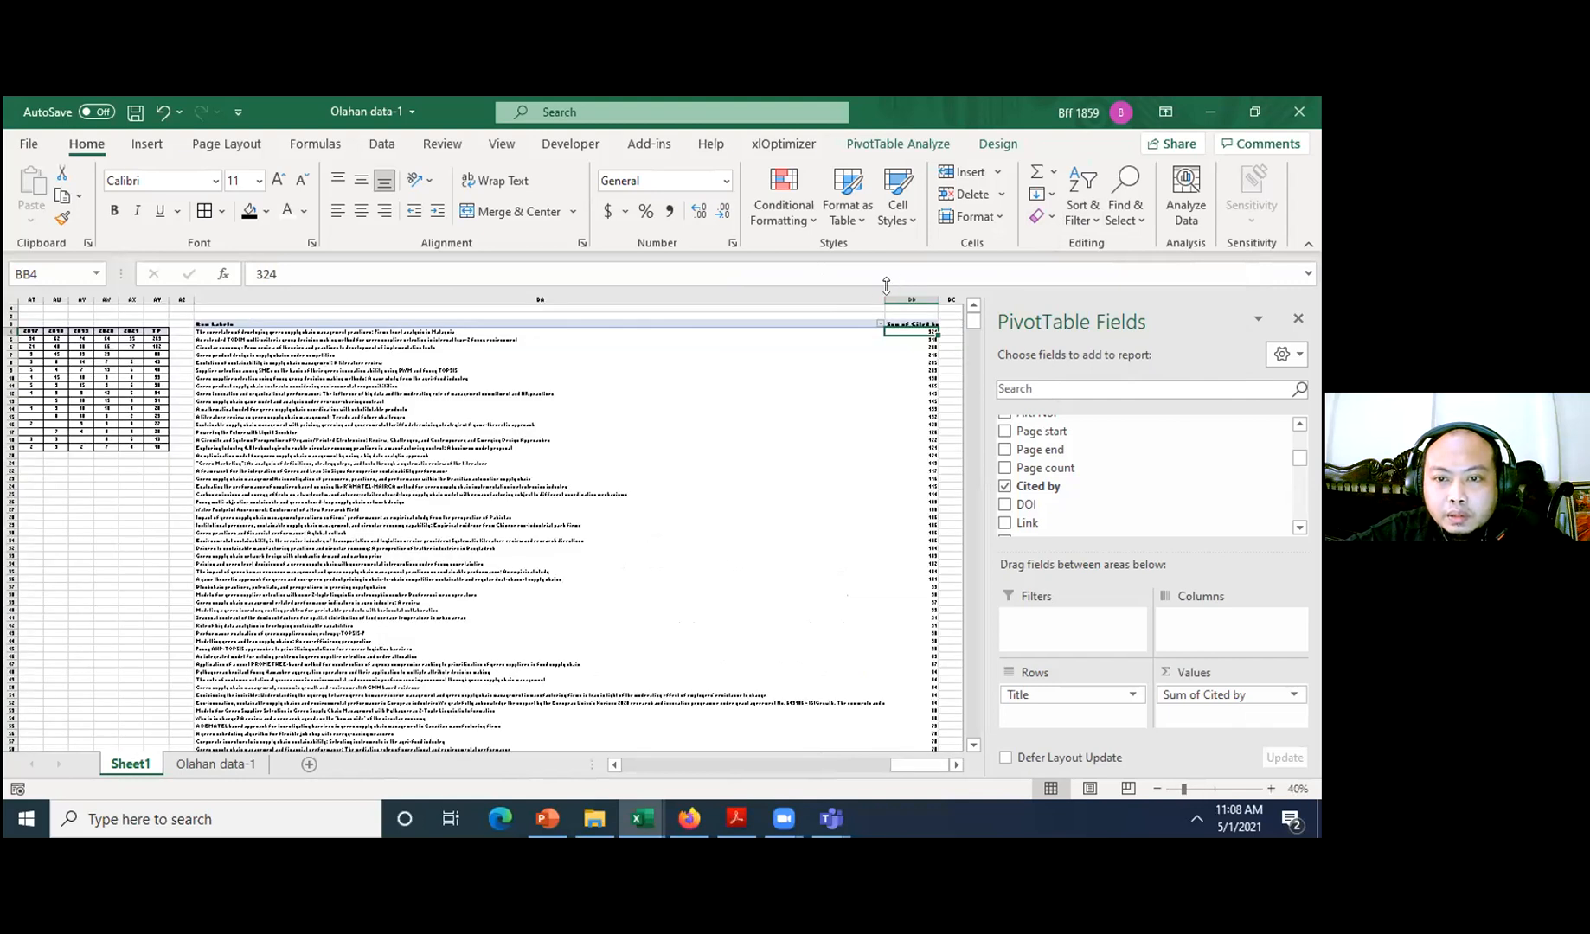
drag(884, 299, 659, 317)
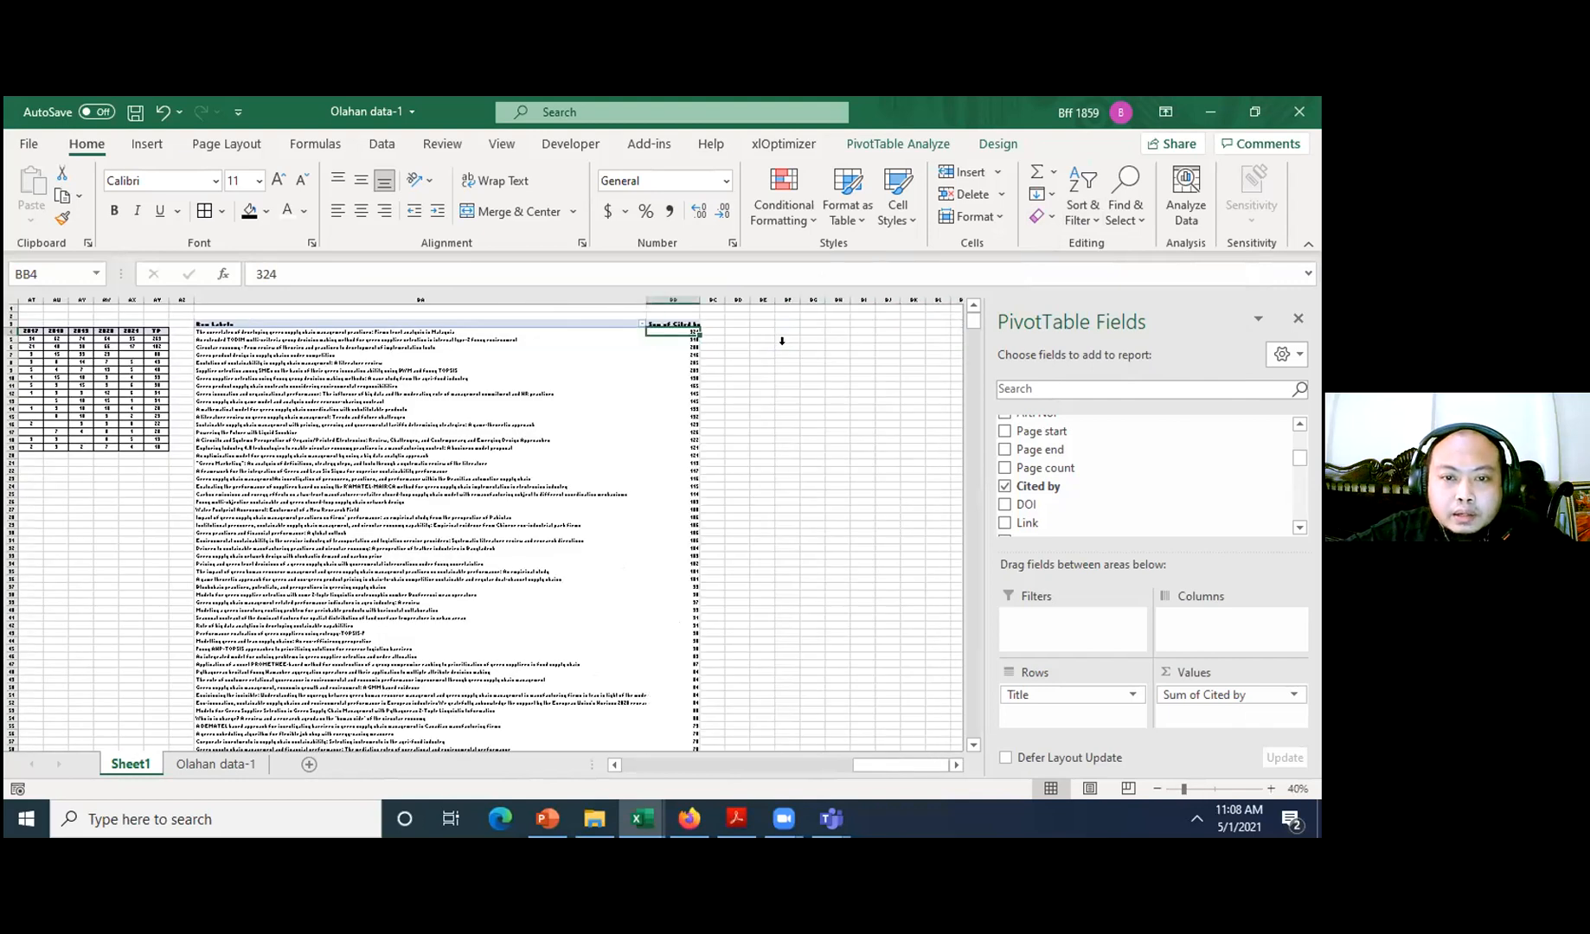
scroll(780, 341, up, 2)
scroll(781, 341, up, 1)
drag(854, 294, 702, 305)
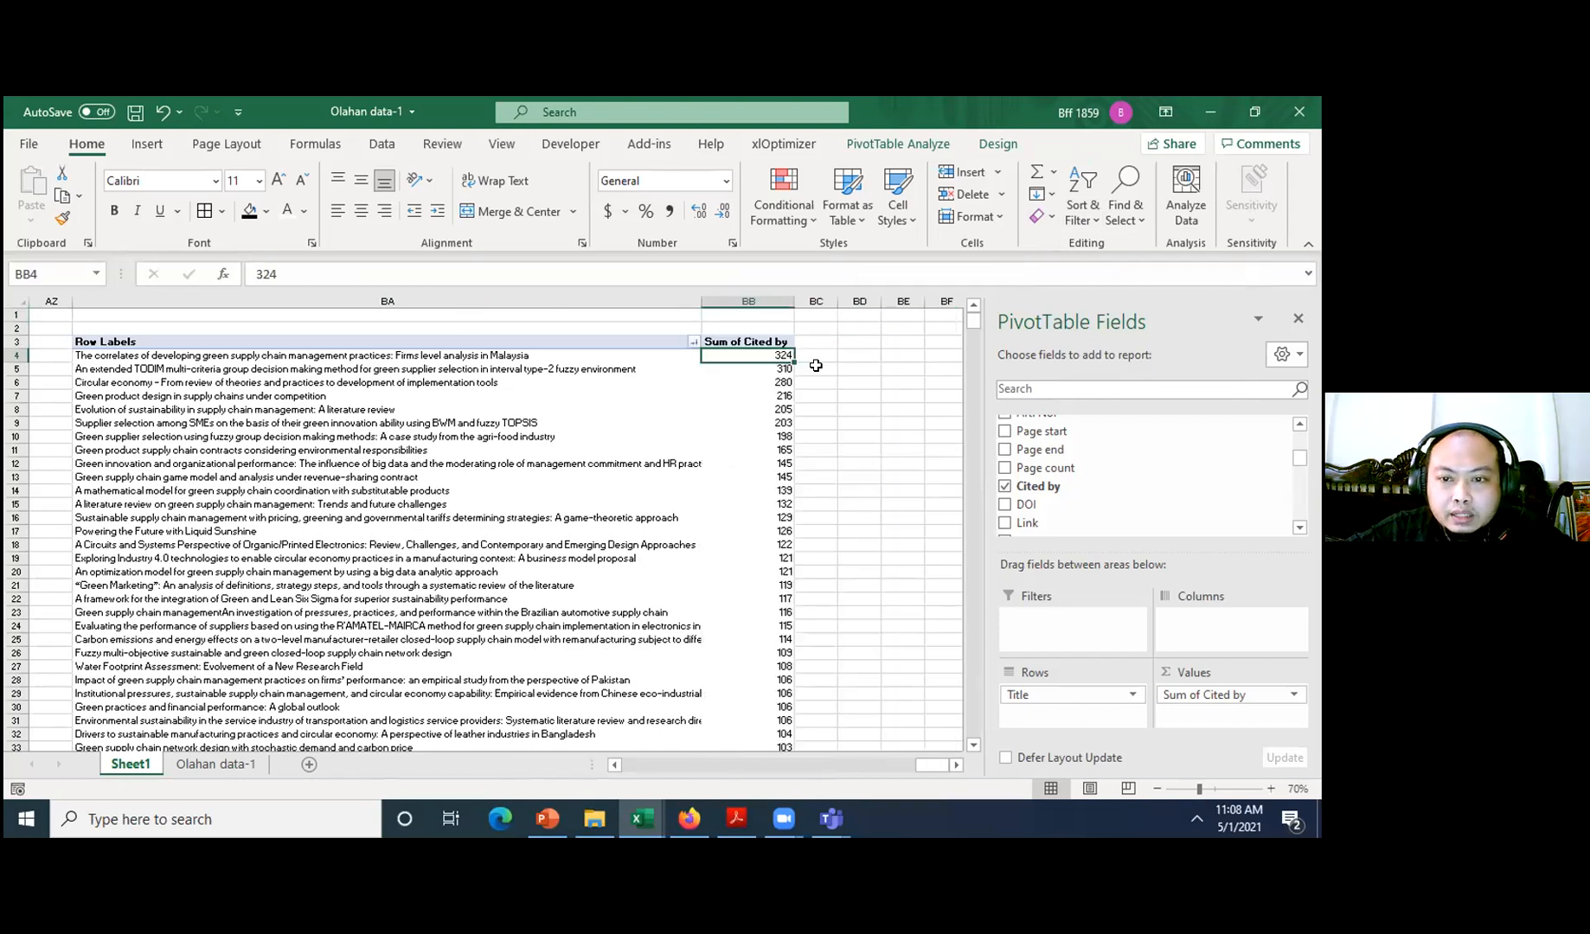
ctrl+scroll(900, 368, up, 1)
scroll(493, 374, up, 1)
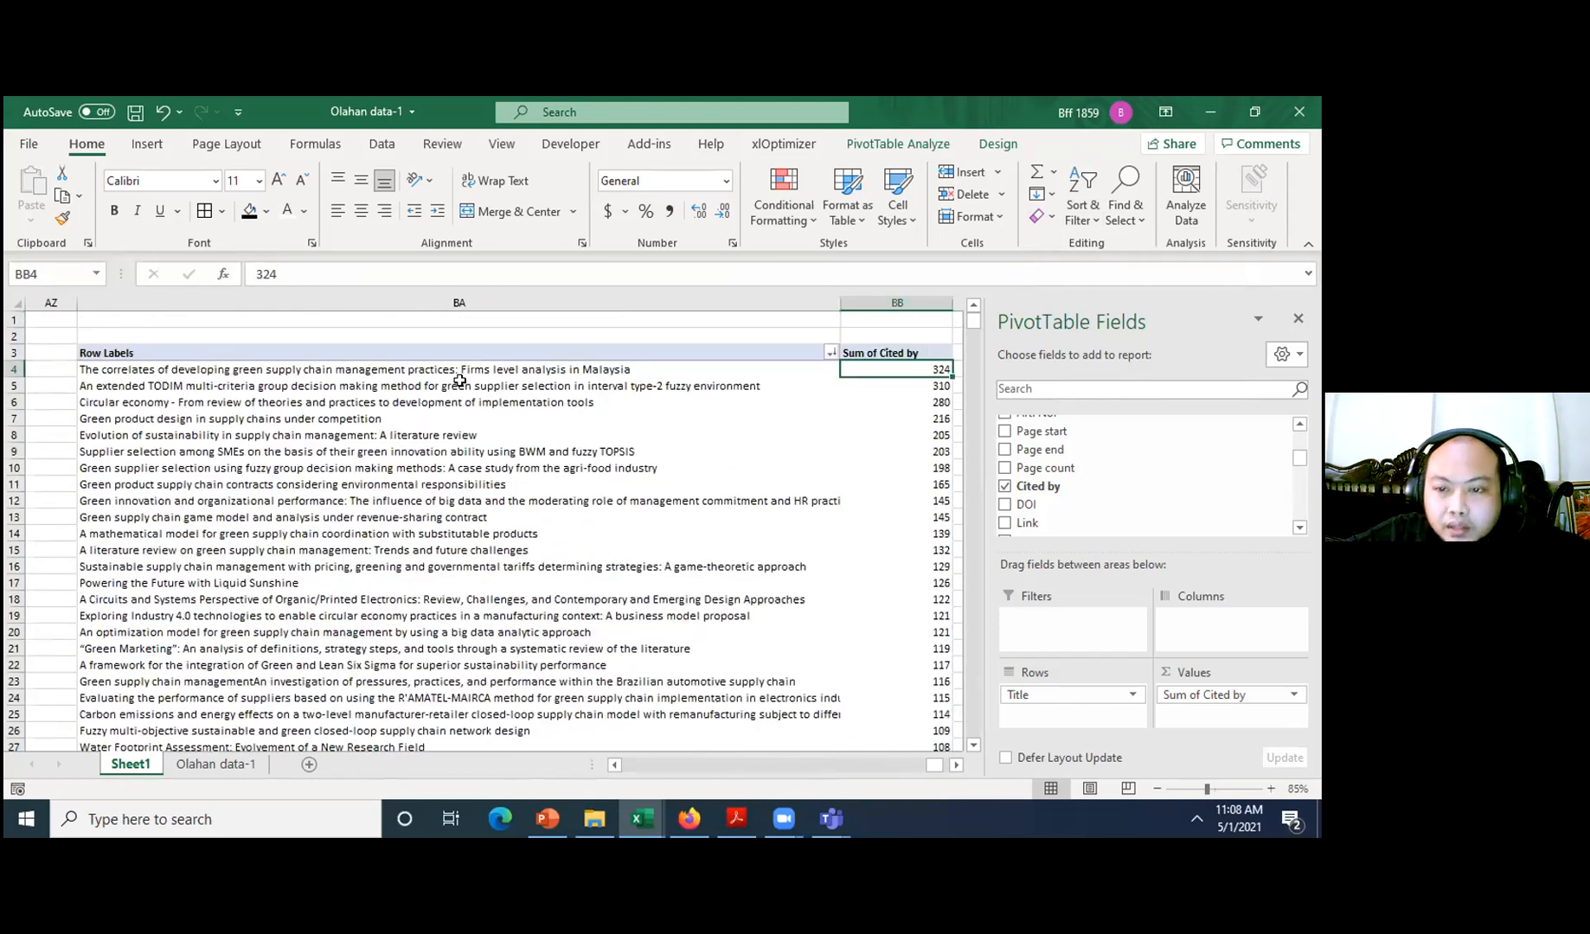
- Add Authors and Source title as row fields beneath Title in the pivot table
click(460, 382)
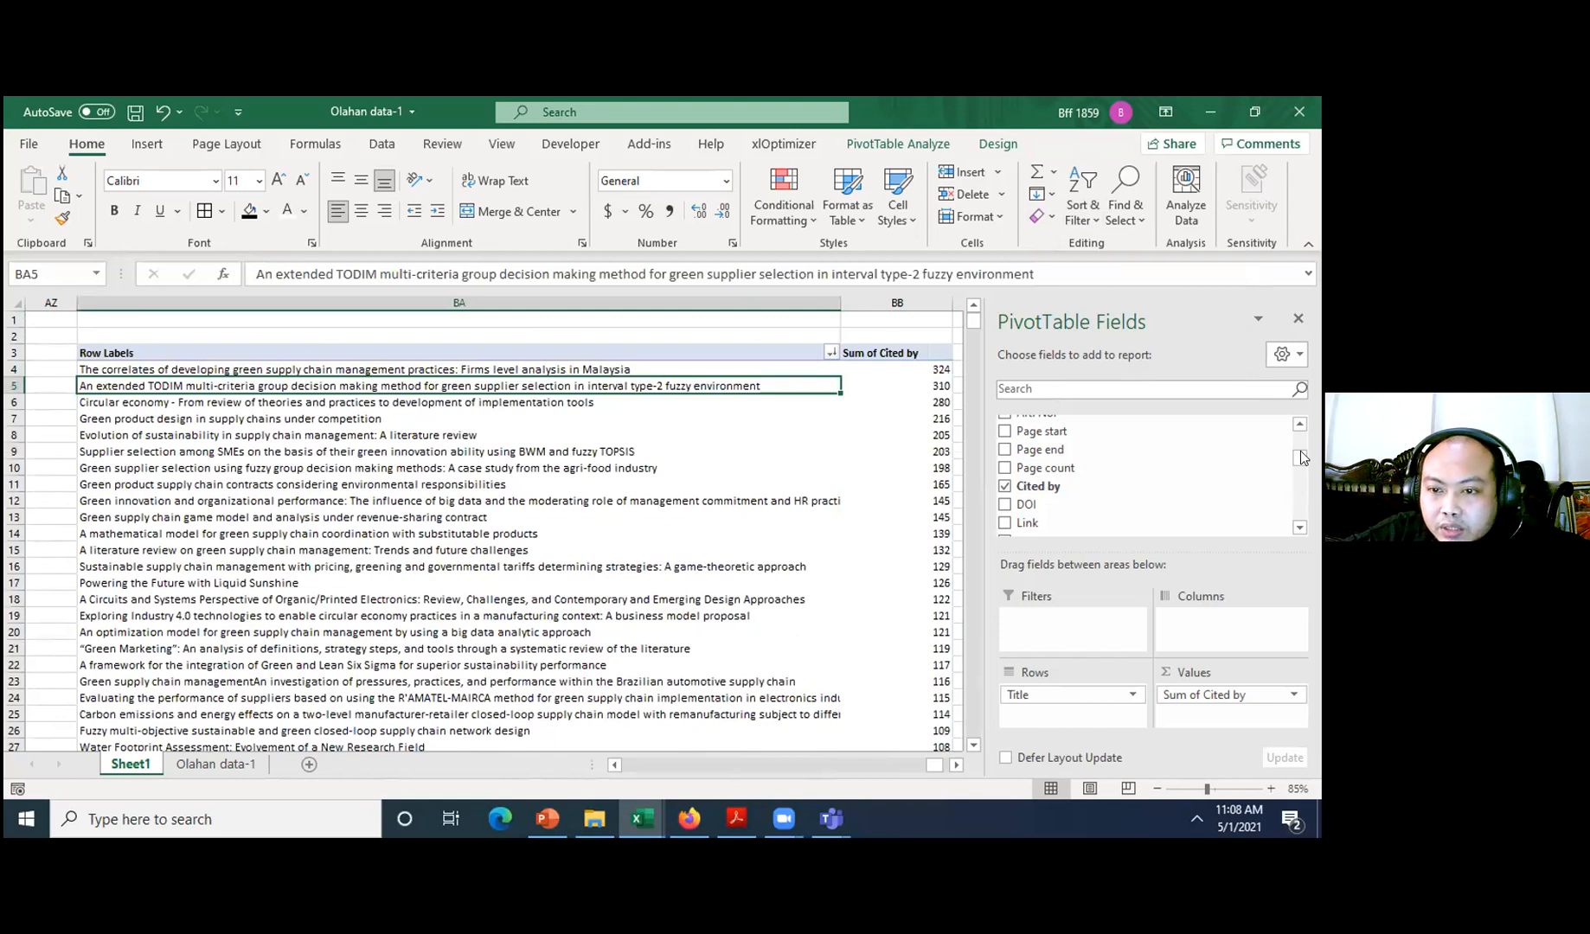
drag(1302, 463, 1299, 432)
click(1004, 423)
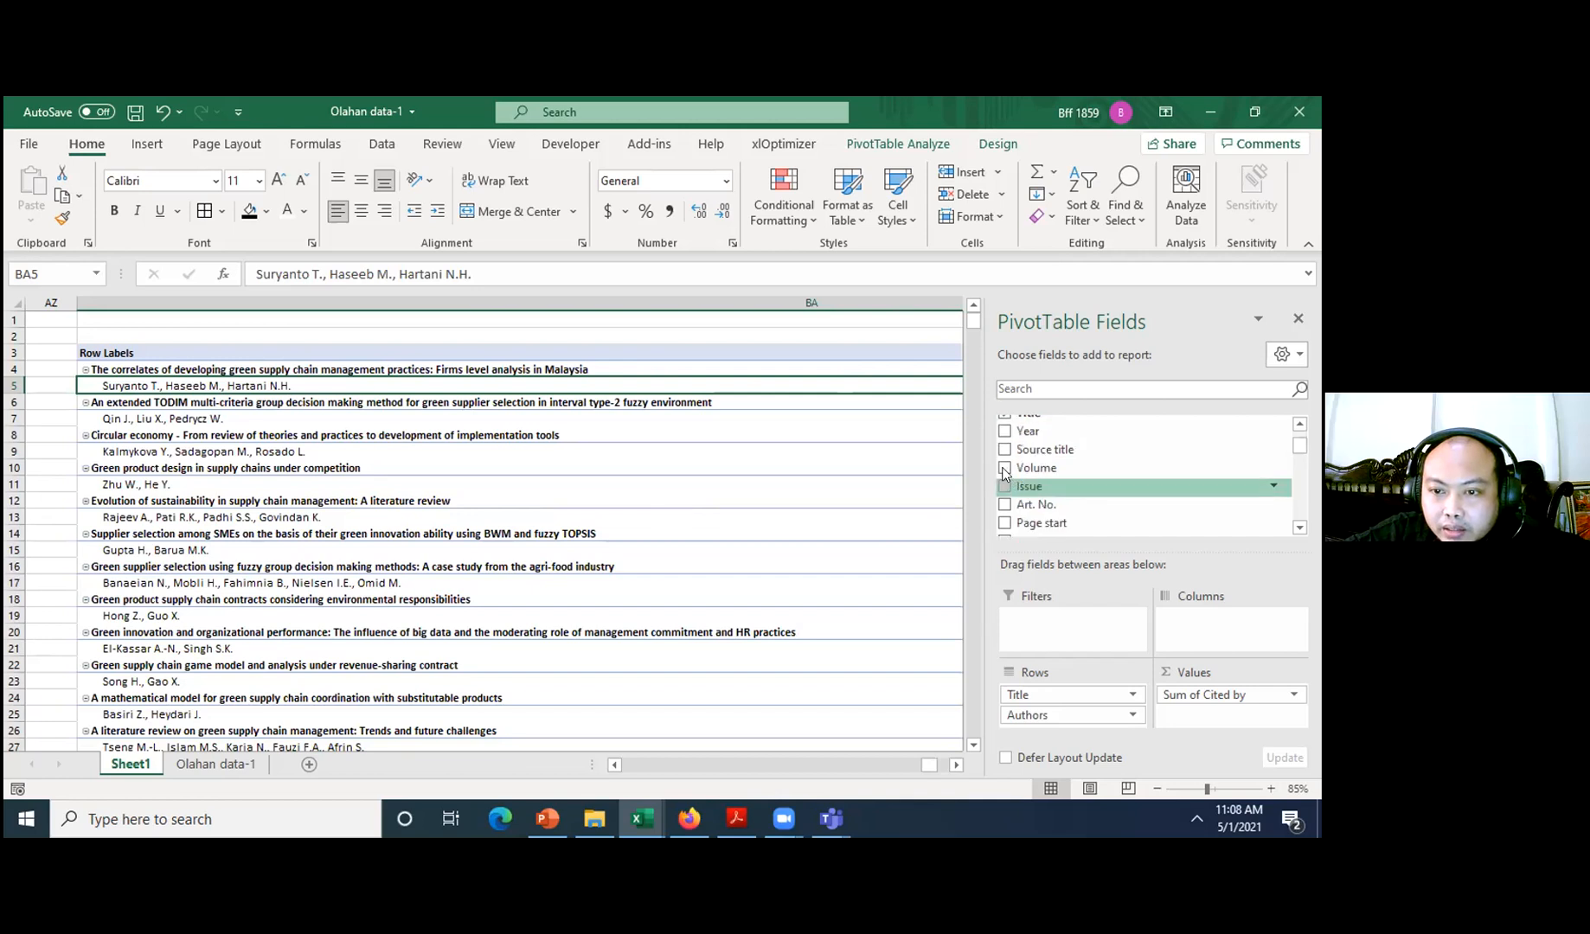
scroll(1003, 459, down, 1)
click(998, 448)
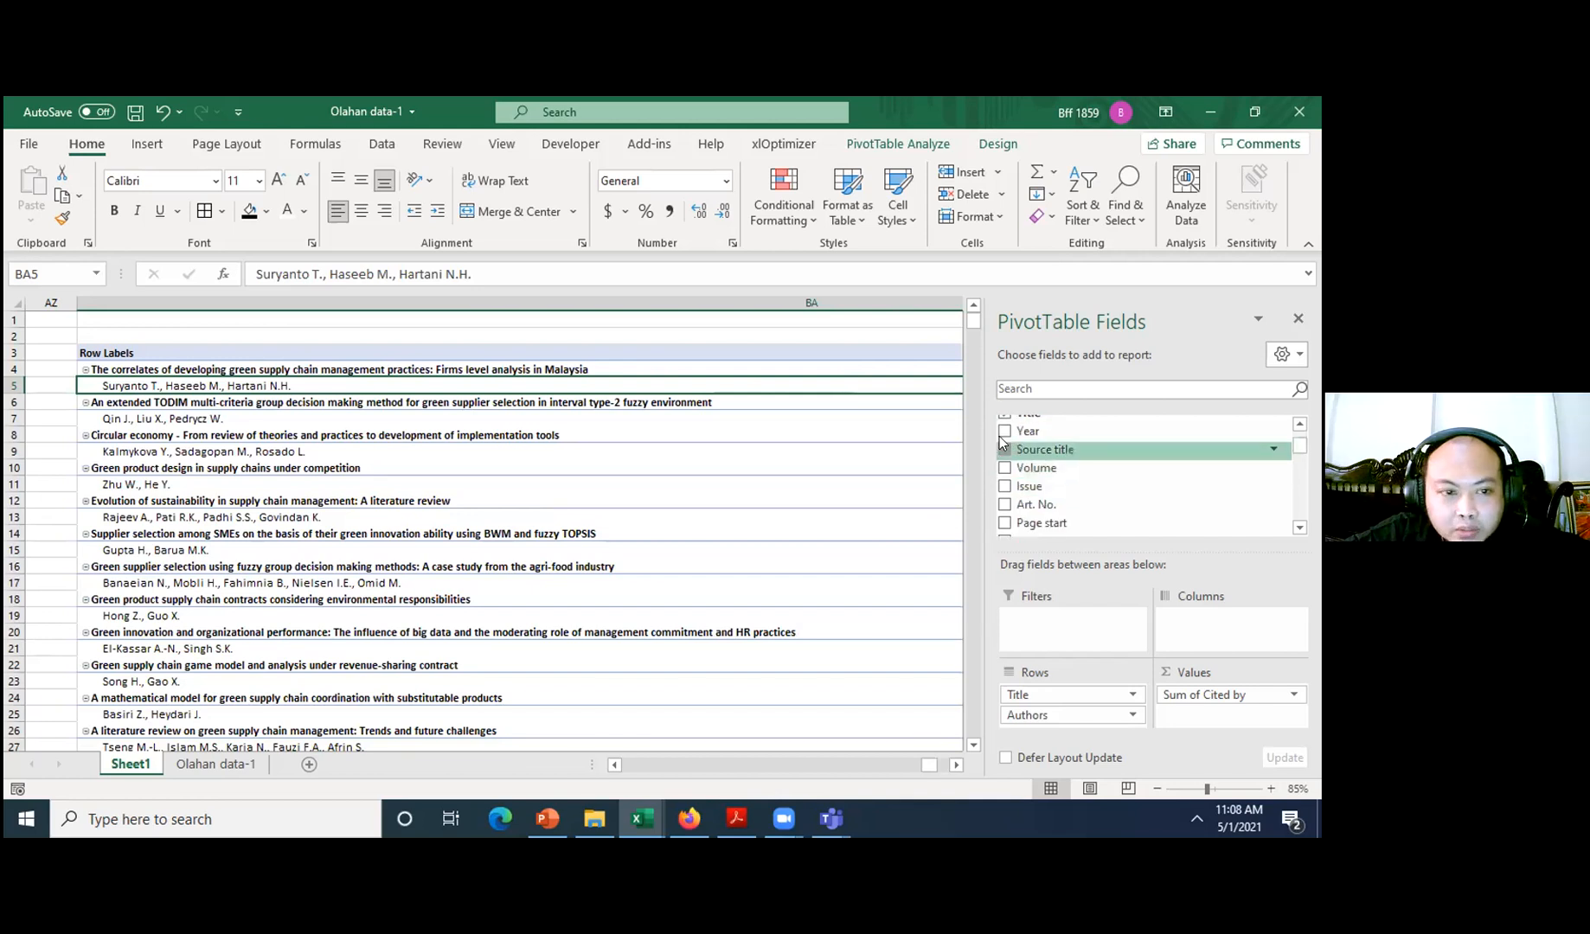
- Add Year to the pivot table as the innermost row field under Source title instead of as a summed value
click(1003, 432)
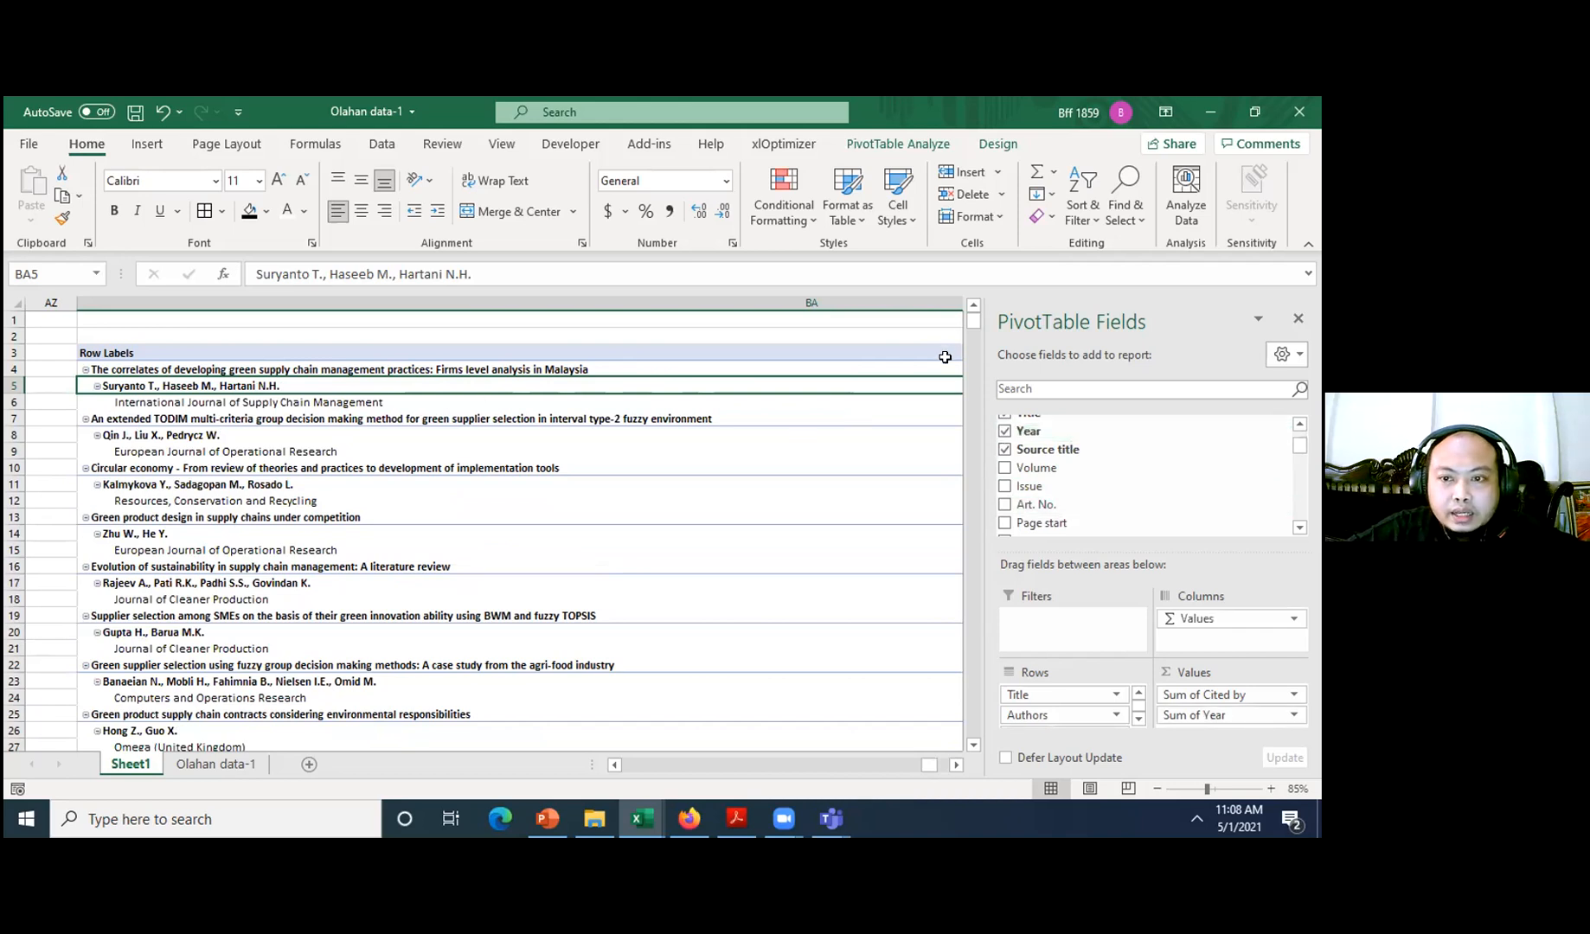
scroll(939, 356, down, 2)
scroll(920, 397, down, 1)
drag(882, 290, 701, 292)
drag(1228, 714, 800, 519)
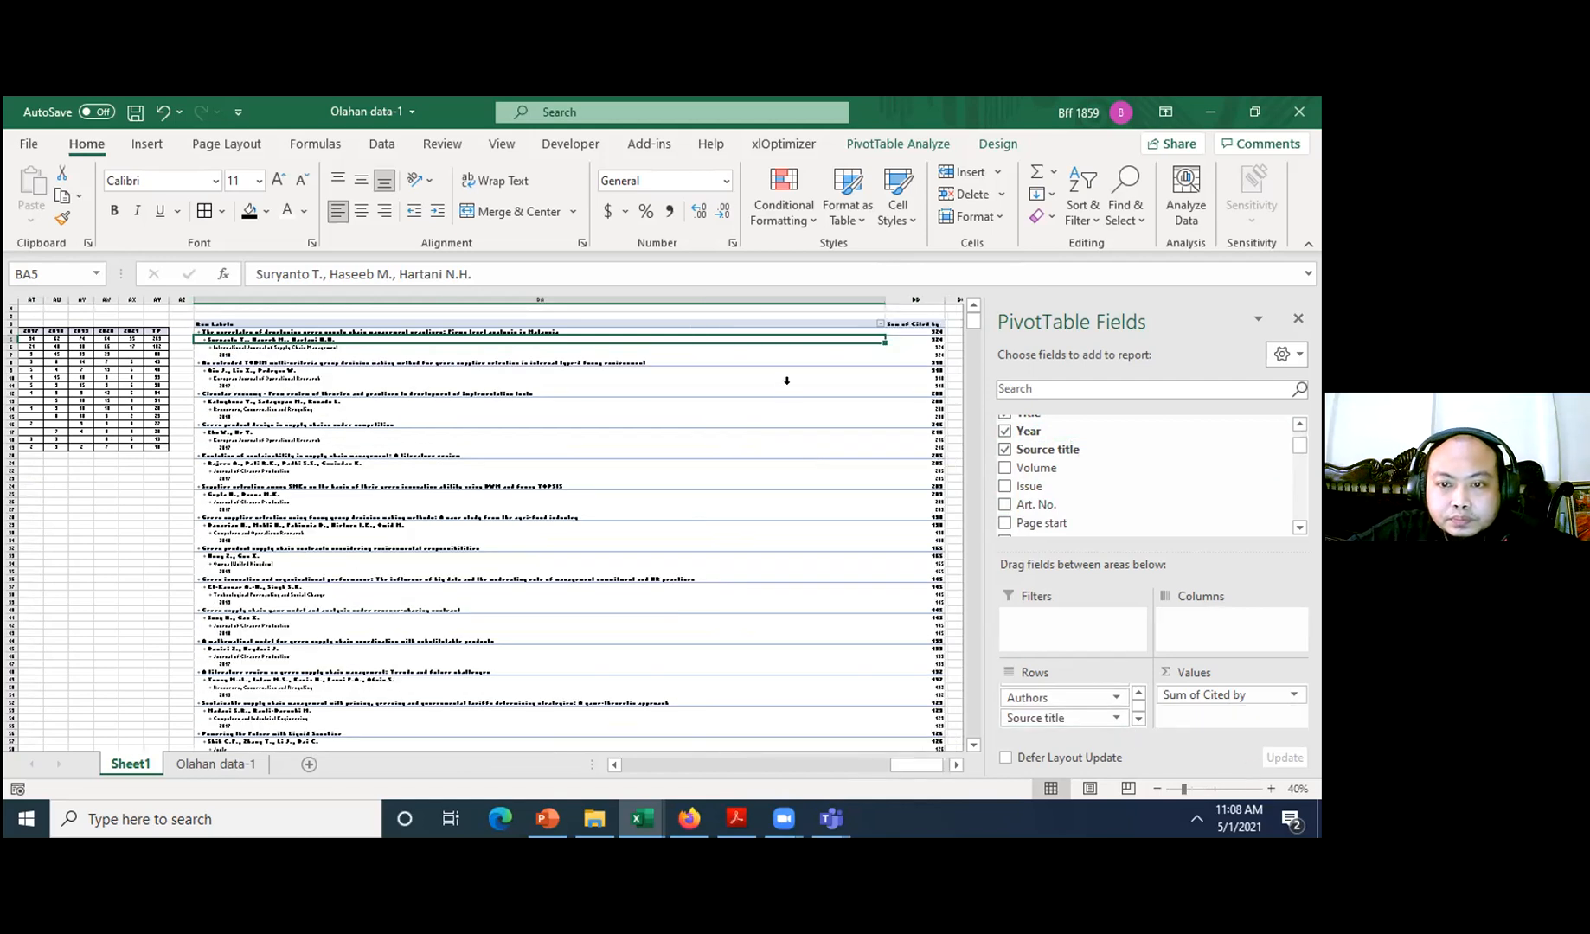
- Narrow column BA and close the PivotTable Fields pane so the Sum of Cited by column and empty columns fit alongside
drag(884, 298, 683, 298)
scroll(863, 357, up, 2)
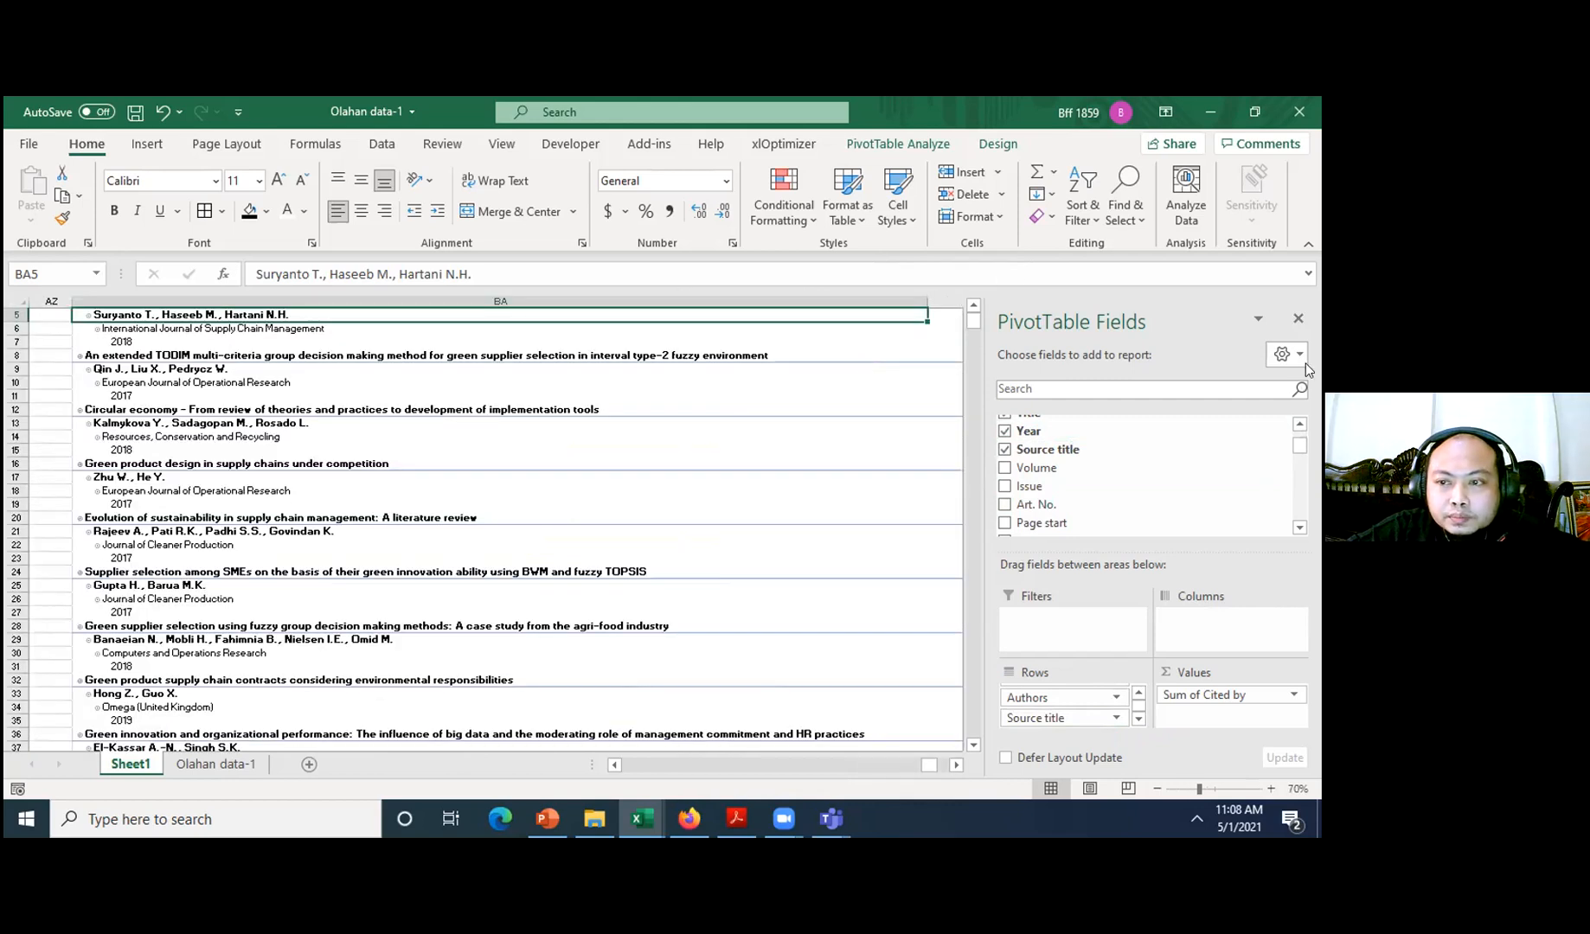
scroll(1305, 363, up, 2)
click(1297, 318)
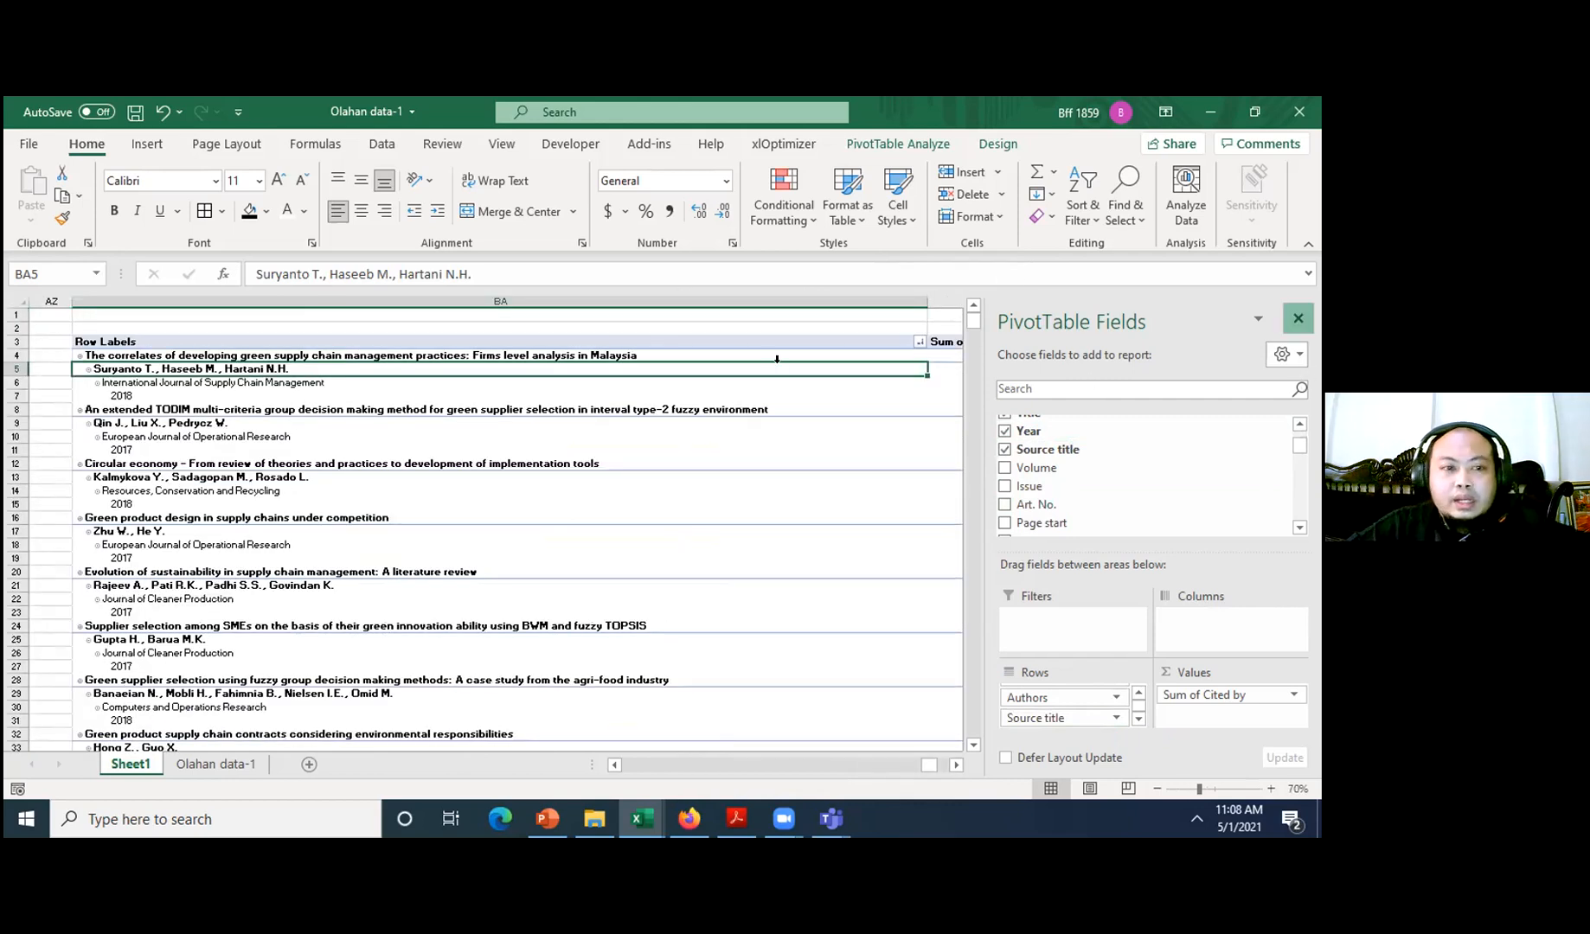
click(1109, 382)
- Examine the top-ranked article's title, authors, journal, year and citation count in BA4:BB7
click(292, 355)
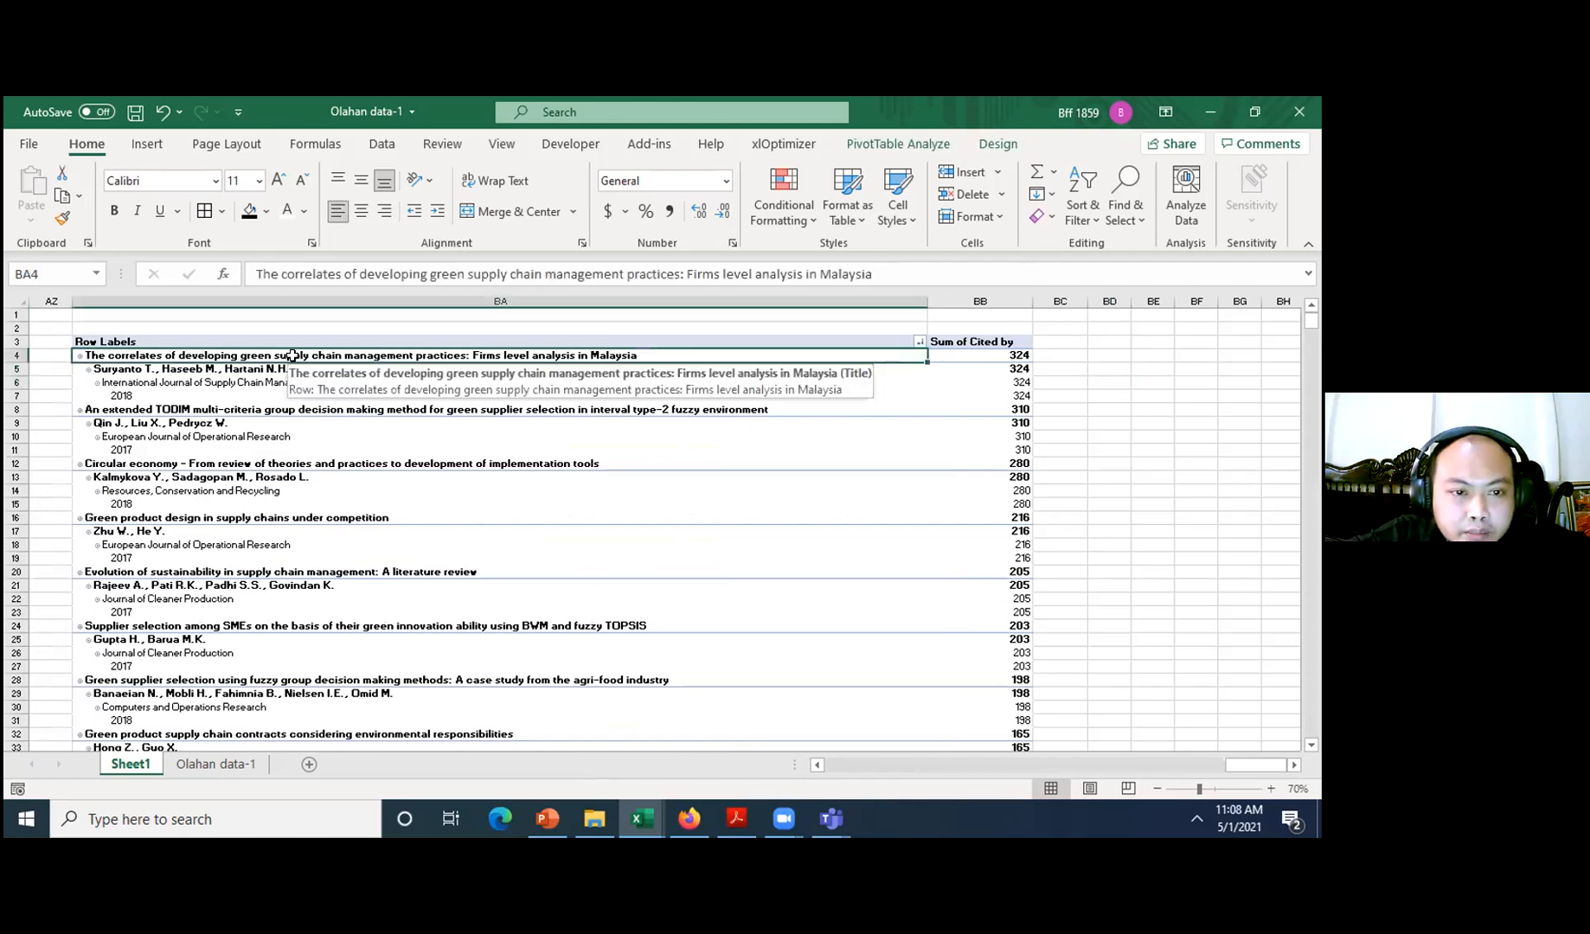
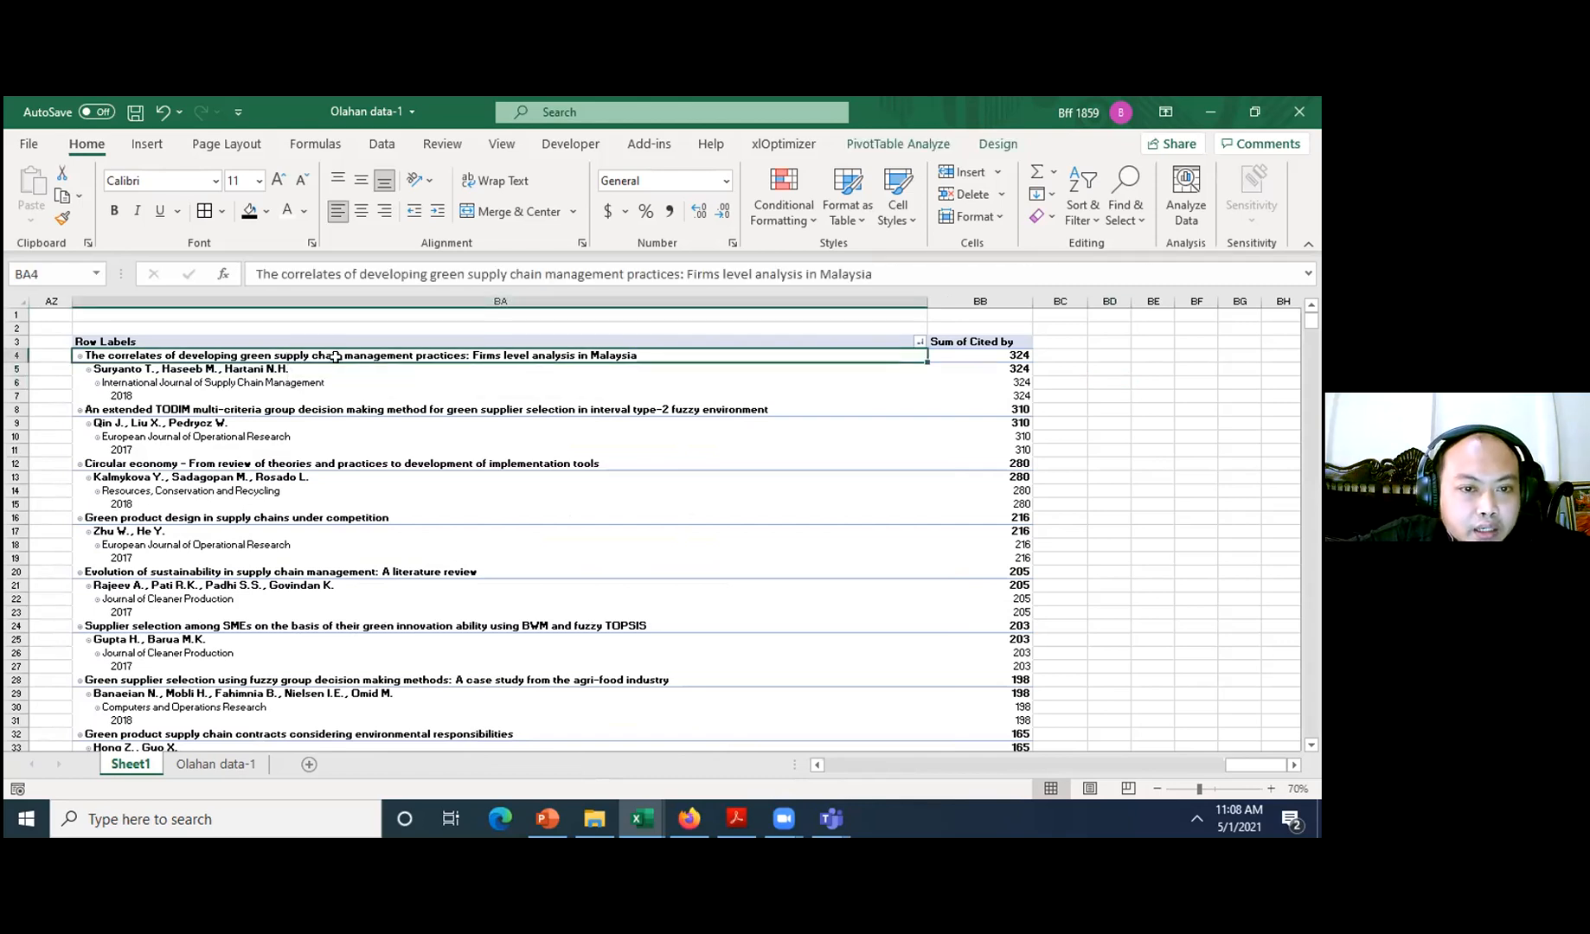
click(191, 370)
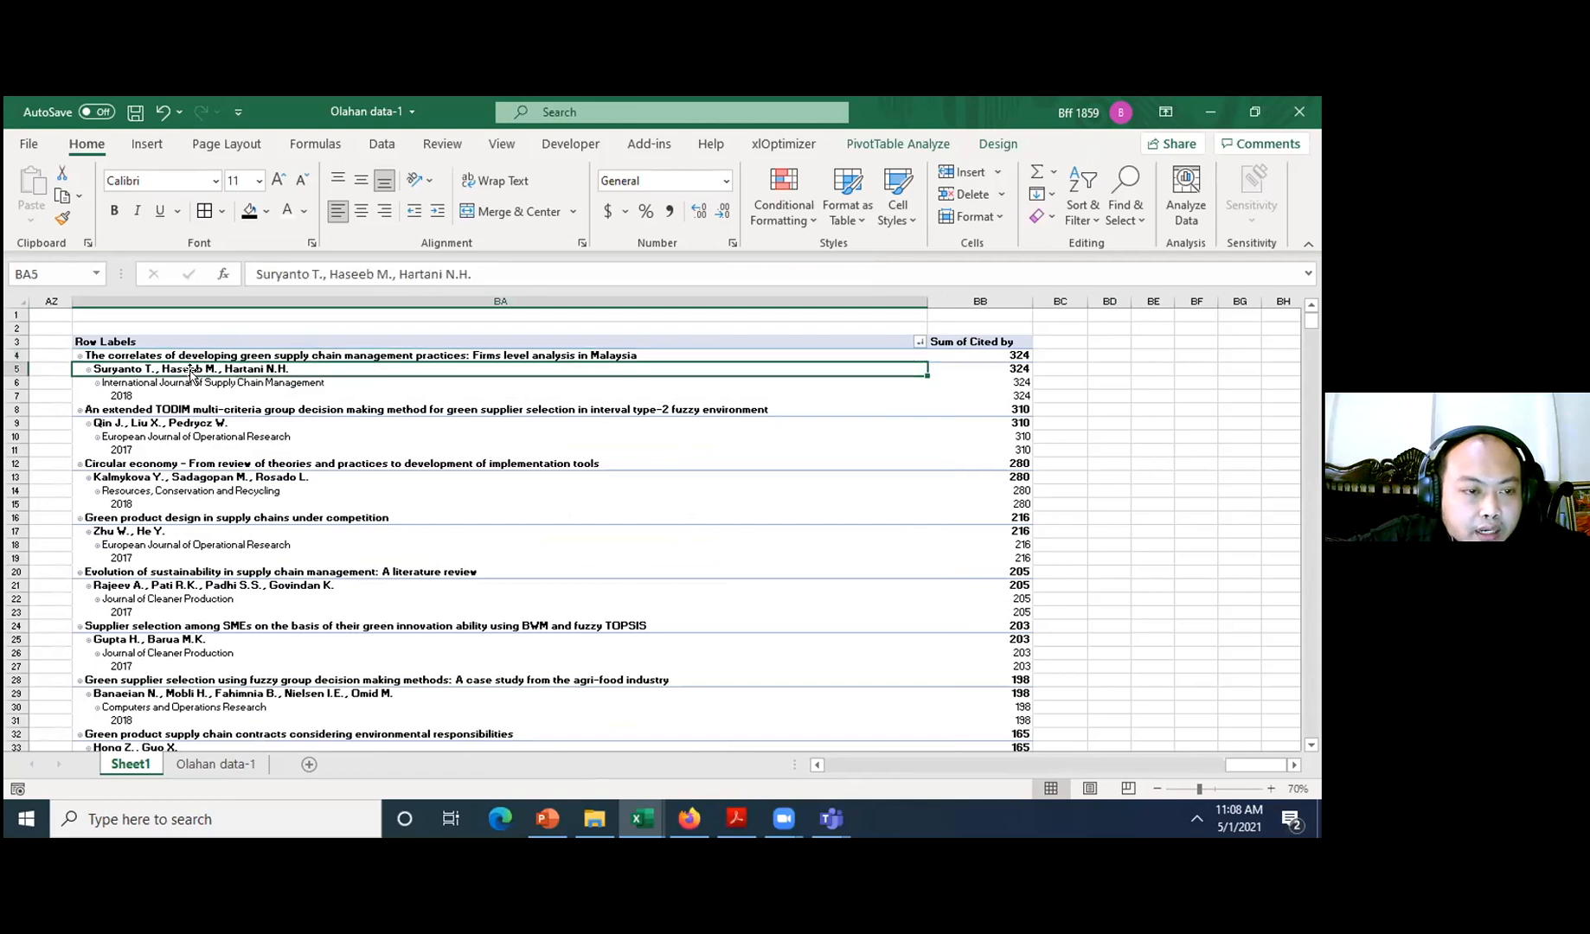
click(148, 382)
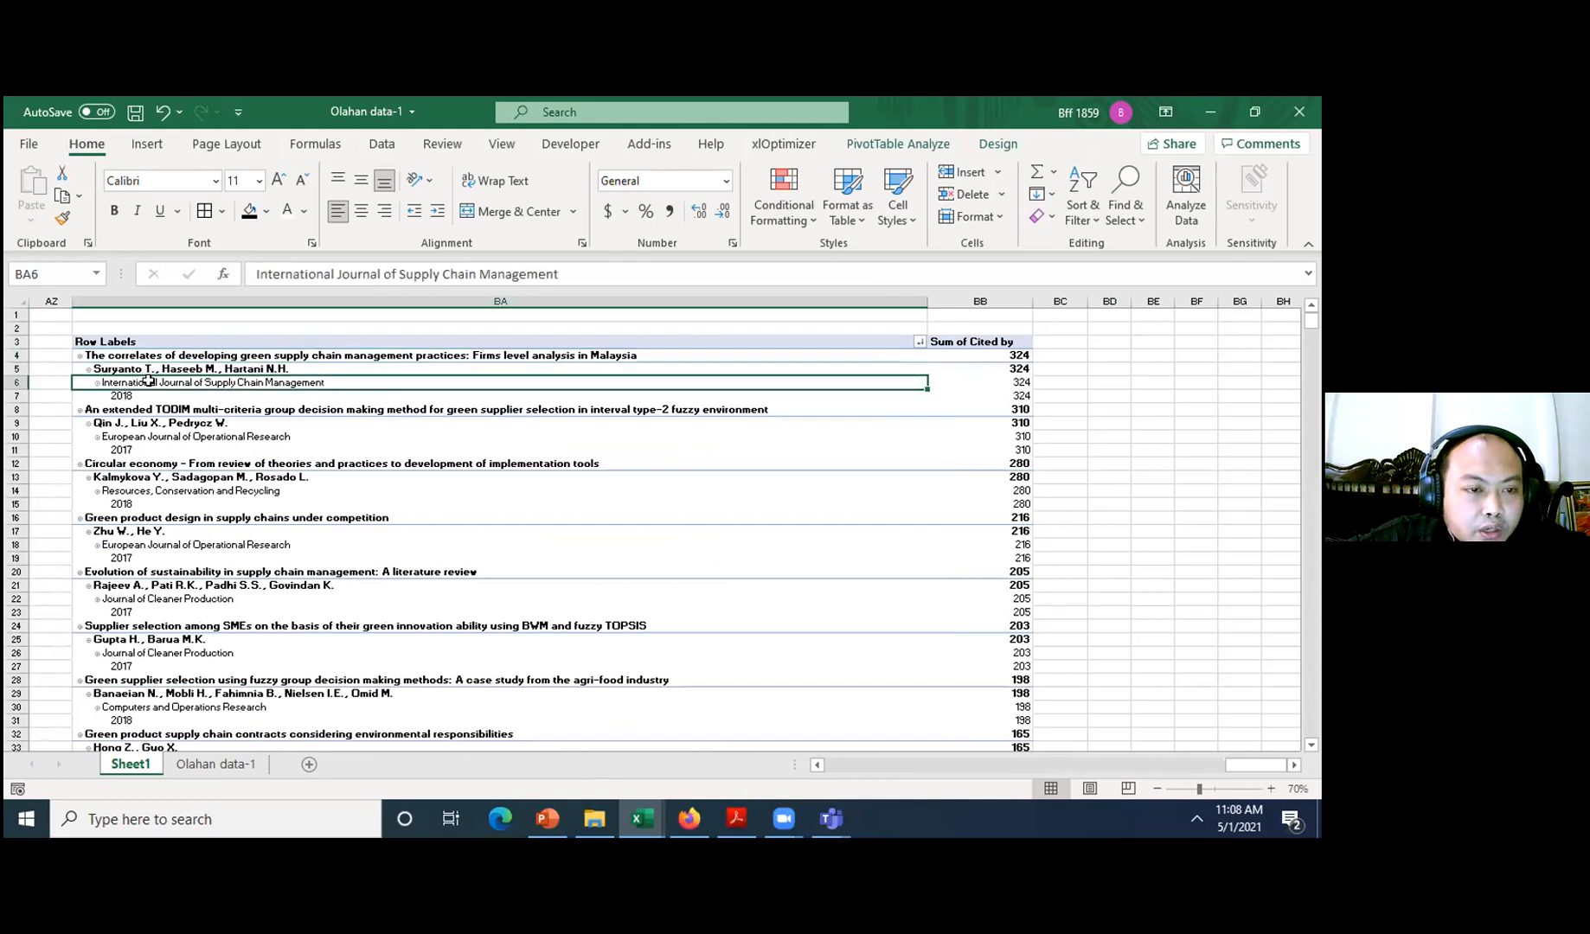
click(143, 391)
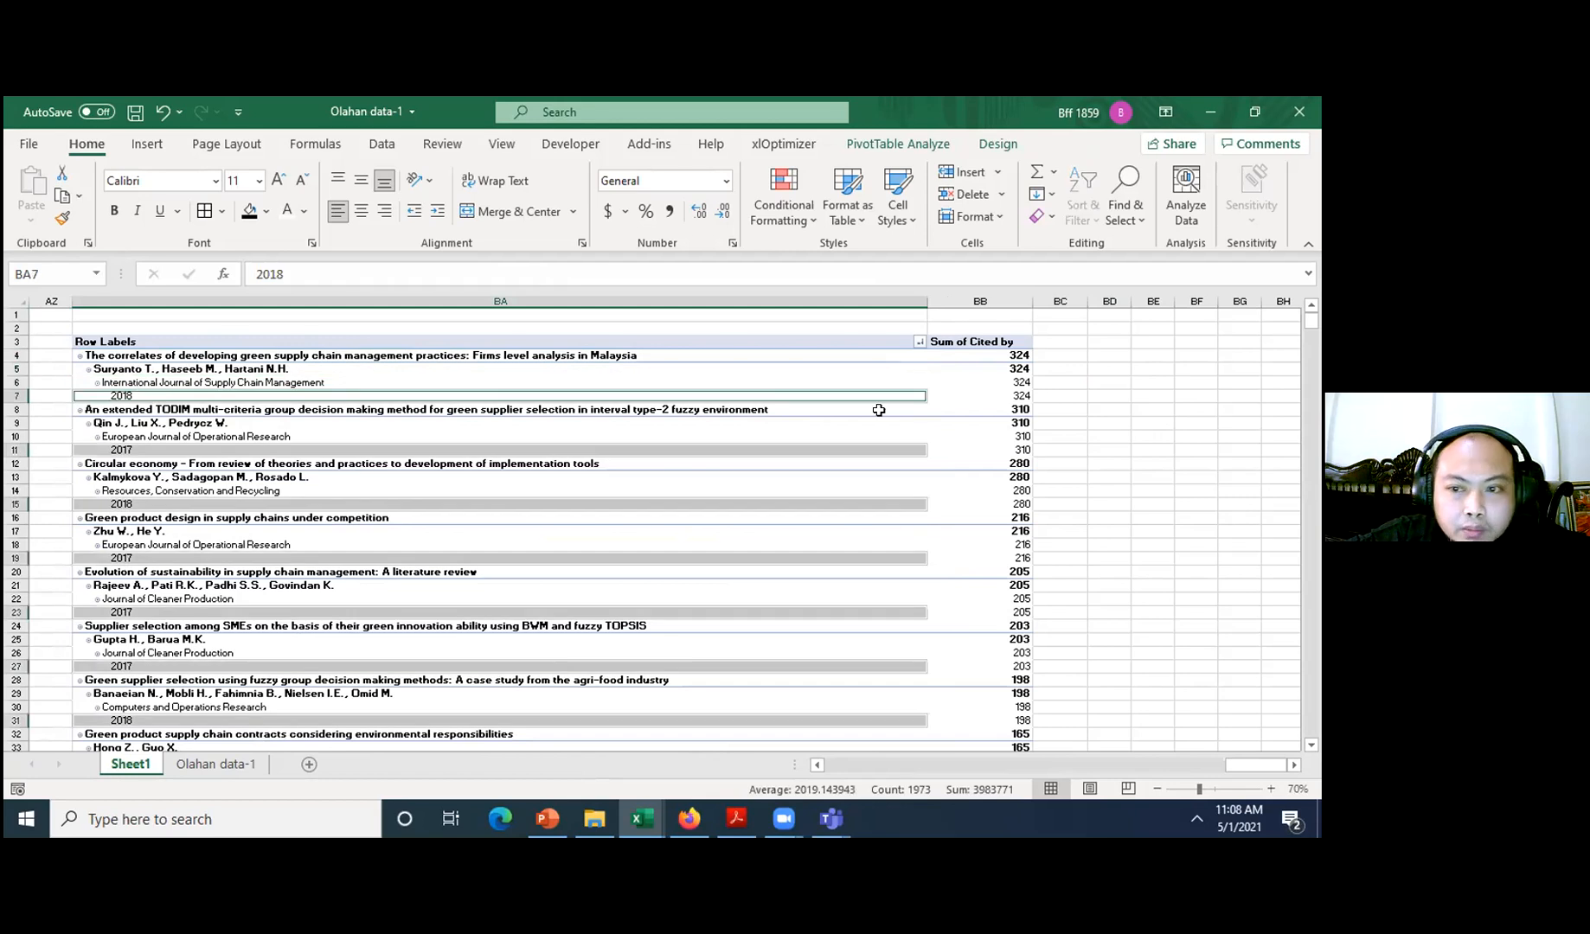
click(1005, 355)
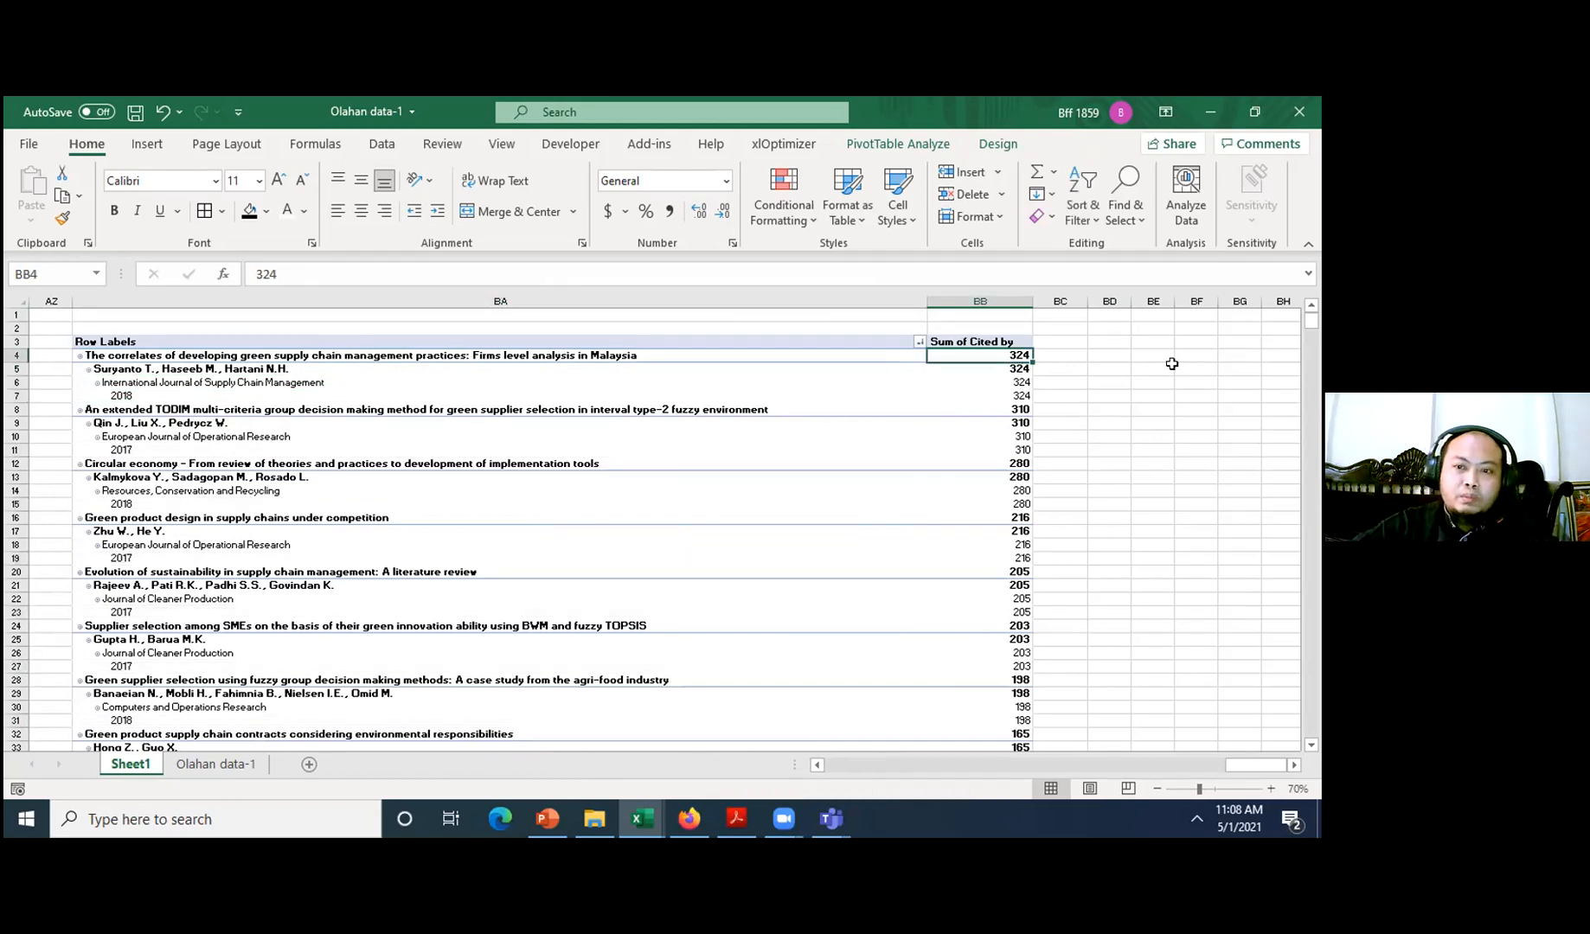
- Start a summary table beside the pivot table with the headers R in BD4 and Article Name in BE4
click(1111, 358)
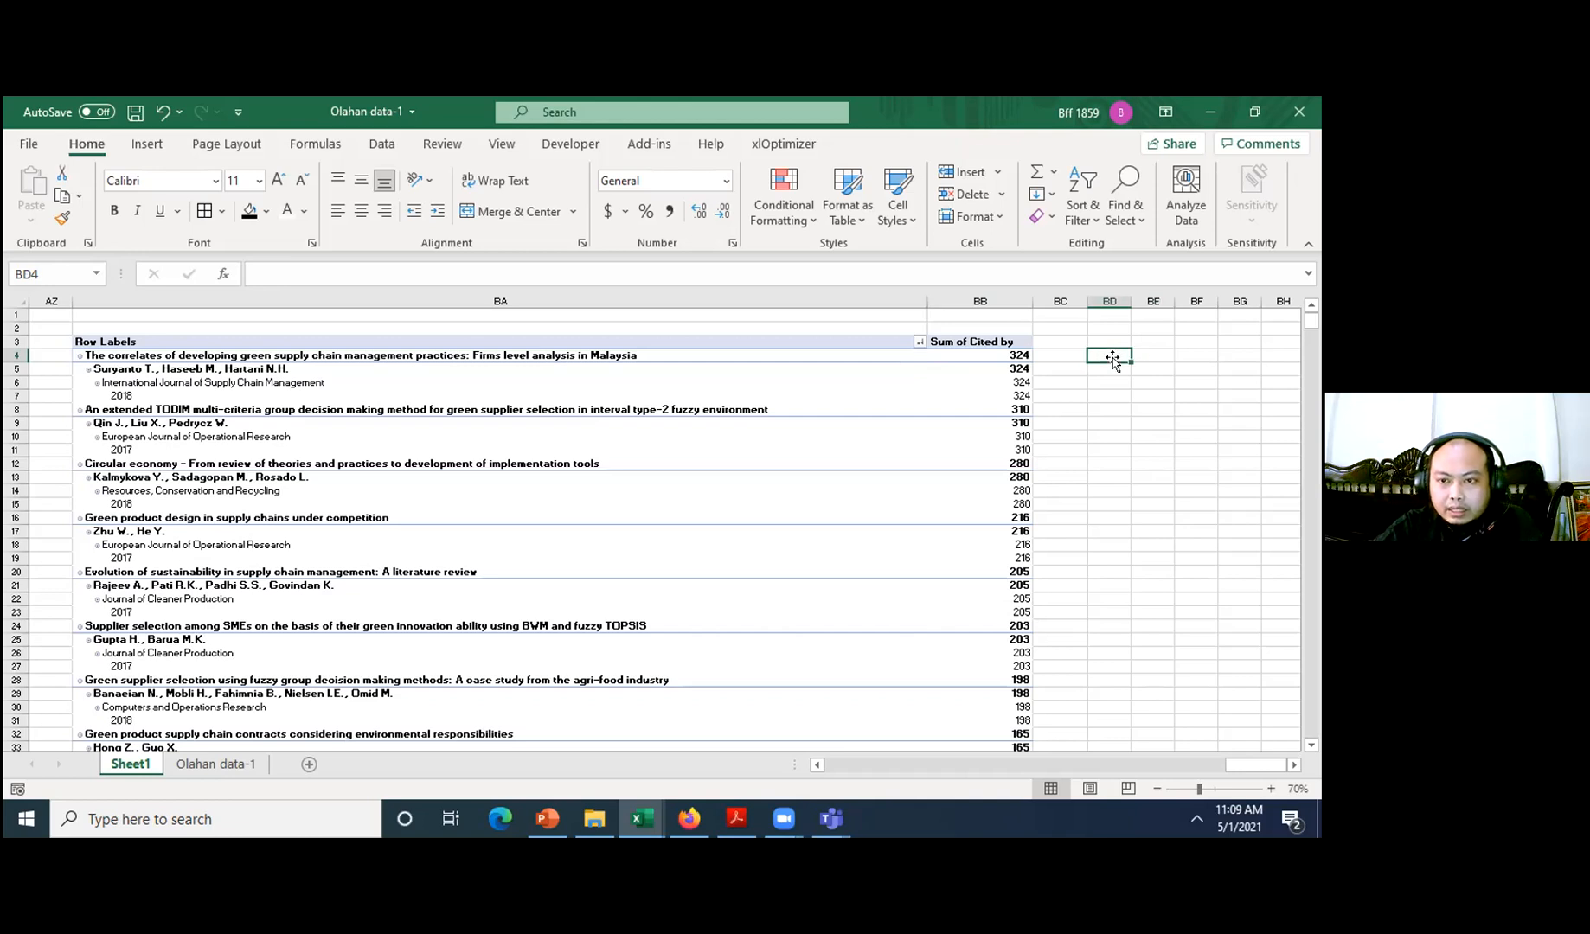
text(R)
key(Tab)
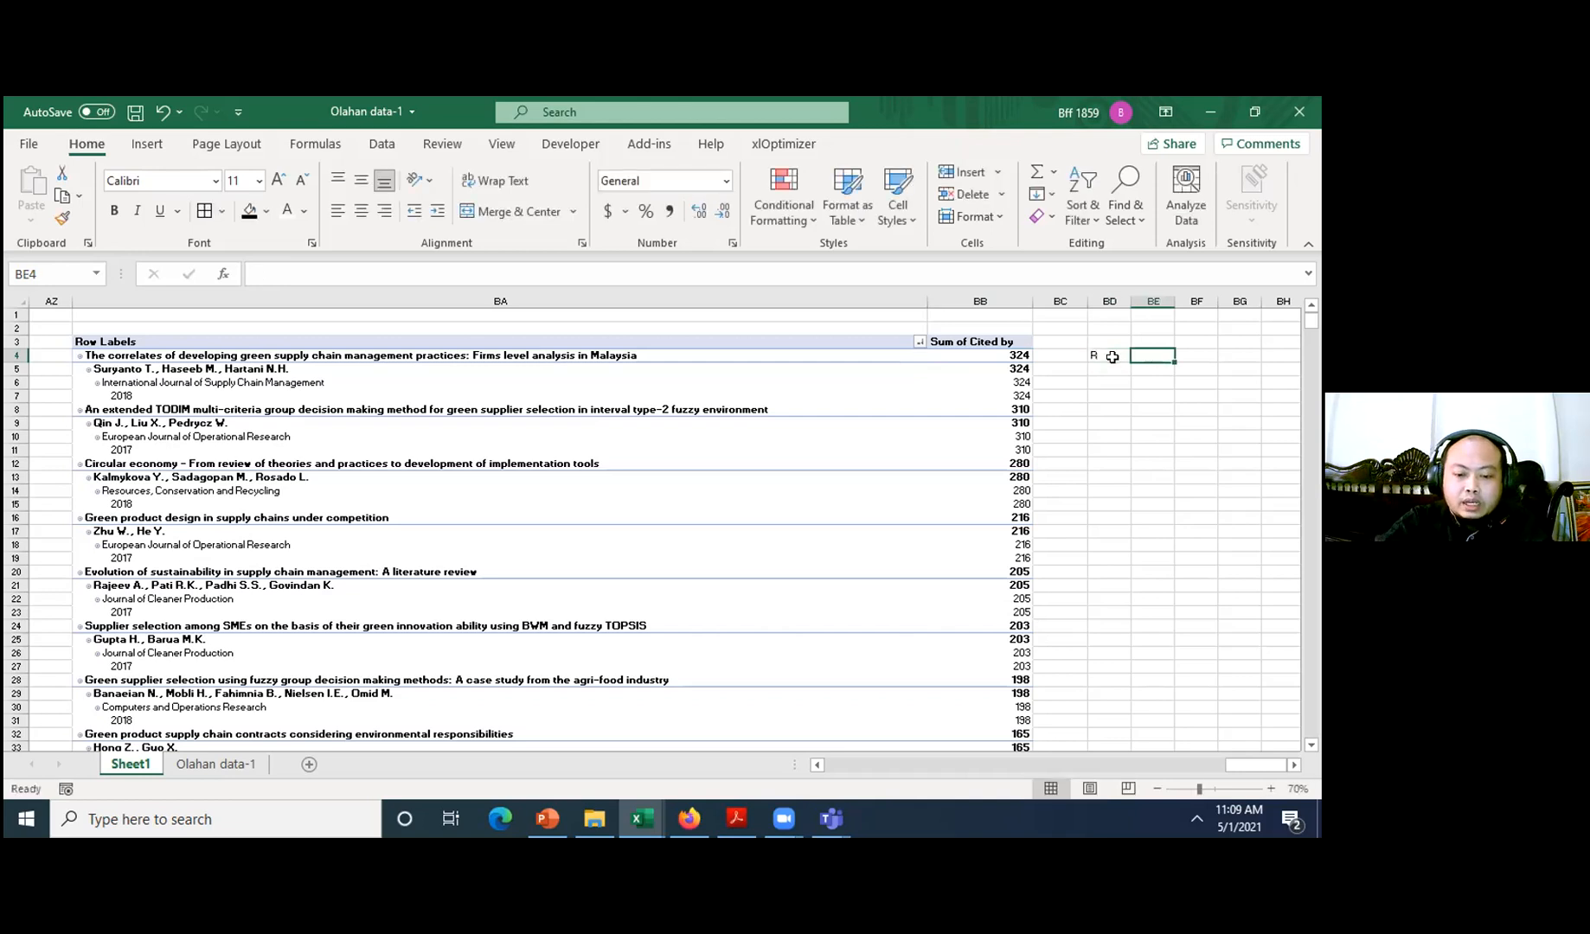
text(Jou)
key(BackSpace)
key(BackSpace)
key(BackSpace)
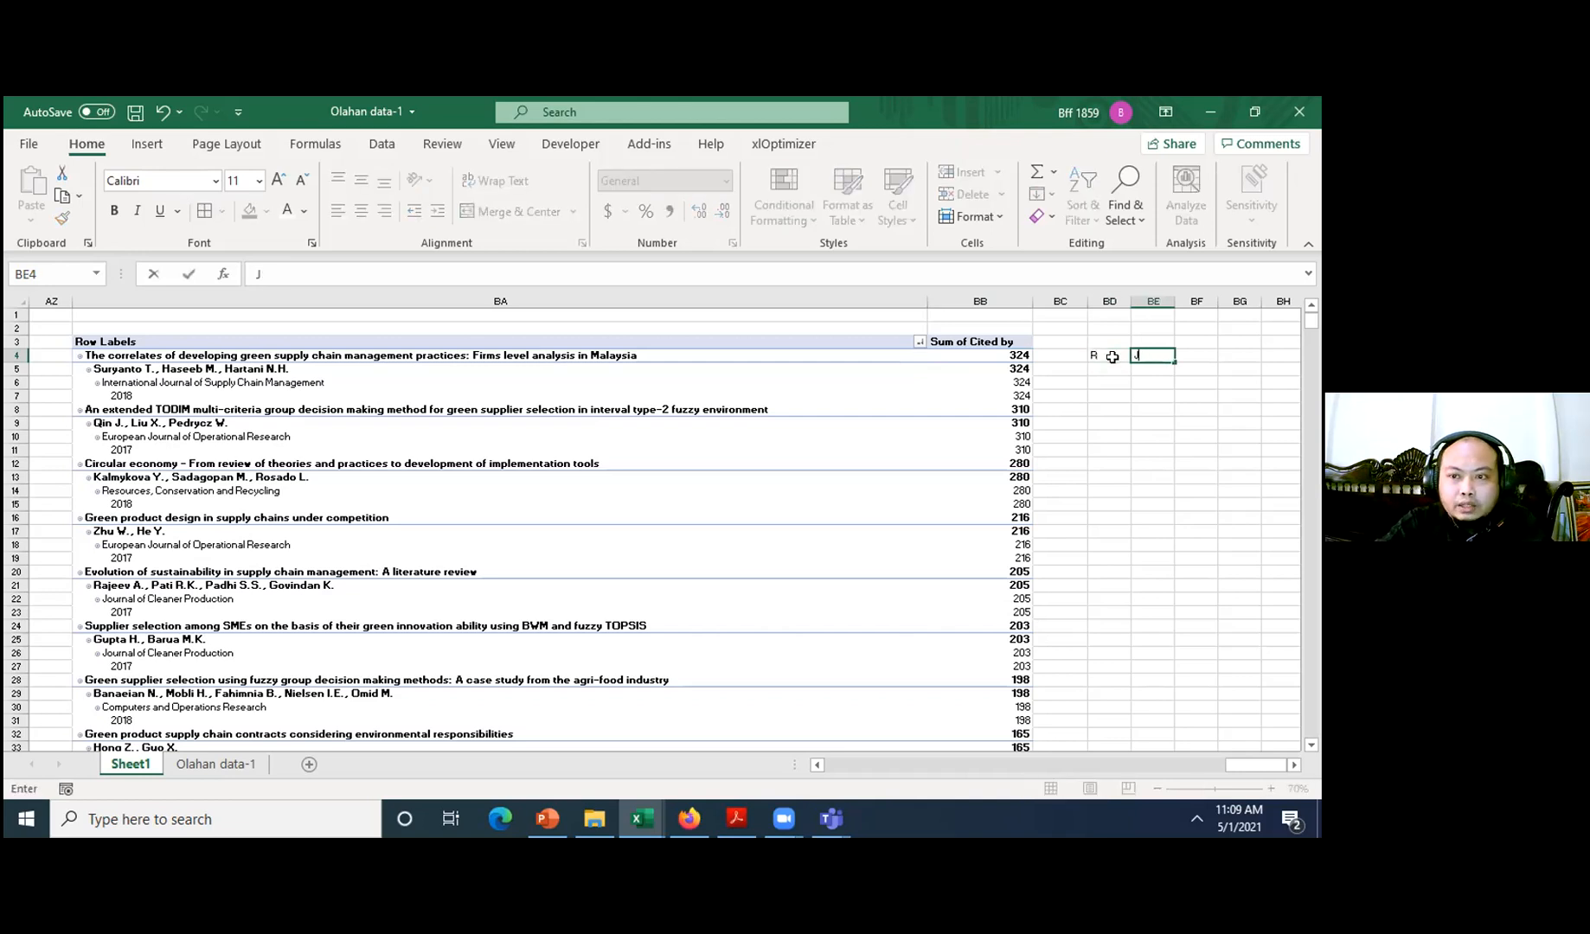
text(Article Name)
key(Tab)
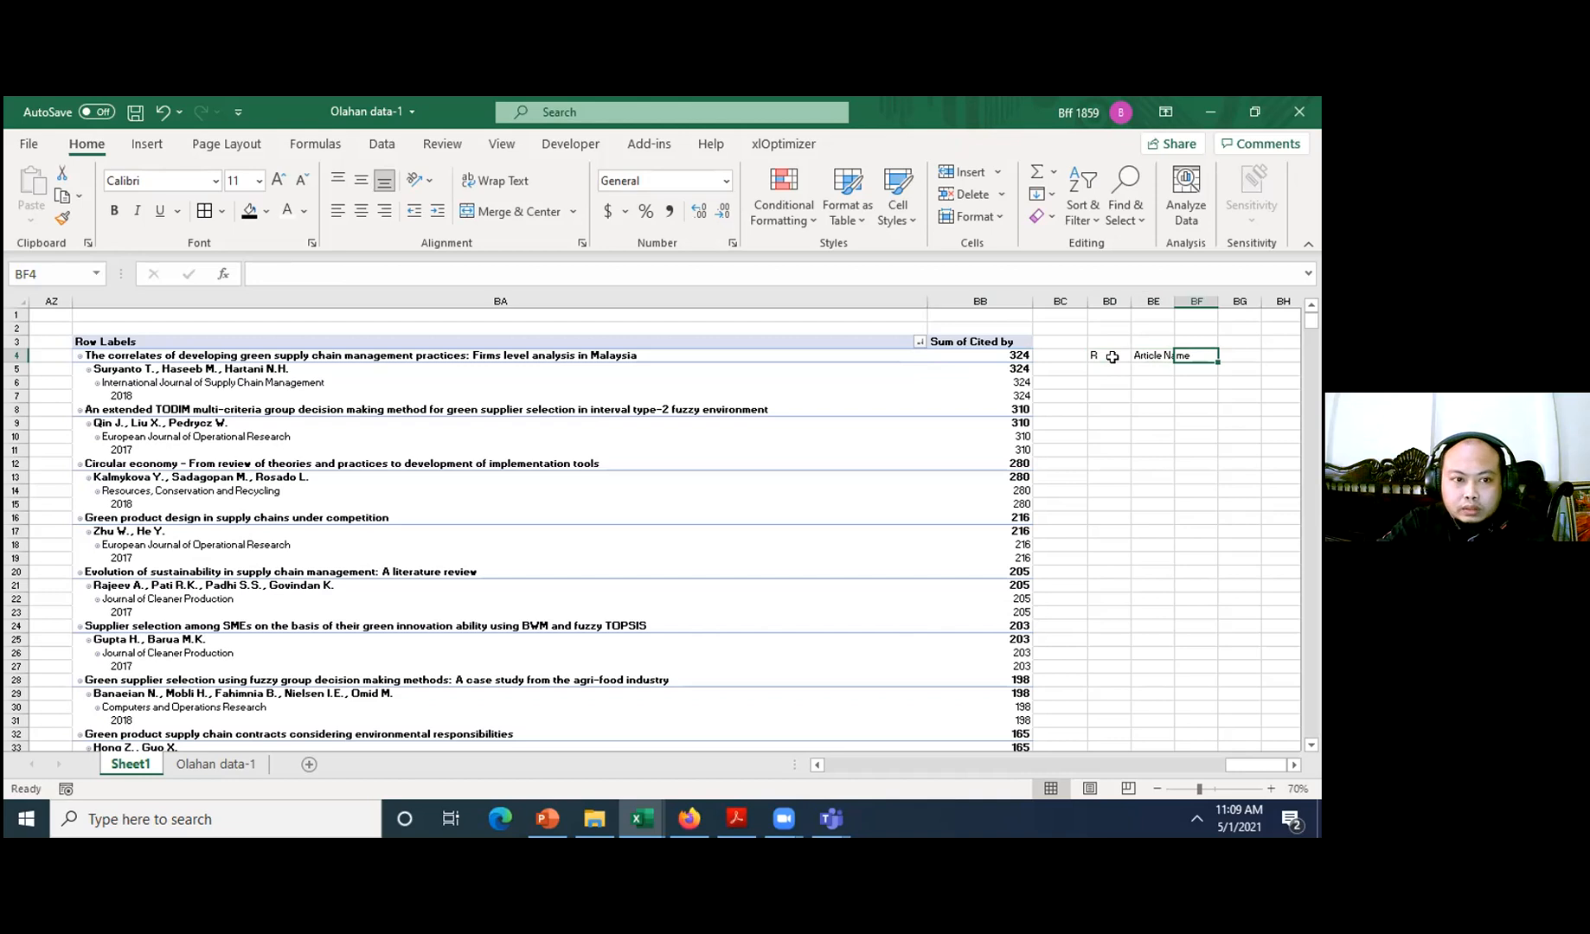
- Add the headers Author(s) in BF4, Year in BG4 and Journal name in BH4
text(Auth)
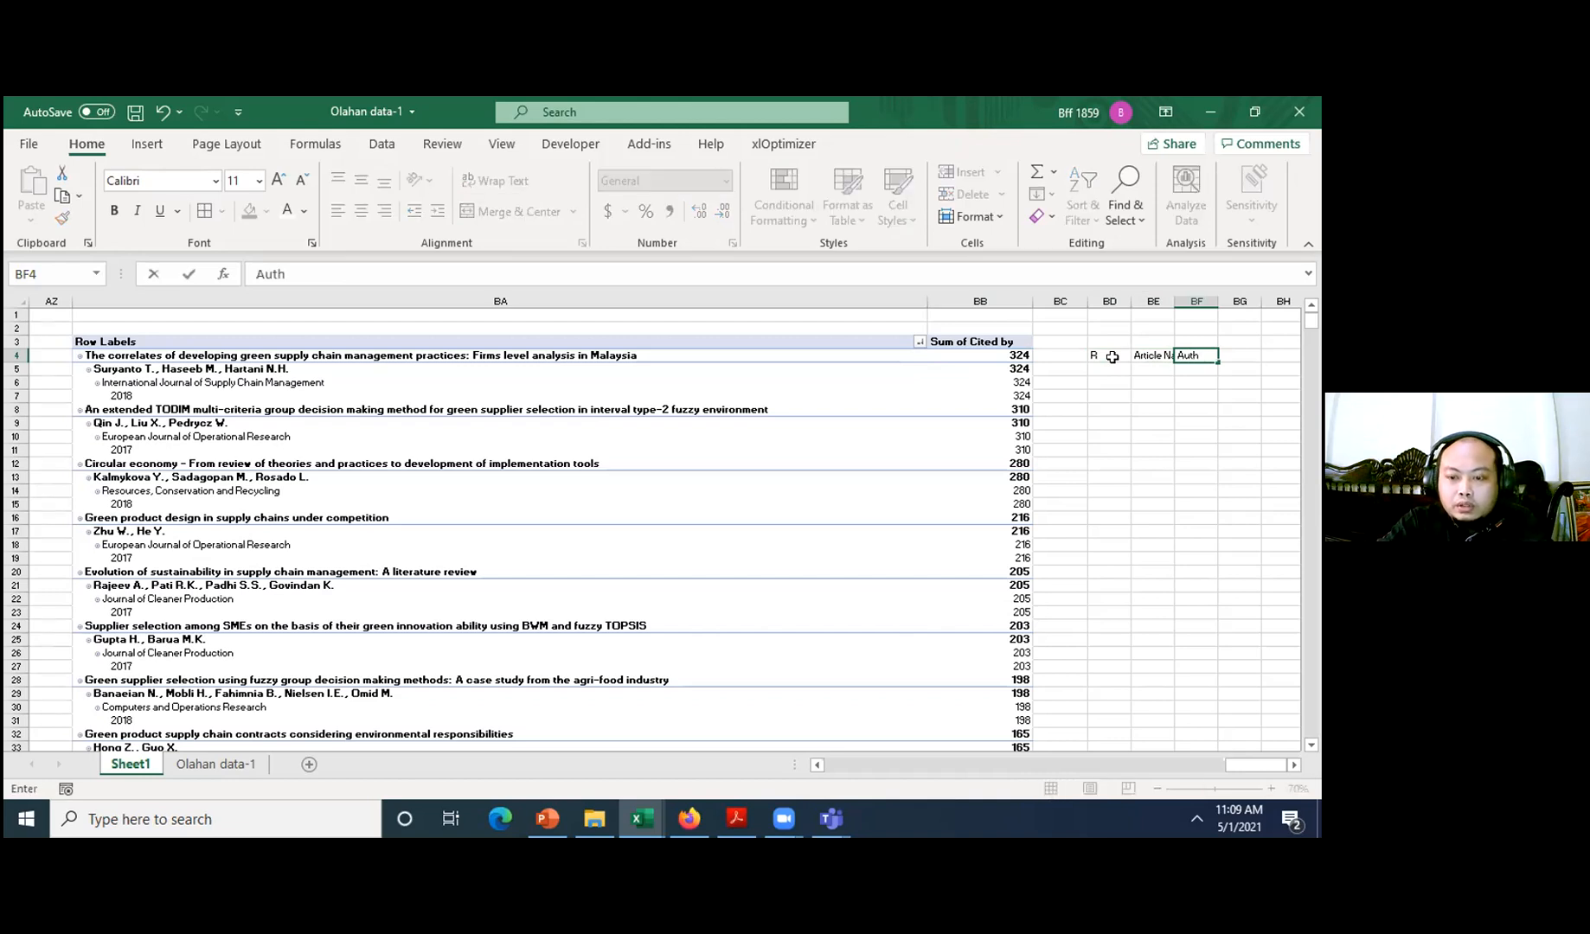
text(or(S)
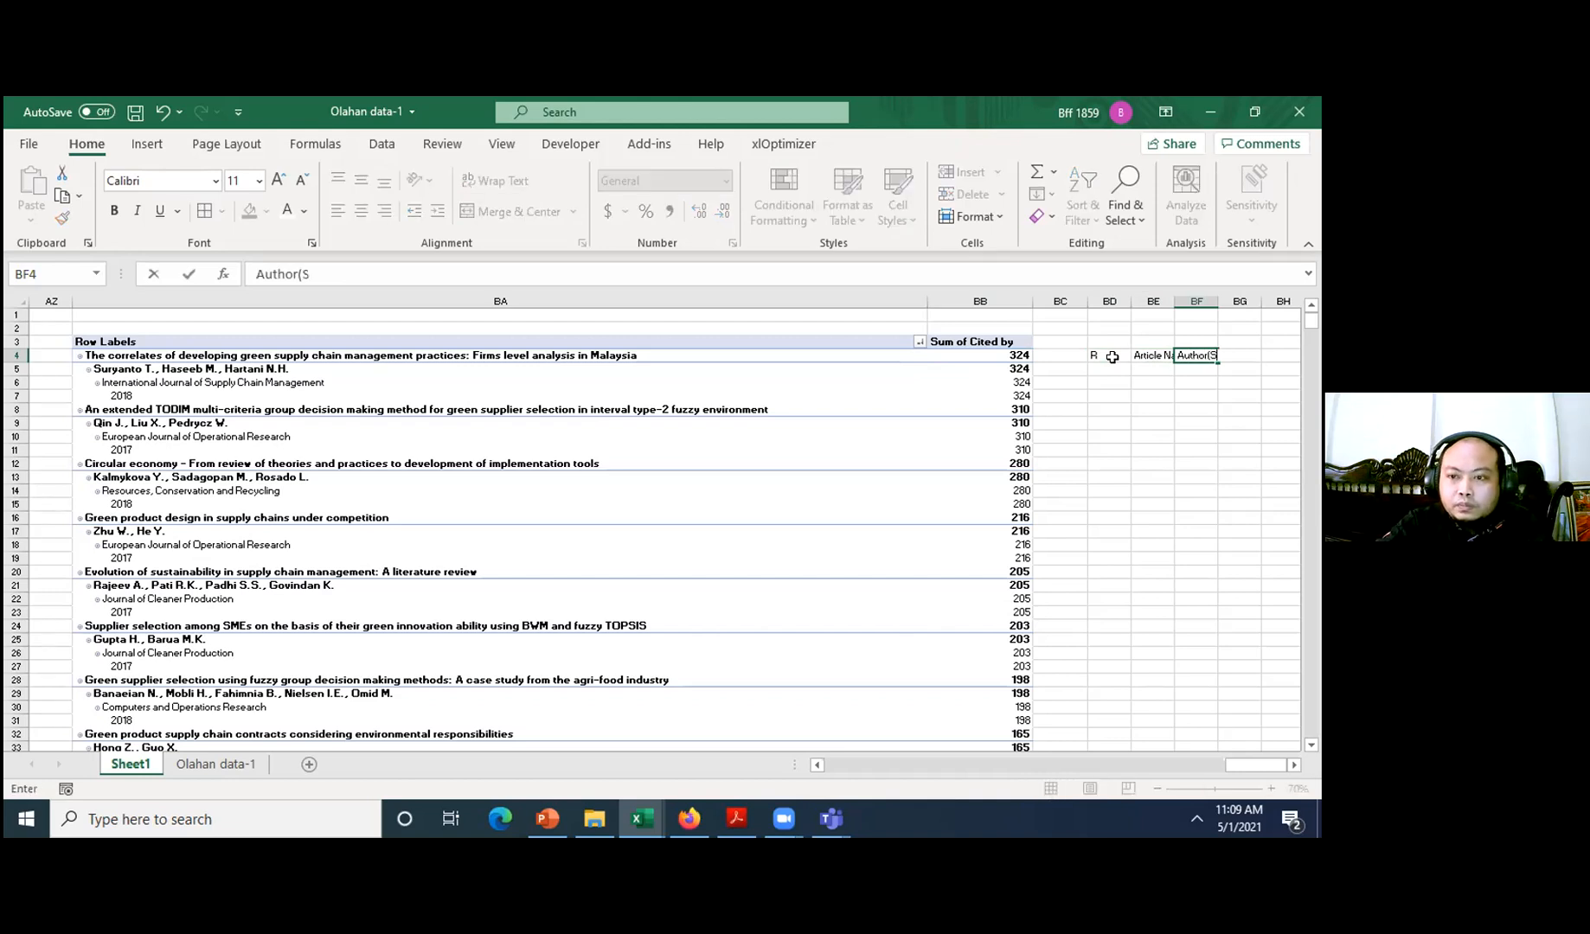
key(Return)
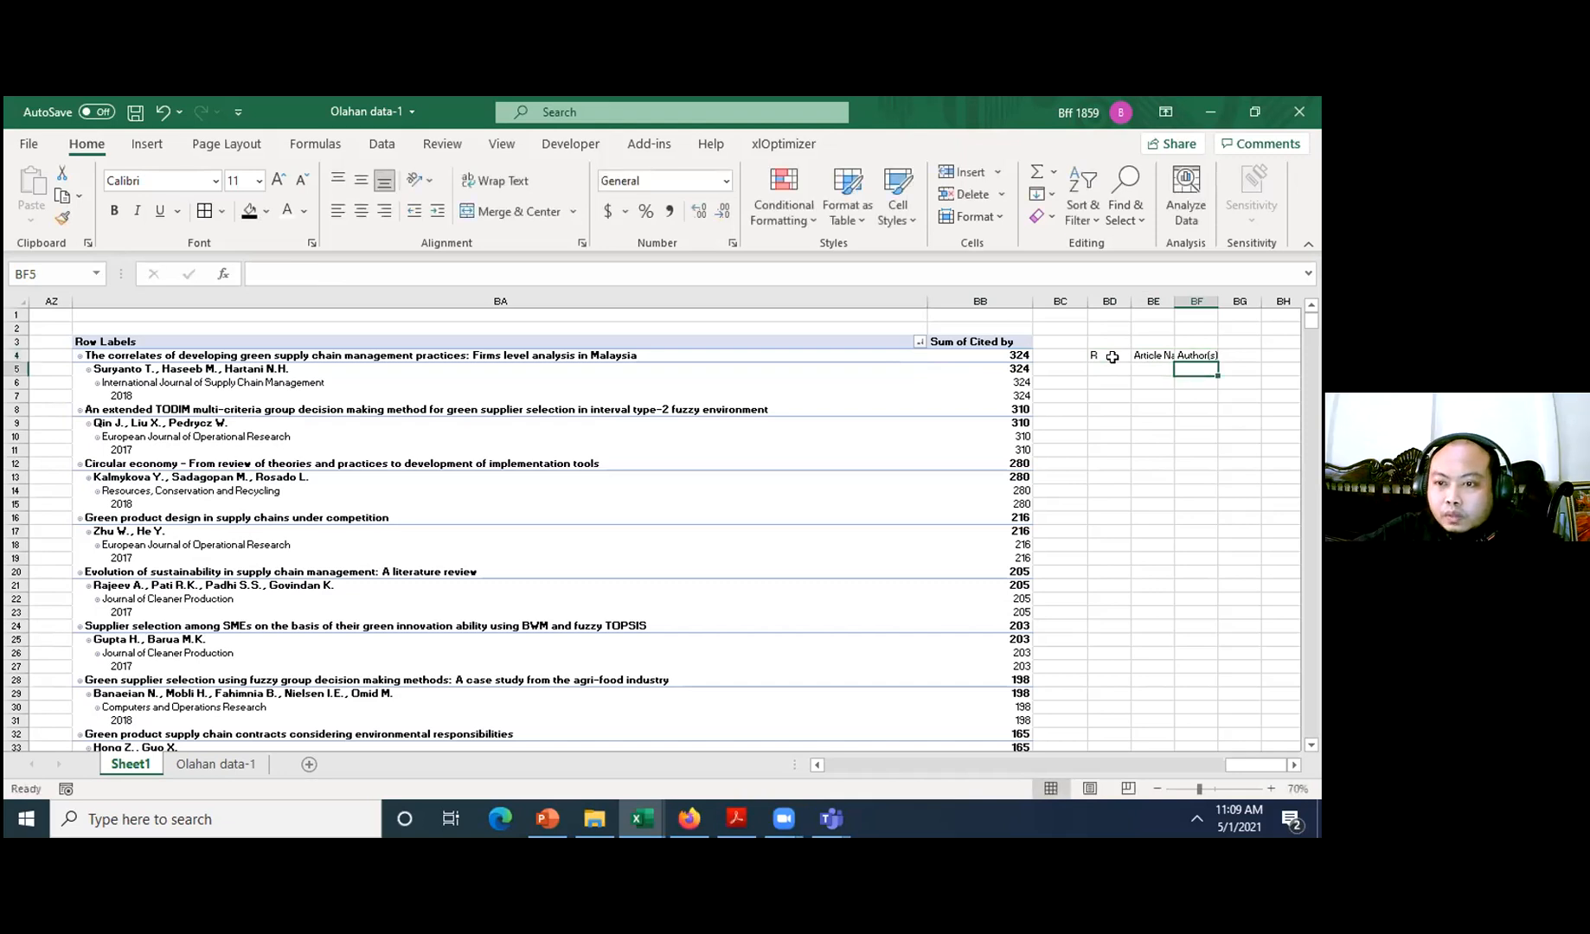
scroll(1112, 356, up, 1)
scroll(506, 435, up, 1)
mouse_move(1269, 763)
mouse_down()
mouse_move(1219, 756)
mouse_move(1259, 753)
mouse_up()
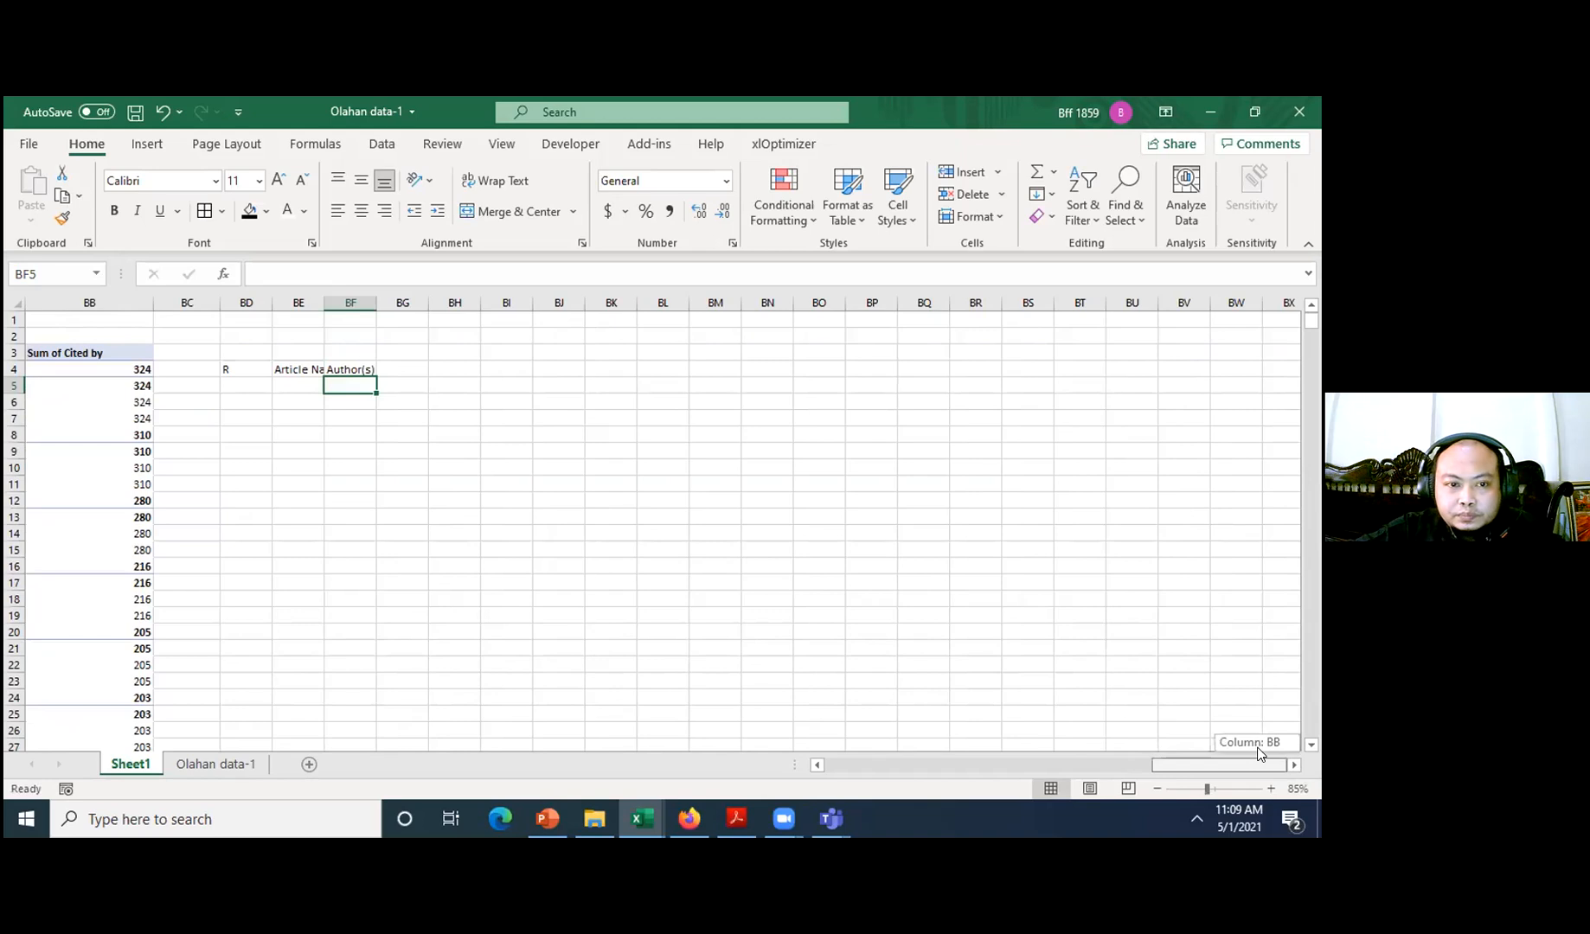
click(396, 364)
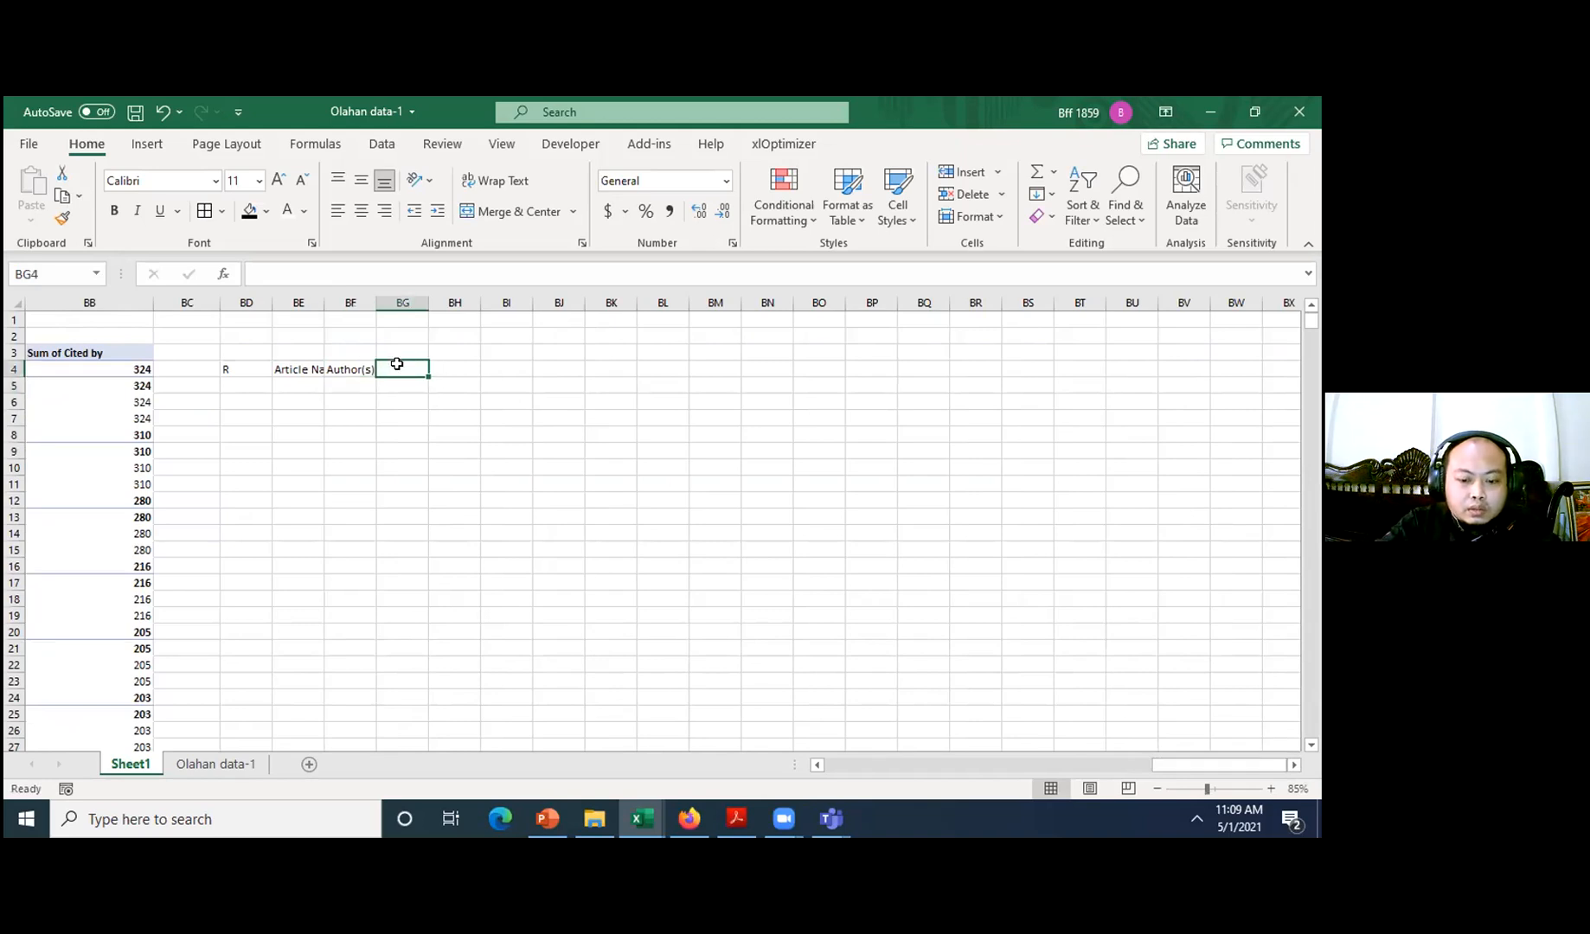
text(Year)
key(Tab)
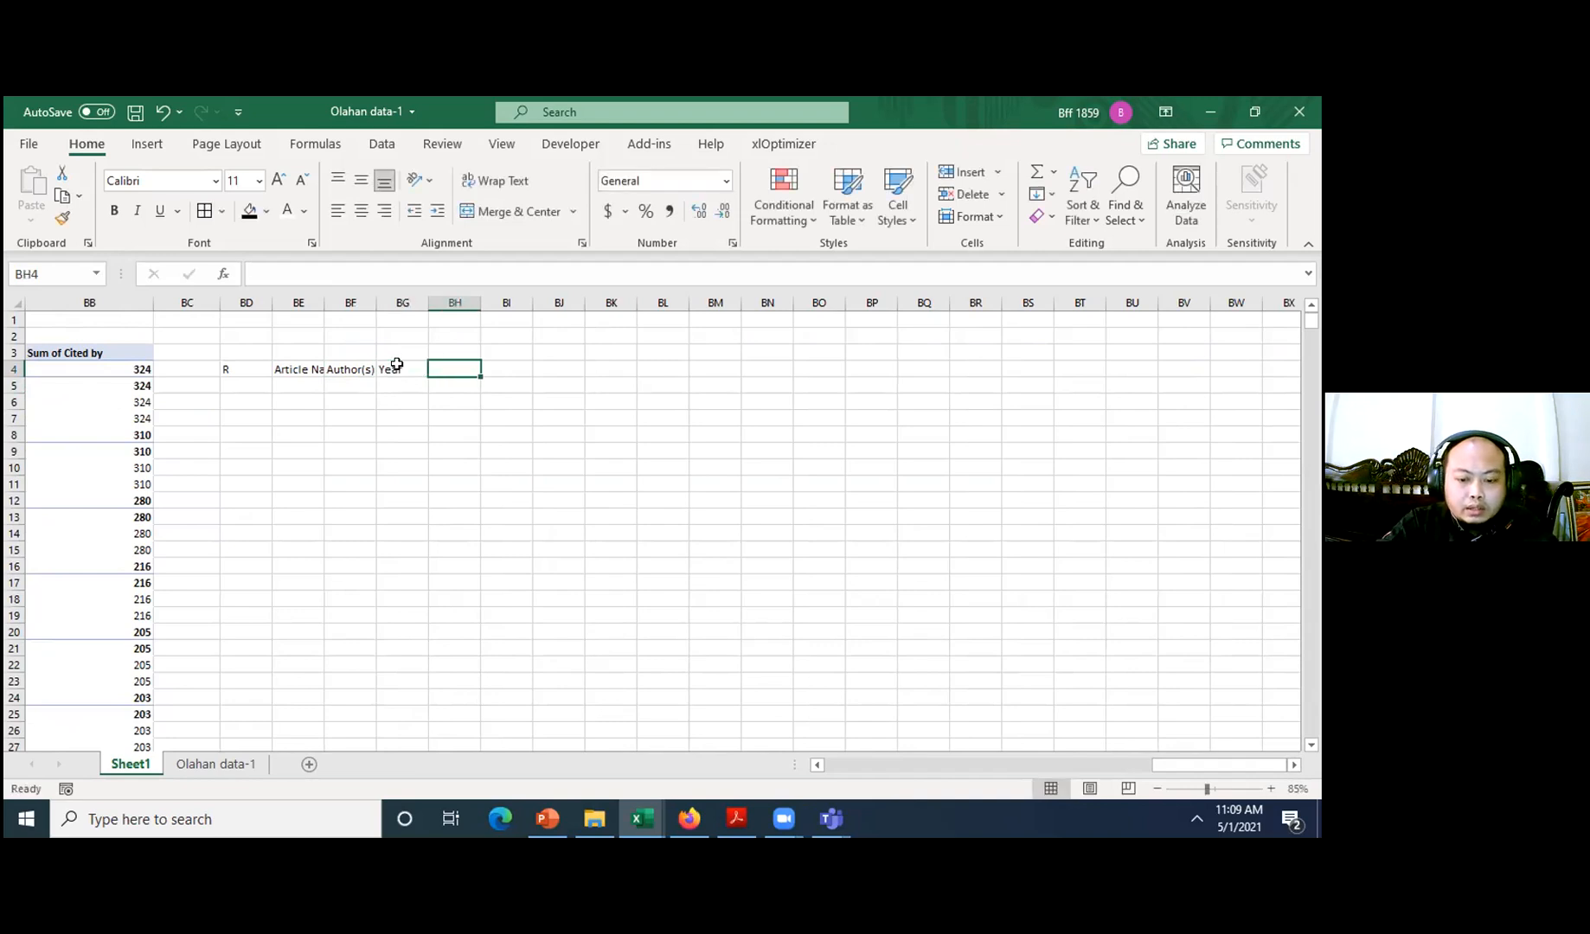
text(Journal nam)
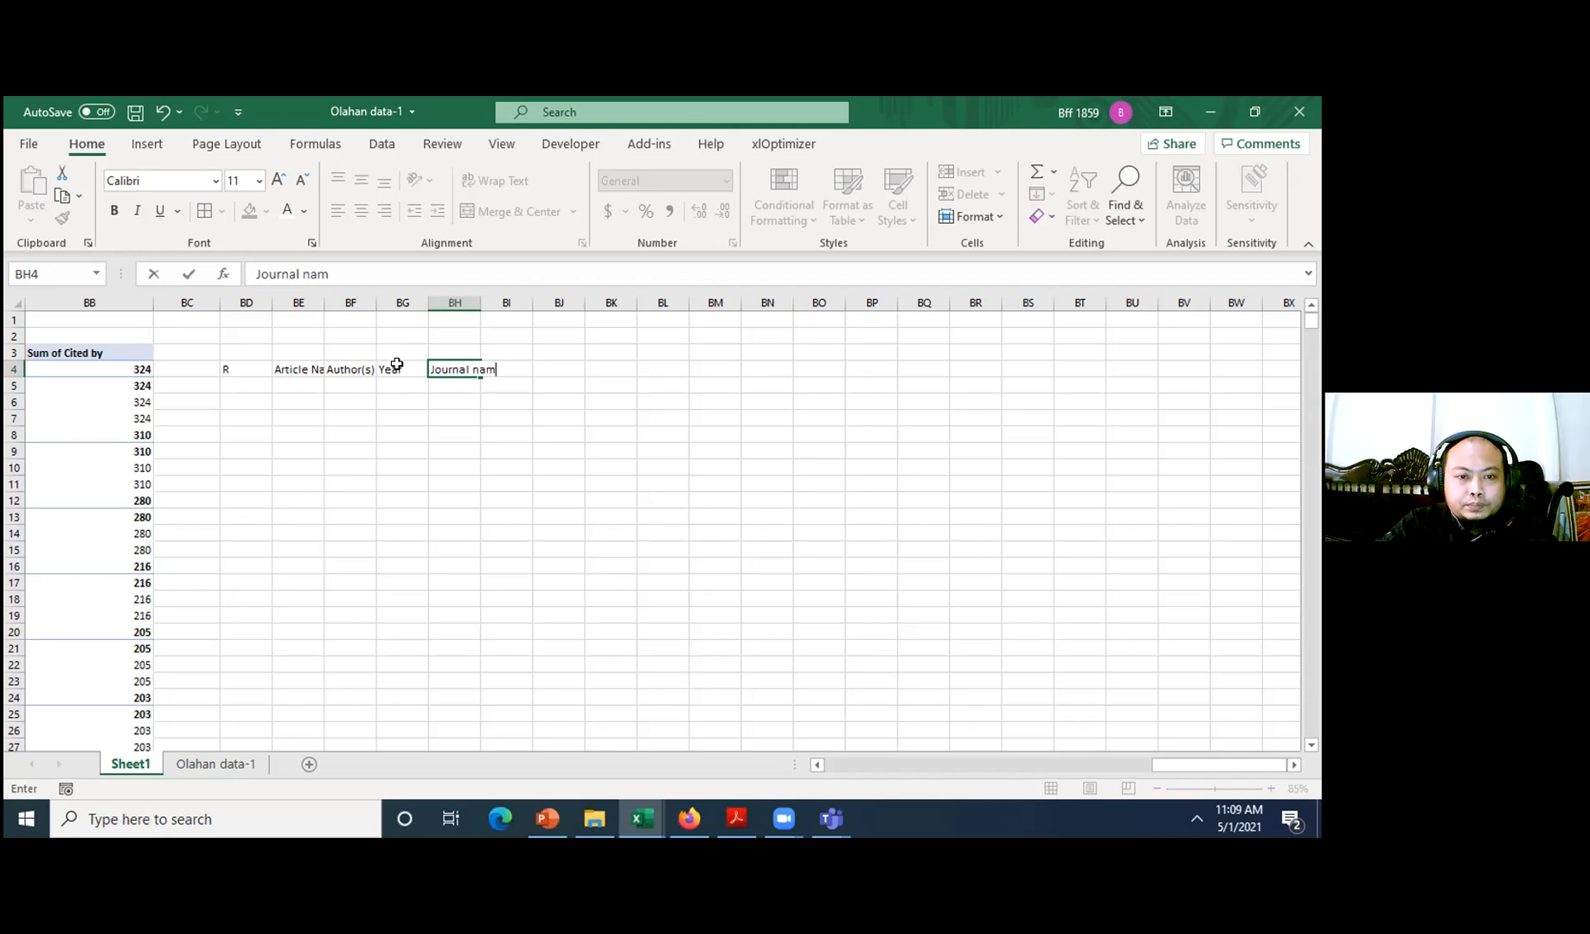
click(519, 463)
- Widen columns BE to BH for their headers and narrow column BA so both tables fit side by side
drag(325, 303, 699, 307)
click(571, 387)
key(Left)
key(Left)
key(Left)
key(Left)
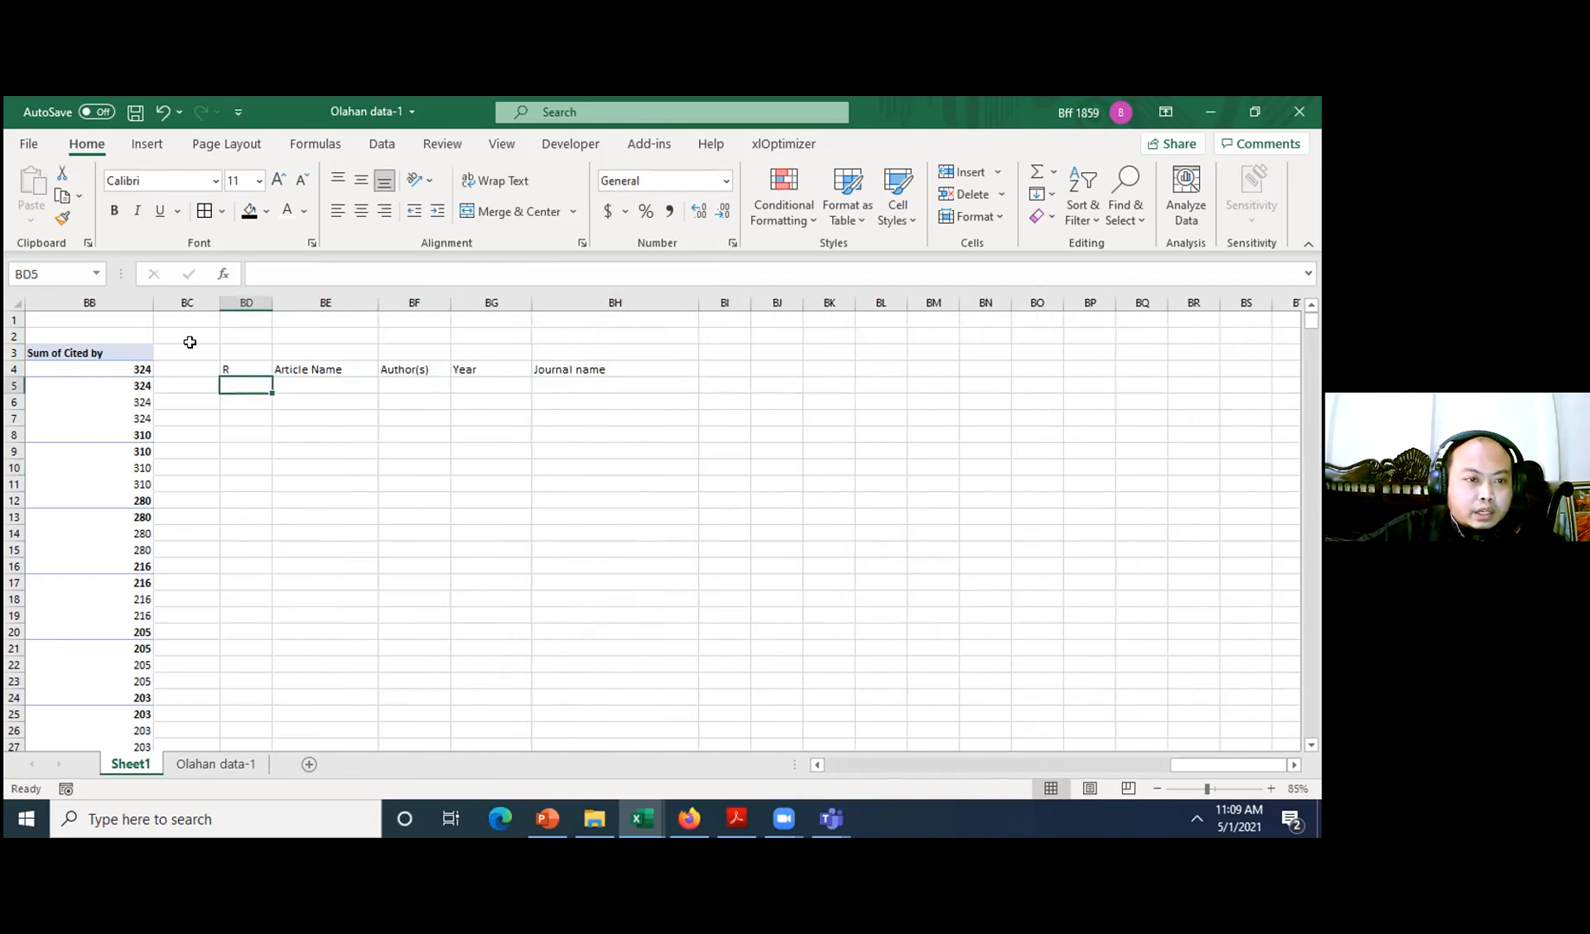
drag(1183, 765, 1167, 766)
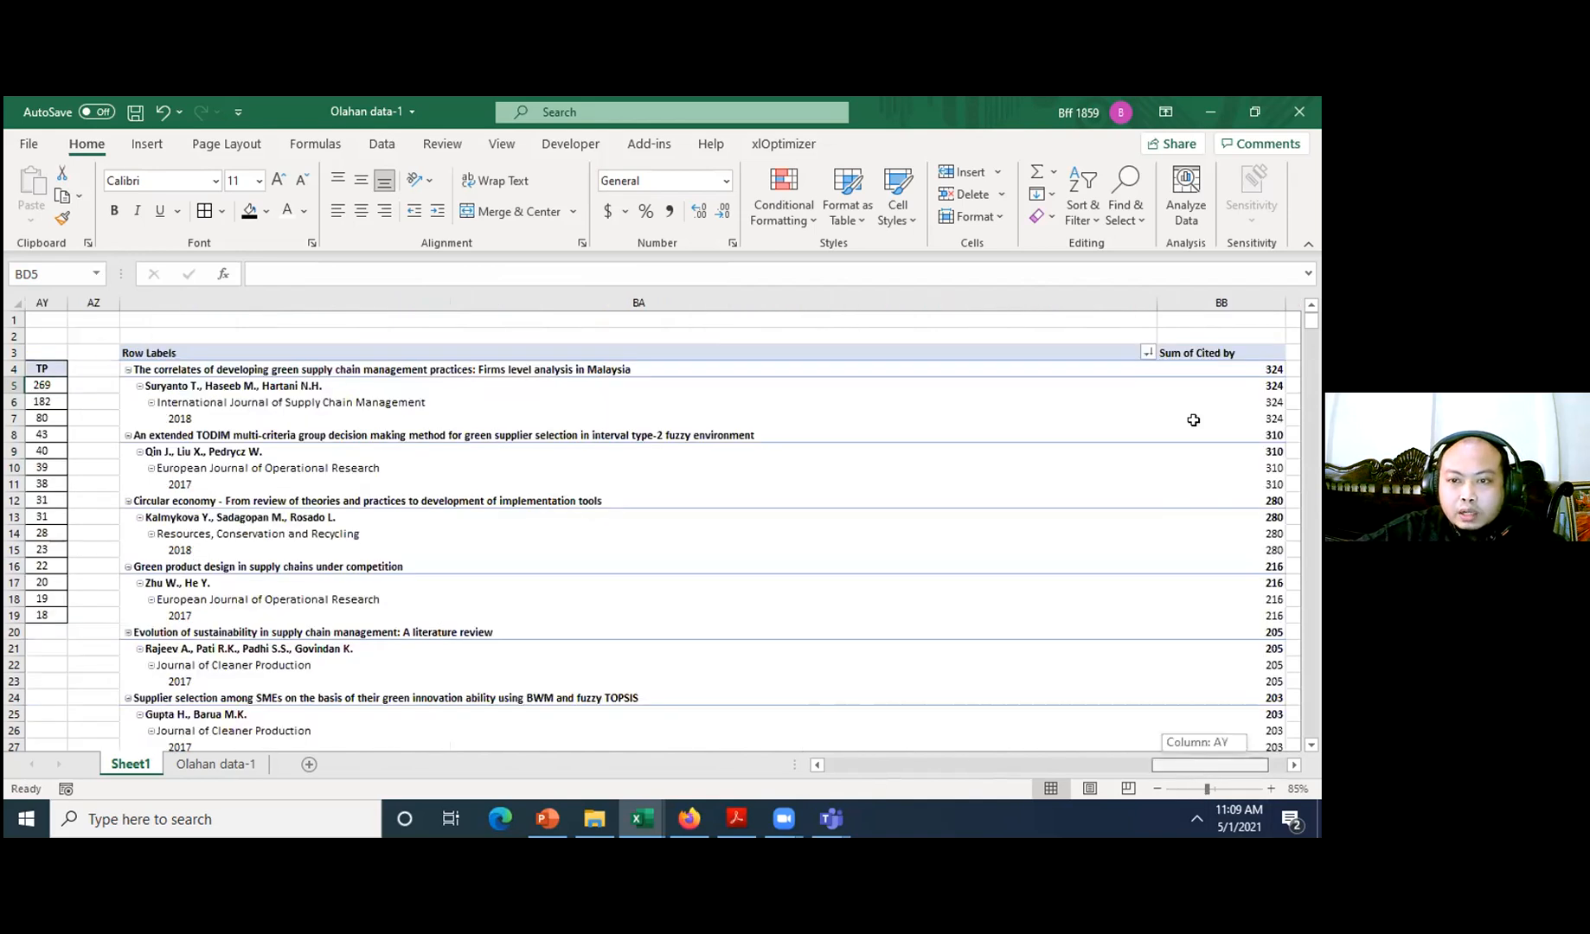
drag(1164, 297, 855, 306)
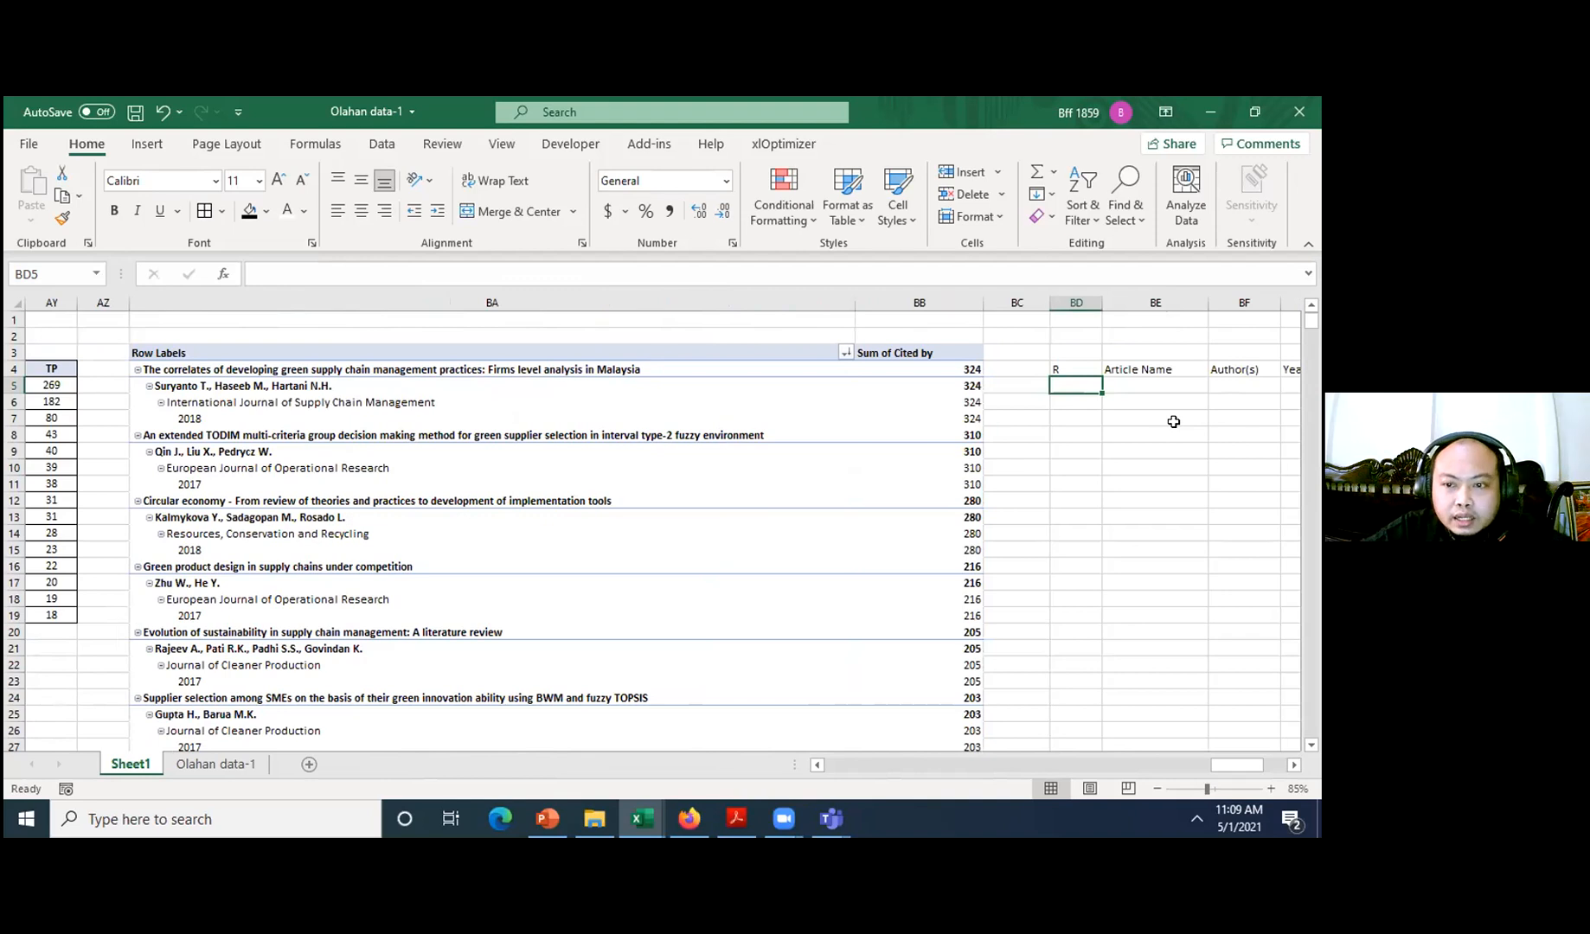
- Enter rank 1 in BD5 and link the article name in BE5 to the first title with =BA4
text(1)
key(Tab)
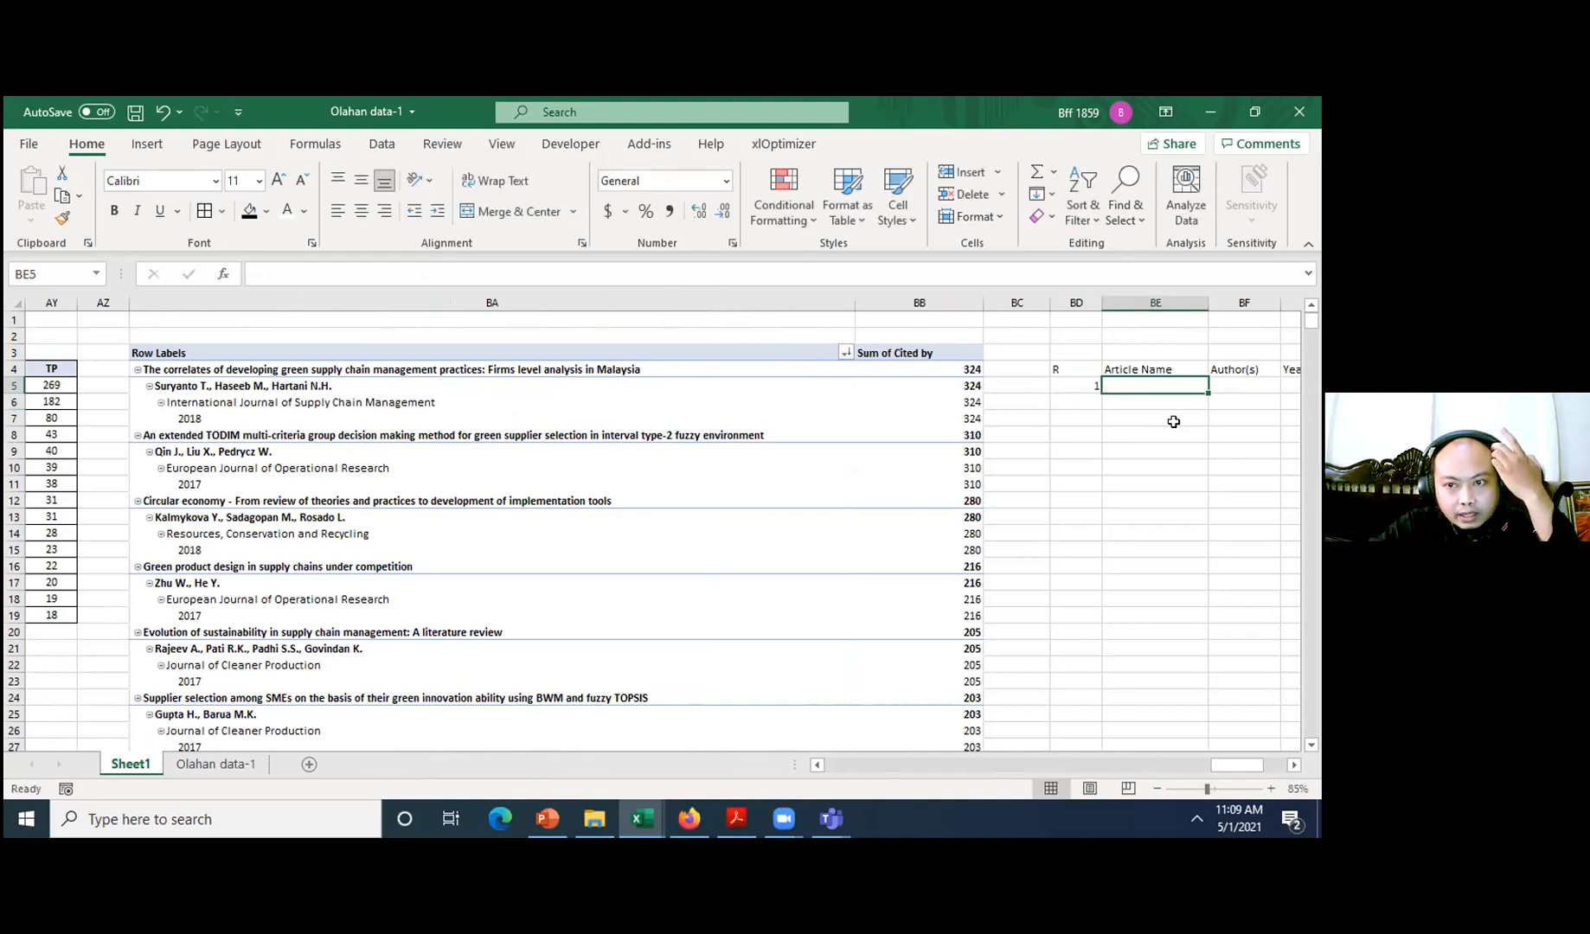
text(=)
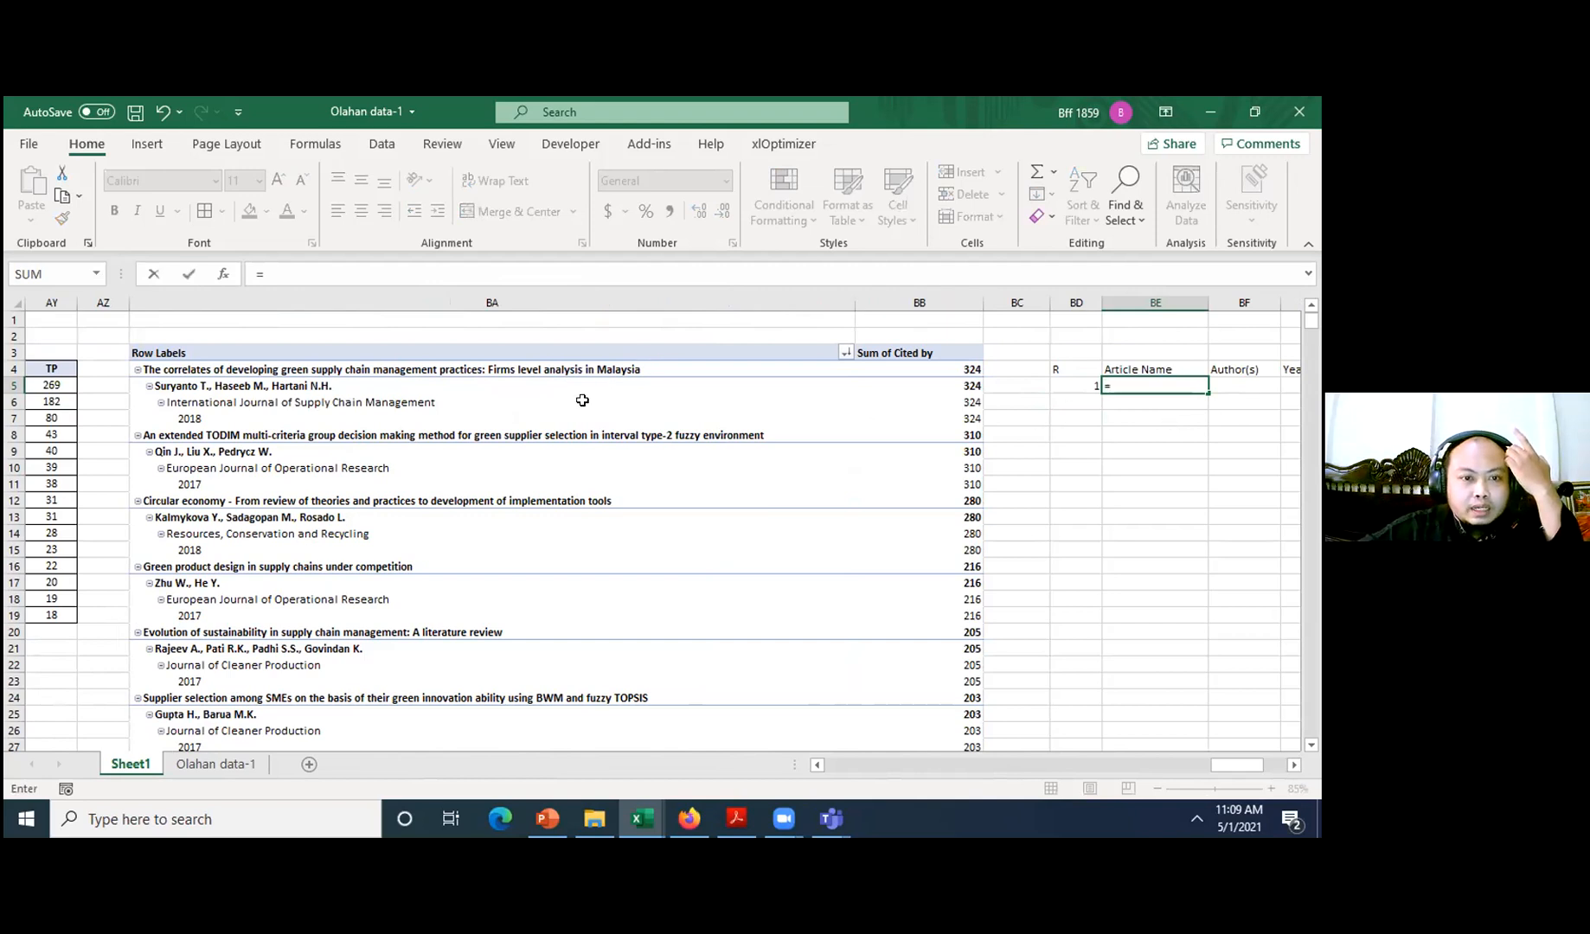
click(528, 368)
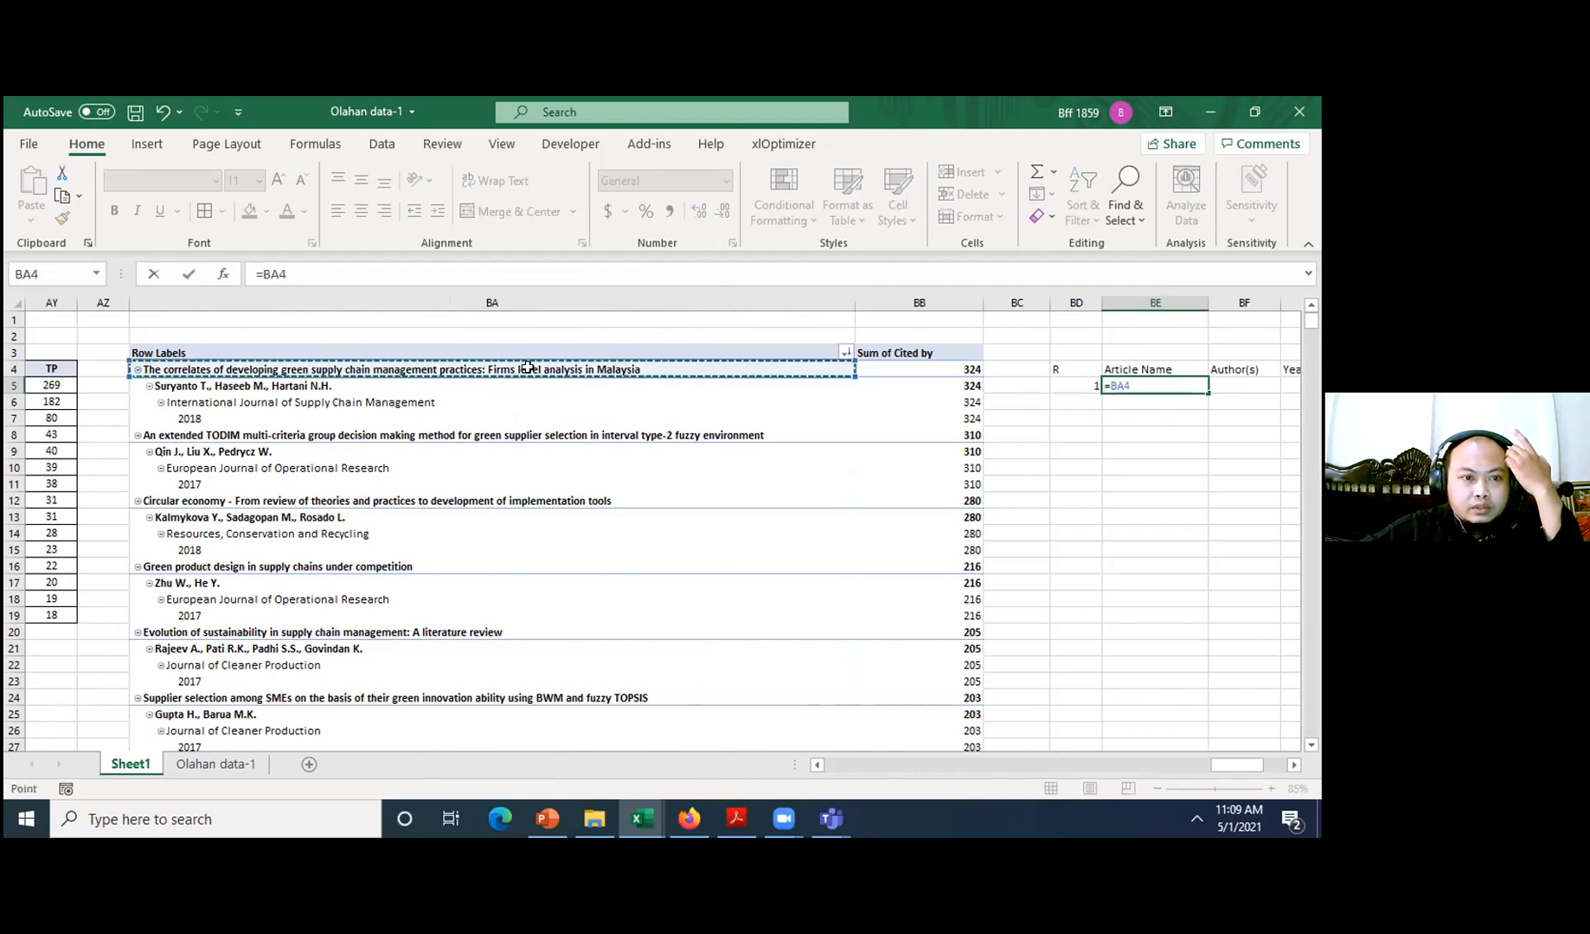
key(Return)
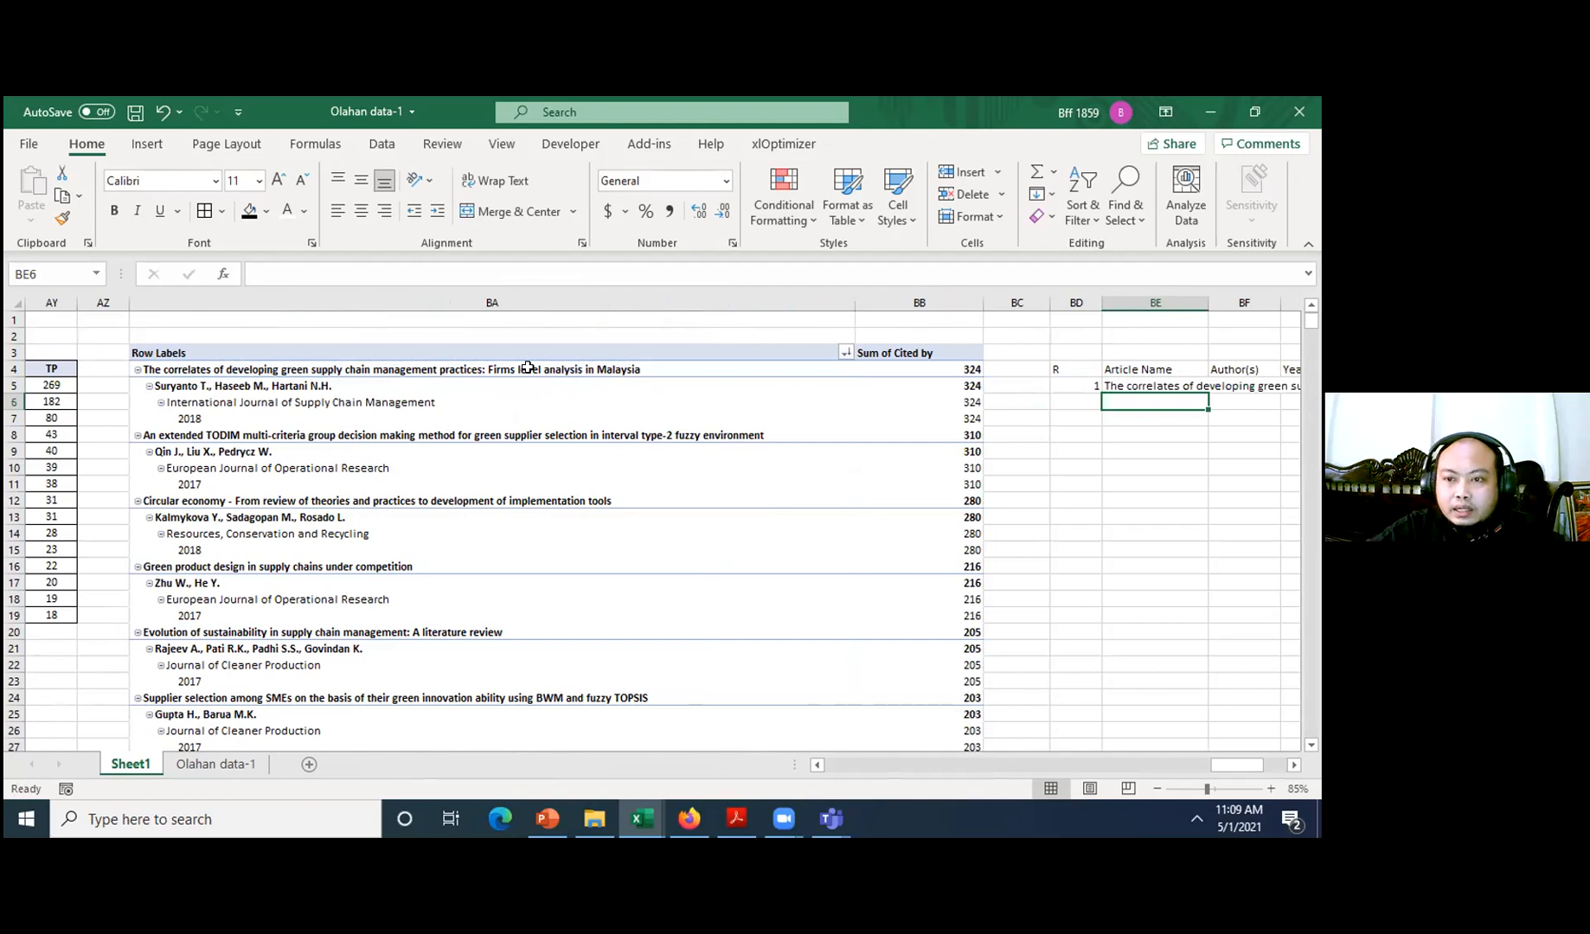
- Link the author cell BF5 to the pivot table with =BA5 and the year cell BG5 with =BA7
key(Up)
key(Right)
key(F2)
text(=)
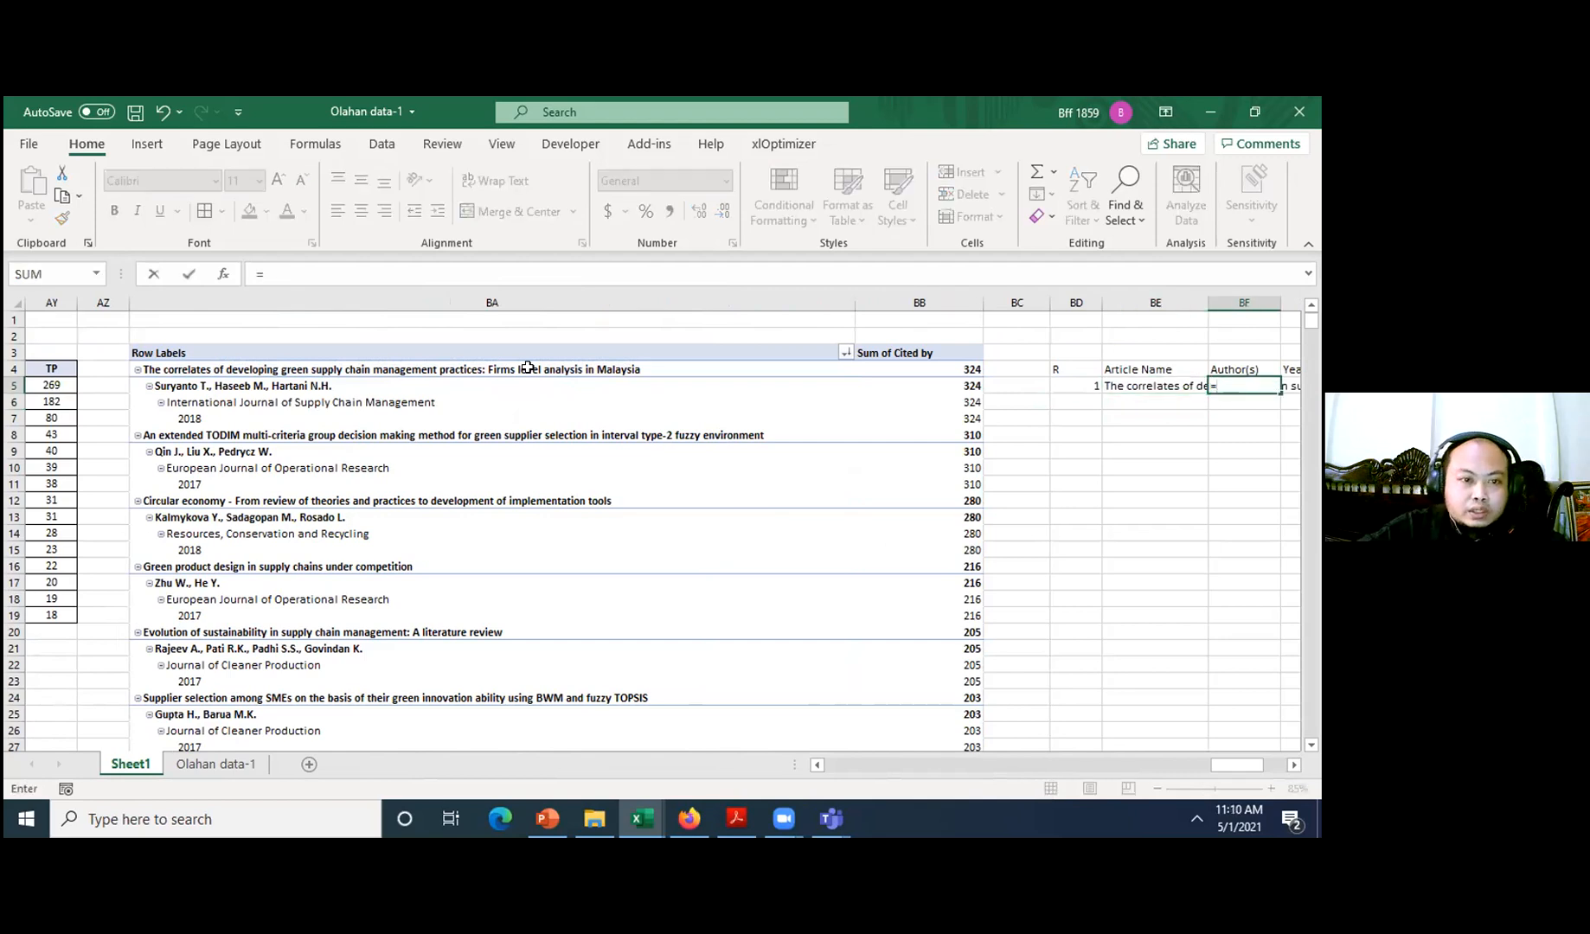
click(370, 382)
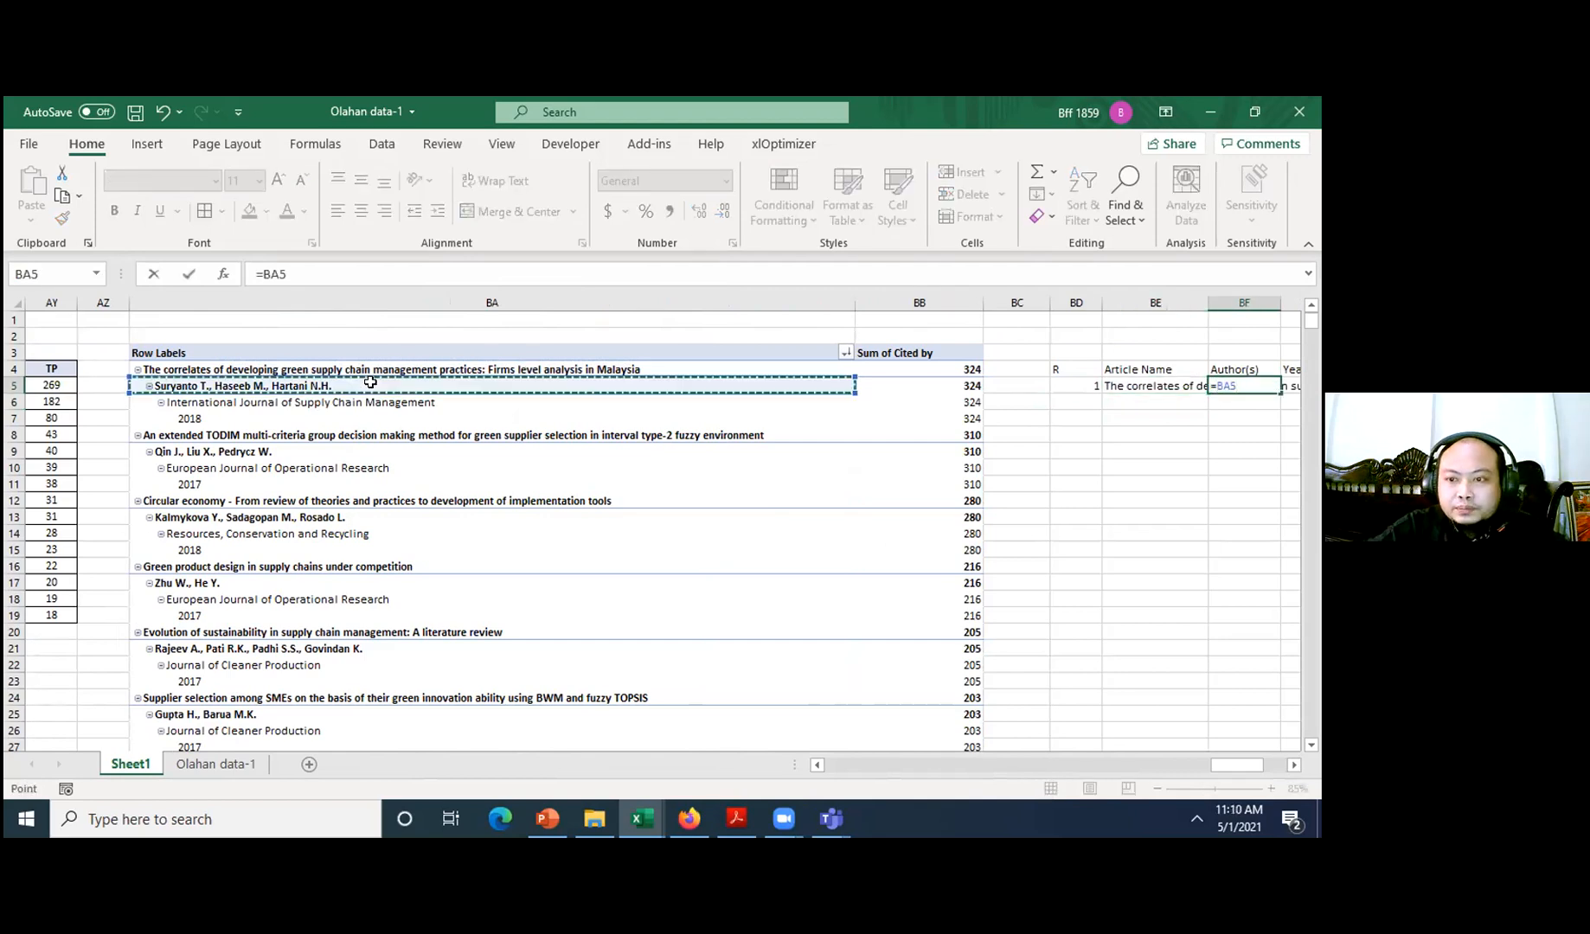
key(Tab)
text(=)
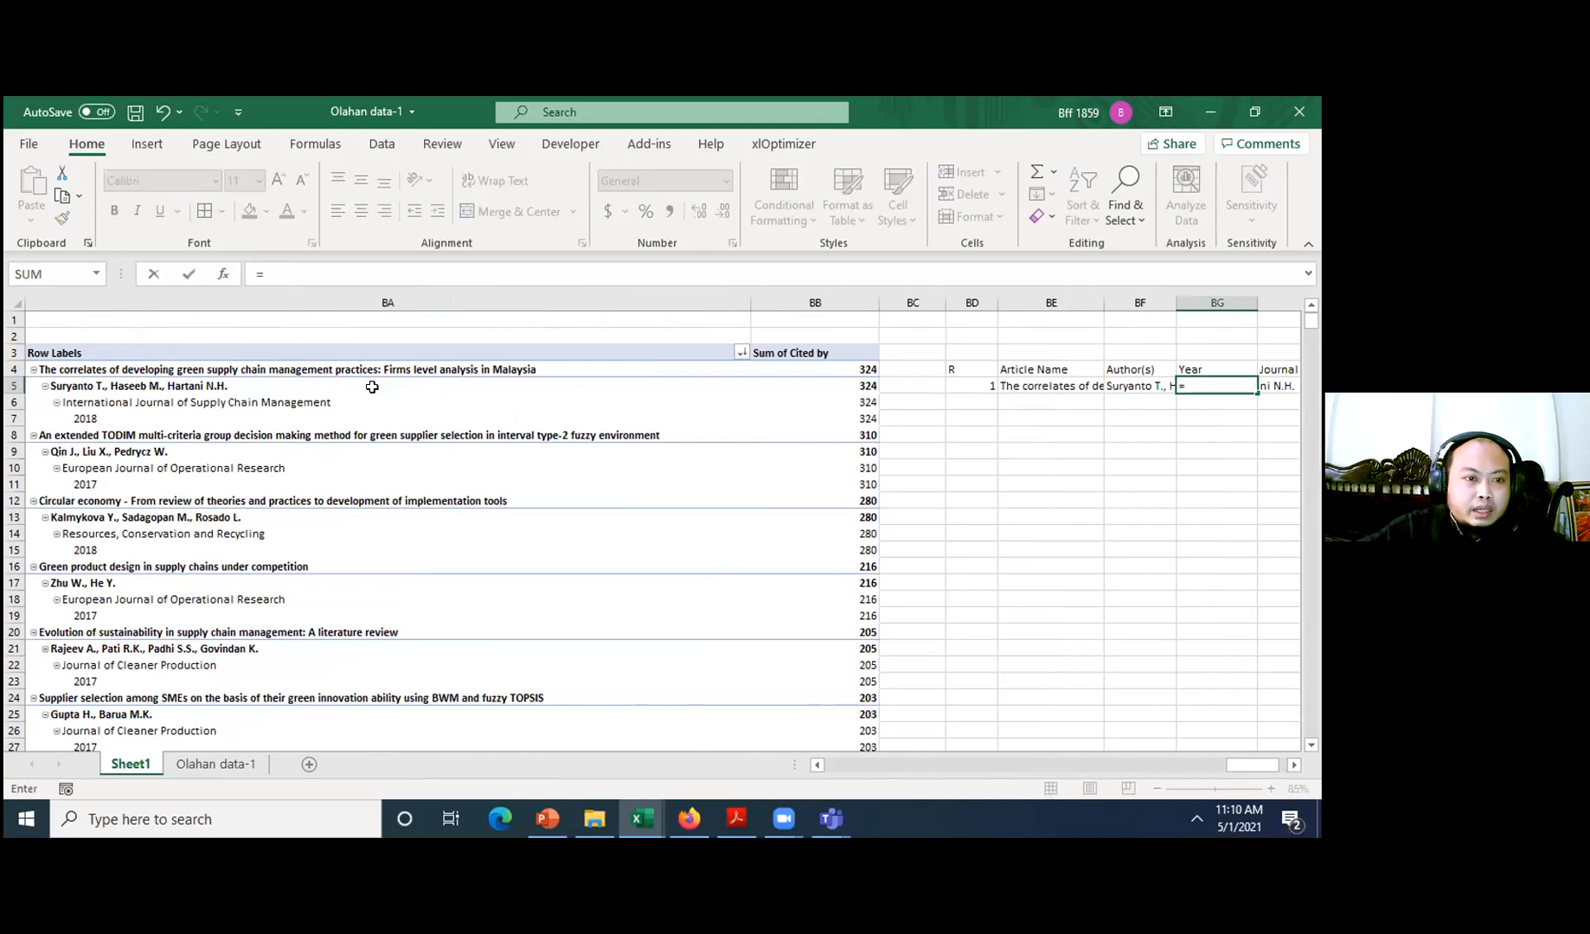
click(200, 416)
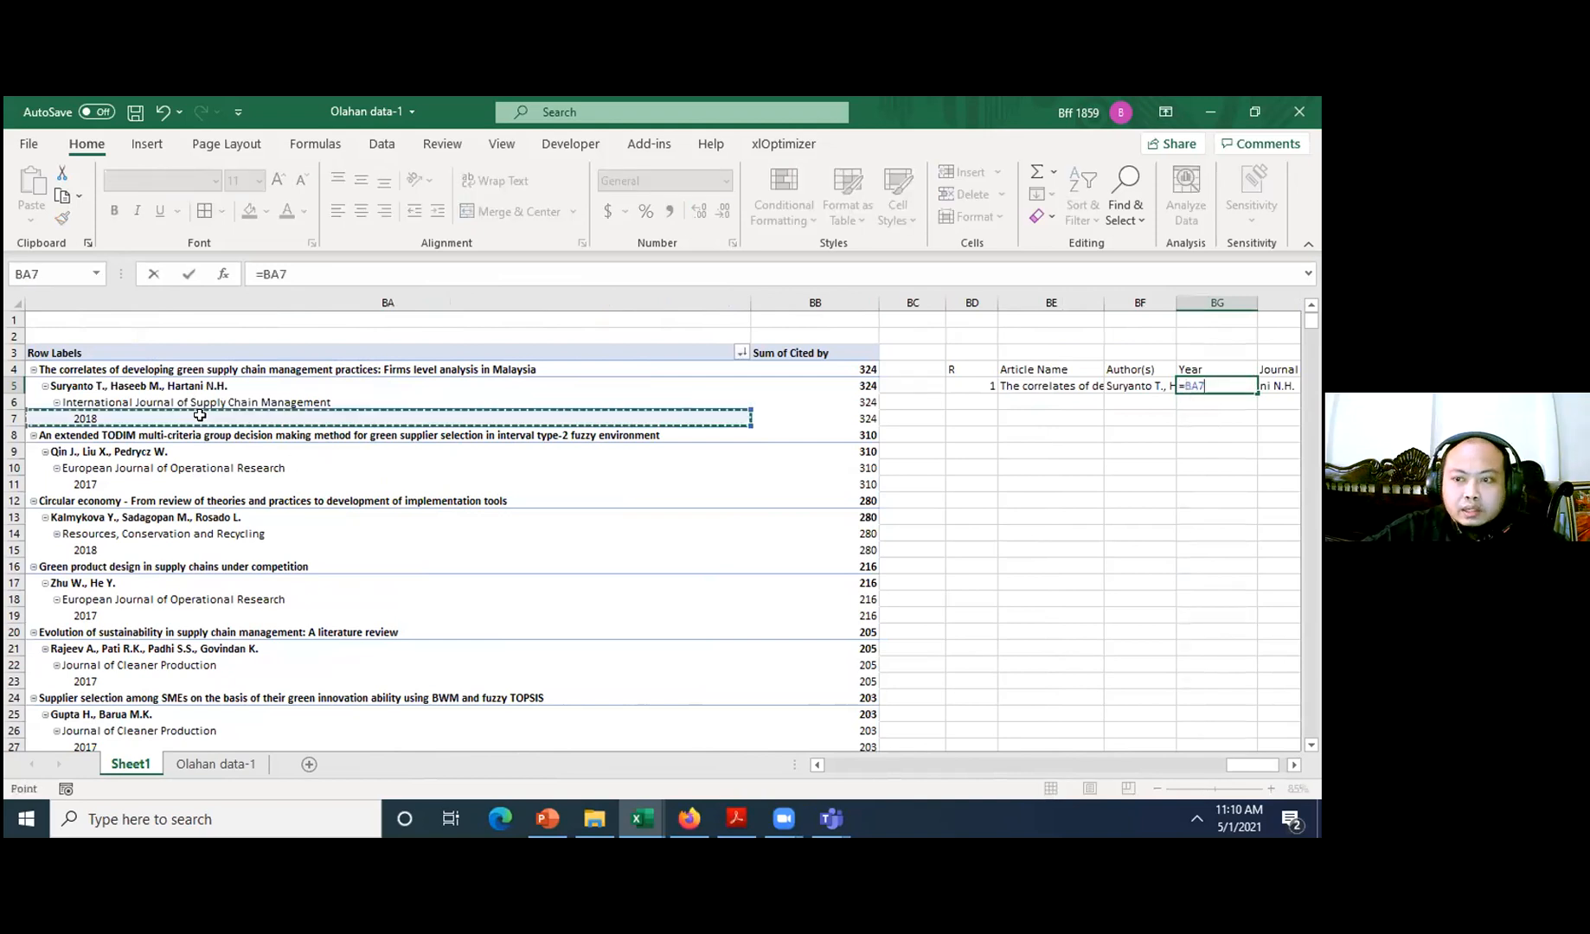
key(Tab)
- Link the journal name in BH5 to the pivot table with =BA6
text(=)
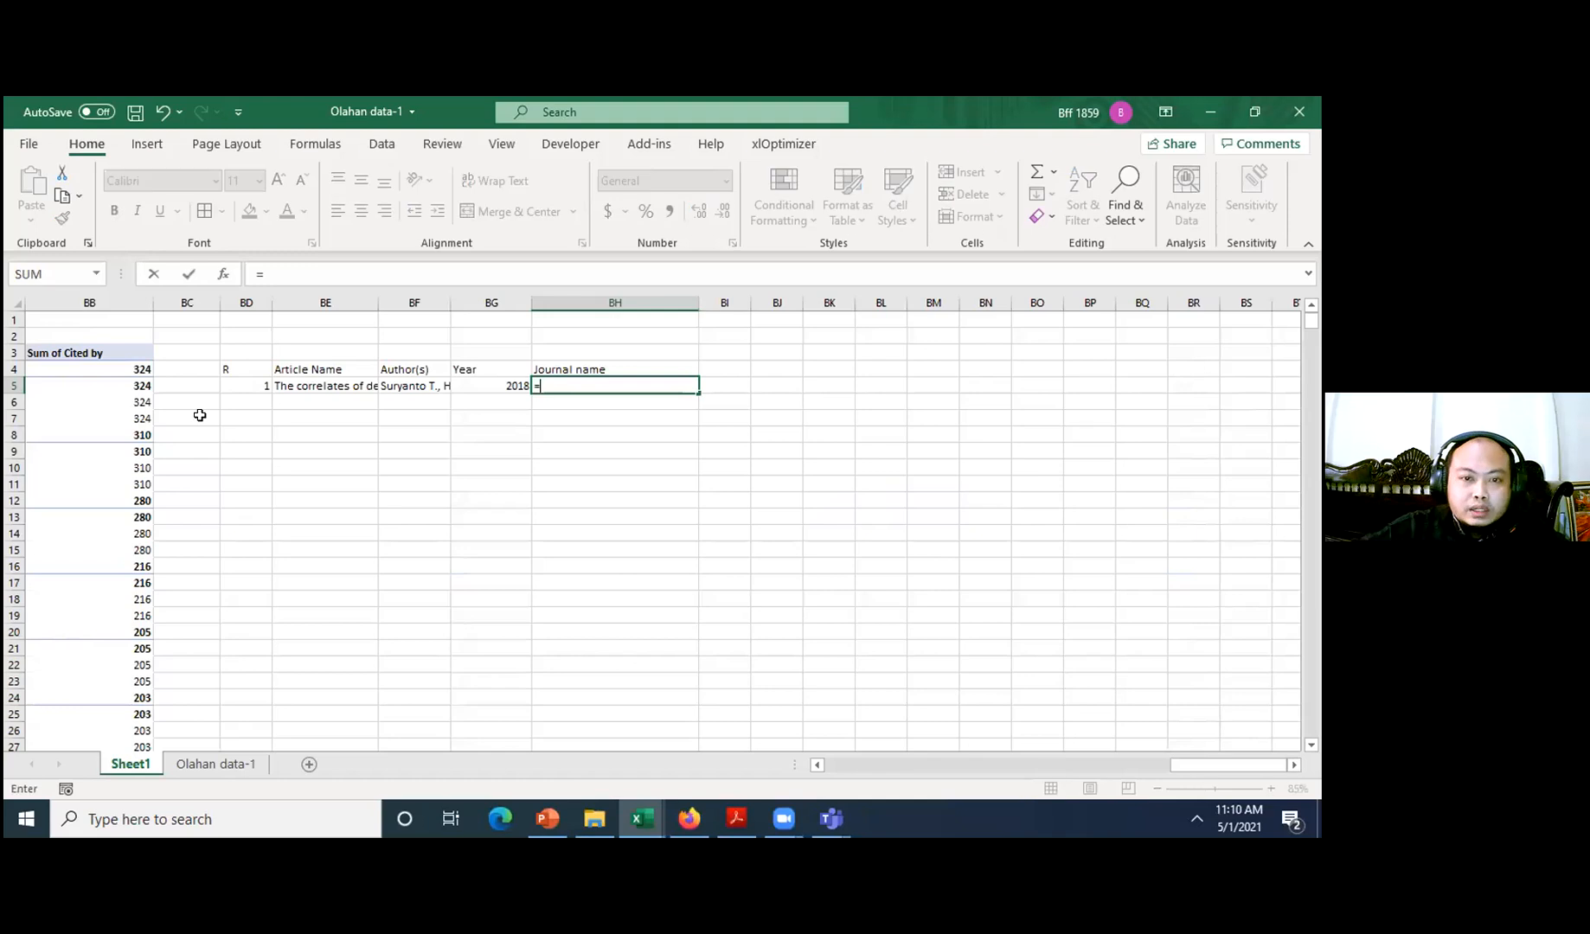
drag(1186, 761, 1176, 767)
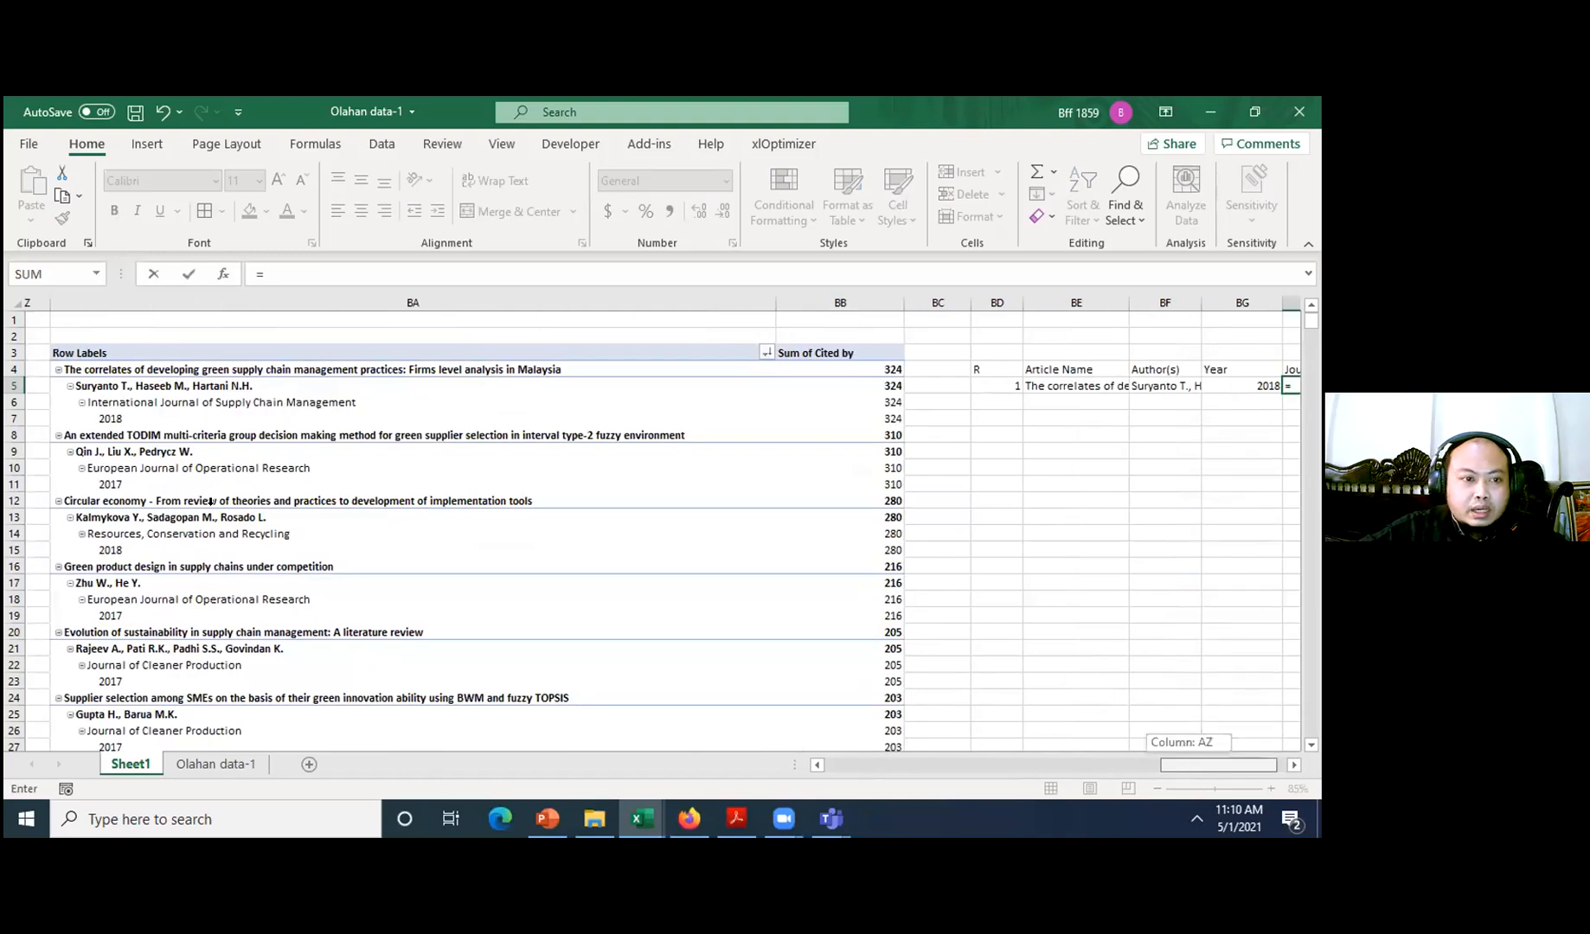
click(117, 405)
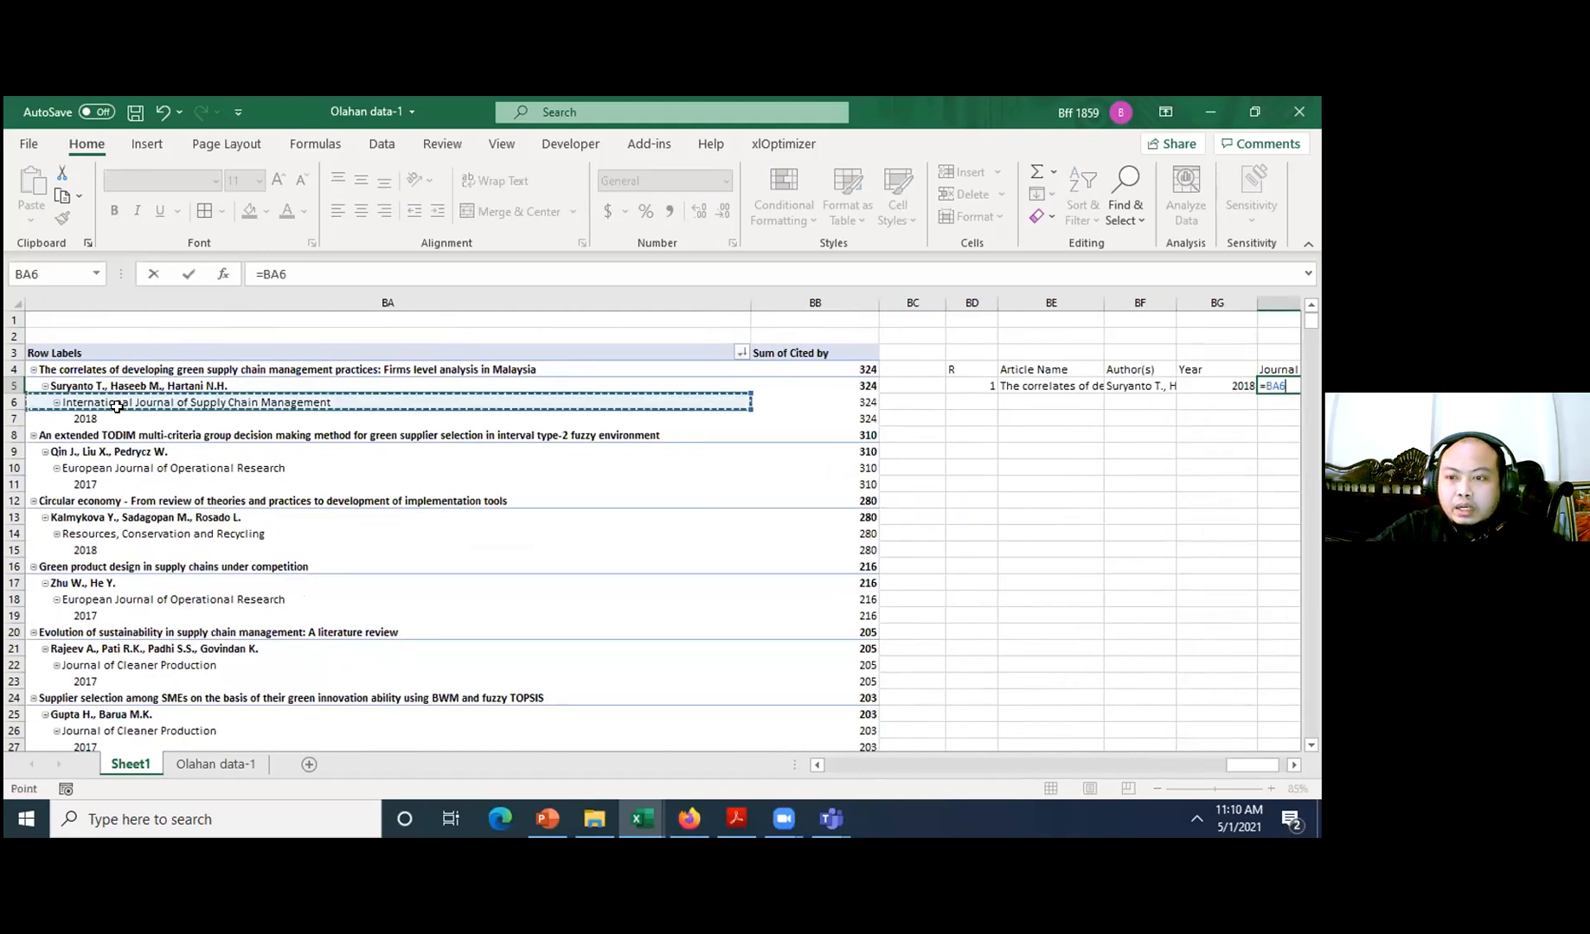
key(ctrl+Return)
- Add the header TC in BI4, beside the Journal name header
key(Right)
key(Up)
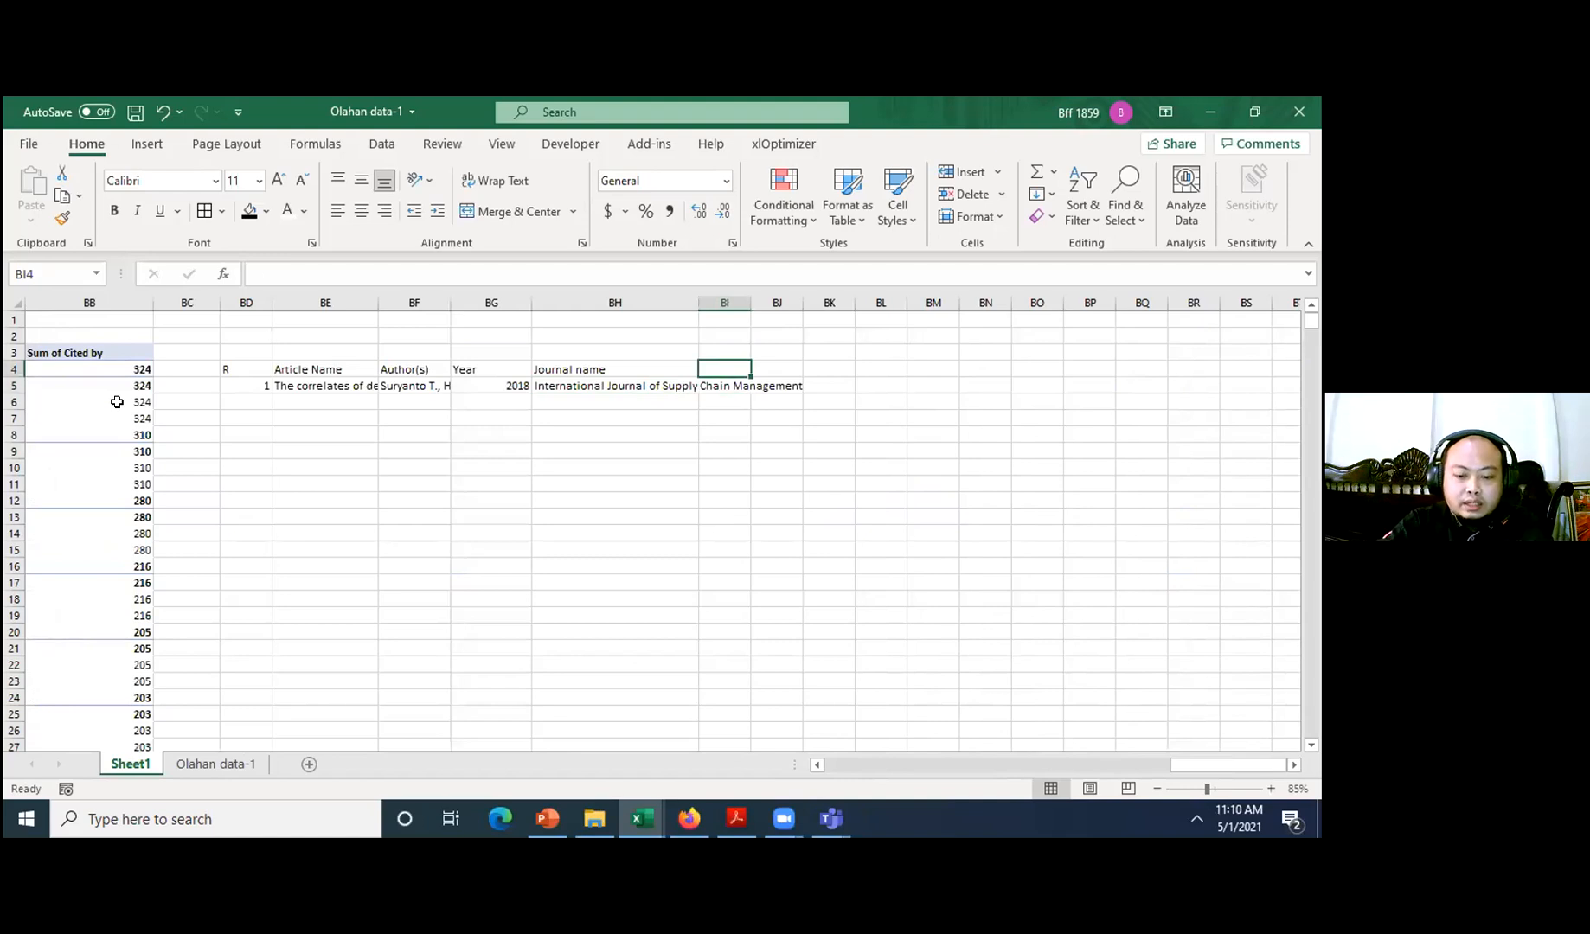
text(TC)
key(Return)
- Try to link the citation count in BI5 to pivot cell BB5 through a GETPIVOTDATA formula
text(=)
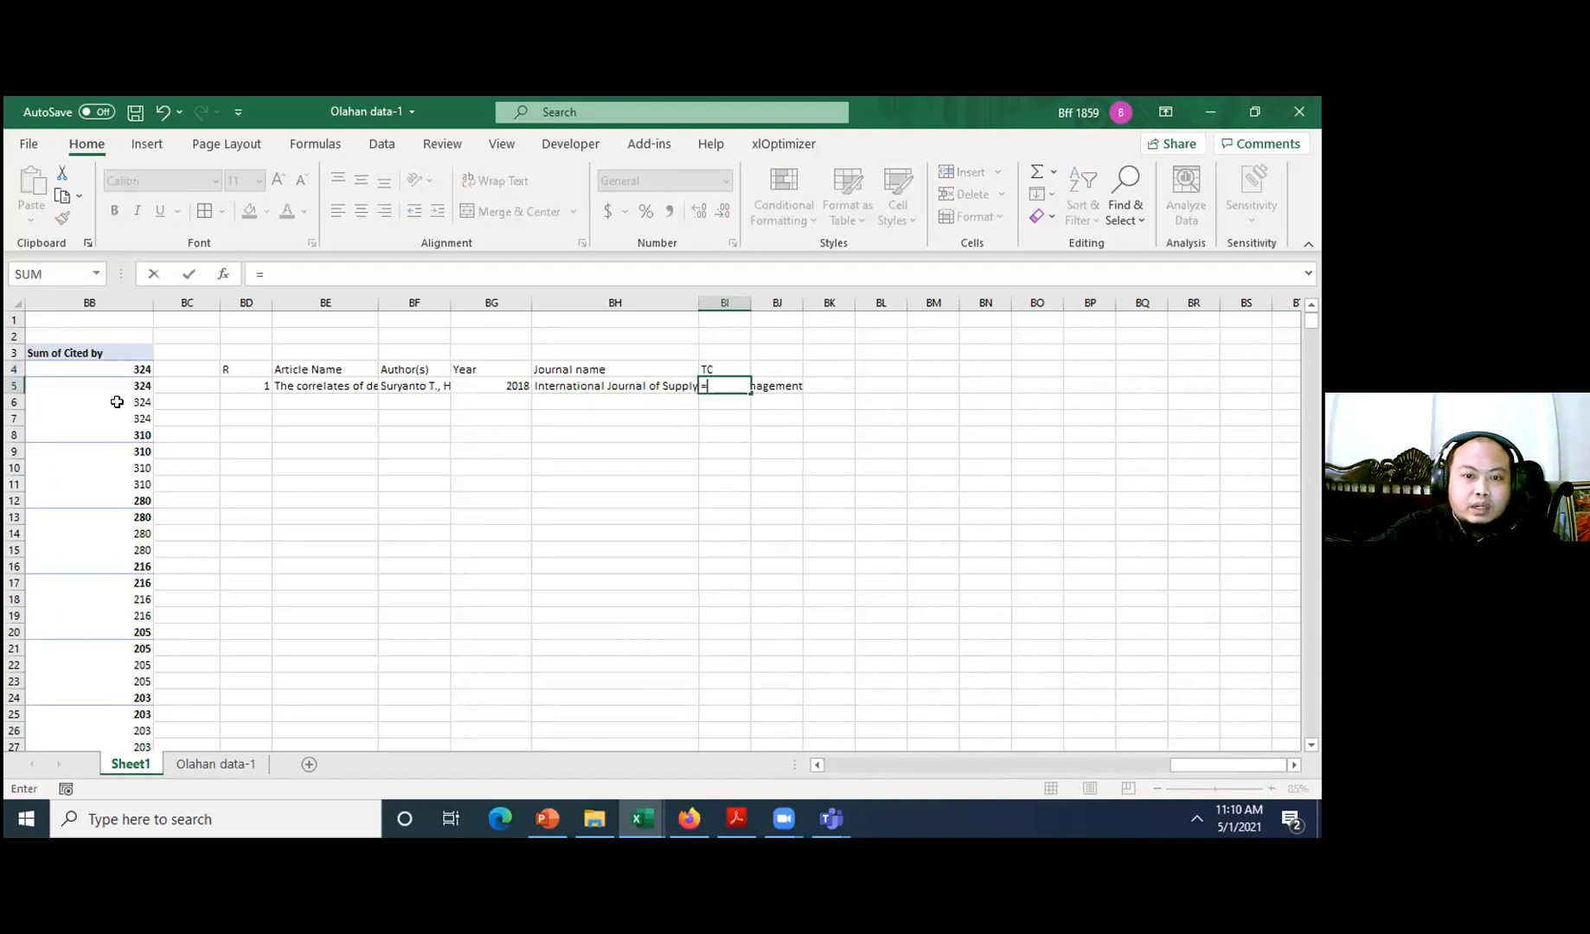
key(Left)
click(127, 383)
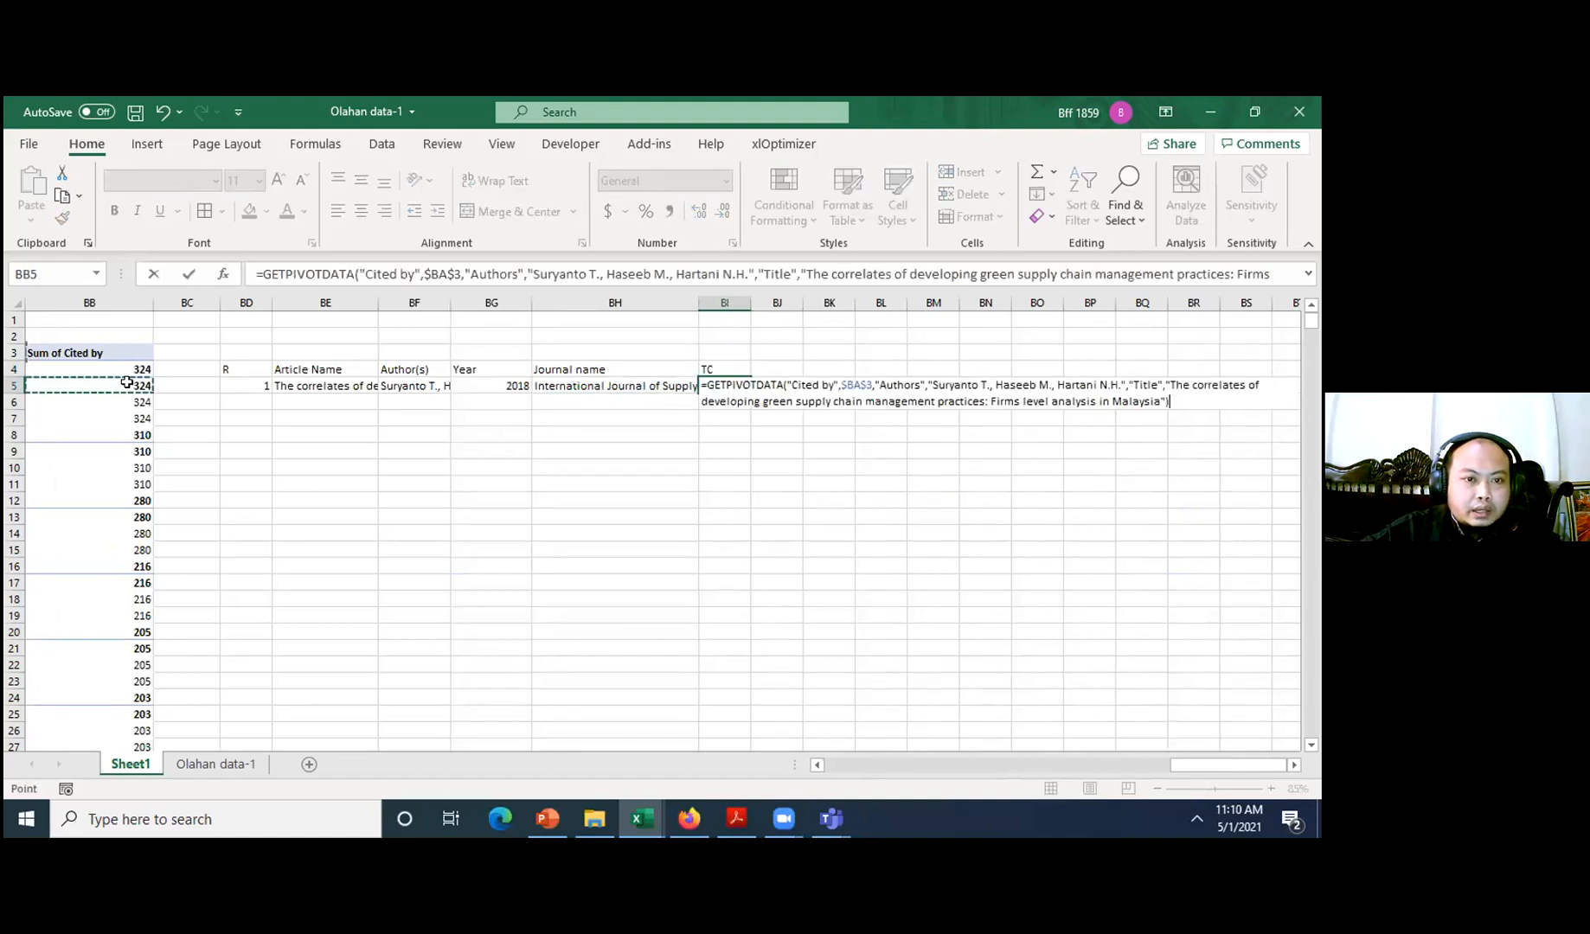
key(Return)
- Check the cell formulas across the first summary row, from BD5 to BI5
key(Up)
key(Left)
key(Left)
key(Left)
key(Left)
key(Left)
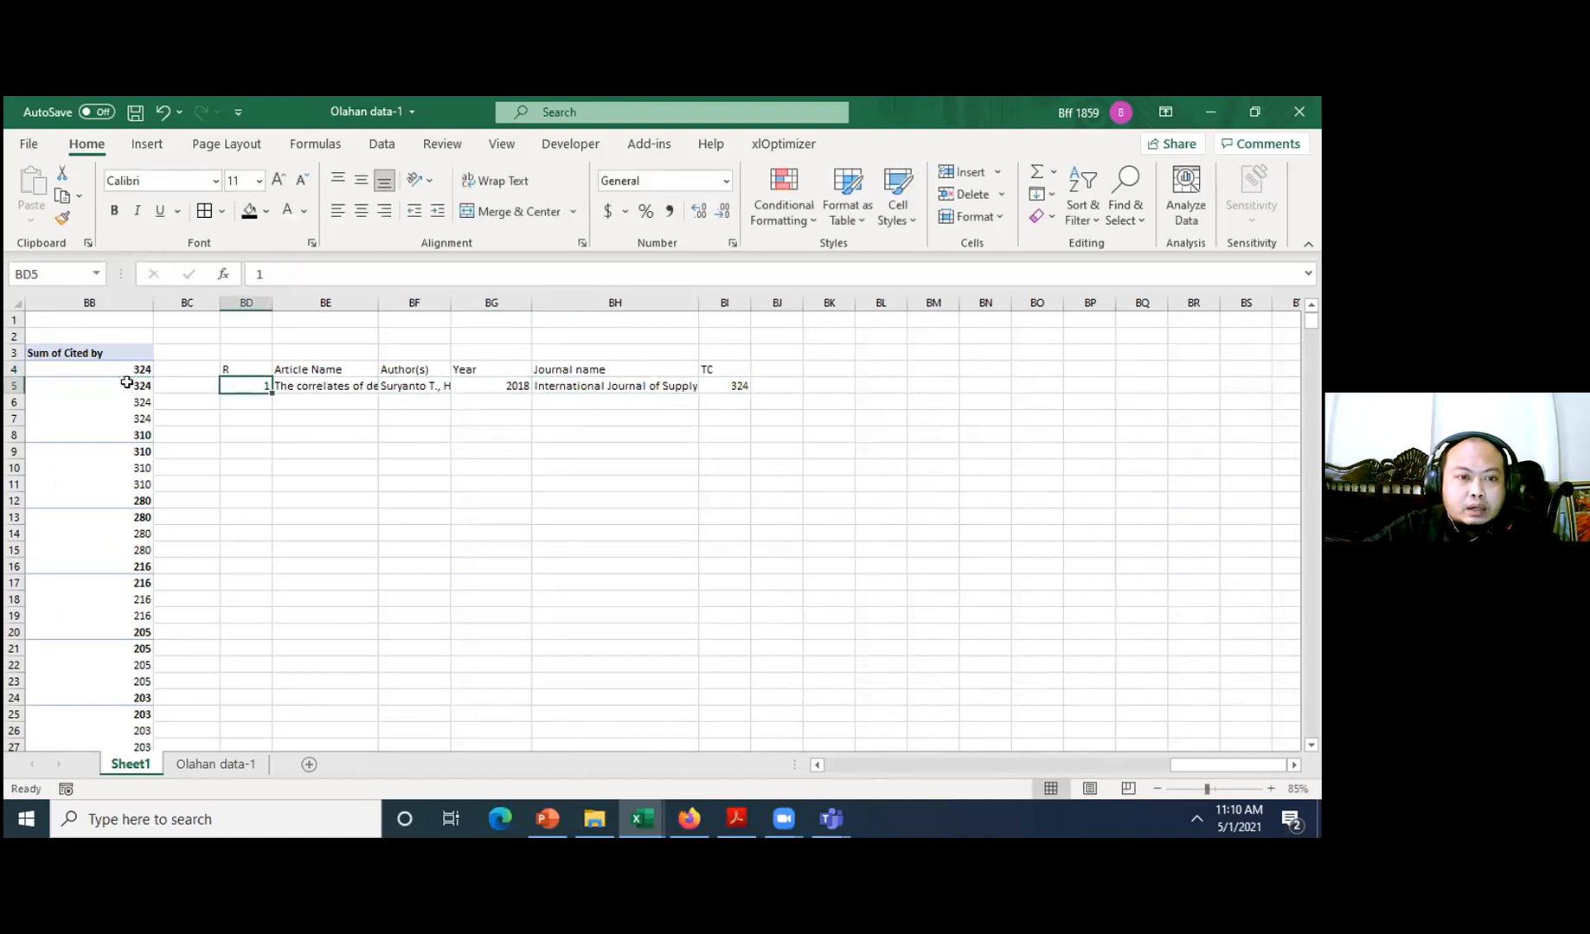
key(Right)
key(Left)
key(Right)
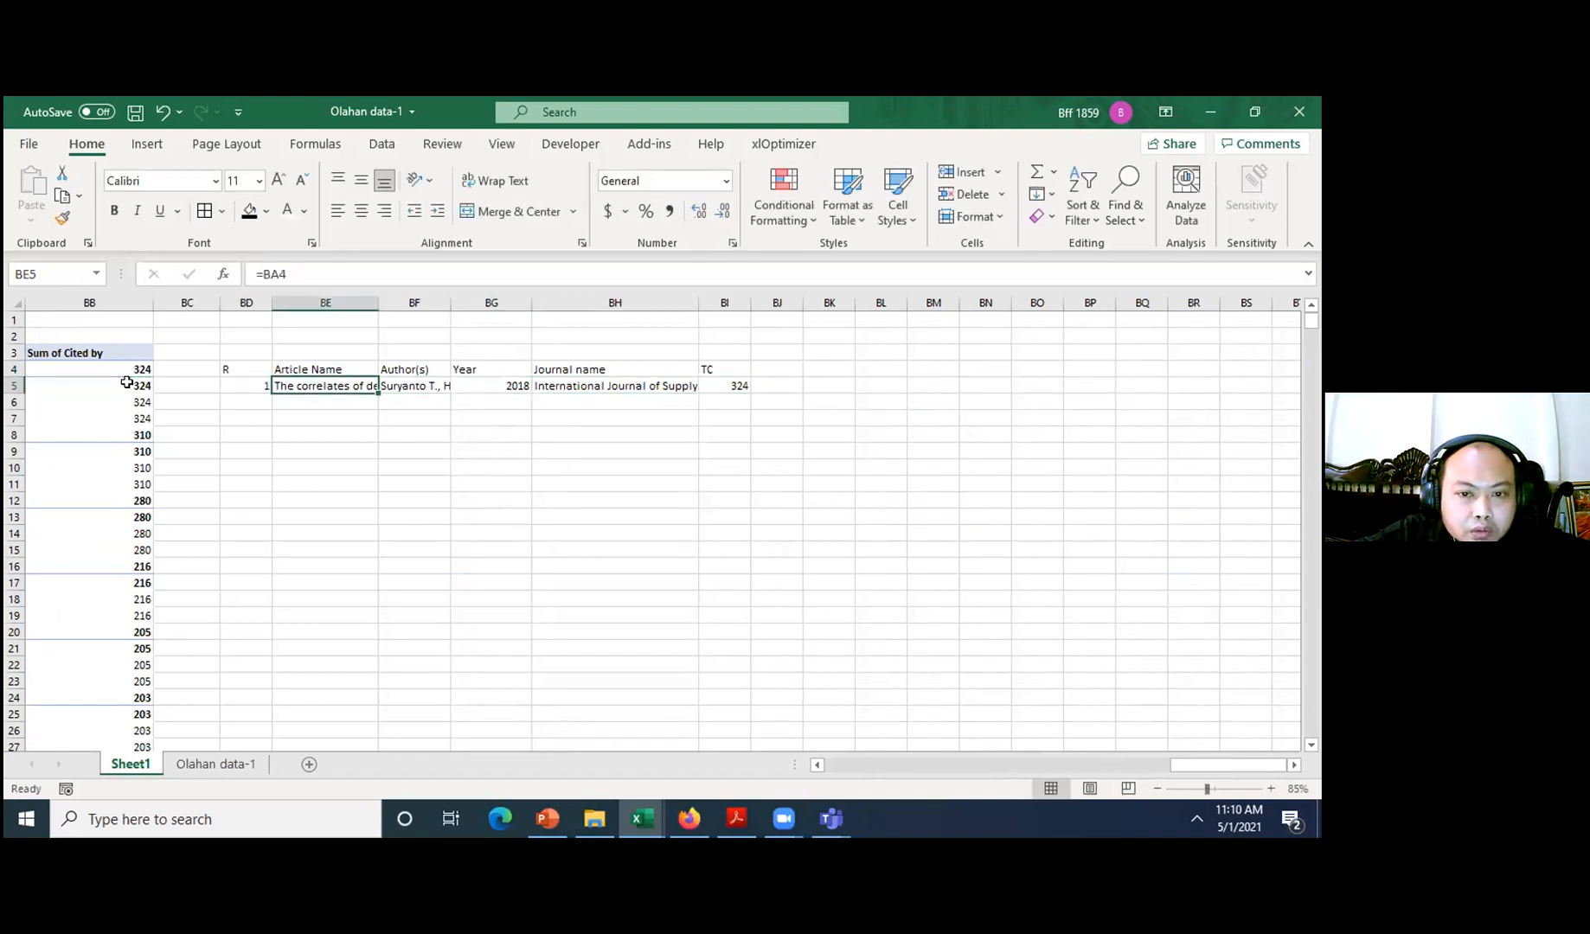
key(Right)
key(Right)
key(Right)
key(Right)
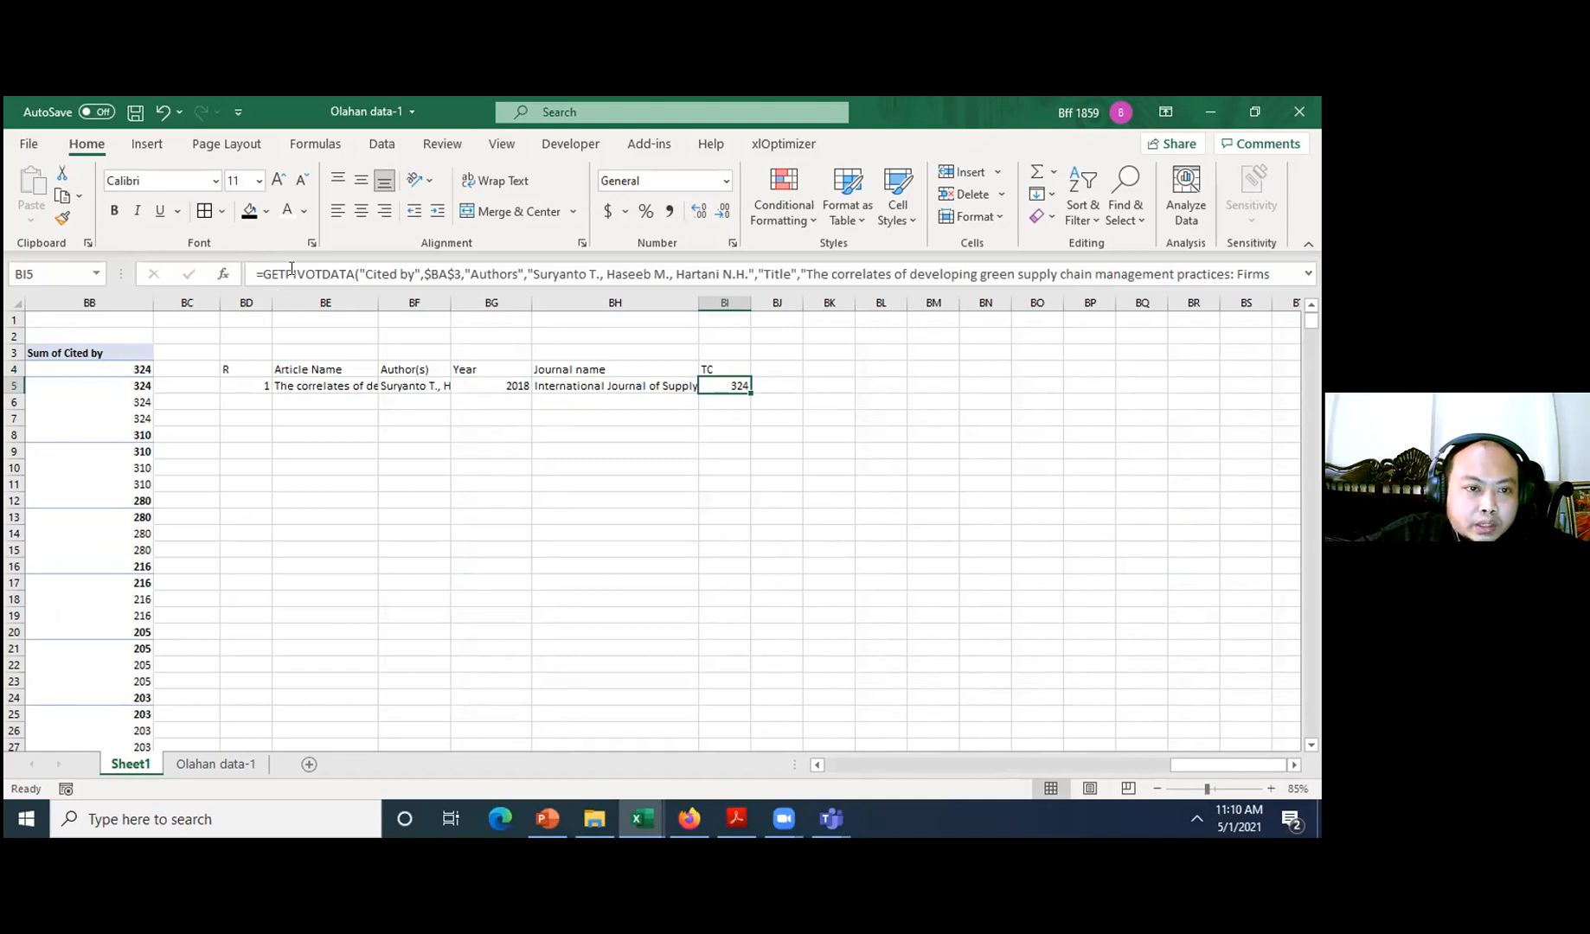
- Replace the GETPIVOTDATA formula in BI5 with the plain cell reference =BB5
drag(1204, 765, 1186, 764)
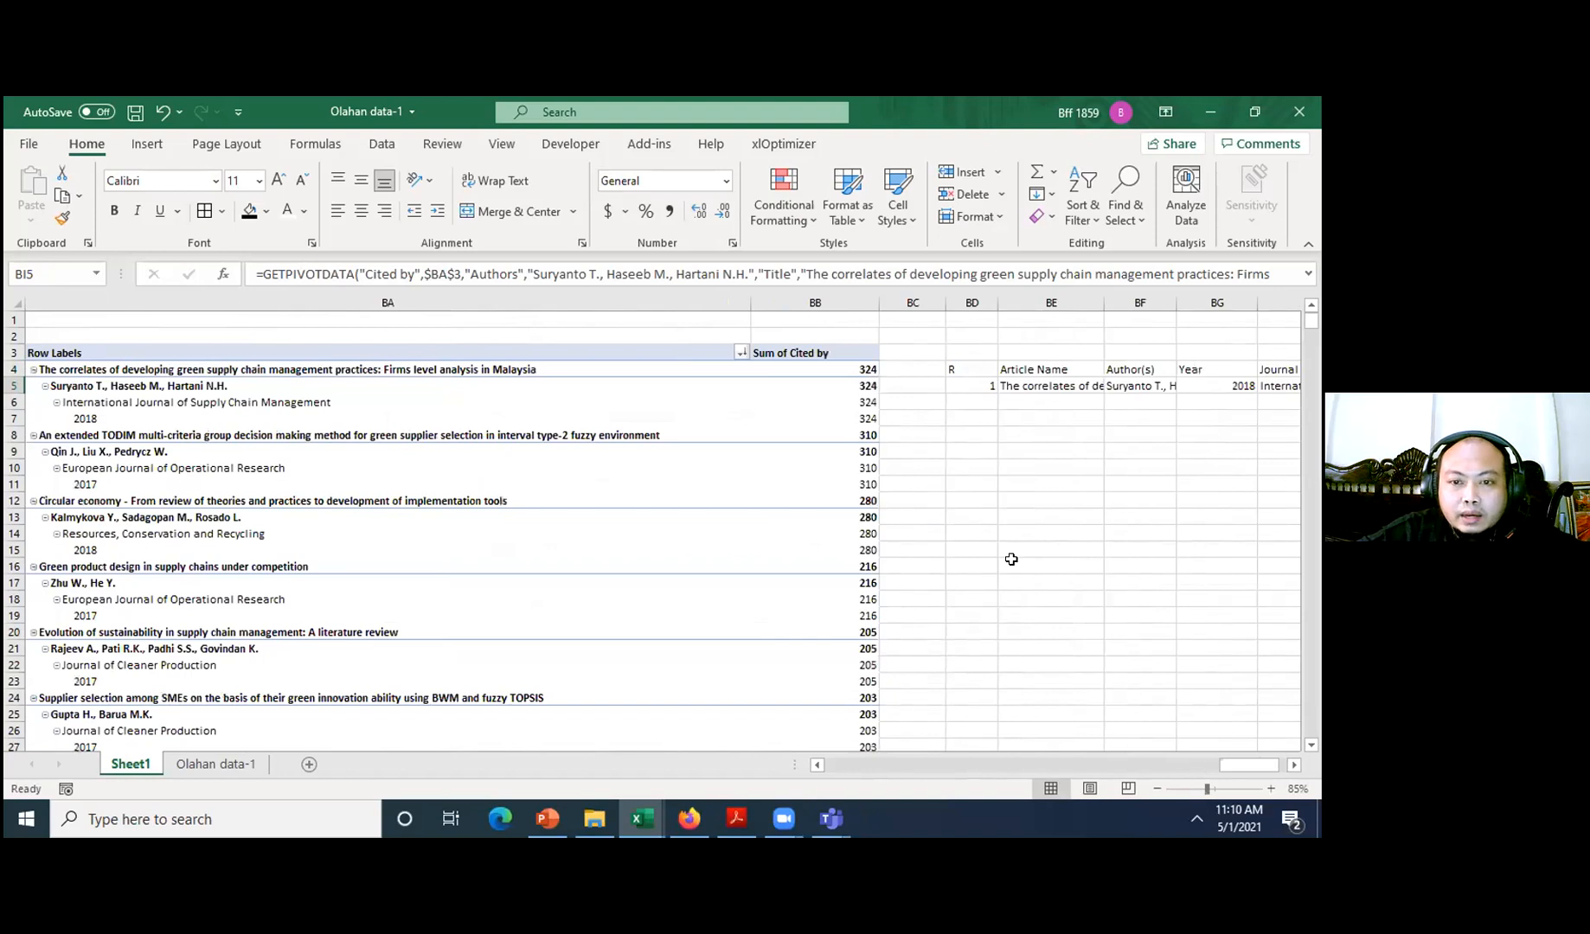
click(872, 385)
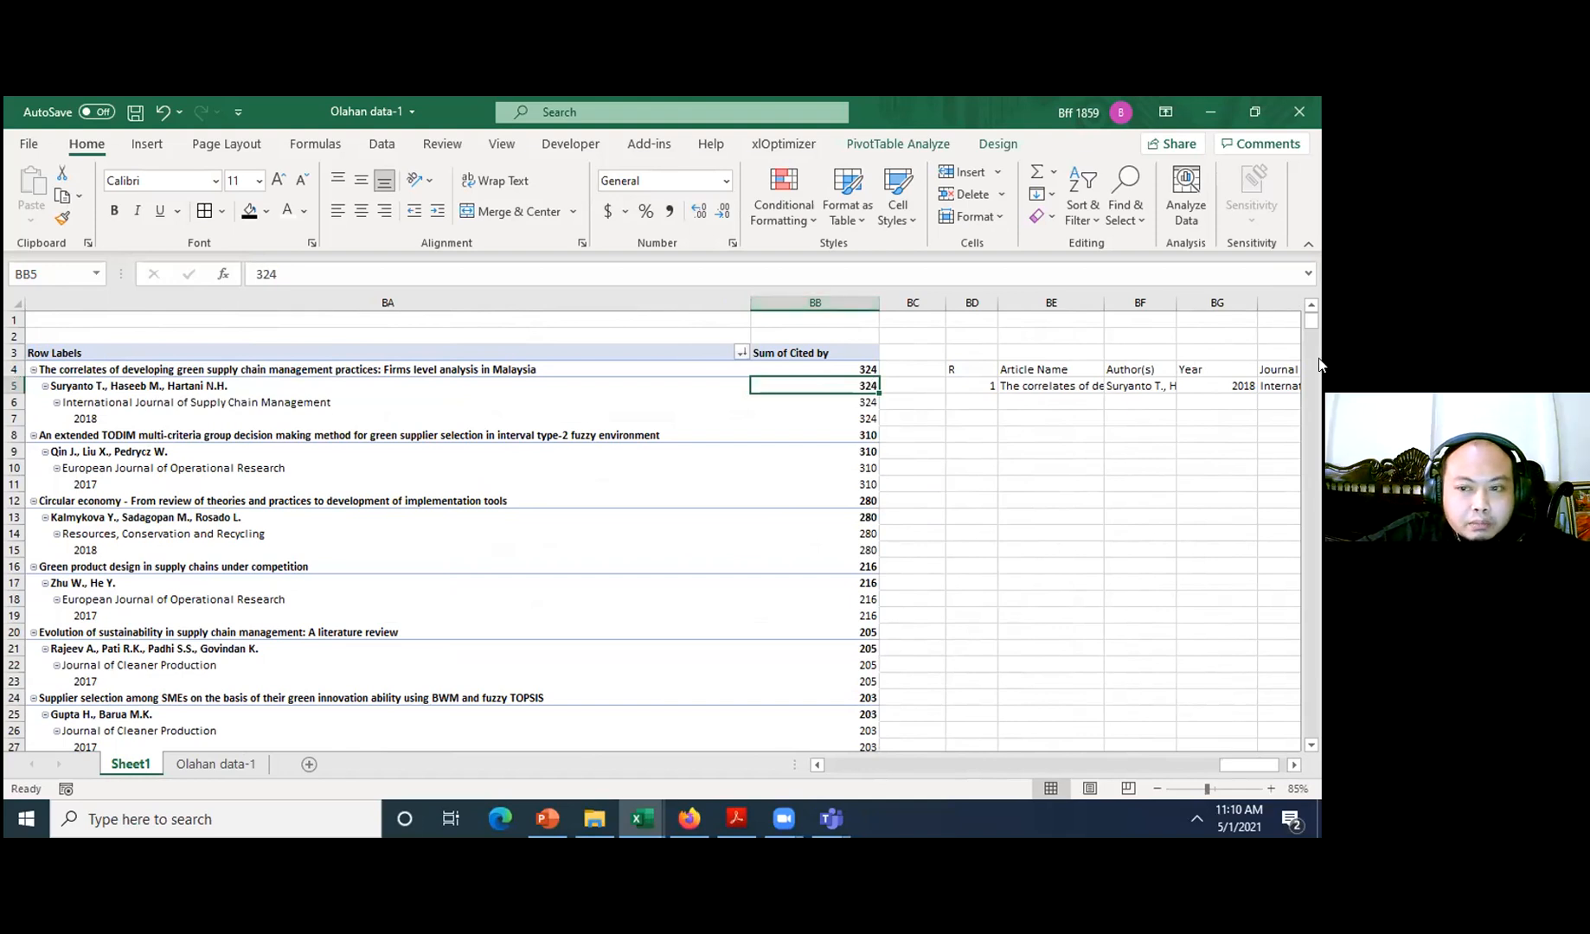
click(1275, 386)
key(Right)
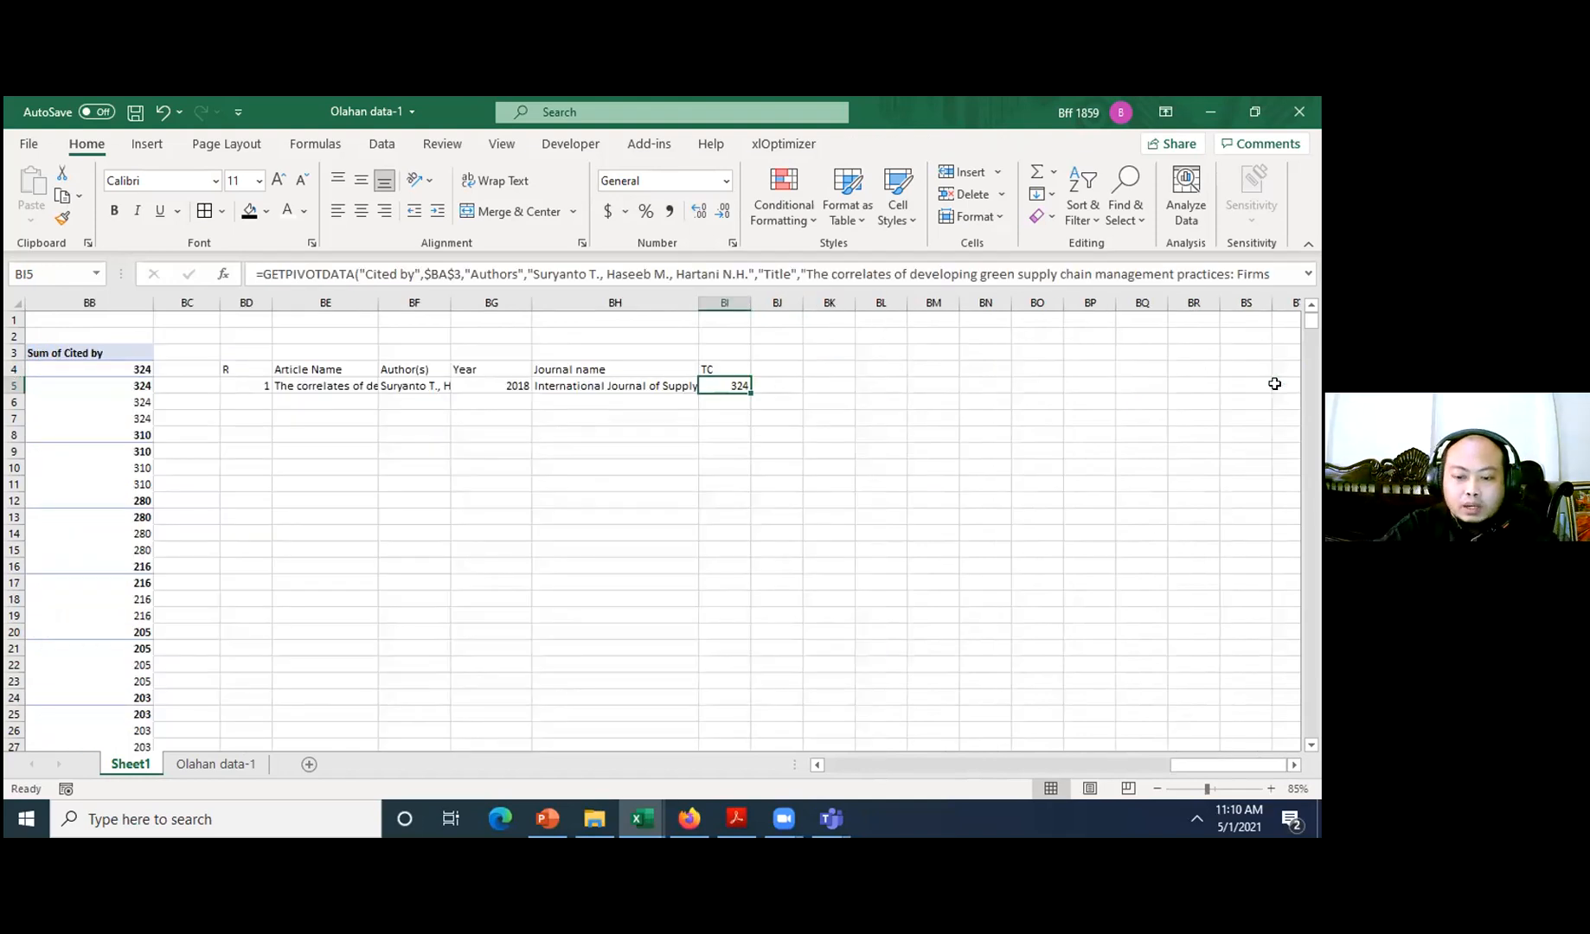
text(=BB)
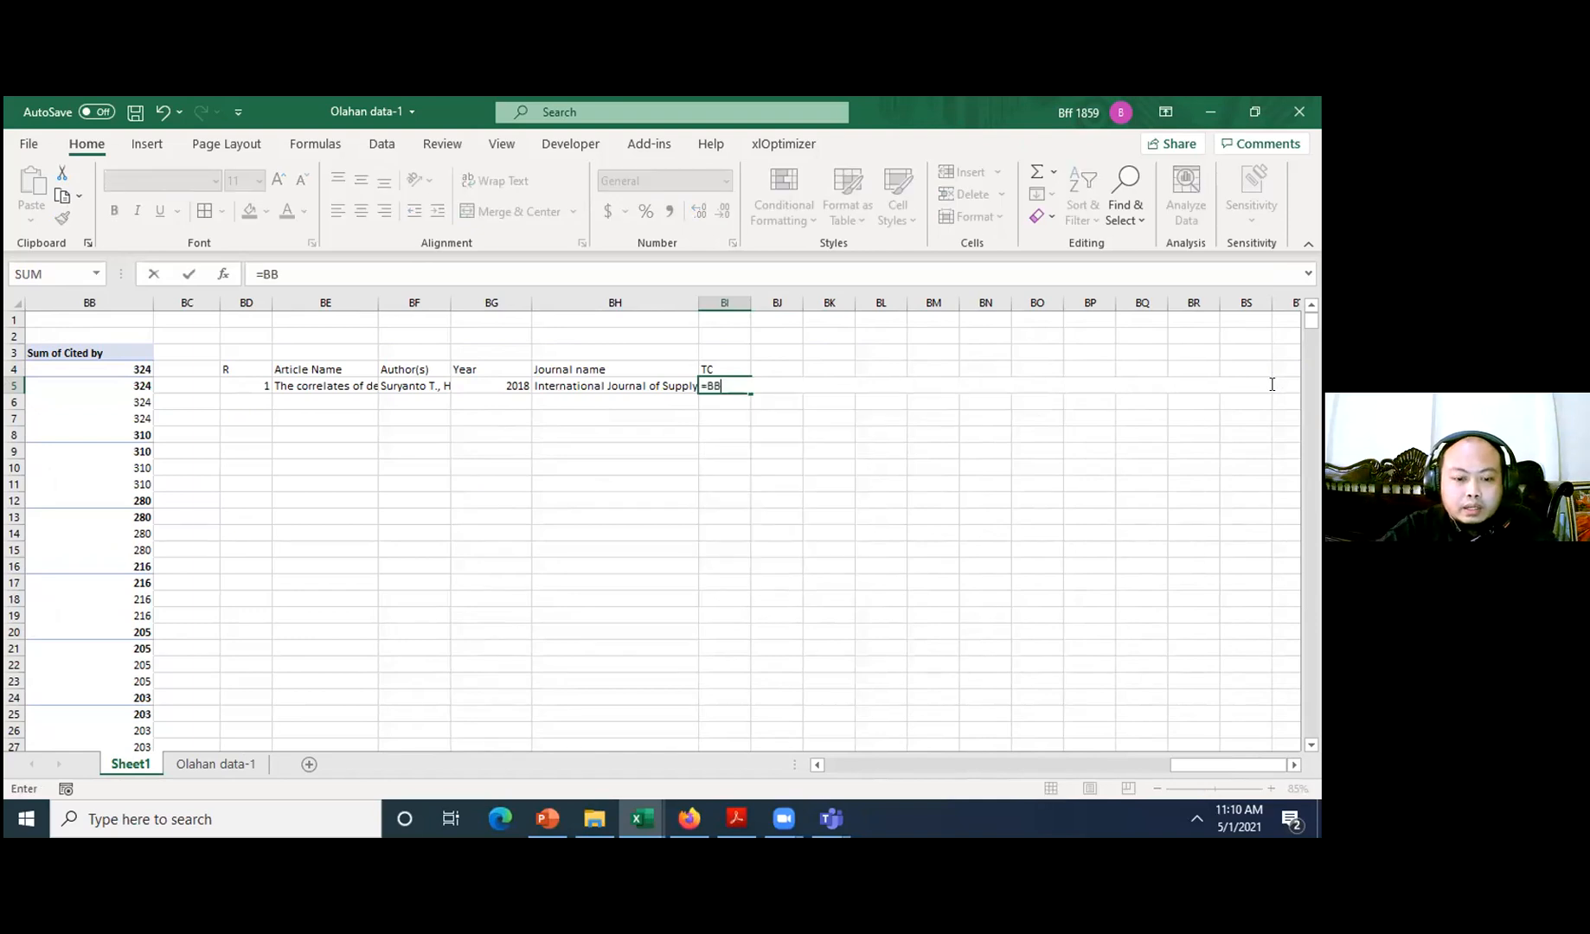
text(5)
key(Return)
key(Up)
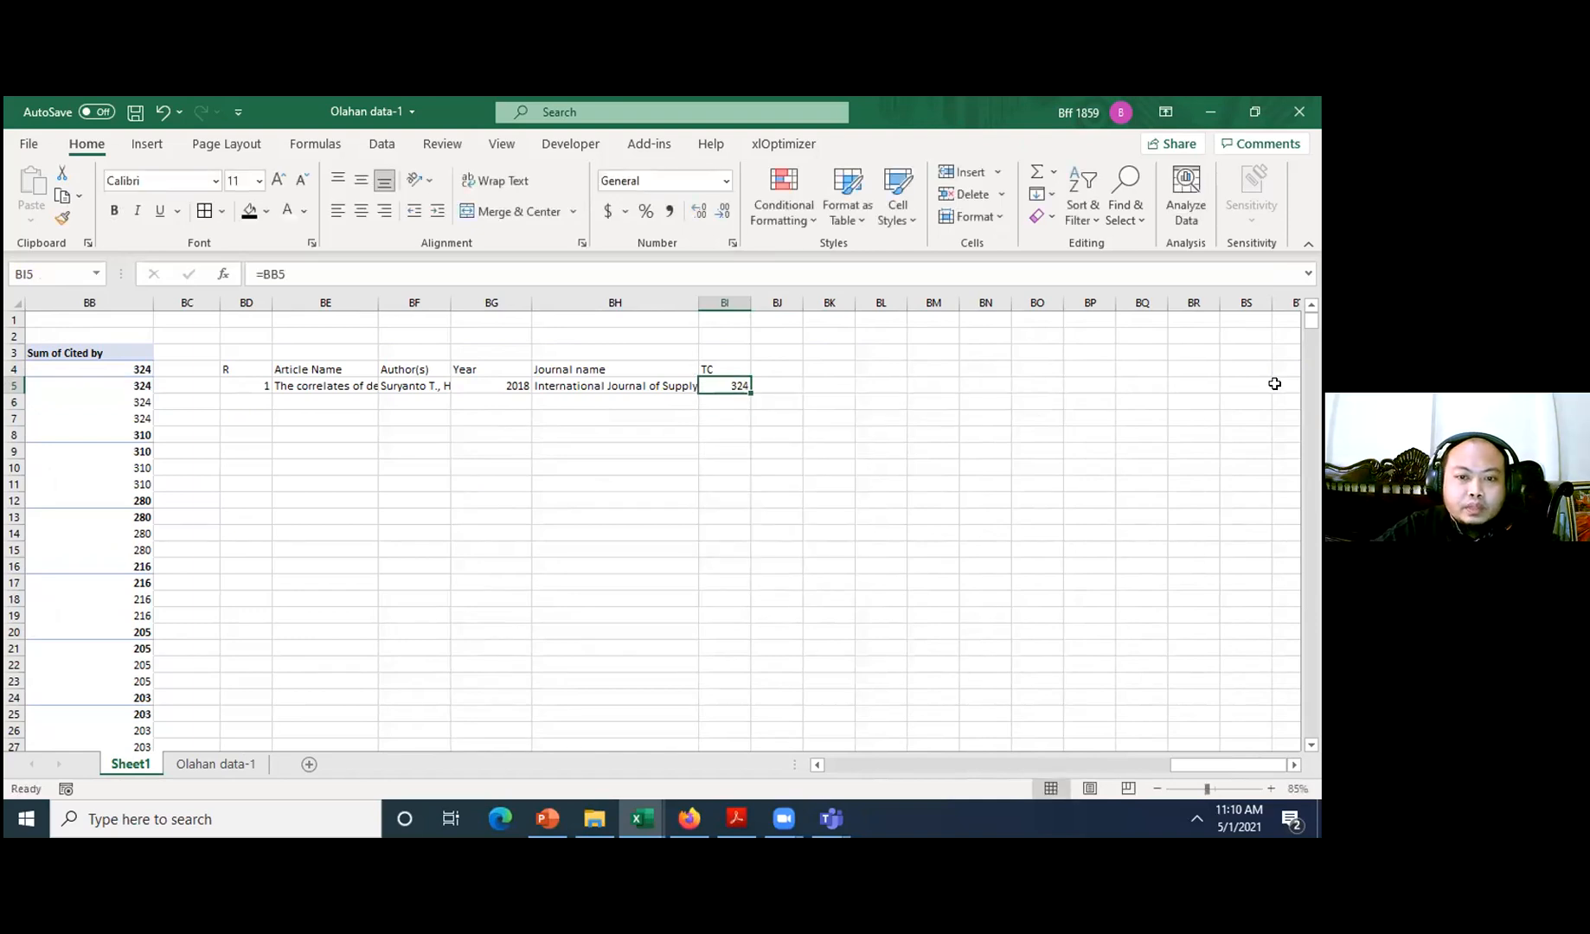
- Copy the linked formulas in BE5:BI5 to row 9, starting at BE9, for the second article
key(ctrl+Left)
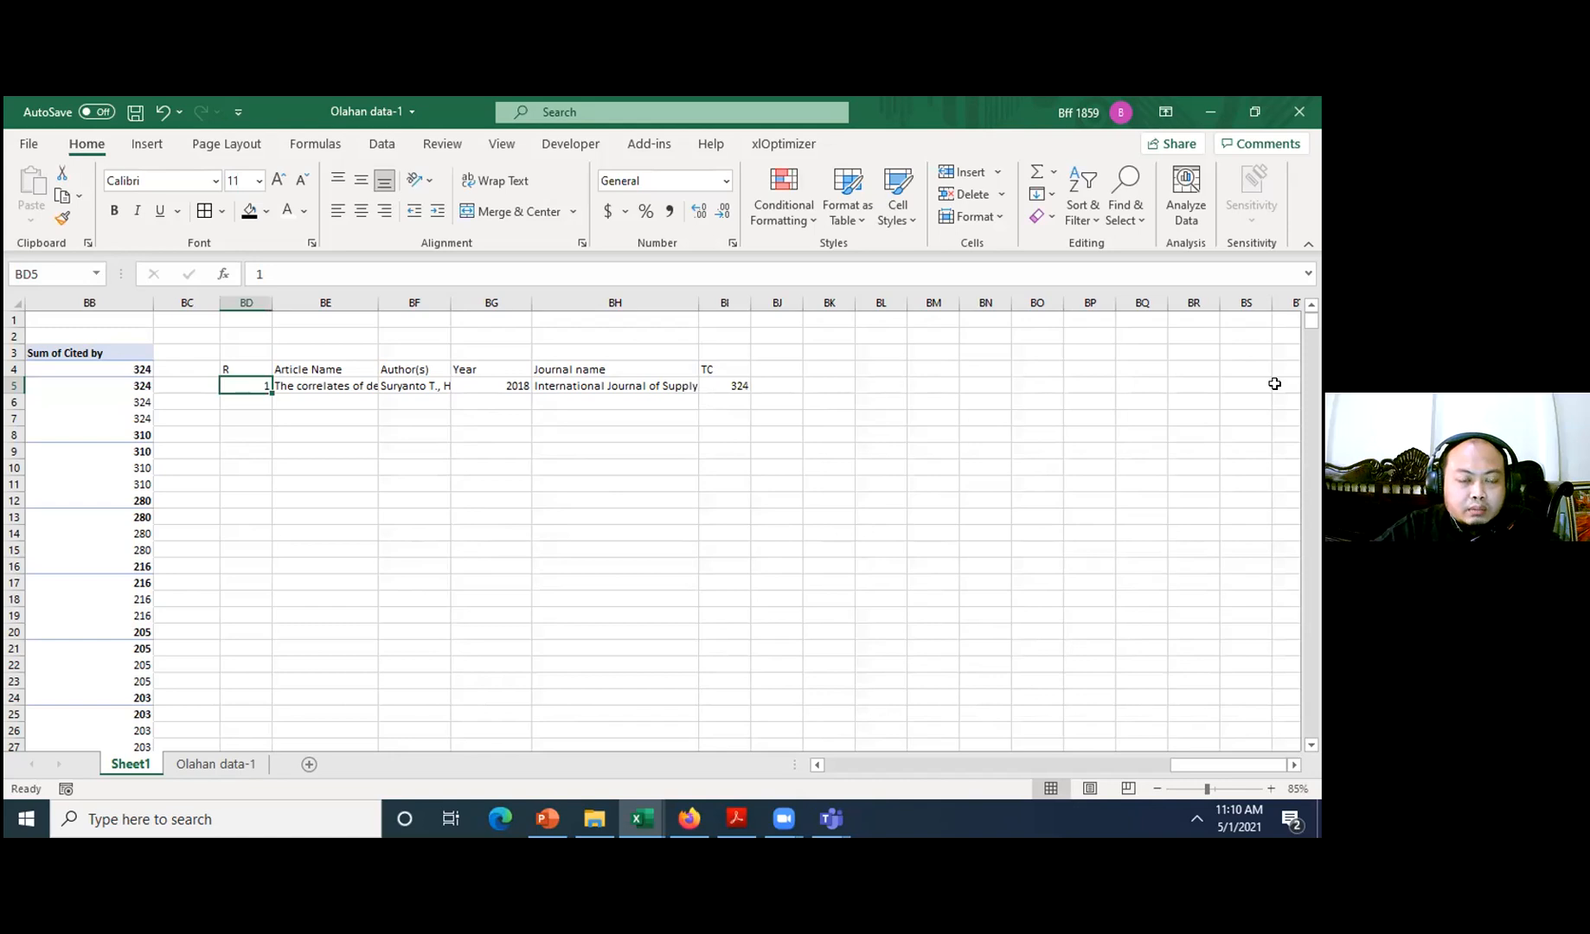
key(Right)
key(ctrl+shift+Right)
key(ctrl+c)
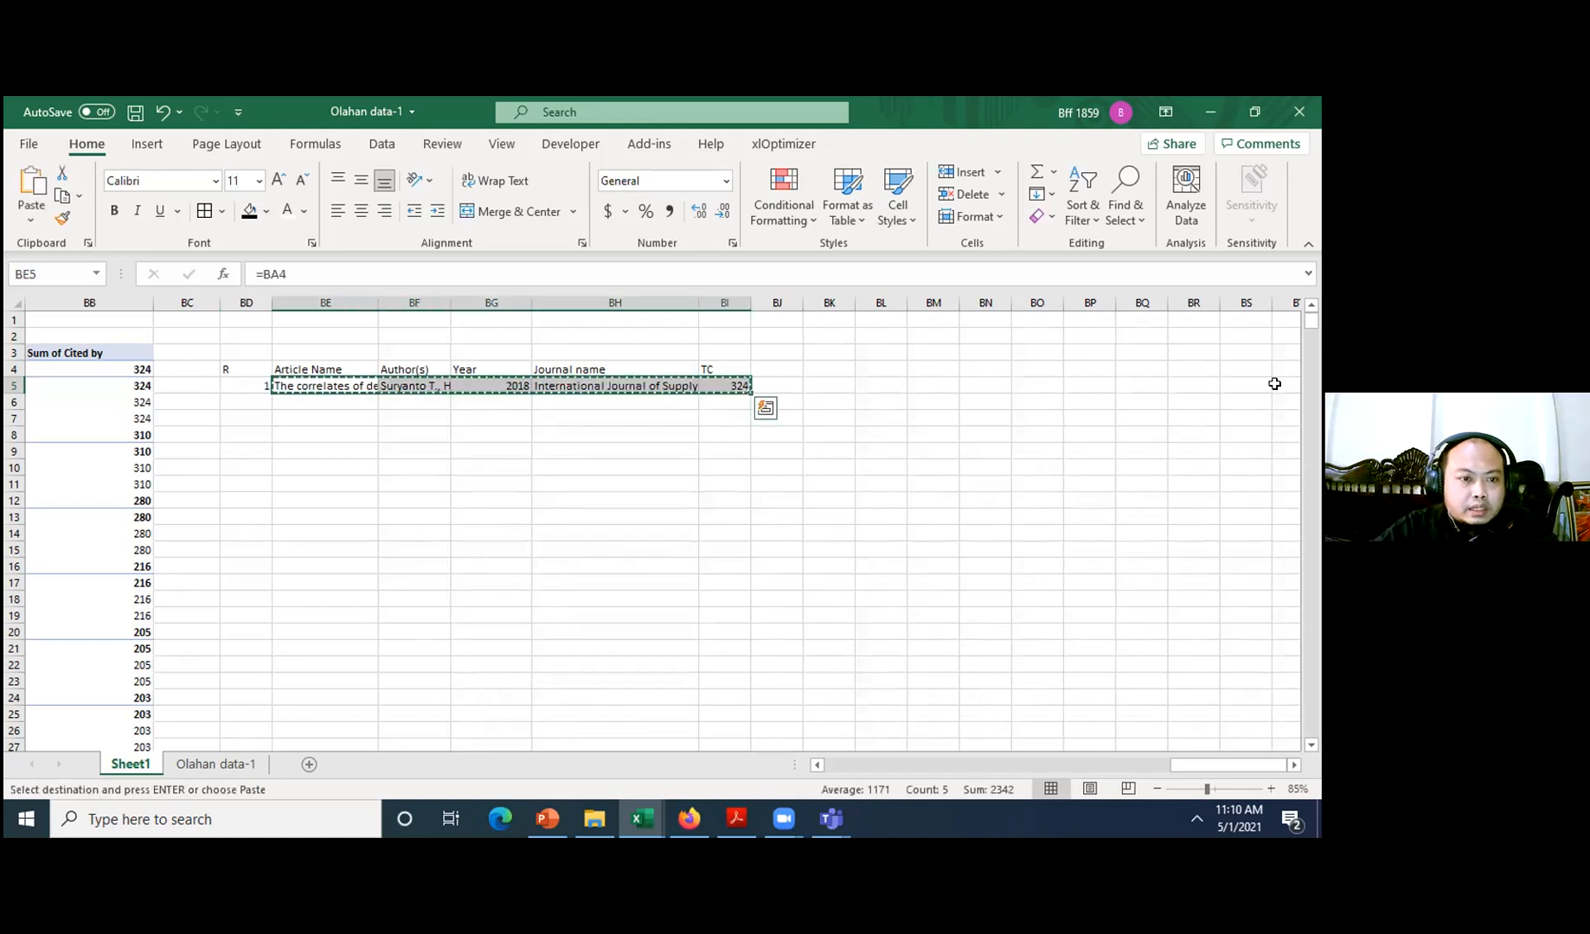
key(Left)
key(Left)
key(Left)
key(Left)
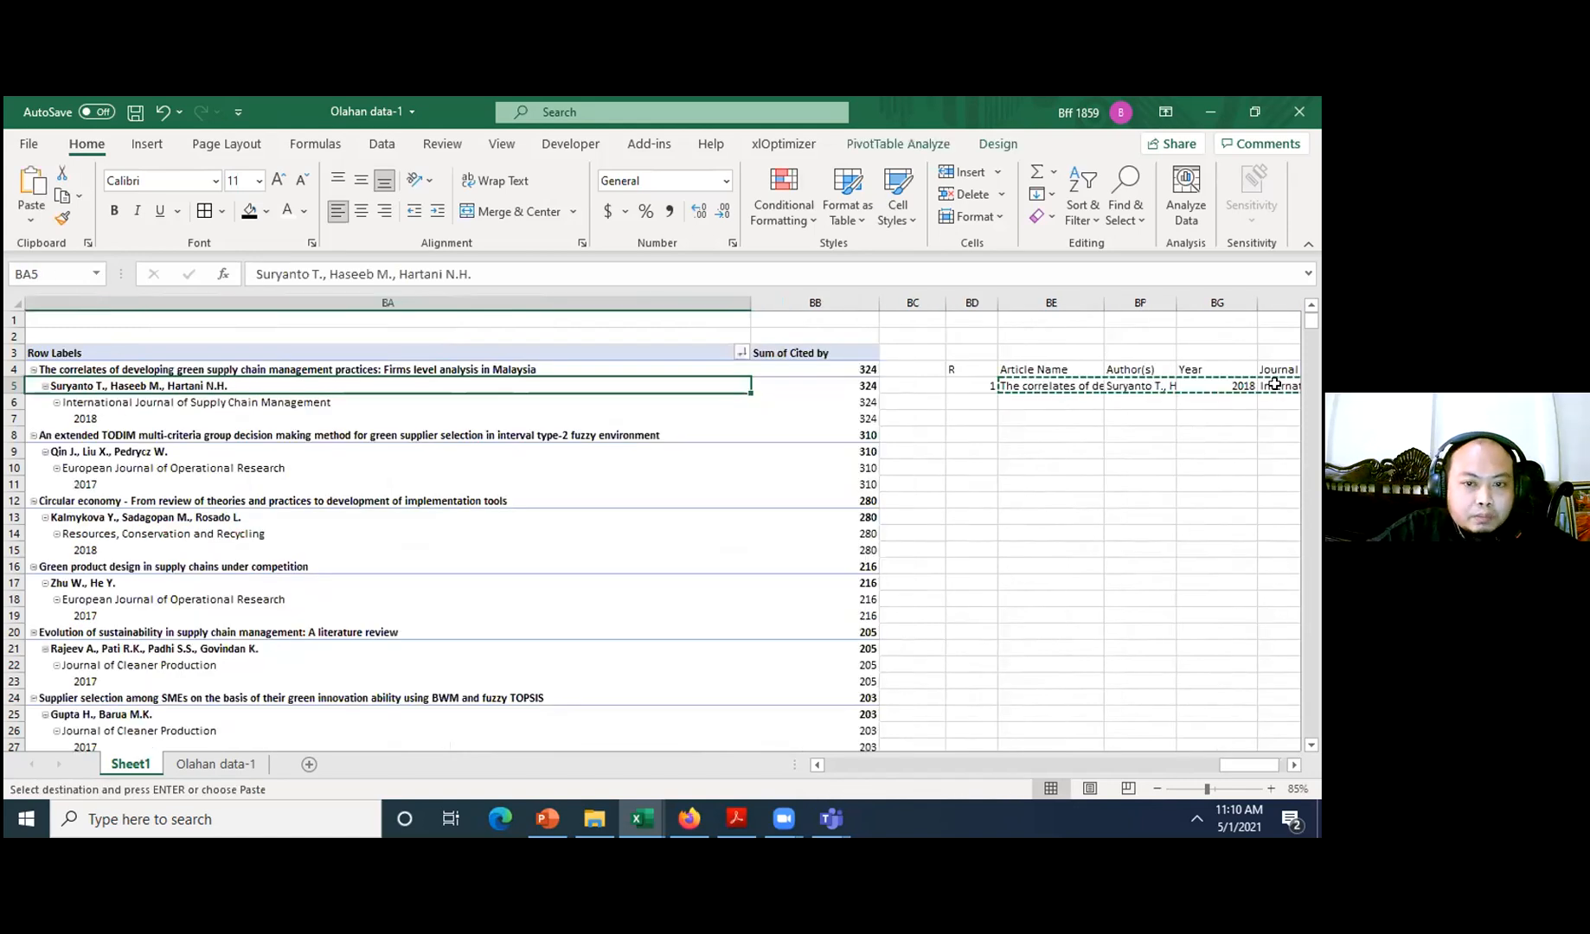
key(Right)
key(Right)
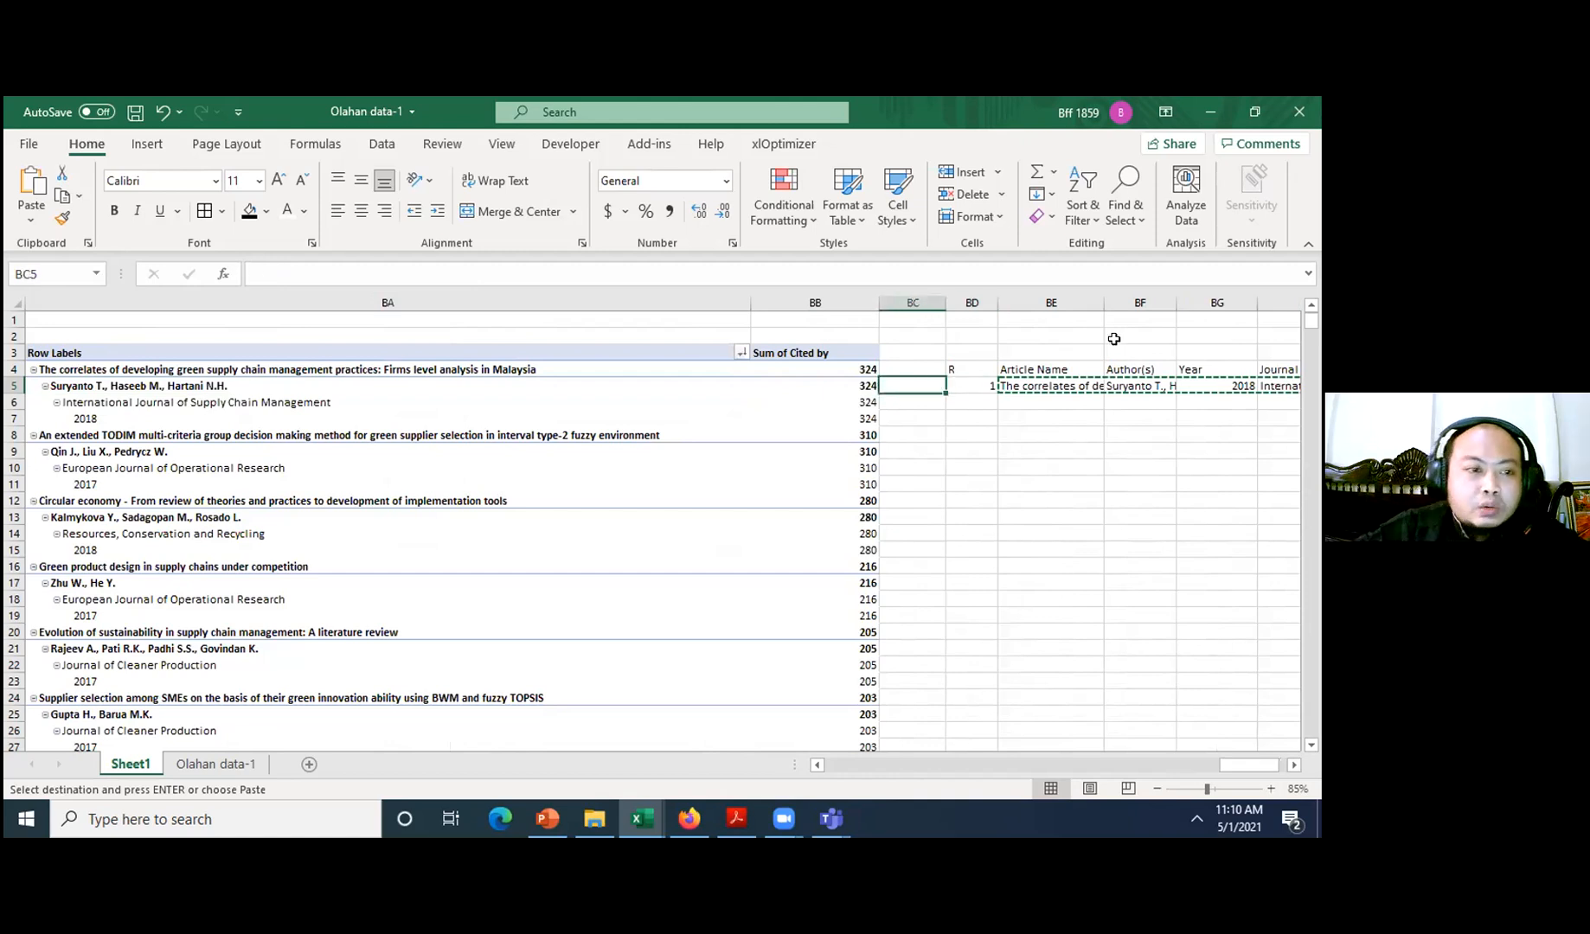
click(16, 381)
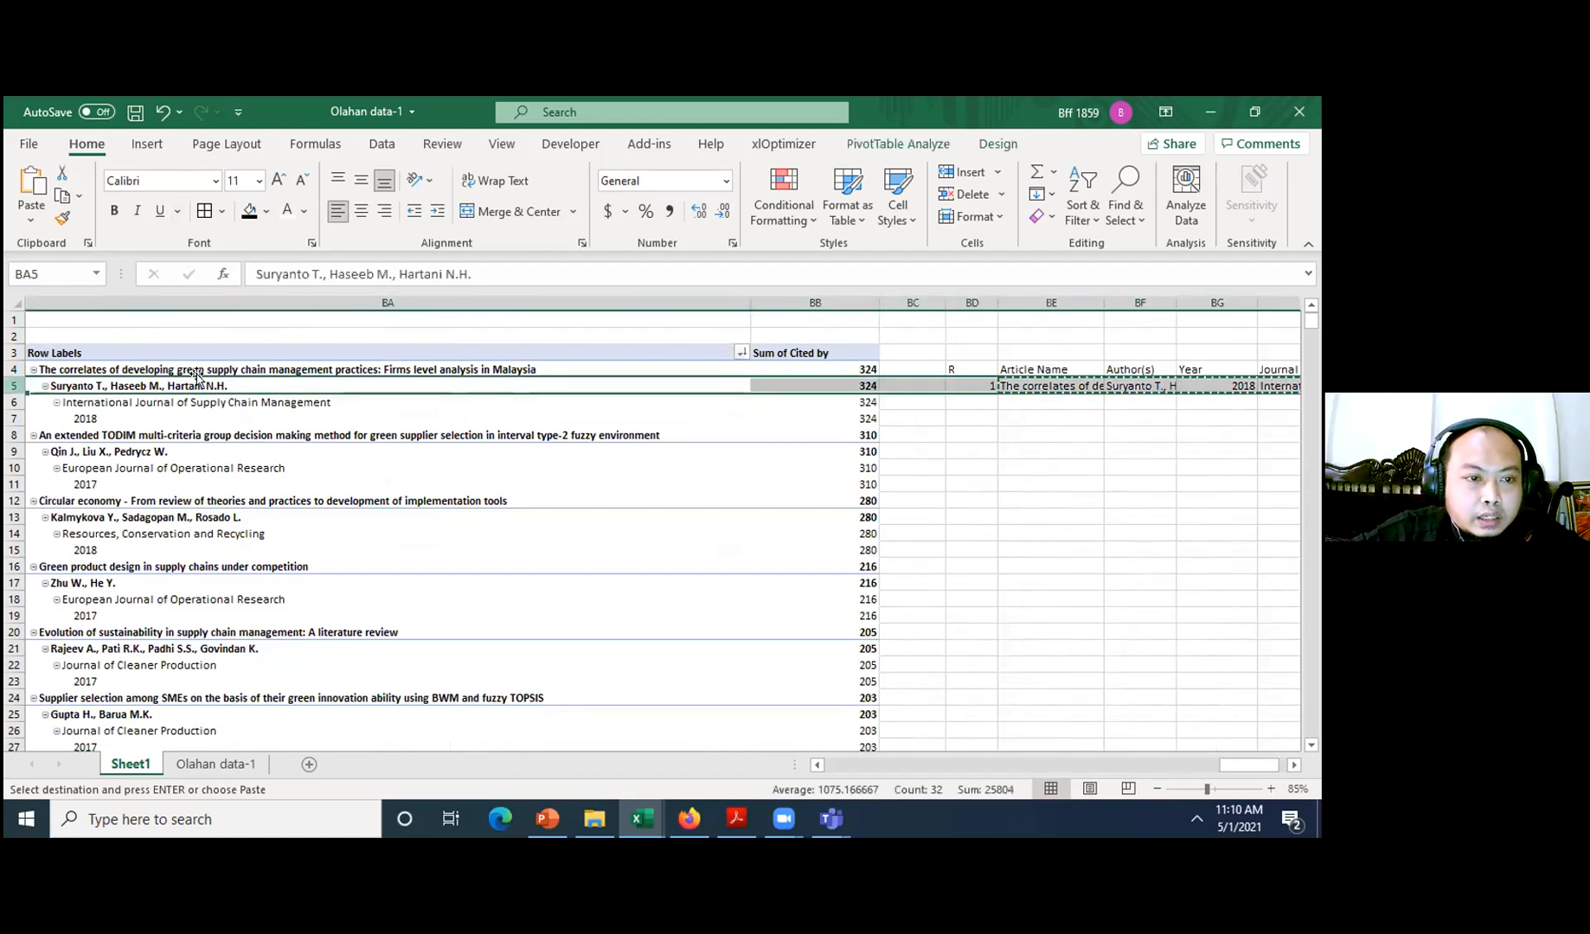
click(519, 371)
click(831, 416)
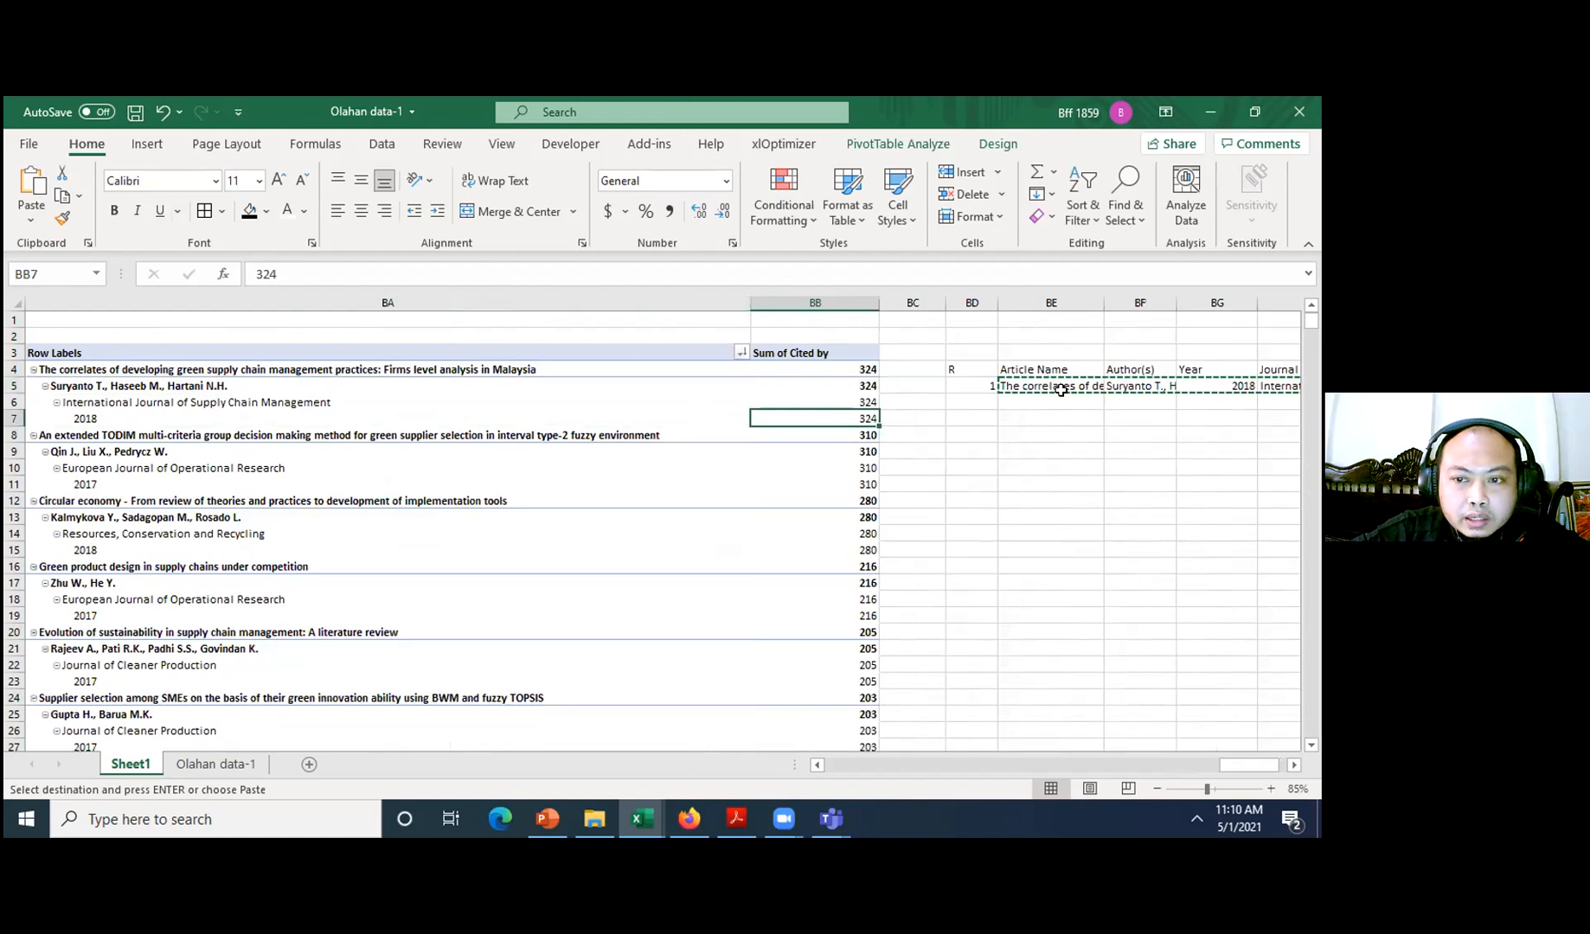
click(1065, 396)
key(Down)
key(Down)
key(Down)
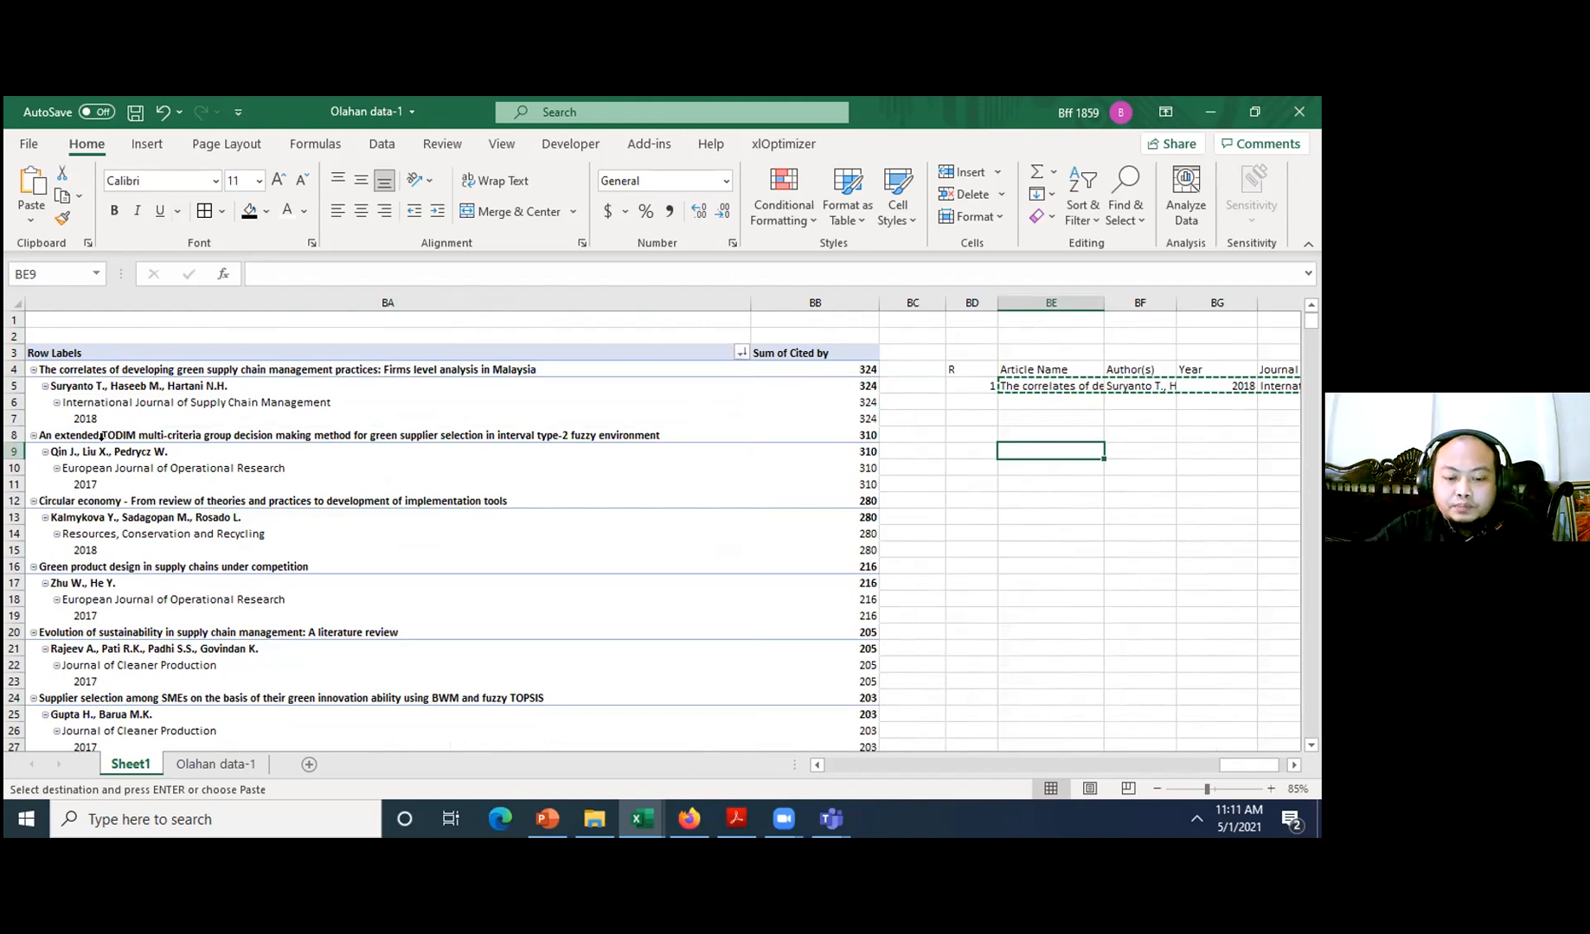
key(ctrl+v)
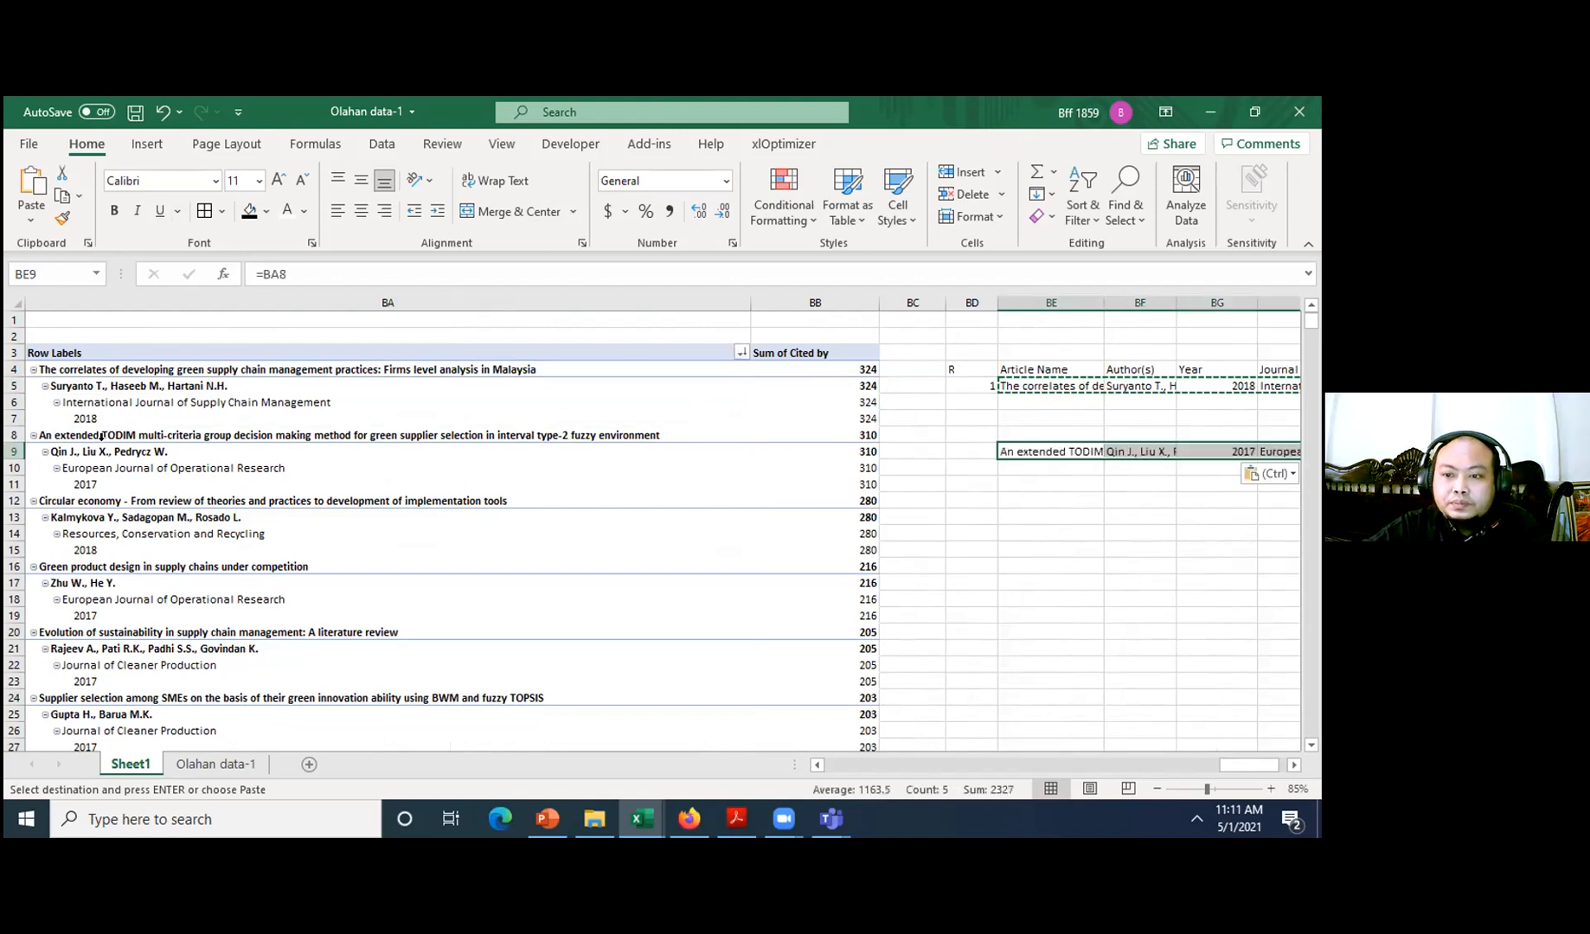
- Calculate the second article's rank in BD9 with the formula =BD5+1
key(Right)
key(Left)
key(Left)
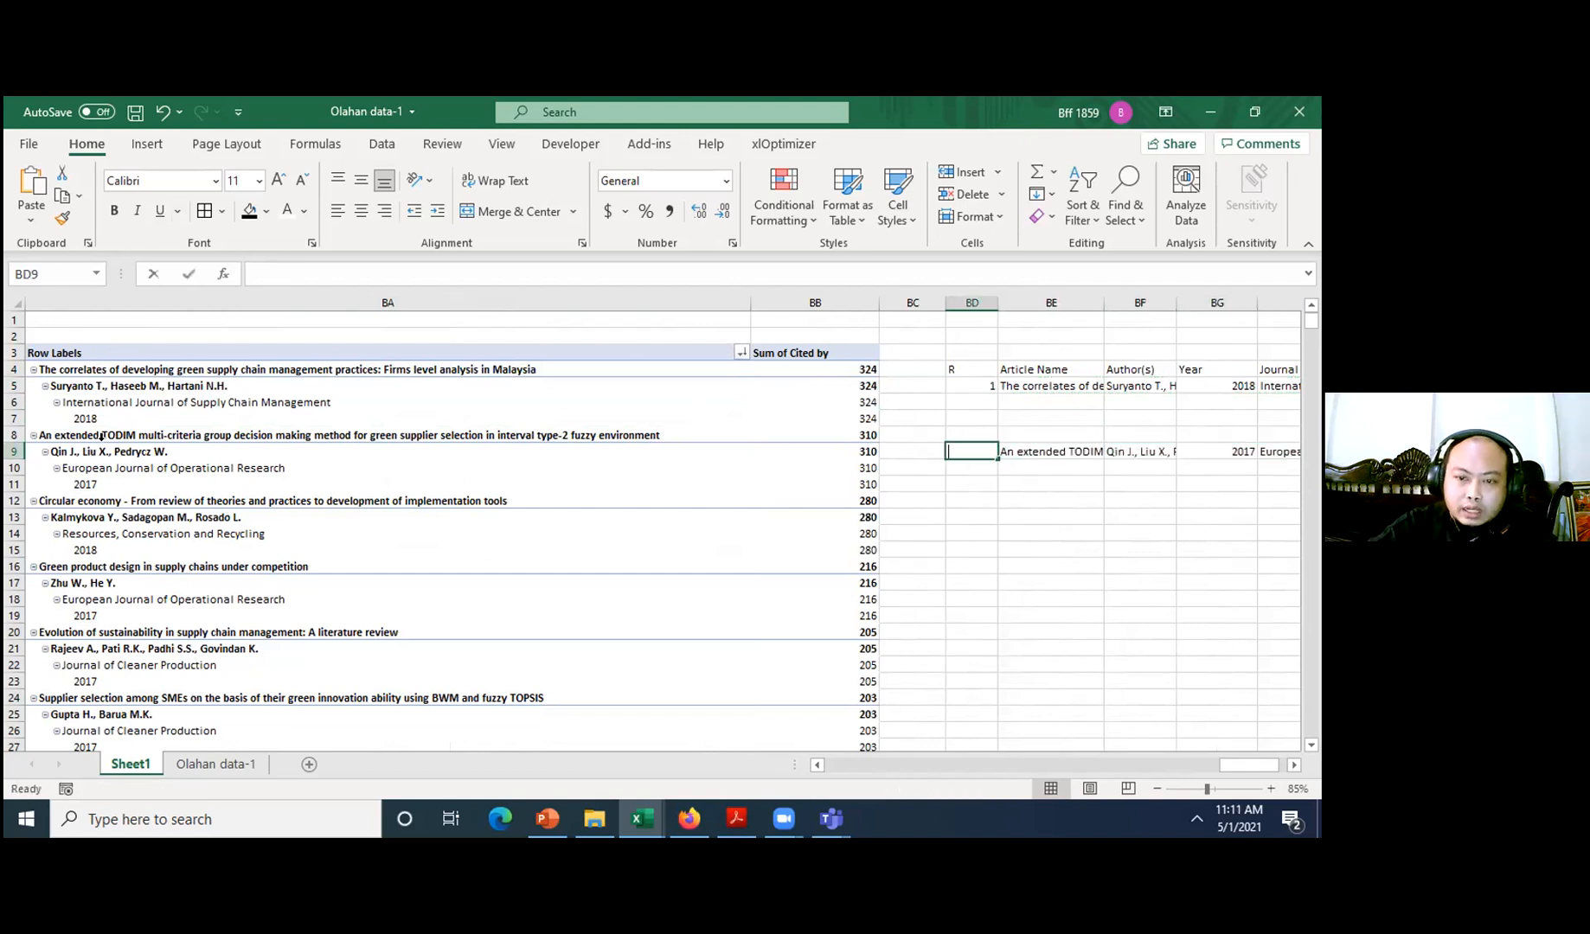
text(=)
key(Up)
key(Up)
key(Up)
key(Up)
text(+1)
key(Return)
- Copy the complete summary row BD9:BI9 to row 13, starting at BD13, for the third article
key(Up)
key(ctrl+shift+Right)
key(ctrl+c)
key(Down)
key(Down)
key(Down)
key(Down)
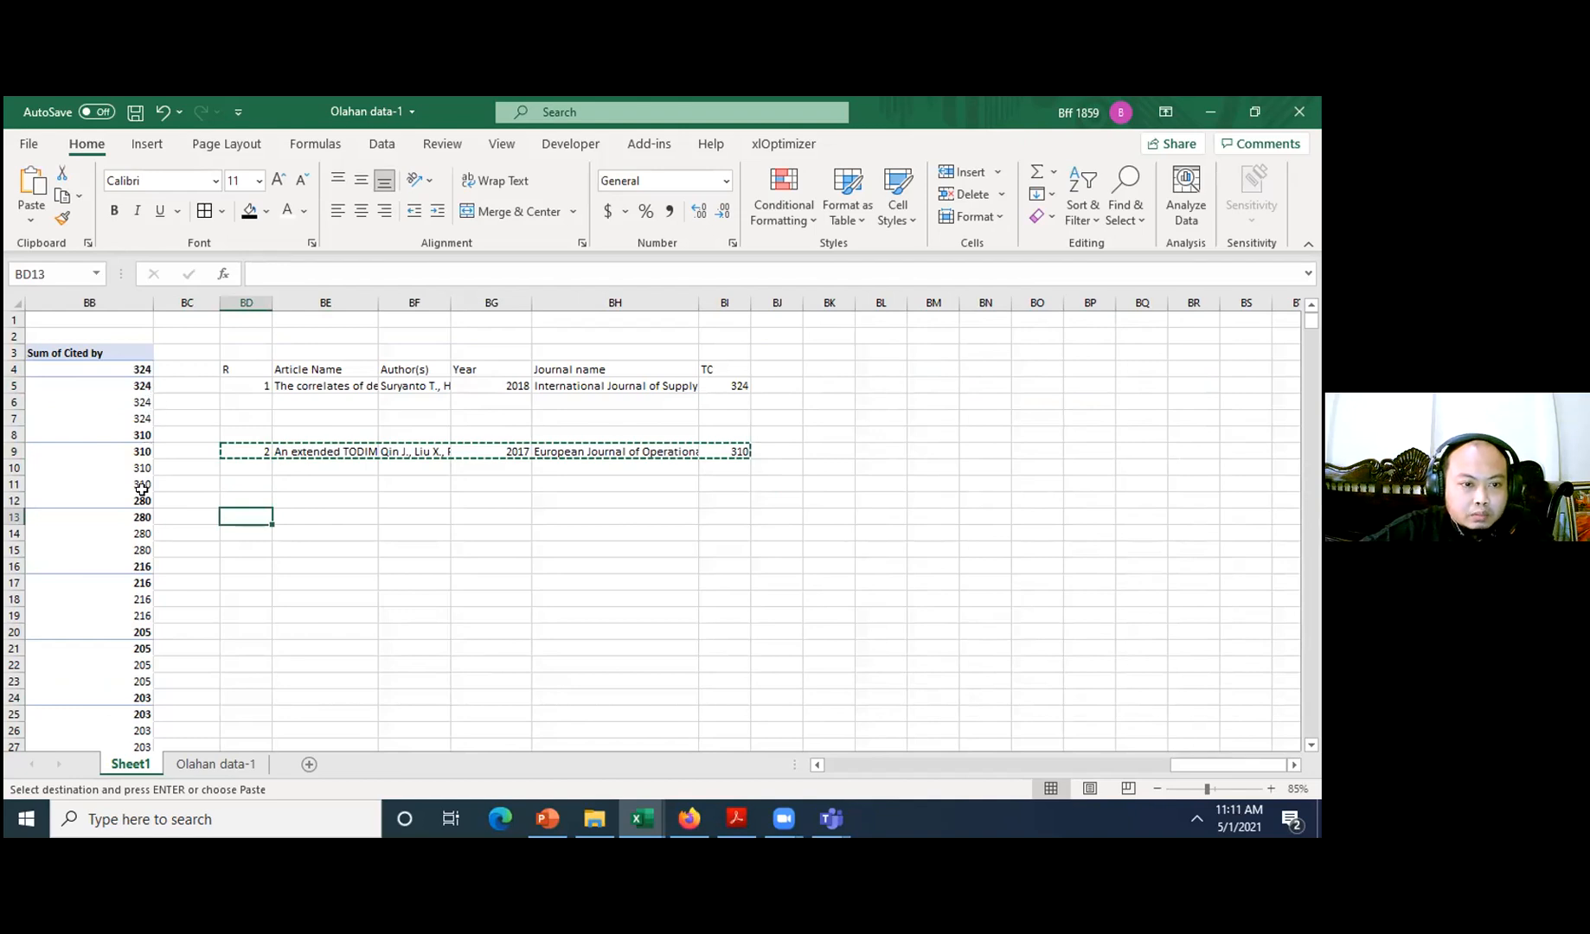
key(ctrl+v)
- Paste the copied summary row at BD17 and BD21 for the fourth and fifth articles
key(Down)
key(Down)
key(Down)
key(Down)
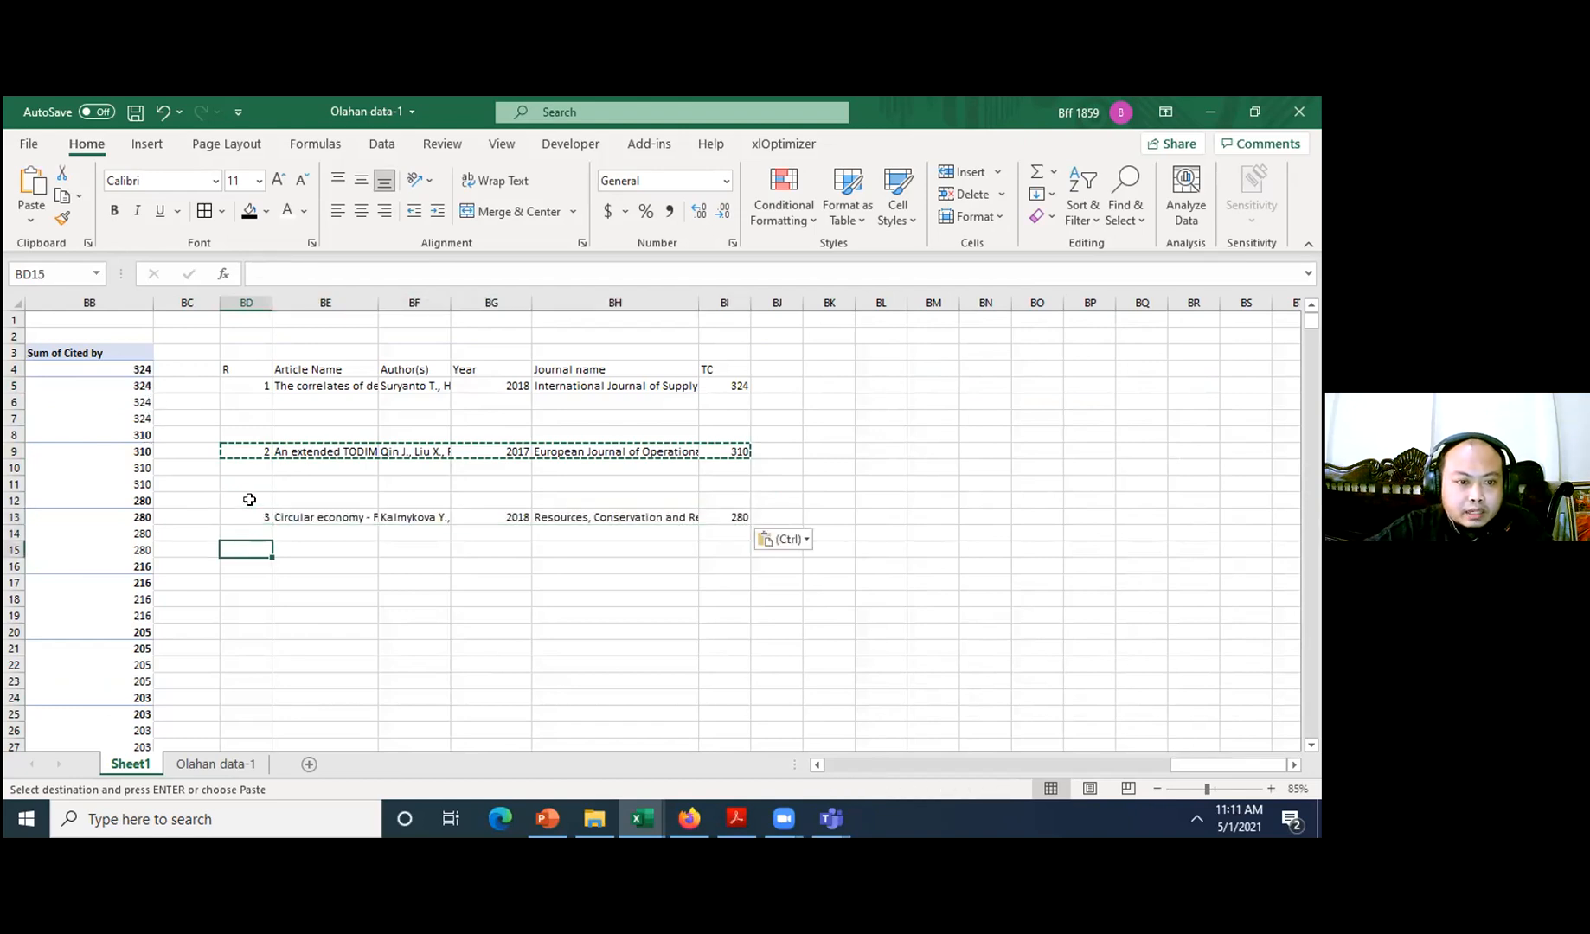
key(ctrl+v)
key(Down)
key(Down)
key(Down)
key(Down)
key(ctrl+v)
- Paste the copied summary row at BD25 for the sixth article
key(Down)
key(Down)
key(Down)
key(Down)
key(Down)
key(Down)
key(Down)
key(Down)
key(Up)
key(Up)
key(Up)
key(Up)
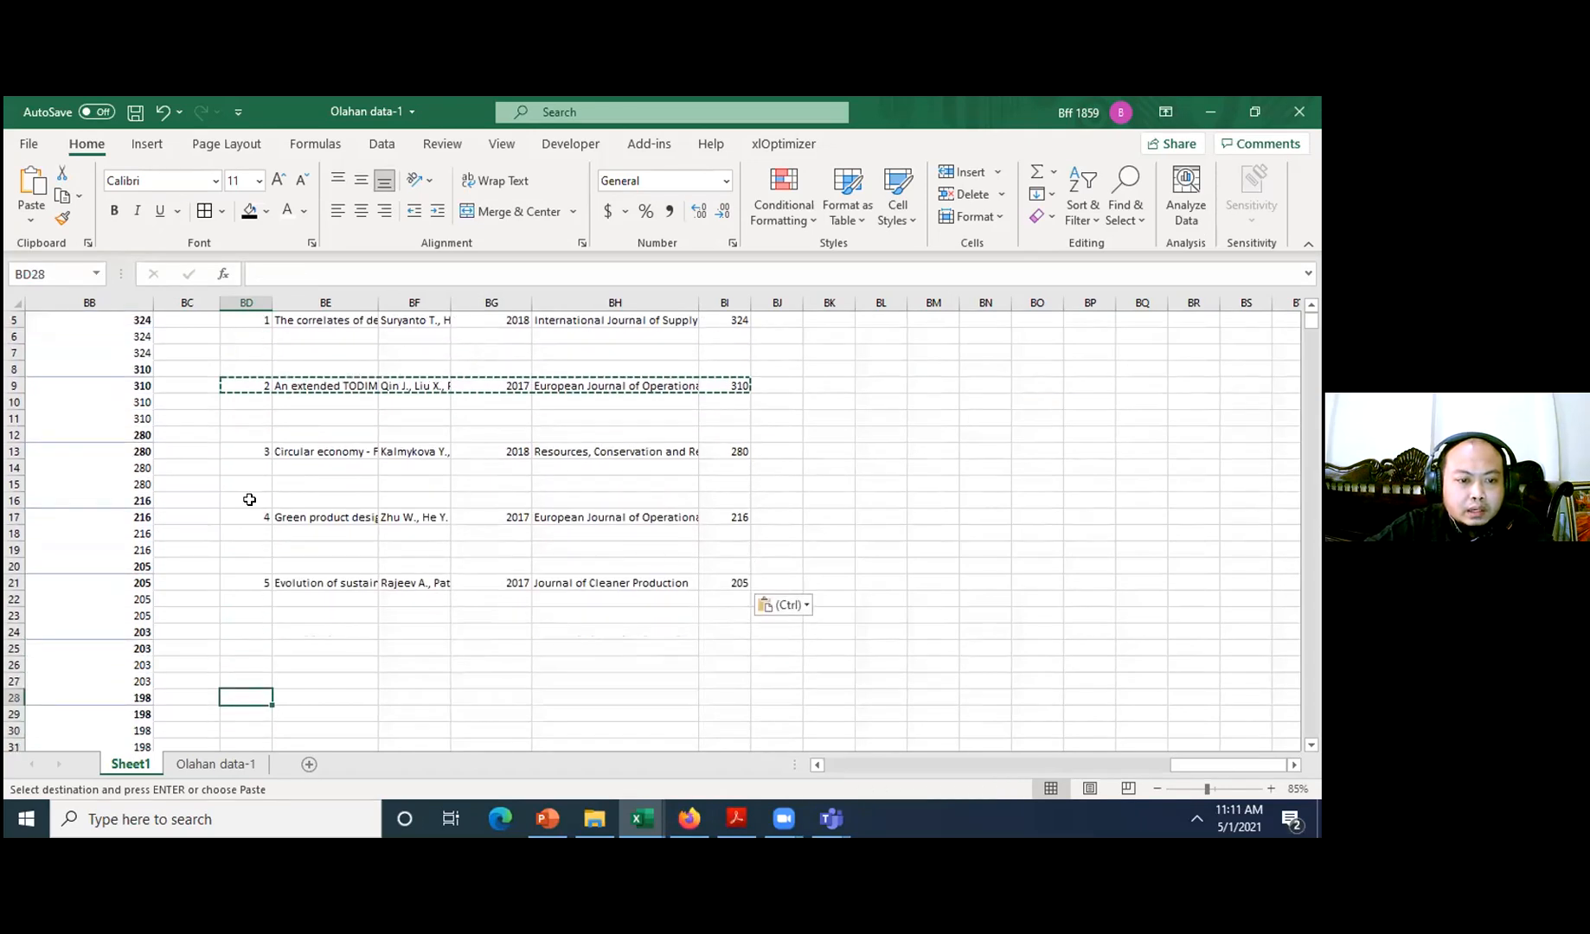
key(ctrl+v)
- Paste the copied summary row at BD29 and BD33 for the seventh and eighth articles
key(Down)
key(Down)
key(Down)
key(Down)
key(Down)
key(Down)
key(Down)
key(Down)
key(Down)
key(Down)
key(Down)
key(Down)
key(Down)
key(Down)
key(Down)
key(Down)
key(Down)
key(Down)
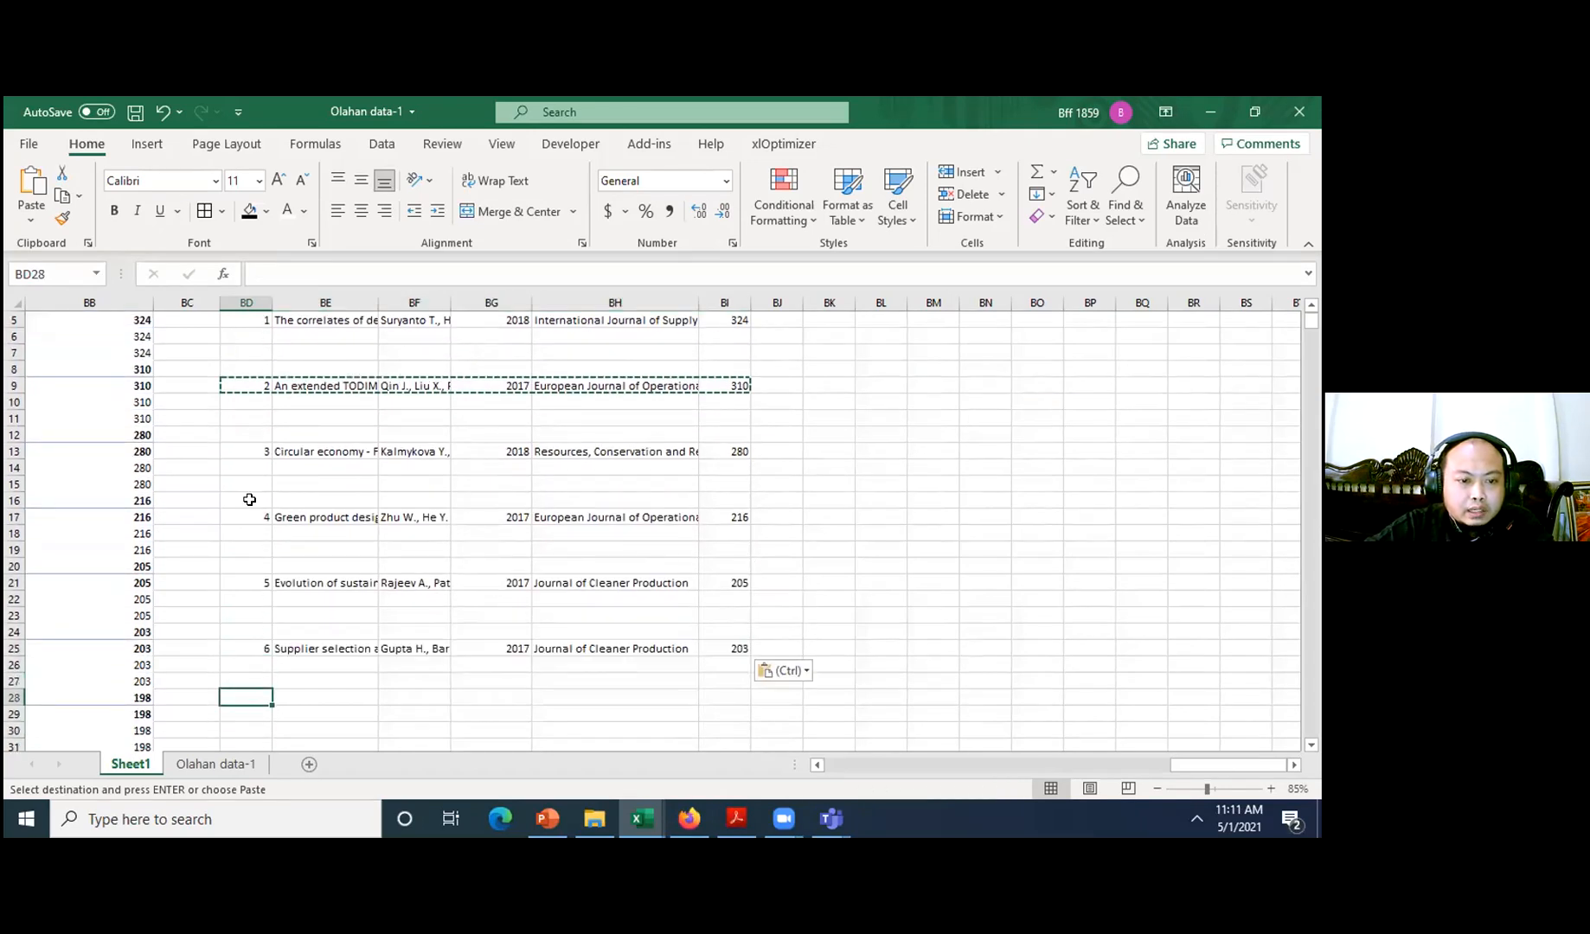
click(259, 484)
key(Down)
key(ctrl+v)
key(Down)
key(Down)
key(Down)
key(Down)
key(ctrl+v)
- Paste the copied summary row at BD37 and BD41 for the ninth and tenth articles, then end copying
key(Down)
key(Down)
key(Down)
key(Down)
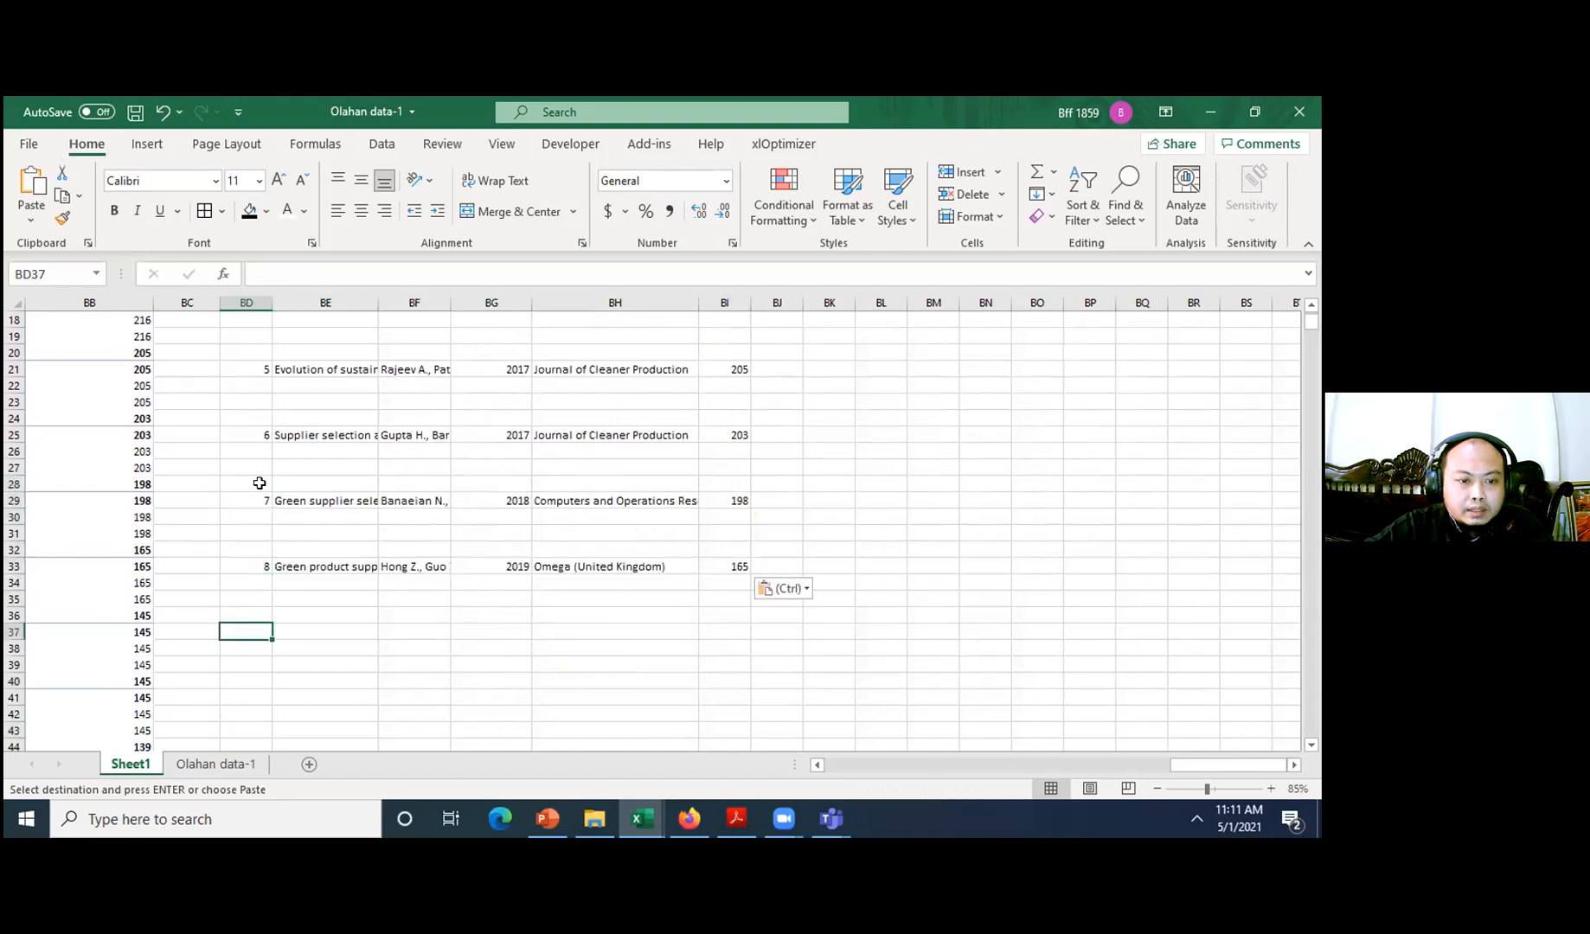
key(ctrl+v)
key(Down)
key(Down)
key(Down)
key(Down)
key(Down)
key(Down)
key(Down)
key(Down)
key(Down)
key(Up)
key(Up)
key(Up)
key(Up)
key(Up)
key(ctrl+v)
key(Escape)
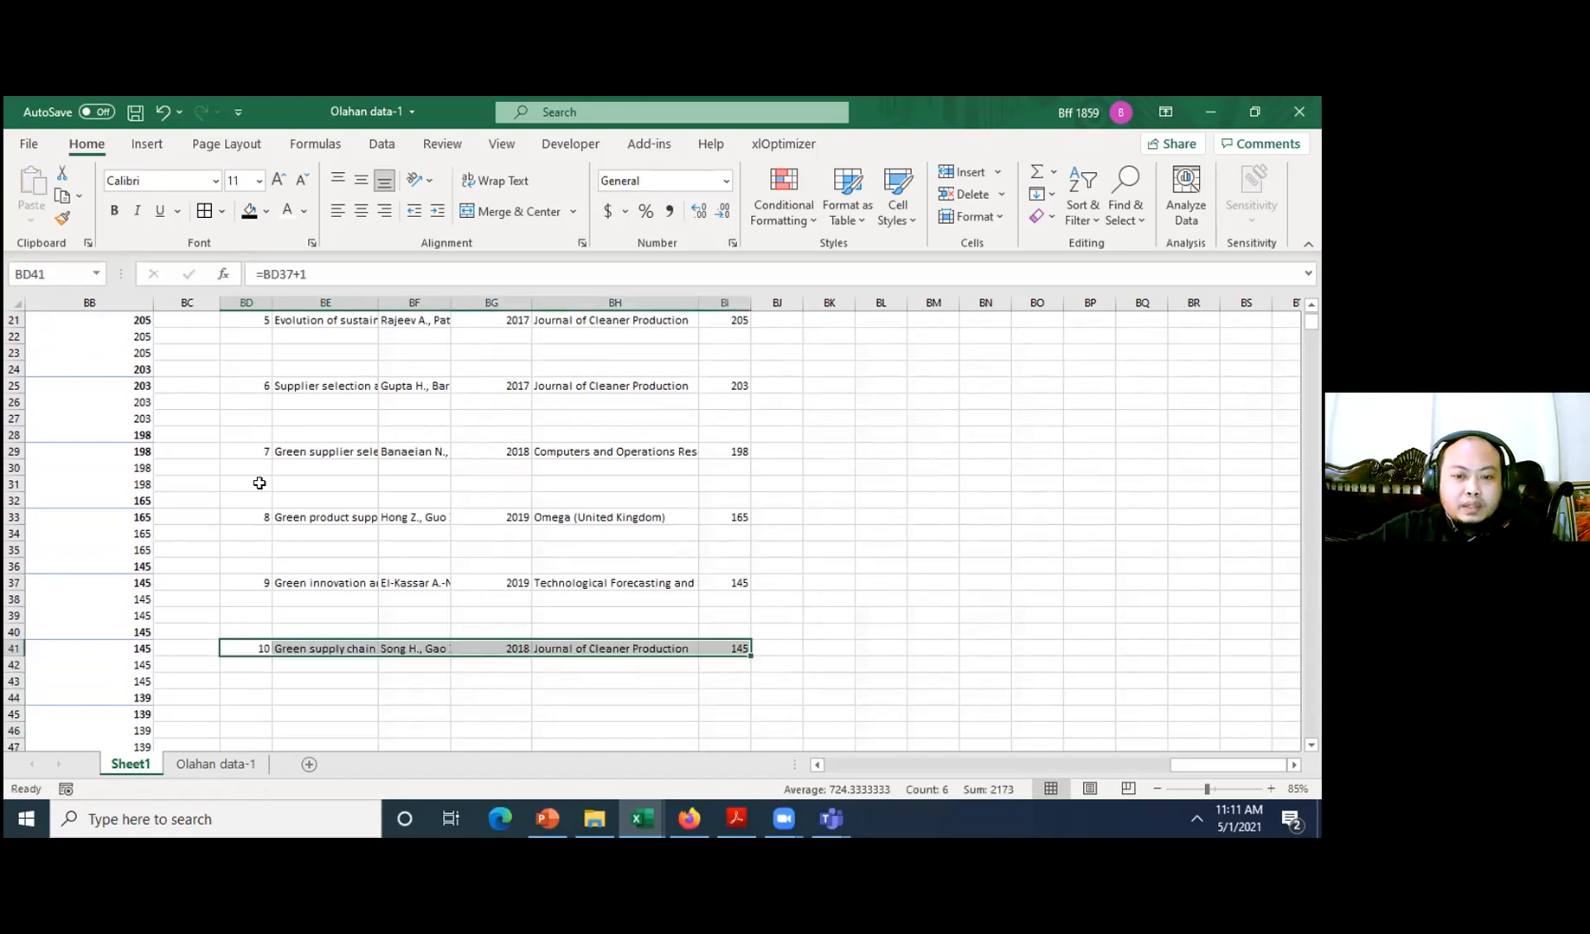
- Move the rank 10 row from BD41:BI41 up to row 38, directly beneath the rank 9 row
scroll(1000, 506, down, 1)
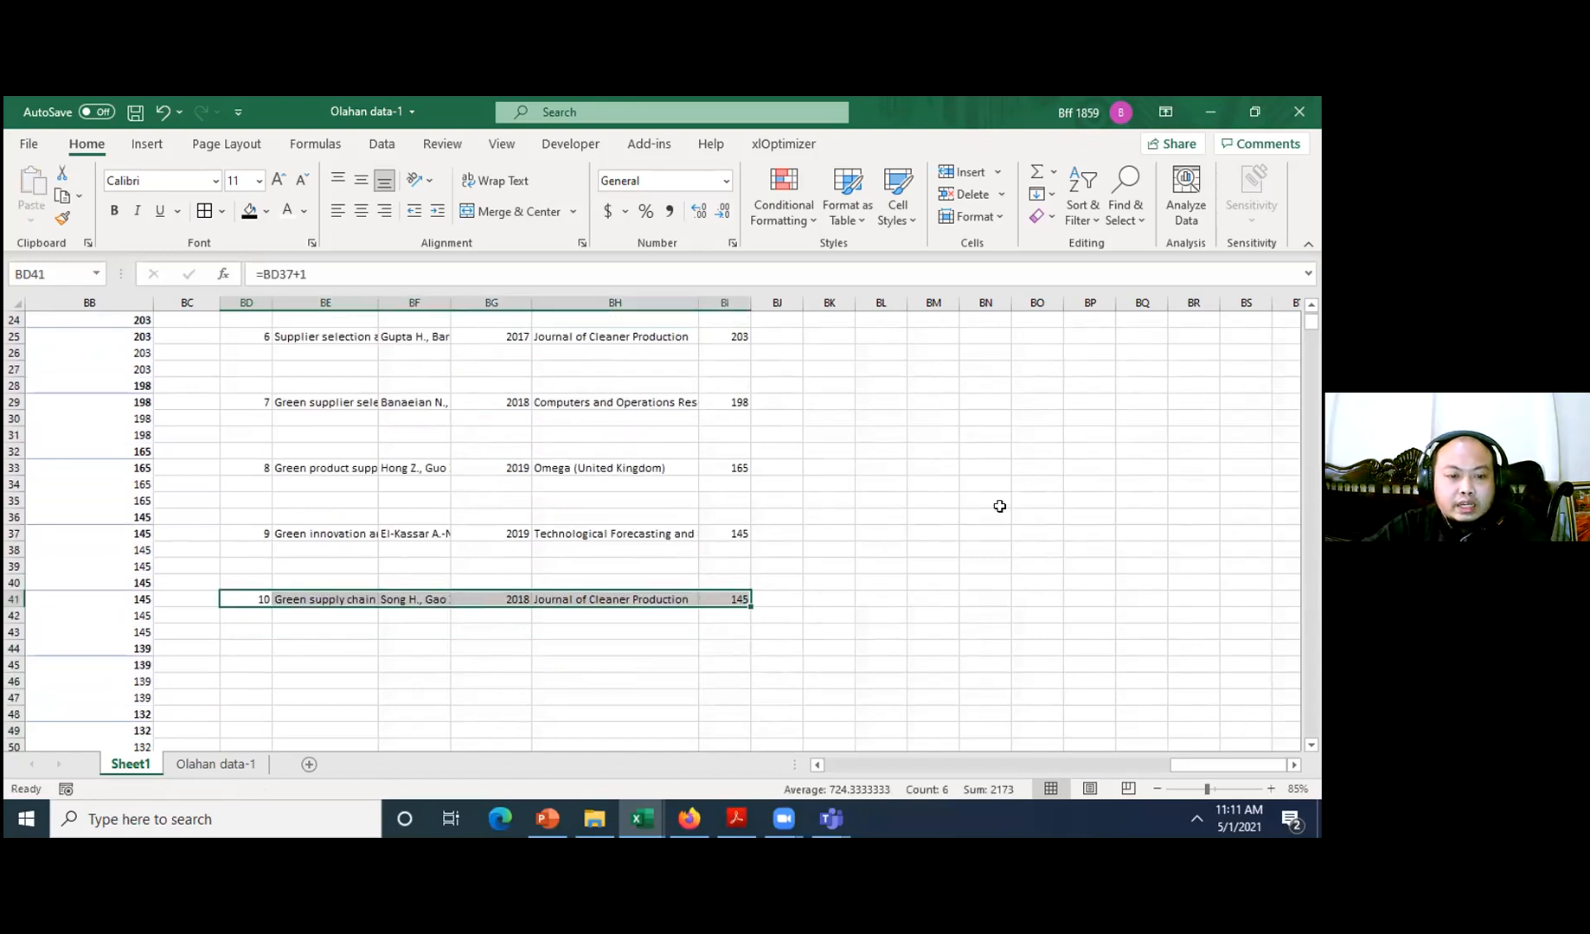
key(ctrl+x)
key(Up)
key(Up)
key(Up)
key(ctrl+v)
- Move the rank 9 and 10 rows from row 37 up to row 34, directly beneath the rank 8 row
key(Up)
key(shift+Down)
key(ctrl+shift+Right)
key(ctrl+x)
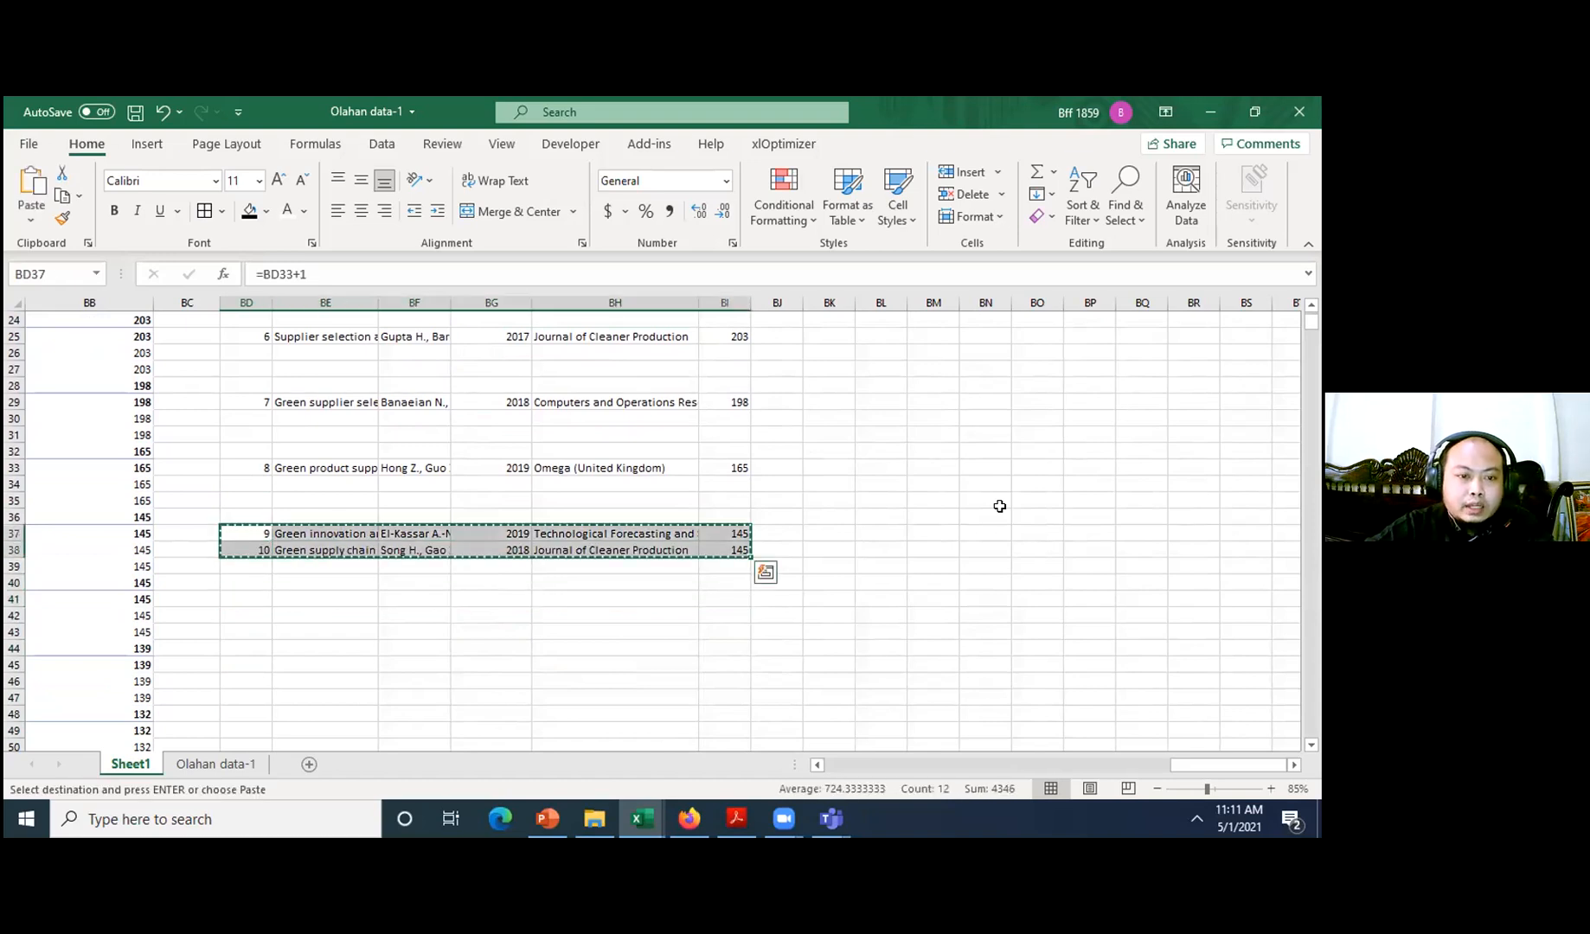
key(ctrl+Up)
key(Down)
key(ctrl+v)
- Move the rank 8 to 10 rows from row 33 up to row 30, directly beneath the rank 7 row
key(Up)
key(shift+Down)
key(shift+Down)
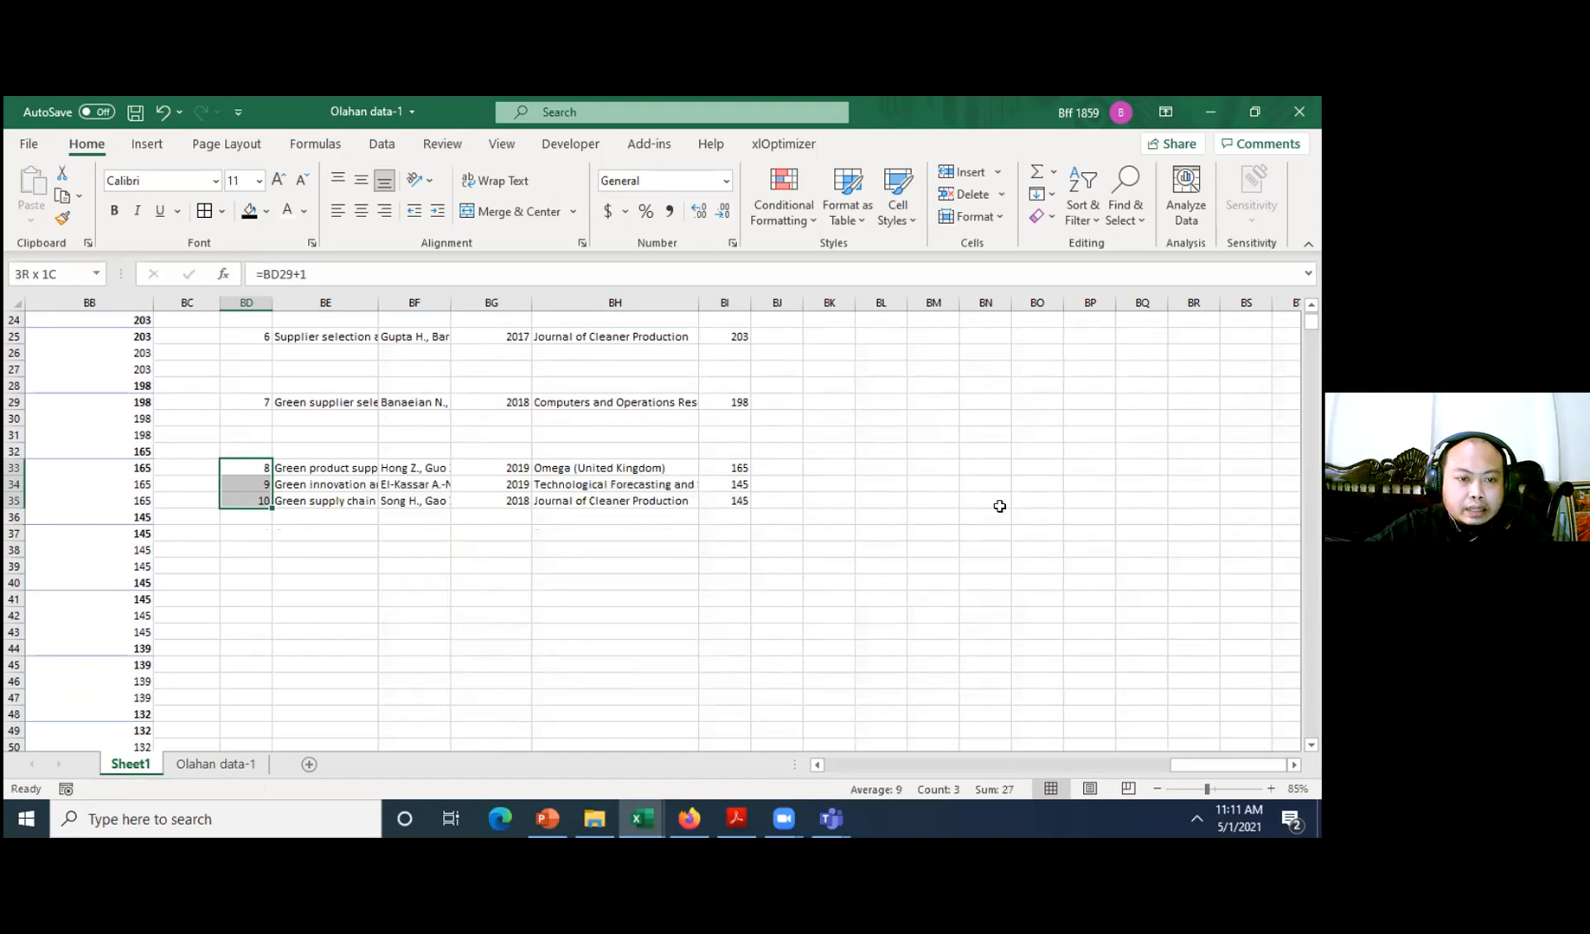
key(ctrl+shift+Right)
key(ctrl+x)
key(ctrl+Up)
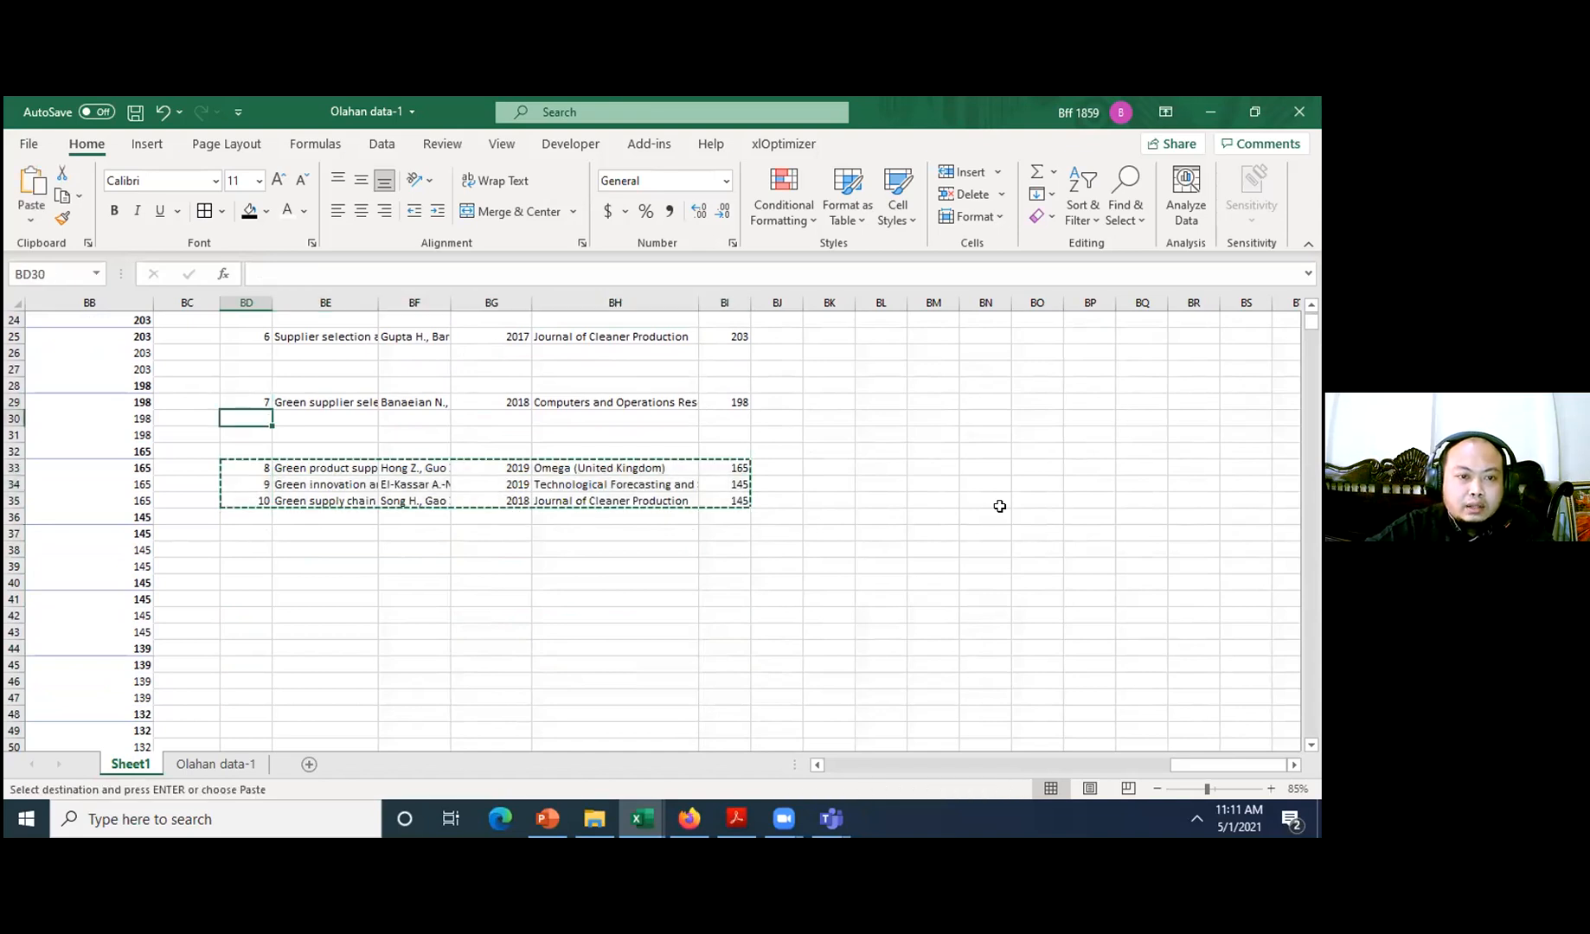
key(Down)
key(ctrl+v)
- Move the rank 7 to 10 rows up to row 26, directly beneath the rank 6 row
key(Up)
key(shift+Down)
key(shift+Down)
key(shift+Down)
key(ctrl+shift+Right)
key(ctrl+x)
key(ctrl+Up)
key(Down)
key(ctrl+v)
- Move the rank 6 to 10 rows up to row 22, directly beneath the rank 5 row
key(Up)
key(shift+Down)
key(shift+Down)
key(shift+Down)
key(shift+Down)
key(ctrl+shift+Right)
key(ctrl+x)
key(ctrl+Up)
key(Down)
key(ctrl+v)
- Move the rank 5 to 10 rows up to row 18, directly beneath the rank 4 row
key(Up)
key(shift+Down)
key(shift+Down)
key(shift+Down)
key(shift+Down)
key(shift+Down)
key(ctrl+shift+Right)
key(ctrl+x)
key(ctrl+Up)
key(Down)
key(ctrl+v)
- Move the rank 4 to 10 rows from row 17 up to row 14, directly beneath the rank 3 row
key(Up)
key(ctrl+shift+Down)
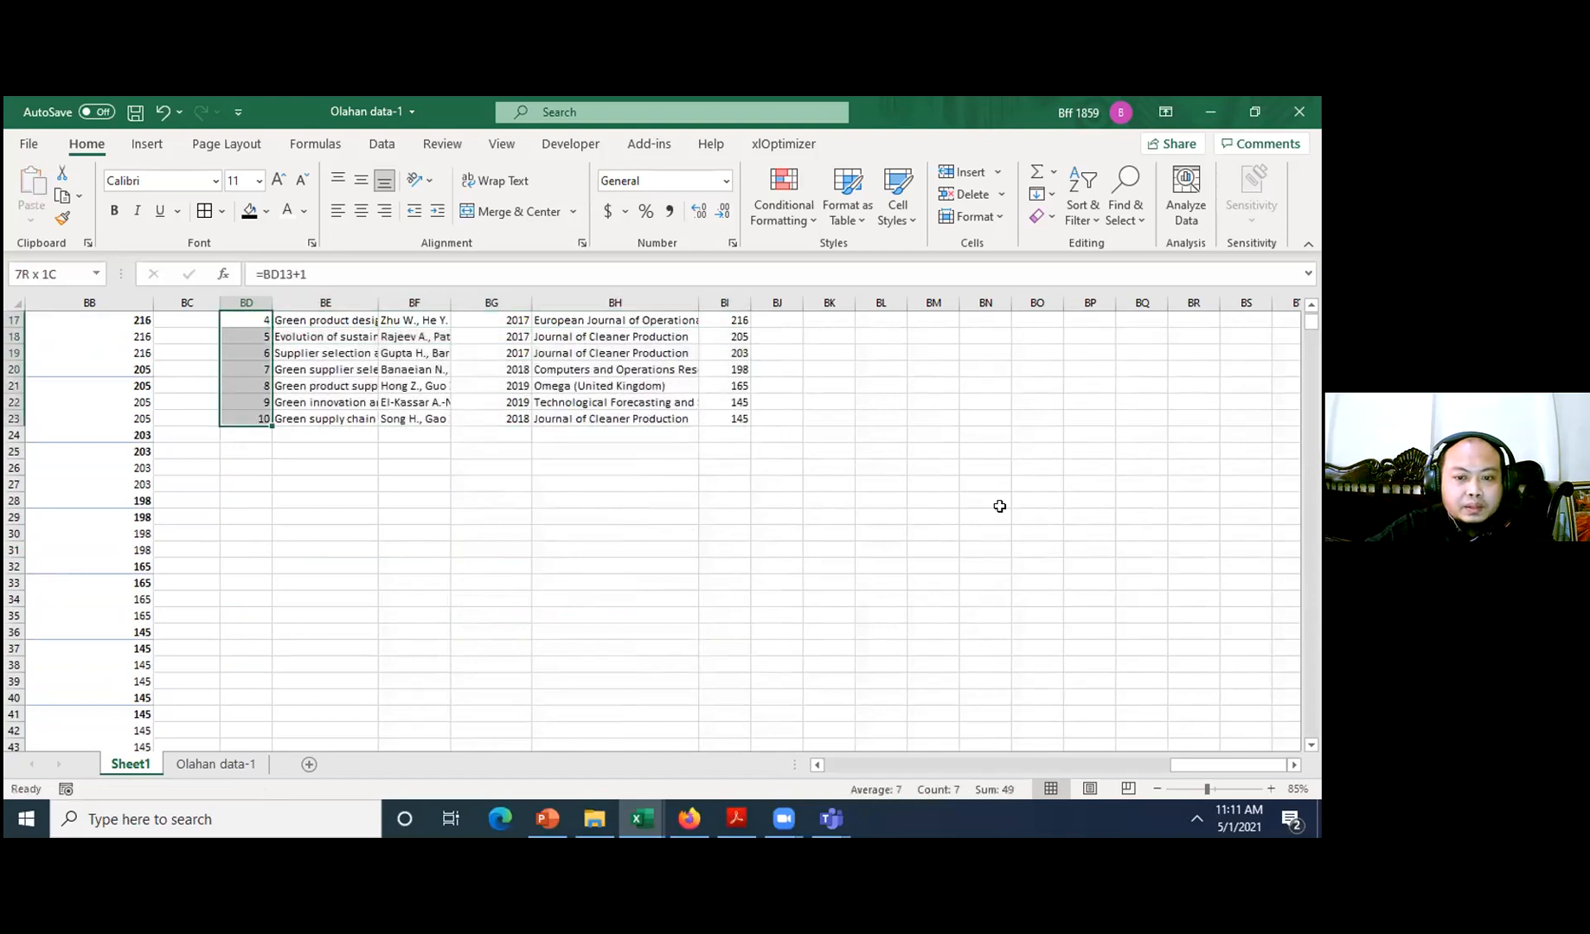
key(ctrl+shift+Right)
key(ctrl+x)
key(ctrl+Up)
key(Down)
key(ctrl+v)
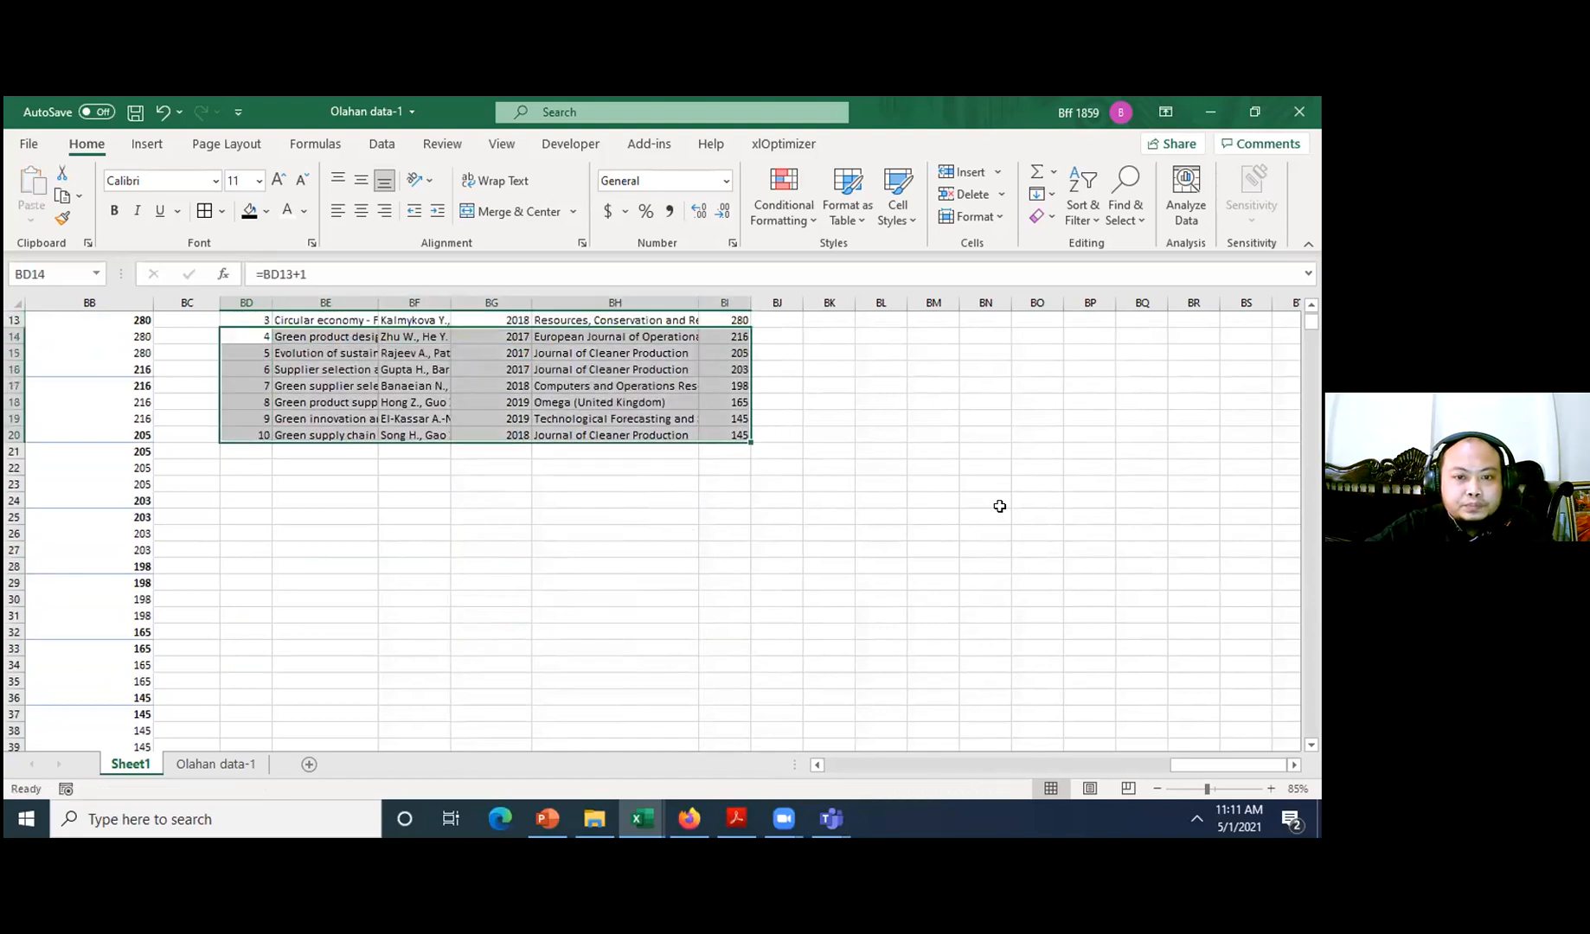
- Move the rank 3 to 10 rows up to row 10, directly beneath the rank 2 row
key(ctrl+x)
key(ctrl+Up)
key(Down)
key(ctrl+v)
- Move the rank 2 to 10 rows from row 9 up to row 6, directly beneath the rank 1 row
key(shift+Up)
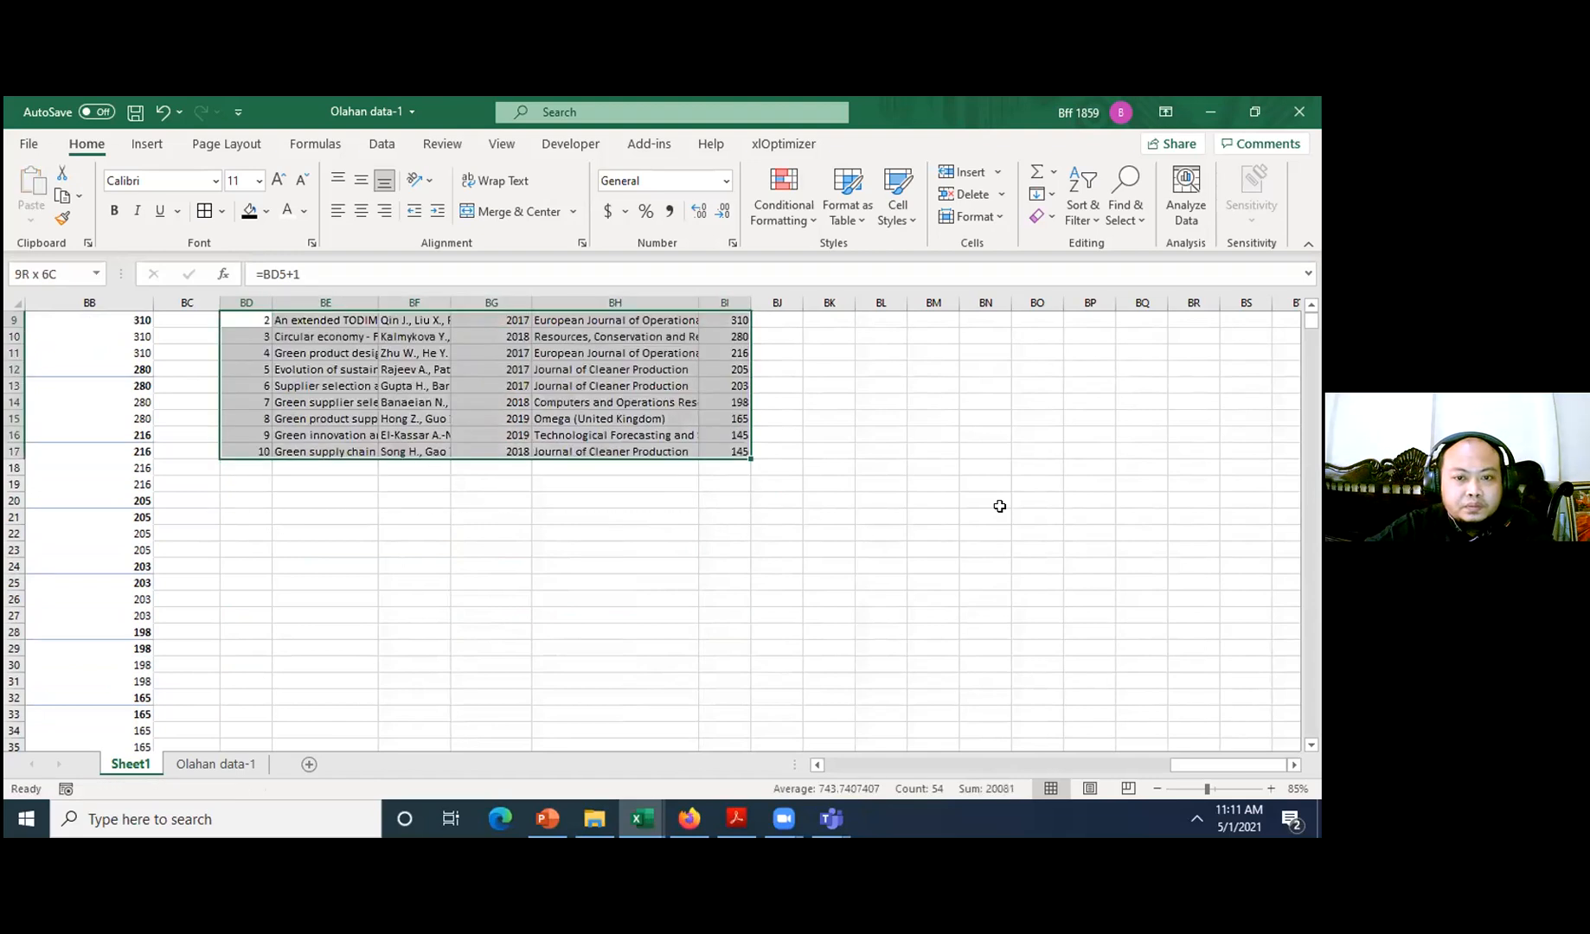
key(ctrl+x)
key(ctrl+Up)
key(Down)
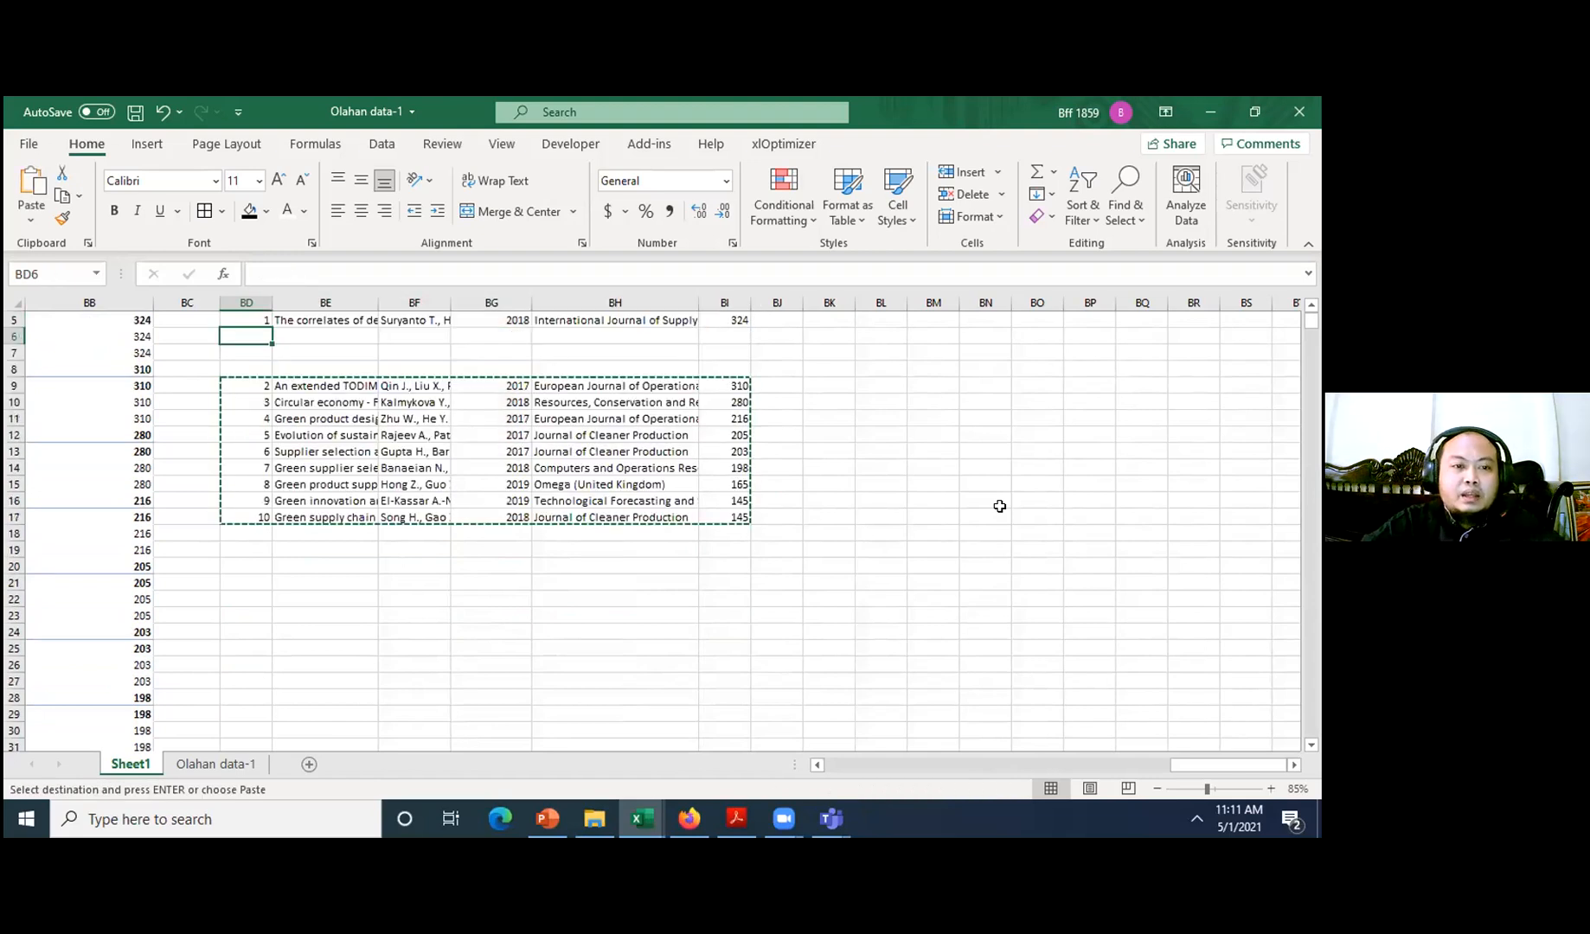
key(ctrl+v)
- Center the contents of the whole table BD4:BI14 horizontally and vertically
key(ctrl+Up)
key(ctrl+shift+Right)
key(ctrl+shift+Down)
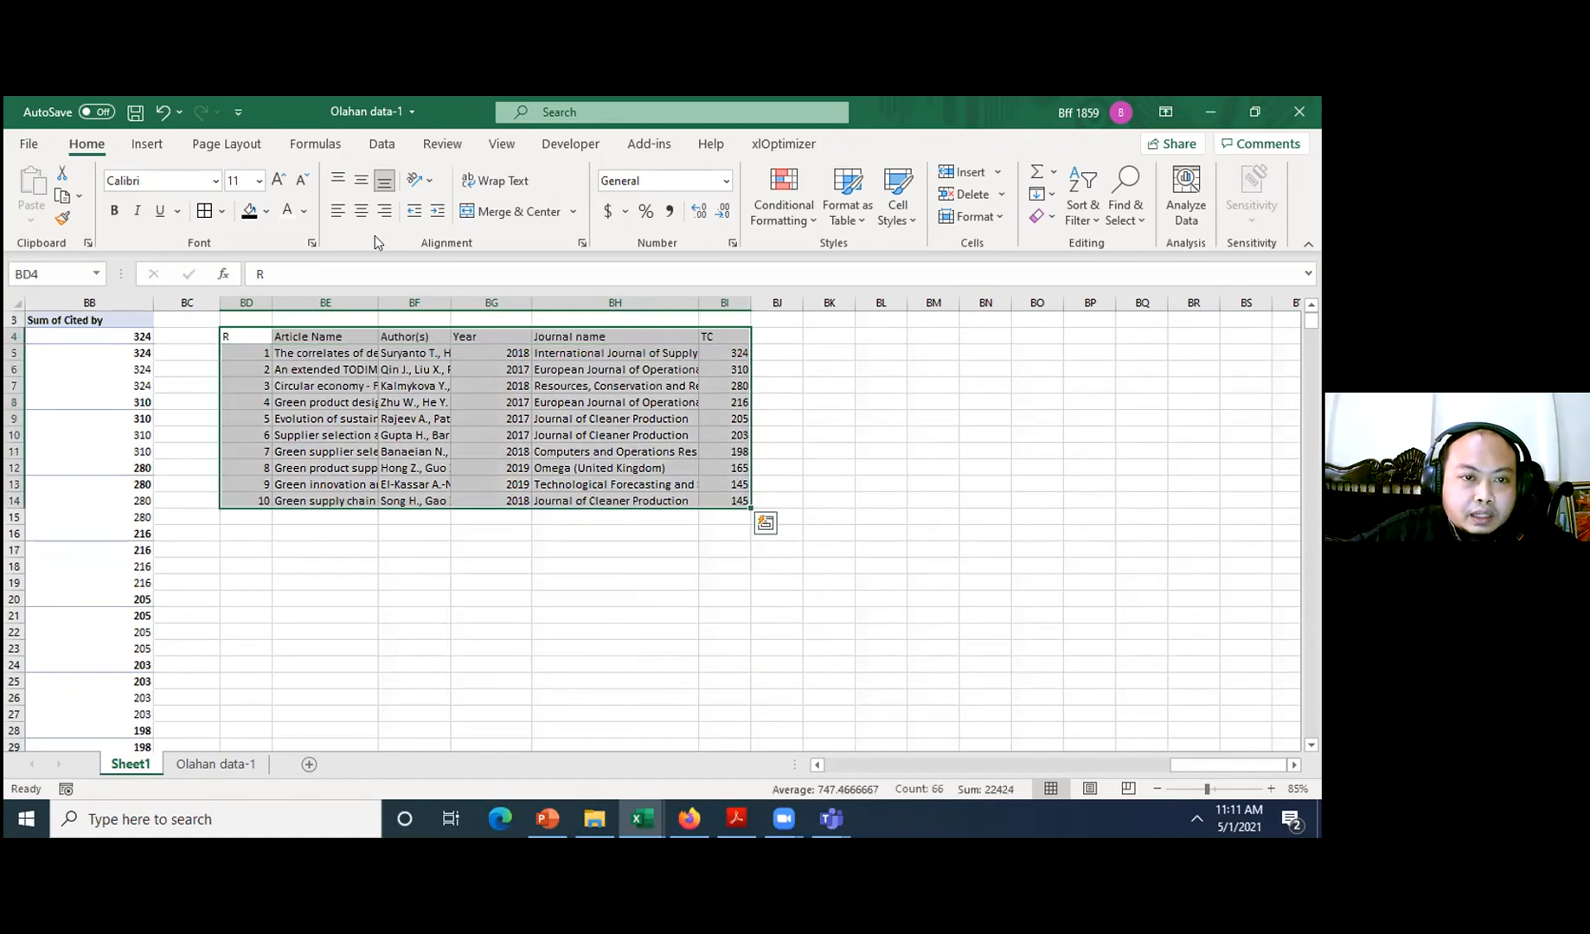
click(360, 211)
click(361, 180)
- Left-align the article names in BE5:BE14
click(355, 357)
key(ctrl+shift+Down)
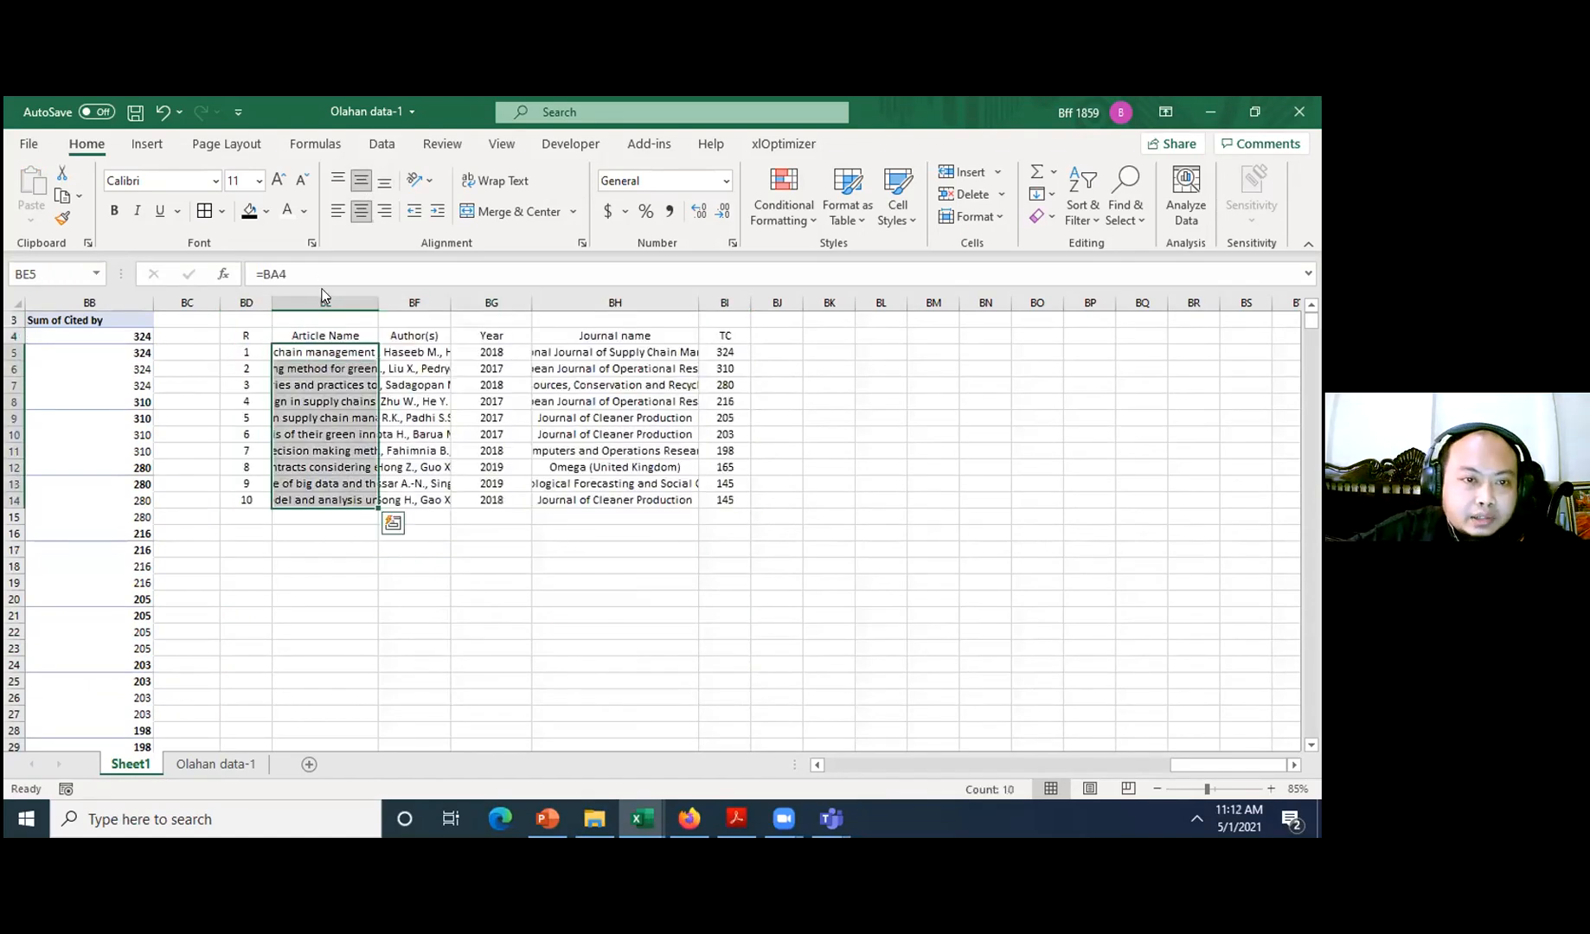
click(339, 211)
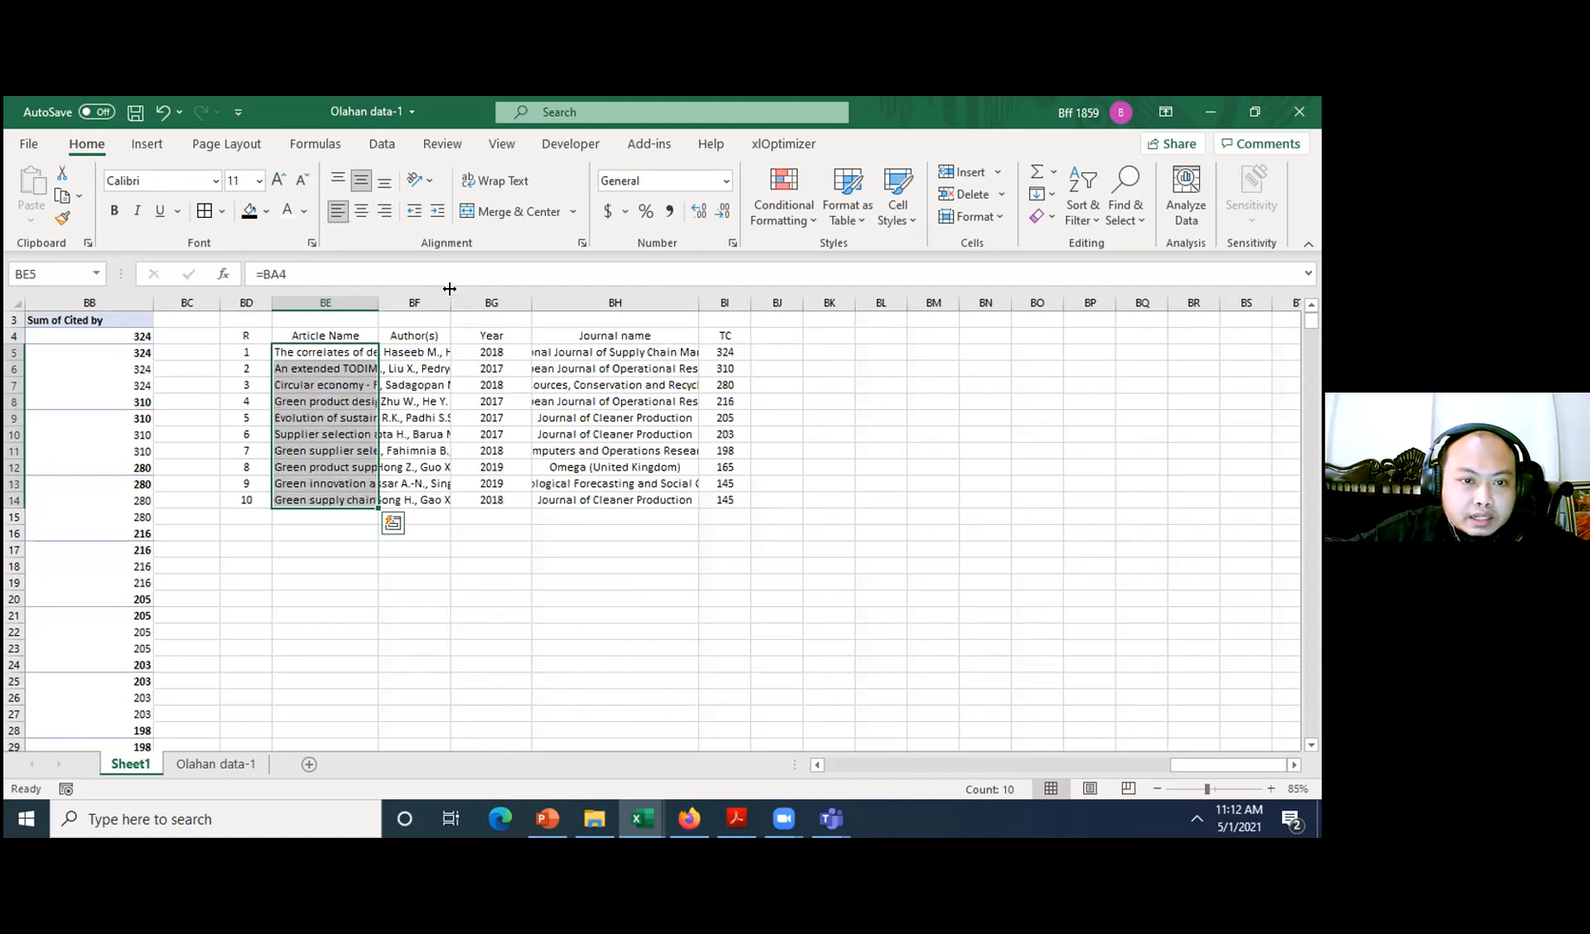
- Widen the Article Name and Author(s) columns and fit the Year column to its contents
drag(454, 288, 487, 305)
mouse_move(588, 298)
mouse_down()
mouse_move(649, 300)
mouse_move(586, 289)
mouse_move(614, 305)
mouse_up()
double_click(653, 300)
- Add the column header C/Y in BJ4, beside the TC column
click(908, 384)
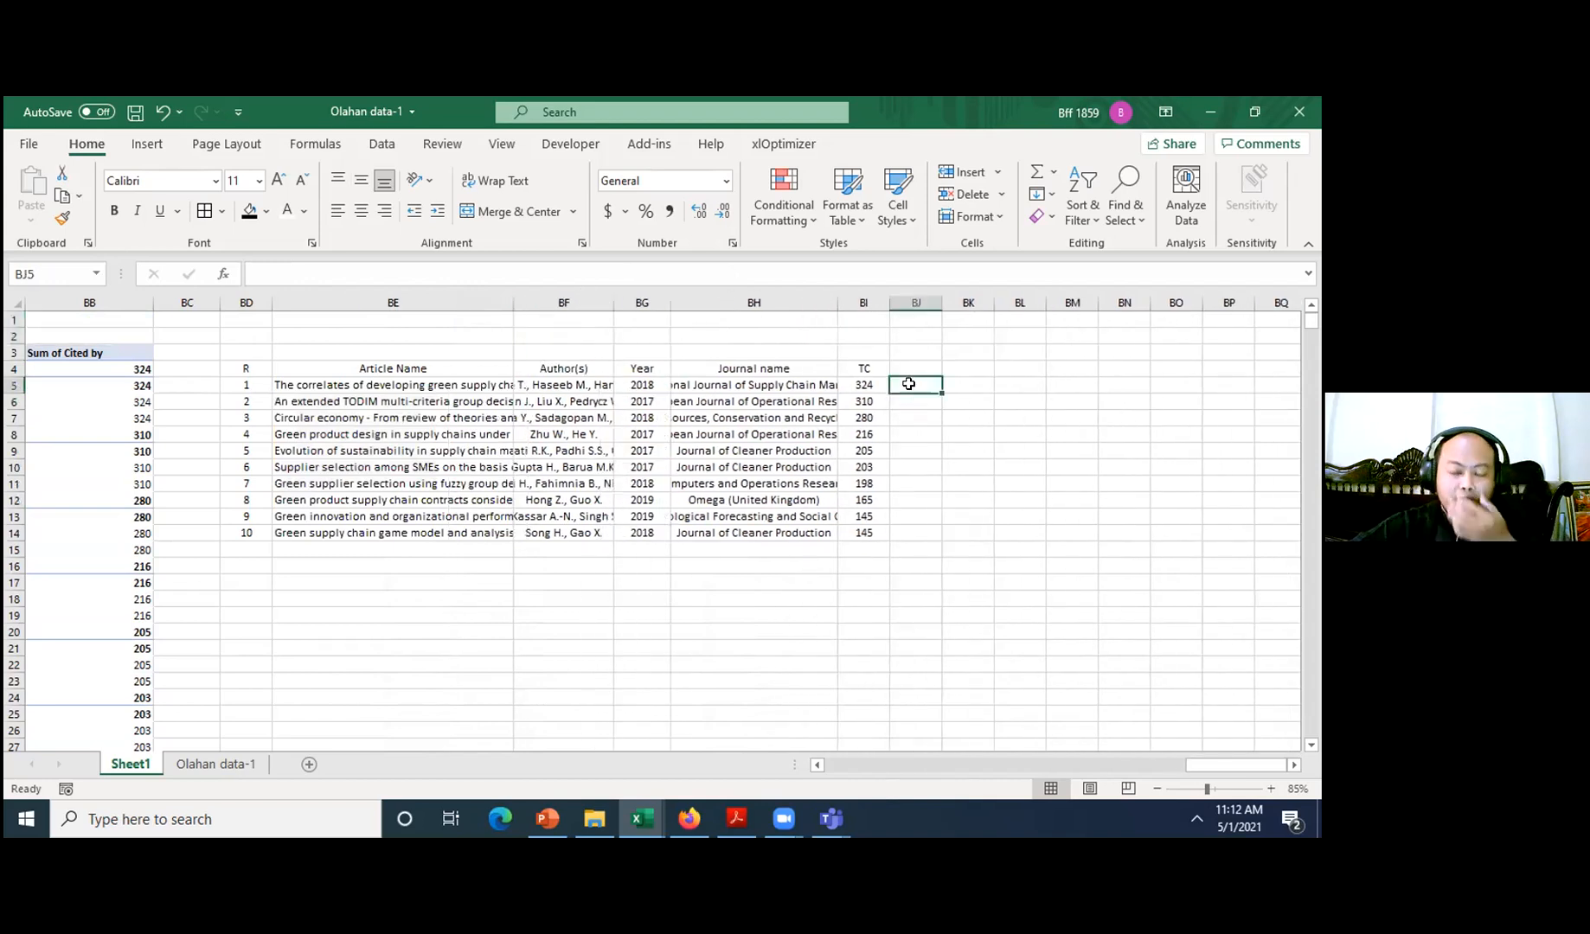
key(Up)
key(Right)
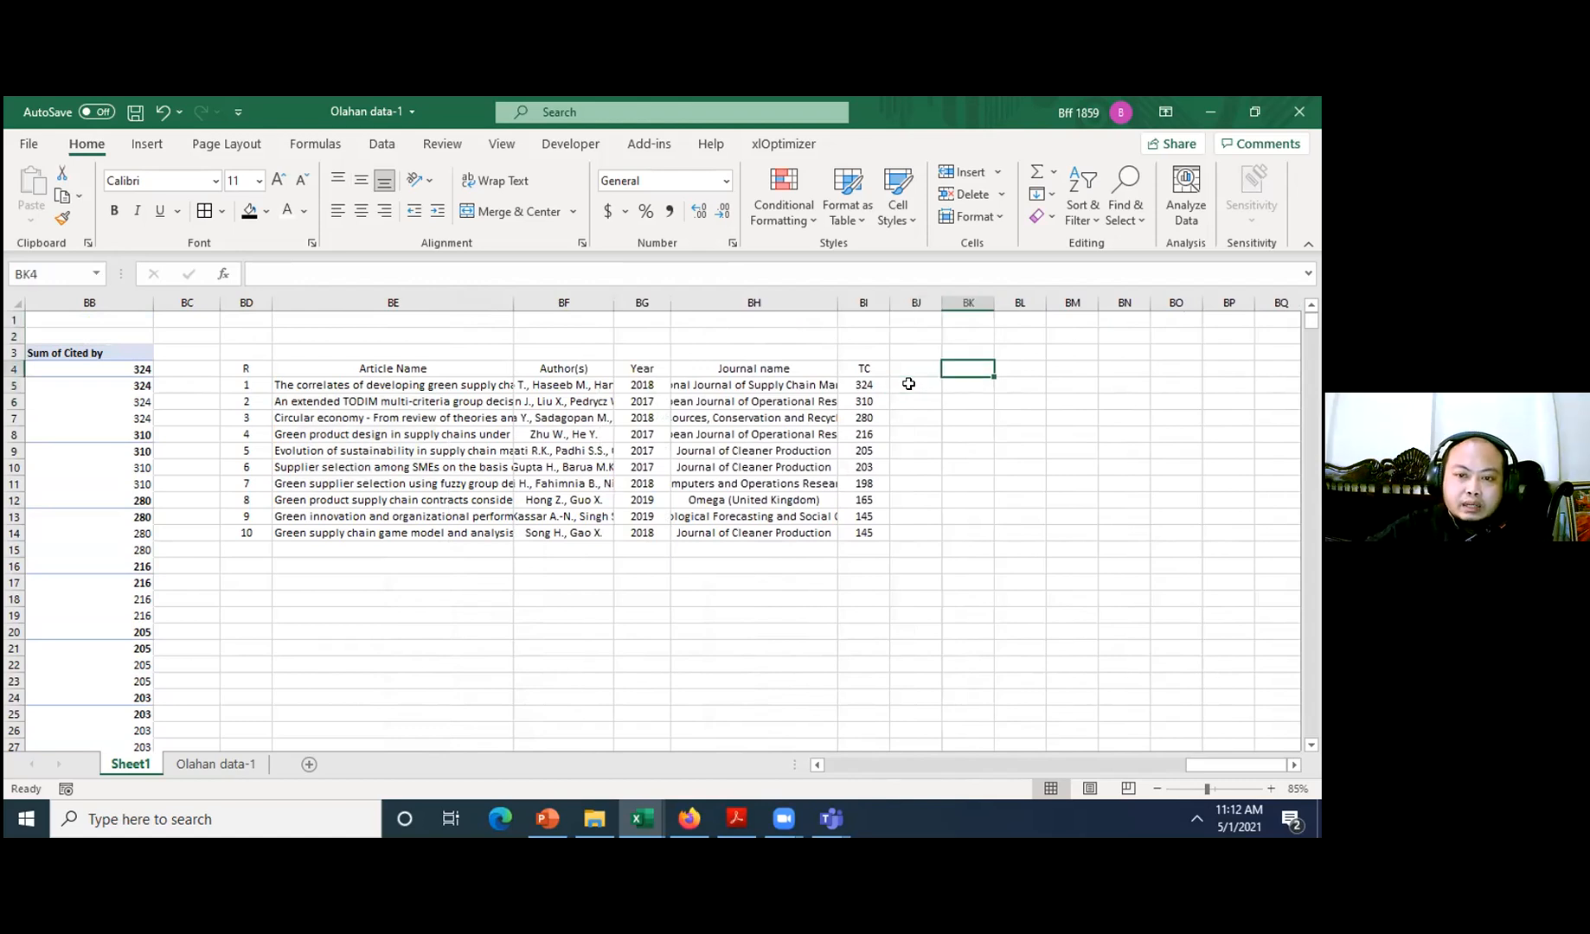
key(Left)
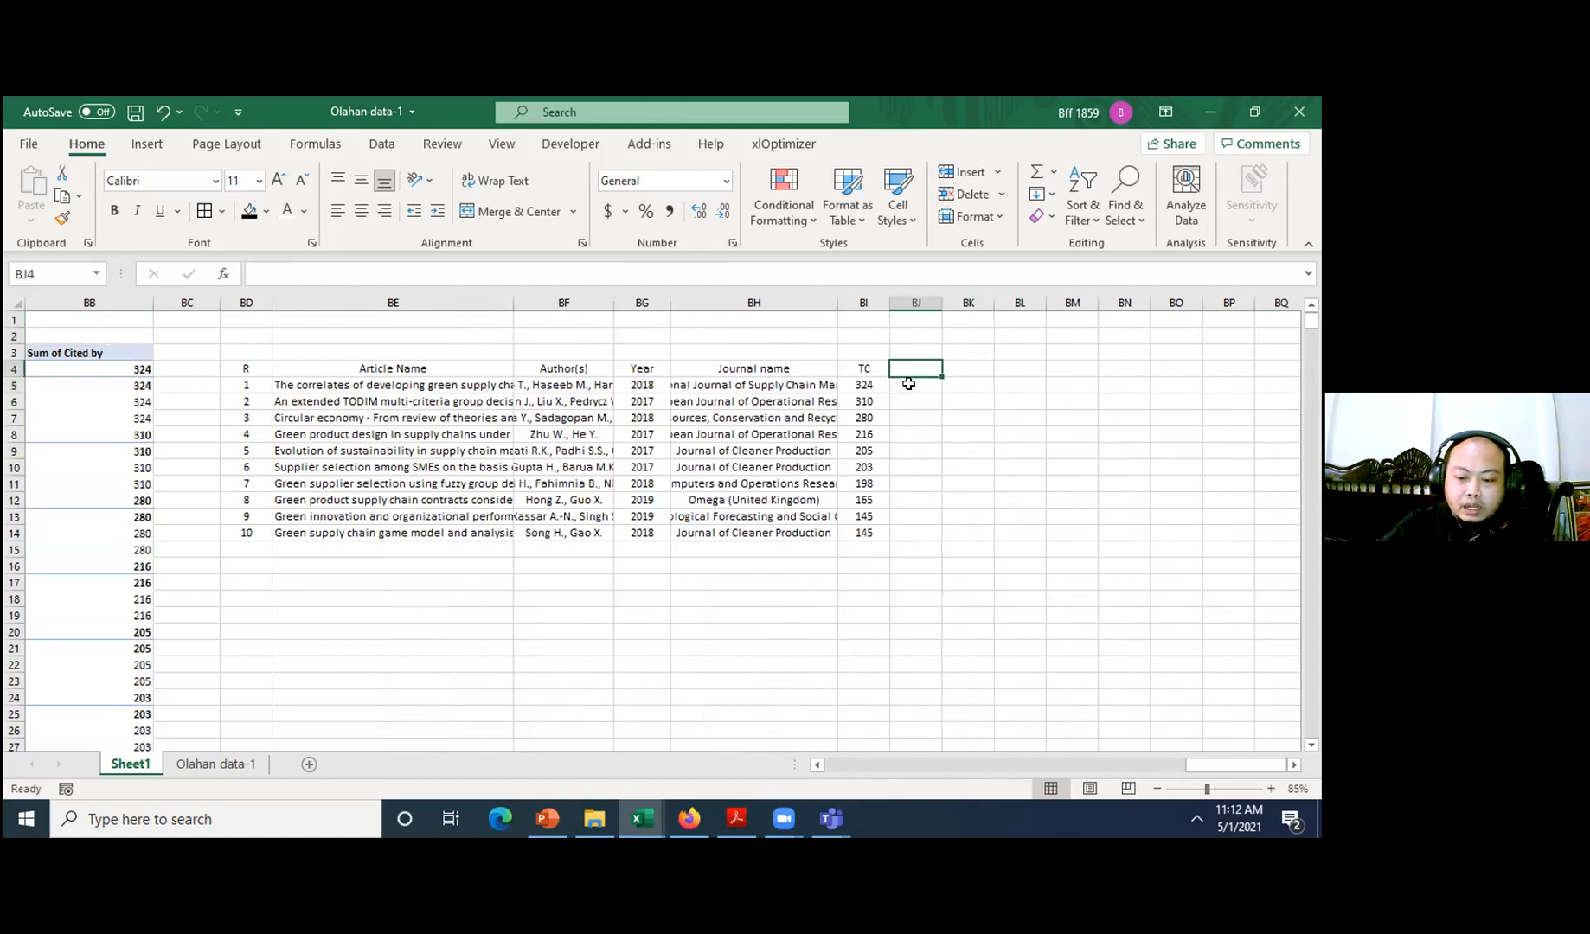
text(C/Y)
key(Return)
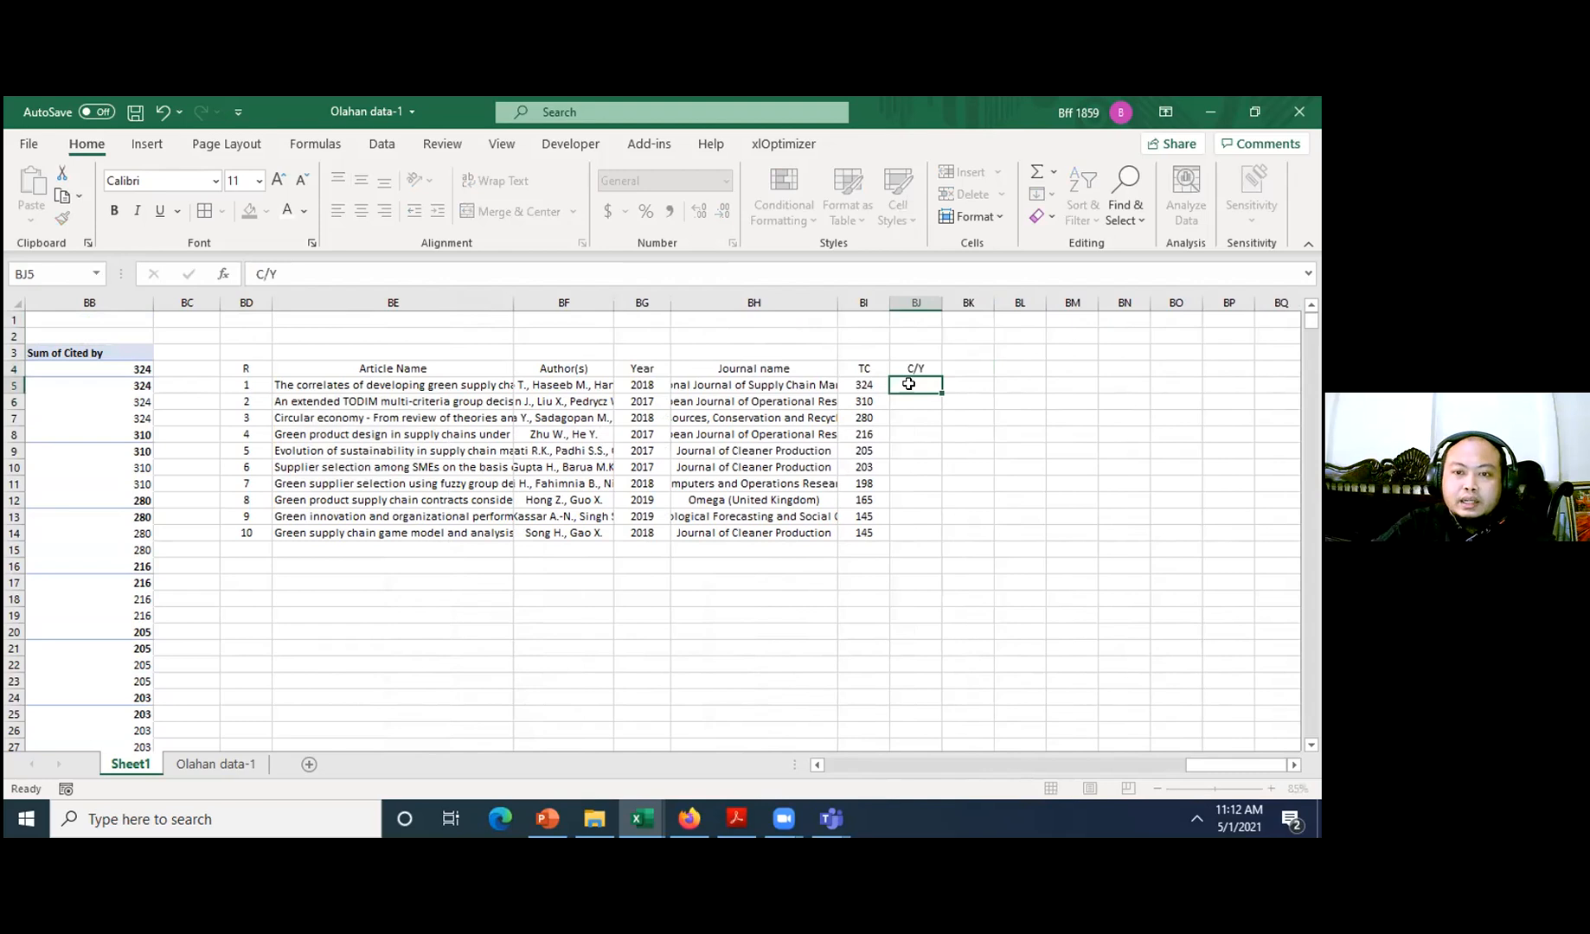
- Enter 2021 in BK4 as the header of a helper column beside C/Y
key(Up)
key(Right)
text(=)
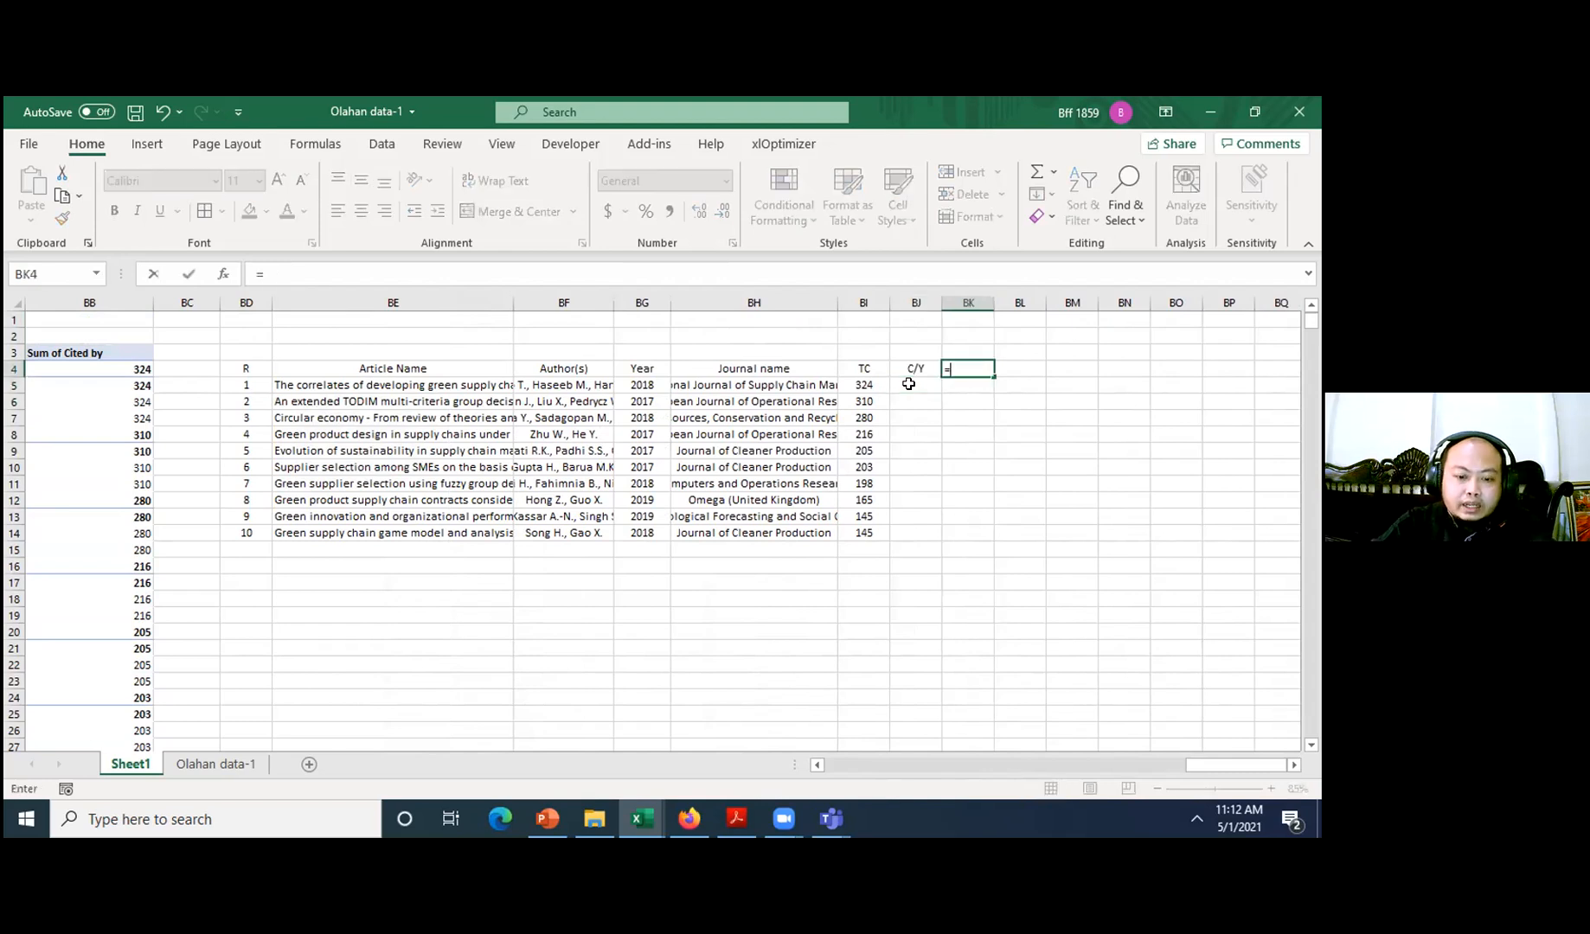
key(Escape)
text(2021)
key(Return)
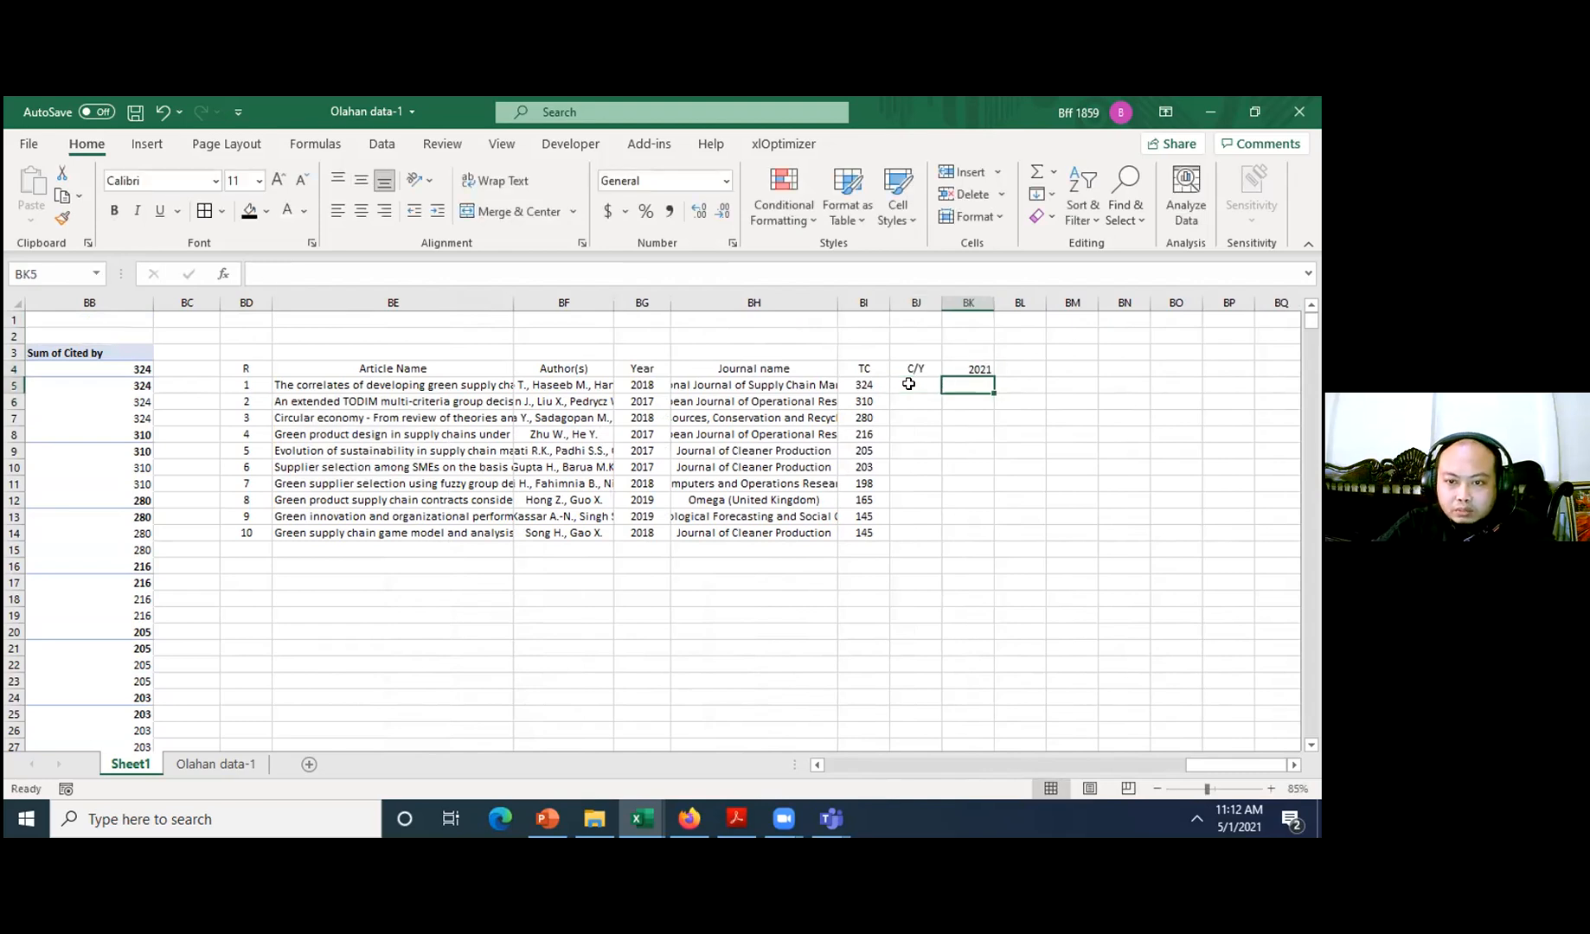
- Enter the formula =2021-BG5 in BK5 to compute the first article's age in years
text(=)
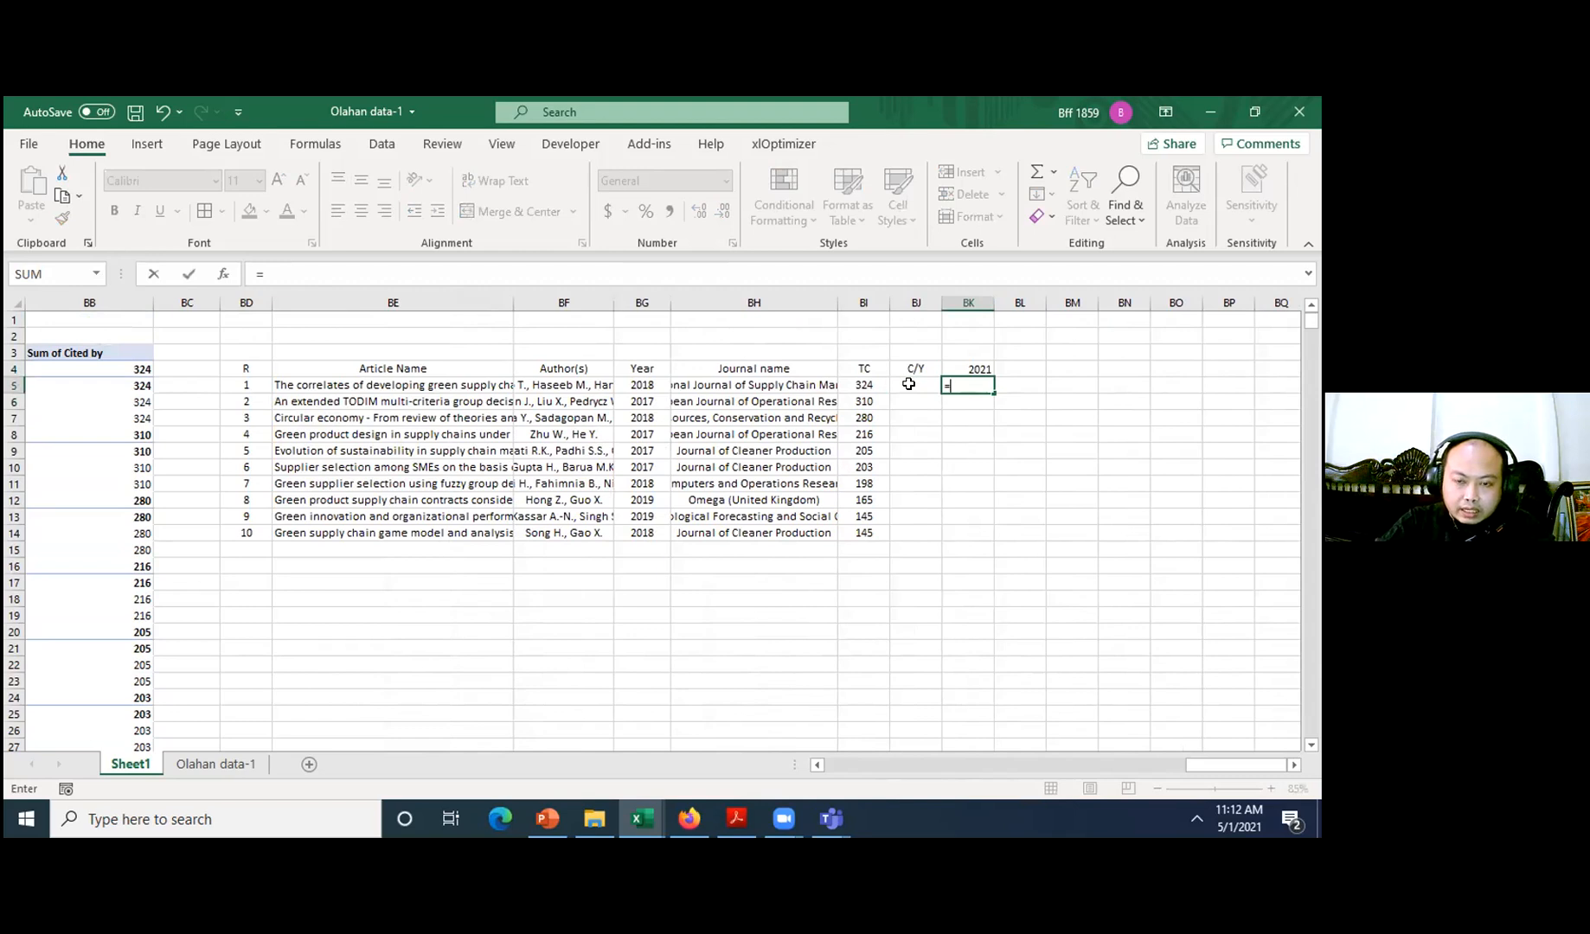
text(2021)
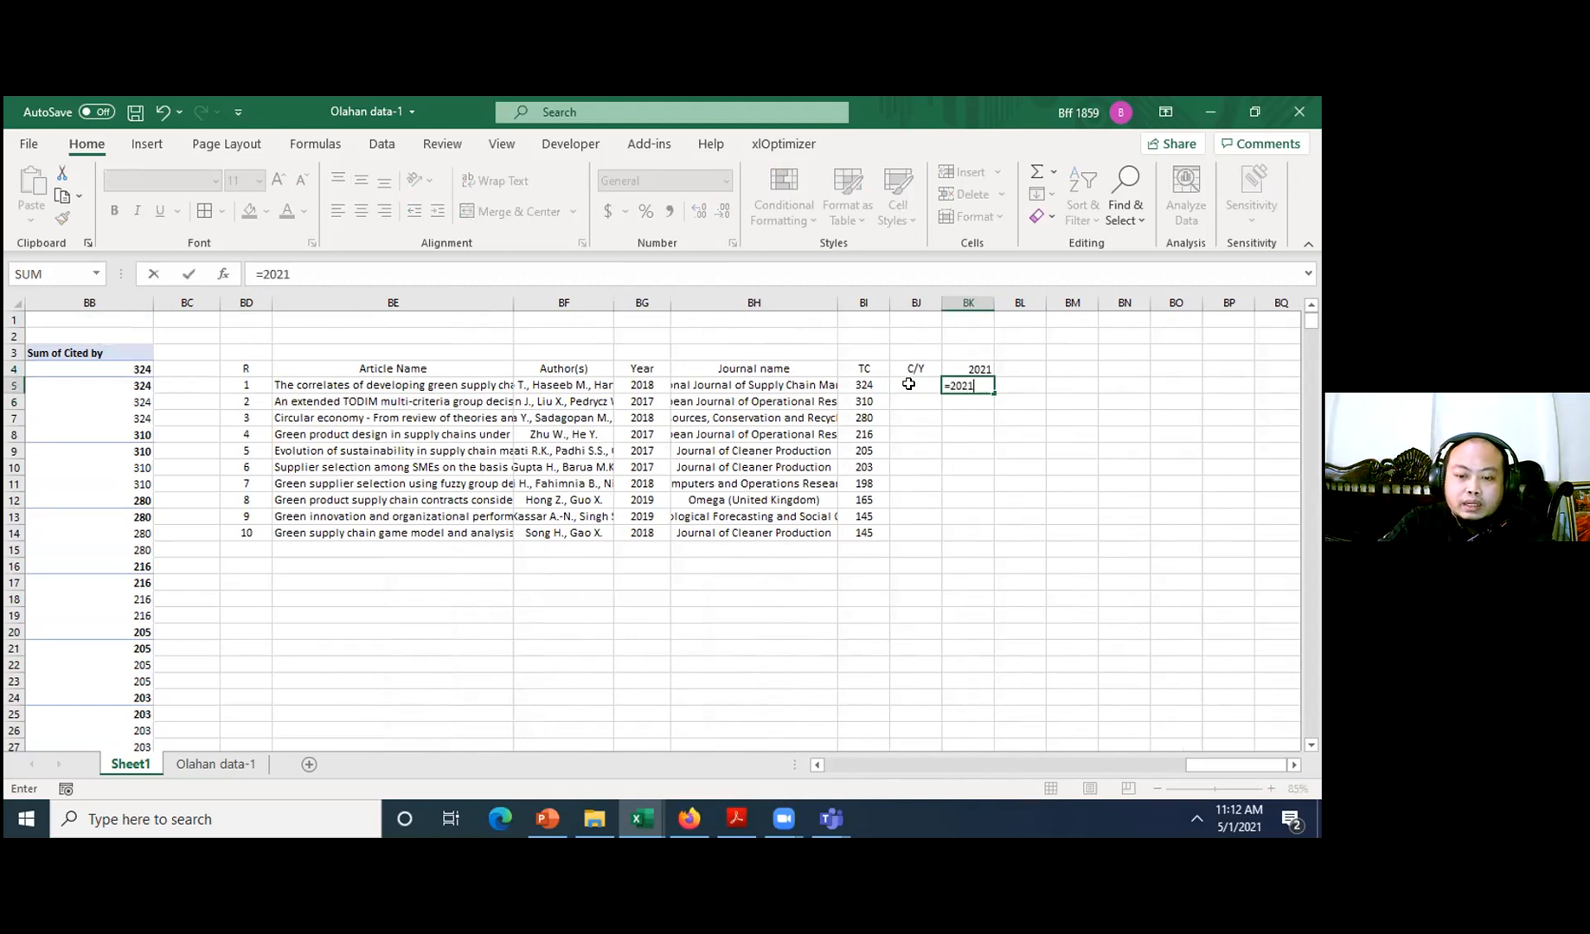
text(-)
key(Left)
key(Left)
key(Left)
key(Left)
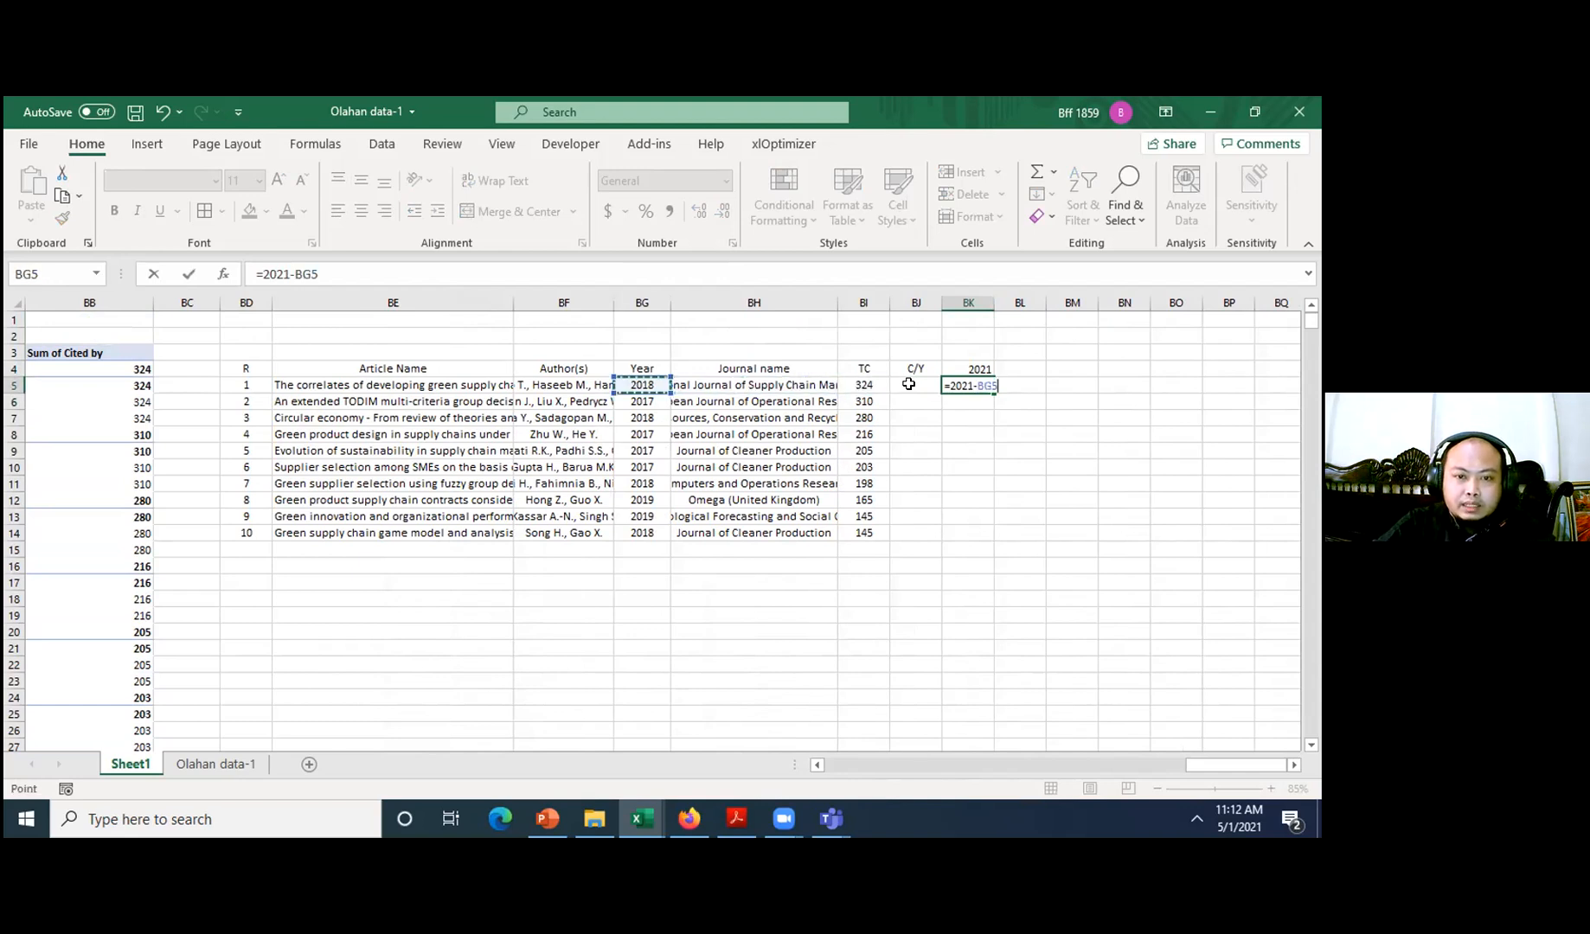
key(Return)
- Copy the BK5 age formula down to BK6:BK14 for the other nine articles
key(Up)
key(ctrl+c)
key(Down)
key(shift+Down)
key(shift+Down)
key(shift+Down)
key(shift+Down)
key(shift+Down)
key(shift+Down)
key(shift+Down)
key(shift+Down)
key(shift+Down)
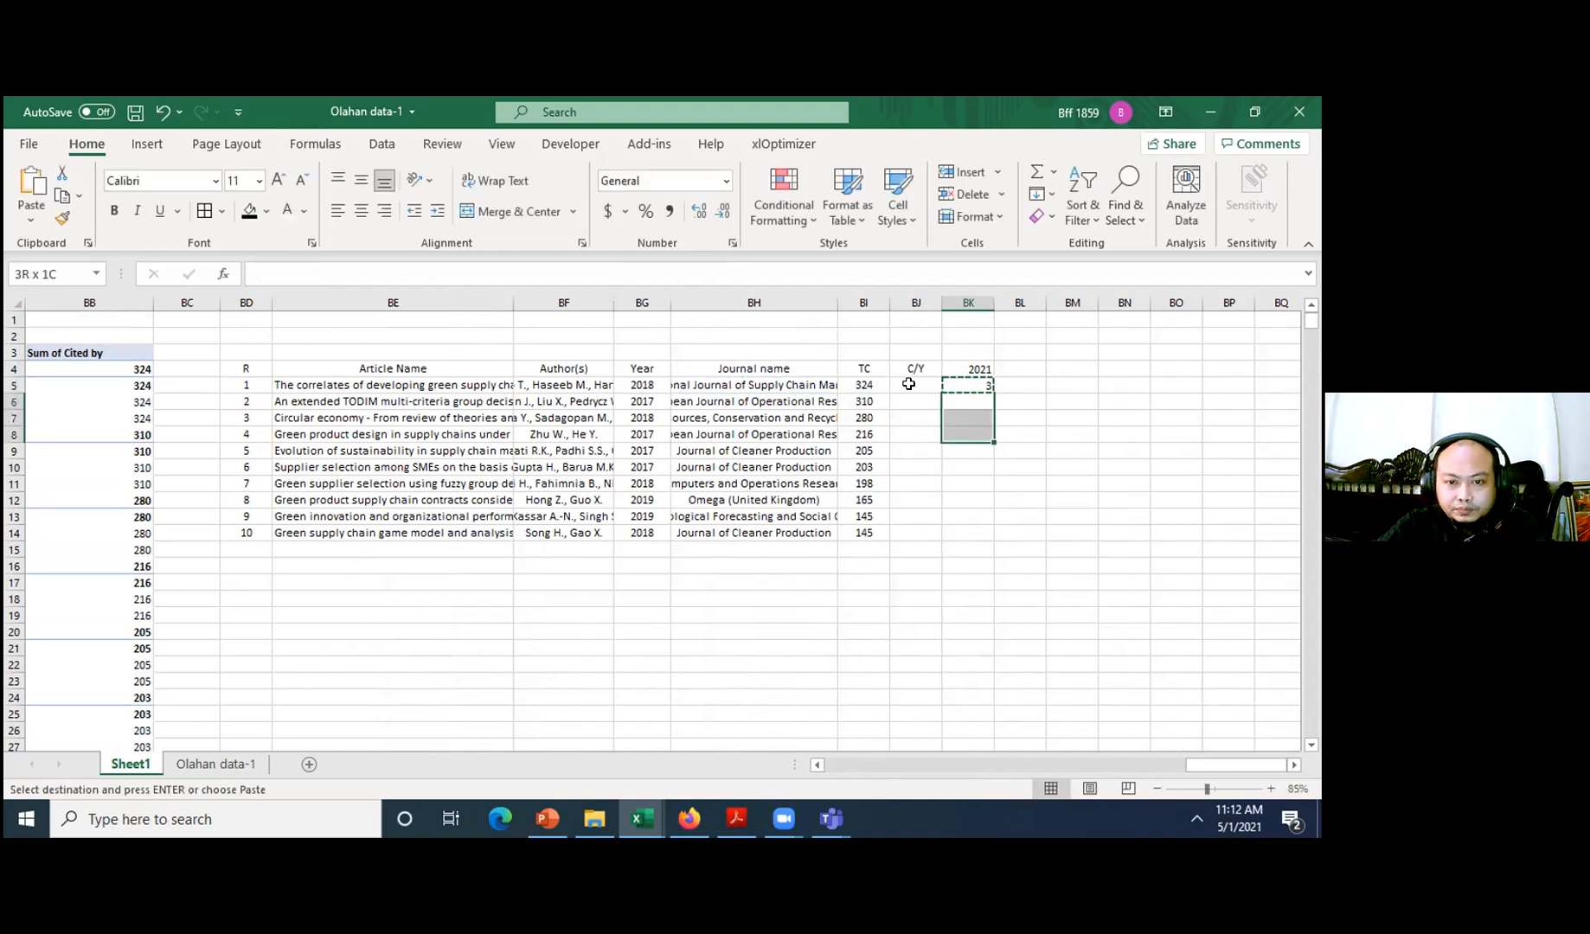
key(ctrl+v)
key(Escape)
- Enter the formula =BI5/BK5 in BJ5 to compute the first article's citations per year
click(908, 383)
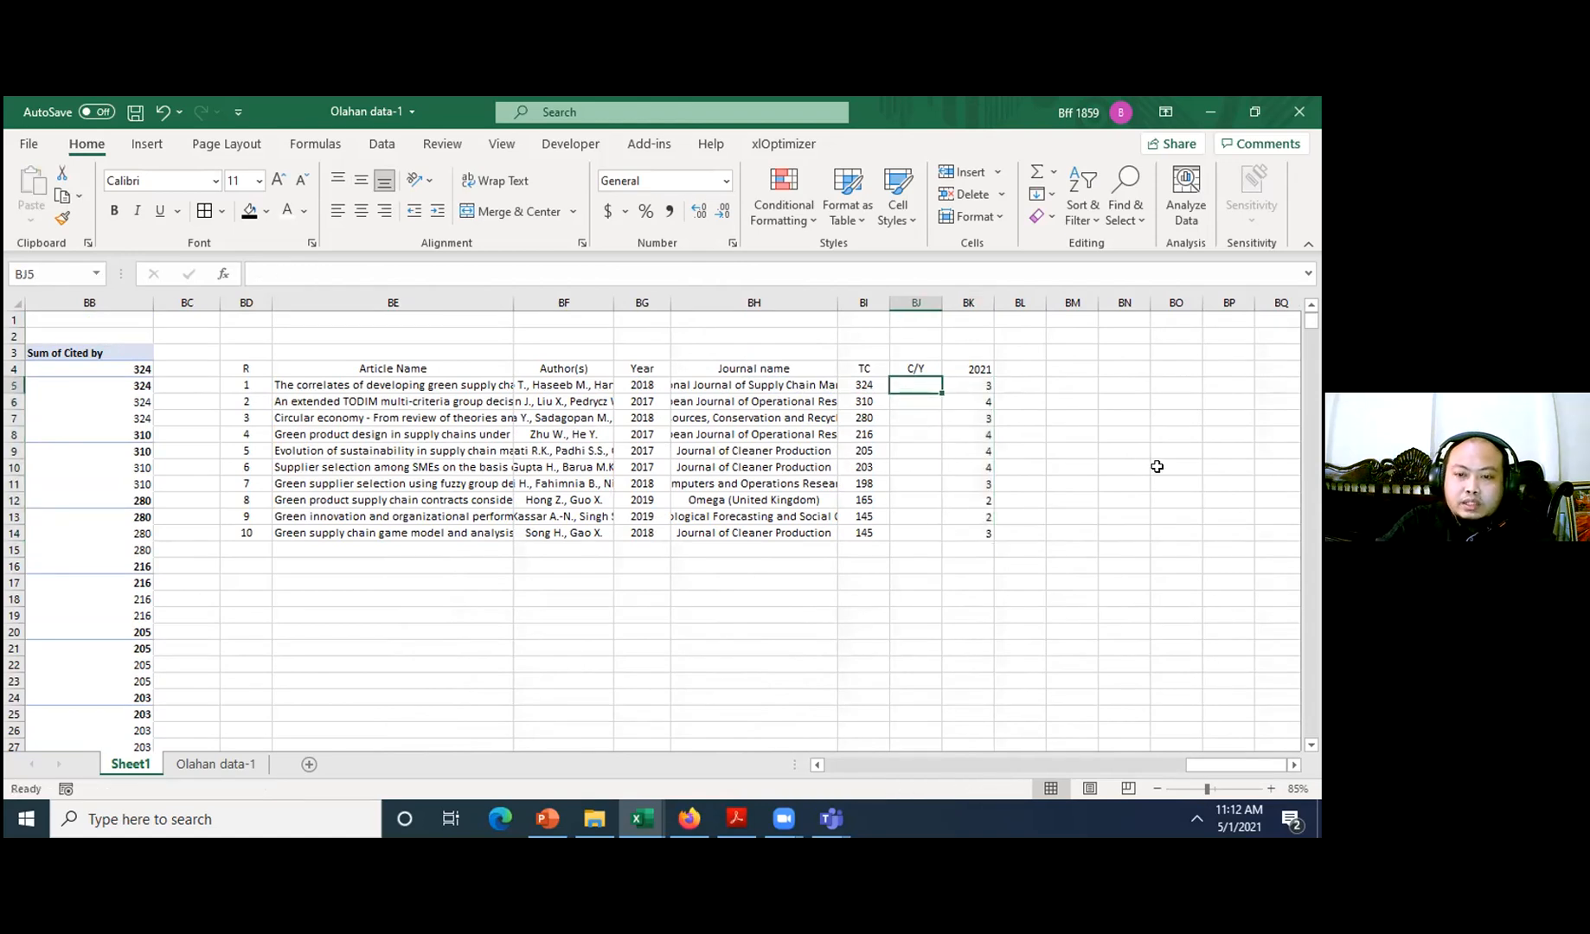
text(=)
key(Left)
text(/)
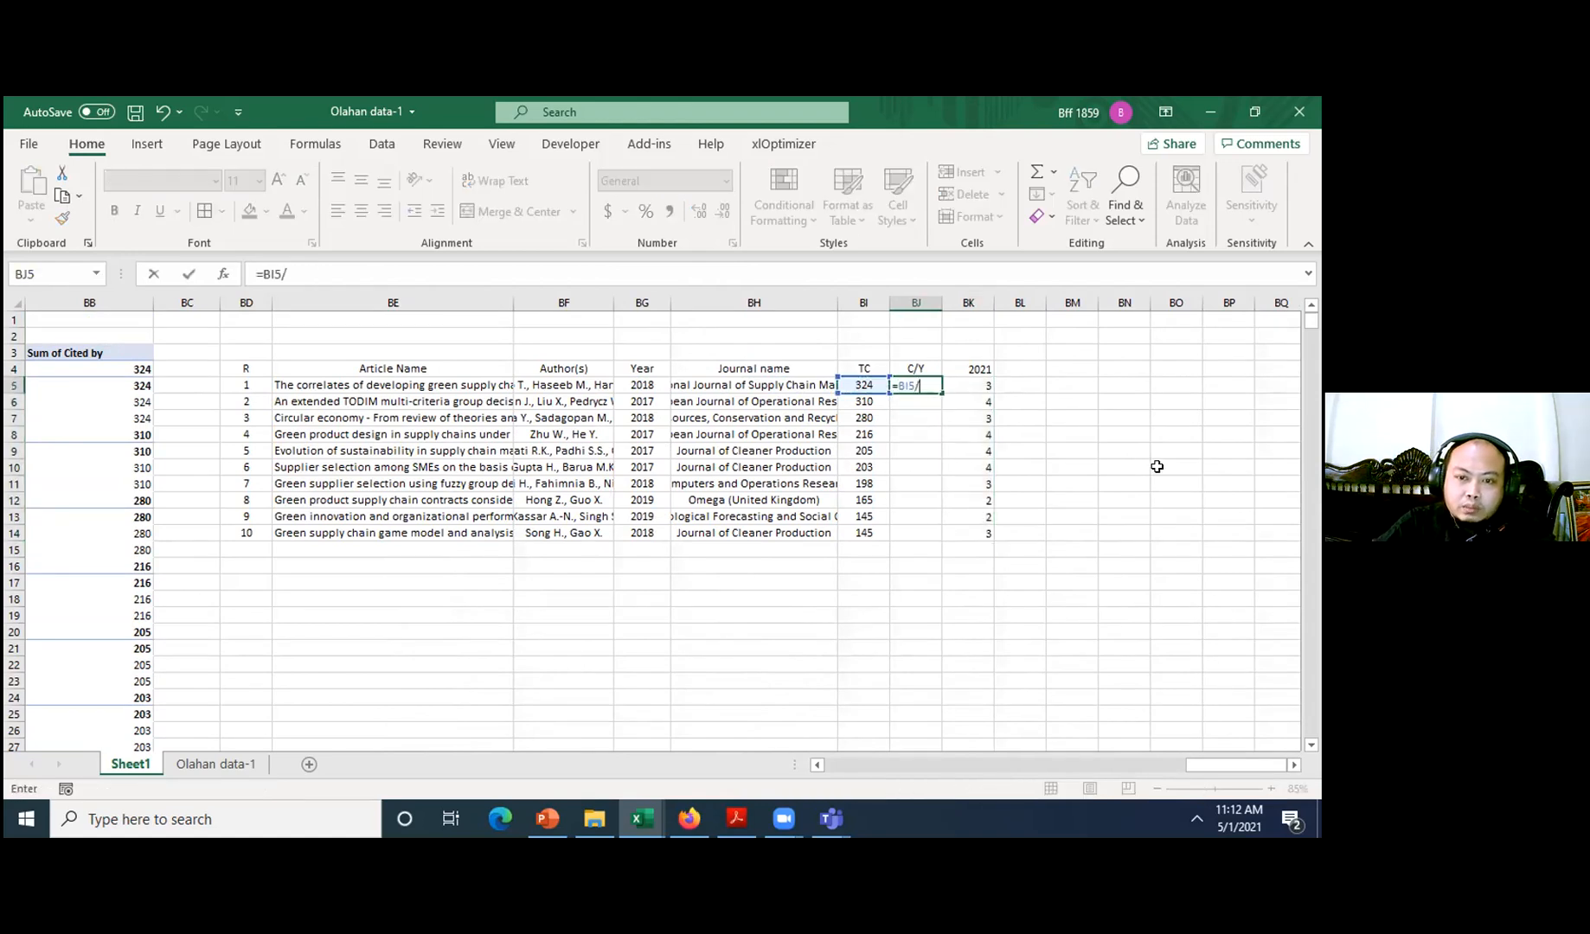
key(Right)
key(Return)
- Copy the BJ5 citations-per-year formula down to BJ6:BJ14 and end copying
key(Up)
key(ctrl+c)
key(Down)
key(shift+Down)
key(shift+Down)
key(shift+Down)
key(shift+Down)
key(shift+Down)
key(shift+Down)
key(shift+Down)
key(shift+Down)
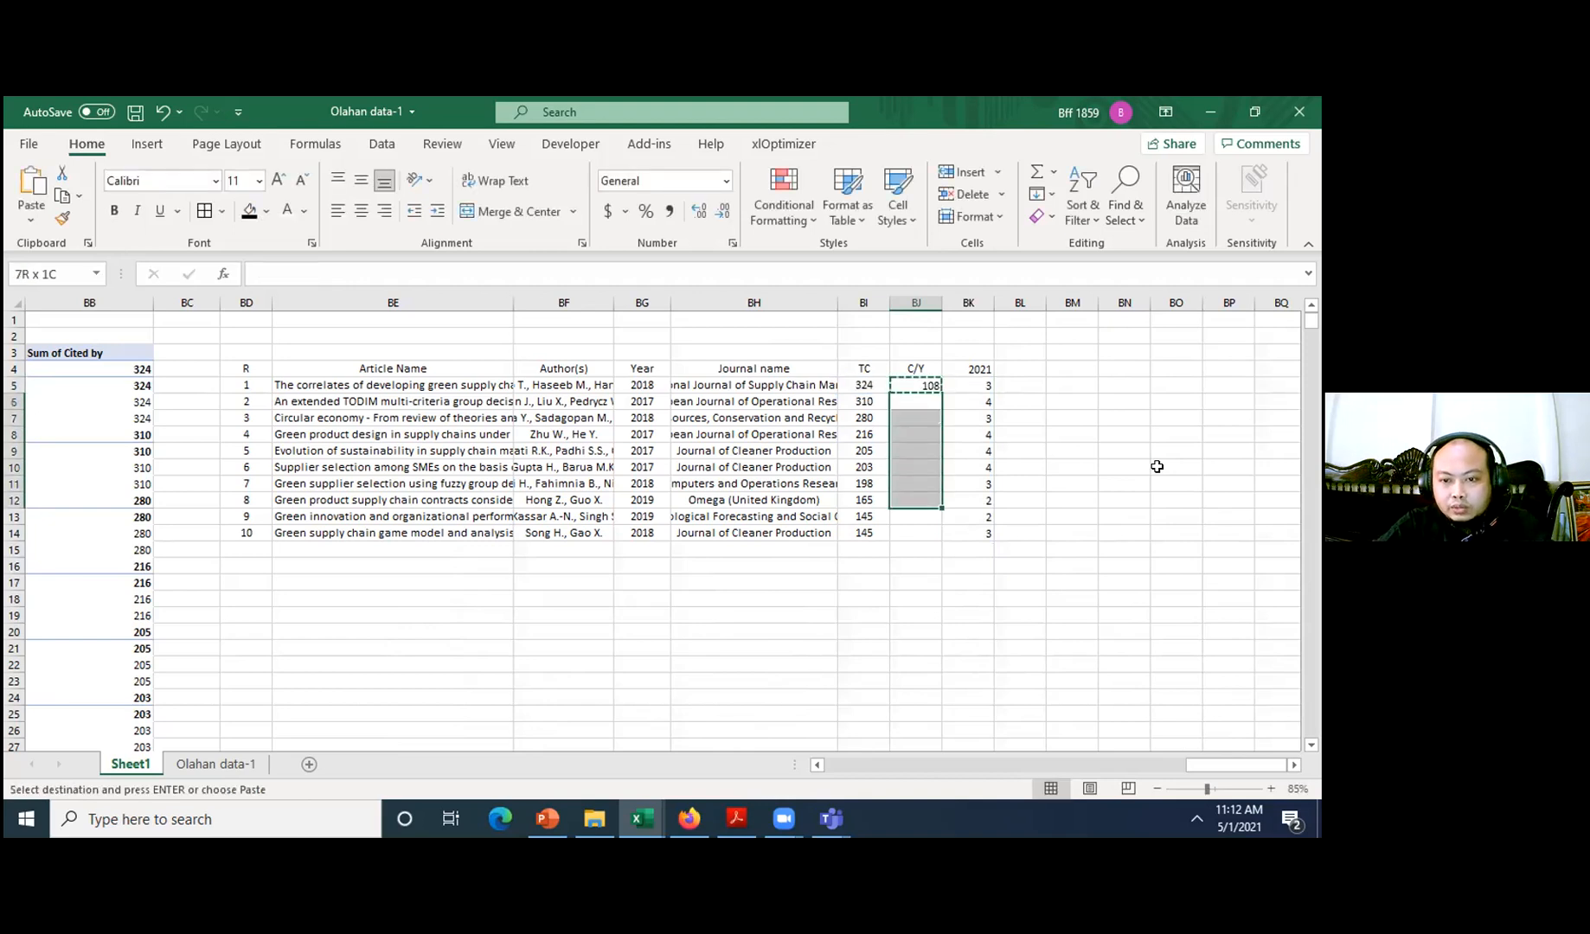
key(ctrl+v)
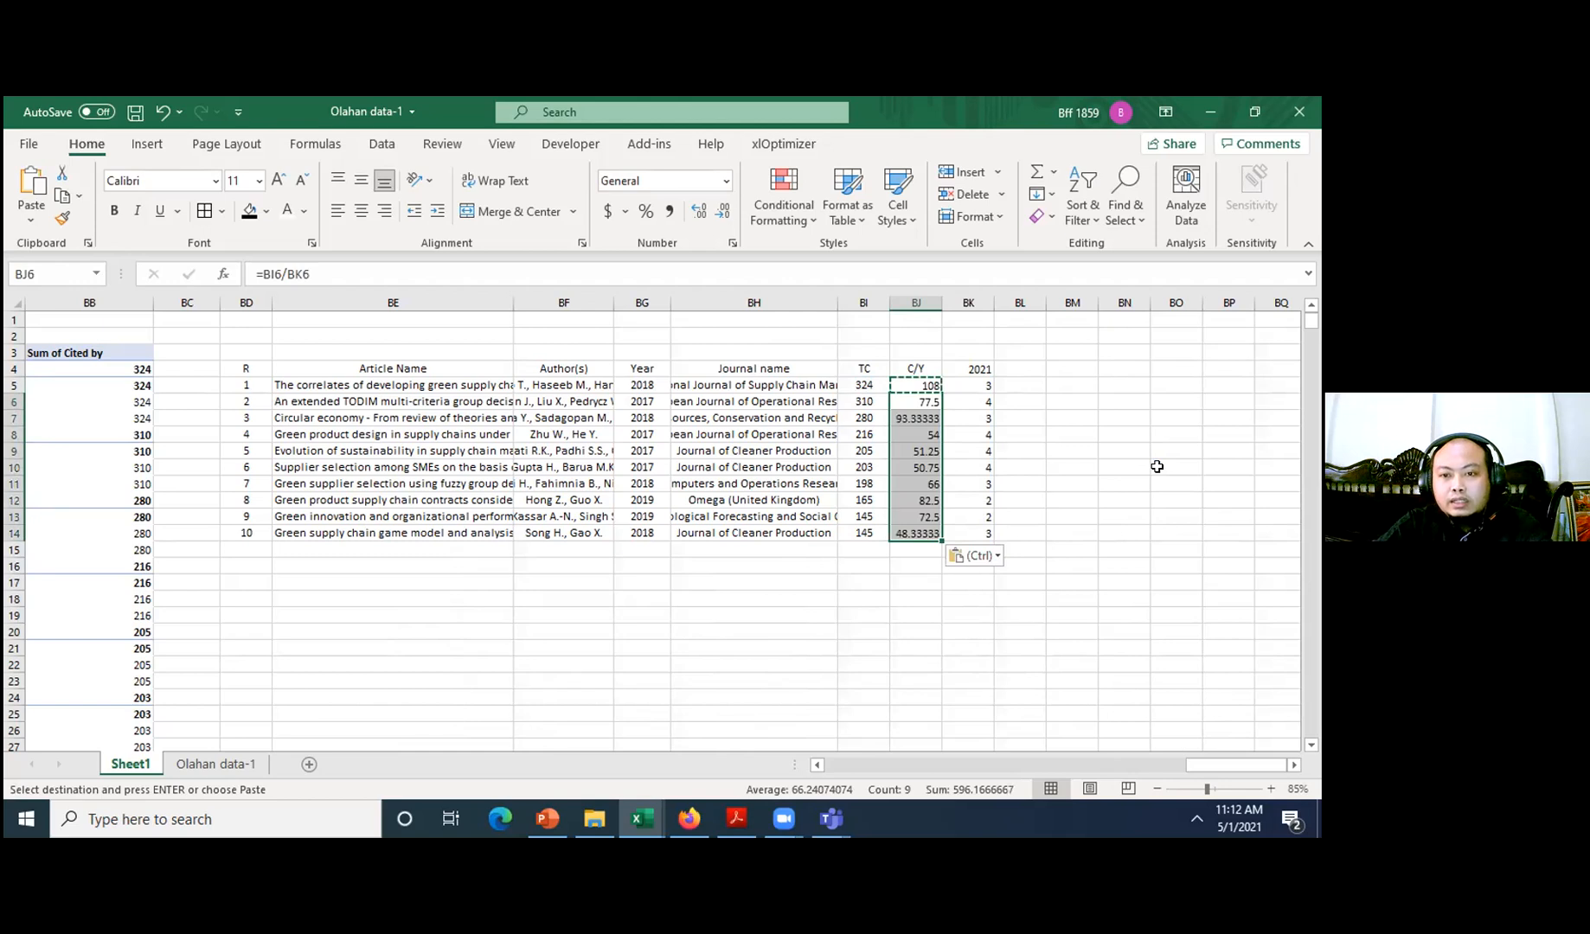
key(Escape)
- Format the C/Y values in BJ5:BJ14 as Number with 2 decimal places
key(Up)
key(ctrl+shift+Down)
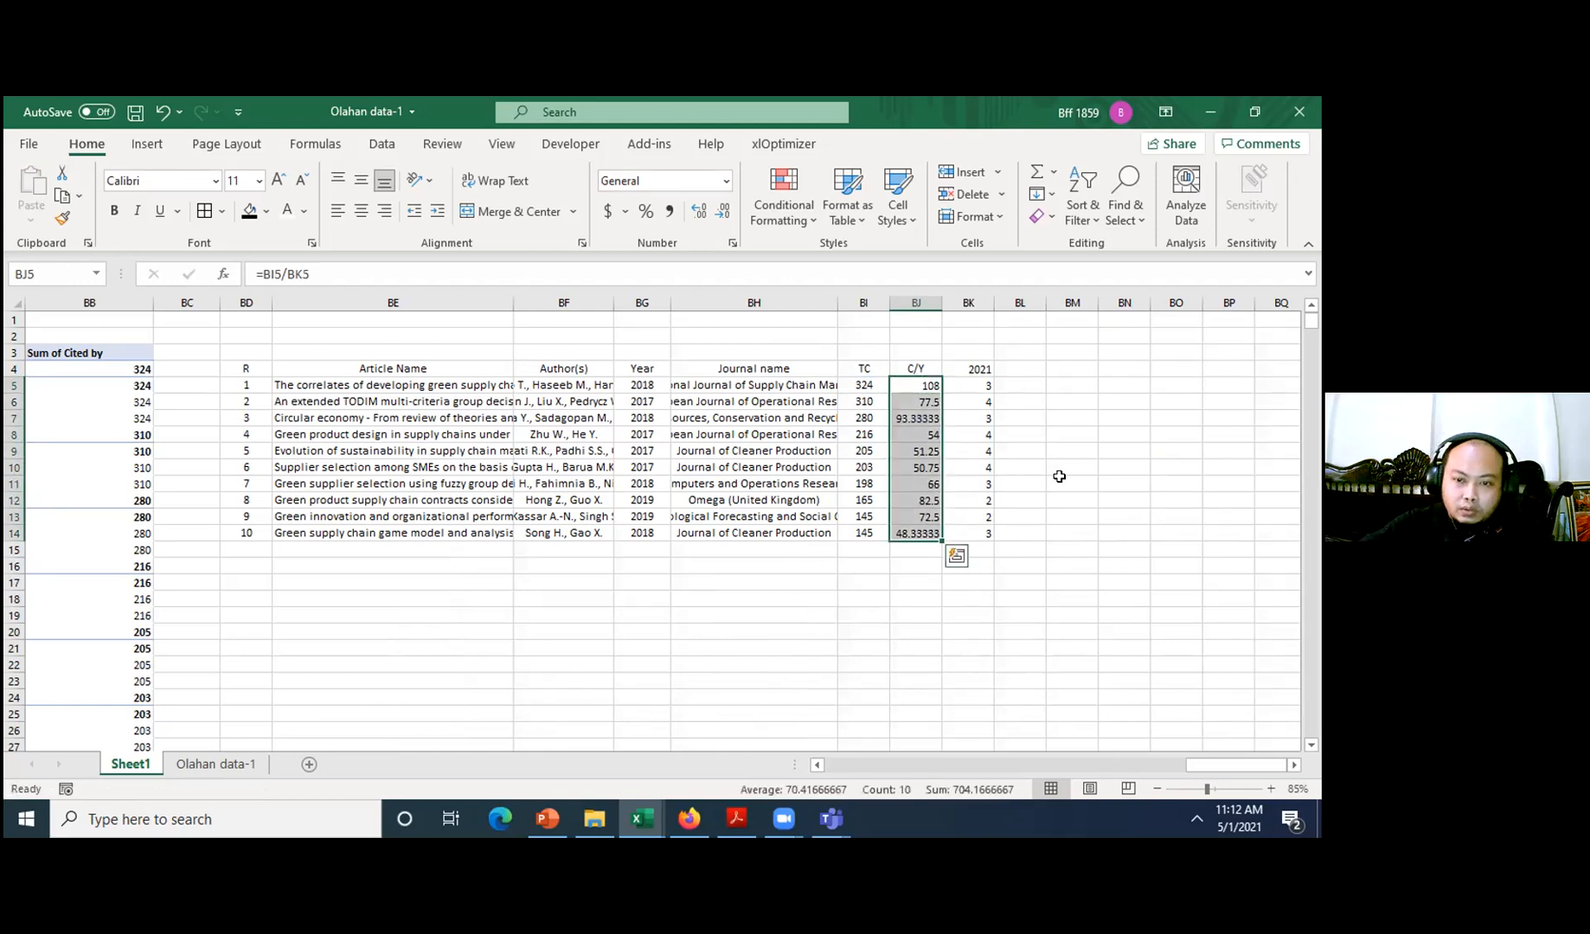
right_click(913, 467)
click(991, 698)
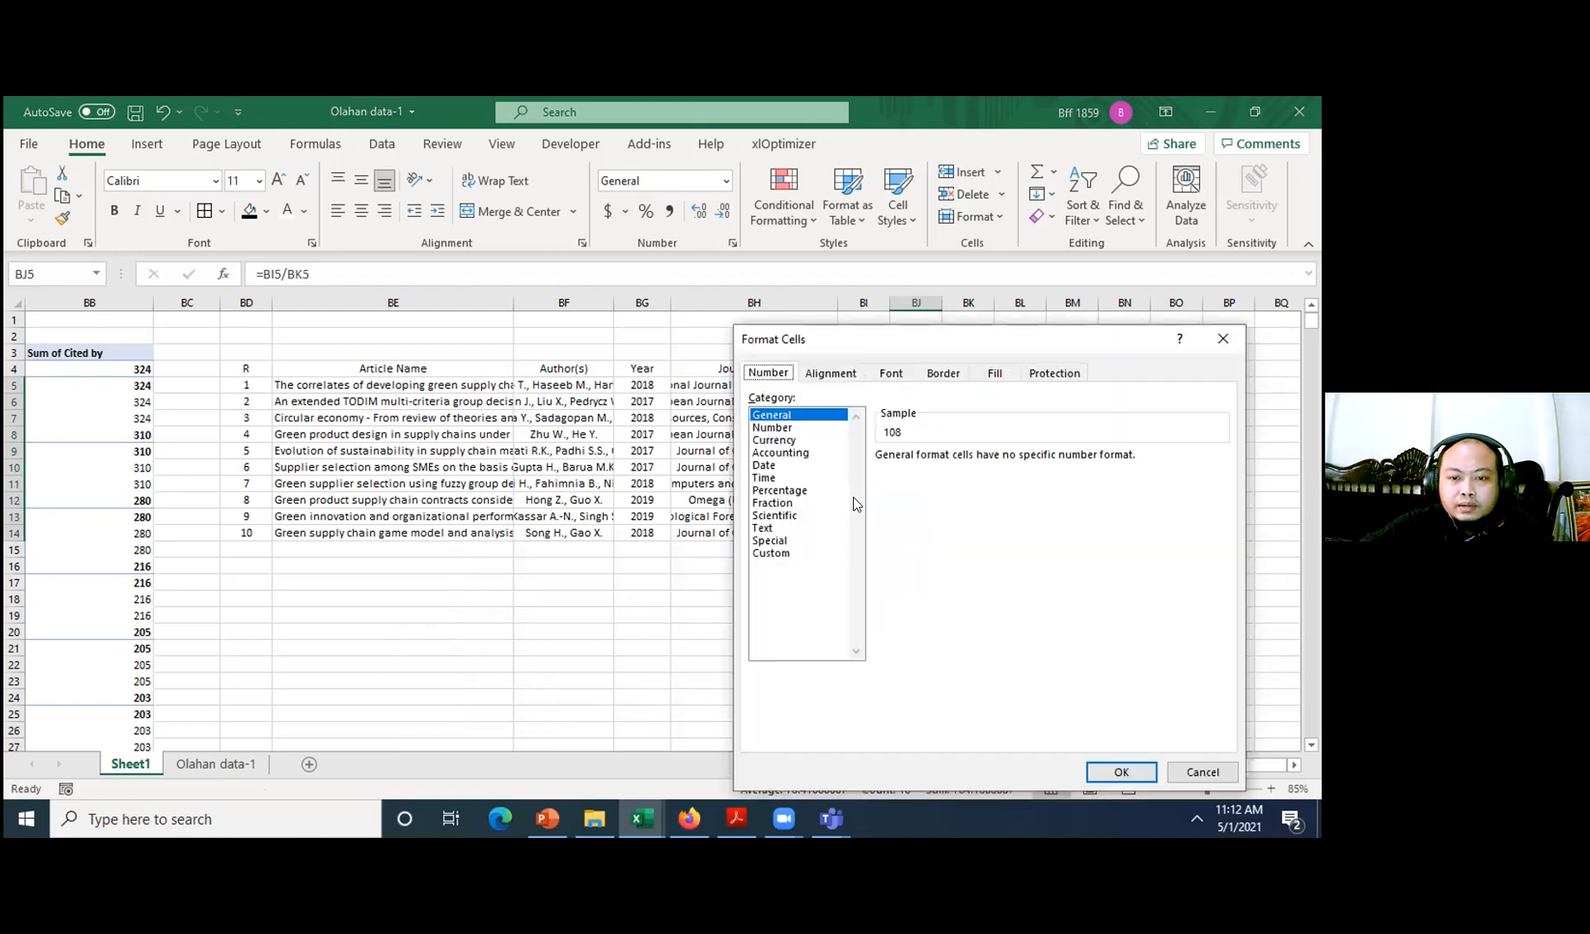
click(813, 427)
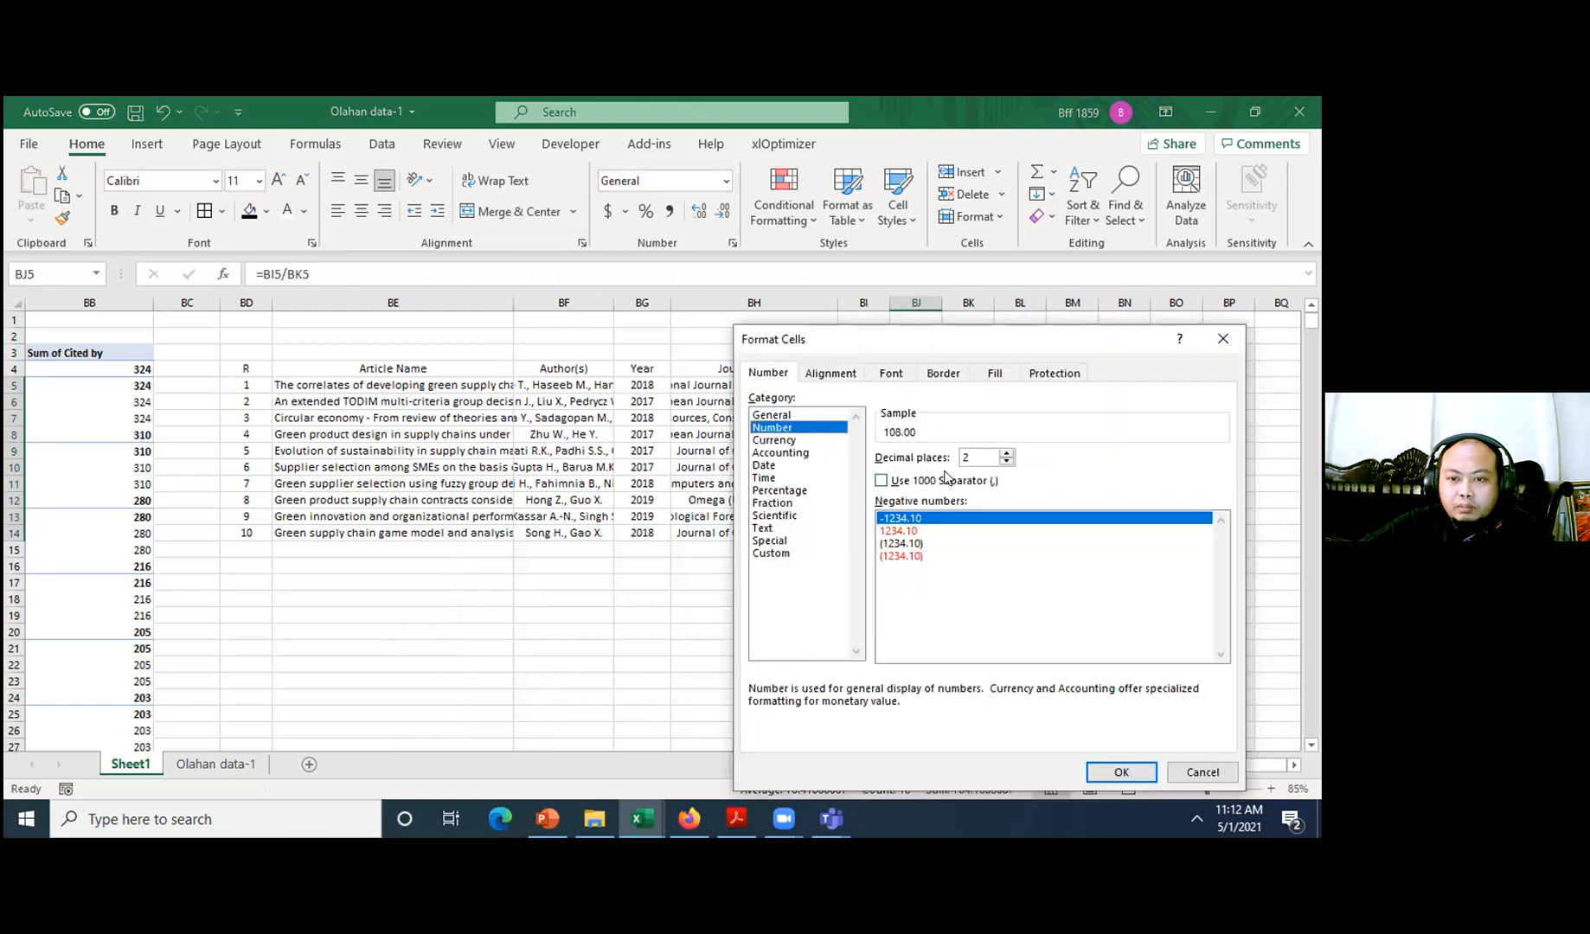
click(1120, 769)
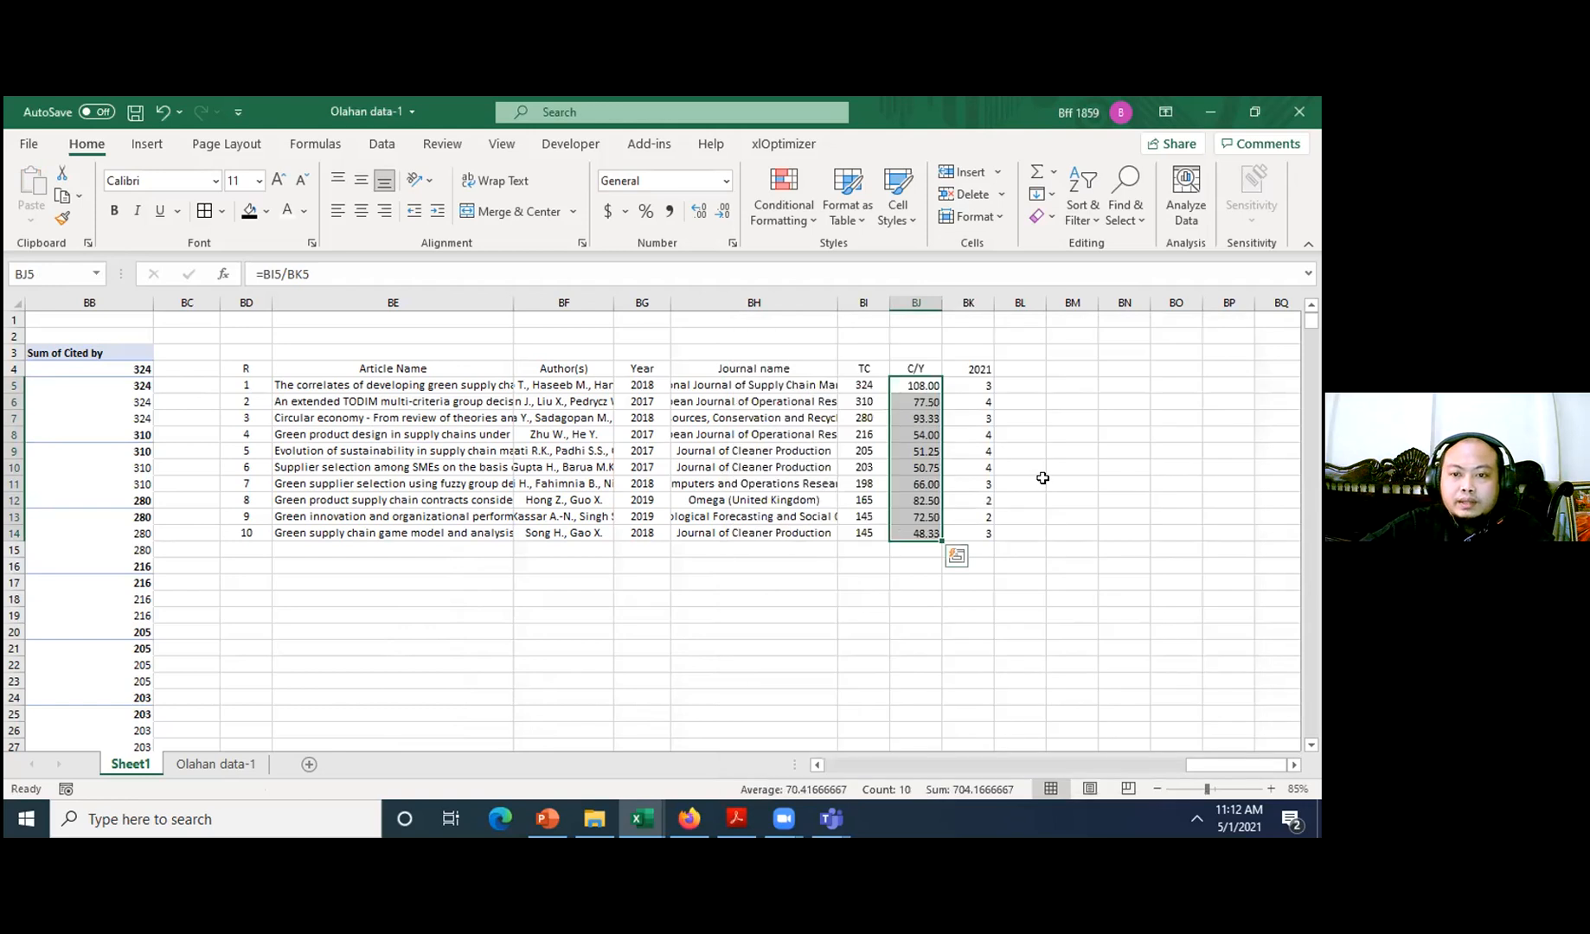
- Apply borders to every cell of the table BD4:BJ14 and make its header row bold
click(1038, 481)
drag(244, 368, 937, 537)
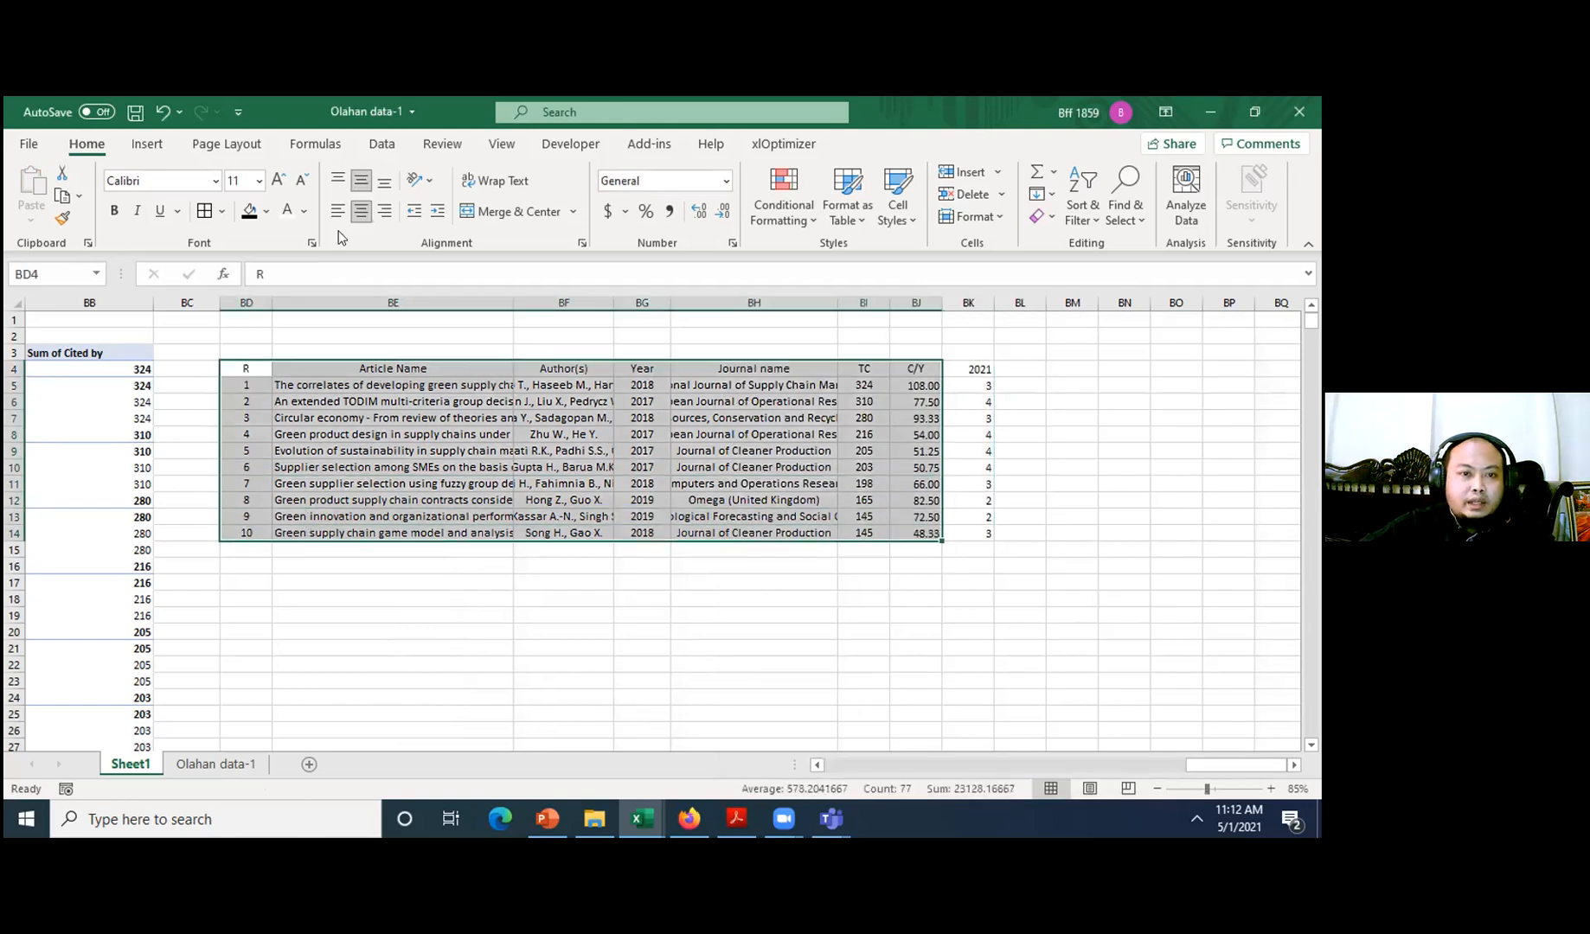
click(204, 211)
mouse_move(249, 368)
mouse_down()
mouse_move(917, 368)
mouse_move(249, 368)
mouse_up()
key(ctrl+b)
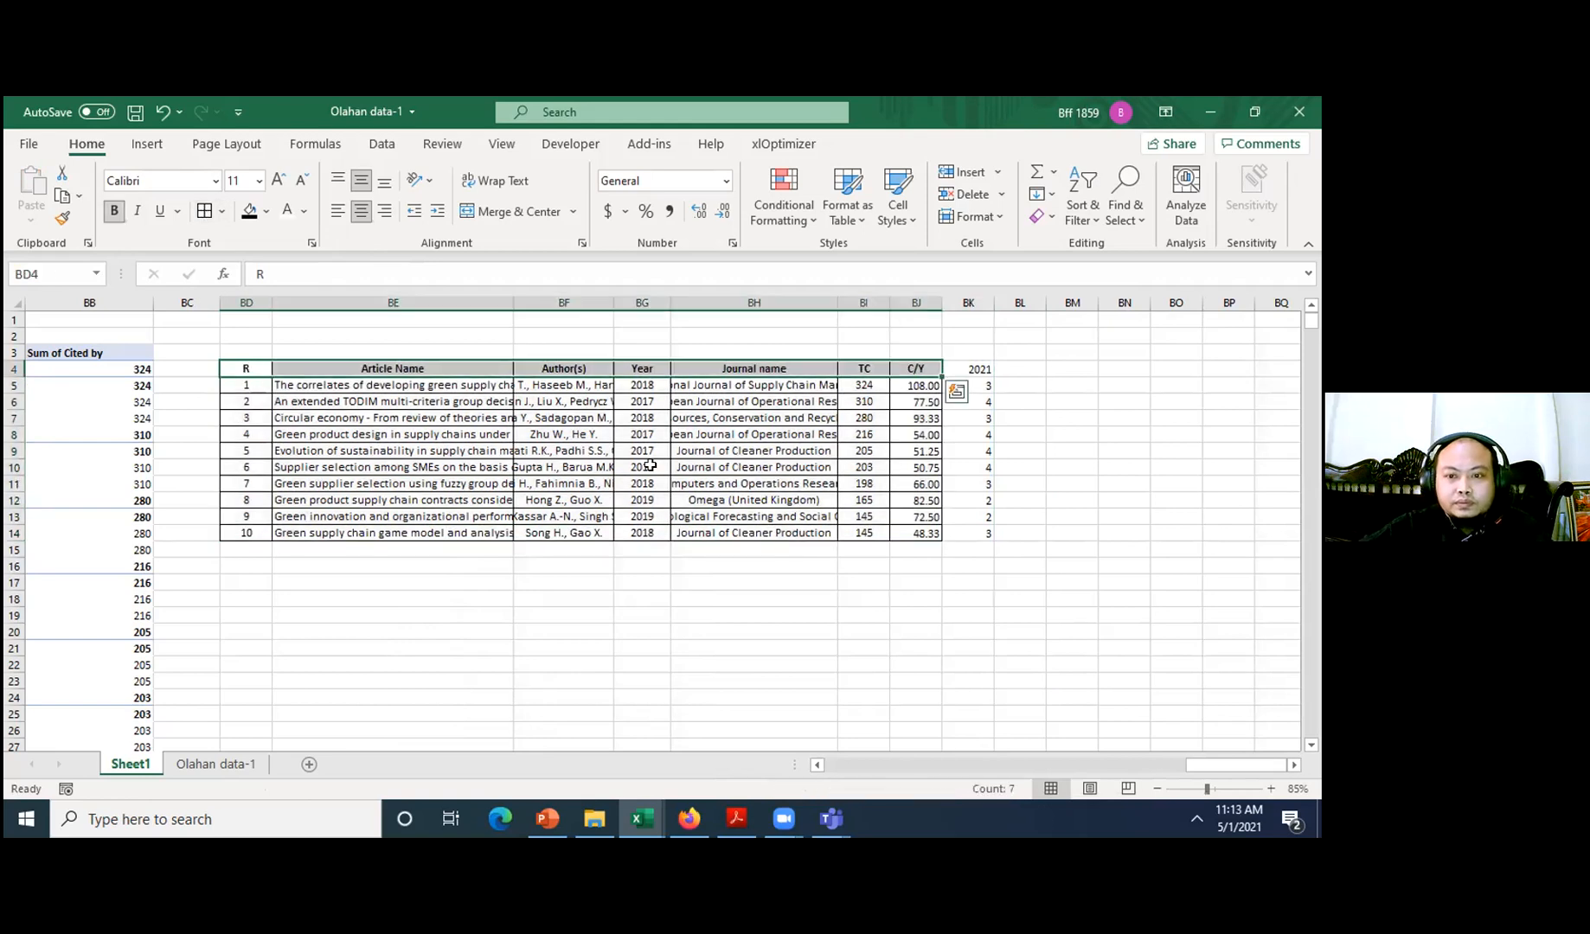
- Left-align the journal names in BH5:BH14 and widen the Journal name column to fit the longer titles
click(753, 467)
drag(843, 304, 865, 304)
click(767, 385)
key(ctrl+shift+Down)
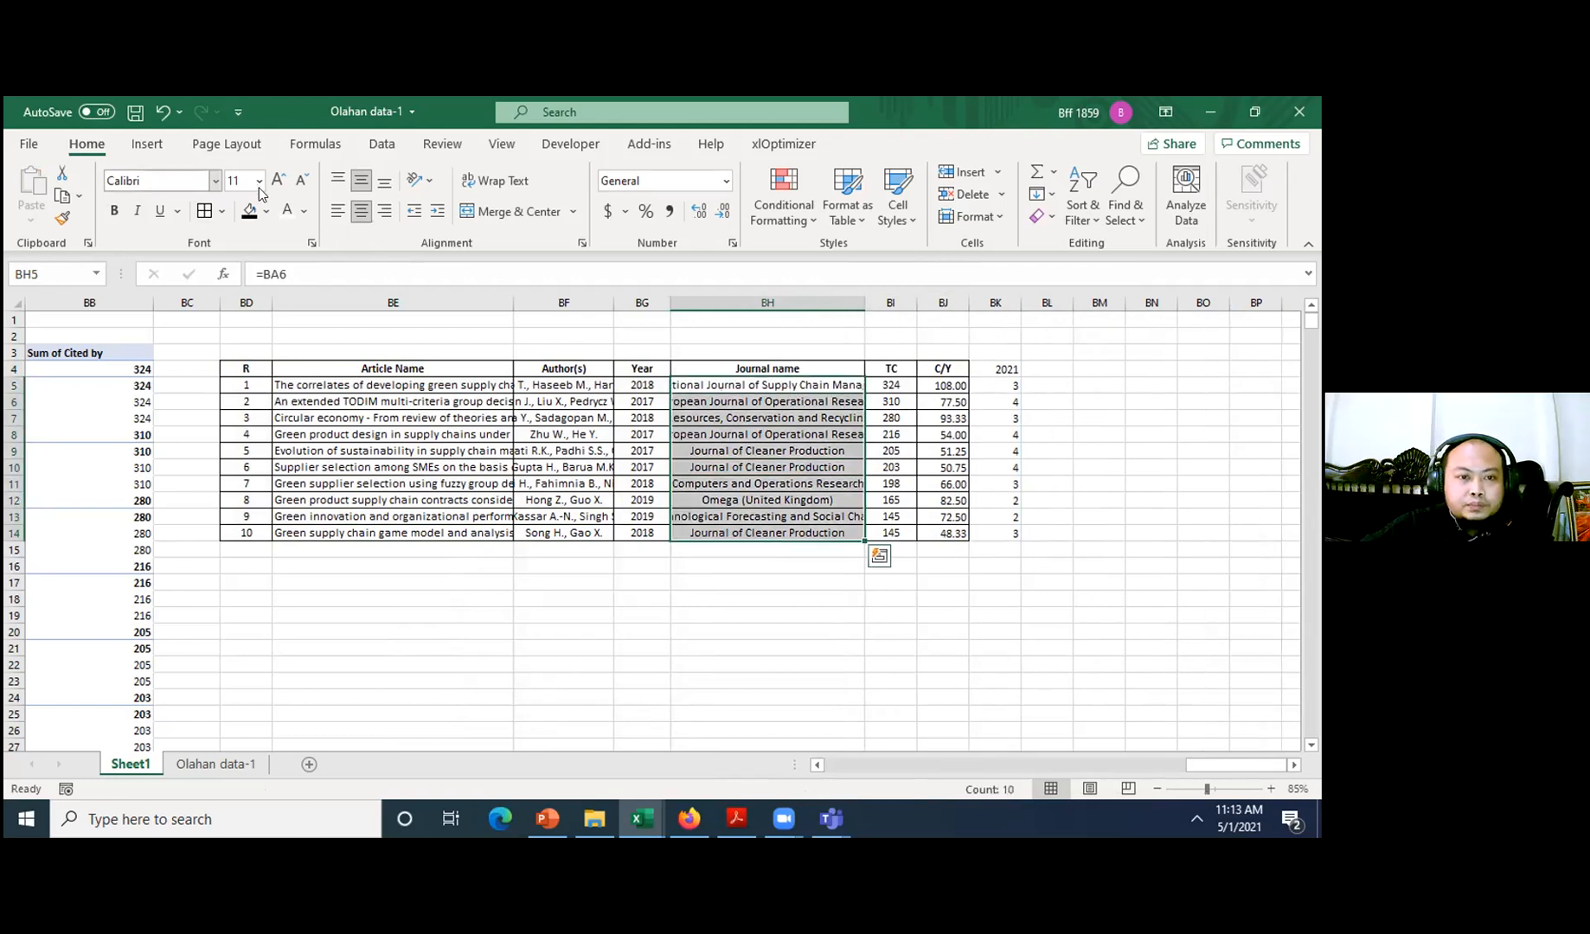
click(337, 211)
click(822, 420)
drag(864, 304, 909, 304)
click(1034, 480)
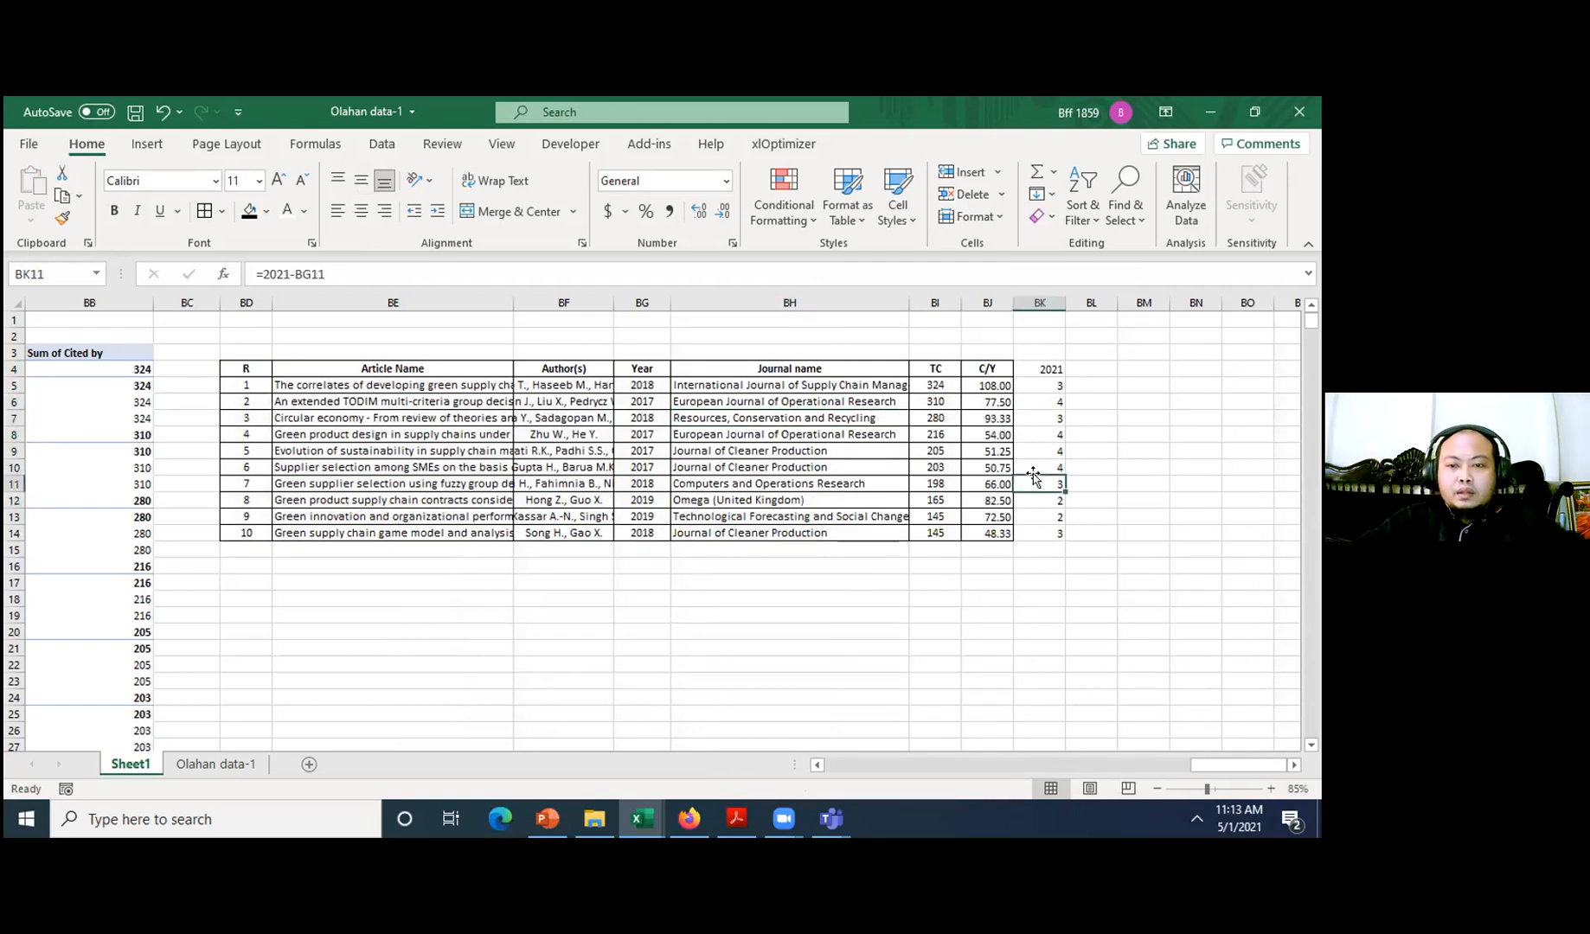
- Switch to the 0. Analisis_Bibliometrix_Bismillah workbook and select the International Journal of Supply Chain Management cell in the journal pivot table
key(Right)
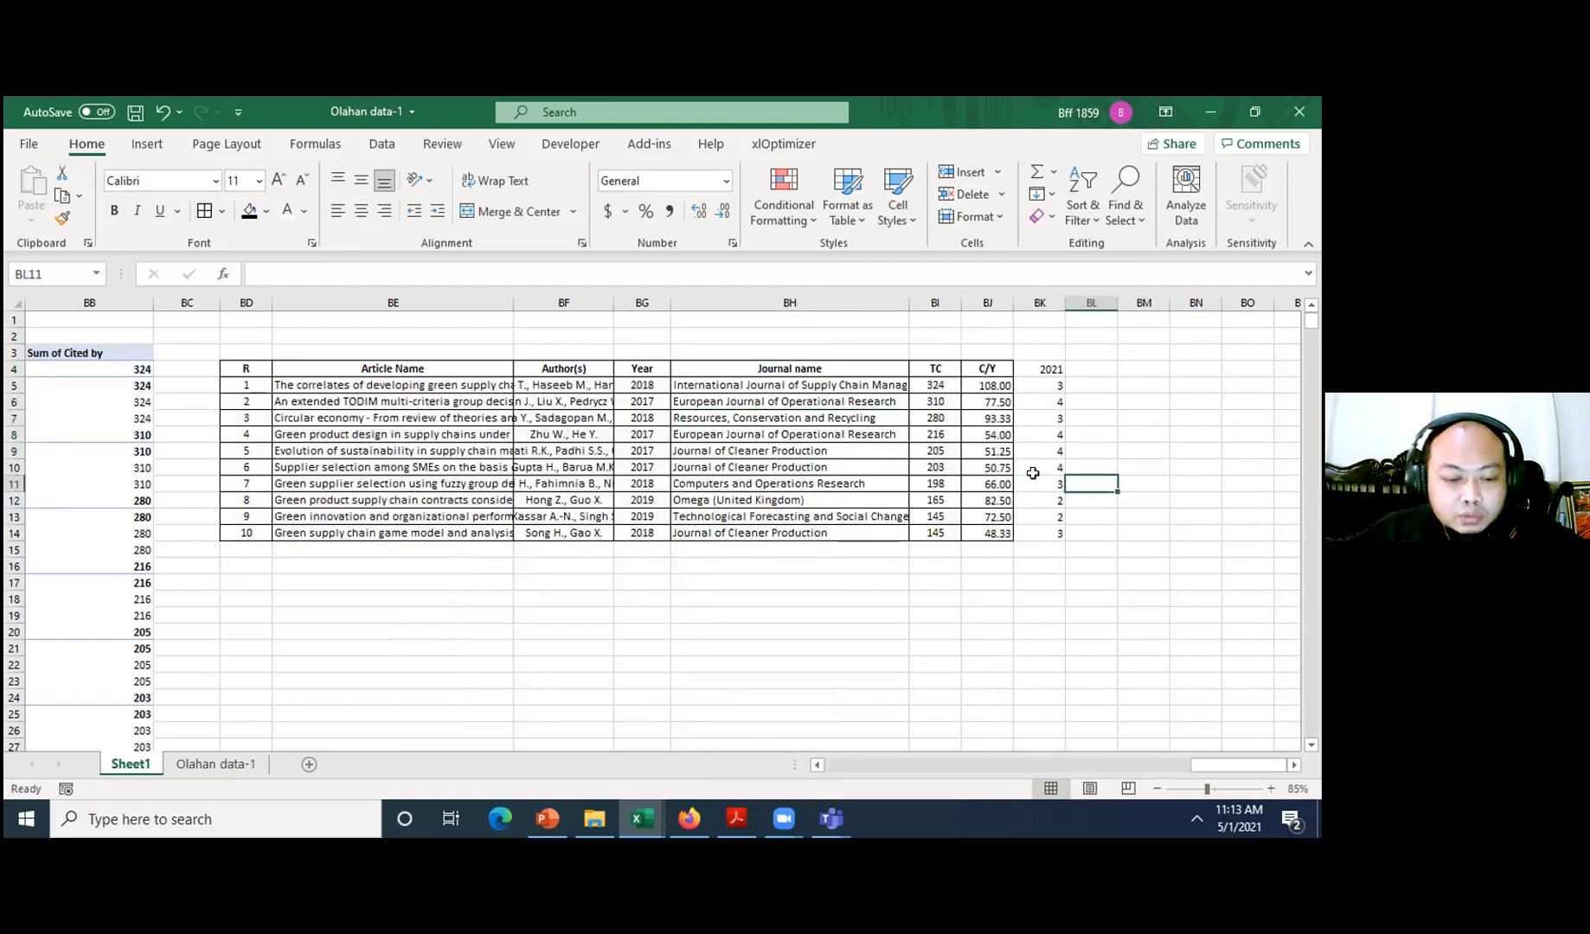
mouse_move(653, 837)
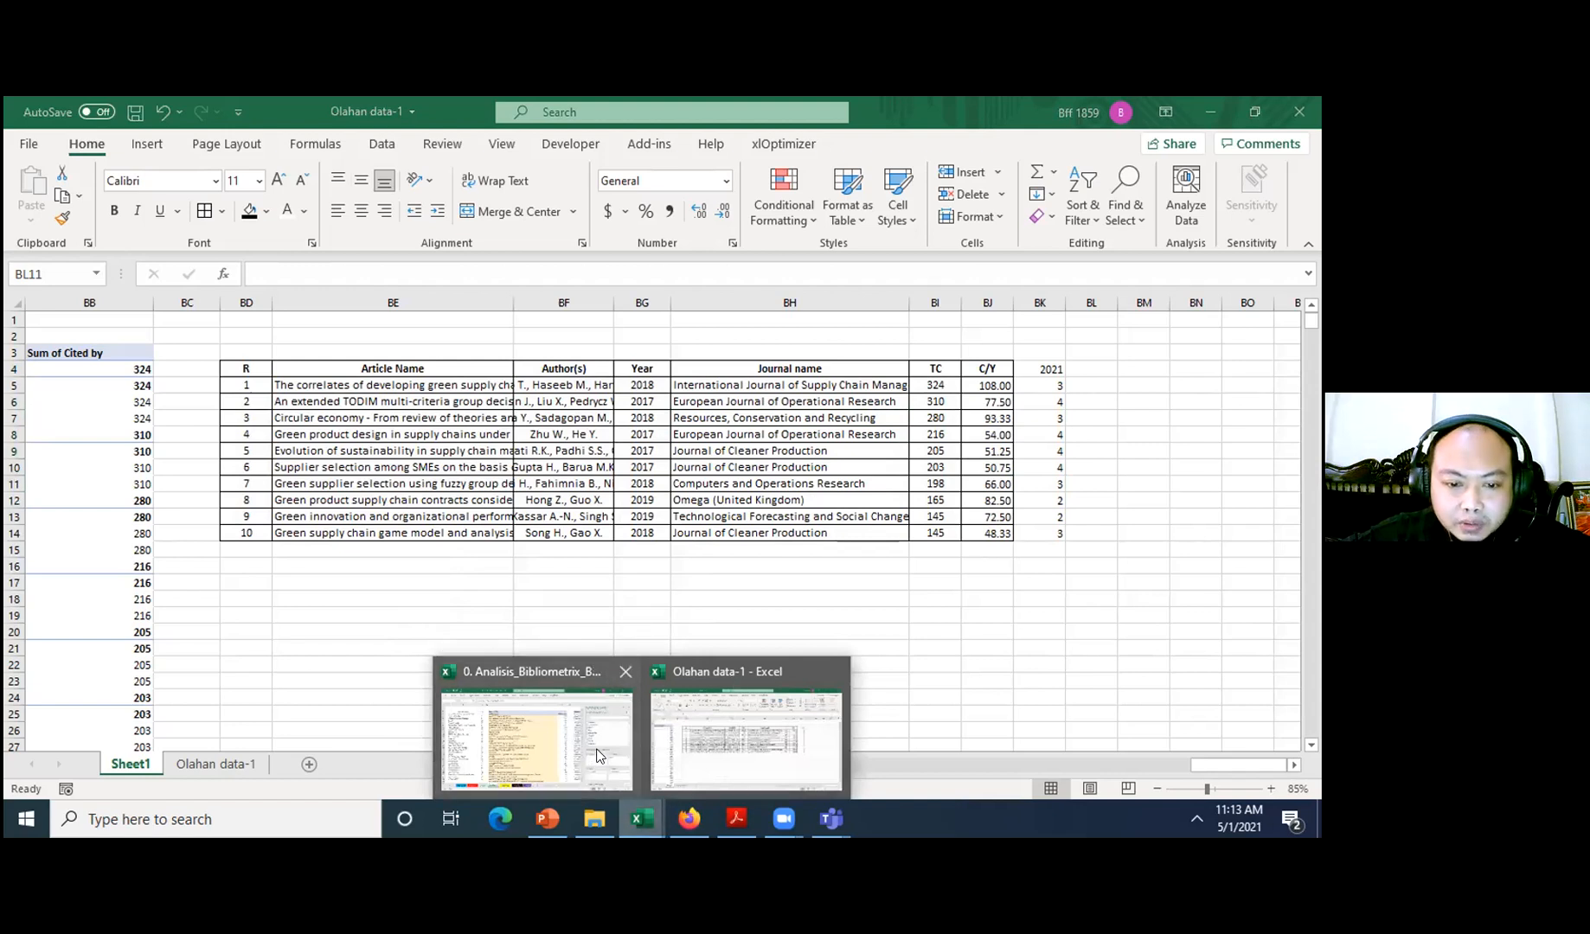
click(601, 747)
click(696, 429)
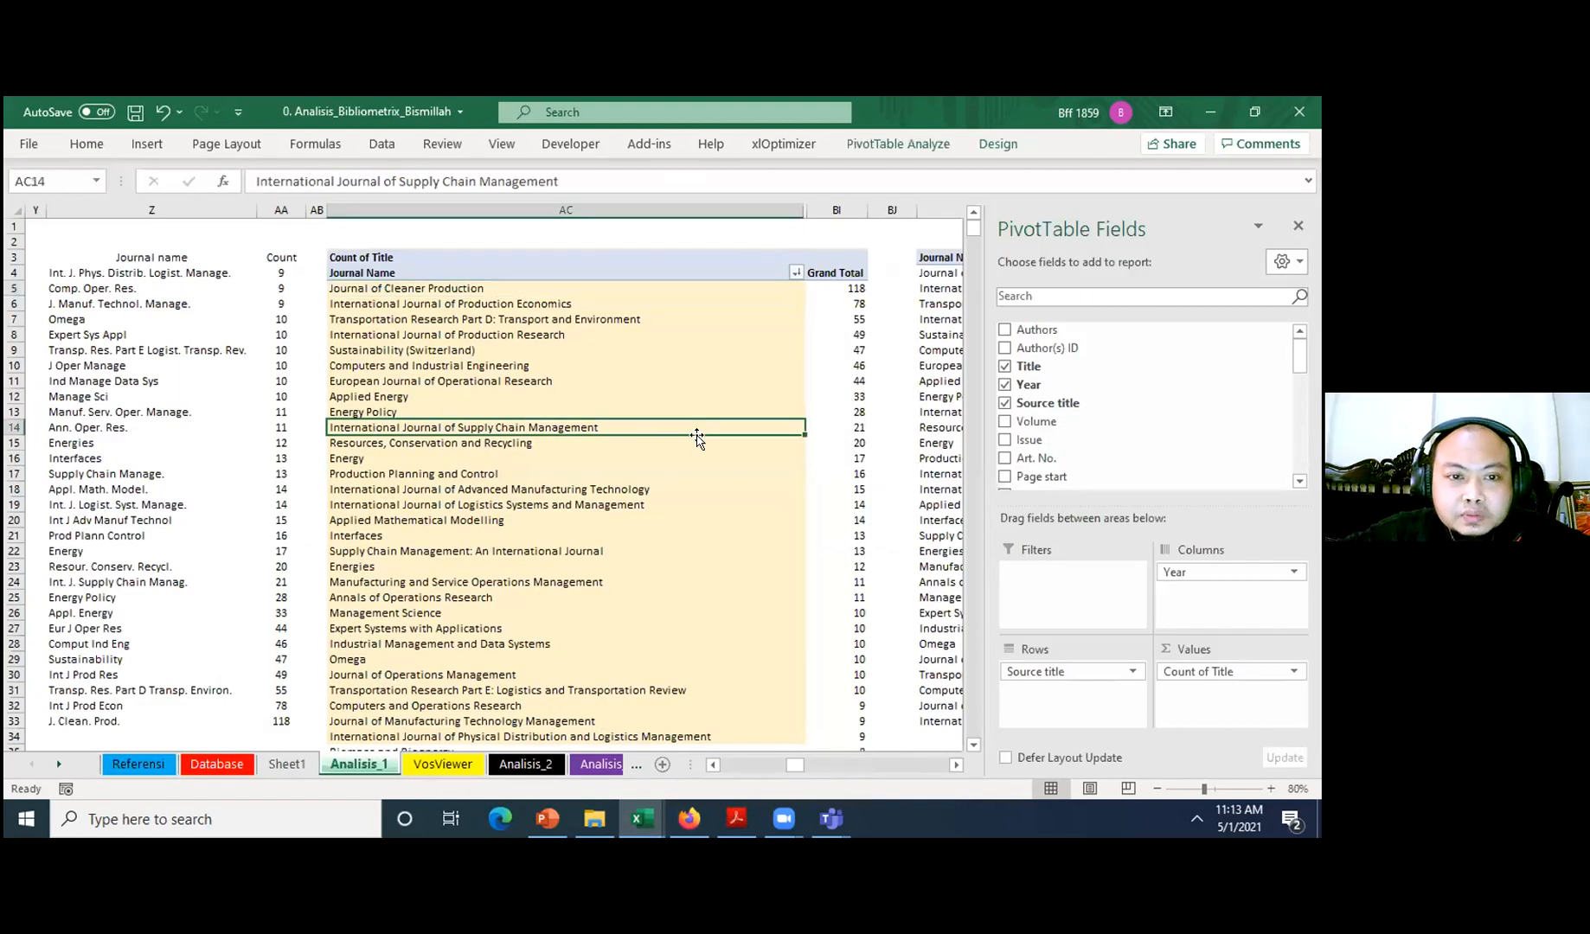
- Examine the journal article counts per period and the most cited articles pivot table on the Analisis_1 sheet
key(Right)
key(Right)
key(Right)
key(Right)
key(Right)
key(Right)
key(Right)
key(Right)
key(Right)
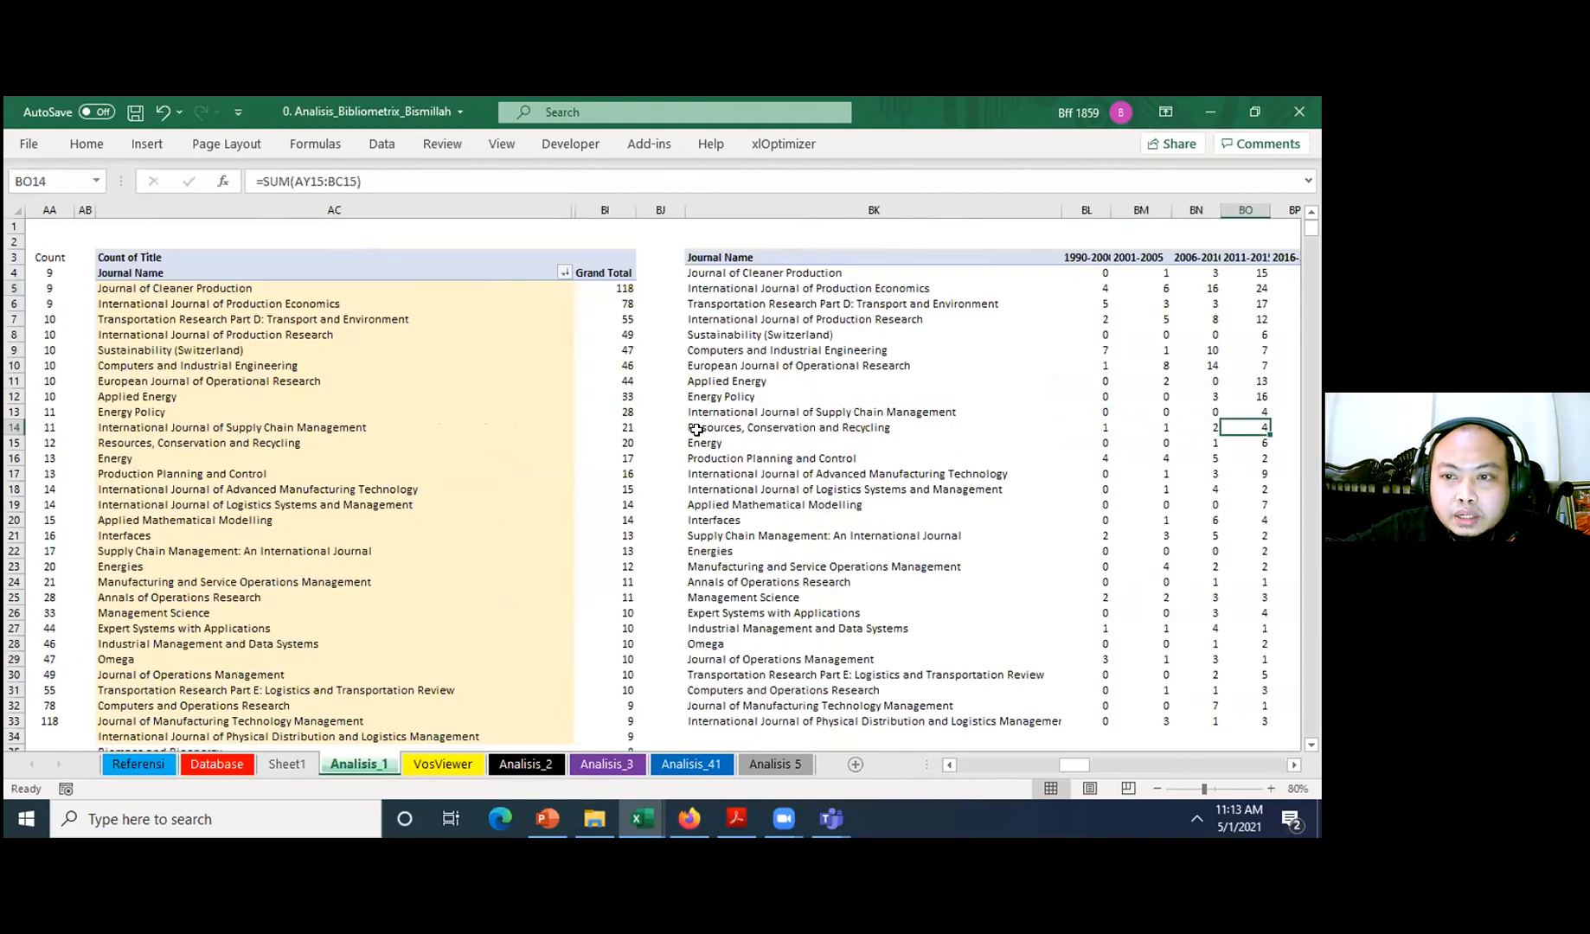
key(Right)
key(Right)
key(Right)
key(Right)
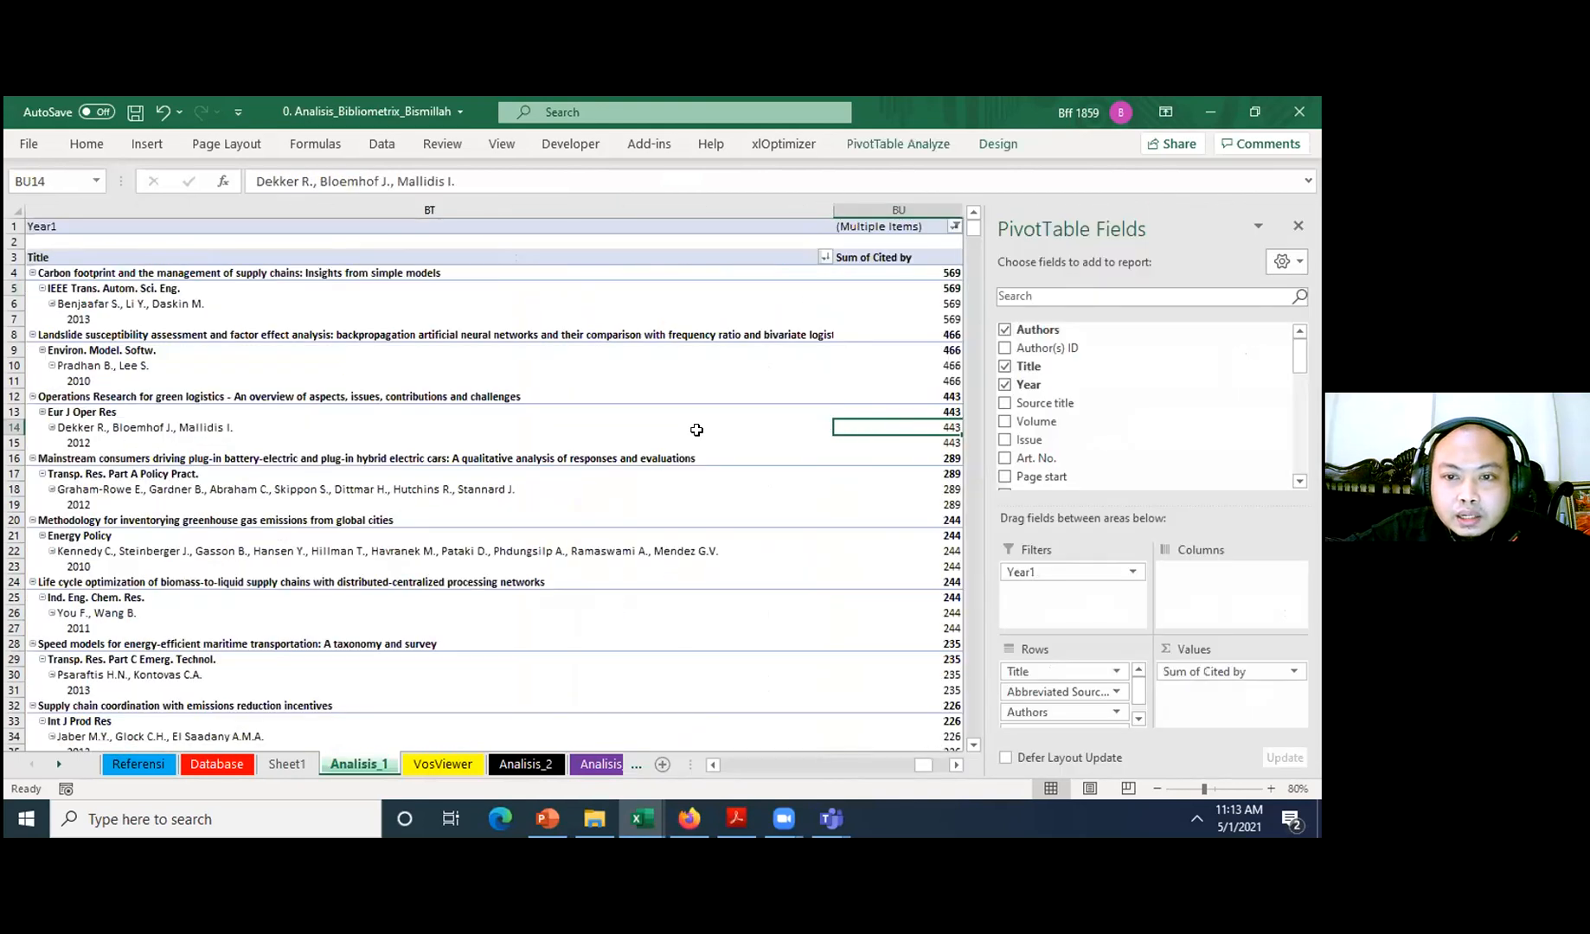
- Examine the ranked list of most cited articles and the author citation pivot table further along the Analisis_1 sheet
key(Right)
key(Right)
key(Right)
key(Right)
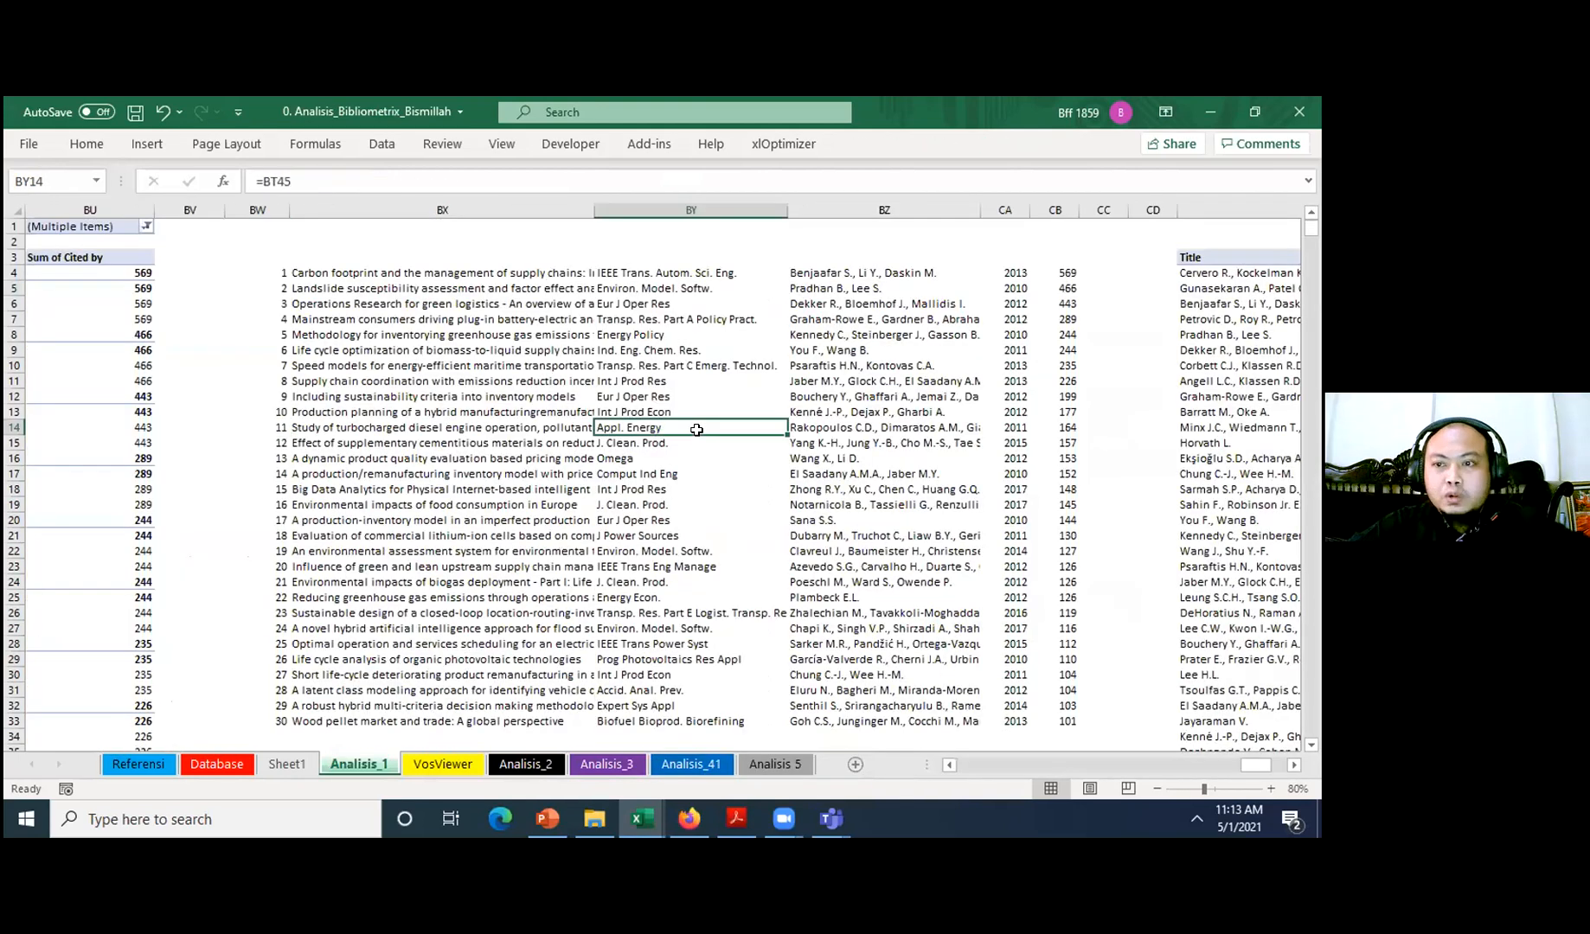
key(Right)
key(Right)
key(Right)
key(Right)
key(Right)
key(Right)
key(Right)
key(Right)
key(Right)
key(Right)
key(Right)
key(Left)
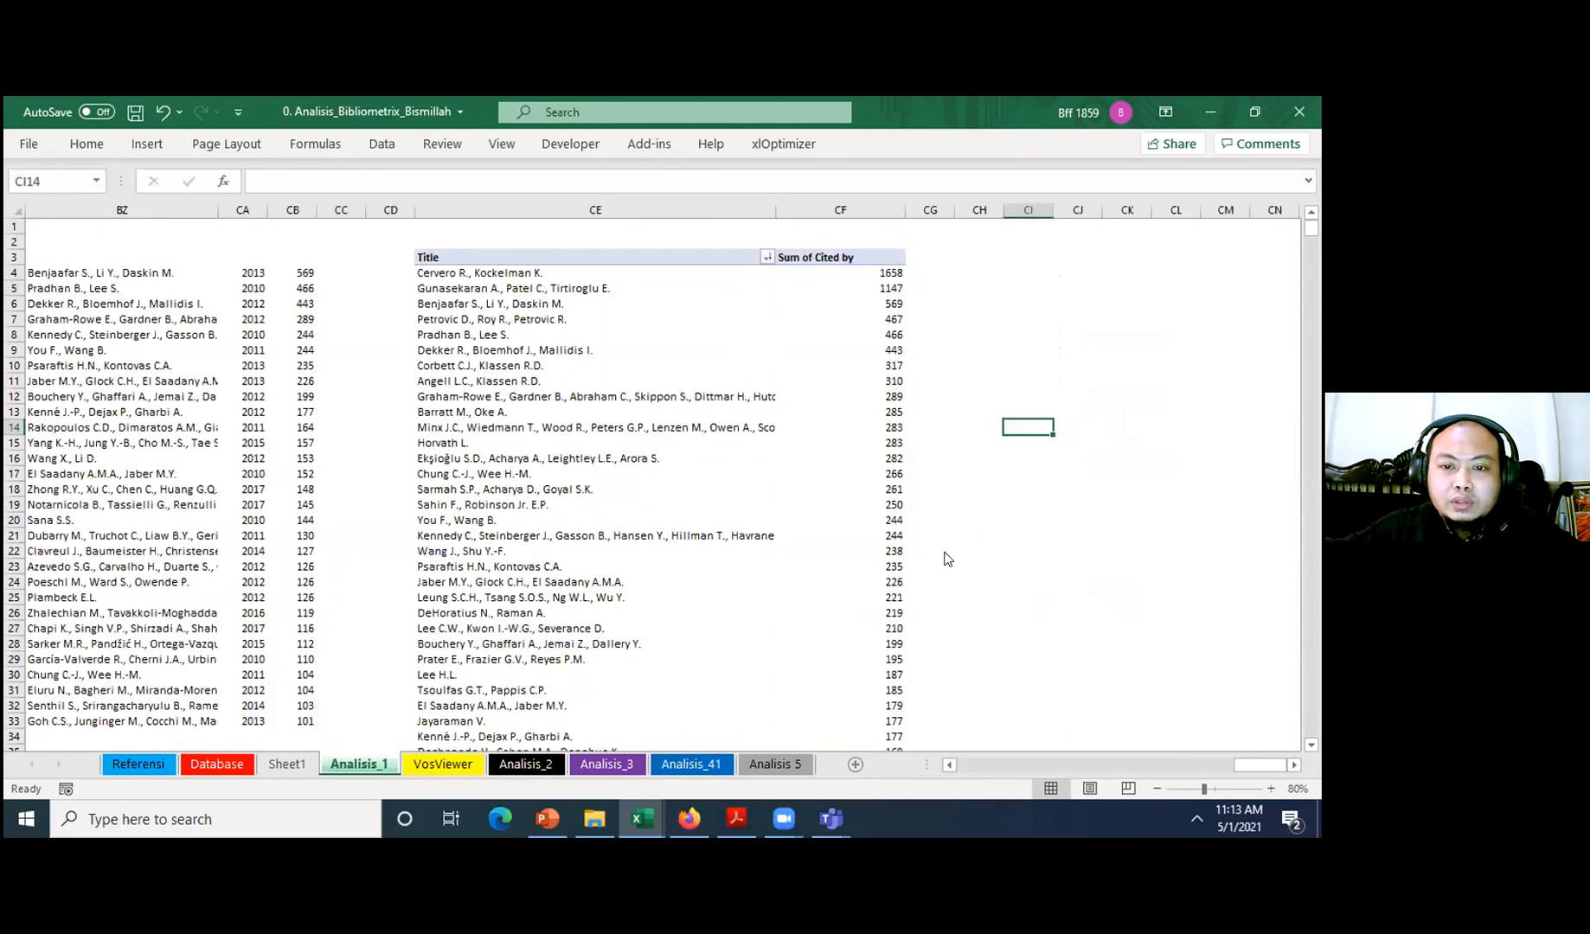
- Open the Olahan data-2 file from the 2. SEMIN Kedua folder
key(alt+Tab)
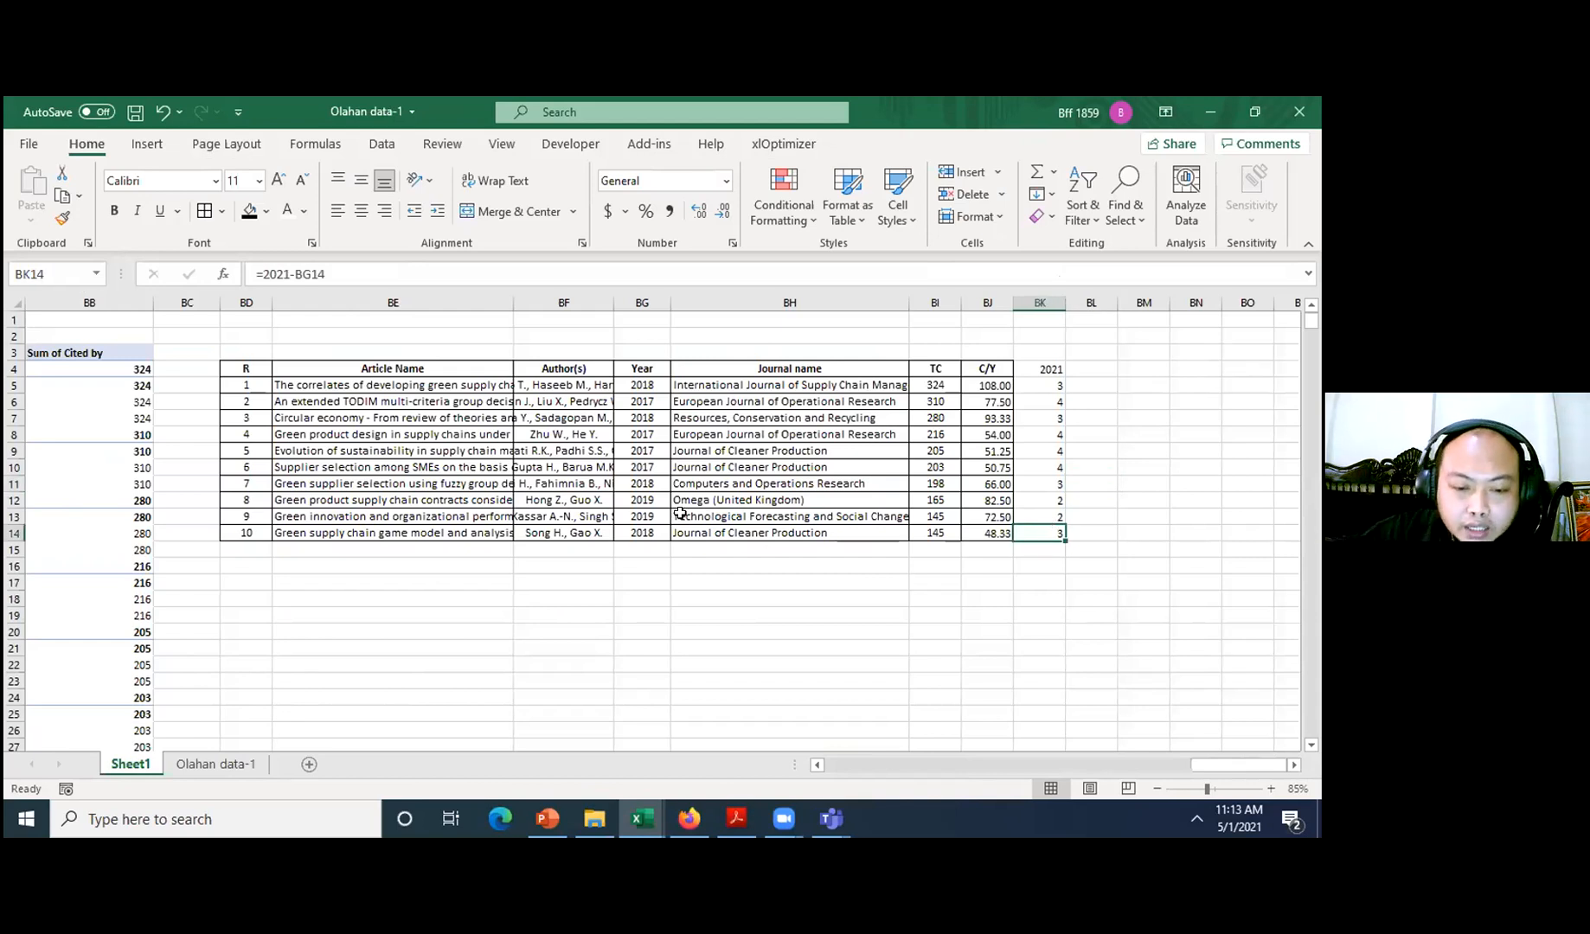
click(590, 829)
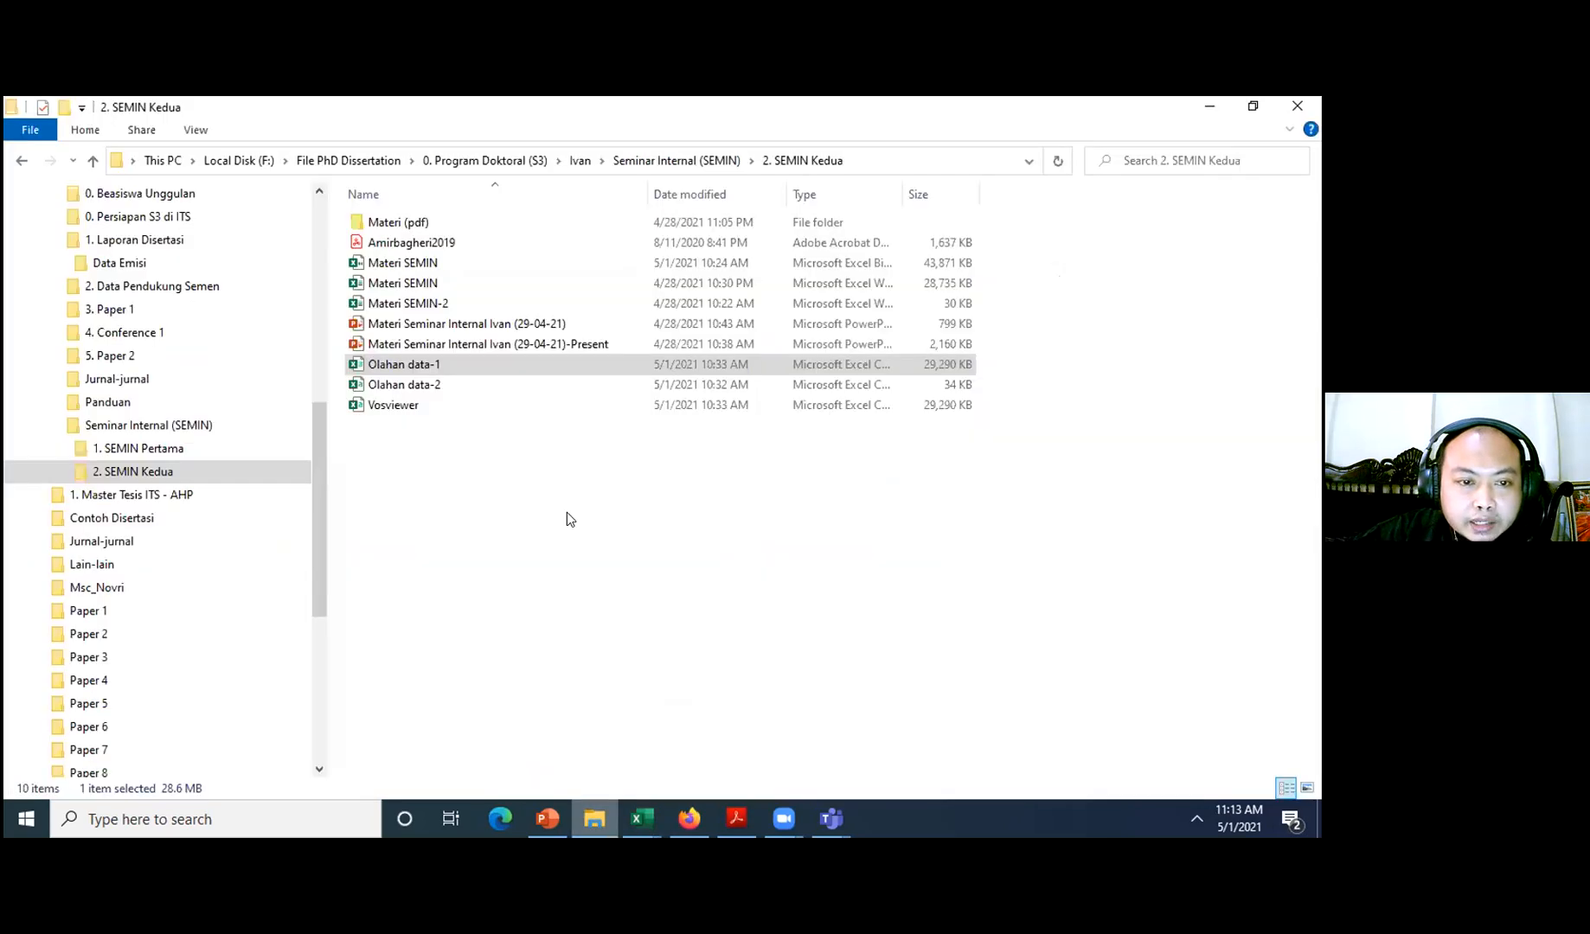
click(550, 386)
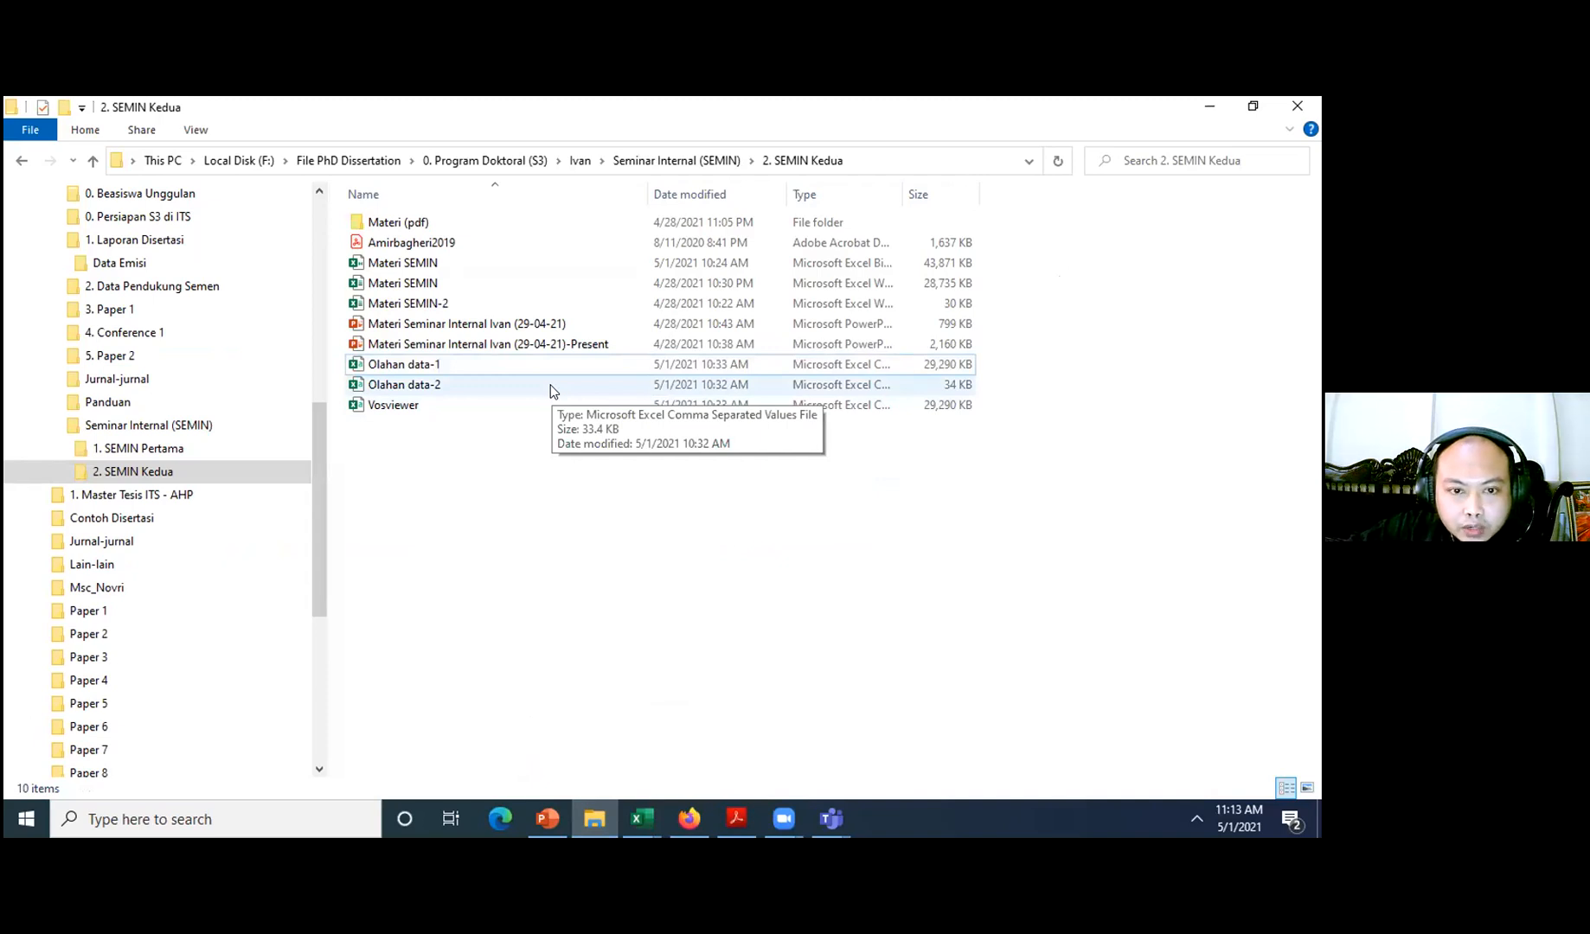
click(550, 392)
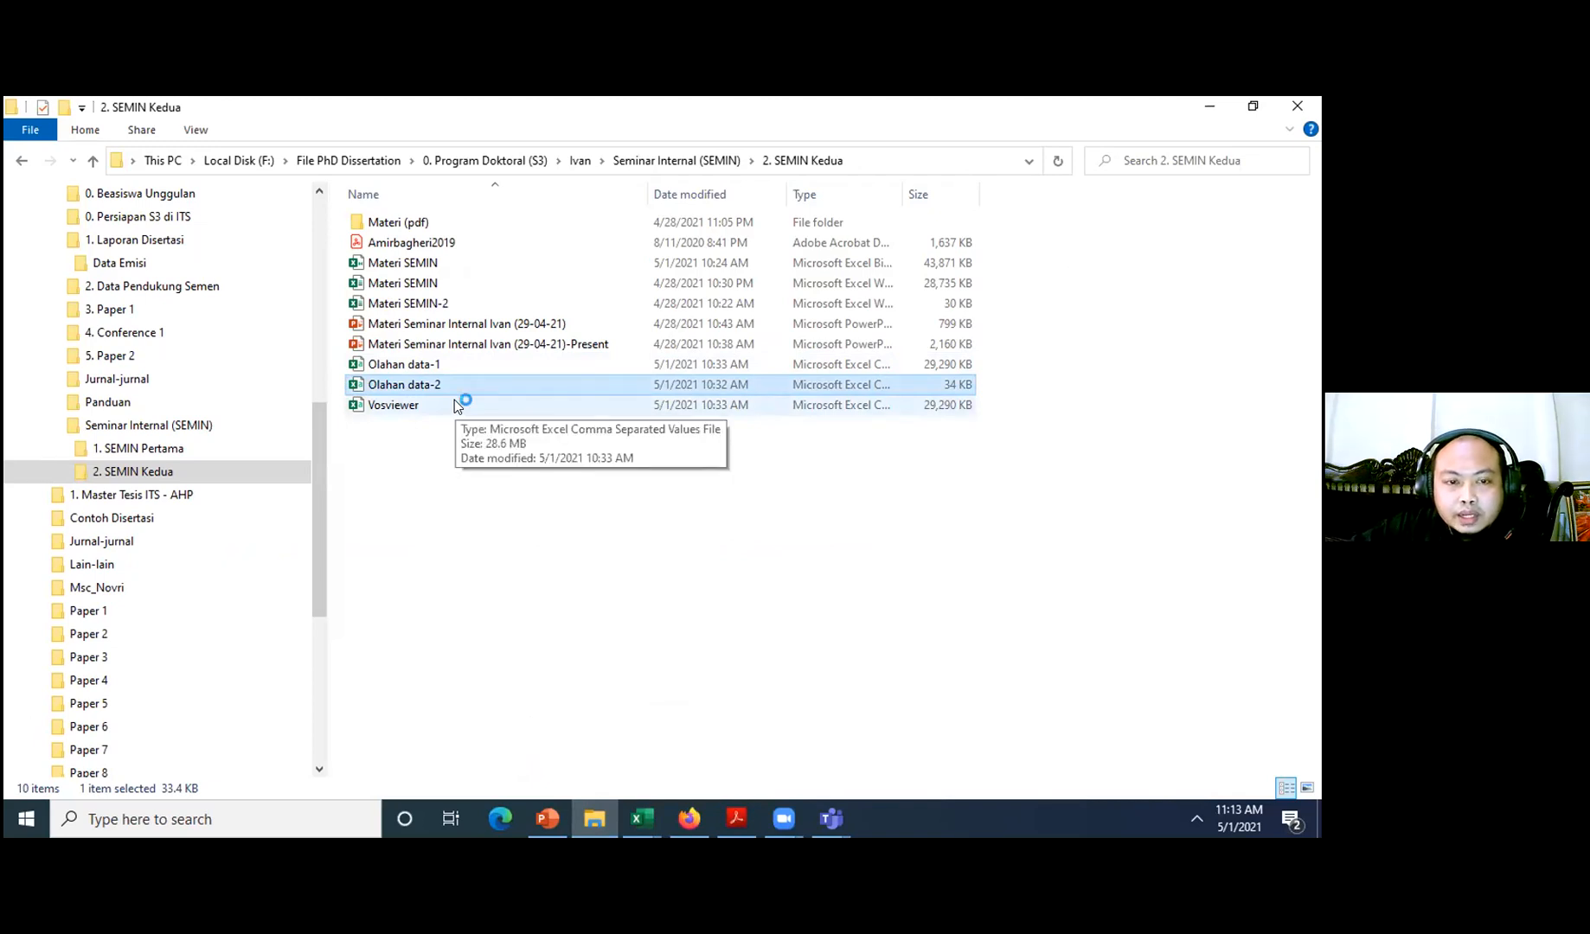
key(alt+Tab)
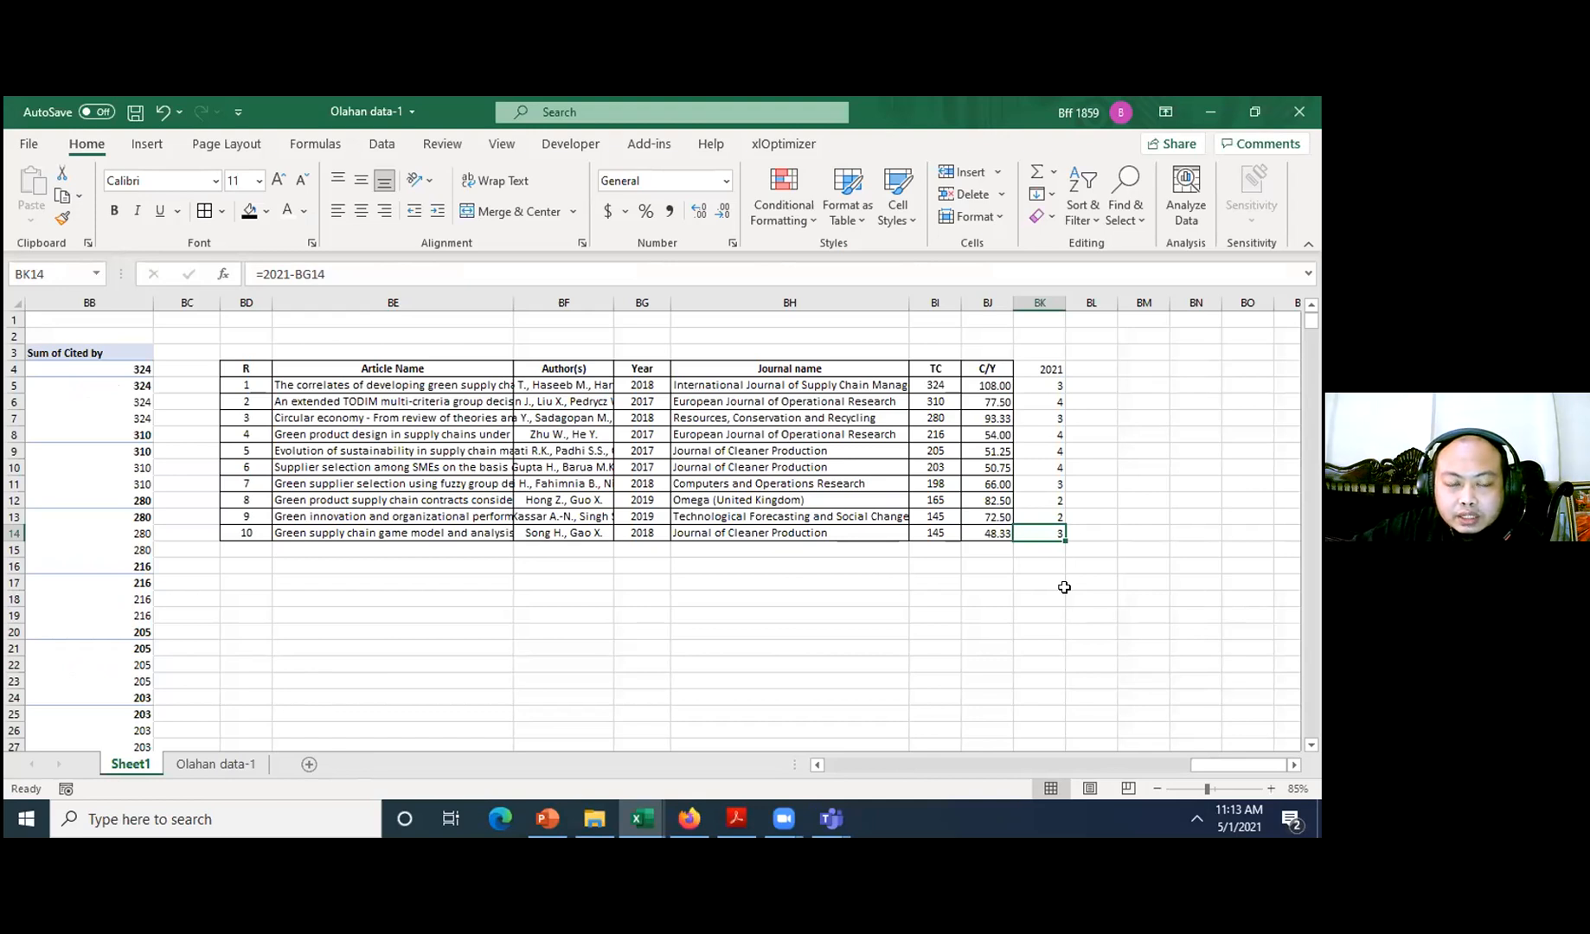
key(alt+Tab)
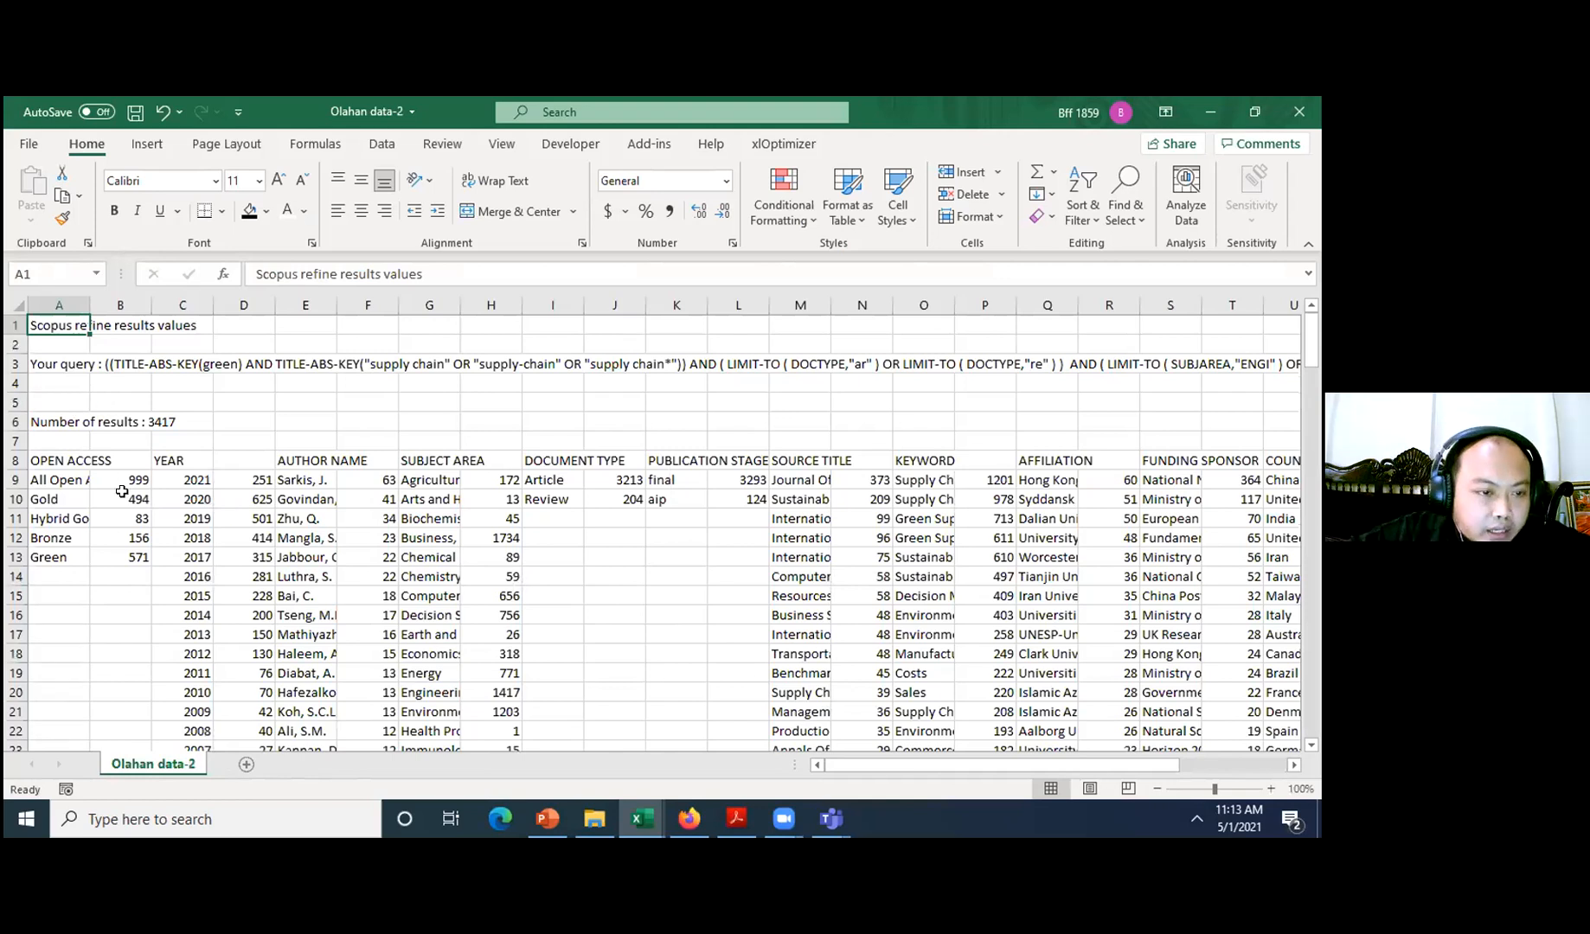
- Widen column A to show the open access categories in full and review their counts
drag(125, 305, 132, 306)
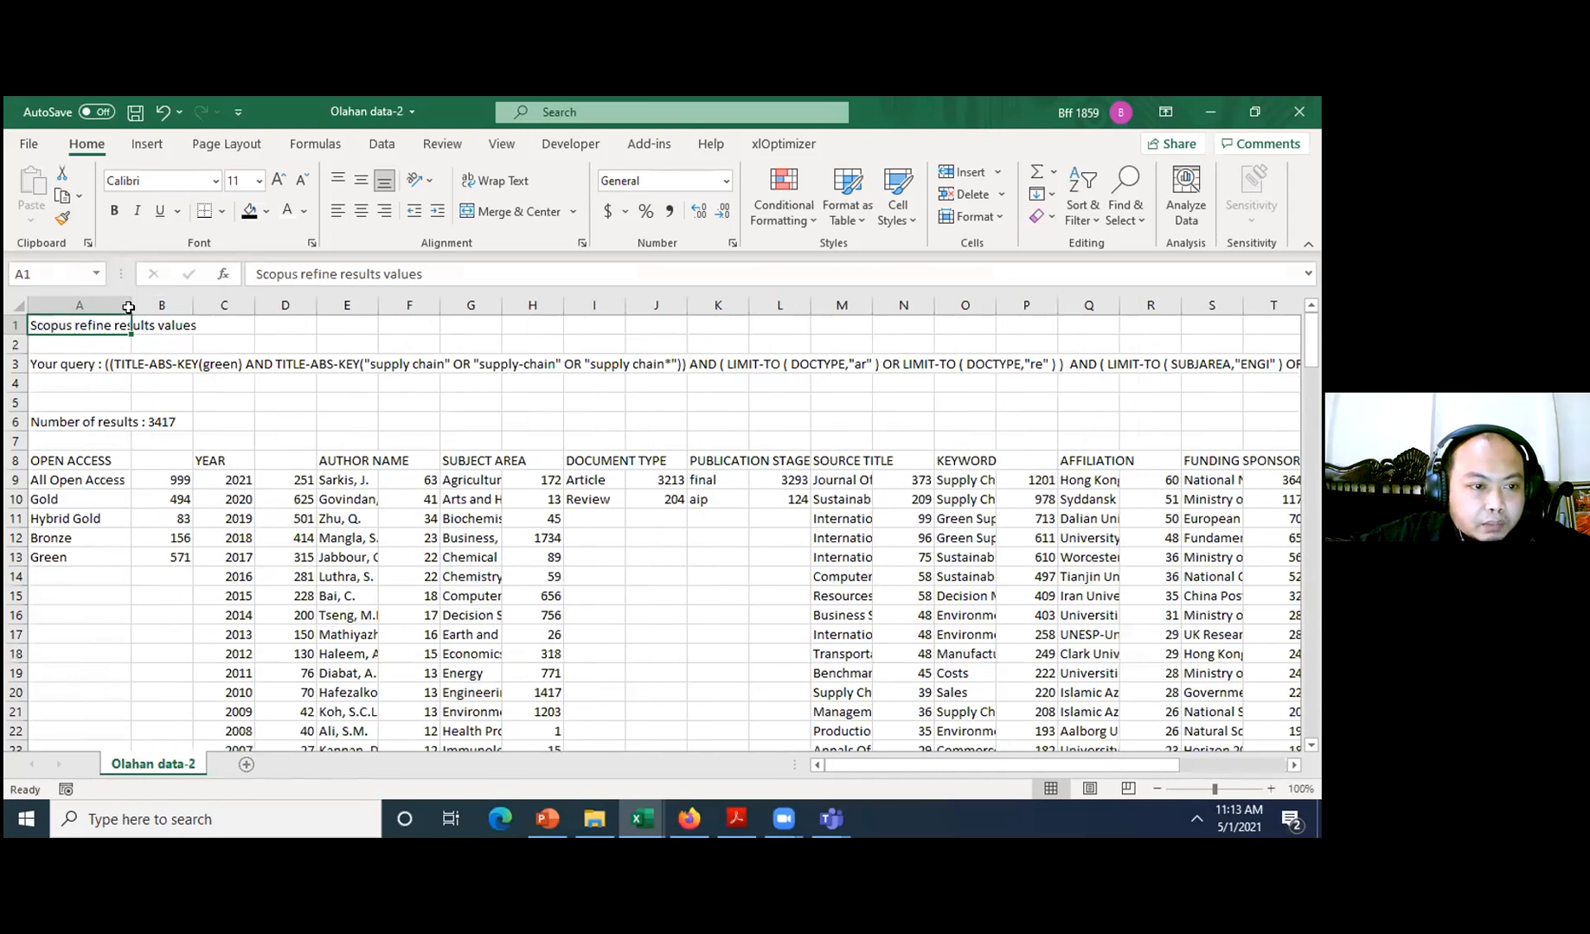
click(79, 483)
click(183, 480)
click(165, 498)
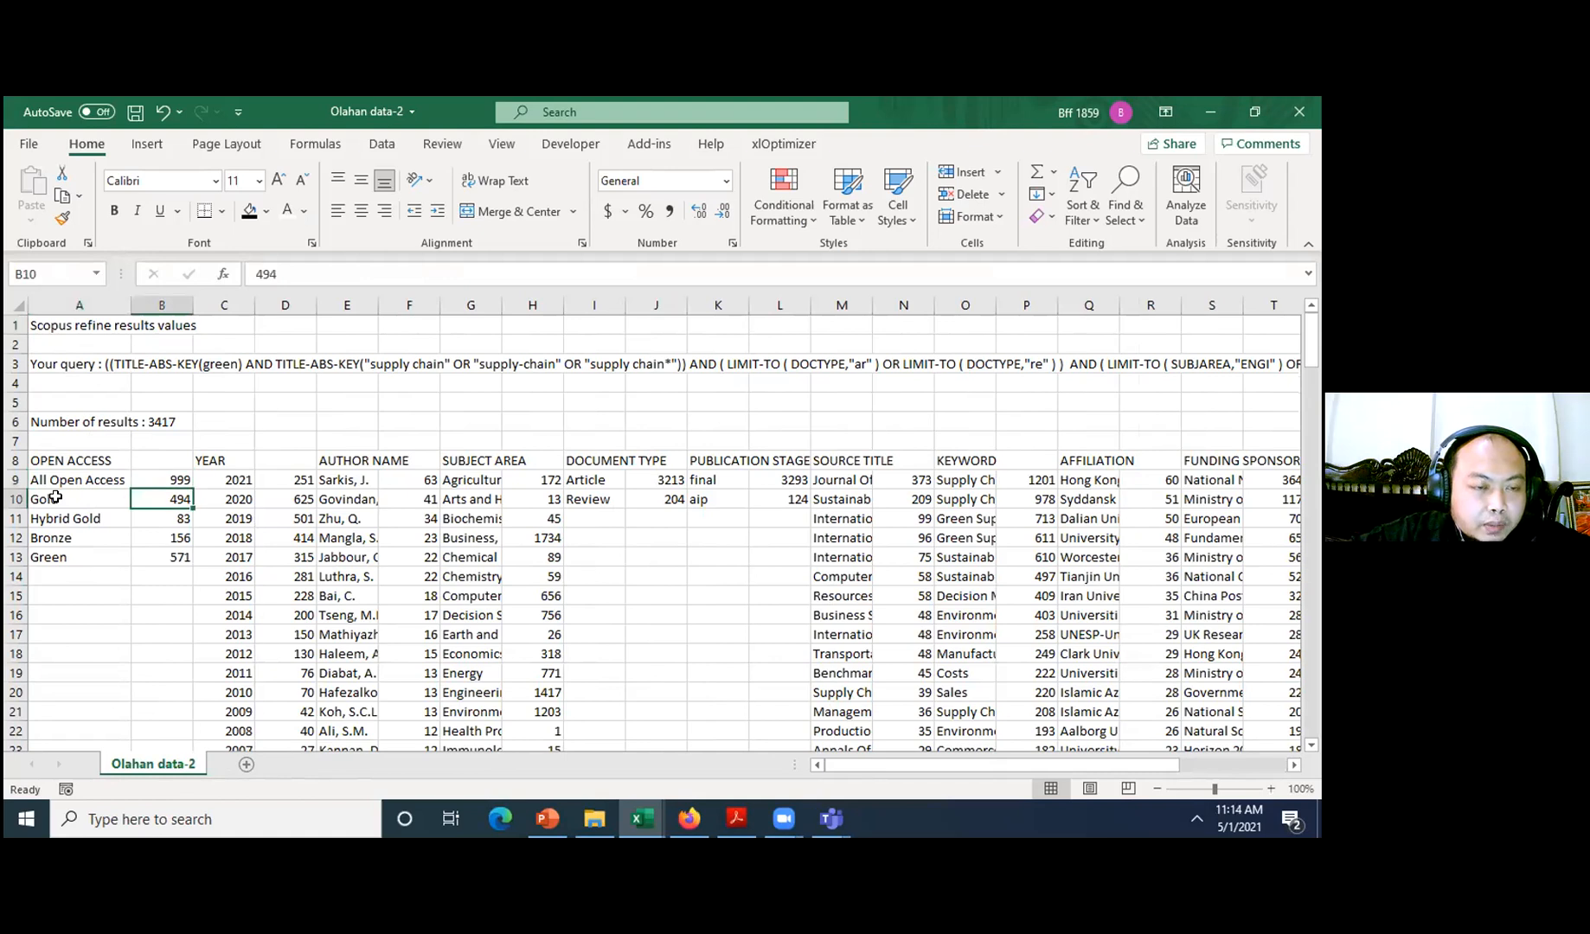
click(54, 497)
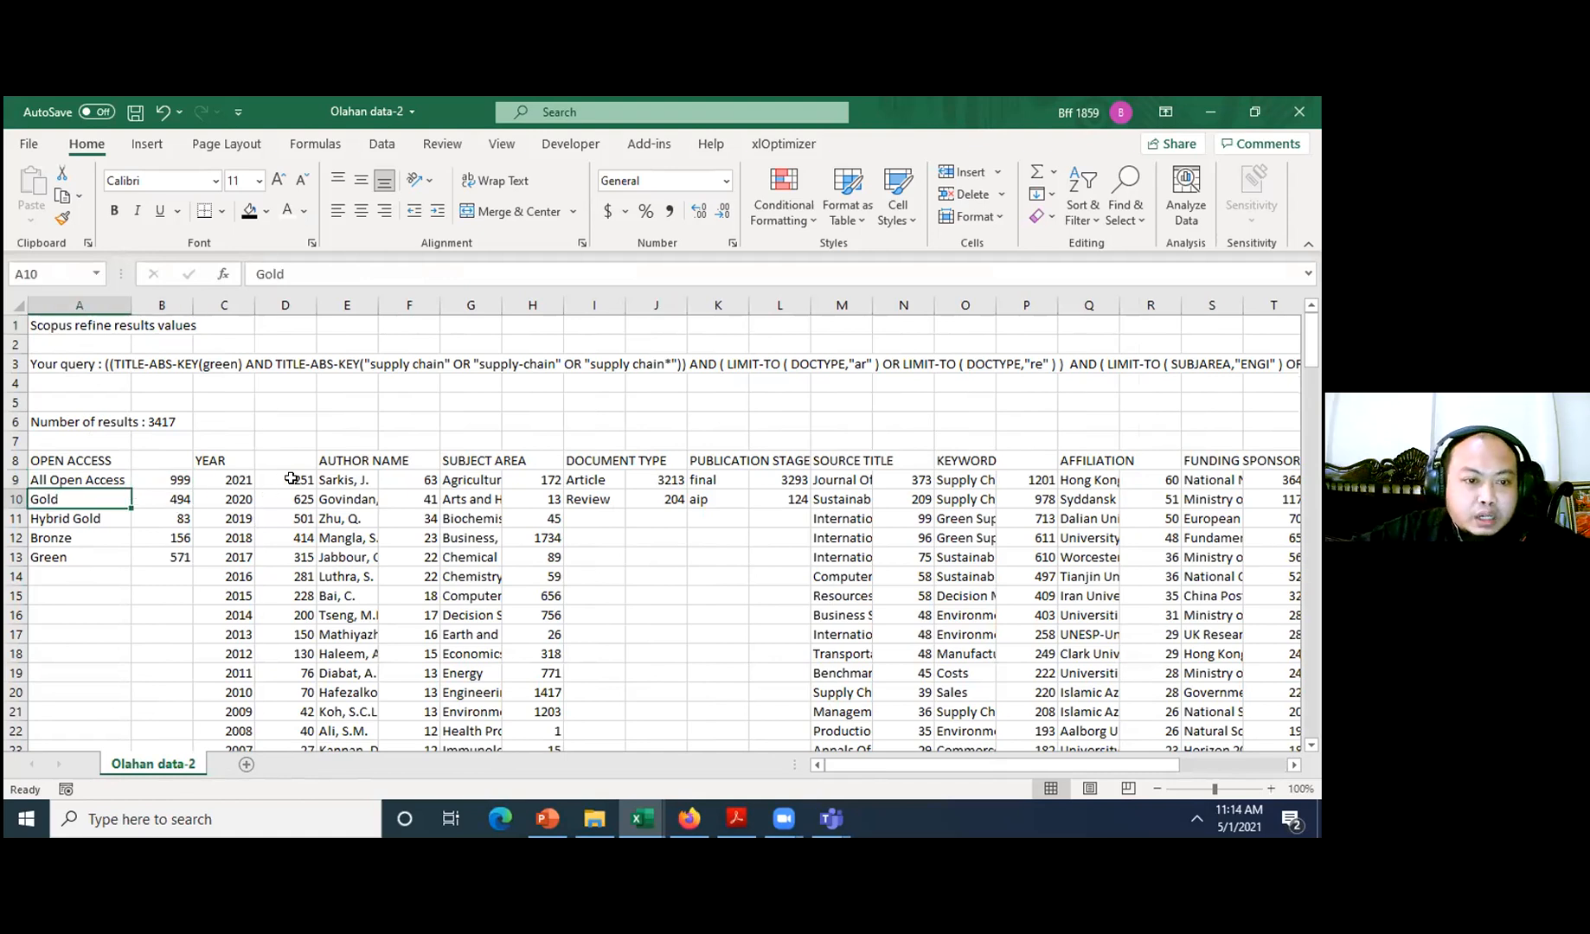
- Review the article counts per year and widen the Author Name column to fit the names
click(286, 481)
scroll(413, 524, down, 5)
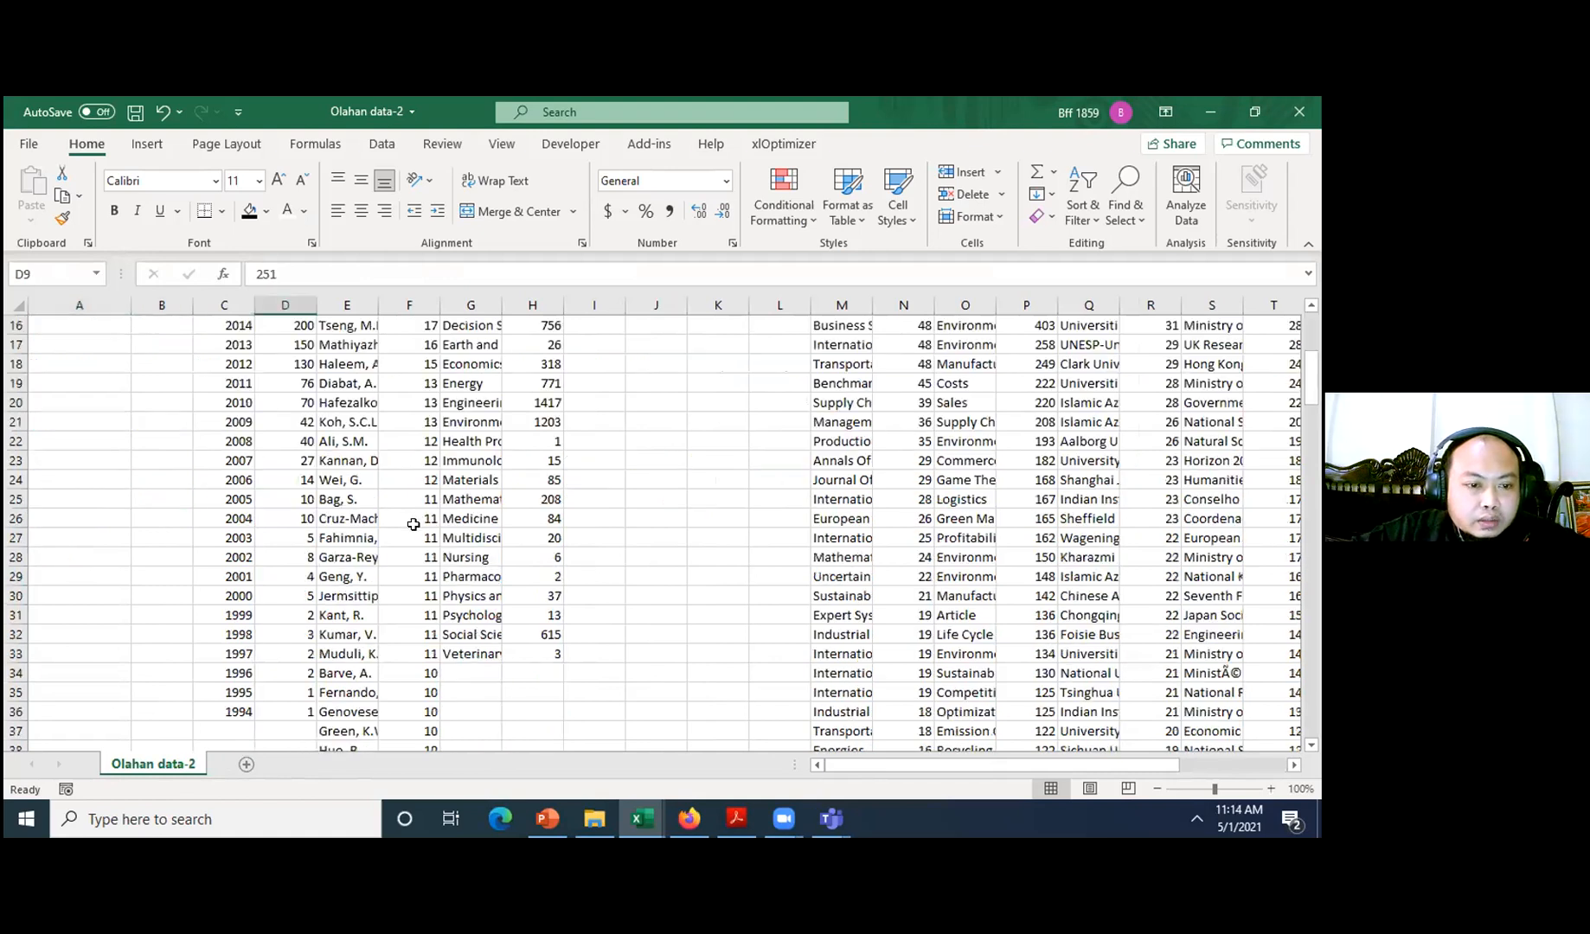
scroll(413, 524, up, 5)
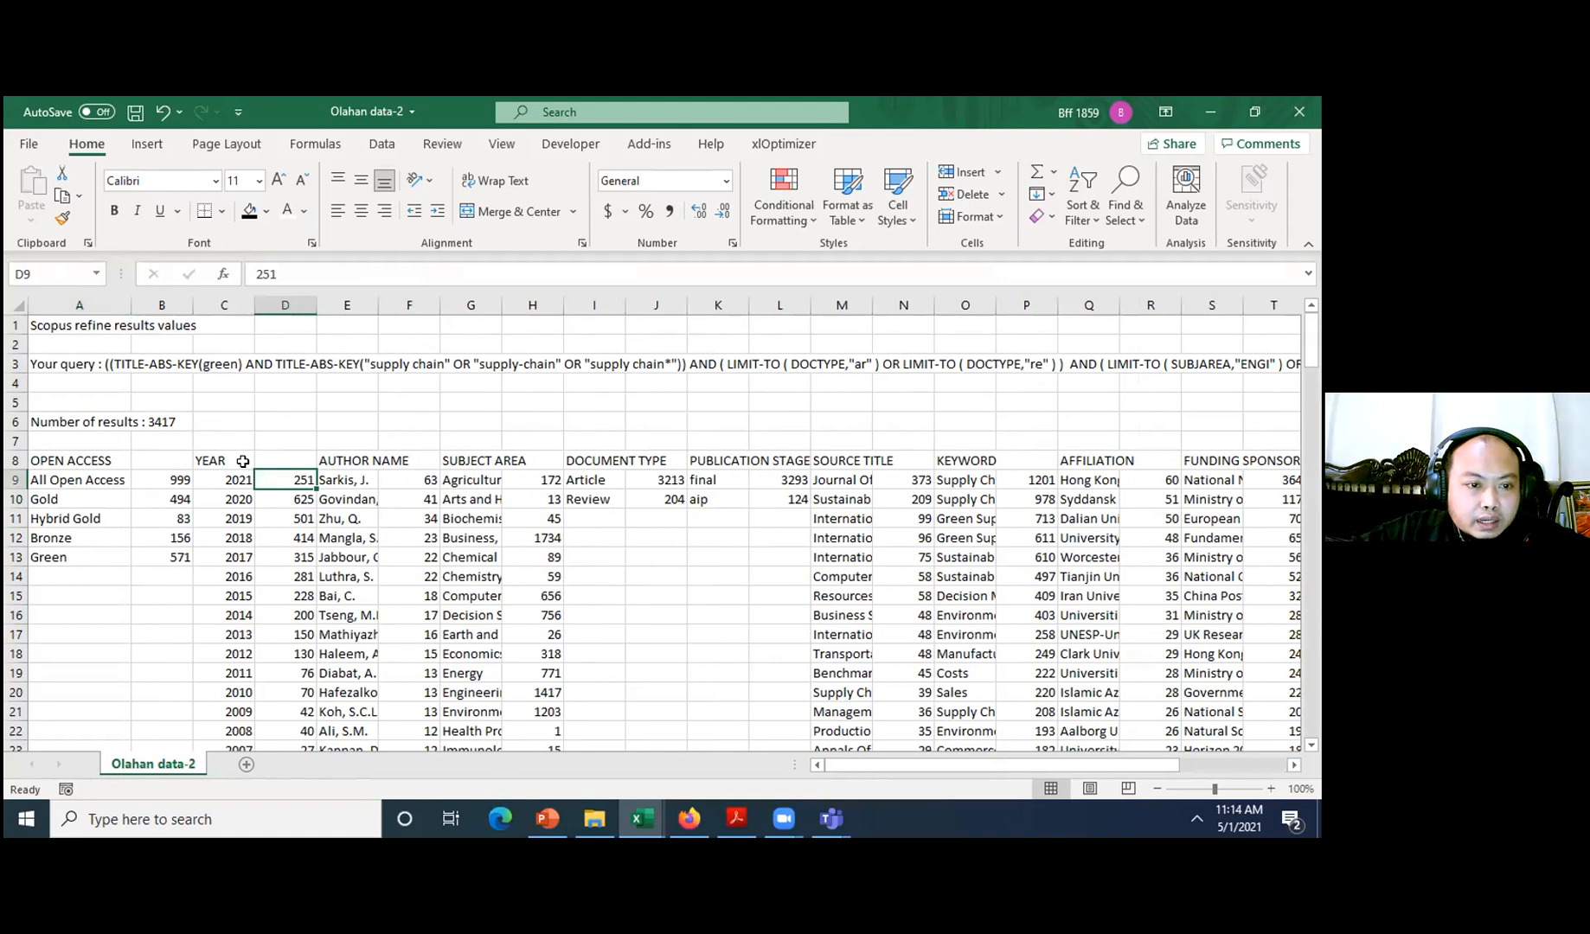
click(274, 560)
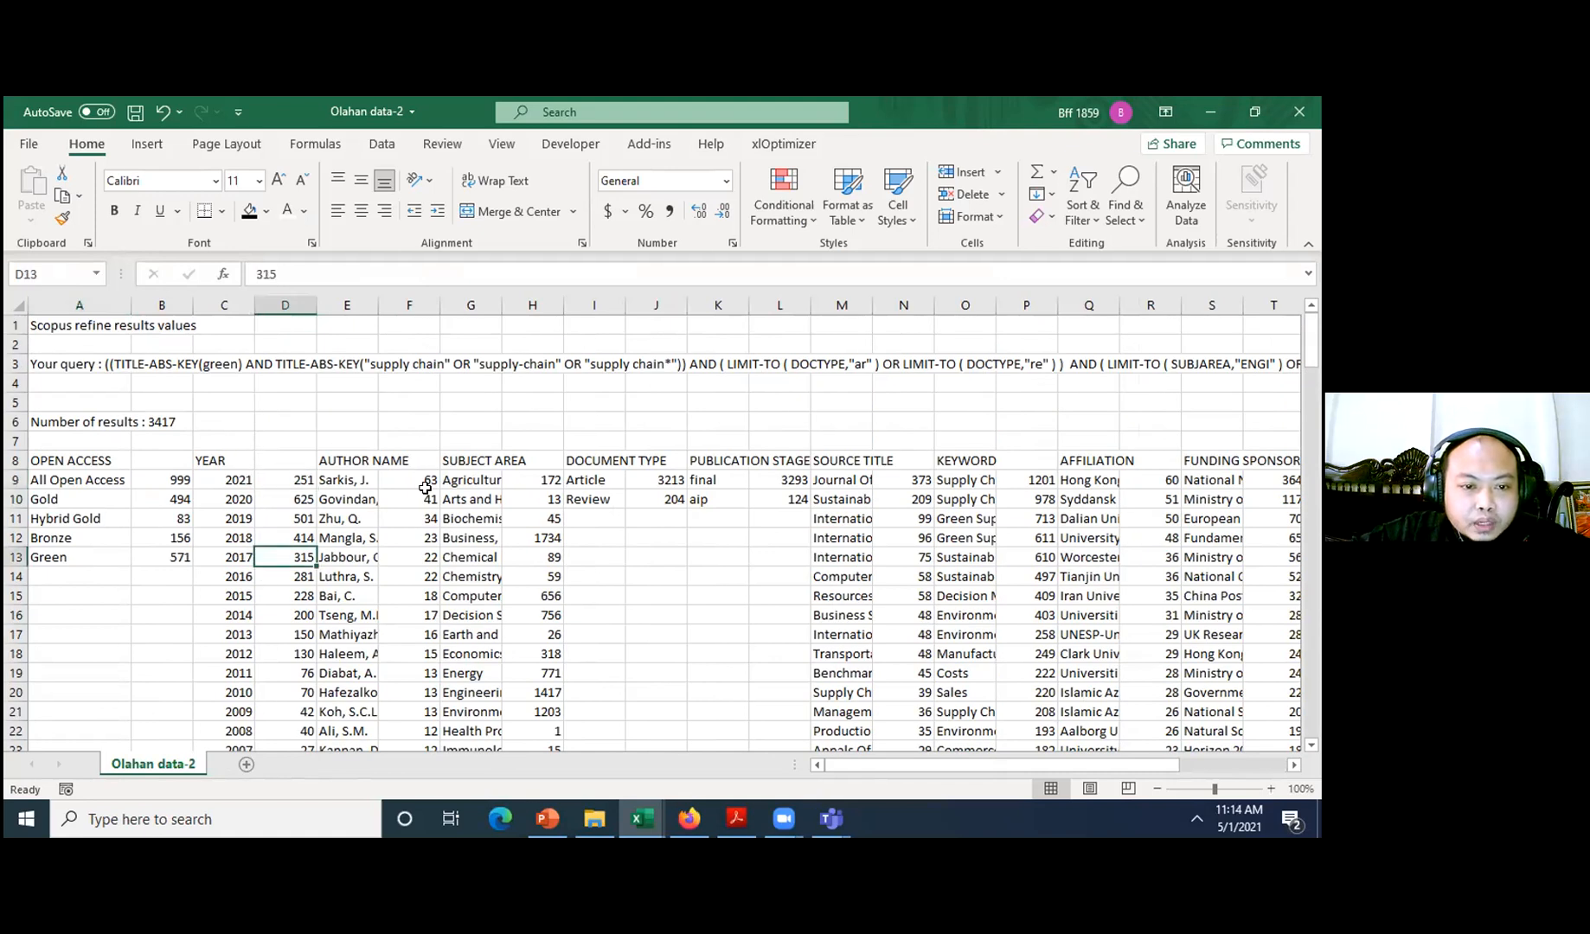
drag(358, 480, 418, 307)
scroll(403, 351, up, 6)
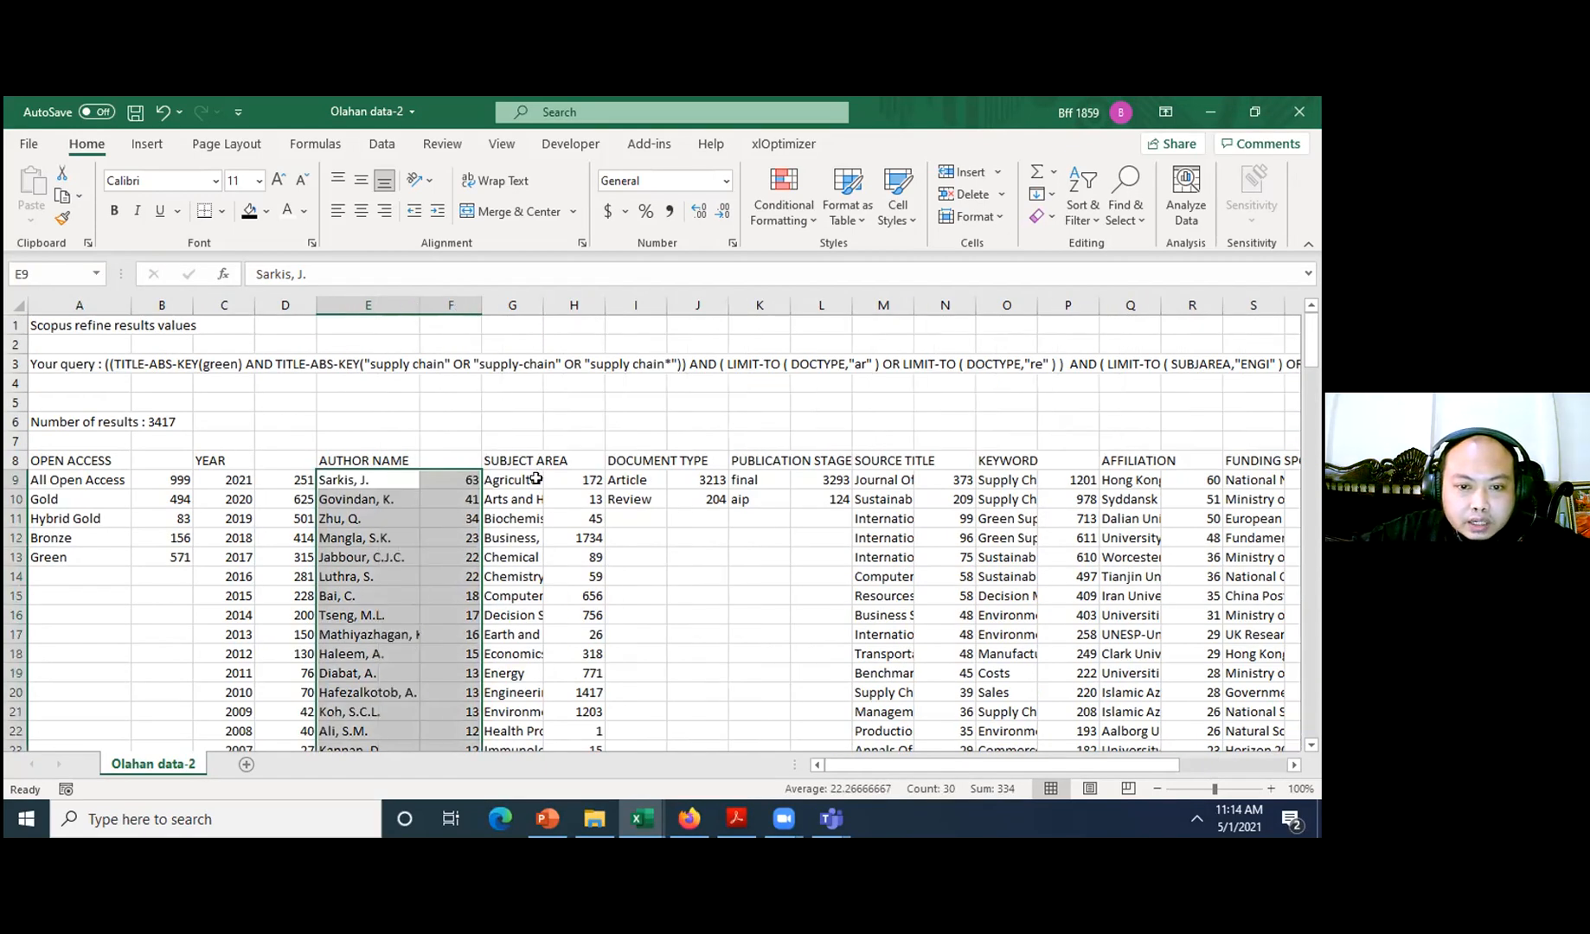
- Widen the Source Title column M so that most journal names are readable
click(535, 480)
click(873, 478)
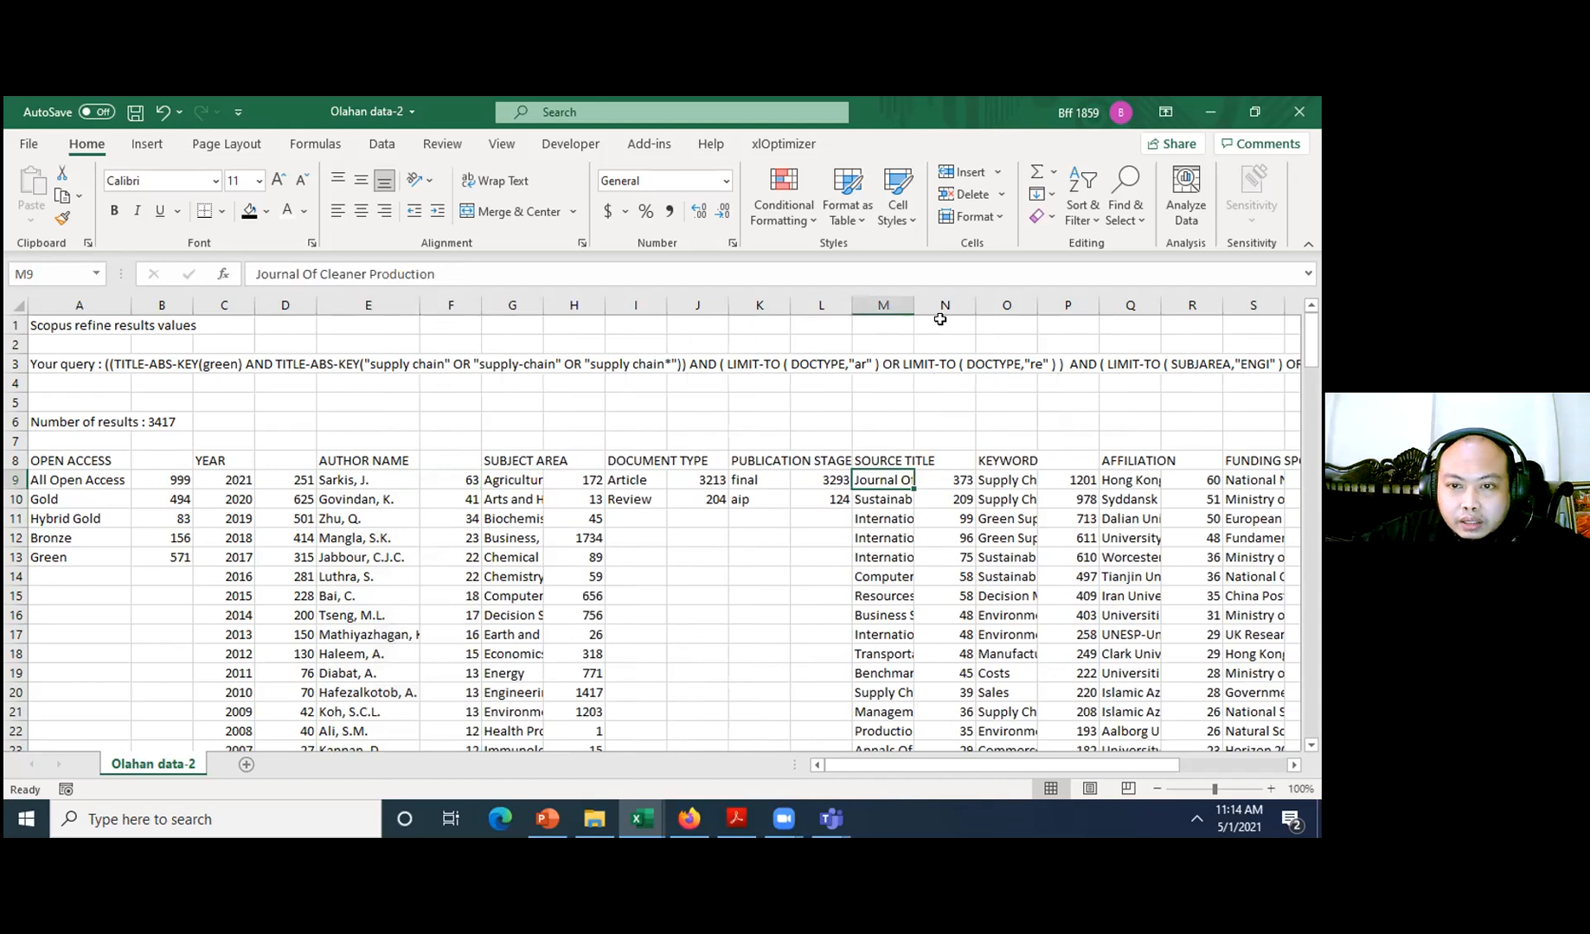
drag(906, 306, 985, 511)
key(Right)
key(Right)
key(Right)
key(Right)
key(Right)
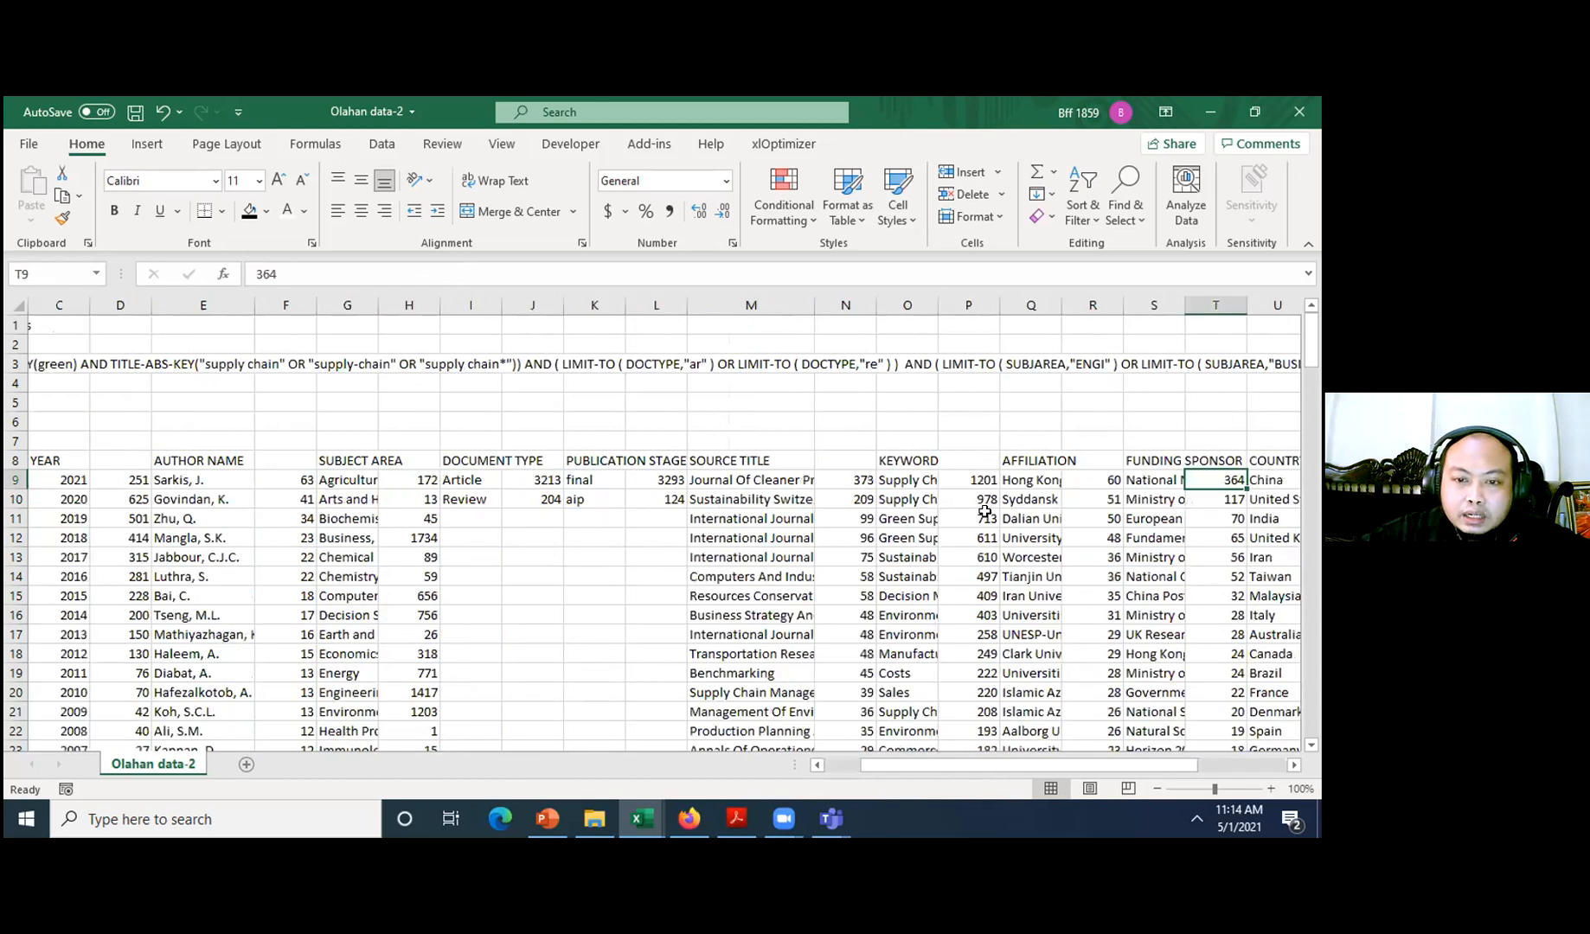
drag(907, 321, 908, 321)
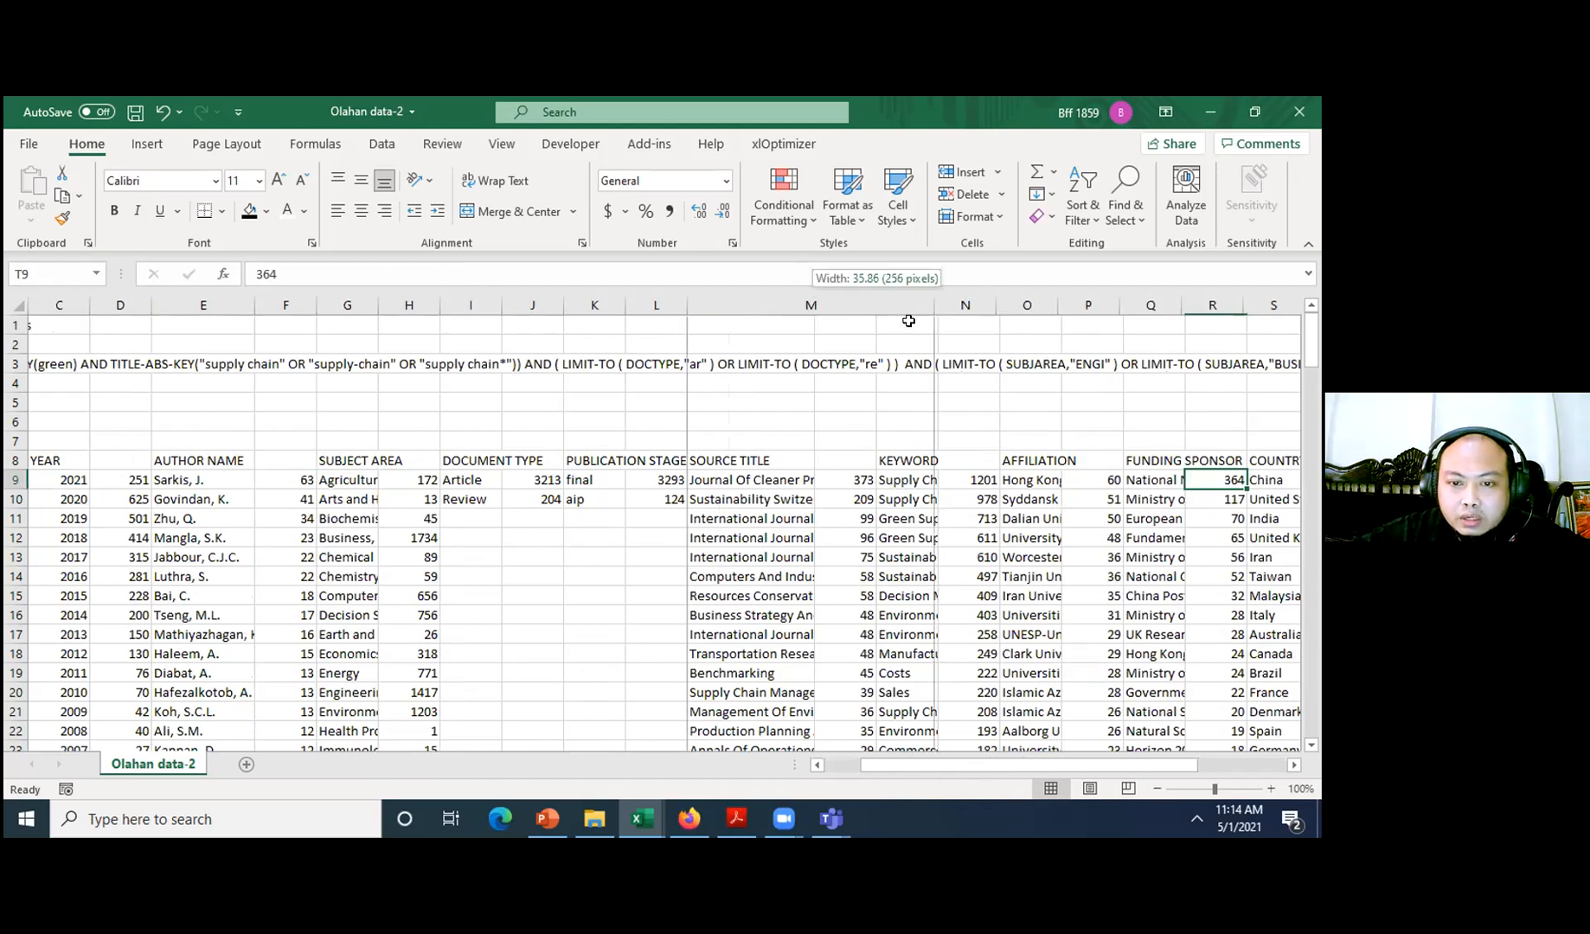
click(849, 476)
click(924, 475)
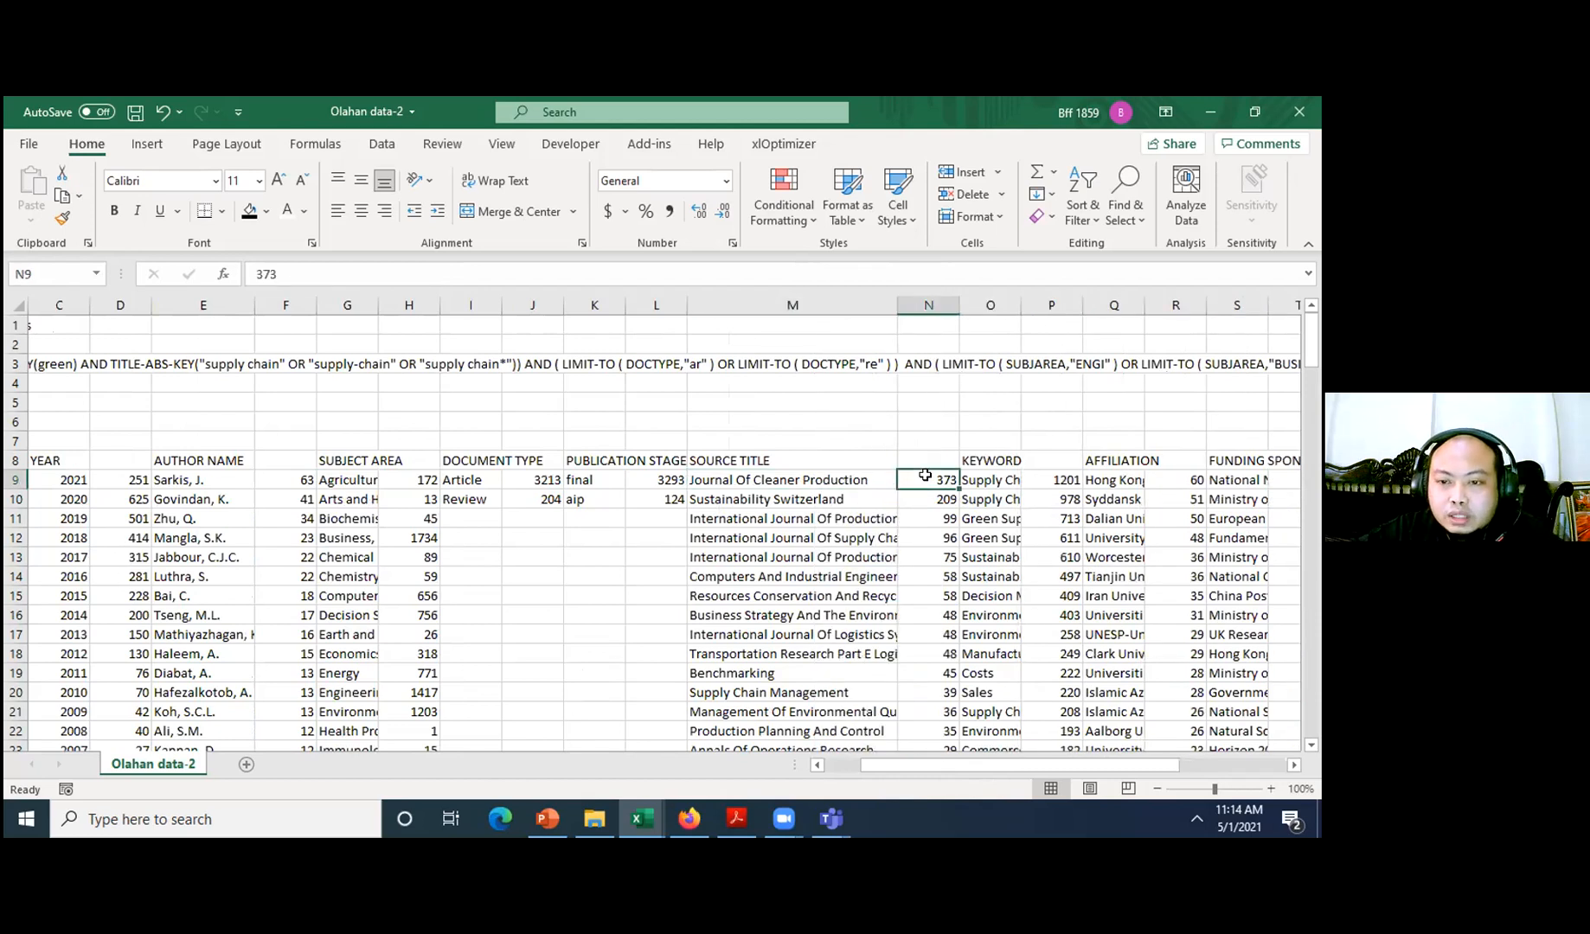
- Widen the Keyword column O to show longer keywords such as Supply Chain Management
key(Right)
key(Right)
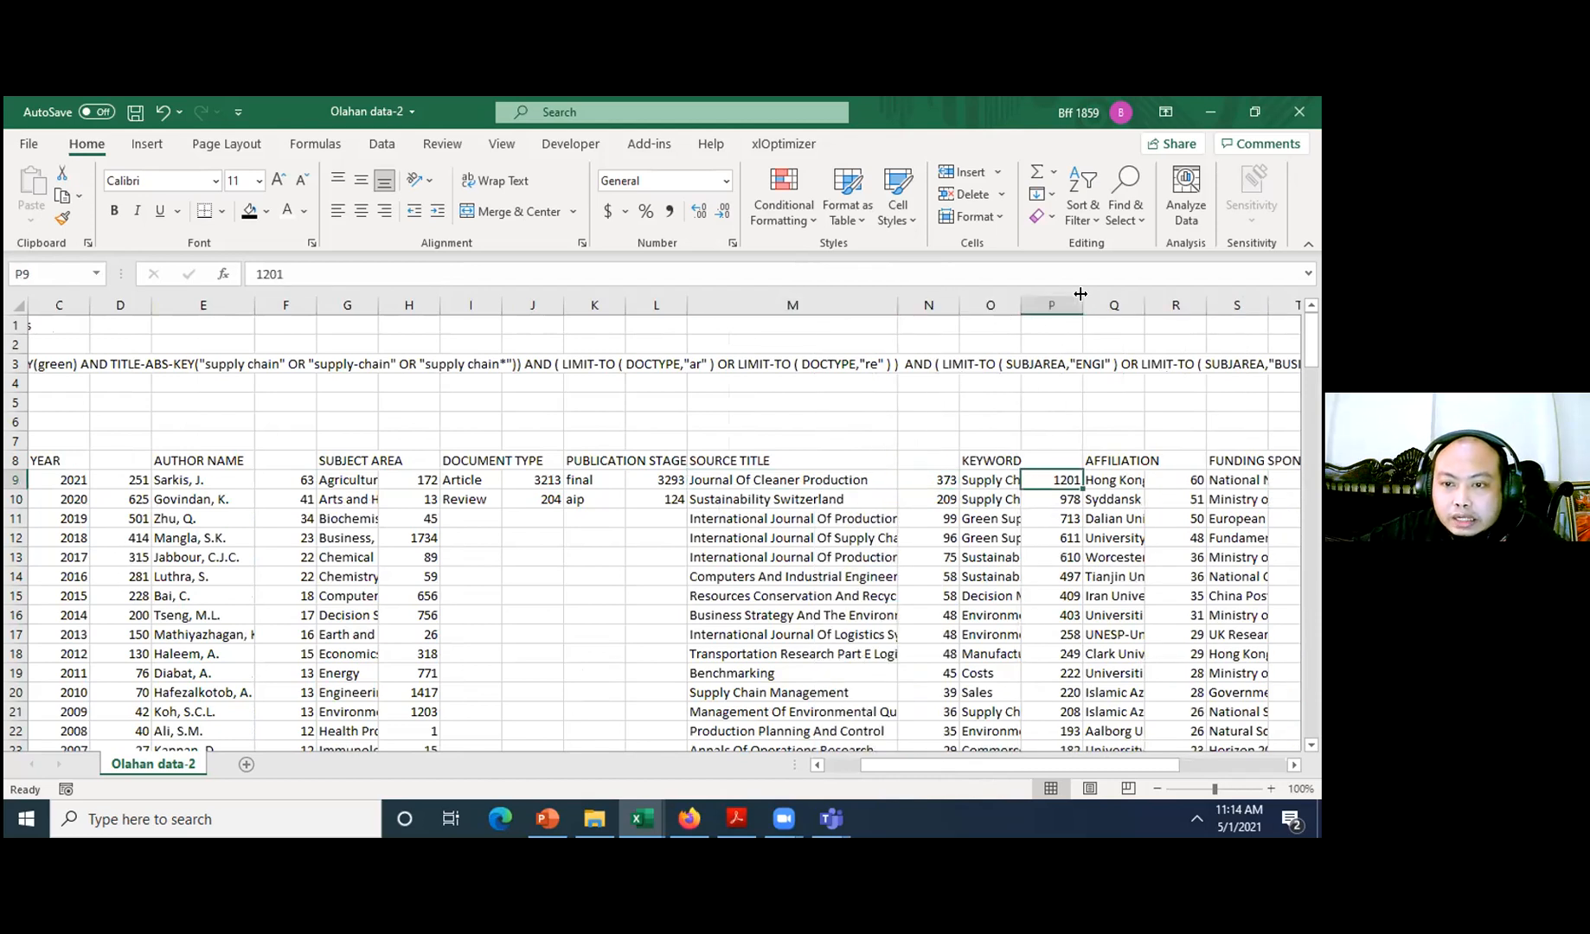
drag(1084, 303, 1086, 303)
click(1035, 493)
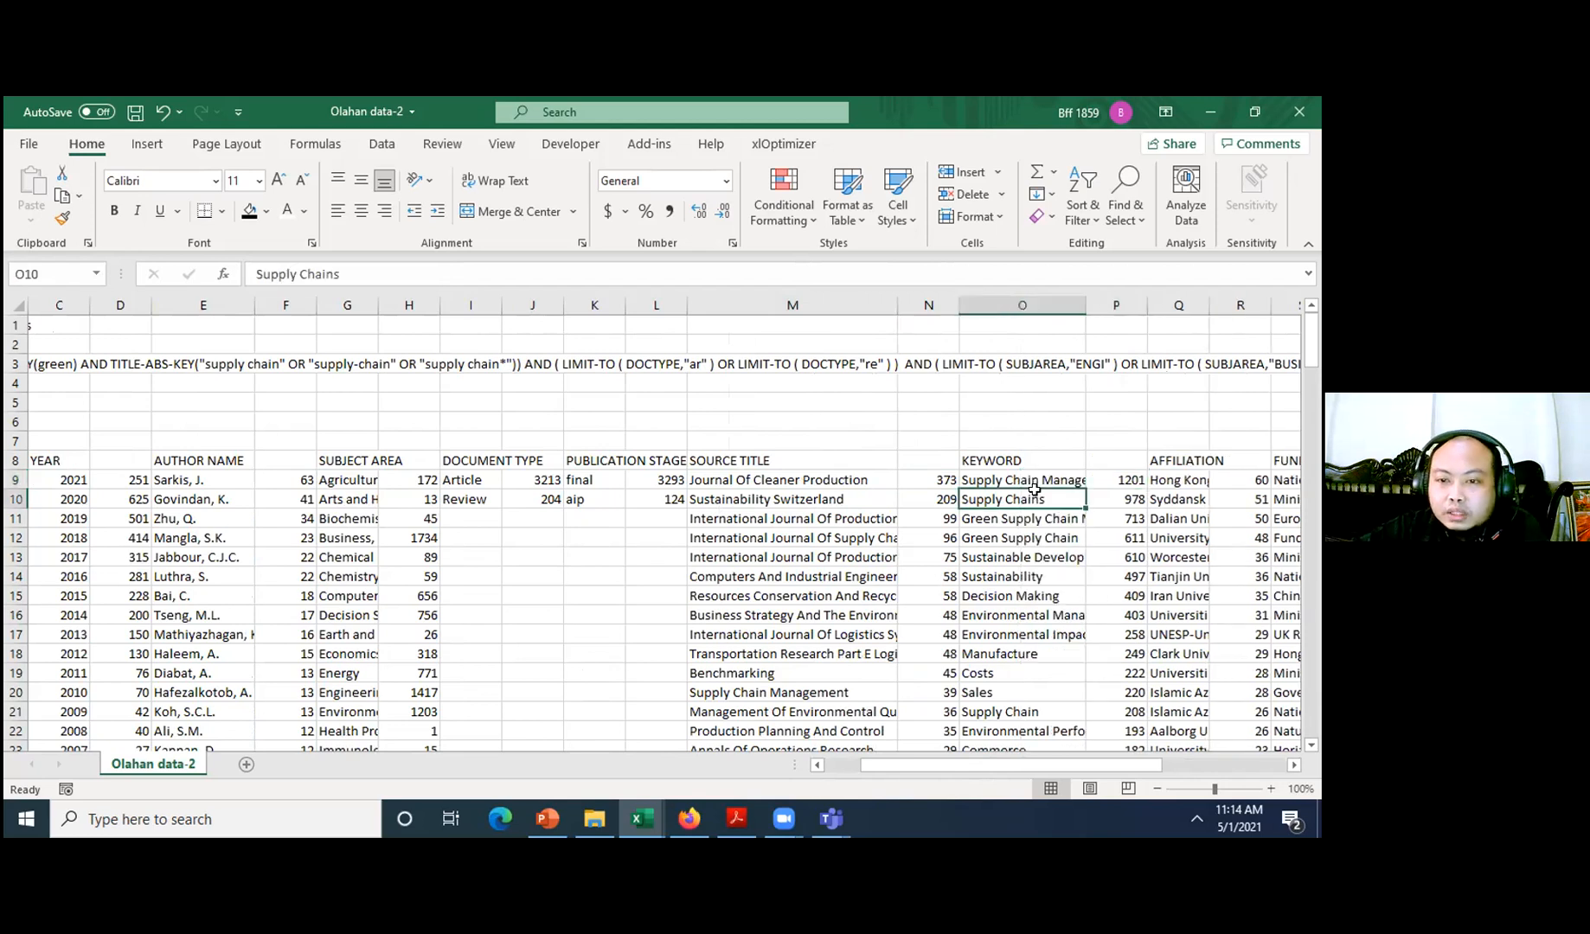
key(Right)
key(Right)
key(Right)
key(Right)
click(1000, 482)
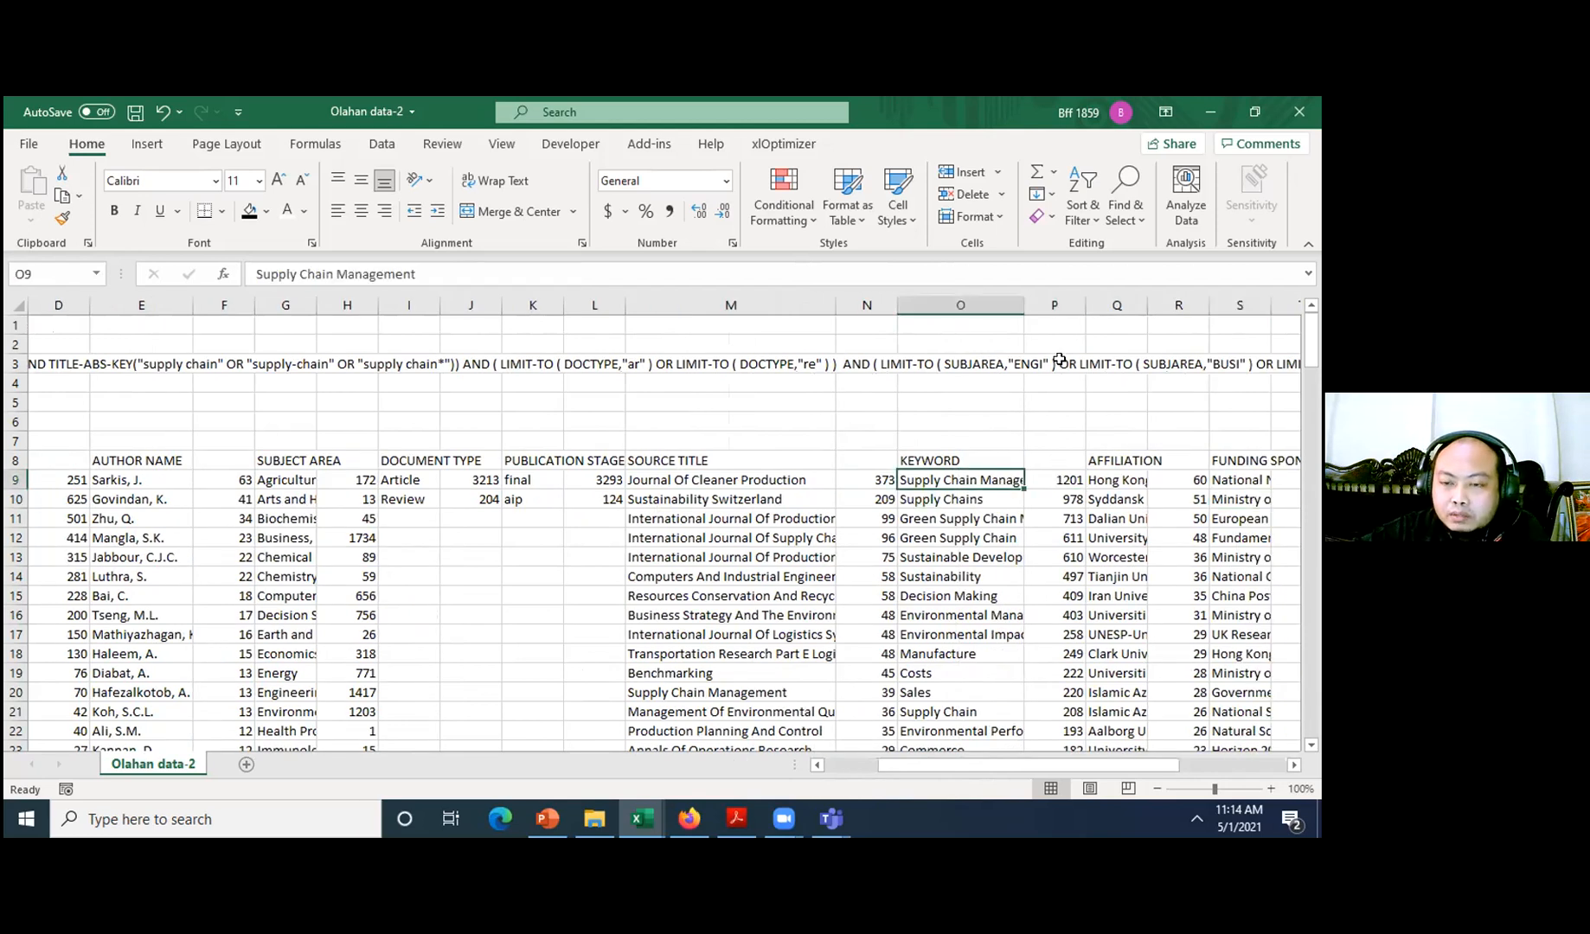
drag(1024, 305, 1054, 304)
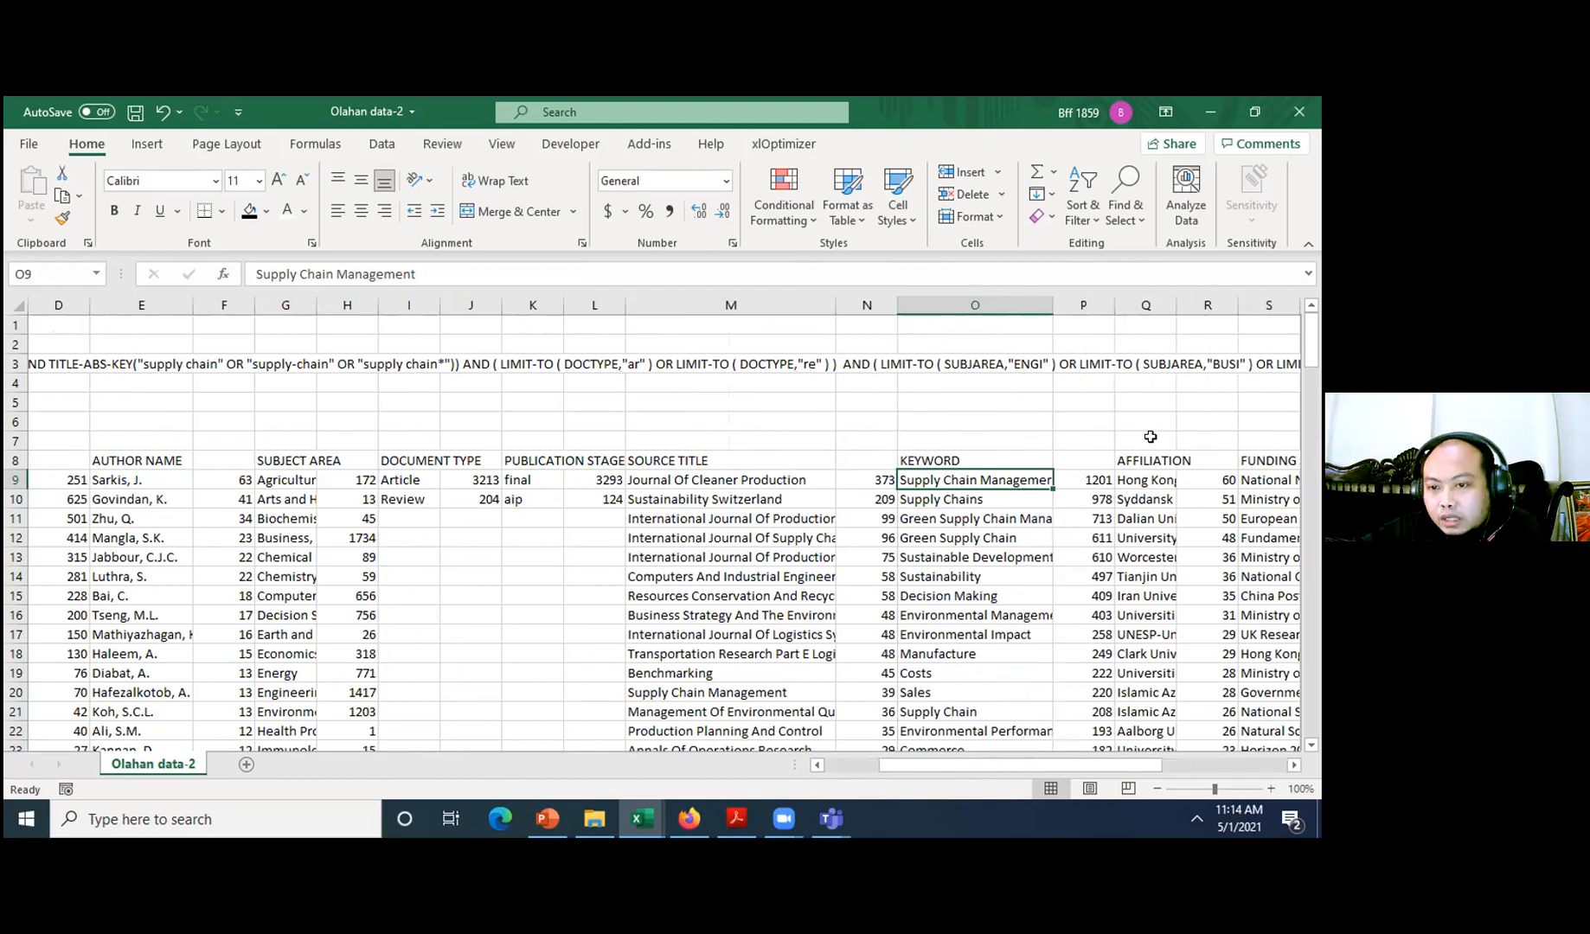
- Widen the Affiliation column Q to make the university names readable
key(Right)
key(Right)
key(Right)
key(Right)
key(Right)
key(Right)
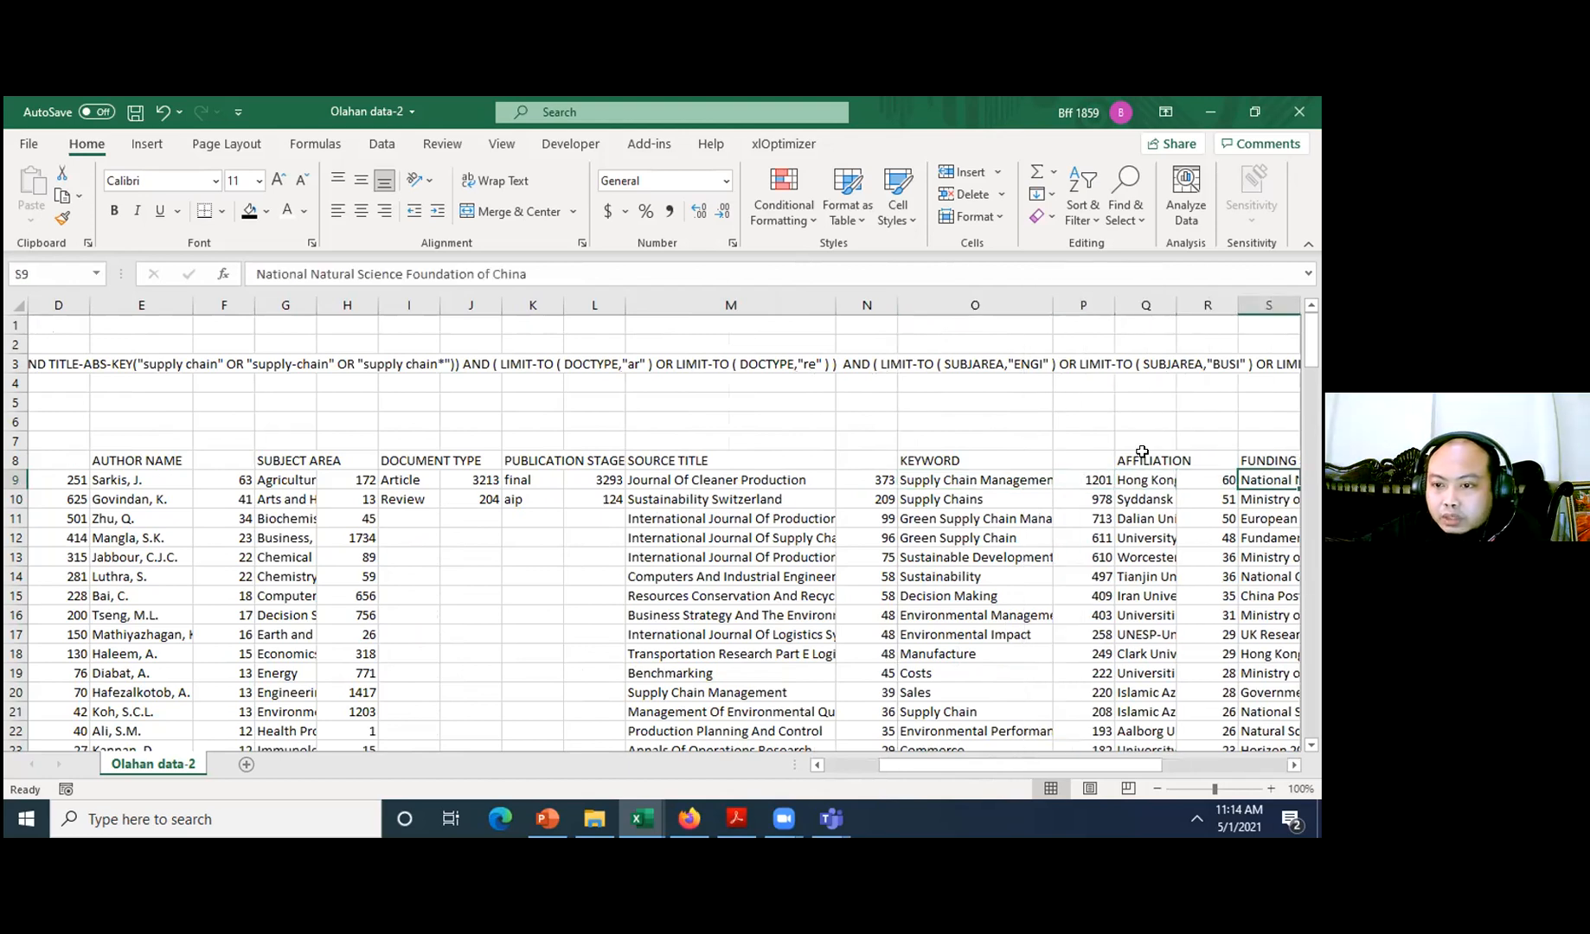
click(999, 474)
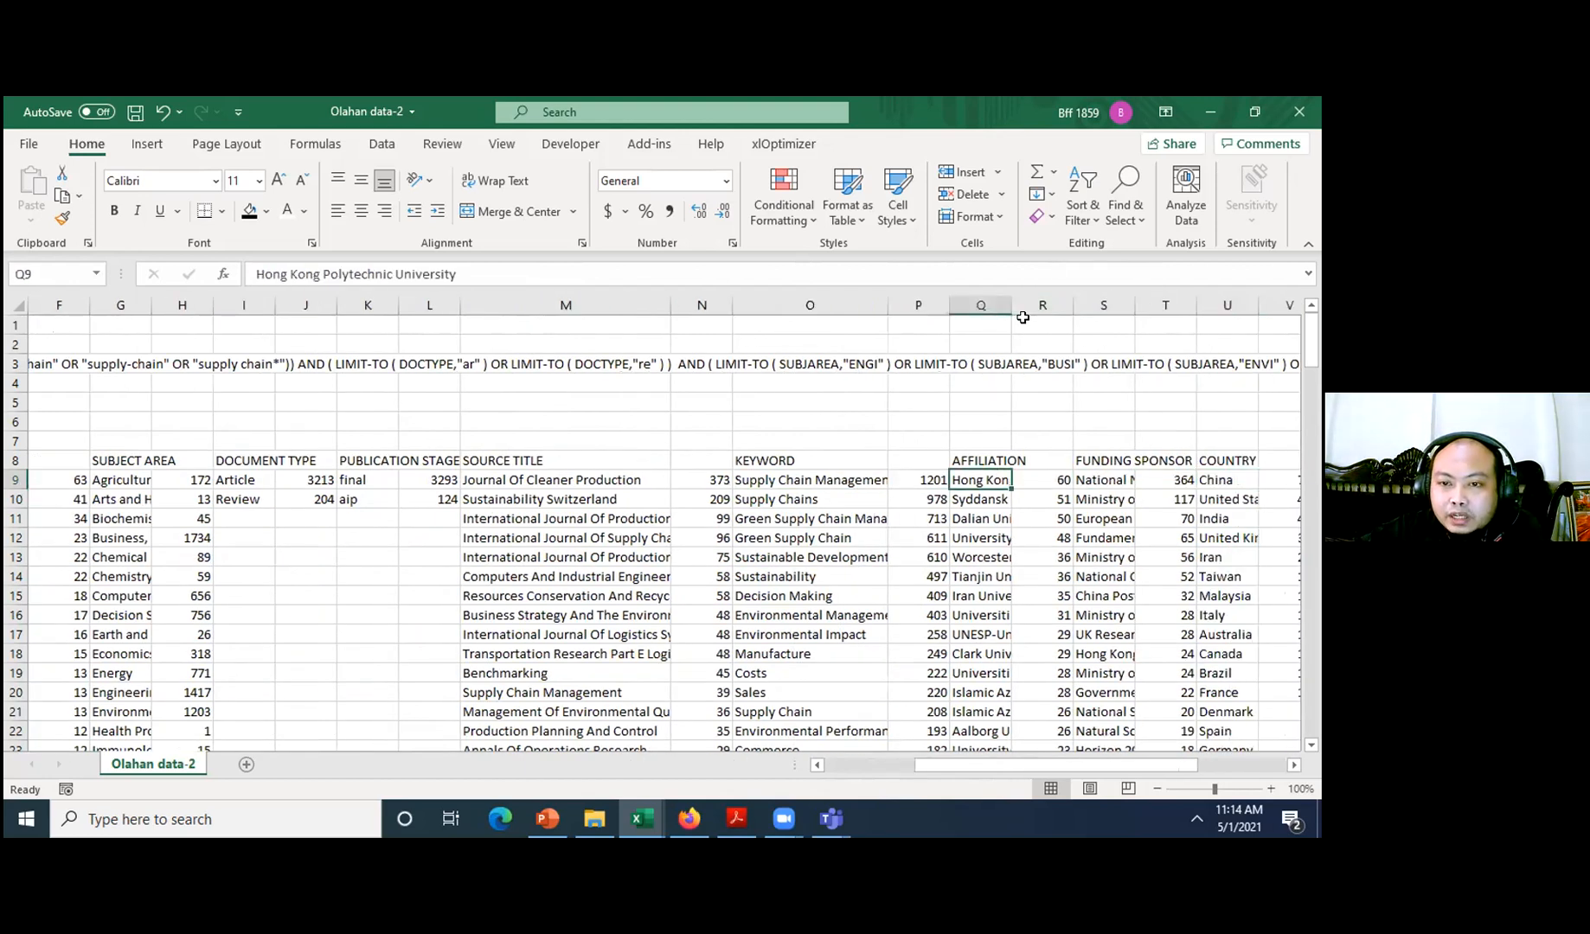
drag(1011, 304, 1107, 297)
key(Right)
click(1066, 480)
- Examine the Funding Sponsor, Country, Source Type and Language columns of the Scopus refine results
key(Right)
key(Right)
key(Right)
key(Right)
key(Right)
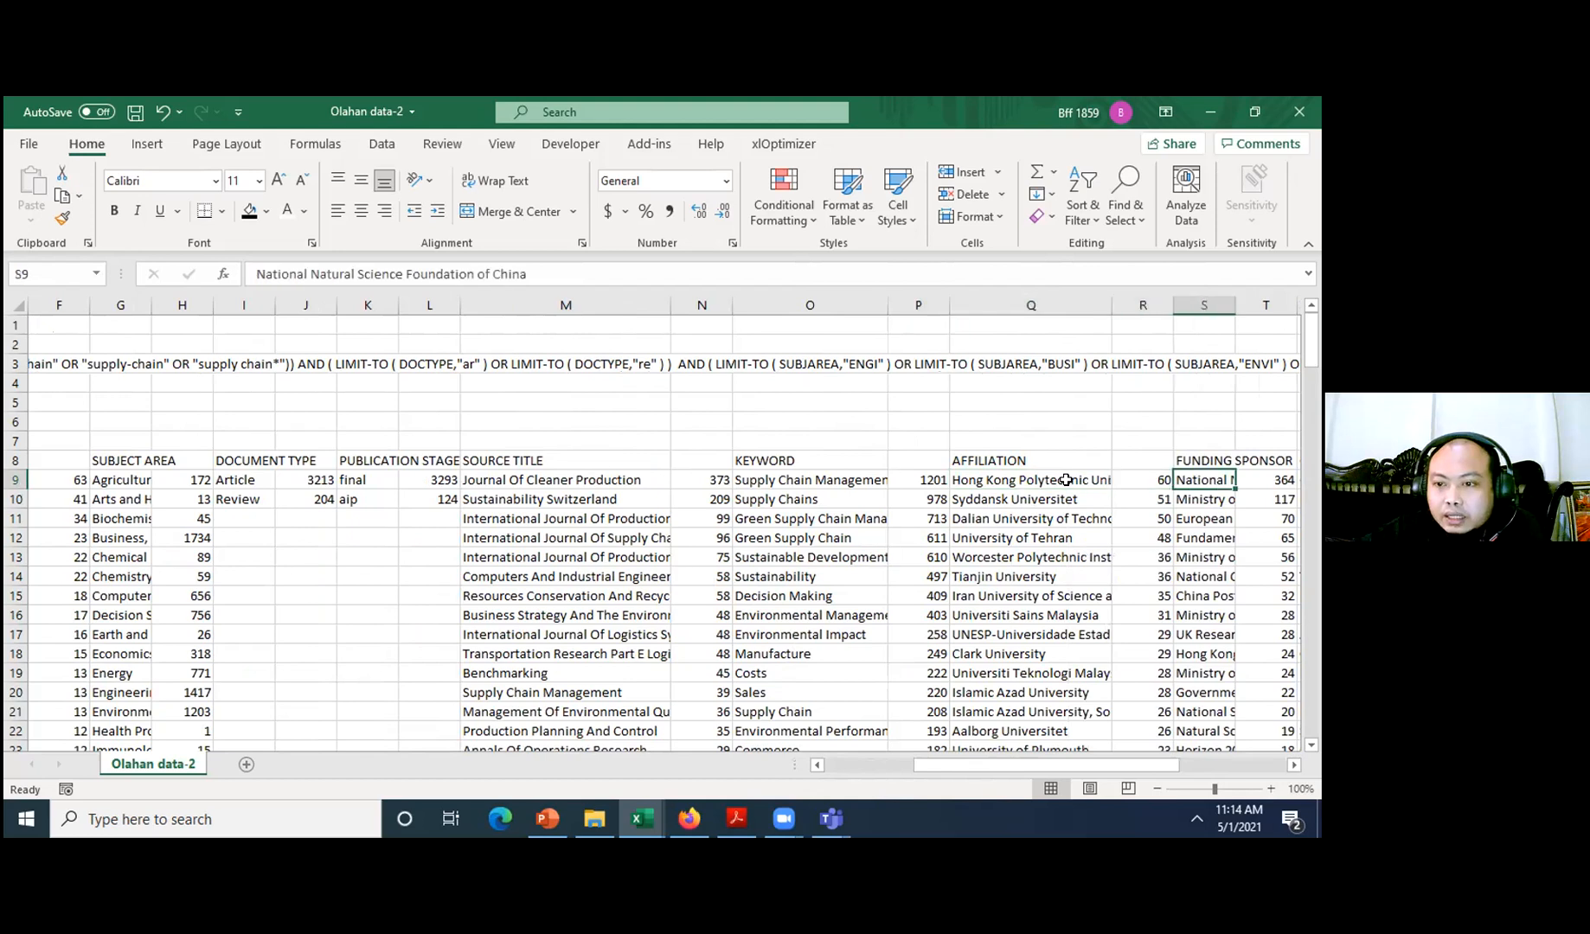
key(Left)
key(Left)
key(Right)
key(Right)
key(Right)
key(Right)
key(Right)
key(Right)
key(Right)
key(Right)
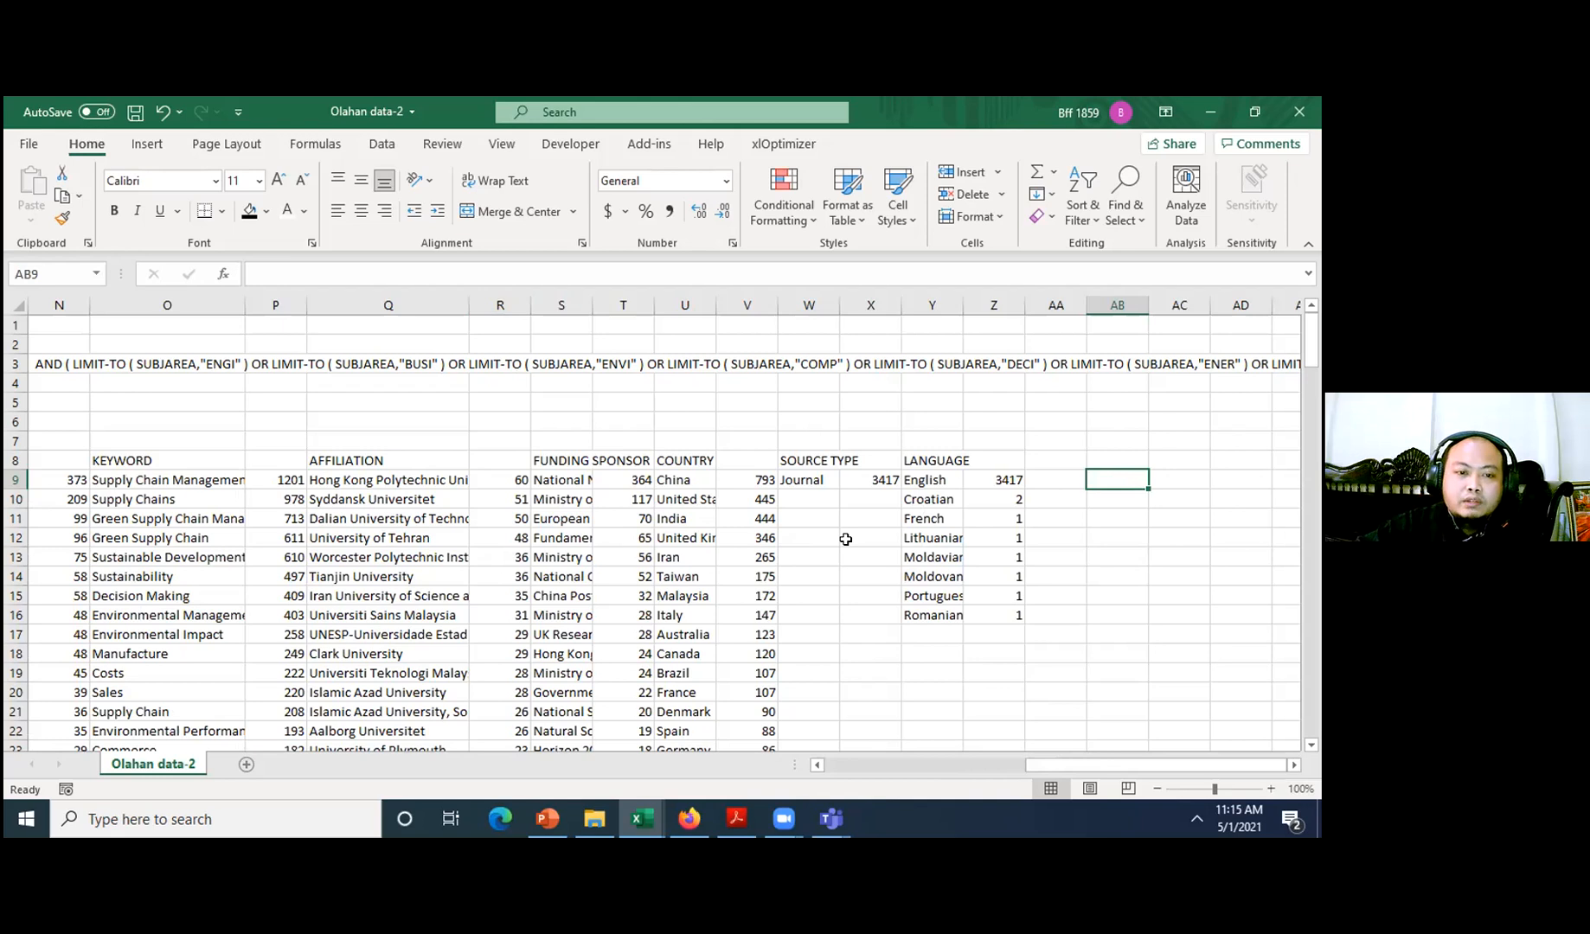
click(914, 477)
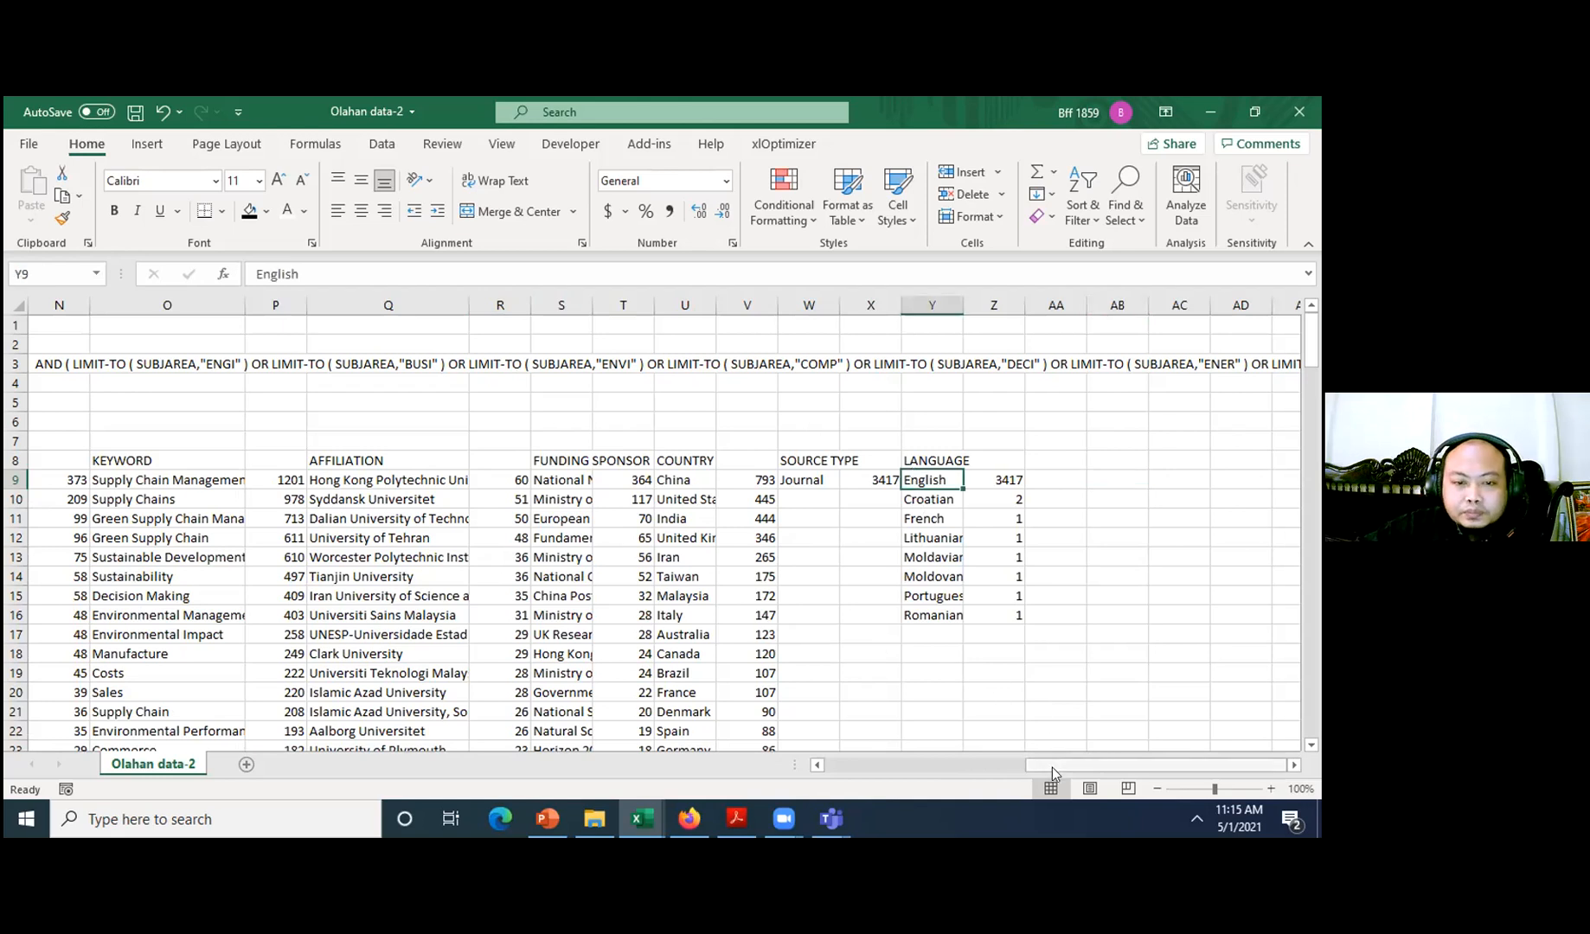
scroll(1051, 767, left, 1)
scroll(1020, 772, left, 3)
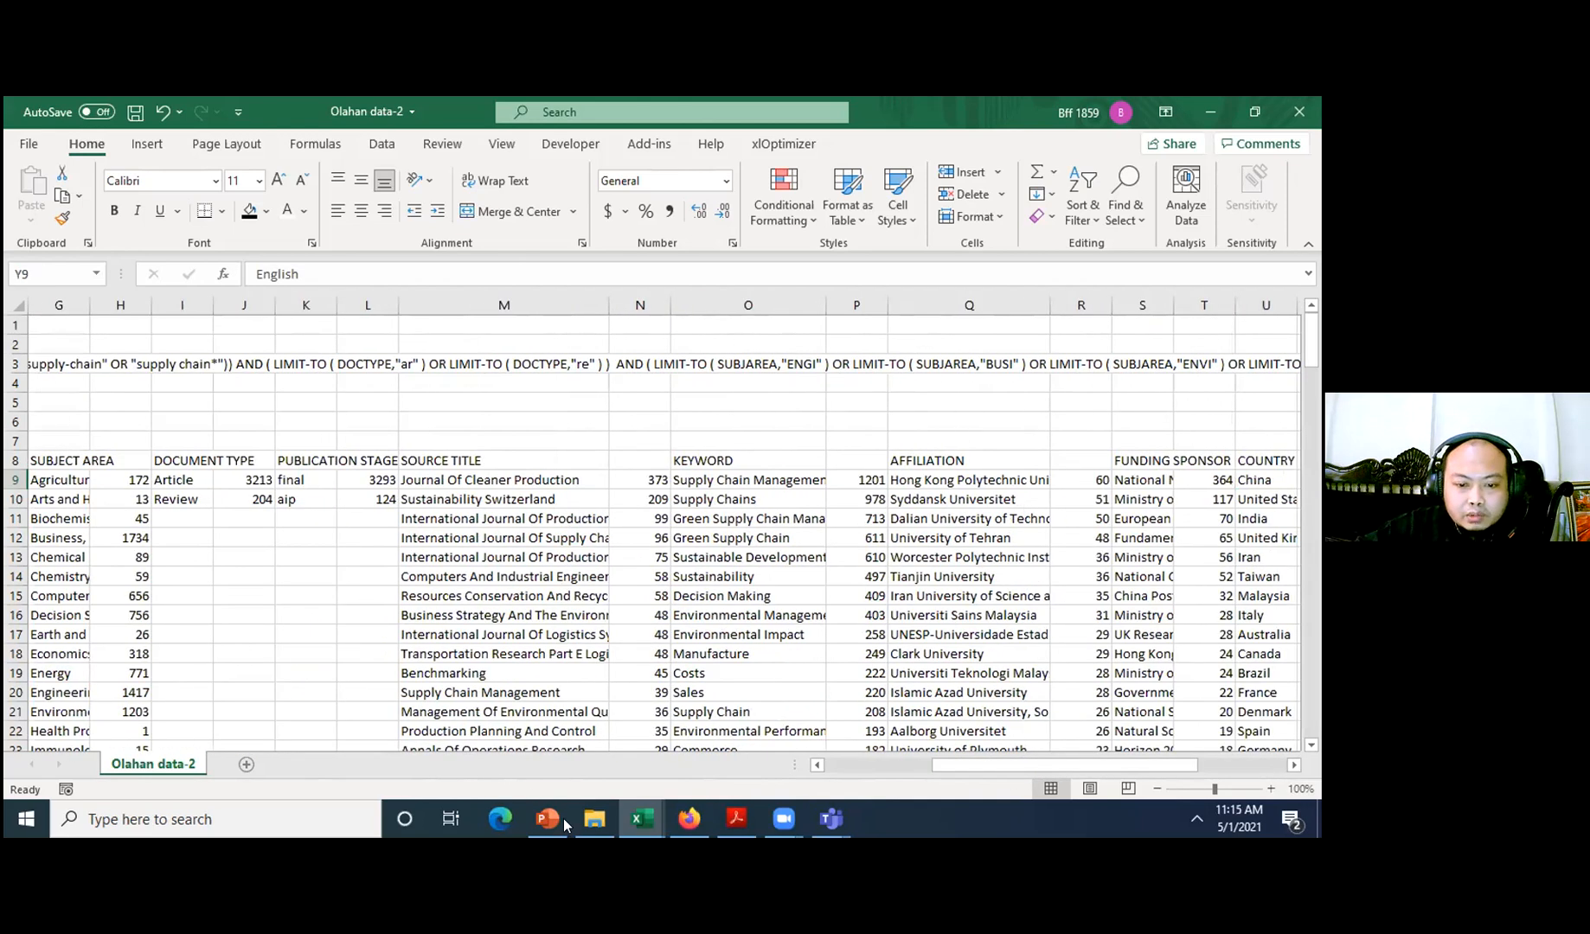
- Switch to the Olahan data-1 workbook and show its Olahan data-1 sheet
mouse_move(649, 824)
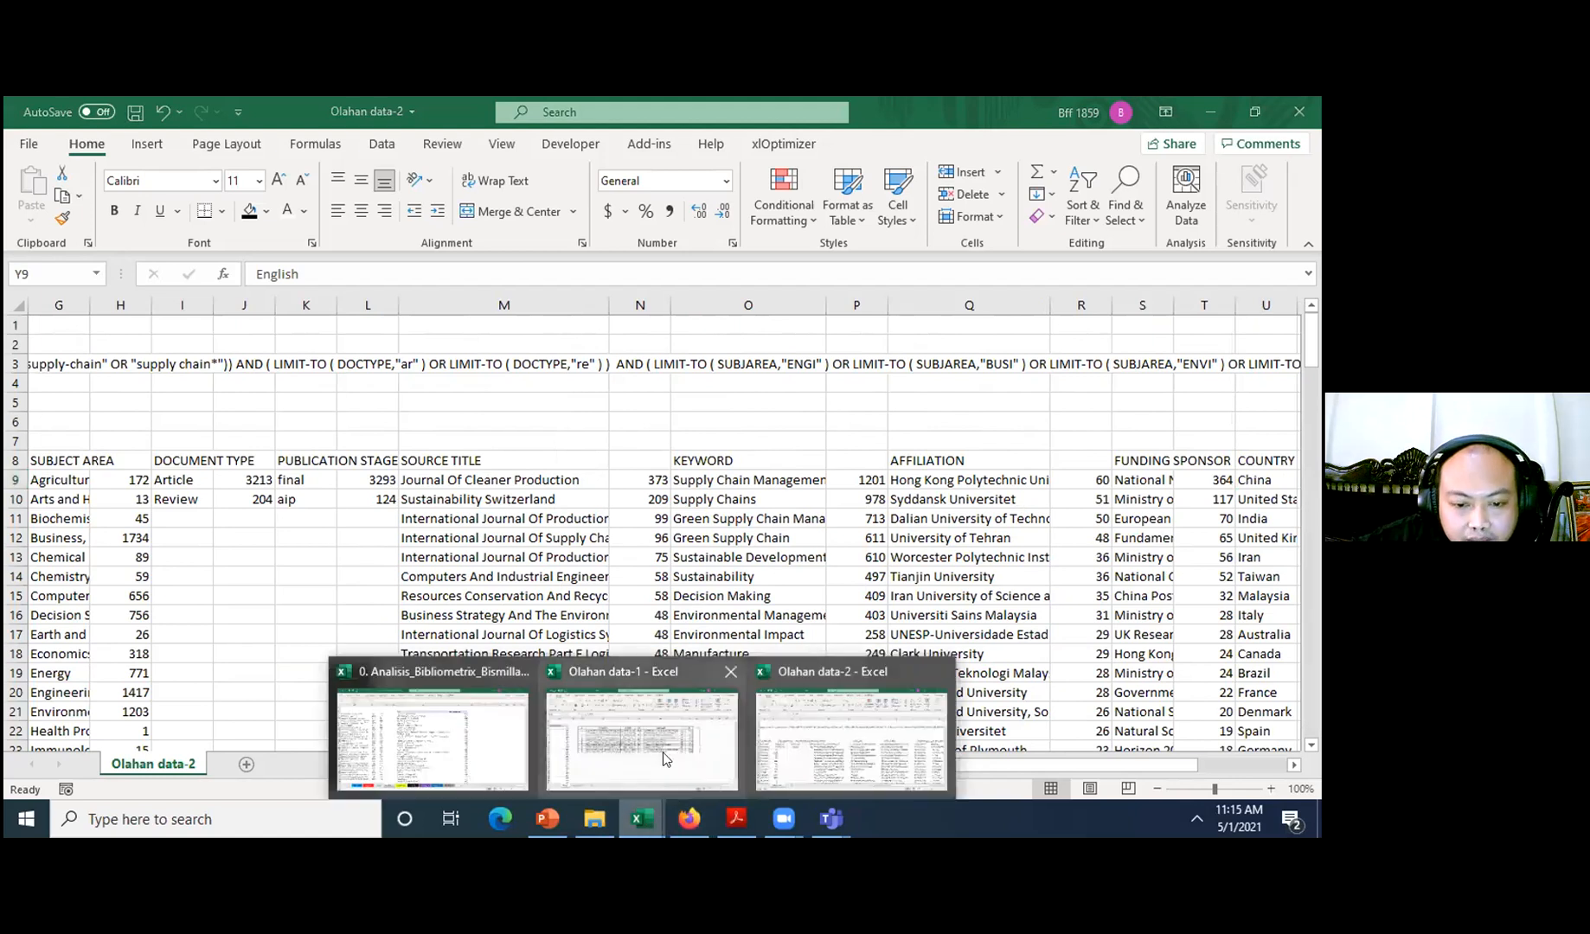
click(491, 745)
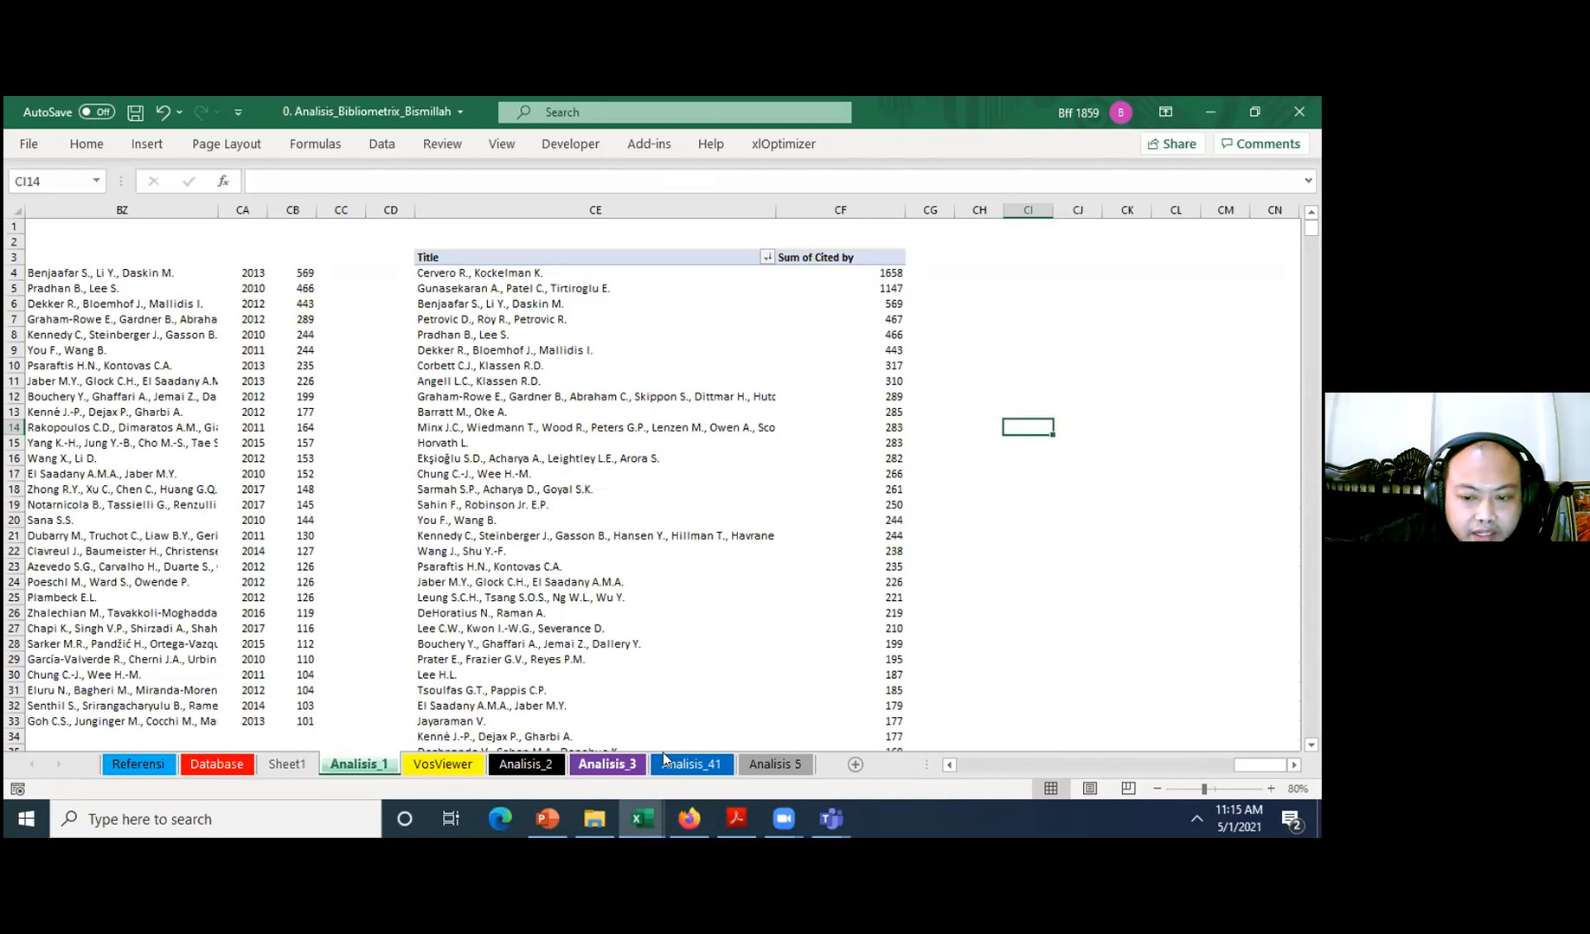
click(663, 752)
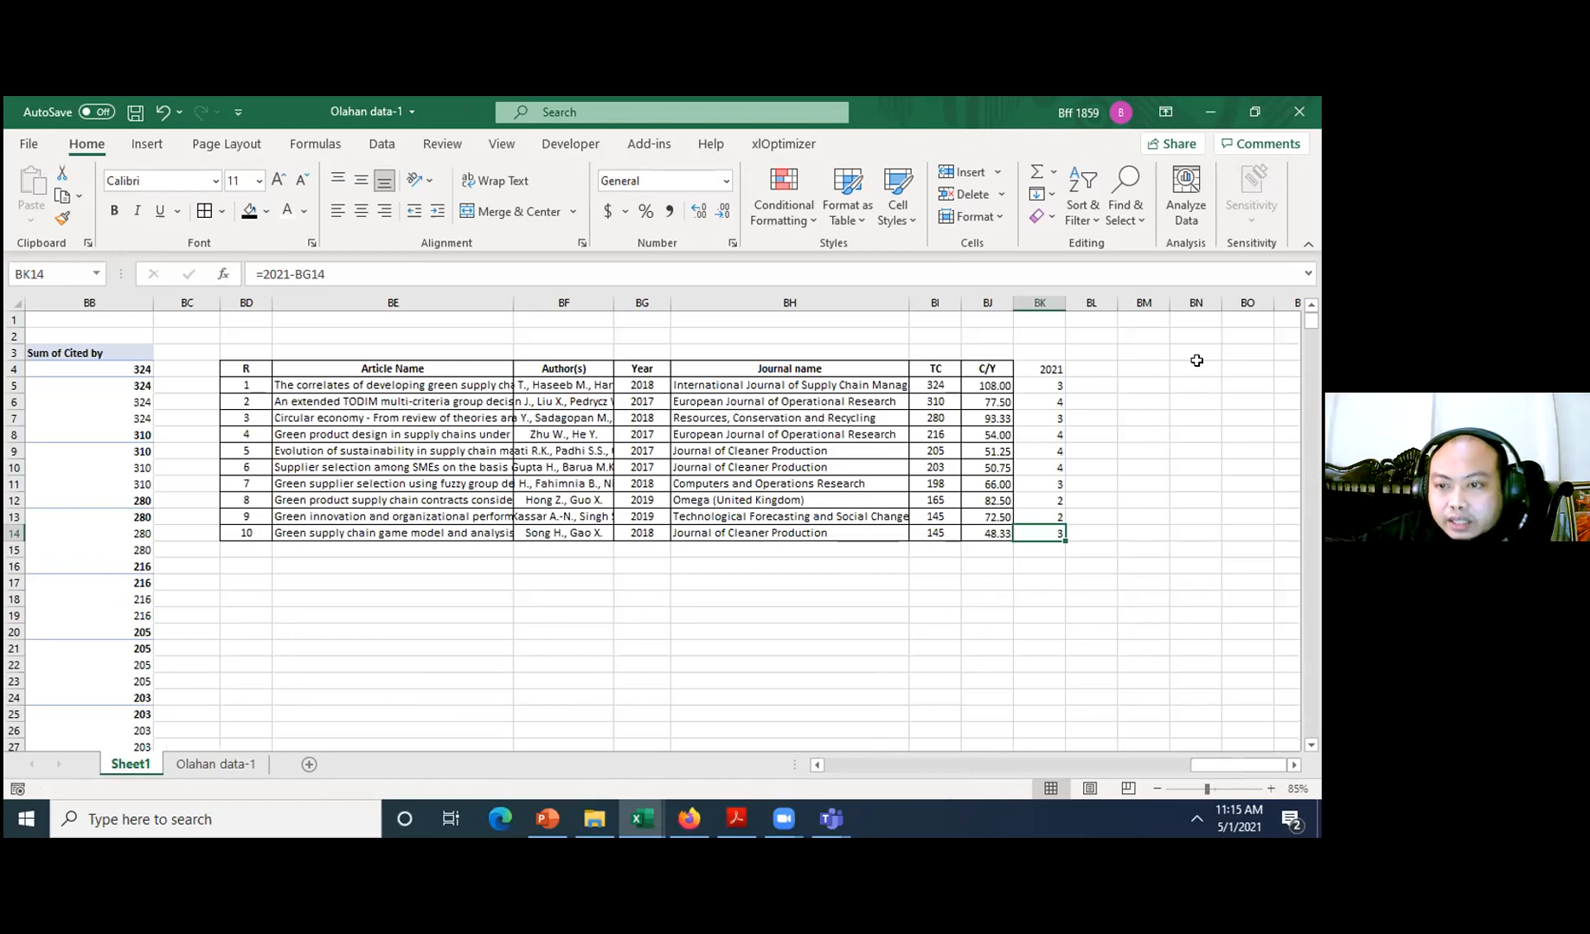
key(ctrl+Page_Down)
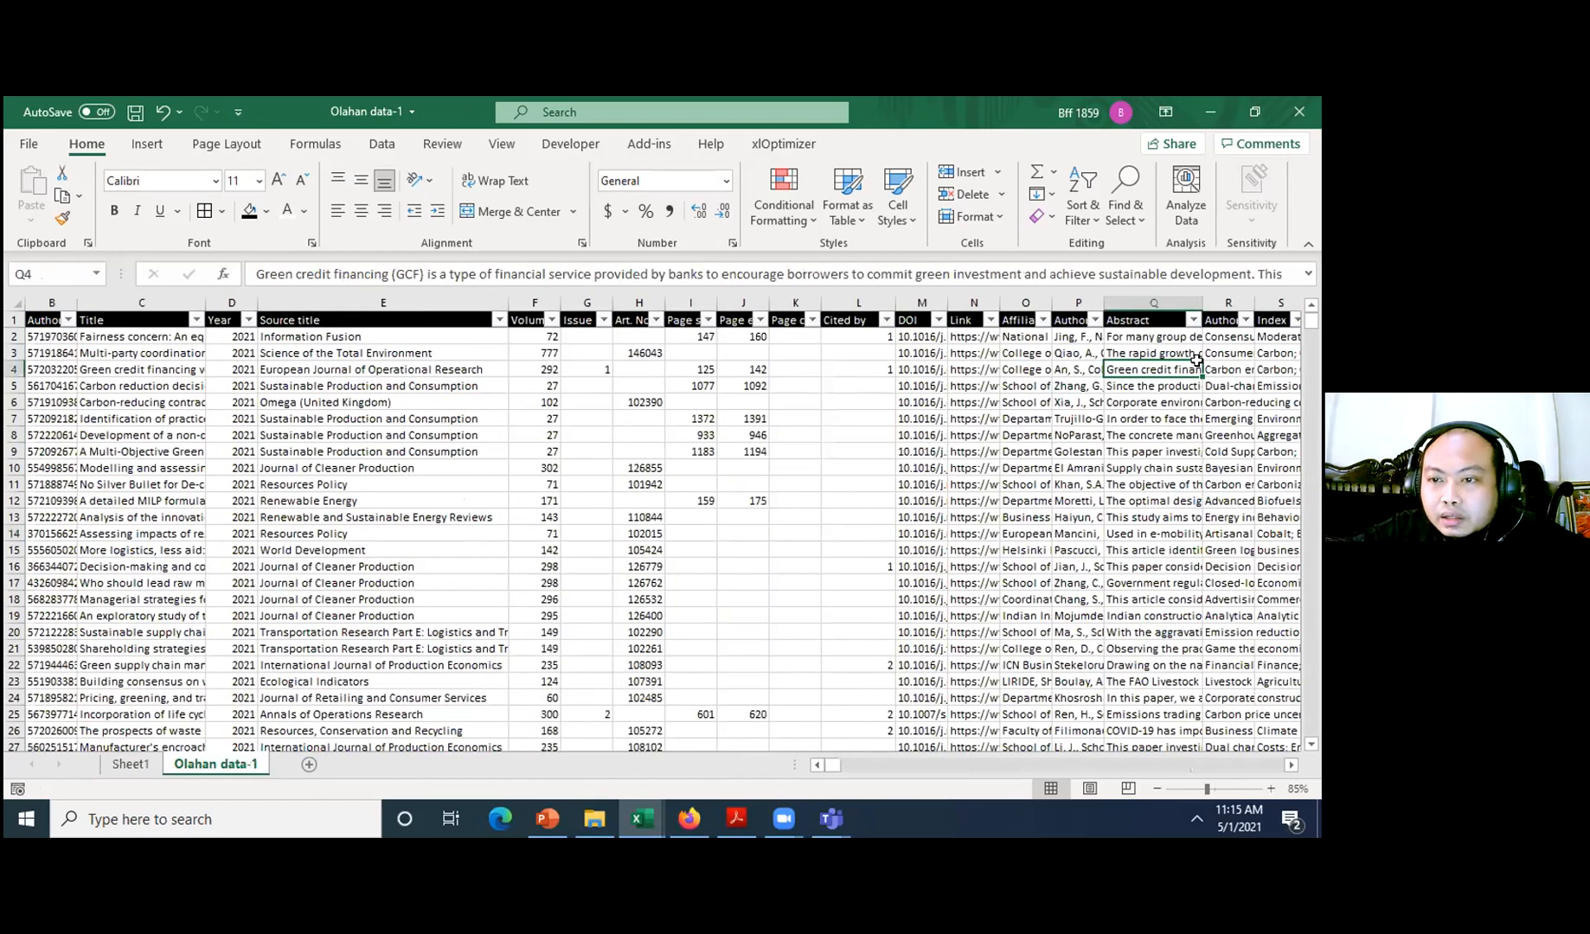
- Widen the Author Keywords and Index Keywords columns R and S so their headers and entries are readable
key(Right)
key(Right)
key(Right)
key(Right)
key(Right)
key(Right)
key(Right)
key(Right)
key(Right)
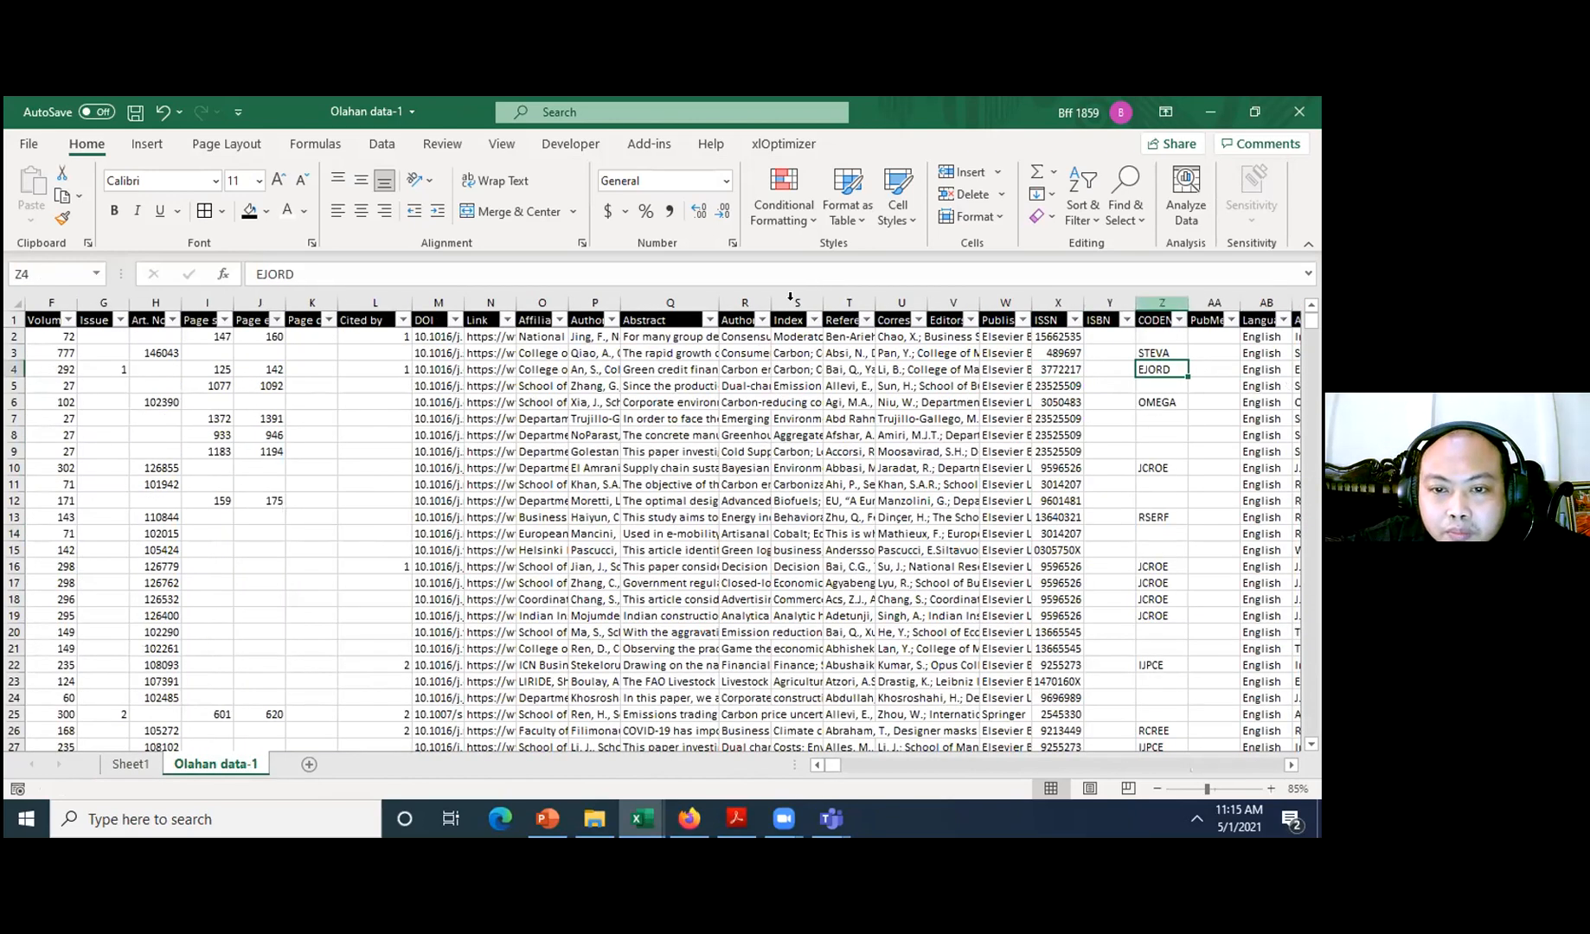
drag(773, 305, 803, 319)
click(804, 320)
drag(901, 304, 973, 305)
key(Right)
click(801, 319)
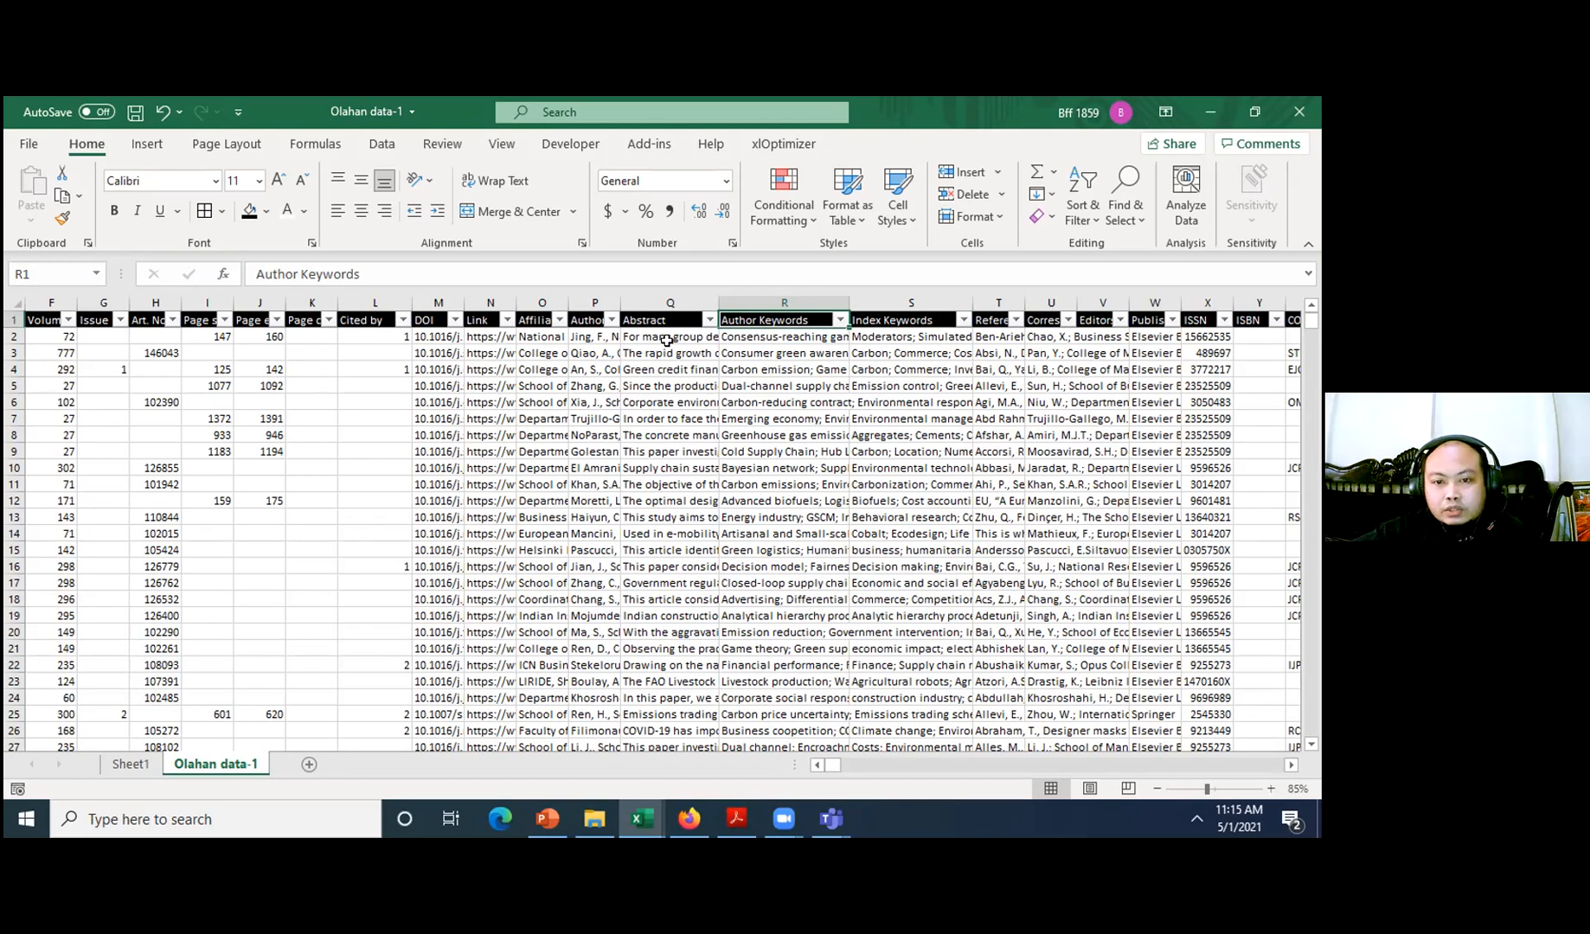
- Compare the Index Keywords and Author Keywords columns and look down through the Author Keywords entries
click(919, 320)
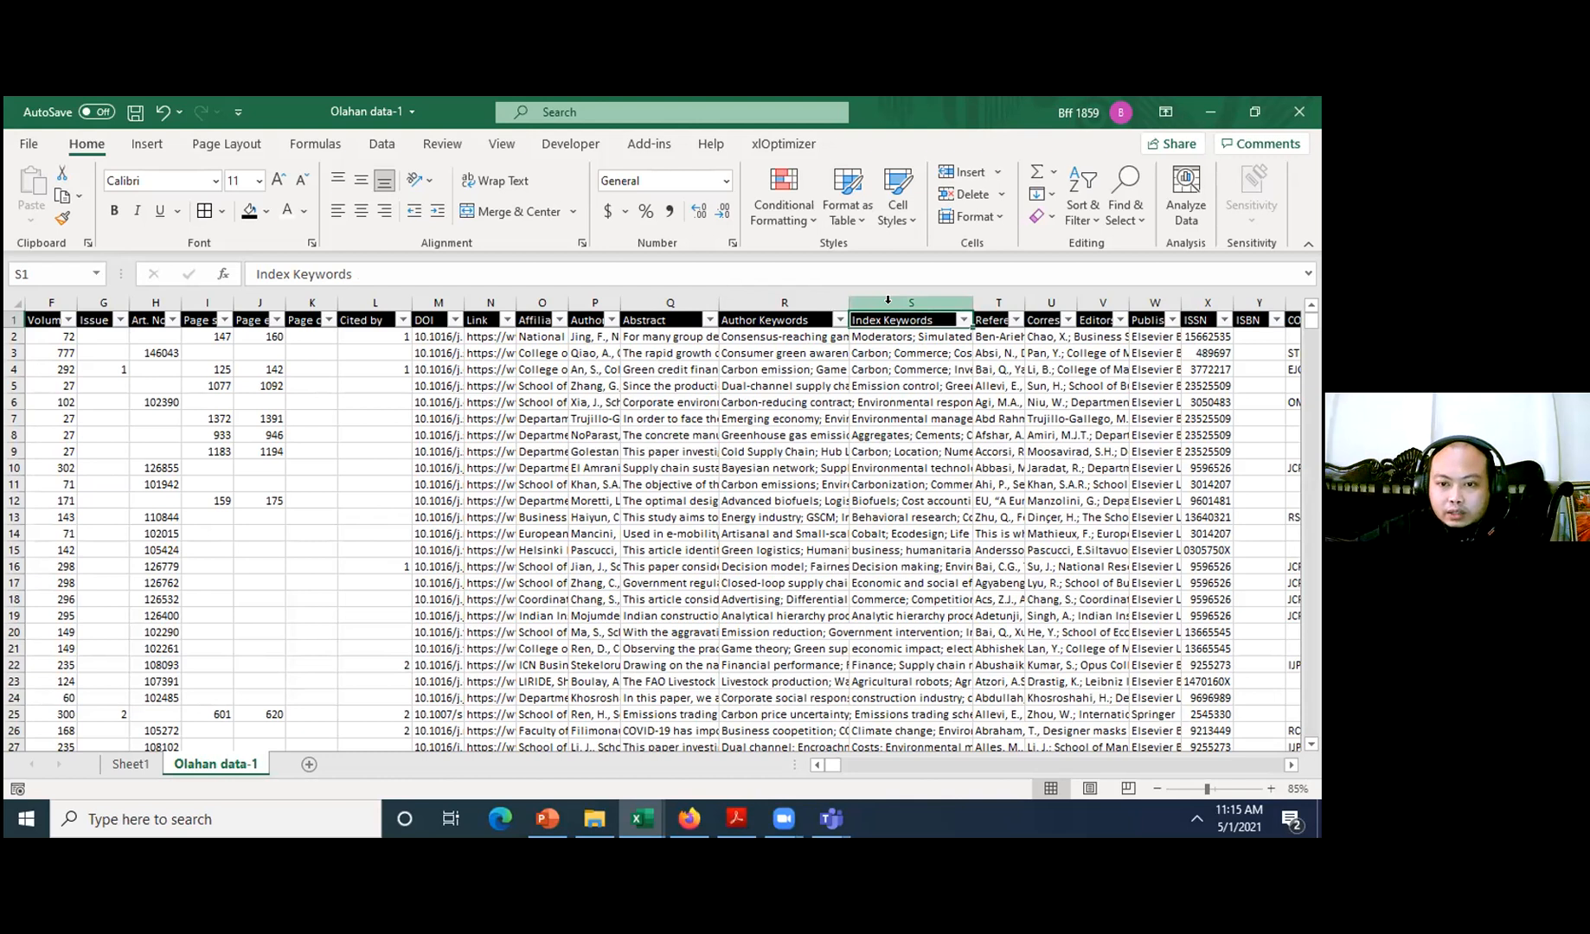
click(788, 311)
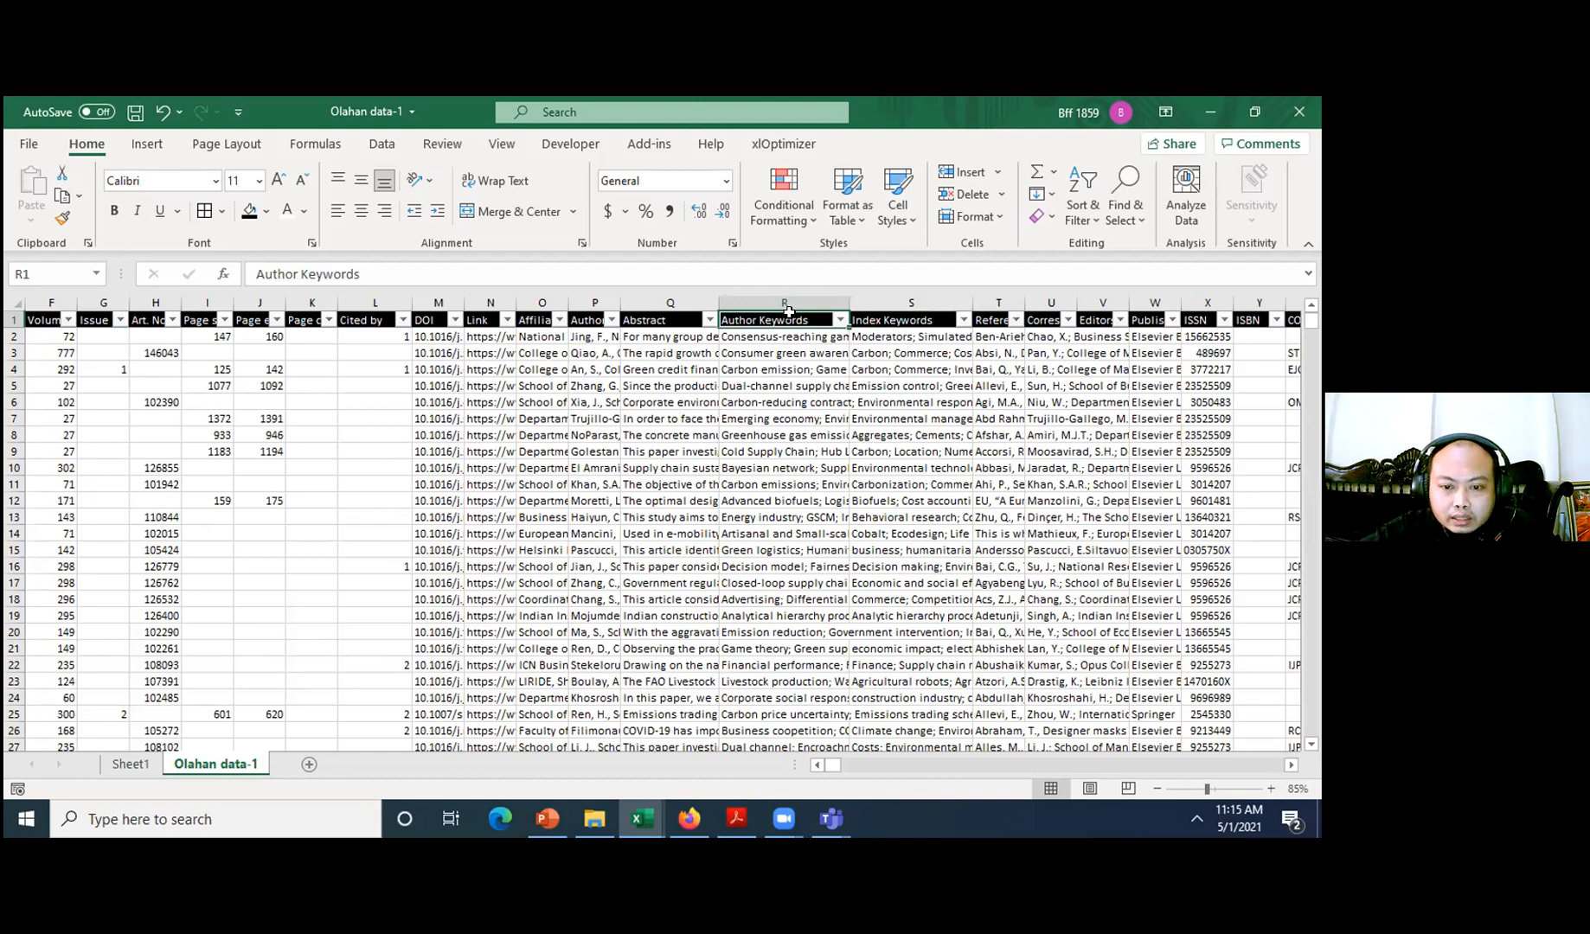
key(ctrl+shift+Down)
key(shift+Down)
key(shift+Down)
key(shift+Down)
key(shift+Down)
click(788, 311)
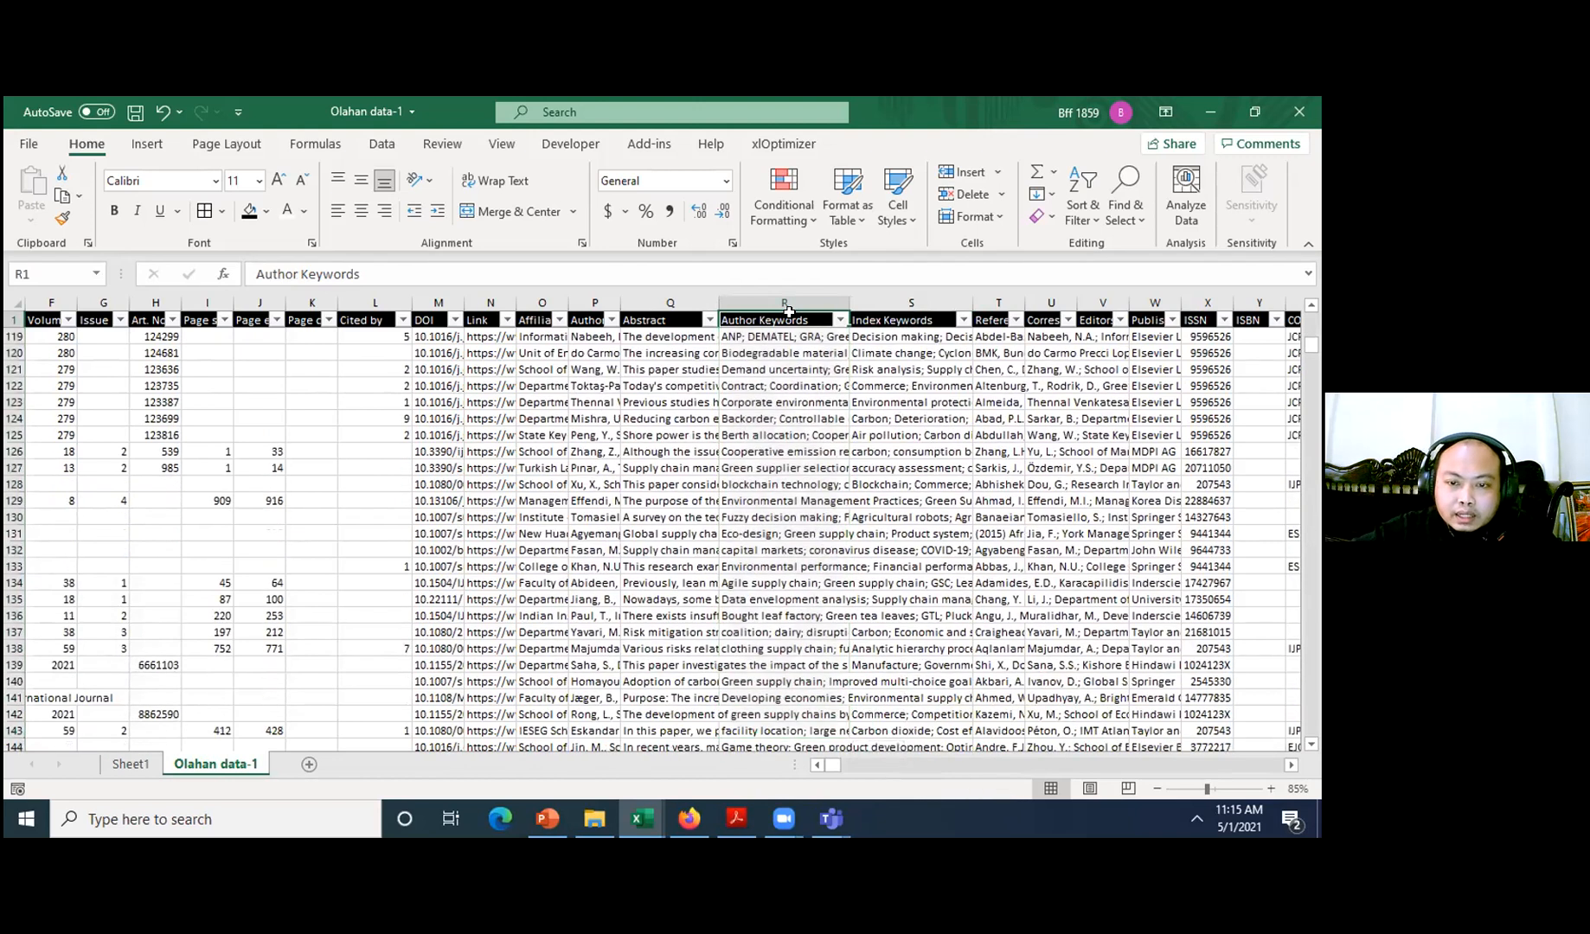
key(Down)
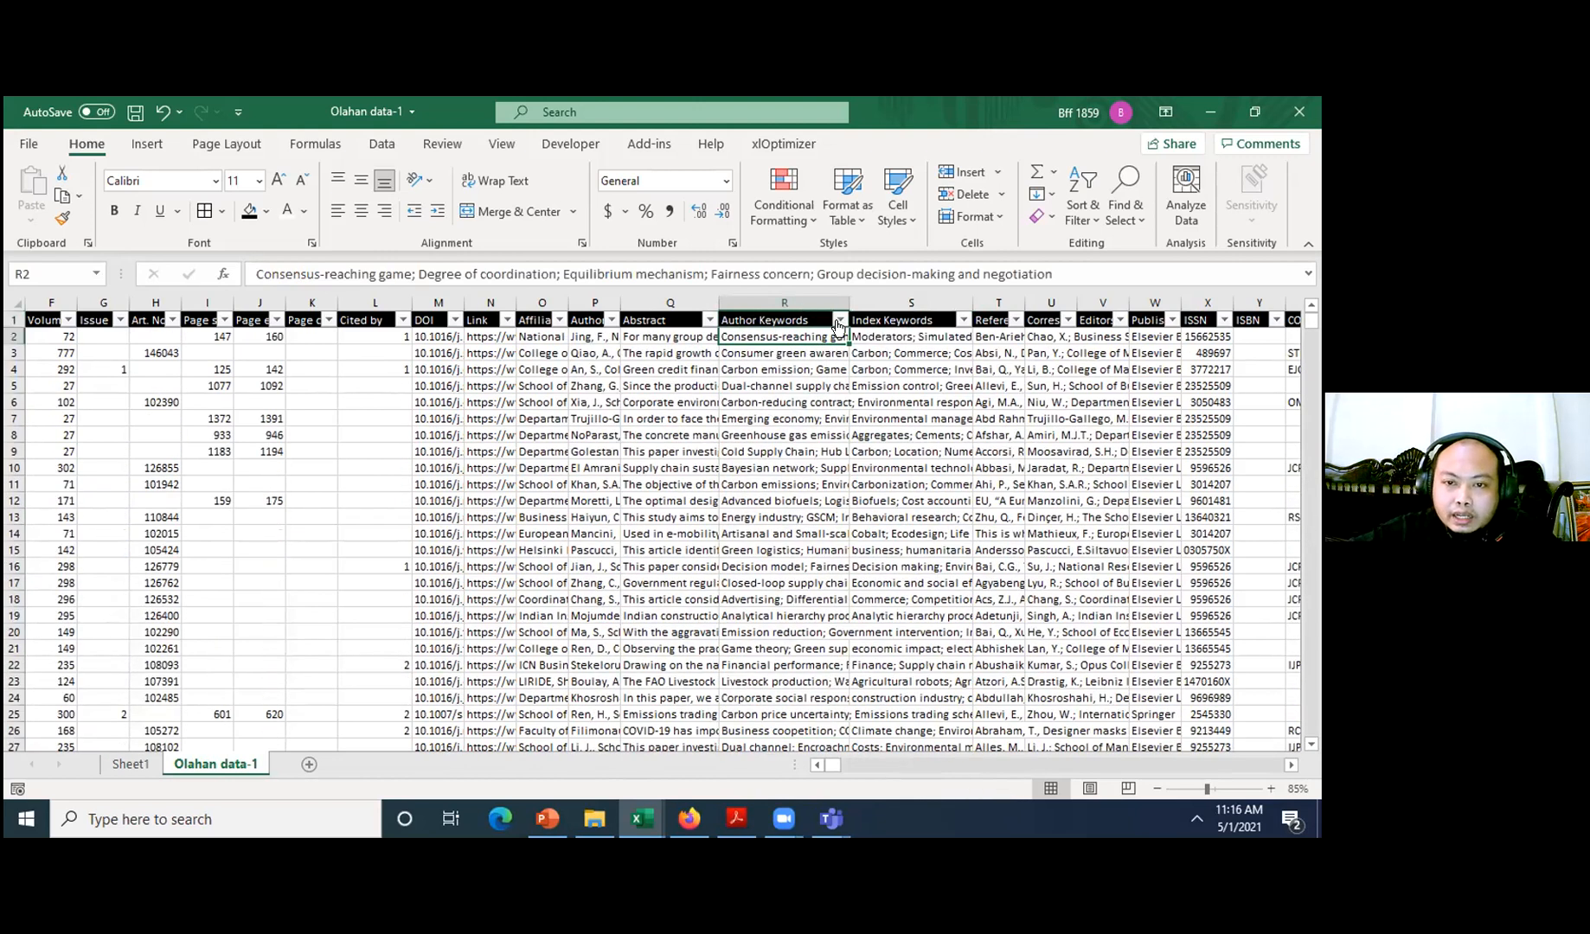
- Filter the Author Keywords column to show only the blank entries
click(839, 319)
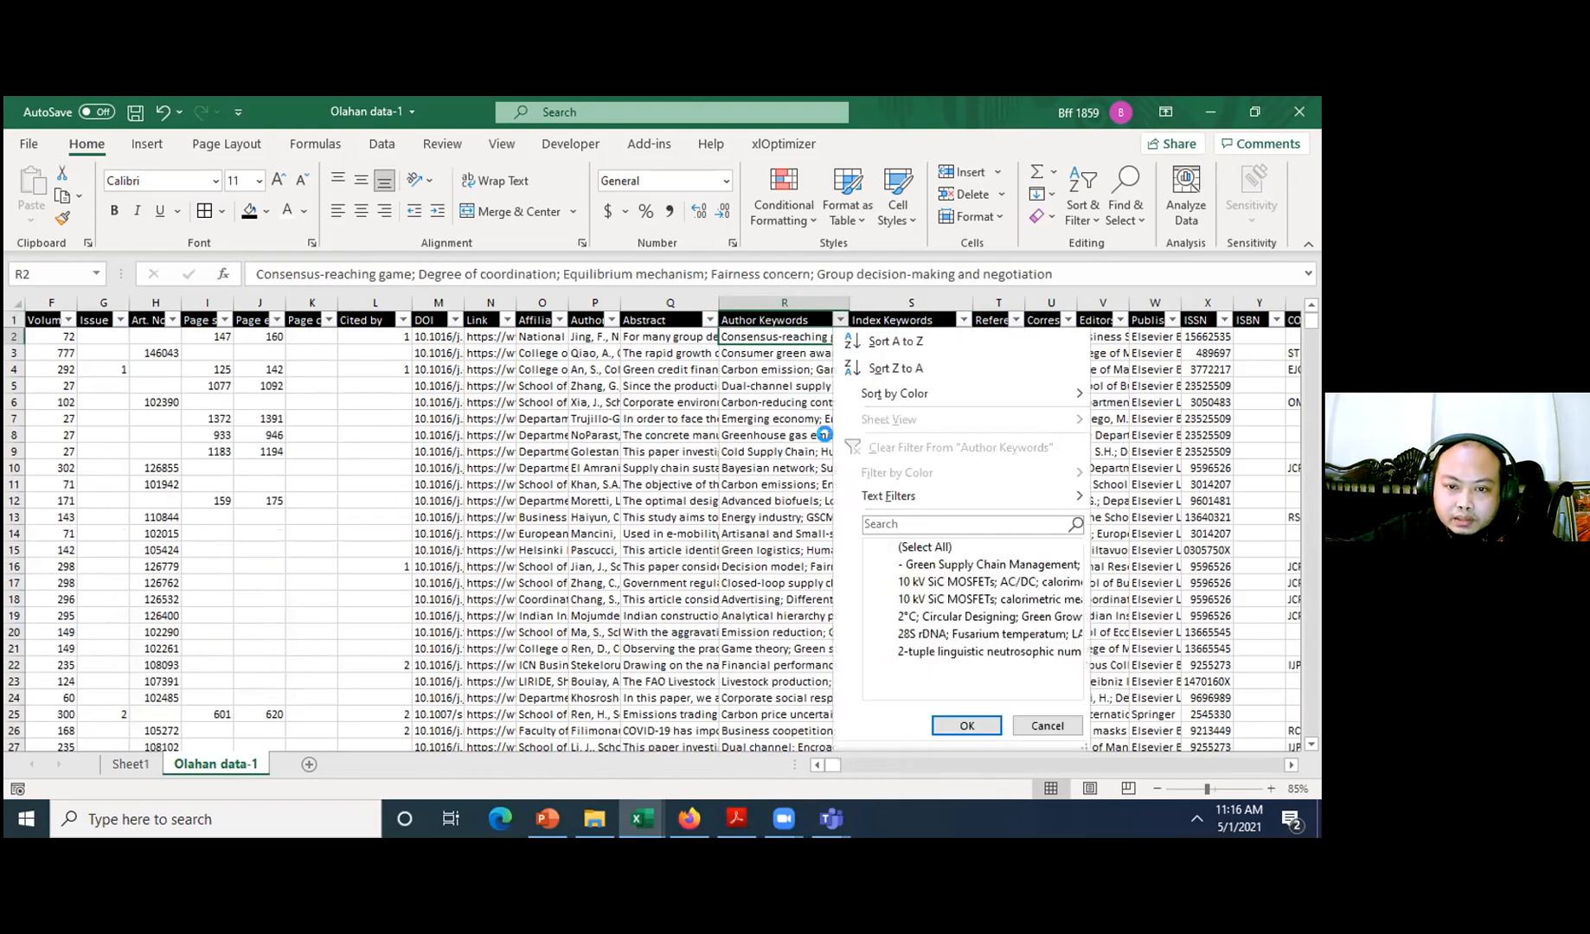
click(891, 548)
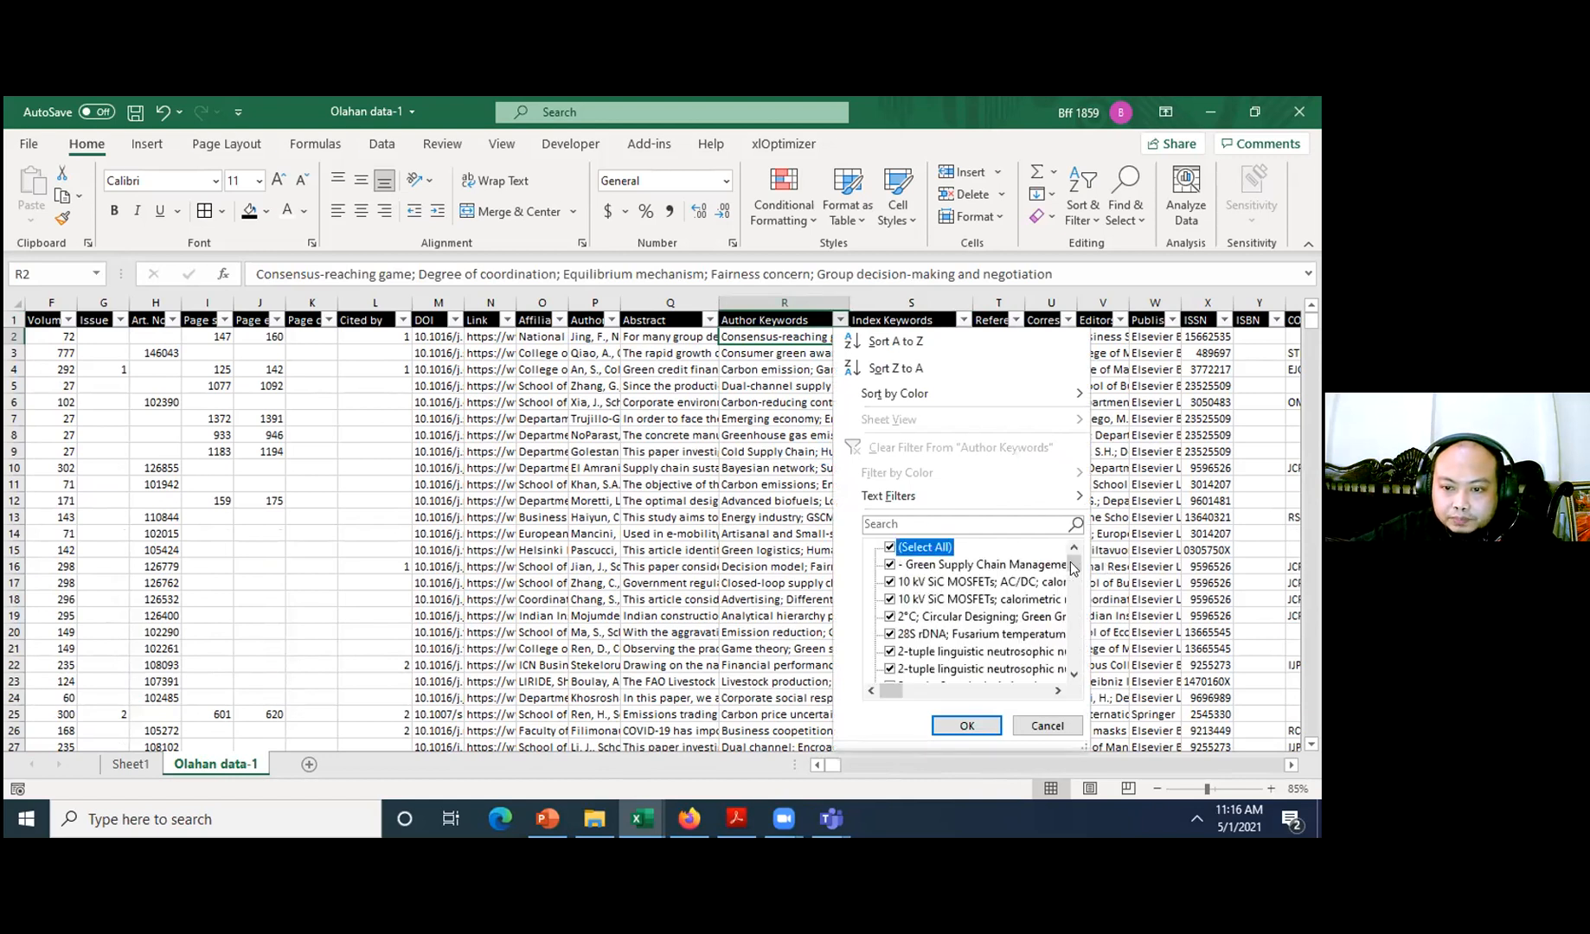
drag(1073, 566, 1085, 688)
click(919, 668)
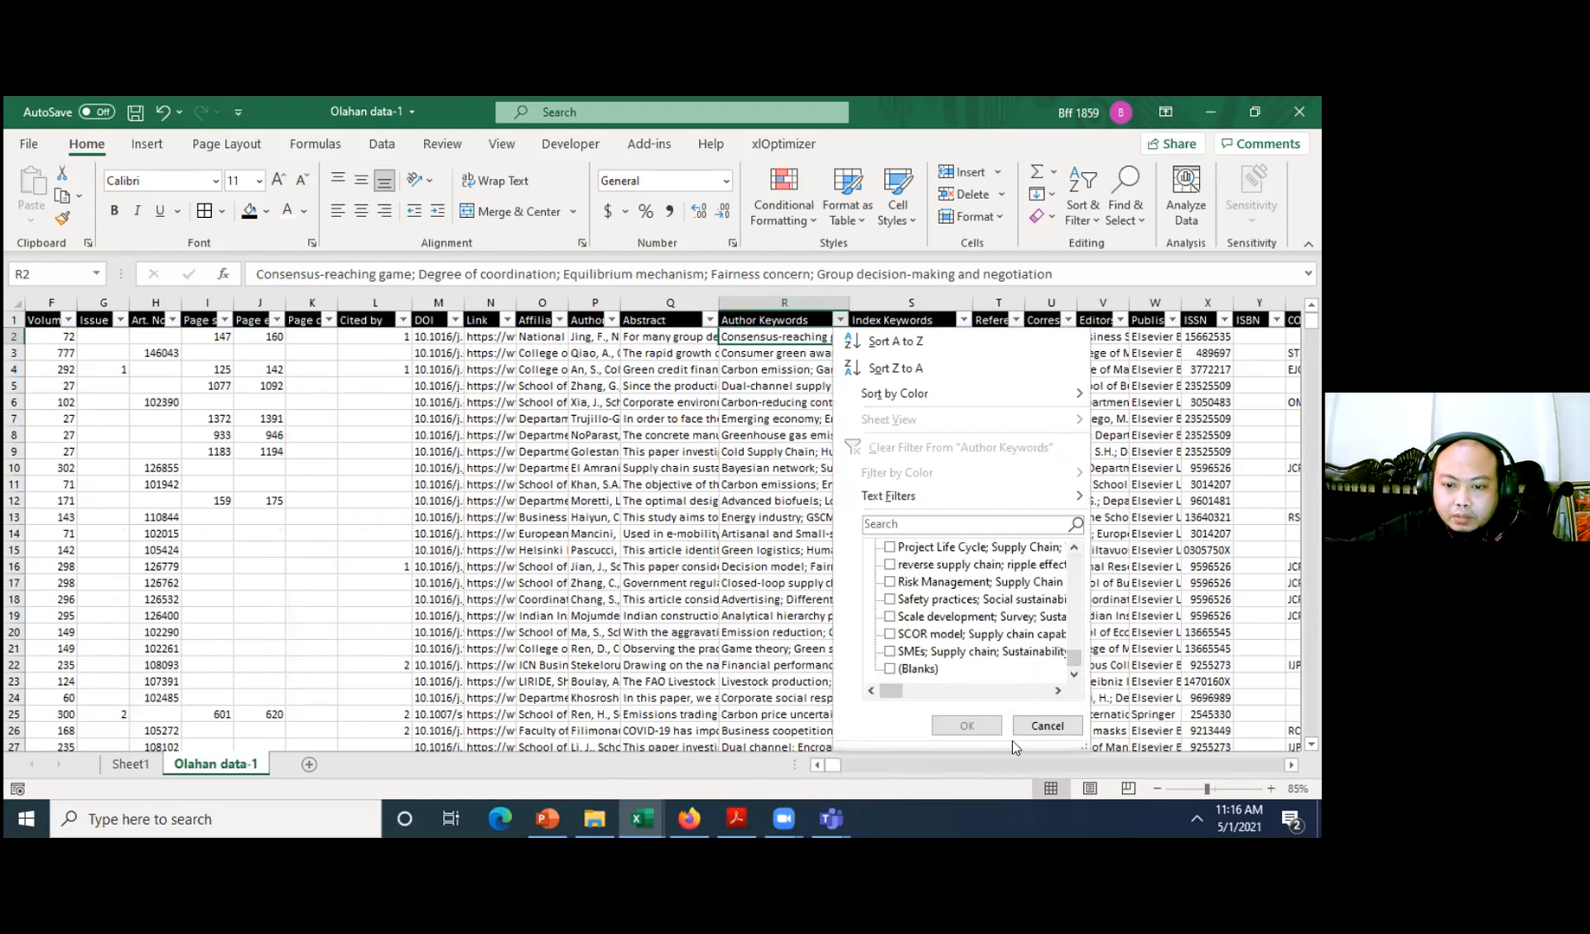
click(967, 726)
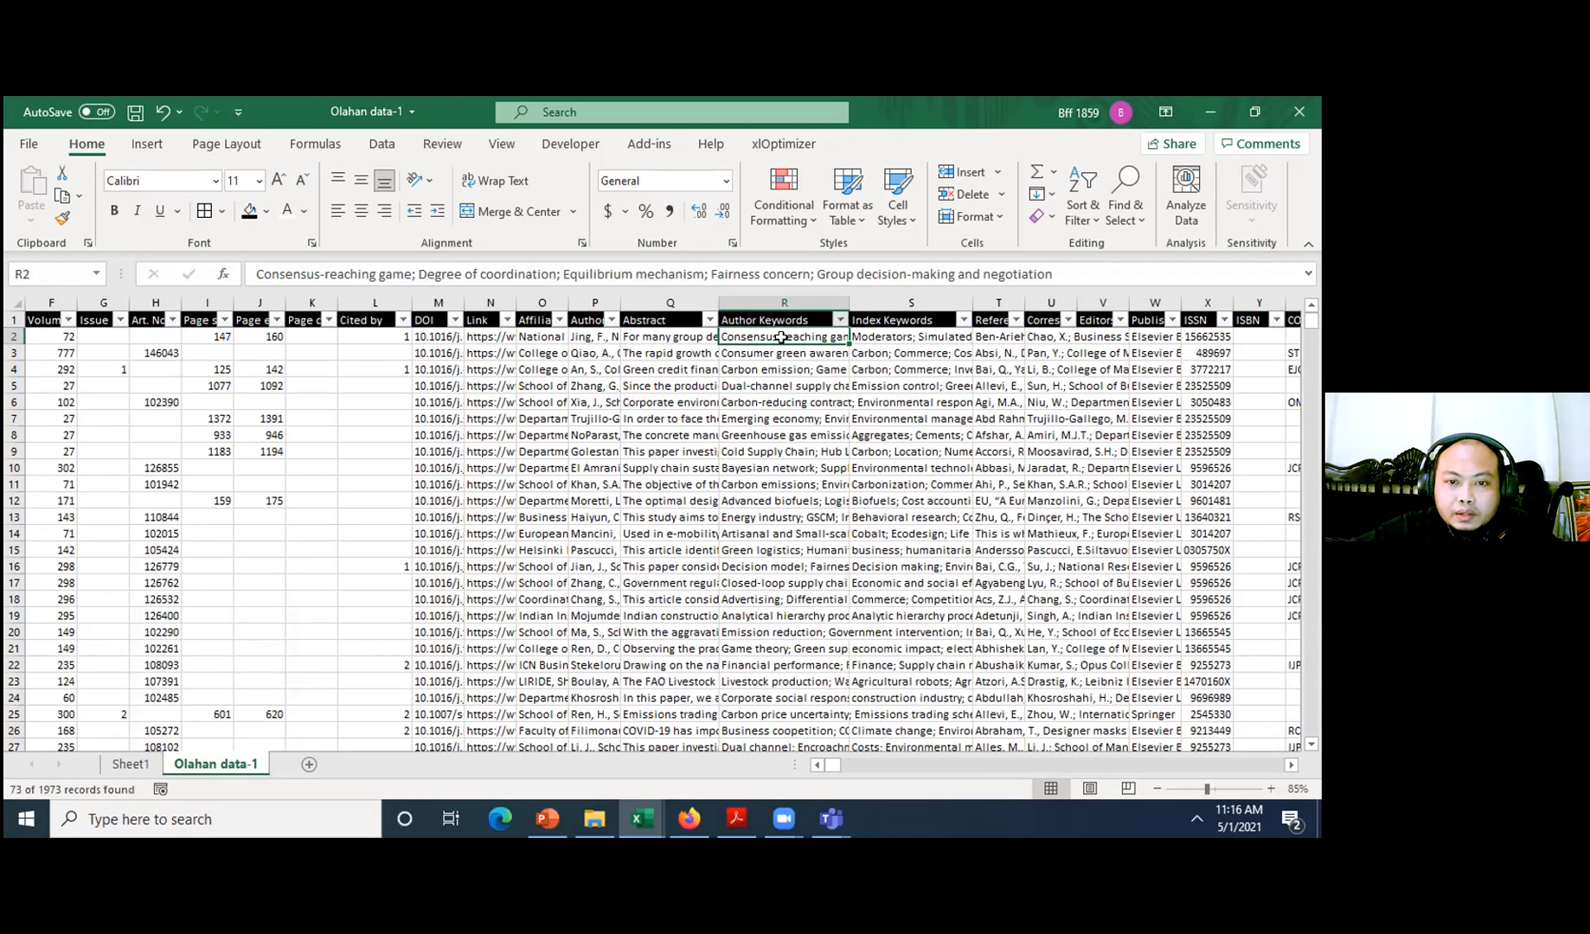
- Count the records lacking author keywords by selecting the filtered Abstract entries in column Q
key(Left)
key(Right)
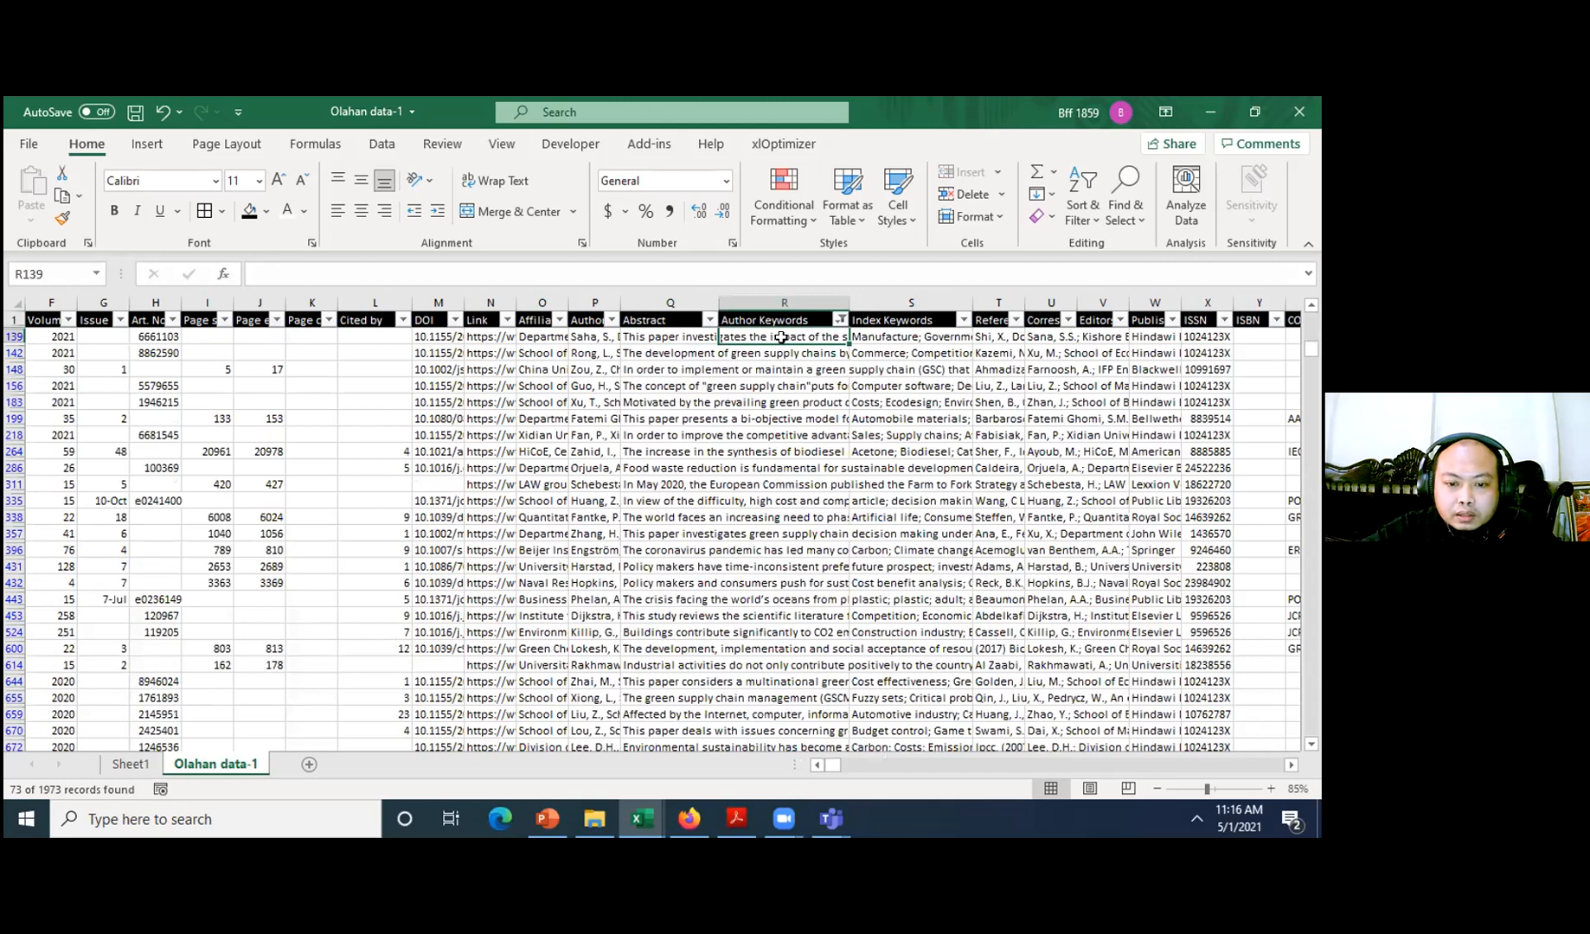
key(Left)
key(ctrl+Down)
key(ctrl+shift+Up)
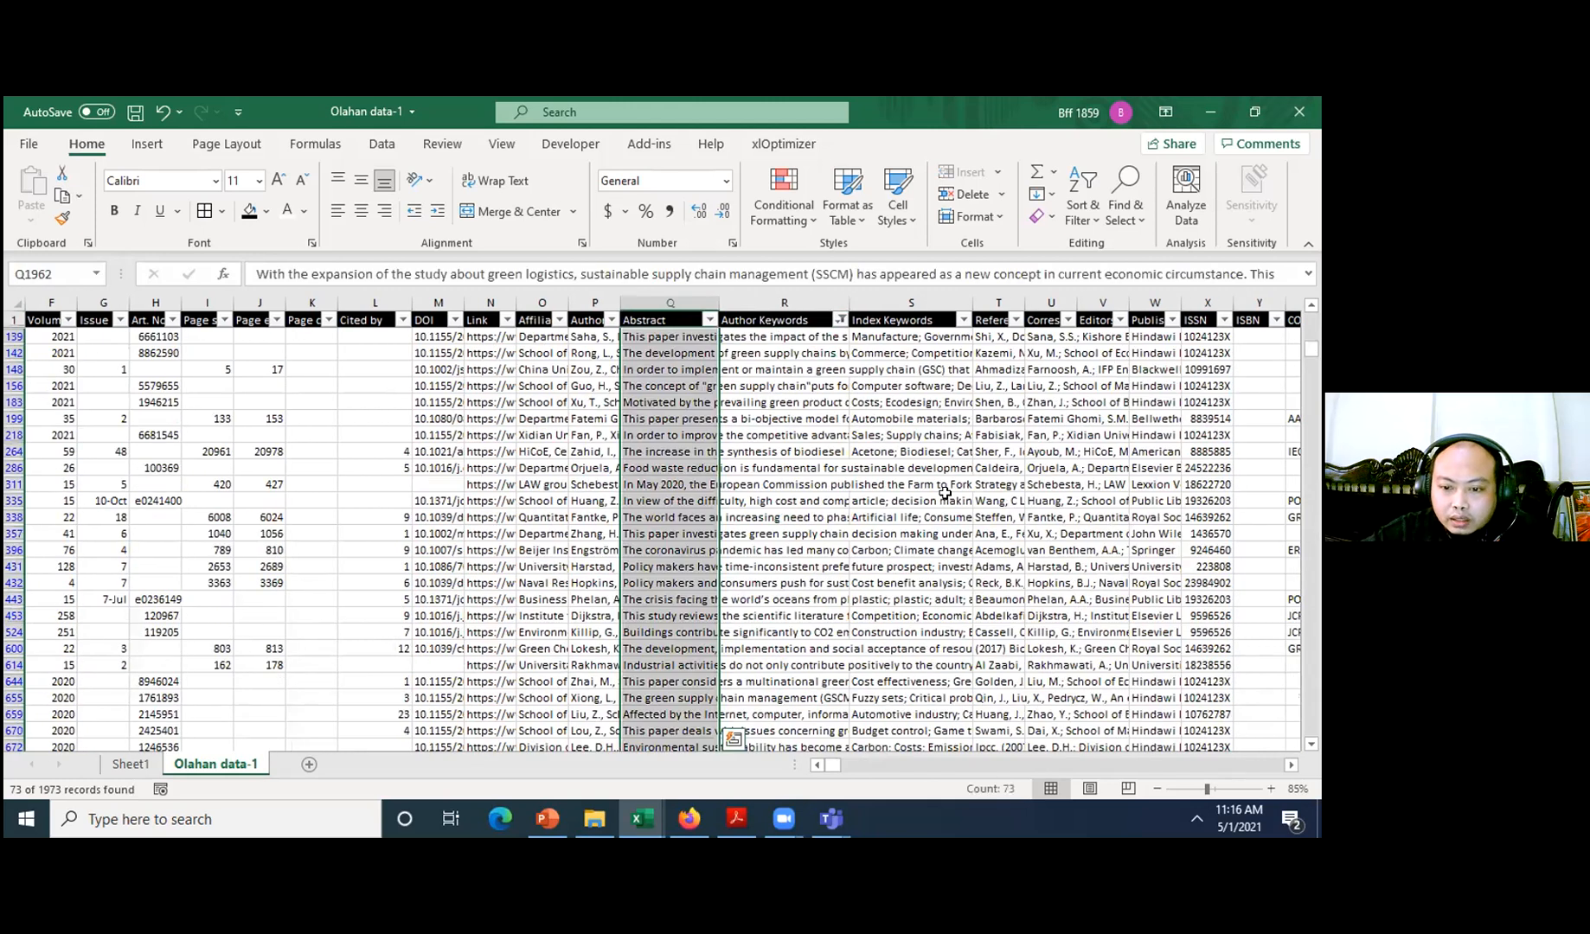
- Restore all records by selecting every value in the Author Keywords filter
click(823, 403)
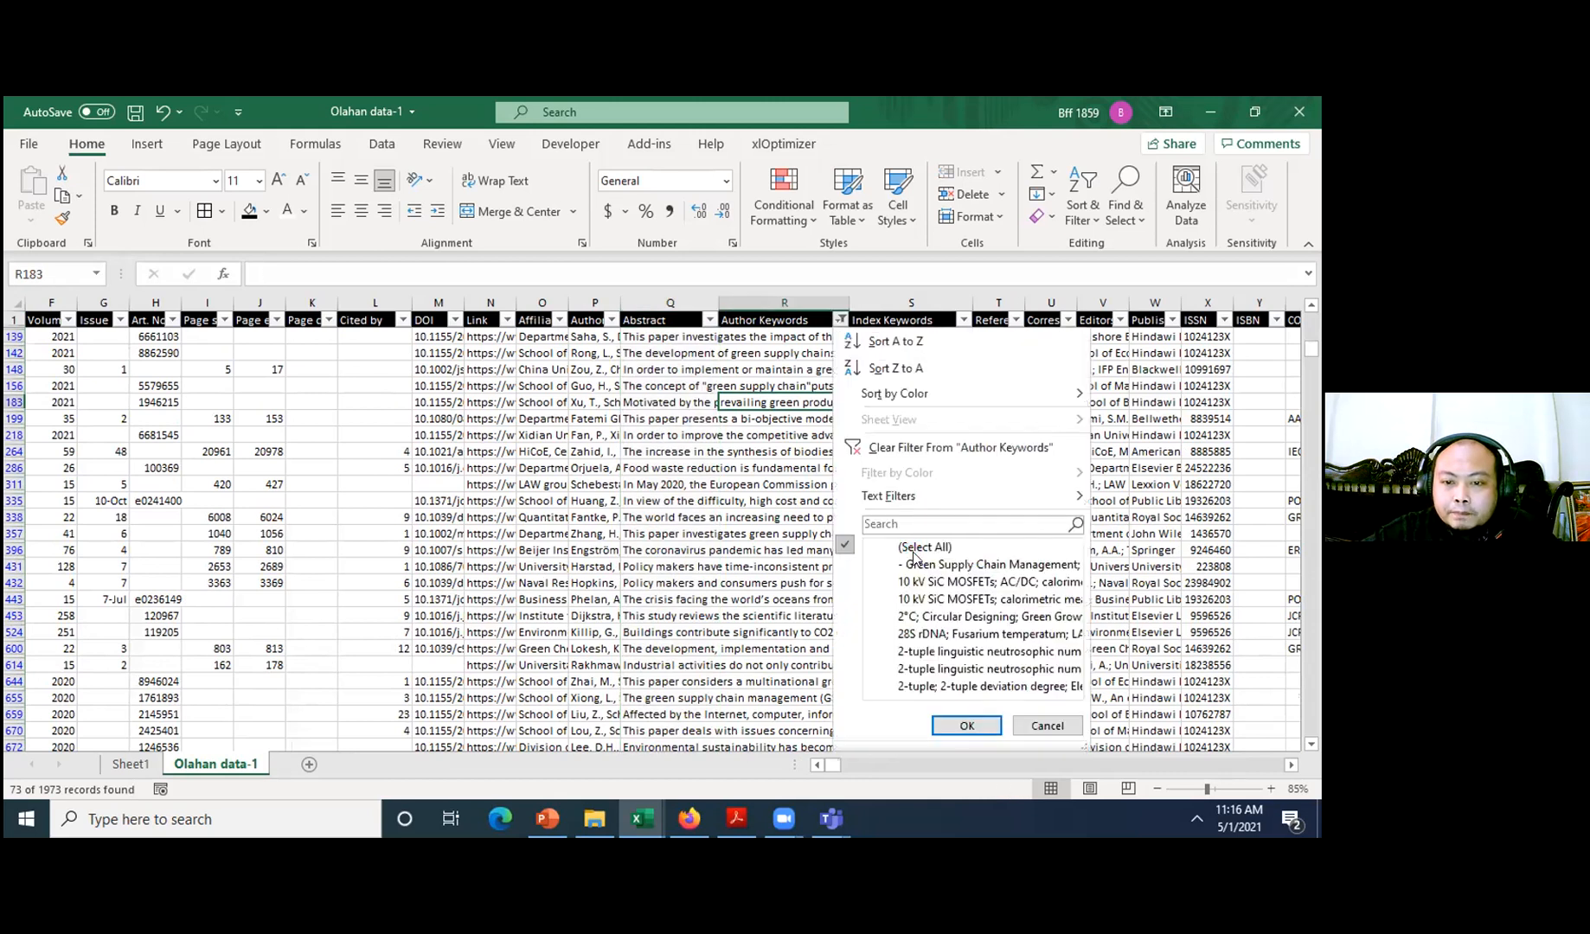
click(911, 548)
click(966, 725)
- Copy the whole Author Keywords column R into column B of a new sheet
click(787, 317)
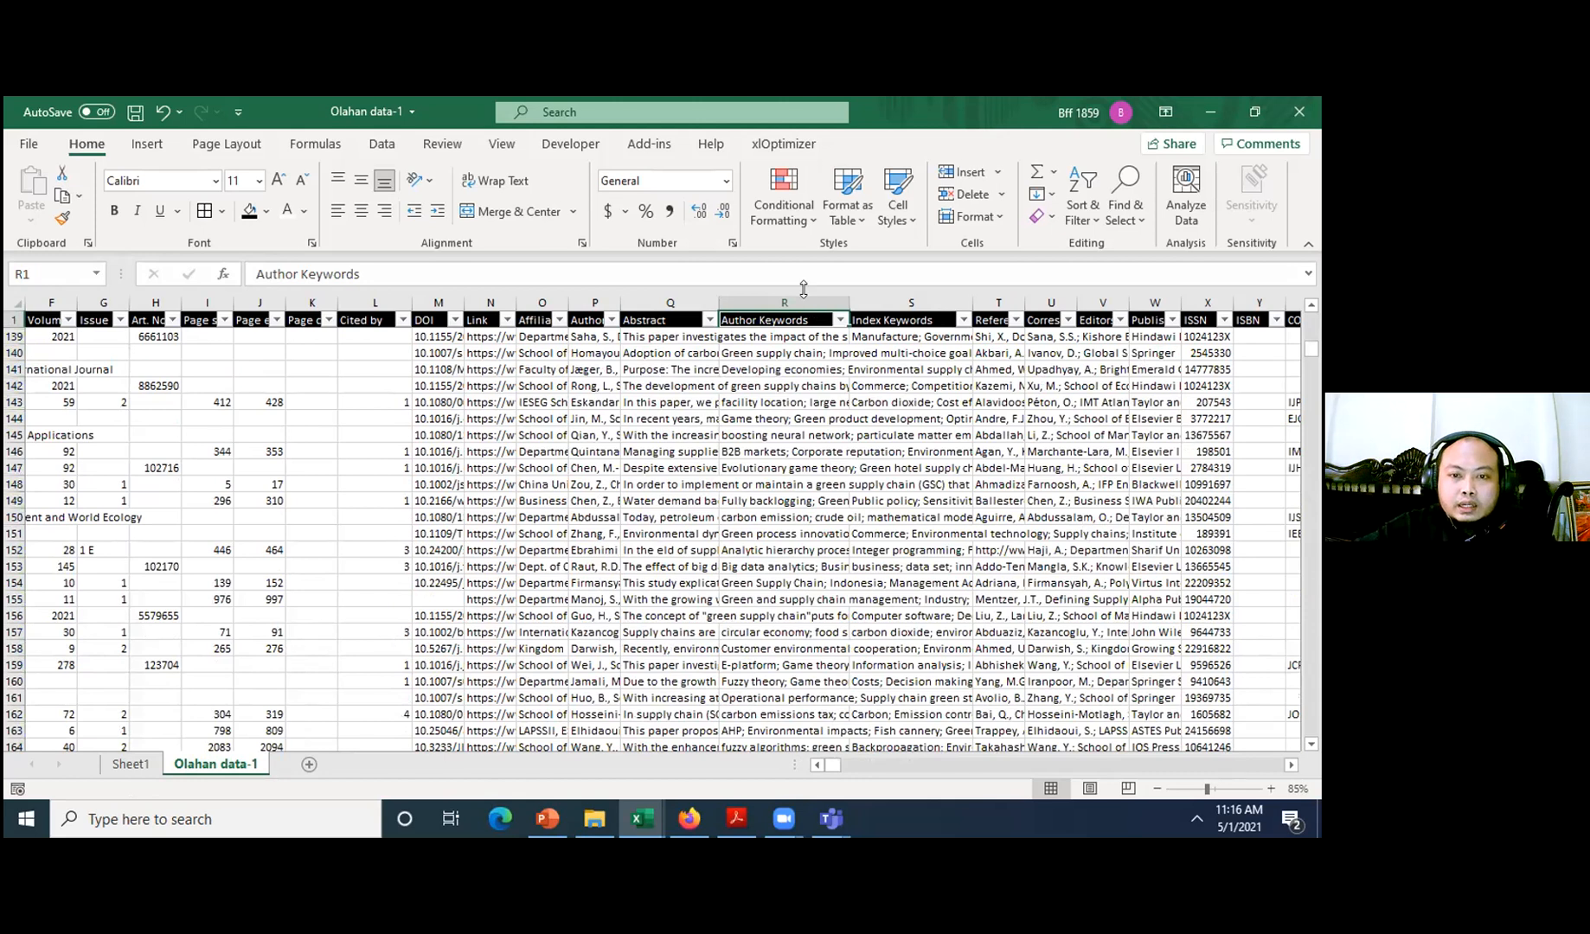
click(804, 298)
key(ctrl+c)
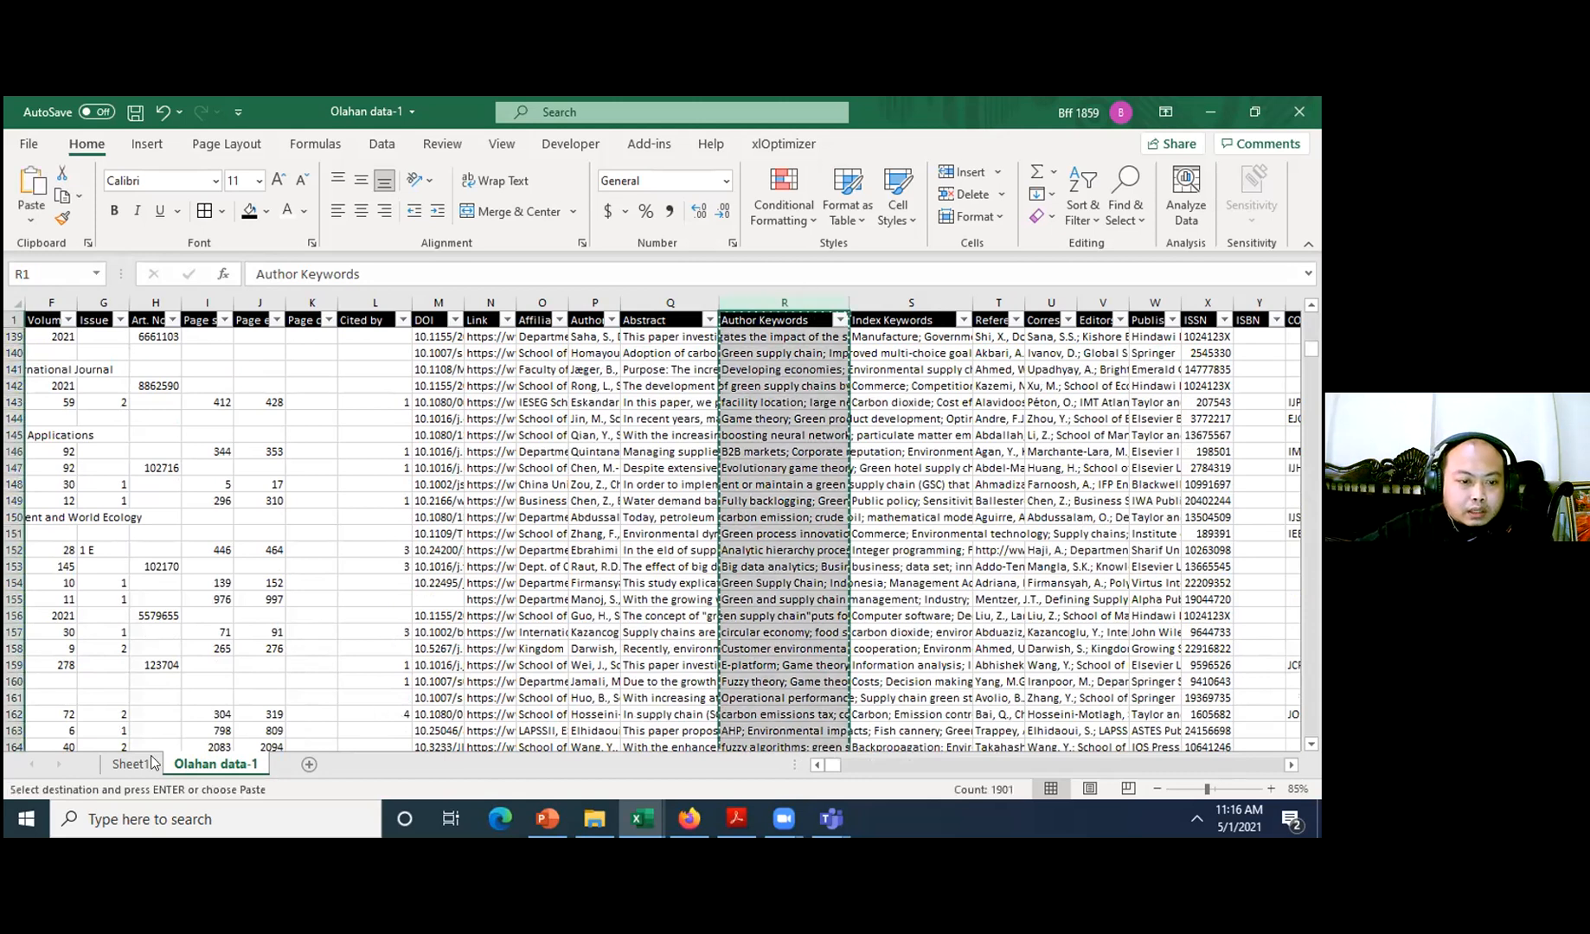
click(307, 765)
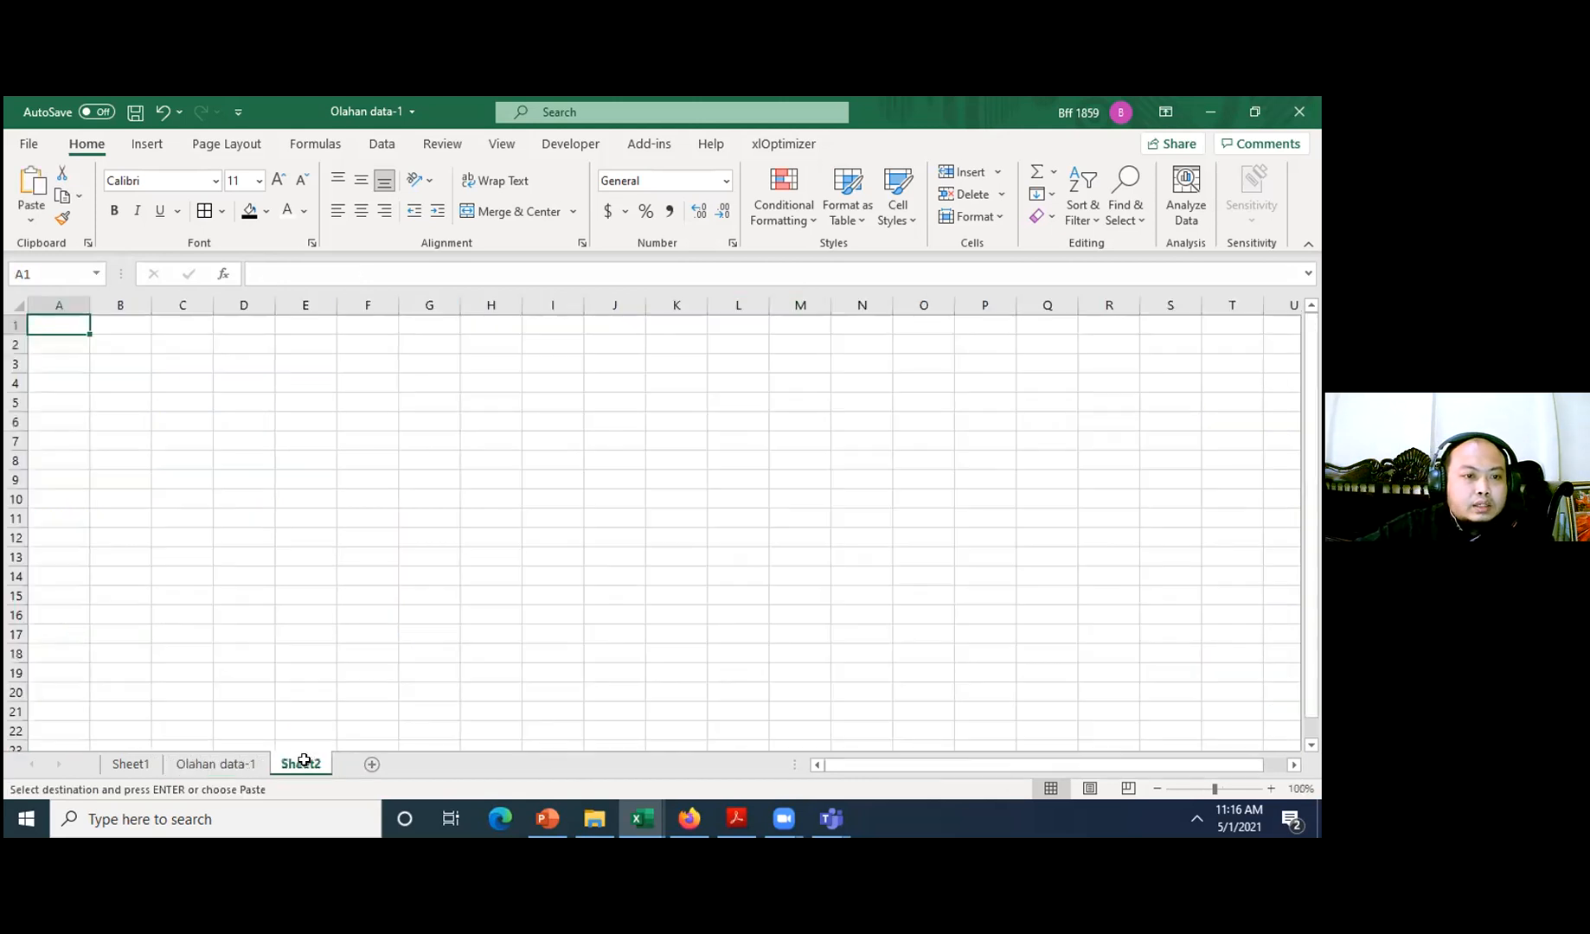
click(120, 307)
key(ctrl+v)
click(197, 338)
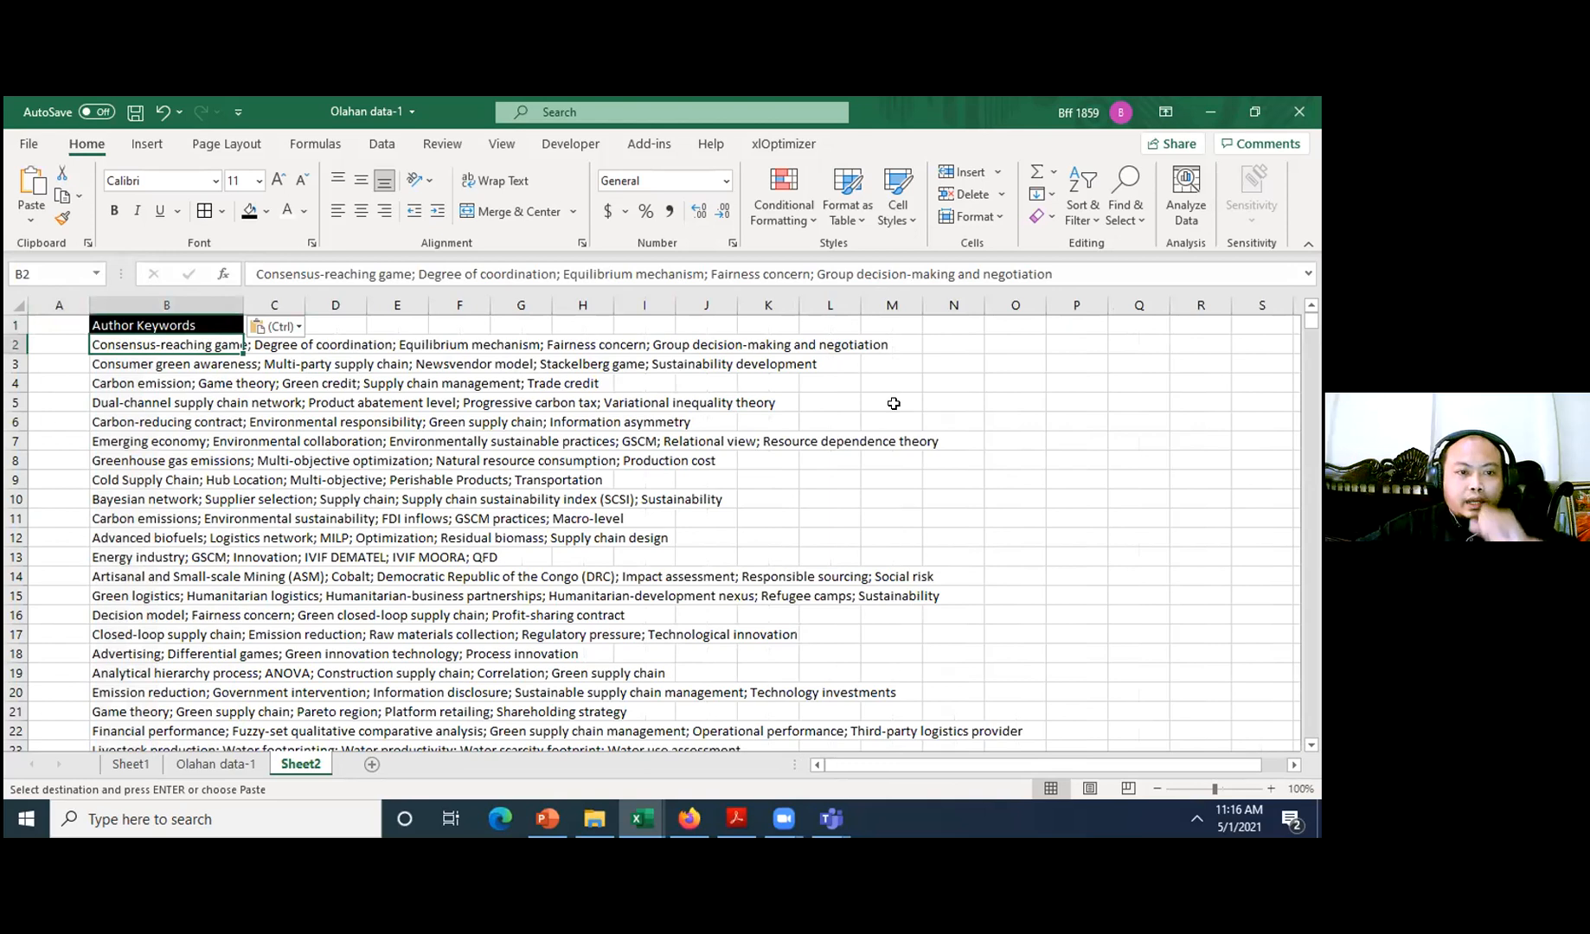
- Inspect the semicolons separating the keywords in cell B2, leaving its contents unedited
click(79, 342)
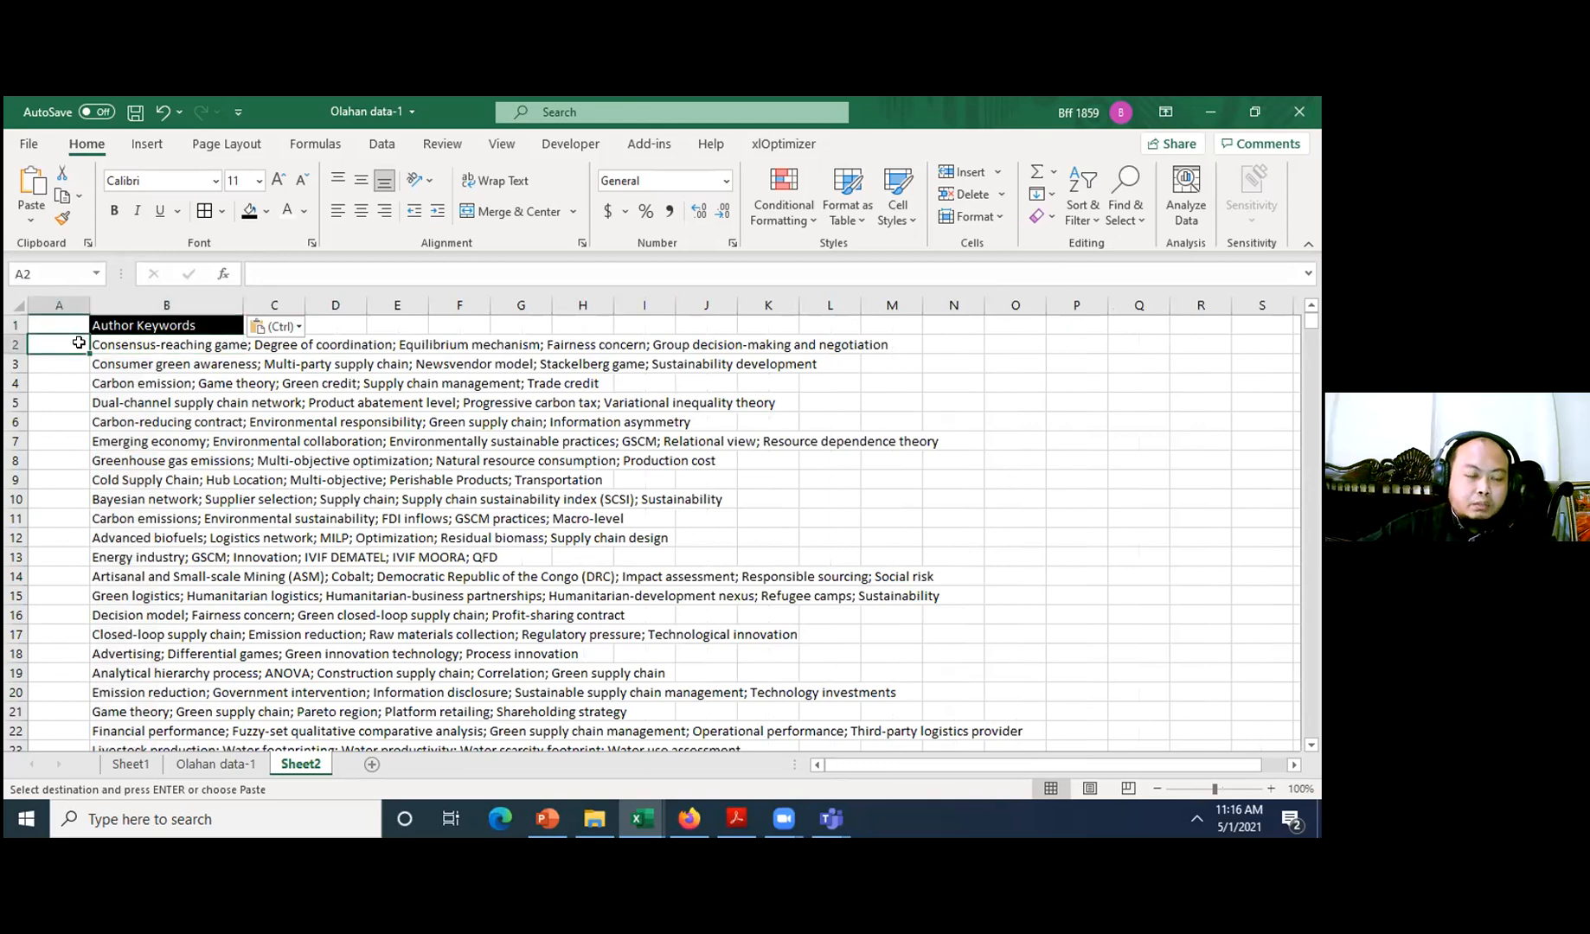
click(105, 343)
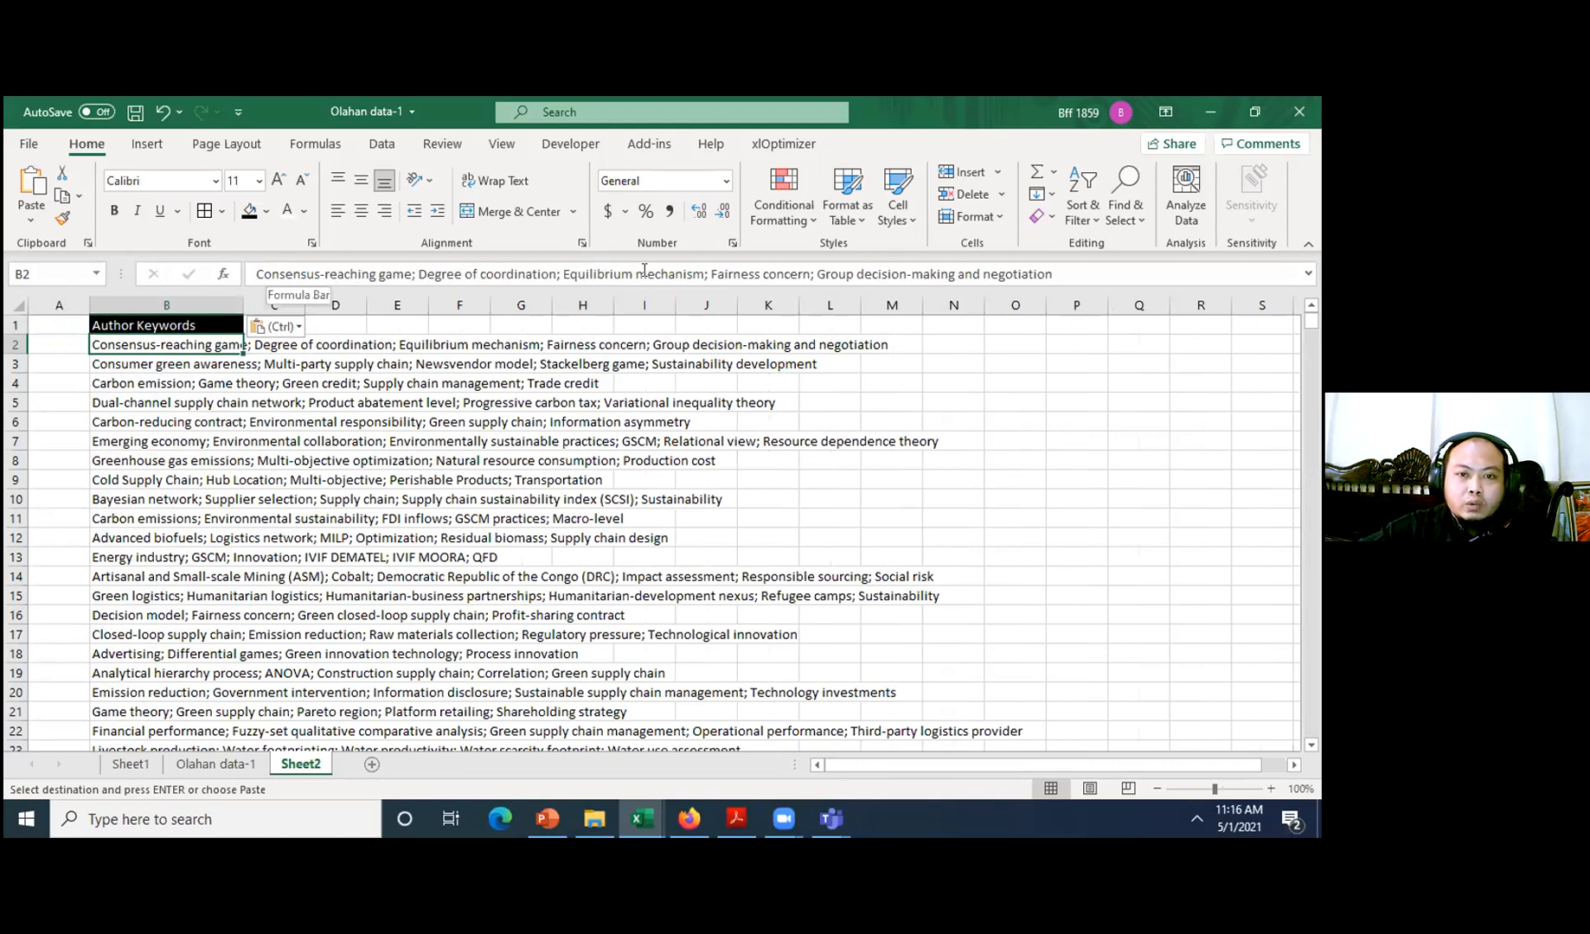
click(414, 273)
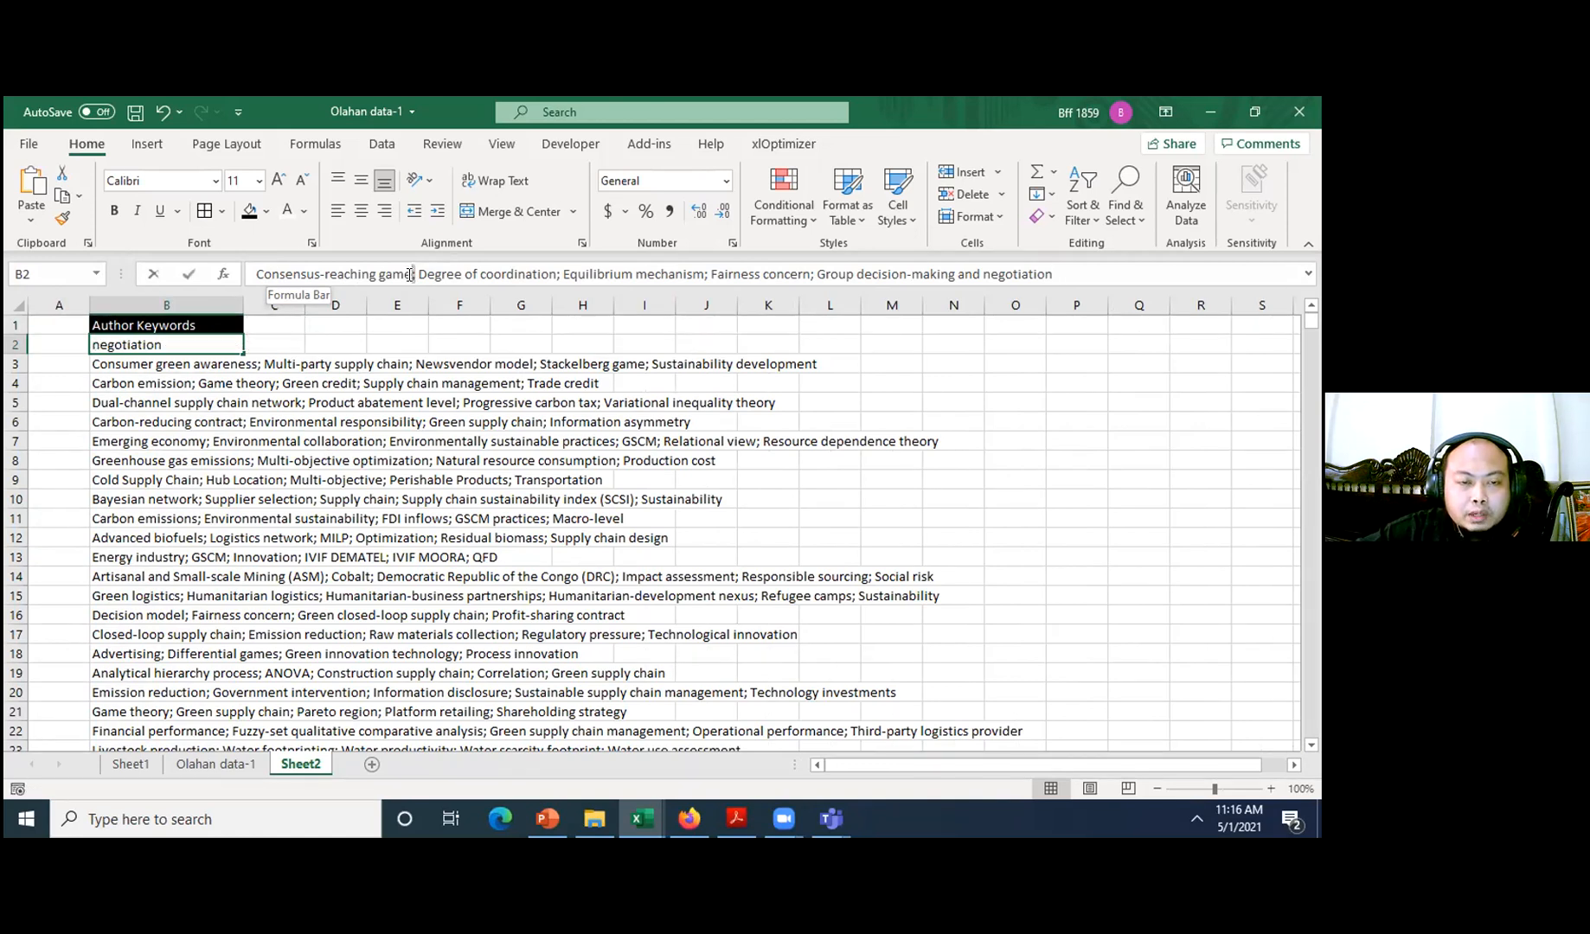
click(417, 273)
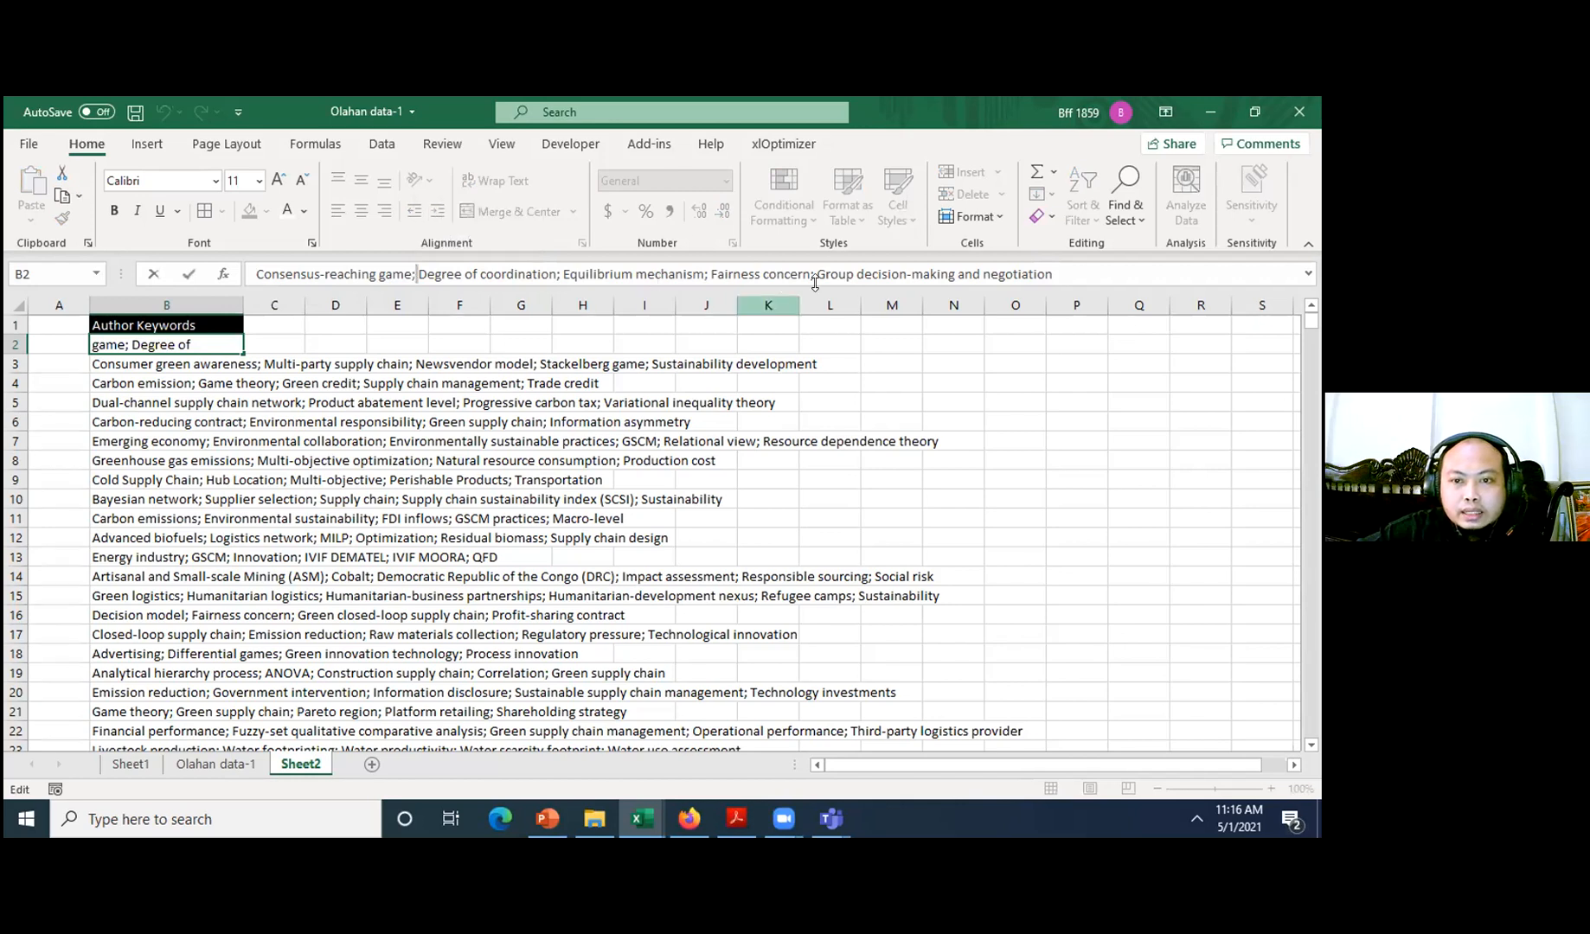
key(Escape)
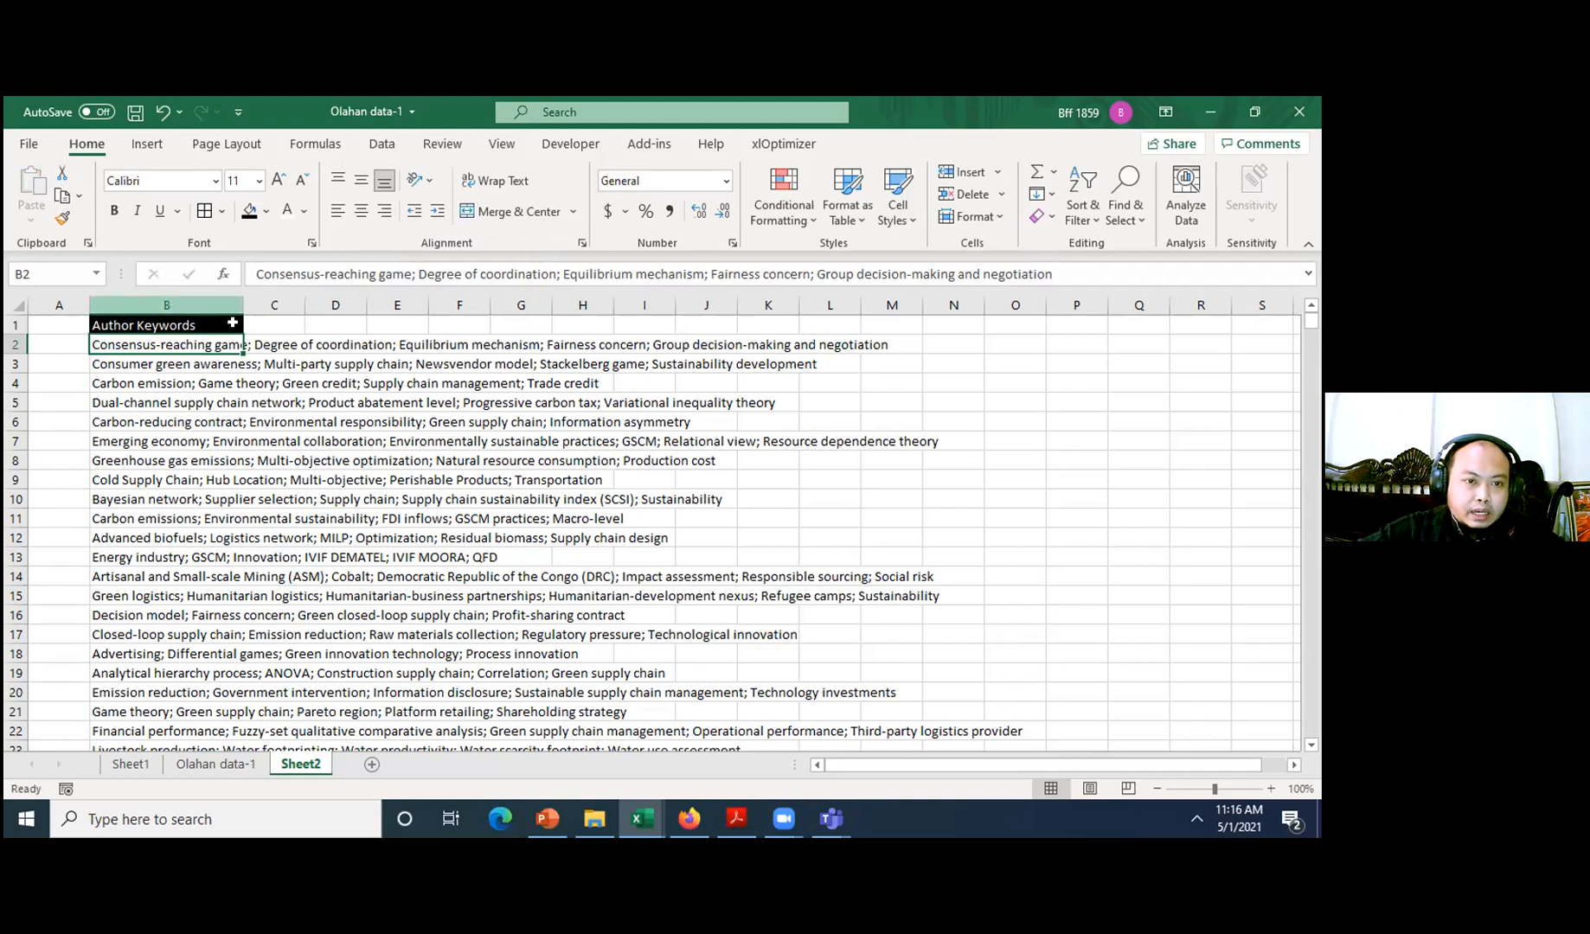
- Split column B with Text to Columns as delimited data, enabling the Semicolon delimiter and keeping General format and destination $B$1
click(234, 318)
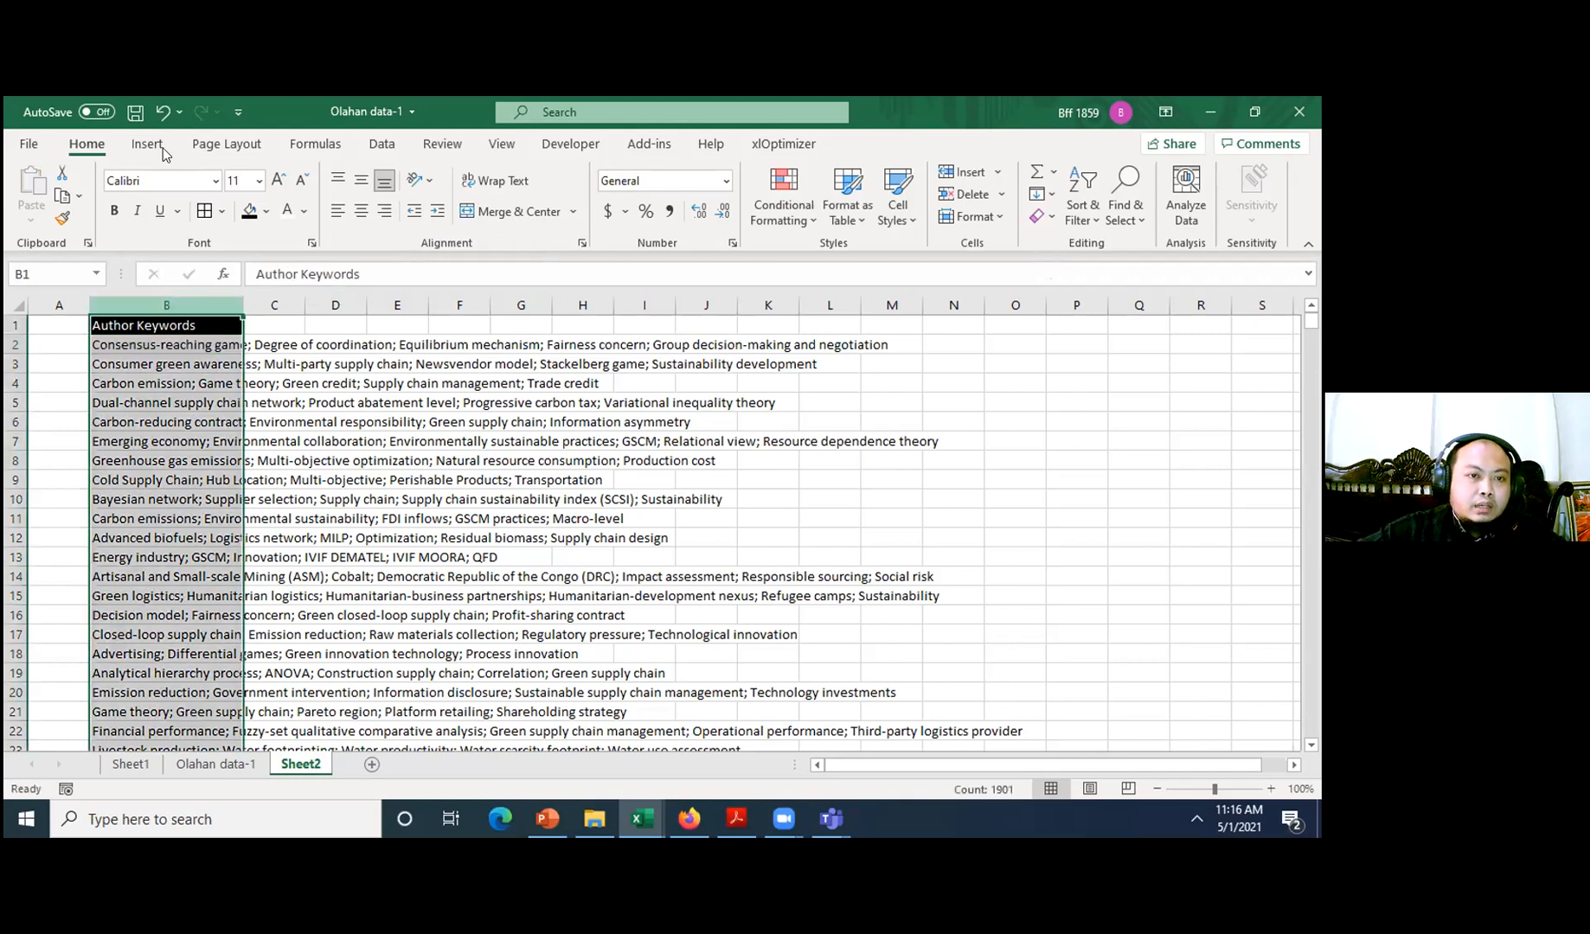
click(381, 145)
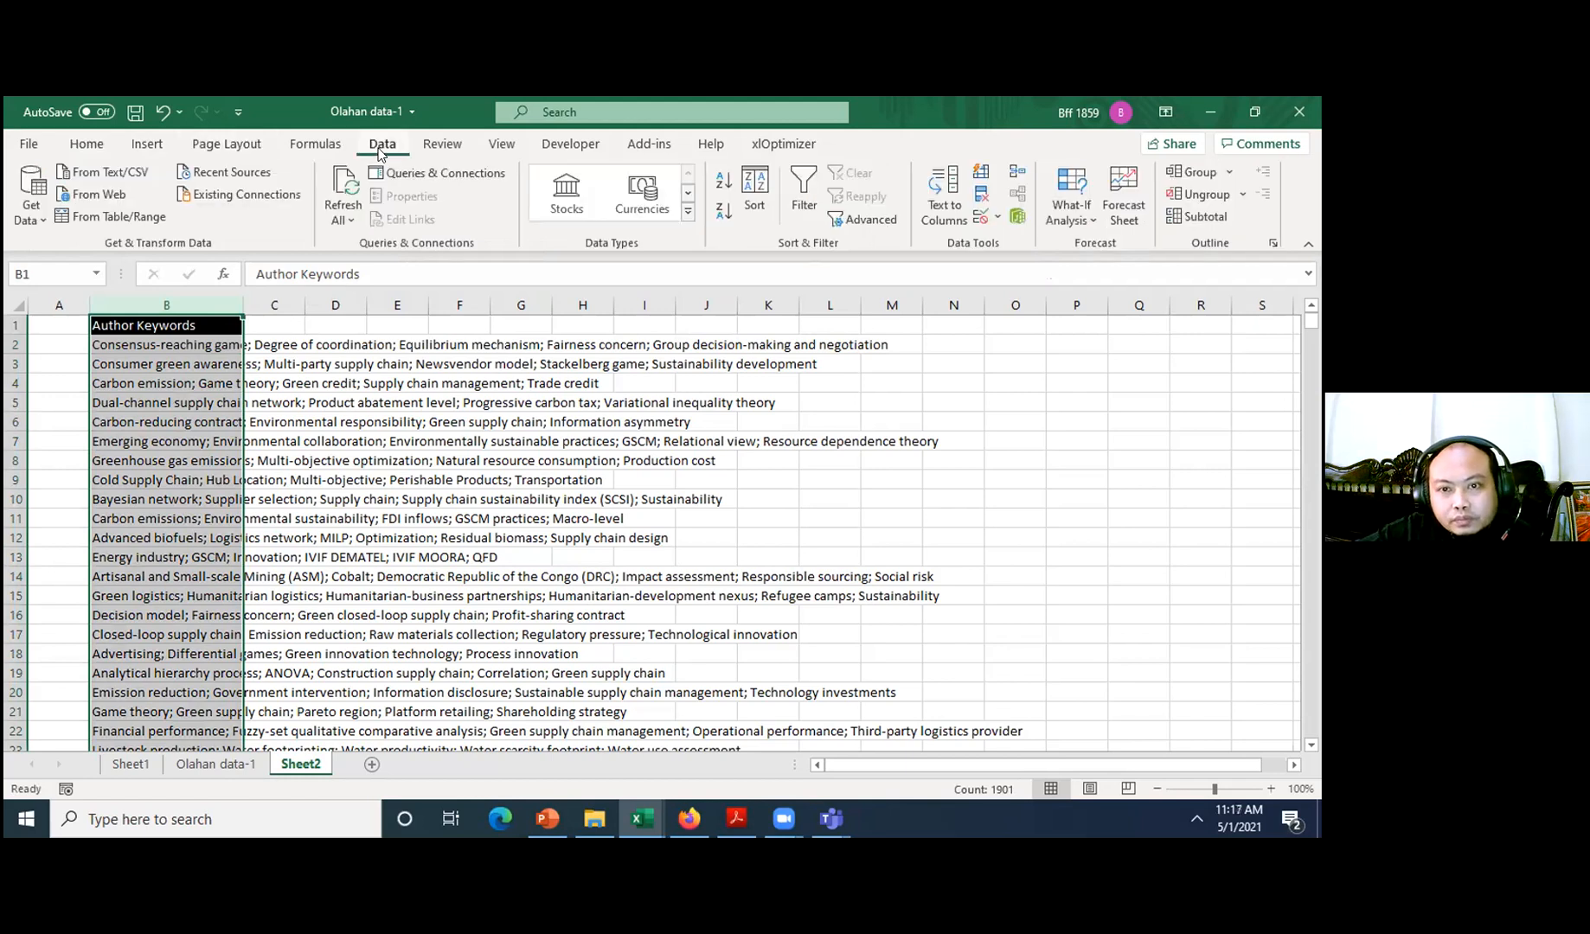
click(942, 218)
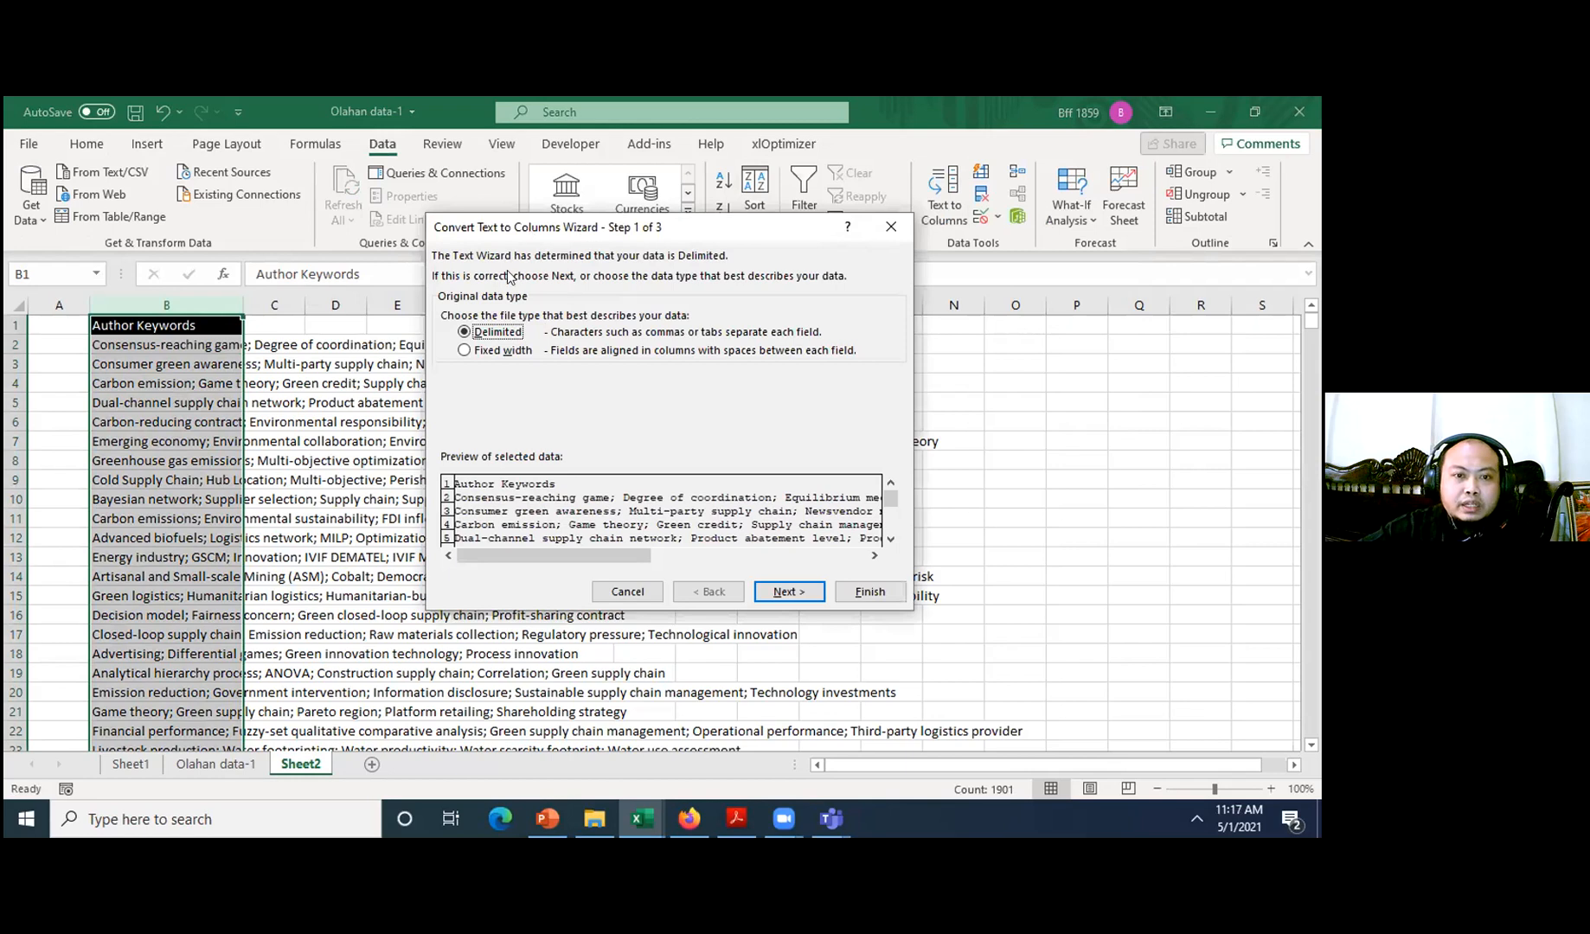
drag(583, 228, 545, 229)
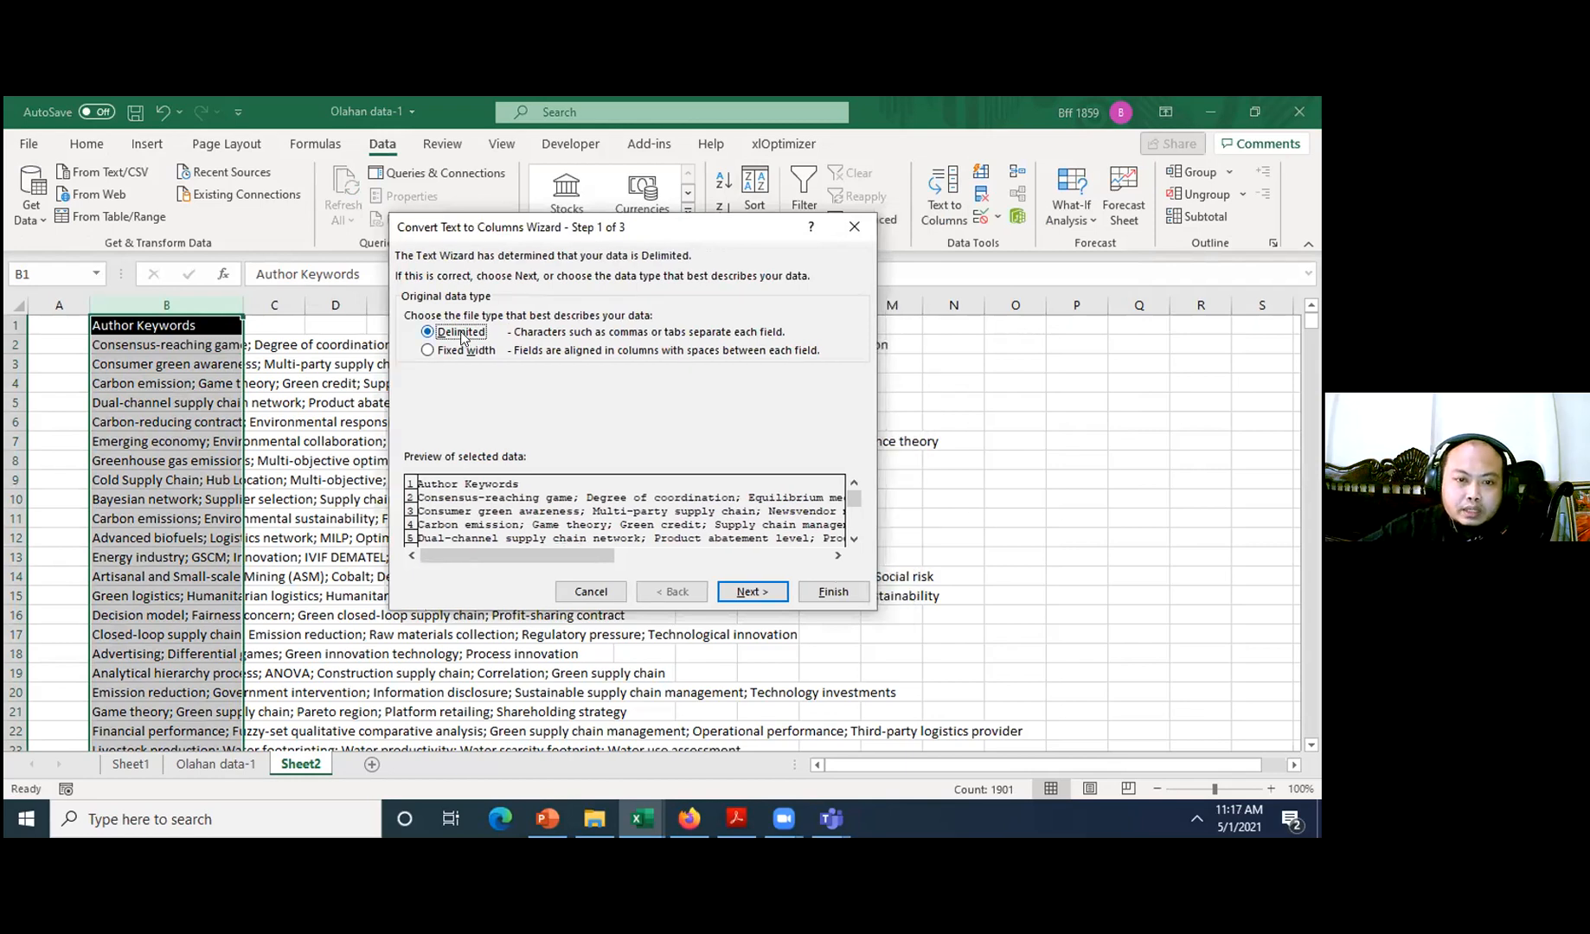
click(751, 593)
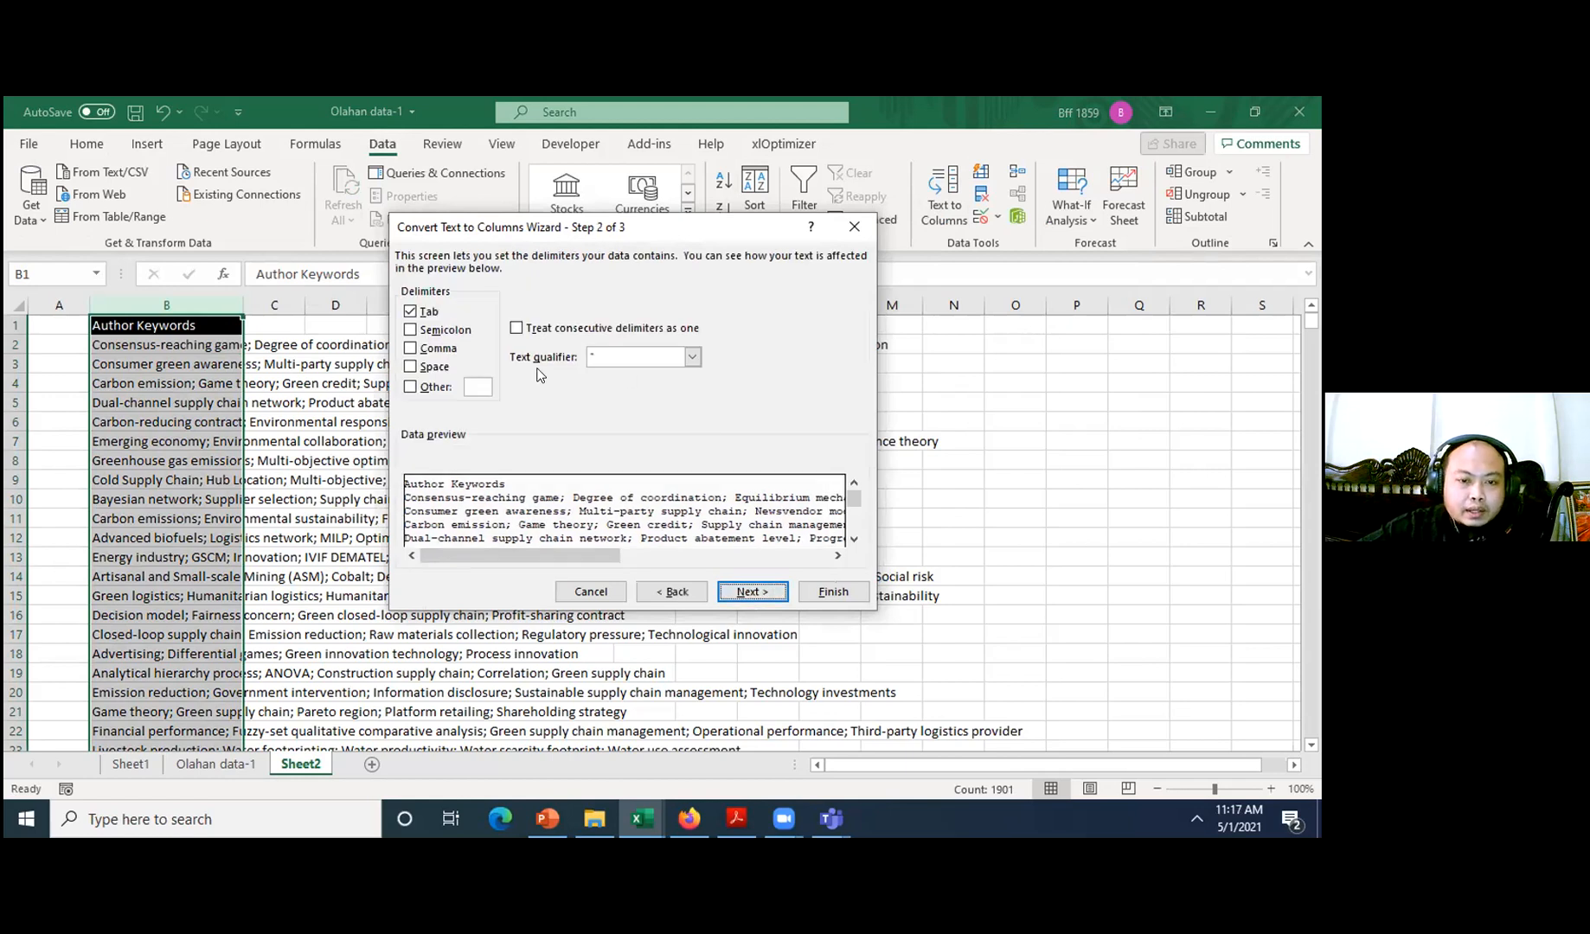
click(441, 333)
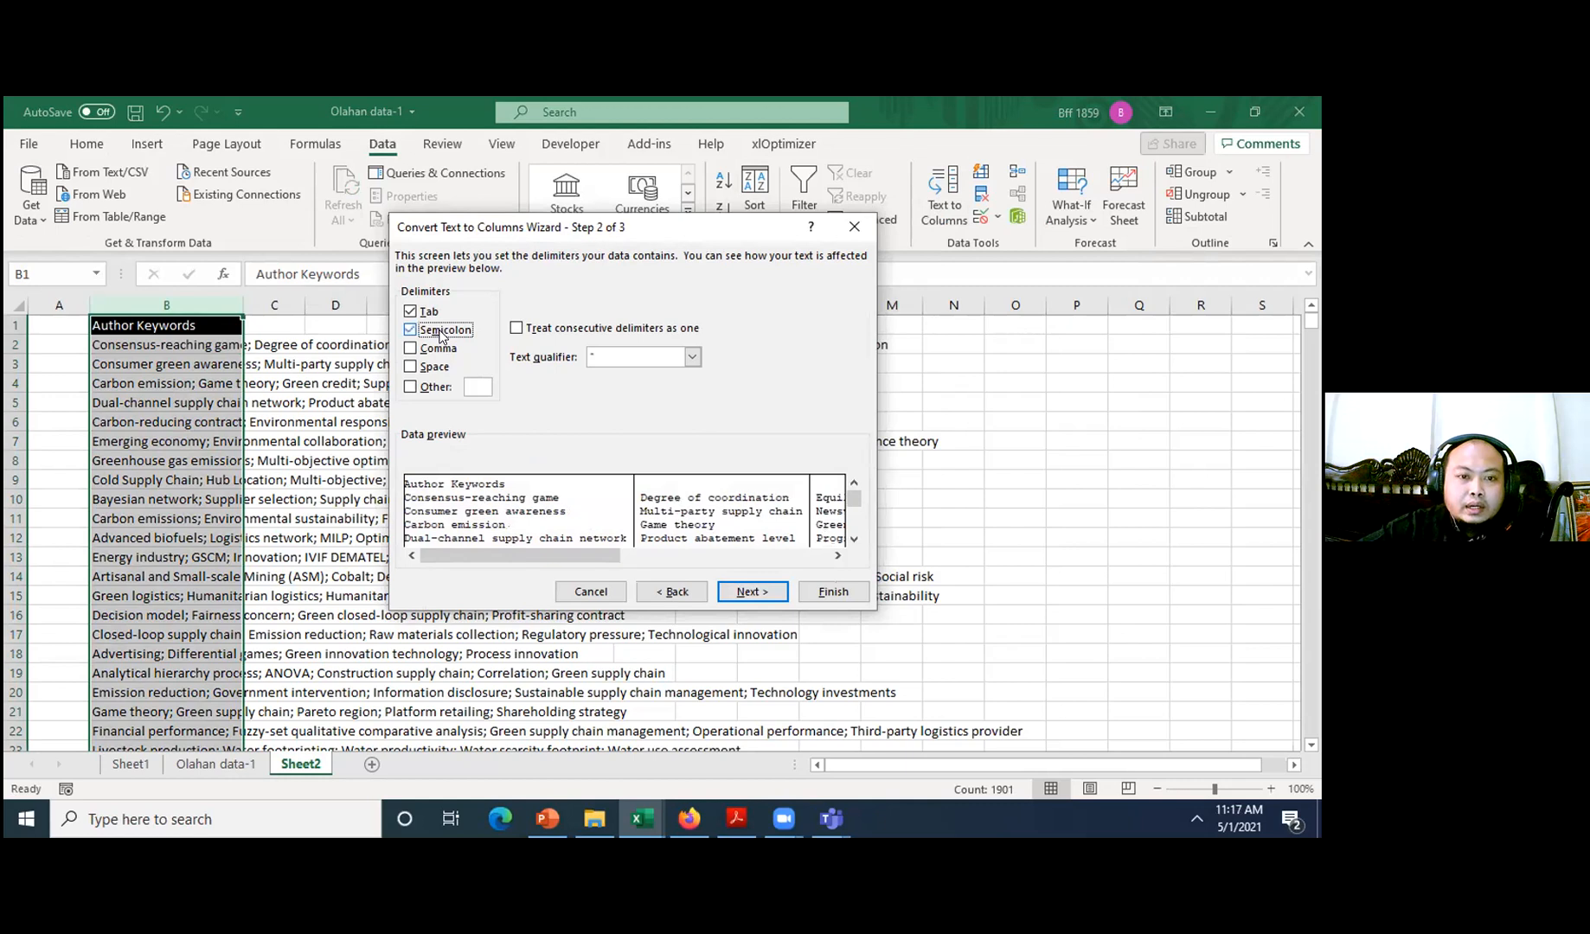
click(441, 333)
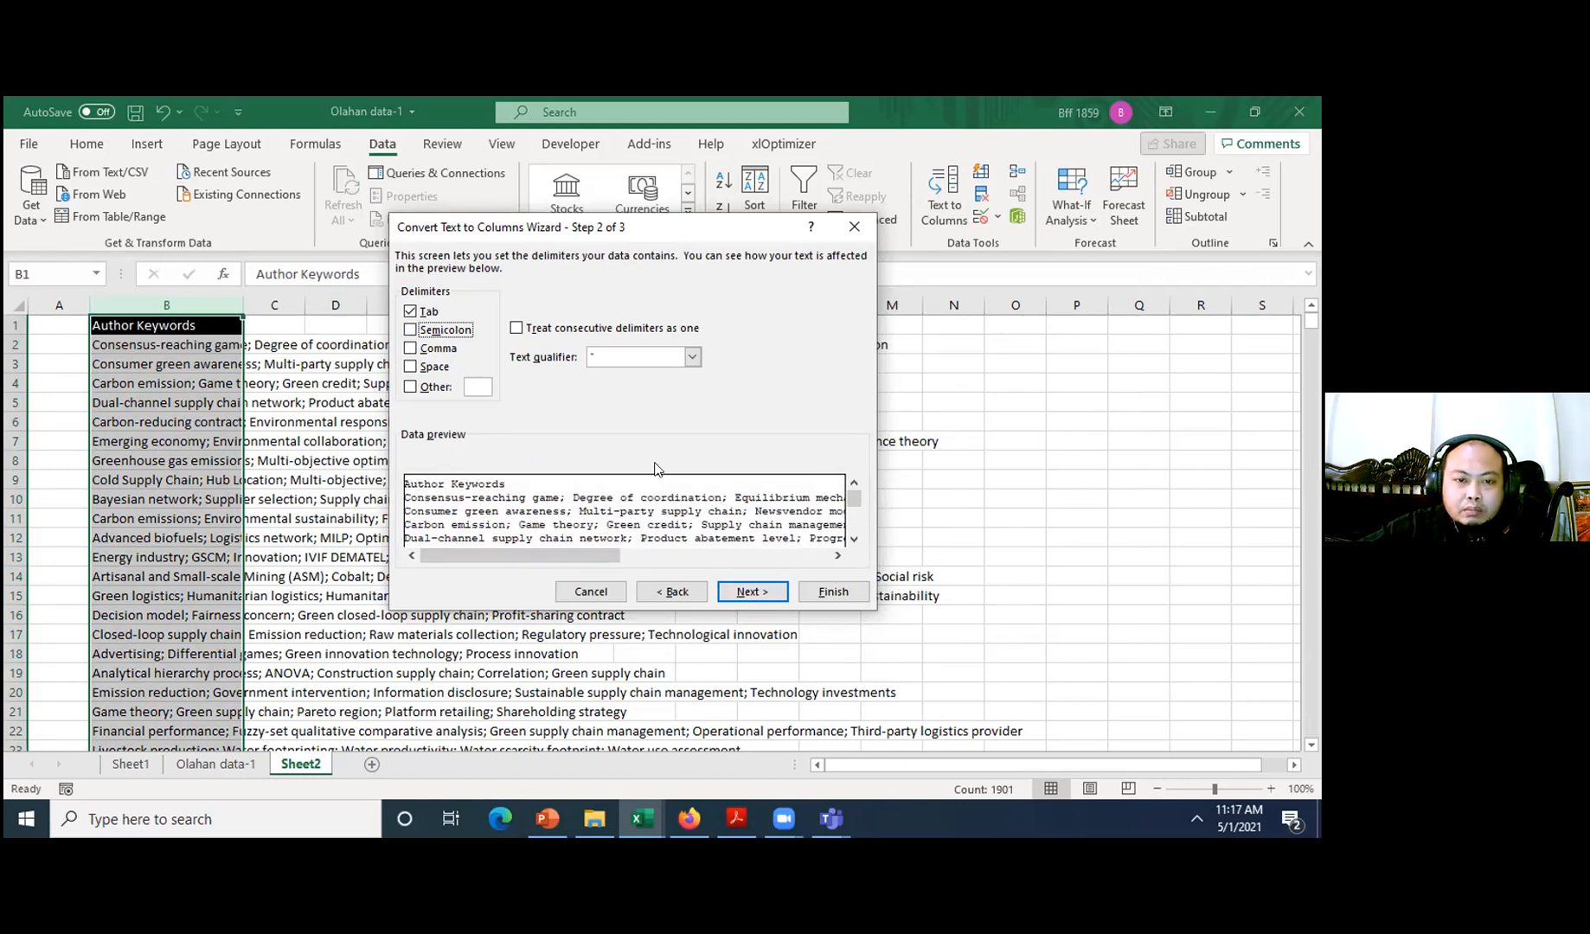
click(450, 335)
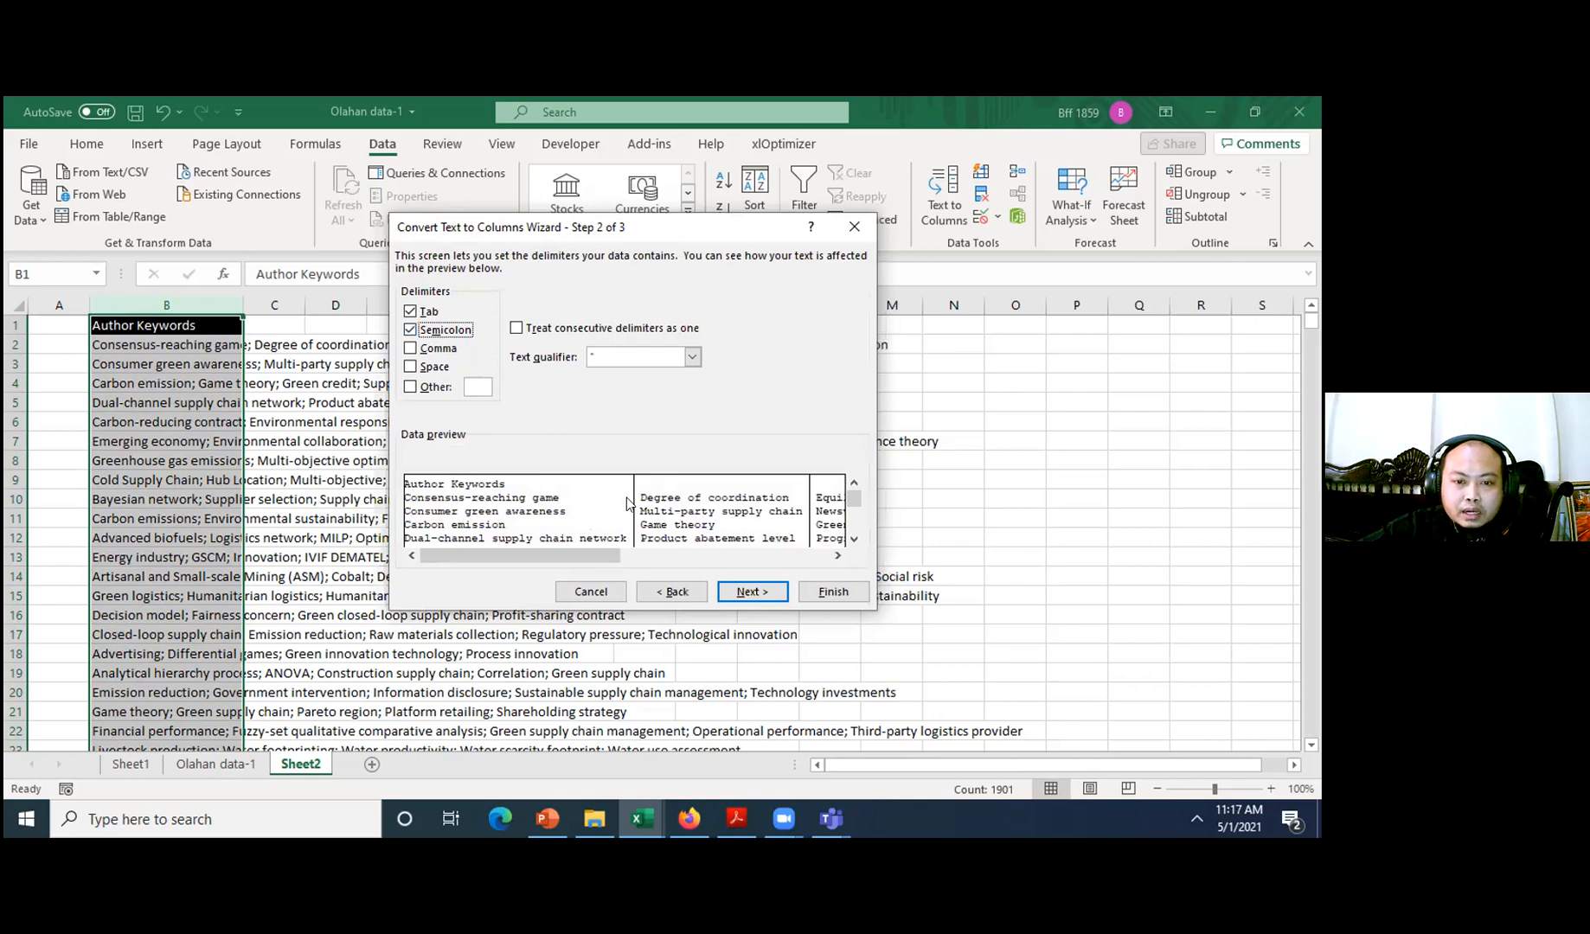
click(772, 592)
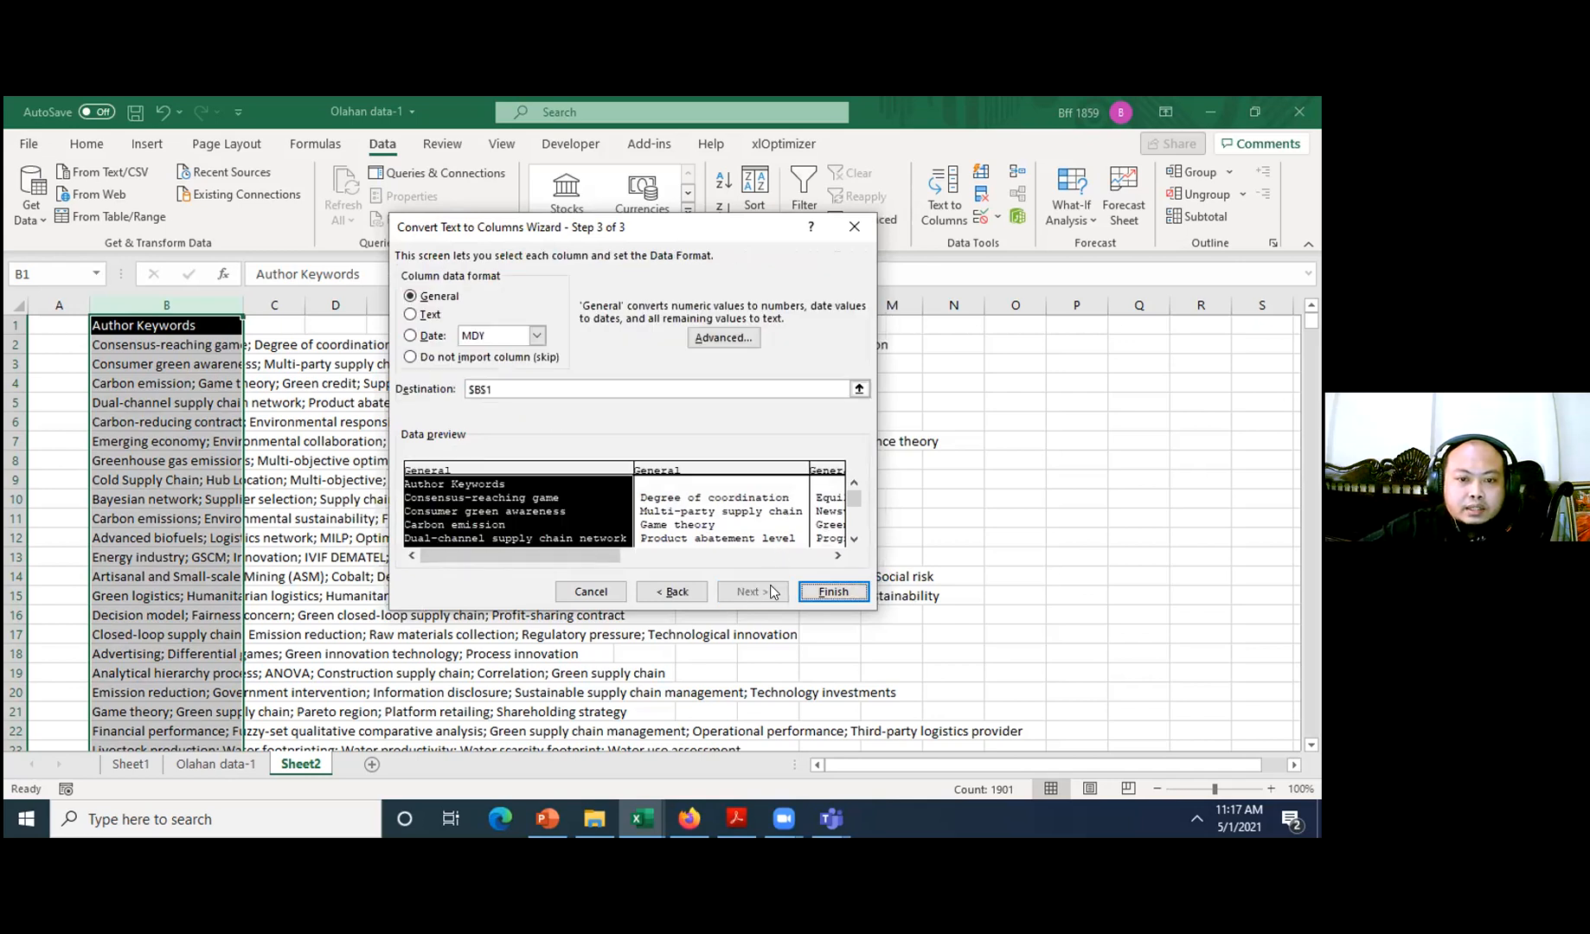
click(831, 593)
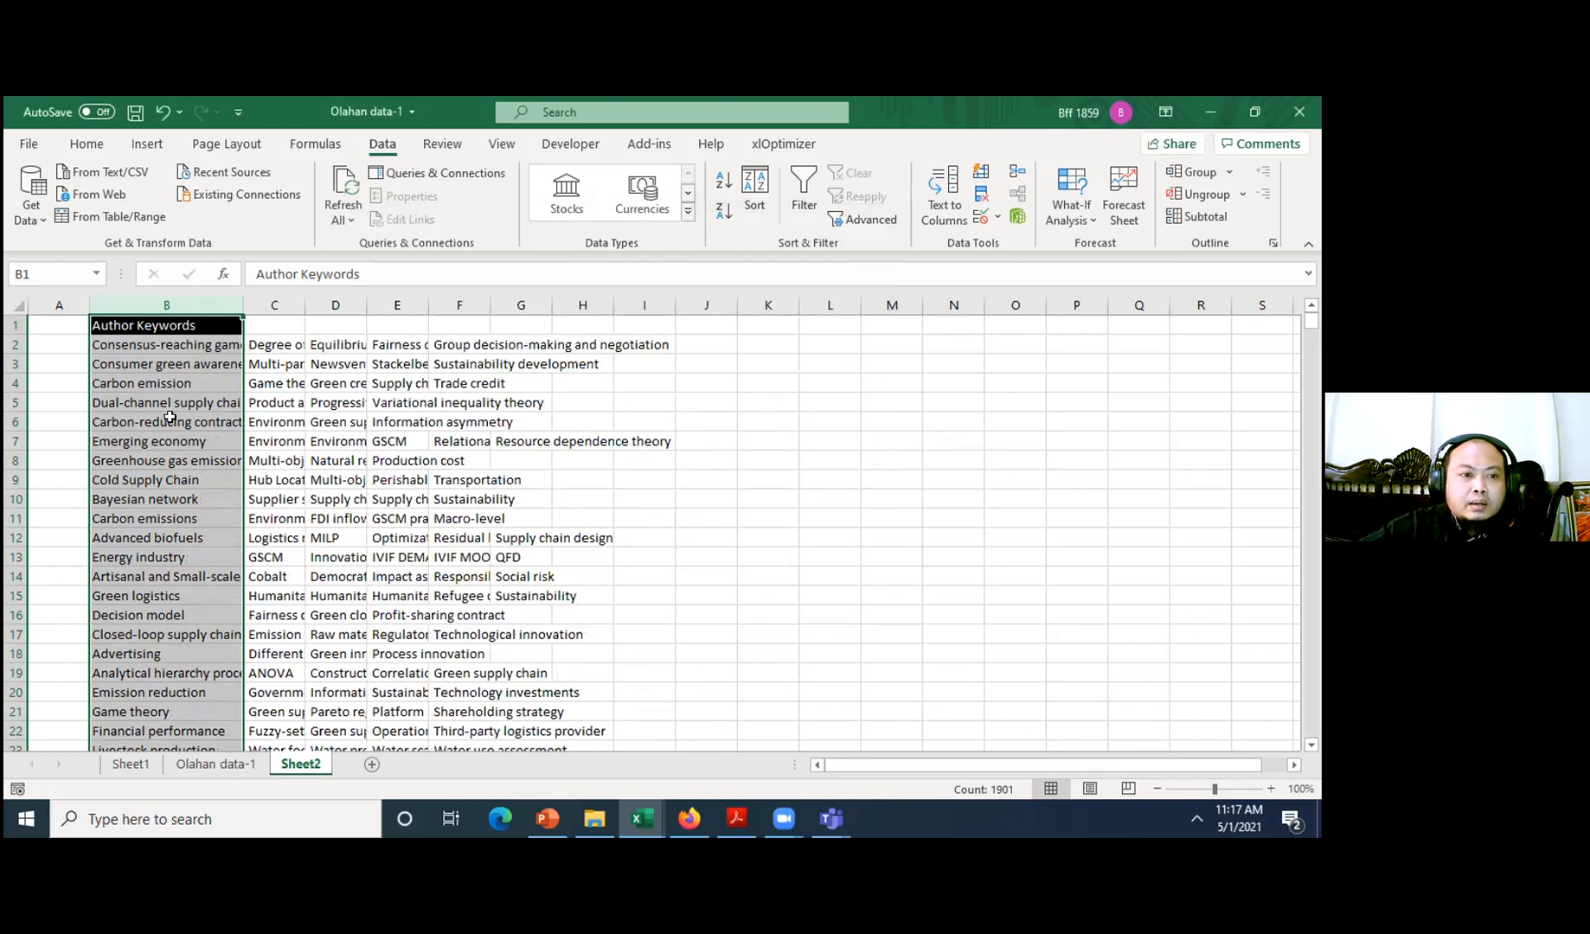
- Widen columns B and C to make the split keywords readable
click(169, 418)
click(166, 348)
drag(247, 298, 420, 305)
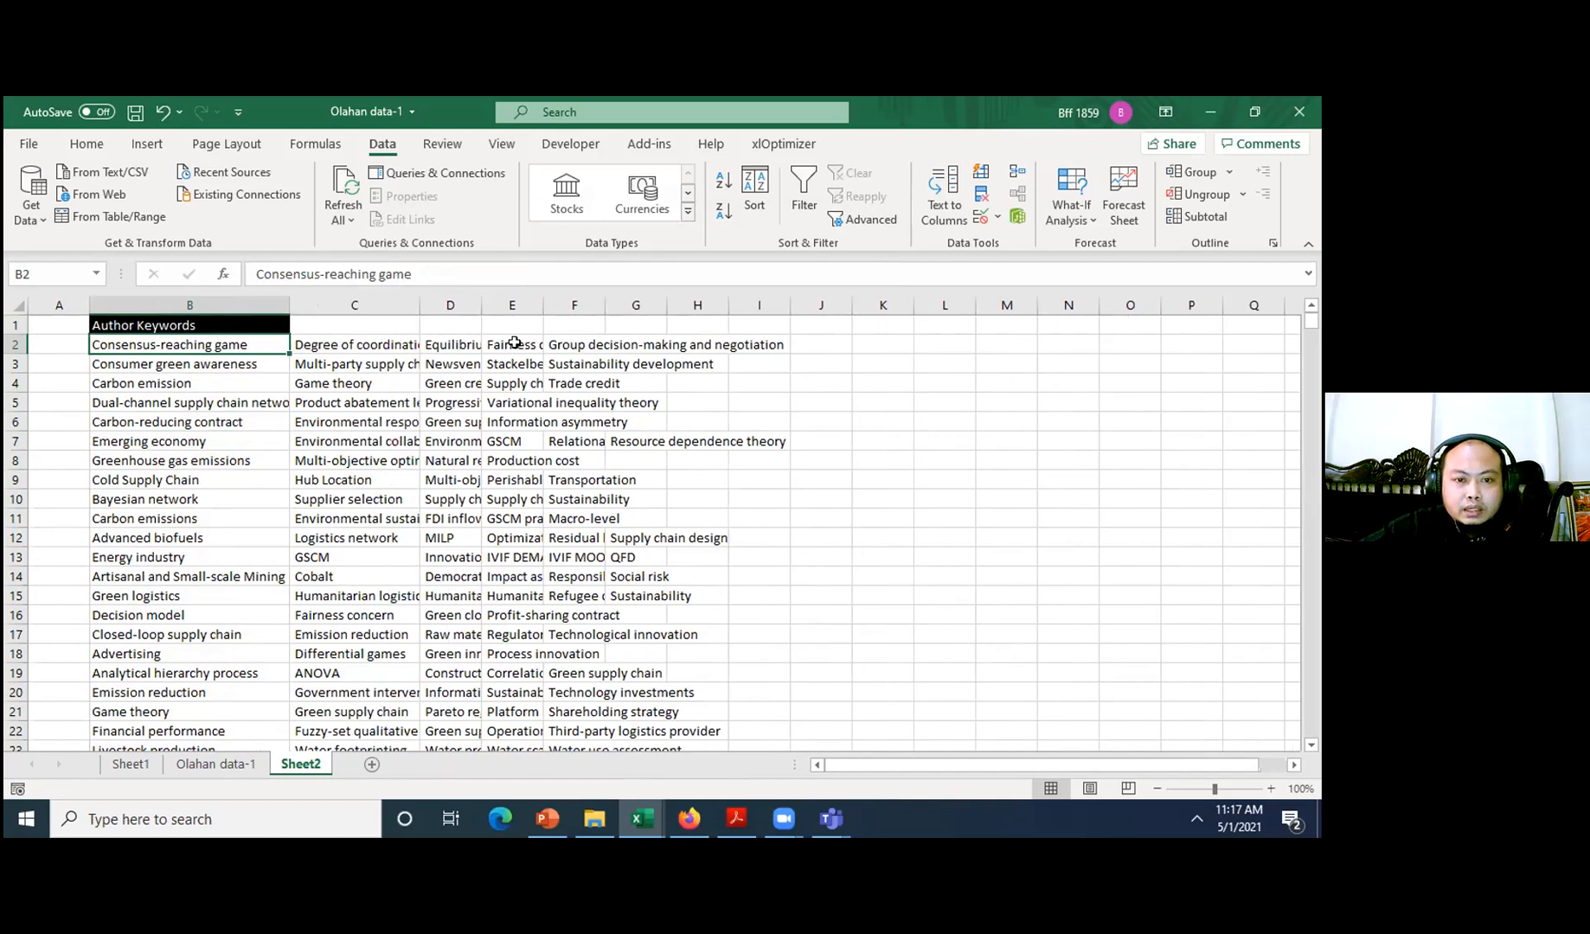
- Examine how the keywords in row 2 are distributed across the separate columns from B onward
click(586, 346)
click(170, 338)
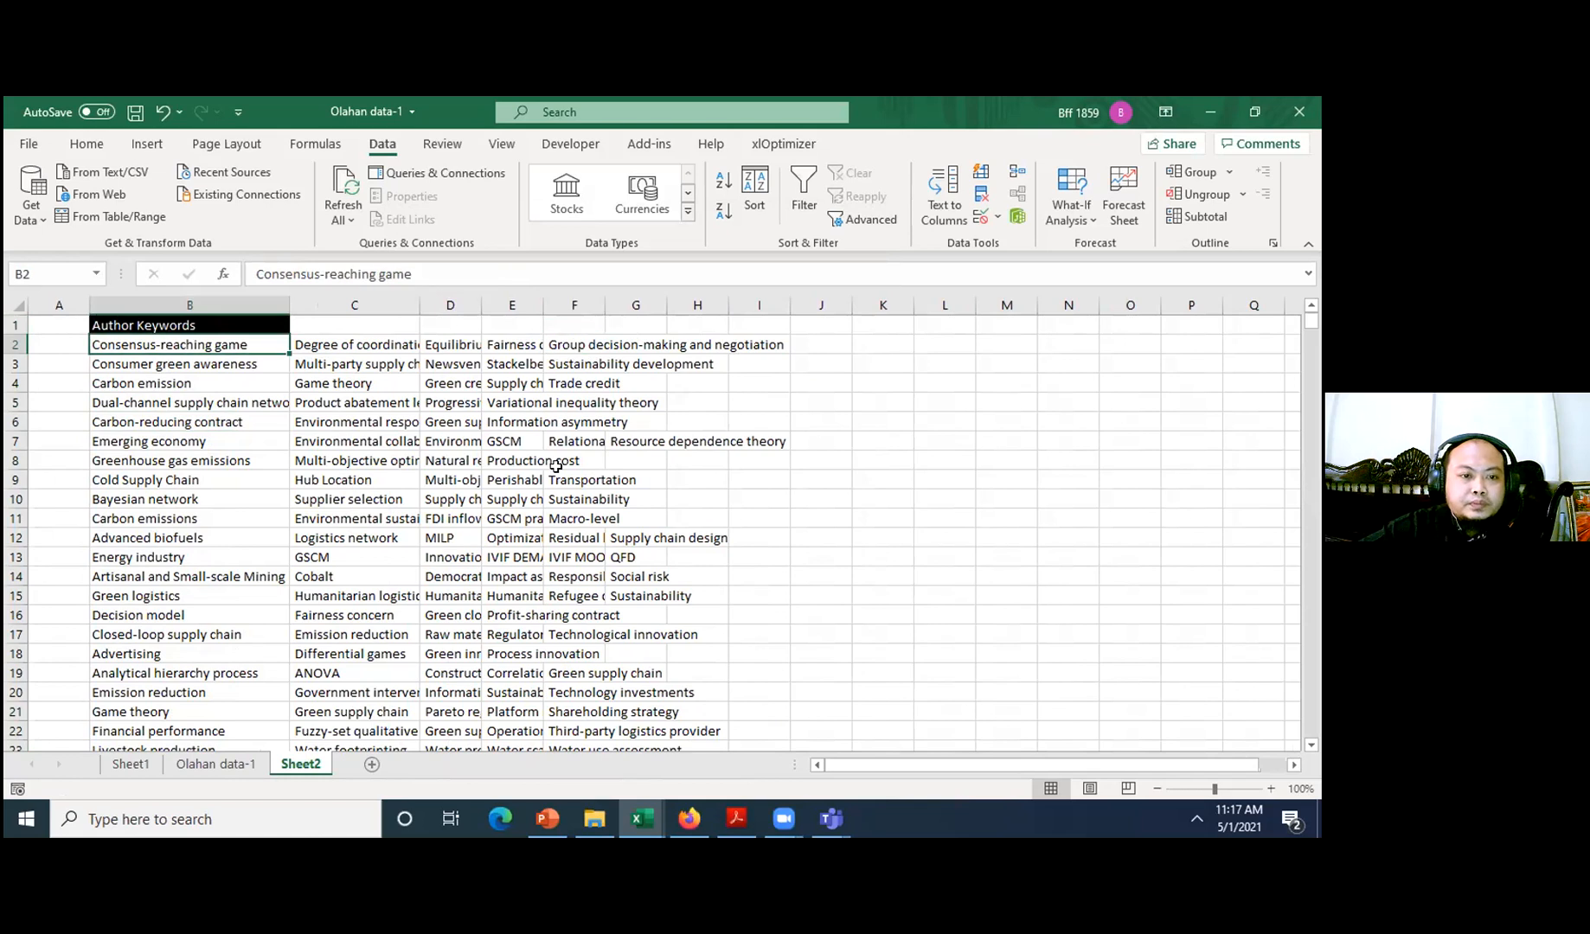
key(ctrl+Right)
key(Left)
key(ctrl+Left)
key(Right)
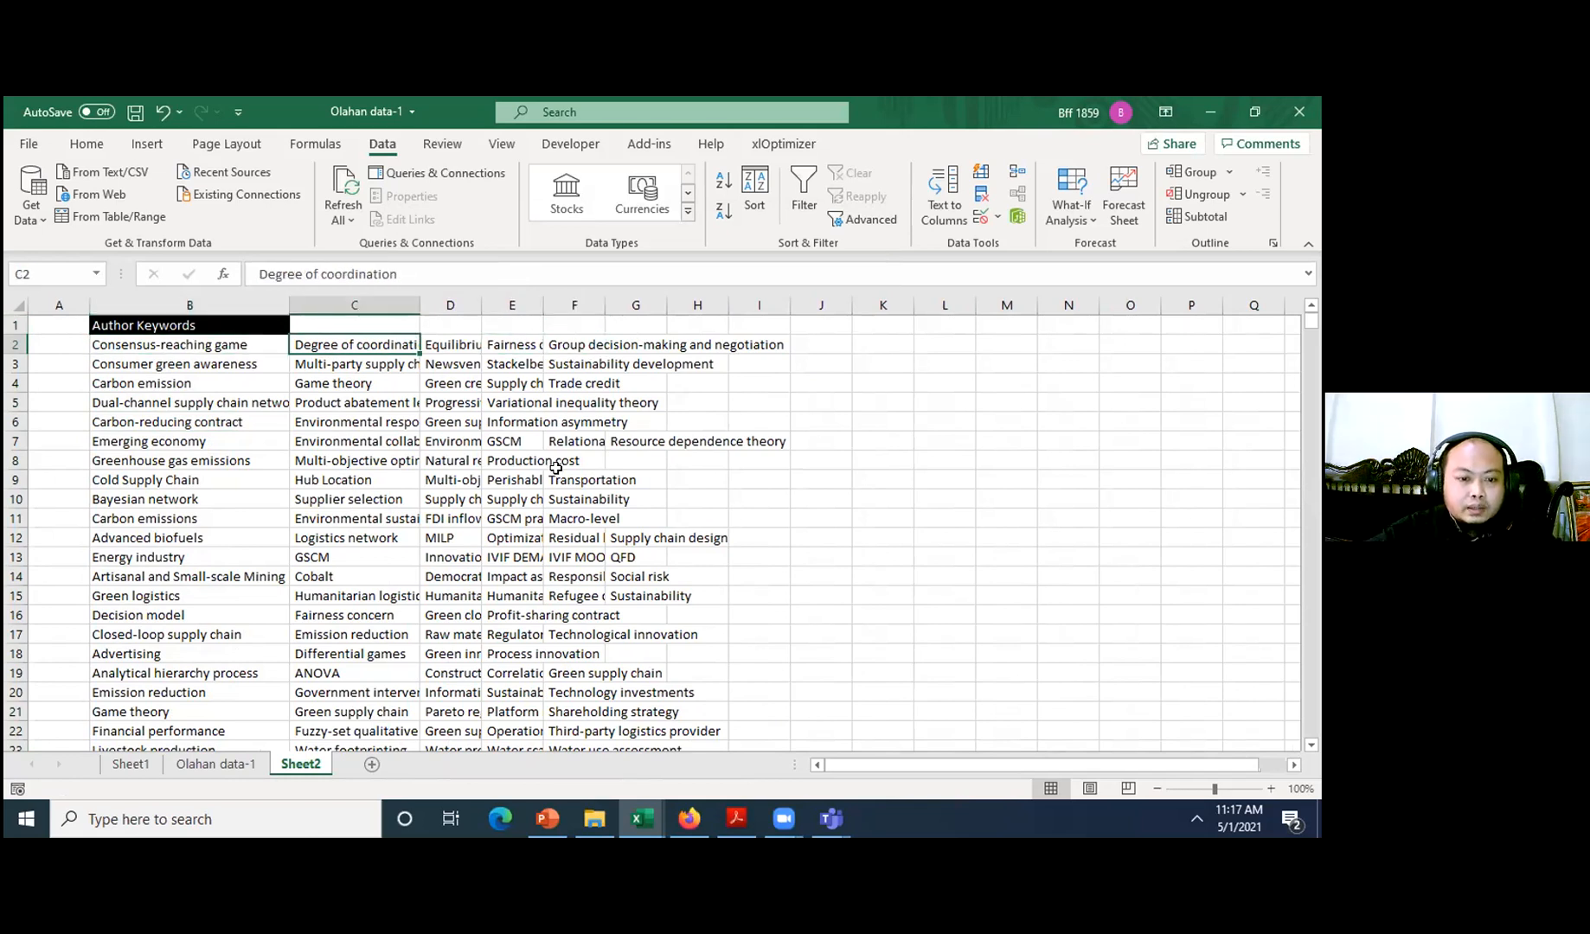
key(ctrl+shift+Down)
key(ctrl+shift+Down)
key(ctrl+shift+Down)
key(ctrl+shift+Down)
key(ctrl+shift+Down)
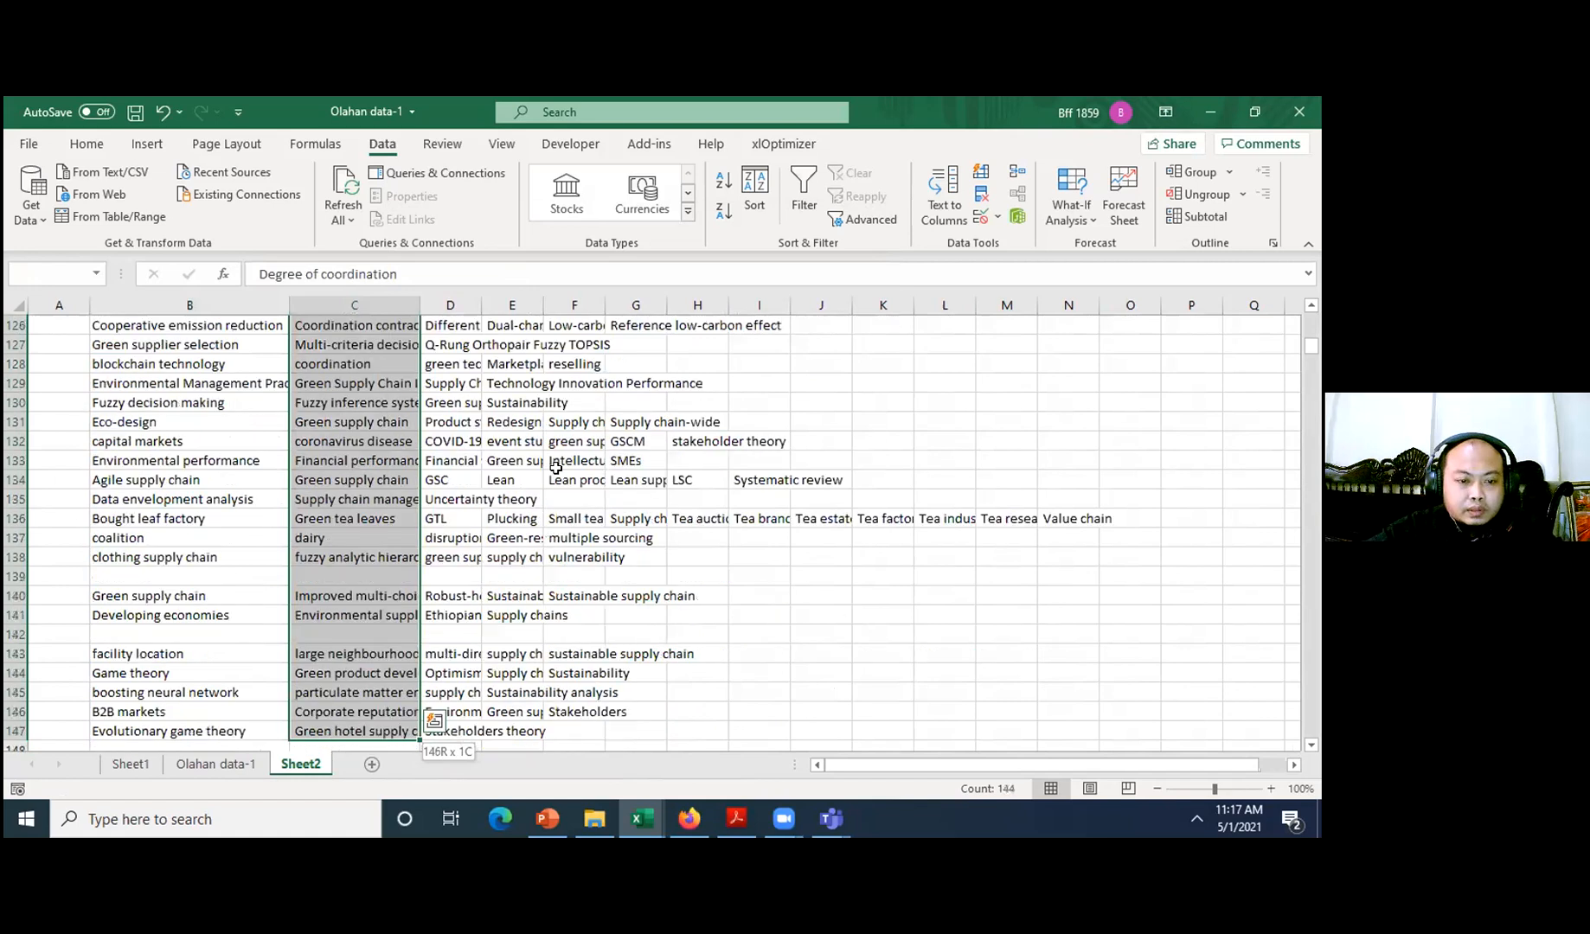
key(ctrl+shift+Down)
key(ctrl+shift+Down)
key(ctrl+shift+Down)
key(ctrl+shift+Down)
key(ctrl+shift+Down)
key(ctrl+shift+Down)
key(ctrl+shift+Down)
key(ctrl+shift+Down)
key(ctrl+shift+Down)
key(ctrl+shift+Down)
key(ctrl+shift+Down)
key(ctrl+shift+Down)
key(ctrl+shift+Down)
key(ctrl+shift+Down)
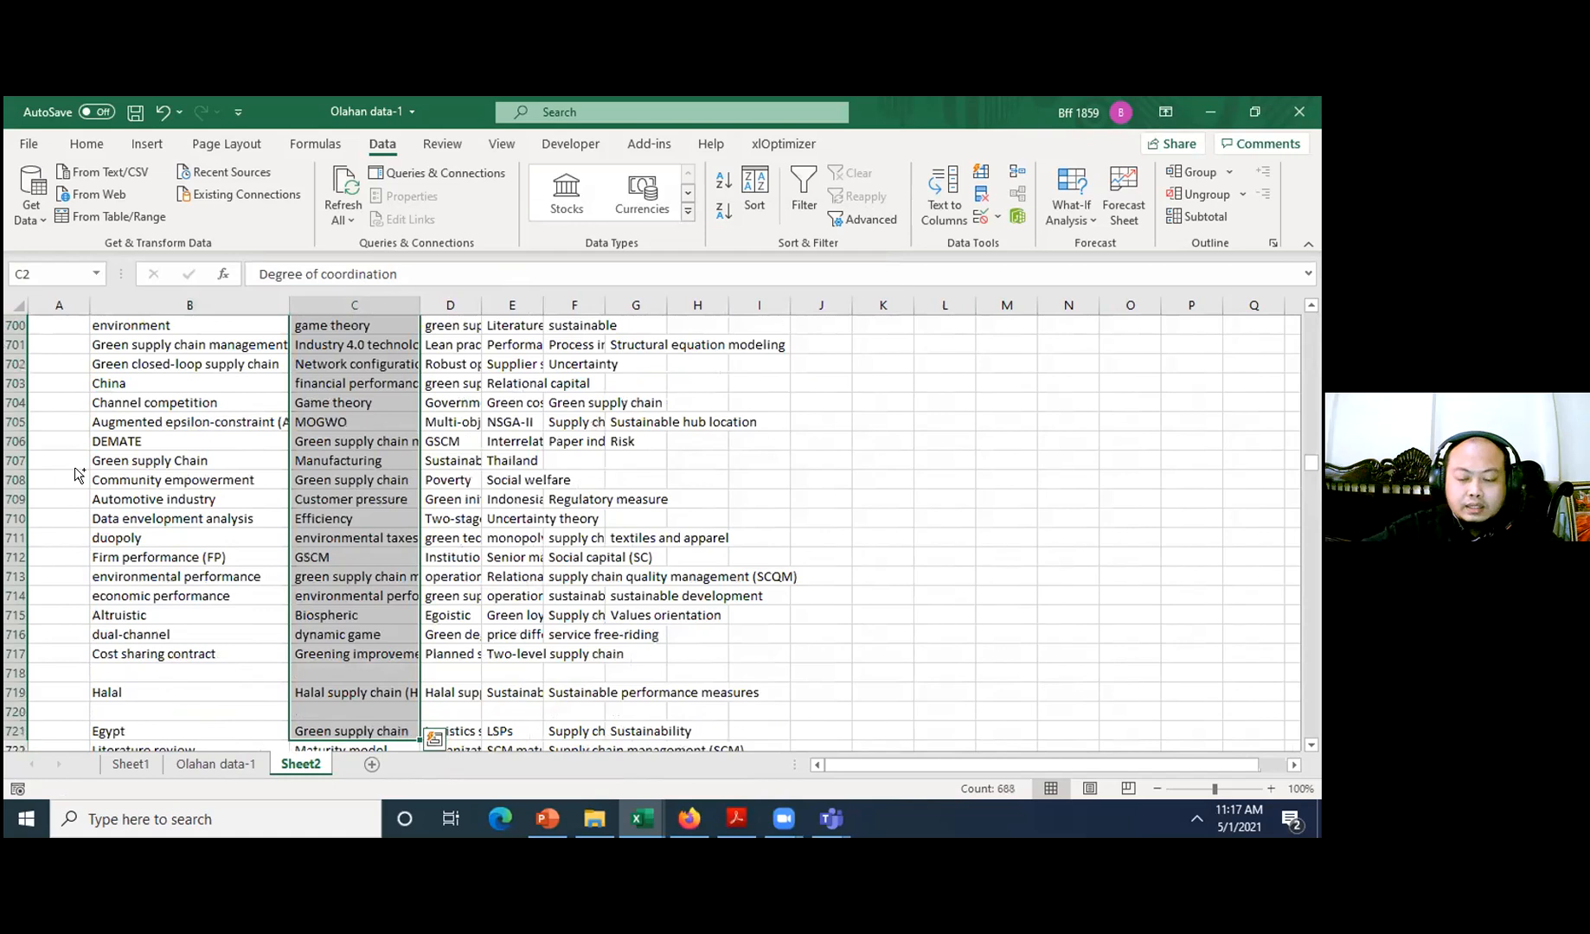
click(76, 471)
key(ctrl+Up)
key(Right)
key(Down)
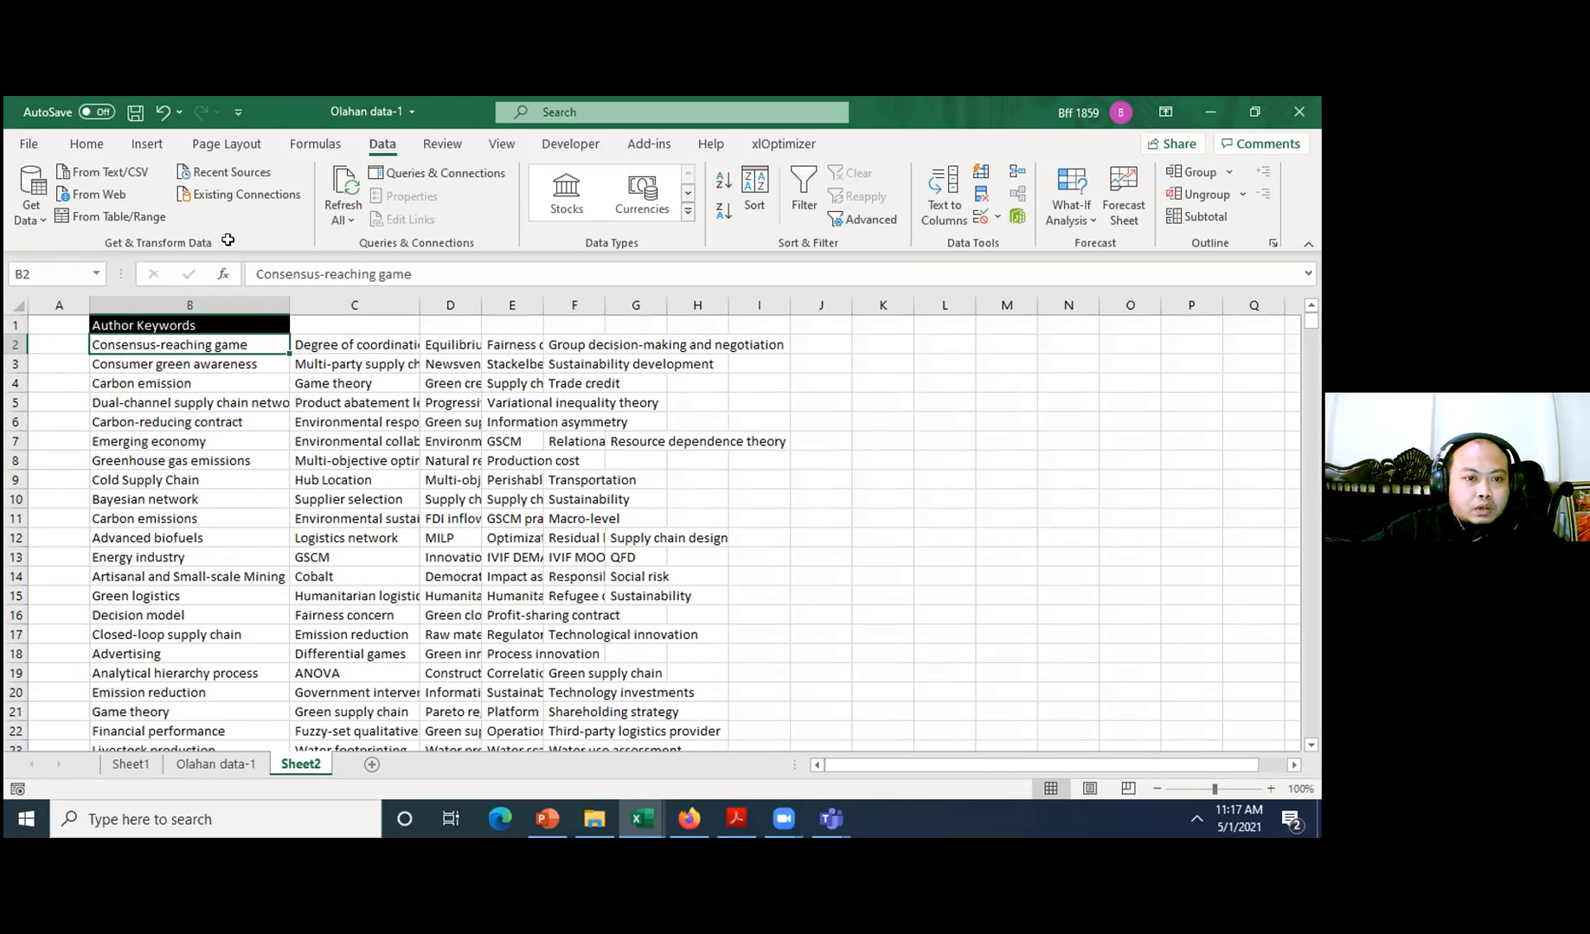
click(221, 299)
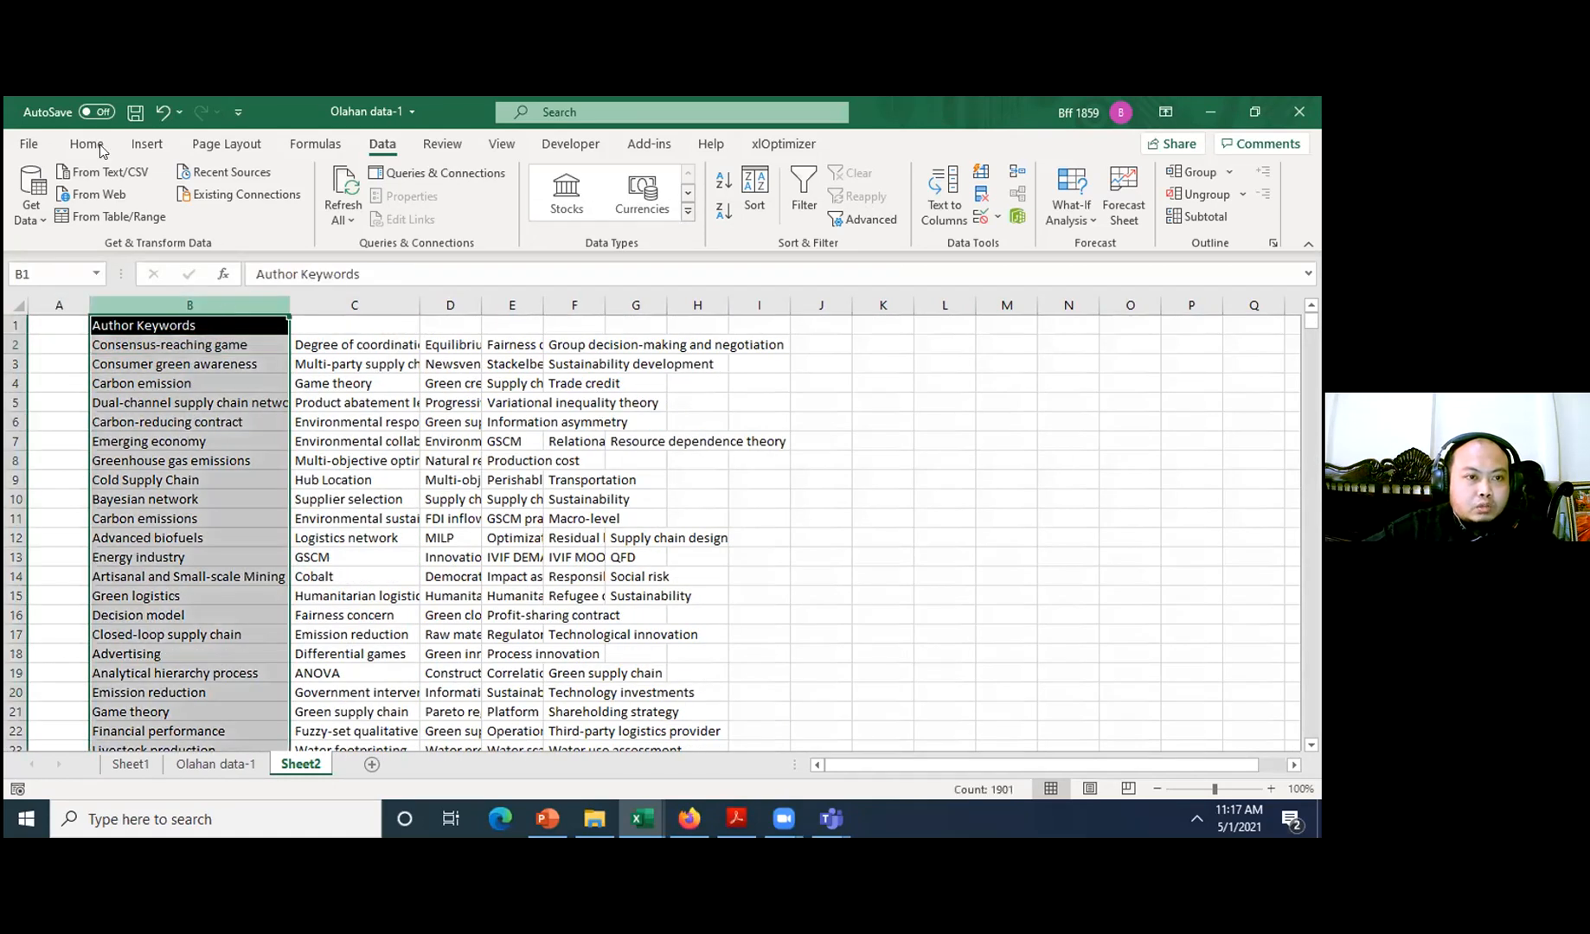
click(87, 145)
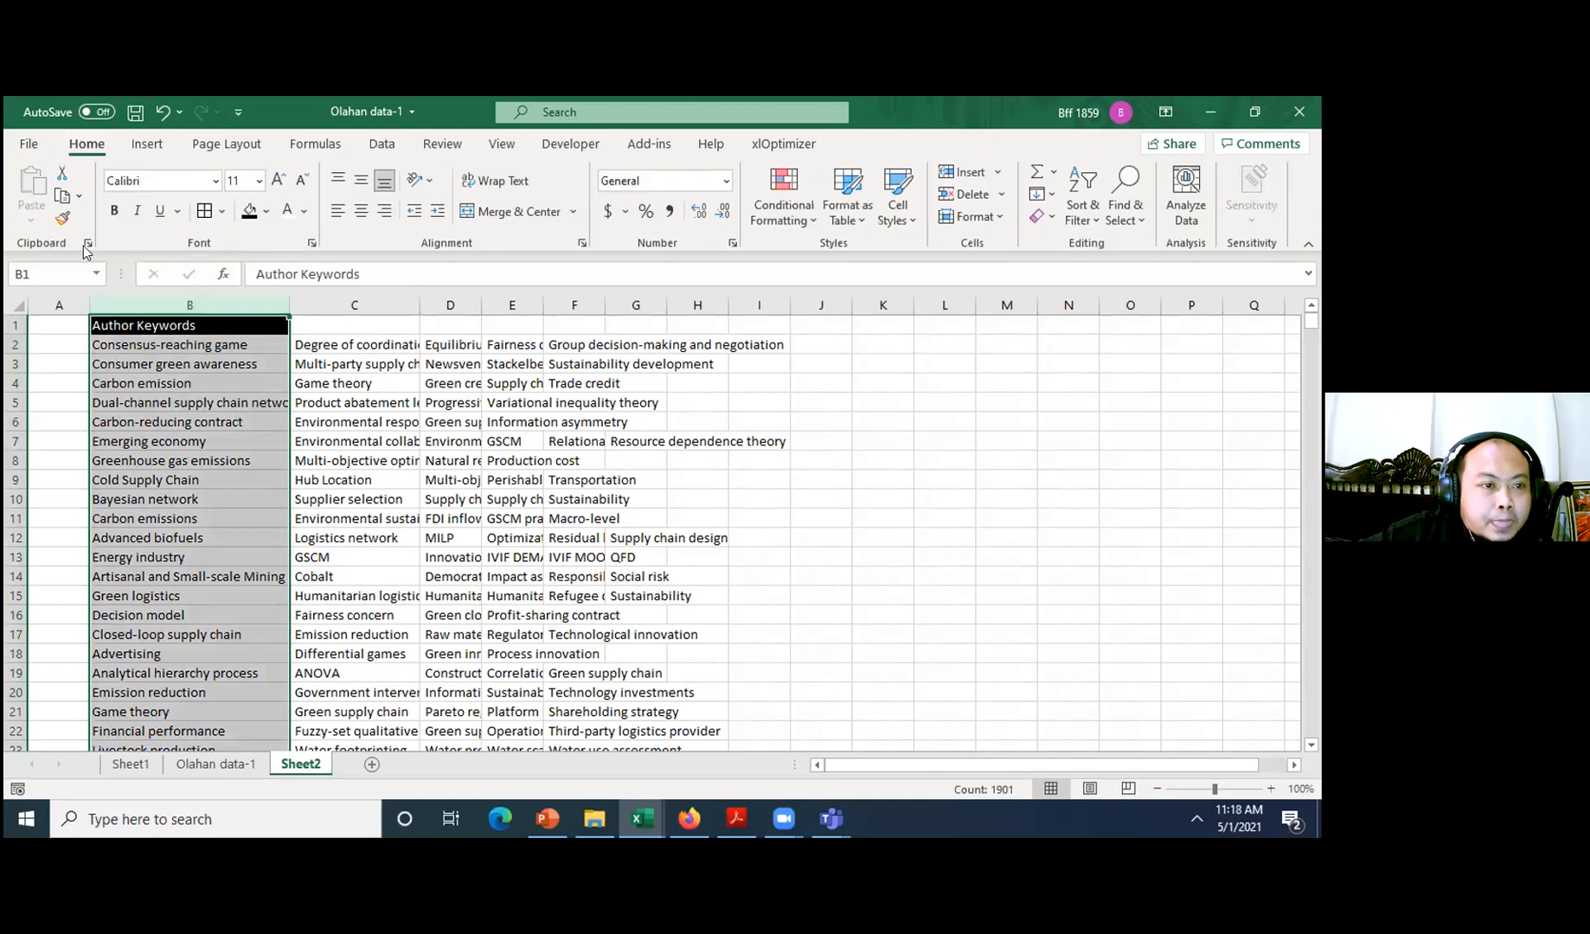
click(79, 196)
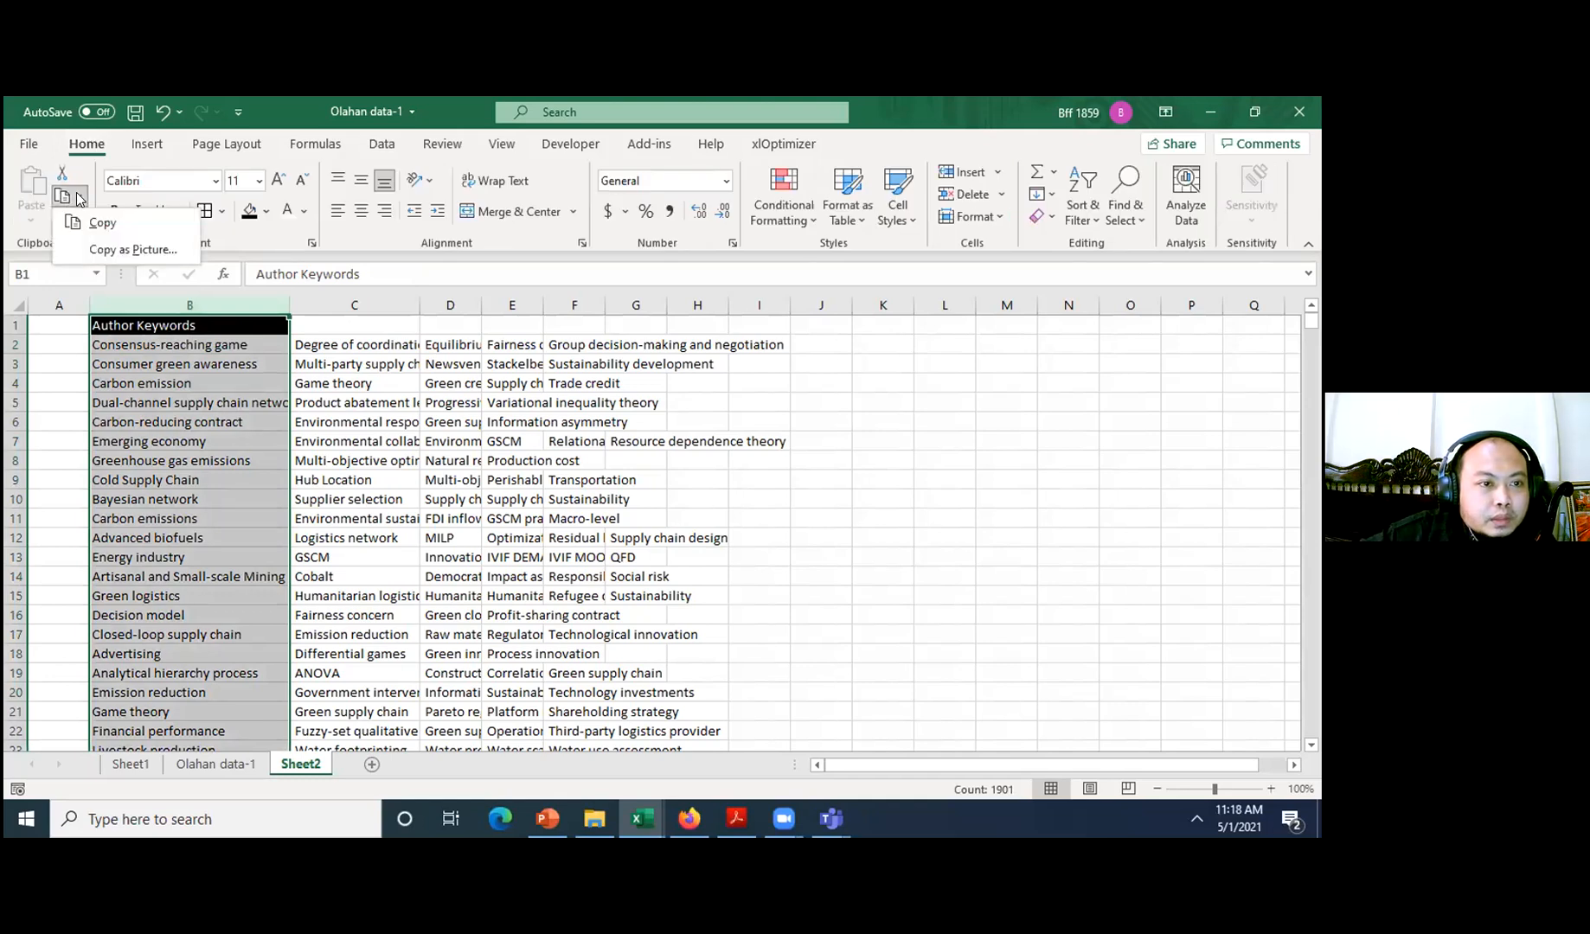
click(83, 222)
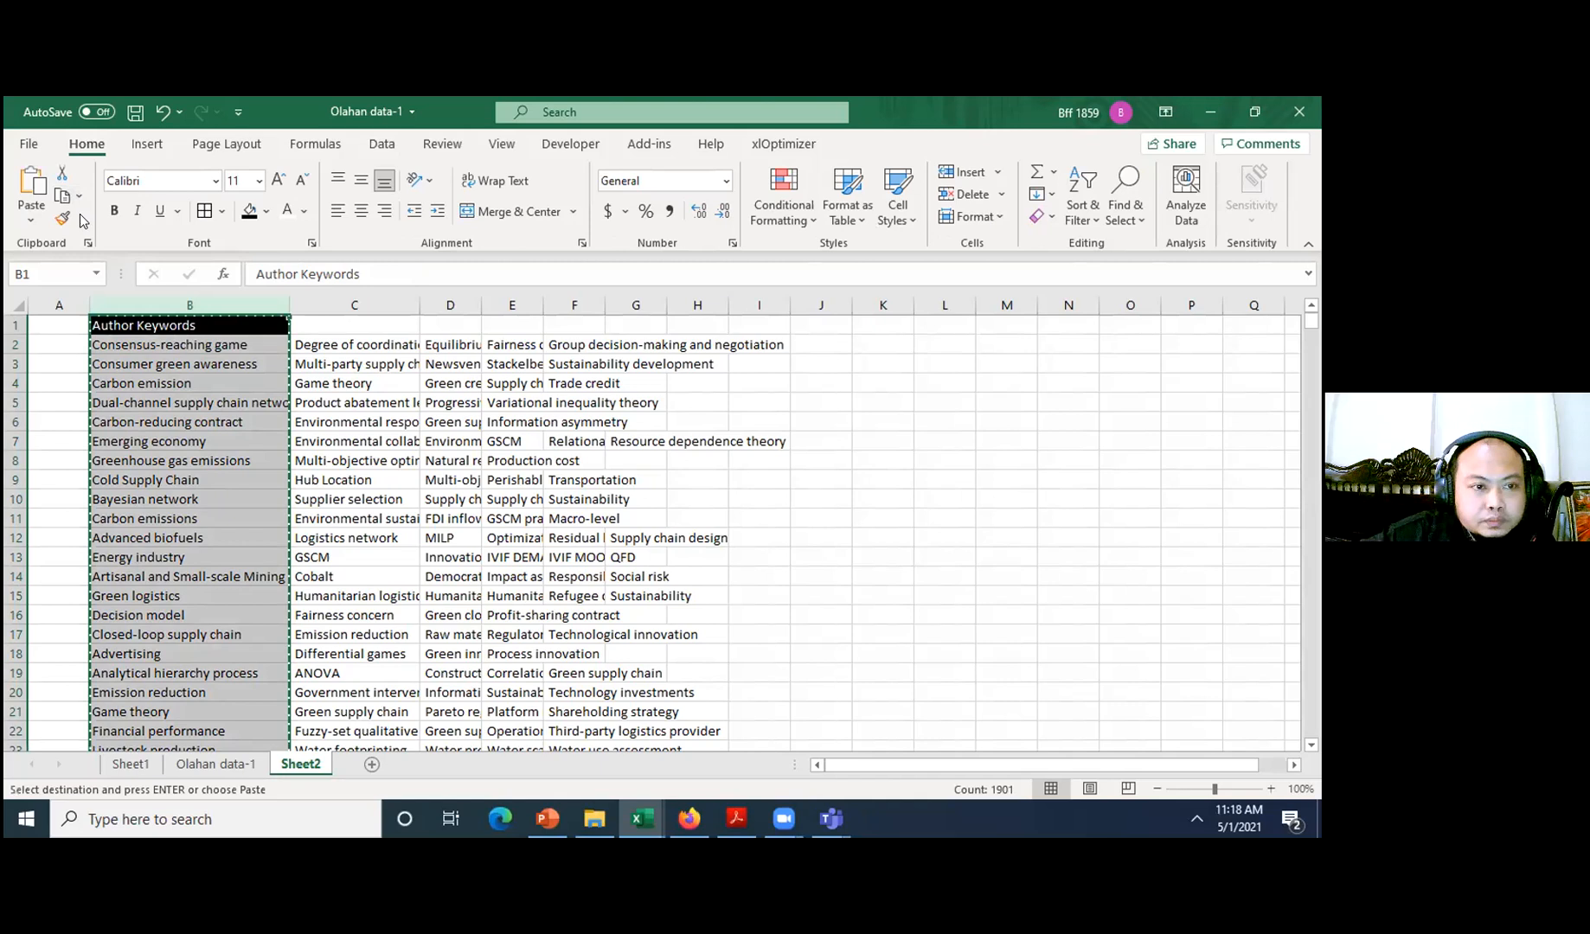
click(32, 221)
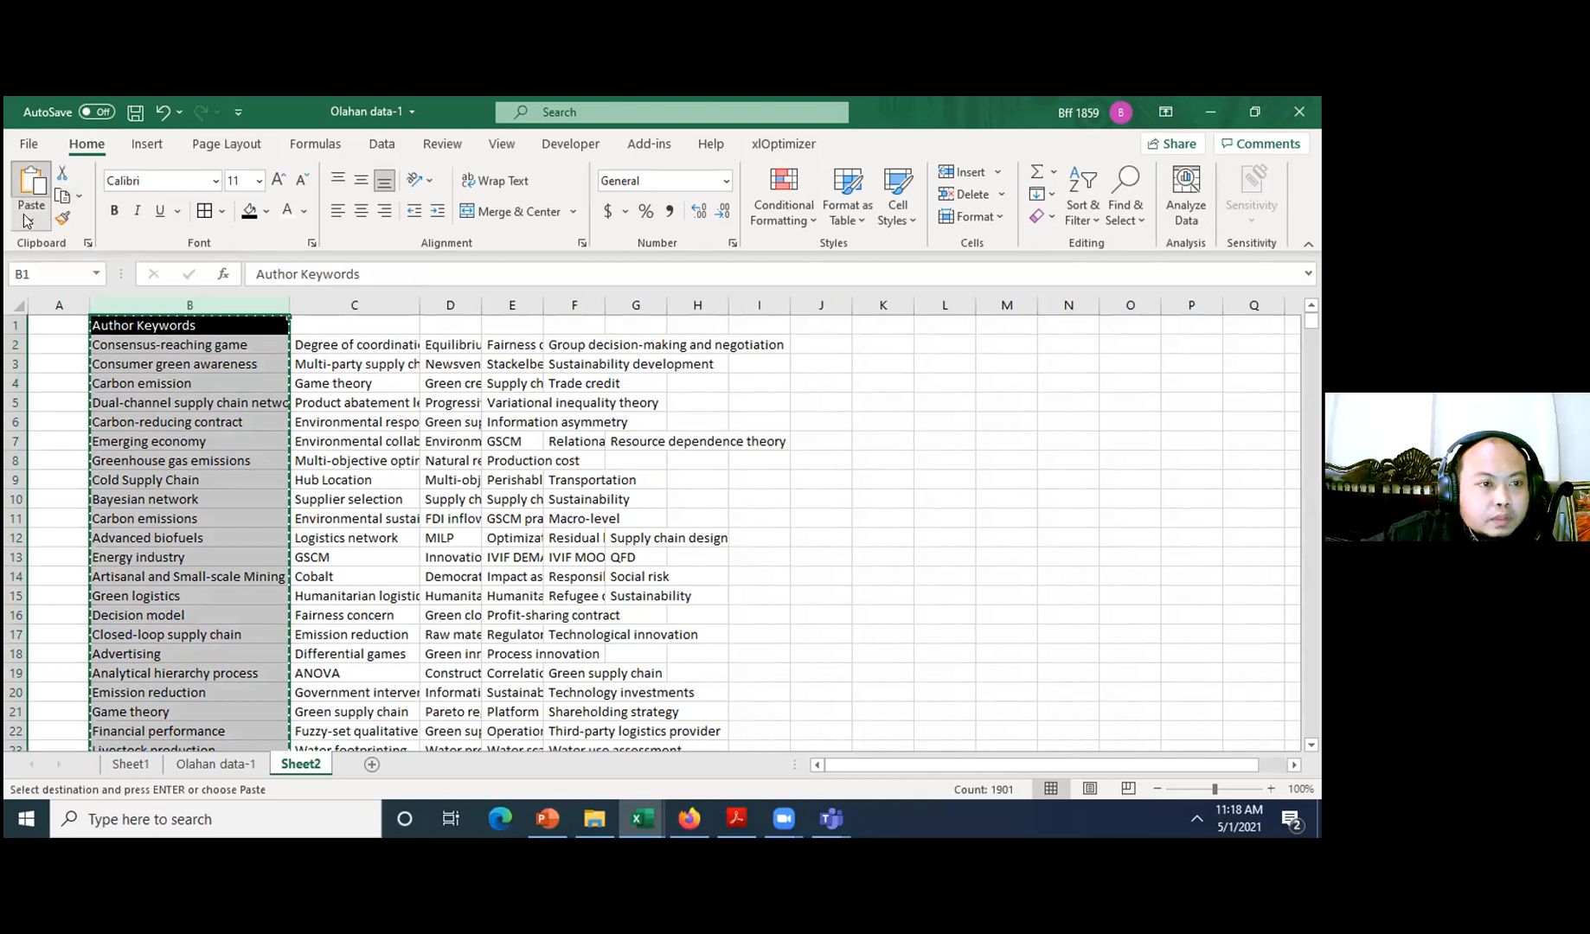
click(84, 452)
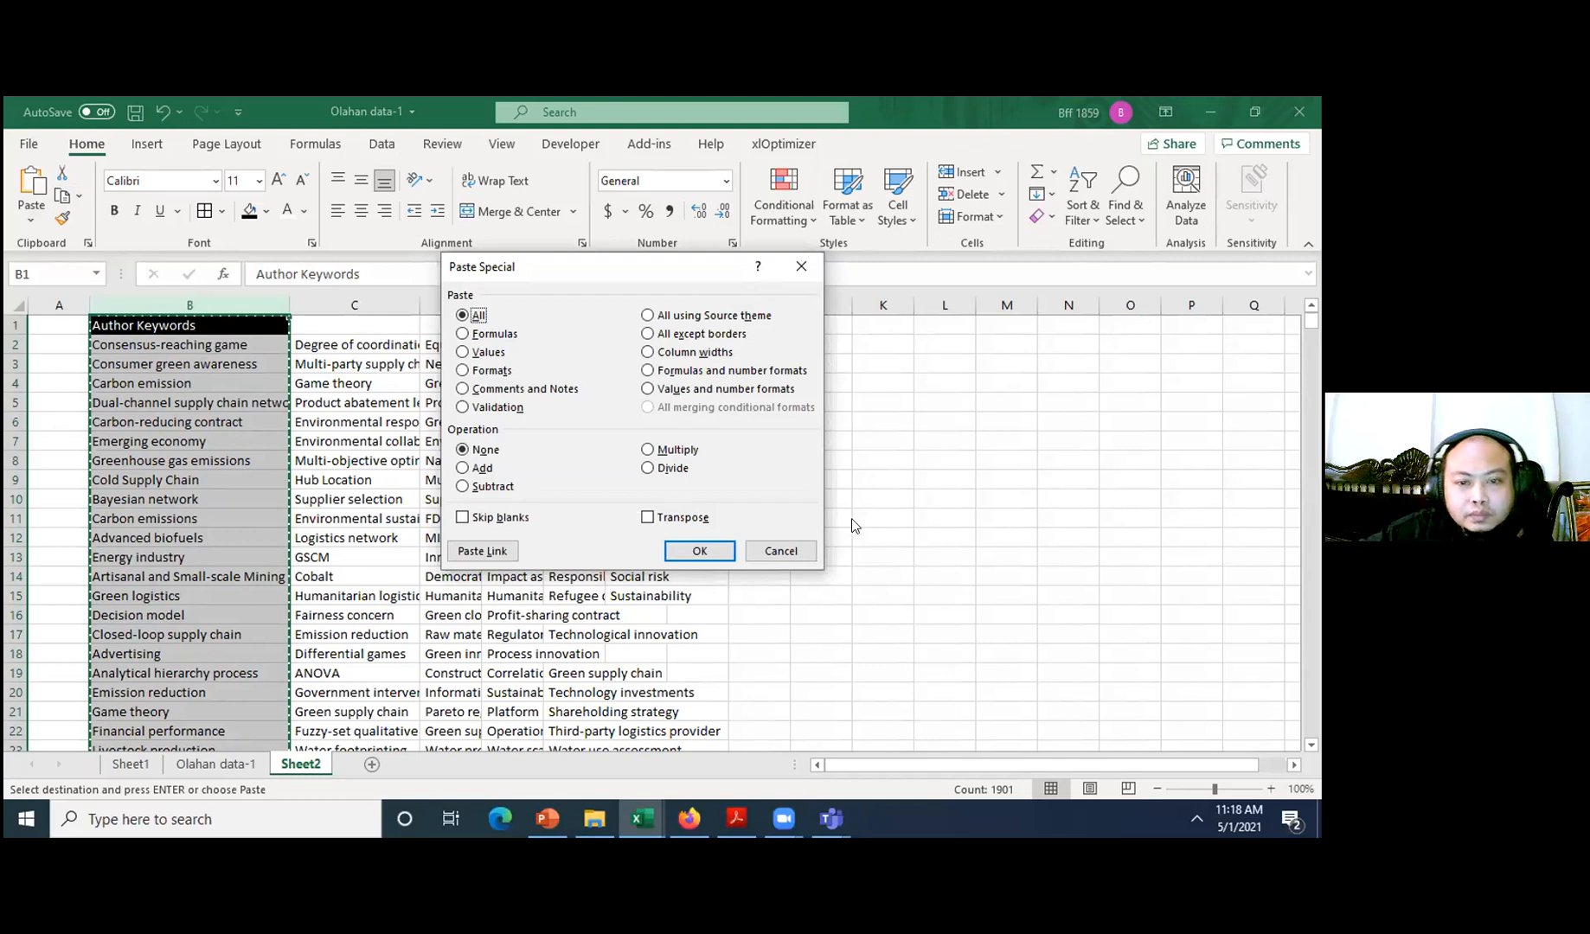
click(785, 550)
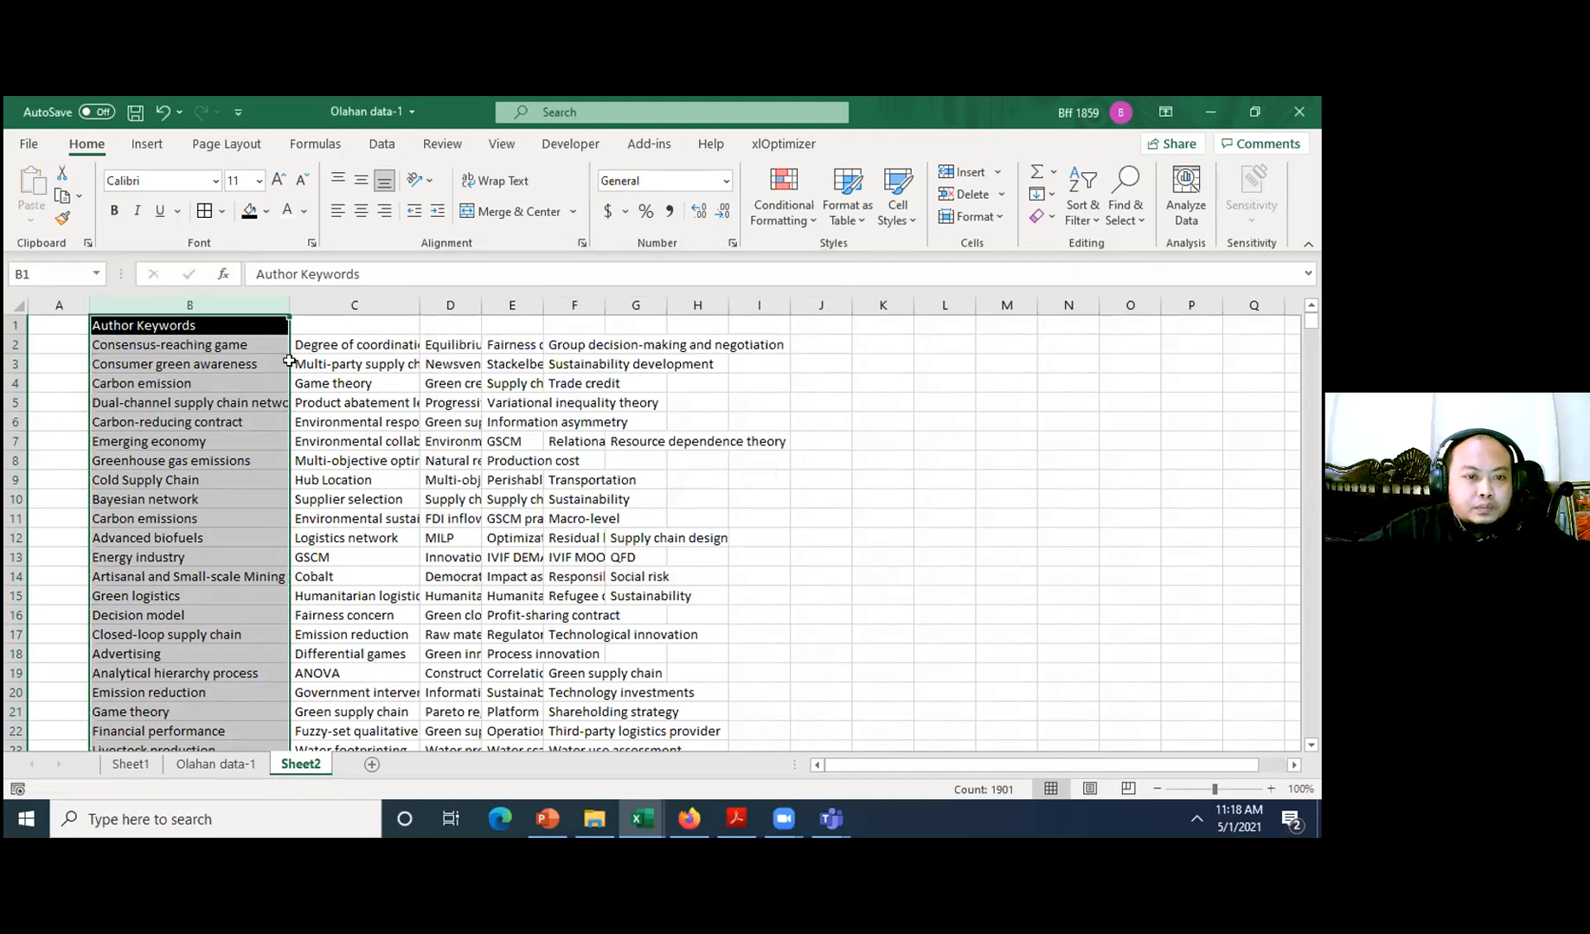
click(369, 356)
key(Up)
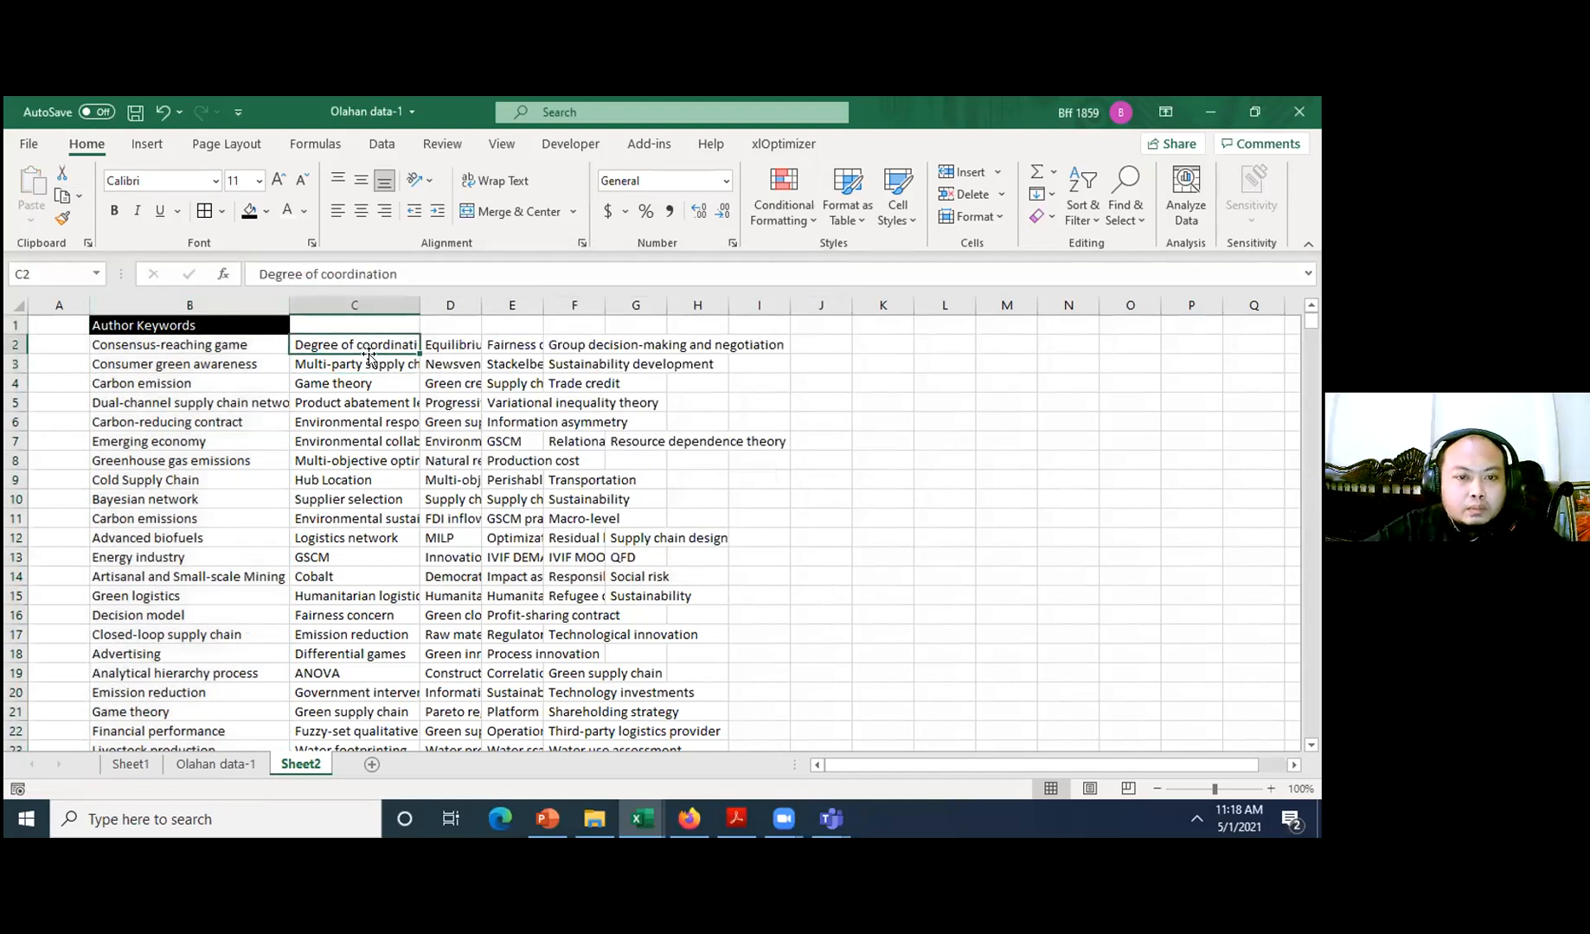
click(354, 304)
key(ctrl+c)
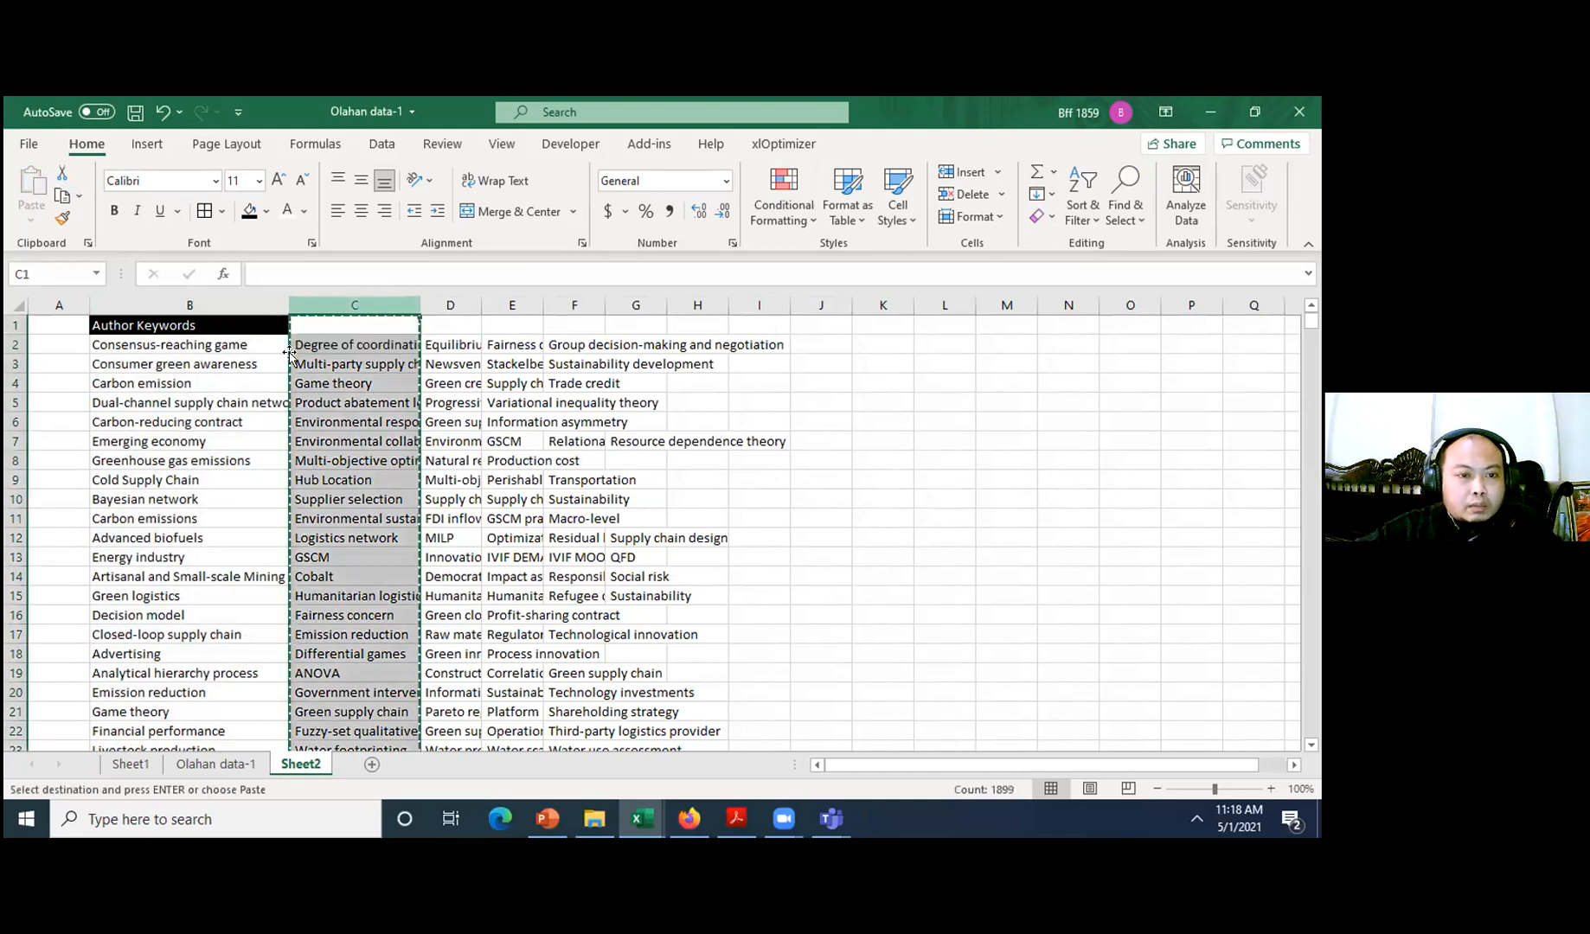
click(129, 364)
click(60, 360)
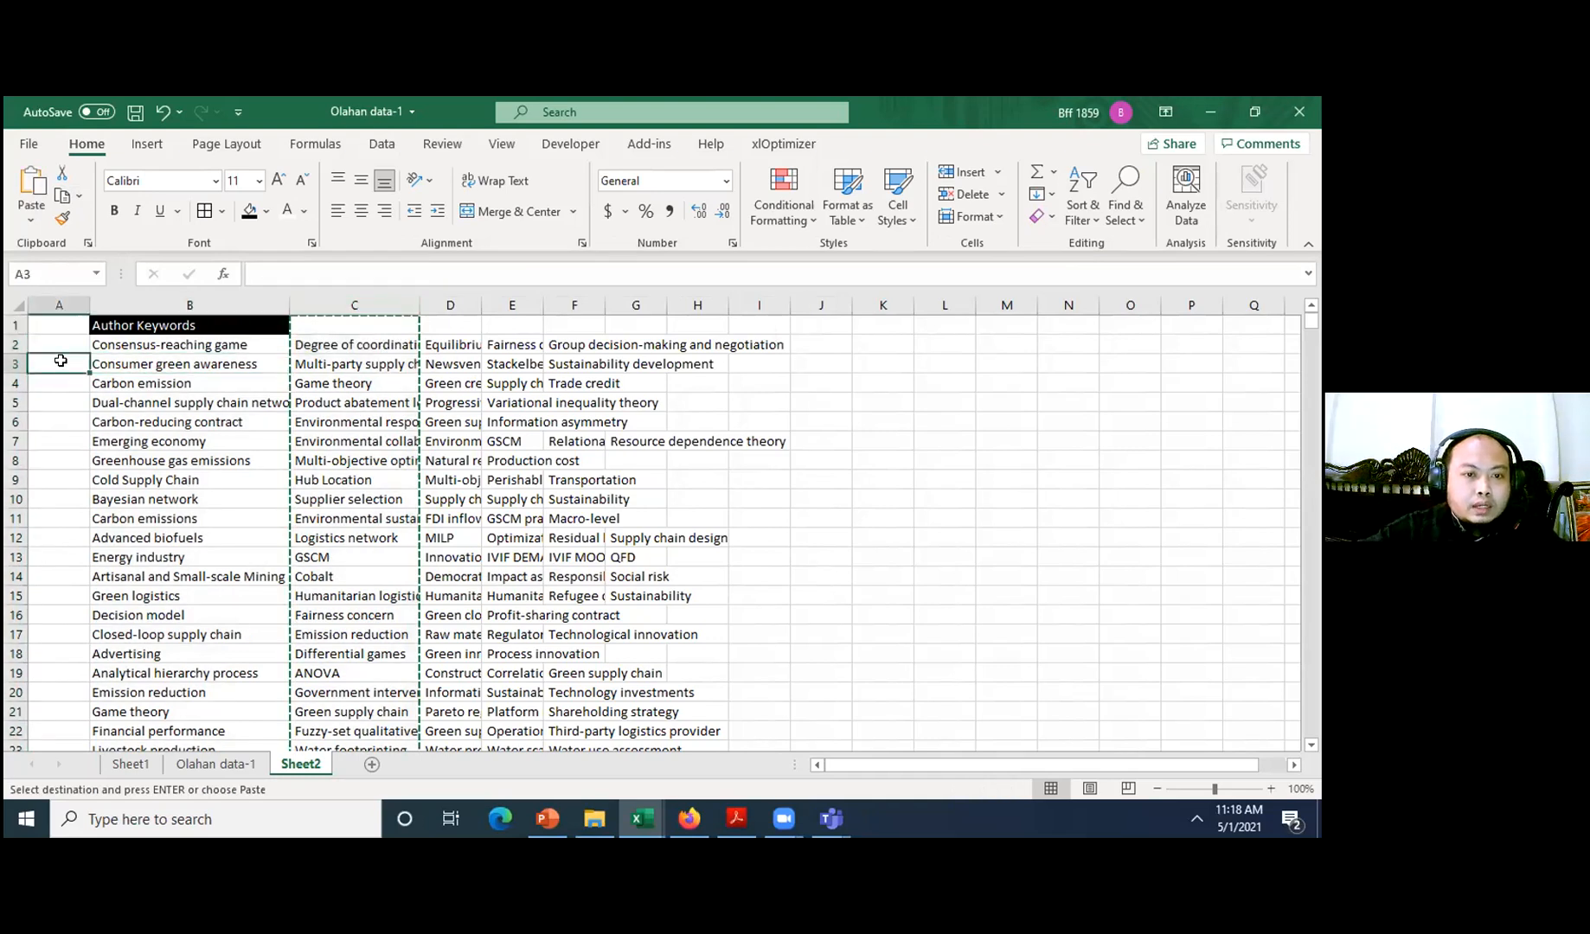
key(Escape)
- Try to paste the entire column C below the last keyword in column B, starting at B1975
click(373, 303)
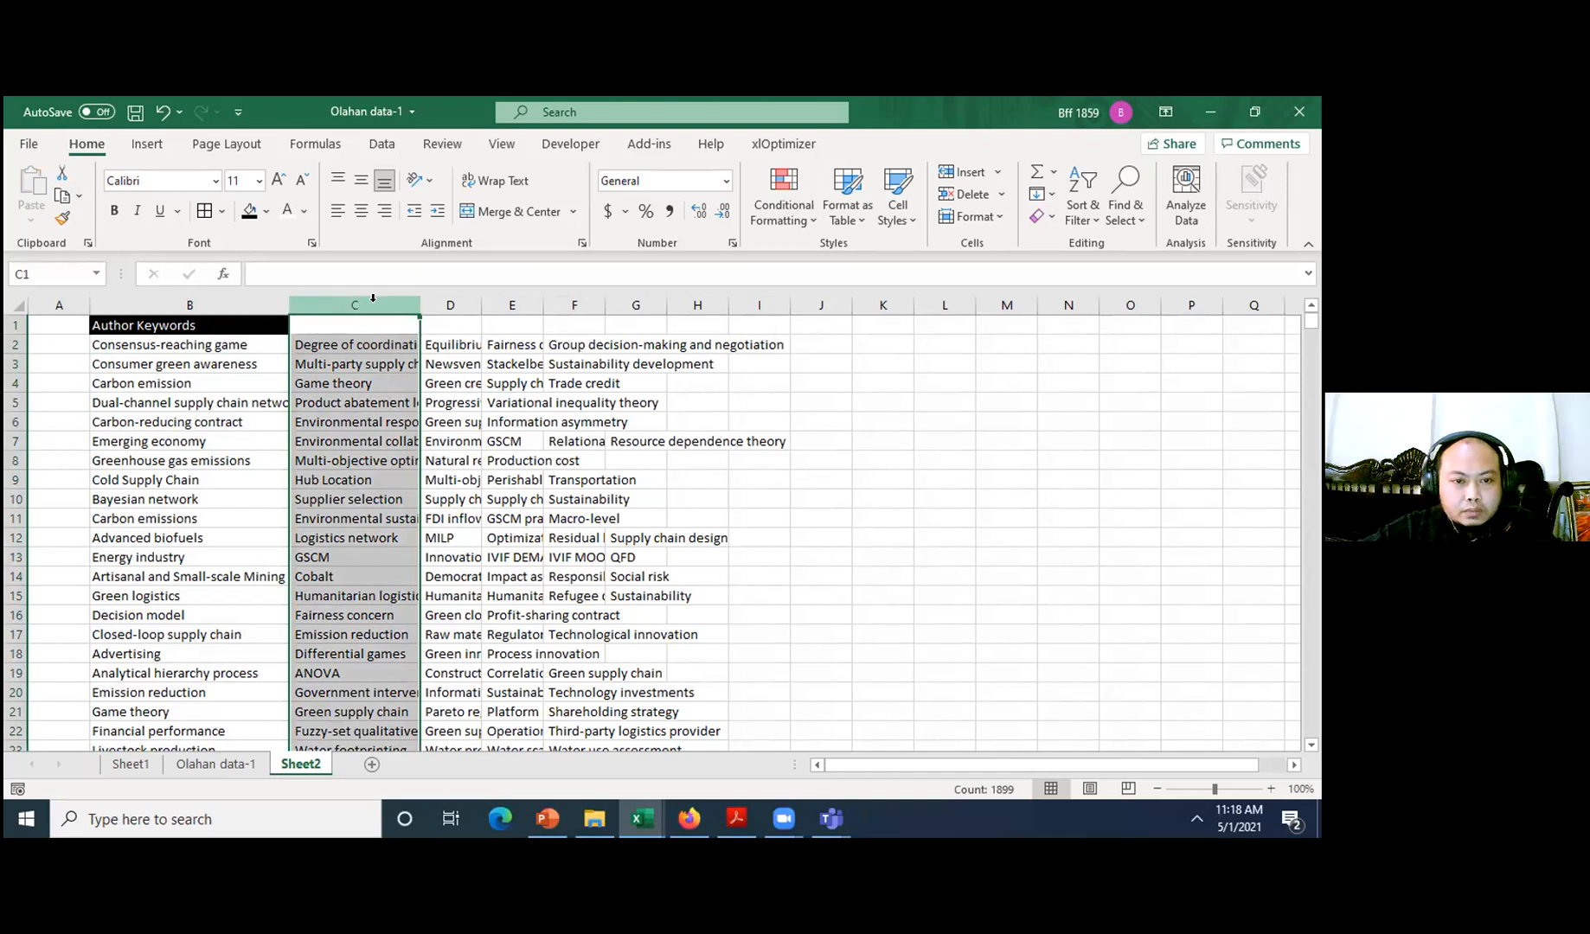
key(ctrl+c)
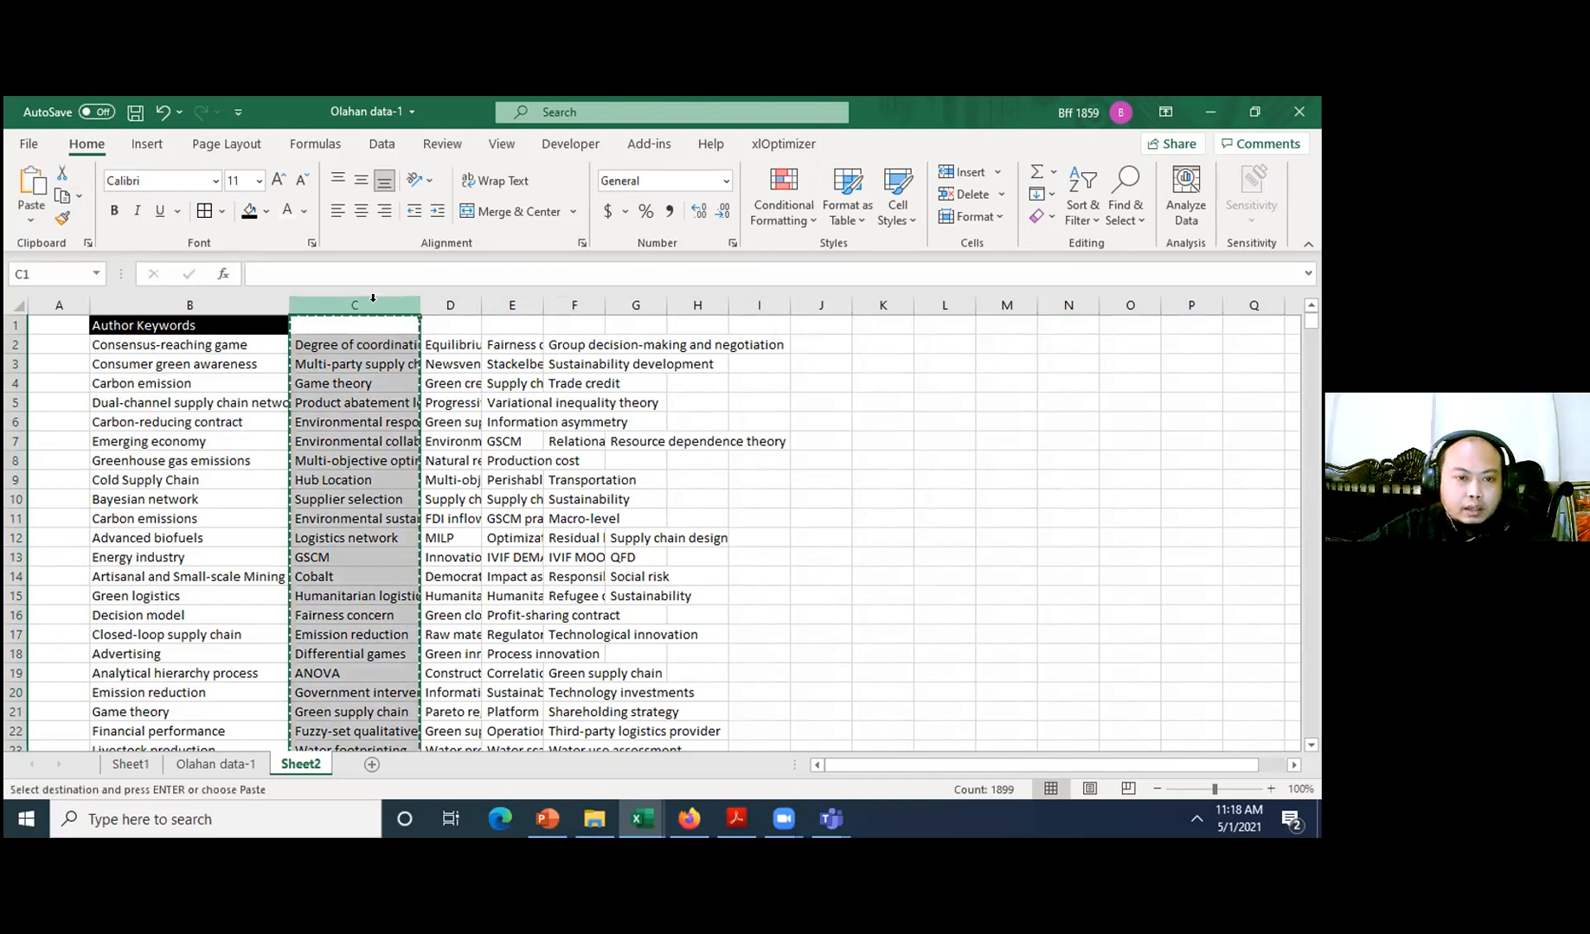
click(185, 356)
click(351, 304)
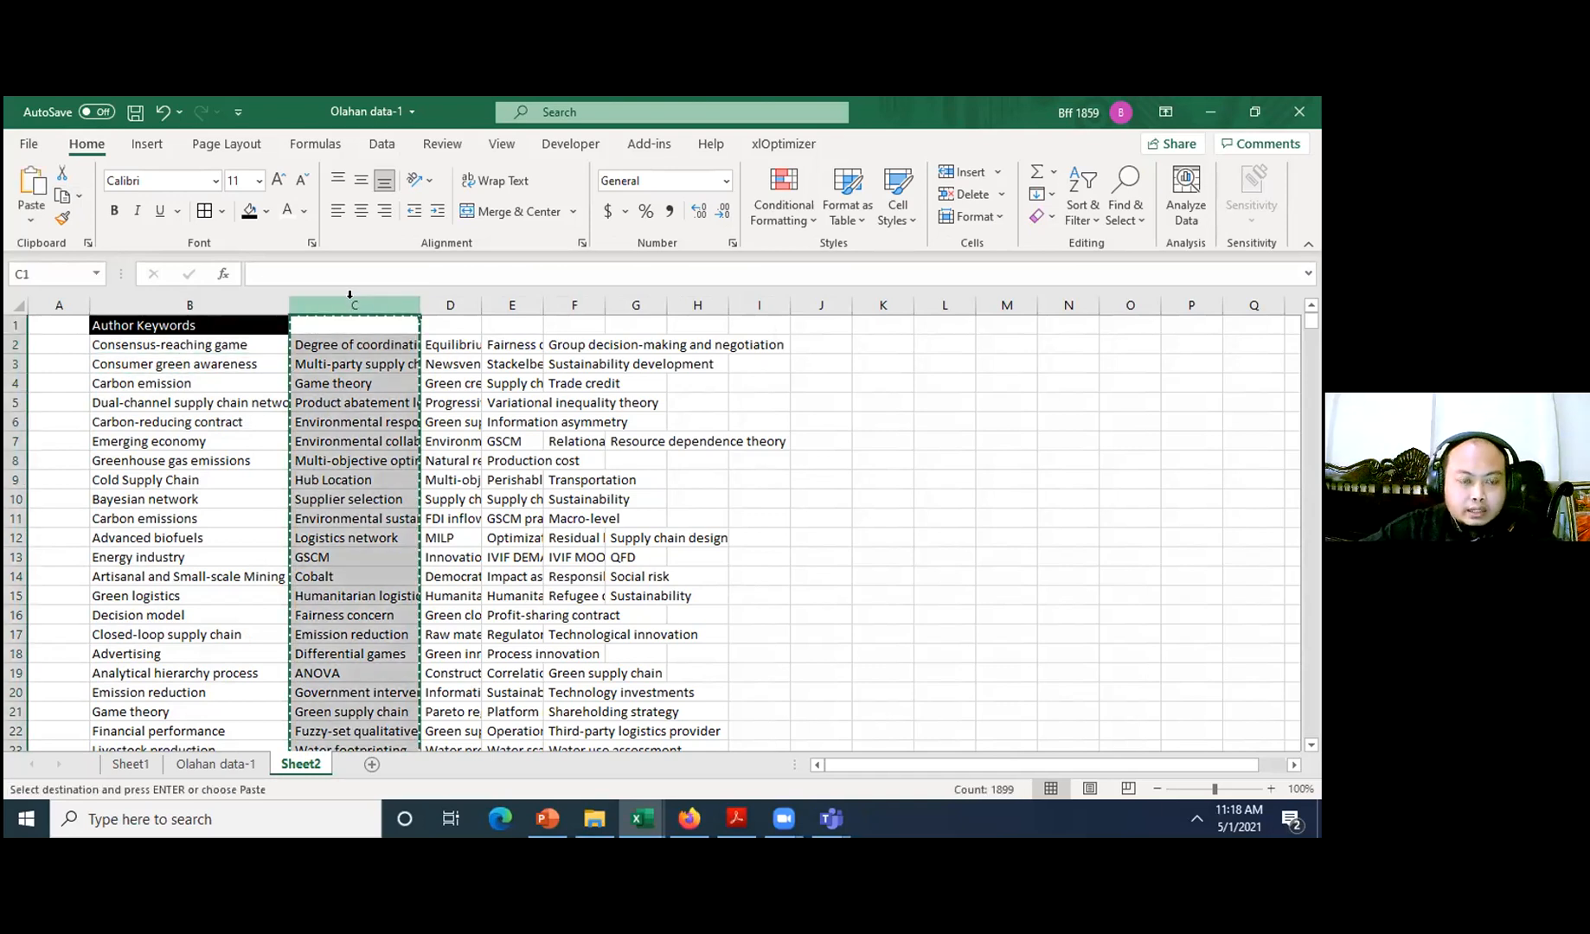
click(55, 344)
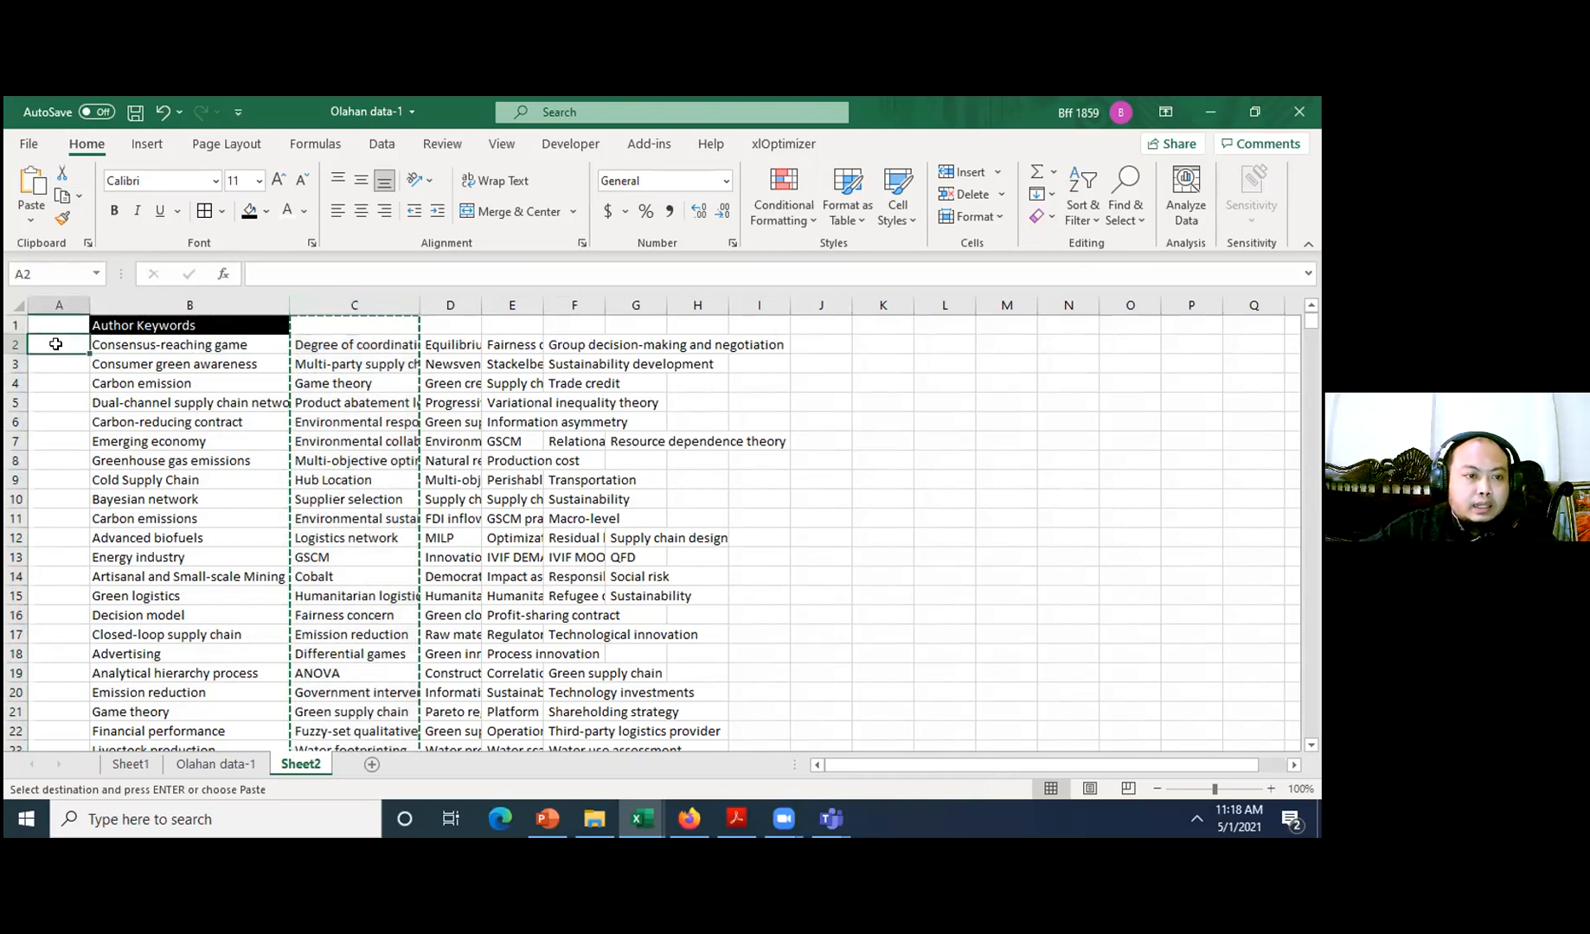
key(ctrl+Down)
key(Right)
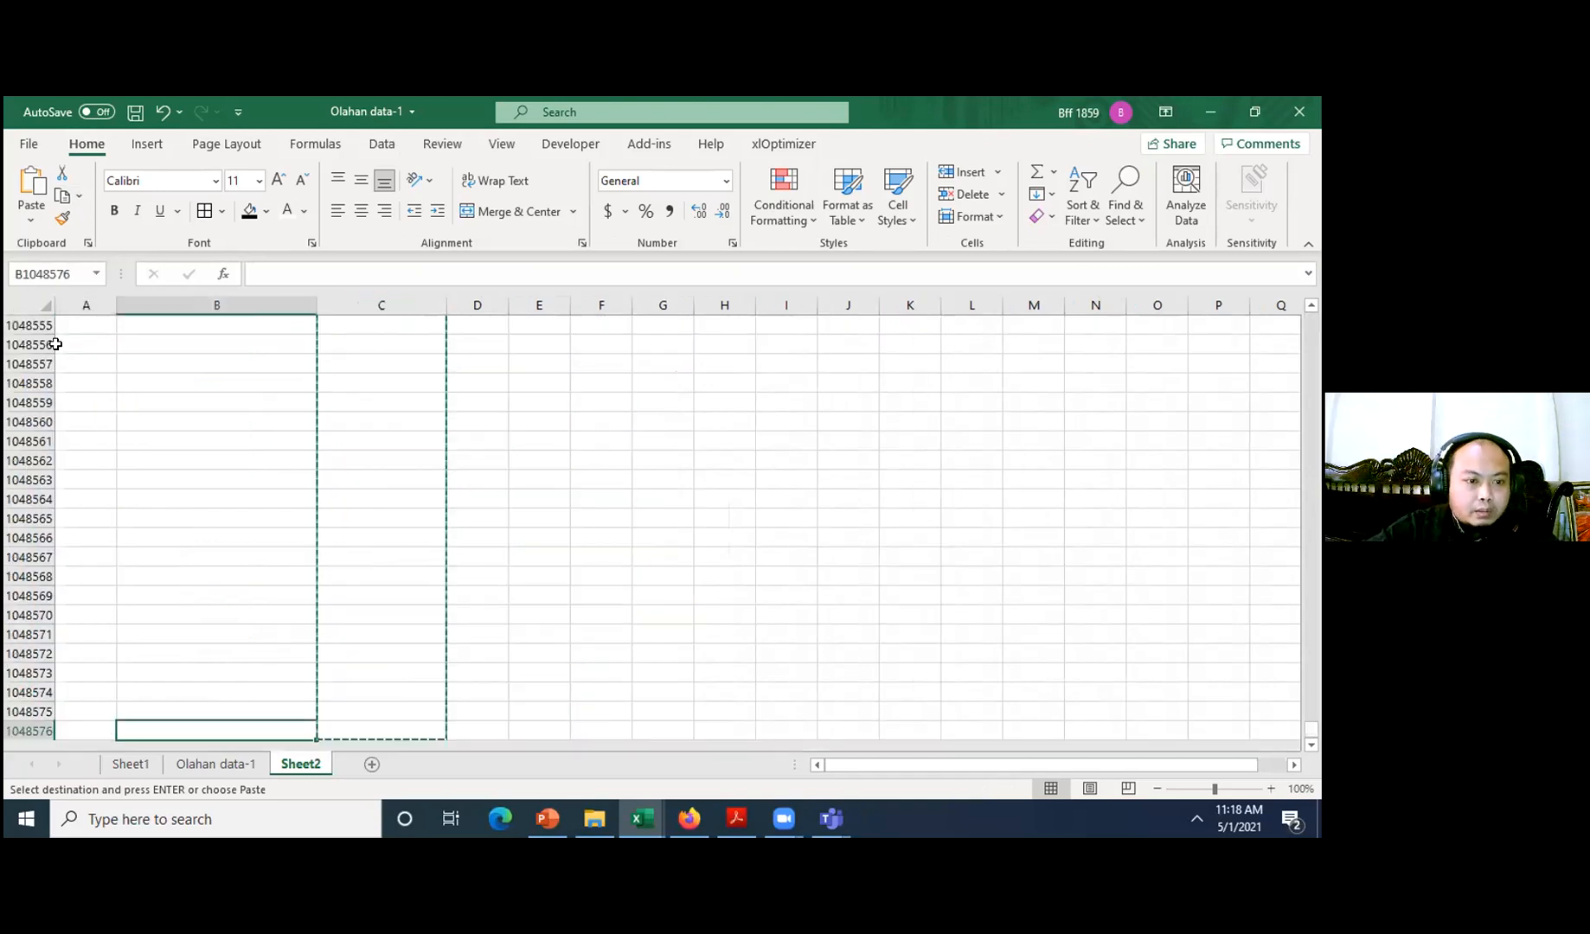
key(ctrl+Up)
key(Down)
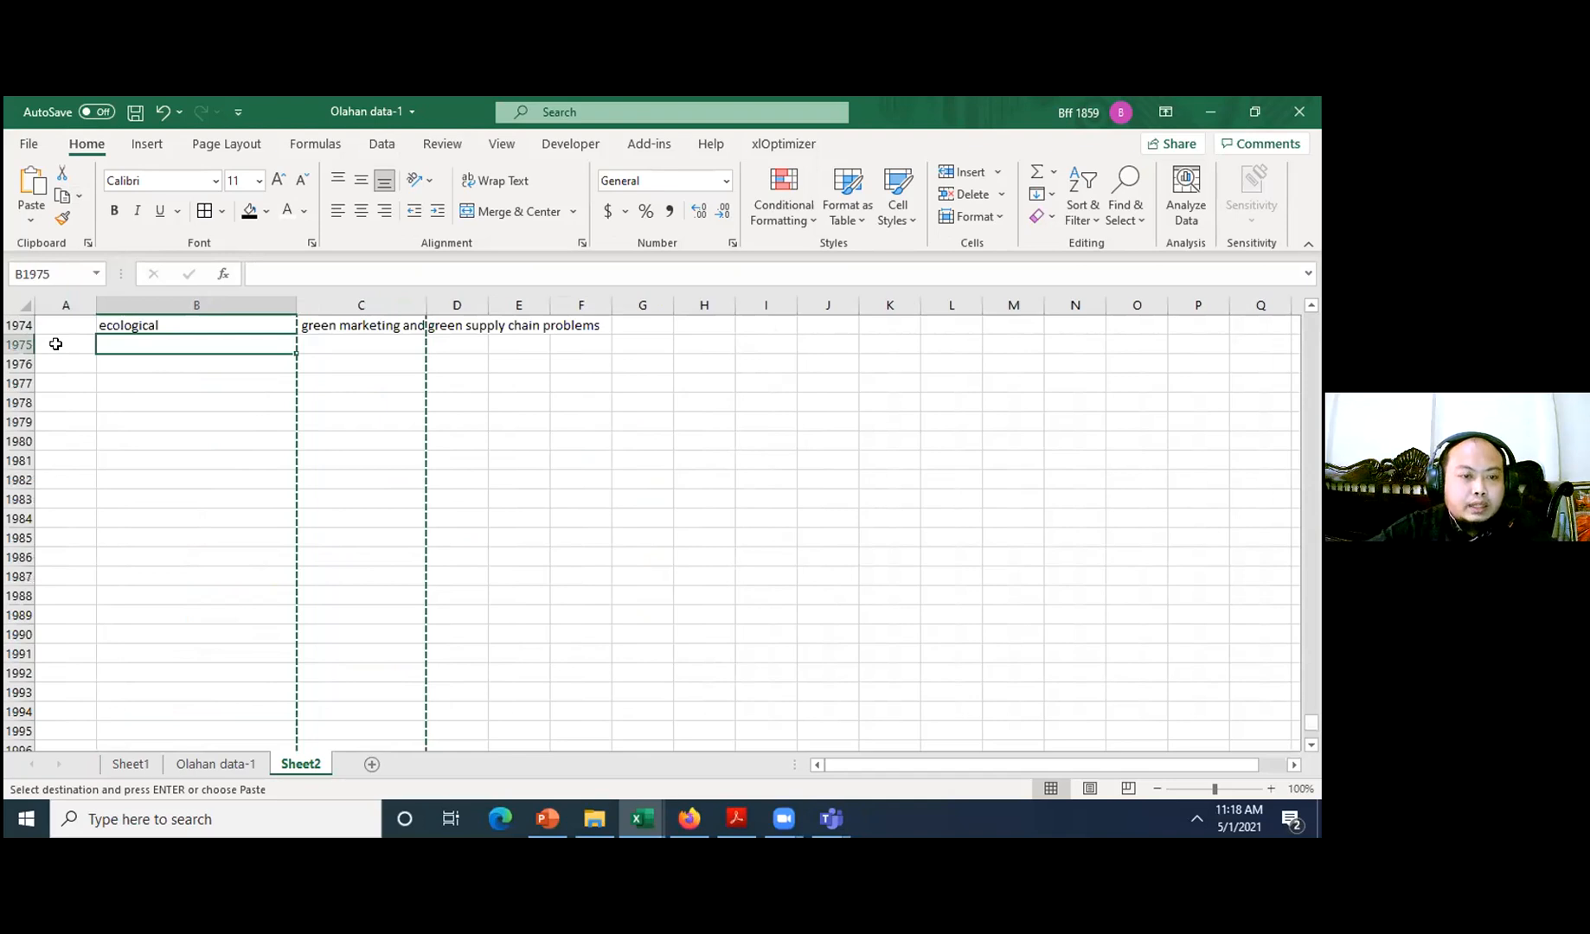
key(ctrl+v)
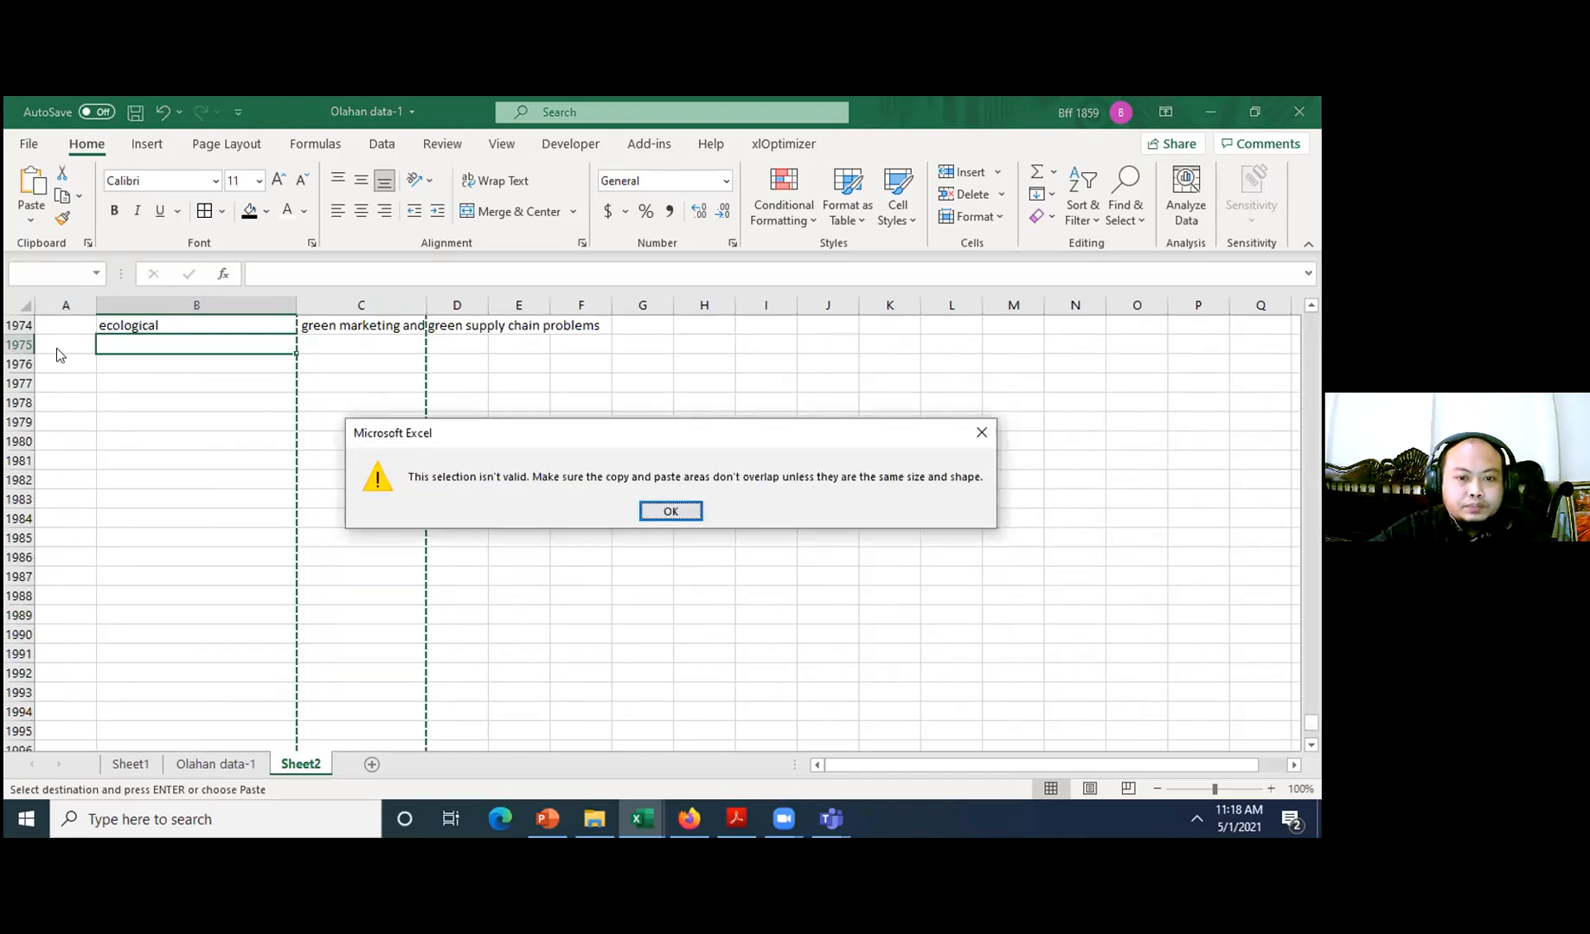
key(Return)
- Move the keywords in C2:C1974 to B1975, directly below the last keyword in column B
click(323, 320)
key(Escape)
key(ctrl+shift+Up)
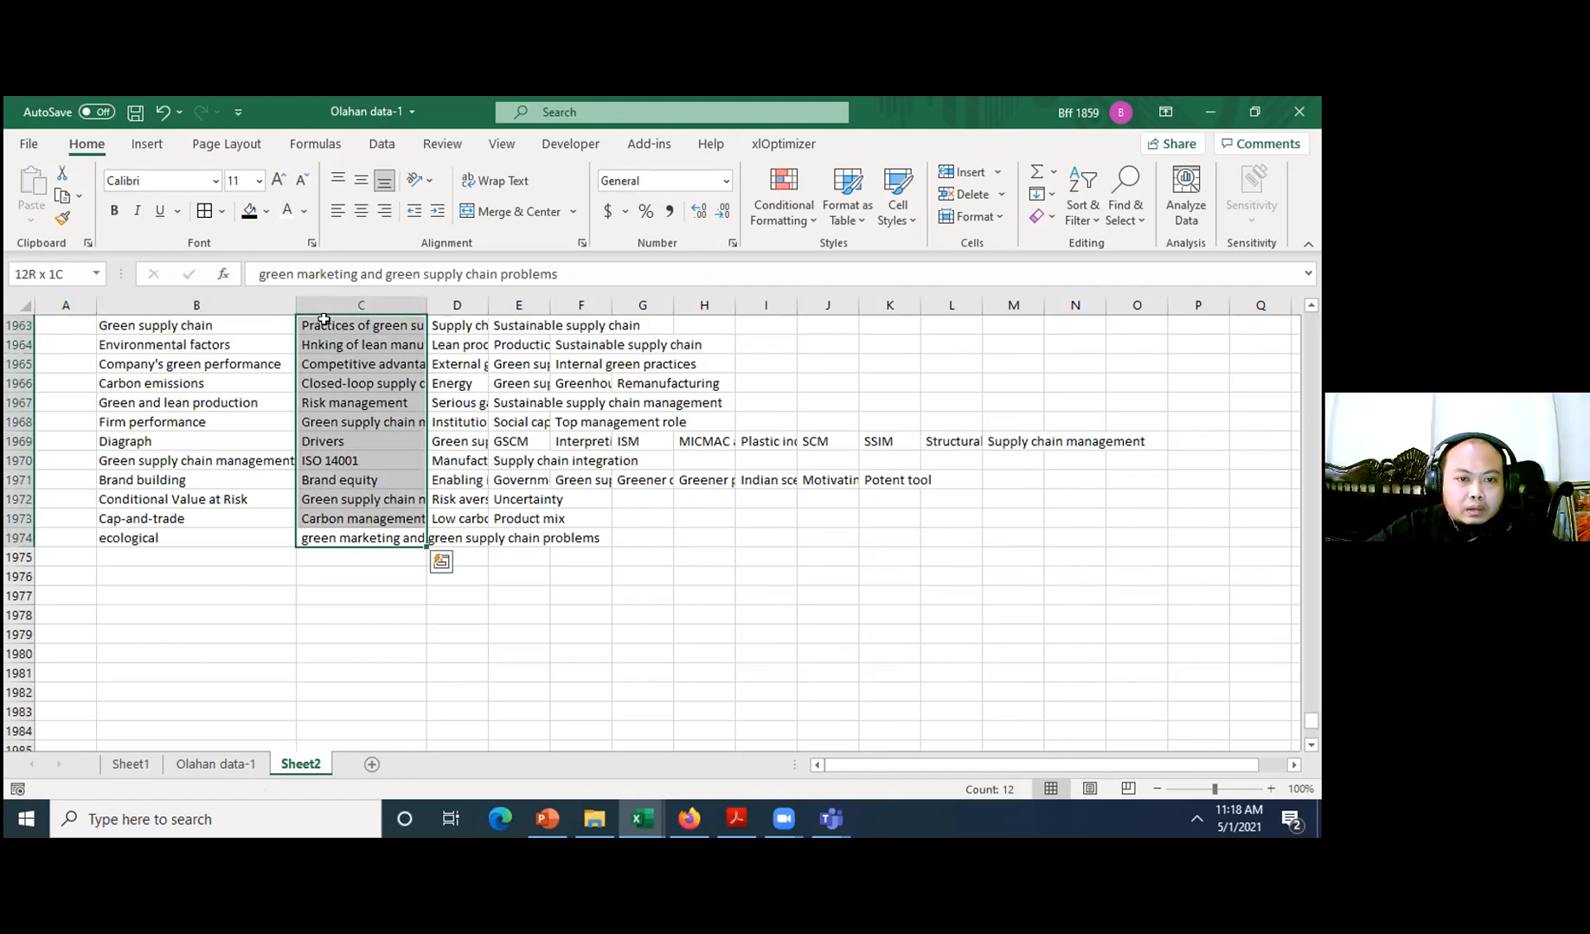
key(ctrl+shift+Up)
key(ctrl+shift+Up)
key(ctrl+shift+Up)
key(ctrl+shift+Up)
key(ctrl+shift+Up)
key(ctrl+shift+Up)
key(ctrl+shift+Up)
key(ctrl+shift+Up)
key(ctrl+shift+Up)
key(ctrl+shift+Up)
key(ctrl+shift+Up)
key(ctrl+shift+Up)
key(ctrl+shift+Up)
key(ctrl+shift+Up)
key(ctrl+shift+Up)
key(ctrl+shift+Up)
key(ctrl+shift+Up)
key(ctrl+shift+Up)
key(ctrl+shift+Up)
key(ctrl+shift+Up)
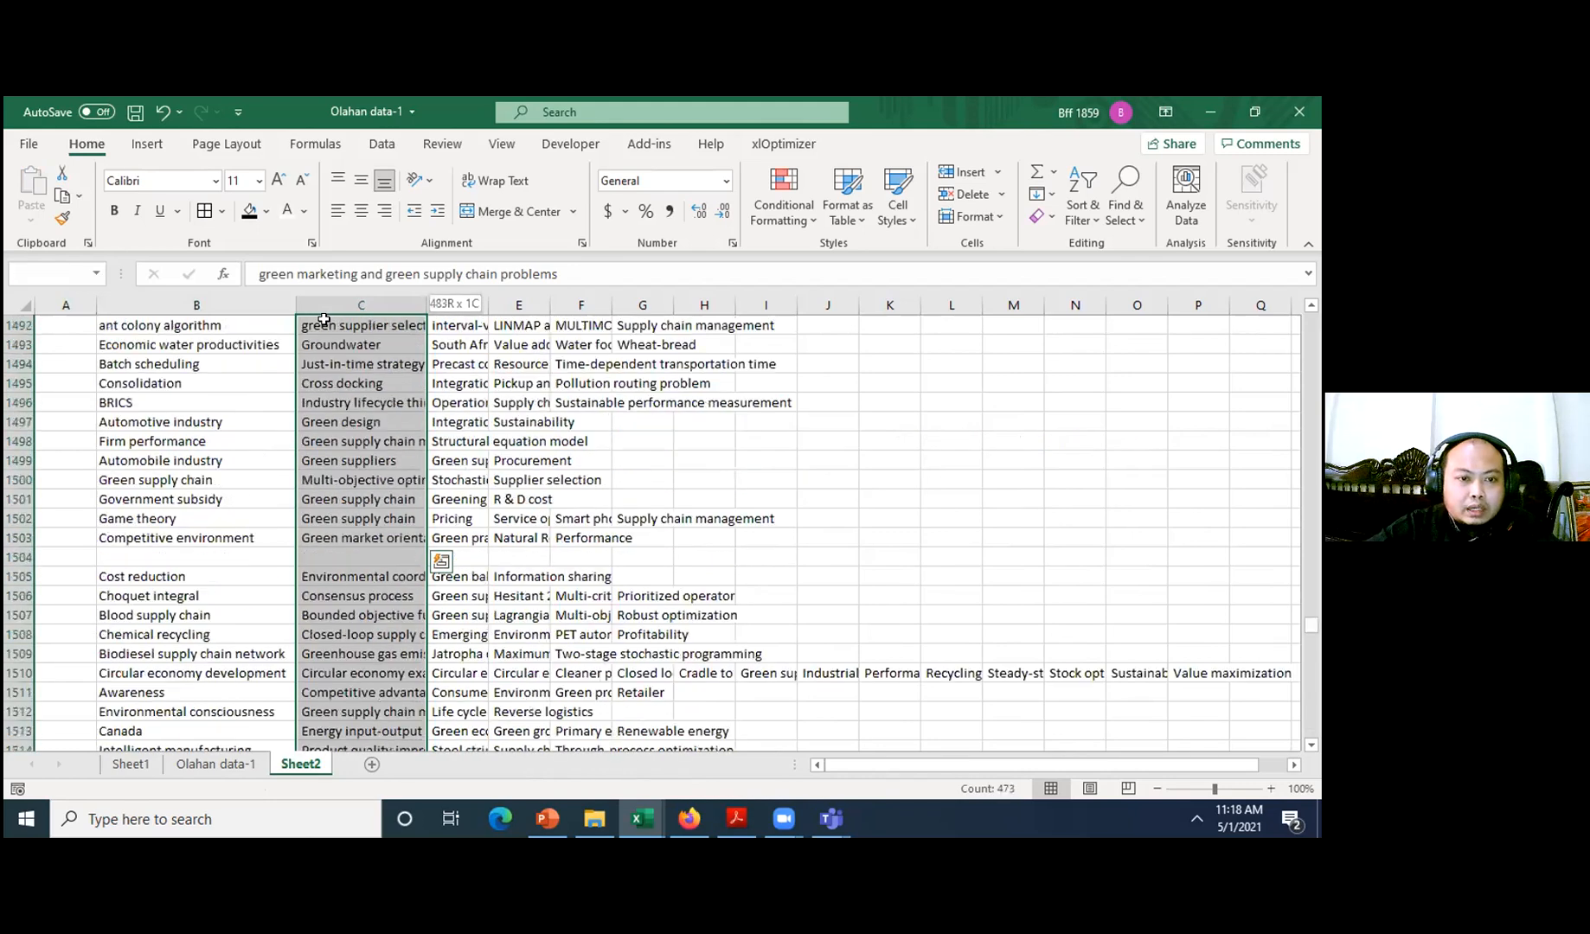
key(ctrl+shift+Up)
key(ctrl+shift+Up)
key(ctrl+shift+Up)
key(ctrl+shift+Up)
key(ctrl+shift+Up)
key(ctrl+shift+Up)
key(ctrl+shift+Up)
key(ctrl+shift+Up)
key(ctrl+shift+Up)
key(ctrl+shift+Up)
key(ctrl+shift+Up)
key(ctrl+shift+Up)
key(ctrl+shift+Up)
key(ctrl+shift+Up)
key(ctrl+shift+Up)
key(ctrl+shift+Up)
key(ctrl+shift+Up)
key(ctrl+shift+Up)
key(ctrl+shift+Up)
key(ctrl+shift+Up)
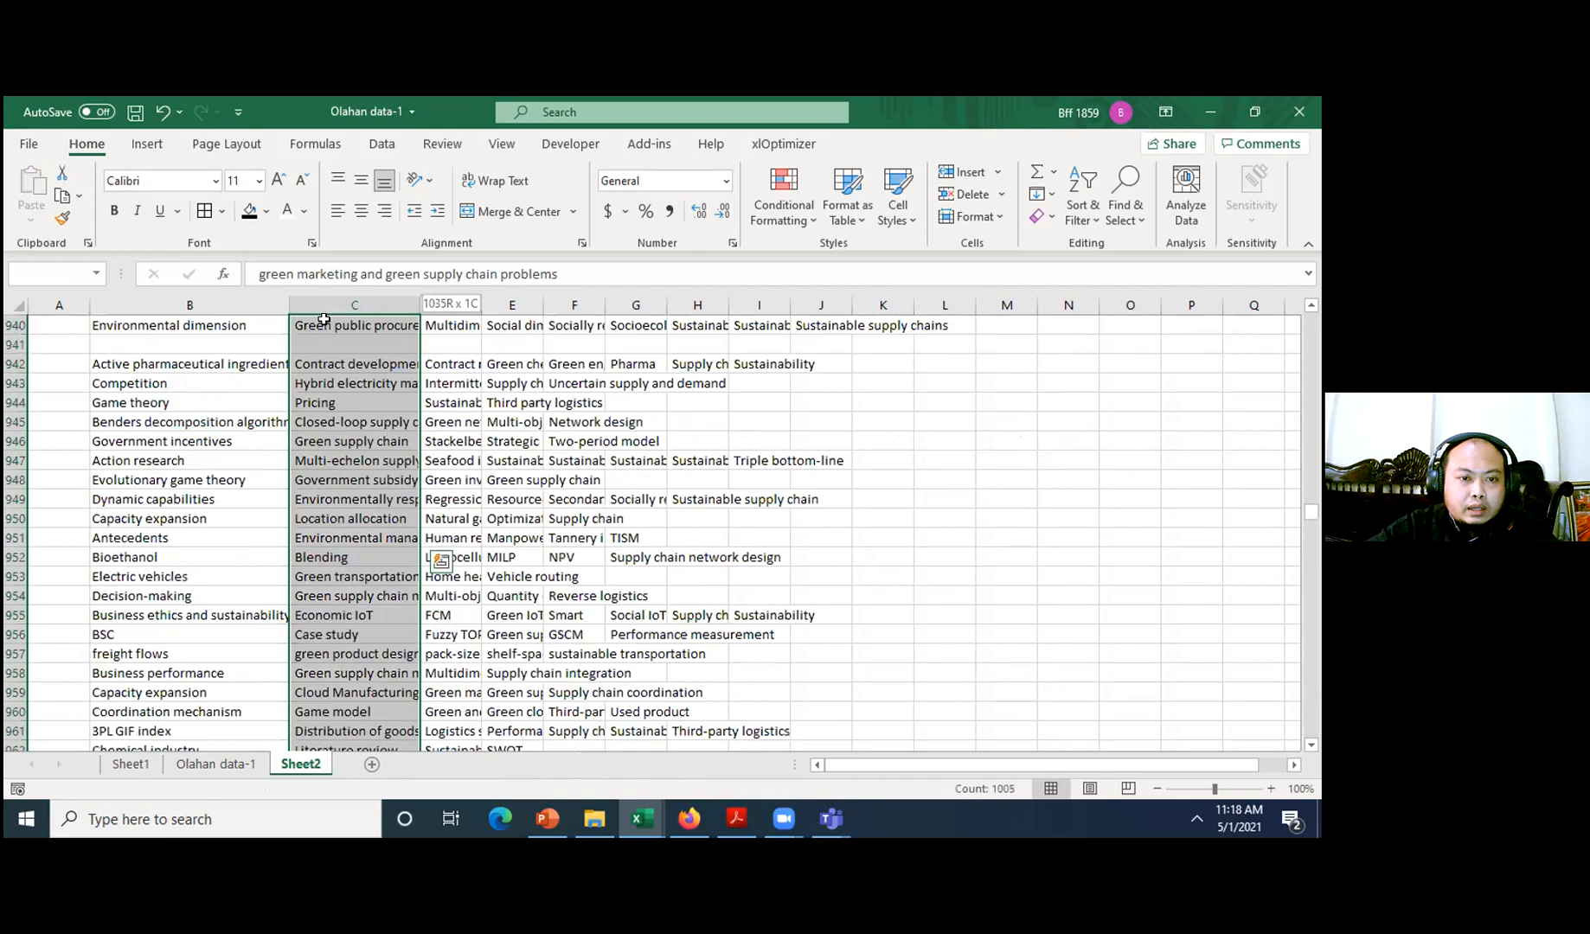
key(ctrl+shift+Up)
key(ctrl+shift+Up)
key(ctrl+shift+Up)
key(ctrl+shift+Up)
key(ctrl+shift+Up)
key(ctrl+shift+Up)
key(ctrl+shift+Up)
key(ctrl+shift+Up)
key(ctrl+shift+Up)
key(ctrl+shift+Up)
key(ctrl+shift+Up)
key(ctrl+shift+Up)
key(ctrl+shift+Up)
key(ctrl+shift+Up)
key(ctrl+shift+Up)
key(ctrl+shift+Up)
key(ctrl+shift+Up)
key(ctrl+shift+Up)
key(ctrl+shift+Up)
key(ctrl+shift+Up)
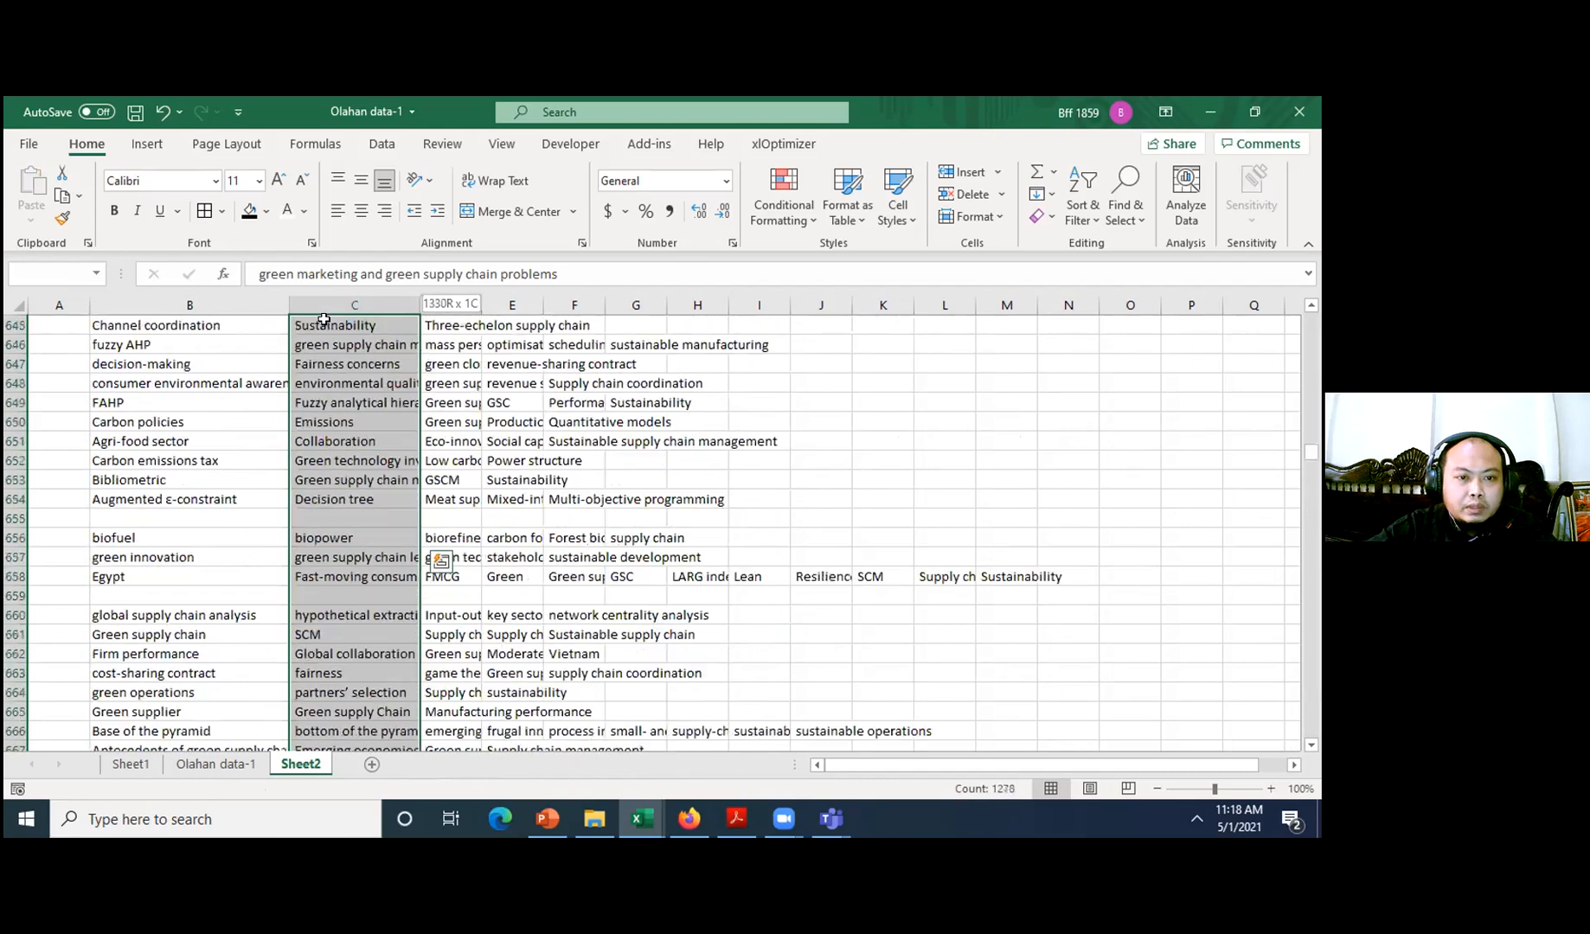
key(ctrl+shift+Up)
key(ctrl+shift+Up)
key(ctrl+shift+Up)
key(ctrl+shift+Up)
key(ctrl+shift+Up)
key(ctrl+shift+Up)
key(ctrl+shift+Up)
key(ctrl+shift+Up)
key(ctrl+shift+Up)
key(ctrl+shift+Up)
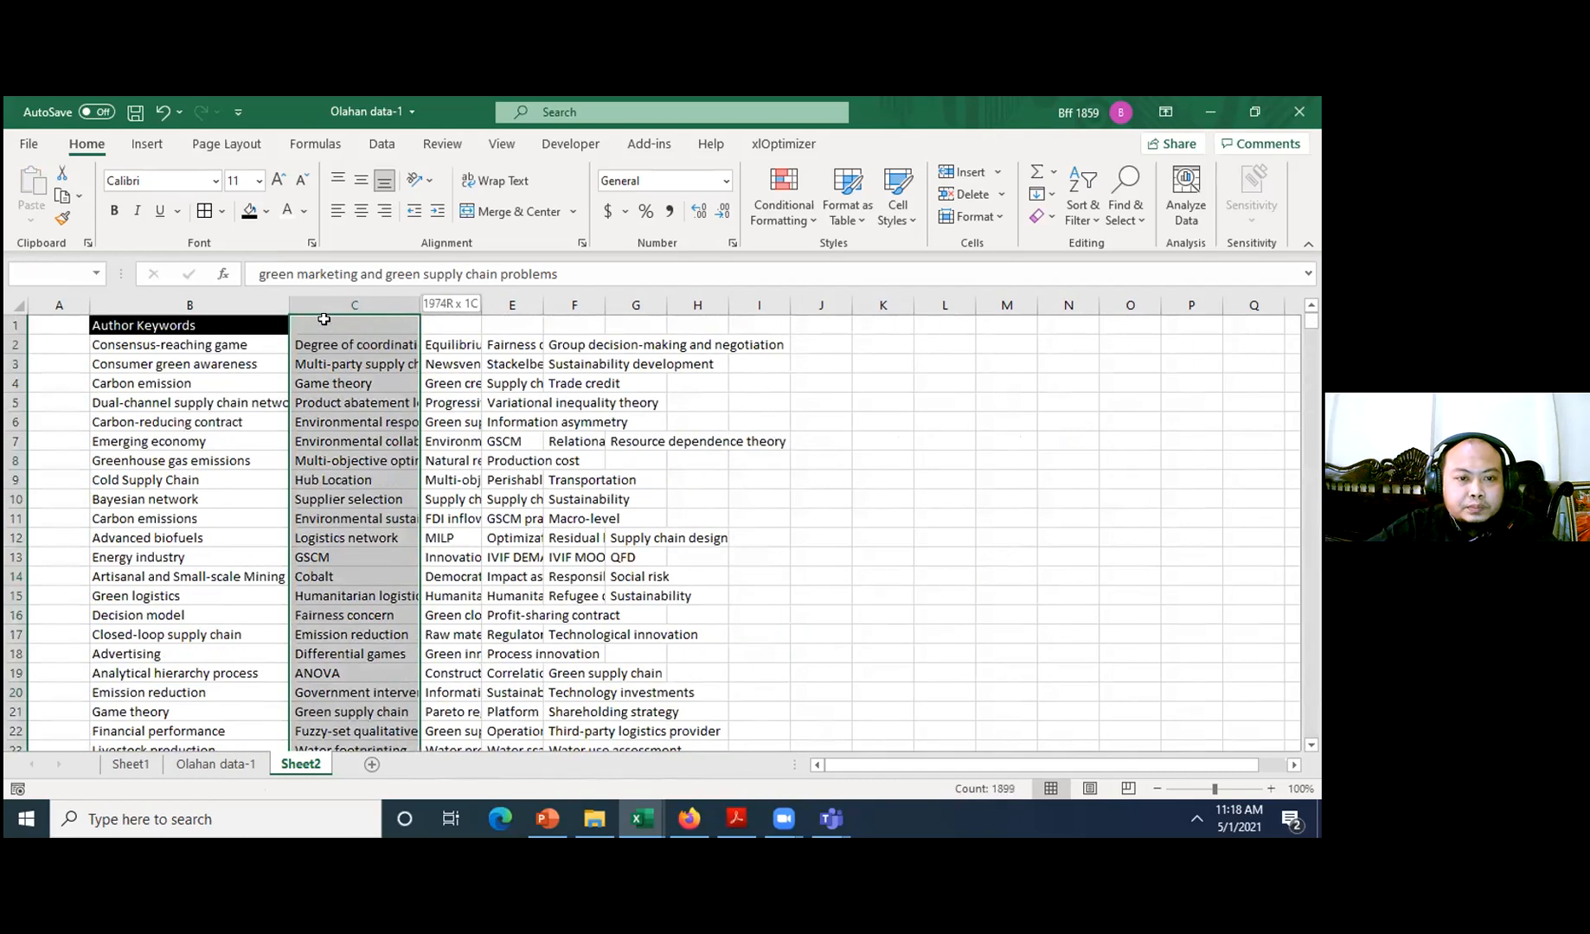
key(ctrl+x)
key(Left)
key(Down)
key(ctrl+v)
- Copy the third set of keywords, D2:D1973, including the blank cells within the range
key(Right)
key(Right)
key(Up)
key(Up)
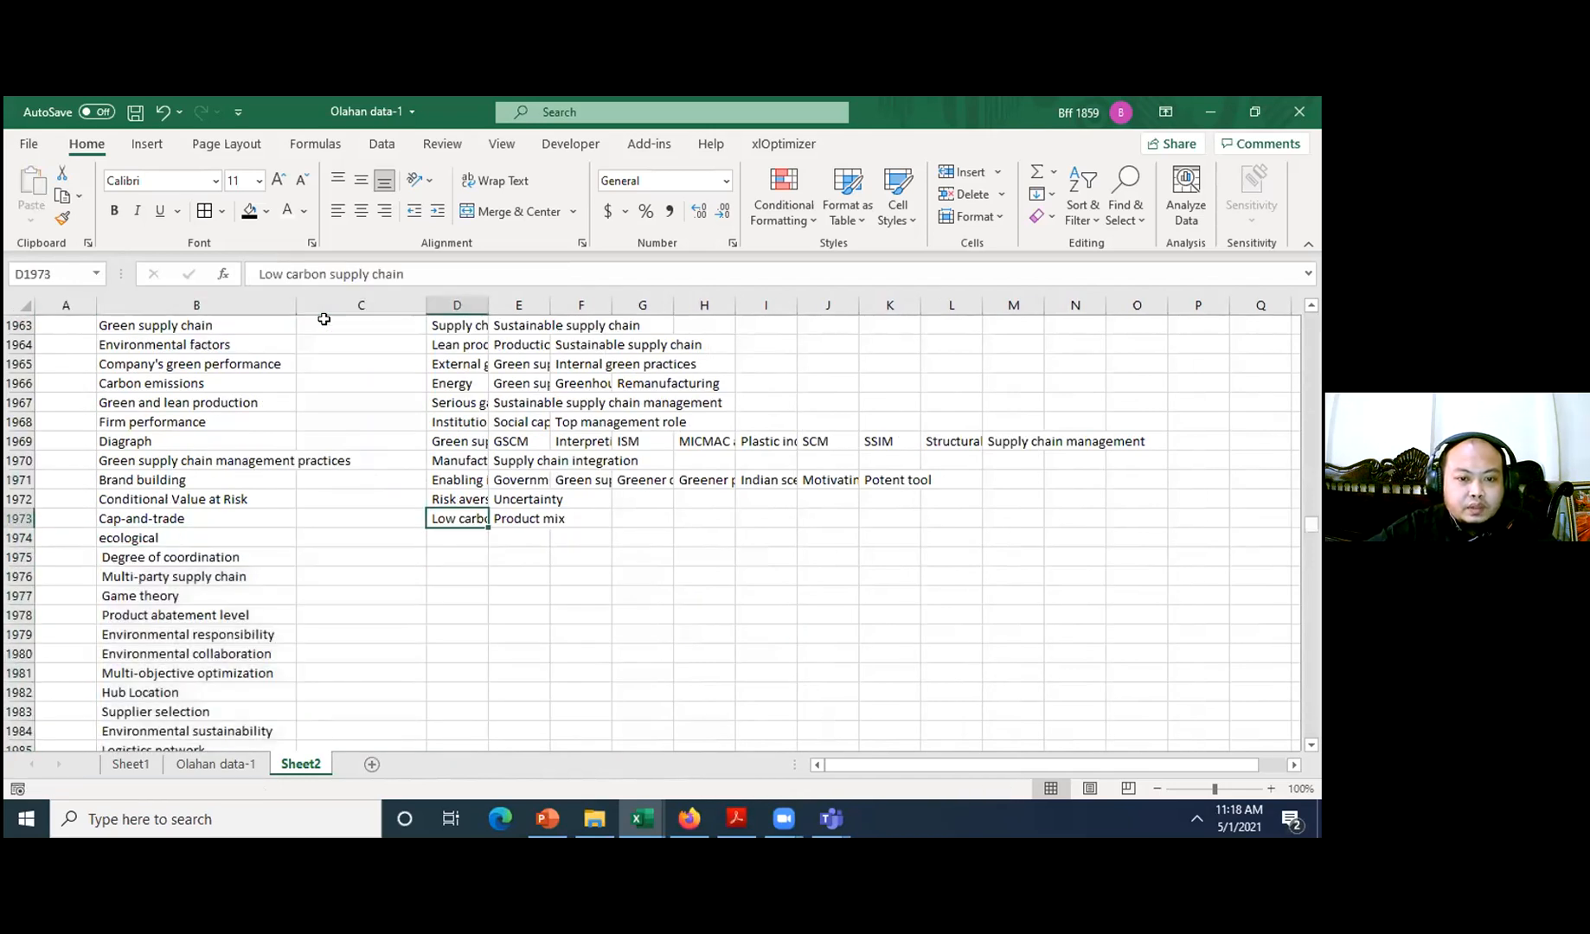
key(ctrl+shift+Up)
key(ctrl+shift+Up)
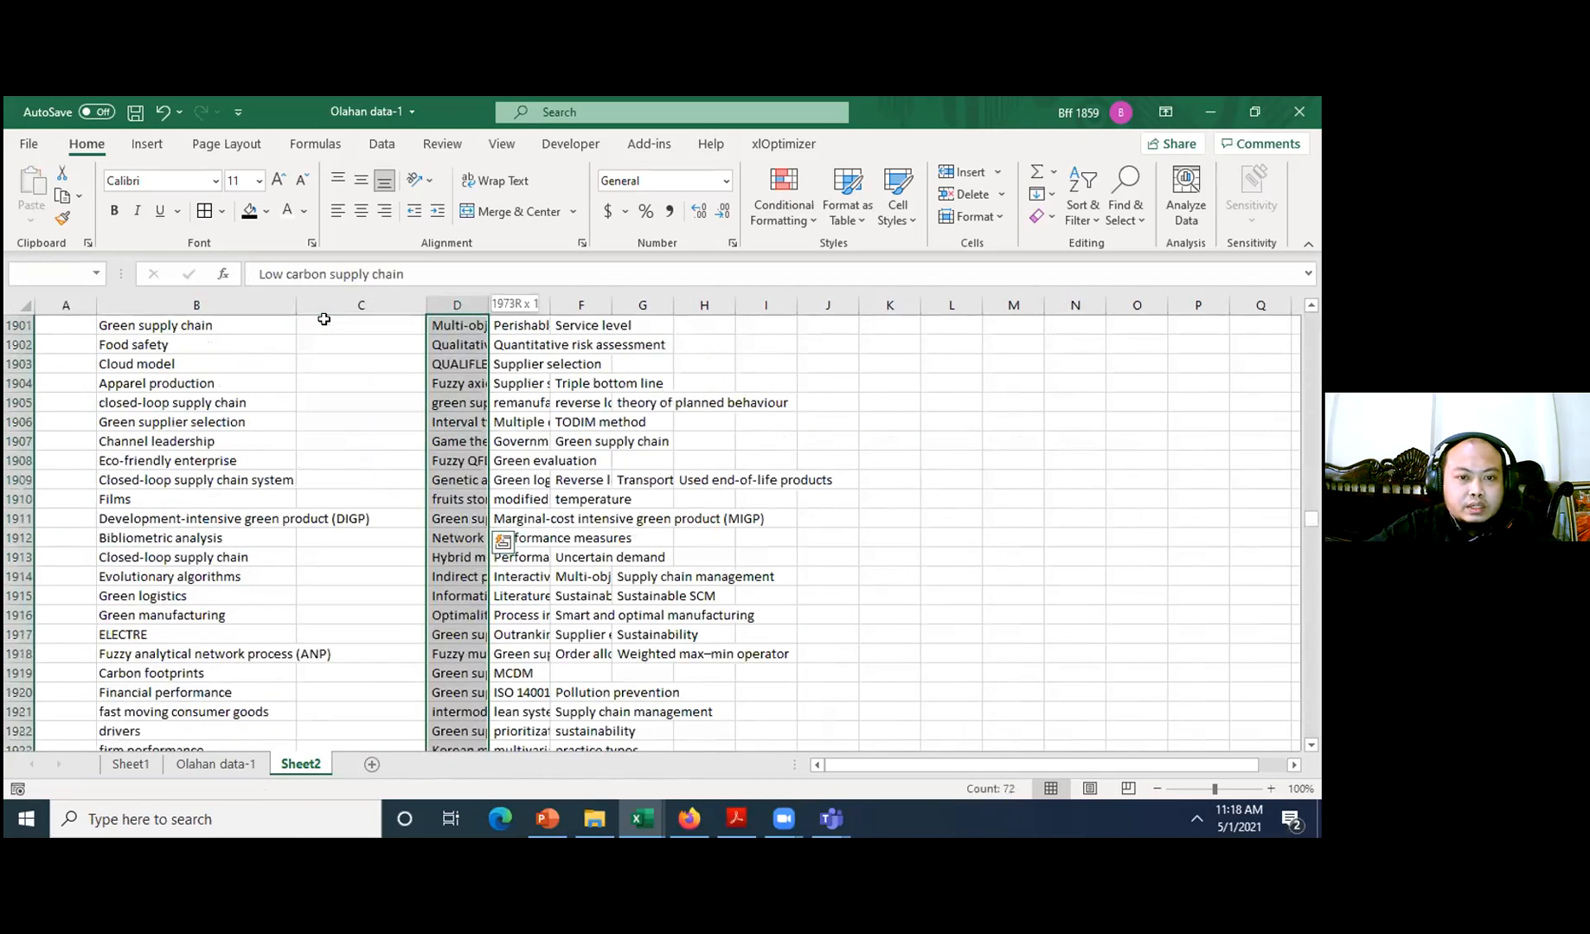
key(ctrl+shift+Up)
key(ctrl+shift+Up)
key(ctrl+shift+Up)
key(ctrl+shift+Up)
key(ctrl+shift+Up)
key(ctrl+shift+Up)
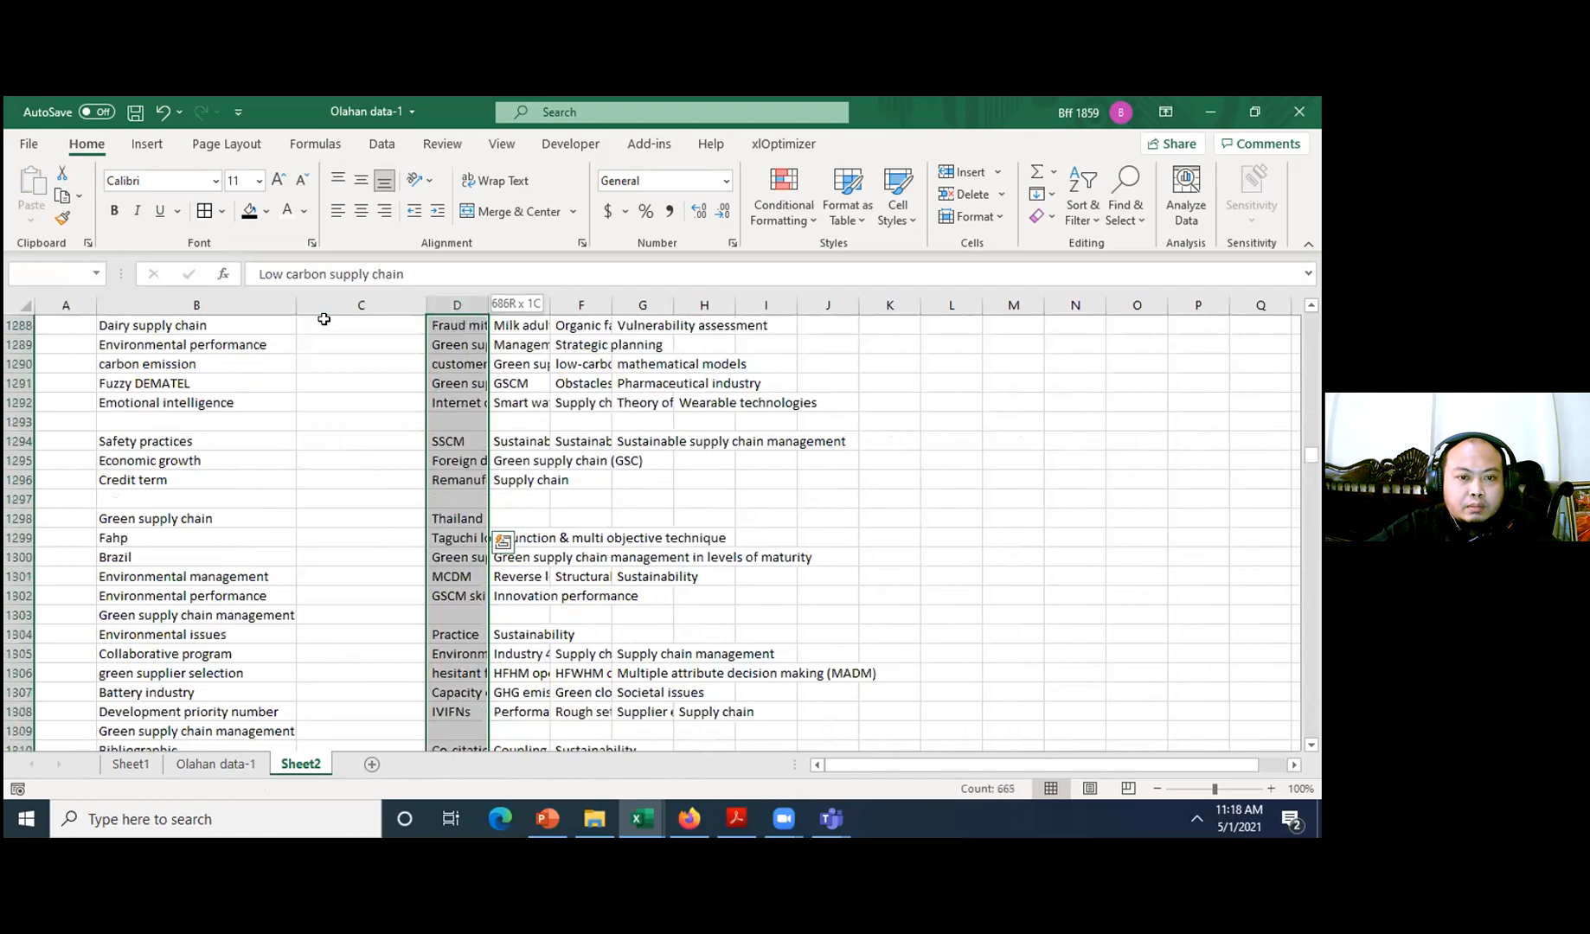
key(ctrl+shift+Up)
key(ctrl+shift+Up)
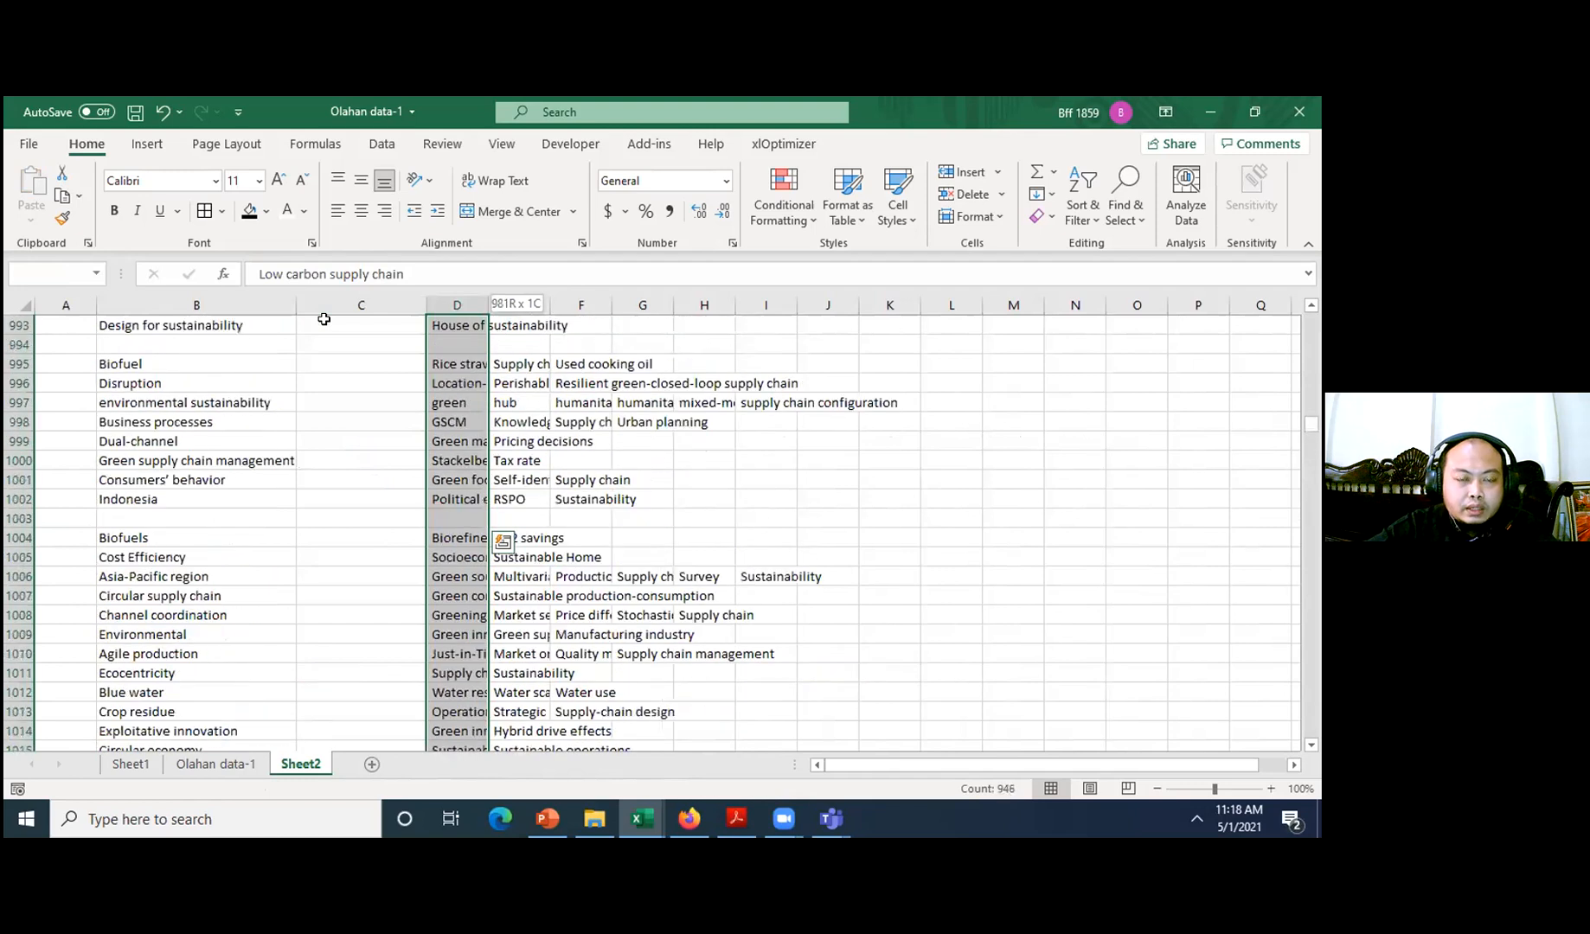
key(ctrl+shift+Up)
key(ctrl+shift+Up)
key(ctrl+shift+Up)
key(ctrl+shift+Up)
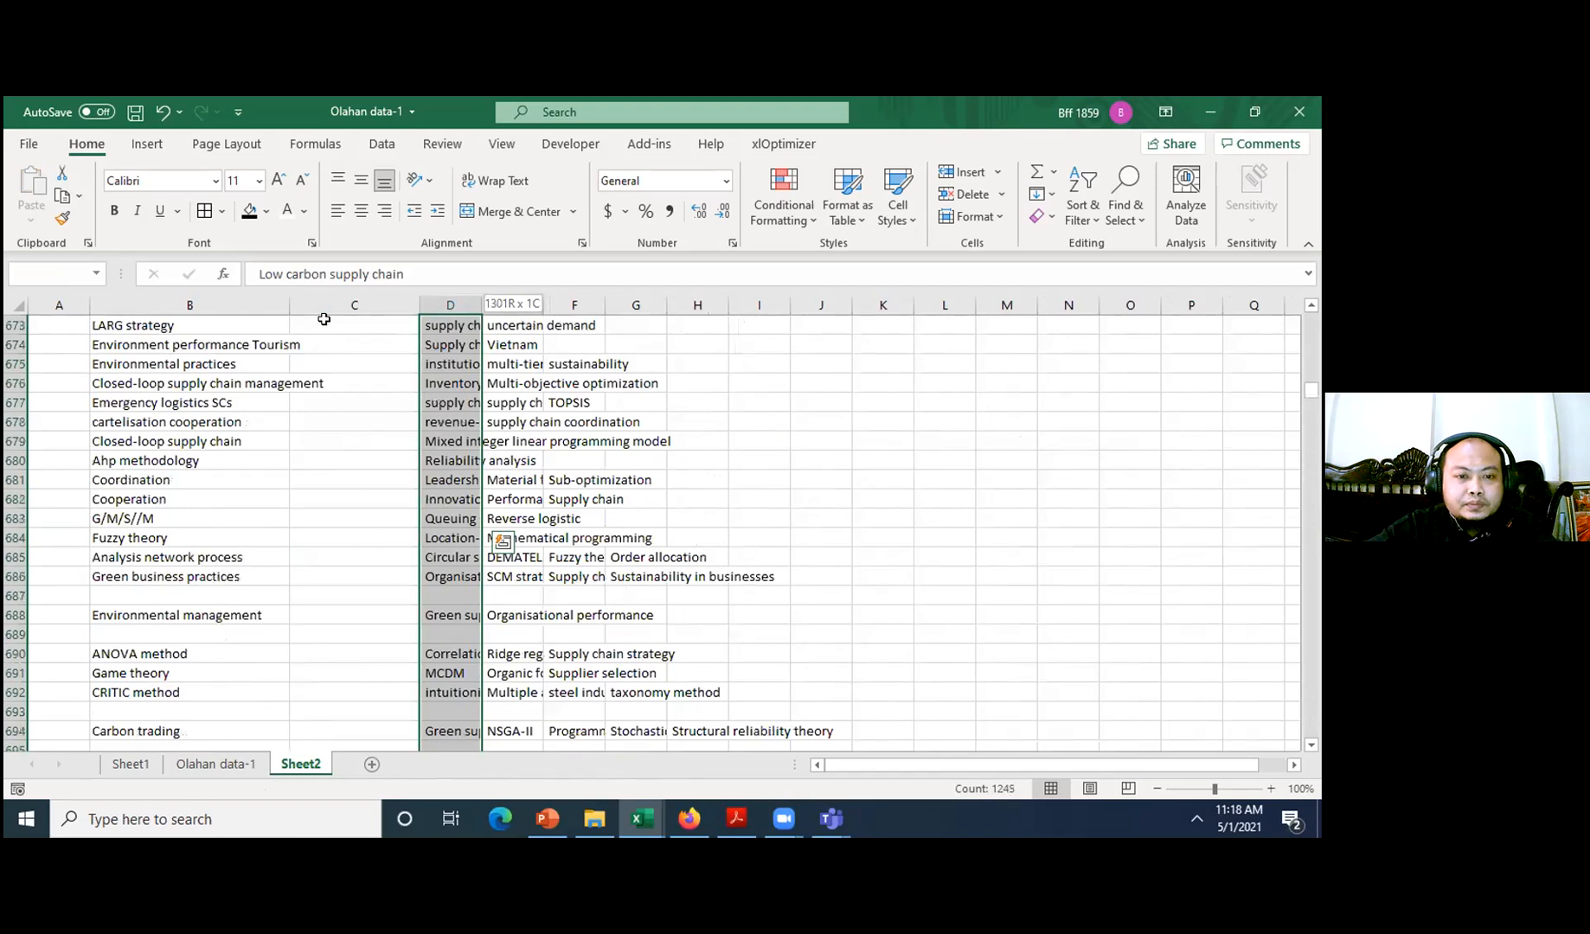
key(ctrl+shift+Up)
key(ctrl+shift+Up)
key(ctrl+shift+Up)
key(ctrl+shift+Up)
key(ctrl+shift+Up)
key(ctrl+shift+Up)
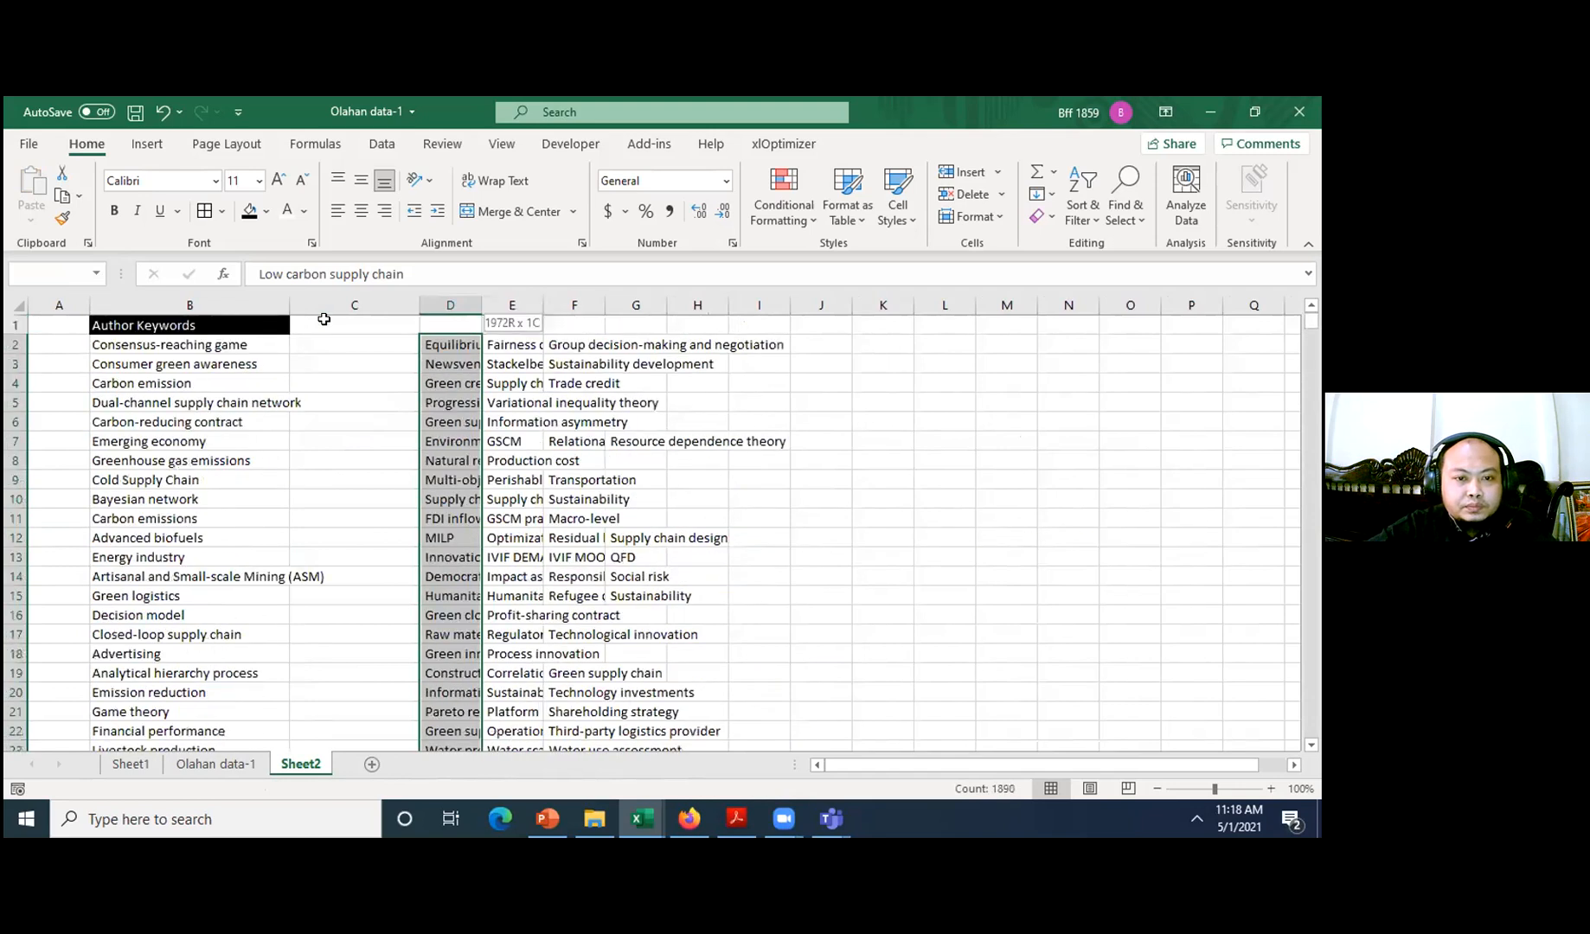
key(ctrl+c)
- Move the cut column D keywords to B3948, directly below the last keyword in column B
key(Left)
key(Left)
key(ctrl+Down)
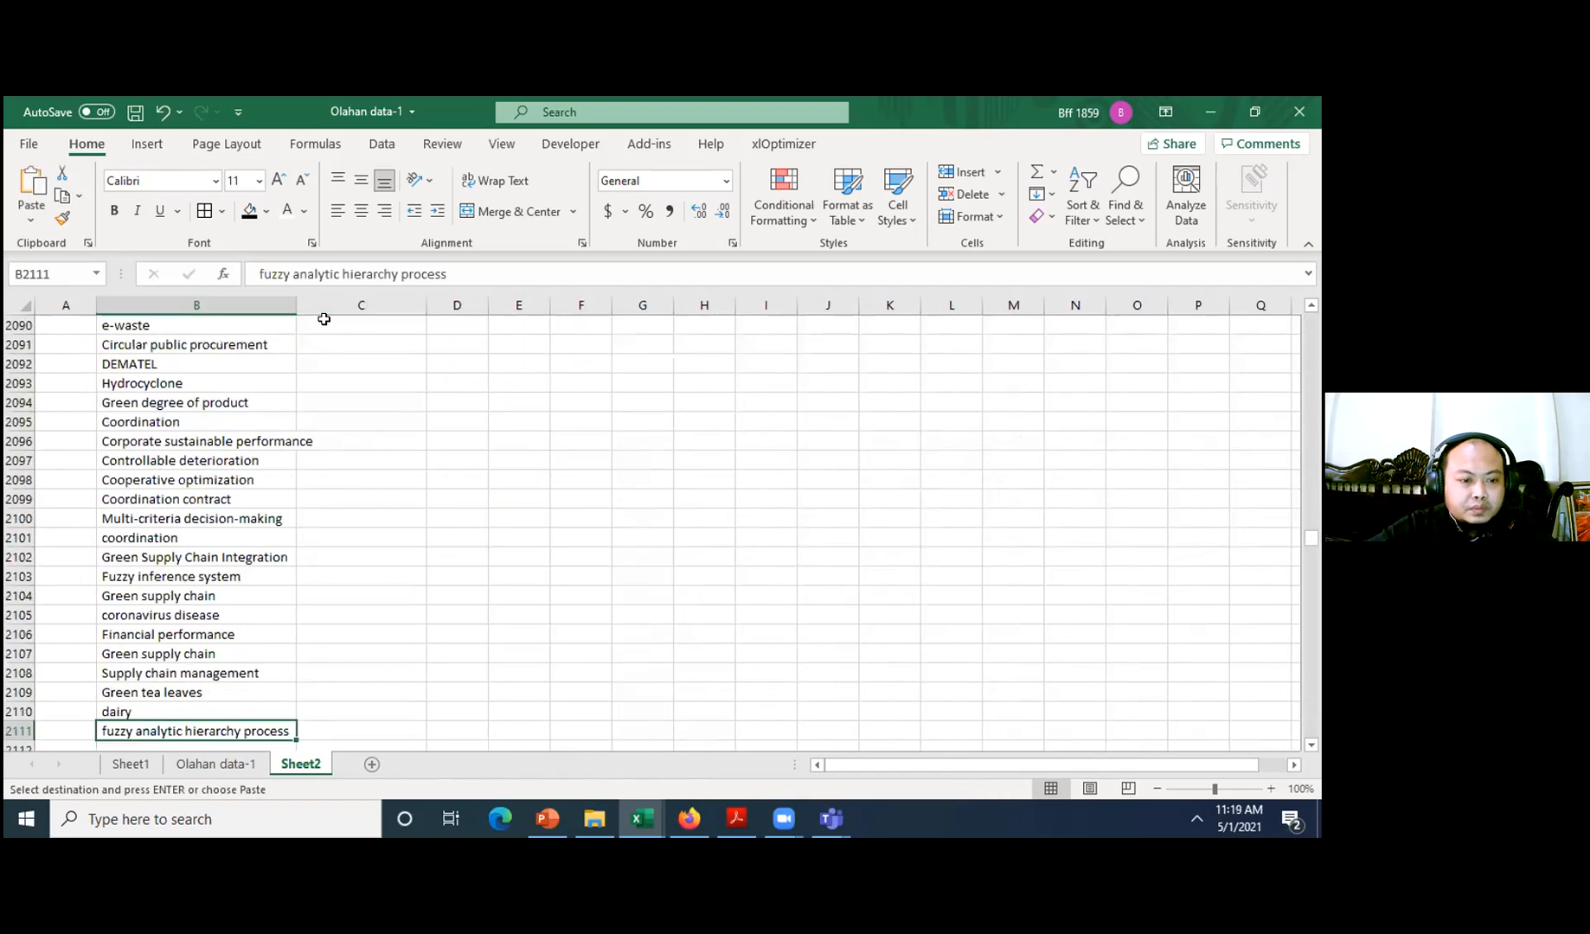
key(Down)
key(Right)
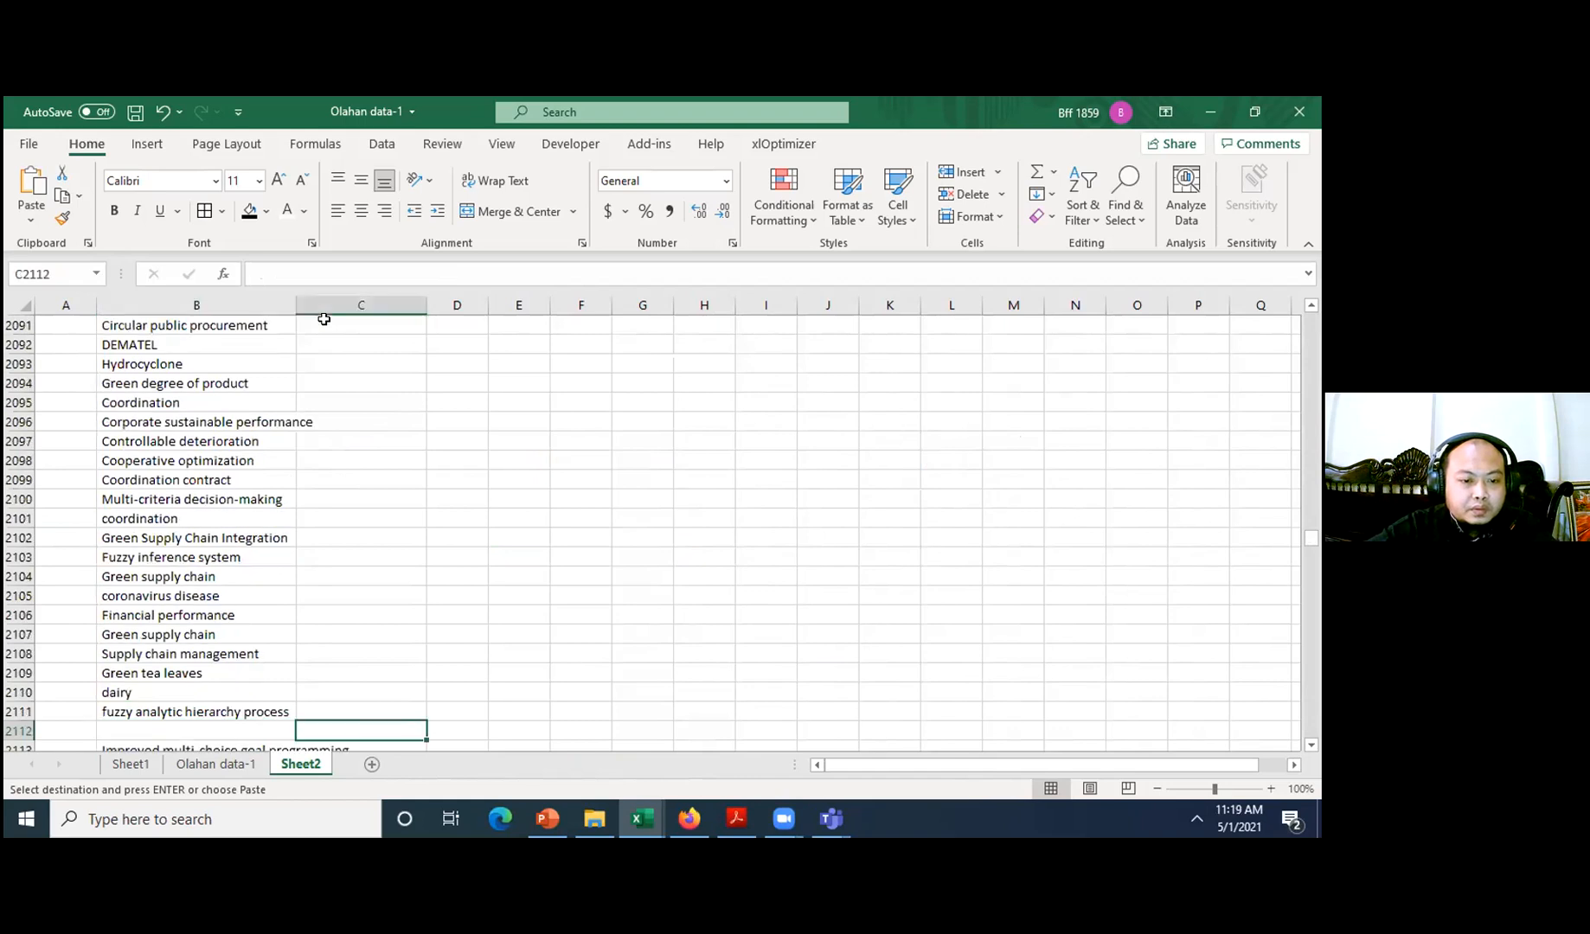
key(ctrl+Down)
key(Left)
key(ctrl+Up)
key(Down)
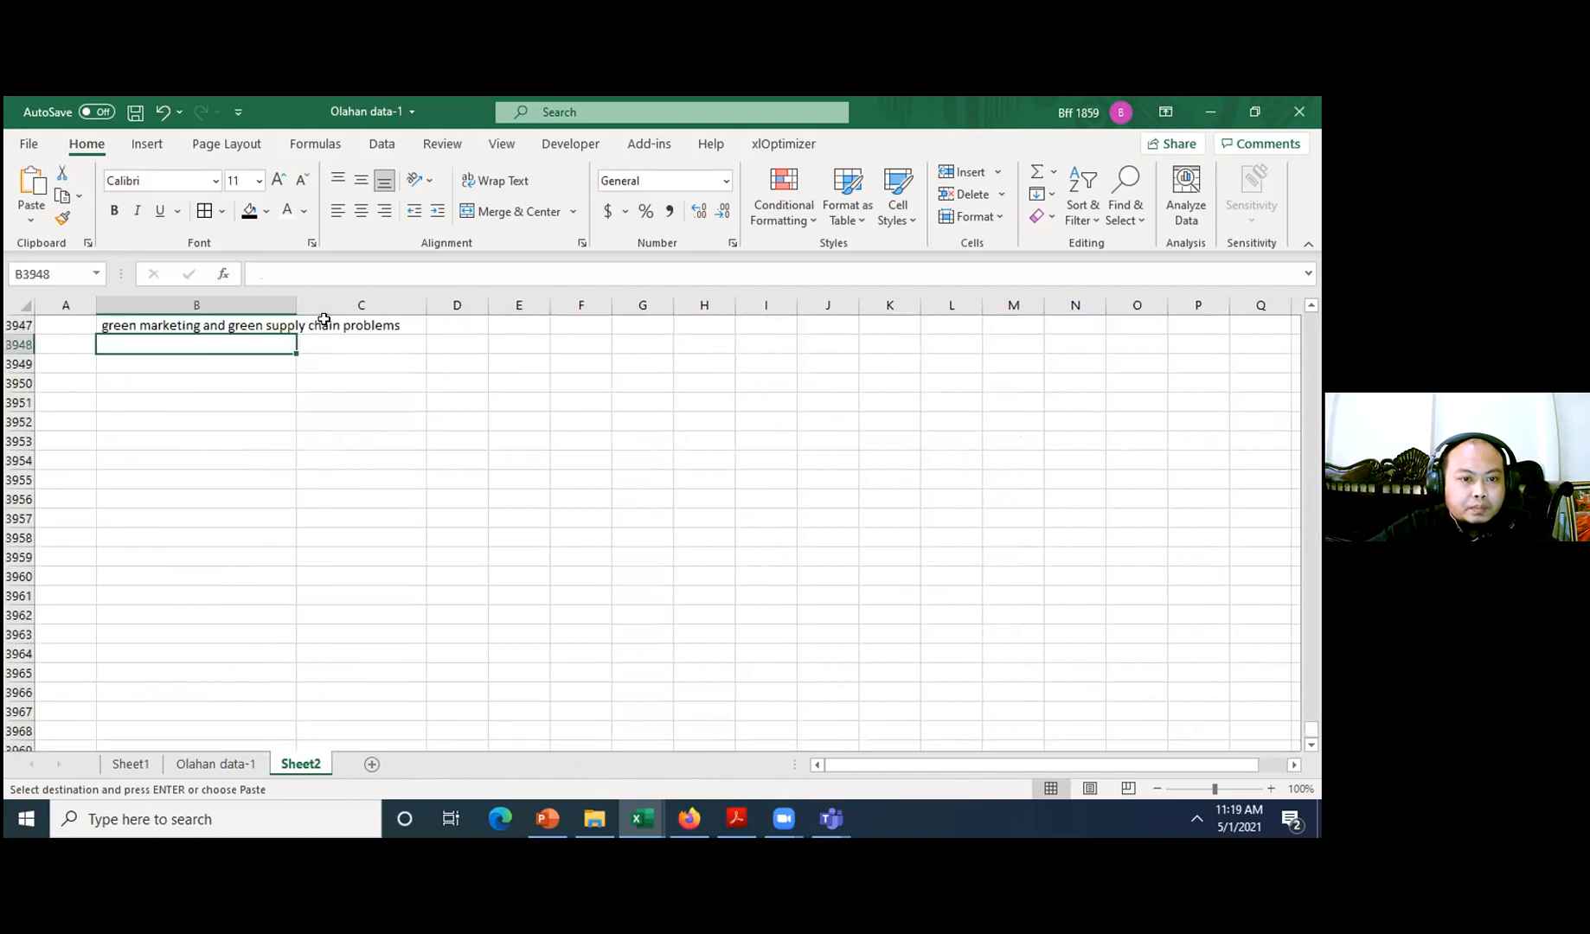
key(Return)
- Cut the fourth set of keywords in column E, from E2 down to the last keyword, including the blank cells between them
key(Right)
key(Right)
key(ctrl+Up)
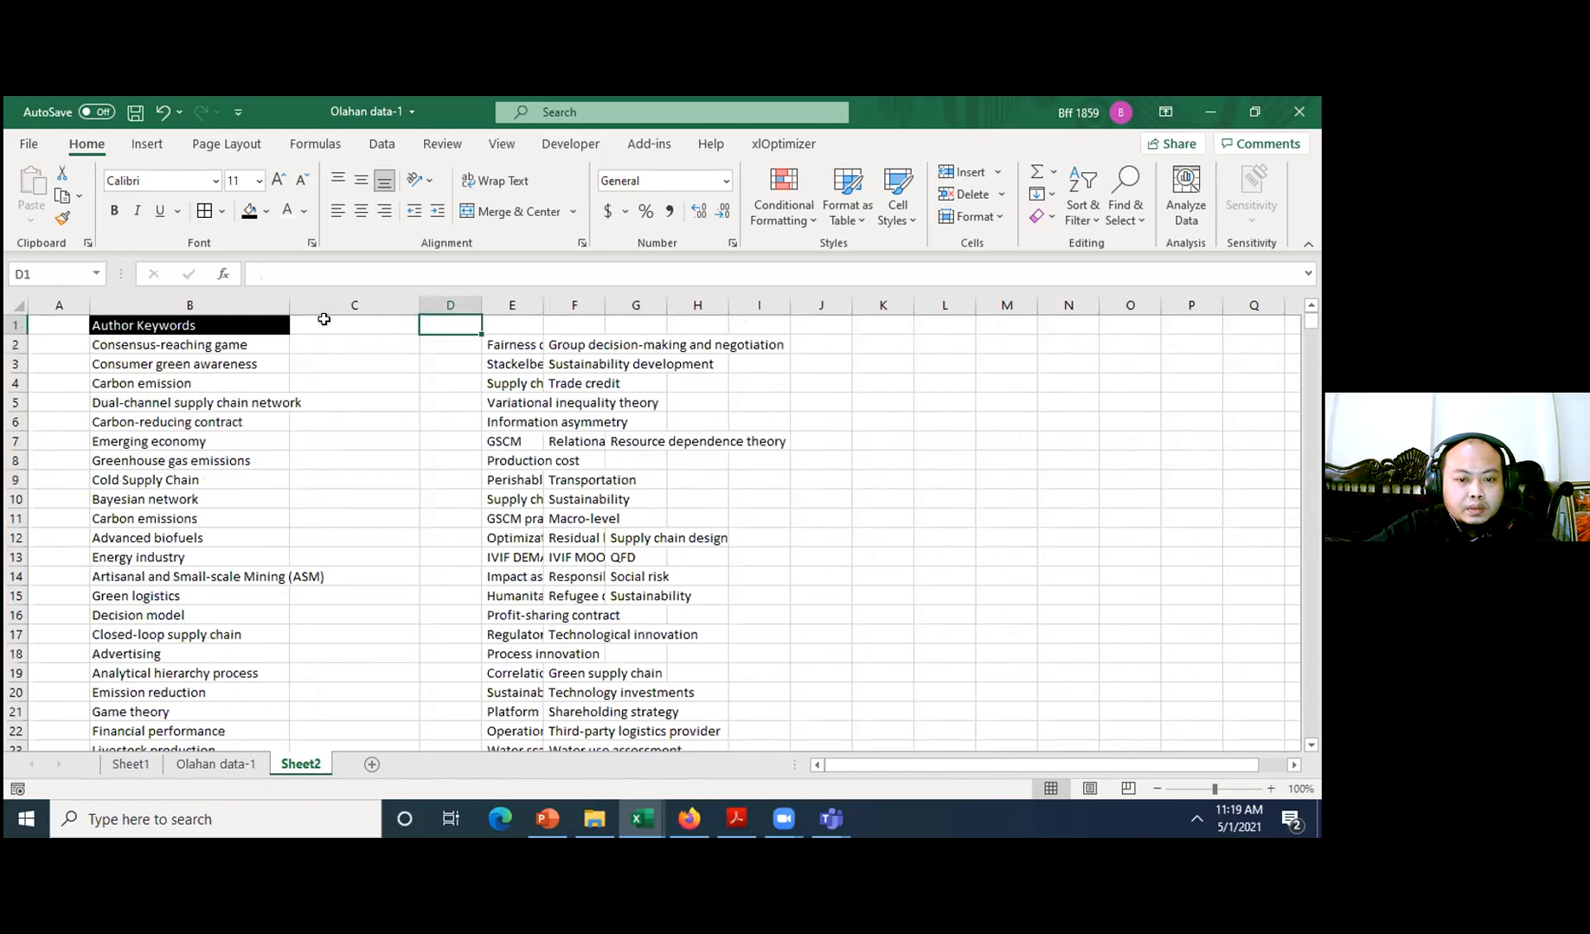
key(Right)
key(Down)
key(ctrl+shift+Down)
key(ctrl+shift+Down)
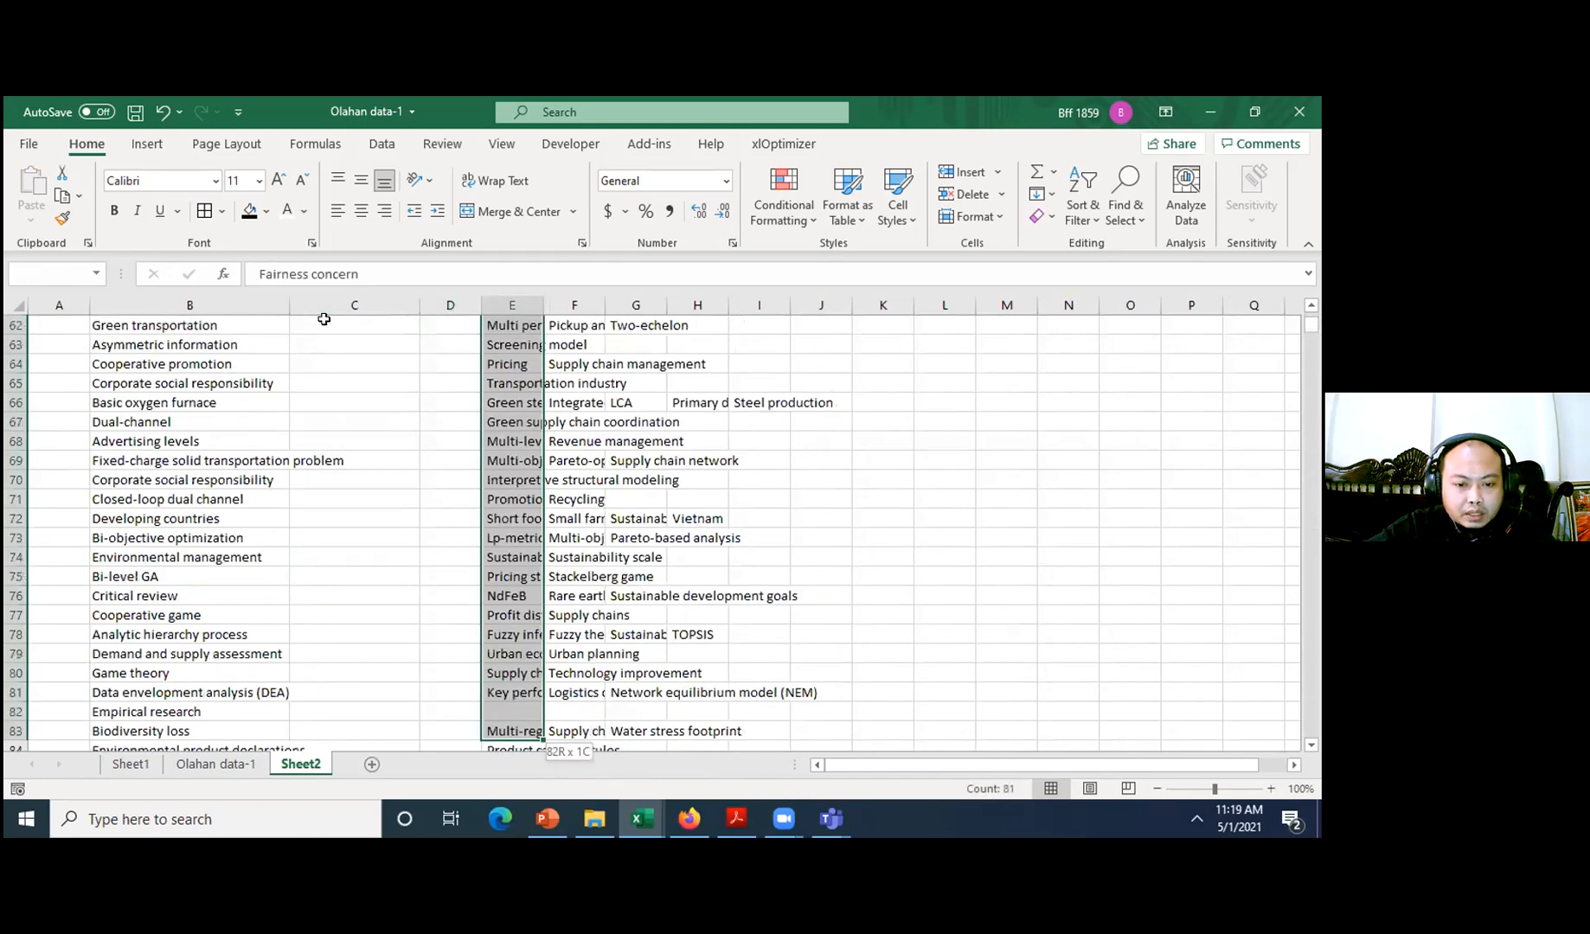
key(ctrl+shift+Down)
key(ctrl+shift+Down)
key(ctrl+shift+Down)
key(ctrl+shift+Down)
key(ctrl+shift+Down)
key(ctrl+shift+Down)
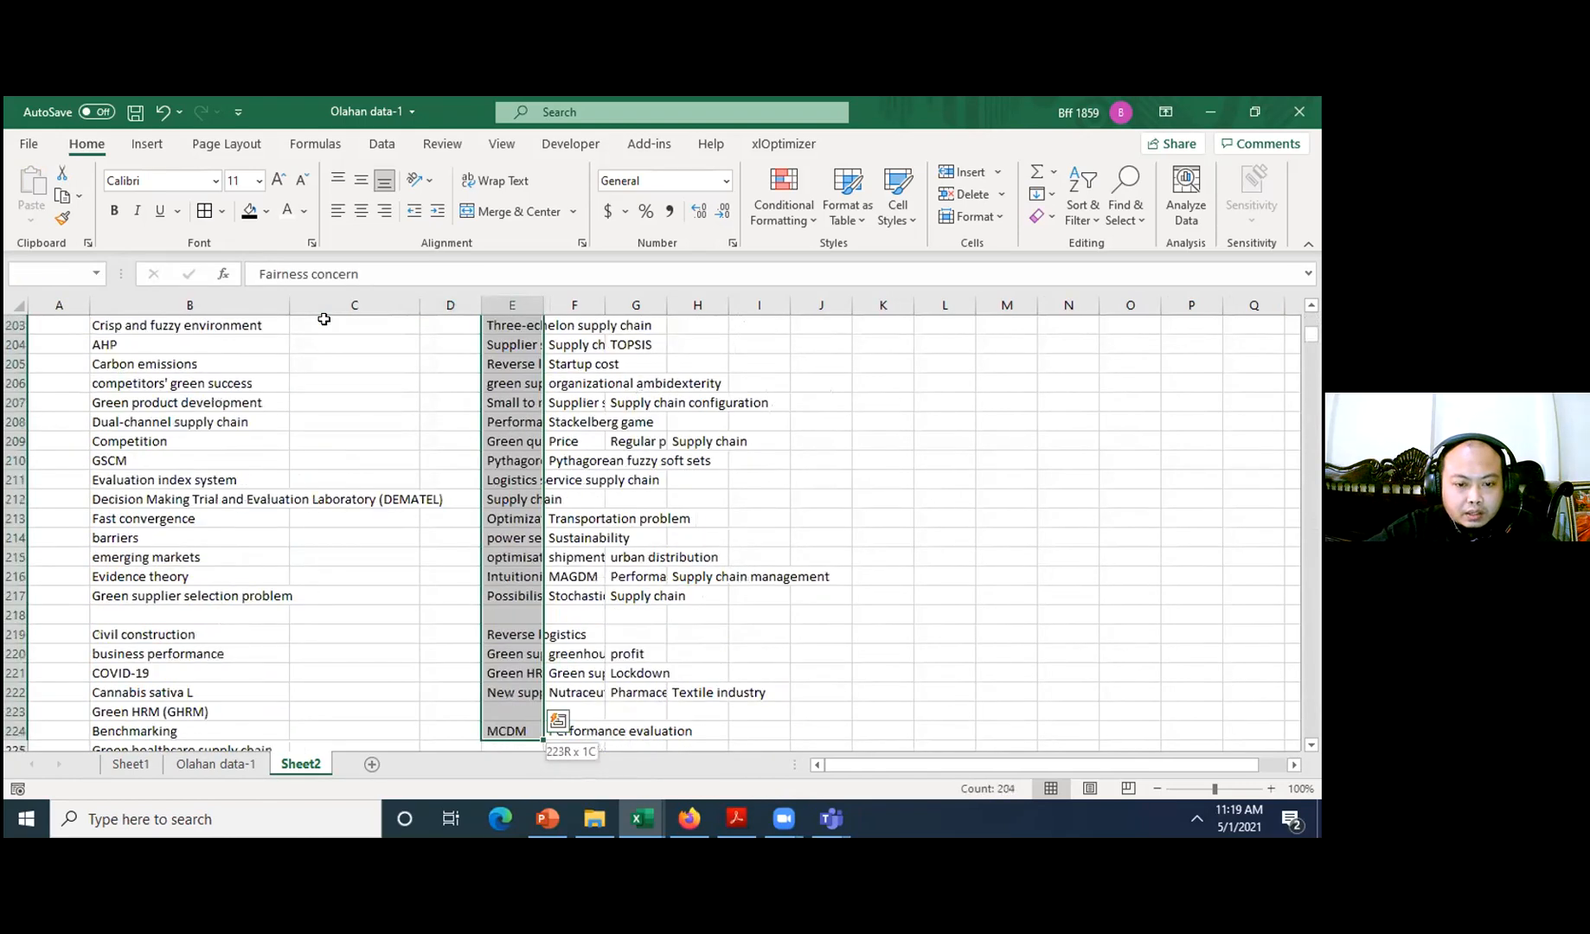
key(ctrl+shift+Down)
key(ctrl+shift+Down)
key(ctrl+shift+Down)
key(ctrl+shift+Down)
key(ctrl+shift+Down)
key(ctrl+shift+Down)
key(ctrl+shift+Down)
key(ctrl+shift+Down)
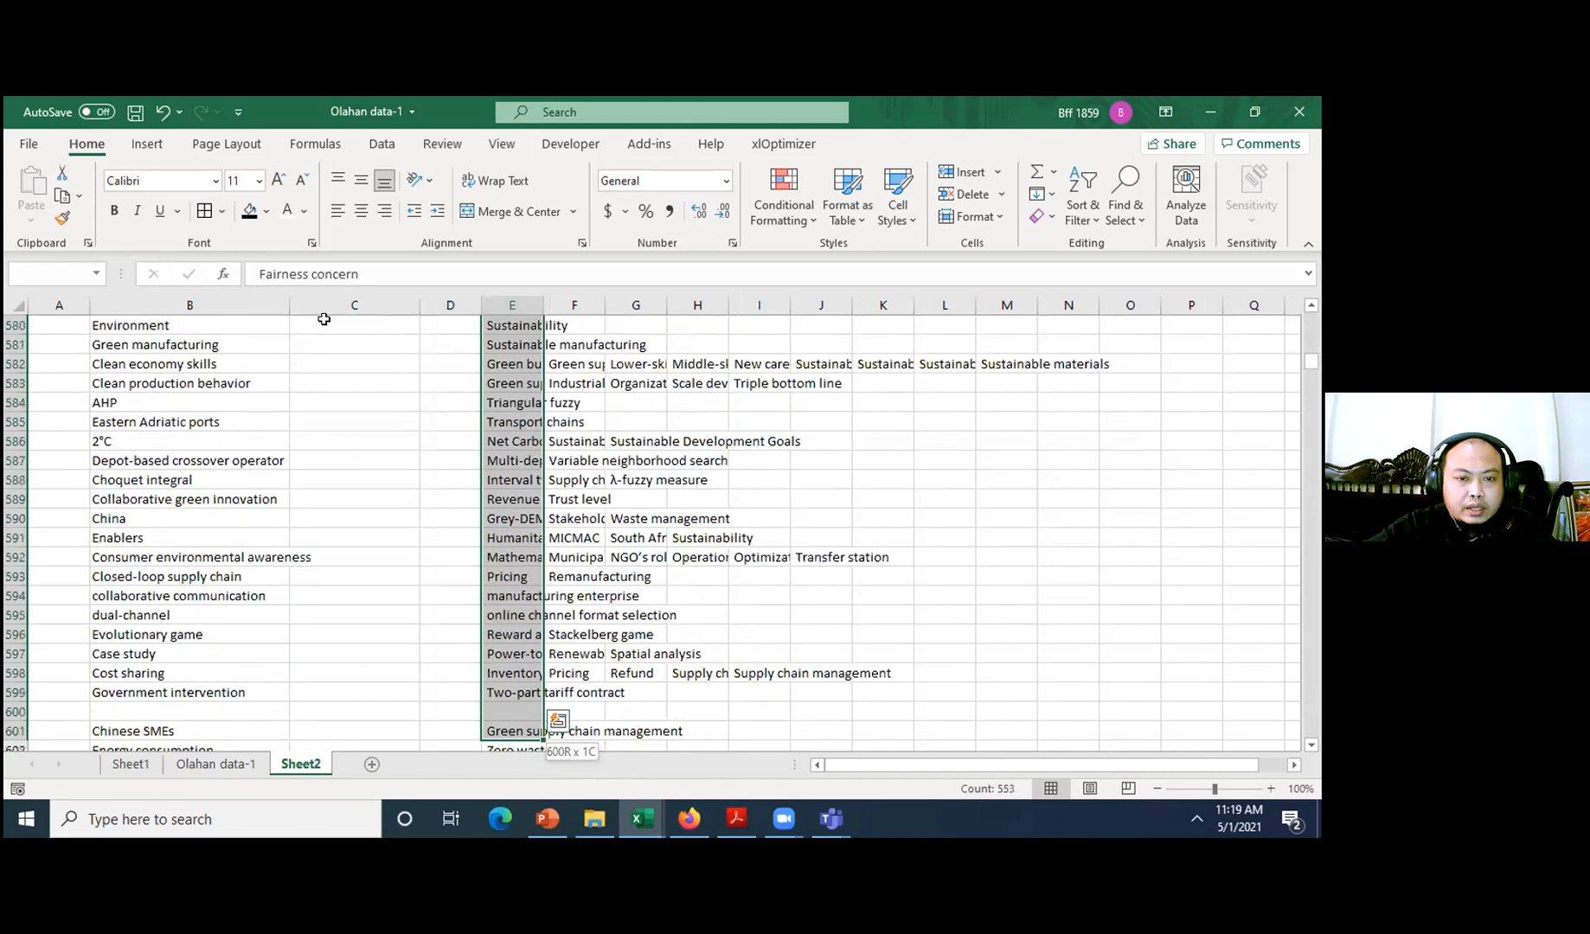
key(ctrl+shift+Down)
key(ctrl+shift+Down)
key(ctrl+shift+Down)
key(ctrl+shift+Down)
key(ctrl+shift+Down)
key(ctrl+shift+Down)
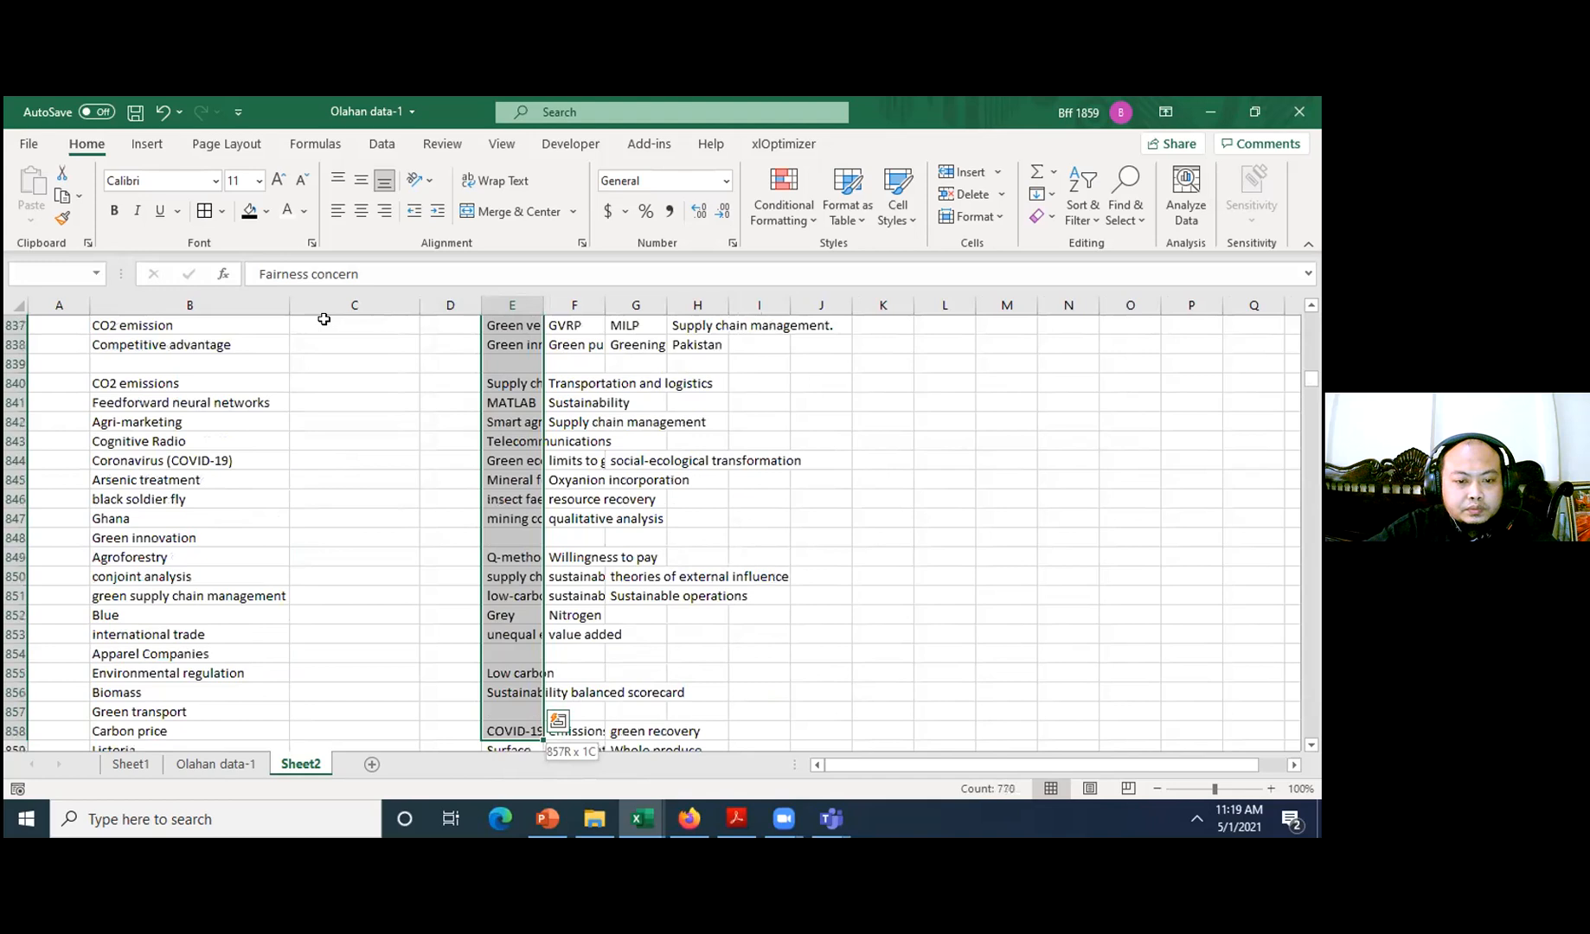
key(ctrl+shift+Down)
key(ctrl+shift+Down)
key(ctrl+shift+Down)
key(ctrl+shift+Down)
key(ctrl+shift+Down)
key(ctrl+shift+Down)
key(ctrl+shift+Down)
key(ctrl+shift+Down)
key(ctrl+shift+Down)
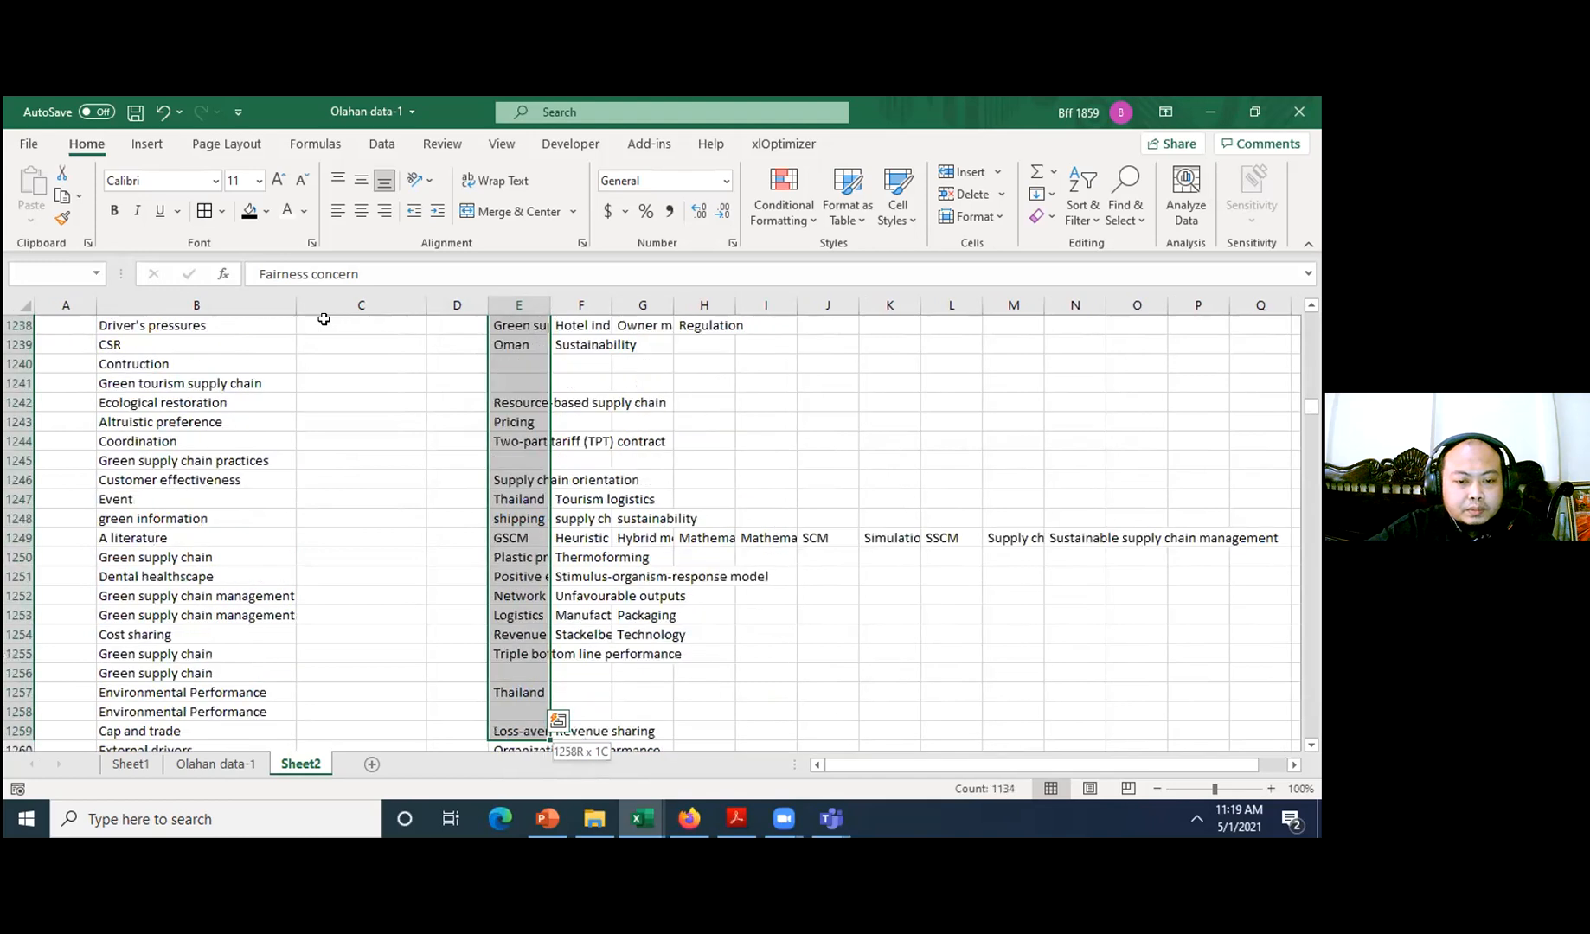
key(ctrl+shift+Down)
key(ctrl+shift+Down)
key(ctrl+shift+Down)
key(ctrl+shift+Down)
key(ctrl+shift+Down)
key(ctrl+shift+Down)
key(ctrl+shift+Down)
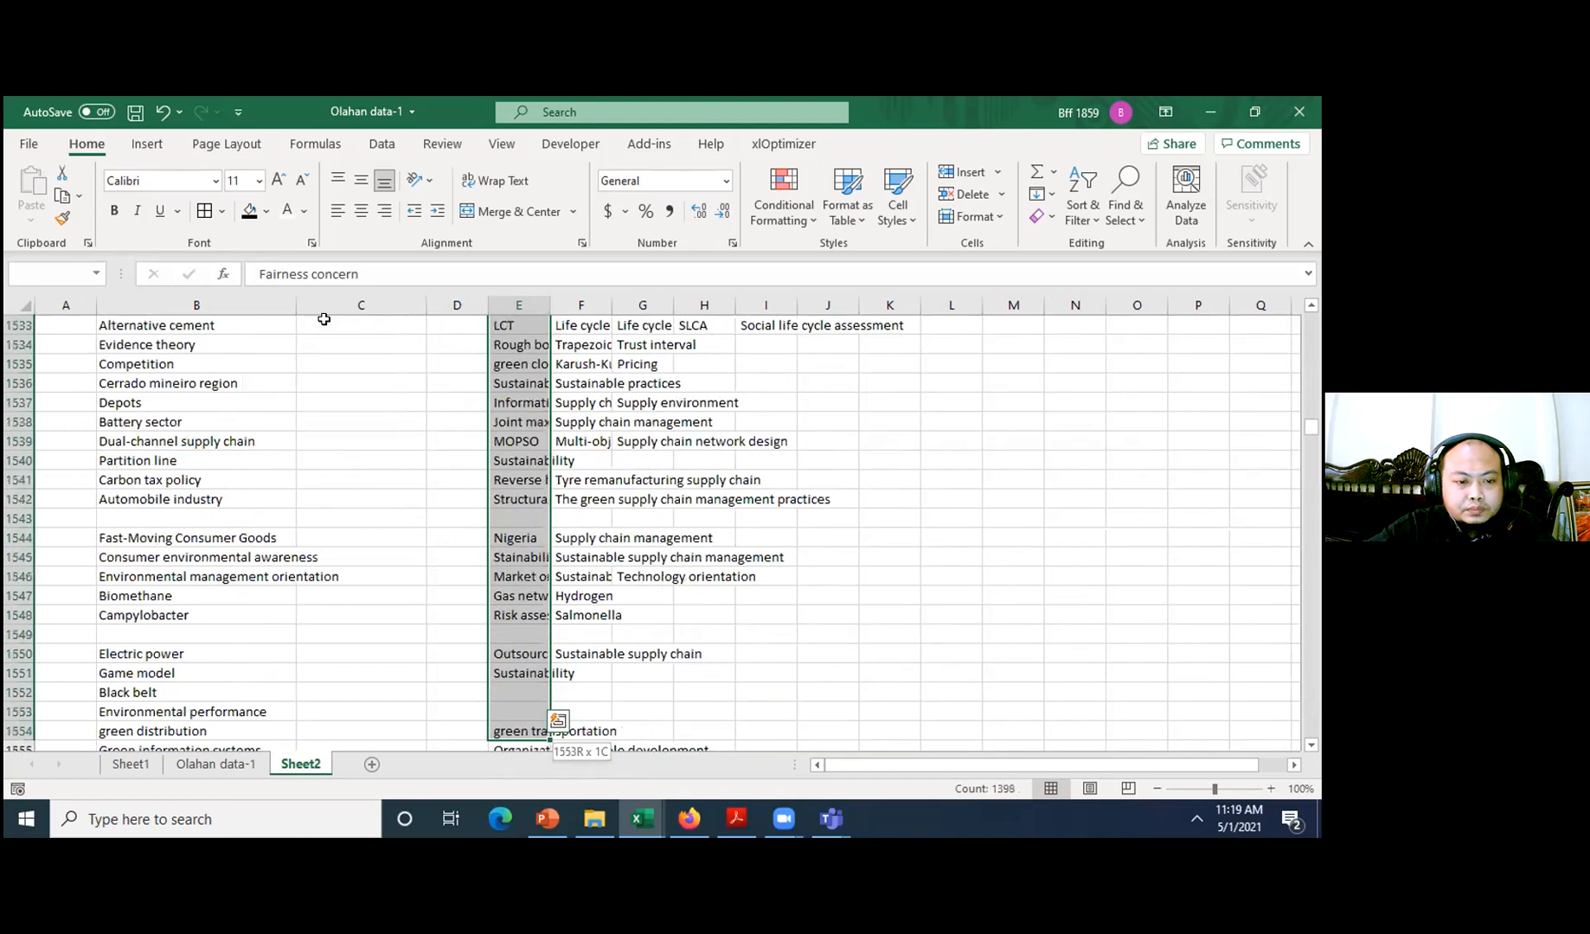
key(ctrl+shift+Down)
key(ctrl+shift+Down)
key(ctrl+shift+Down)
key(ctrl+shift+Down)
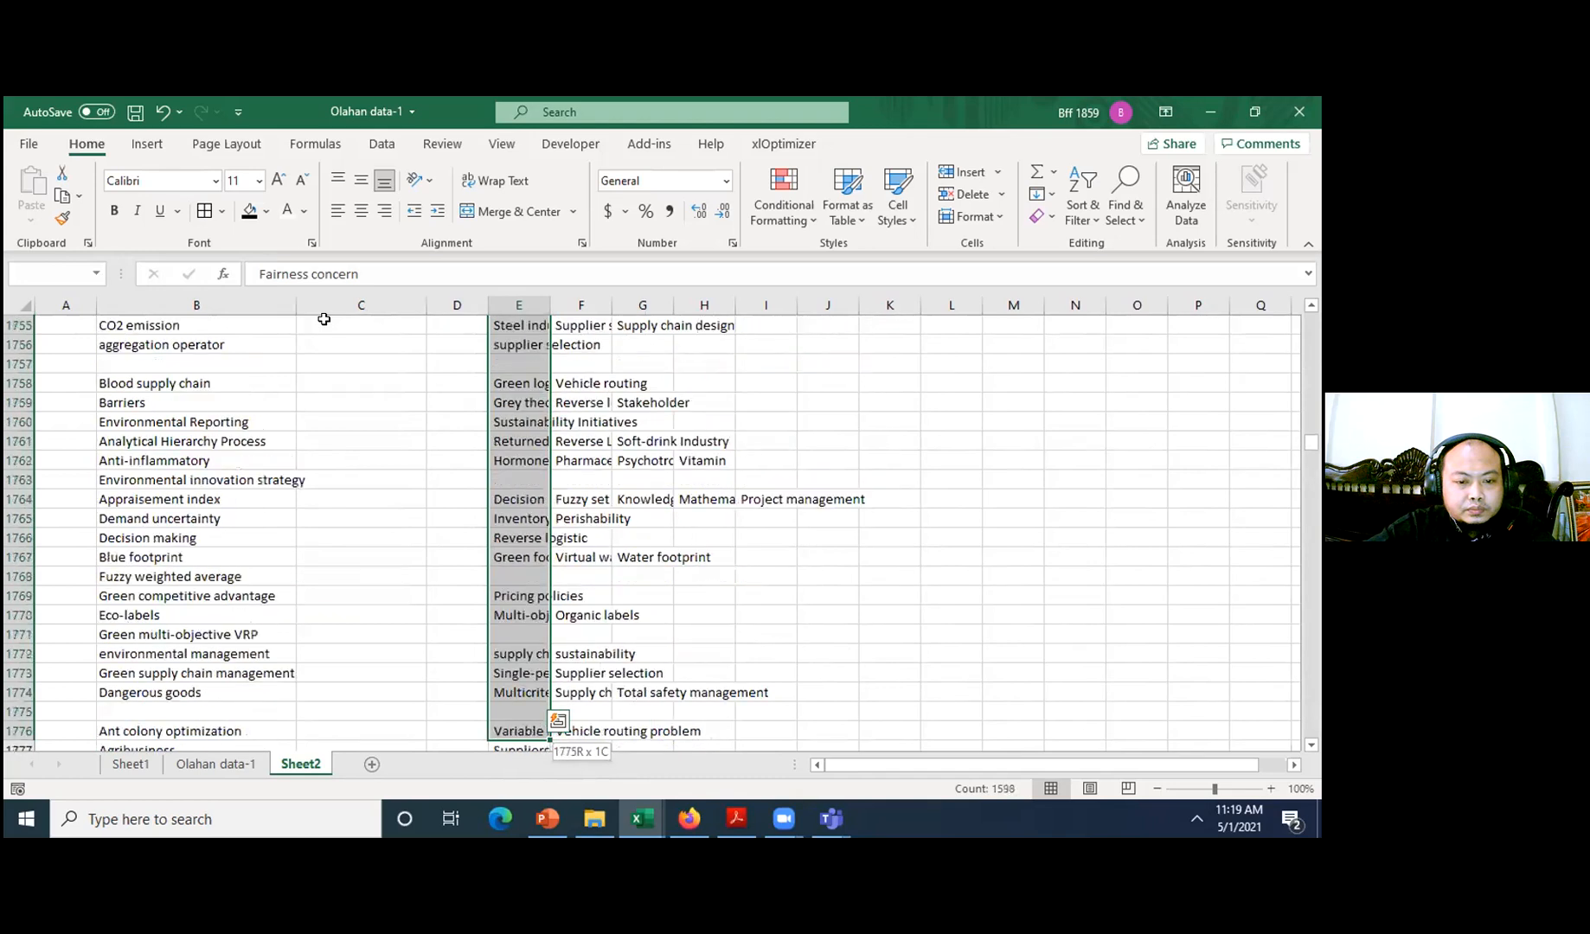
key(ctrl+shift+Down)
key(ctrl+c)
- Place the cut column E keywords at B5920, directly below the last keyword in column B
key(Left)
key(Left)
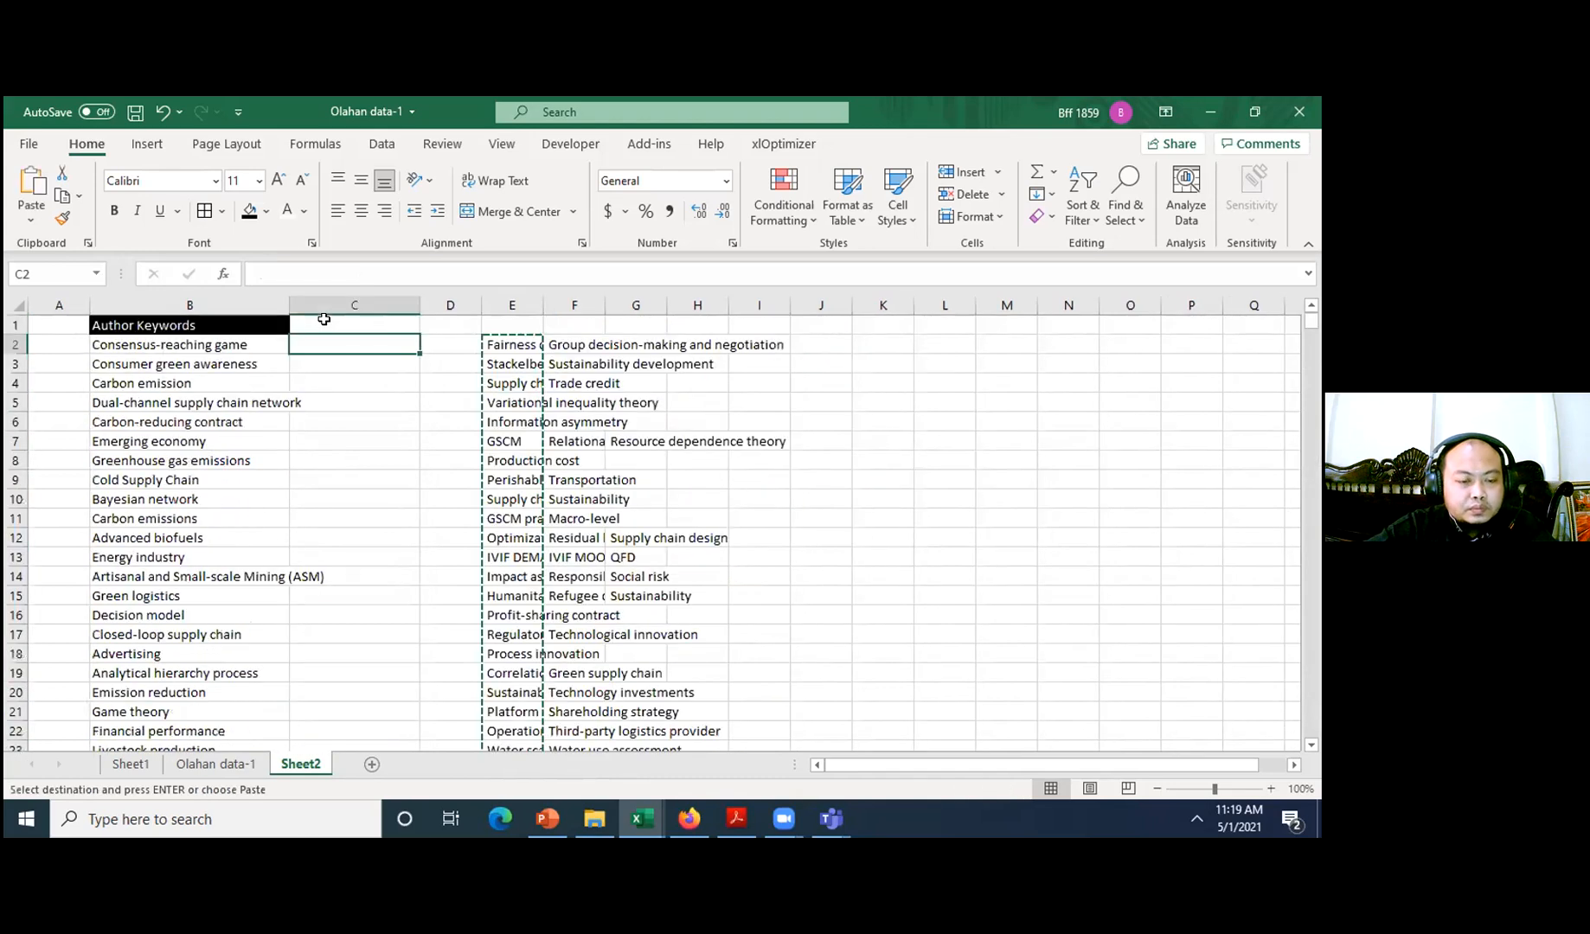
key(ctrl+Down)
key(Left)
key(ctrl+Up)
key(Down)
key(Return)
- Select the fifth set of keywords in column F, from F2 down toward the last keyword, including the blank cells between them
key(Right)
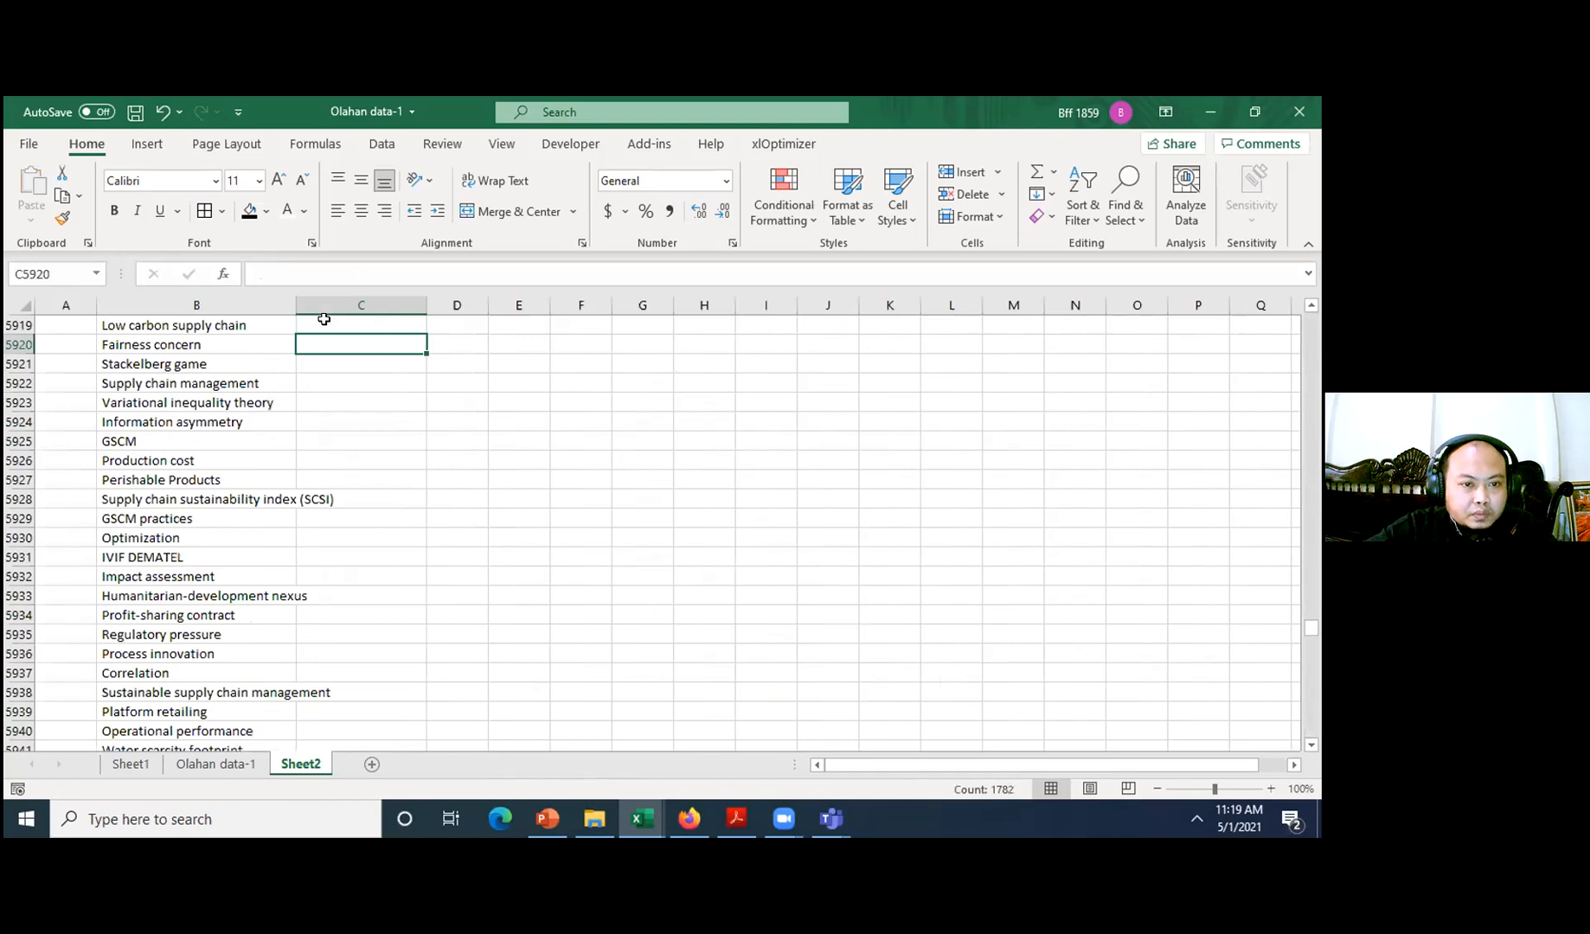
key(ctrl+Up)
key(Down)
key(Right)
key(Right)
key(Right)
key(ctrl+shift+Down)
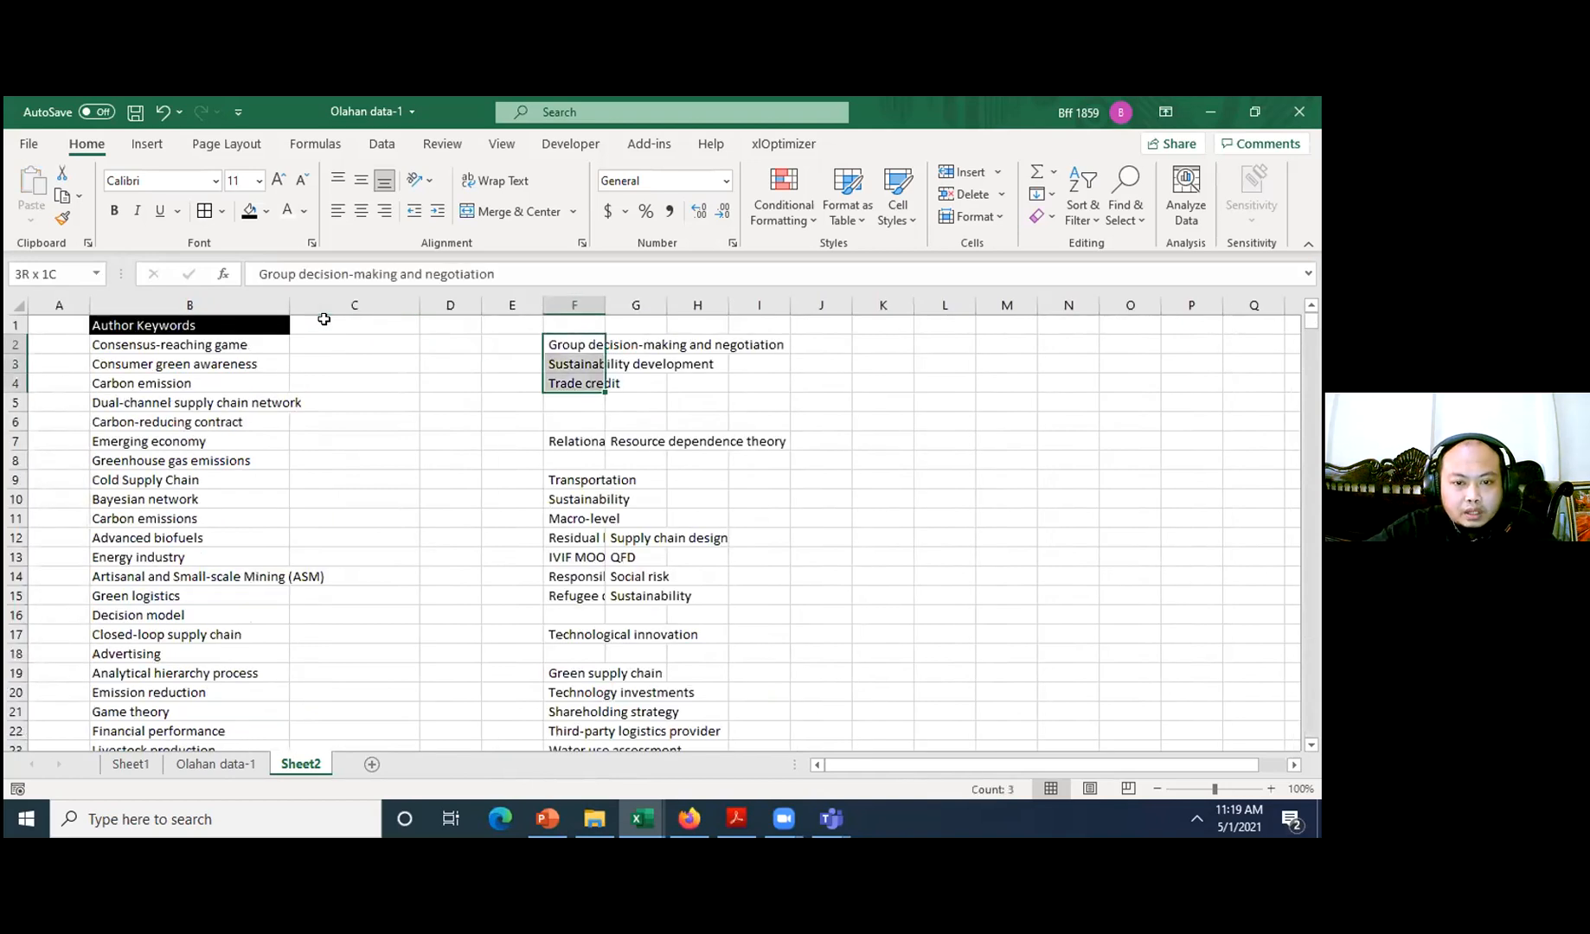
key(ctrl+shift+Down)
key(ctrl+shift+Down)
key(ctrl+shift+Down)
key(ctrl+shift+Down)
key(ctrl+shift+Down)
key(ctrl+shift+Down)
key(ctrl+shift+Down)
key(ctrl+shift+Down)
key(ctrl+shift+Down)
key(ctrl+shift+Down)
key(ctrl+shift+Down)
key(ctrl+shift+Down)
key(ctrl+shift+Down)
key(ctrl+shift+Down)
key(ctrl+shift+Down)
key(ctrl+shift+Down)
key(ctrl+shift+Down)
key(ctrl+shift+Down)
key(ctrl+shift+Down)
key(ctrl+shift+Down)
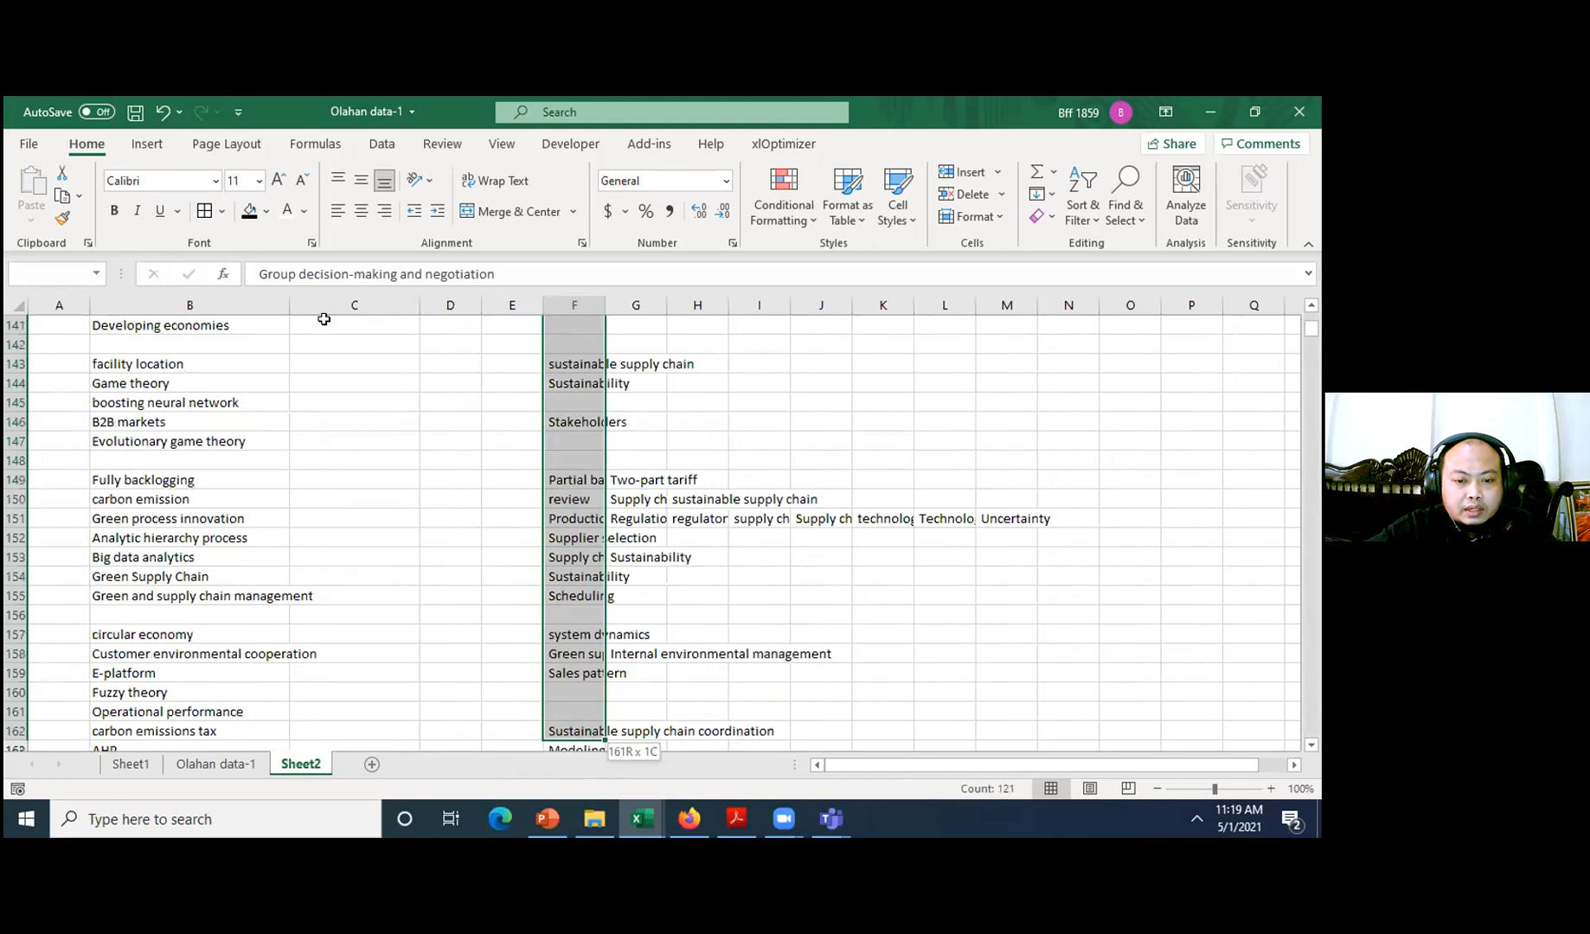
key(ctrl+shift+Down)
key(ctrl+shift+Down)
key(ctrl+shift+Down)
key(ctrl+shift+Down)
key(ctrl+shift+Down)
key(ctrl+shift+Down)
key(ctrl+shift+Down)
key(ctrl+shift+Down)
key(ctrl+shift+Down)
key(ctrl+shift+Down)
key(ctrl+shift+Down)
key(ctrl+shift+Down)
key(ctrl+shift+Down)
key(ctrl+shift+Down)
key(ctrl+shift+Down)
key(ctrl+shift+Down)
key(ctrl+shift+Down)
key(ctrl+shift+Down)
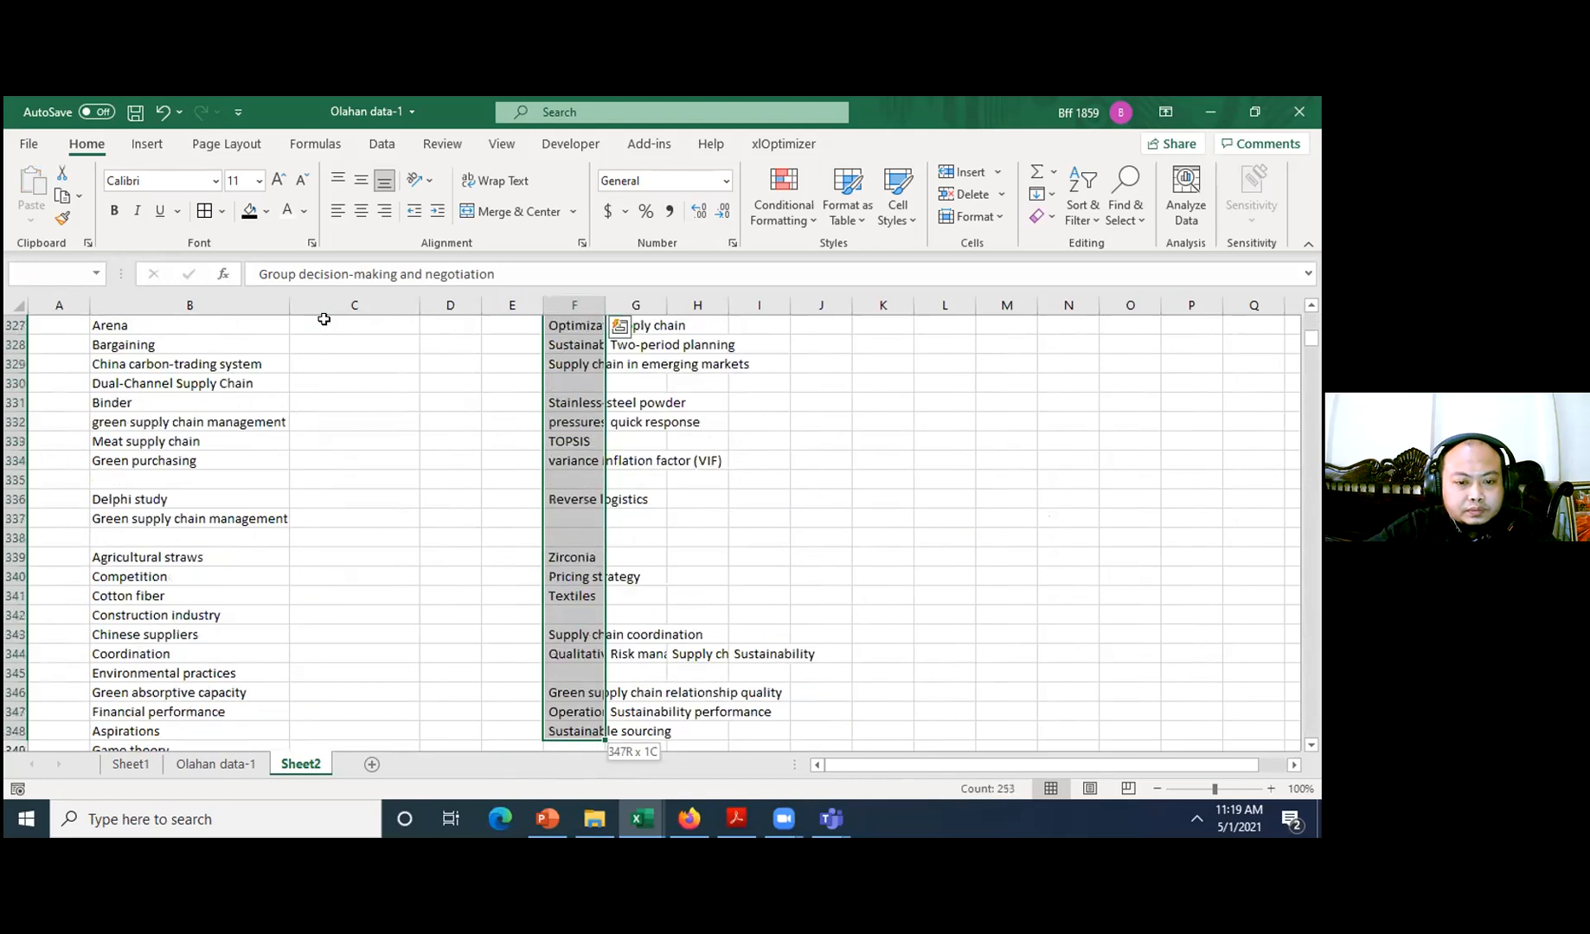
key(ctrl+shift+Down)
key(ctrl+shift+Down)
key(ctrl+shift+Down)
key(ctrl+shift+Down)
key(ctrl+shift+Down)
key(ctrl+shift+Down)
key(ctrl+shift+Down)
key(ctrl+shift+Down)
key(ctrl+shift+Down)
key(ctrl+shift+Down)
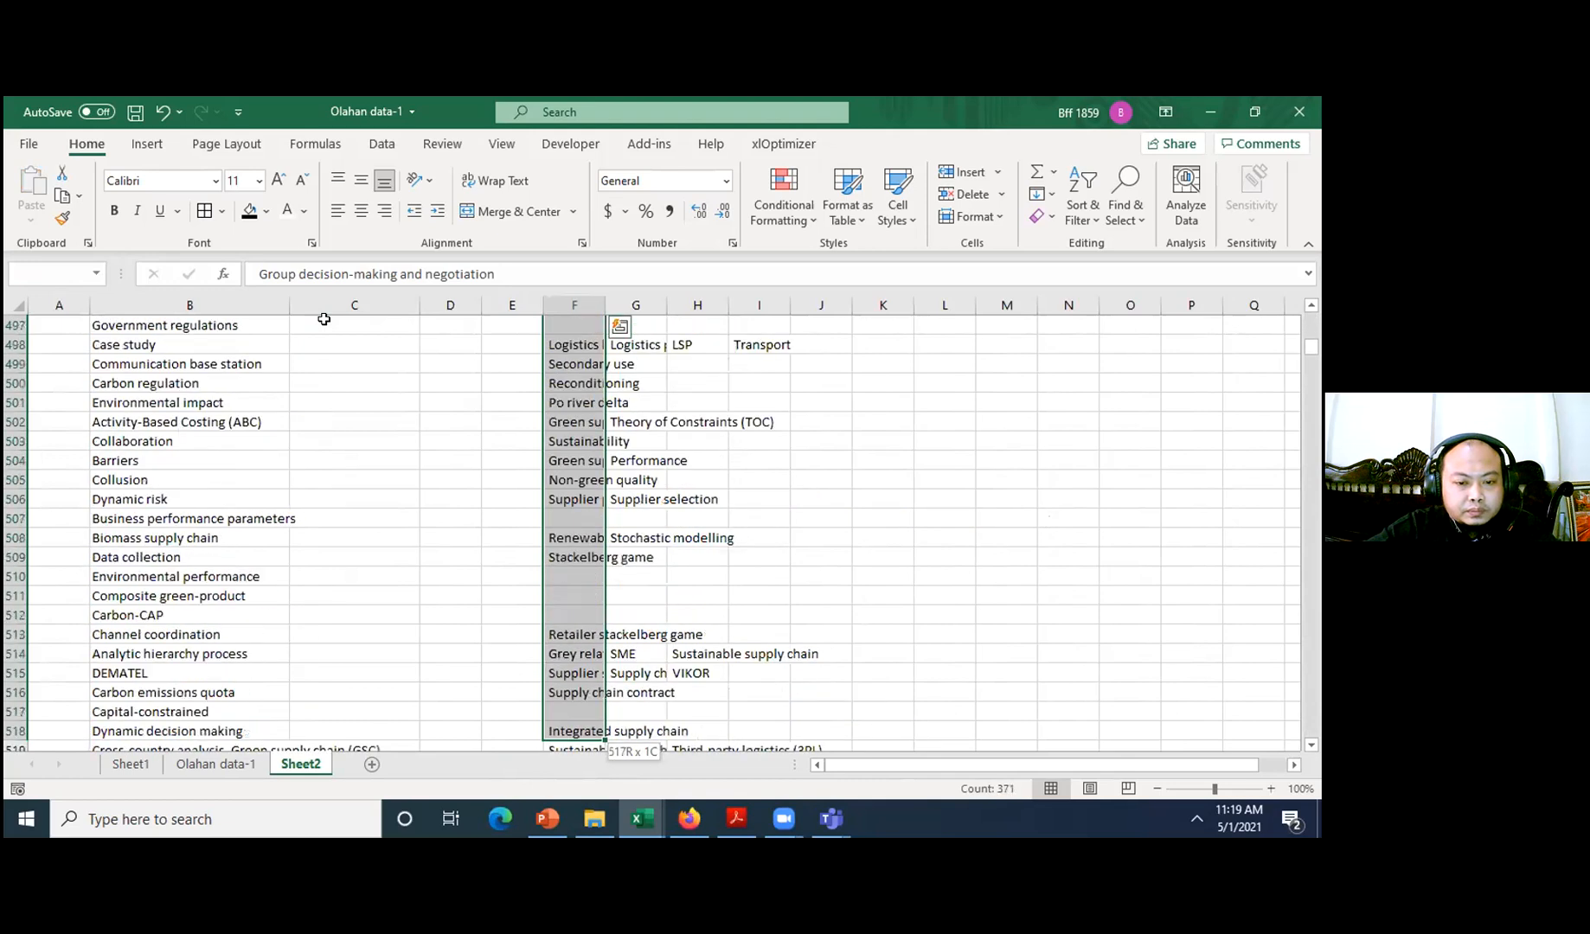
key(ctrl+shift+Down)
key(ctrl+shift+Down)
key(ctrl+shift+Down)
key(ctrl+shift+Down)
key(ctrl+shift+Down)
key(ctrl+shift+Down)
key(ctrl+shift+Down)
key(ctrl+shift+Down)
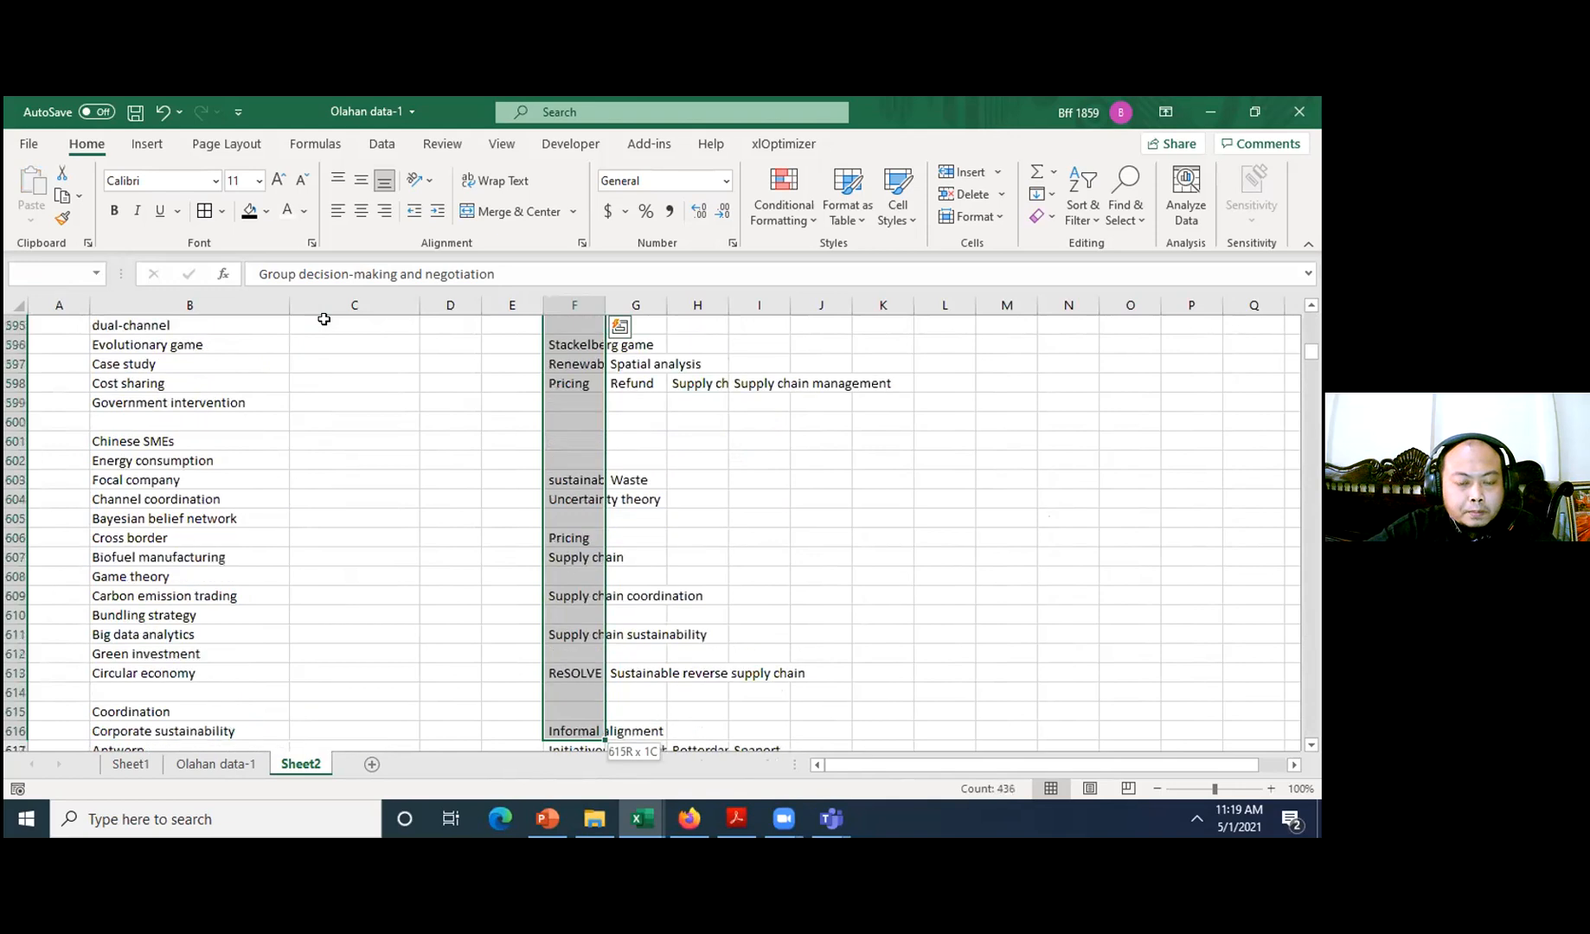
key(ctrl+shift+Down)
key(ctrl+shift+Down)
key(ctrl+shift+Down)
key(ctrl+shift+Down)
key(ctrl+shift+Down)
key(ctrl+shift+Down)
key(ctrl+shift+Down)
key(ctrl+shift+Down)
key(ctrl+shift+Down)
key(ctrl+shift+Down)
key(ctrl+shift+Down)
key(ctrl+shift+Down)
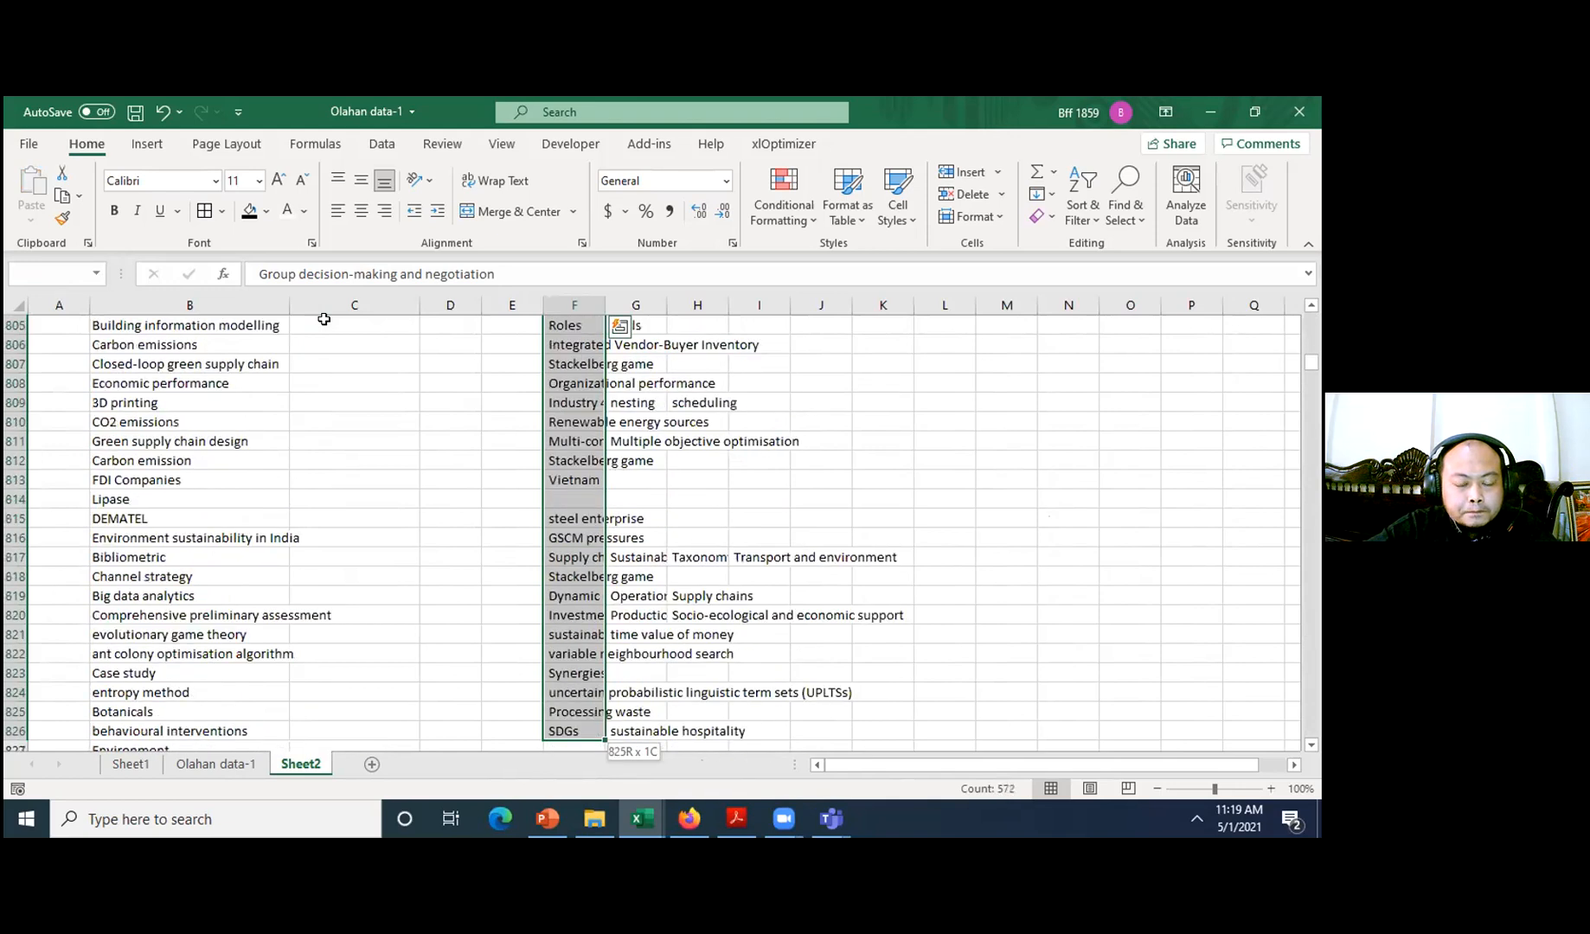
key(ctrl+shift+Down)
key(ctrl+shift+Down)
key(ctrl+shift+Down)
key(ctrl+shift+Down)
key(ctrl+shift+Down)
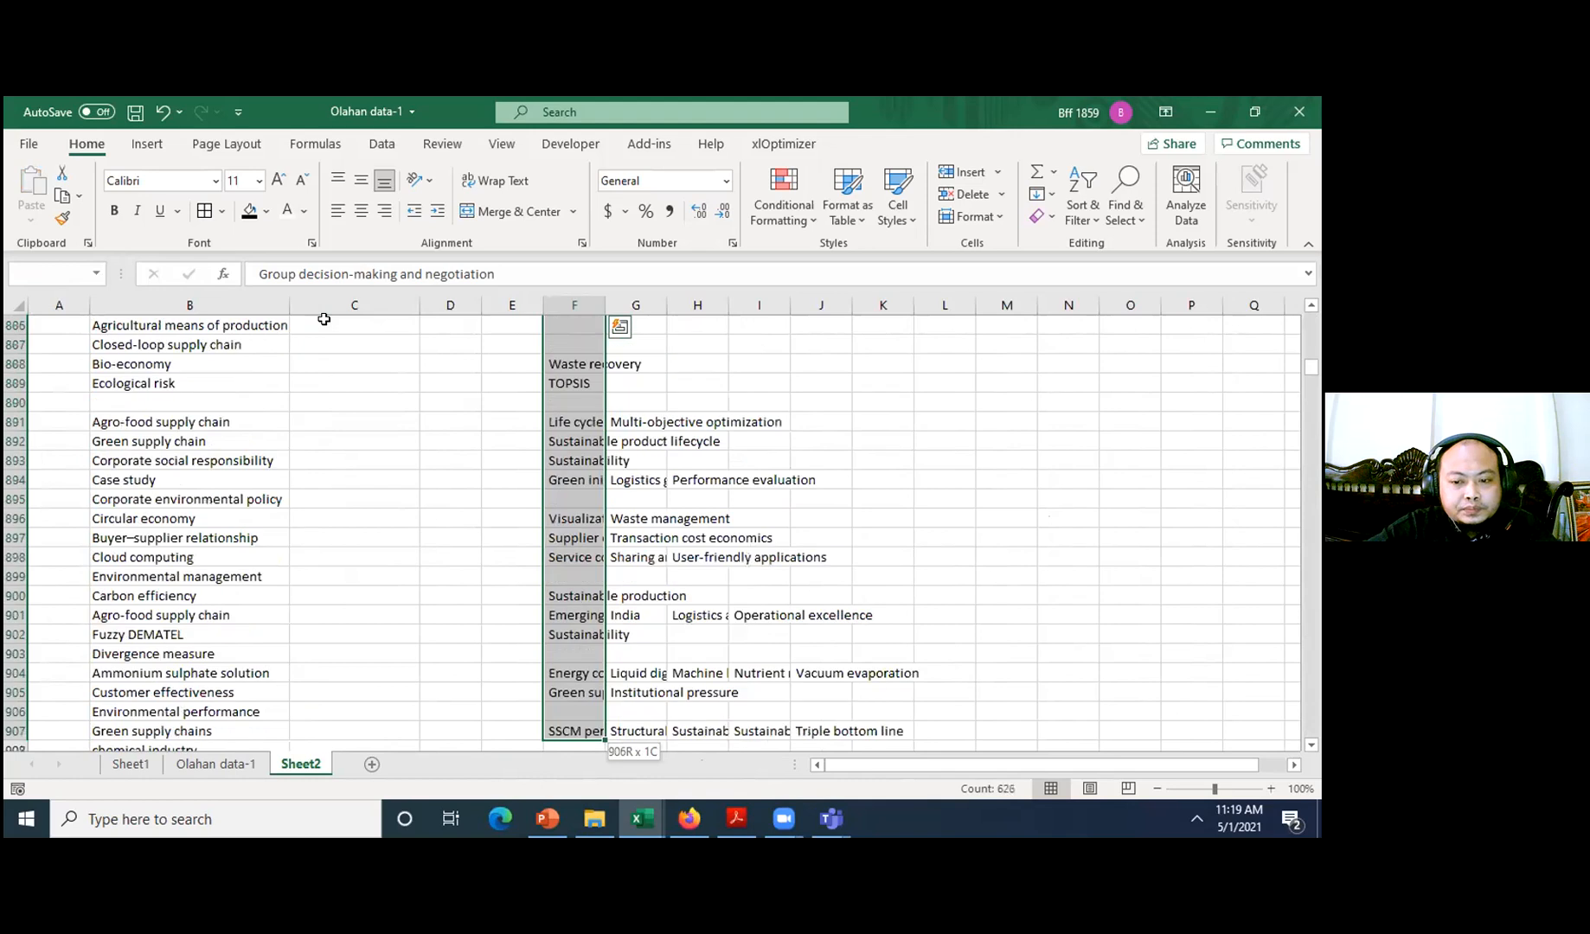
key(ctrl+shift+Down)
key(ctrl+shift+Down)
key(ctrl+shift+Down)
key(ctrl+shift+Down)
key(ctrl+shift+Down)
key(ctrl+shift+Down)
key(ctrl+shift+Down)
key(ctrl+shift+Down)
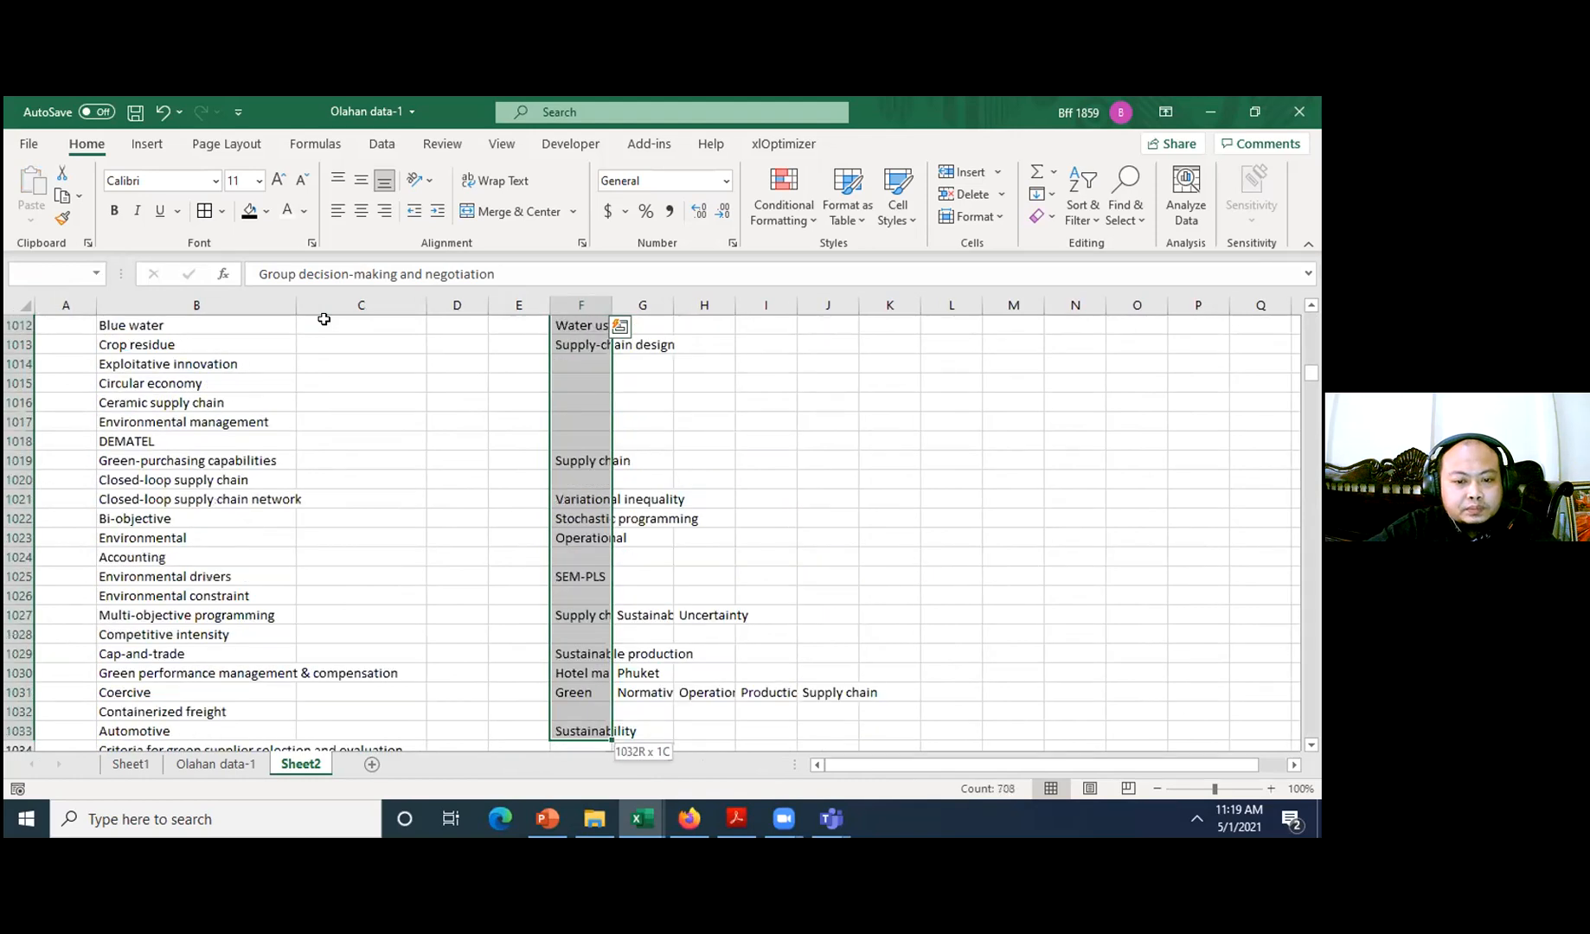
key(ctrl+shift+Down)
key(ctrl+shift+Down)
key(ctrl+shift+Down)
key(ctrl+shift+Down)
key(ctrl+shift+Down)
key(ctrl+shift+Down)
key(ctrl+shift+Down)
key(ctrl+shift+Down)
key(ctrl+shift+Down)
key(ctrl+shift+Down)
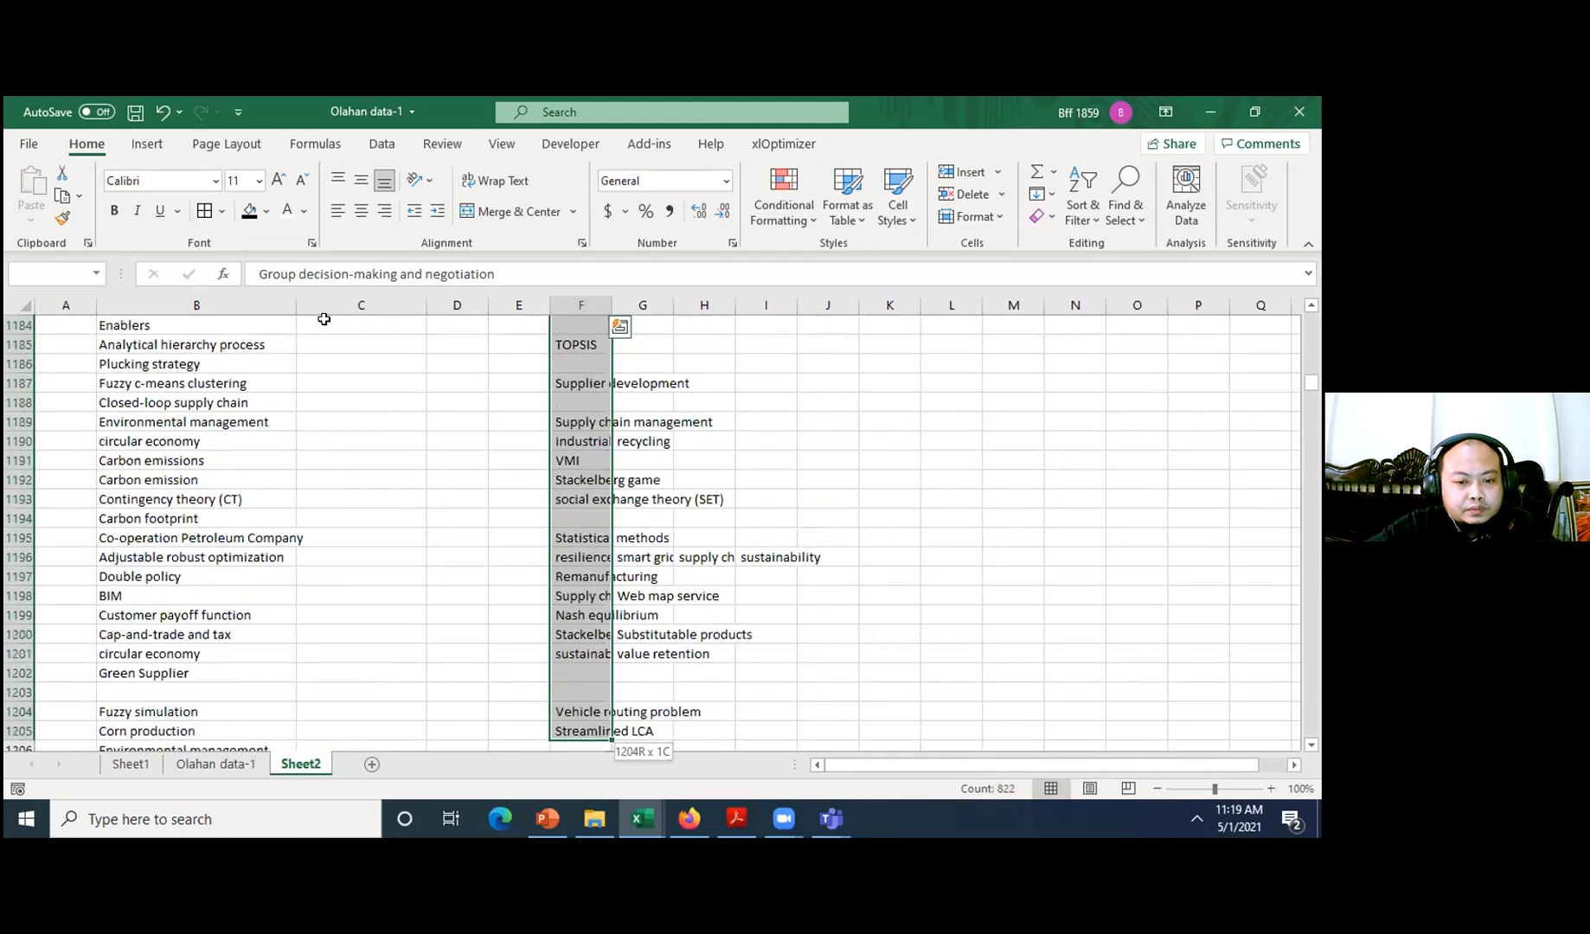
key(ctrl+shift+Down)
key(ctrl+shift+Down)
key(ctrl+shift+Down)
key(ctrl+shift+Down)
key(ctrl+shift+Down)
key(ctrl+shift+Down)
key(ctrl+shift+Down)
key(ctrl+shift+Down)
key(ctrl+shift+Down)
key(ctrl+shift+Down)
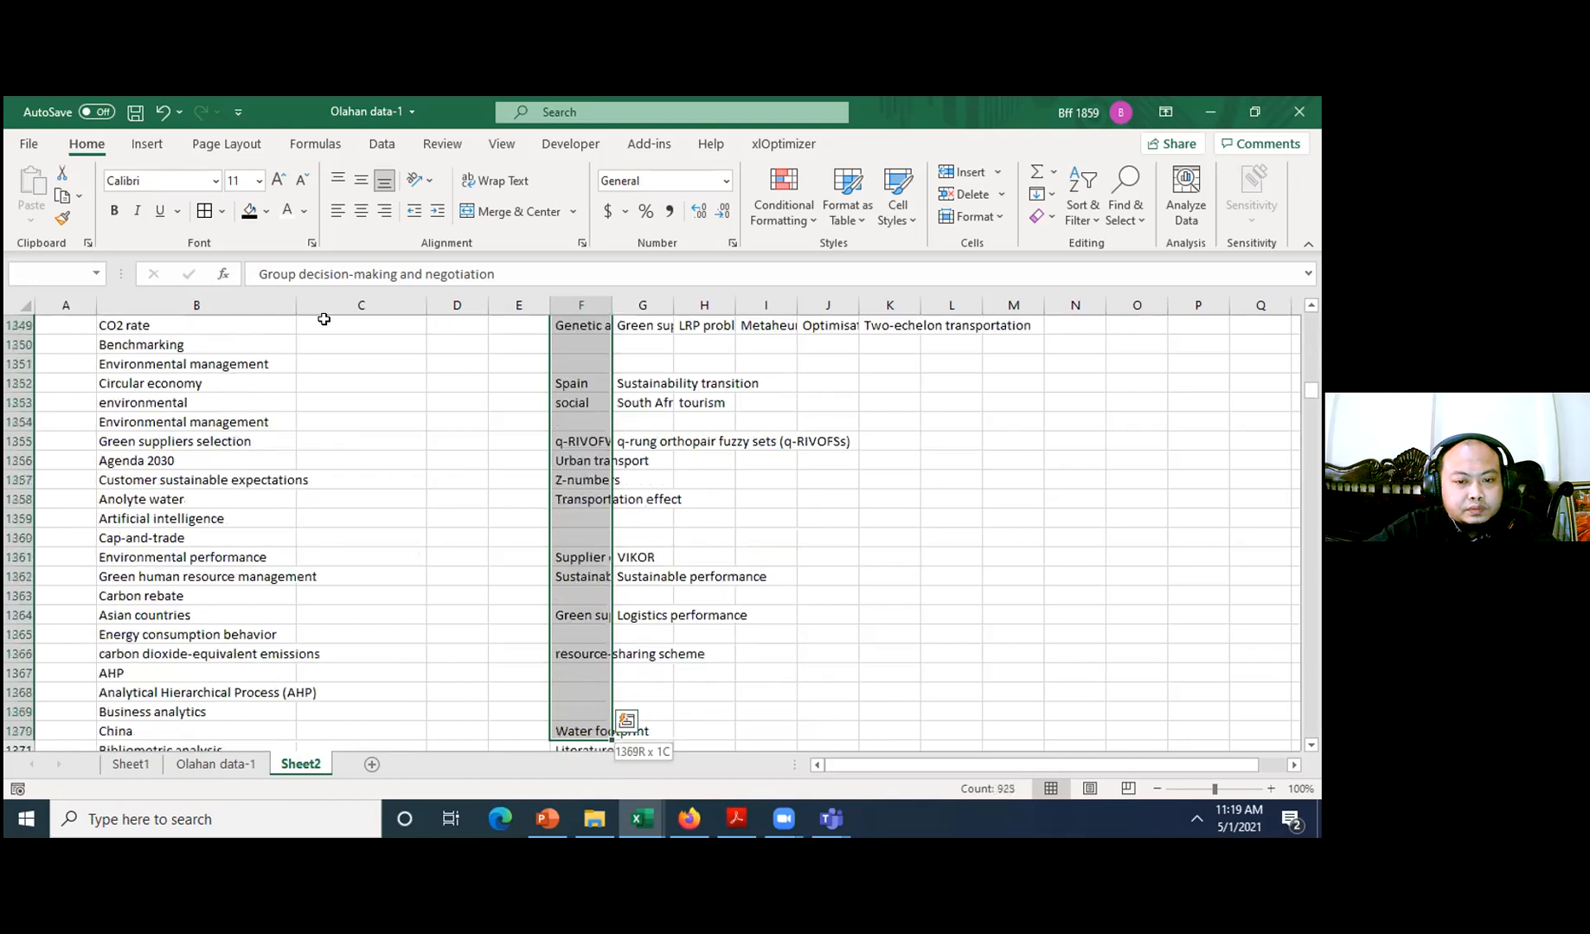
key(ctrl+shift+Down)
key(ctrl+shift+Down)
key(ctrl+shift+Down)
key(ctrl+shift+Down)
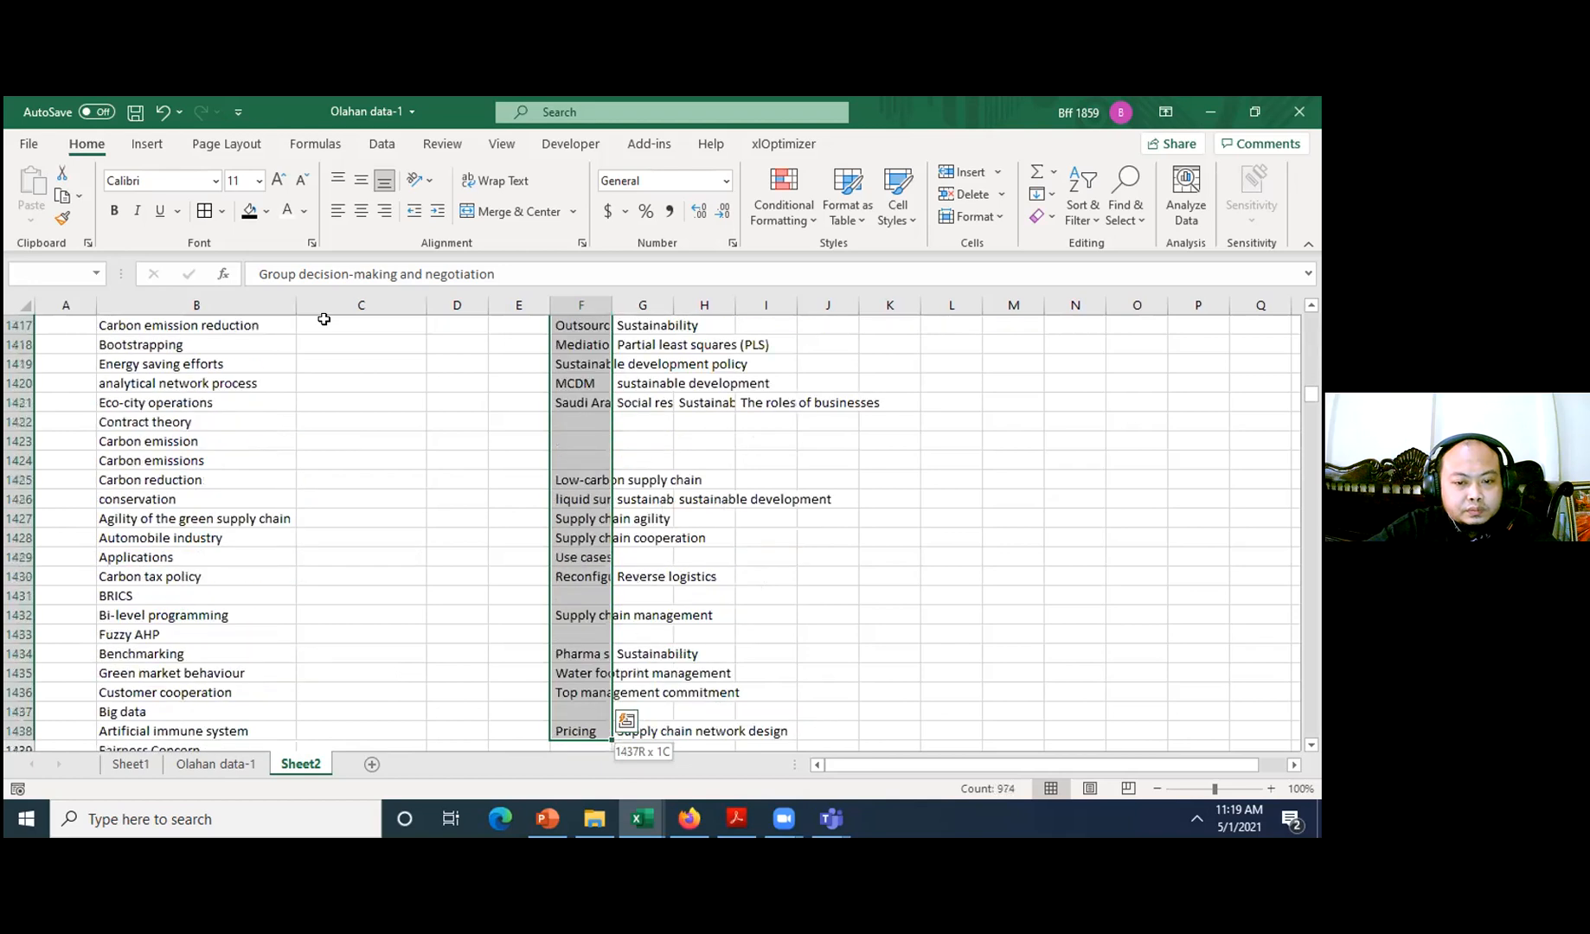
key(shift+Down)
key(shift+Down)
key(shift+Down)
key(shift+Down)
key(shift+Down)
key(shift+Down)
key(shift+Down)
key(shift+Down)
key(shift+Down)
key(shift+Down)
key(shift+Down)
key(shift+Down)
key(shift+Down)
key(shift+Down)
key(shift+Down)
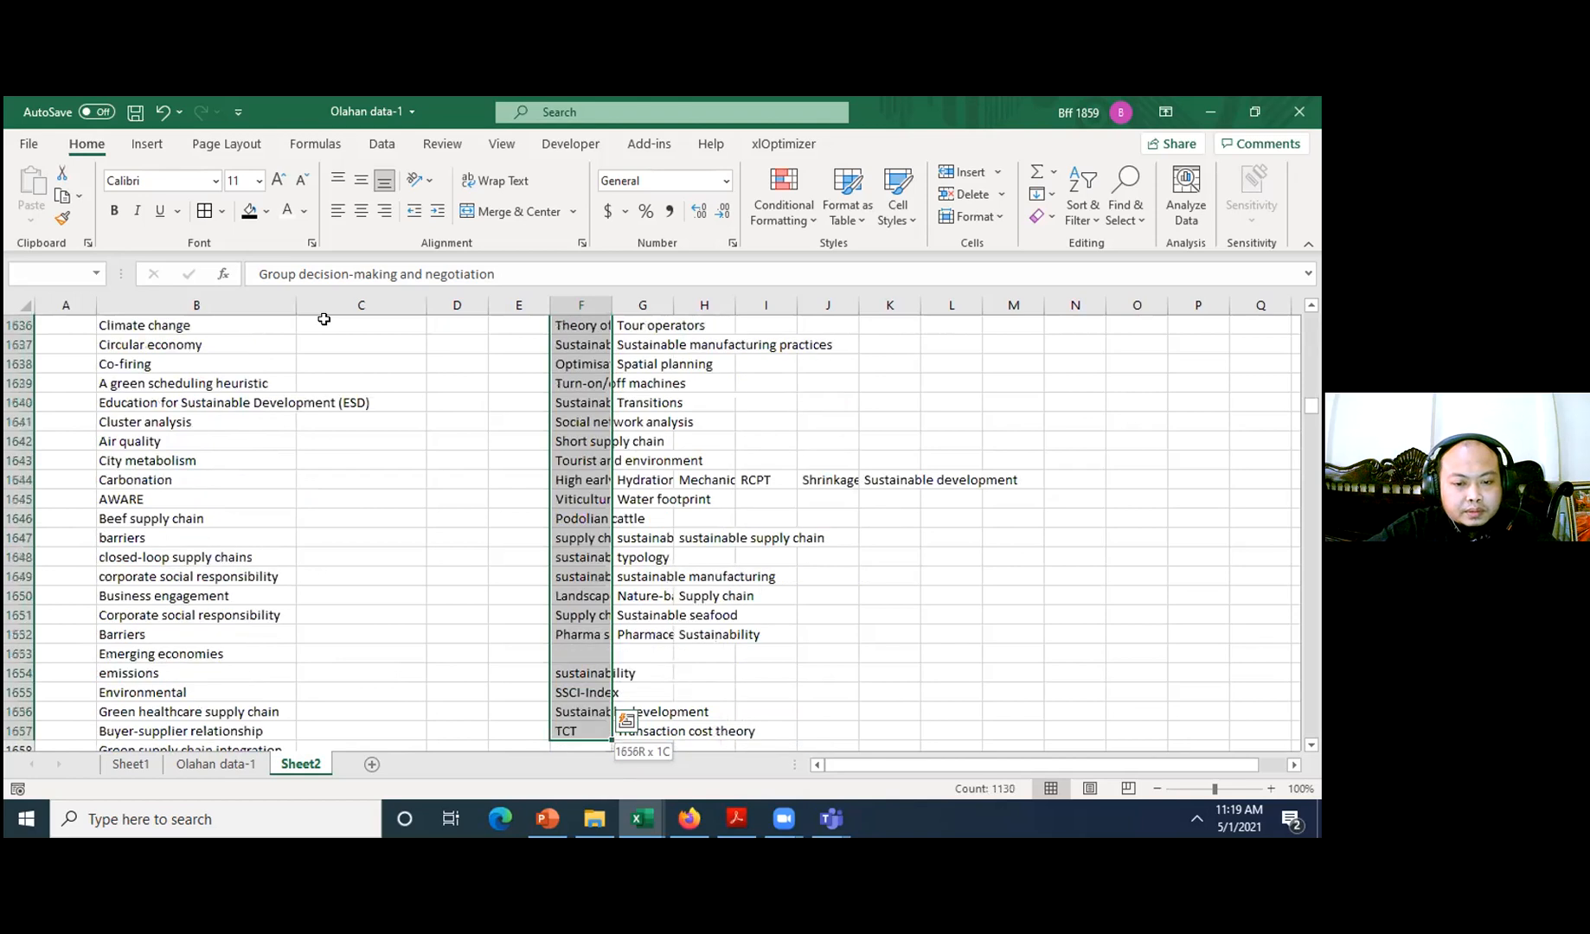
key(shift+Down)
key(shift+Down)
key(shift+Down)
key(shift+Down)
key(shift+Down)
key(shift+Down)
key(shift+Down)
key(shift+Down)
key(shift+Down)
key(shift+Down)
key(shift+Down)
key(shift+Down)
key(shift+Down)
key(shift+Down)
key(shift+Down)
key(shift+Down)
key(shift+Down)
key(shift+Down)
key(shift+Down)
key(shift+Down)
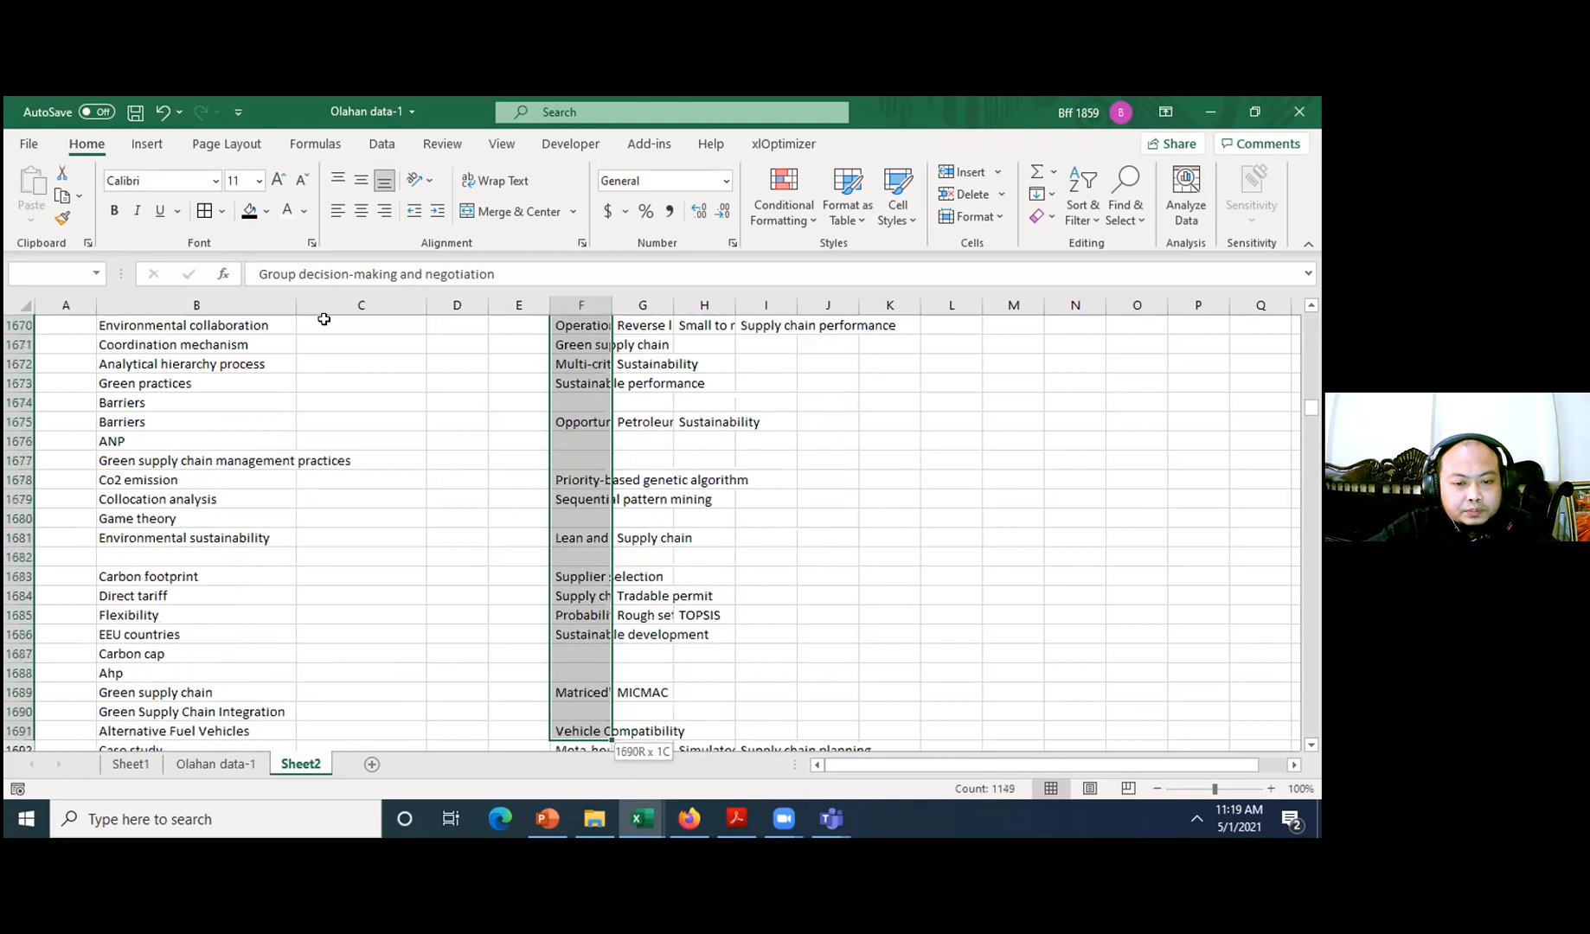
- Extend the column F selection down to the last keyword, including the blank cells between, and cut this fifth set of keywords
key(shift+Down)
key(shift+Down)
key(shift+Down)
key(shift+Down)
key(shift+Down)
key(shift+Down)
key(shift+Down)
key(shift+Down)
key(shift+Down)
key(shift+Down)
key(shift+Down)
key(shift+Down)
key(shift+Down)
key(shift+Down)
key(shift+Down)
key(shift+Down)
key(shift+Down)
key(shift+Down)
key(shift+Down)
key(shift+Down)
key(shift+Down)
key(shift+Down)
key(shift+Down)
key(shift+Down)
key(shift+Down)
key(shift+Down)
key(shift+Down)
key(shift+Down)
key(shift+Down)
key(shift+Down)
key(shift+Down)
key(shift+Down)
key(shift+Down)
key(shift+Down)
key(shift+Down)
key(shift+Down)
key(shift+Down)
key(shift+Down)
key(shift+Down)
key(shift+Down)
key(shift+Down)
key(shift+Down)
key(shift+Down)
key(shift+Down)
key(shift+Down)
key(shift+Down)
key(shift+Down)
key(shift+Down)
key(shift+Down)
key(shift+Down)
key(shift+Down)
key(shift+Down)
key(shift+Down)
key(shift+Down)
key(shift+Down)
key(shift+Down)
key(shift+Down)
key(shift+Down)
key(shift+Down)
key(shift+Down)
key(shift+Down)
key(shift+Down)
key(shift+Down)
key(shift+Down)
key(shift+Down)
key(shift+Down)
key(shift+Down)
key(shift+Down)
key(shift+Down)
key(shift+Down)
key(shift+Down)
key(shift+Down)
key(shift+Down)
key(shift+Down)
key(shift+Down)
key(shift+Down)
key(shift+Down)
key(shift+Down)
key(shift+Down)
key(shift+Down)
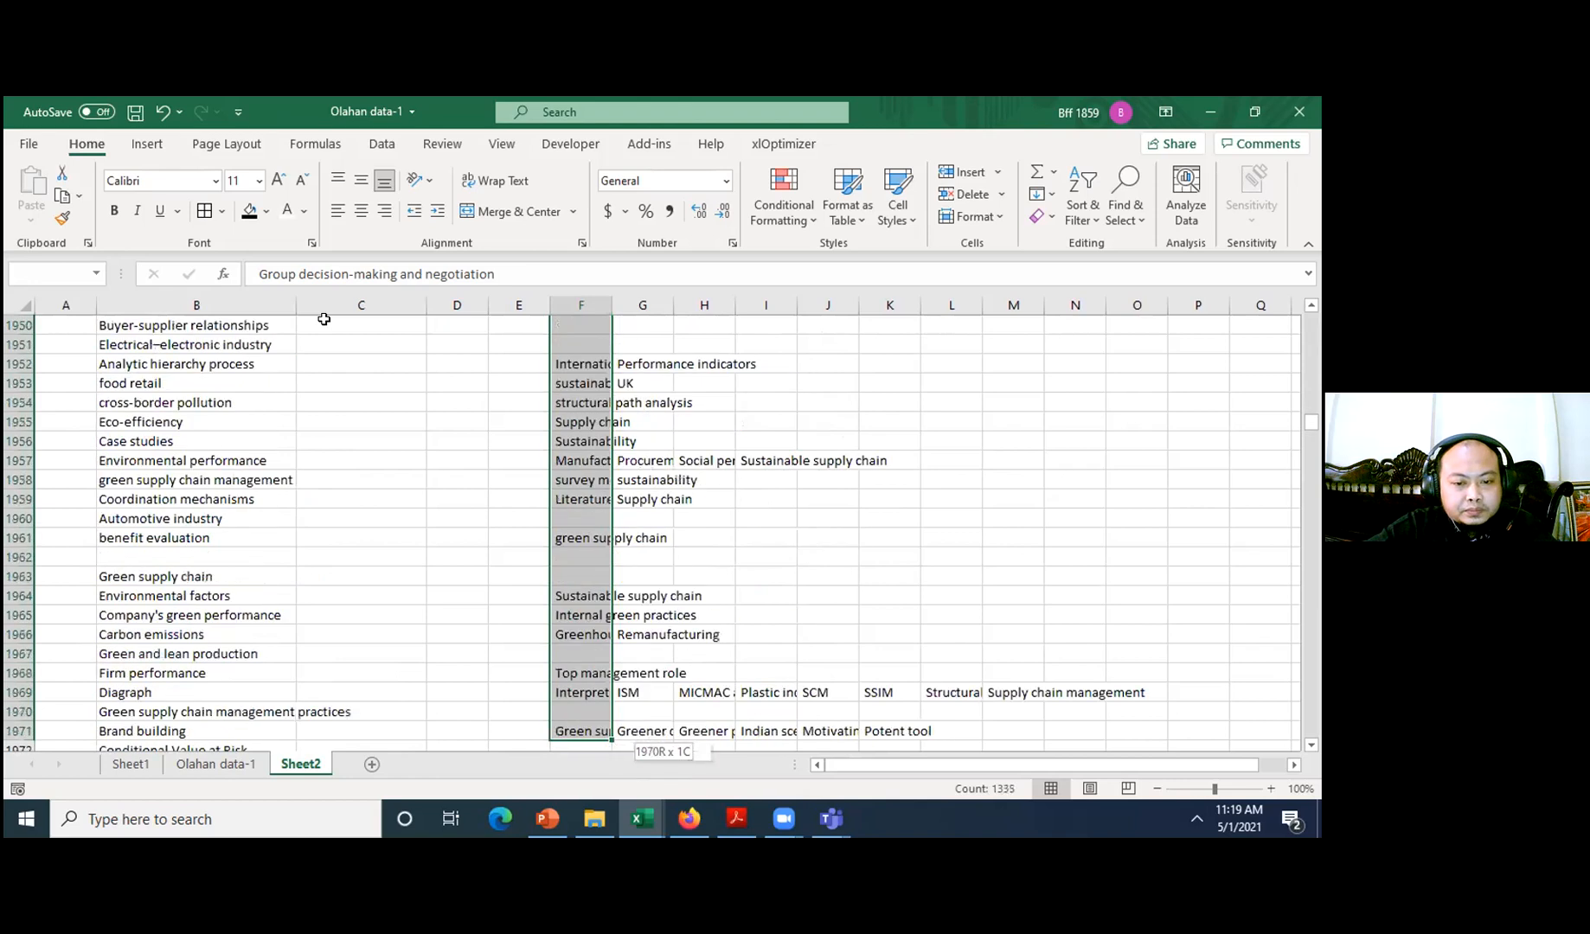
key(ctrl+c)
- Place the cut column F keywords at B7892, directly below the last keyword in column B
key(Left)
key(Left)
key(Left)
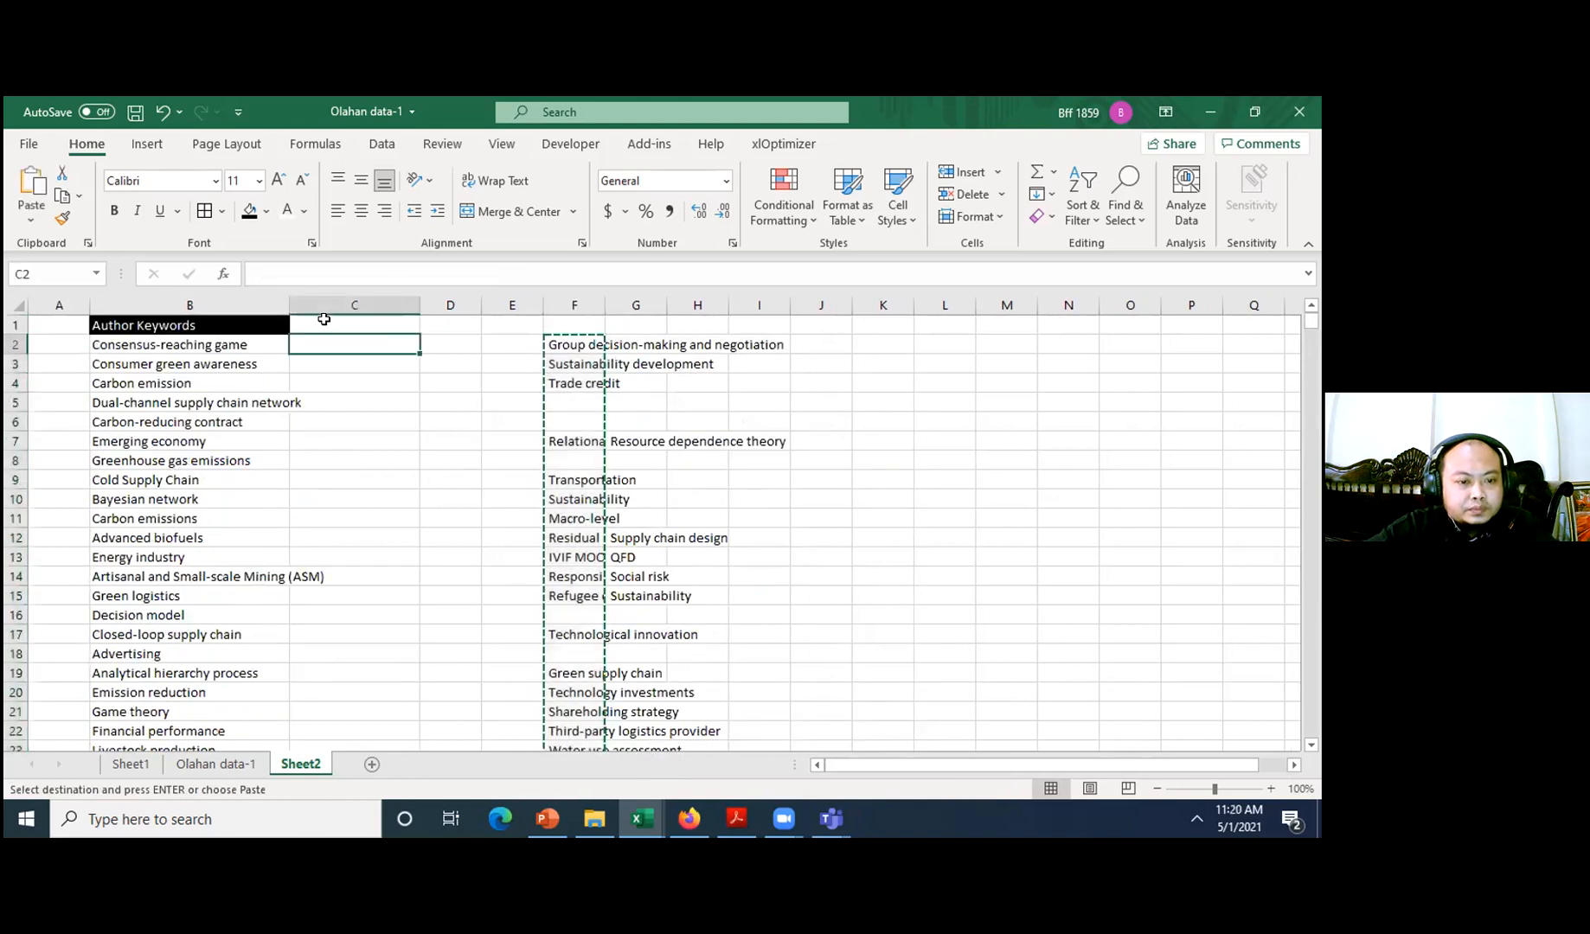
key(Left)
key(ctrl+Down)
key(ctrl+Down)
key(Right)
key(ctrl+Down)
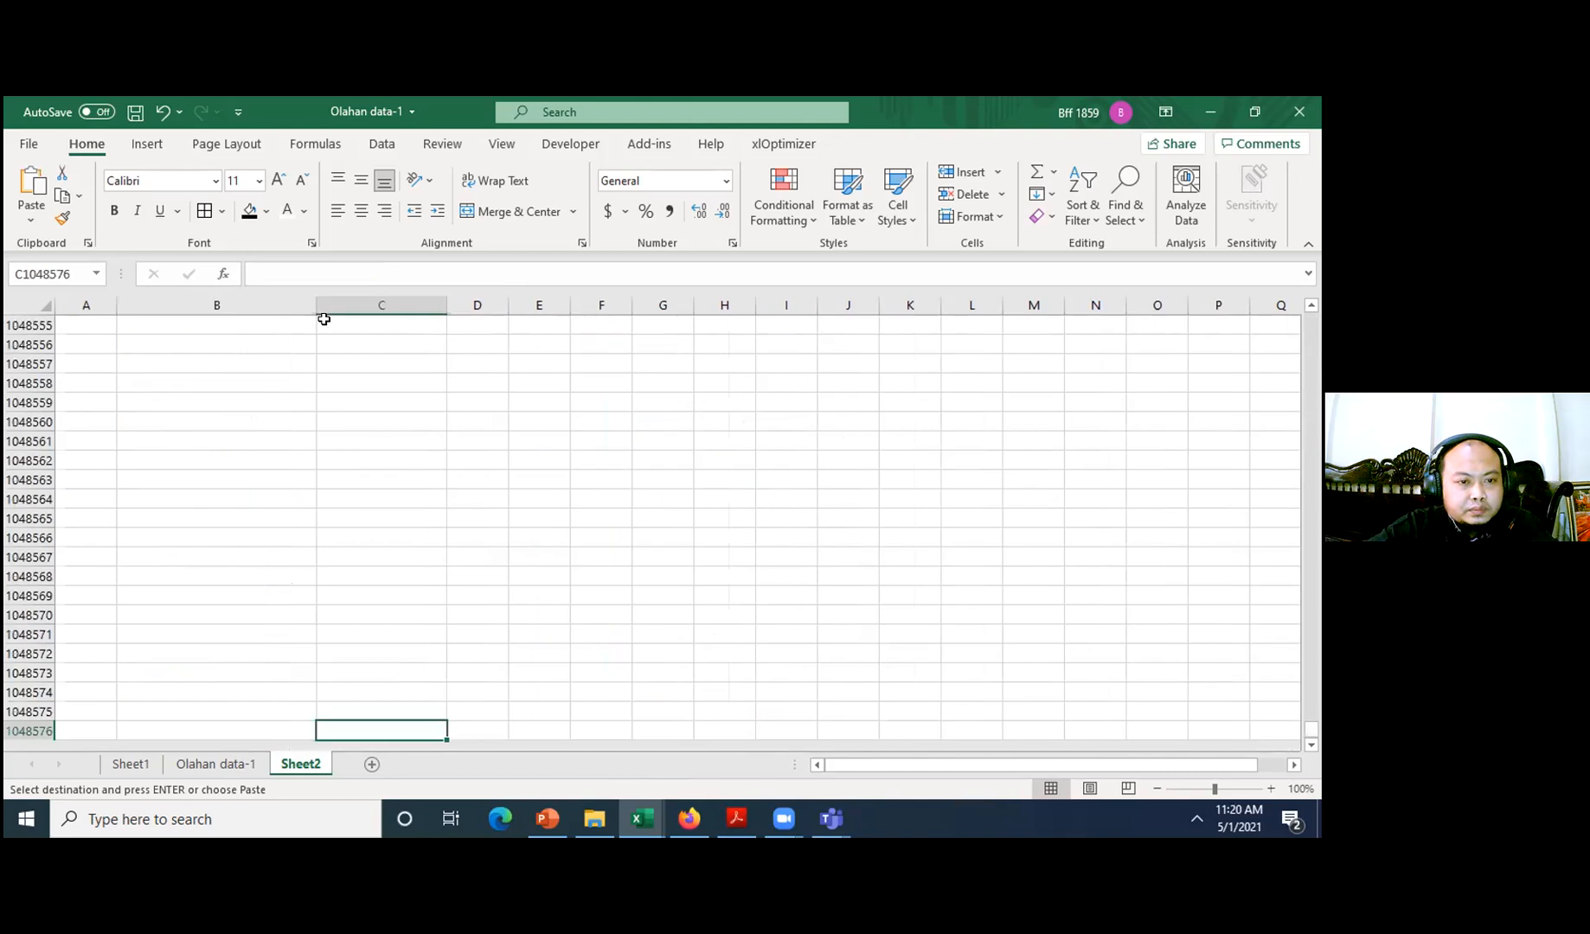
key(Left)
key(ctrl+Up)
key(Down)
key(Return)
- Select the sixth set of keywords in column G, from G7 down toward the last keyword, including the blank cells between them
key(Right)
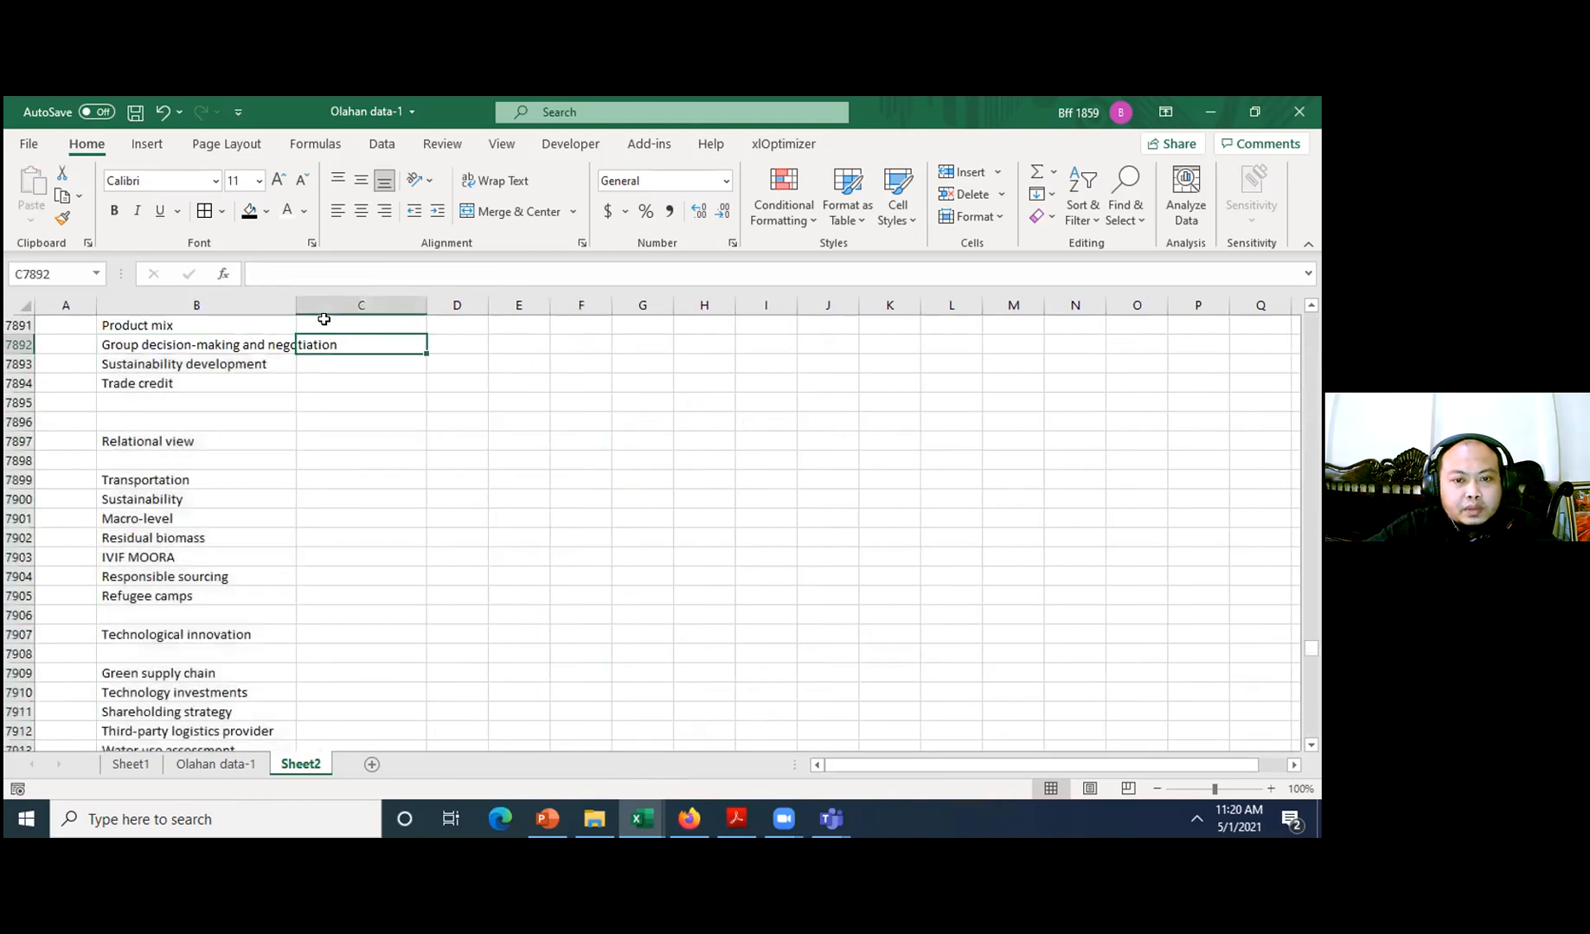
key(ctrl+Up)
key(Right)
key(Right)
key(Right)
key(Down)
key(Down)
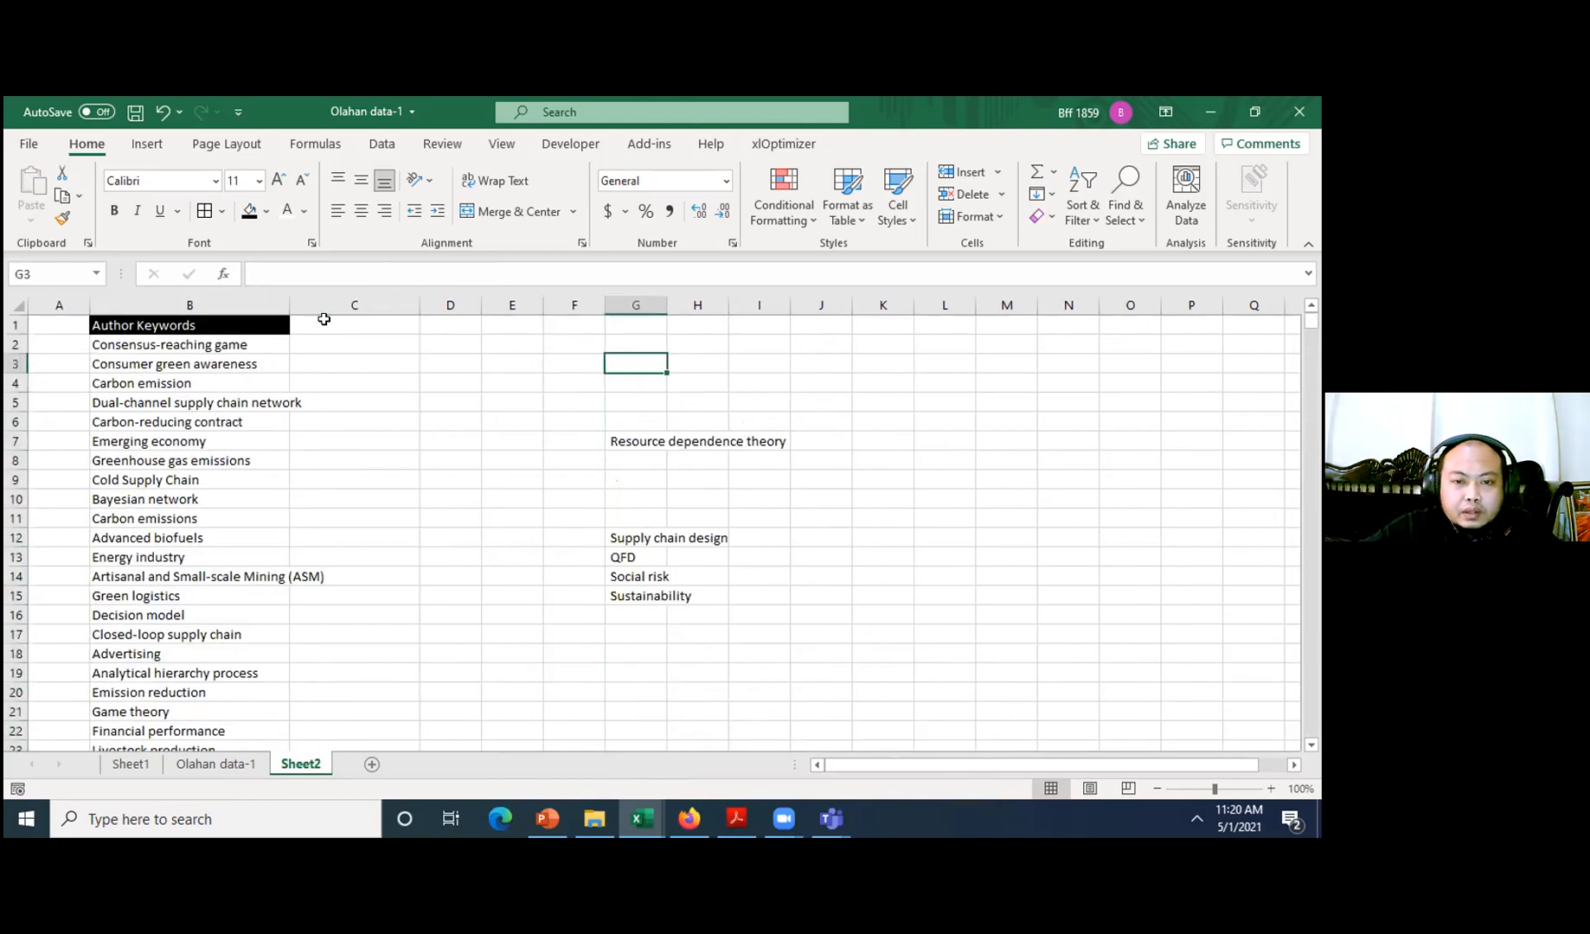
key(Right)
key(Down)
key(Down)
key(Down)
key(Down)
key(ctrl+shift+Down)
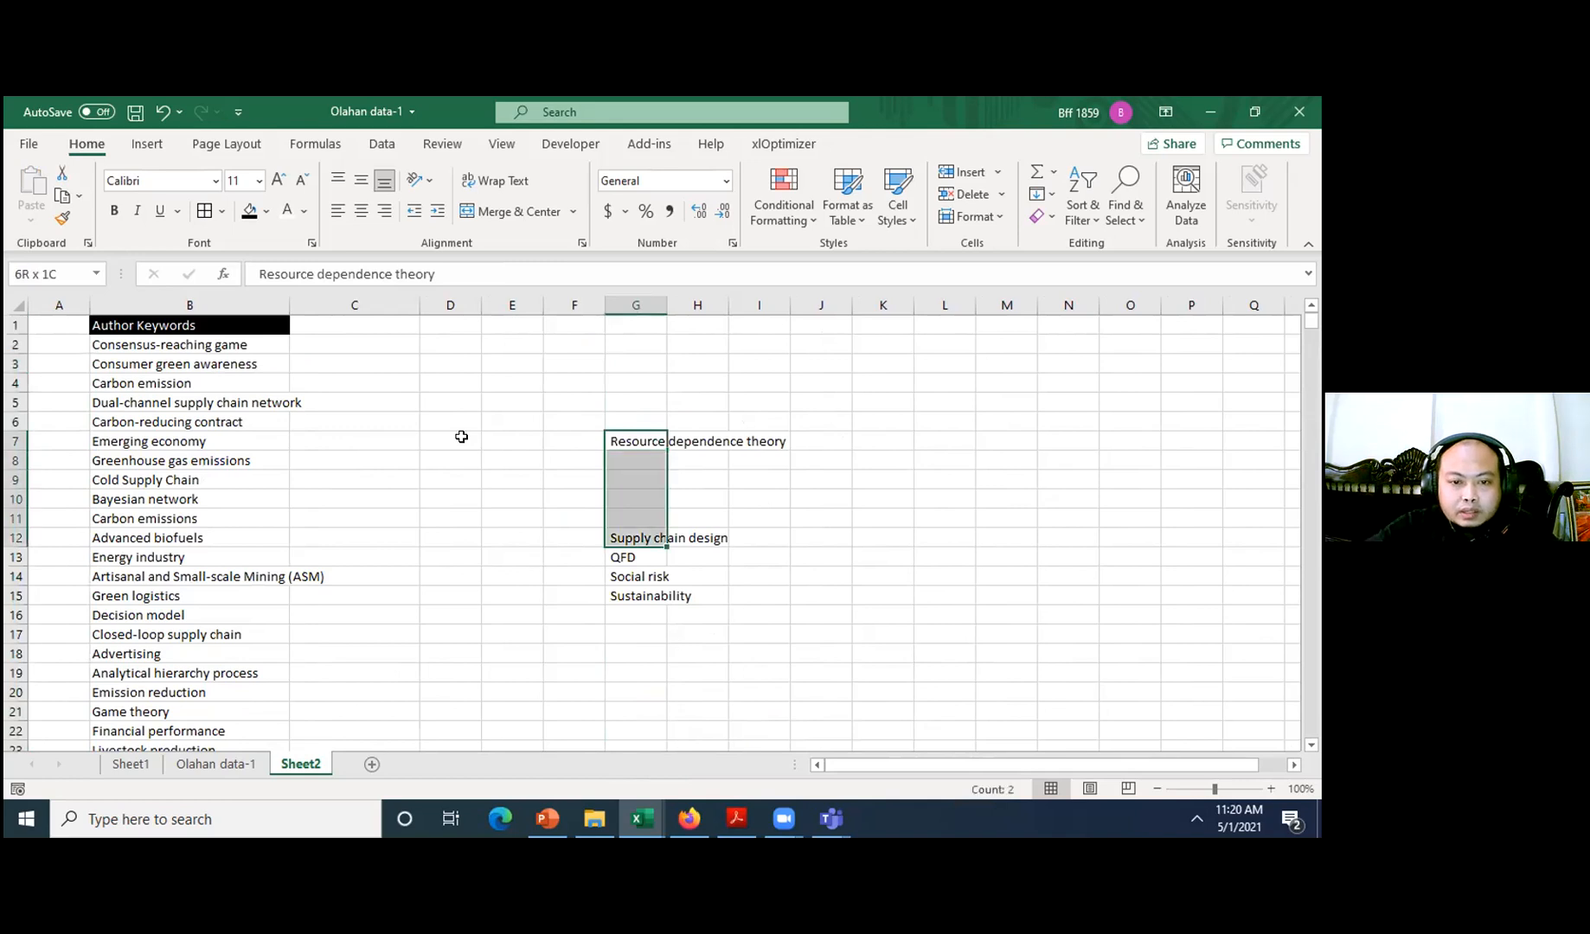
key(ctrl+shift+Down)
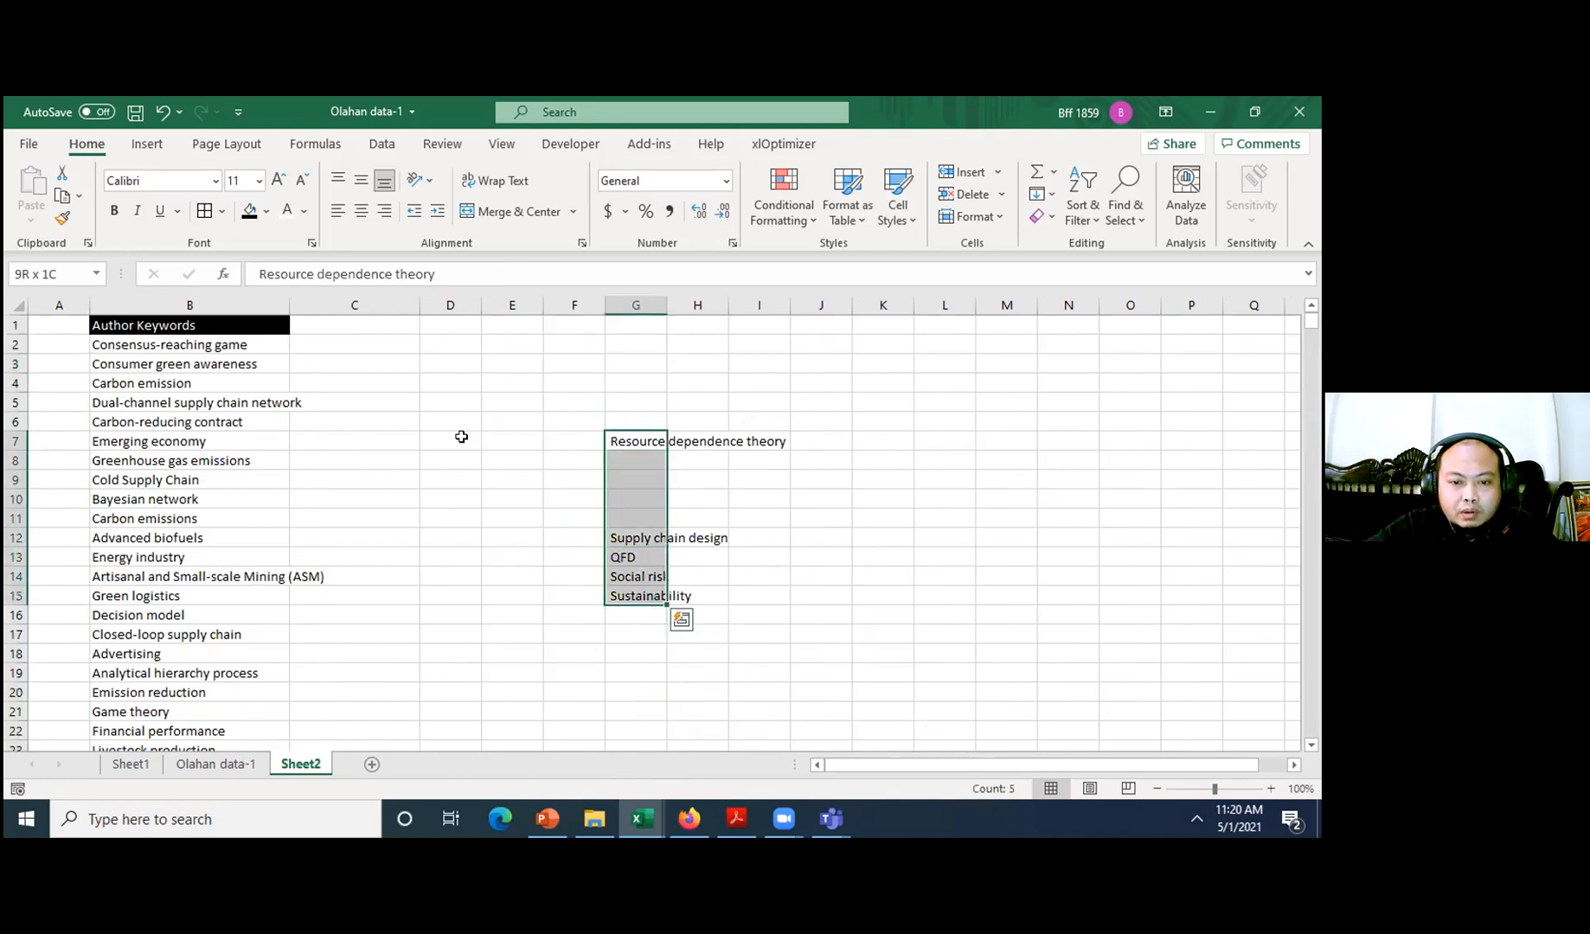
key(ctrl+shift+Down)
key(ctrl+shift+Down)
key(ctrl+shift+Down)
key(ctrl+shift+Down)
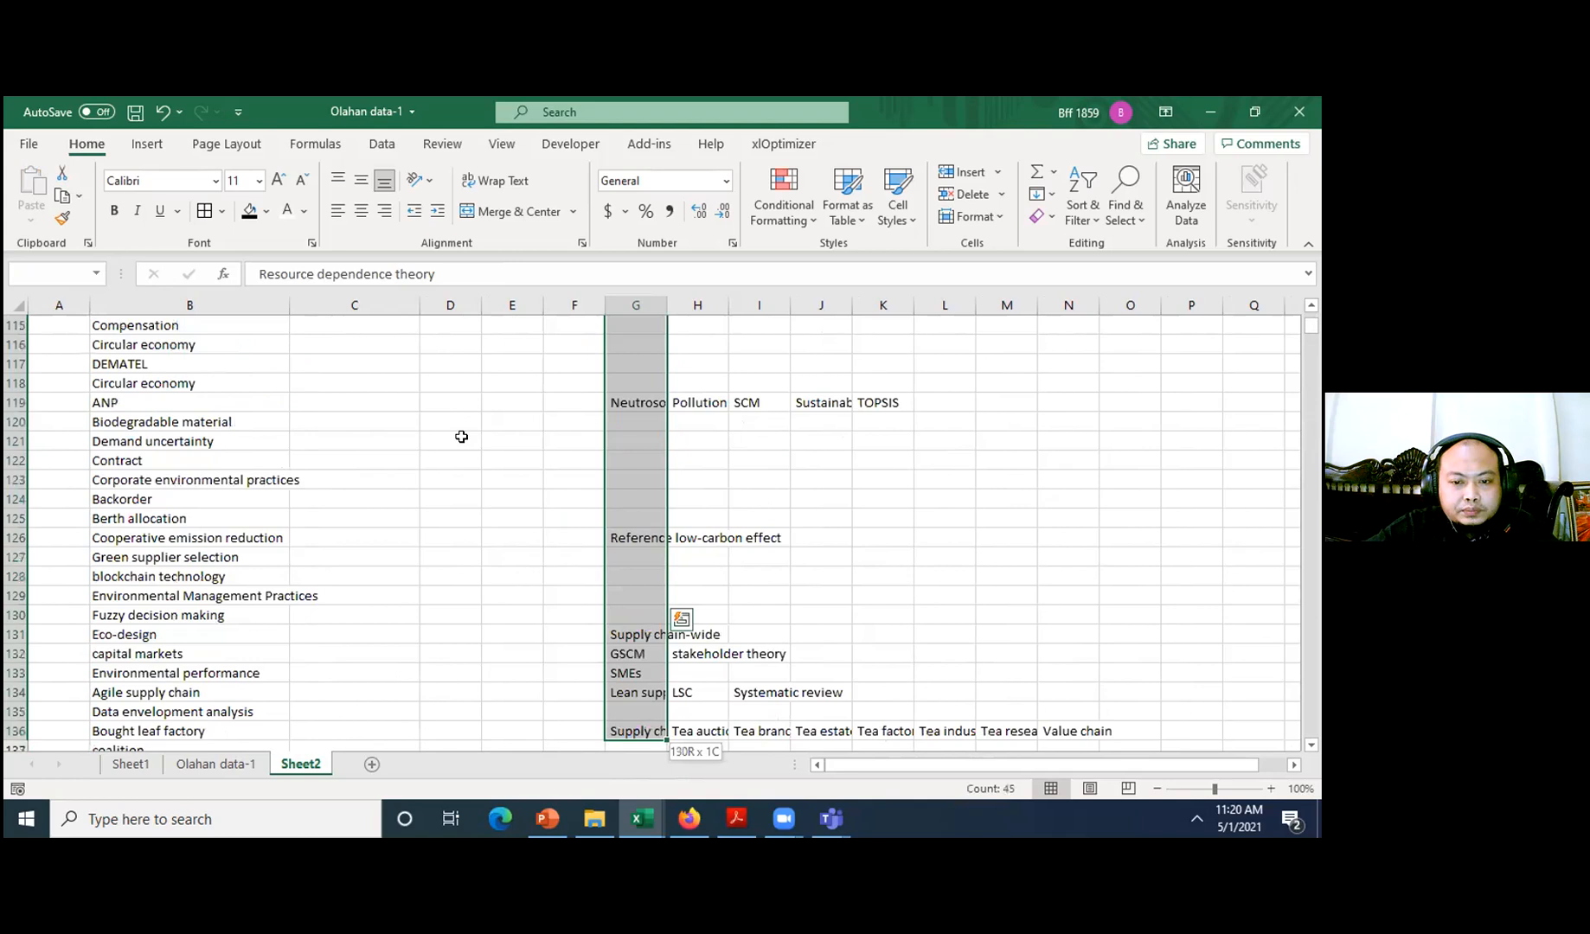
key(ctrl+shift+Down)
key(ctrl+shift+Down)
key(ctrl+shift+Down)
key(ctrl+shift+Down)
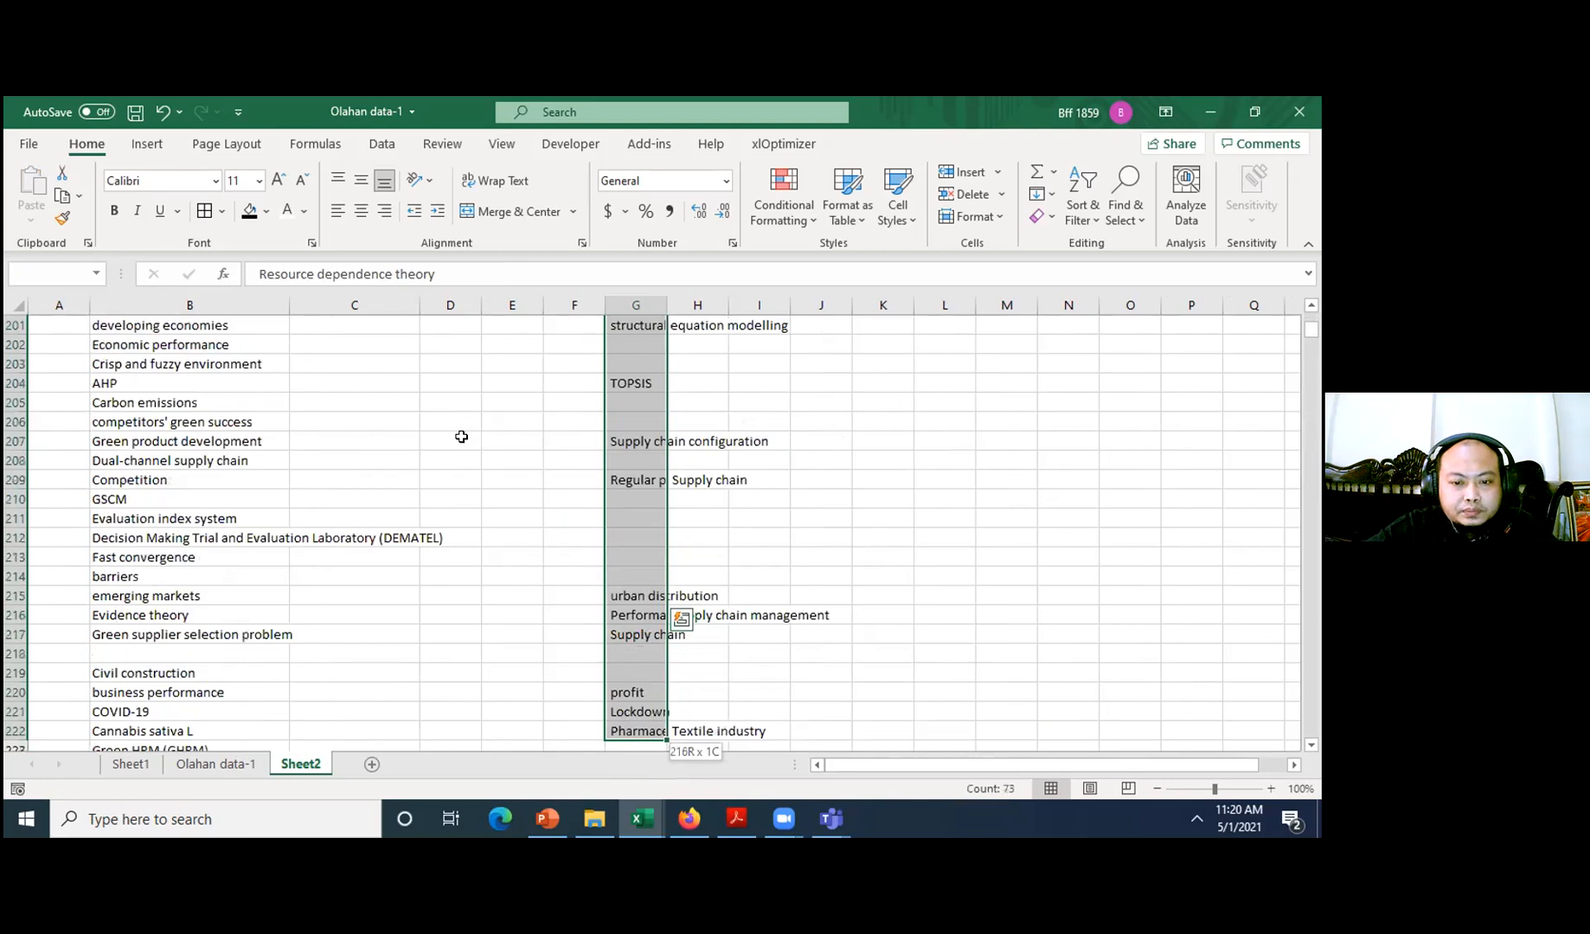
key(ctrl+shift+Down)
key(ctrl+shift+Down)
key(ctrl+shift+Down)
key(ctrl+shift+Down)
key(ctrl+shift+Down)
key(ctrl+shift+Down)
key(ctrl+shift+Down)
key(ctrl+shift+Down)
key(ctrl+shift+Down)
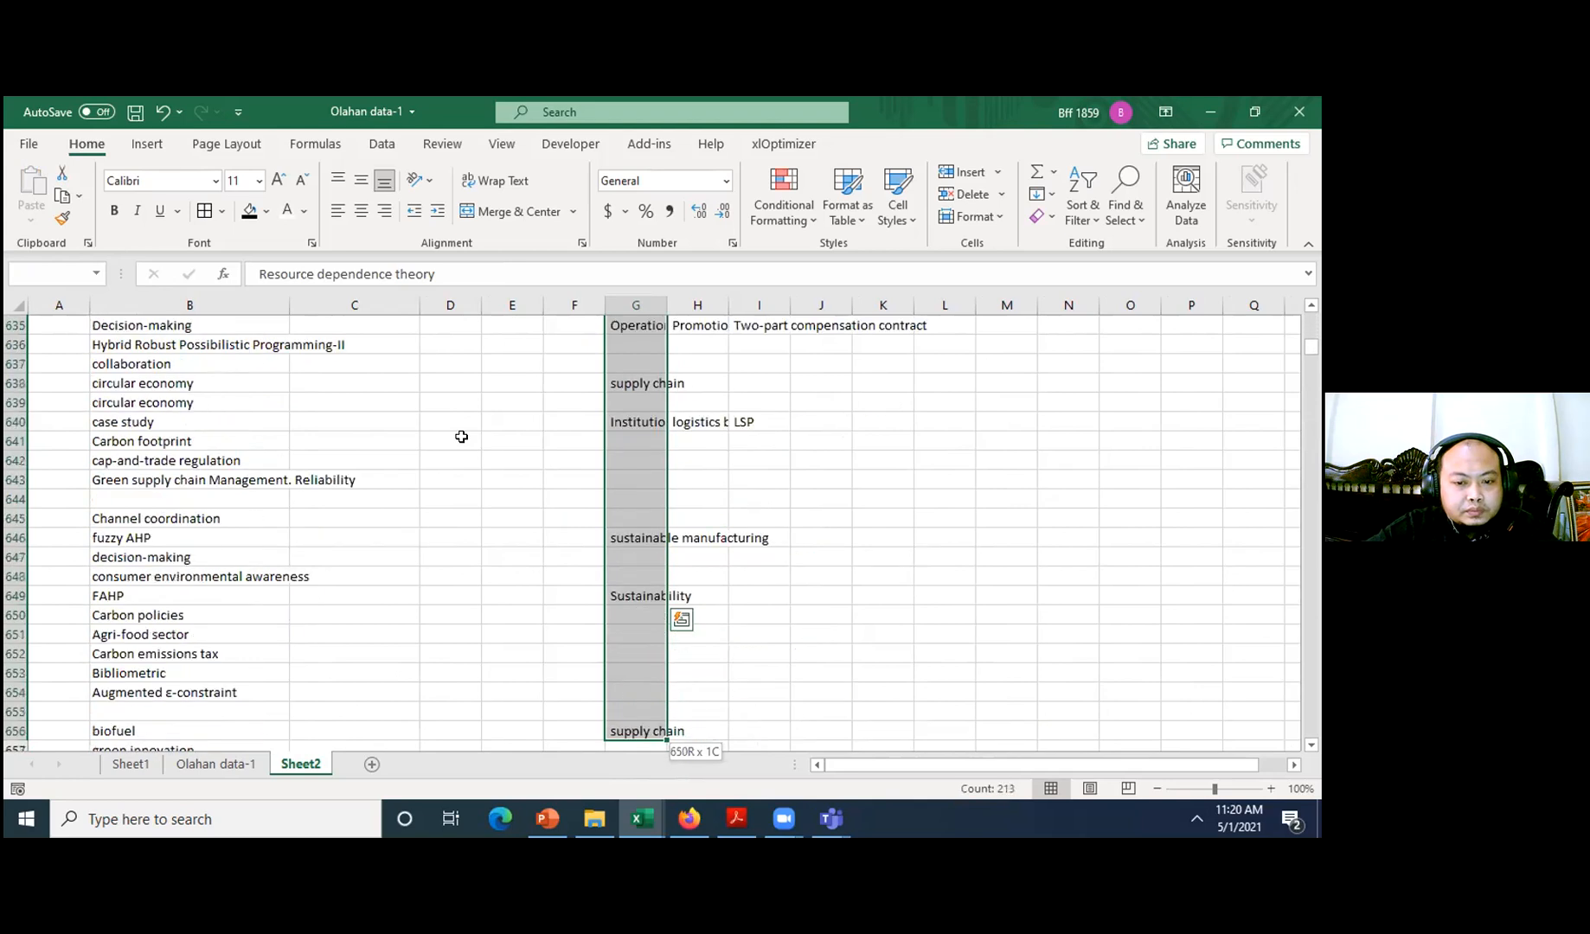
key(ctrl+shift+Down)
key(ctrl+shift+Down)
key(ctrl+shift+Down)
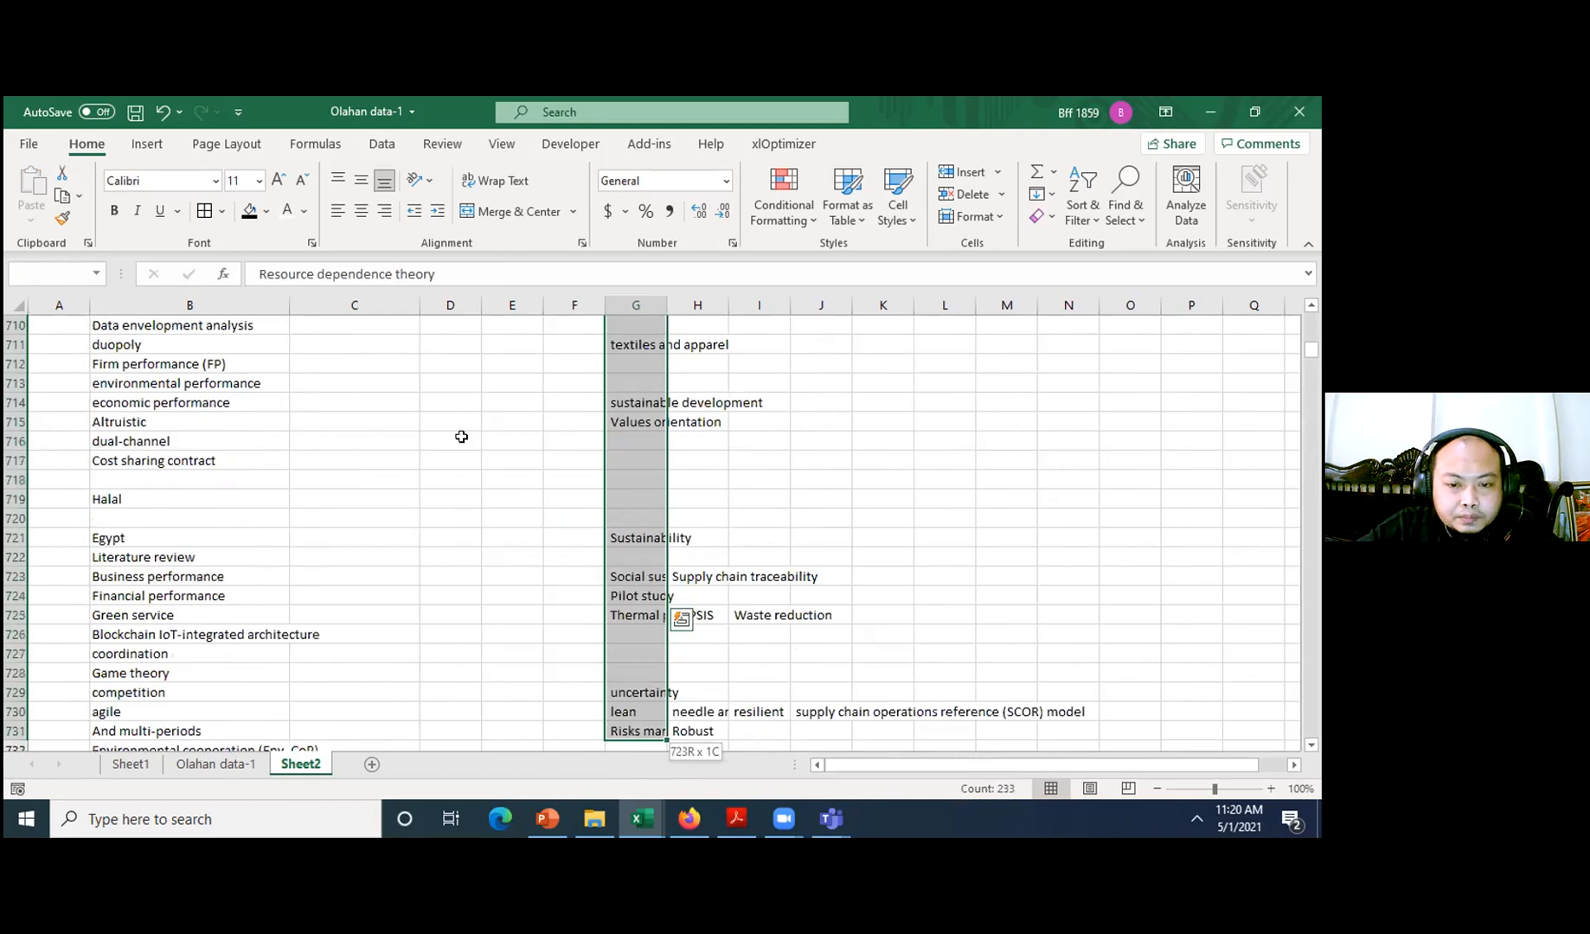
key(ctrl+shift+Down)
key(ctrl+shift+Down)
key(ctrl+shift+Down)
key(ctrl+shift+Down)
key(ctrl+shift+Down)
key(ctrl+shift+Down)
key(ctrl+shift+Down)
key(ctrl+shift+Down)
key(ctrl+shift+Down)
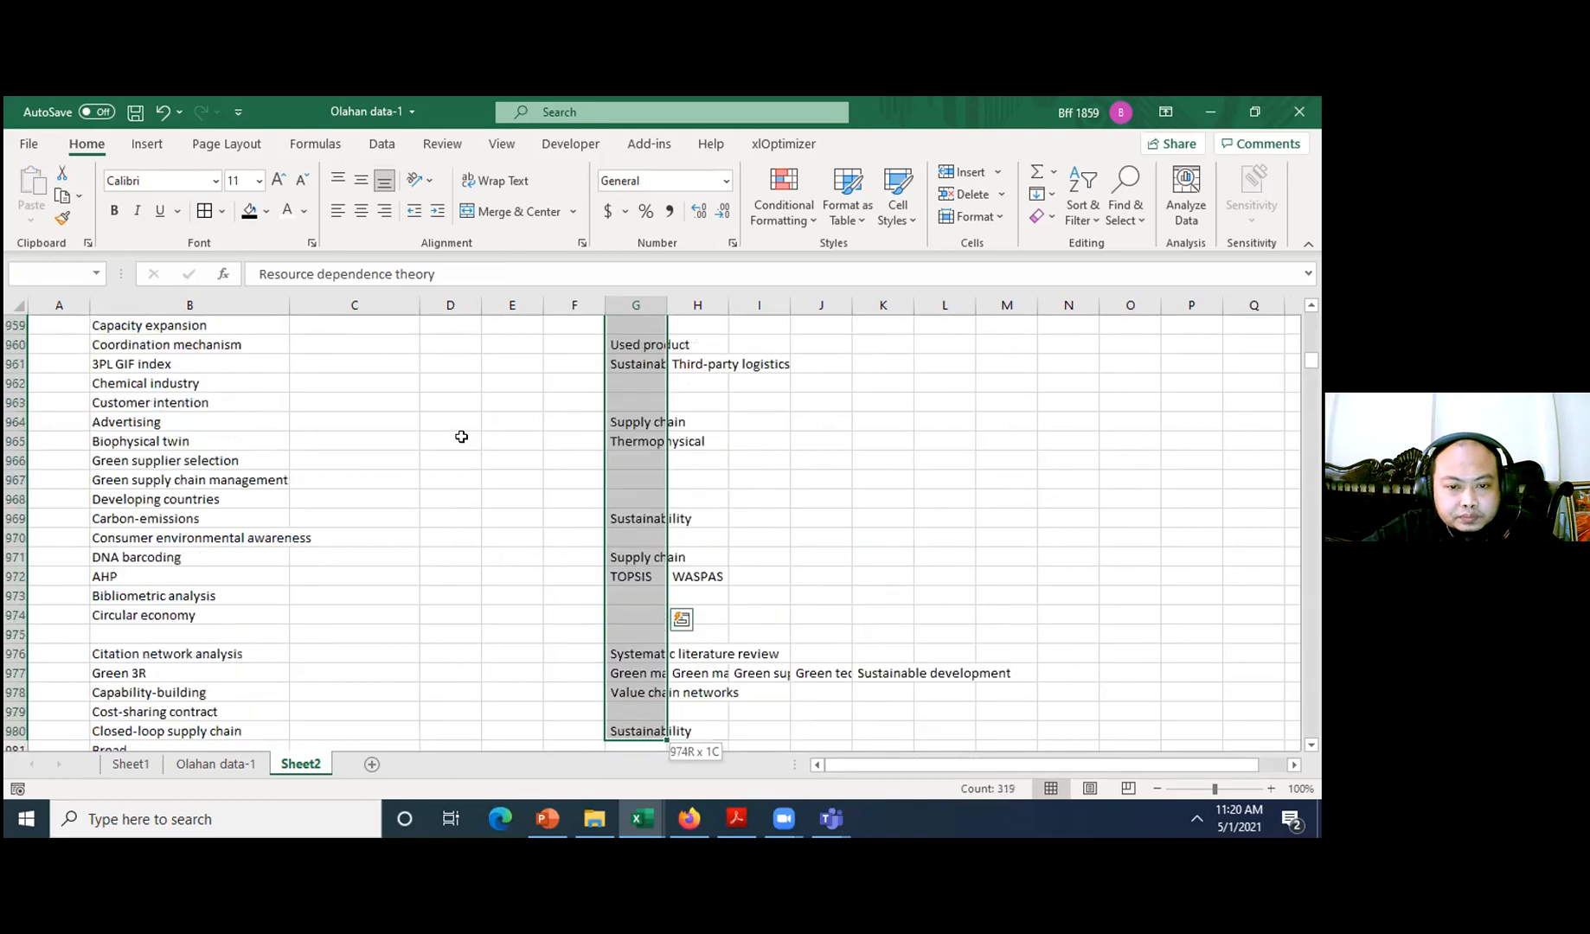
key(ctrl+shift+Down)
key(ctrl+shift+Down)
key(ctrl+shift+Down)
key(ctrl+shift+Down)
key(ctrl+shift+Down)
key(ctrl+shift+Down)
key(ctrl+shift+Down)
key(ctrl+shift+Down)
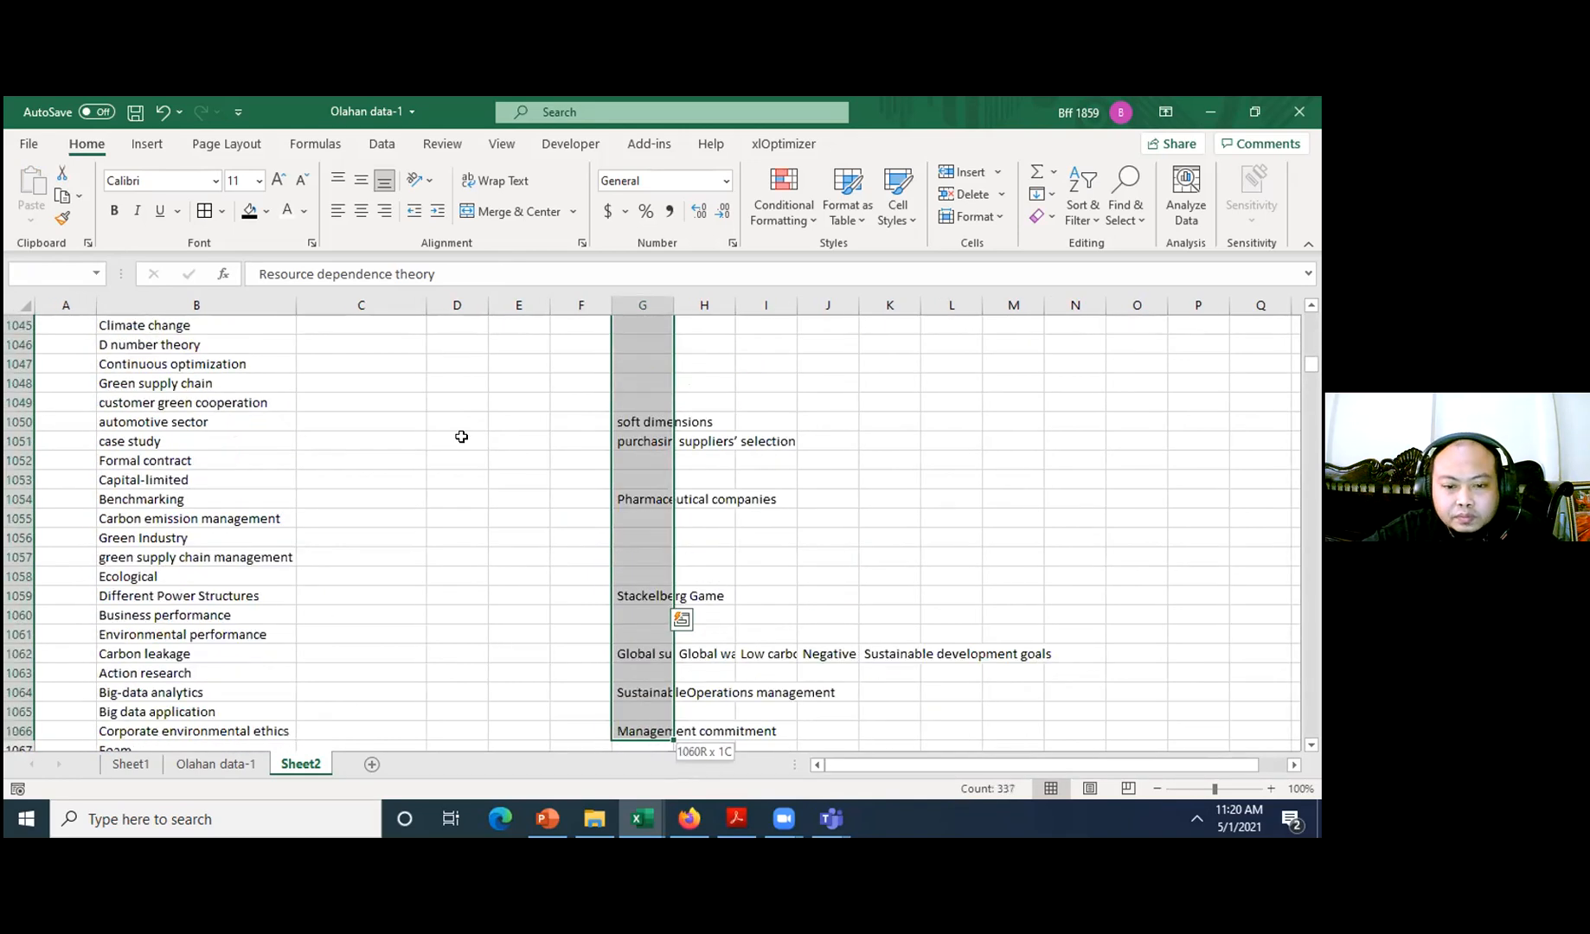
- Extend the column G selection down to the last keyword, including the blank cells between, and cut this sixth set of keywords
key(ctrl+shift+Down)
key(ctrl+shift+Down)
key(ctrl+shift+Down)
key(ctrl+shift+Down)
key(ctrl+shift+Down)
key(ctrl+shift+Down)
key(ctrl+shift+Down)
key(ctrl+shift+Down)
key(ctrl+shift+Down)
key(ctrl+shift+Down)
key(ctrl+shift+Down)
key(ctrl+shift+Down)
key(ctrl+shift+Down)
key(ctrl+shift+Down)
key(ctrl+shift+Down)
key(ctrl+shift+Down)
key(ctrl+shift+Down)
key(ctrl+shift+Down)
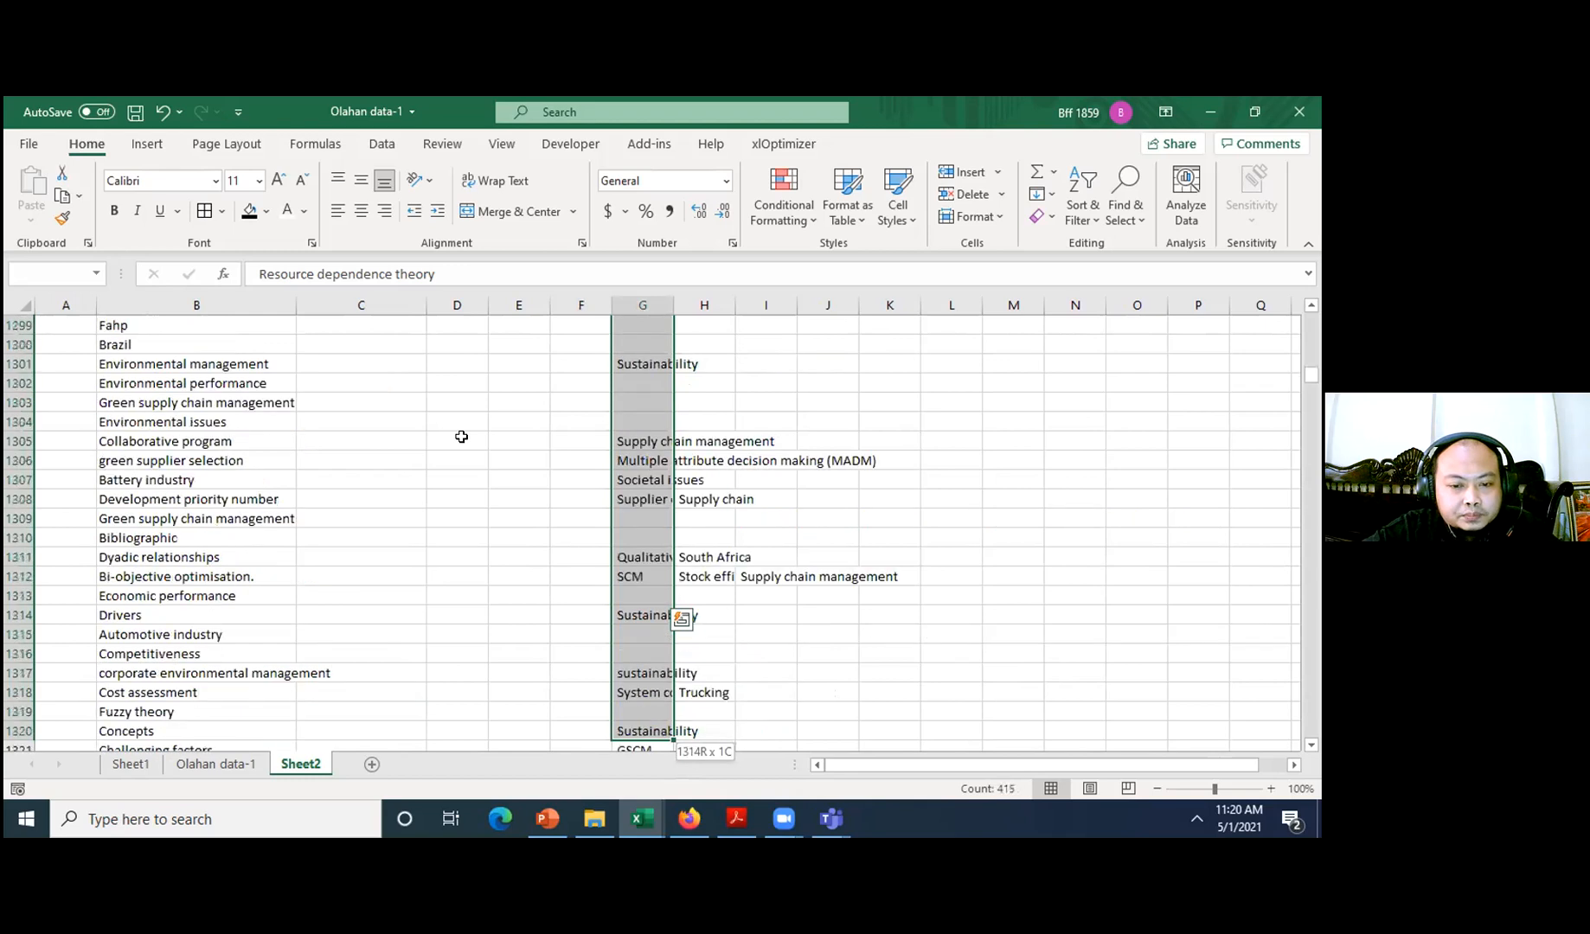
key(ctrl+shift+Down)
key(ctrl+shift+Down)
key(ctrl+shift+Down)
key(ctrl+shift+Down)
key(ctrl+shift+Down)
key(ctrl+shift+Down)
key(ctrl+shift+Down)
key(ctrl+shift+Down)
key(ctrl+shift+Down)
key(ctrl+shift+Down)
key(ctrl+shift+Down)
key(ctrl+shift+Down)
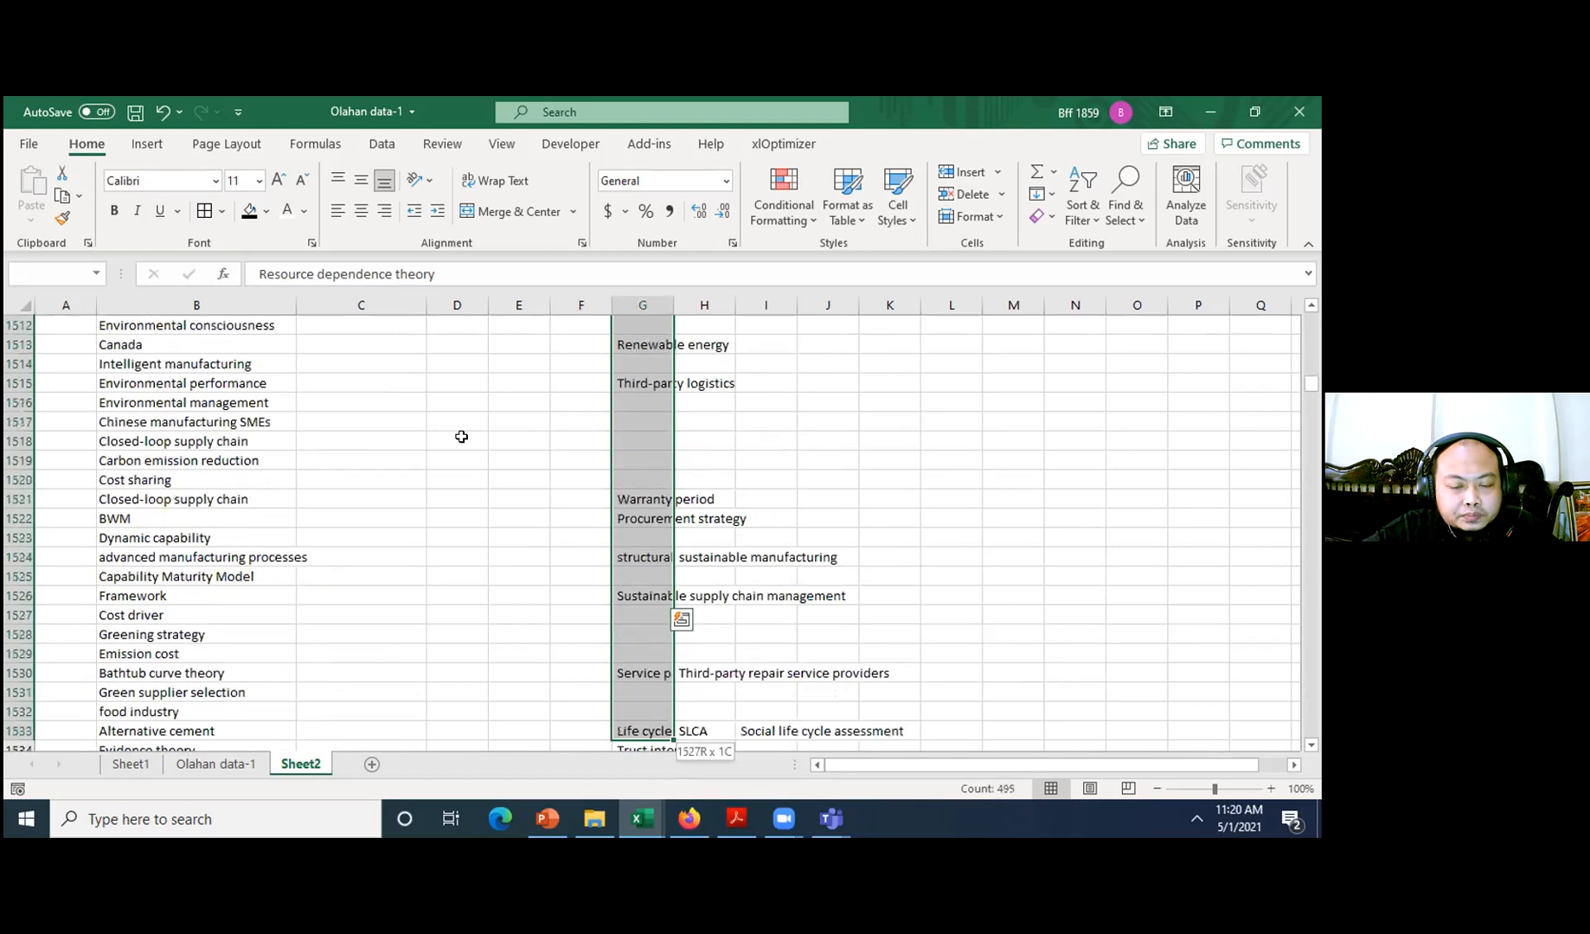
key(ctrl+shift+Down)
key(ctrl+shift+Down)
key(ctrl+shift+Down)
key(ctrl+shift+Down)
key(ctrl+shift+Down)
key(ctrl+shift+Down)
key(ctrl+shift+Down)
key(ctrl+shift+Down)
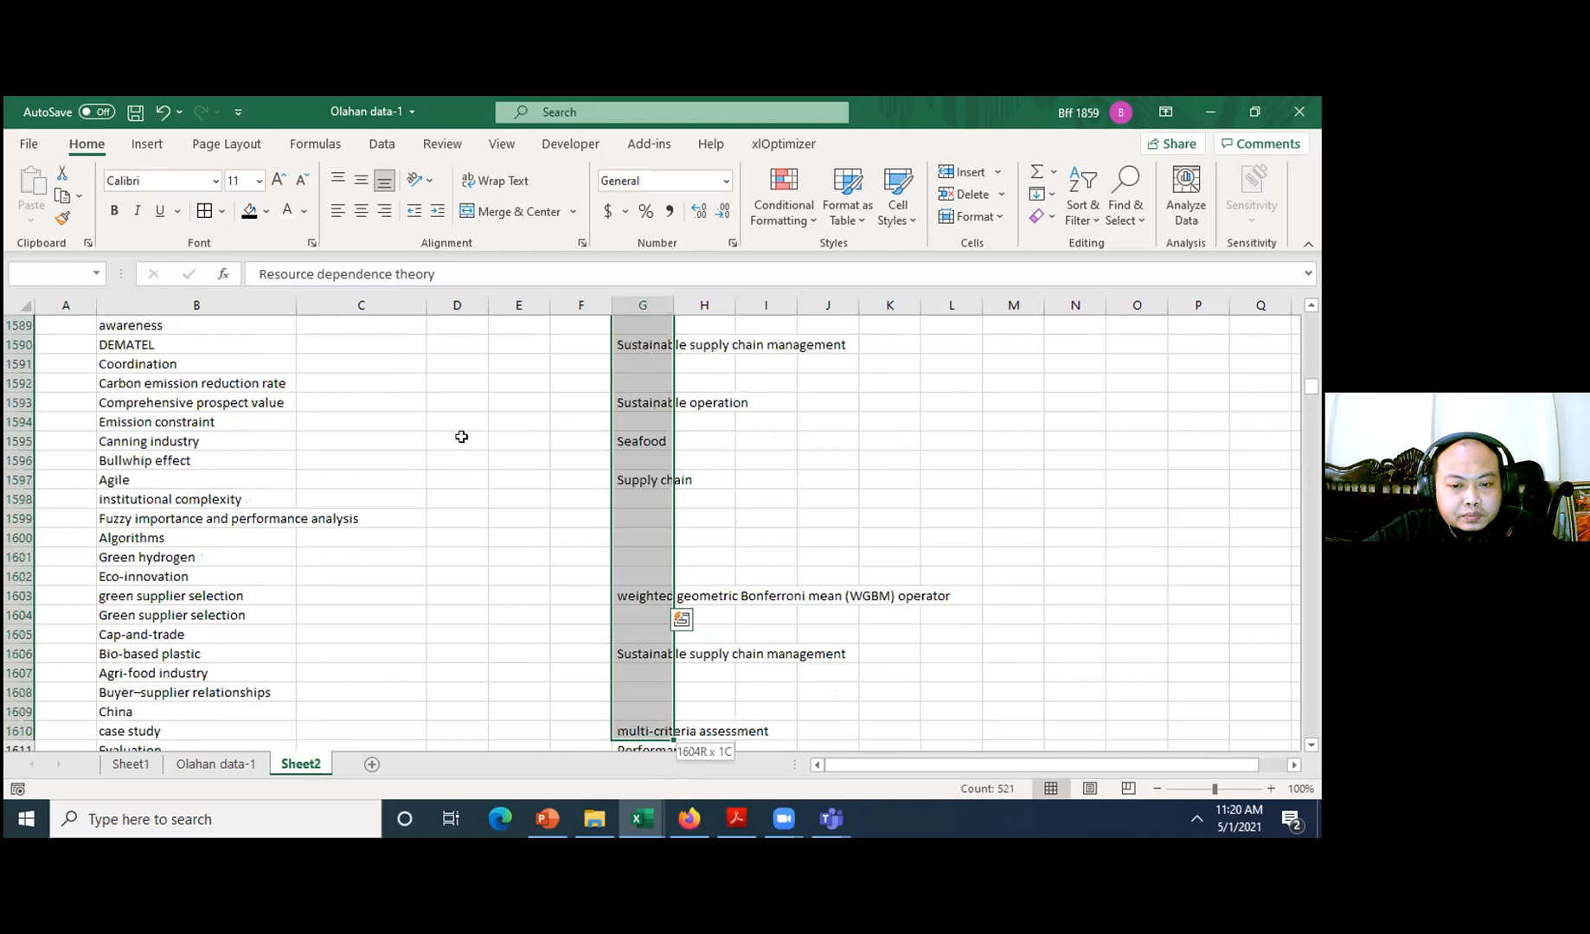
key(ctrl+shift+Down)
key(ctrl+shift+Down)
key(ctrl+shift+Down)
key(ctrl+shift+Down)
key(ctrl+shift+Down)
key(ctrl+shift+Down)
key(ctrl+shift+Down)
key(ctrl+shift+Down)
key(ctrl+shift+Down)
key(ctrl+shift+Down)
key(ctrl+shift+Down)
key(ctrl+shift+Down)
key(ctrl+shift+Down)
key(ctrl+shift+Down)
key(ctrl+shift+Down)
key(ctrl+shift+Down)
key(ctrl+shift+Down)
key(ctrl+shift+Down)
key(ctrl+shift+Down)
key(ctrl+shift+Down)
key(ctrl+shift+Down)
key(ctrl+shift+Down)
key(ctrl+shift+Down)
key(ctrl+shift+Down)
key(ctrl+shift+Down)
key(ctrl+shift+Down)
key(ctrl+shift+Down)
key(ctrl+shift+Down)
key(ctrl+shift+Down)
key(ctrl+shift+Down)
key(ctrl+shift+Down)
key(ctrl+shift+Down)
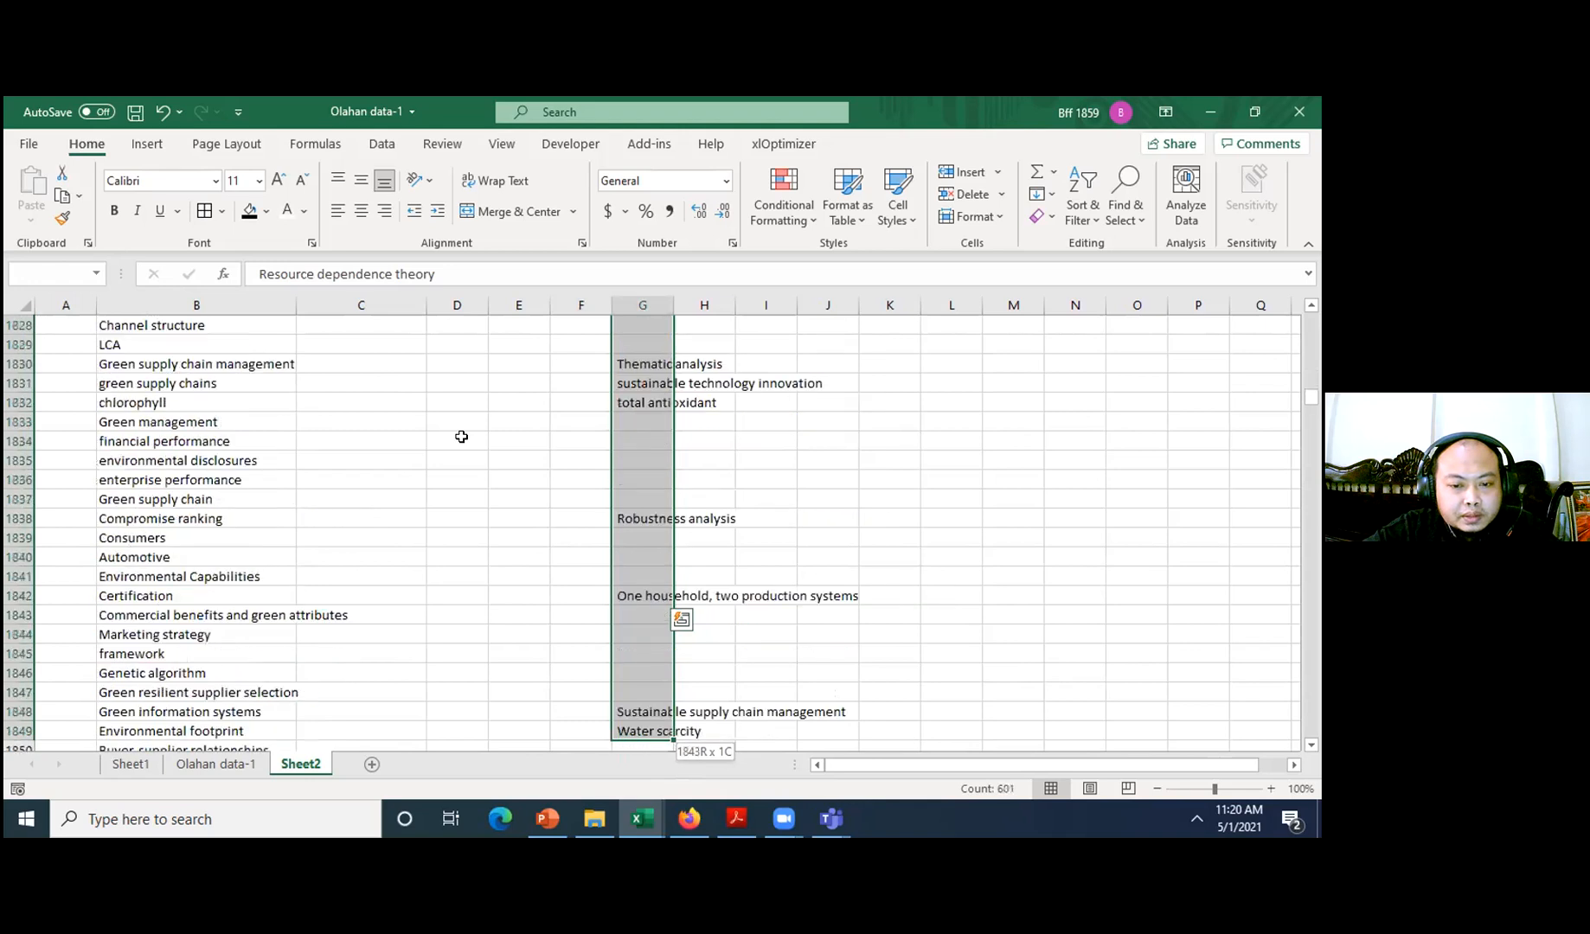
key(ctrl+shift+Down)
key(ctrl+shift+Down)
key(ctrl+shift+Down)
key(ctrl+shift+Down)
key(ctrl+shift+Down)
key(ctrl+shift+Down)
key(ctrl+shift+Down)
key(ctrl+shift+Down)
key(ctrl+shift+Down)
key(ctrl+shift+Down)
key(ctrl+shift+Down)
key(ctrl+shift+Down)
key(ctrl+shift+Down)
key(ctrl+shift+Down)
key(ctrl+shift+Down)
key(ctrl+shift+Down)
key(ctrl+shift+Down)
key(ctrl+shift+Down)
key(ctrl+shift+Down)
key(ctrl+shift+Down)
key(ctrl+shift+Down)
key(ctrl+shift+Down)
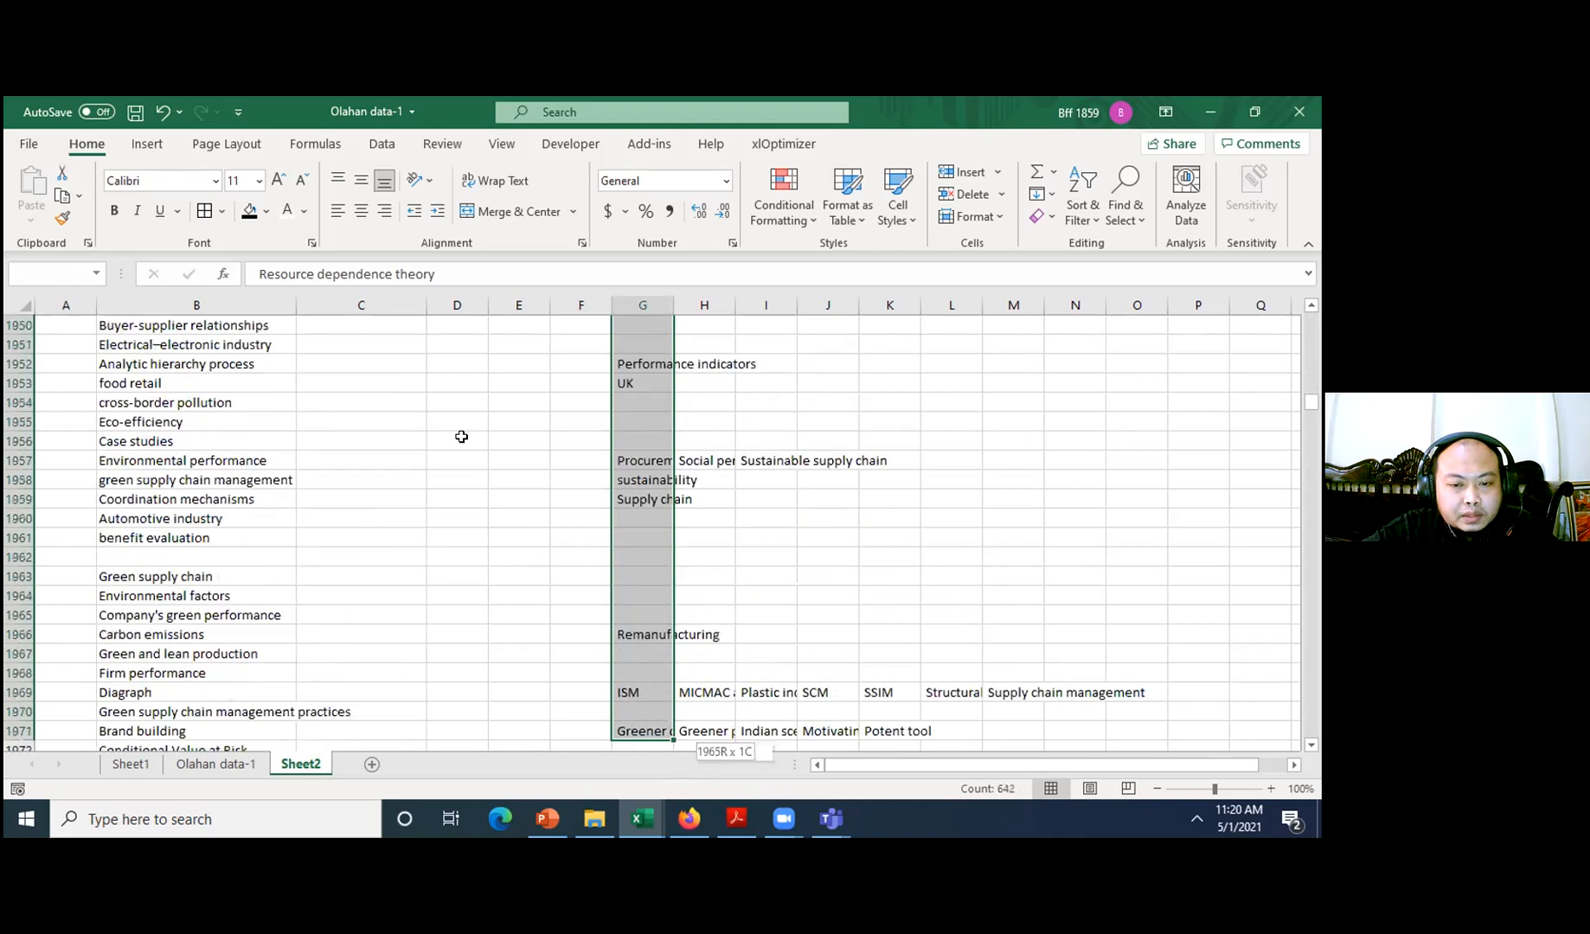
scroll(461, 436, down, 7)
key(ctrl+c)
- Place the cut column G keywords at B9862, directly below the last keyword in column B
key(Left)
key(Left)
key(Left)
key(Left)
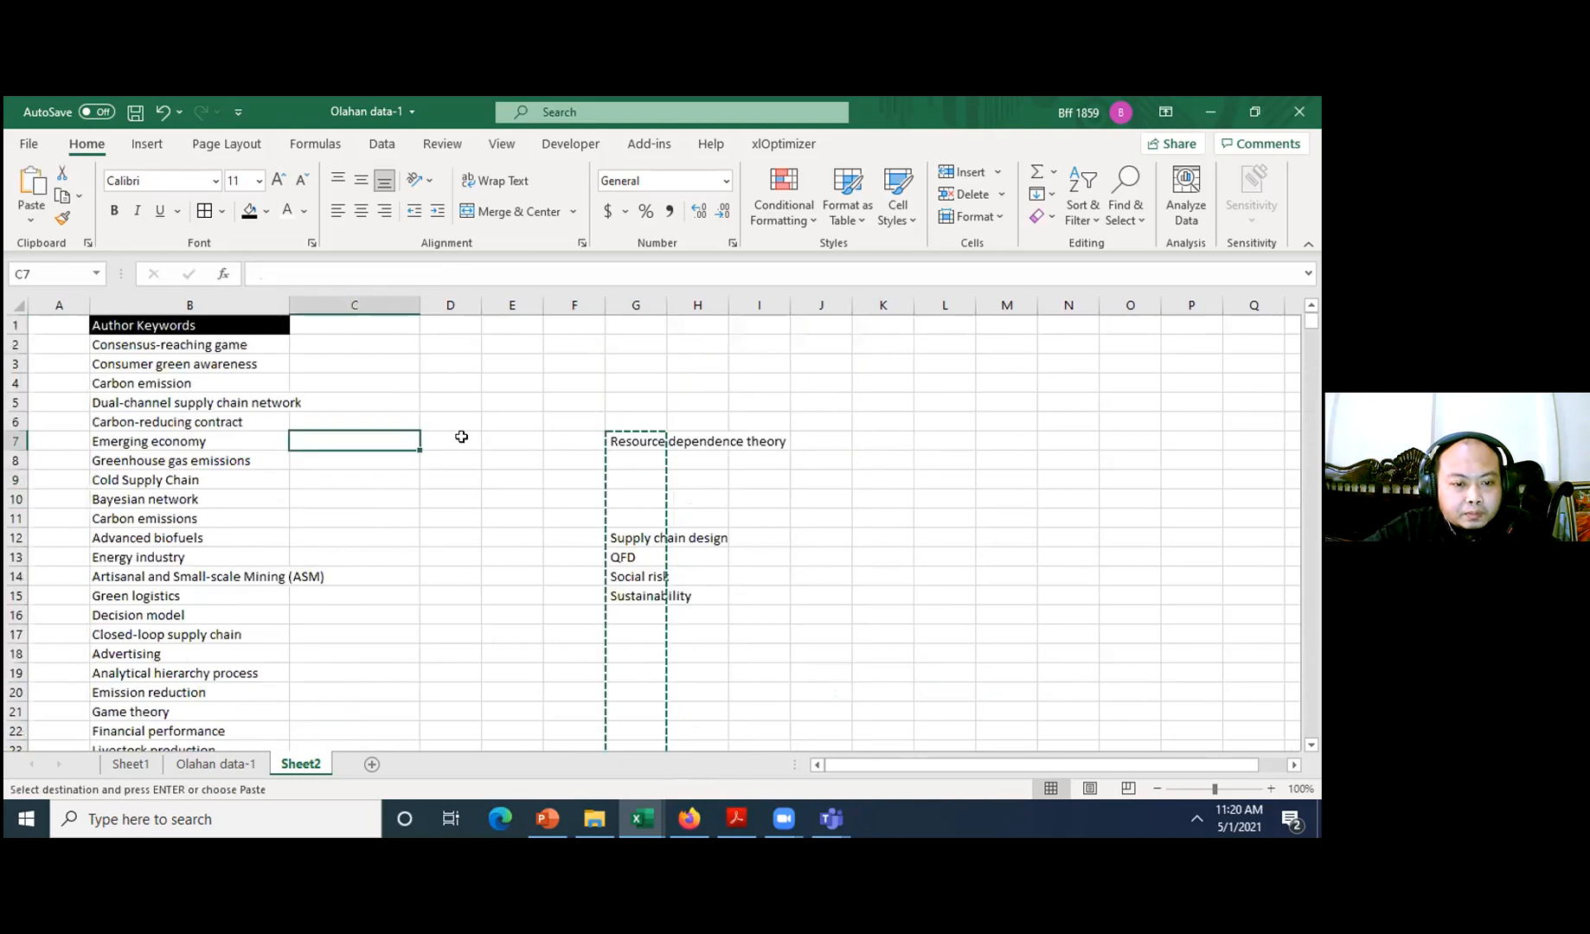
key(Left)
key(ctrl+Down)
key(Down)
key(Return)
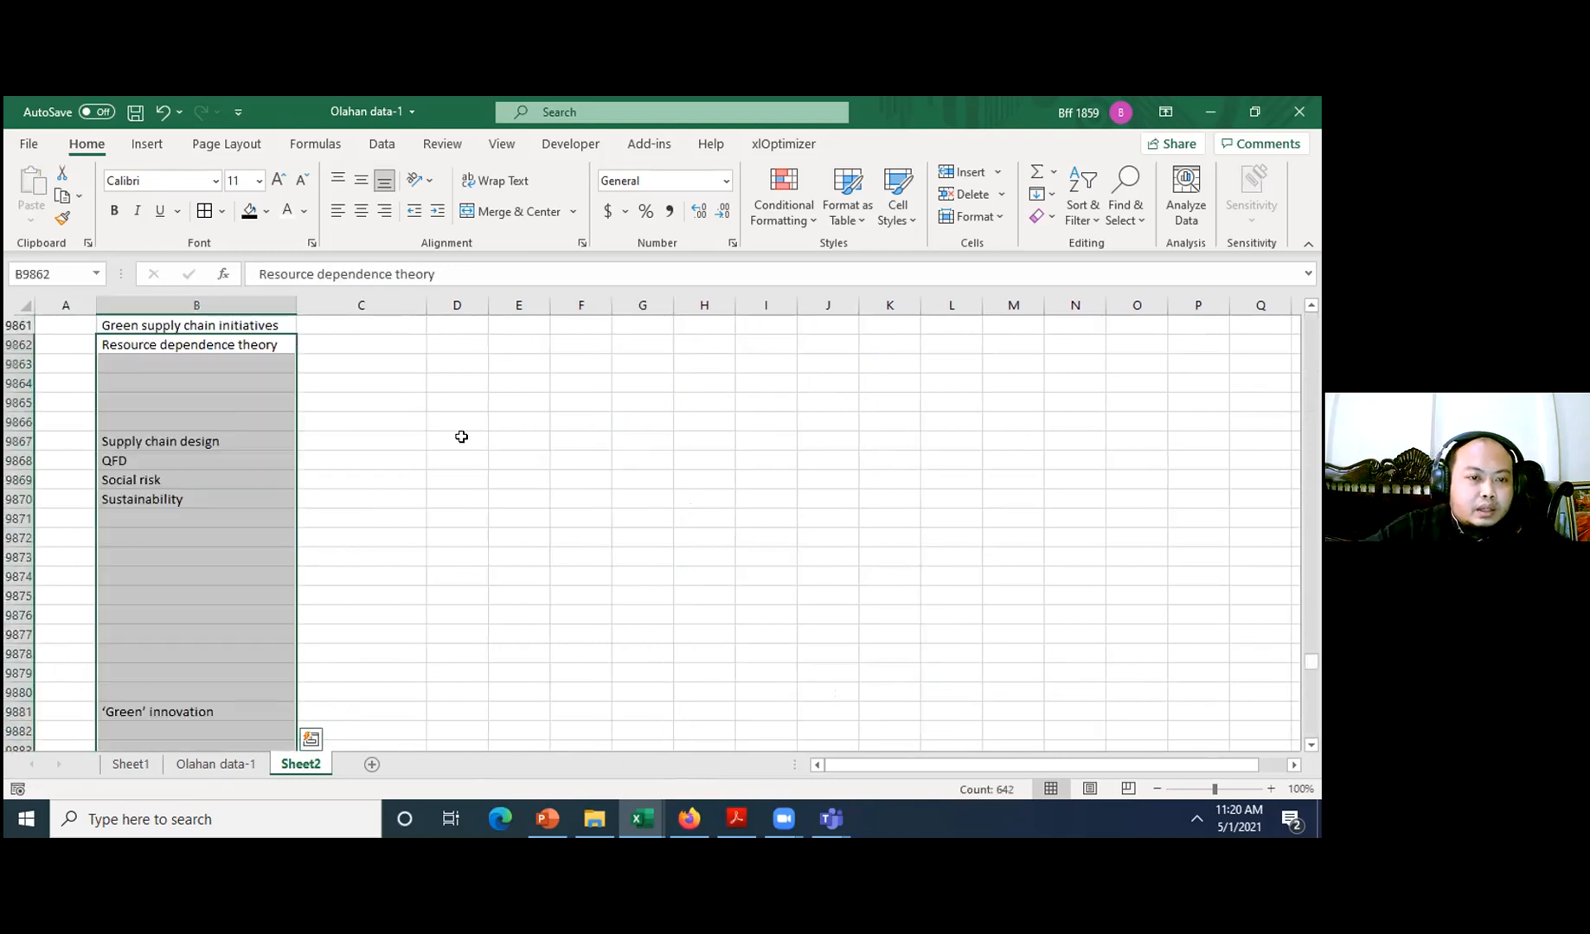
- Sort the whole Author Keywords column B from A to Z so the blank cells are moved out of the list
key(Right)
key(ctrl+Up)
key(Left)
key(Down)
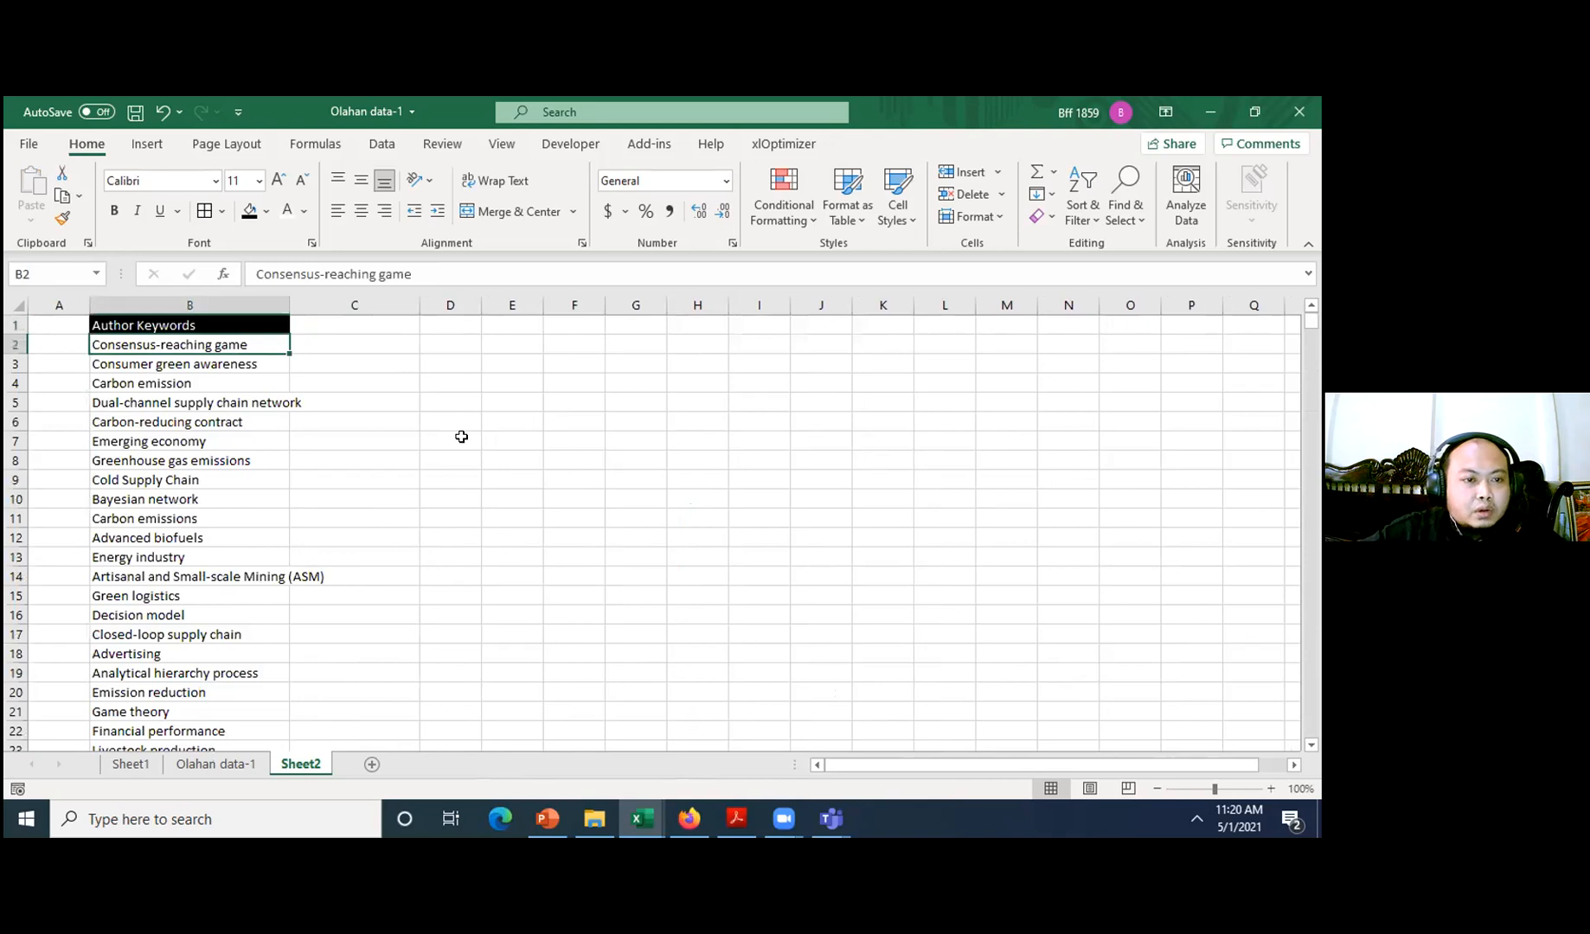
click(219, 303)
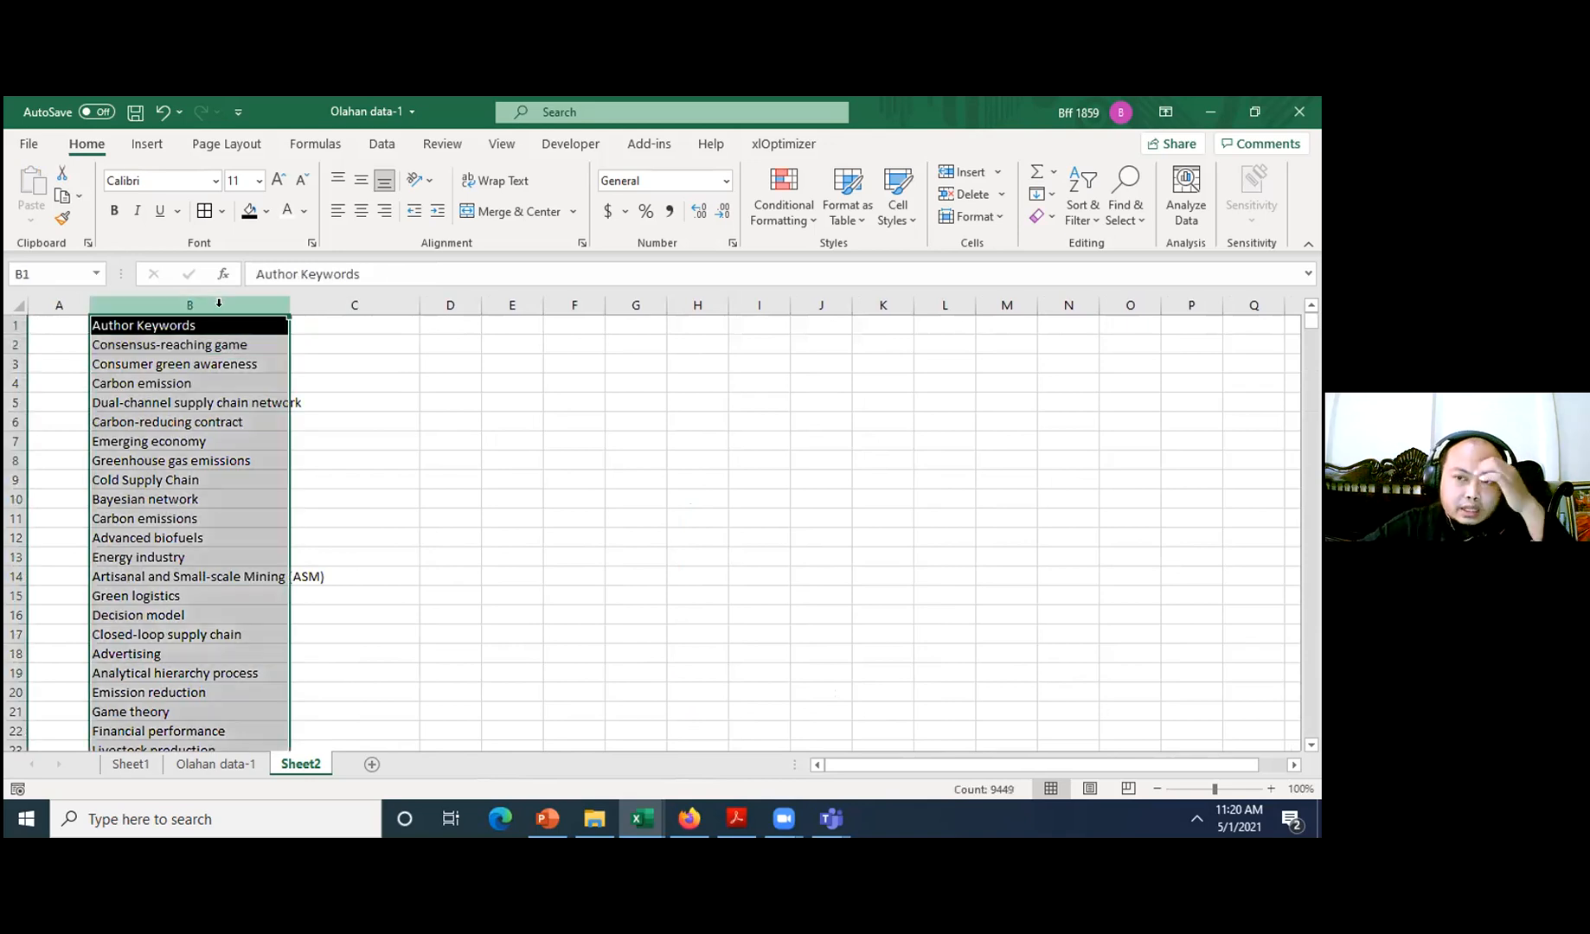
click(1082, 217)
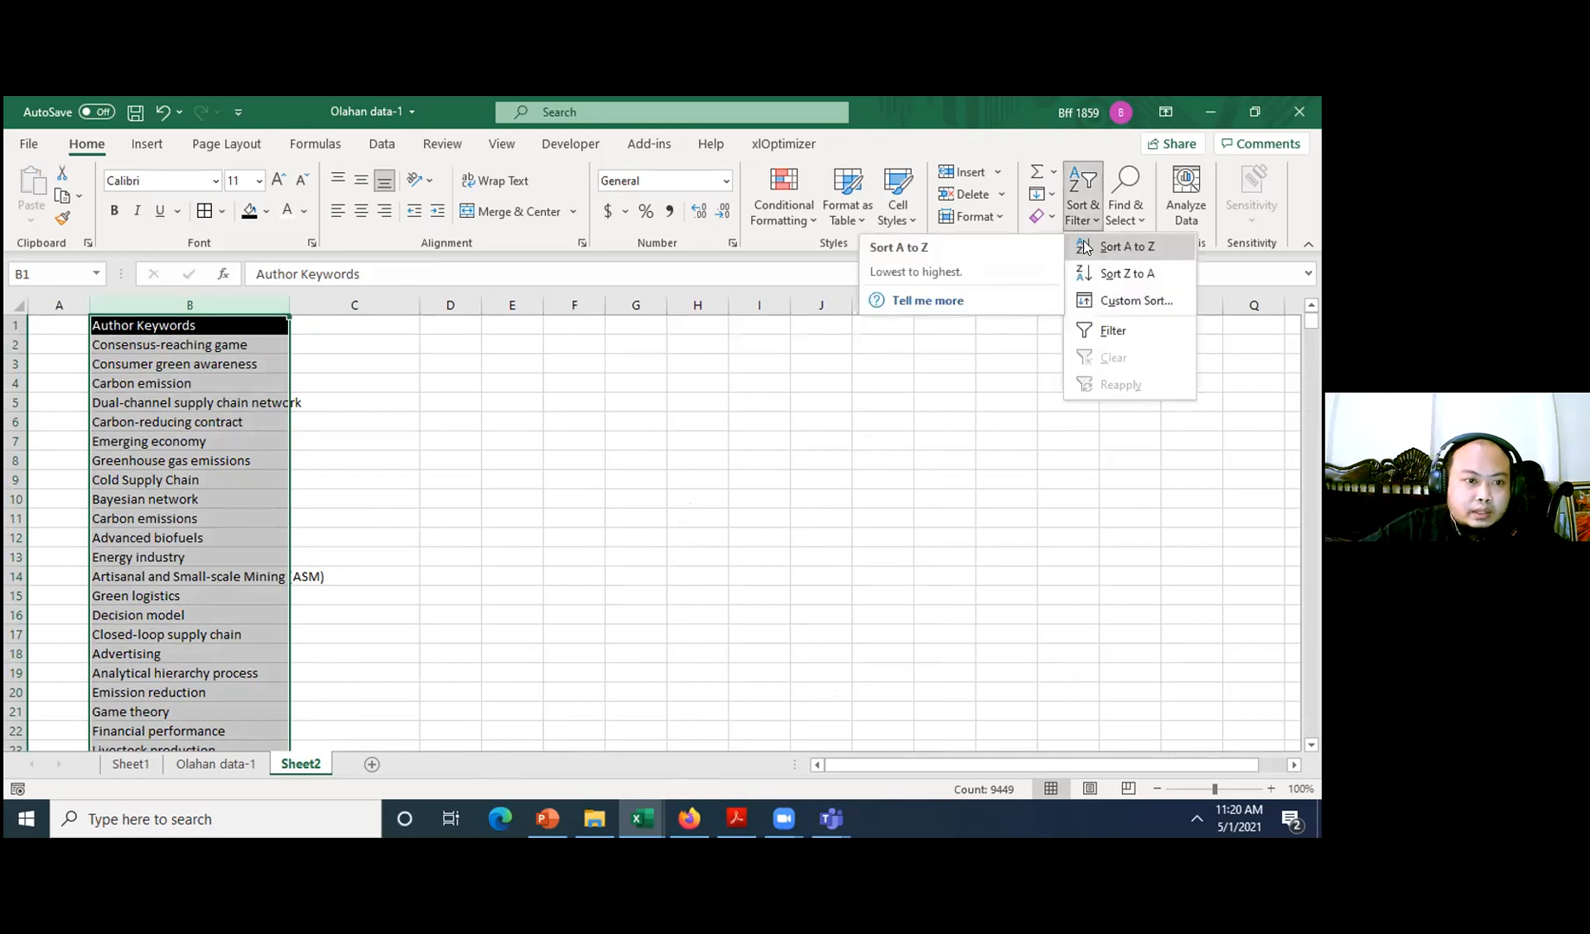
click(1085, 247)
- Clear the last entry of the sorted keyword list, in B9449
click(241, 346)
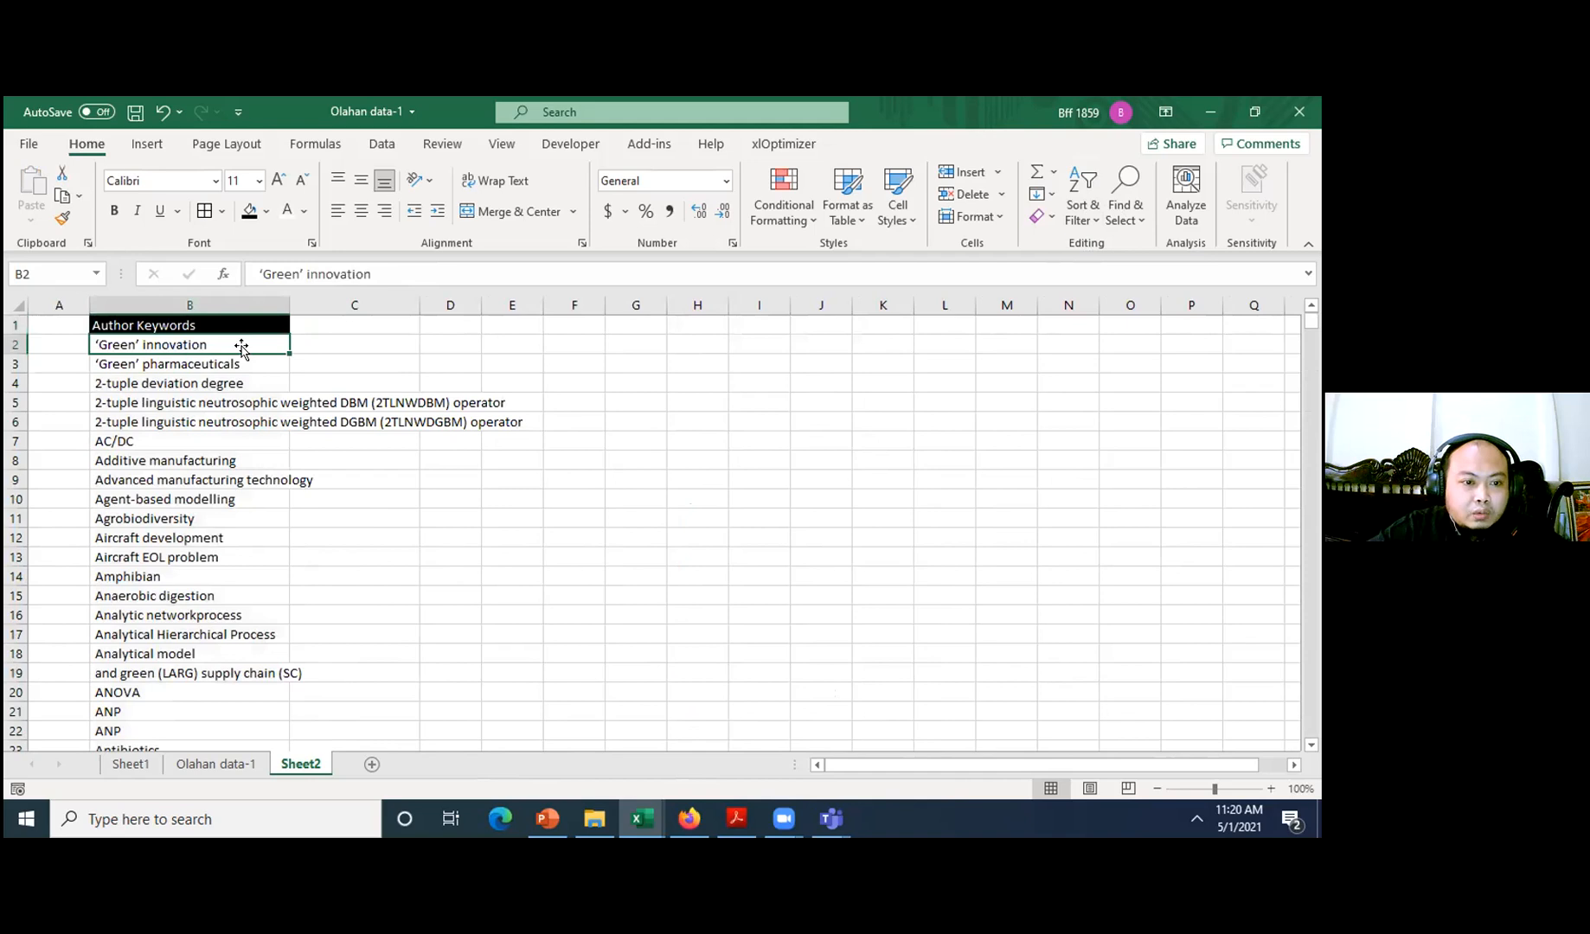
key(ctrl+Down)
key(Down)
key(Up)
key(Delete)
key(ctrl+Down)
key(ctrl+Up)
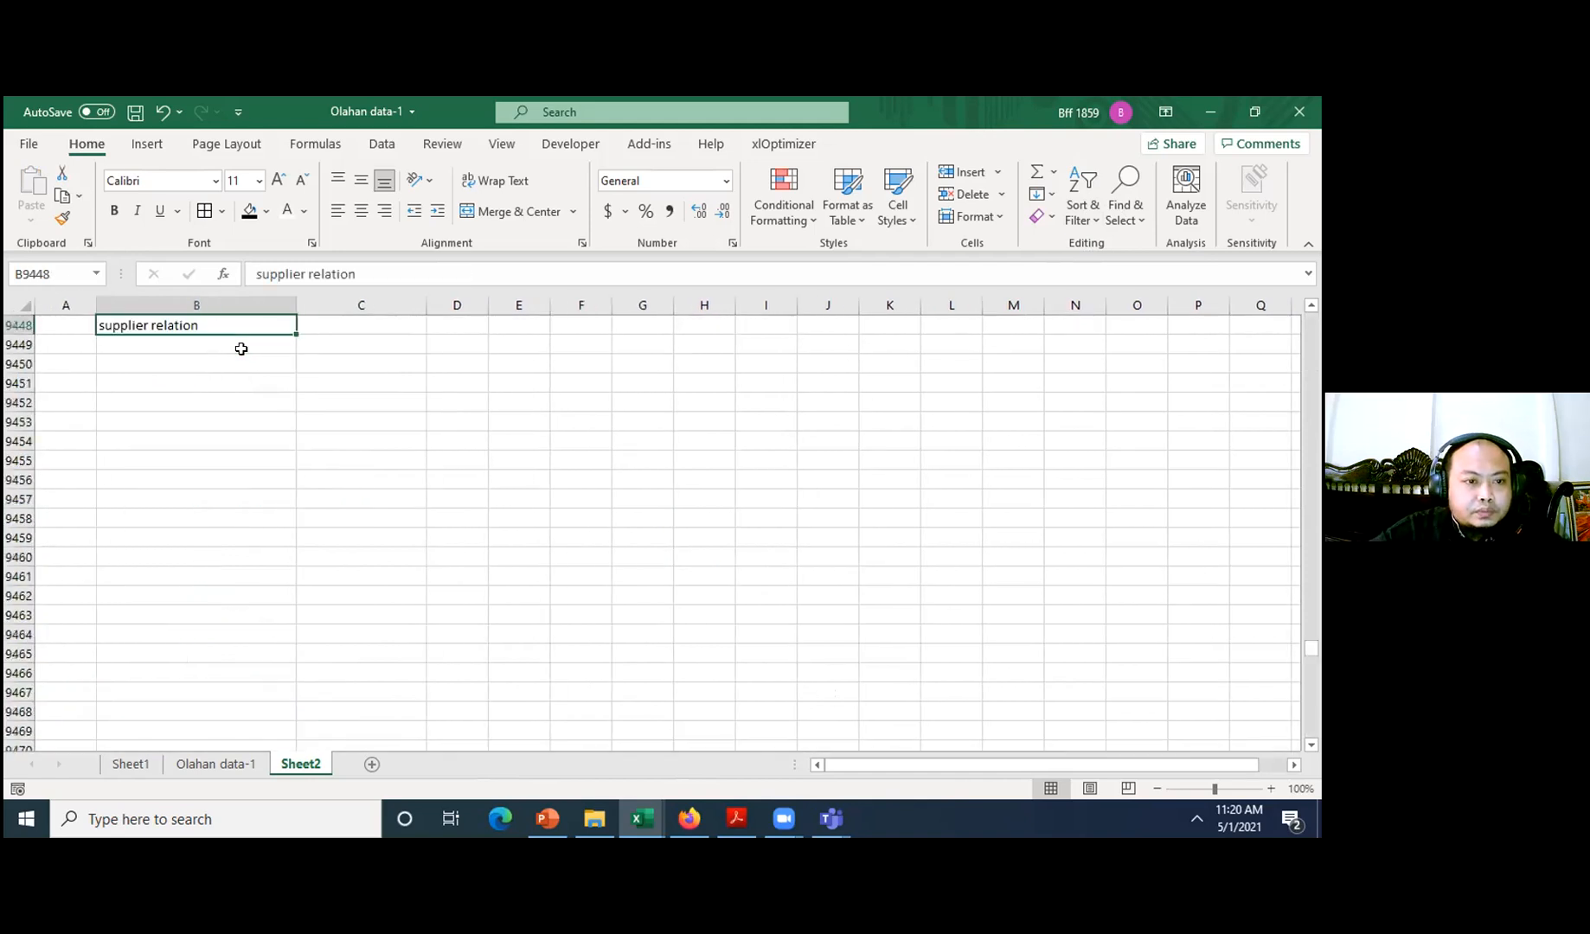
- Enter 1 in column C beside every keyword, from C2 down to C9448
key(ctrl+Up)
key(Down)
key(Right)
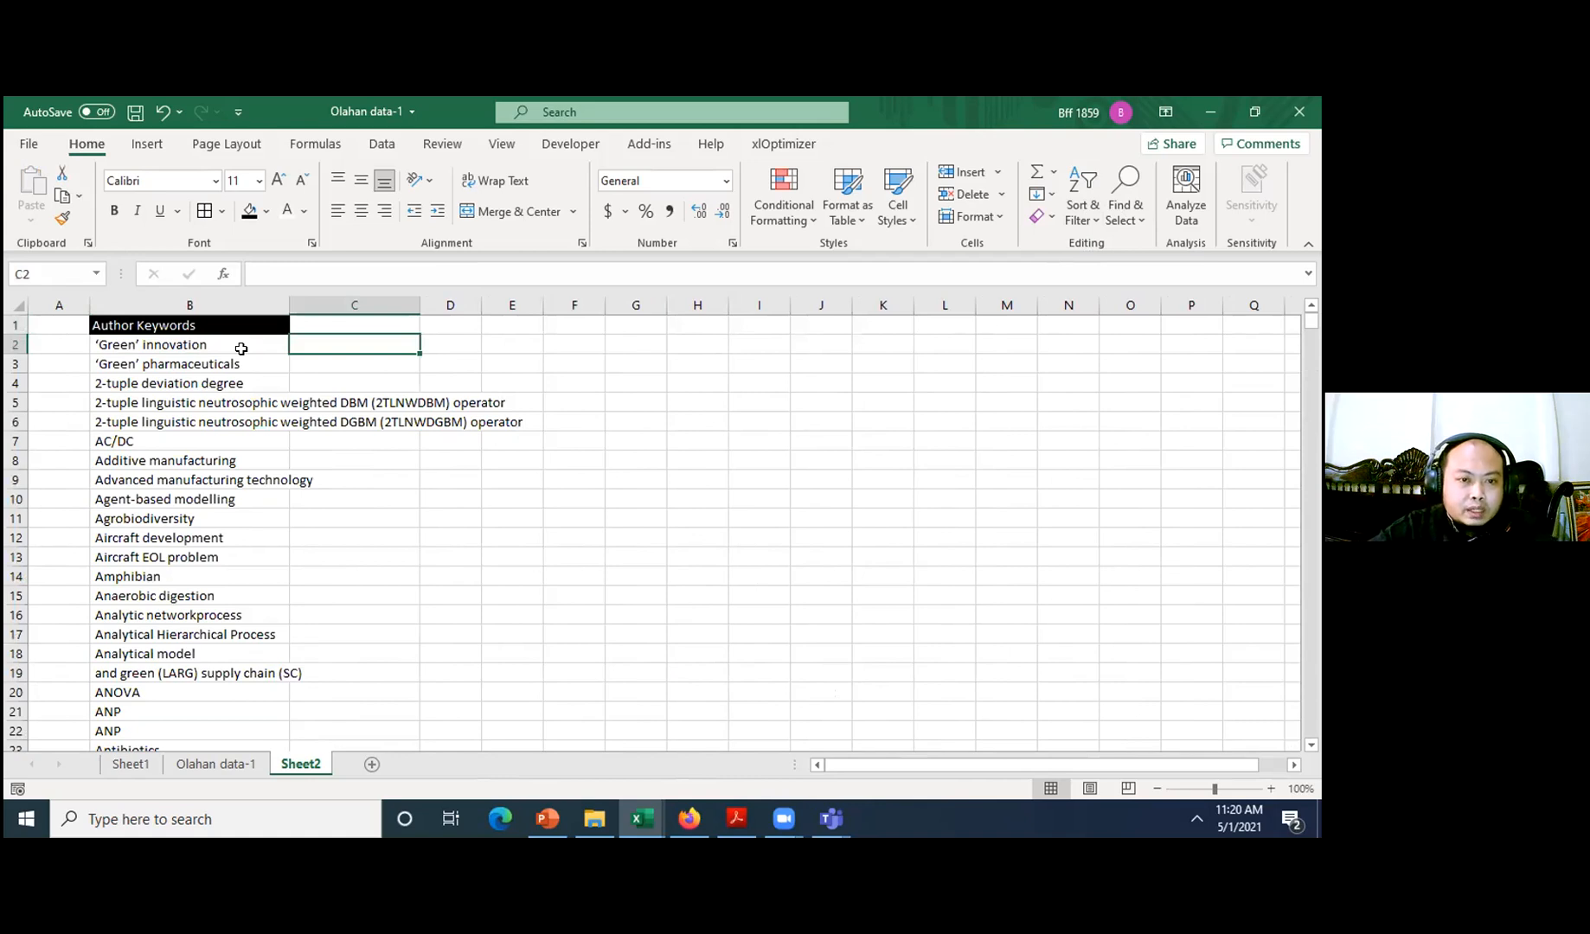
text(1)
key(Return)
key(ctrl+d)
key(ctrl+c)
key(Left)
key(ctrl+Down)
key(Right)
key(ctrl+shift+Up)
key(ctrl+v)
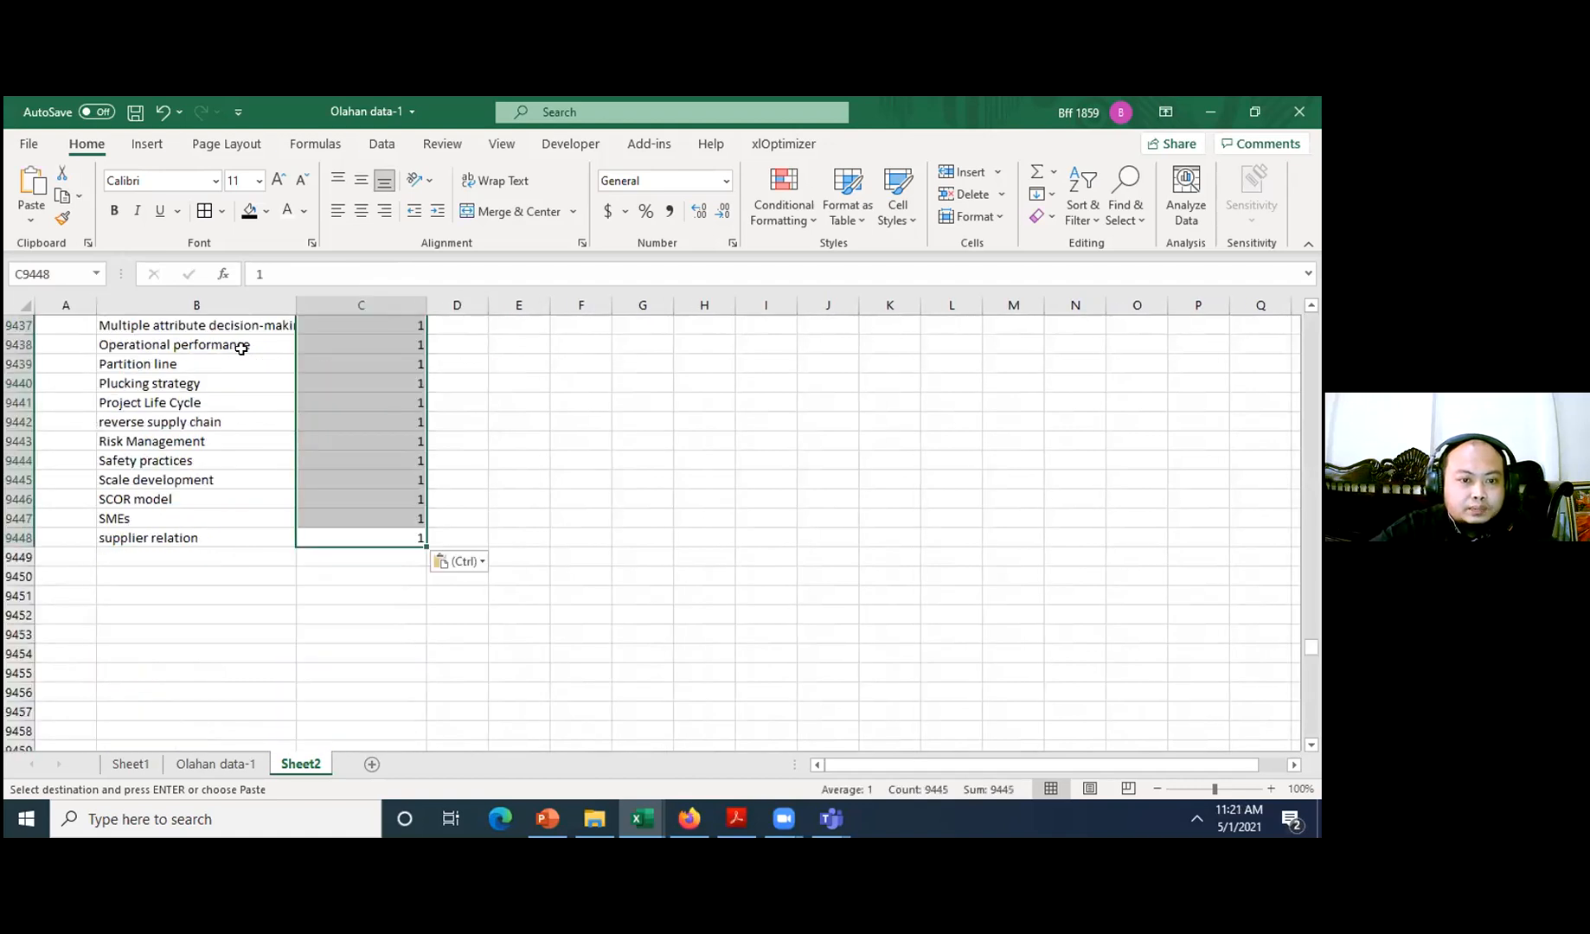
- Copy the Author Keywords header formatting to C1 and title that column Jml
key(ctrl+Up)
key(Left)
key(Up)
key(Down)
key(shift+Right)
key(Up)
key(Right)
key(Left)
key(ctrl+c)
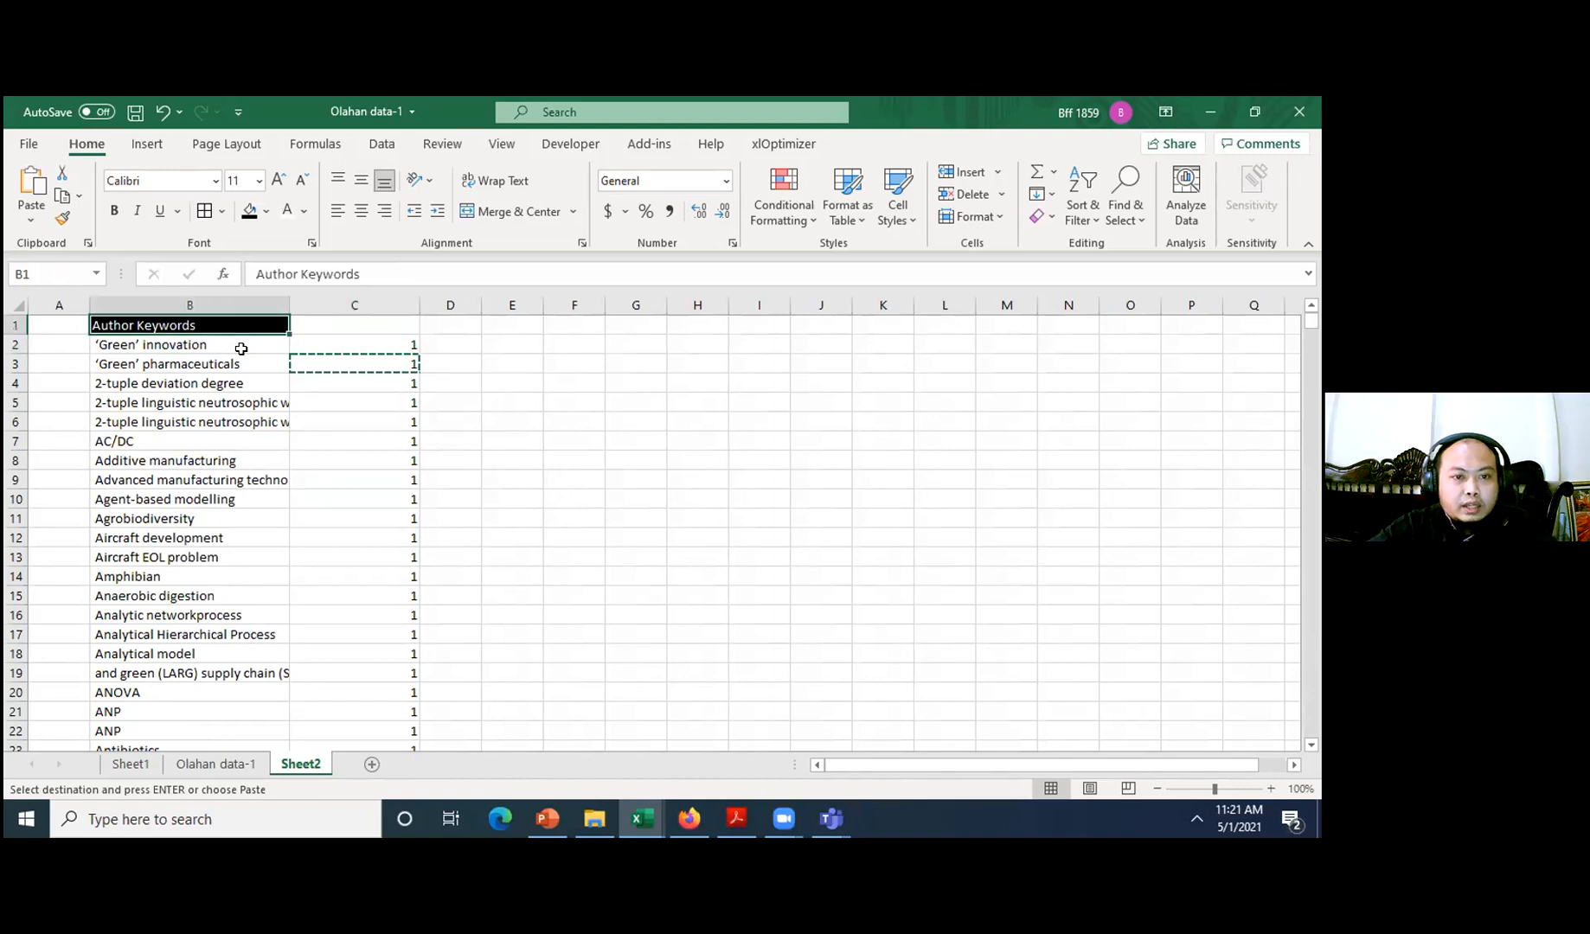
key(Right)
key(ctrl+v)
text(Jml)
- Create a PivotTable on a new worksheet from the keyword and Jml data in B1:C9448
key(Left)
key(shift+Right)
key(ctrl+shift+Down)
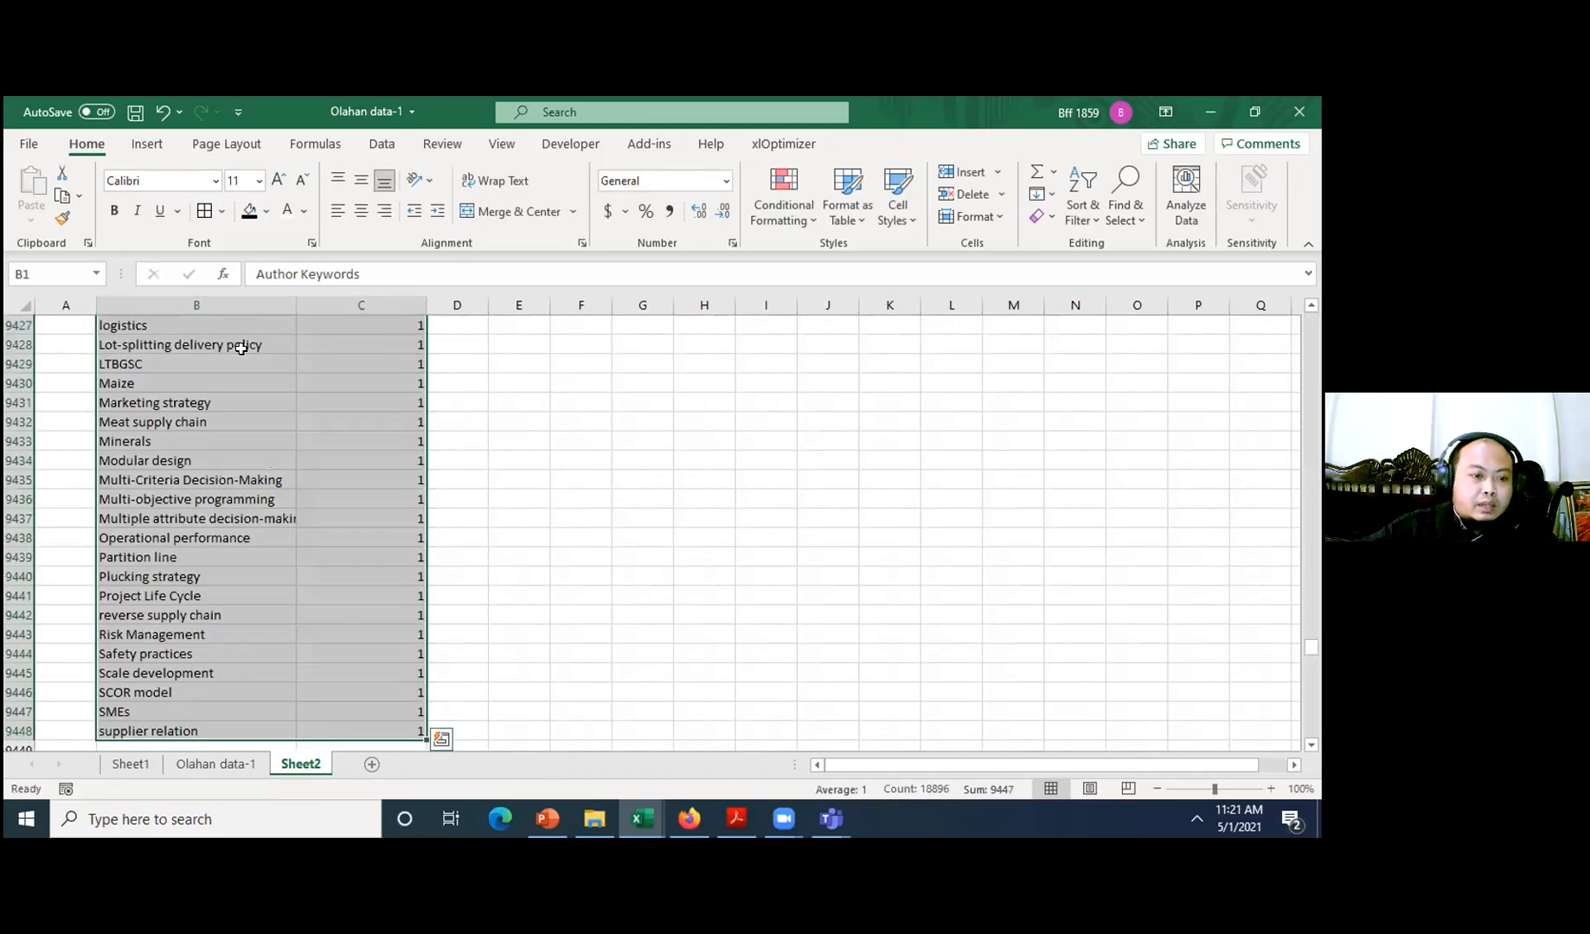
click(152, 149)
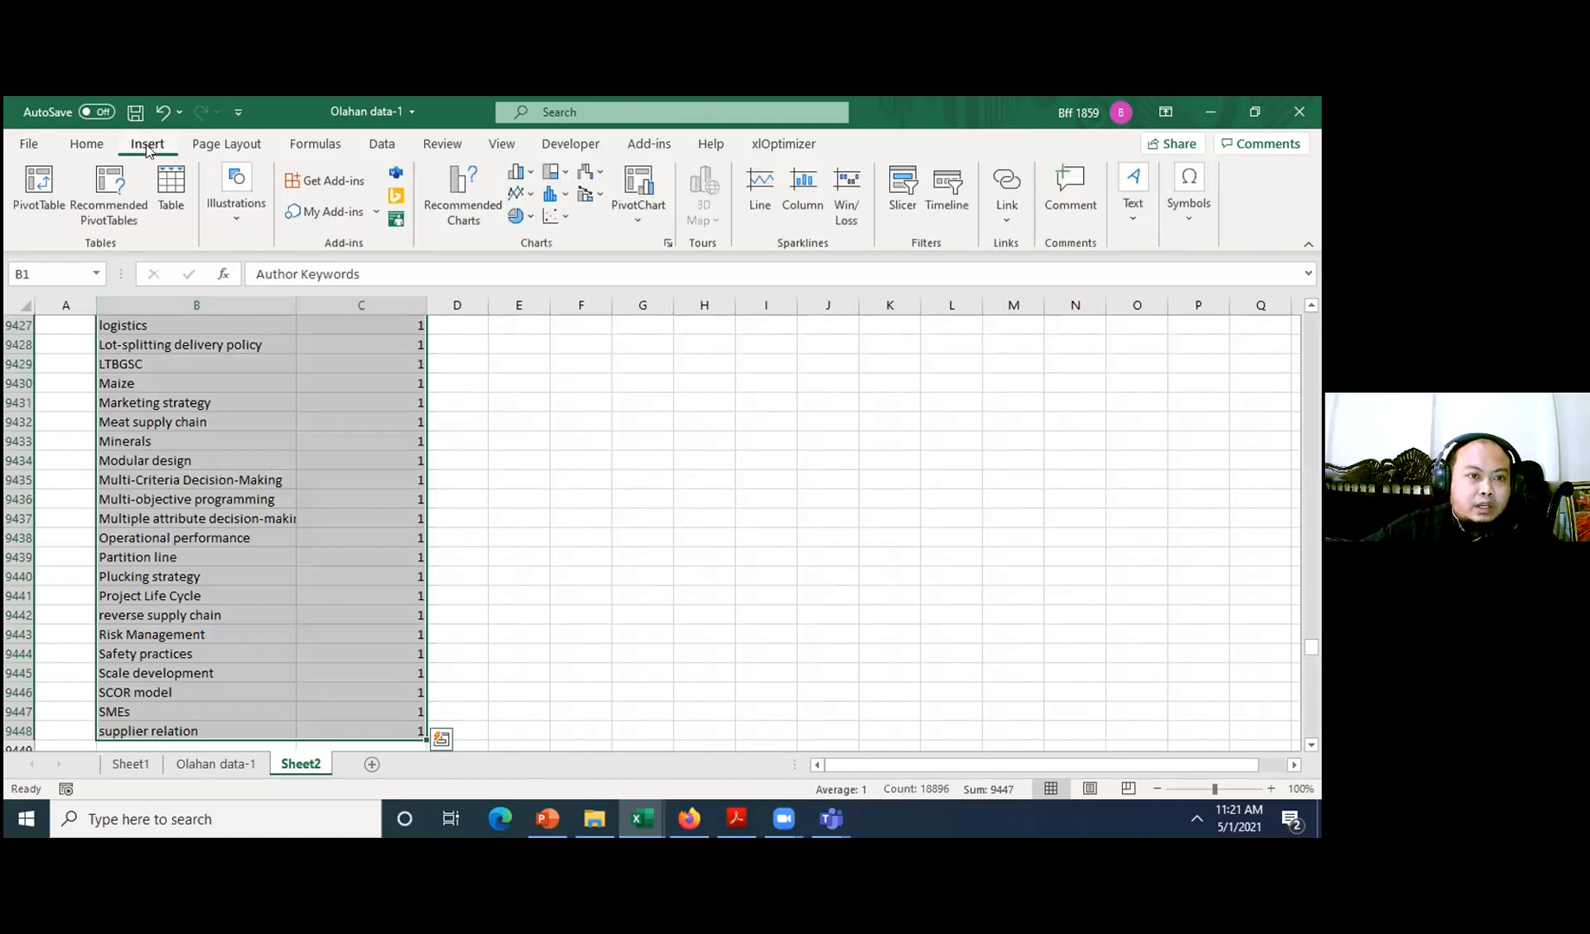
click(41, 186)
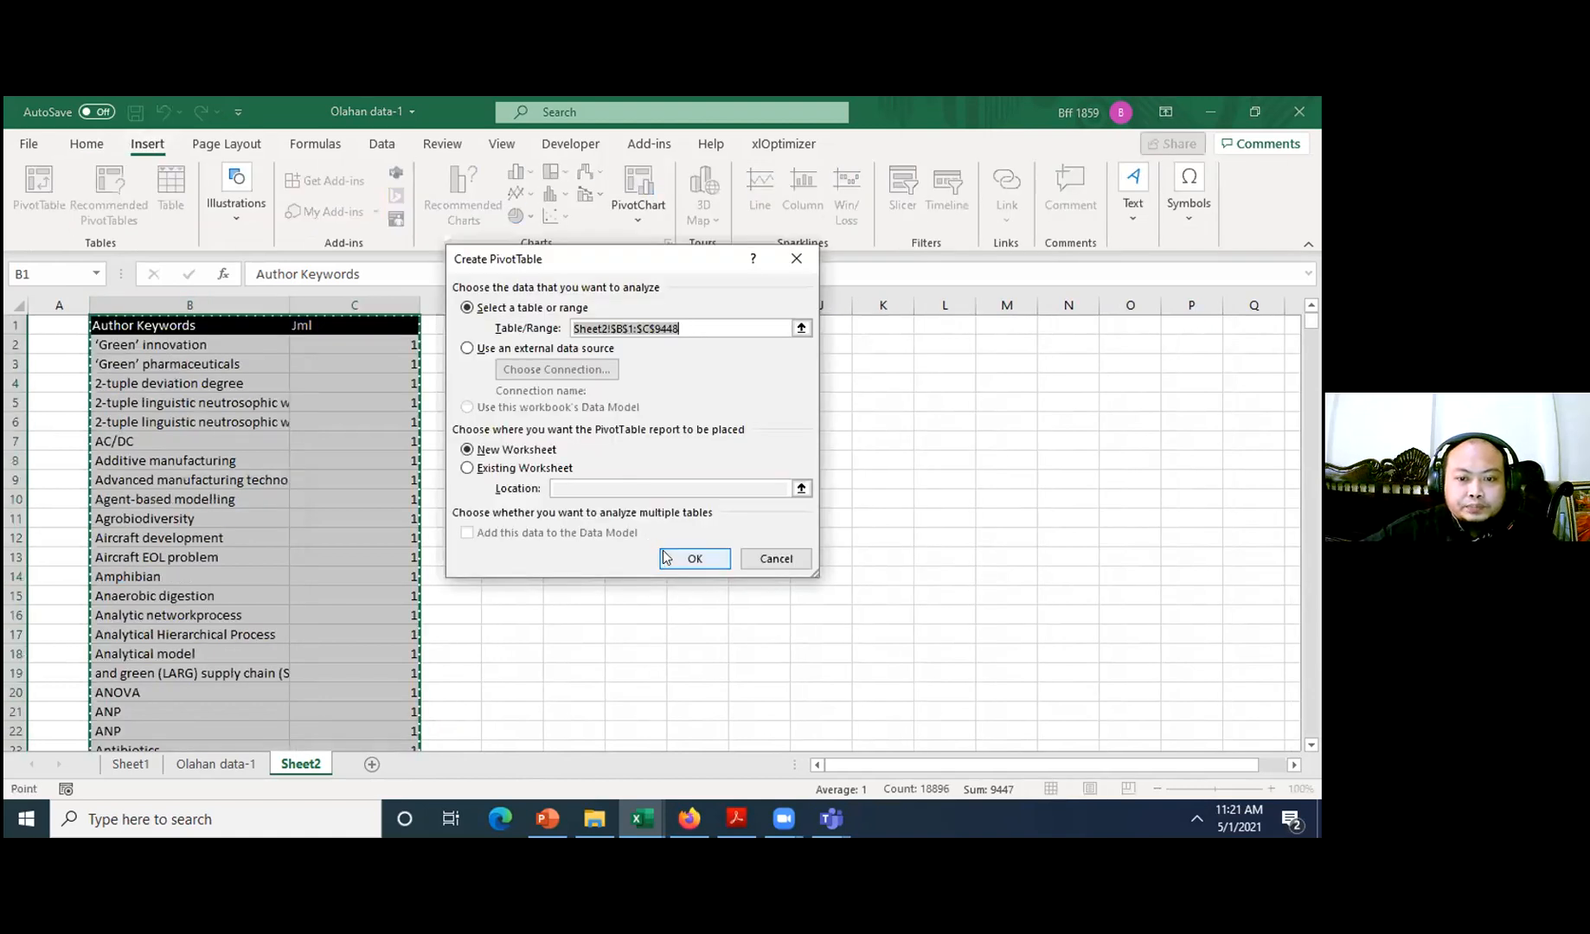
key(Return)
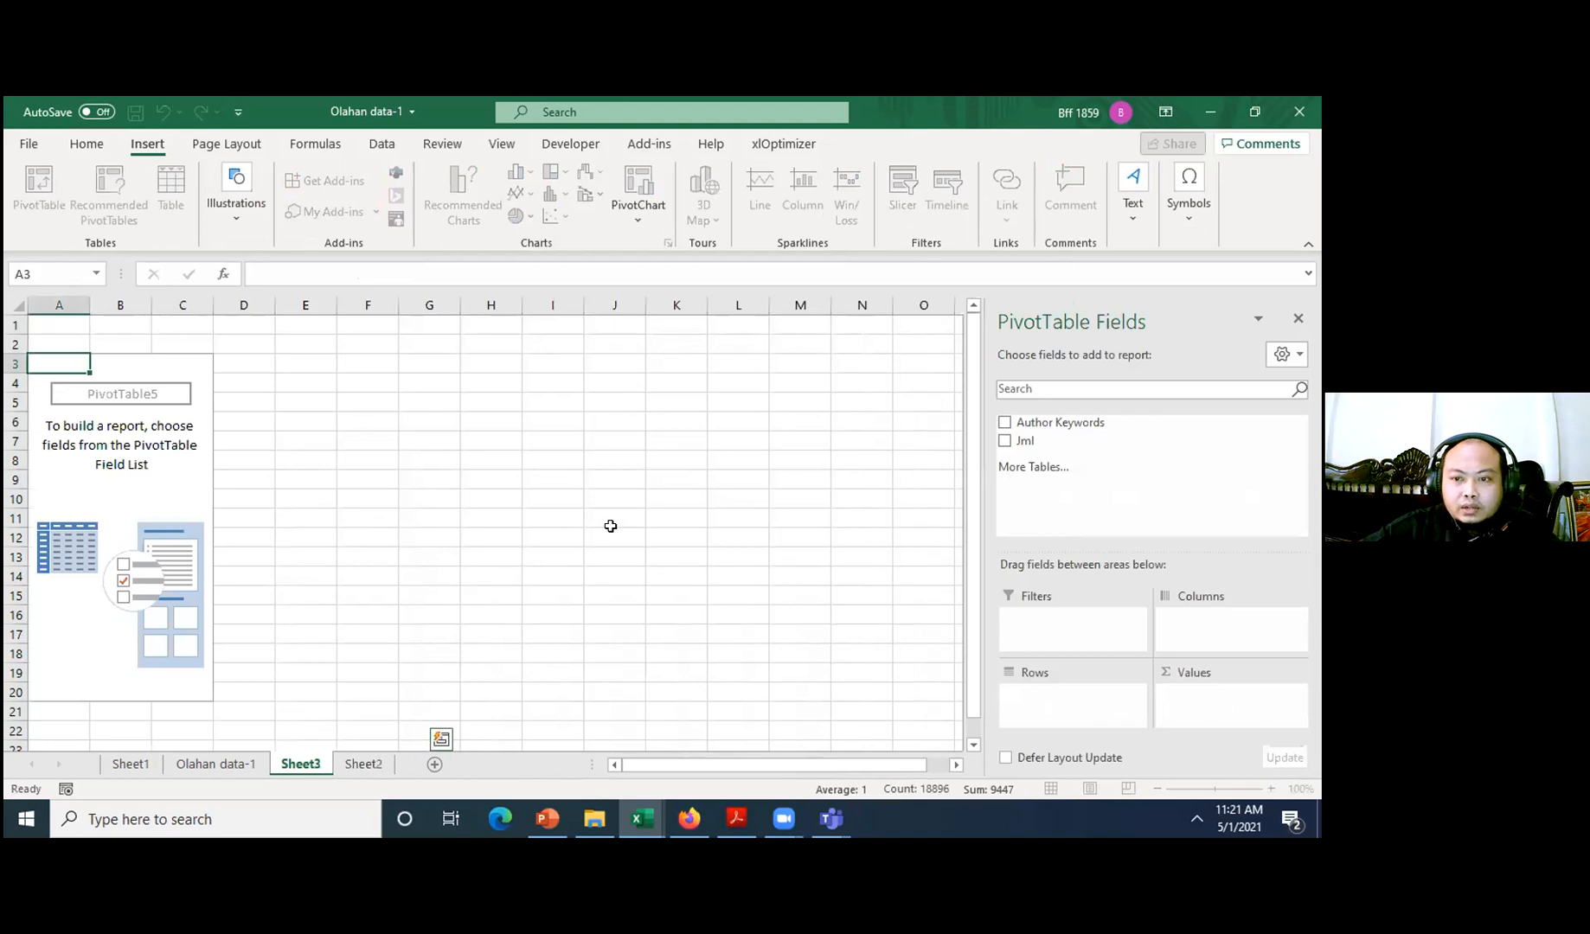
- Build the PivotTable with Author Keywords as rows and the sum of Jml as values, and narrow column A
click(1004, 423)
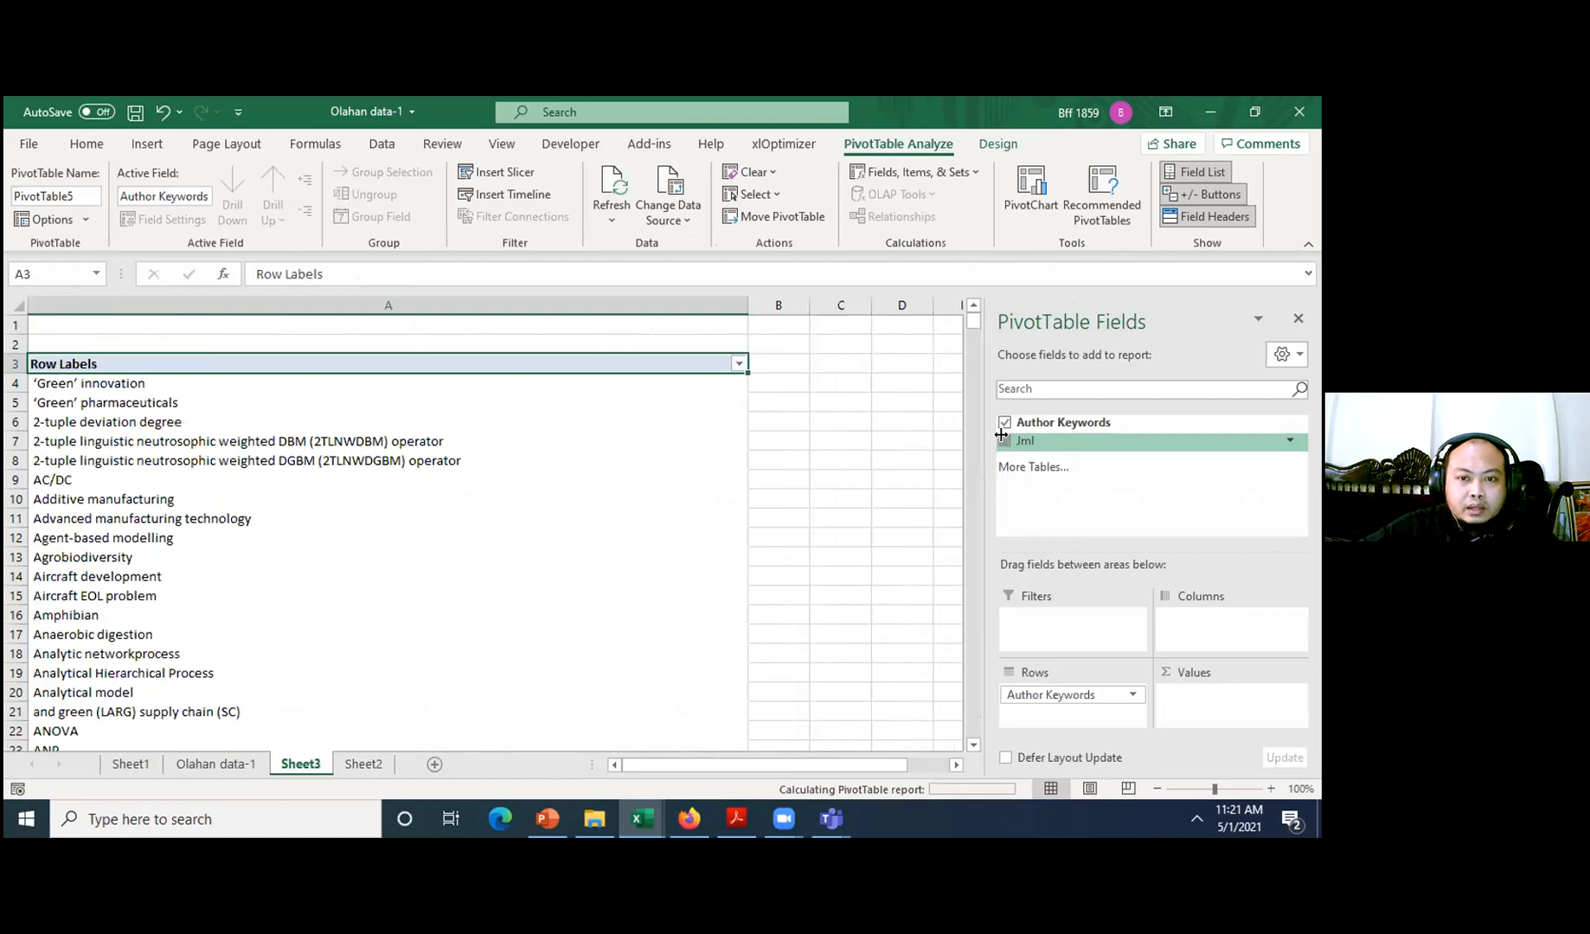
drag(519, 297, 569, 371)
- Sort the PivotTable's Sum of Jml values from largest to smallest, leaving the grand total out of the selection
click(573, 376)
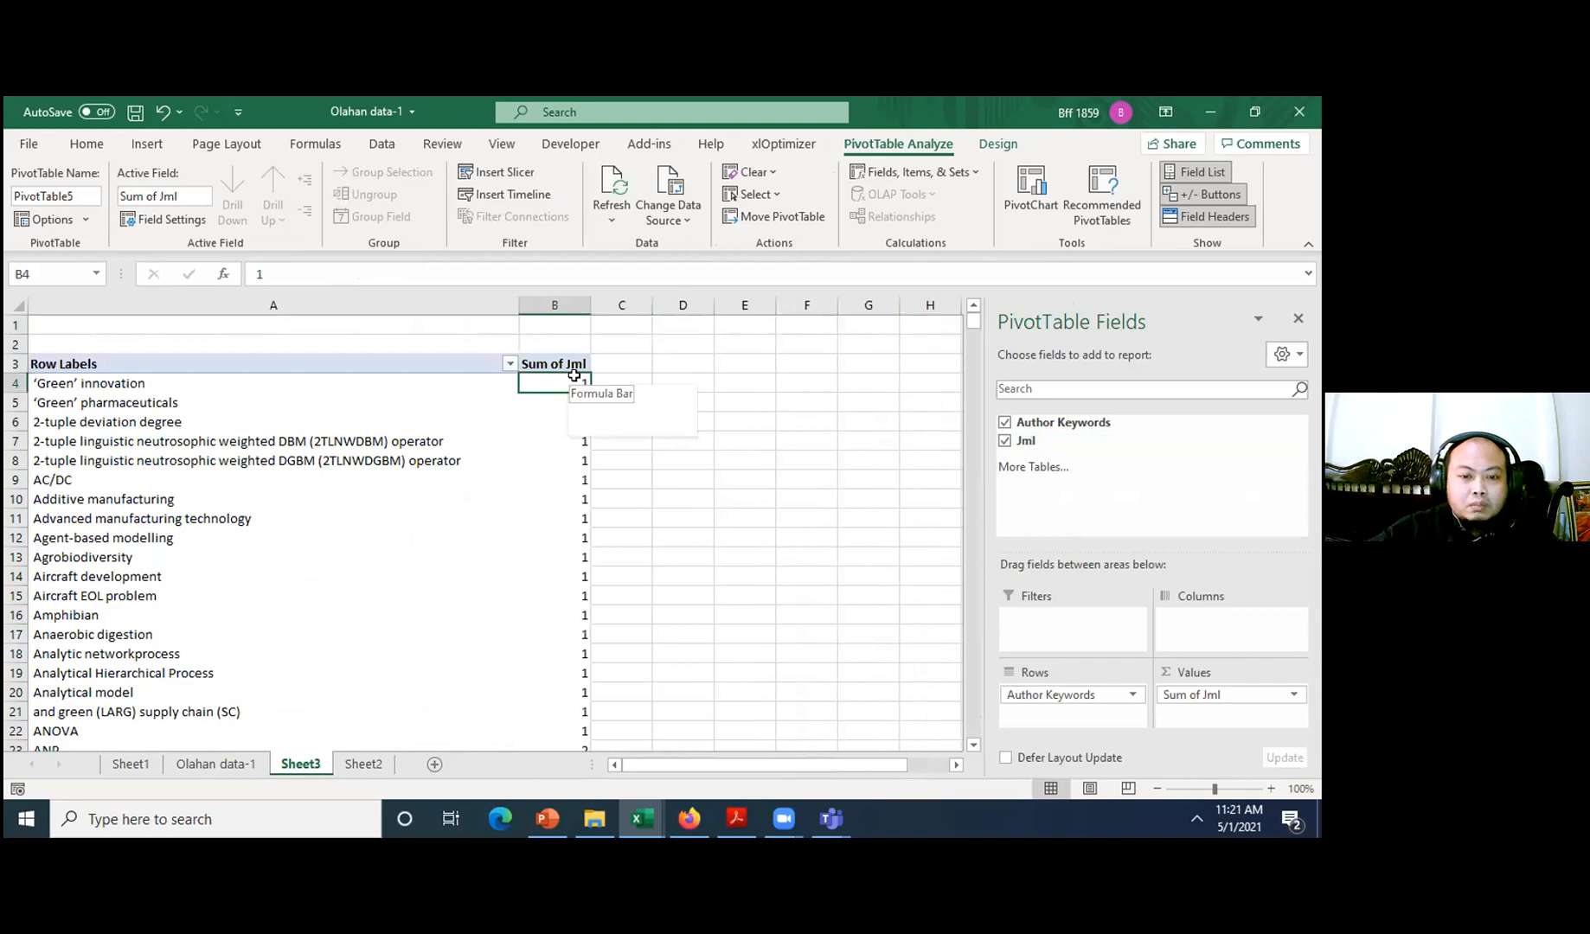
key(ctrl+shift+Down)
key(shift+Up)
click(85, 141)
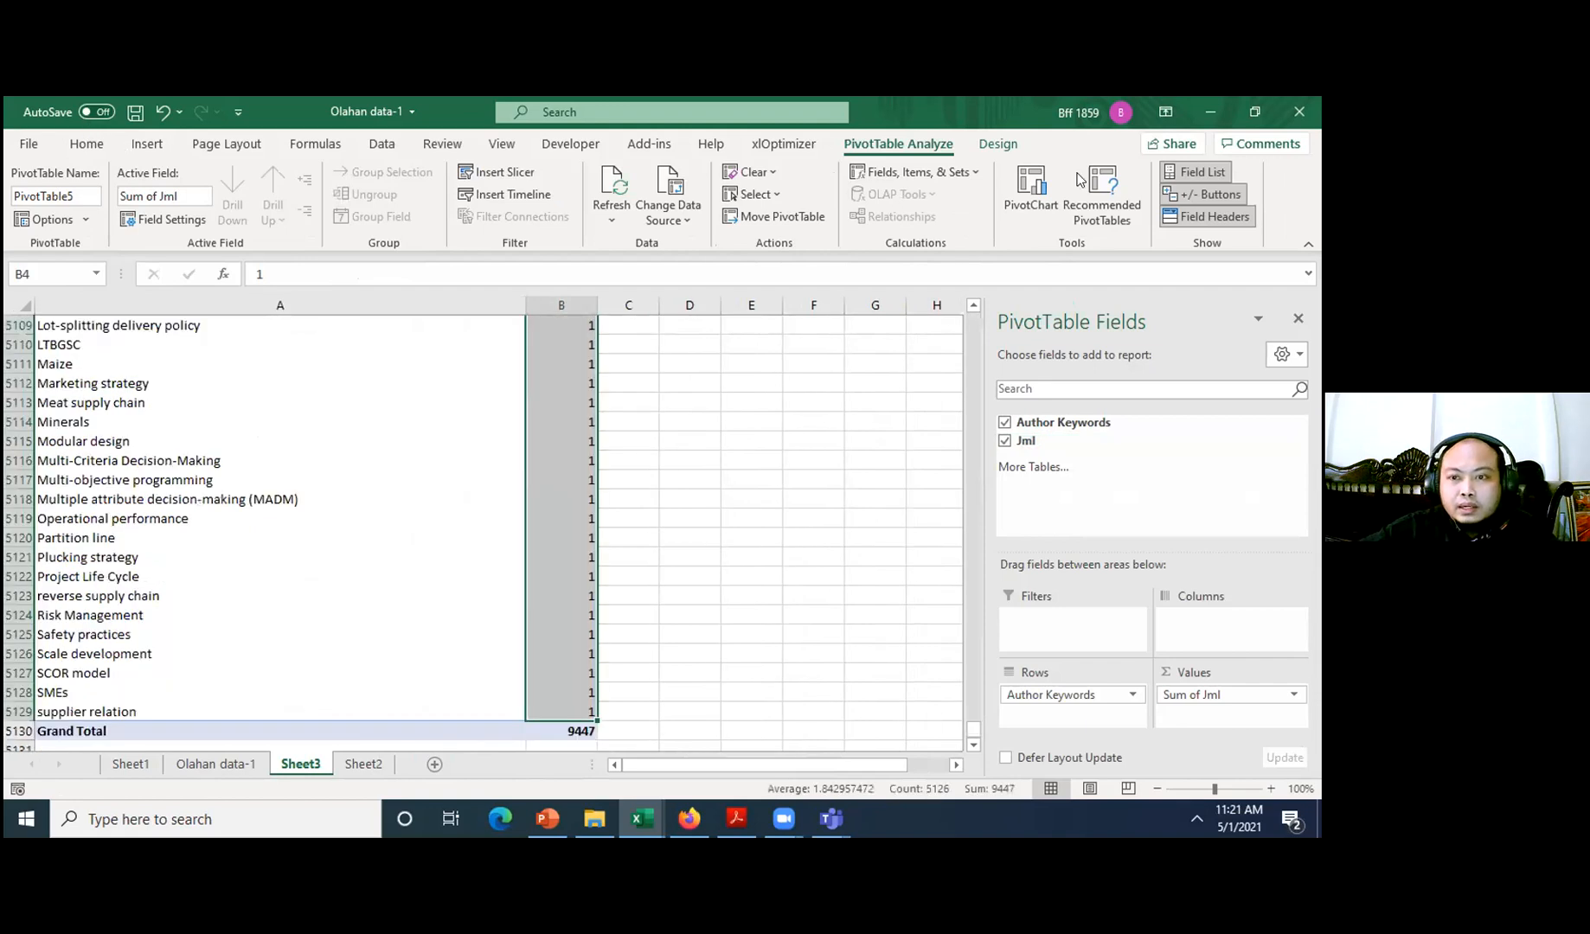
click(1082, 212)
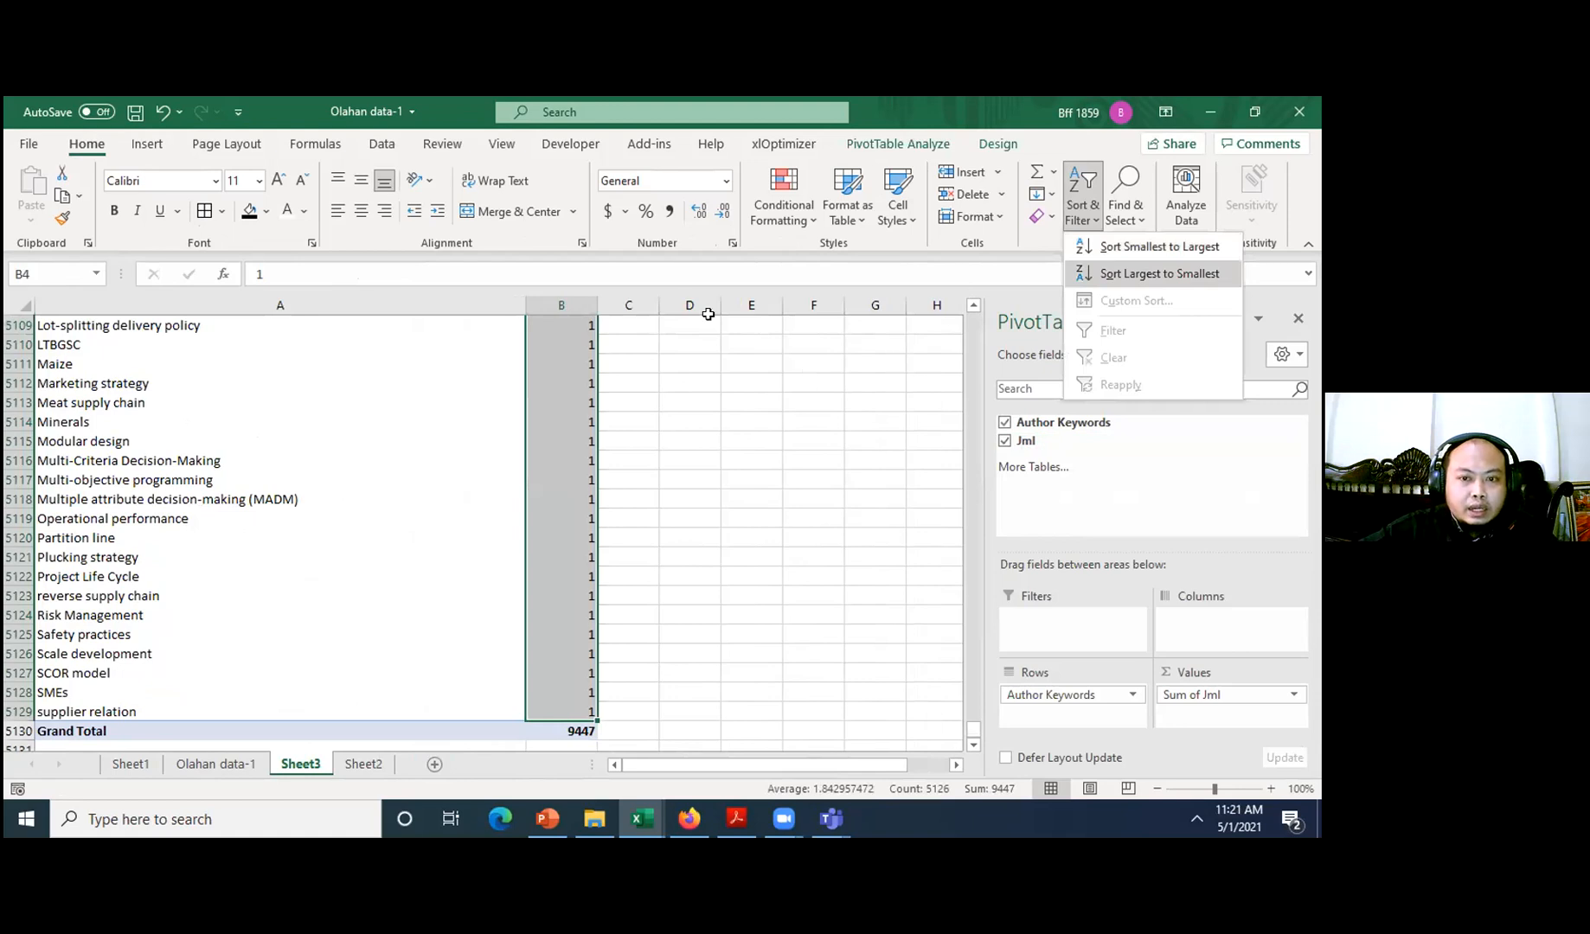
key(Return)
- Narrow column A of the sorted PivotTable and select the first keyword in A4
click(750, 300)
drag(749, 301, 426, 314)
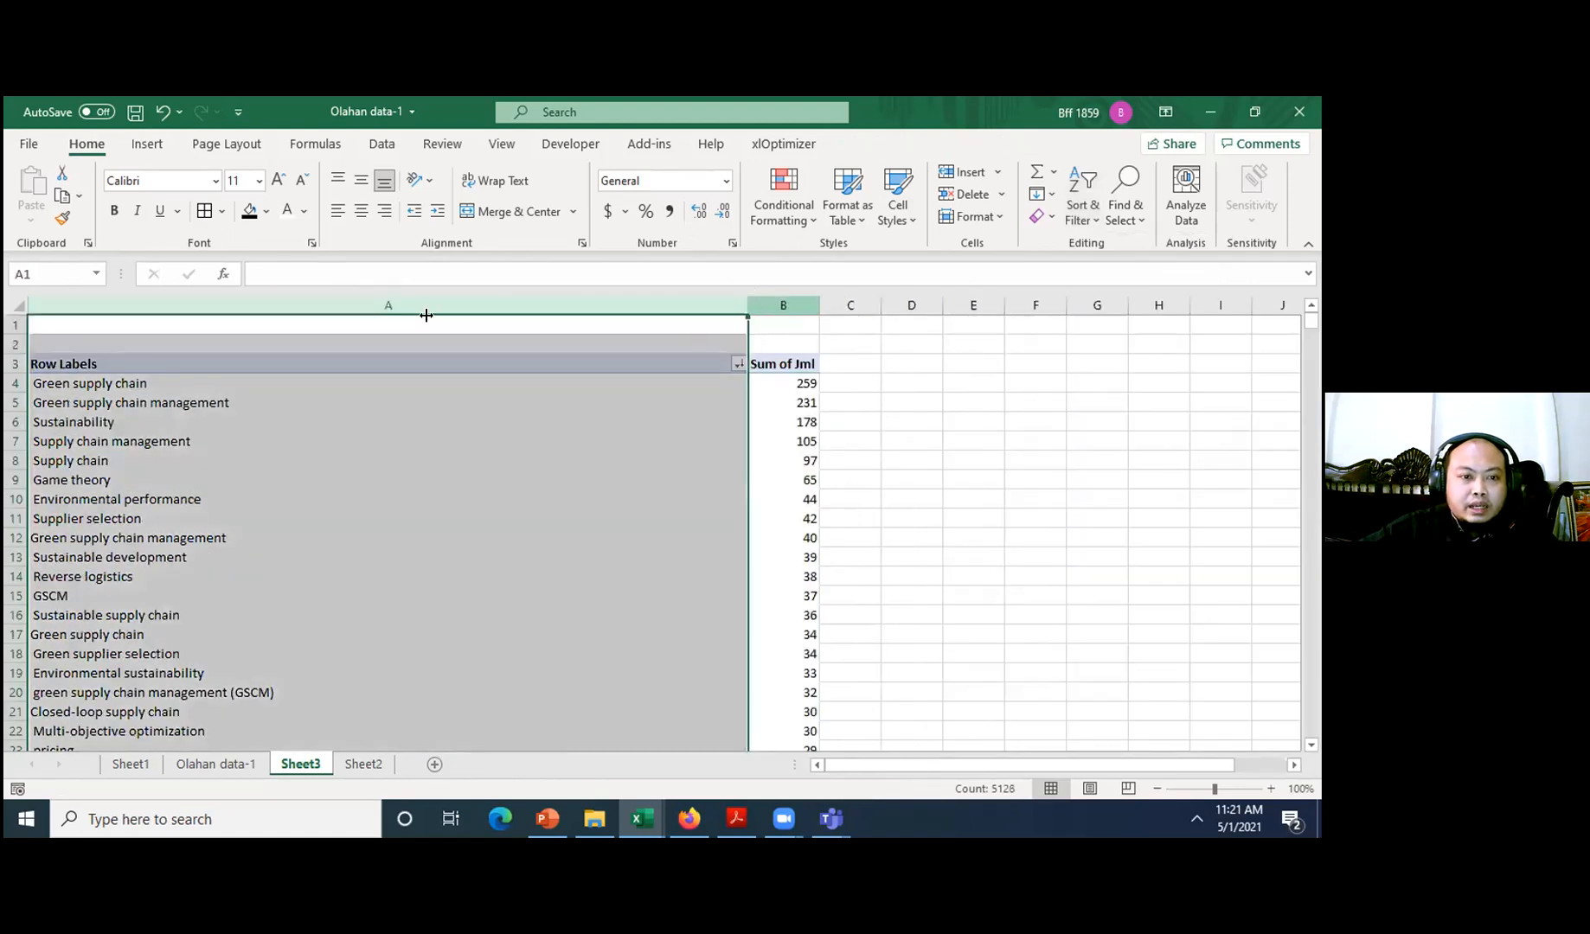
click(473, 381)
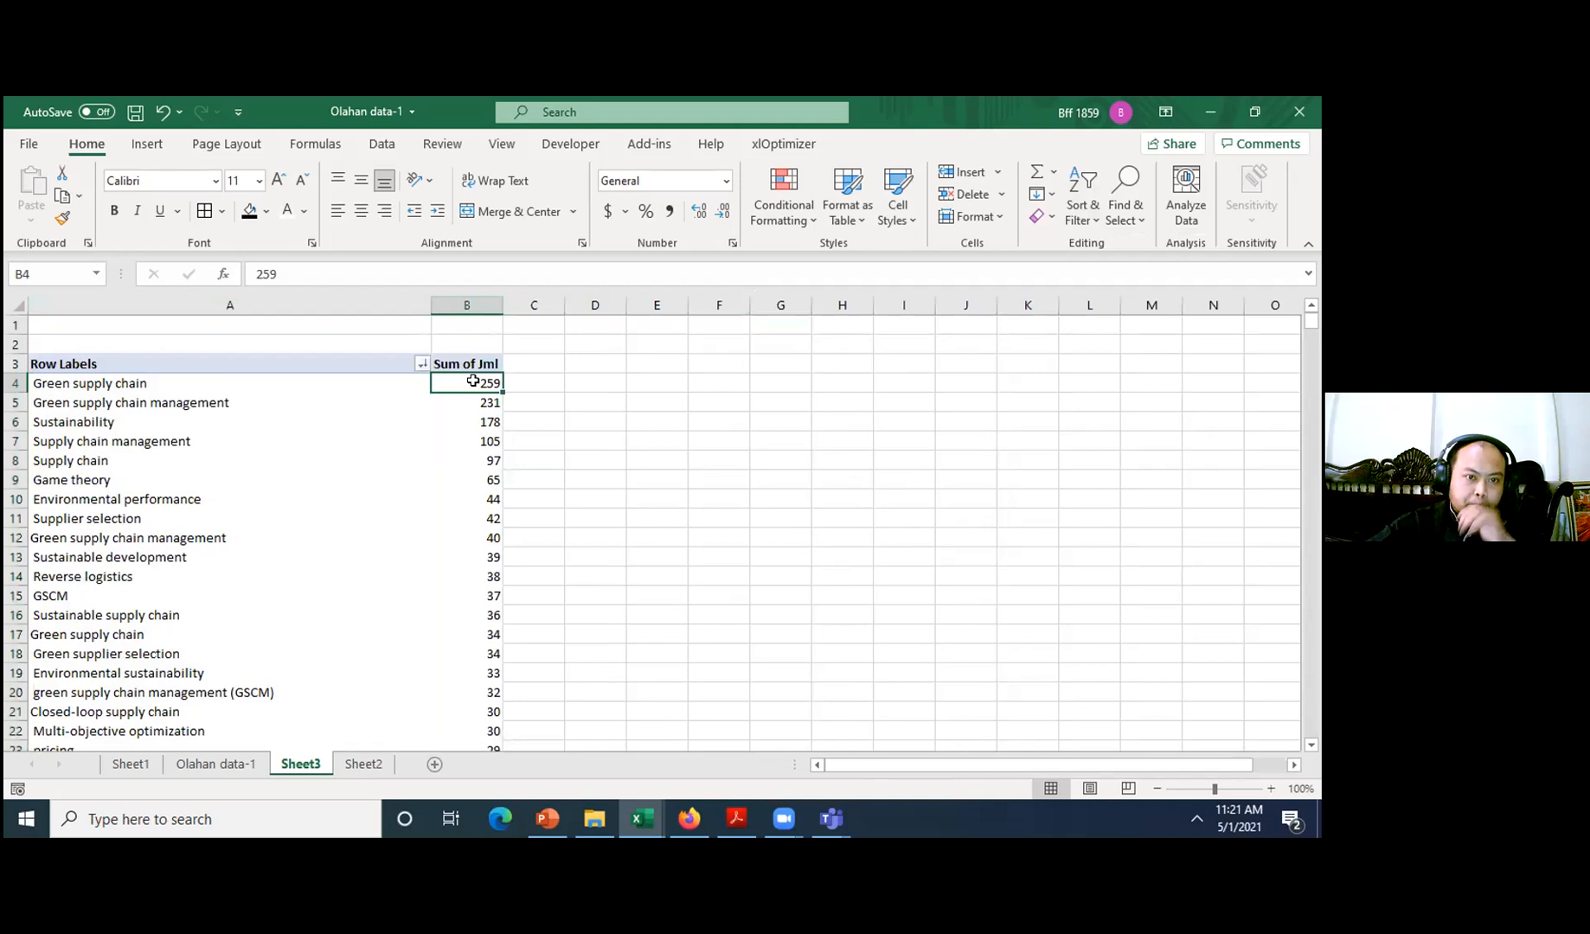
key(Down)
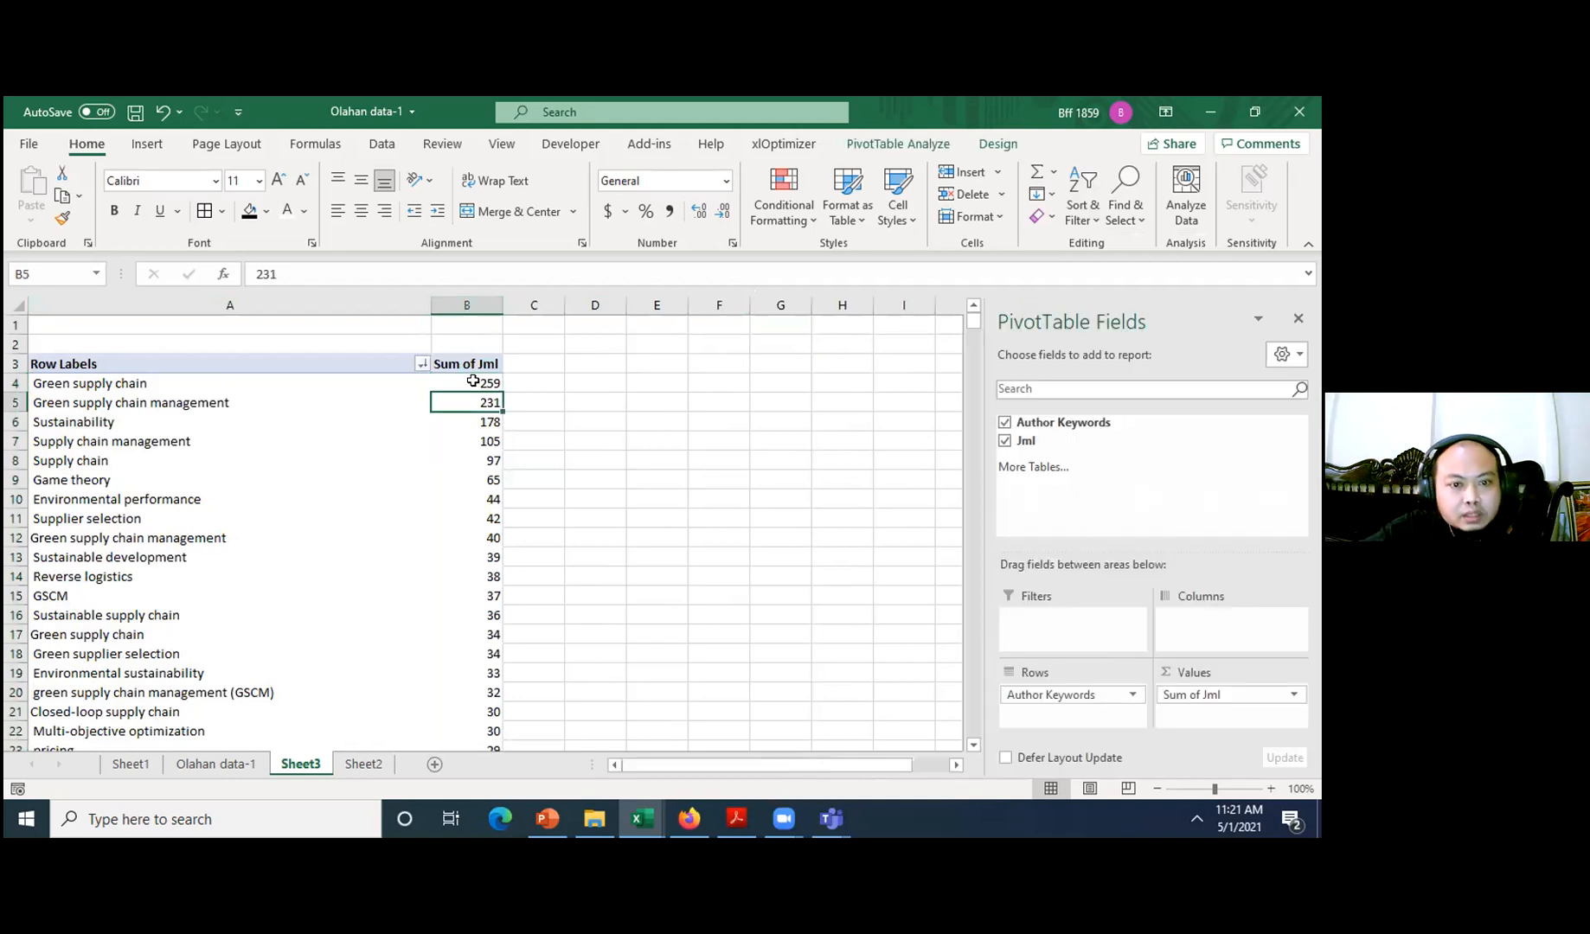
key(Up)
key(Left)
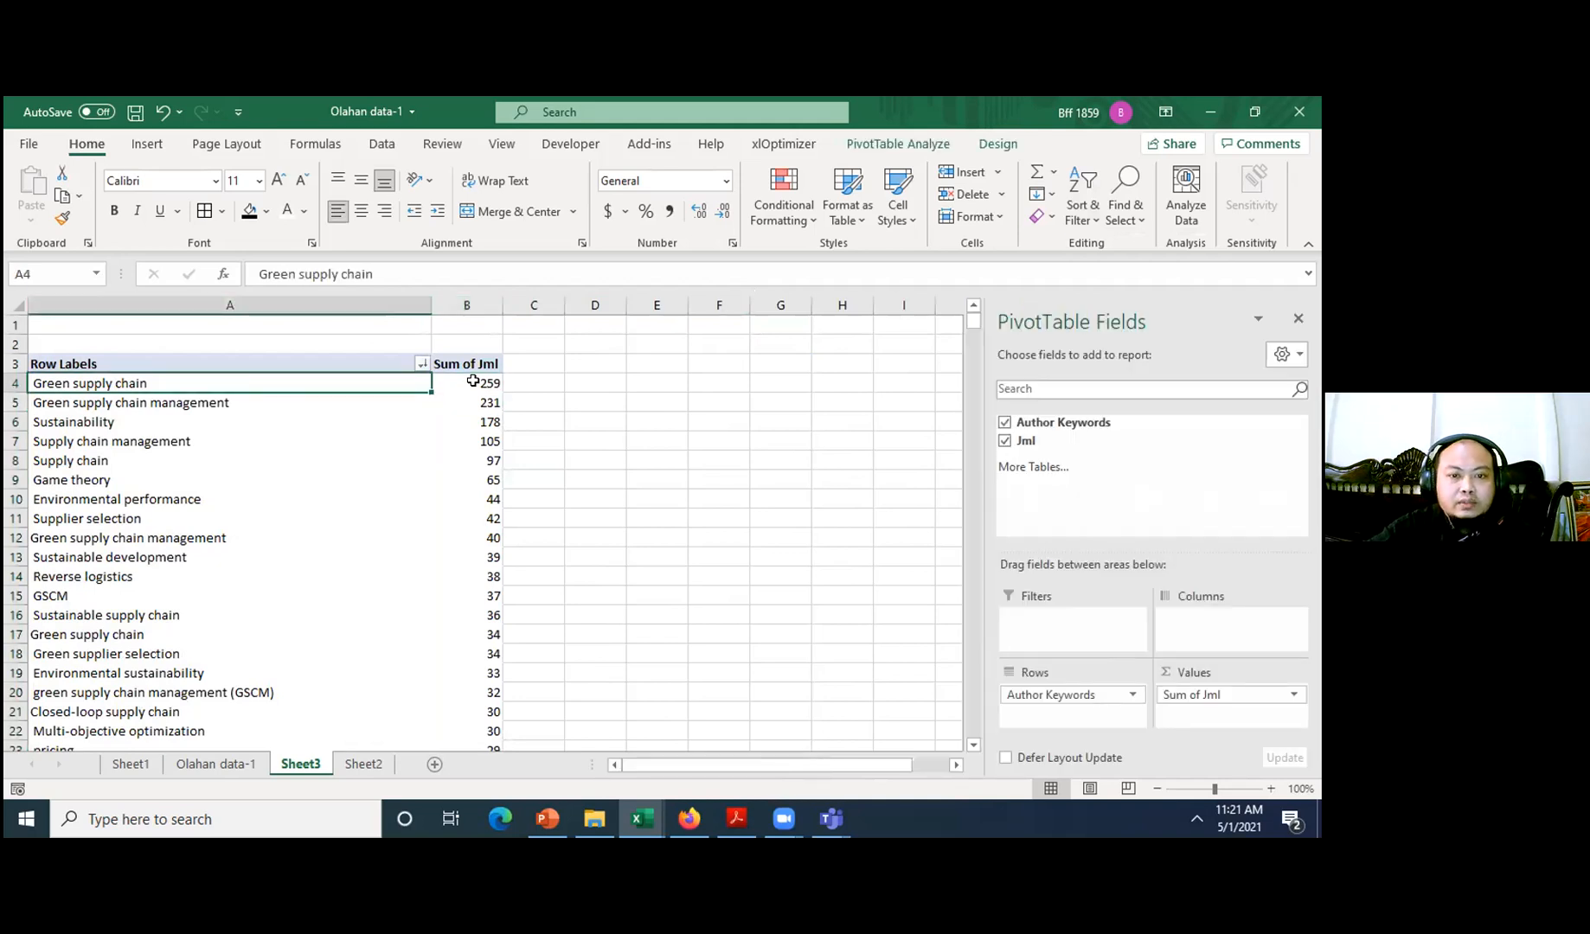
- Review the ranked author keywords and their counts in the PivotTable, from the most frequent down to those with about ten occurrences
key(Right)
key(Down)
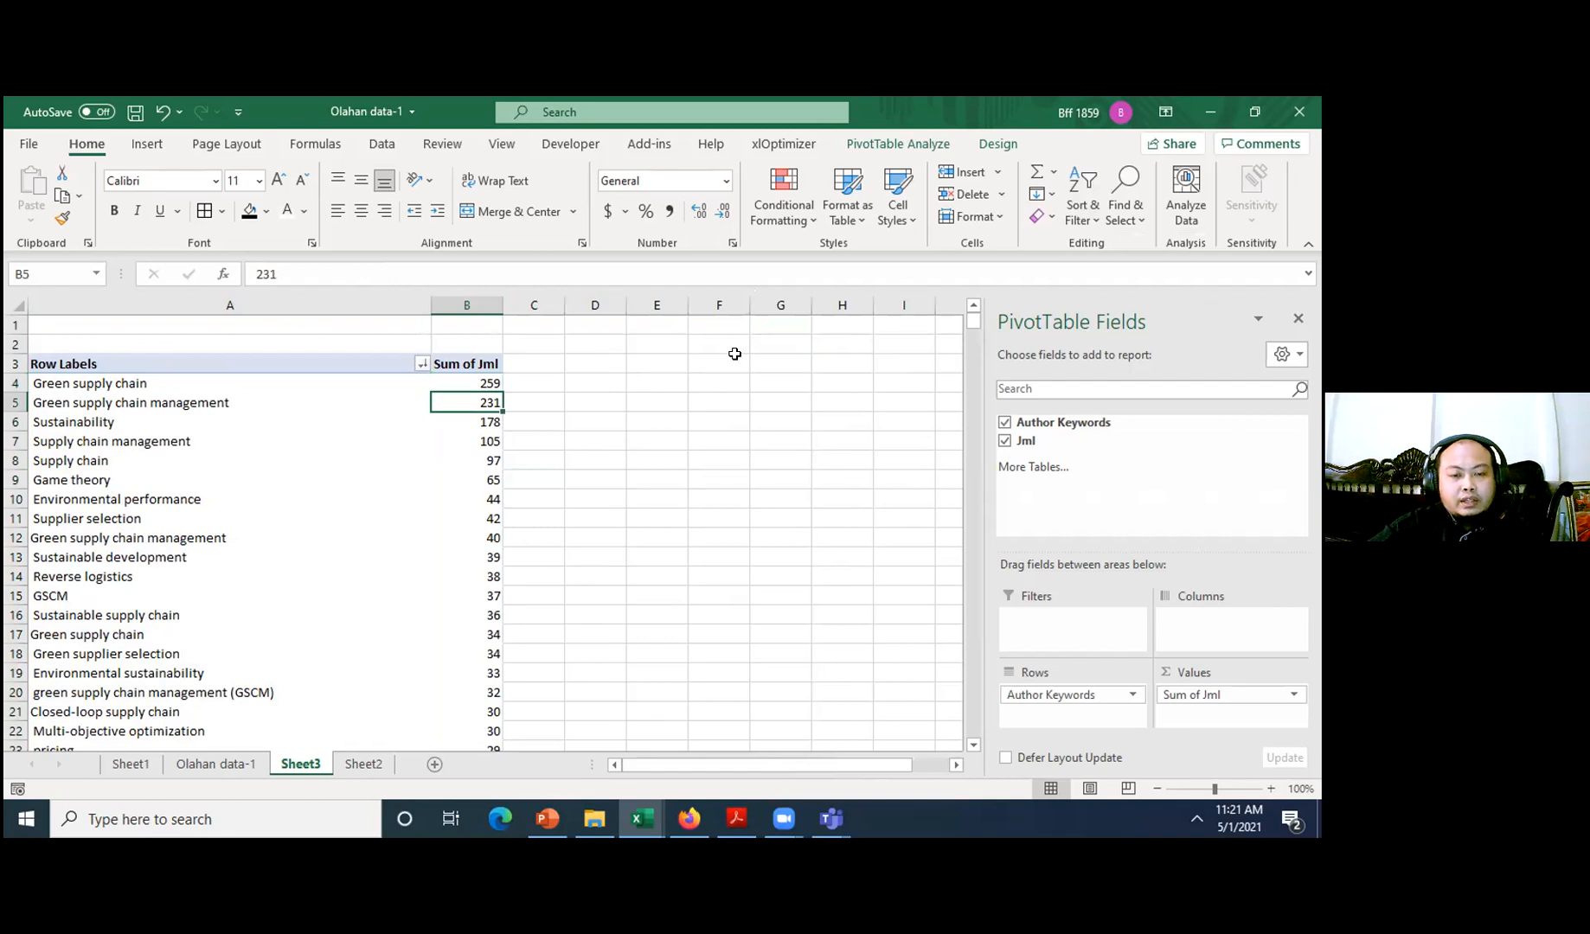
key(Right)
key(Up)
key(Left)
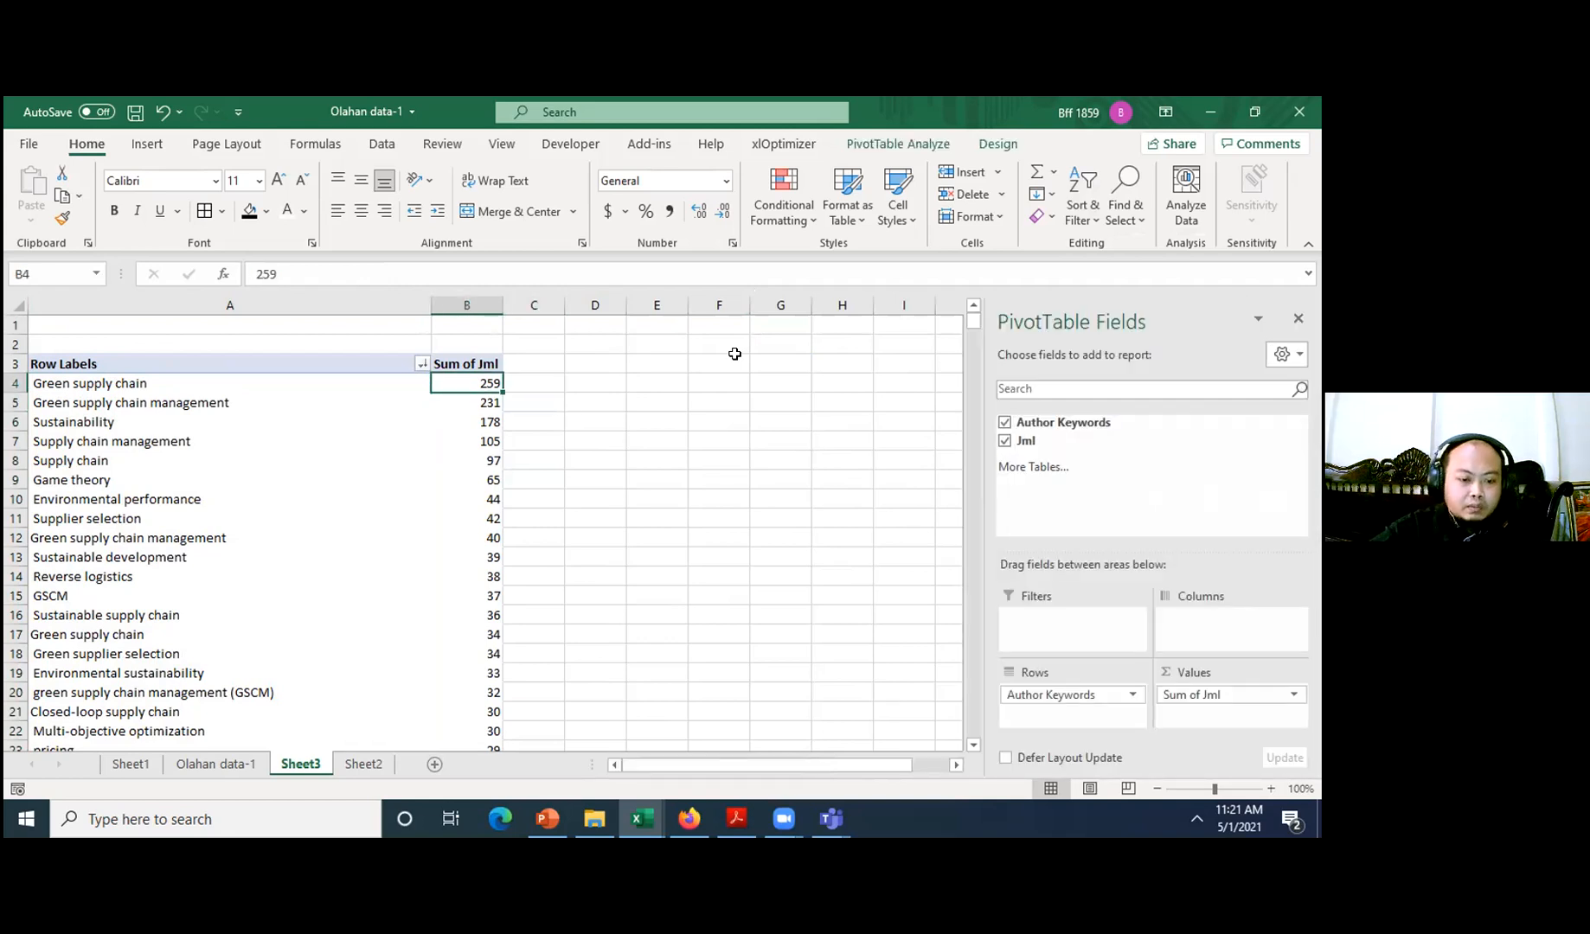
key(Down)
key(Up)
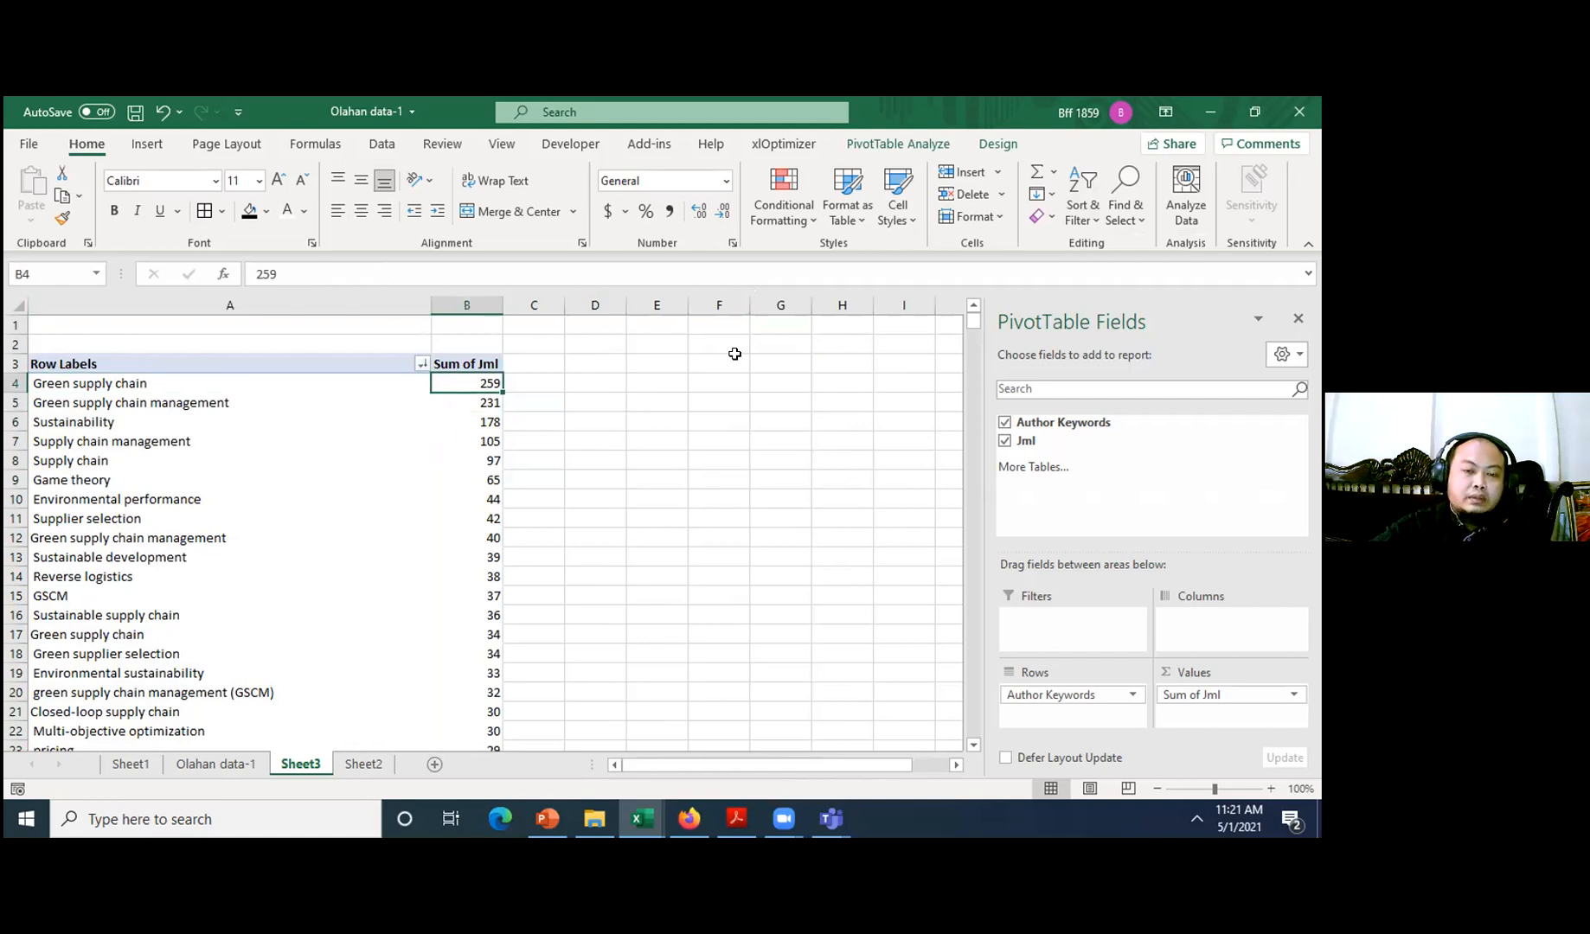
key(Left)
key(Down)
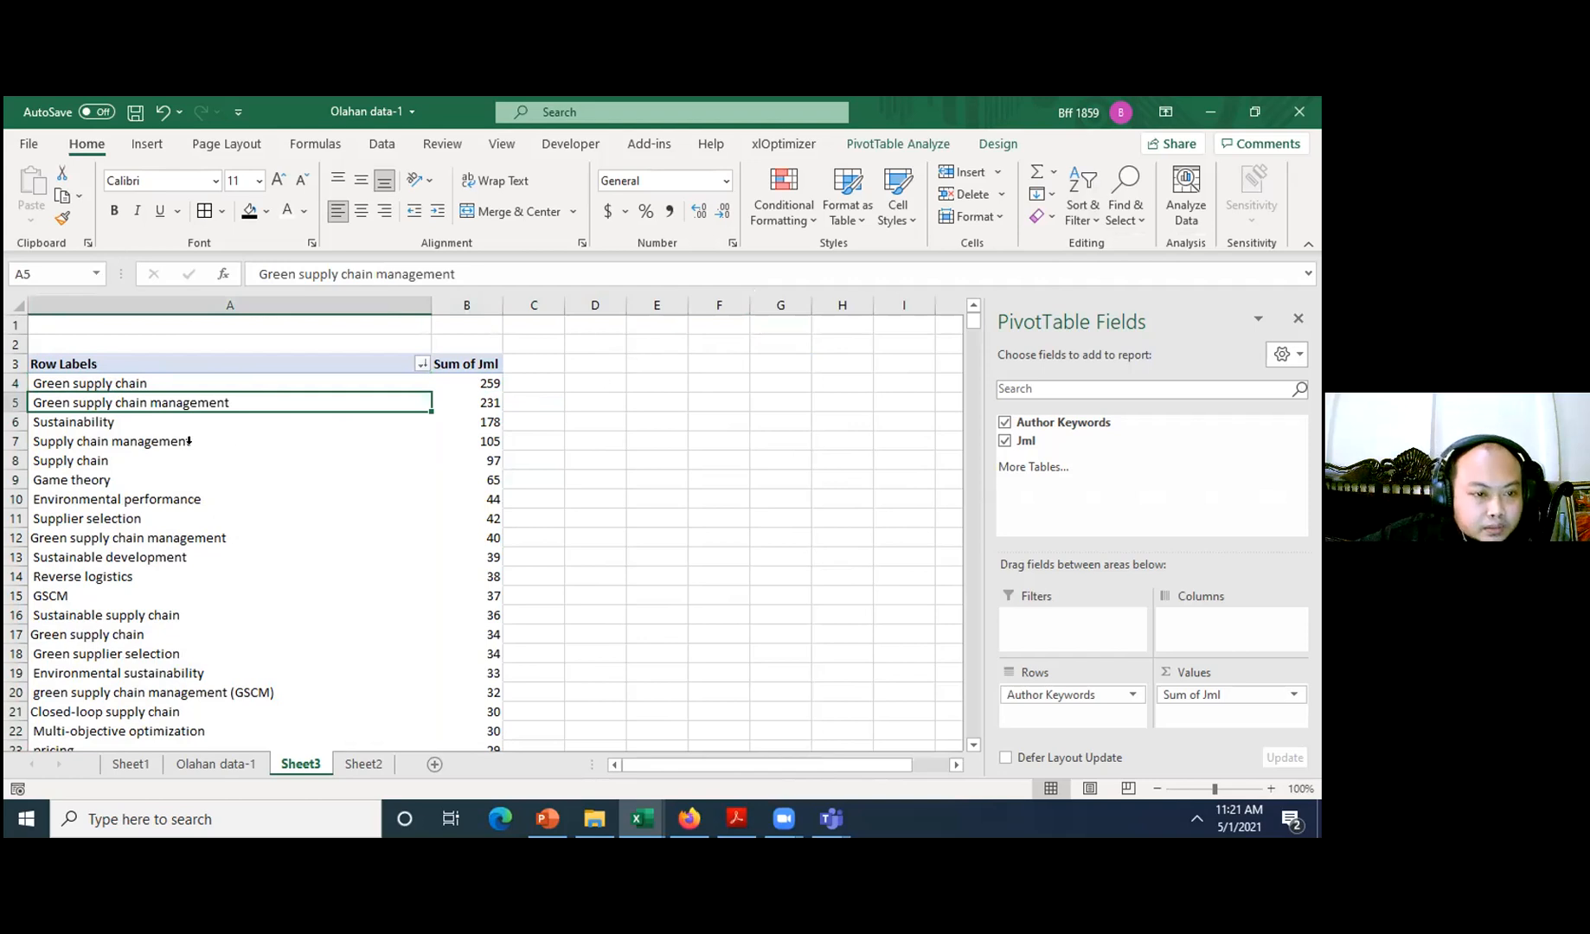
click(108, 462)
click(97, 478)
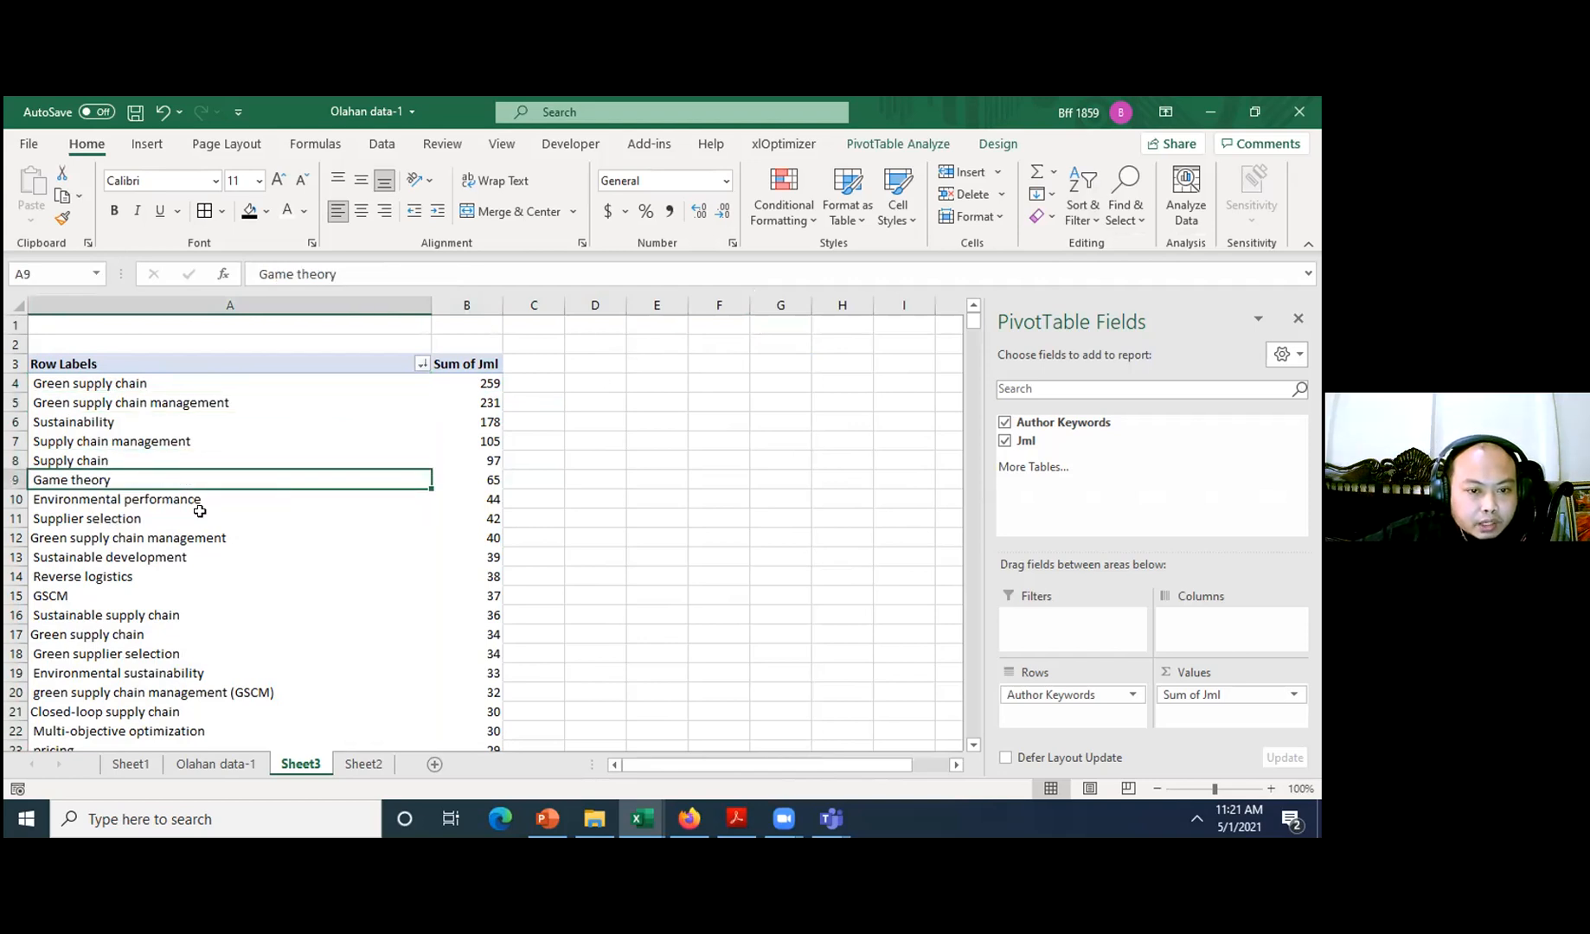
scroll(249, 576, down, 6)
scroll(249, 576, down, 11)
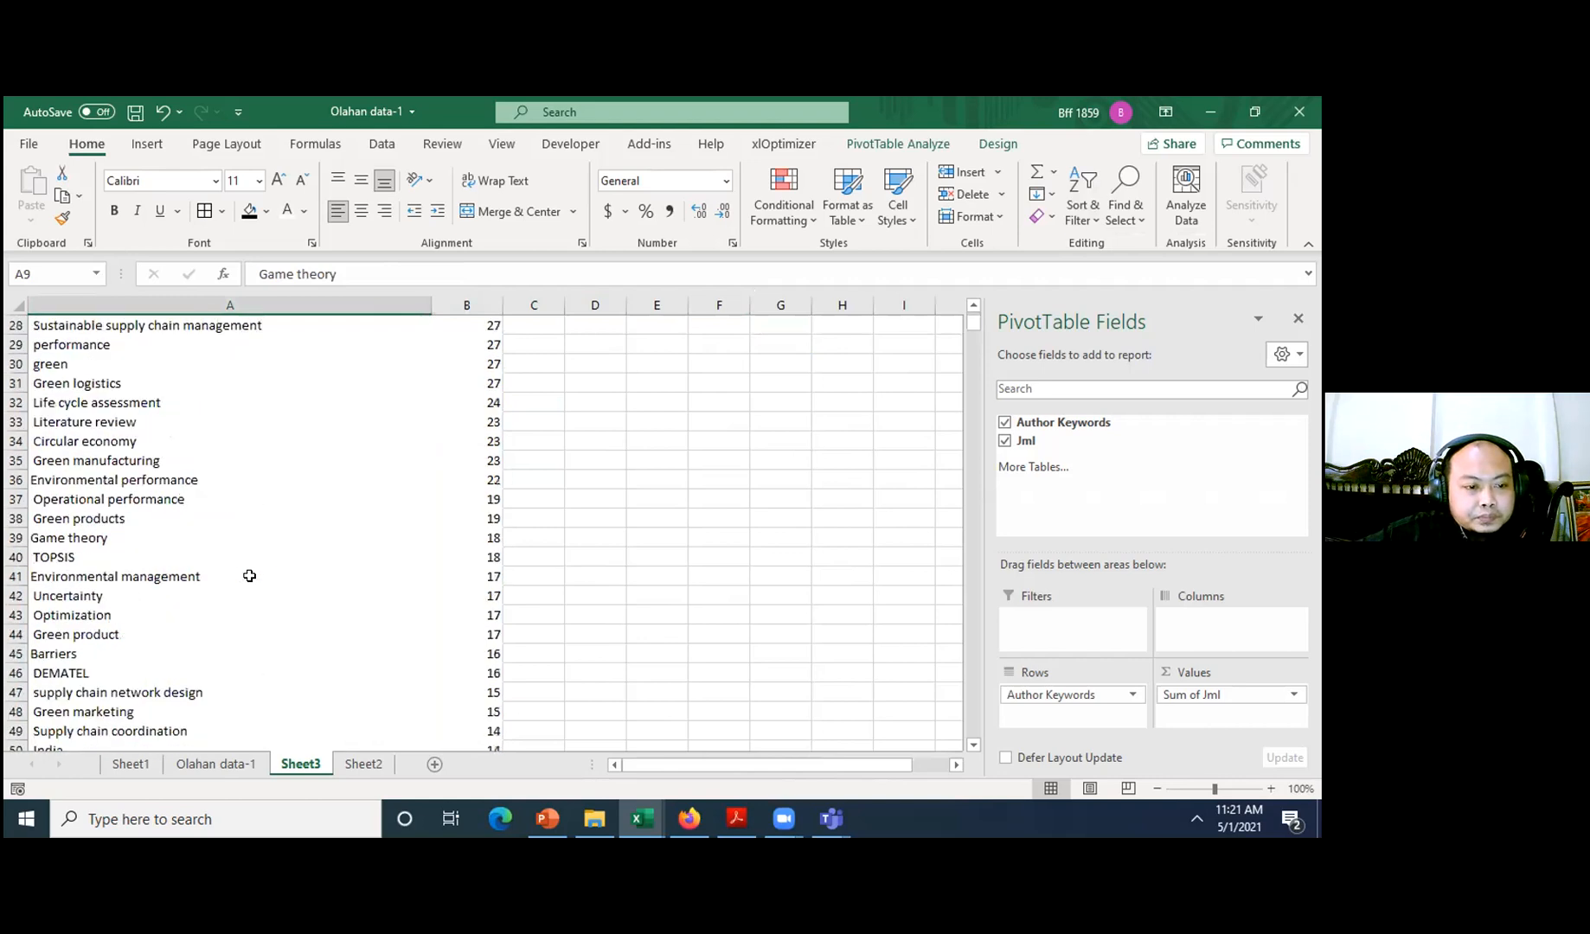
scroll(249, 576, down, 3)
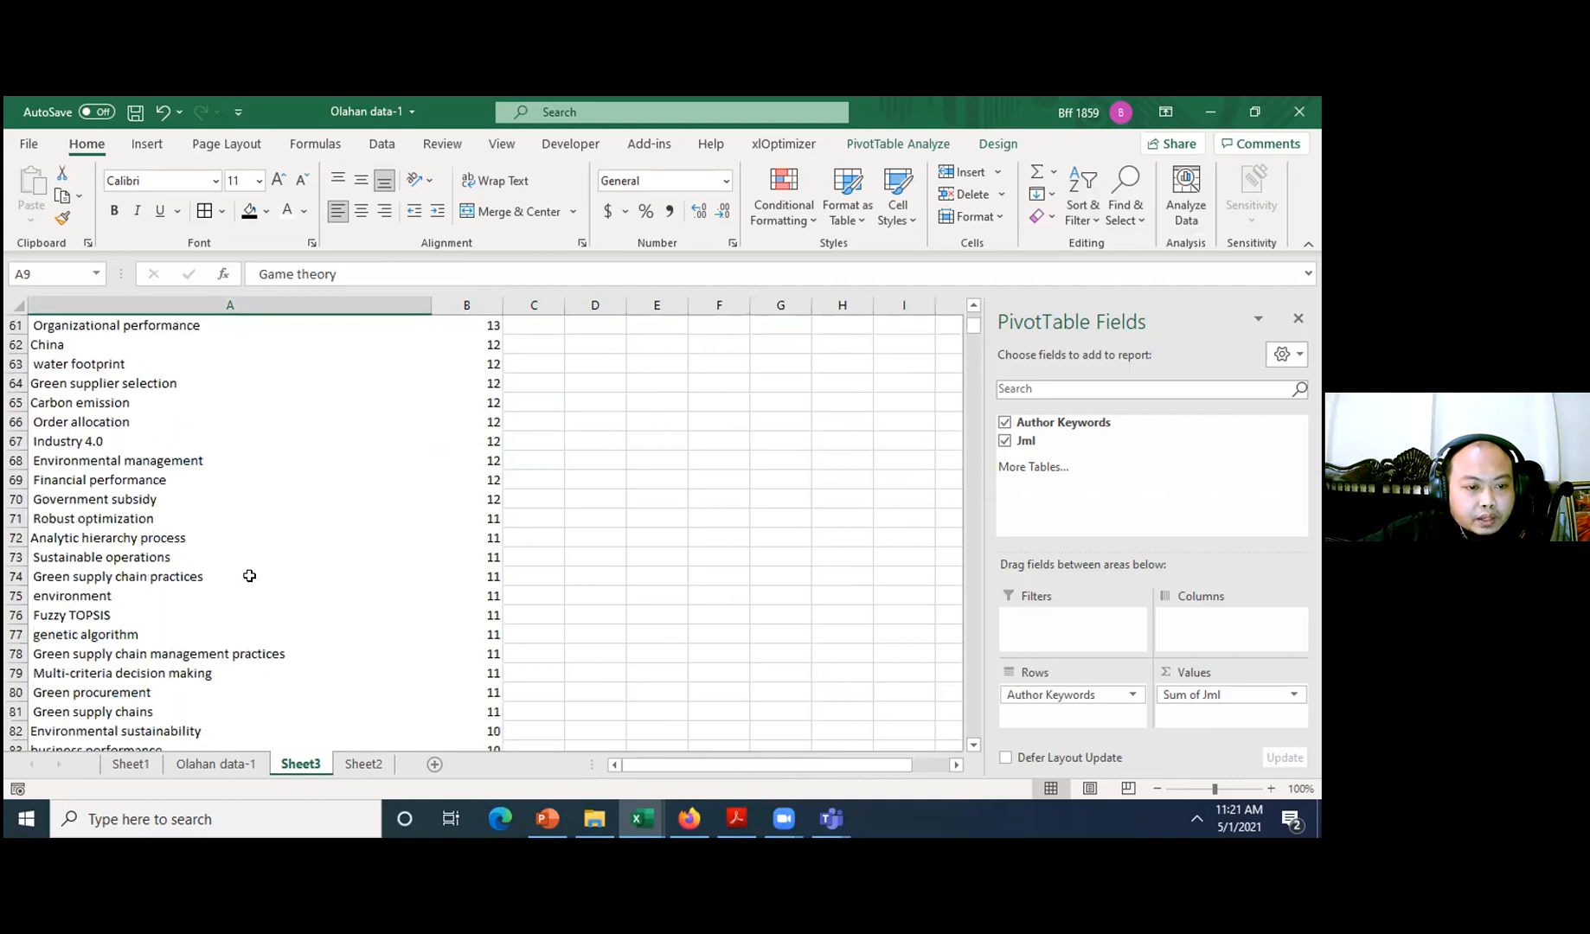
click(644, 456)
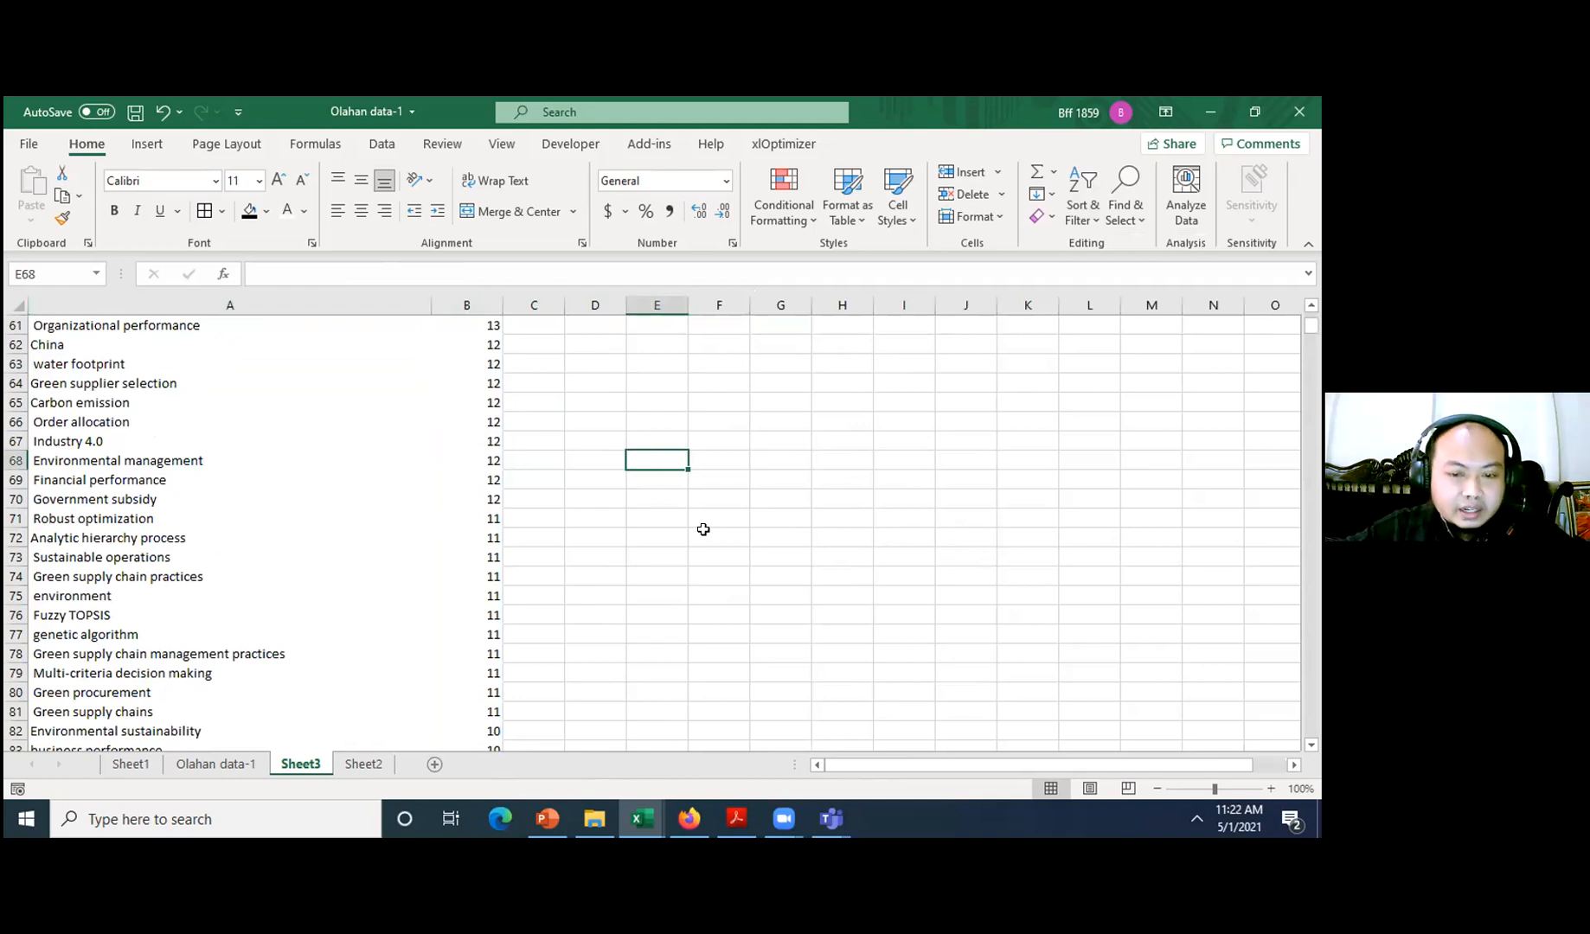
click(225, 766)
click(1150, 697)
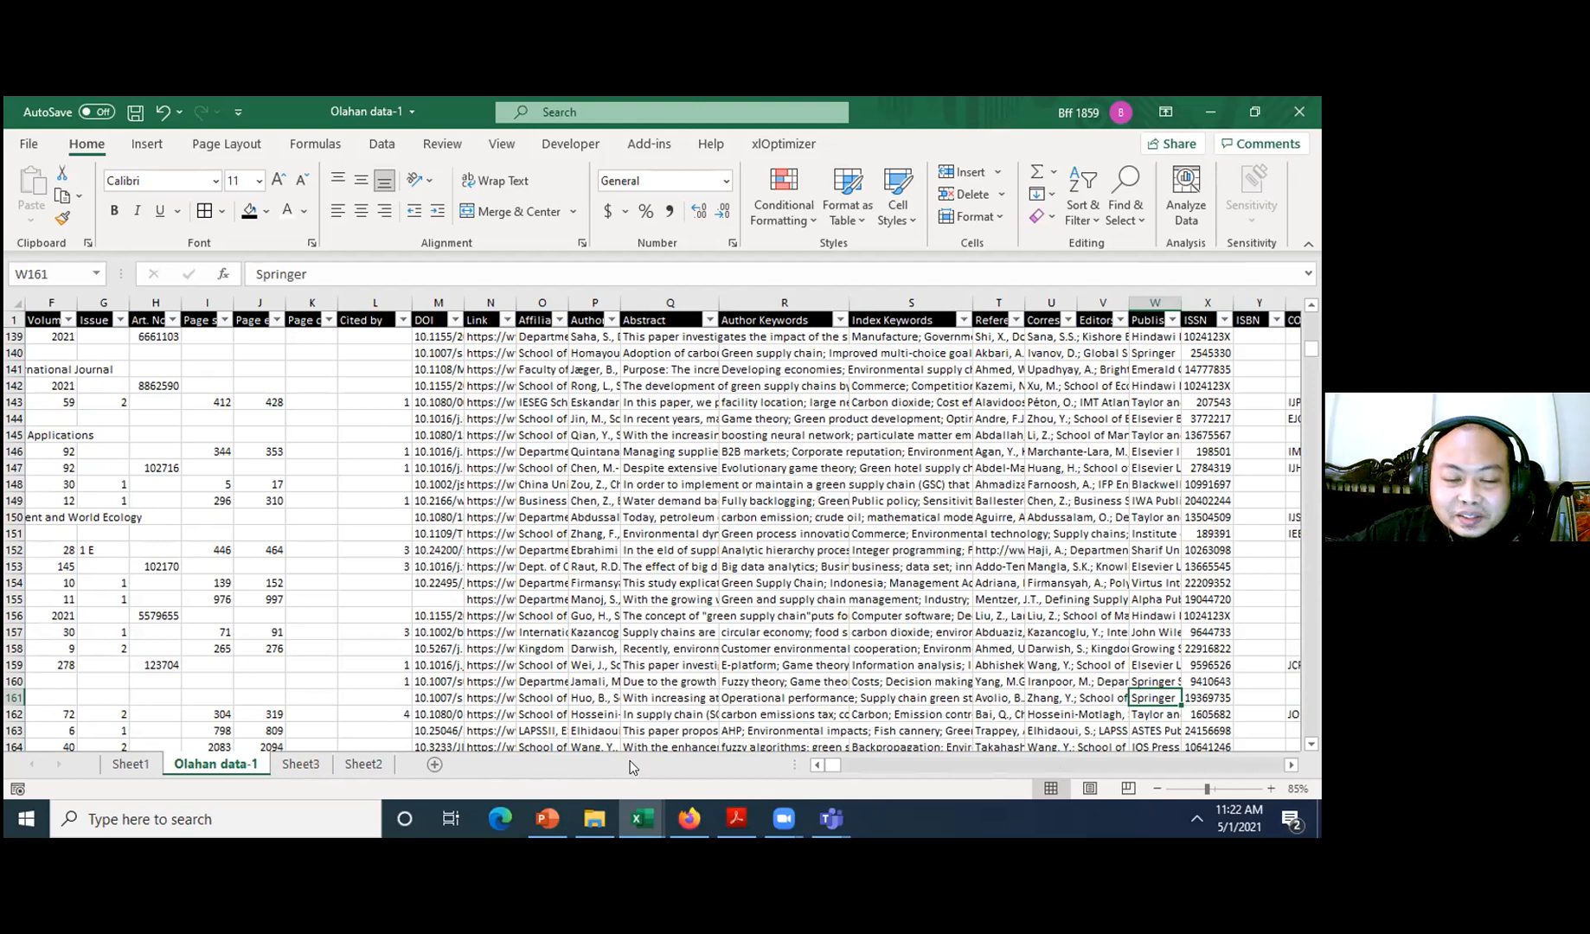
right_click(943, 813)
key(Escape)
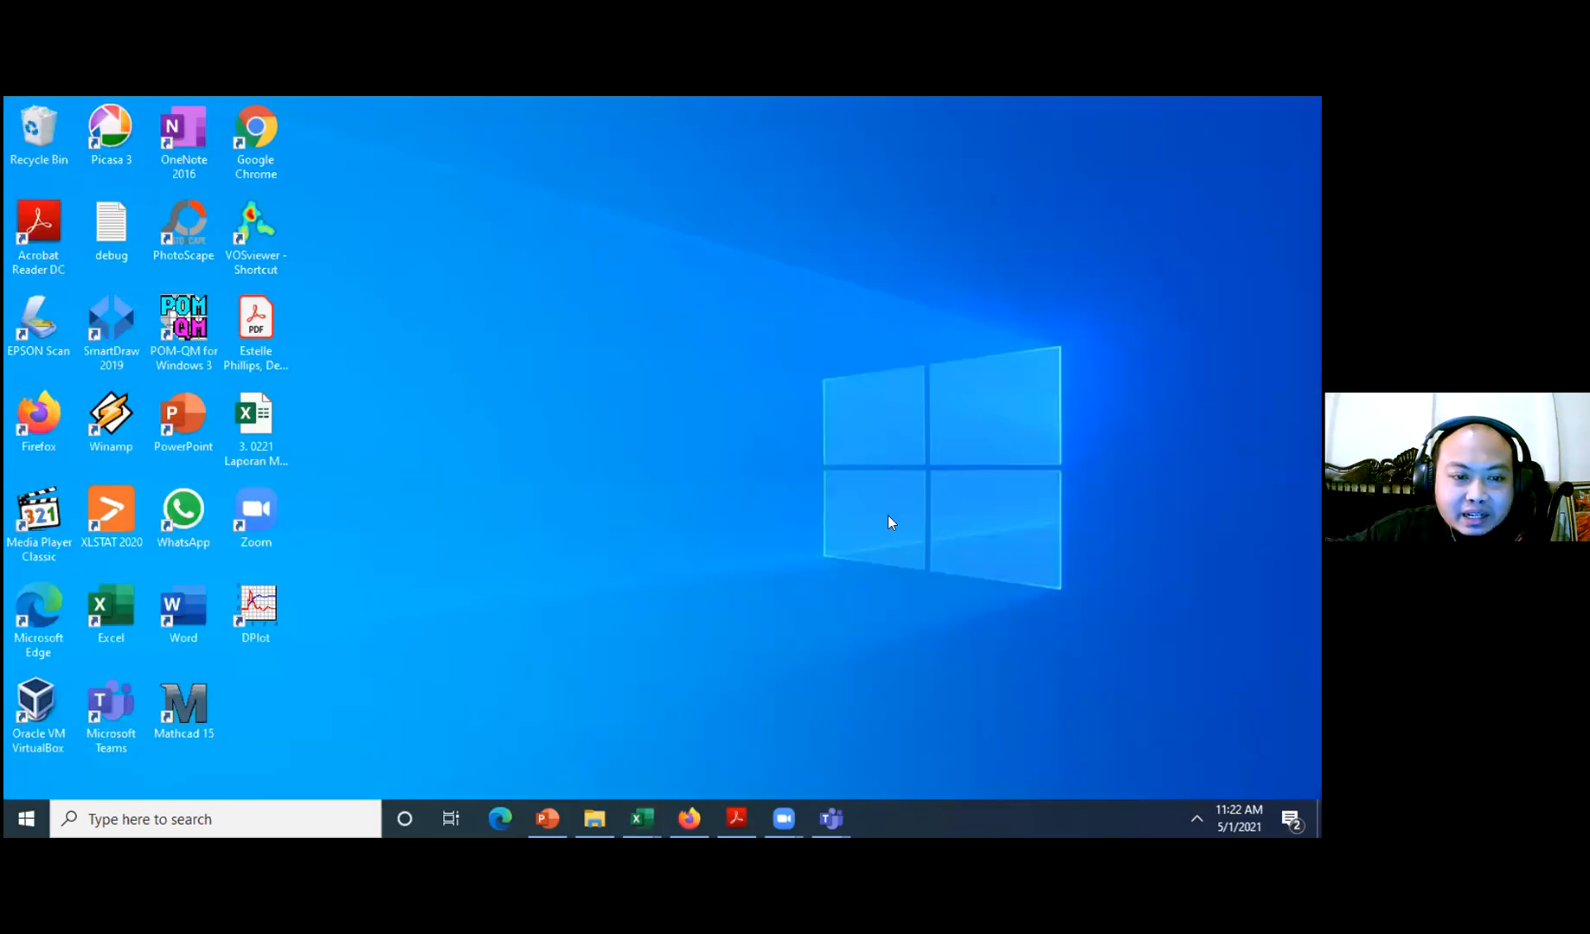
right_click(576, 223)
click(625, 284)
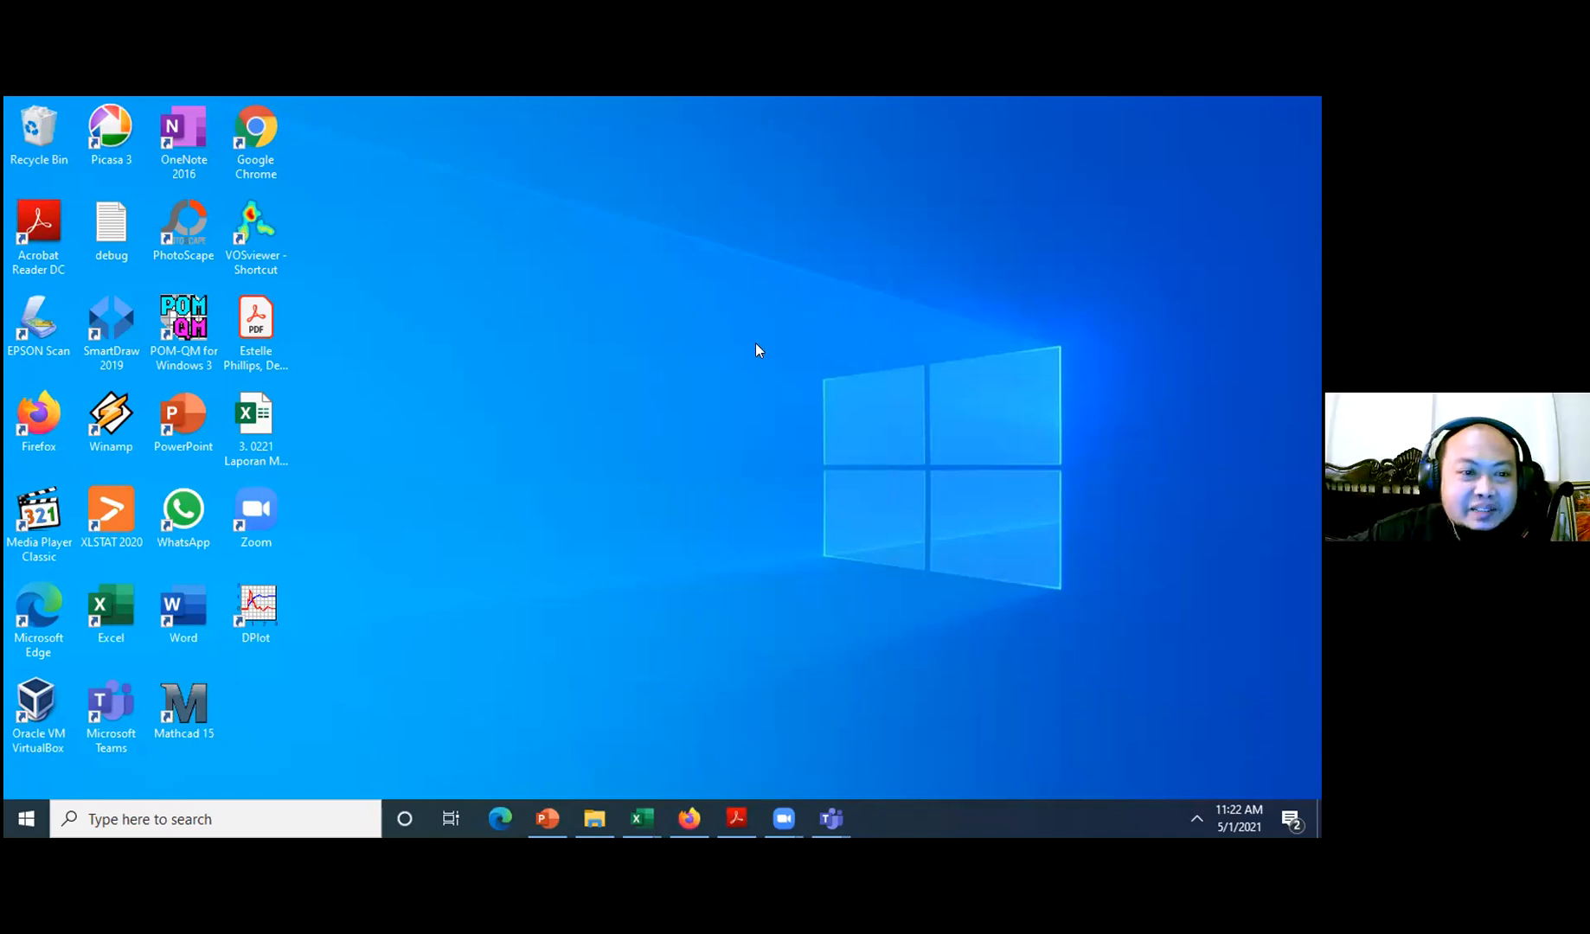
click(250, 238)
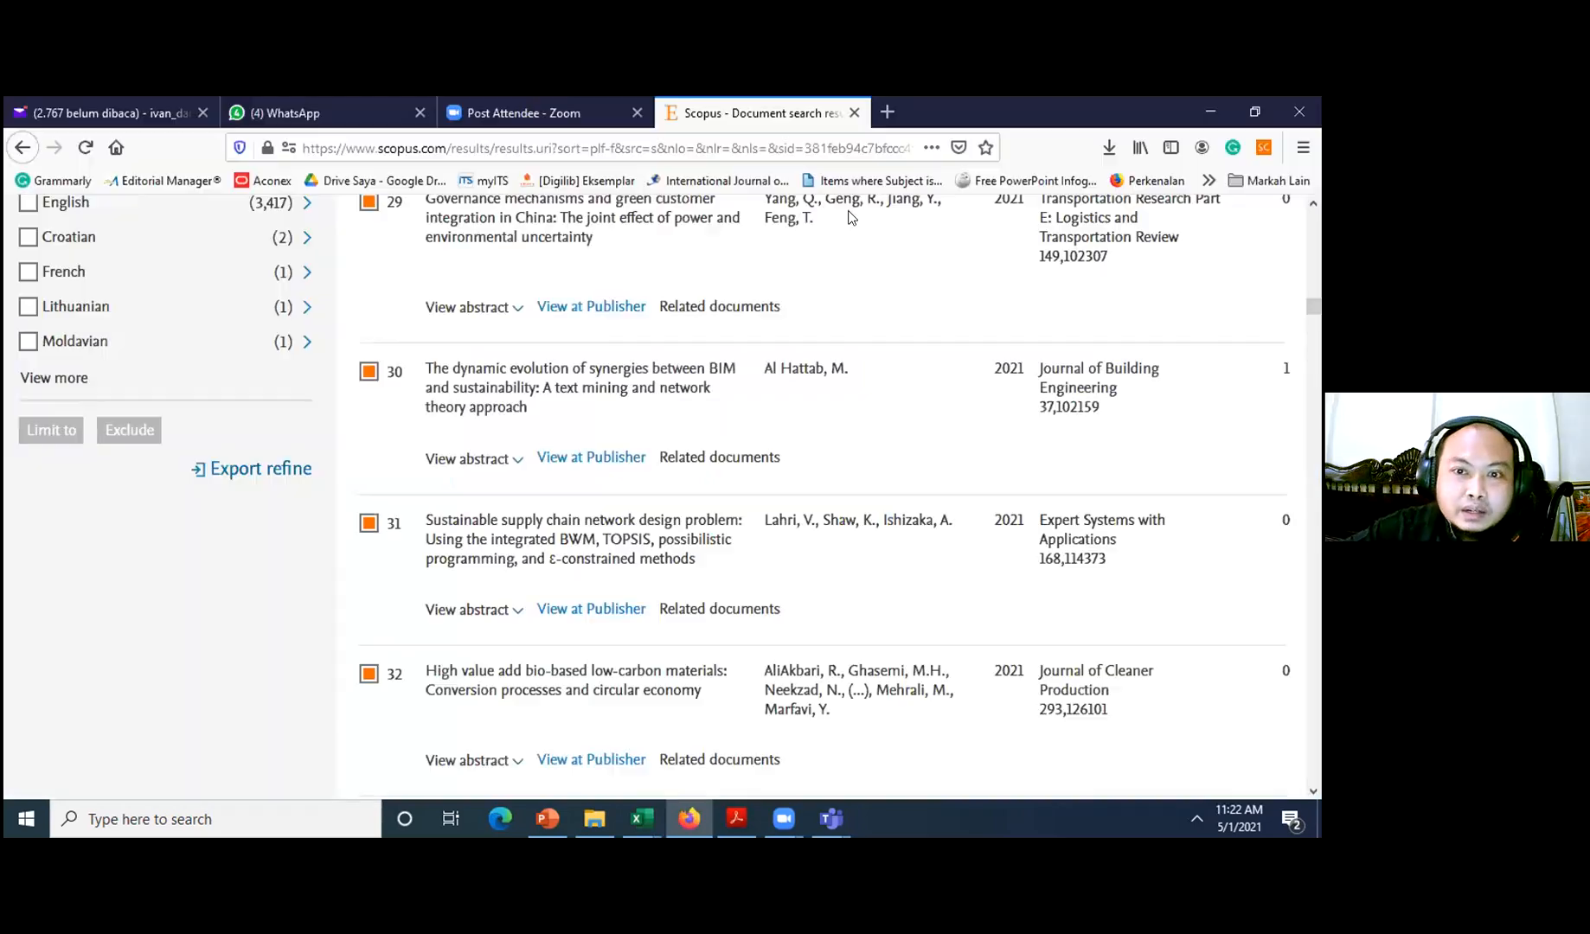
click(1212, 112)
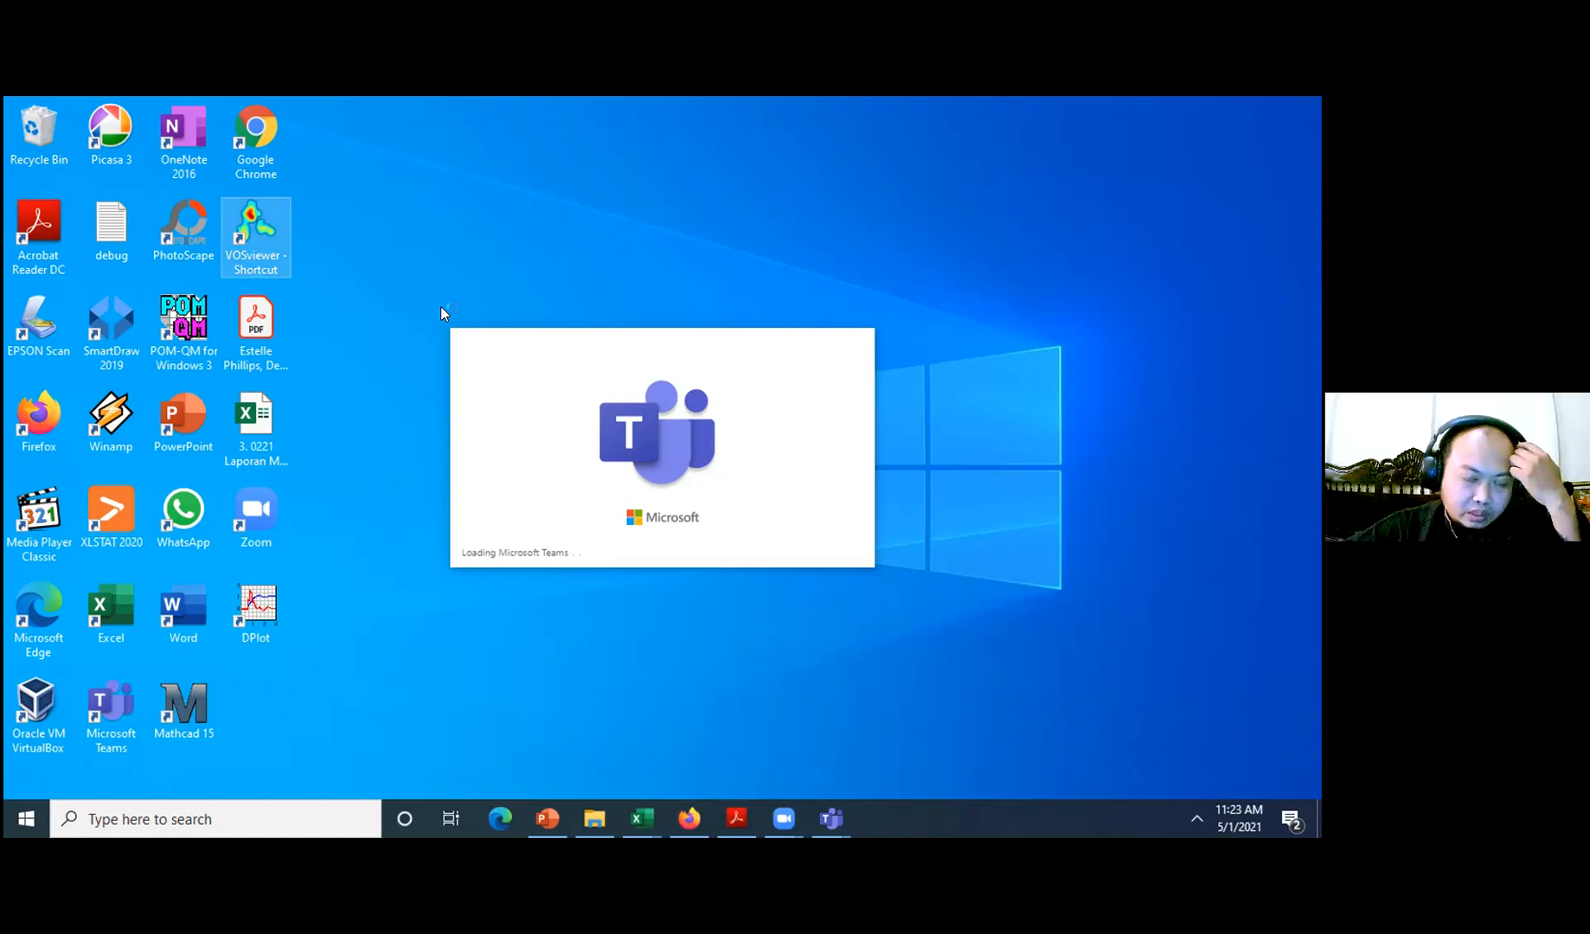
click(769, 449)
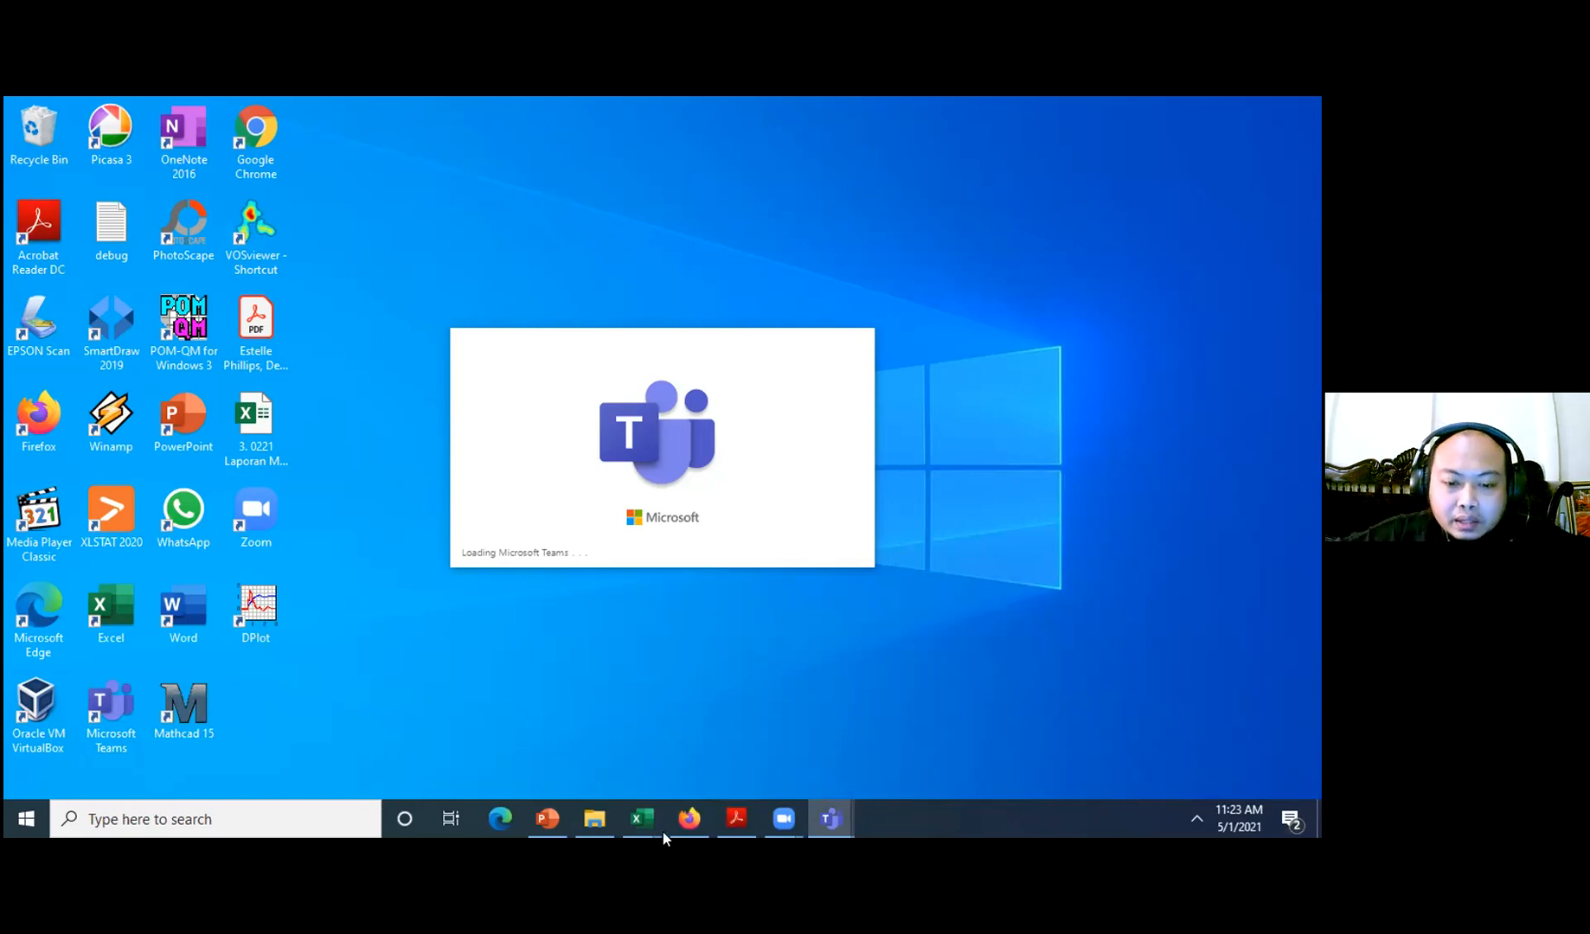
click(689, 819)
click(688, 819)
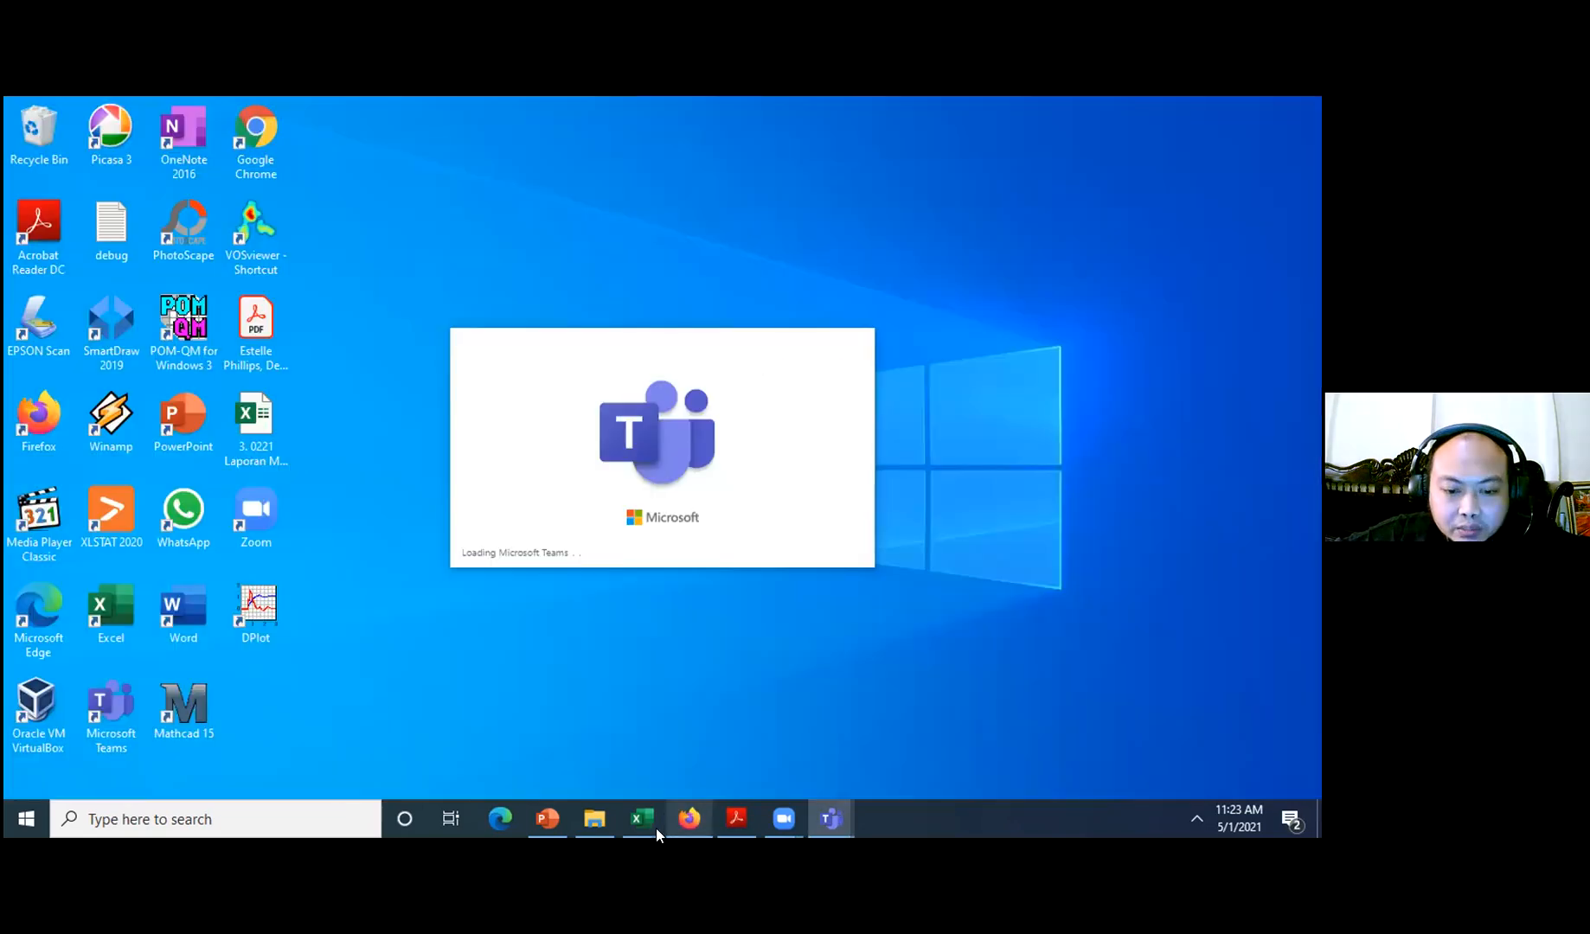
- Switch to Excel and look through the open workbooks to find Olahan data-1 with its keyword PivotTable
click(642, 819)
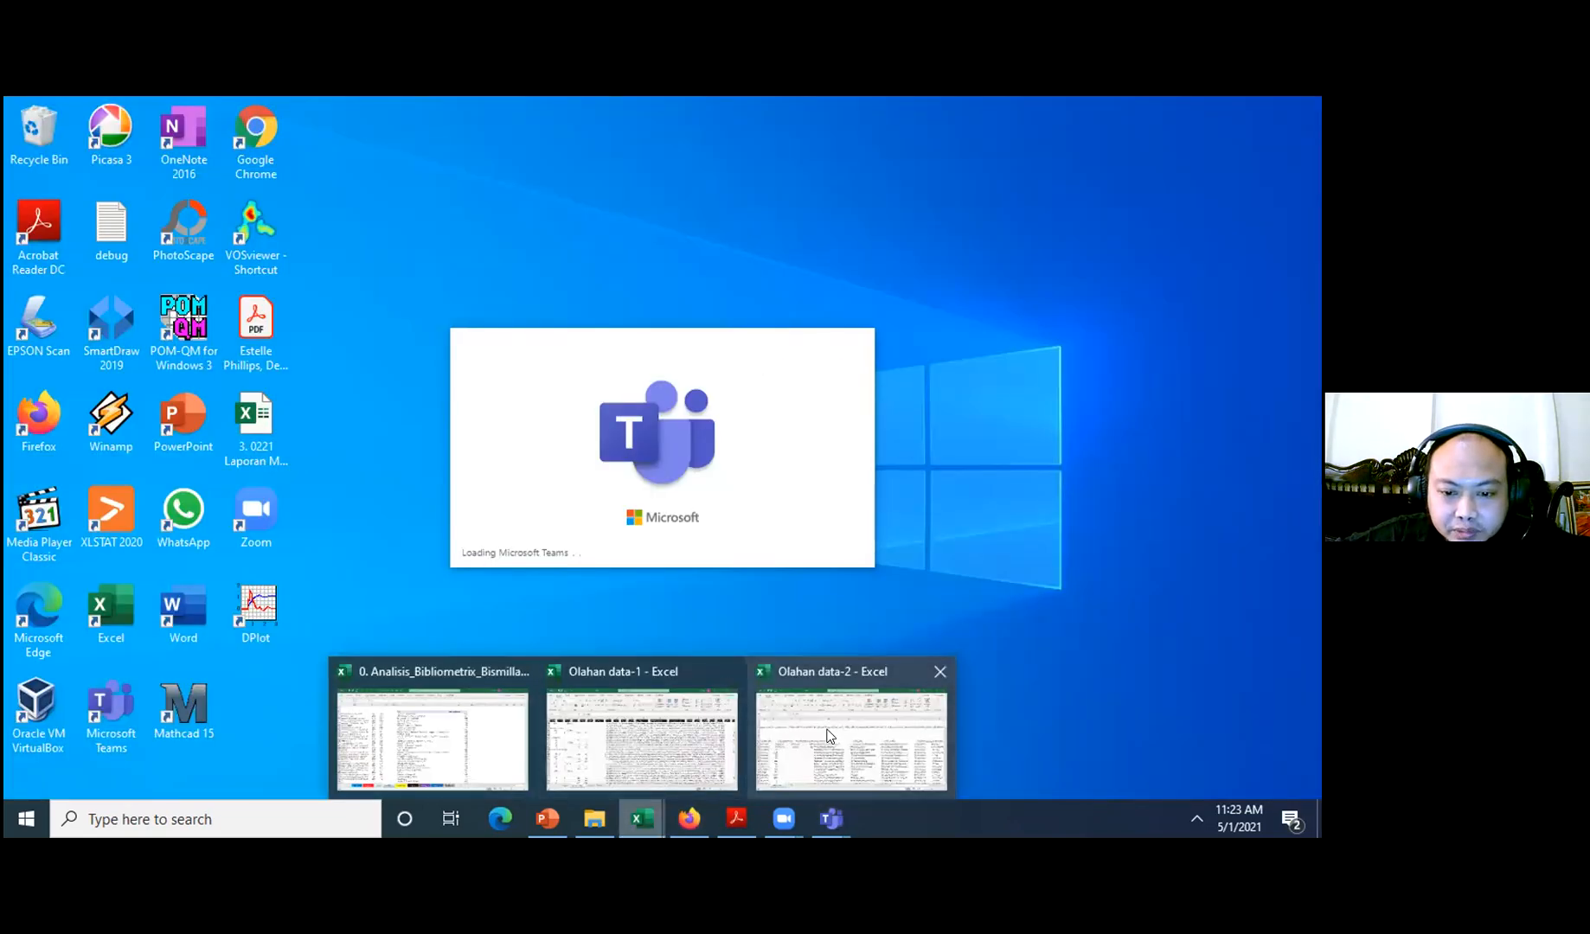
click(823, 728)
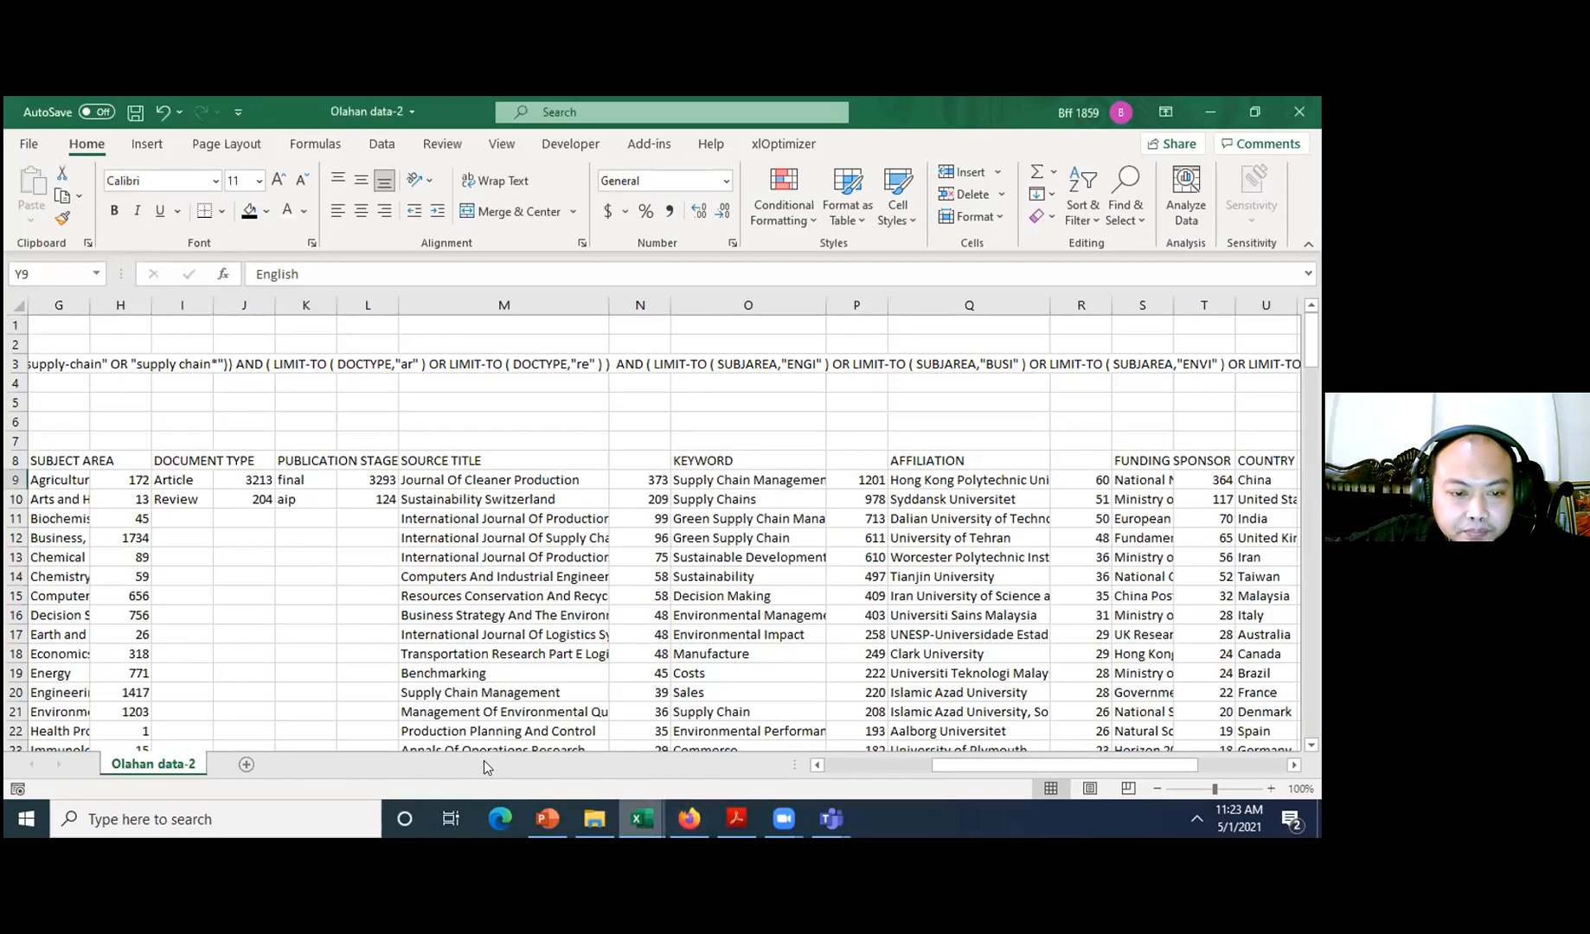
click(485, 765)
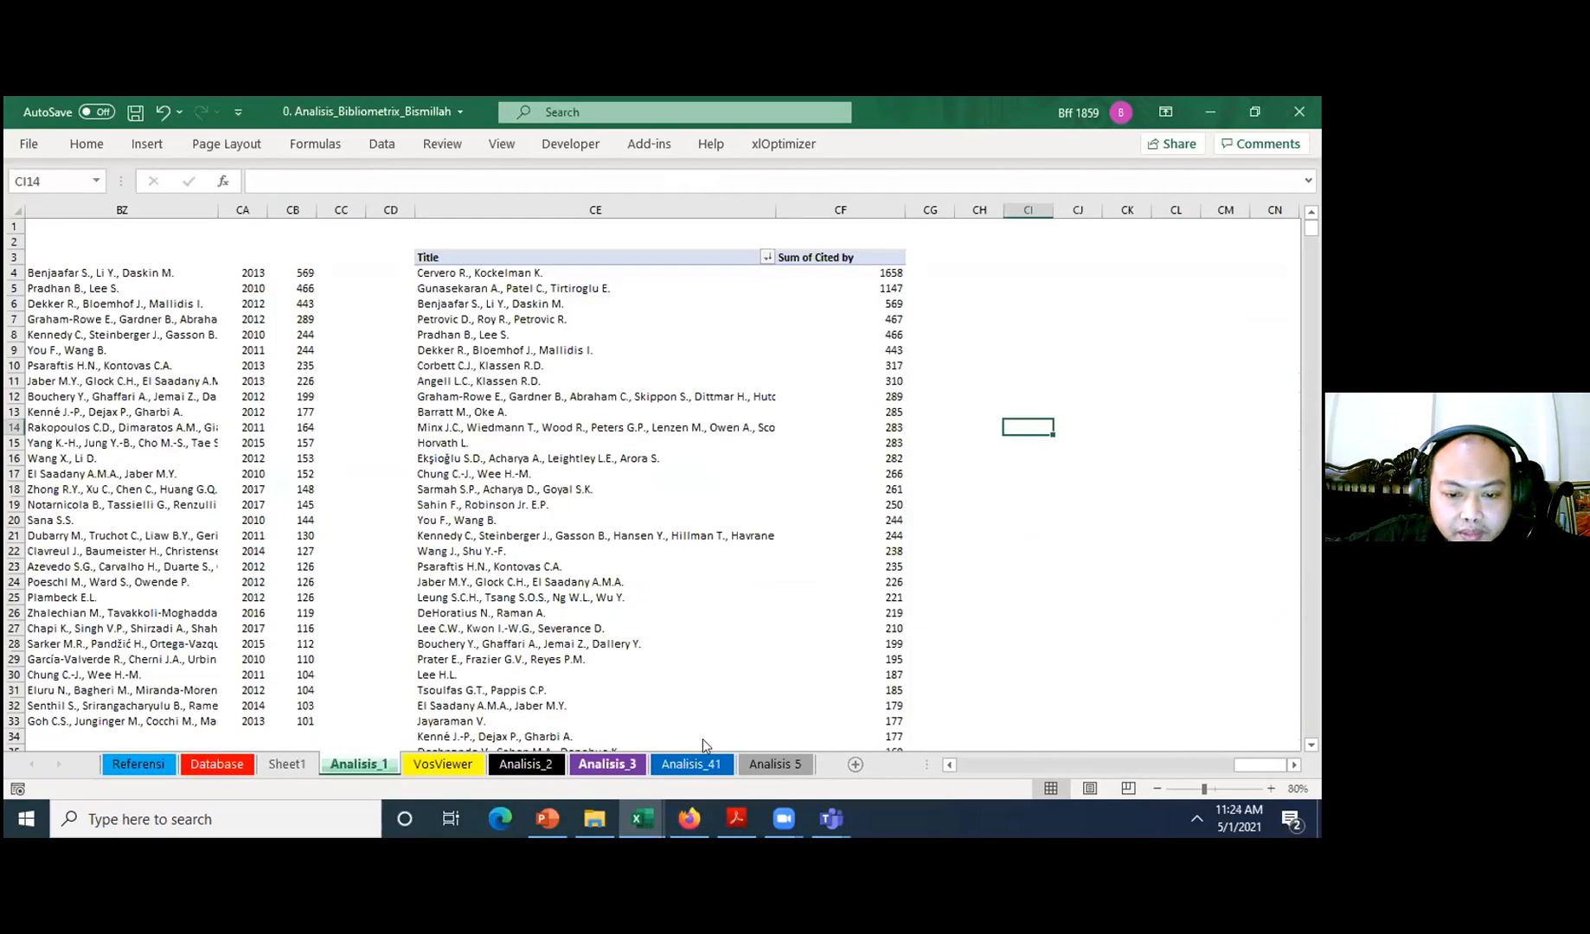
click(327, 757)
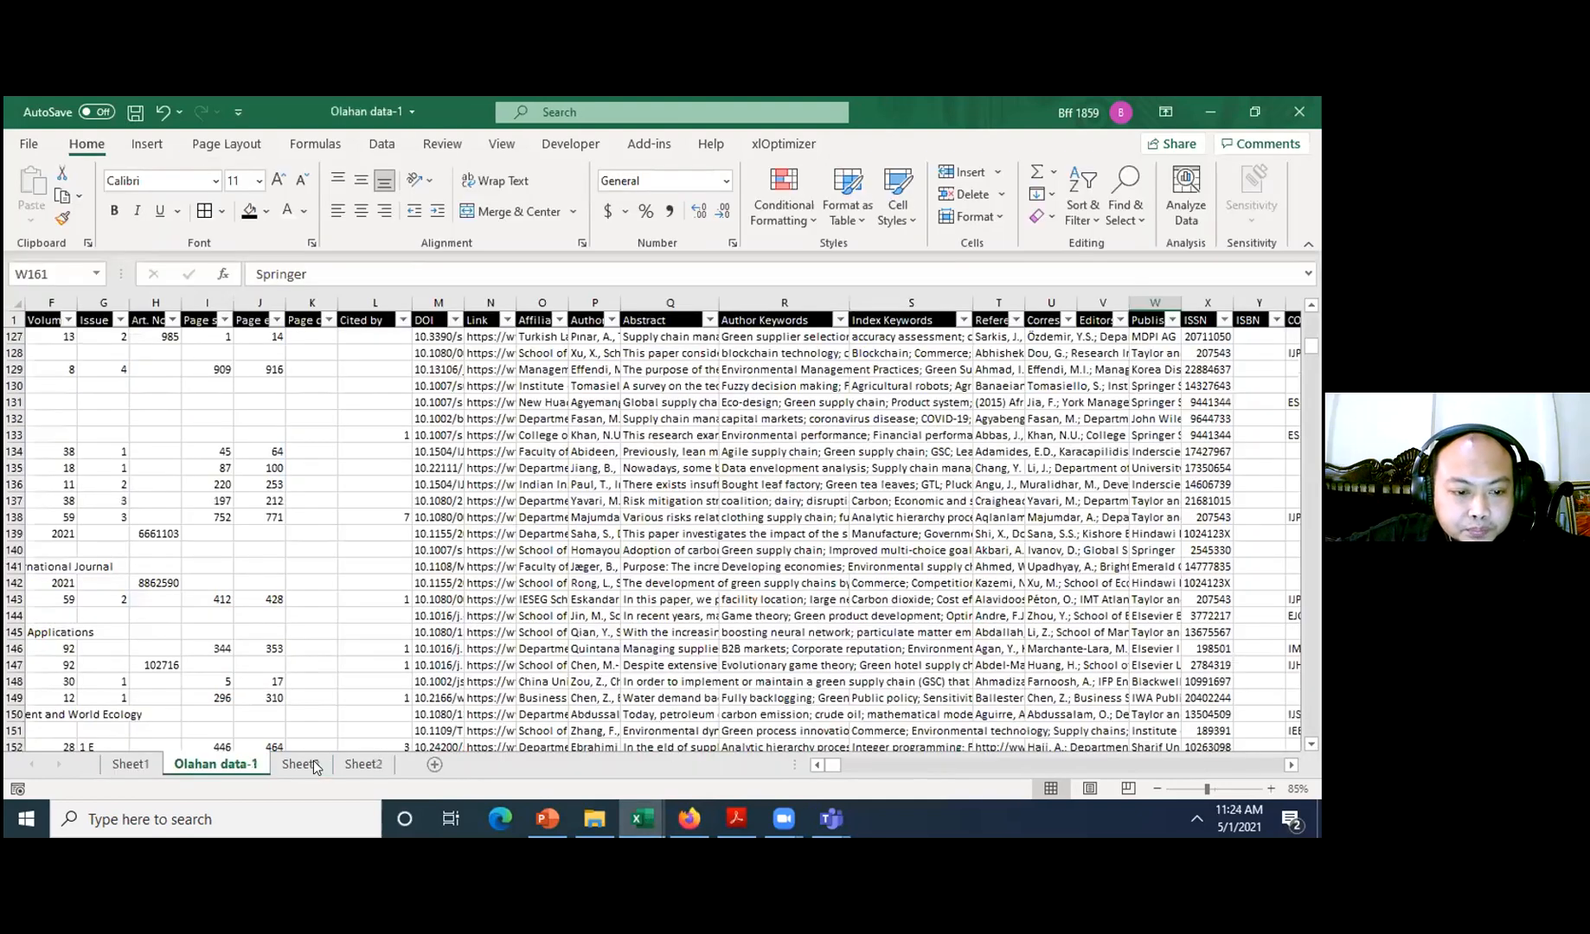
click(368, 765)
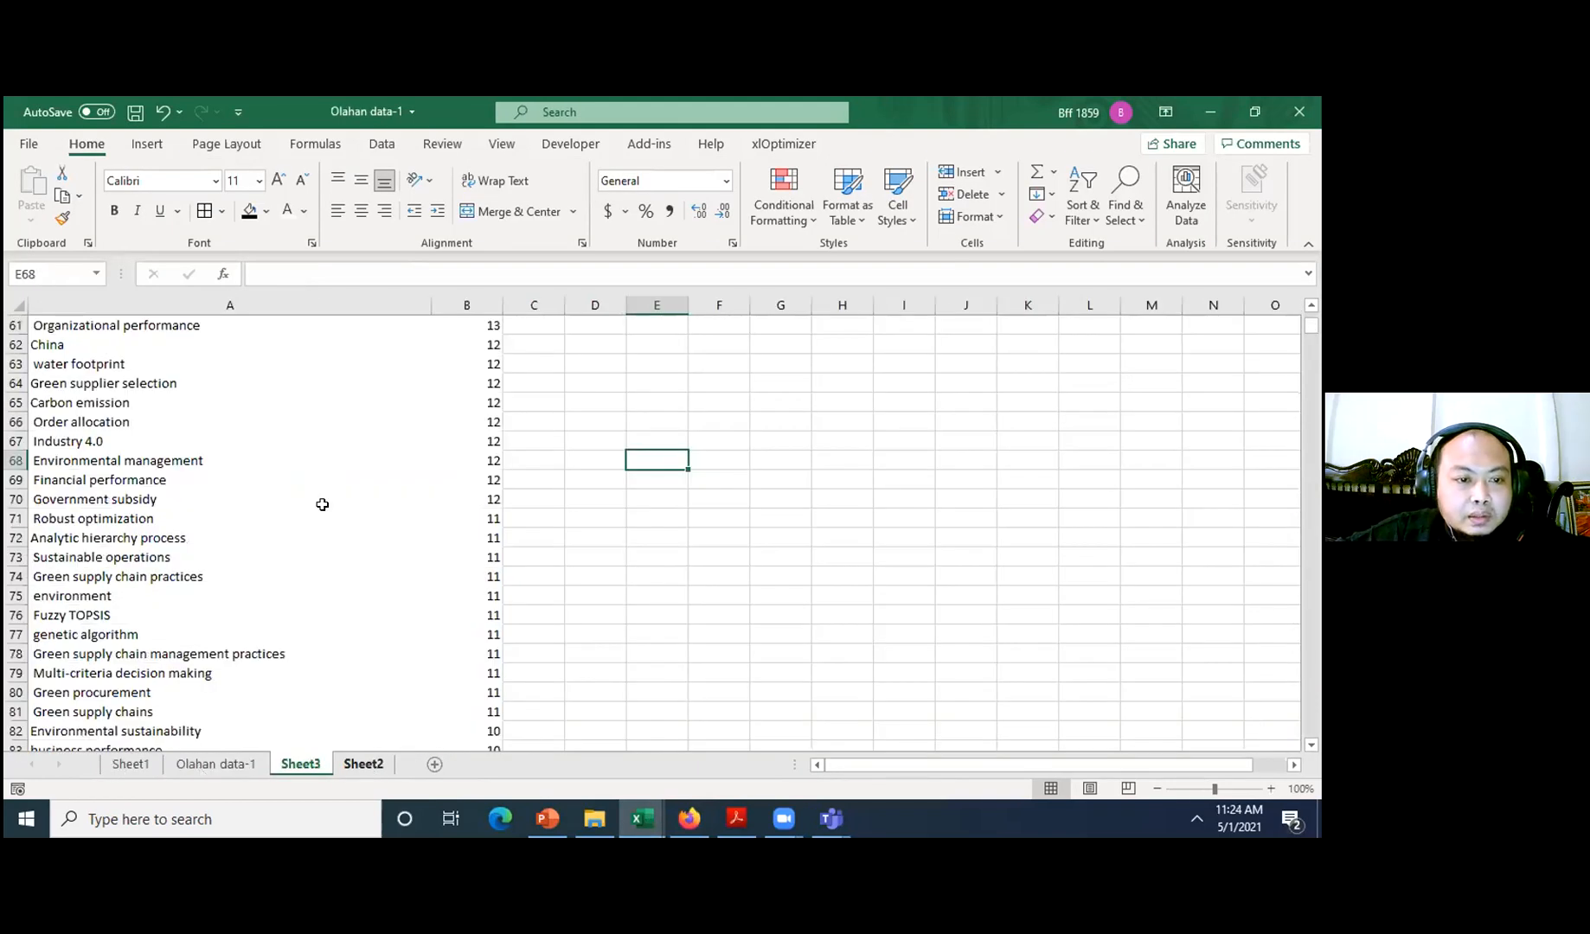
- Examine the combined yearly TP and TC chart on Sheet1 of Olahan data-1
click(130, 764)
drag(10, 521, 740, 211)
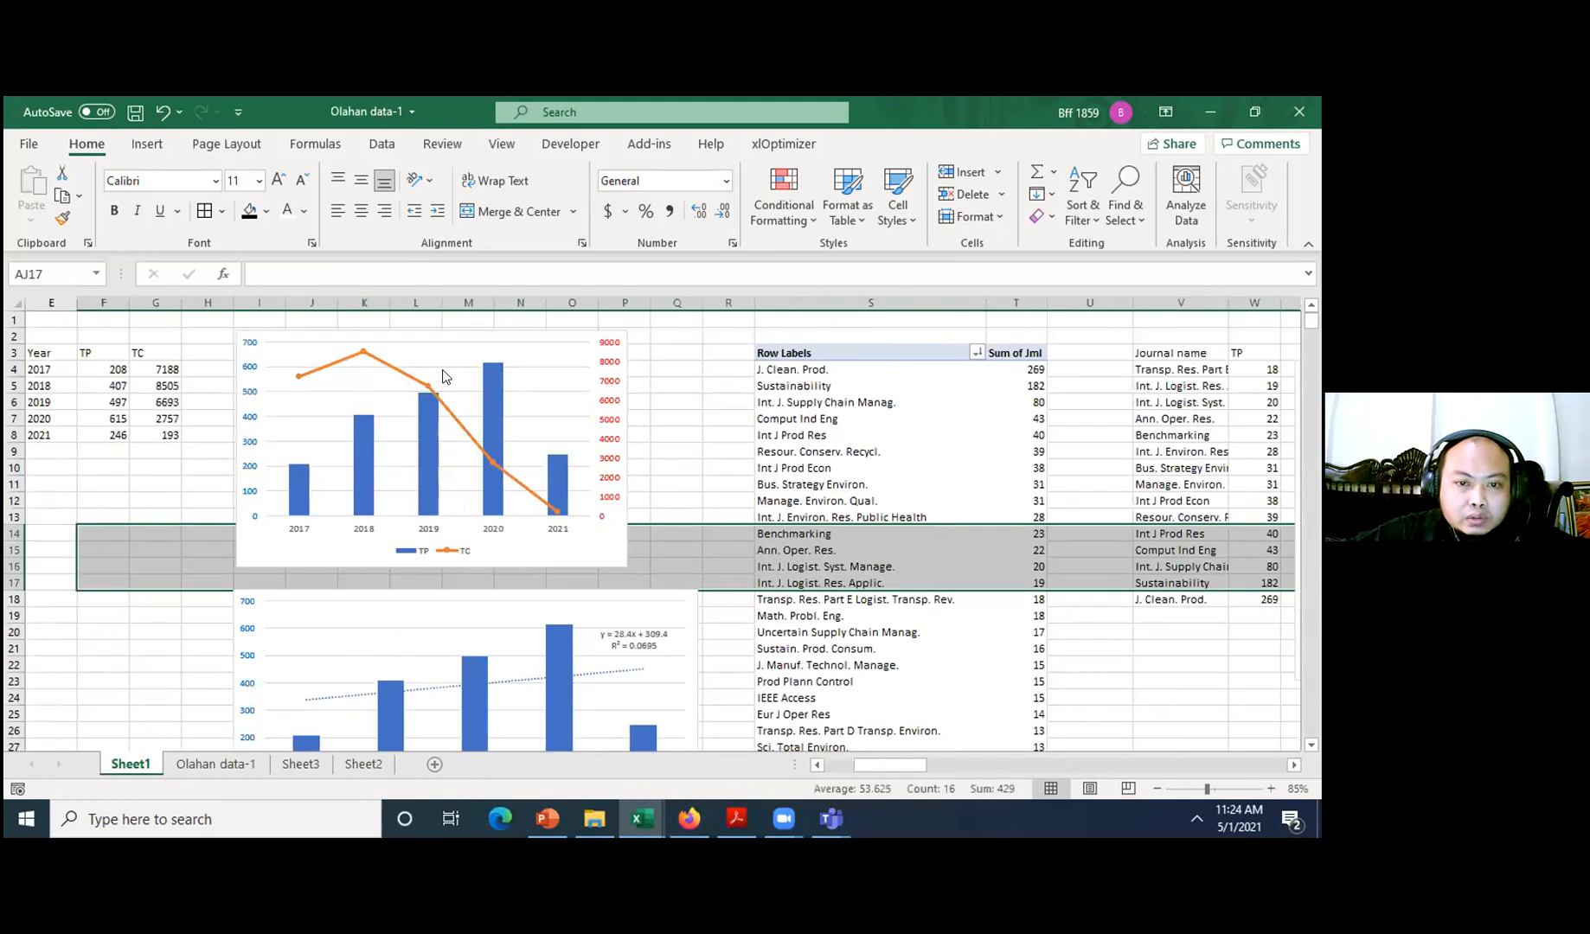
click(486, 378)
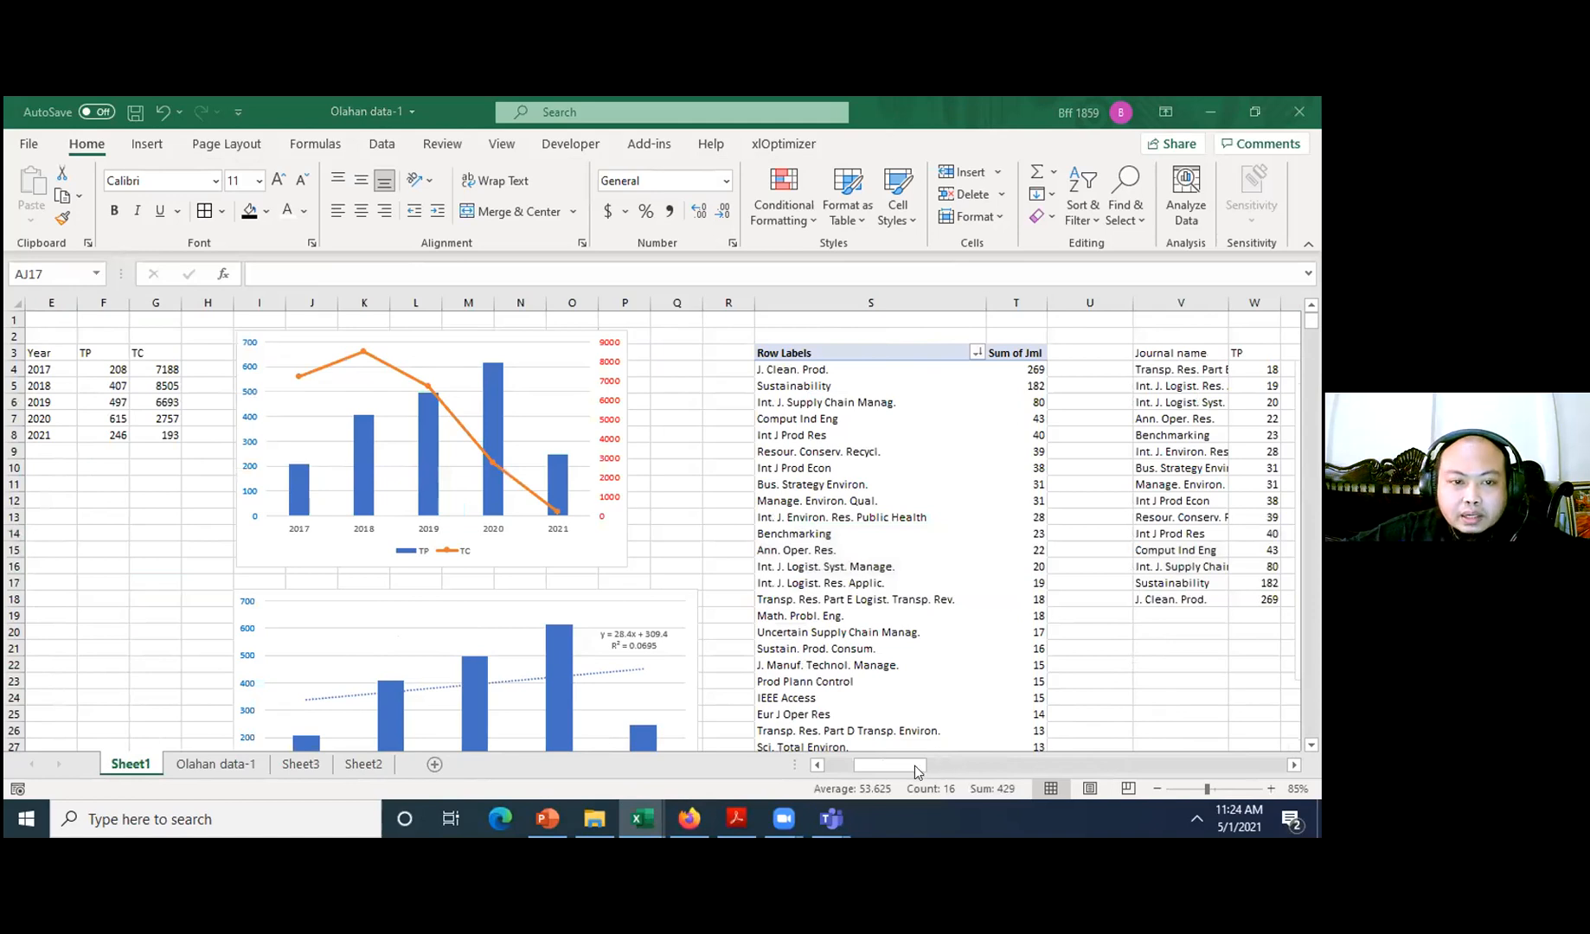
scroll(385, 546, up, 2)
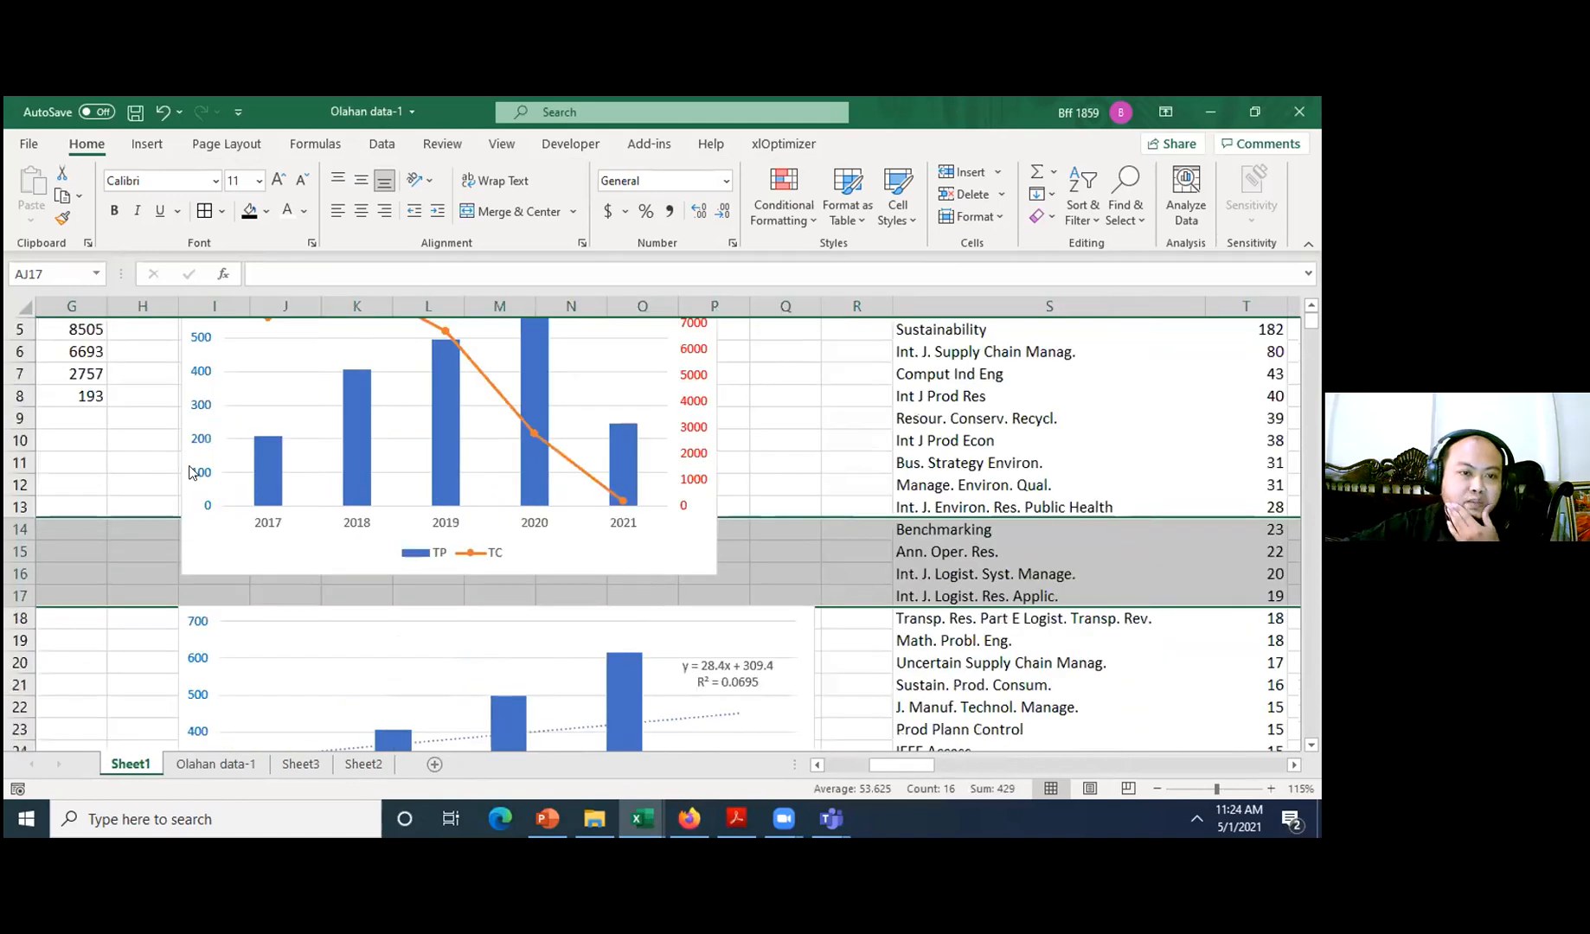
scroll(192, 471, up, 2)
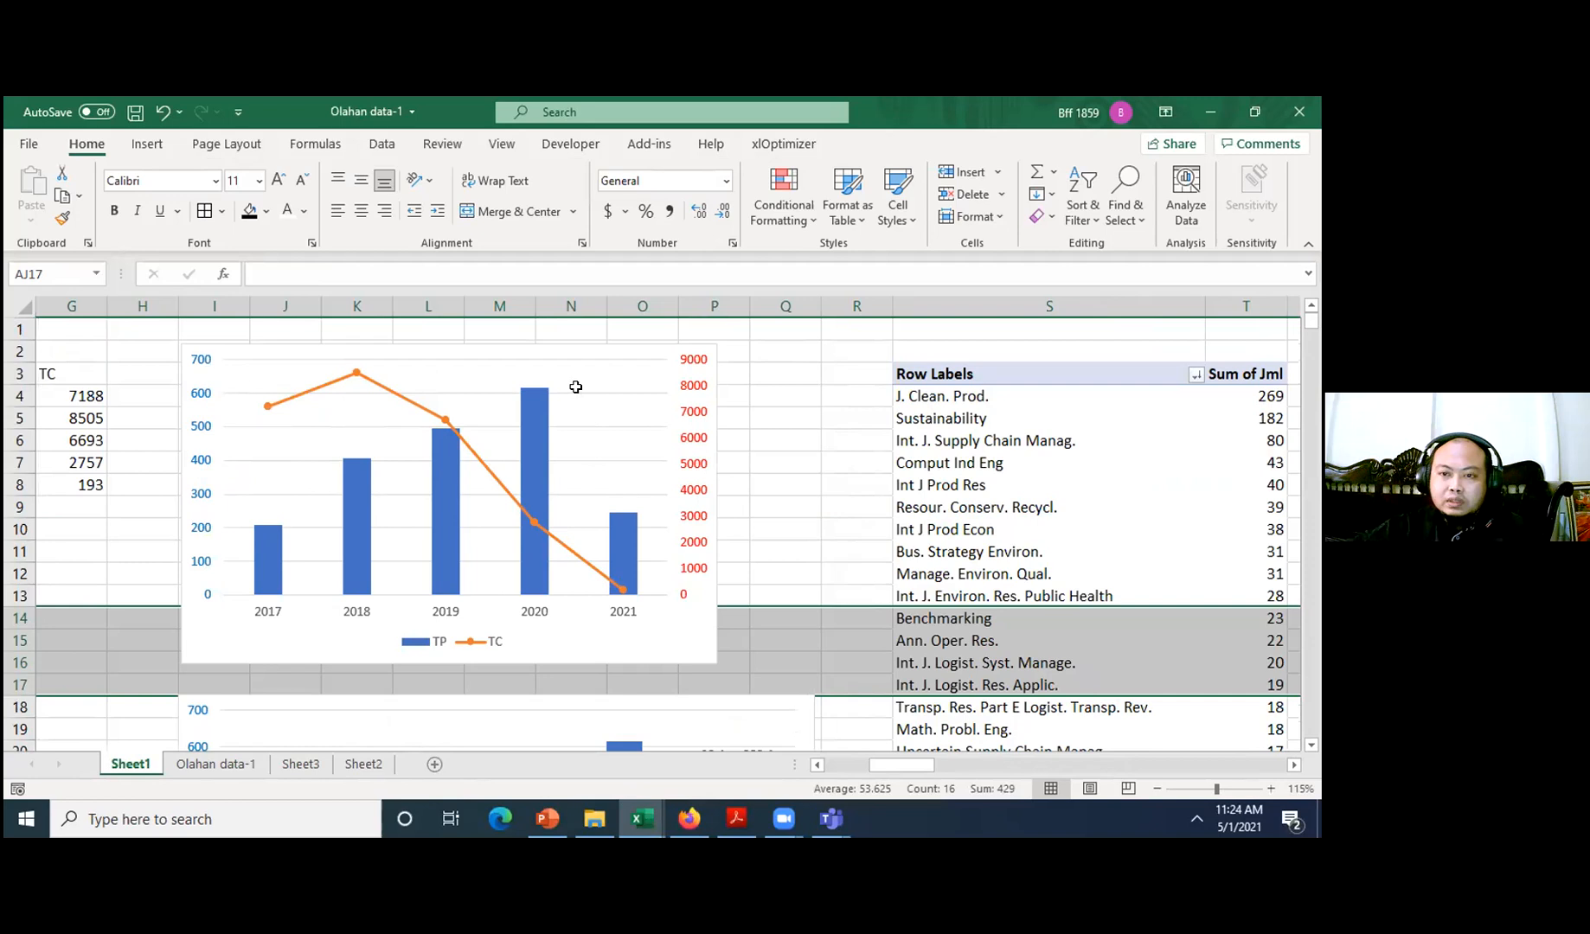
click(704, 342)
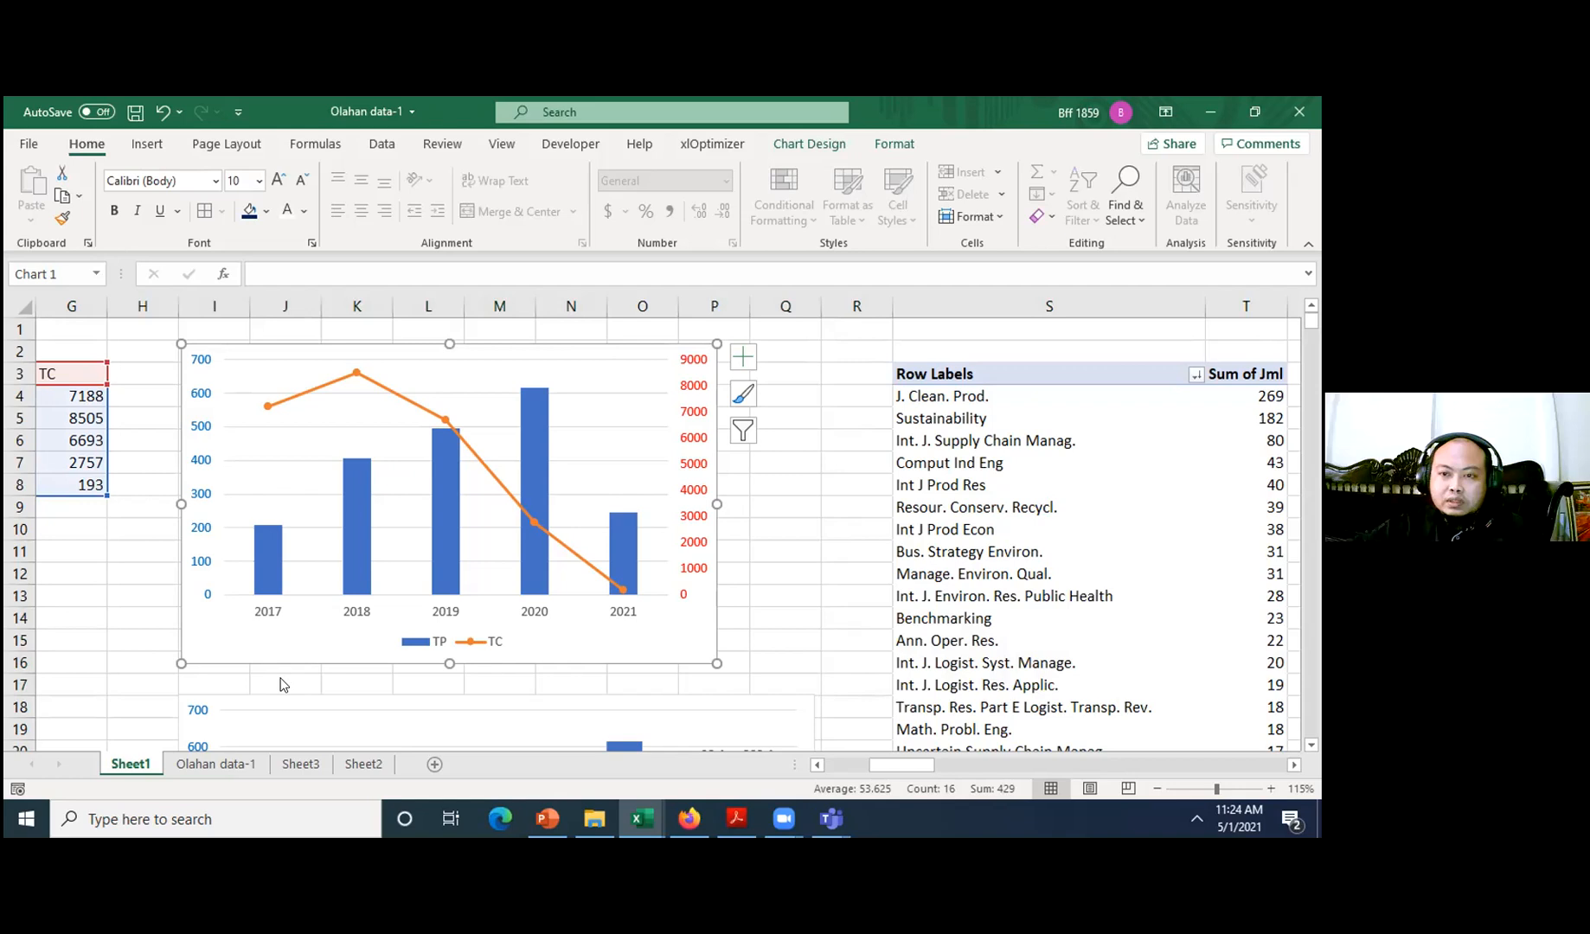
- Switch to the desktop and launch DPlot
key(super+d)
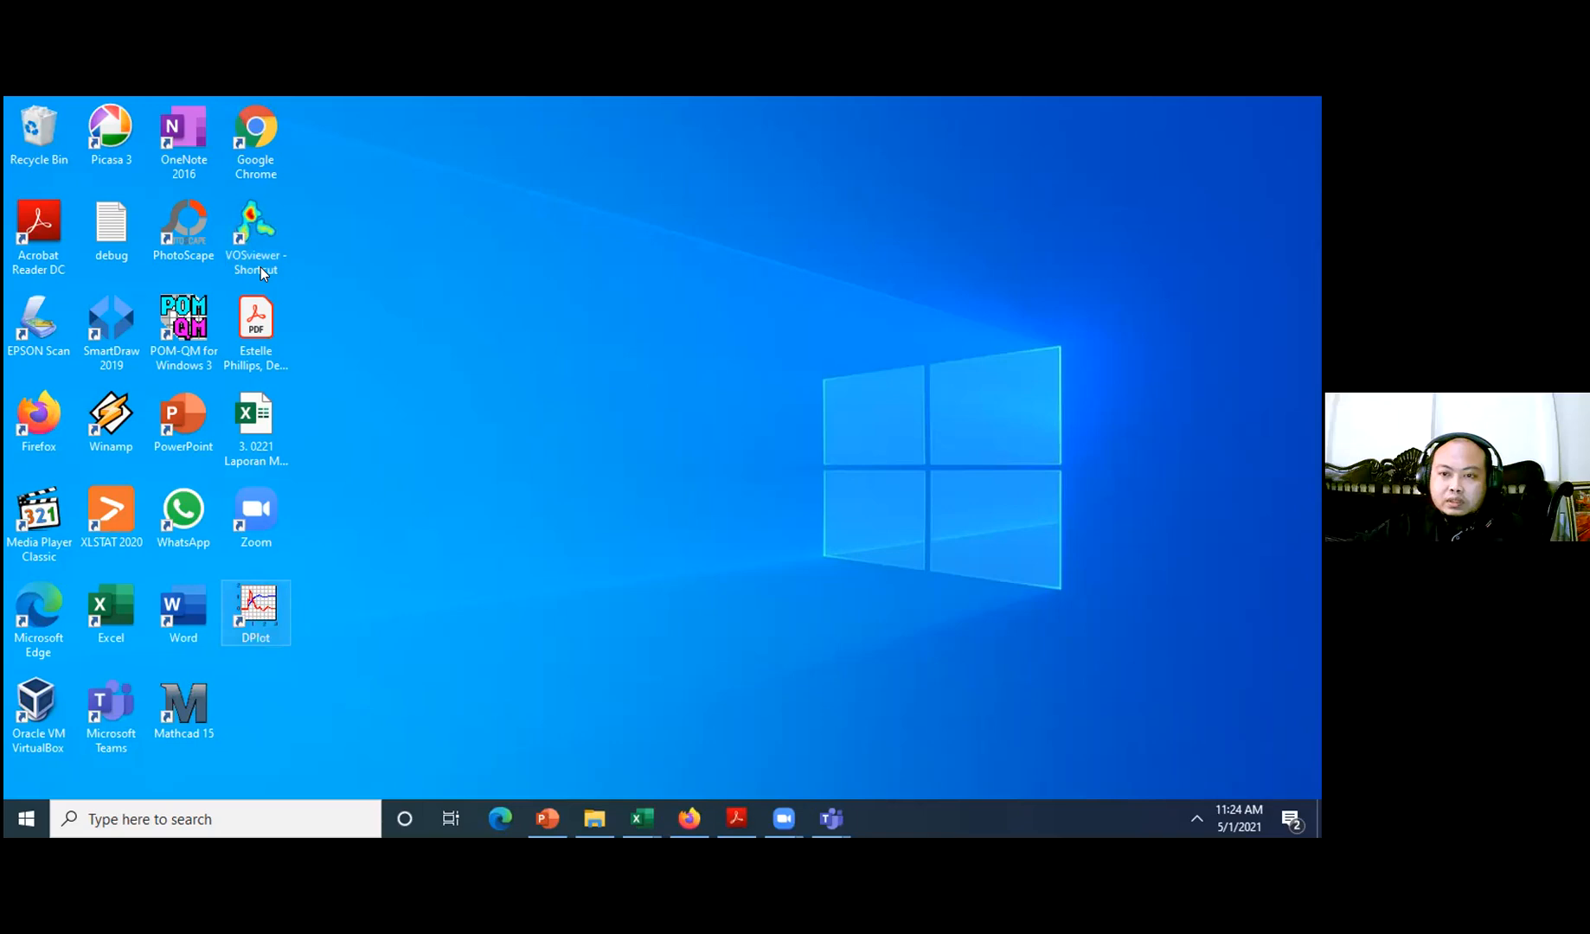
double_click(256, 612)
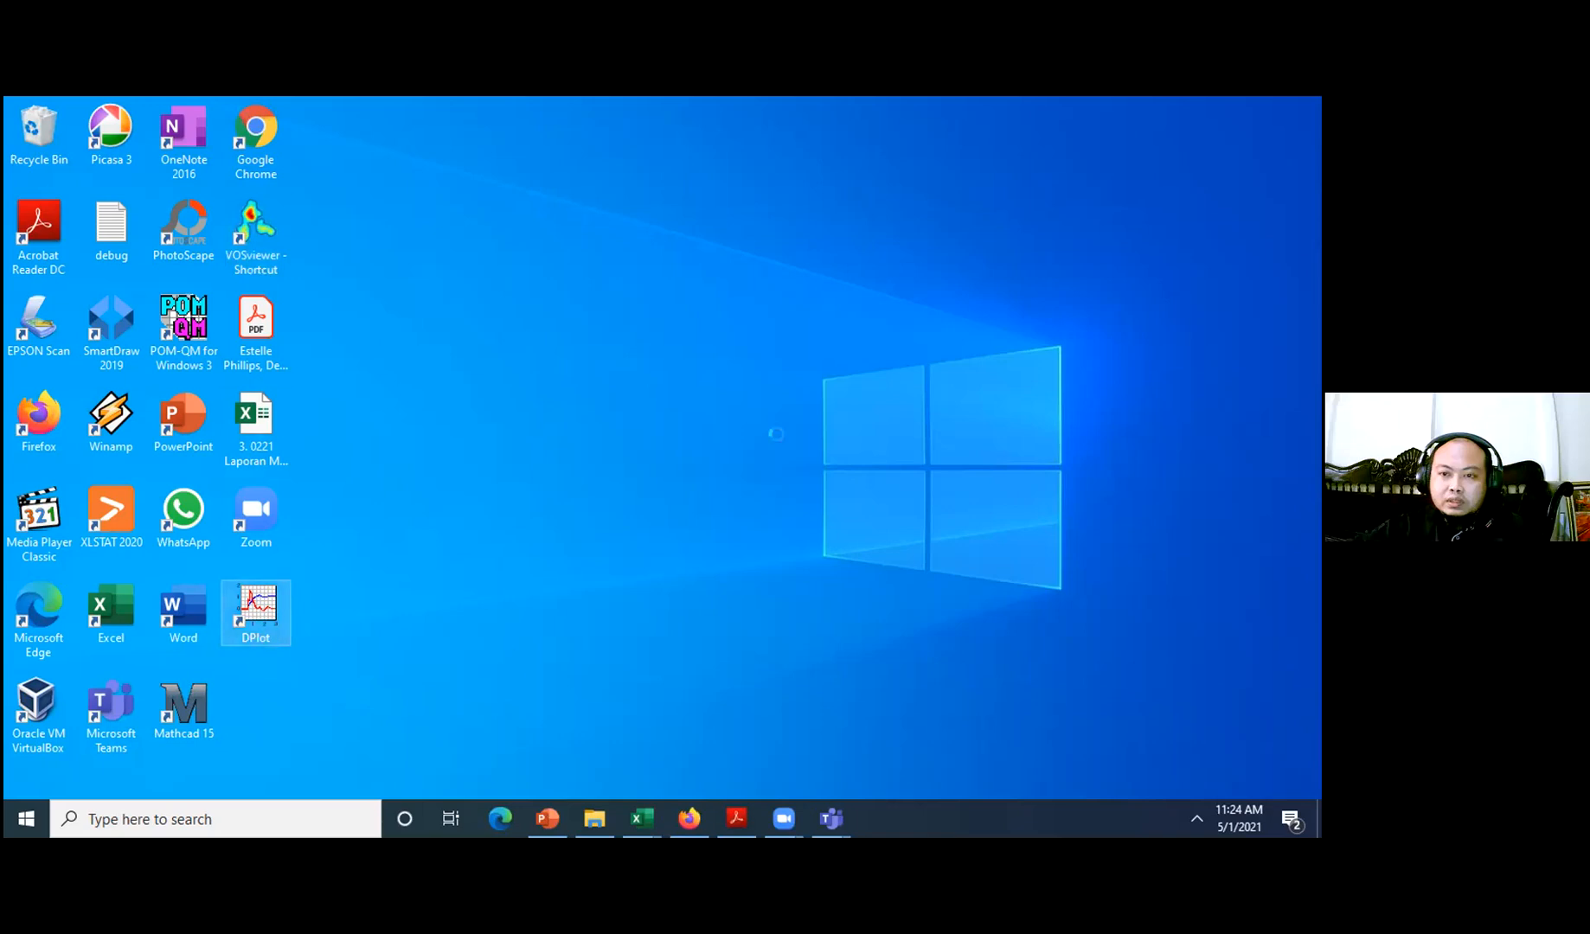
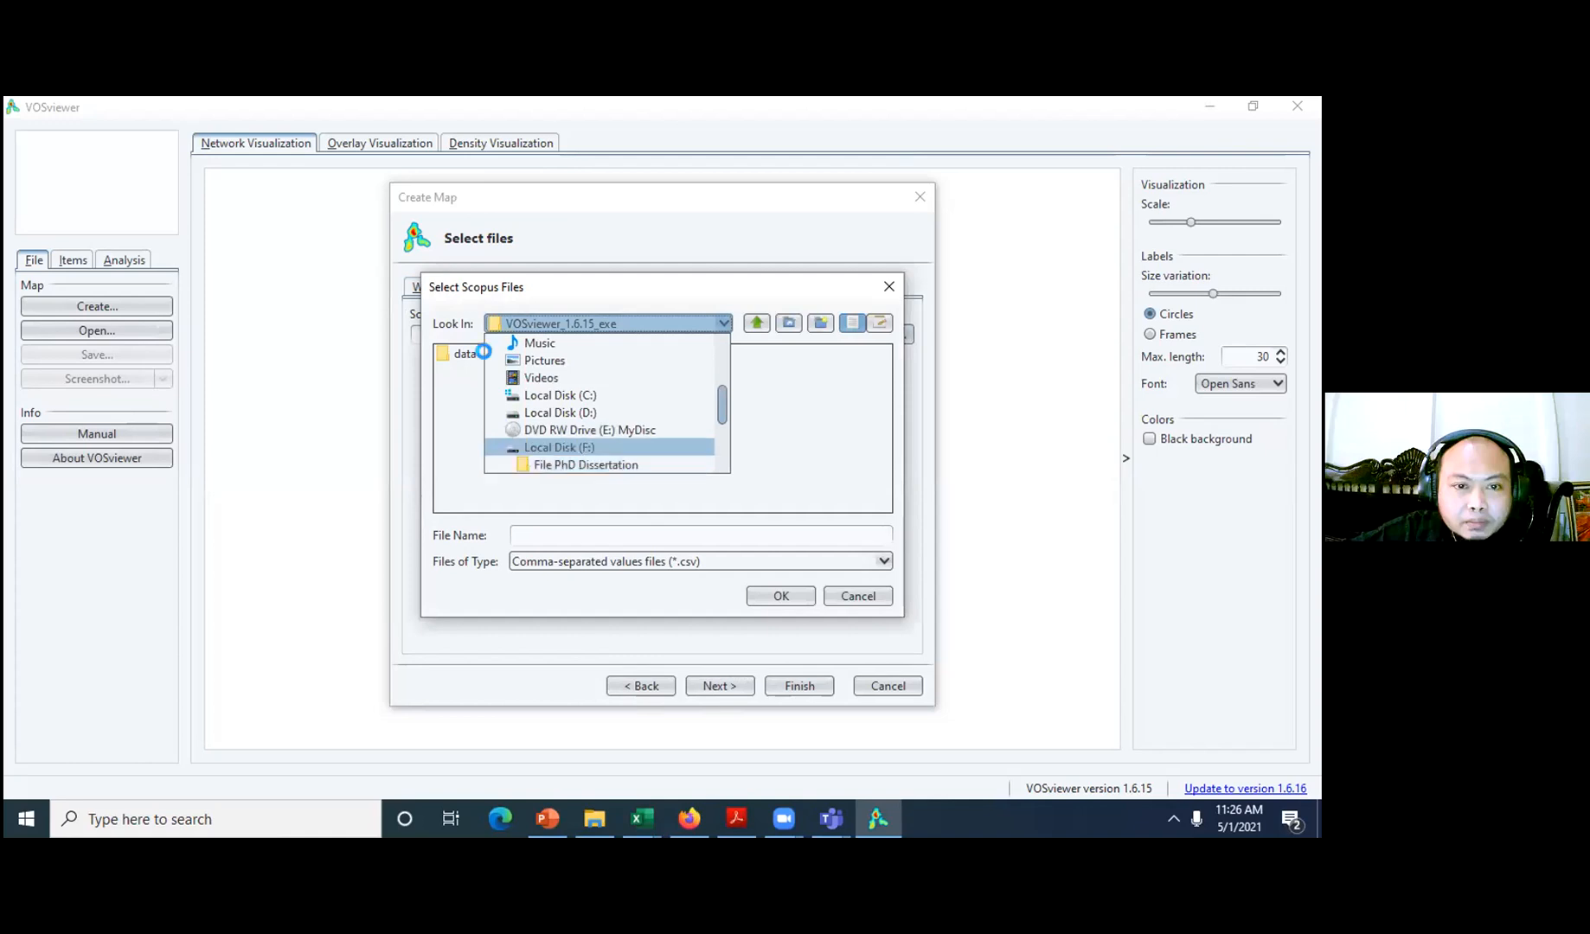
- Load Vosviewer.csv from the 2. SEMIN Kedua folder as the Scopus file for the new VOSviewer map
scroll(605, 407, down, 3)
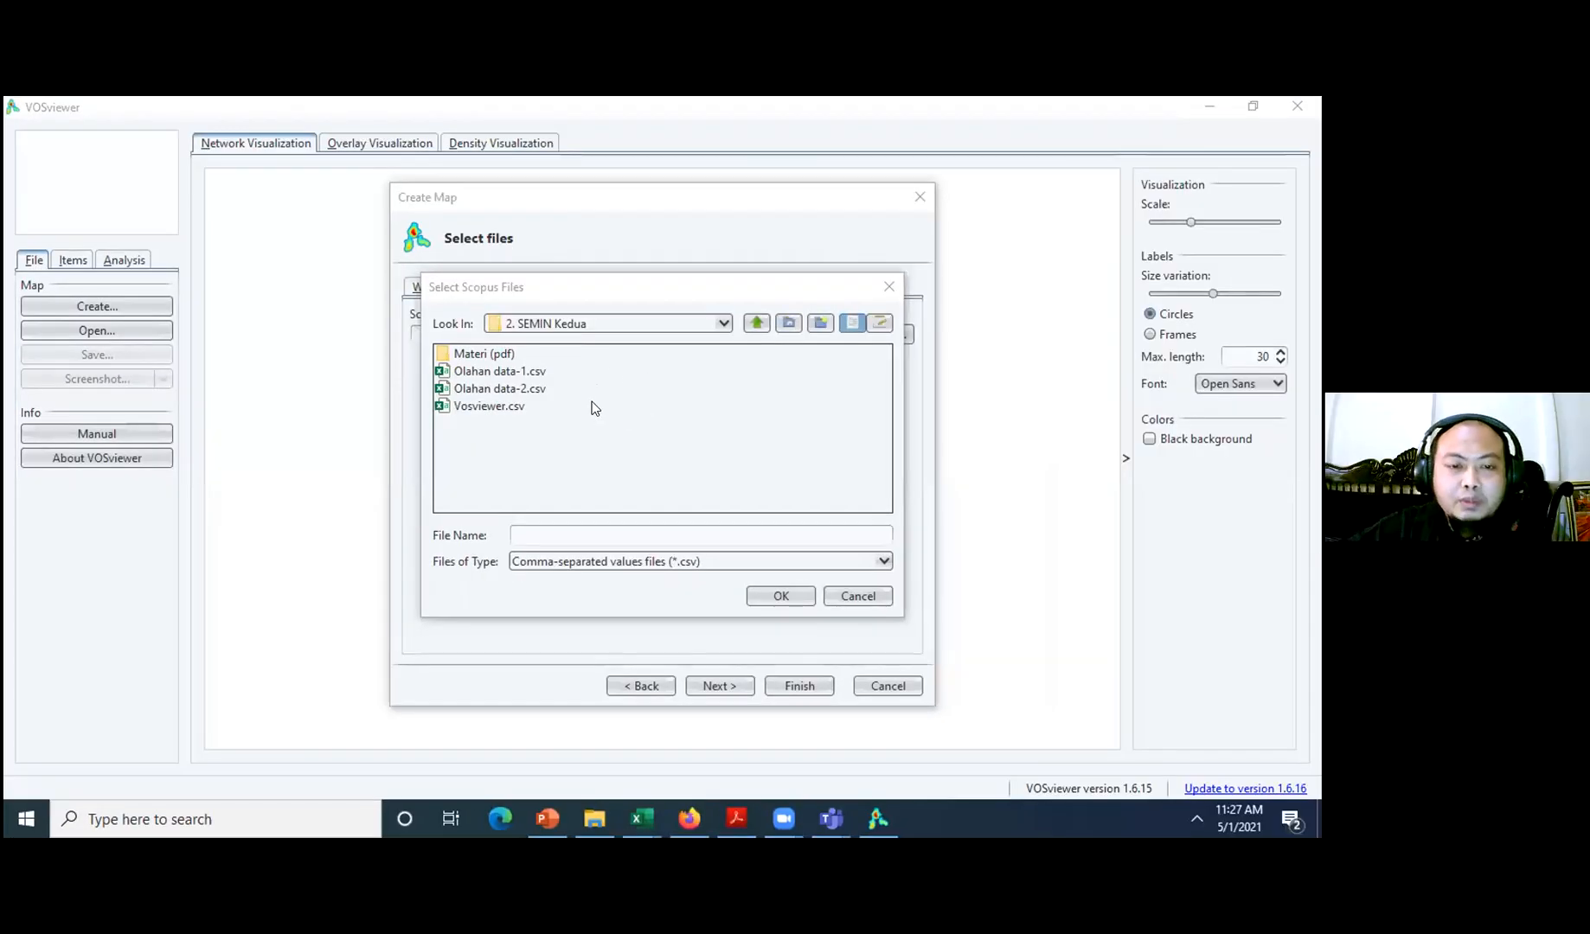
click(498, 409)
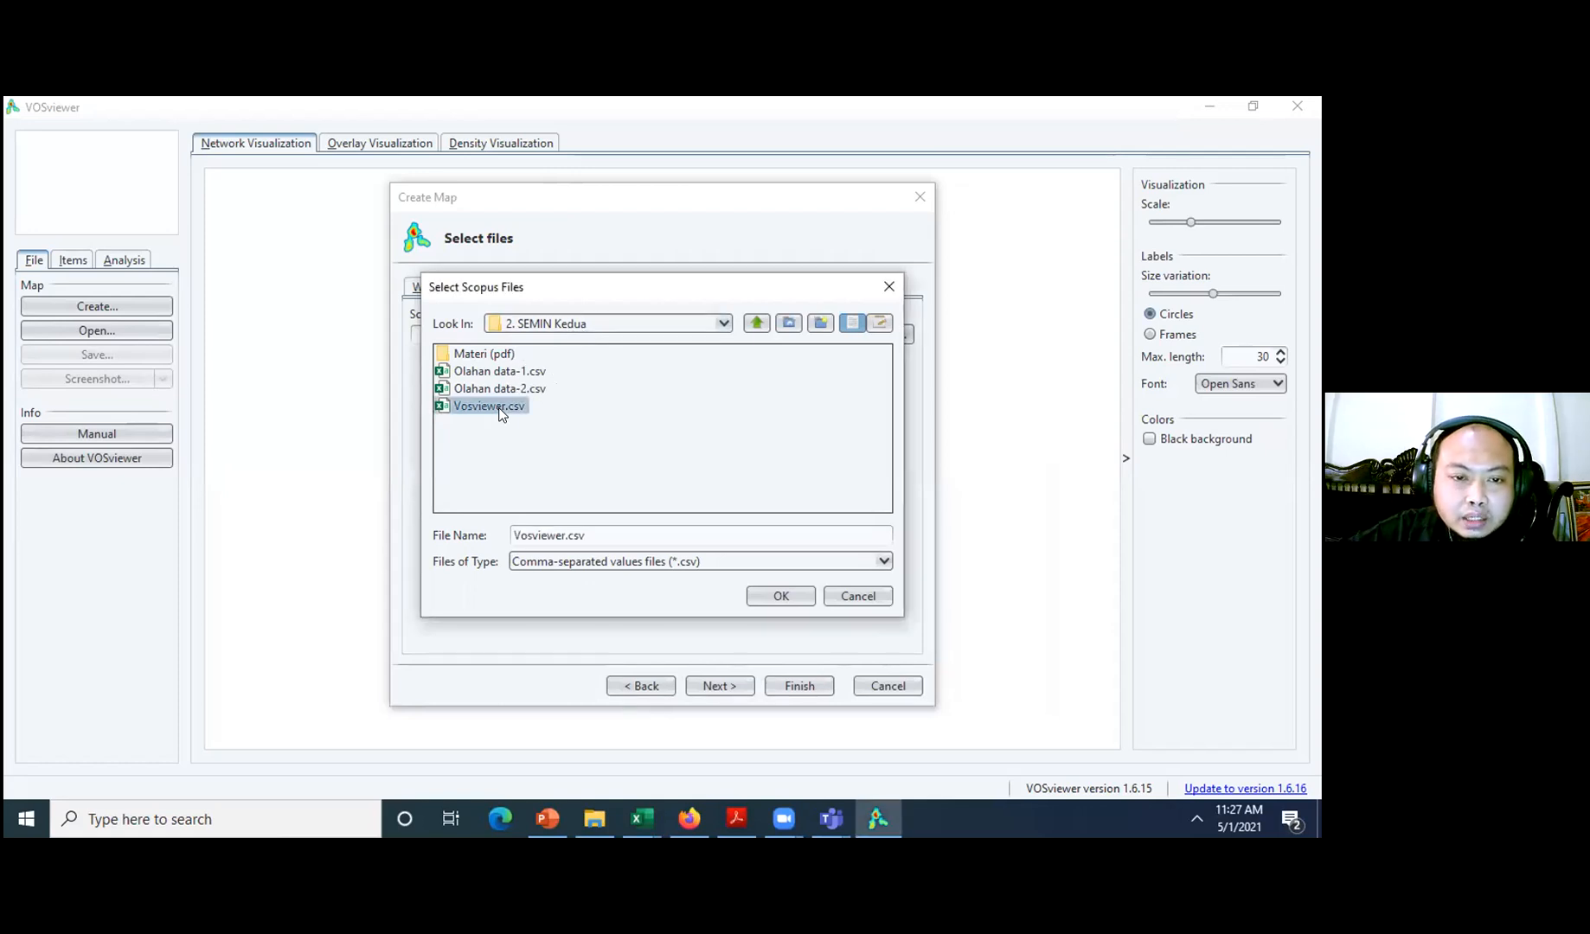
click(781, 596)
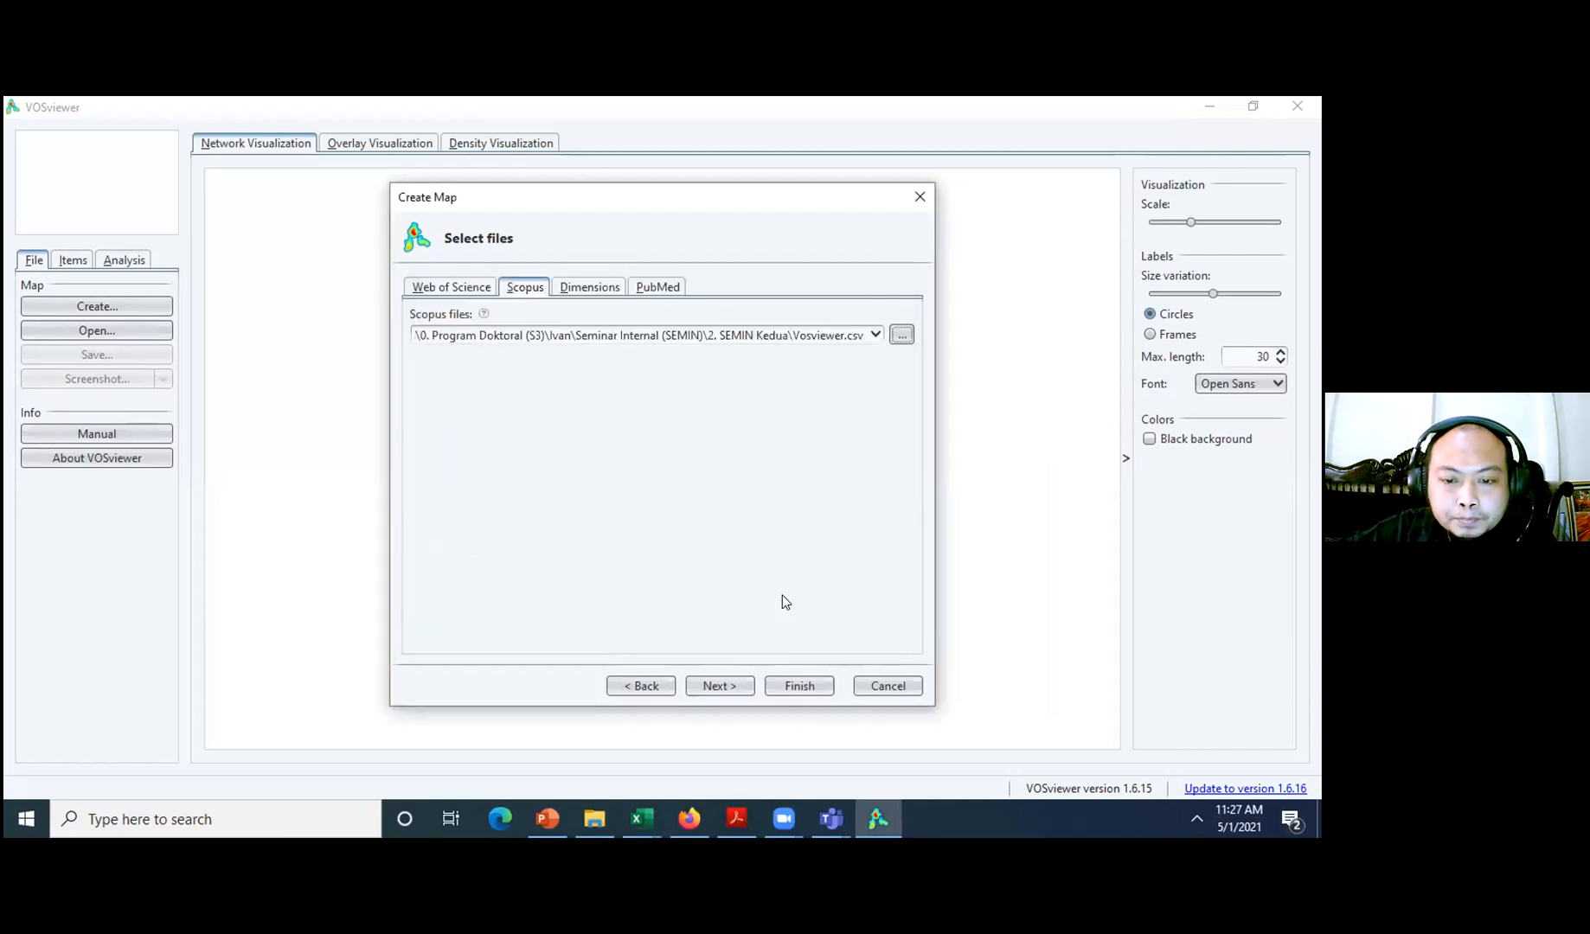
click(736, 686)
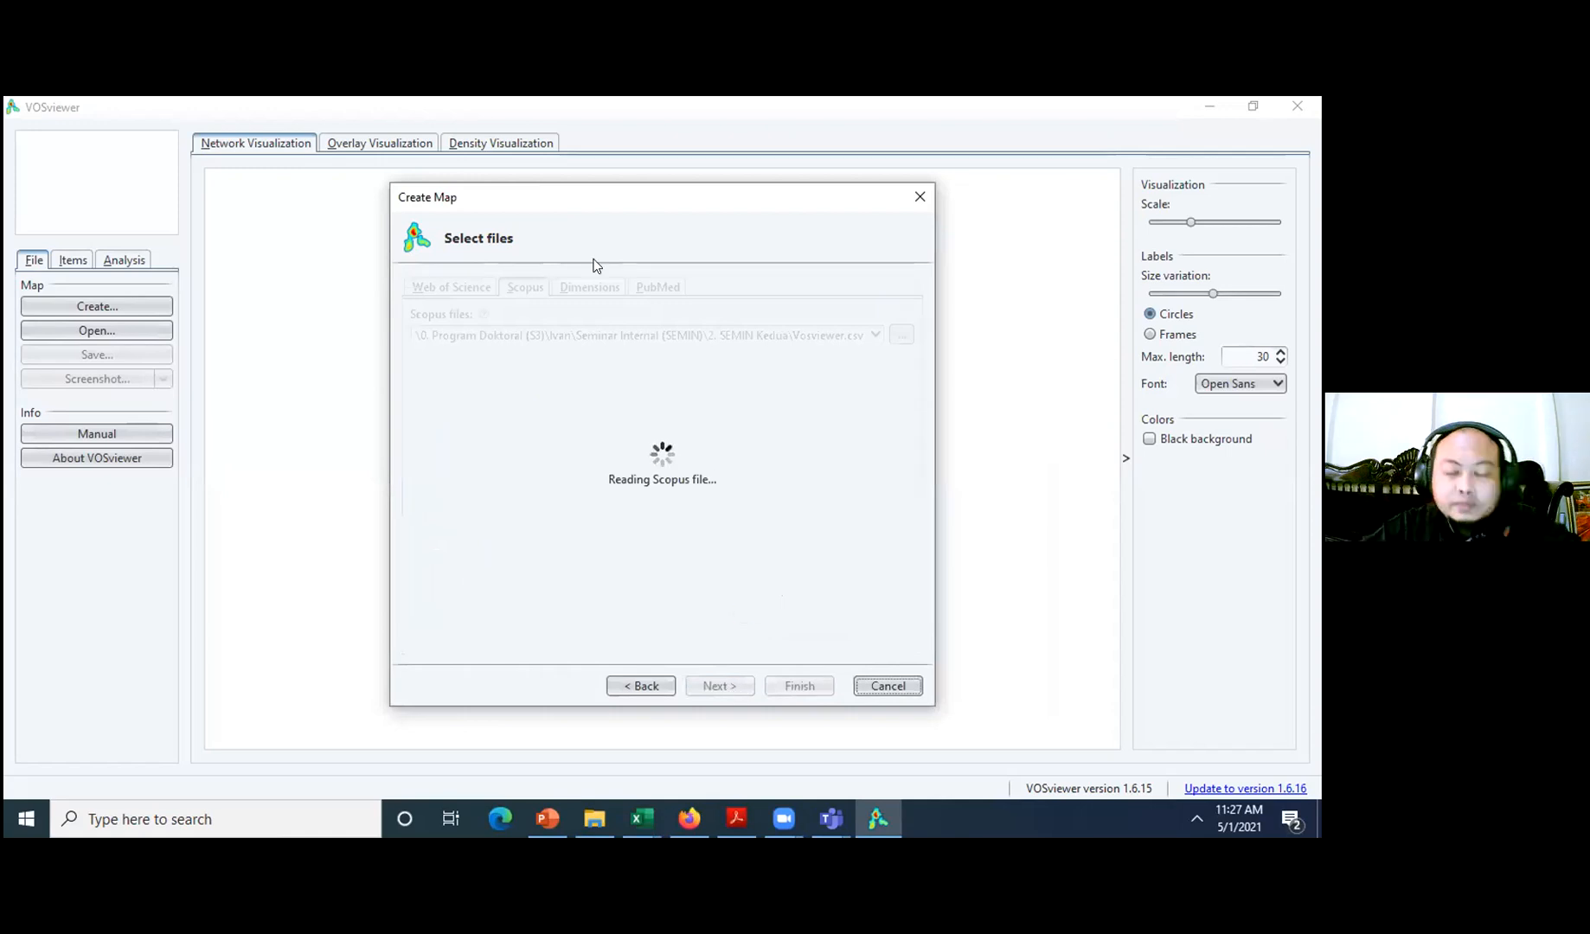
drag(562, 212, 443, 233)
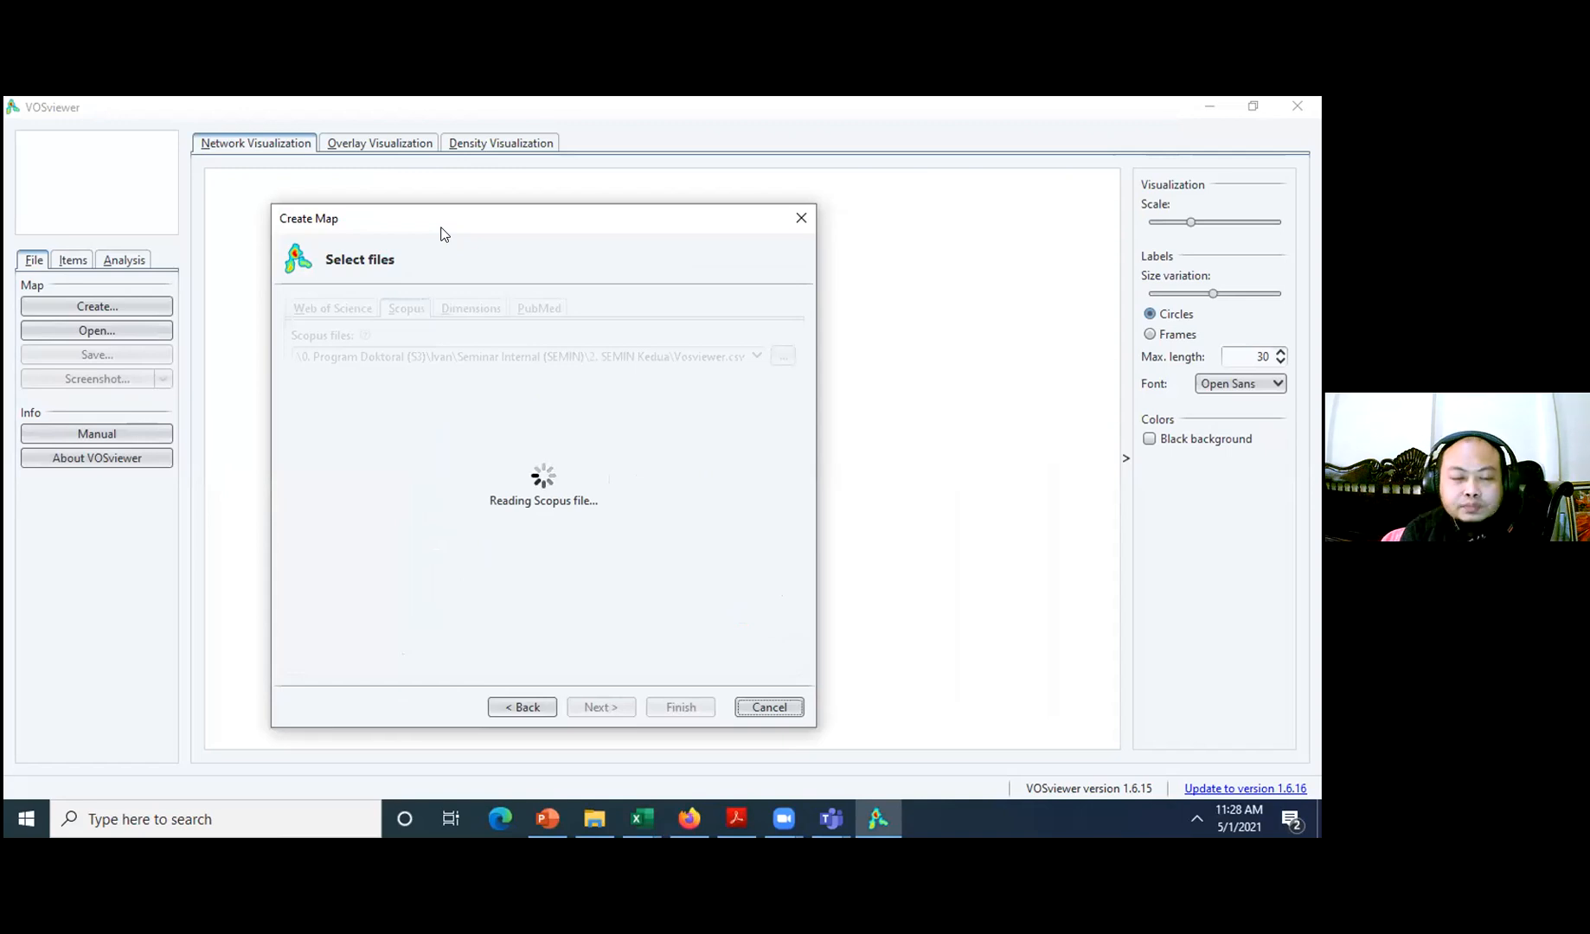
- Switch to the 0. Analisis_Bibliometrix_Bismillah workbook in Excel and open its VosViewer sheet
click(629, 811)
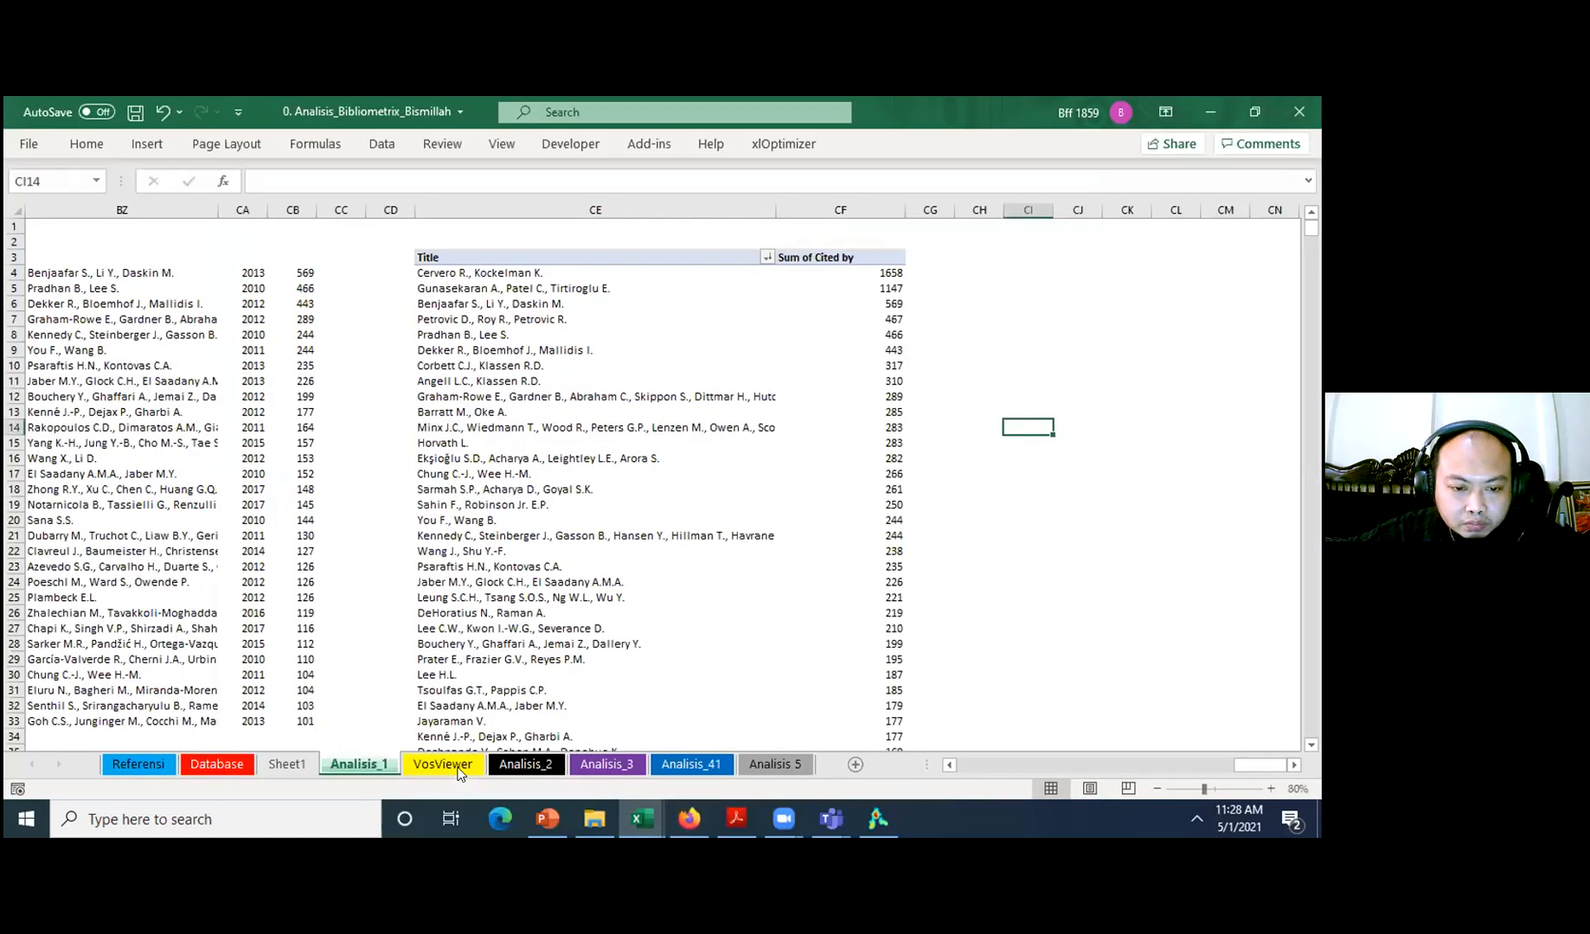
click(443, 764)
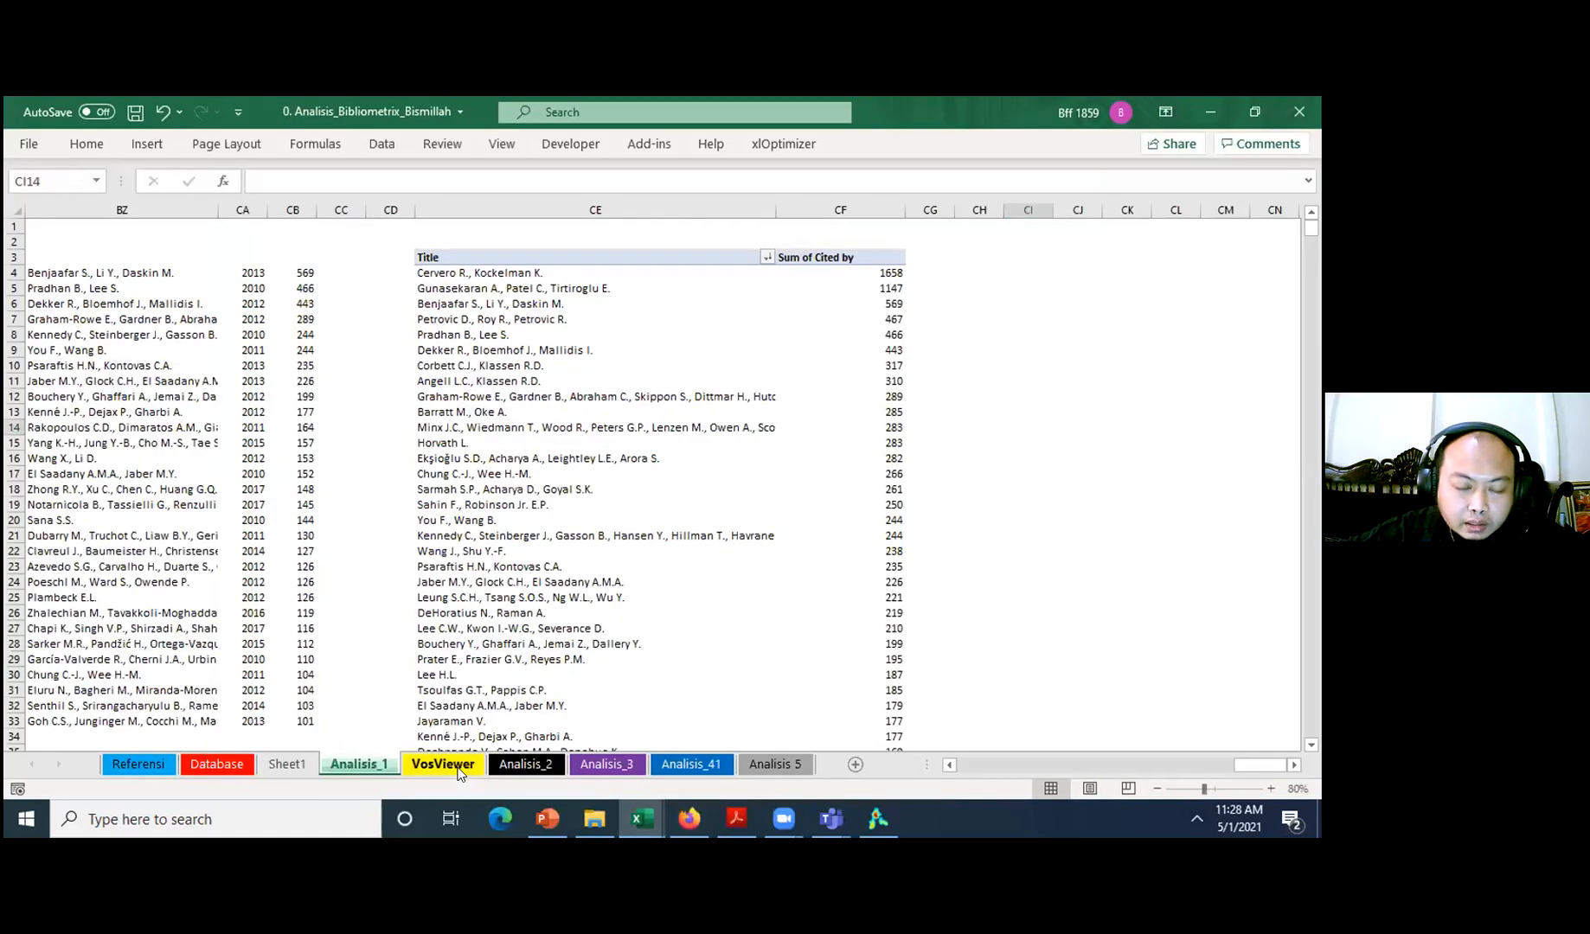
- Examine the co-authors visualization map of authorship based on total documents on the VosViewer sheet
drag(1182, 766, 950, 767)
scroll(348, 543, left, 4)
scroll(348, 543, up, 6)
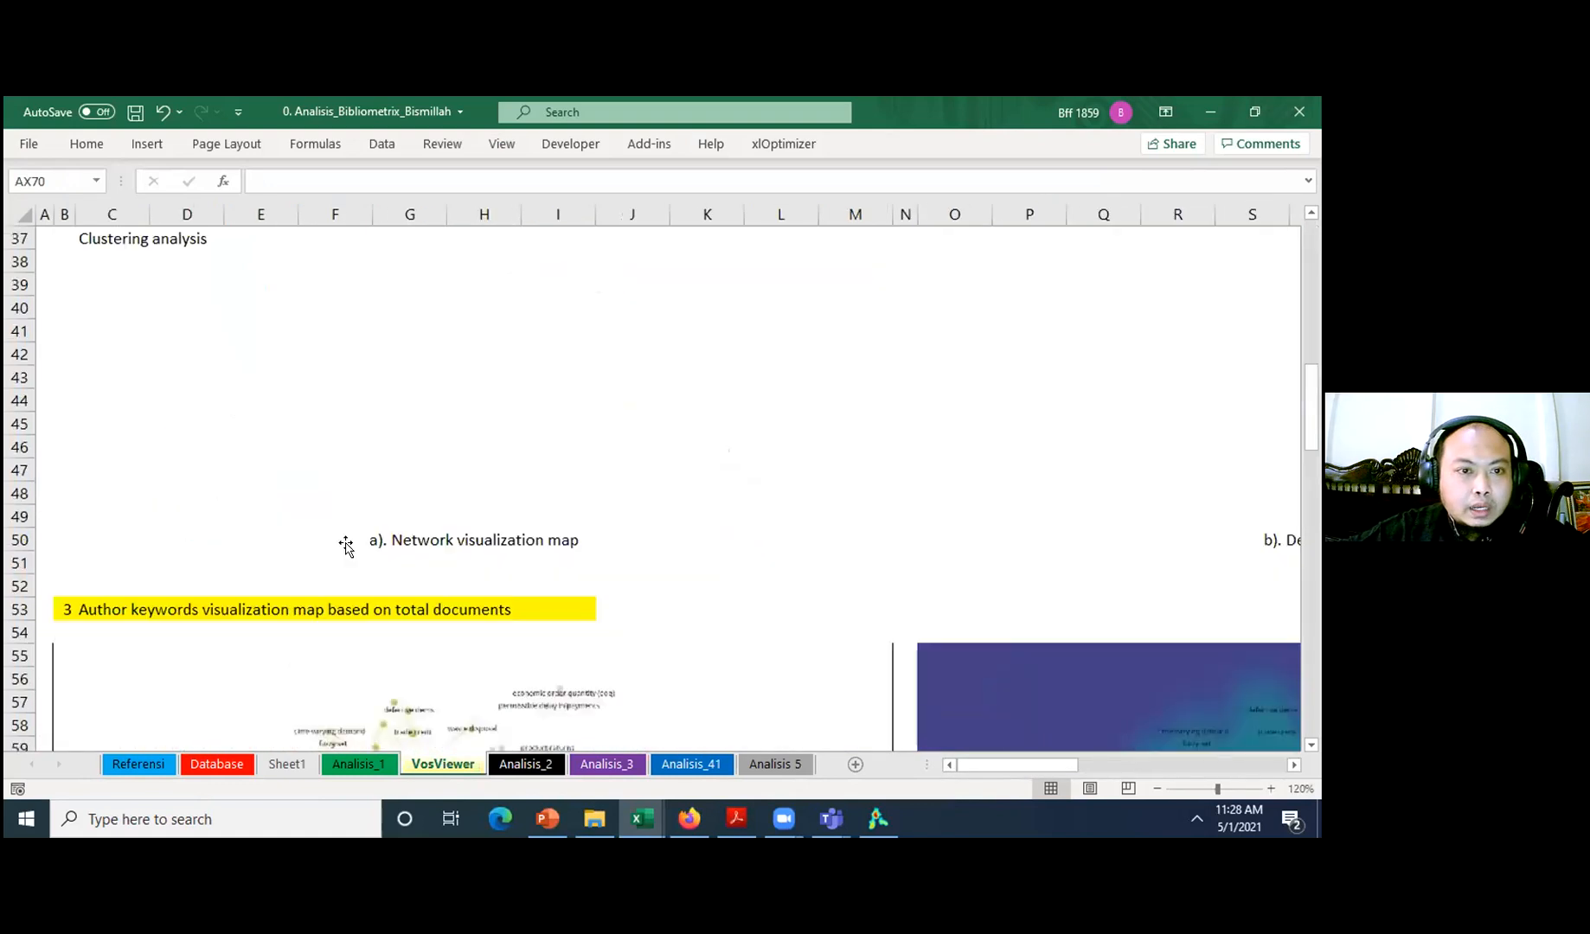
scroll(348, 543, up, 12)
click(86, 289)
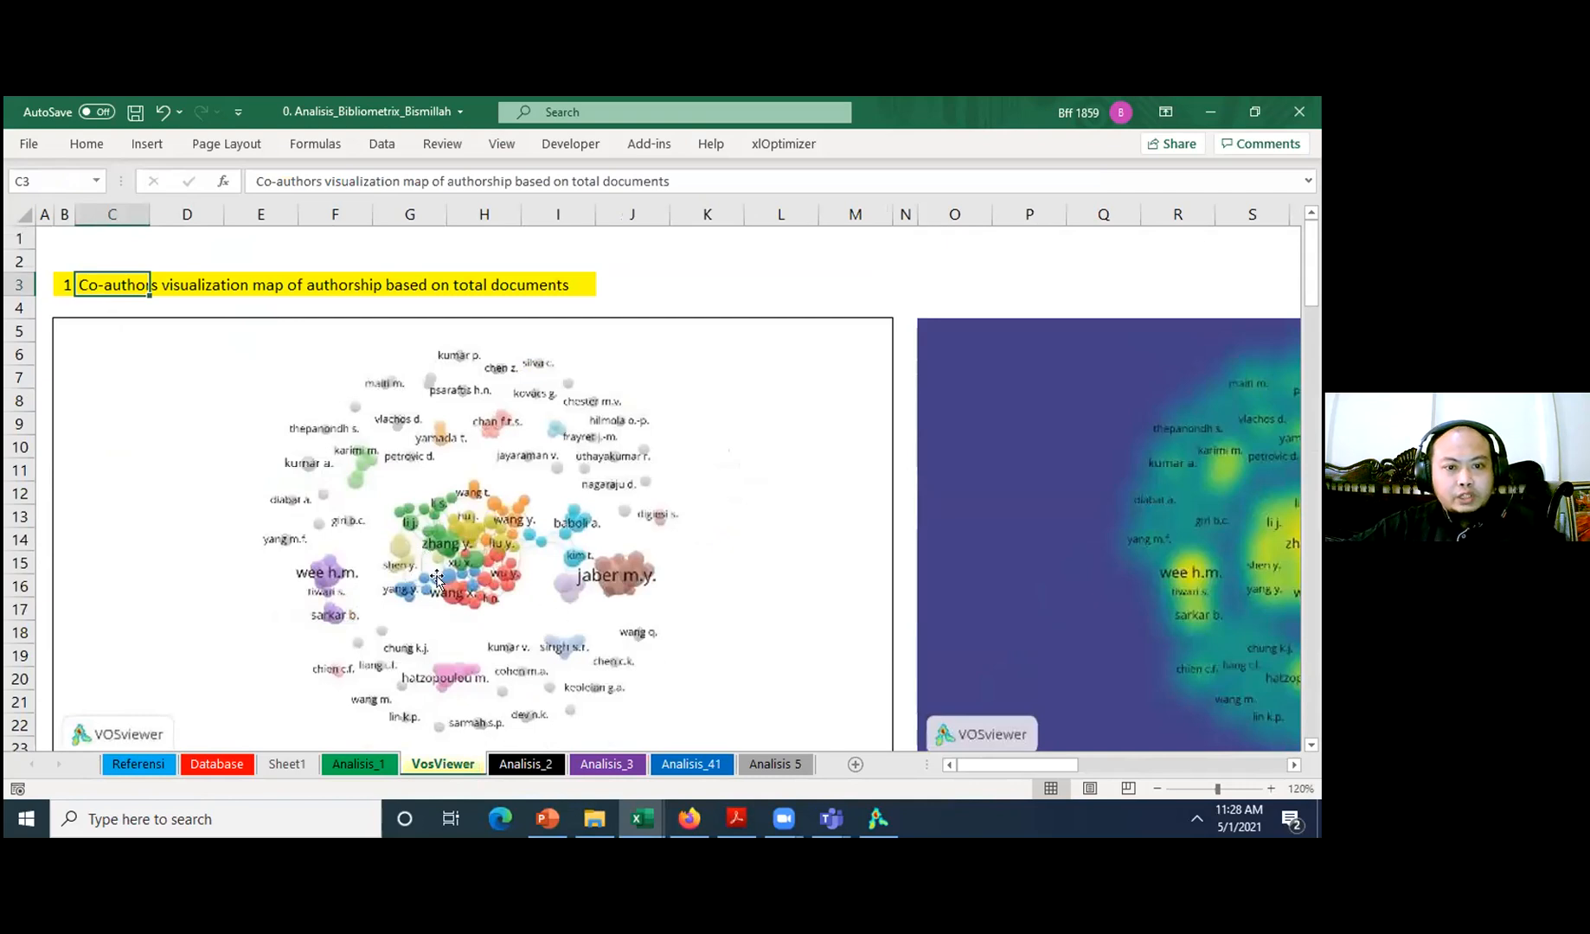
scroll(399, 387, down, 1)
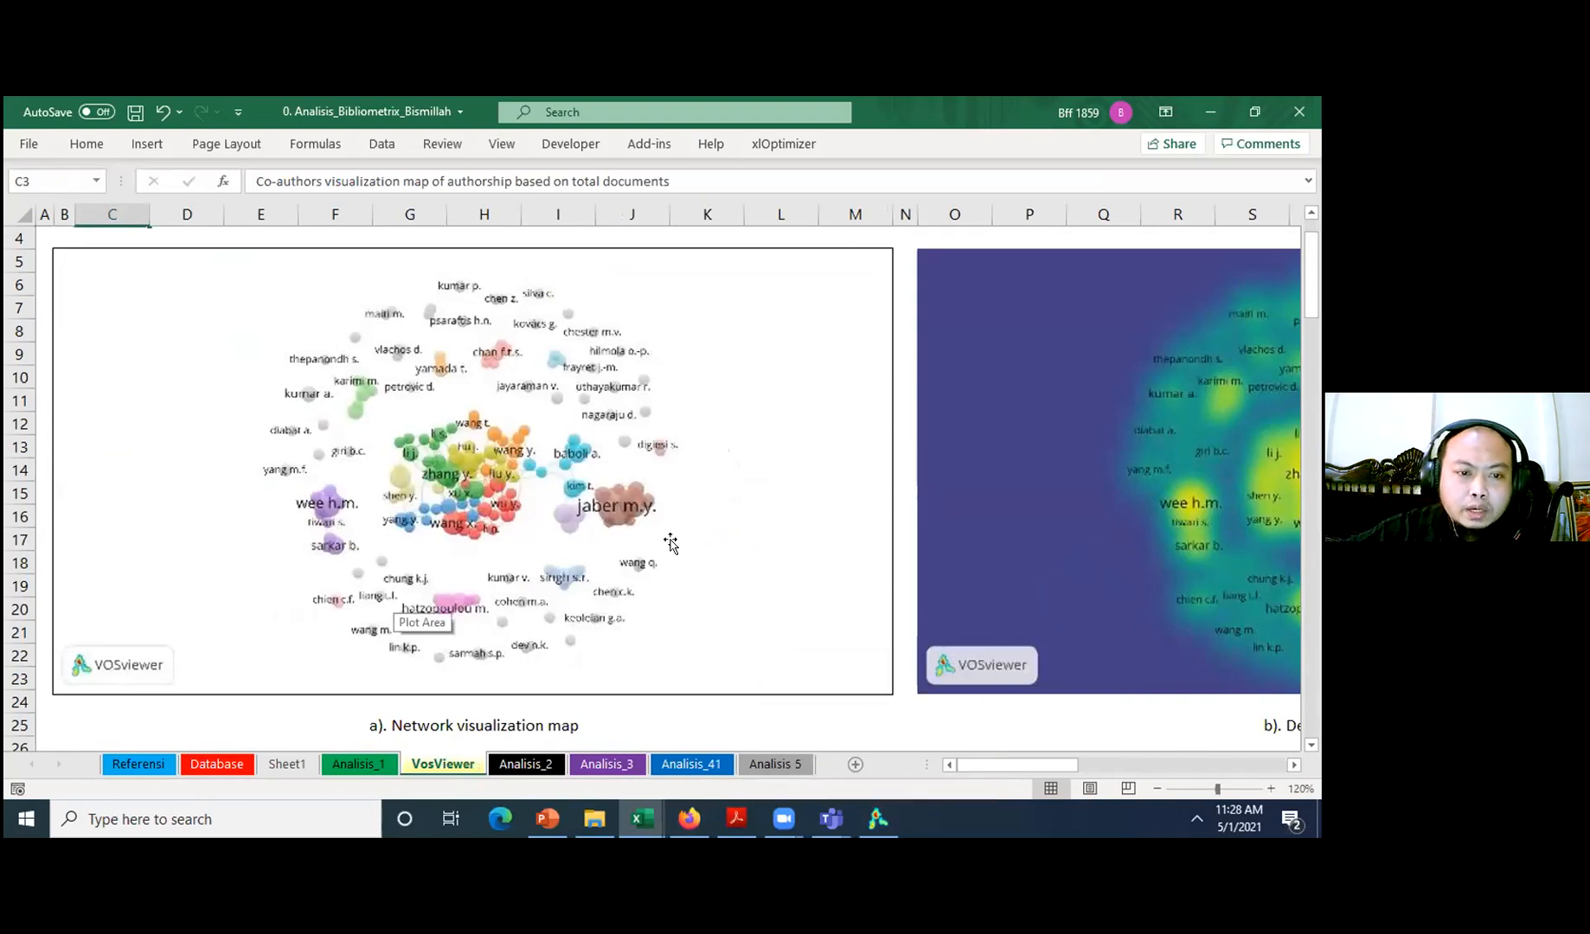
scroll(670, 541, up, 1)
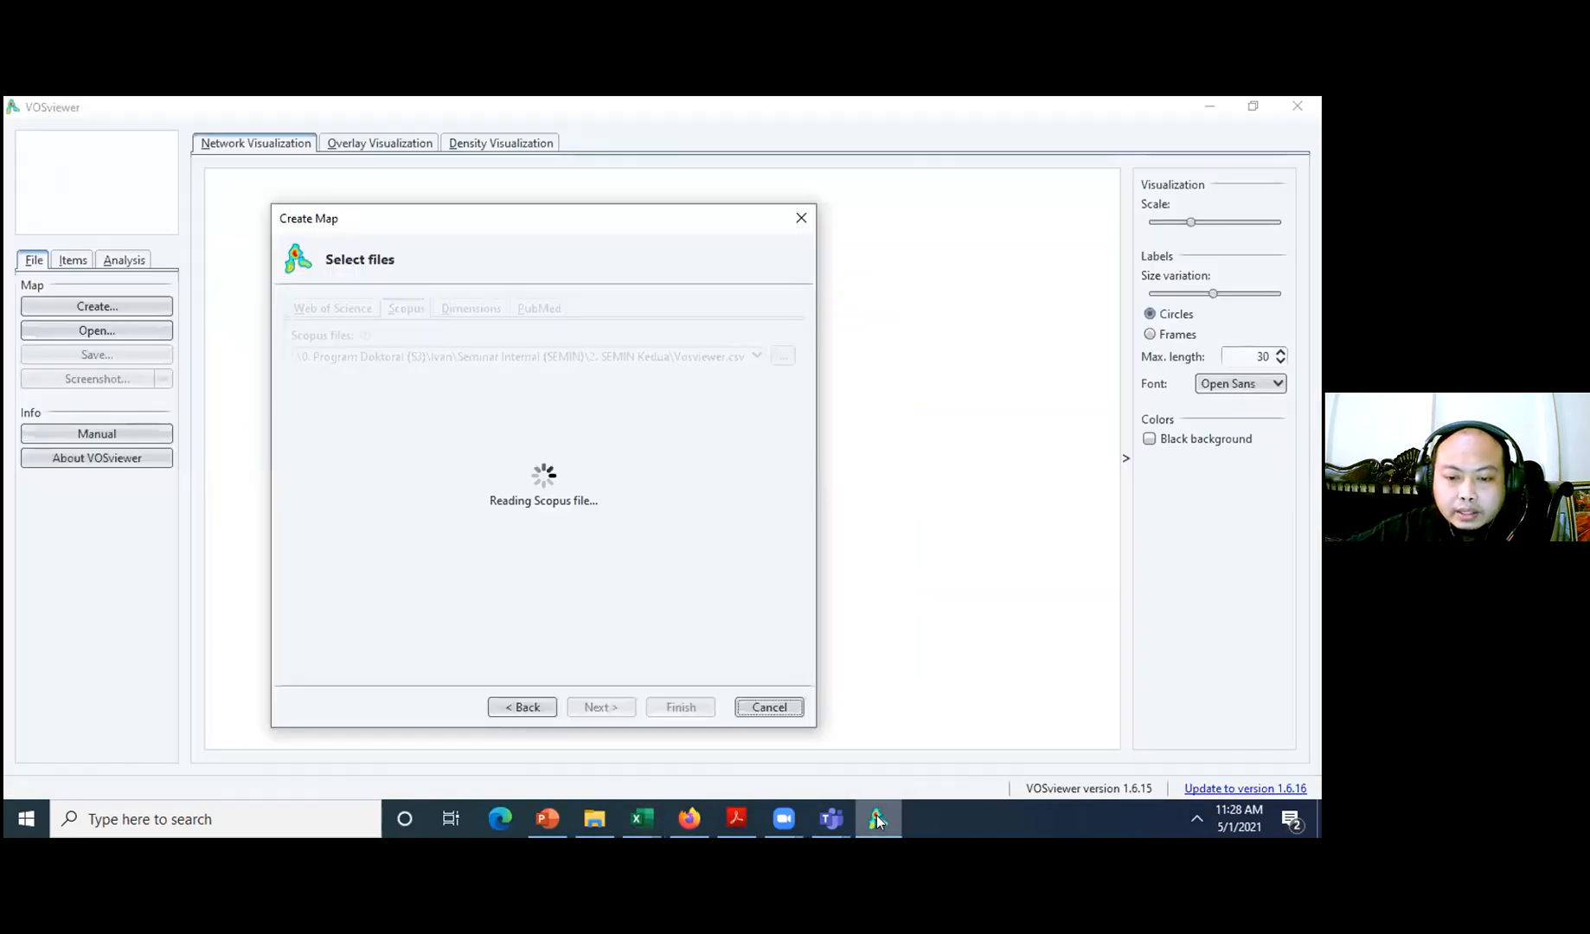
- Check the Scopus file loading in VOSviewer, and return to the Excel workbook to view the co-authors map of countries based on total documents
click(878, 819)
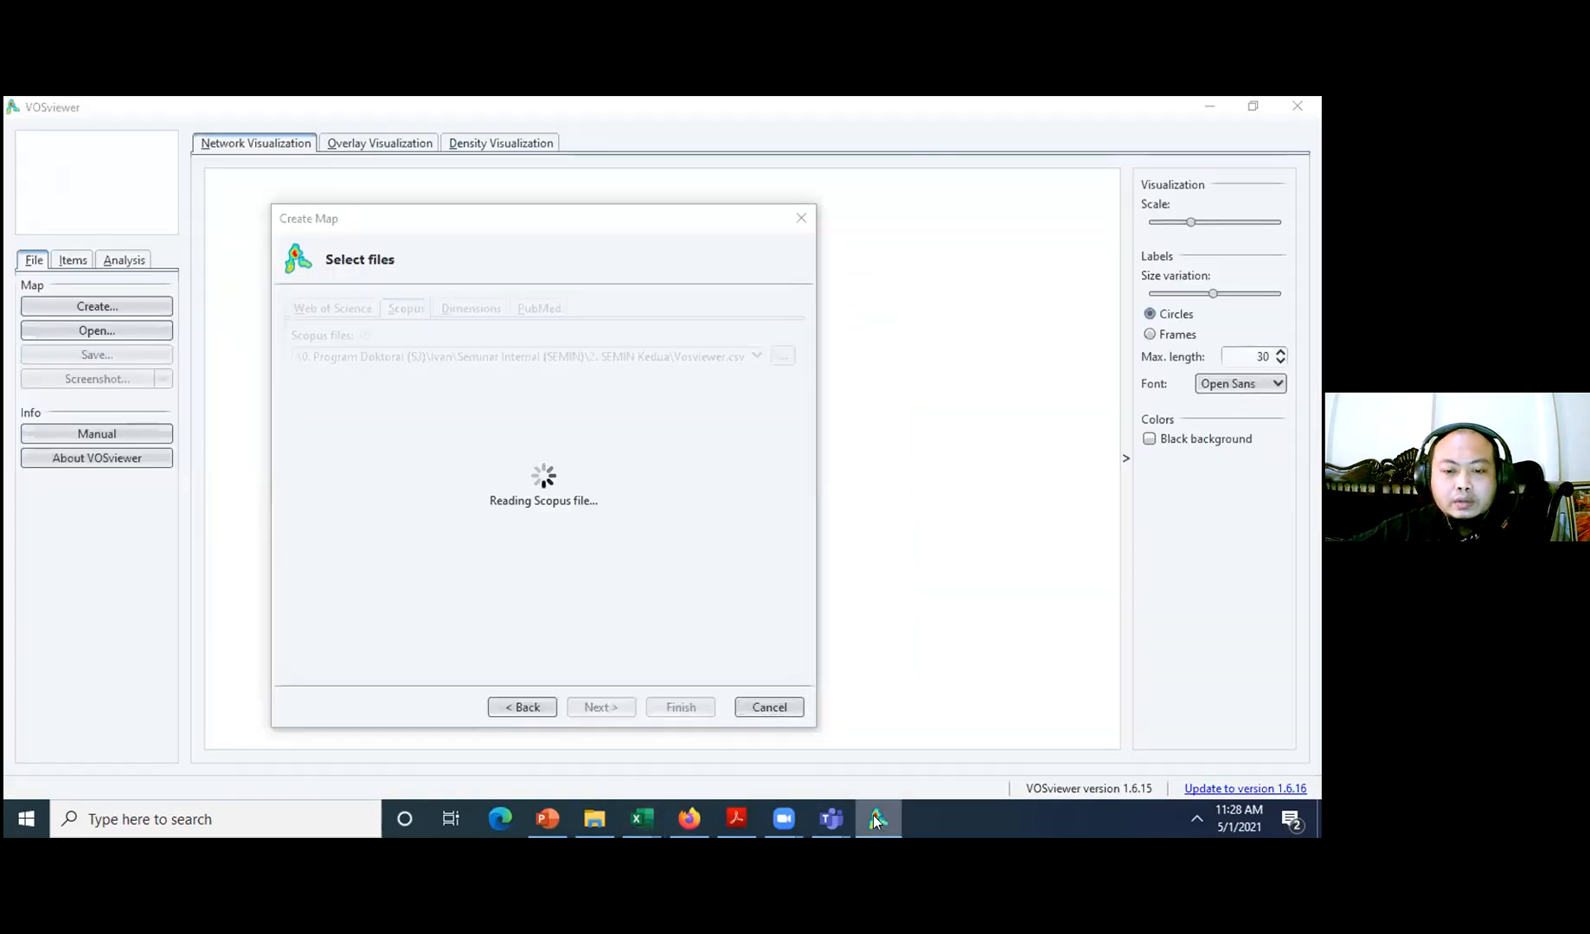
click(651, 818)
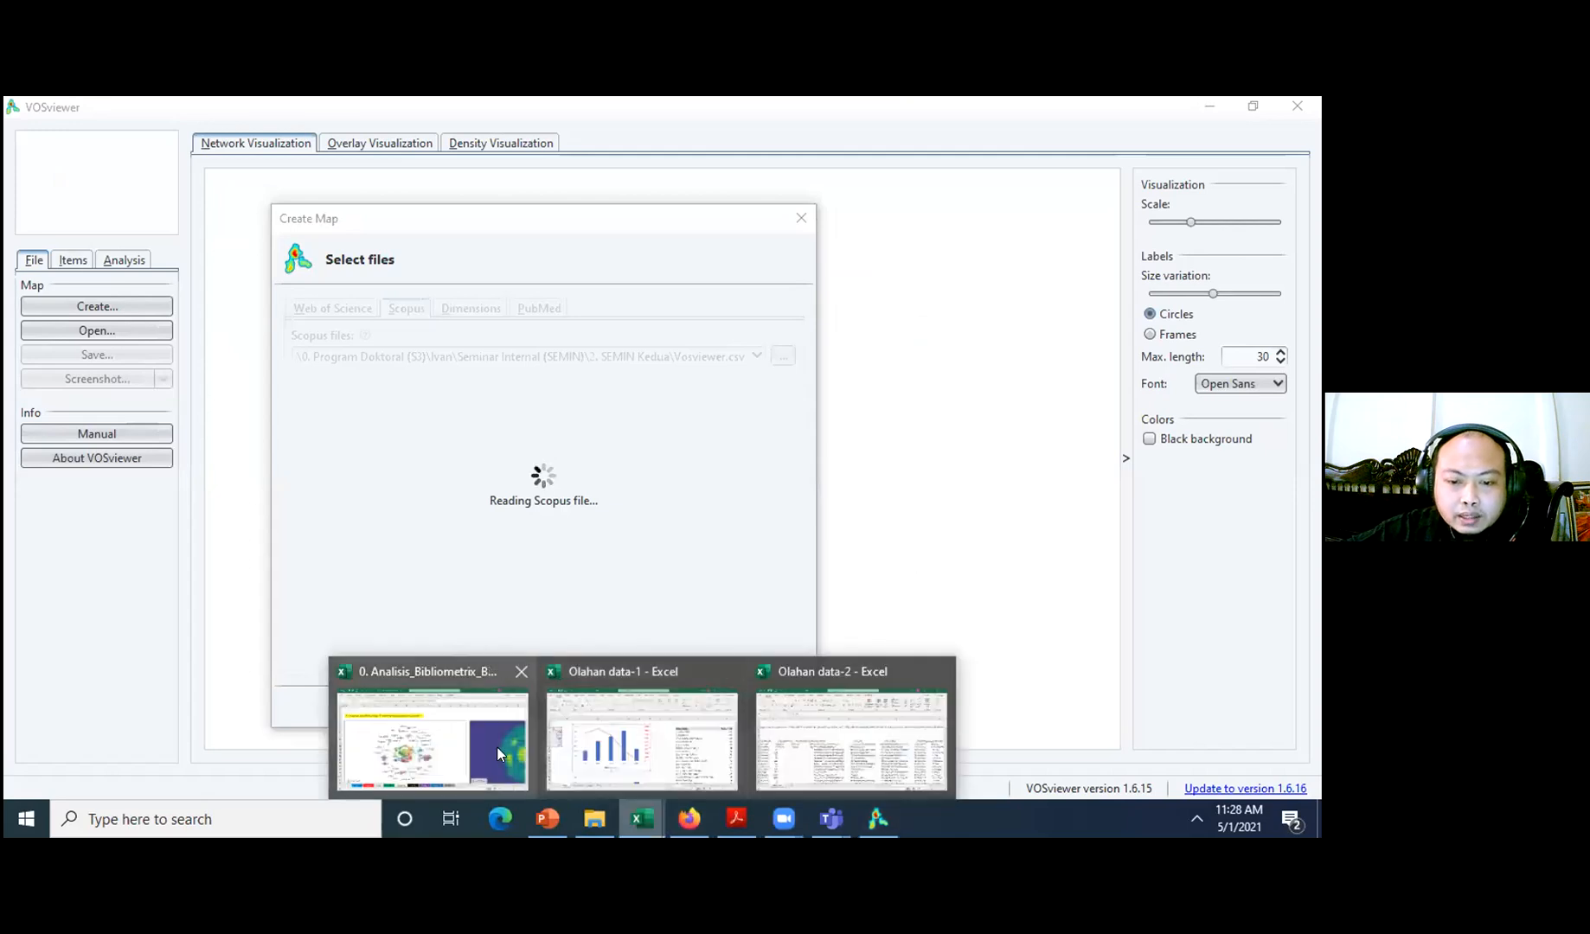
click(432, 739)
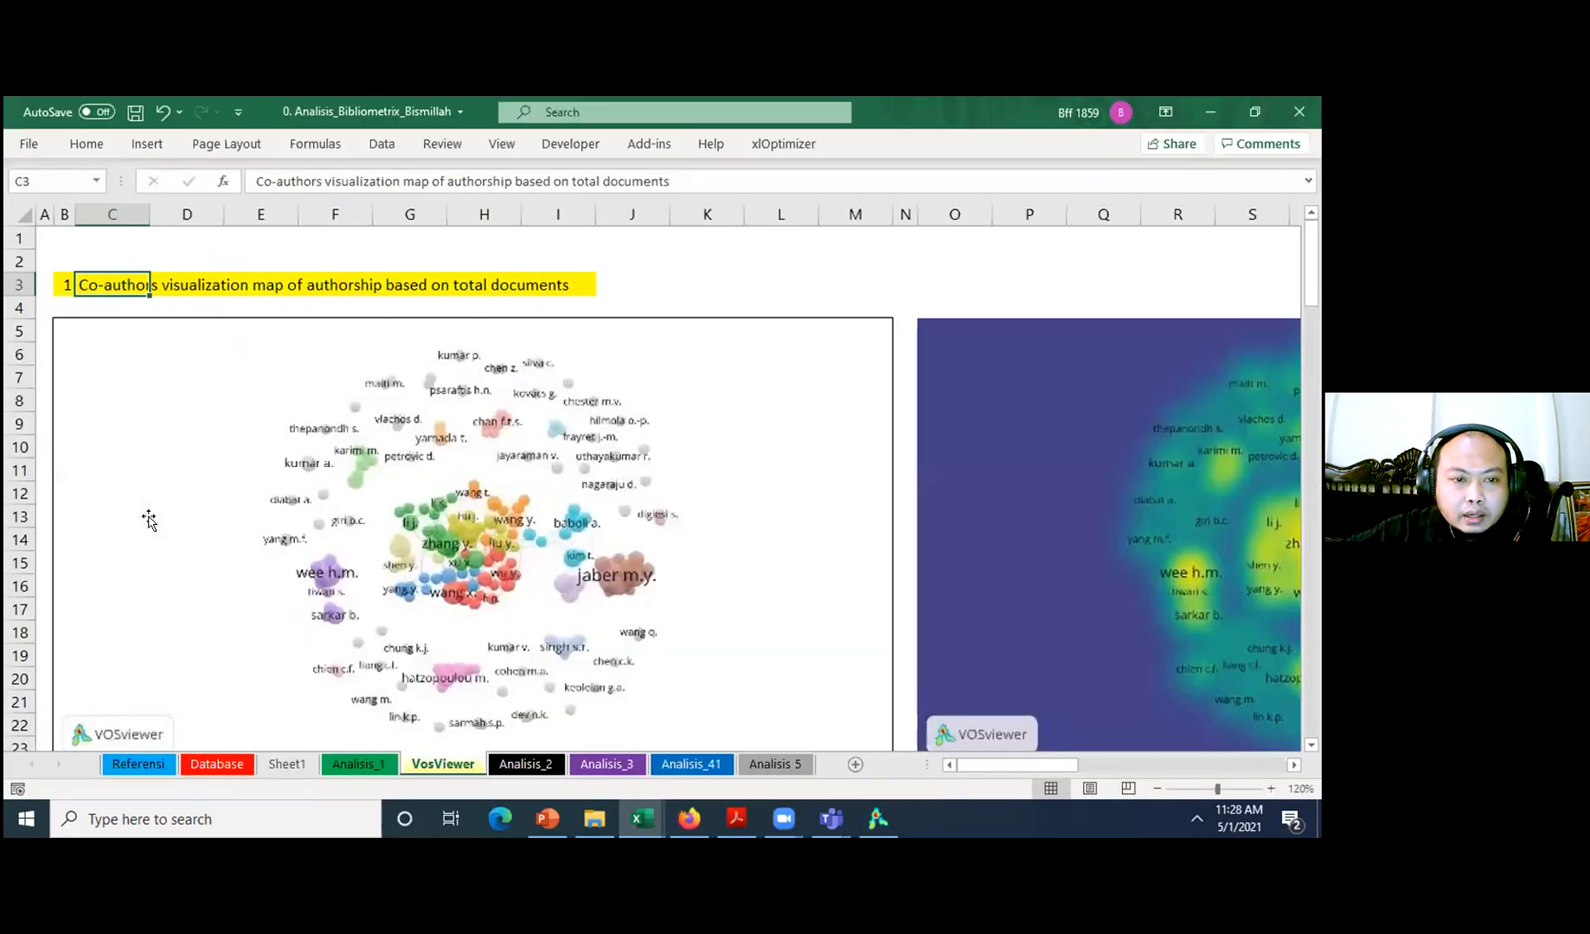
scroll(151, 522, down, 5)
click(322, 528)
scroll(511, 569, down, 1)
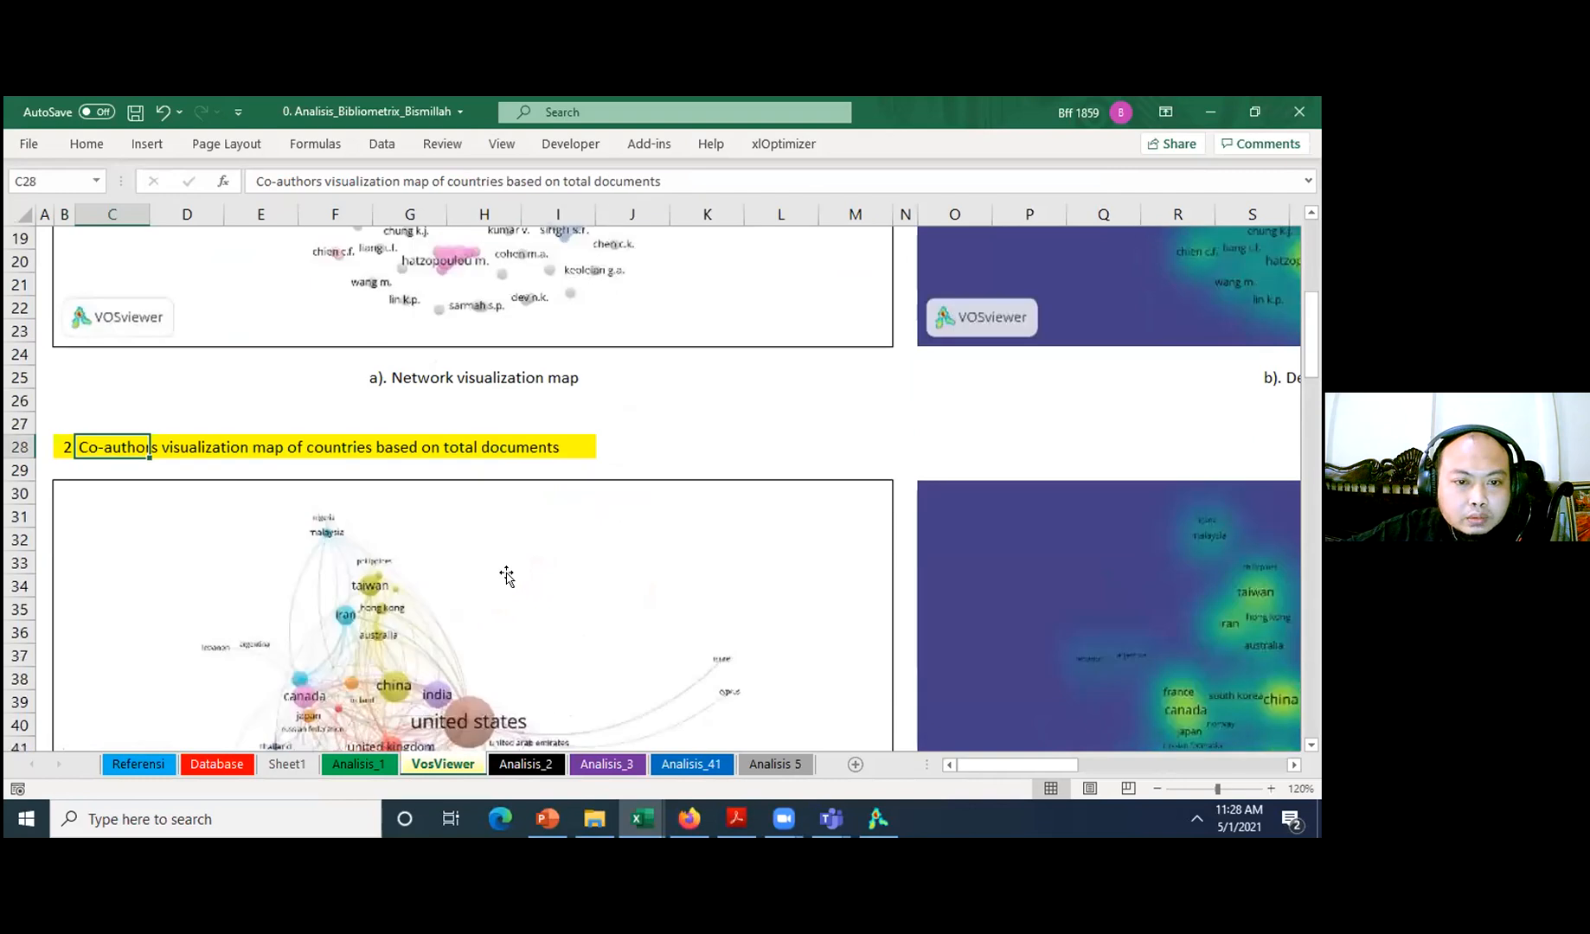
- Examine the co-authorship map of countries and the author keywords map on the VosViewer sheet
scroll(391, 588, down, 1)
scroll(299, 346, down, 1)
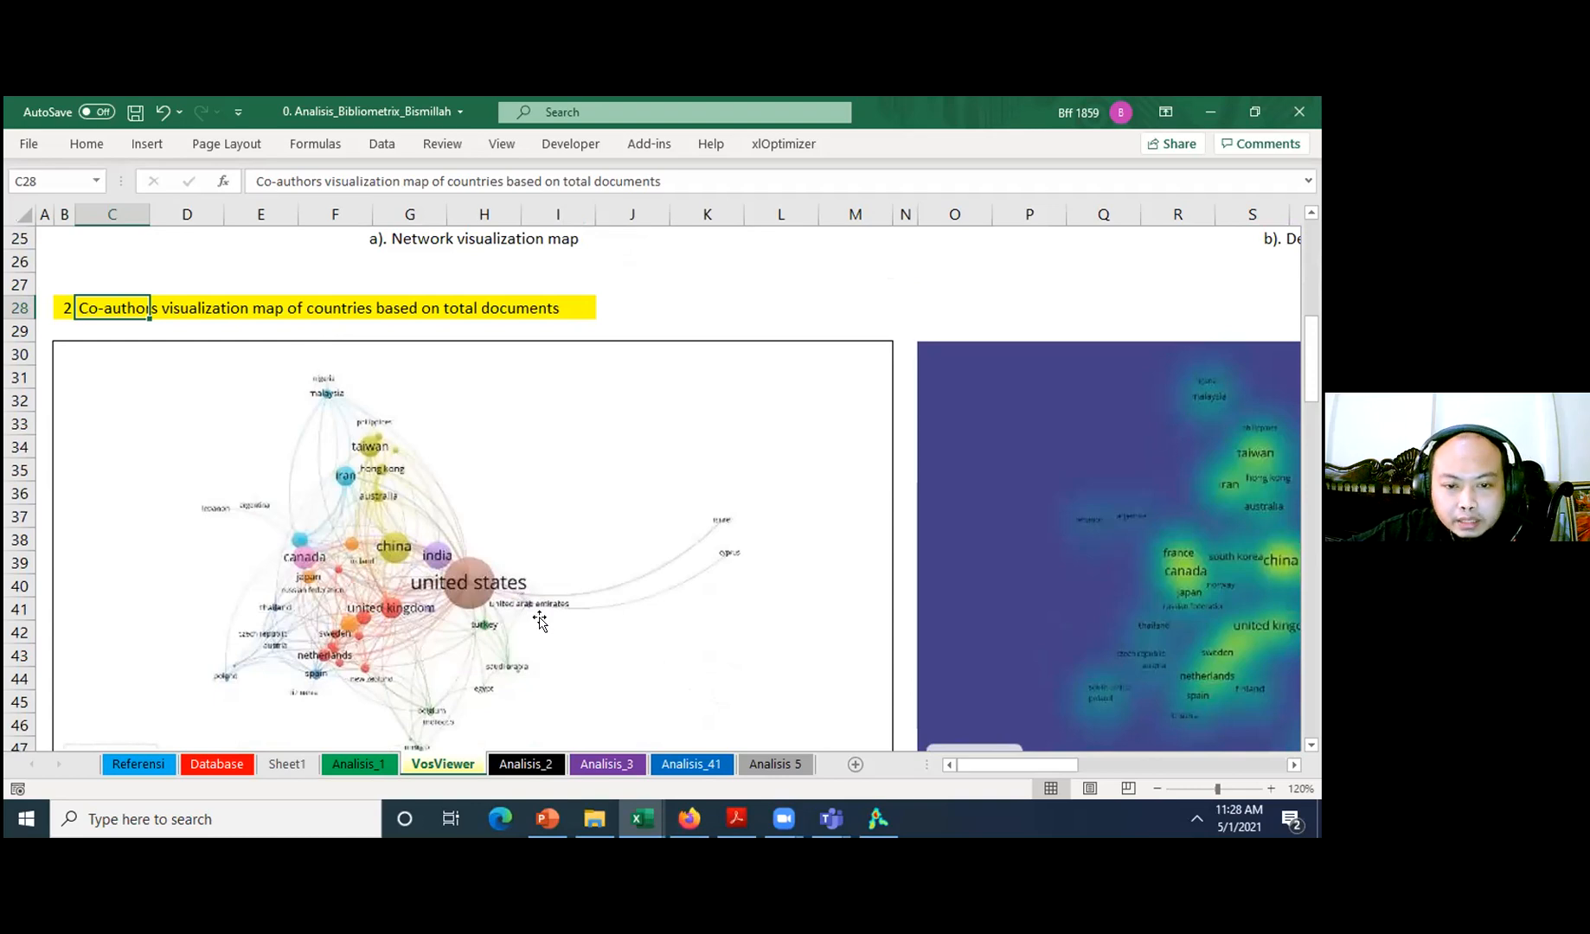
scroll(539, 621, down, 1)
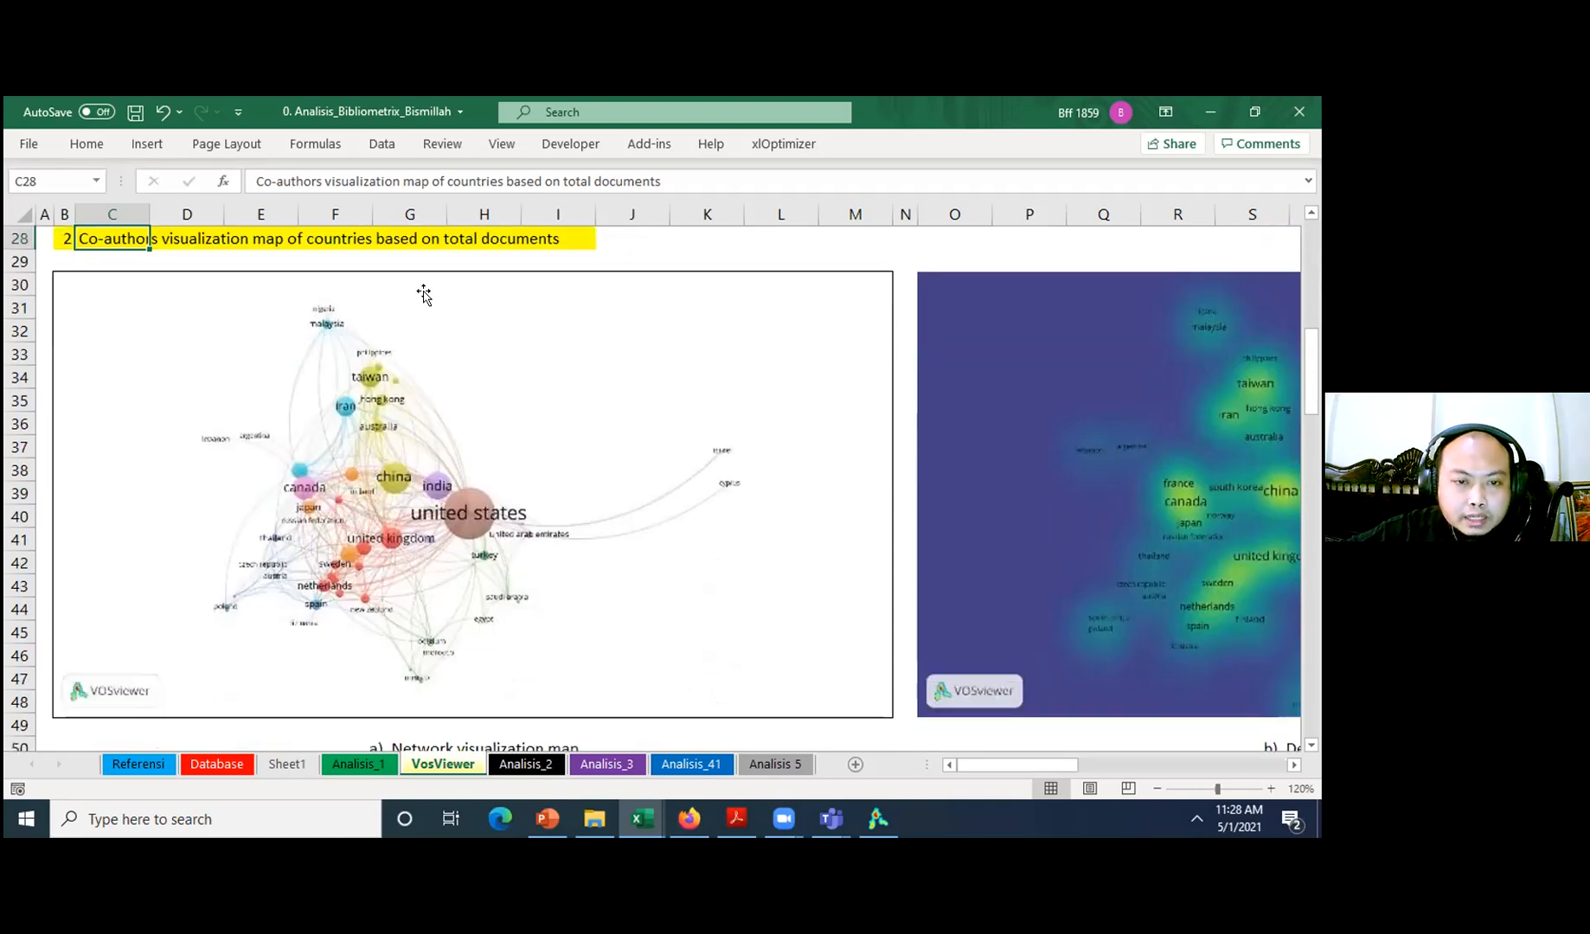
scroll(443, 627, down, 3)
scroll(443, 627, down, 1)
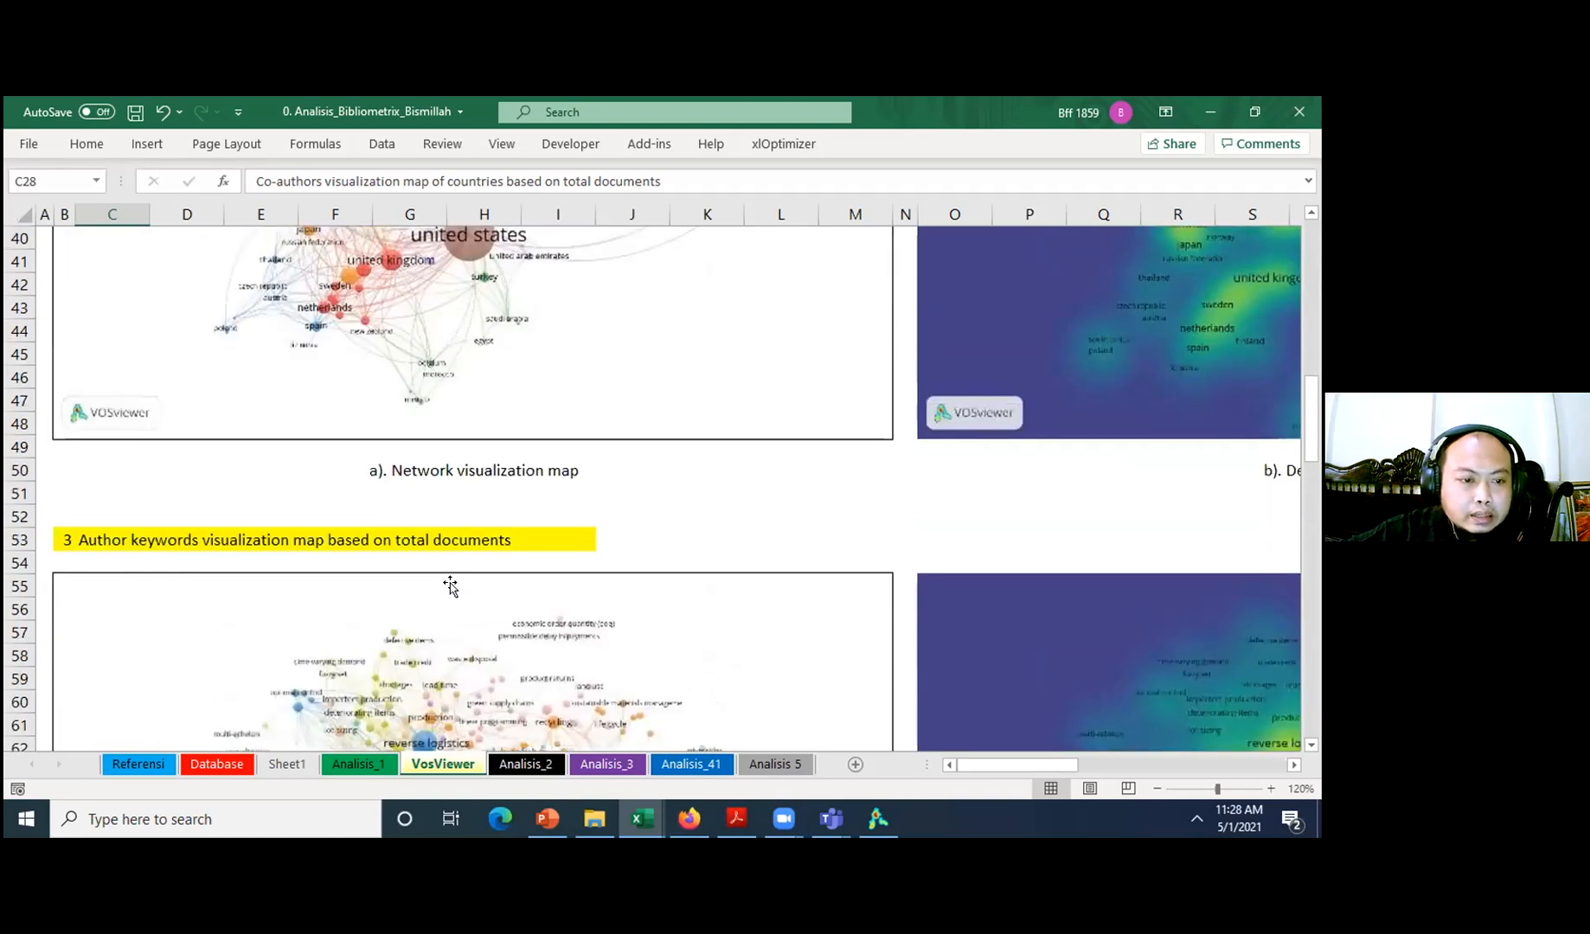
click(101, 537)
scroll(491, 642, down, 2)
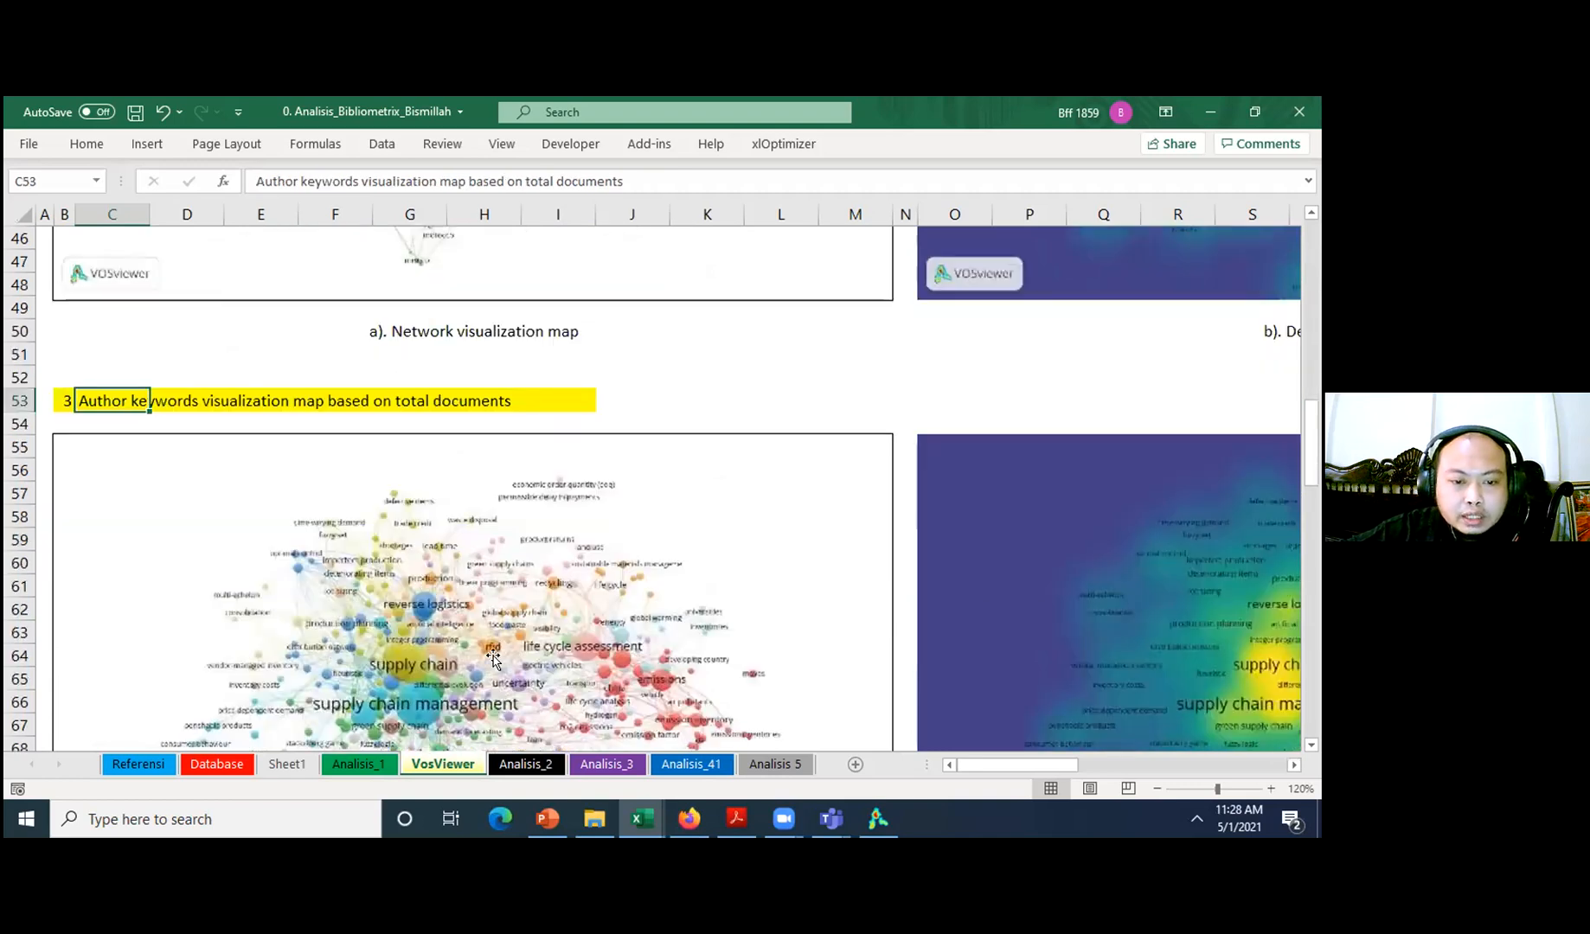
scroll(468, 670, down, 1)
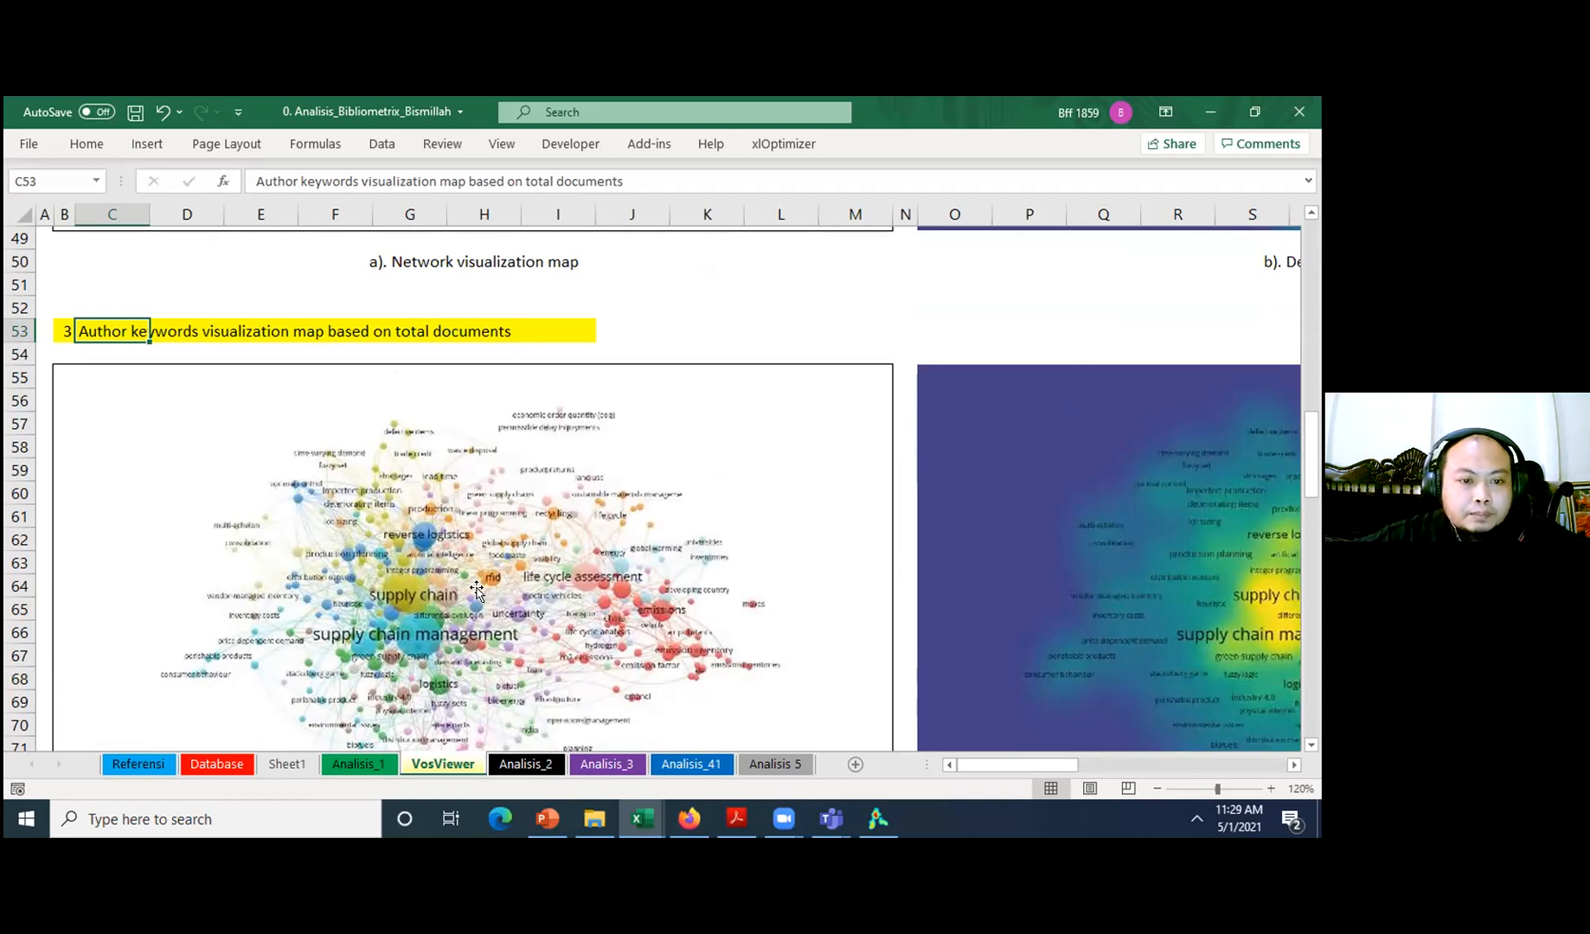
- Examine the citation maps by authors and by journal, and return to the authorship map at the start of the sheet
scroll(476, 591, down, 7)
click(77, 516)
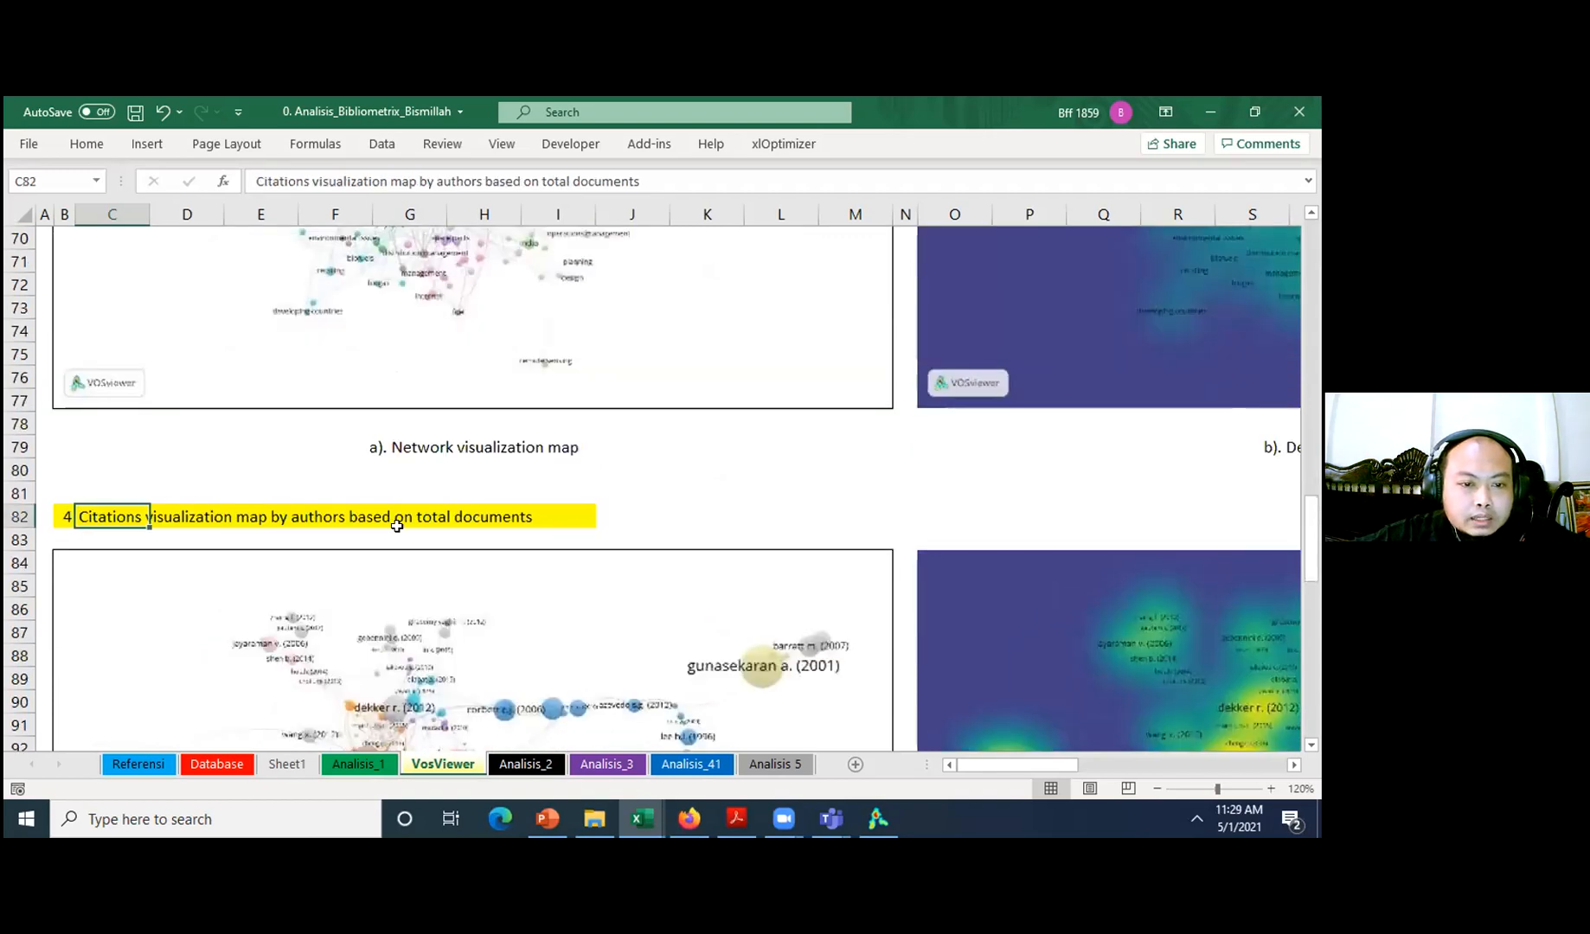
scroll(399, 531, down, 2)
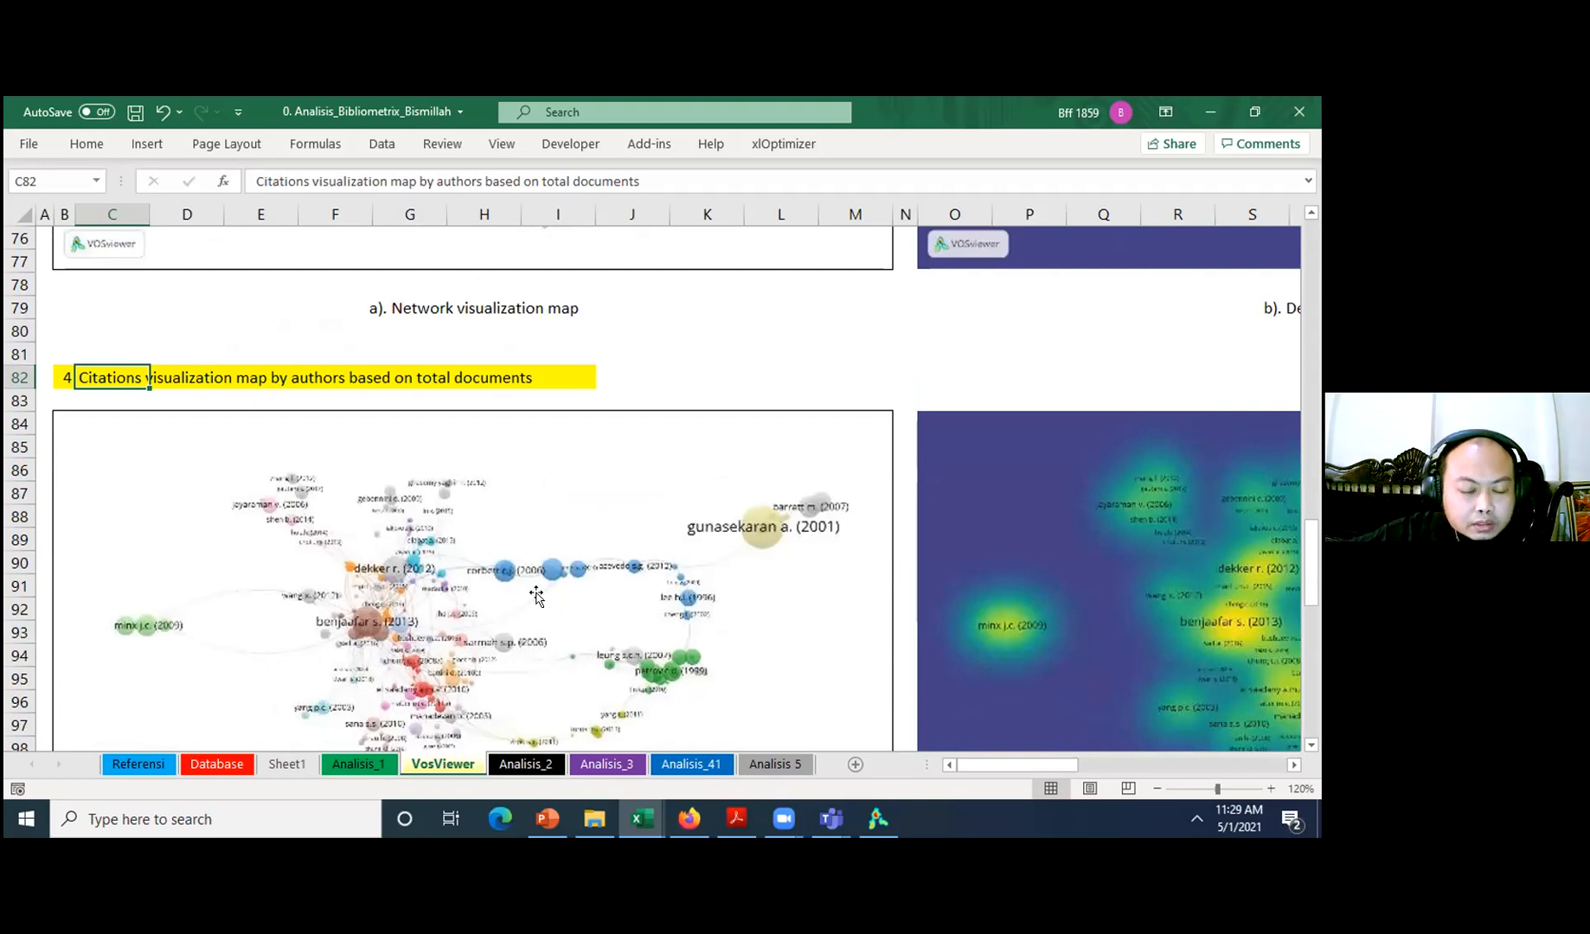
scroll(536, 593, down, 6)
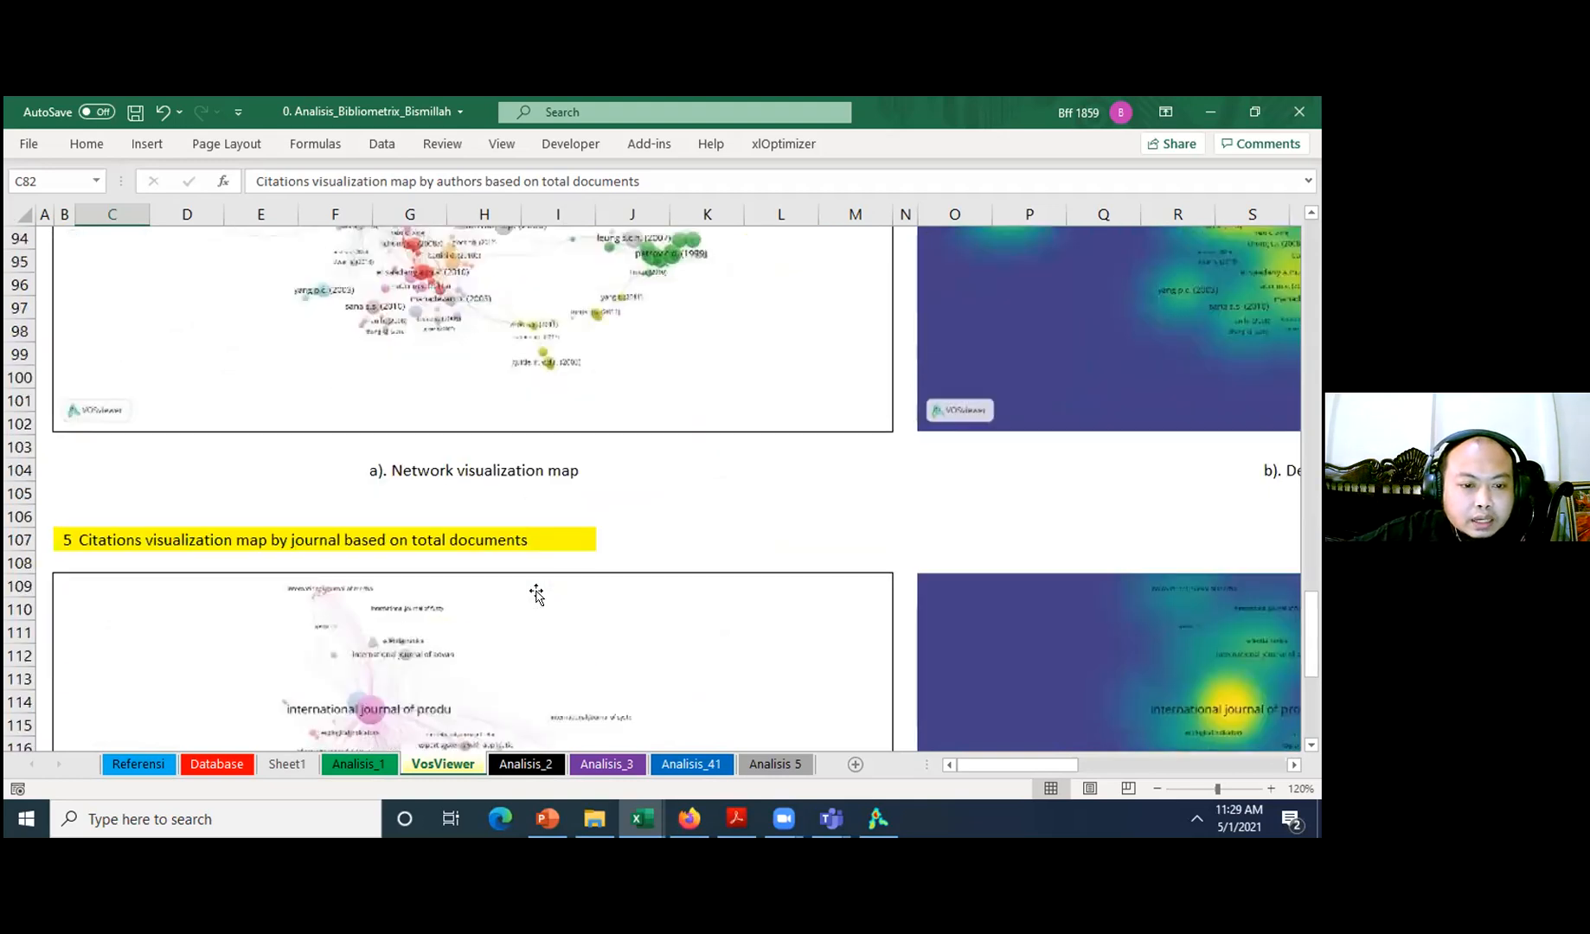
scroll(419, 476, down, 3)
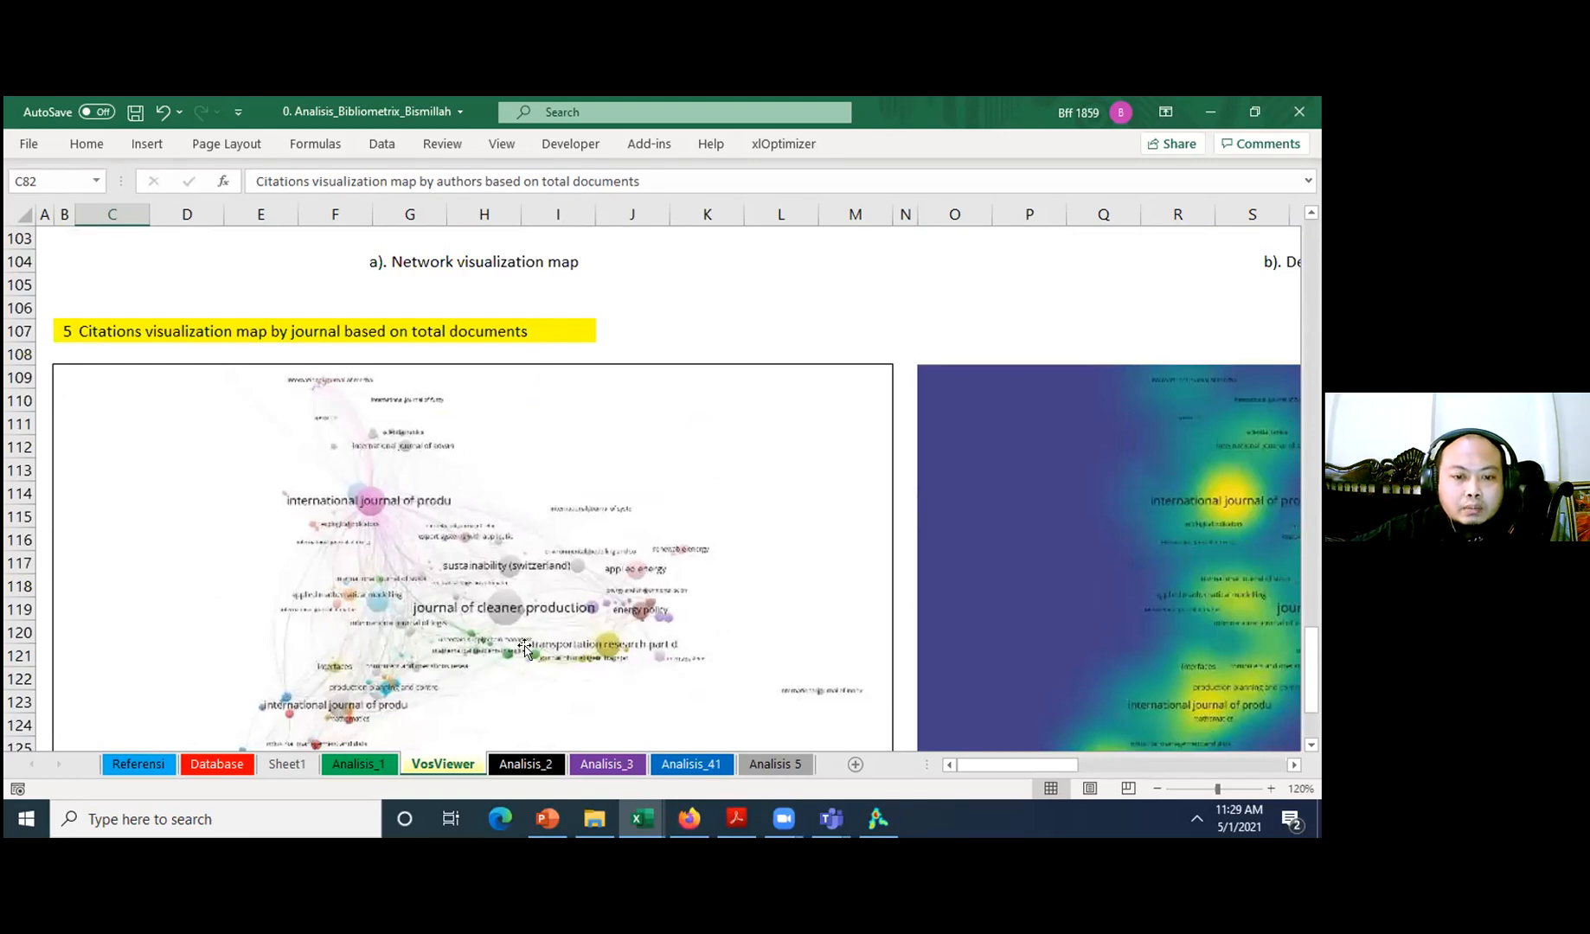
scroll(373, 584, down, 3)
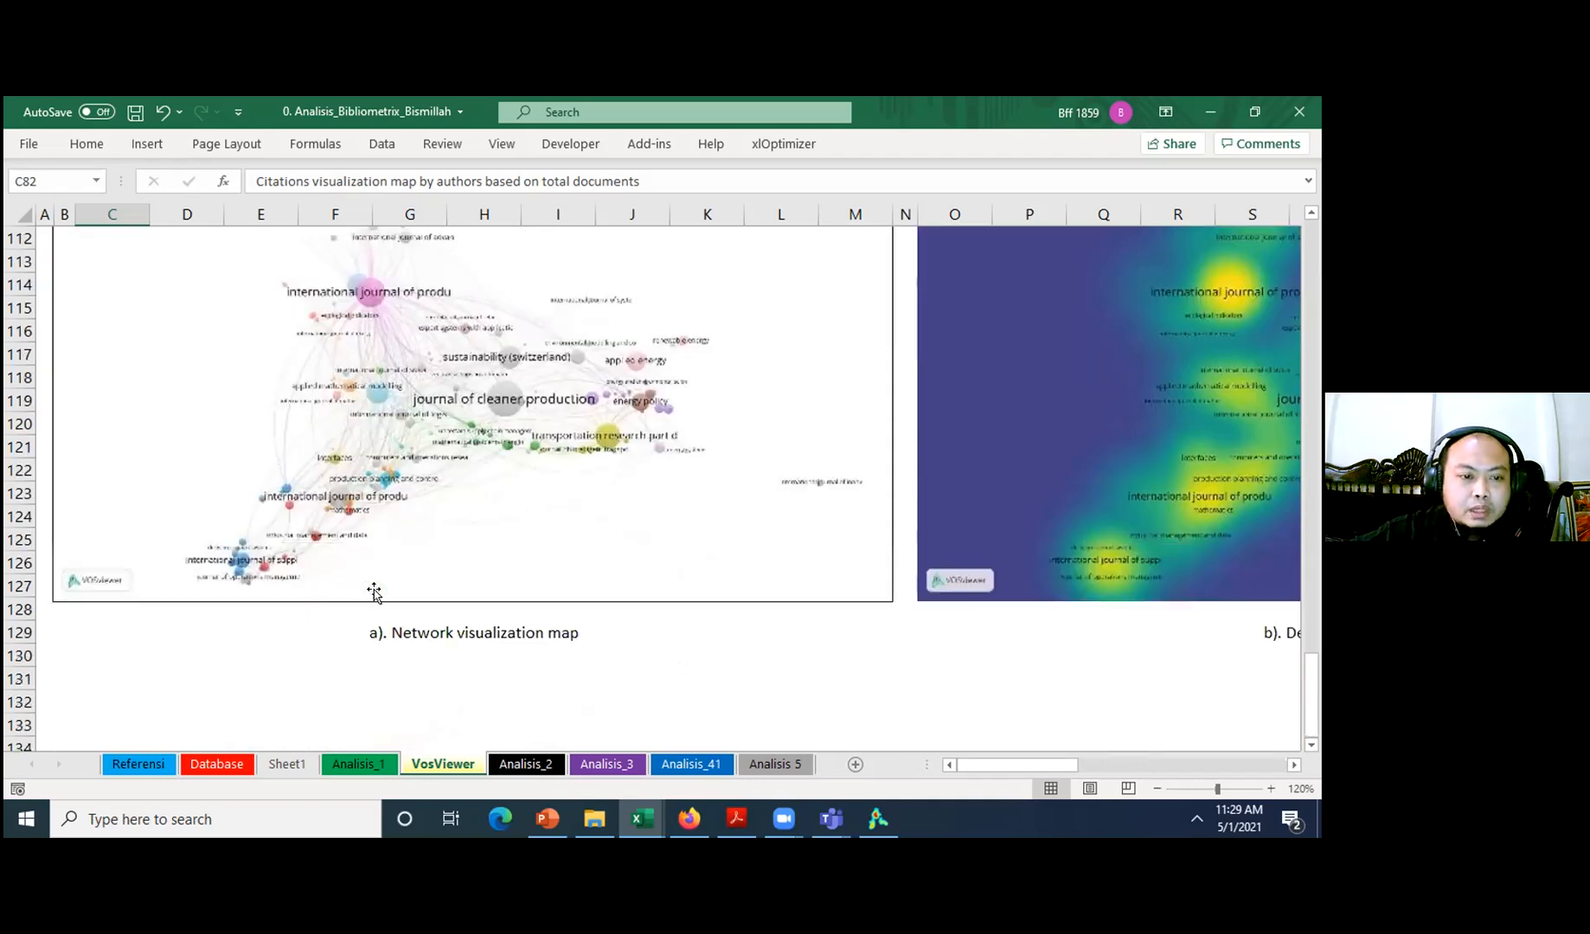
scroll(135, 467, up, 4)
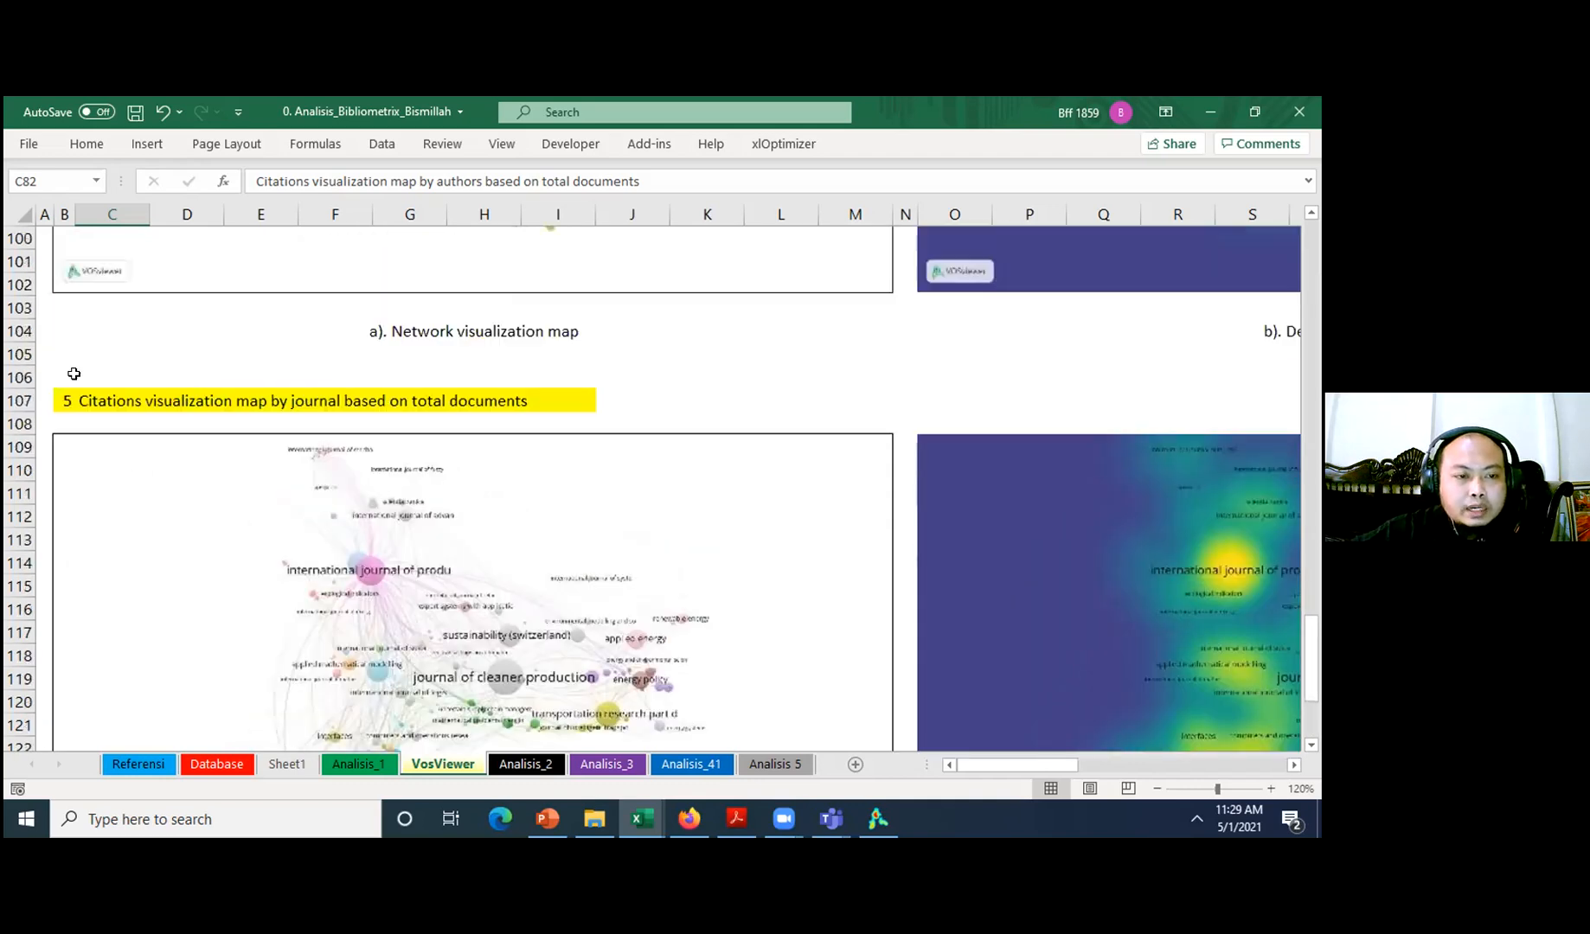
scroll(88, 419, up, 4)
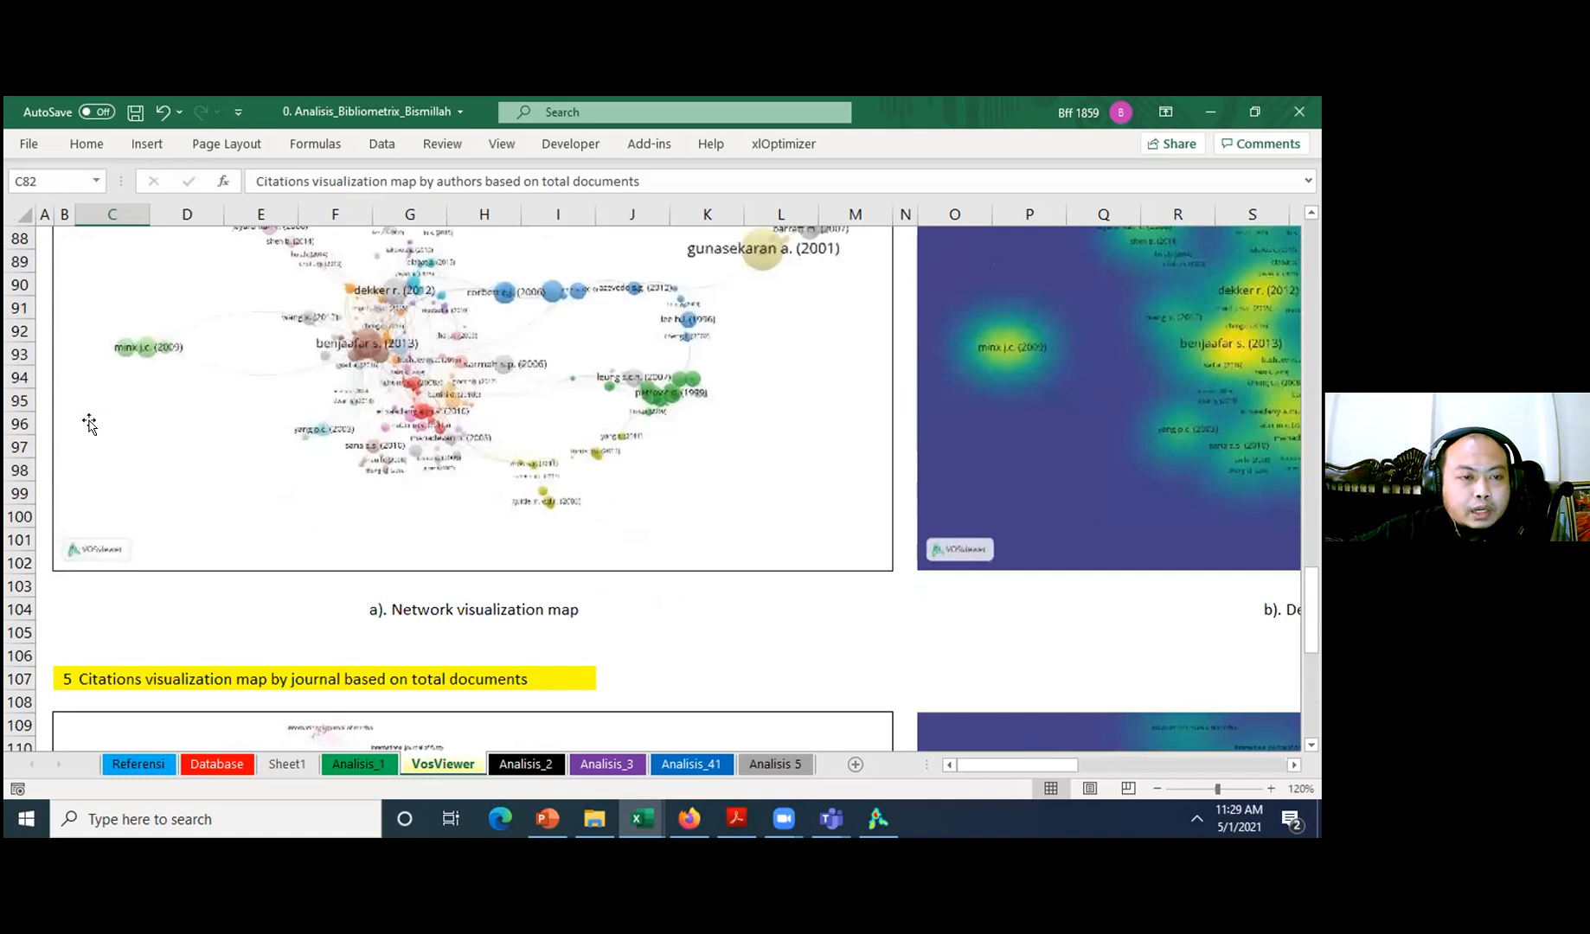
scroll(89, 423, up, 20)
scroll(75, 290, up, 3)
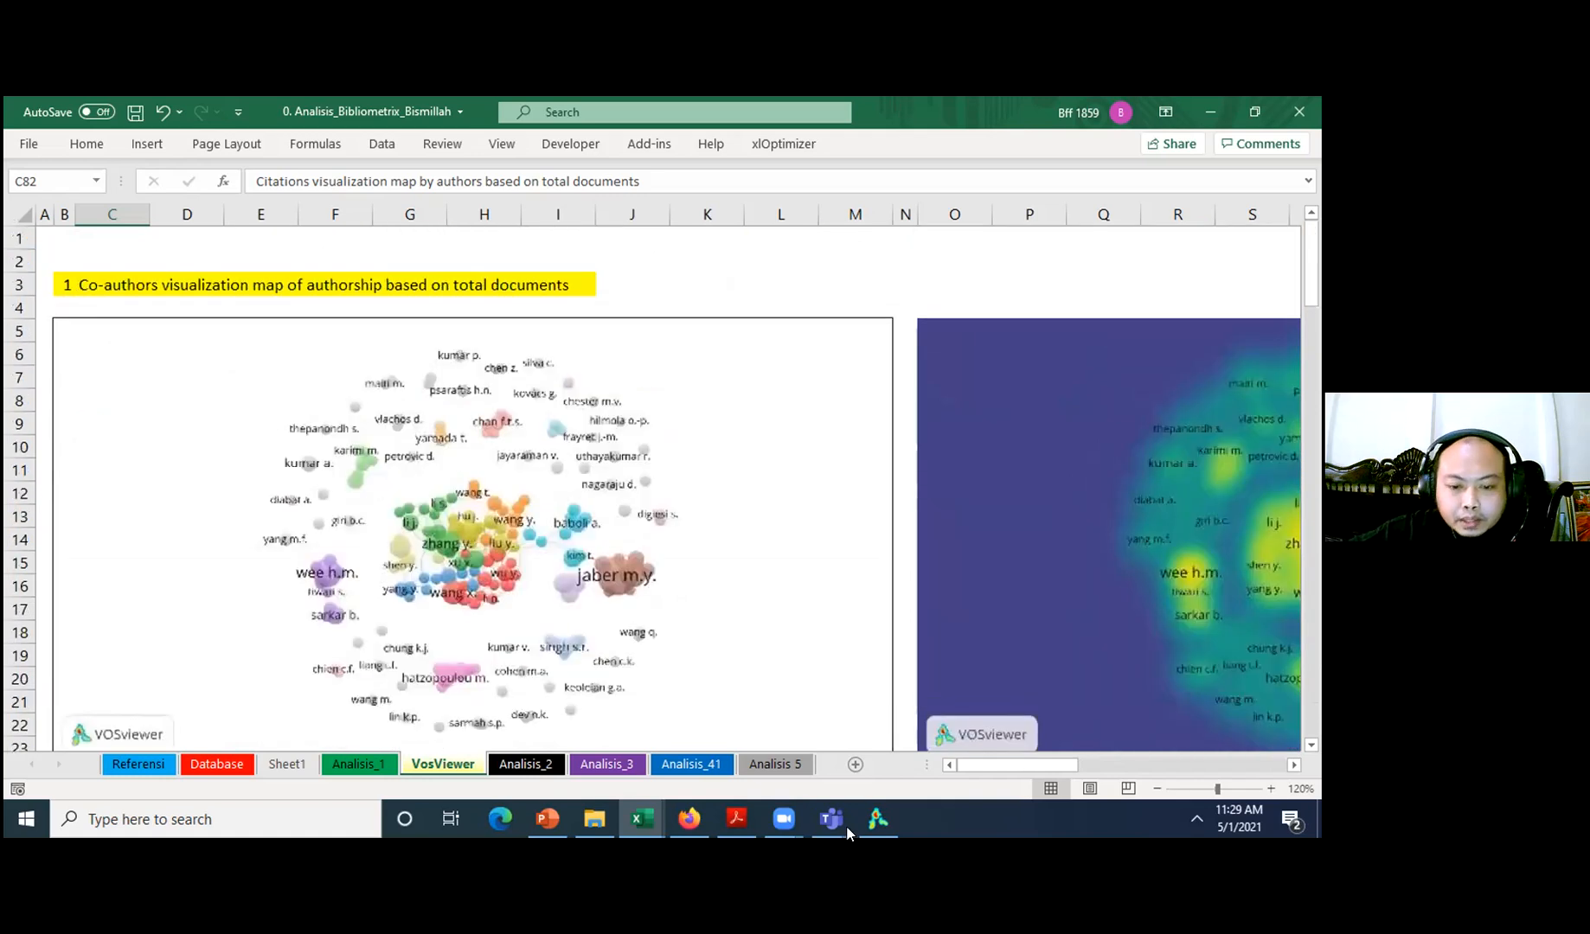
- Switch to VOSviewer to check the Scopus file import, glance at the 0. Analisis_Bibliometrix_Bismillah workbook in Excel, and return to VOSviewer
click(881, 817)
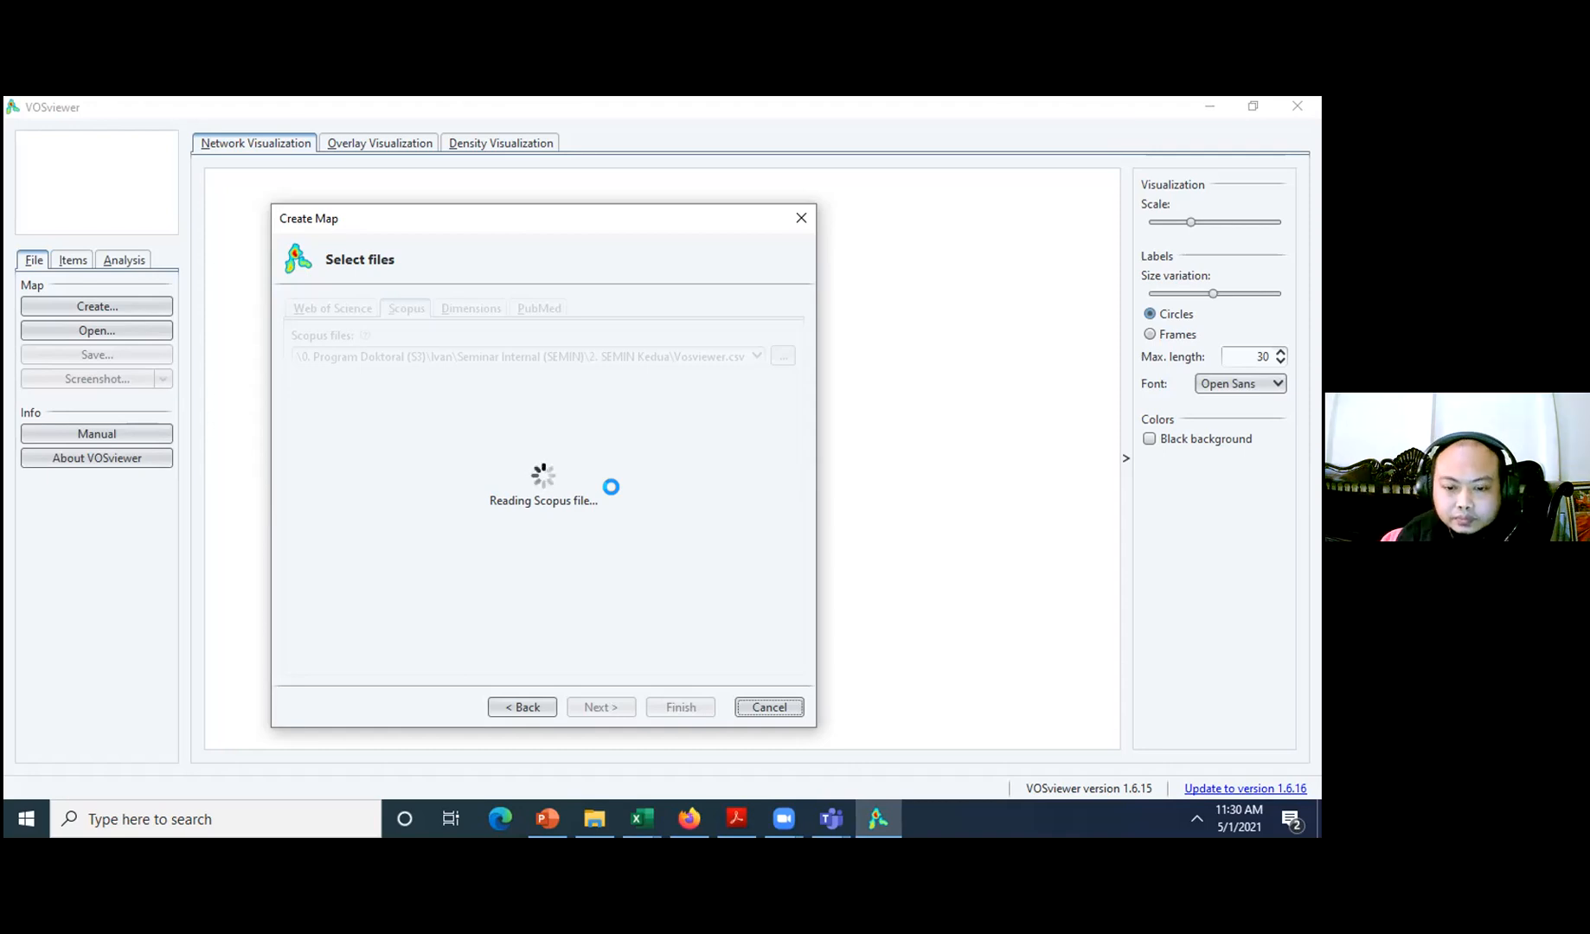
click(640, 817)
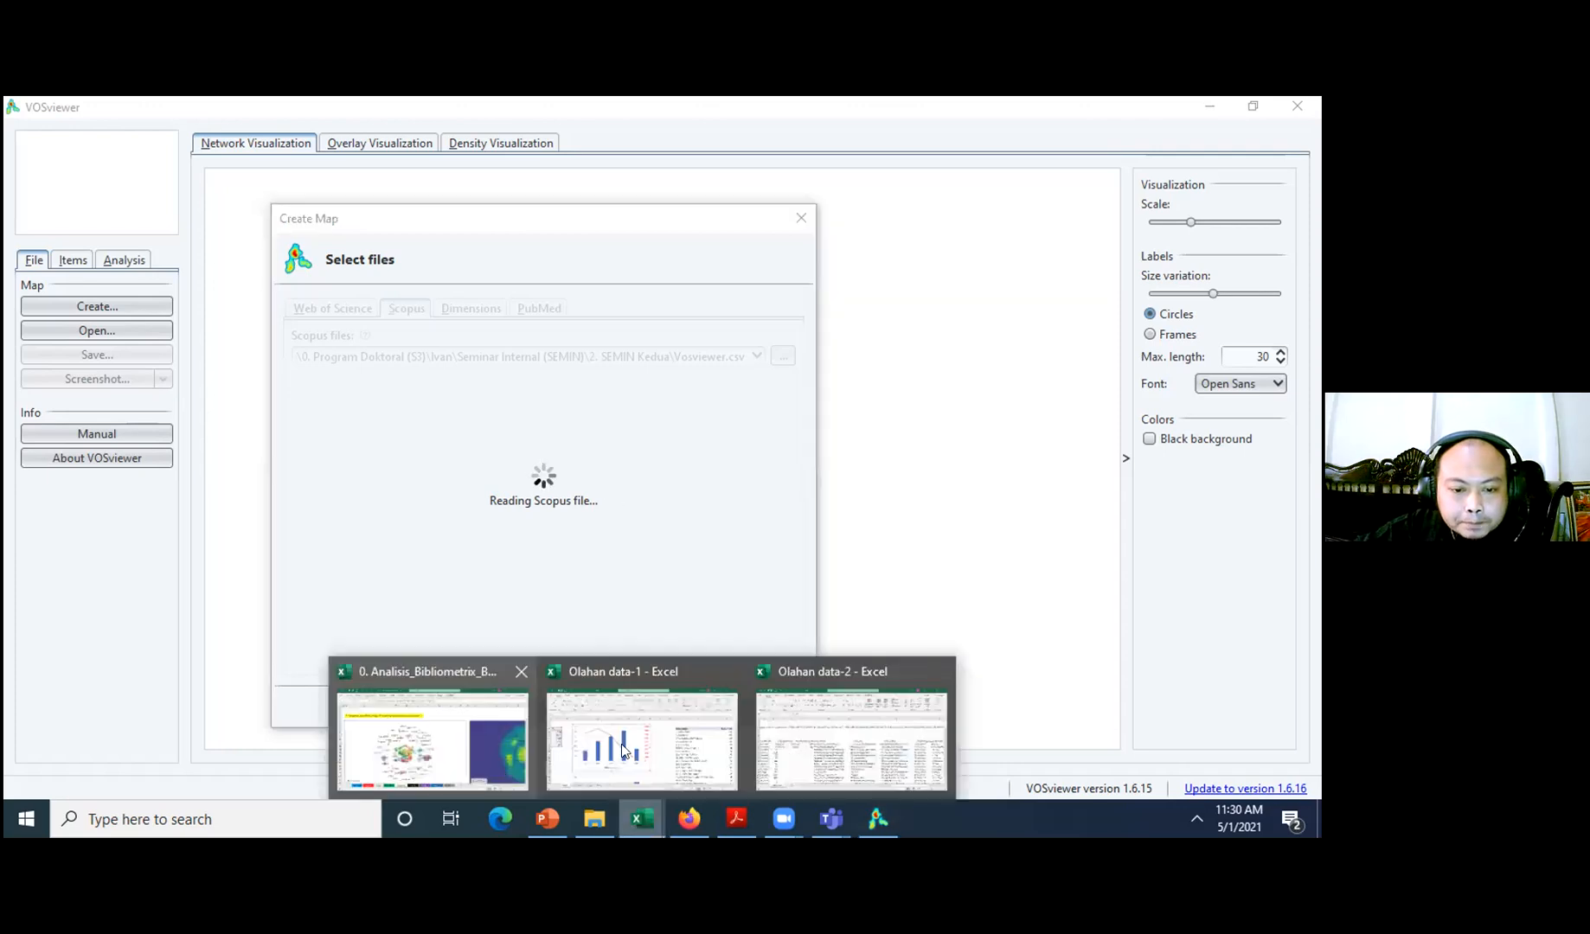
click(503, 768)
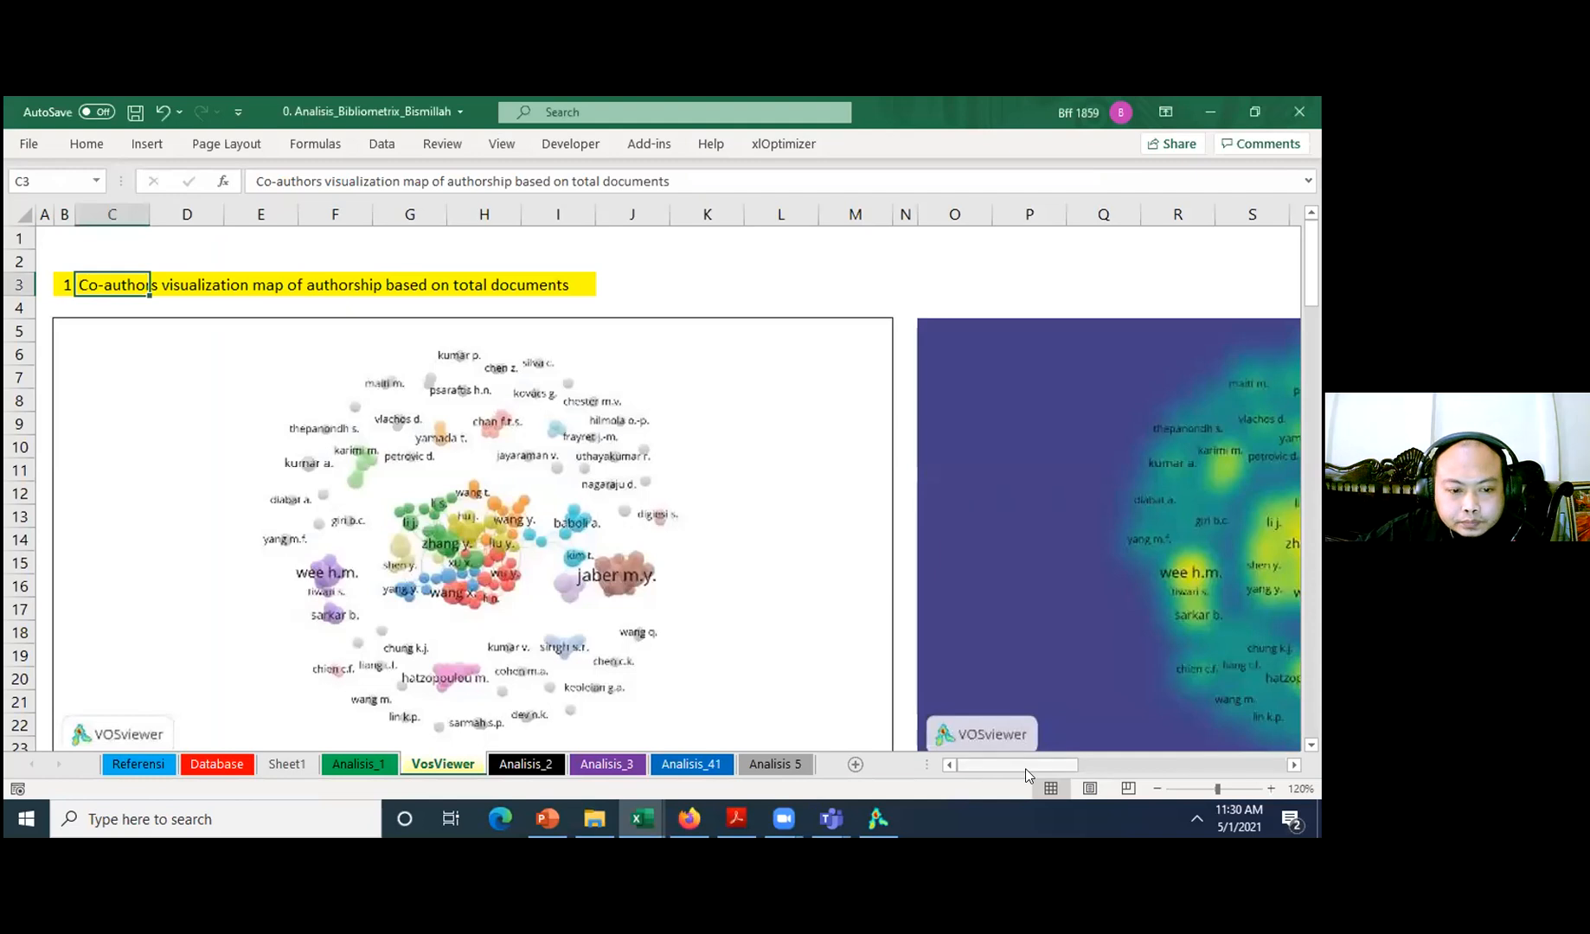
click(891, 826)
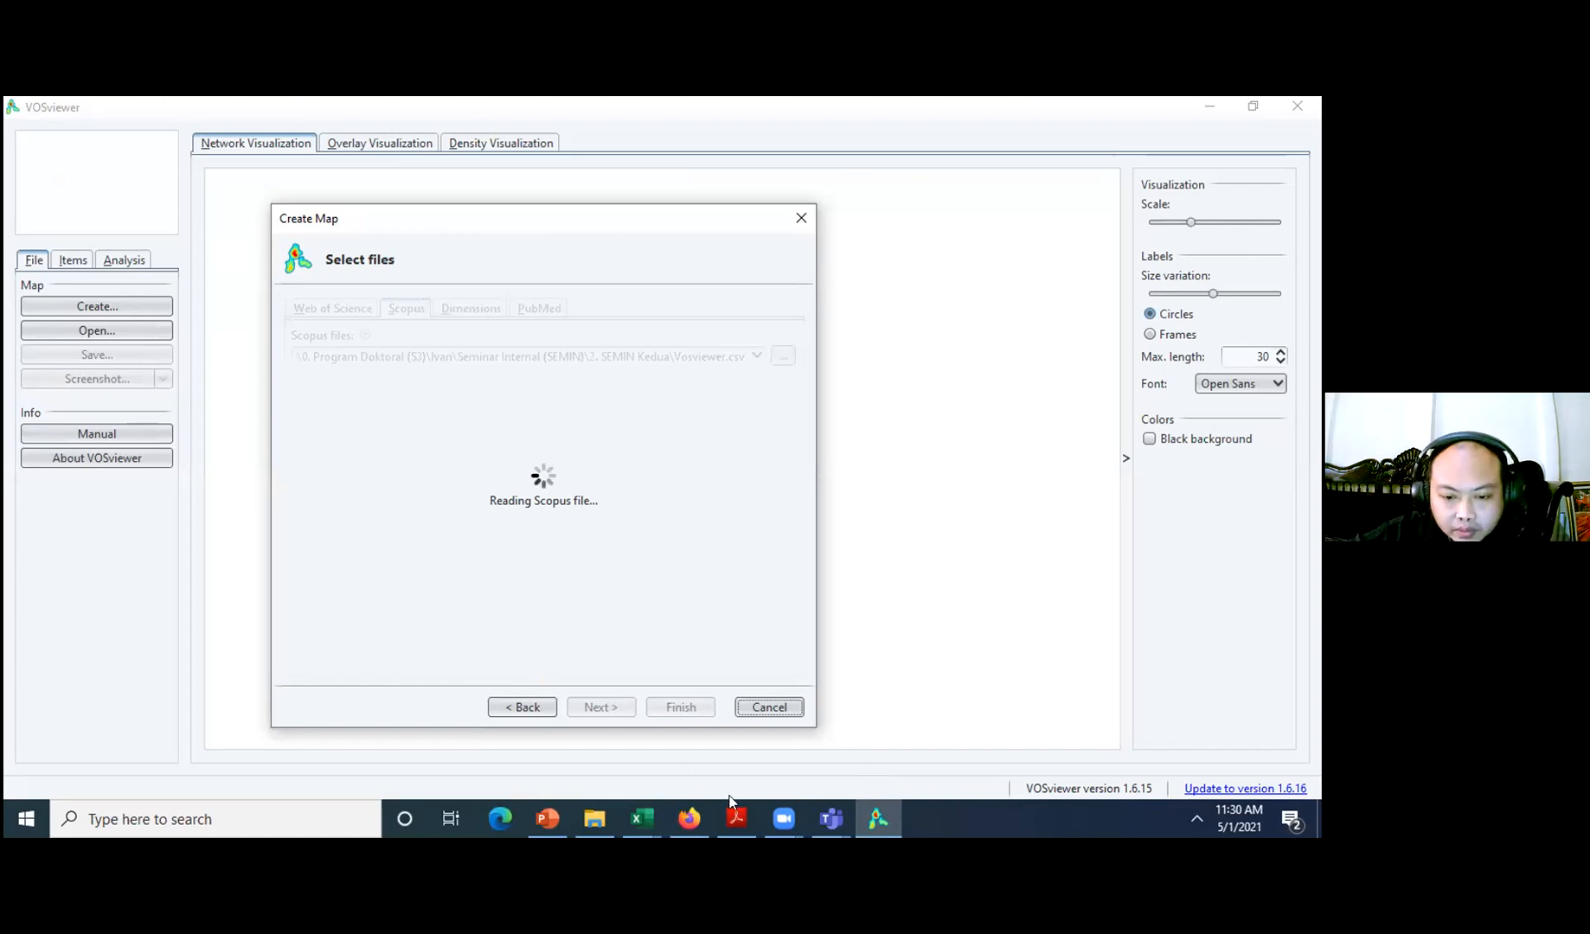
- Switch to Firefox to view the query heading the Scopus document search results, and return to VOSviewer to check the import
click(688, 817)
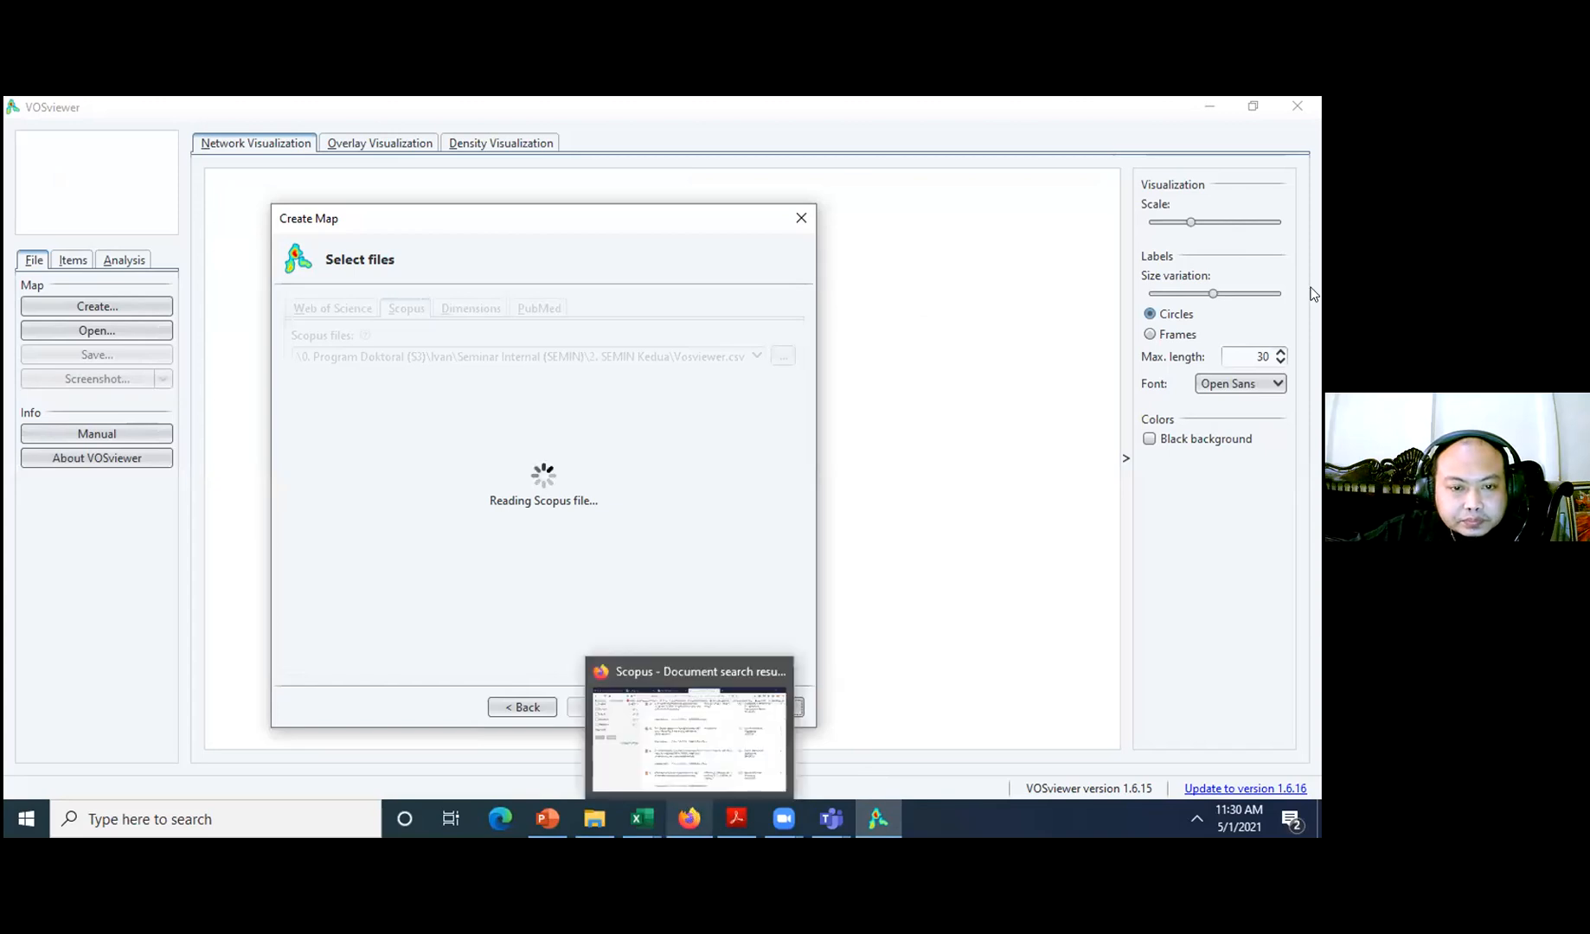
drag(1313, 306, 1305, 202)
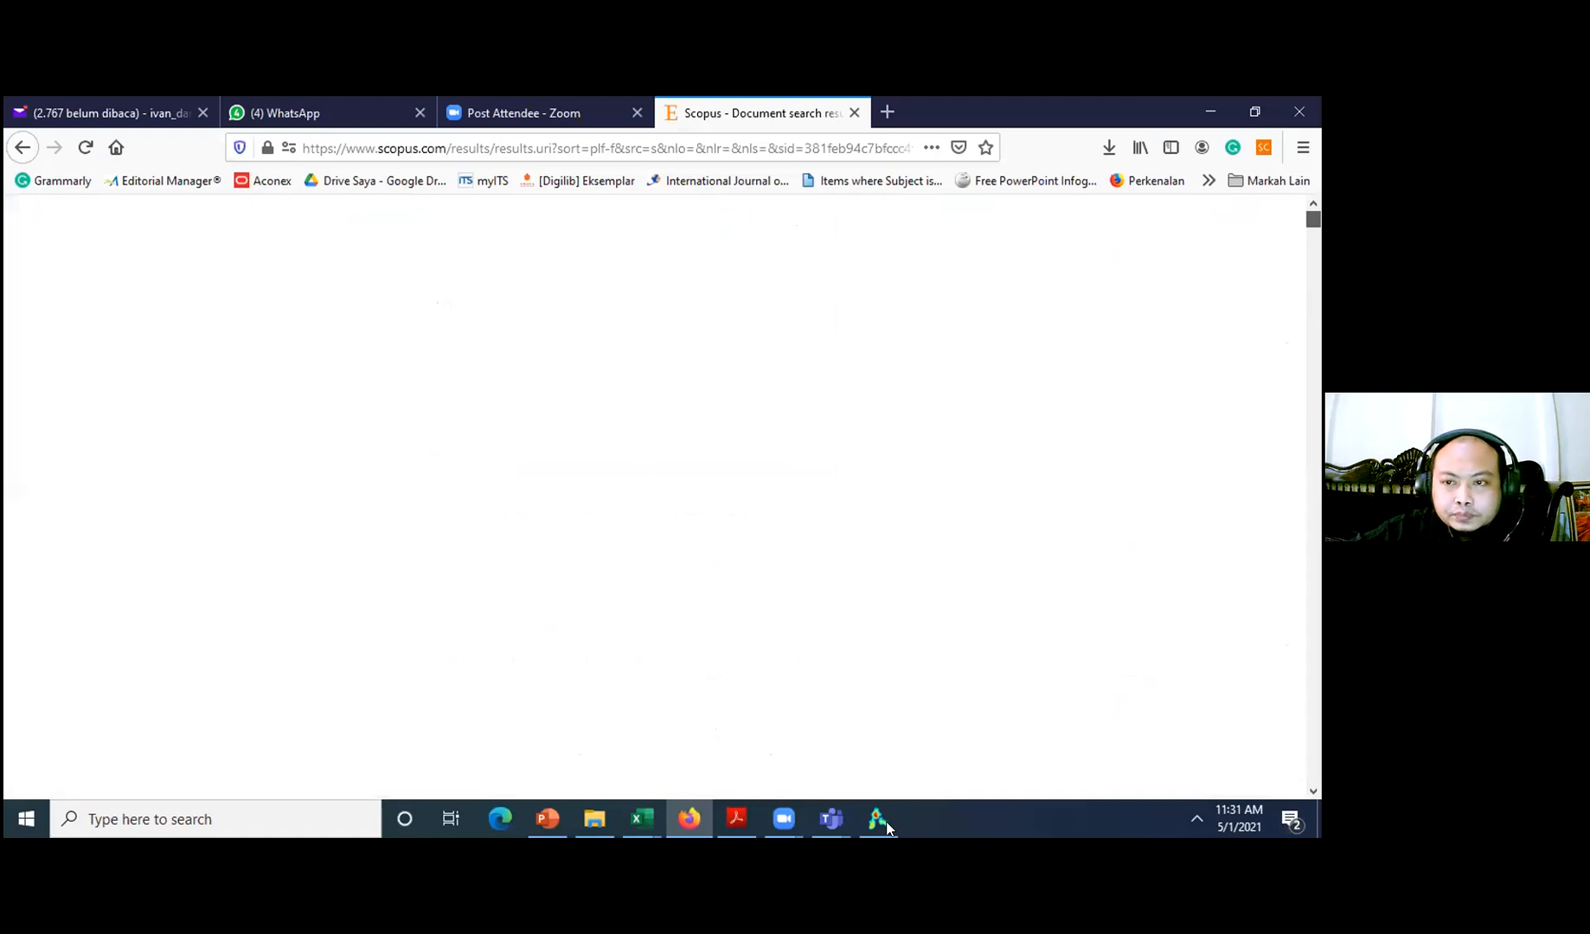
mouse_move(886, 827)
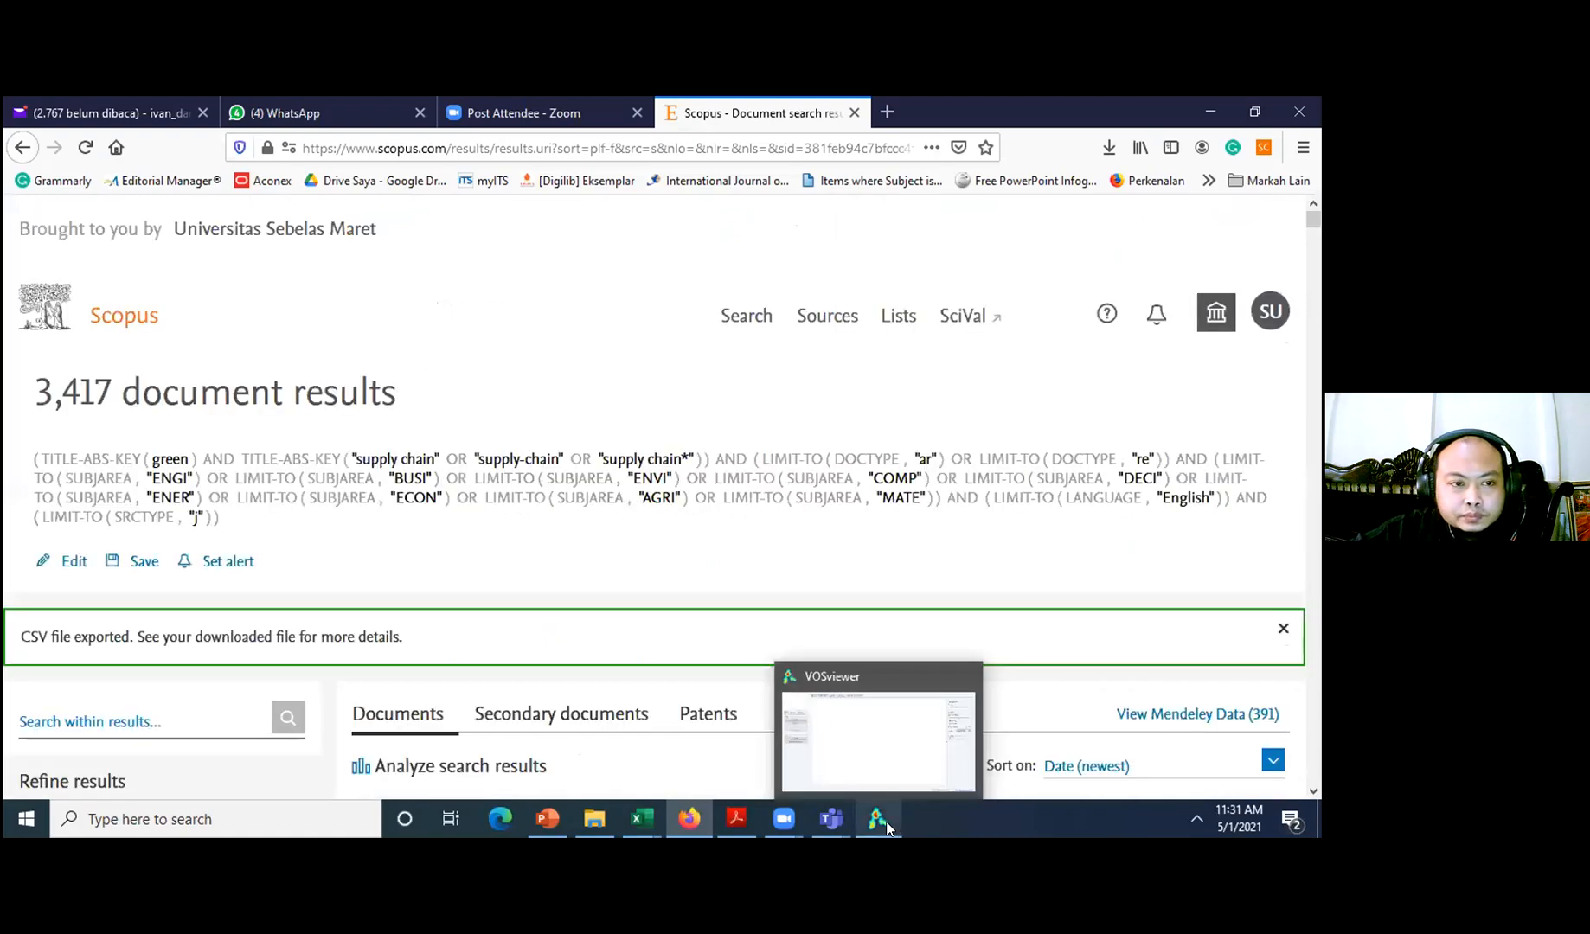
click(878, 820)
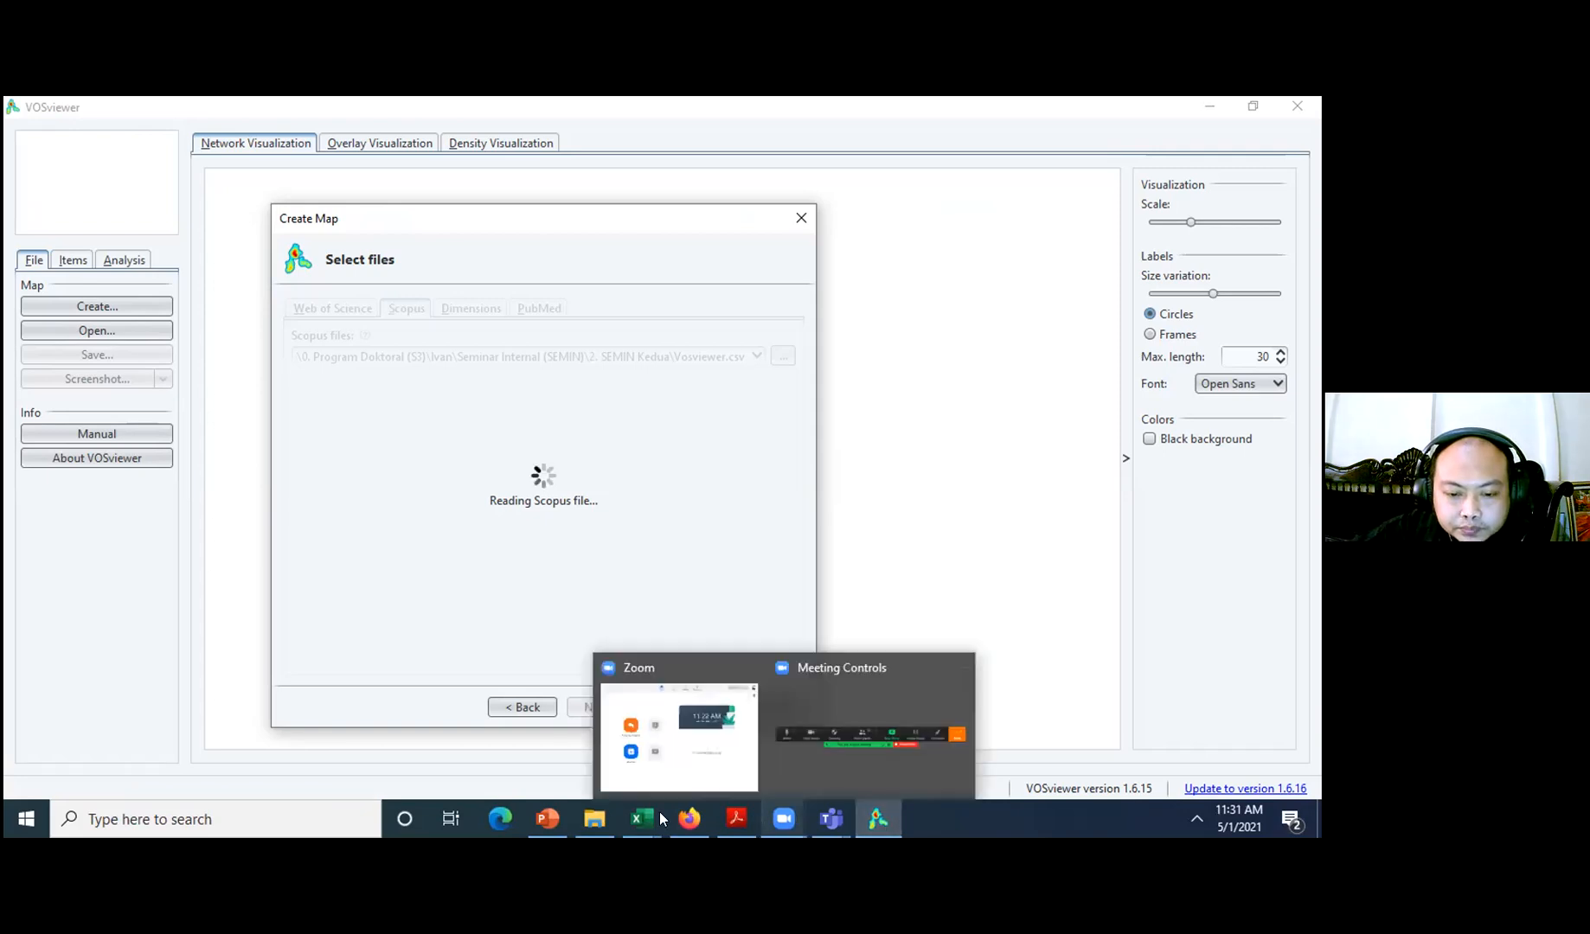
- Switch to the 0. Analisis_Bibliometrix_Bismillah workbook in Excel and examine the column headers and first paper's year on the Referensi sheet
mouse_move(659, 811)
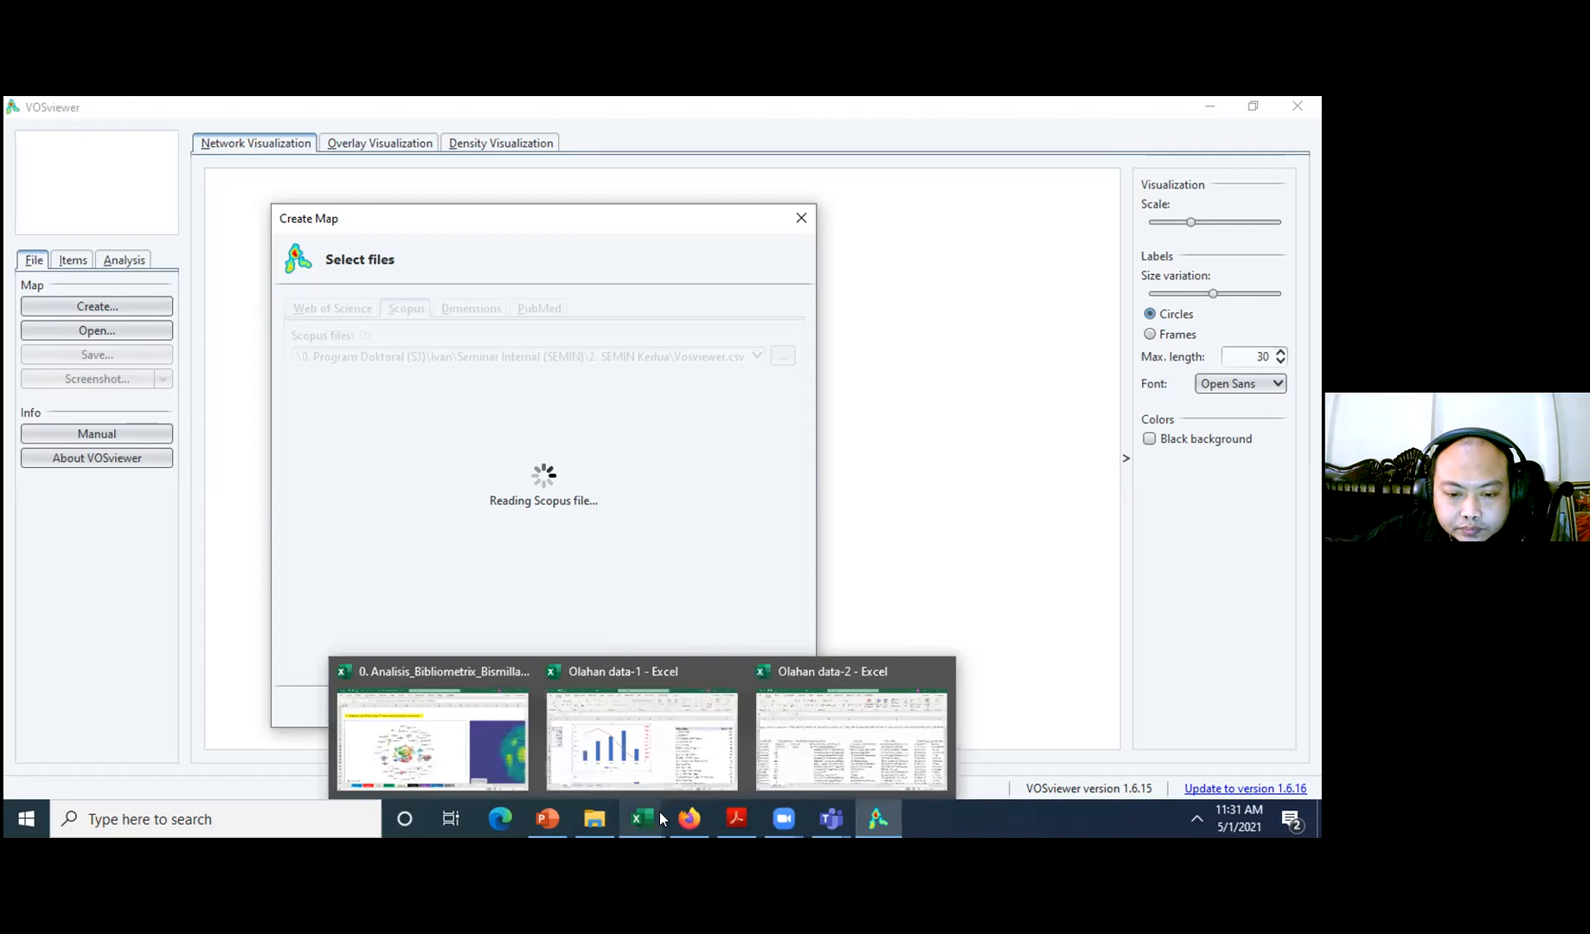
click(490, 761)
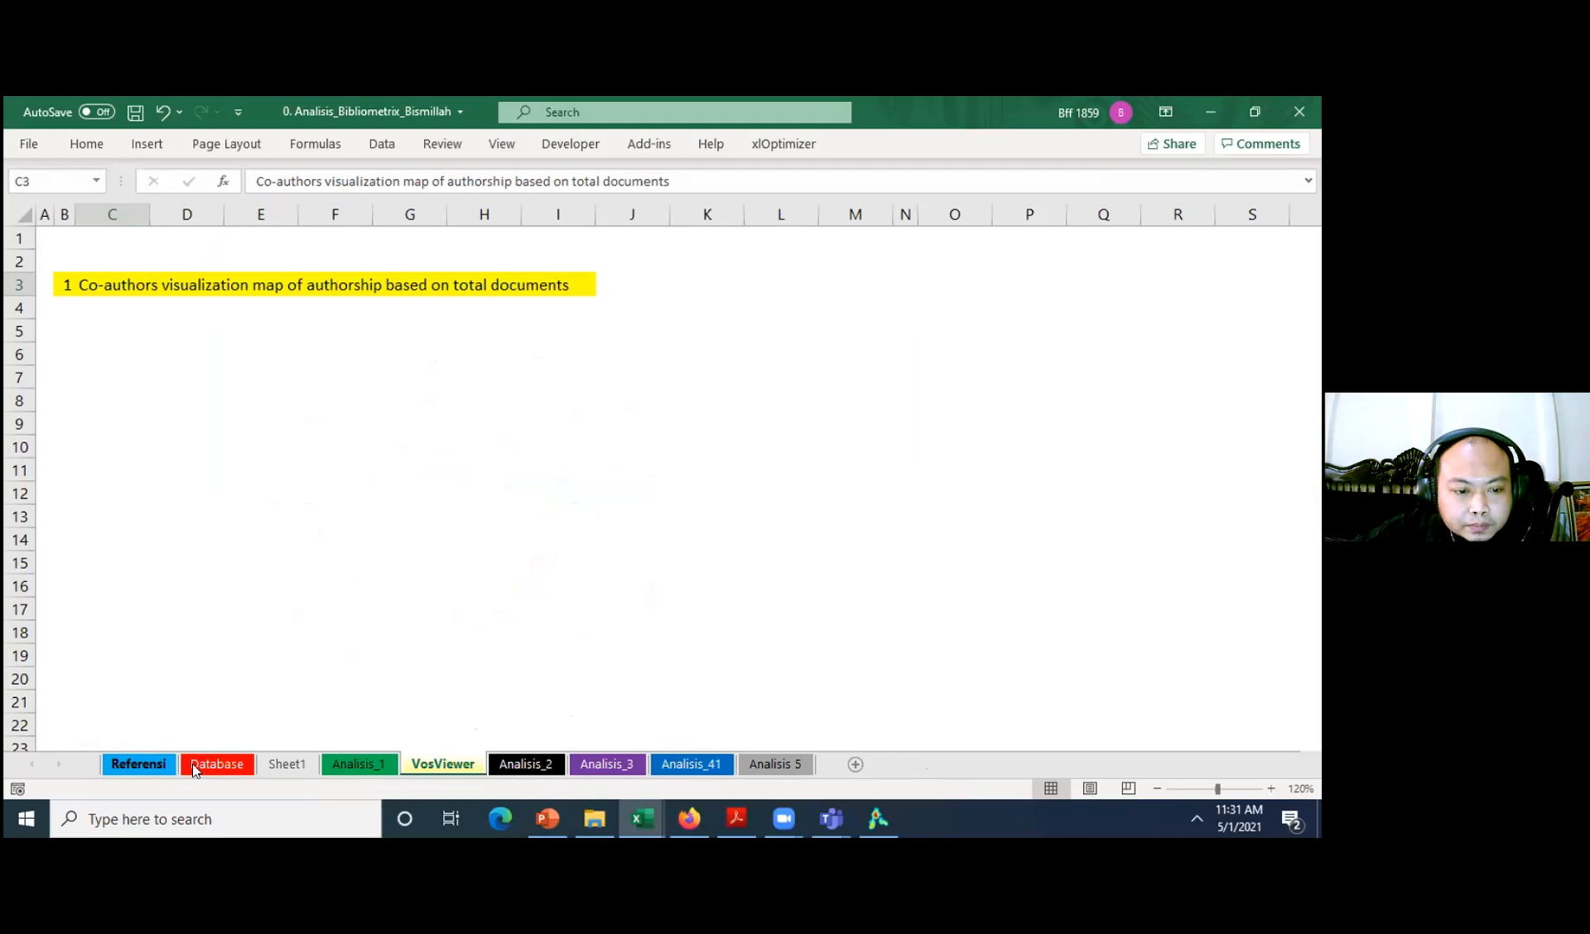
click(151, 765)
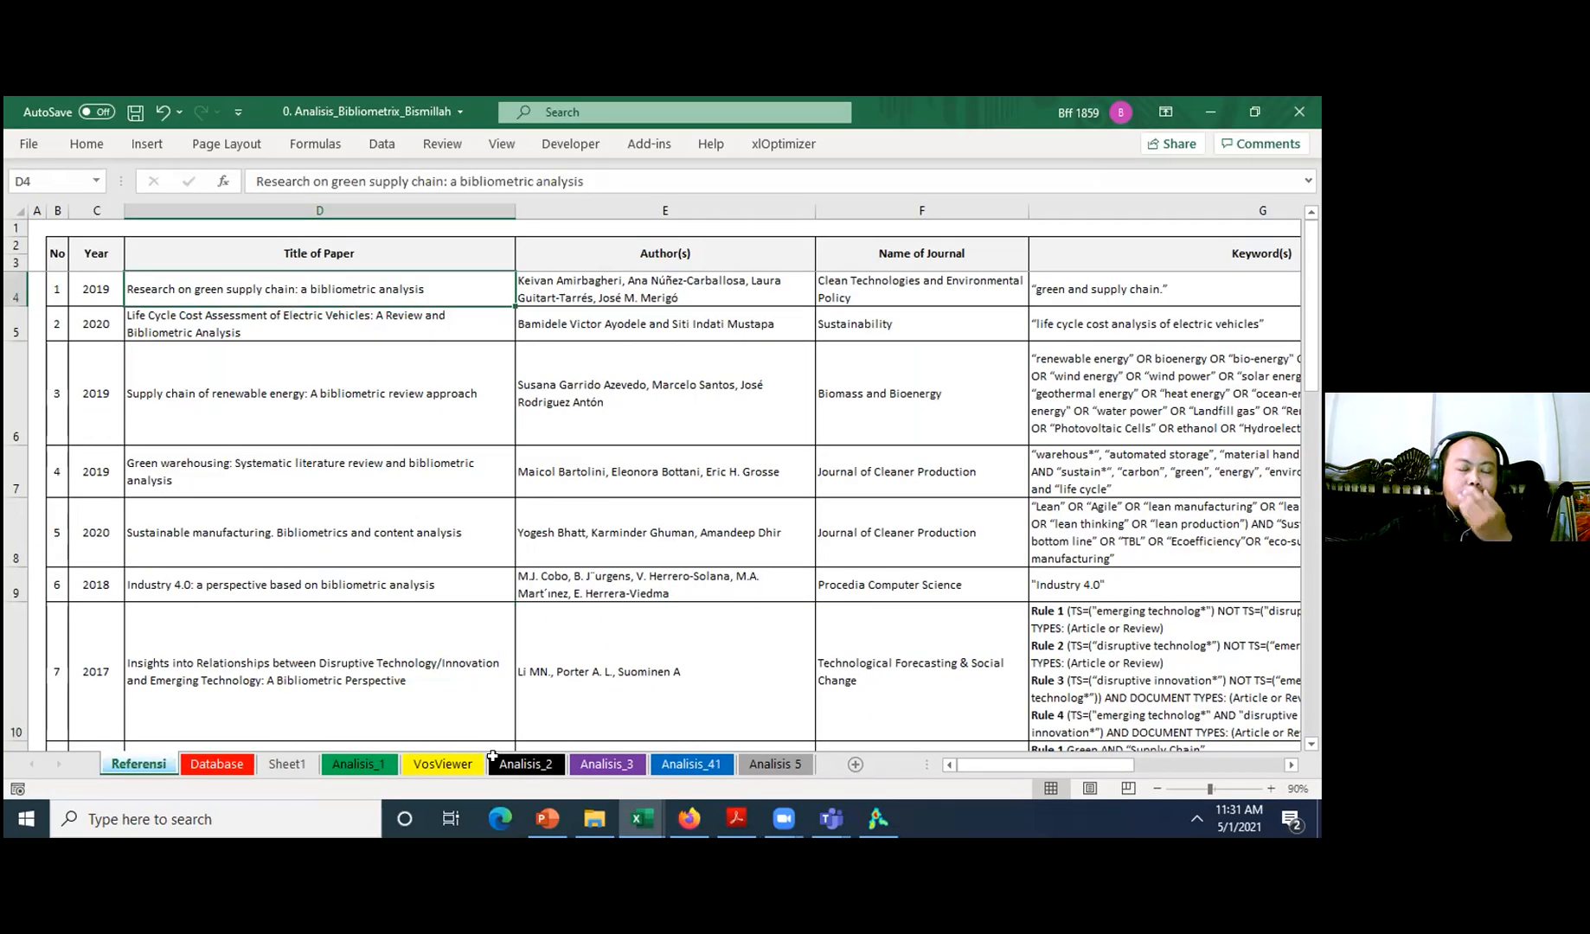
click(278, 264)
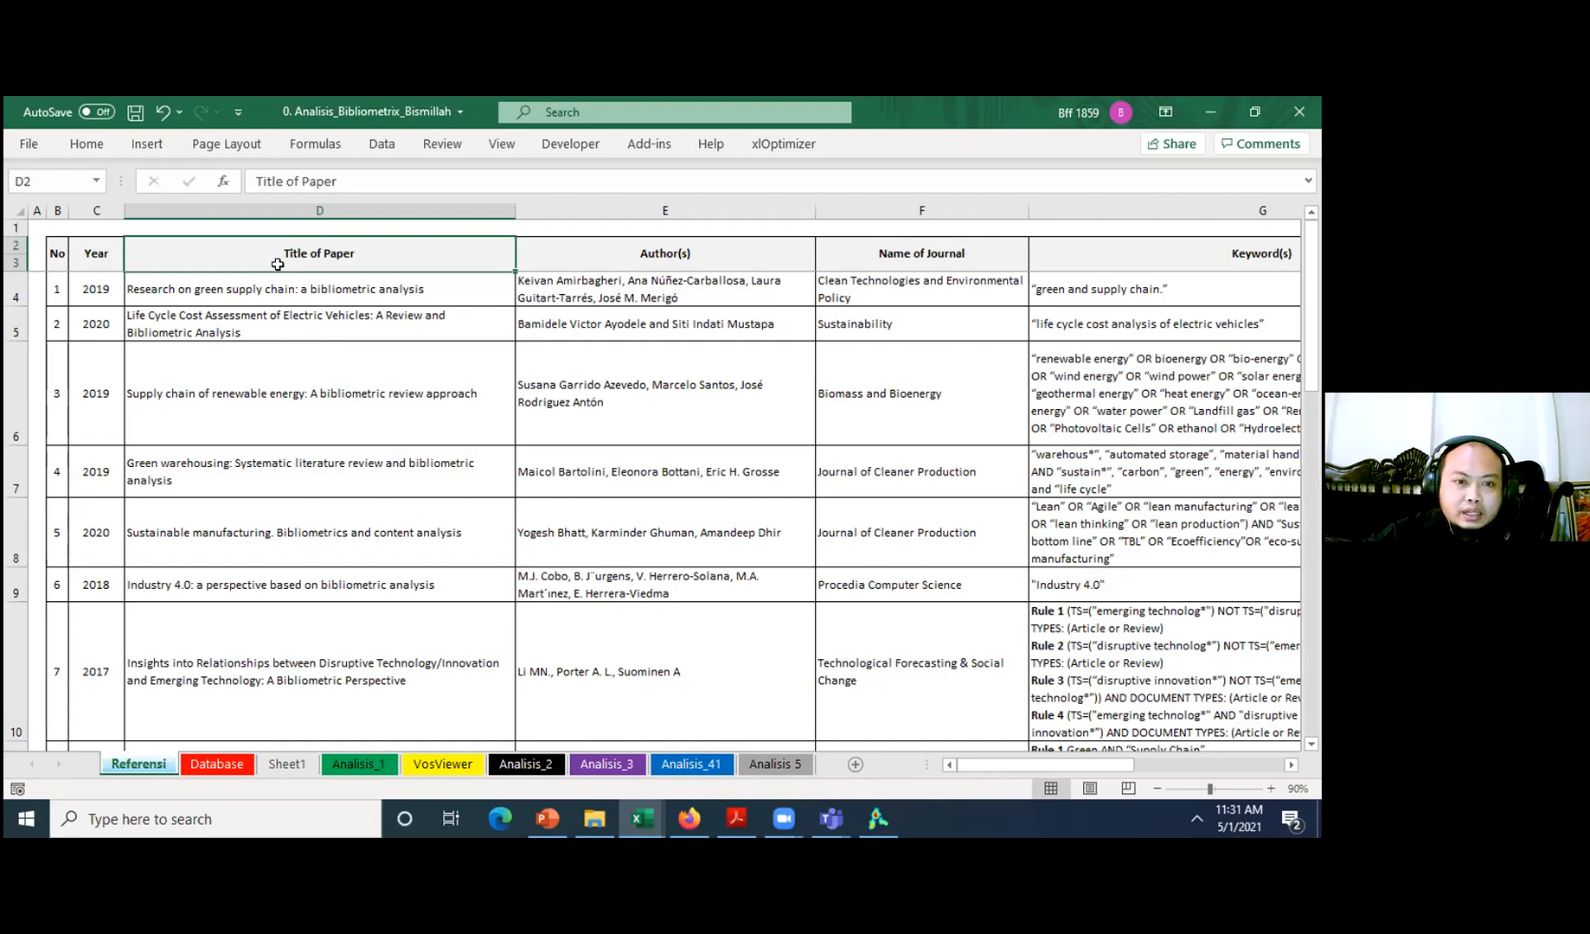
key(Left)
key(Left)
key(Left)
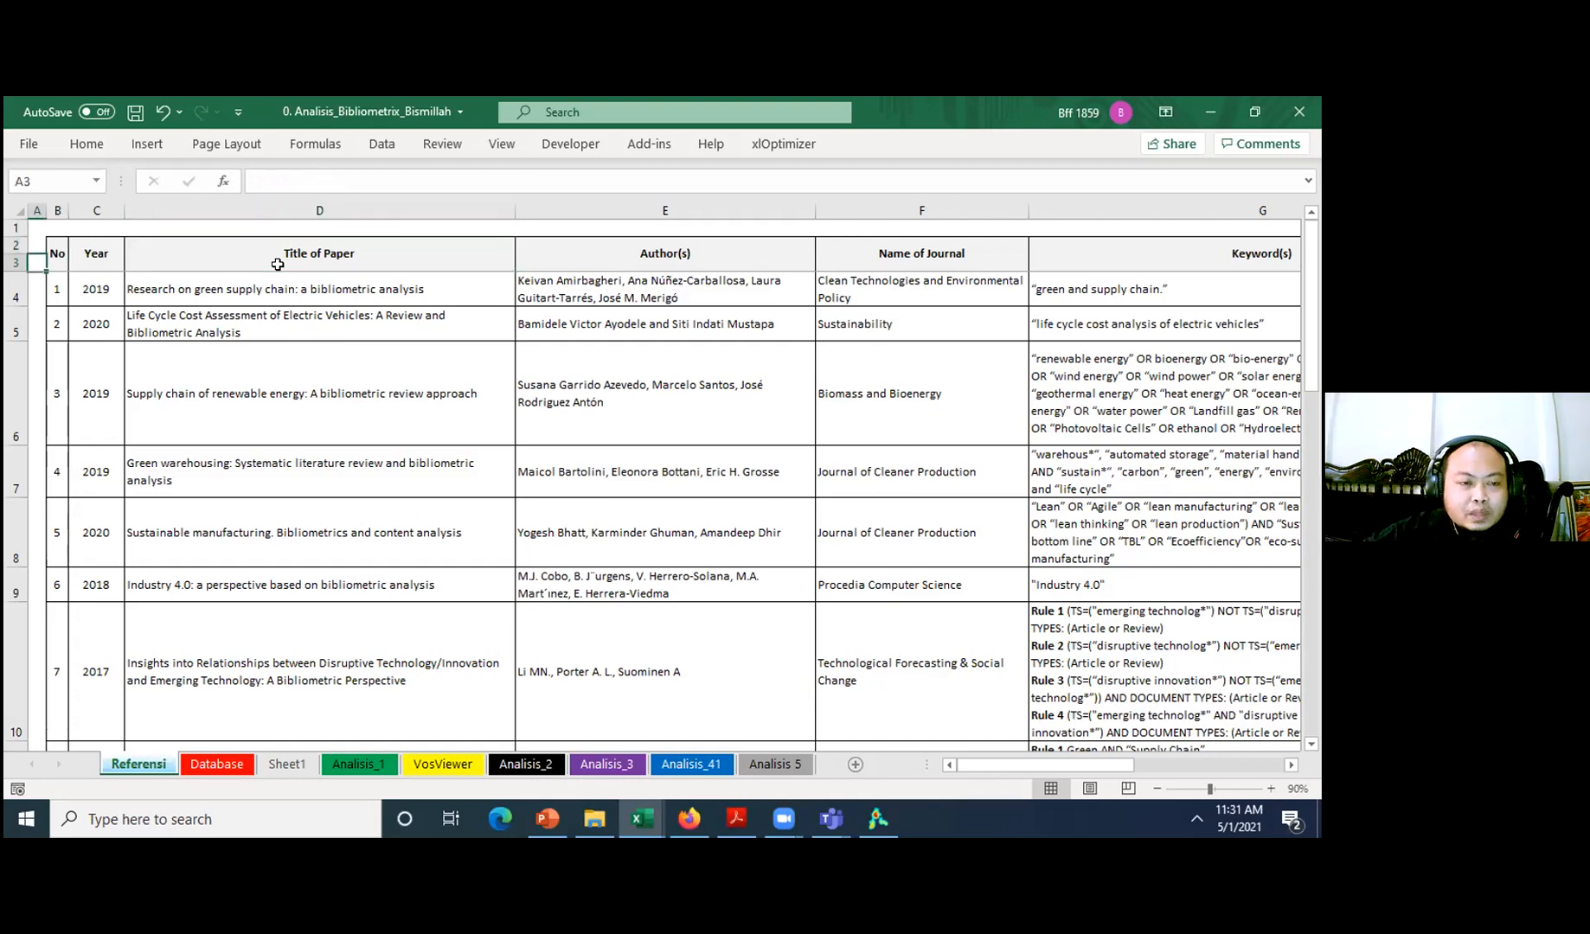
key(Right)
key(Right)
key(Down)
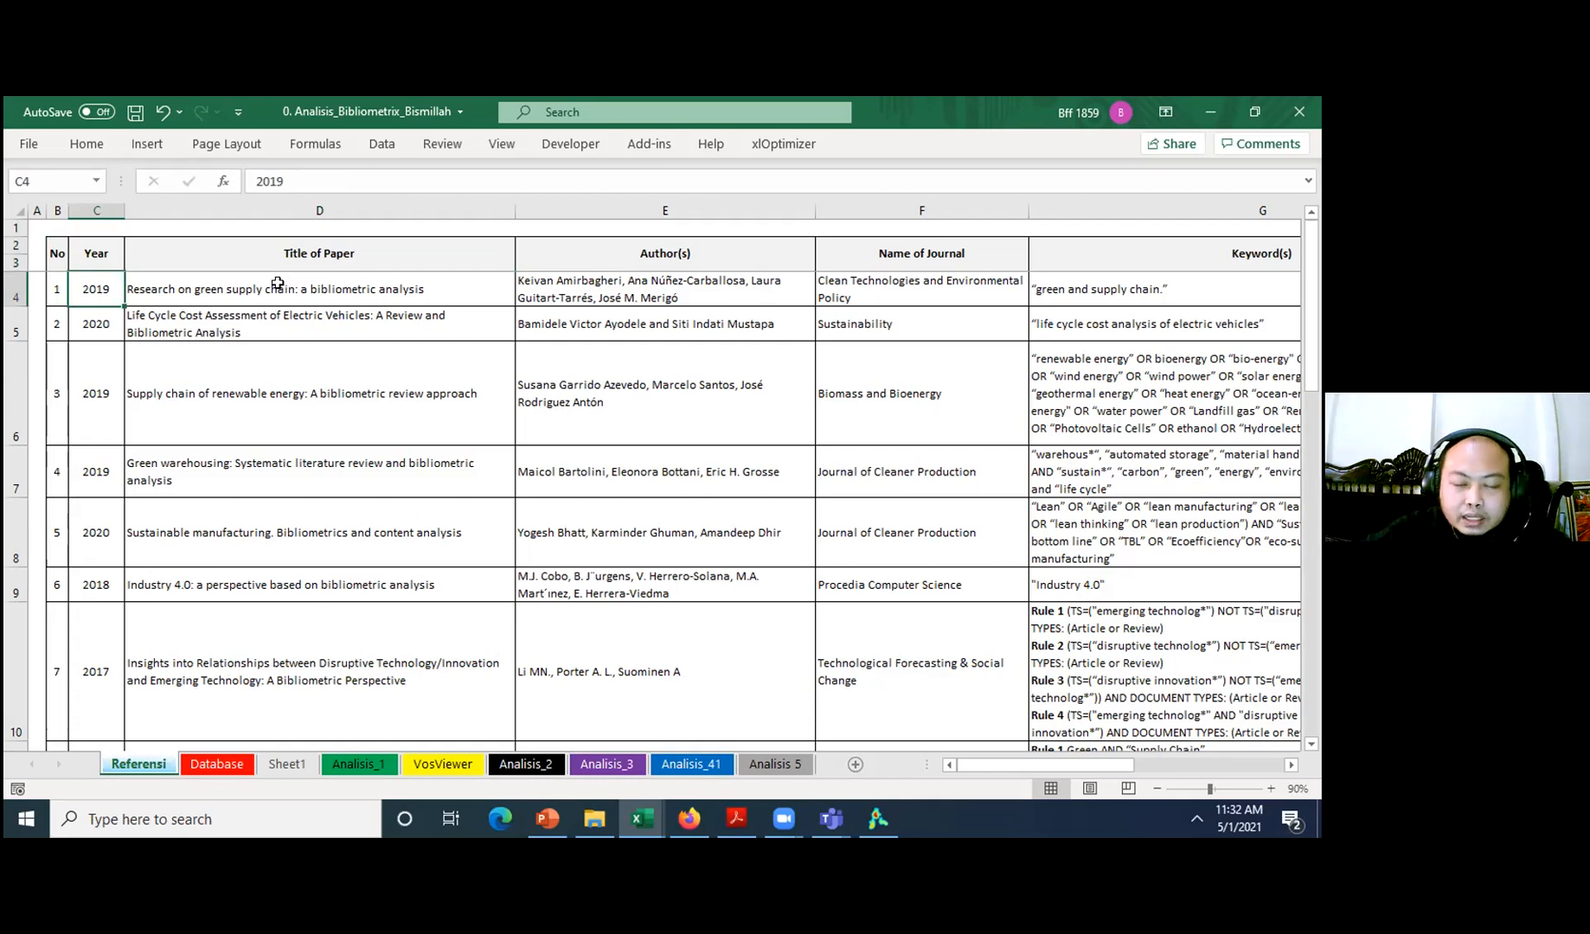
- Review the title, authors, journal and keywords of the first paper in the reference table
click(277, 283)
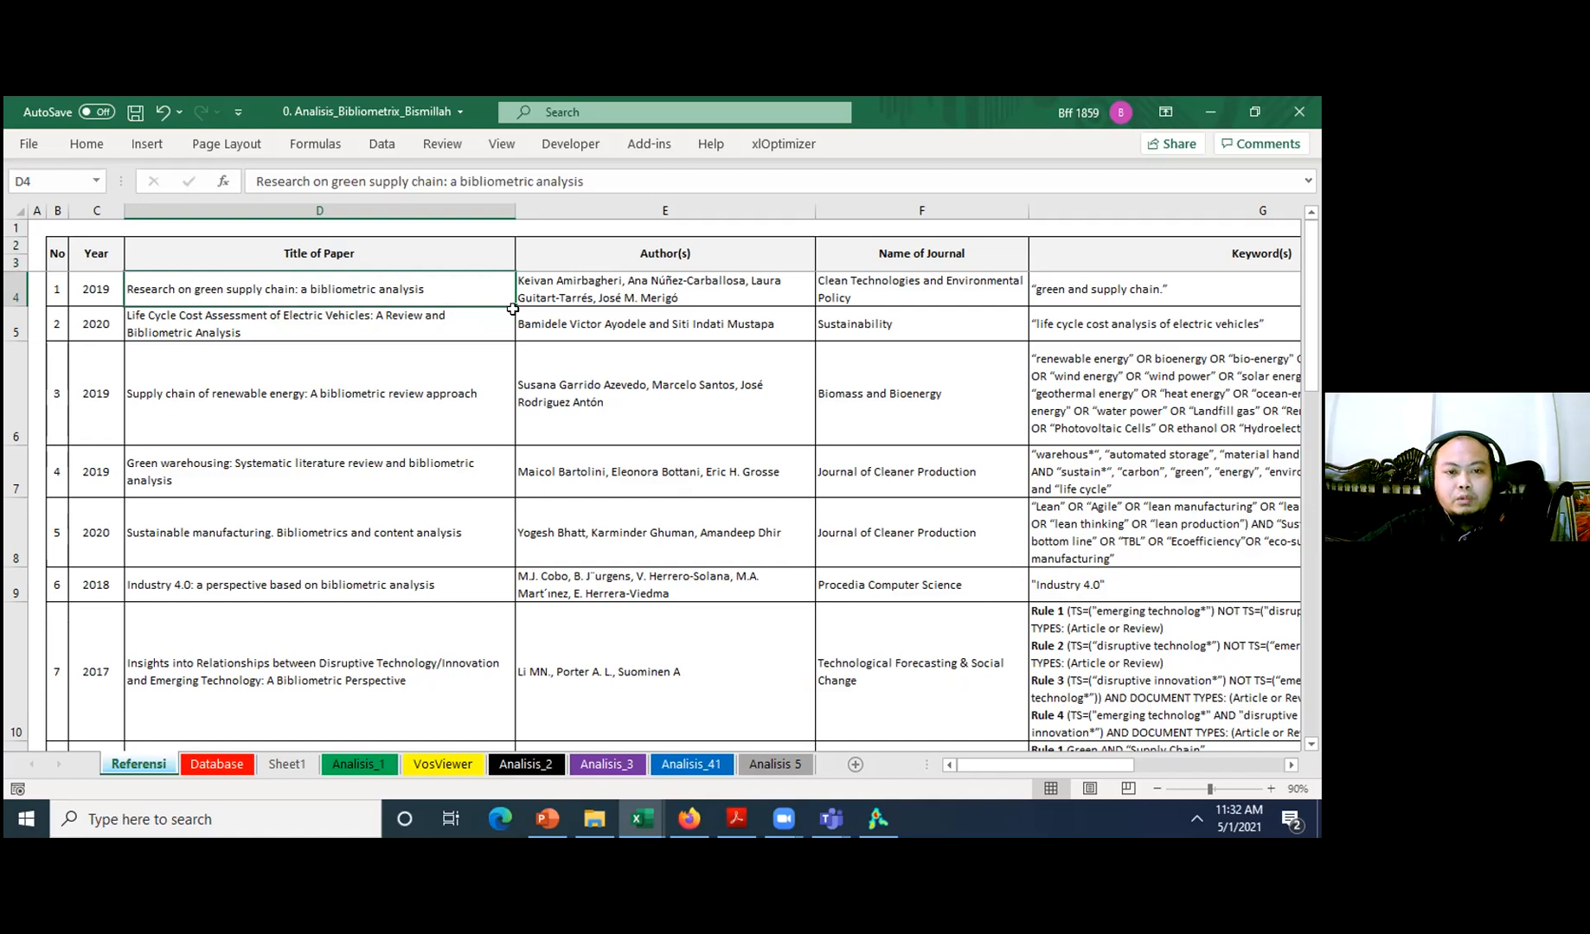
click(582, 282)
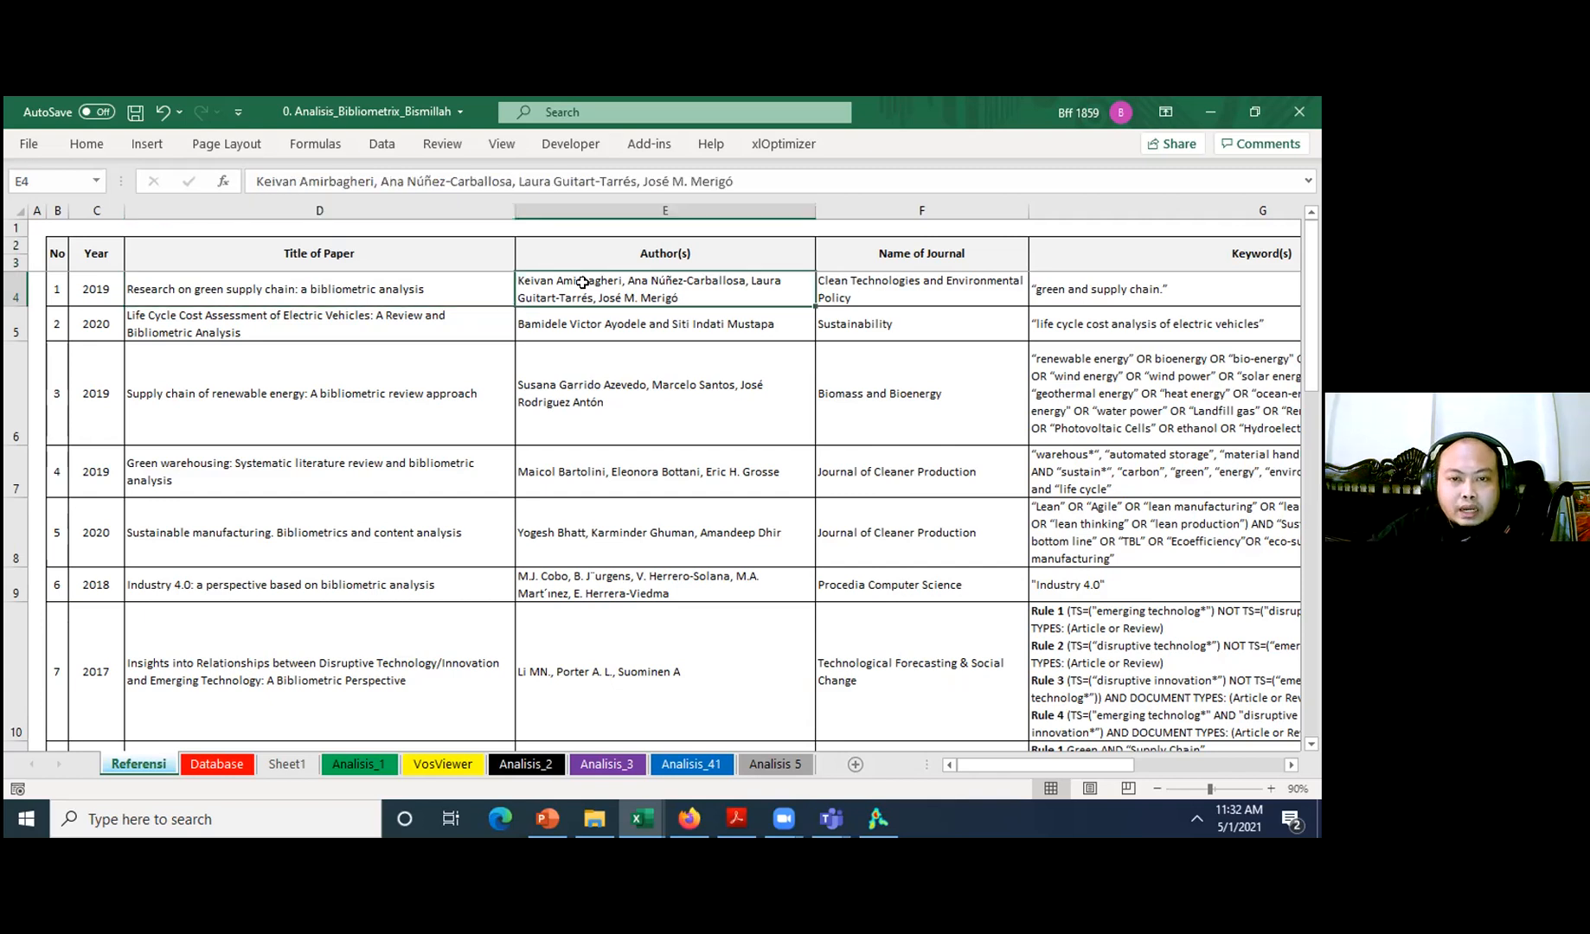
key(Right)
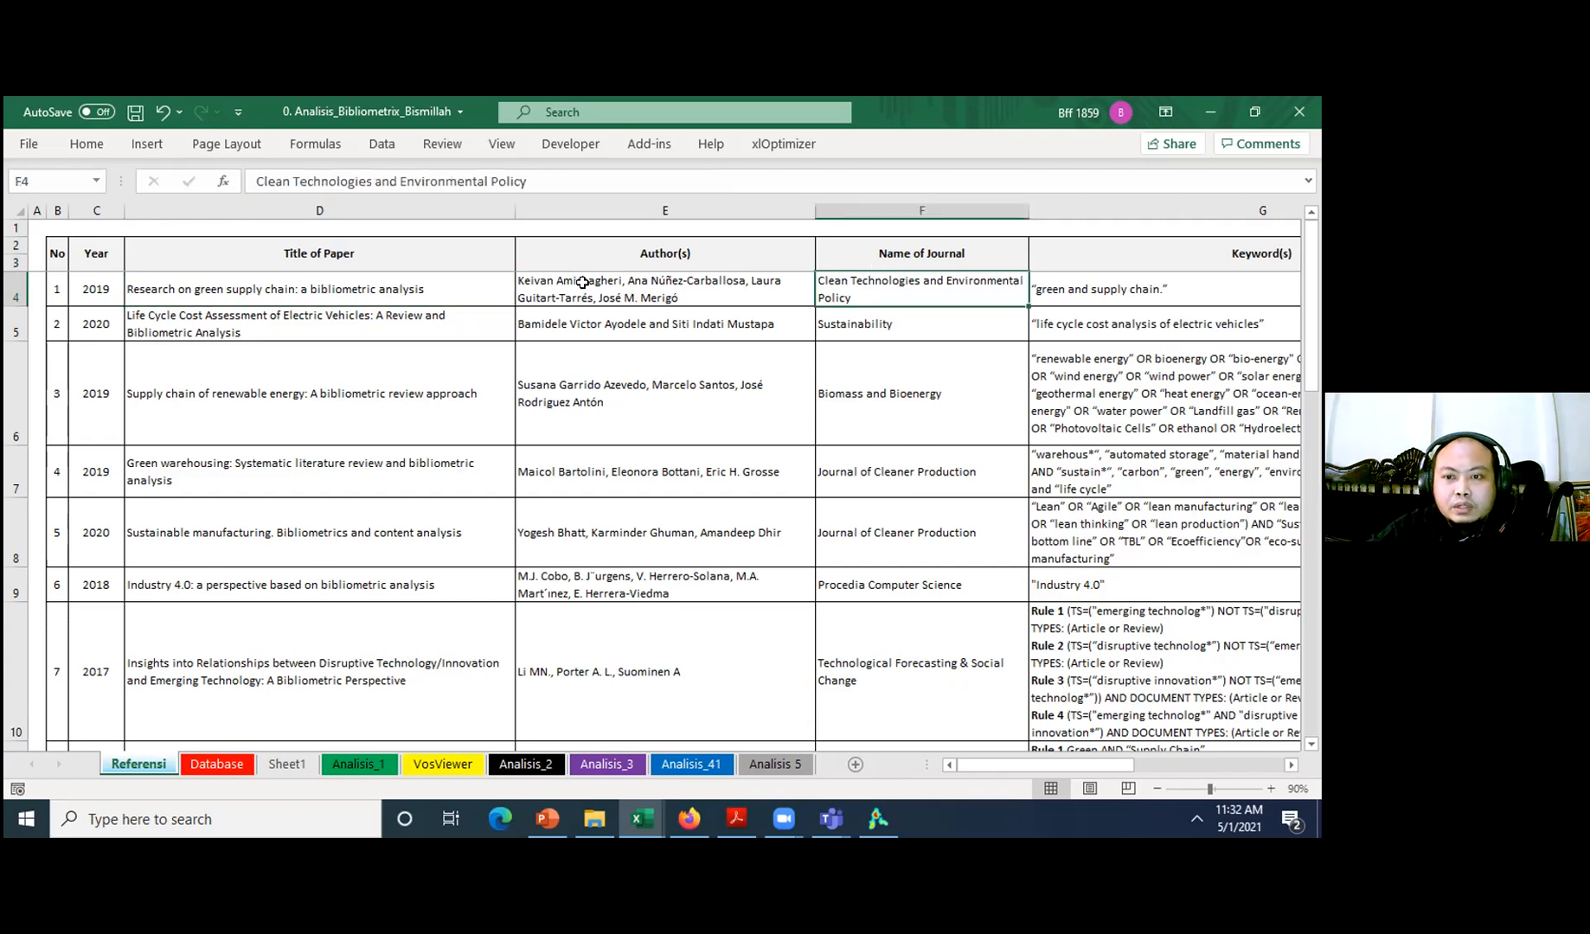
key(Right)
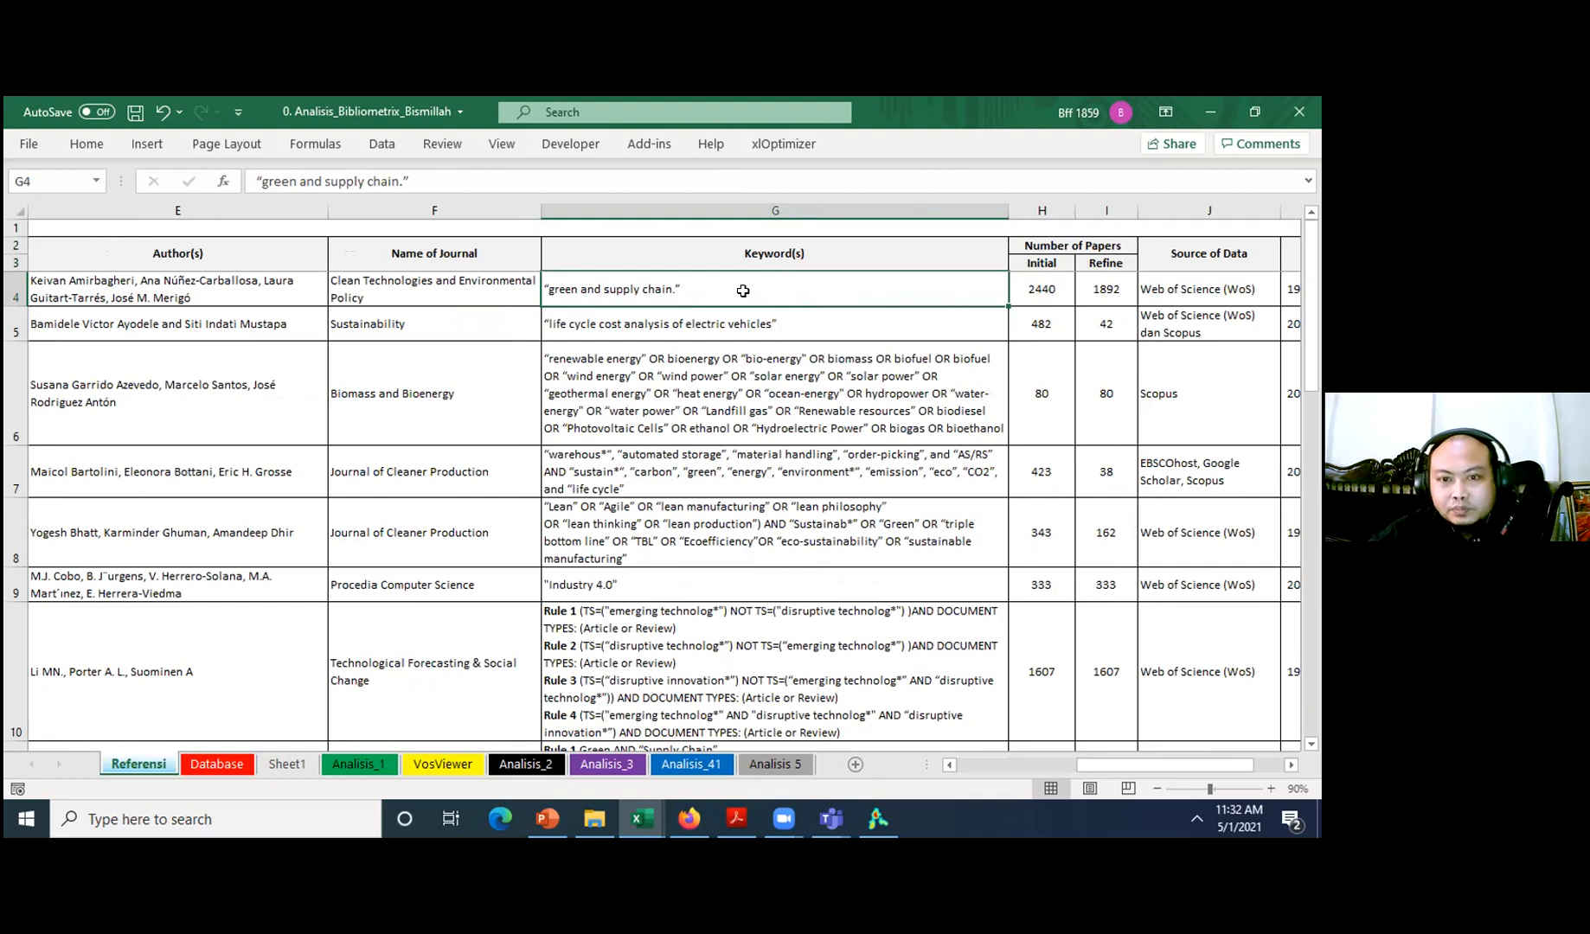
- Review the first paper's initial and refined paper counts and its source of data
key(Right)
key(Right)
key(Right)
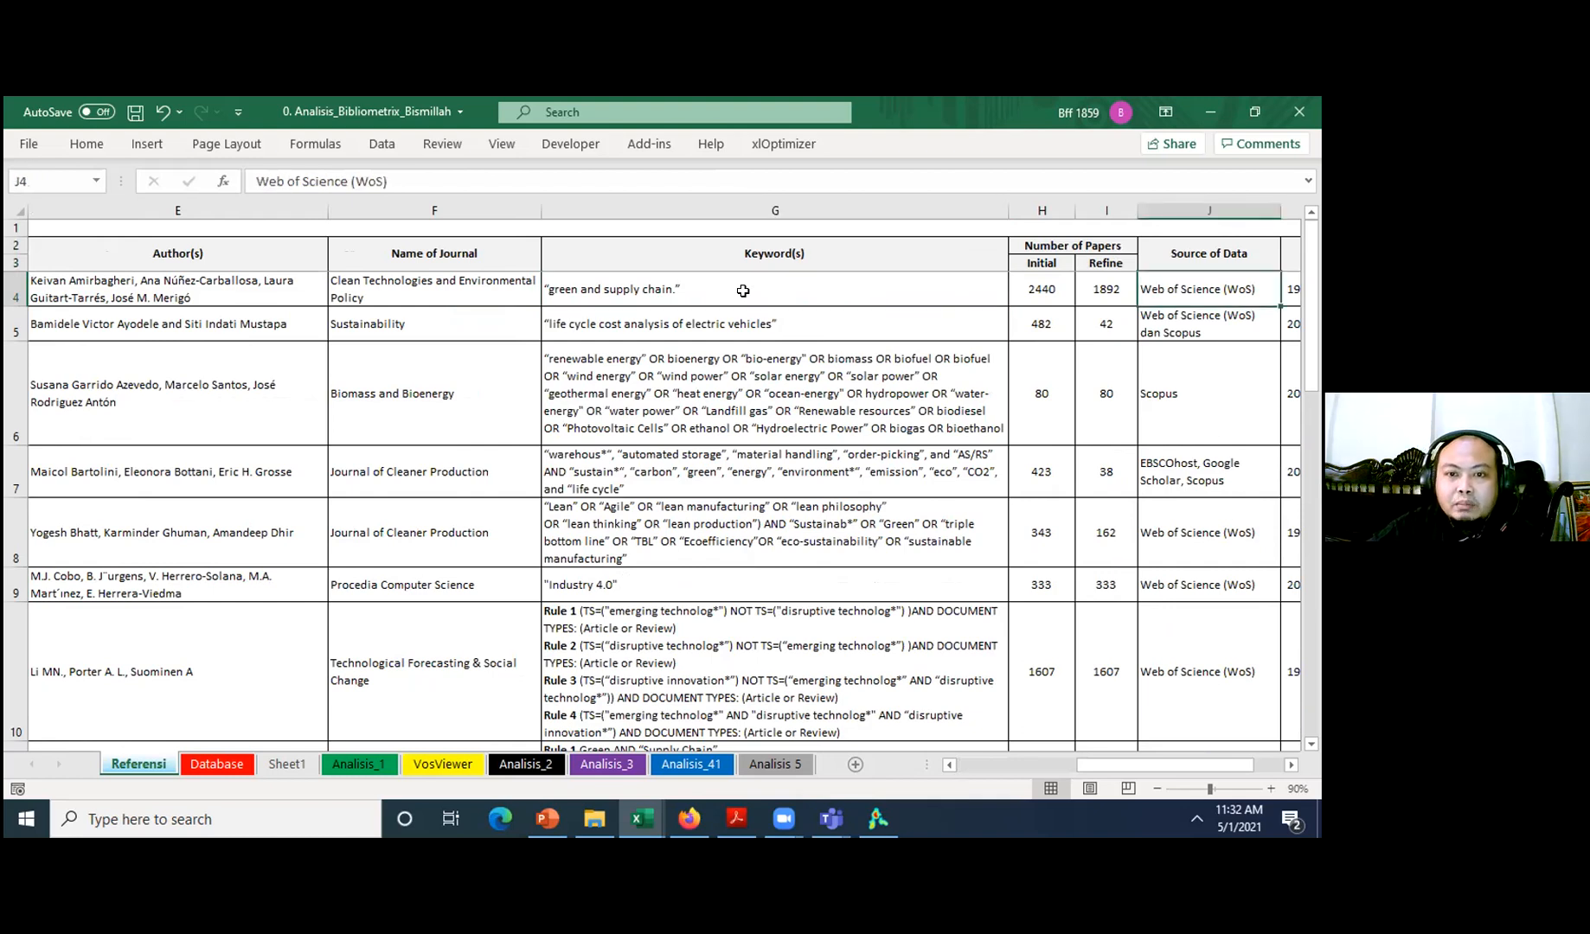
scroll(742, 290, right, 1)
key(Left)
key(Left)
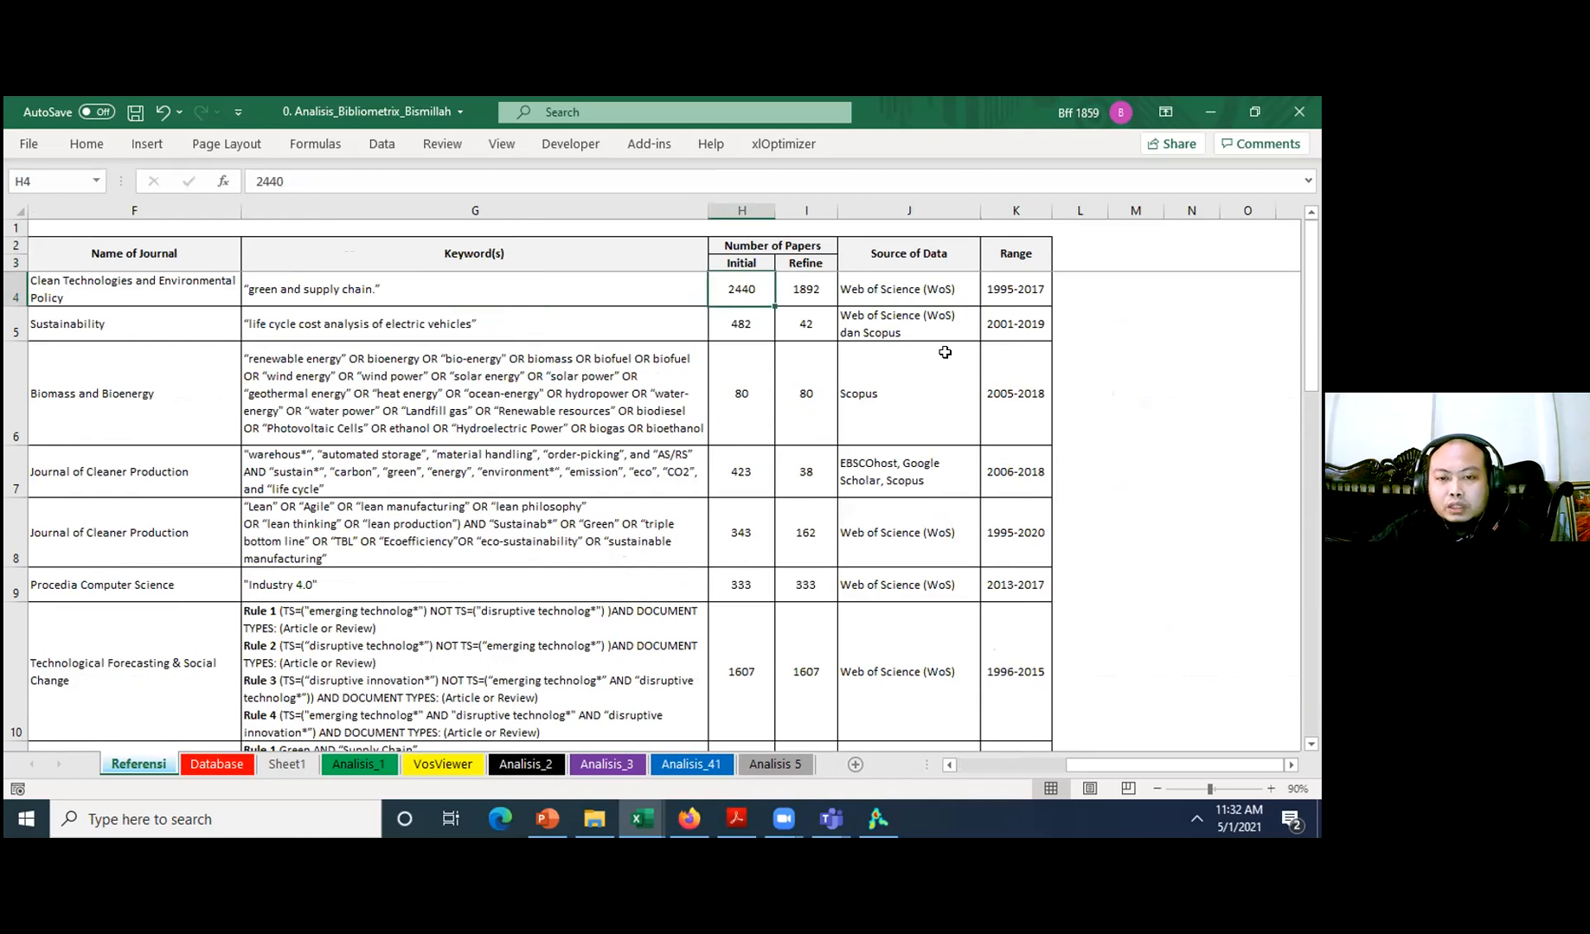
key(Right)
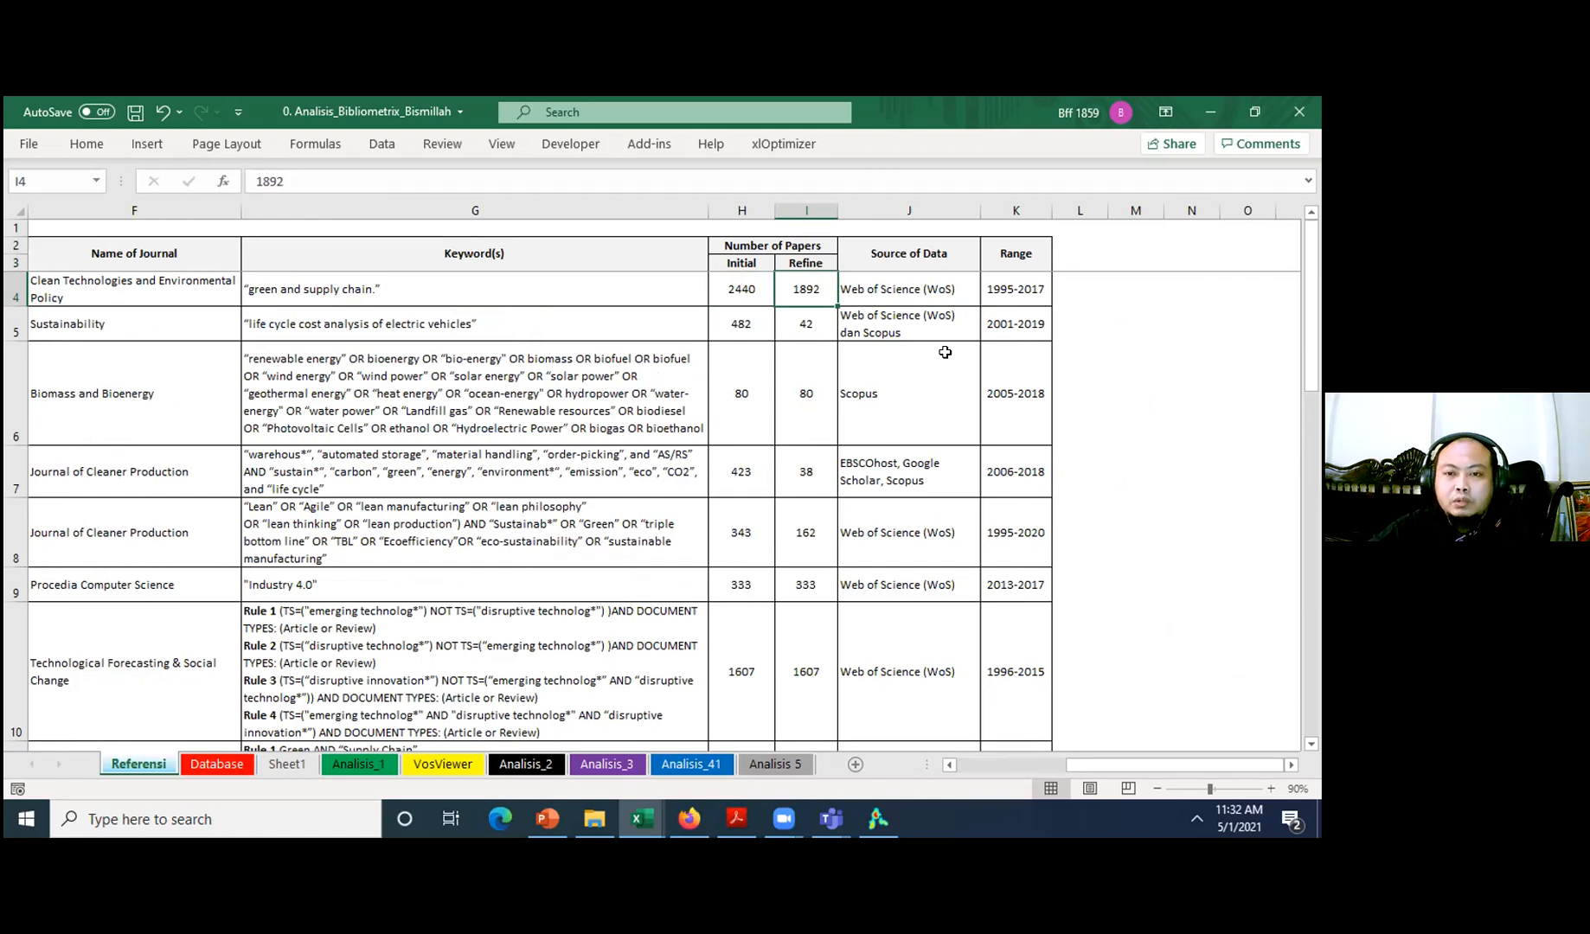
key(Right)
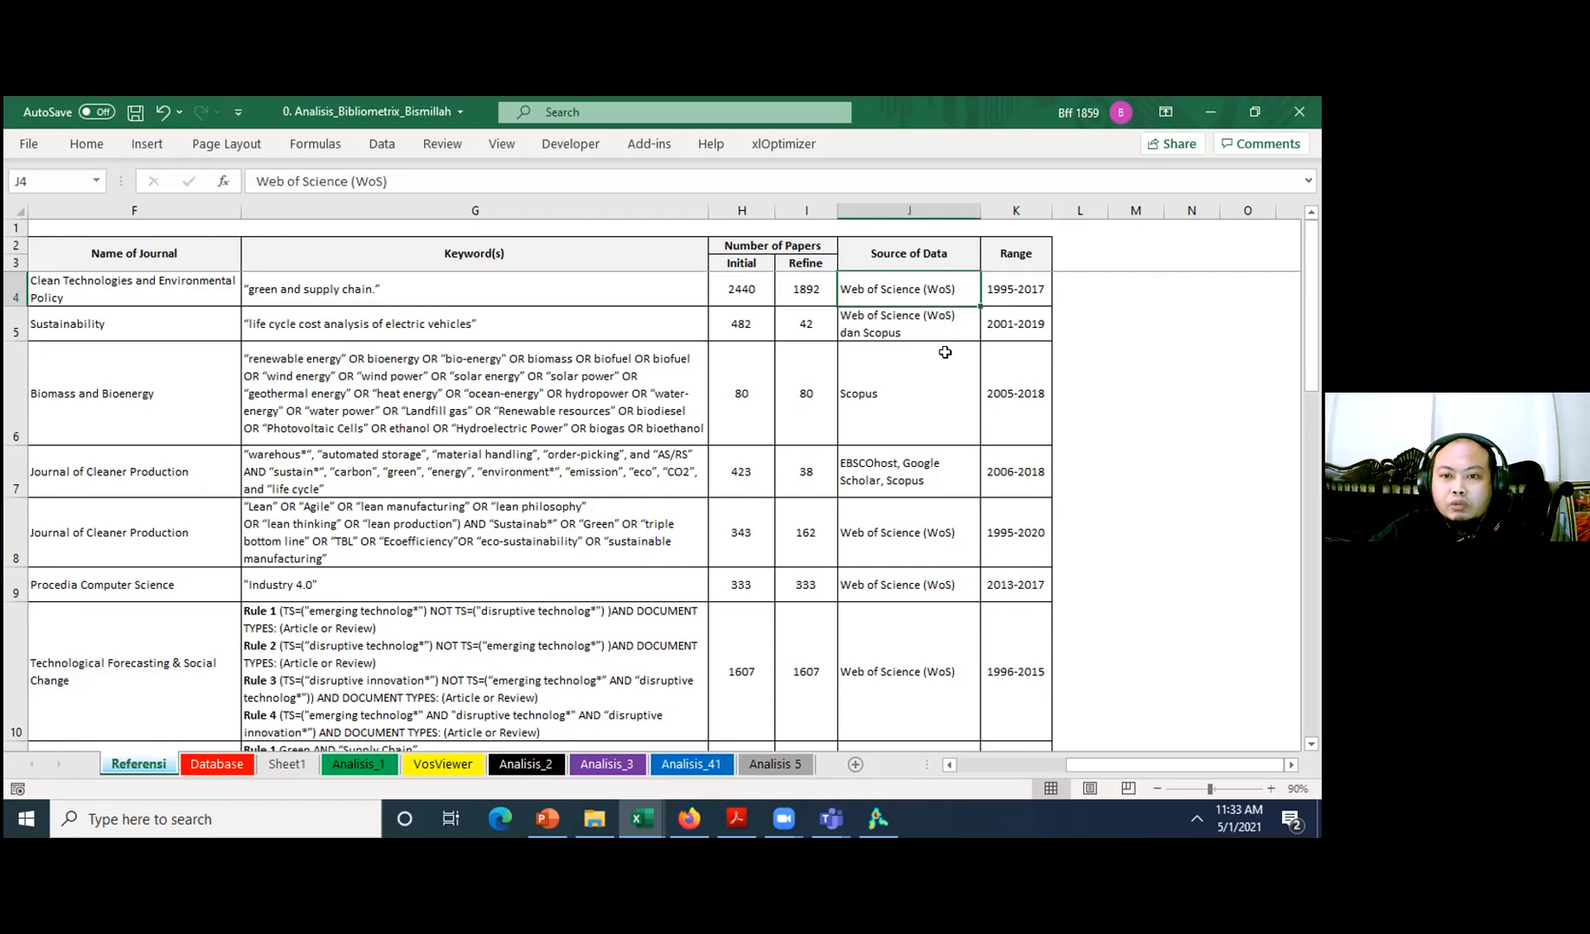
- Review the first paper's year range, compare the second paper's source of data, and return to the first paper's keywords
key(Right)
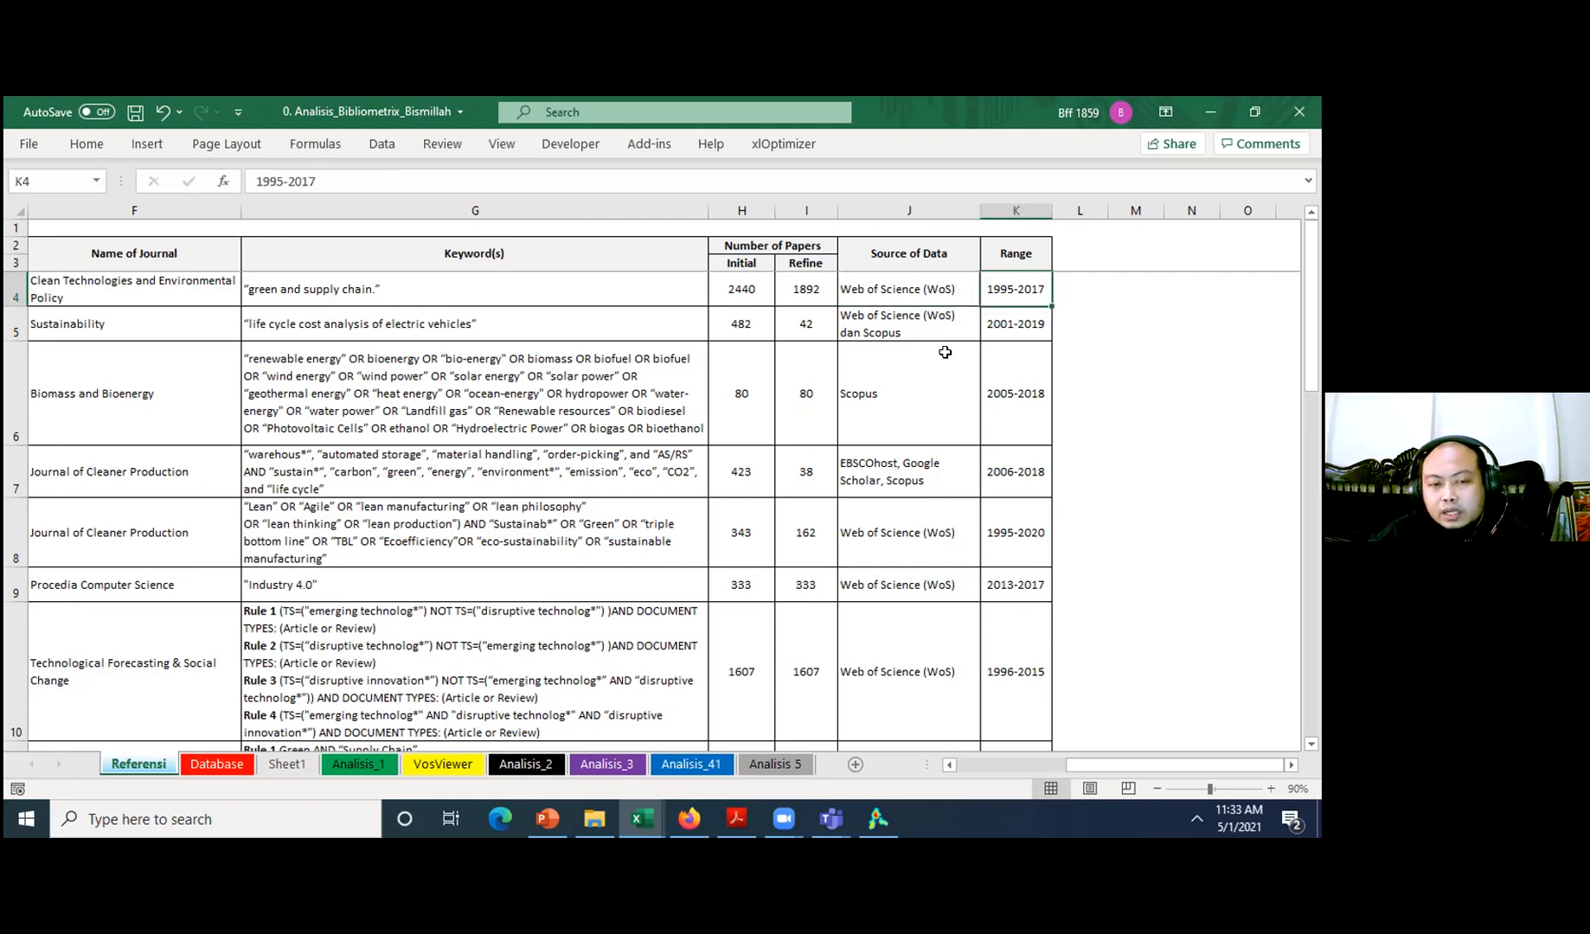
key(Down)
key(Left)
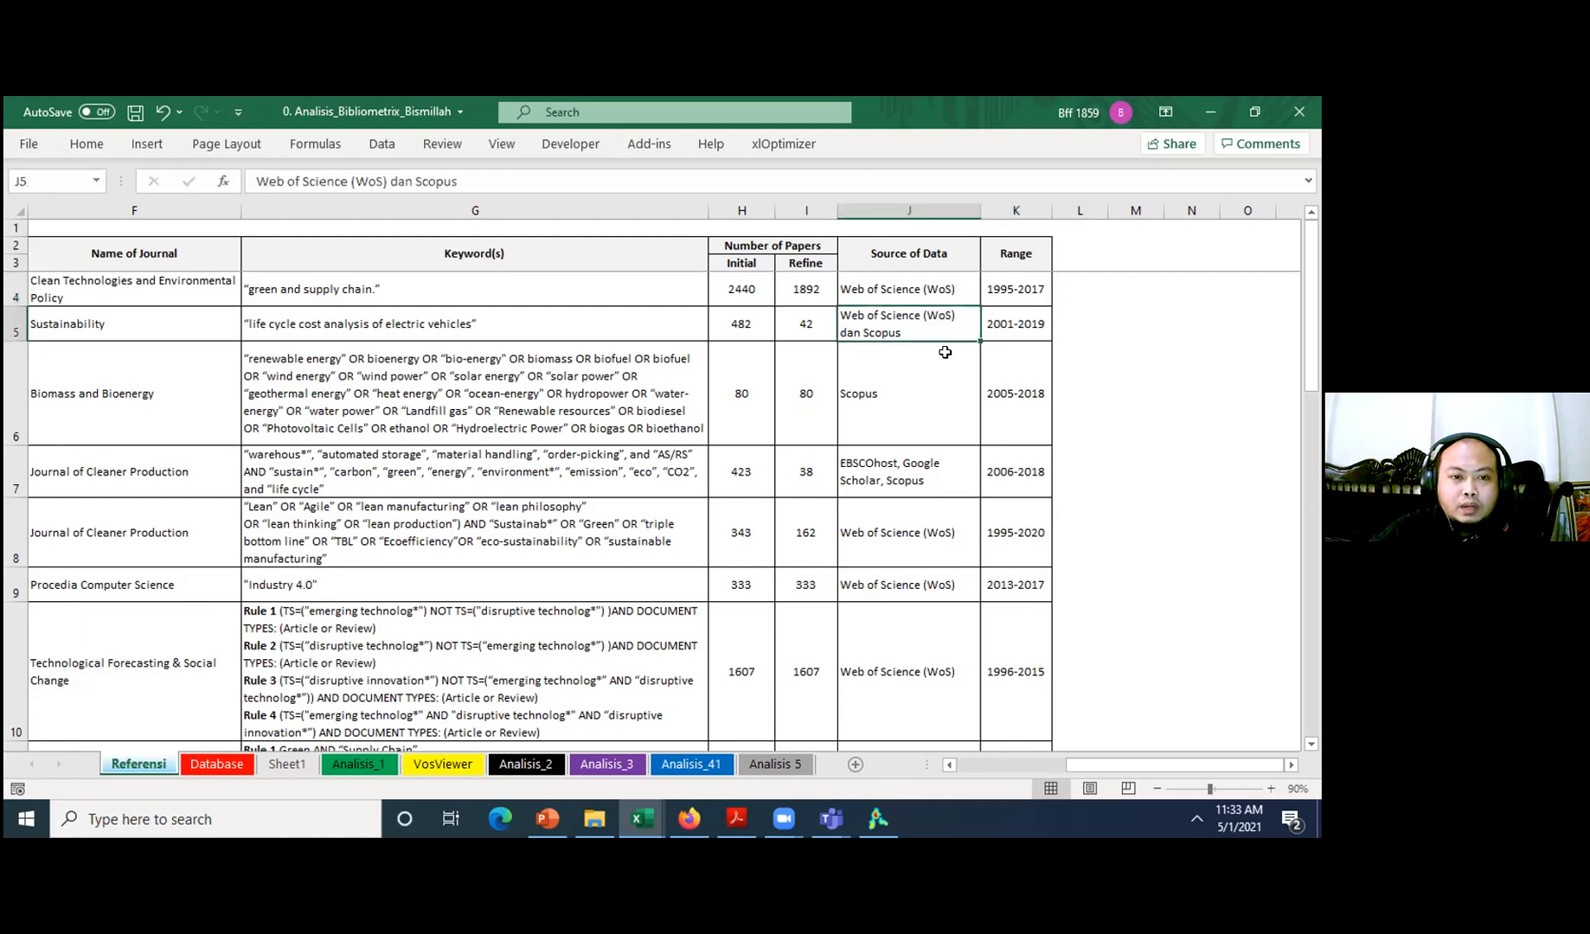
key(Left)
key(Left)
key(Left)
key(Up)
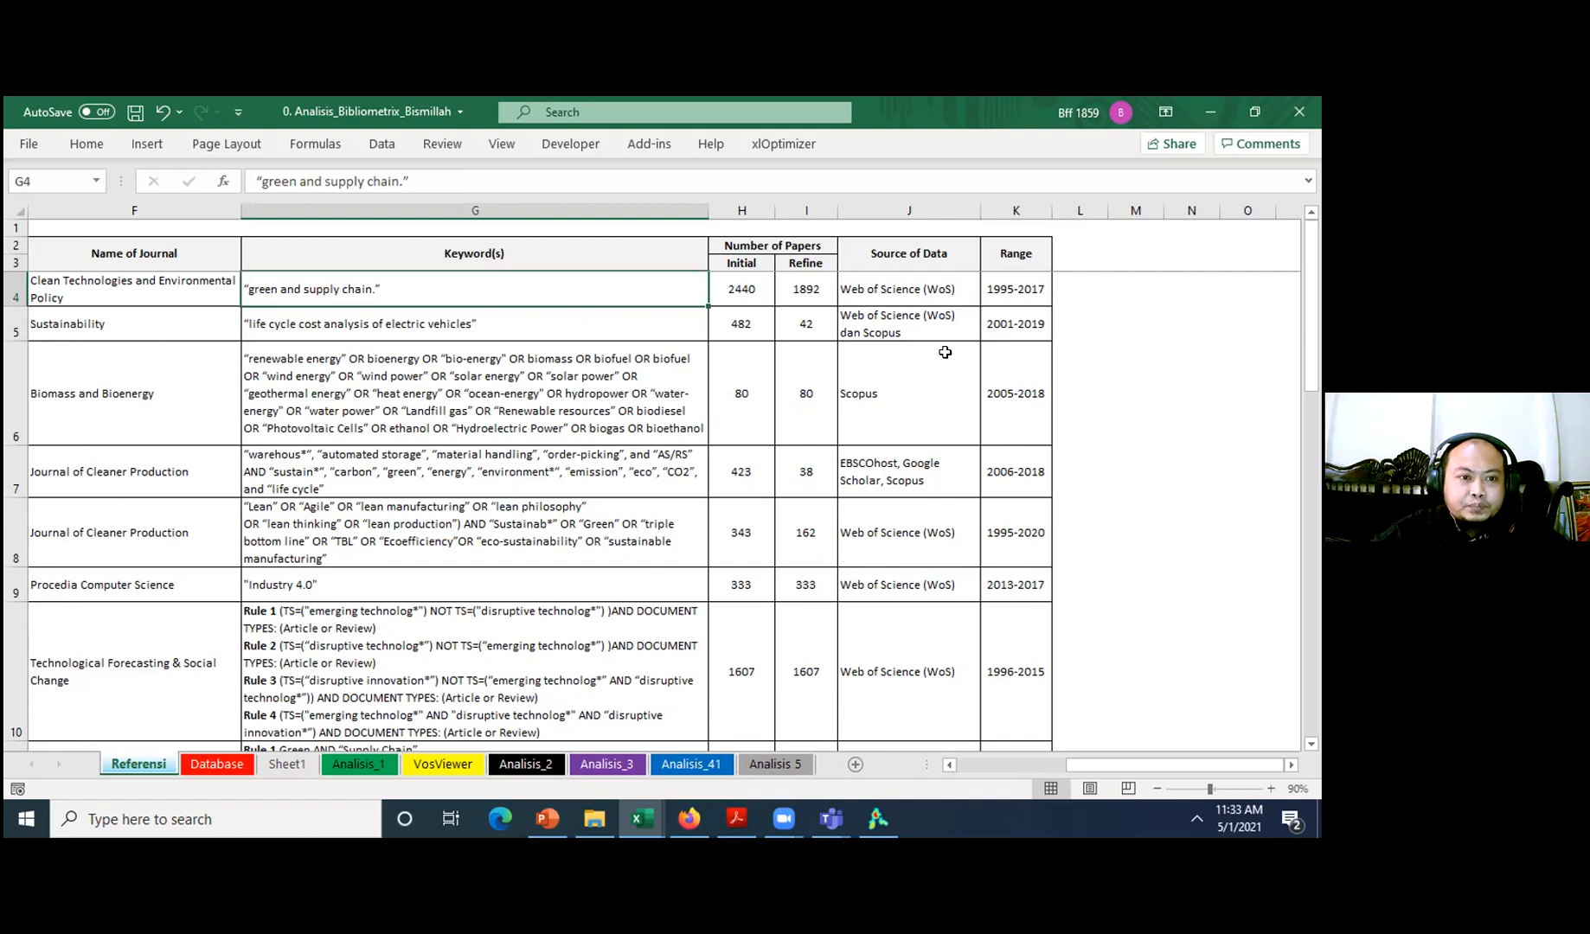
- Review the year, title, authors, journal and keywords of the second paper in the reference table
key(Left)
key(Left)
key(Left)
key(Left)
key(Left)
key(Down)
key(Right)
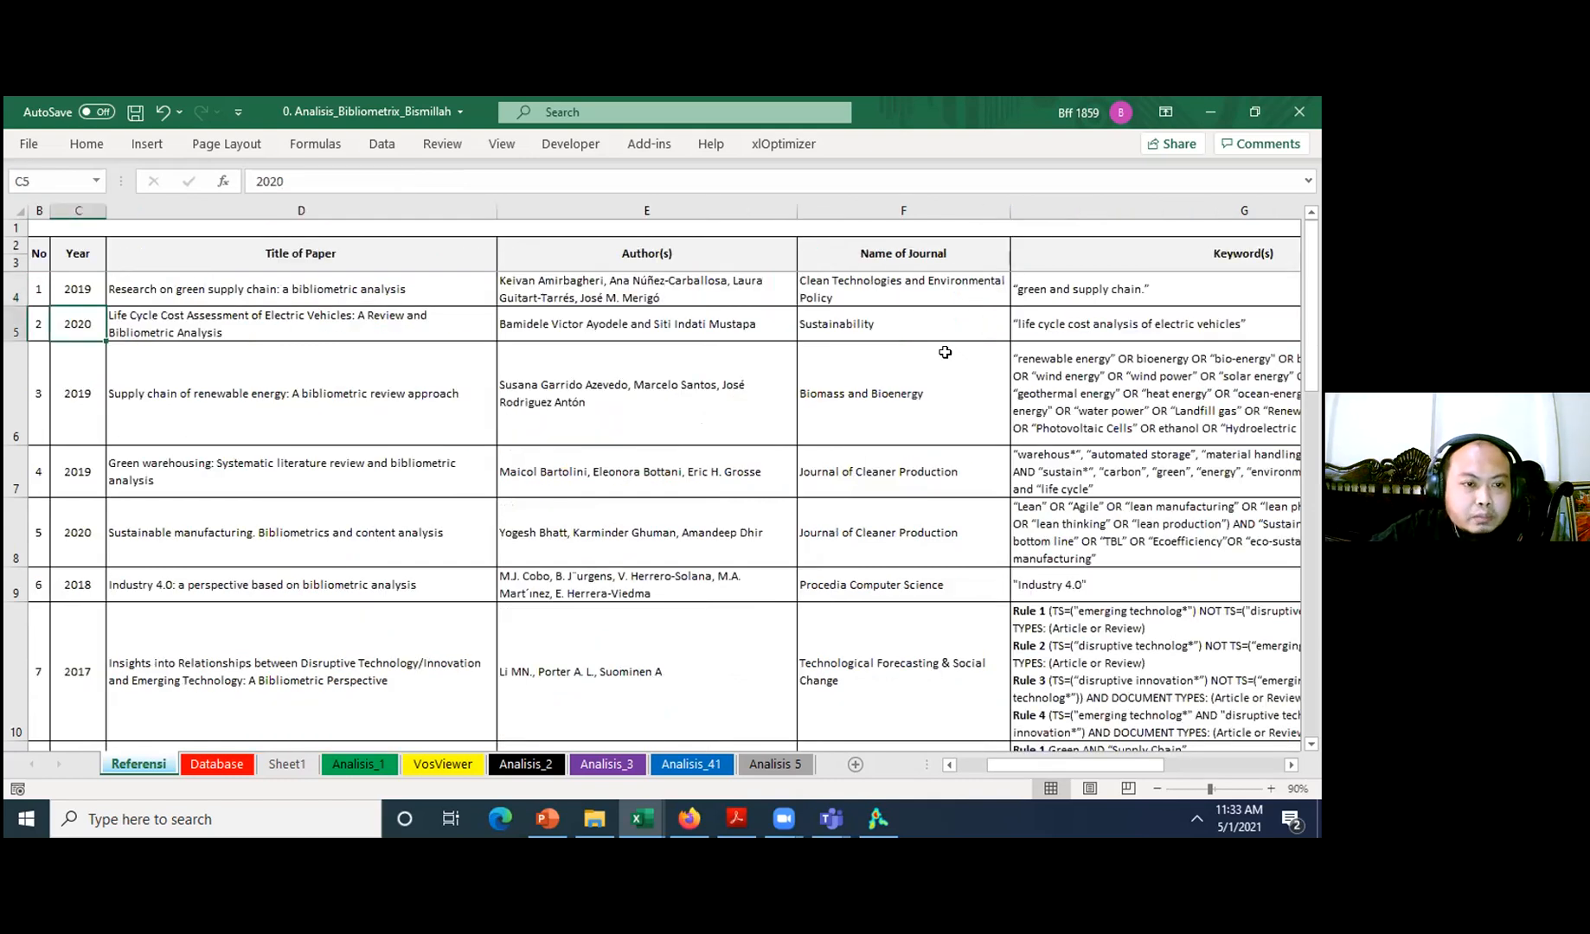
key(Right)
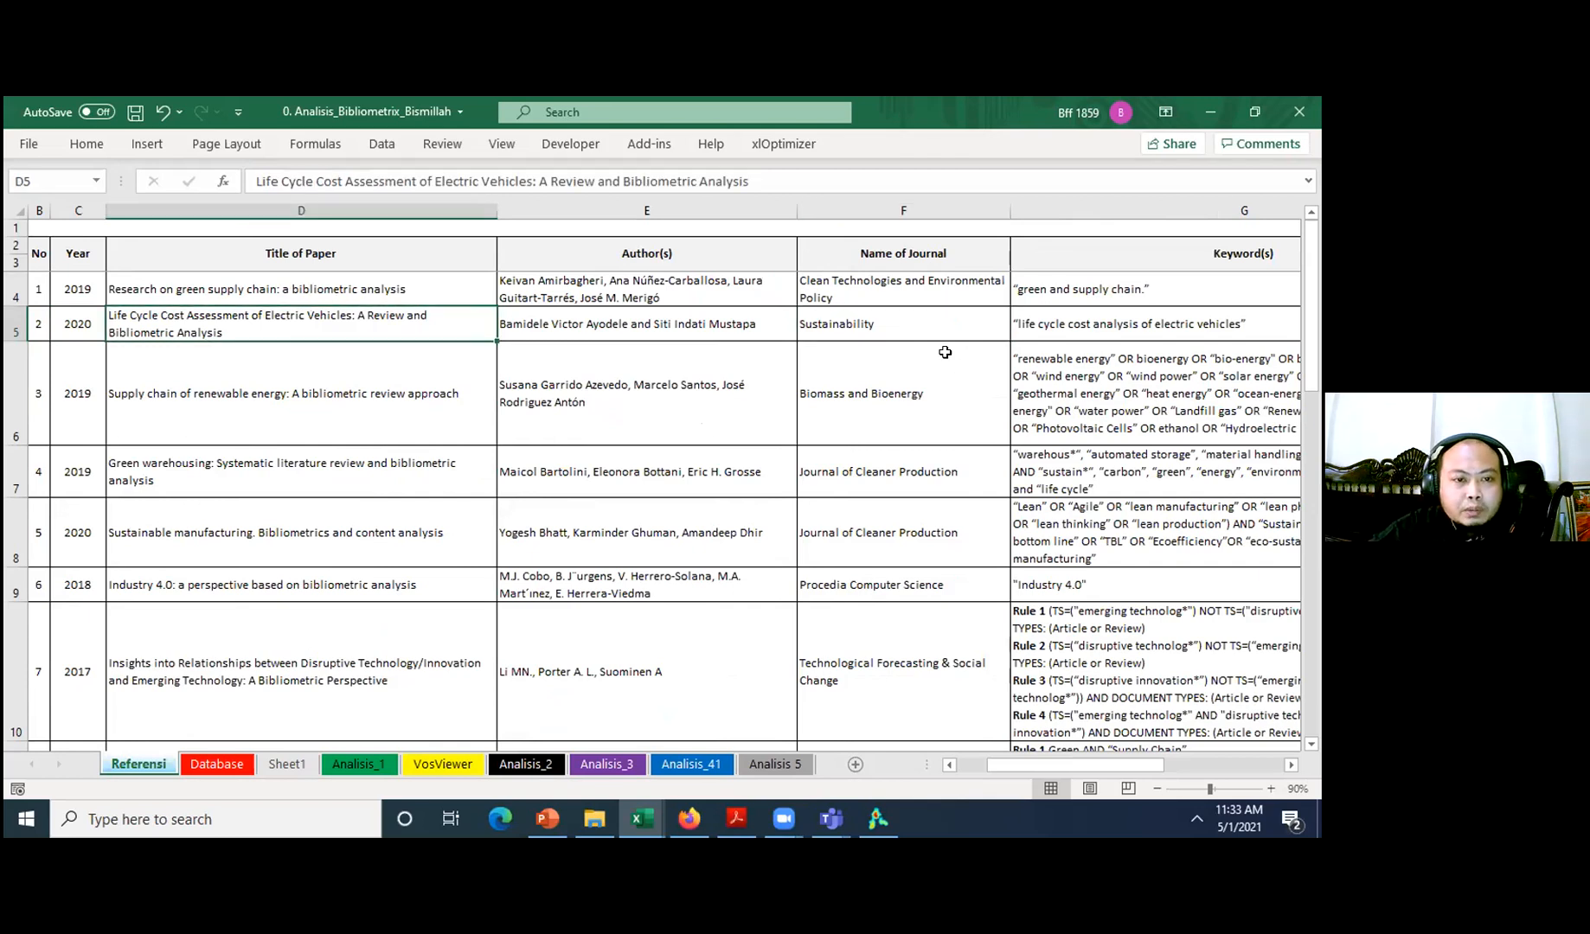
key(Right)
key(Right)
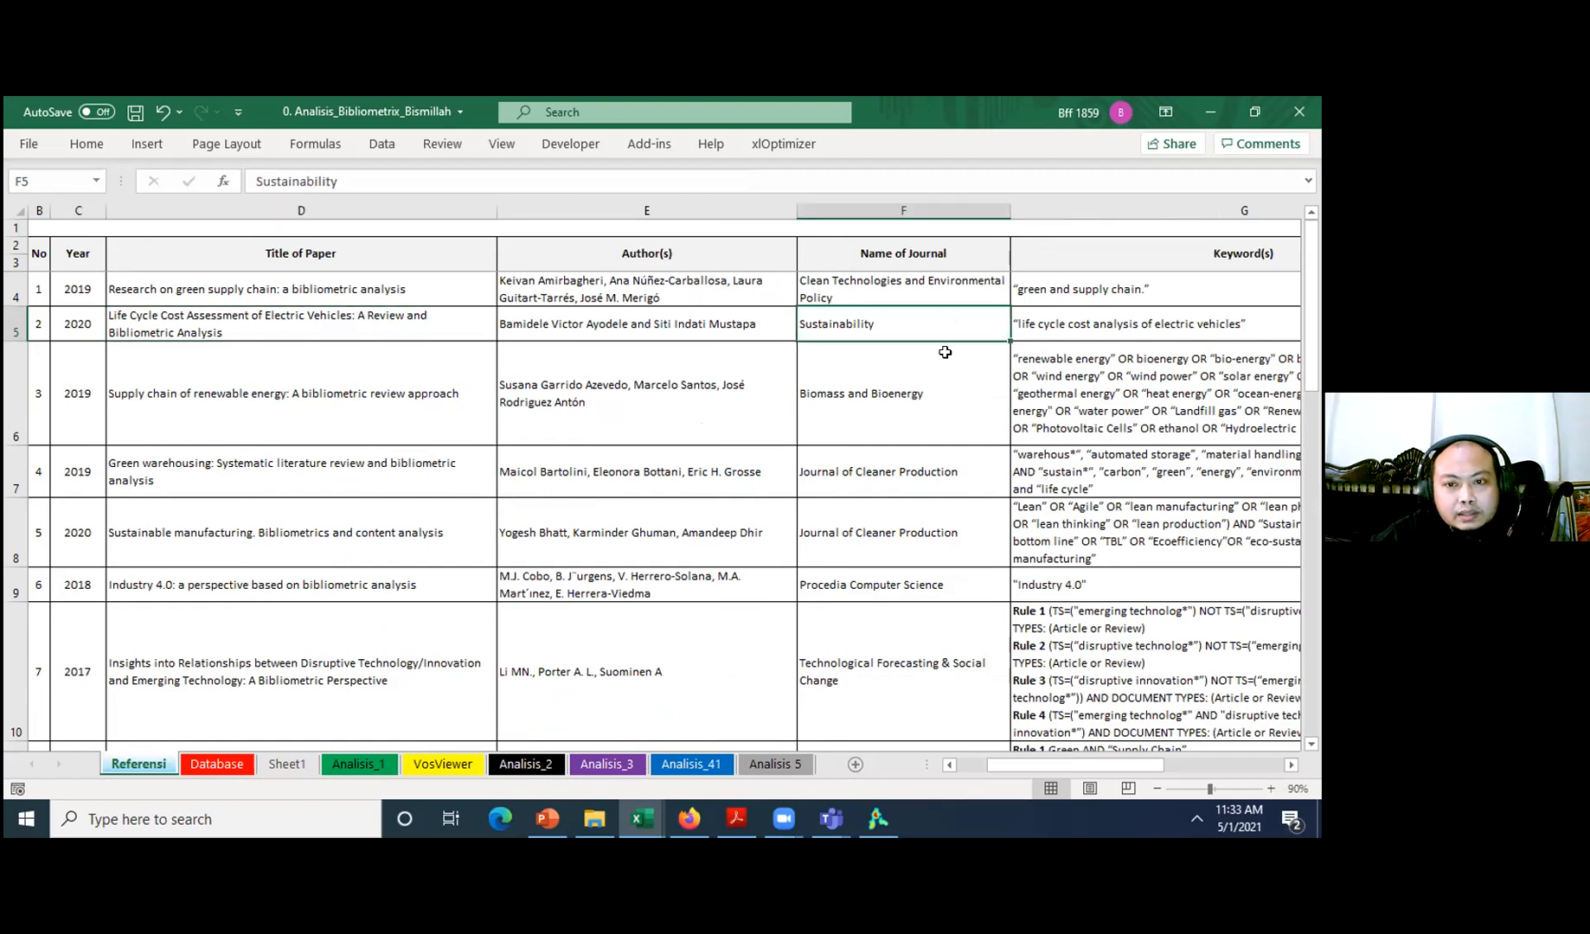
scroll(944, 352, right, 3)
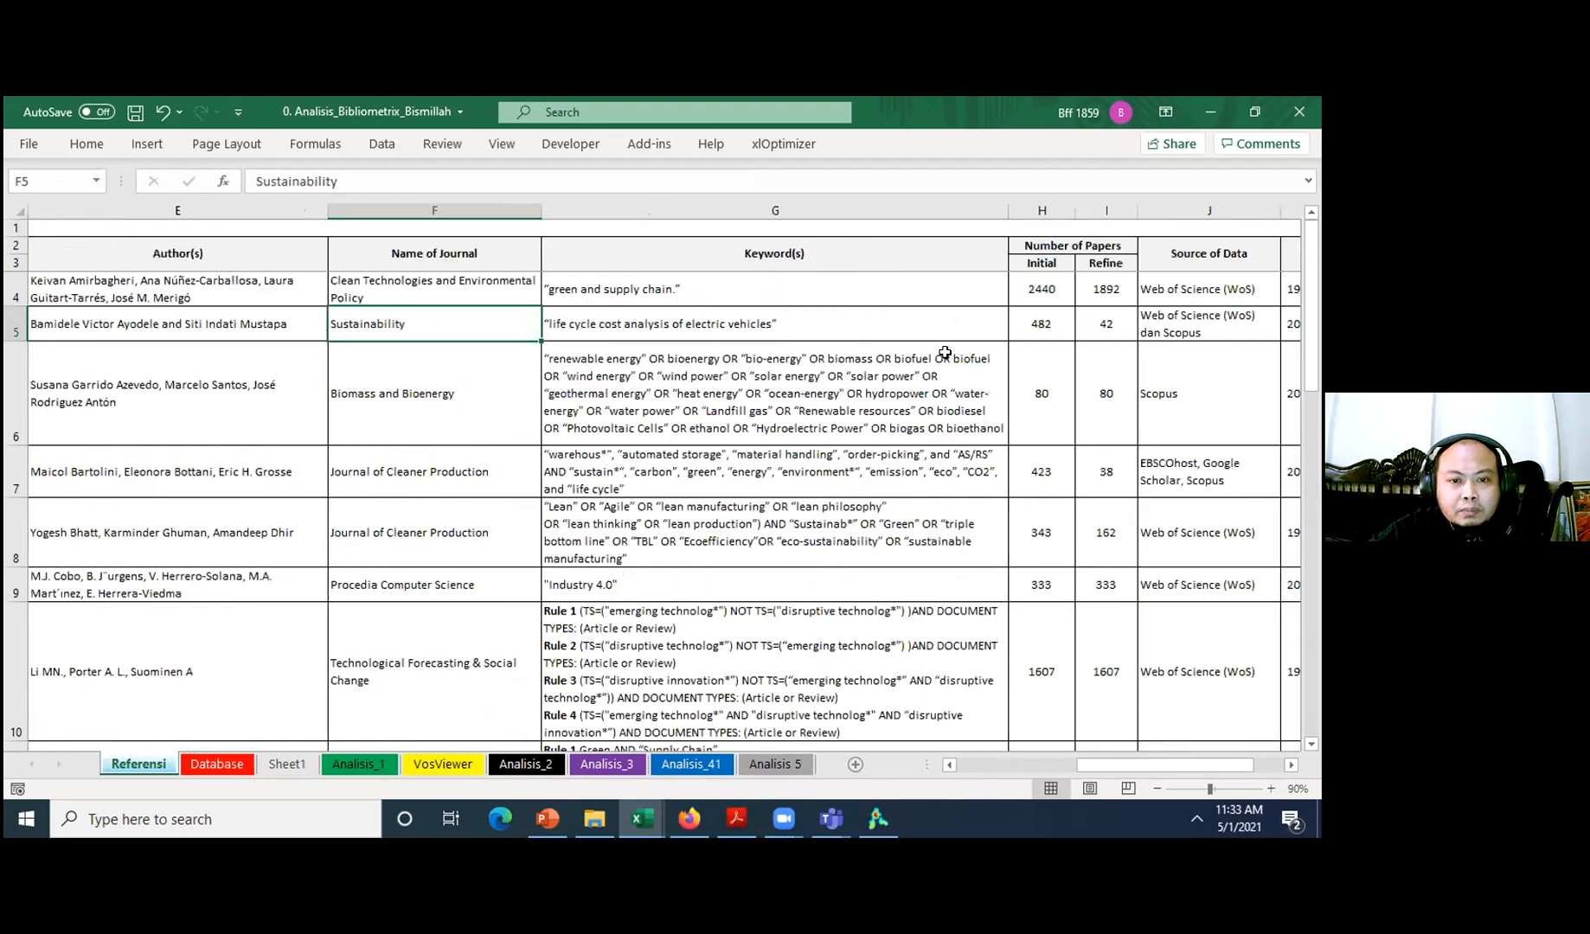
key(Right)
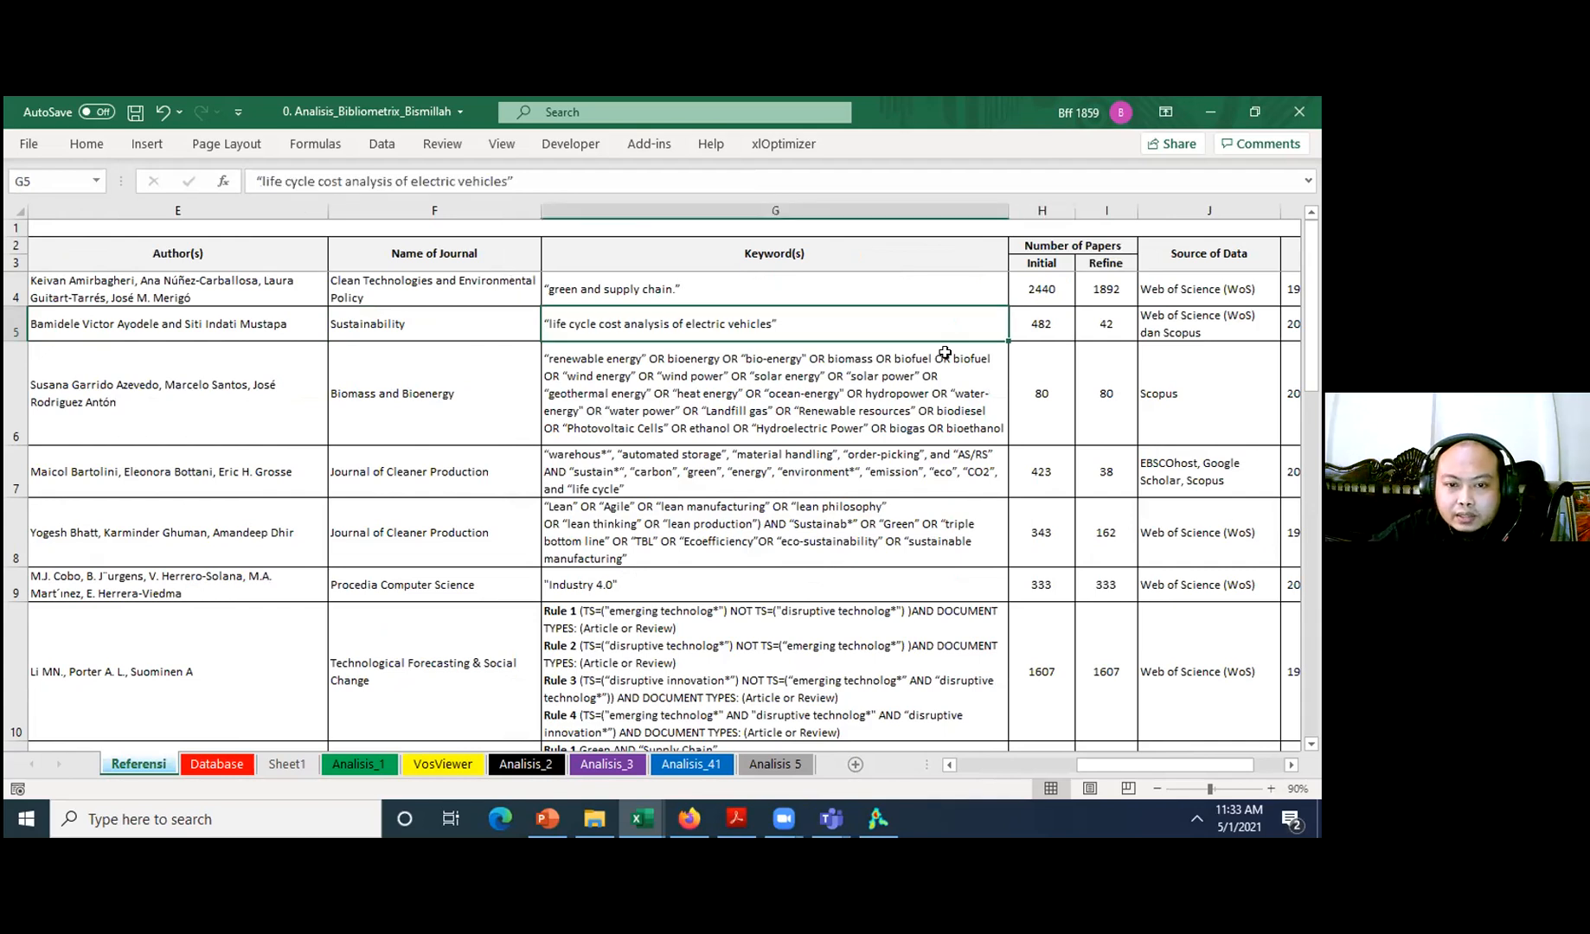
- Examine the keyword queries of the subsequent papers through the Technological Forecasting & Social Change entry, enlarging the sheet to 100%
key(Down)
key(Down)
key(Down)
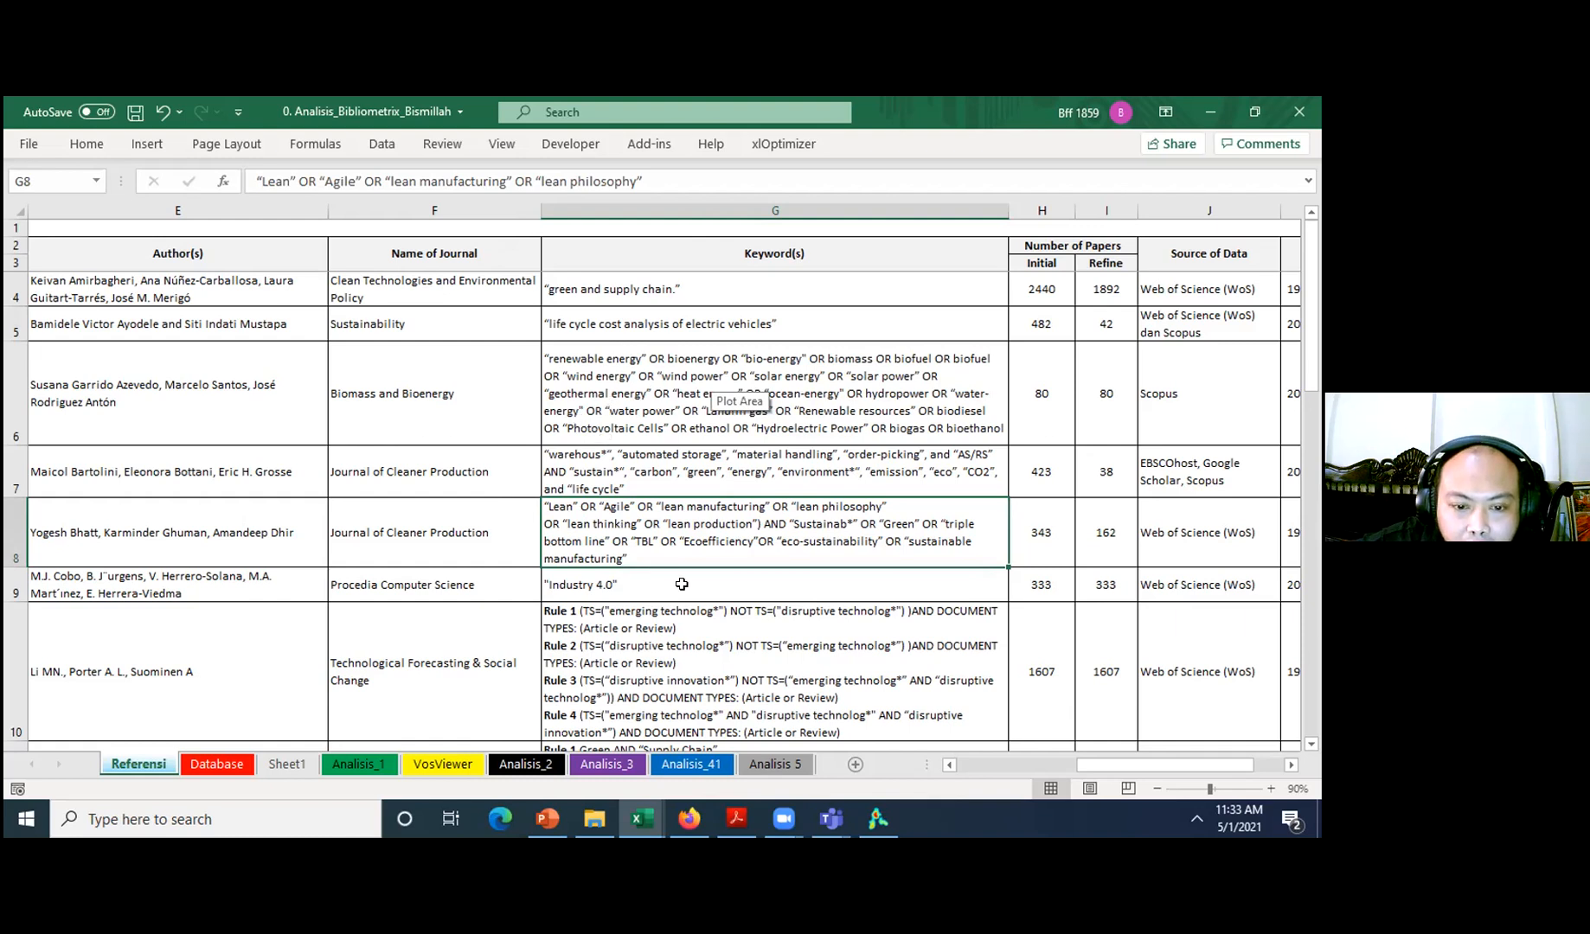
scroll(666, 471, down, 1)
click(671, 441)
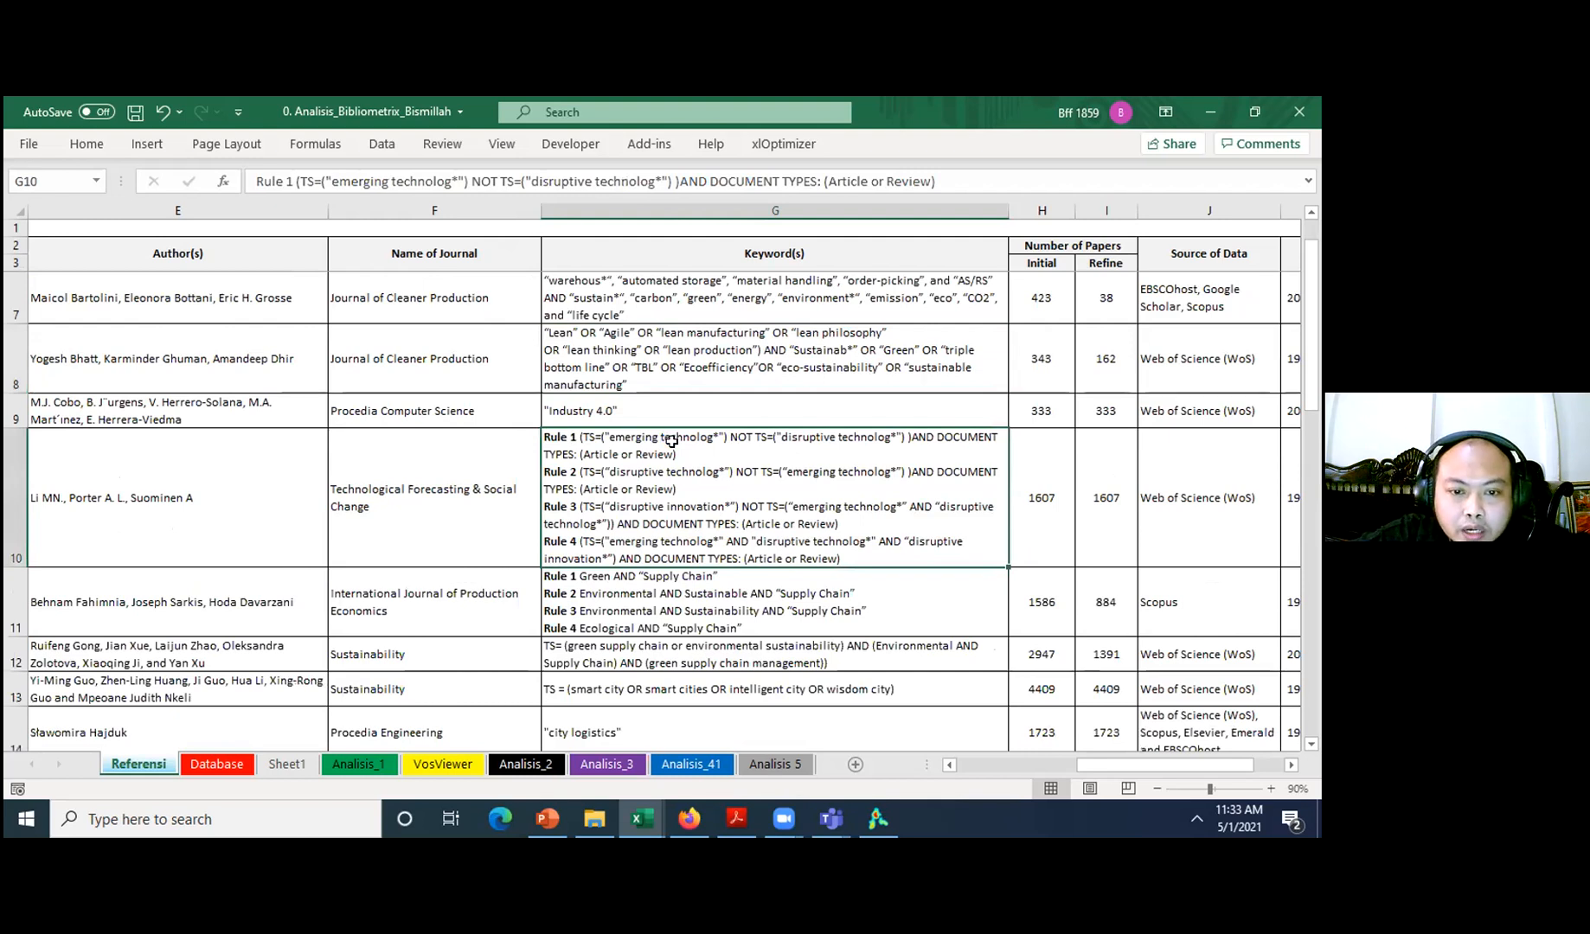
ctrl+scroll(1280, 762, up, 1)
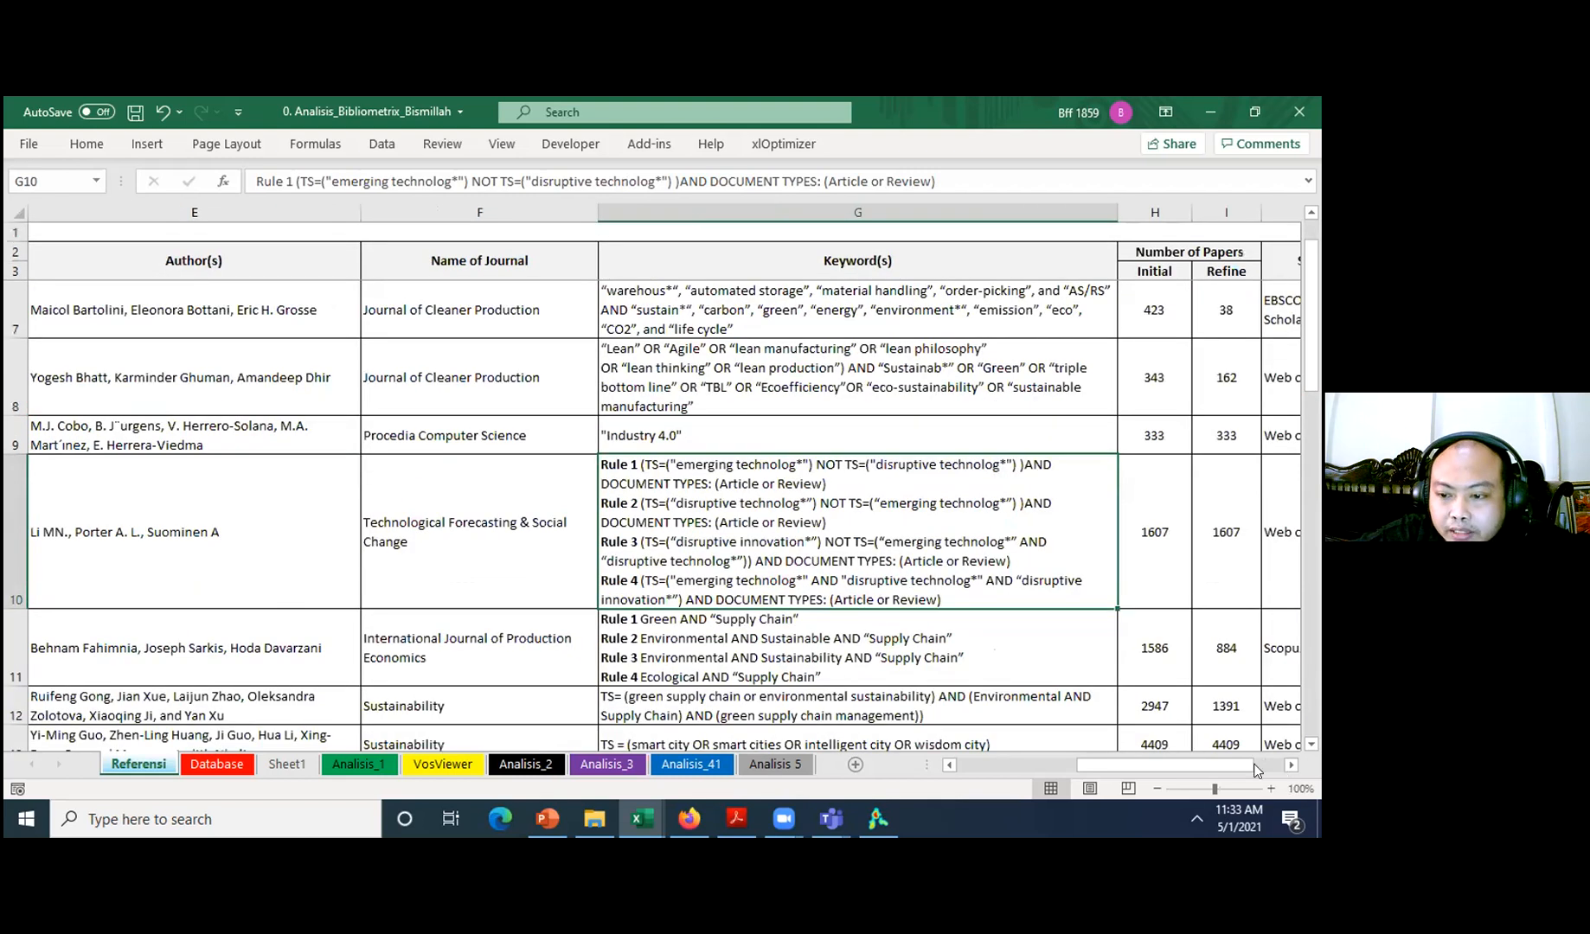
click(1258, 766)
drag(1170, 775, 1197, 768)
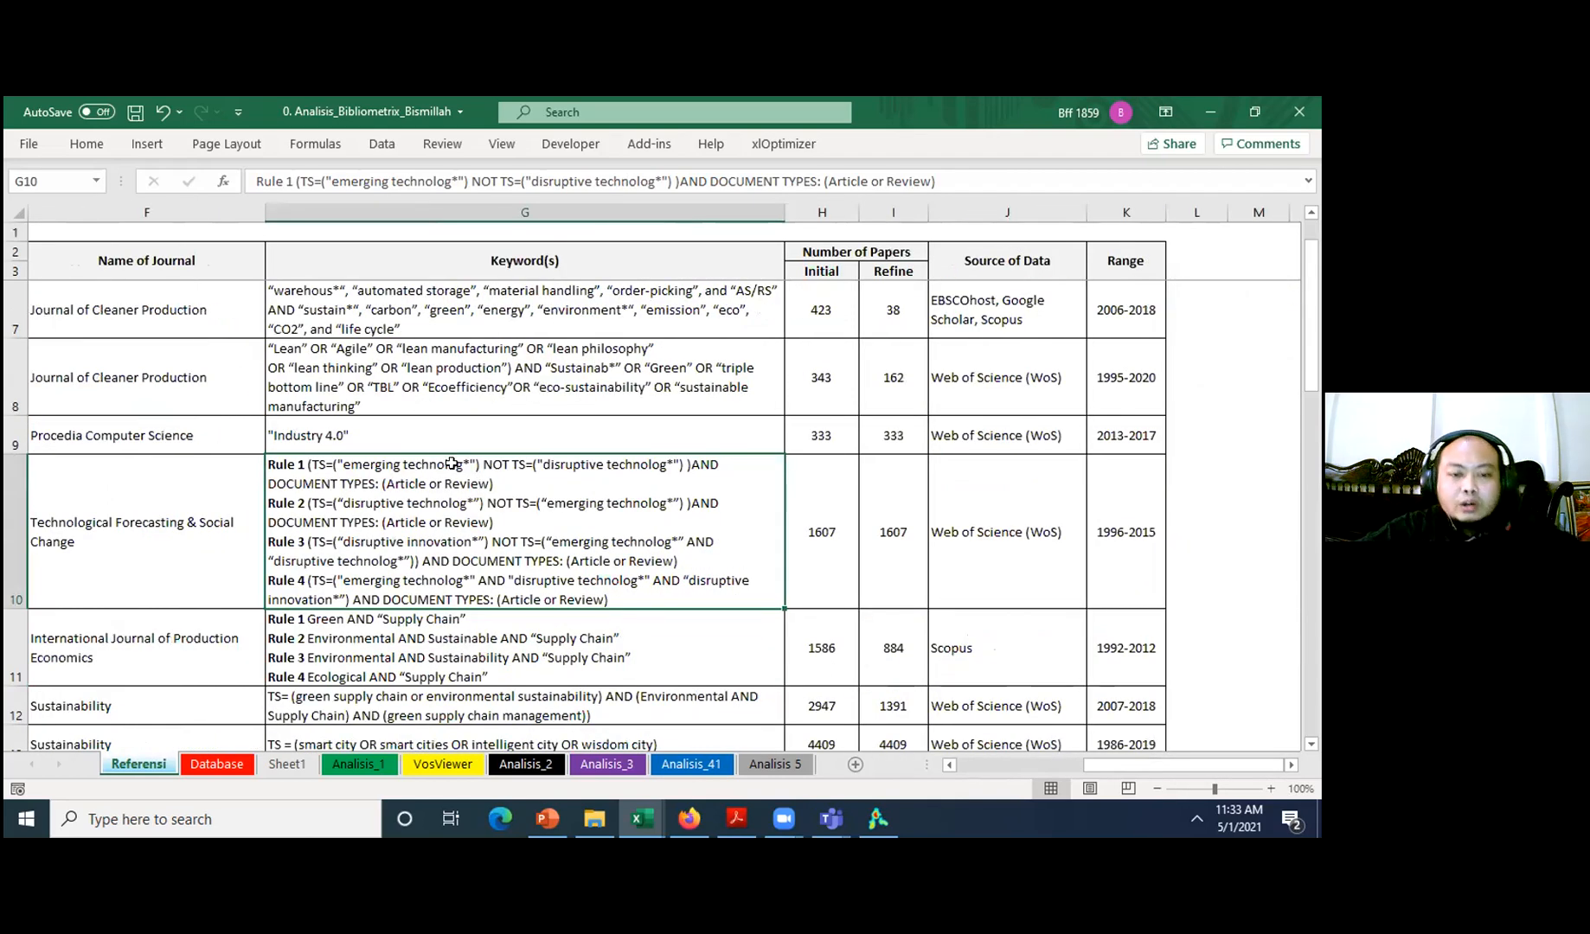
- Inspect Rules 1 and 2 in the Technological Forecasting & Social Change paper's keywords, highlighting the "emerging technolog*" term without editing the cell
double_click(468, 468)
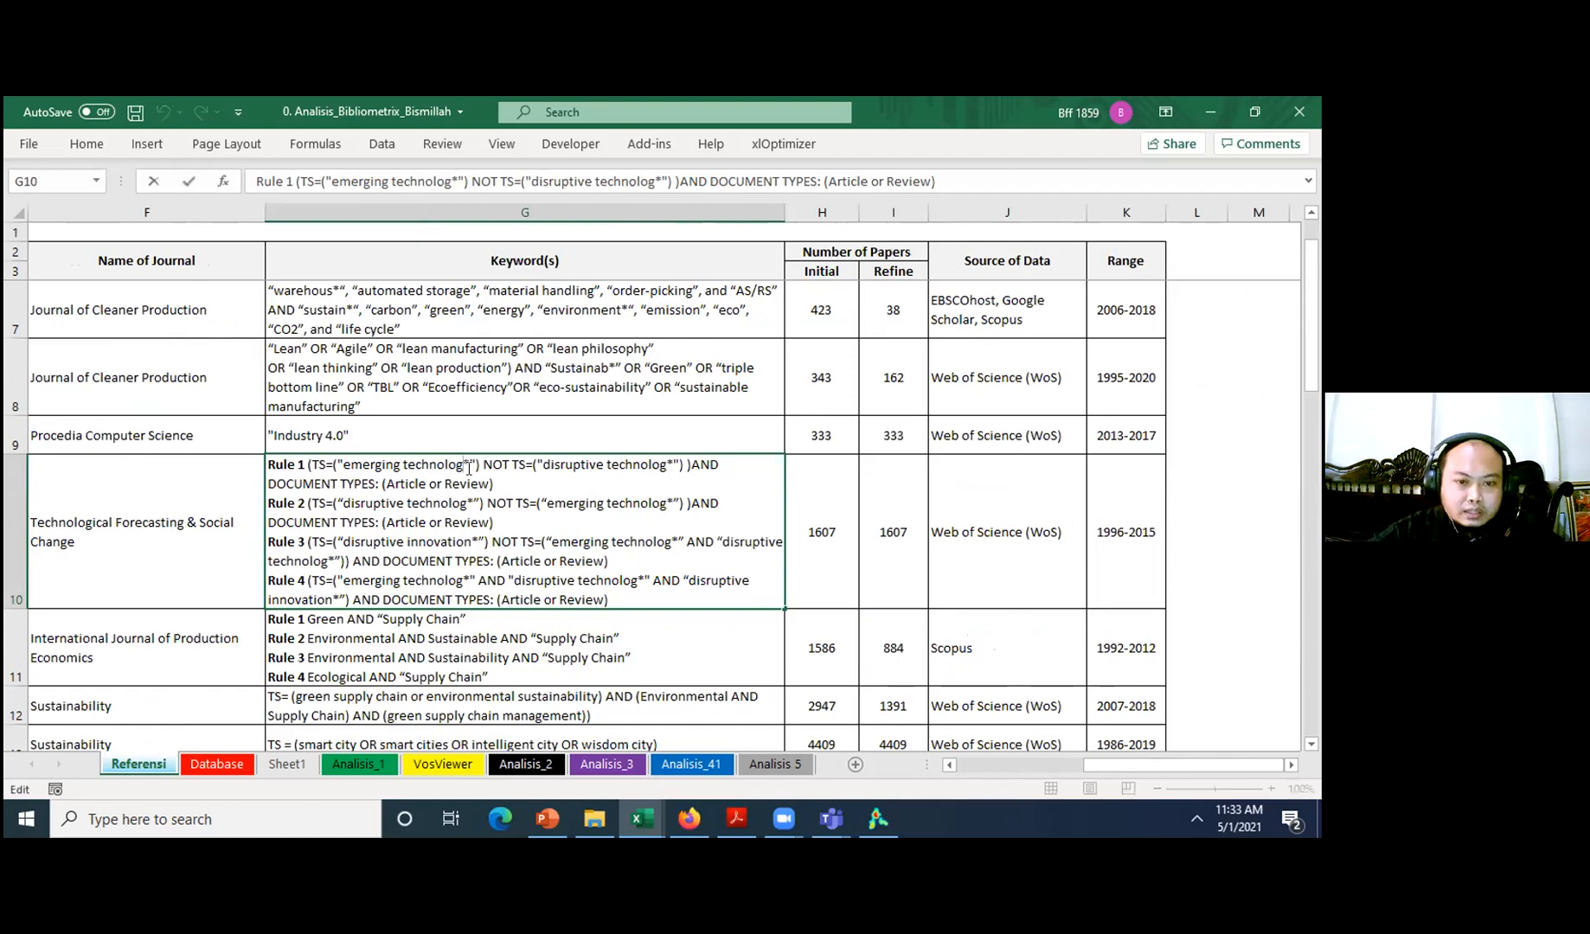
drag(351, 468, 468, 468)
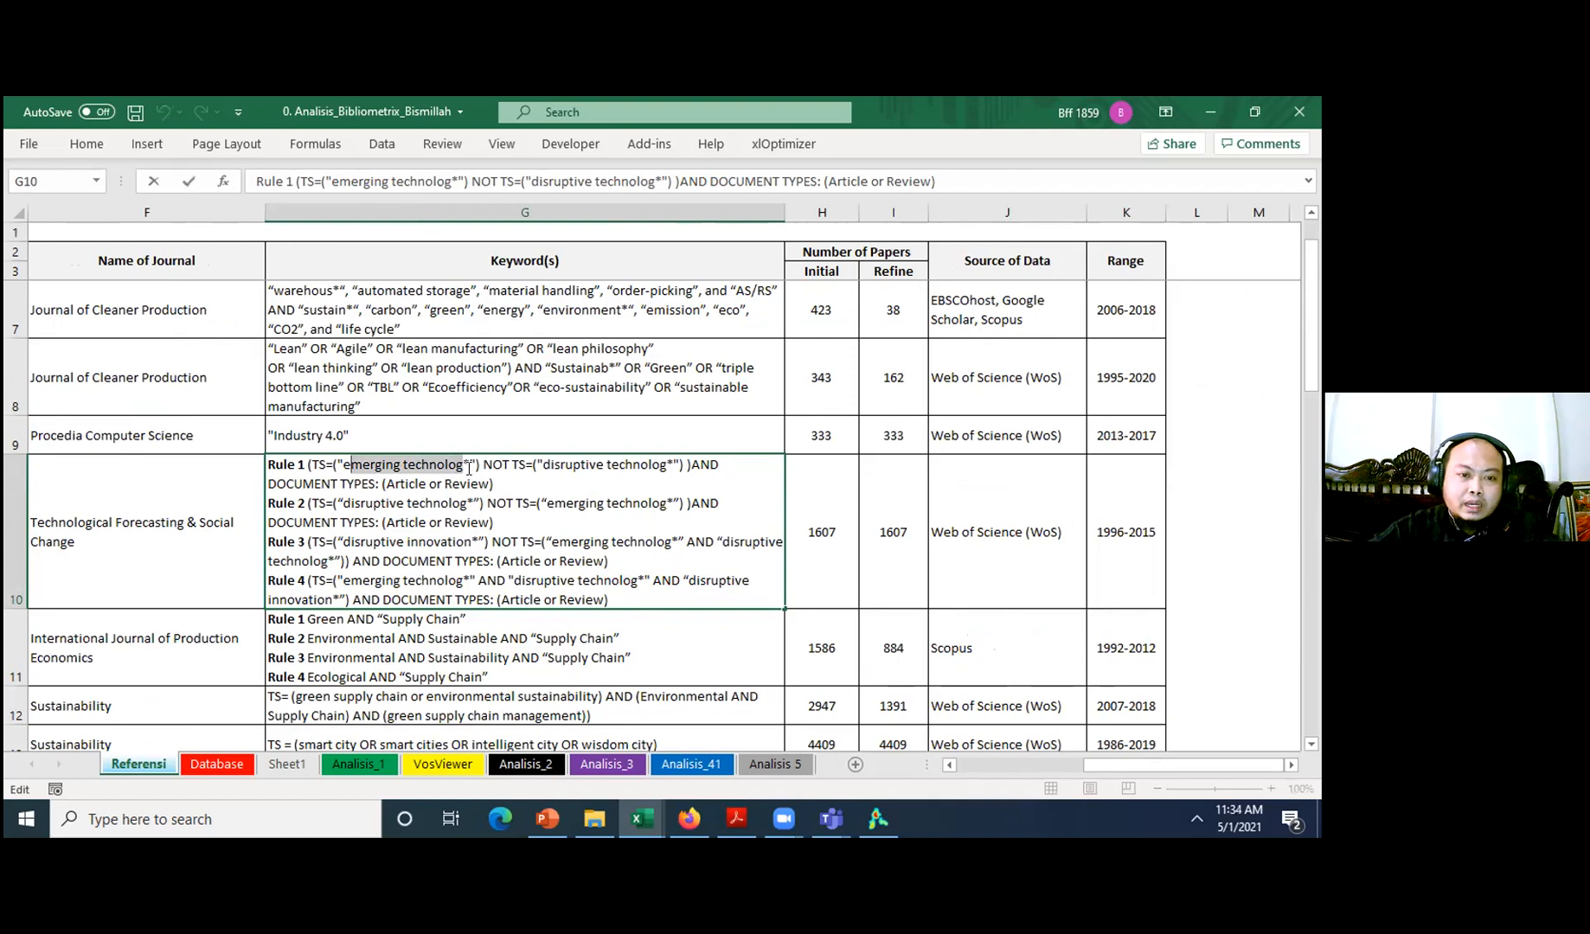
click(469, 468)
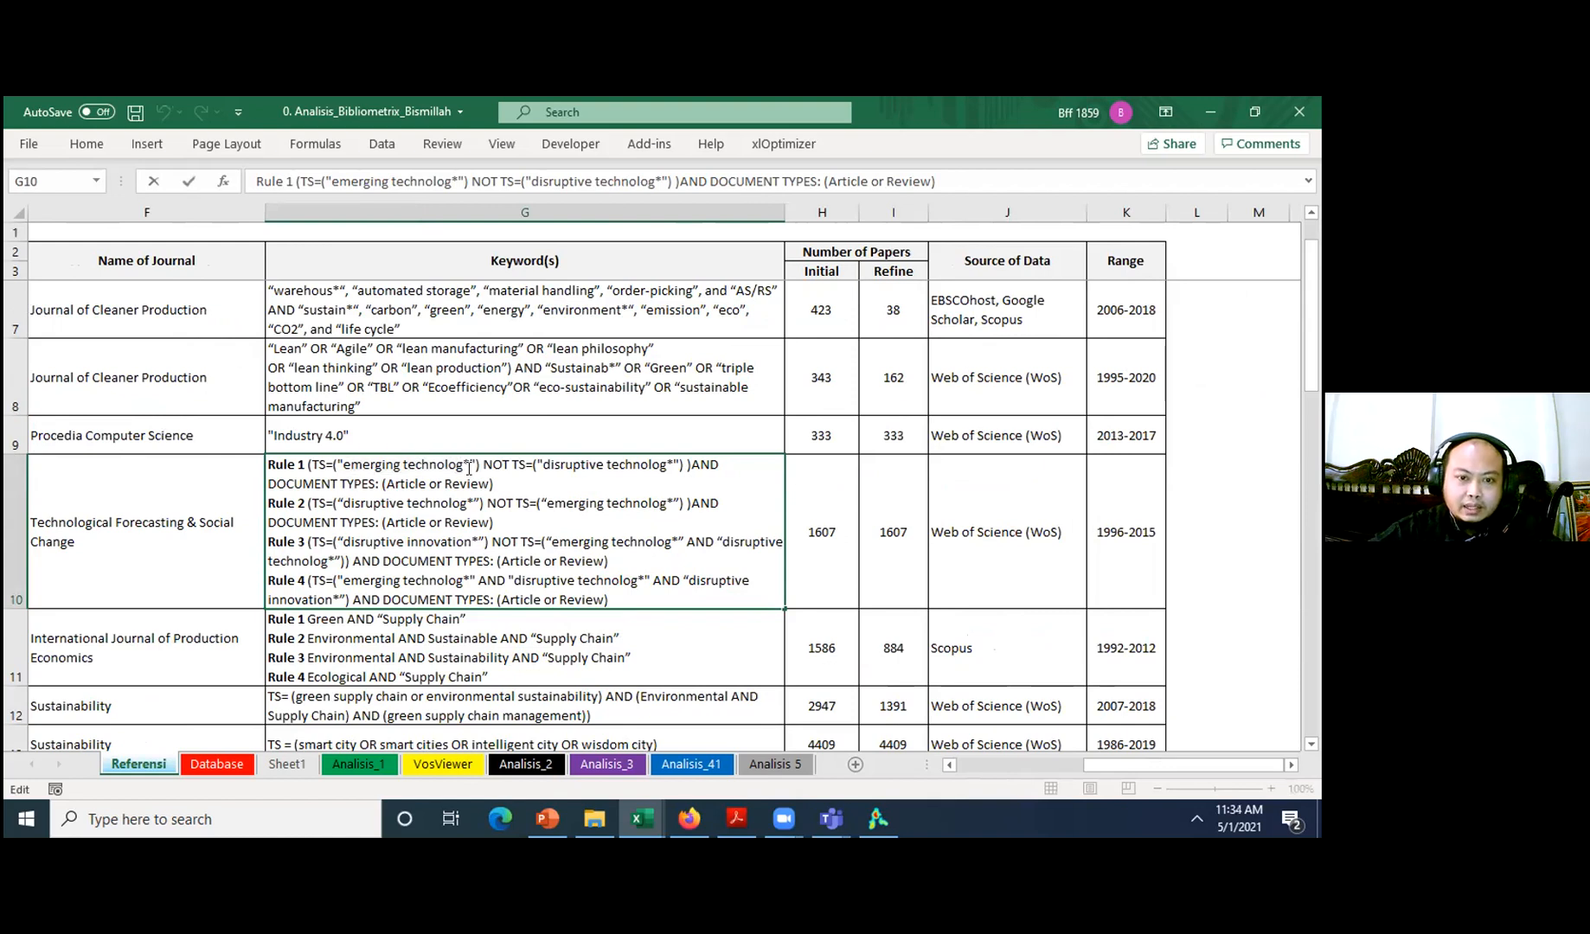
key(Down)
key(Right)
key(Right)
key(Right)
key(Right)
key(Right)
key(Right)
key(Right)
key(Right)
key(Right)
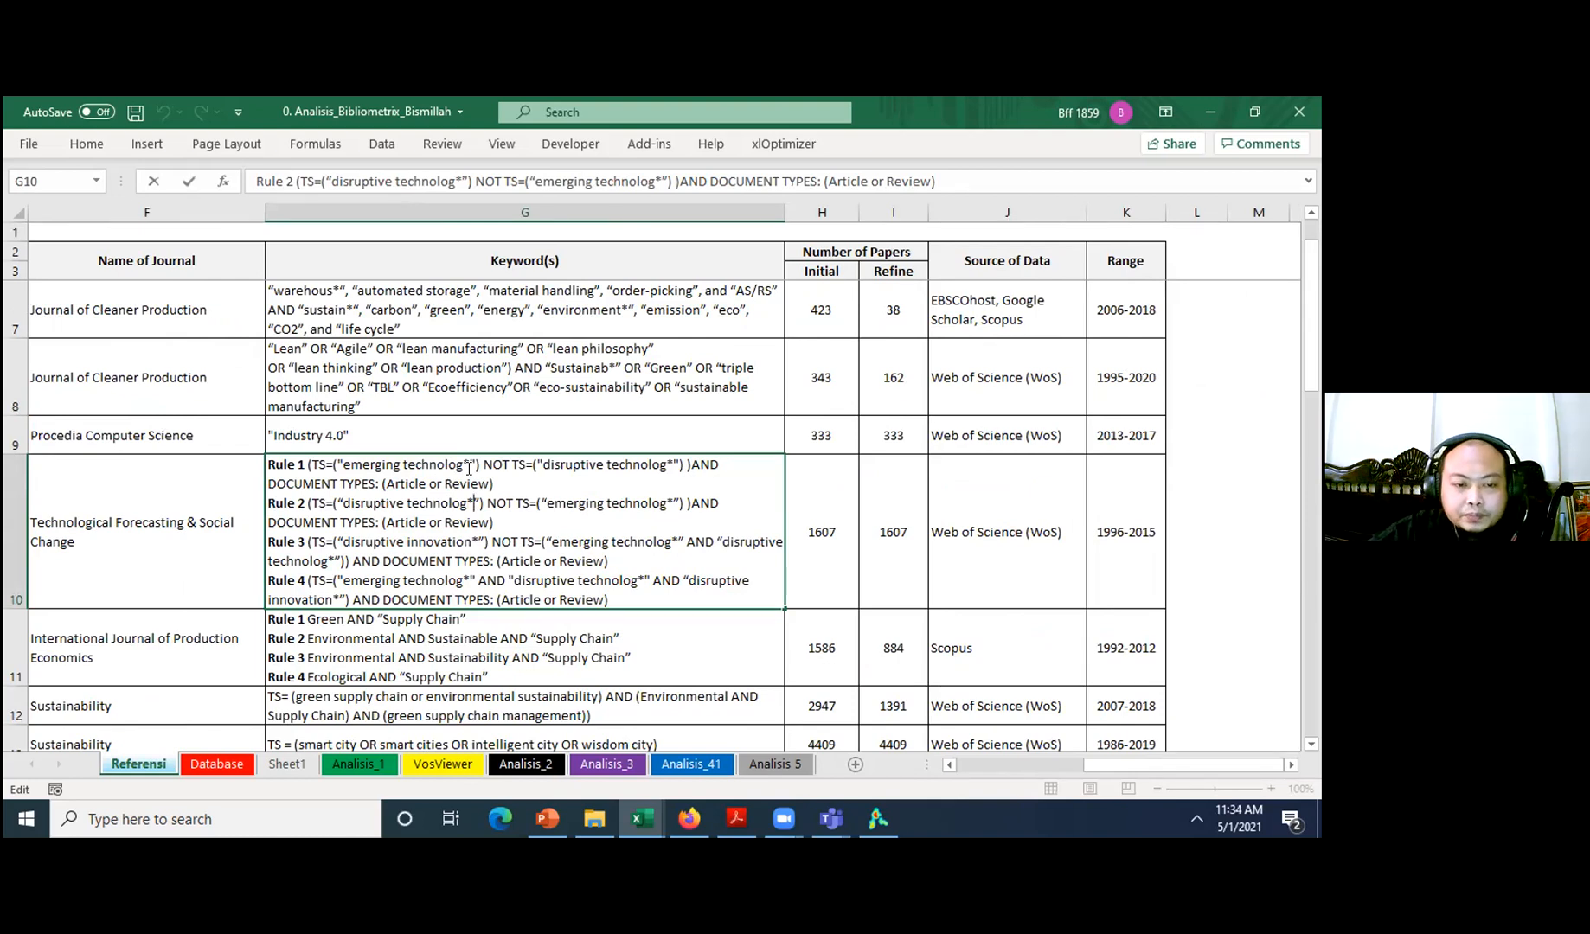
key(Down)
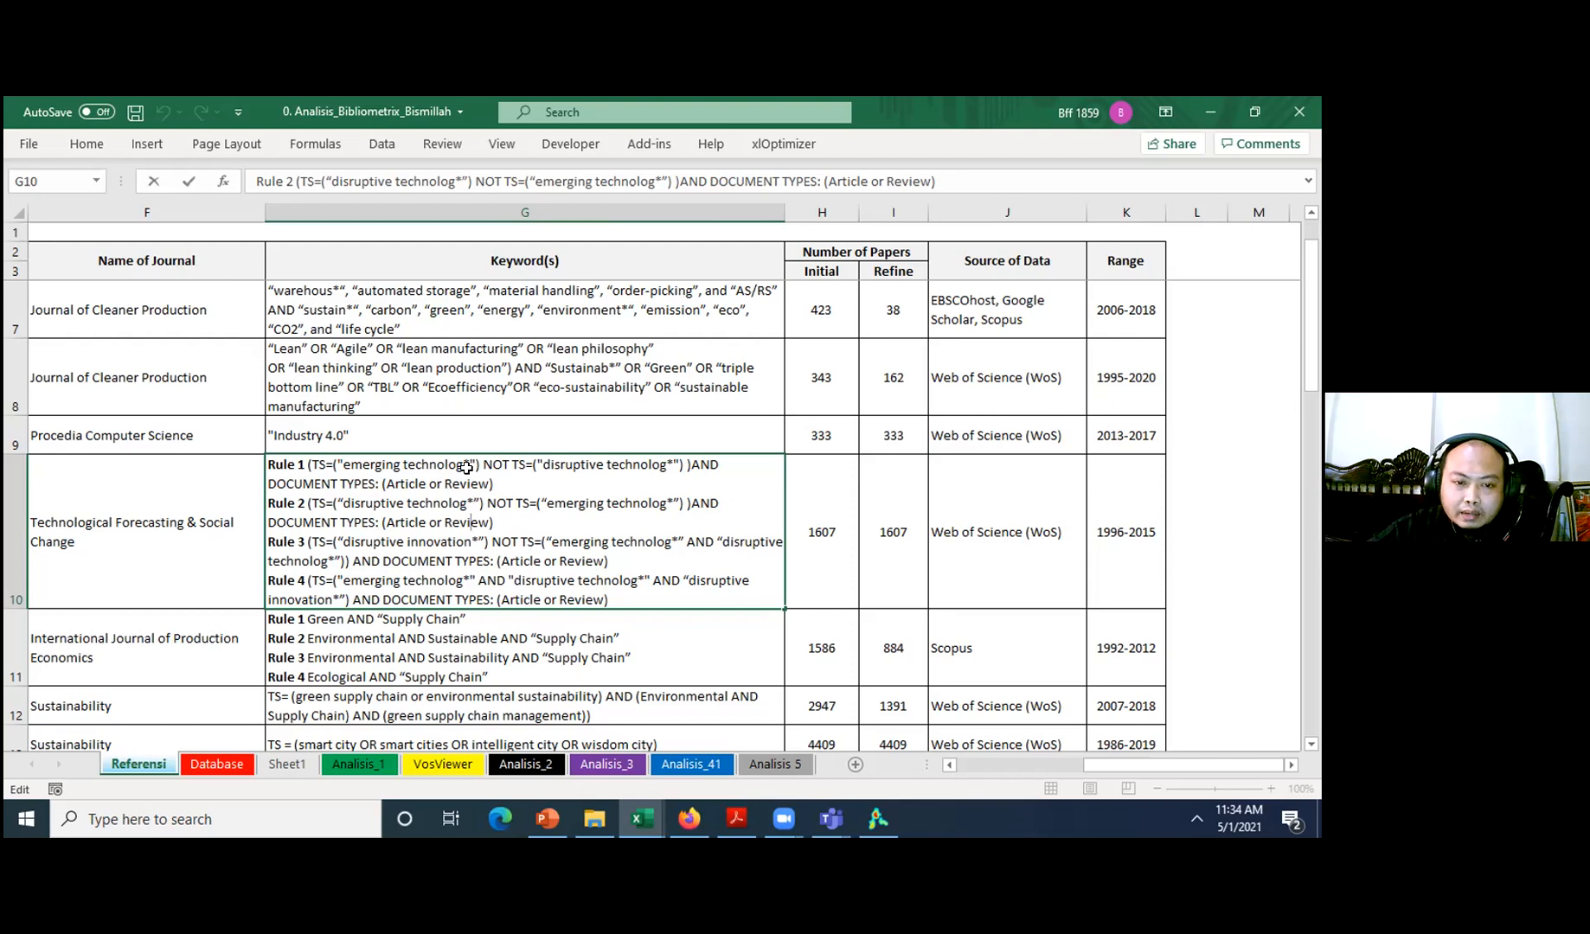
click(198, 524)
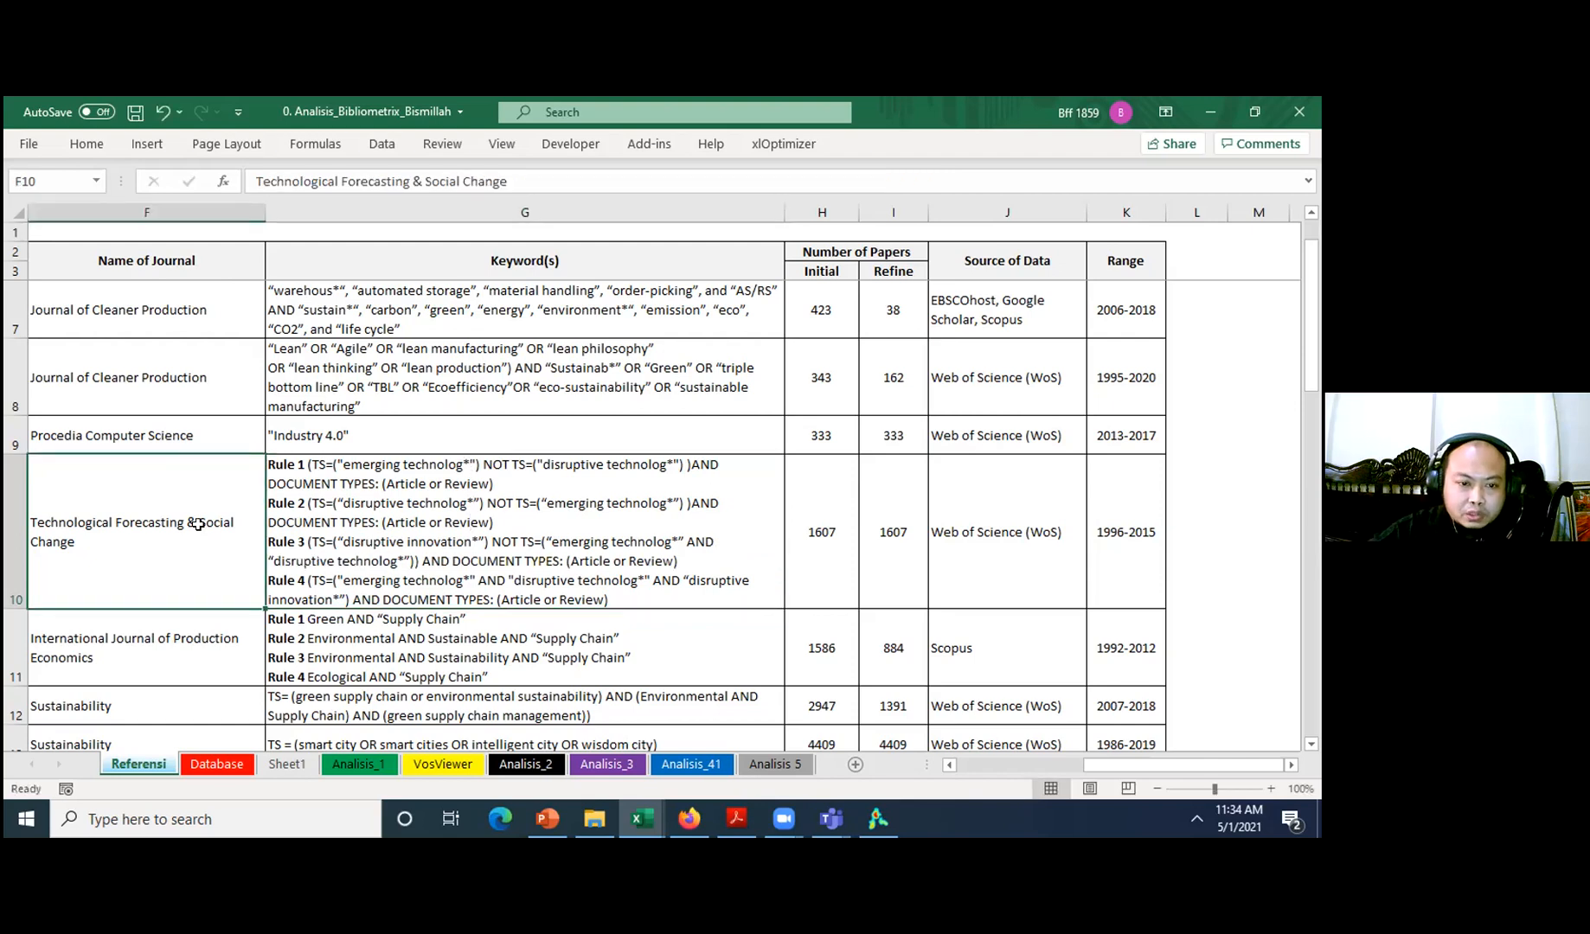
key(Left)
- Read through the four keyword rules of the International Journal of Production Economics paper, leaving the cell text unedited
click(710, 629)
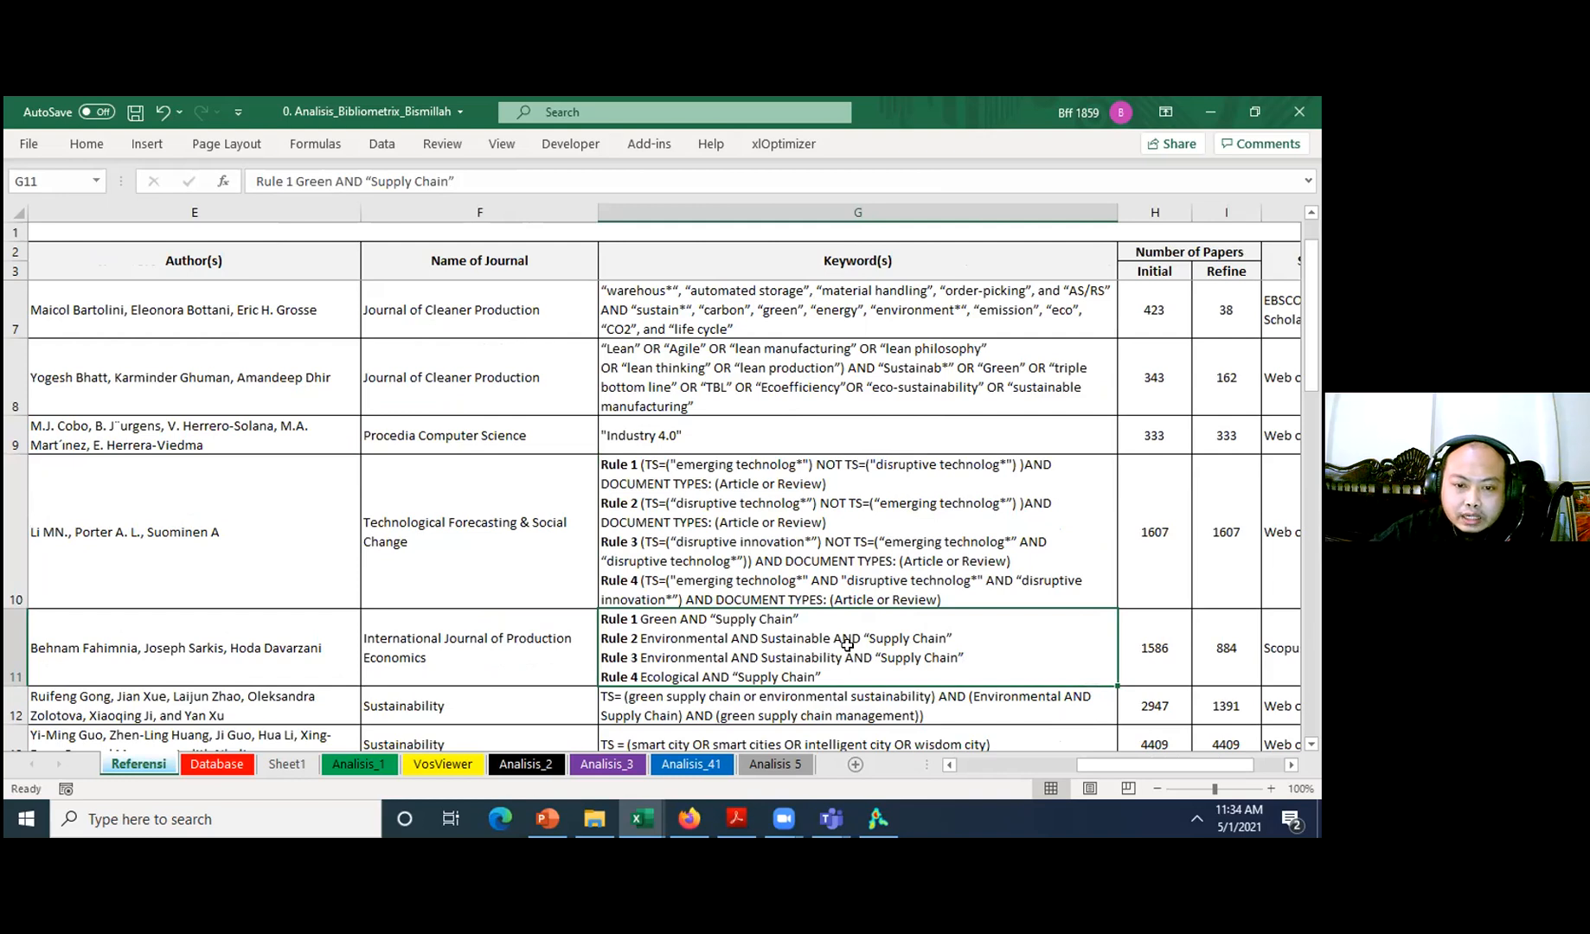
double_click(743, 640)
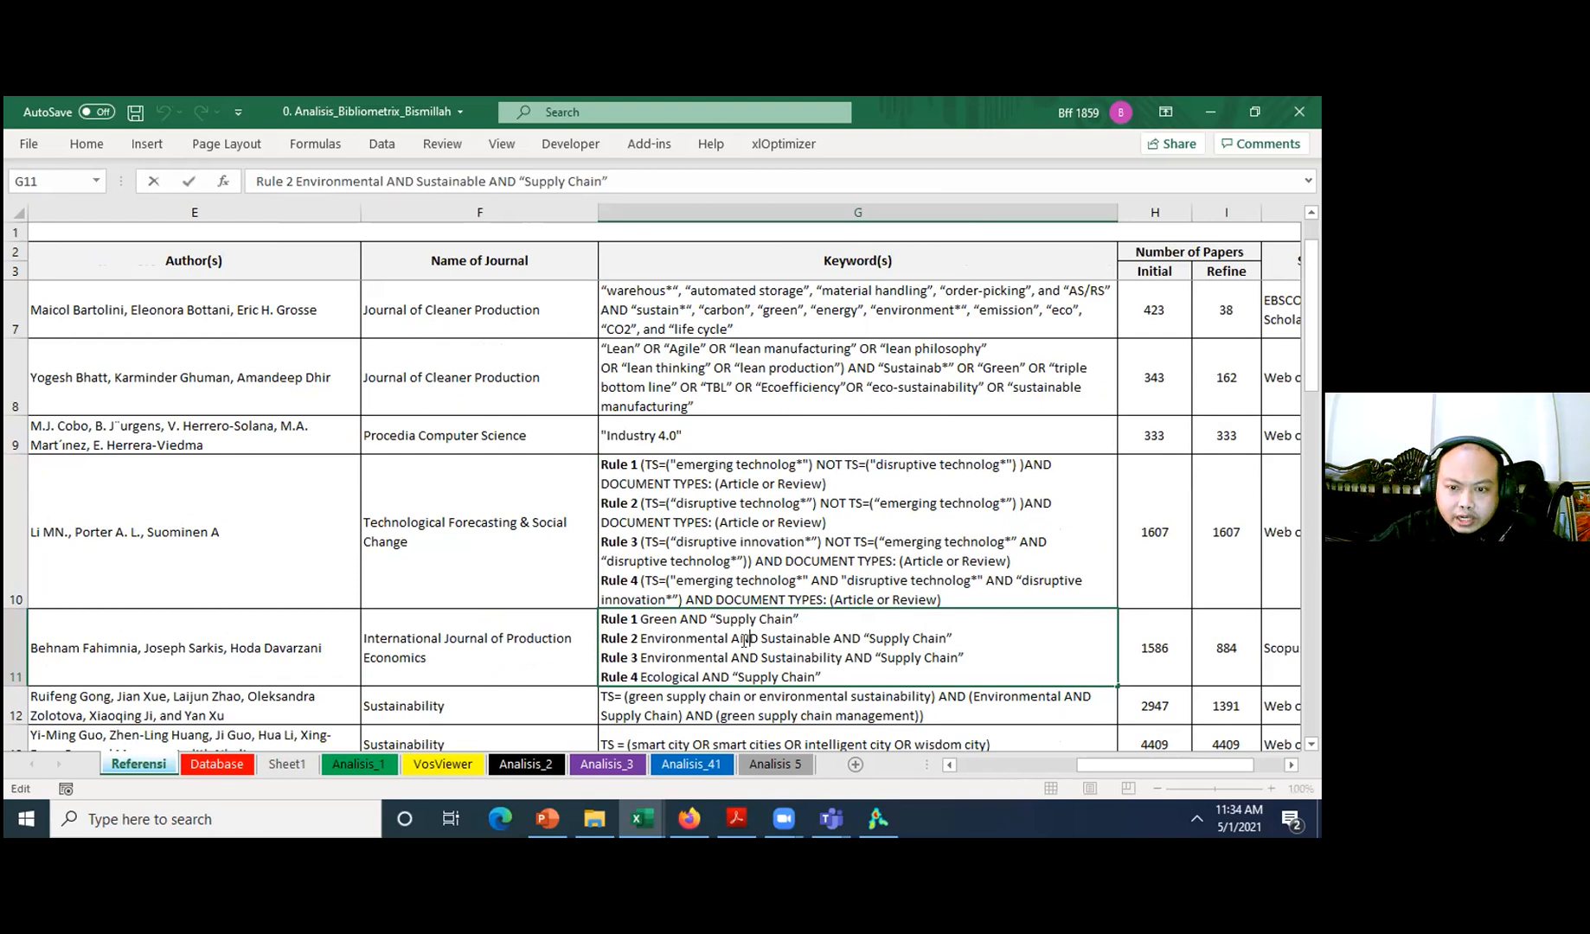
key(Up)
key(Down)
key(Down)
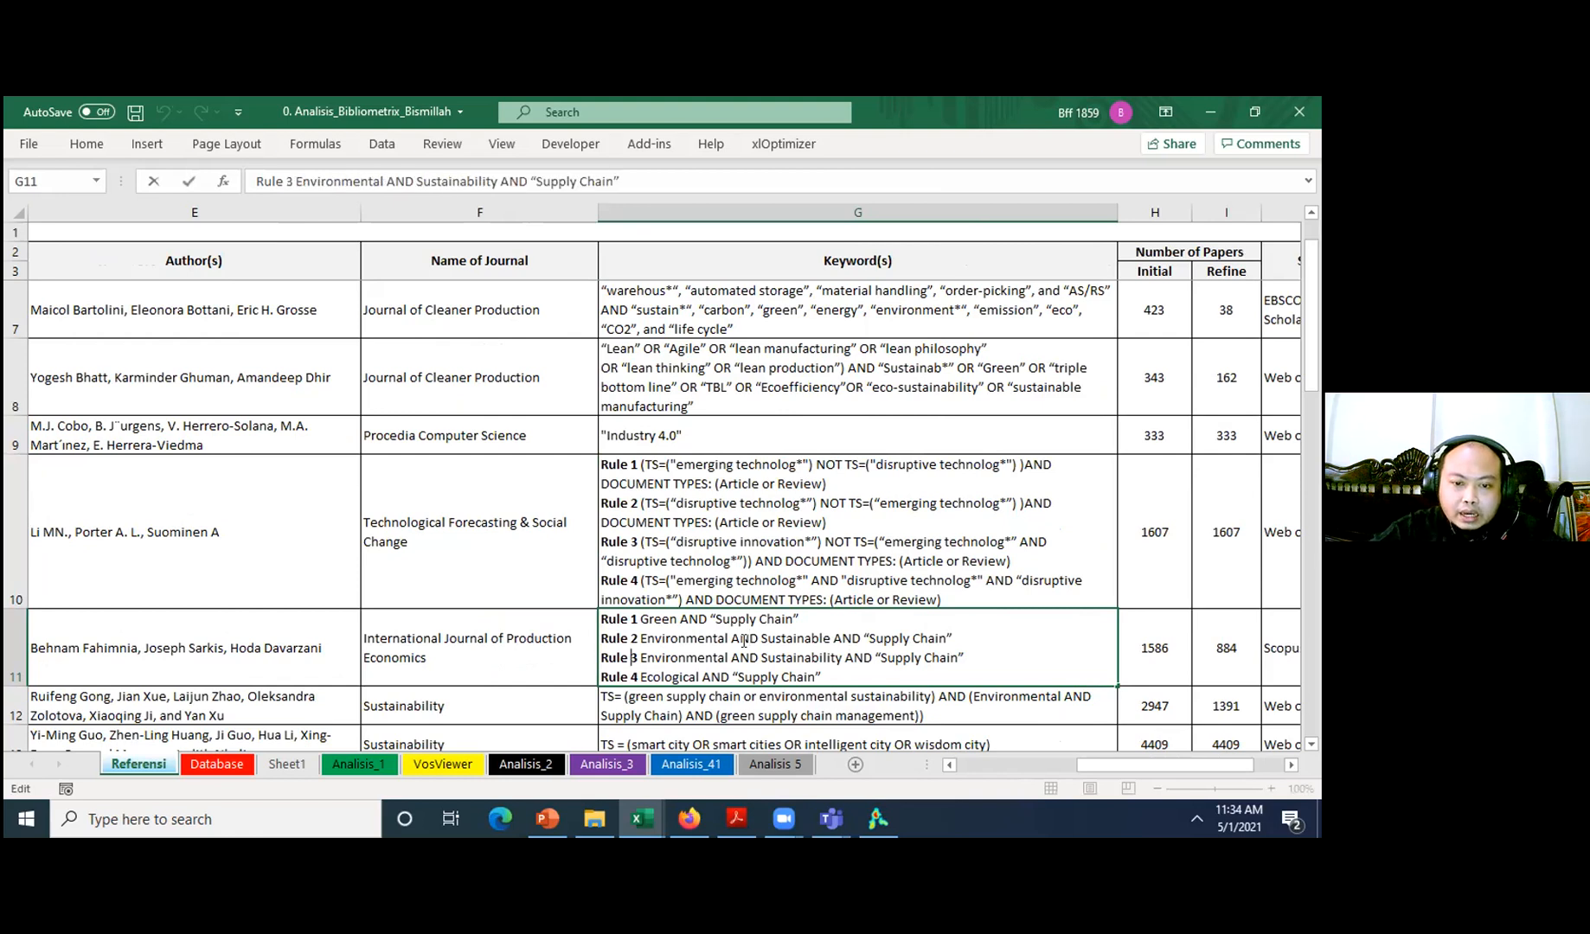
key(ctrl+Right)
key(ctrl+Right)
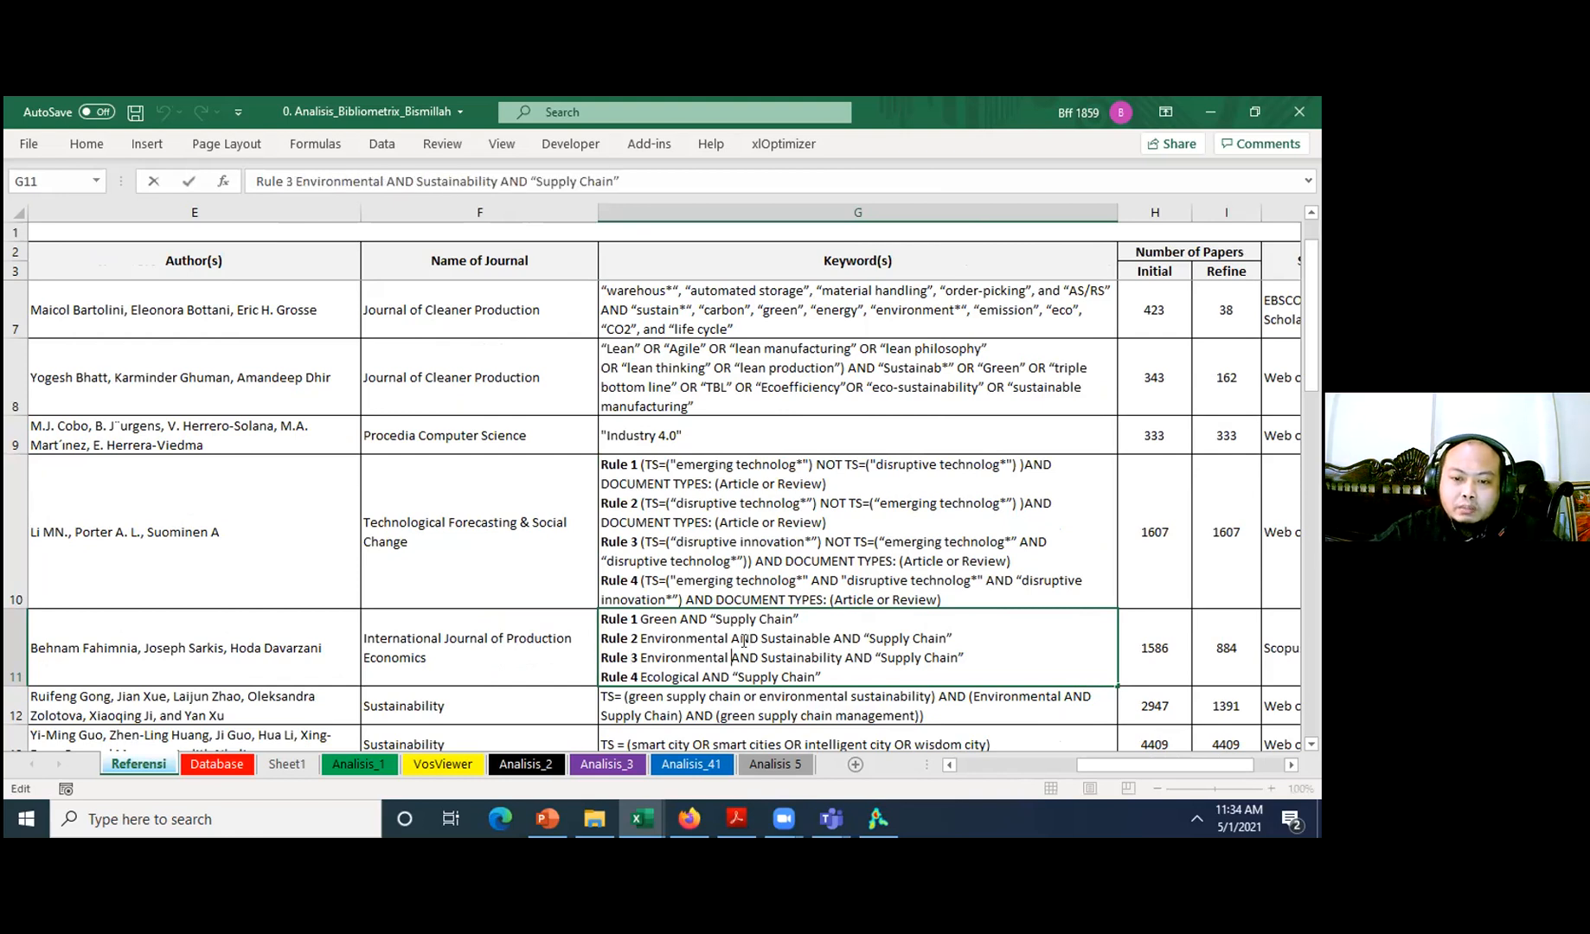
key(Down)
key(End)
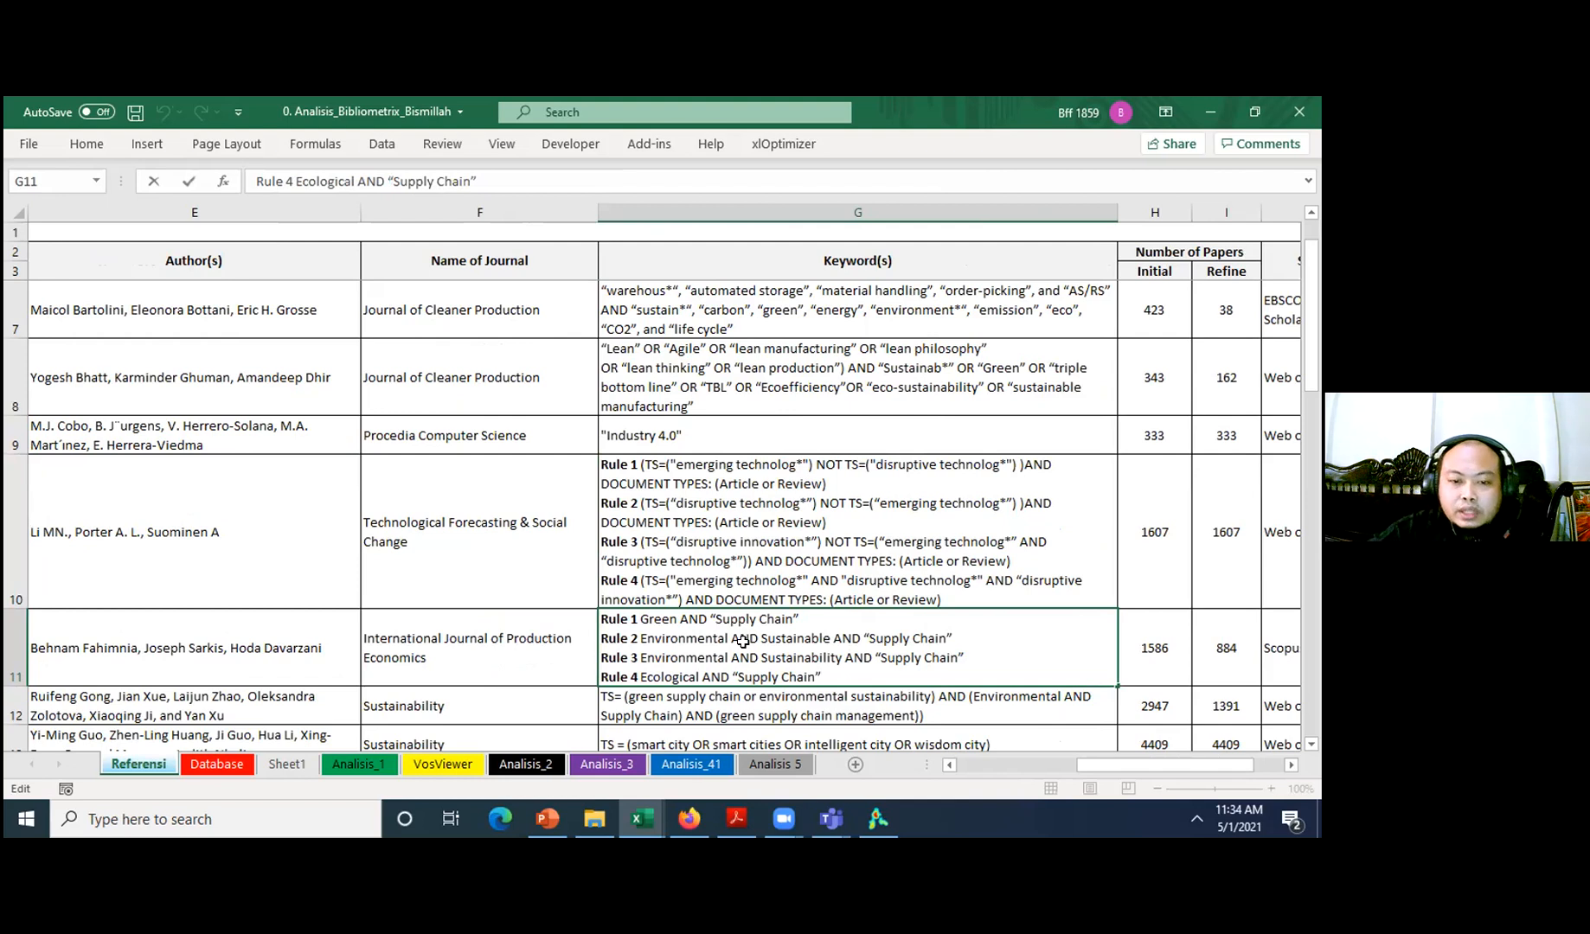
click(542, 574)
click(743, 640)
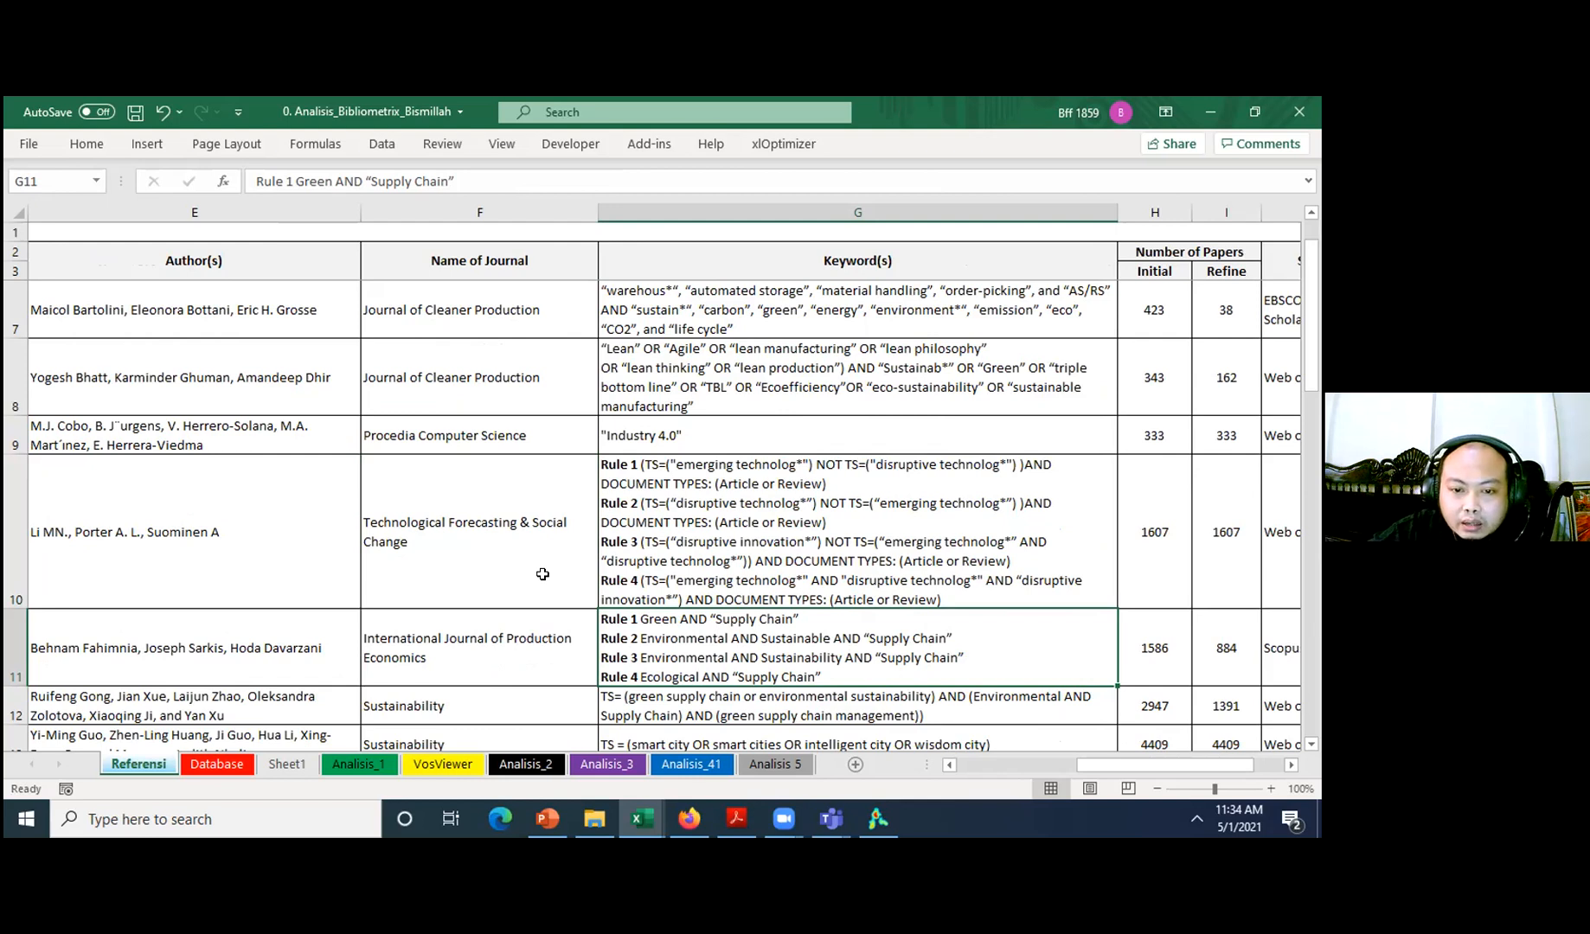
- Browse the keyword queries of the remaining papers down to "green innovation" and bring that paper's journal and title into view
key(Down)
key(Down)
key(Down)
key(Down)
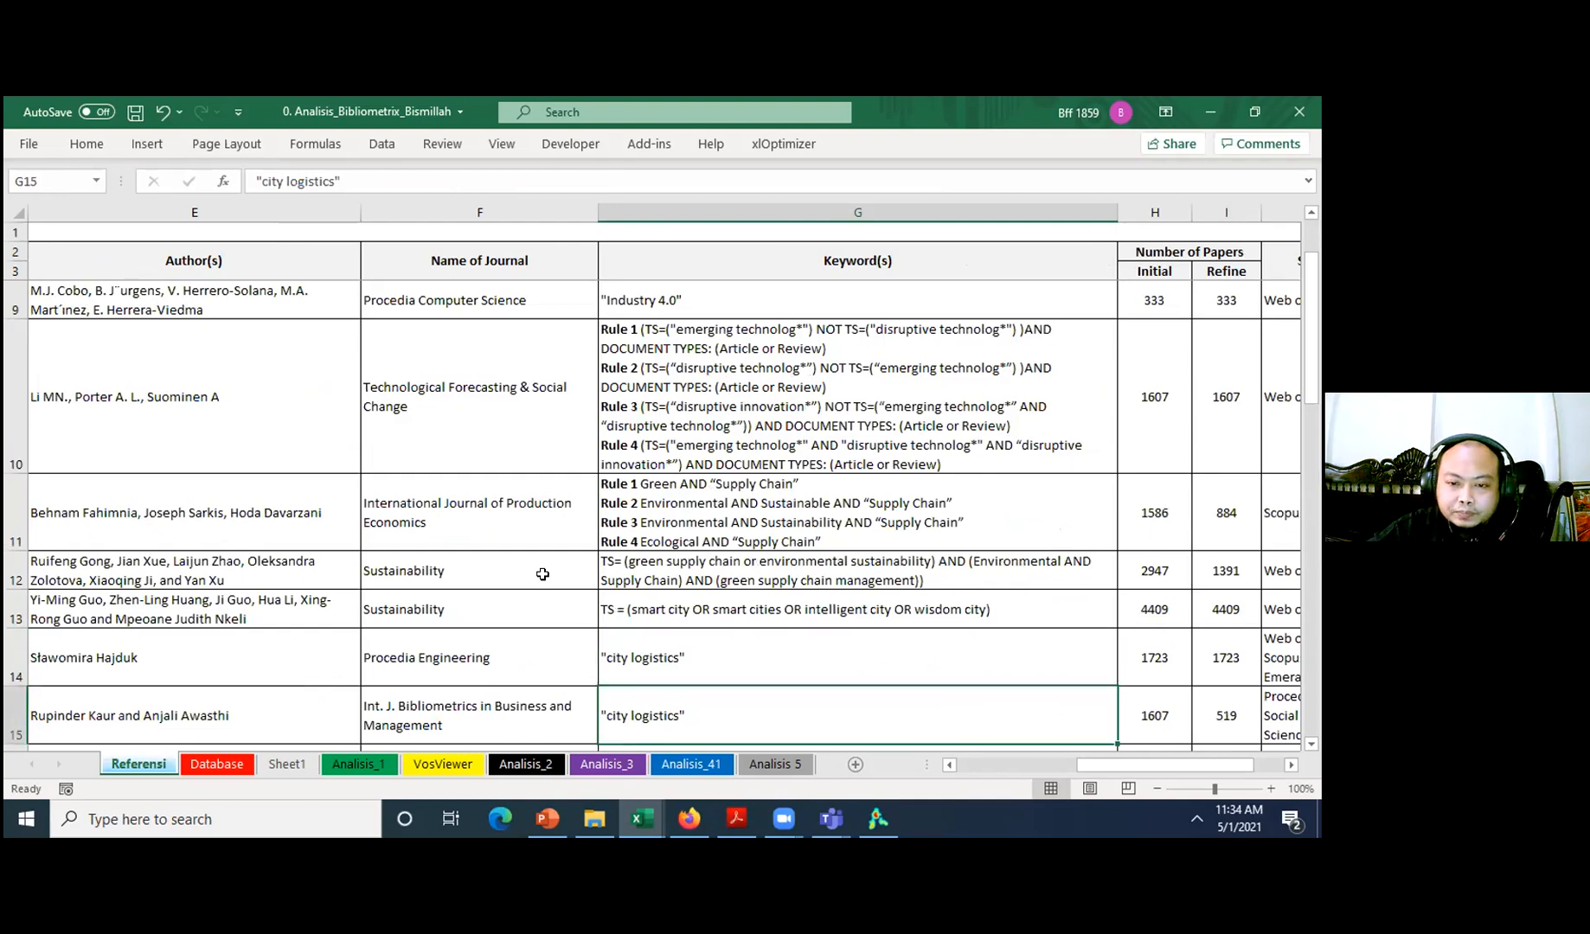
key(Down)
key(Down)
key(Down)
key(Down)
key(Down)
key(Down)
key(Down)
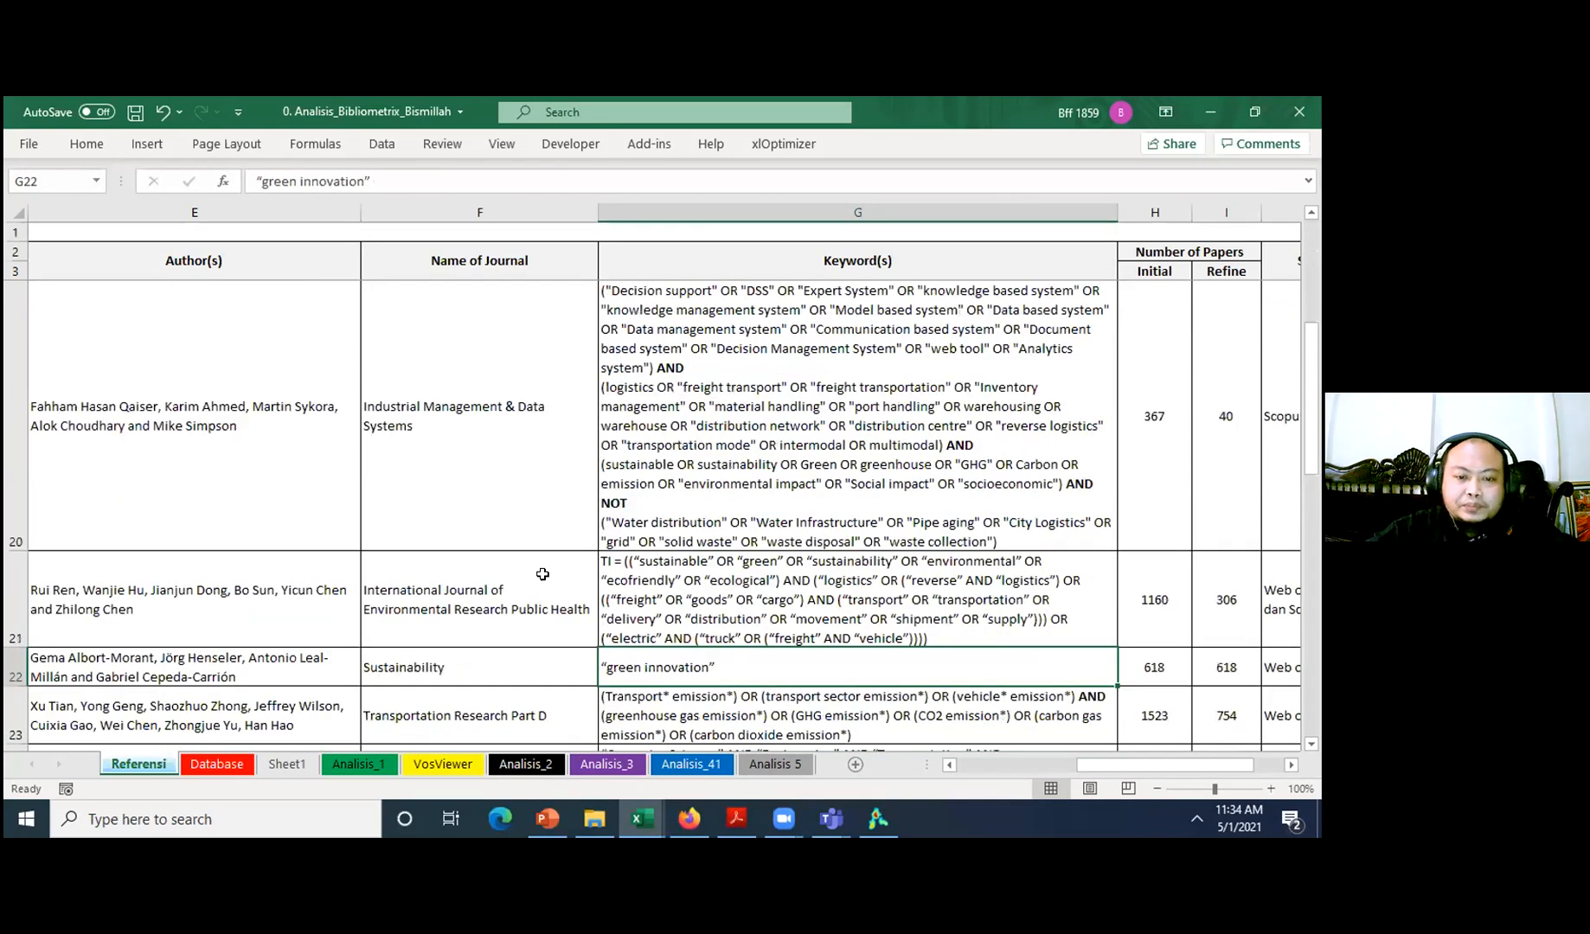
key(Left)
drag(1133, 770, 1073, 771)
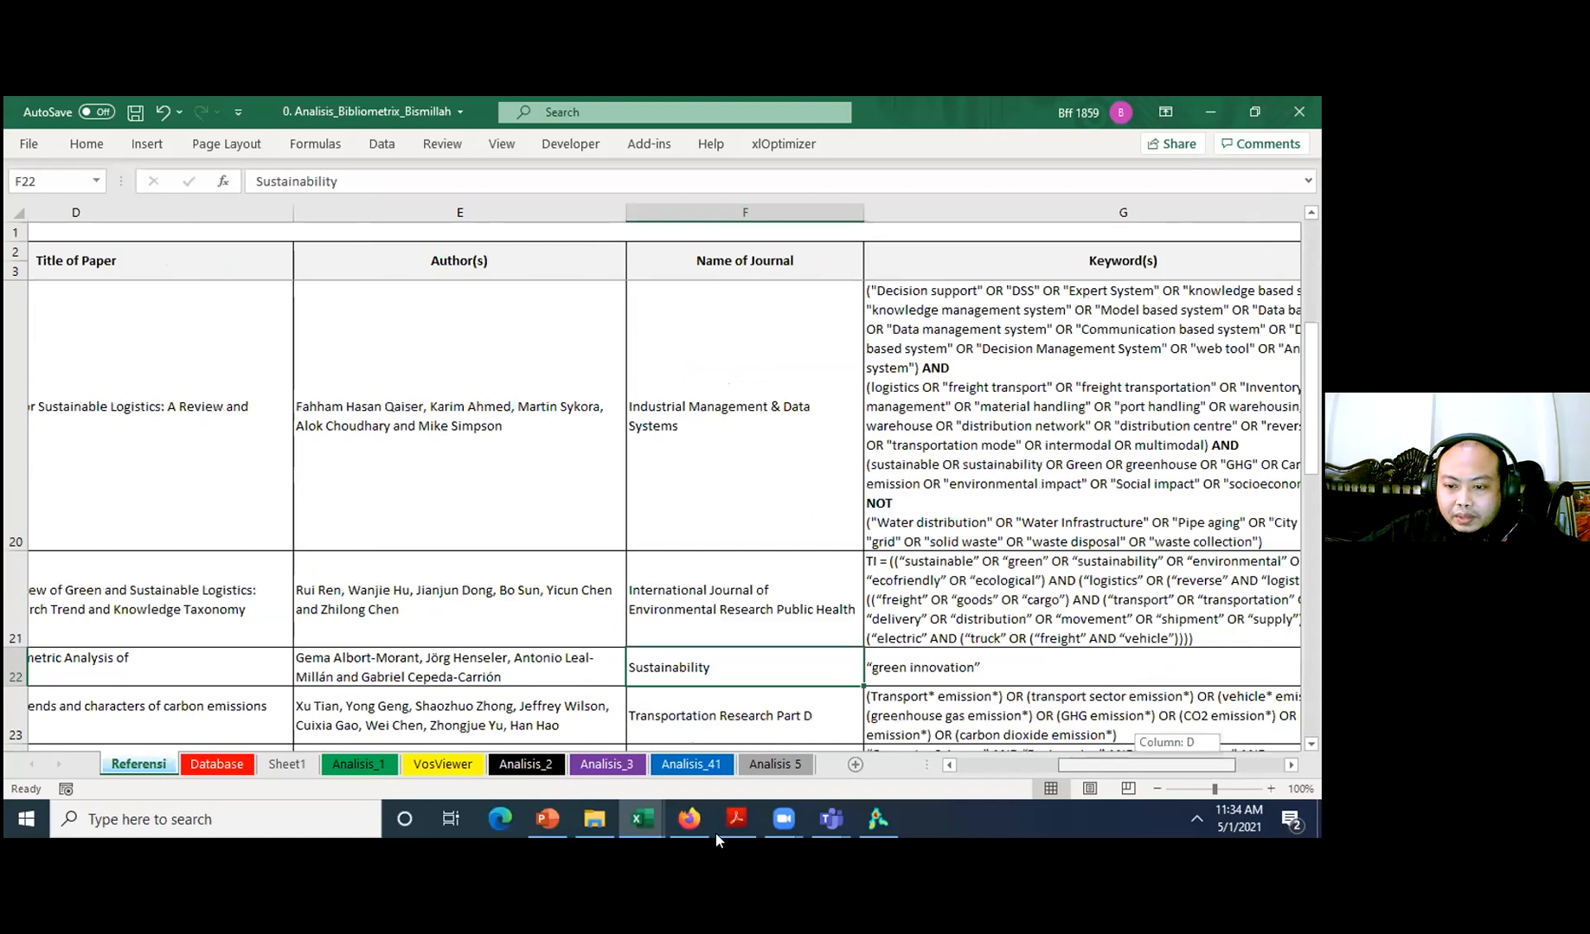
- Switch to VOSviewer to check the Scopus file import, and return to the reference table in the Excel workbook
click(879, 817)
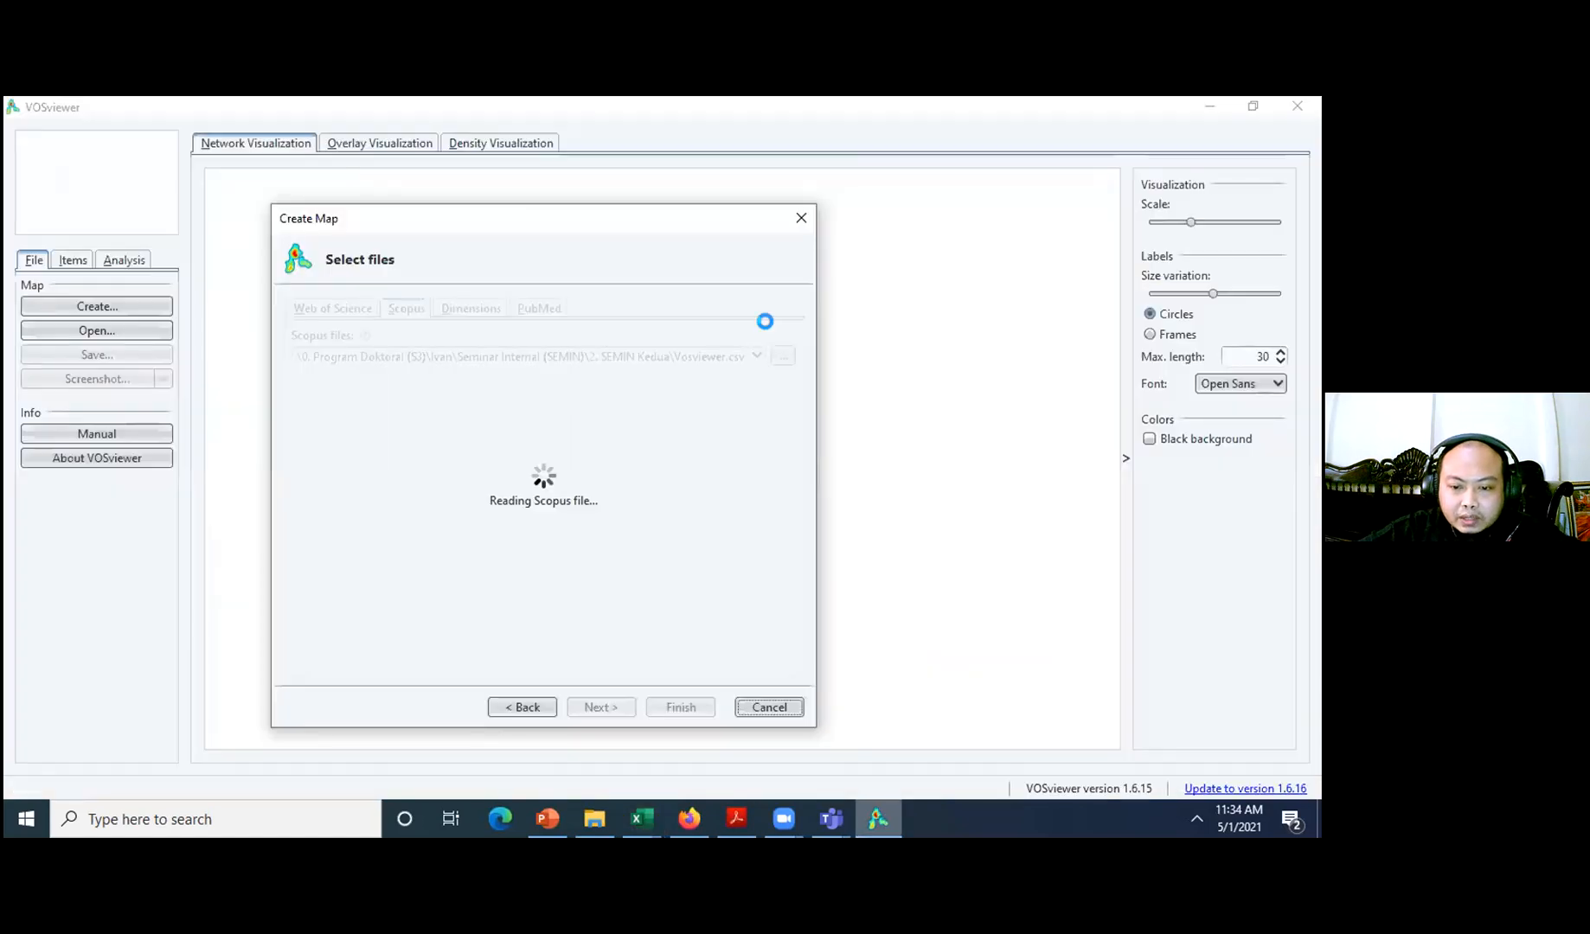
click(553, 830)
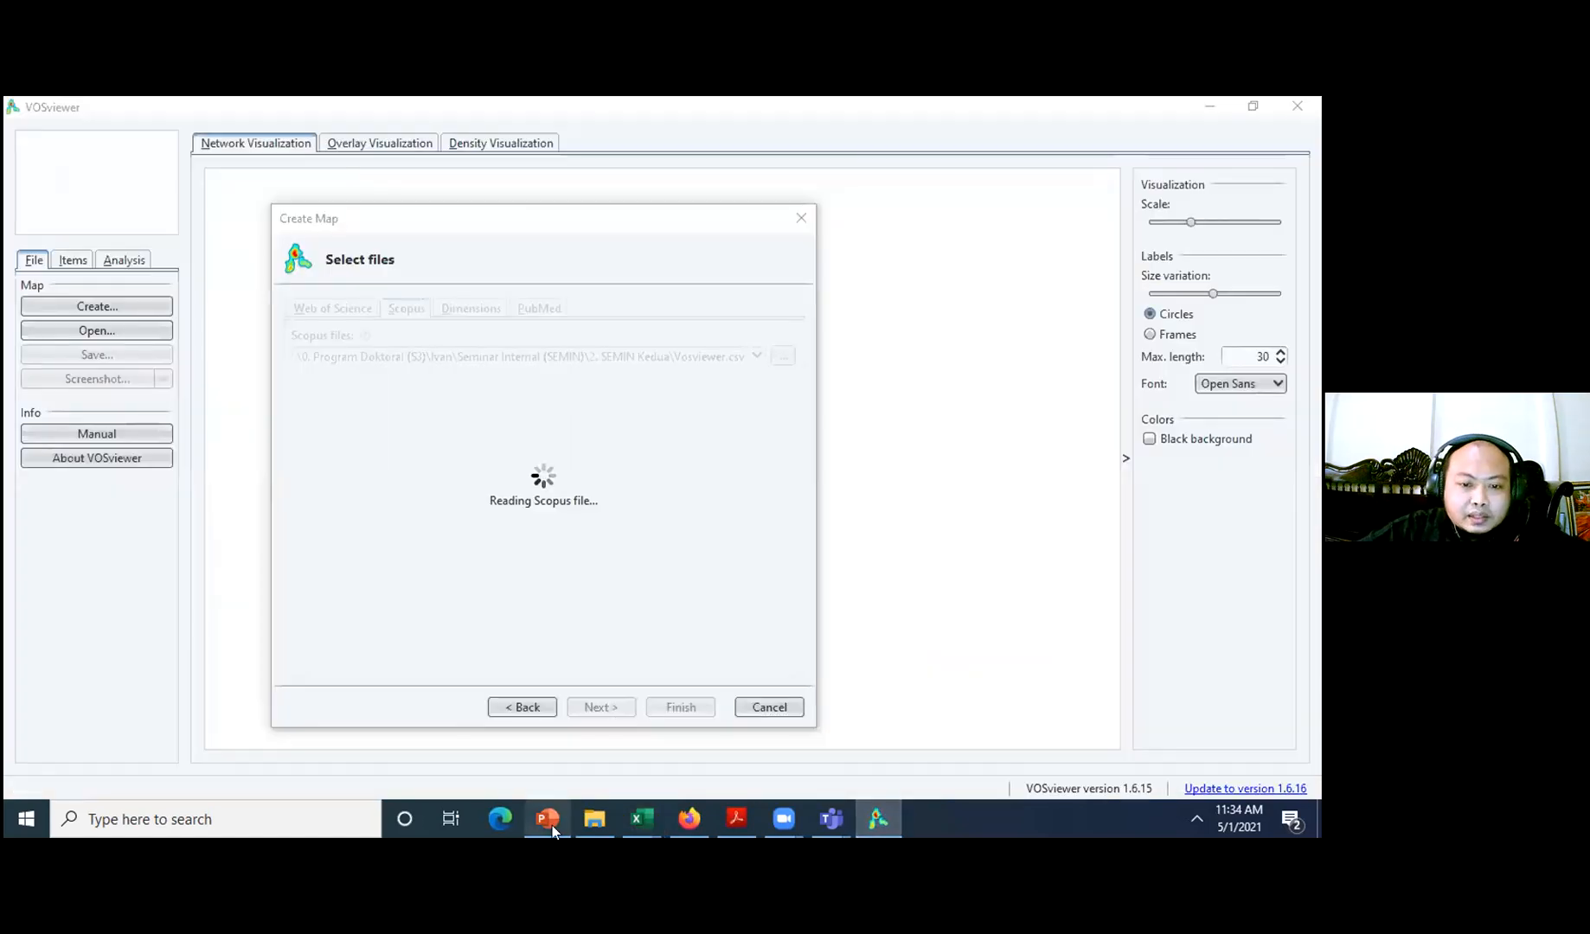
click(650, 817)
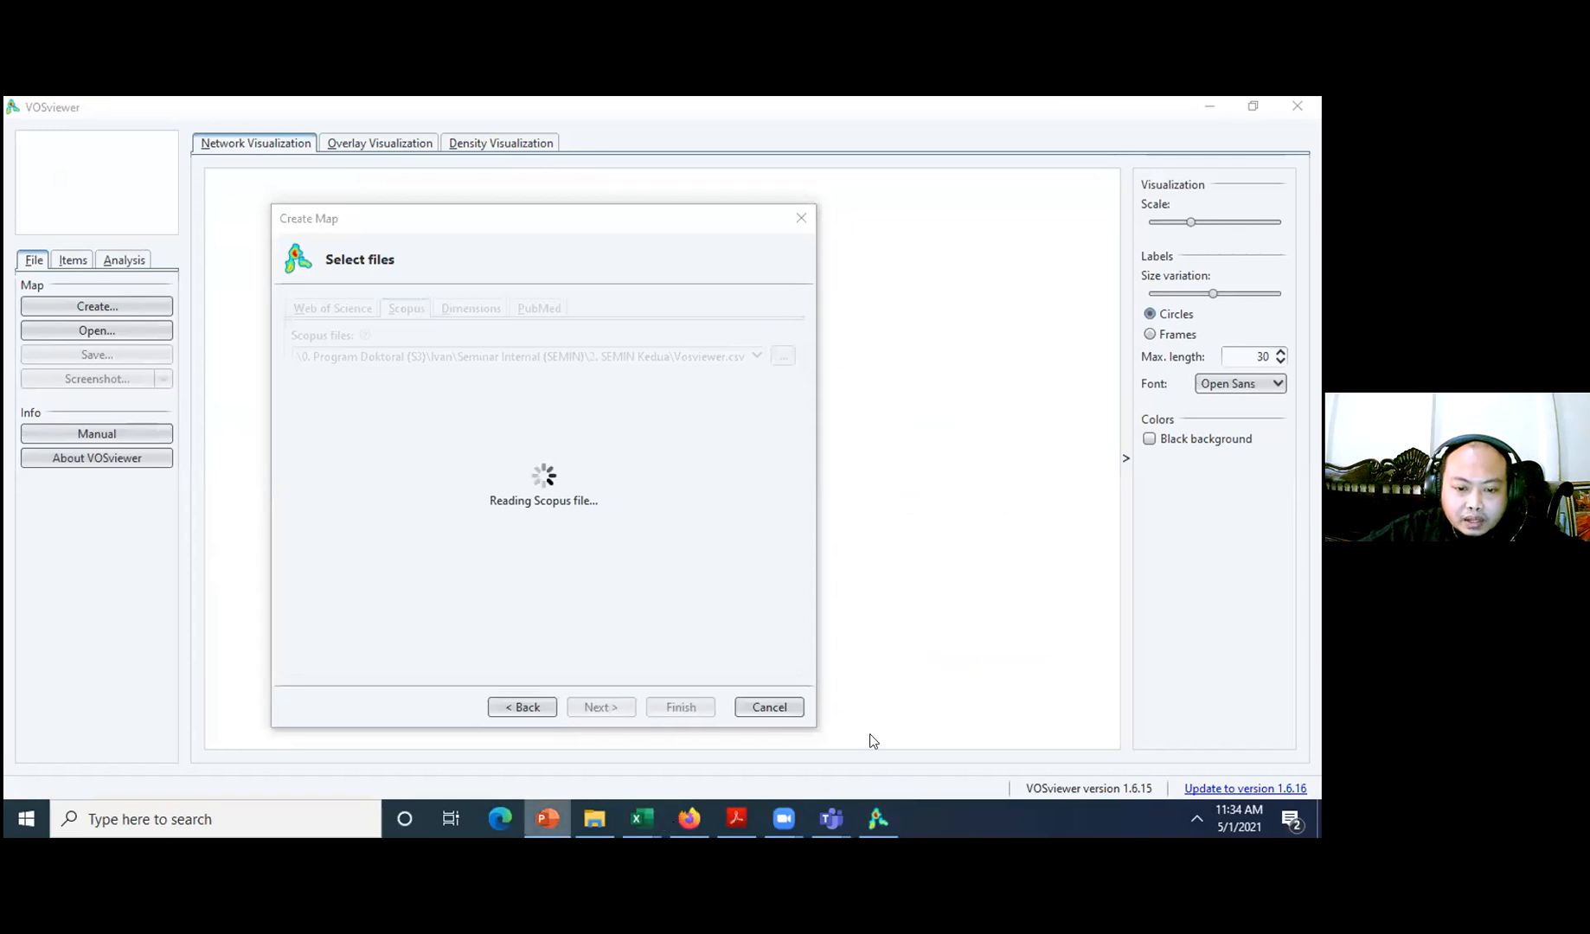
click(485, 735)
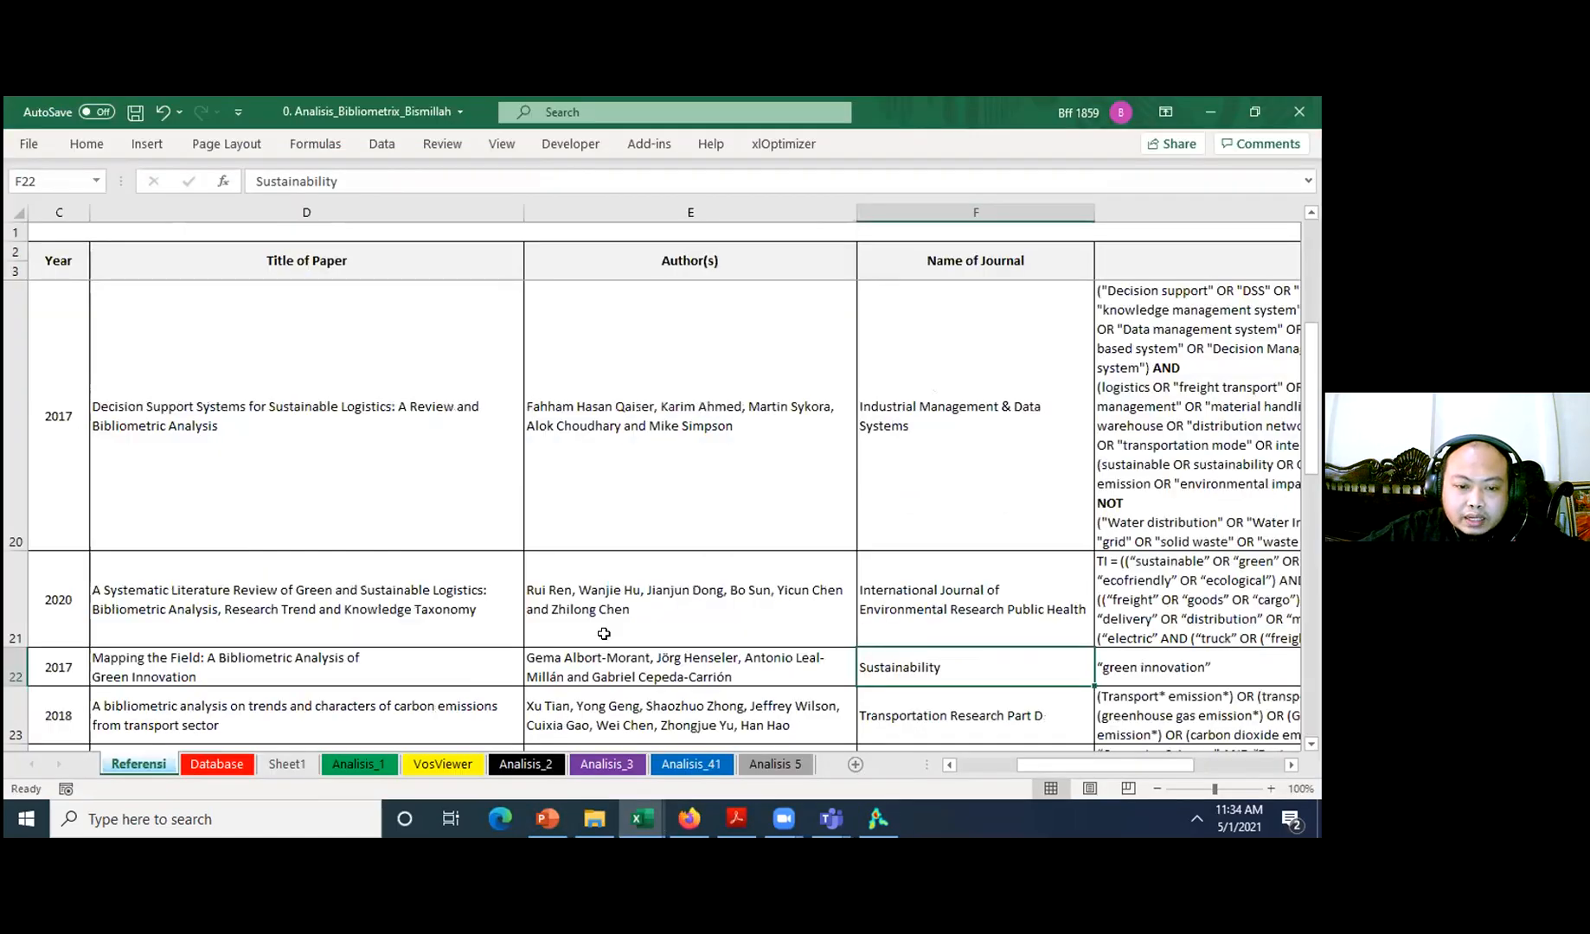
- Look over the last reference papers and the Usulan Disertasi table, and return to the green supply chain management review paper
click(603, 634)
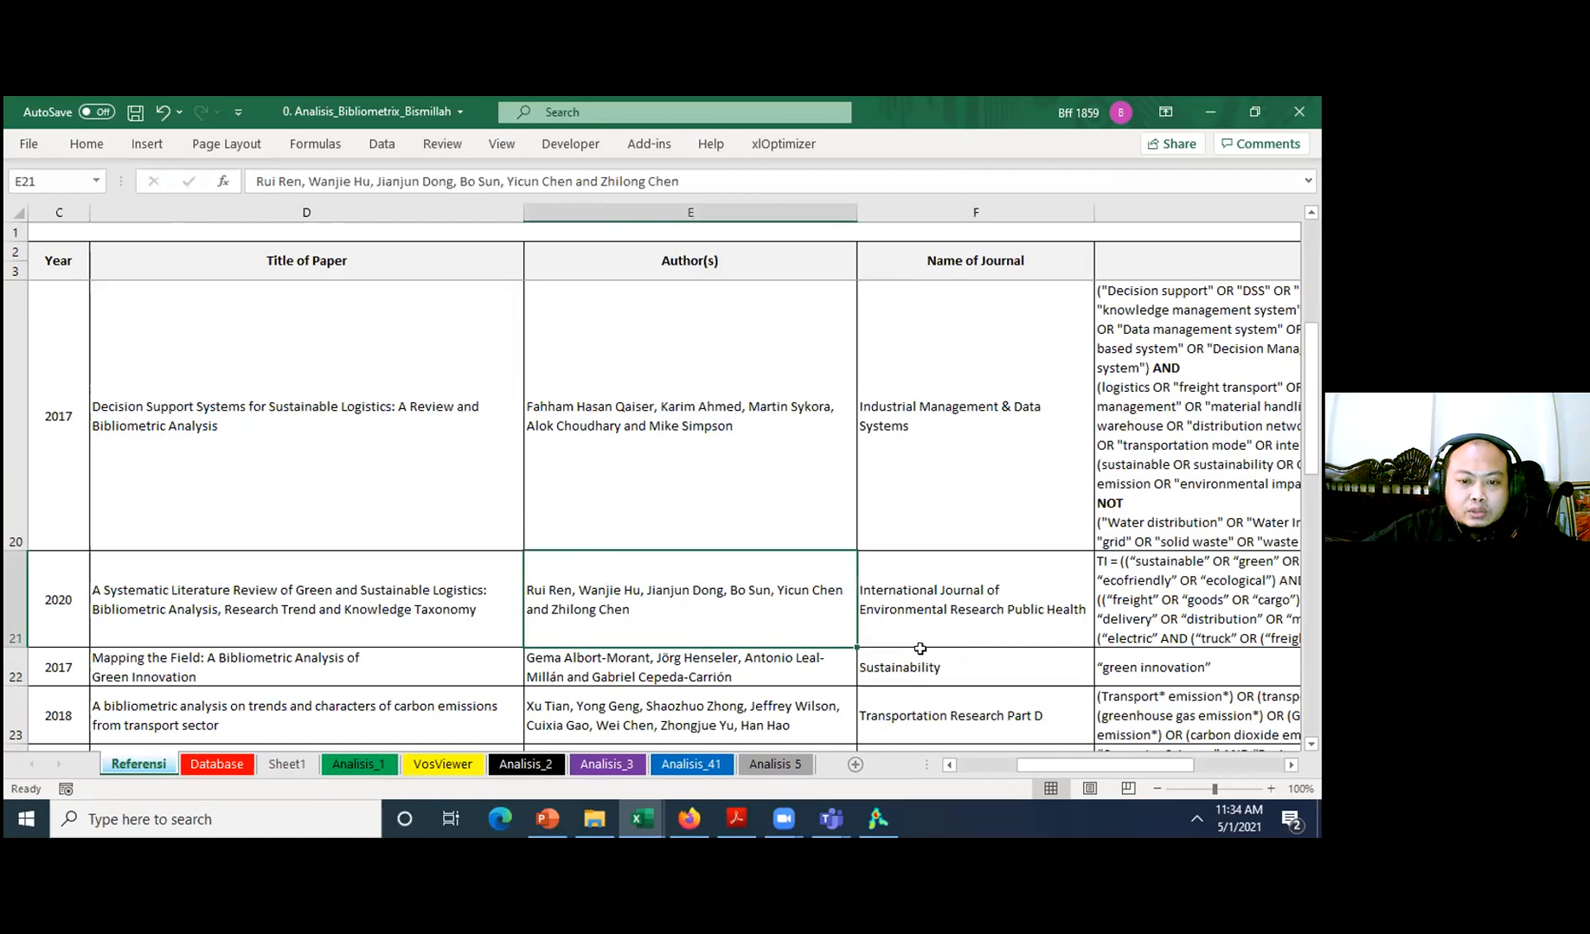
scroll(742, 519, down, 1)
ctrl+scroll(742, 519, down, 1)
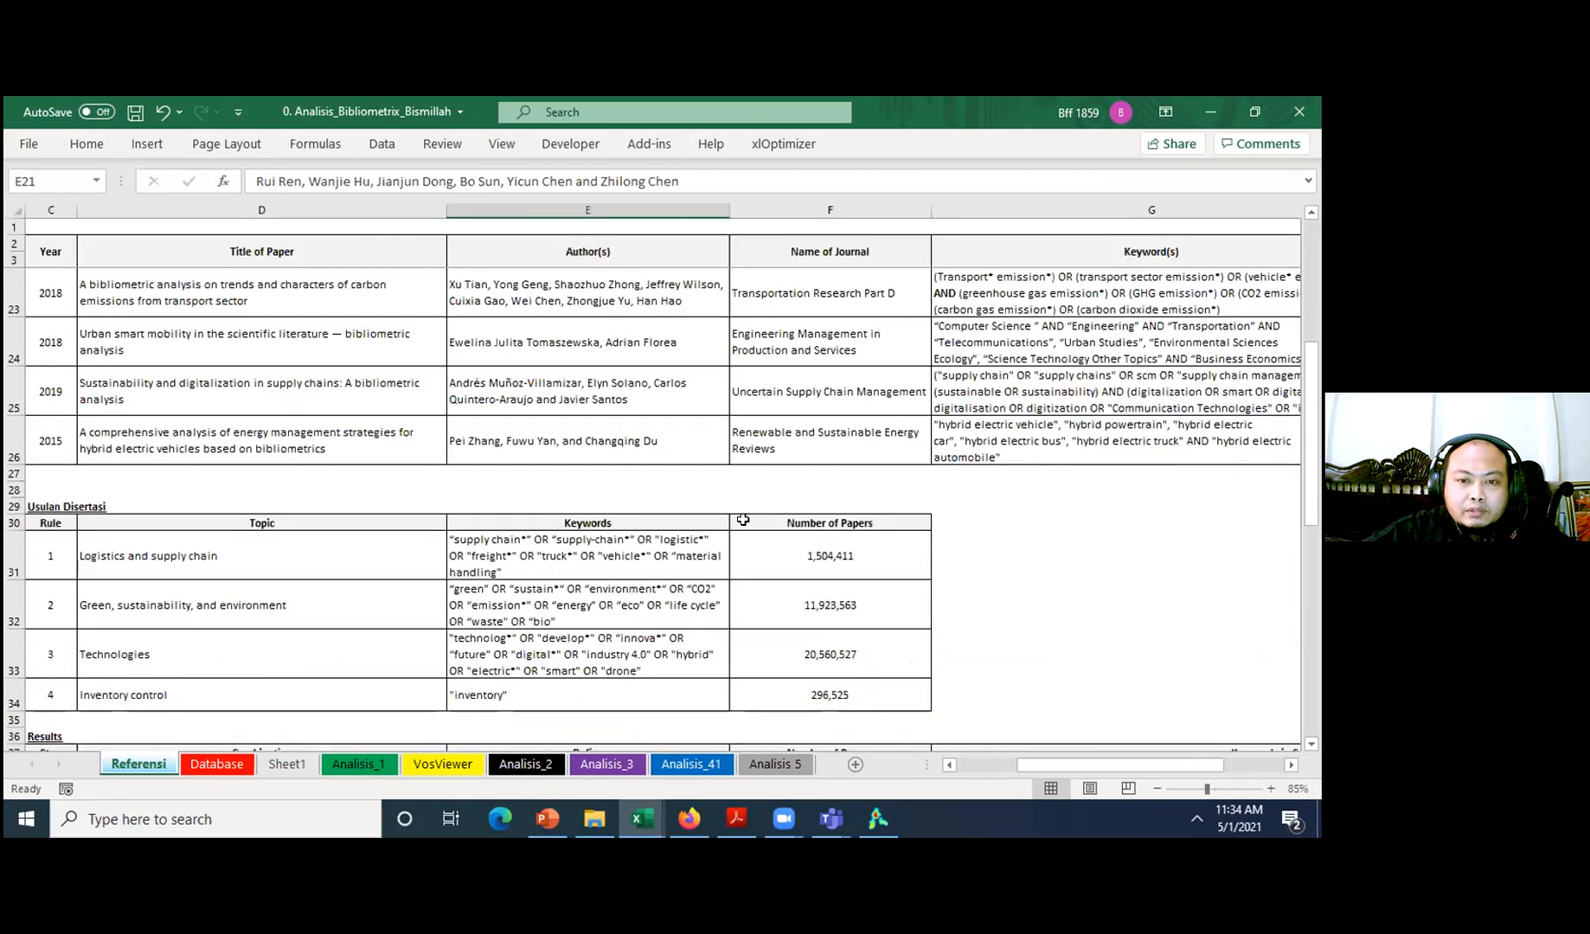
scroll(742, 519, up, 3)
ctrl+scroll(742, 518, up, 1)
click(742, 519)
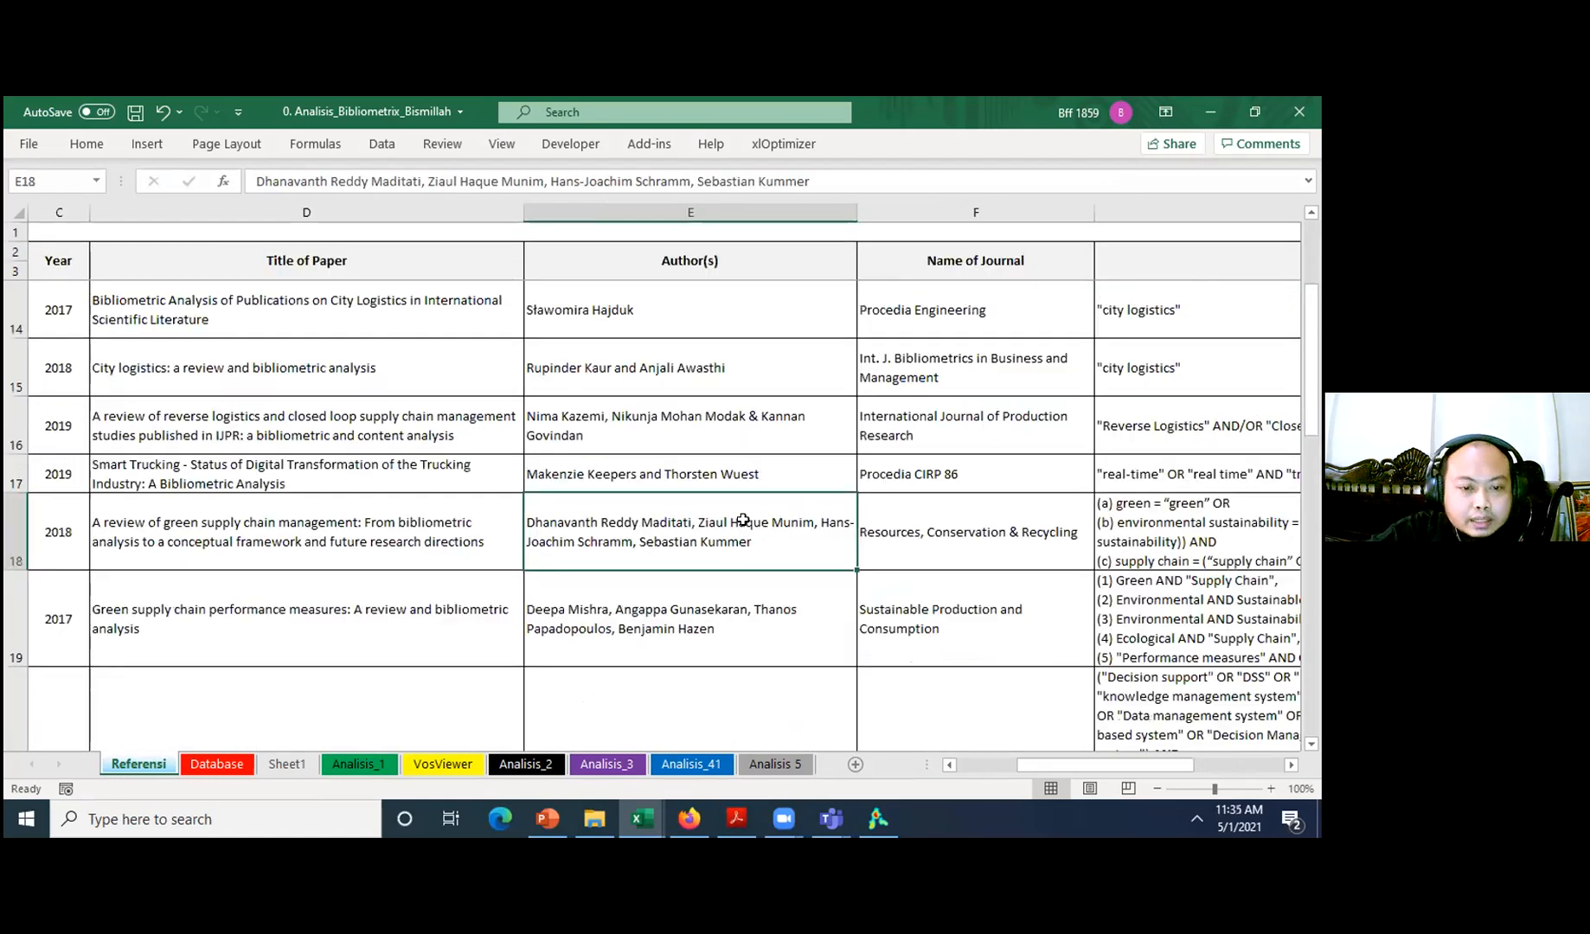
- Go through the final papers of the reference table and check their numbering in the No column
key(Down)
key(Down)
key(Down)
key(Down)
key(Down)
key(Down)
key(Left)
key(Left)
key(Left)
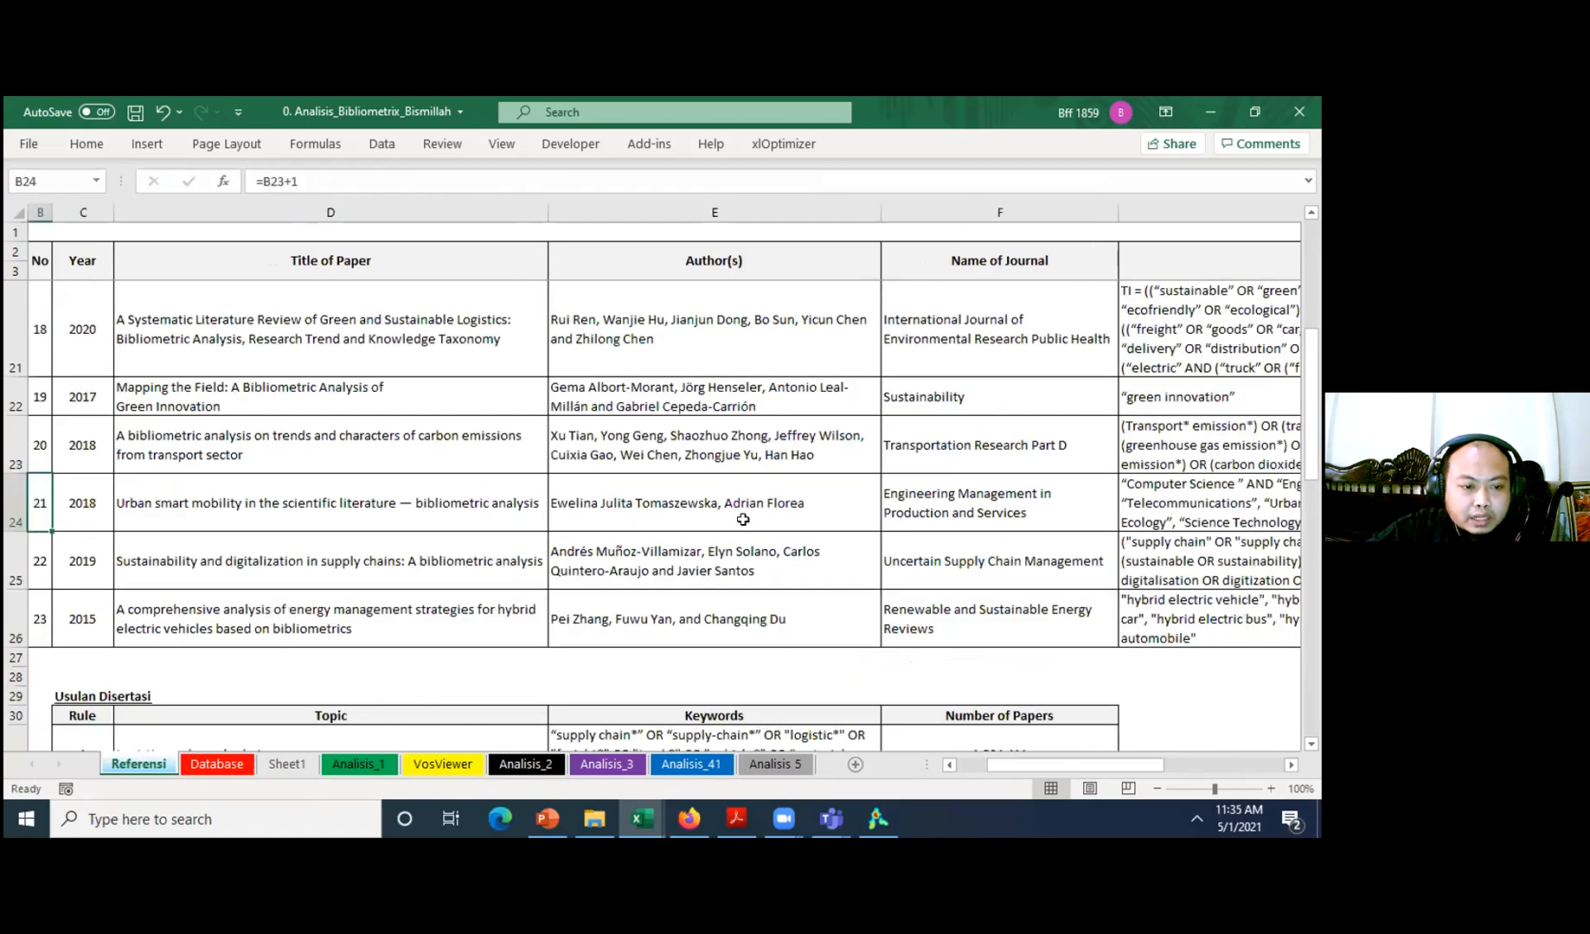
- Go down to the Usulan Disertasi table and examine the keywords of the Logistics and supply chain topic
key(Down)
key(Down)
key(Down)
key(Down)
key(Down)
key(Down)
key(Down)
key(Down)
key(Down)
key(Down)
key(Down)
key(Up)
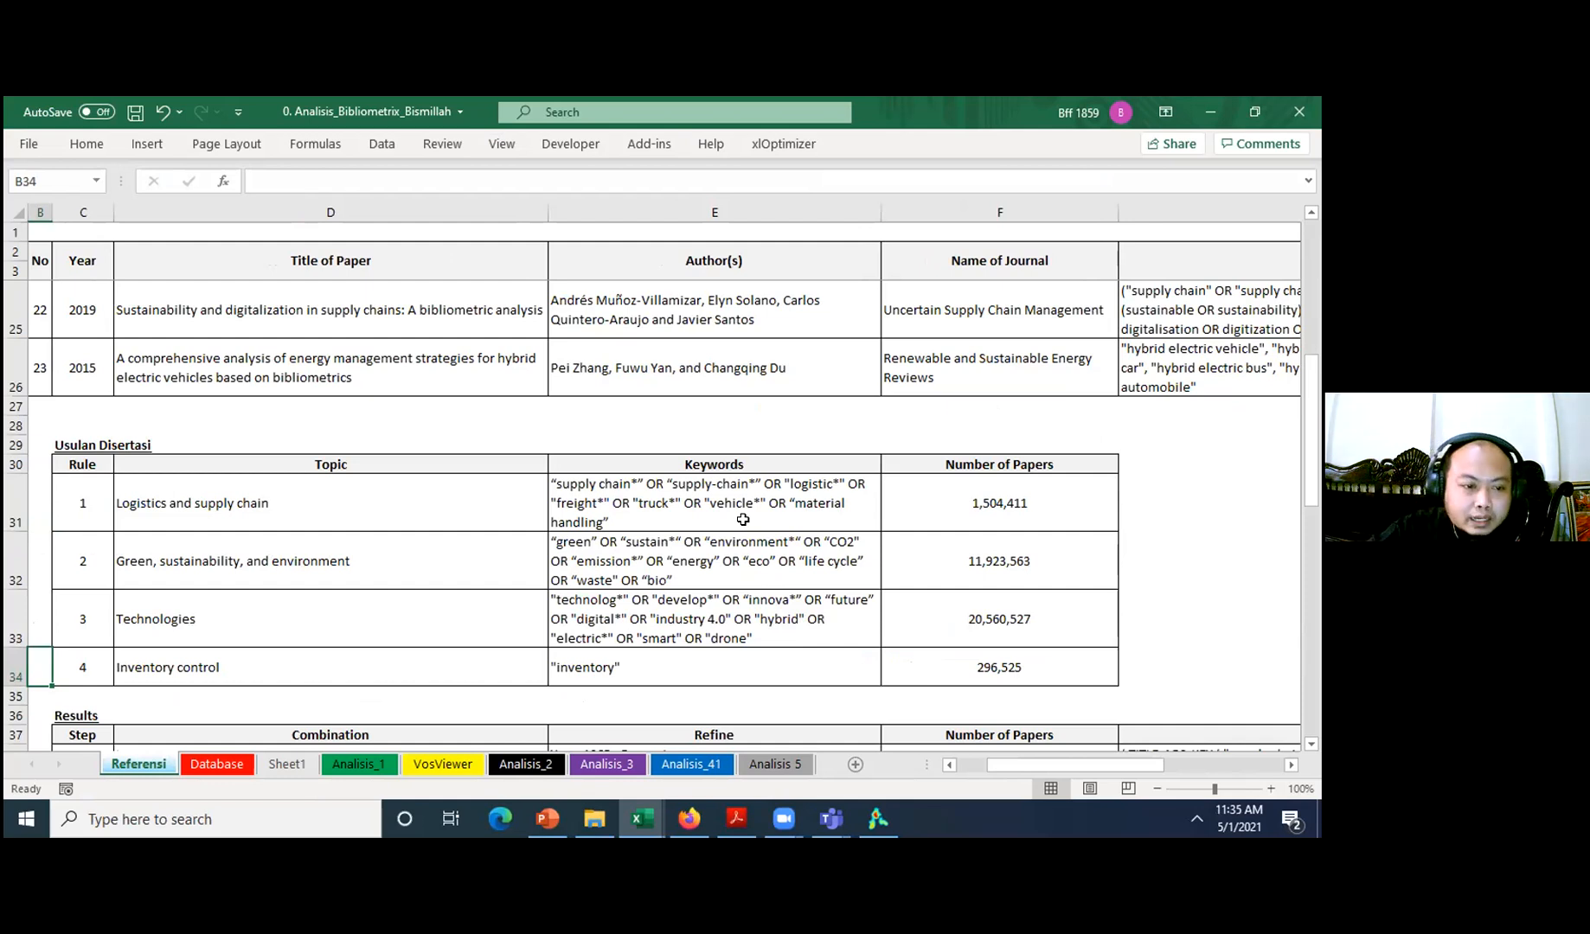
key(Up)
key(Right)
key(Right)
key(Up)
key(Up)
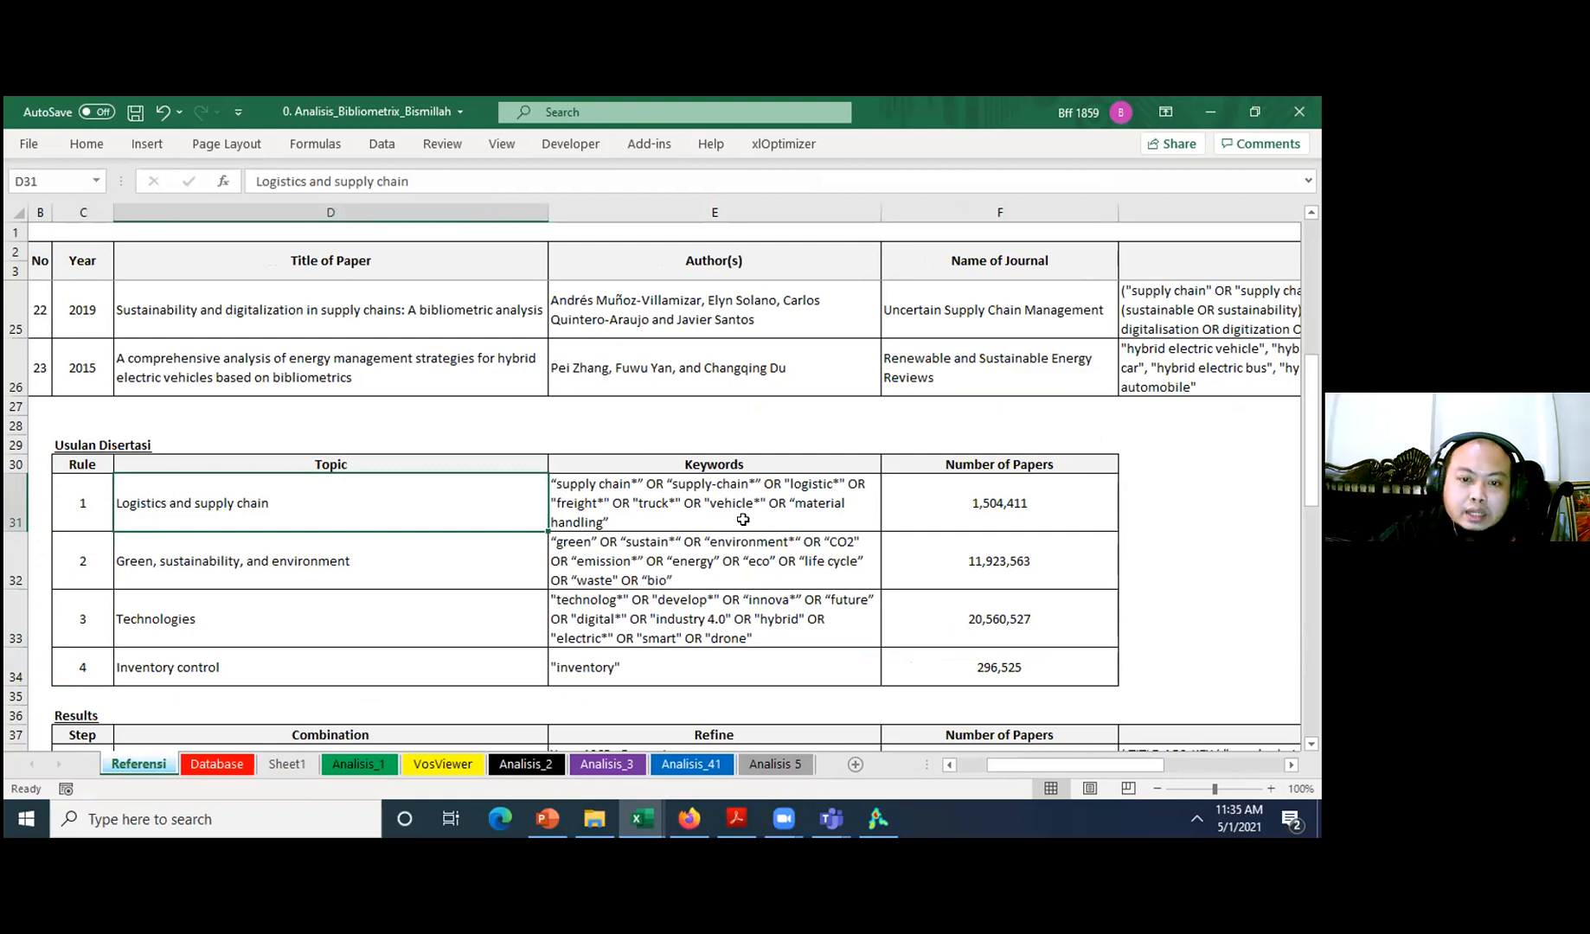
key(Right)
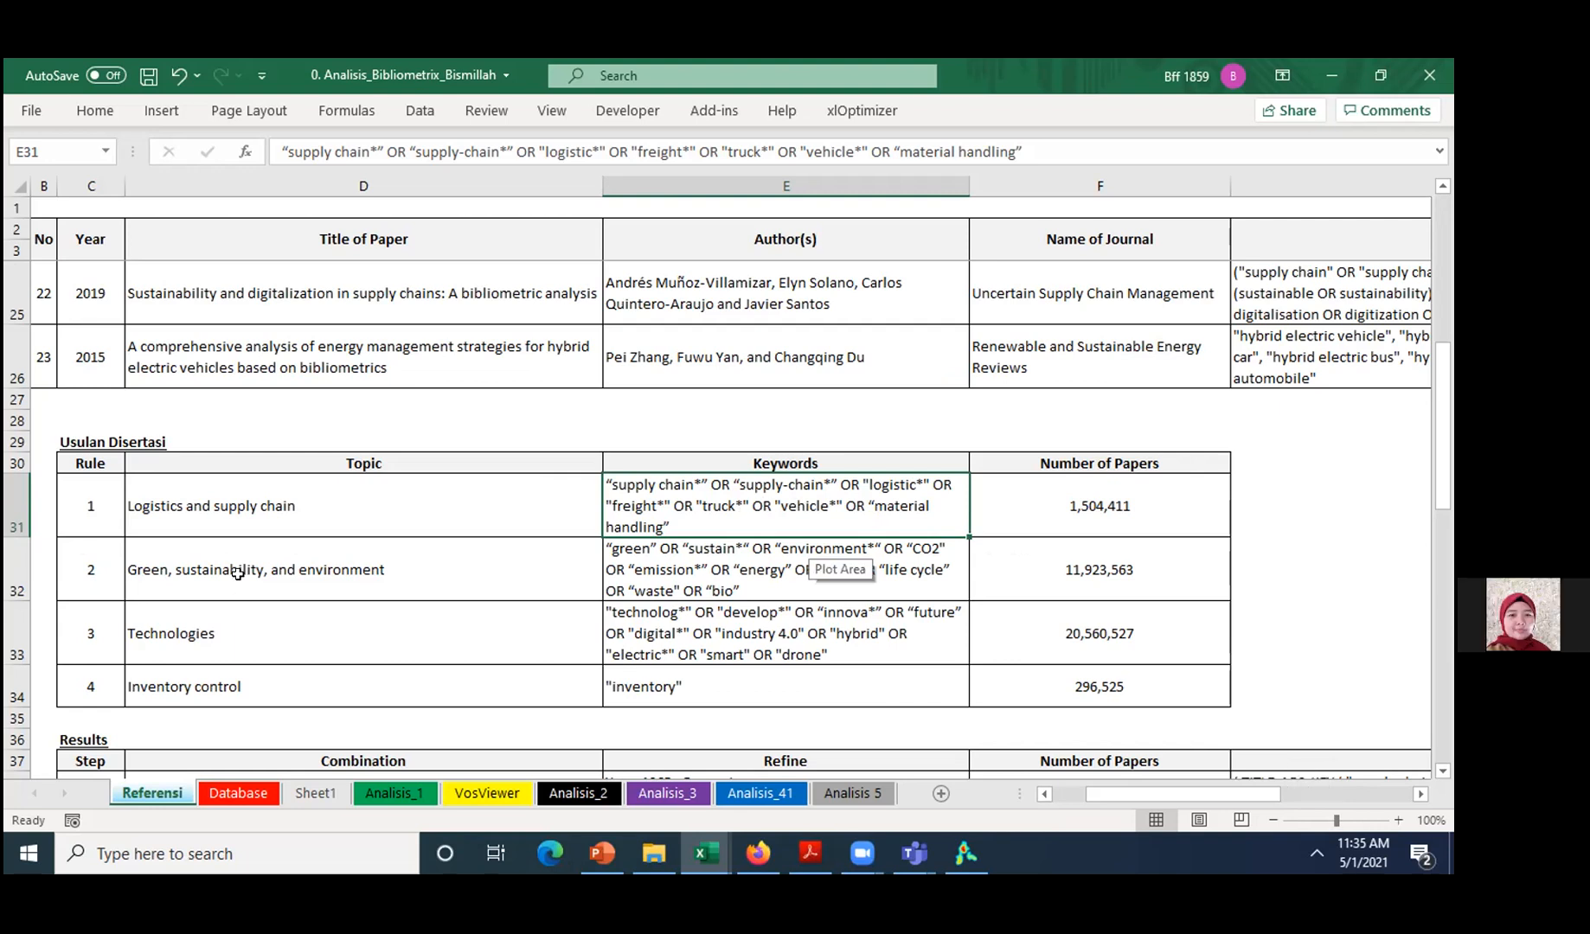
- Review the keywords of the Green, sustainability, and environment and the Technologies topics, and return to rule 1
click(420, 581)
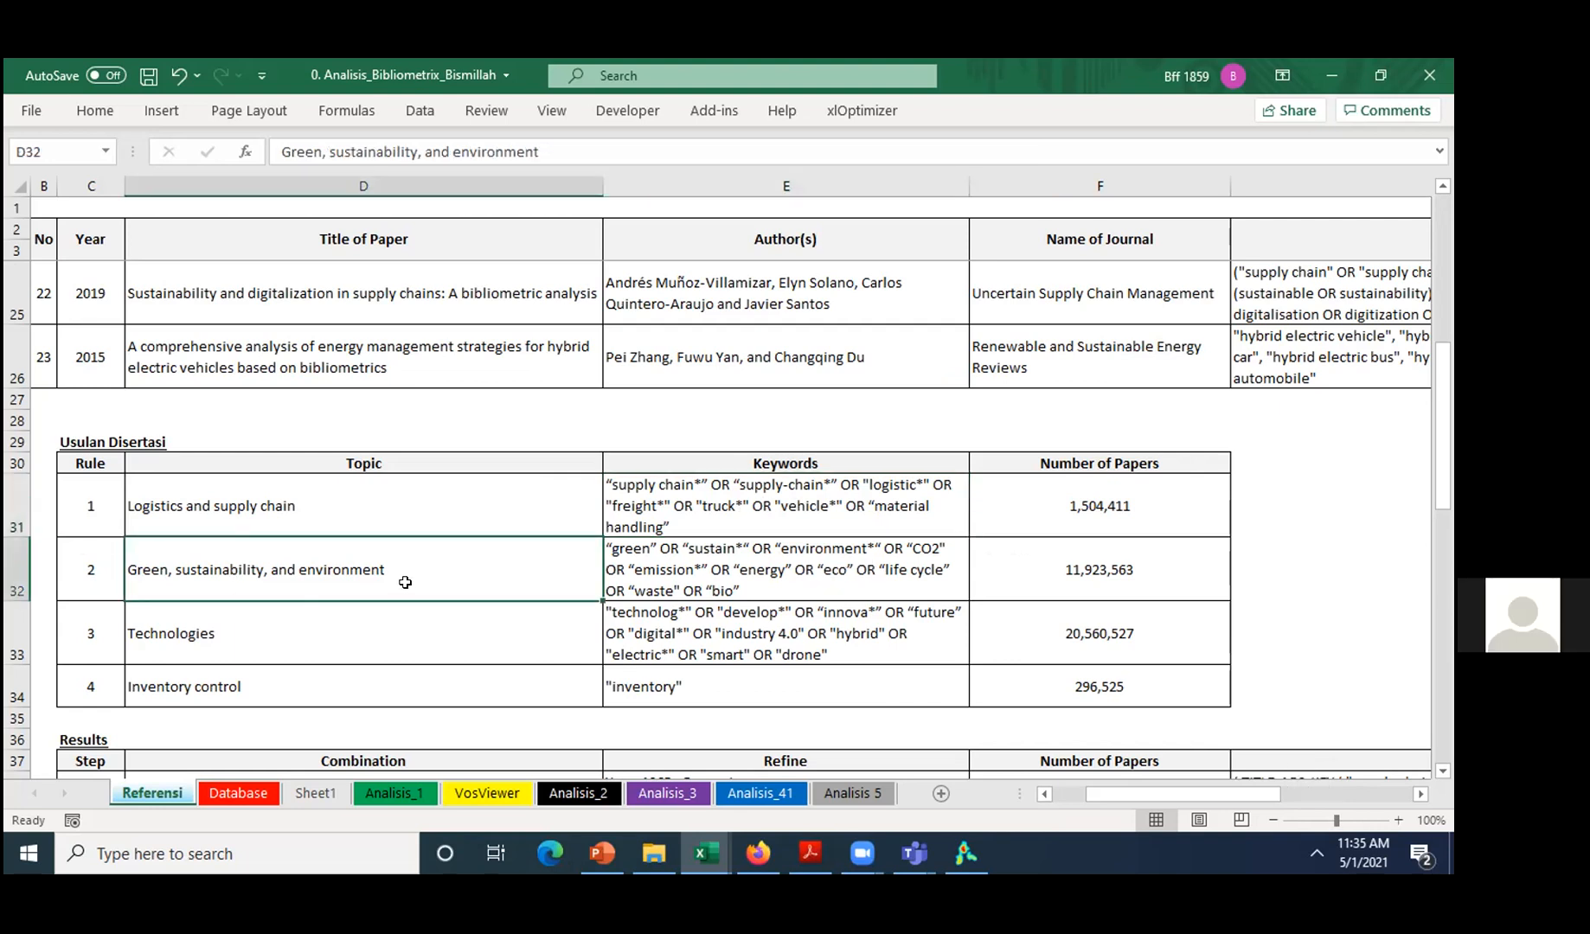
click(692, 558)
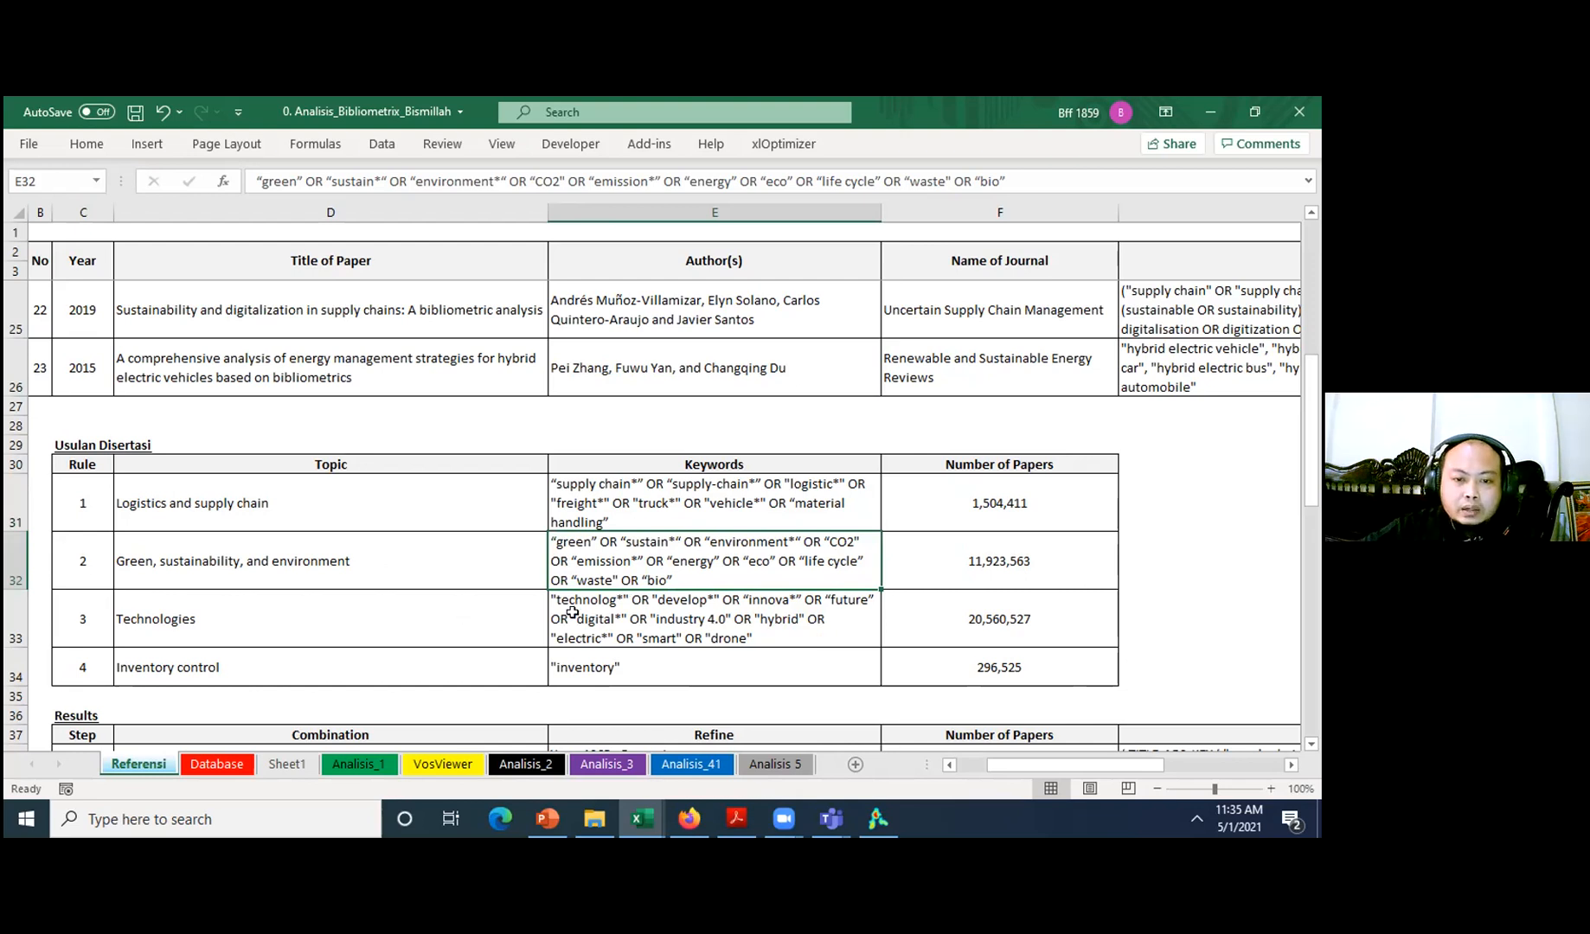
click(519, 616)
click(705, 613)
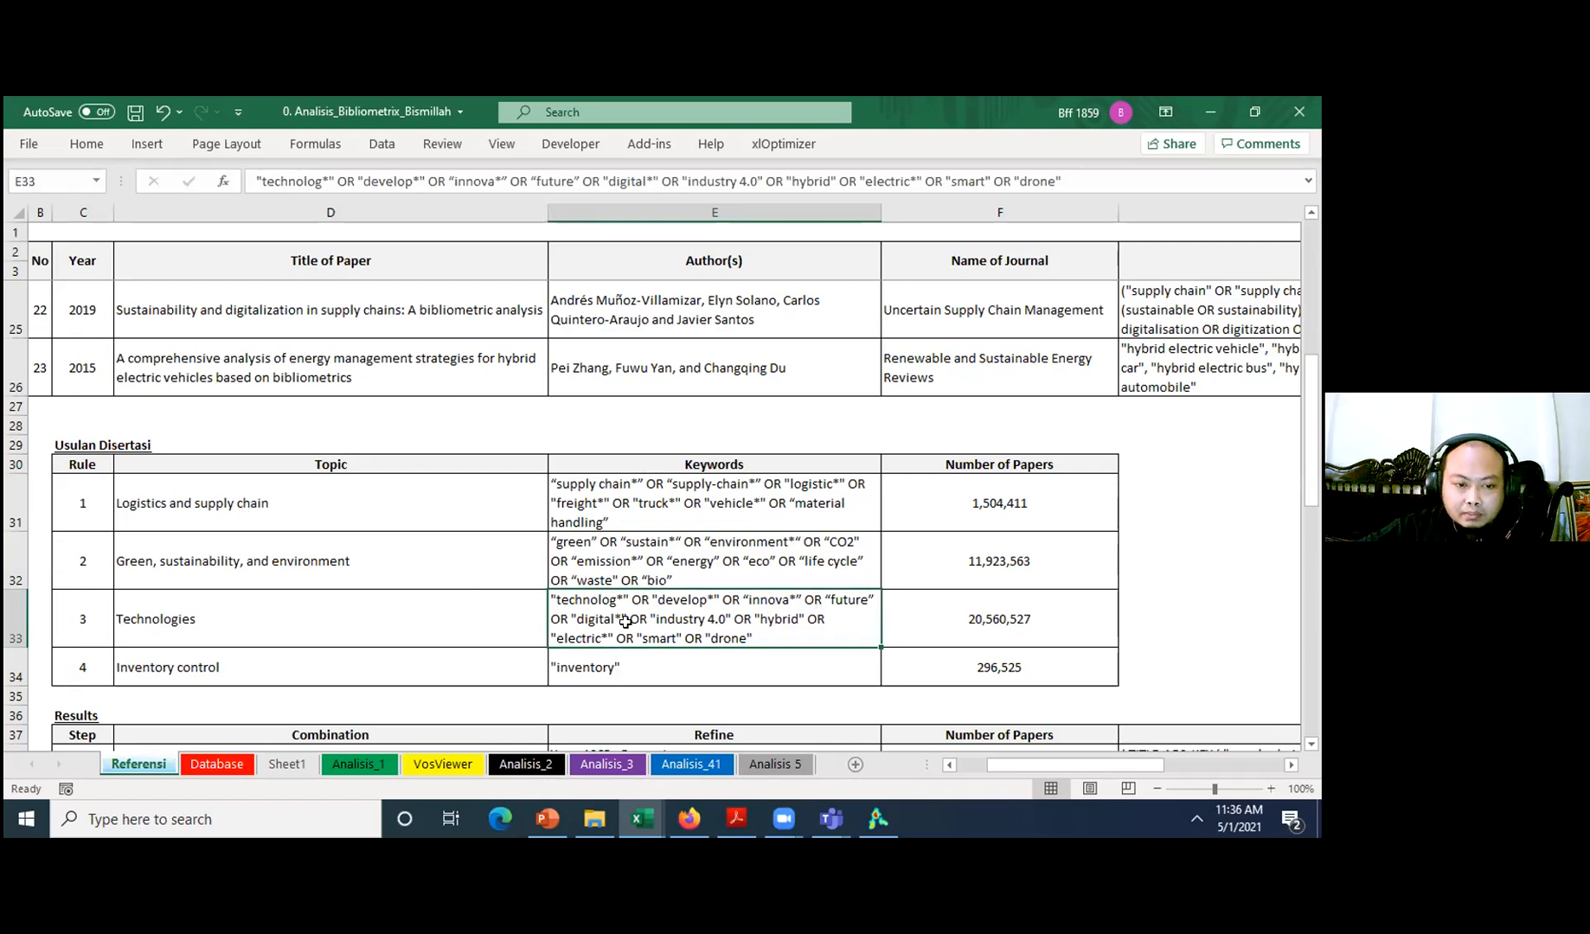
click(87, 496)
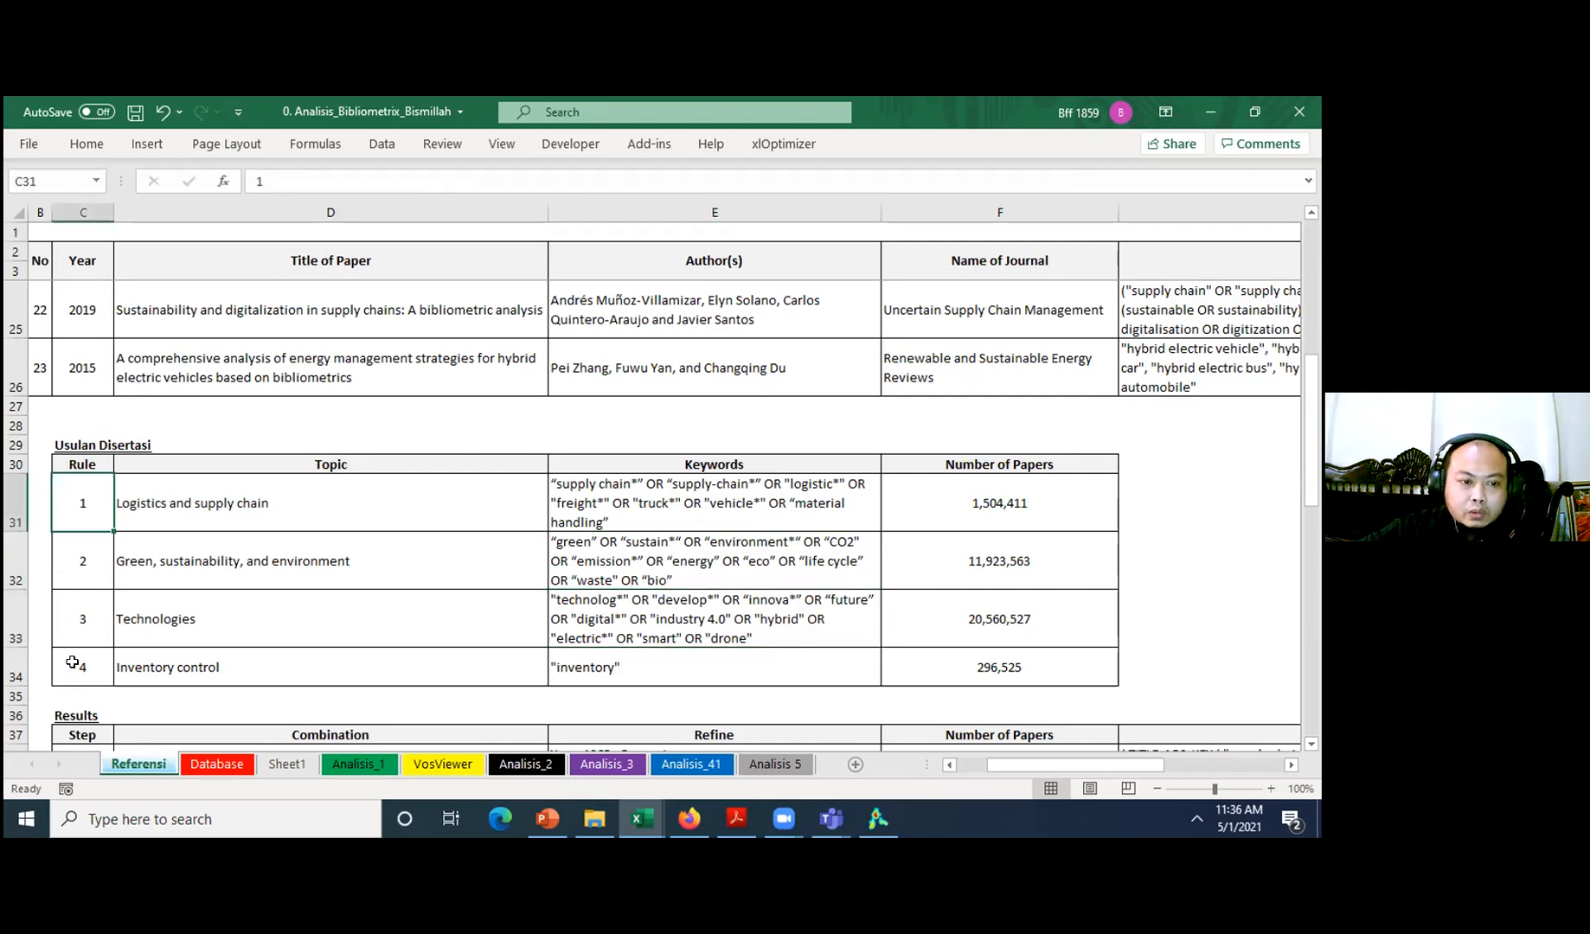
- Examine the 1st step of the Results table: its rule combination, refine criteria and number of papers
scroll(467, 588, down, 1)
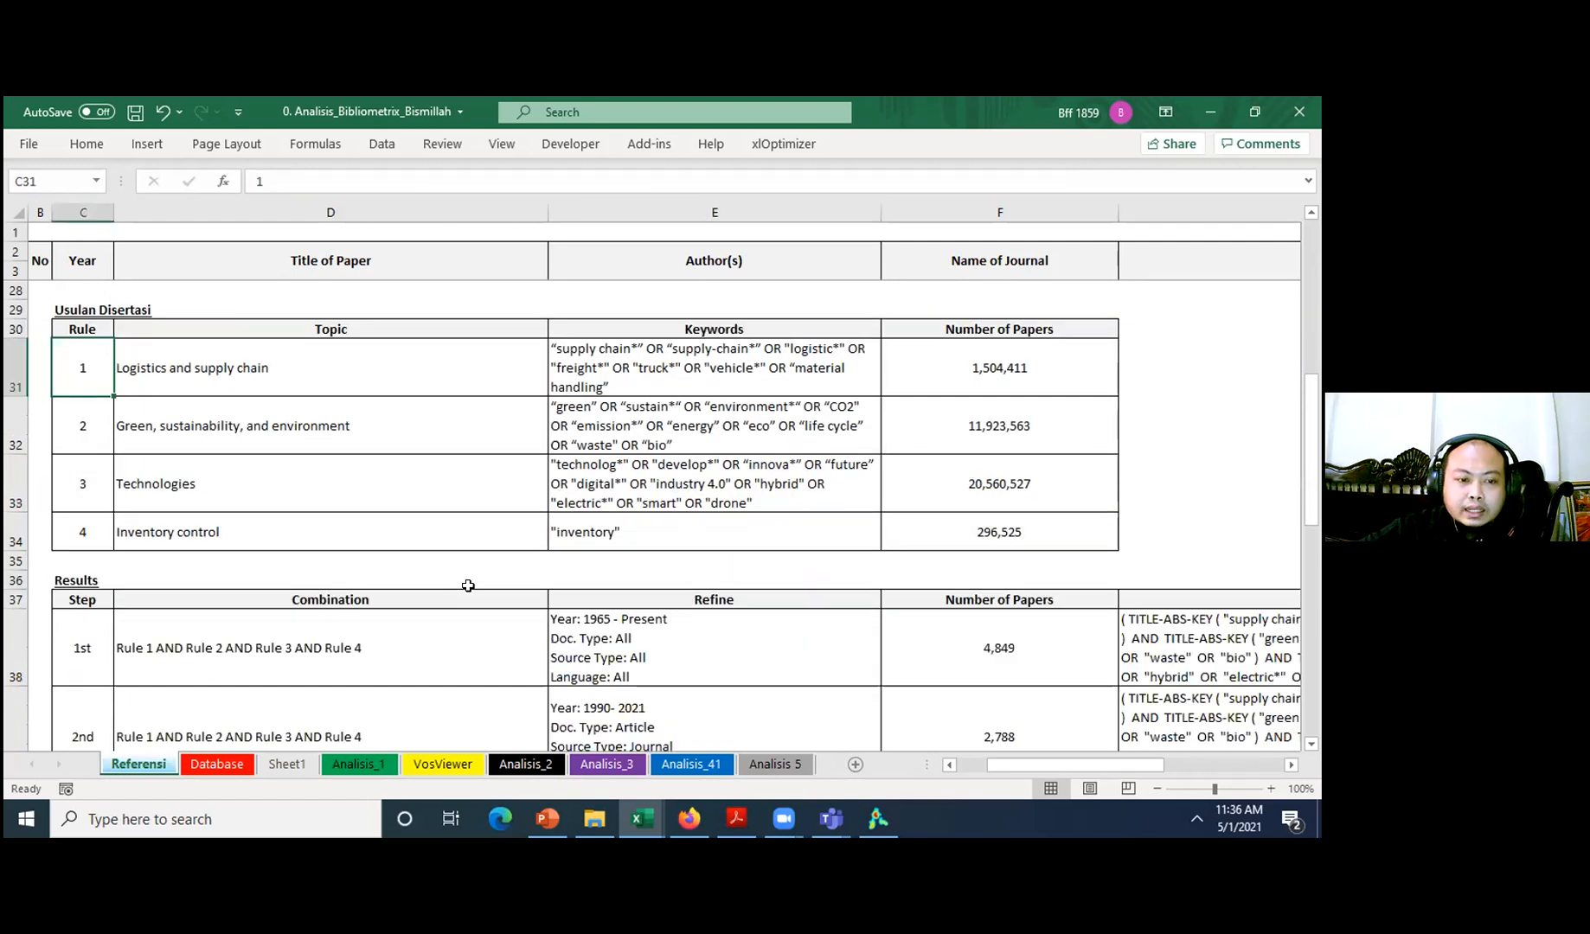
click(157, 649)
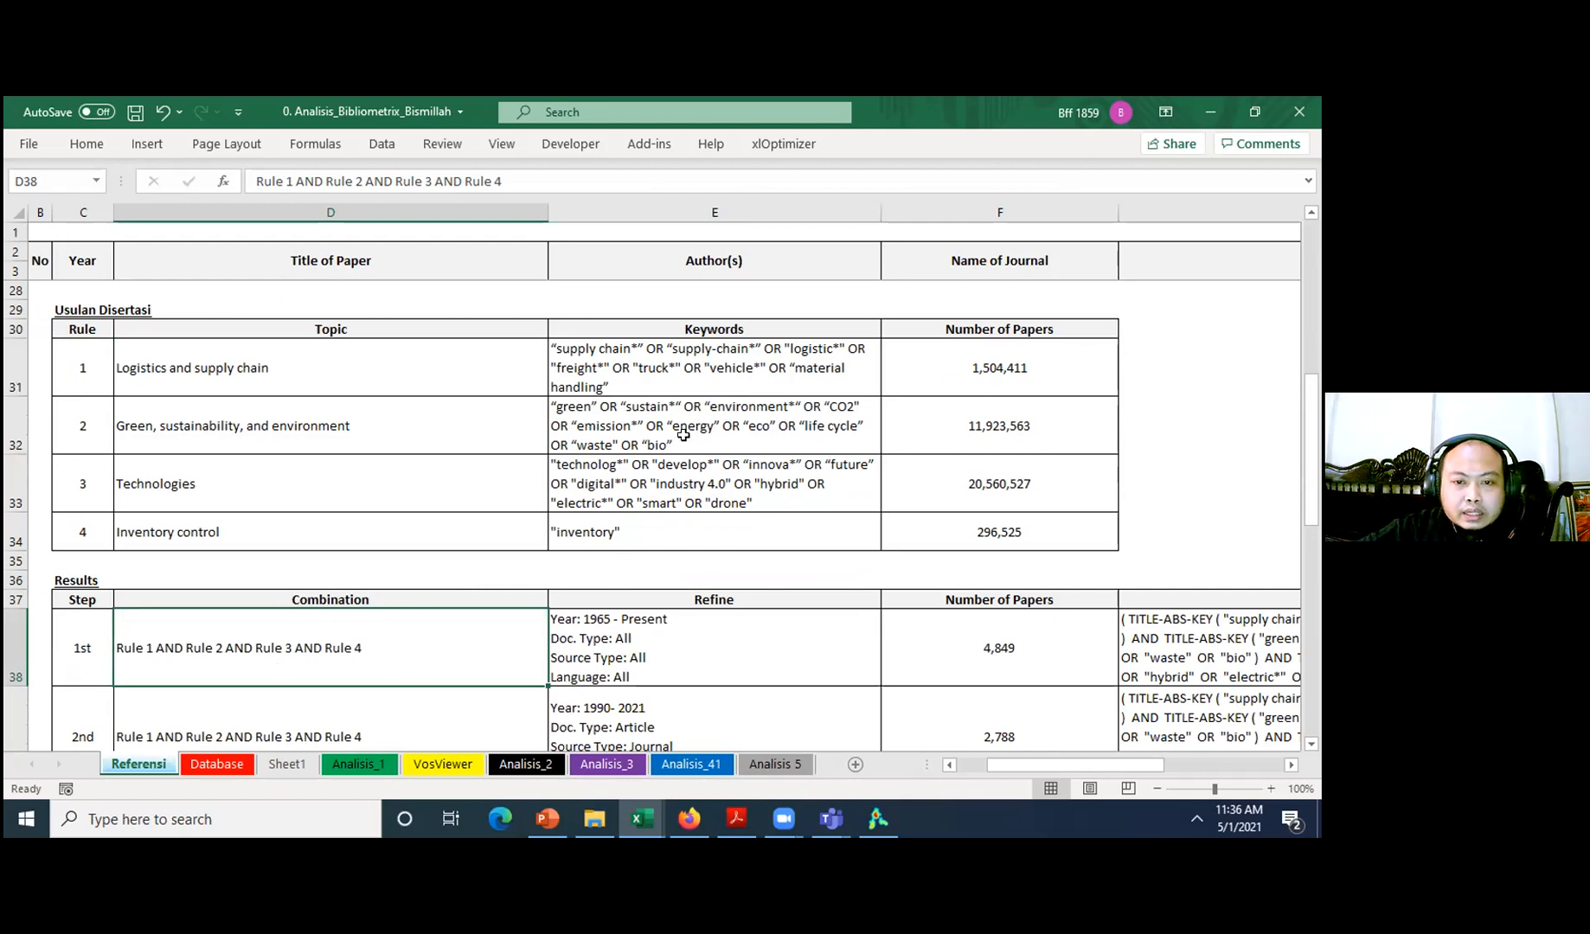
scroll(683, 431, down, 2)
key(Down)
click(683, 426)
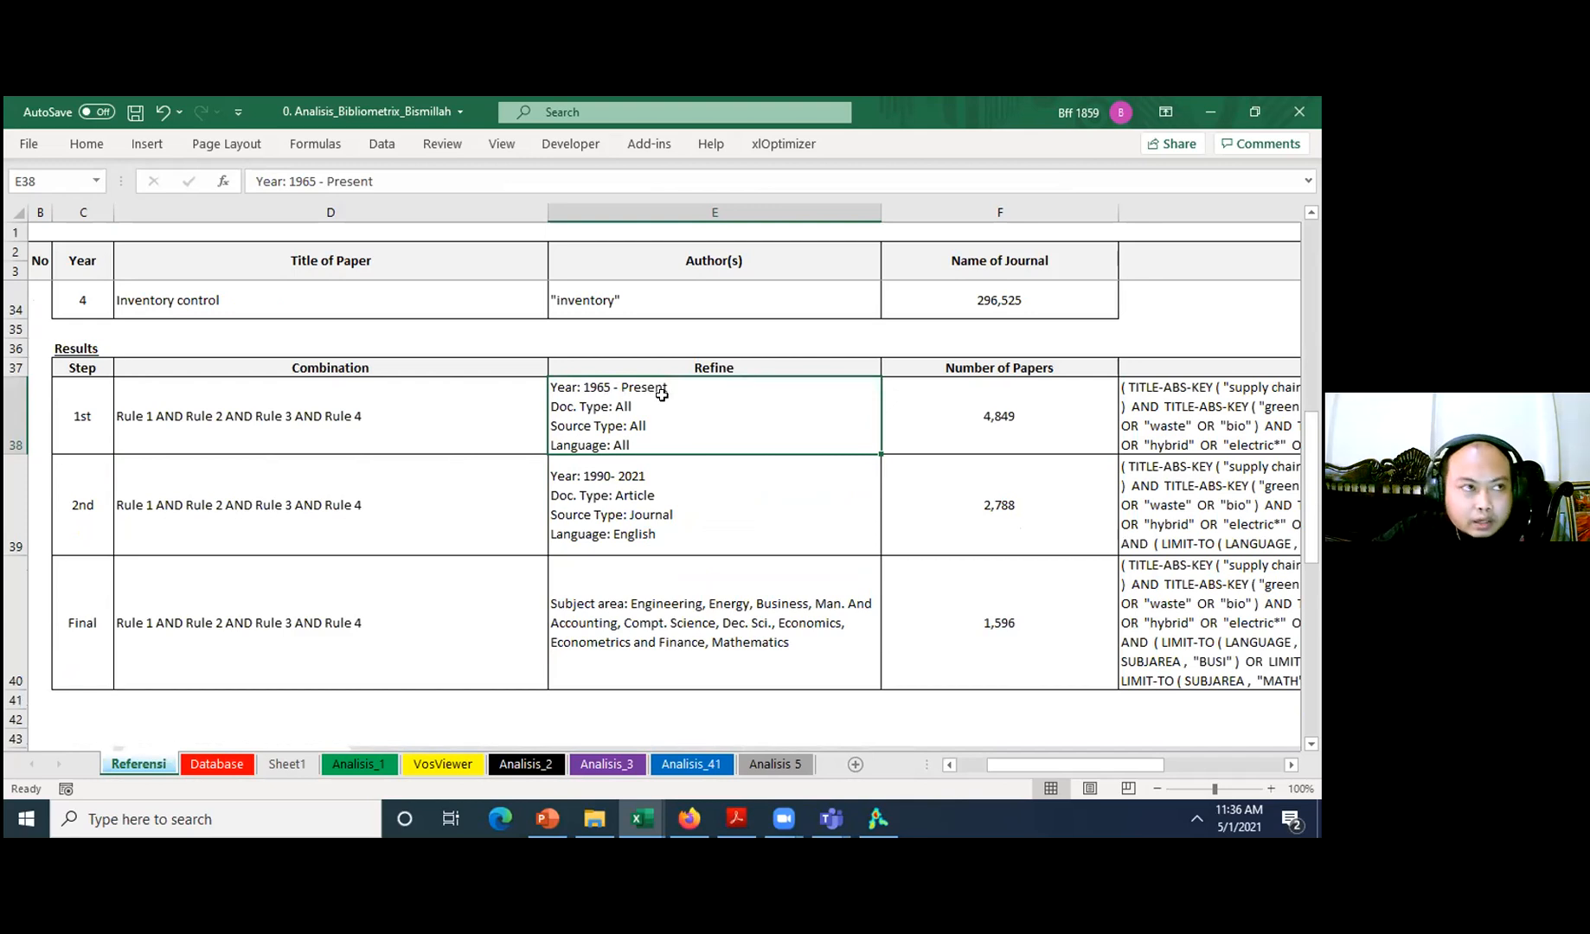
click(923, 435)
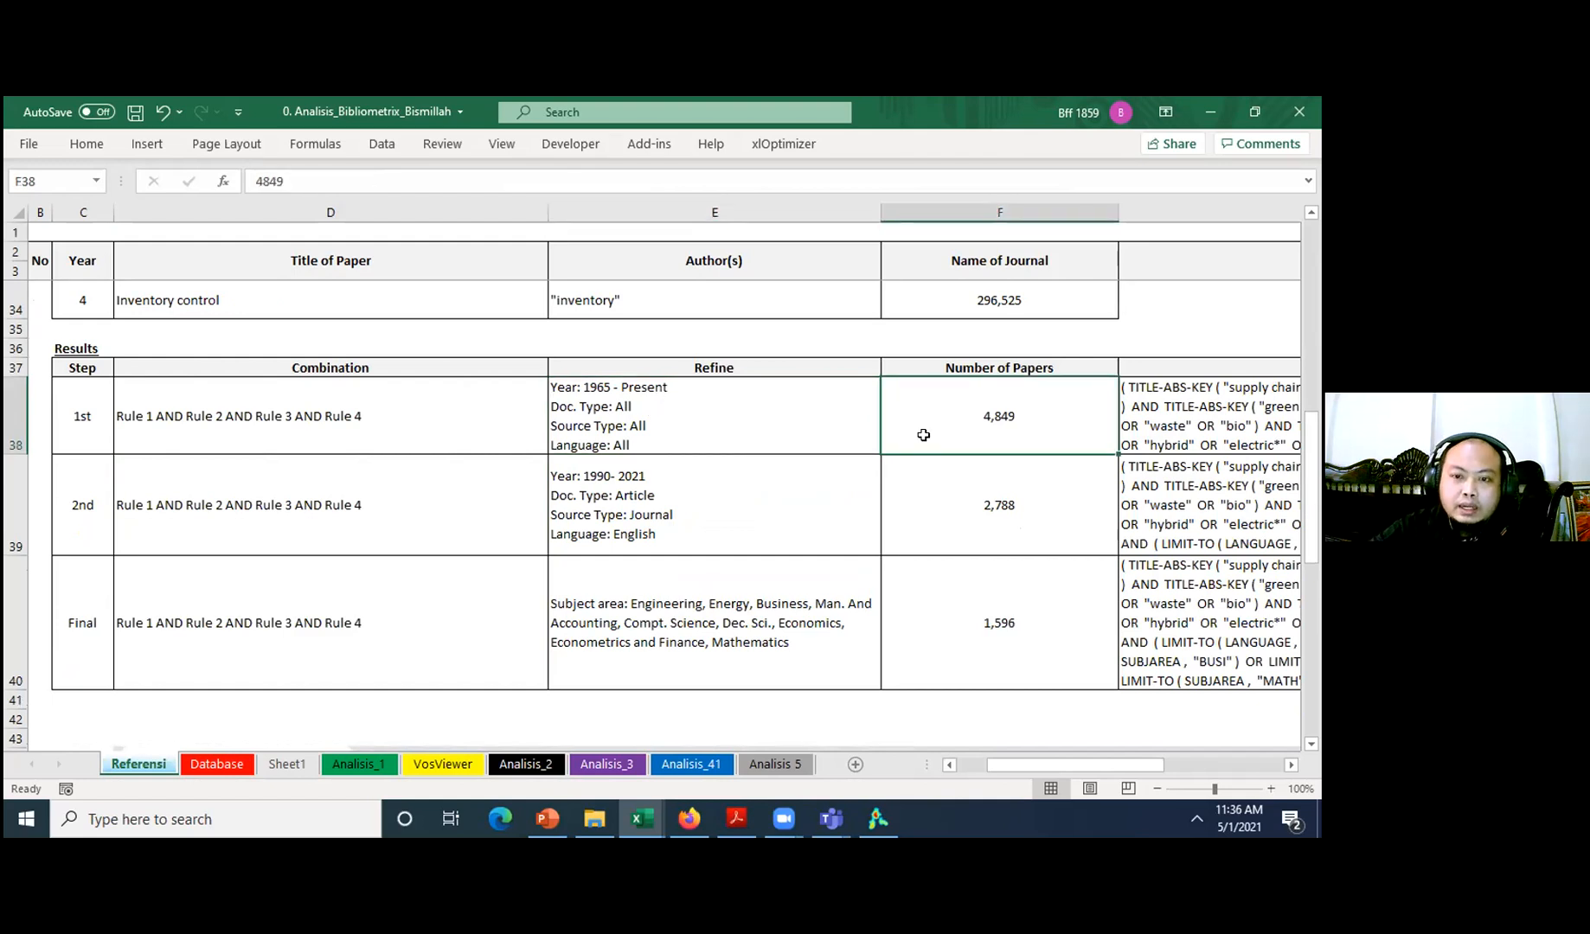
- Review the refine criteria and number of papers for the 2nd and Final steps of the Results table
click(433, 503)
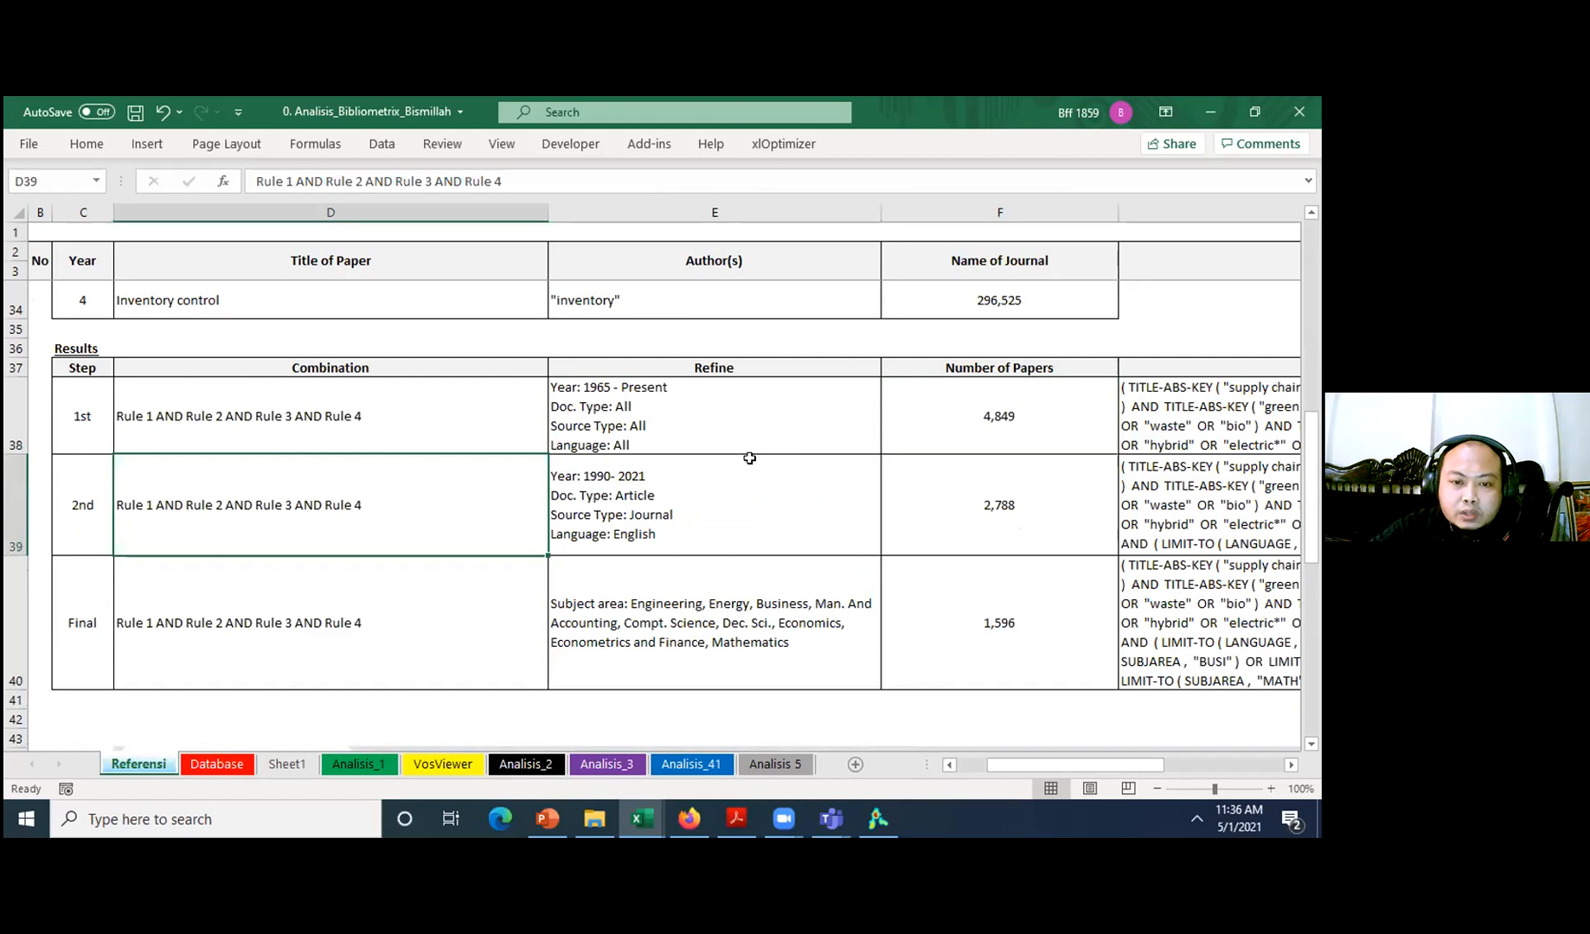
click(631, 479)
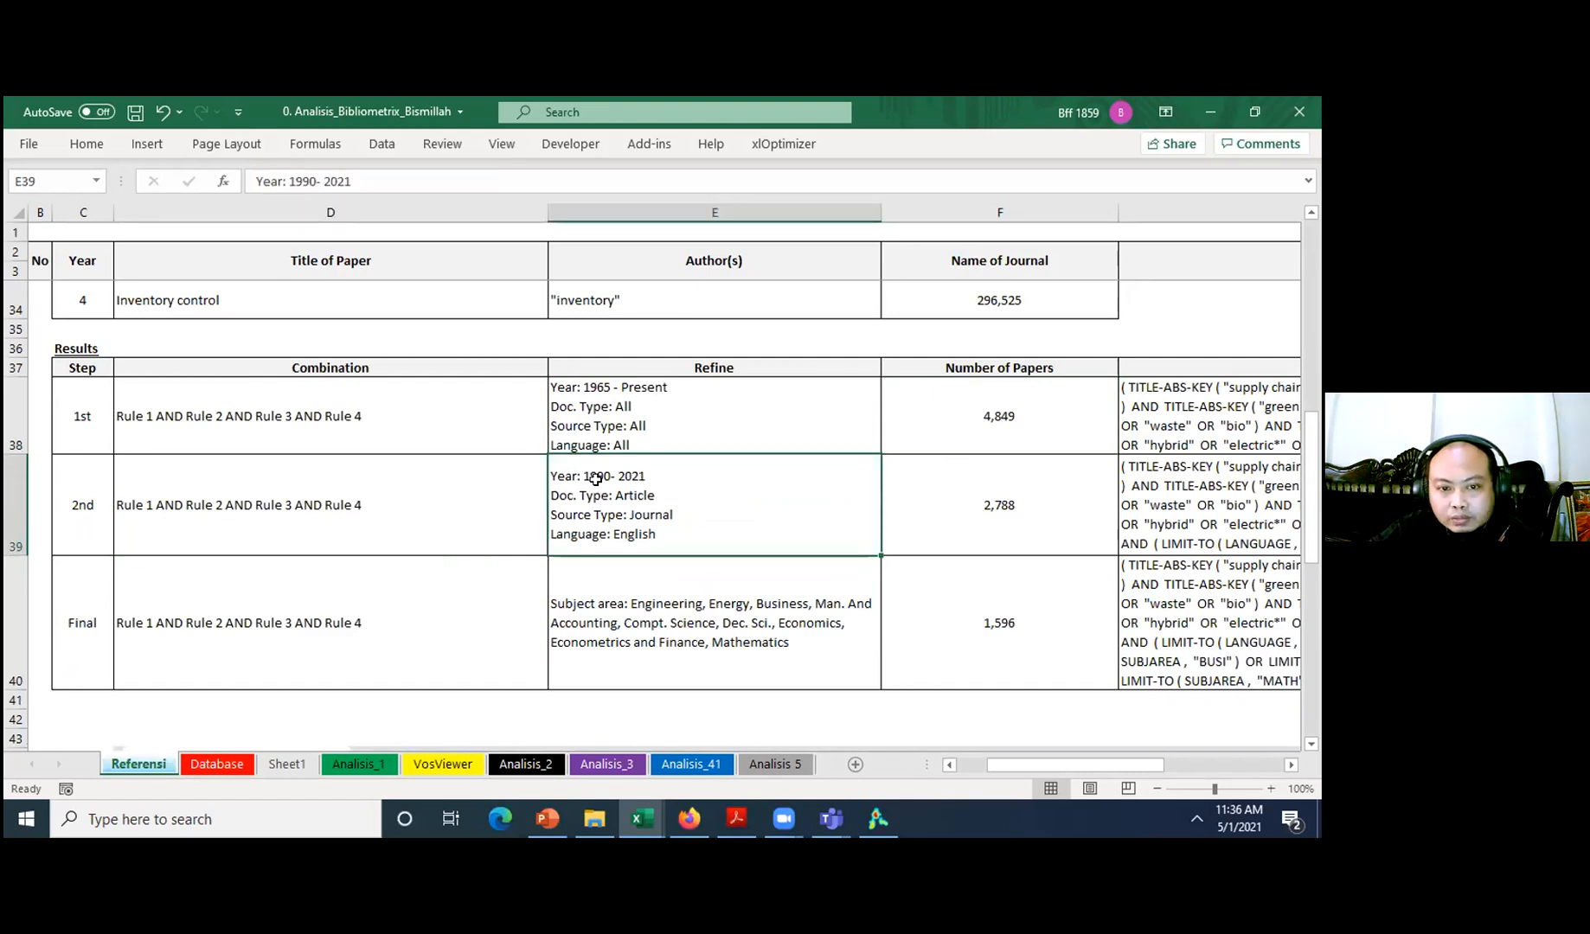
click(991, 516)
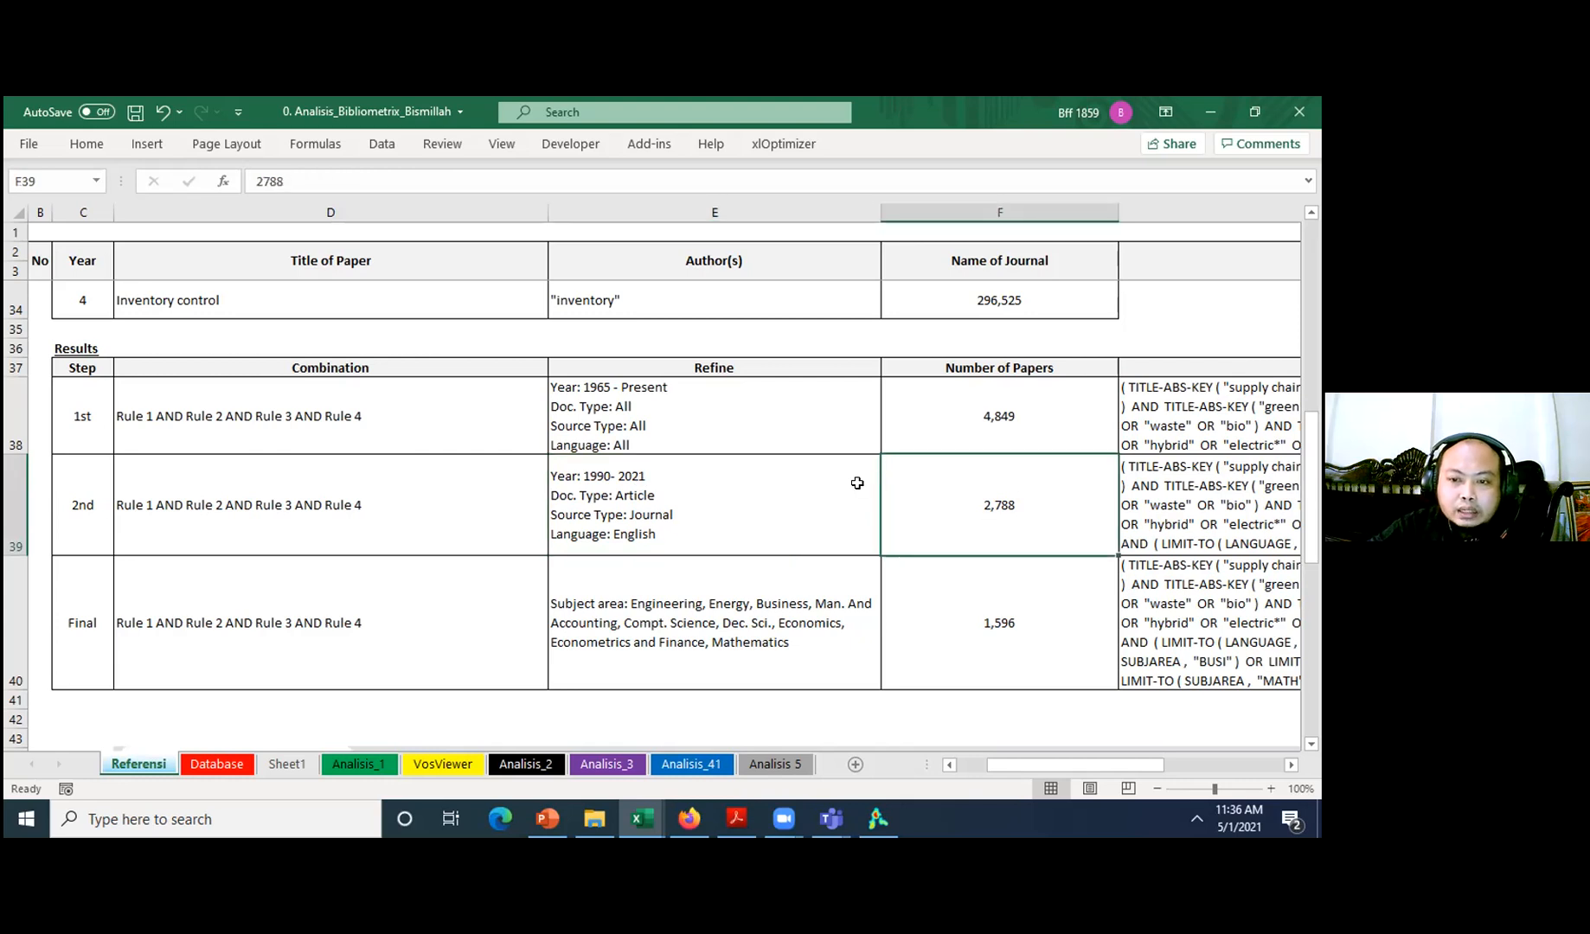
click(856, 483)
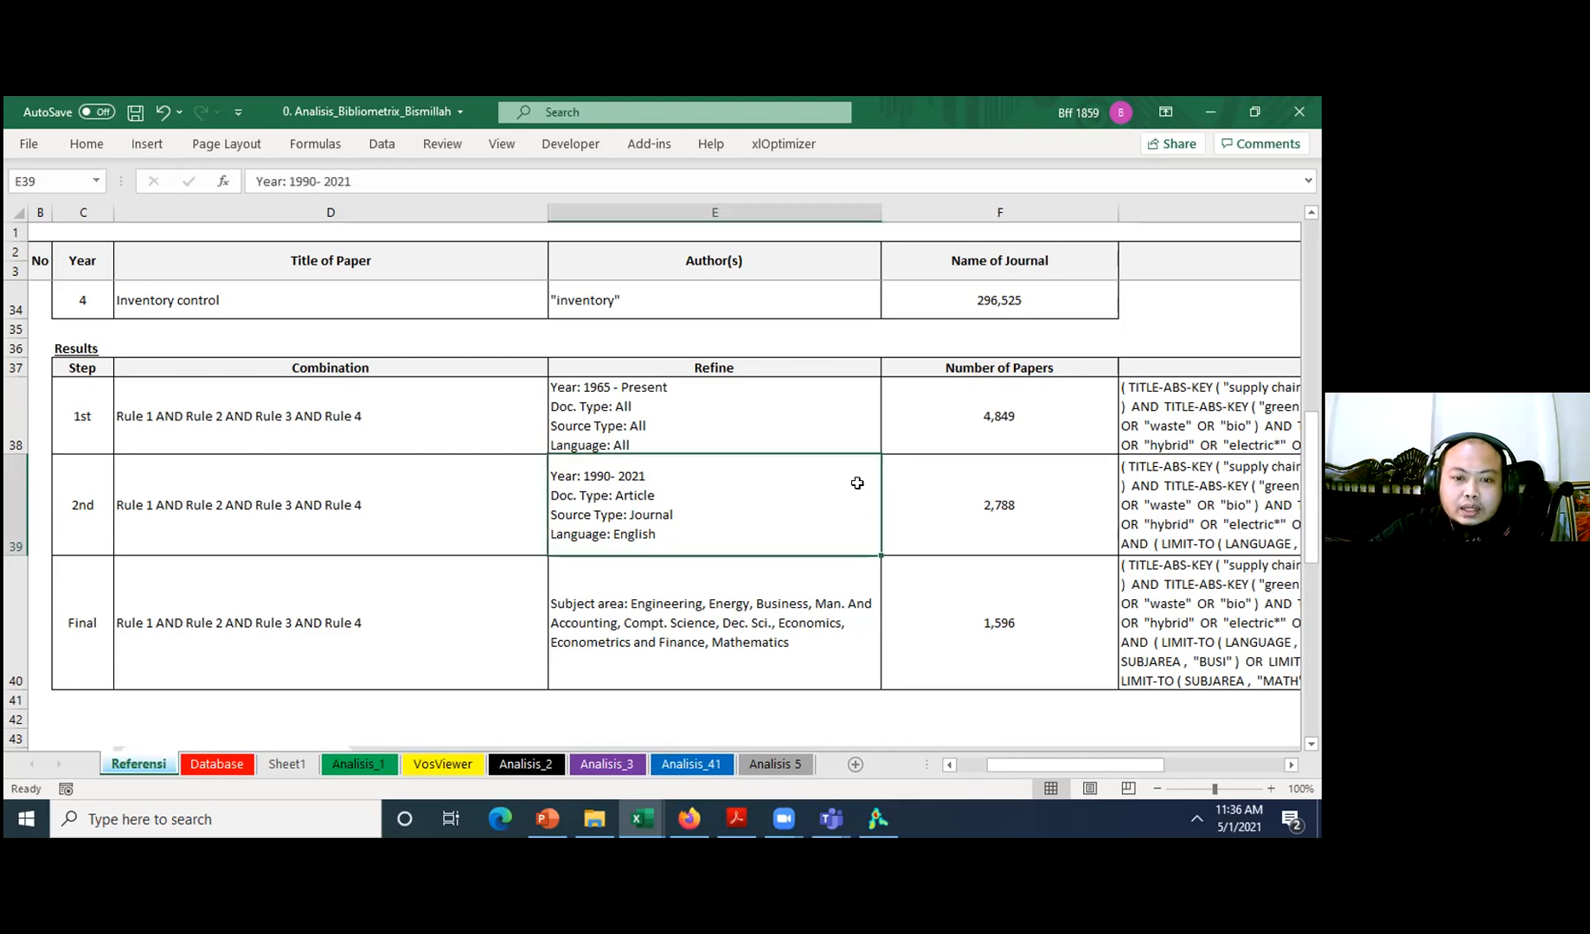
key(Down)
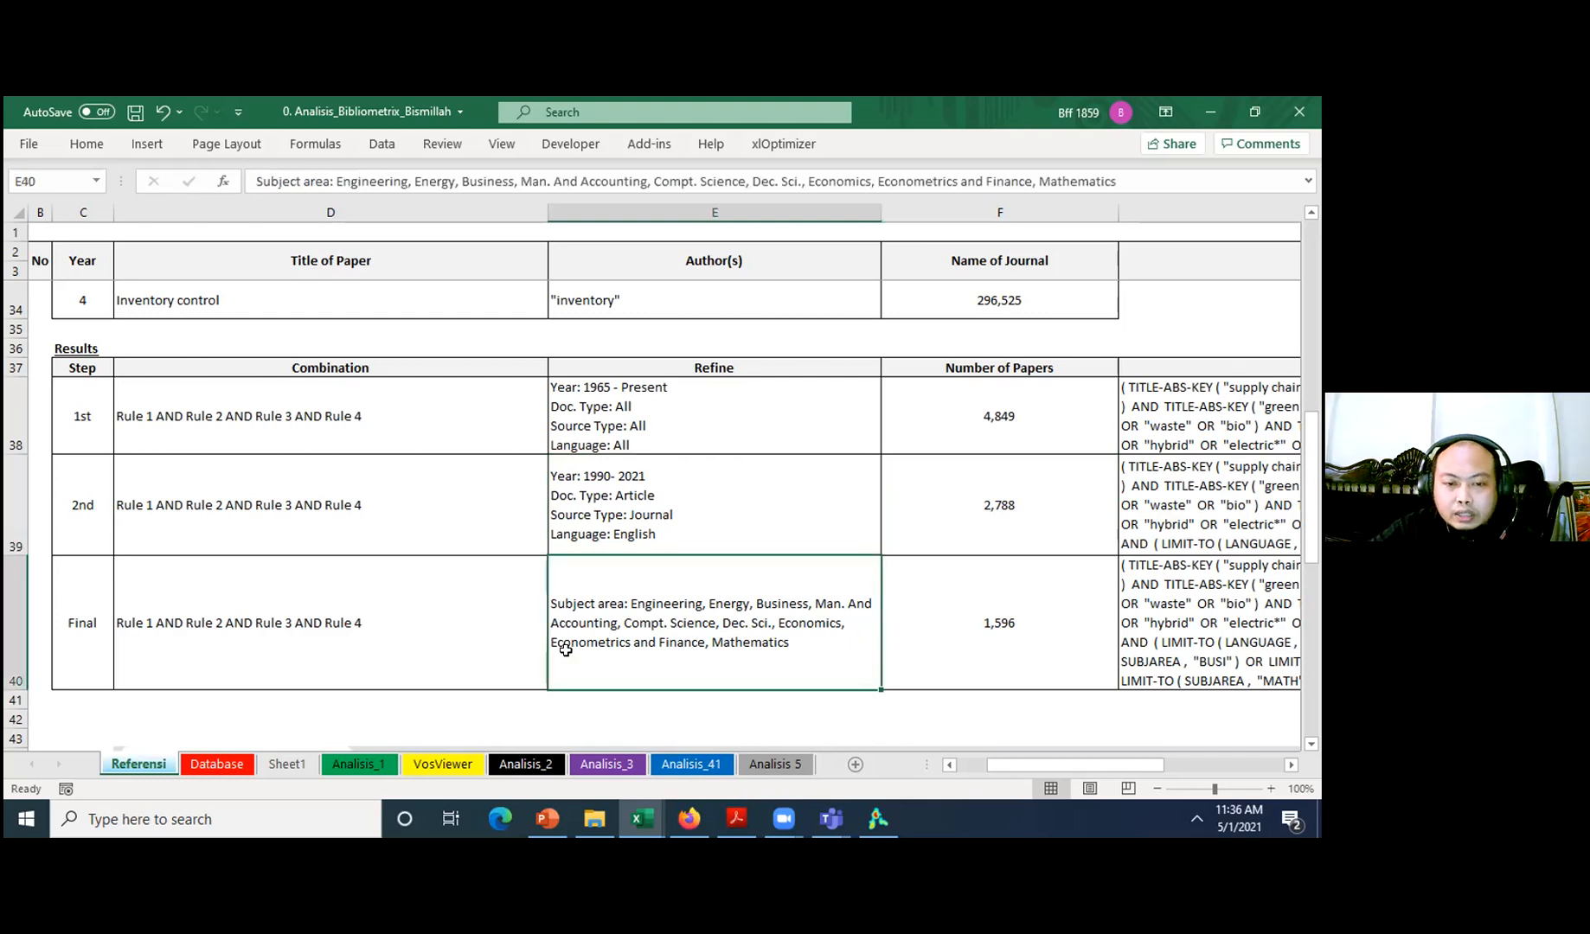
click(996, 595)
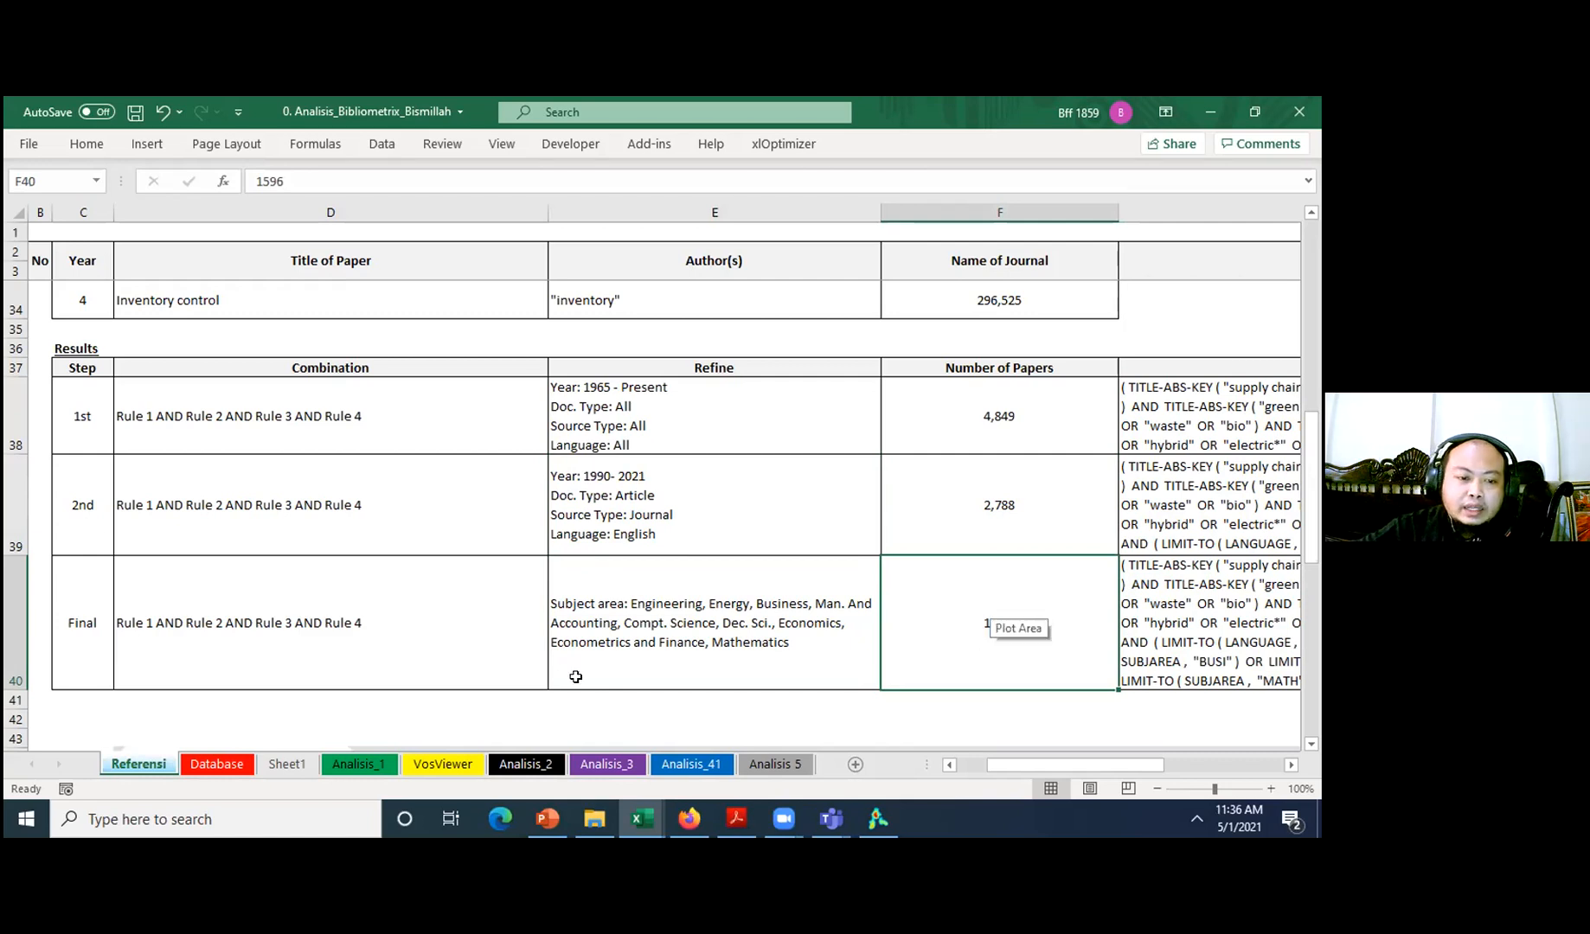
- View the Database sheet and look over the journal tables and publication charts on the Analisis_1 sheet
click(219, 767)
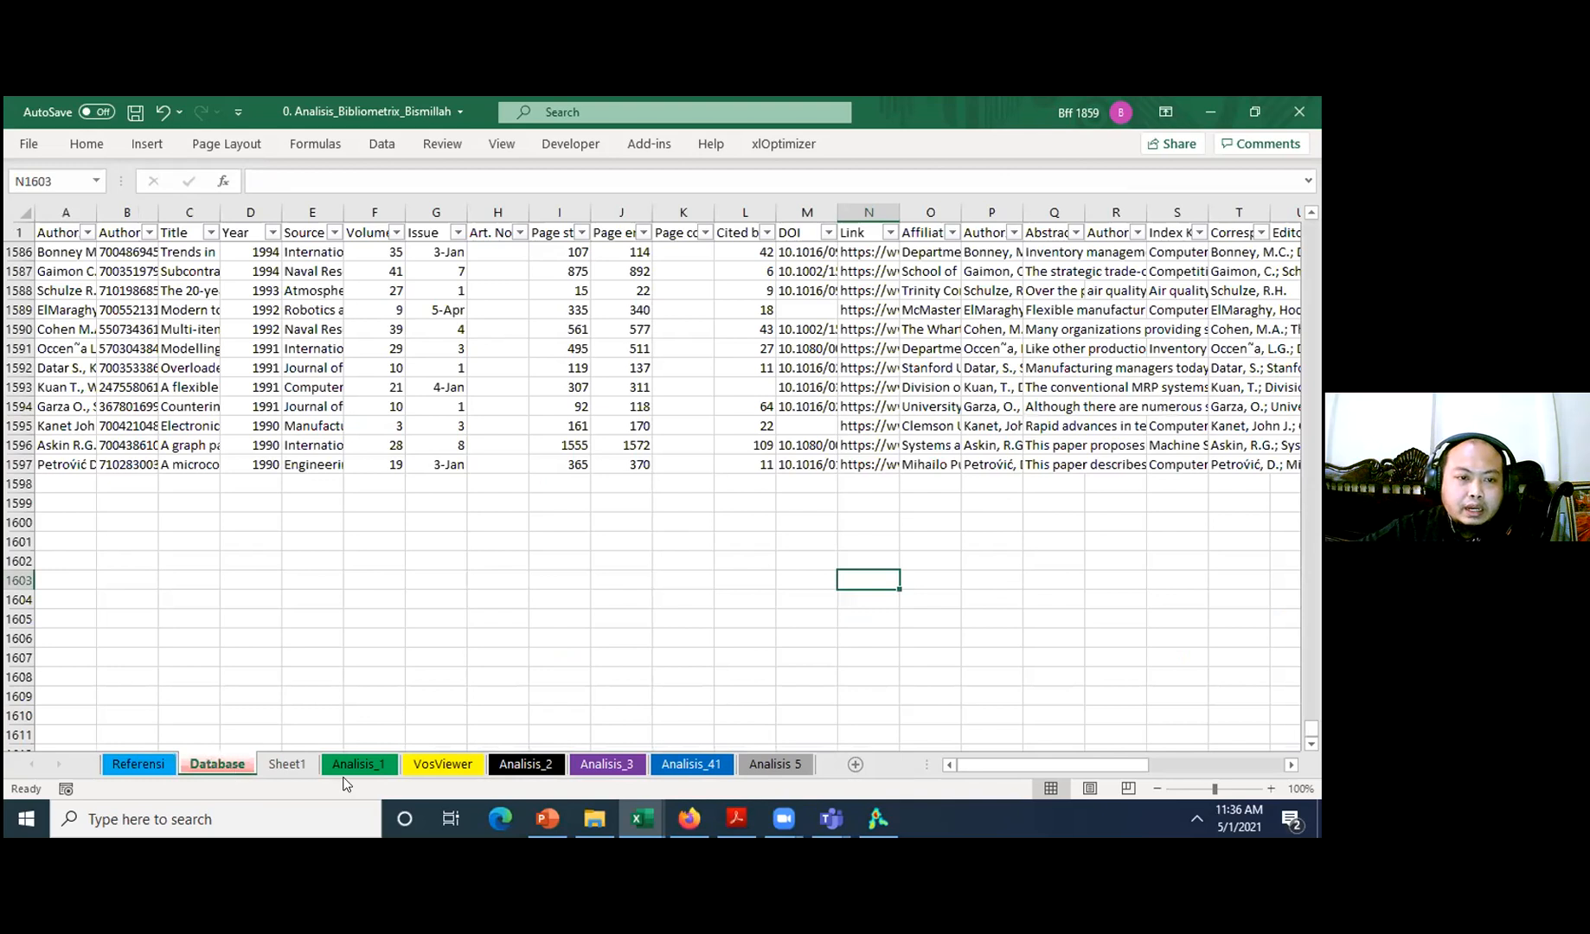
click(288, 763)
click(328, 766)
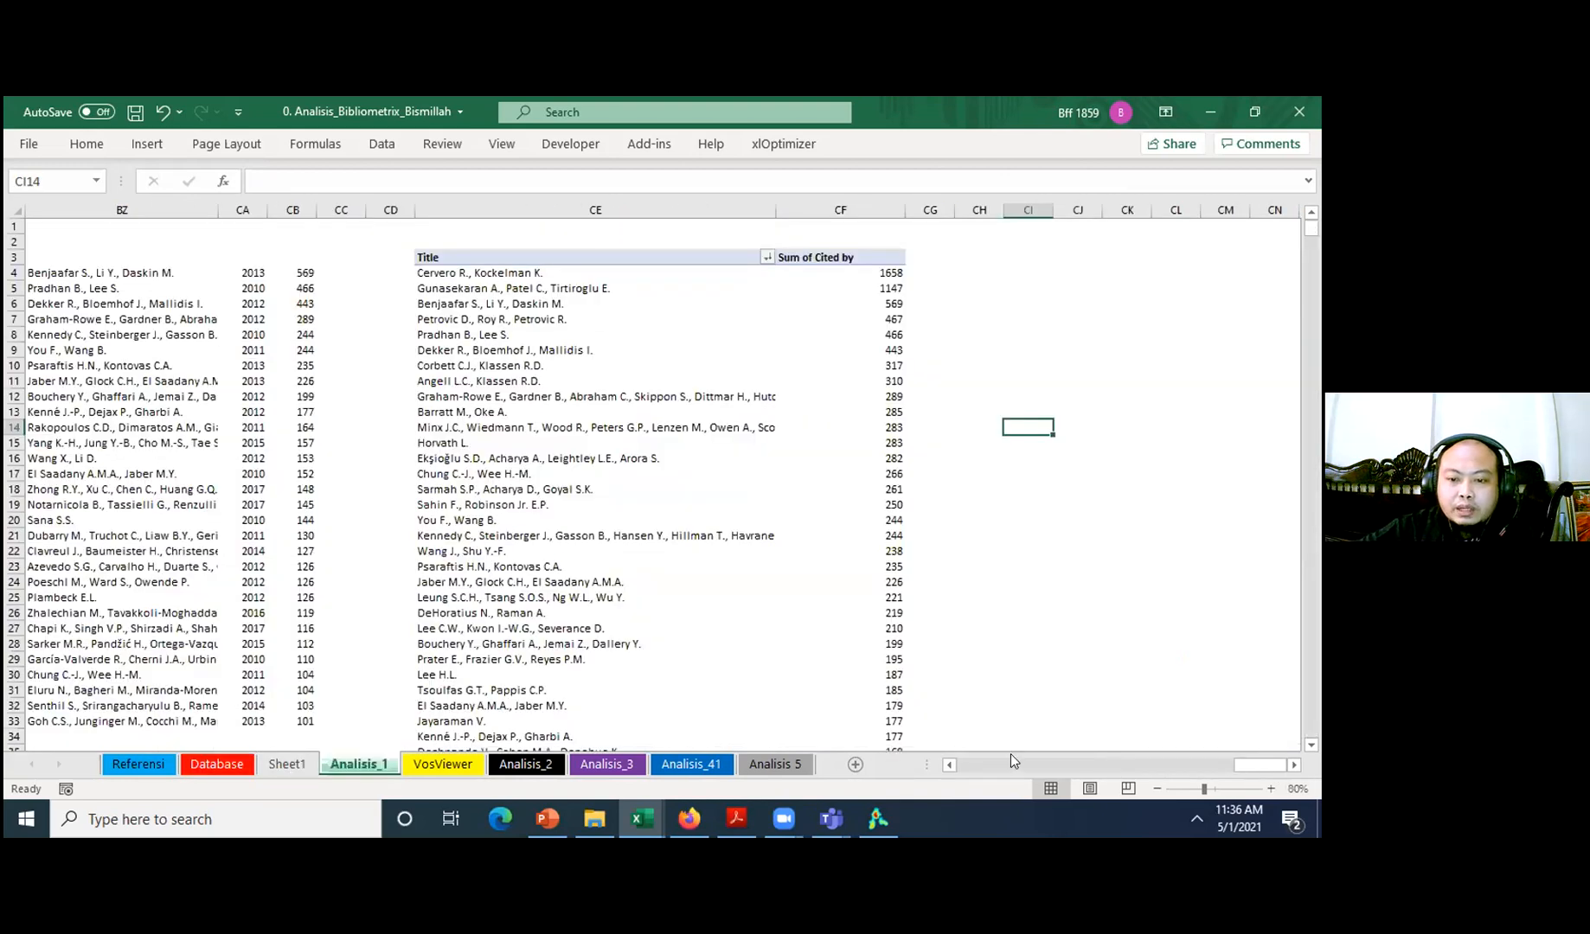
scroll(1009, 761, left, 2)
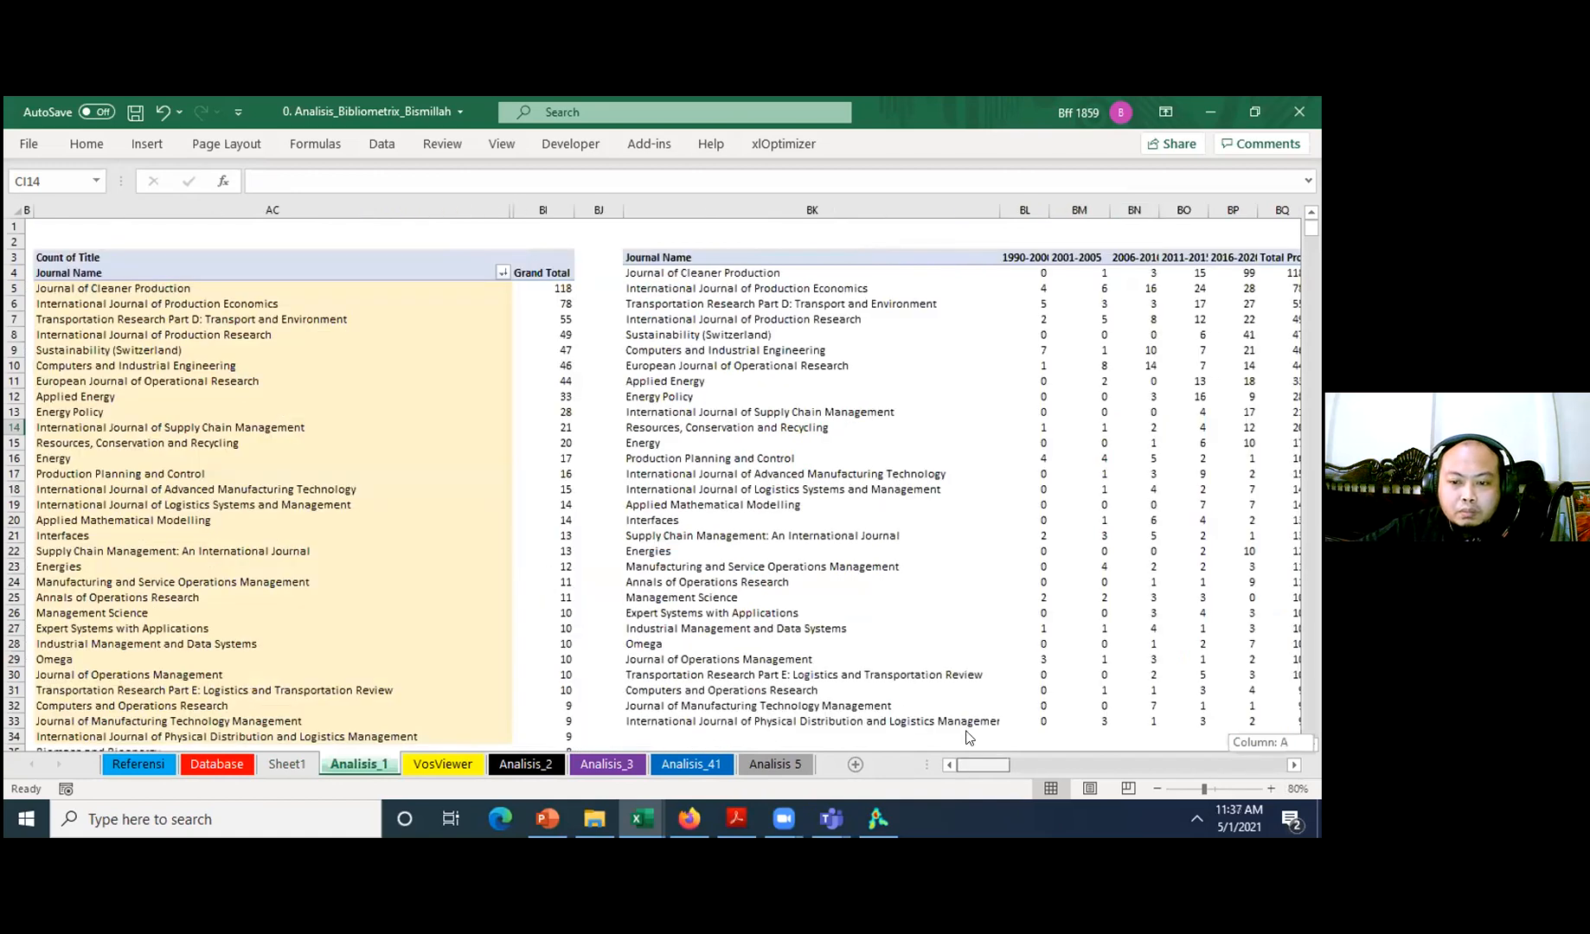
scroll(373, 478, left, 10)
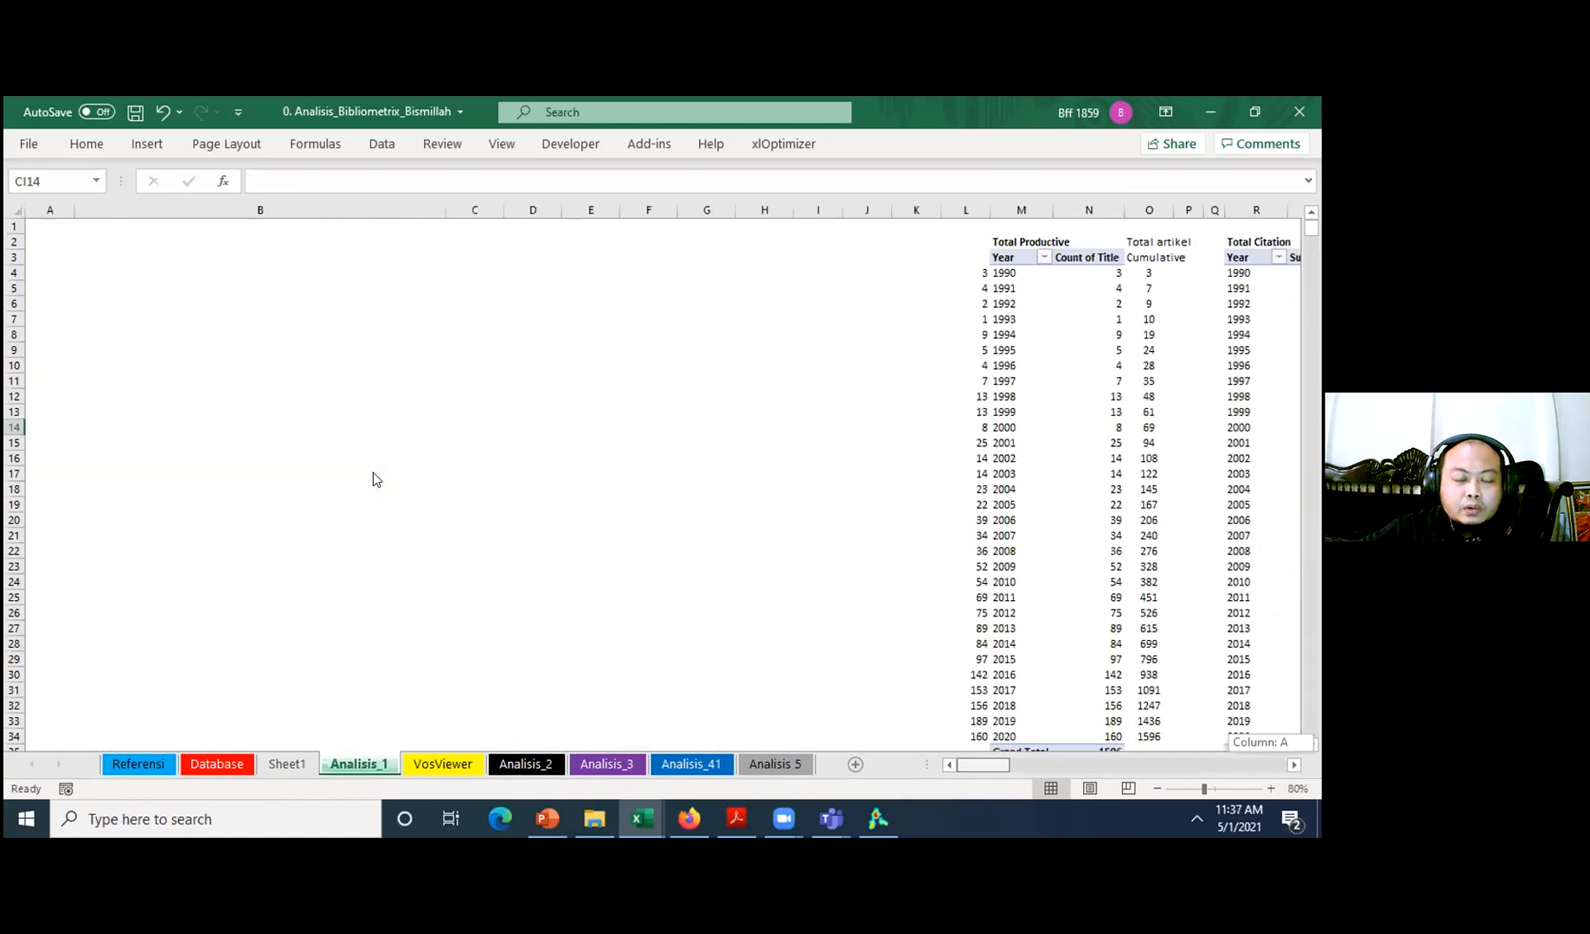
scroll(655, 483, down, 5)
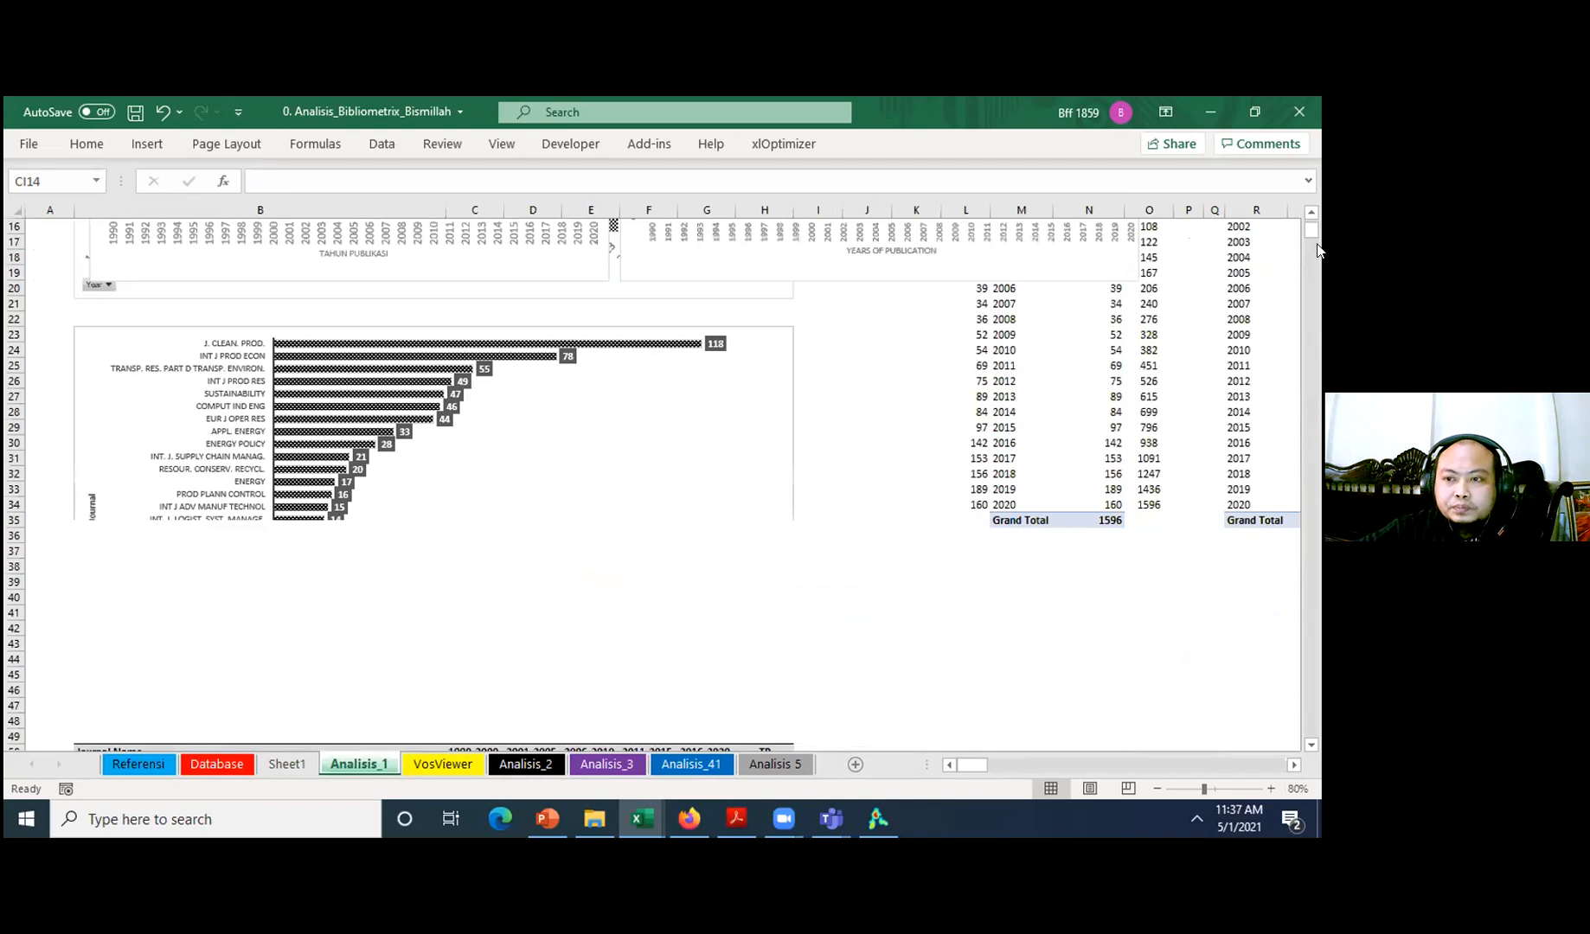
drag(1313, 235, 1309, 225)
- Examine the yearly productivity and citation tables and the most cited papers and authors on the Analisis_1 sheet
click(1293, 765)
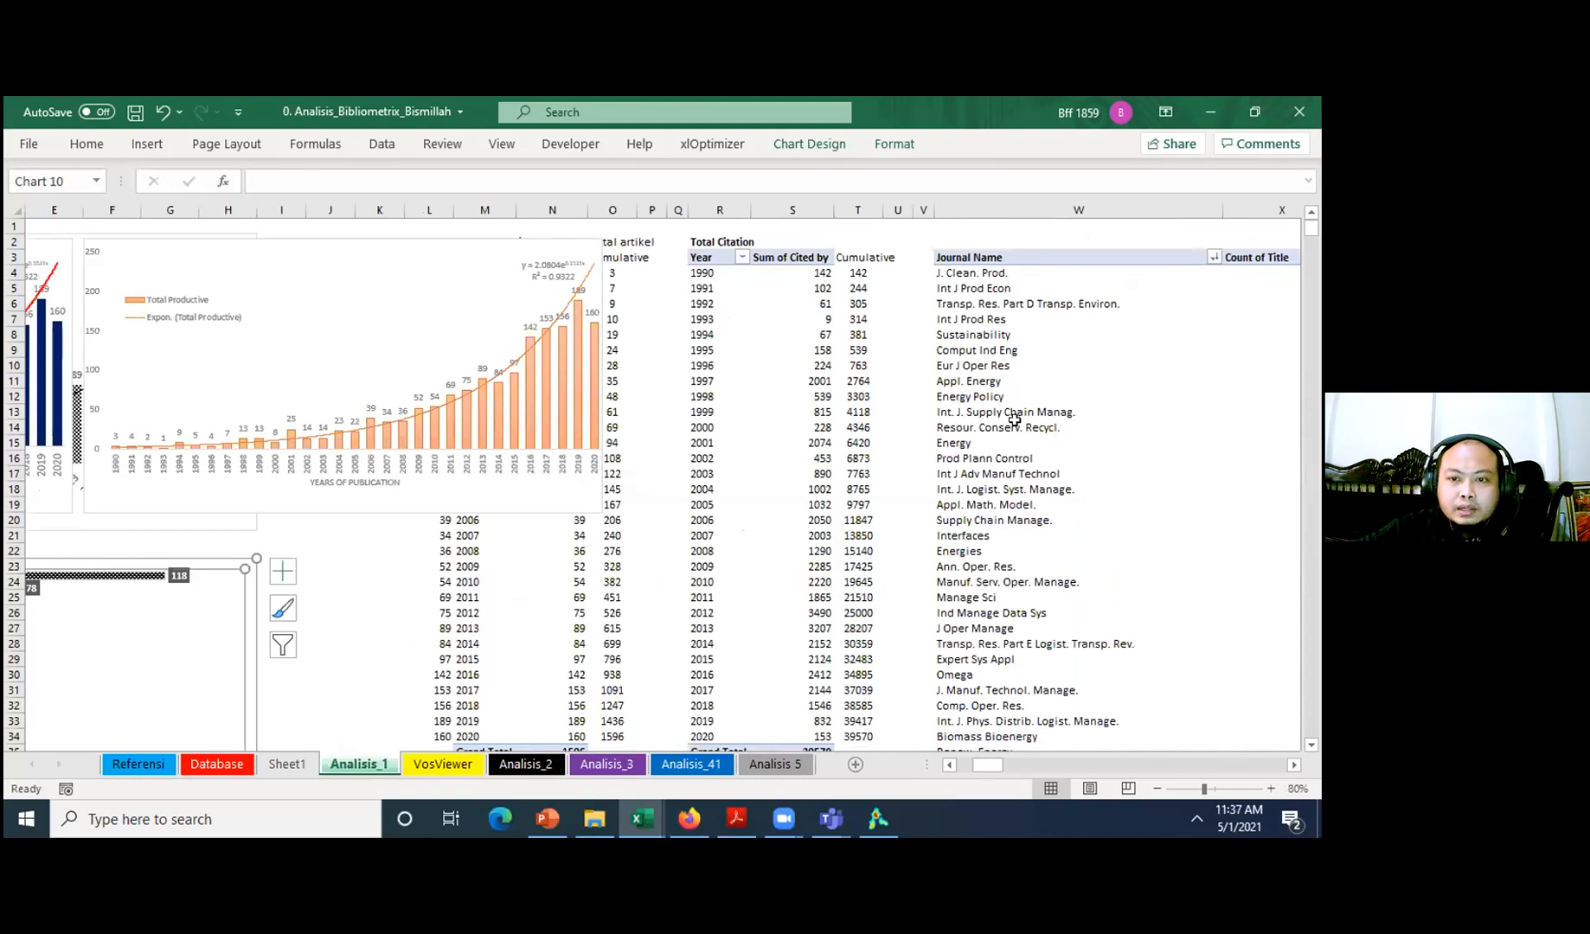
drag(897, 459, 968, 443)
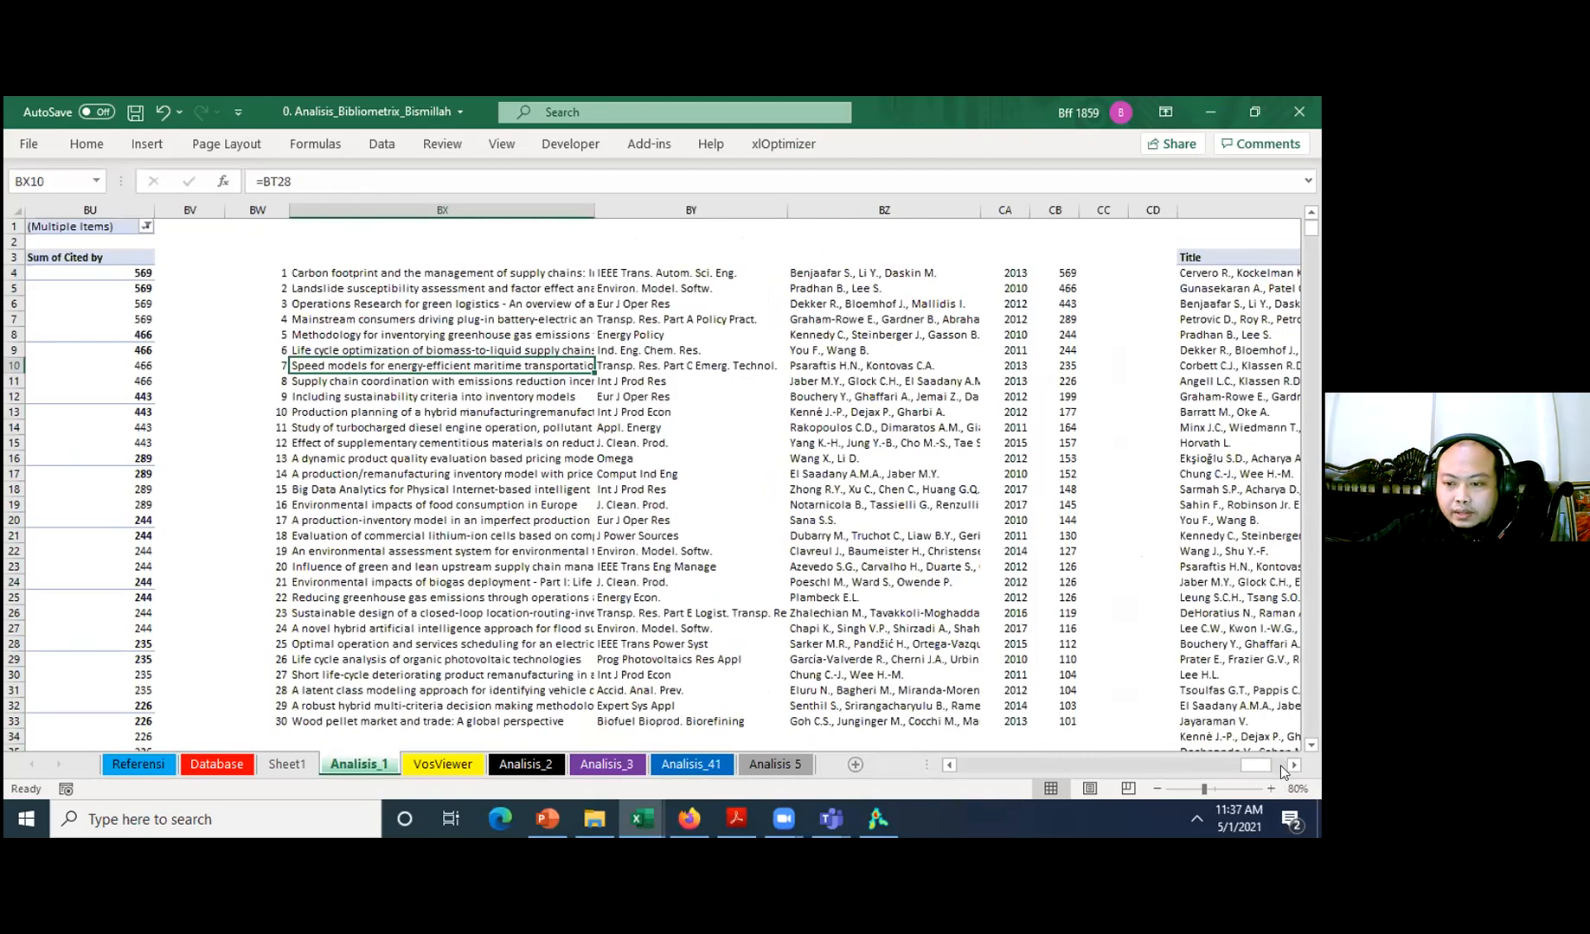
click(1280, 768)
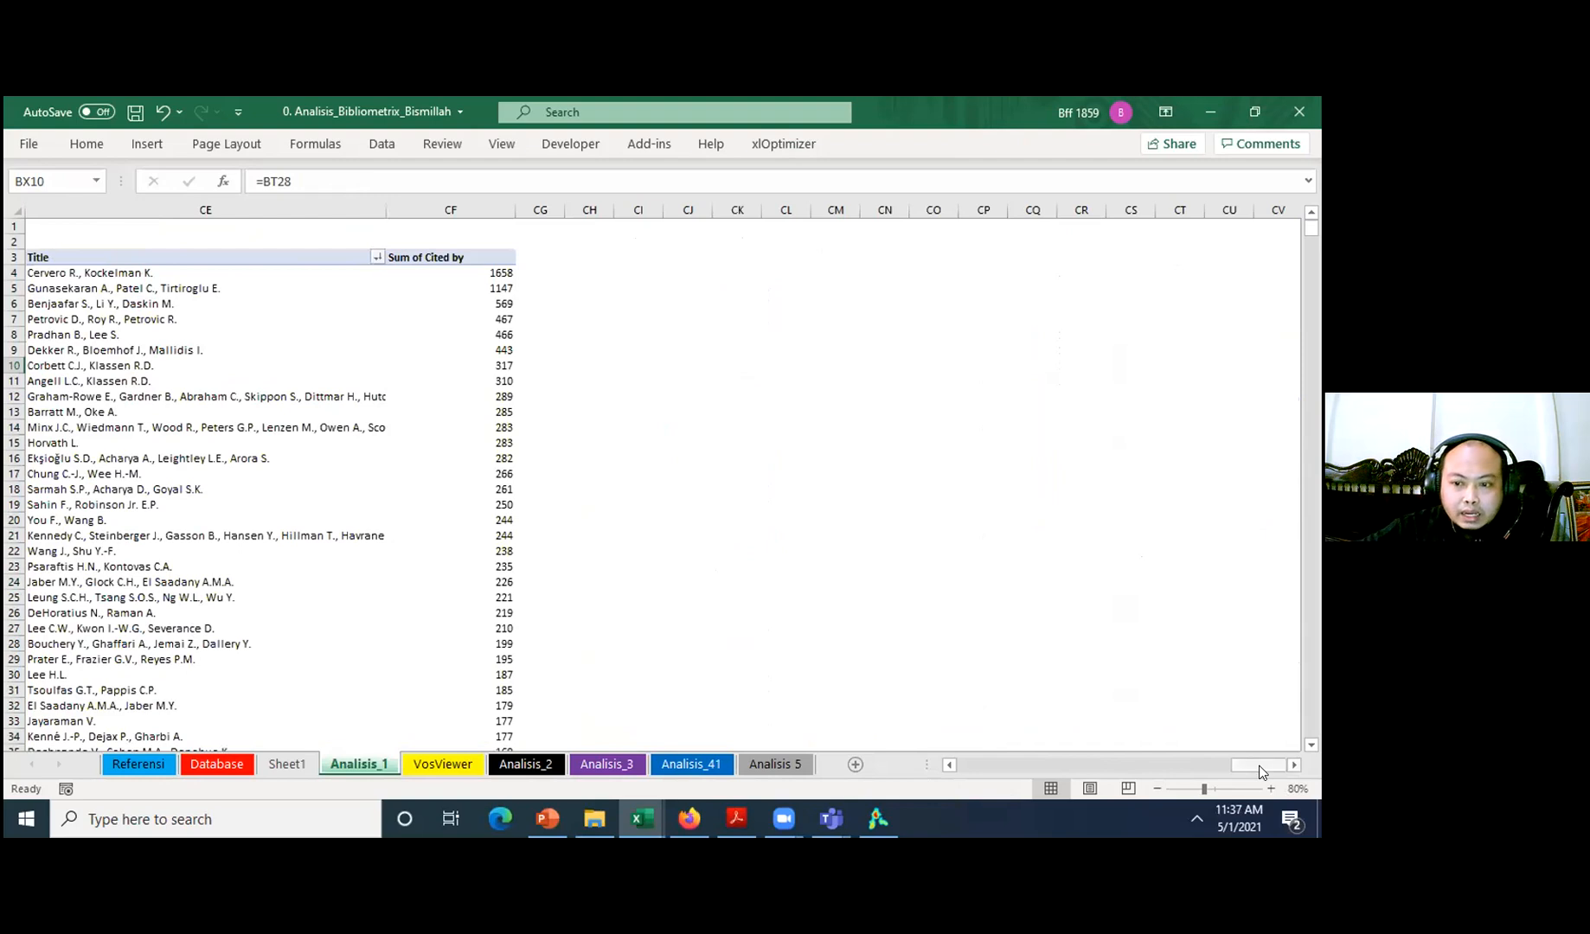
drag(1241, 772, 1226, 770)
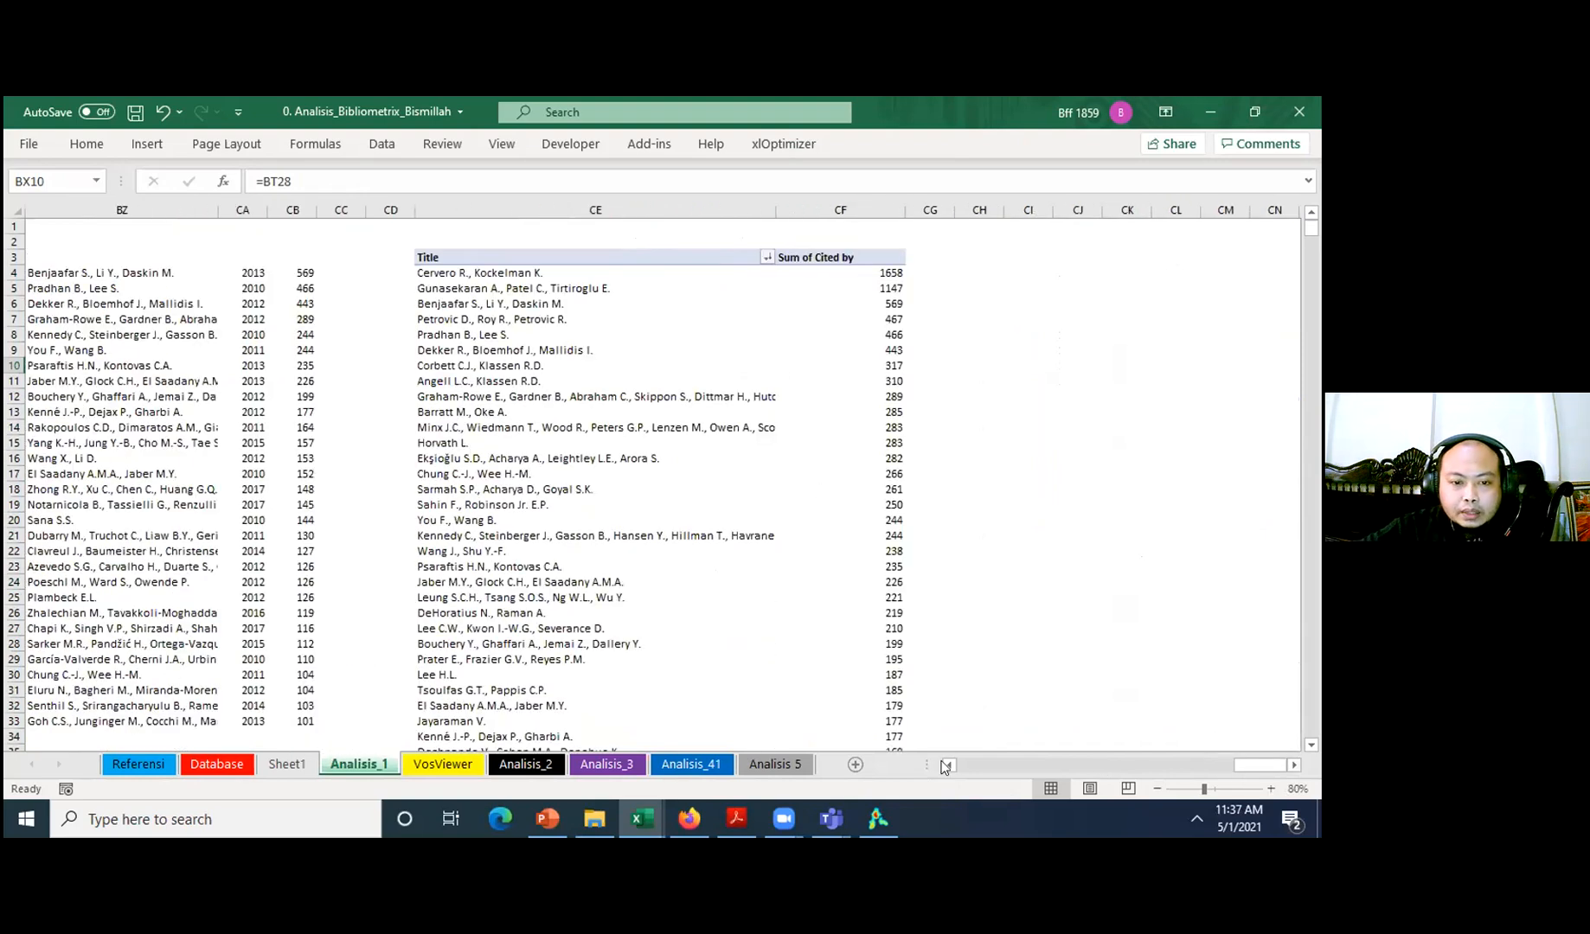
- Open the VosViewer sheet and review its co-author, country and author keyword visualization maps
click(478, 761)
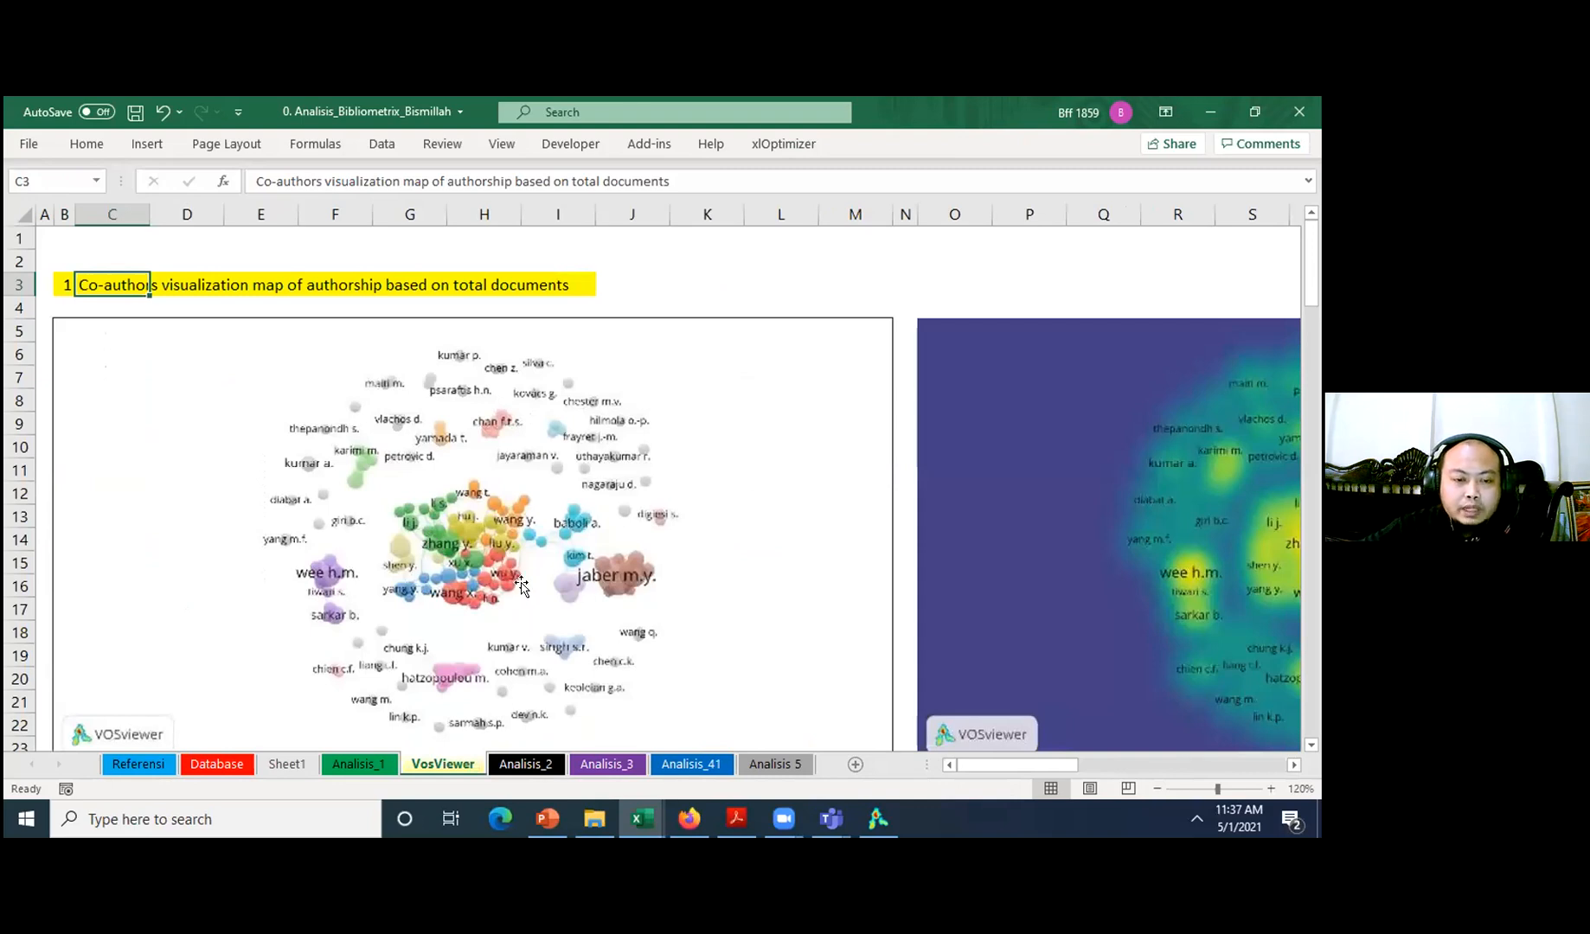
scroll(510, 586, down, 6)
scroll(322, 551, down, 2)
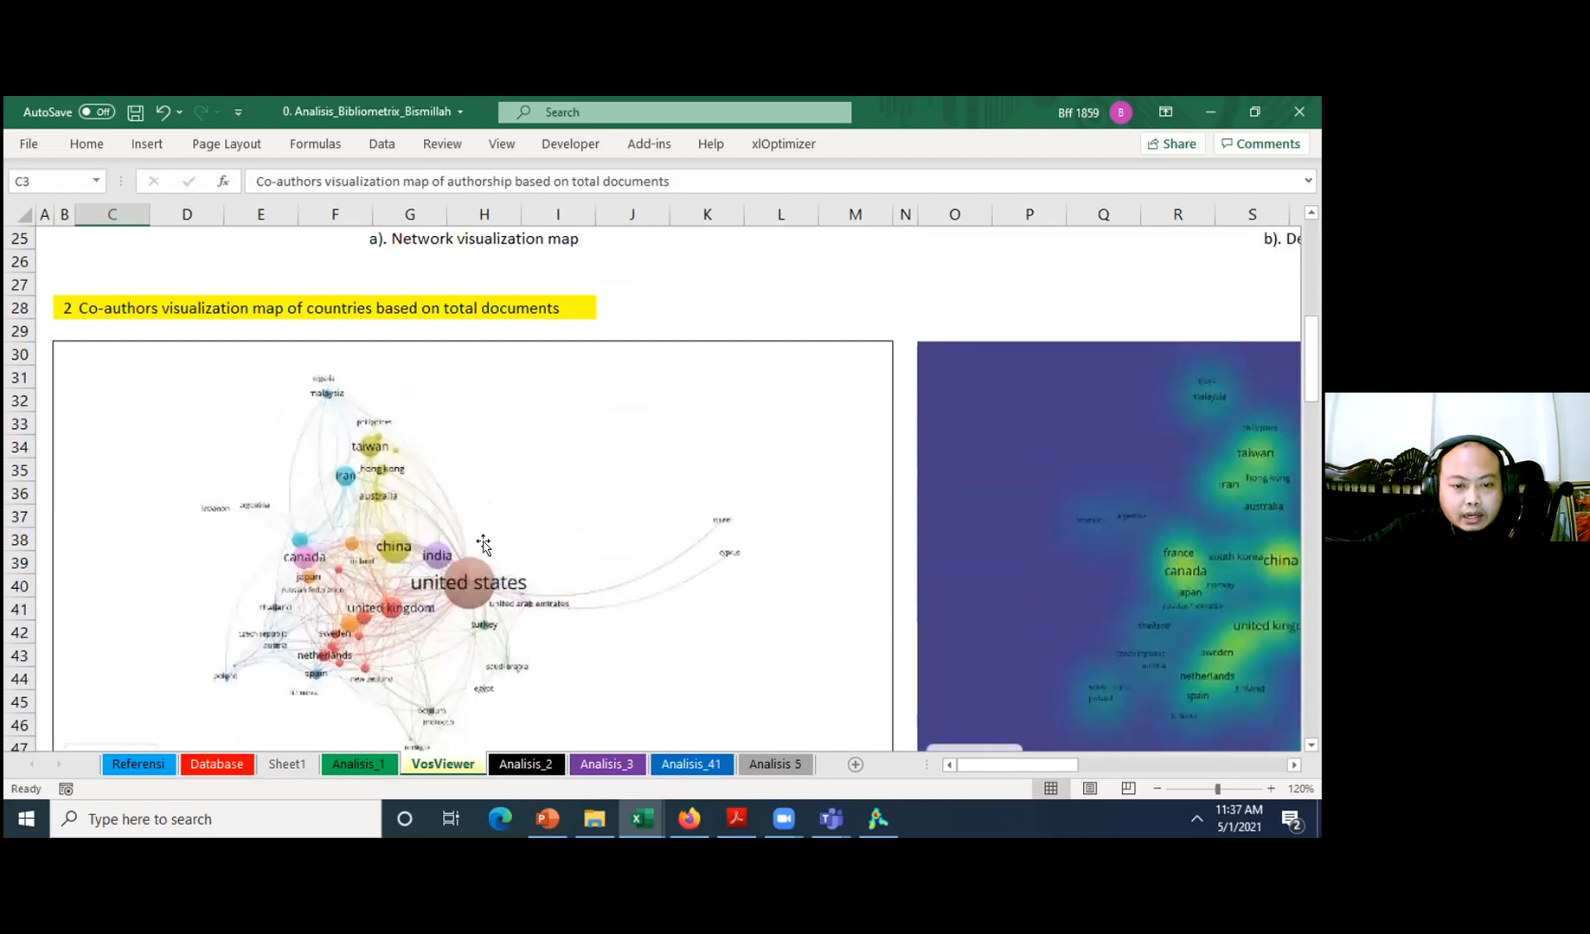
scroll(446, 587, down, 3)
scroll(446, 586, down, 2)
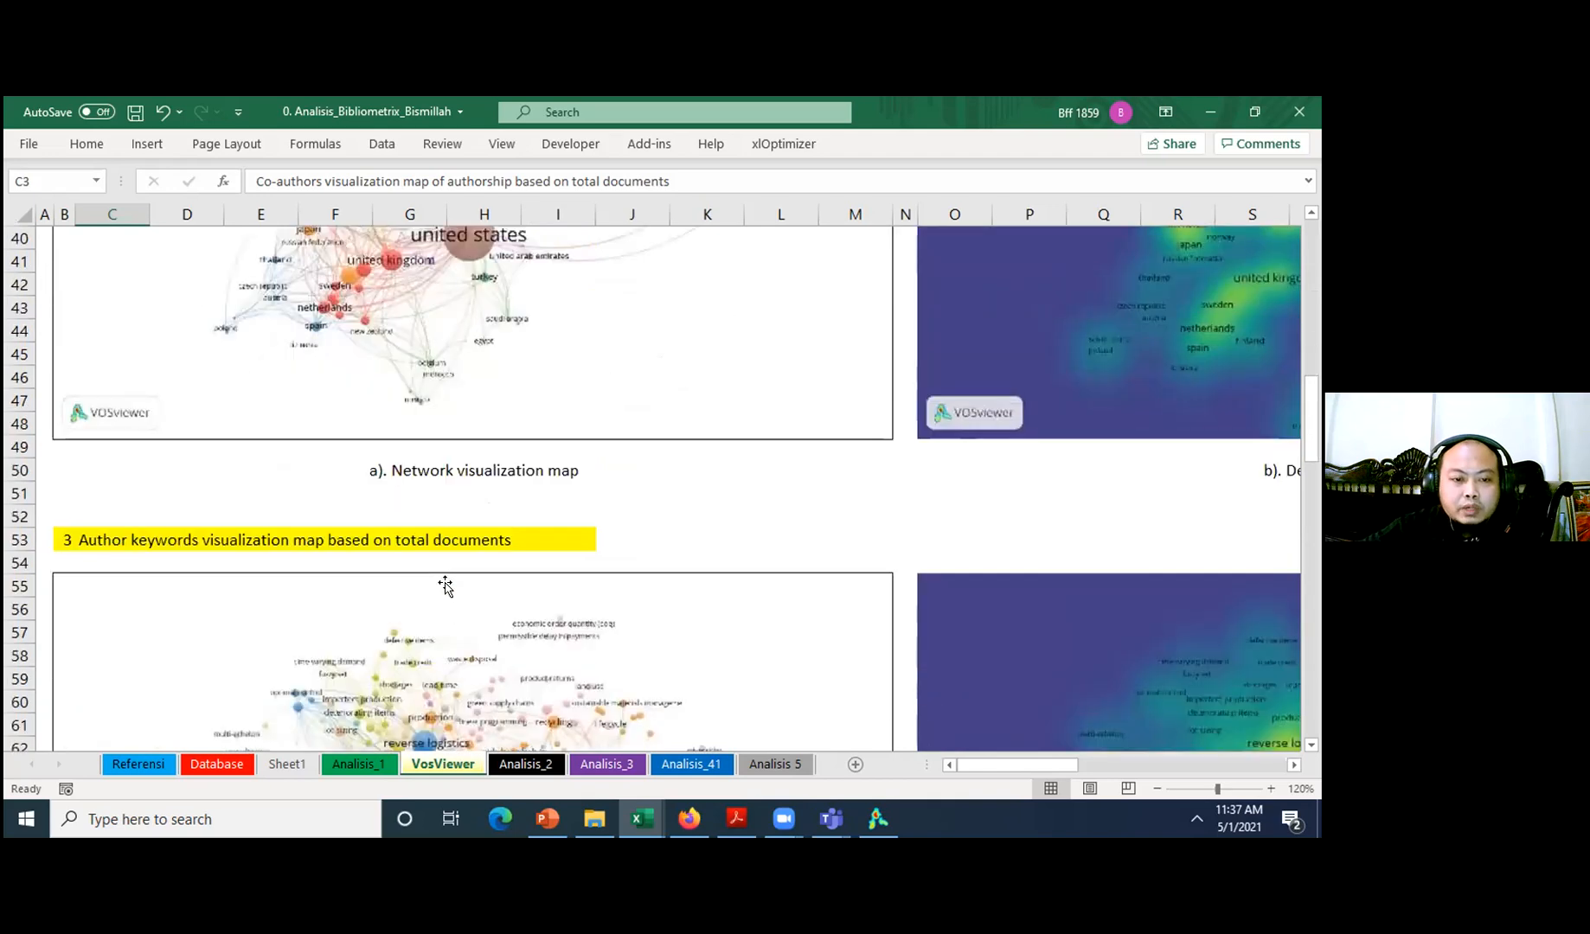
scroll(401, 422, down, 2)
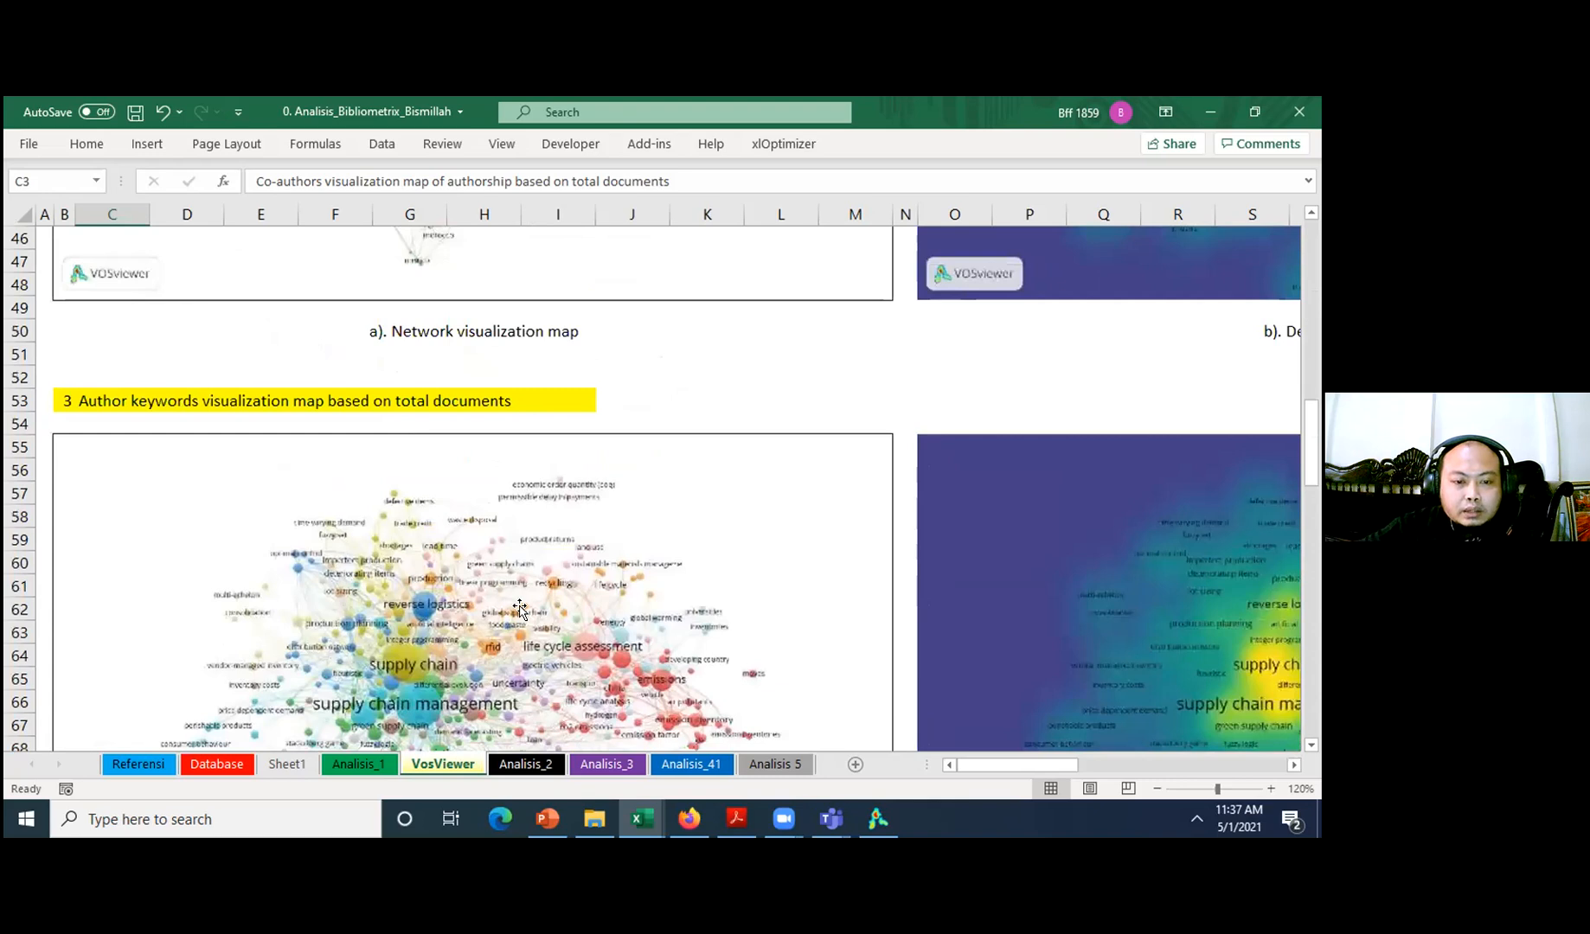
scroll(448, 618, down, 1)
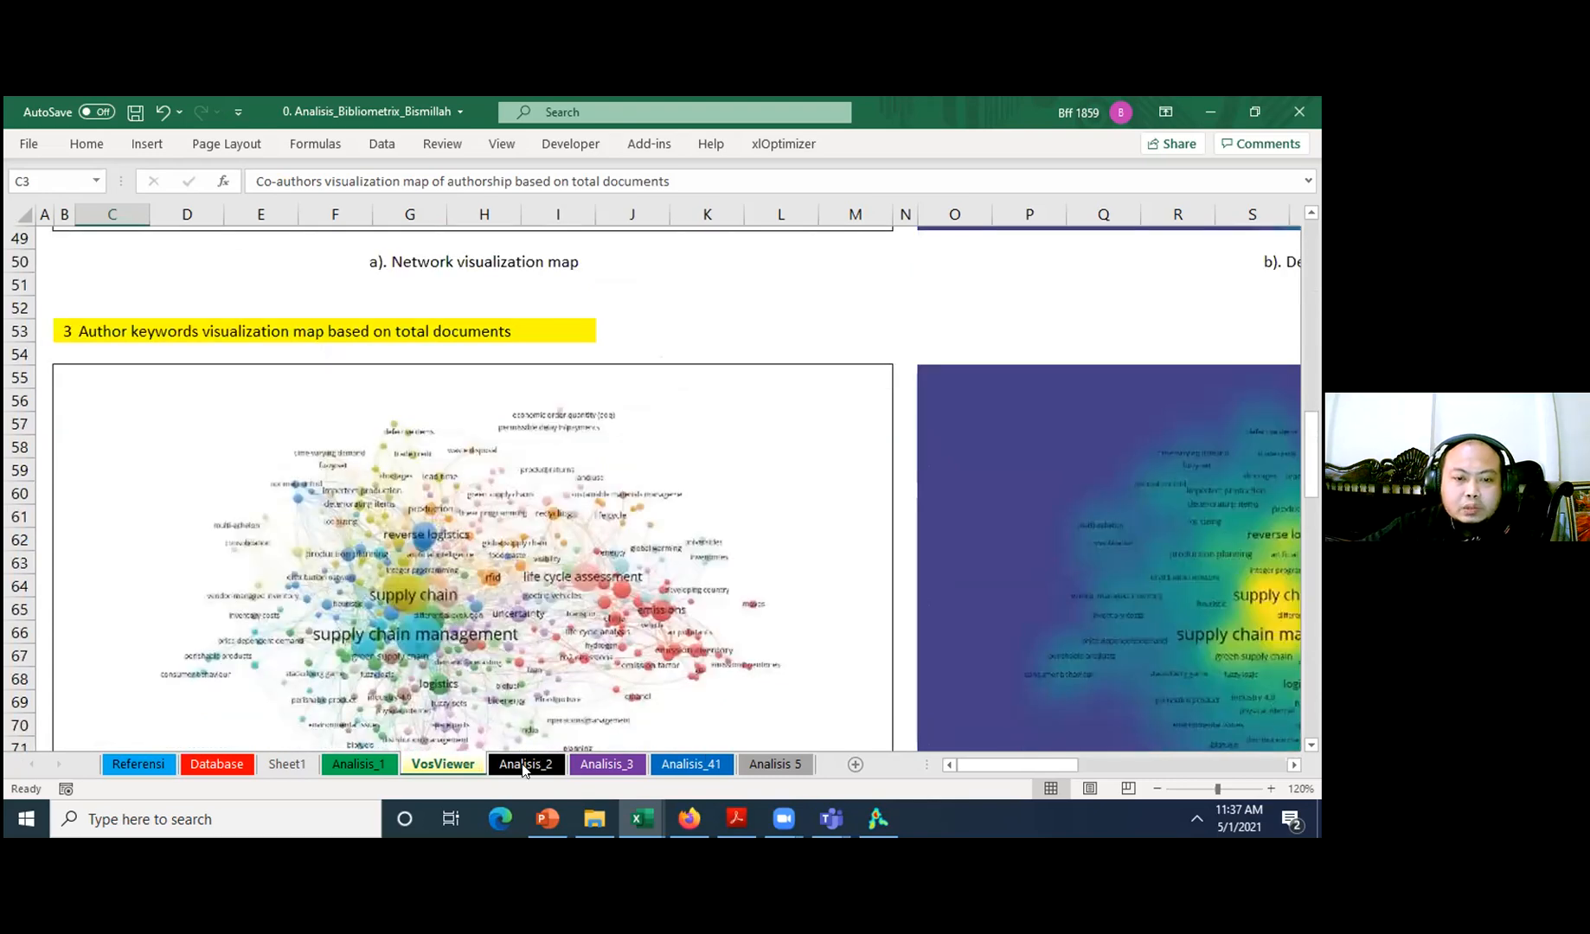
scroll(527, 761, down, 1)
- Open the Analisis_2 sheet and select the Modelling entry in the research methodology table under A. General
click(523, 765)
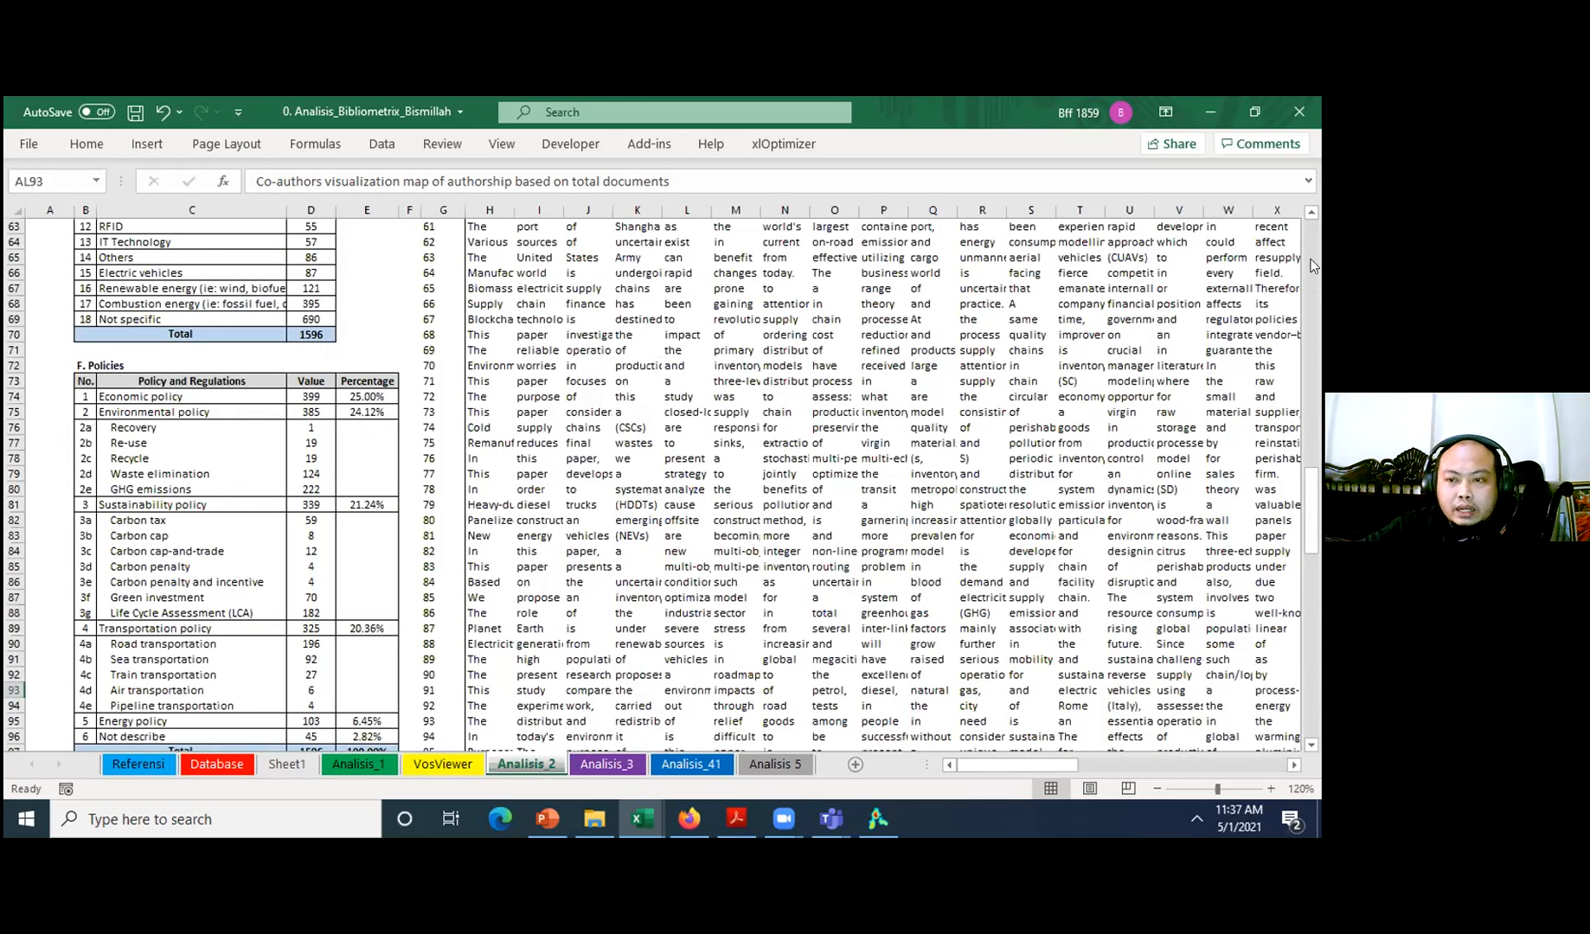
ctrl+scroll(1311, 259, down, 4)
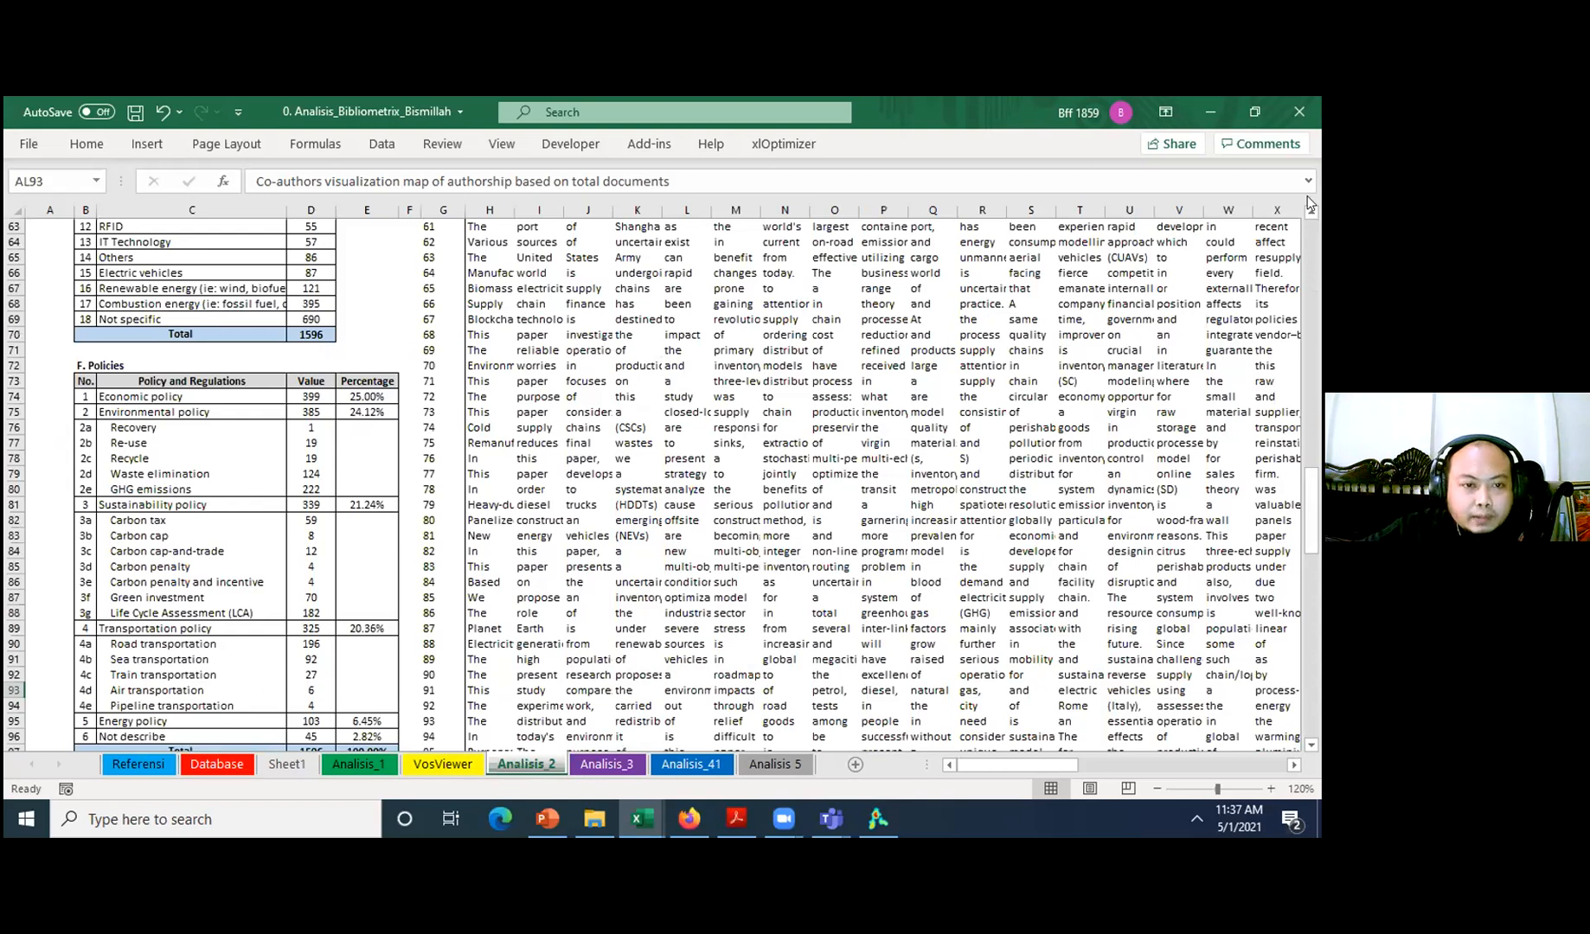
scroll(660, 251, up, 20)
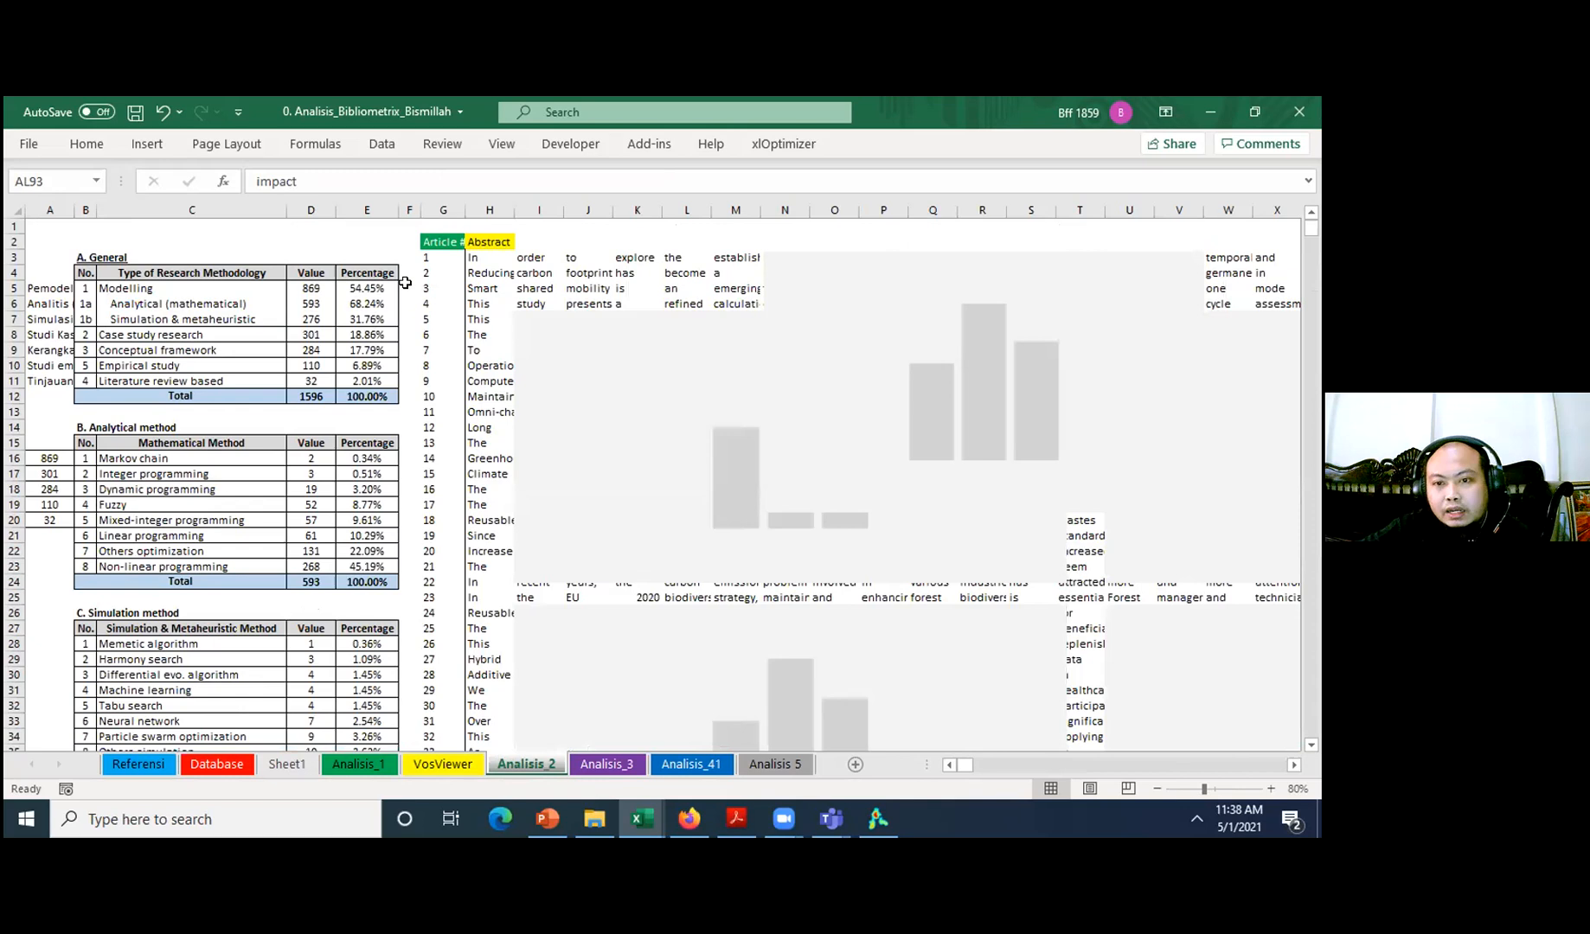
click(130, 288)
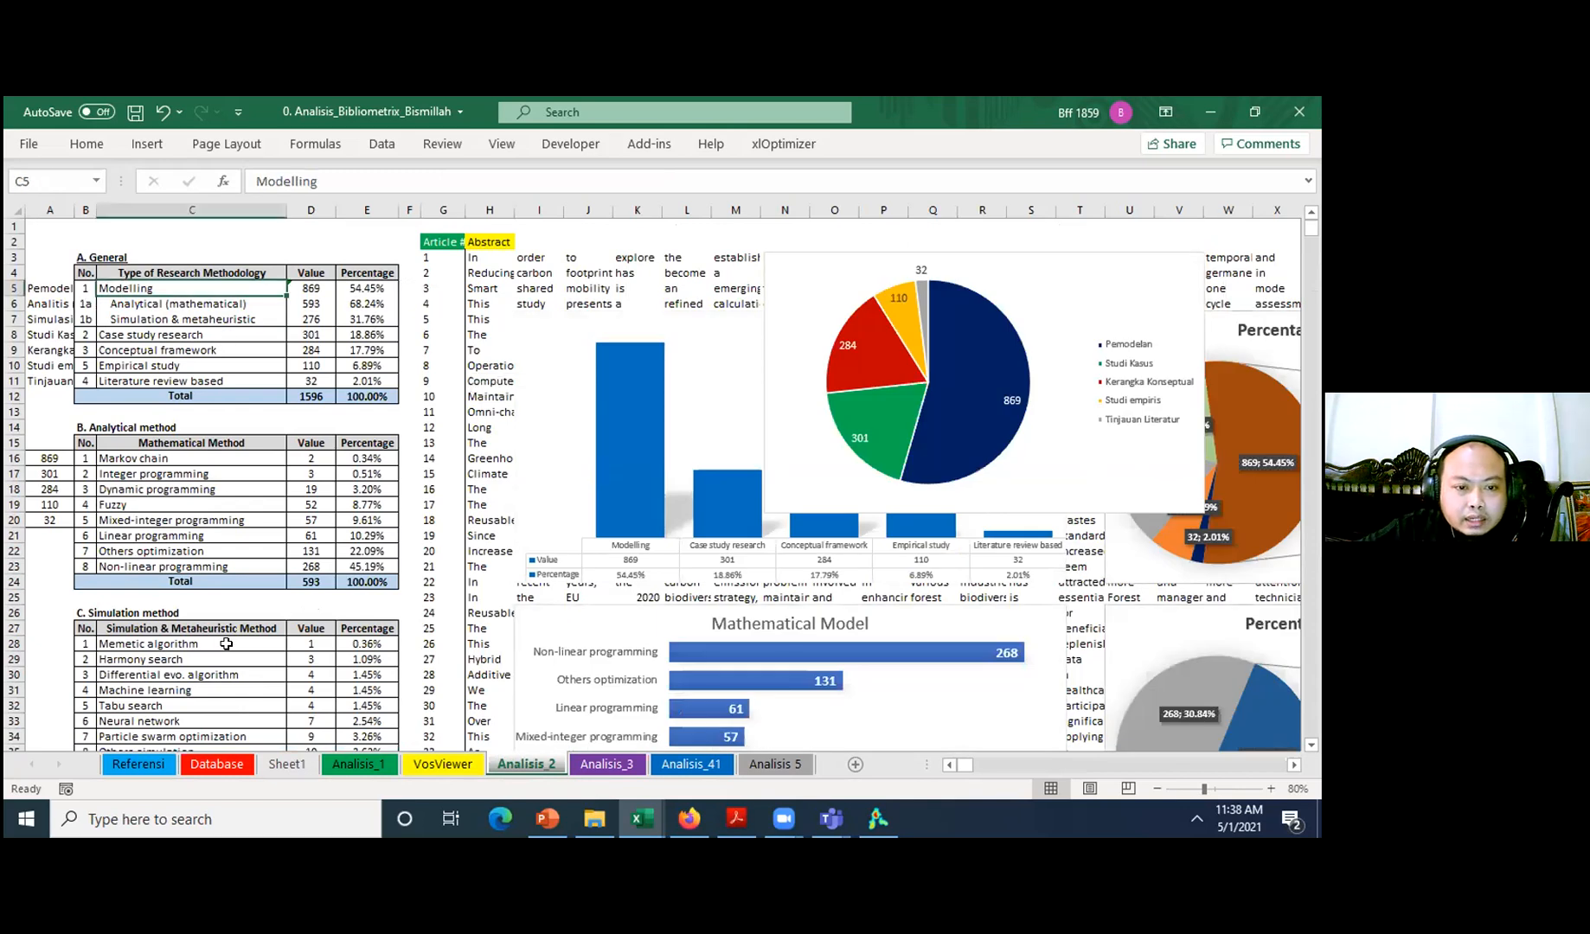
- Point out the Simulation & metaheuristic entry and the Analytical (mathematical) value in the research methodology table on the Analisis_2 sheet
click(455, 763)
click(527, 766)
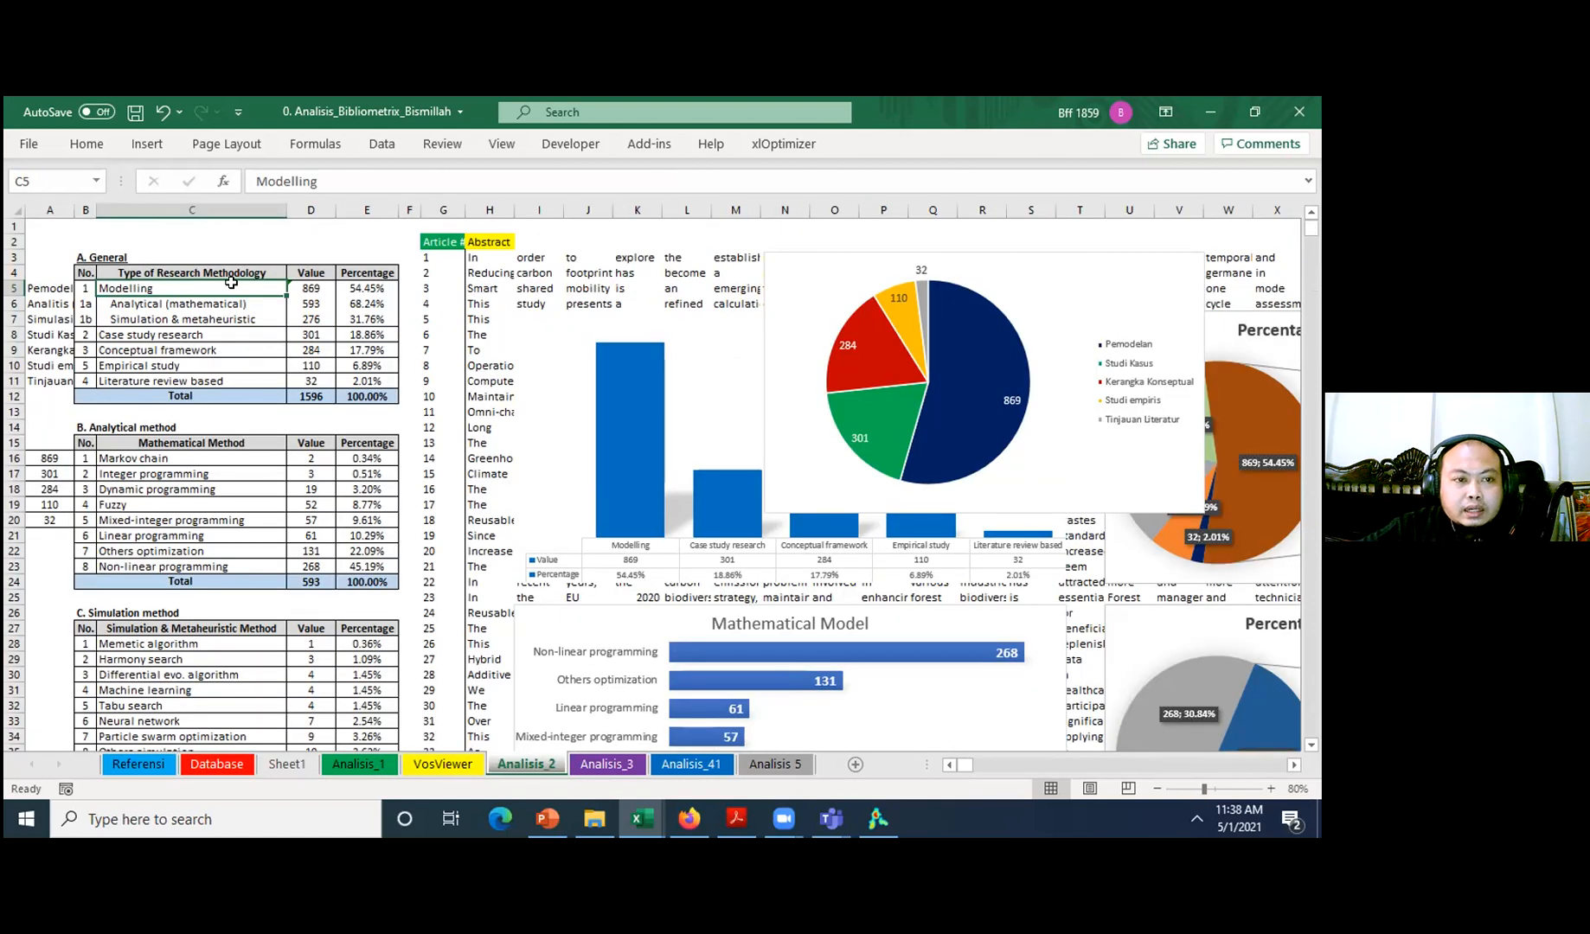
click(185, 319)
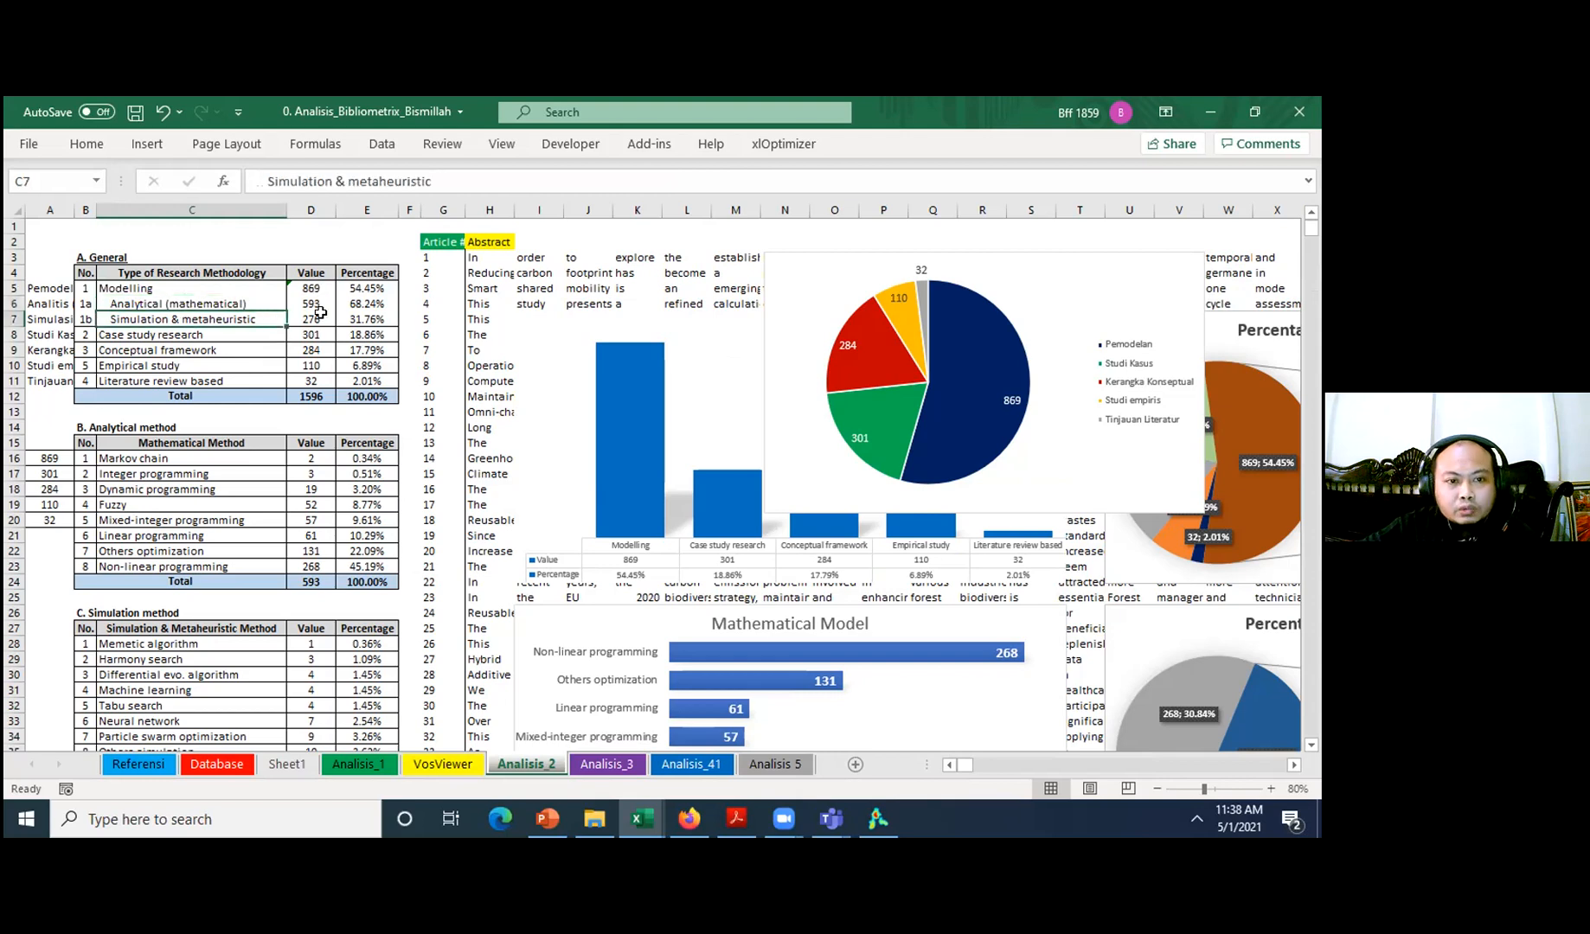
click(318, 303)
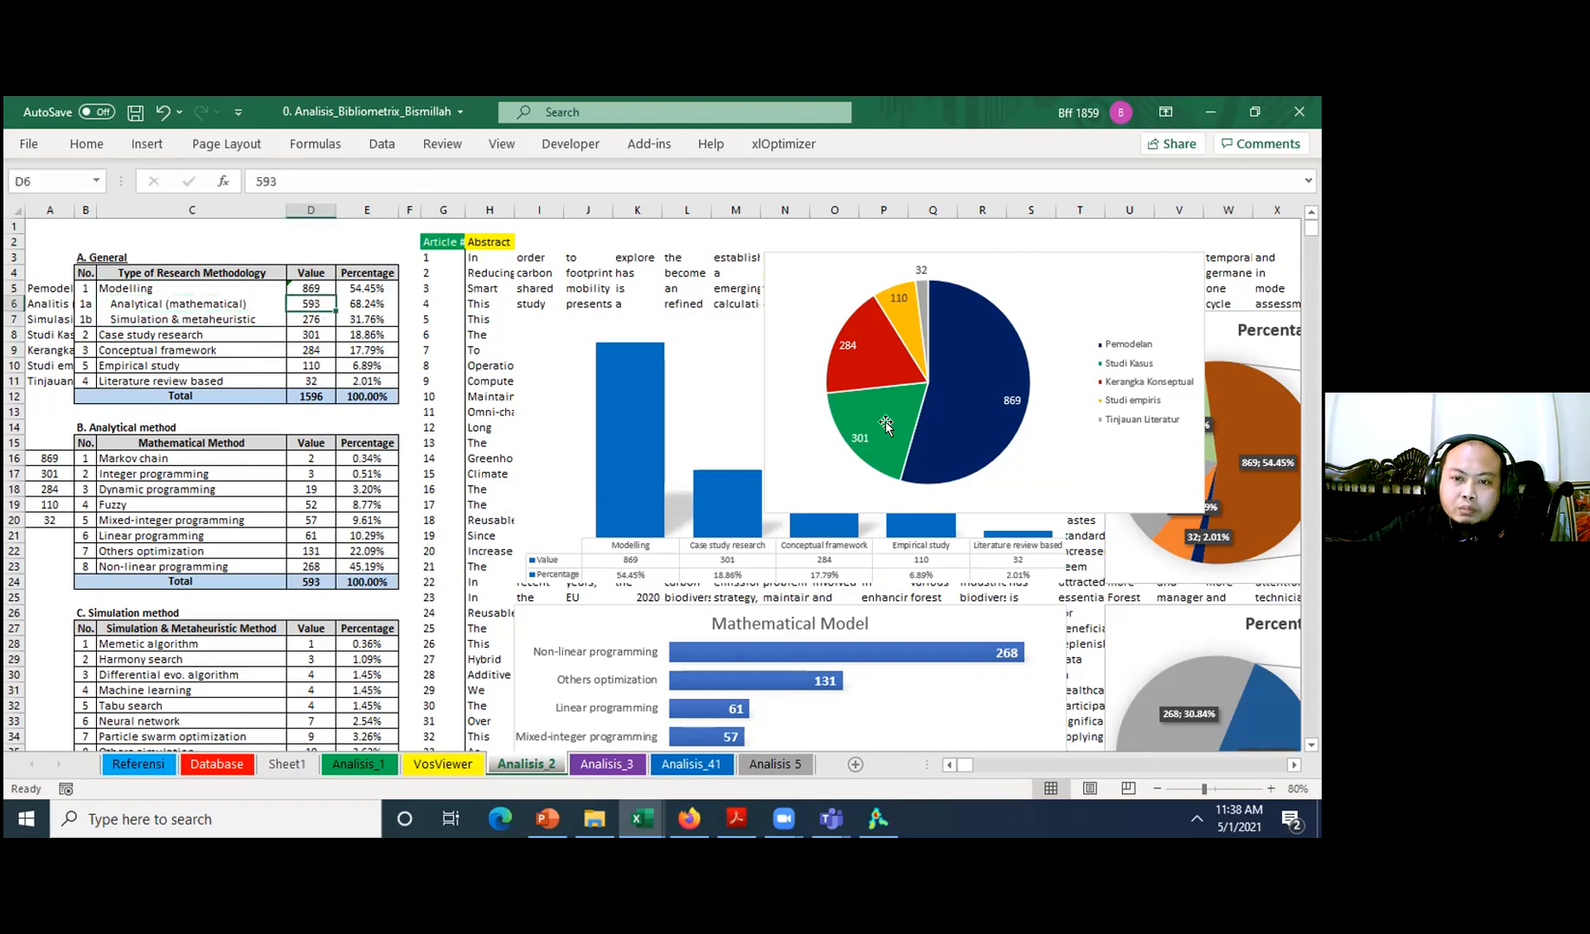
- Reposition the blue research methodology column chart beside the A. General table so that it leaves the tables uncovered
click(547, 310)
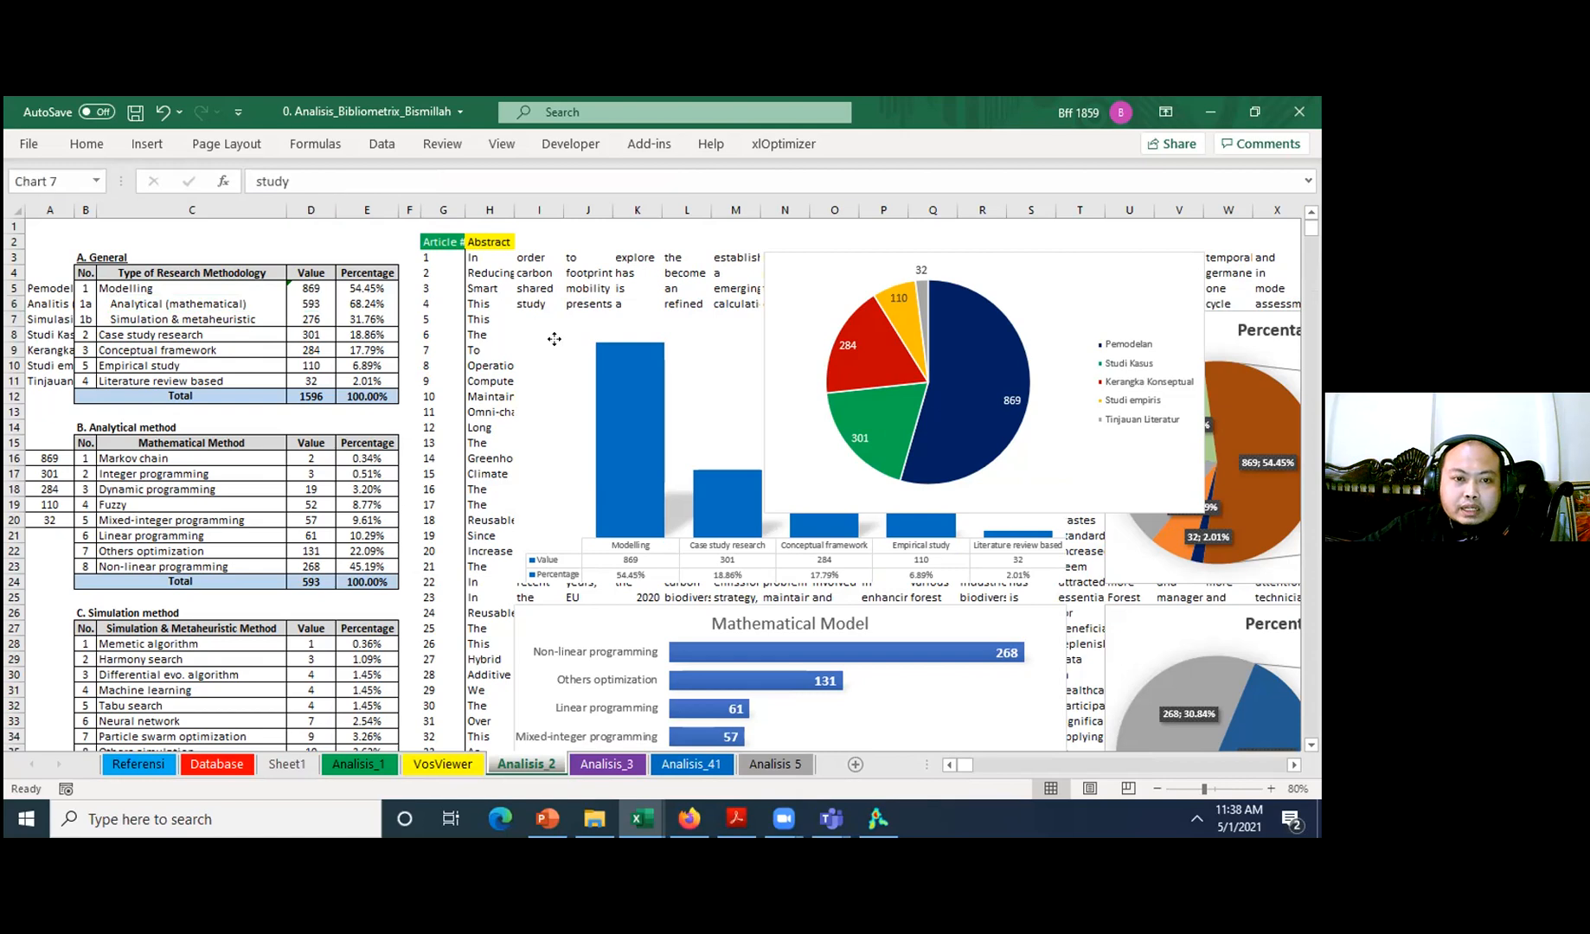
drag(562, 311, 168, 400)
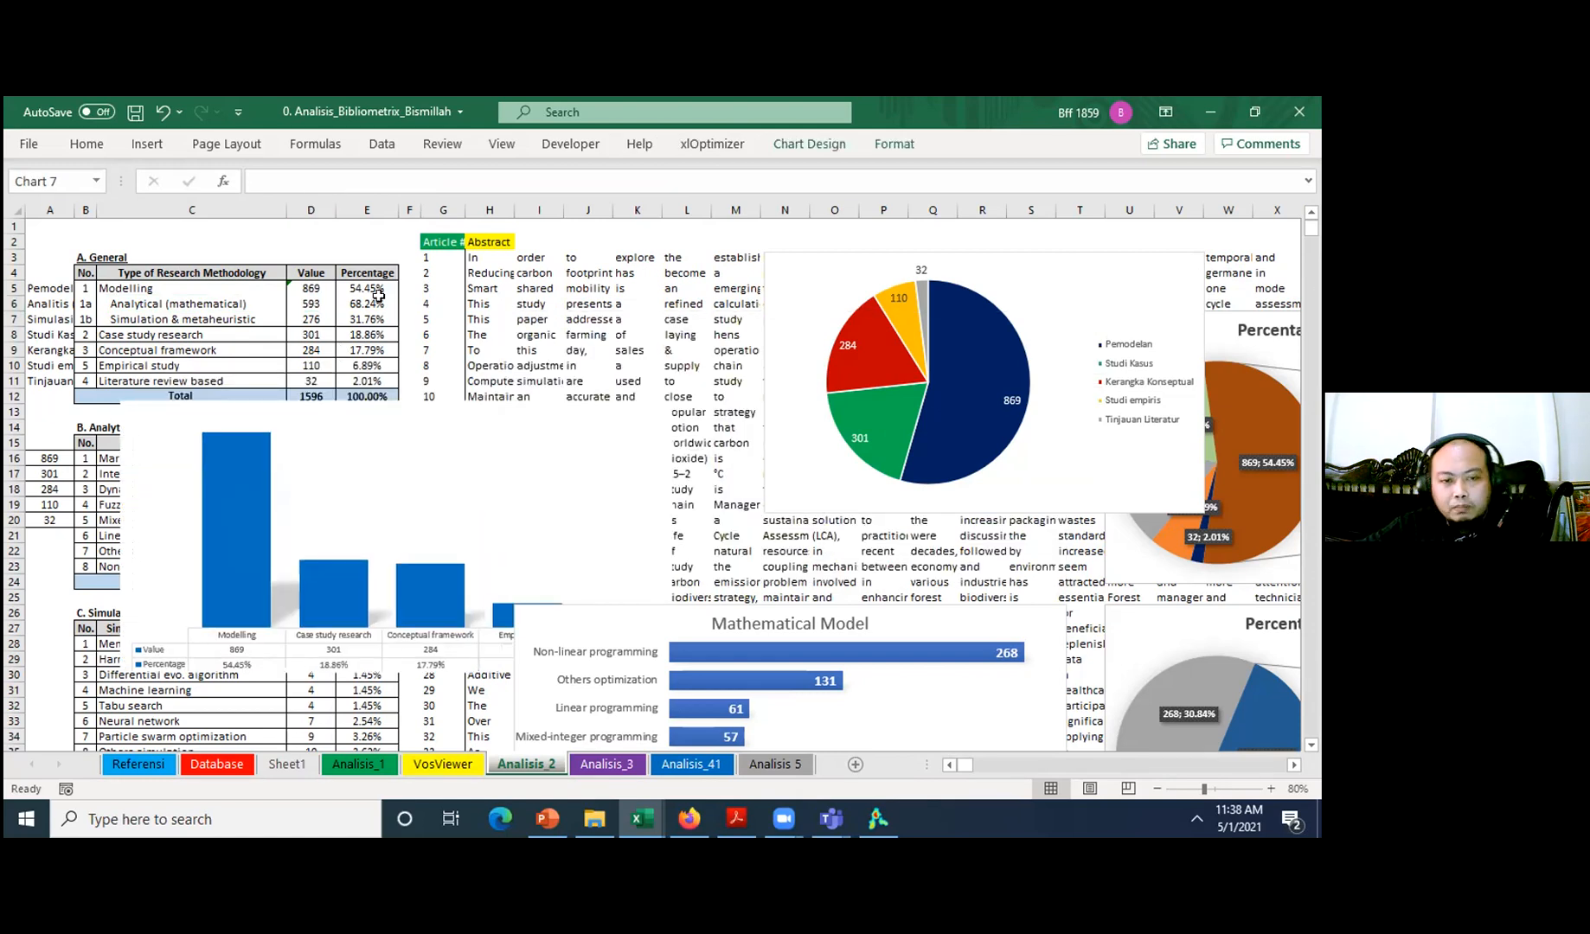
click(149, 432)
drag(382, 354, 460, 310)
- Go through the Conceptual framework, Empirical study and Literature review based entries in the A. General table
click(210, 351)
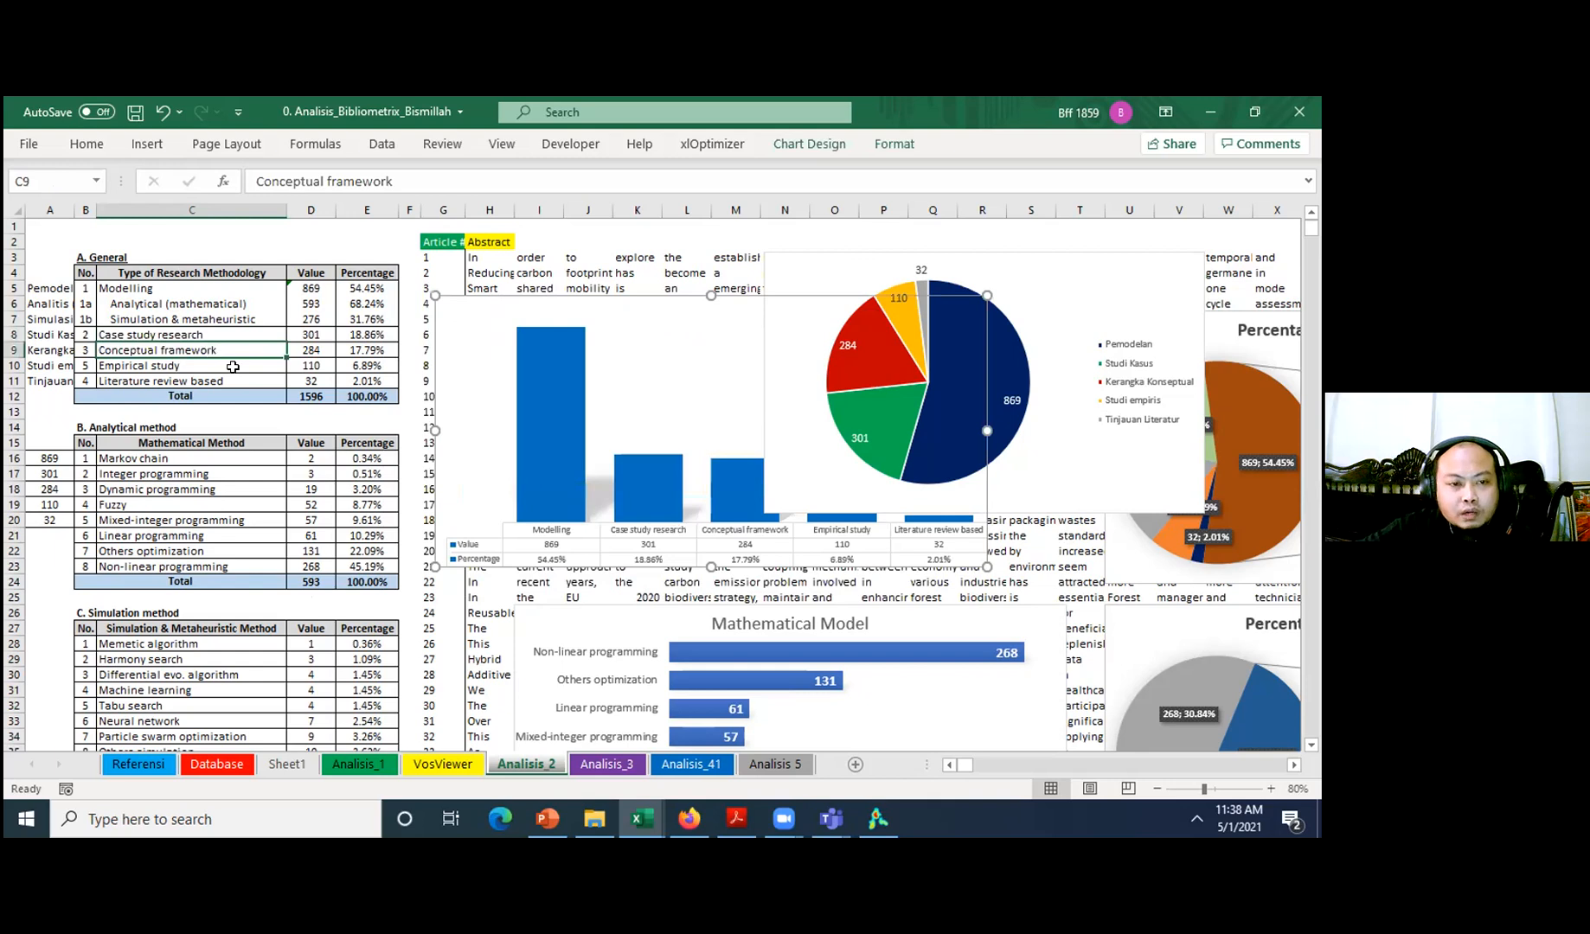
click(234, 370)
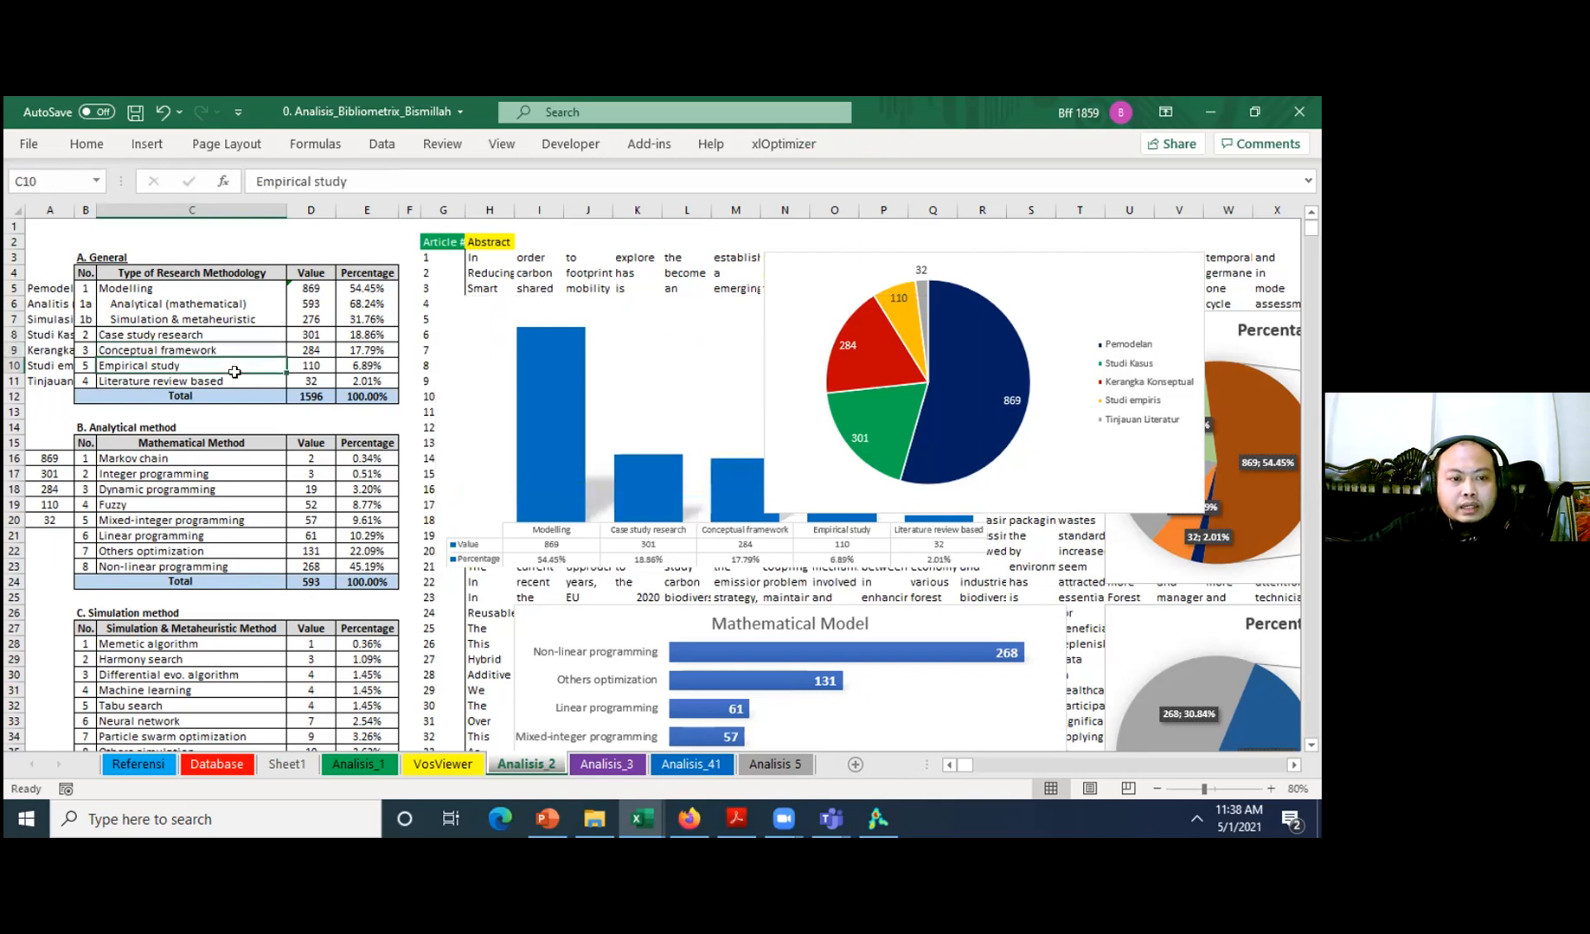
click(232, 382)
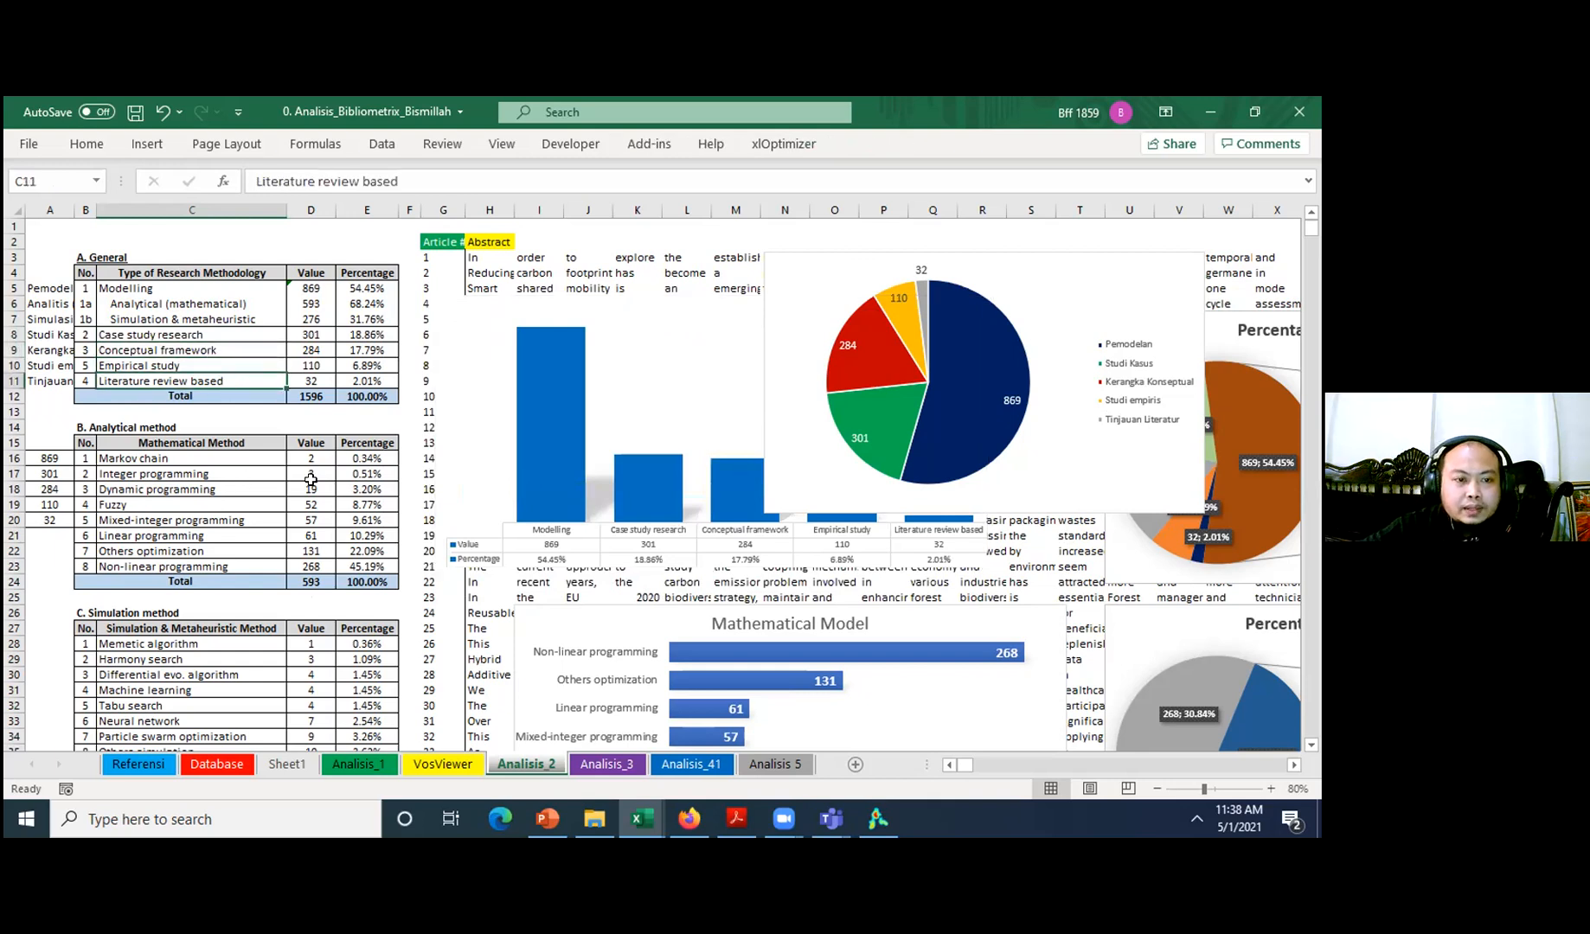
- Look over the method, nature, technology and policy tables and their bar and pie charts further down the Analisis_2 sheet
scroll(322, 502, down, 4)
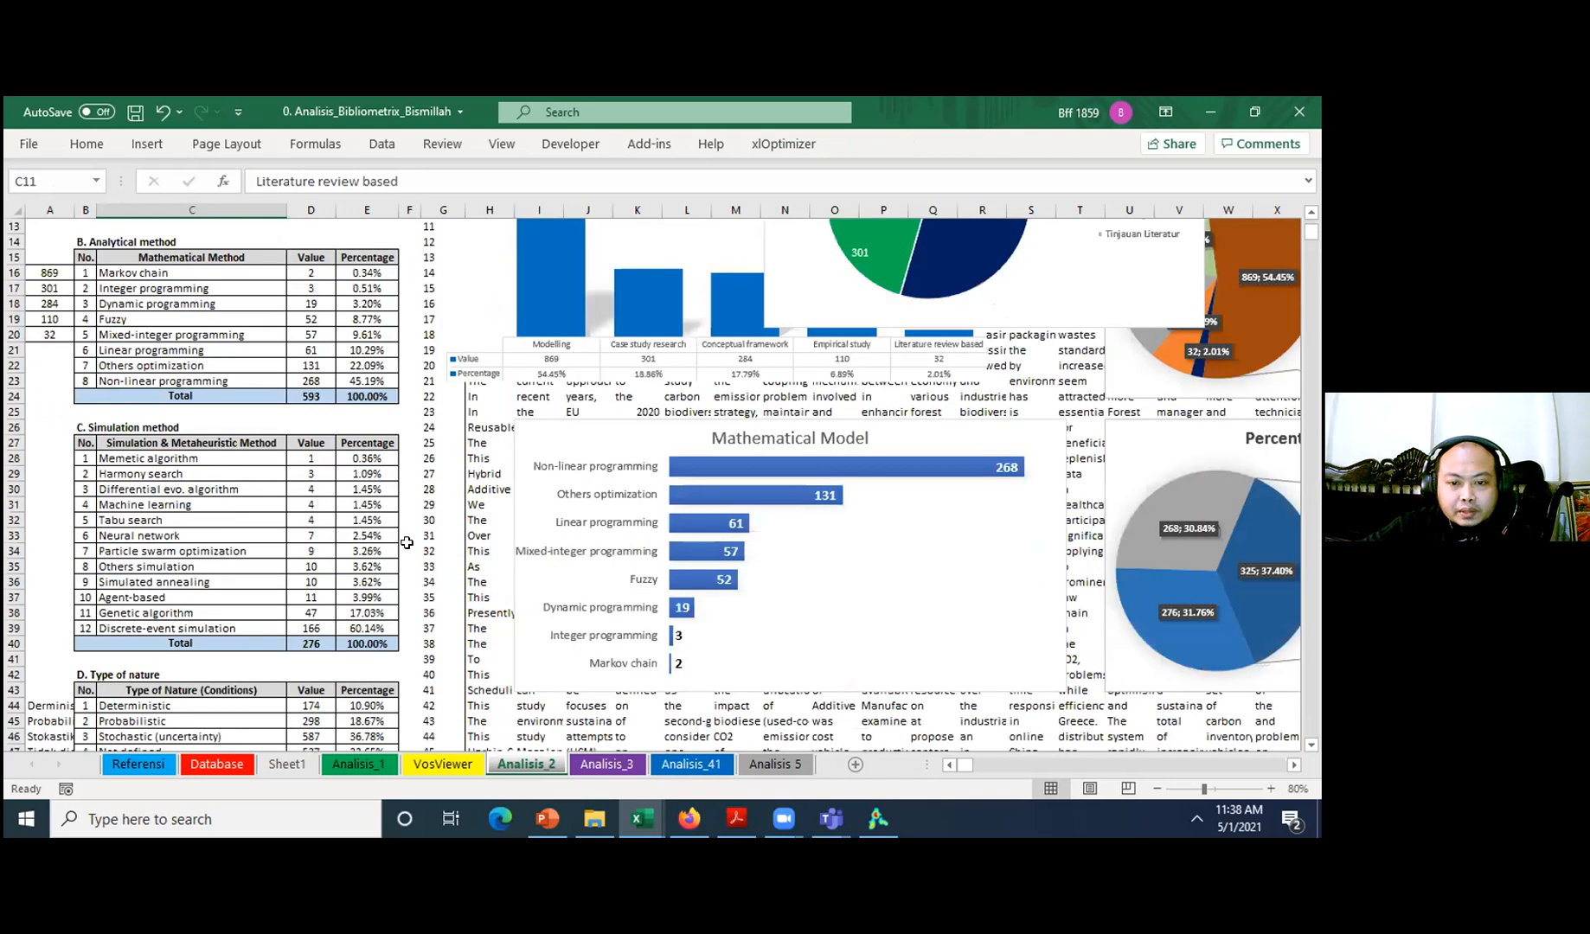
scroll(324, 504, down, 3)
scroll(567, 585, down, 8)
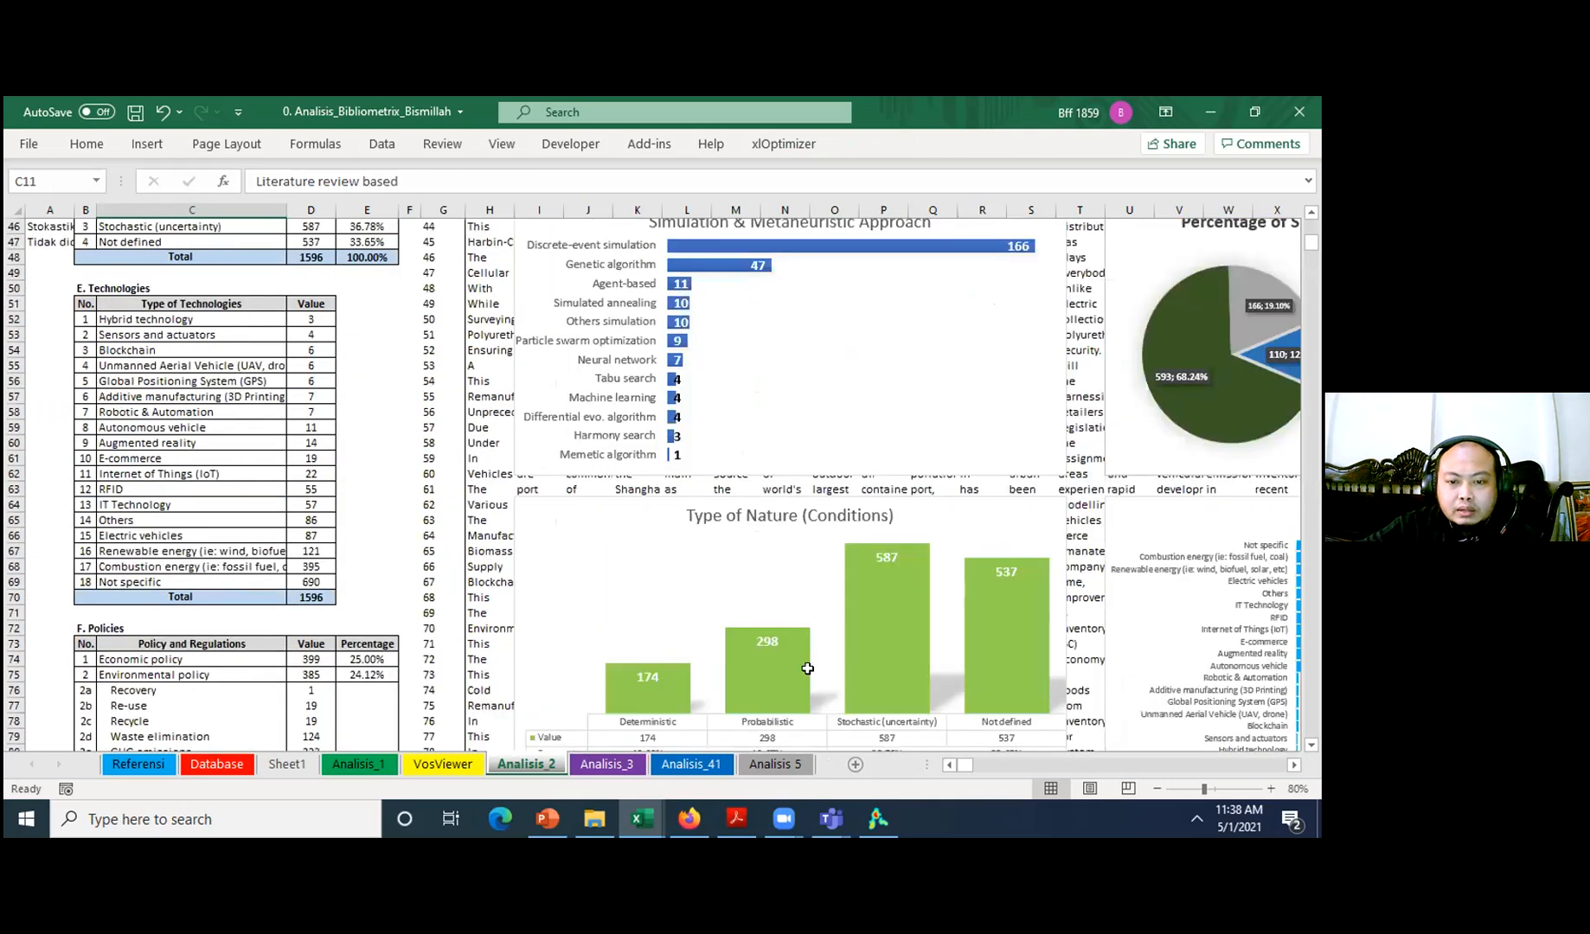
scroll(809, 670, down, 11)
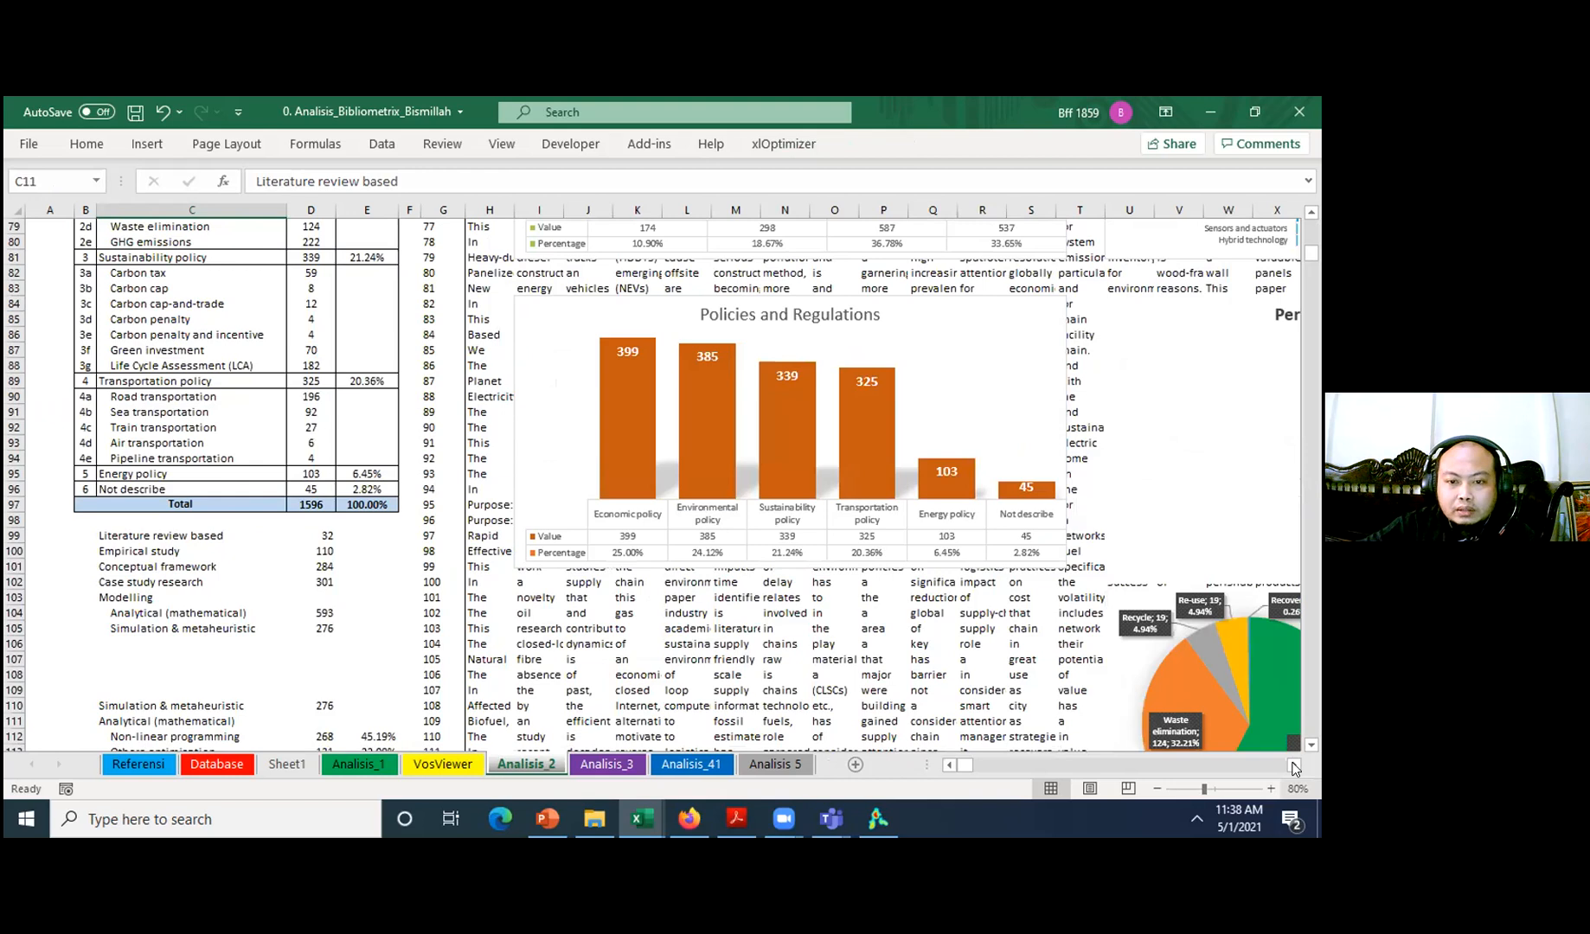
click(1294, 768)
click(1294, 768)
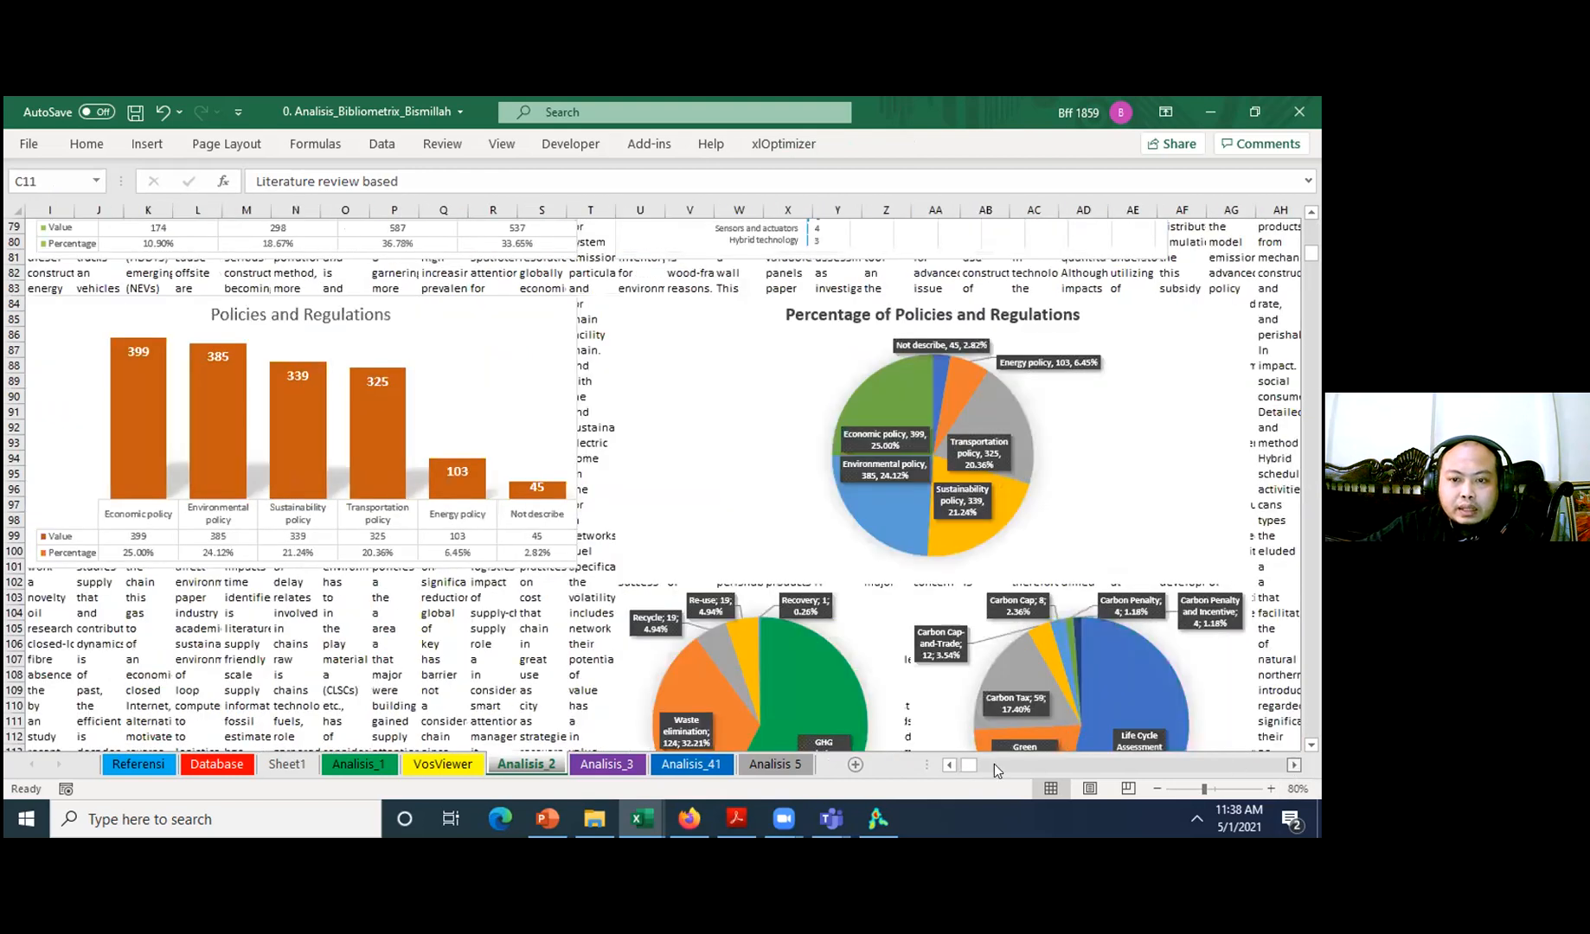
click(949, 764)
- Examine the Economic policy value and percentage and the Environmental policy entry in the F. Policies table
scroll(96, 400, up, 5)
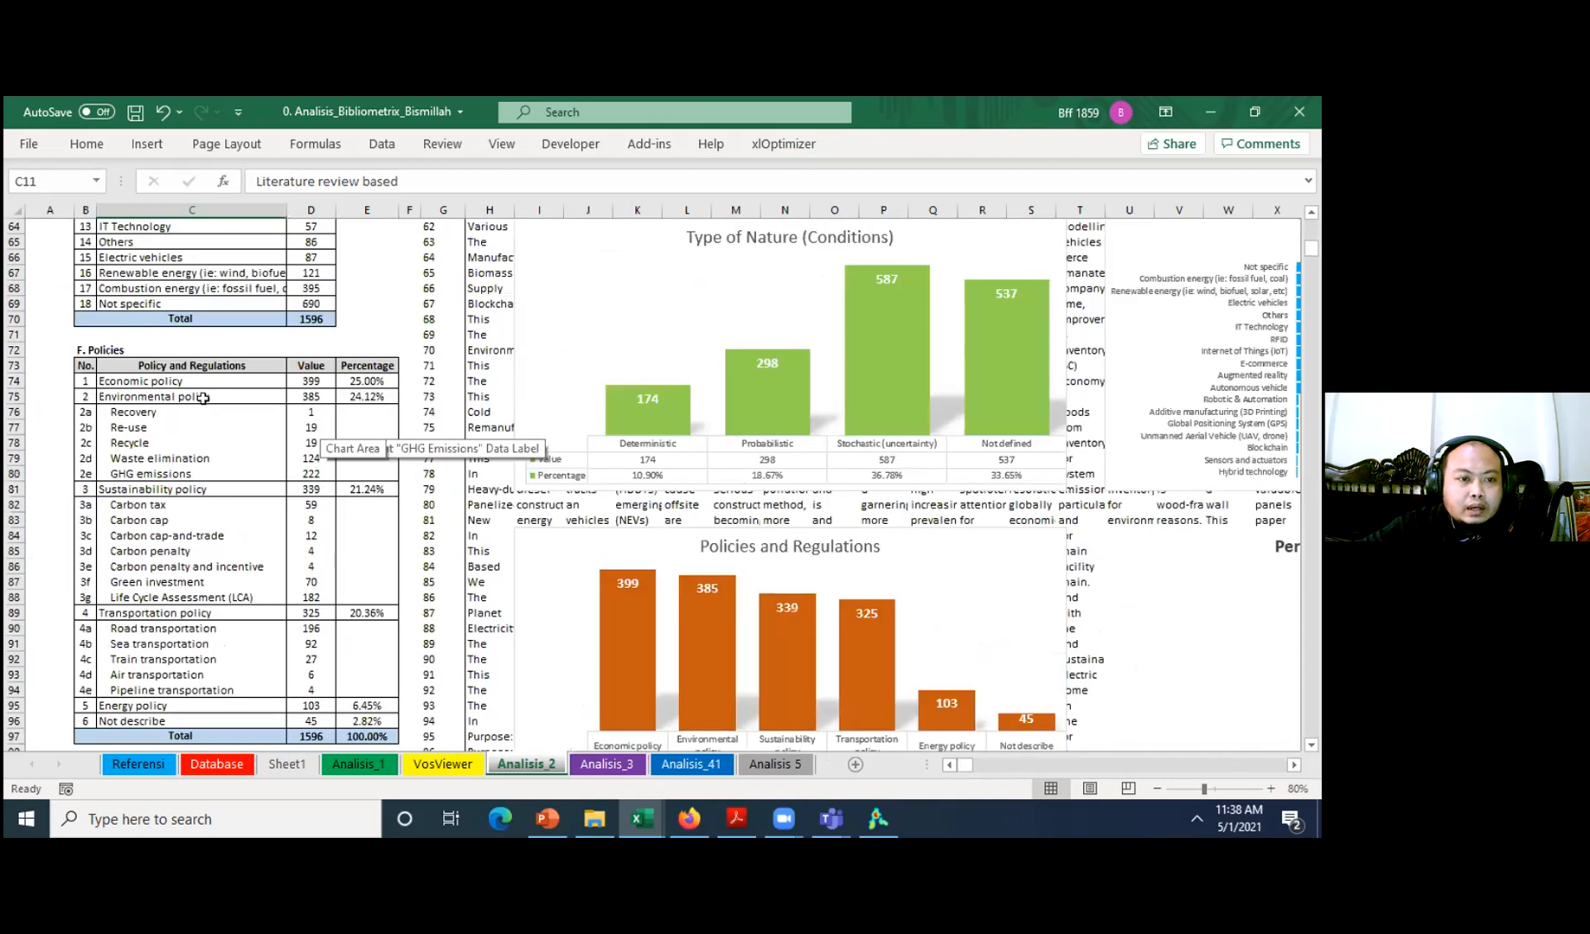
click(140, 387)
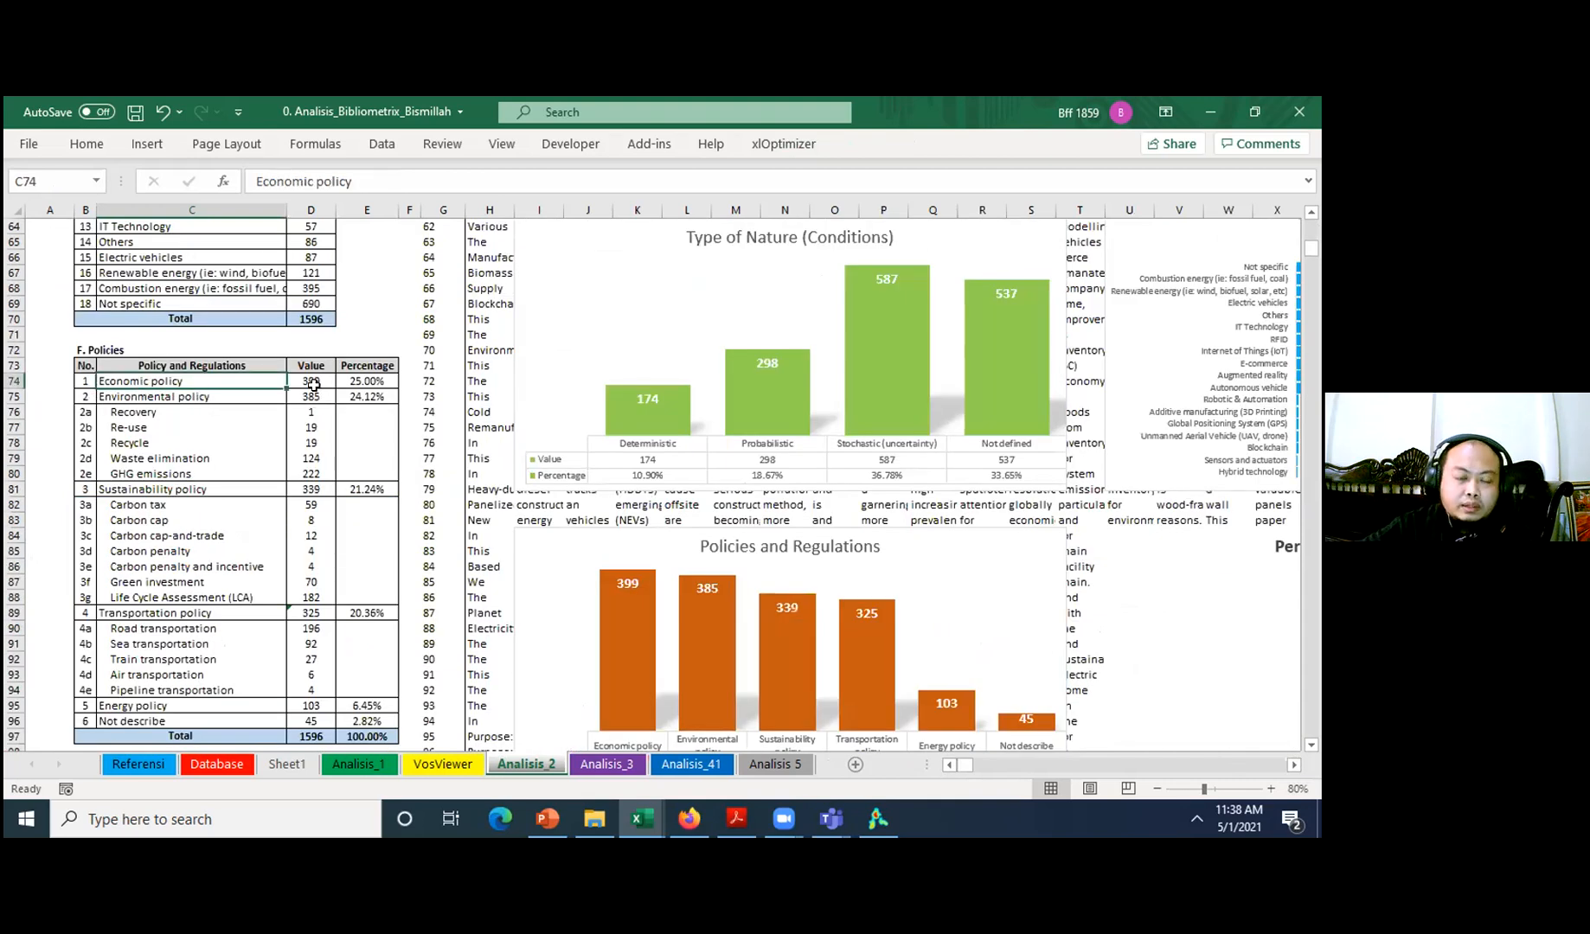
click(312, 384)
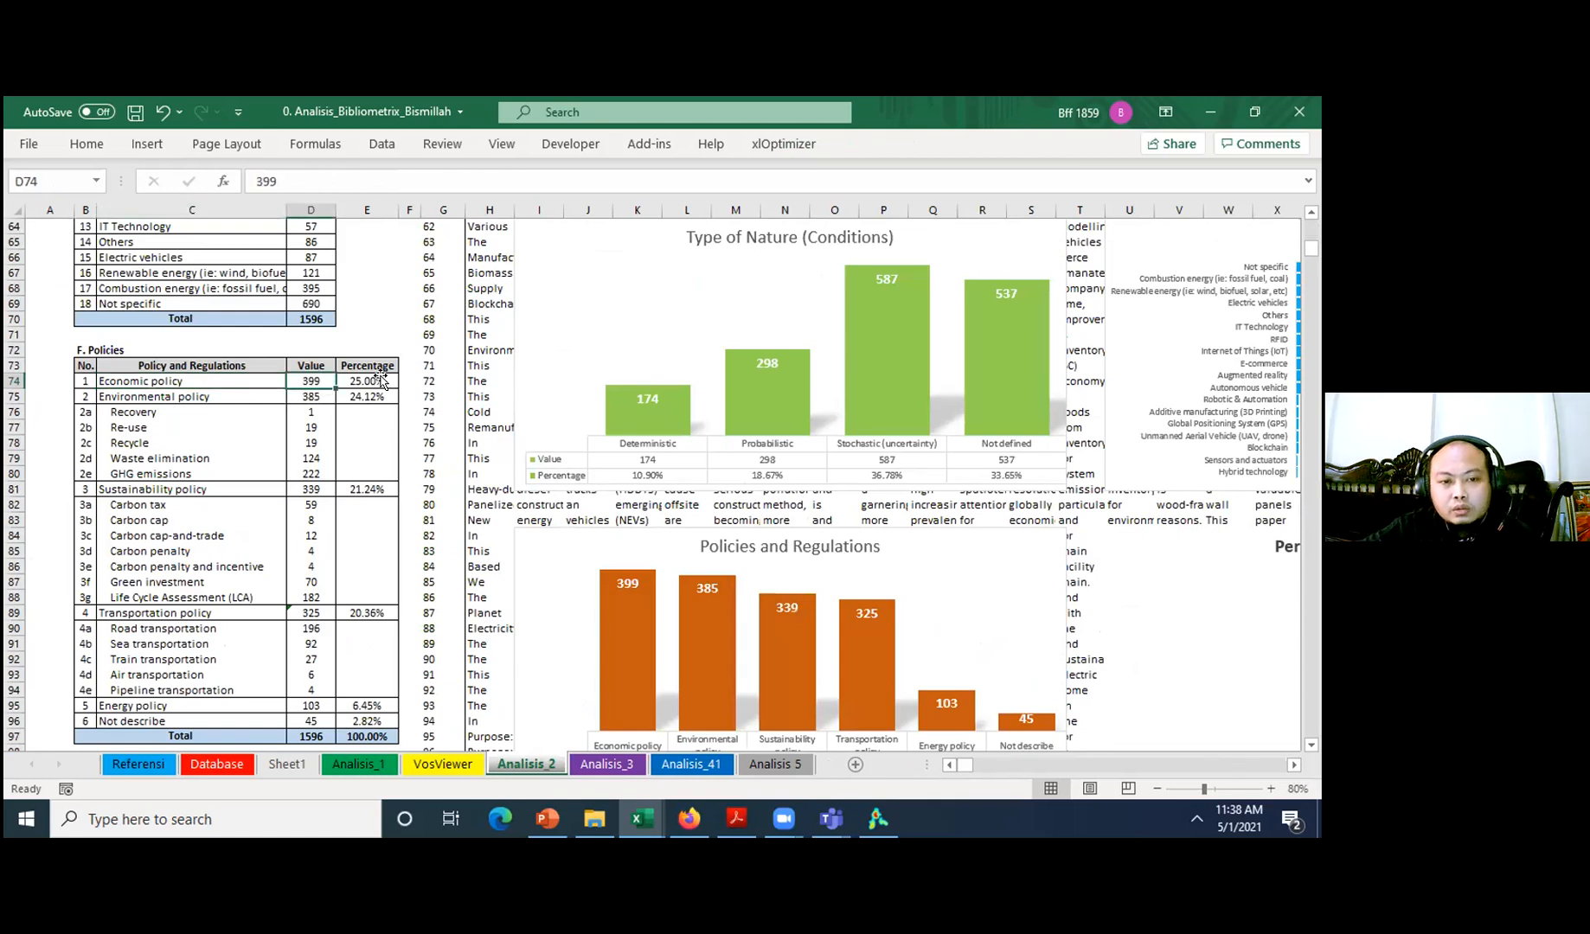
click(367, 381)
click(183, 397)
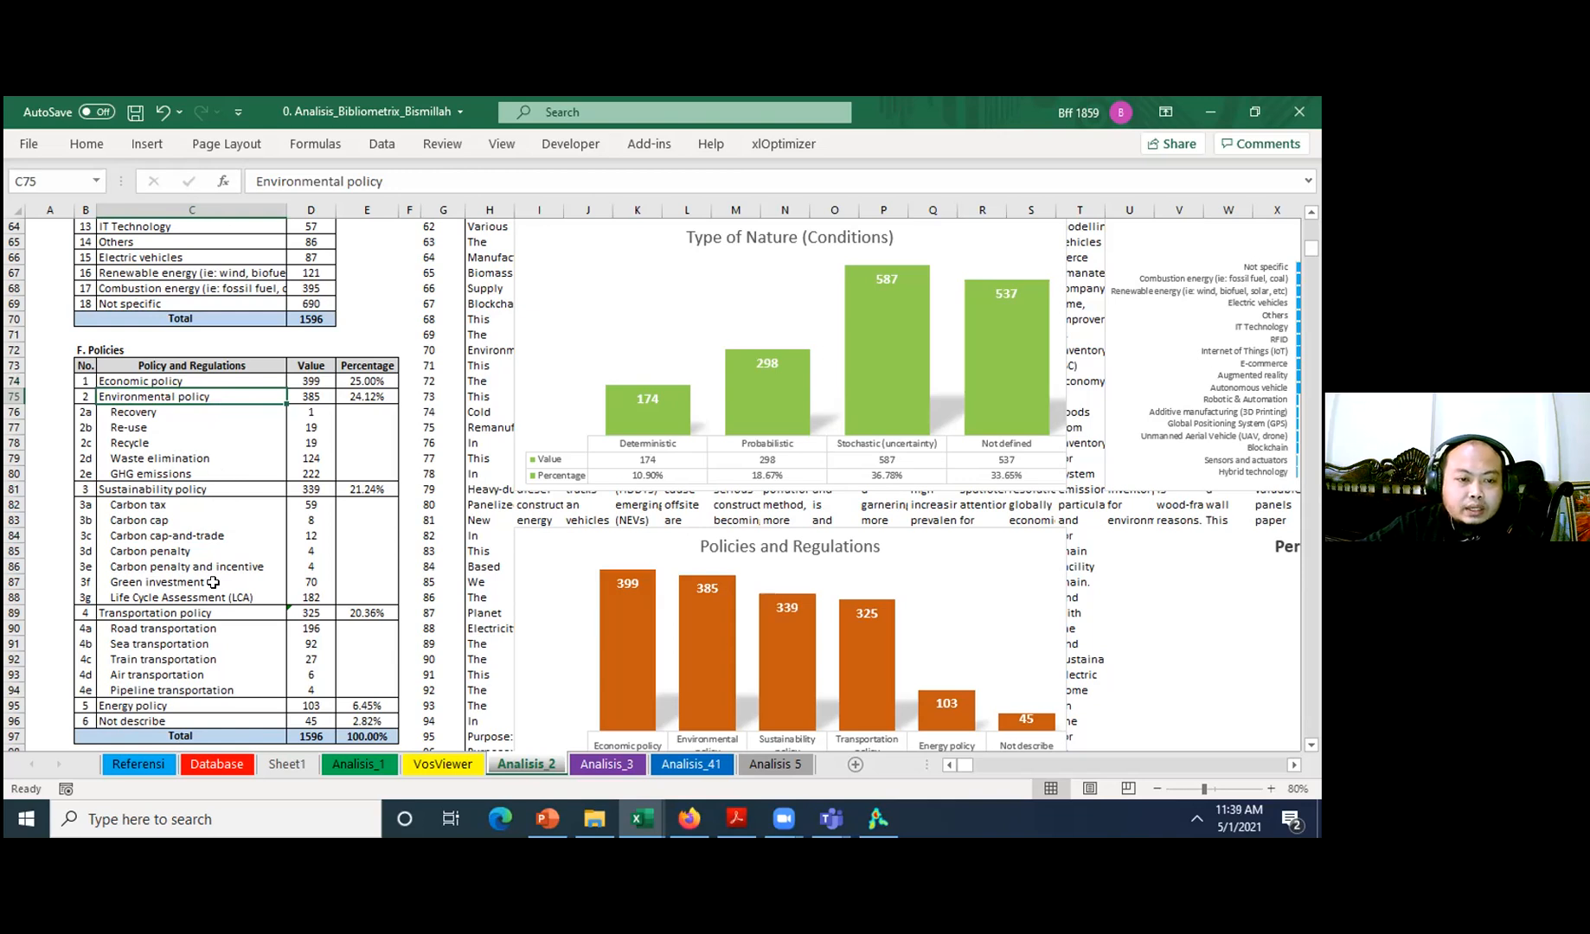
scroll(703, 707, down, 2)
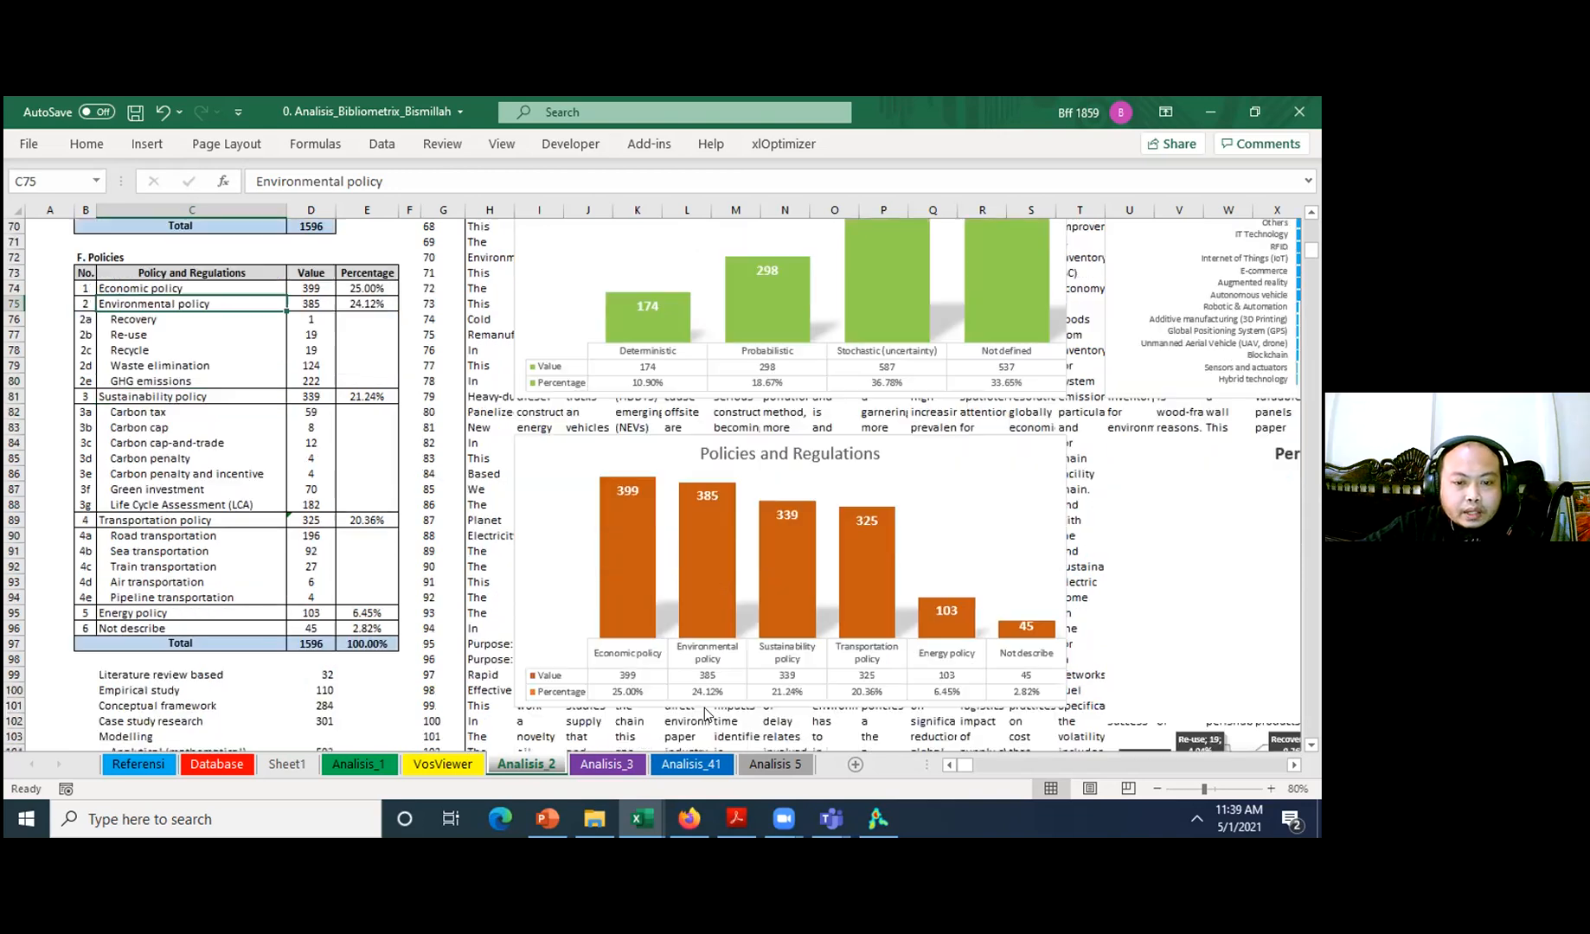
- View the pivot tables on Analisis_3, the keyword treemap on Analisis_41 and the Analisis 5 sheet
click(616, 765)
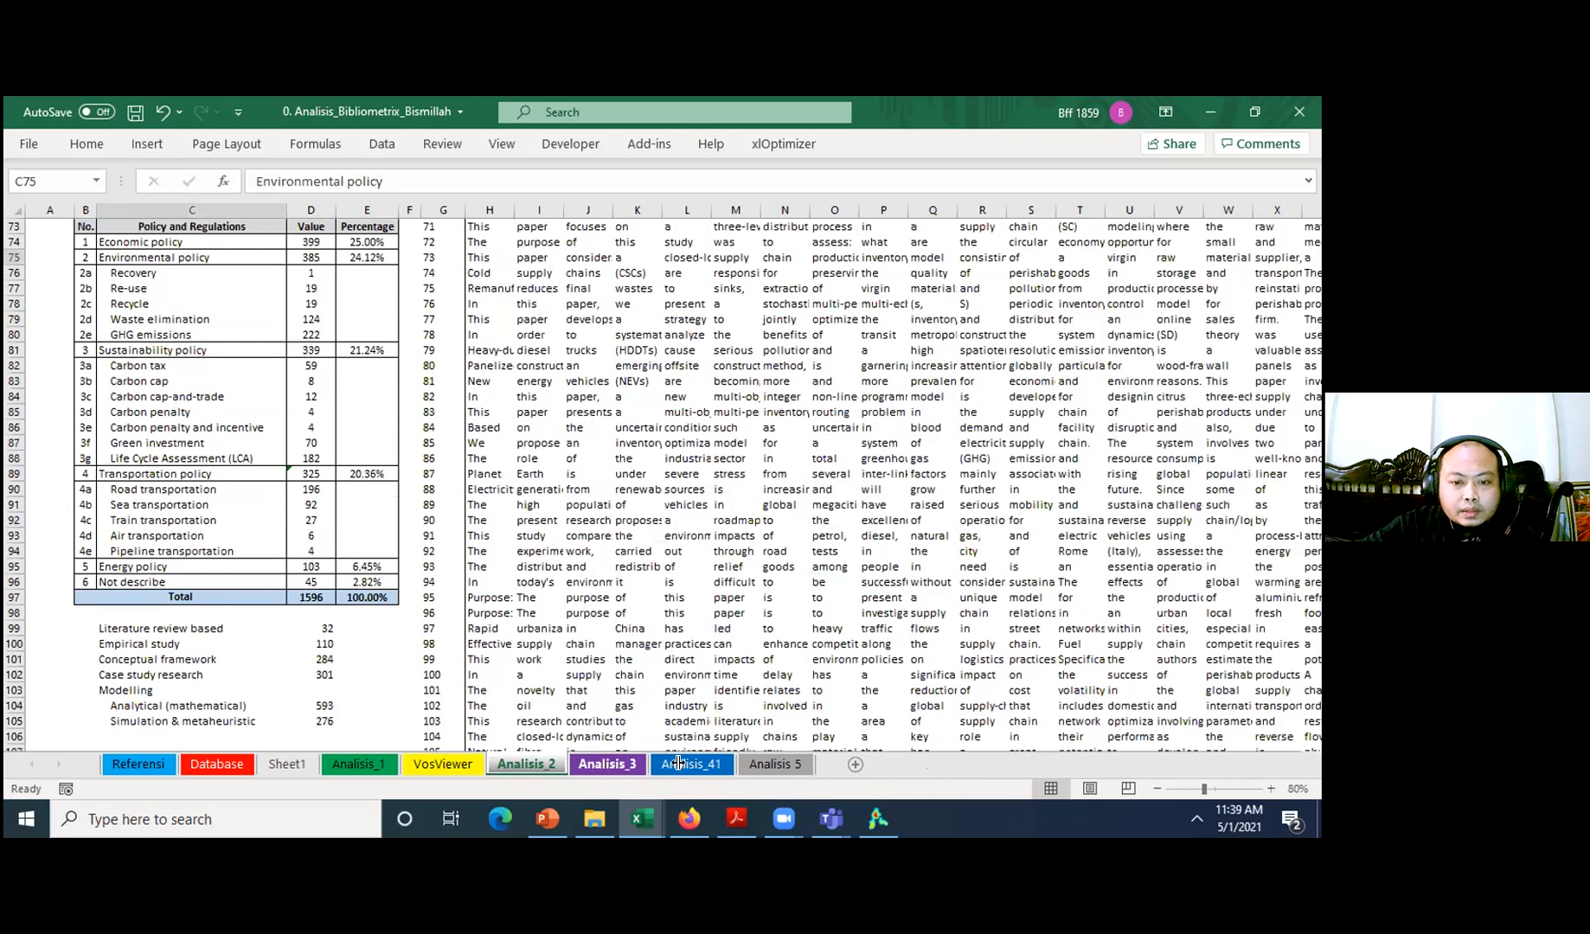
click(54, 764)
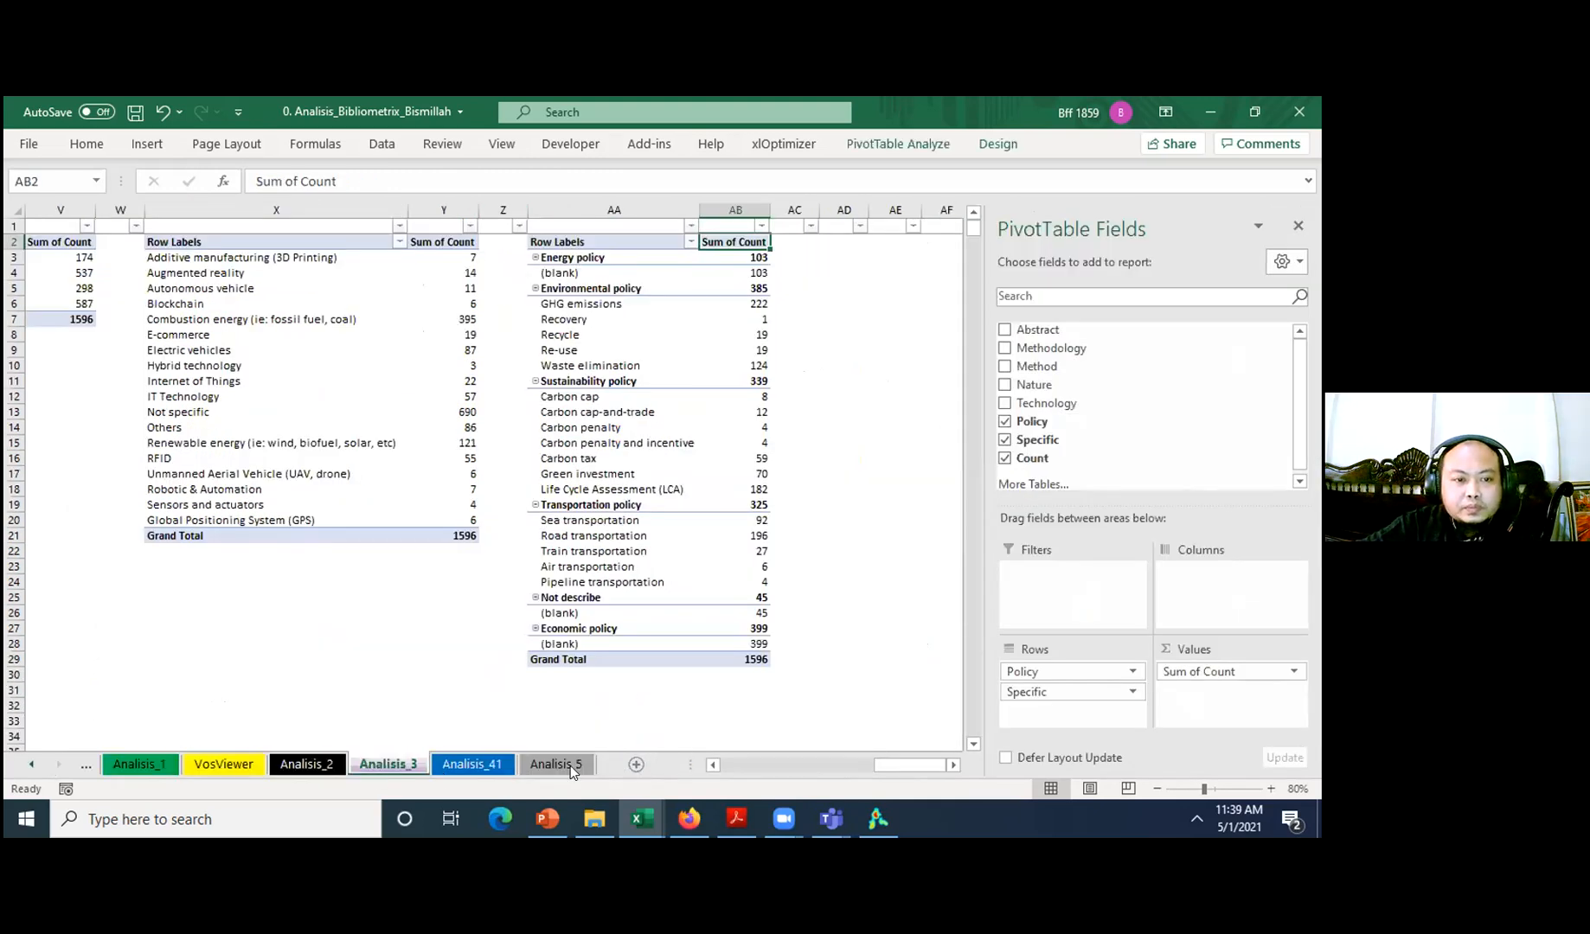
click(472, 765)
scroll(718, 389, up, 1)
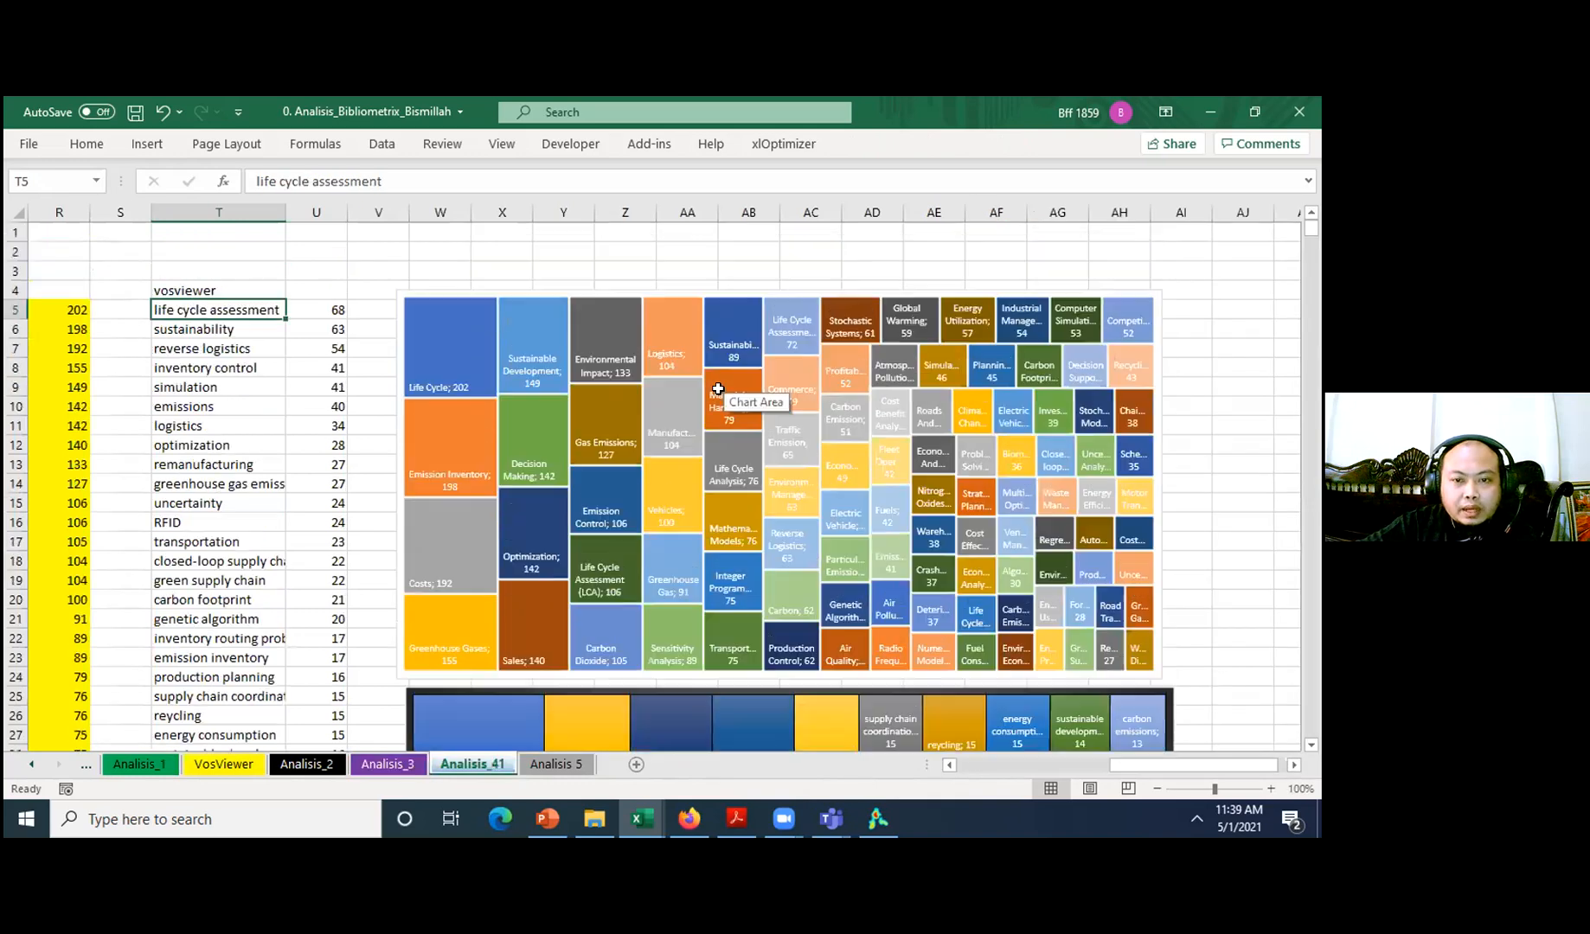
drag(663, 262, 874, 258)
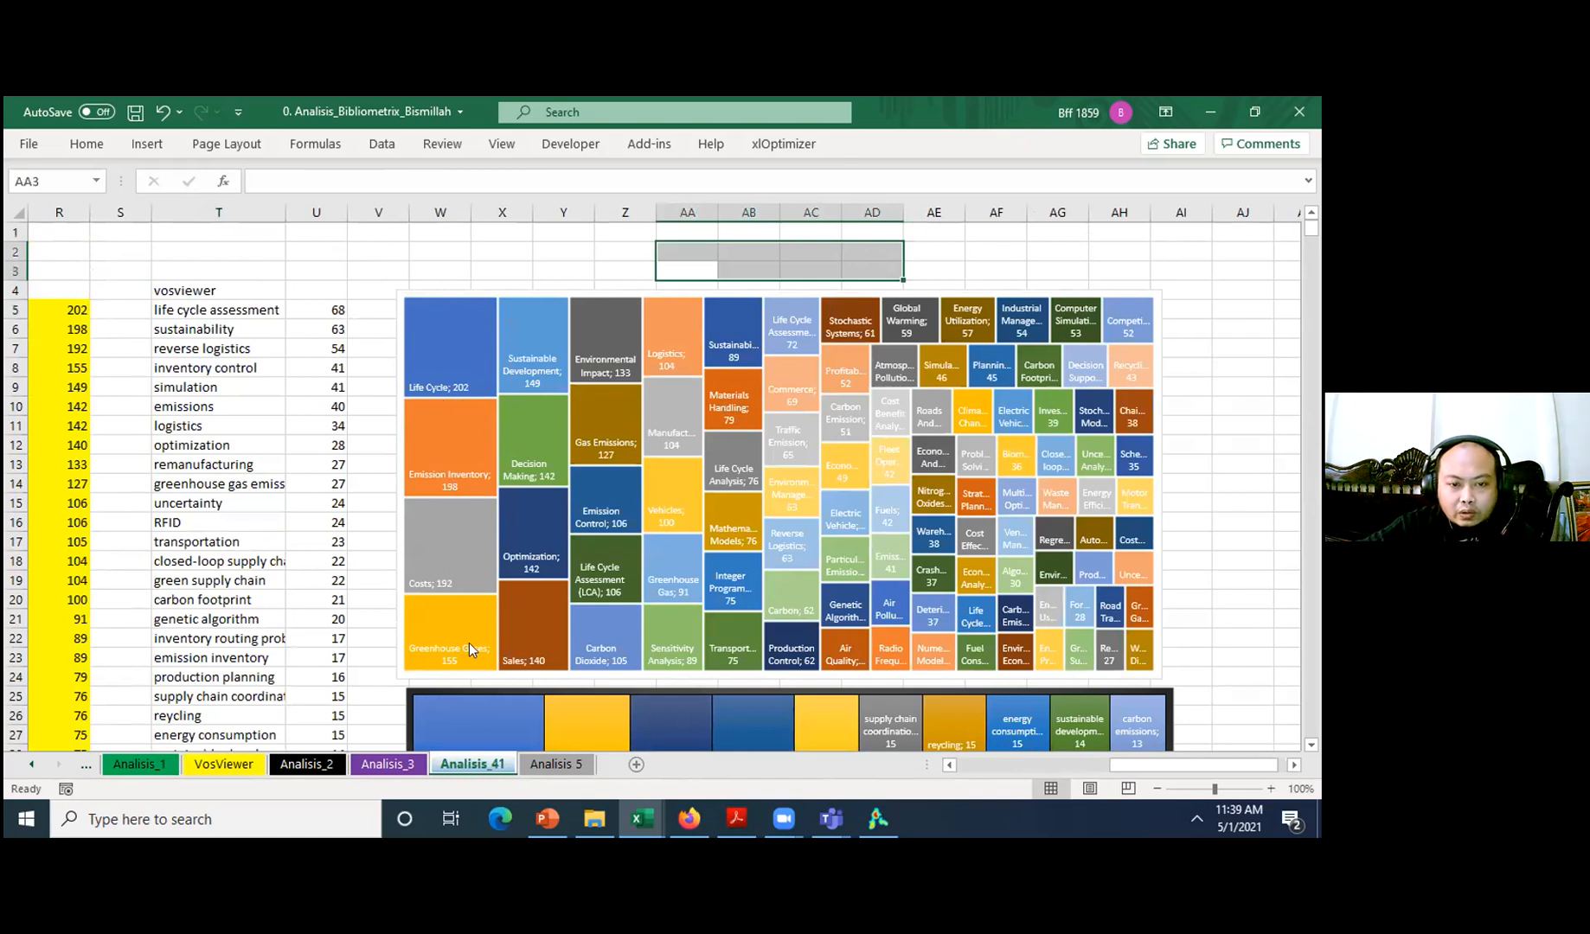
click(561, 763)
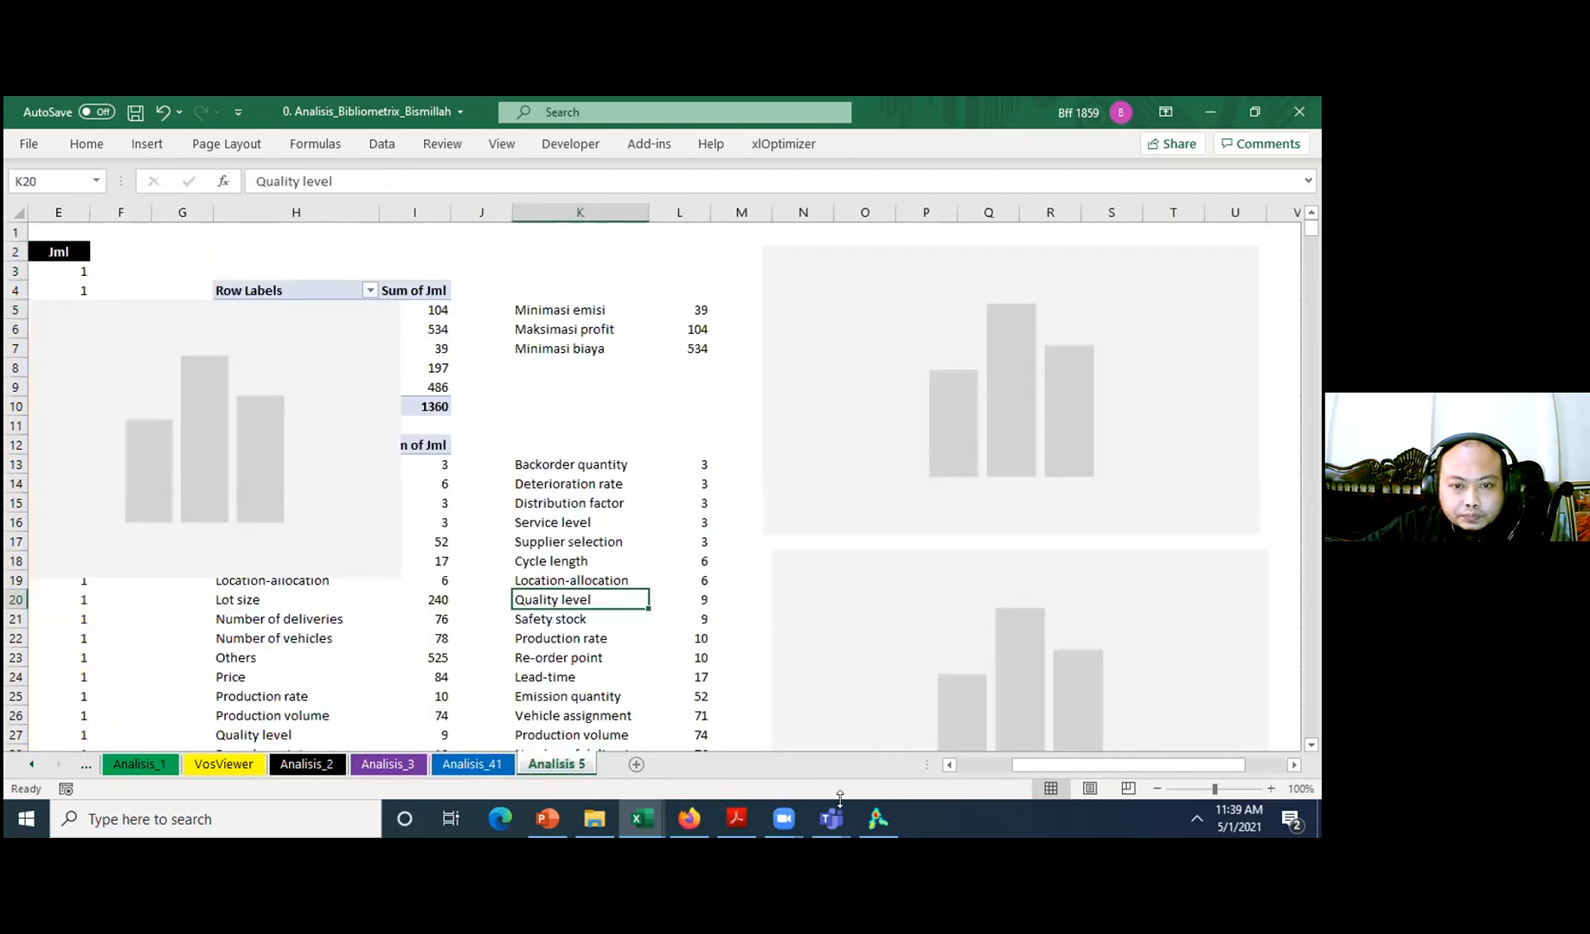
- Switch to VOSviewer and accept Co-authorship analysis by Authors with Full counting for the new map
click(877, 819)
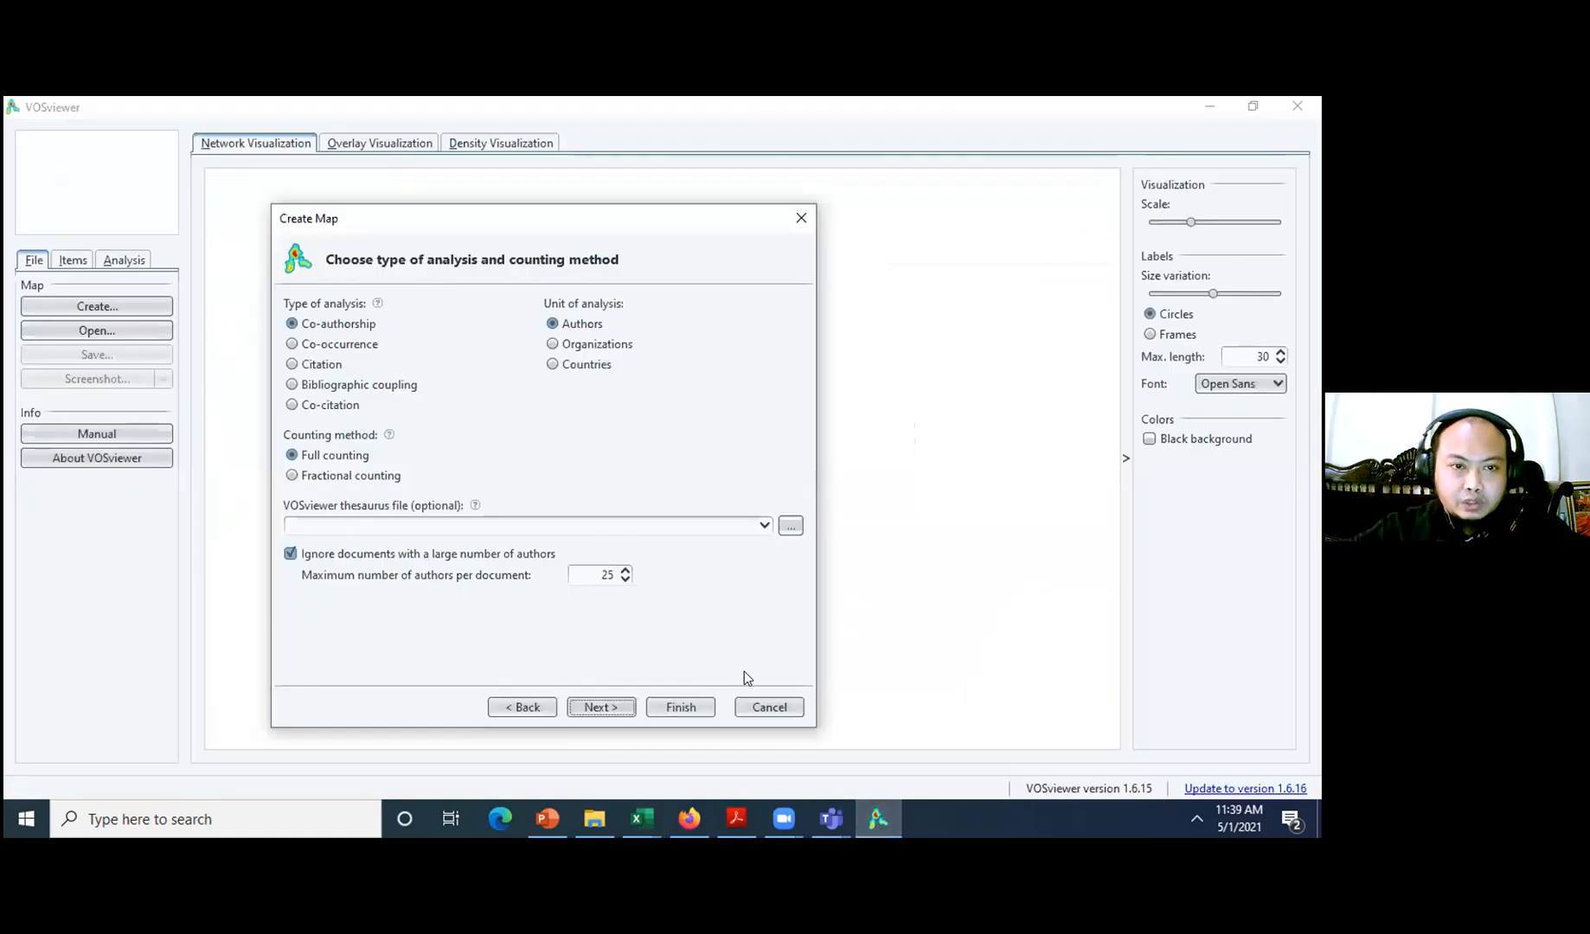
drag(659, 228, 698, 237)
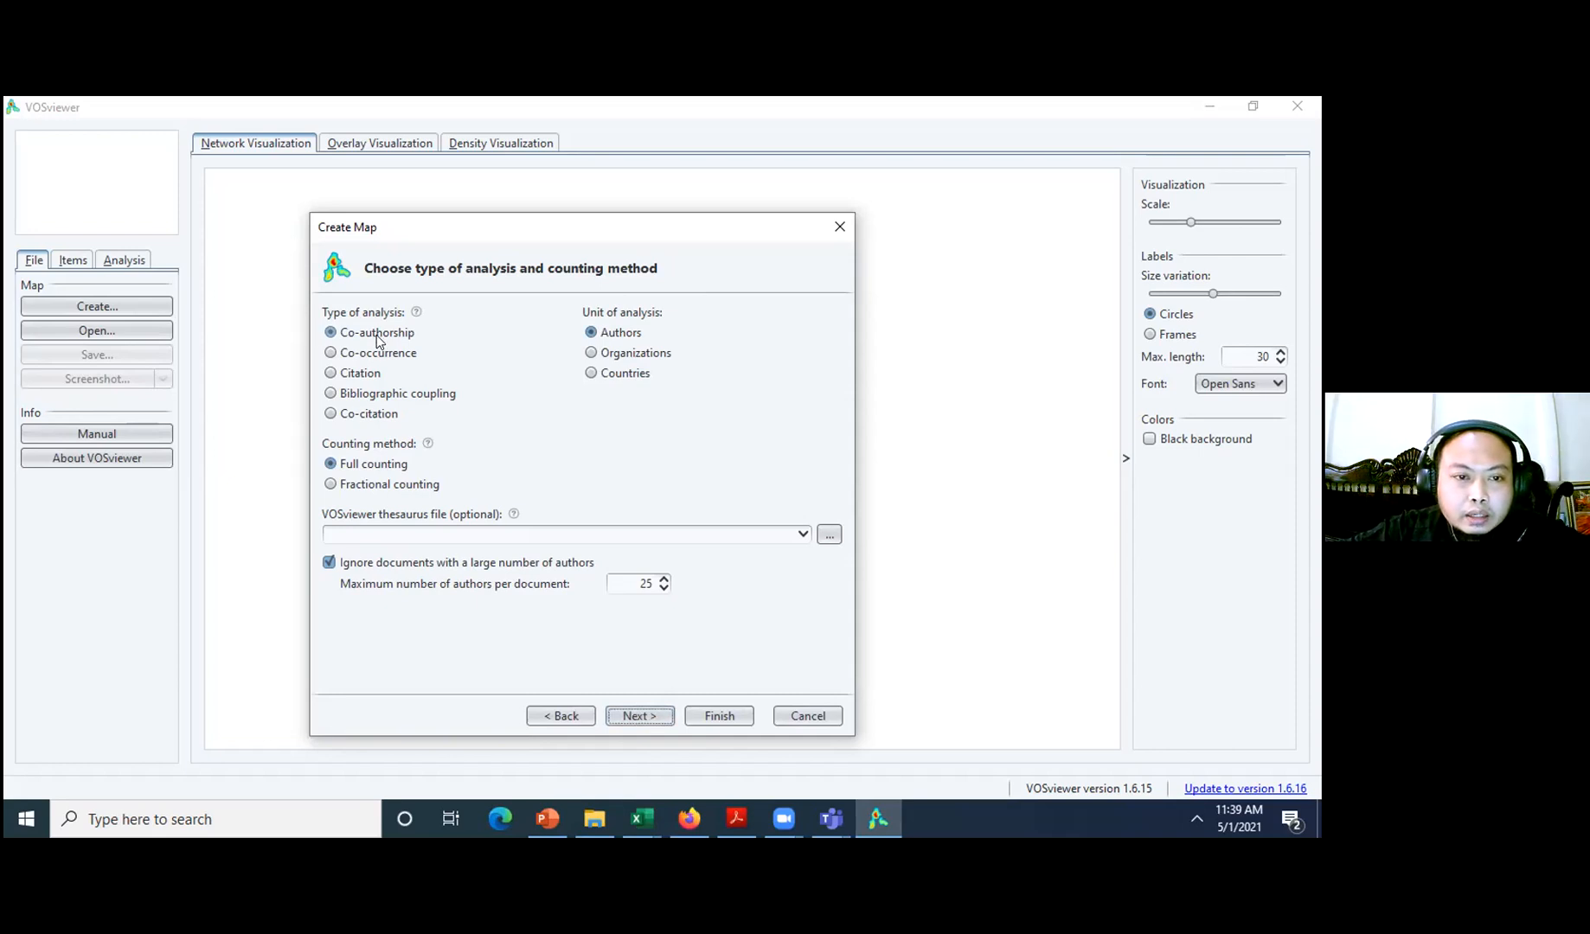
click(640, 716)
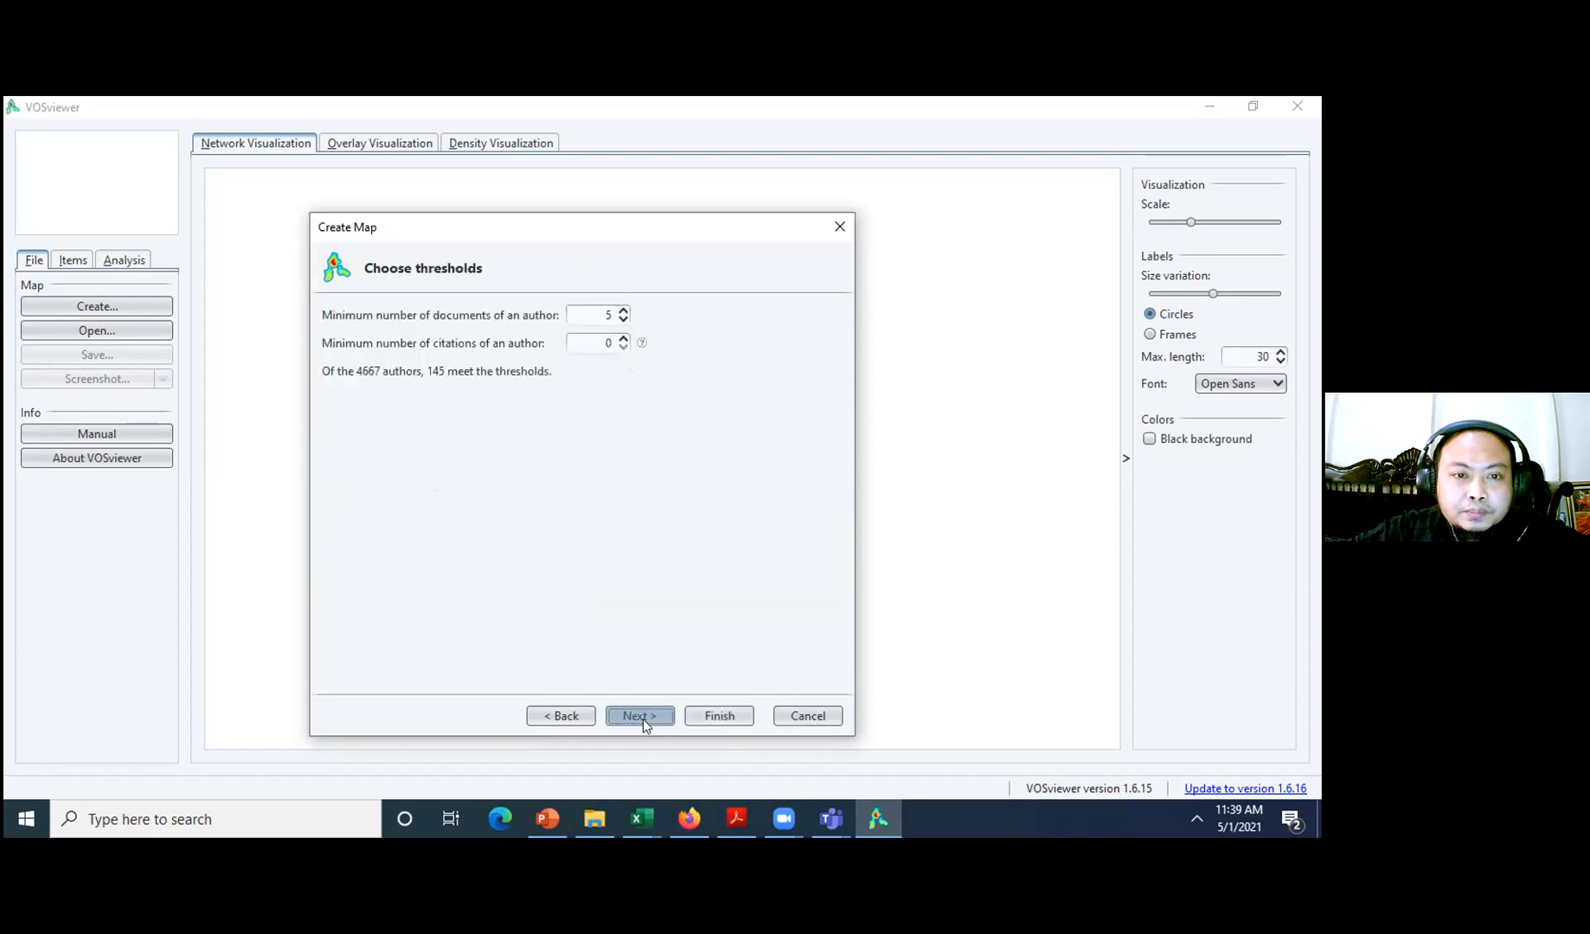
- Try different thresholds for the minimum number of documents of an author and set it to 10
click(622, 312)
click(621, 311)
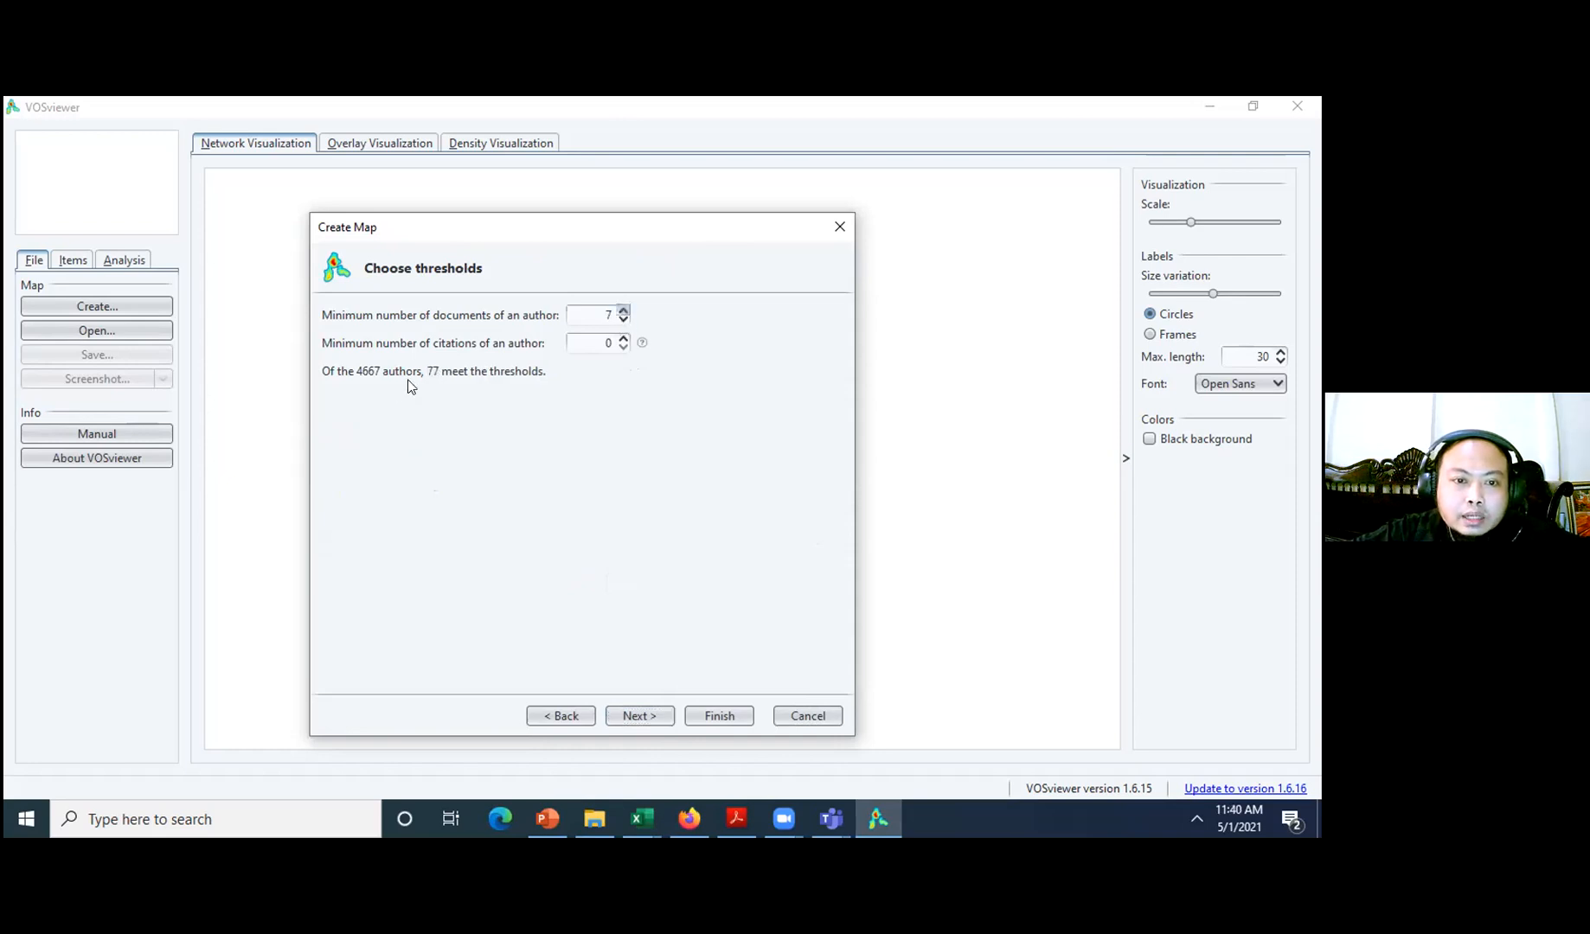
click(621, 320)
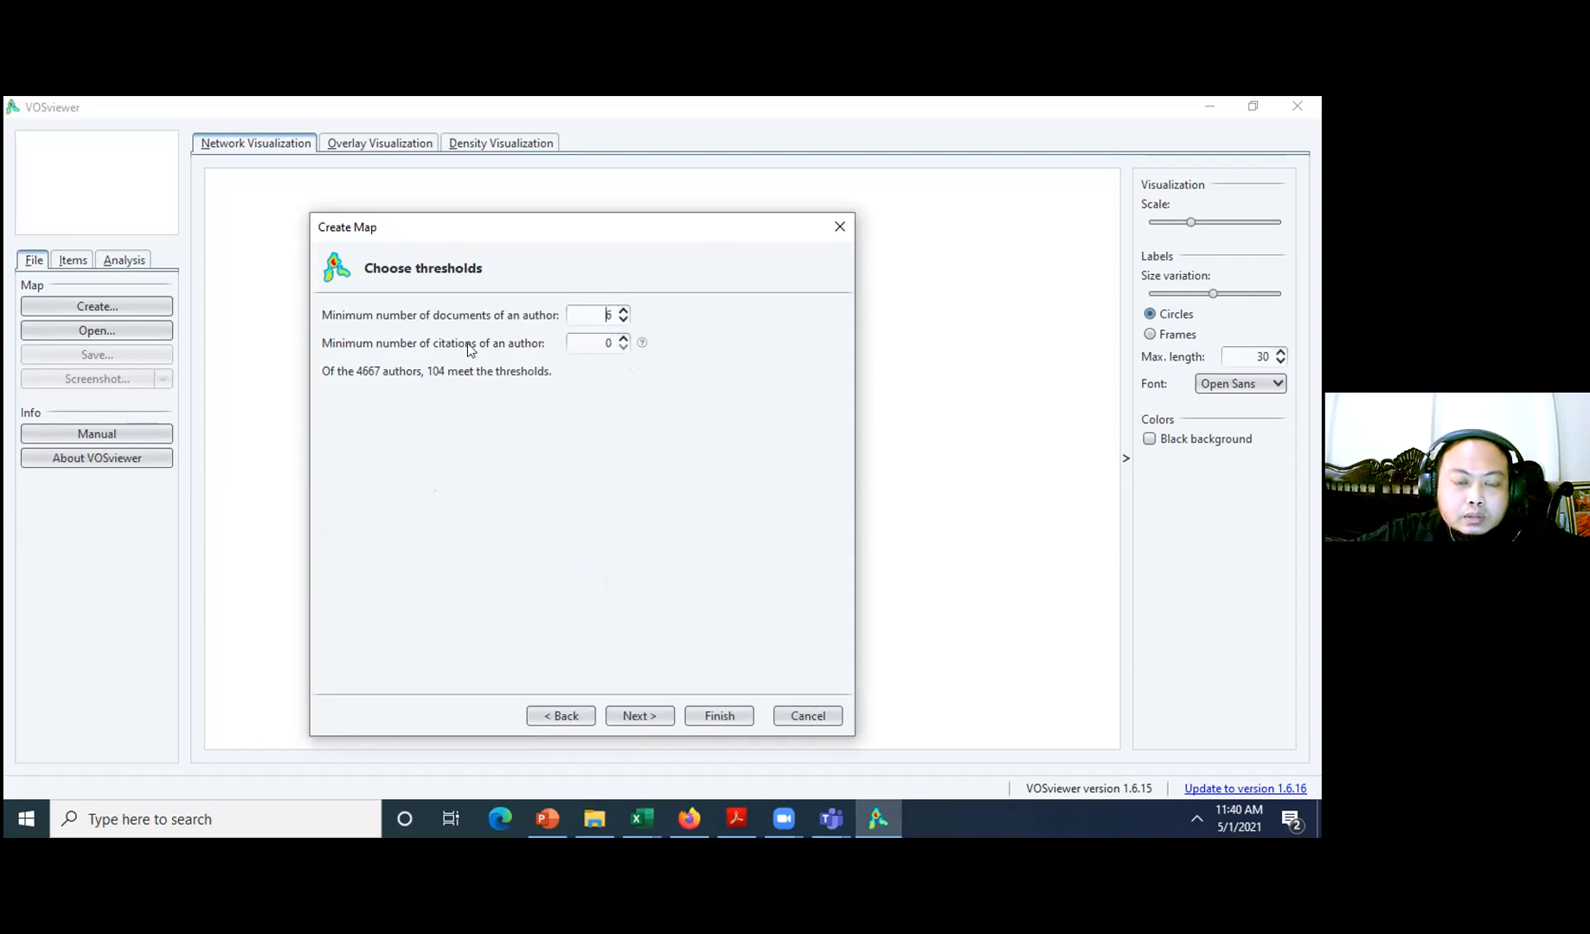
click(621, 312)
click(621, 313)
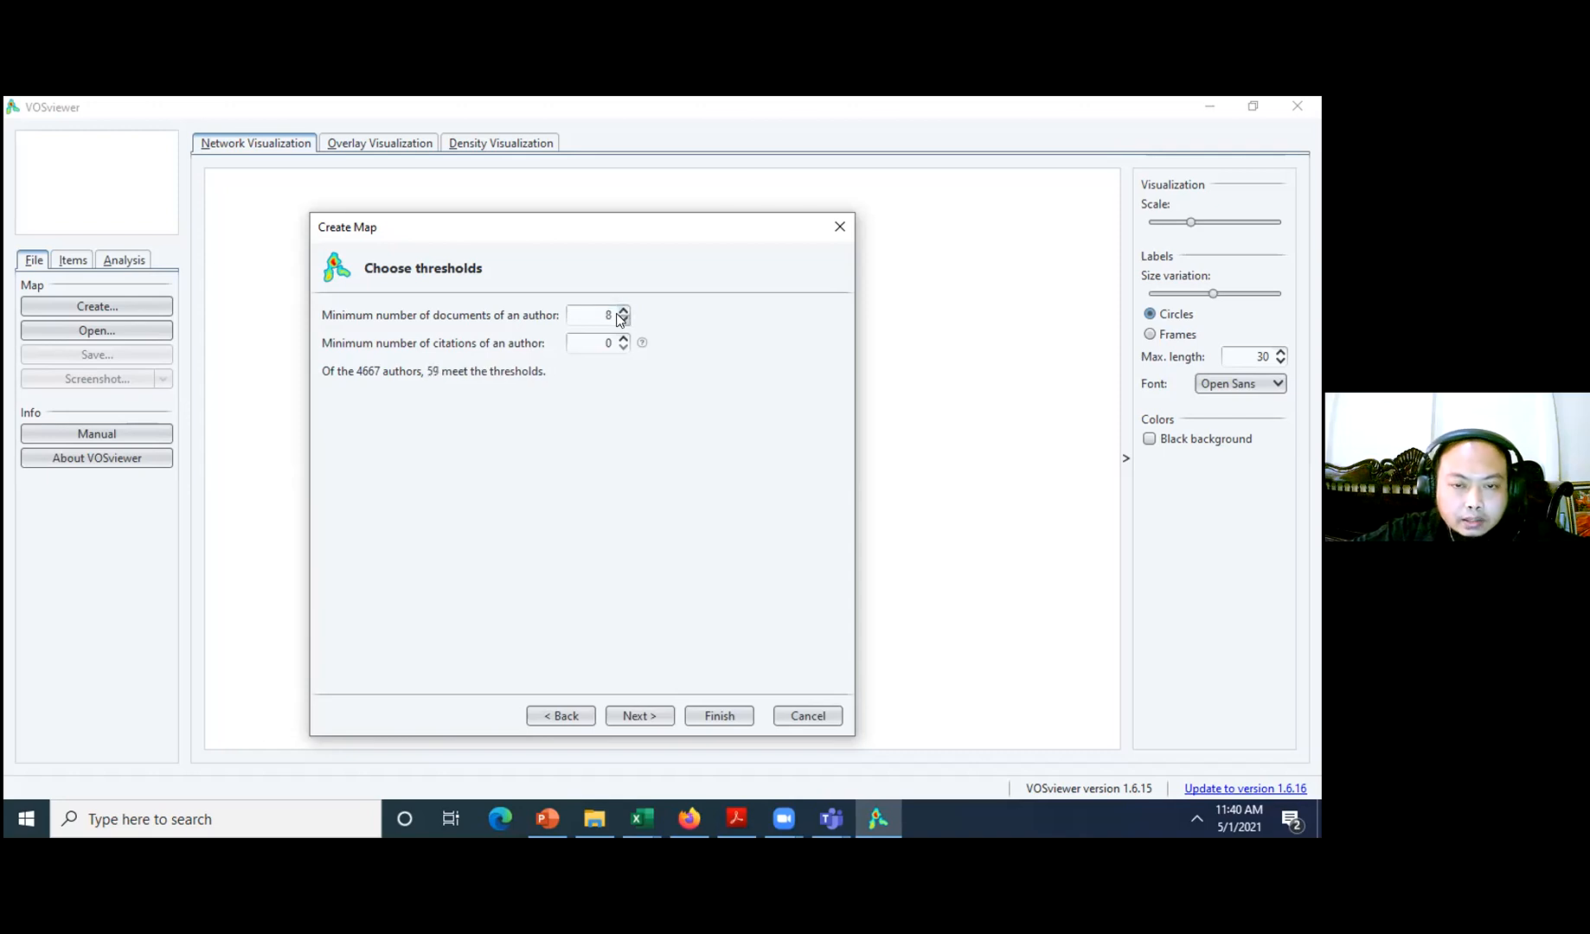
click(621, 320)
click(621, 320)
click(621, 320)
click(621, 320)
click(621, 320)
click(621, 320)
click(621, 312)
click(621, 312)
click(621, 311)
click(621, 311)
click(621, 312)
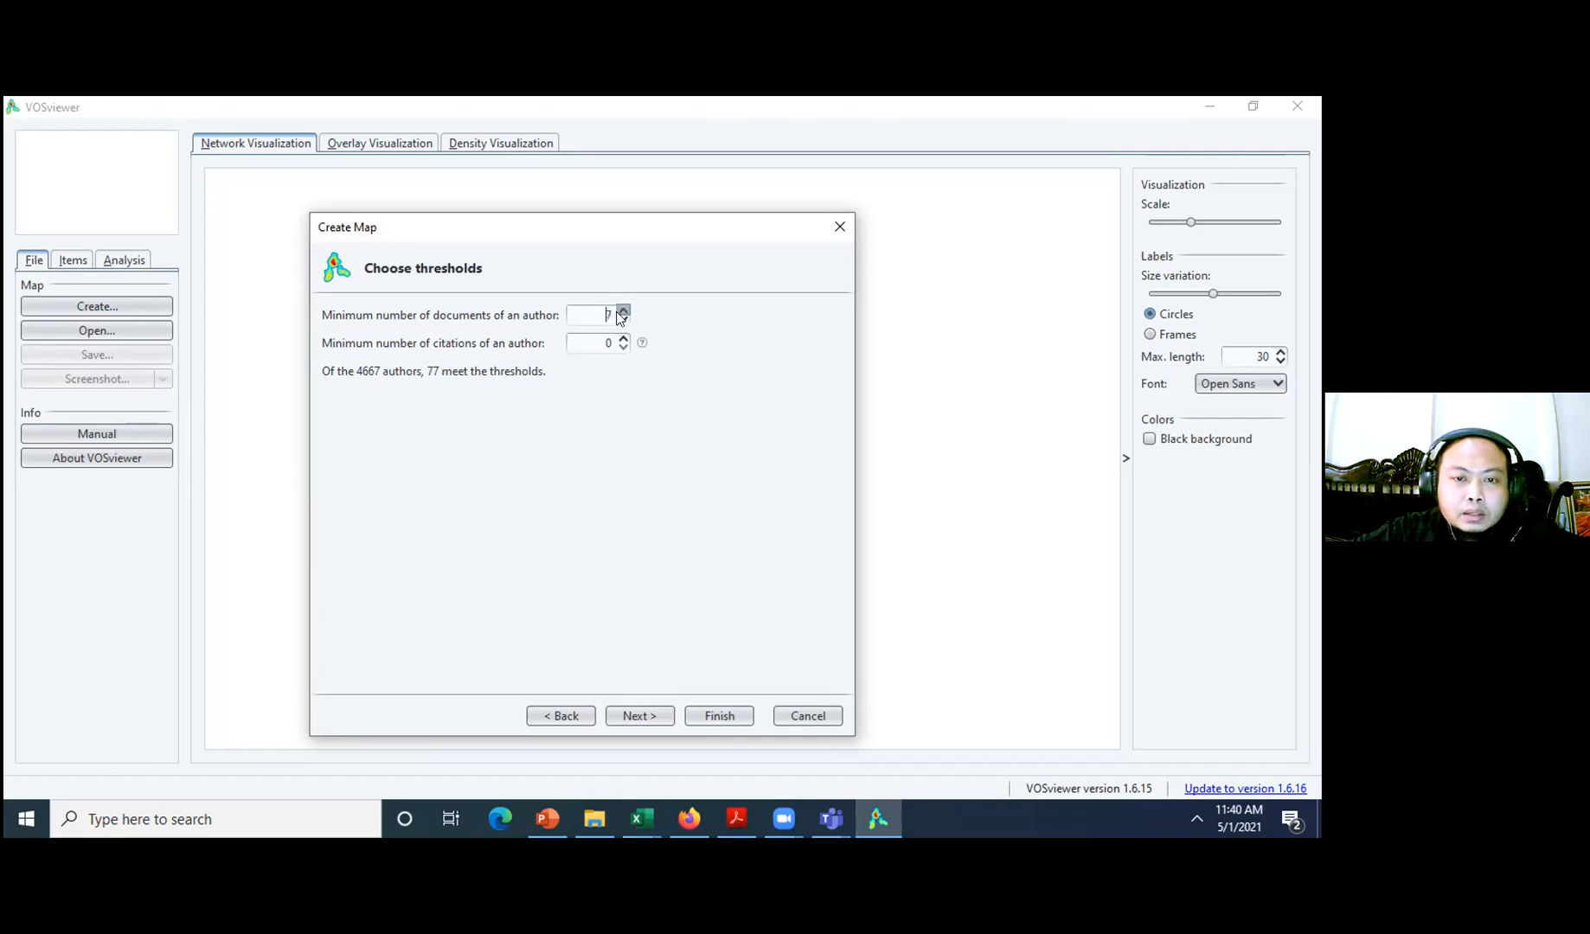
click(621, 311)
click(621, 311)
click(621, 312)
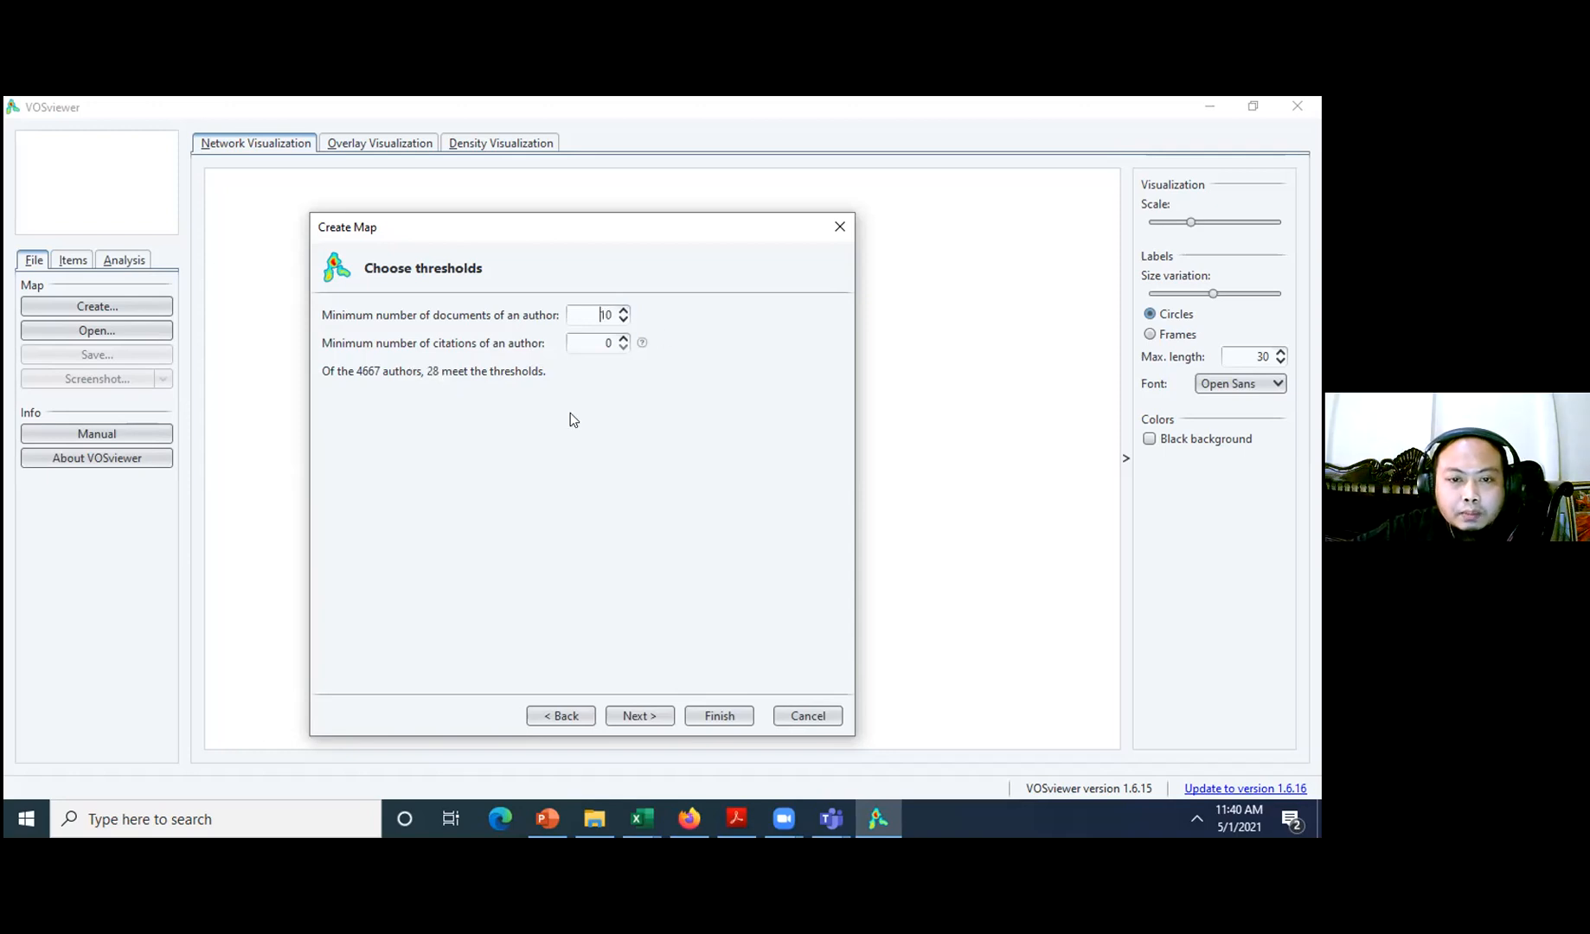
- Keep 28 as the number of authors, verify the selected authors and generate the co-authorship network map
click(635, 717)
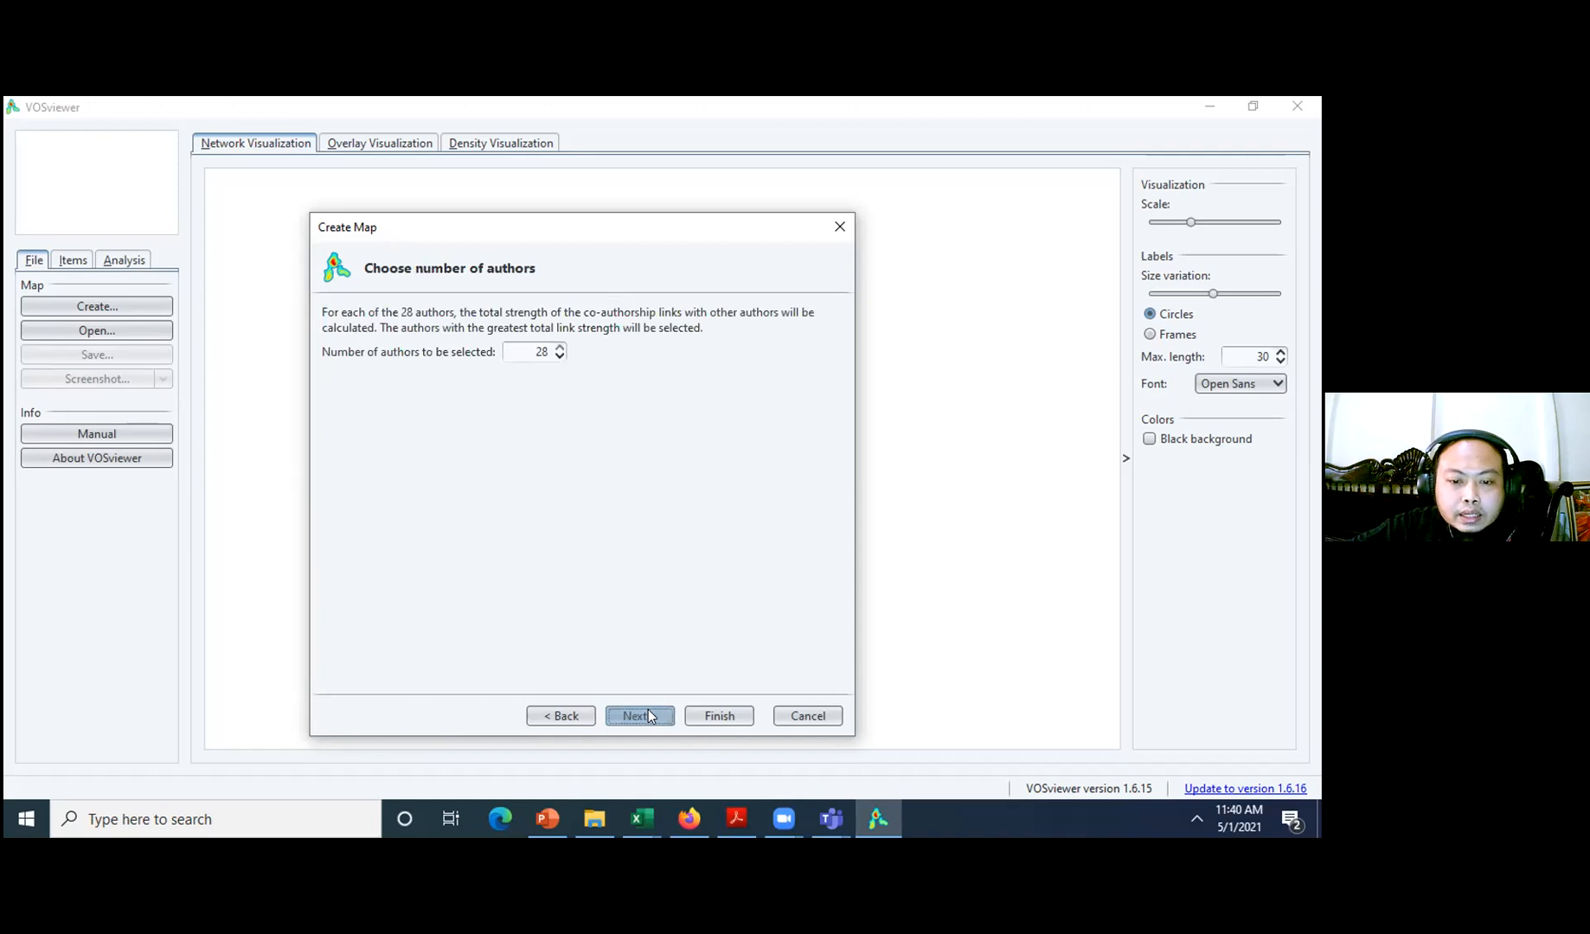
click(648, 716)
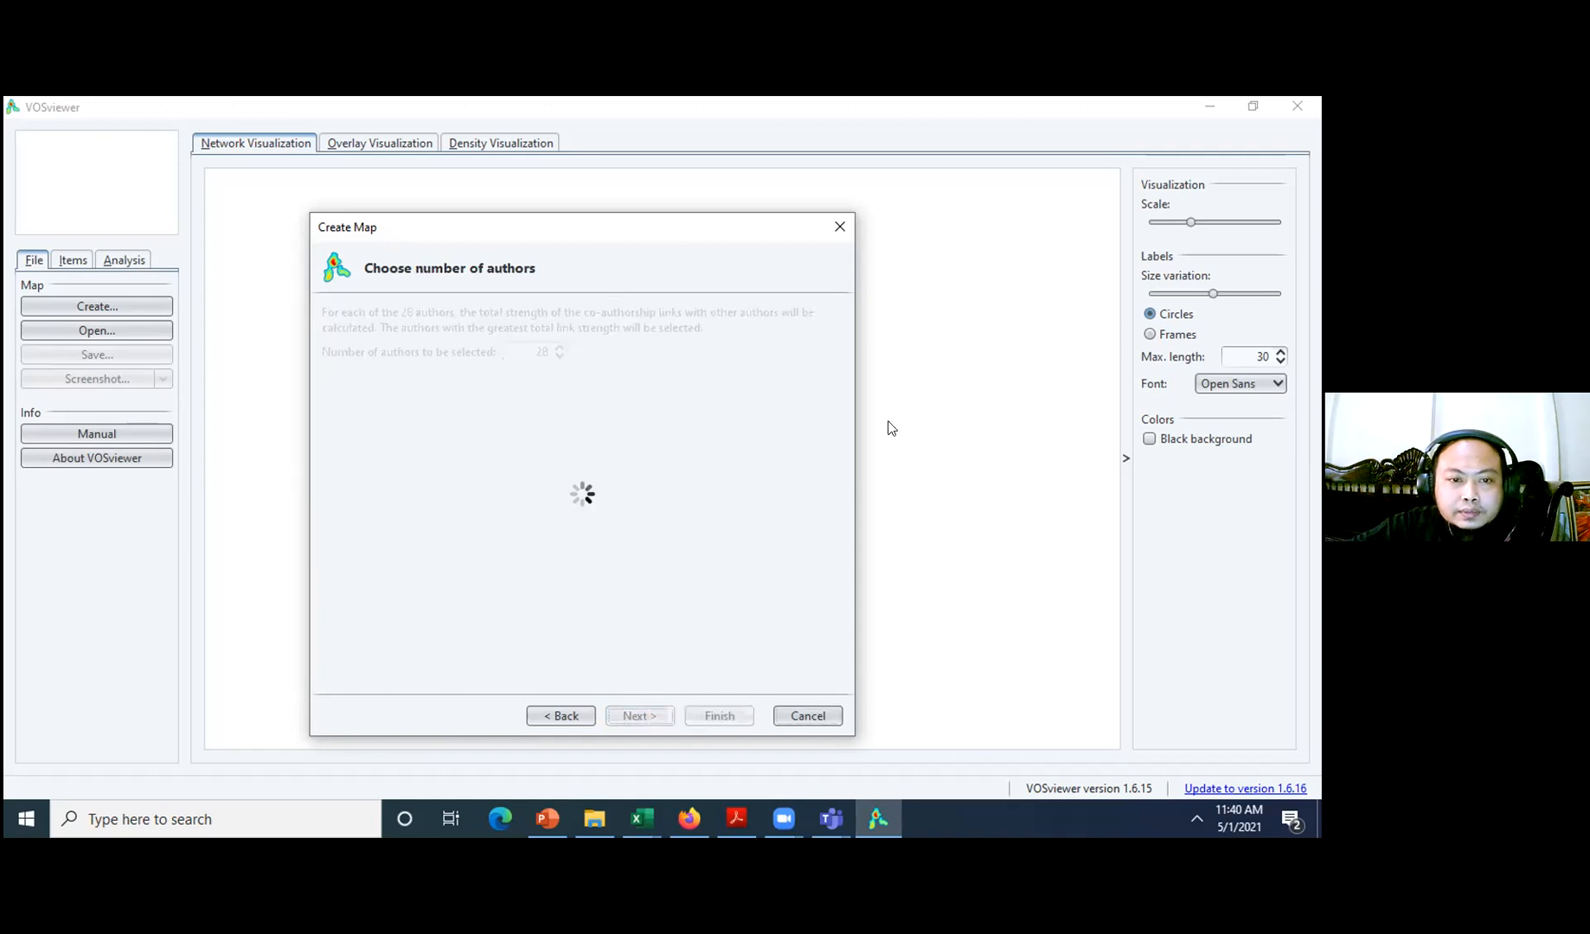
click(360, 362)
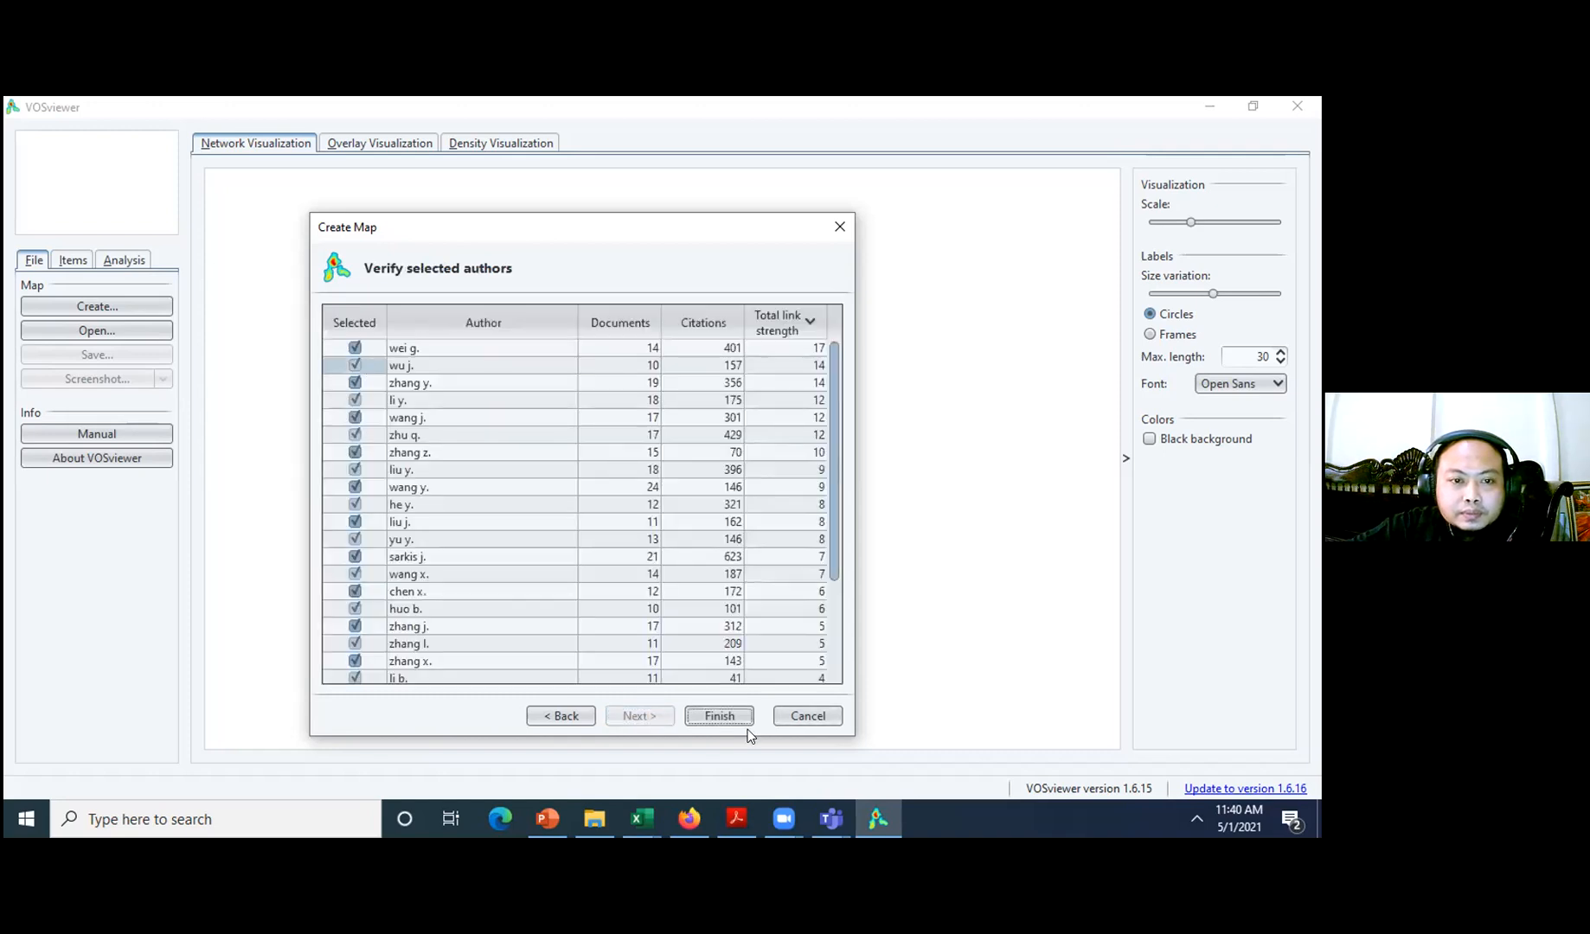
click(725, 715)
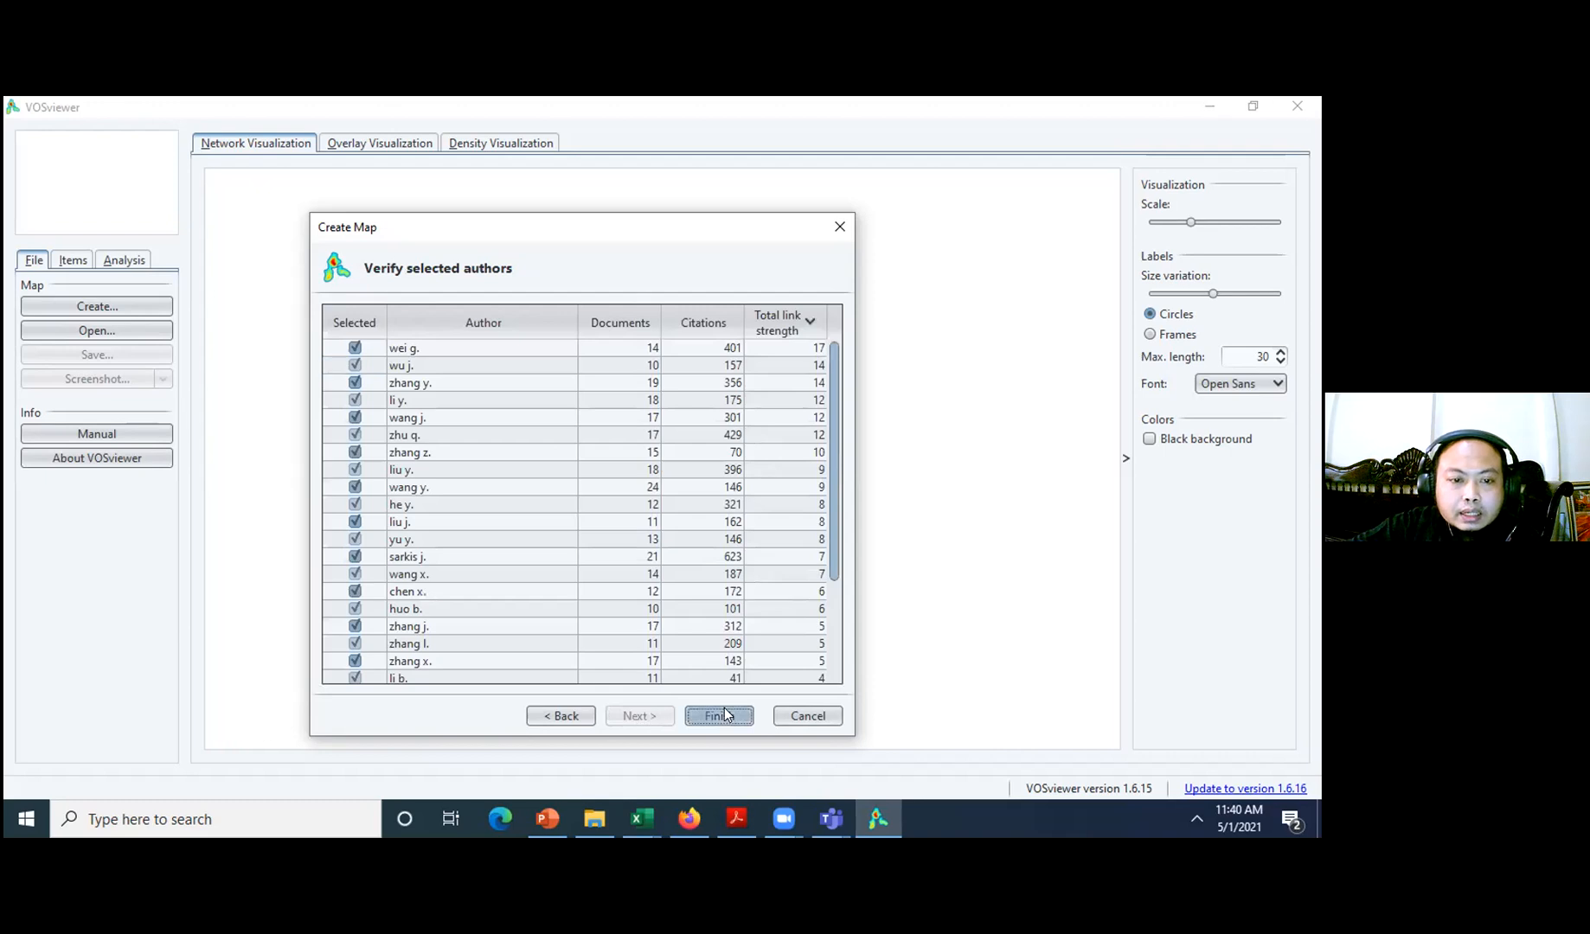
click(595, 497)
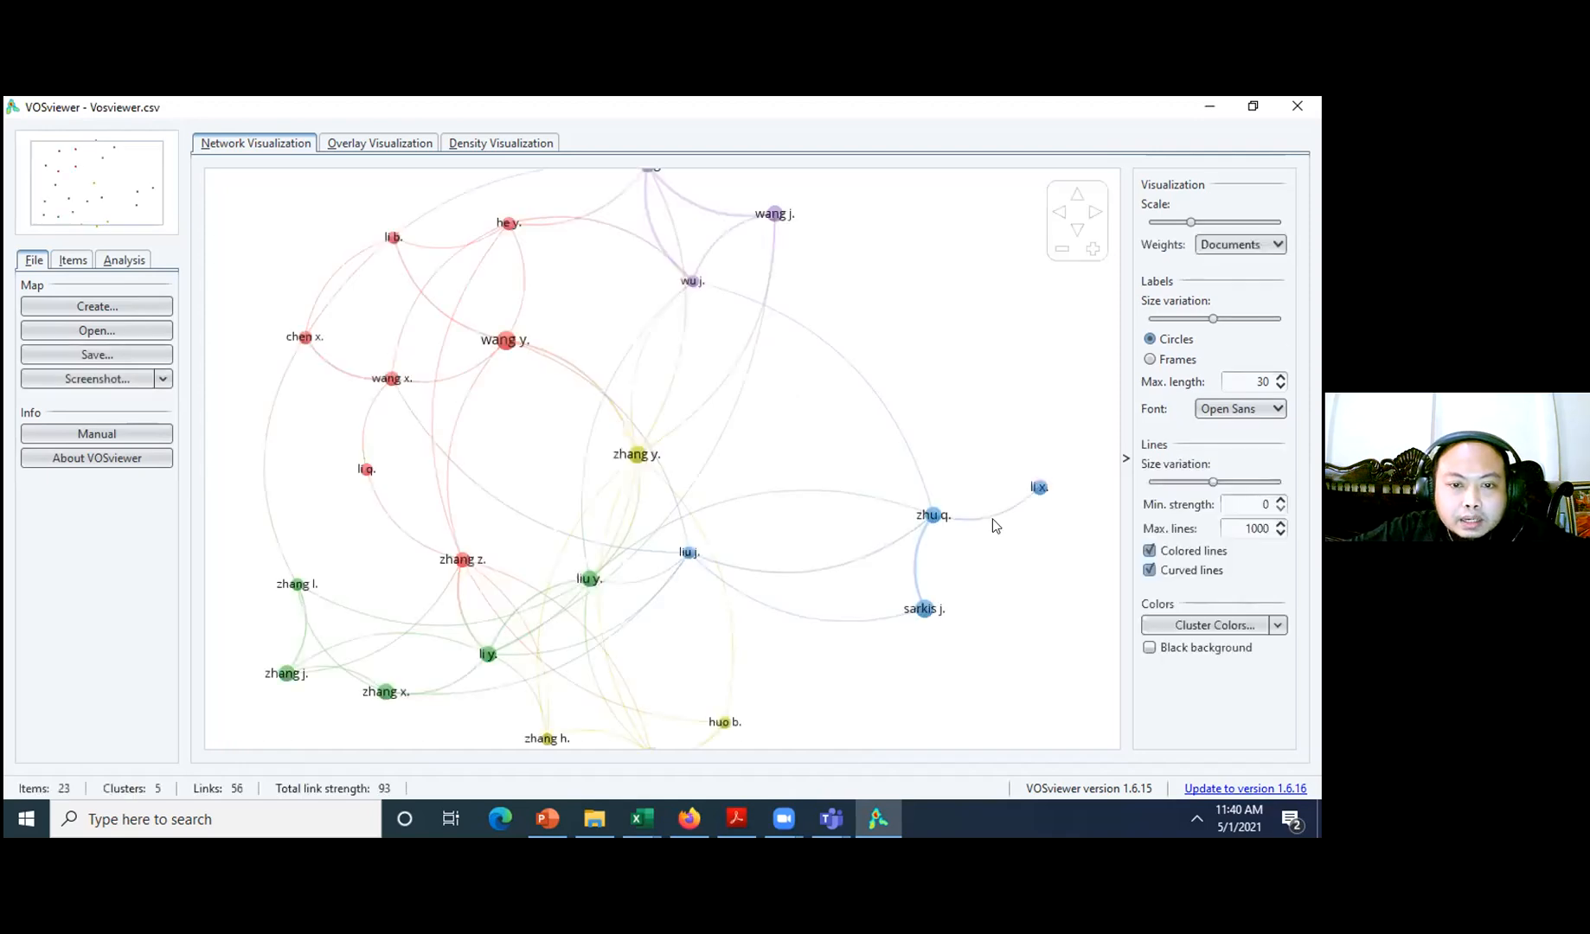
- Examine the co-authorship network and highlight the links of the central yellow author and the largest red author
scroll(995, 525, up, 2)
scroll(560, 391, down, 2)
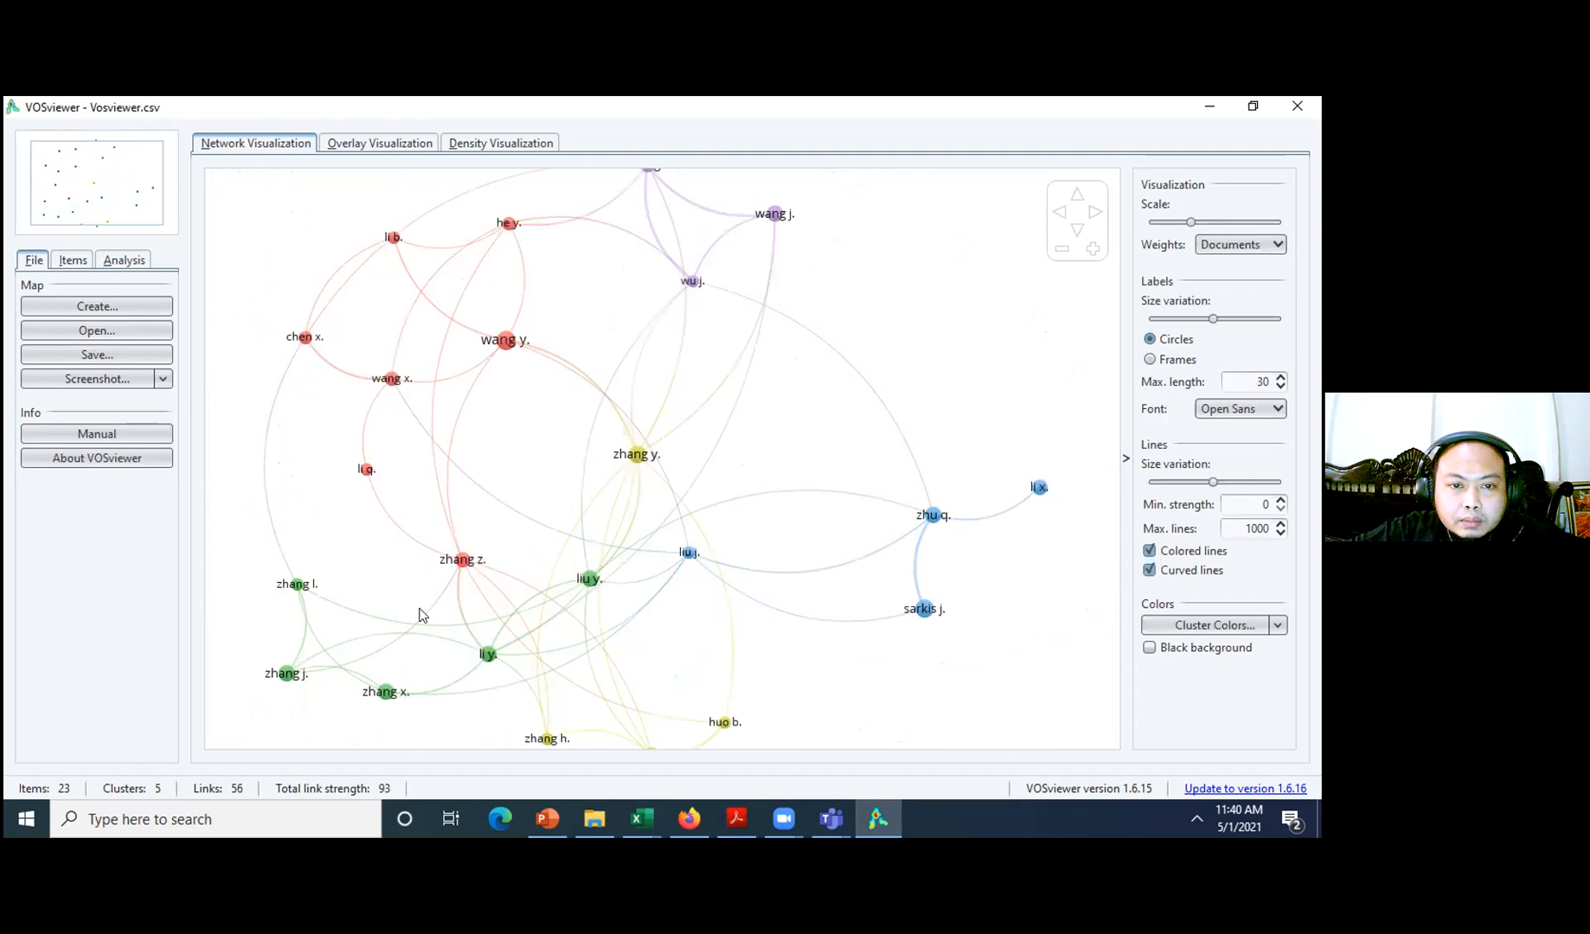
scroll(640, 459, down, 1)
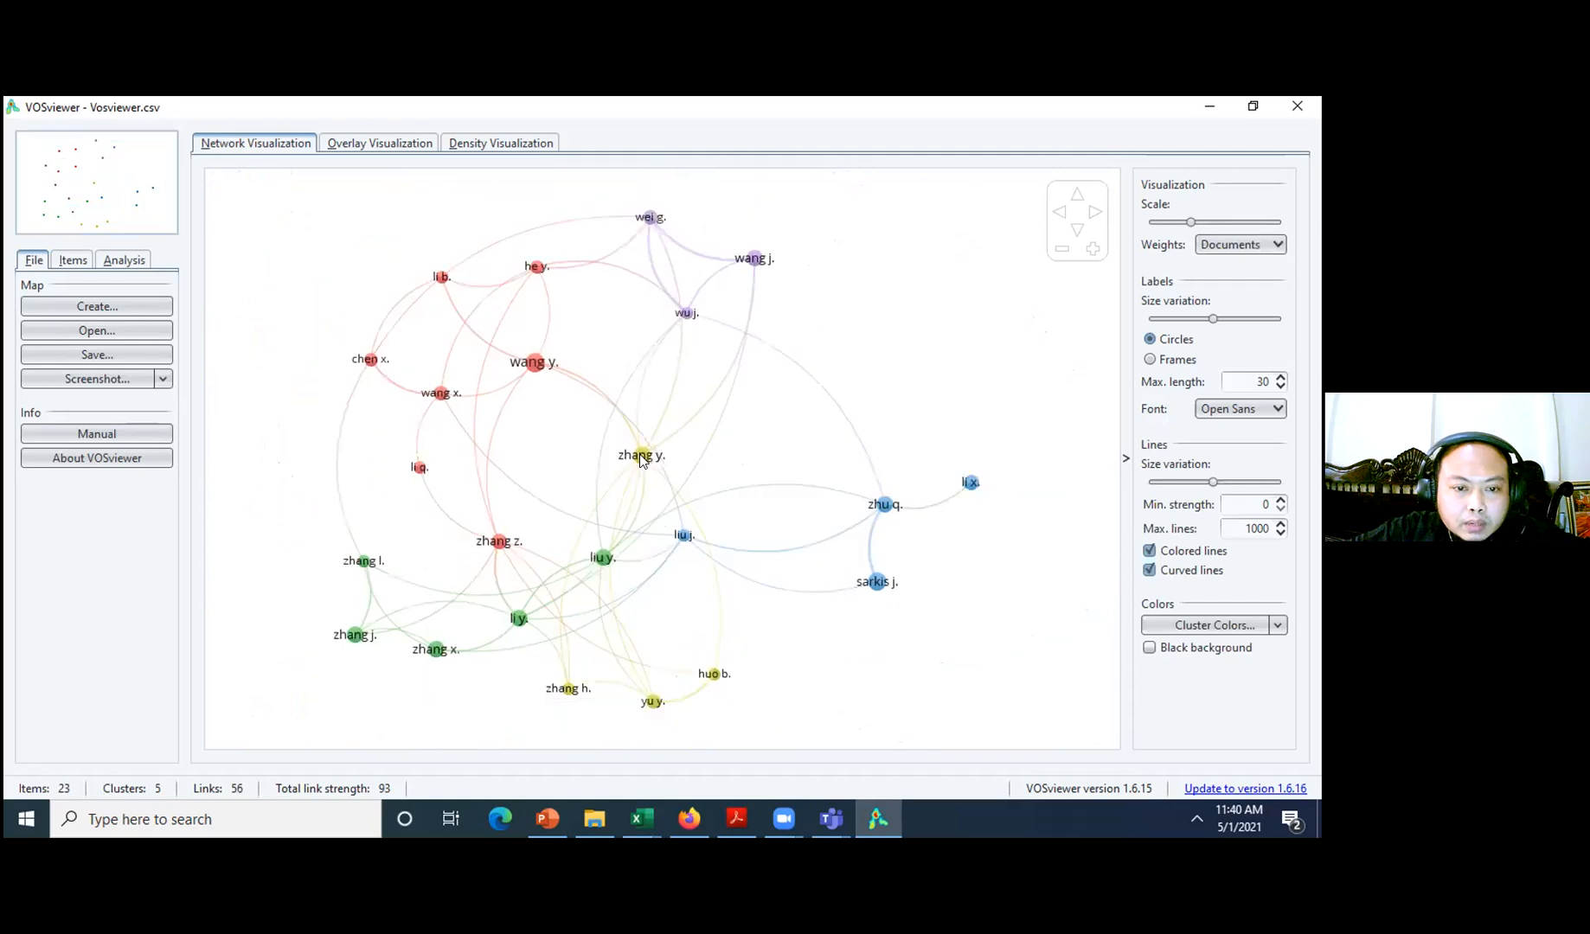
click(640, 459)
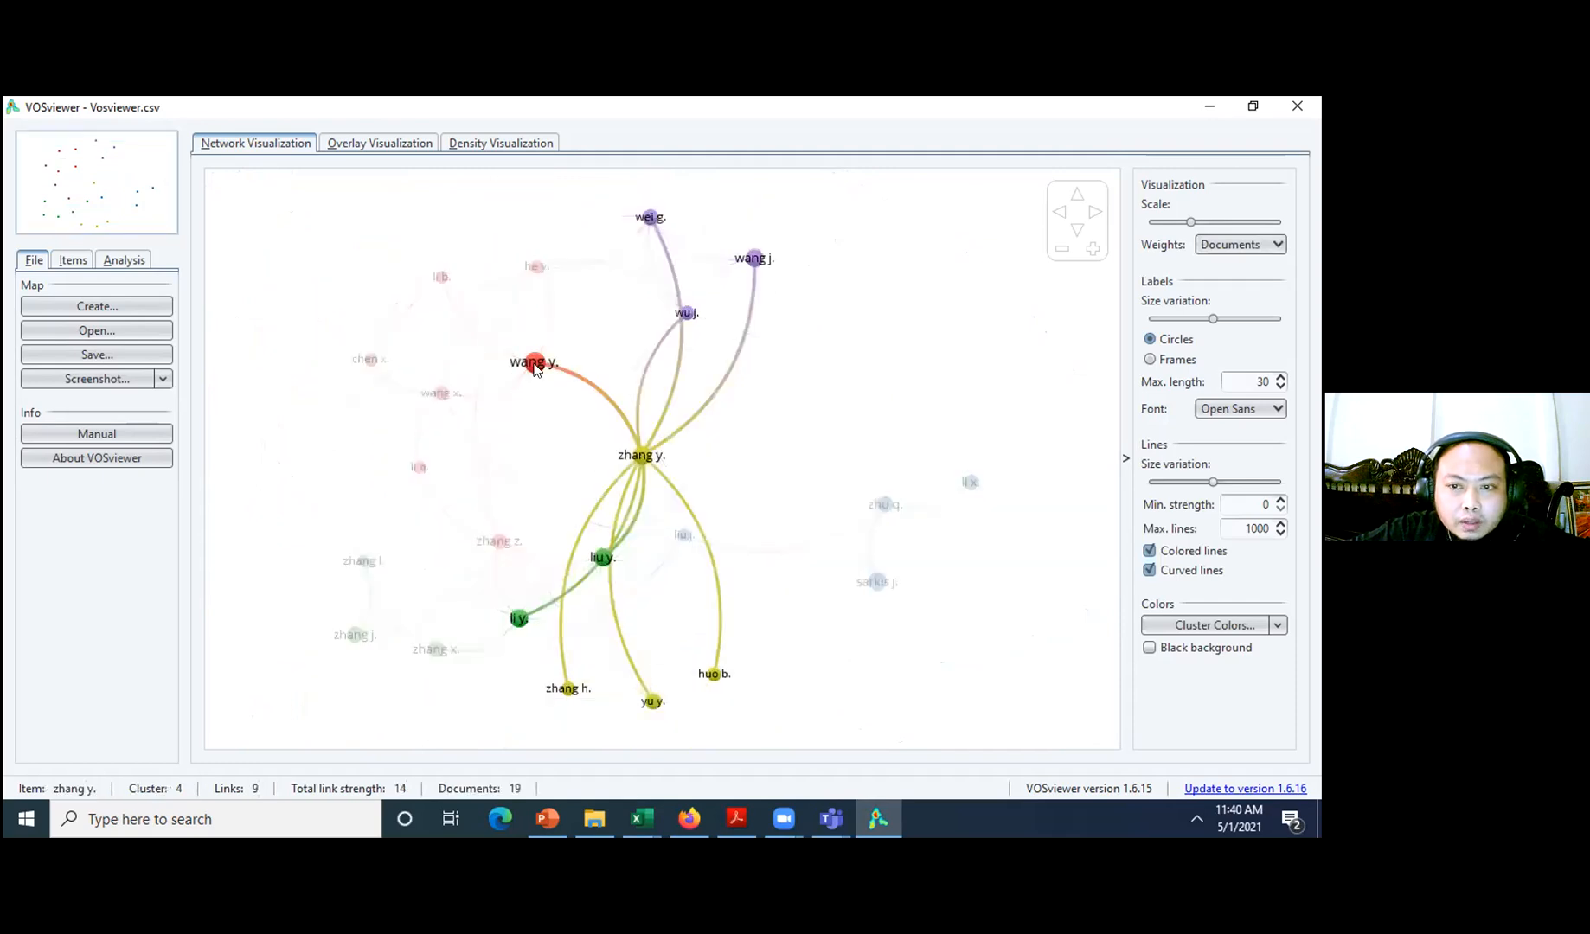
click(534, 366)
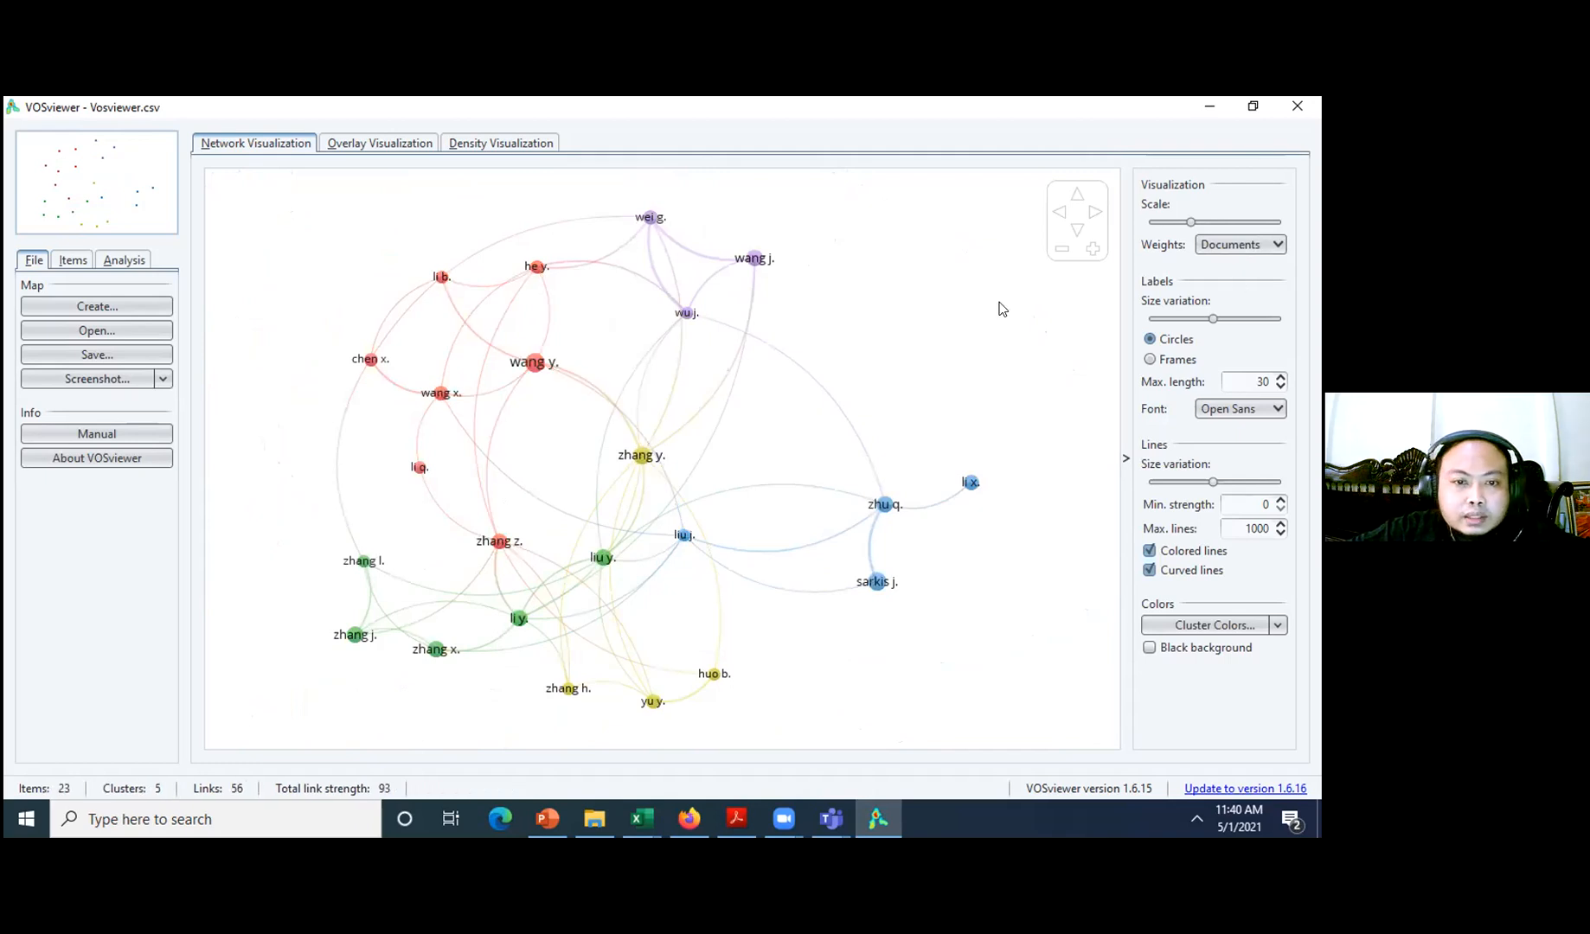
- View the authors' overlay visualization, highlight the largest author's links there, view the density visualization and return to the network visualization
click(386, 147)
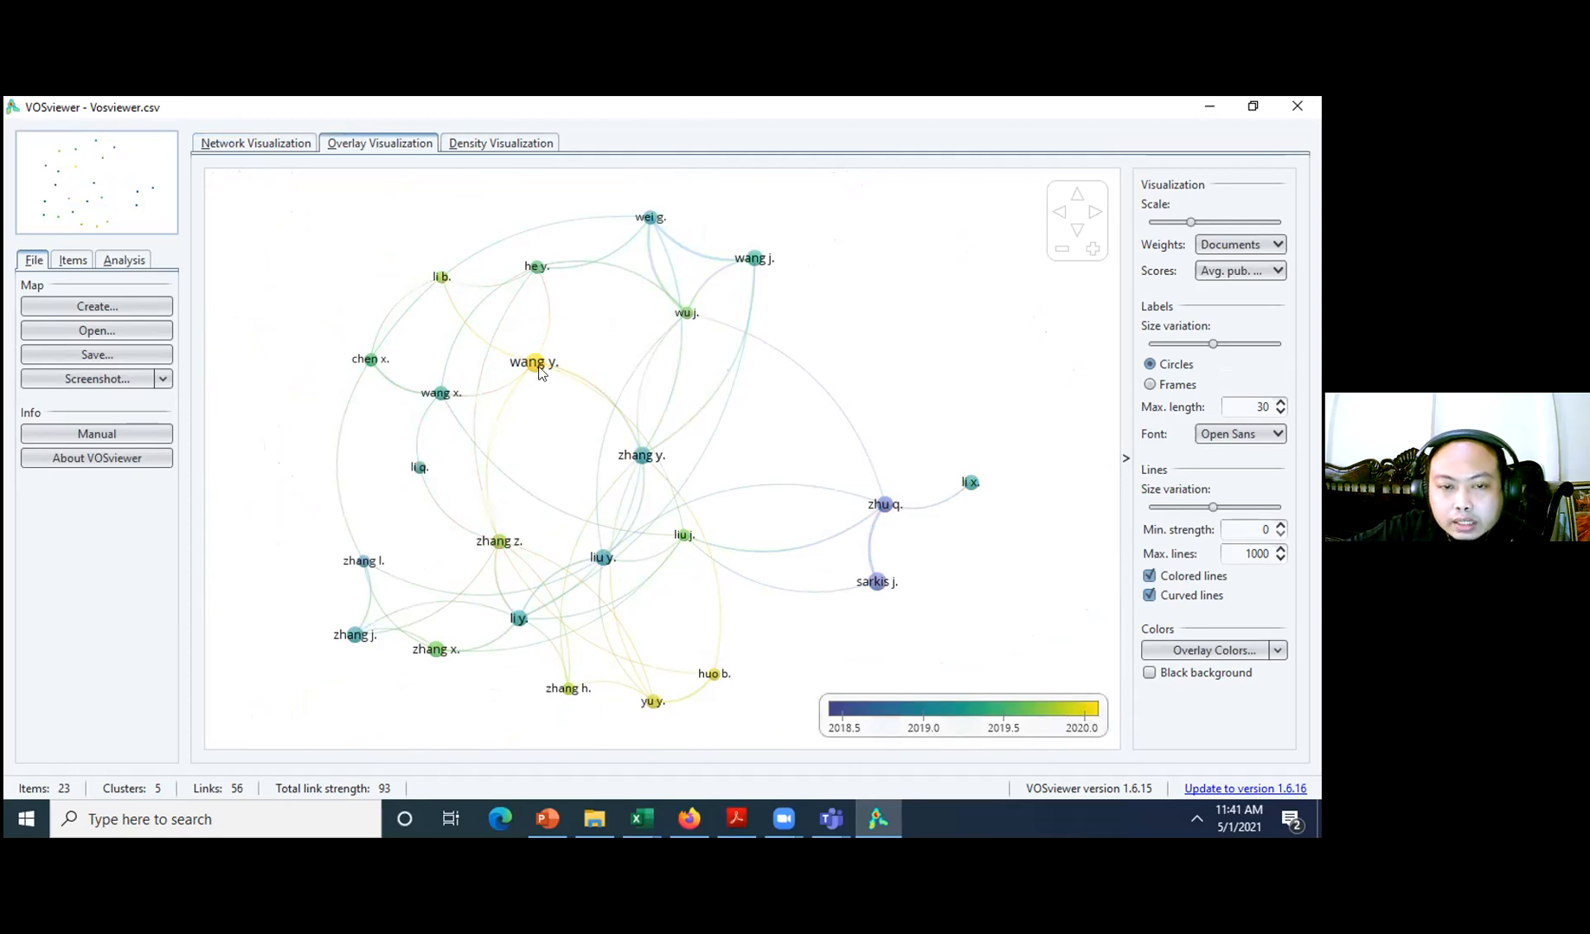
mouse_move(536, 368)
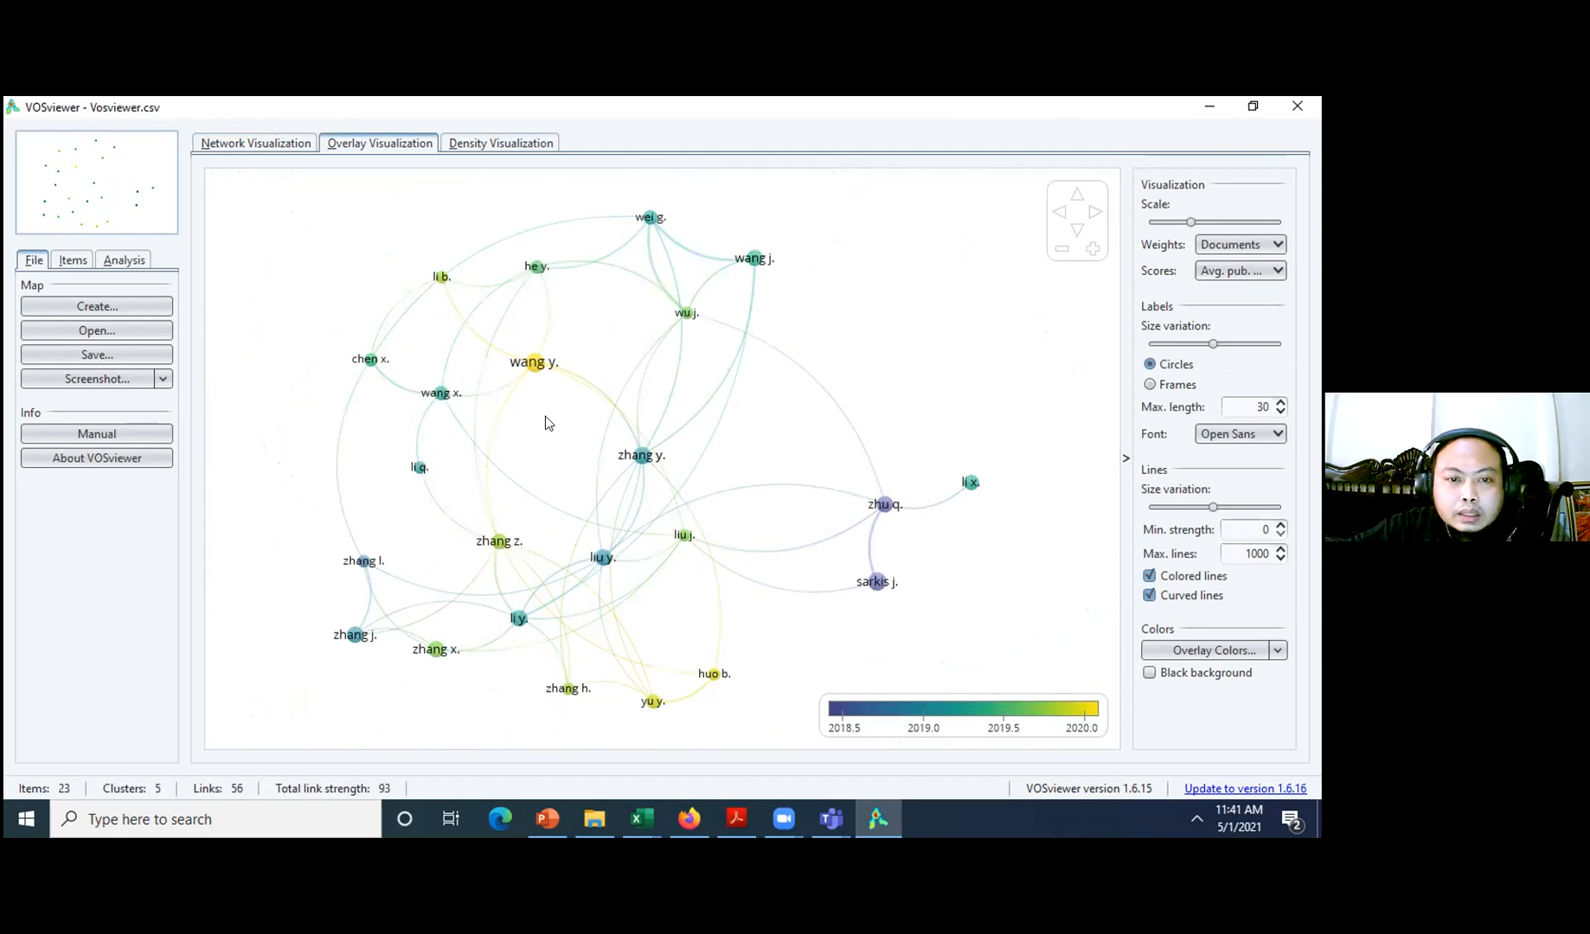
click(536, 365)
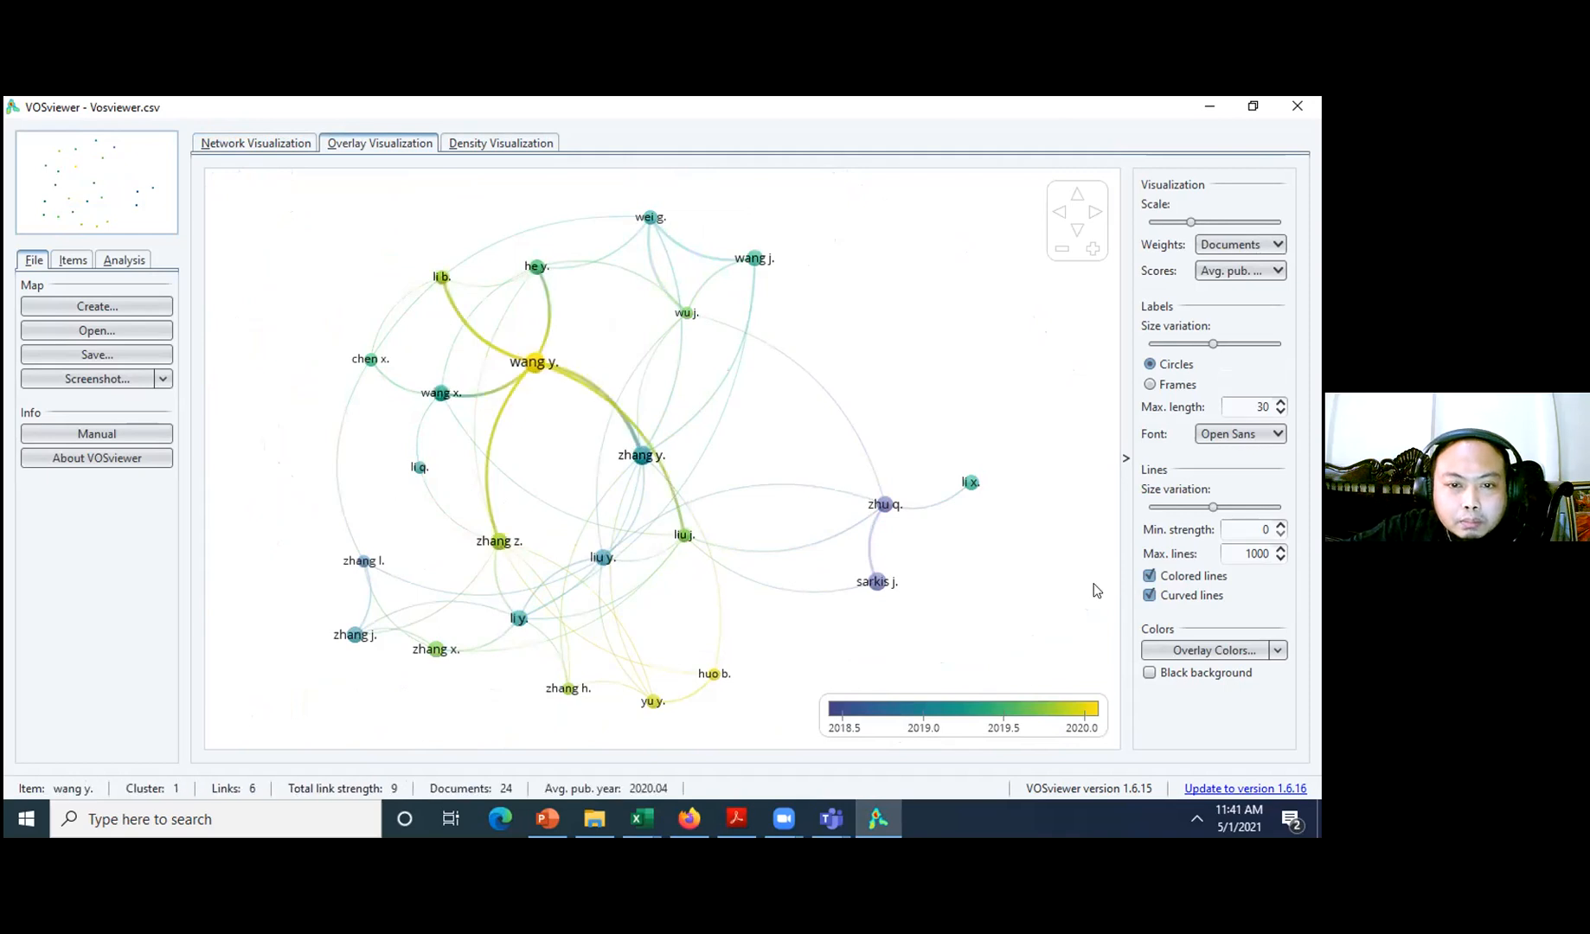
click(465, 146)
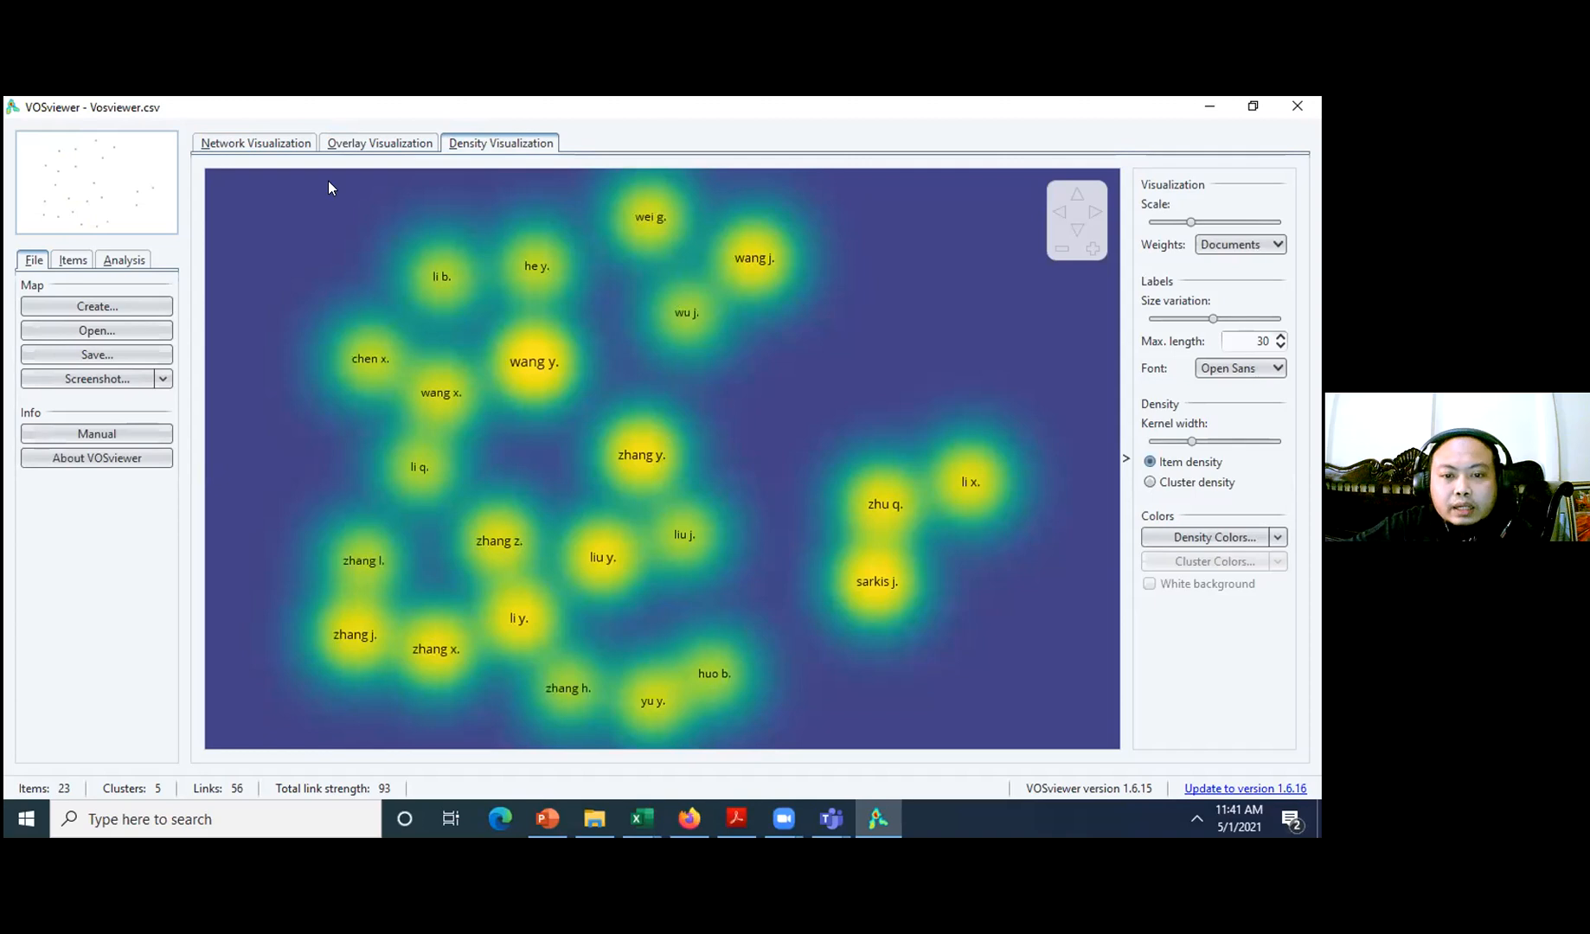
click(270, 145)
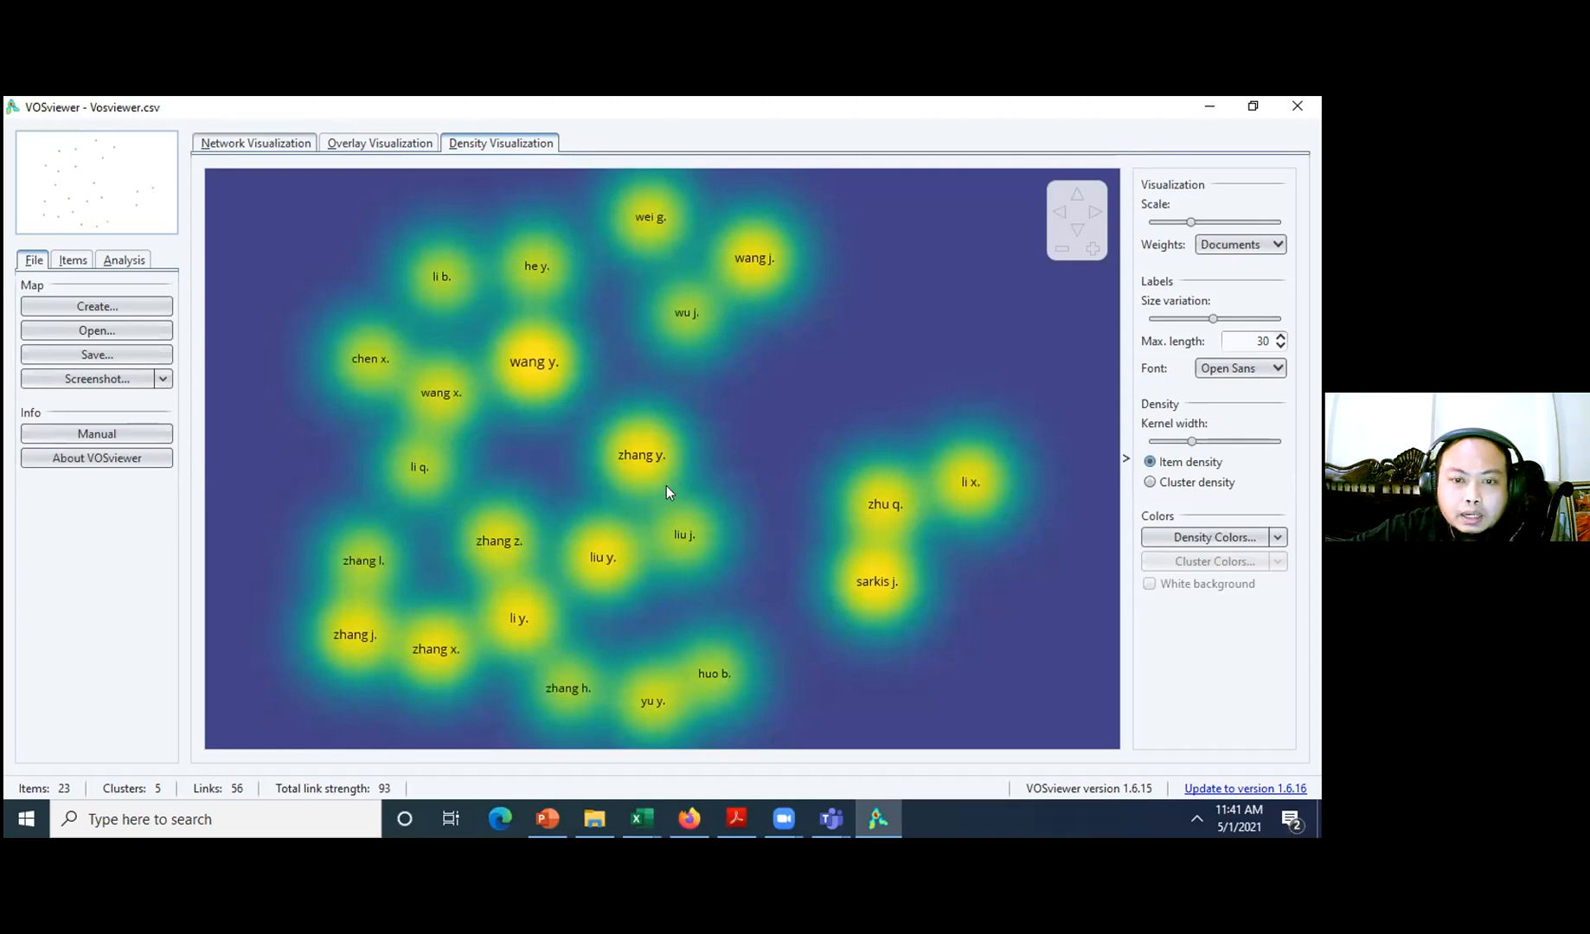
- Create a co-authorship map by Countries from the Scopus file Vosviewer.csv with Full counting, a minimum of 5 documents and 57 countries
click(133, 310)
click(644, 715)
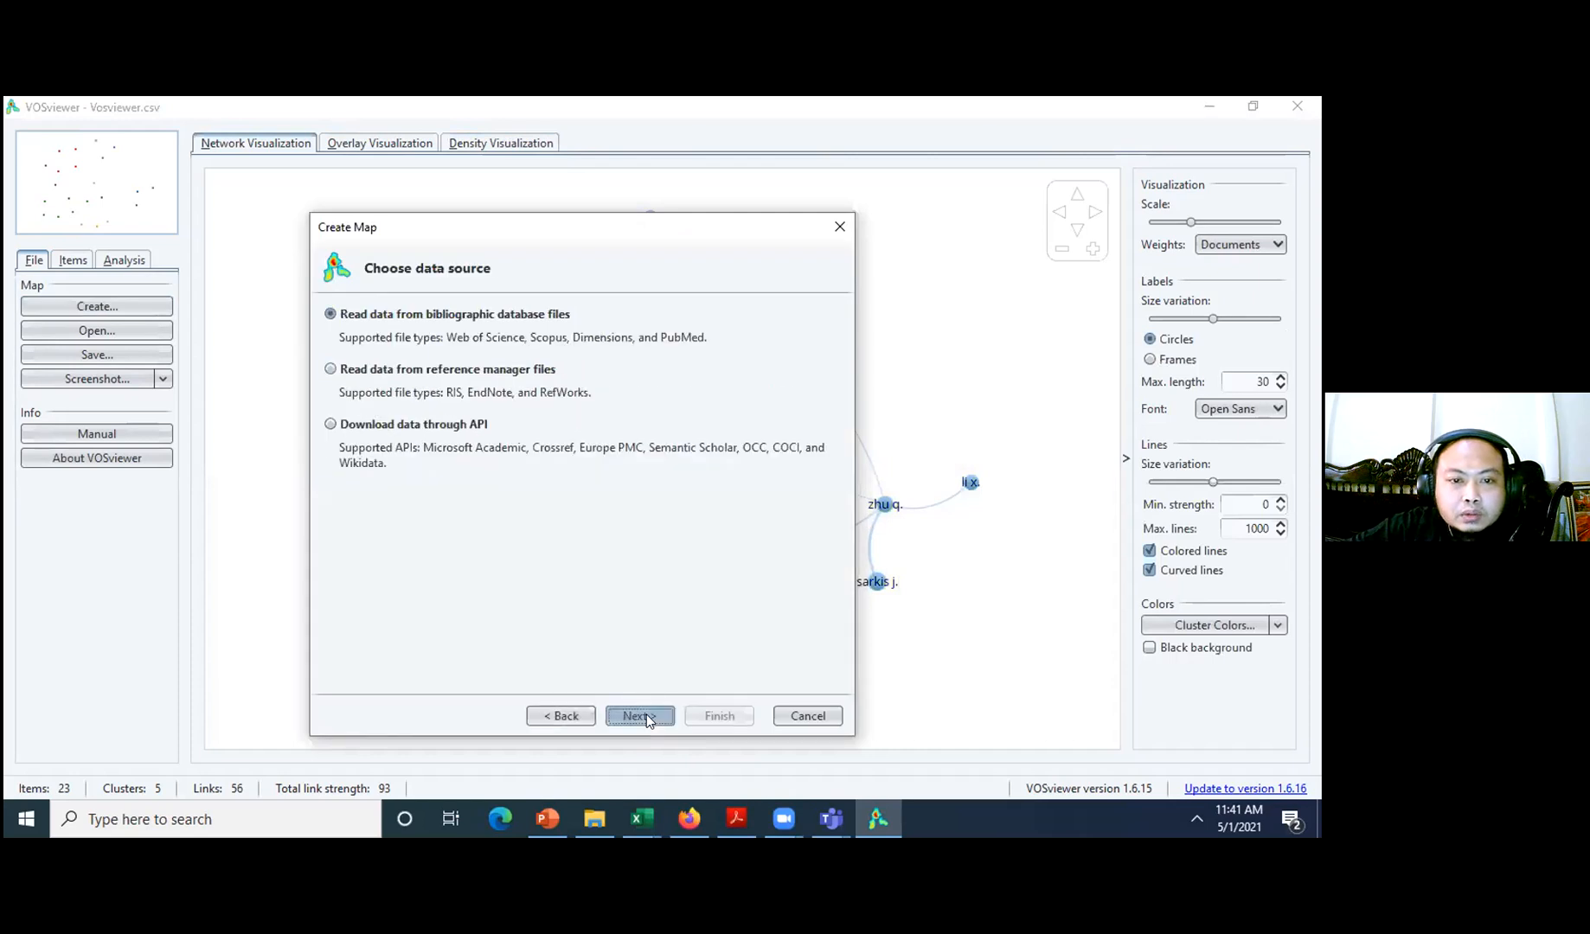
click(646, 714)
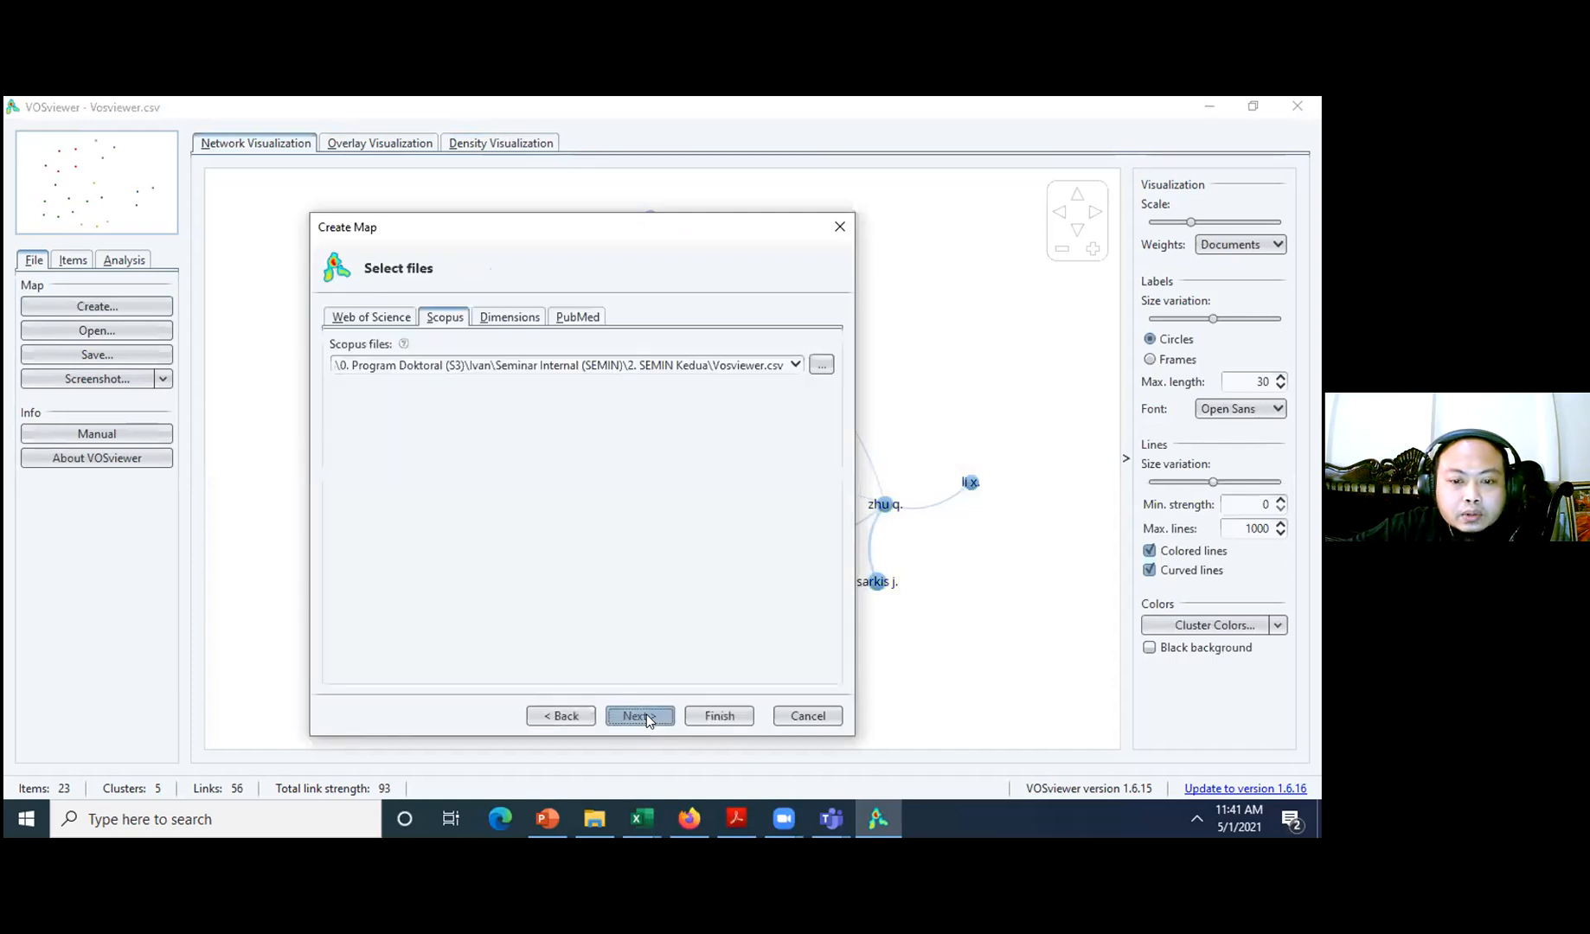
click(646, 714)
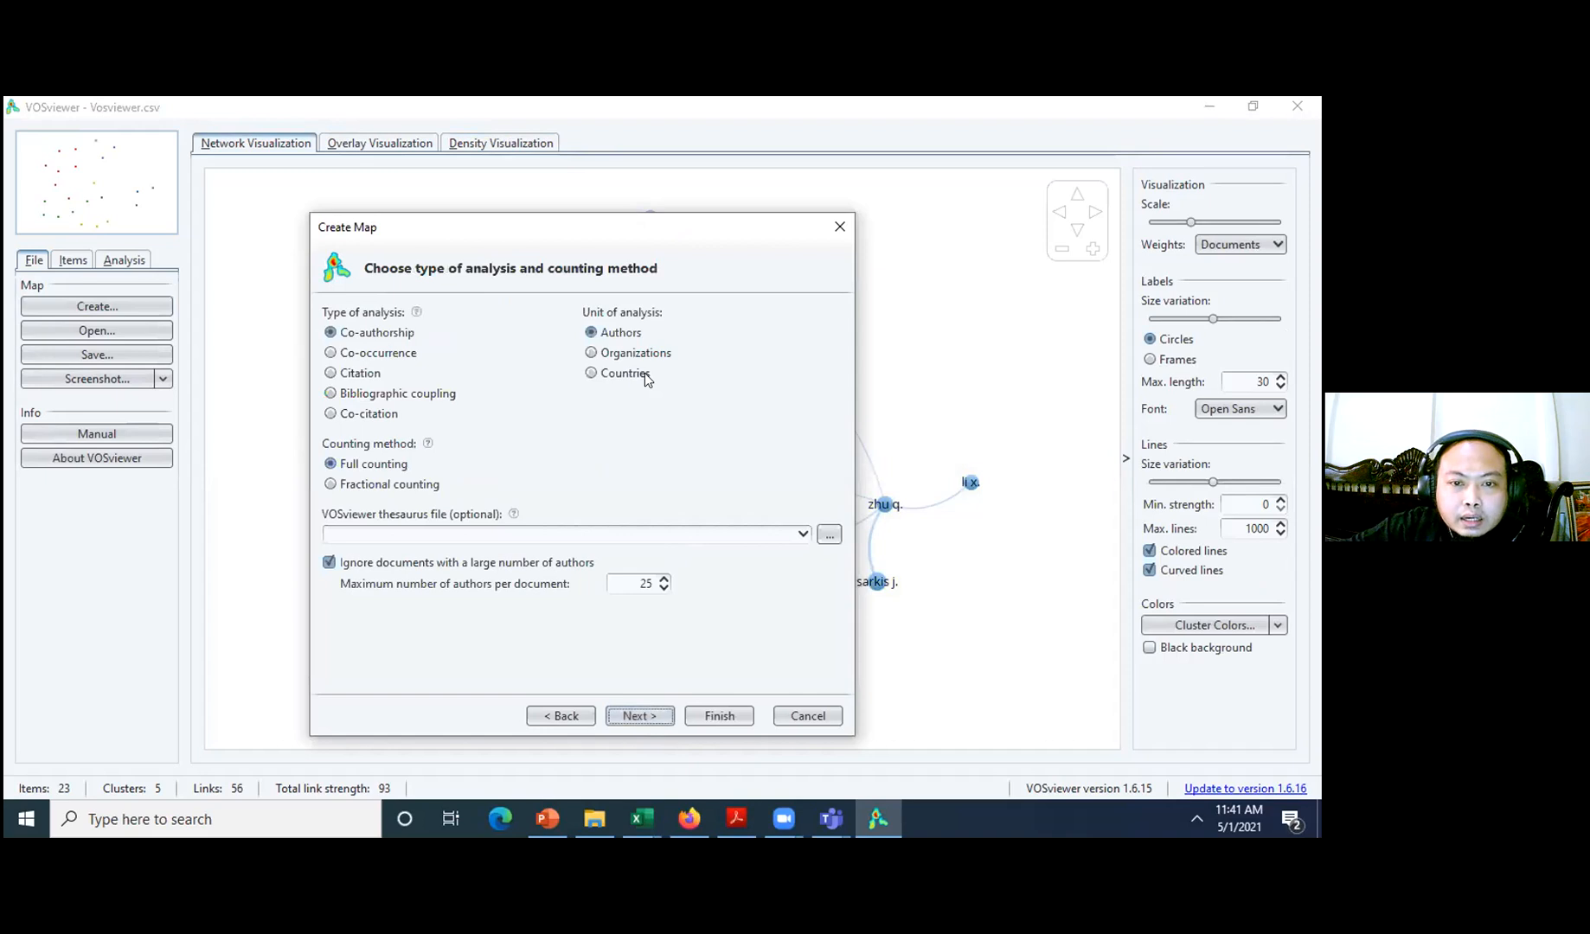
click(637, 376)
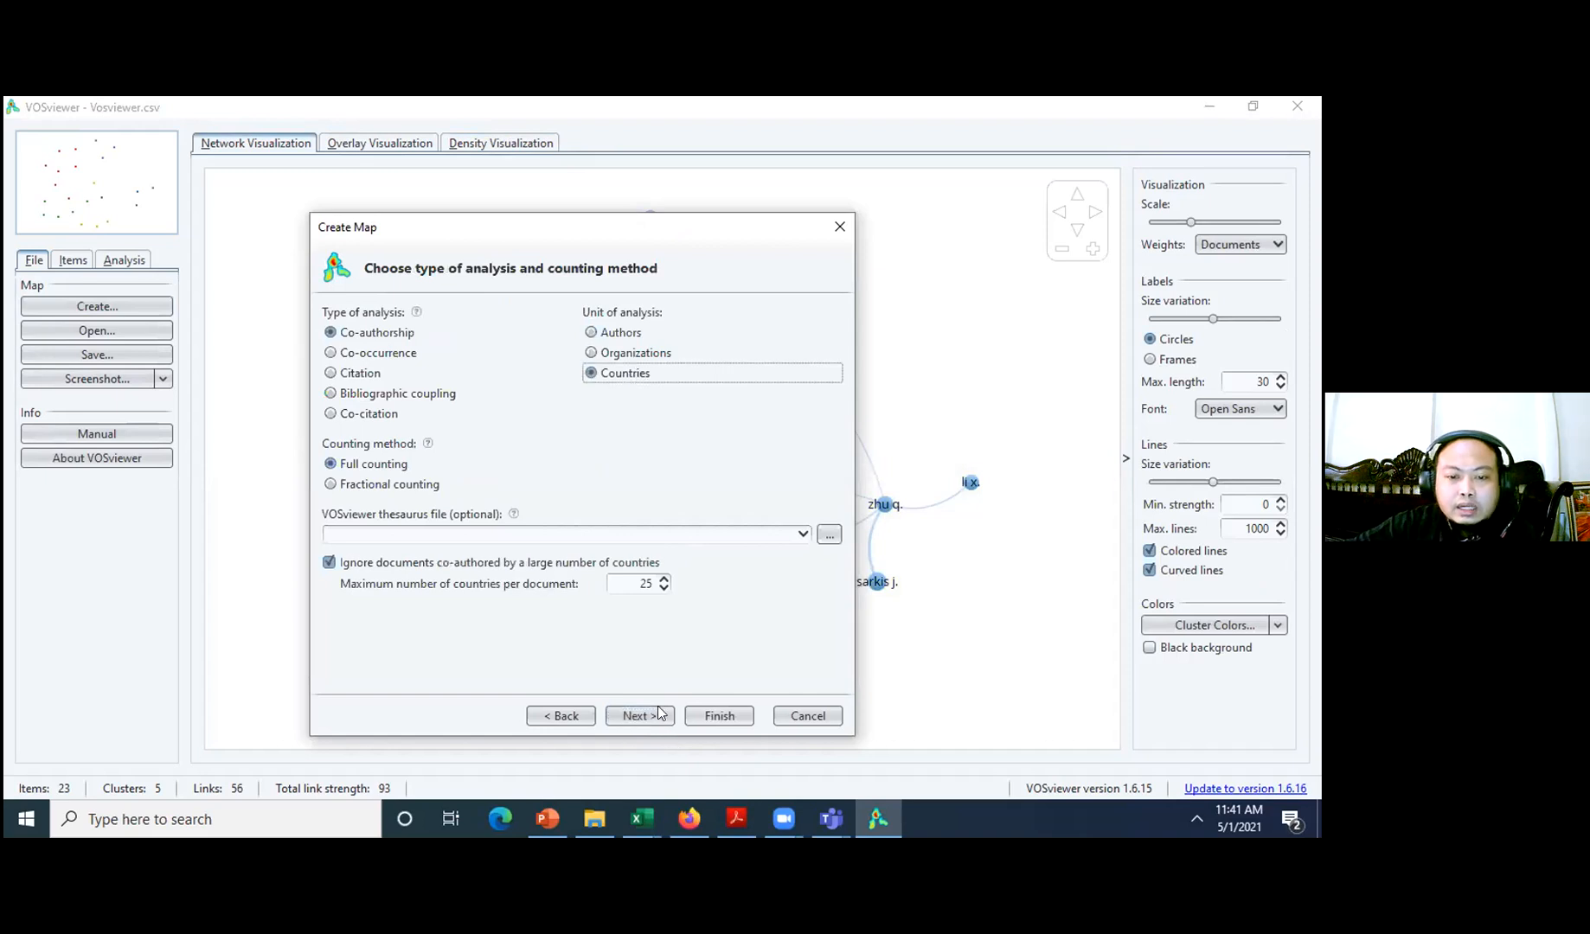
click(656, 714)
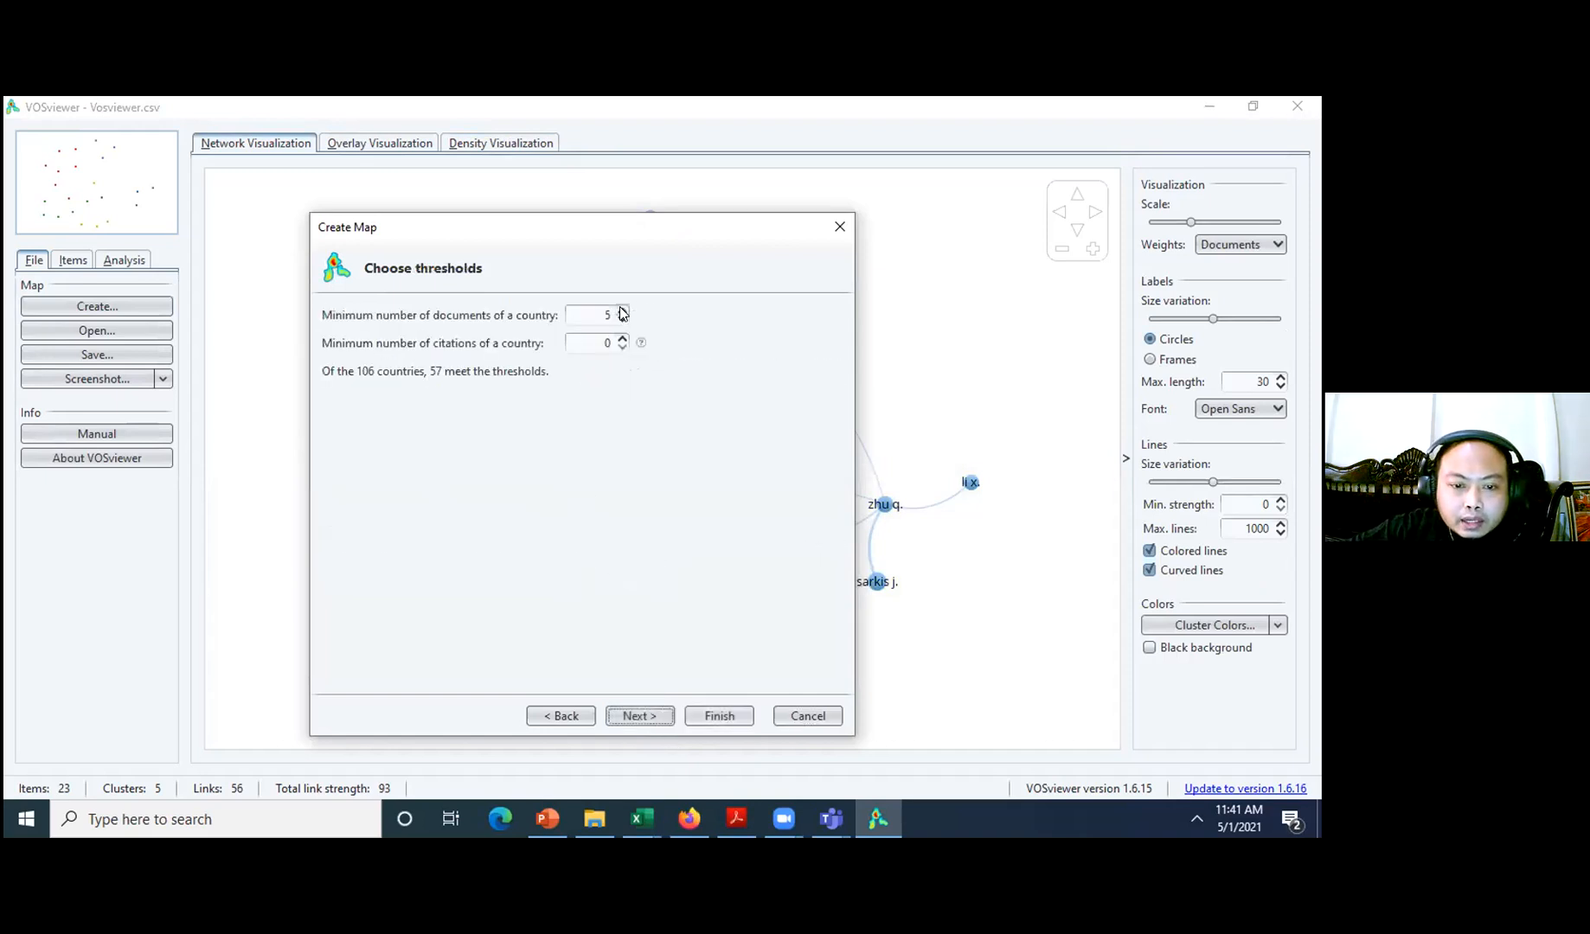
click(659, 717)
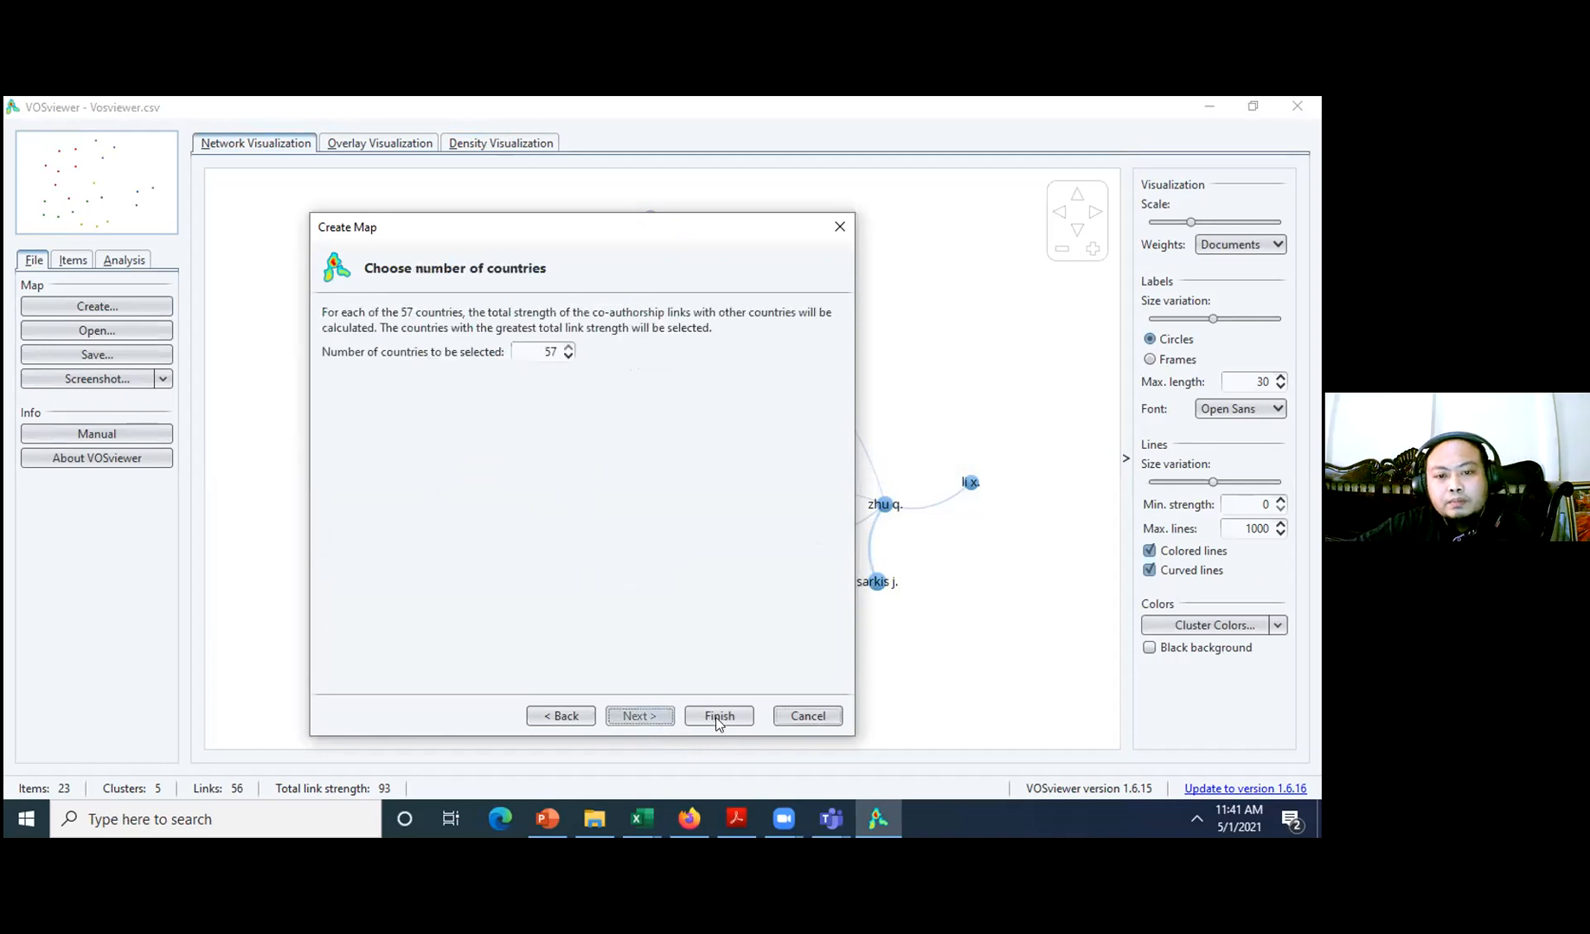
click(715, 717)
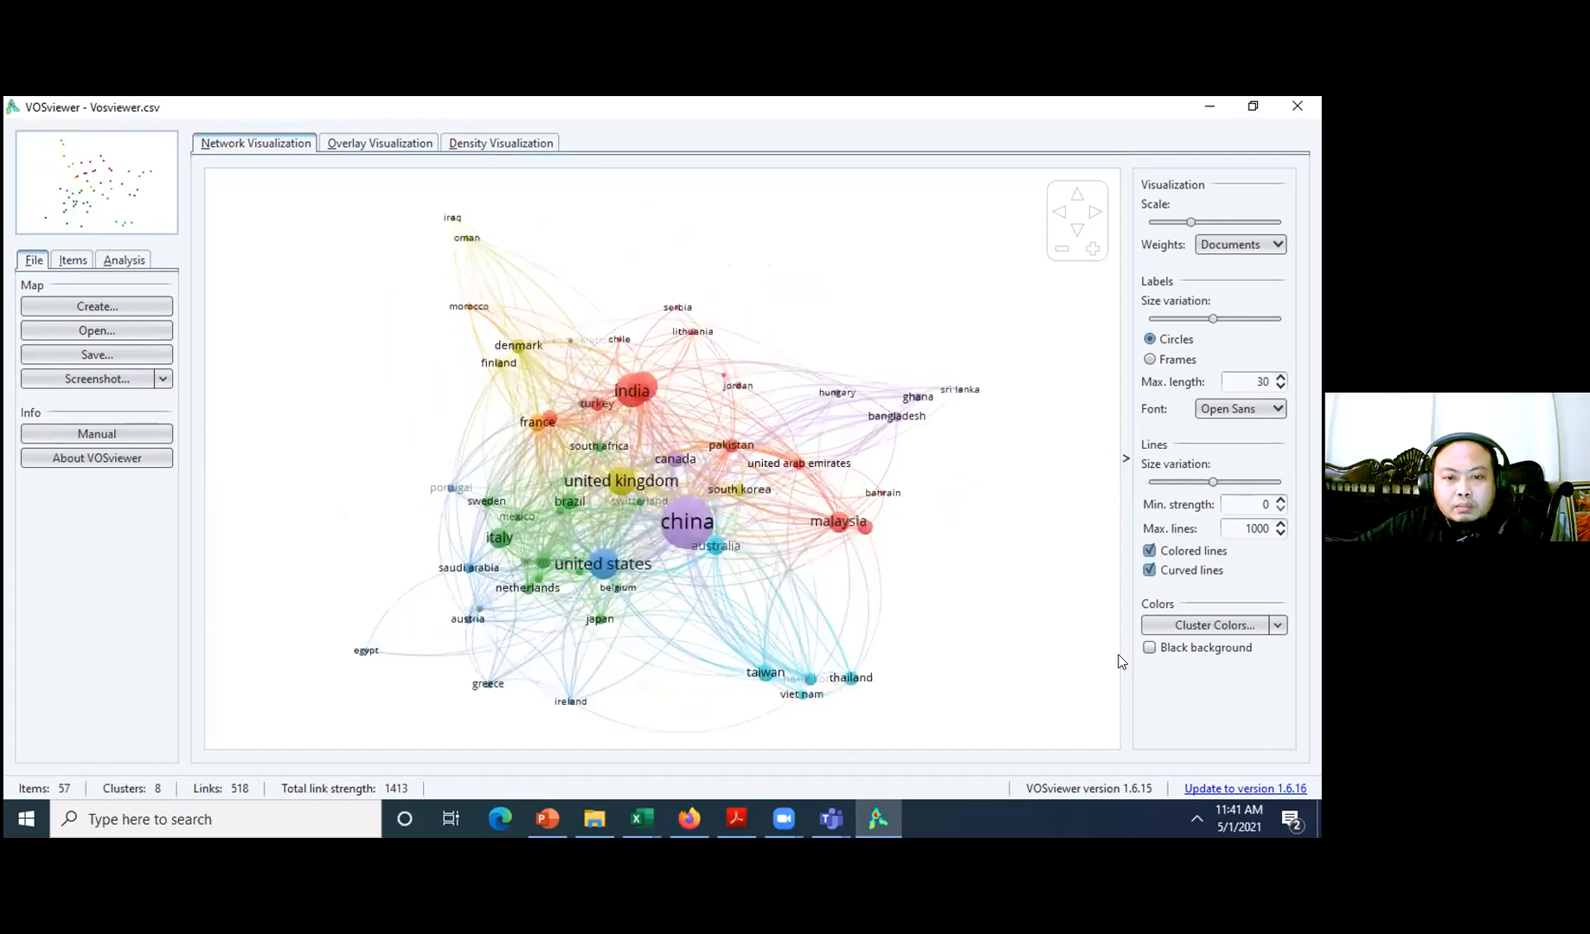
- Examine the country network by highlighting the co-authorship links of China and the United Kingdom
scroll(1117, 655, up, 1)
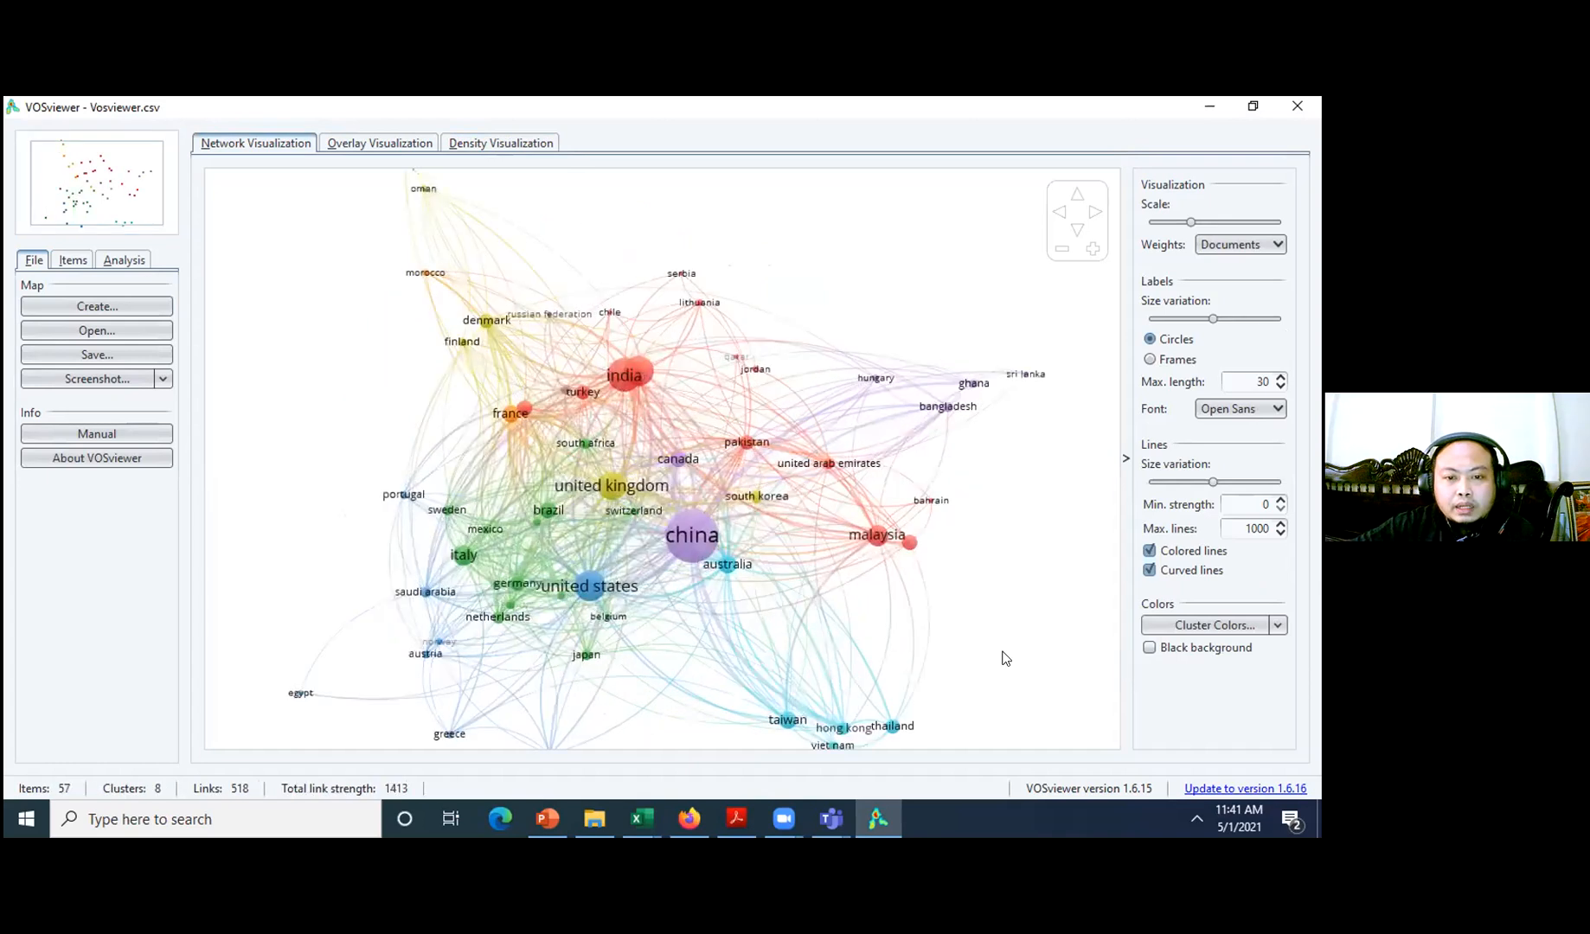
click(694, 541)
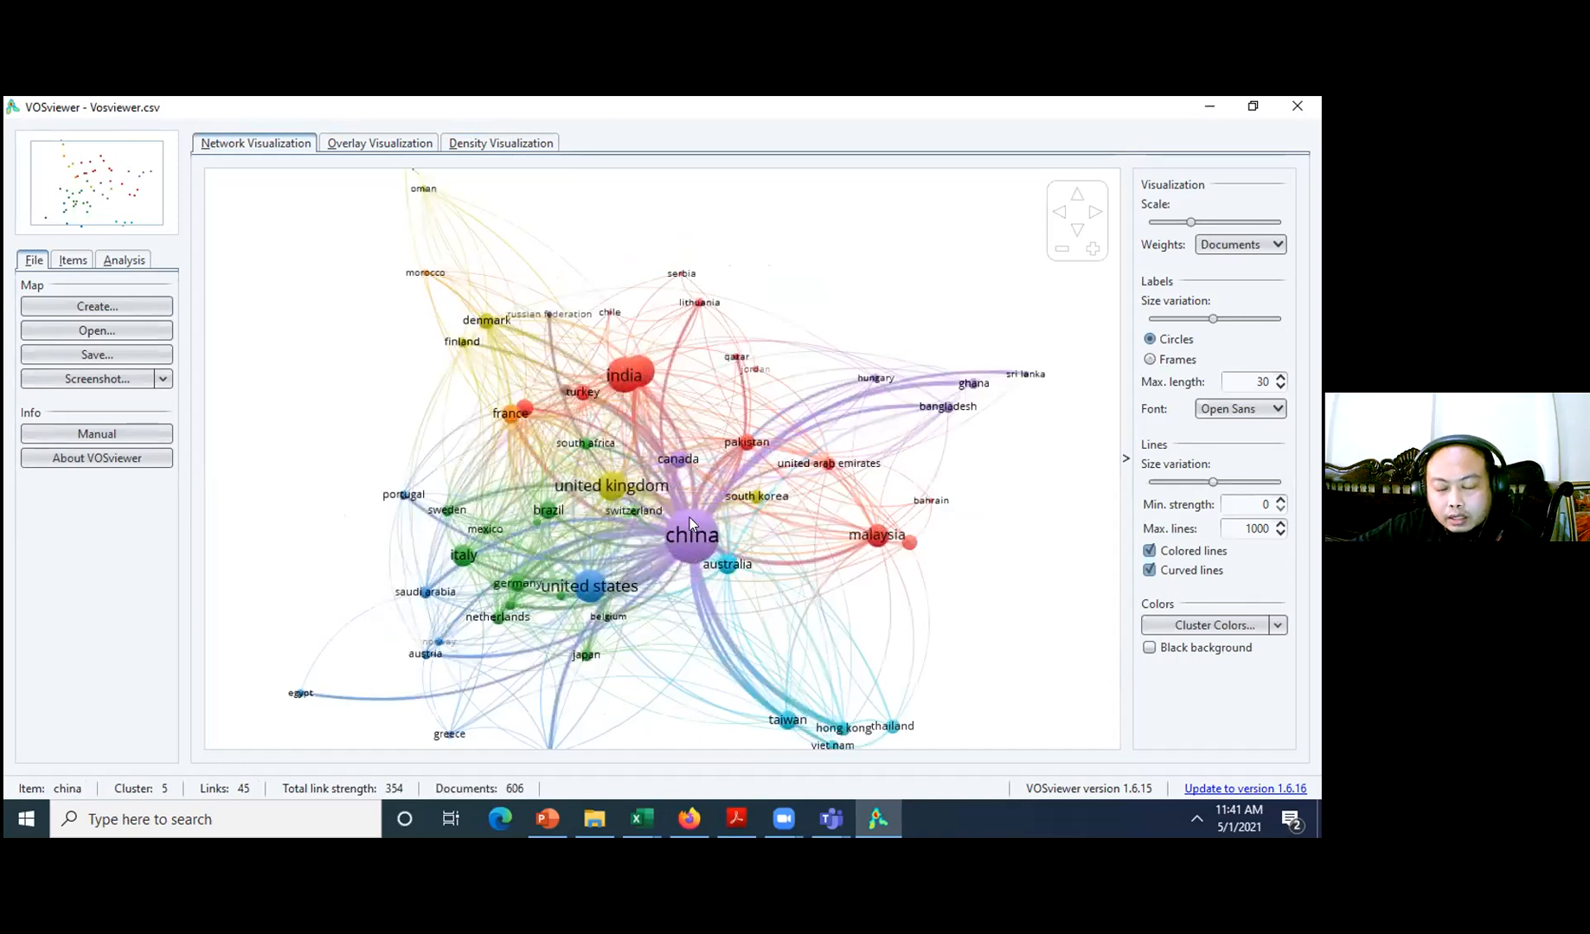
click(989, 675)
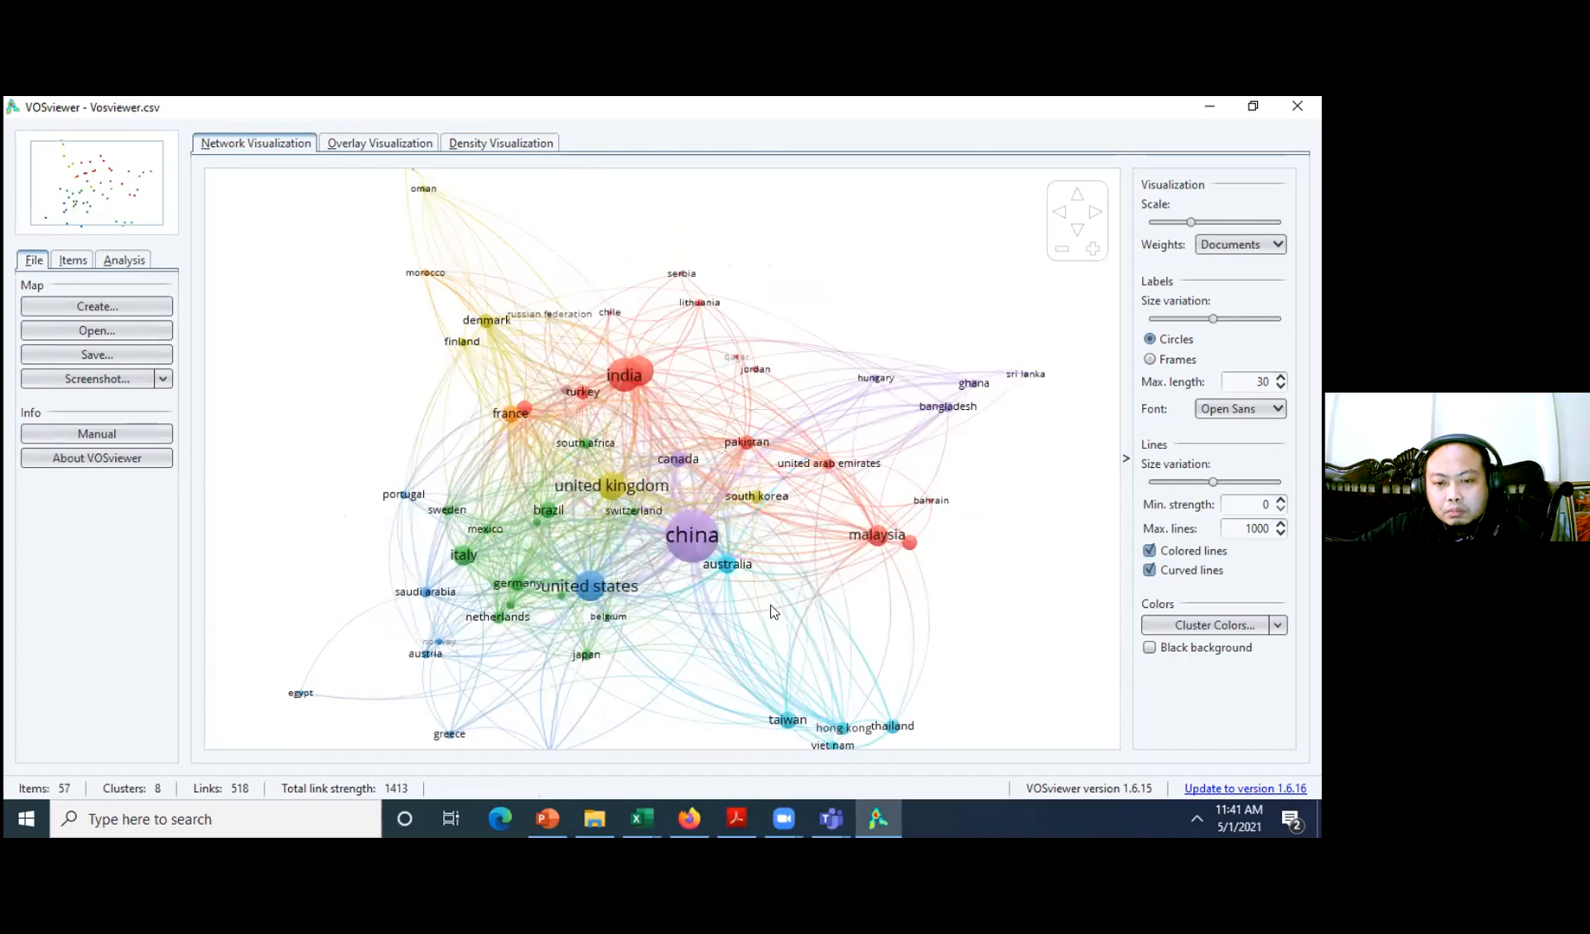
click(674, 546)
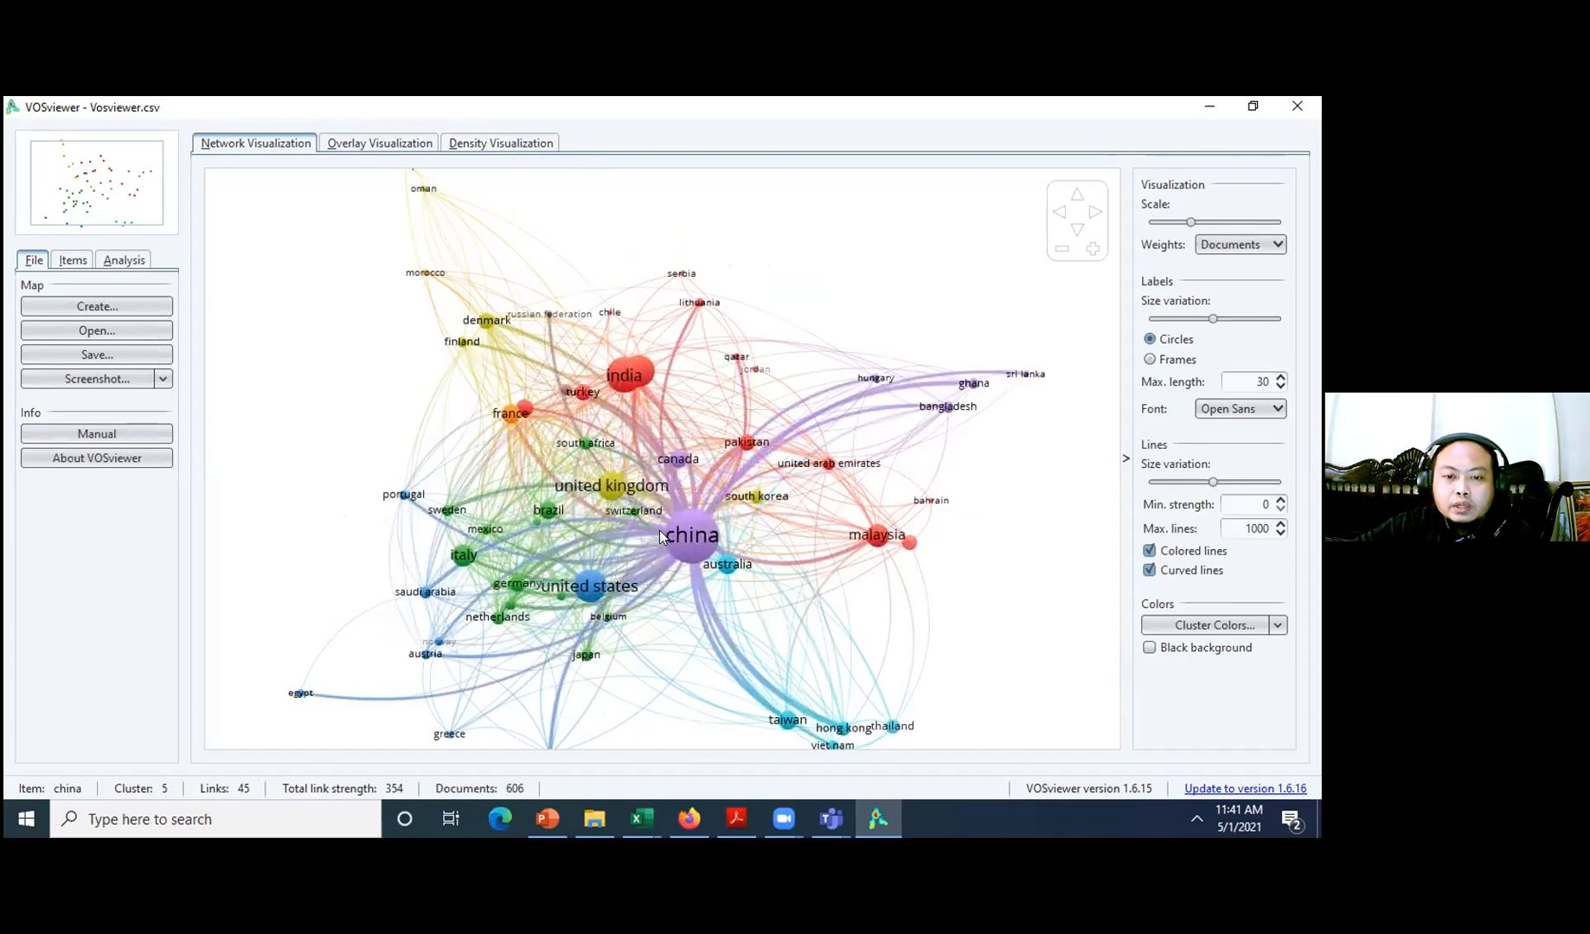
click(610, 488)
click(785, 475)
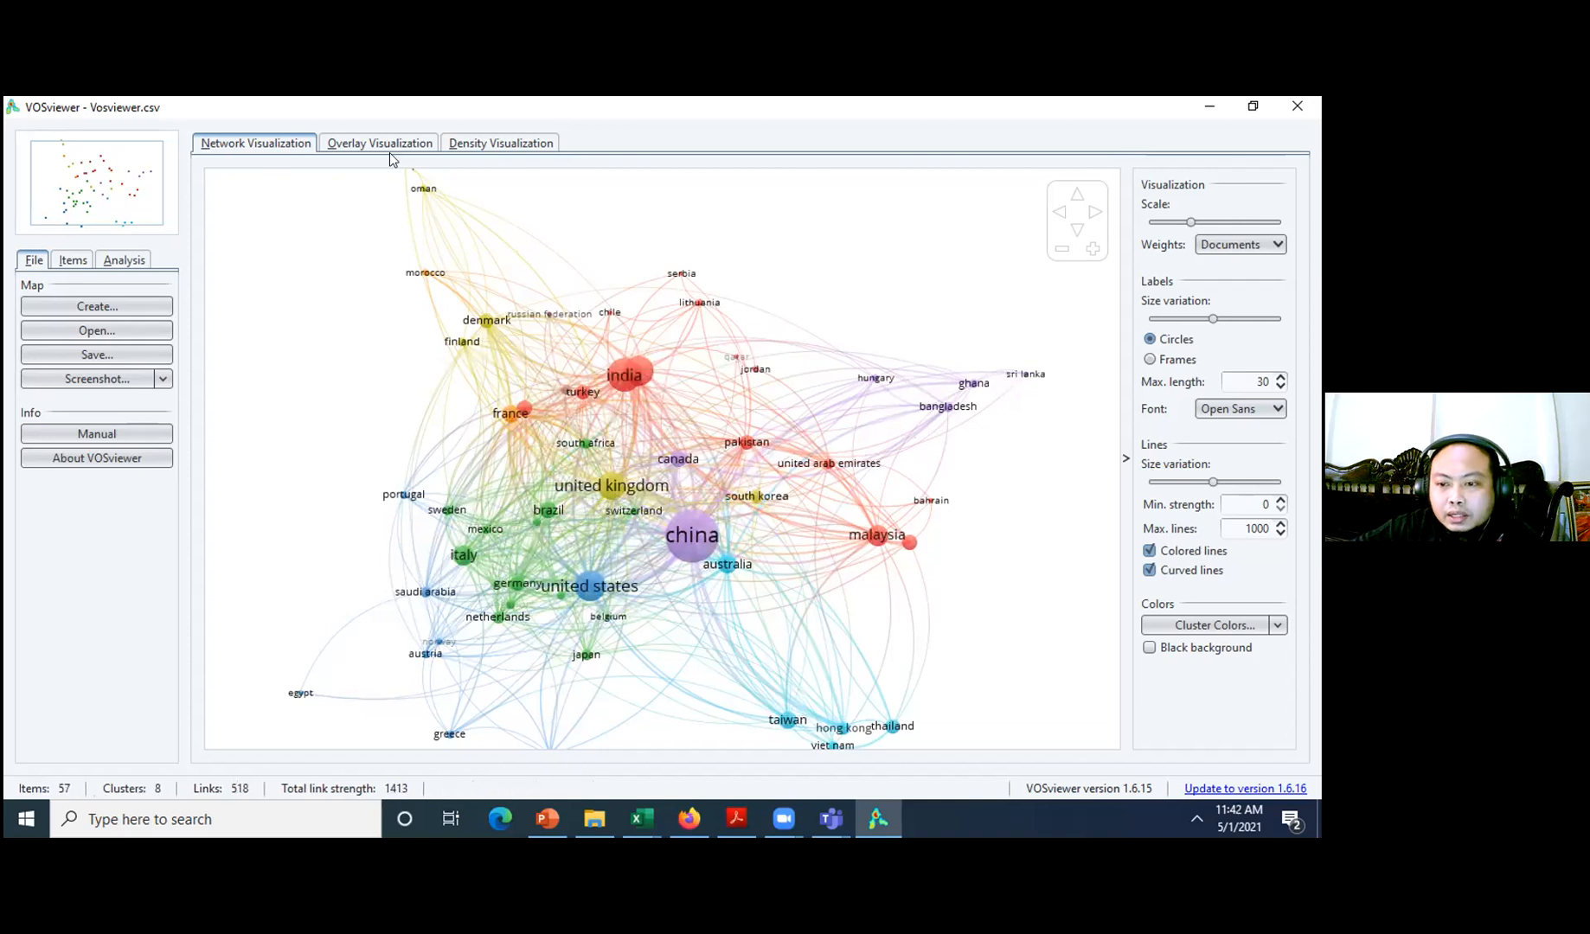
- View the density visualization of the countries and look at the available screenshot export options
click(465, 145)
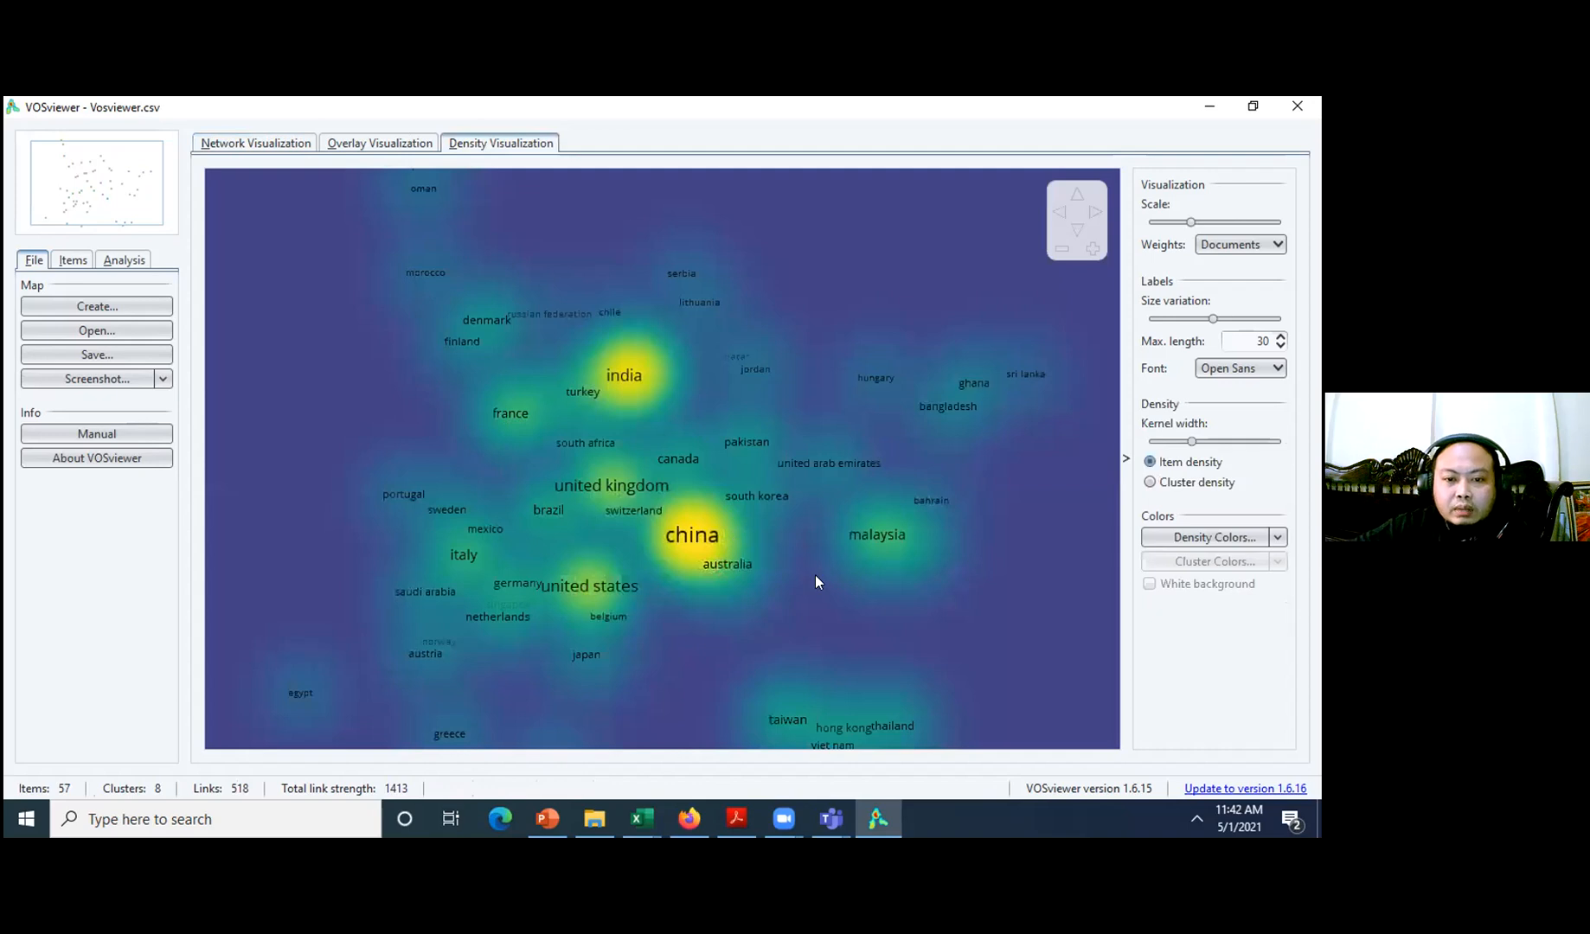
scroll(671, 559, down, 1)
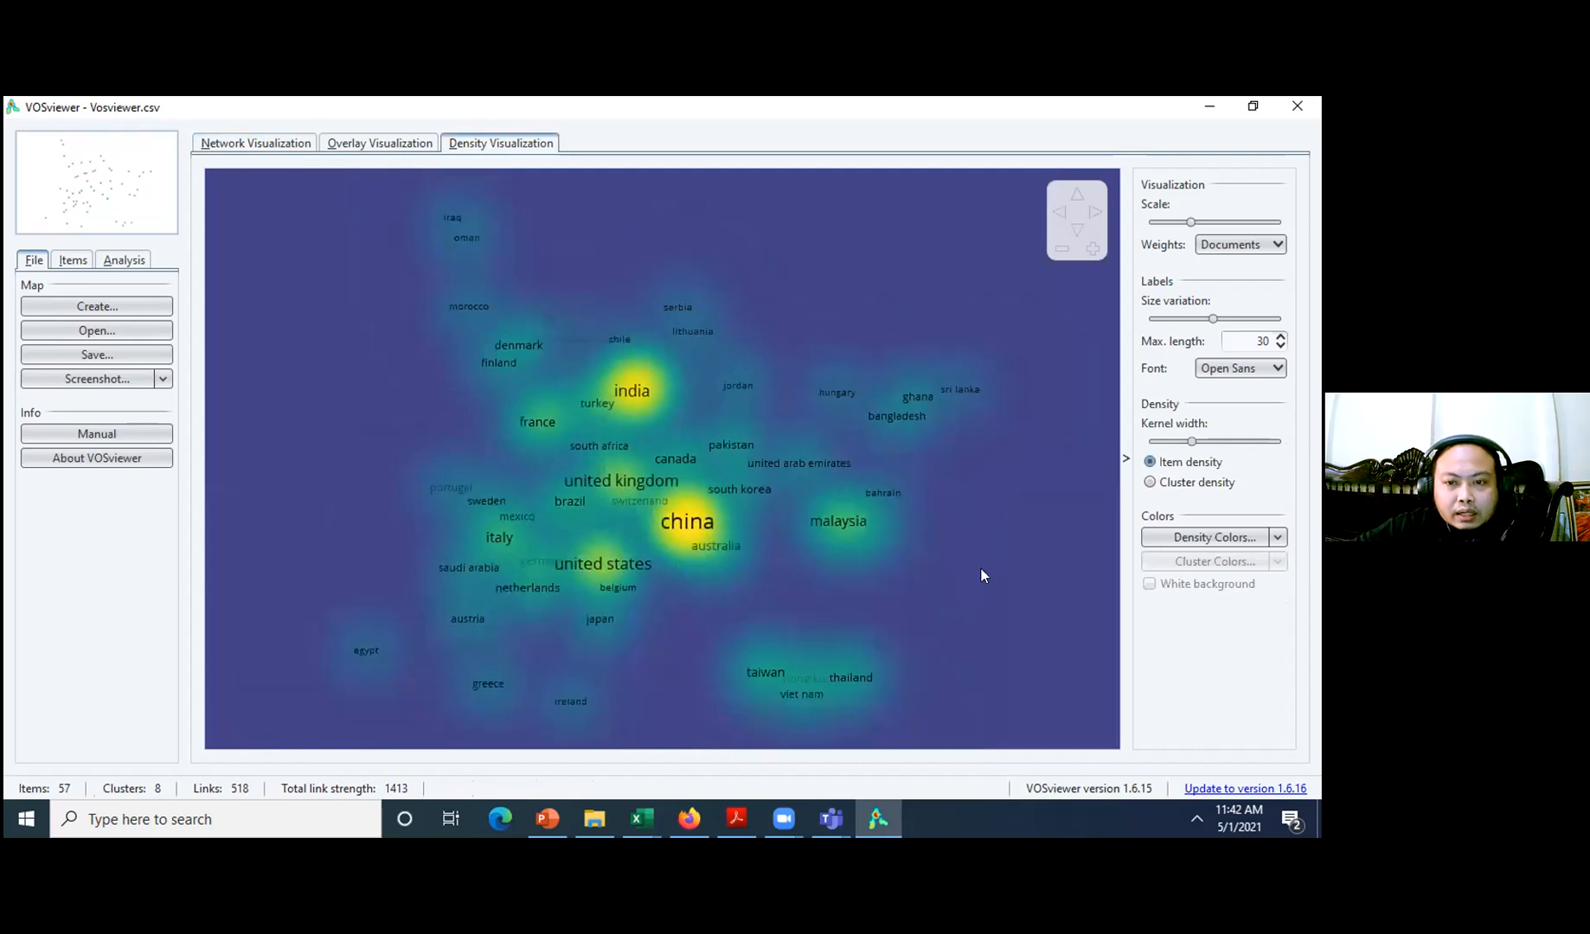
click(163, 379)
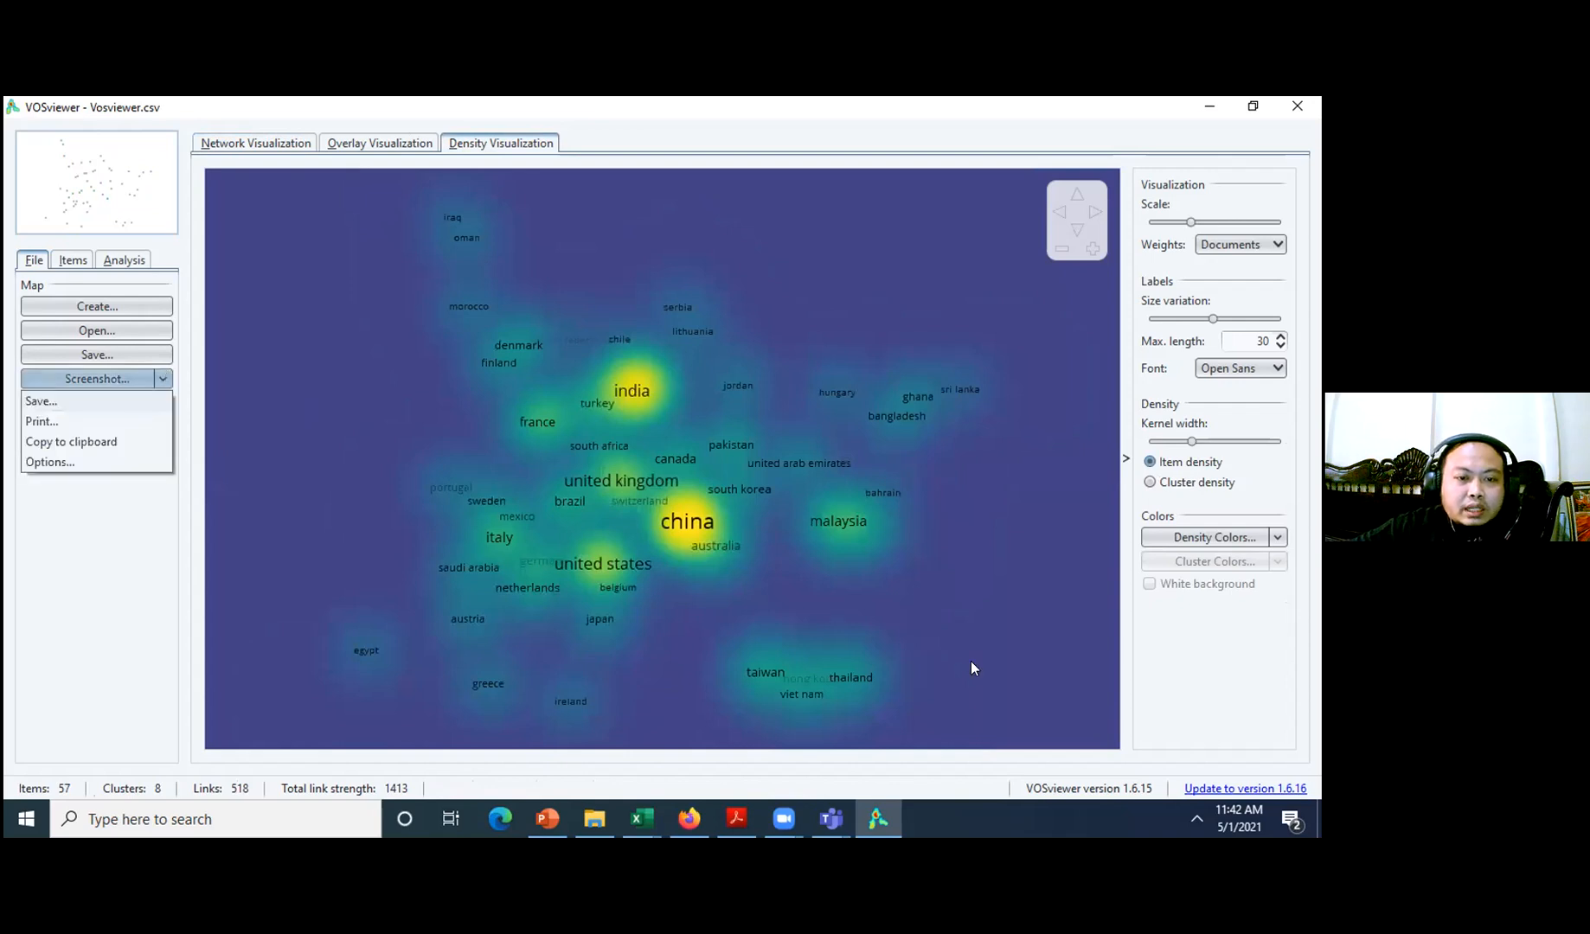
click(161, 382)
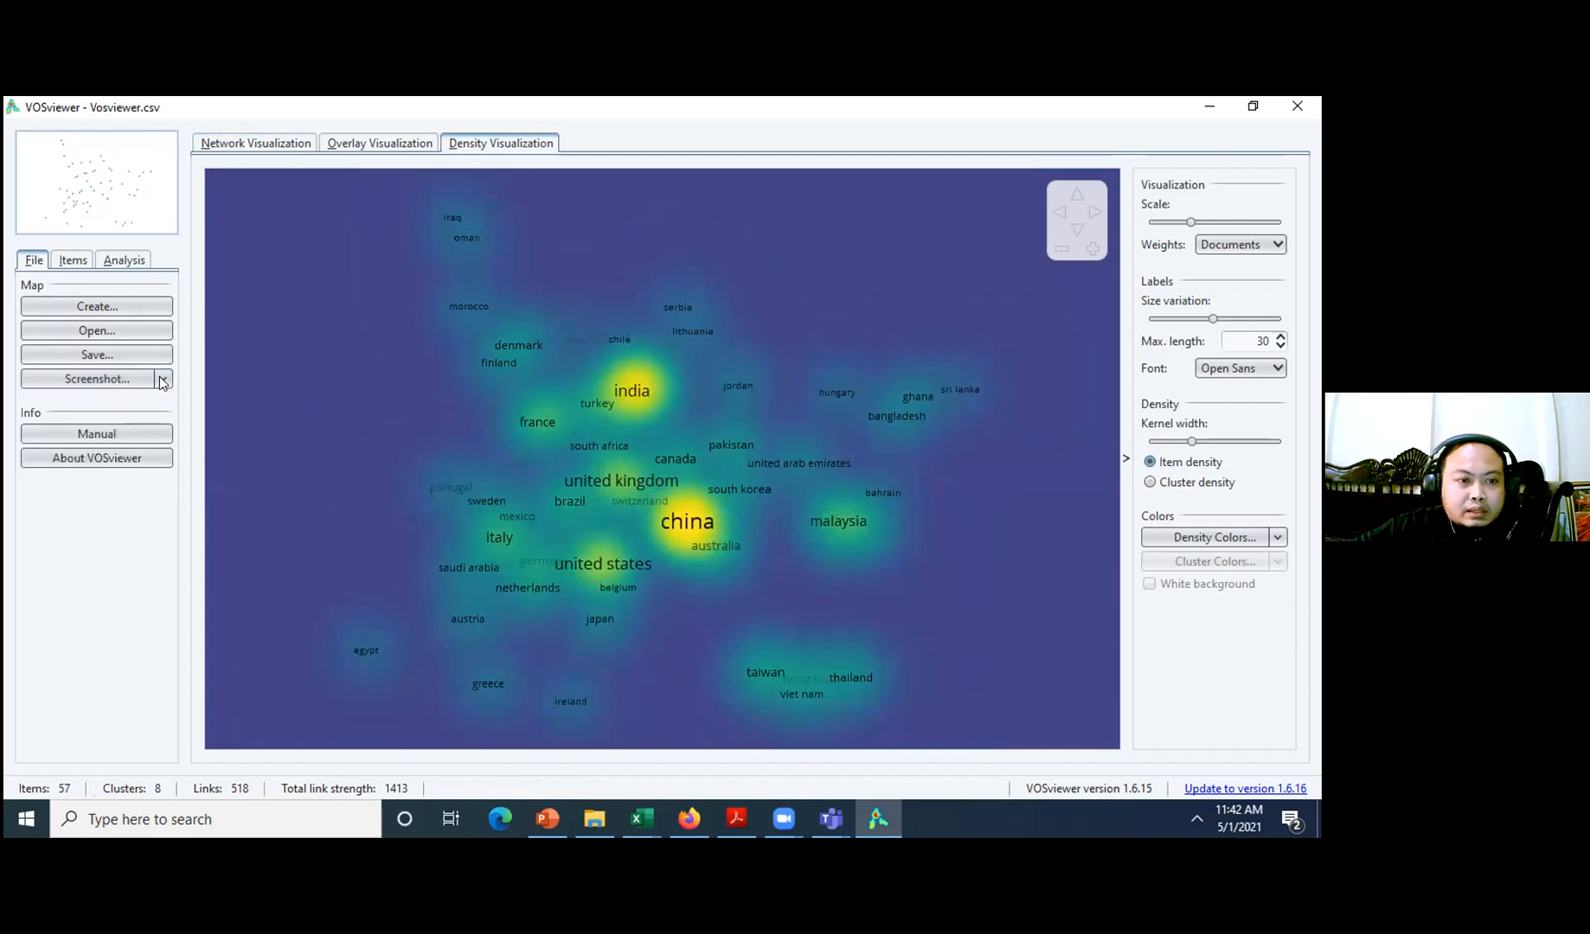
click(161, 381)
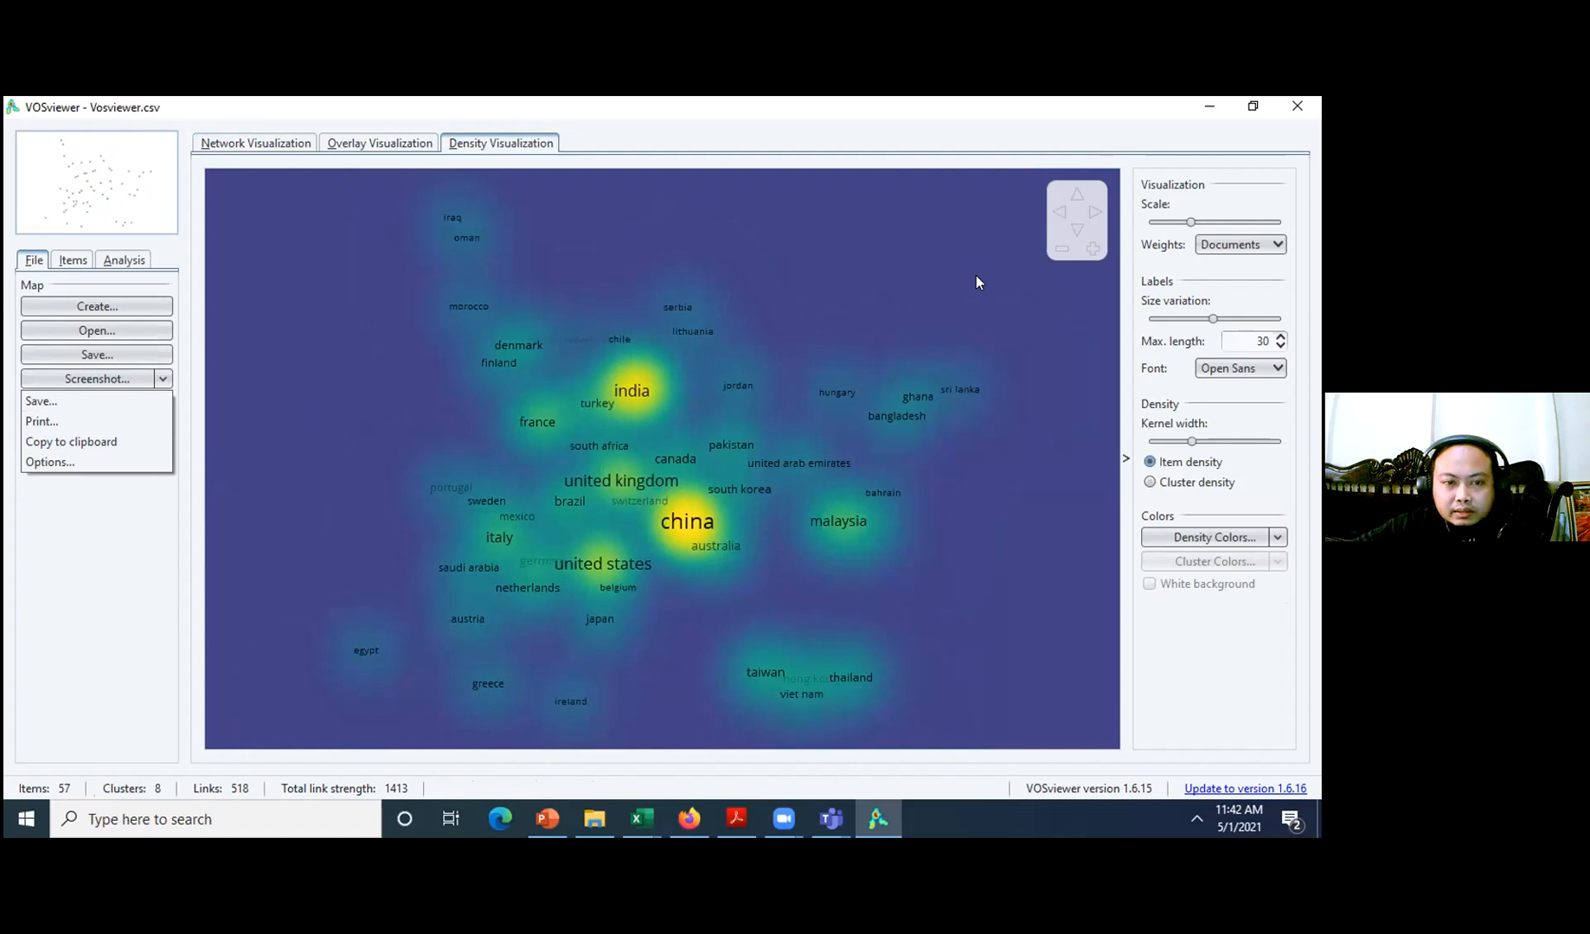
click(998, 569)
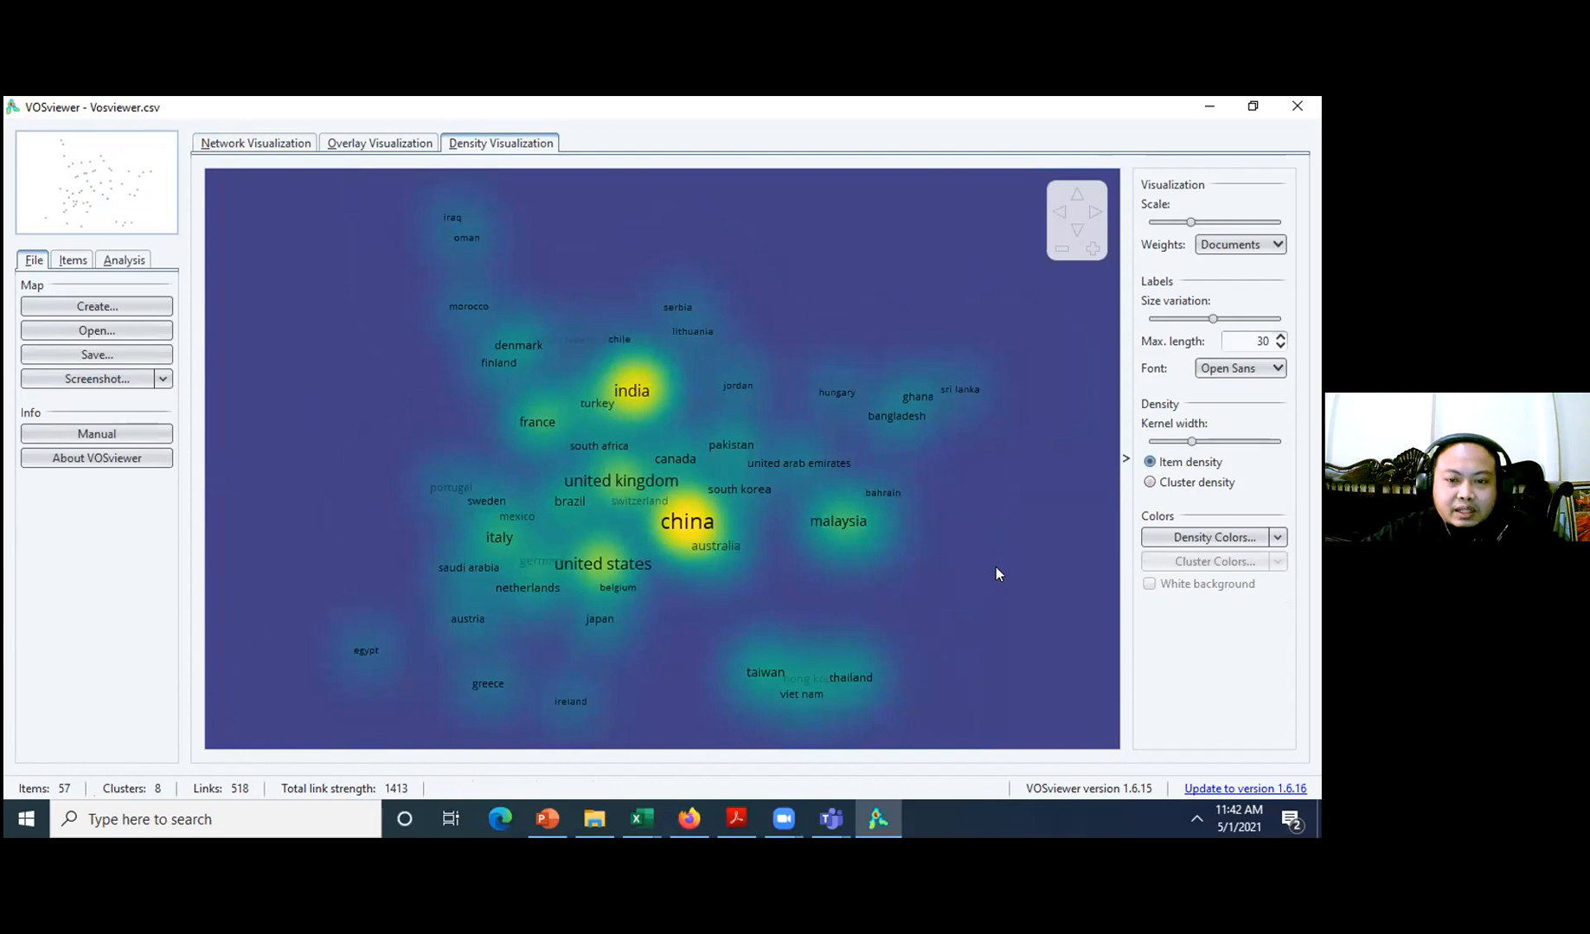
click(105, 379)
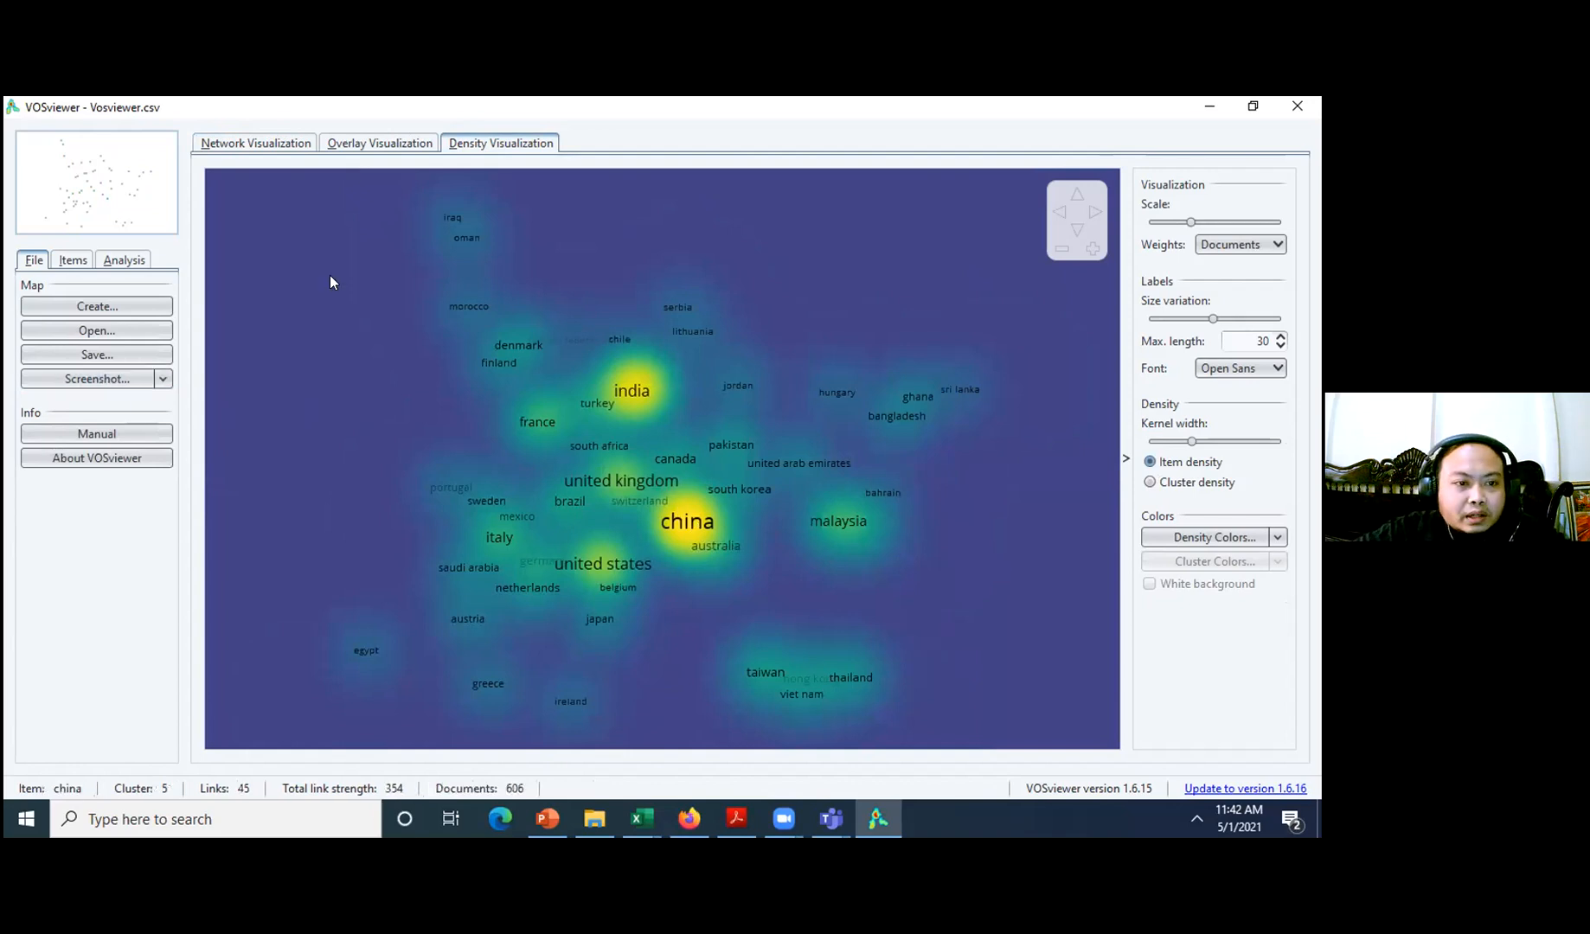
- Start a new bibliographic map from the Scopus file Vosviewer.csv, using Co-occurrence analysis by Author keywords with Full counting
click(111, 304)
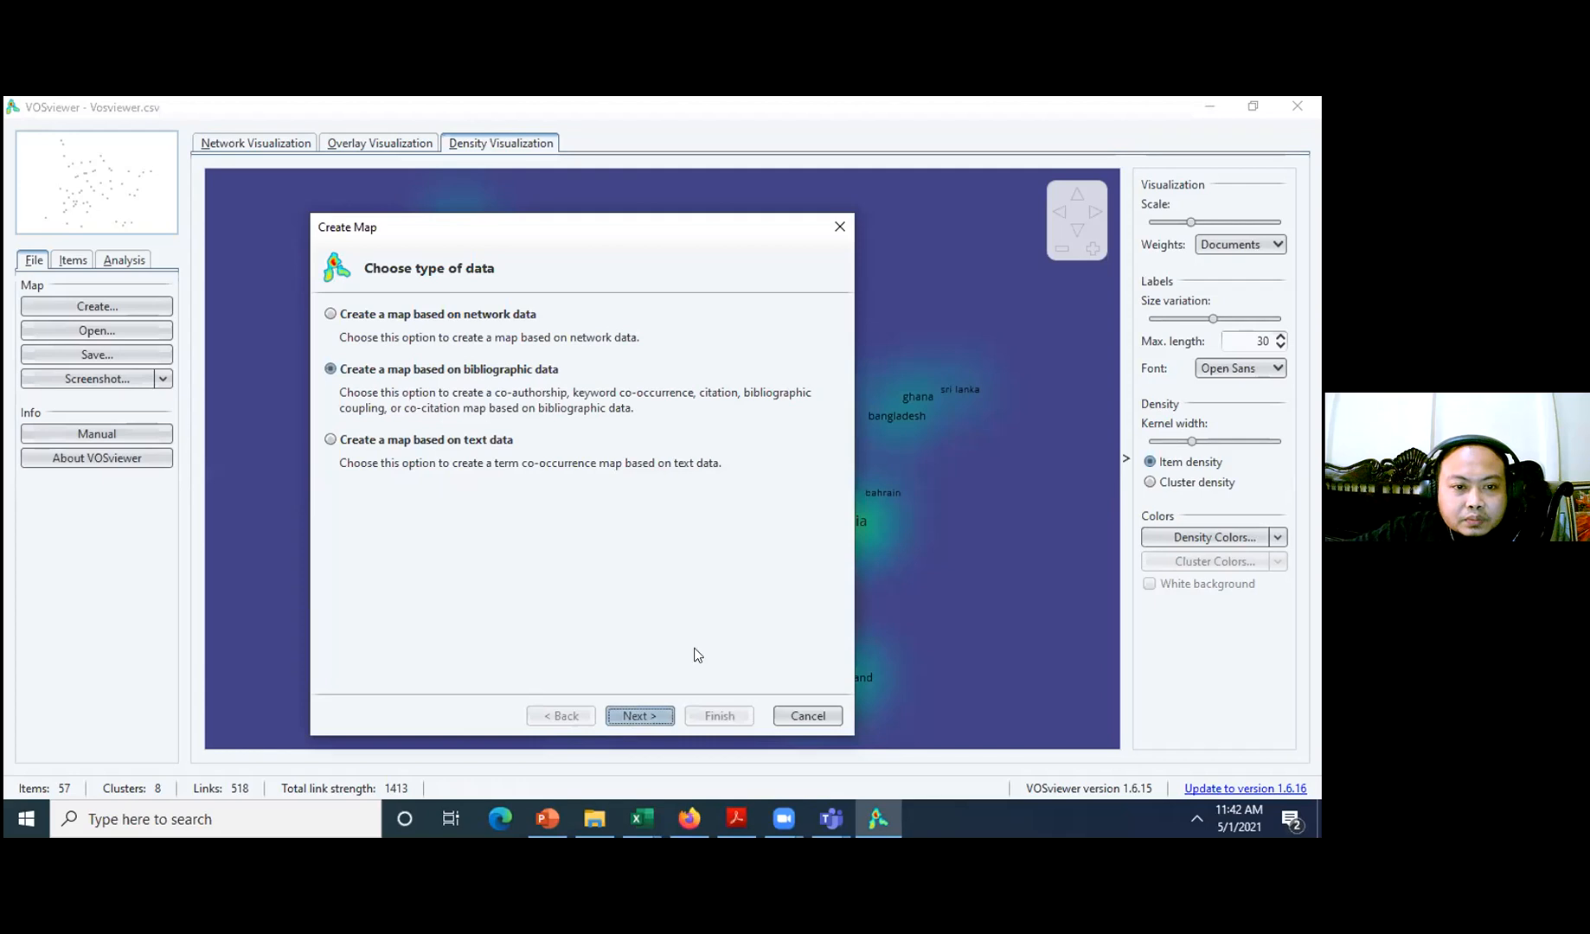
click(638, 717)
click(637, 717)
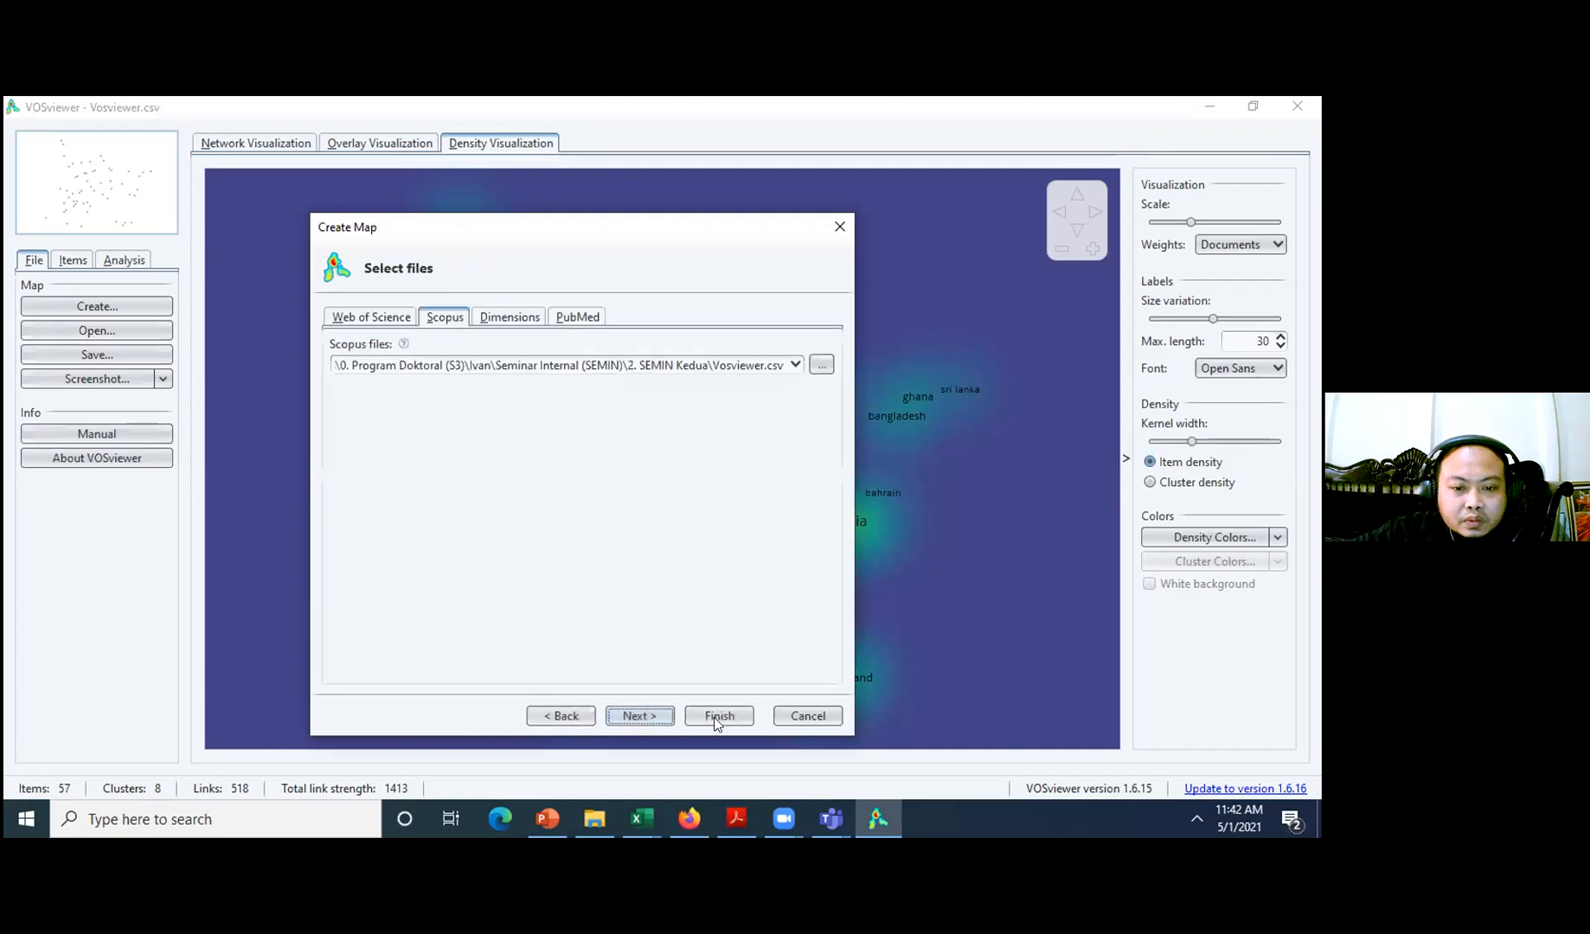
click(640, 716)
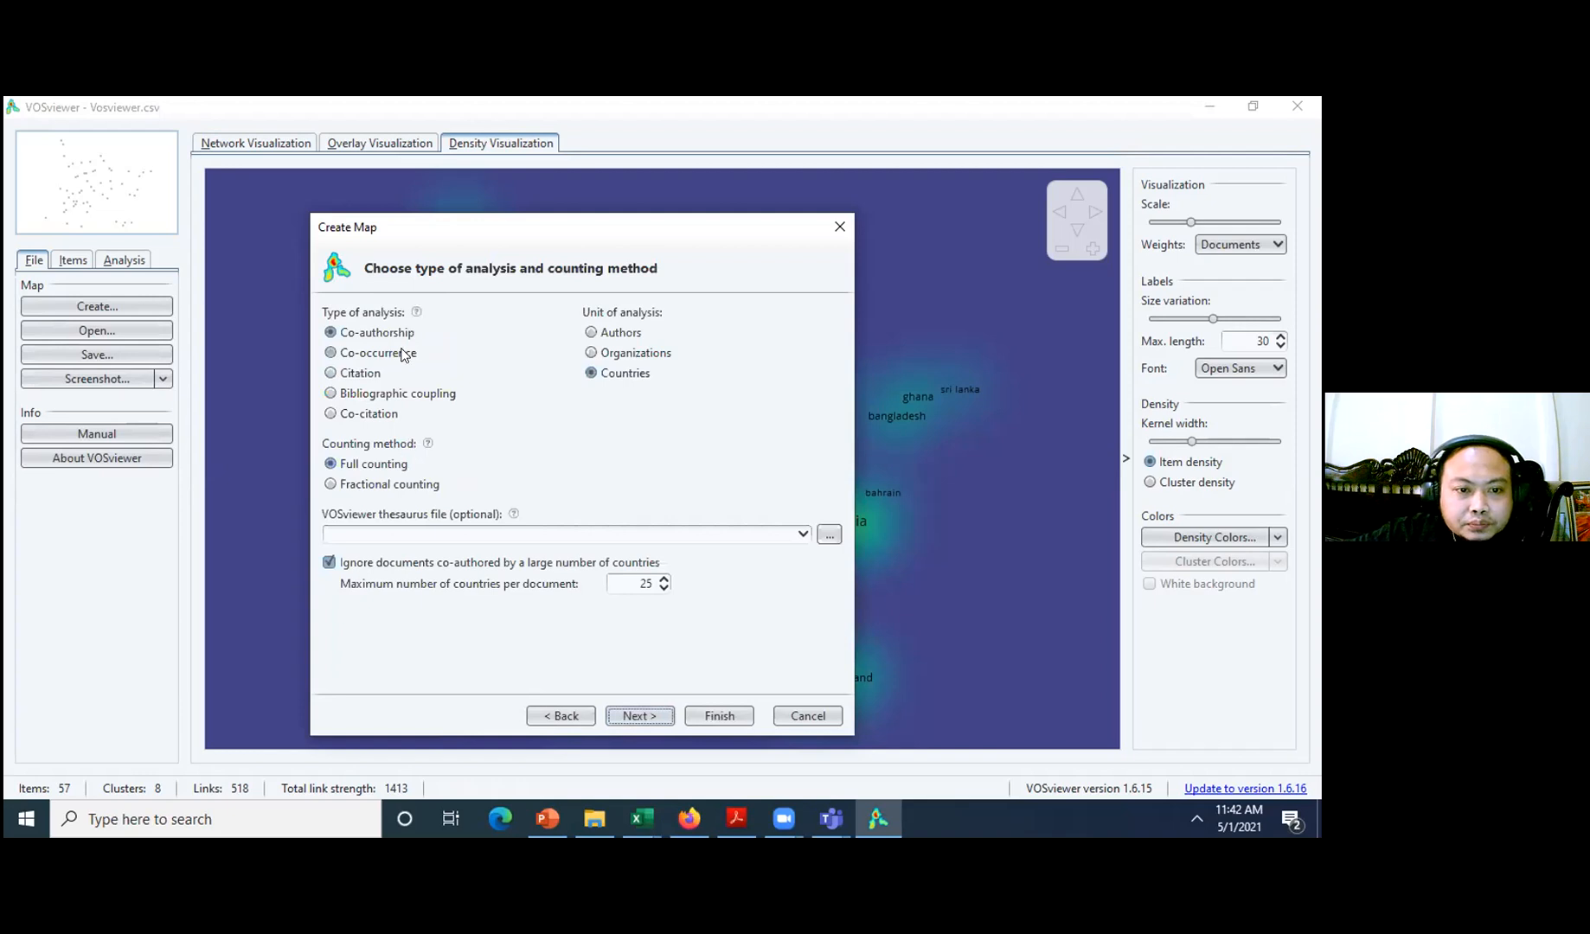
click(561, 349)
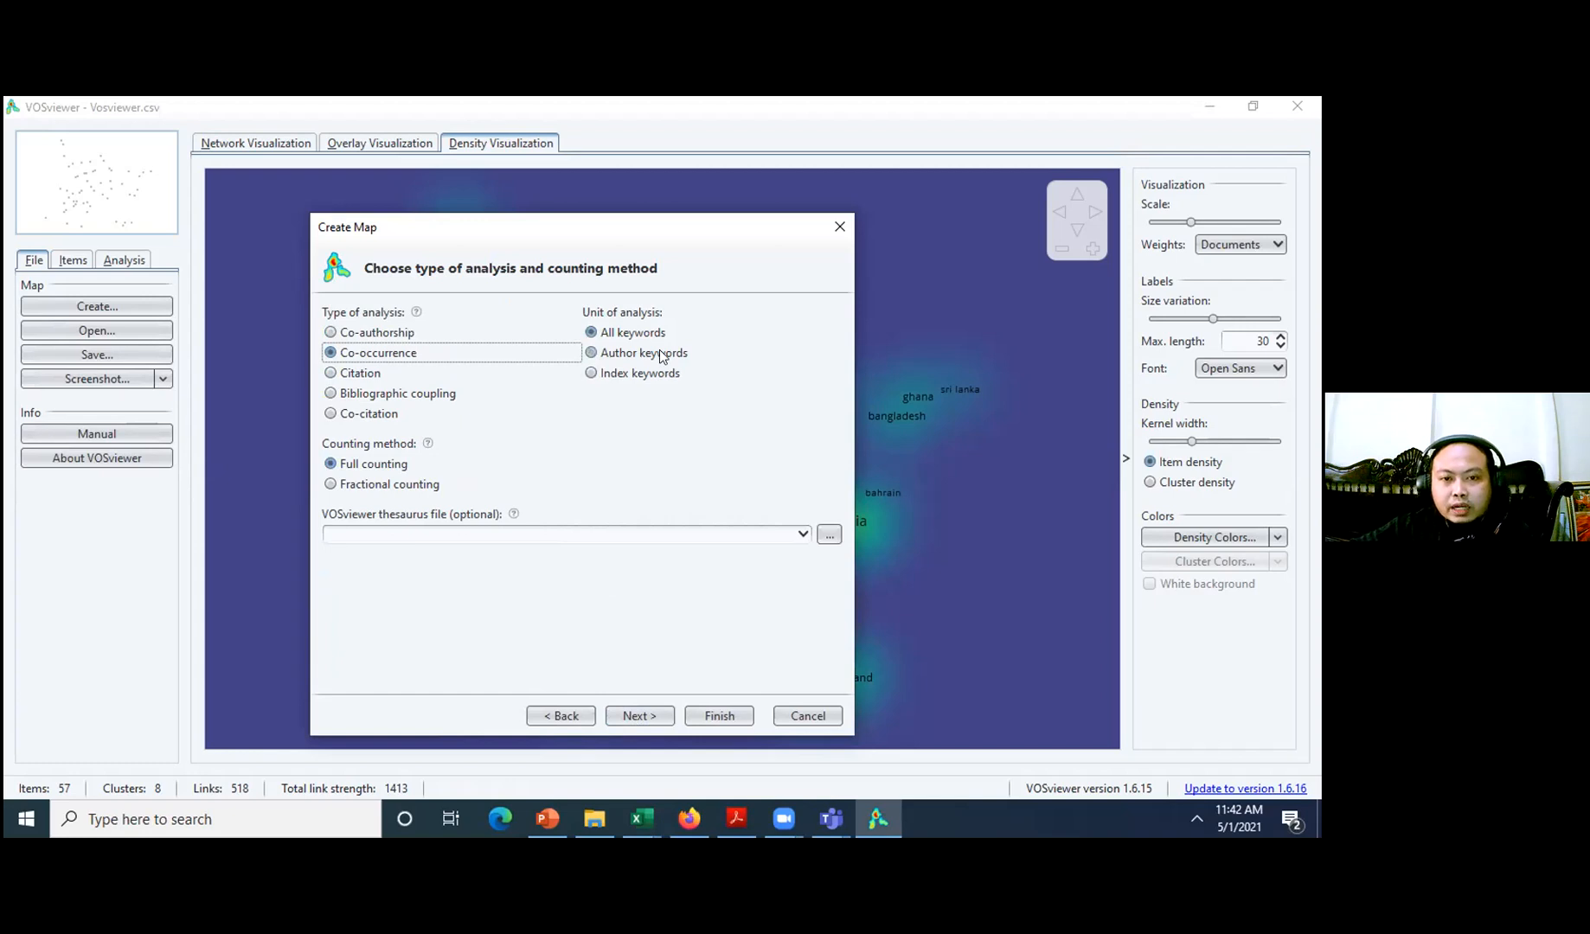
click(663, 357)
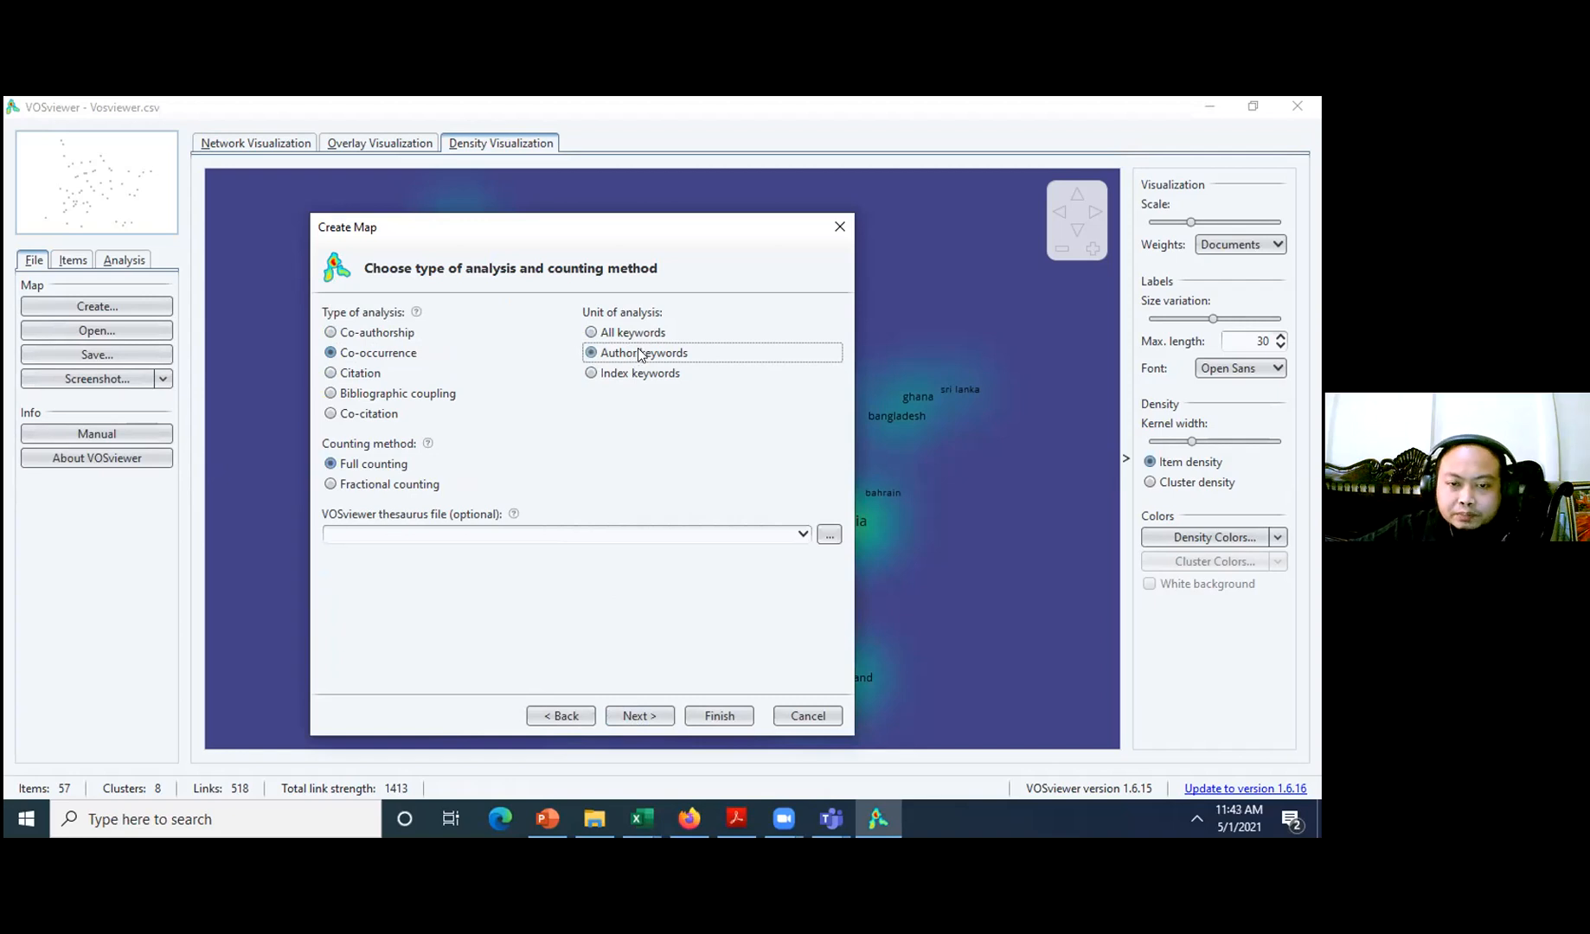
click(656, 716)
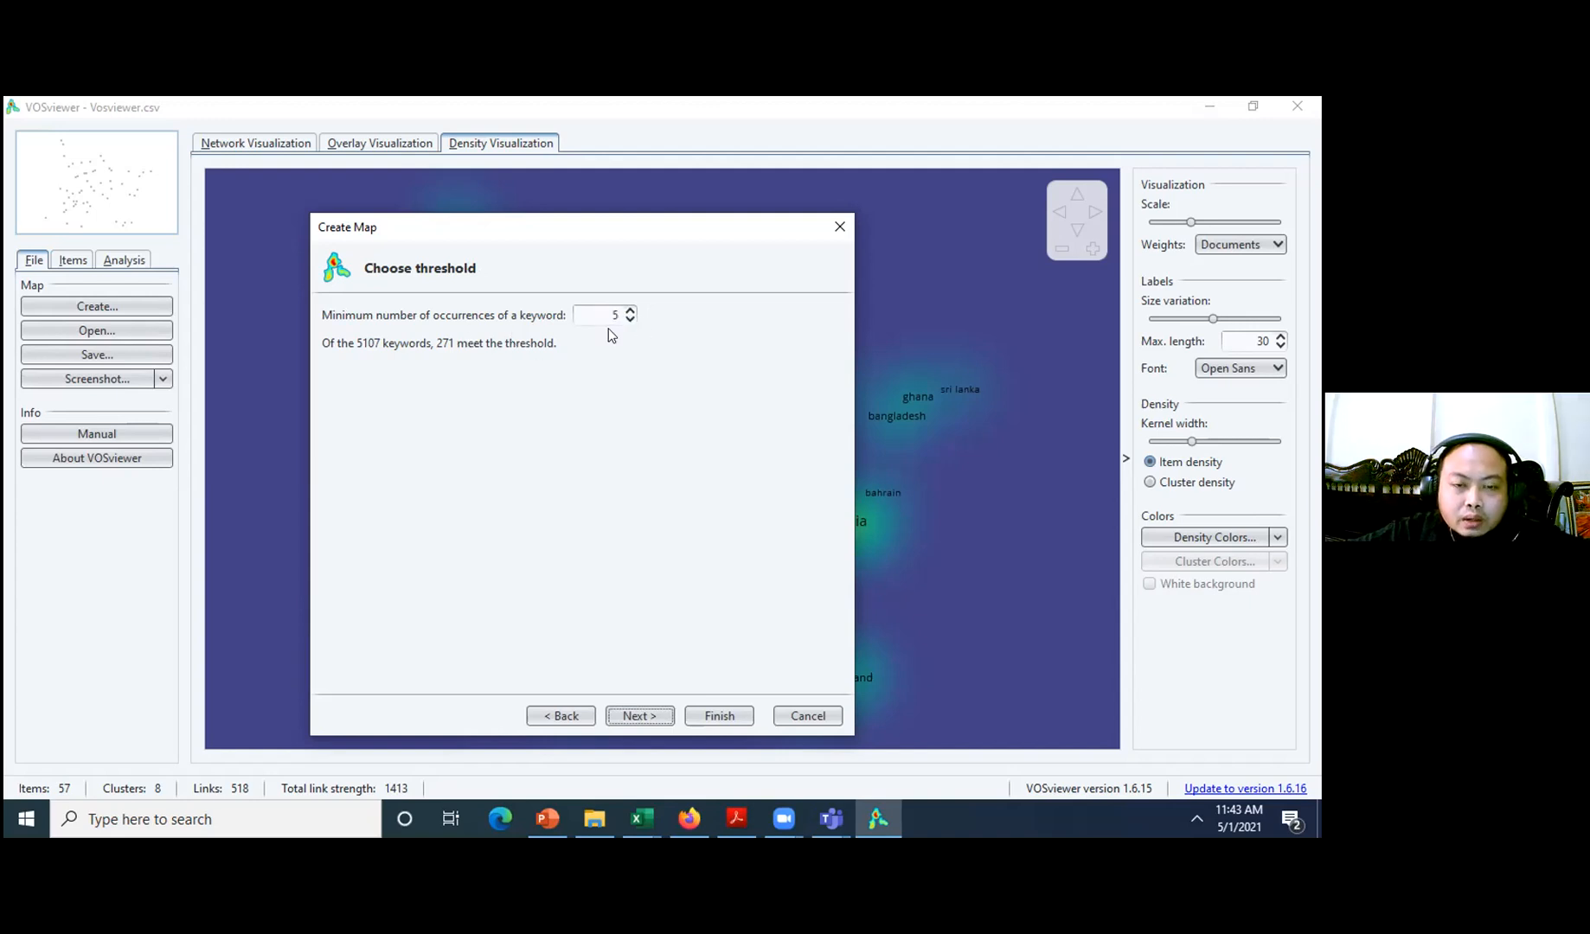
- Set the minimum number of occurrences of a keyword to 10 and keep 102 keywords to be selected
click(629, 311)
click(629, 312)
click(630, 312)
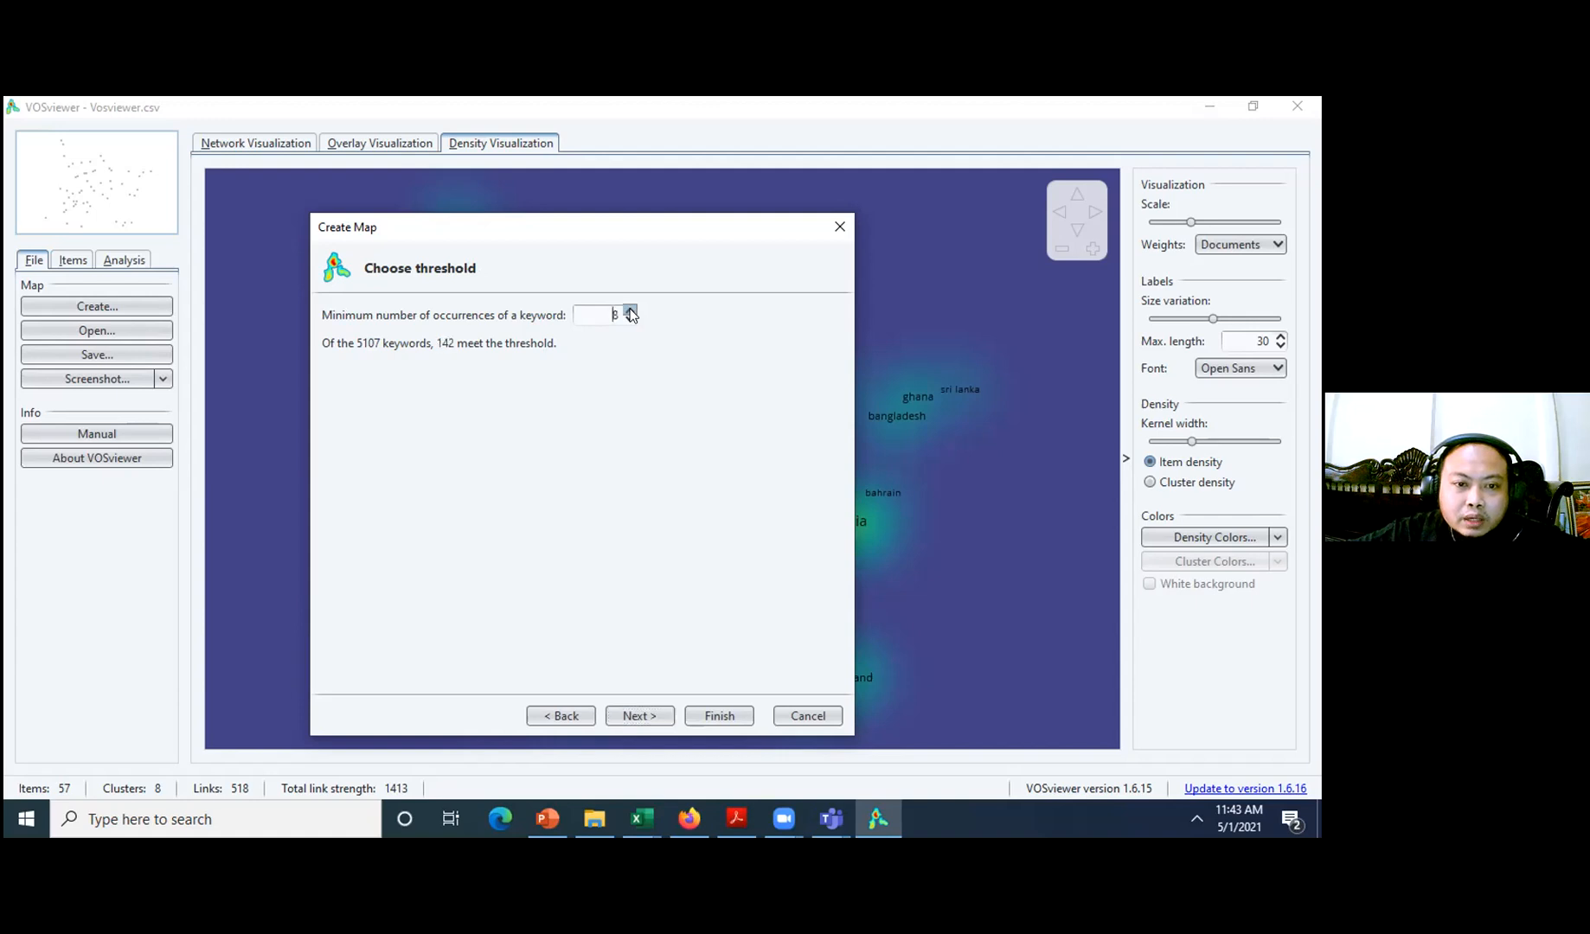
click(629, 311)
click(629, 311)
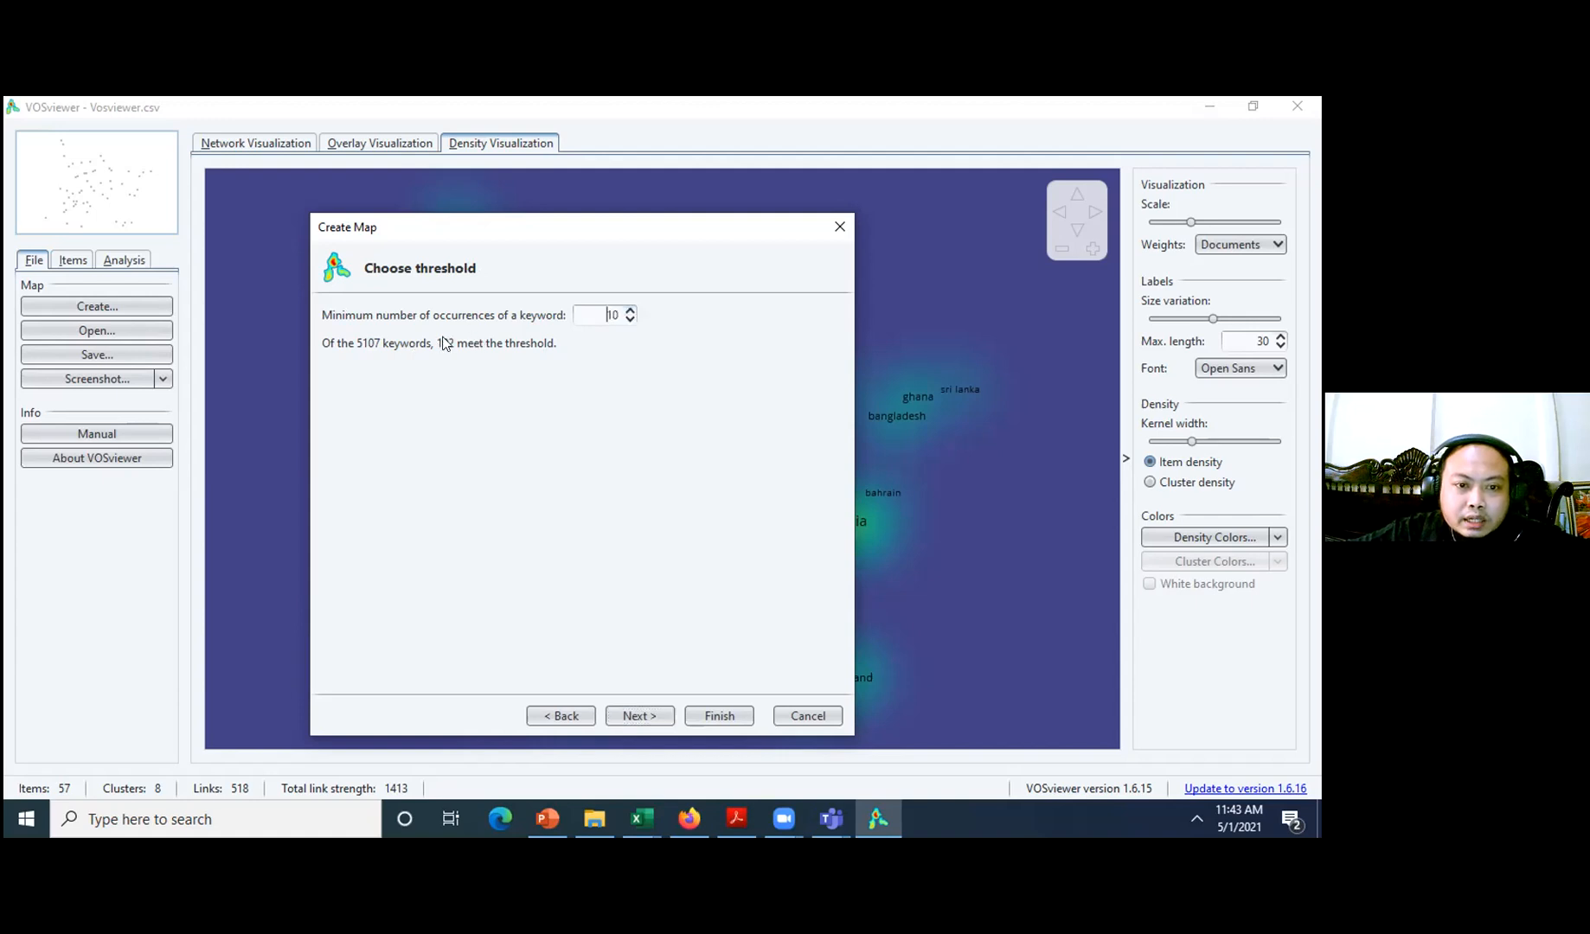
click(641, 719)
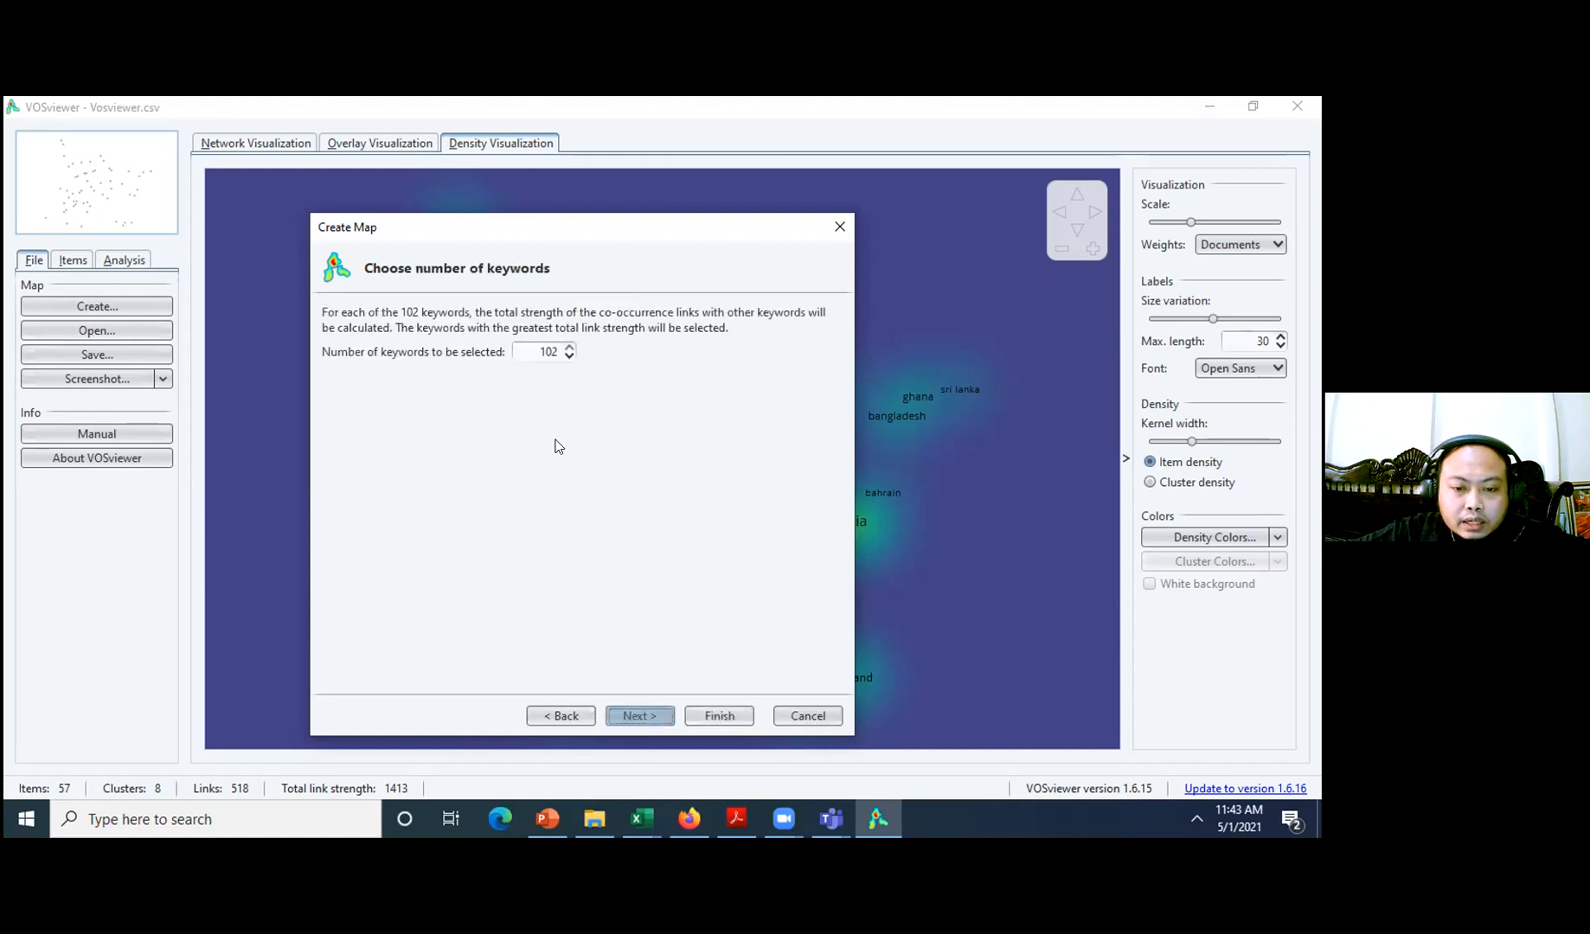
click(641, 714)
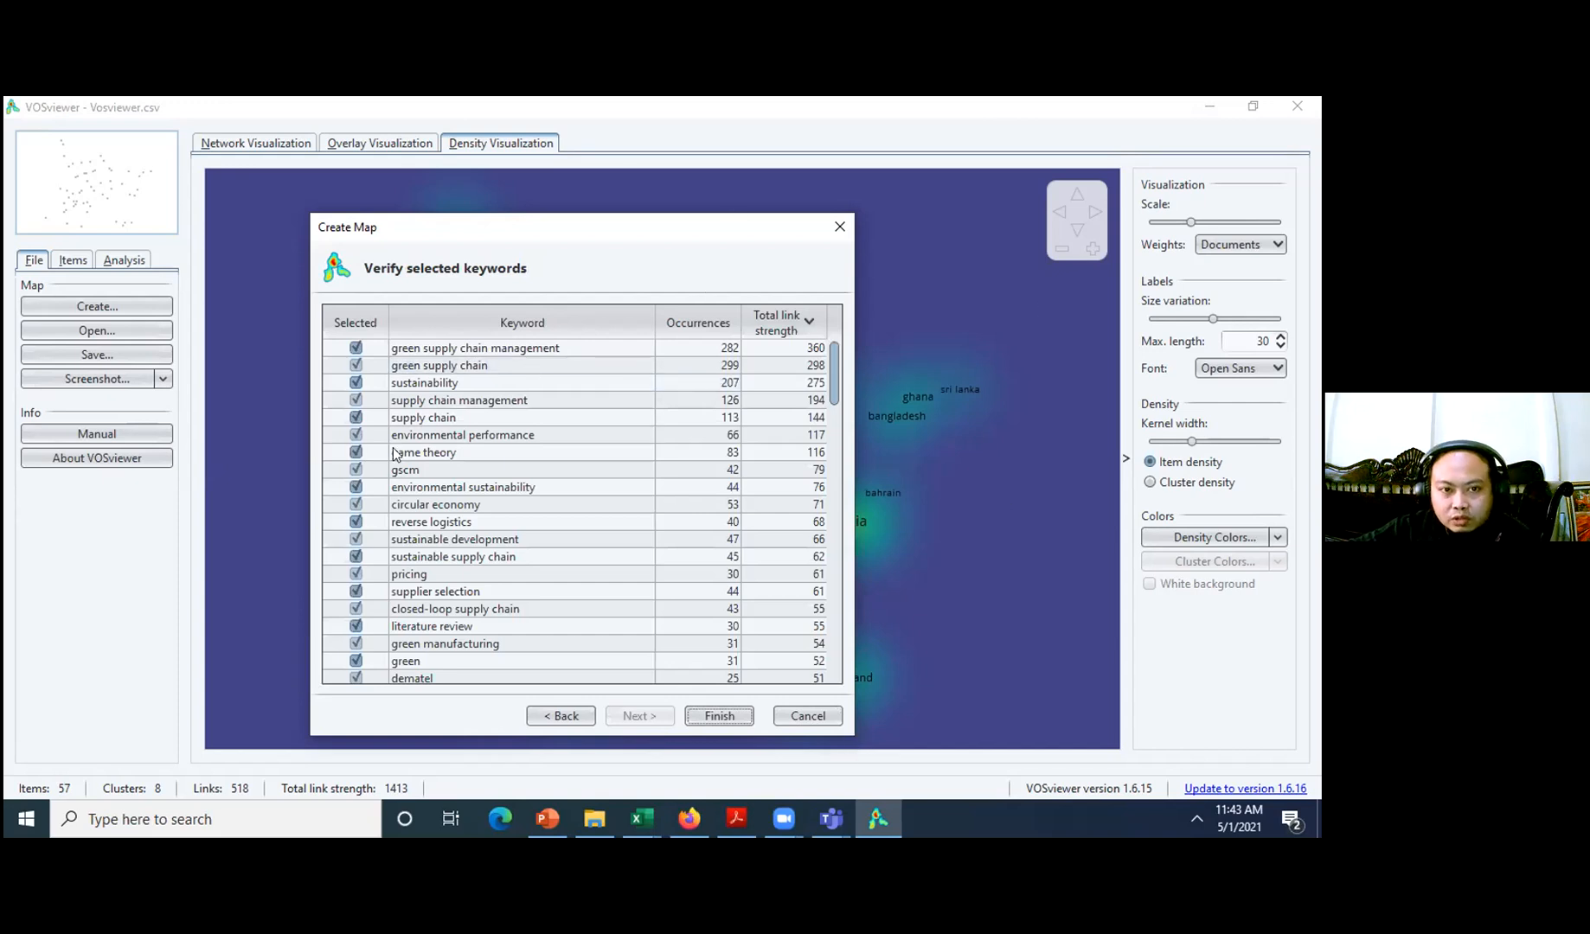
- Exclude the keyword "supply chain management" from the selected keywords
click(755, 566)
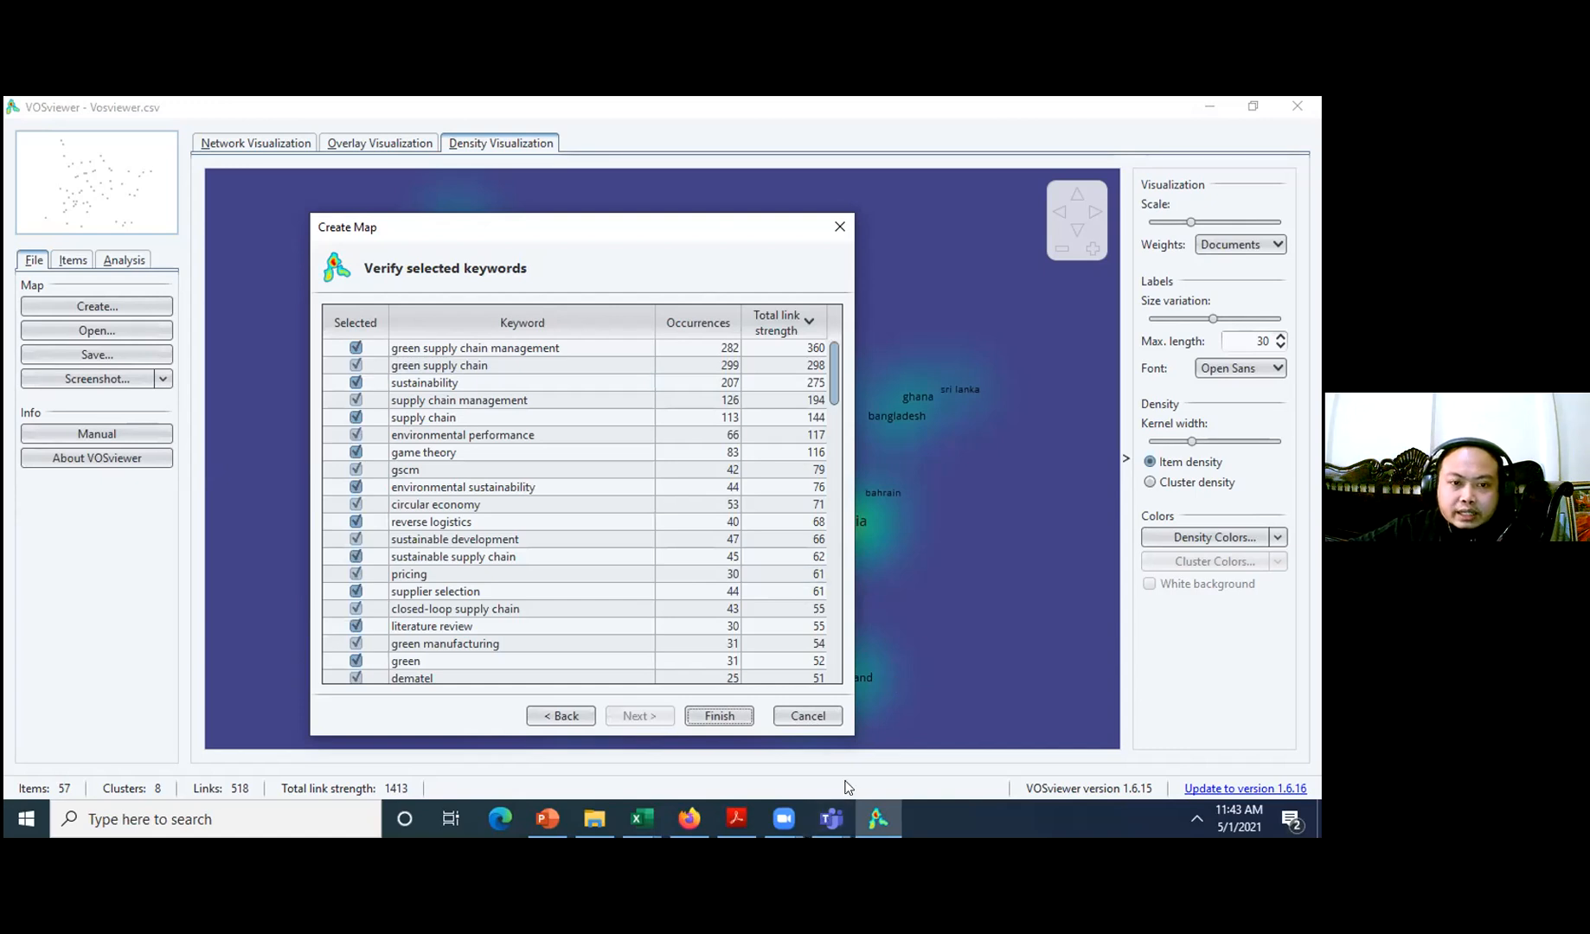
click(552, 437)
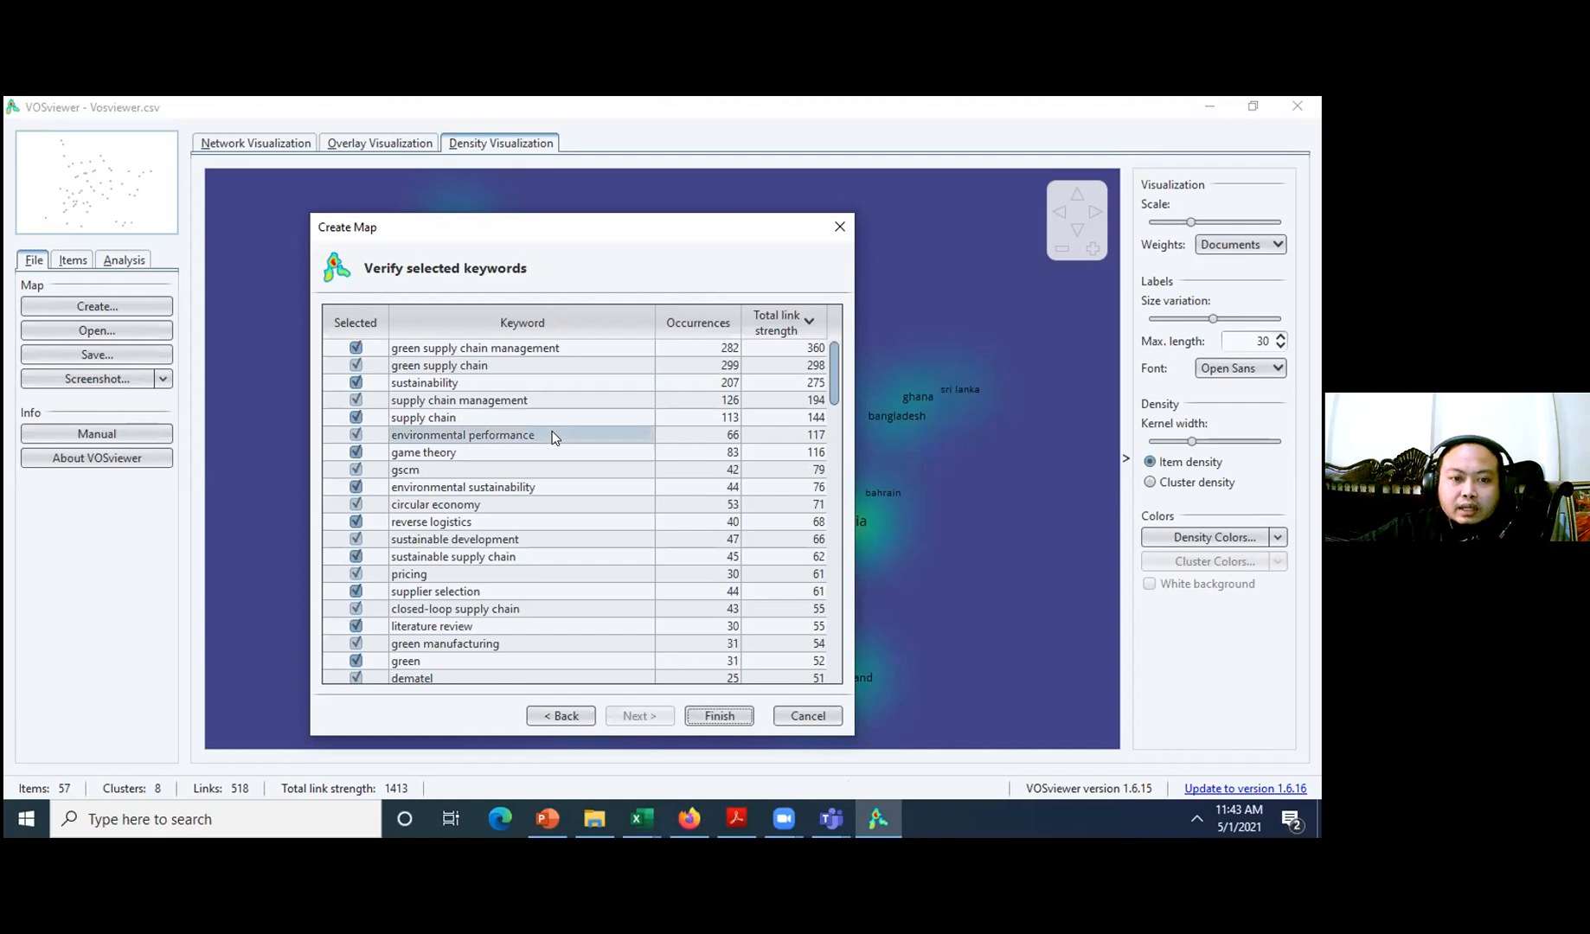
click(538, 422)
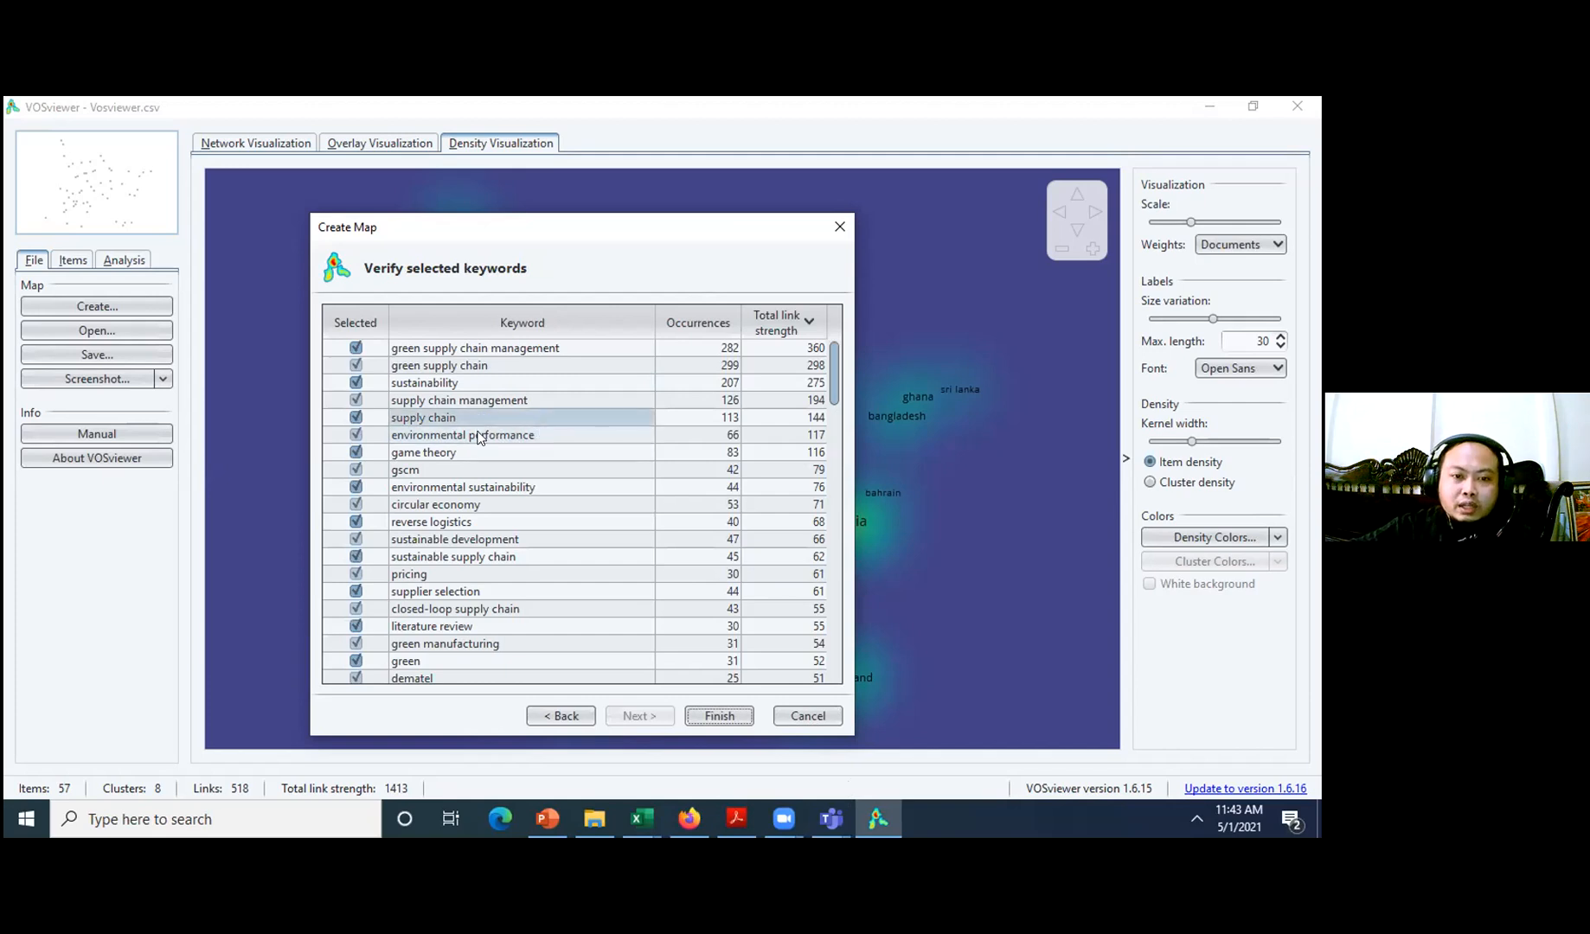
click(354, 418)
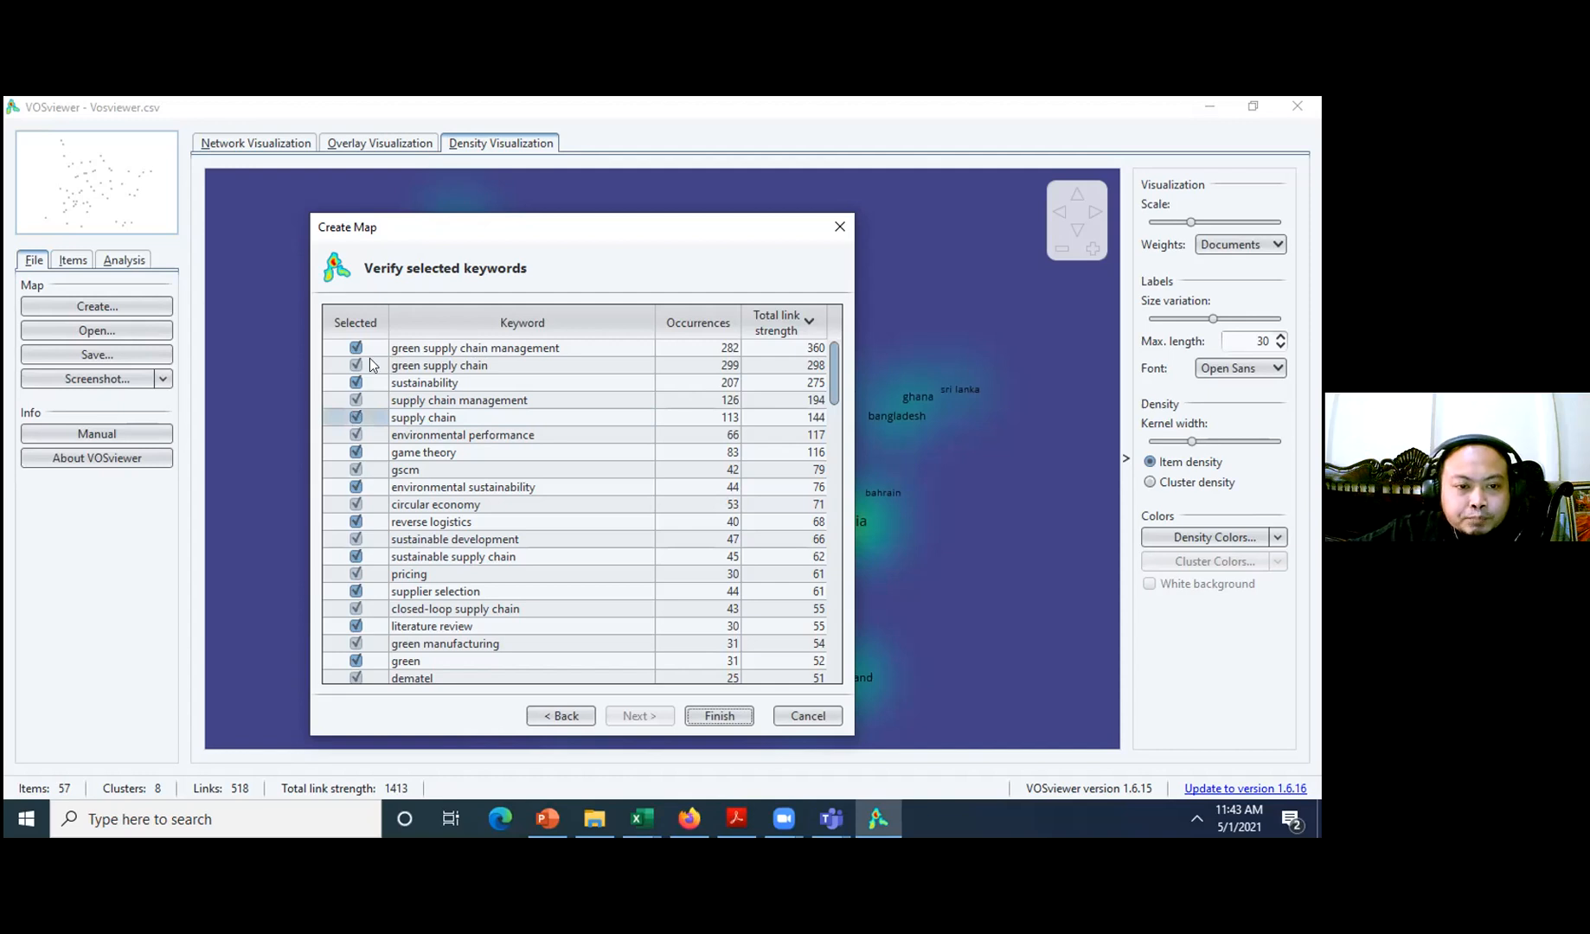
click(357, 401)
click(355, 401)
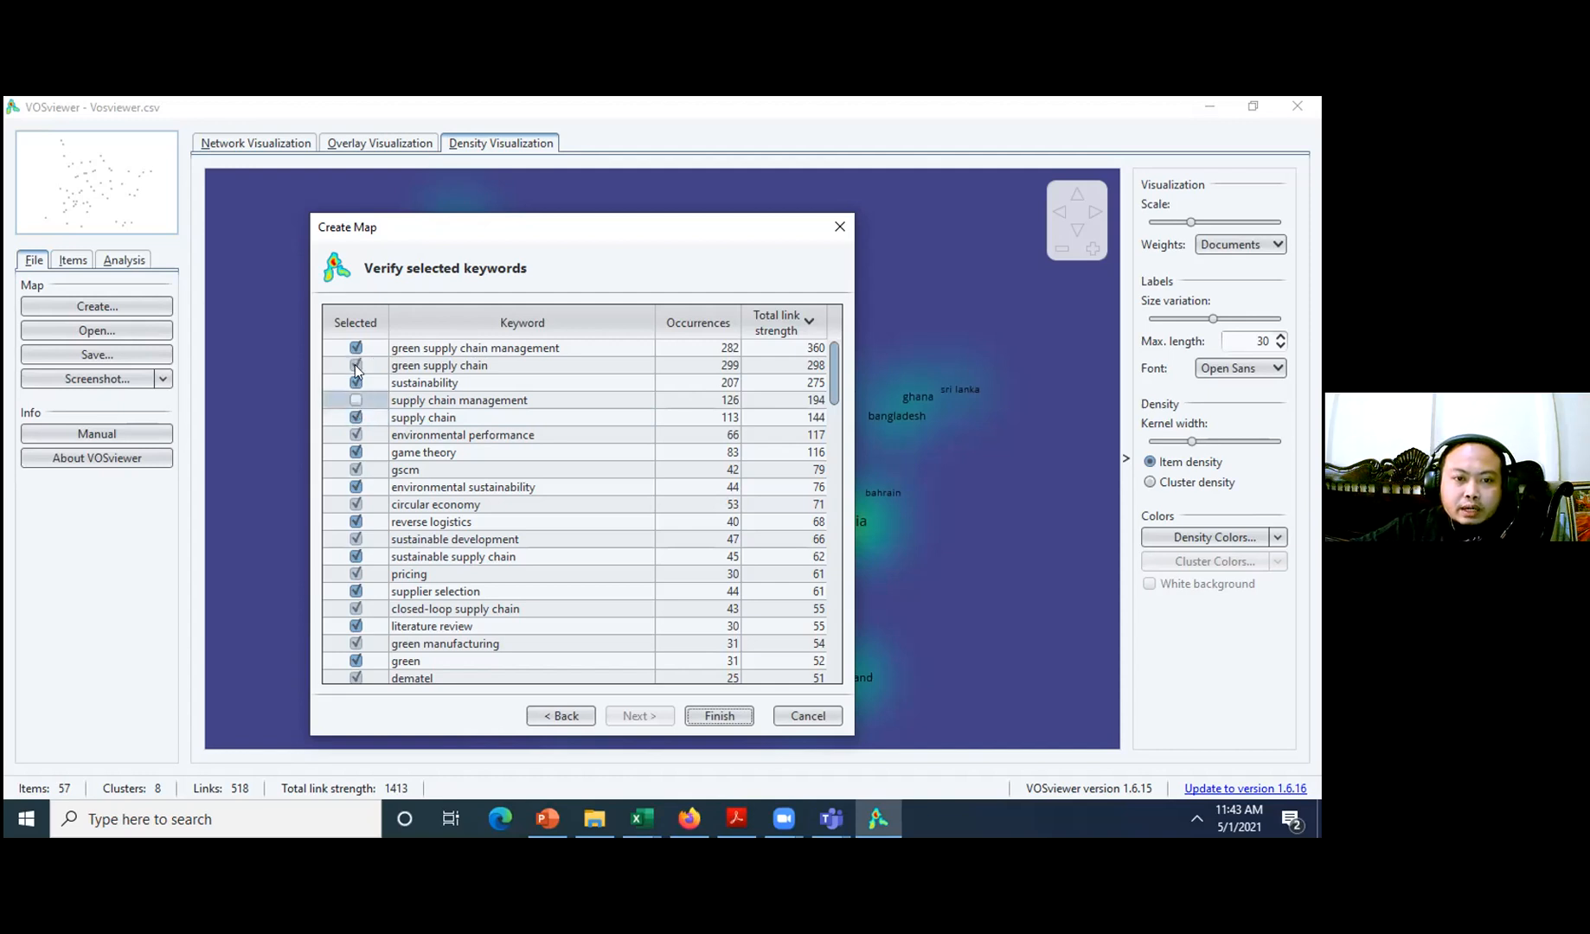
- Exclude the keyword "green supply chain" while keeping "green supply chain management" selected
click(454, 350)
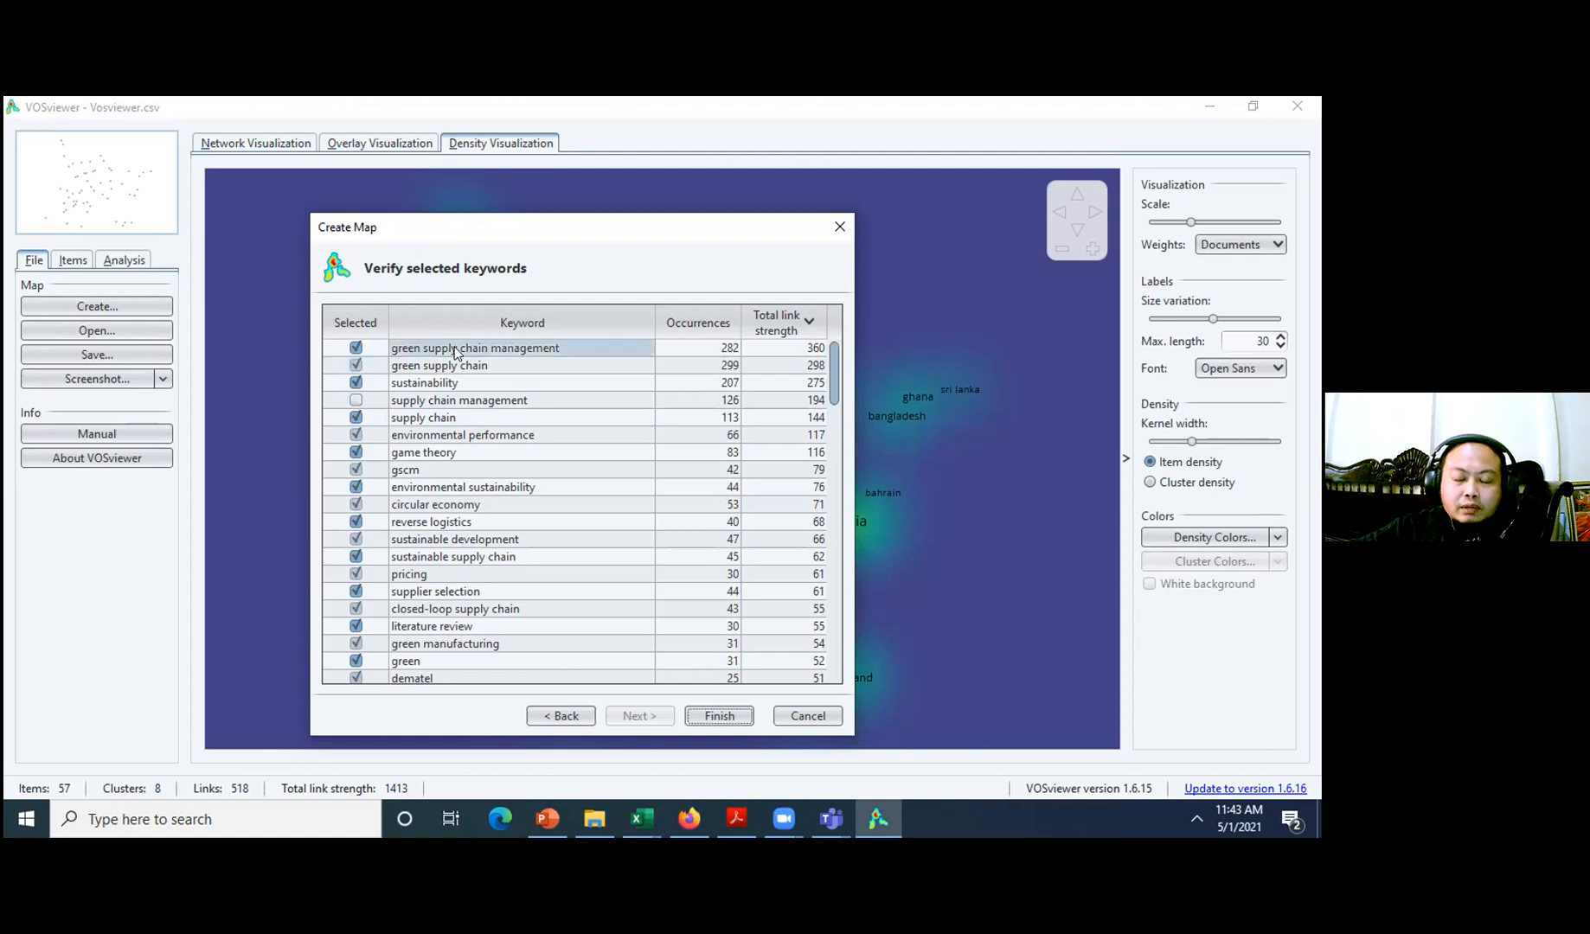
click(357, 355)
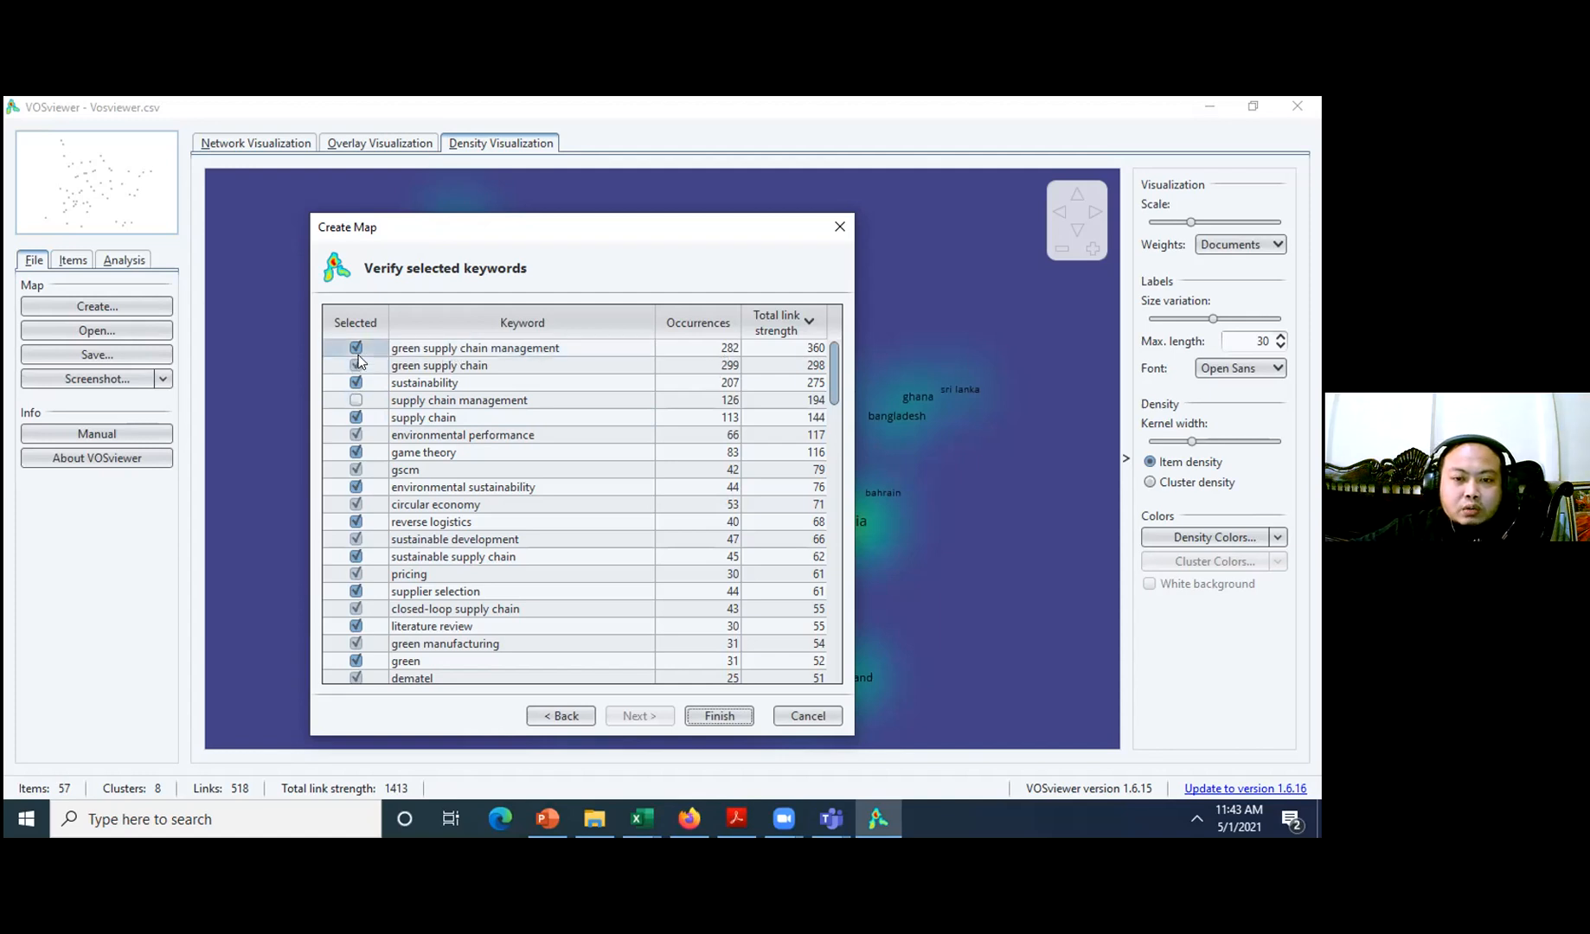
click(408, 356)
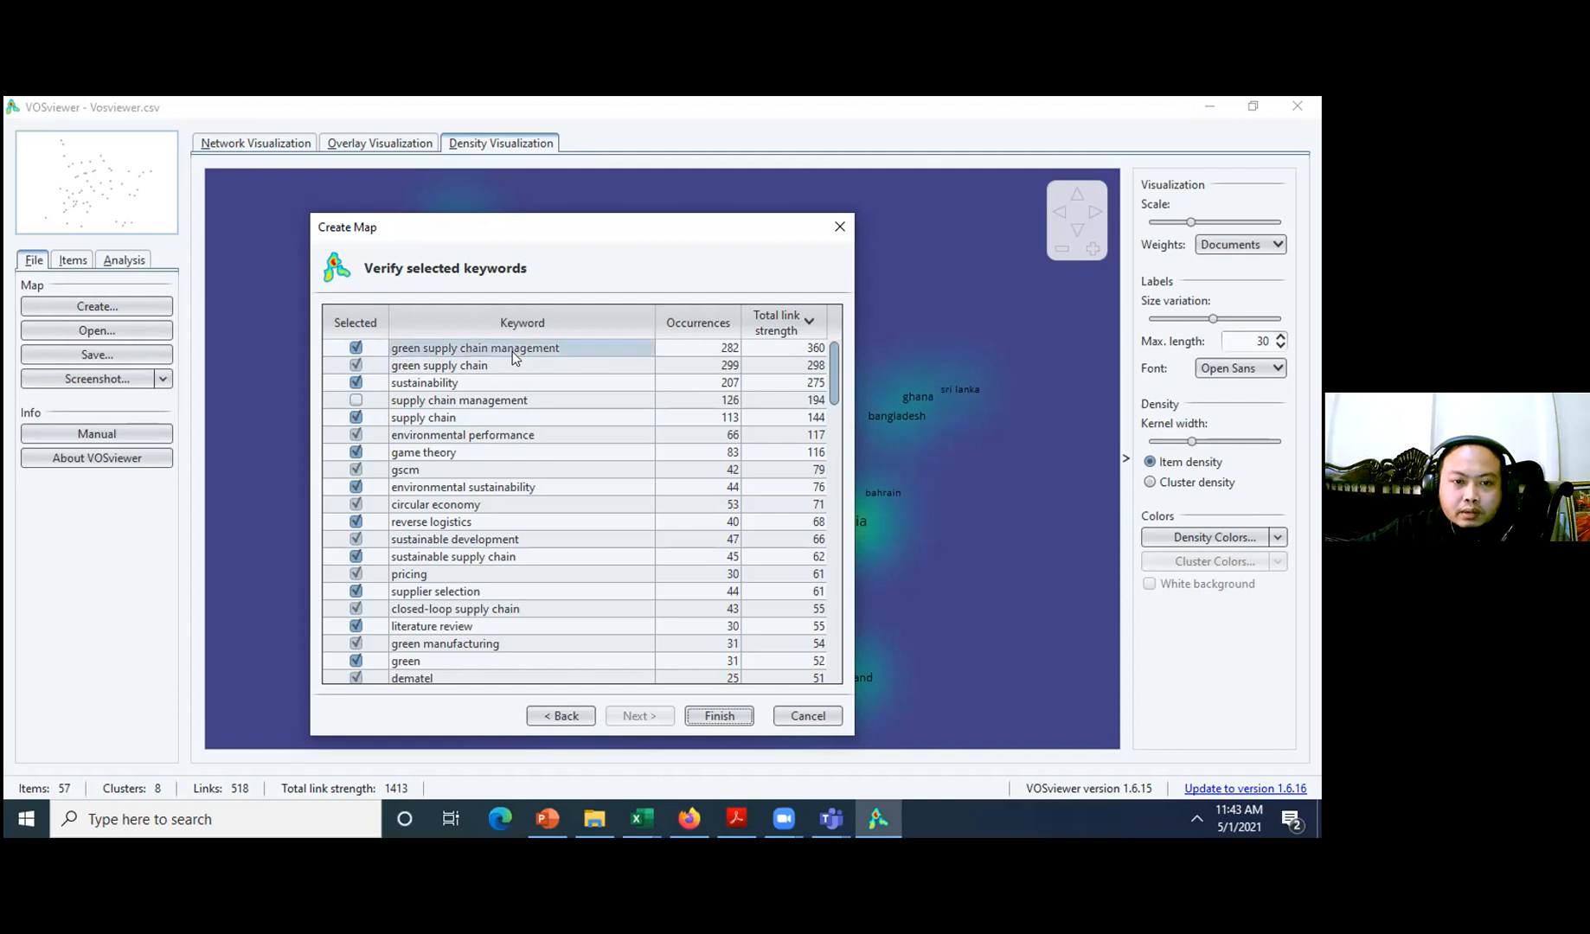
click(576, 368)
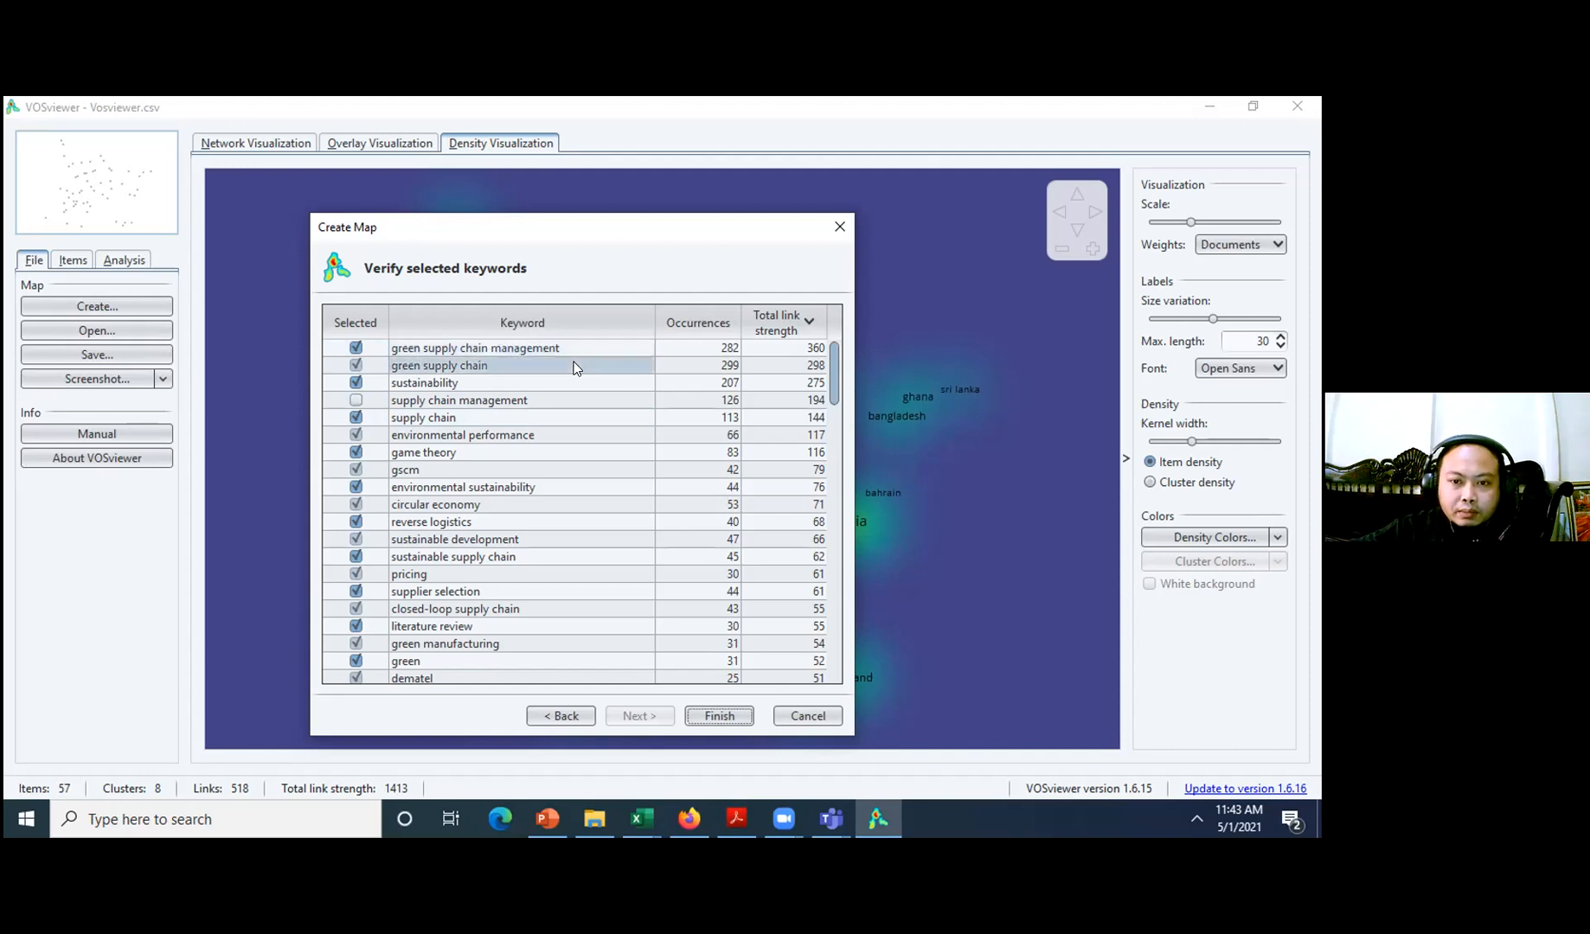
click(358, 366)
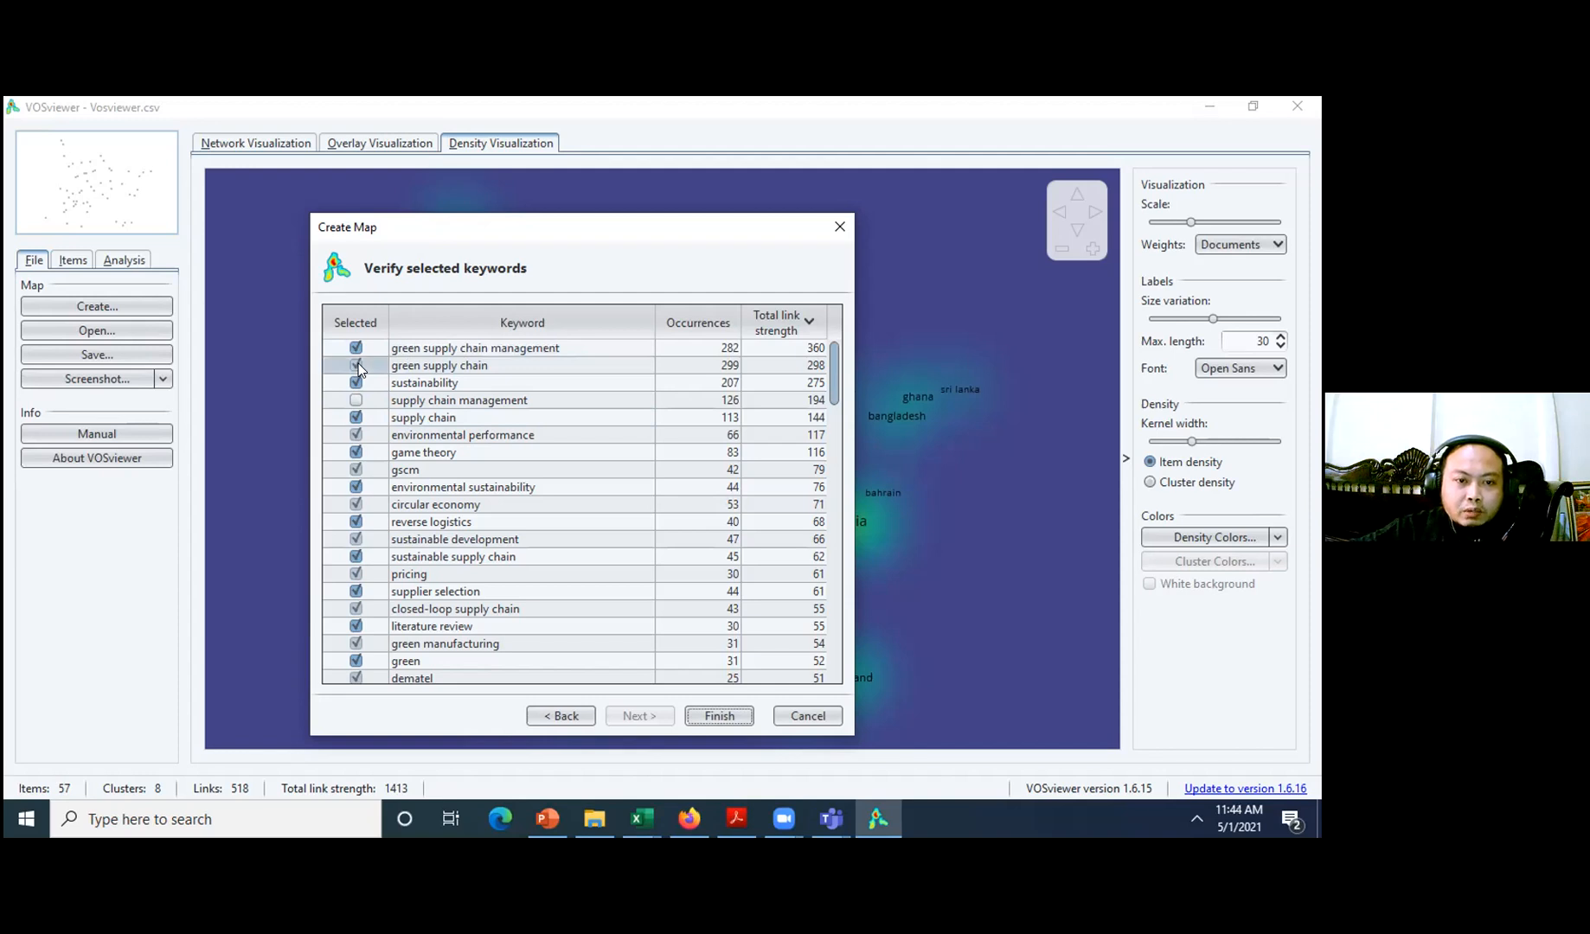
click(357, 366)
click(355, 399)
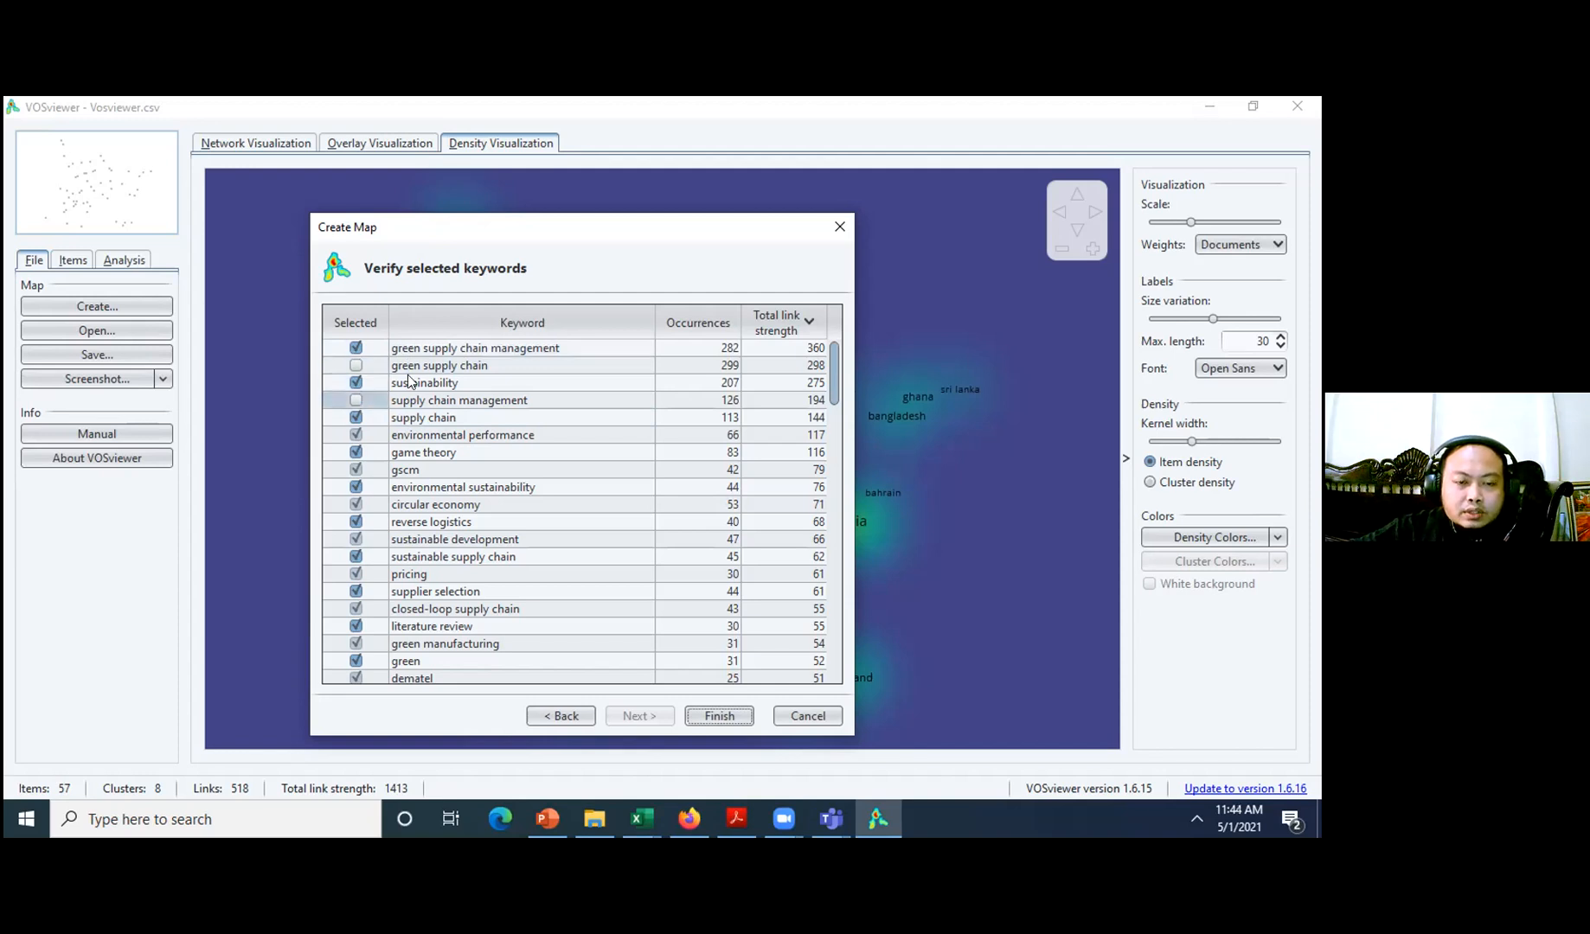
- Exclude the keyword "supply chain" while keeping "environmental performance", "game theory" and "gscm" selected
click(413, 384)
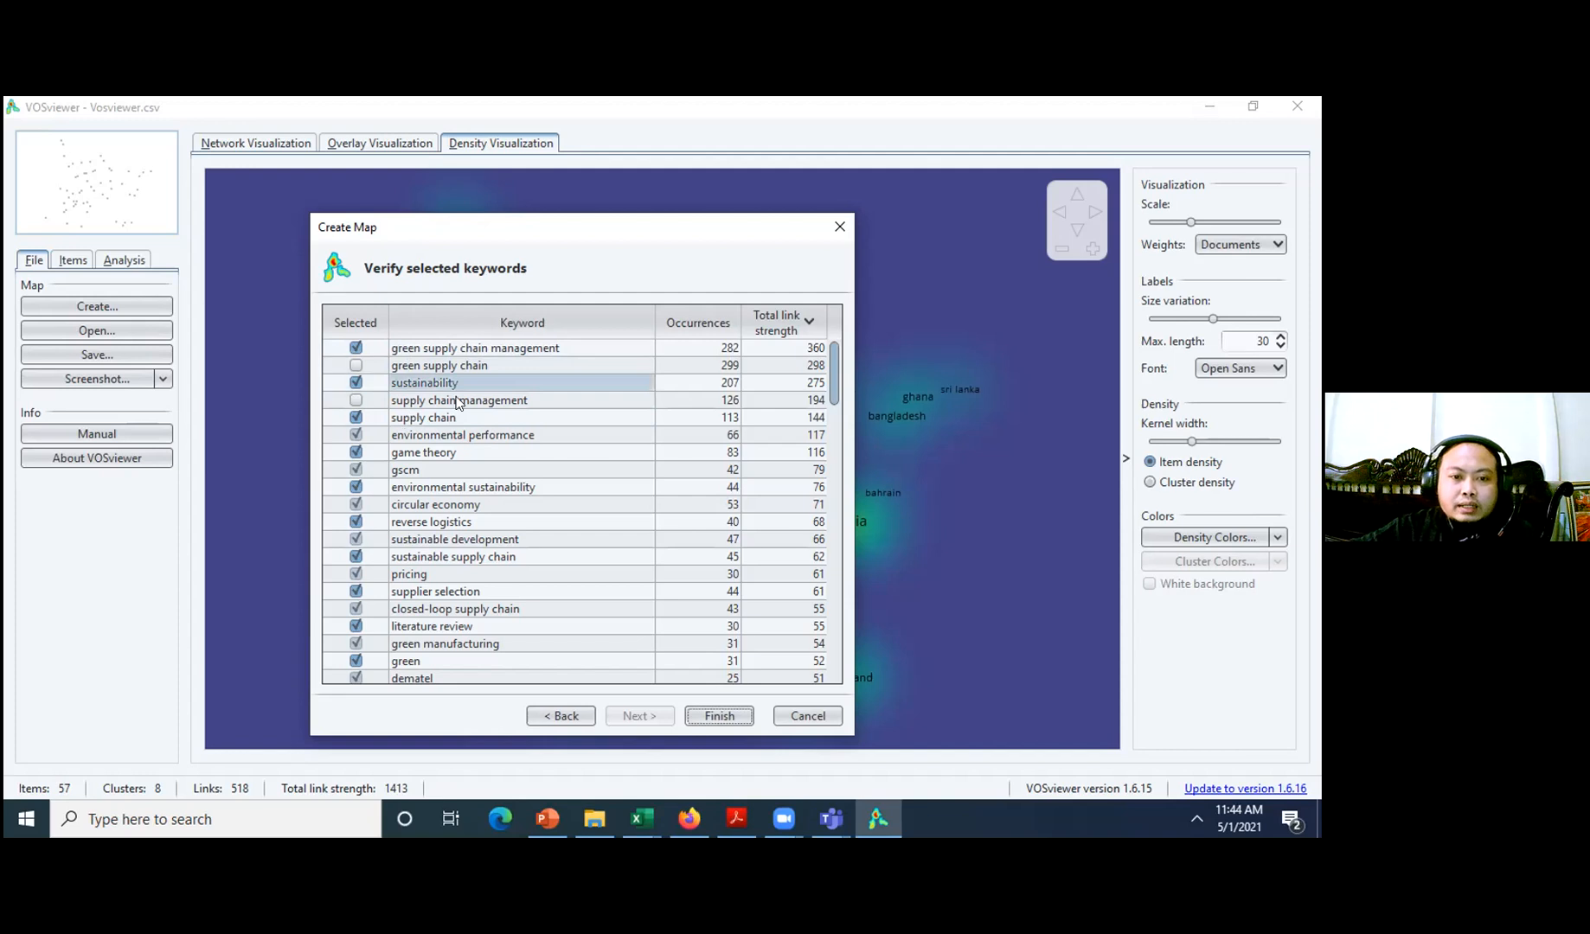
click(536, 417)
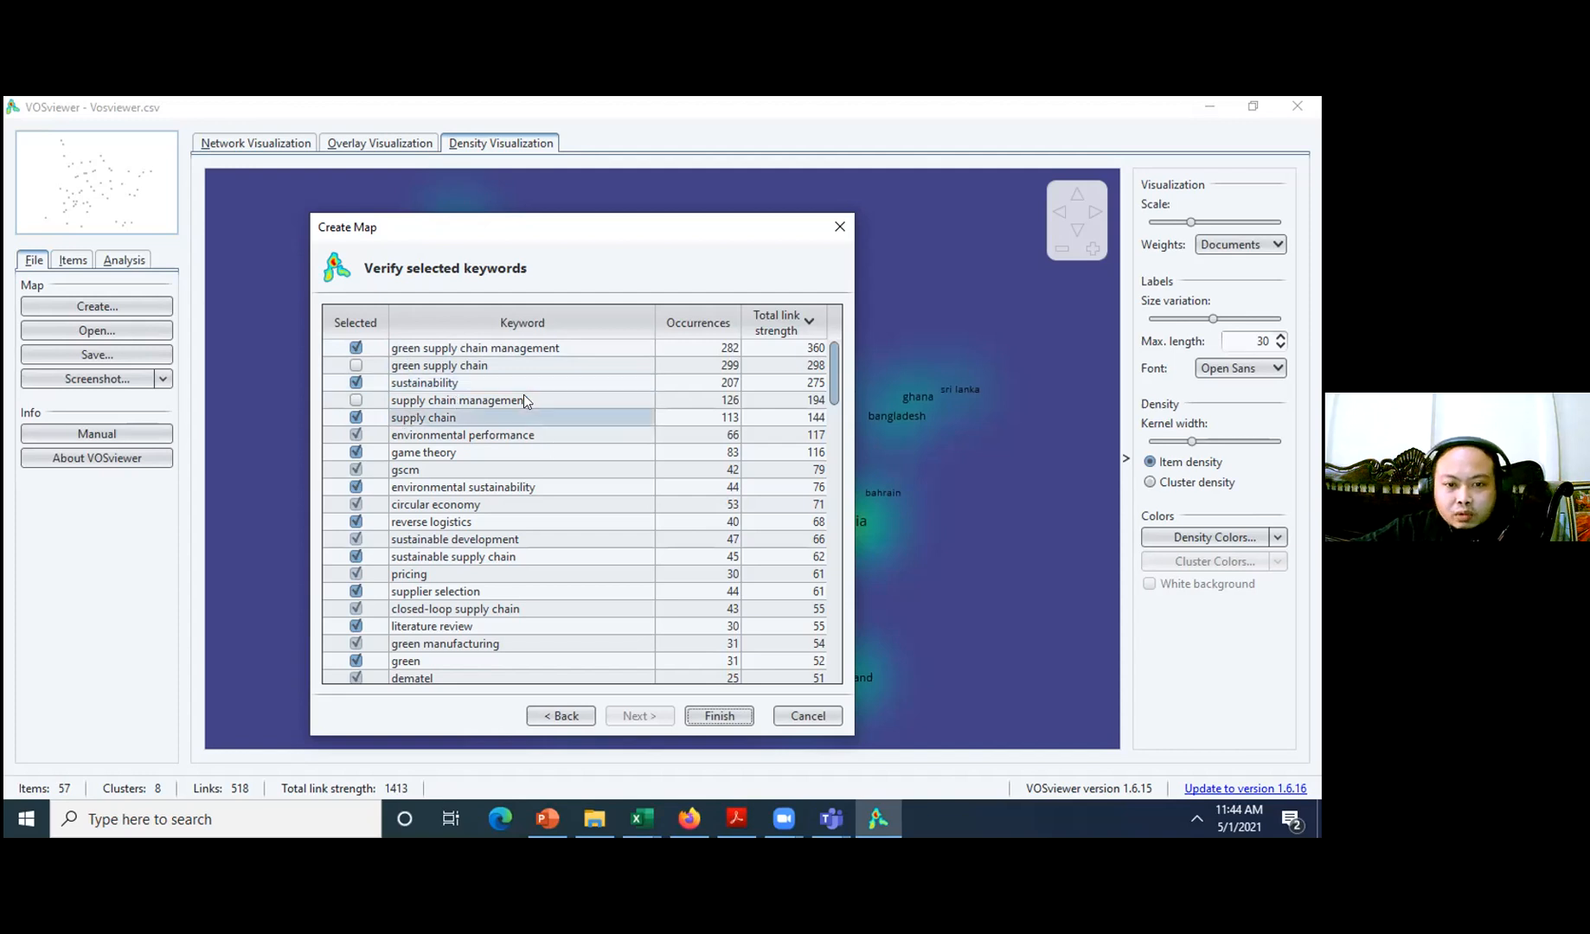
click(462, 400)
click(356, 418)
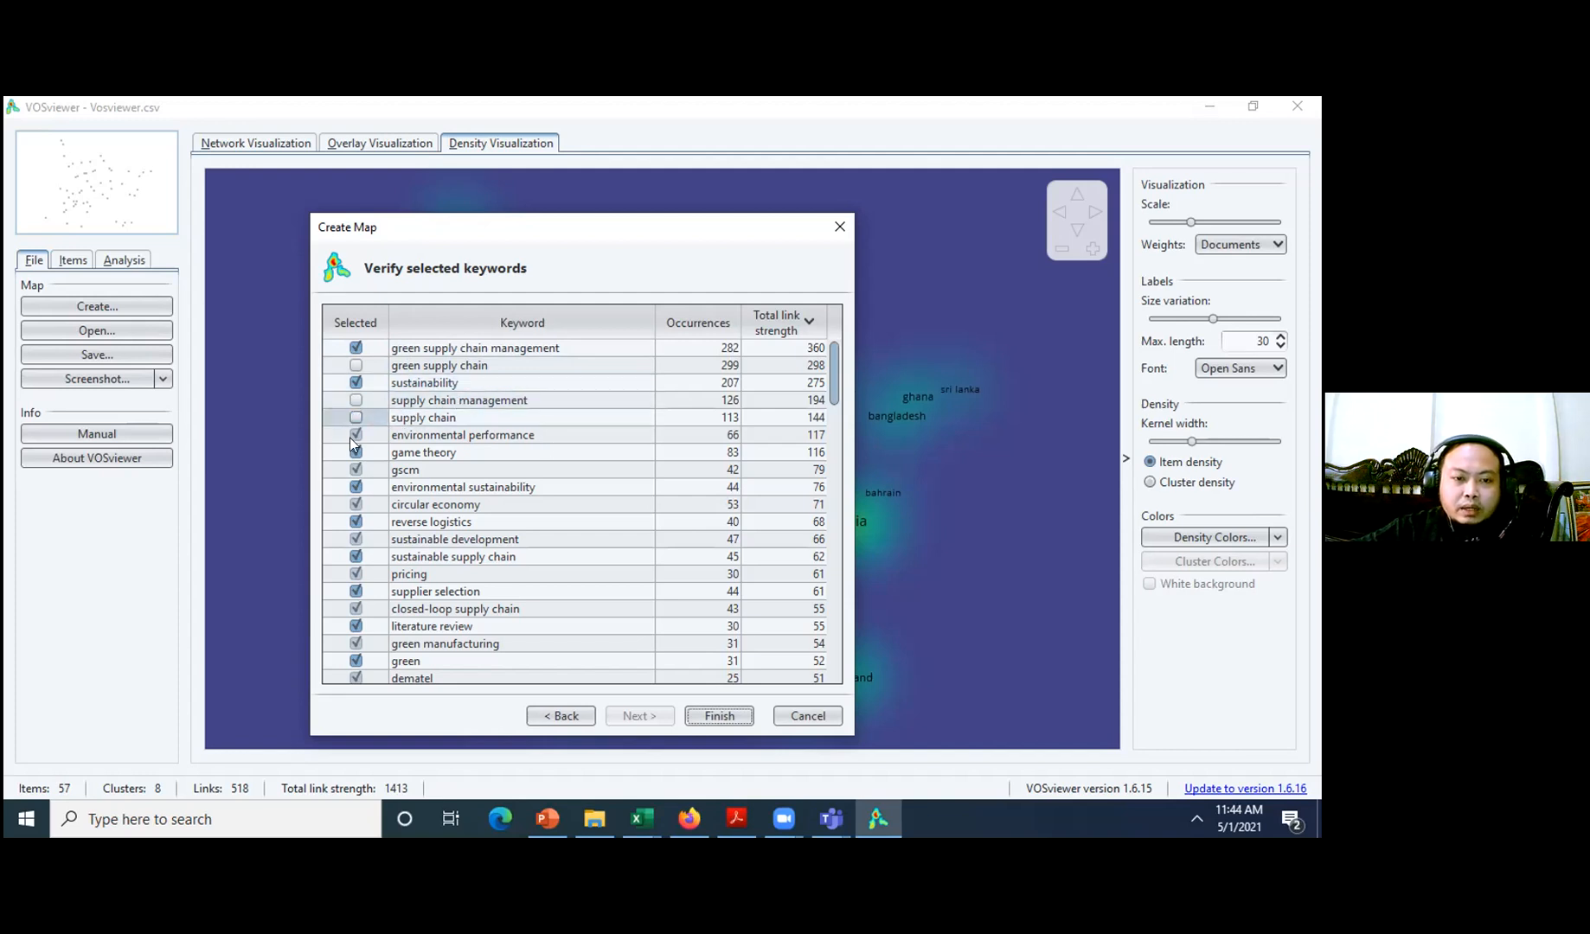
click(354, 432)
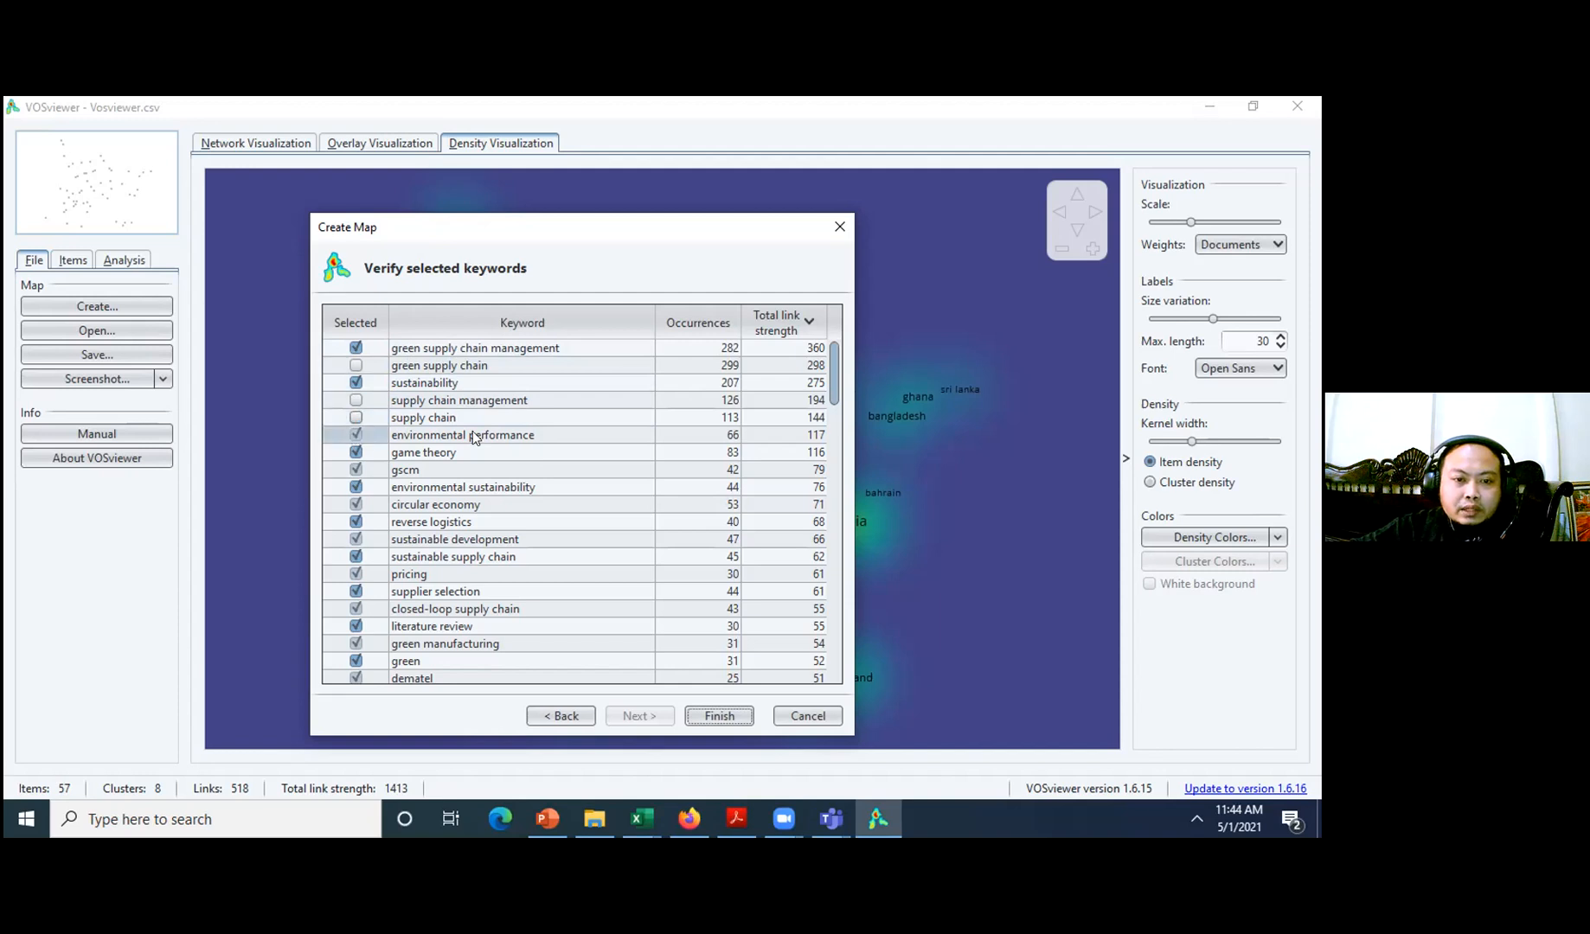
click(354, 454)
click(353, 456)
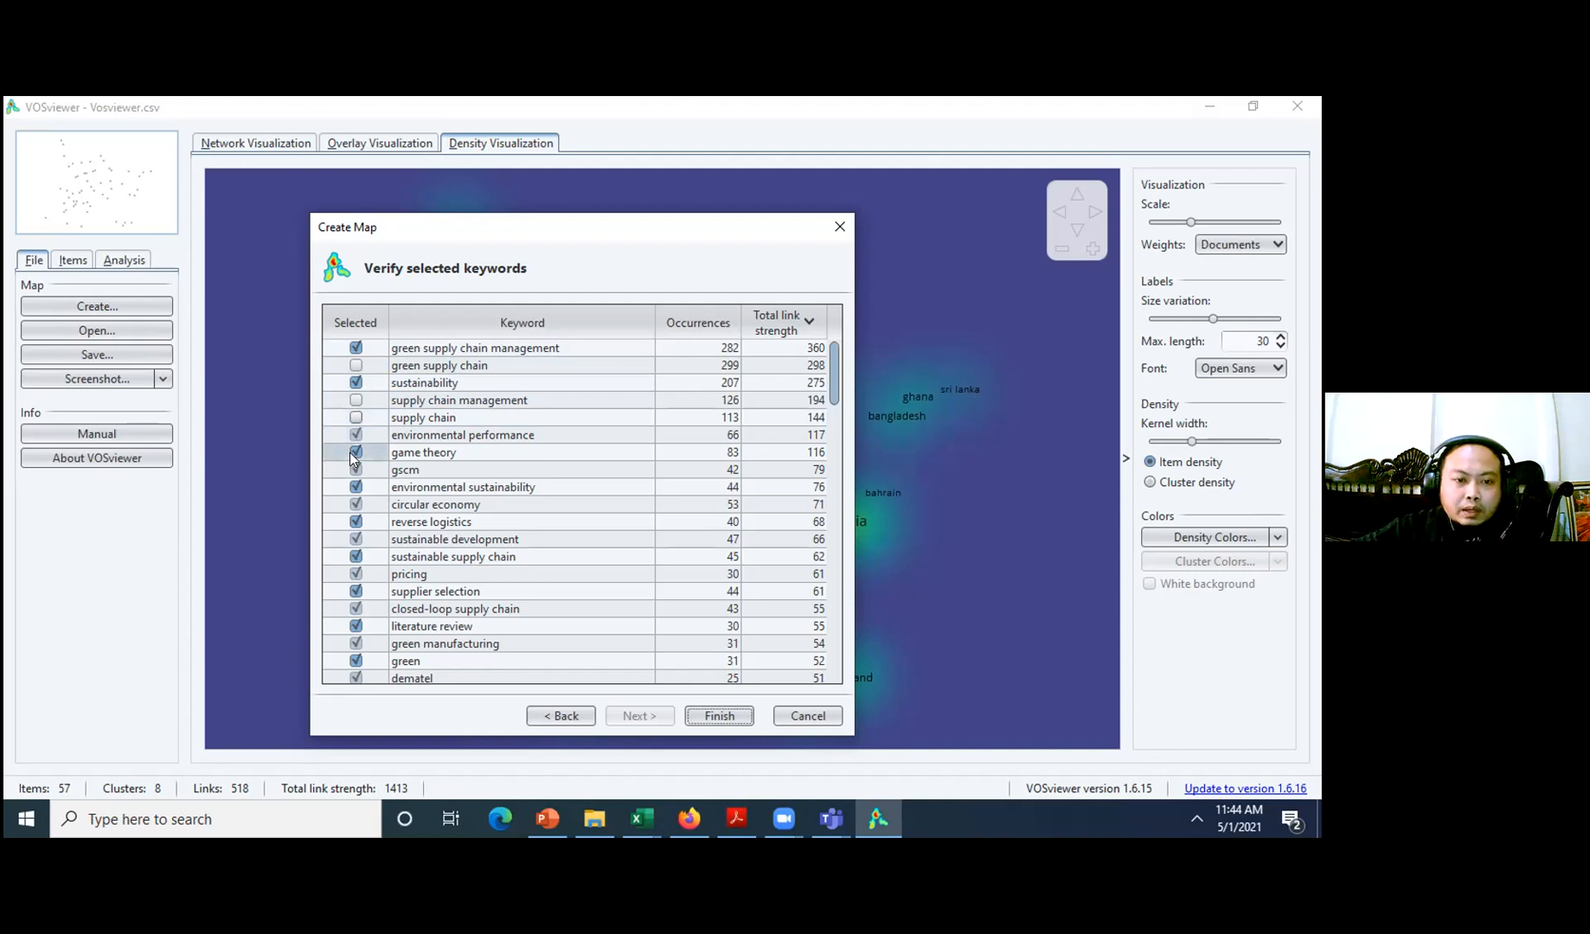
click(355, 474)
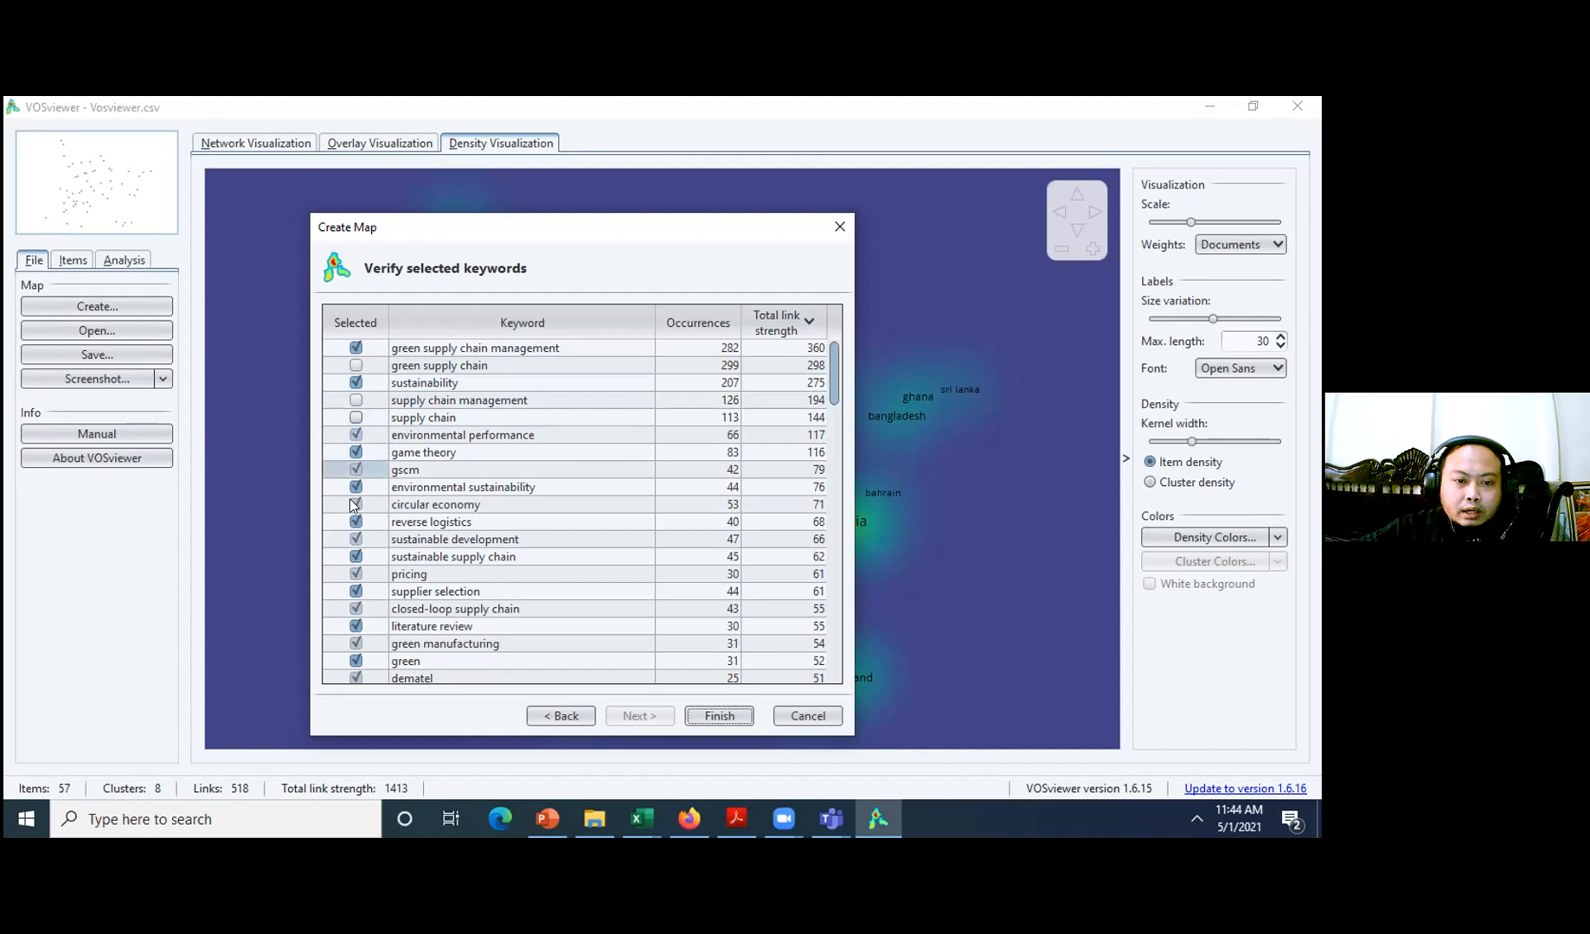
- Review the keywords further down the verification list and exclude the country keyword "india"
click(396, 591)
scroll(396, 591, down, 1)
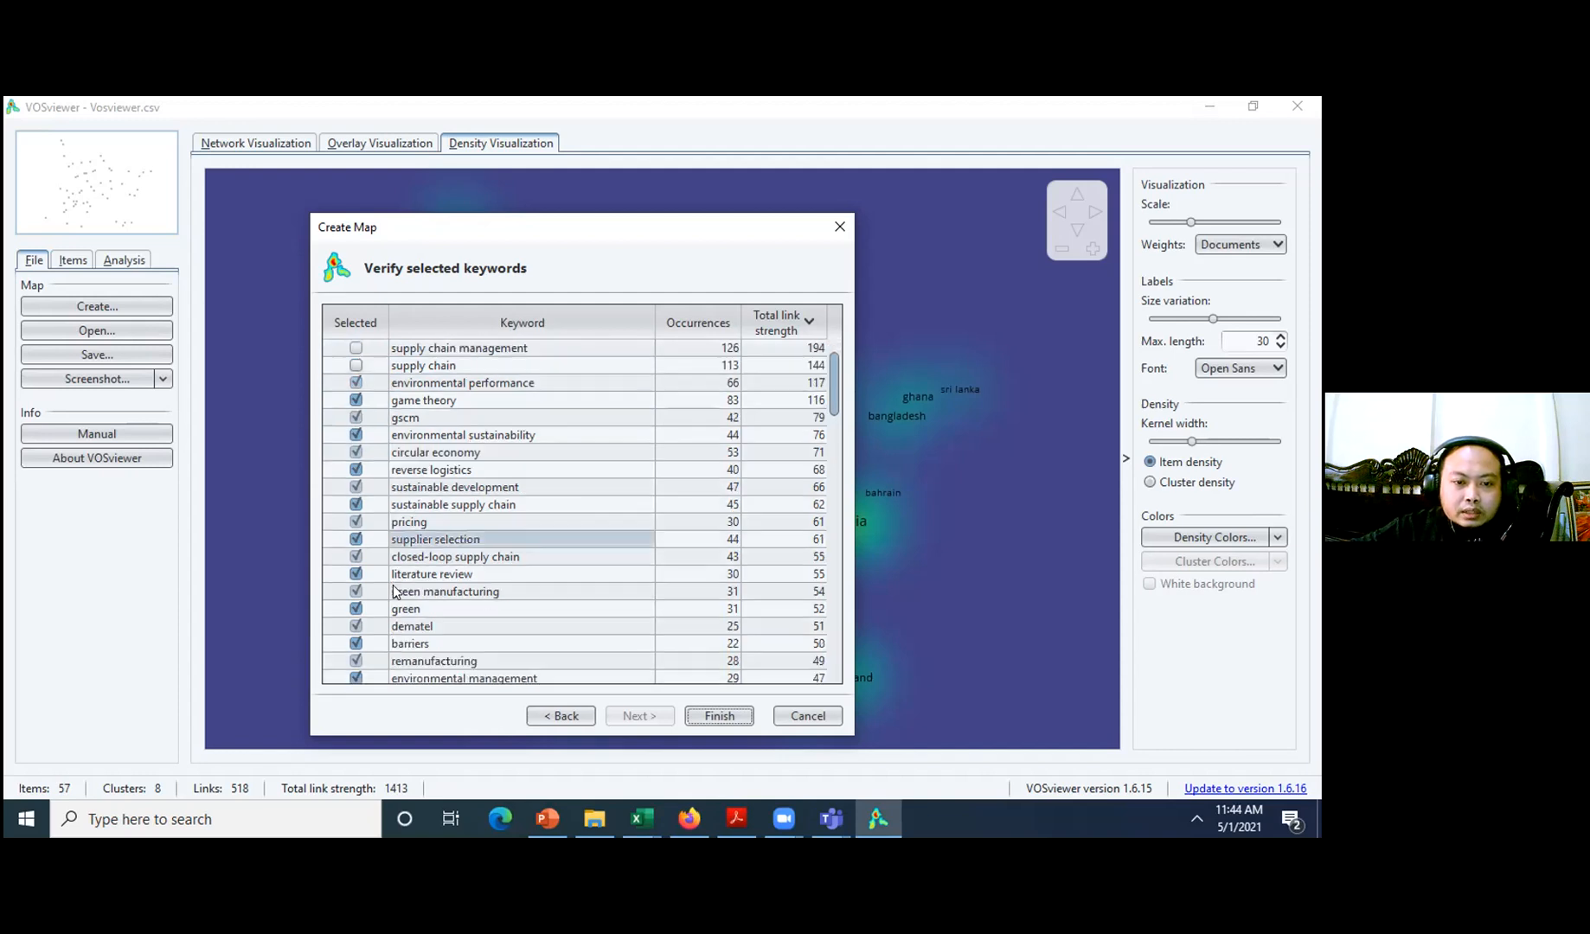
click(487, 593)
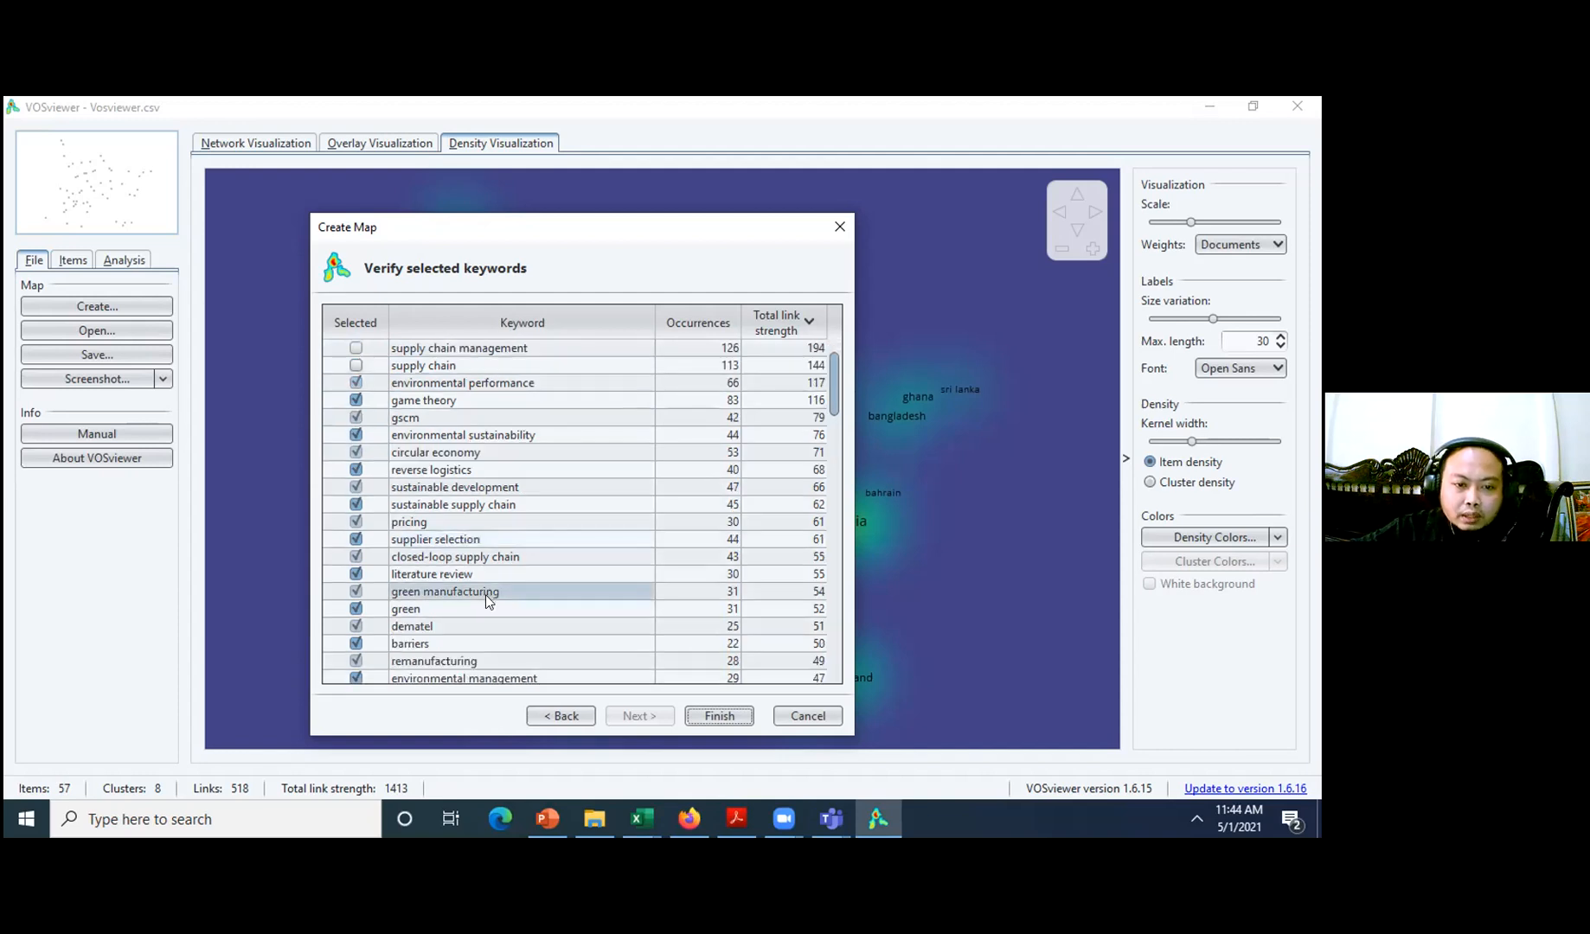
click(483, 576)
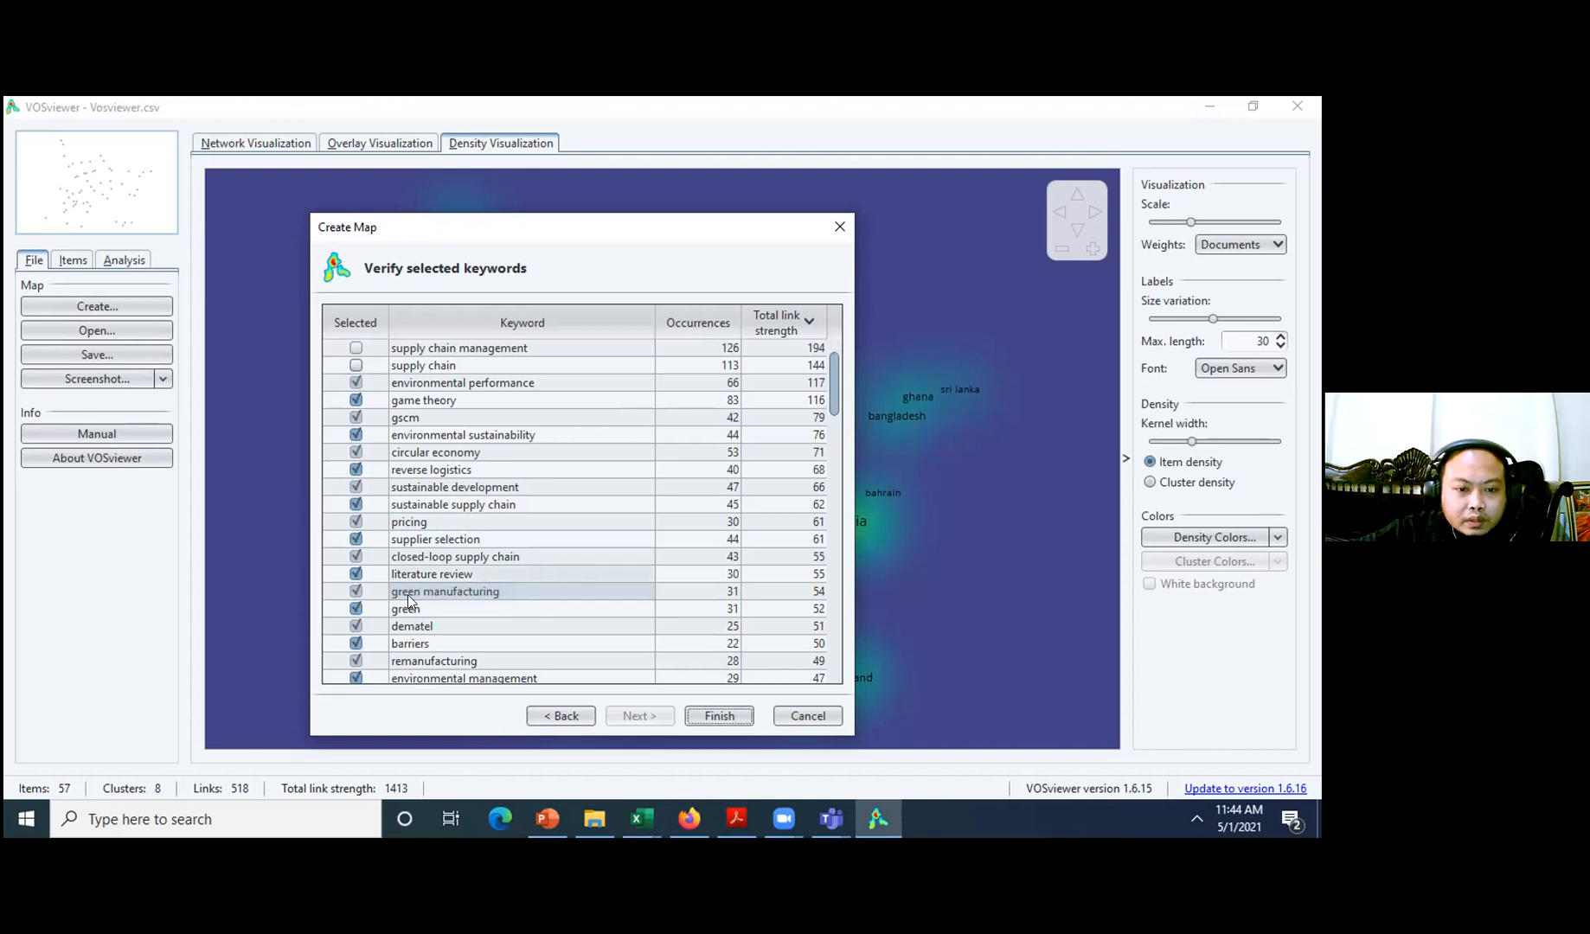
scroll(481, 580, down, 1)
click(432, 609)
scroll(432, 608, down, 1)
scroll(506, 612, down, 1)
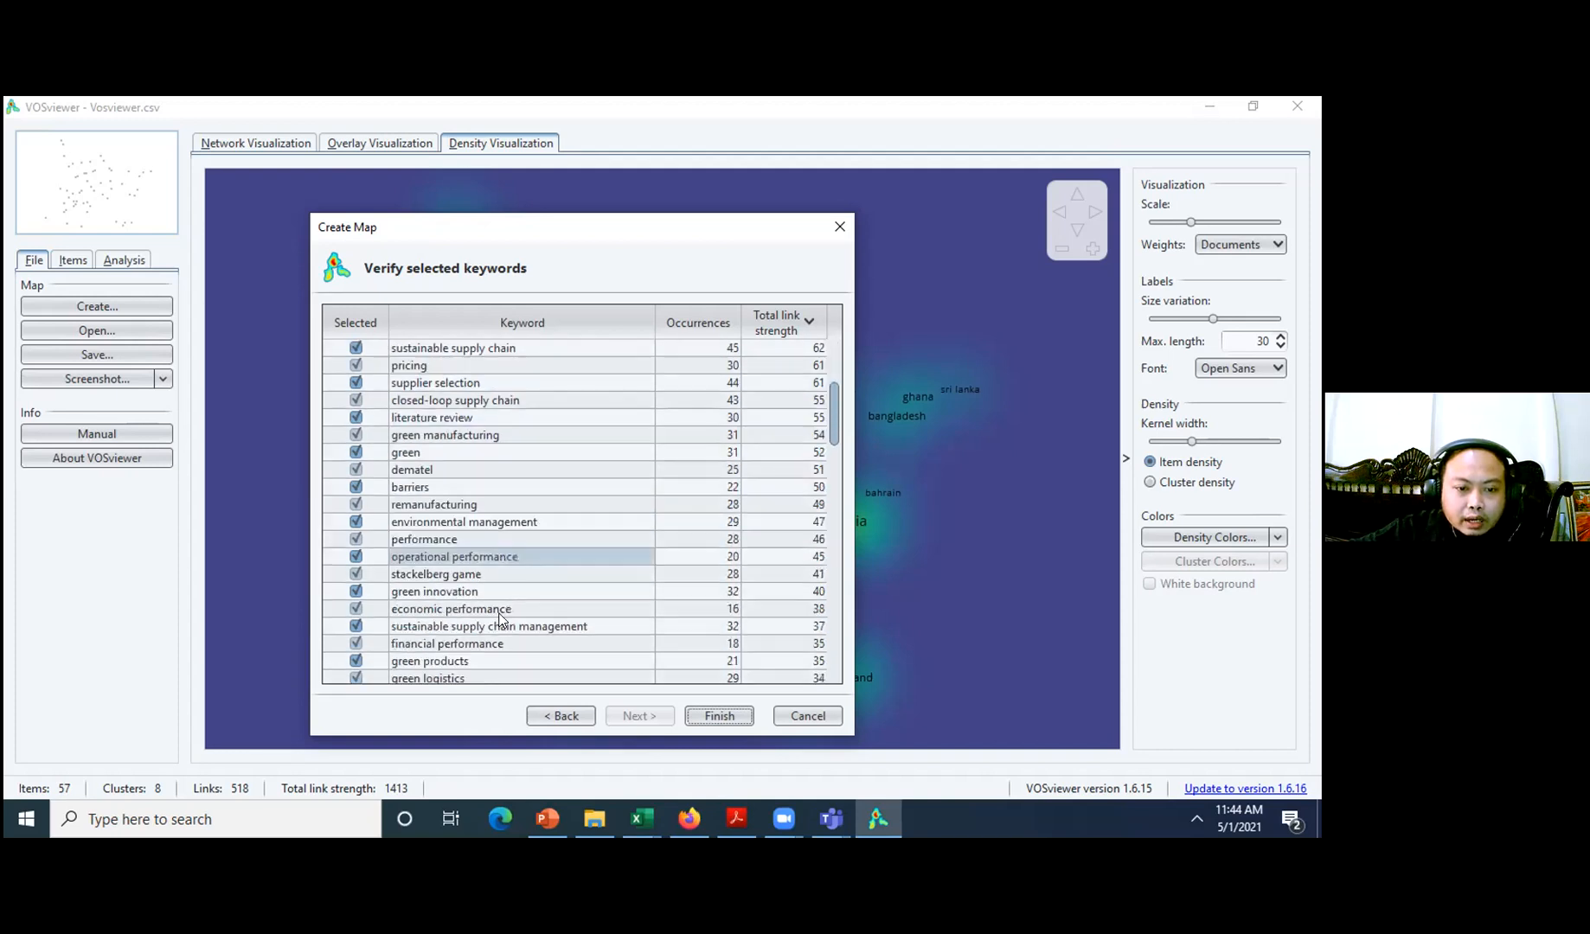
scroll(498, 622, down, 1)
click(497, 624)
scroll(497, 623, down, 2)
scroll(497, 623, down, 1)
click(497, 624)
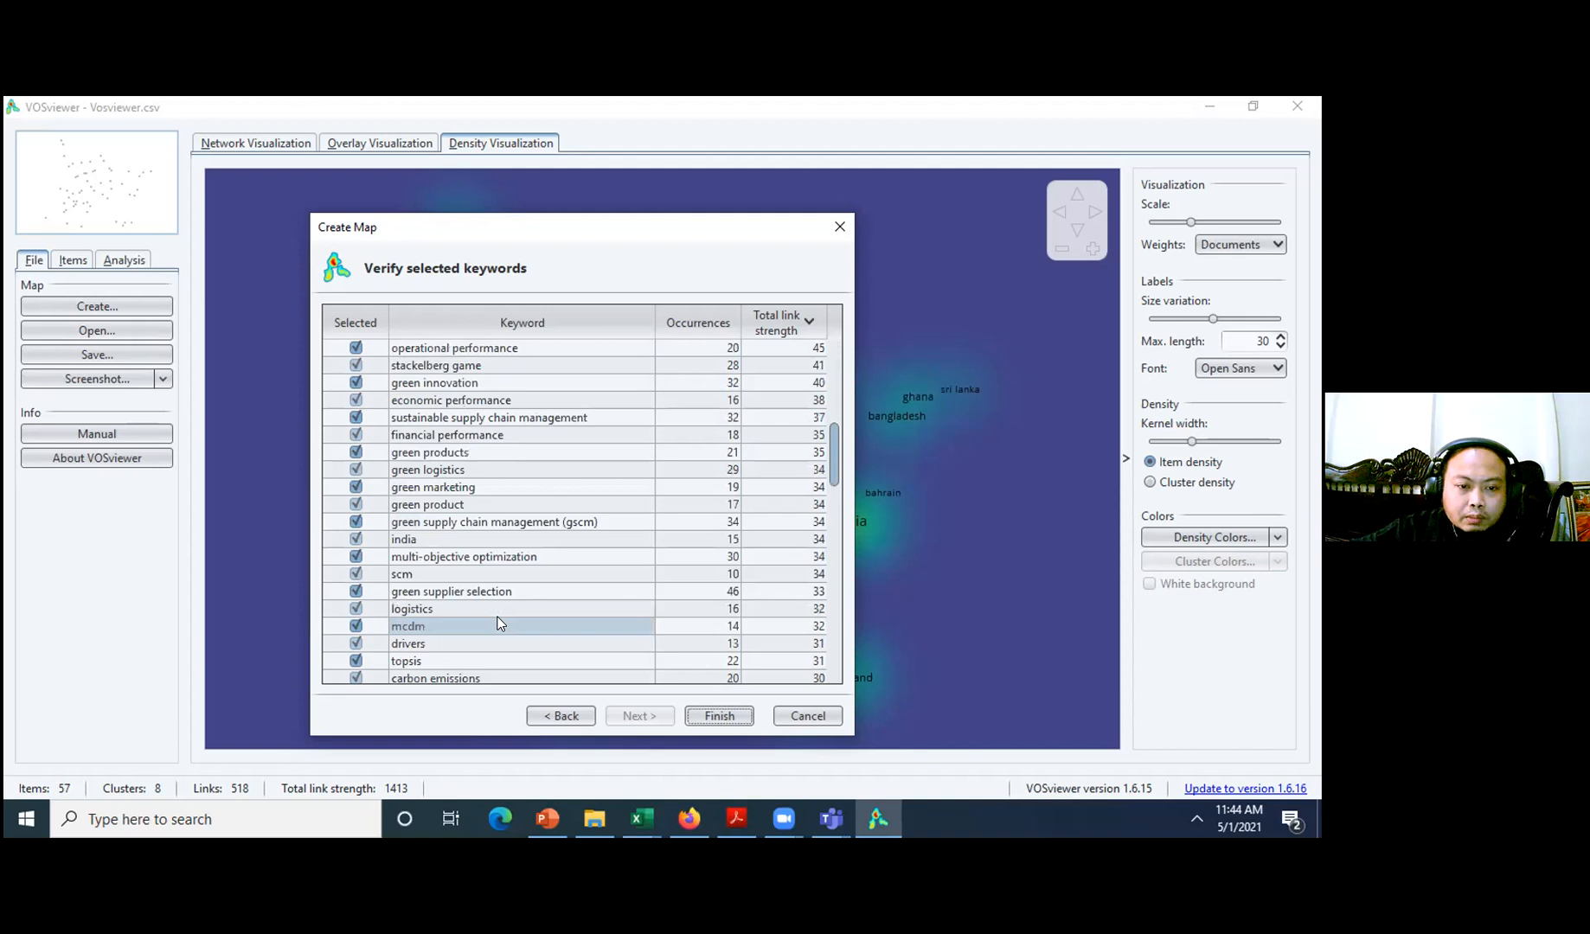
scroll(497, 623, down, 1)
click(360, 491)
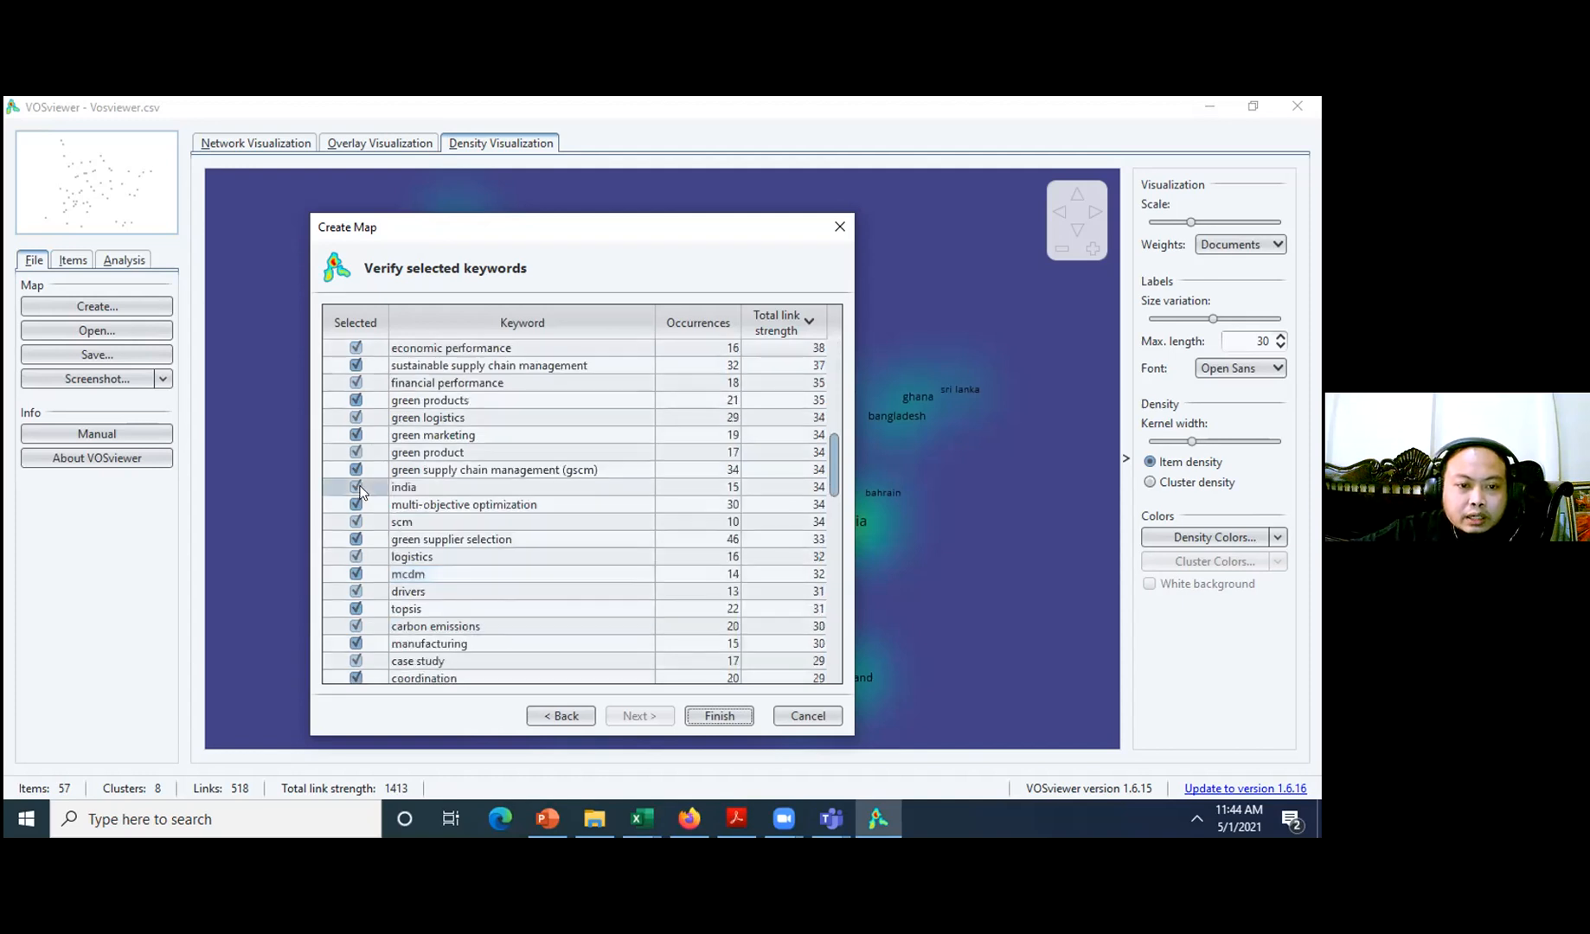
click(356, 487)
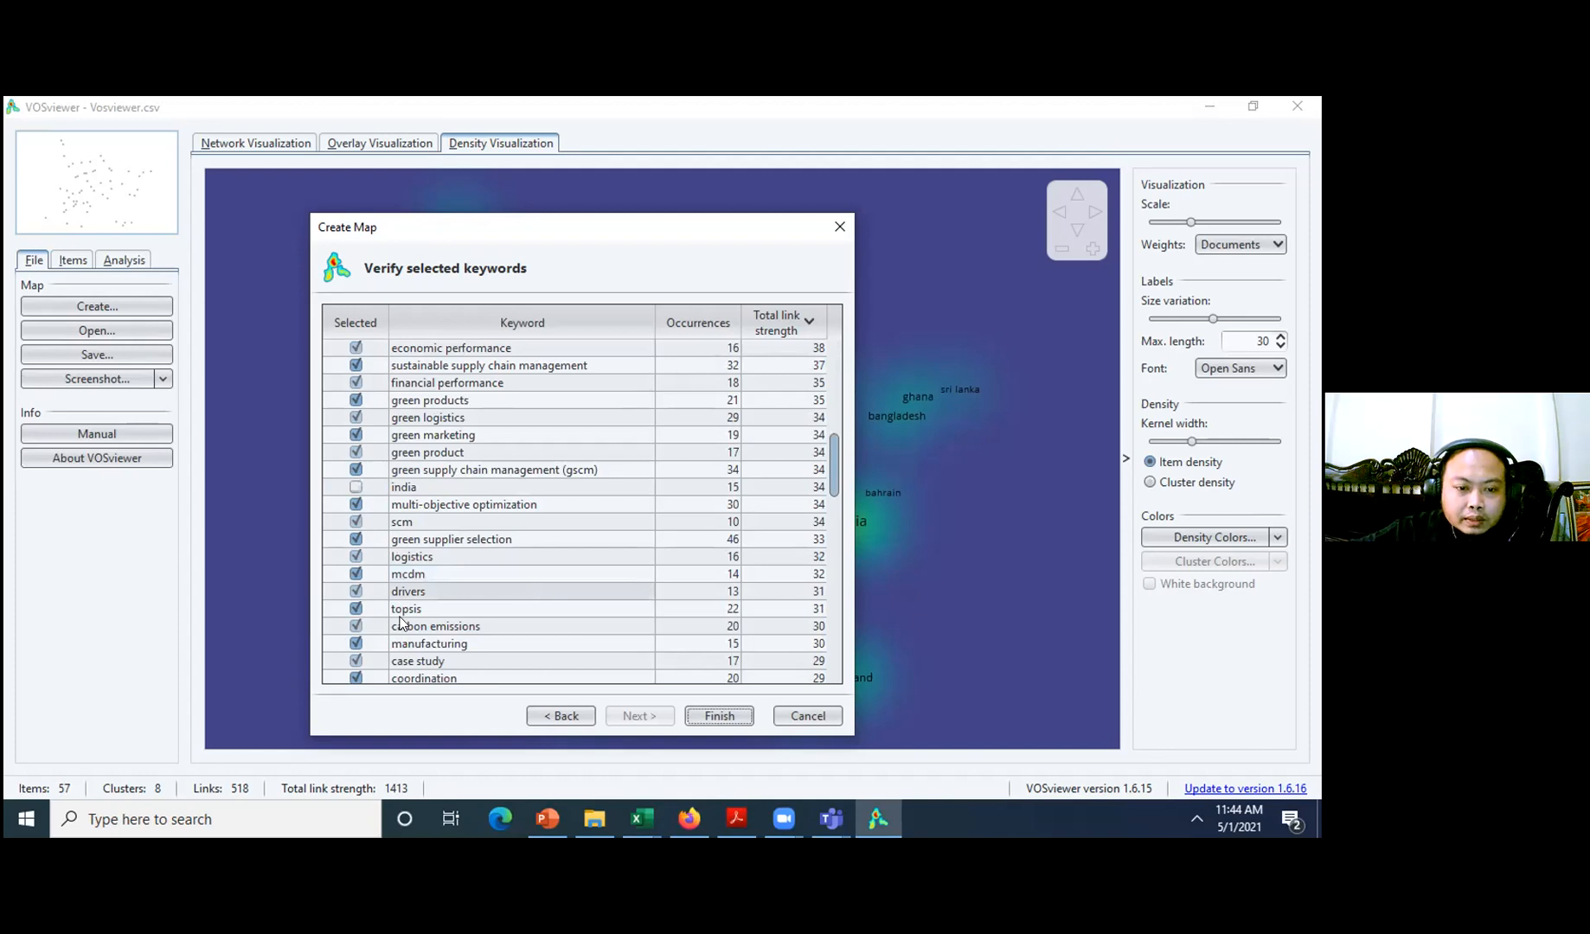
- Check the remaining keywords, generate the author-keyword co-occurrence map and display its network visualization
scroll(487, 615, down, 2)
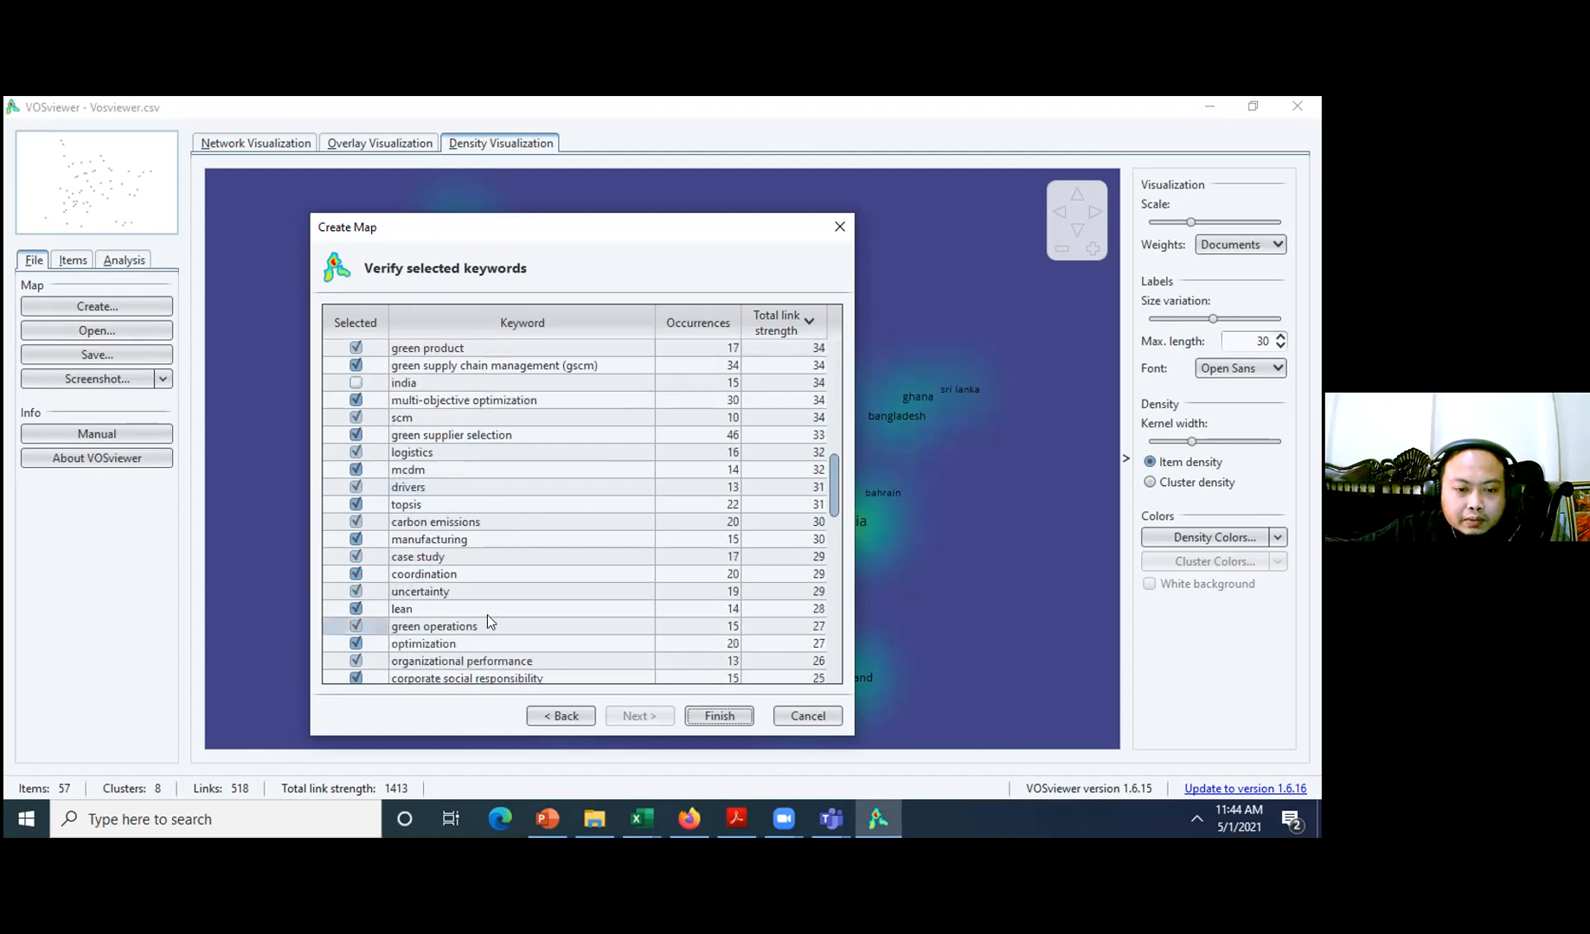
scroll(487, 626, down, 1)
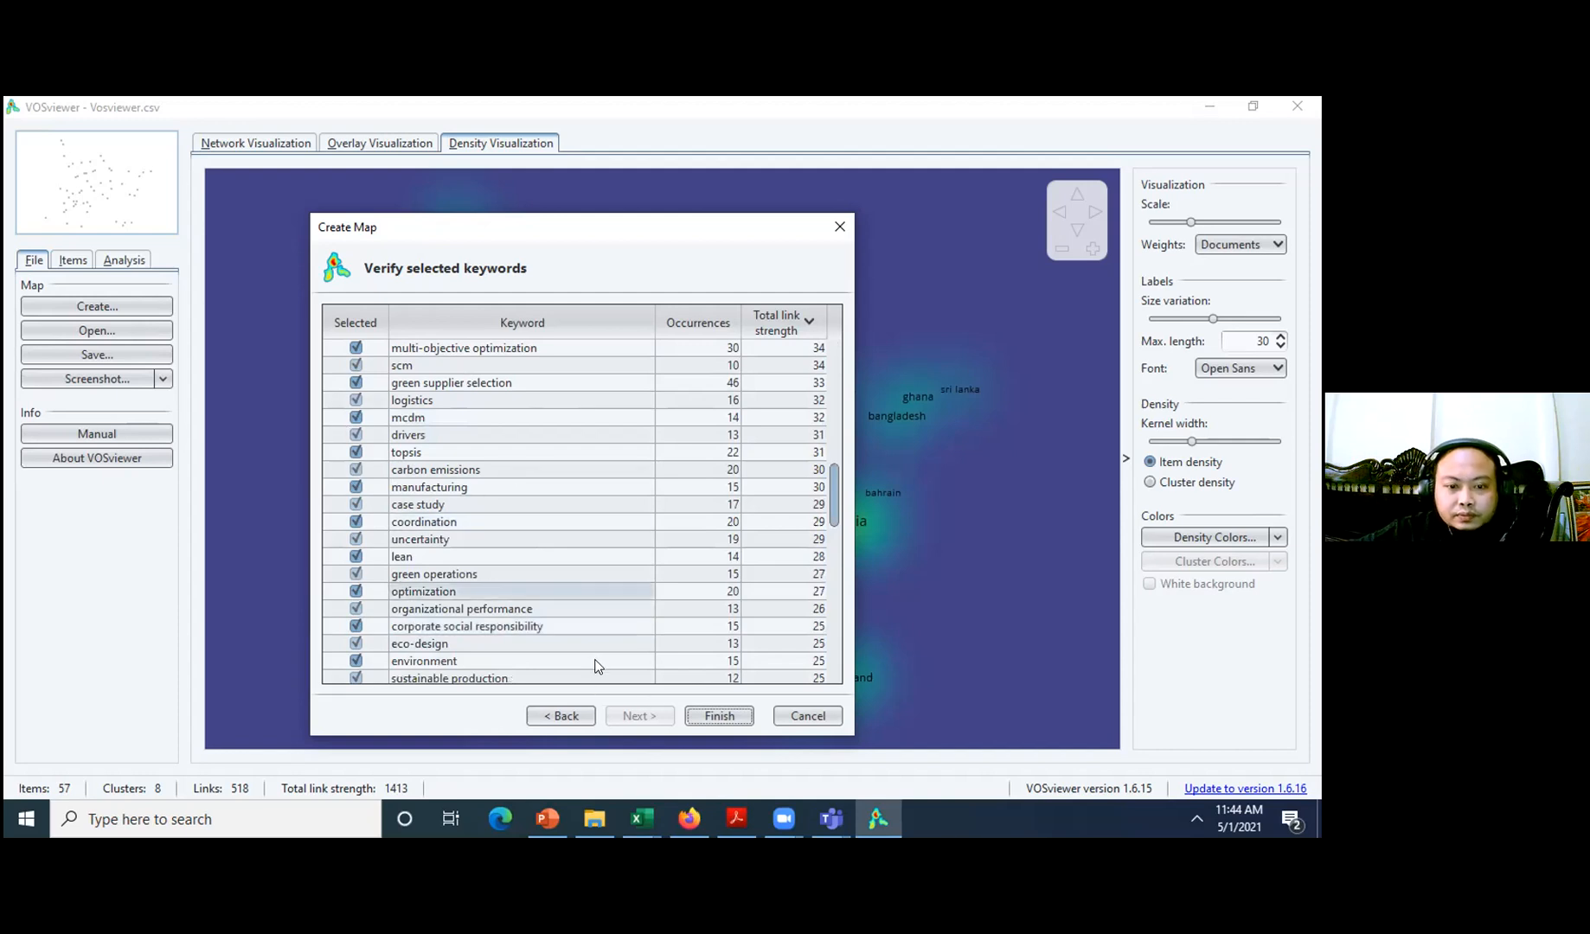
scroll(436, 495, down, 4)
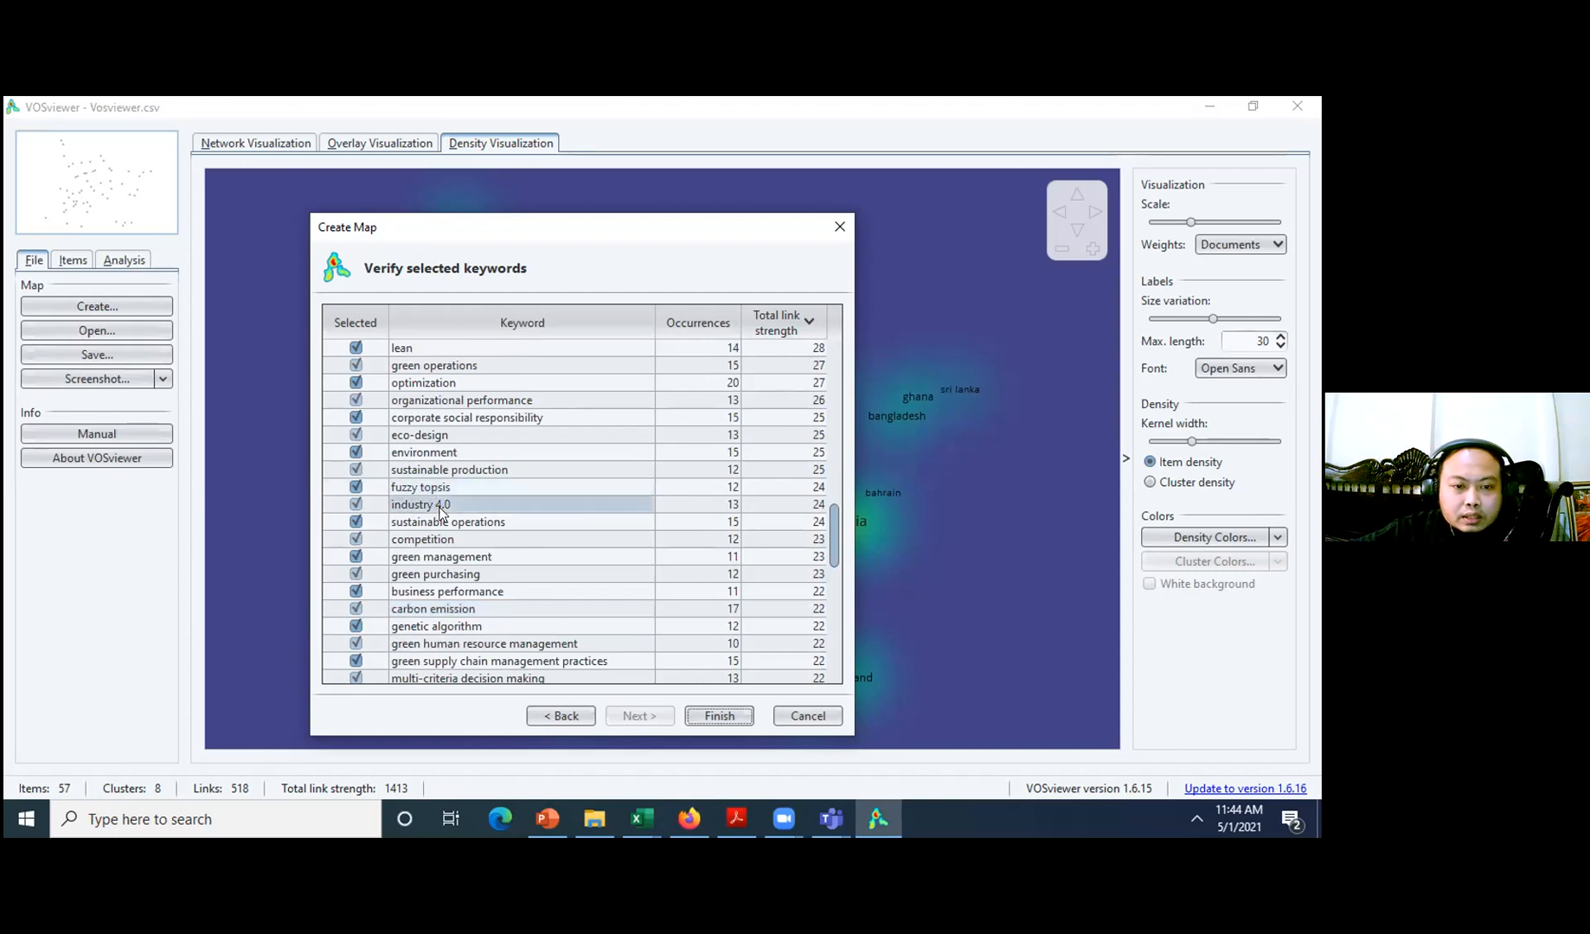
scroll(545, 630, down, 2)
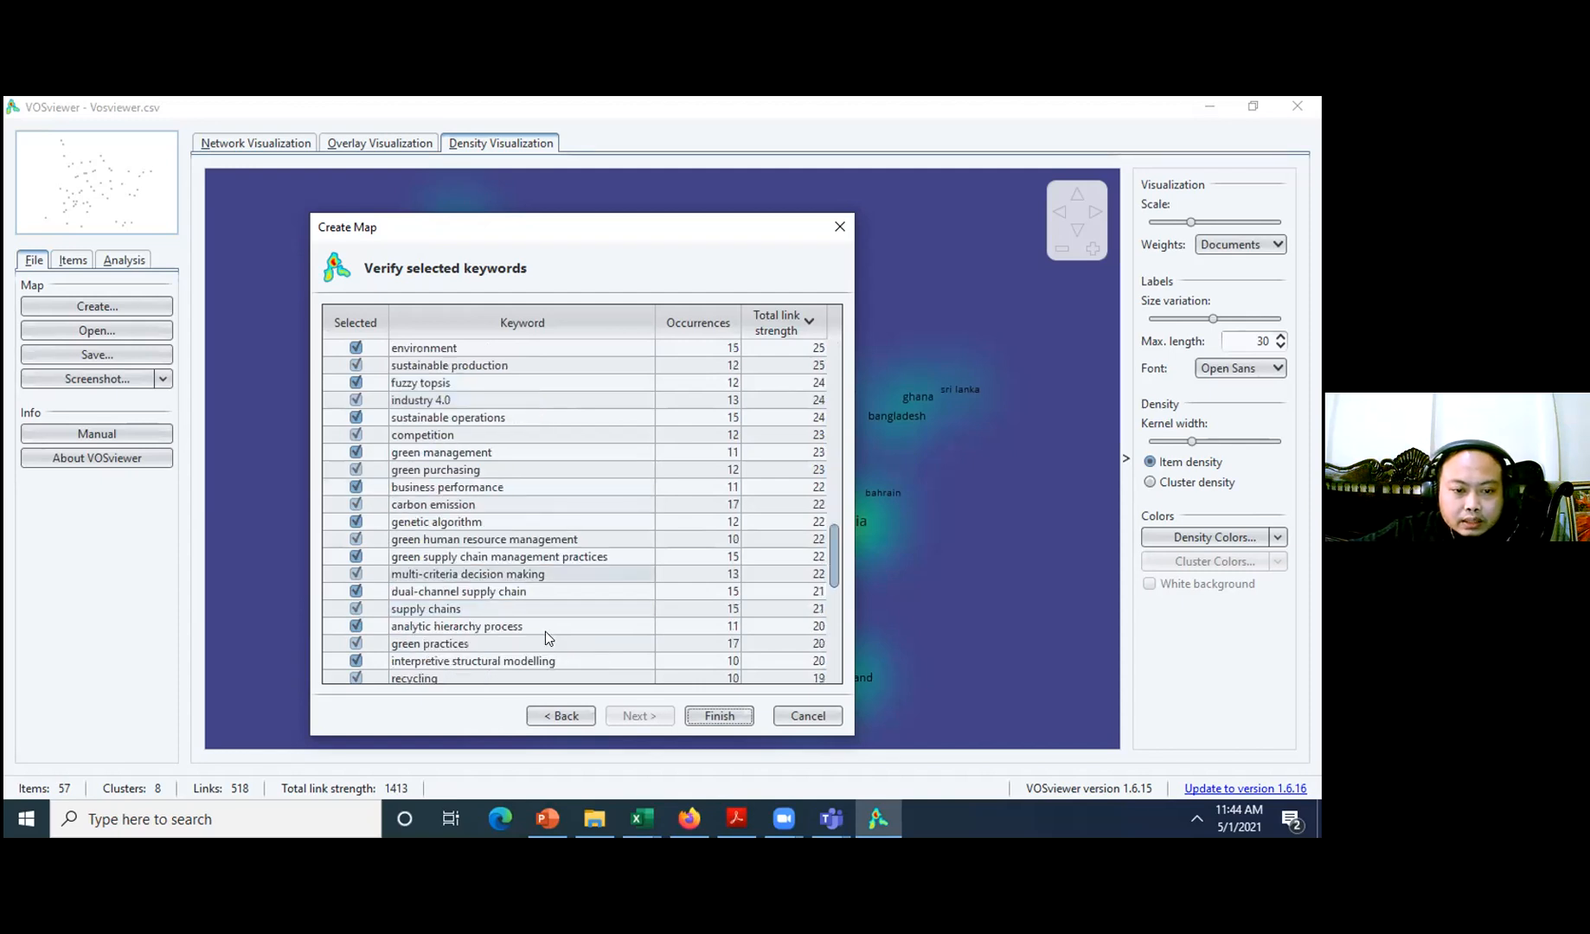
scroll(545, 636, down, 2)
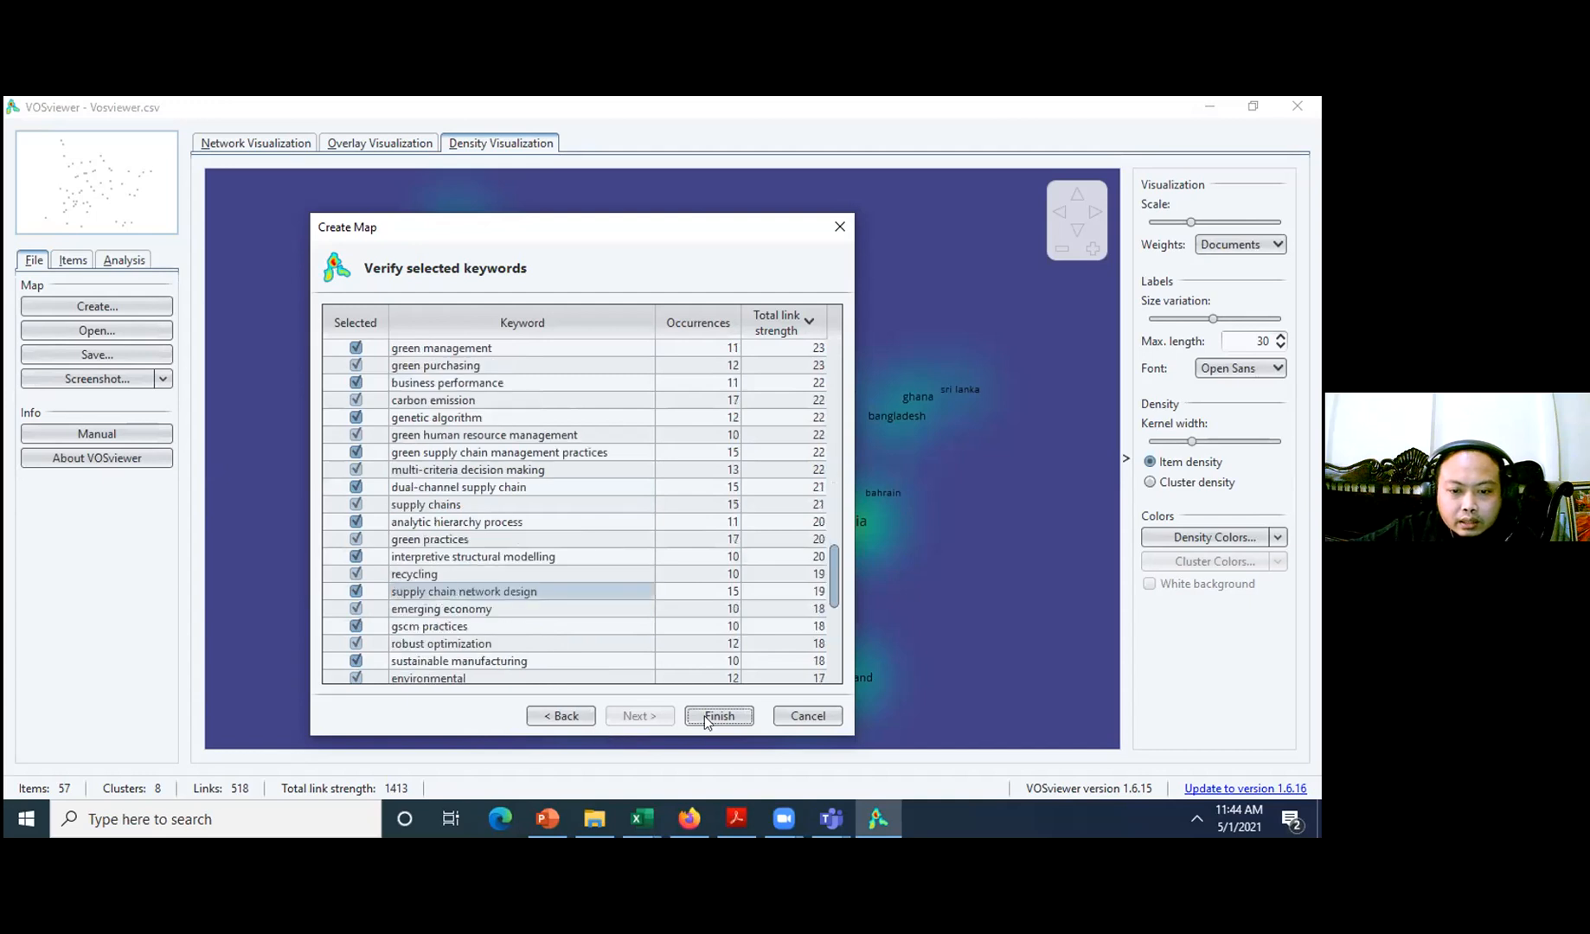
click(729, 716)
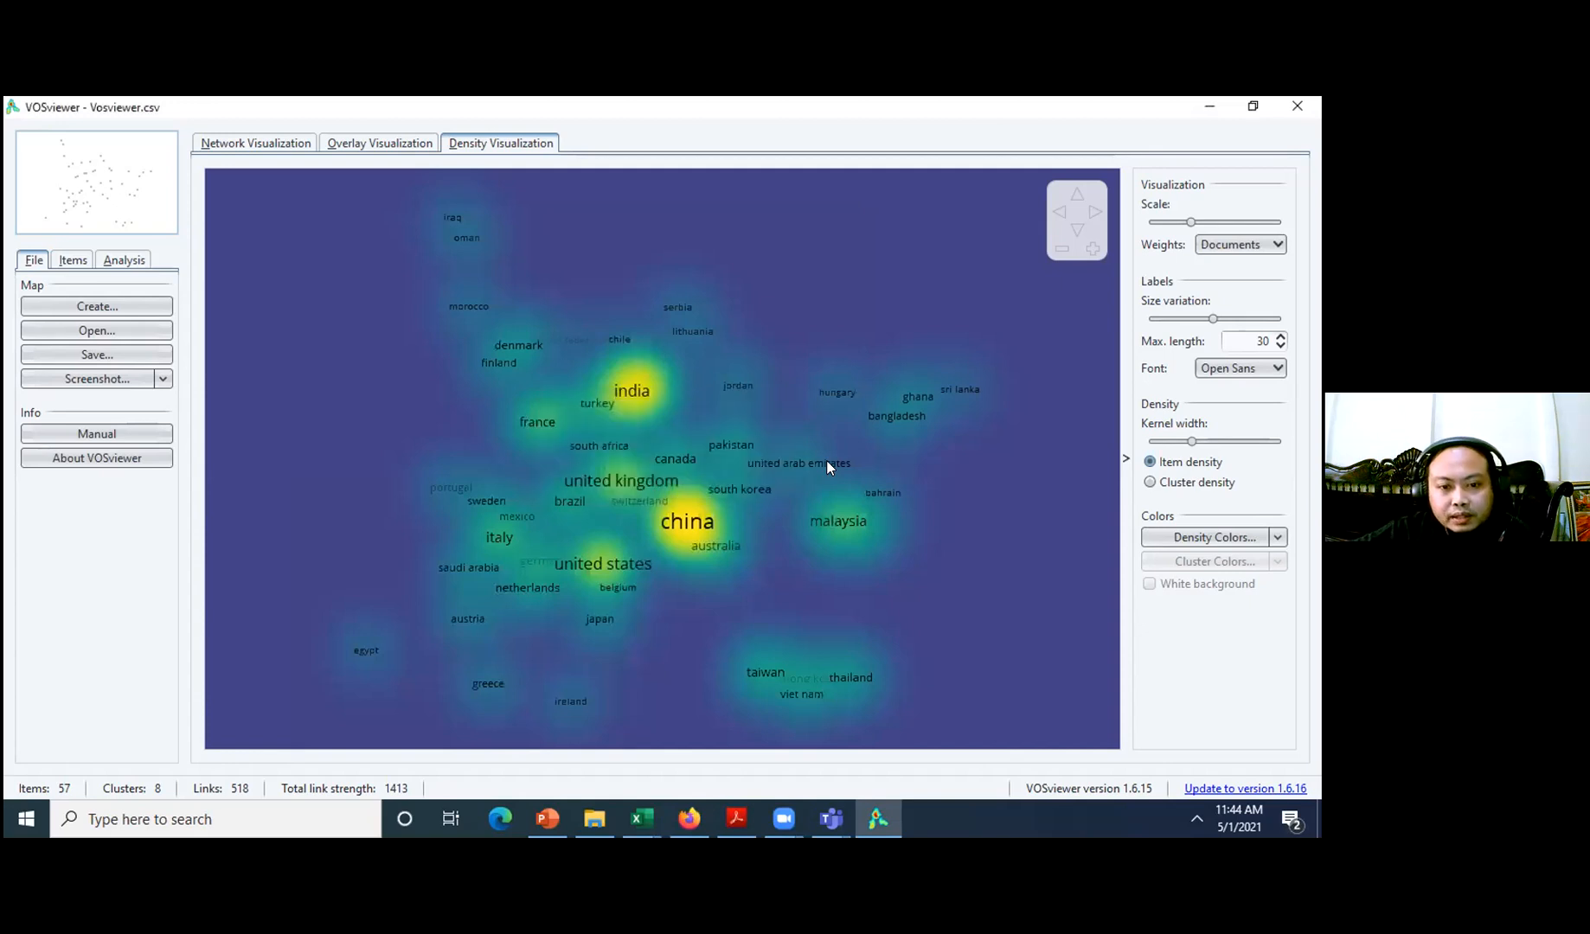
click(267, 143)
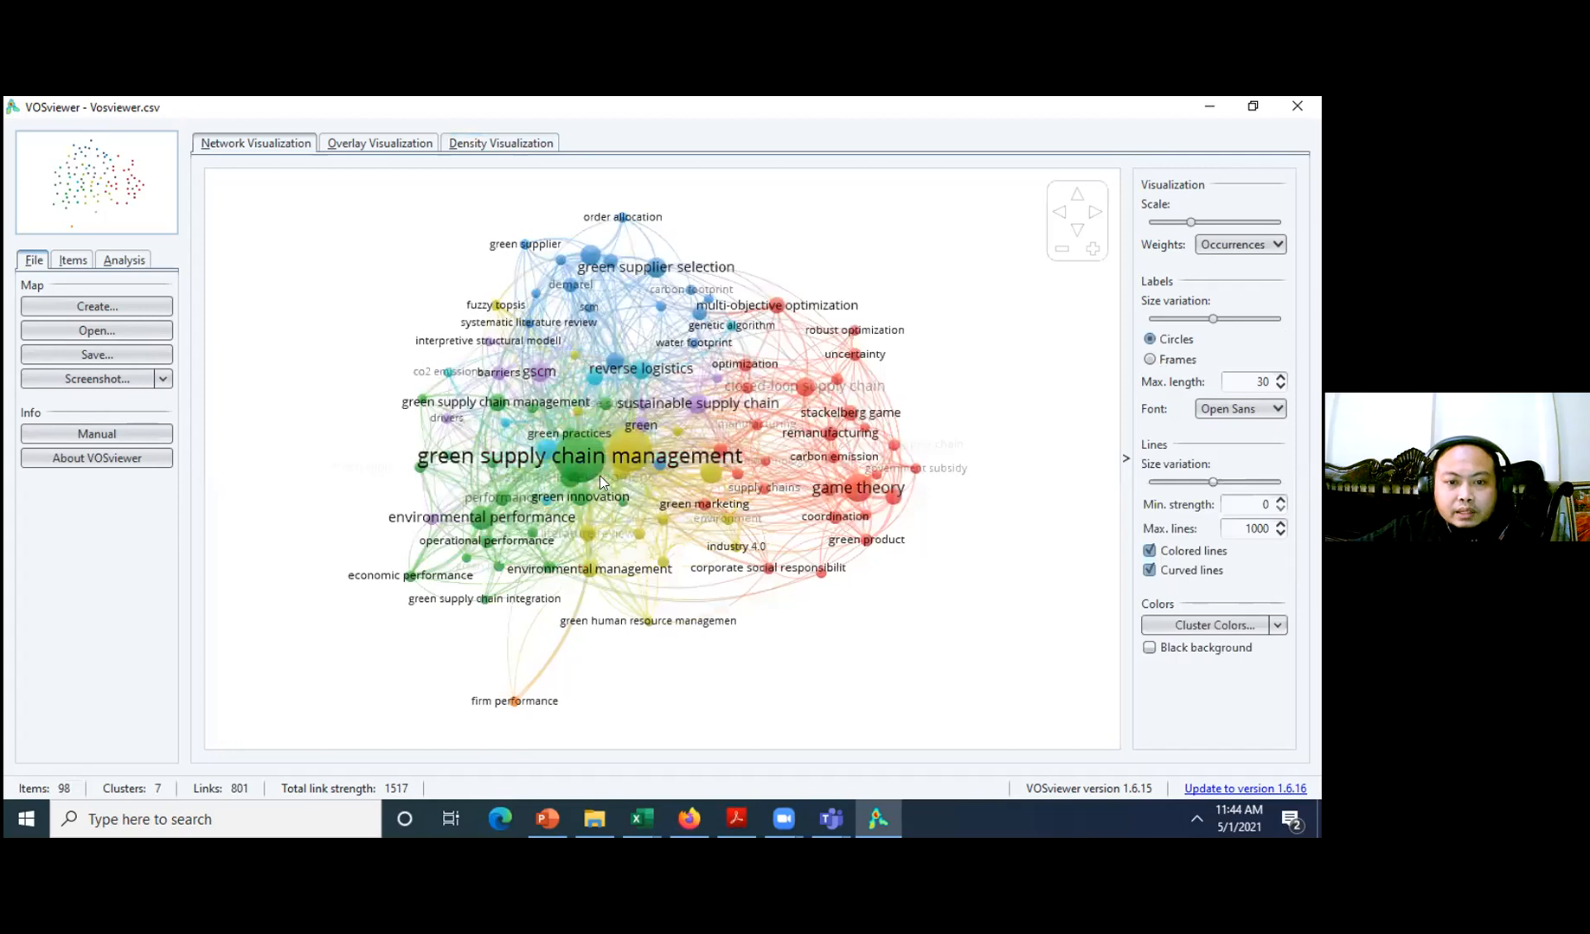
- Examine the keyword map's density and overlay visualizations, then inspect keyword links up close in the network visualization
scroll(506, 464, up, 1)
scroll(506, 466, up, 2)
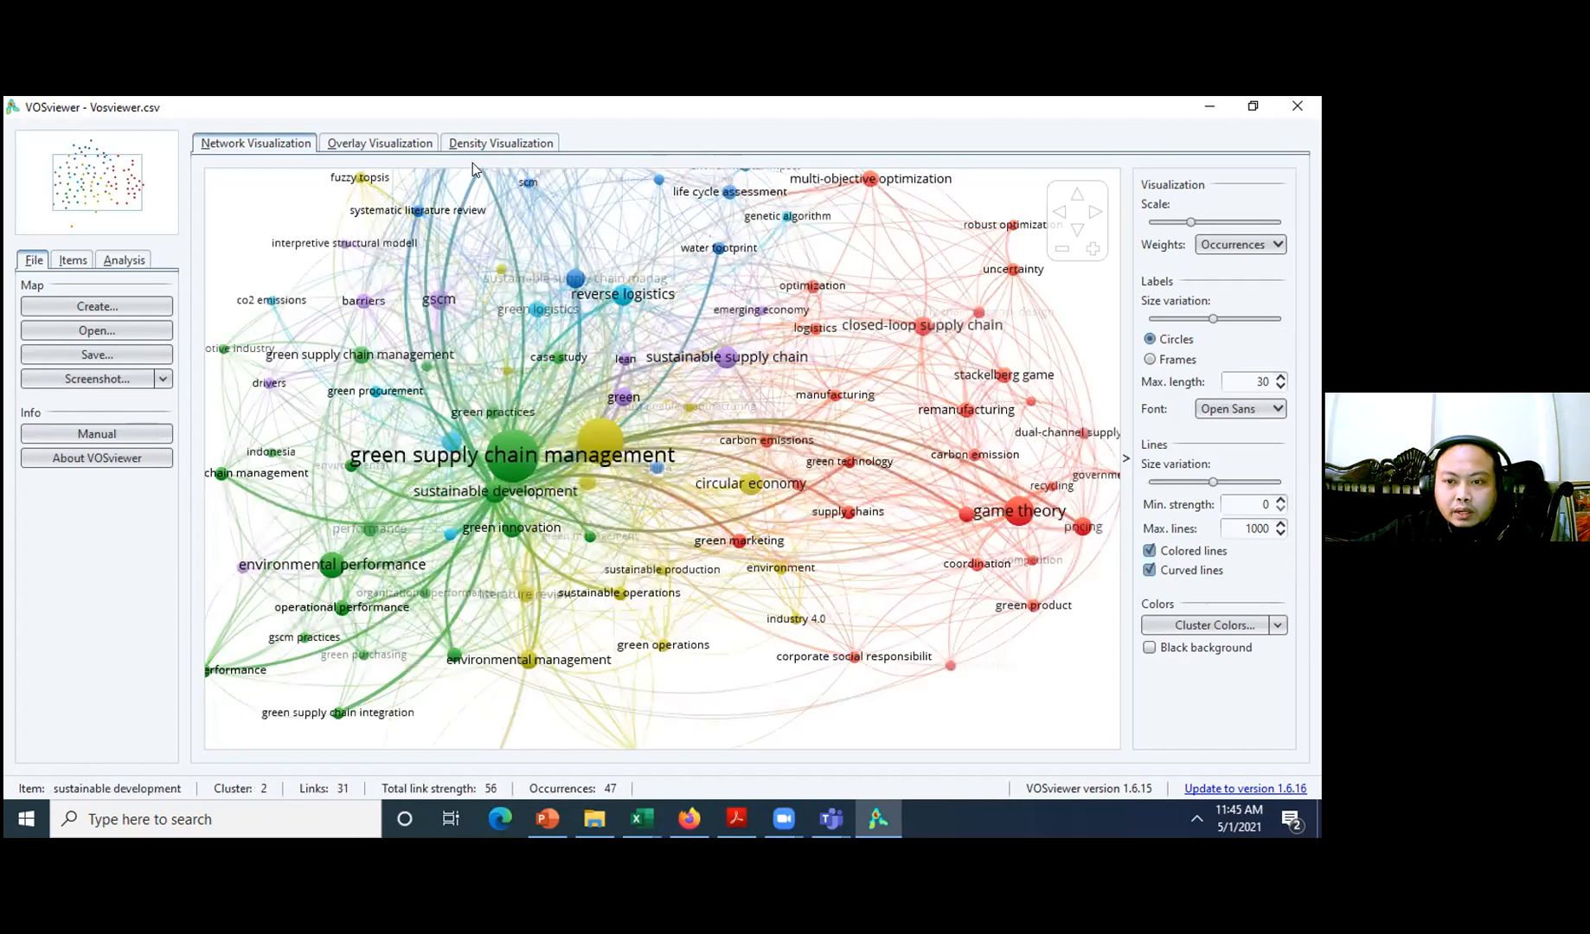
click(446, 146)
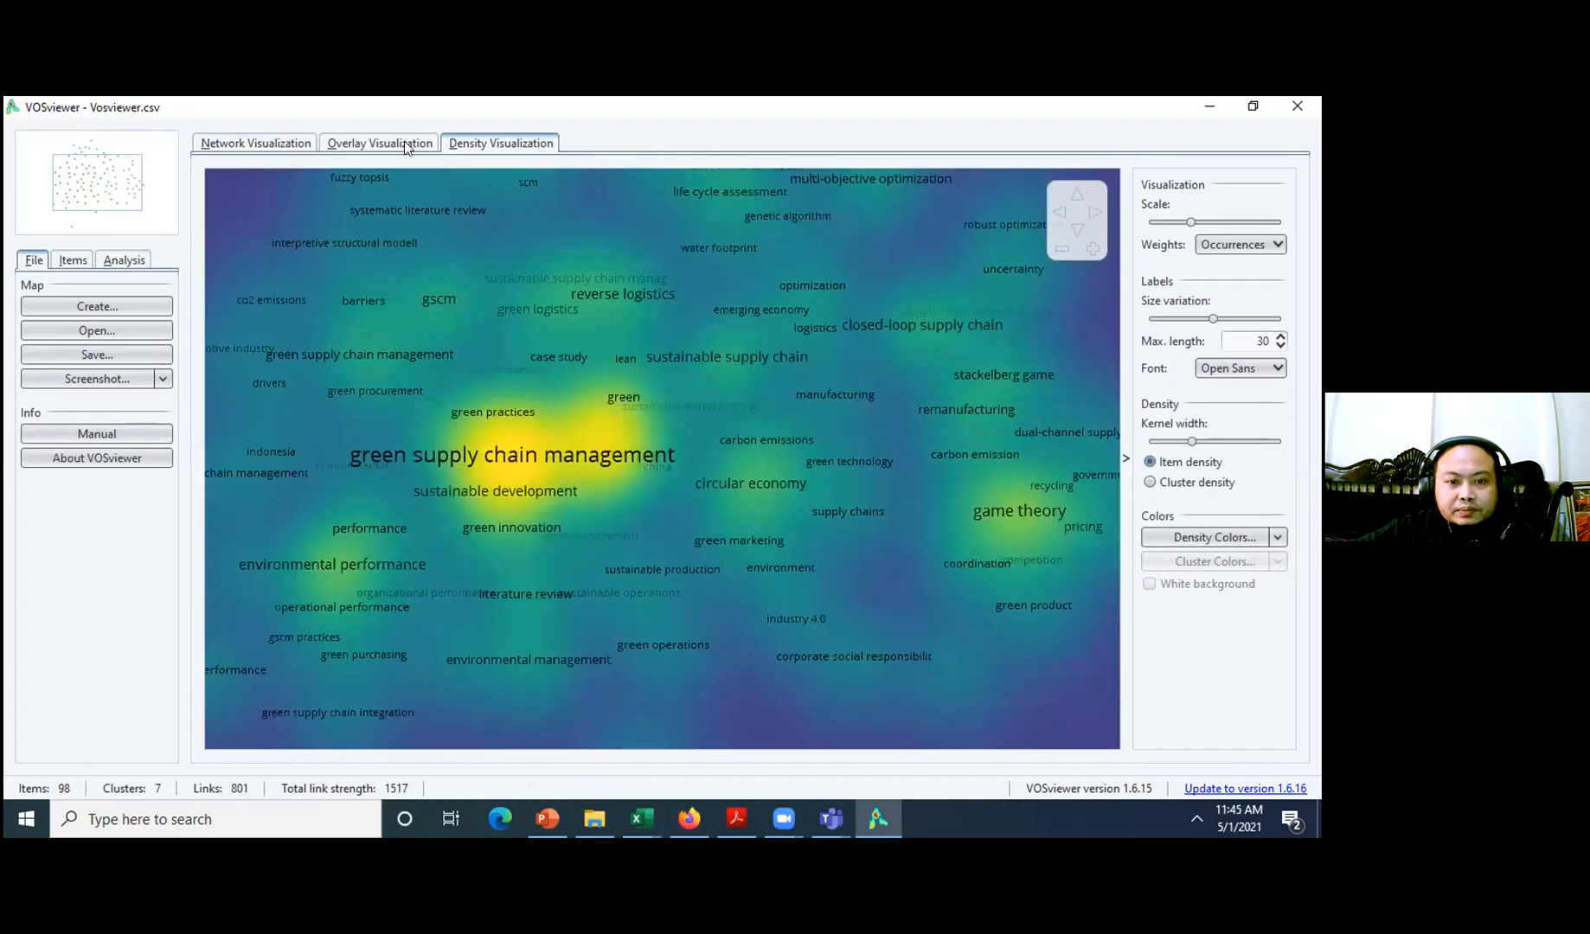
click(406, 146)
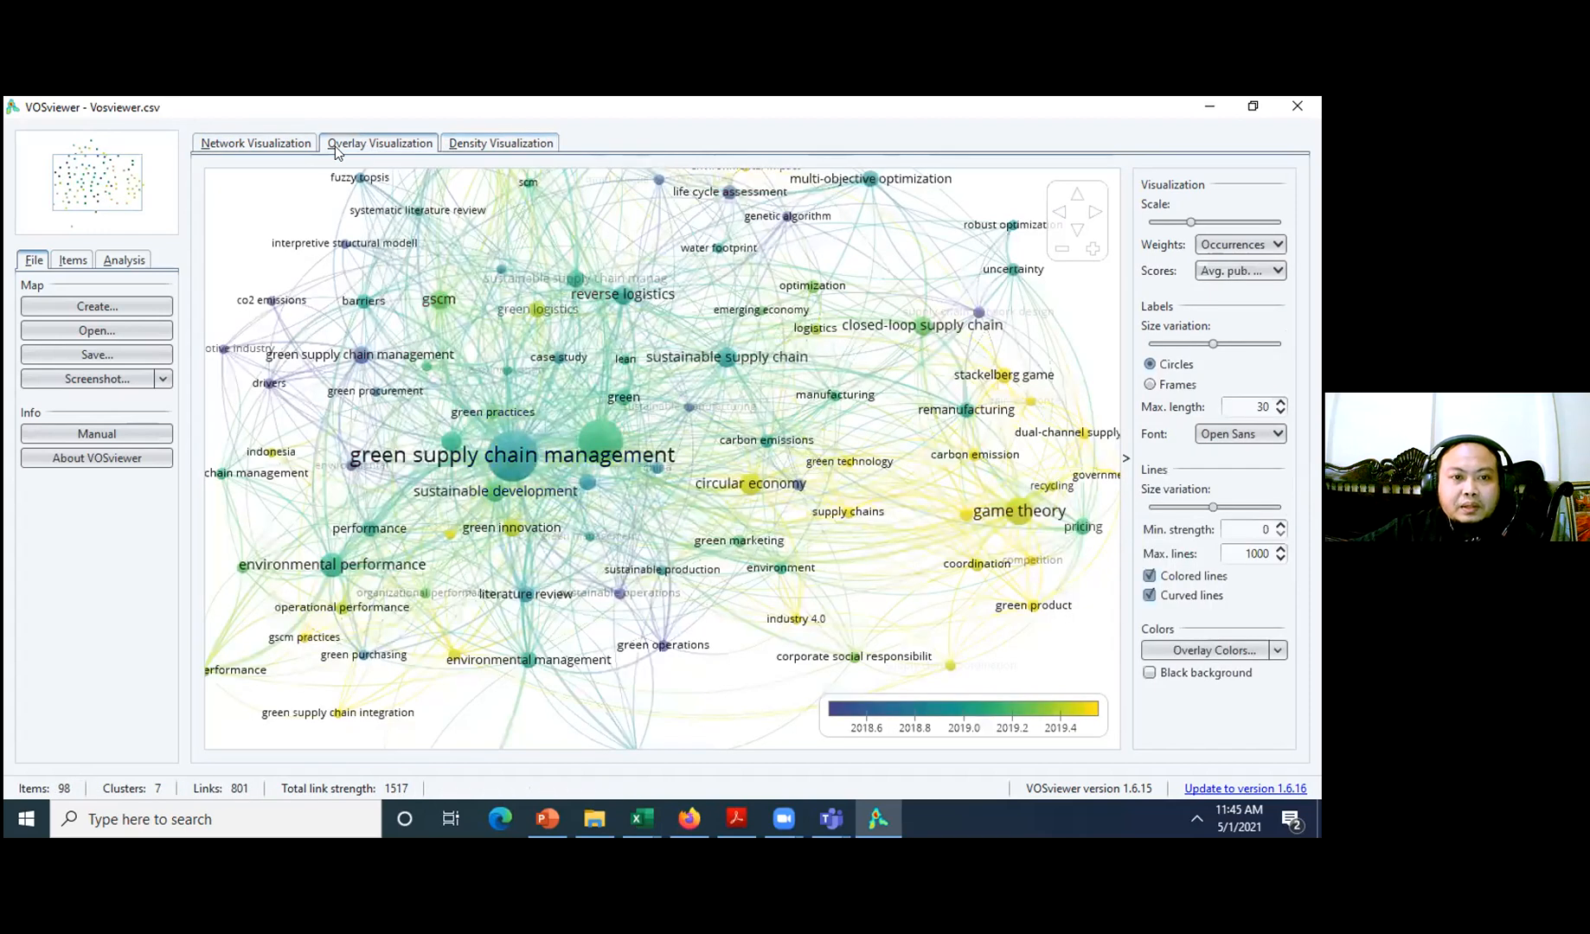
click(291, 143)
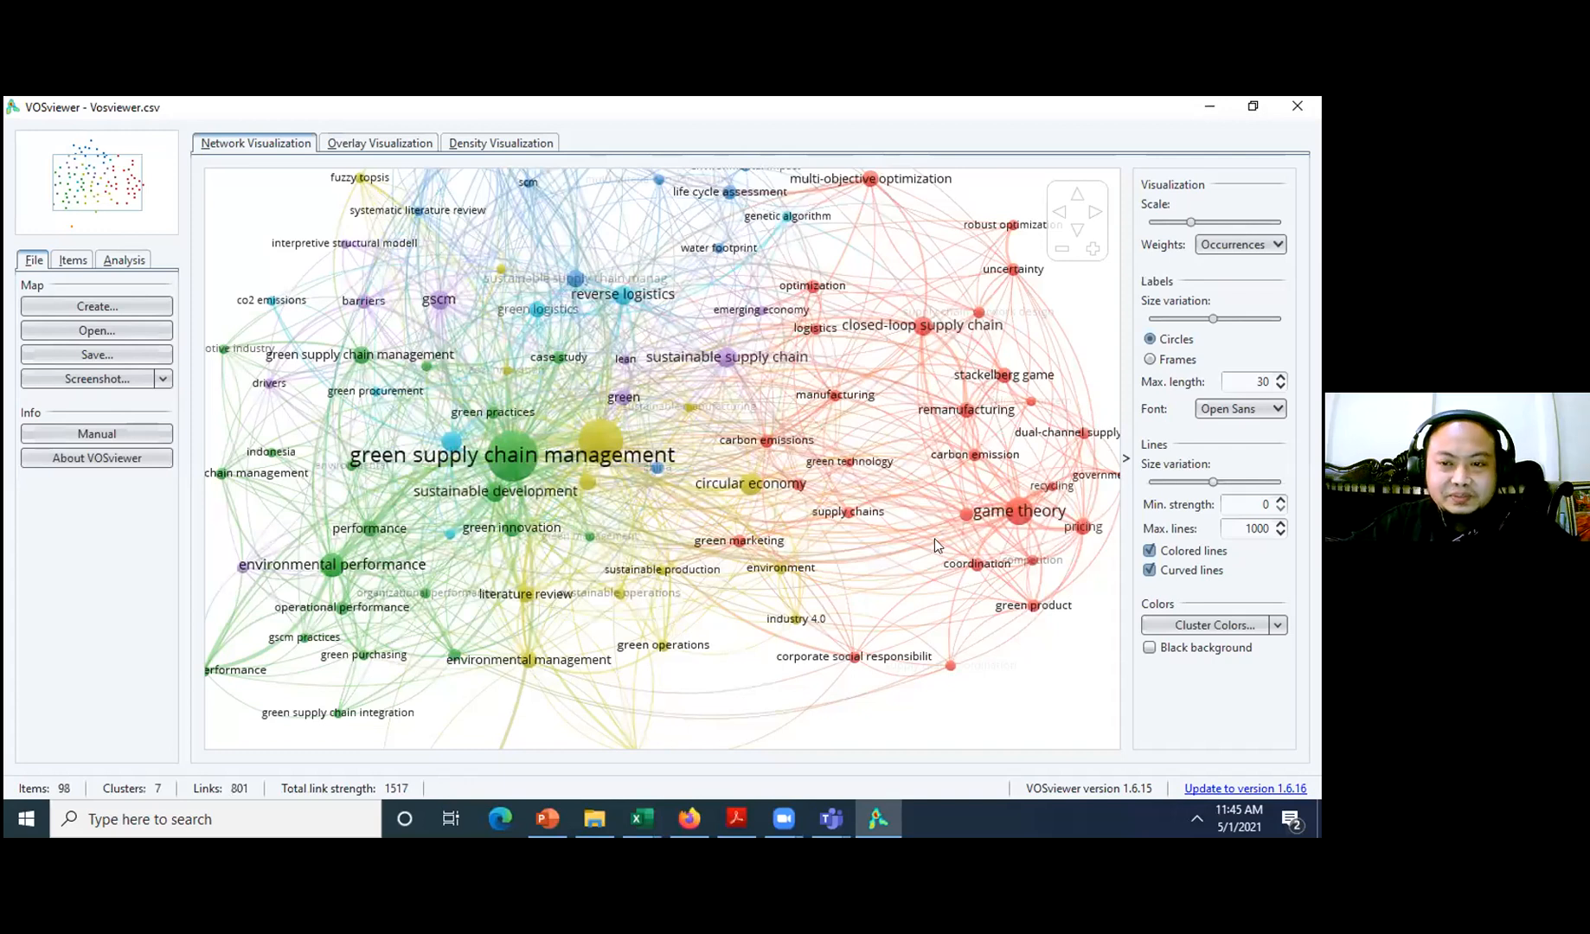
scroll(934, 538, down, 1)
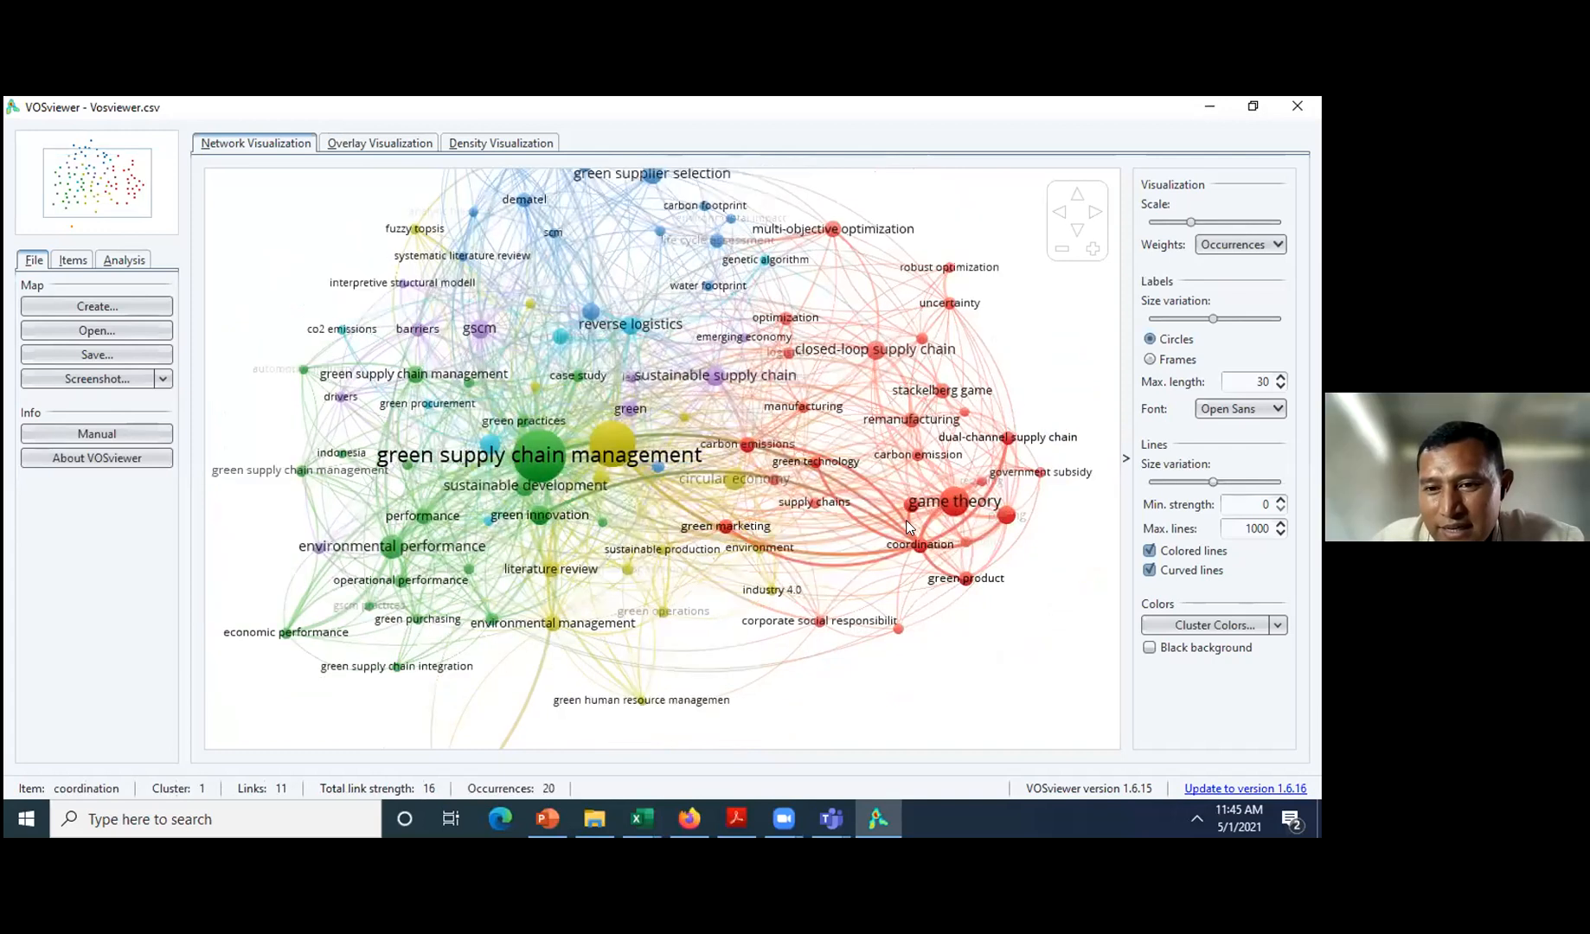
scroll(891, 268, up, 1)
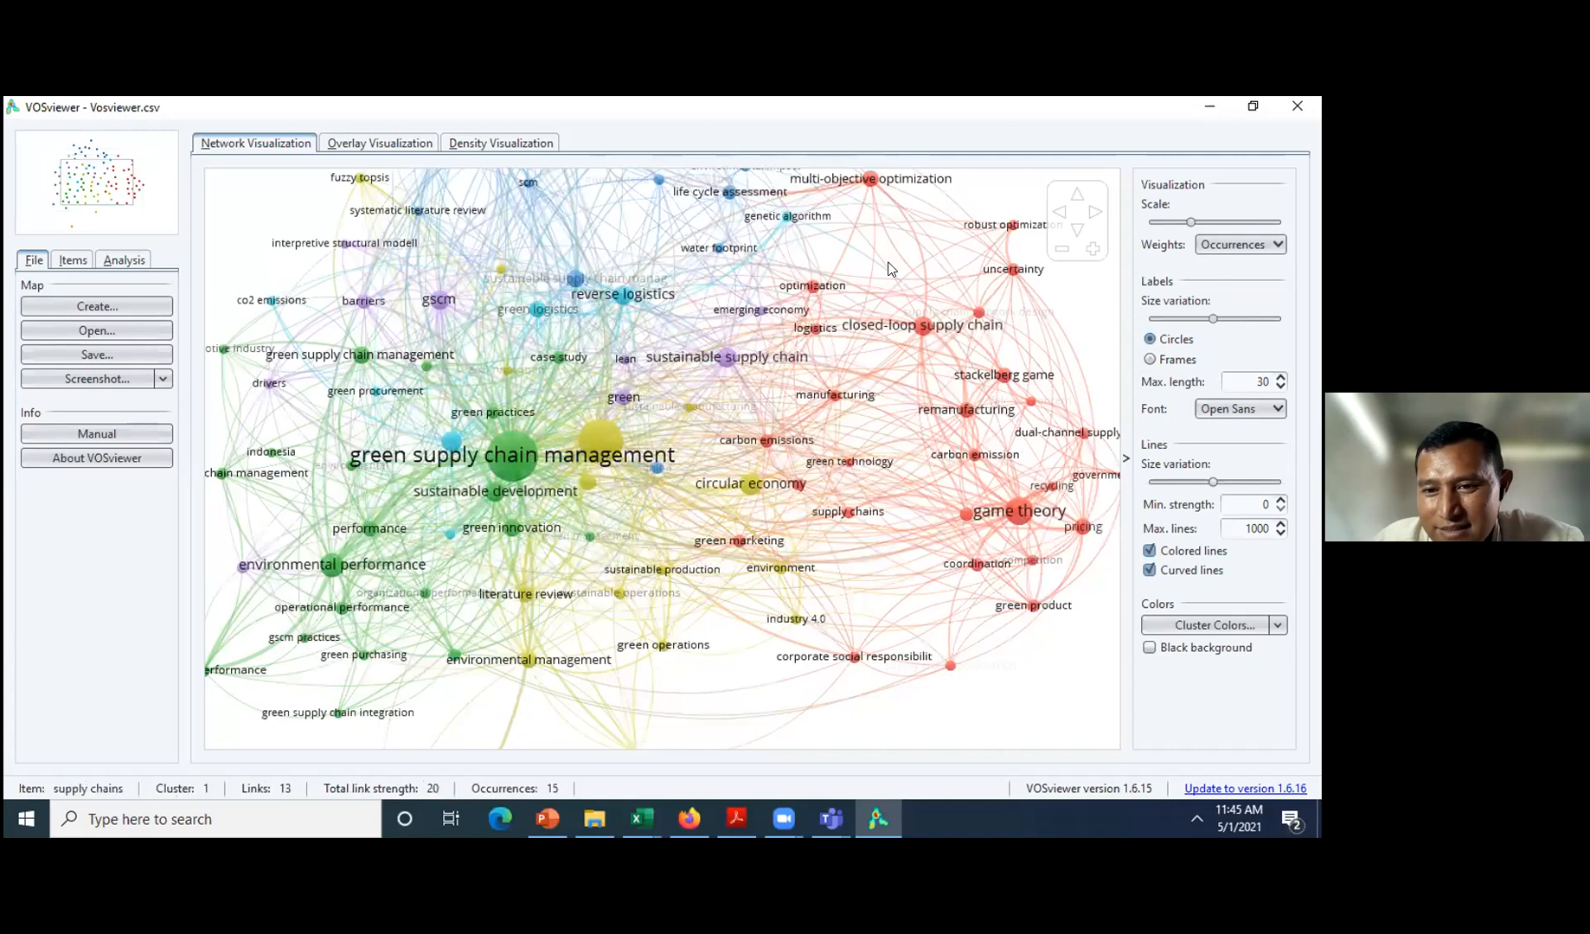
scroll(891, 268, up, 1)
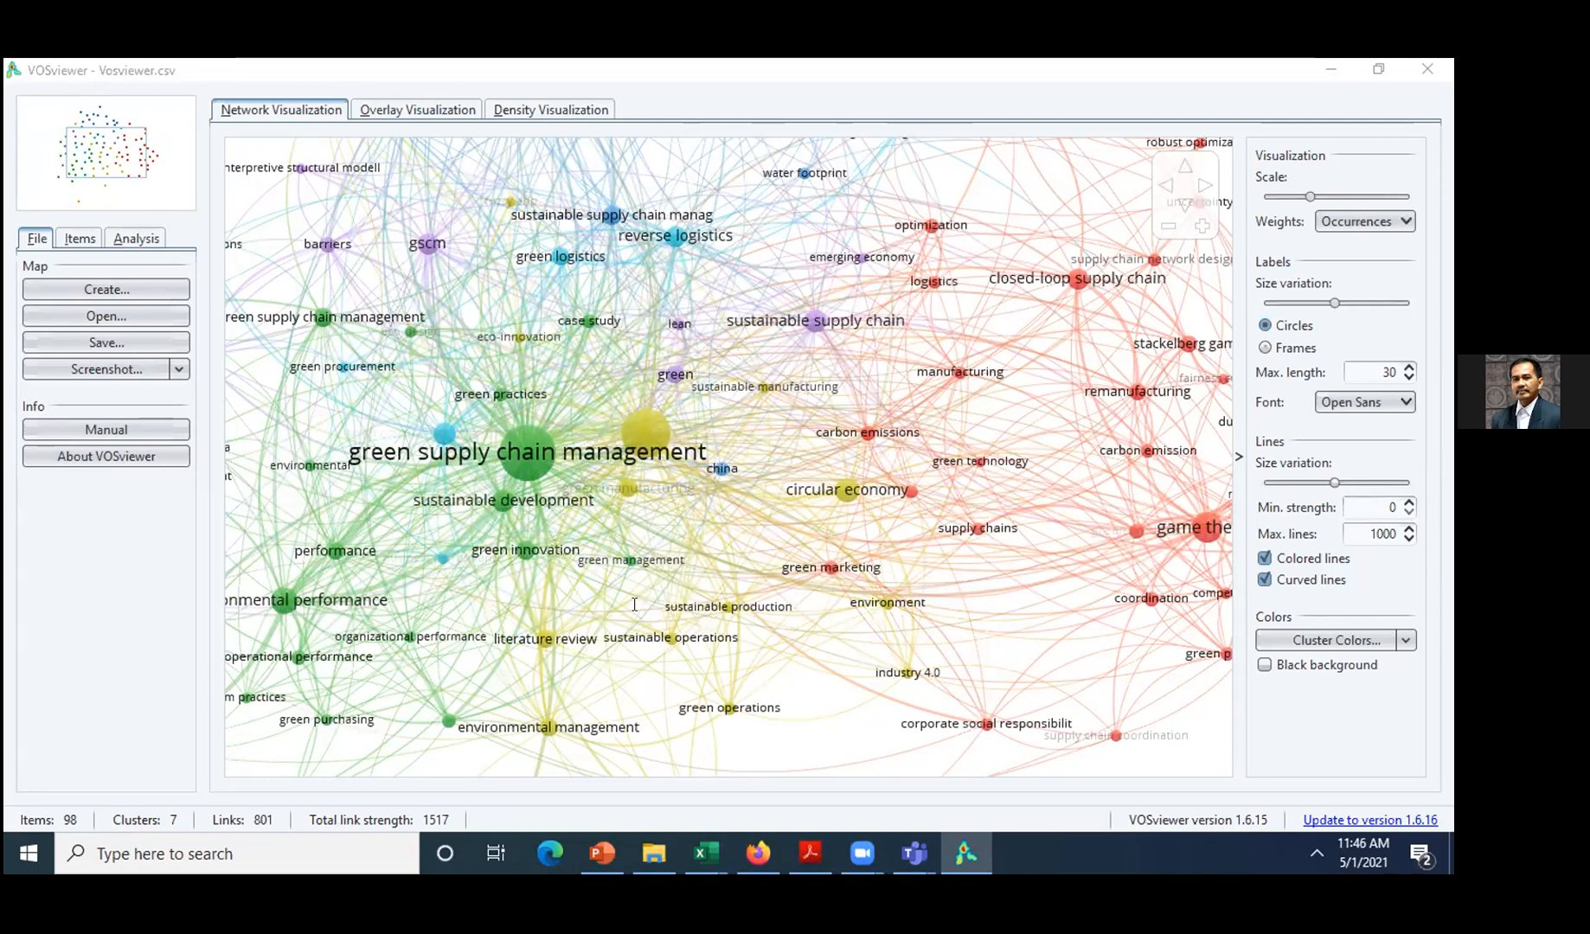
- Start a new bibliographic-data map from the Scopus file Vosviewer.csv, using co-authorship analysis with authors as the unit
click(107, 288)
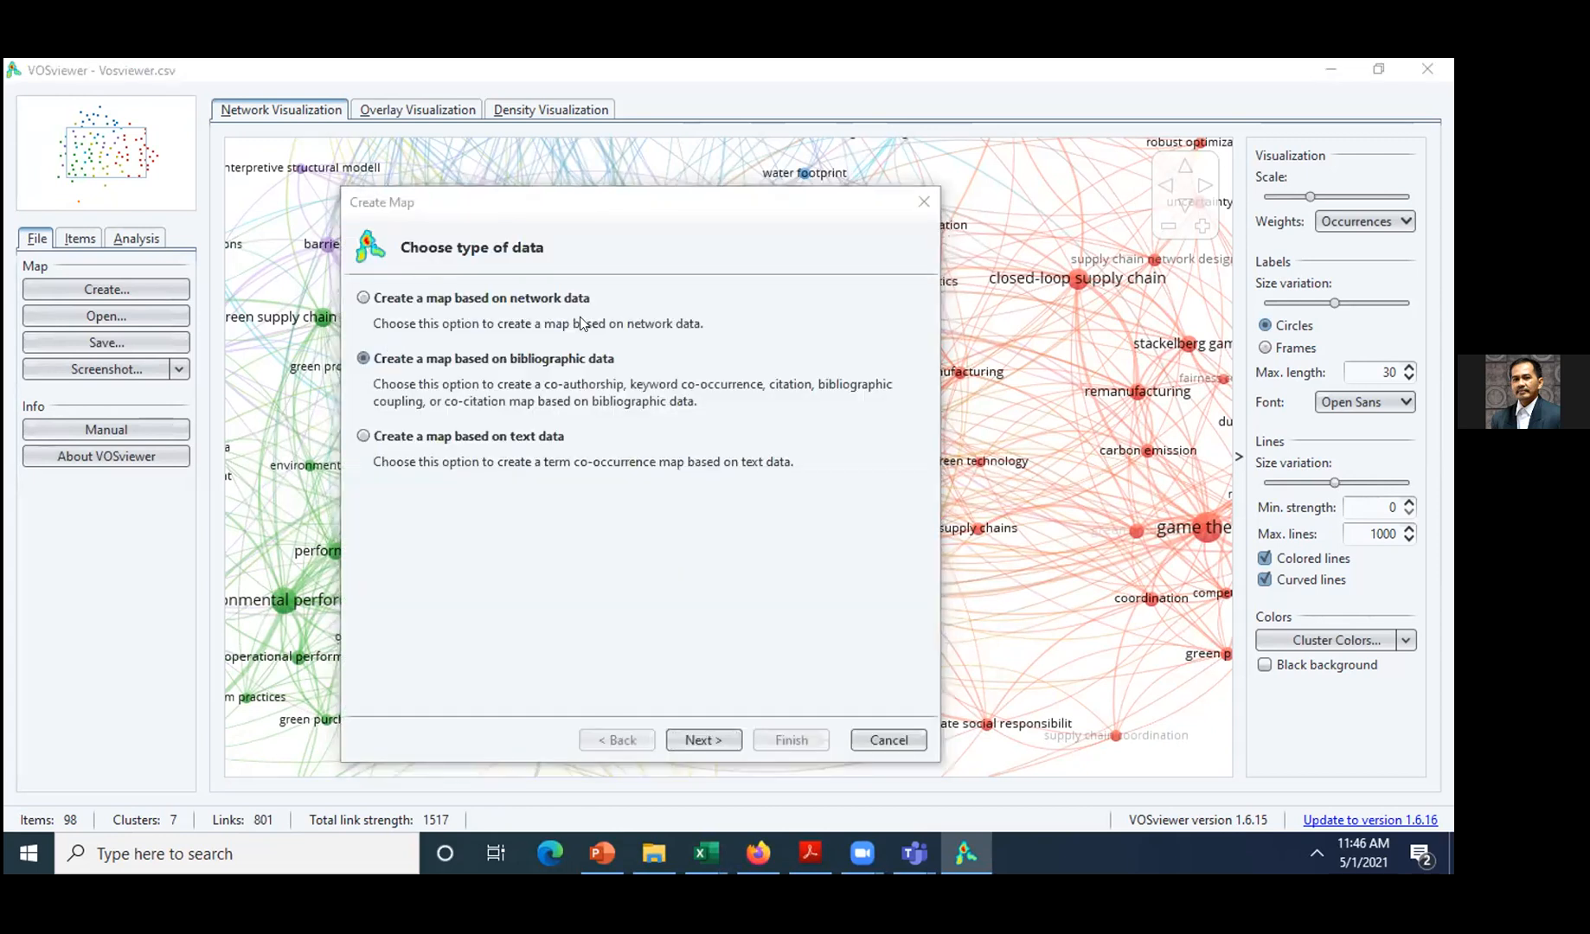
click(711, 737)
click(715, 738)
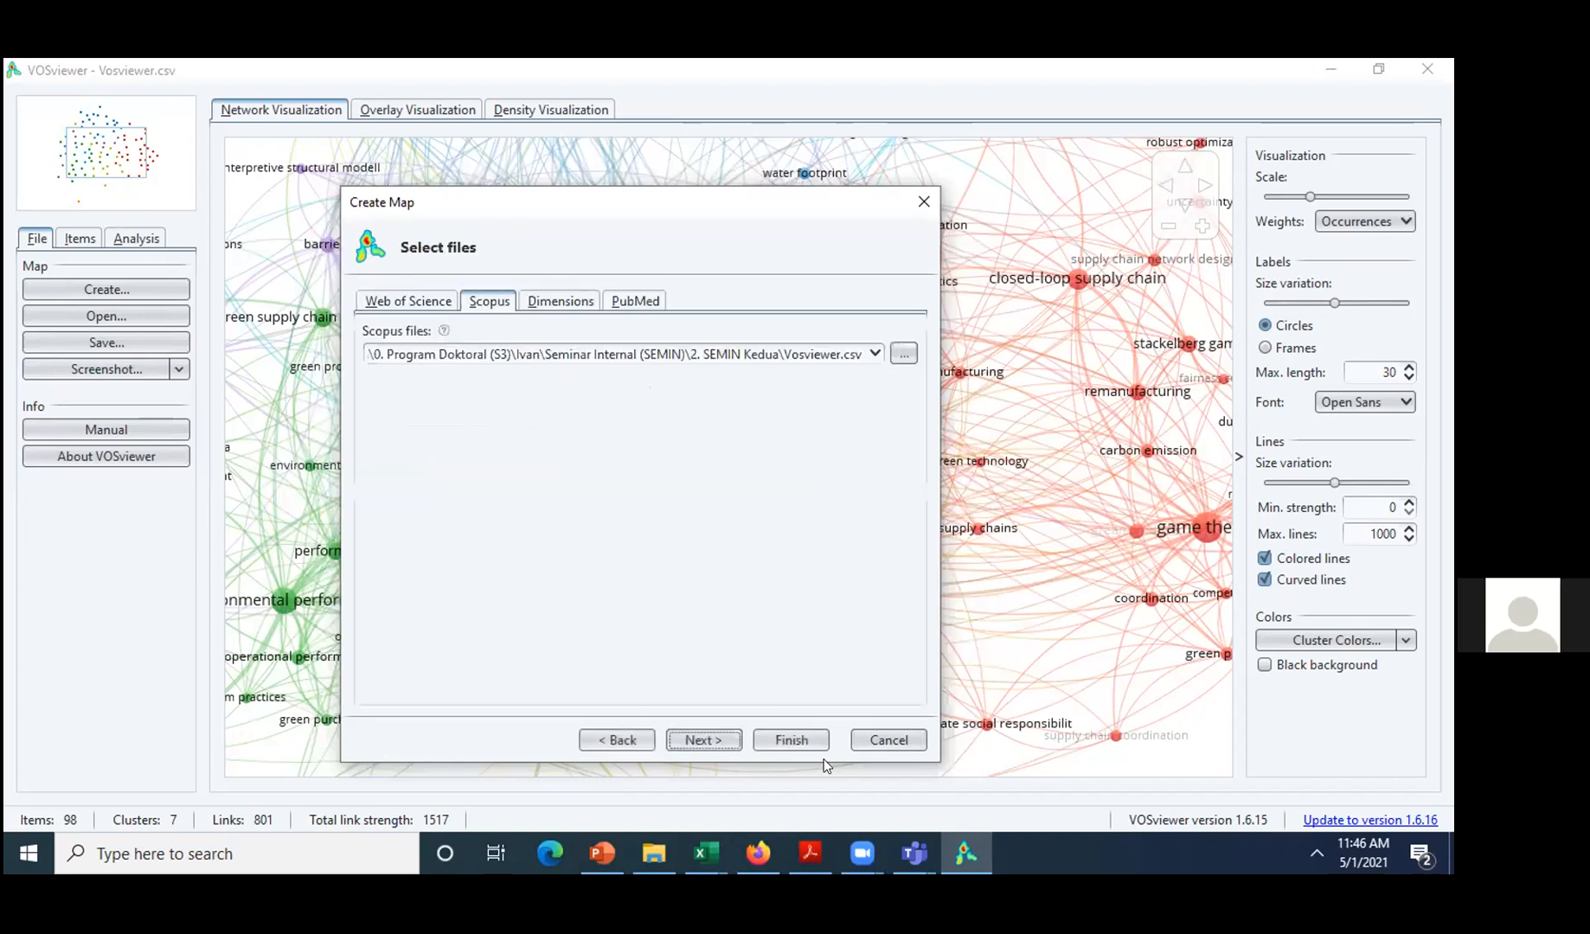
click(736, 739)
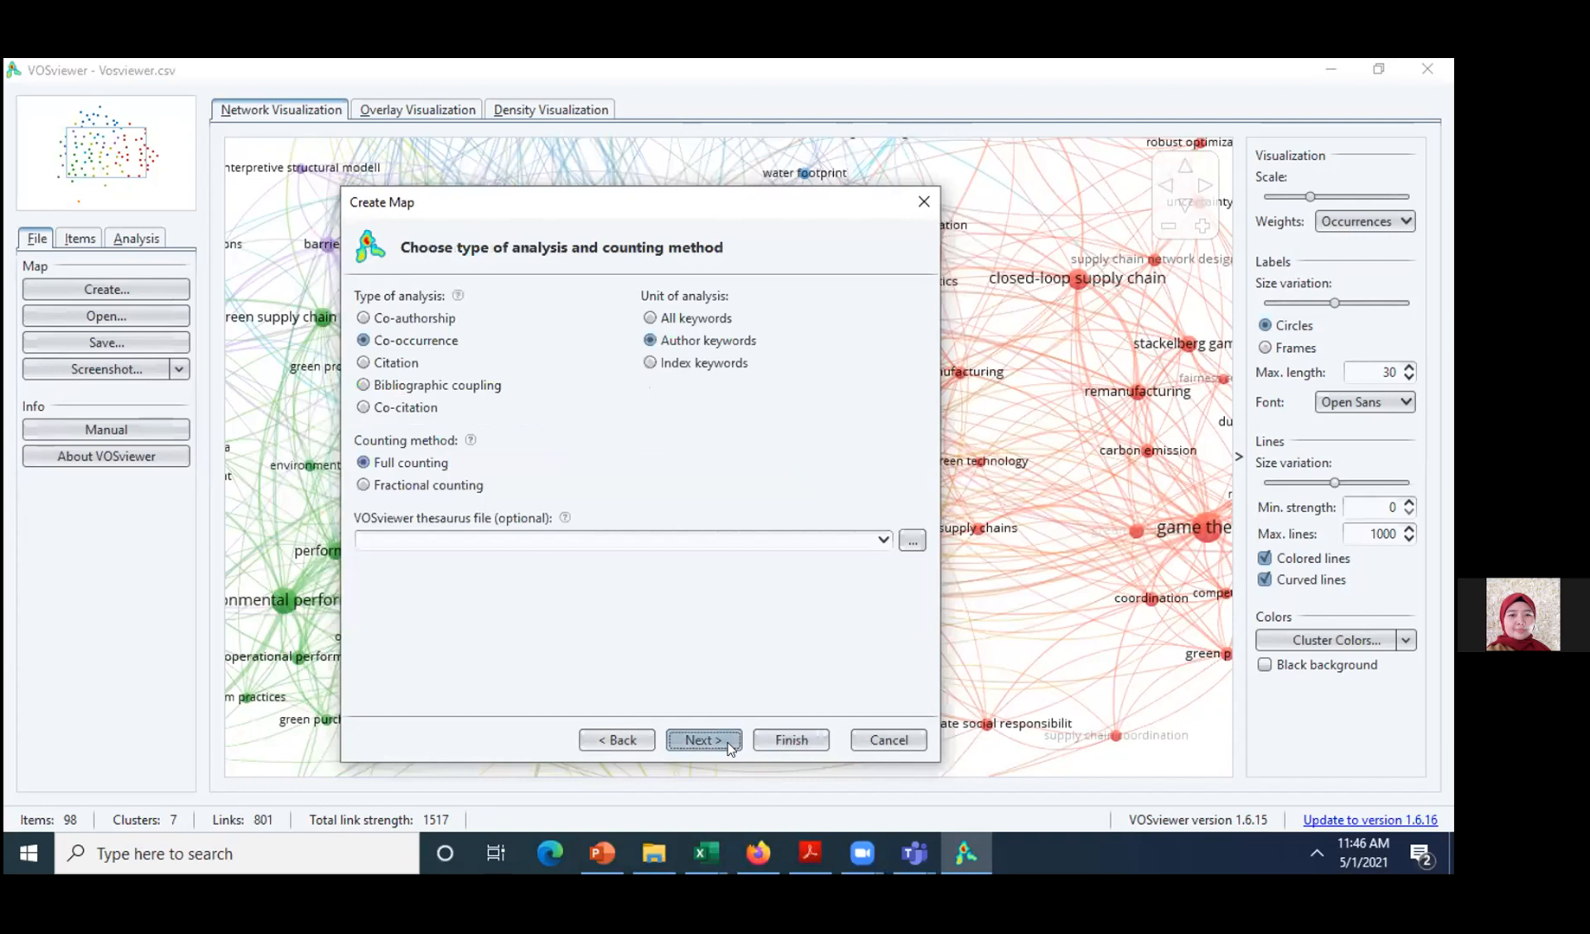
click(780, 747)
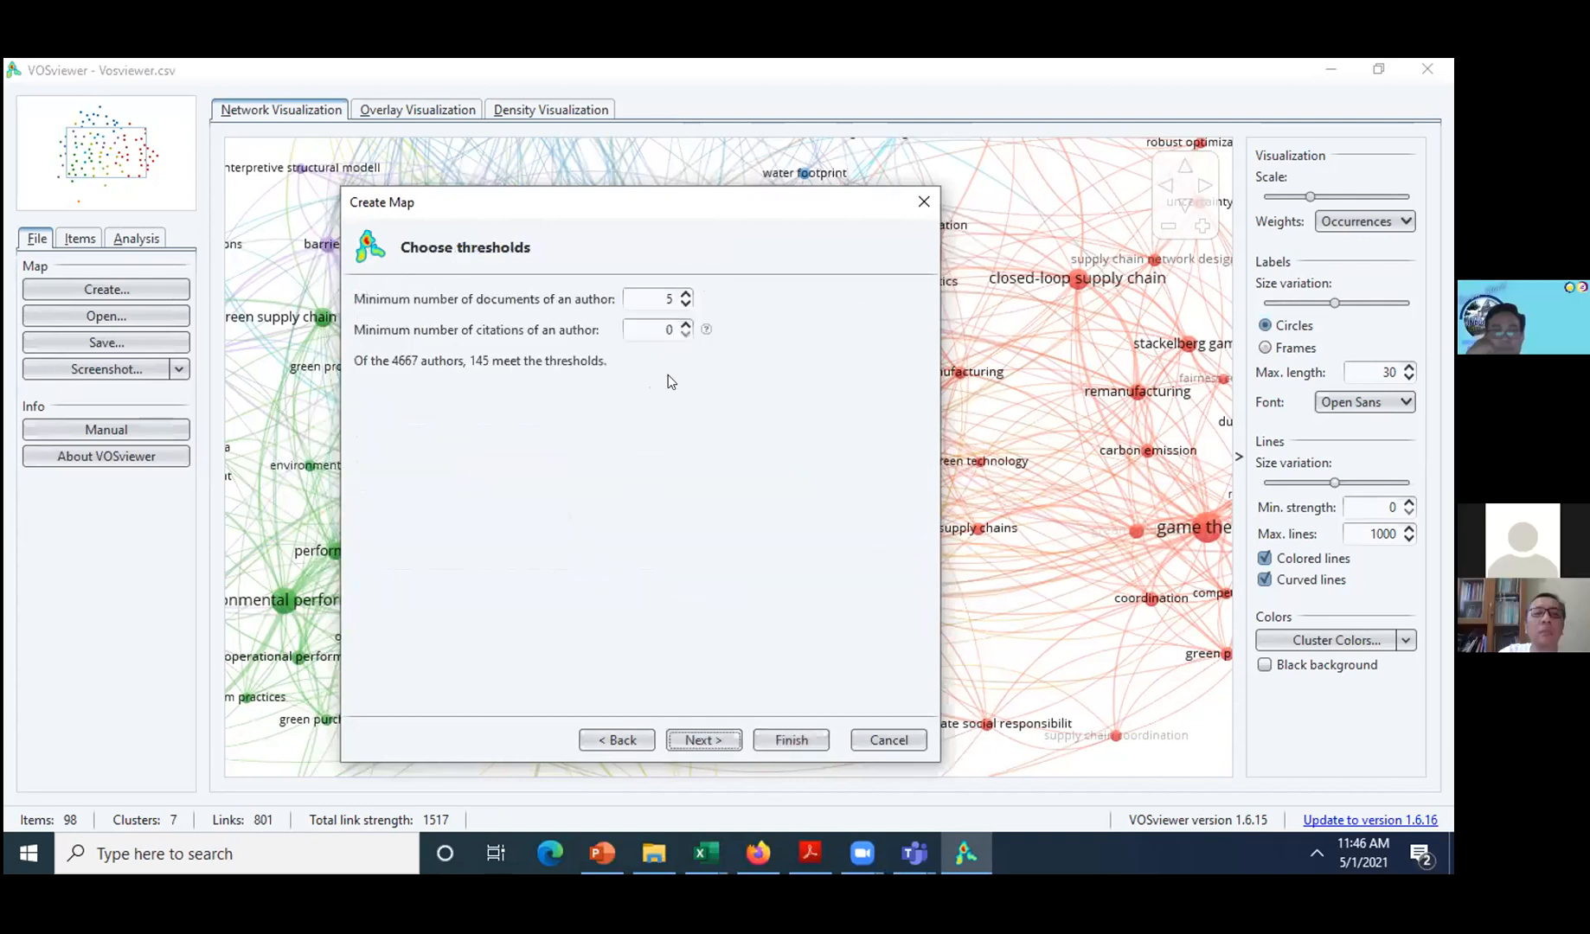
- Set the minimum number of documents of an author to 7, generate the co-authorship map and highlight one author's links
click(683, 294)
click(684, 294)
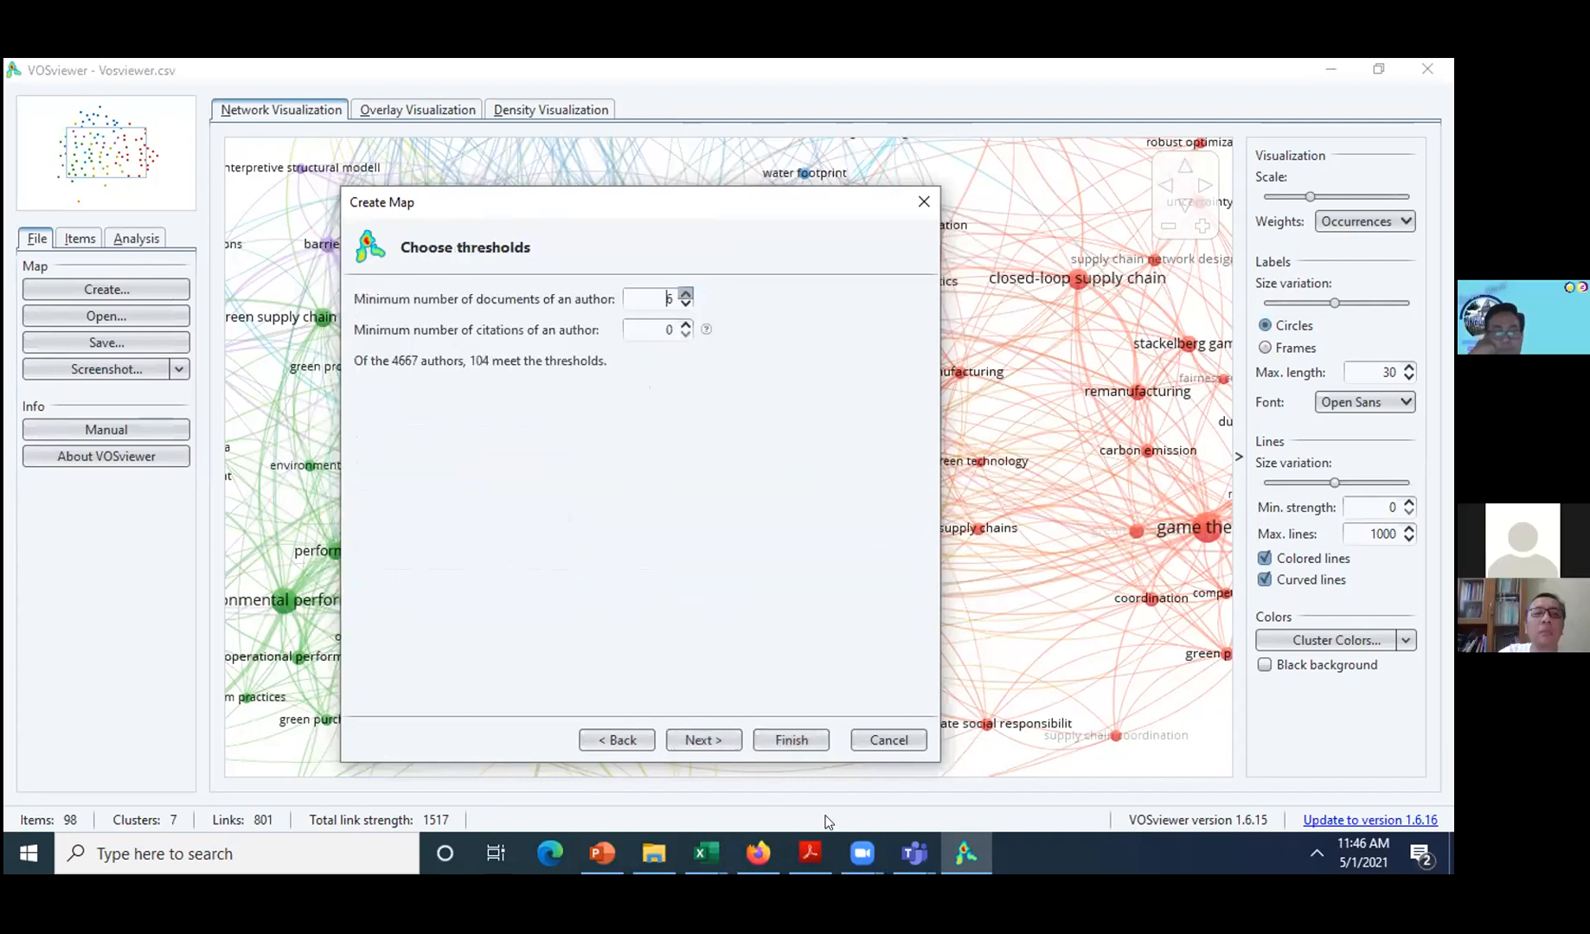
click(775, 740)
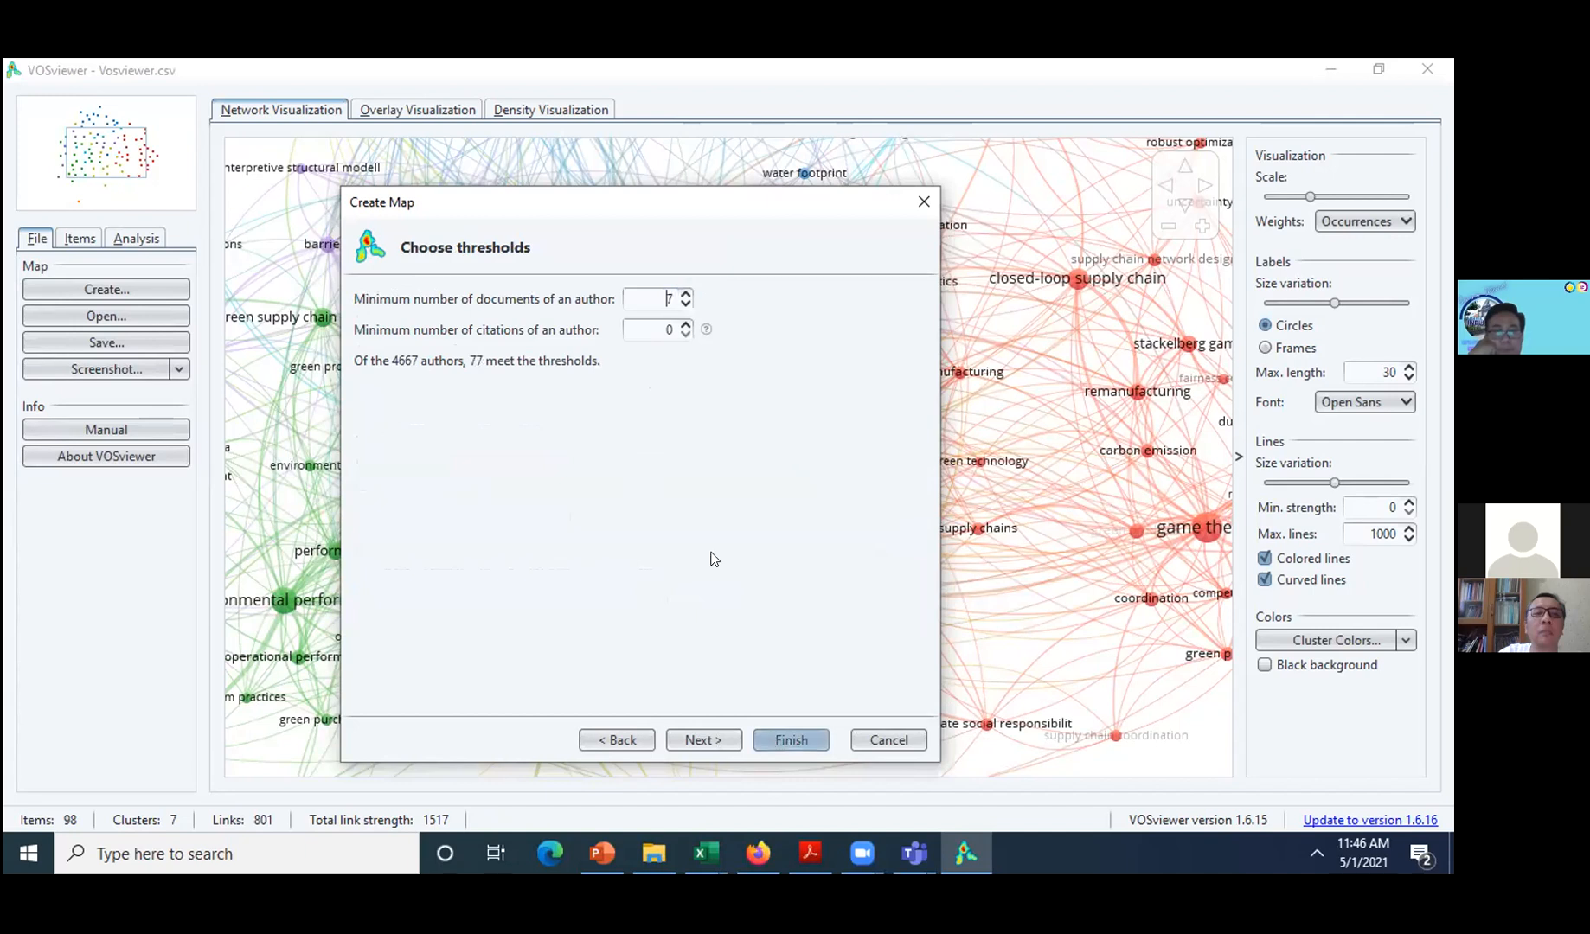
click(655, 501)
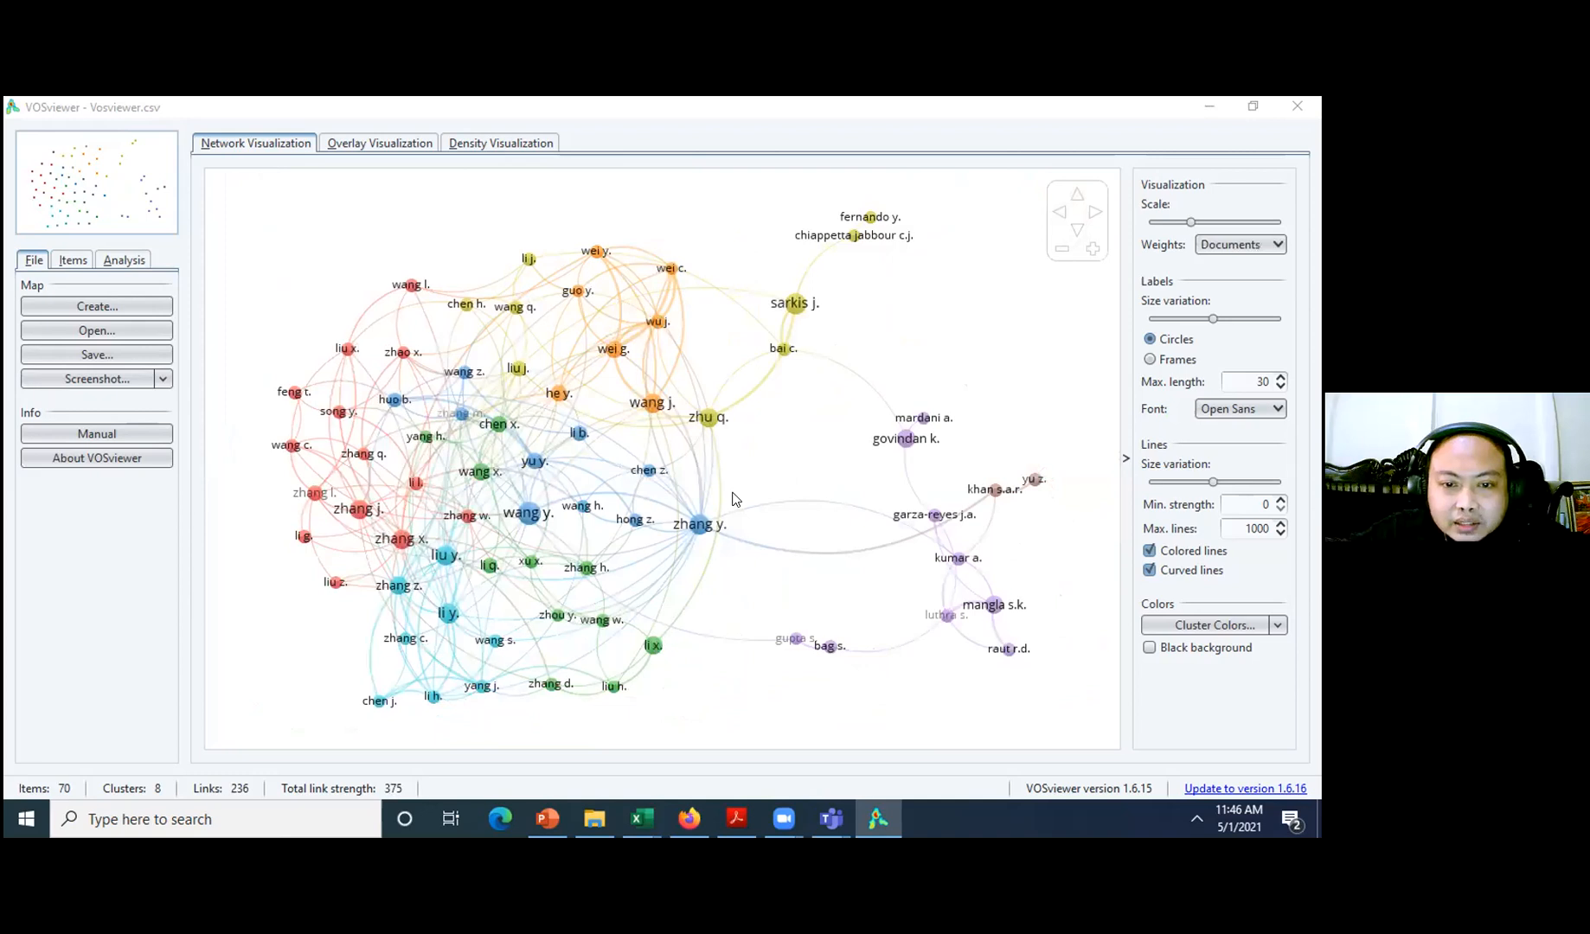
scroll(717, 406, up, 2)
click(717, 404)
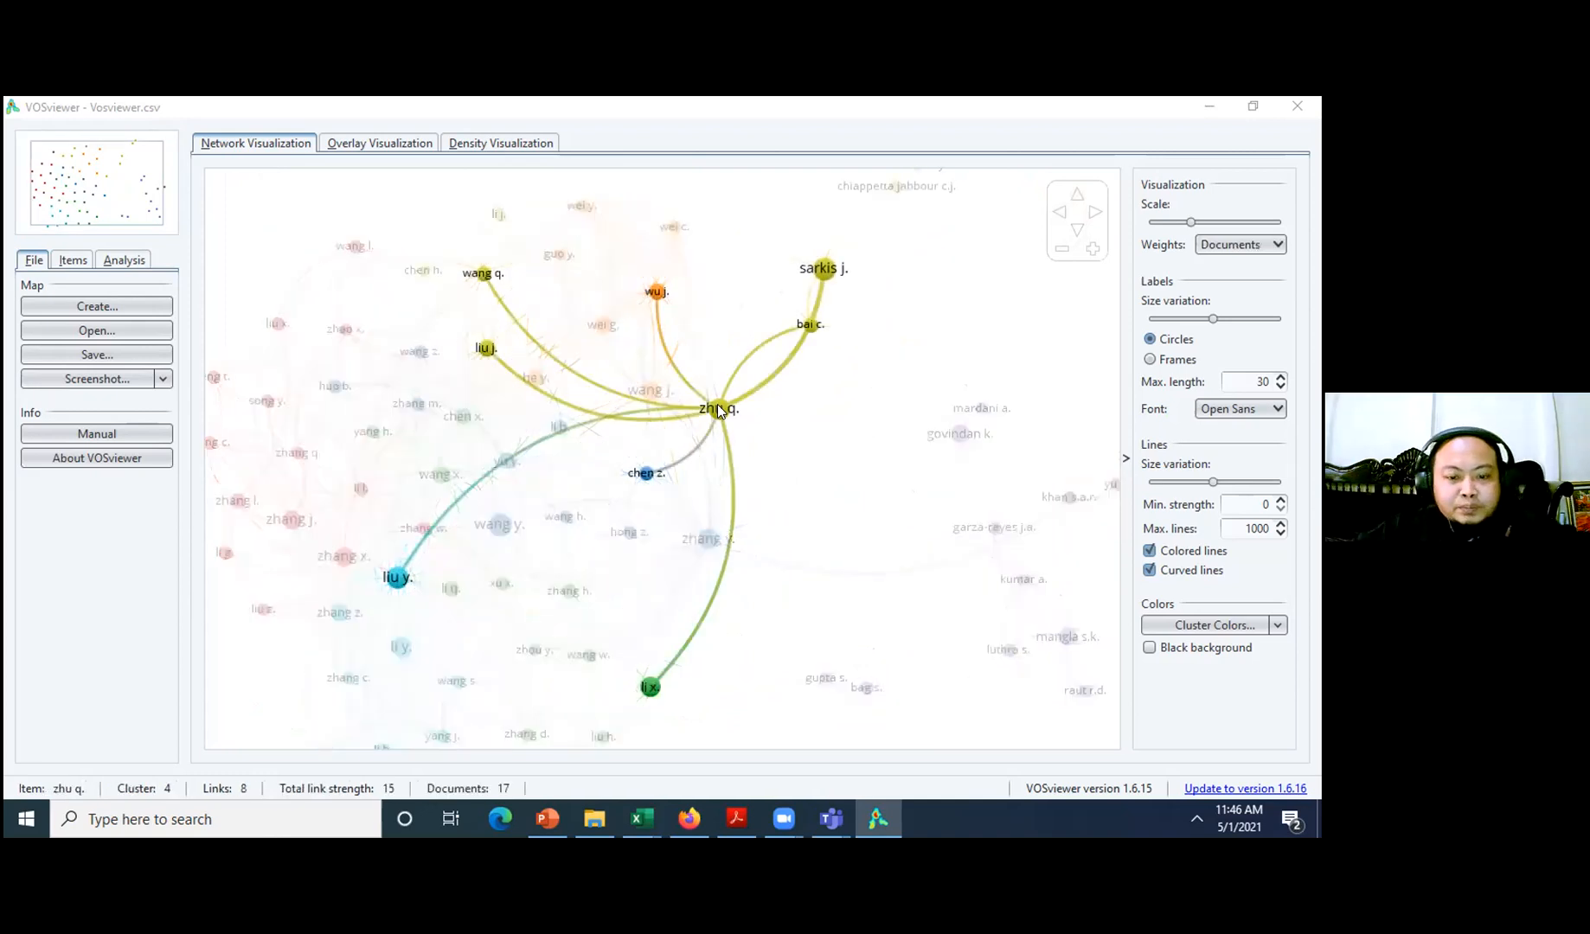
- Switch to the Olahan data-1 workbook in Excel and inspect the Authors column on its Olahan data-1 sheet
click(641, 818)
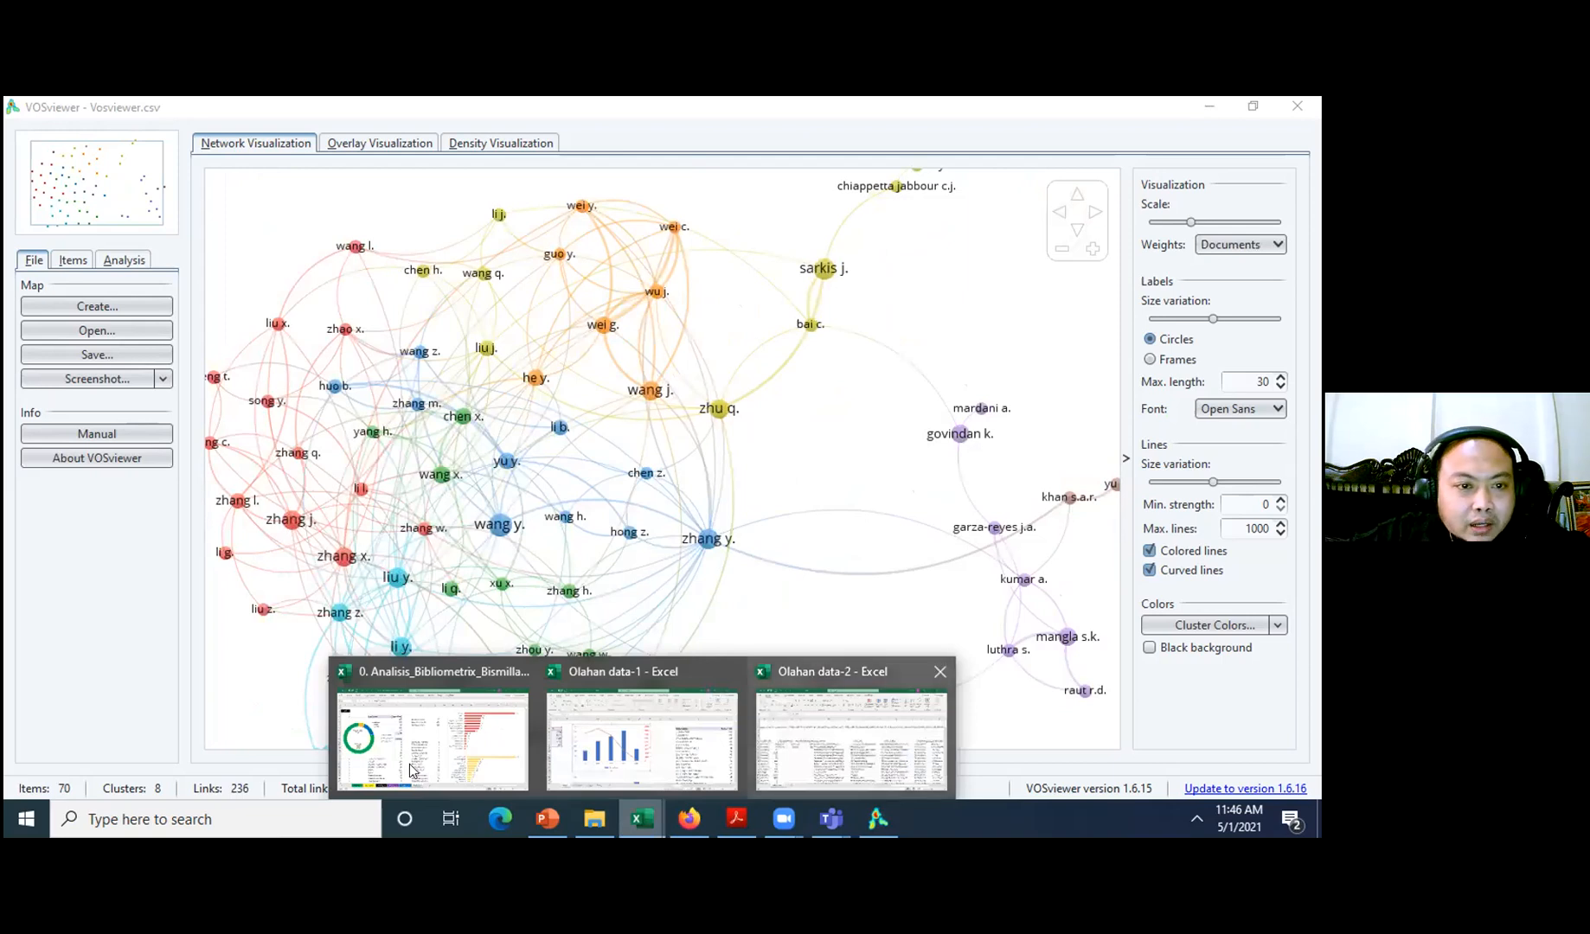
click(466, 753)
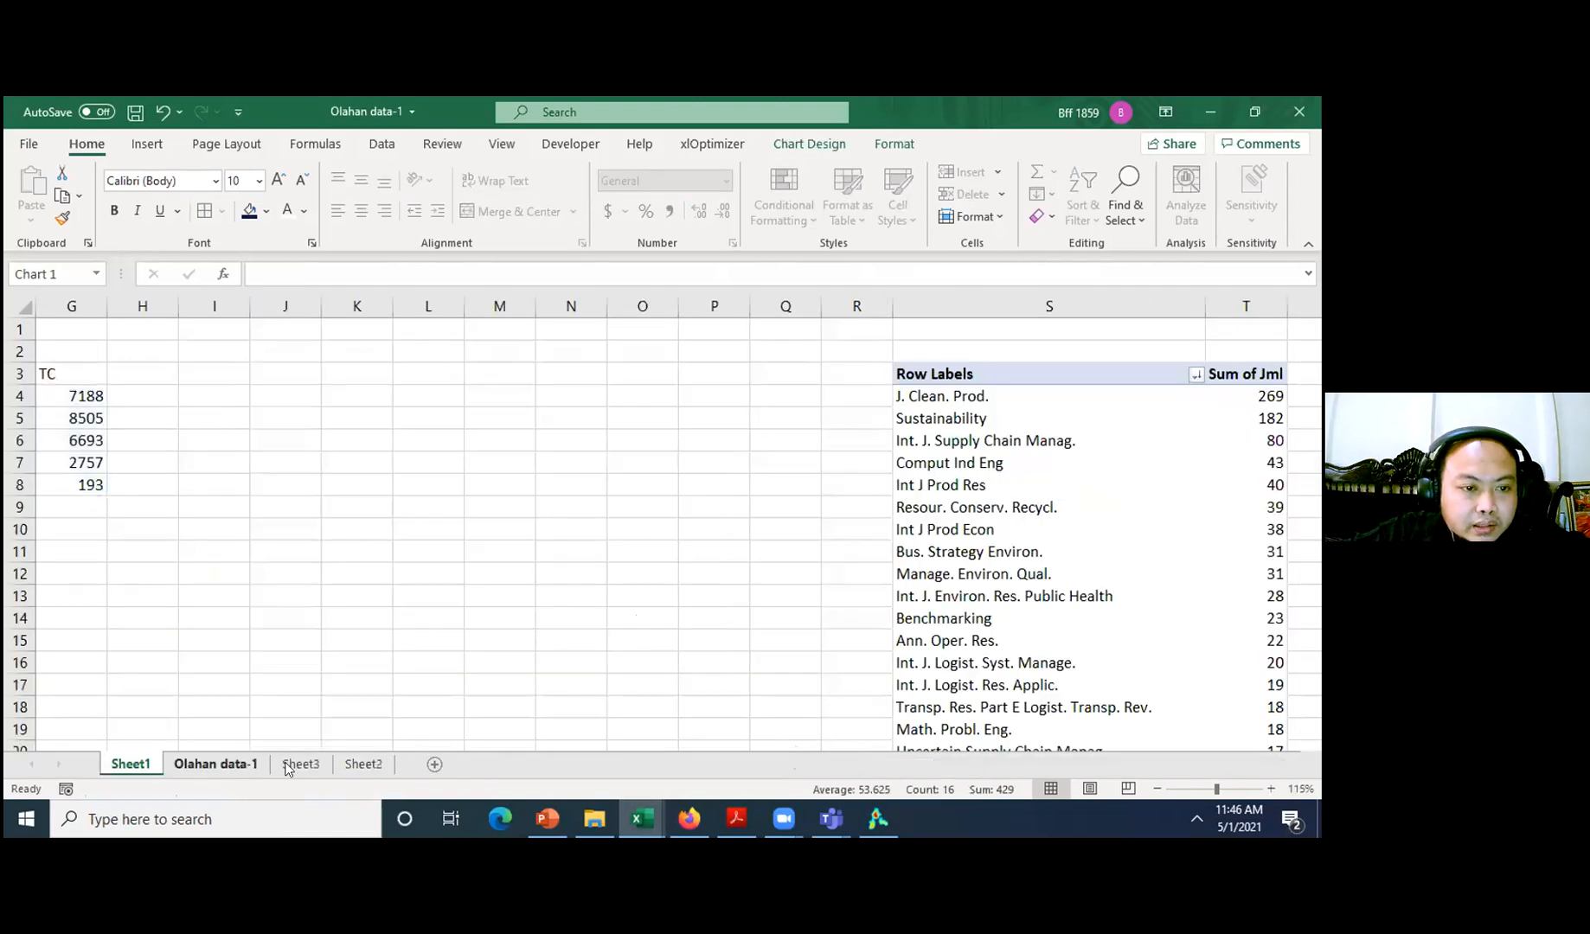
click(666, 566)
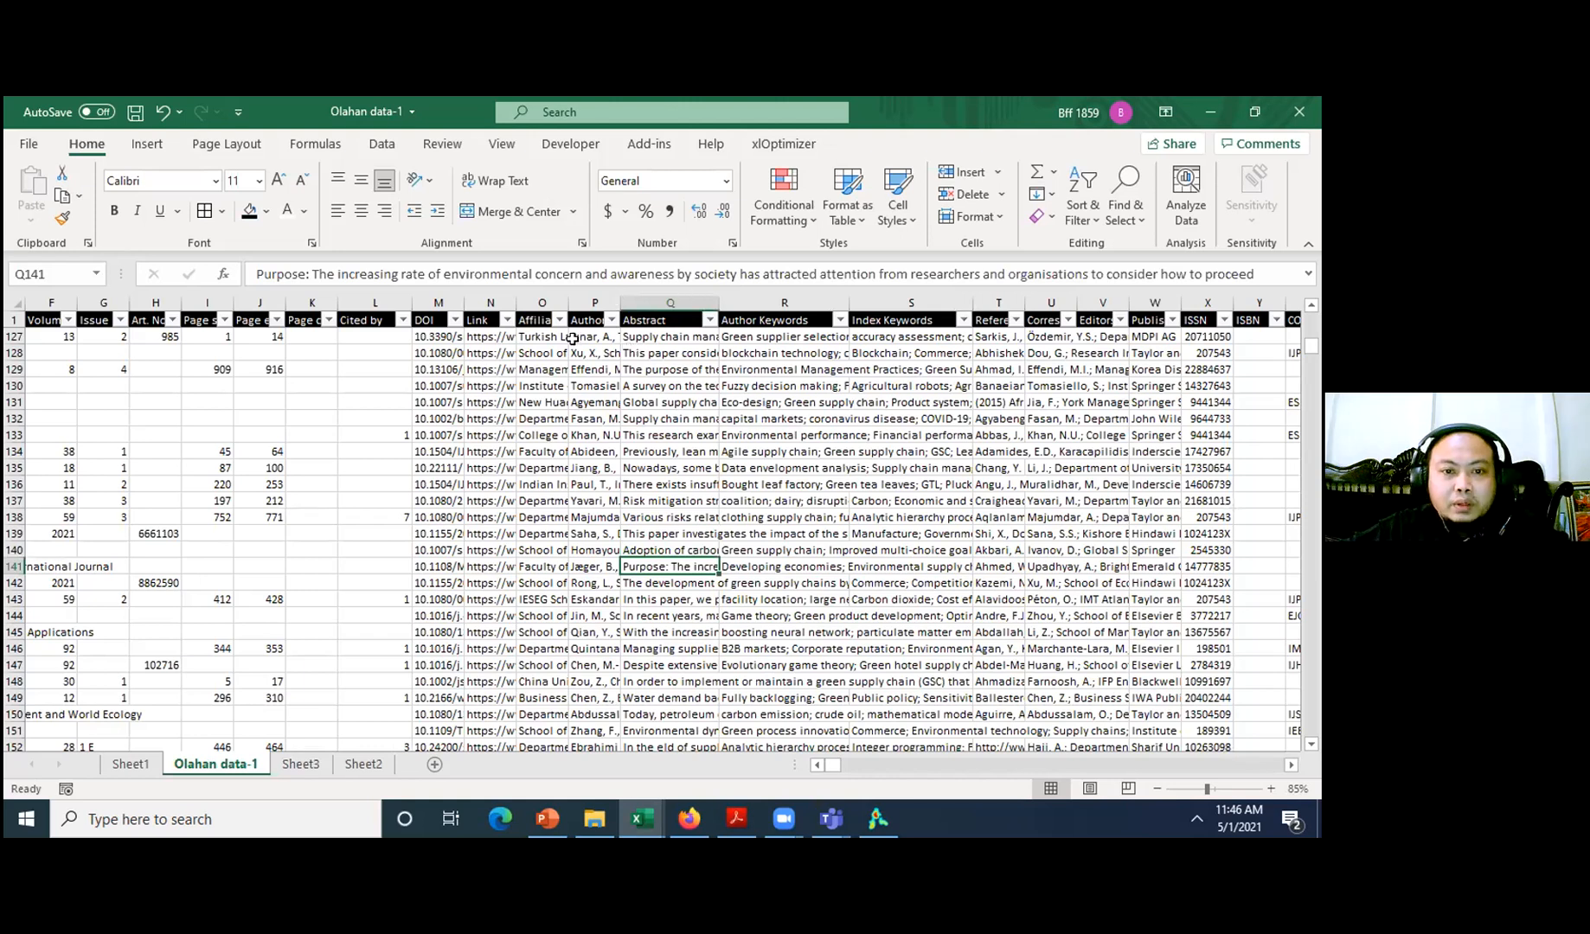
drag(620, 303, 691, 303)
mouse_move(52, 467)
mouse_down()
mouse_move(10, 448)
mouse_move(75, 455)
mouse_up()
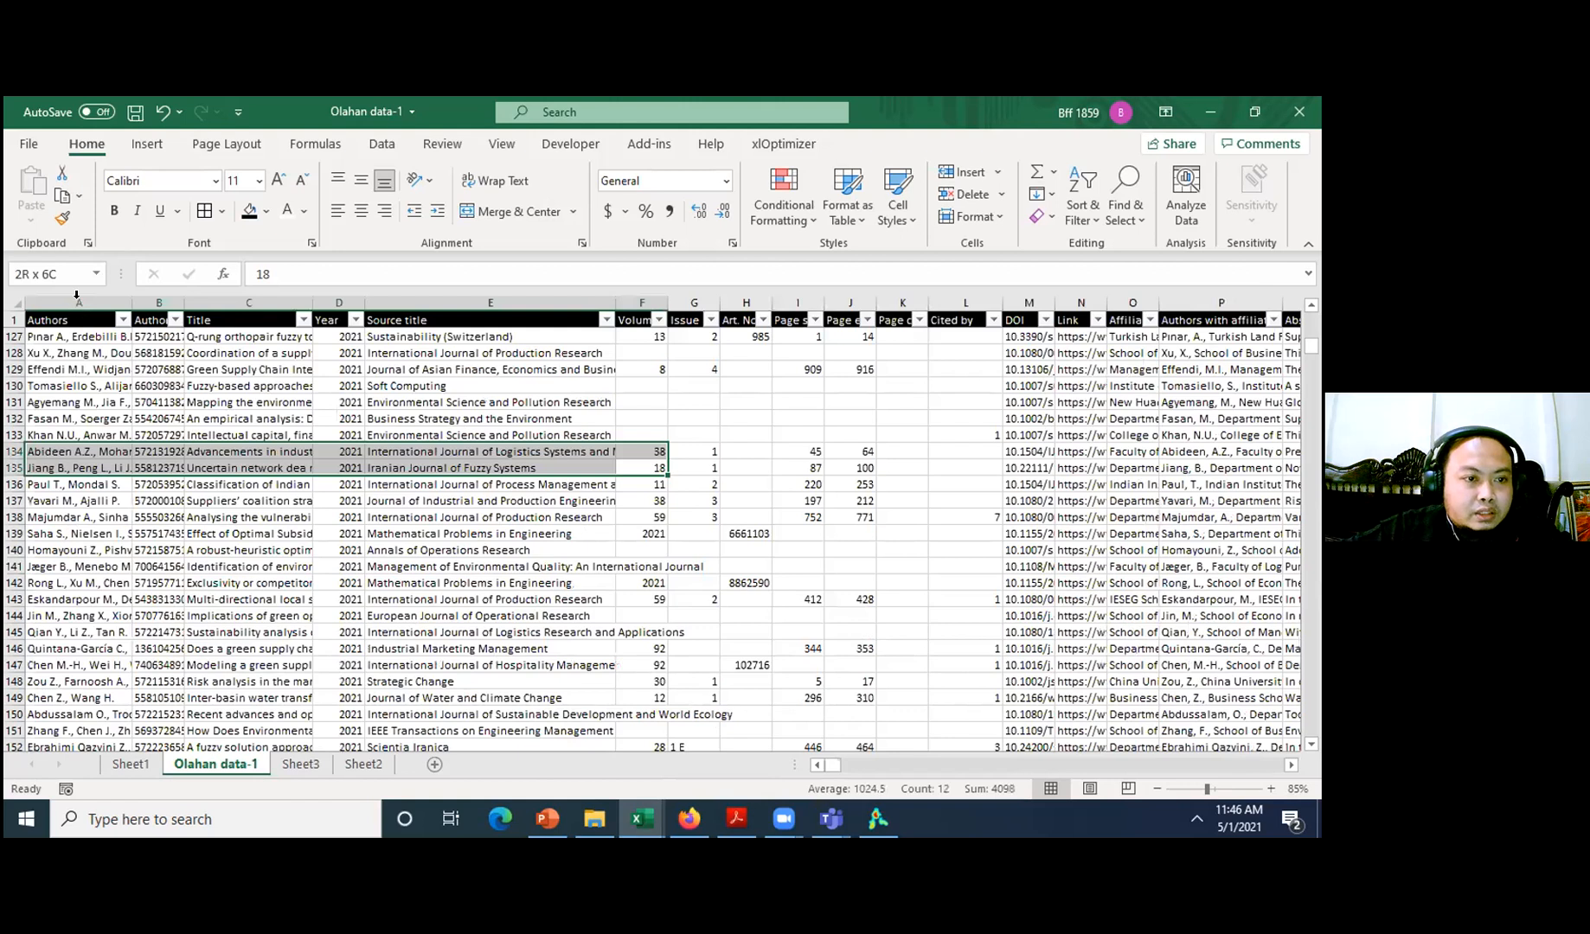
click(86, 337)
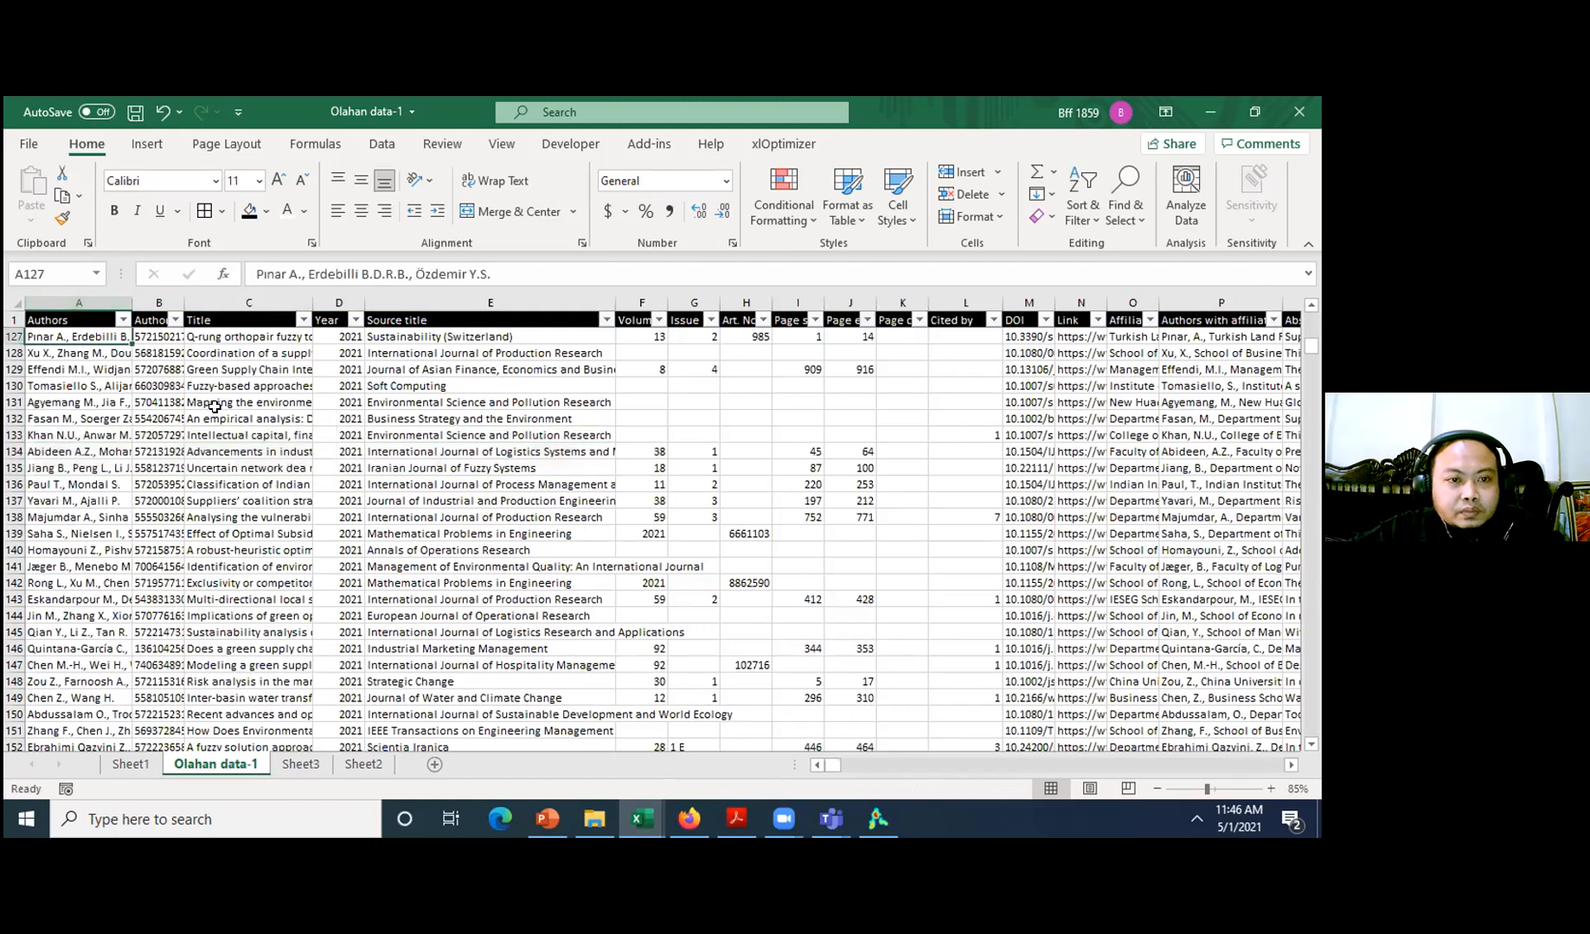
- Return to VOSviewer and examine the co-authorship links of individual authors in the purple cluster
key(alt+Tab)
key(alt+Tab)
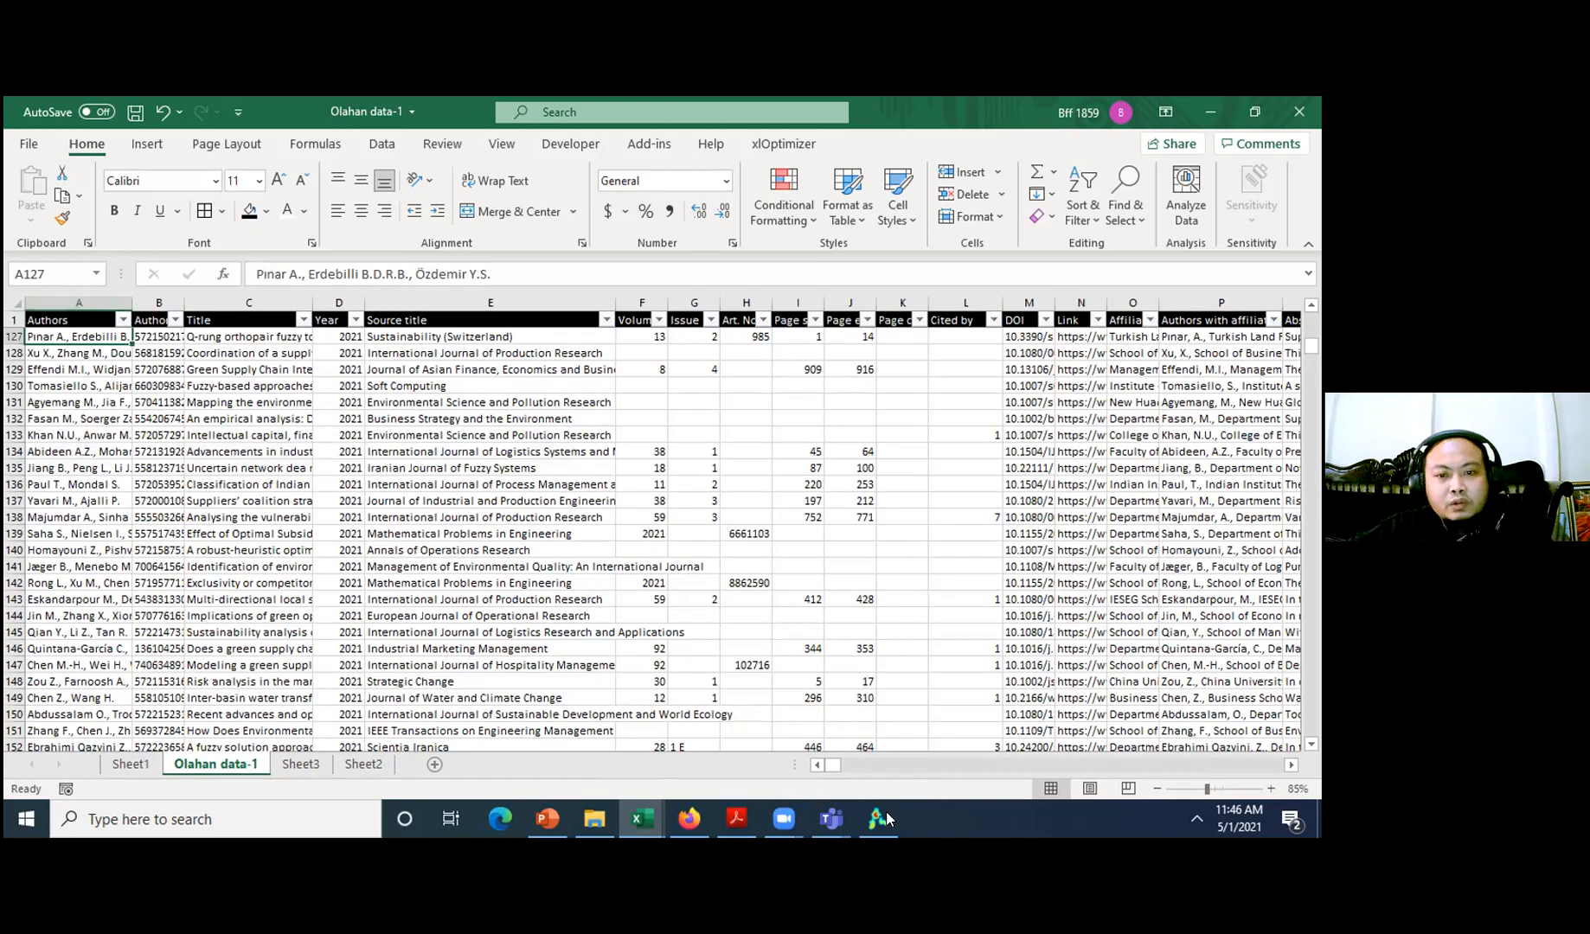
key(alt+Tab)
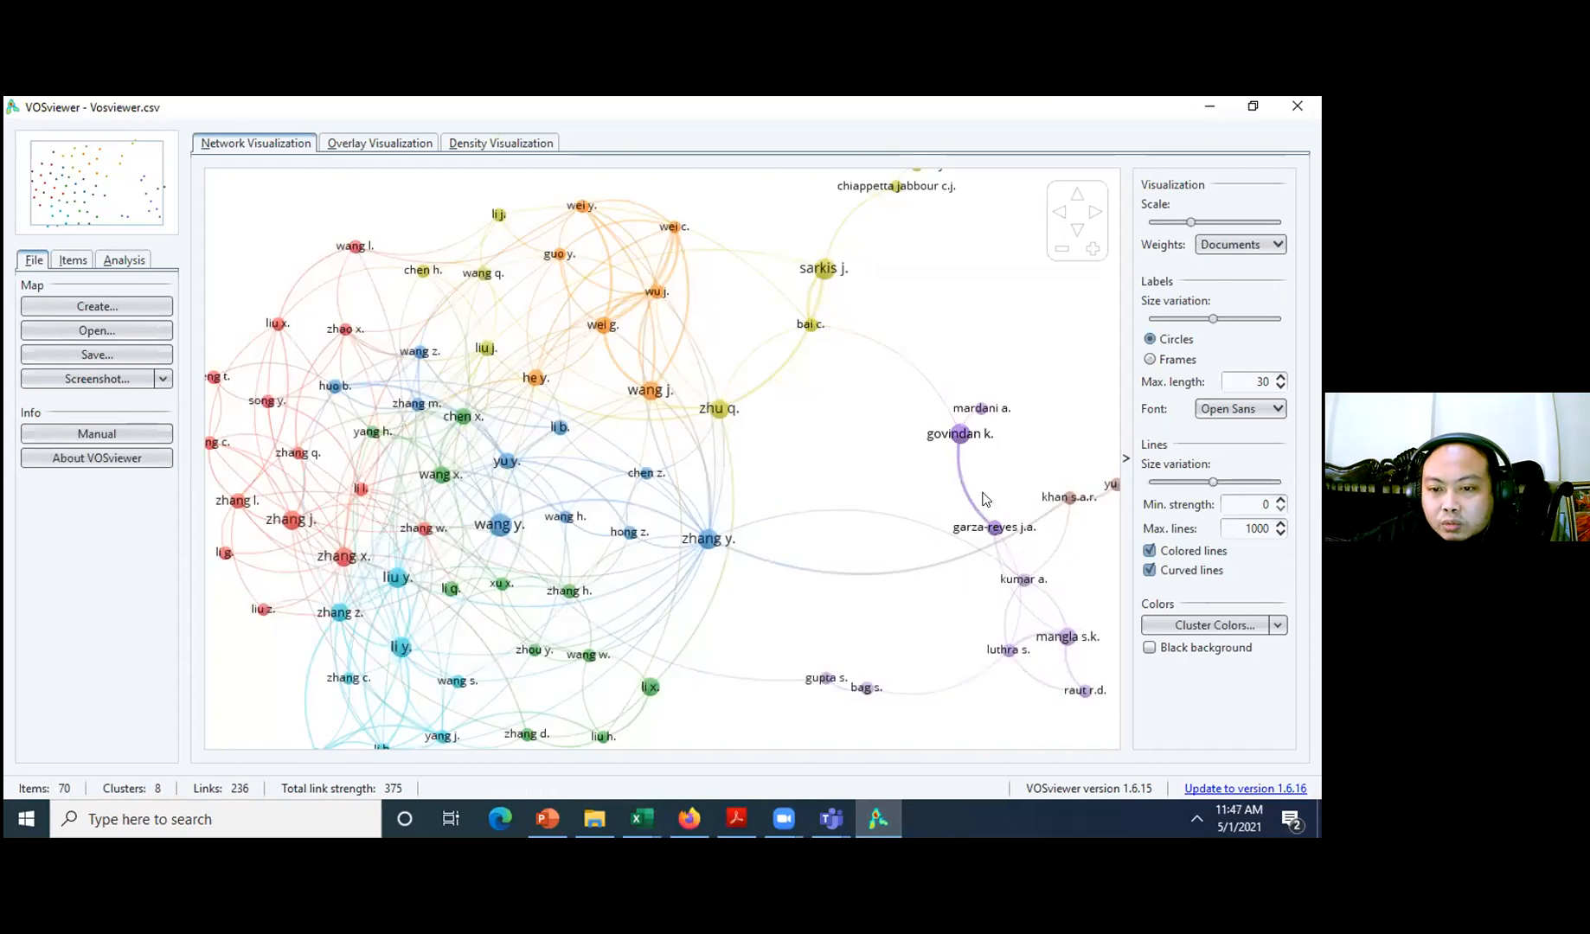
mouse_move(962, 435)
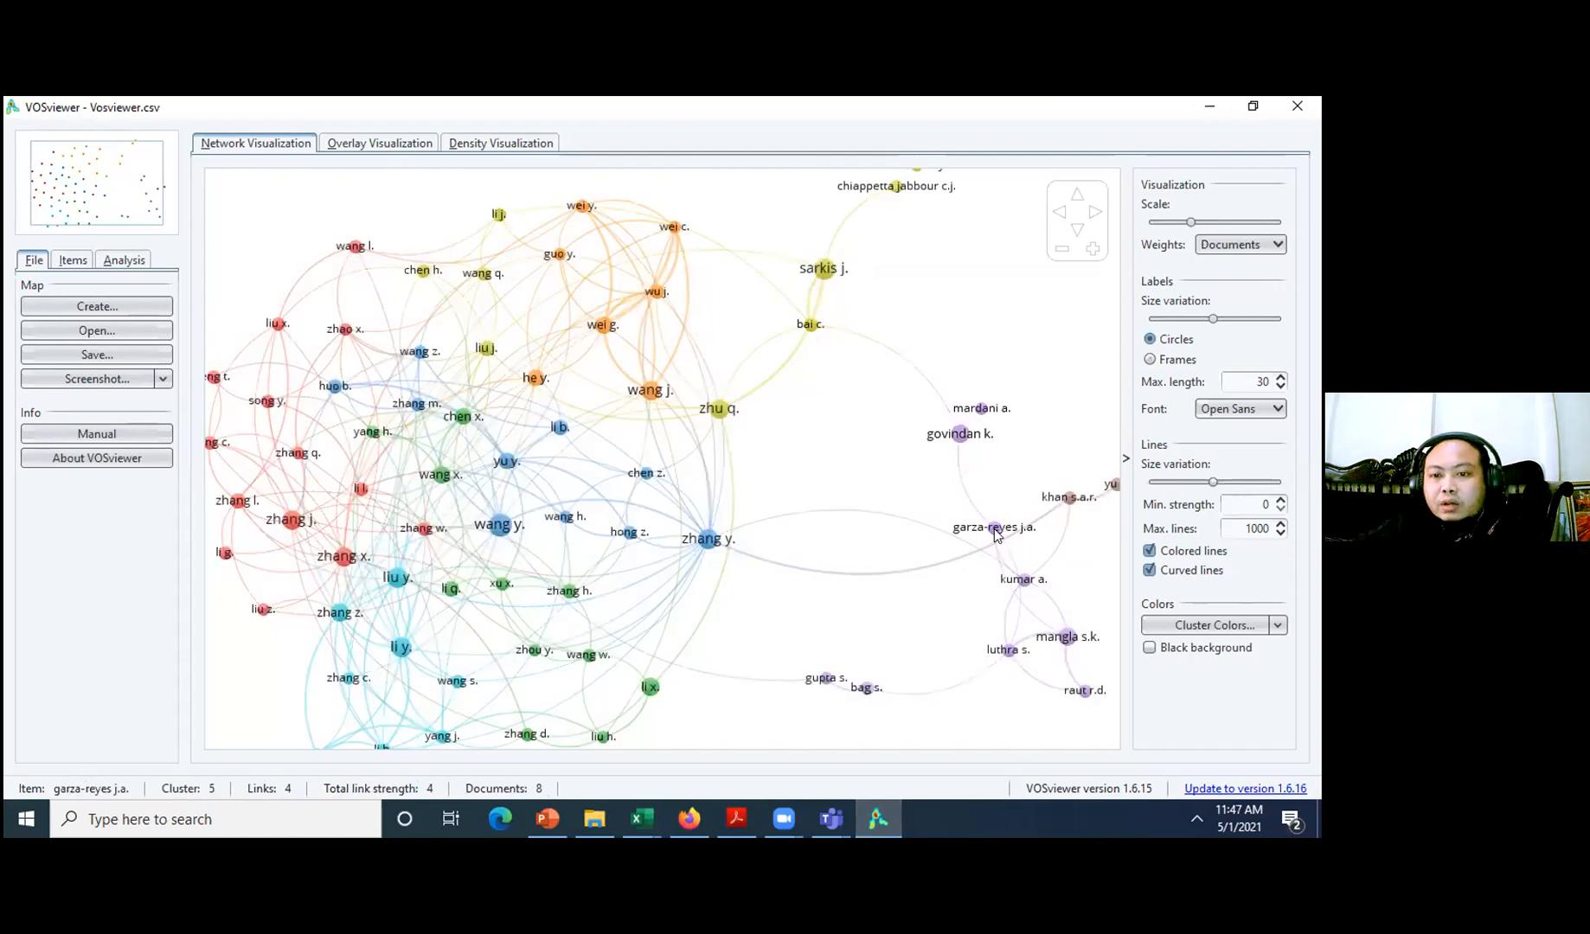
mouse_move(994, 531)
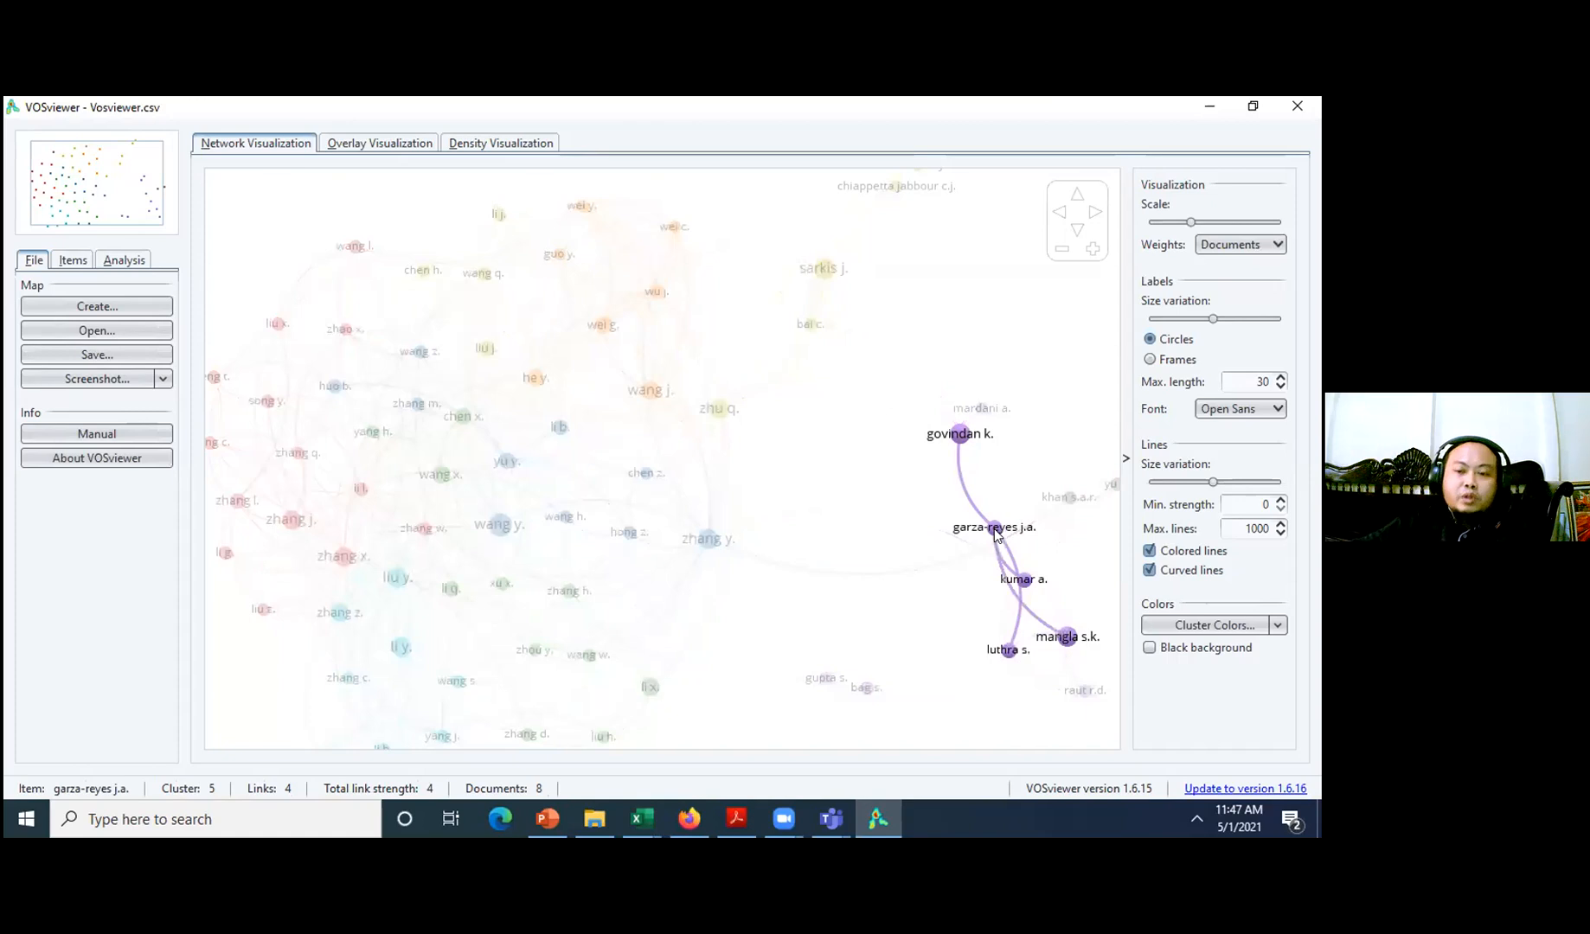
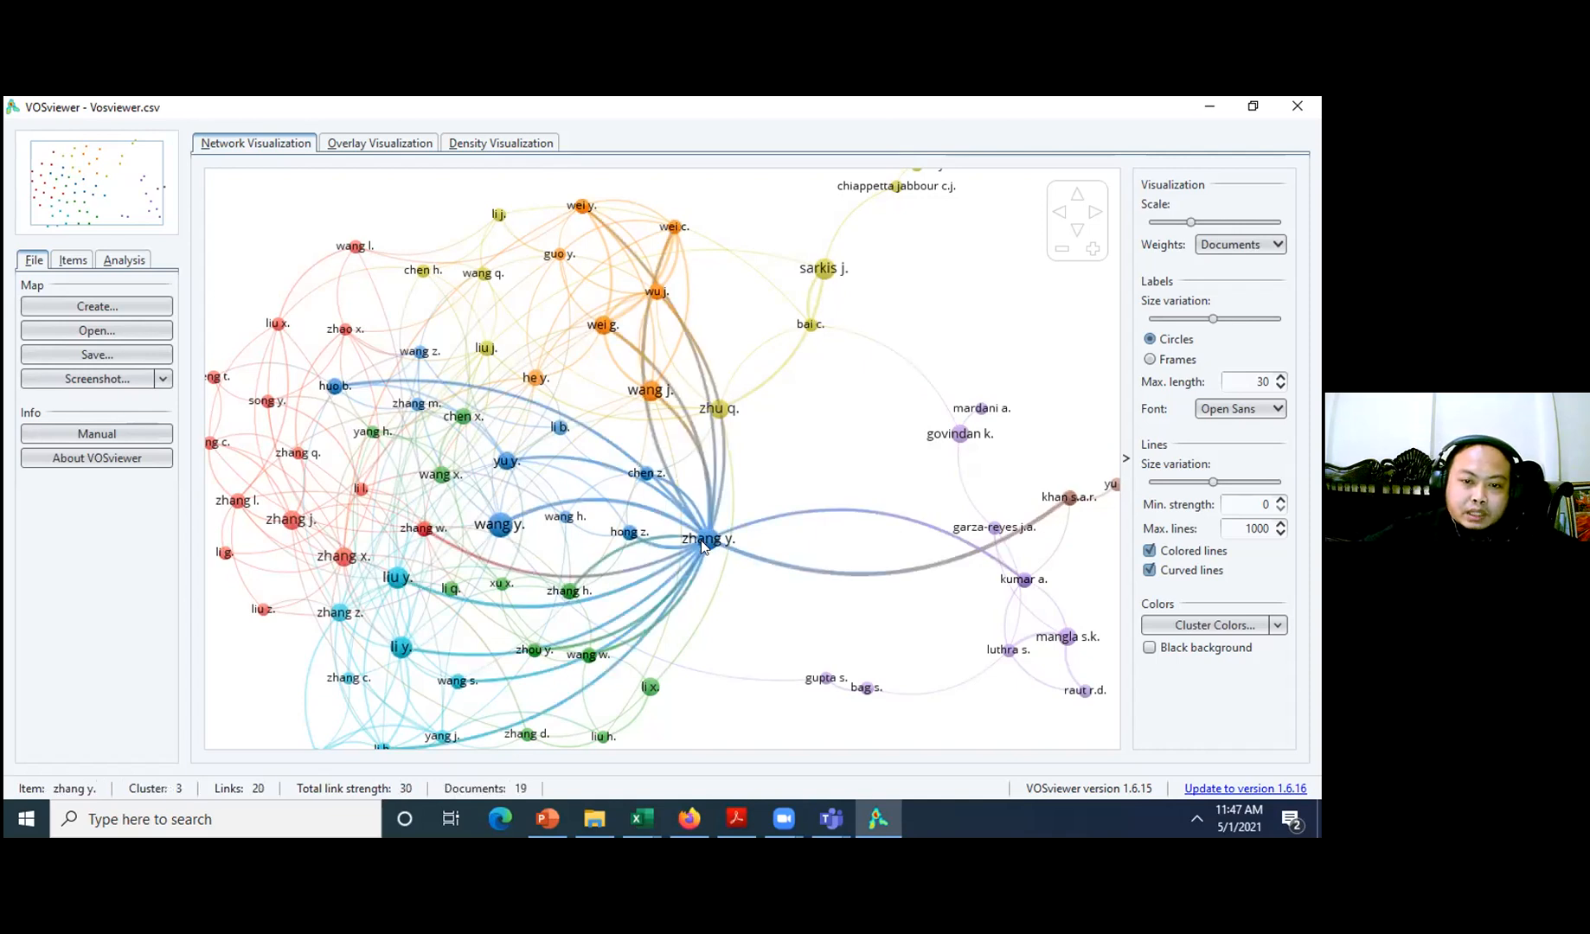
- List the map's authors grouped by cluster and review the members of the first four clusters
click(75, 261)
click(118, 261)
click(80, 261)
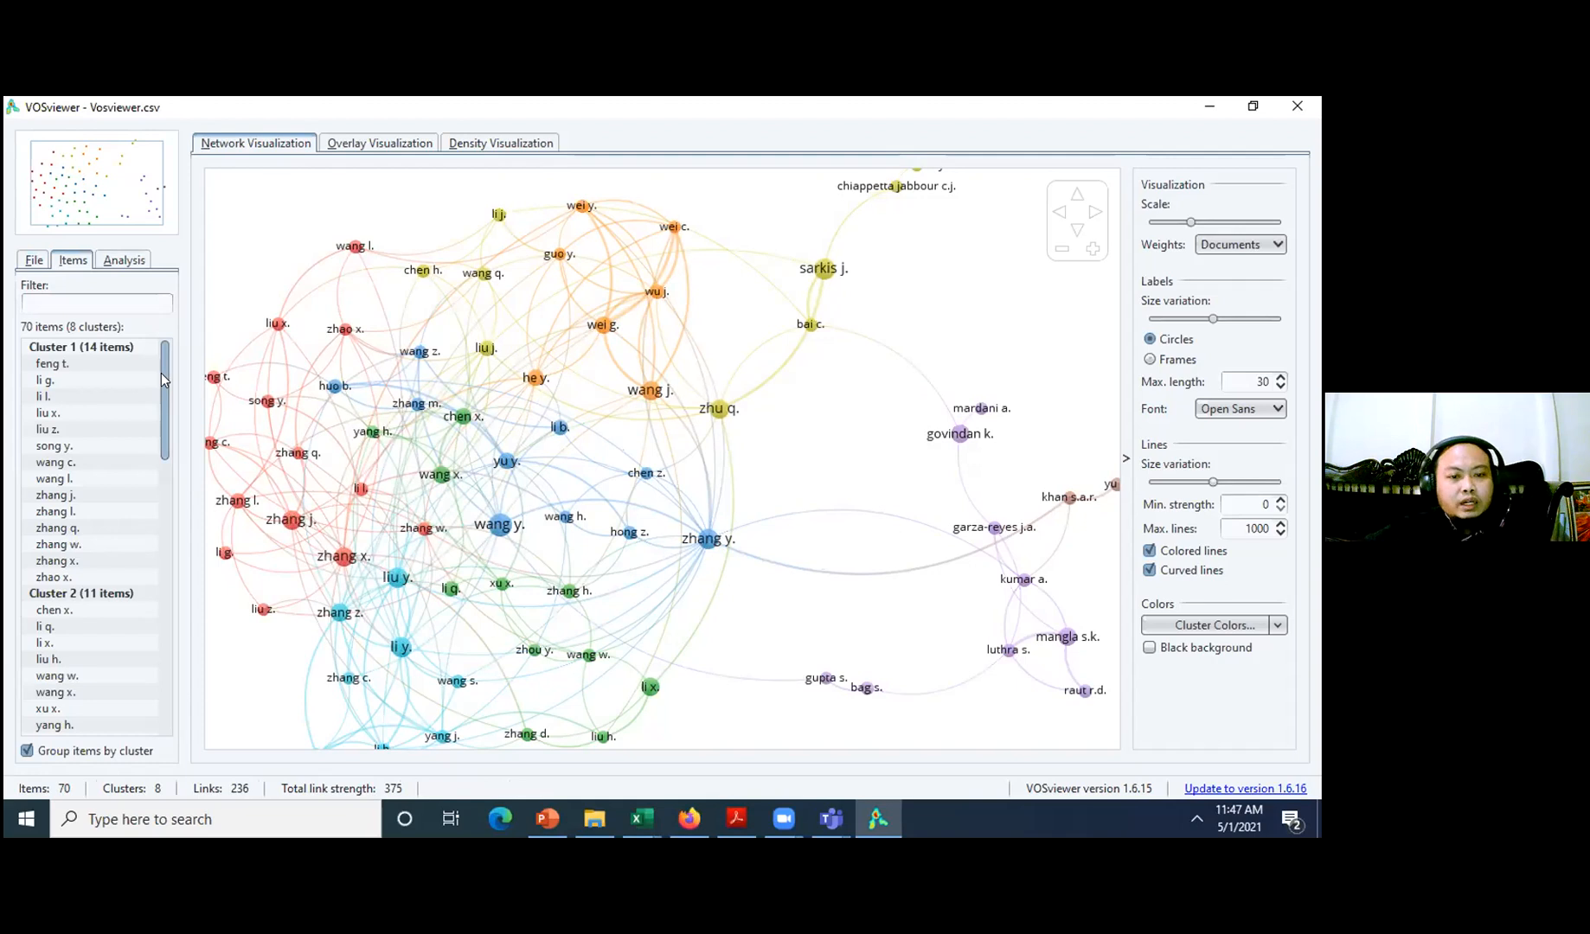
mouse_move(710, 541)
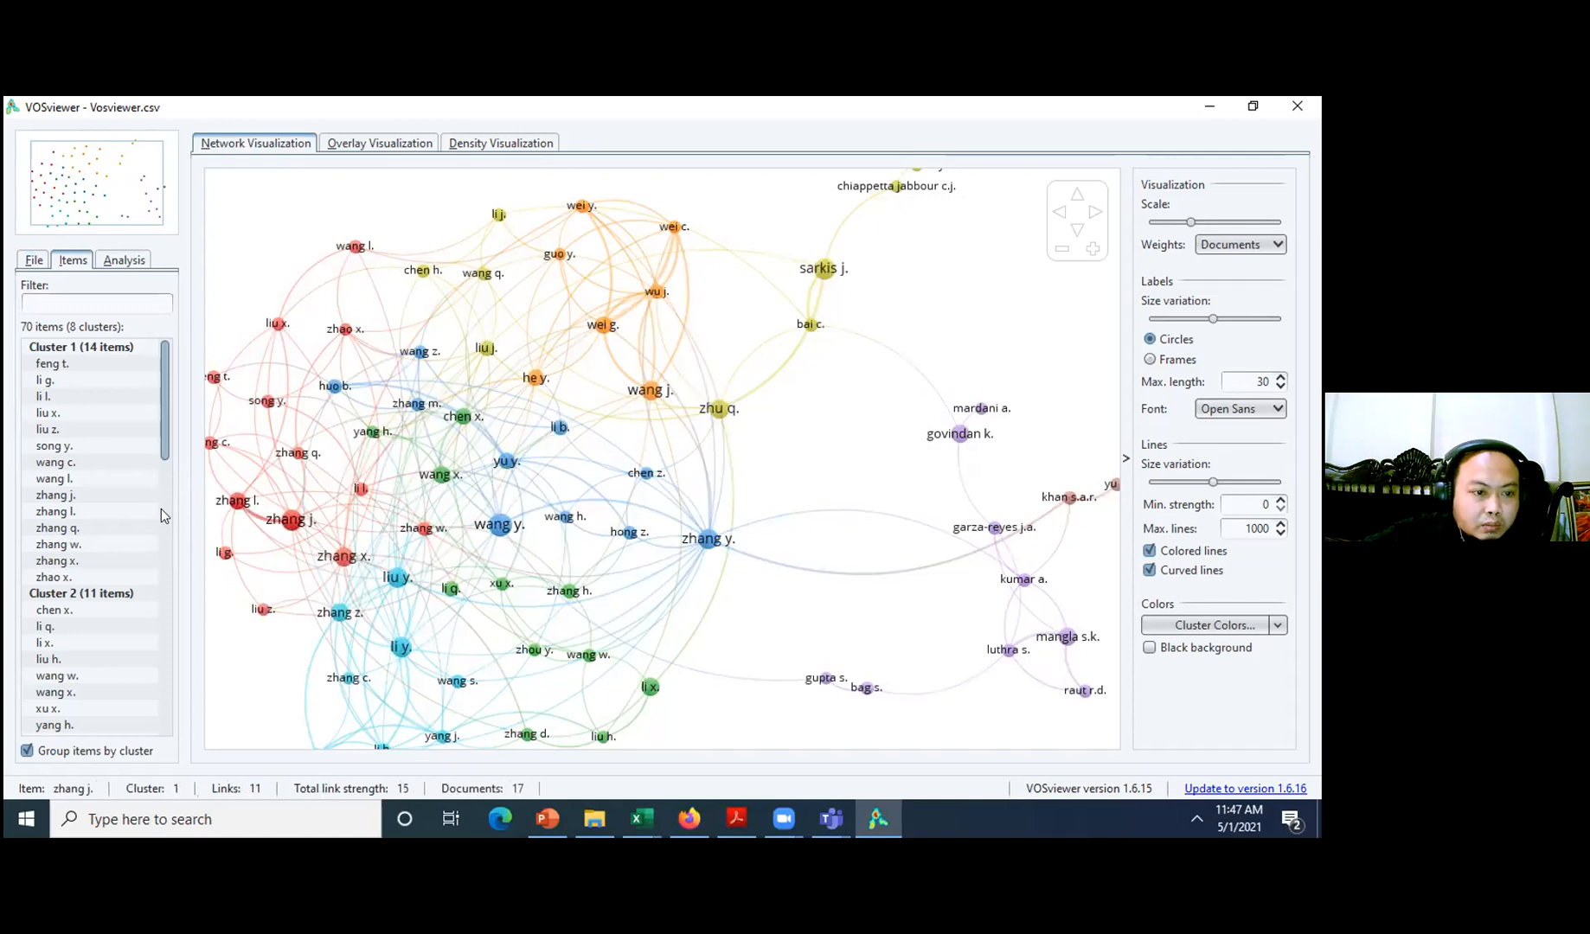
scroll(162, 508, down, 5)
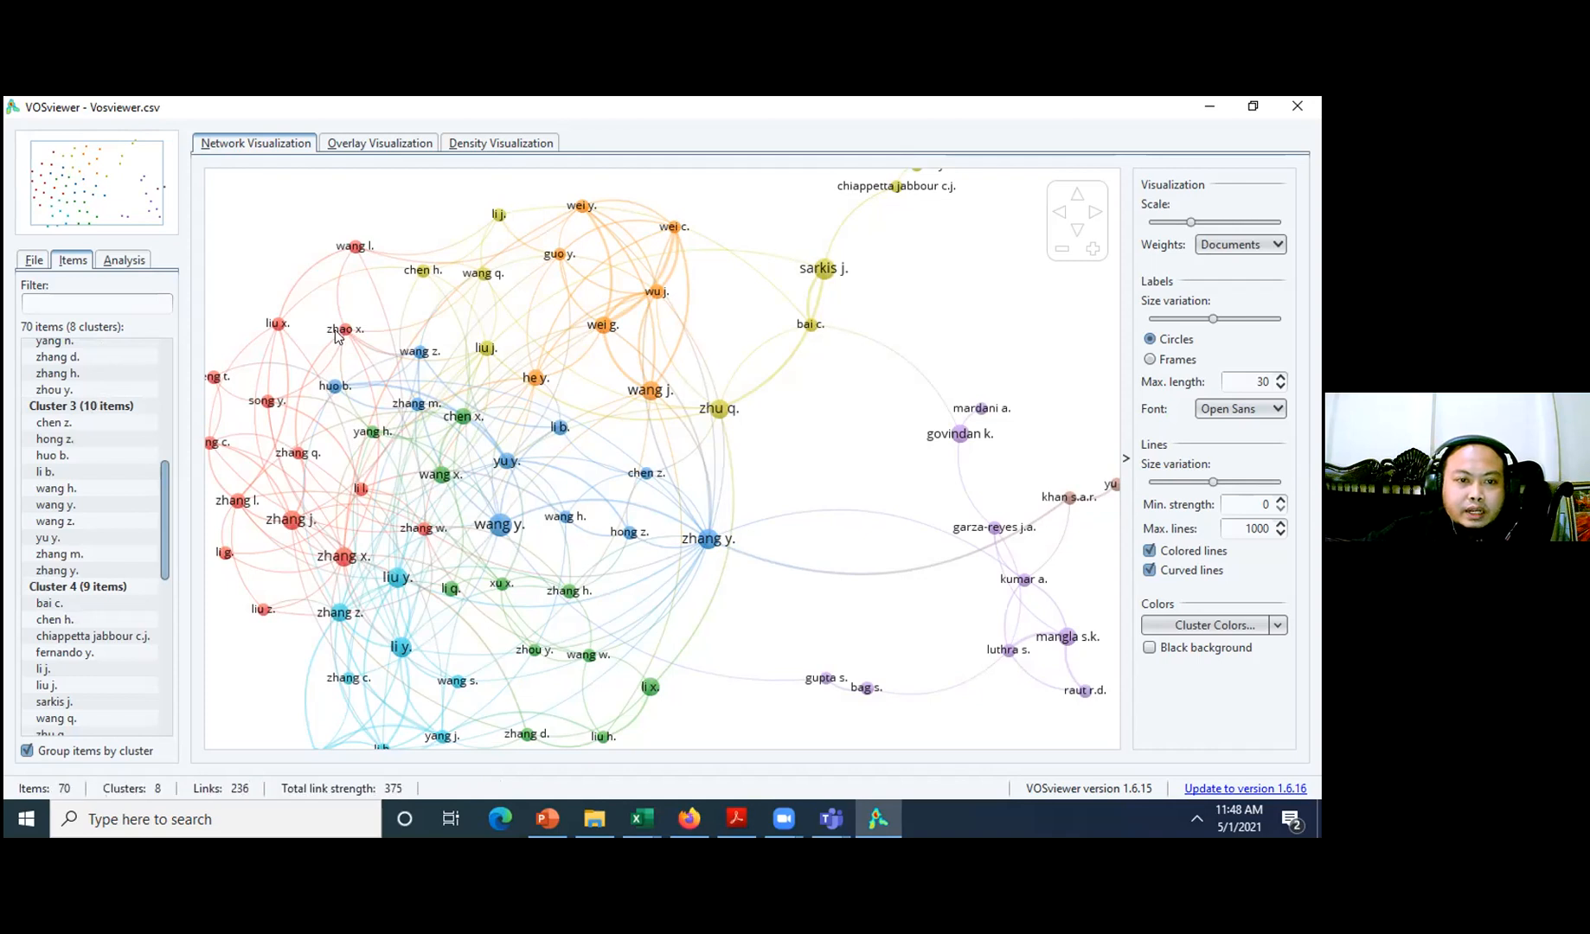
- Start another map based on bibliographic data read from database files, continuing to the choice of analysis type
click(32, 260)
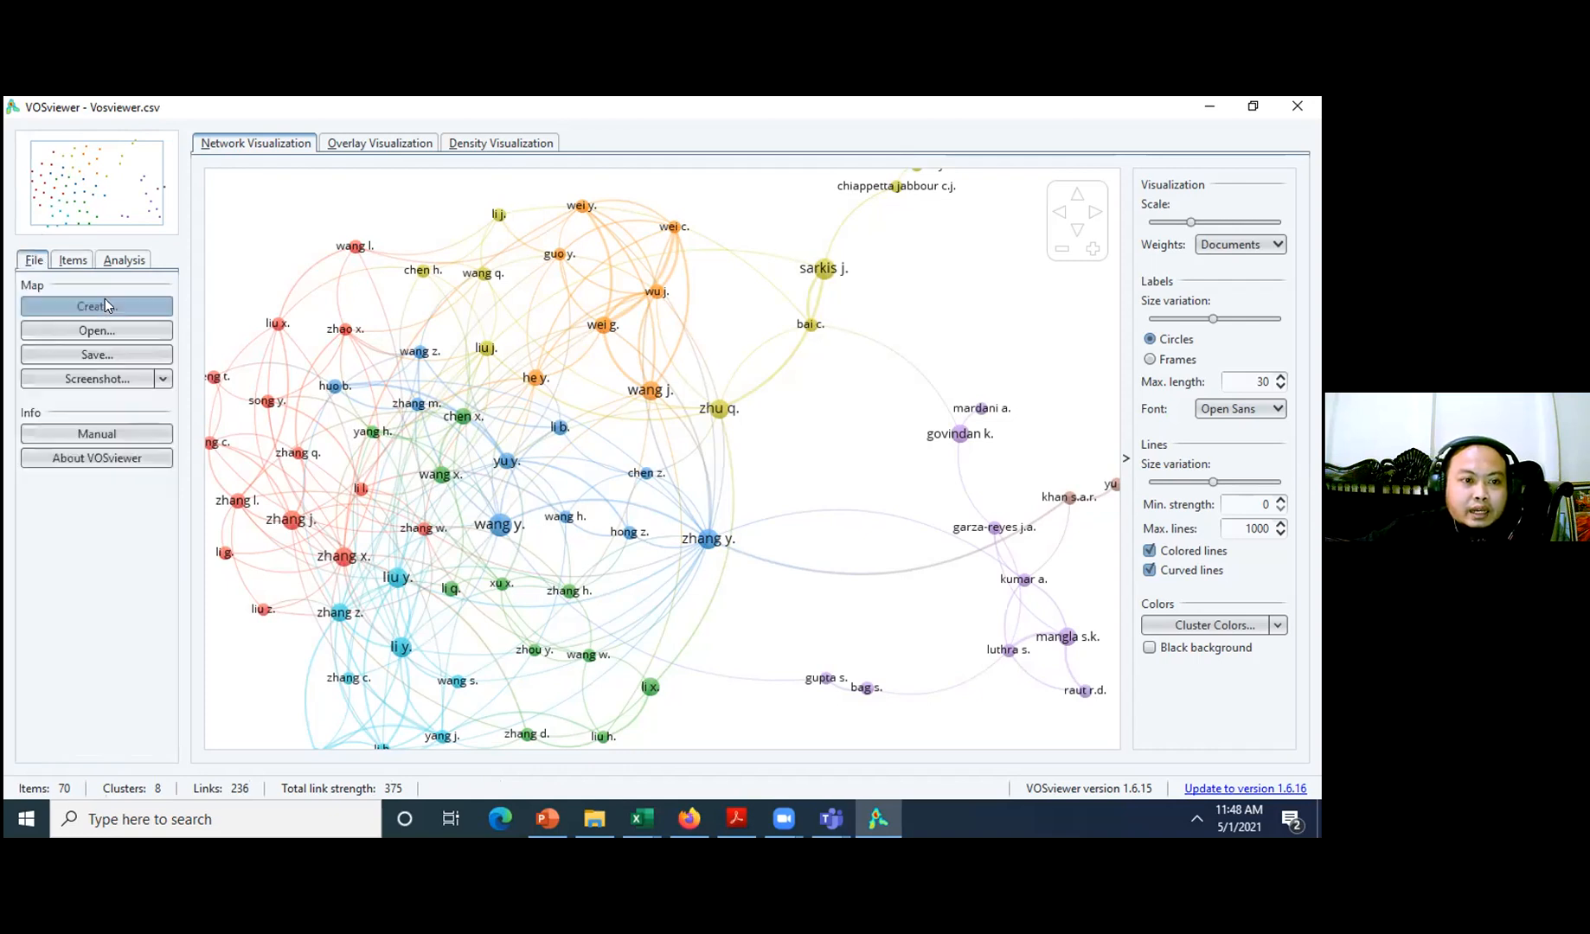
click(160, 307)
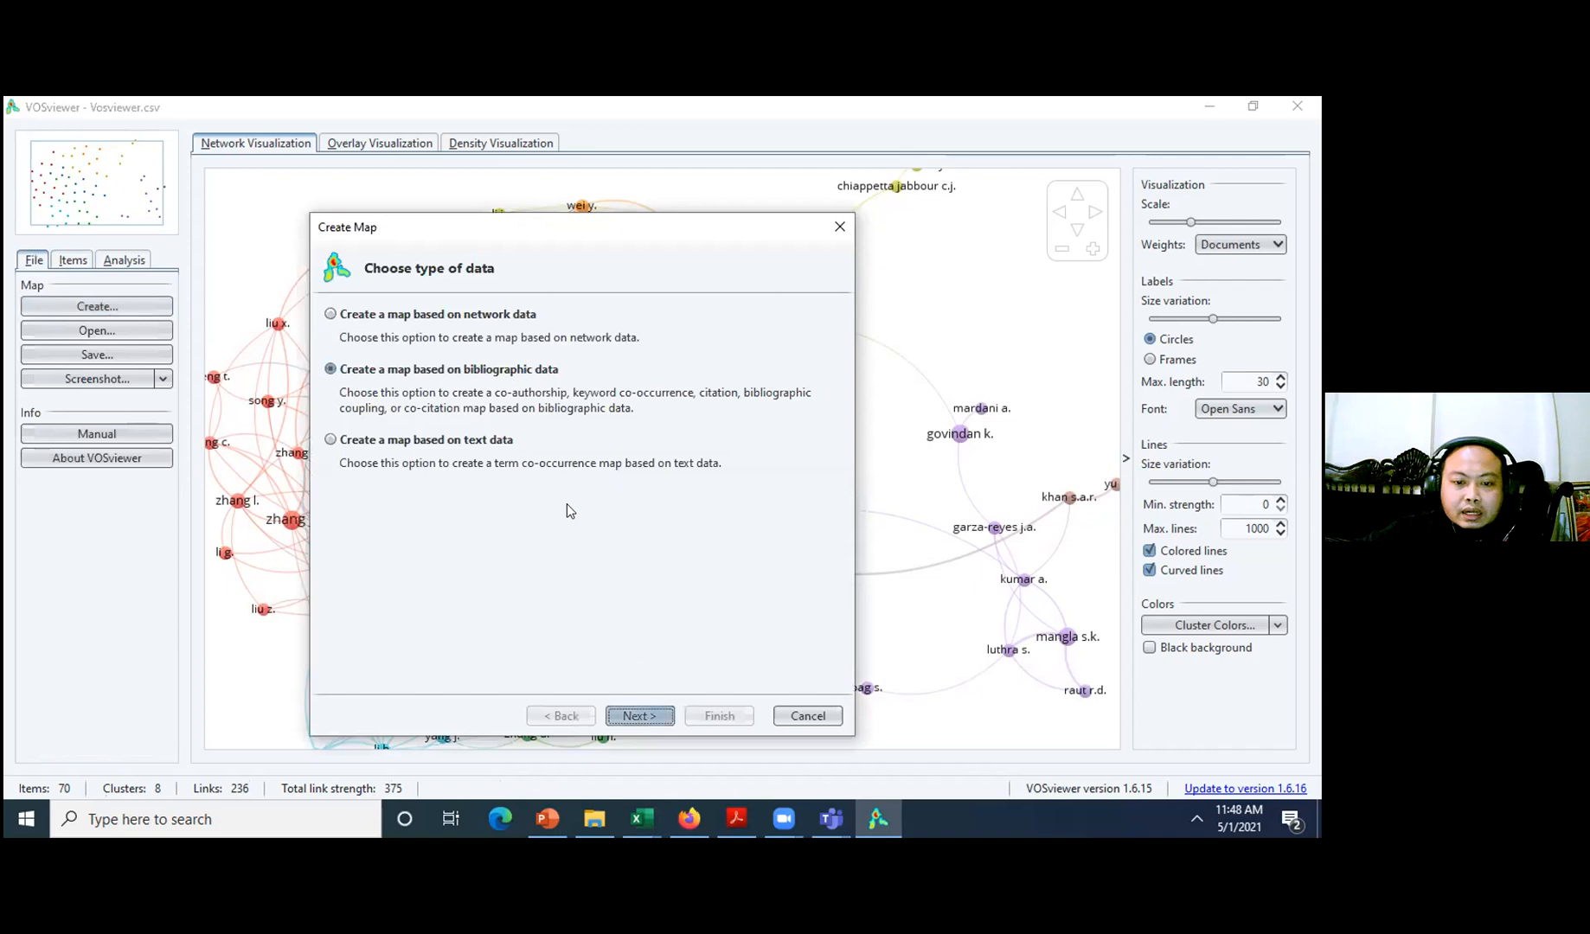
key(Return)
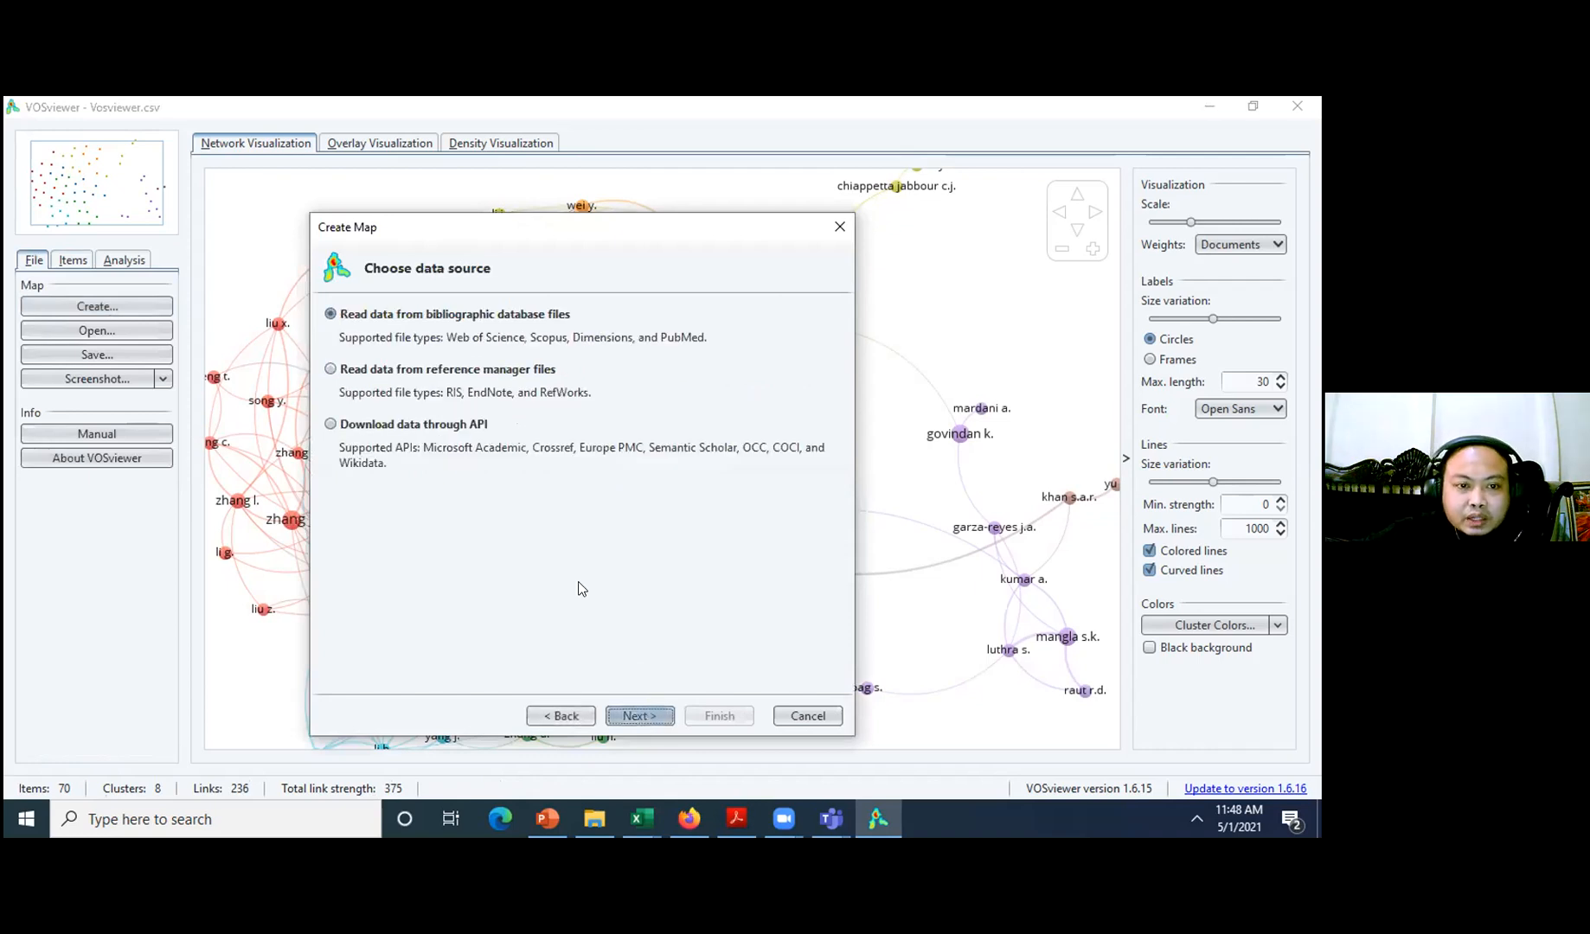
click(660, 722)
key(Return)
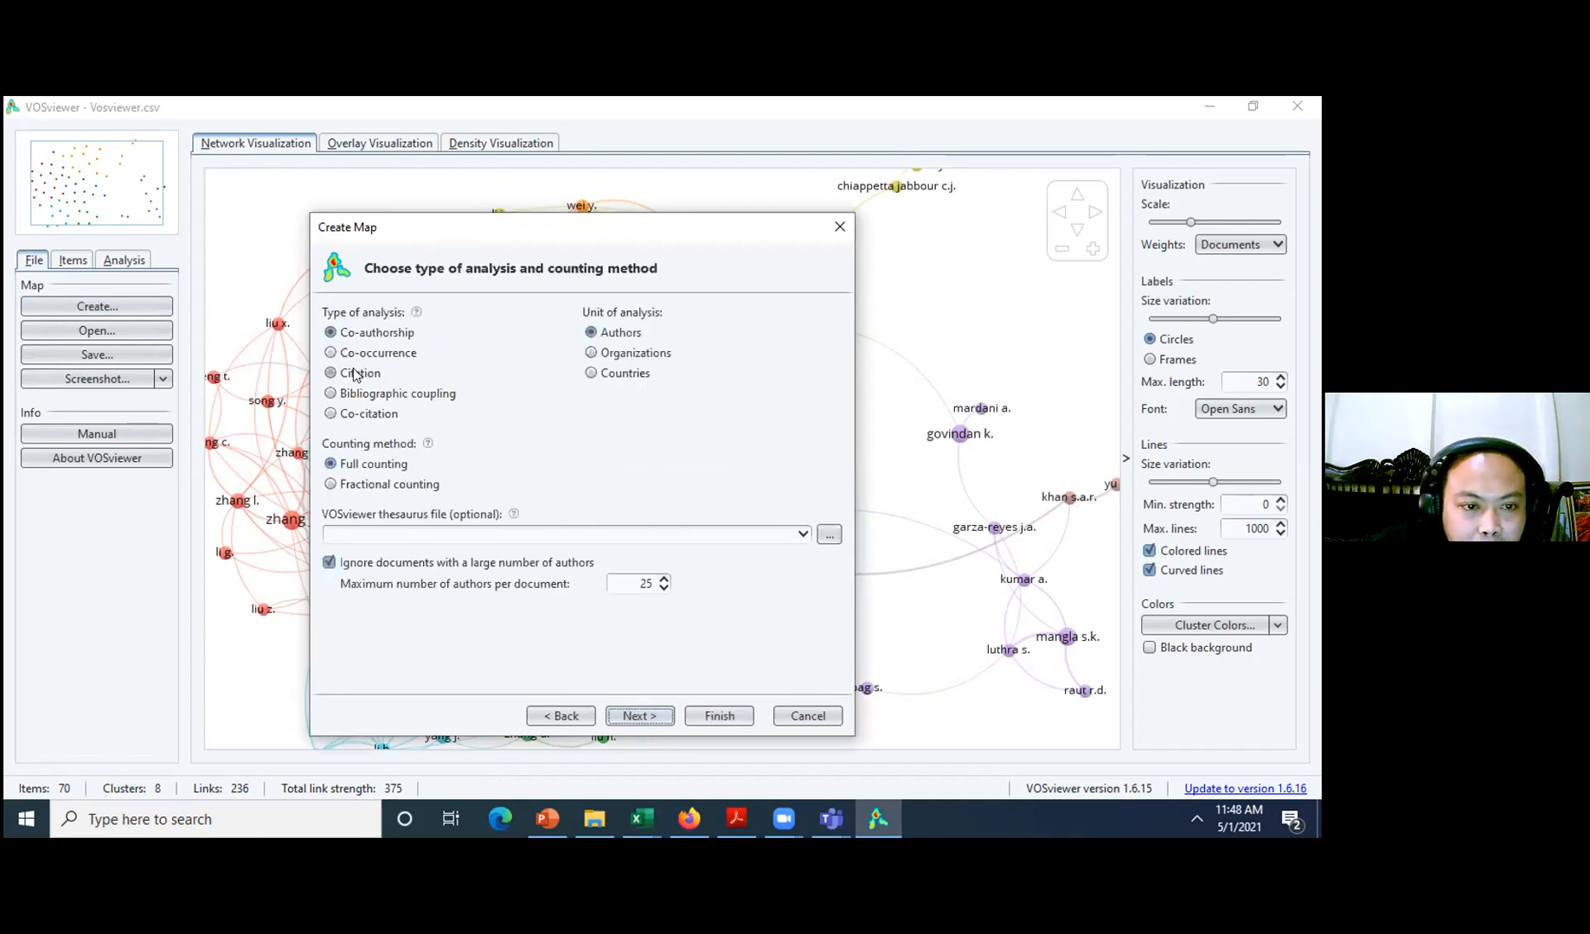
- Compare the citation, bibliographic coupling and co-citation options, then choose citation analysis with documents as the unit
click(355, 374)
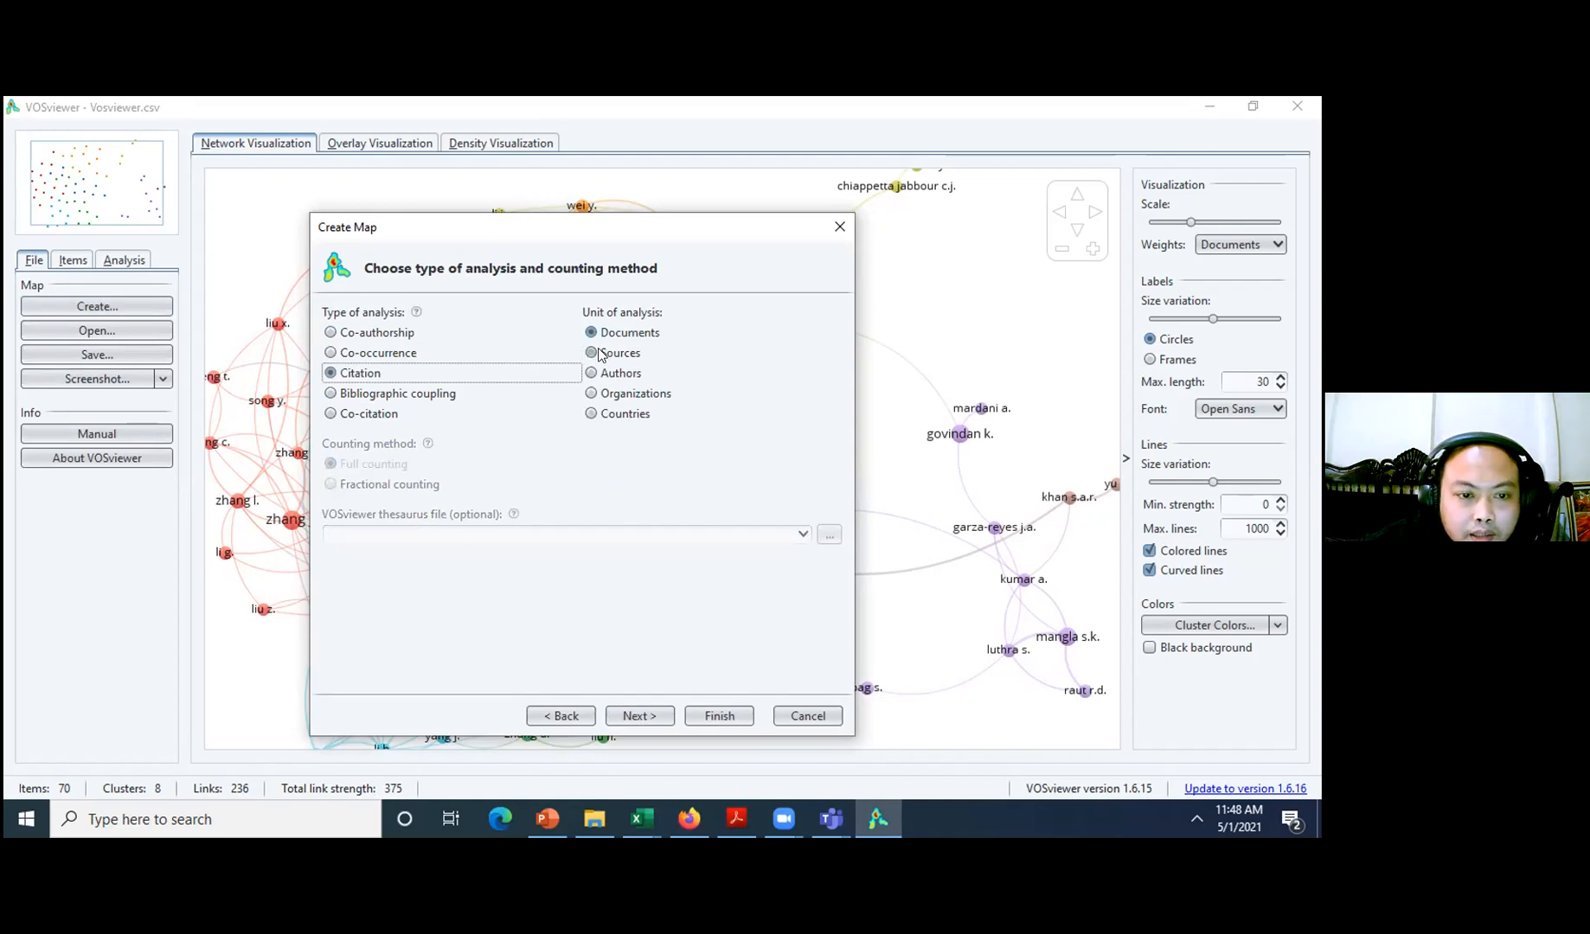
click(398, 395)
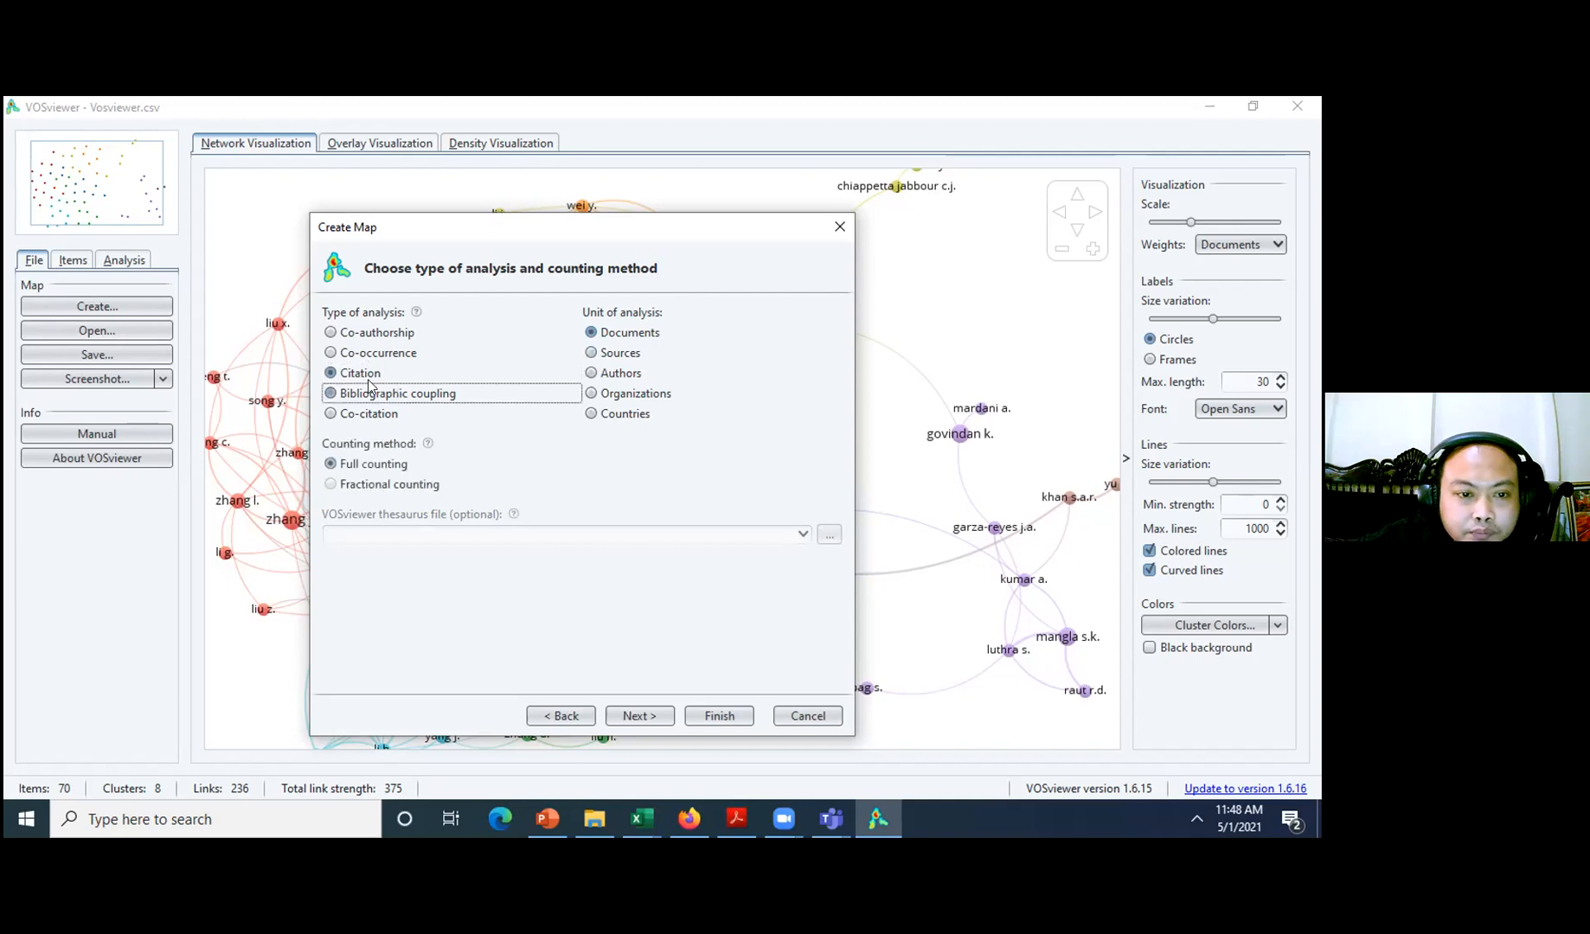
key(Down)
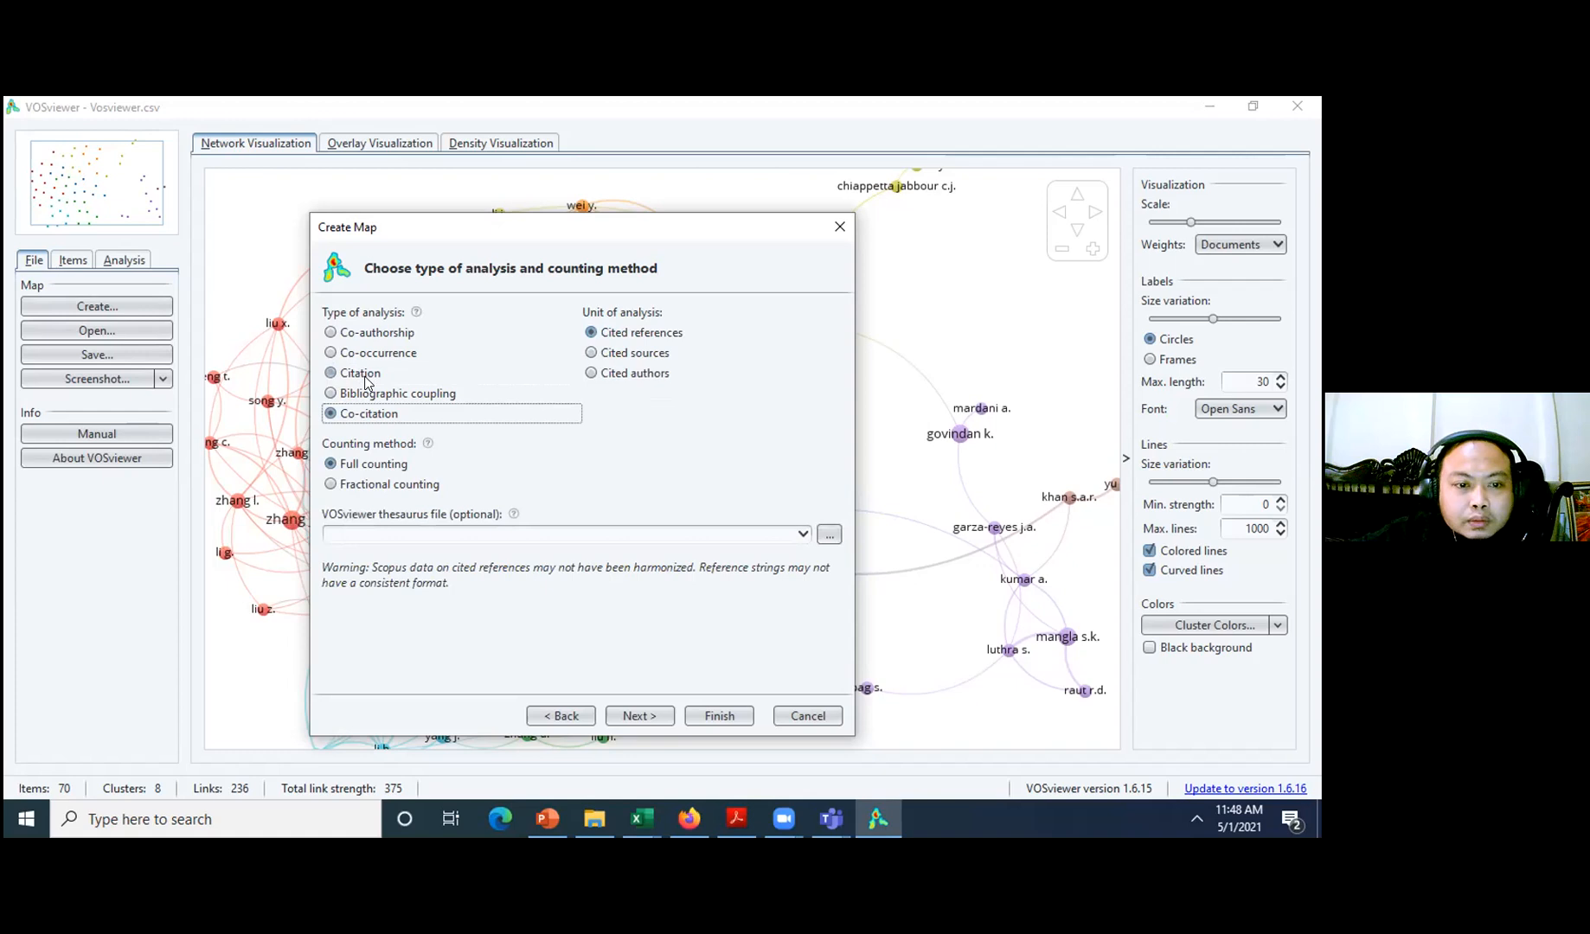
click(364, 377)
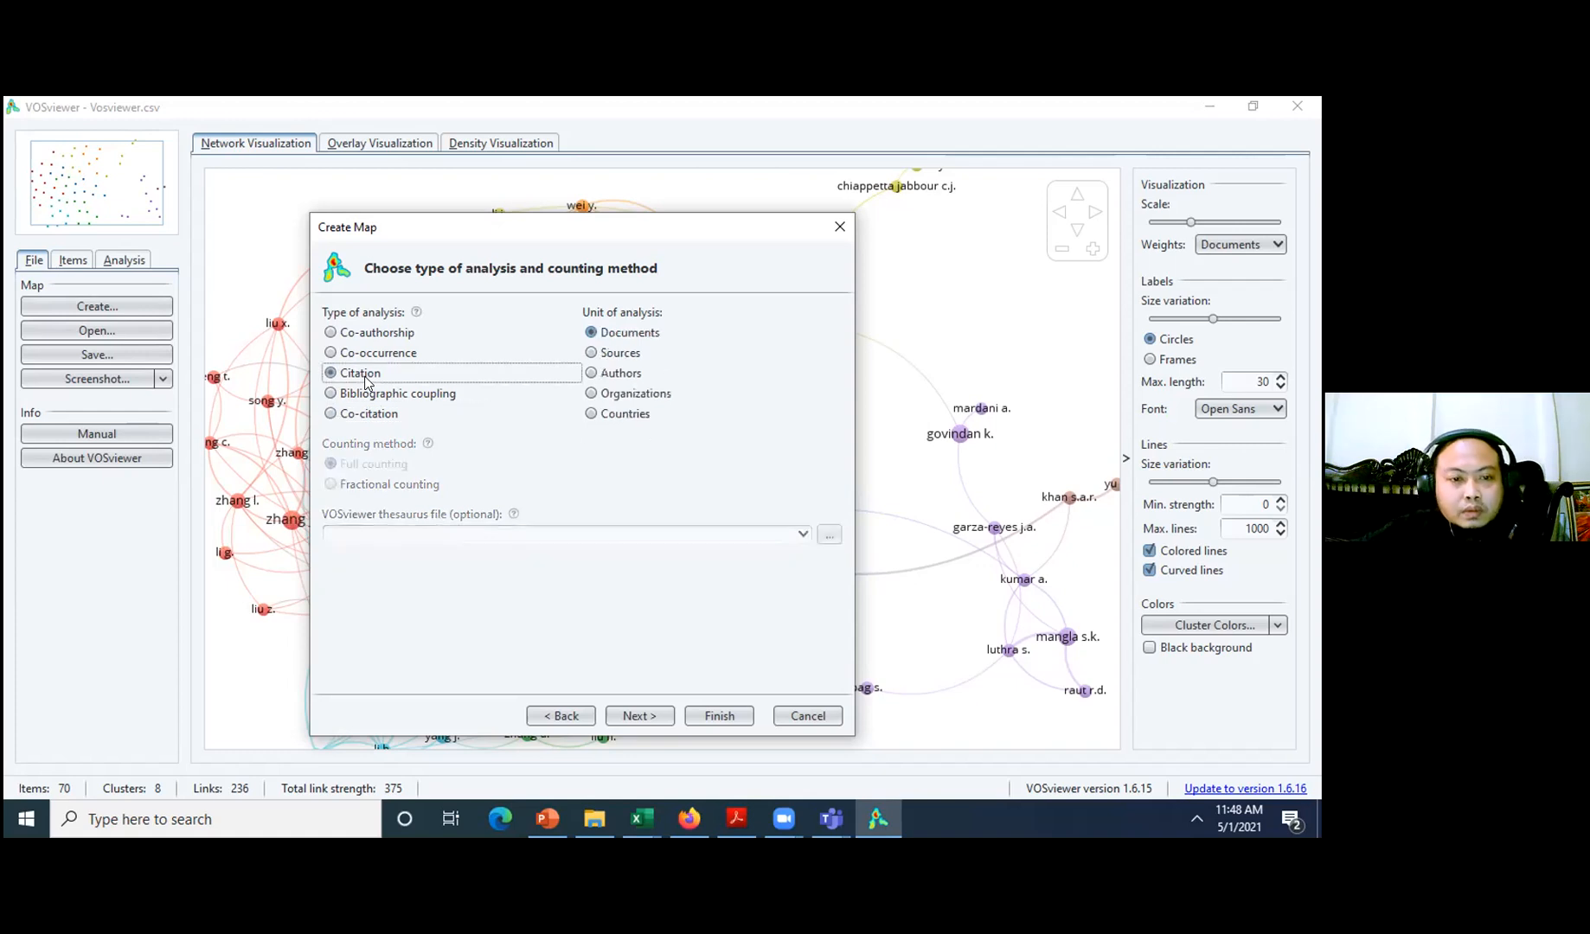
click(641, 715)
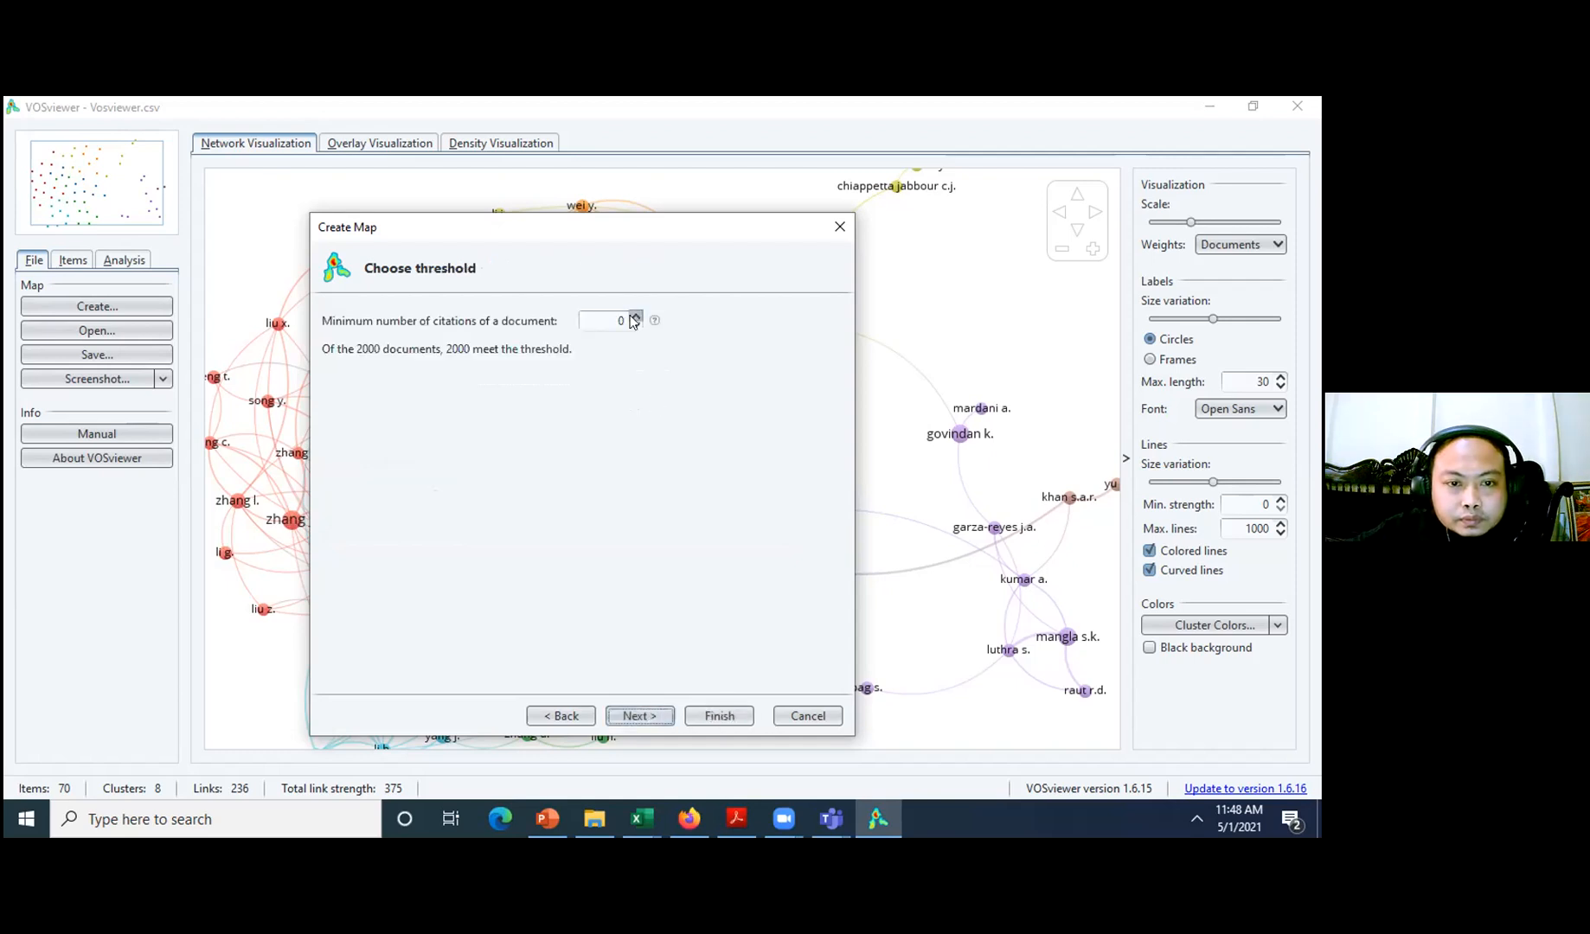
- Set the minimum number of citations of a document to 10 and create the citation map from all 669 qualifying documents
click(634, 317)
click(634, 316)
click(634, 317)
click(634, 316)
click(634, 316)
click(634, 316)
click(633, 317)
click(634, 316)
click(634, 317)
click(634, 316)
click(654, 720)
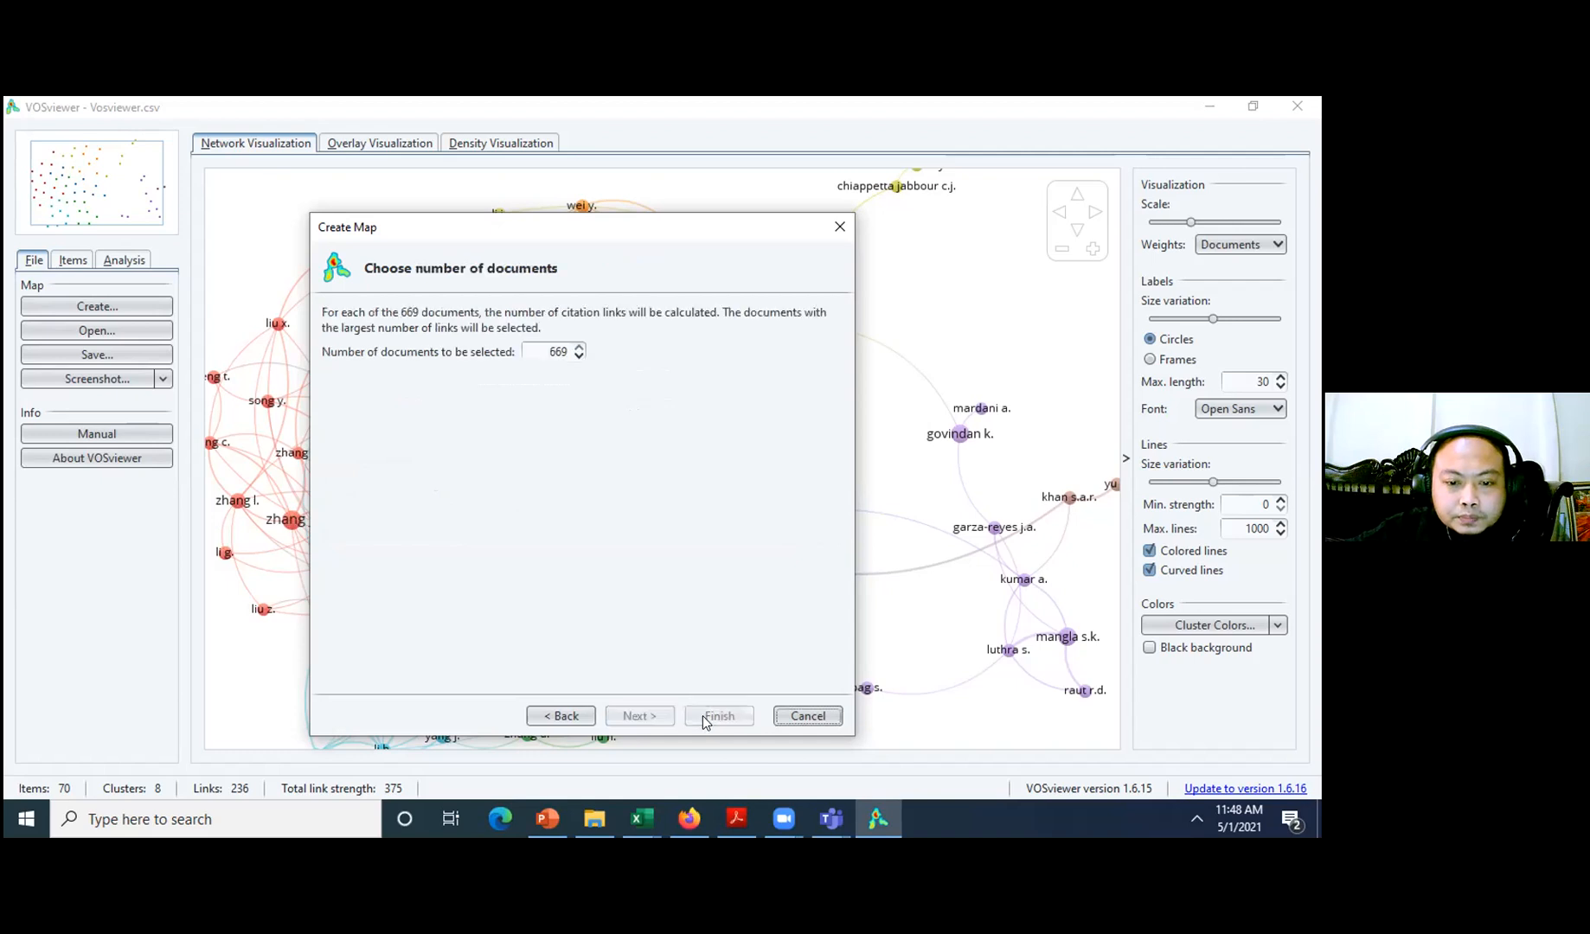
click(705, 718)
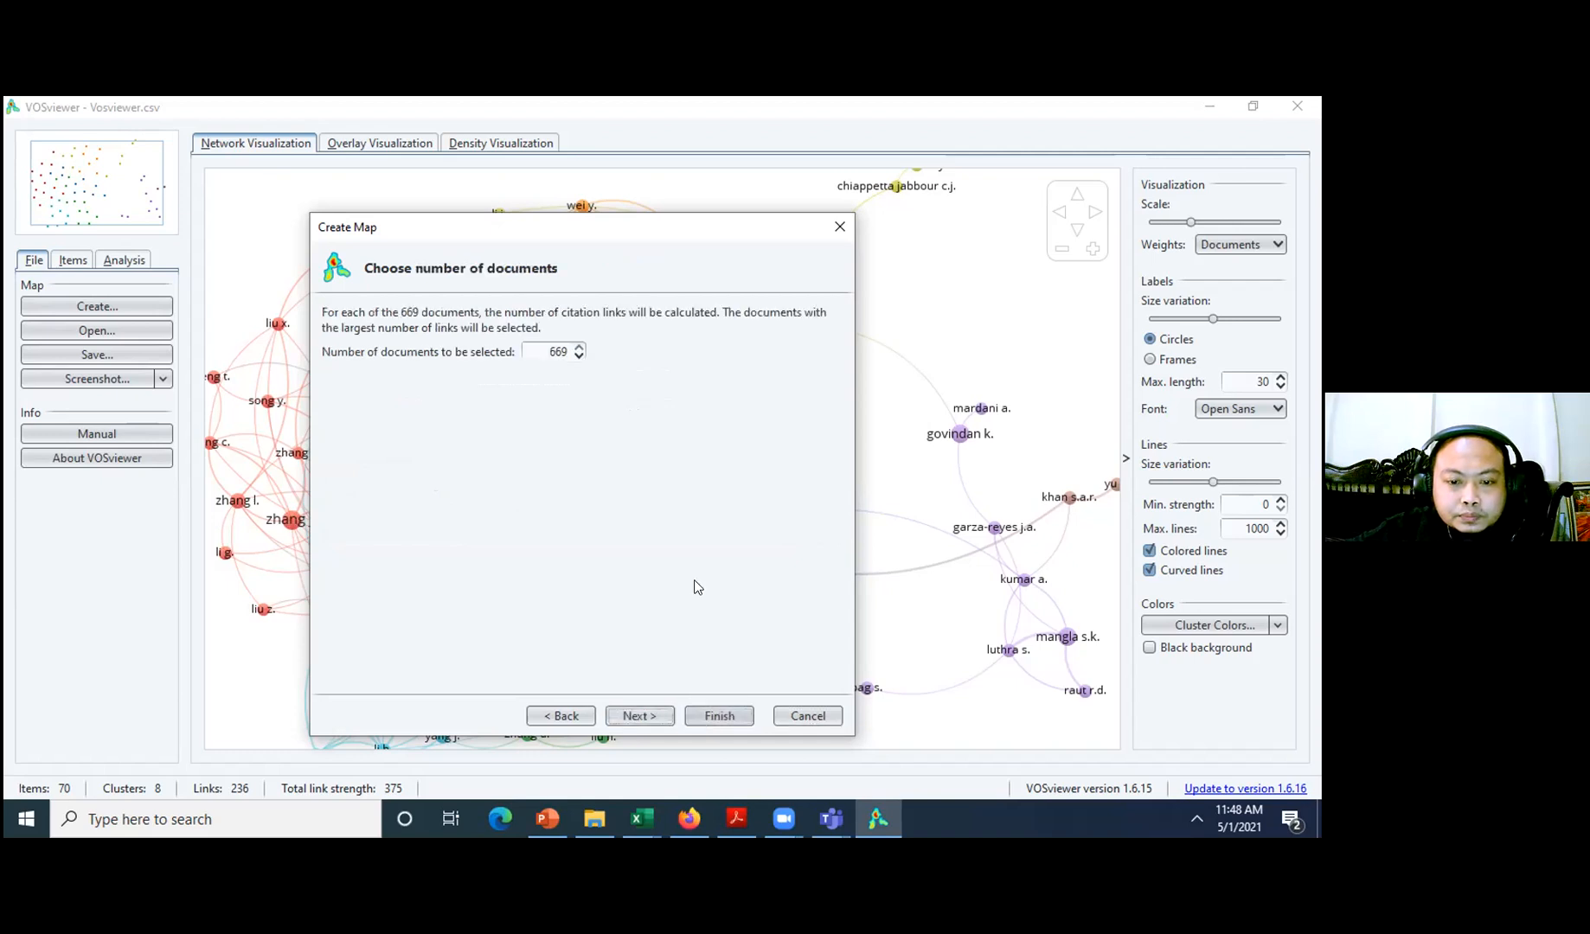
click(595, 497)
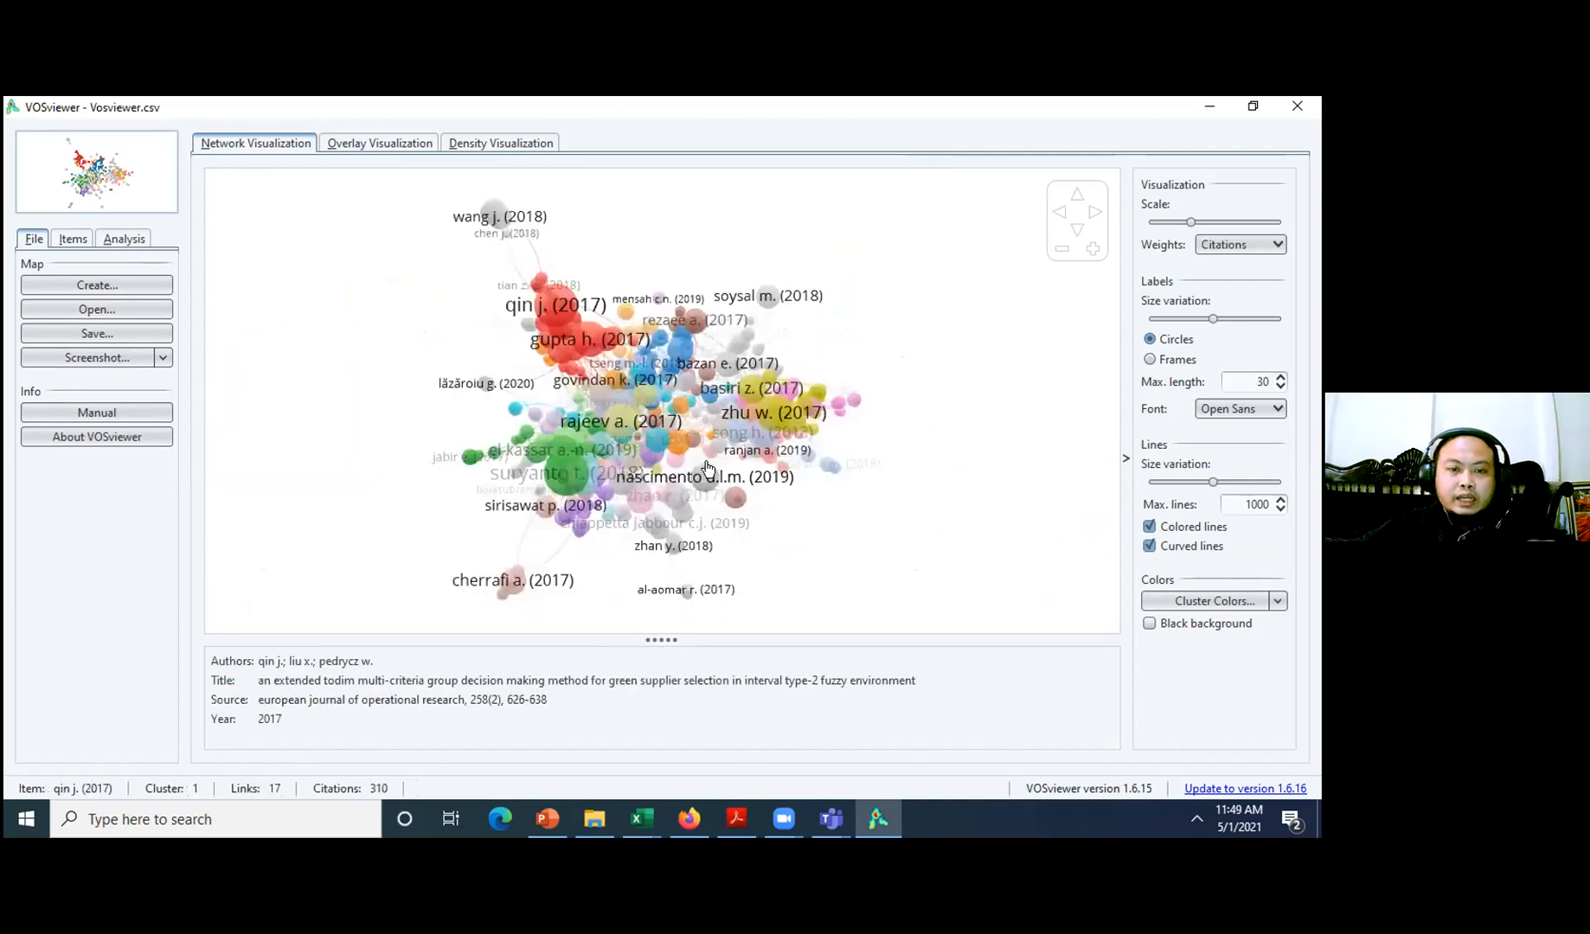
- Examine the citation links of the largest document in the red cluster, then survey the blue and green clusters
scroll(612, 404, up, 4)
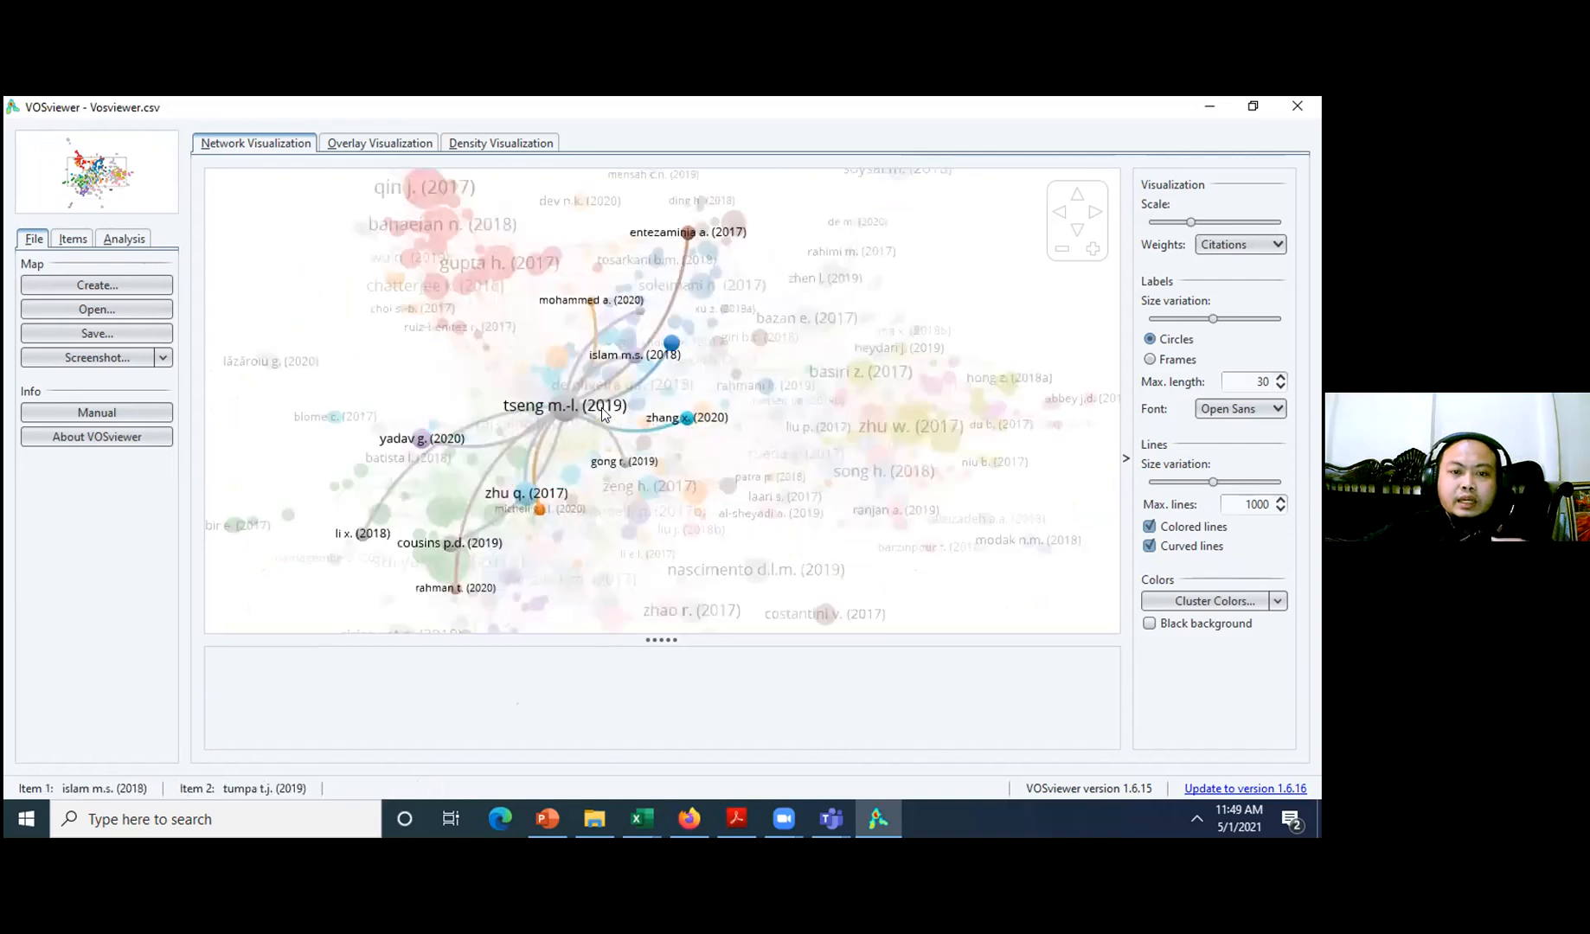
scroll(867, 545, up, 2)
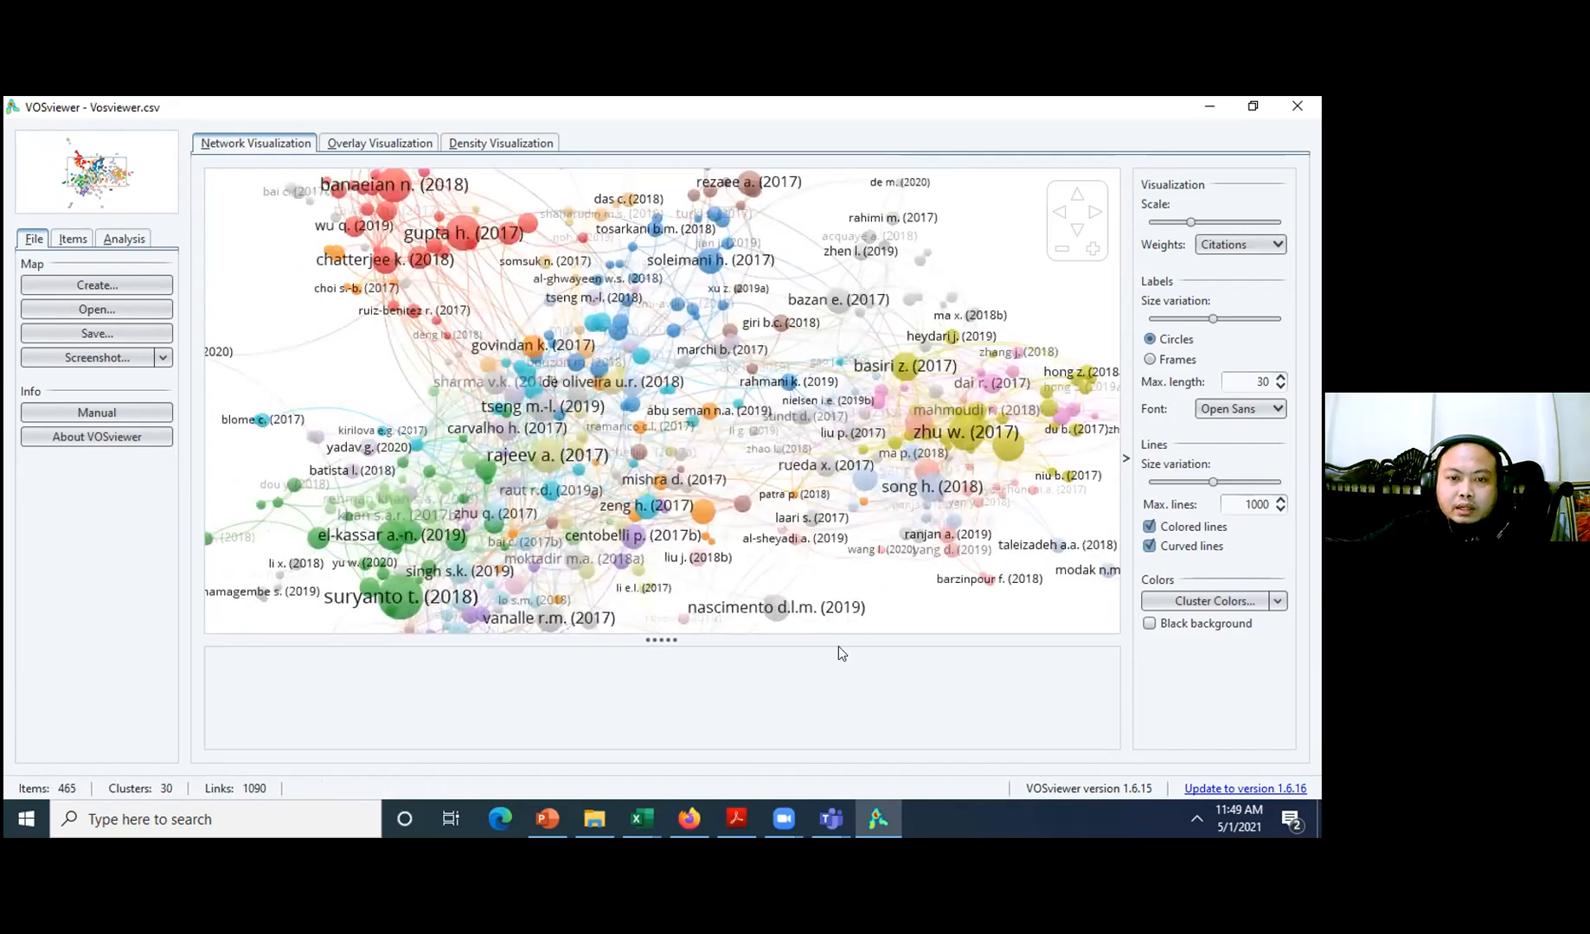
drag(323, 398, 394, 537)
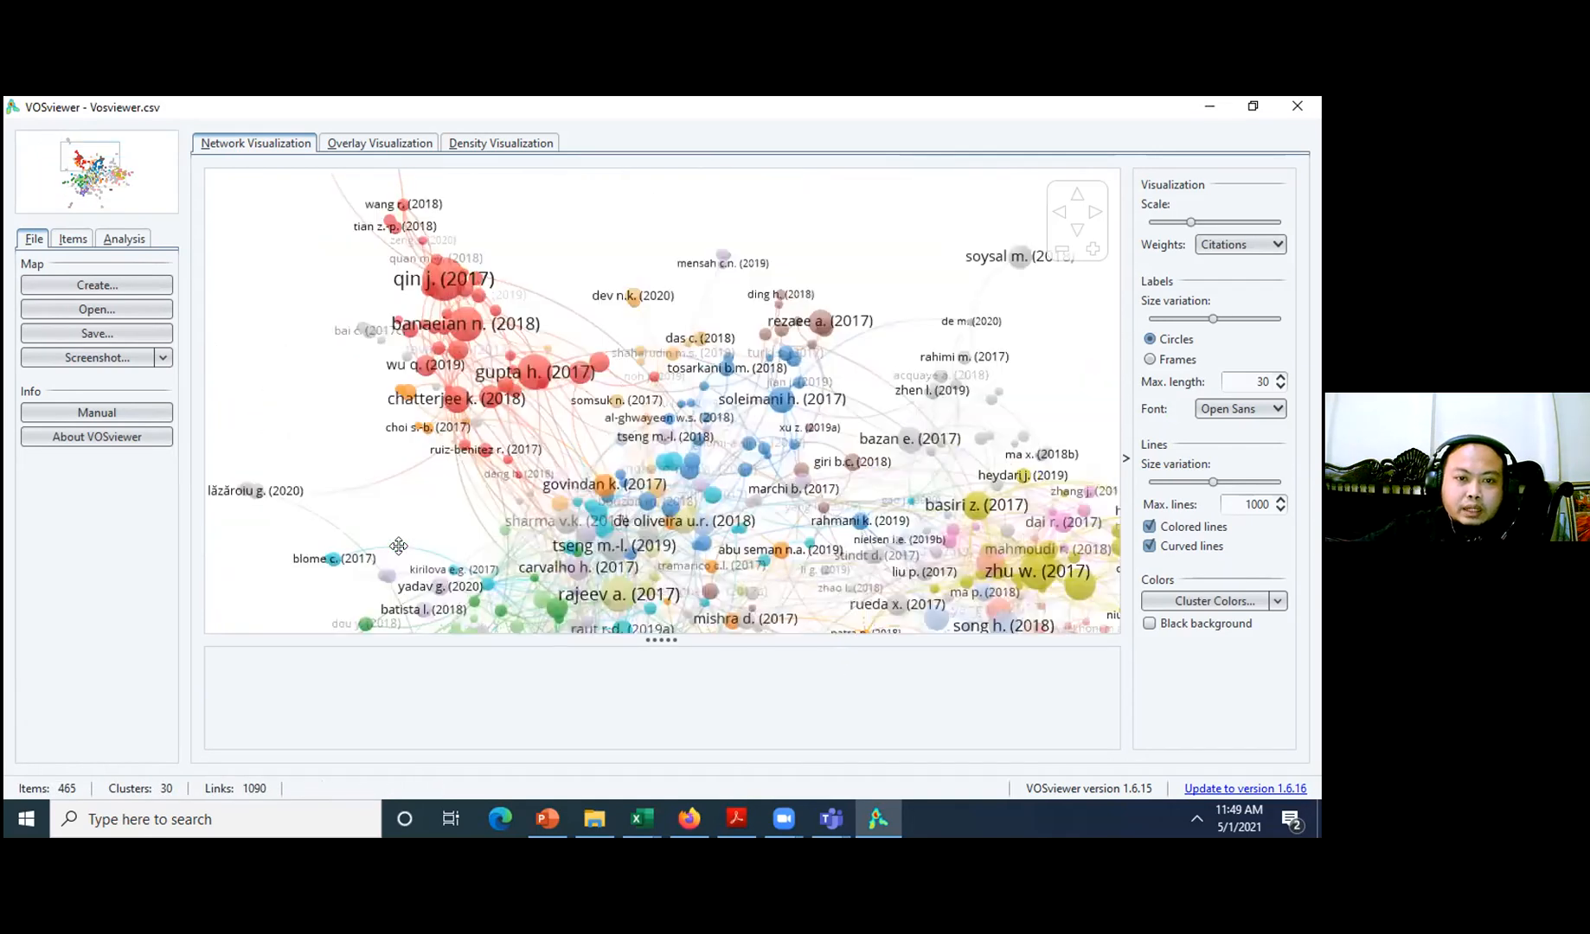
drag(447, 276, 482, 393)
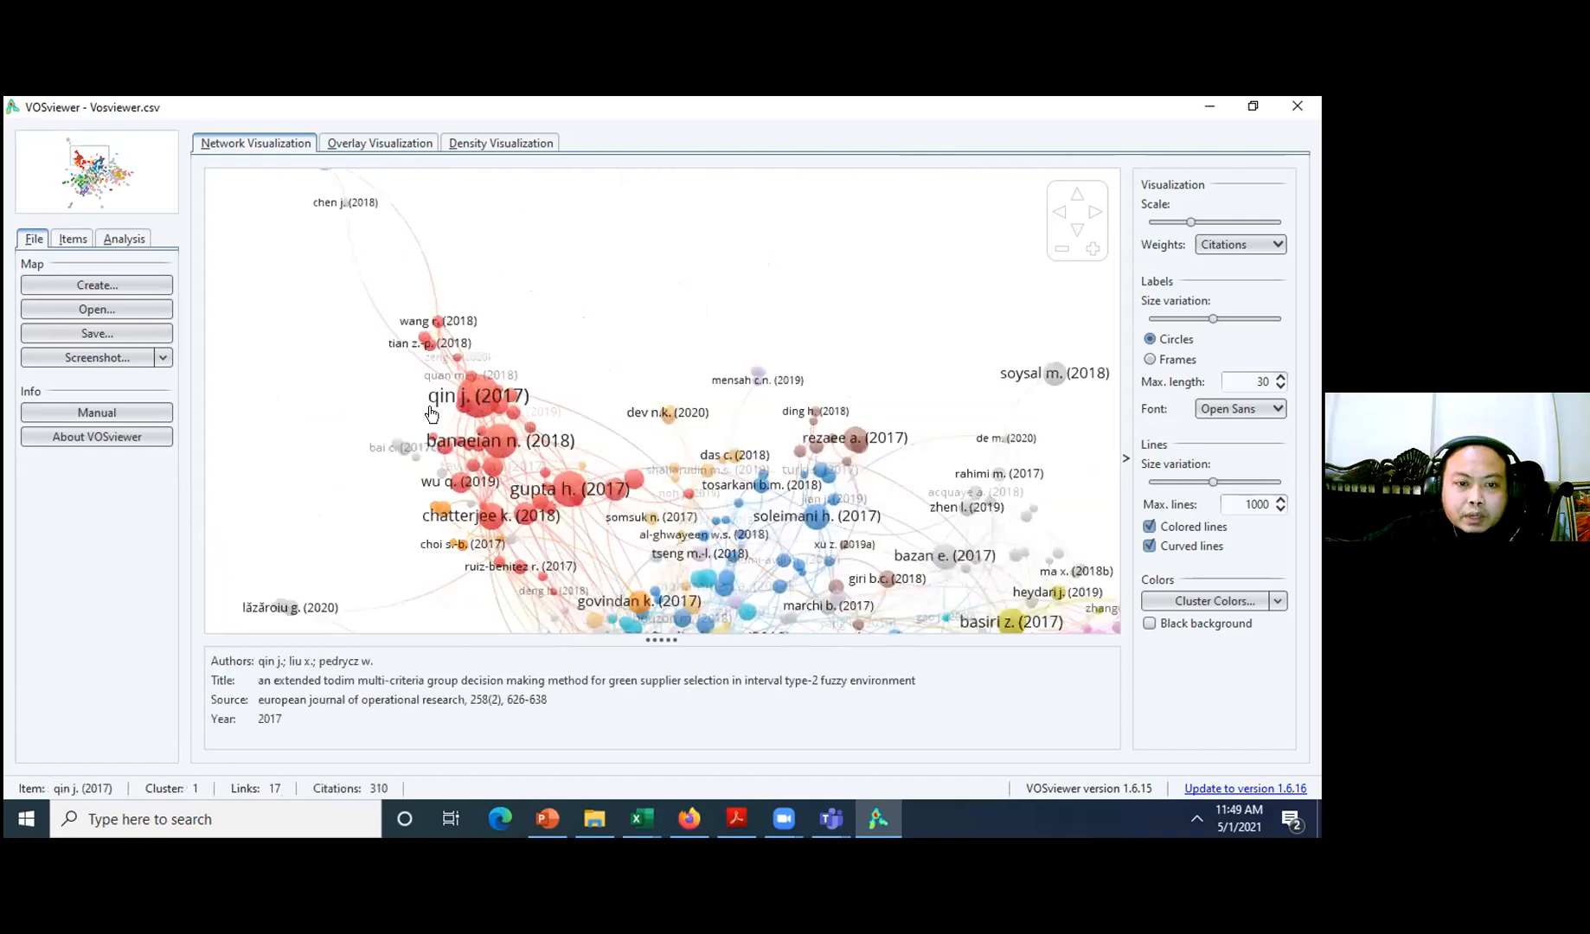
scroll(380, 404, up, 2)
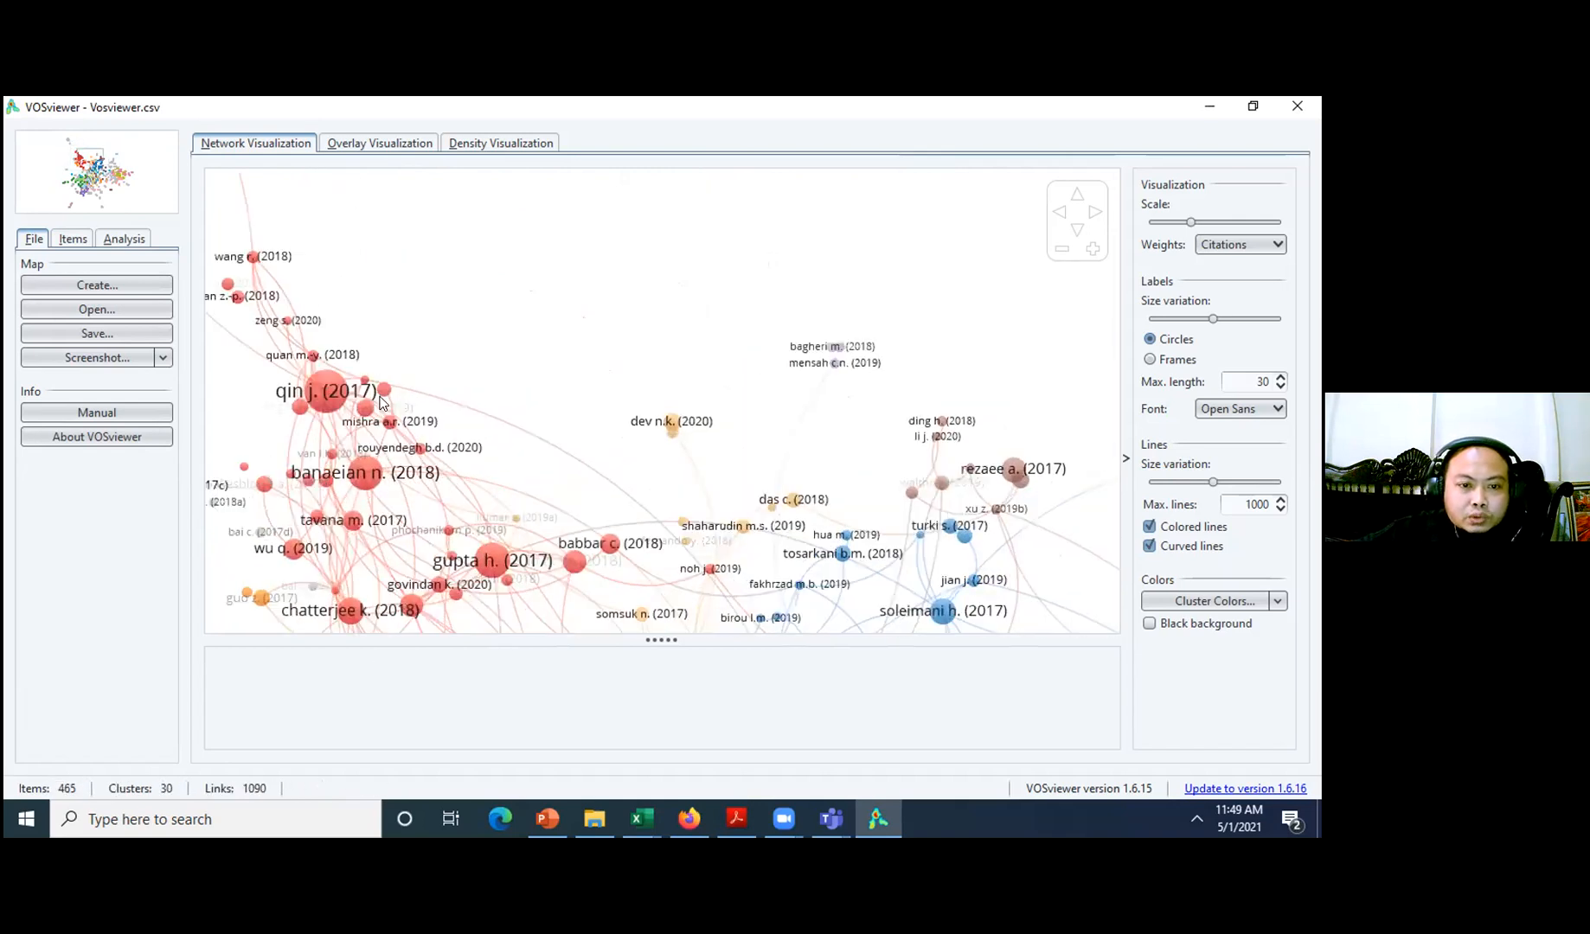
scroll(984, 352, up, 1)
drag(566, 342, 761, 525)
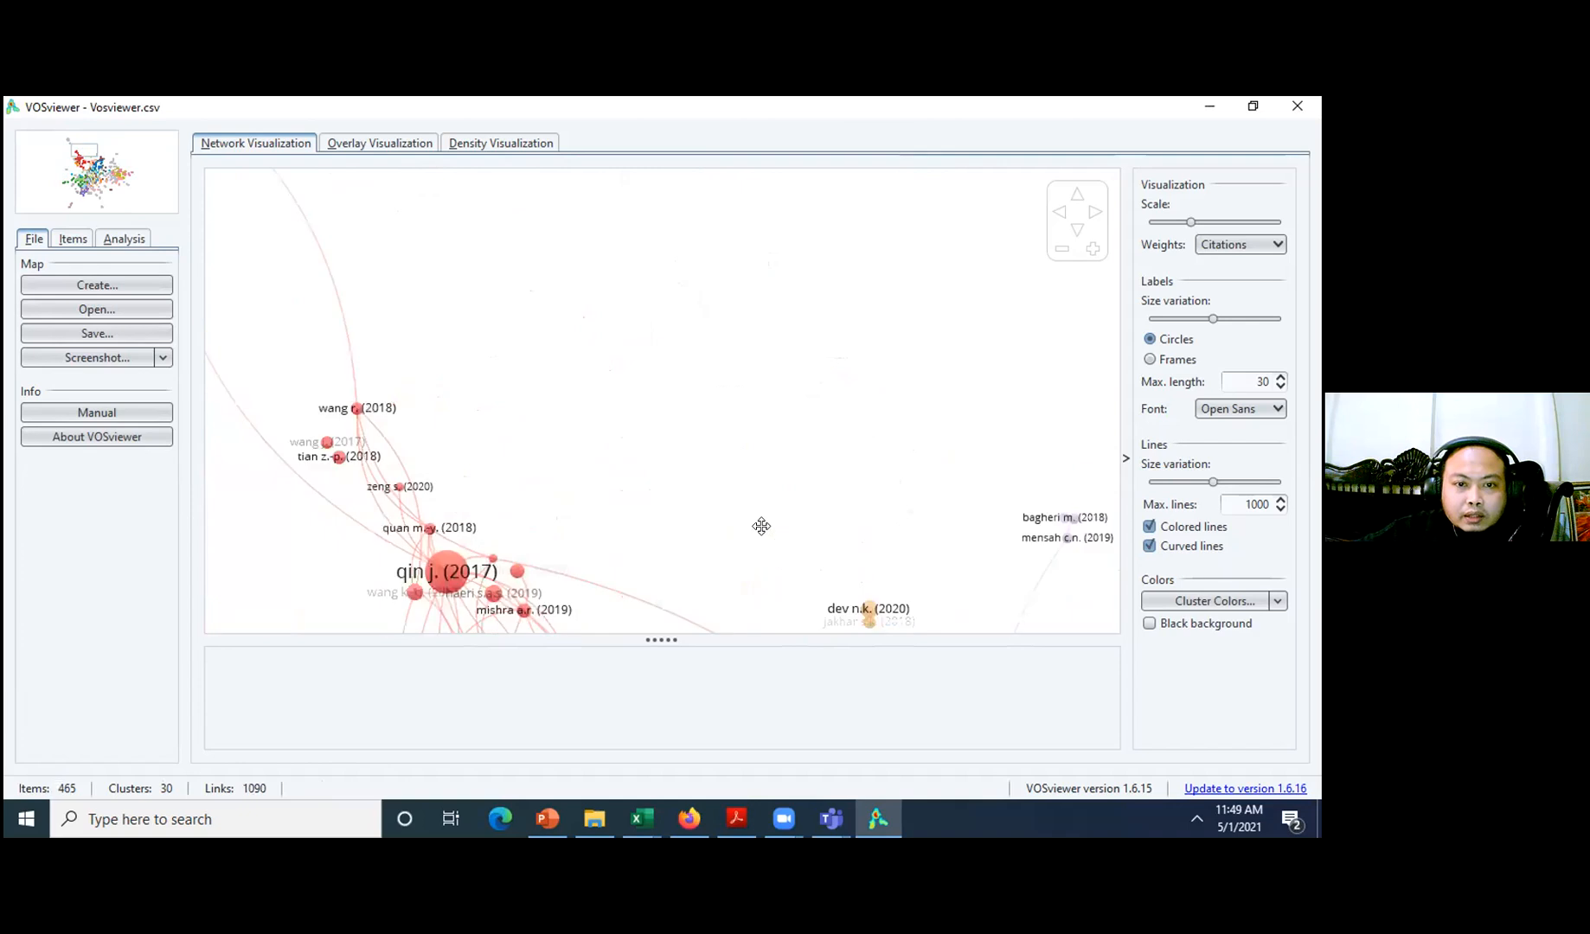
scroll(761, 359, down, 2)
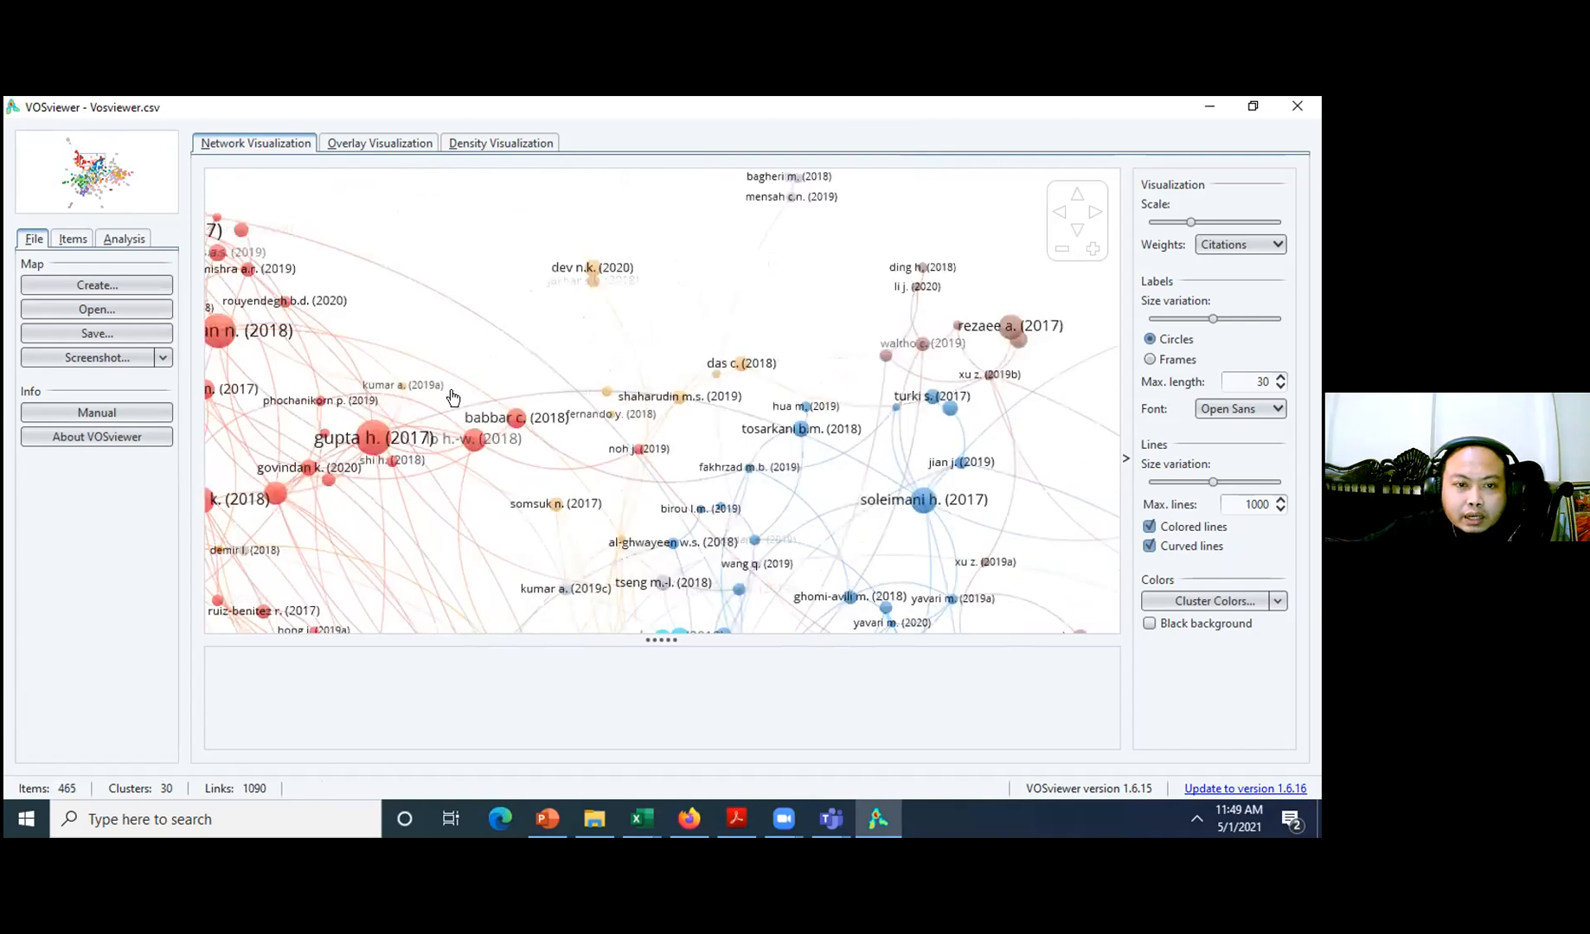
scroll(451, 397, up, 1)
scroll(454, 396, up, 1)
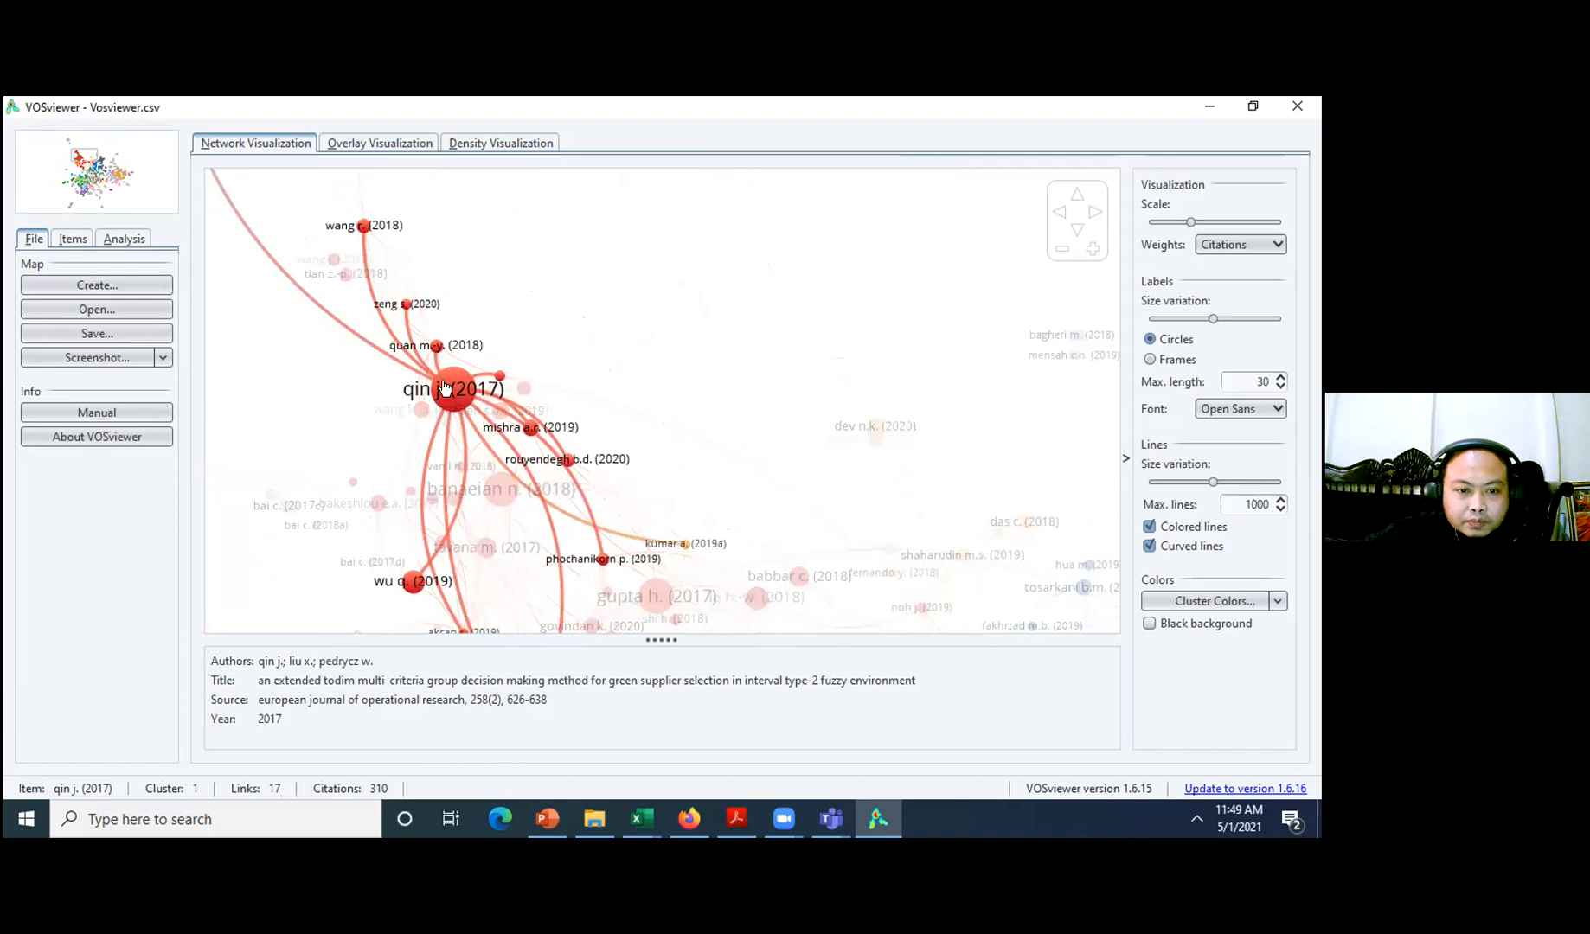
scroll(497, 404, down, 1)
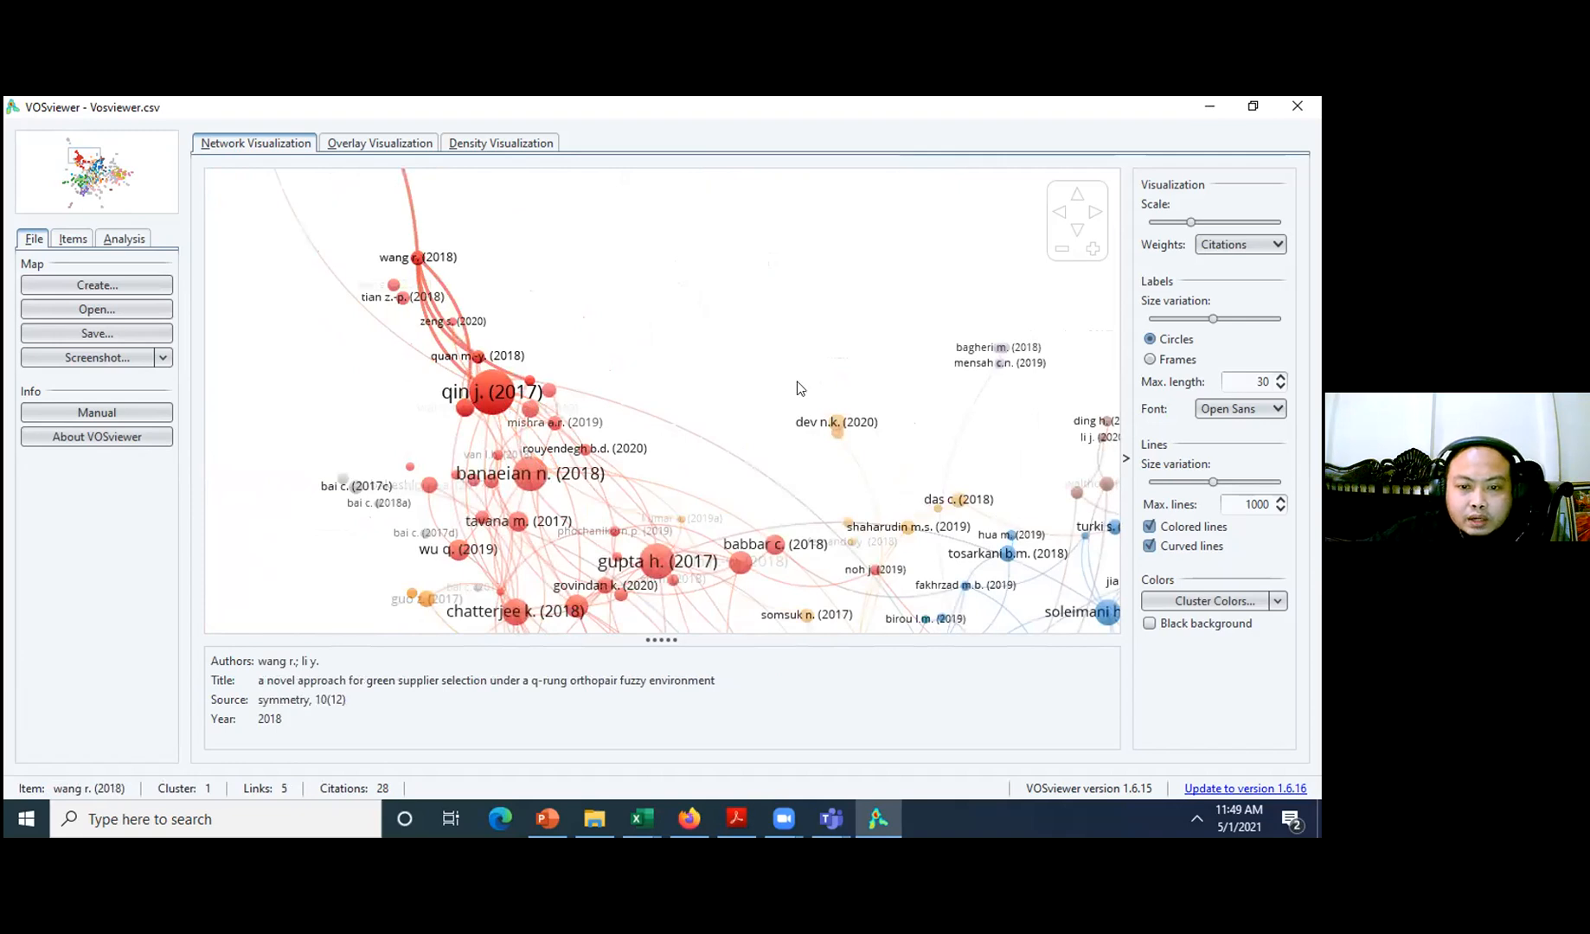
scroll(797, 385, down, 1)
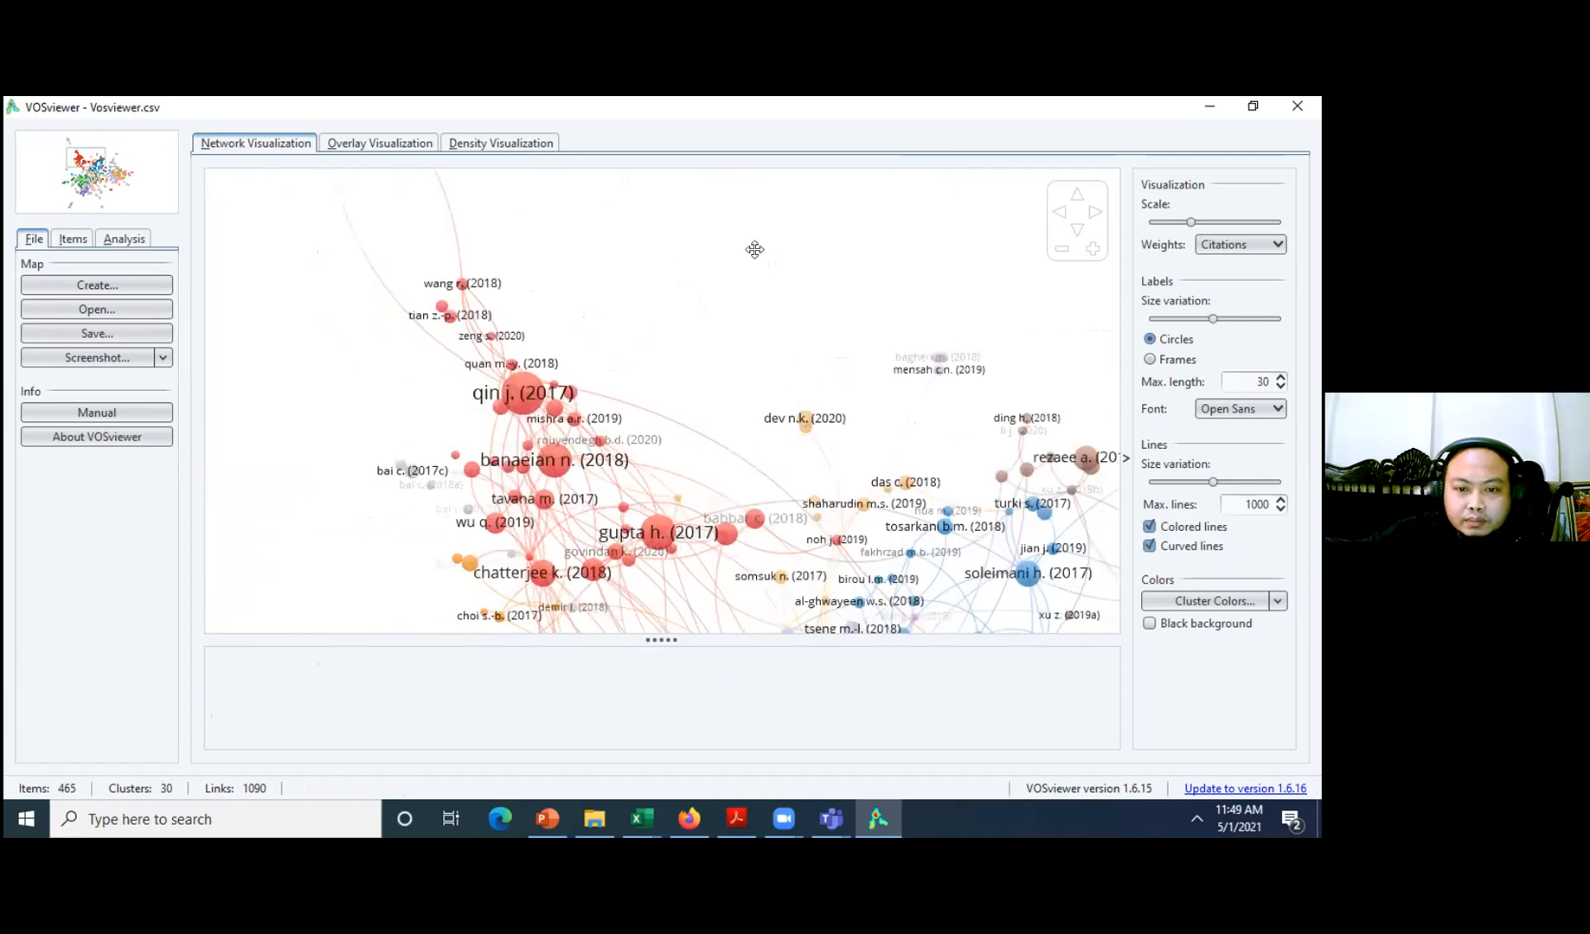
drag(965, 497, 754, 250)
drag(900, 475, 867, 388)
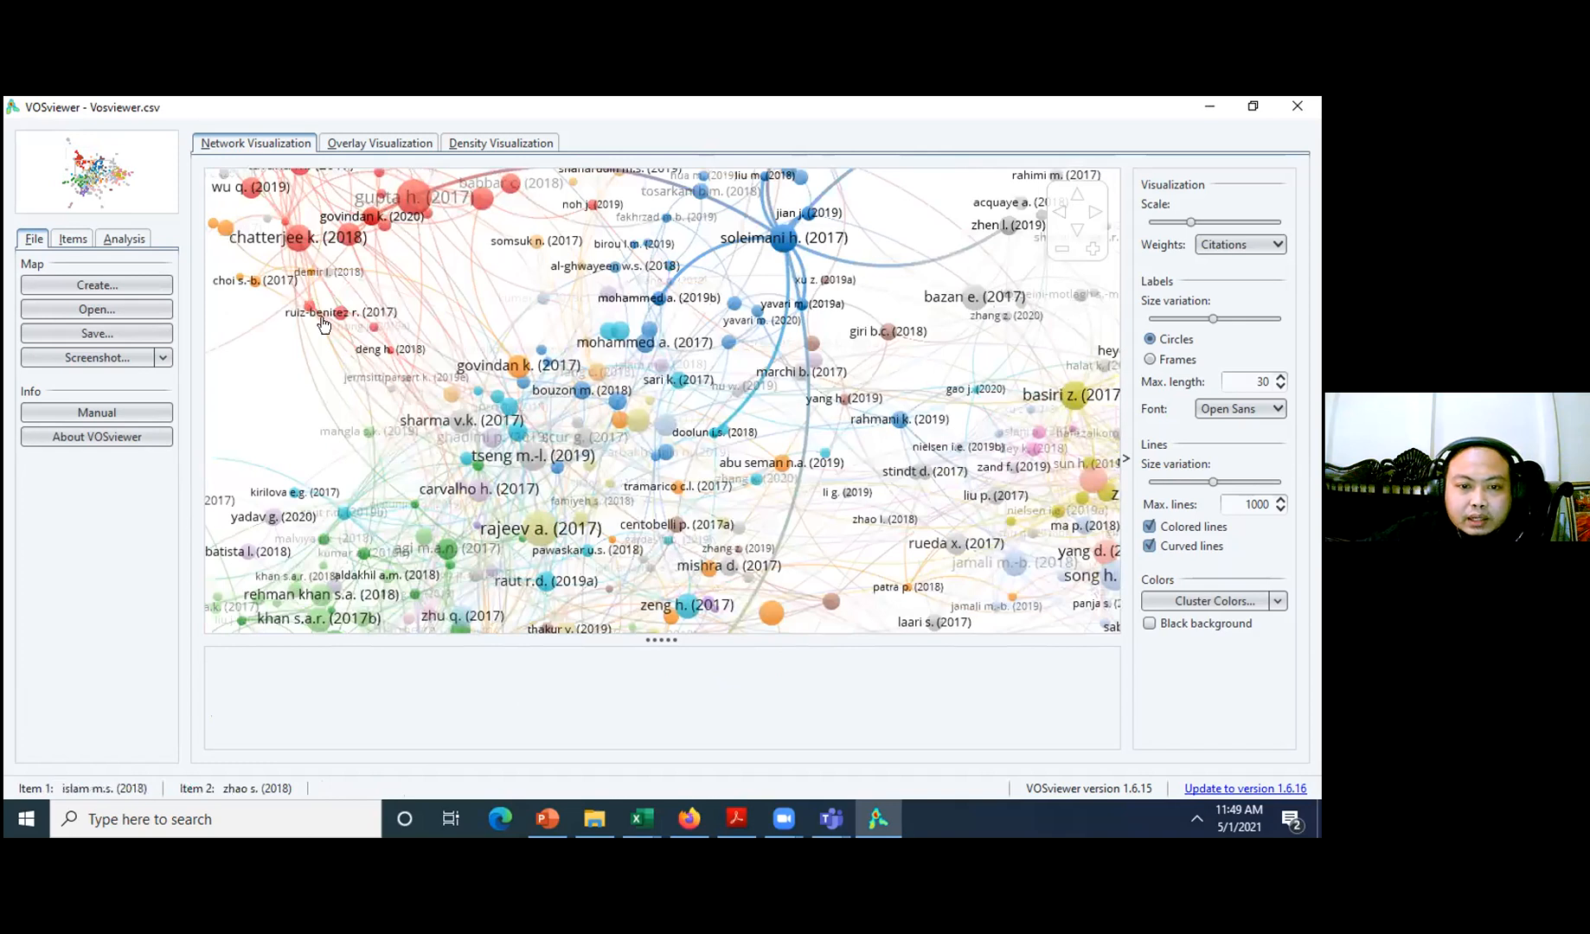
drag(480, 488, 539, 358)
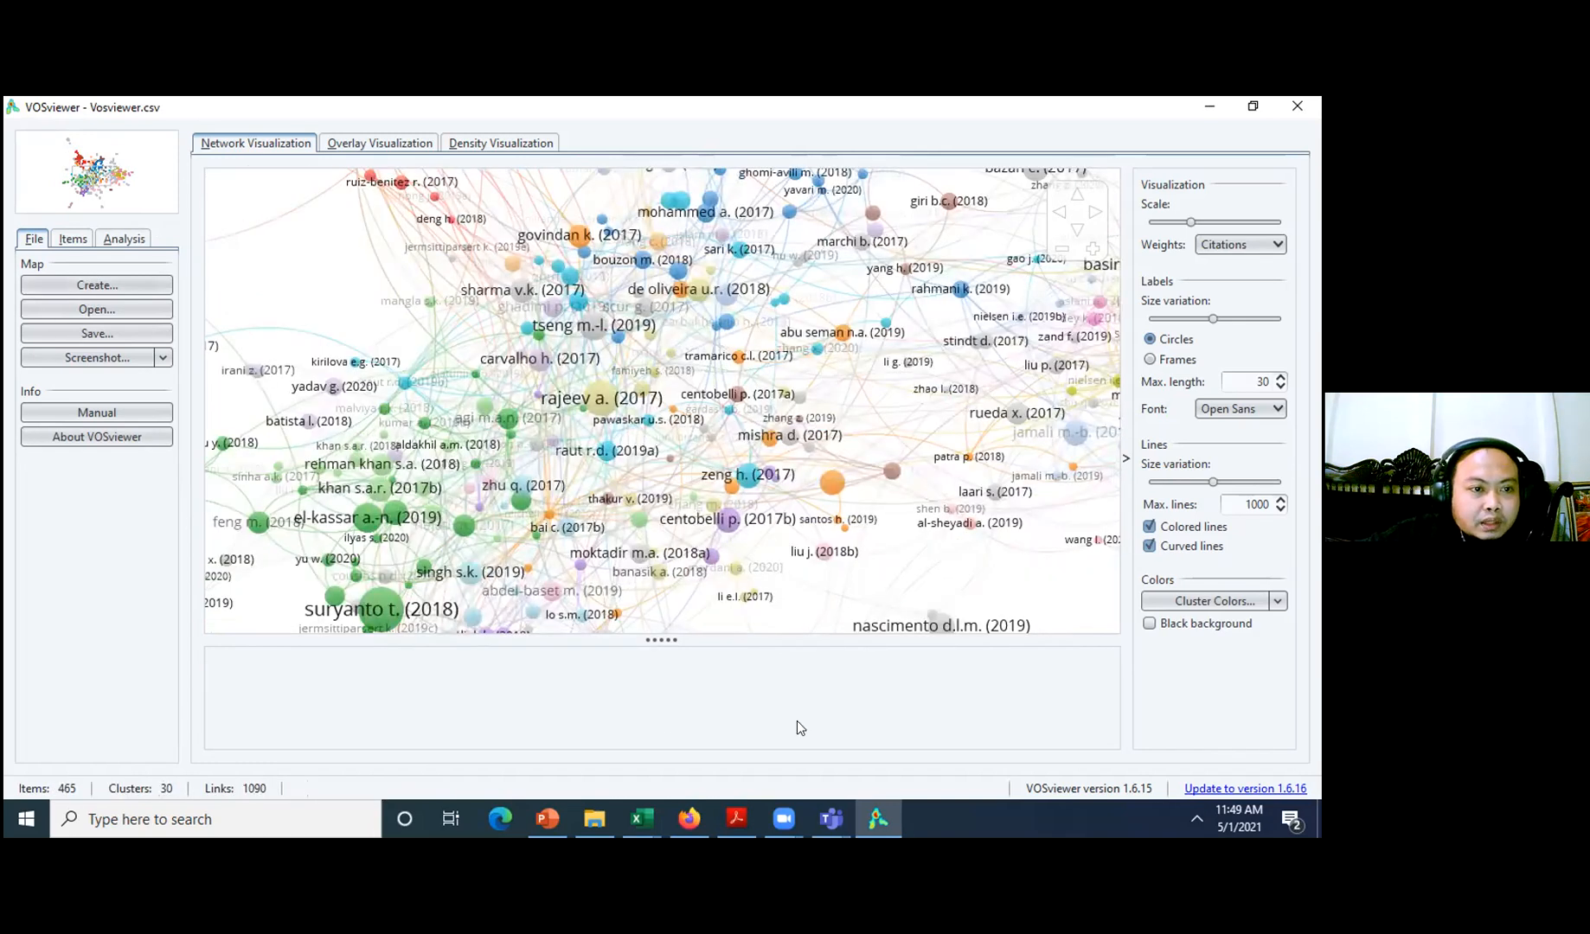
- Start another document citation map from the same Scopus file Vosviewer.csv, continuing to the citation threshold
click(637, 716)
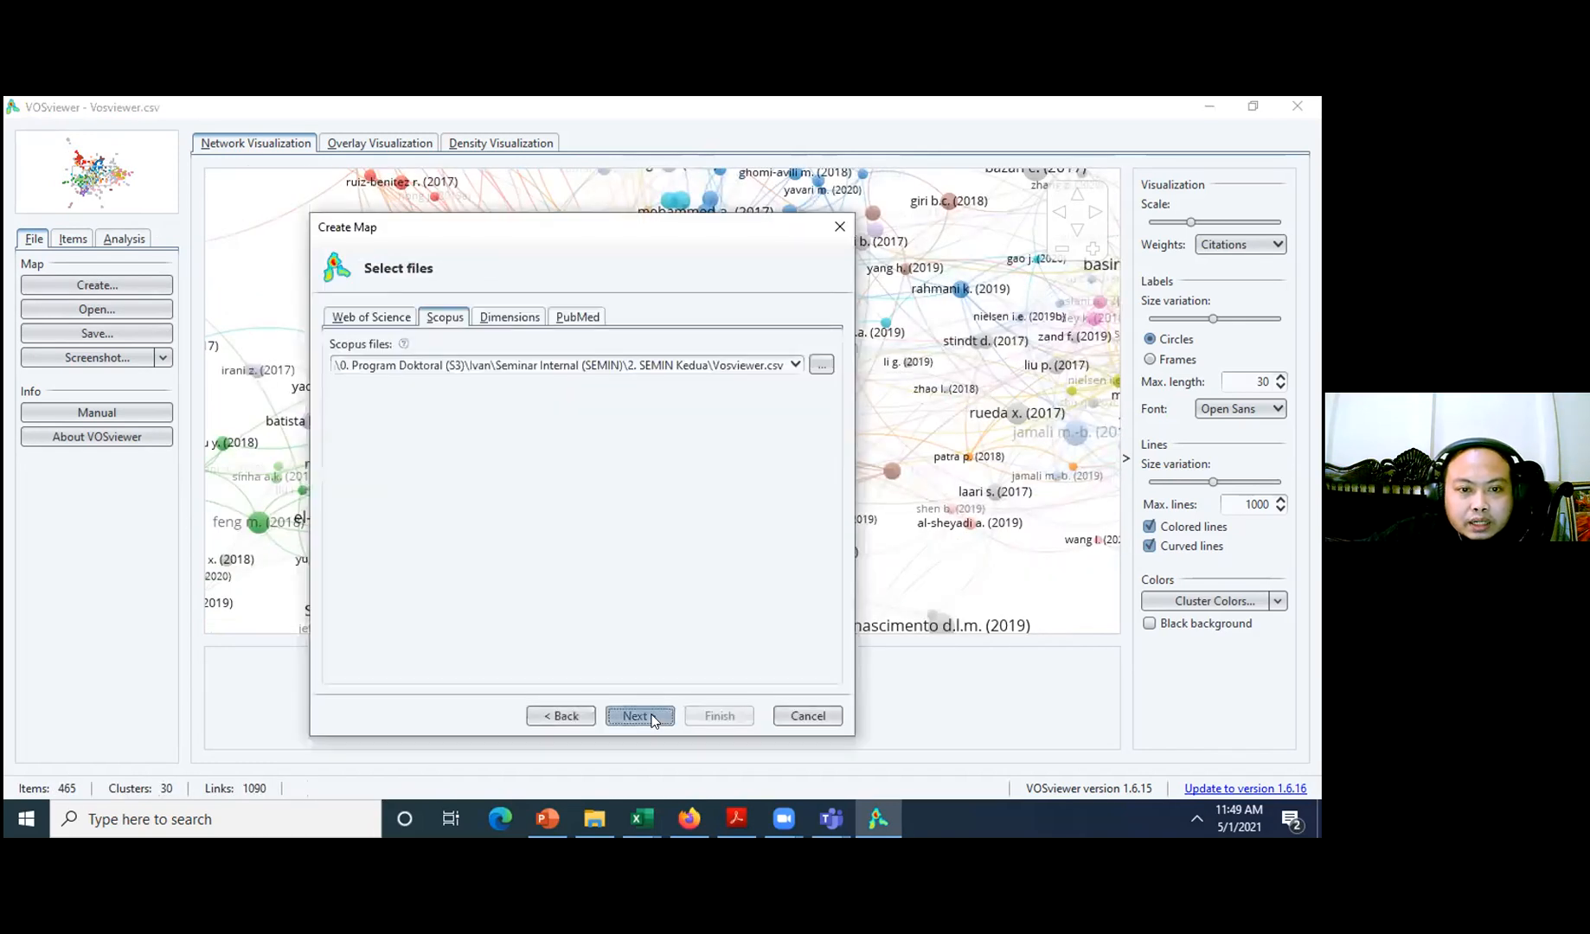
click(638, 716)
click(651, 716)
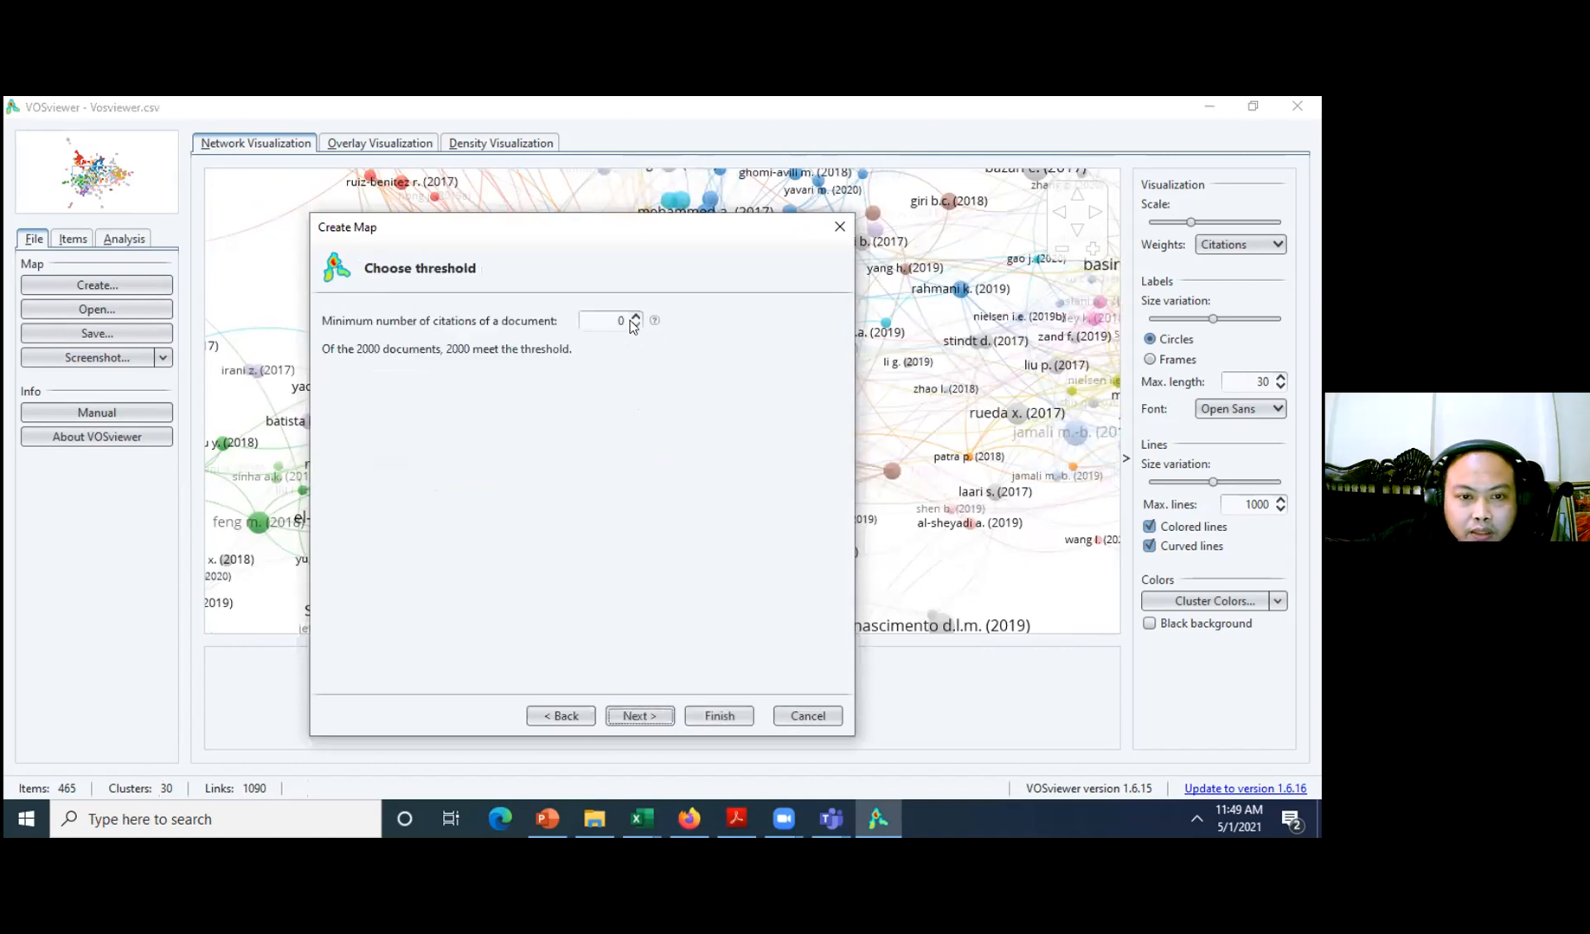
- Raise the minimum number of citations until 246 documents qualify, and create the citation map from all of them
click(637, 317)
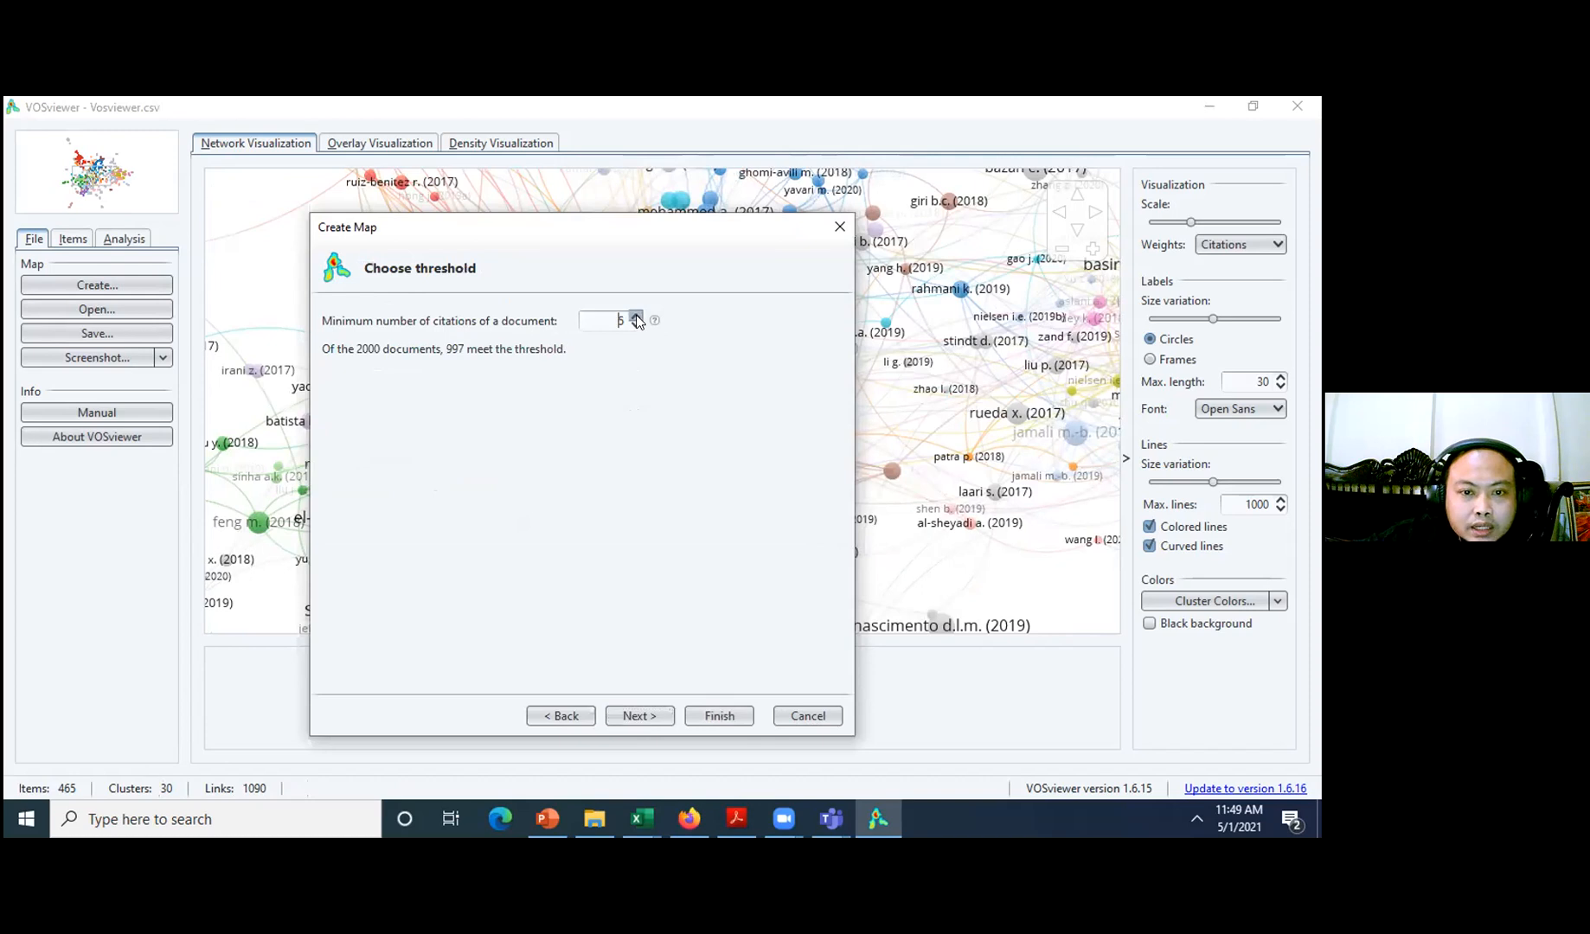
click(636, 317)
click(637, 317)
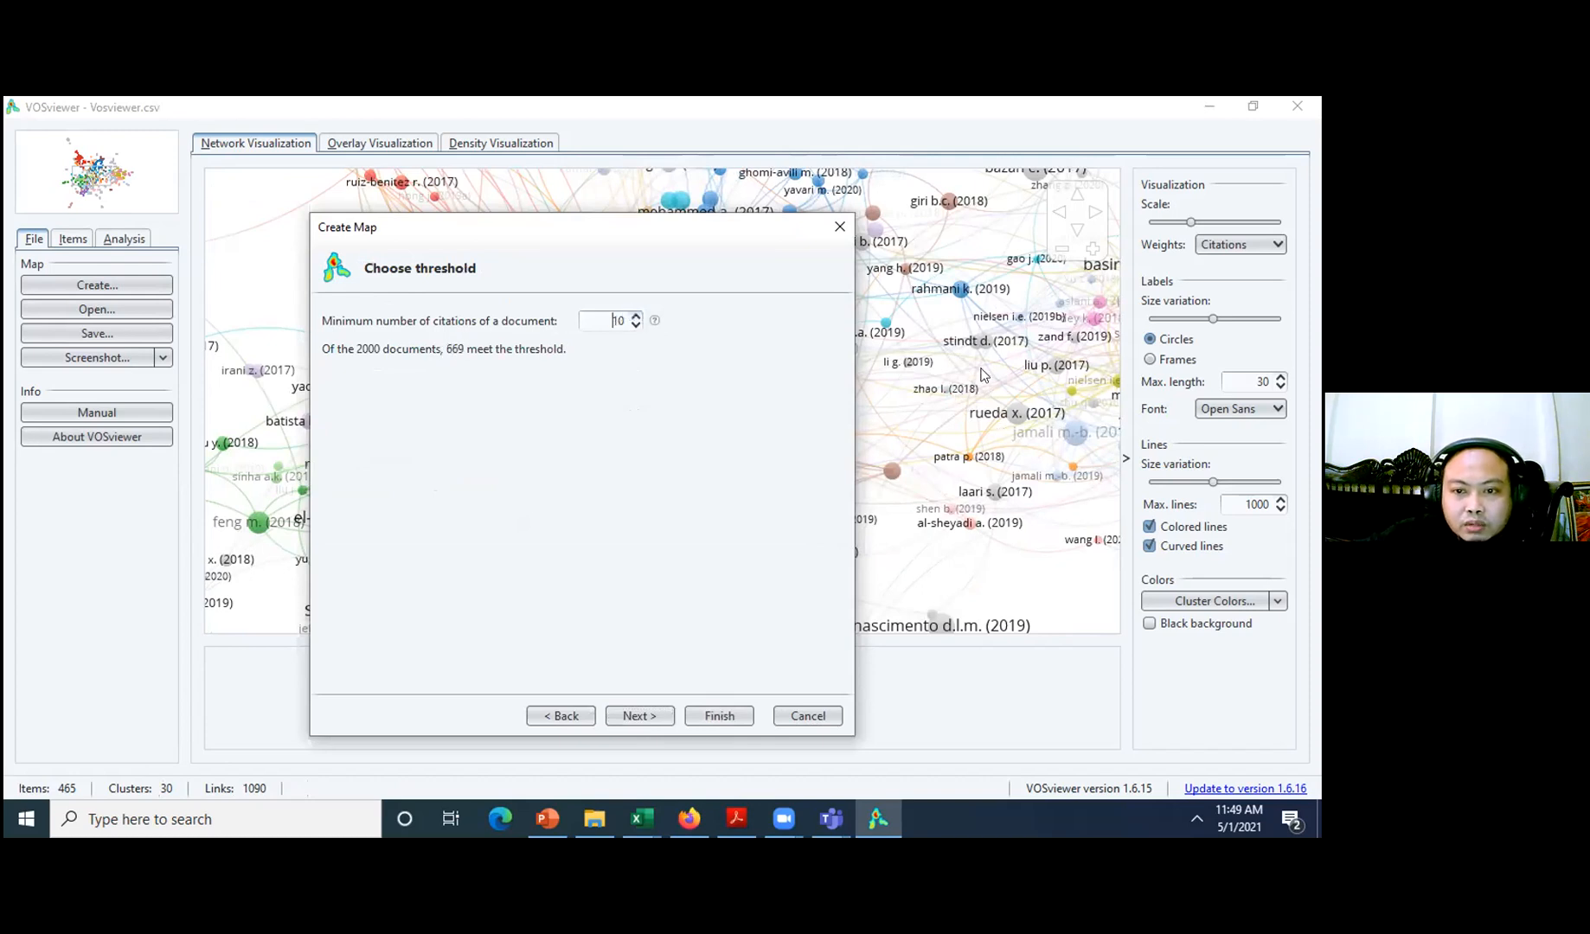
click(637, 316)
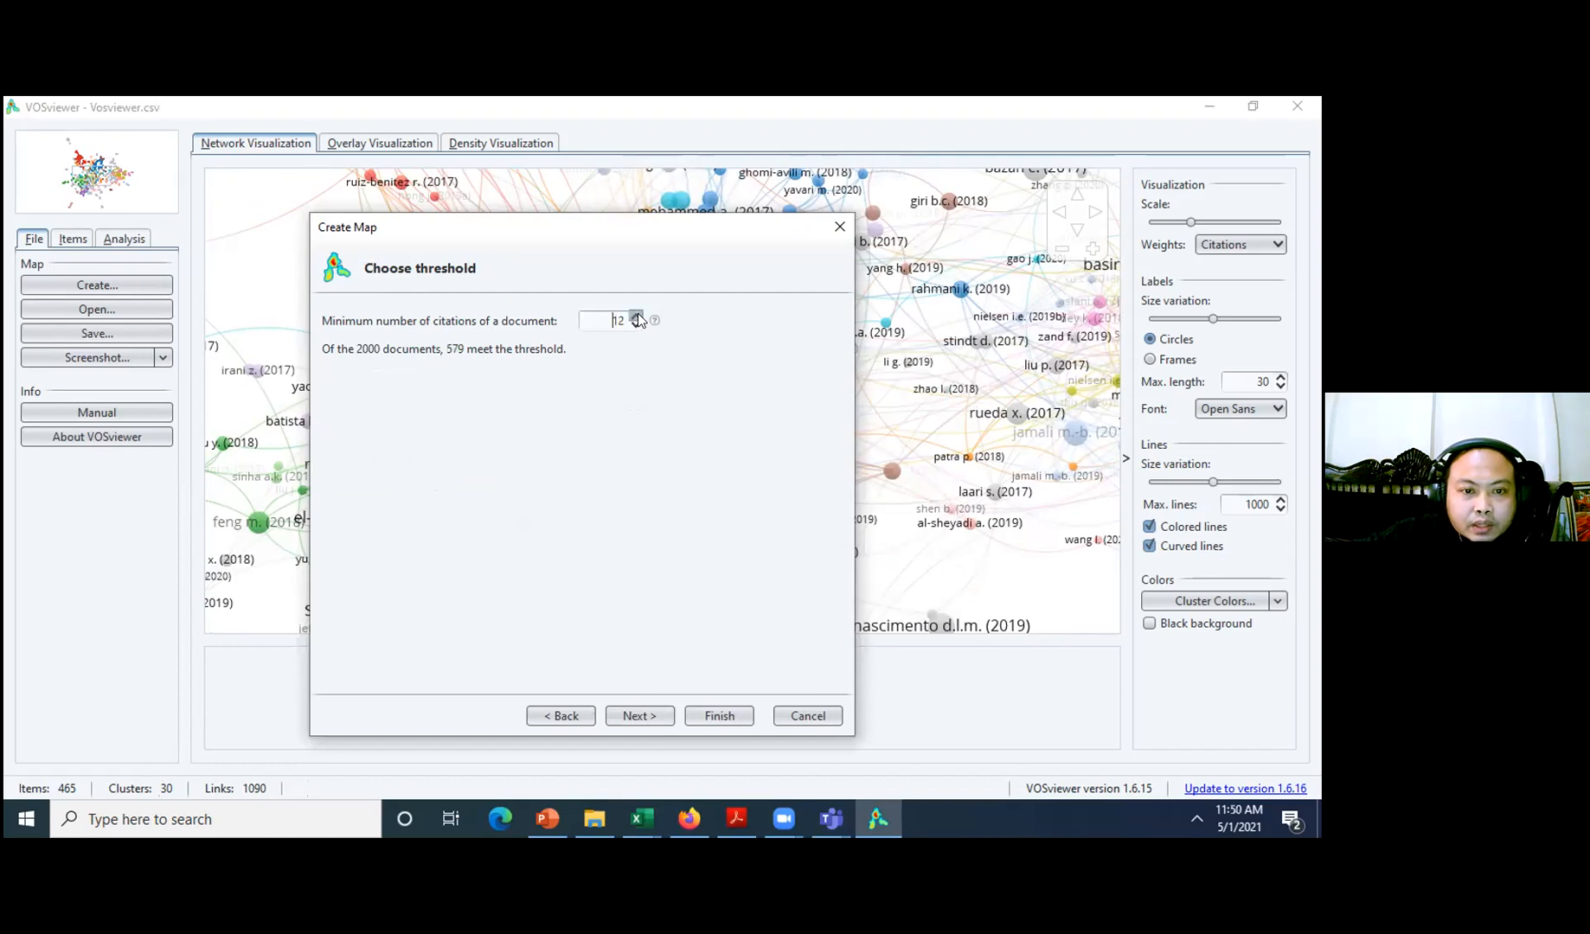
click(637, 318)
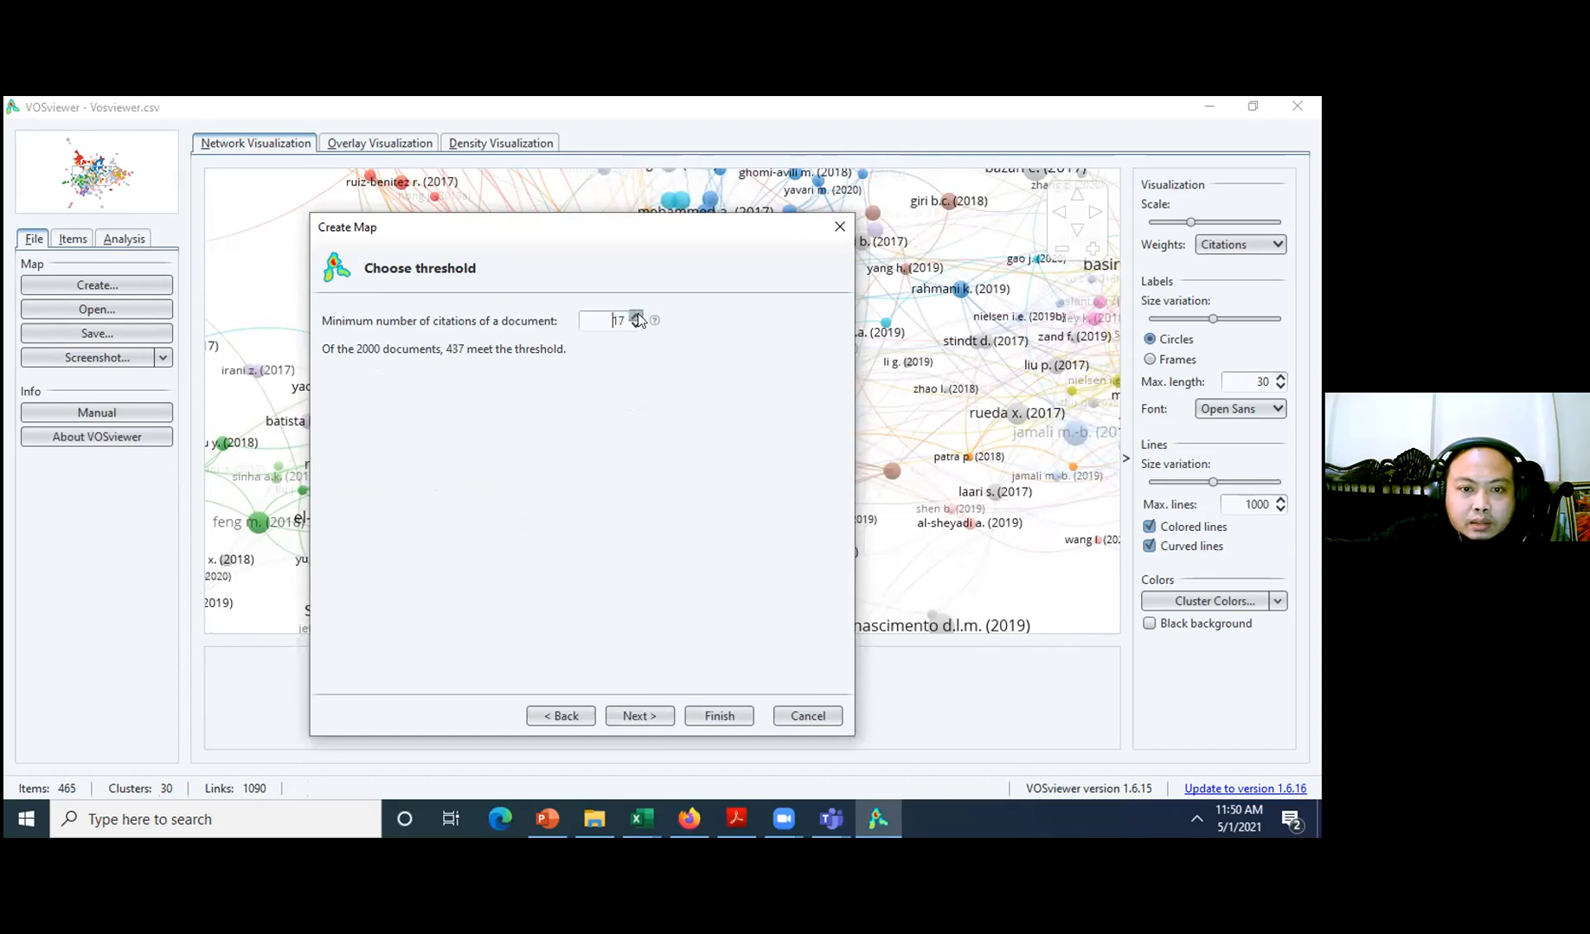
click(637, 317)
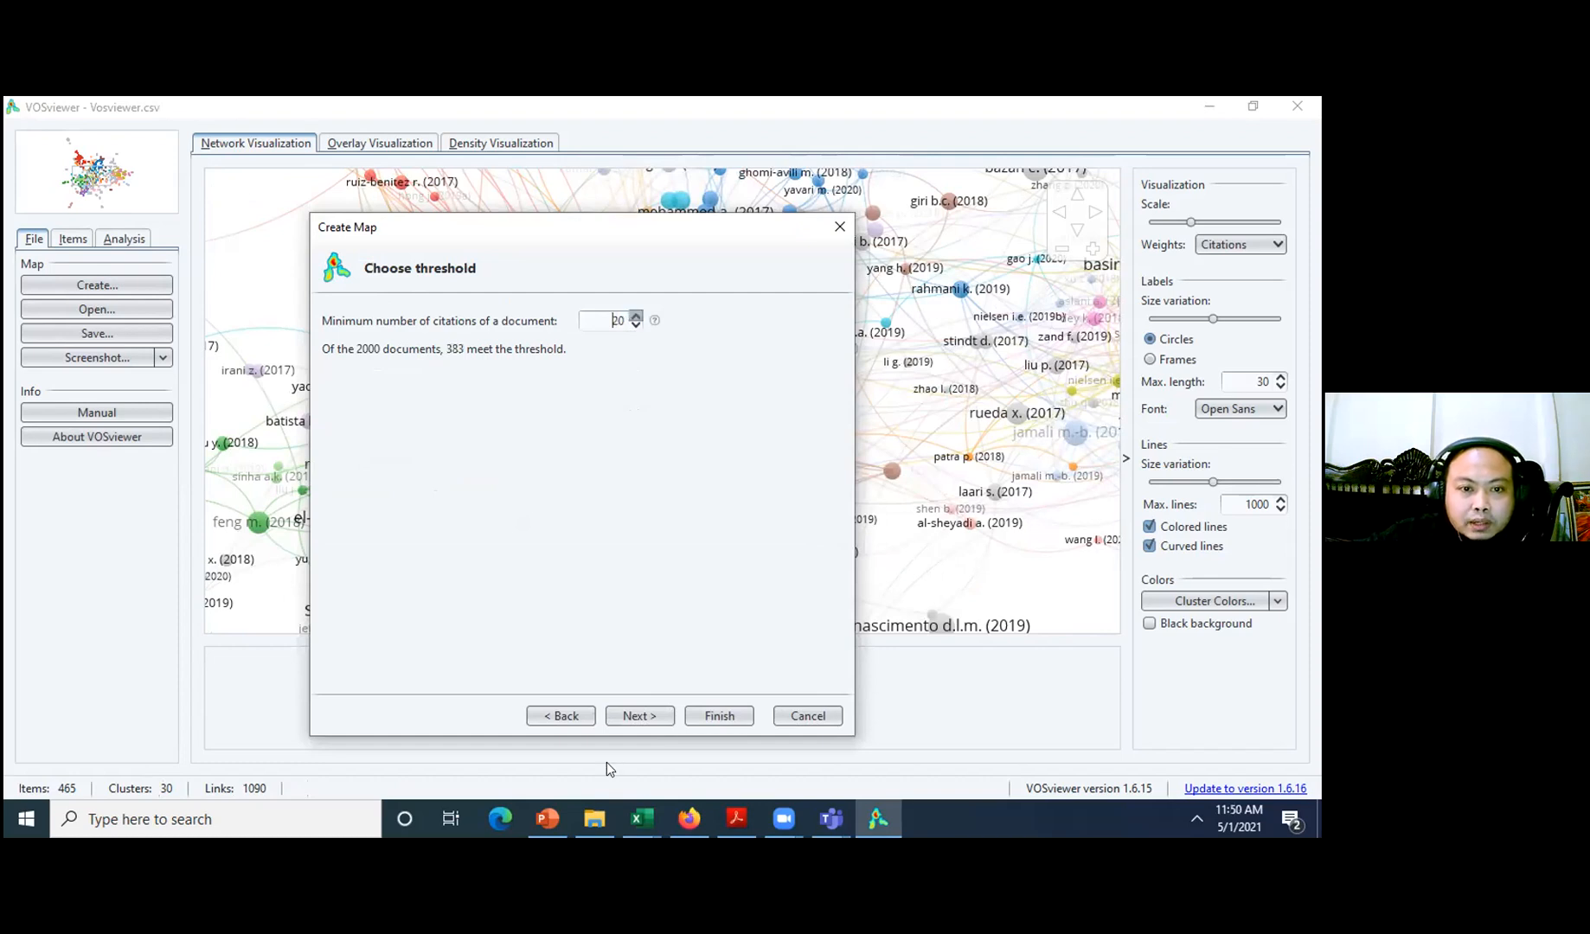
click(636, 316)
click(636, 316)
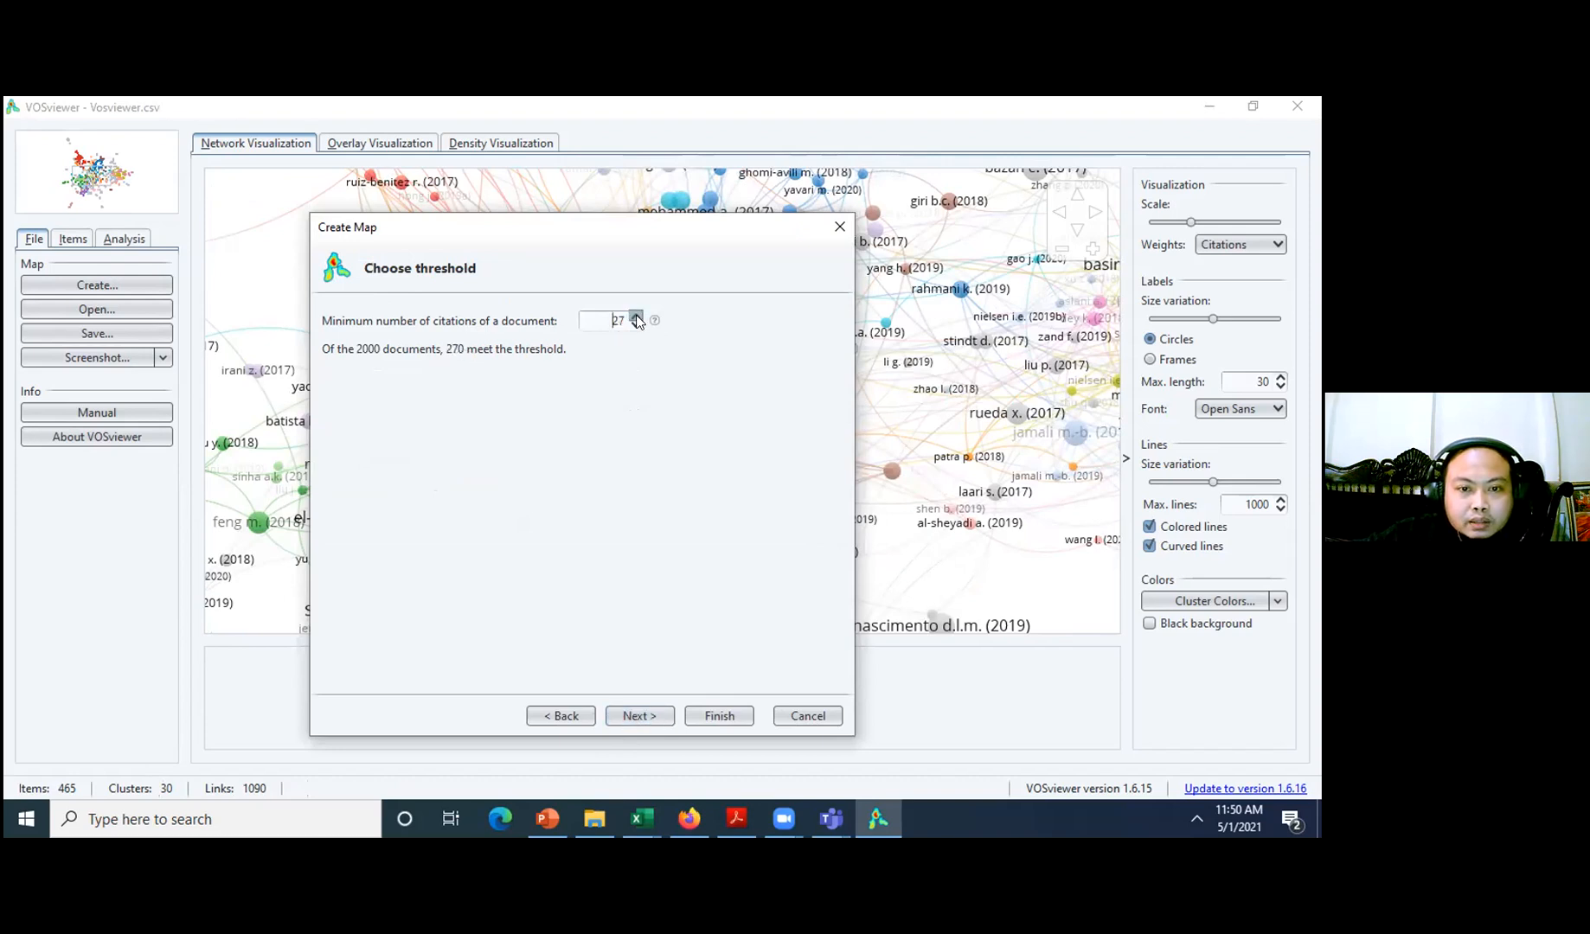
click(637, 317)
click(640, 713)
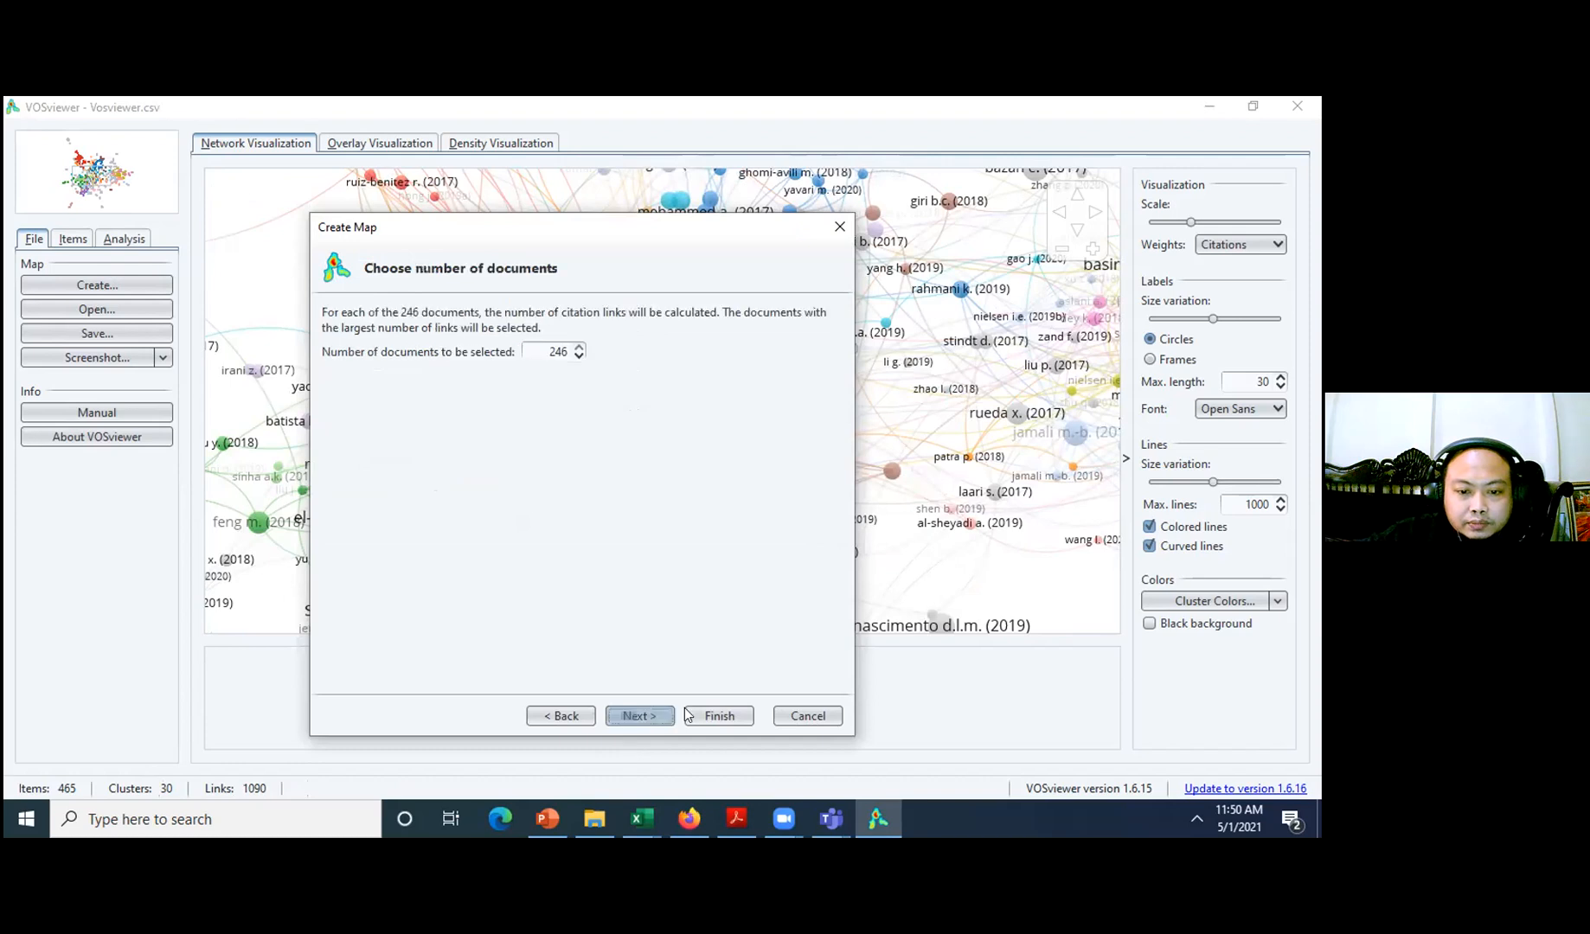
click(714, 716)
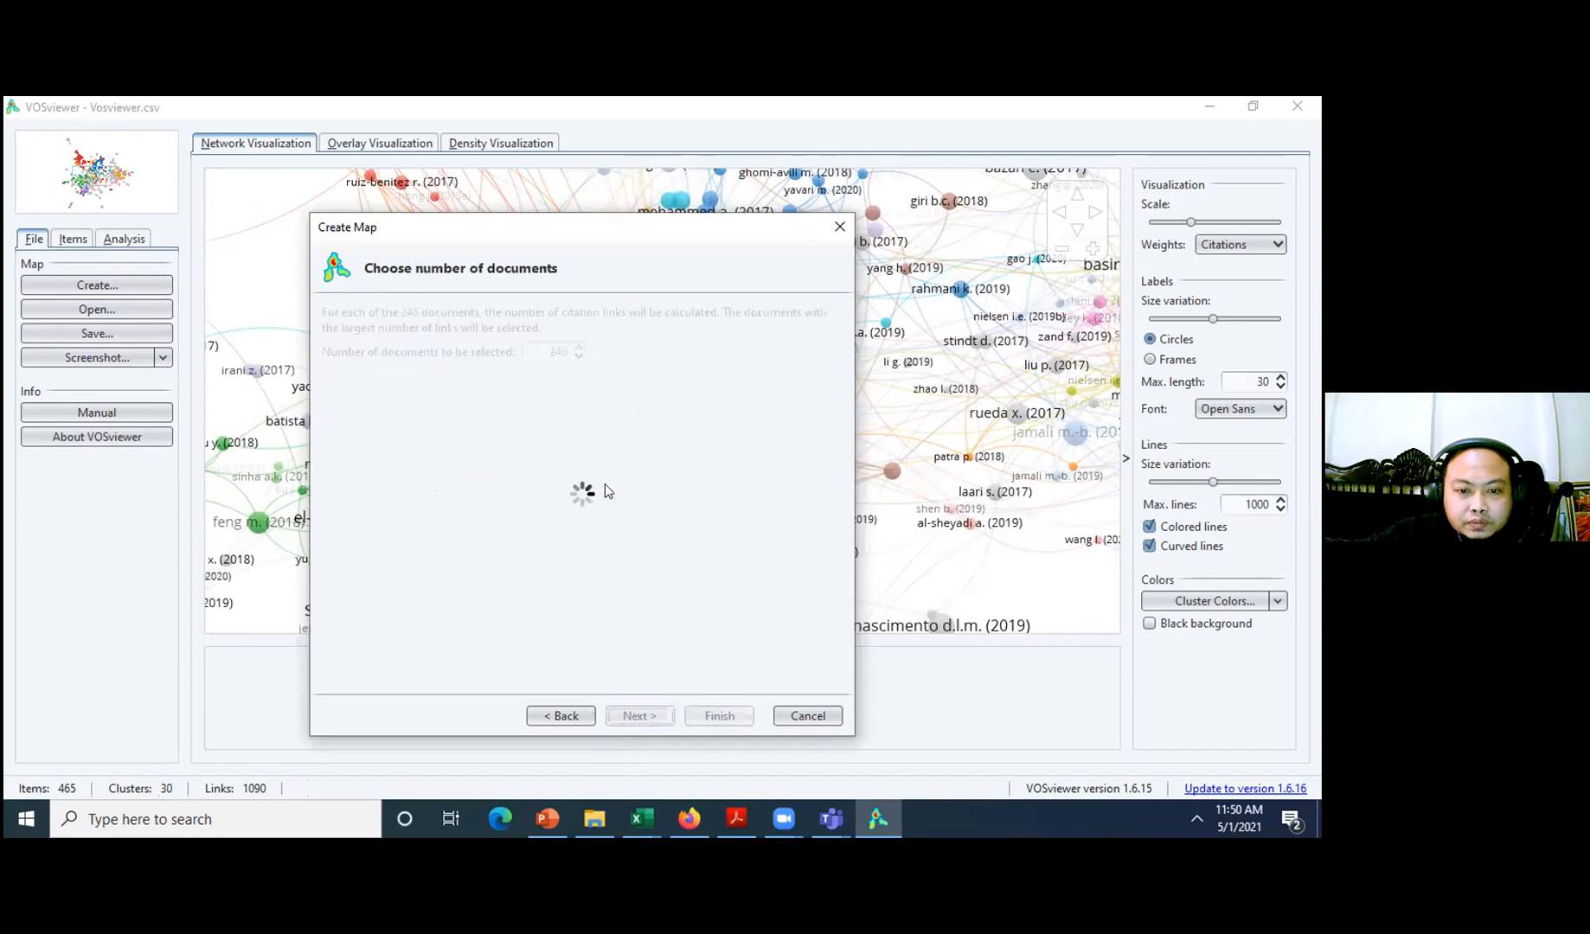
click(623, 499)
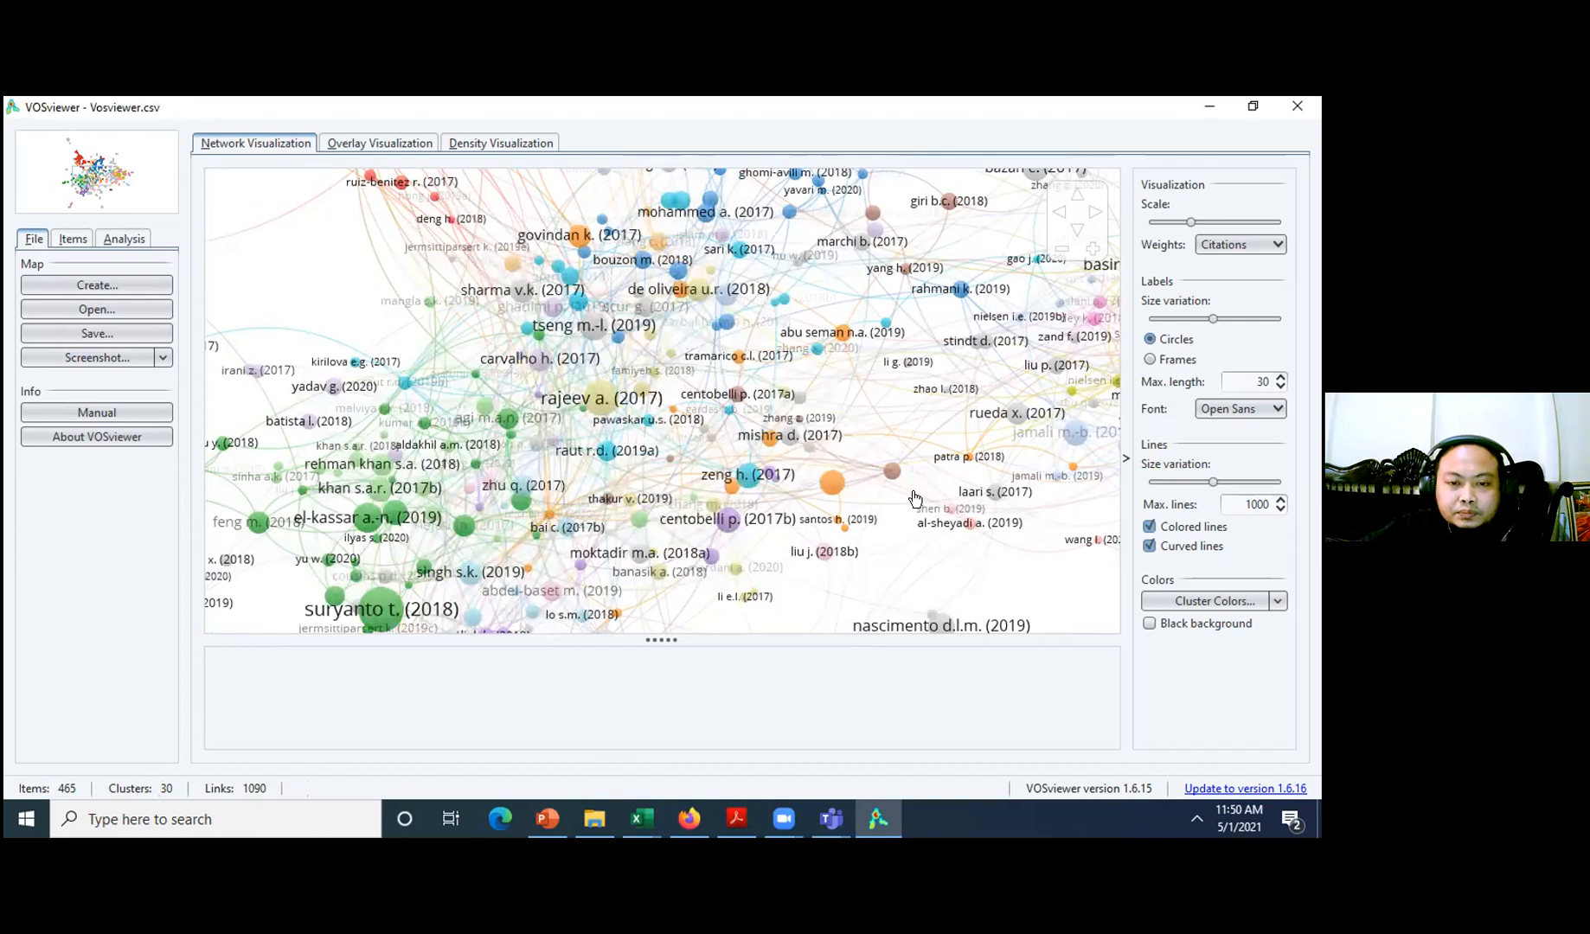
- Examine the documents and citation links of the purple and blue clusters in the new map
scroll(318, 430, up, 2)
drag(318, 430, 462, 418)
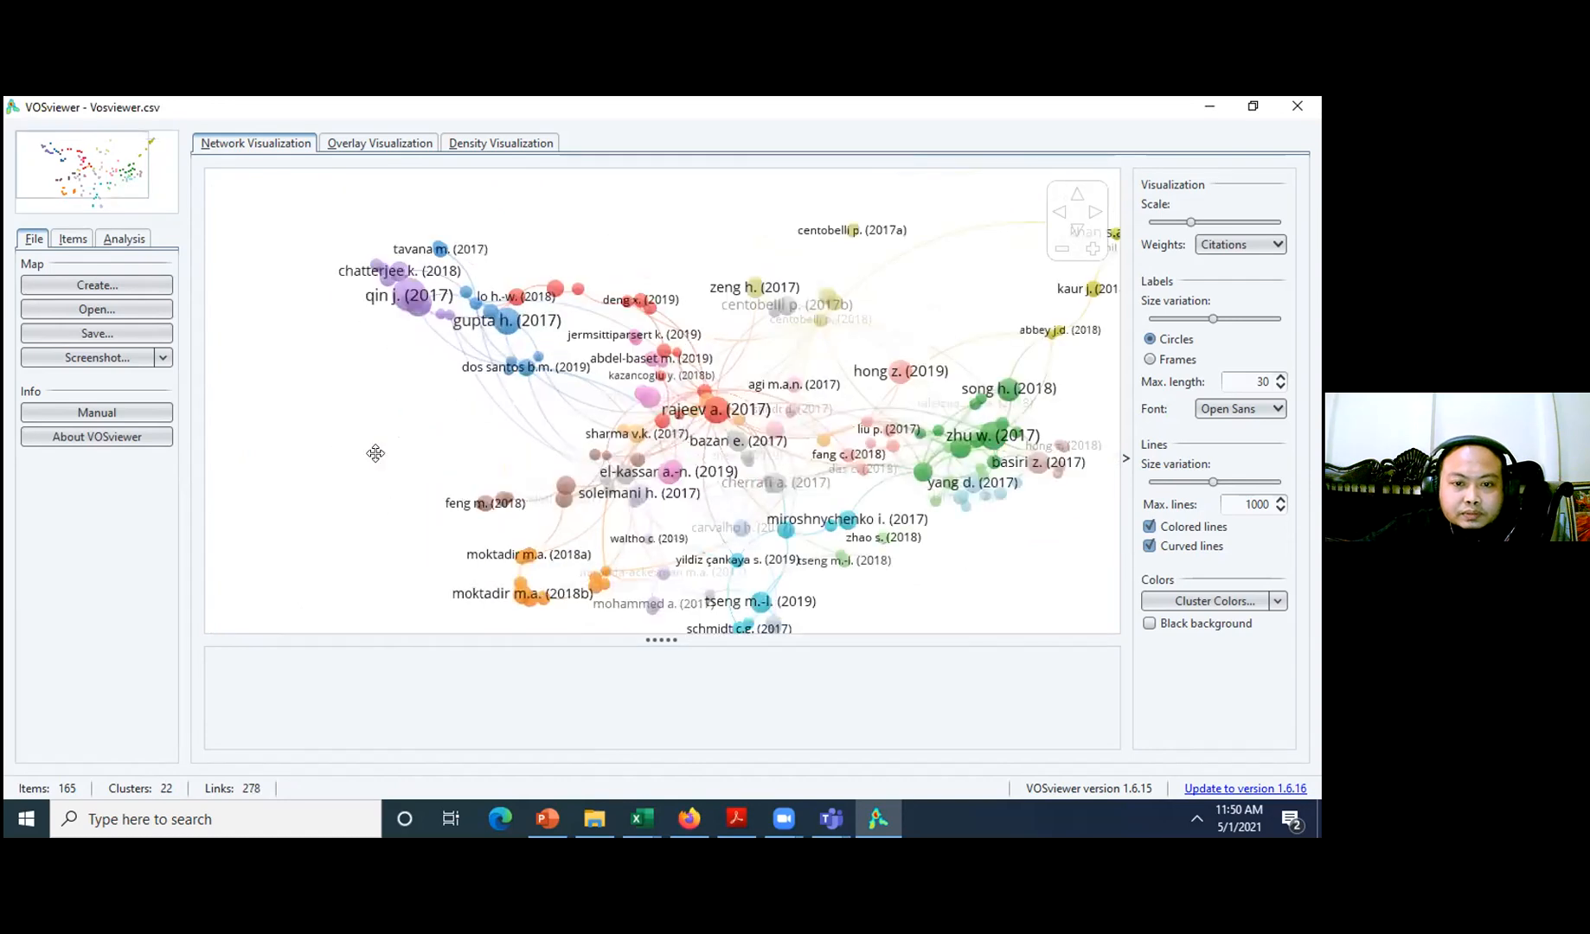
scroll(377, 453, up, 2)
scroll(565, 561, up, 1)
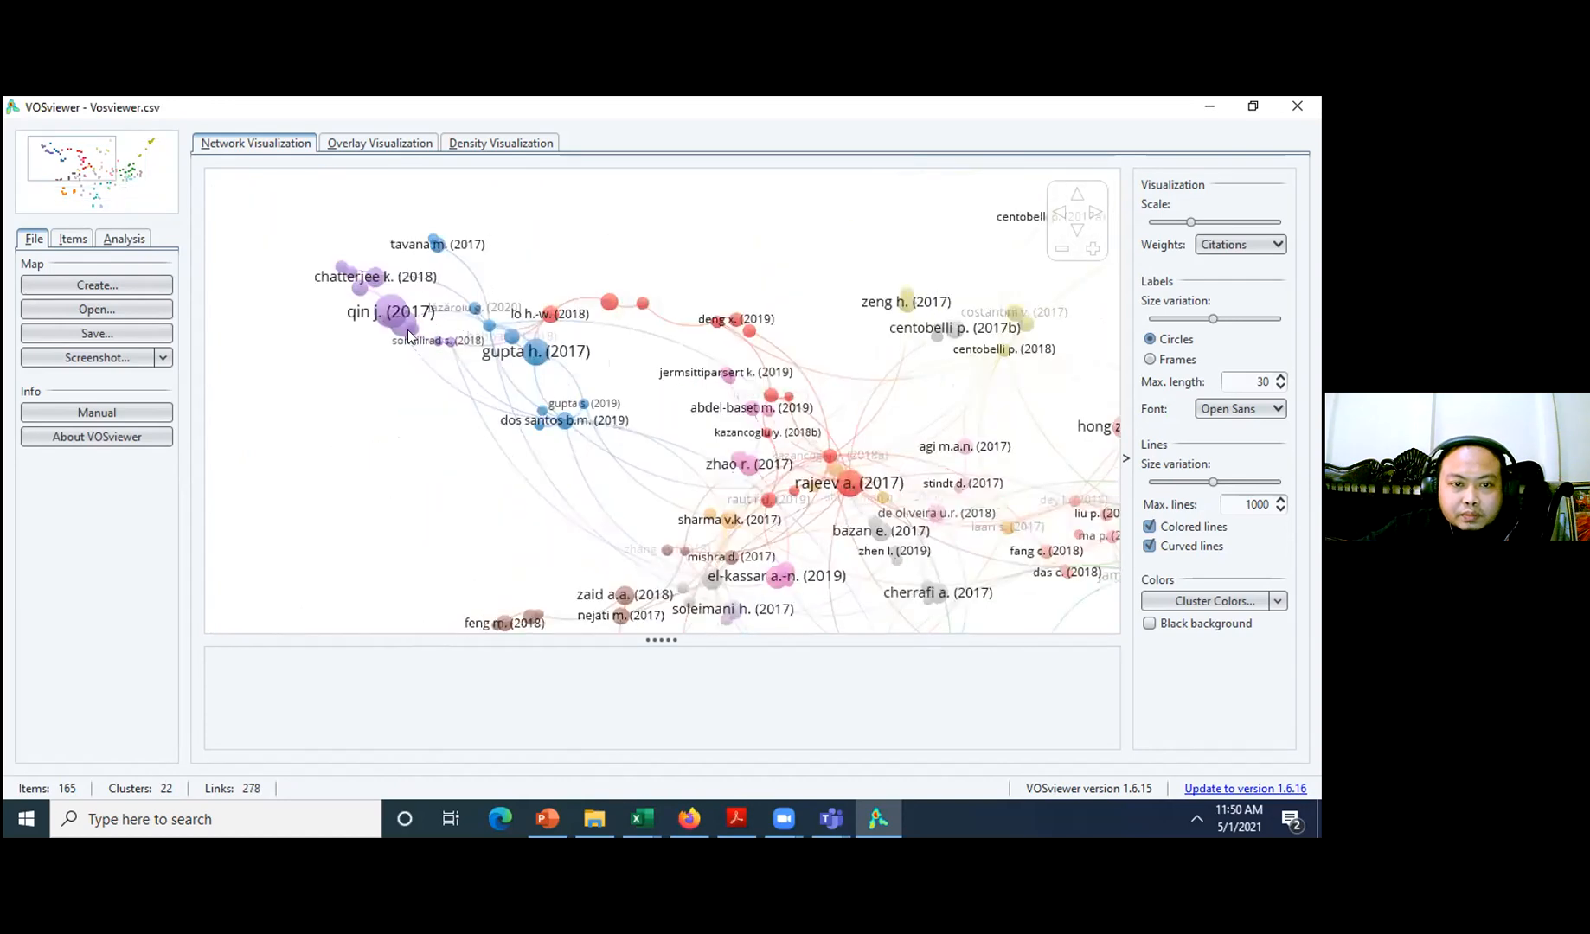
scroll(408, 330, up, 1)
scroll(433, 564, up, 1)
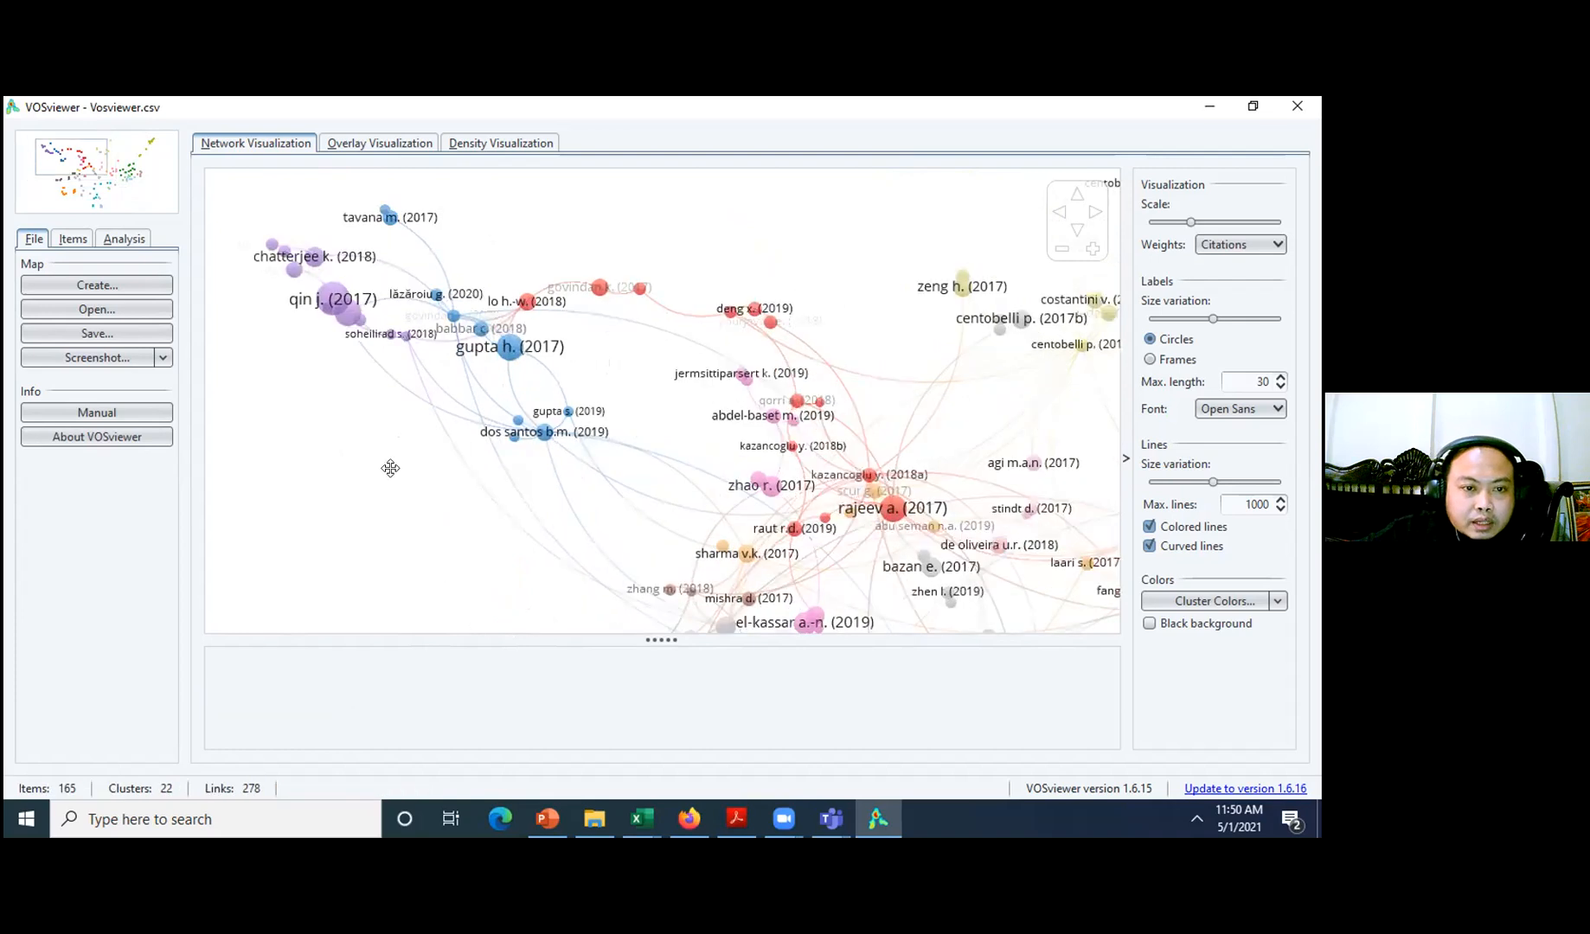
scroll(390, 465, up, 1)
scroll(350, 384, up, 1)
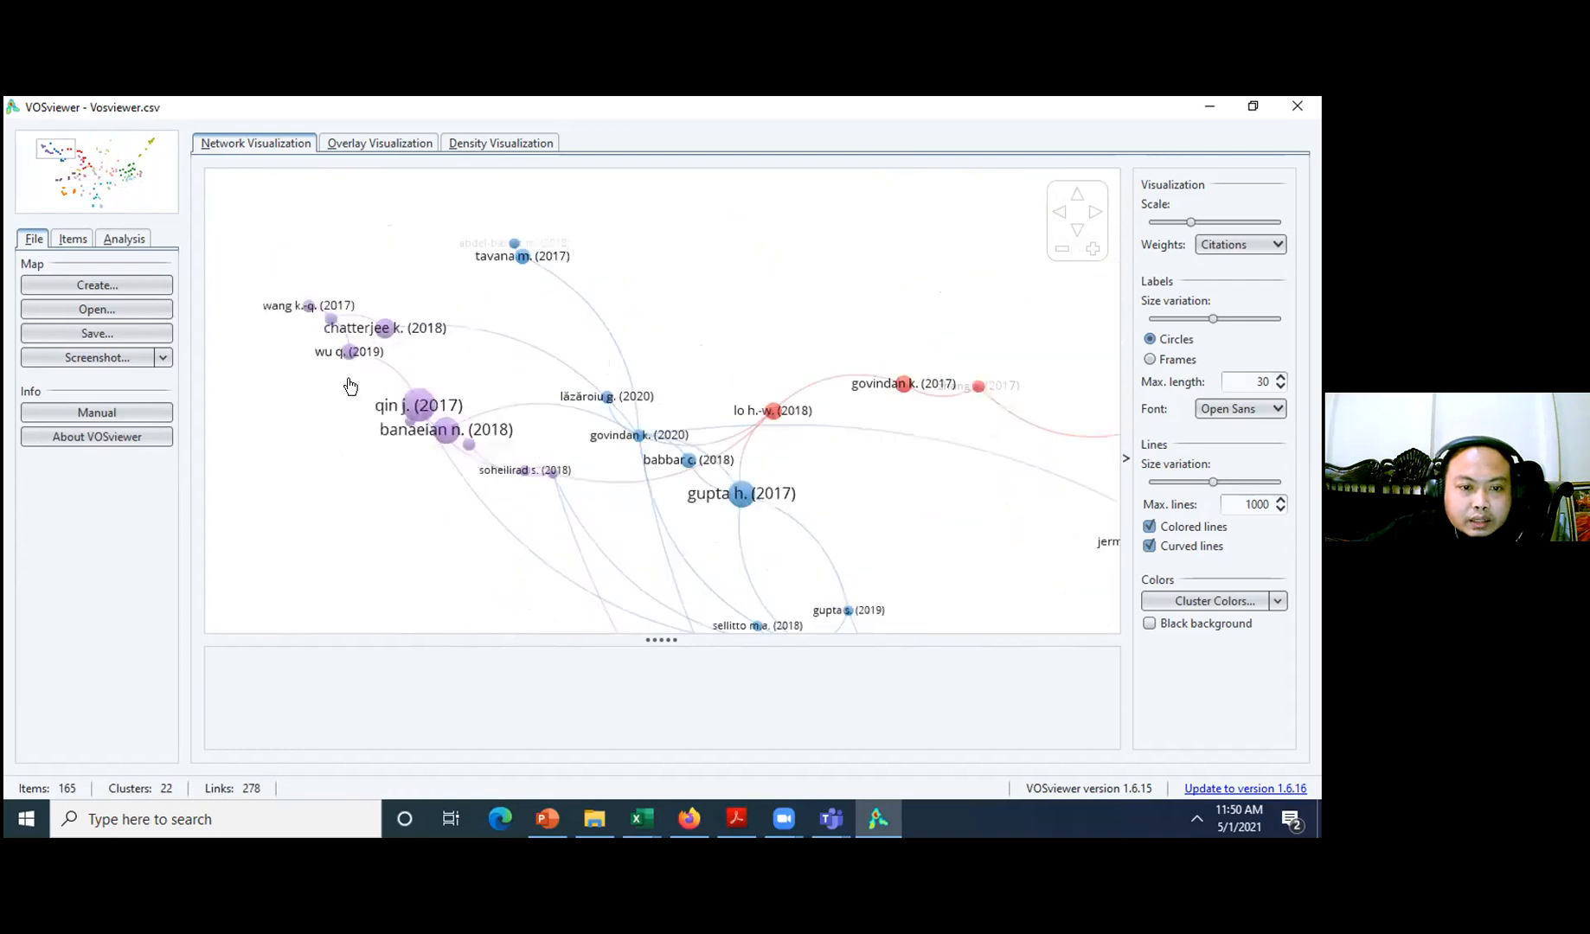
- Take a closer look at the largest document in the purple cluster and the 2019 document linked to it
scroll(357, 484, up, 1)
scroll(361, 492, up, 1)
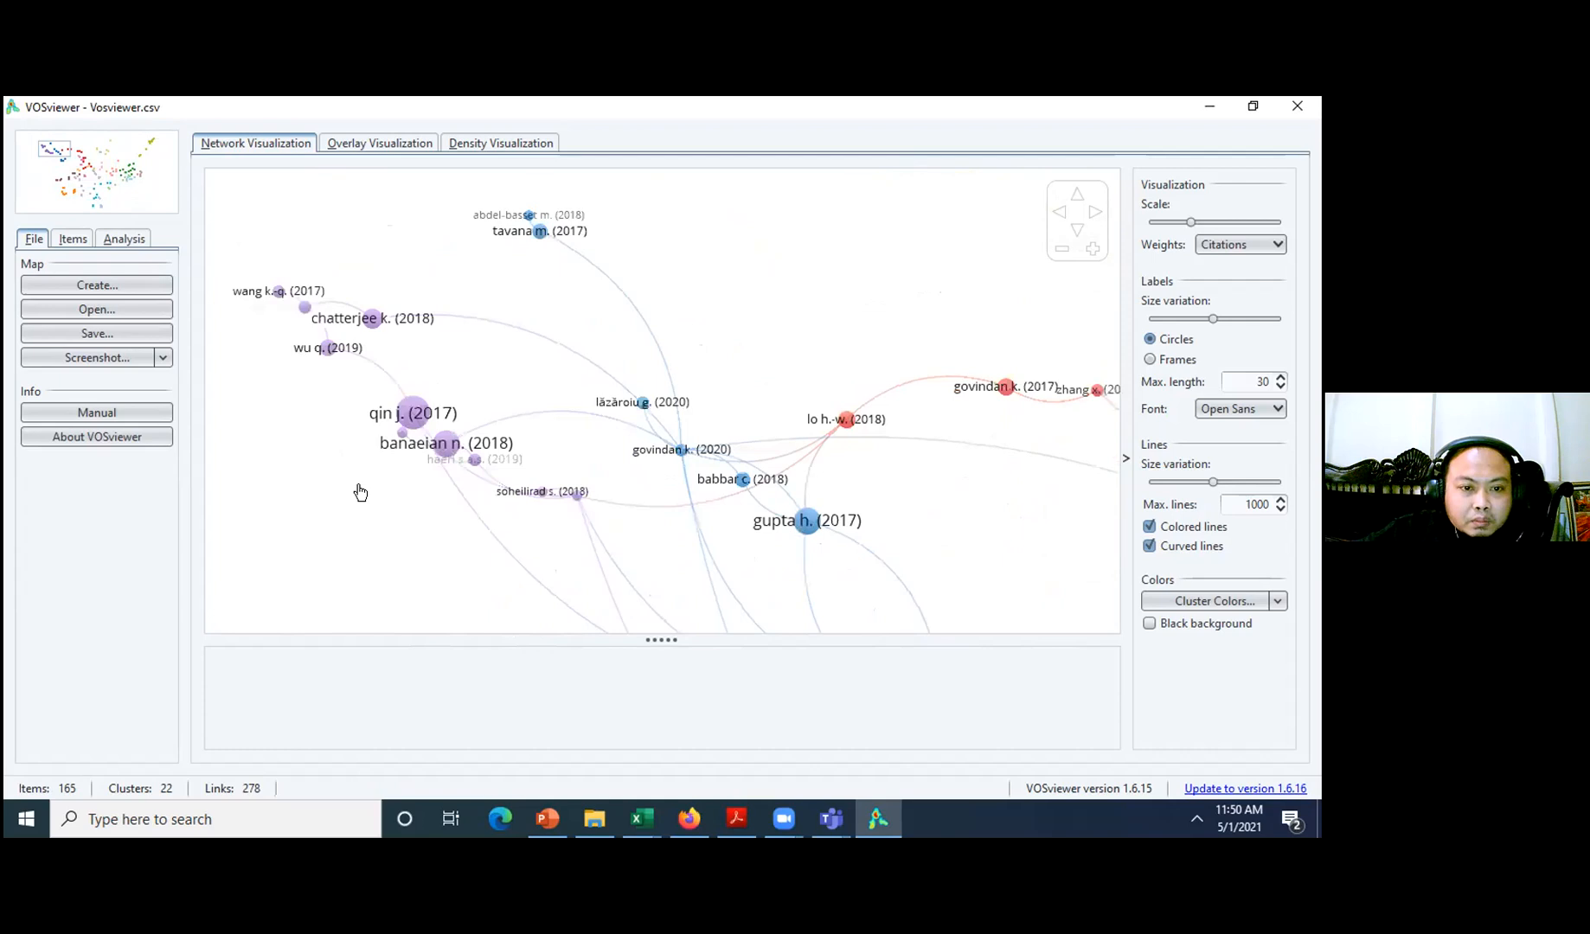
mouse_move(413, 416)
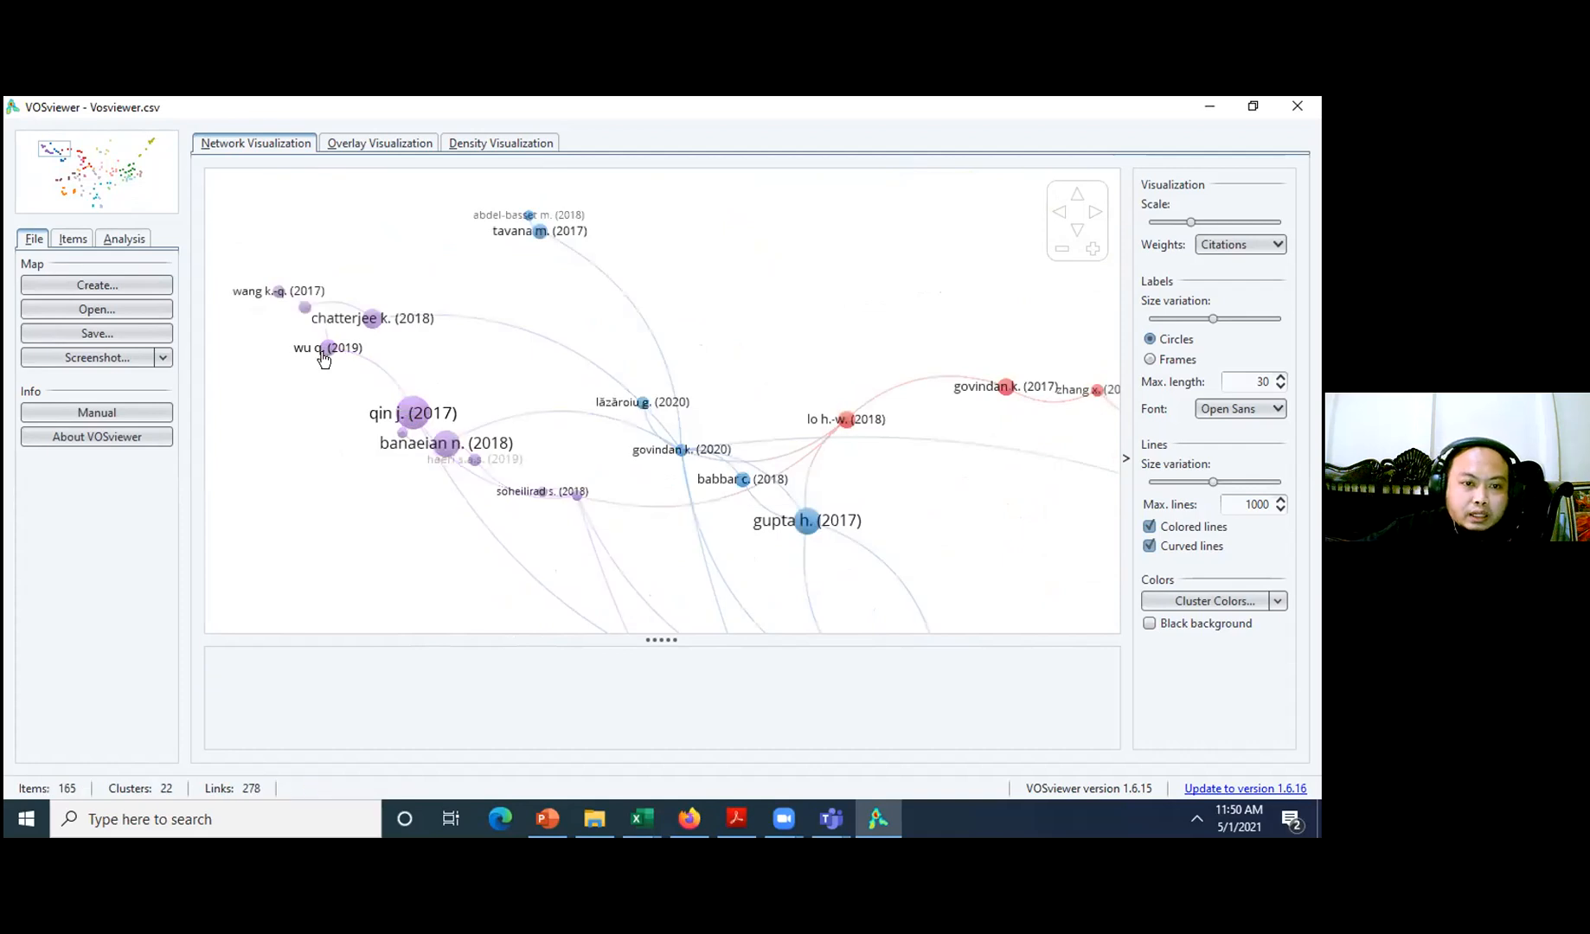
mouse_move(324, 354)
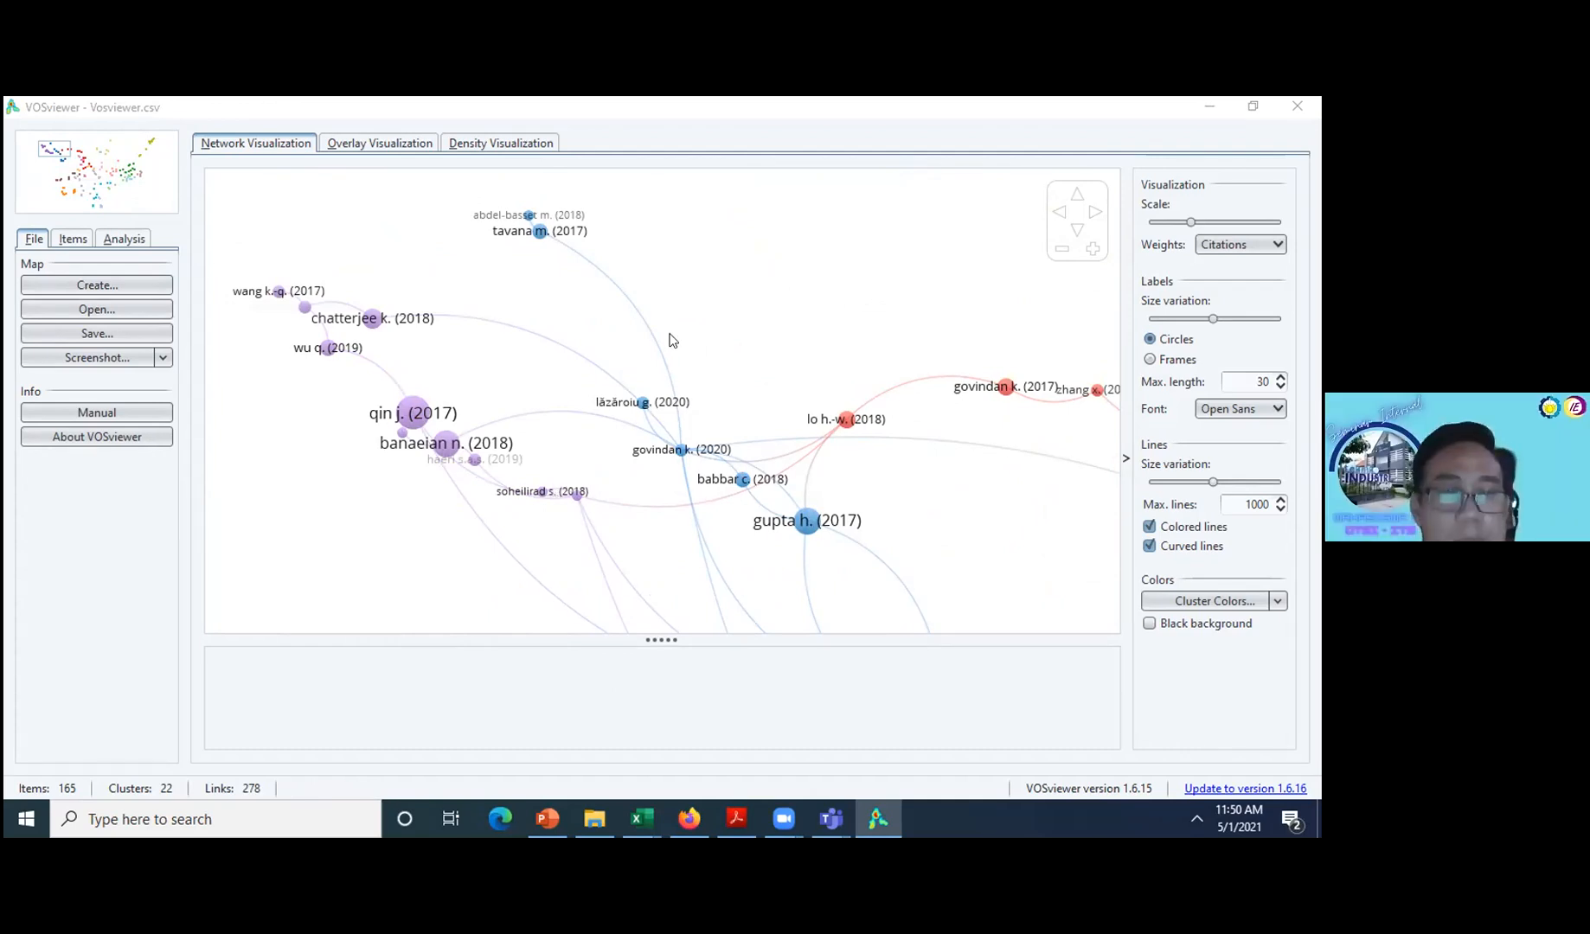
- Survey the citation map from the purple and blue clusters across to the pink and red documents at its centre
scroll(671, 340, down, 2)
scroll(804, 321, down, 2)
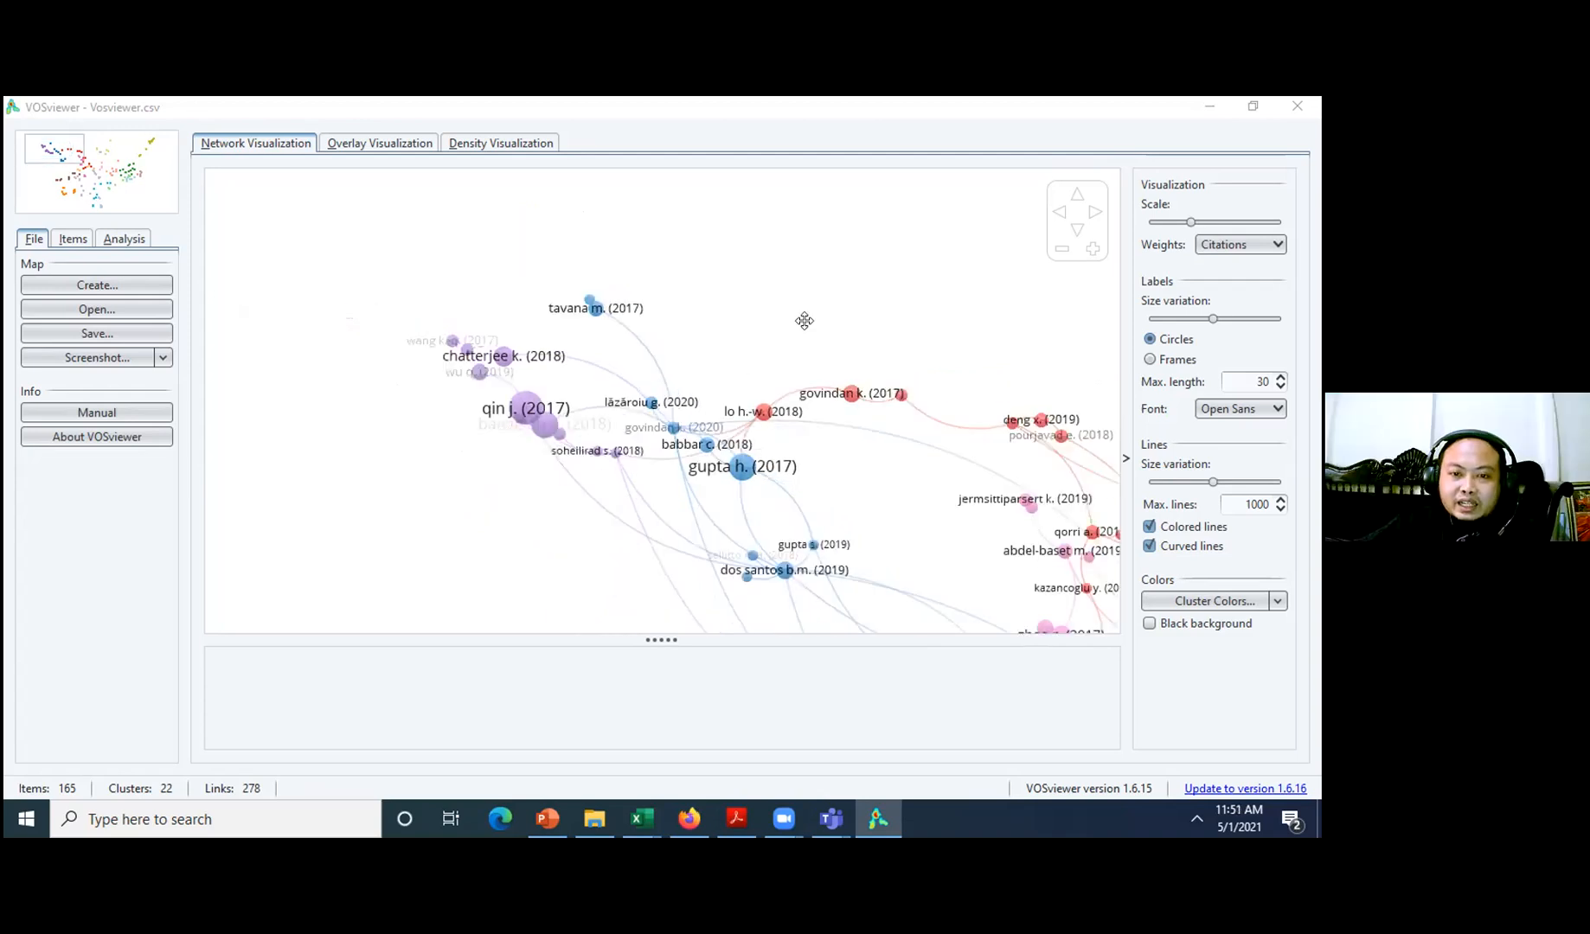
drag(772, 316, 672, 279)
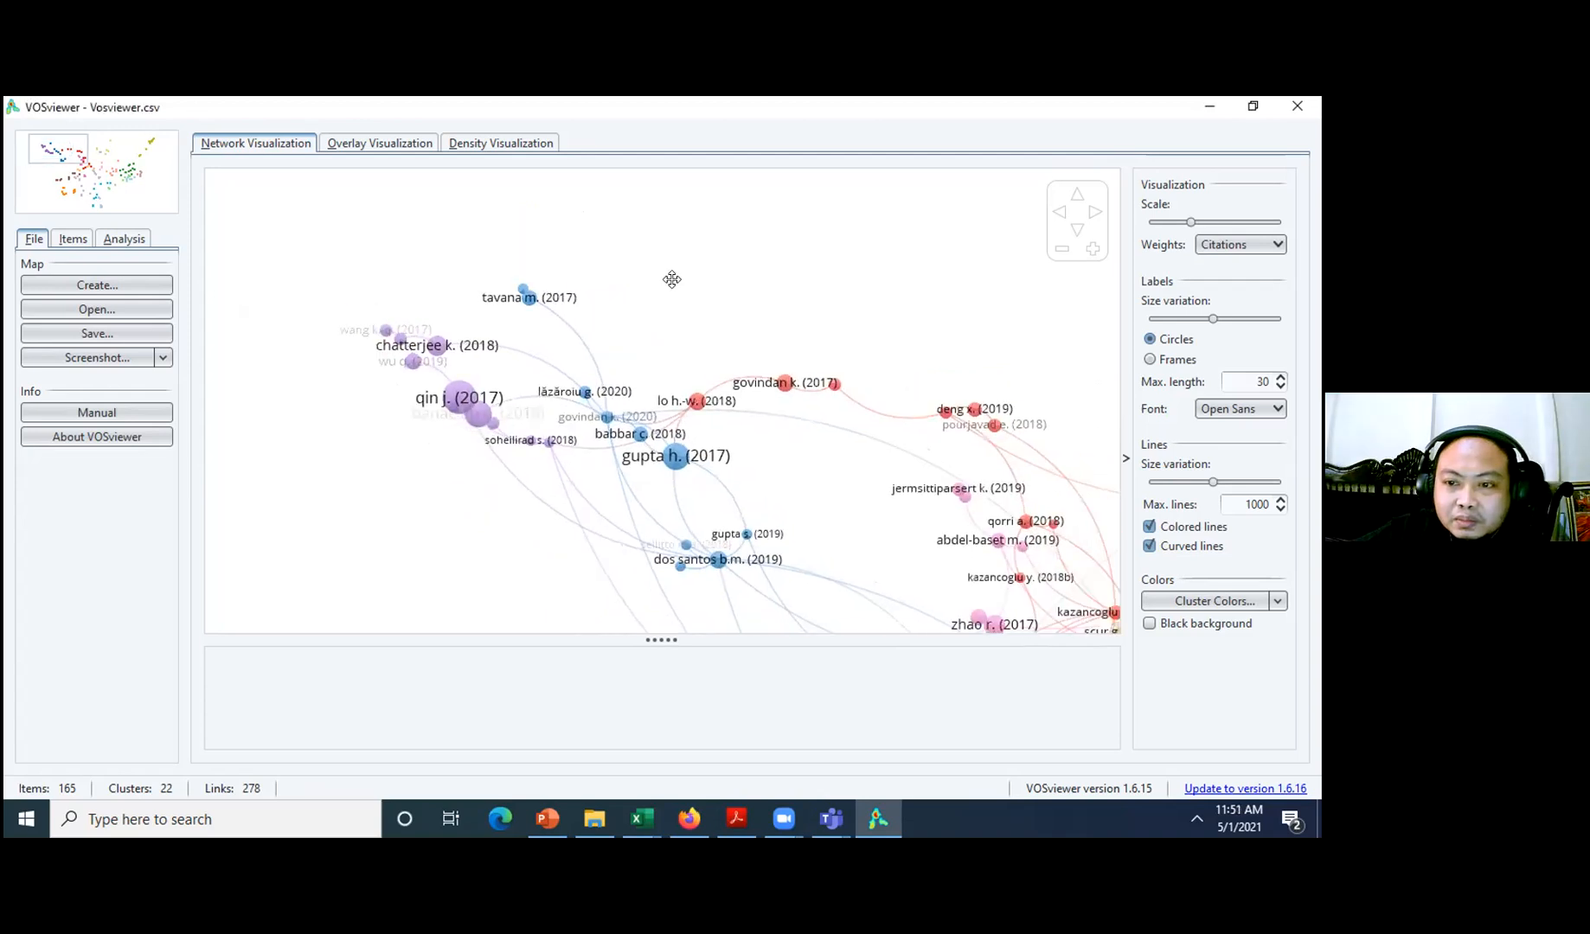
drag(773, 491, 685, 404)
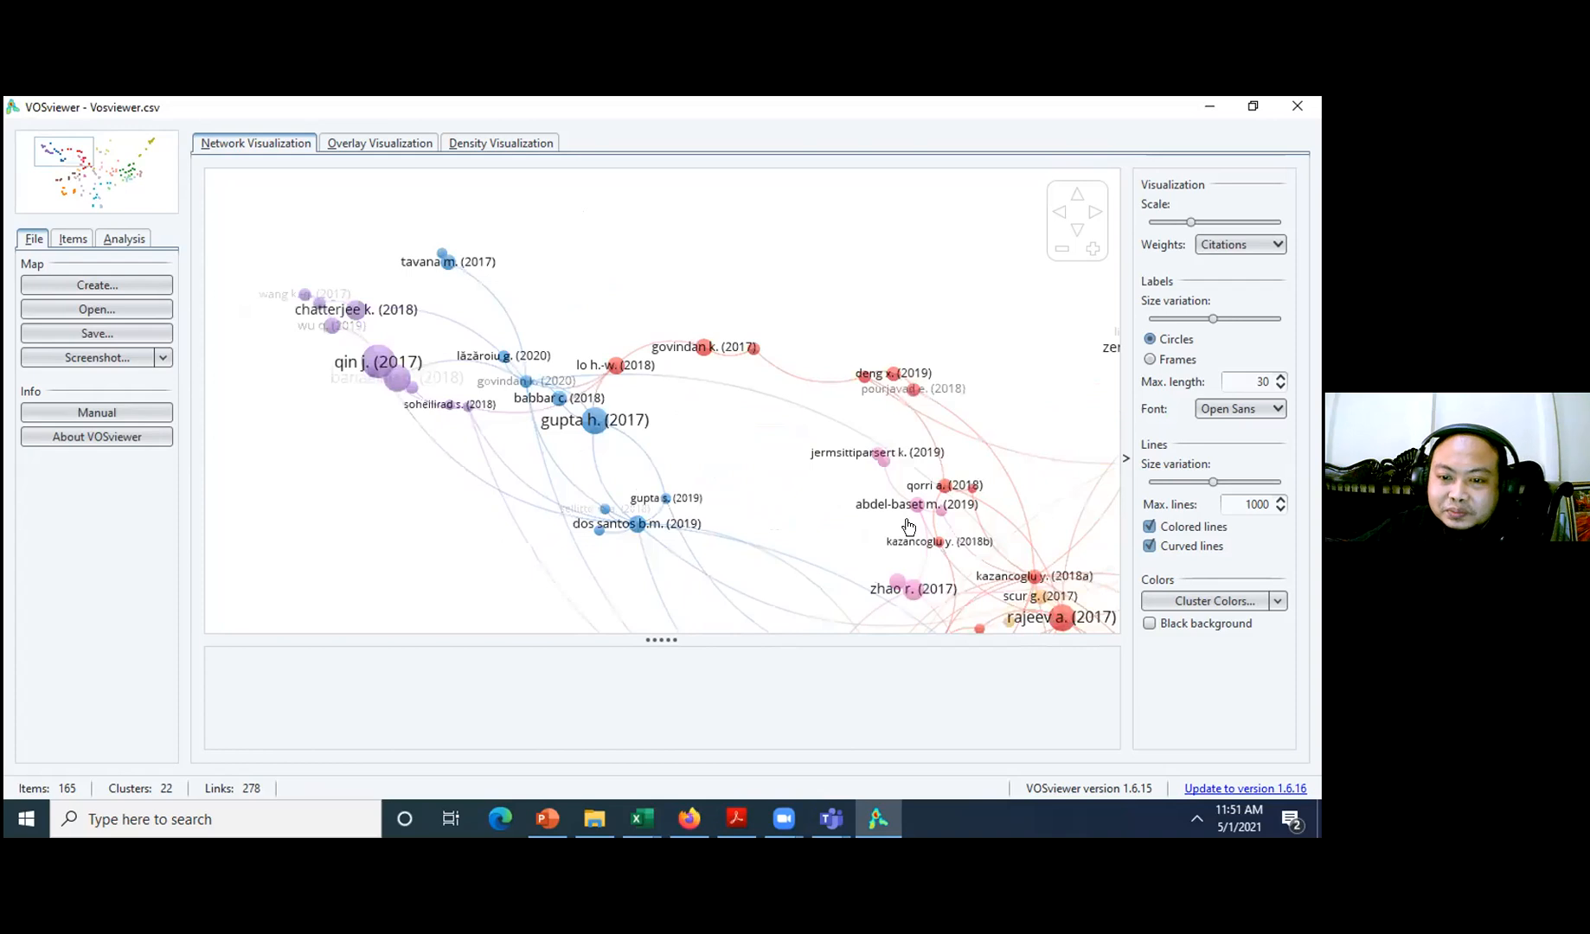
drag(905, 519, 692, 423)
scroll(692, 426, down, 2)
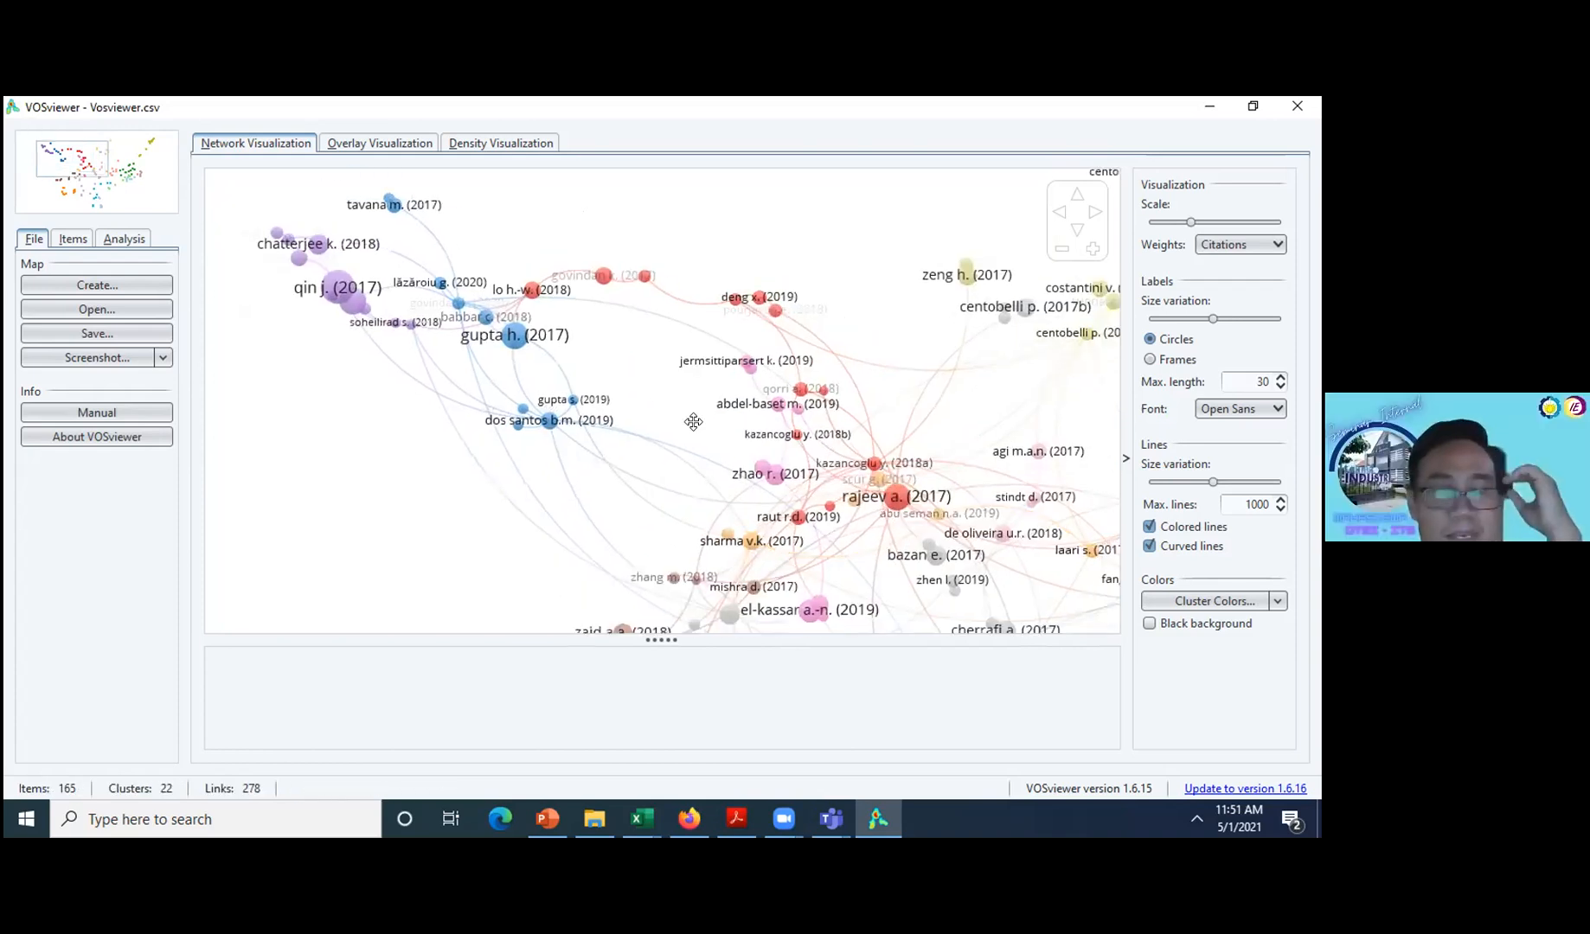
drag(532, 585, 499, 568)
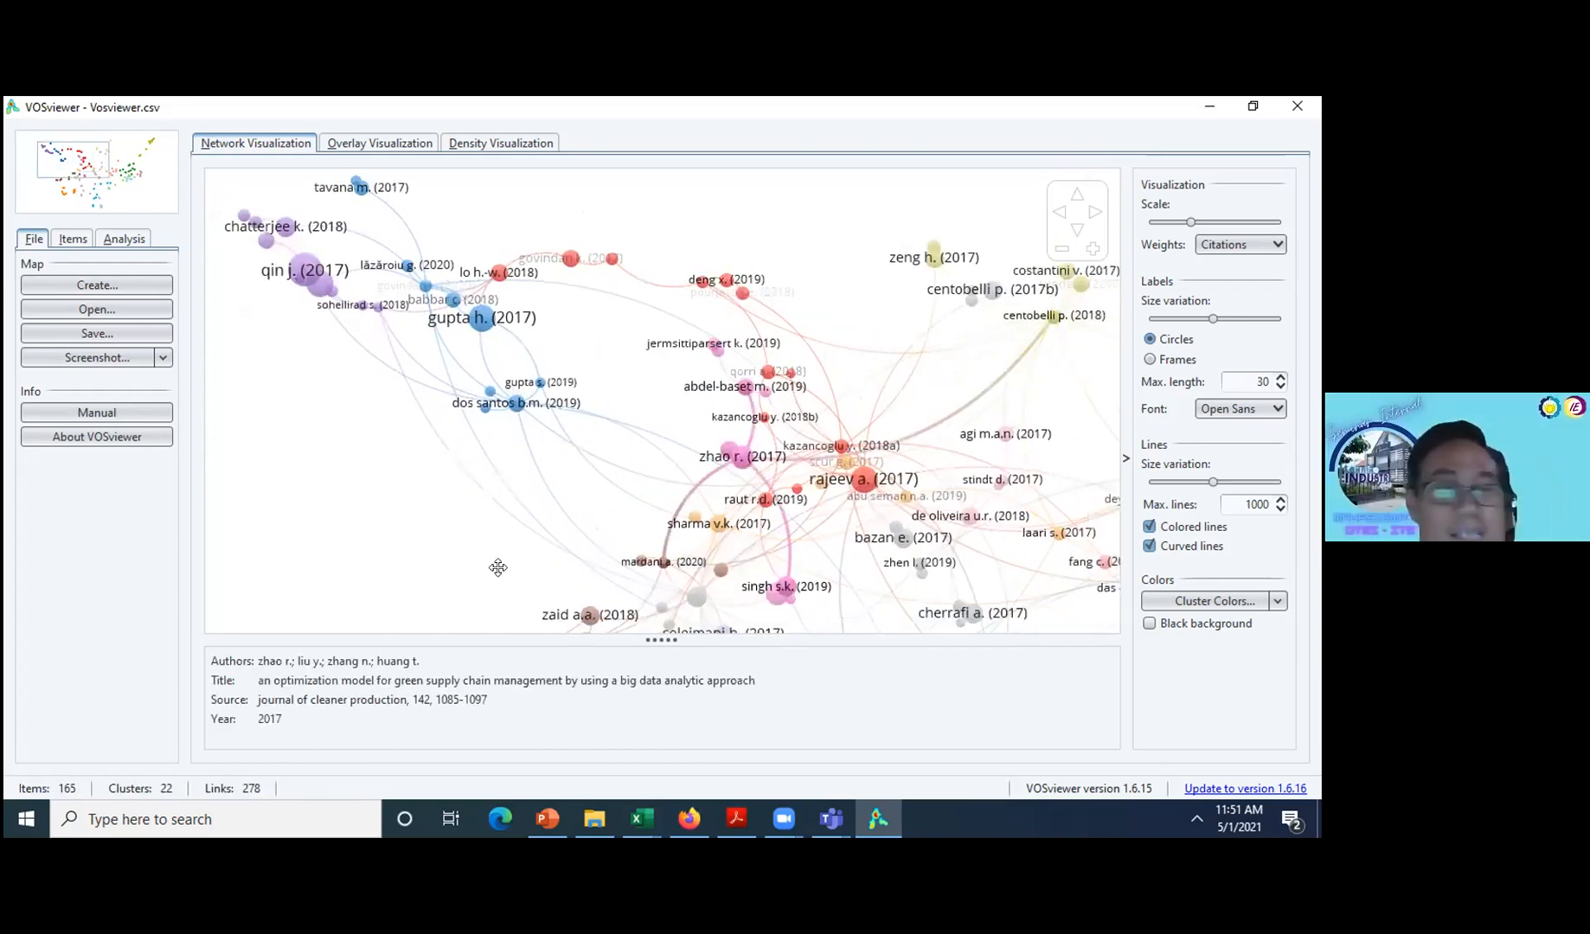
drag(743, 457, 689, 410)
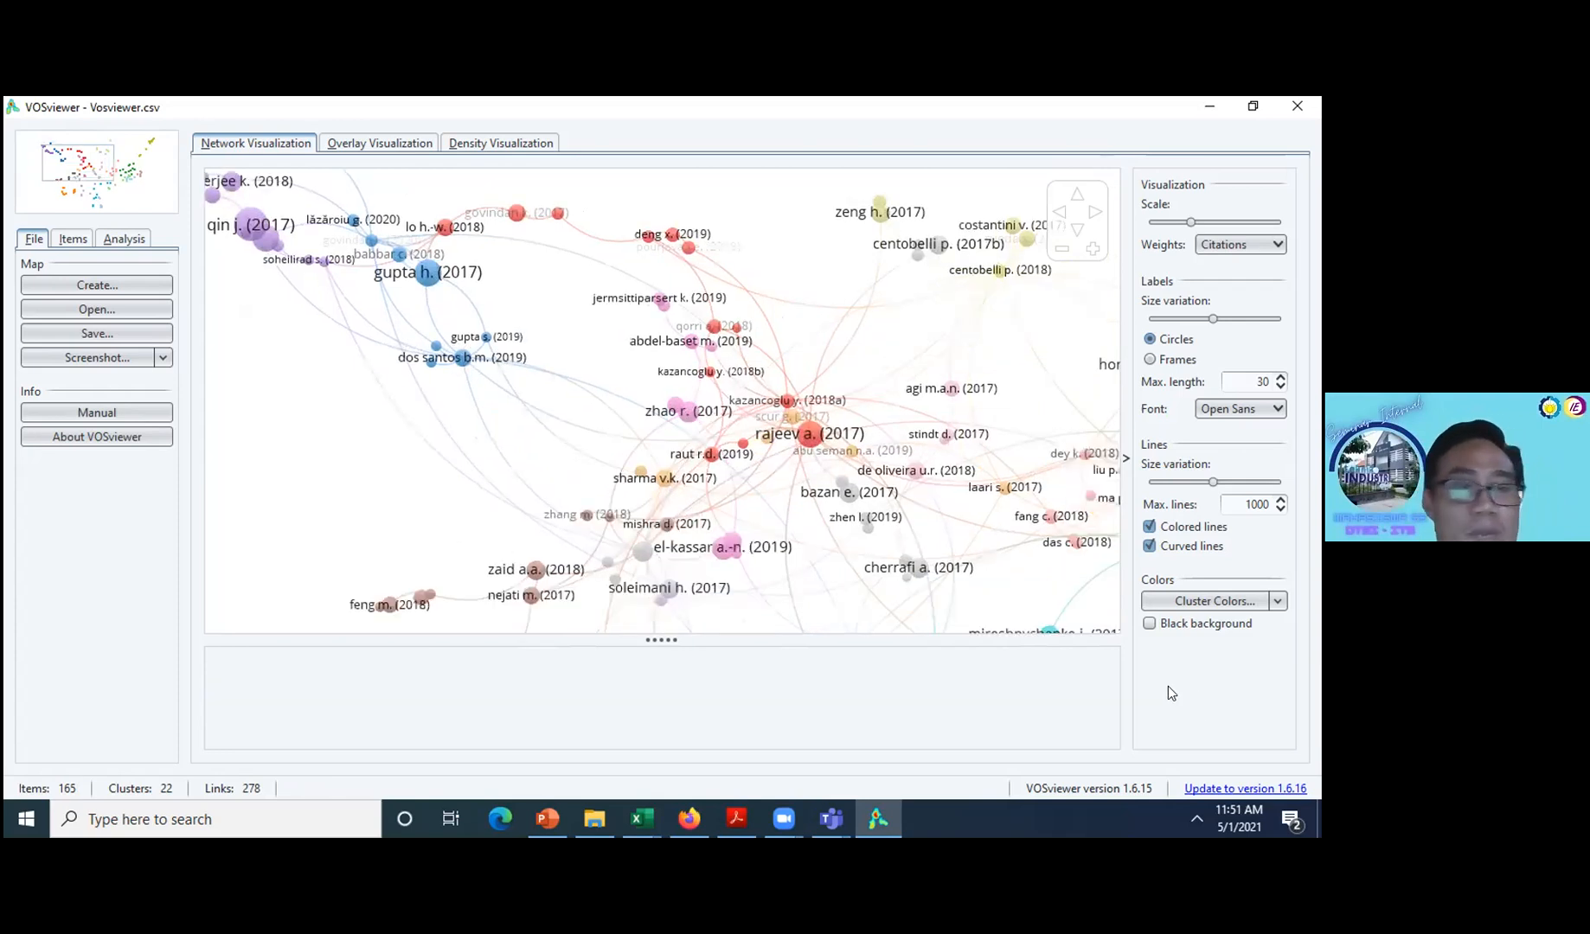
- Collapse the document description pane to enlarge the map, and check which item weights are available
drag(944, 716, 942, 731)
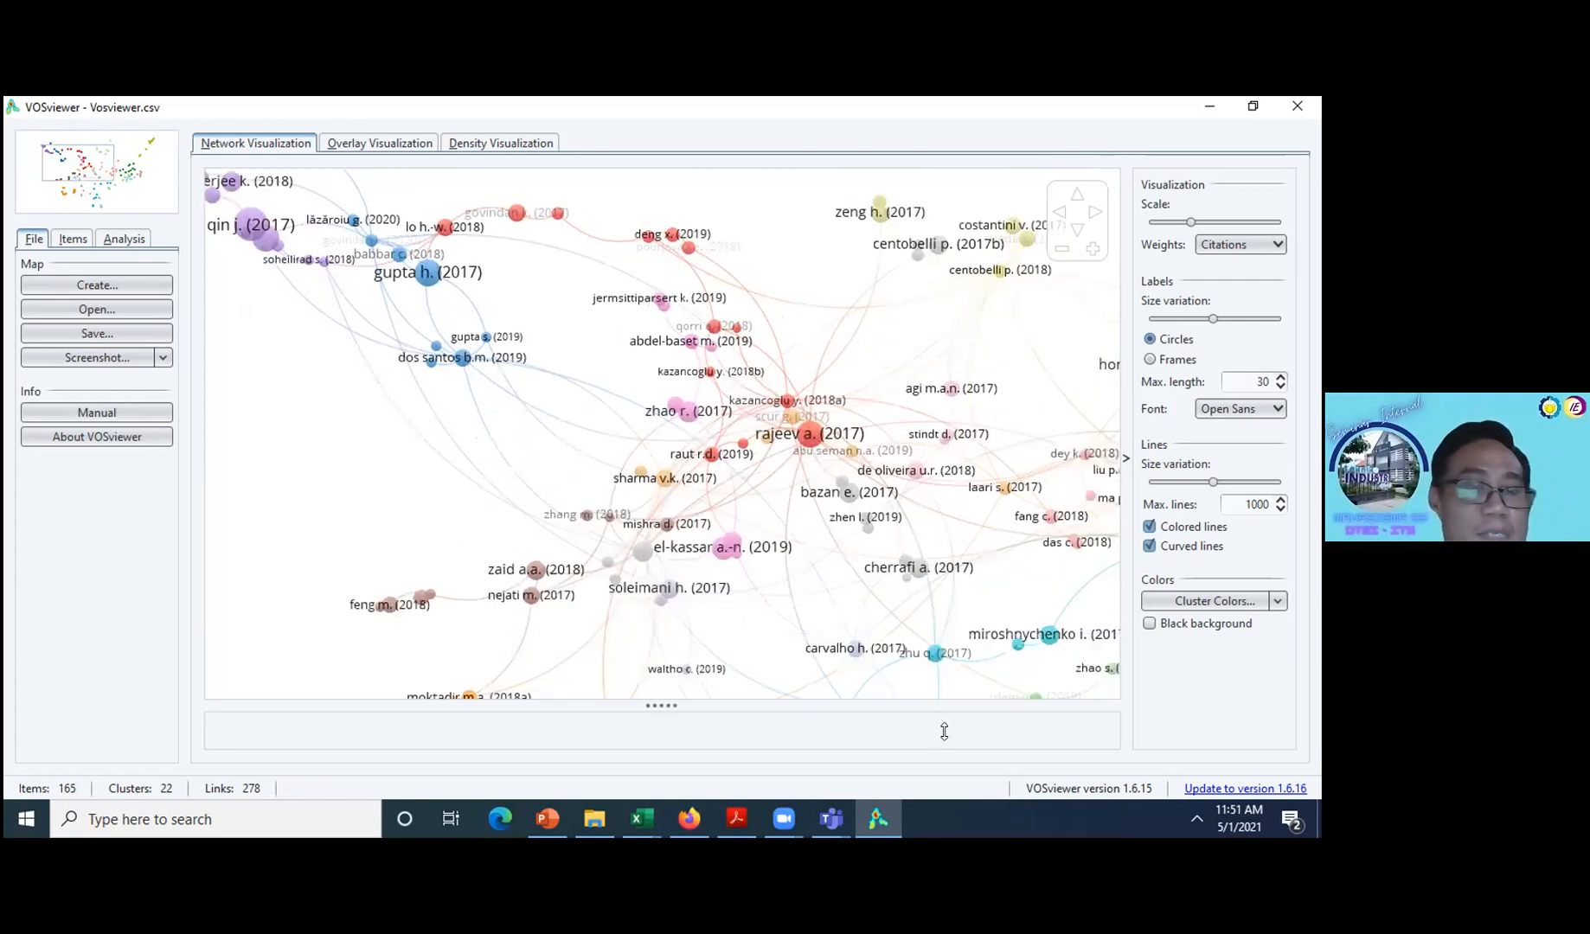
mouse_move(813, 437)
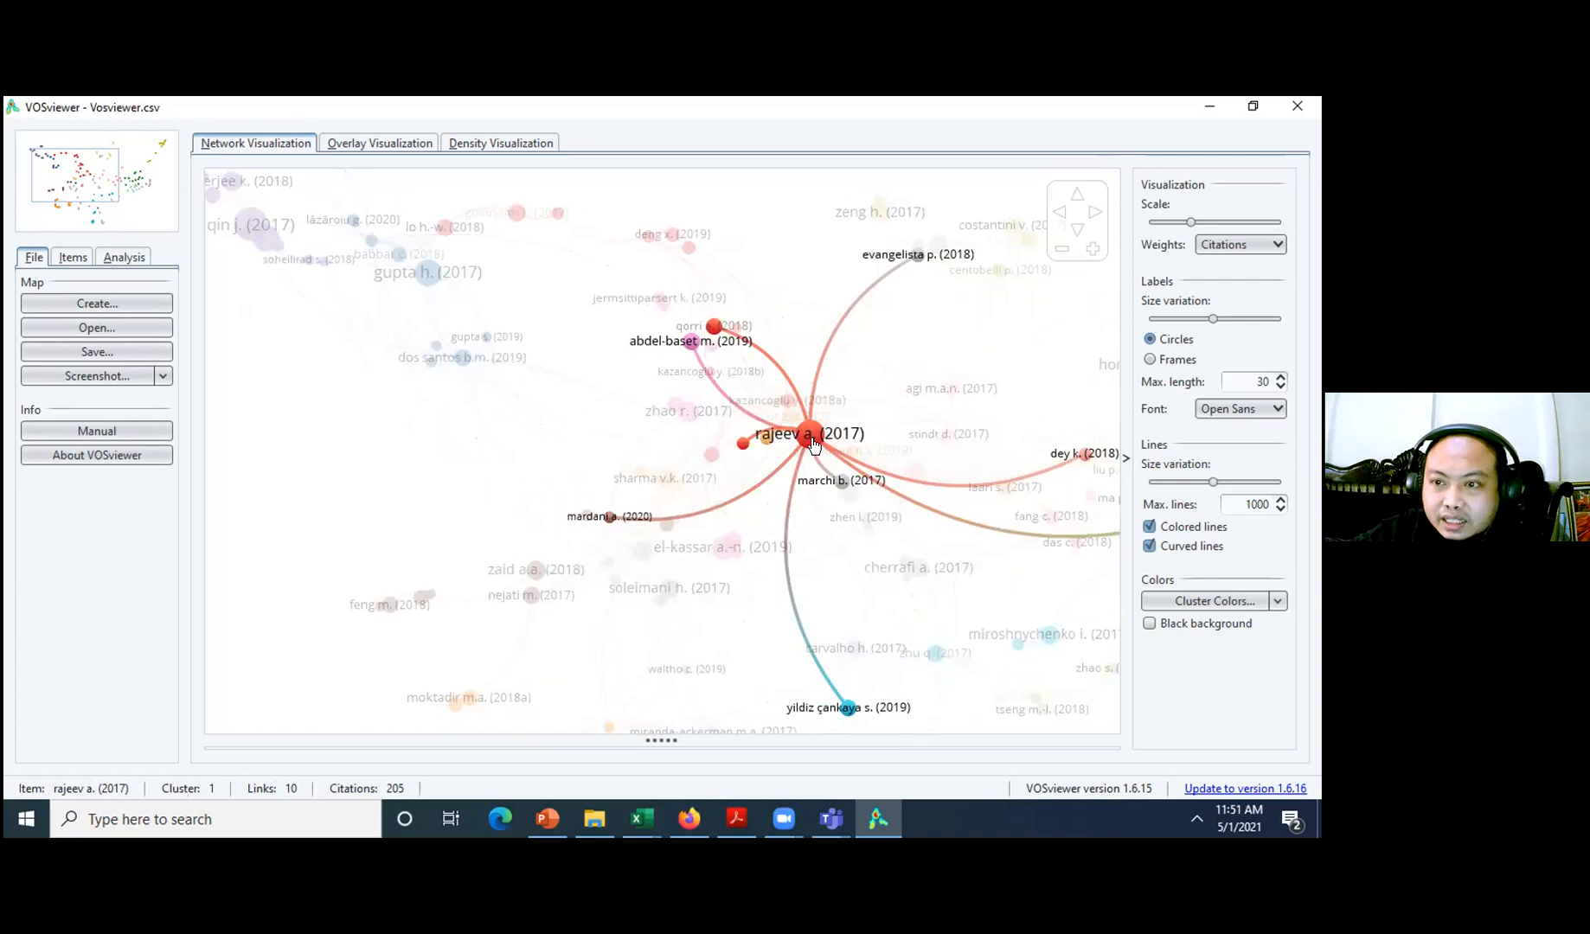
click(1233, 247)
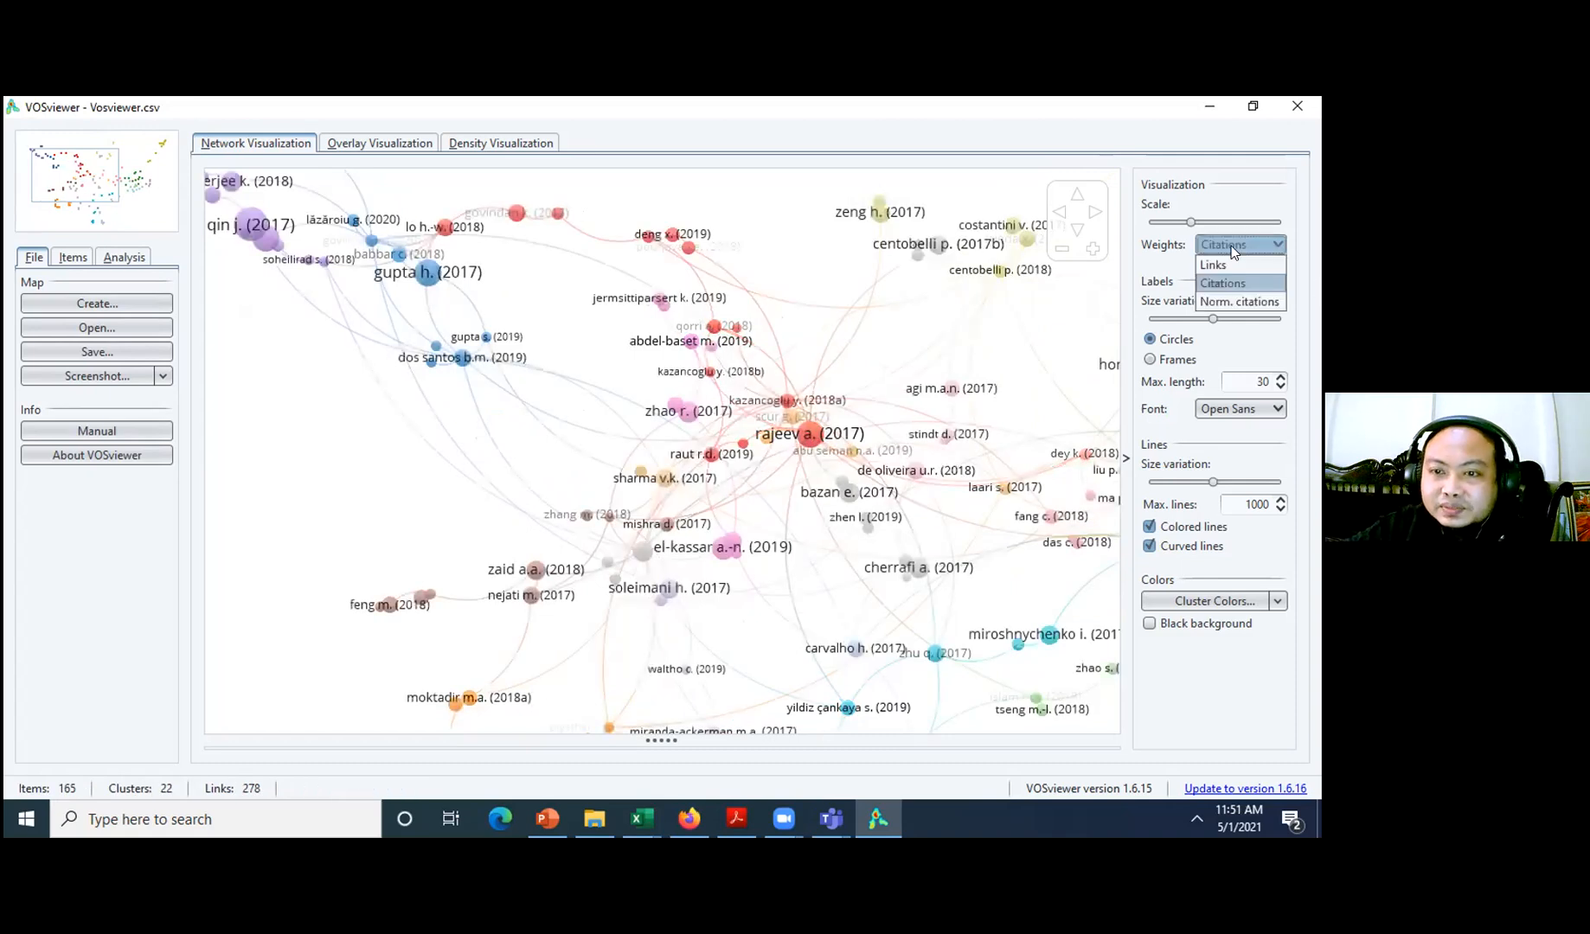
click(804, 272)
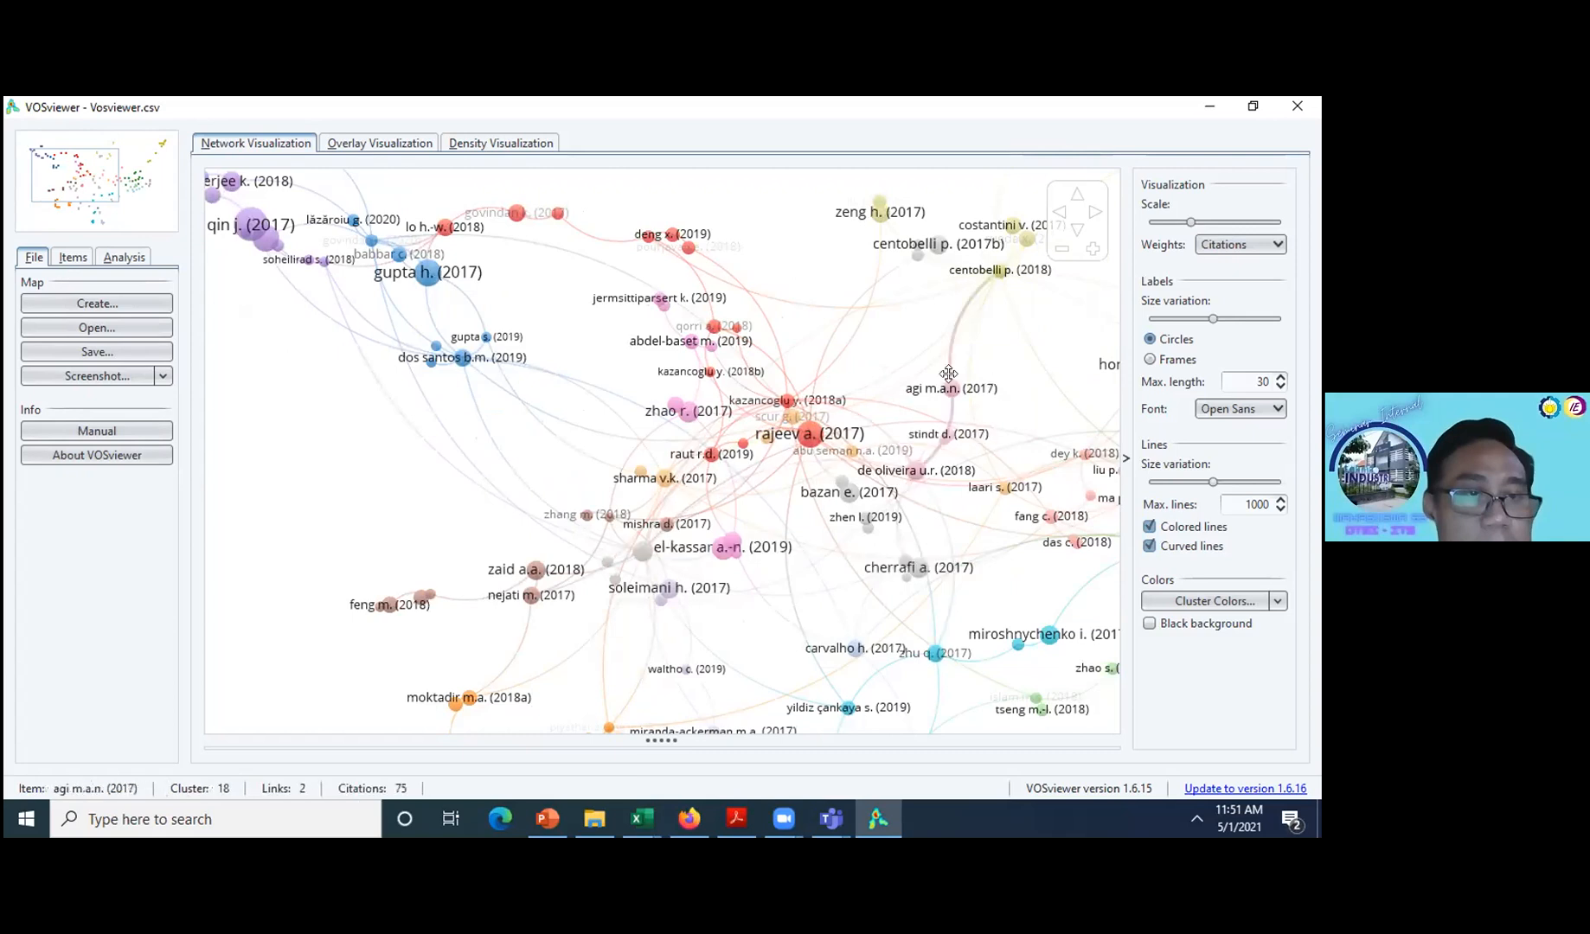
- Examine the citation links of the largest red document near the map's centre
key(Right)
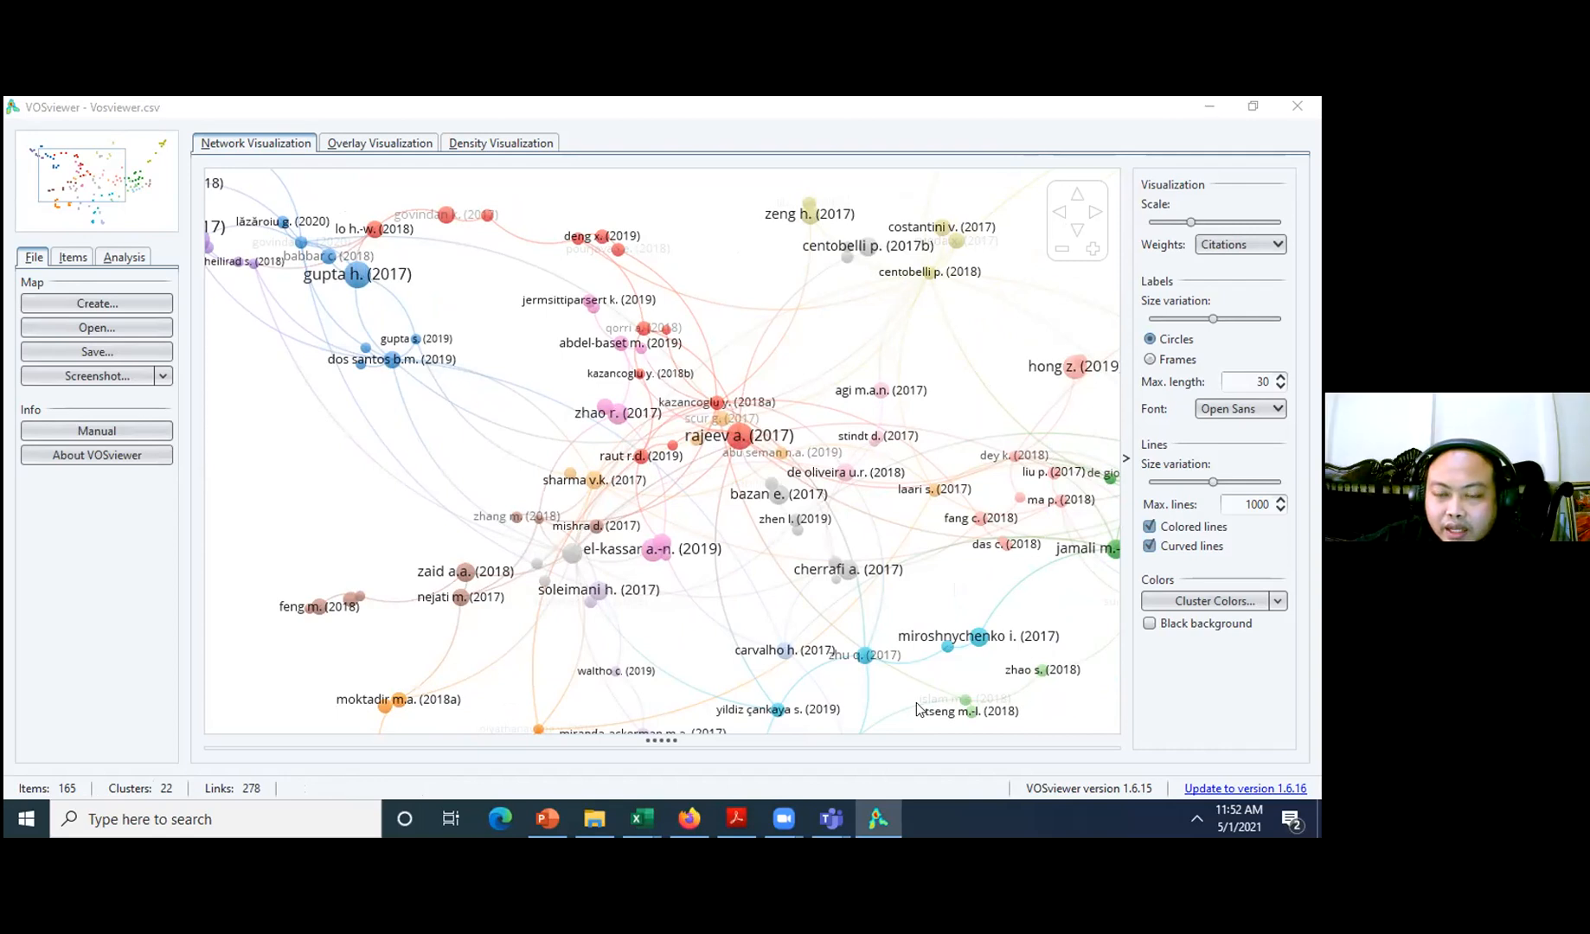
scroll(657, 454, up, 2)
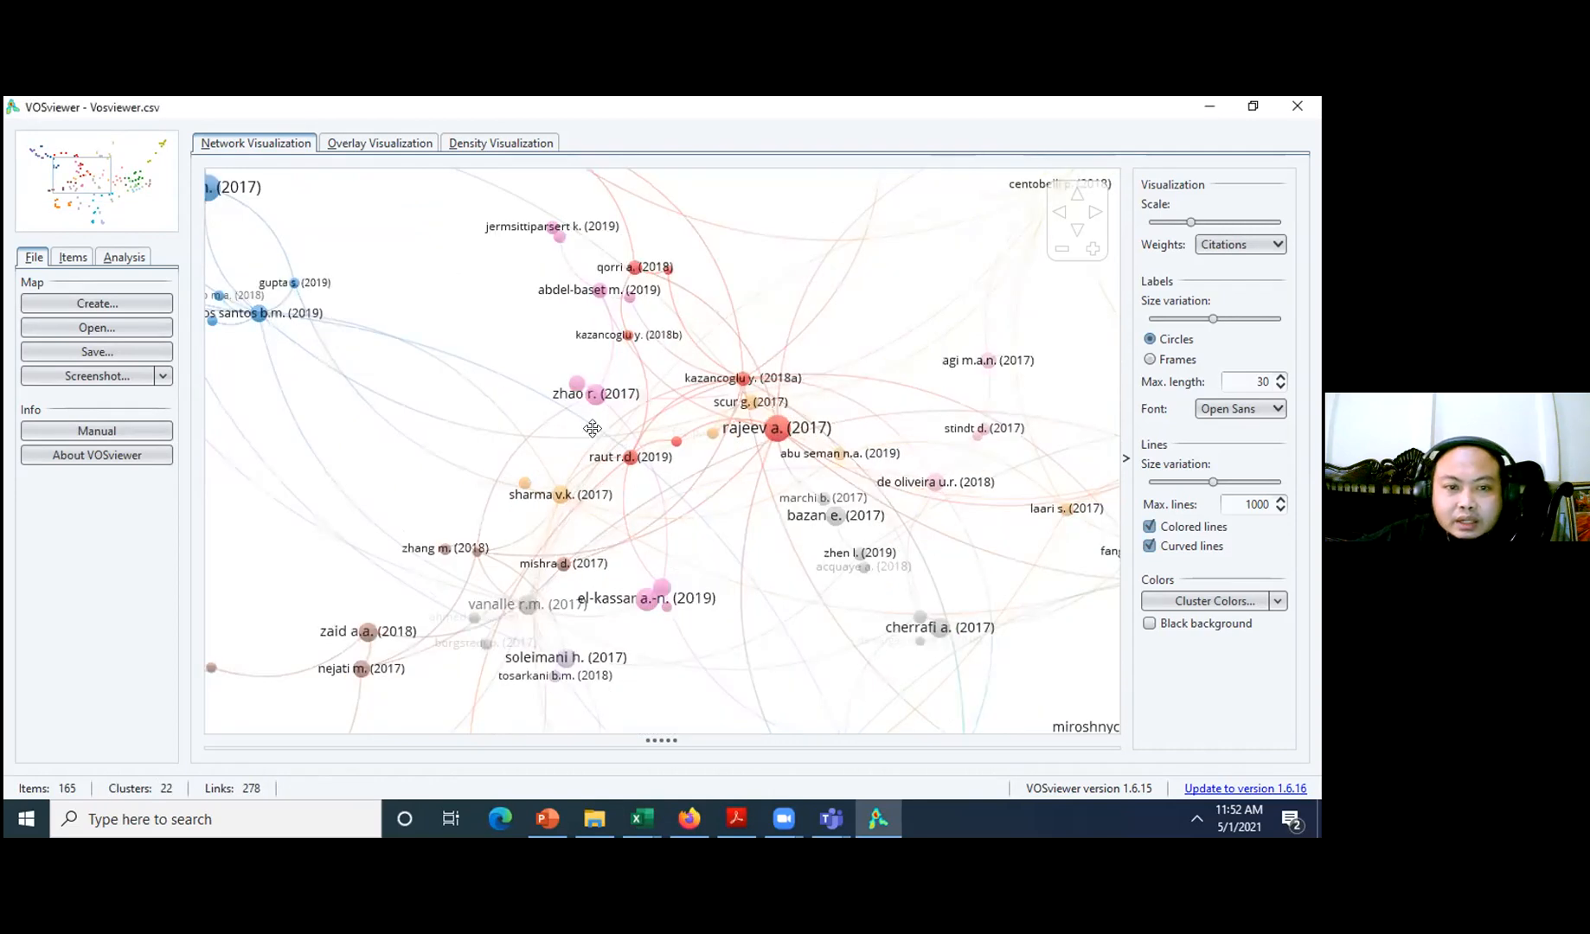
drag(775, 427, 624, 485)
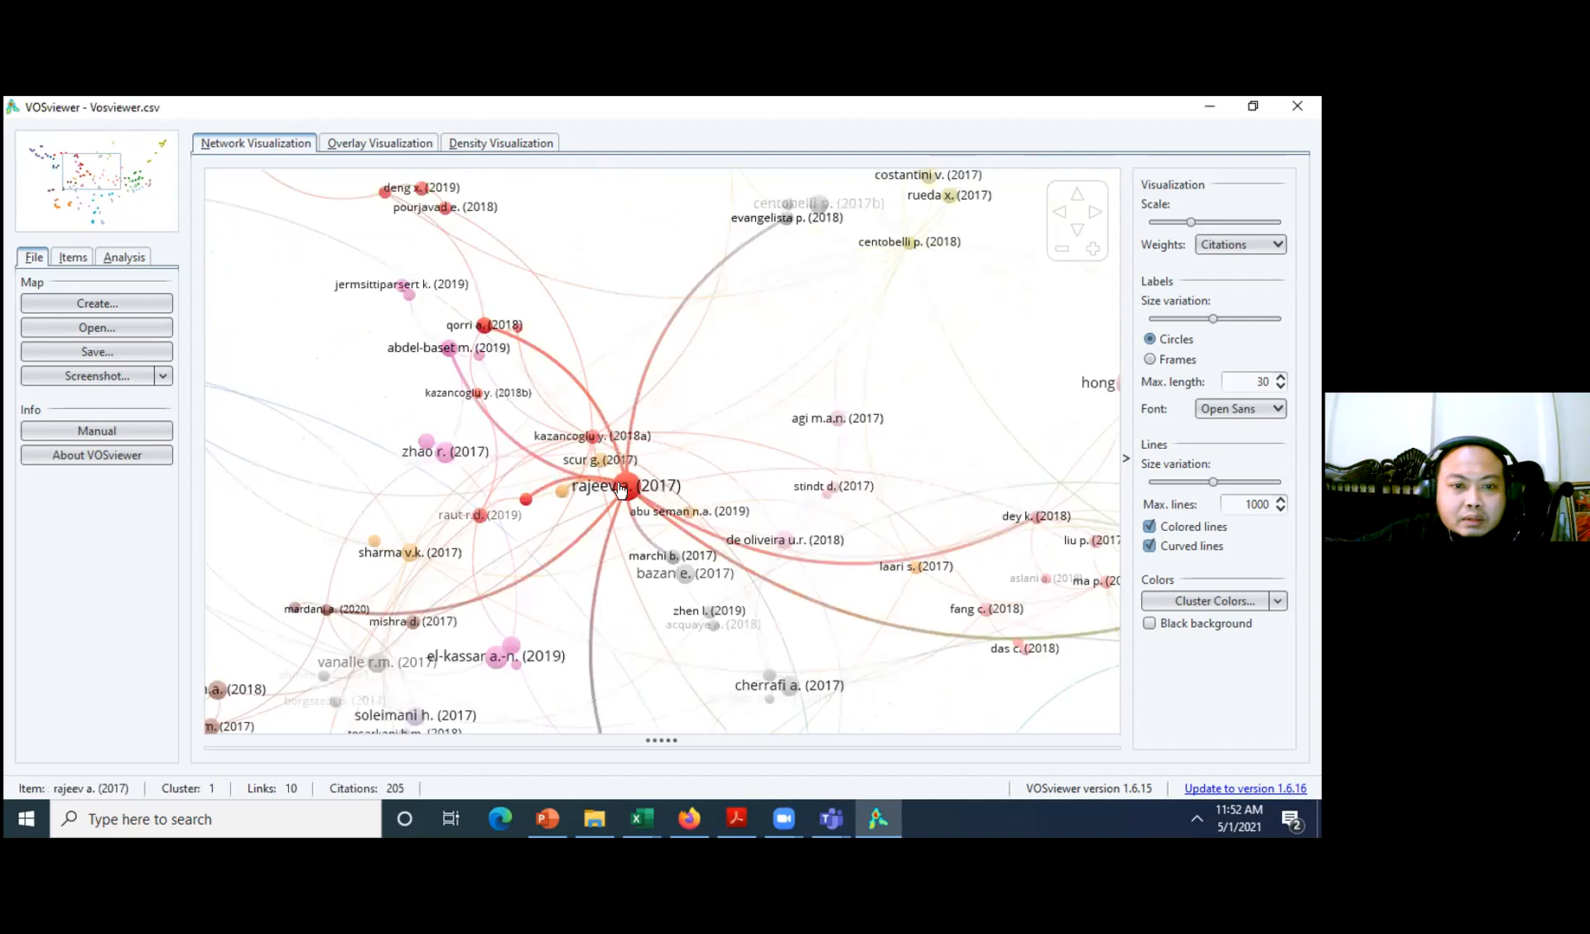
- Show the list of items grouped by cluster and compare cluster 1 with the red documents on the map
click(62, 259)
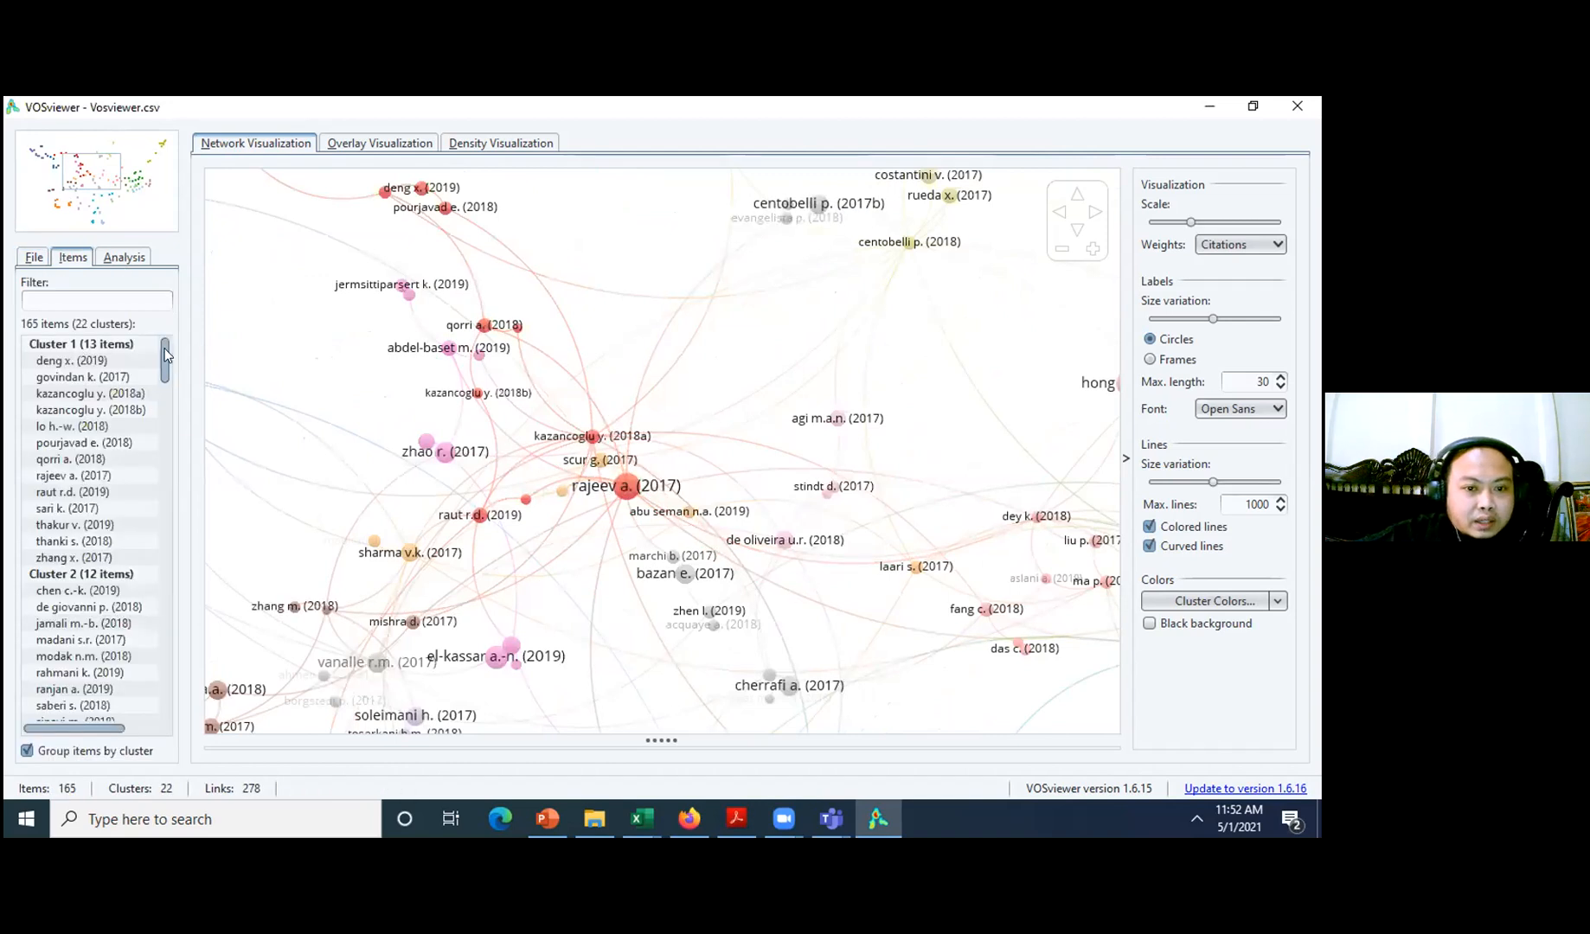
click(76, 345)
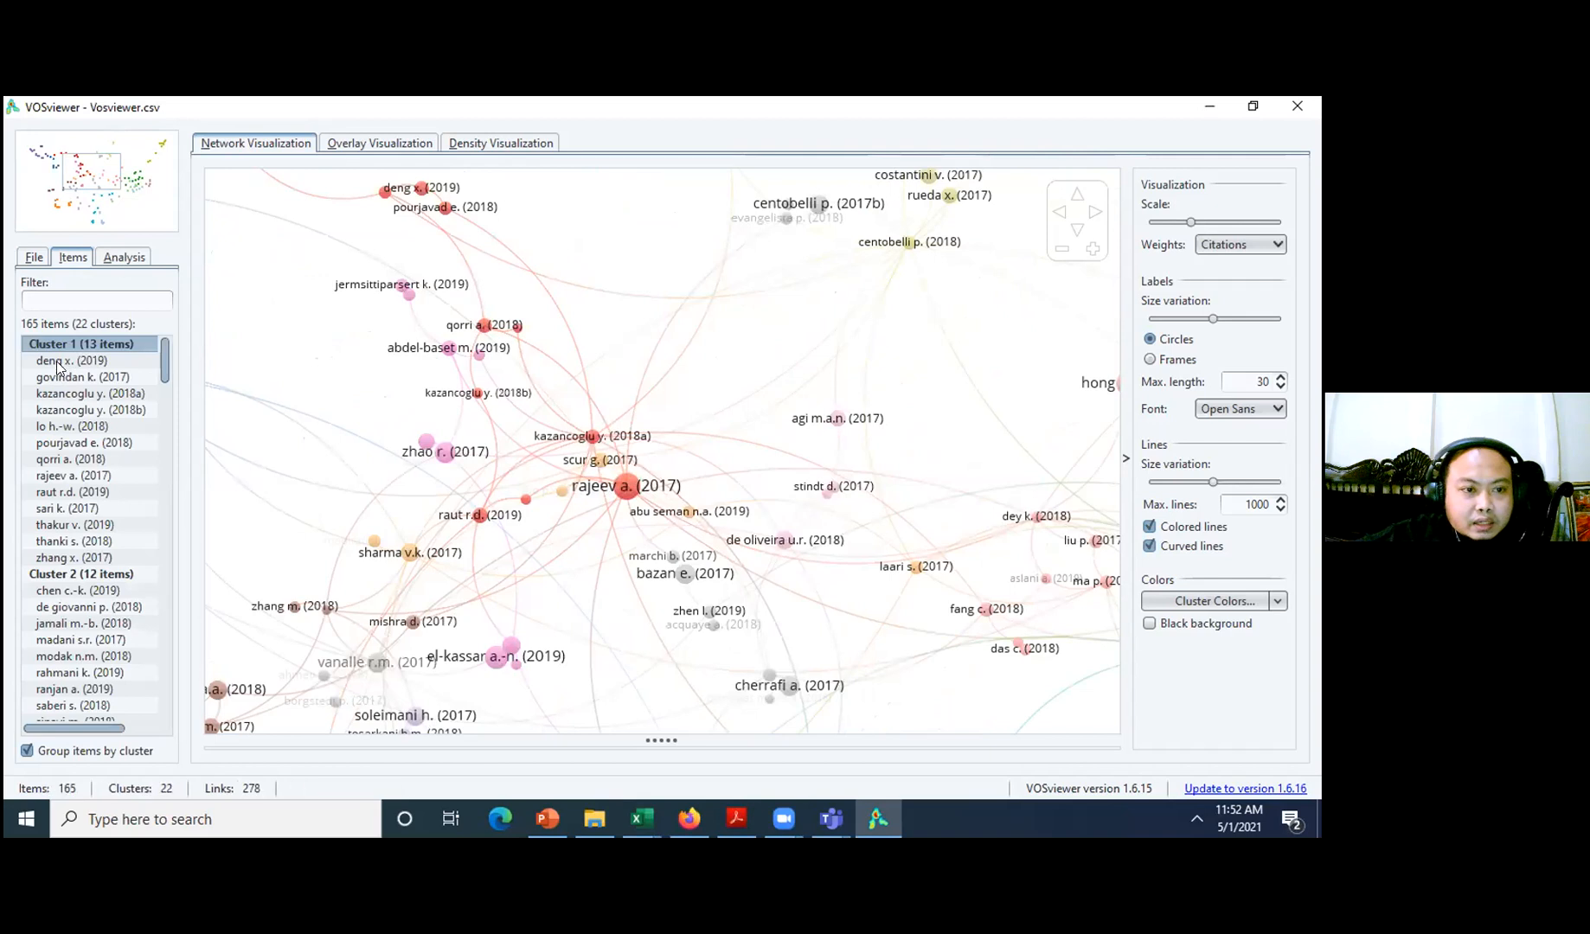
click(57, 362)
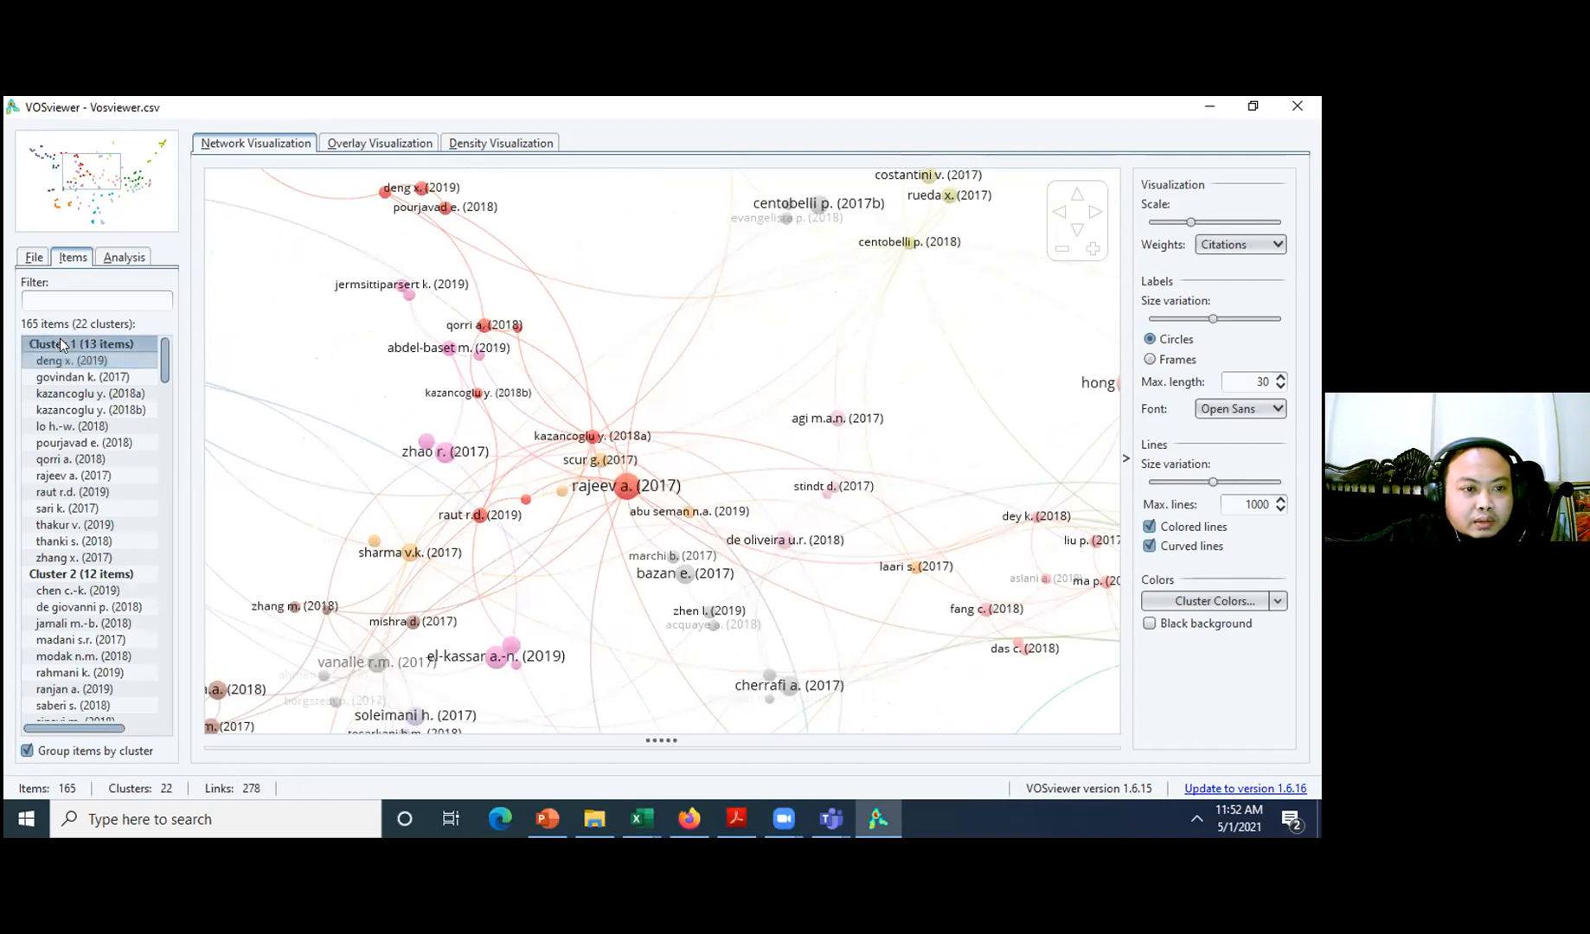
click(61, 345)
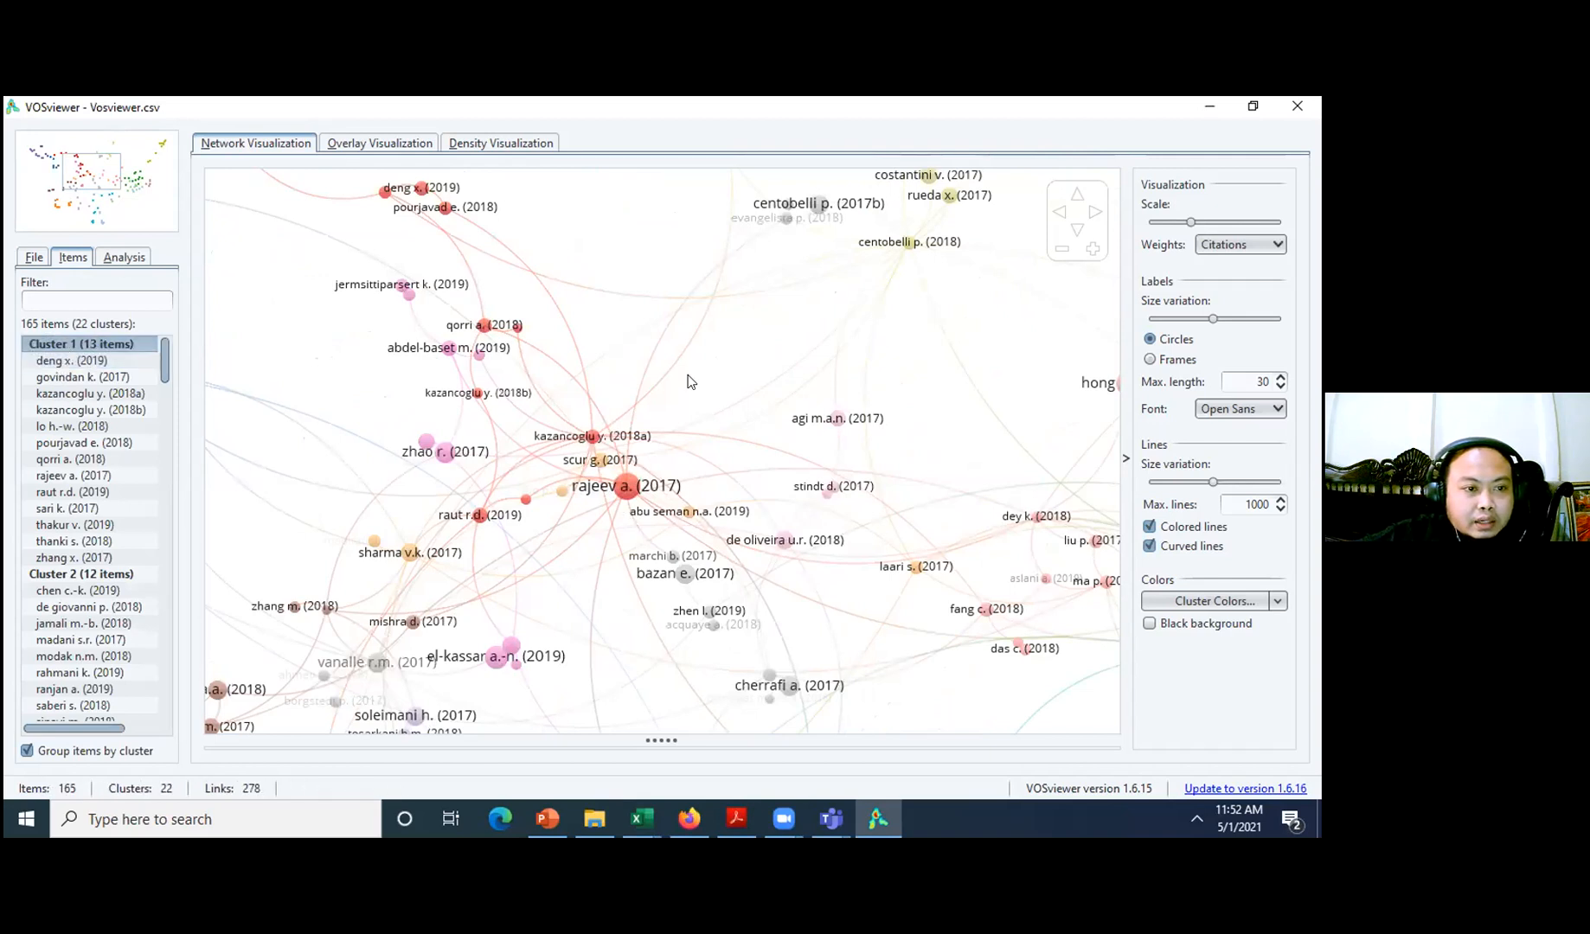
scroll(688, 382, down, 3)
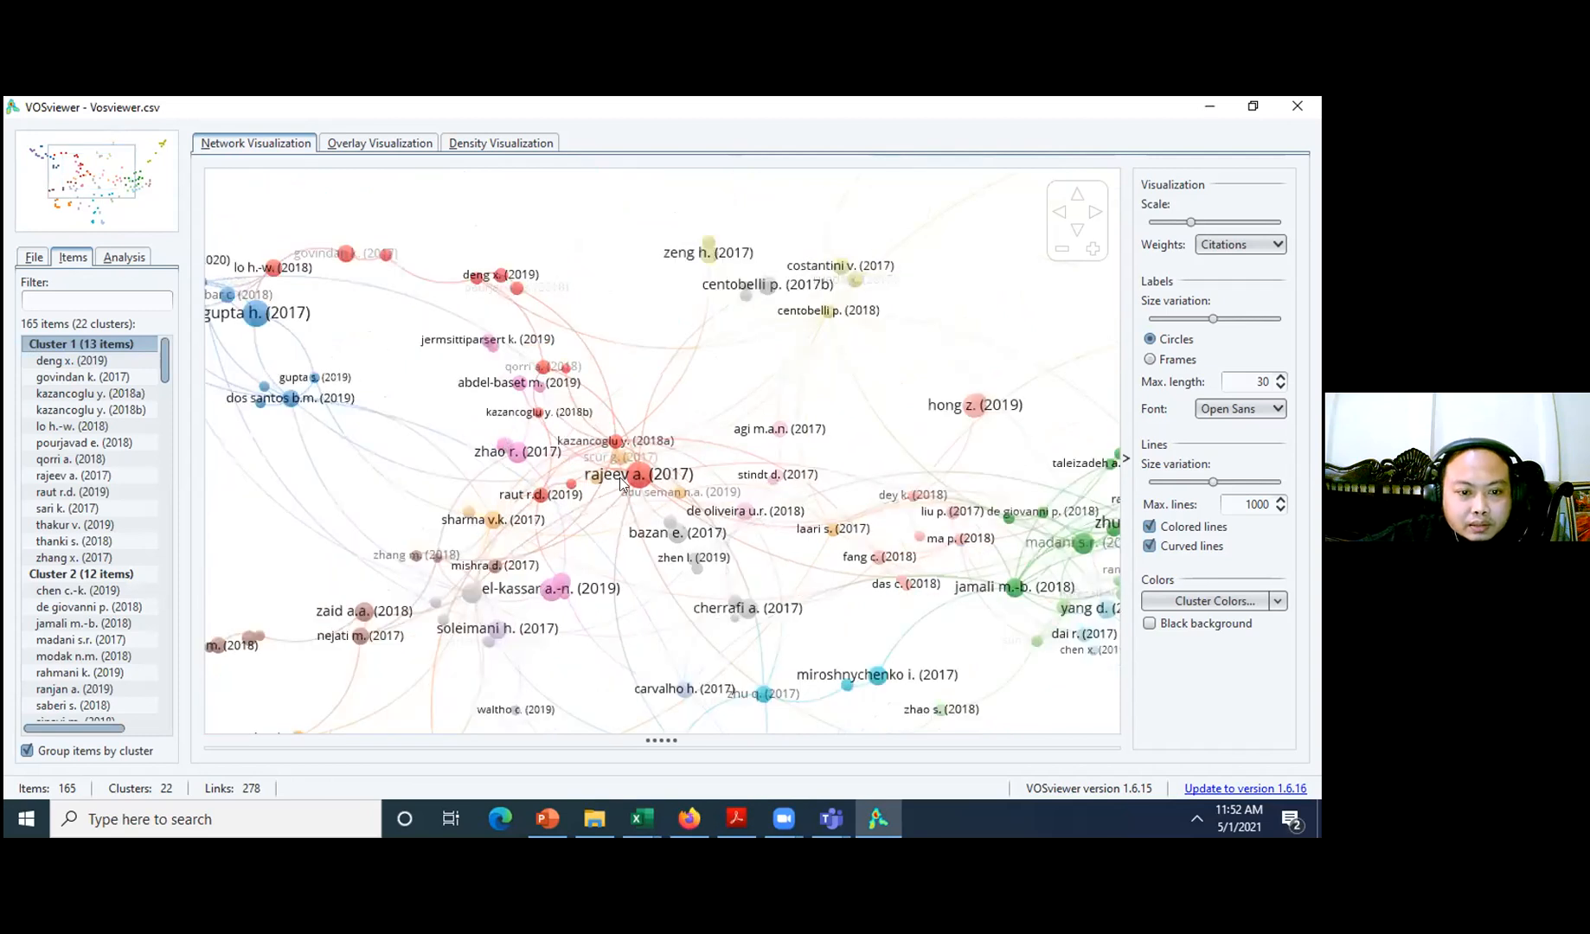
scroll(609, 497, up, 2)
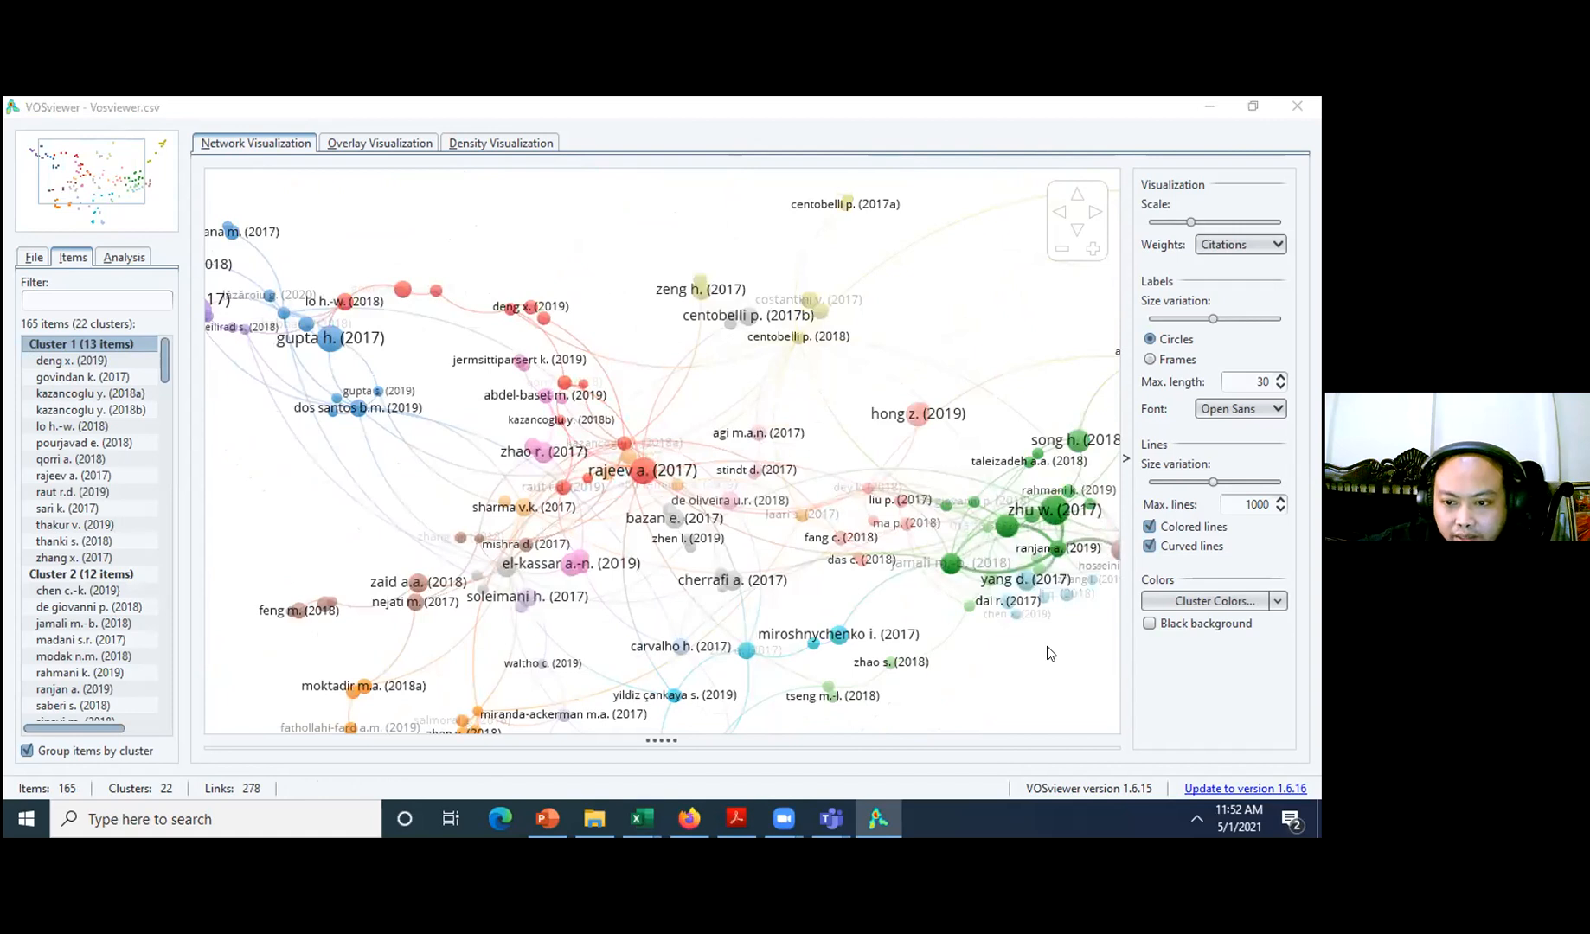
drag(946, 533, 849, 408)
- Locate individual documents of cluster 1 on the map from the item list, including its first two entries
click(85, 360)
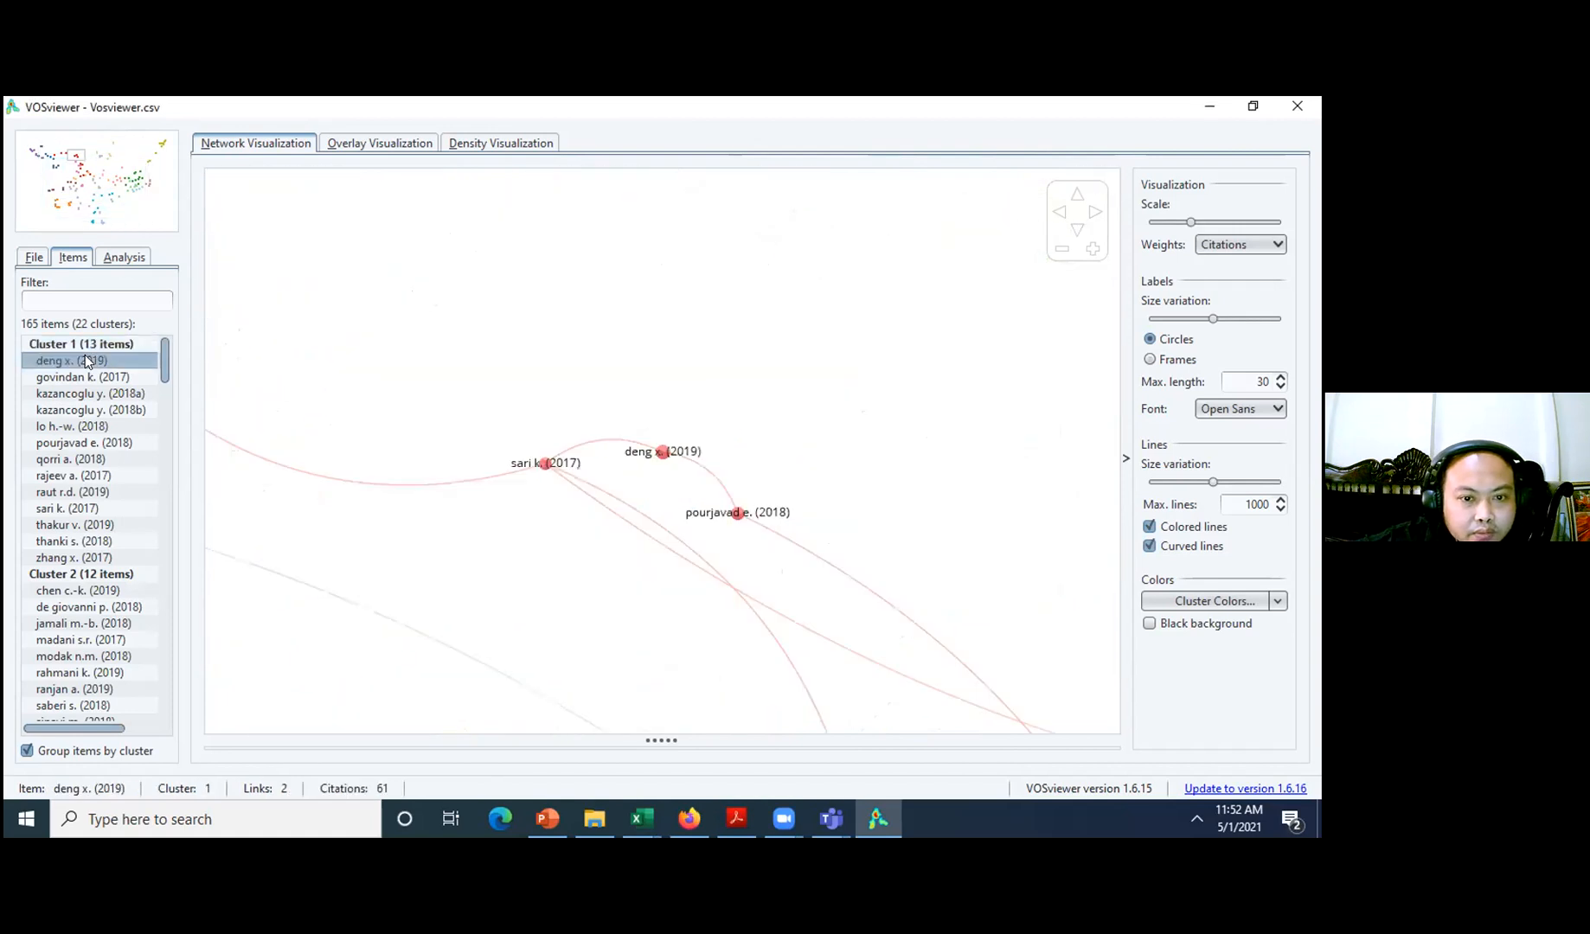
ctrl+click(90, 378)
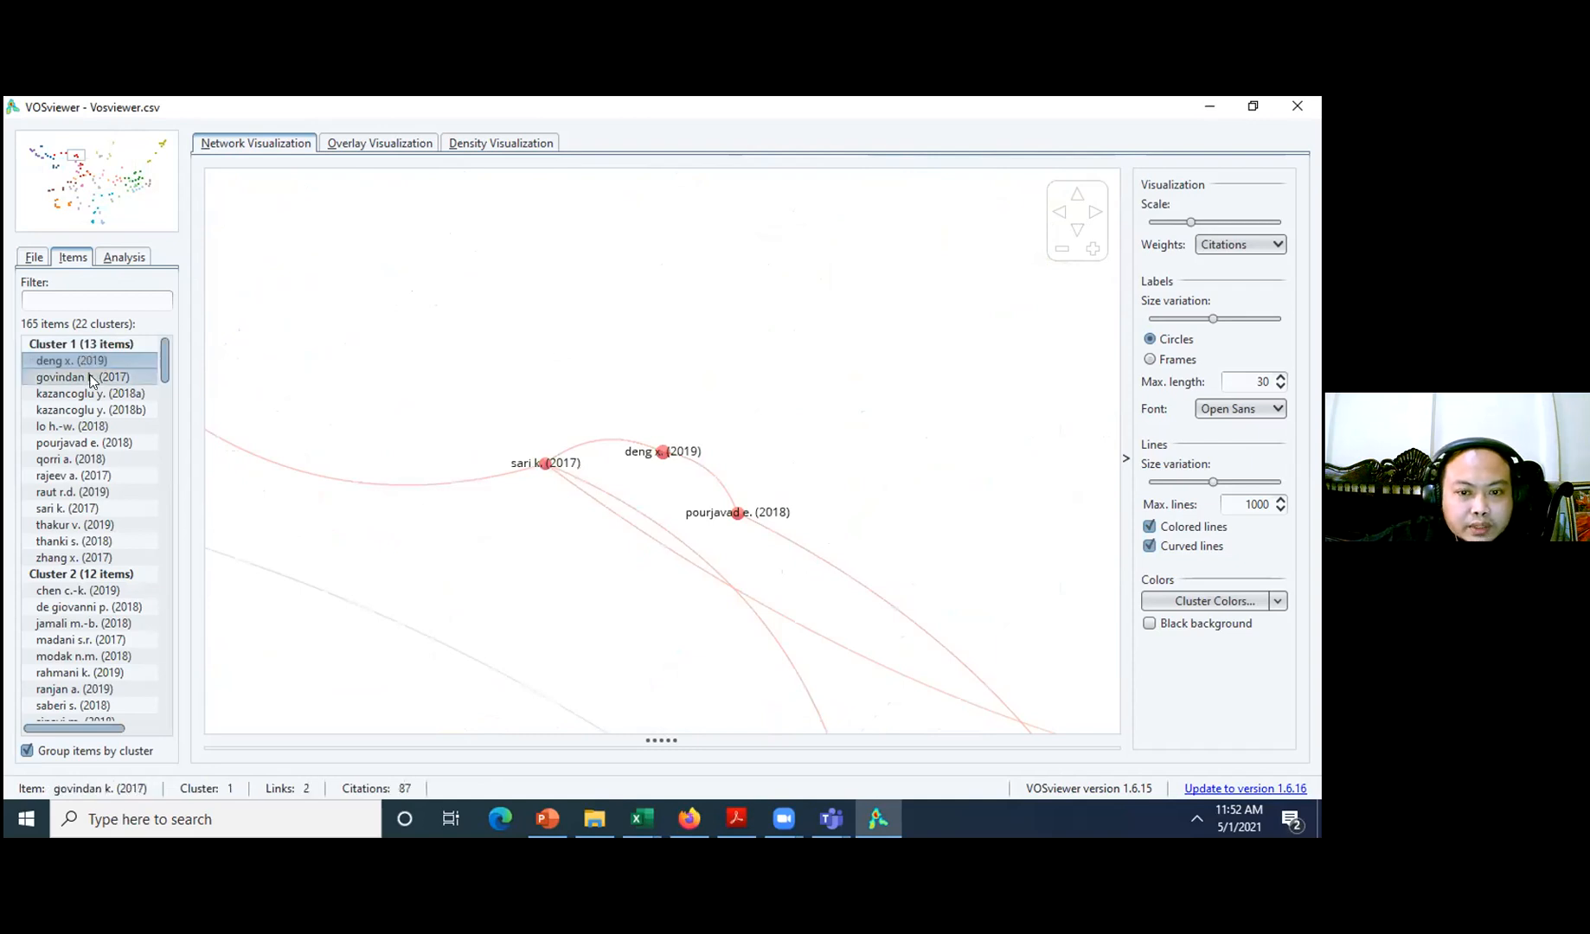
click(90, 378)
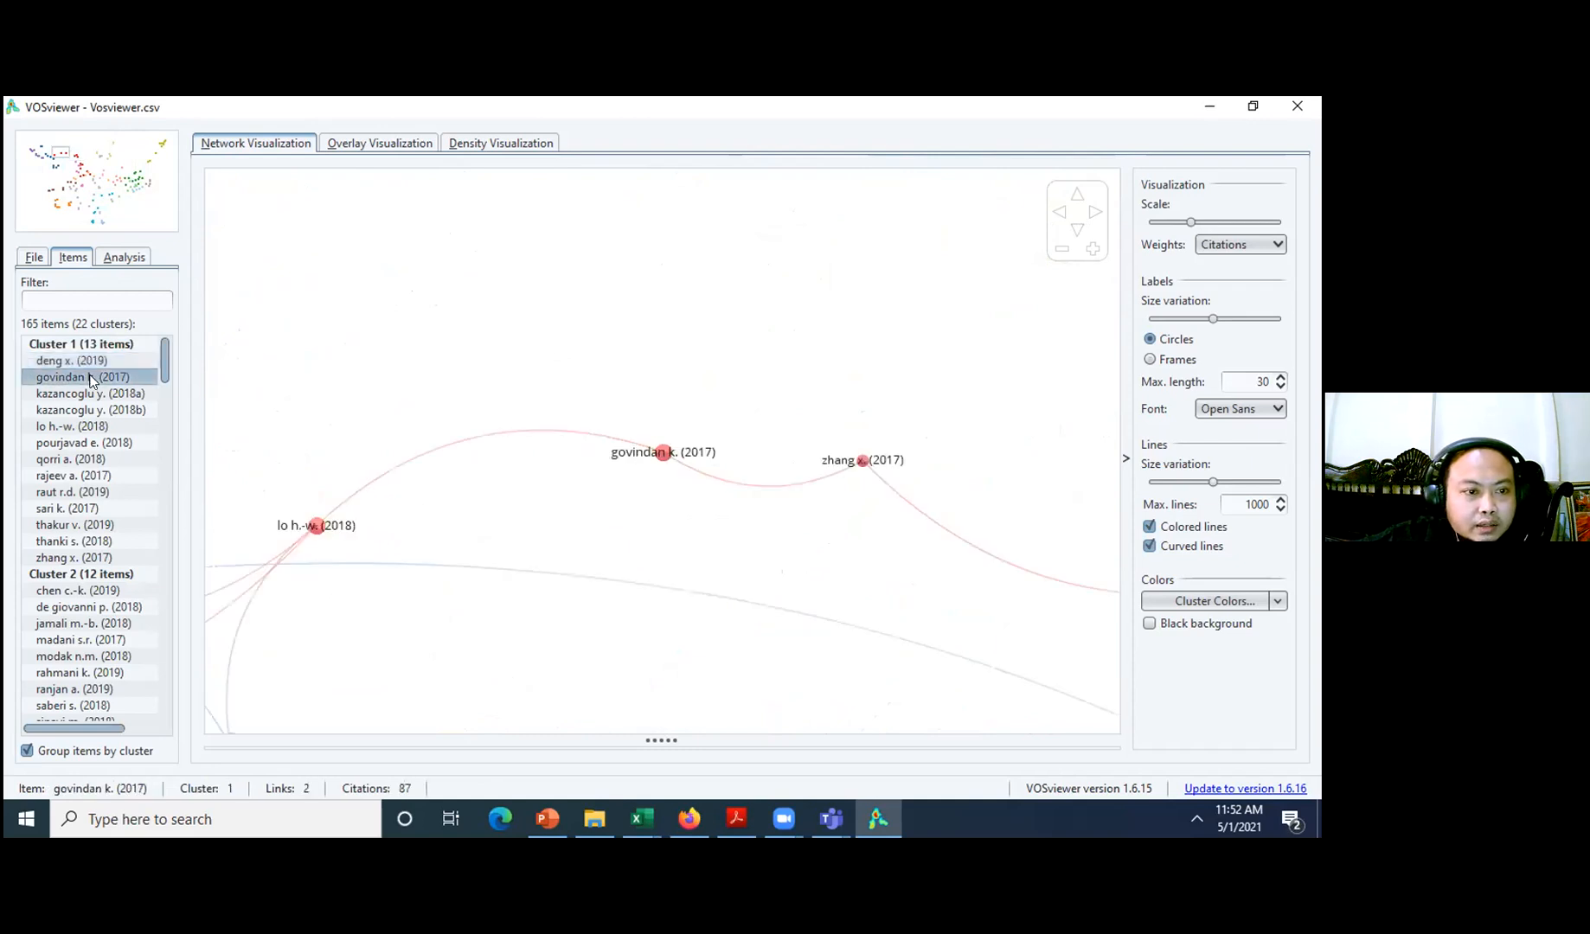
click(105, 554)
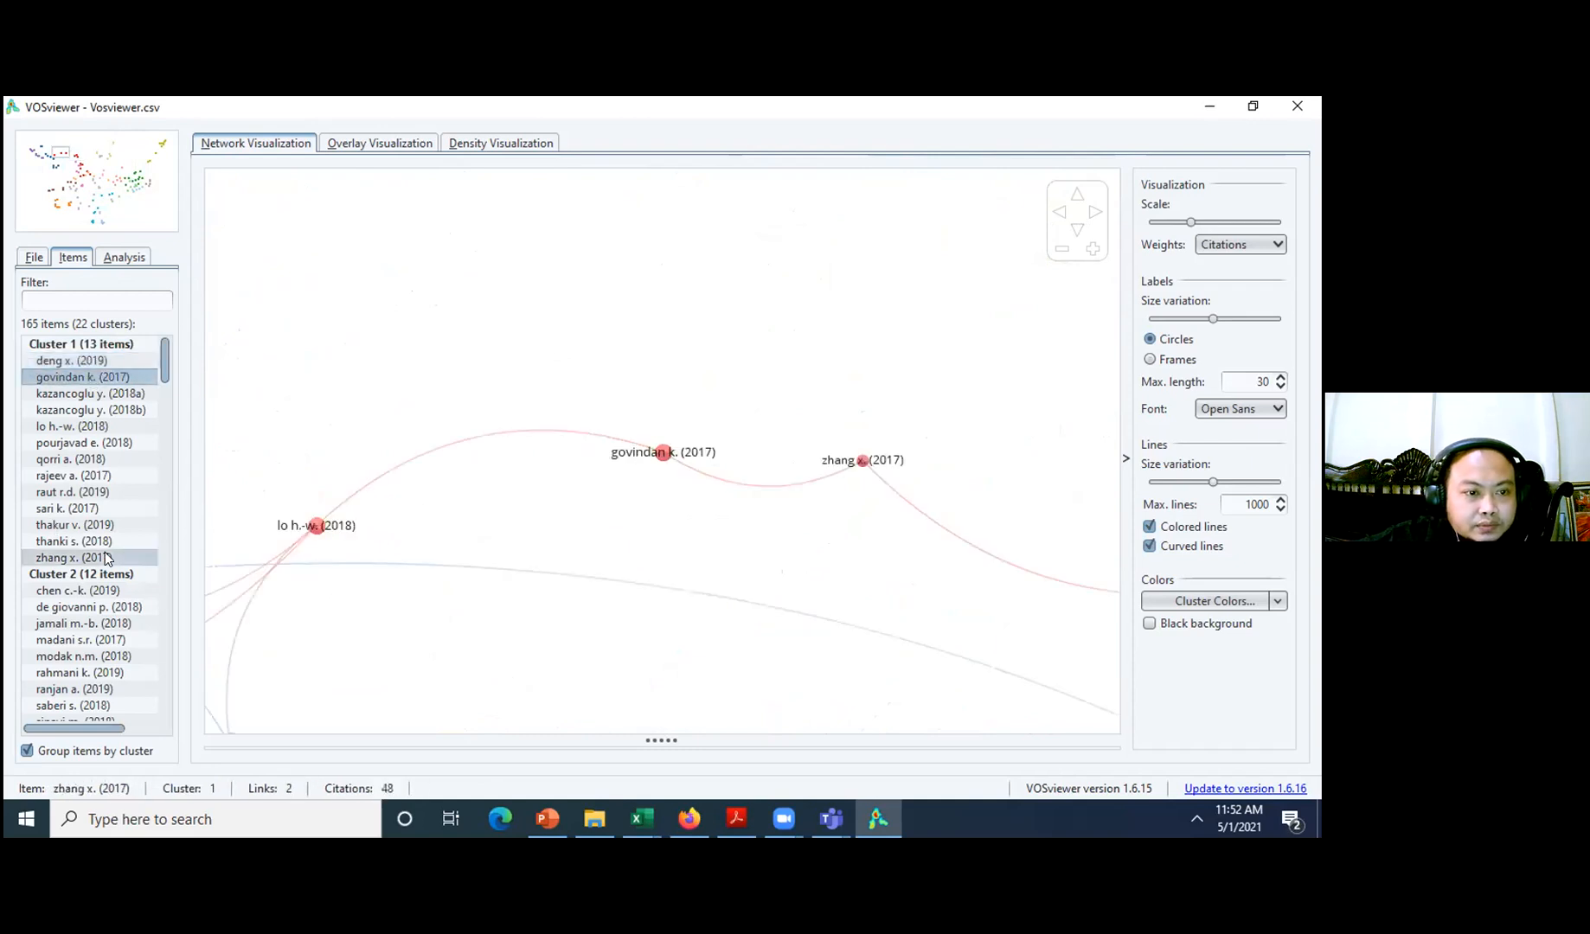
click(115, 411)
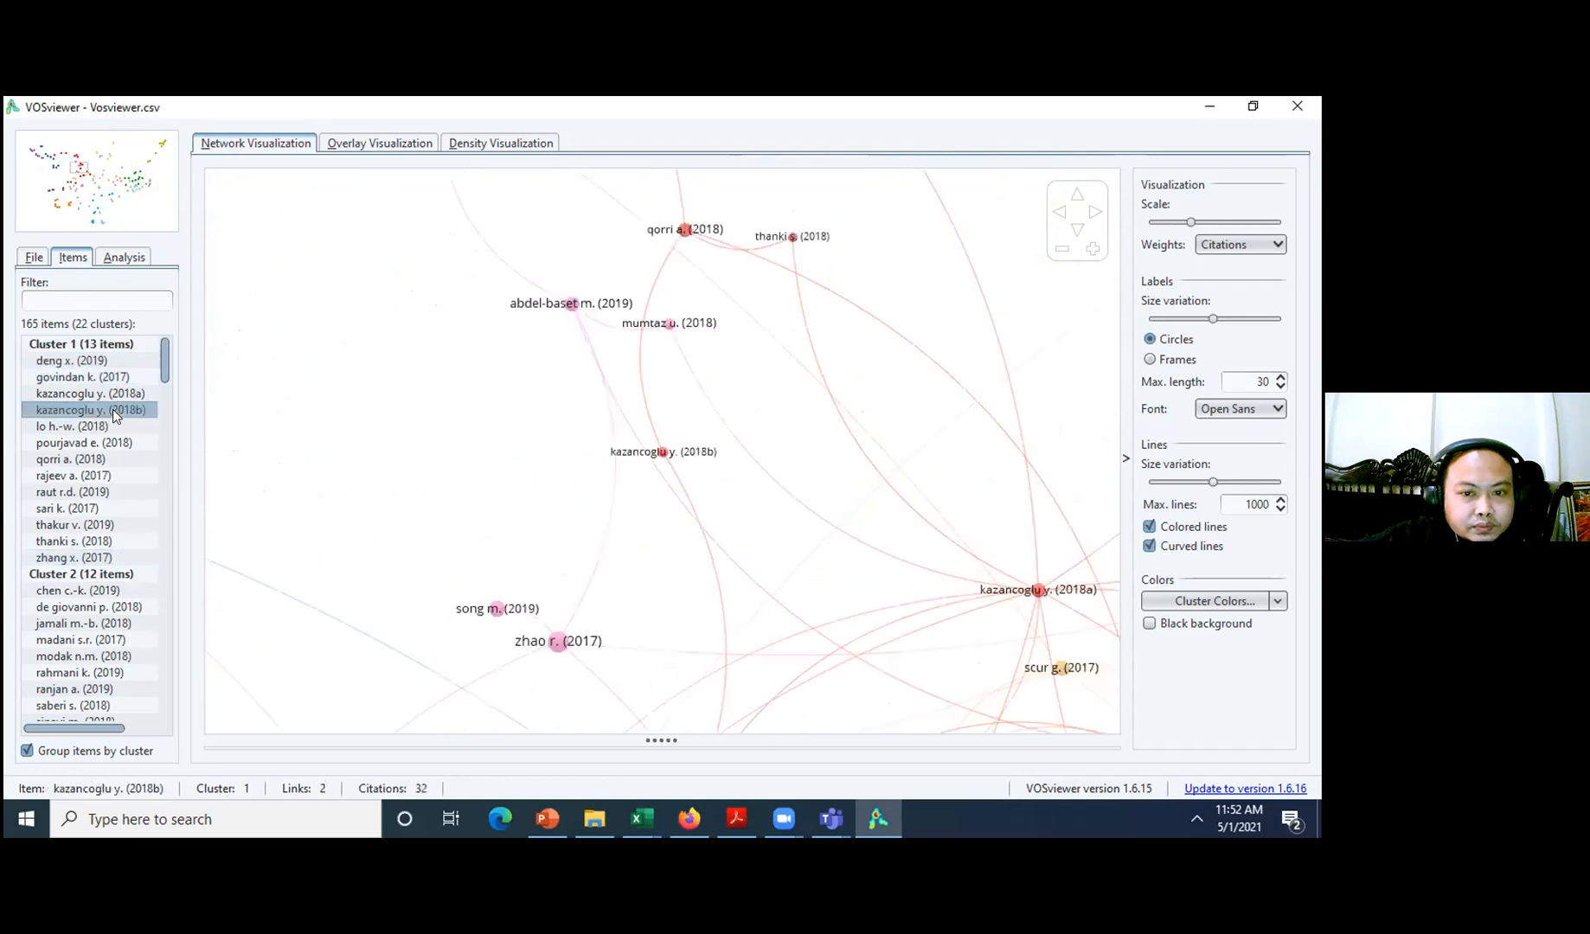
- Locate the first listed documents of clusters 2 and 1 on the map to compare the green and red clusters
click(84, 590)
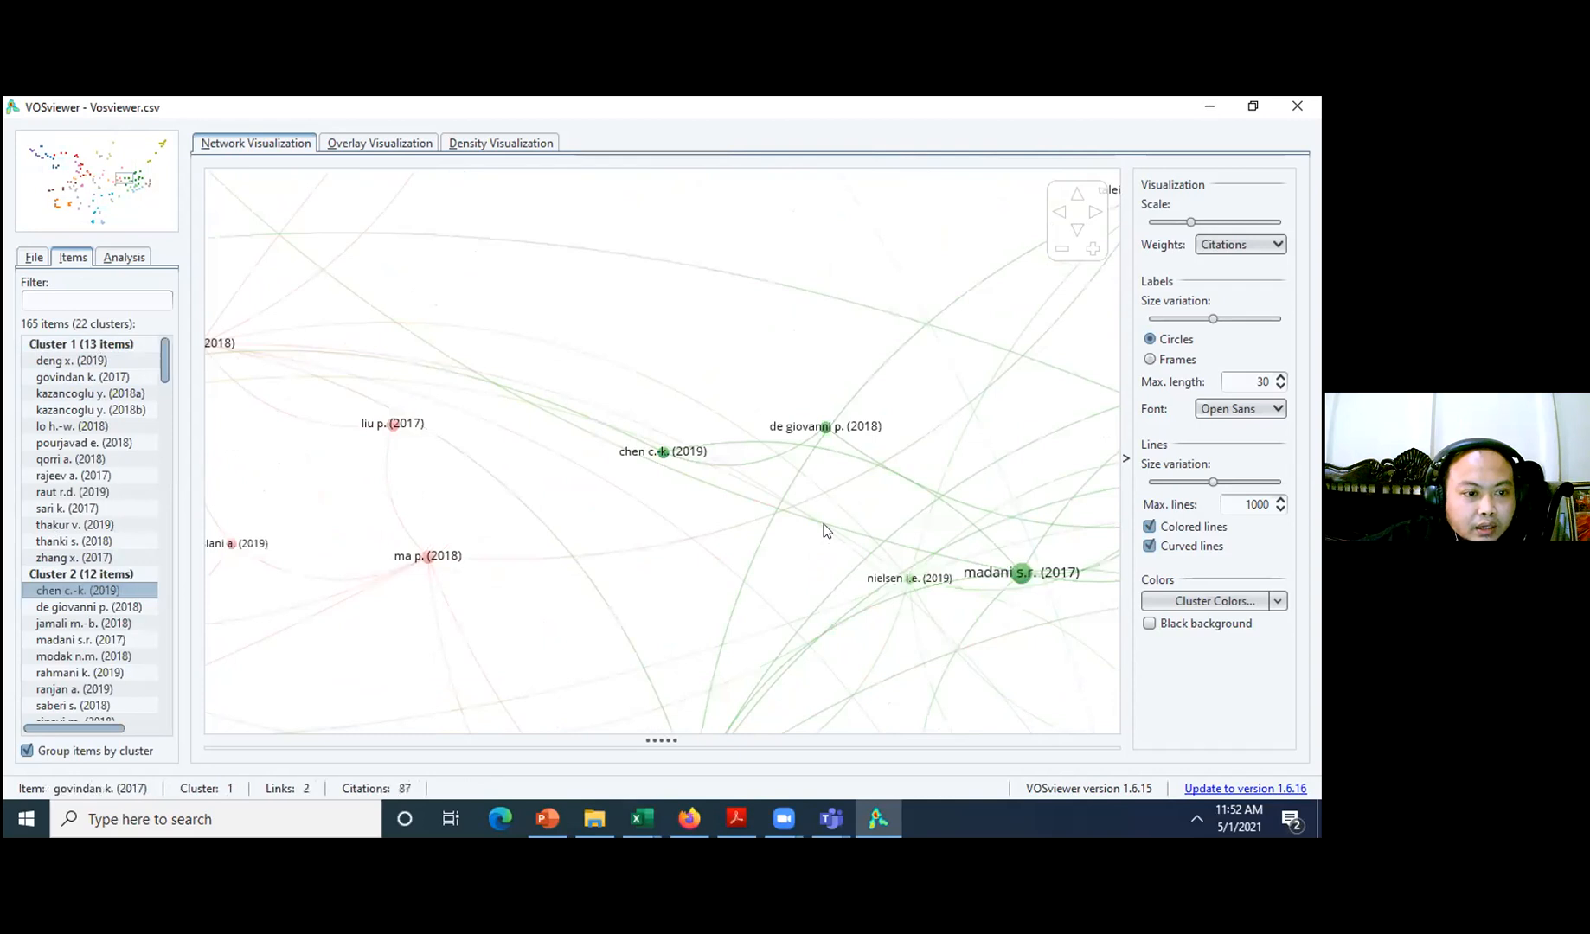
scroll(823, 530, down, 1)
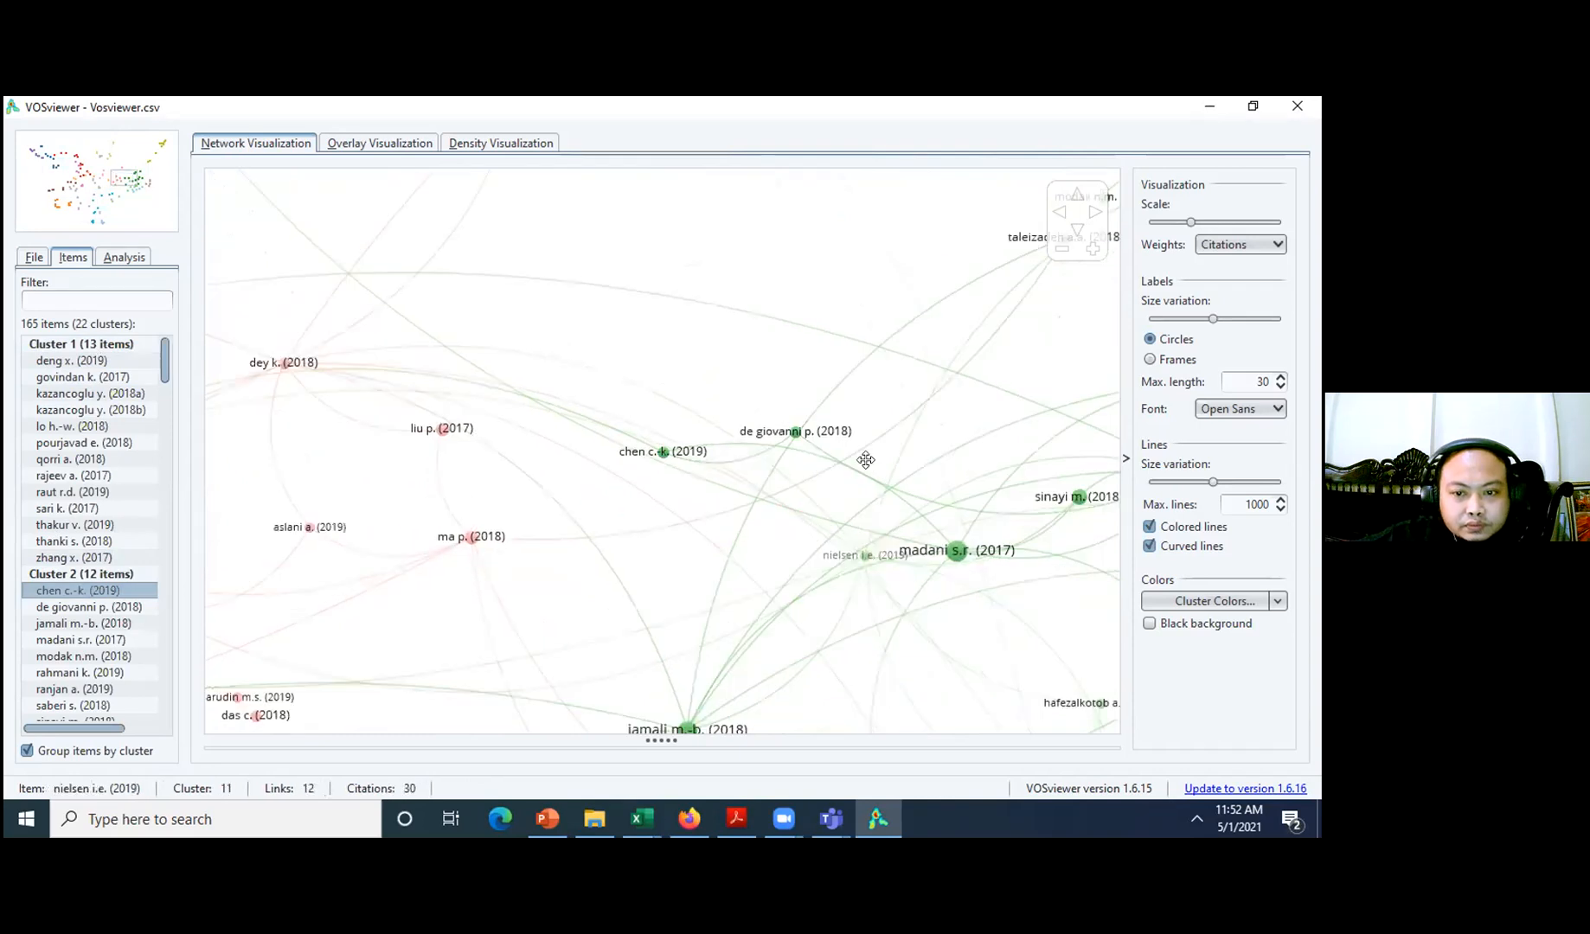
scroll(861, 460, down, 2)
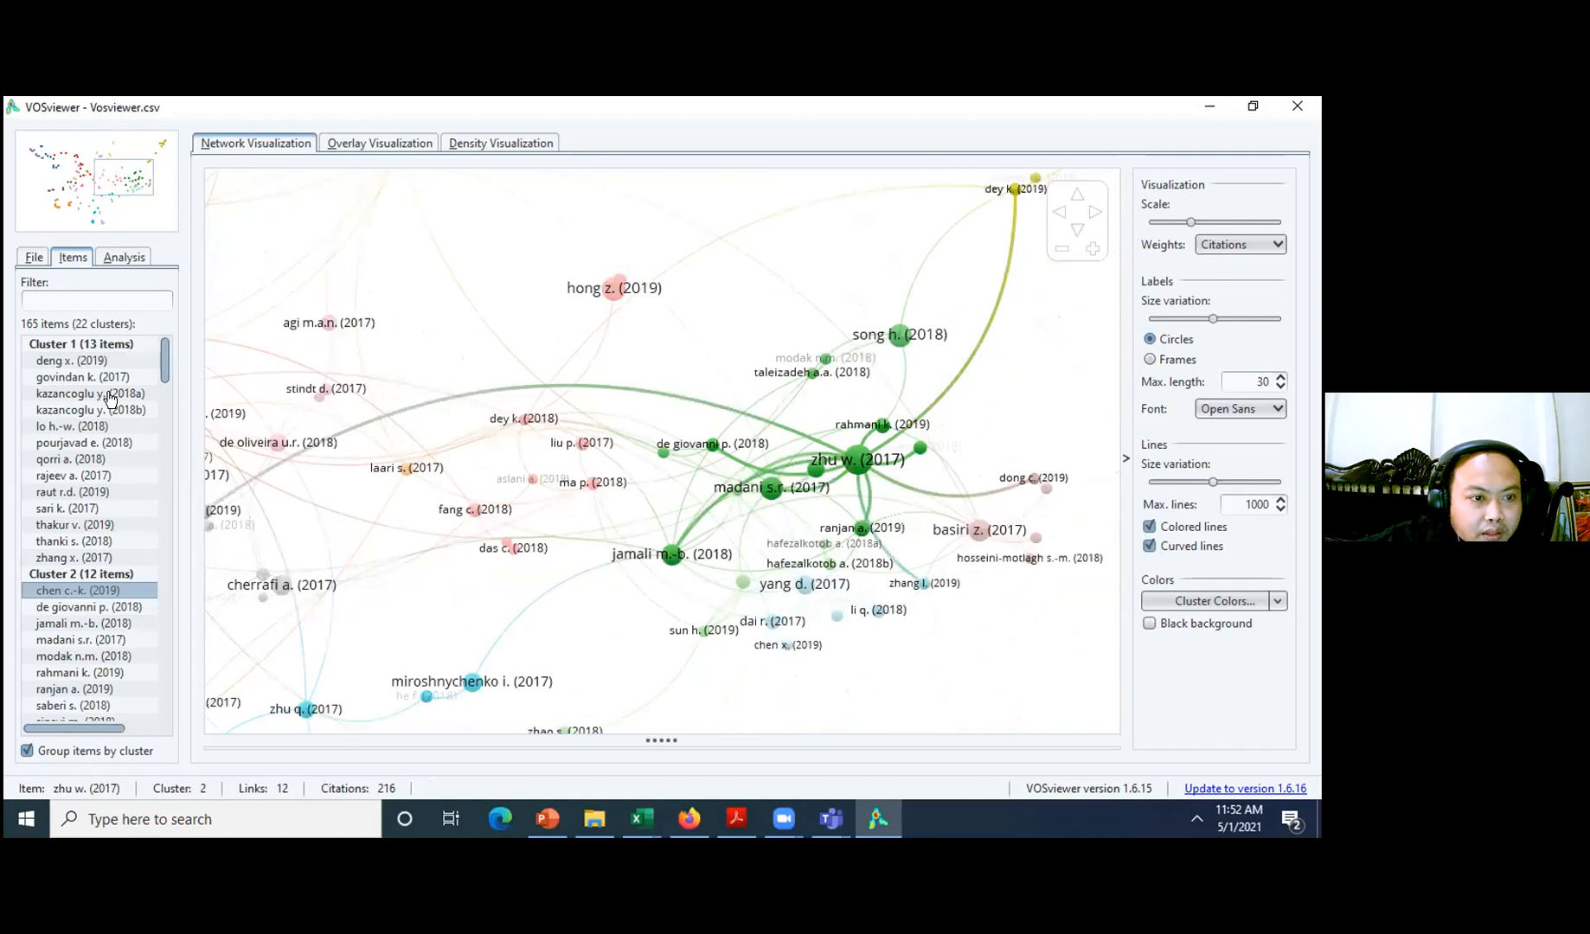
click(91, 361)
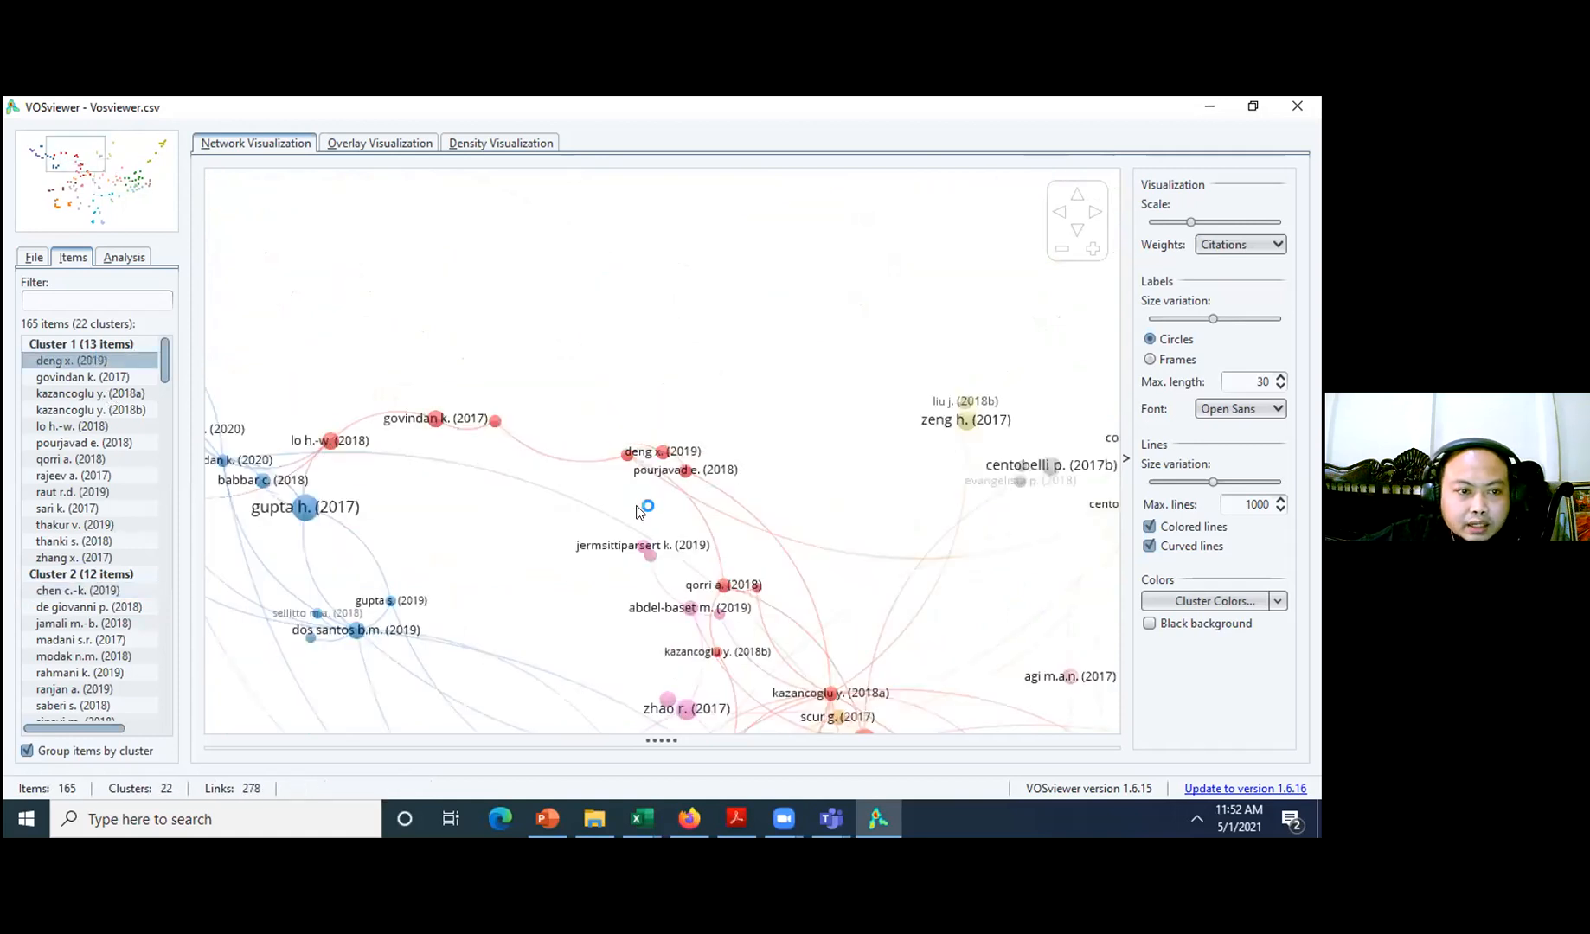
click(98, 589)
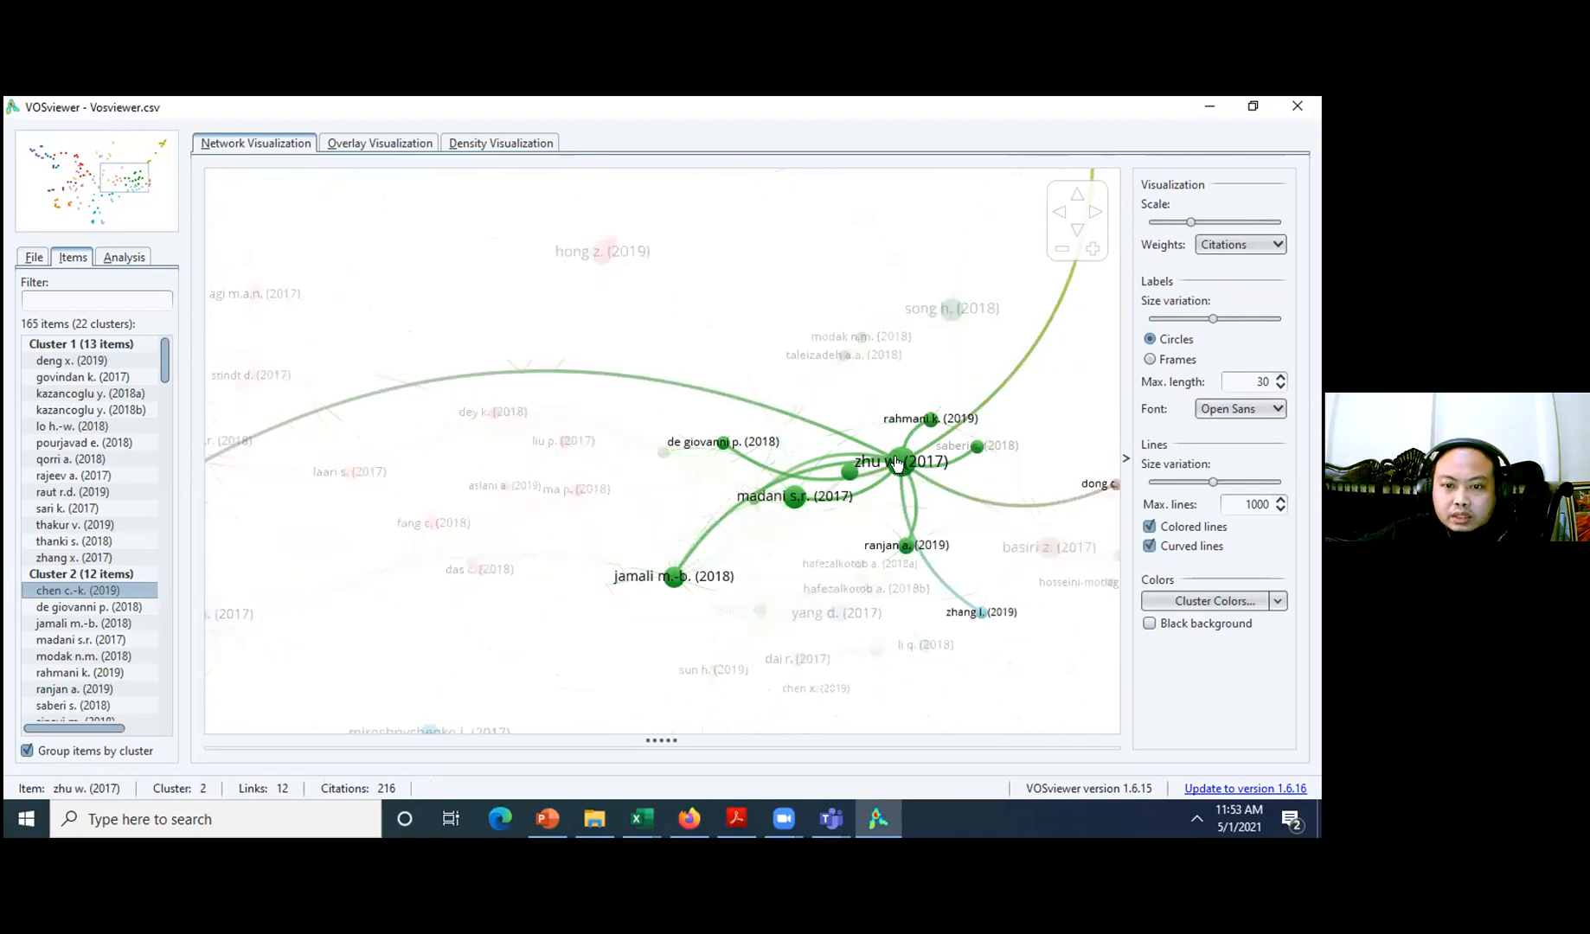
- Review the documents listed under clusters 2, 3 and 4 alongside a wider view of the green cluster
scroll(897, 465, down, 2)
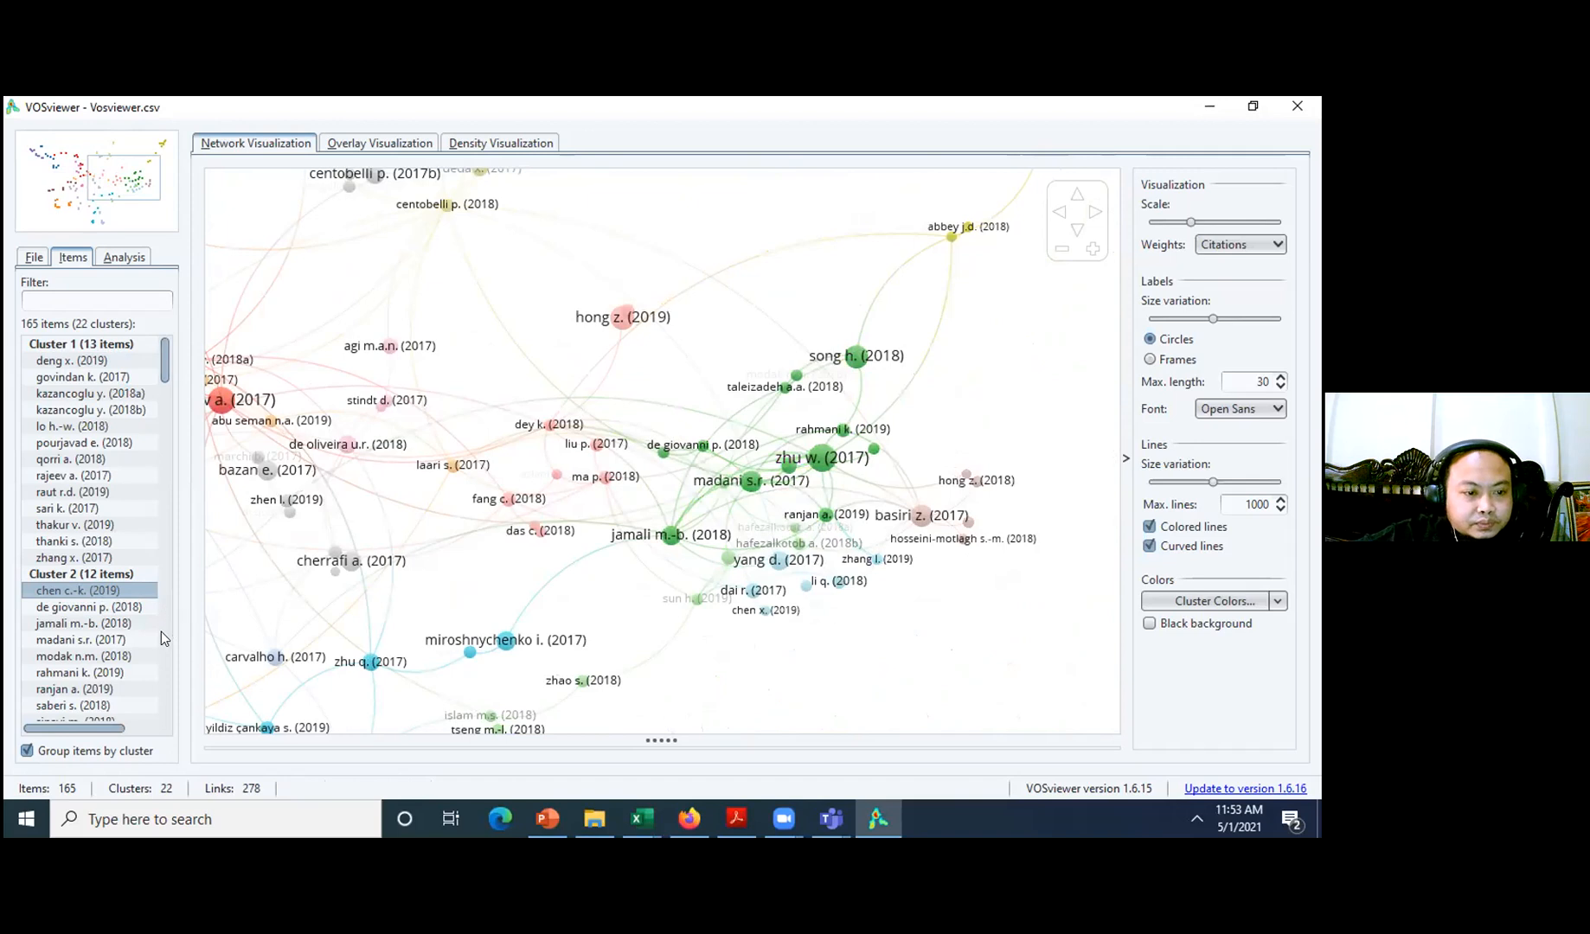
scroll(159, 638, down, 5)
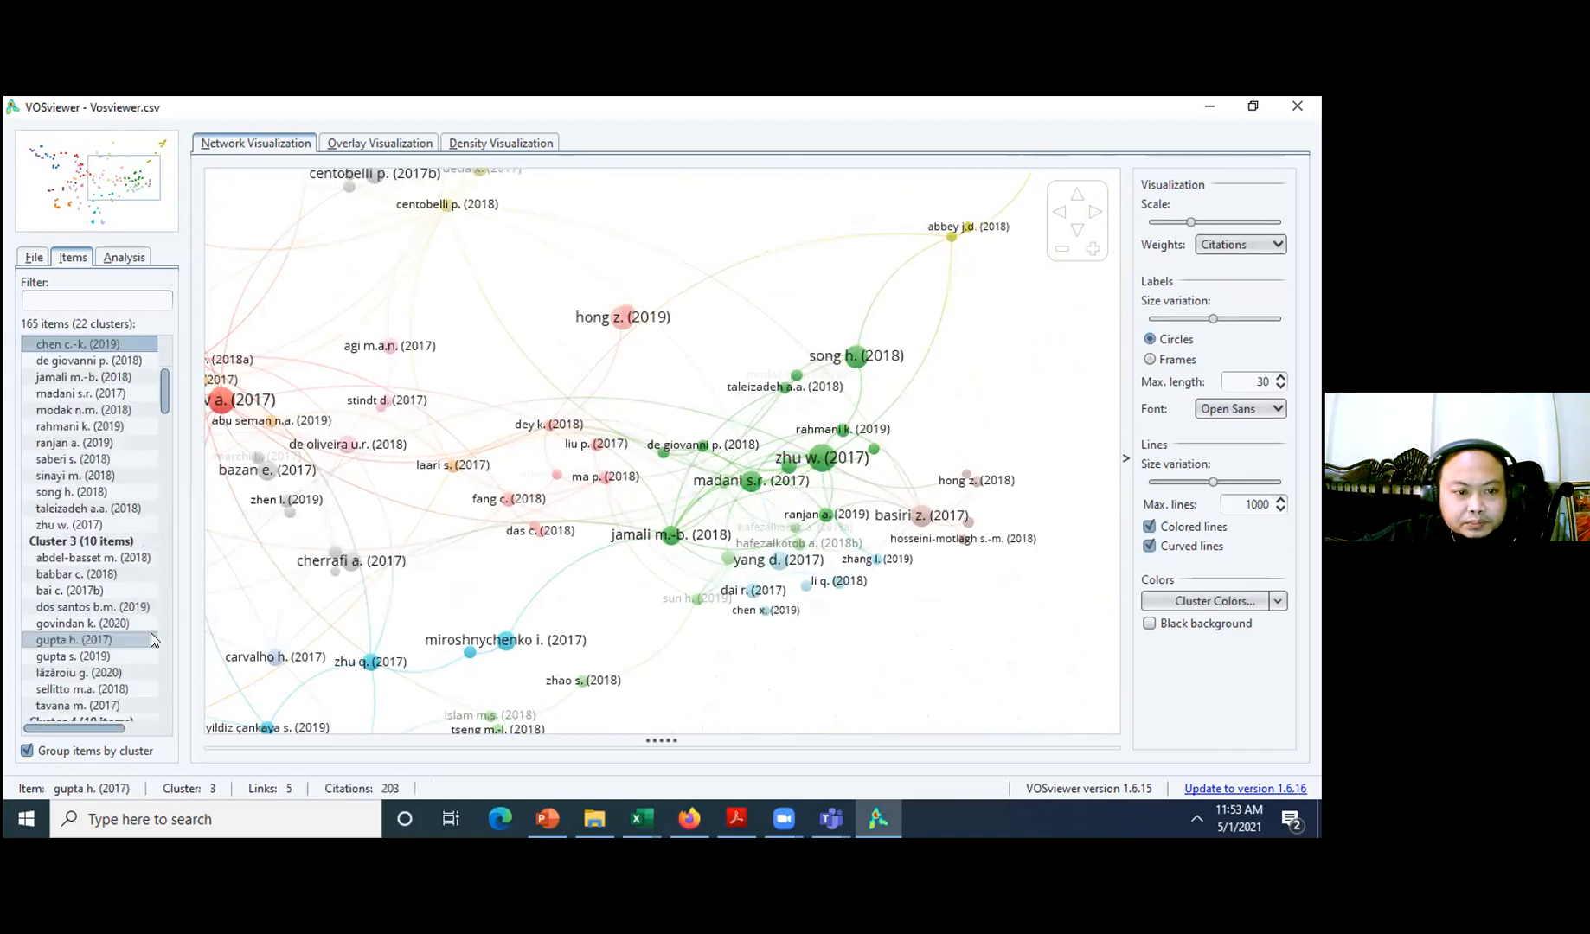
scroll(151, 639, down, 2)
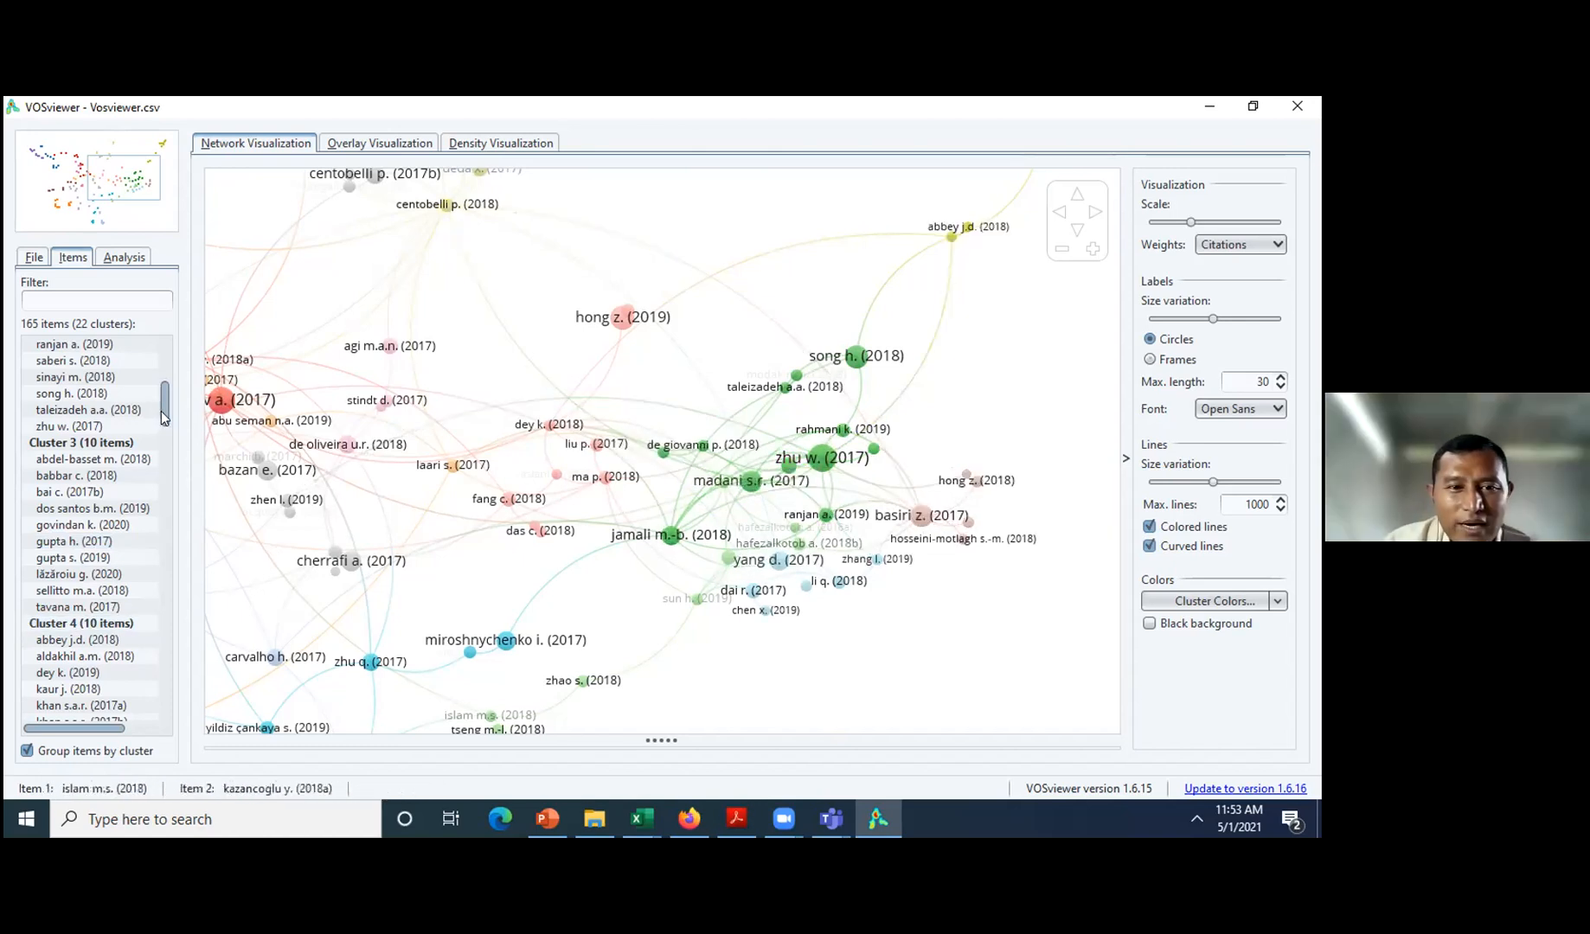
- Browse the remaining clusters in the item list down to cluster 22 and select that cluster's first document
scroll(169, 622, down, 20)
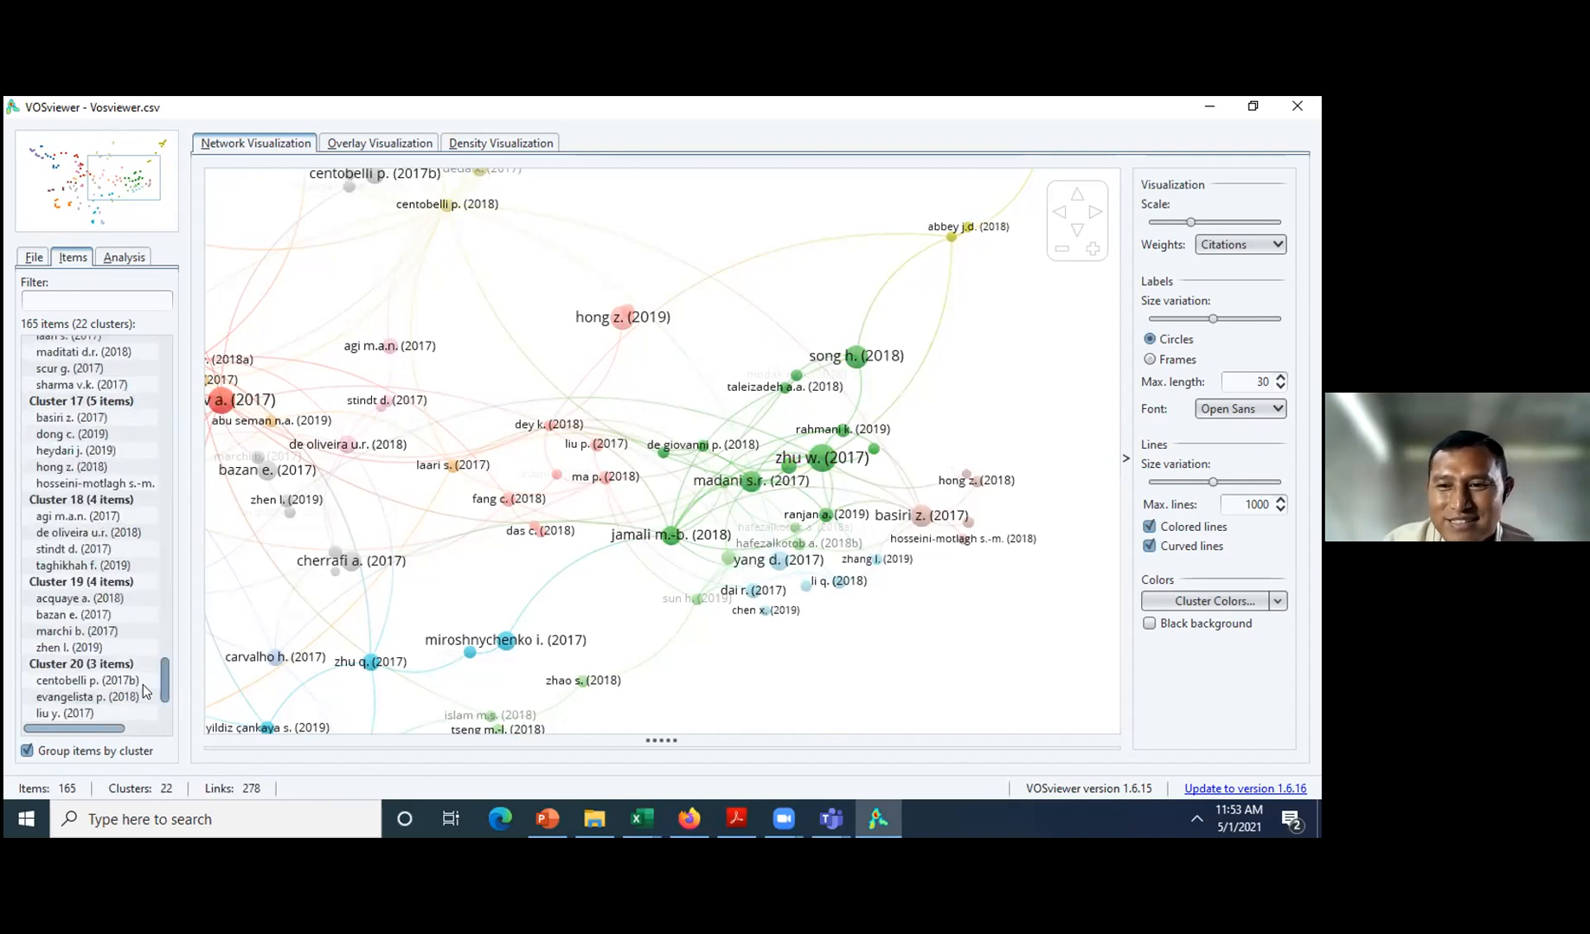
scroll(94, 683, down, 3)
click(94, 682)
click(93, 682)
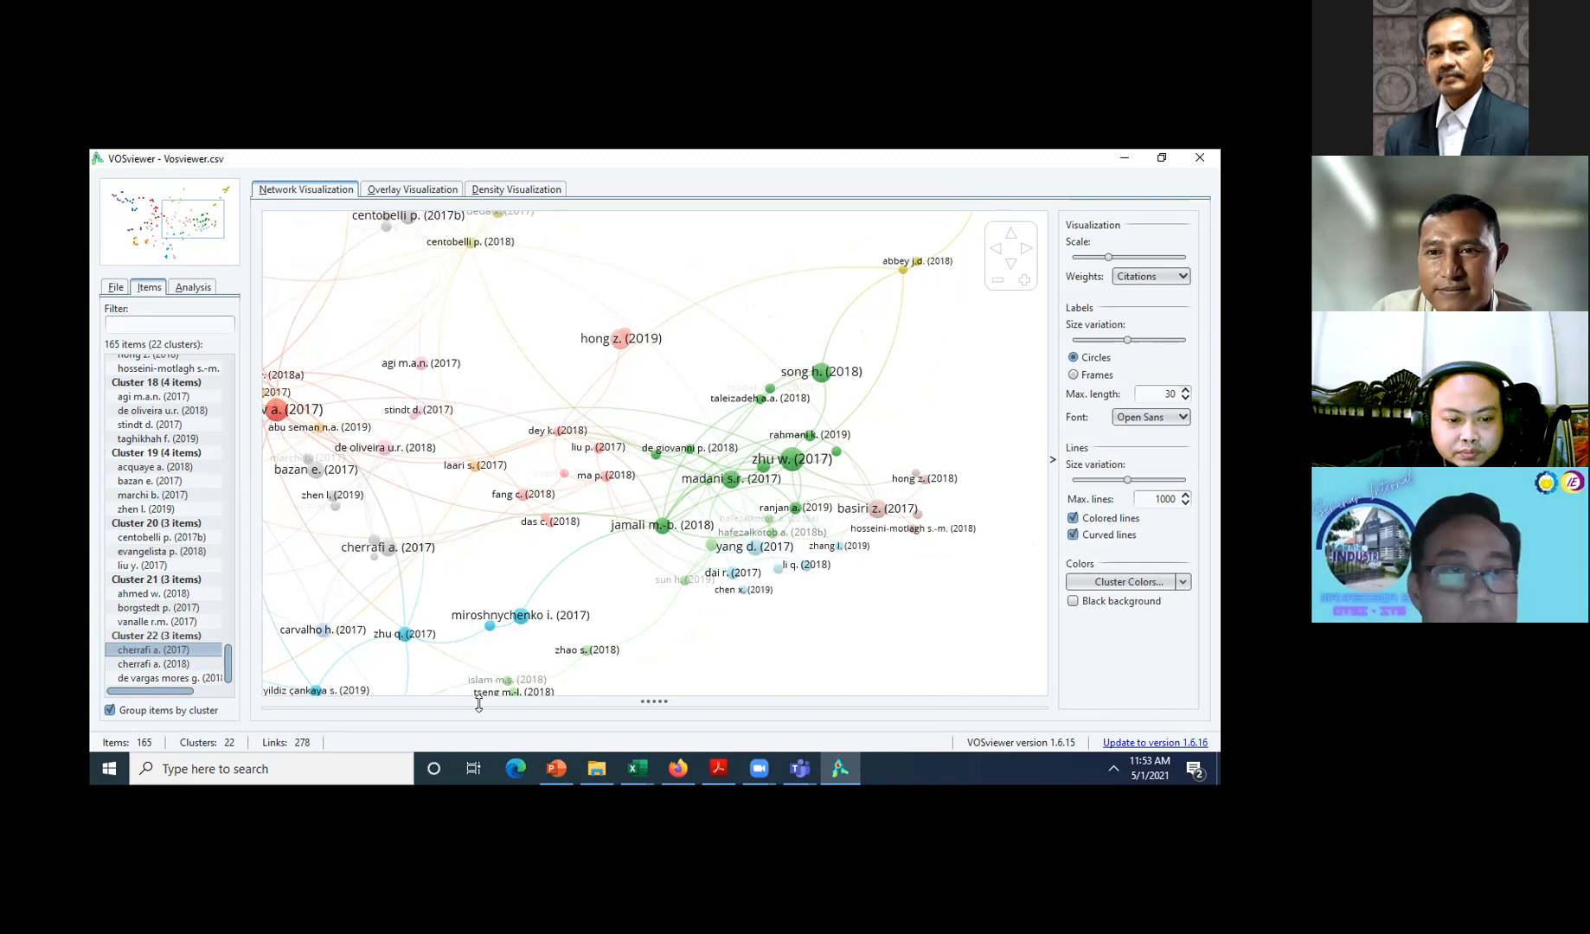
drag(728, 676, 594, 669)
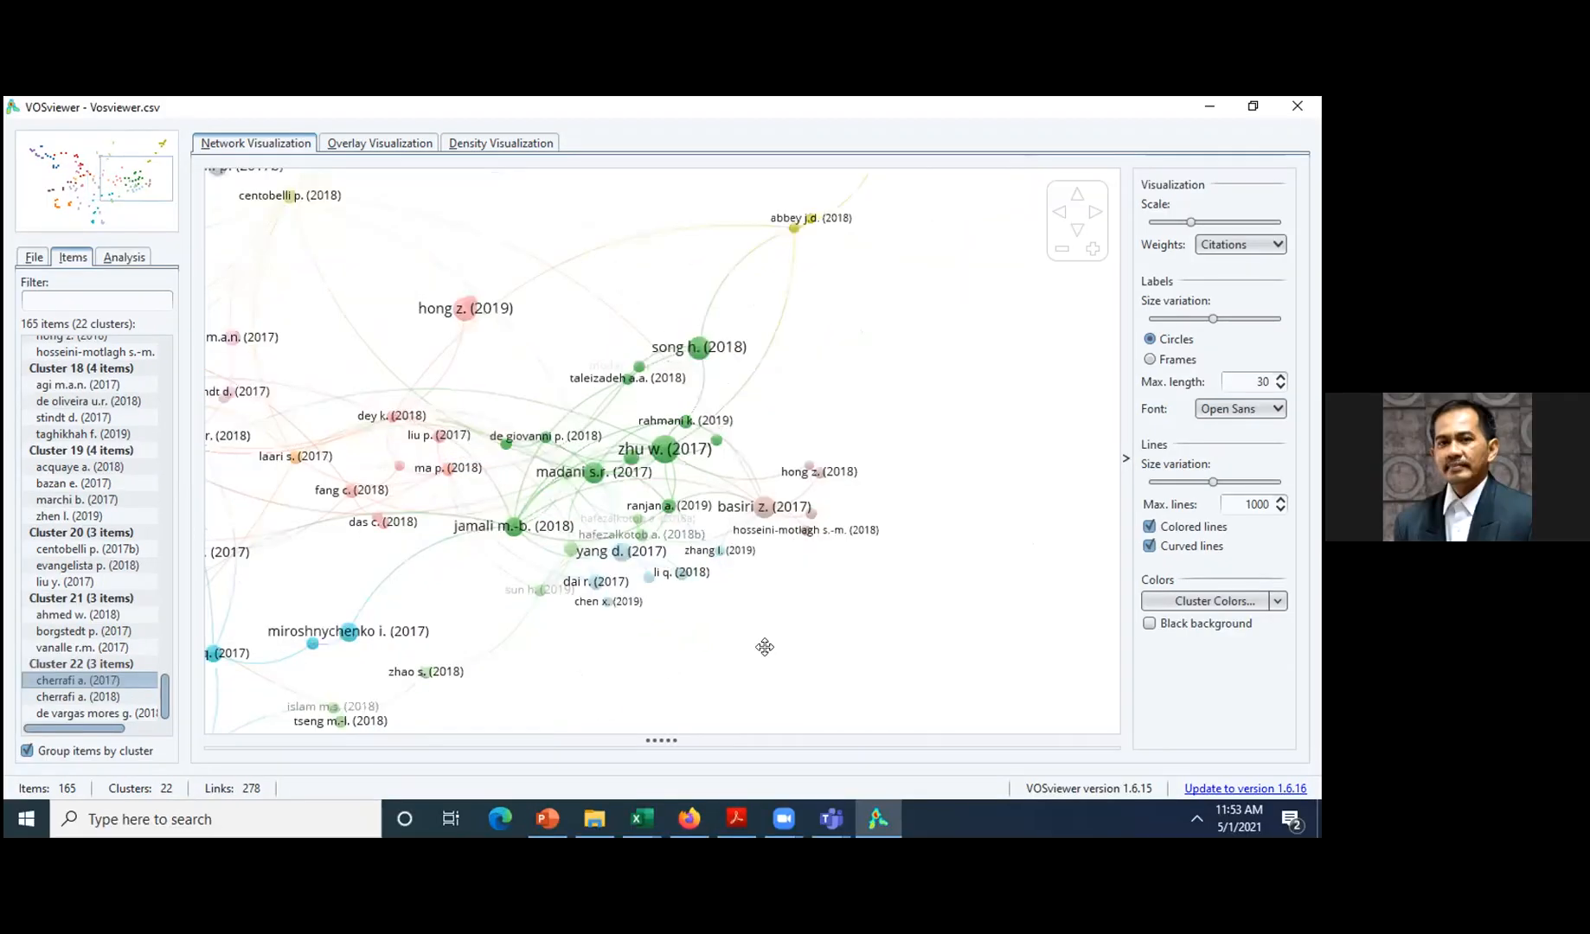
drag(765, 647, 705, 647)
drag(444, 557, 757, 583)
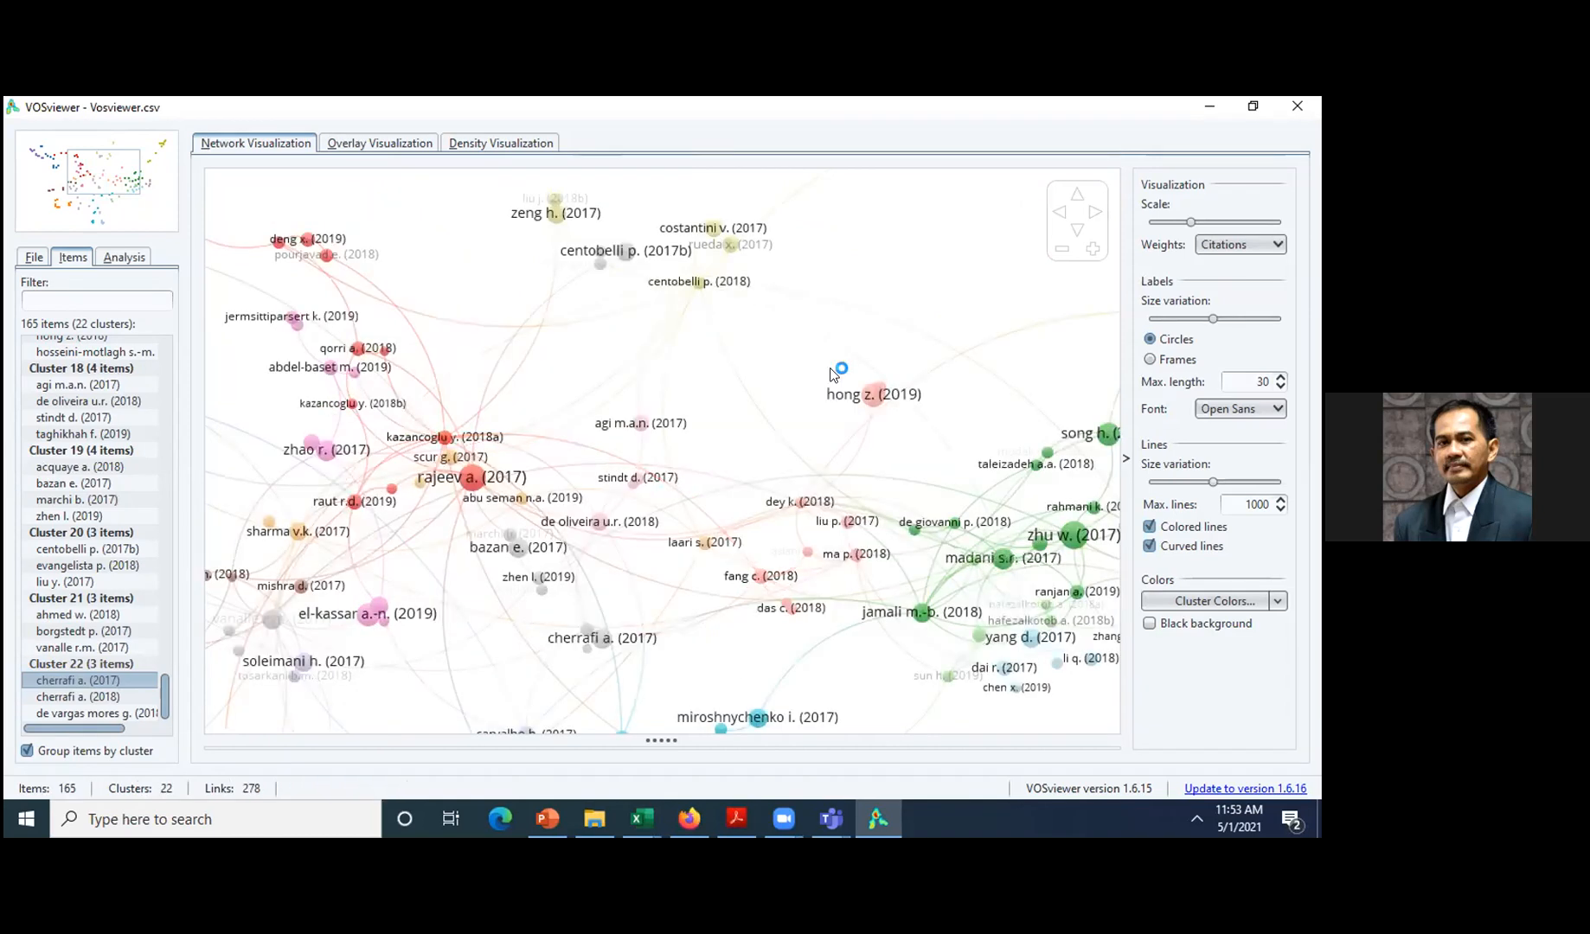
drag(738, 471, 619, 431)
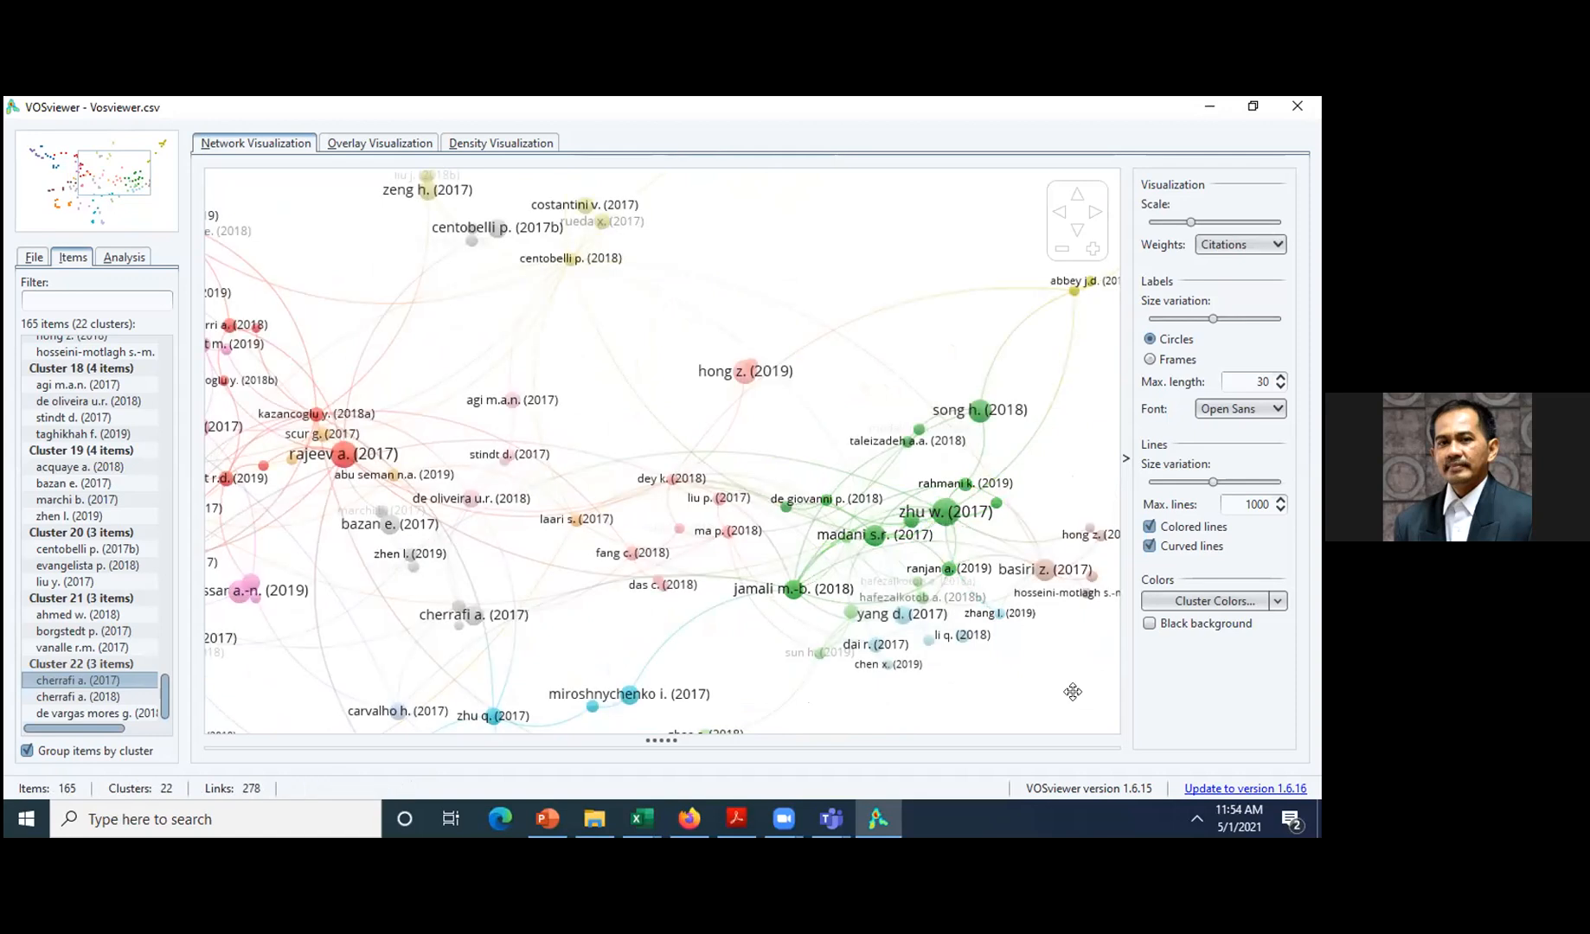
drag(950, 517, 905, 523)
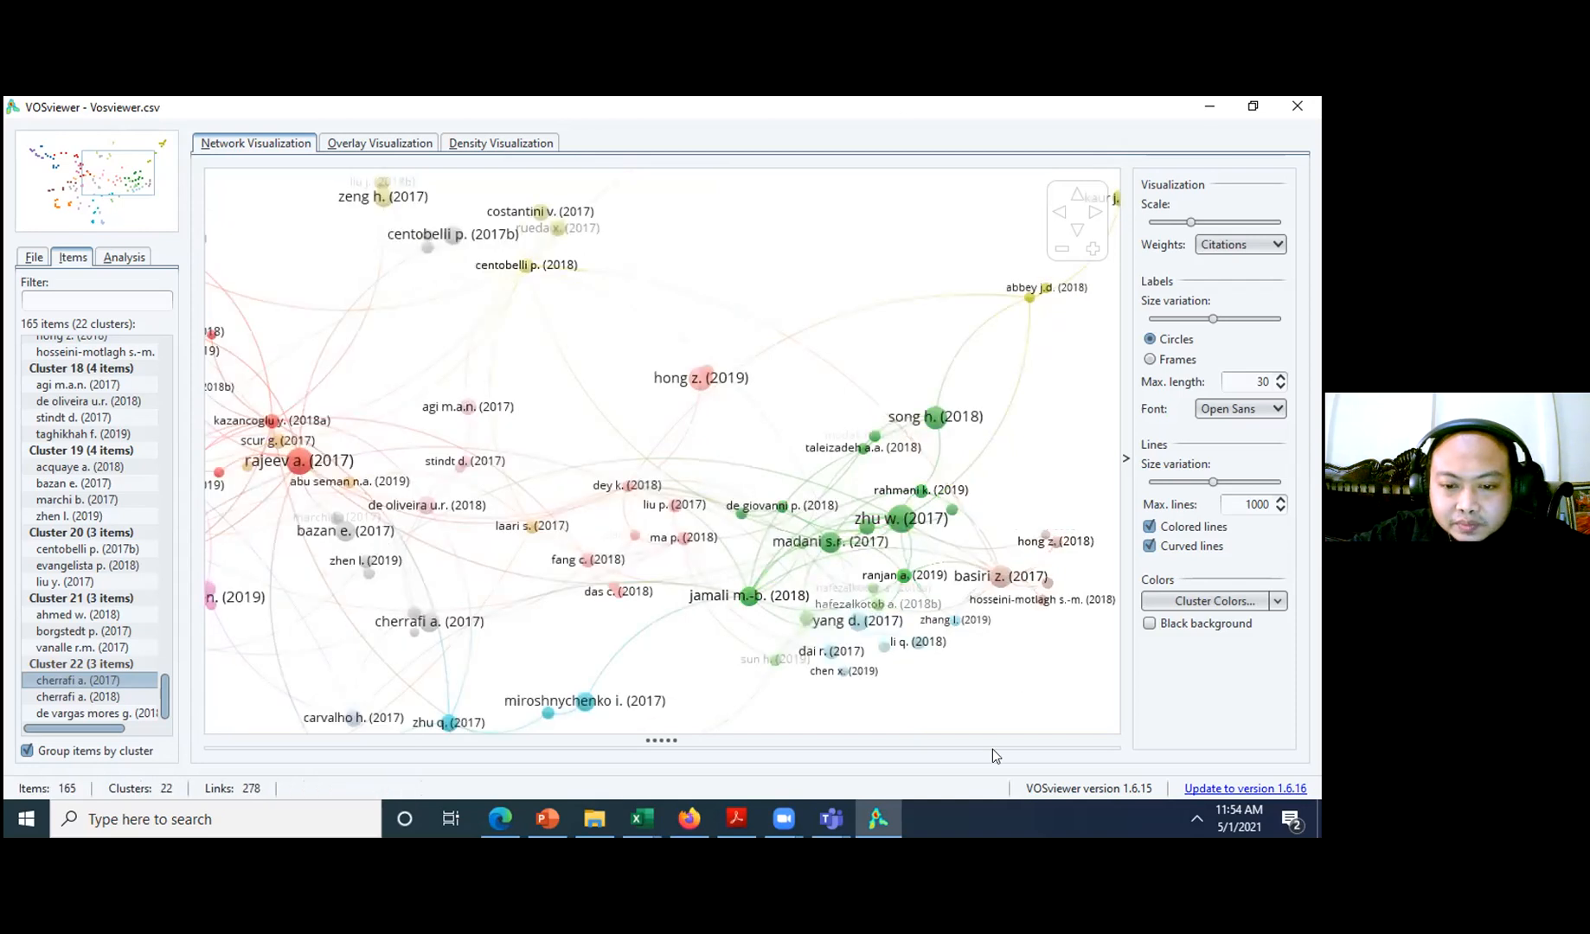
drag(561, 642, 645, 641)
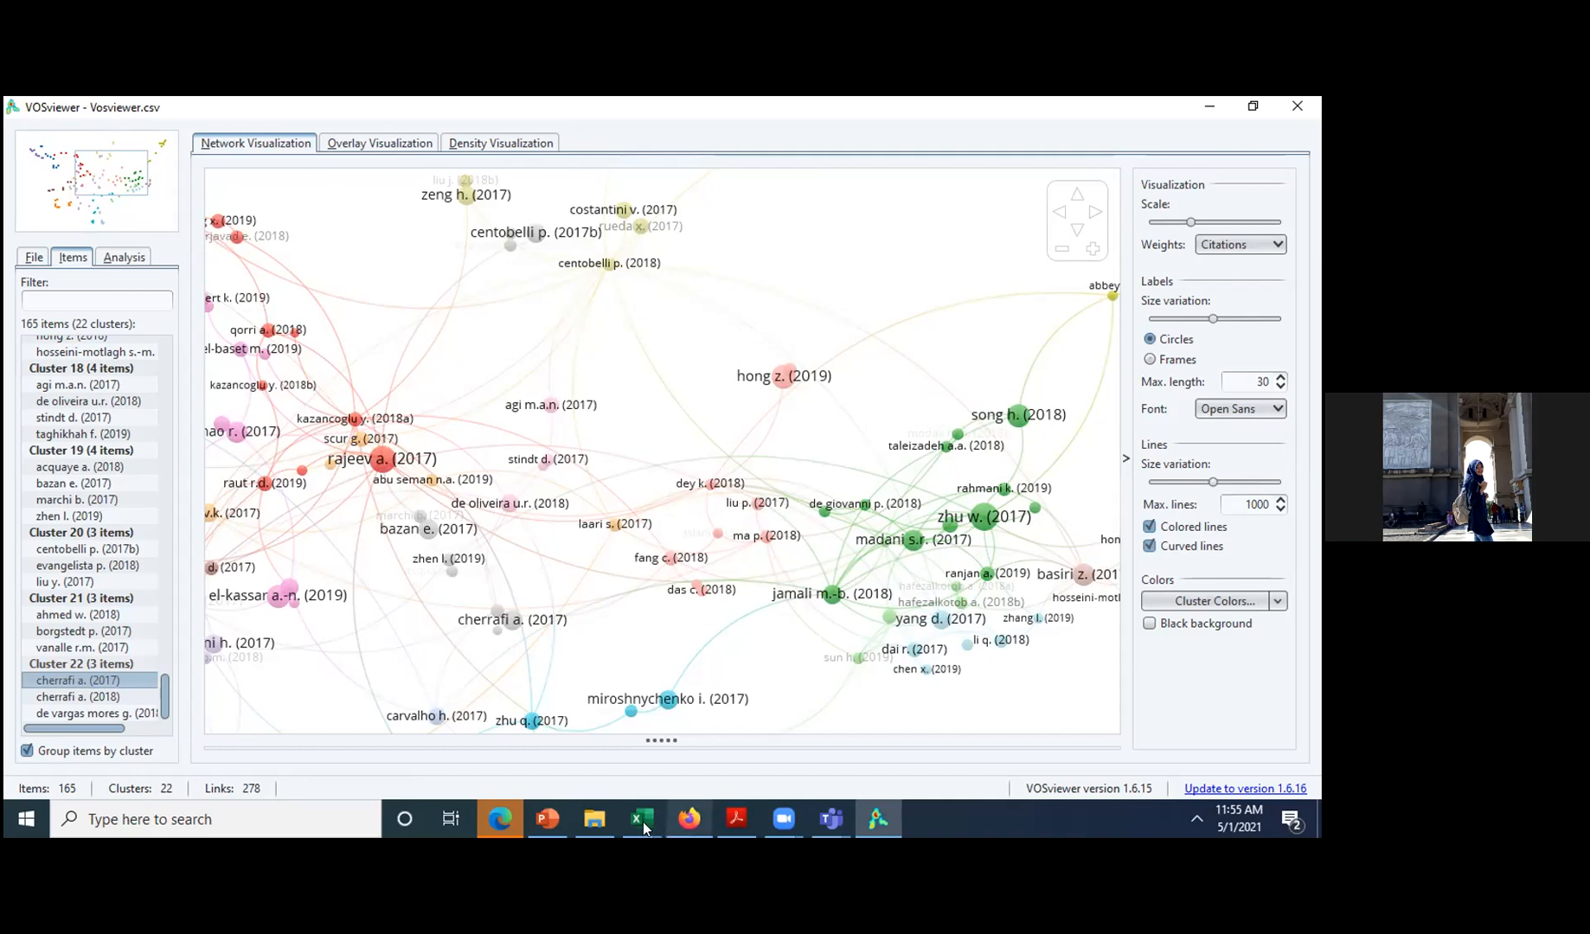
- Switch to the Excel workbook 0. Analisis_Bibliometrix_Bismillah and look through the Analisis_2 and Analisis_3 sheets
mouse_move(644, 828)
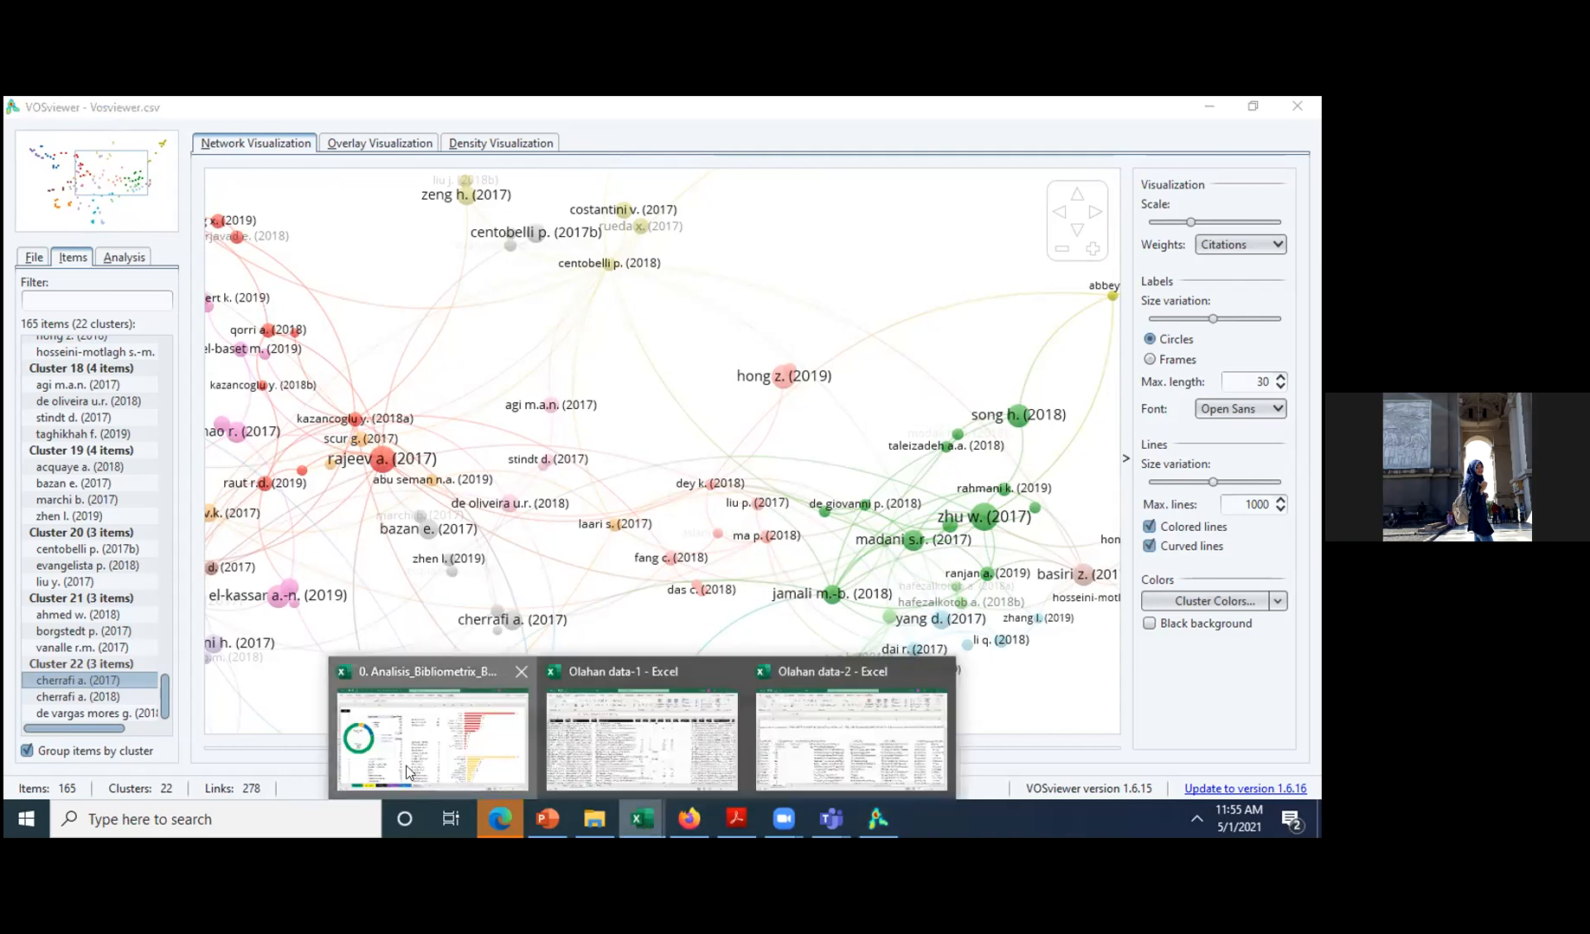
click(330, 766)
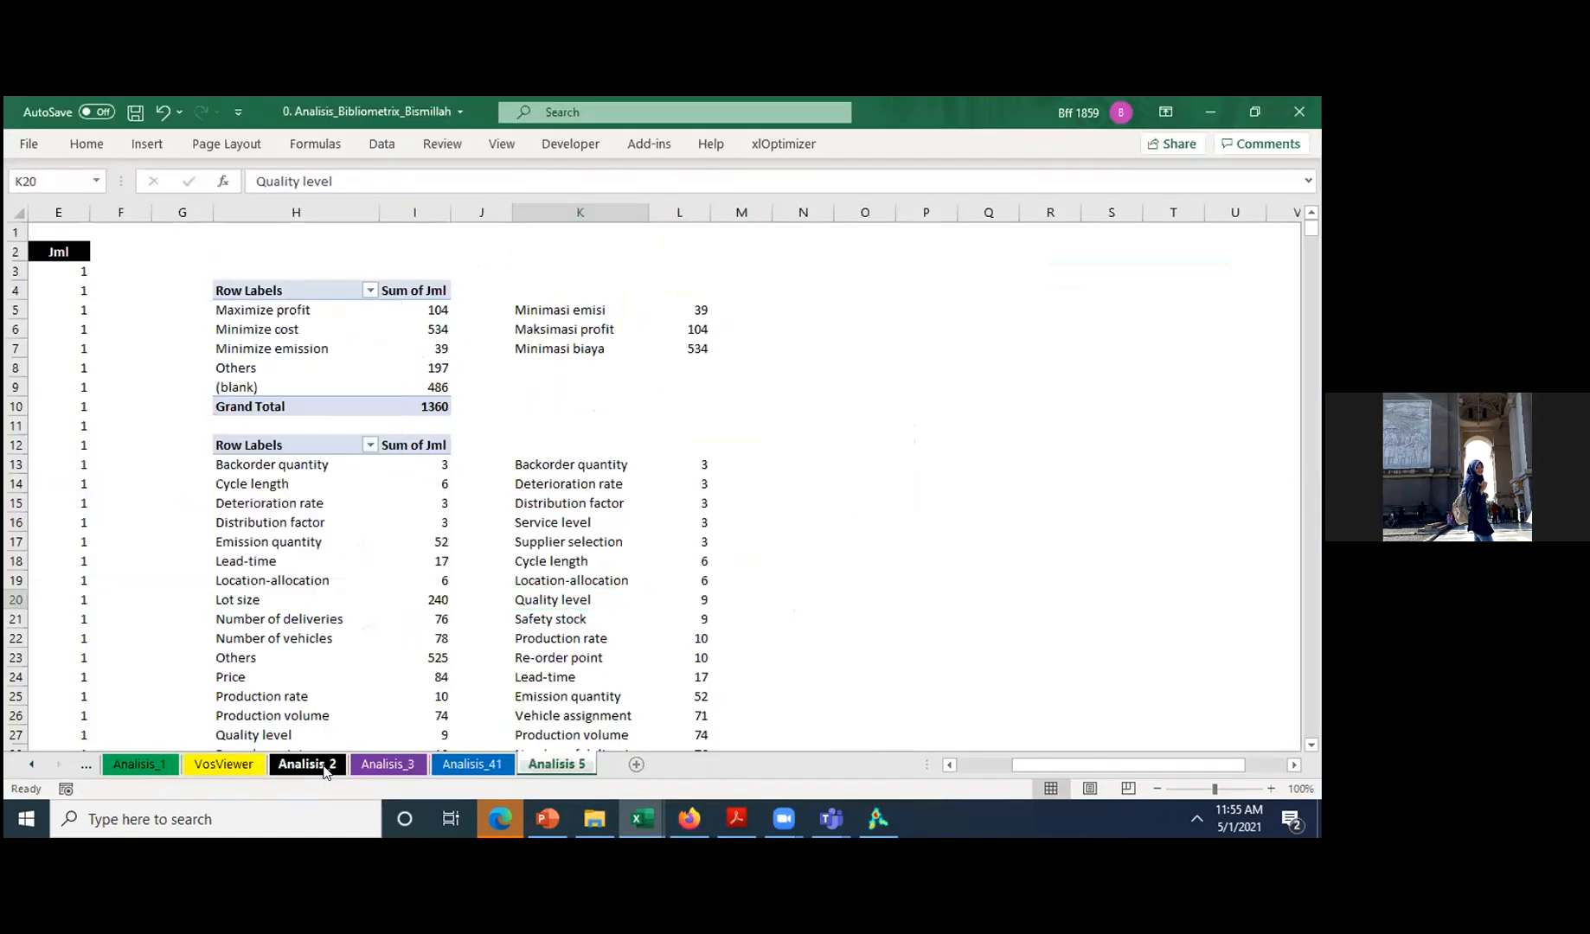
click(326, 765)
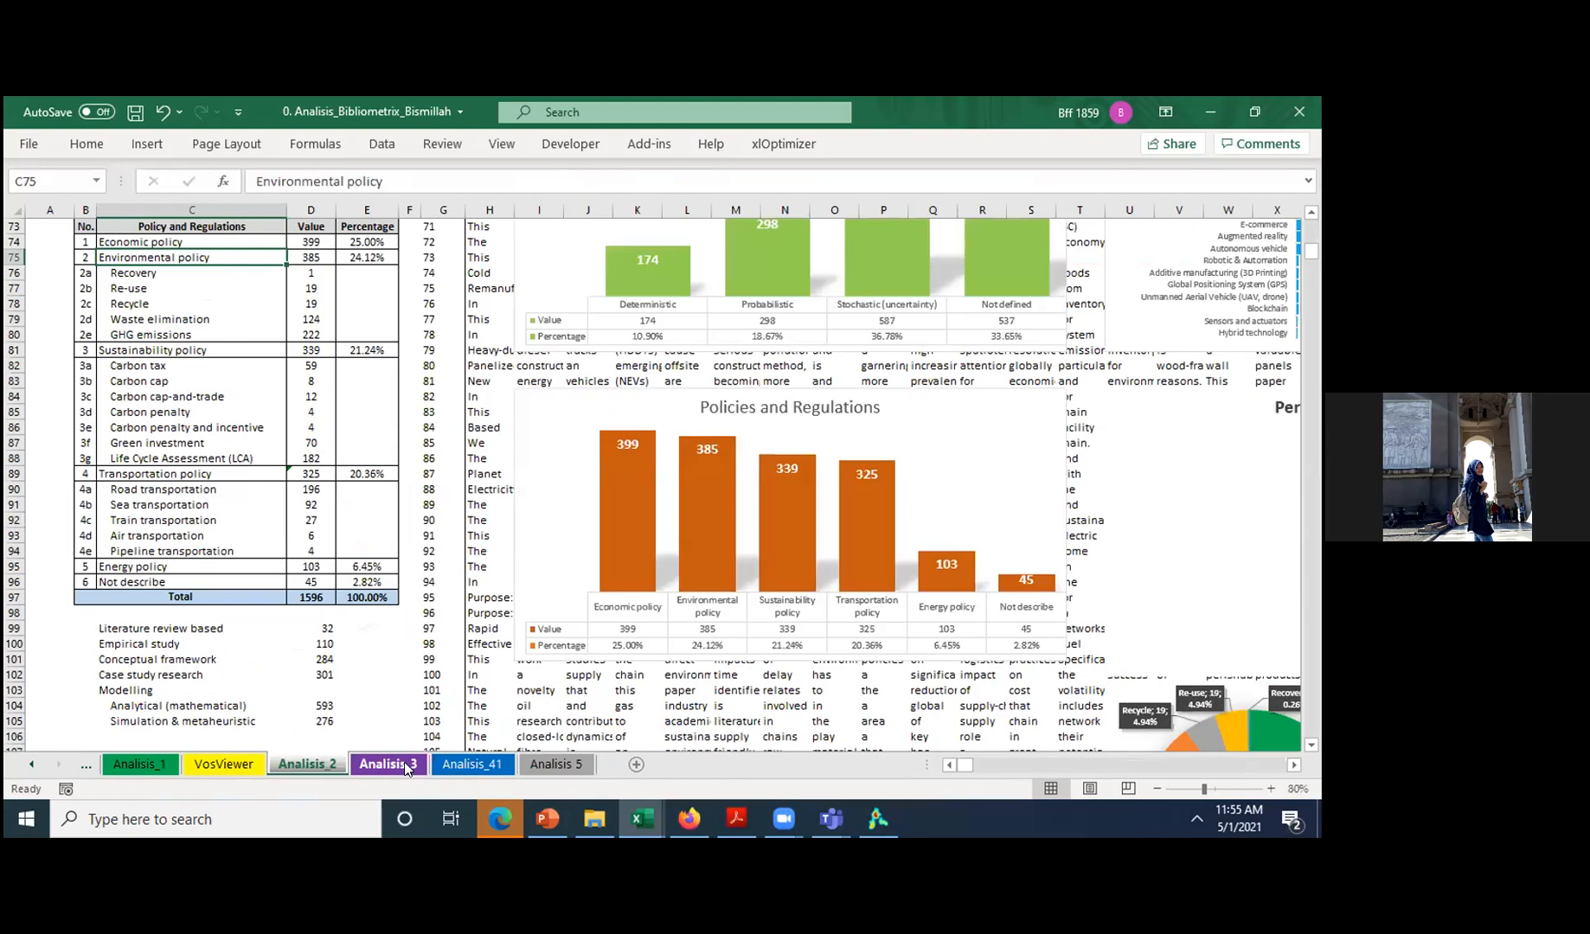
click(406, 766)
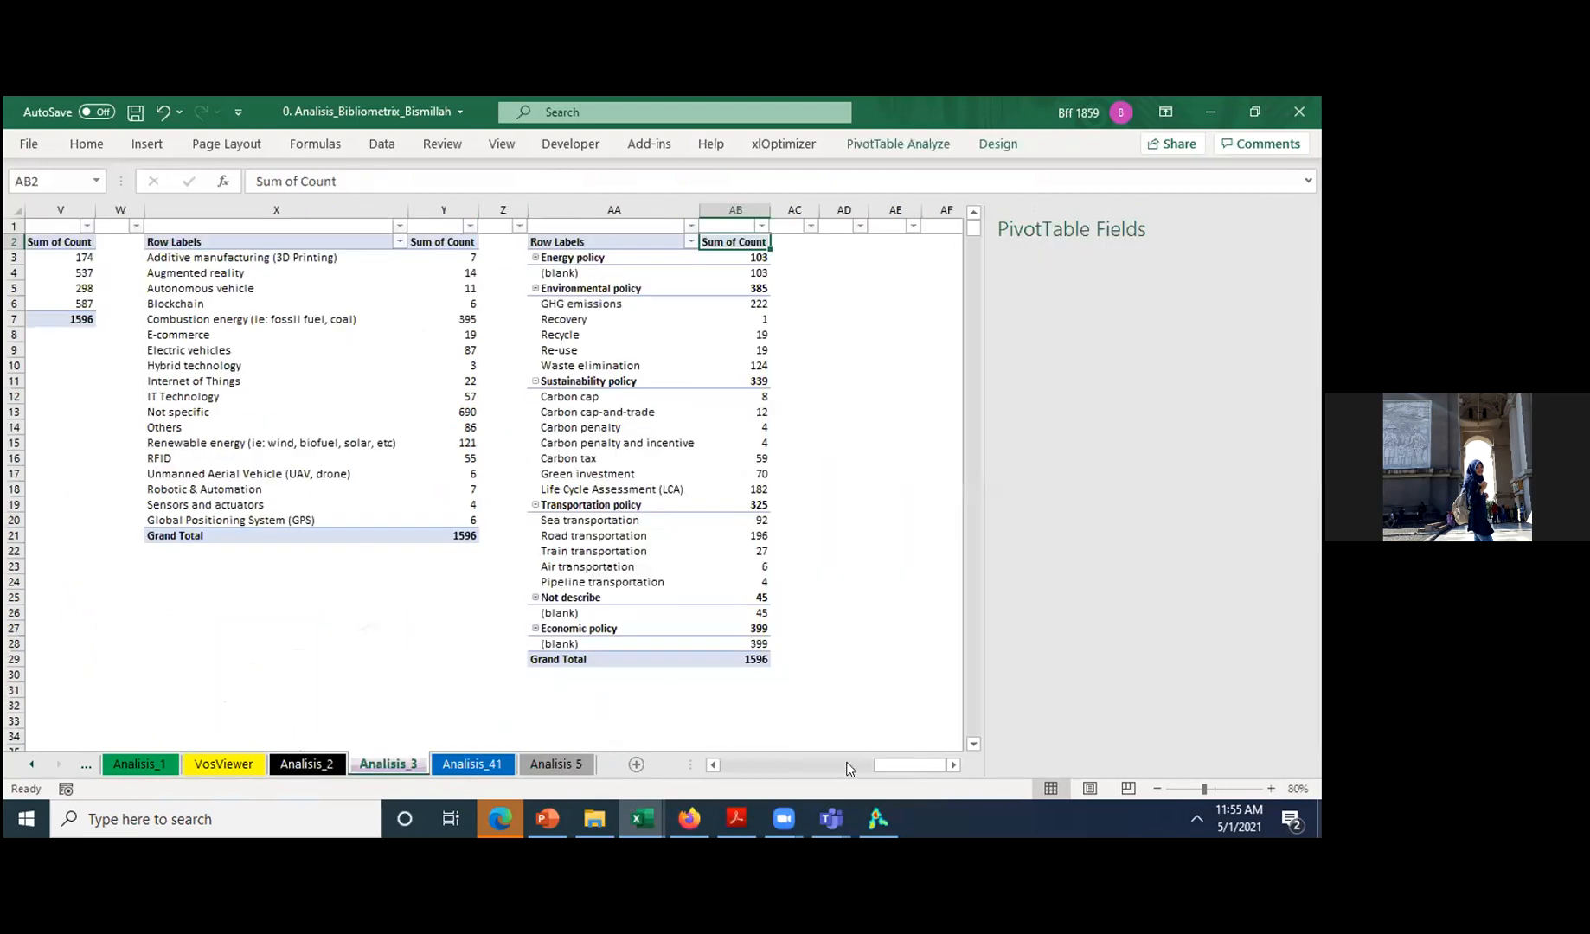
click(241, 763)
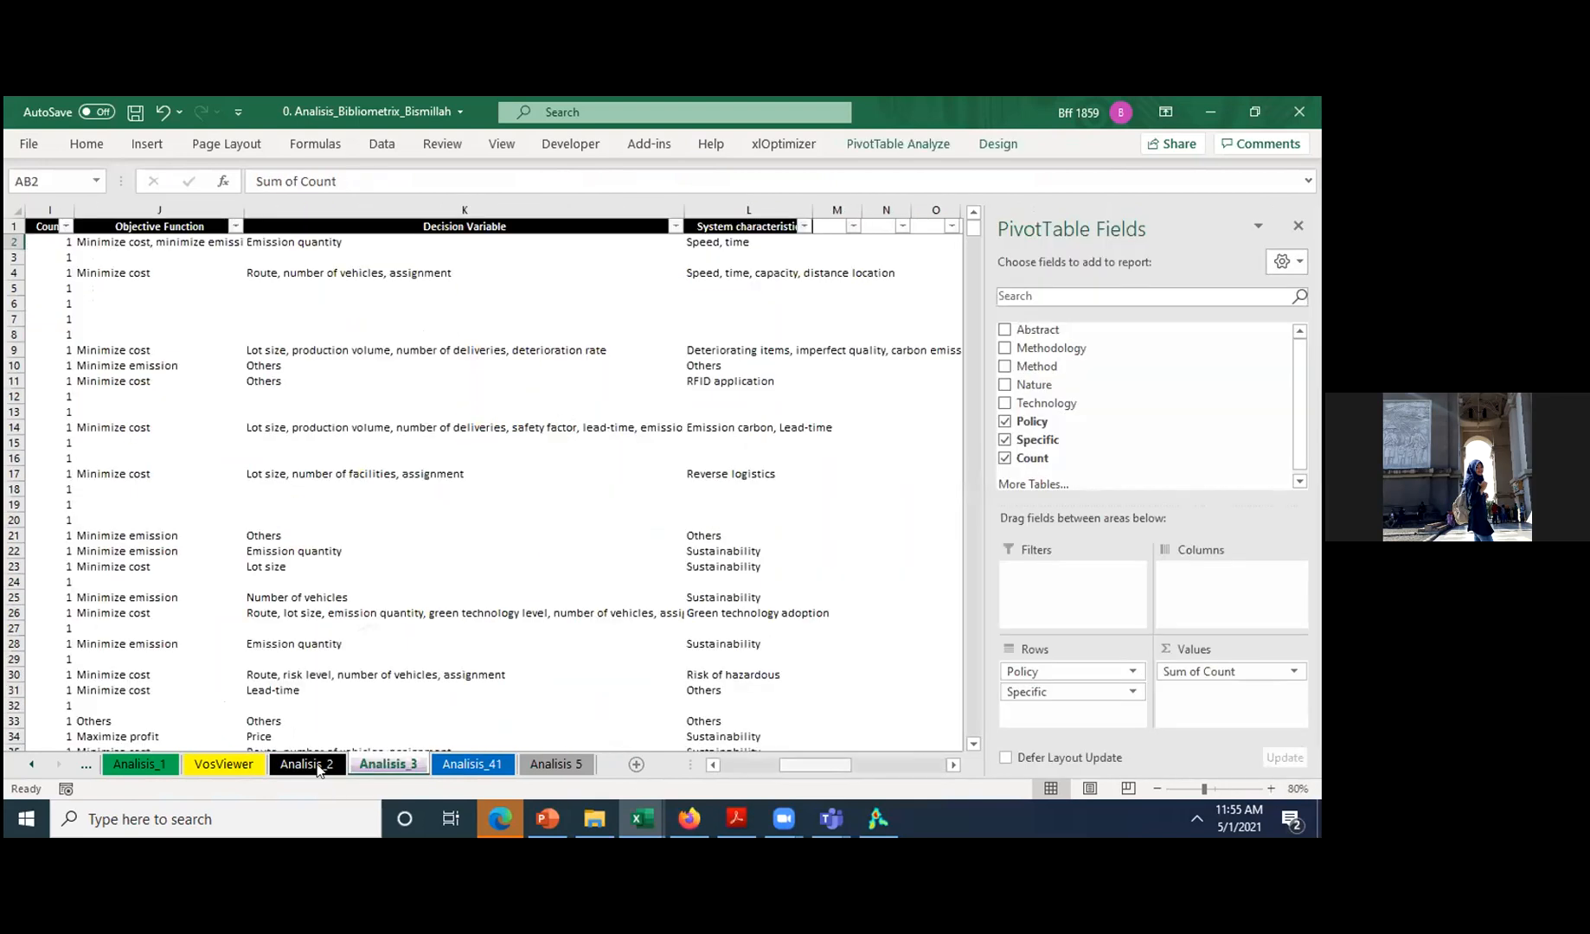
click(306, 765)
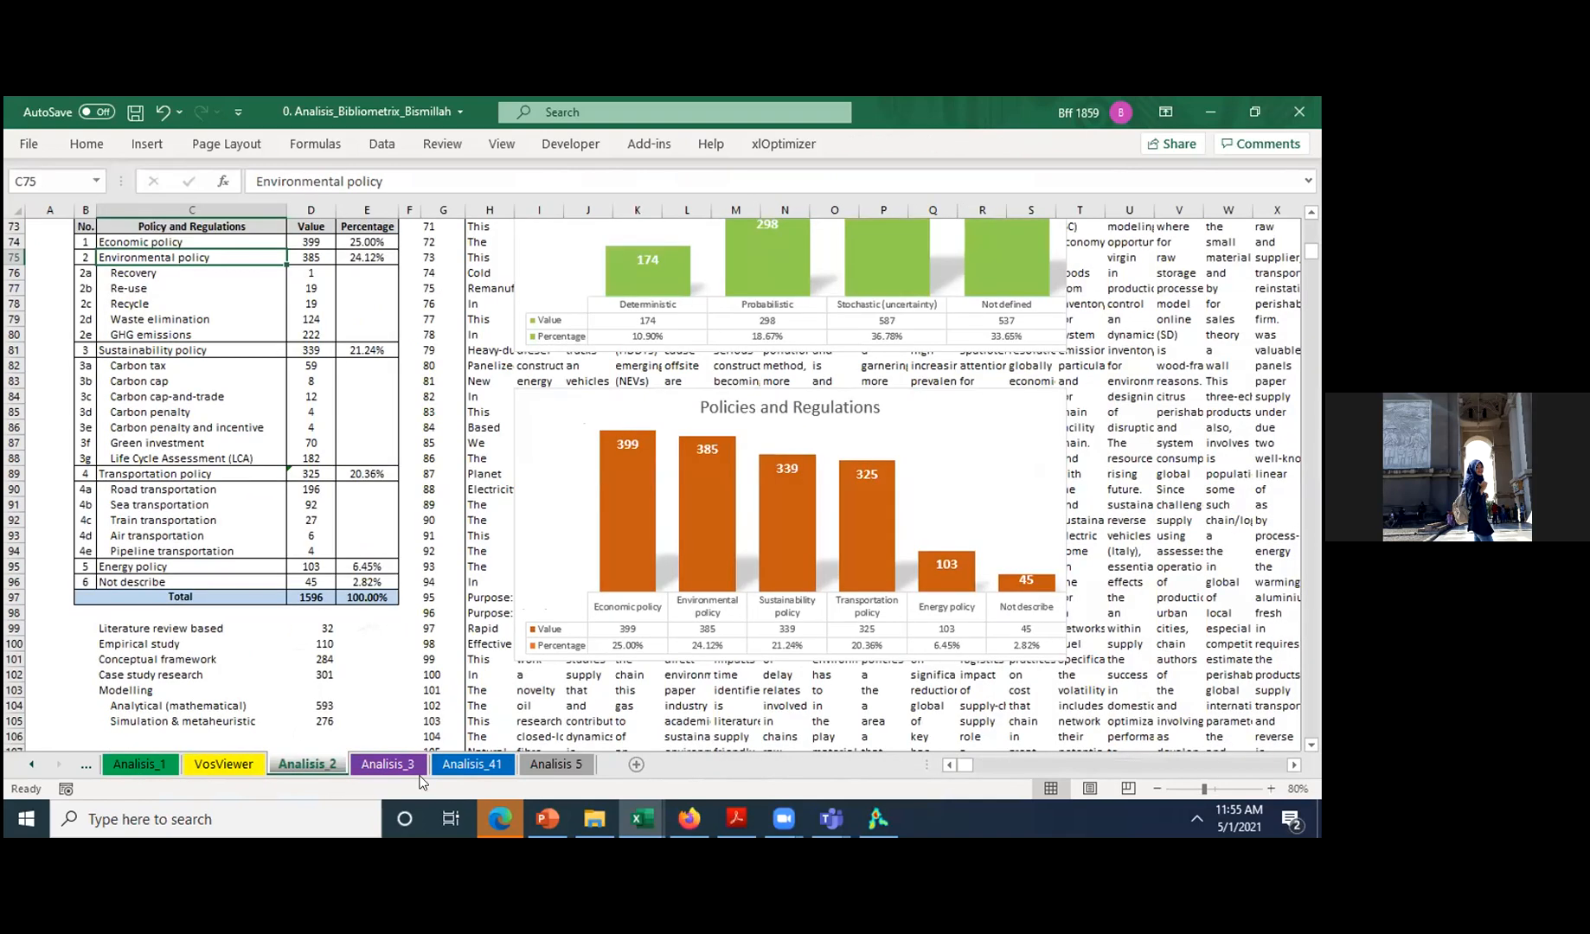
click(419, 774)
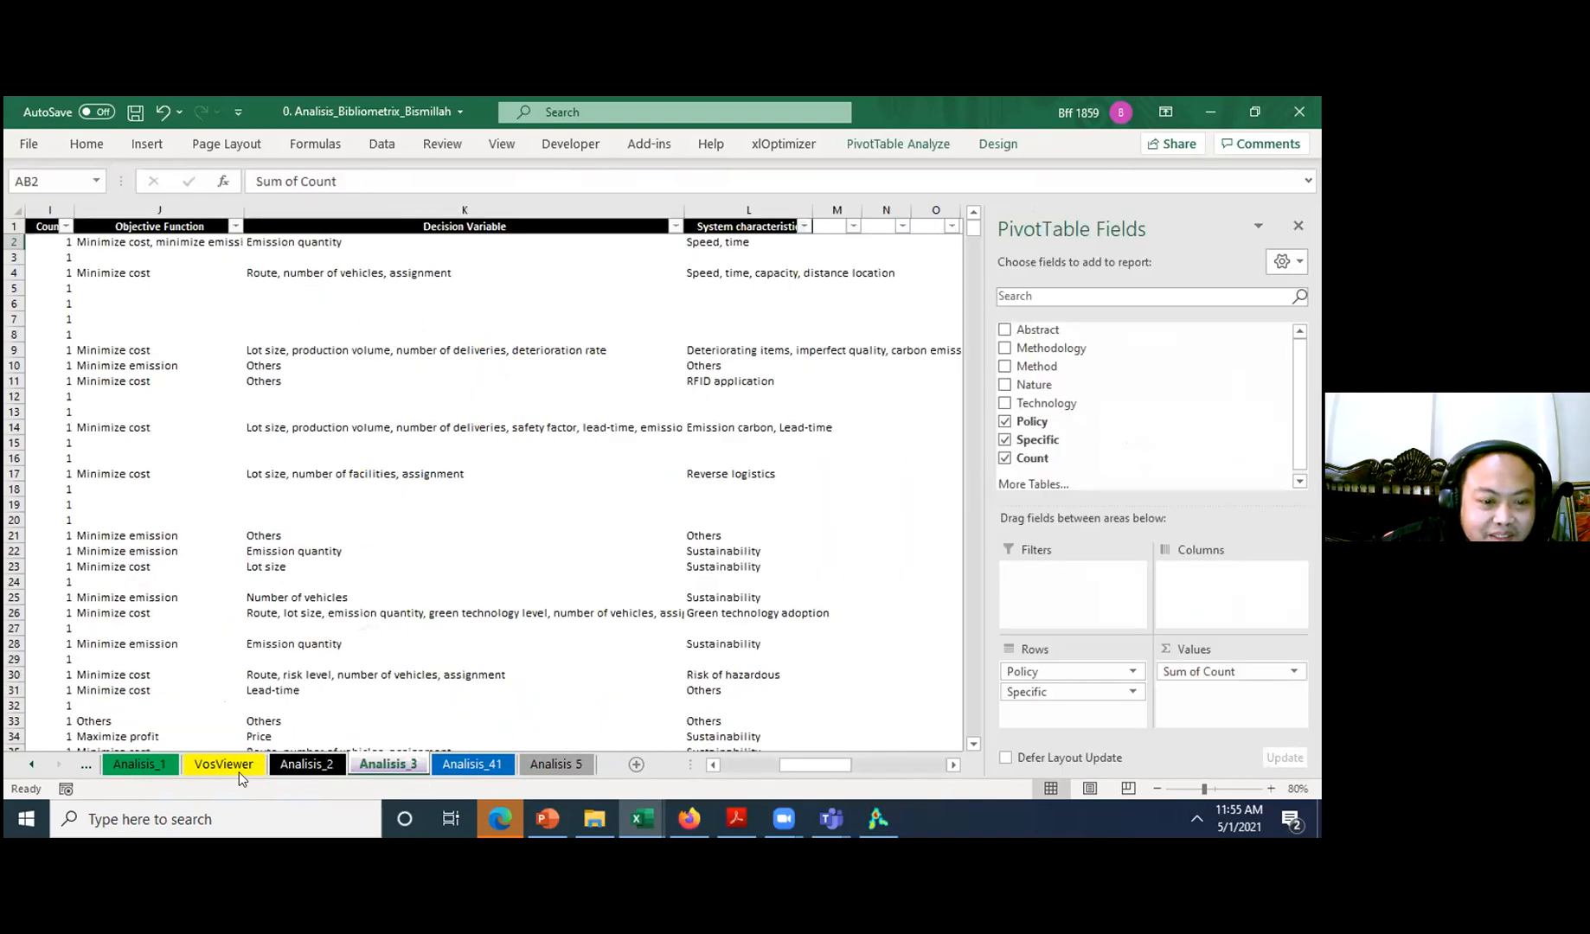
- Review the Analisis_2 tables and charts from policies and regulations back up to the types of research methodology
key(ctrl+Page_Up)
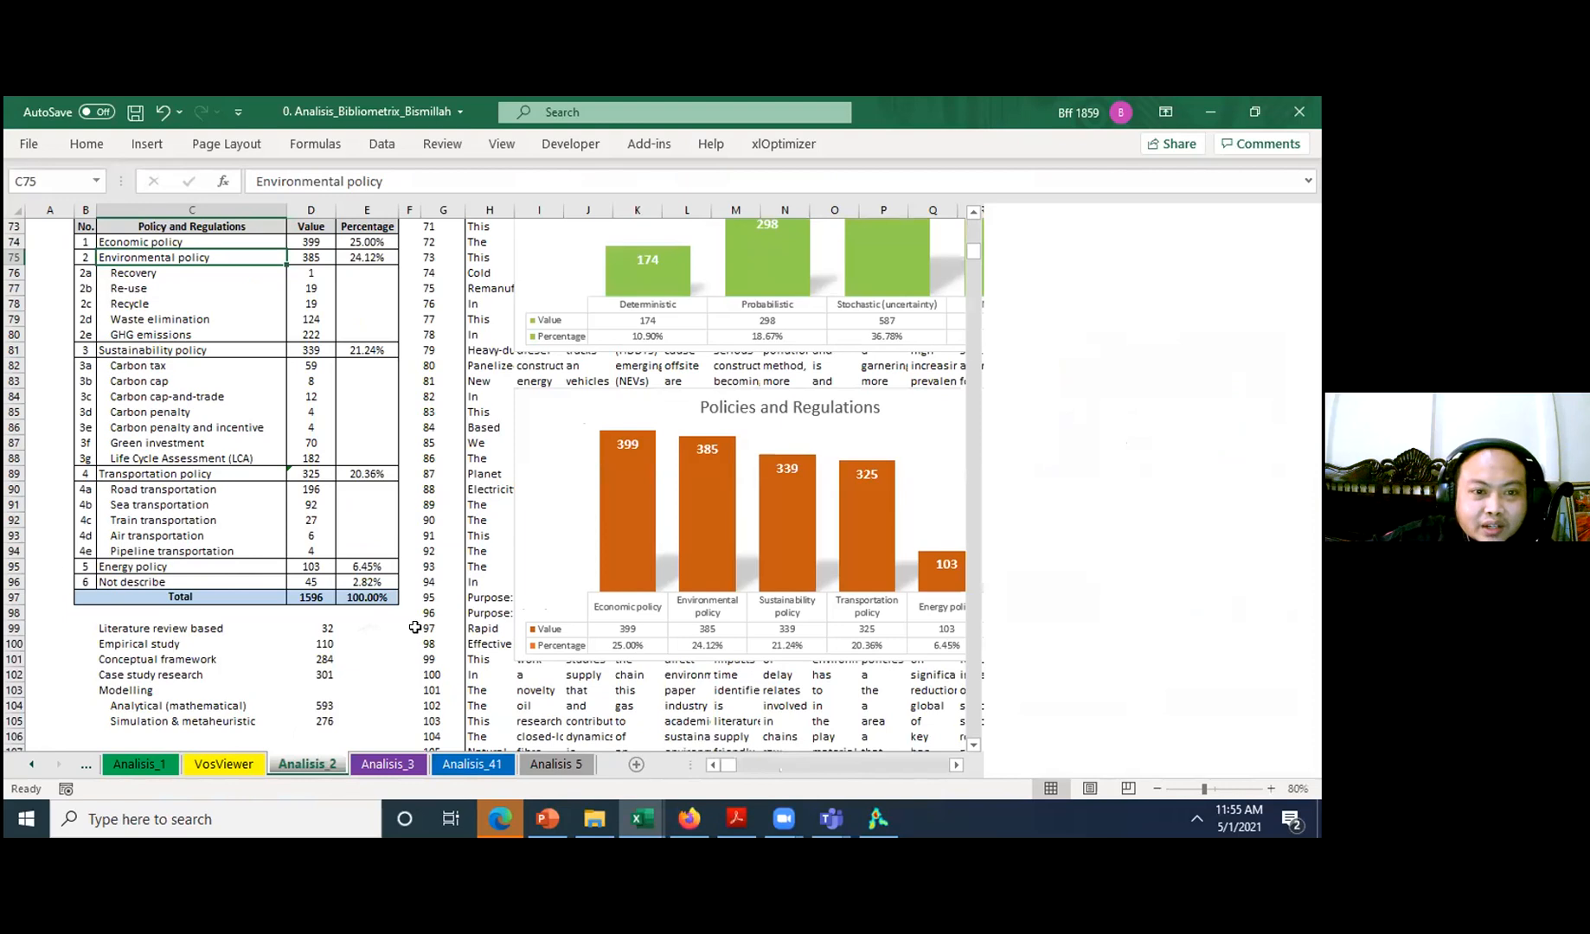
scroll(415, 627, up, 18)
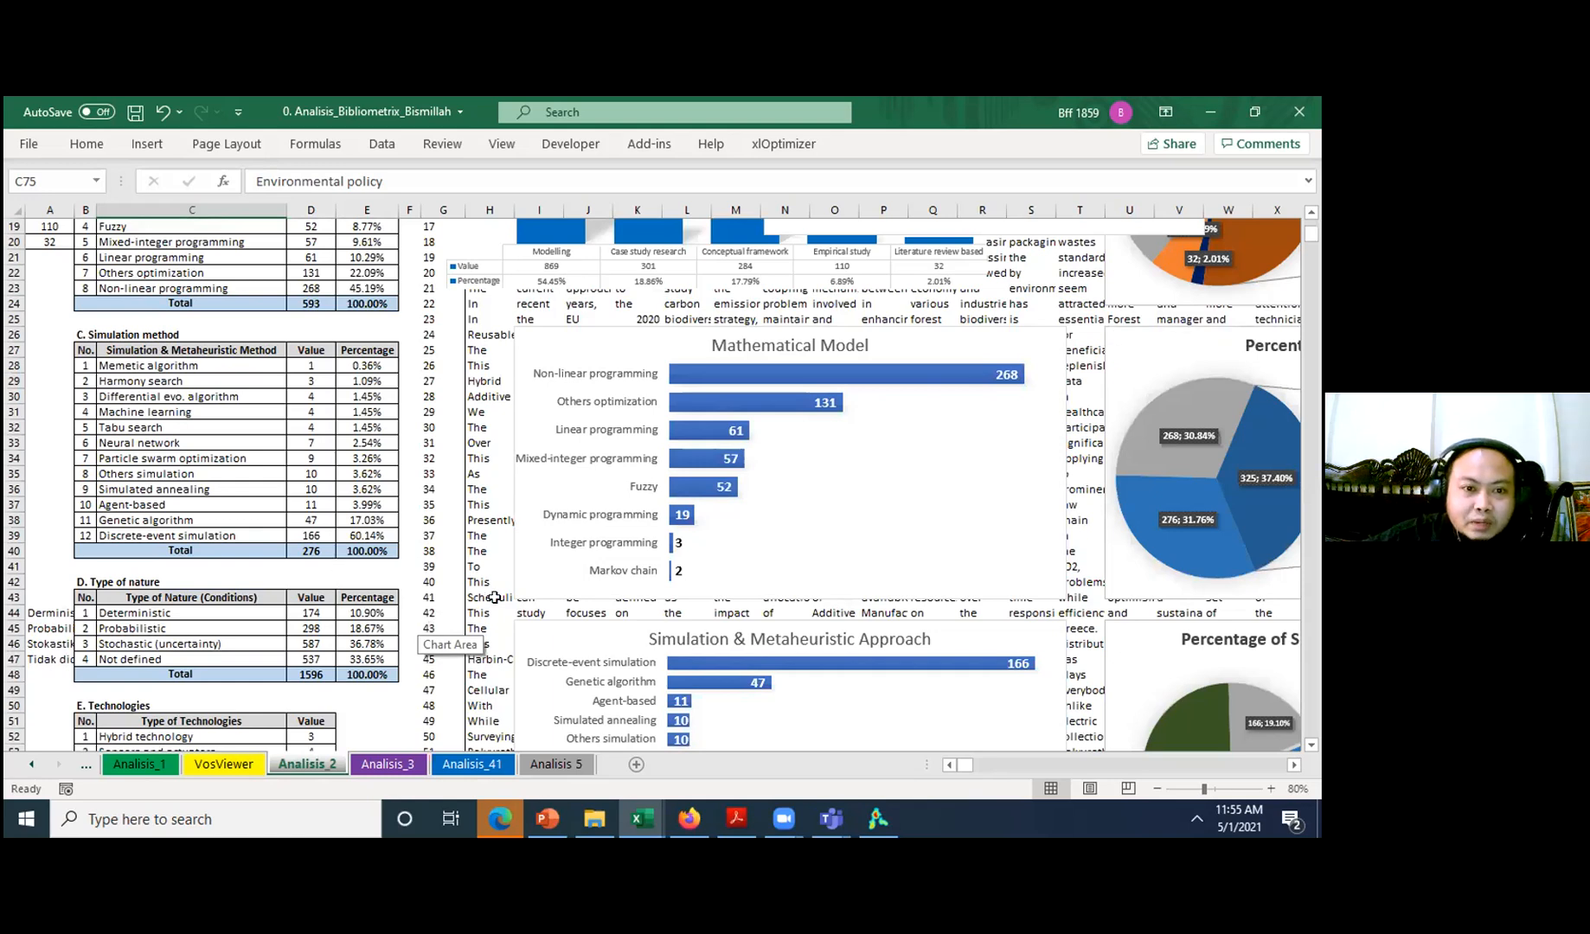
scroll(478, 400, up, 6)
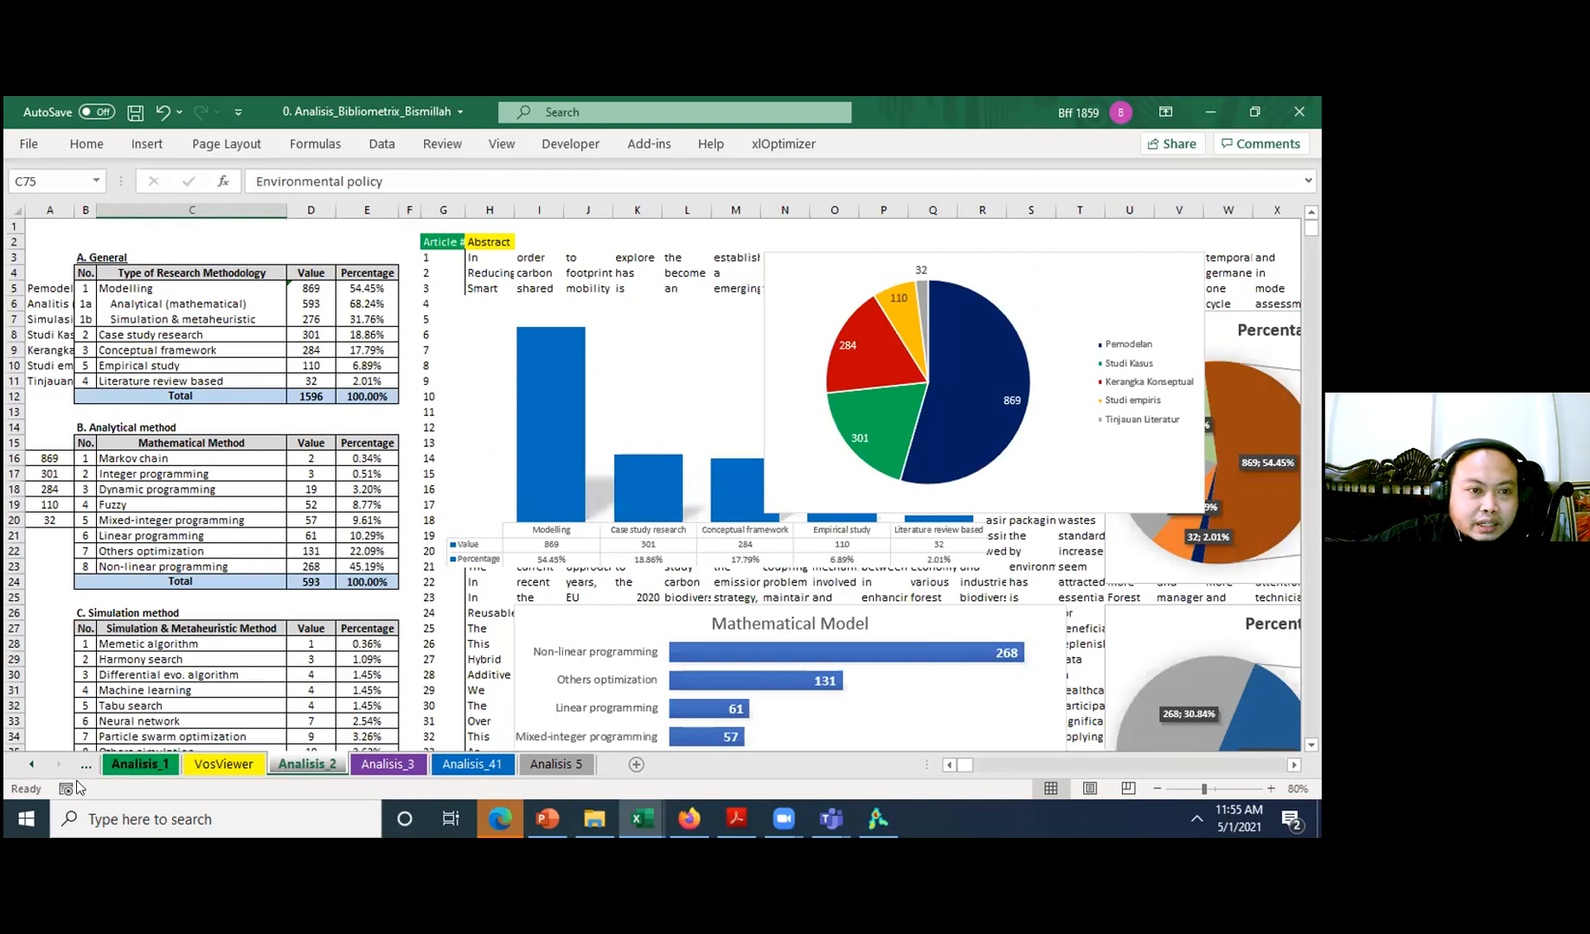
- Show the first records of the Database sheet and view the filter options of its Abstract column without applying any
click(145, 764)
key(ctrl+Page_Up)
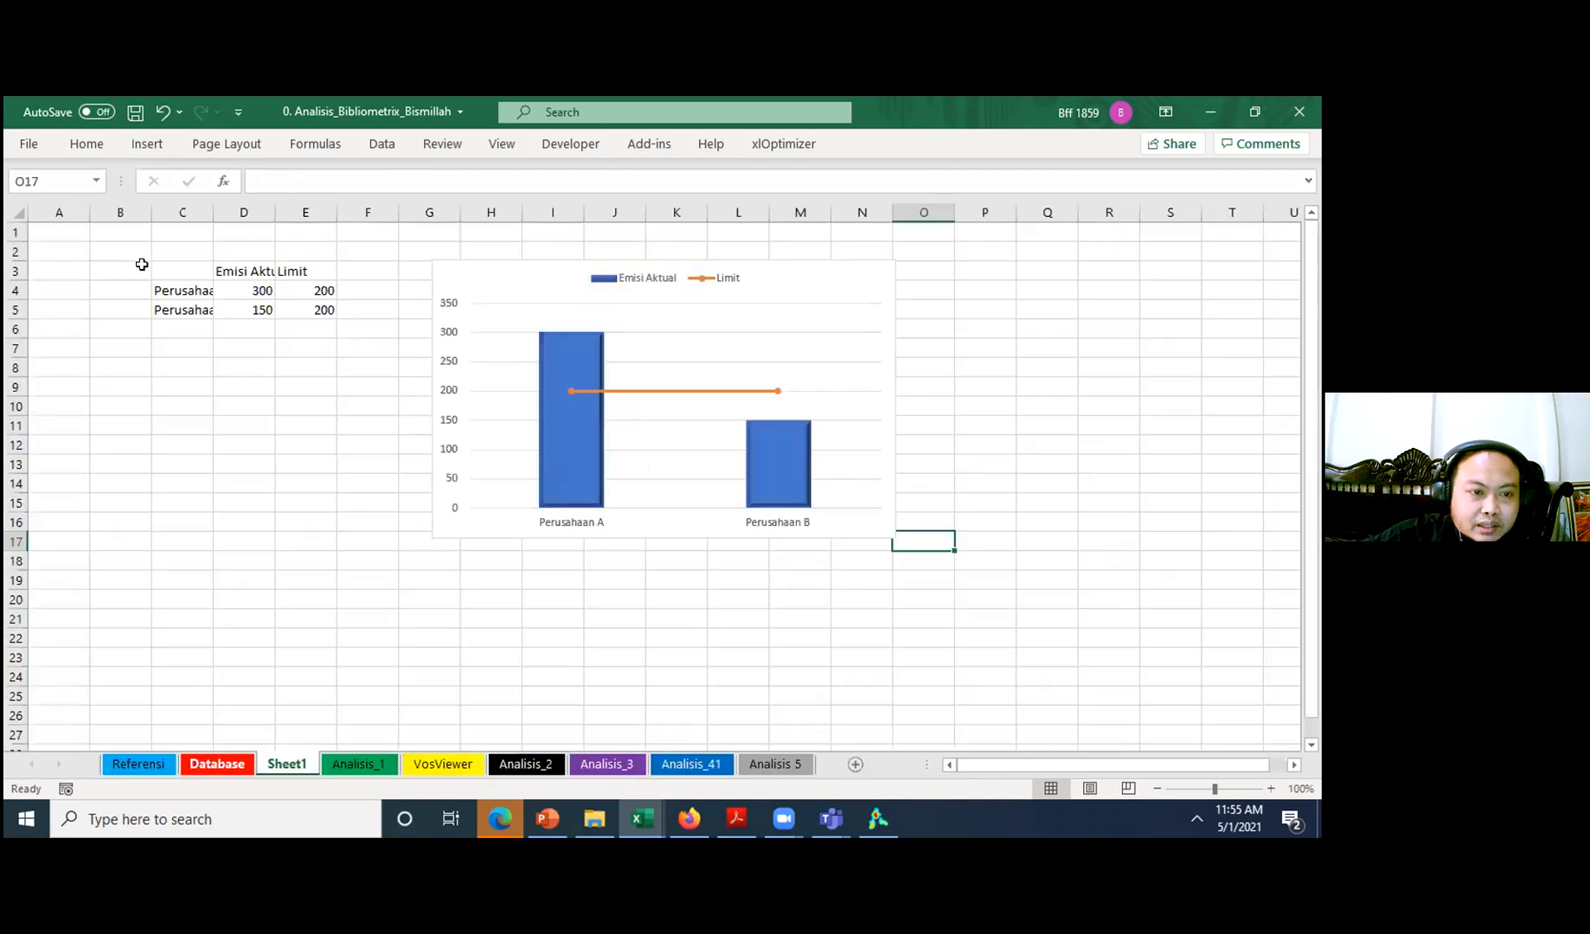
key(ctrl+Page_Up)
scroll(289, 382, up, 1)
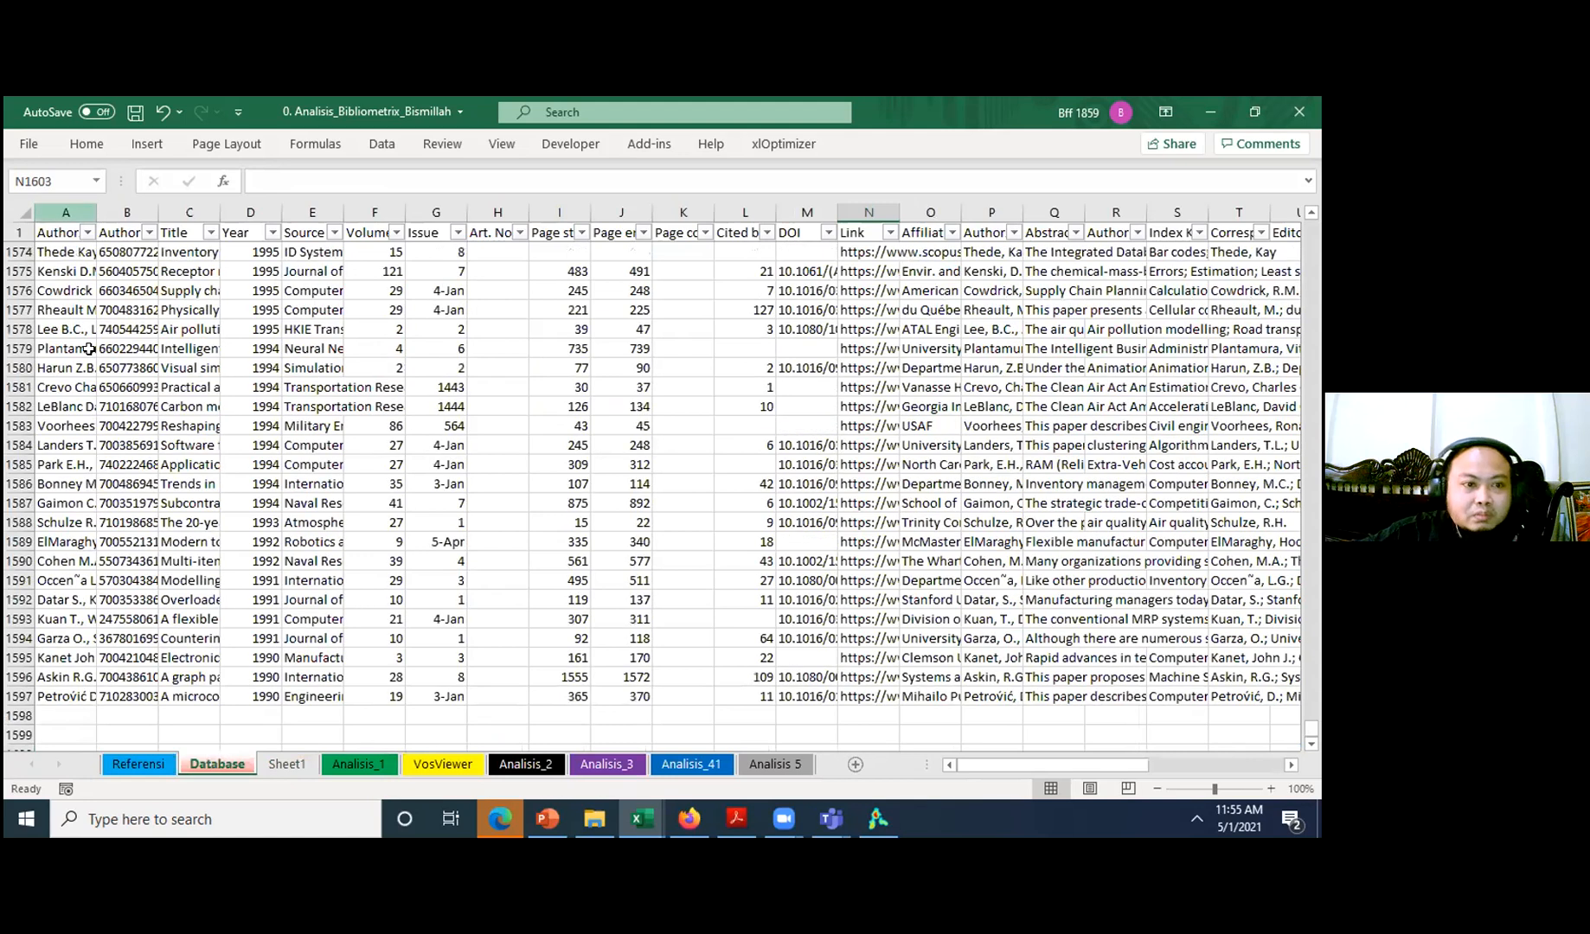
scroll(89, 348, up, 4)
click(89, 349)
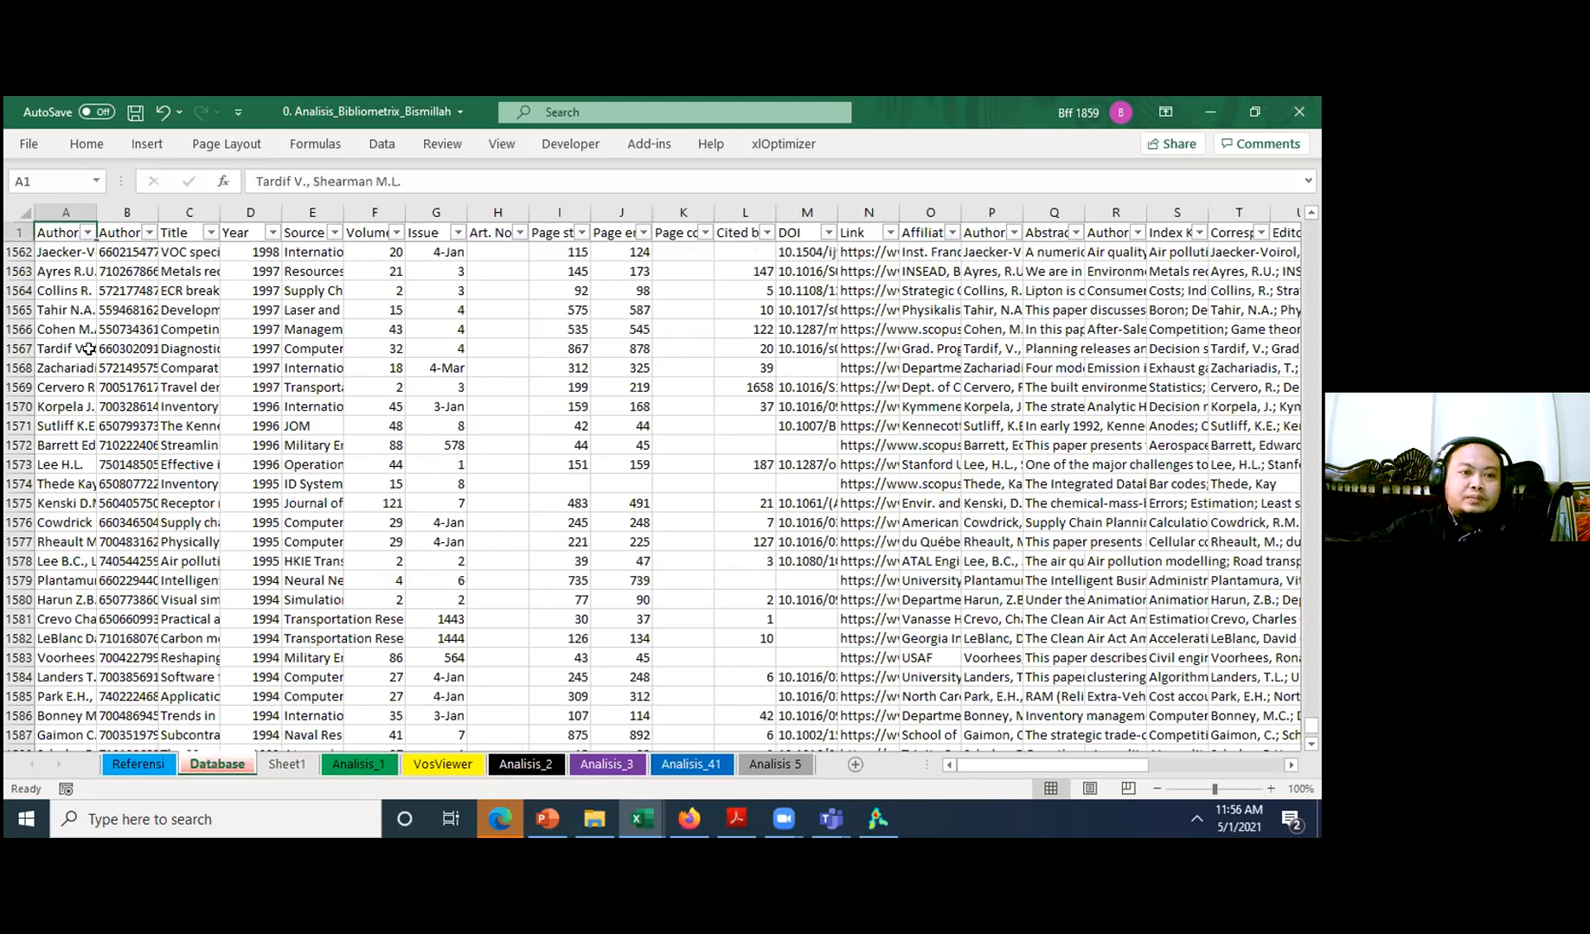
key(ctrl+Home)
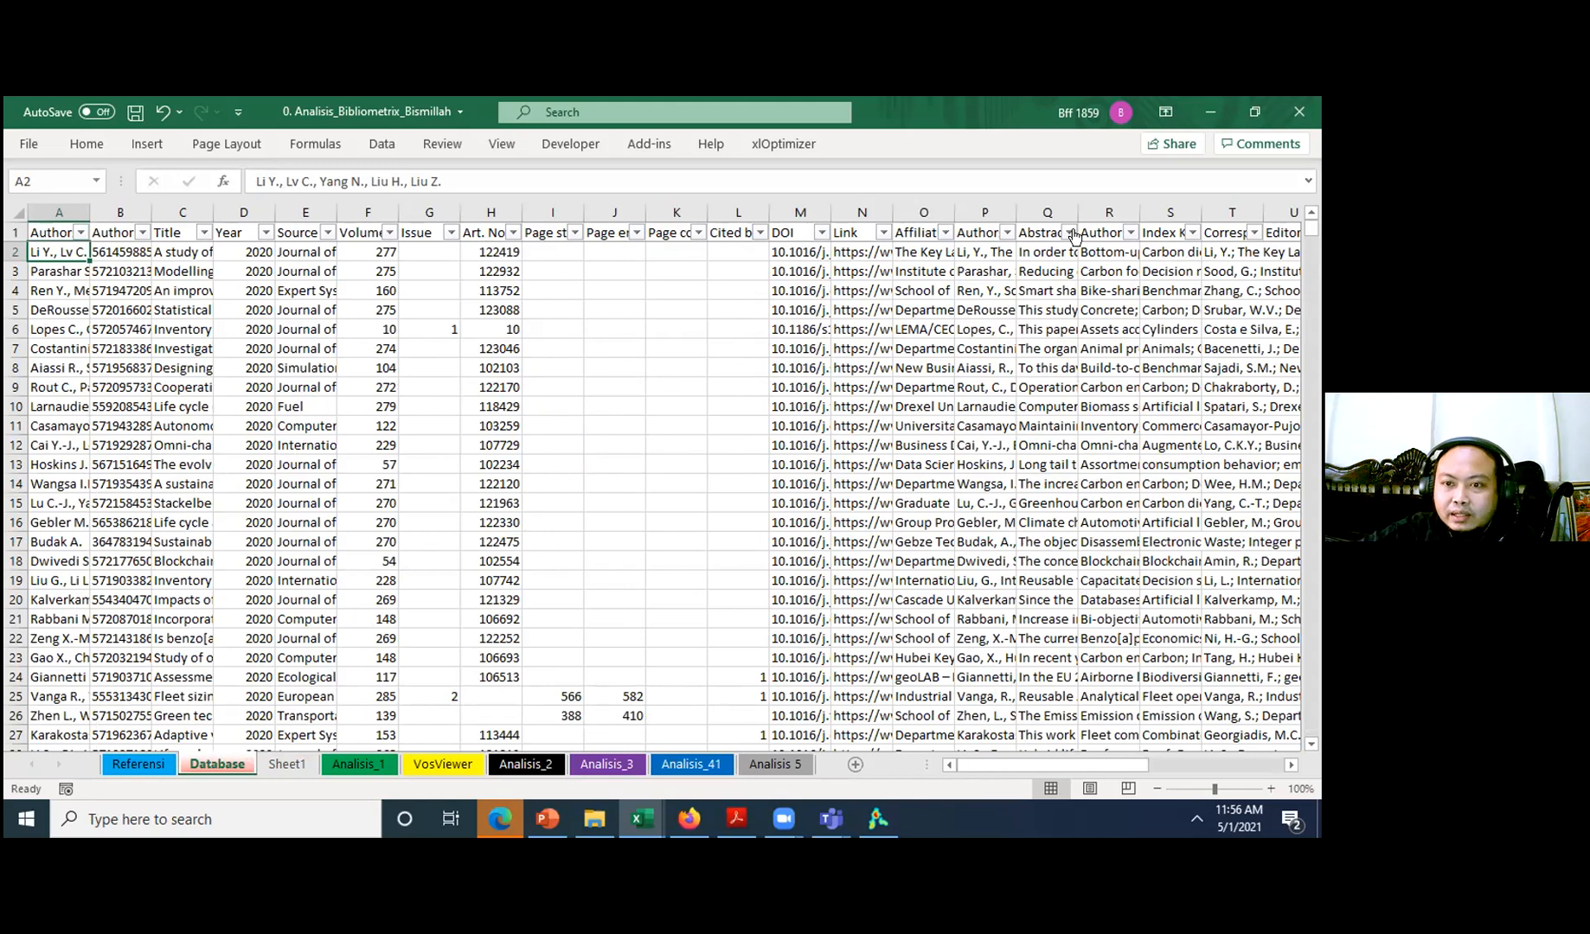
click(1070, 233)
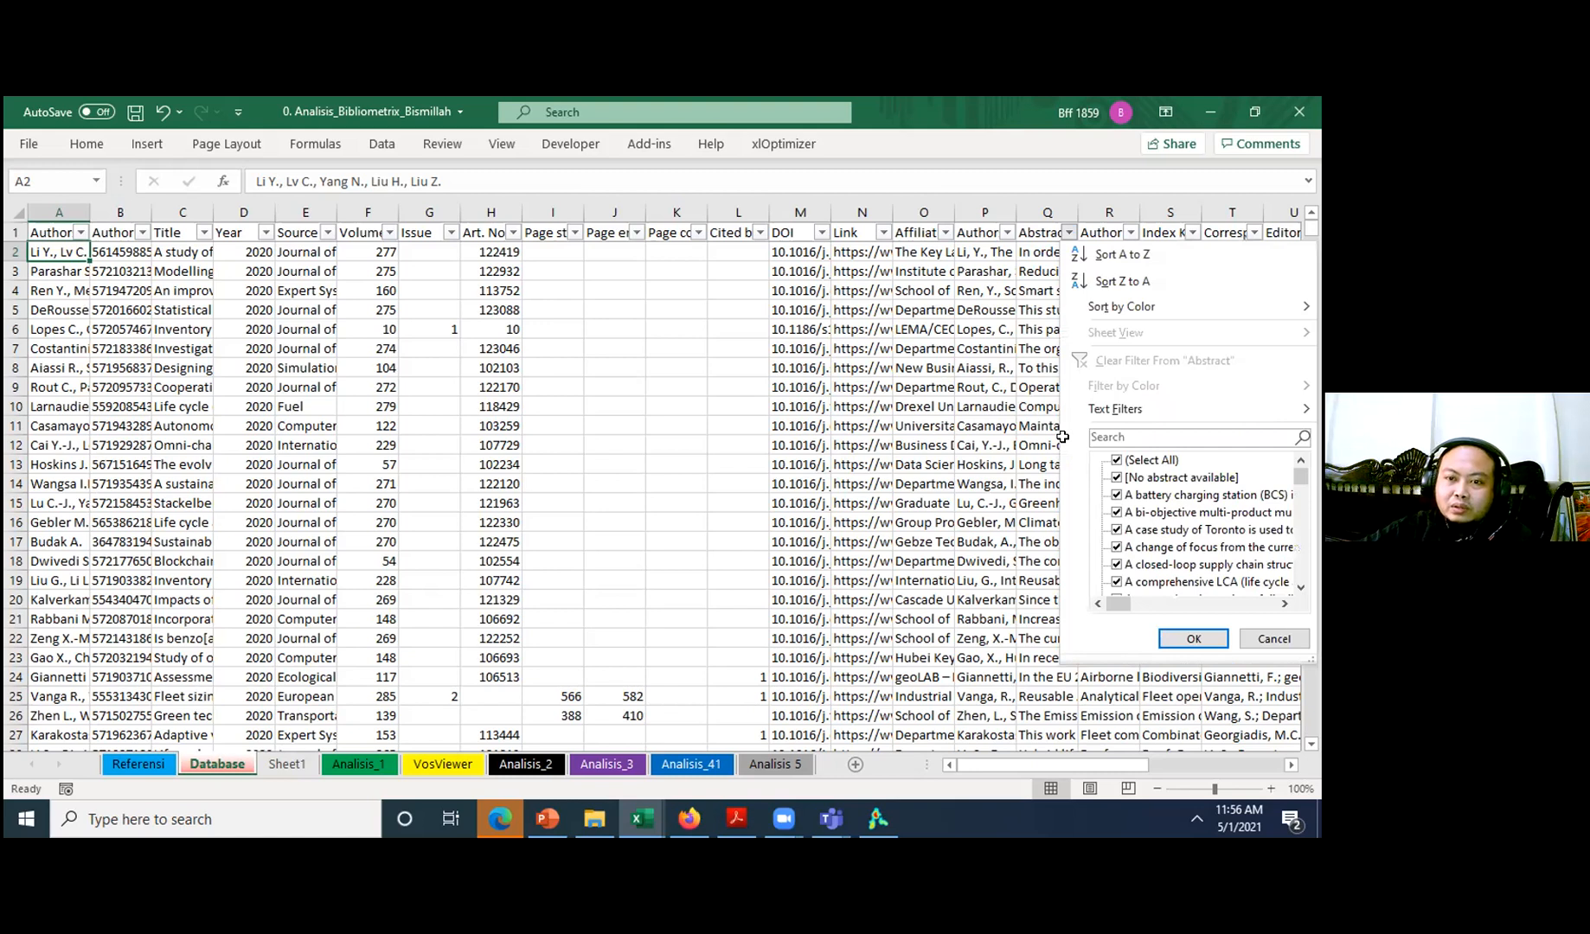
click(784, 378)
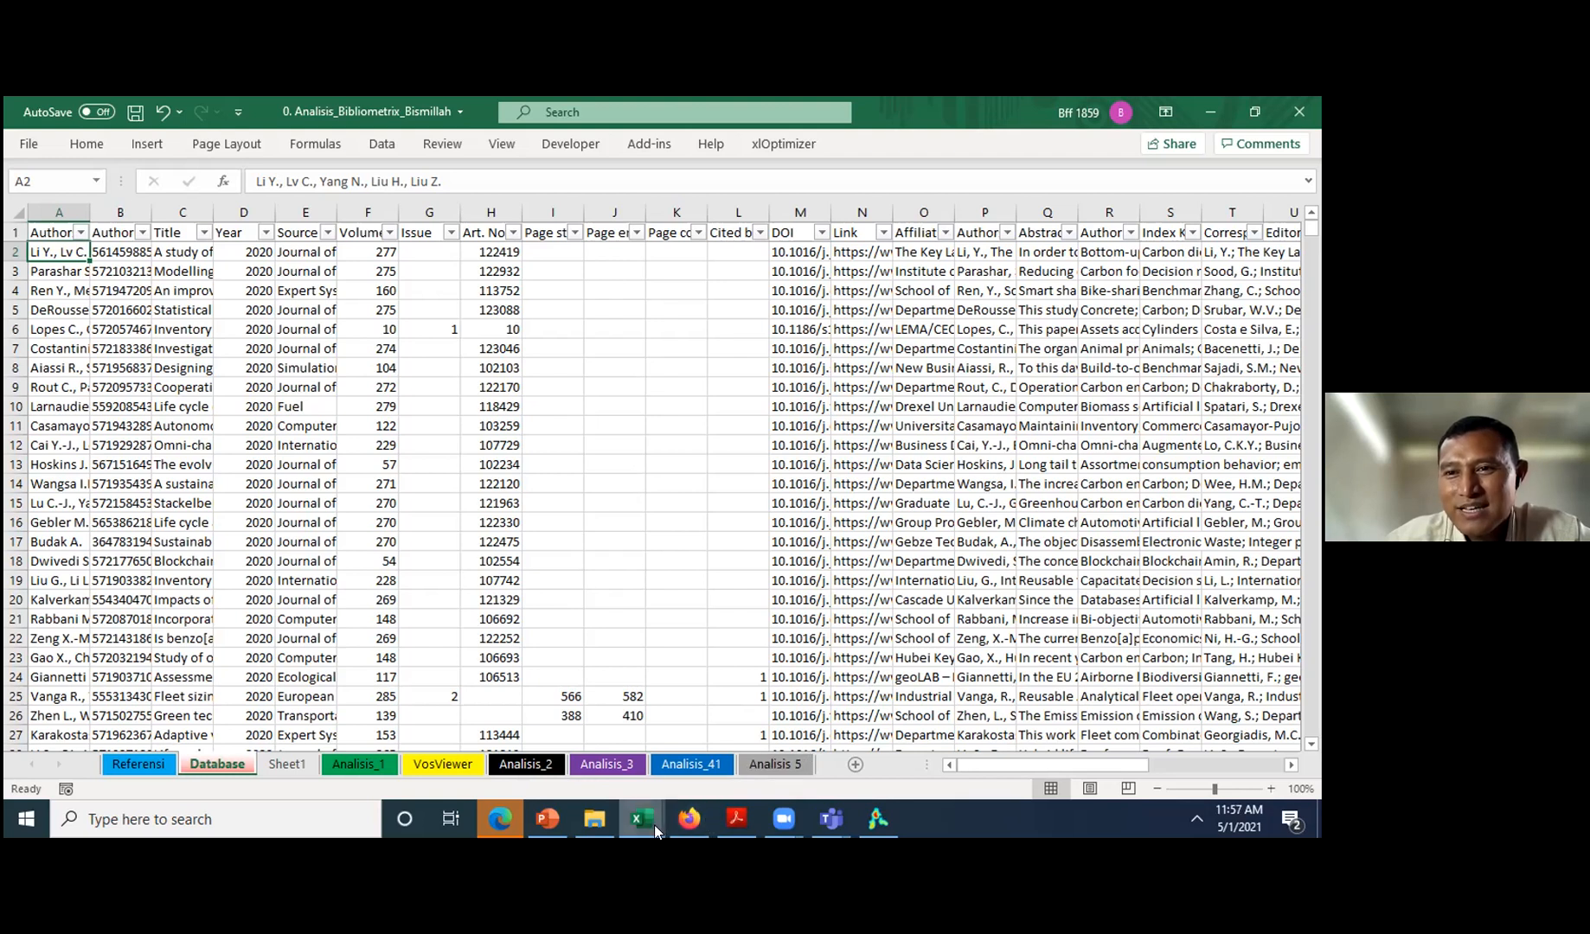
- Switch to the Olahan data-1 workbook and return to the top of its records at the Link column header
mouse_move(653, 824)
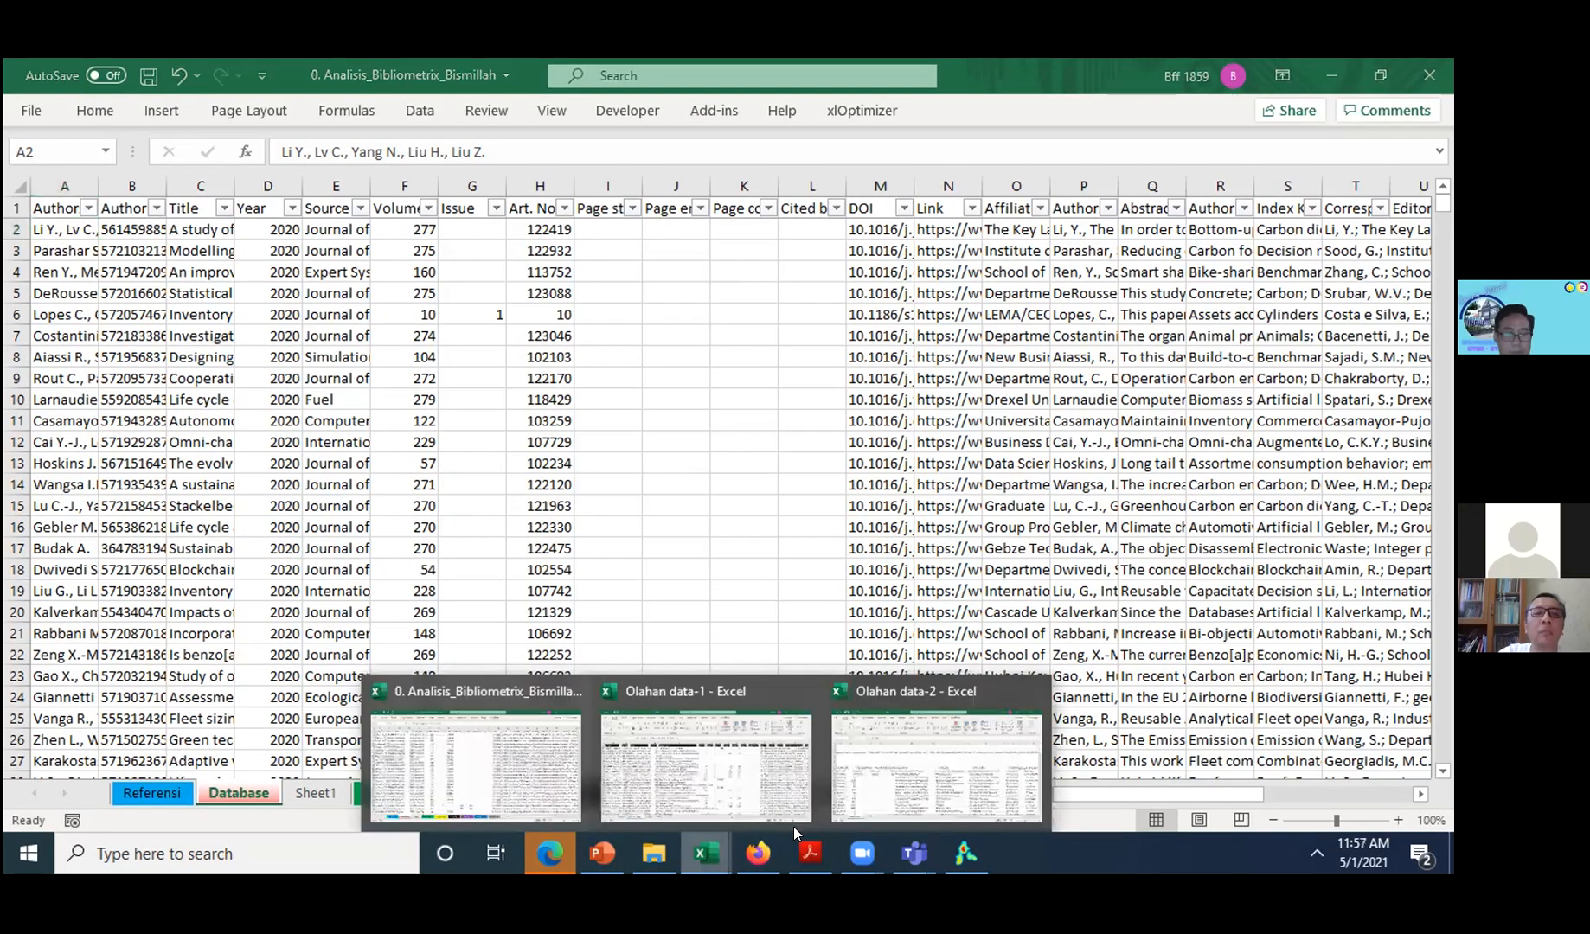
click(532, 774)
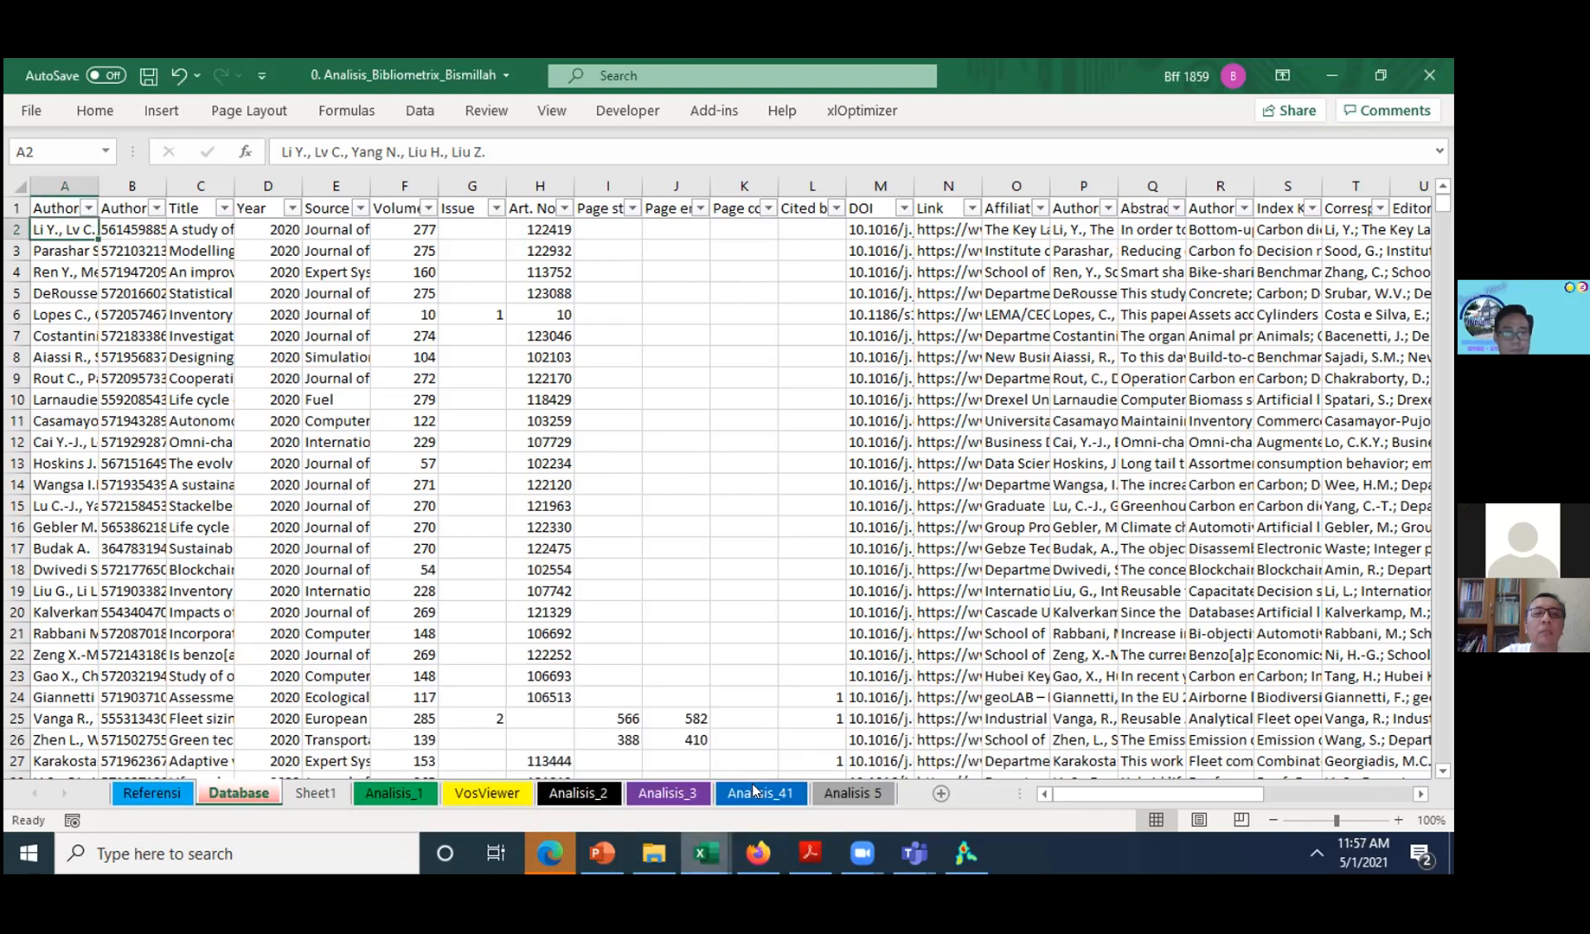
key(alt+Tab)
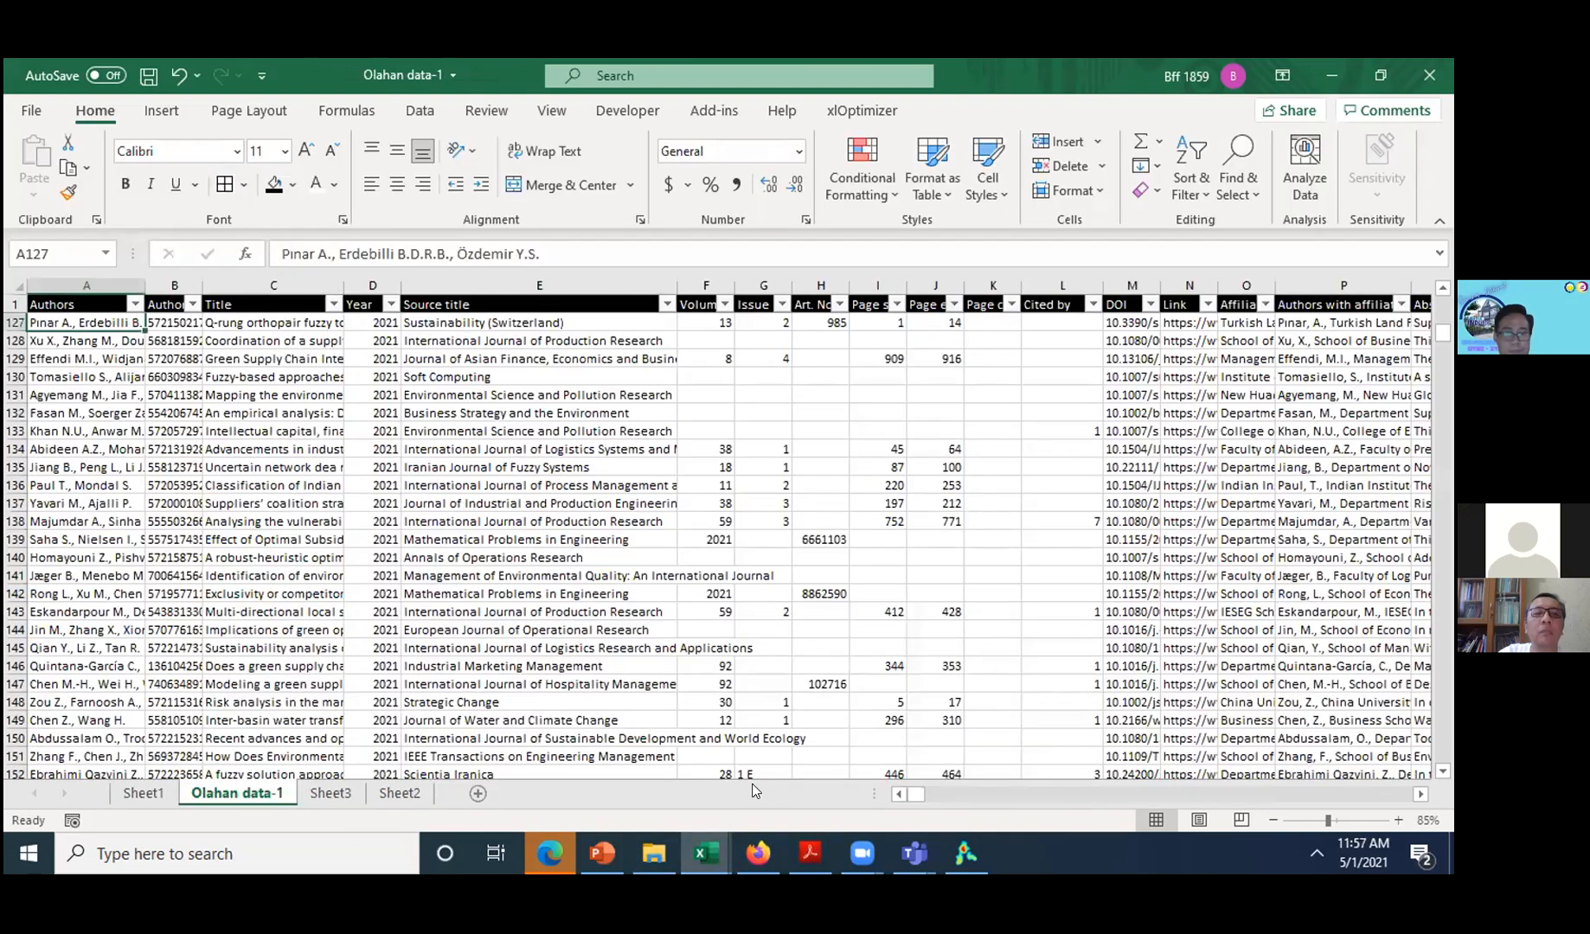
click(1205, 735)
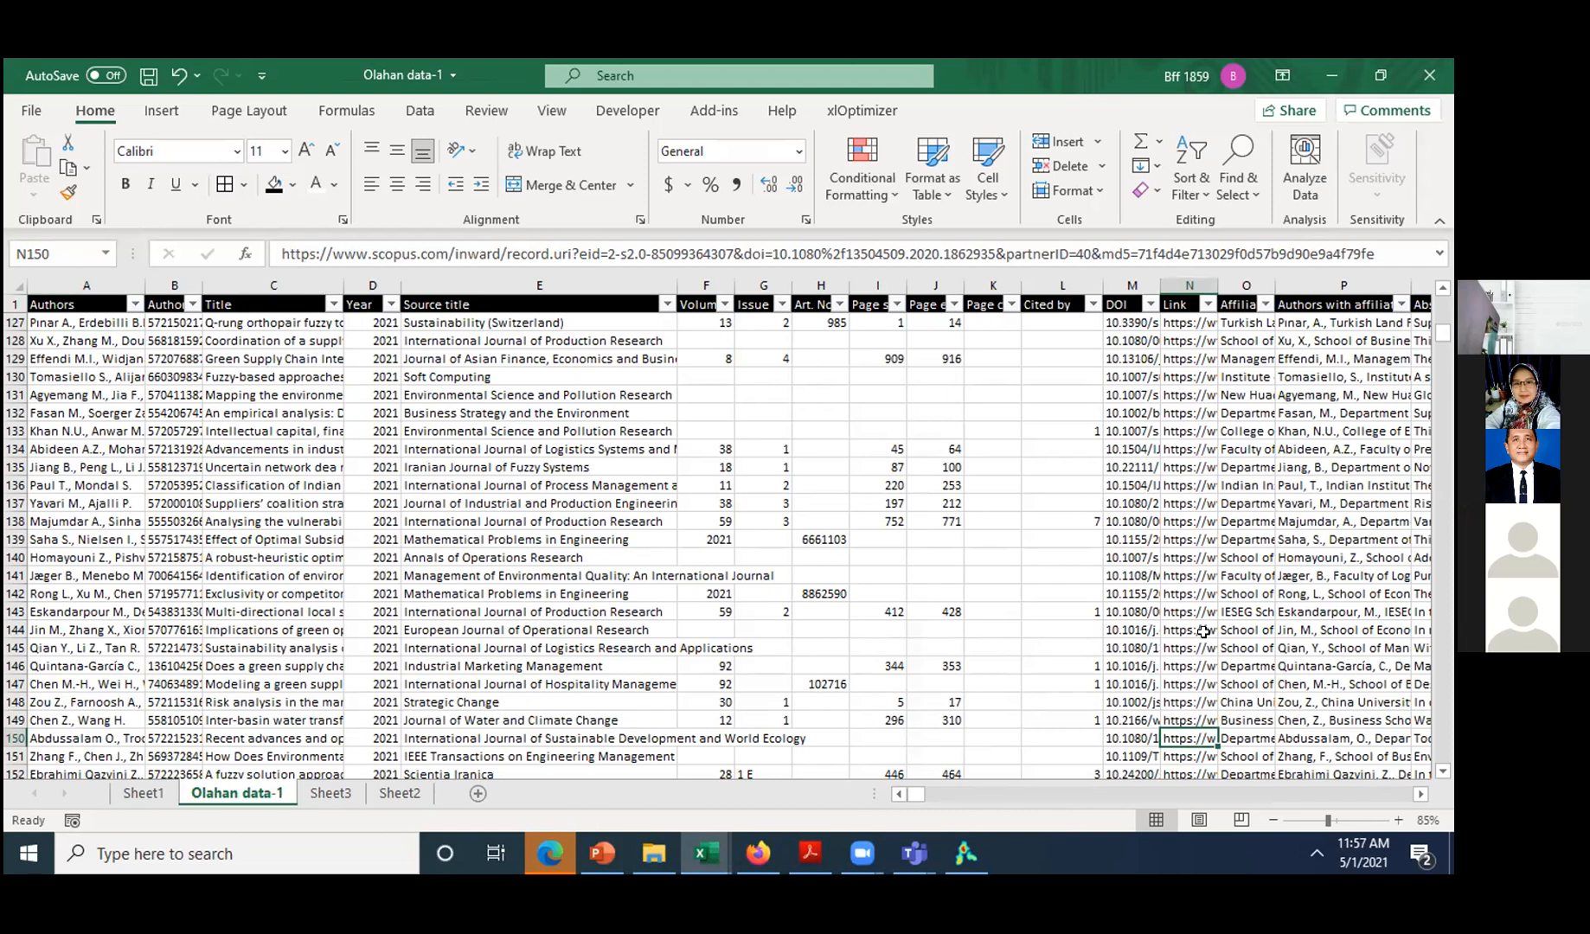
key(ctrl+Up)
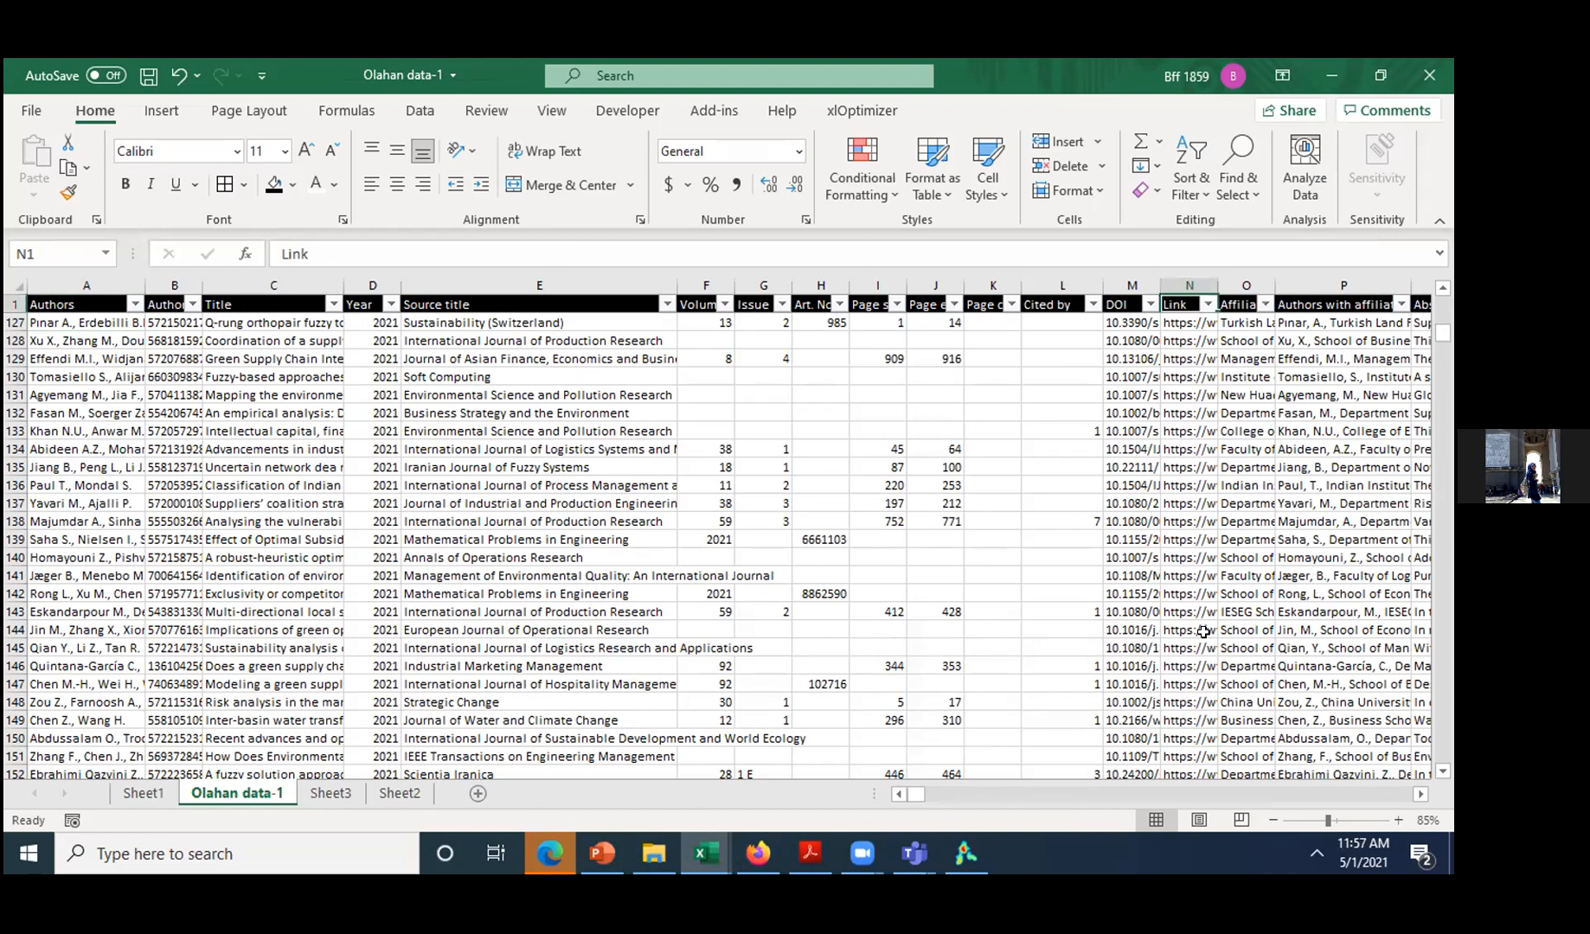
key(Down)
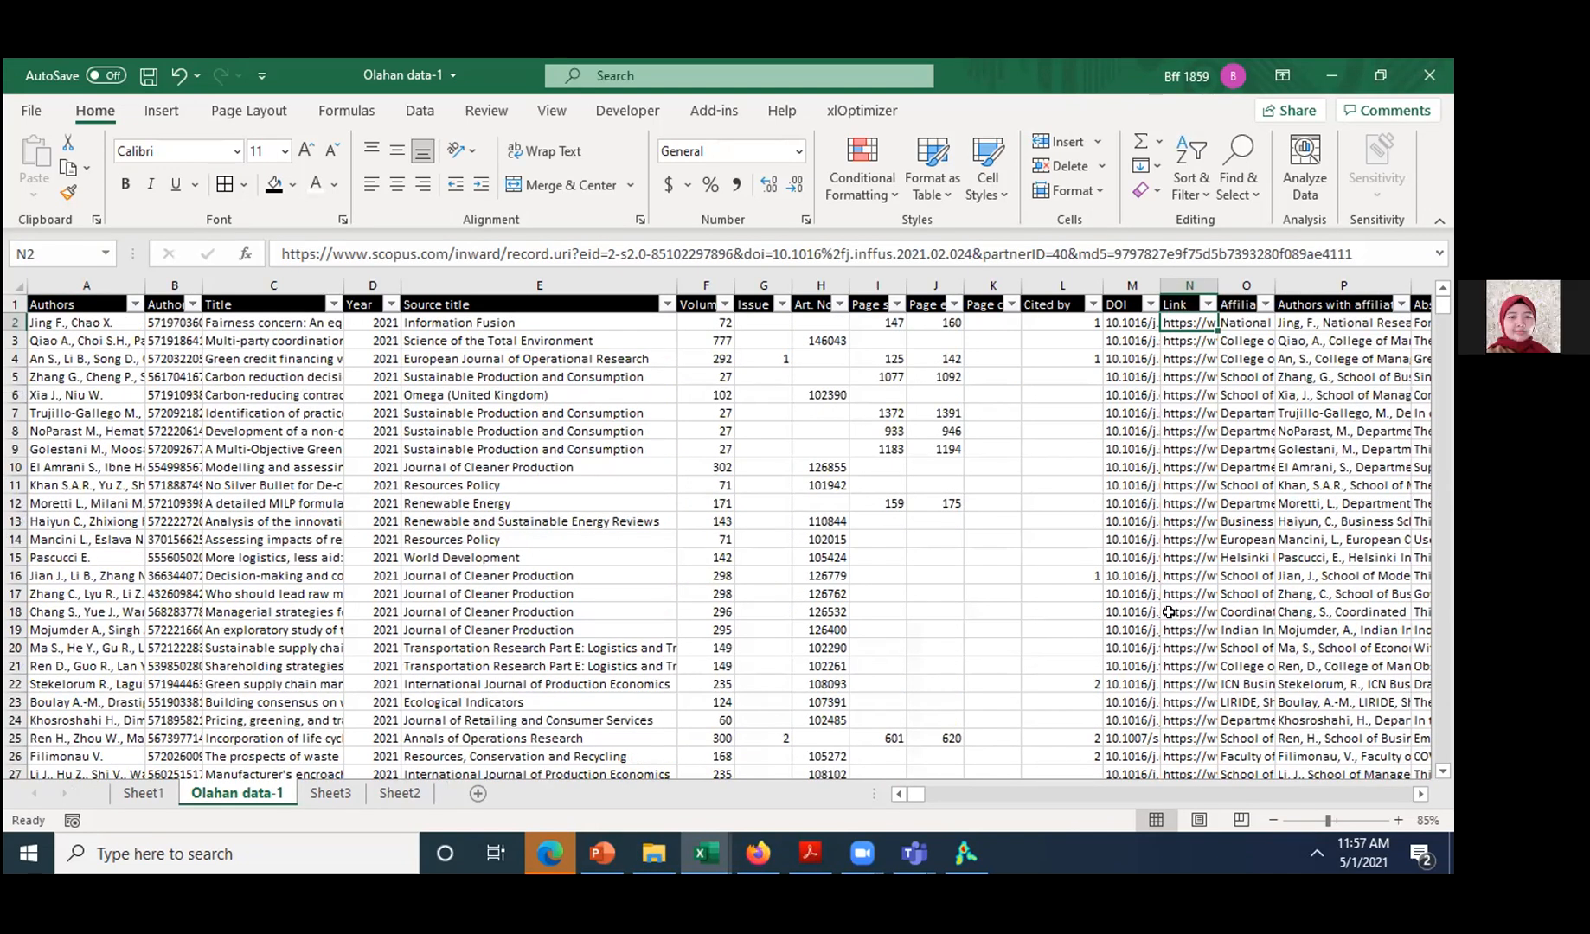
key(Up)
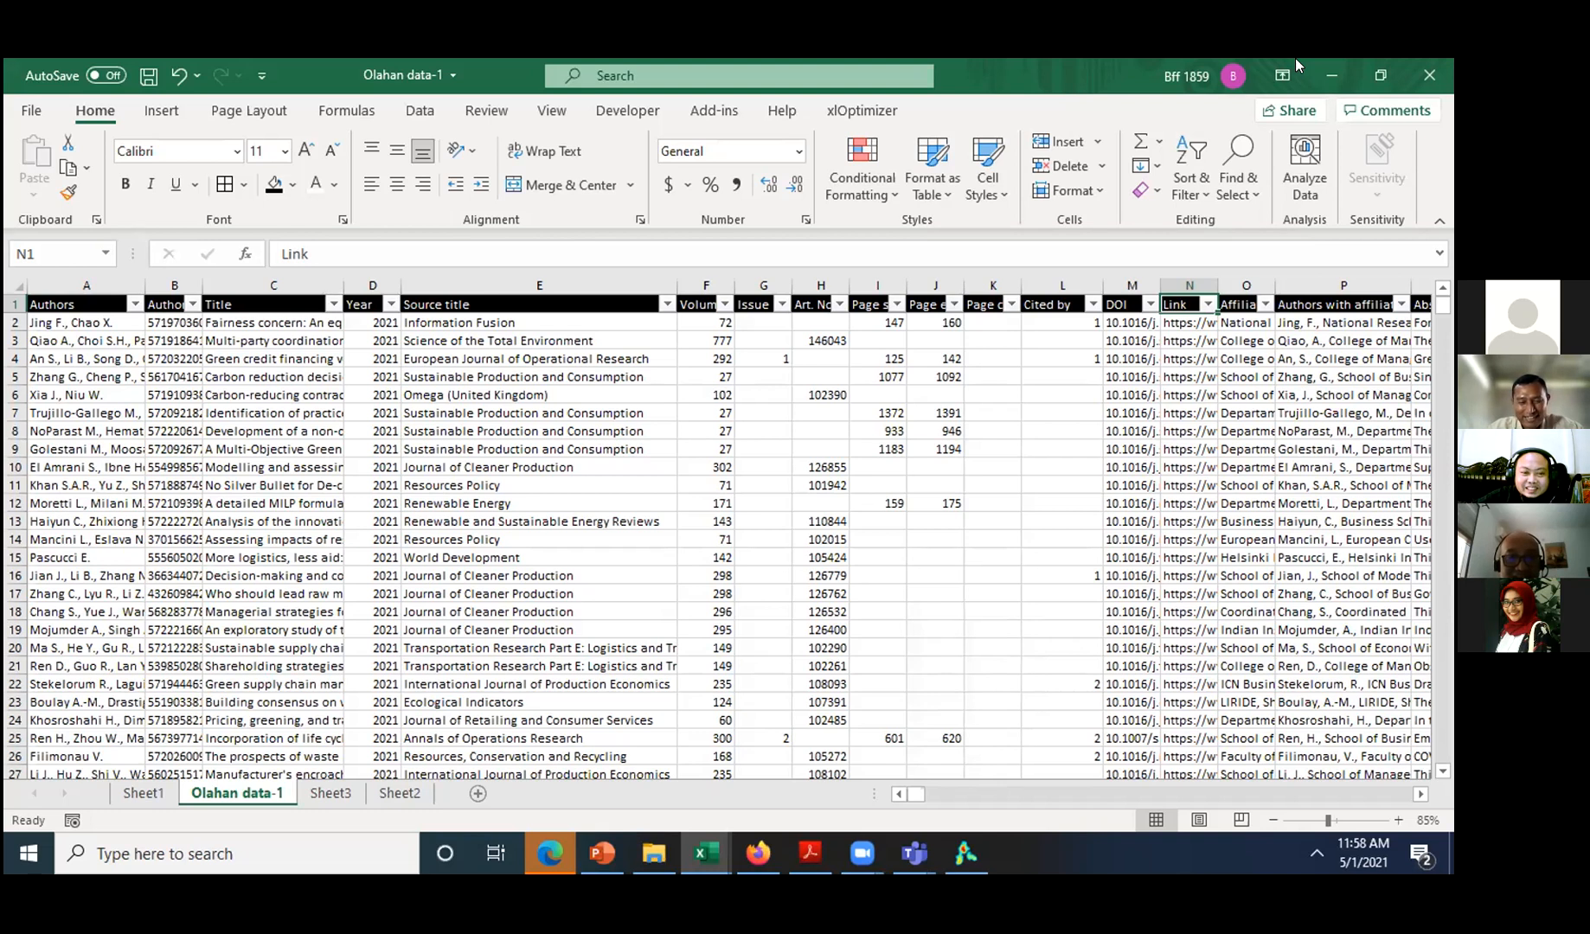
- Inspect the affiliation entries of the first few records and widen the Affiliations column
click(1247, 375)
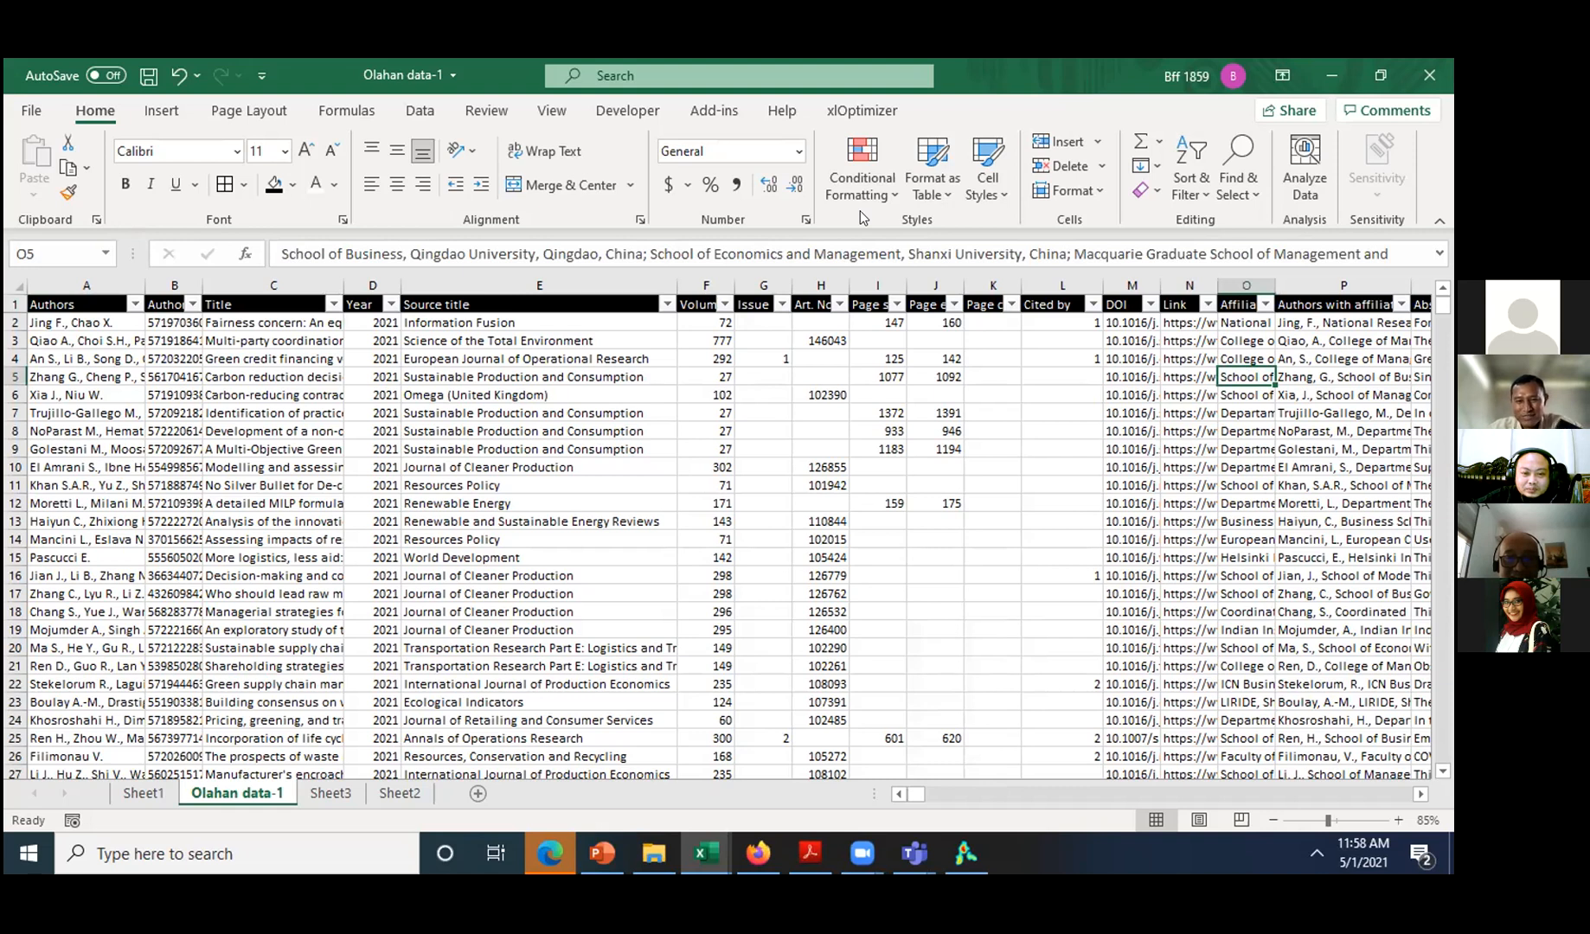
key(Down)
key(Down)
key(Down)
key(Up)
key(Up)
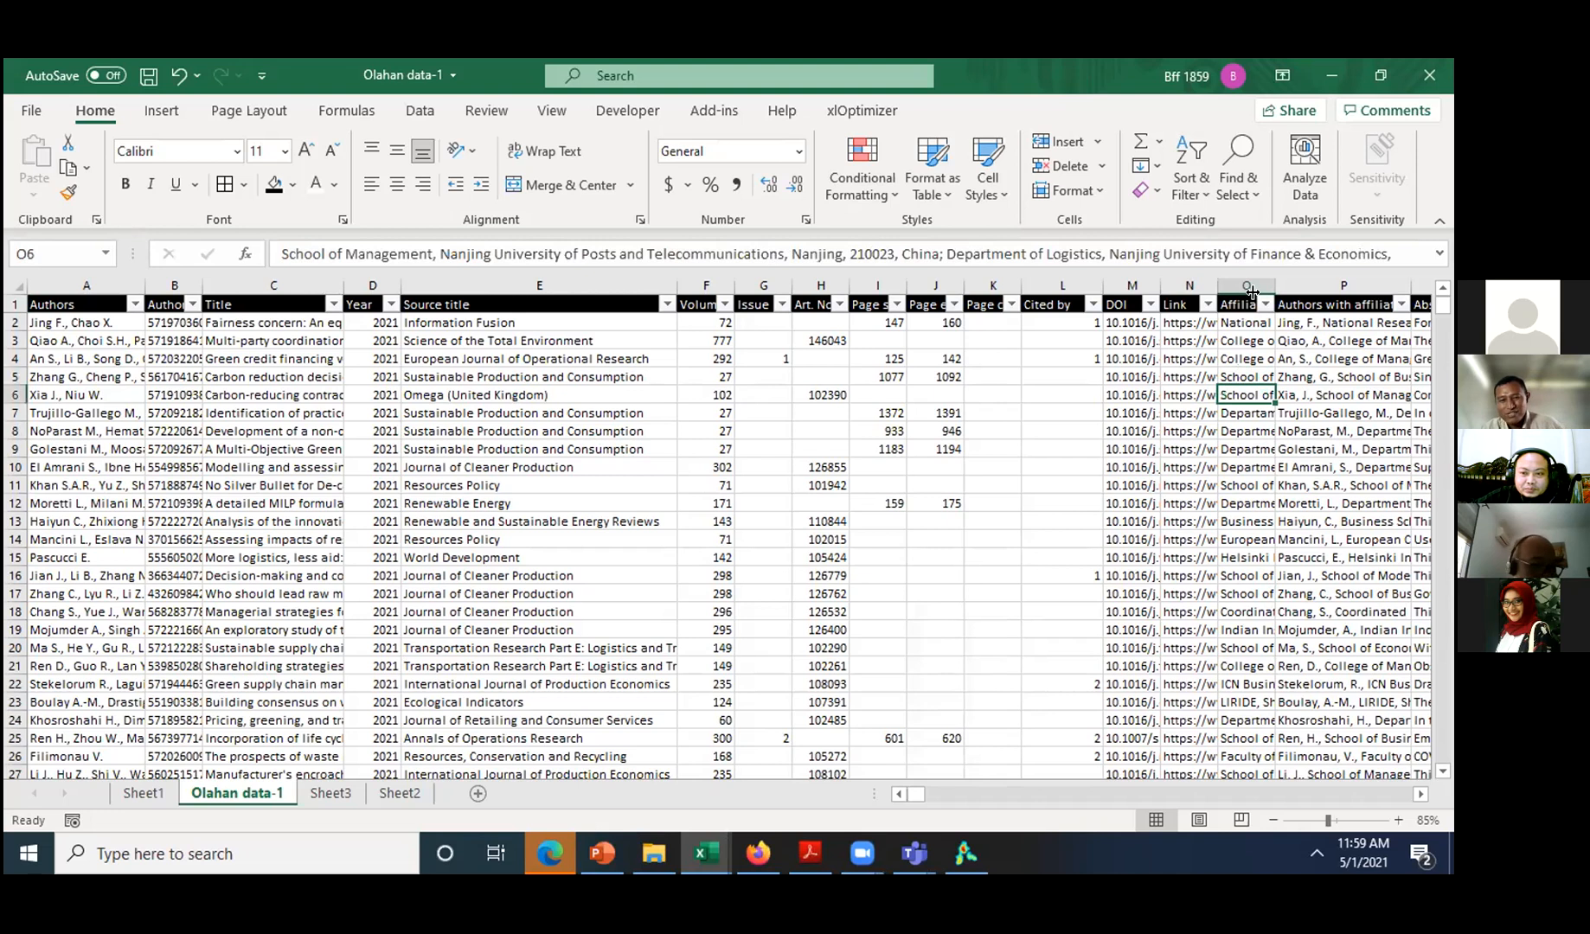
drag(1275, 286, 1346, 273)
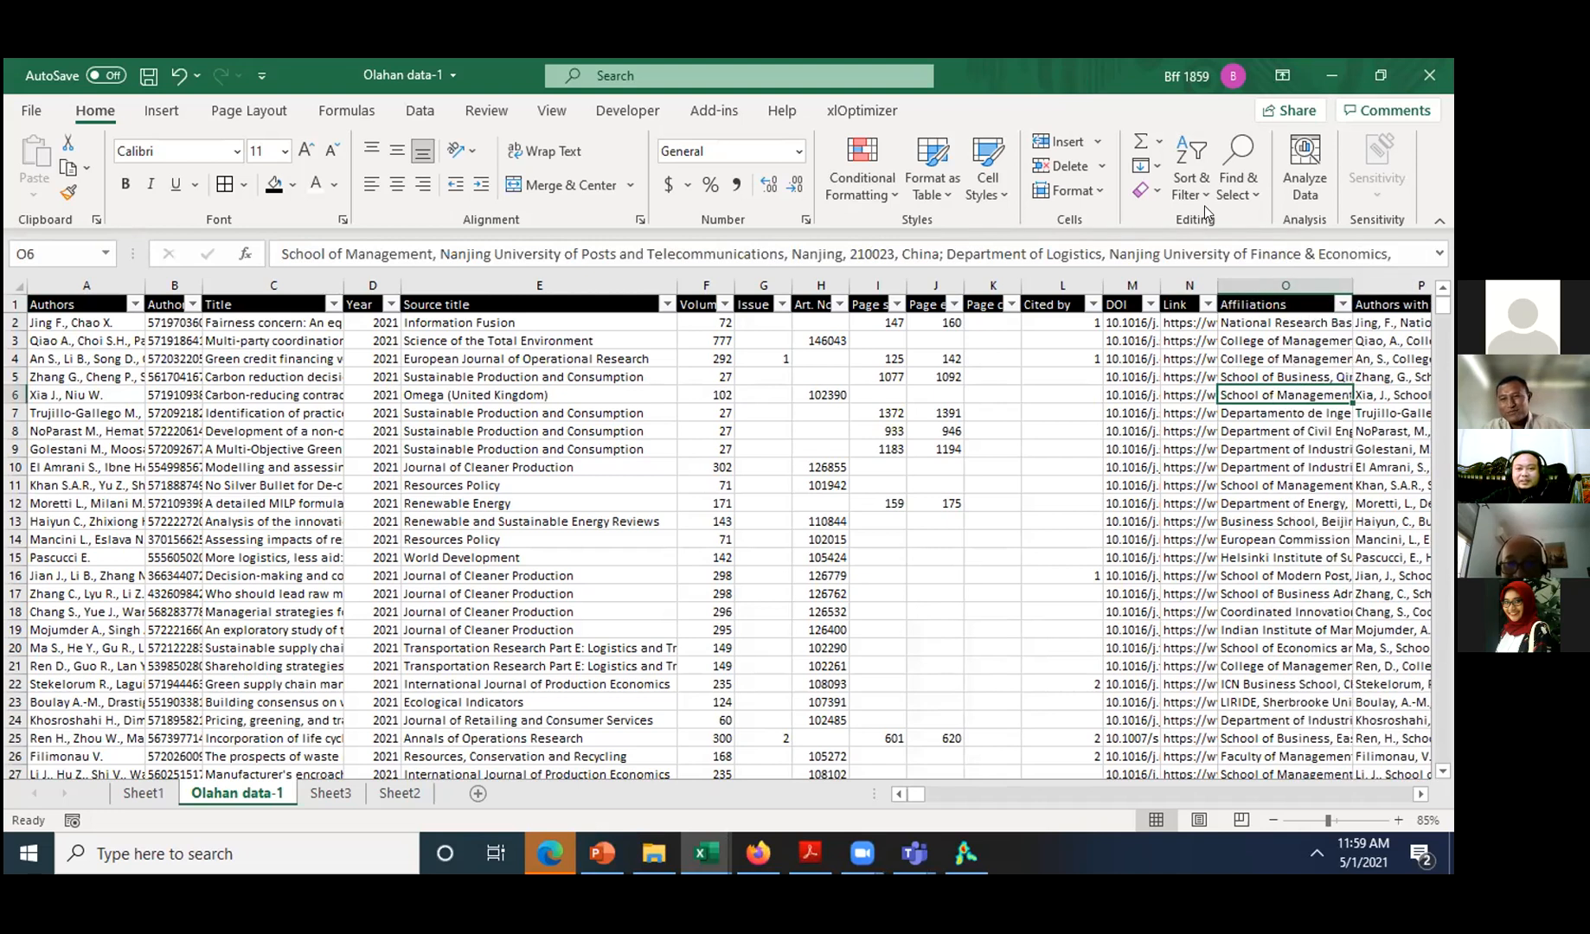